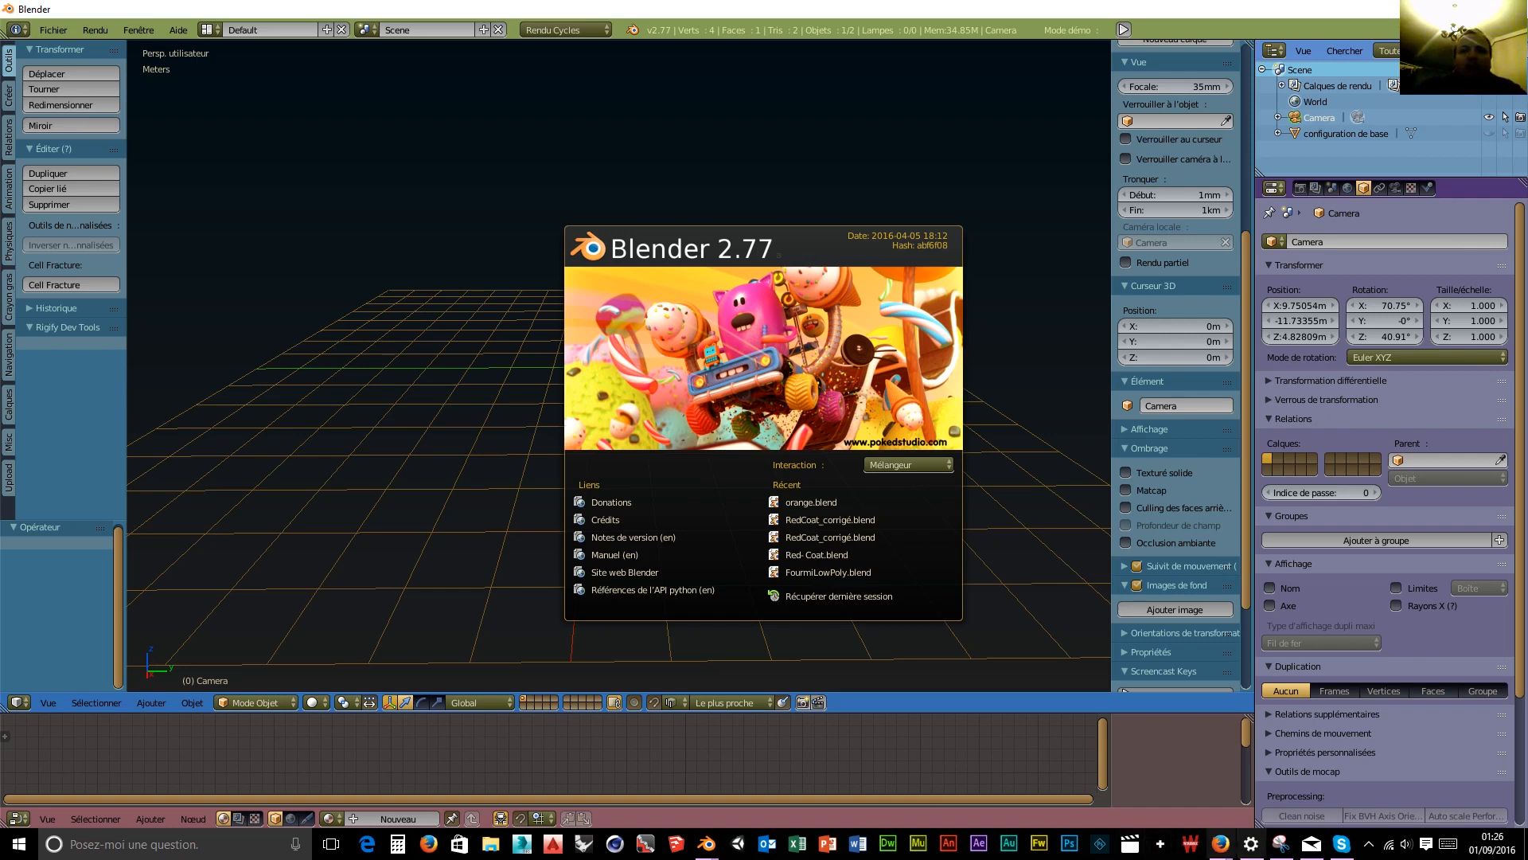
Switch to the browser window with the BALLON DE BASKET image search, look over the pictures and show all result types.
{"action": "mouse_move", "coordinate": [1222, 851]}
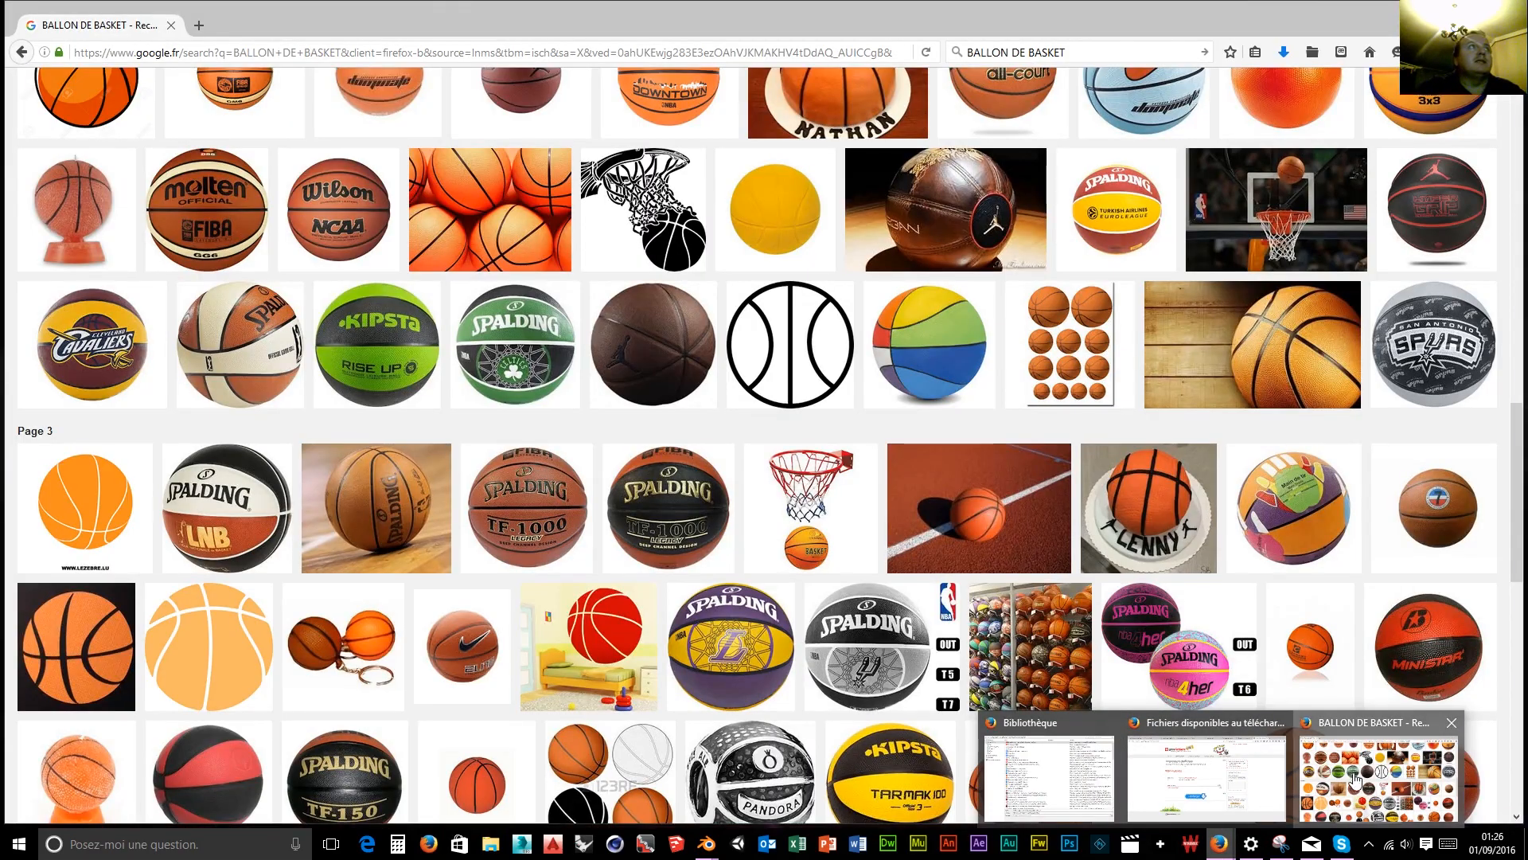
{"action": "left_click", "coordinate": [1357, 779]}
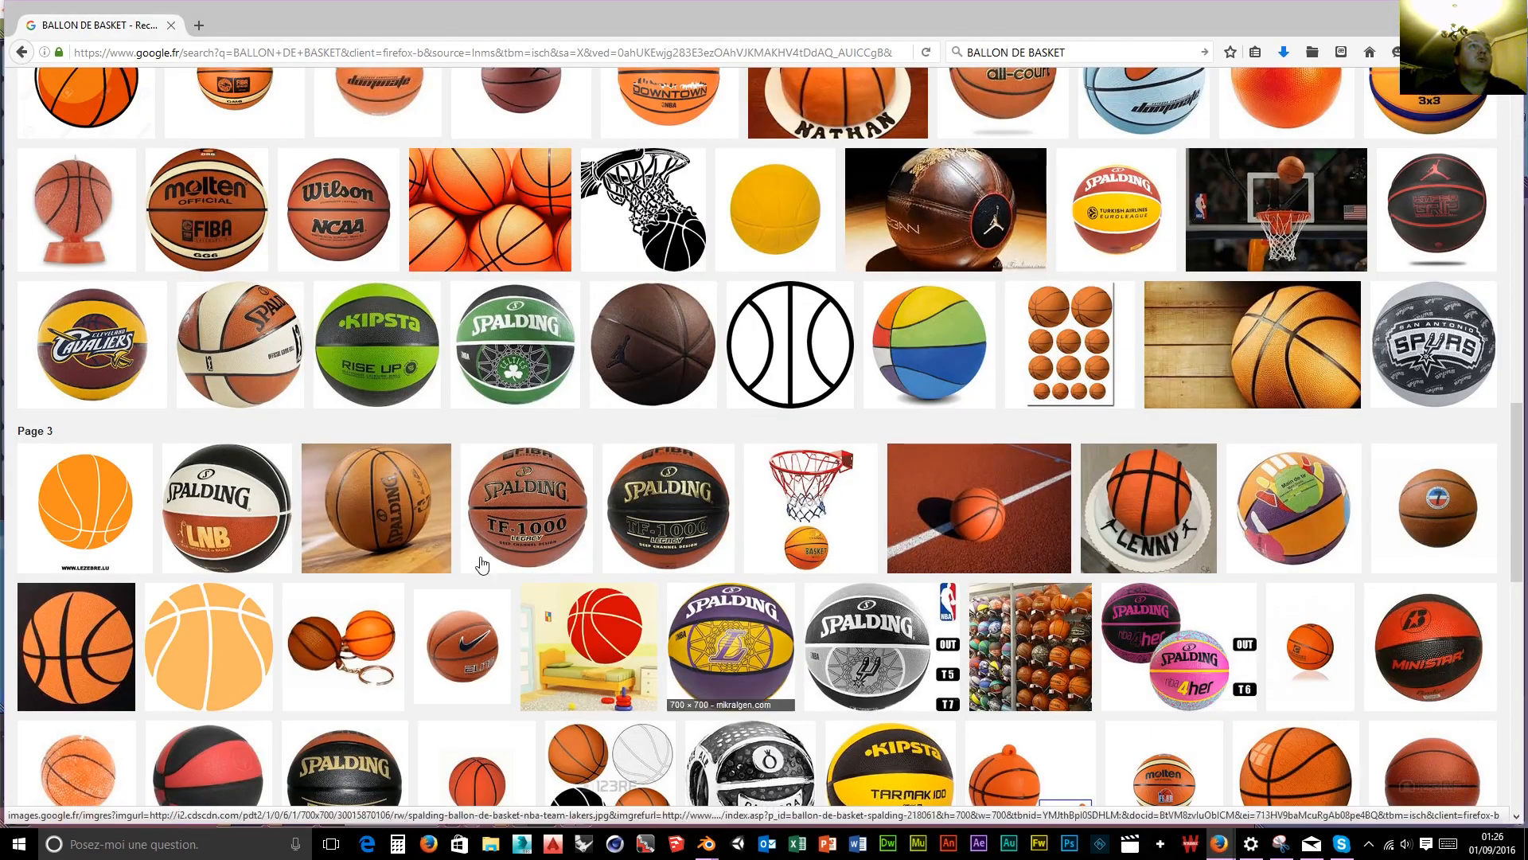
{"action": "scroll", "coordinate": [470, 558], "scroll_direction": "up", "scroll_amount": 15}
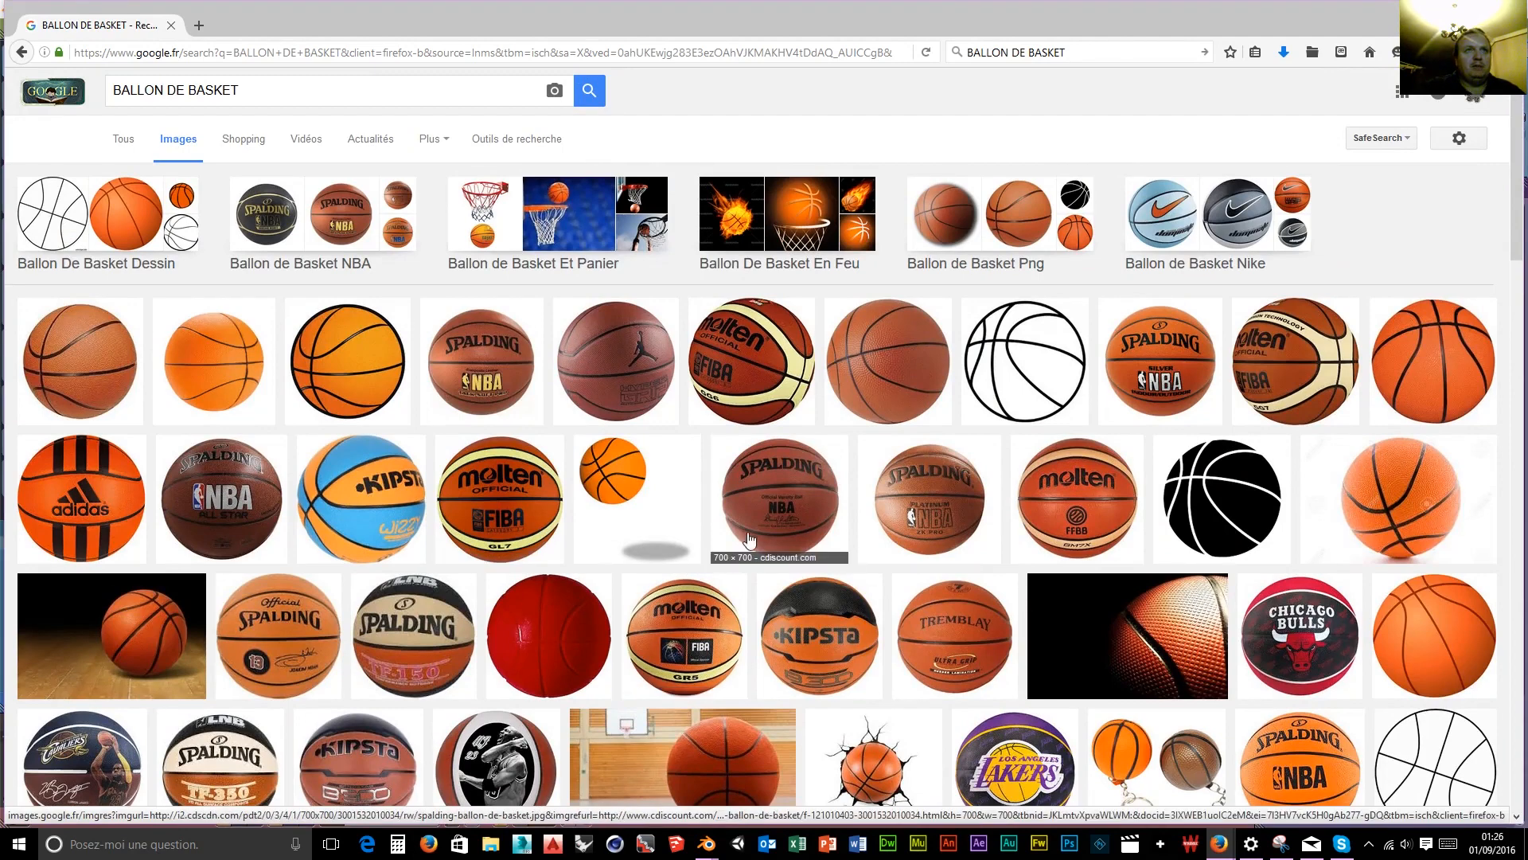
{"action": "left_click", "coordinate": [124, 147]}
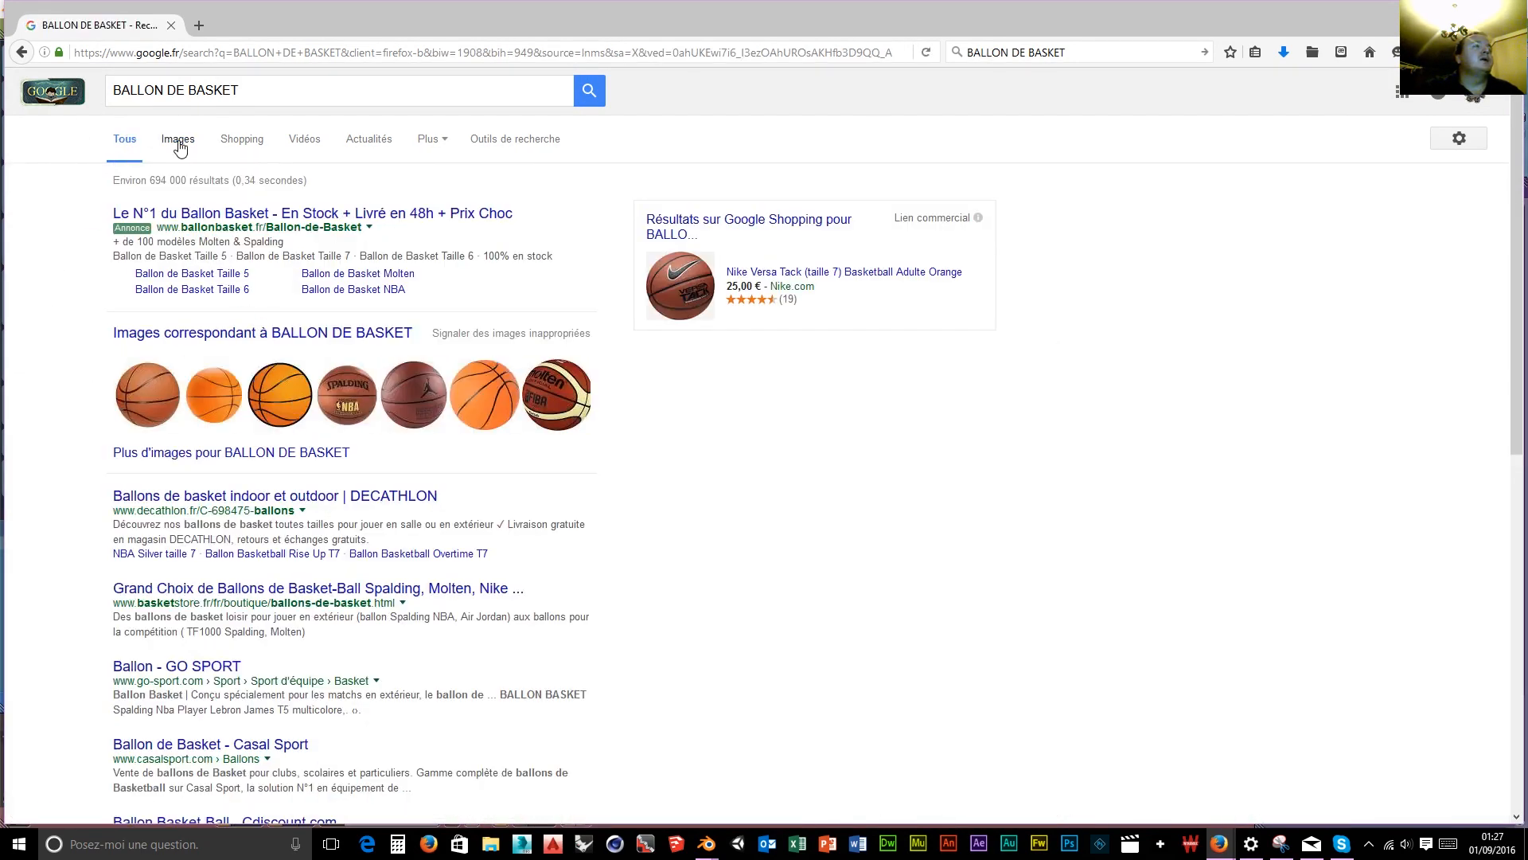
Refine the web search to "ballon de basket nba" and further to "ballon de basket nba officiel".
{"action": "left_click", "coordinate": [272, 92]}
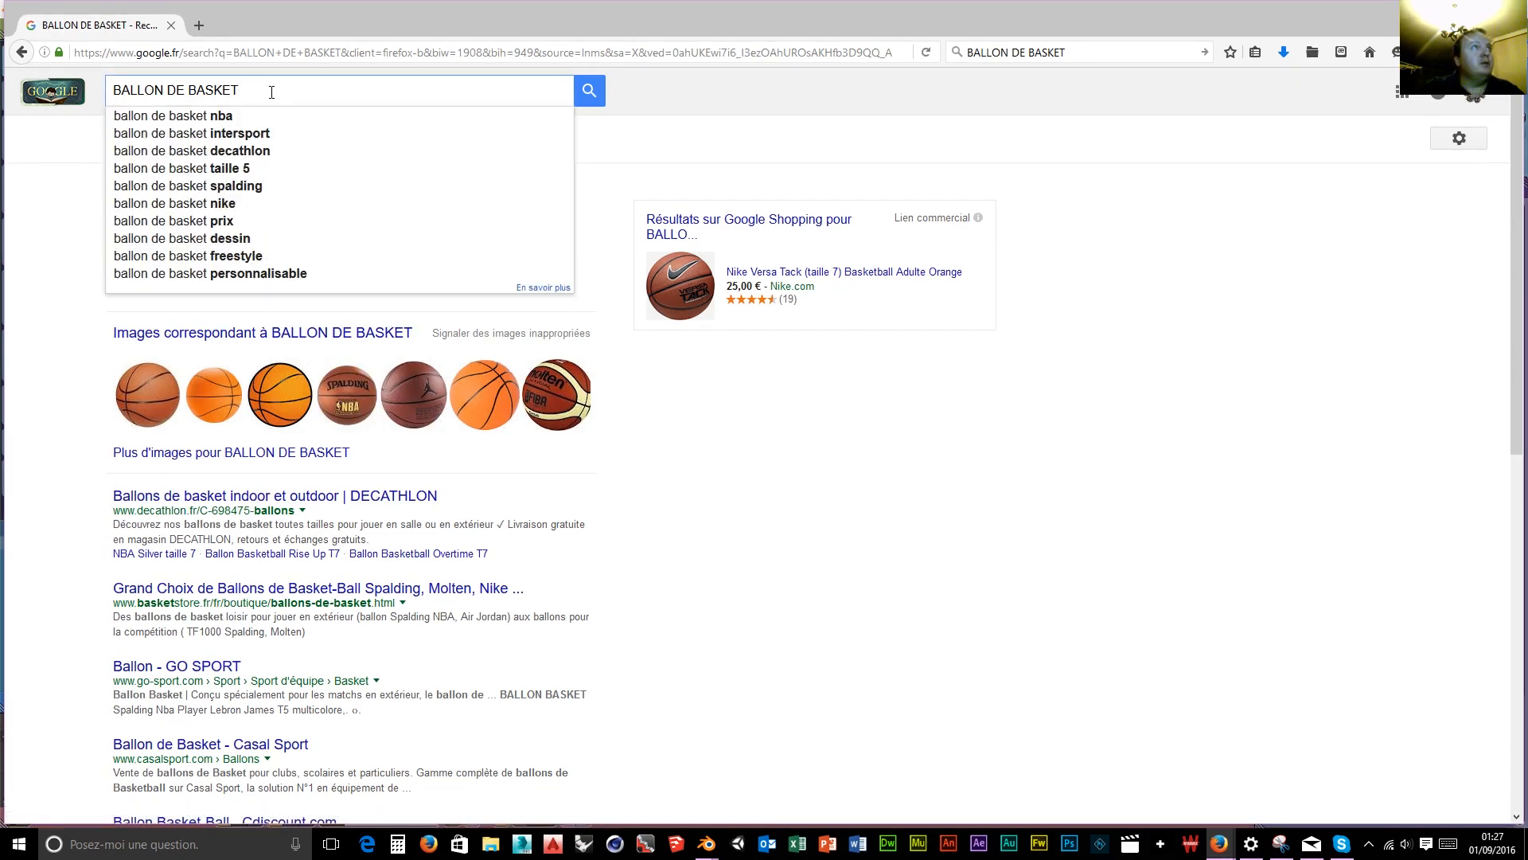
{"action": "left_click", "coordinate": [242, 117]}
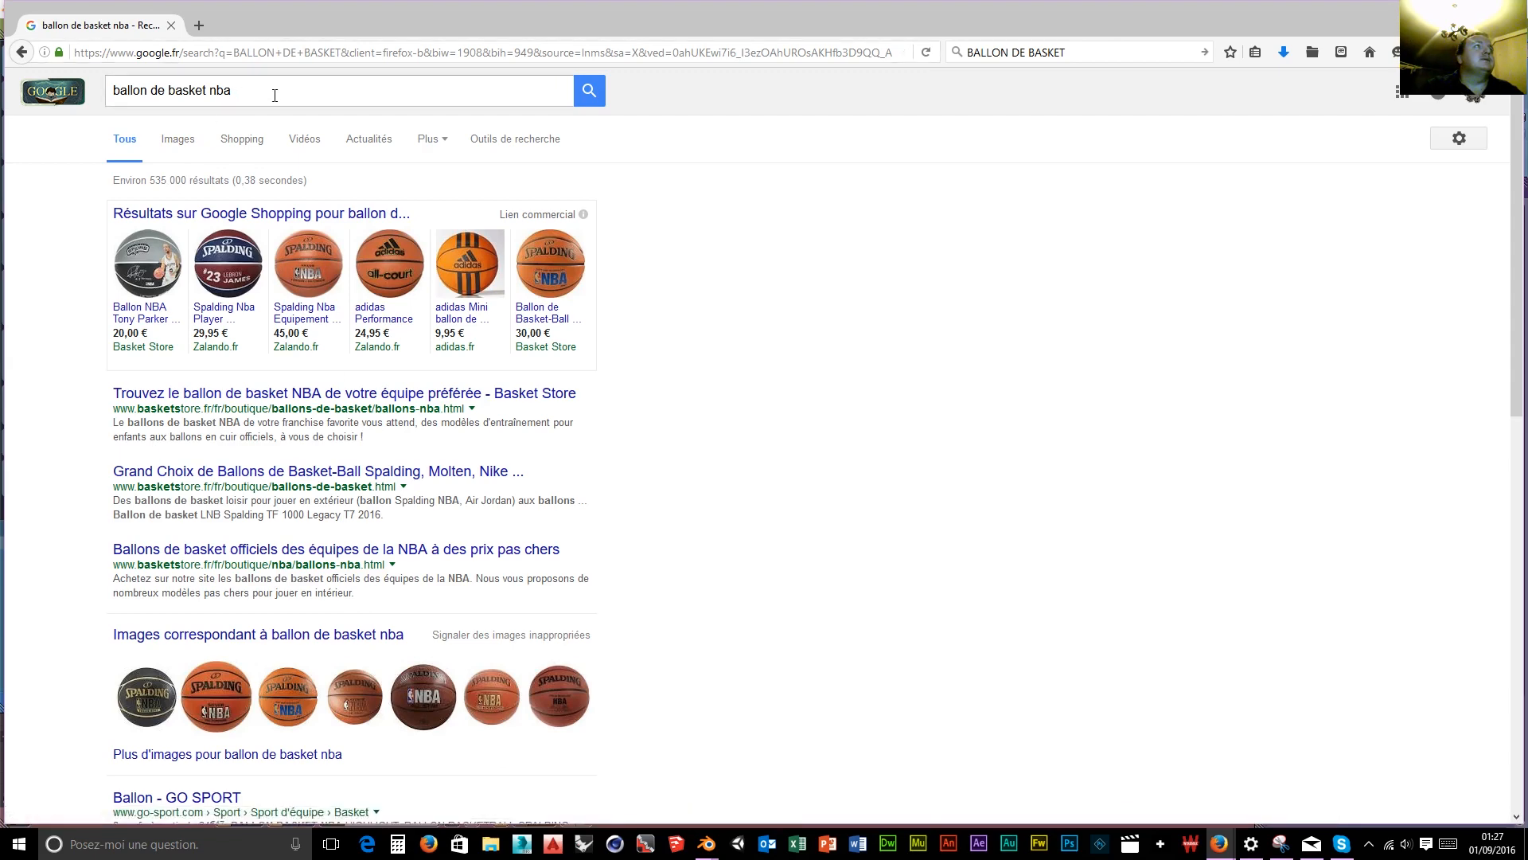
{"action": "triple_click", "coordinate": [171, 90]}
{"action": "left_click", "coordinate": [185, 134]}
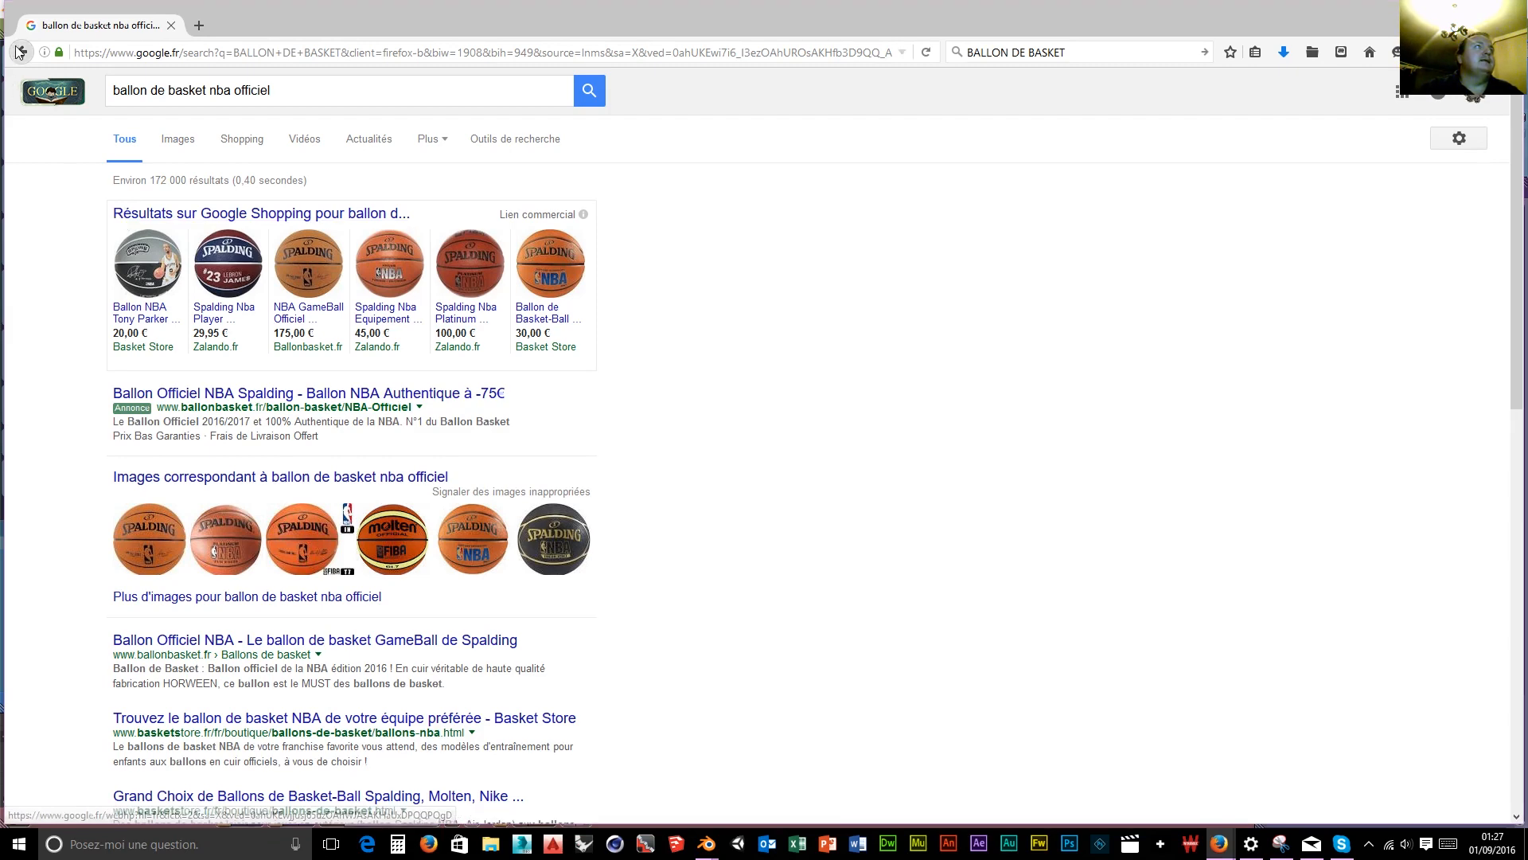
Find the basketstore.fr page of NBA competition balls in today's full browsing history and reopen it.
{"action": "left_click", "coordinate": [1507, 52]}
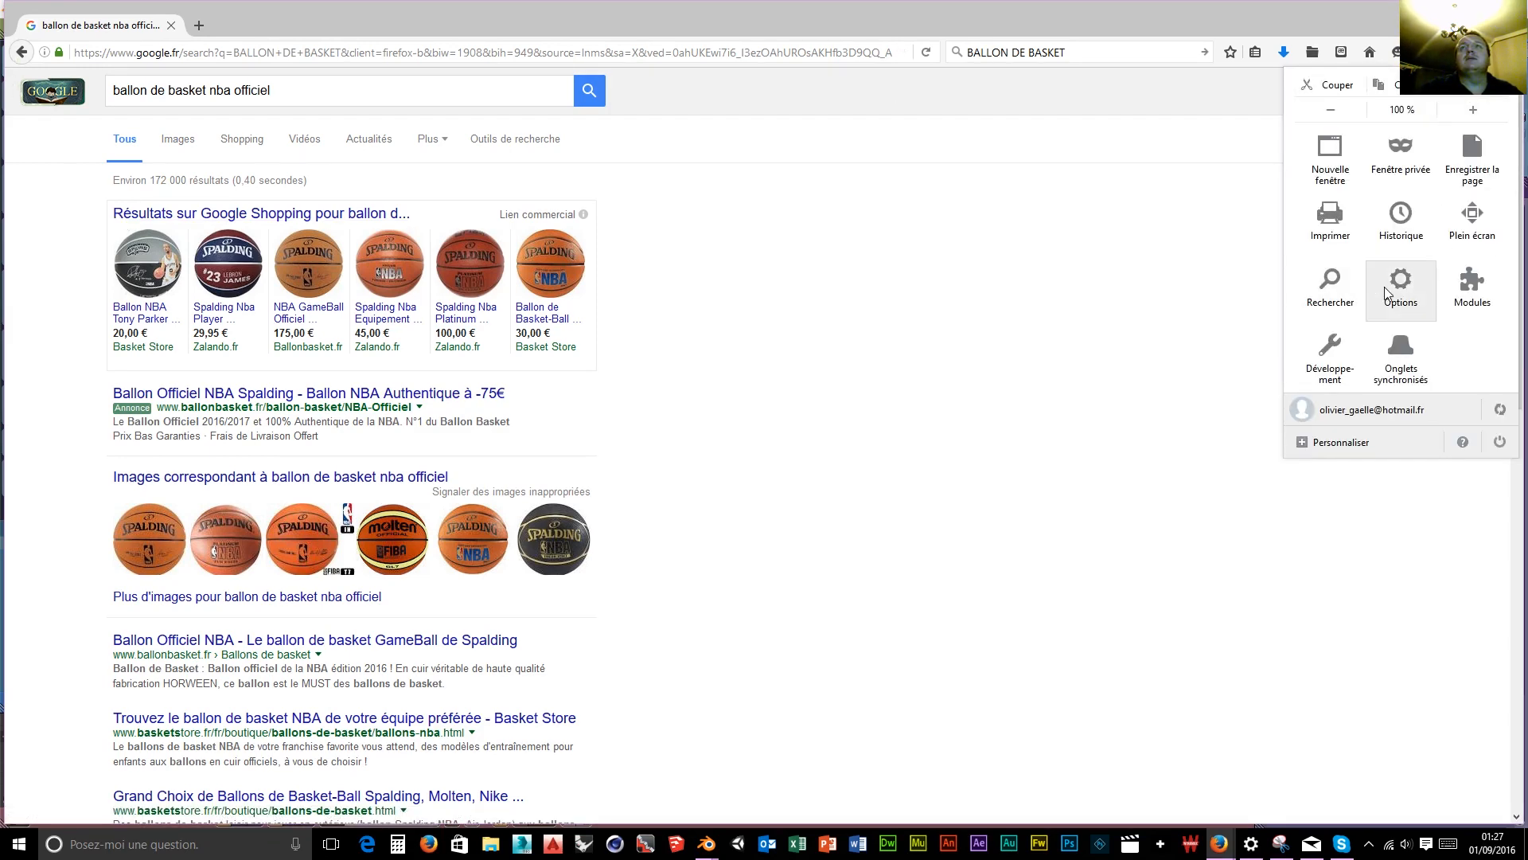
{"action": "left_click", "coordinate": [1399, 214]}
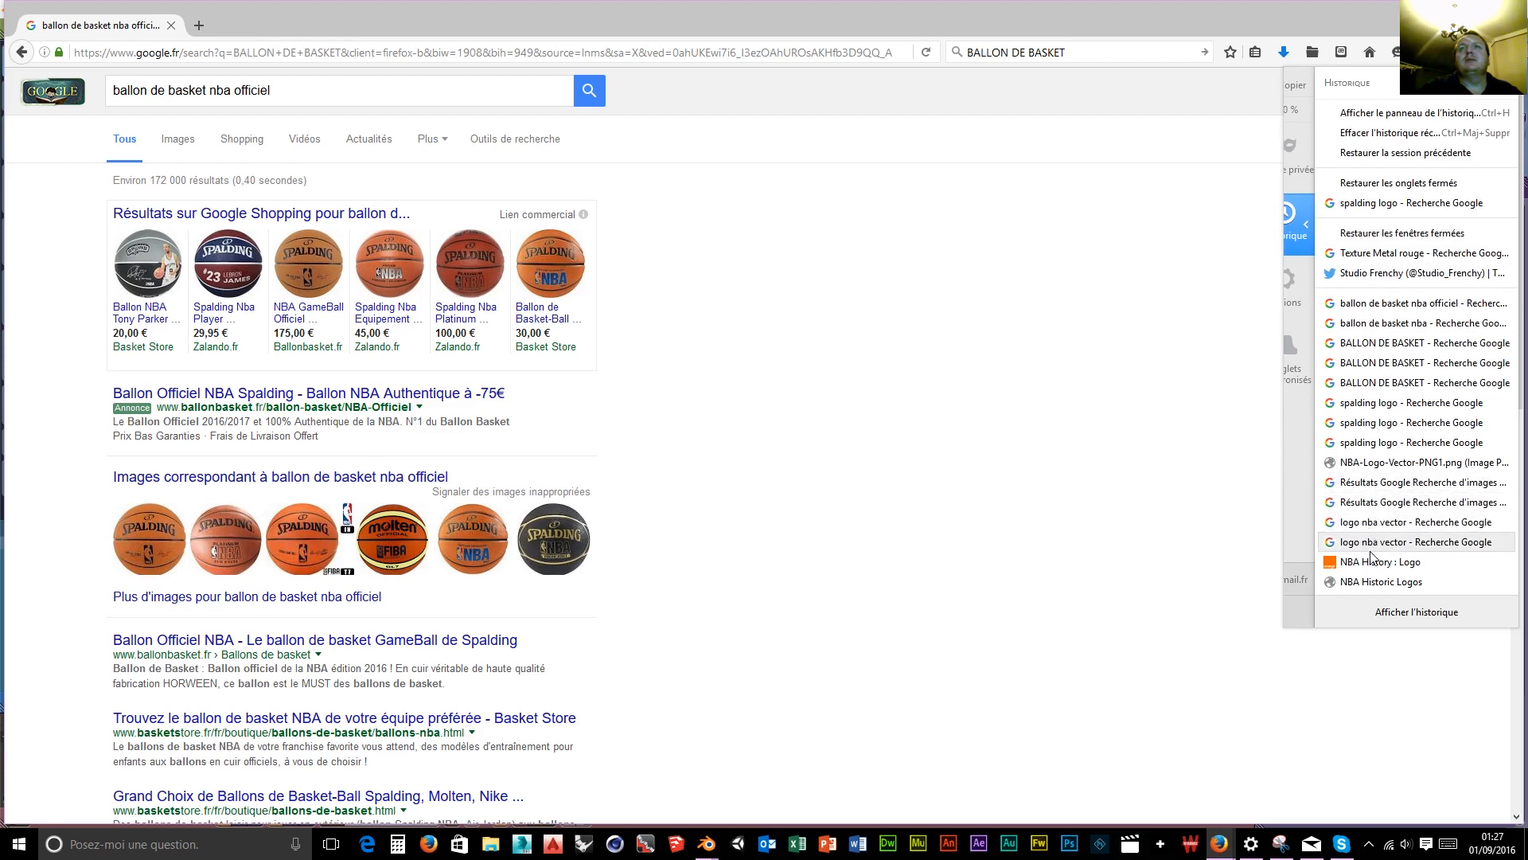
{"action": "left_click", "coordinate": [1416, 612]}
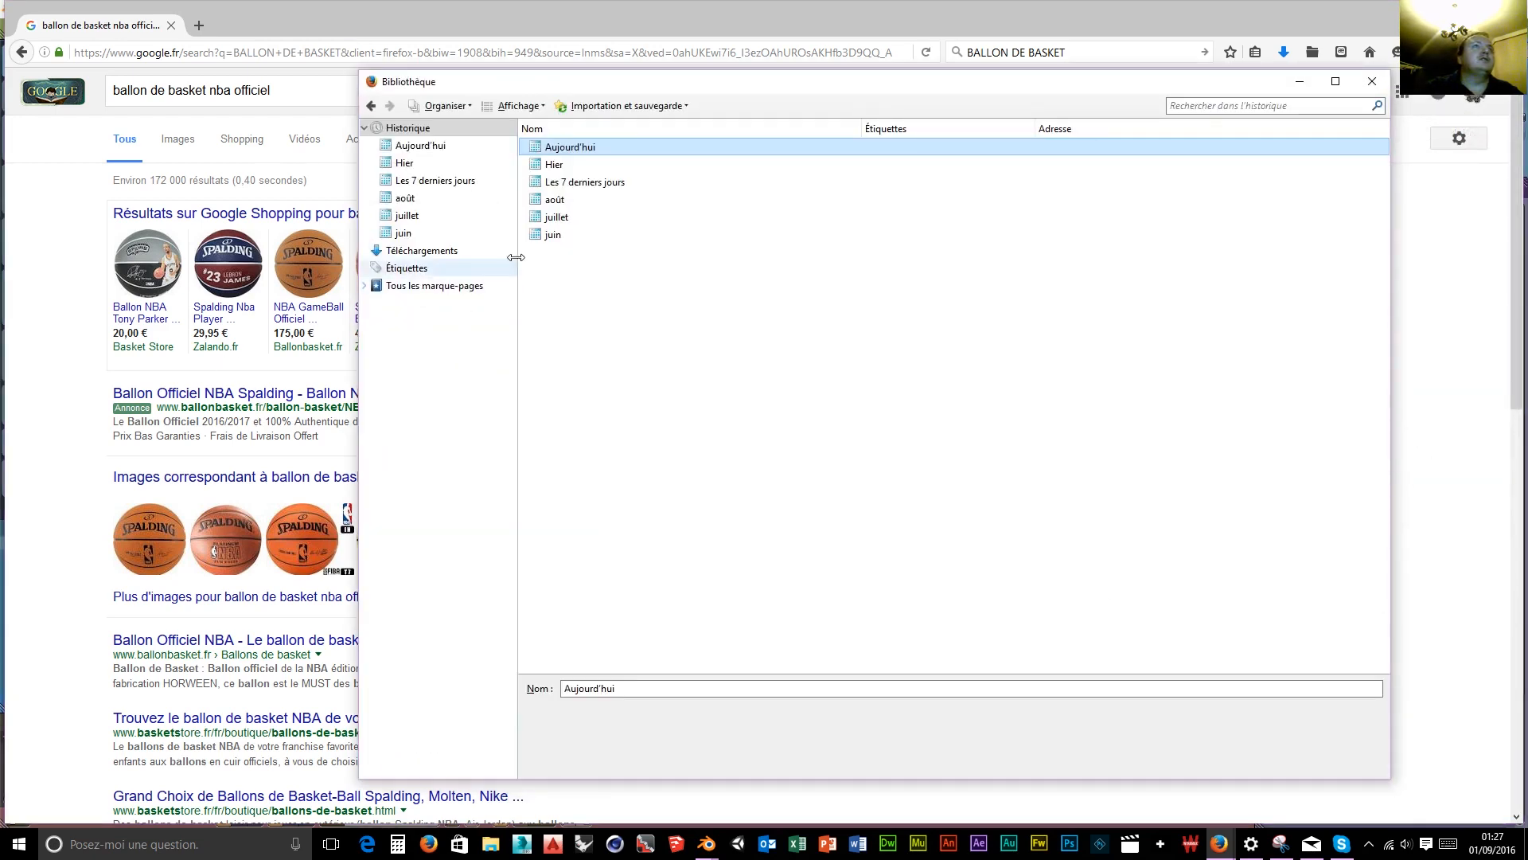
{"action": "double_click", "coordinate": [570, 147]}
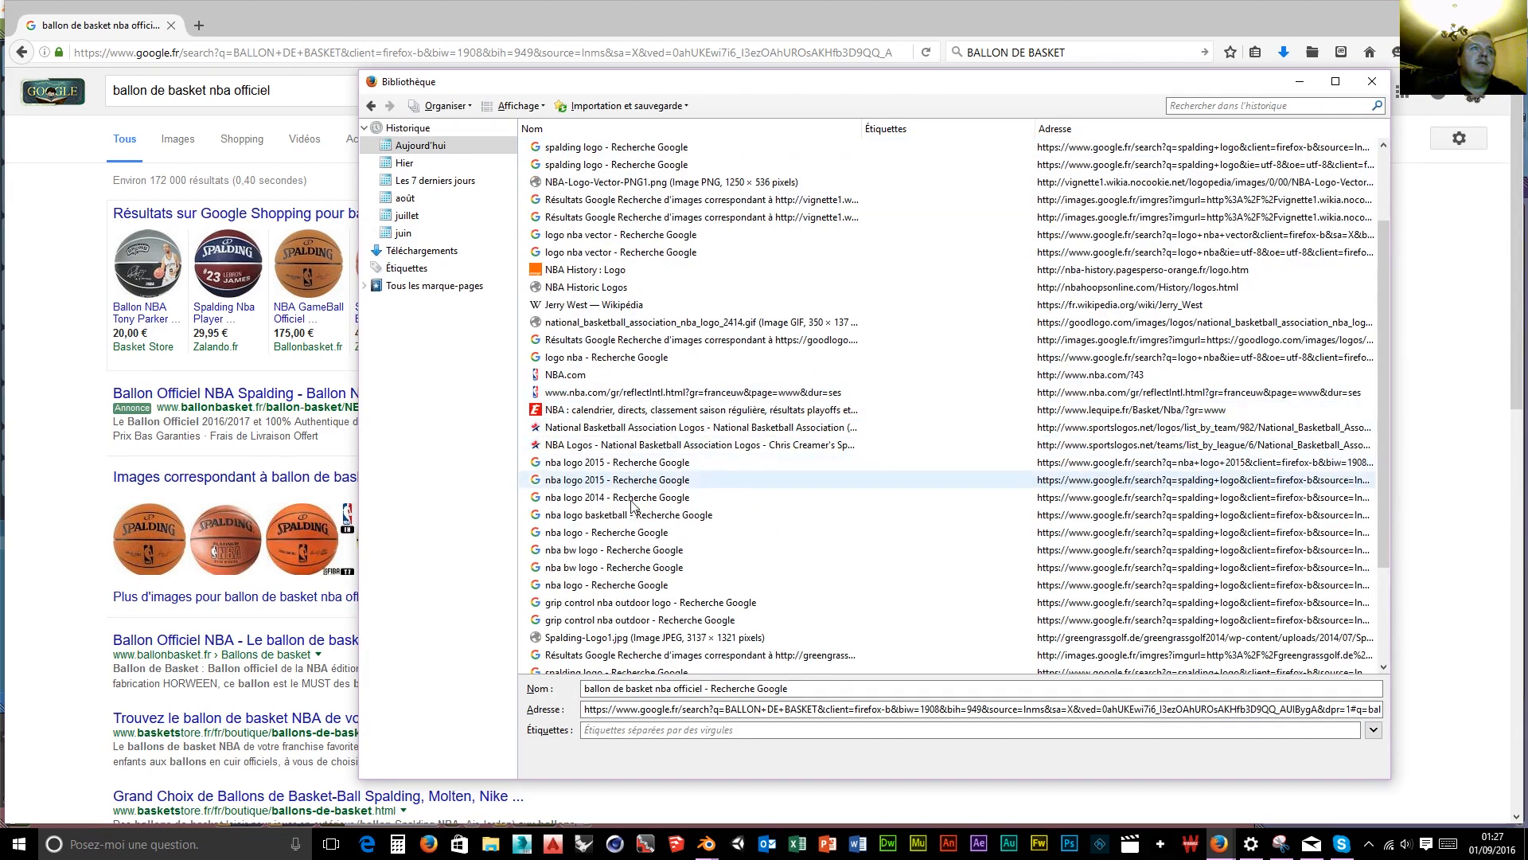
{"action": "scroll", "coordinate": [632, 506], "scroll_direction": "down", "scroll_amount": 3}
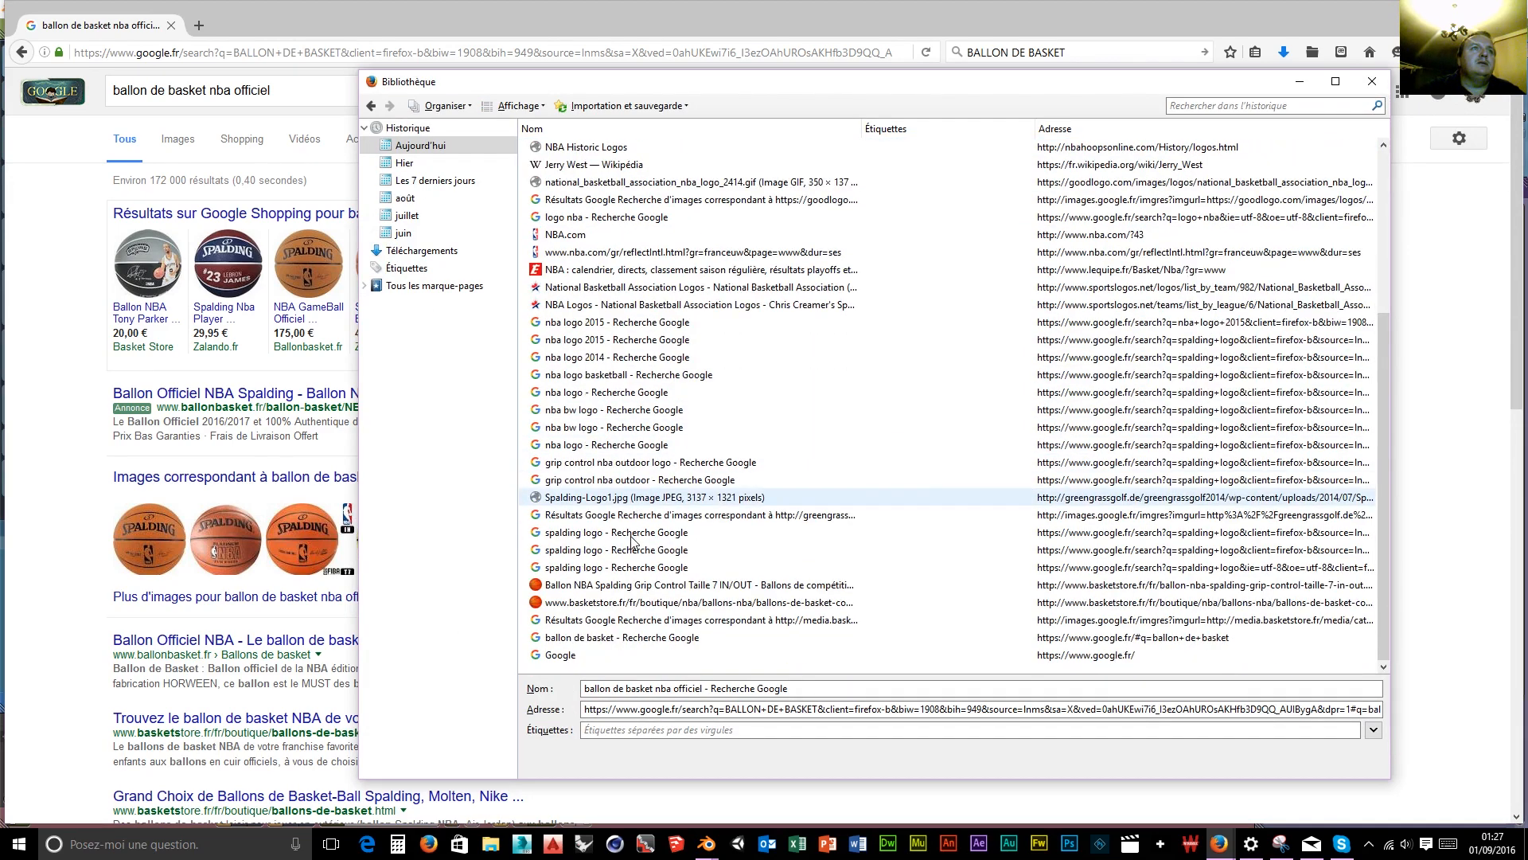
{"action": "double_click", "coordinate": [635, 603]}
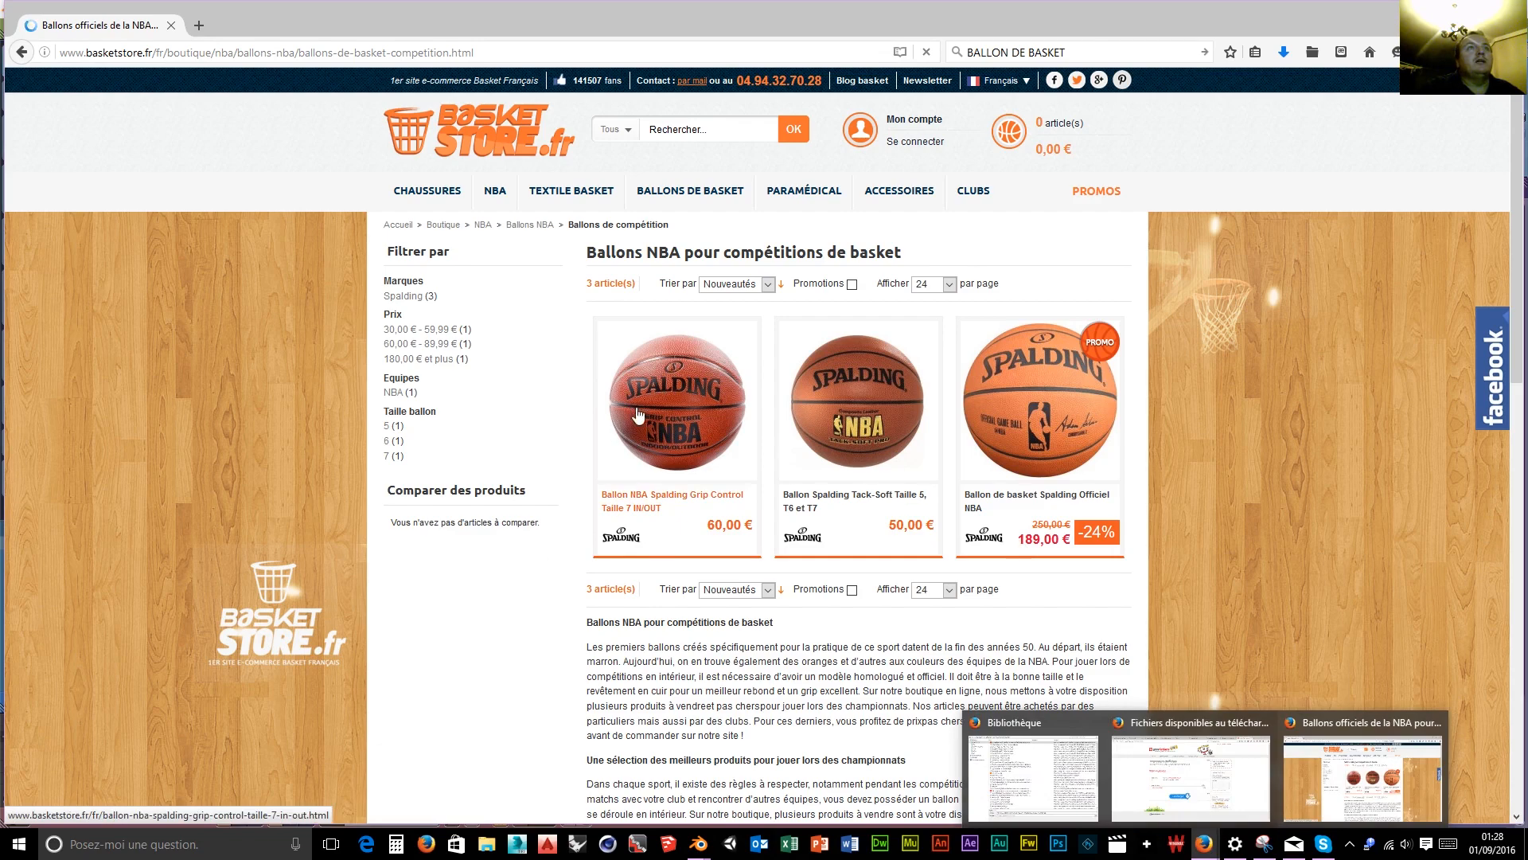
Search the web for "spalding logo" in a new tab.
{"action": "left_click", "coordinate": [198, 27]}
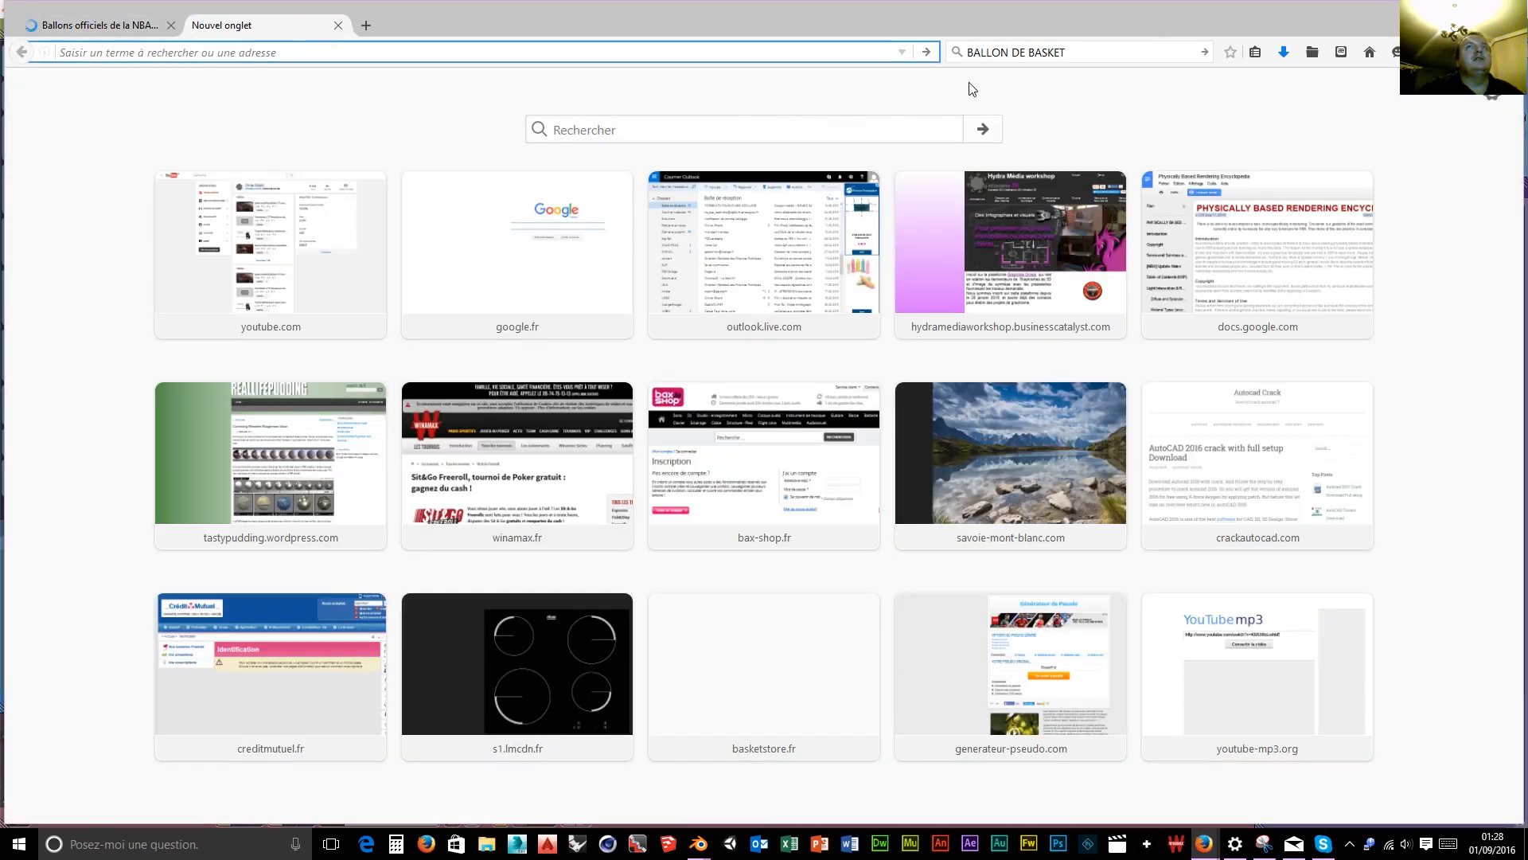
{"action": "left_click", "coordinate": [1085, 54]}
{"action": "type", "text": "sp"}
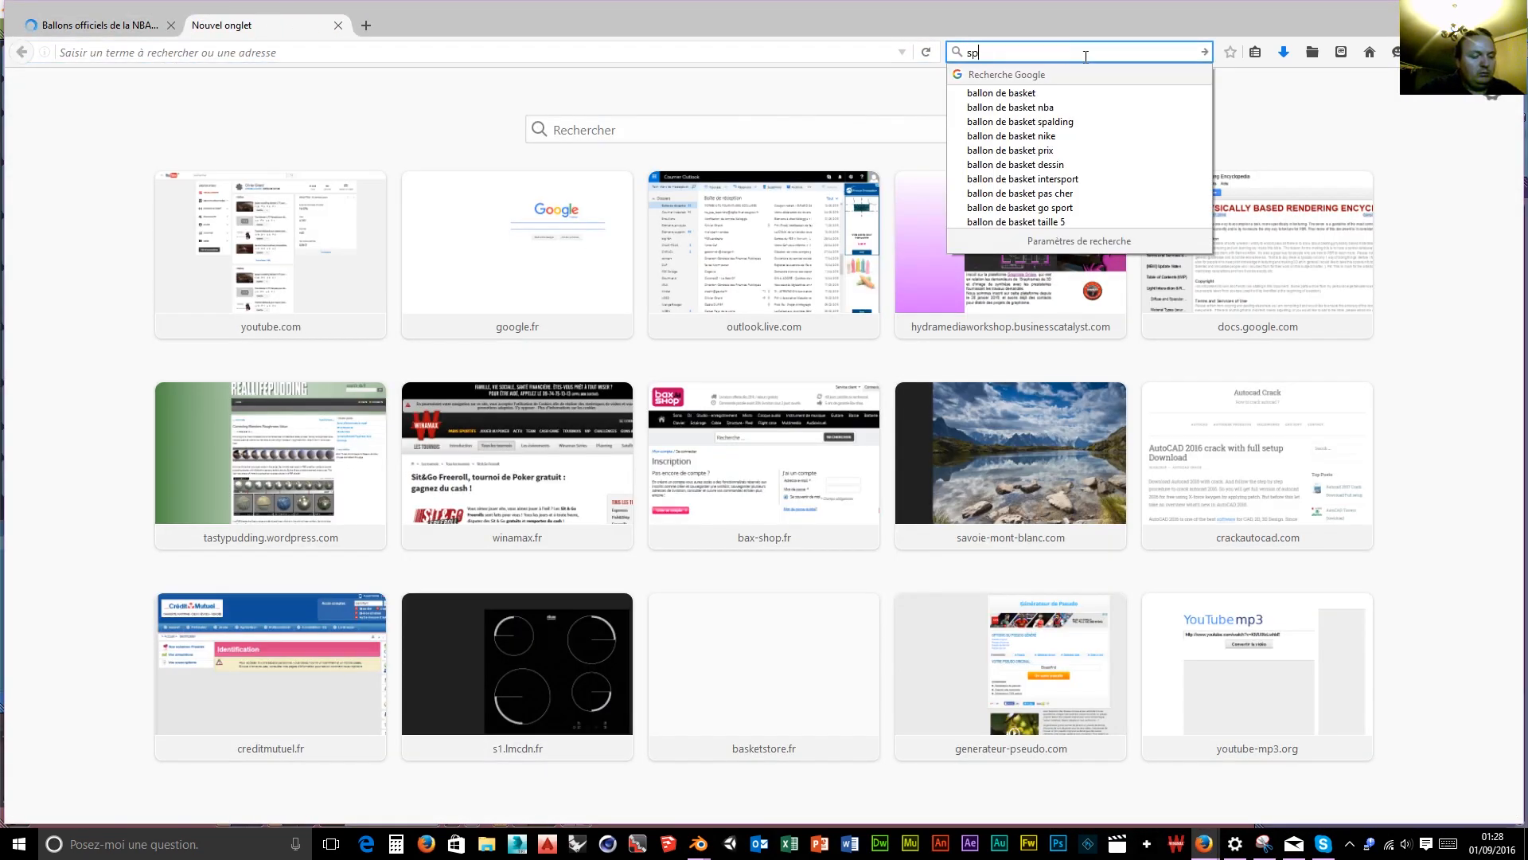
{"action": "type", "text": "alding logo"}
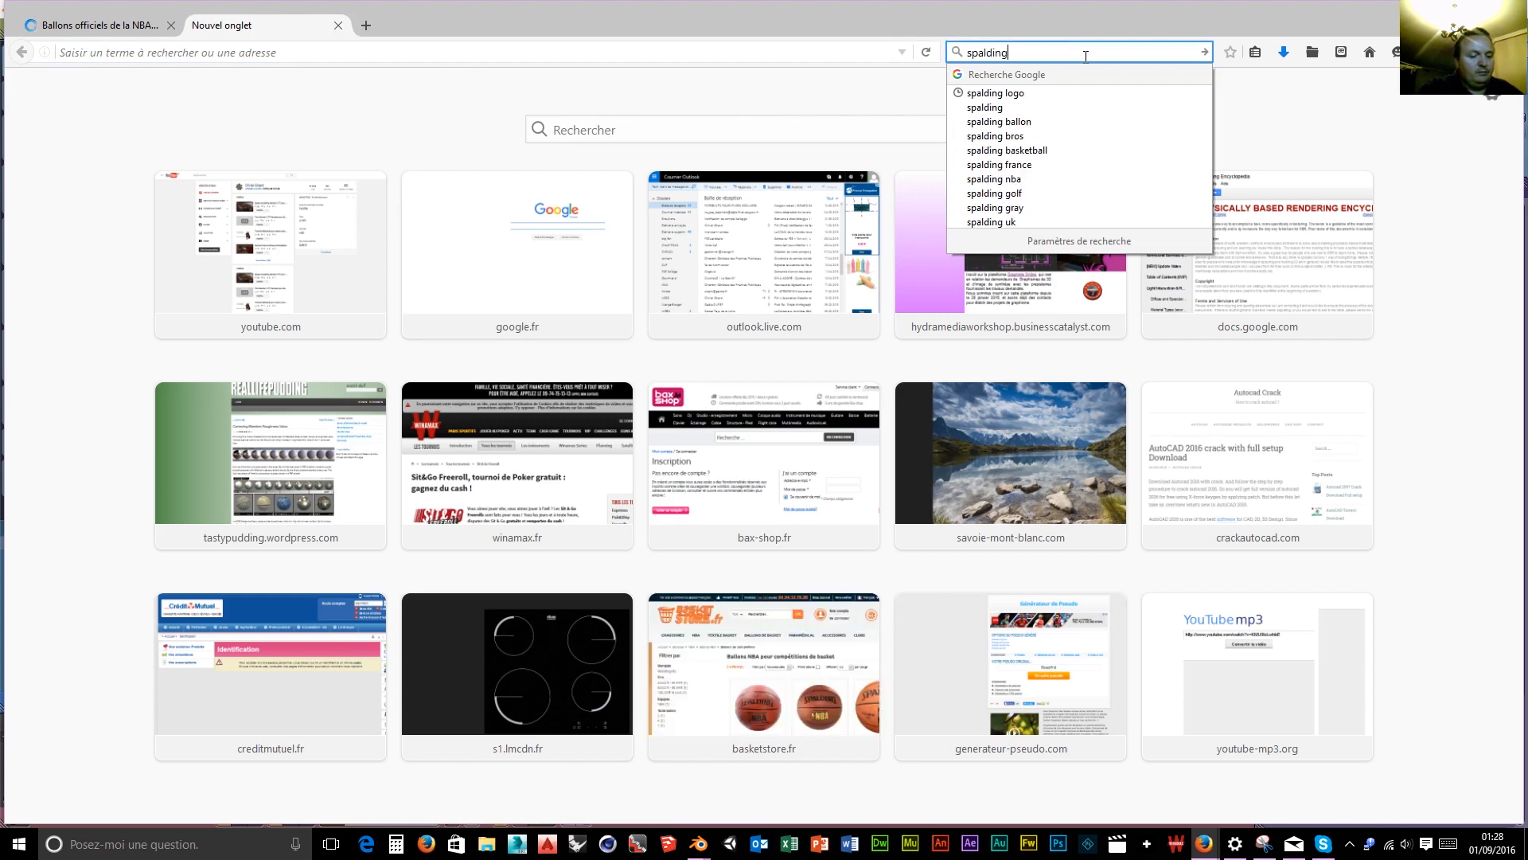
{"action": "left_click", "coordinate": [1027, 95]}
Show the image results for the Spalding logo and restrict them to sizes above 1600 × 1200 (2 Mpx).
{"action": "left_click", "coordinate": [509, 138]}
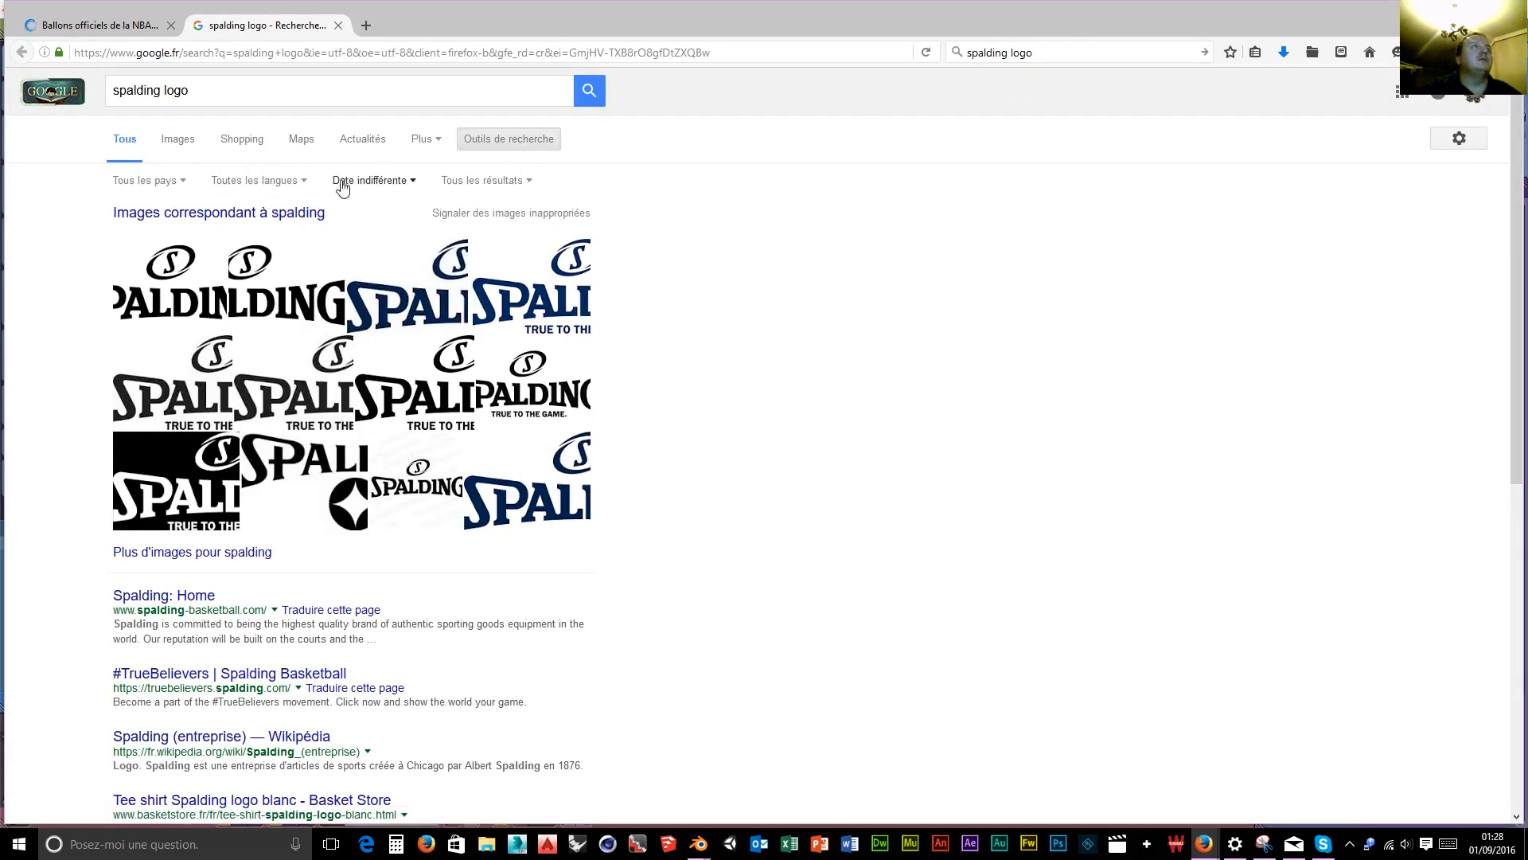
{"action": "left_click", "coordinate": [508, 141]}
{"action": "left_click", "coordinate": [197, 153]}
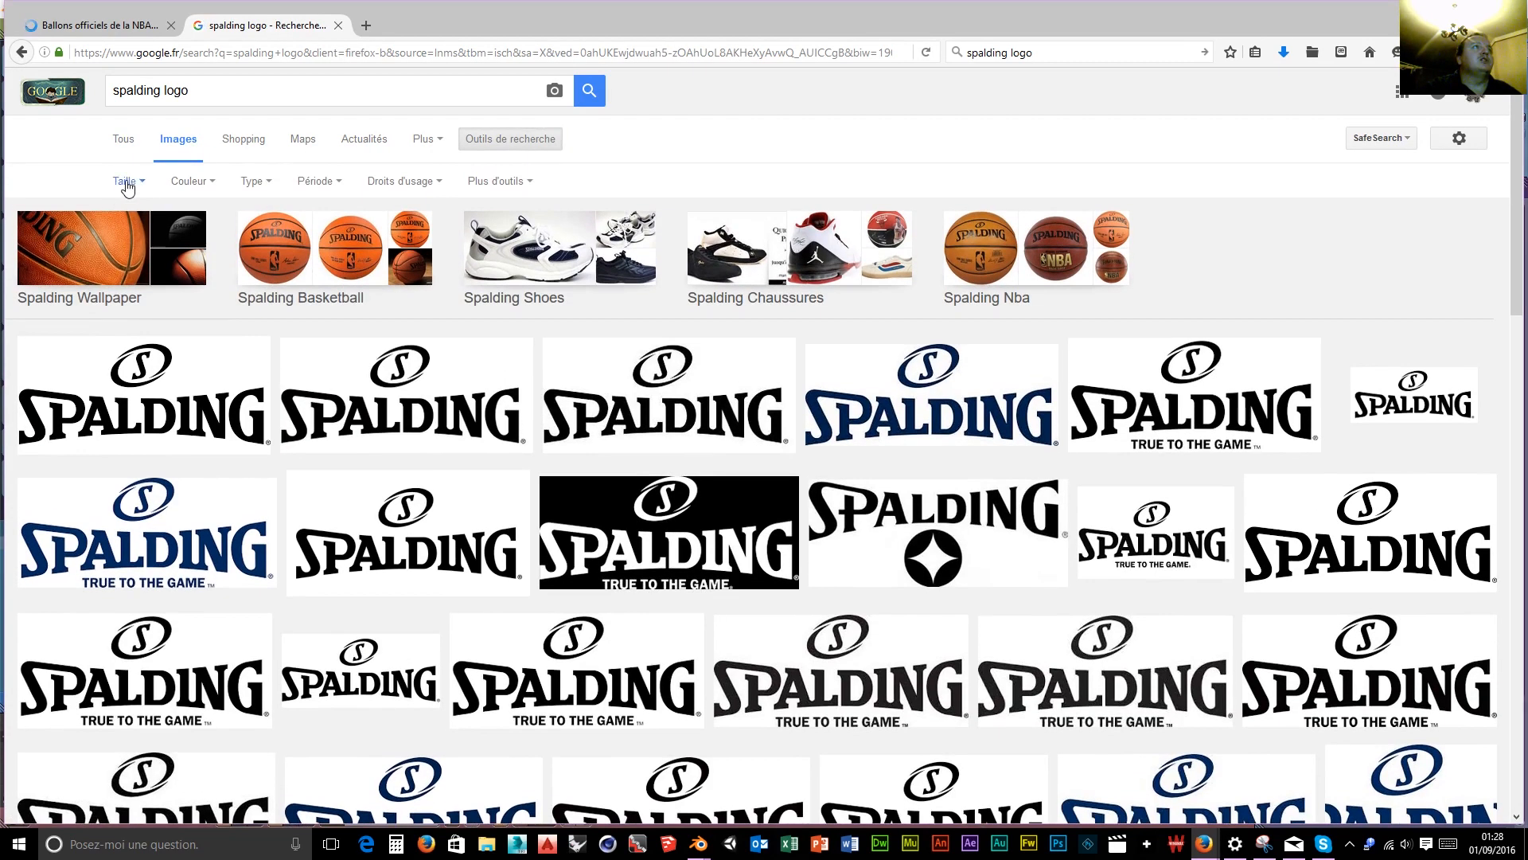
{"action": "left_click", "coordinate": [126, 181]}
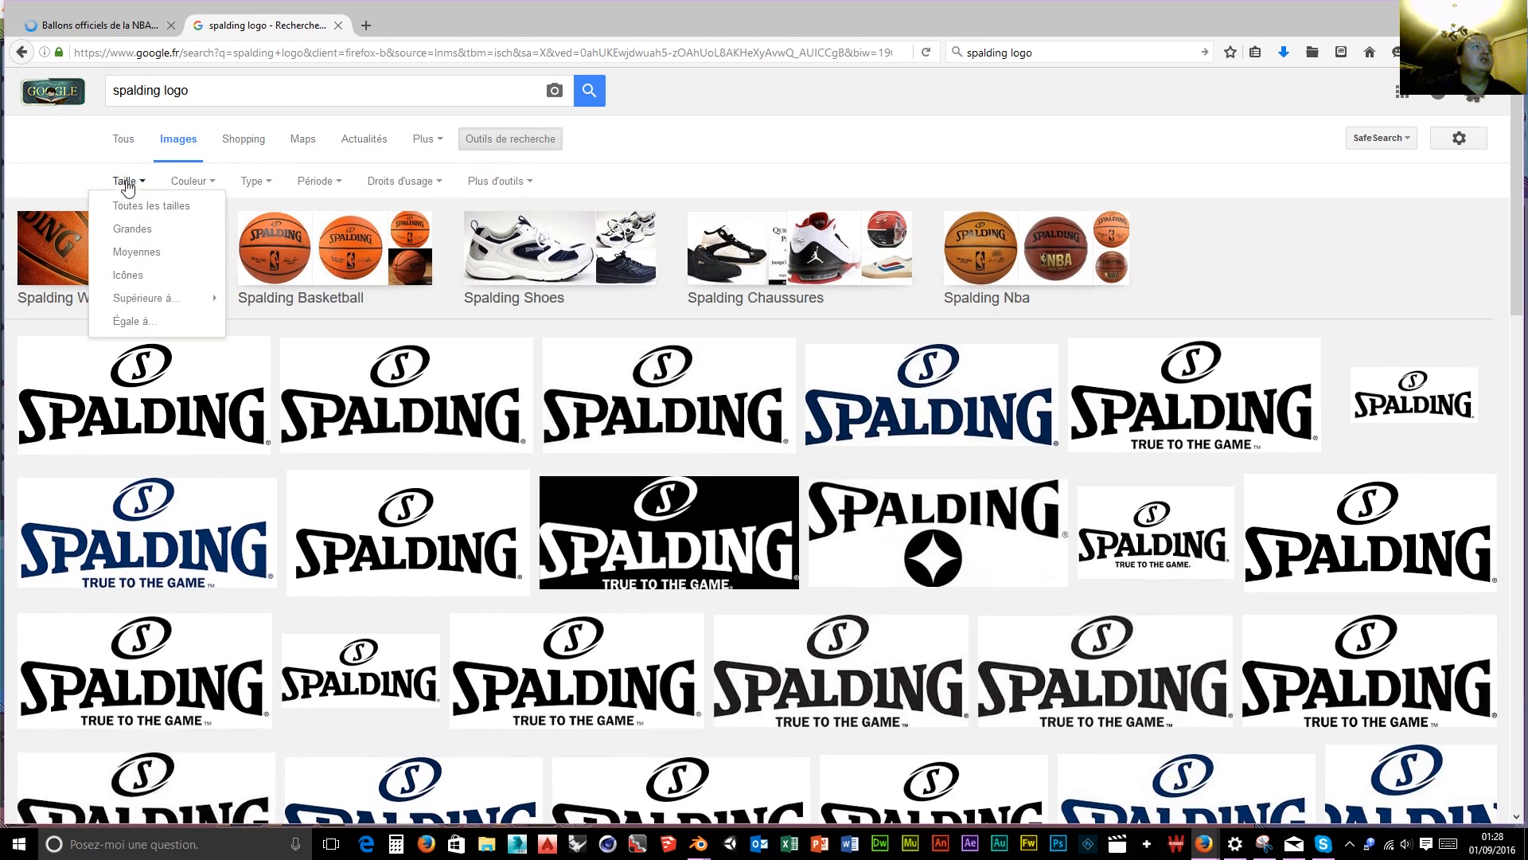
{"action": "mouse_move", "coordinate": [148, 298]}
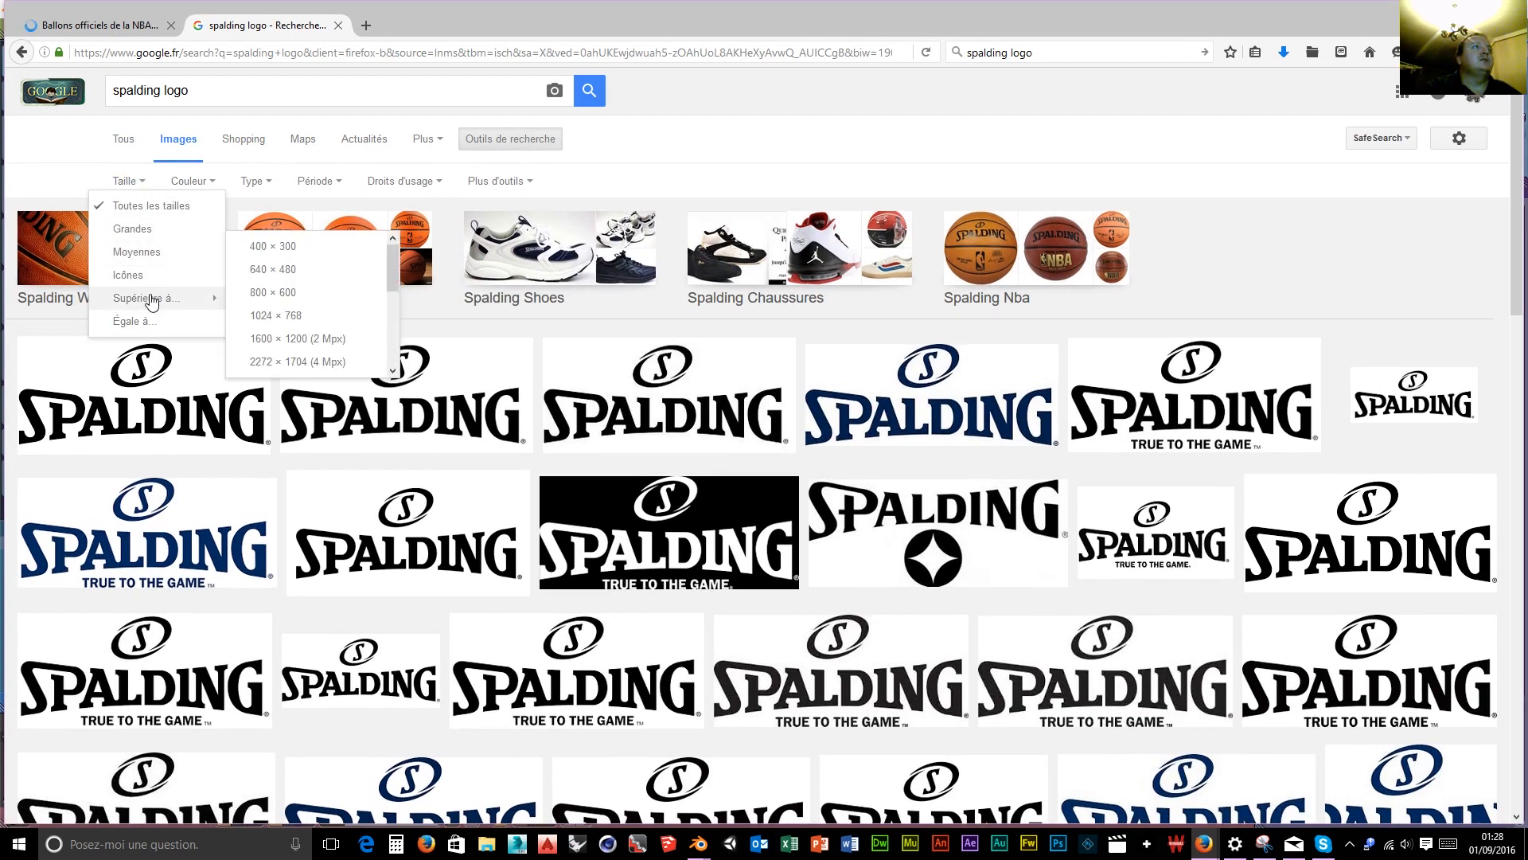
{"action": "left_click", "coordinate": [293, 341]}
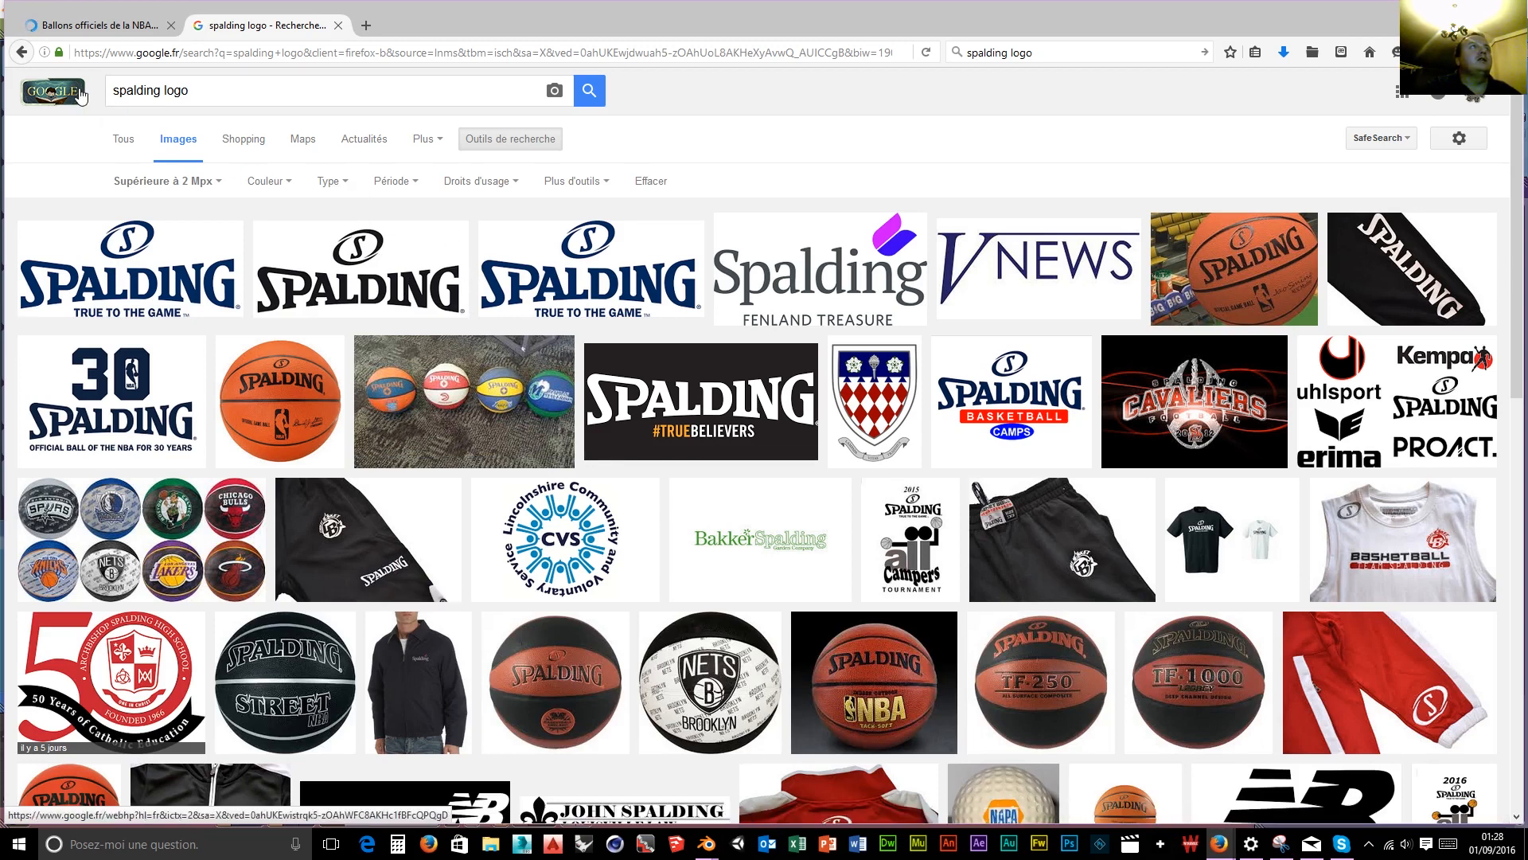
Search images for "logo nba vector", correcting the misspelled query, and look through the results.
{"action": "left_click_drag", "start_coordinate": [208, 90], "coordinate": [82, 97]}
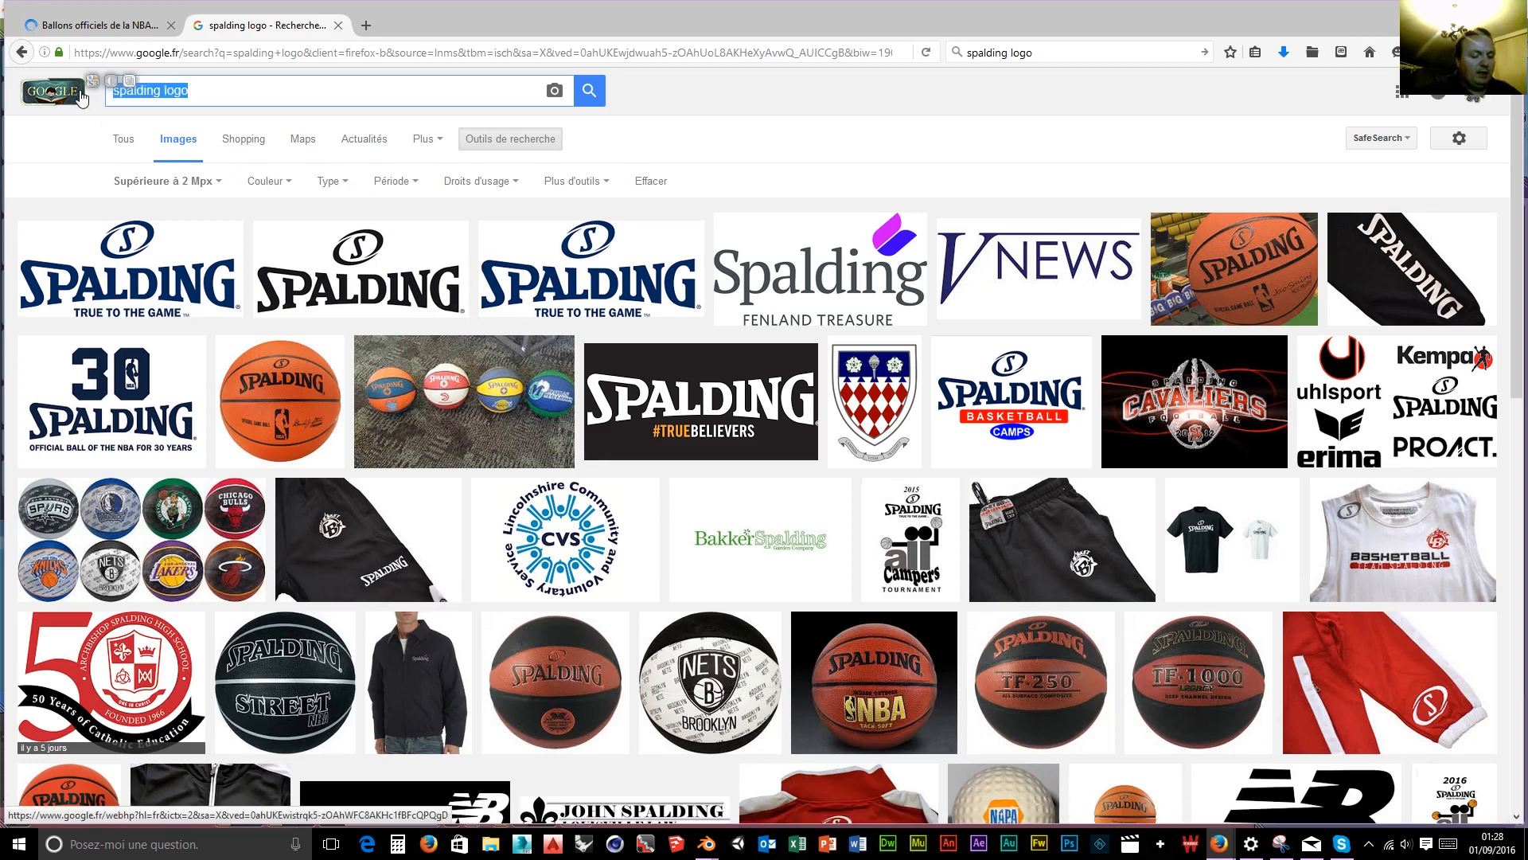
{"action": "type", "text": "loga nba"}
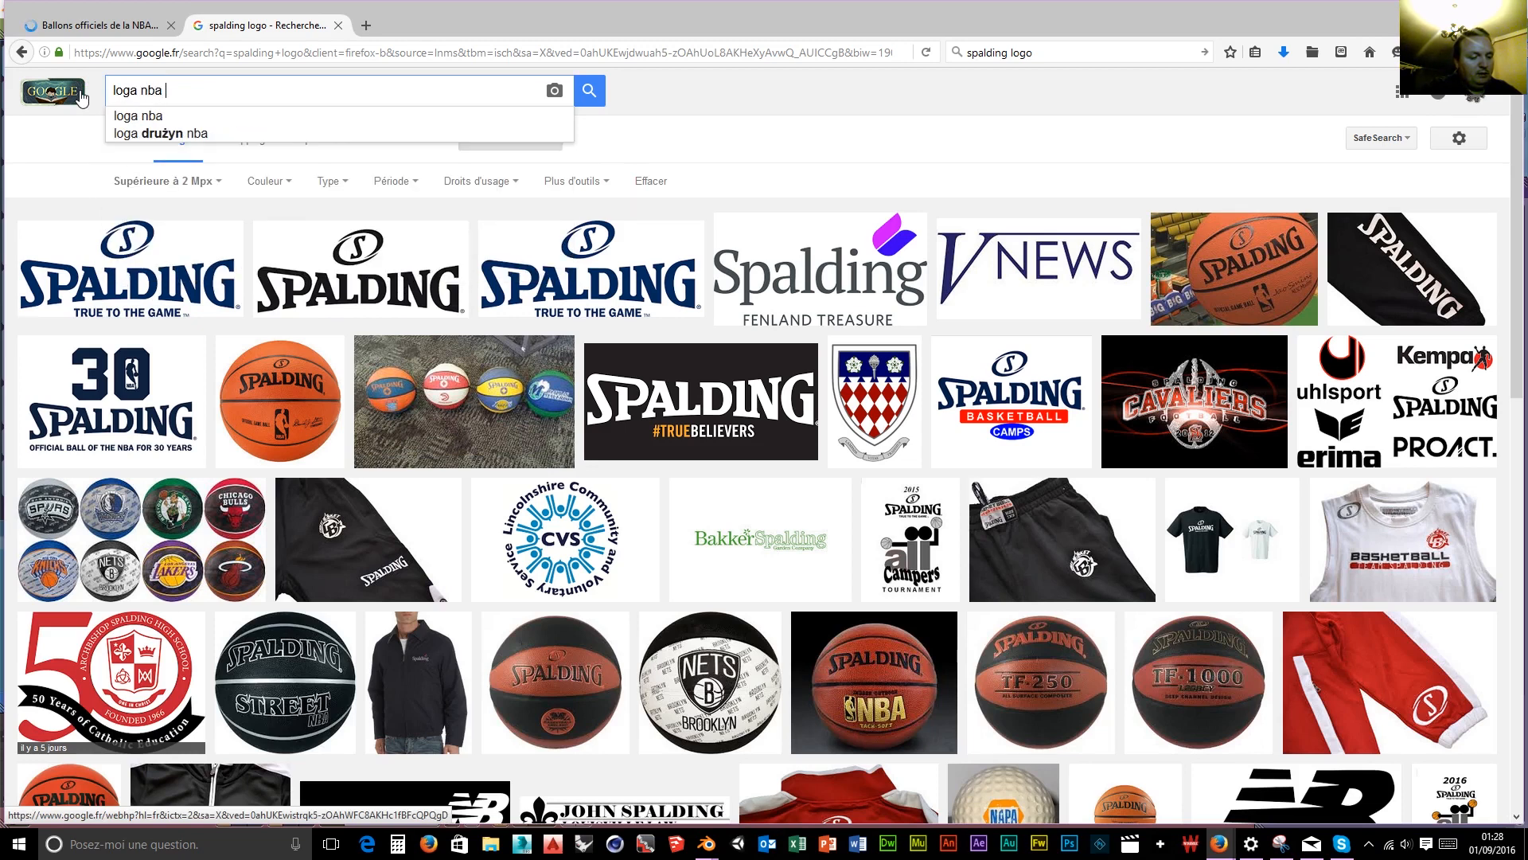
{"action": "type", "text": " vector"}
{"action": "key", "text": "Return"}
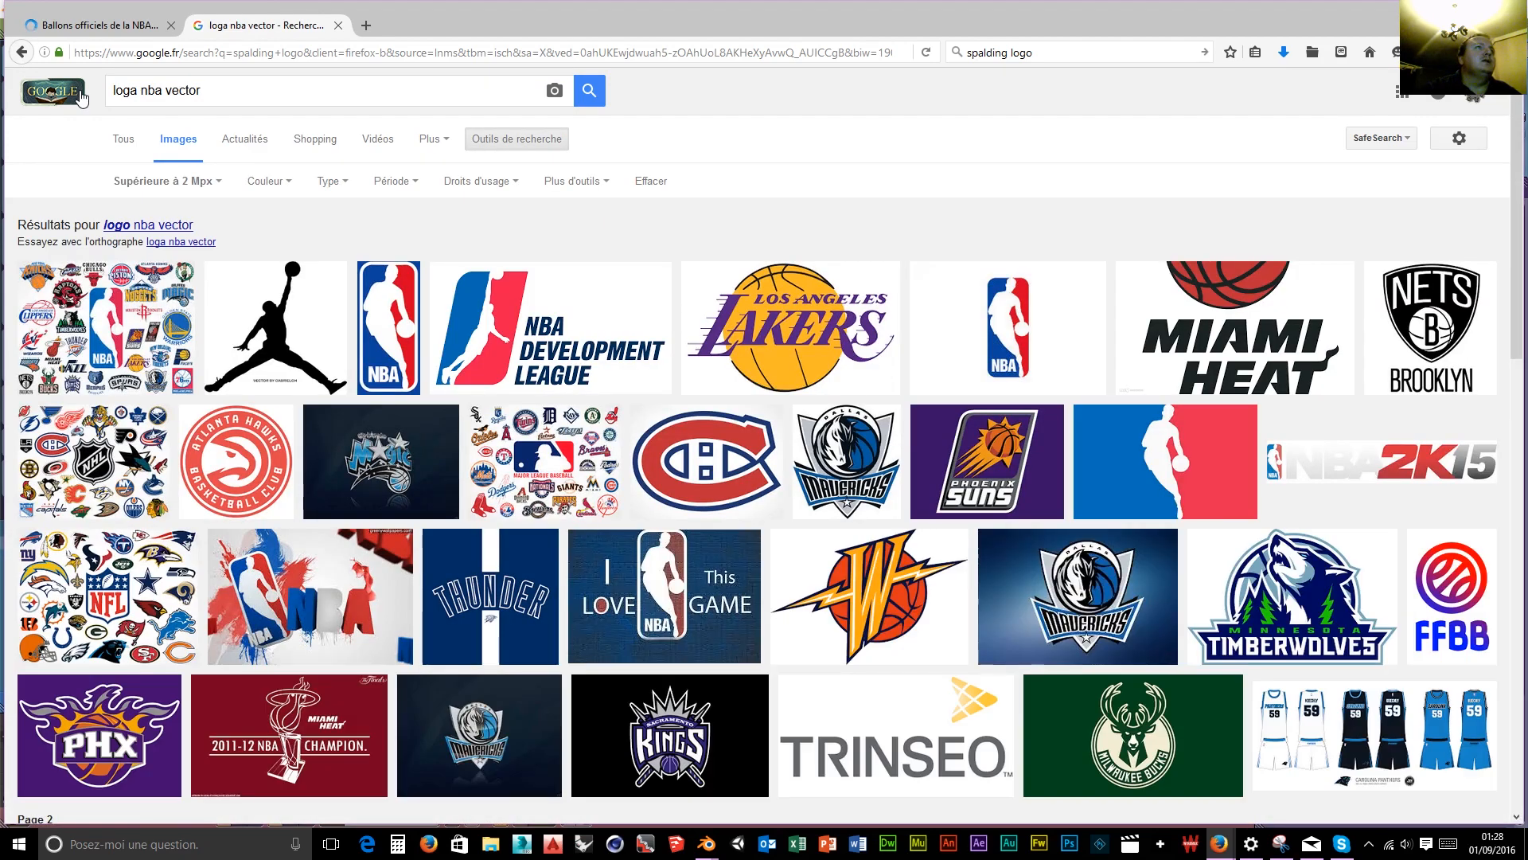
{"action": "left_click", "coordinate": [147, 227]}
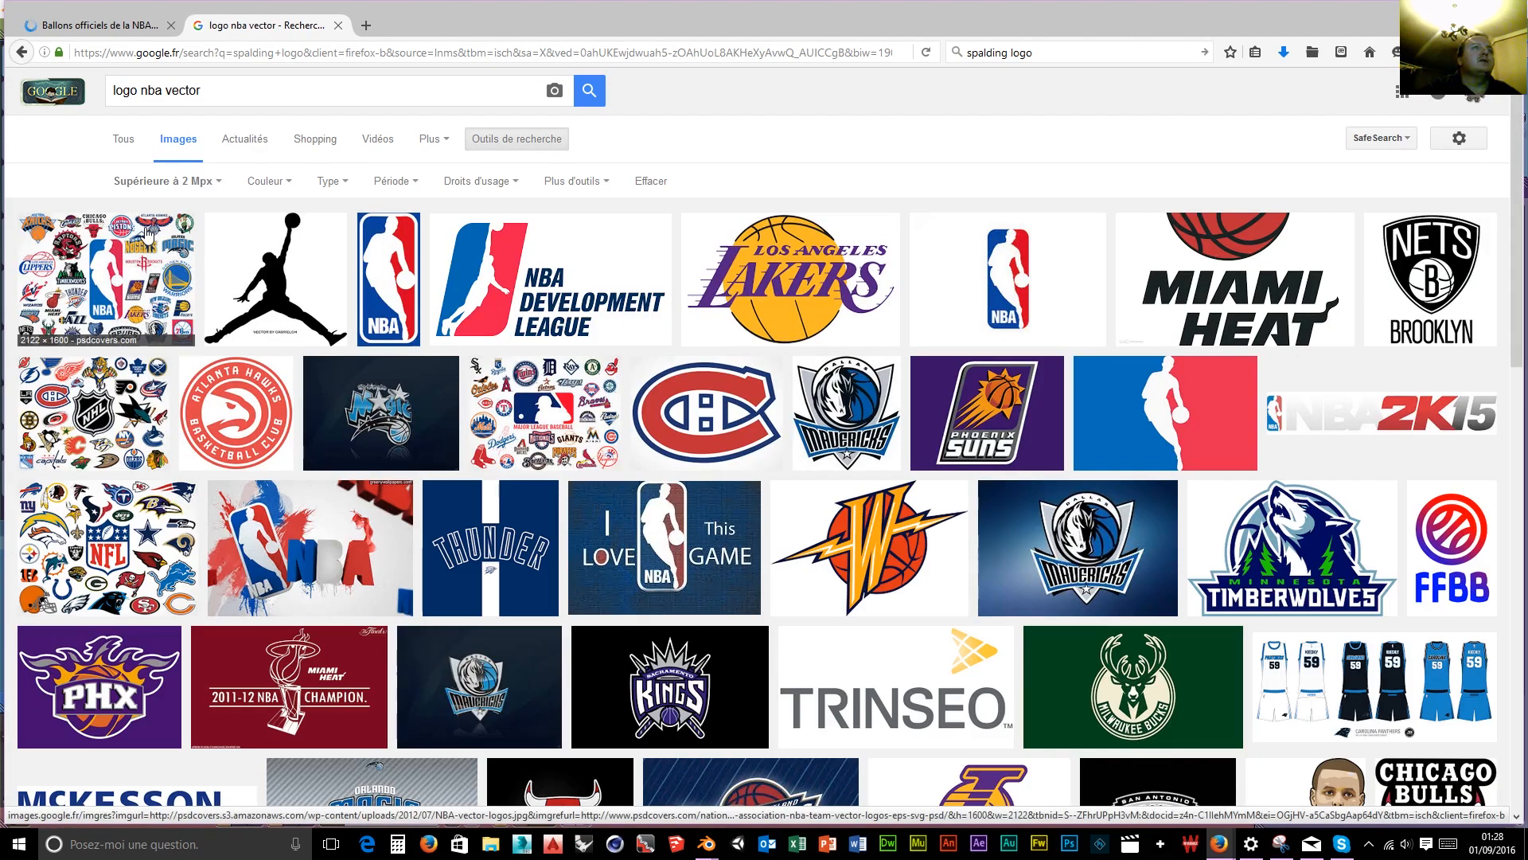
{"action": "scroll", "coordinate": [371, 350], "scroll_direction": "down", "scroll_amount": 5}
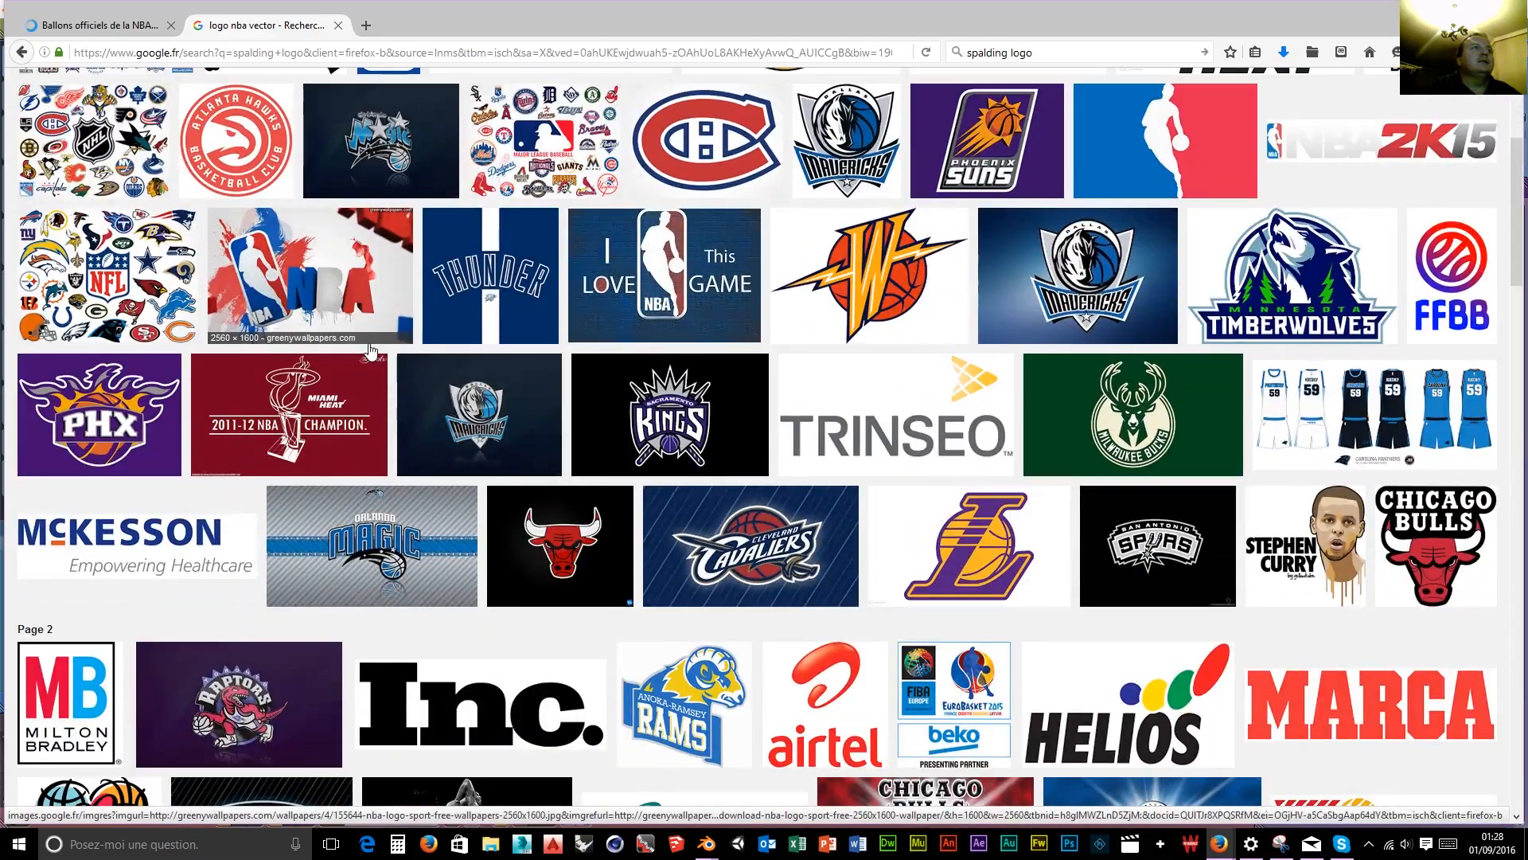
{"action": "scroll", "coordinate": [371, 350], "scroll_direction": "down", "scroll_amount": 7}
{"action": "scroll", "coordinate": [371, 350], "scroll_direction": "up", "scroll_amount": 10}
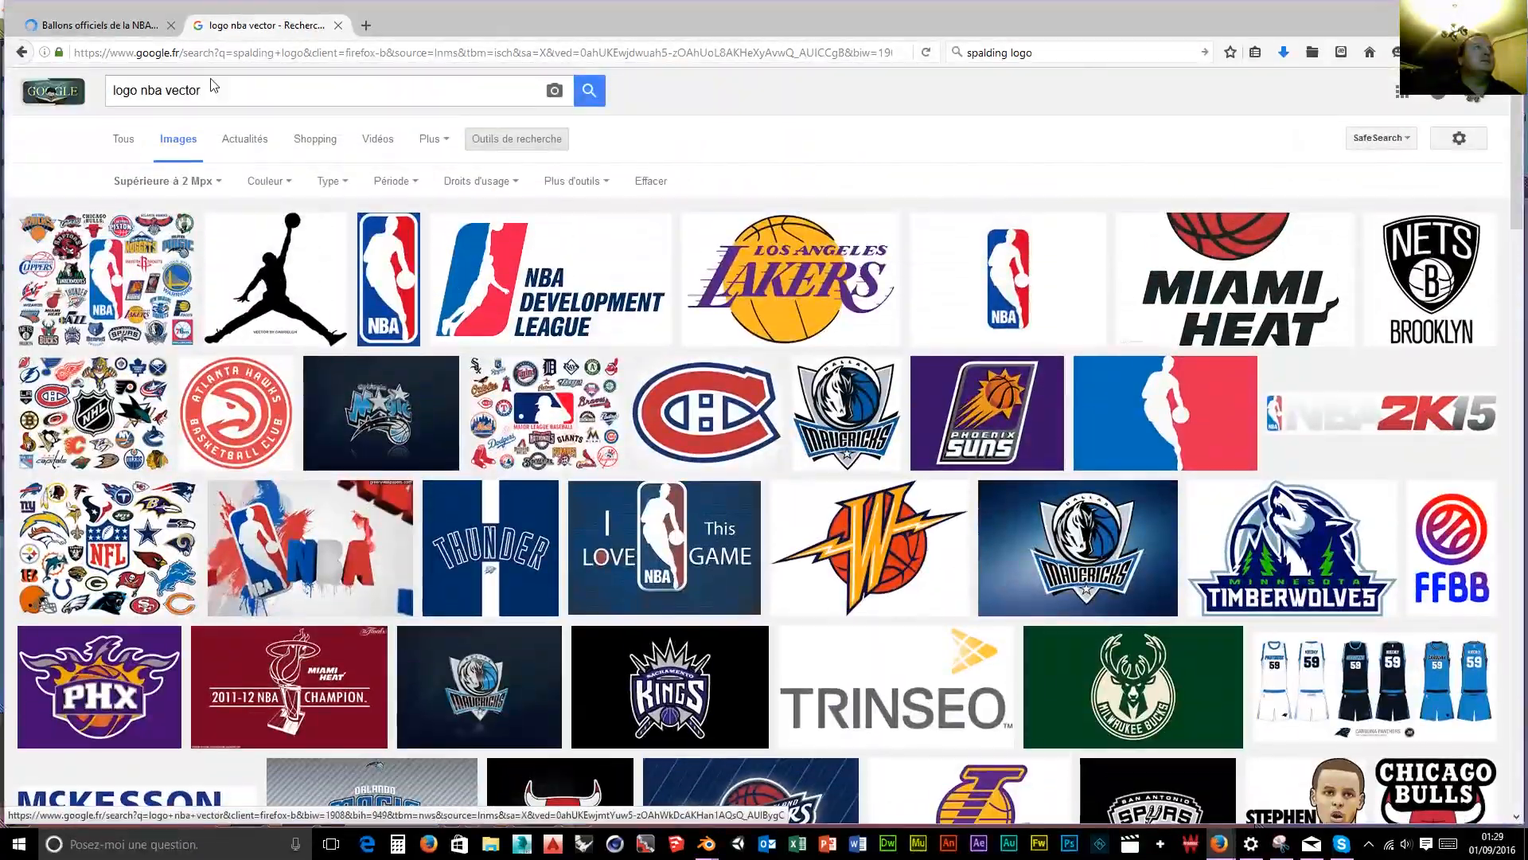
Rerun the "logo nba vector" image search and set the size filter to all sizes.
{"action": "left_click_drag", "start_coordinate": [200, 90], "coordinate": [167, 92]}
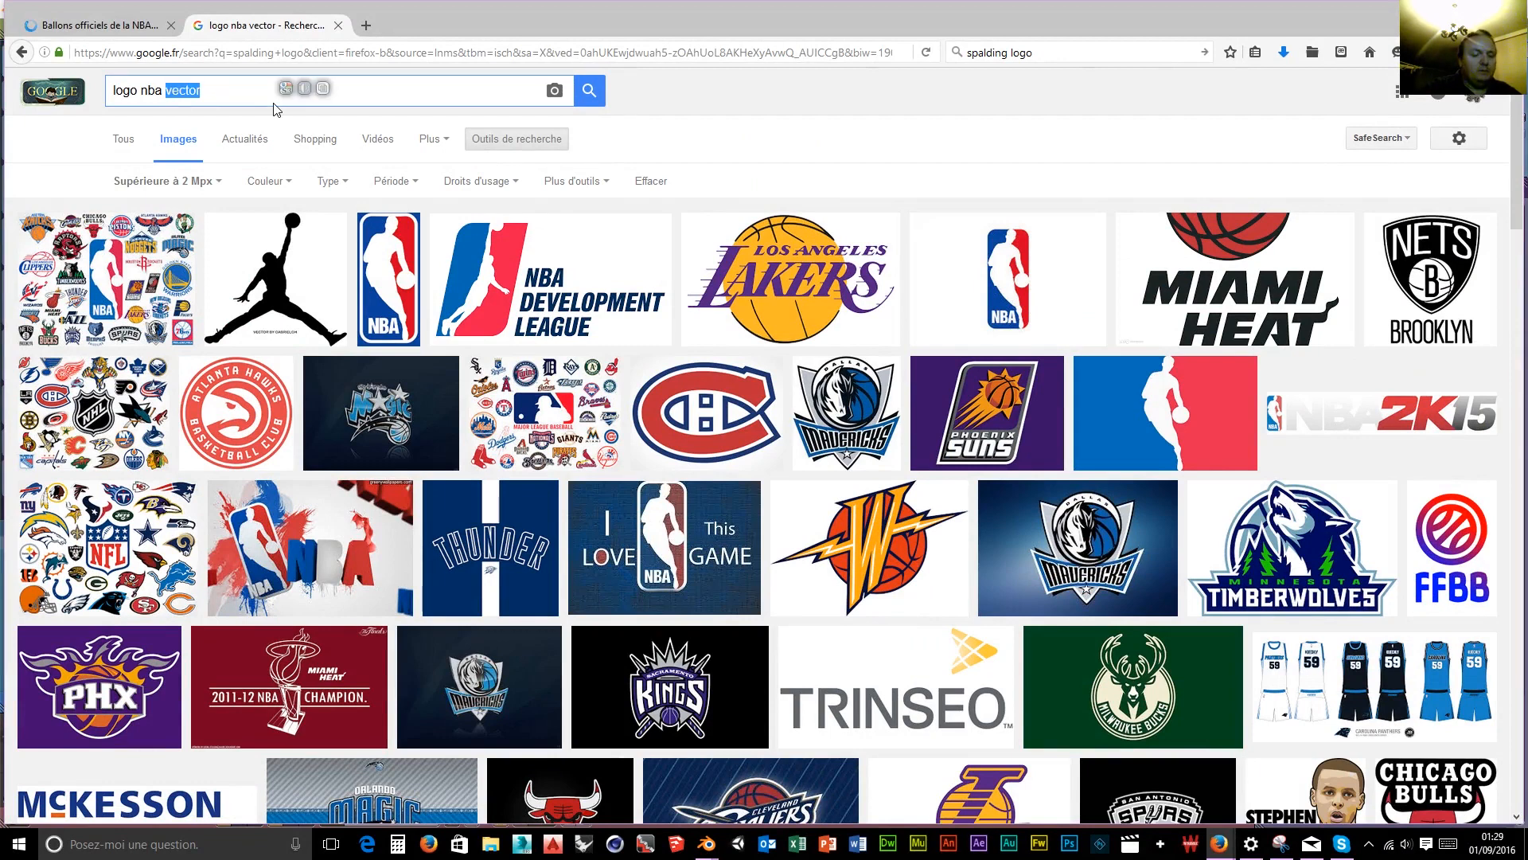
{"action": "key", "text": "BackSpace"}
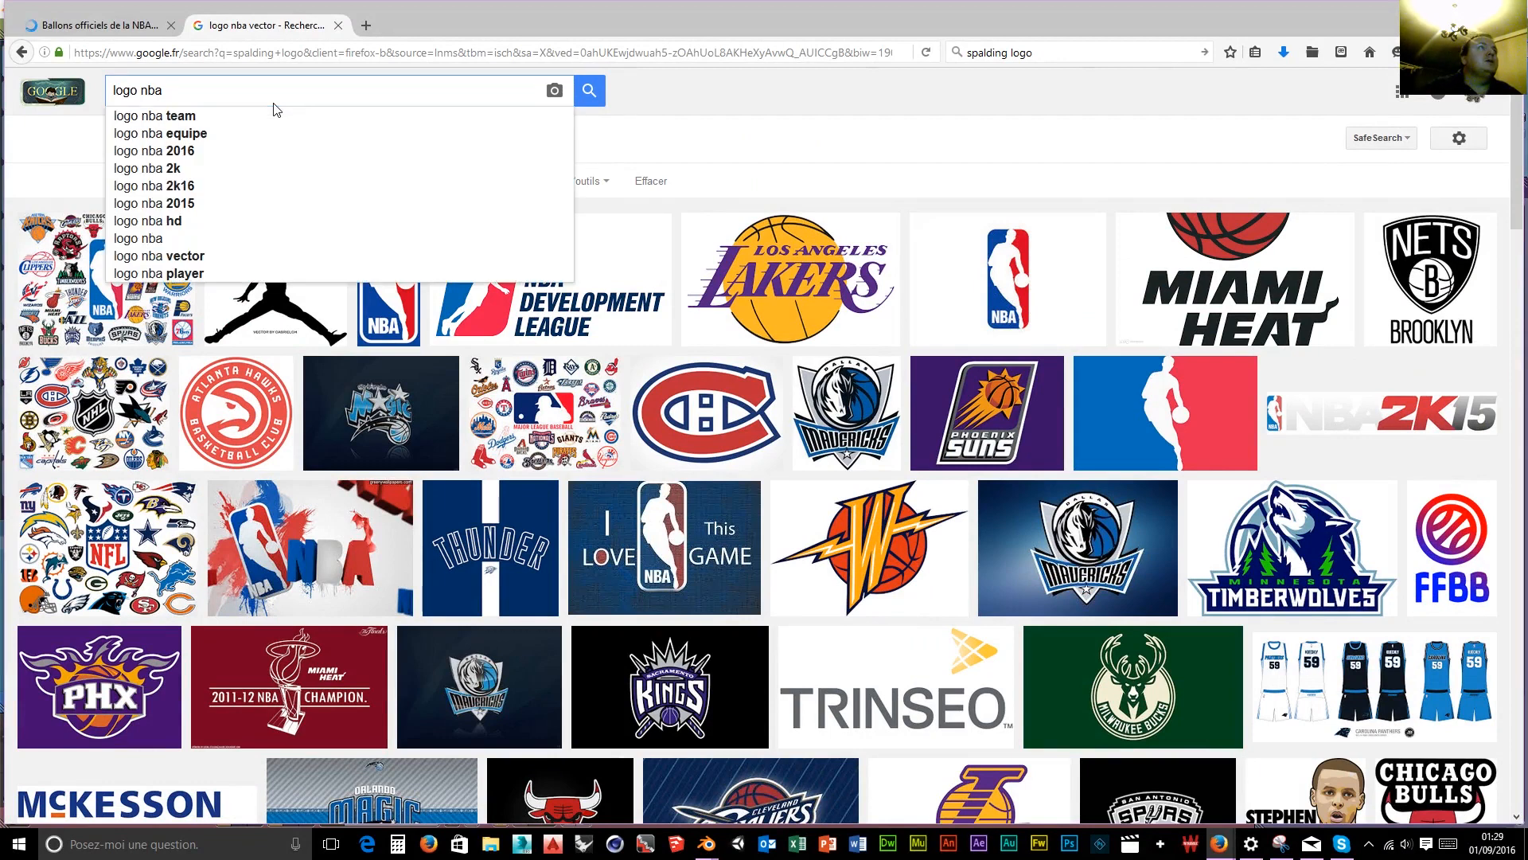
{"action": "left_click", "coordinate": [157, 256]}
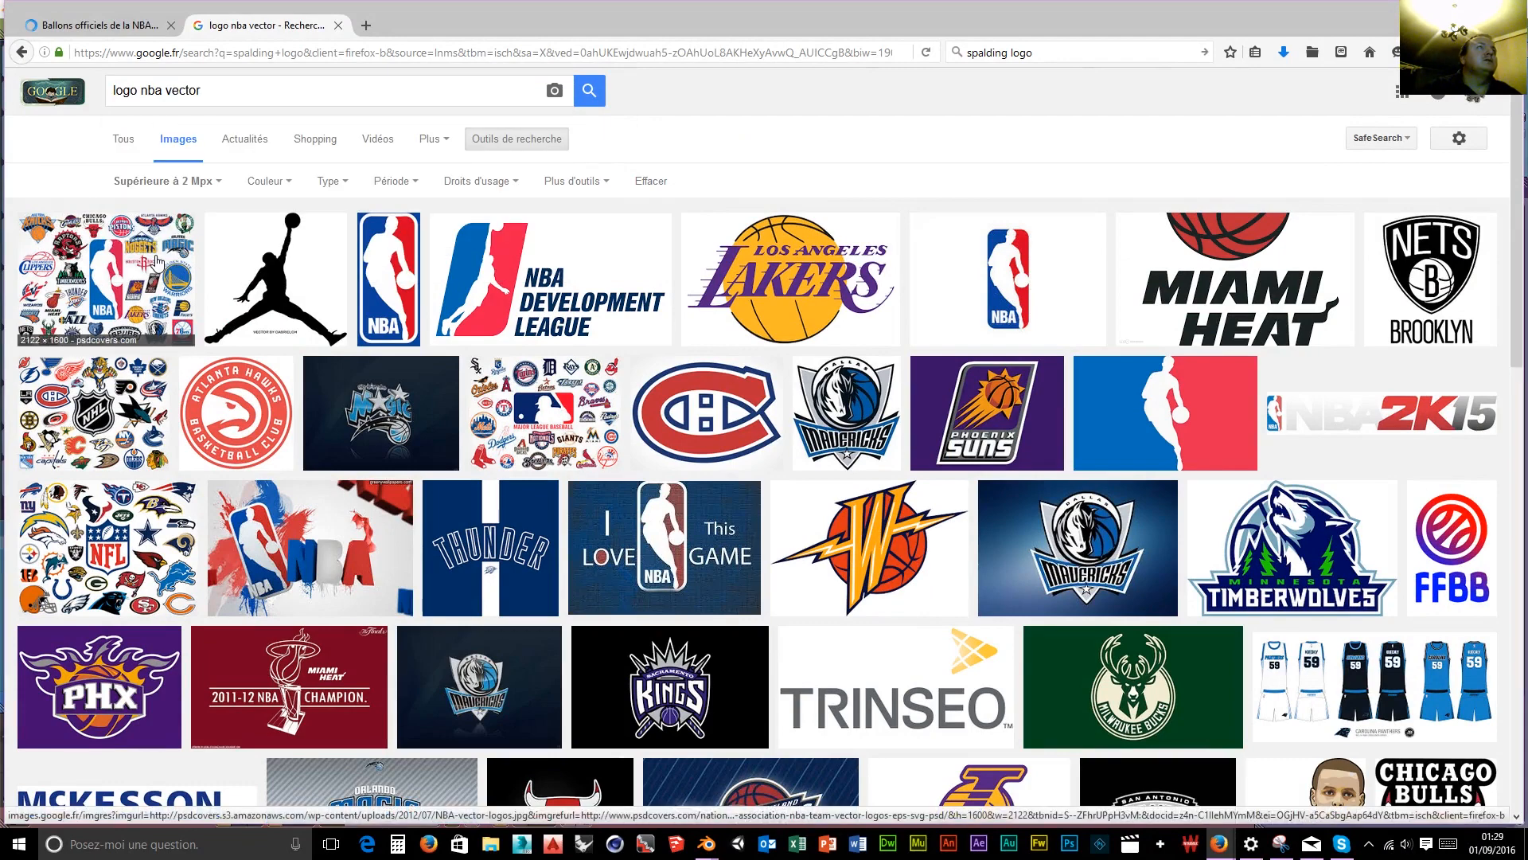
{"action": "left_click", "coordinate": [192, 183]}
{"action": "left_click", "coordinate": [188, 207]}
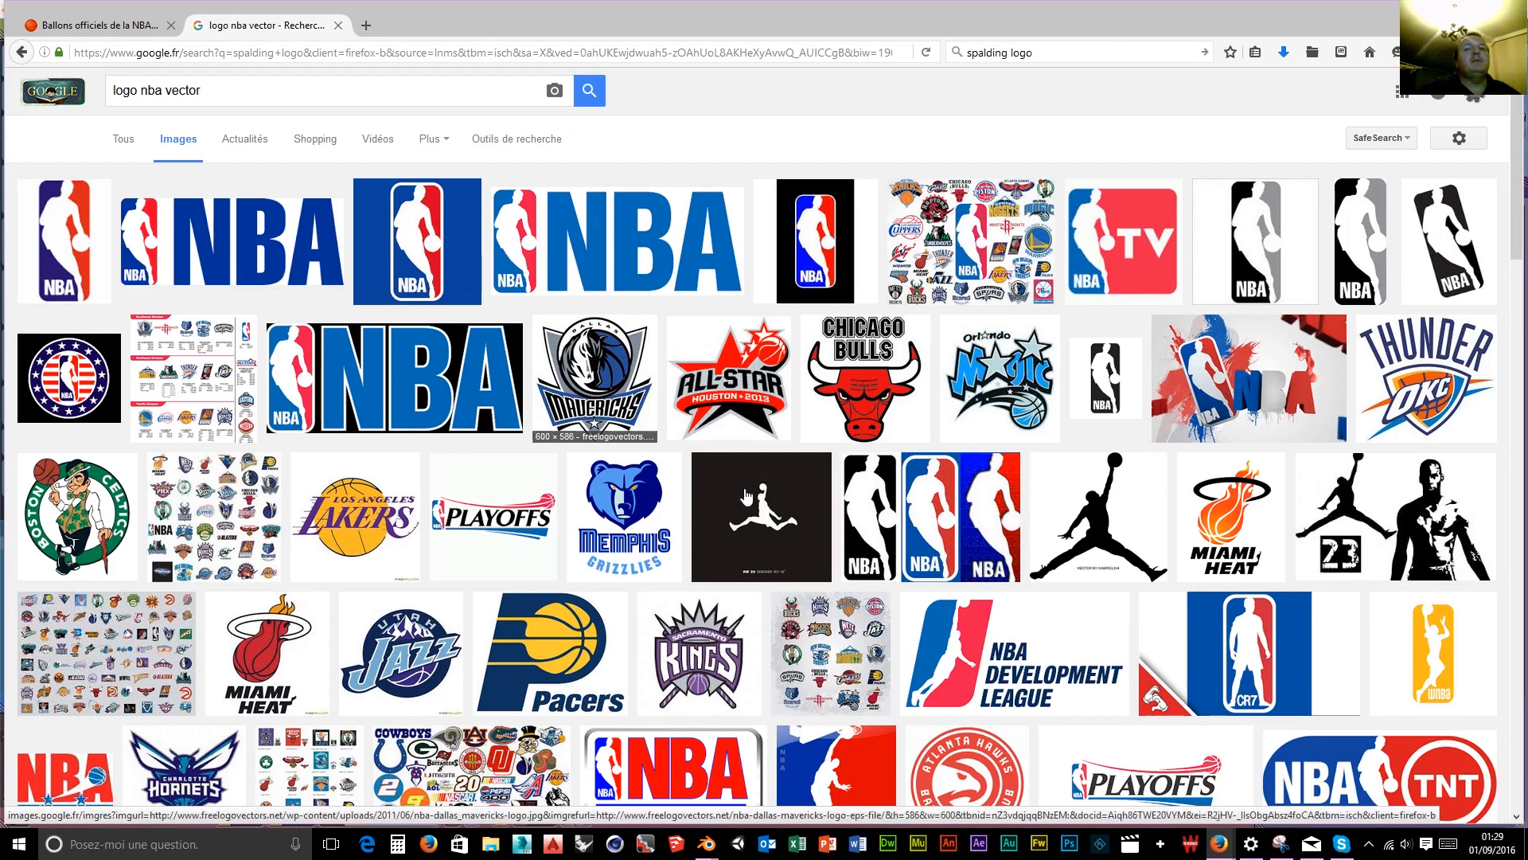
Switch to Photoshop and open NBA-Logo-Vector-PNG1 from the Basket Texture folder.
{"action": "left_click", "coordinate": [1070, 846]}
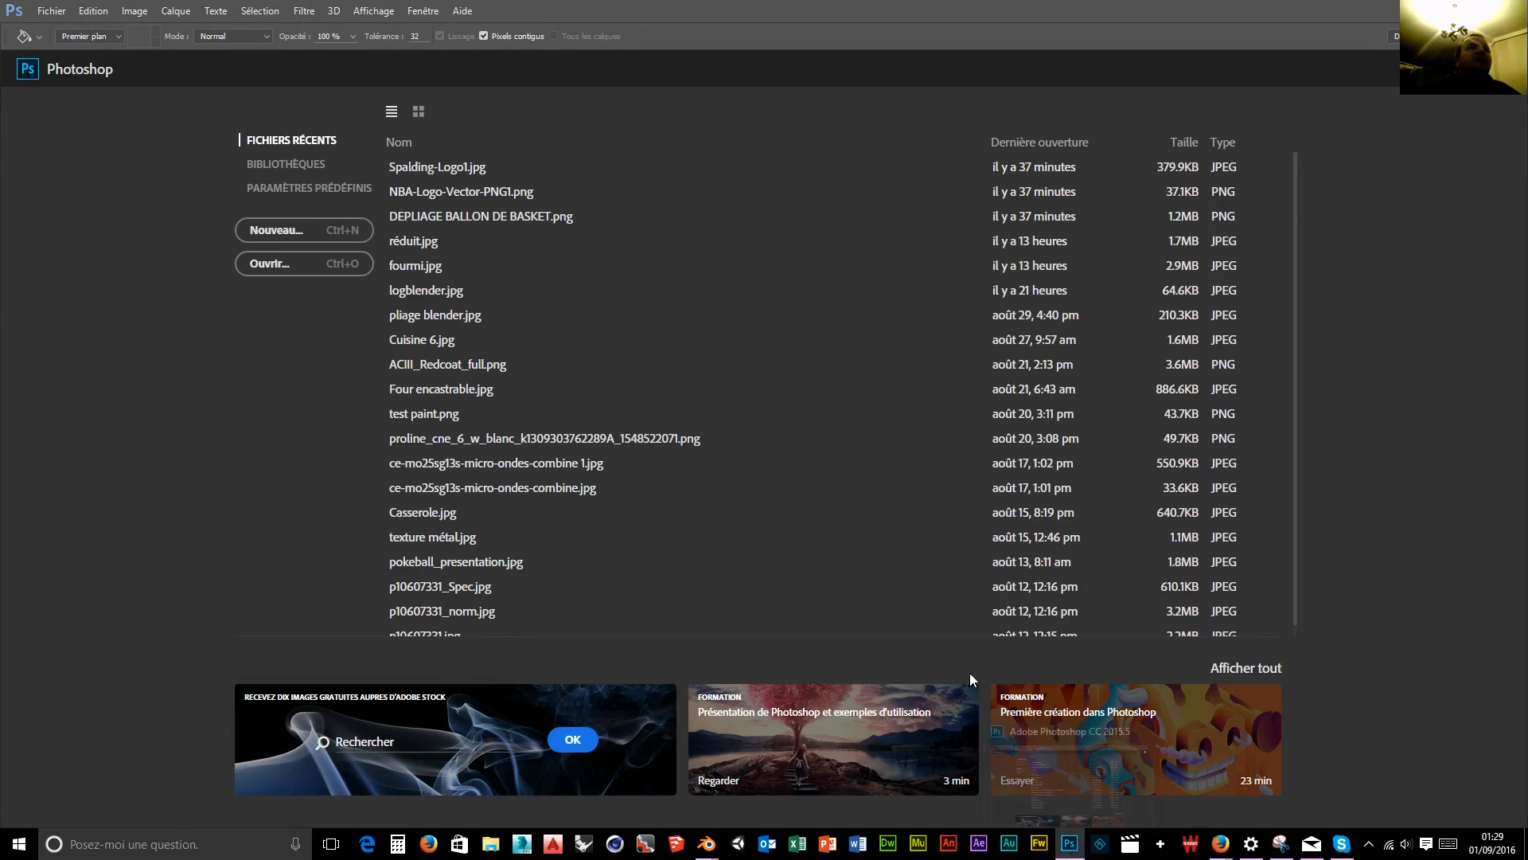
{"action": "left_click", "coordinate": [253, 265]}
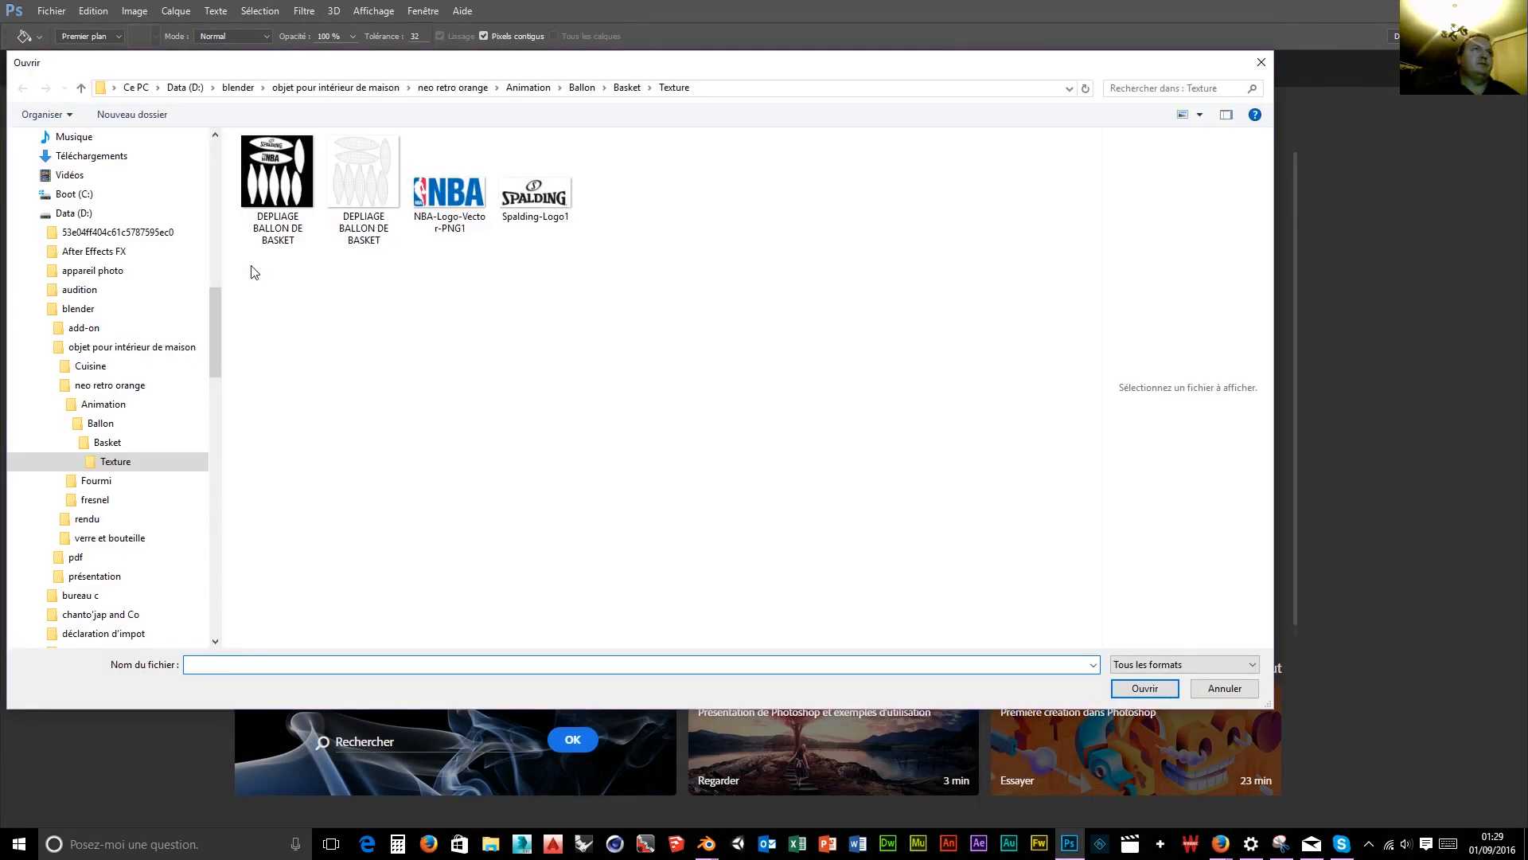
{"action": "left_click", "coordinate": [445, 209]}
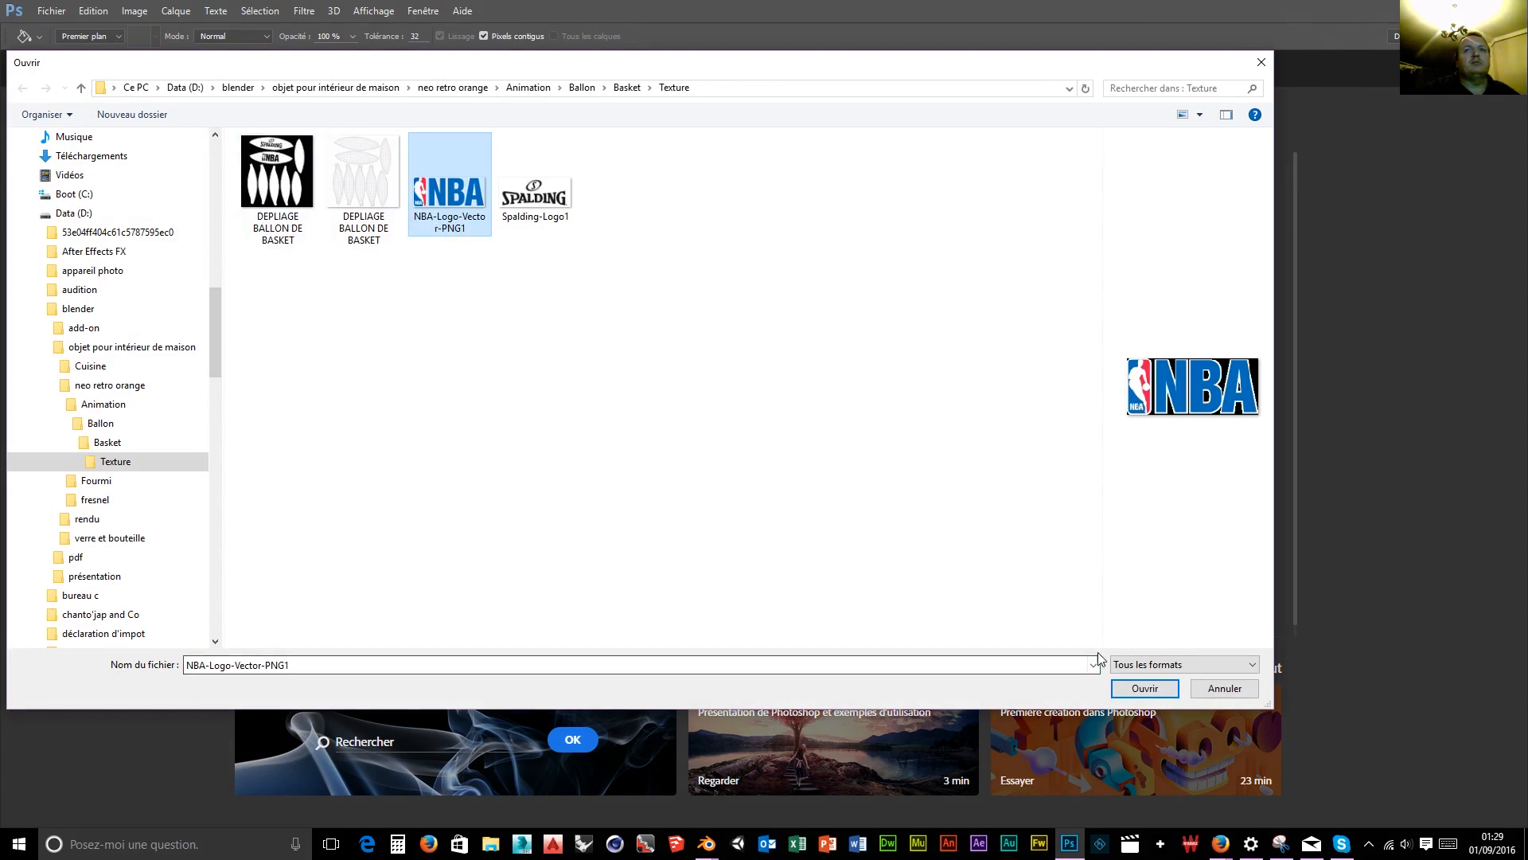
{"action": "left_click", "coordinate": [1145, 688]}
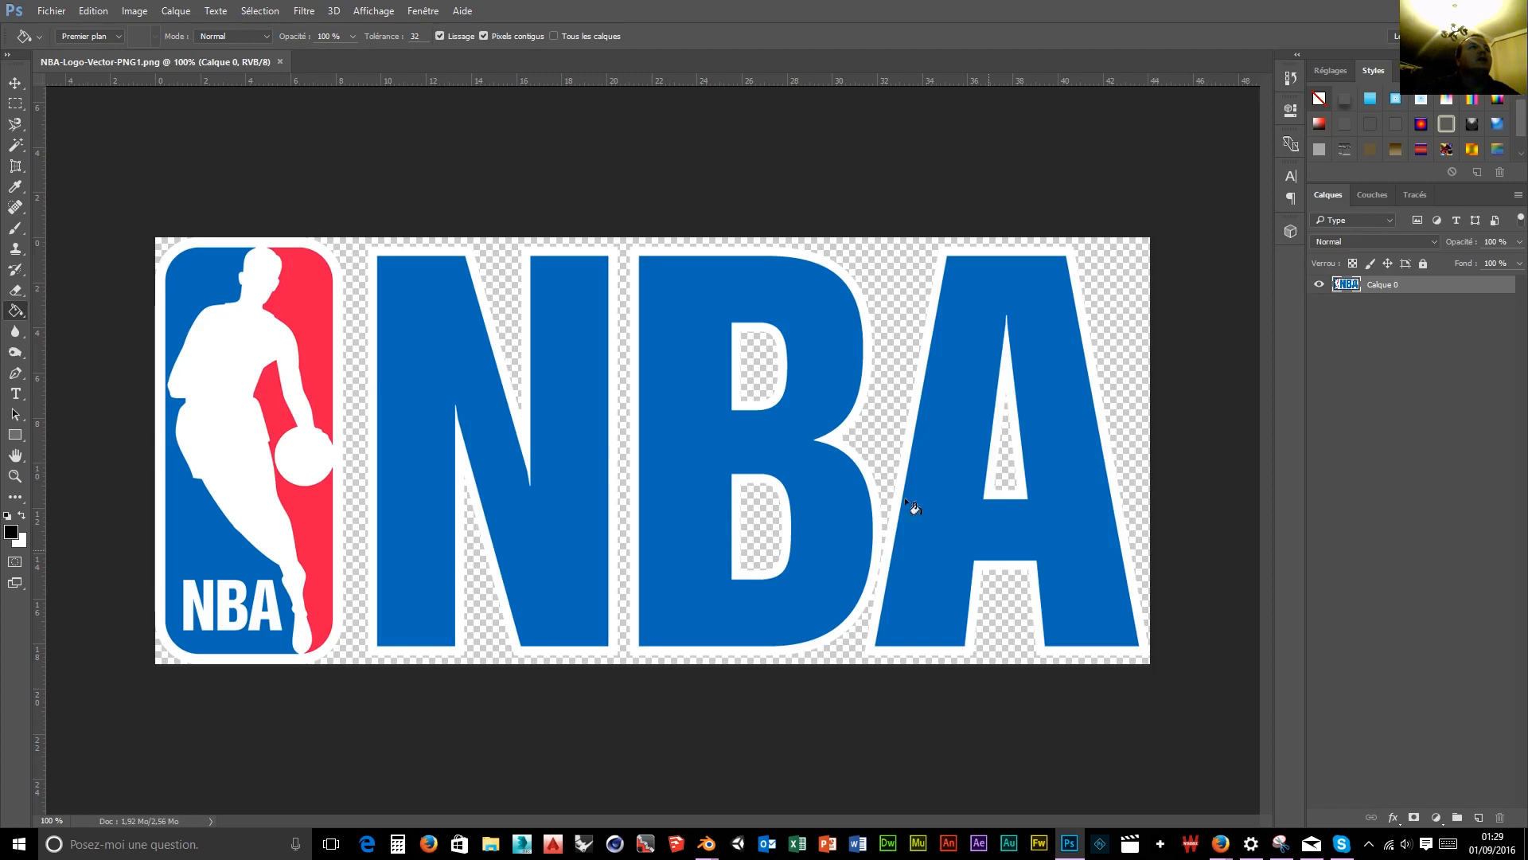
Apply a Black & White adjustment to the NBA logo with all six colour values set to -200%.
{"action": "left_click", "coordinate": [134, 12]}
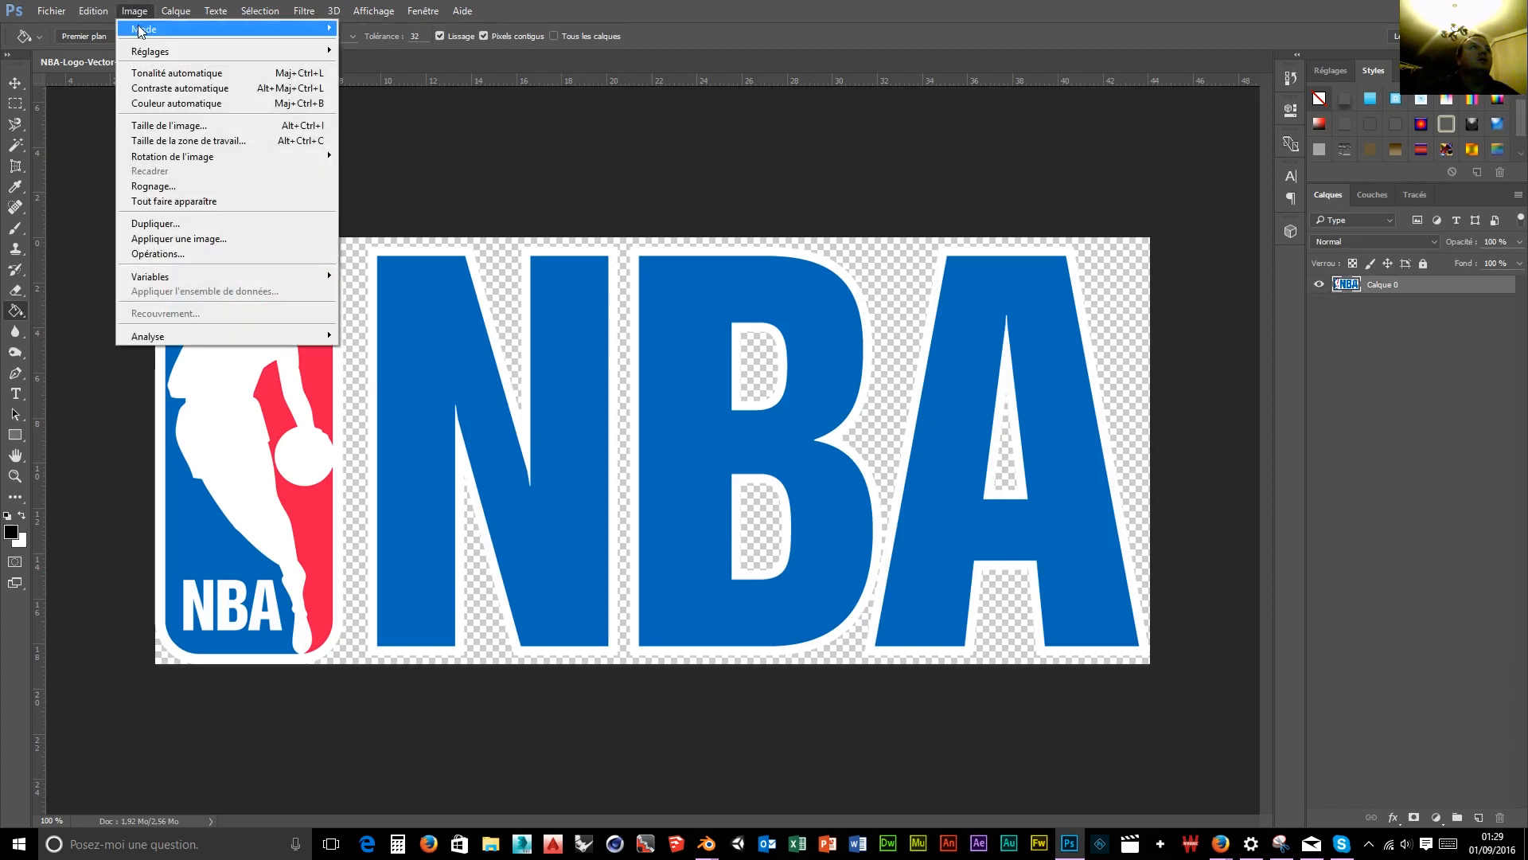
{"action": "mouse_move", "coordinate": [146, 31]}
{"action": "mouse_move", "coordinate": [249, 53]}
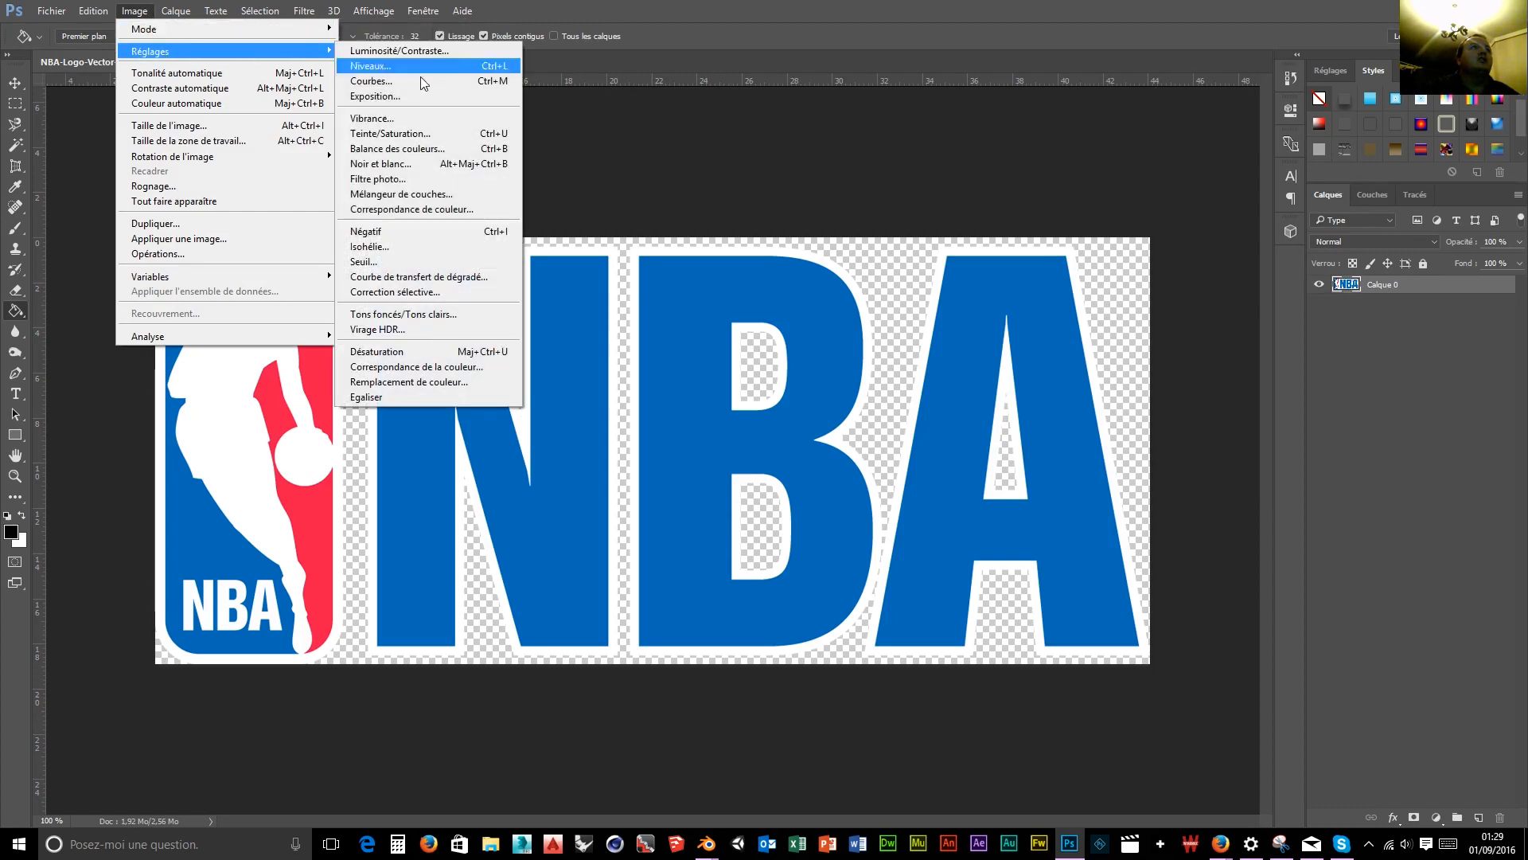
{"action": "left_click", "coordinate": [409, 164]}
{"action": "left_click_drag", "start_coordinate": [704, 232], "coordinate": [605, 233]}
{"action": "left_click_drag", "start_coordinate": [713, 272], "coordinate": [549, 333]}
{"action": "left_click_drag", "start_coordinate": [696, 372], "coordinate": [527, 370]}
{"action": "left_click_drag", "start_coordinate": [721, 407], "coordinate": [540, 393]}
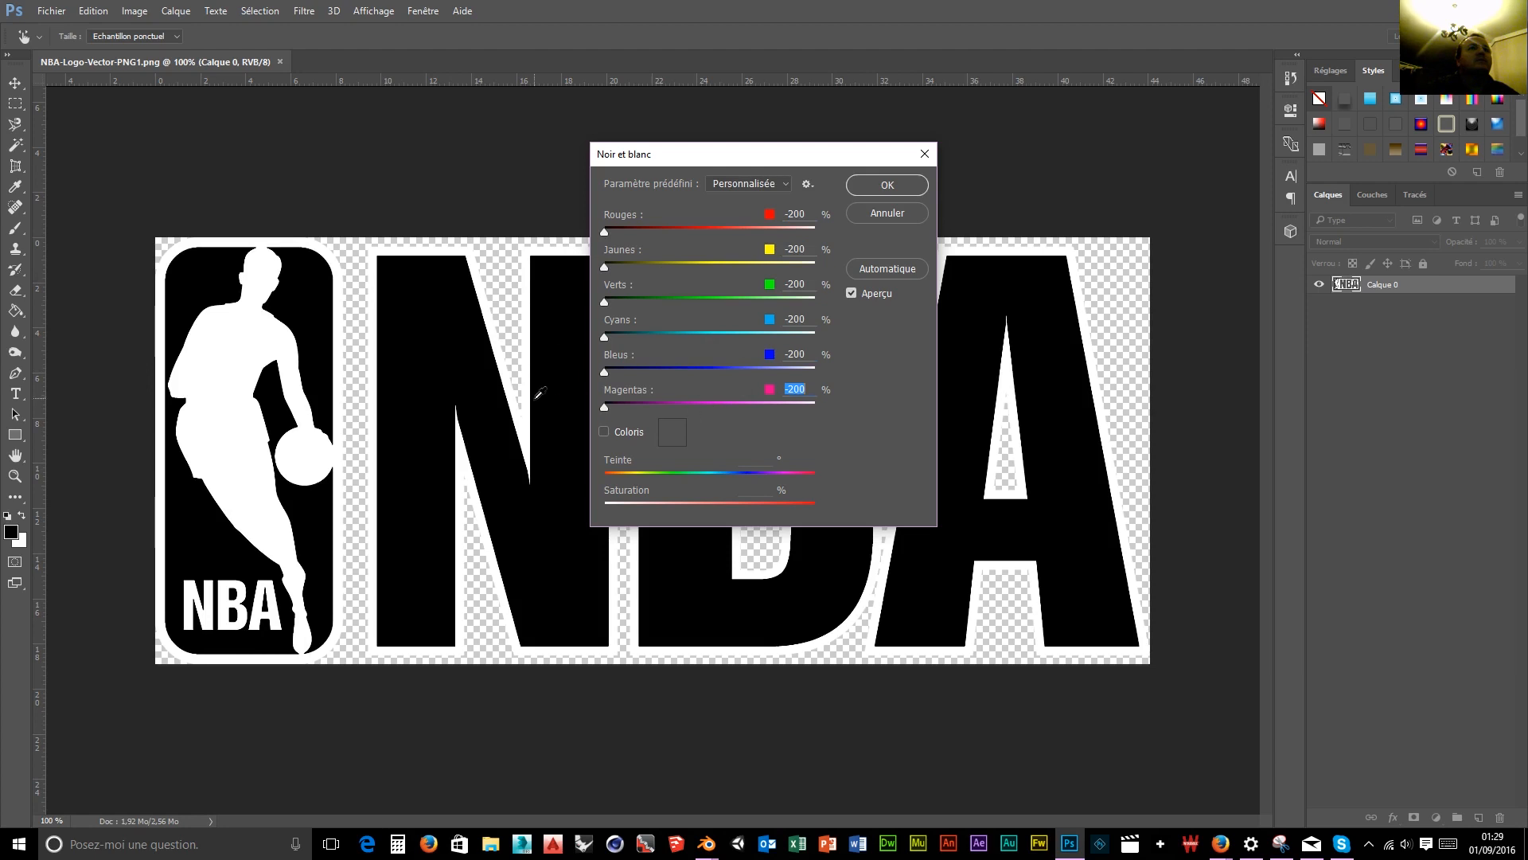
{"action": "left_click", "coordinate": [885, 185]}
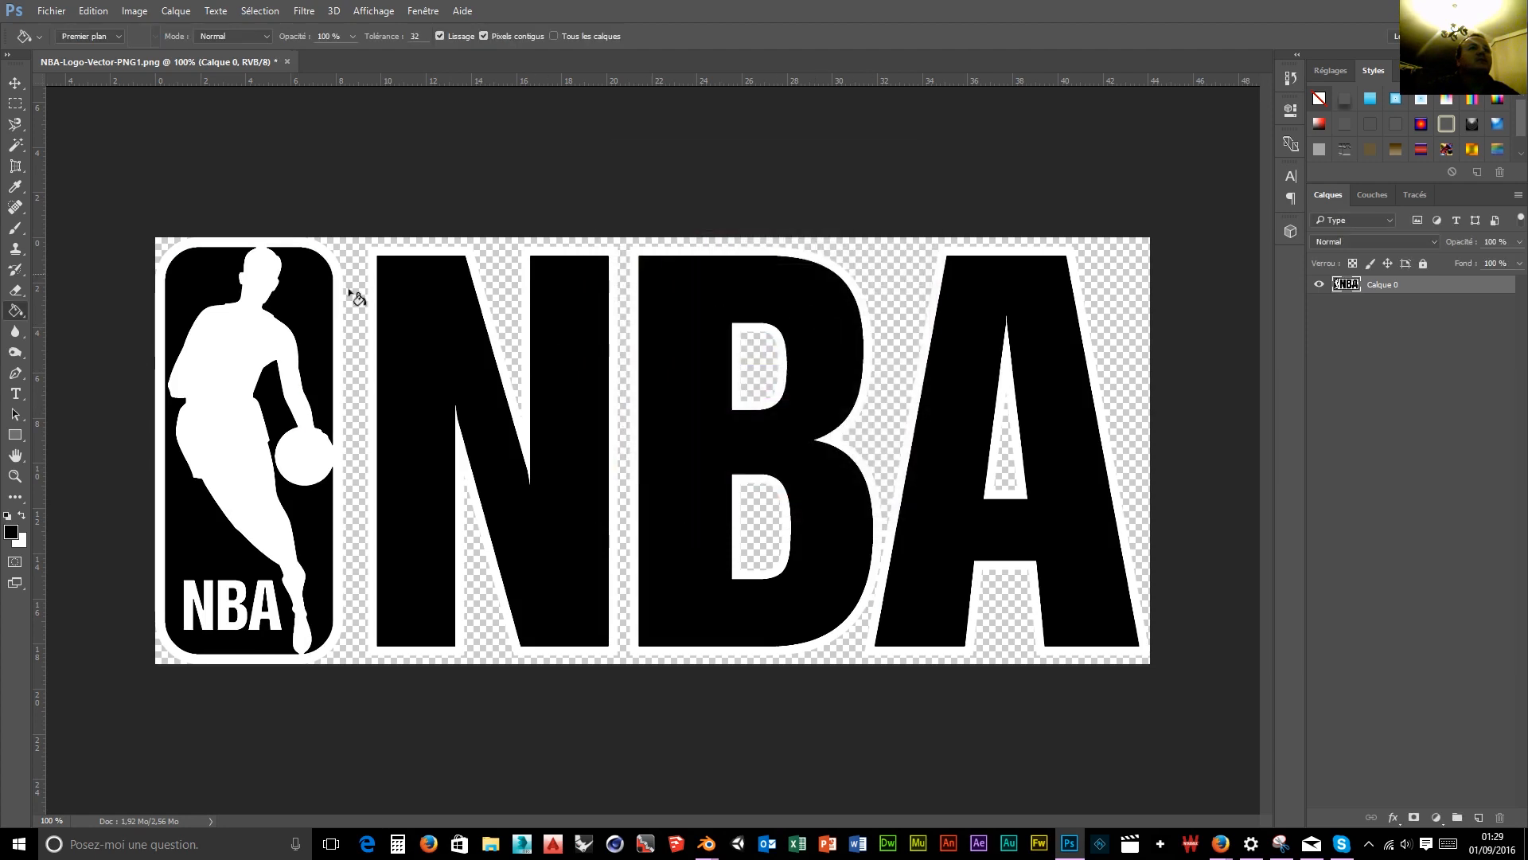
Open Spalding-Logo1 from the Texture folder and unlock its background layer.
{"action": "left_click", "coordinate": [50, 11]}
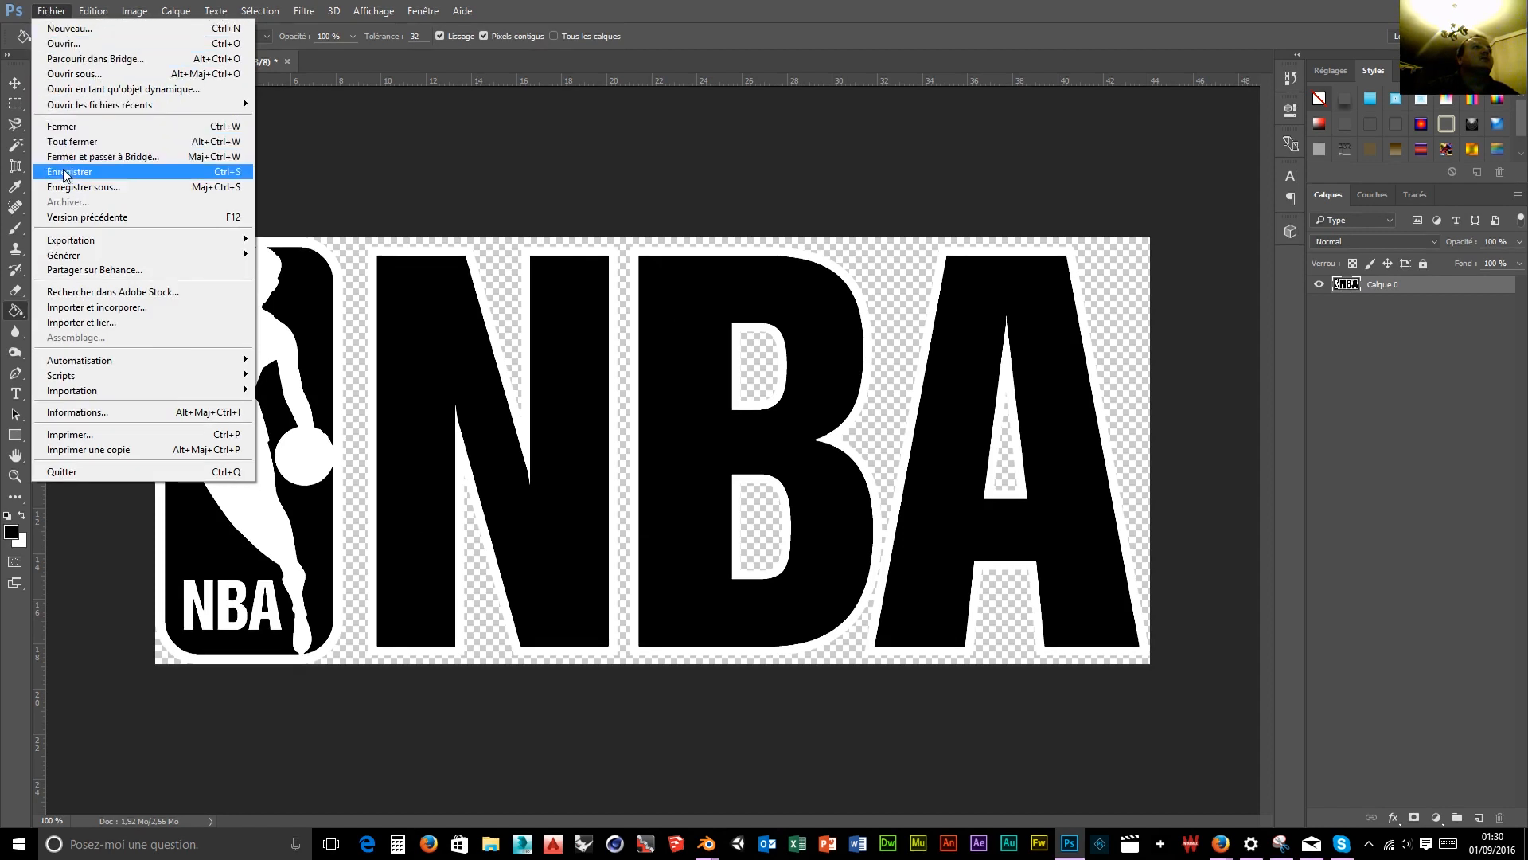
{"action": "left_click", "coordinate": [63, 44]}
{"action": "left_click", "coordinate": [535, 135]}
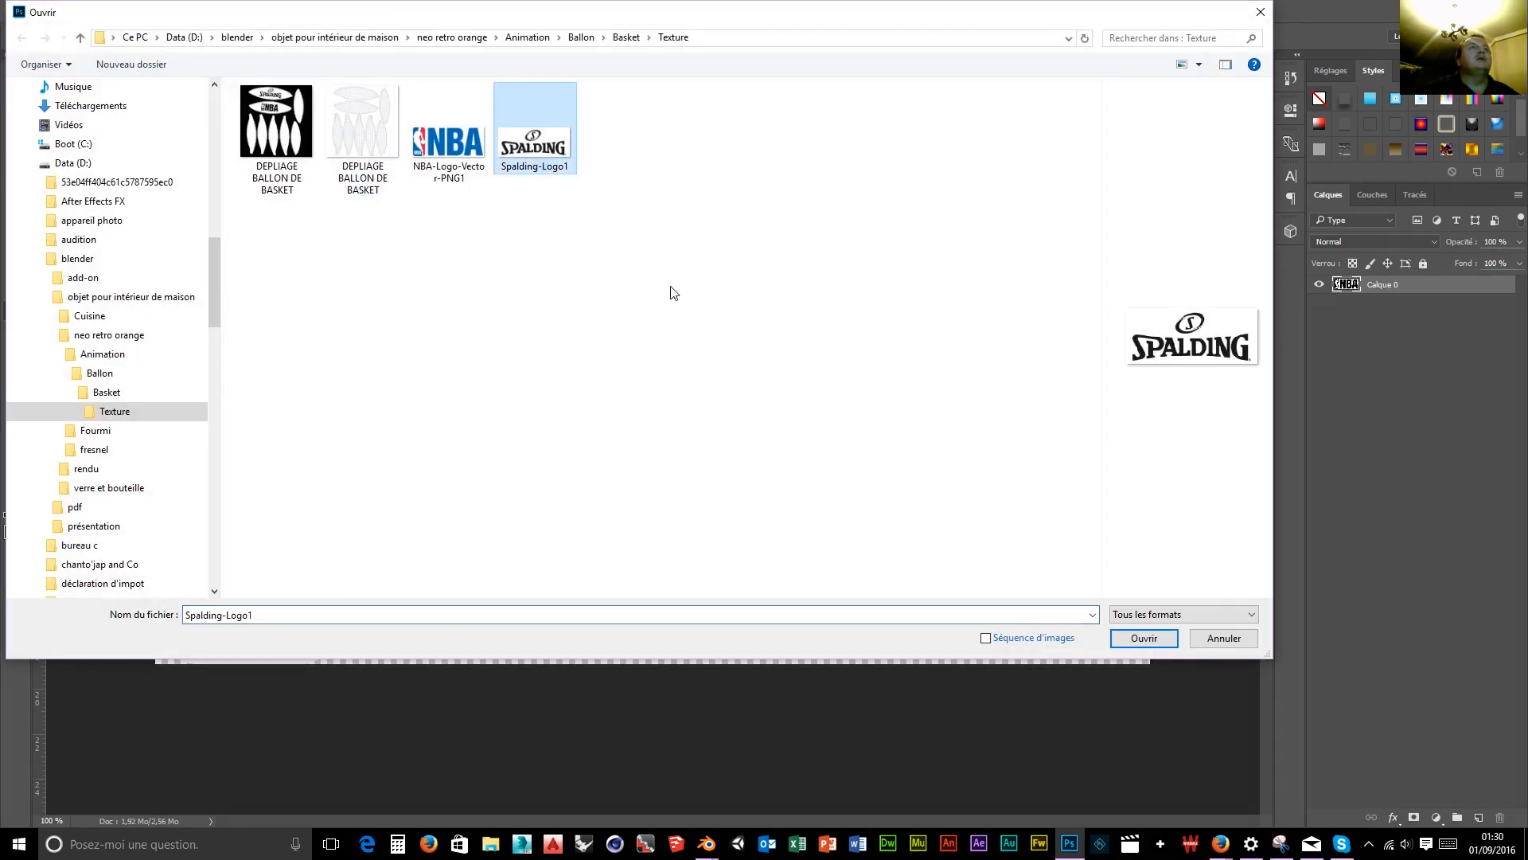
{"action": "left_click", "coordinate": [1144, 638]}
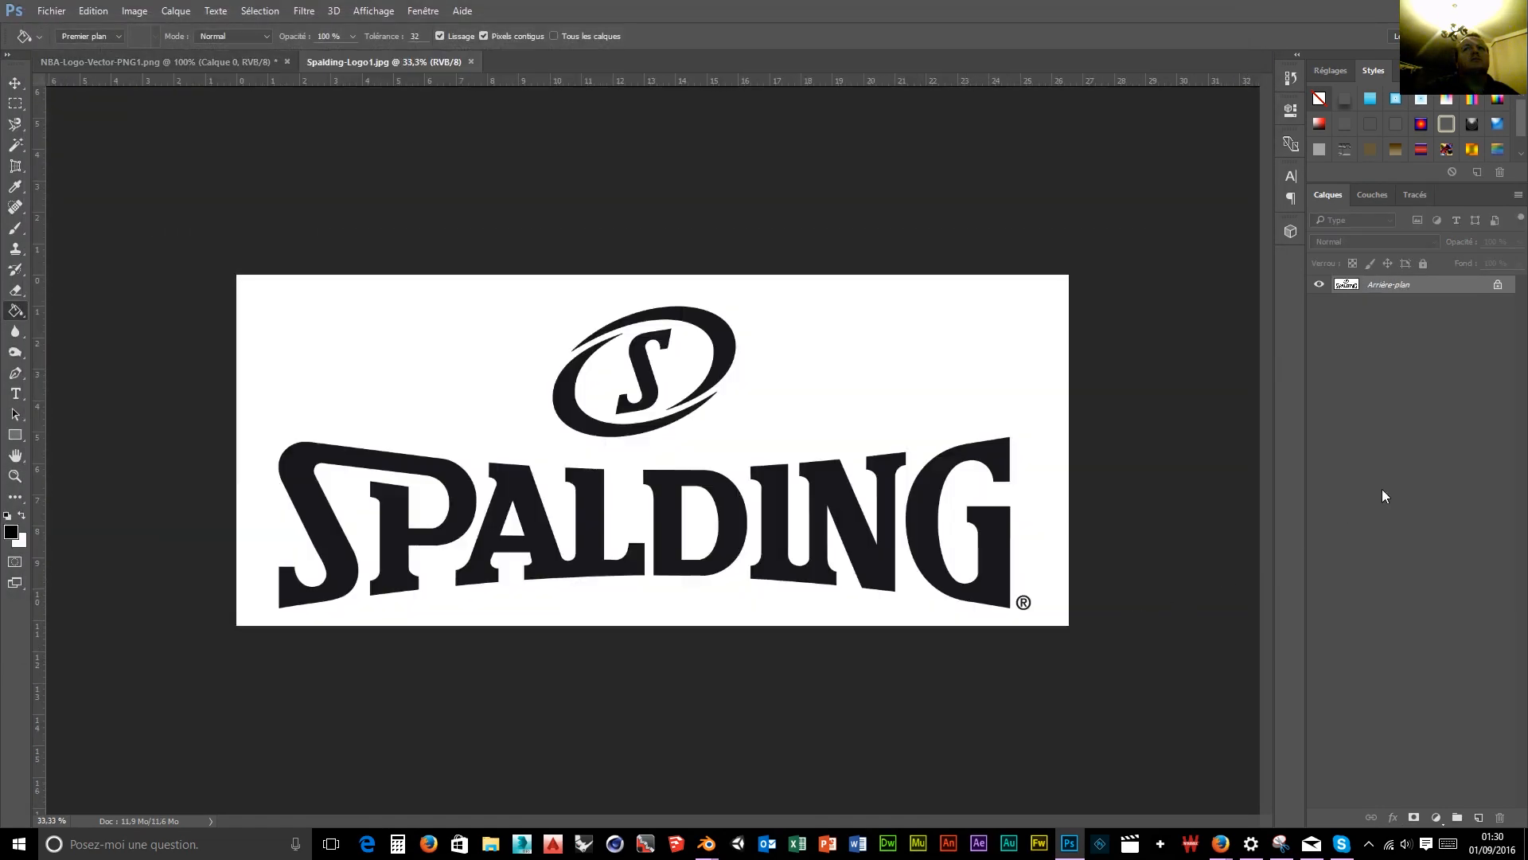
{"action": "left_click", "coordinate": [1497, 284]}
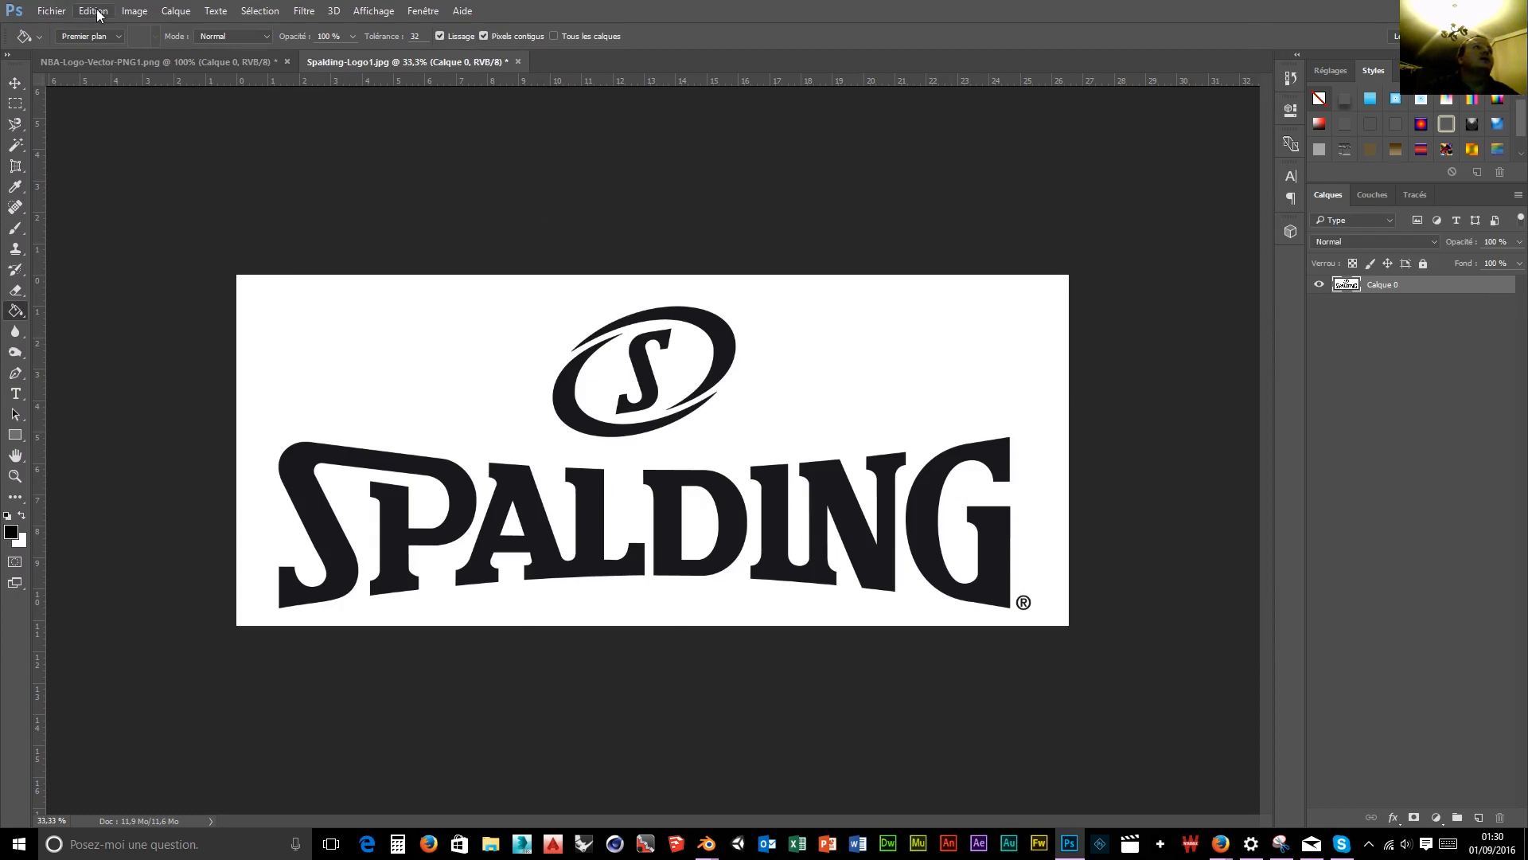
Apply a Black & White adjustment to the Spalding logo with all six colour values set to -200%.
{"action": "left_click", "coordinate": [135, 11]}
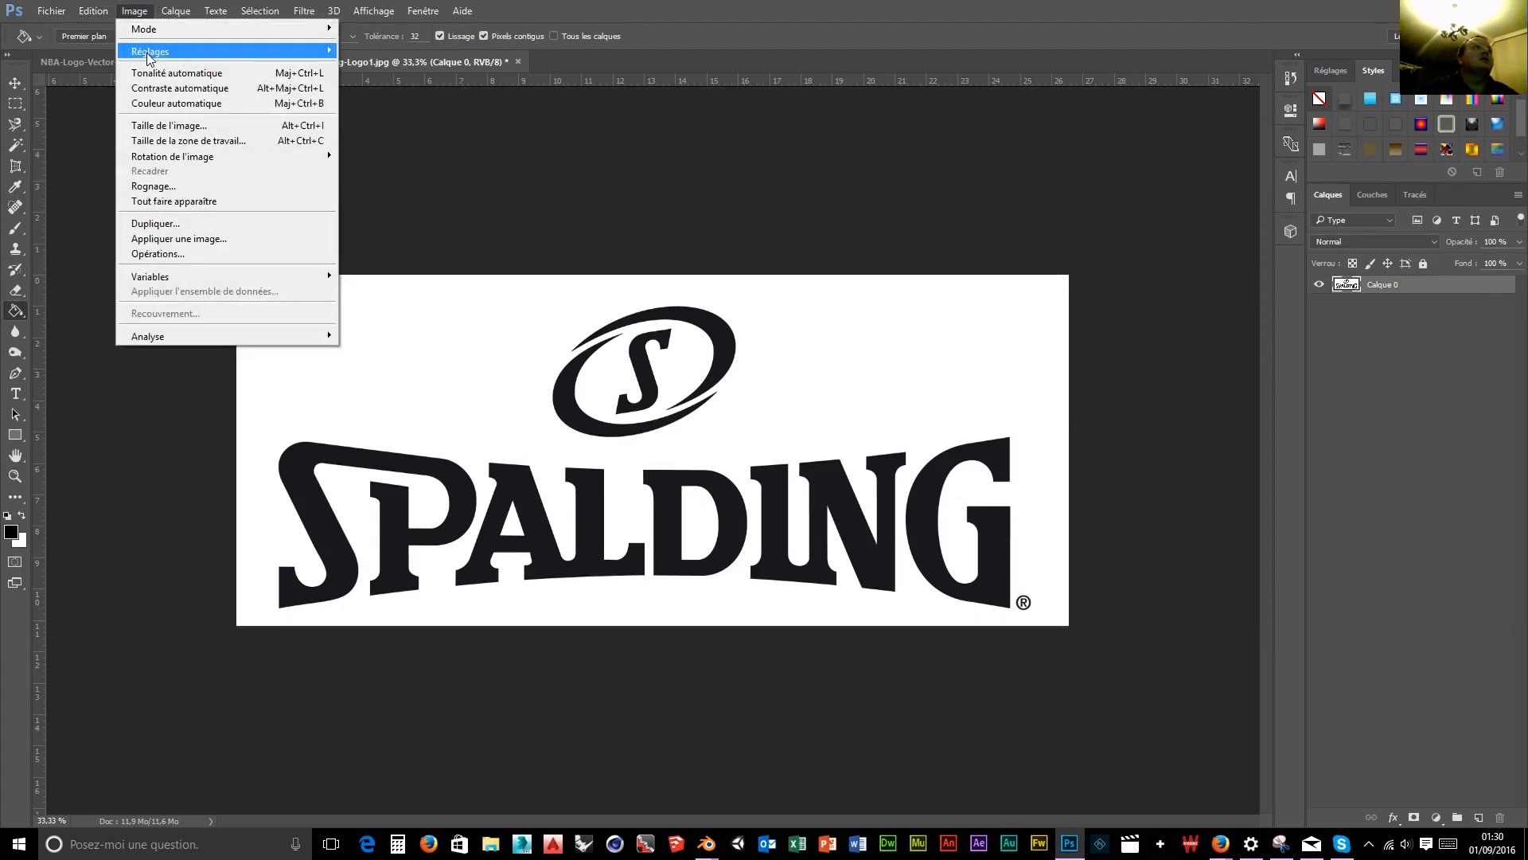
{"action": "mouse_move", "coordinate": [152, 51]}
{"action": "left_click", "coordinate": [381, 163]}
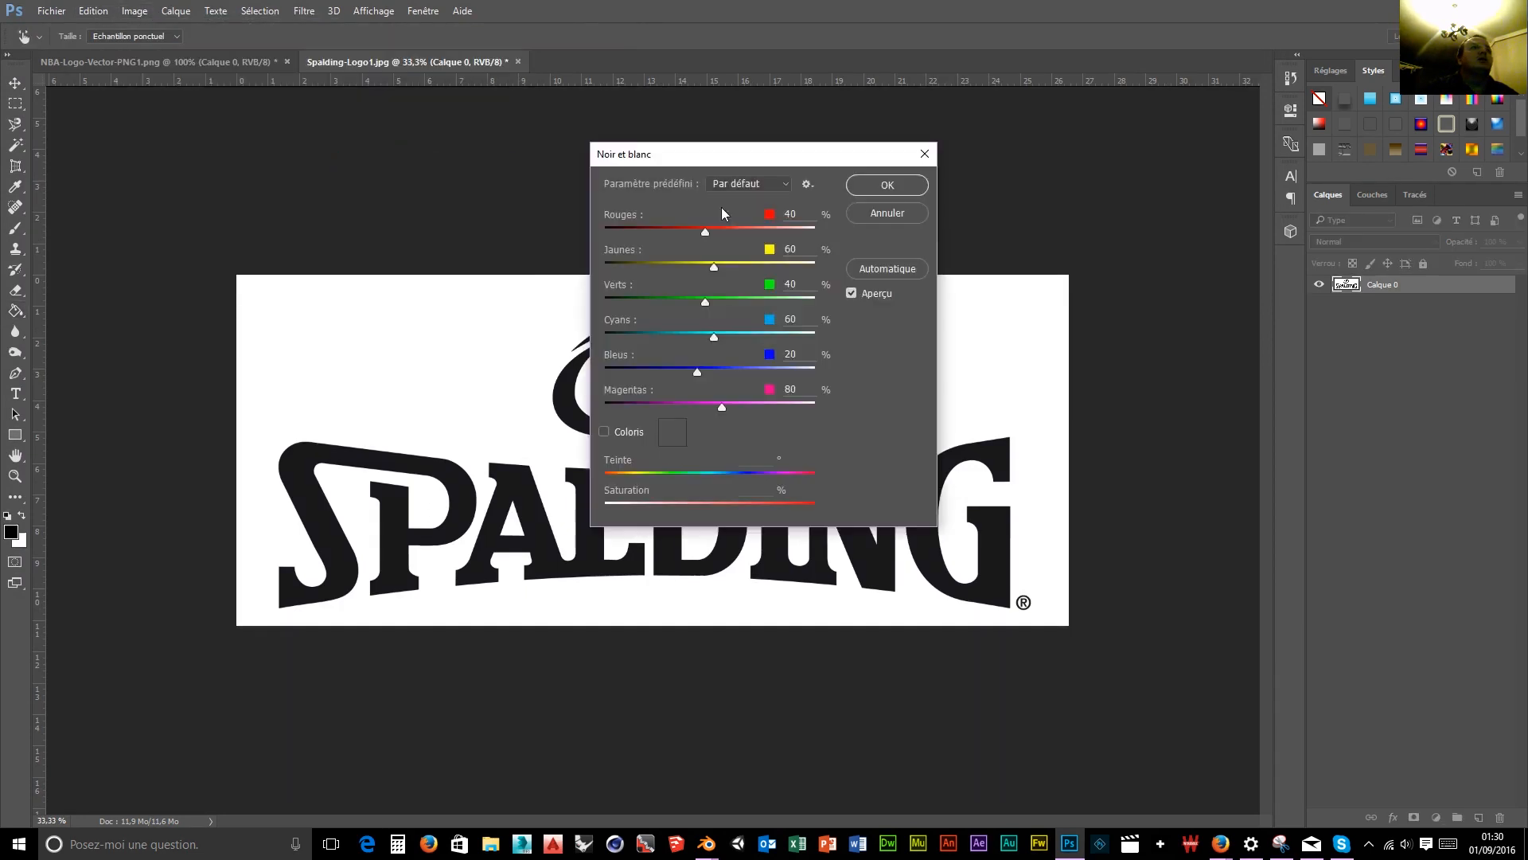
{"action": "left_click_drag", "start_coordinate": [724, 233], "coordinate": [525, 236]}
{"action": "left_click_drag", "start_coordinate": [707, 269], "coordinate": [557, 273]}
{"action": "left_click_drag", "start_coordinate": [675, 303], "coordinate": [554, 297]}
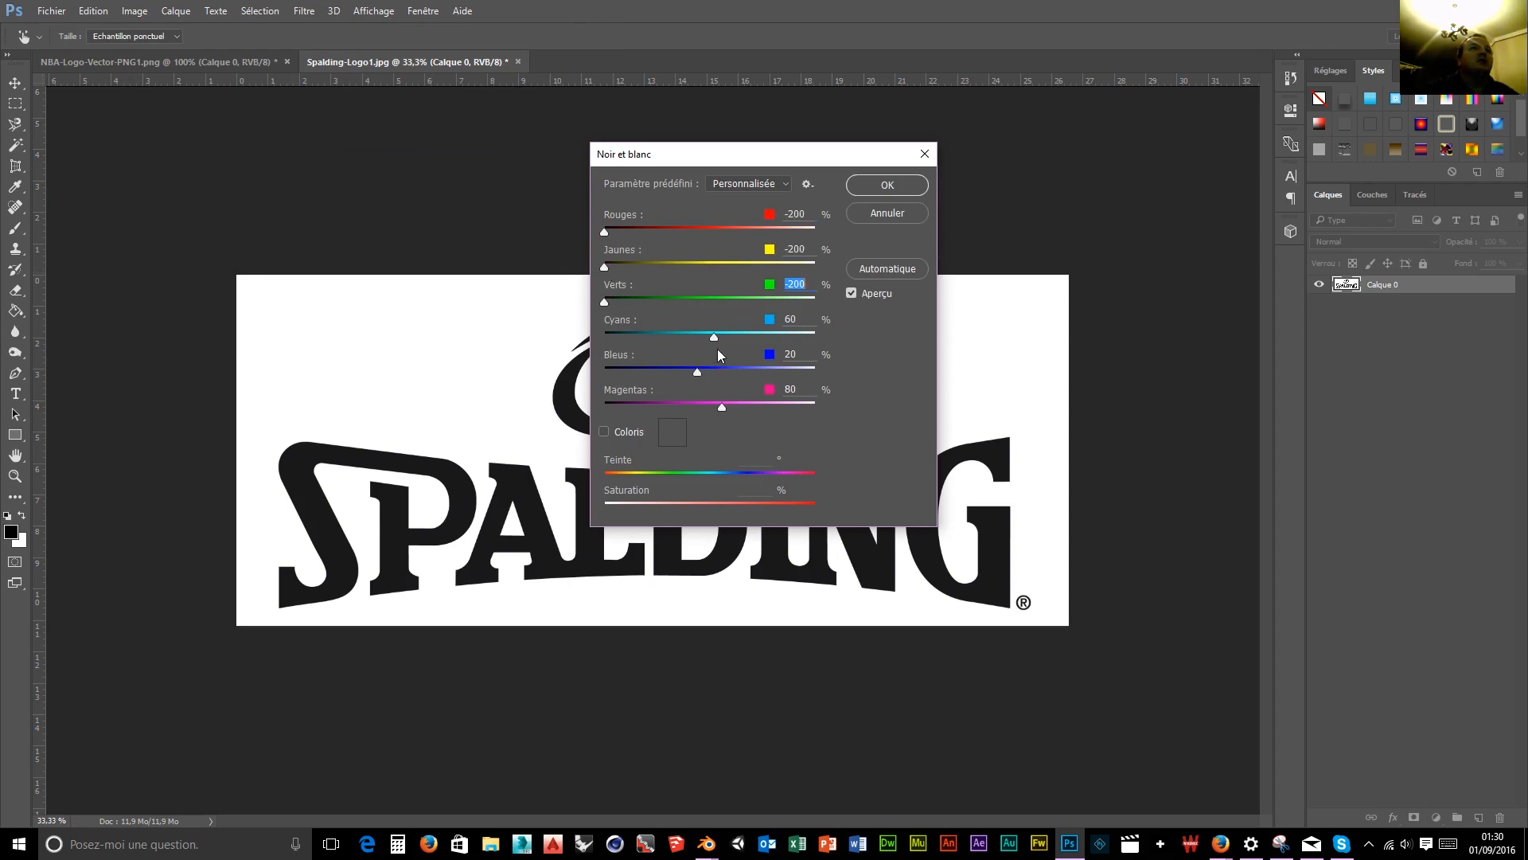
{"action": "left_click_drag", "start_coordinate": [673, 341], "coordinate": [554, 336]}
{"action": "left_click_drag", "start_coordinate": [659, 375], "coordinate": [551, 375]}
{"action": "left_click_drag", "start_coordinate": [723, 409], "coordinate": [522, 412]}
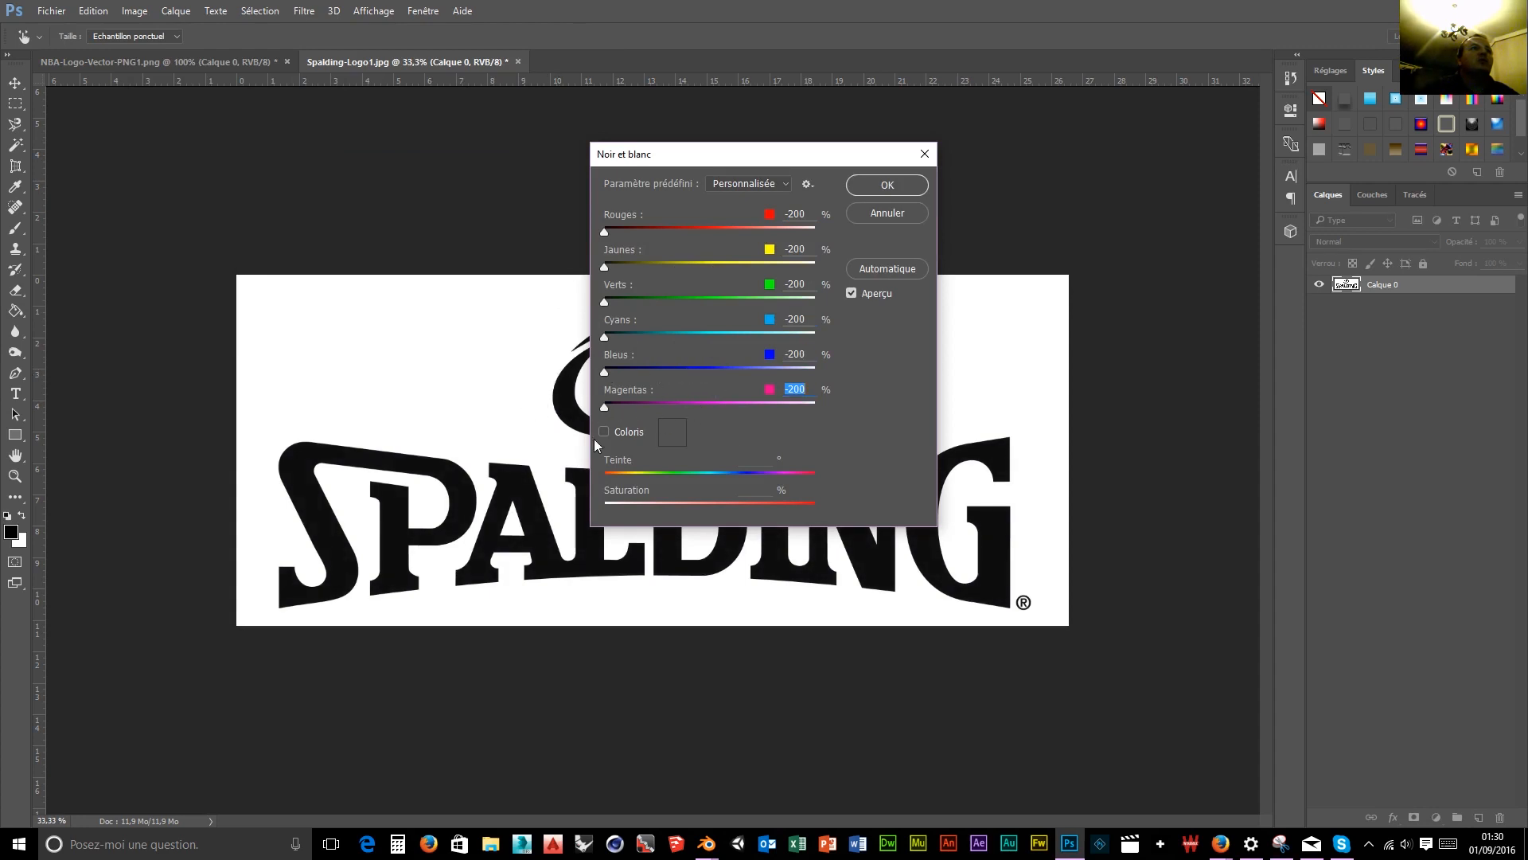
{"action": "left_click", "coordinate": [887, 188]}
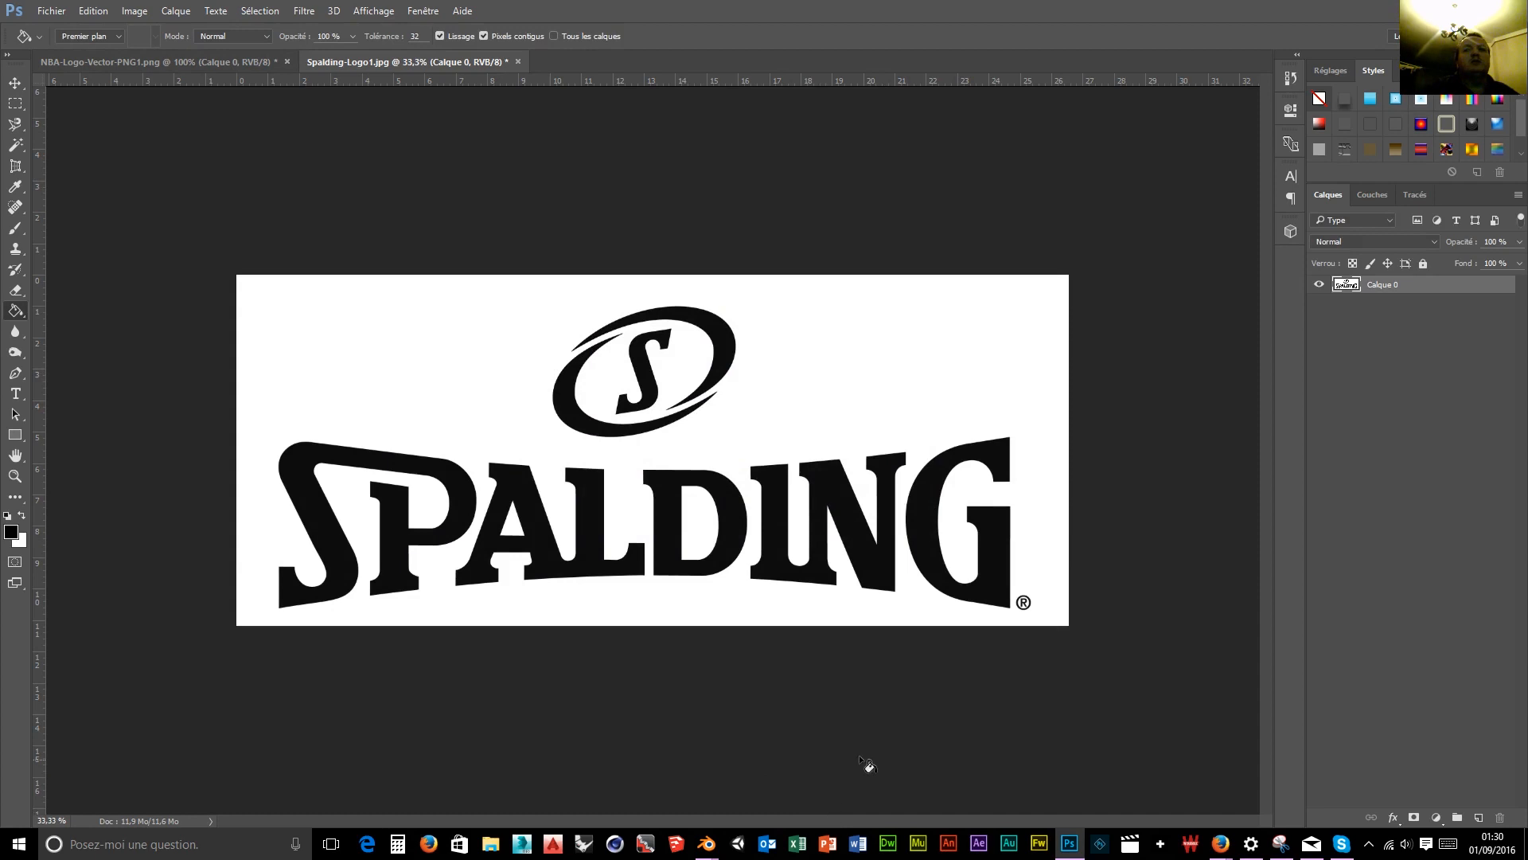
Switch to Blender, dismiss its splash screen and start the Screencast Keys display.
{"action": "right_click", "coordinate": [705, 844]}
{"action": "left_click", "coordinate": [705, 843]}
{"action": "left_click", "coordinate": [1154, 796]}
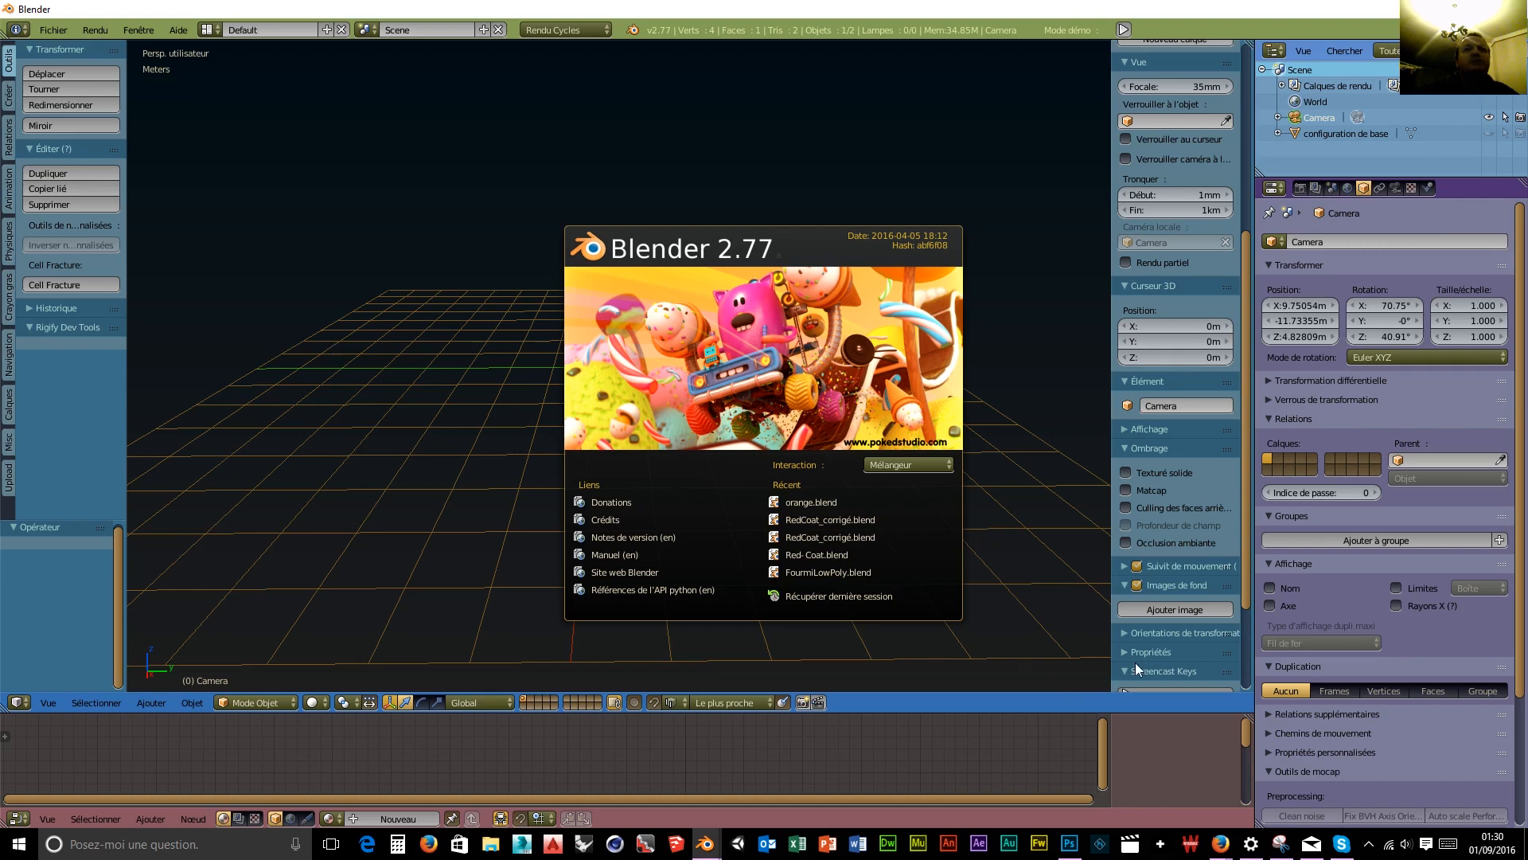
{"action": "left_click", "coordinate": [1245, 597]}
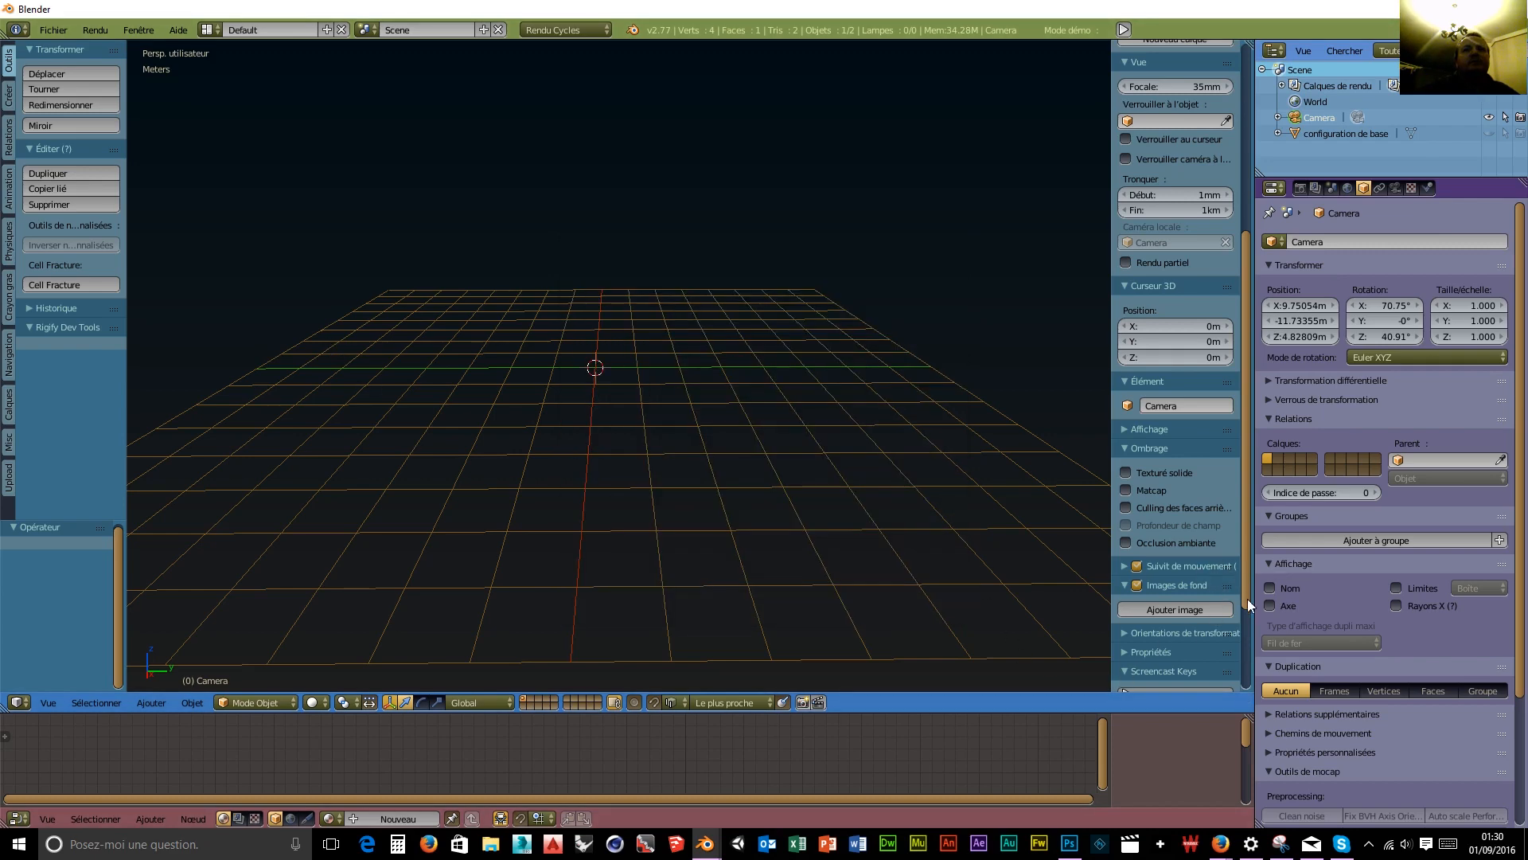
{"action": "scroll", "coordinate": [1246, 629], "scroll_direction": "down", "scroll_amount": 4}
{"action": "left_click", "coordinate": [1129, 563]}
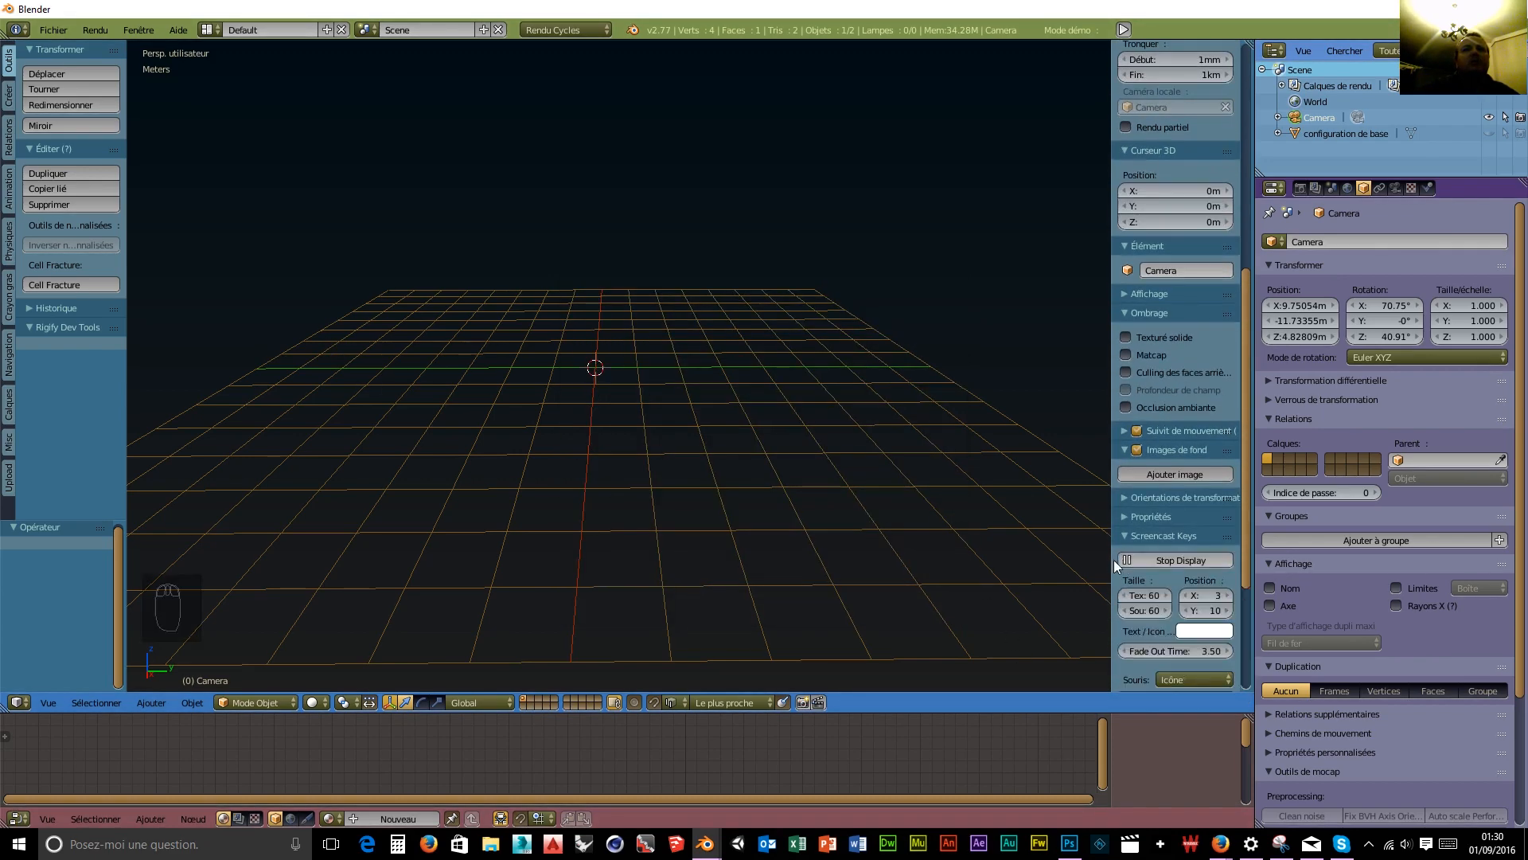
Enlarge the 3D viewport by shrinking the node editor below it.
{"action": "middle_click_drag", "start_coordinate": [627, 478], "coordinate": [629, 457]}
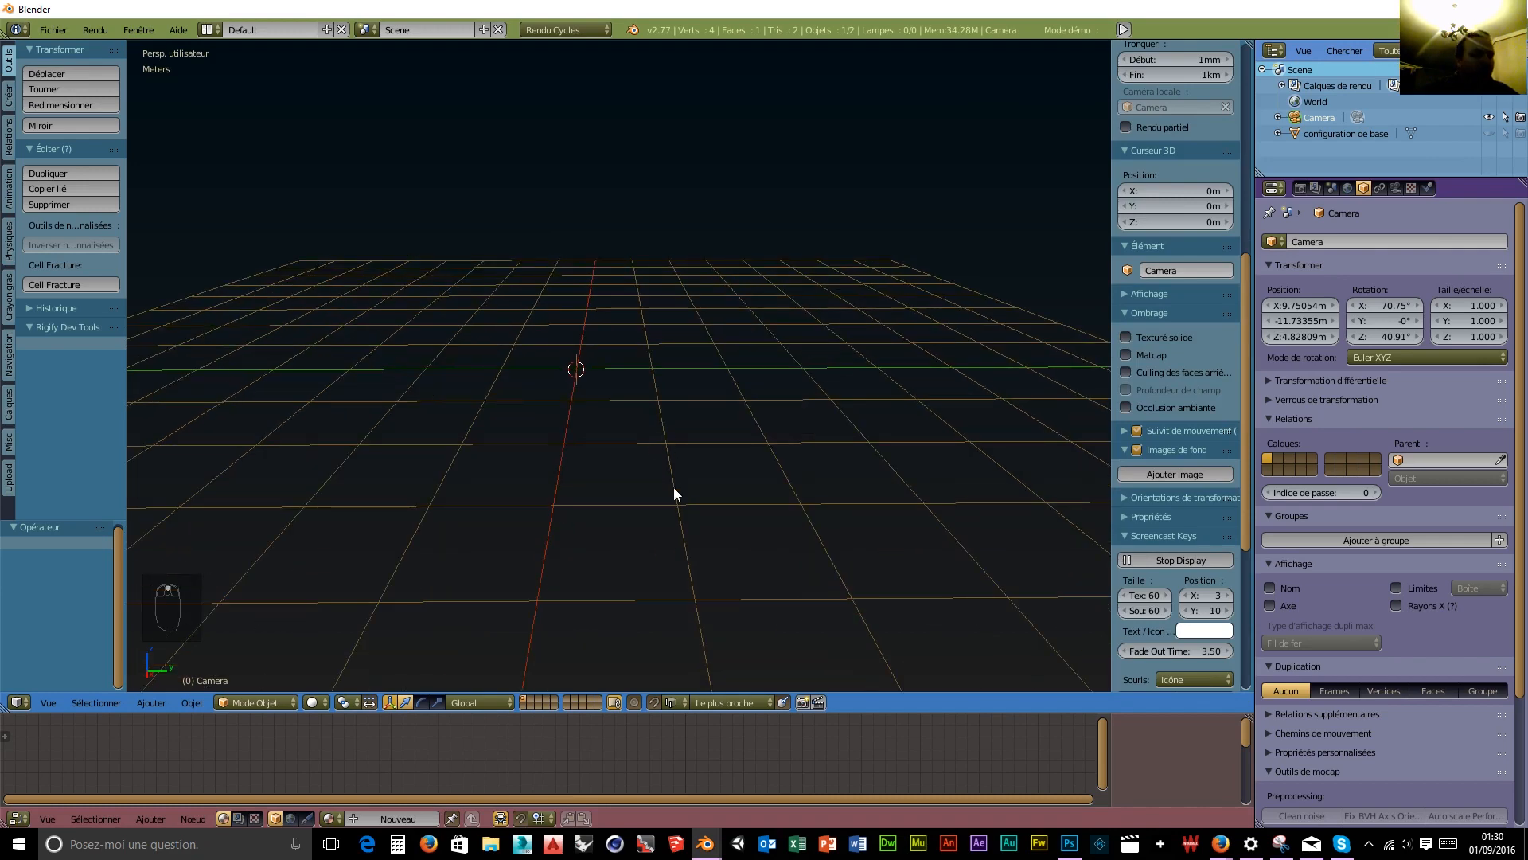
{"action": "left_click_drag", "start_coordinate": [629, 711], "coordinate": [622, 775]}
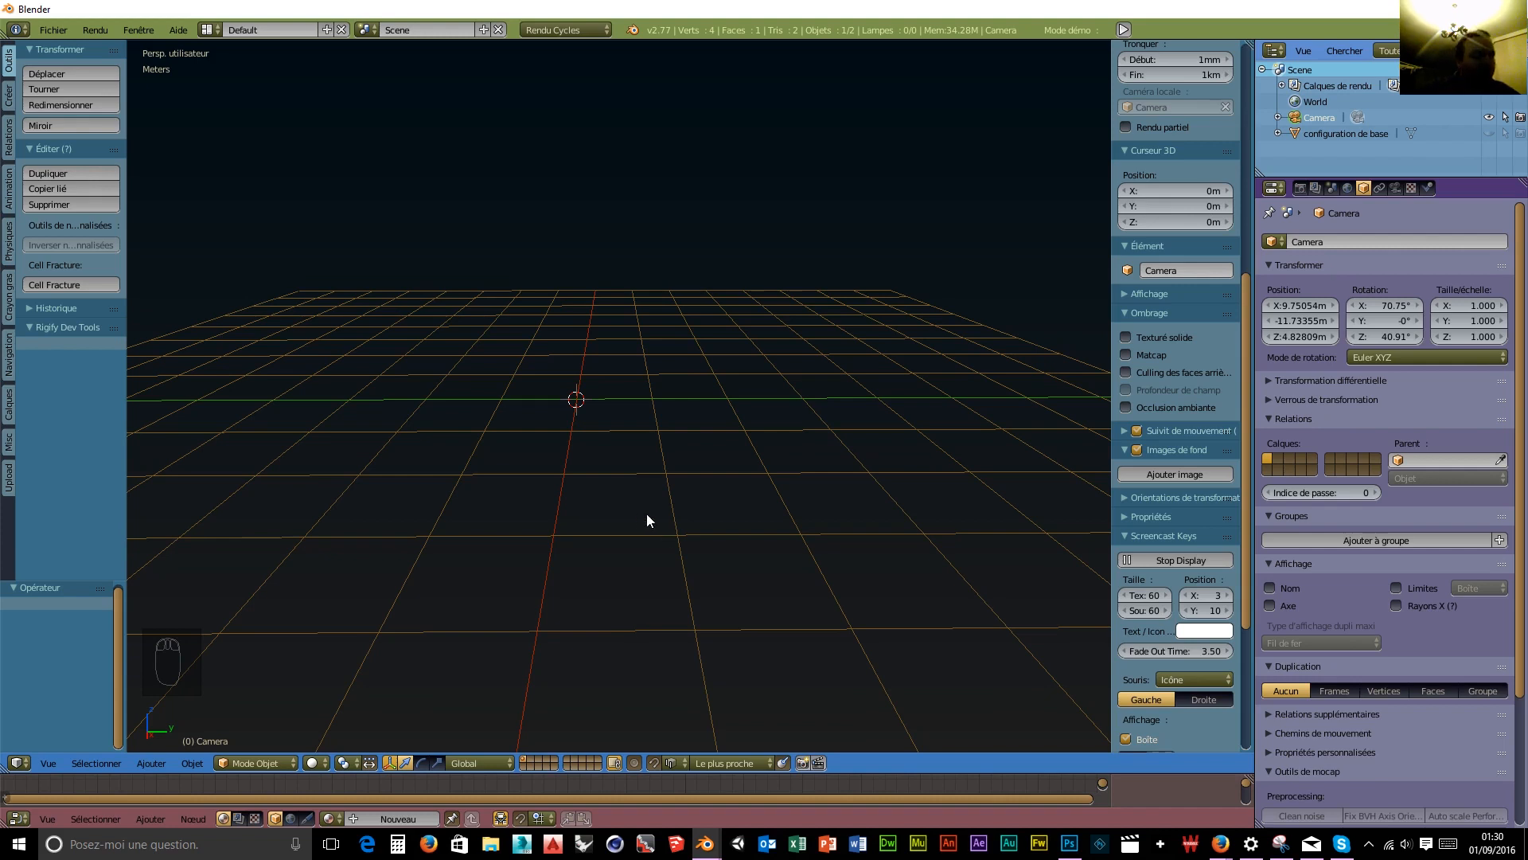
{"action": "middle_click_drag", "start_coordinate": [580, 501], "coordinate": [643, 500]}
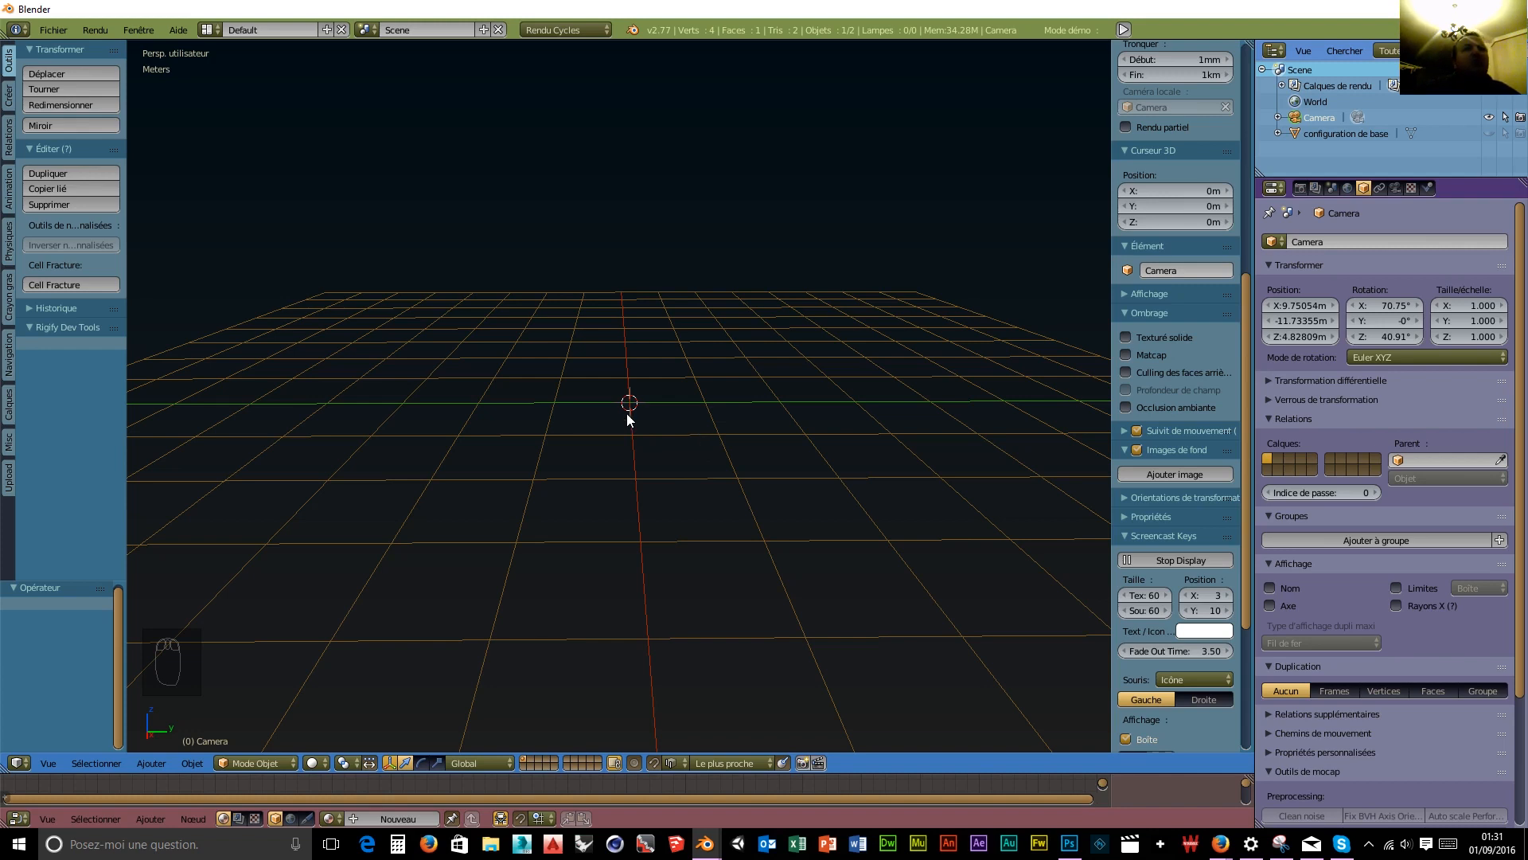
Add a UV sphere mesh at the 3D cursor.
{"action": "key", "text": "shift+a"}
{"action": "mouse_move", "coordinate": [627, 413]}
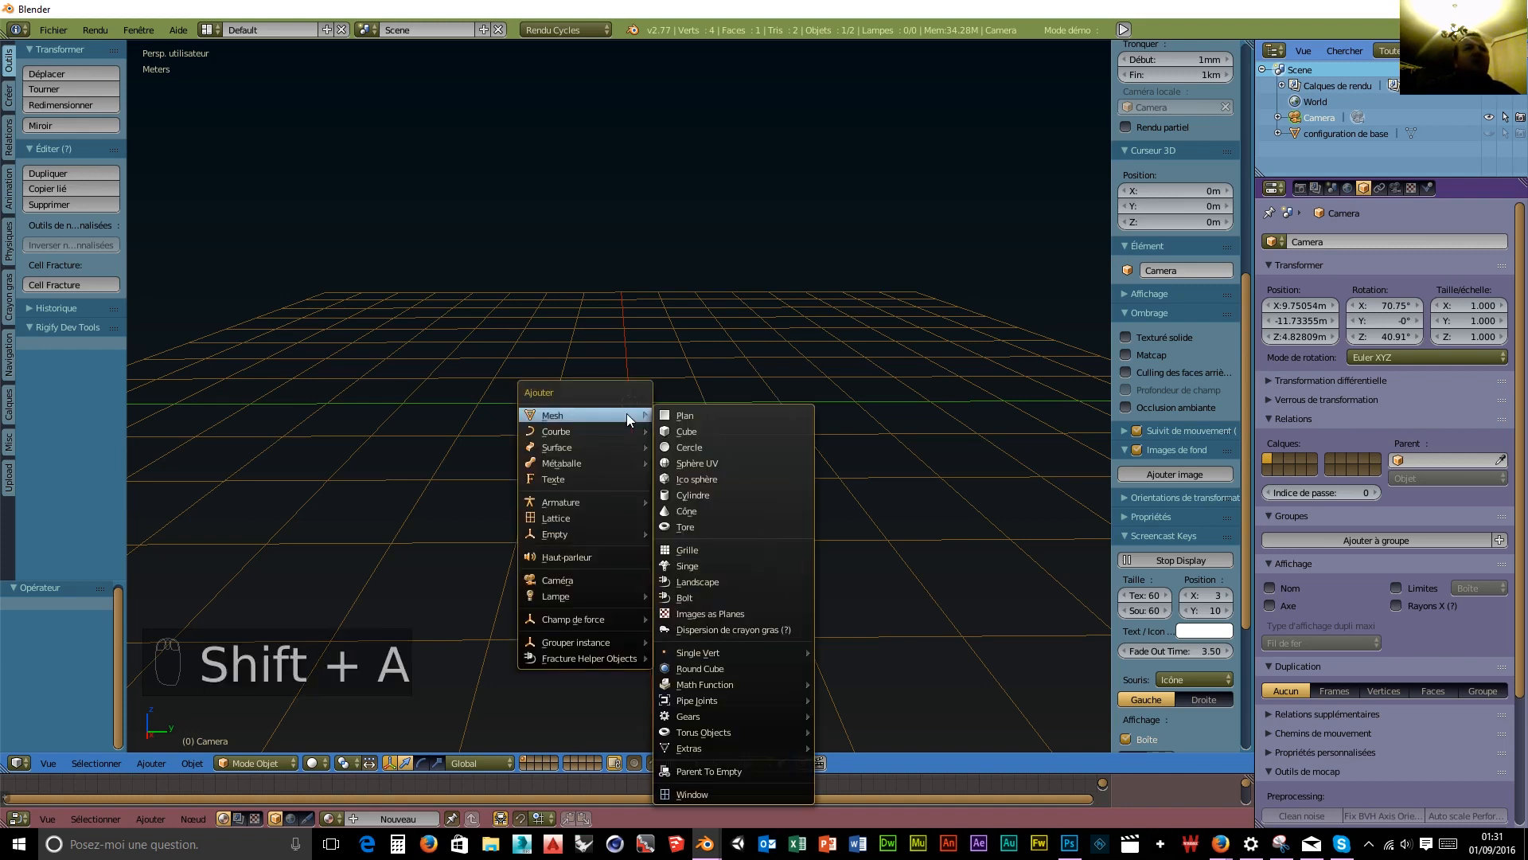
{"action": "left_click", "coordinate": [700, 464]}
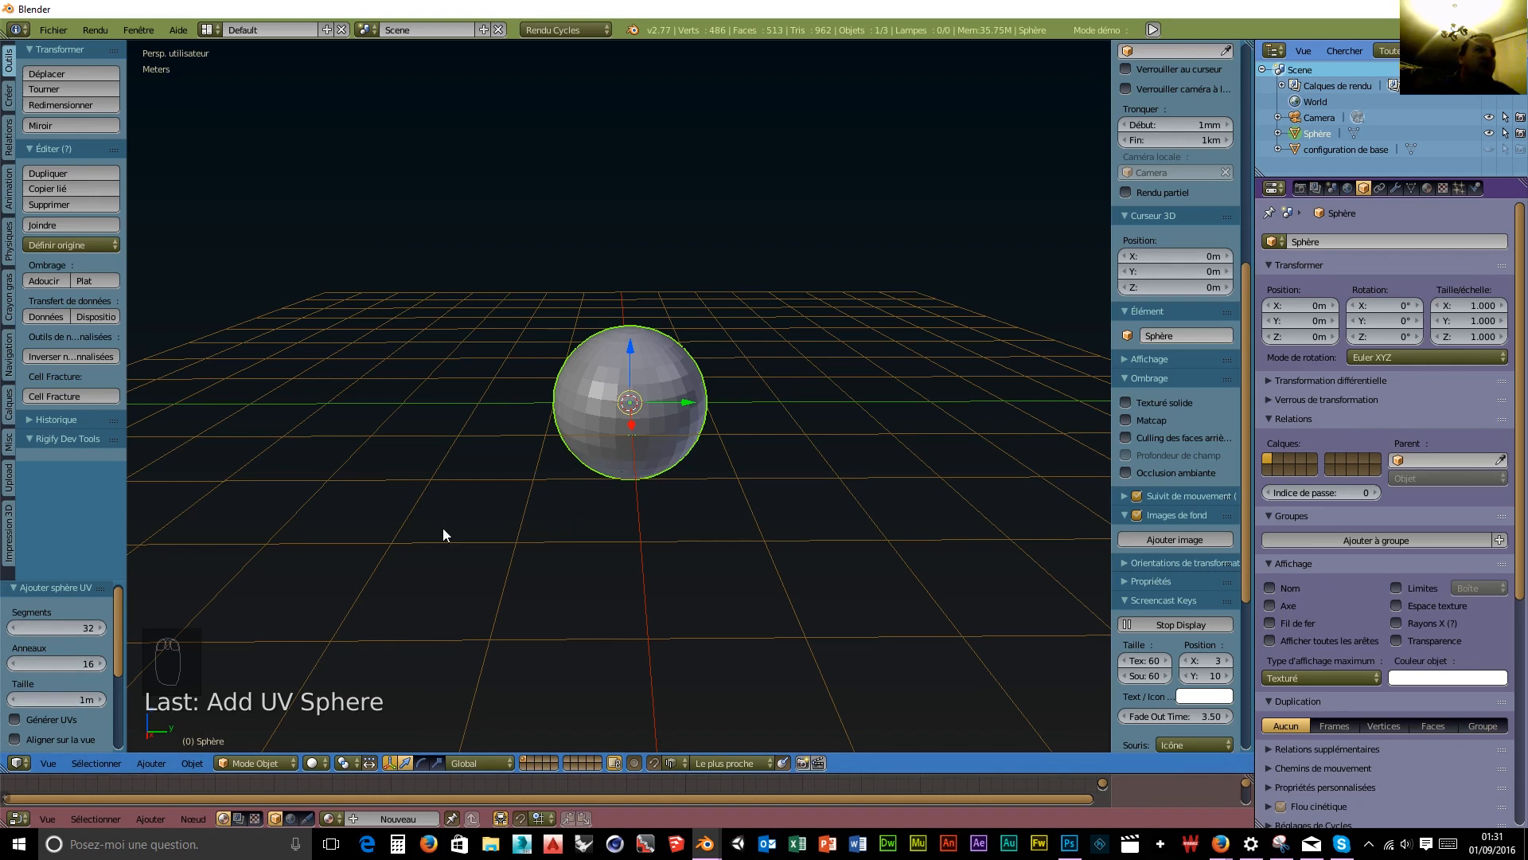
Set the new UV sphere to 16 segments and 8 rings.
{"action": "mouse_move", "coordinate": [105, 591]}
{"action": "left_mouse_down"}
{"action": "mouse_move", "coordinate": [263, 584]}
{"action": "mouse_move", "coordinate": [68, 600]}
{"action": "mouse_move", "coordinate": [98, 533]}
{"action": "mouse_move", "coordinate": [103, 639]}
{"action": "mouse_move", "coordinate": [88, 647]}
{"action": "mouse_move", "coordinate": [106, 592]}
{"action": "left_mouse_up"}
{"action": "key", "text": "F6"}
{"action": "key", "text": "F6"}
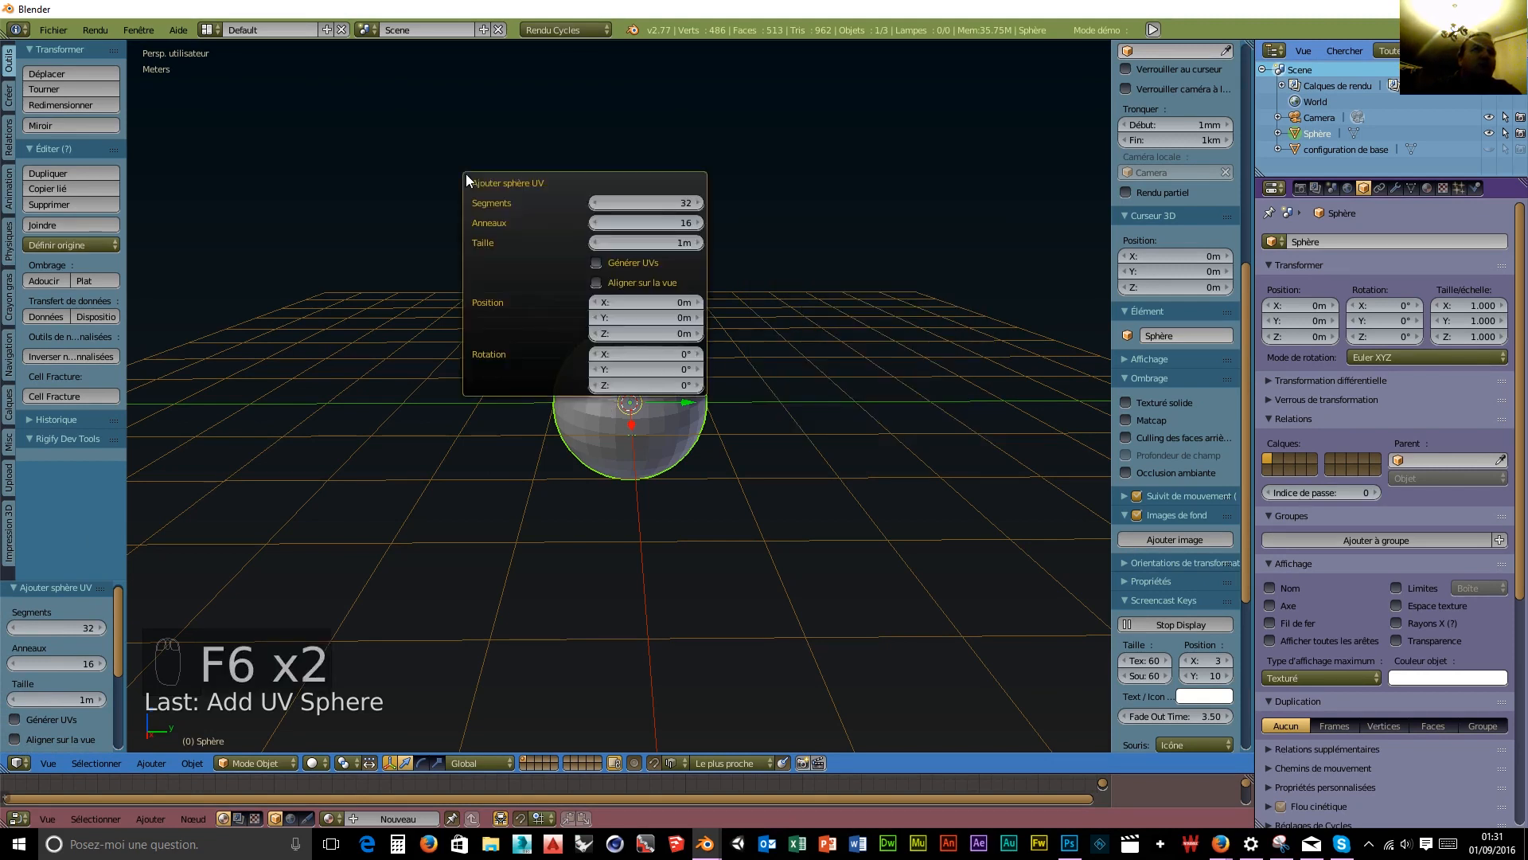
{"action": "key", "text": "F6"}
{"action": "key", "text": "F6"}
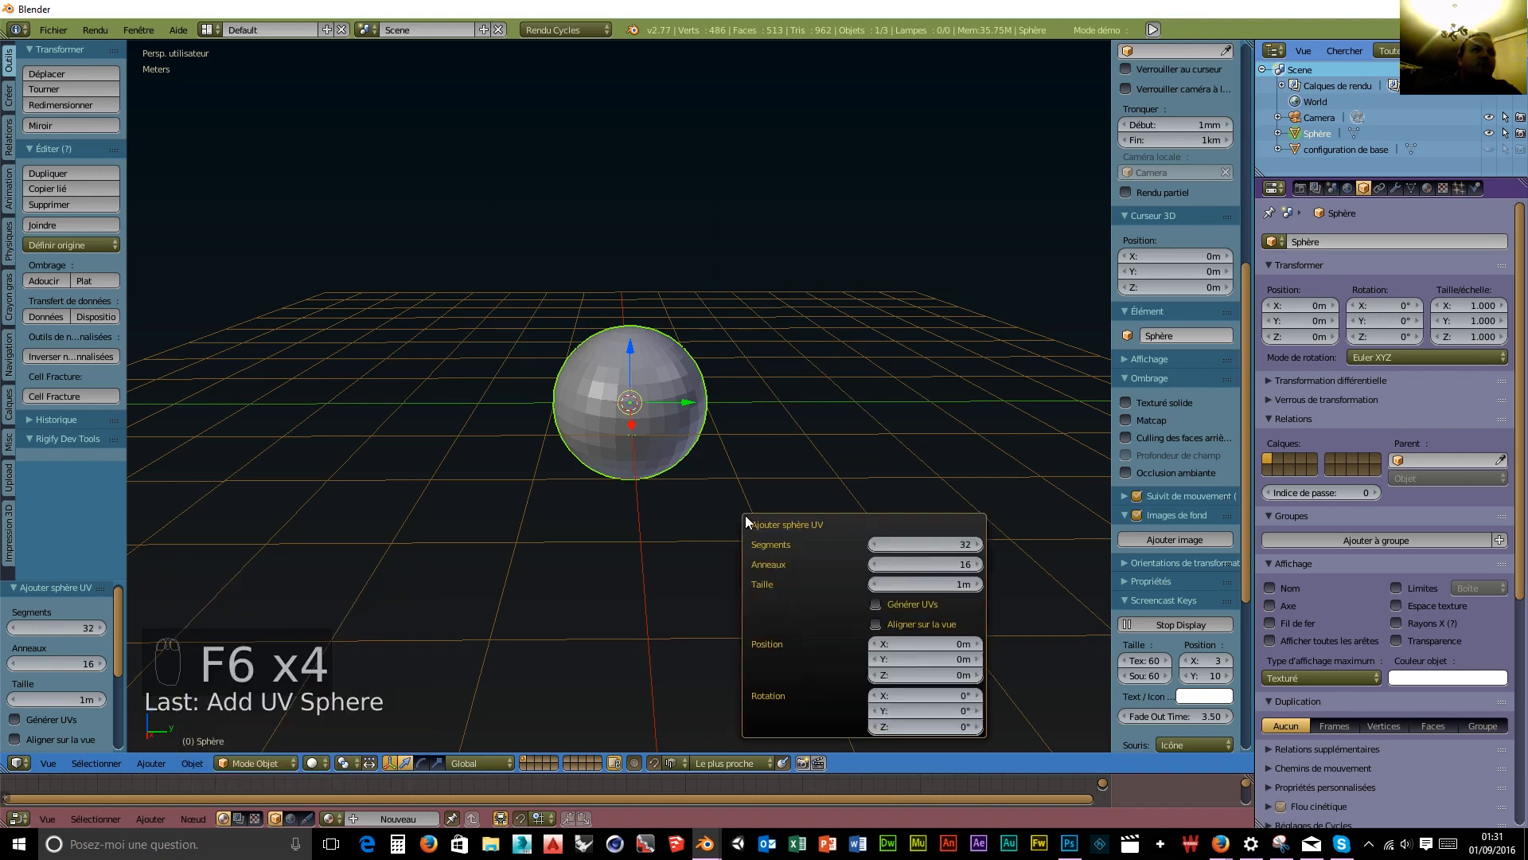
{"action": "left_click", "coordinate": [967, 546]}
{"action": "type", "text": "16"}
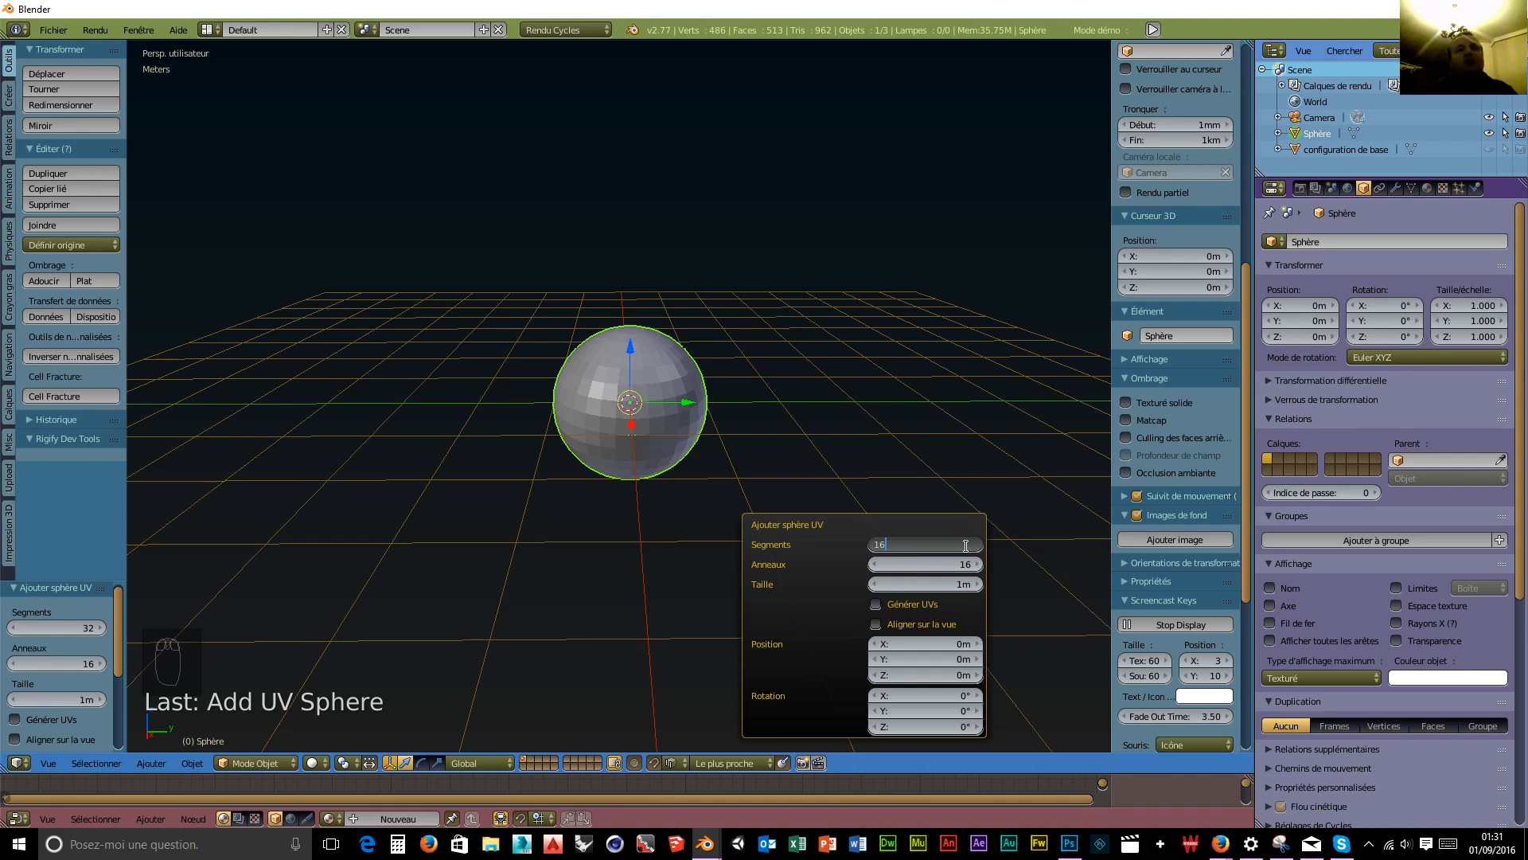
{"action": "key", "text": "Tab"}
{"action": "type", "text": "8"}
{"action": "key", "text": "Return"}
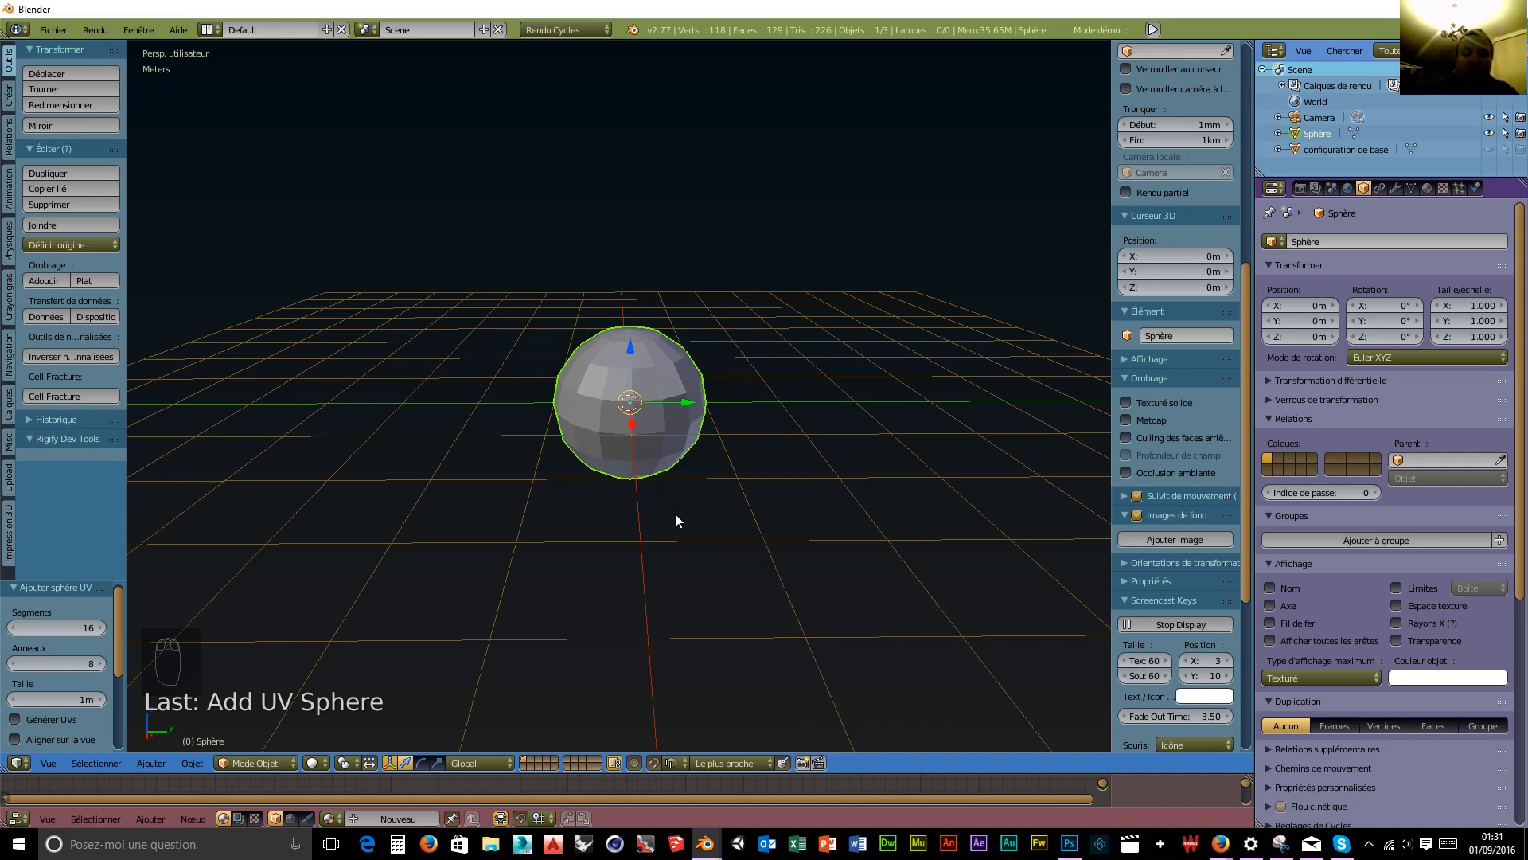
Set the 3D viewport to an orthographic front view framing the sphere.
{"action": "key", "text": "KP_5"}
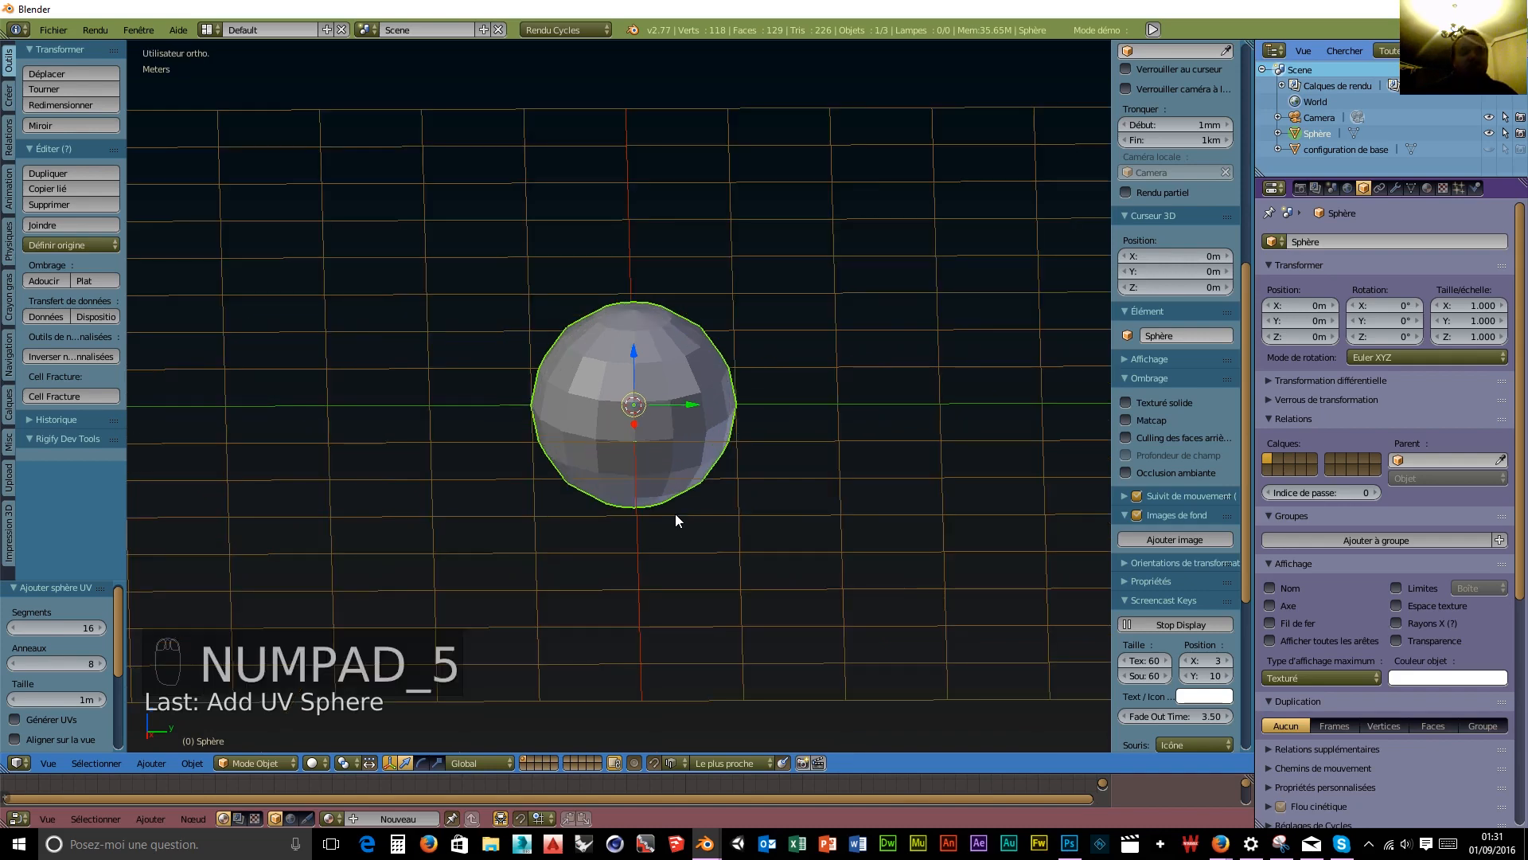
{"action": "key", "text": "KP_1"}
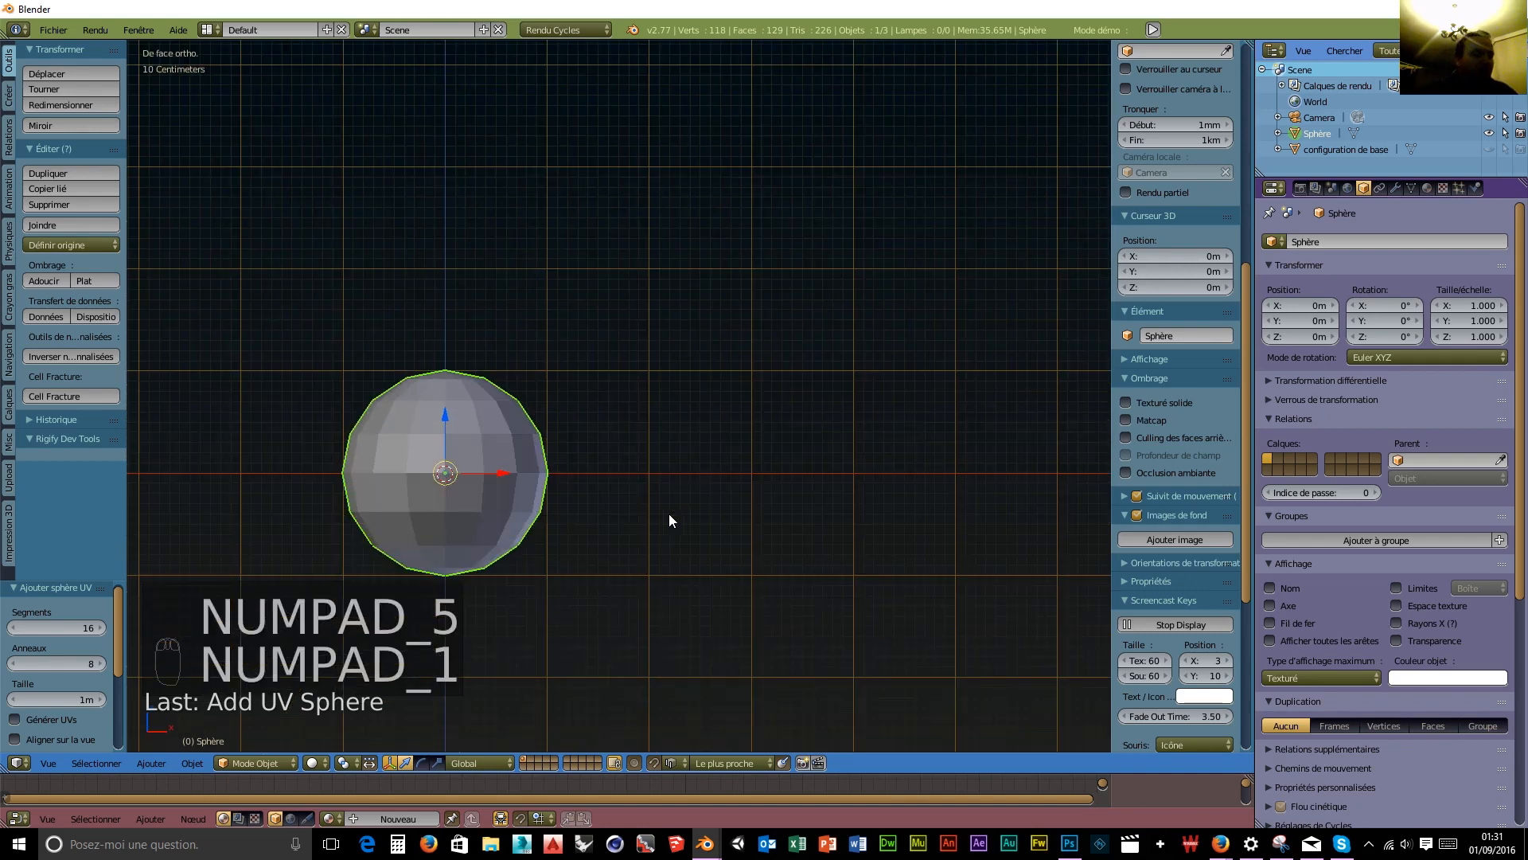
{"action": "middle_click_drag", "start_coordinate": [488, 527], "coordinate": [665, 495], "text": "shift"}
{"action": "scroll", "coordinate": [664, 488], "scroll_direction": "up", "scroll_amount": 4}
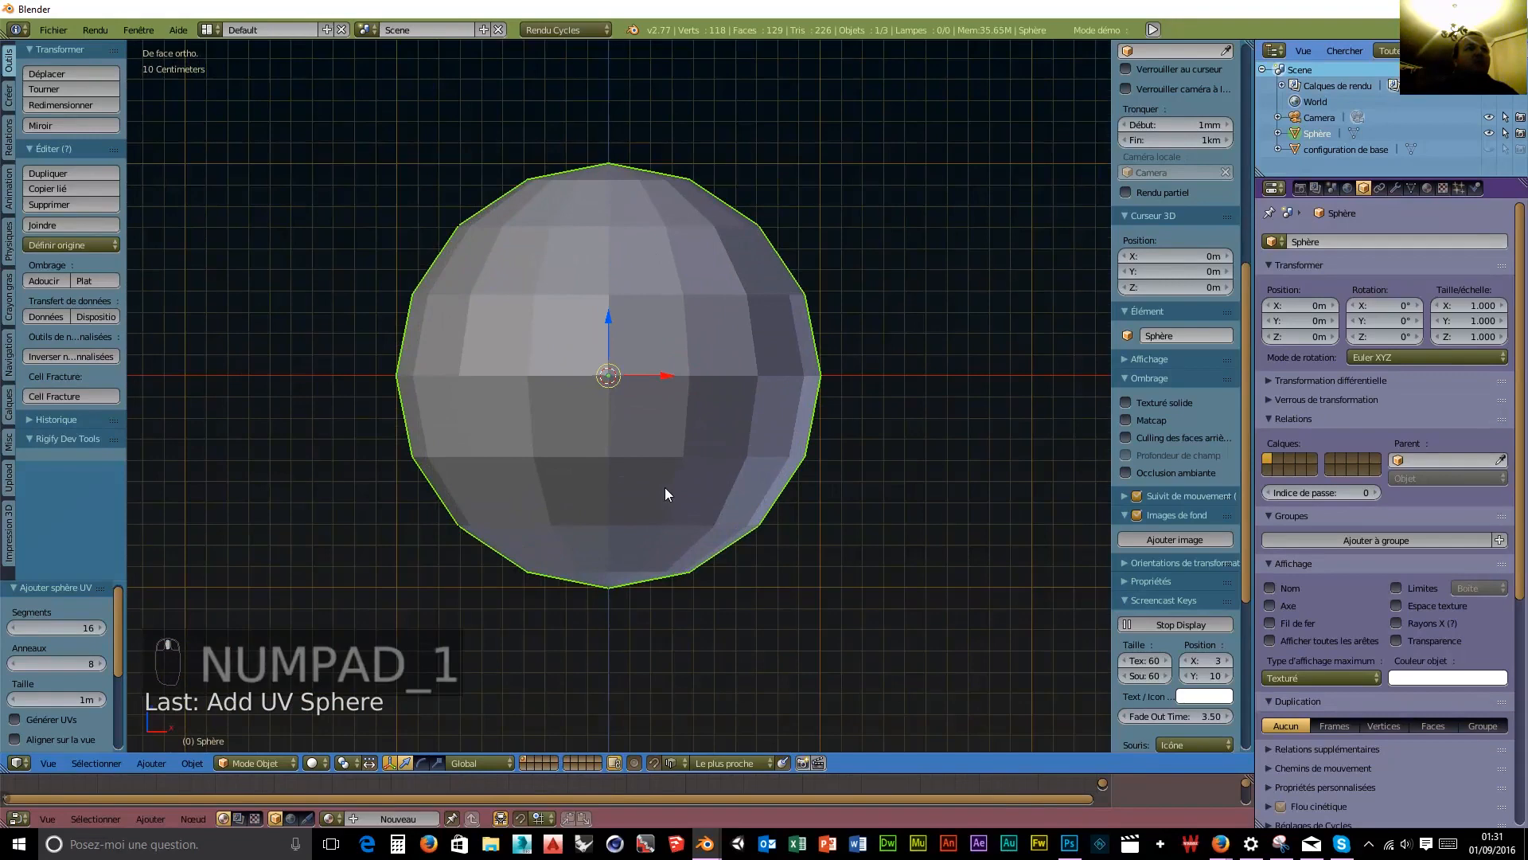
{"action": "scroll", "coordinate": [667, 474], "scroll_direction": "up", "scroll_amount": 2, "text": "shift"}
{"action": "scroll", "coordinate": [667, 473], "scroll_direction": "down", "scroll_amount": 1}
{"action": "scroll", "coordinate": [666, 473], "scroll_direction": "up", "scroll_amount": 1}
{"action": "middle_click_drag", "start_coordinate": [666, 473], "coordinate": [671, 442], "text": "shift"}
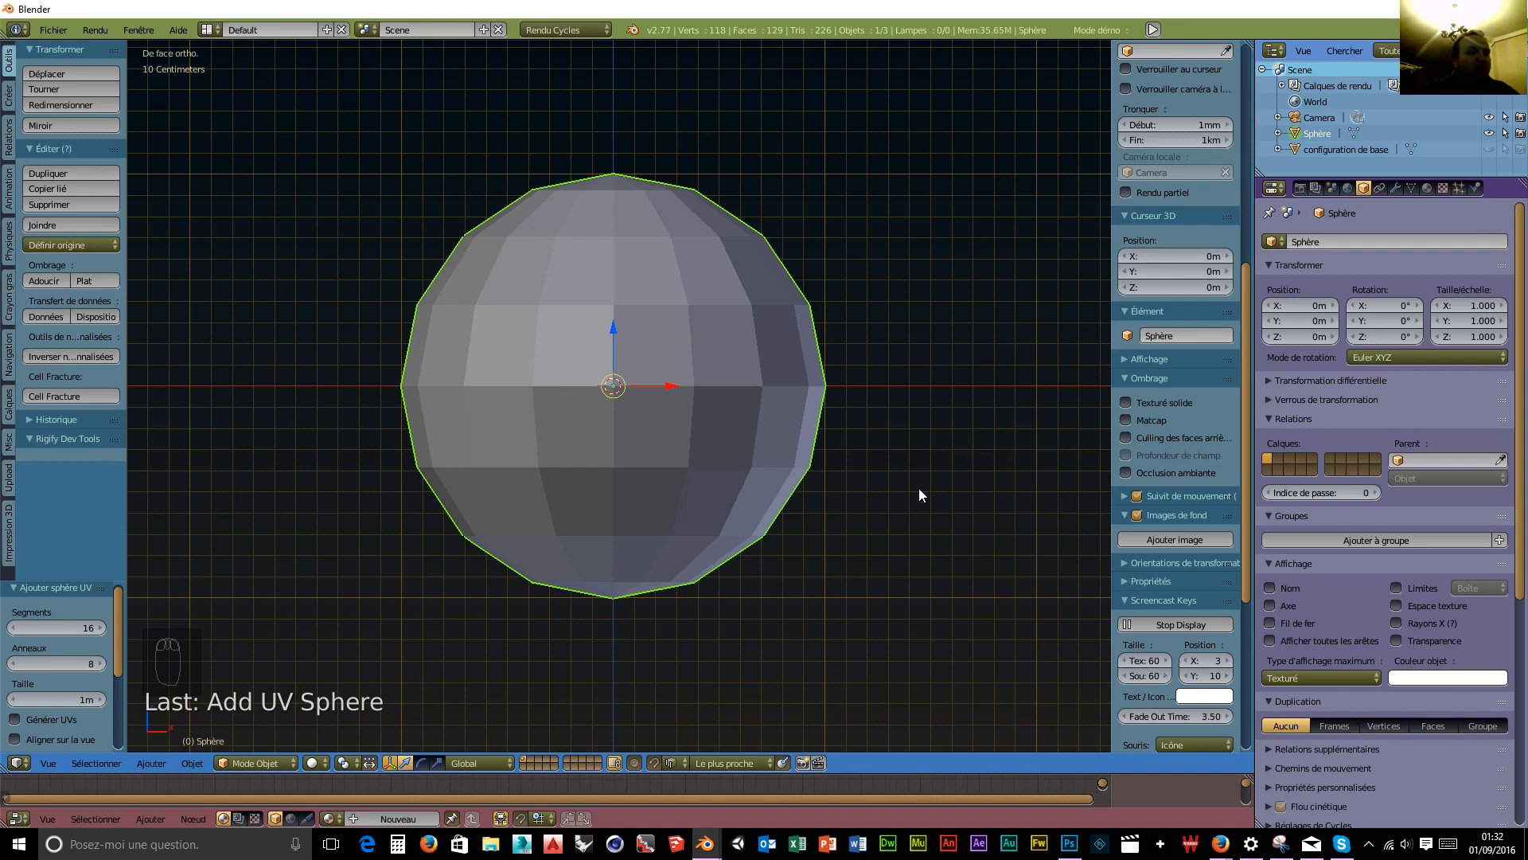
Enter Edit Mode on the sphere with wireframe shading and vertex selection.
{"action": "key", "text": "Tab"}
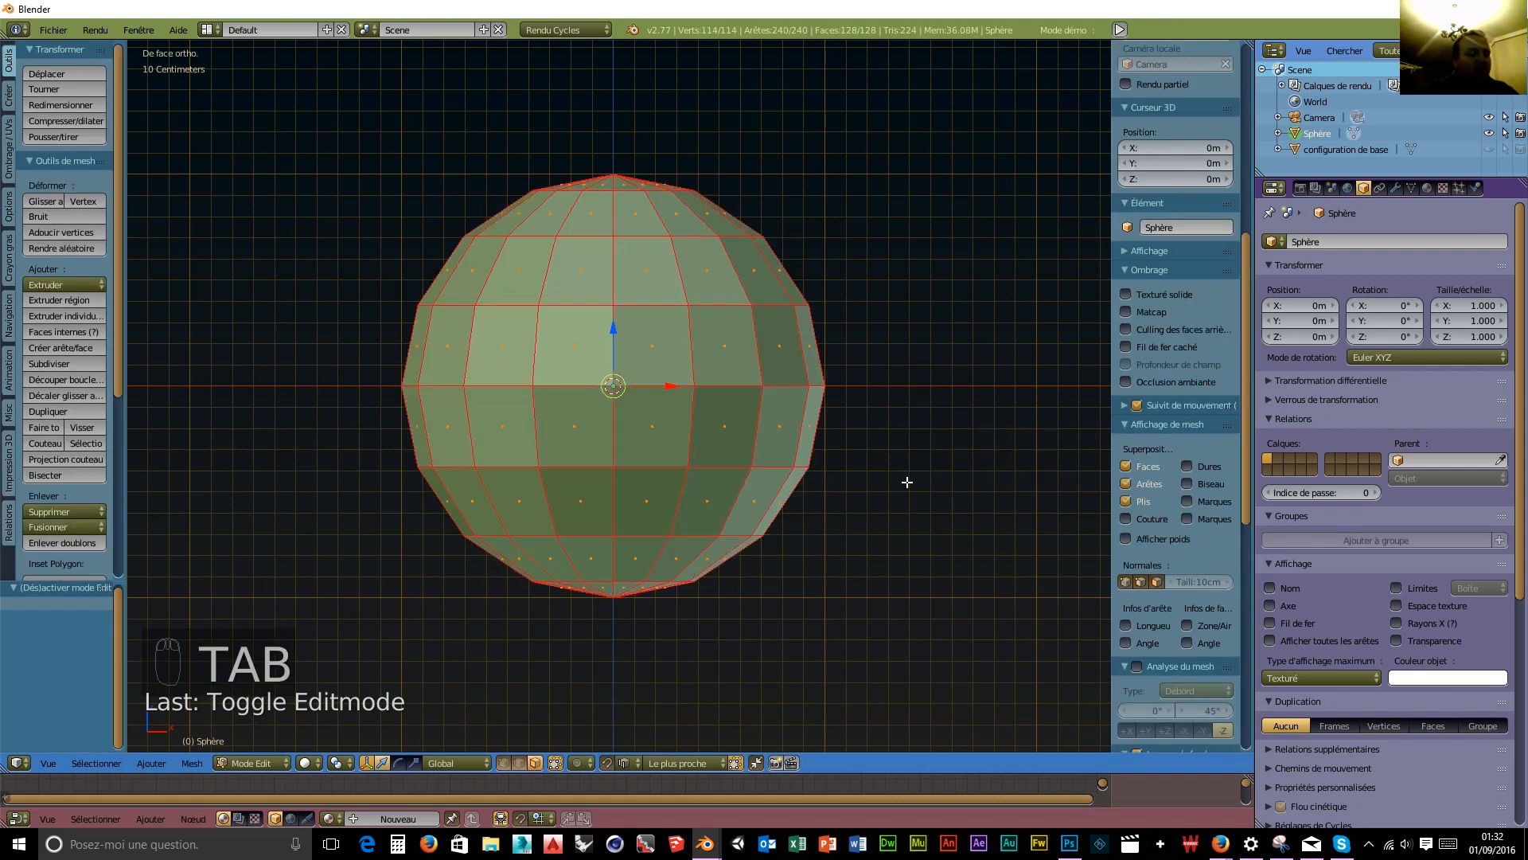
{"action": "key", "text": "z"}
{"action": "left_click", "coordinate": [1020, 489]}
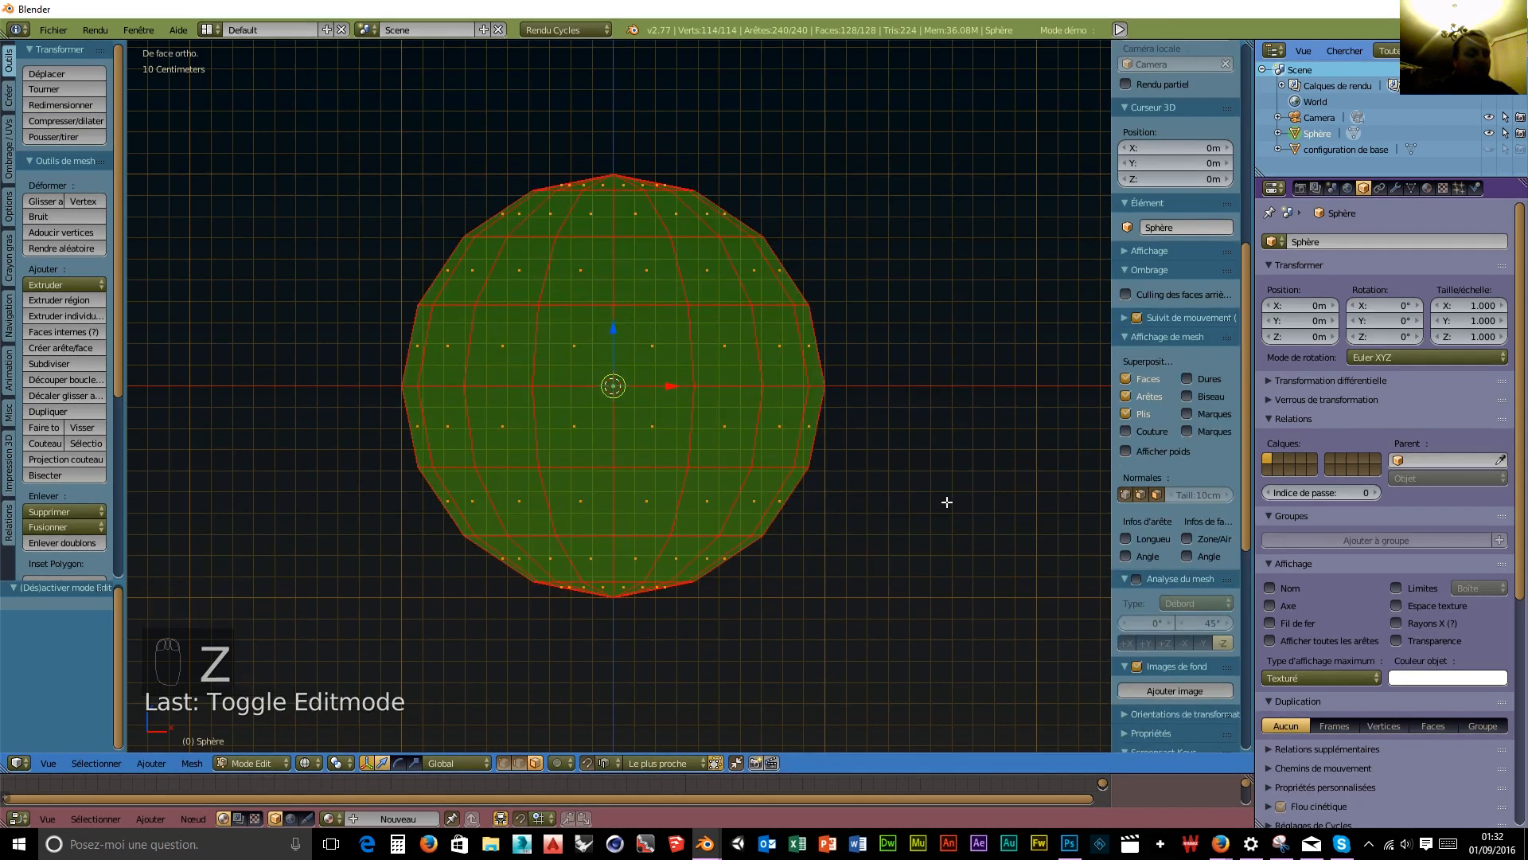
{"action": "key", "text": "ctrl+Tab"}
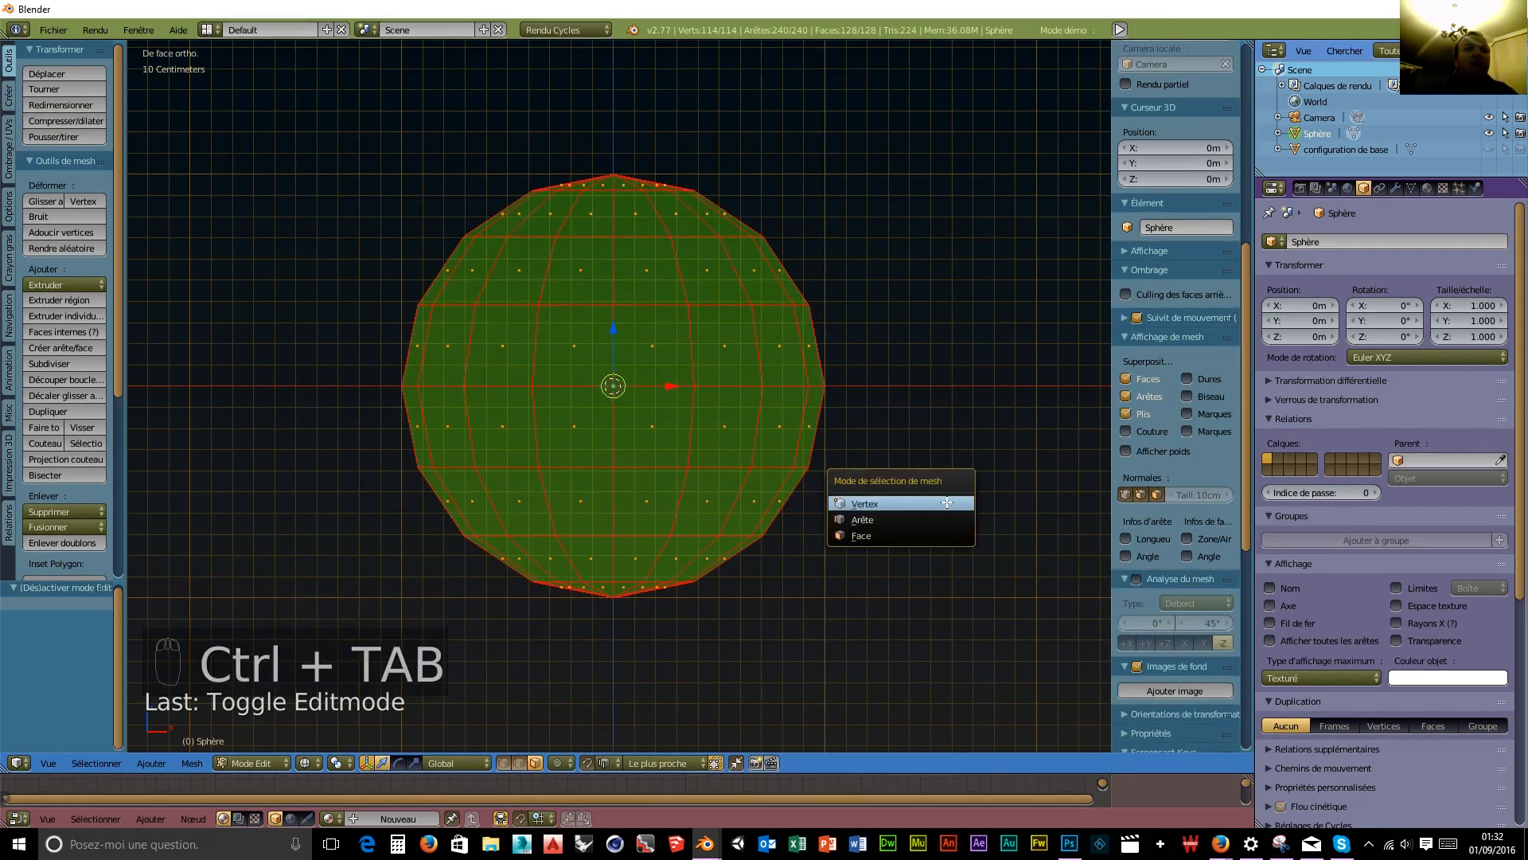
{"action": "left_click", "coordinate": [947, 502]}
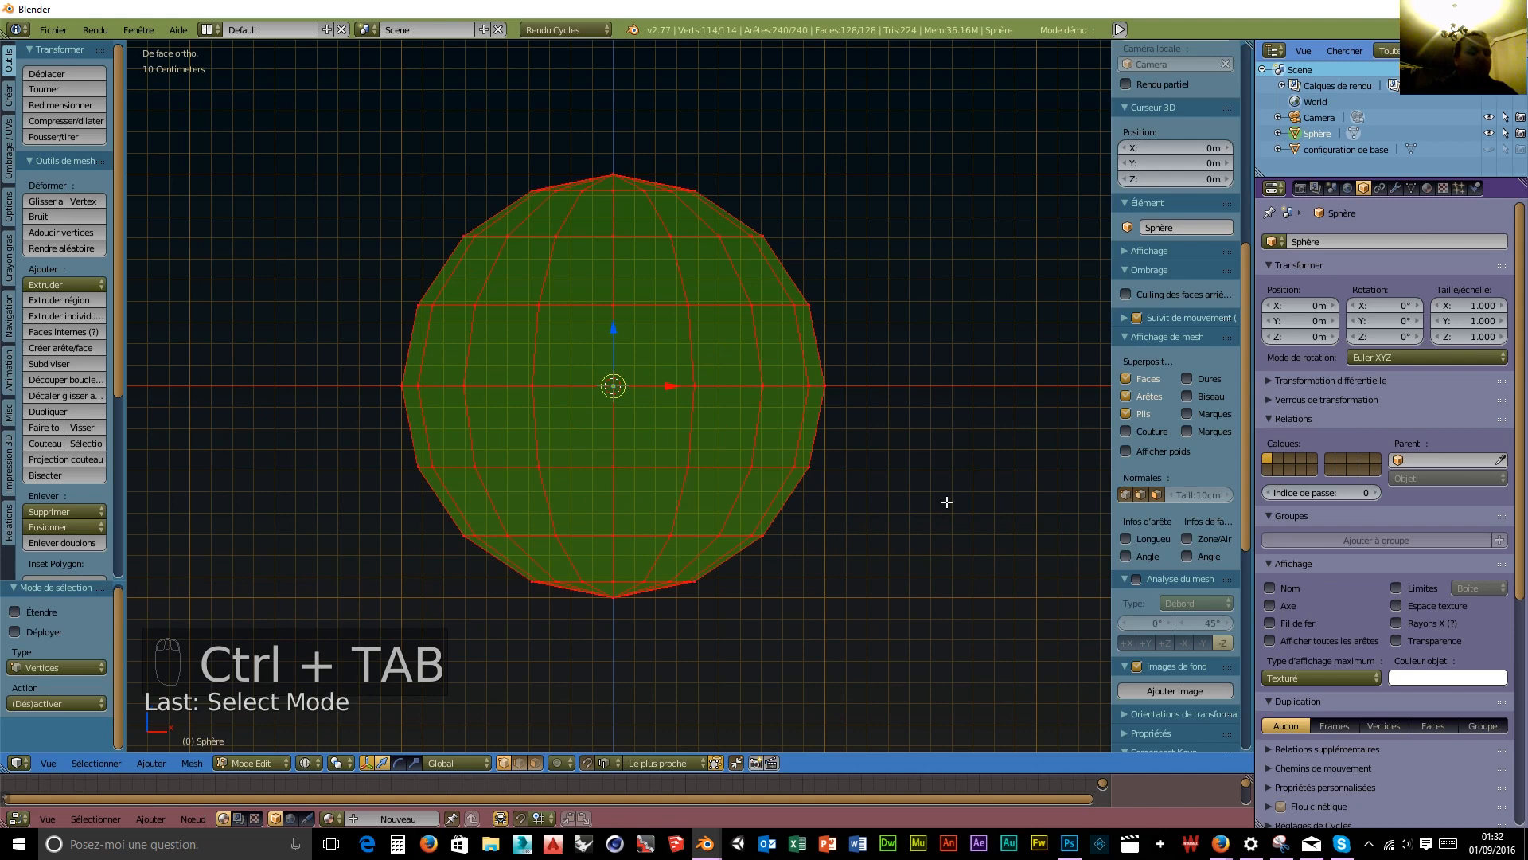
Delete the sphere's vertices below its equator, keeping only the upper hemisphere.
{"action": "key", "text": "a"}
{"action": "key", "text": "b"}
{"action": "left_click_drag", "start_coordinate": [913, 437], "coordinate": [249, 708]}
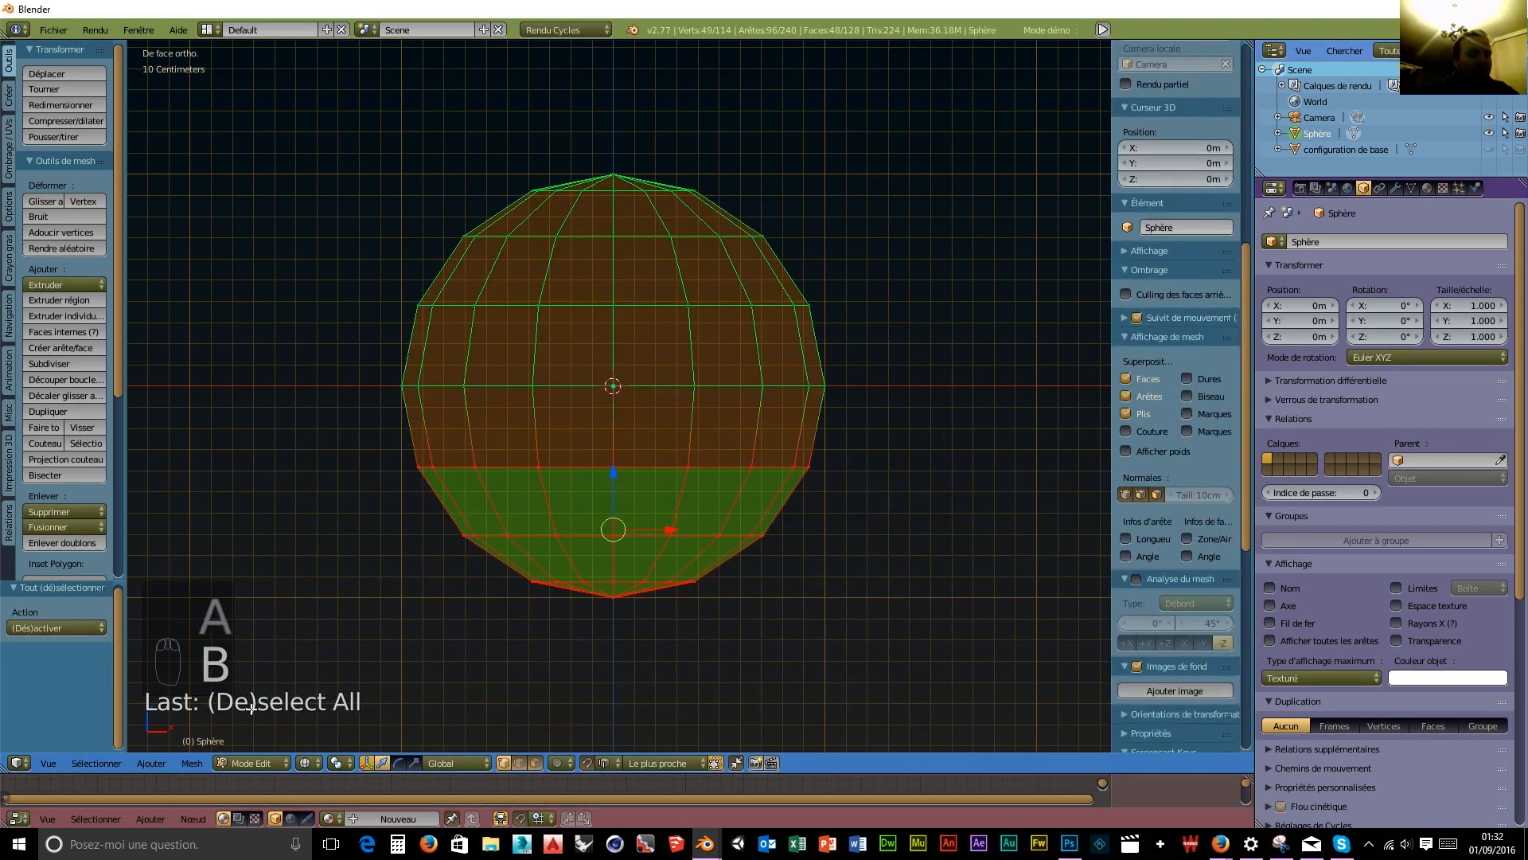
{"action": "key", "text": "x"}
{"action": "left_click", "coordinate": [239, 622]}
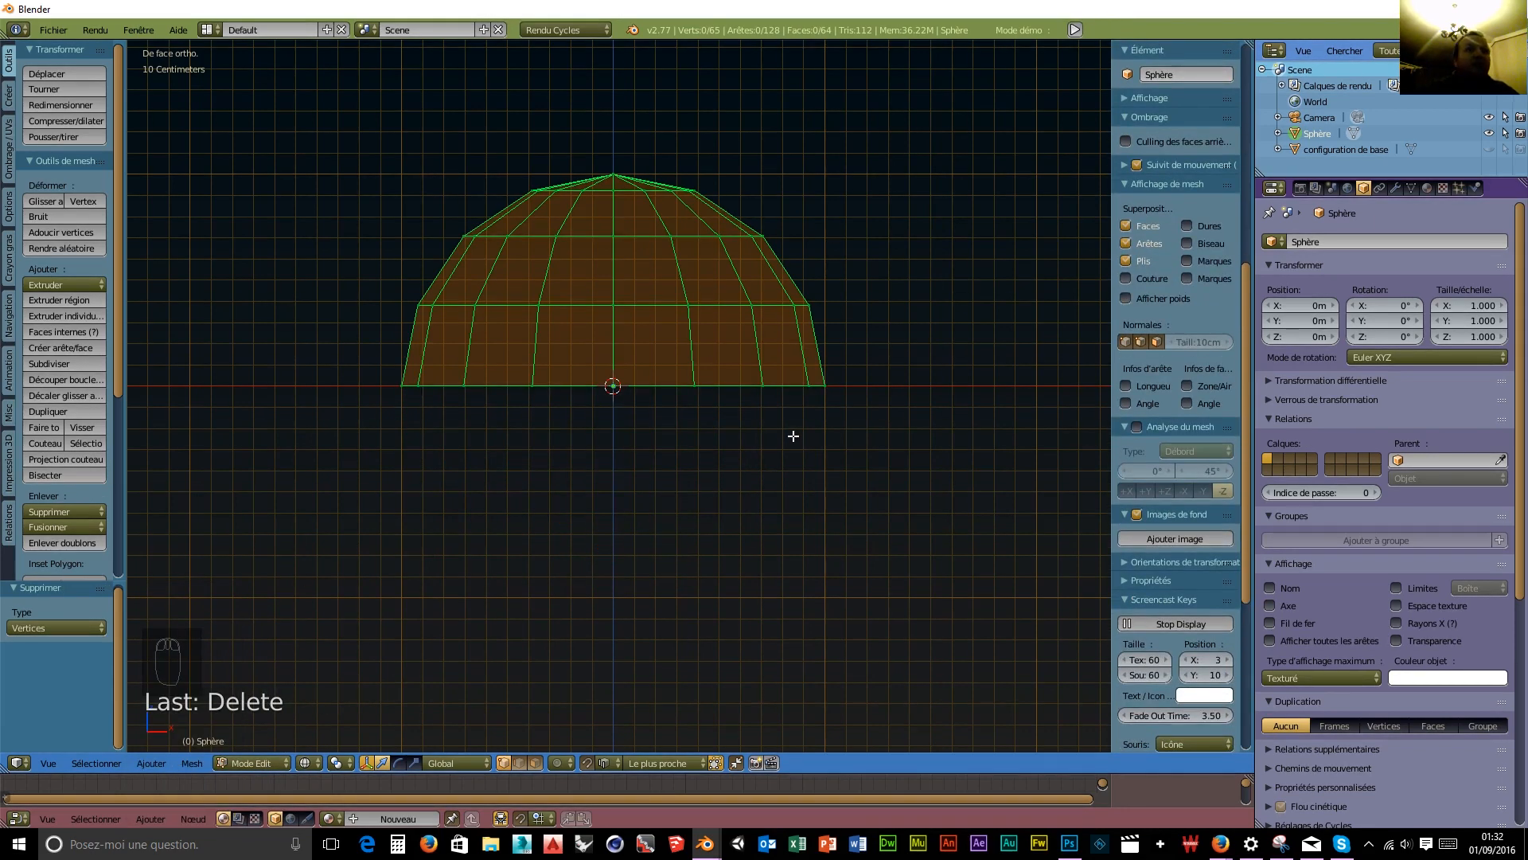
Show the hemisphere in solid shading from an orthographic top view, close up on its pole.
{"action": "key", "text": "z"}
{"action": "left_click", "coordinate": [792, 532]}
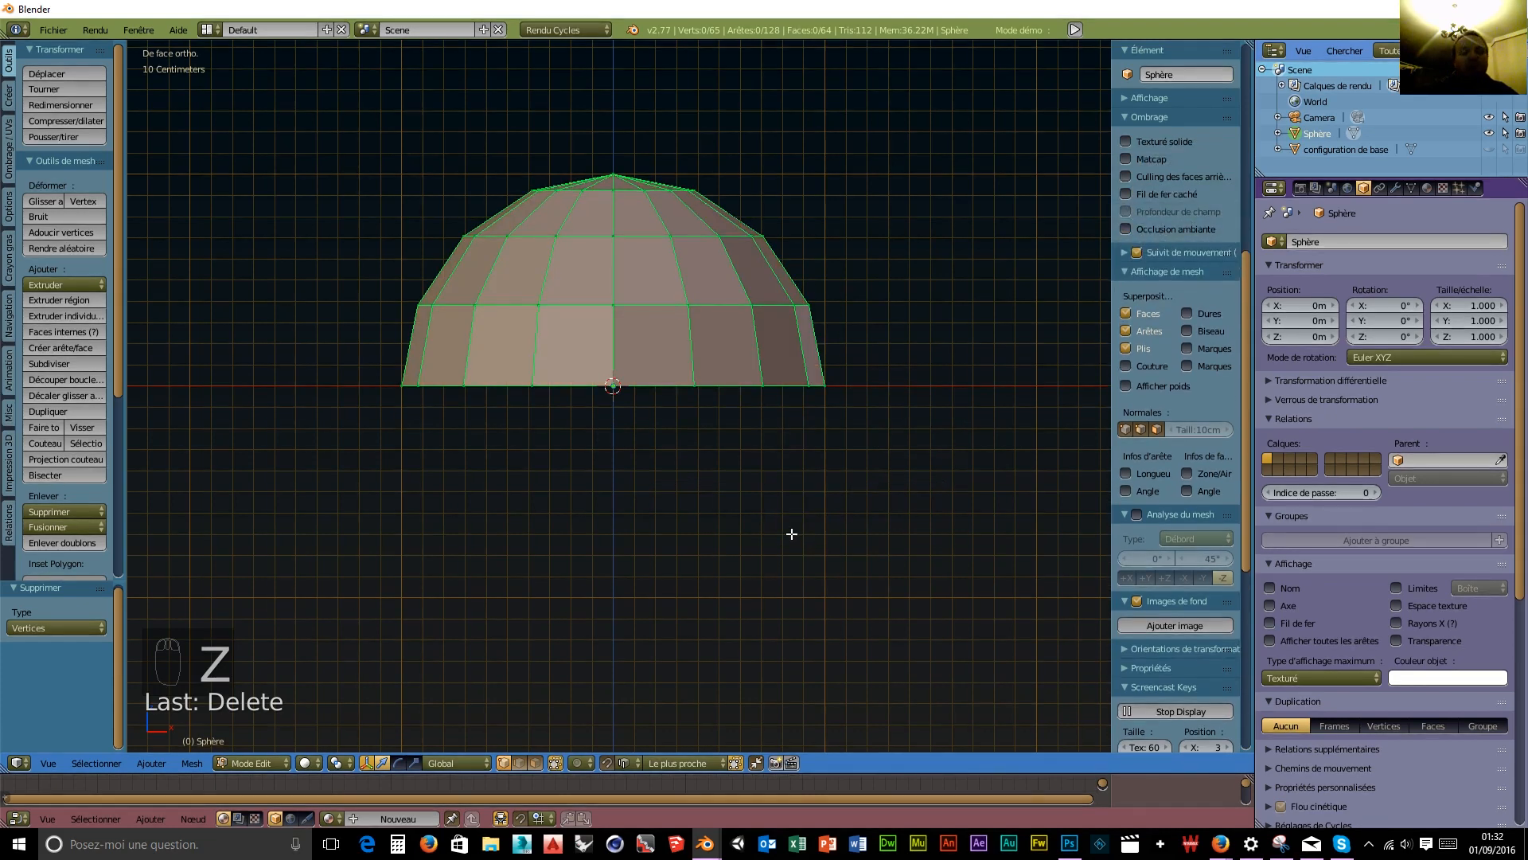
{"action": "key", "text": "KP_7"}
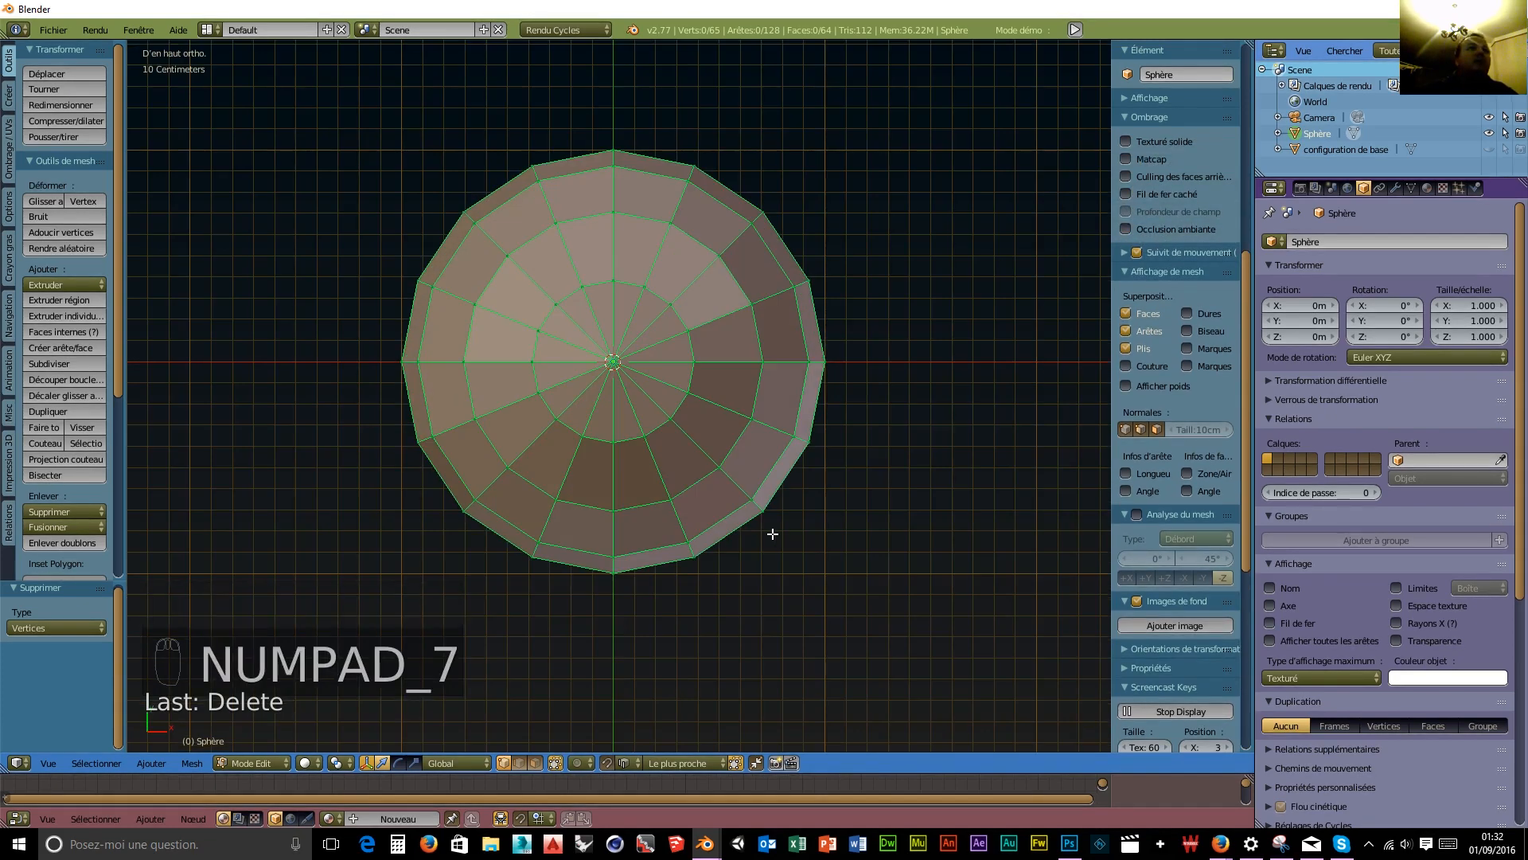
{"action": "scroll", "coordinate": [772, 533], "scroll_direction": "up", "scroll_amount": 5}
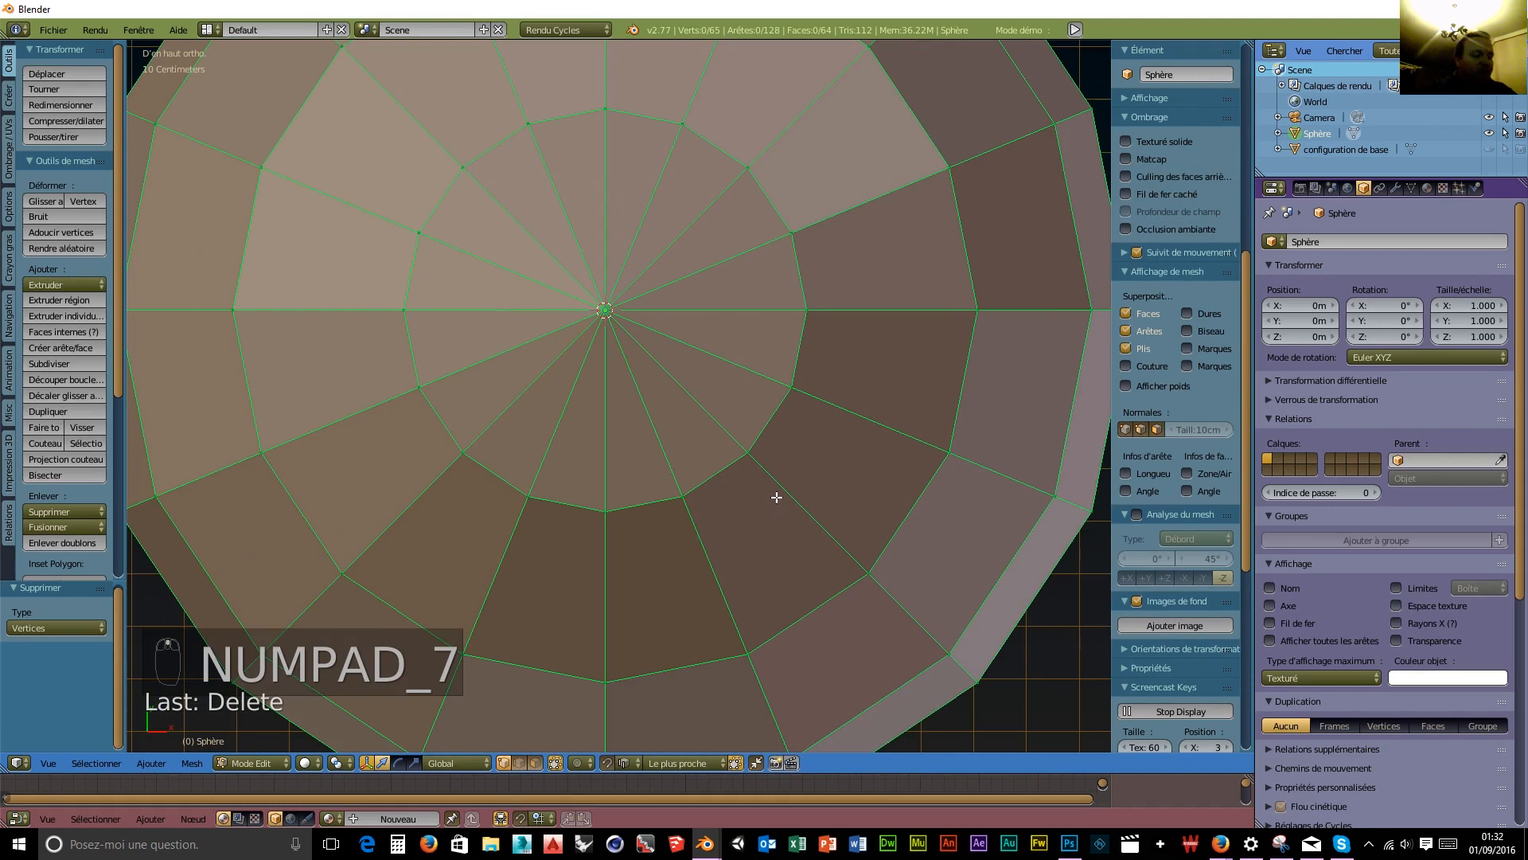
{"action": "middle_click_drag", "start_coordinate": [784, 465], "coordinate": [792, 620], "text": "shift"}
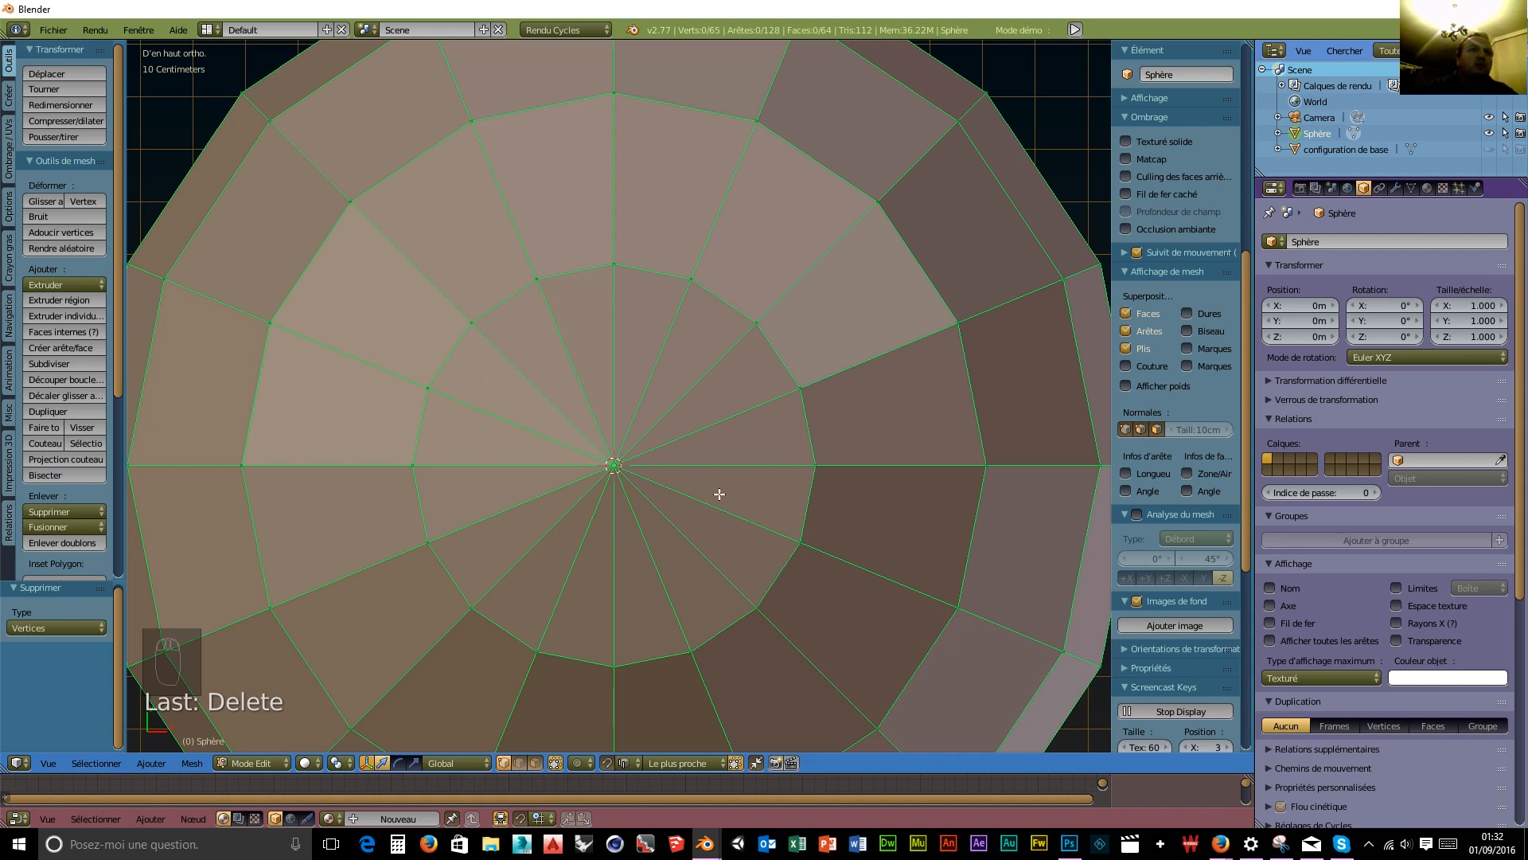
Cut a straight connecting path between the two inner-ring vertices one segment above the horizontal centre line.
{"action": "right_click", "coordinate": [801, 387]}
{"action": "right_click", "coordinate": [426, 390], "text": "shift"}
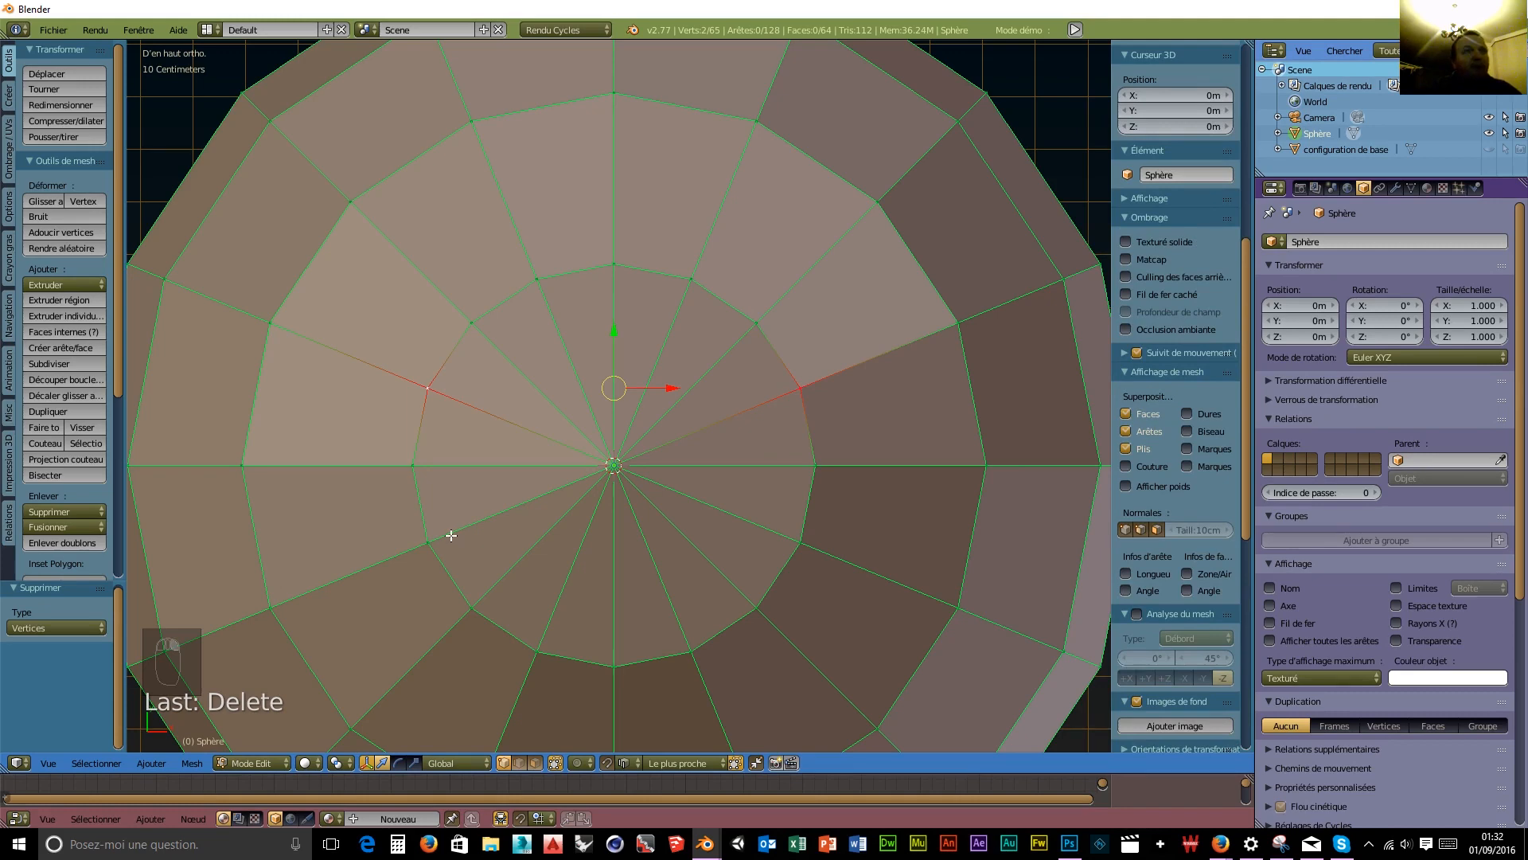
{"action": "key", "text": "f"}
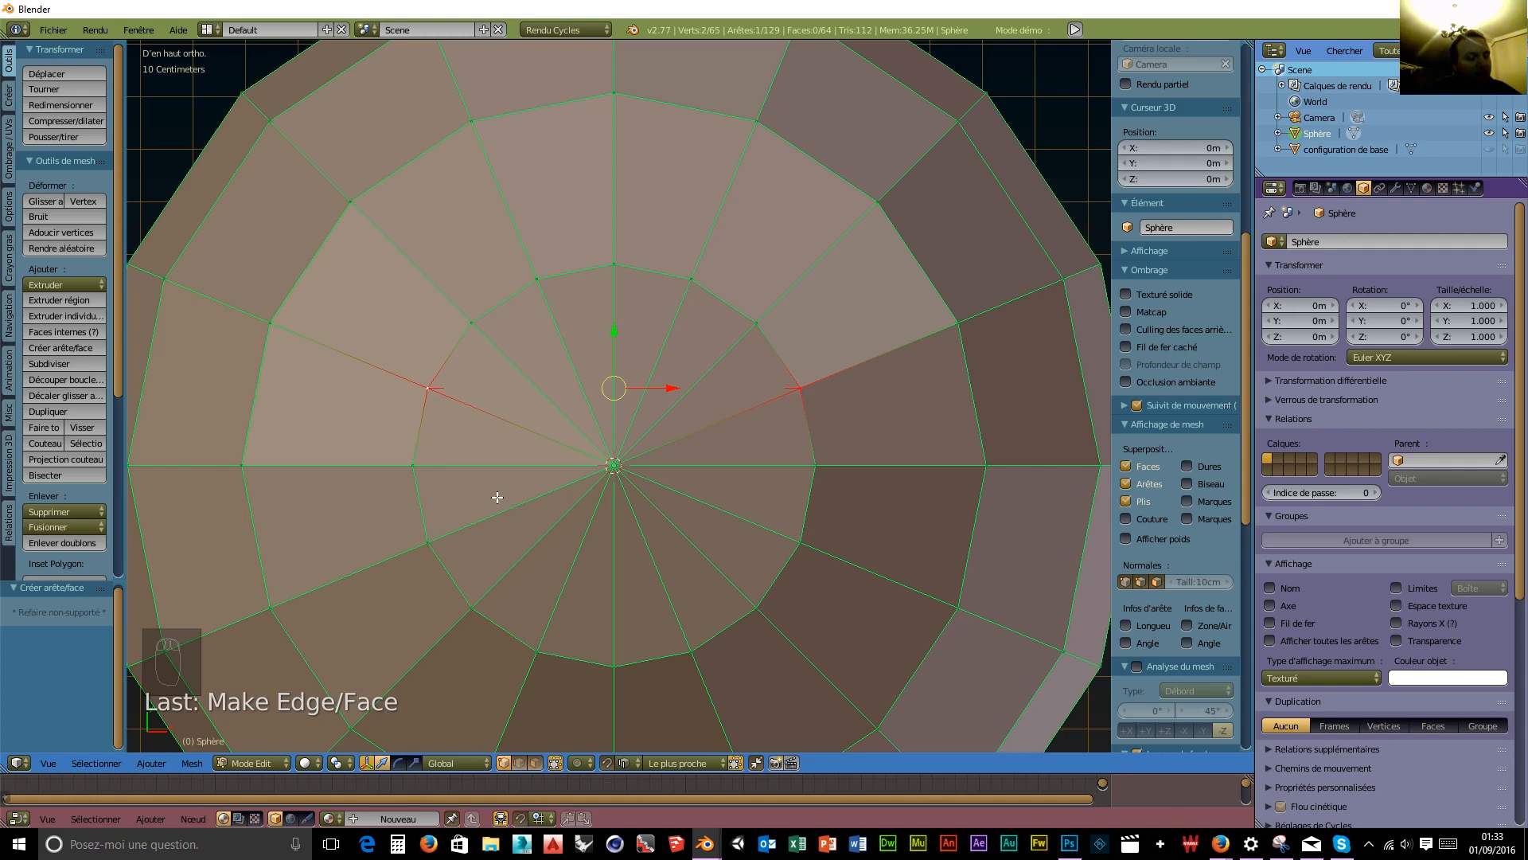
{"action": "key", "text": "ctrl+z"}
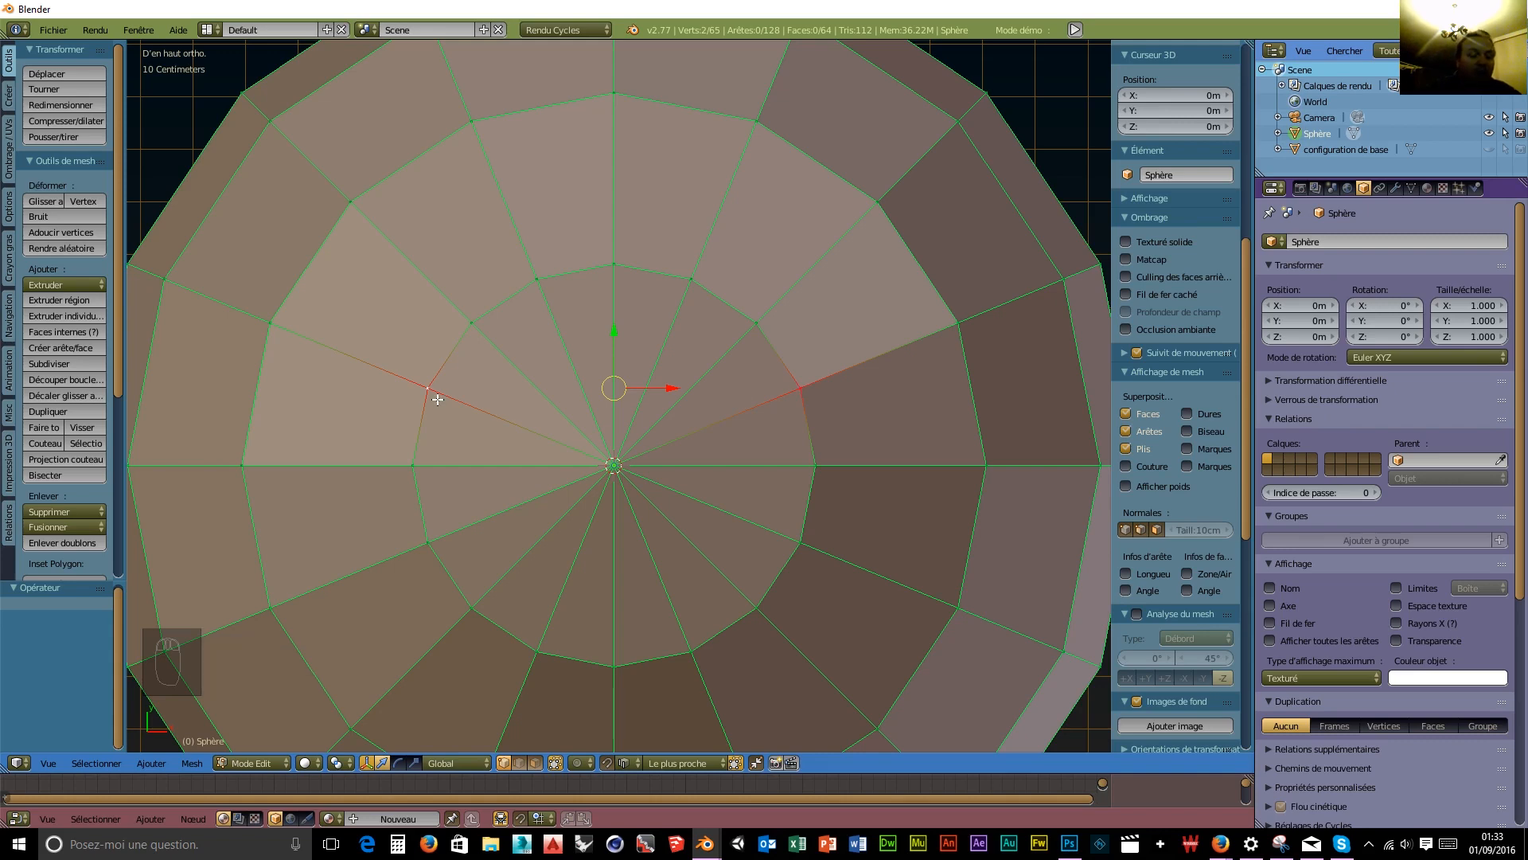
{"action": "key", "text": "j"}
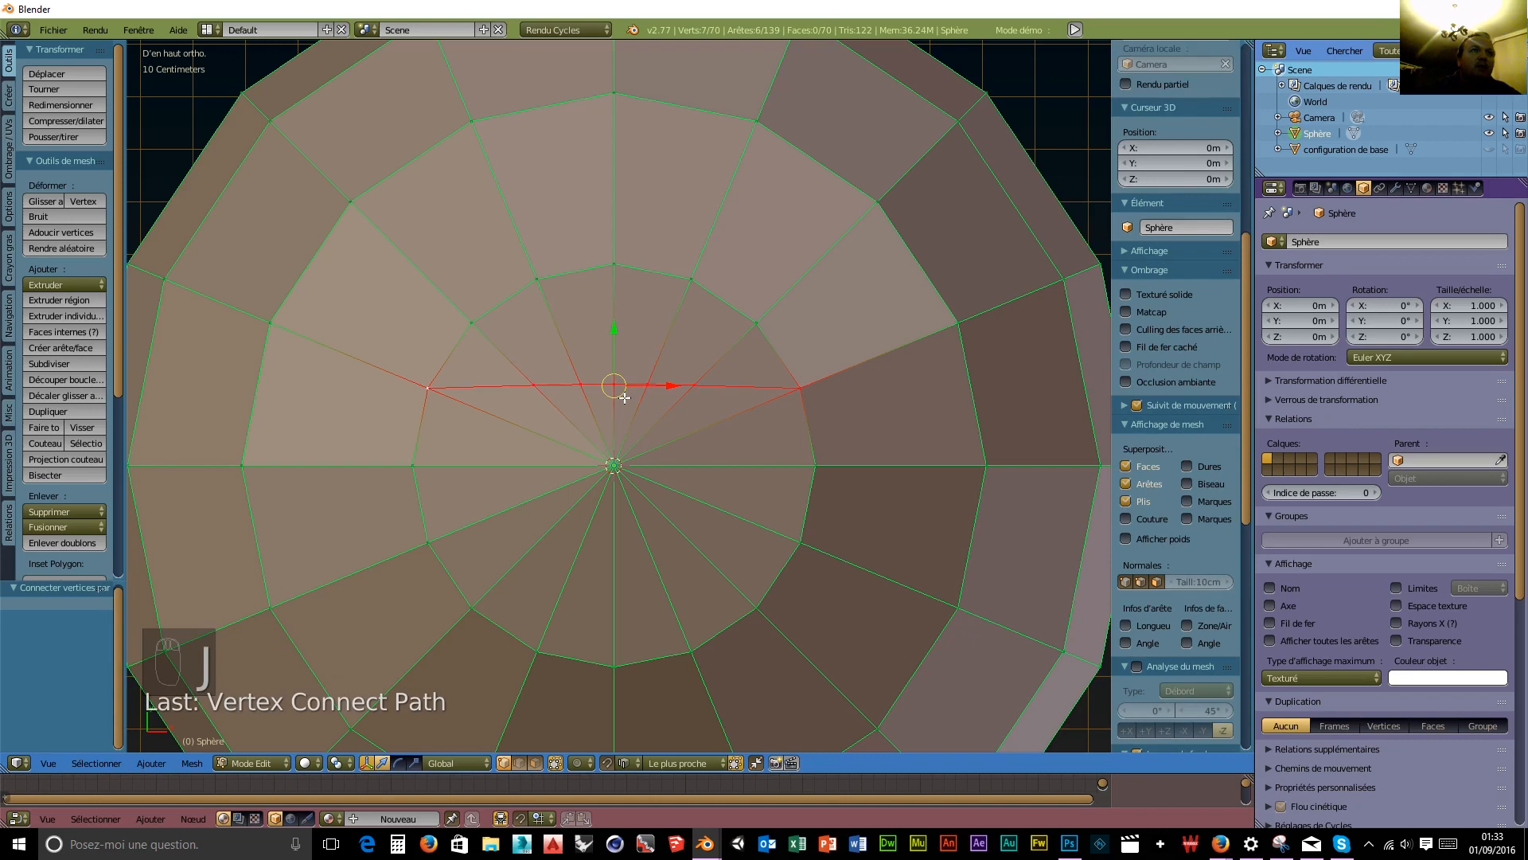
Connect the next pair of opposite inner-ring vertices, two segments above the centre line, with a second path.
{"action": "scroll", "coordinate": [570, 407], "scroll_direction": "up", "scroll_amount": 7}
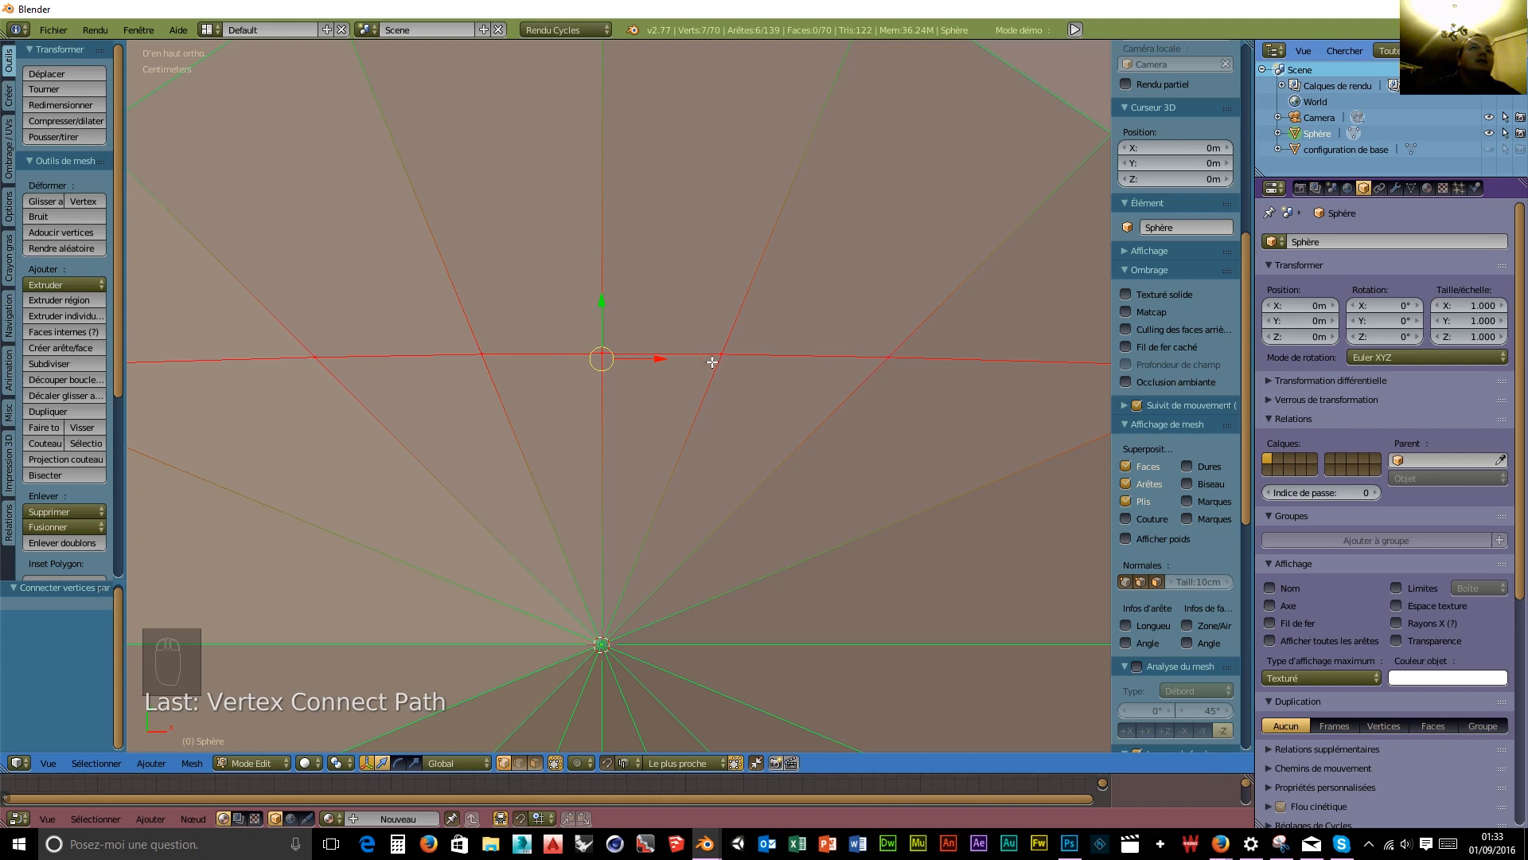
{"action": "scroll", "coordinate": [271, 378], "scroll_direction": "down", "scroll_amount": 2}
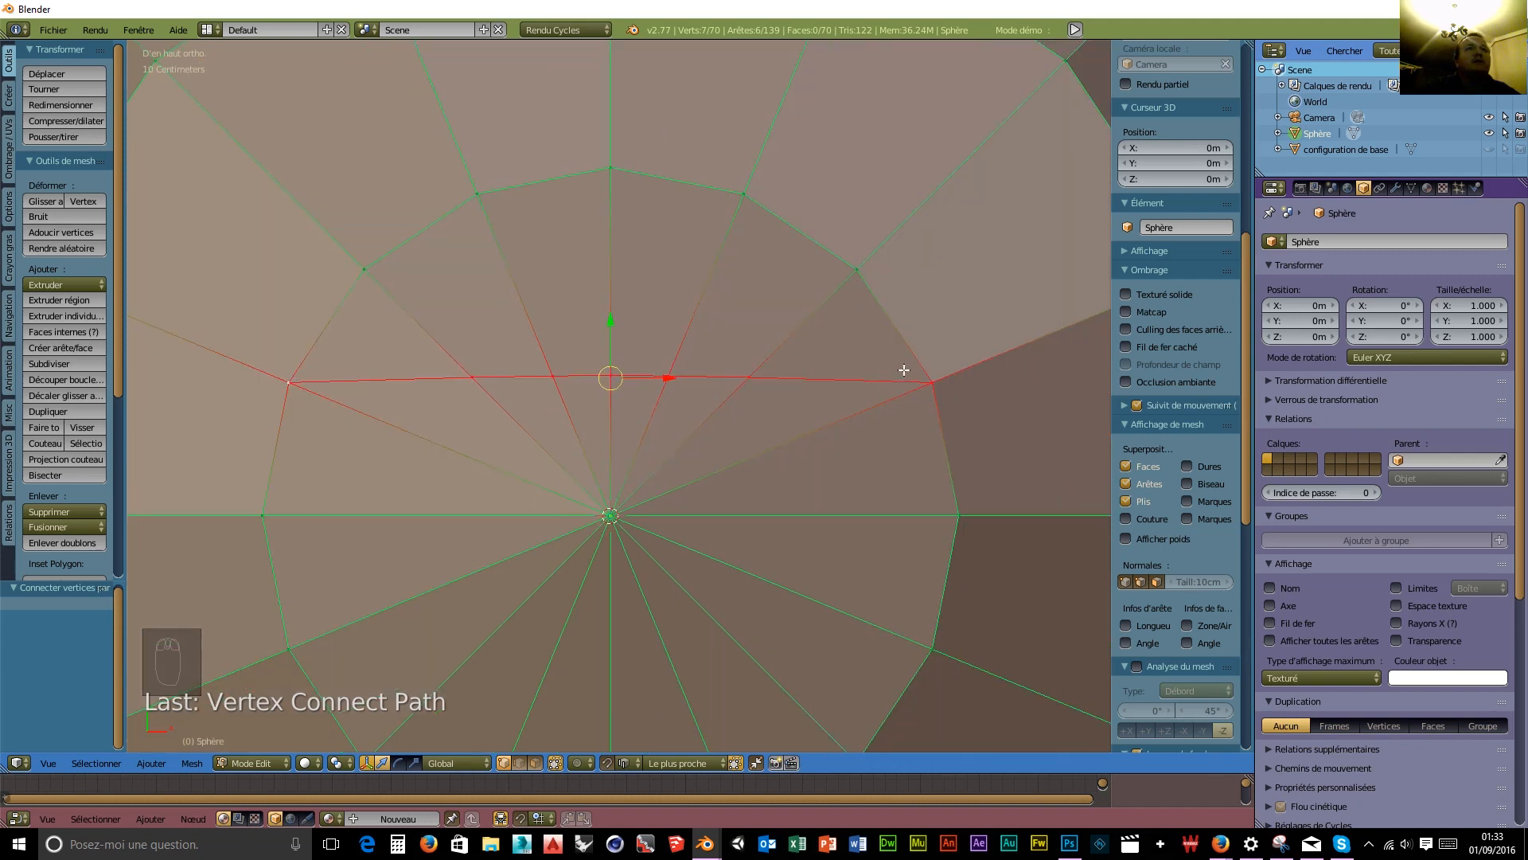
{"action": "right_click", "coordinate": [859, 271]}
{"action": "right_click", "coordinate": [367, 267], "text": "shift"}
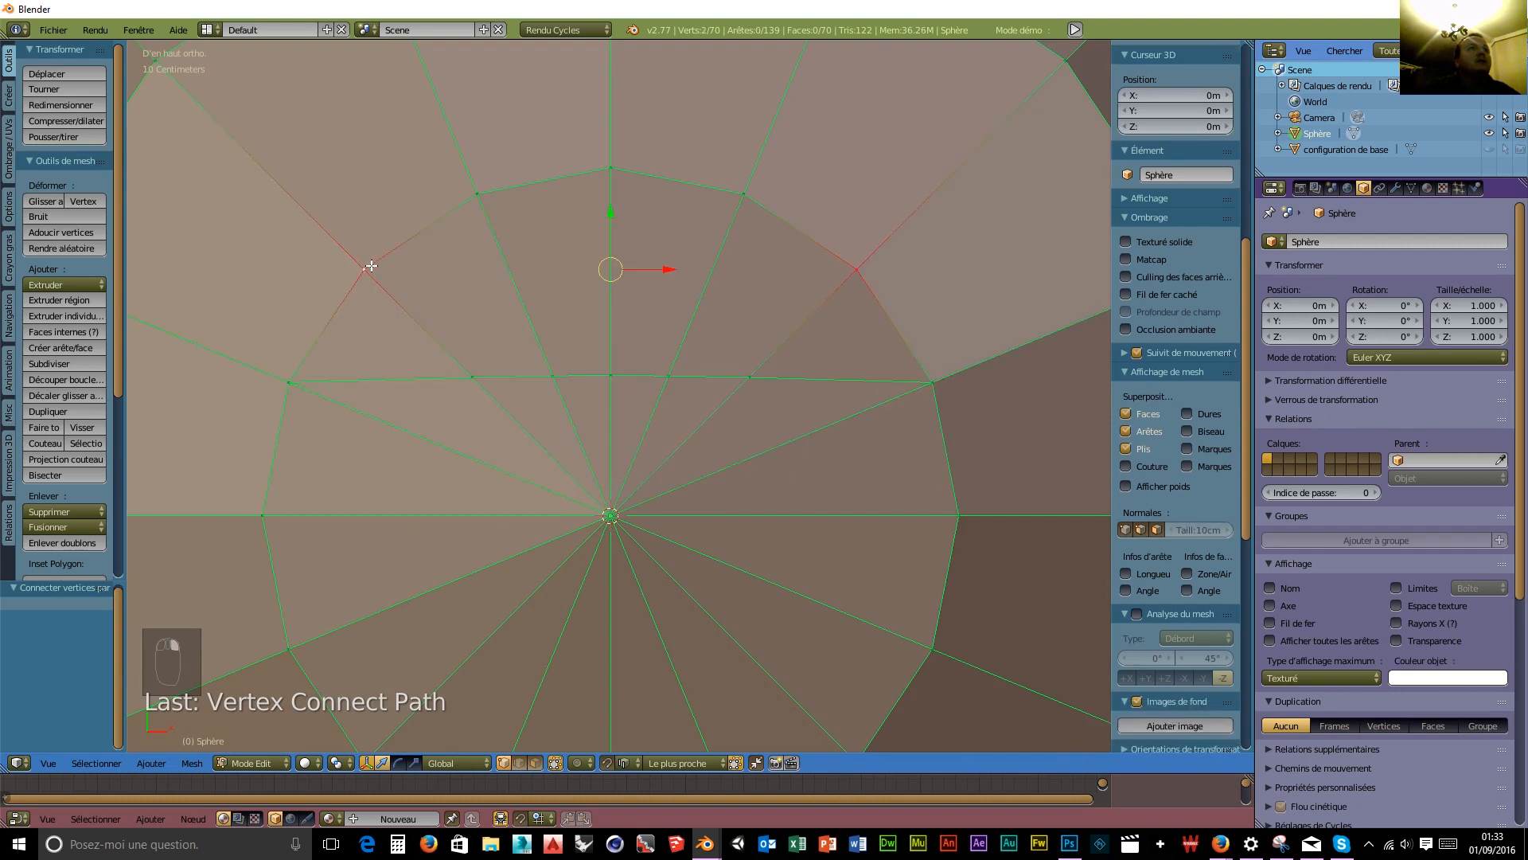
{"action": "key", "text": "j"}
Connect the two mirrored pairs of inner-ring vertices below the centre line with matching horizontal paths.
{"action": "scroll", "coordinate": [426, 356], "scroll_direction": "down", "scroll_amount": 2}
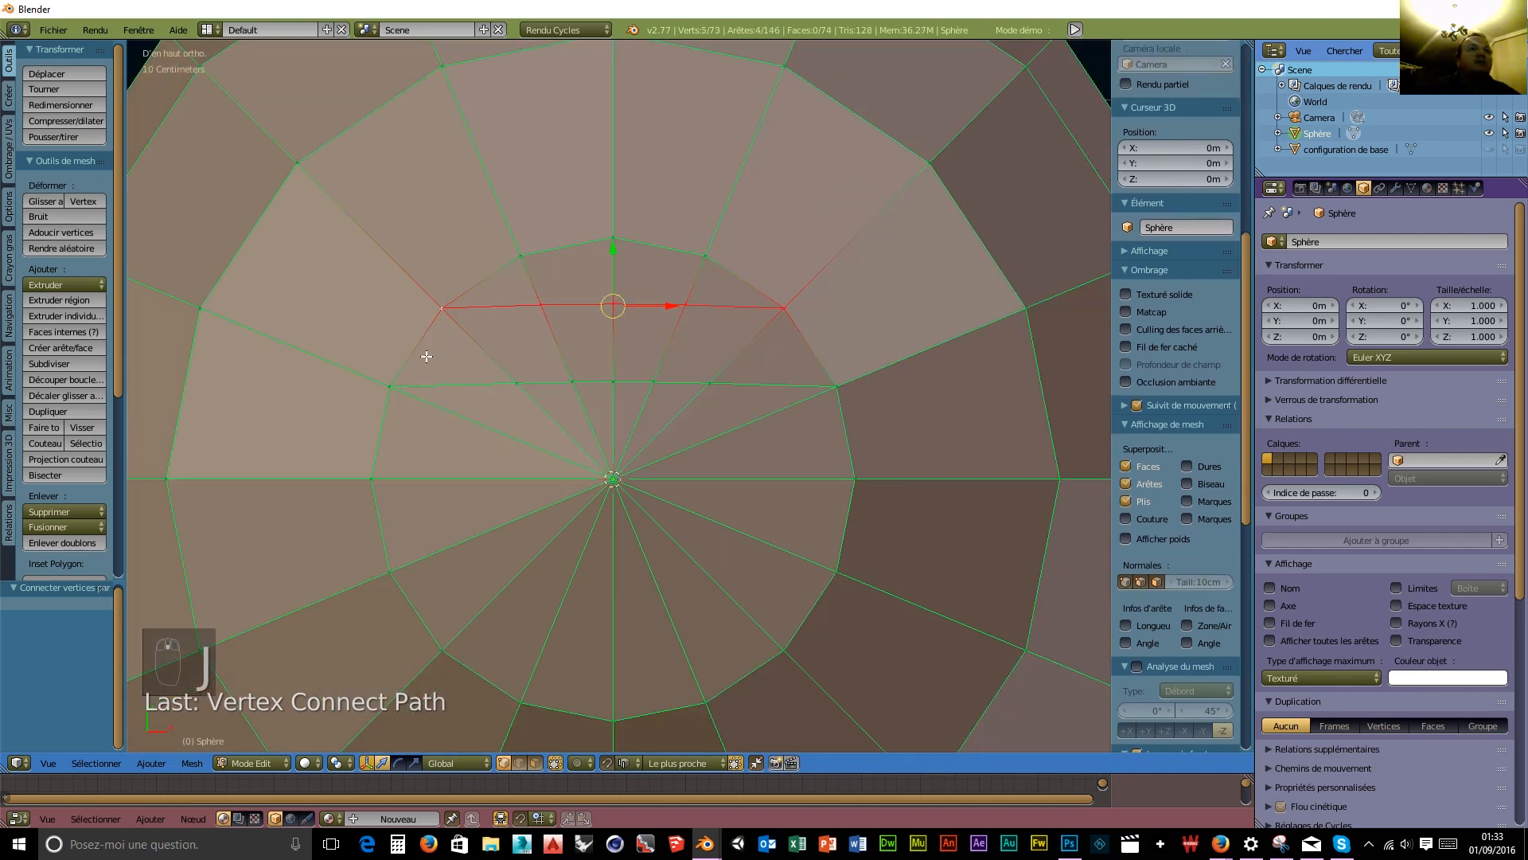
{"action": "right_click", "coordinate": [835, 571]}
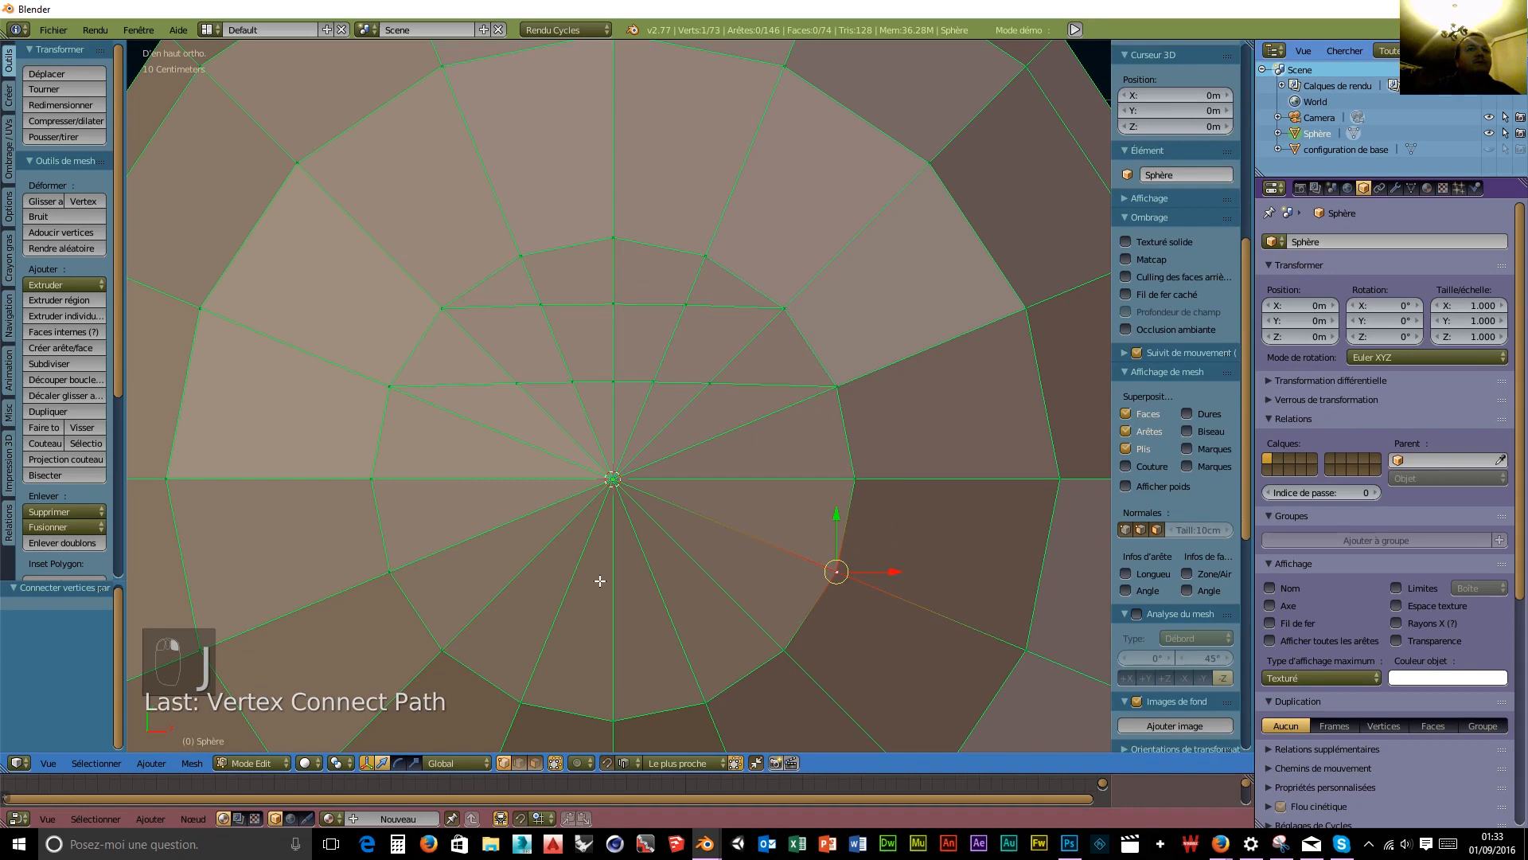
{"action": "right_click", "coordinate": [395, 577], "text": "shift"}
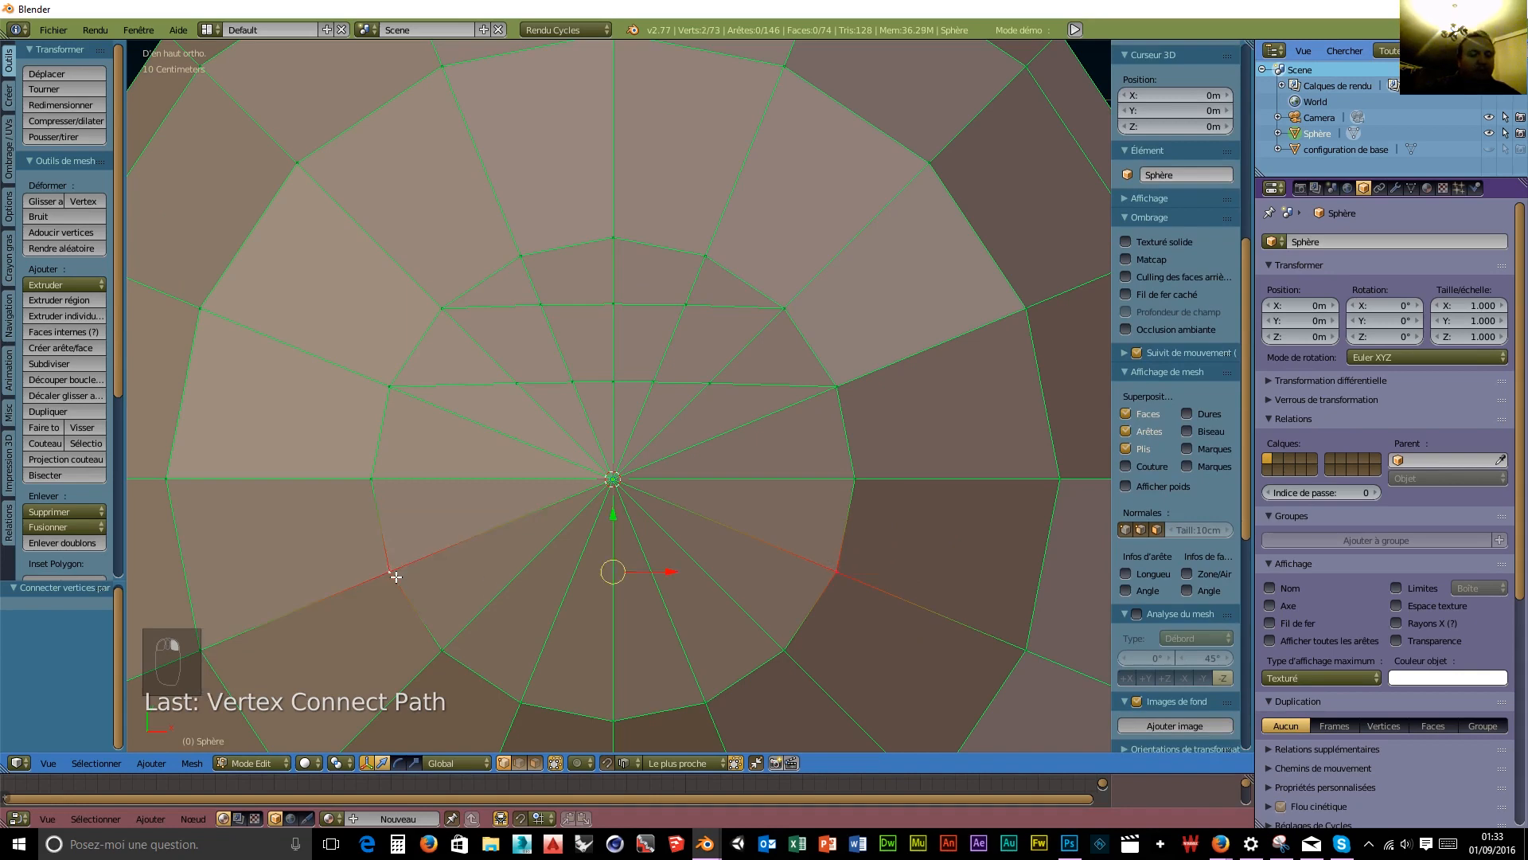
{"action": "key", "text": "j"}
{"action": "right_click", "coordinate": [785, 650]}
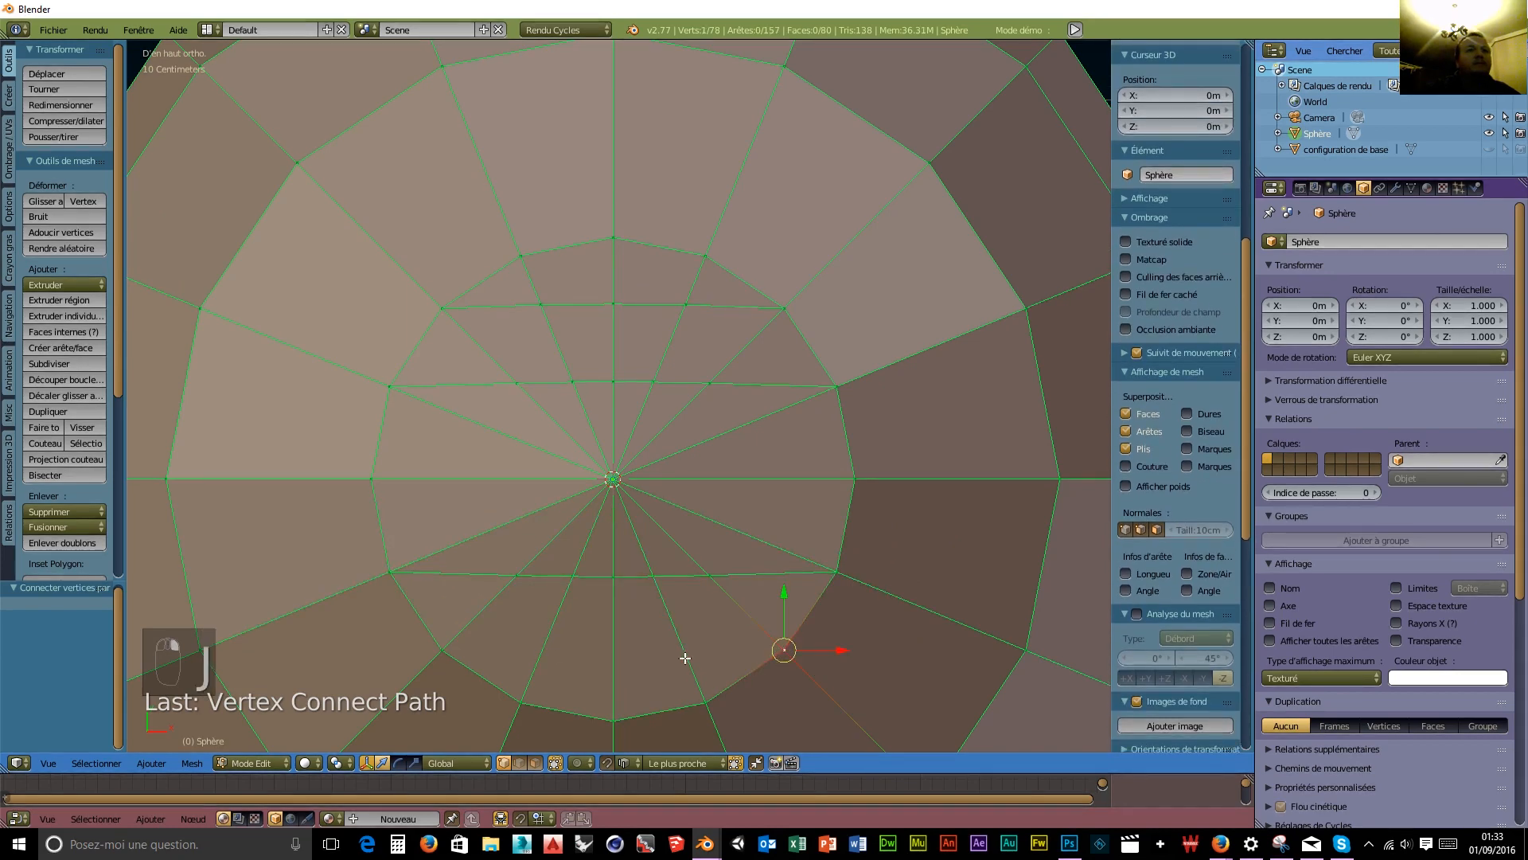
{"action": "right_click", "coordinate": [450, 657], "text": "shift"}
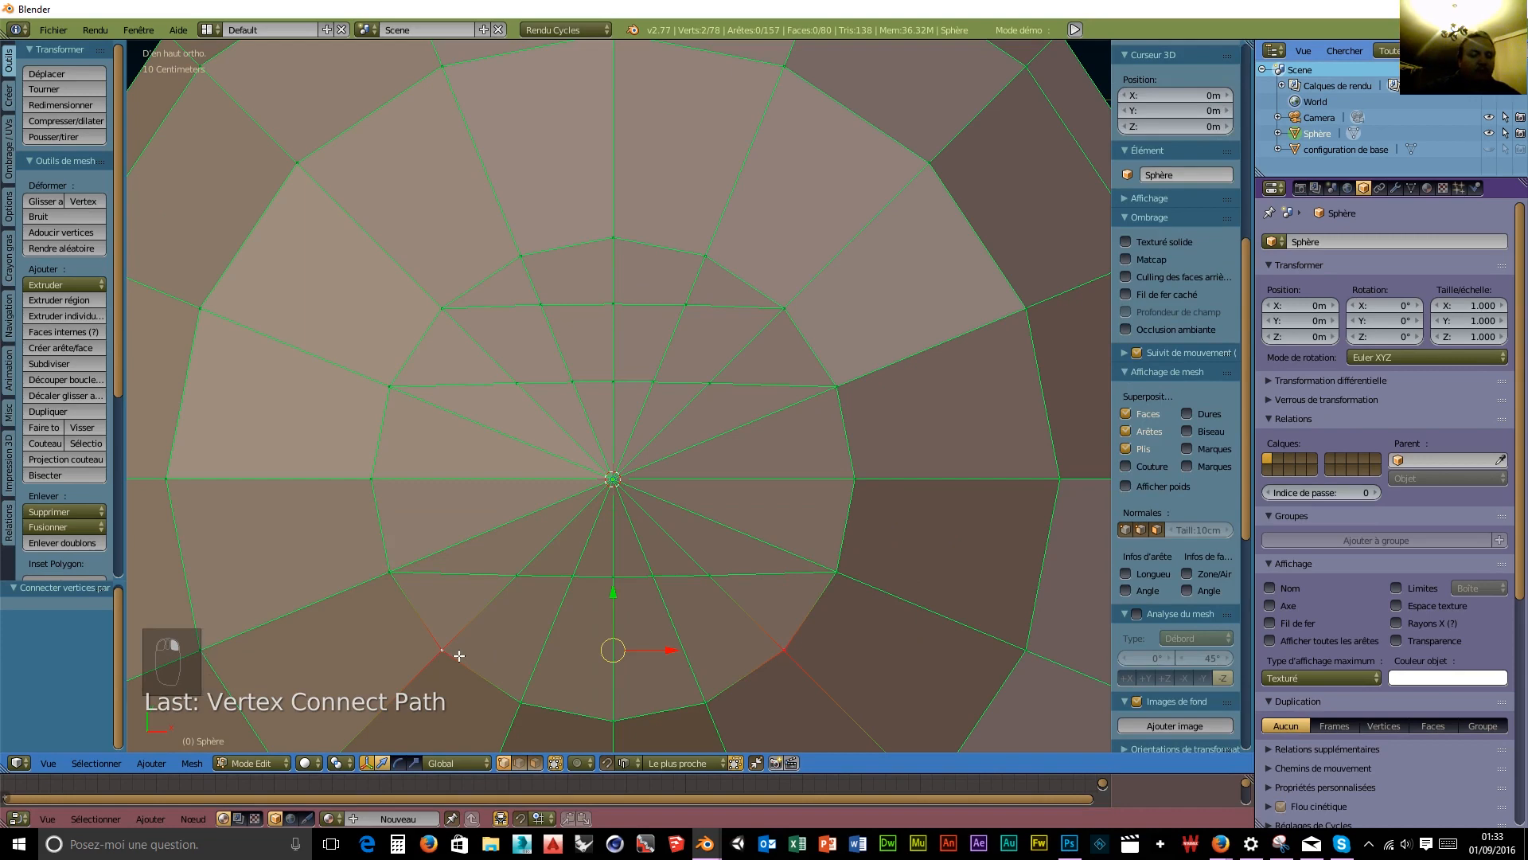
{"action": "key", "text": "j"}
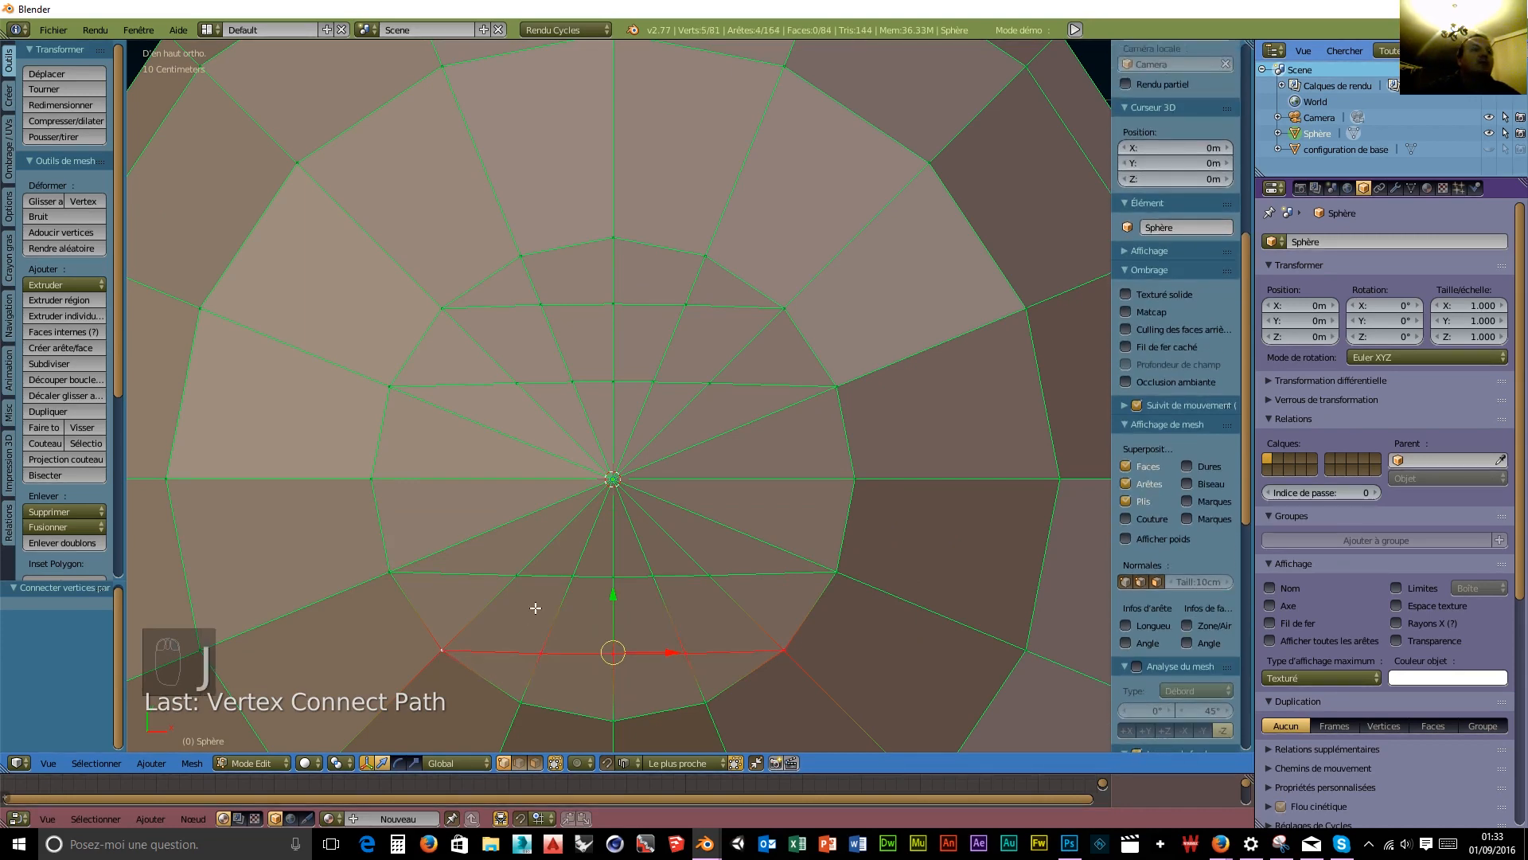
In edge selection mode, select all diagonal spokes inside the inner ring and apply Limited Dissolve with a maximum angle of 25.2°.
{"action": "key", "text": "ctrl+Tab"}
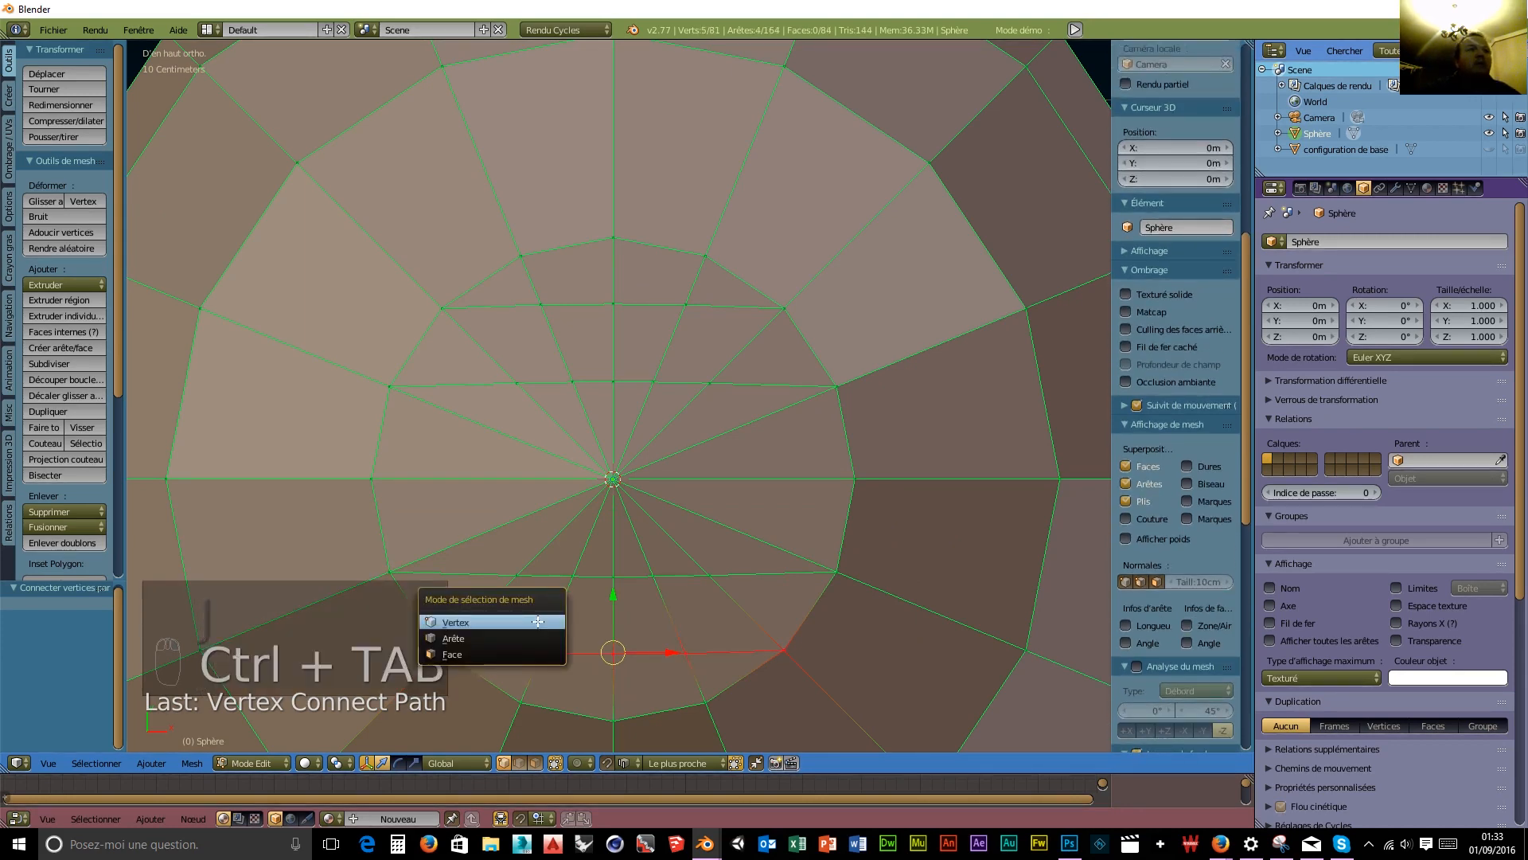
{"action": "left_click", "coordinate": [505, 638]}
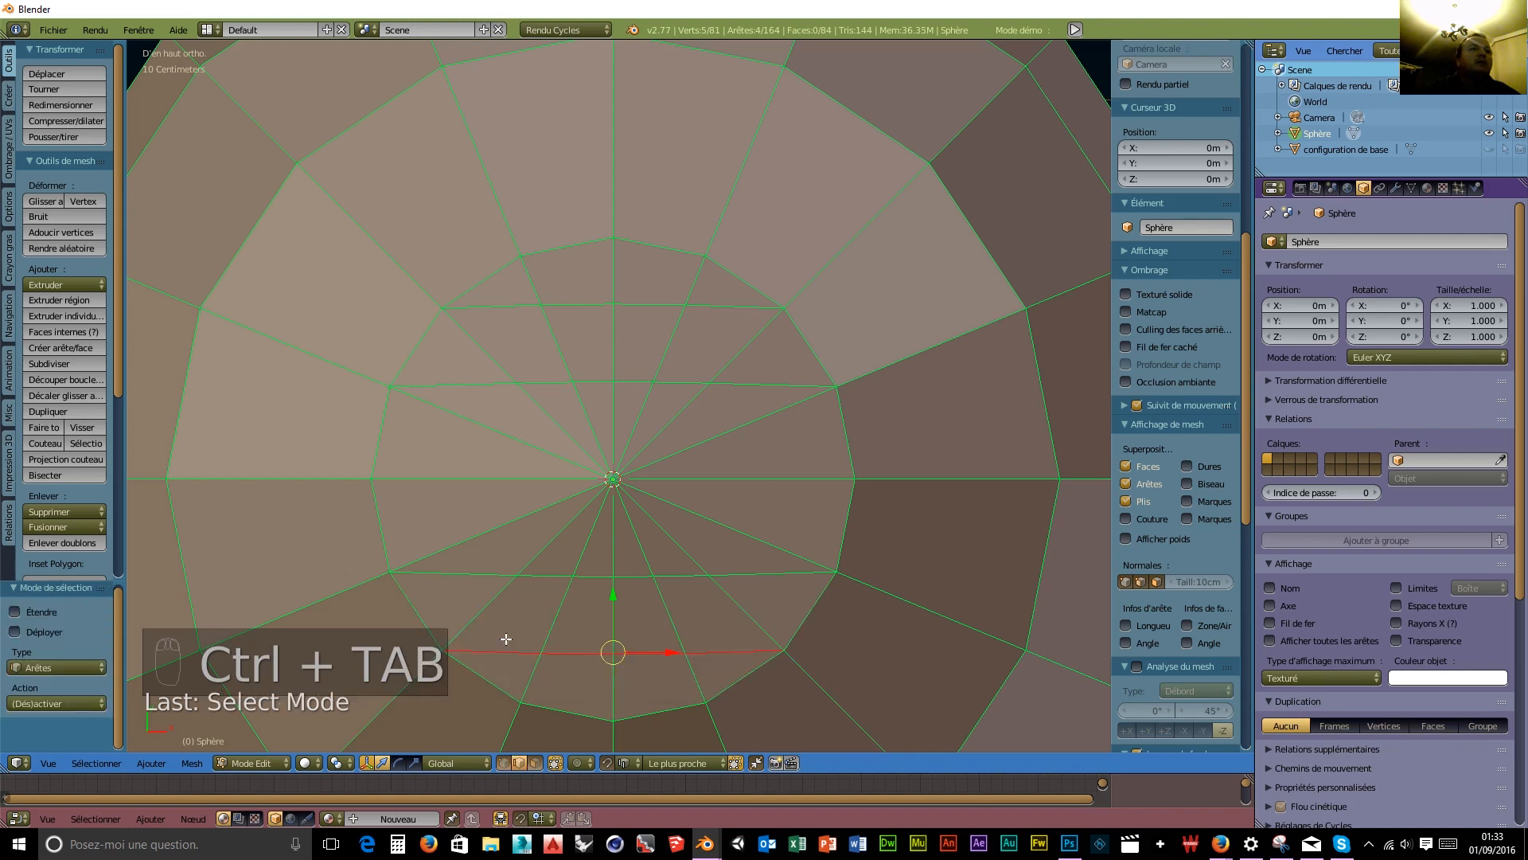
{"action": "right_click", "coordinate": [505, 437]}
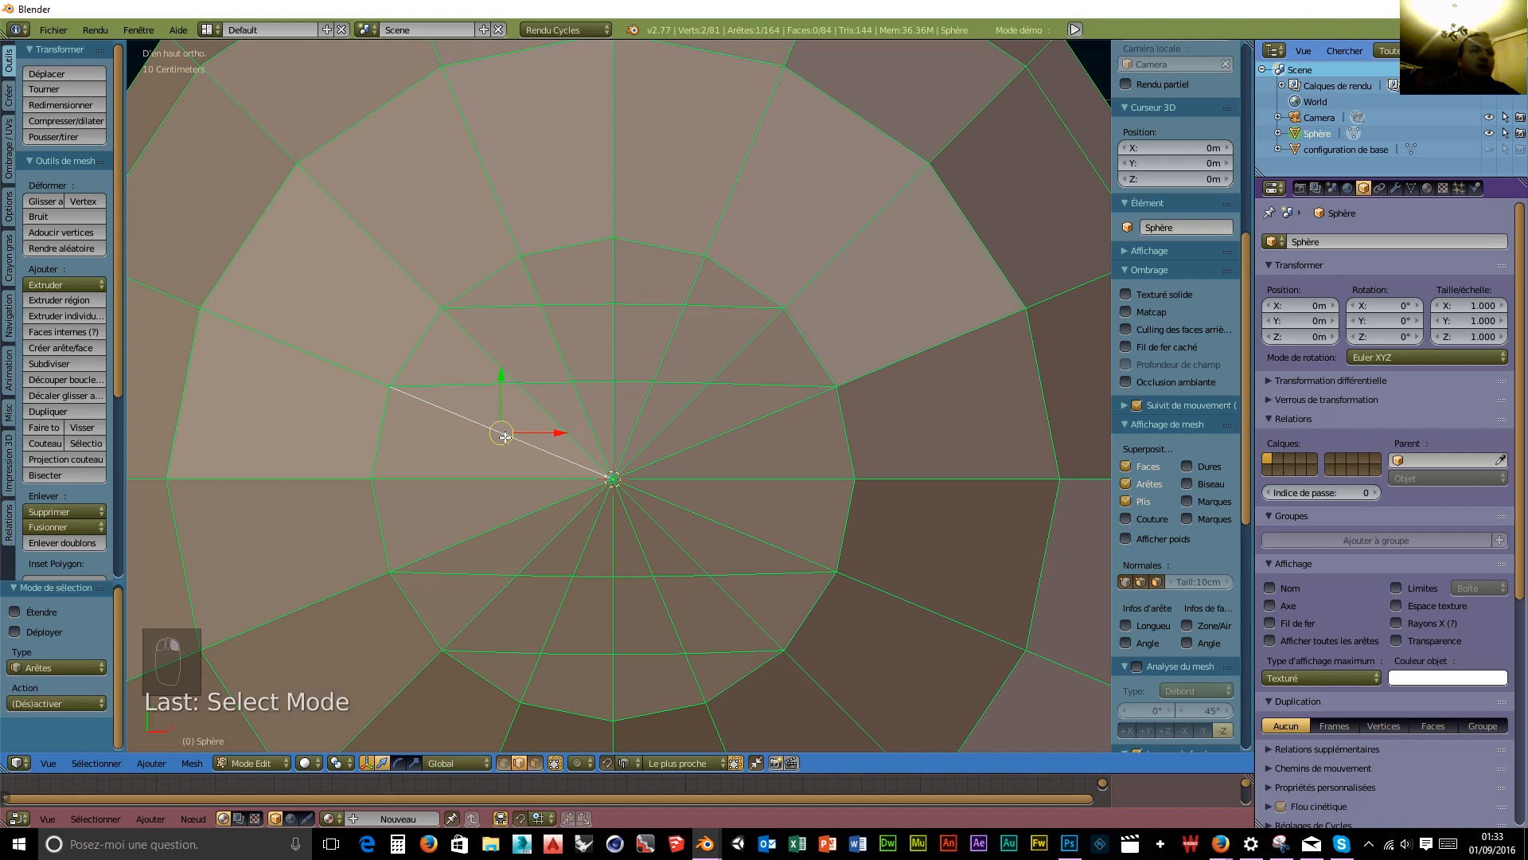
{"action": "right_click", "coordinate": [549, 411], "text": "shift"}
{"action": "right_click", "coordinate": [487, 349], "text": "shift"}
{"action": "right_click", "coordinate": [557, 342], "text": "shift"}
{"action": "right_click", "coordinate": [542, 279], "text": "shift"}
{"action": "right_click", "coordinate": [585, 412], "text": "shift"}
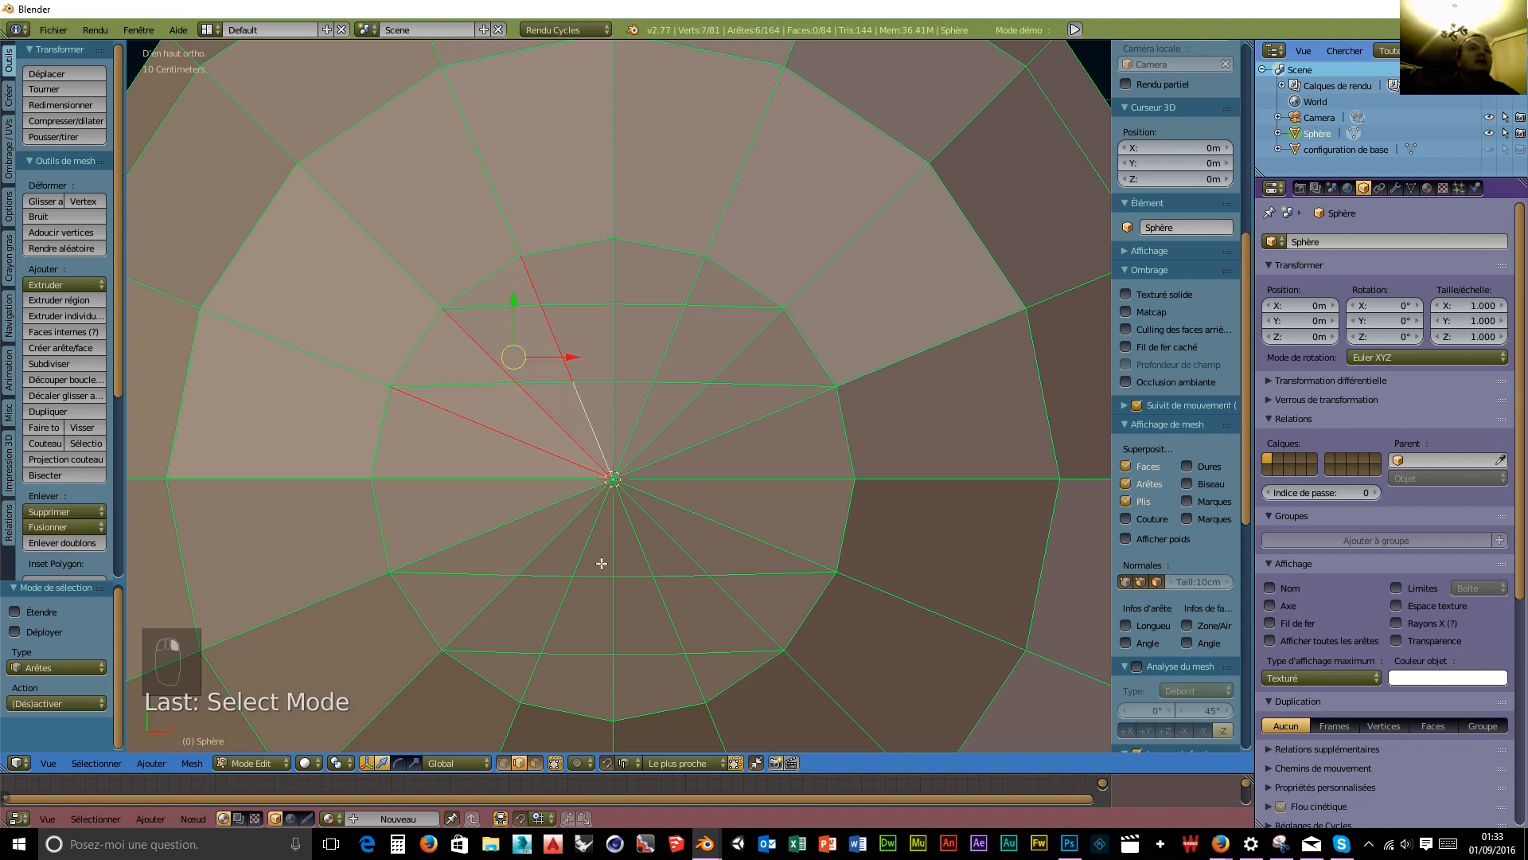
{"action": "right_click", "coordinate": [643, 416], "text": "shift"}
{"action": "right_click", "coordinate": [670, 352], "text": "shift"}
{"action": "right_click", "coordinate": [686, 289], "text": "shift"}
{"action": "right_click", "coordinate": [732, 350], "text": "shift"}
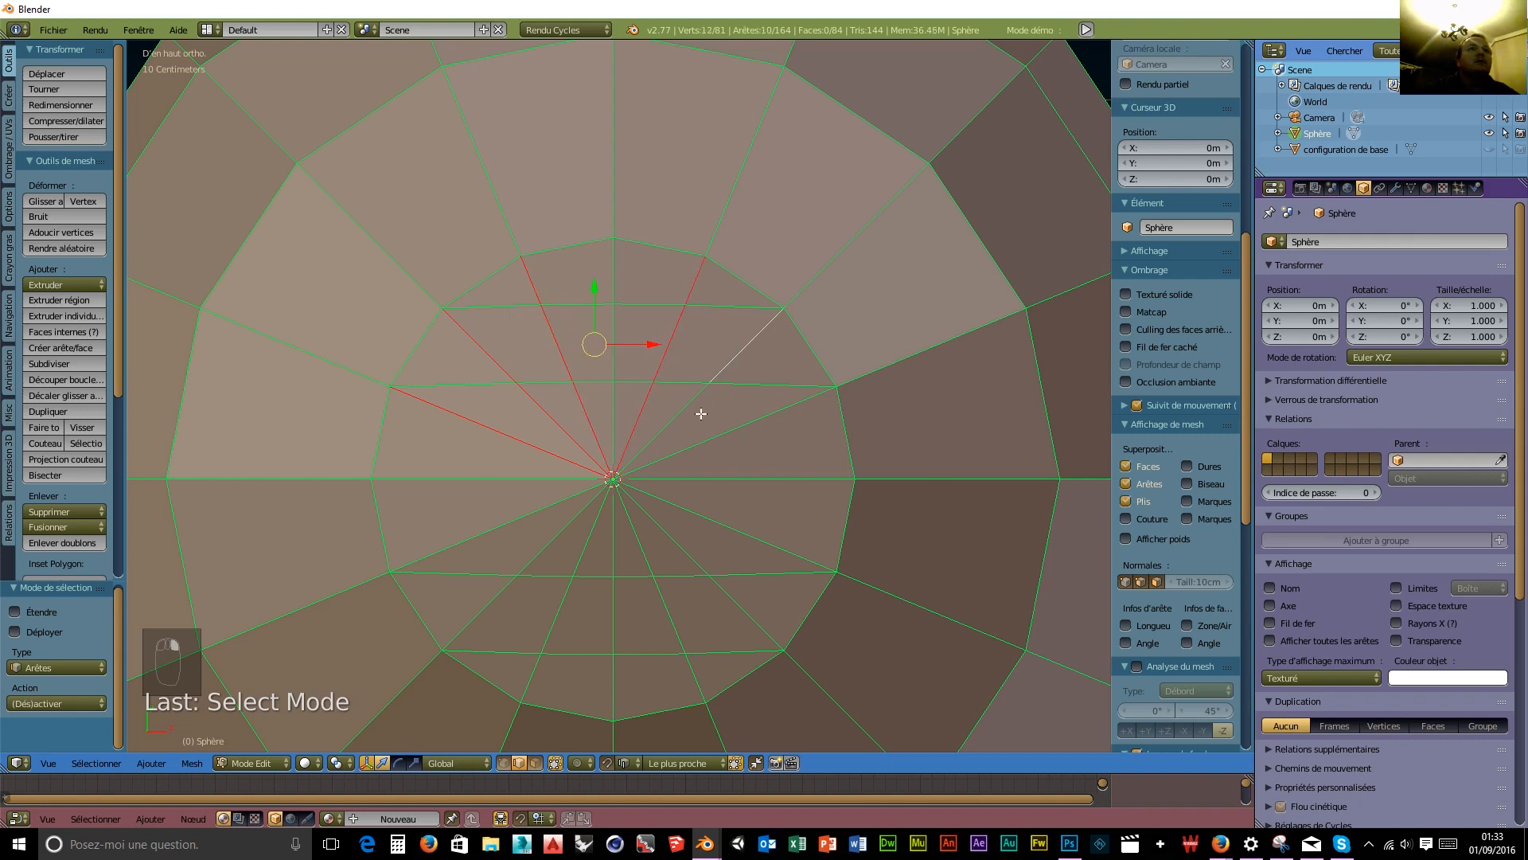
{"action": "right_click", "coordinate": [757, 418], "text": "shift"}
{"action": "right_click", "coordinate": [761, 540], "text": "shift"}
{"action": "right_click", "coordinate": [758, 610], "text": "shift"}
{"action": "right_click", "coordinate": [683, 545], "text": "shift"}
{"action": "right_click", "coordinate": [648, 562], "text": "shift"}
{"action": "right_click", "coordinate": [677, 613], "text": "shift"}
{"action": "right_click", "coordinate": [700, 677], "text": "shift"}
{"action": "right_click", "coordinate": [558, 679], "text": "shift"}
{"action": "right_click", "coordinate": [550, 635], "text": "shift"}
{"action": "right_click", "coordinate": [583, 549], "text": "shift"}
{"action": "right_click", "coordinate": [525, 577], "text": "shift"}
{"action": "right_click", "coordinate": [494, 608], "text": "shift"}
{"action": "right_click", "coordinate": [503, 514], "text": "shift"}
{"action": "scroll", "coordinate": [683, 438], "scroll_direction": "down", "scroll_amount": 1}
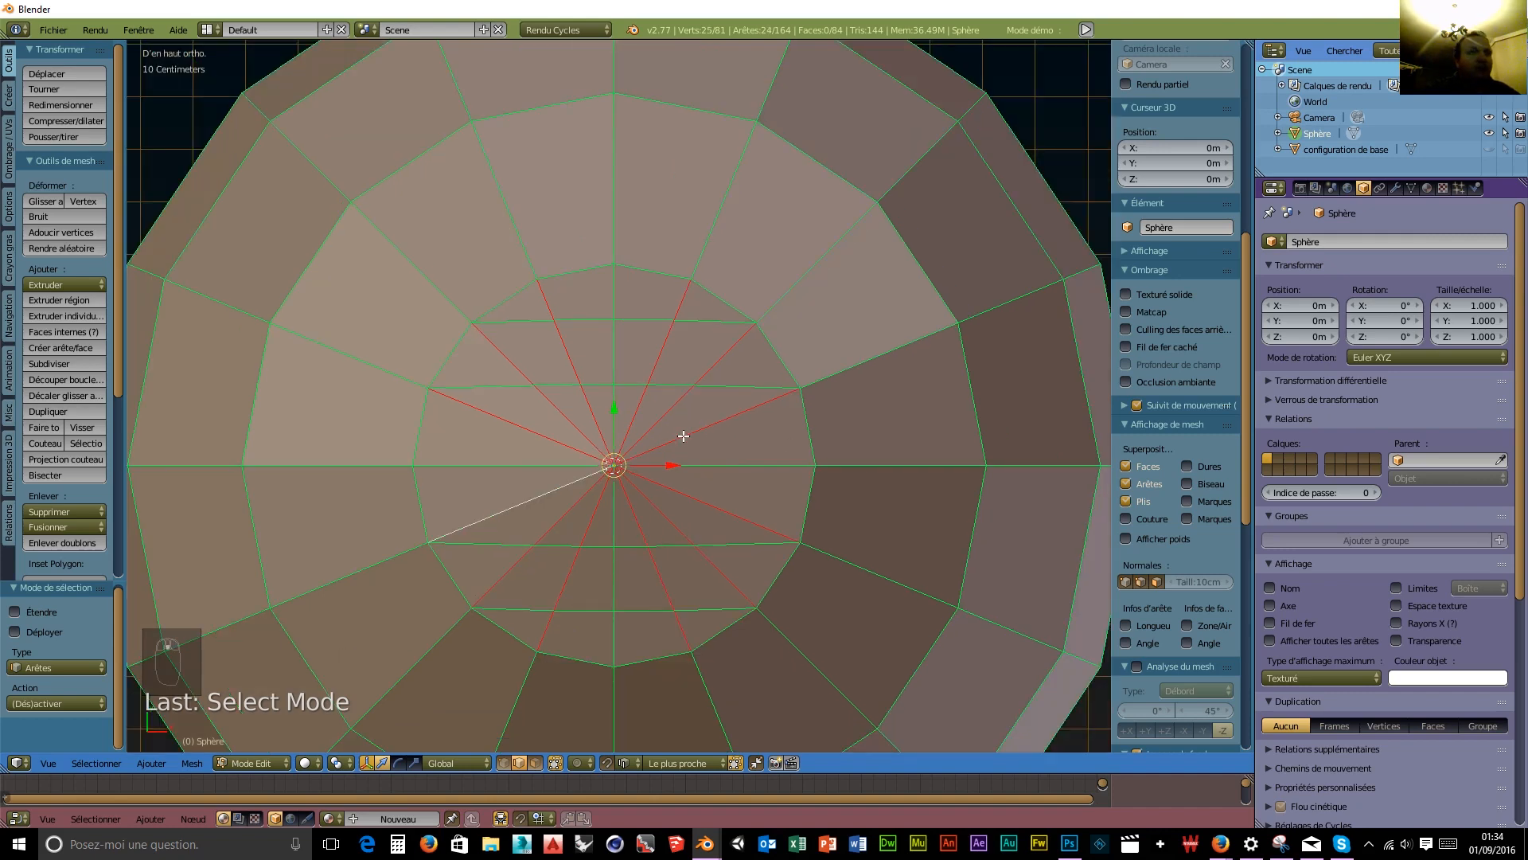
{"action": "key", "text": "x"}
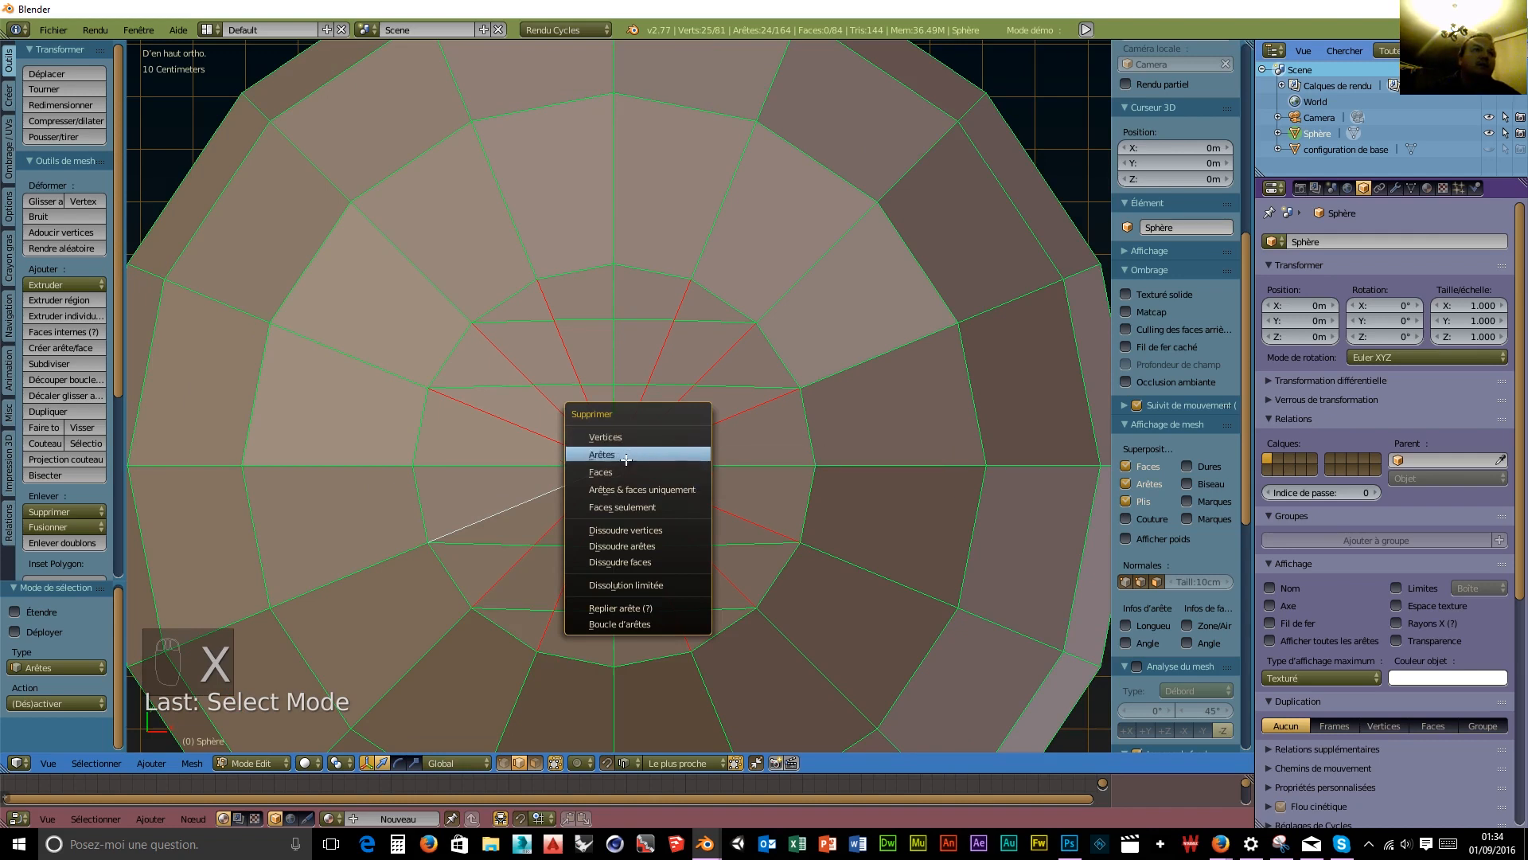
{"action": "left_click", "coordinate": [624, 585]}
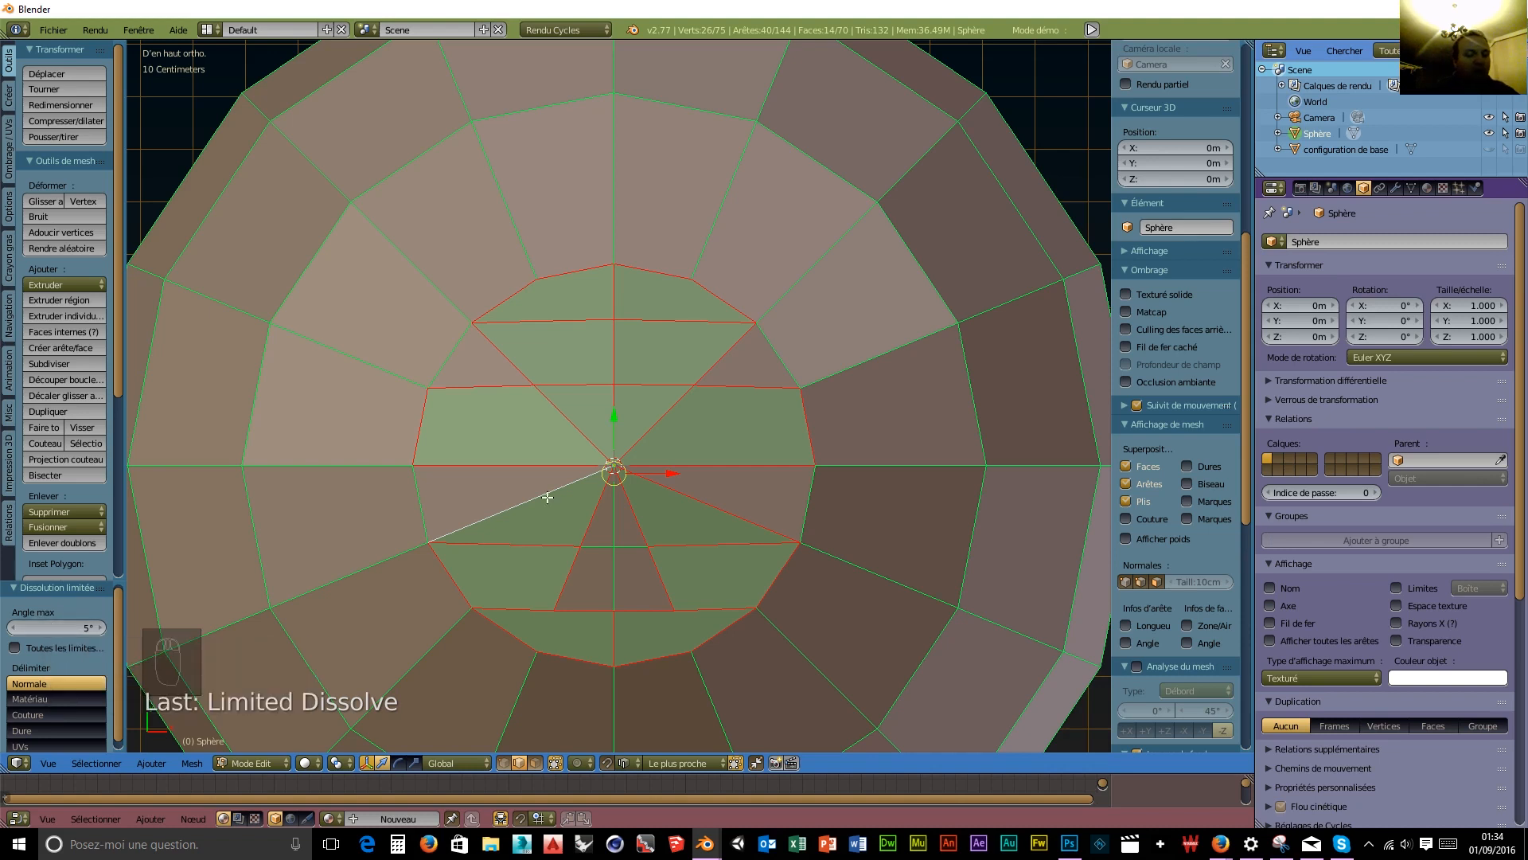
{"action": "key", "text": "F6"}
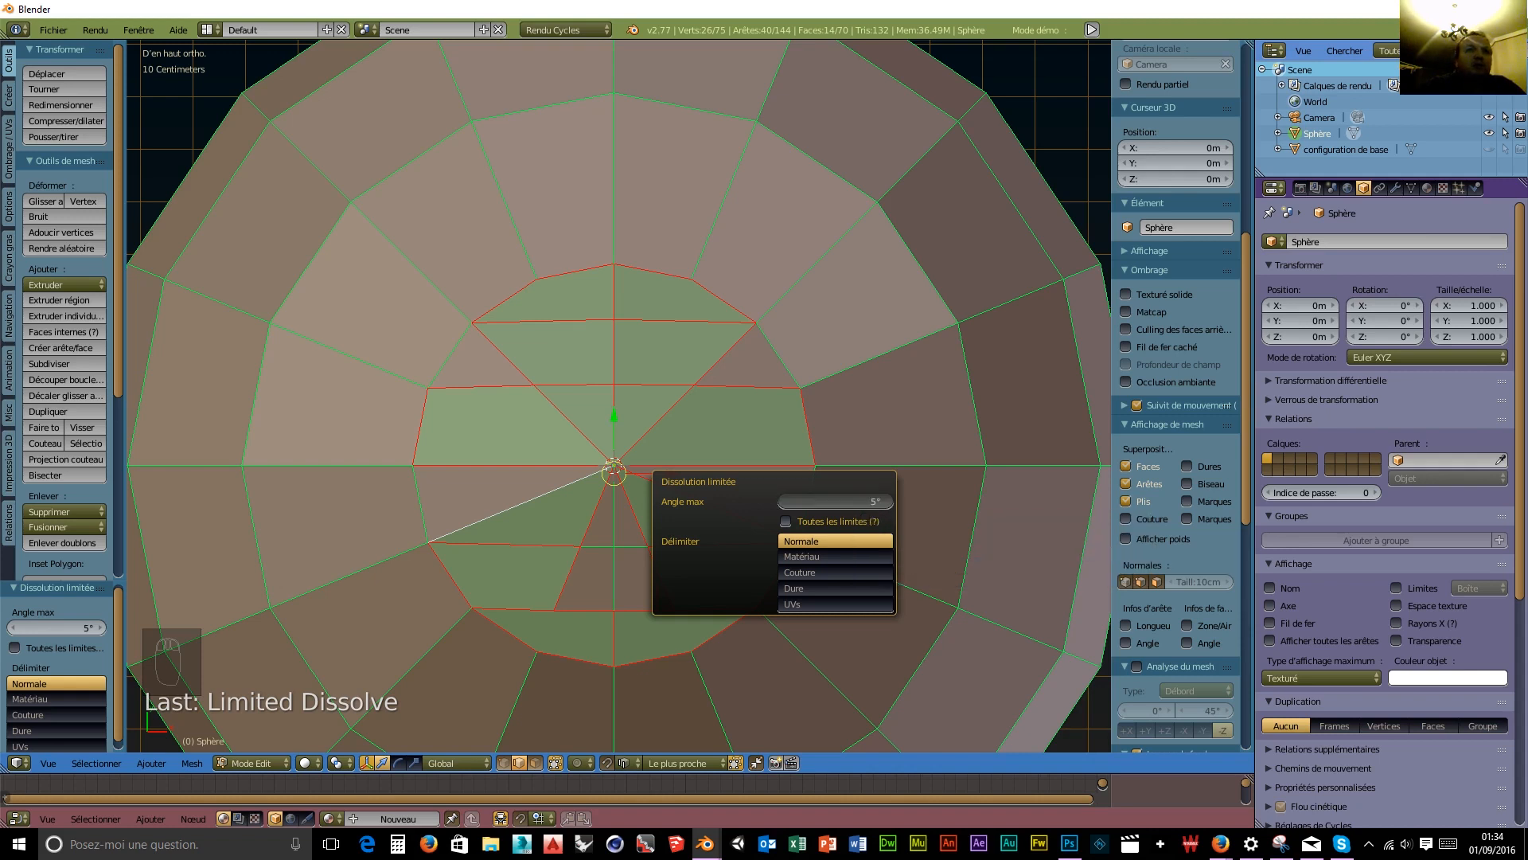
{"action": "left_click_drag", "start_coordinate": [836, 501], "coordinate": [890, 501]}
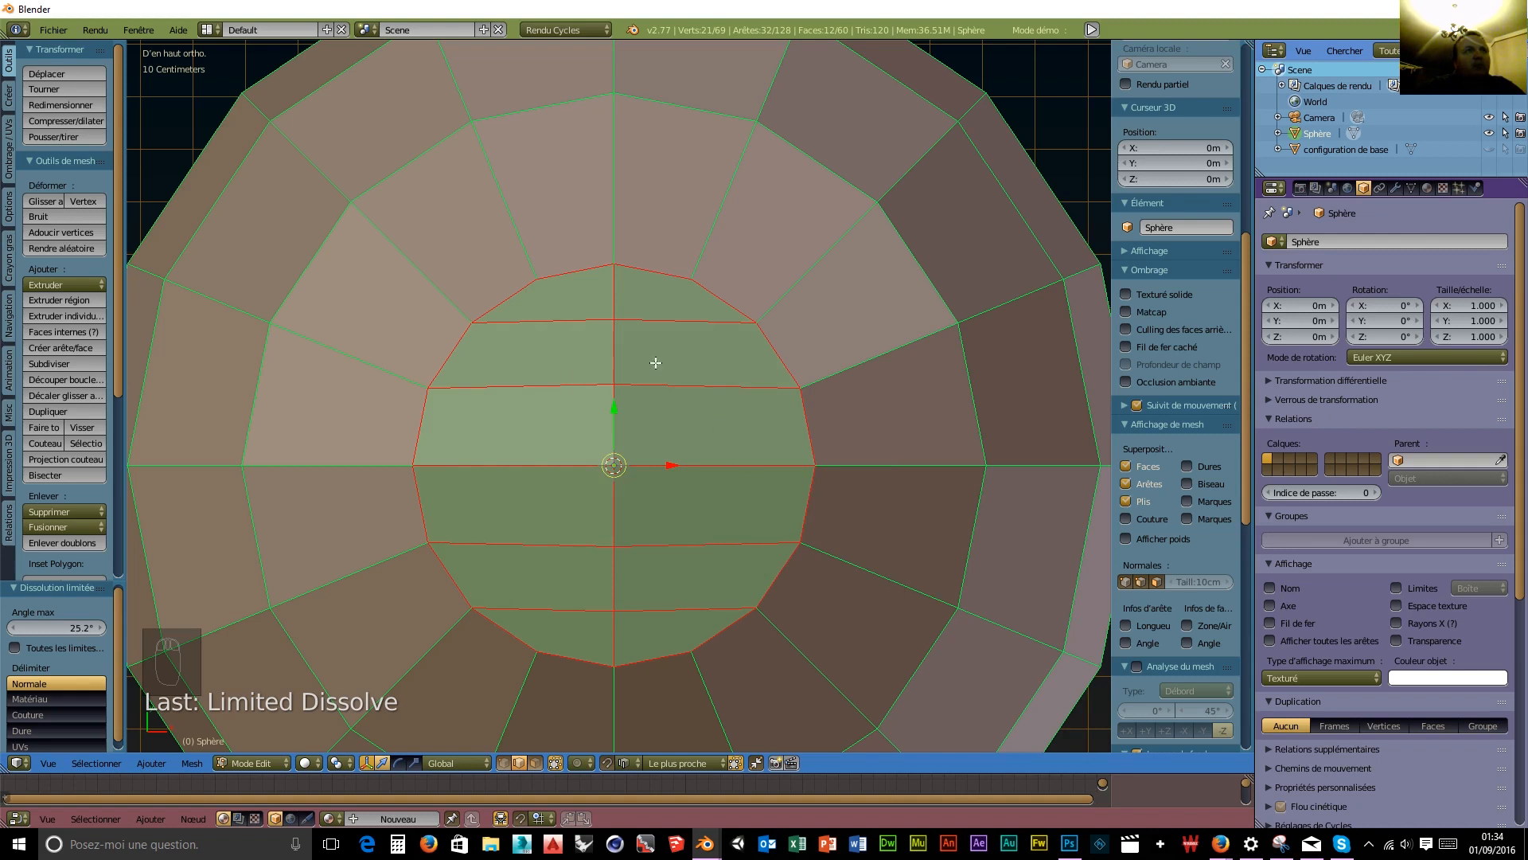
Select the four central edges along the vertical centre line between the outer connecting paths and scale them to 0.7.
{"action": "right_click", "coordinate": [614, 365]}
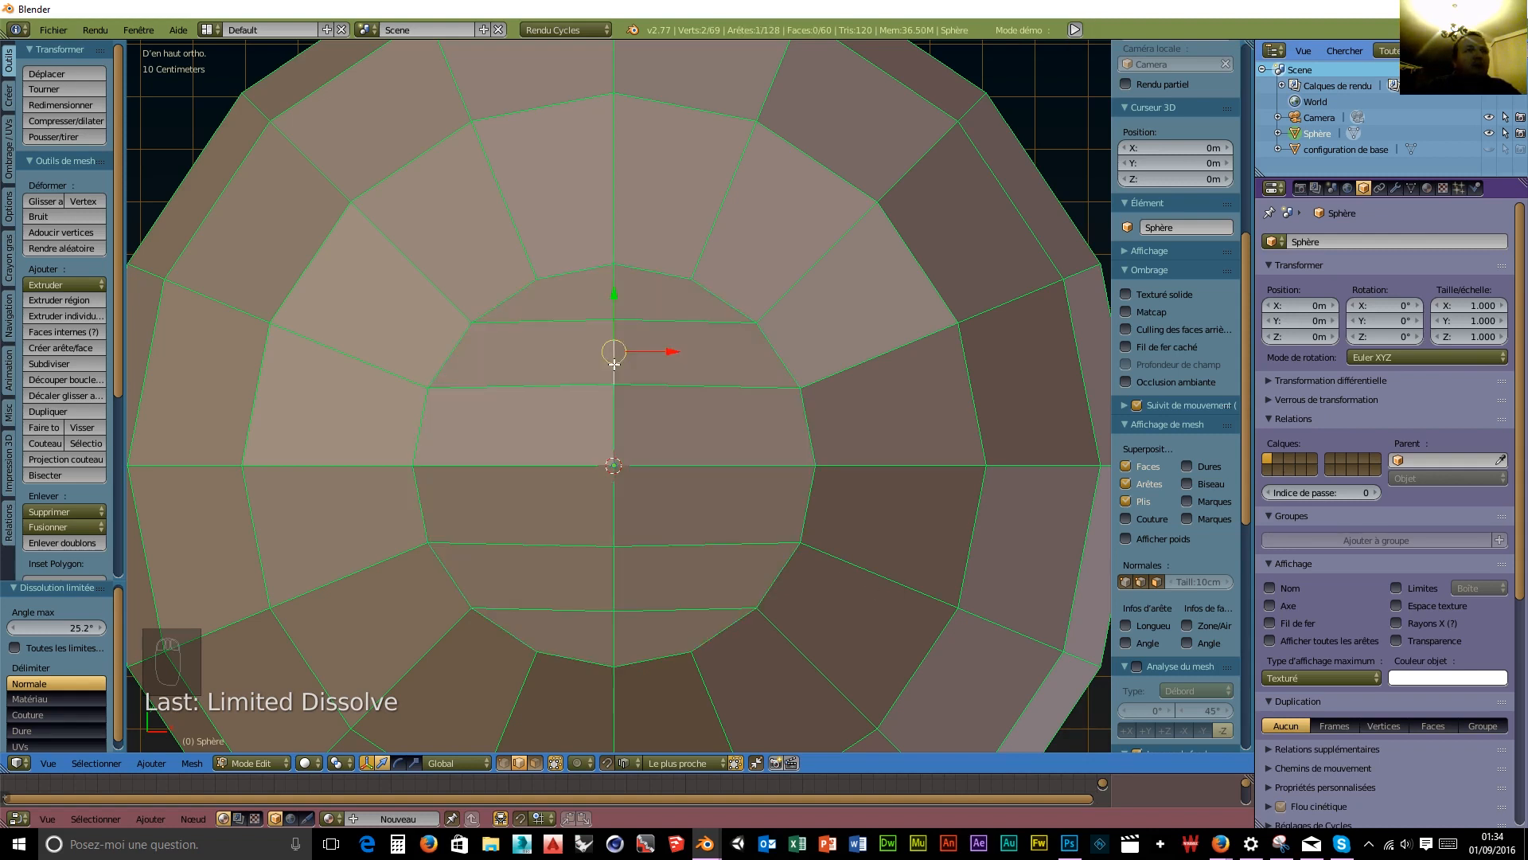
{"action": "right_click", "coordinate": [614, 580], "text": "ctrl"}
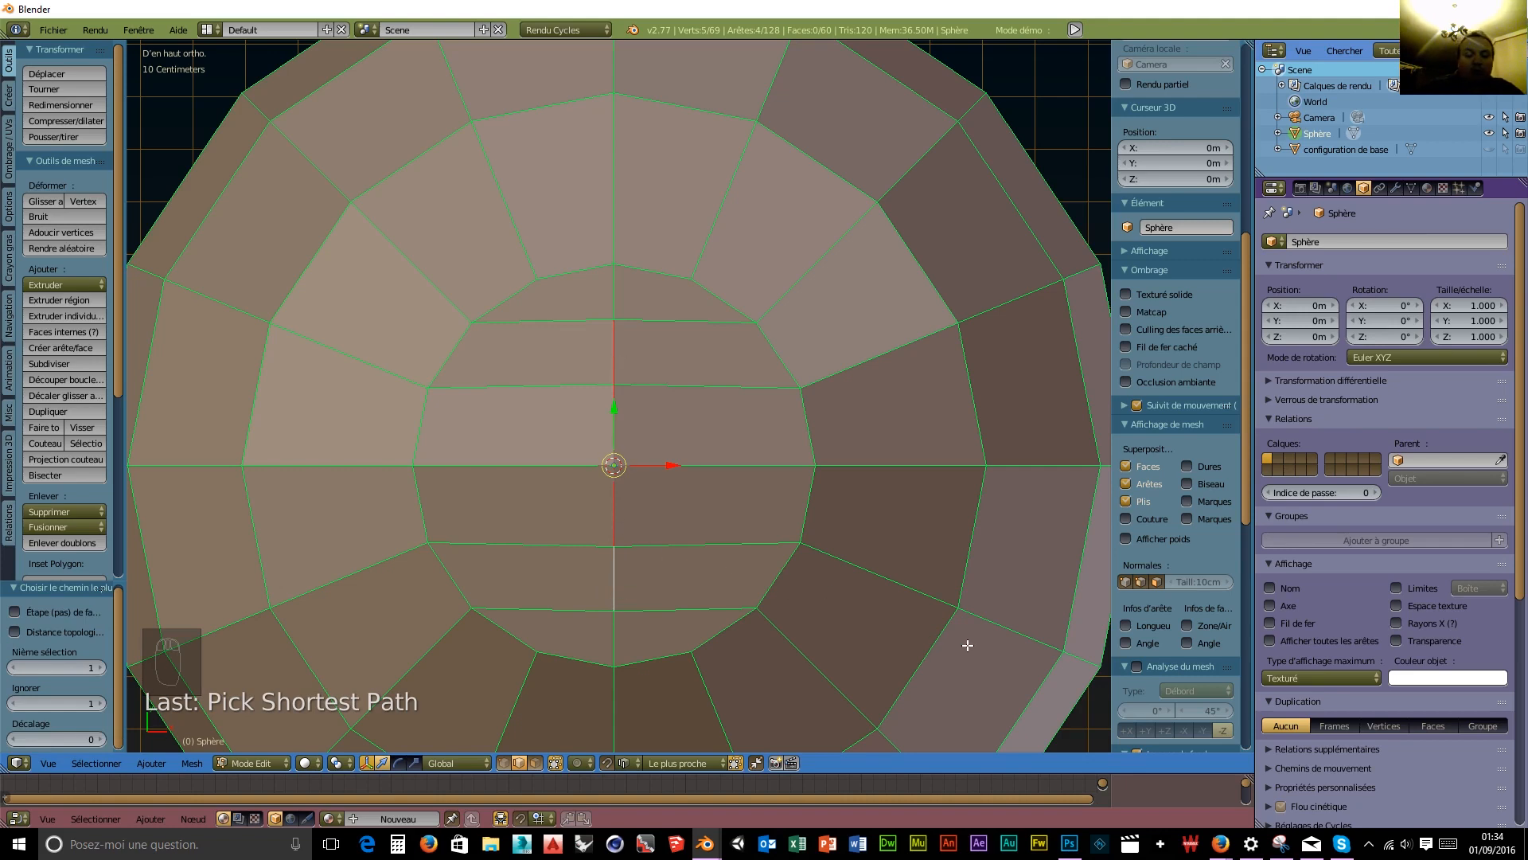
{"action": "key", "text": "KP_1"}
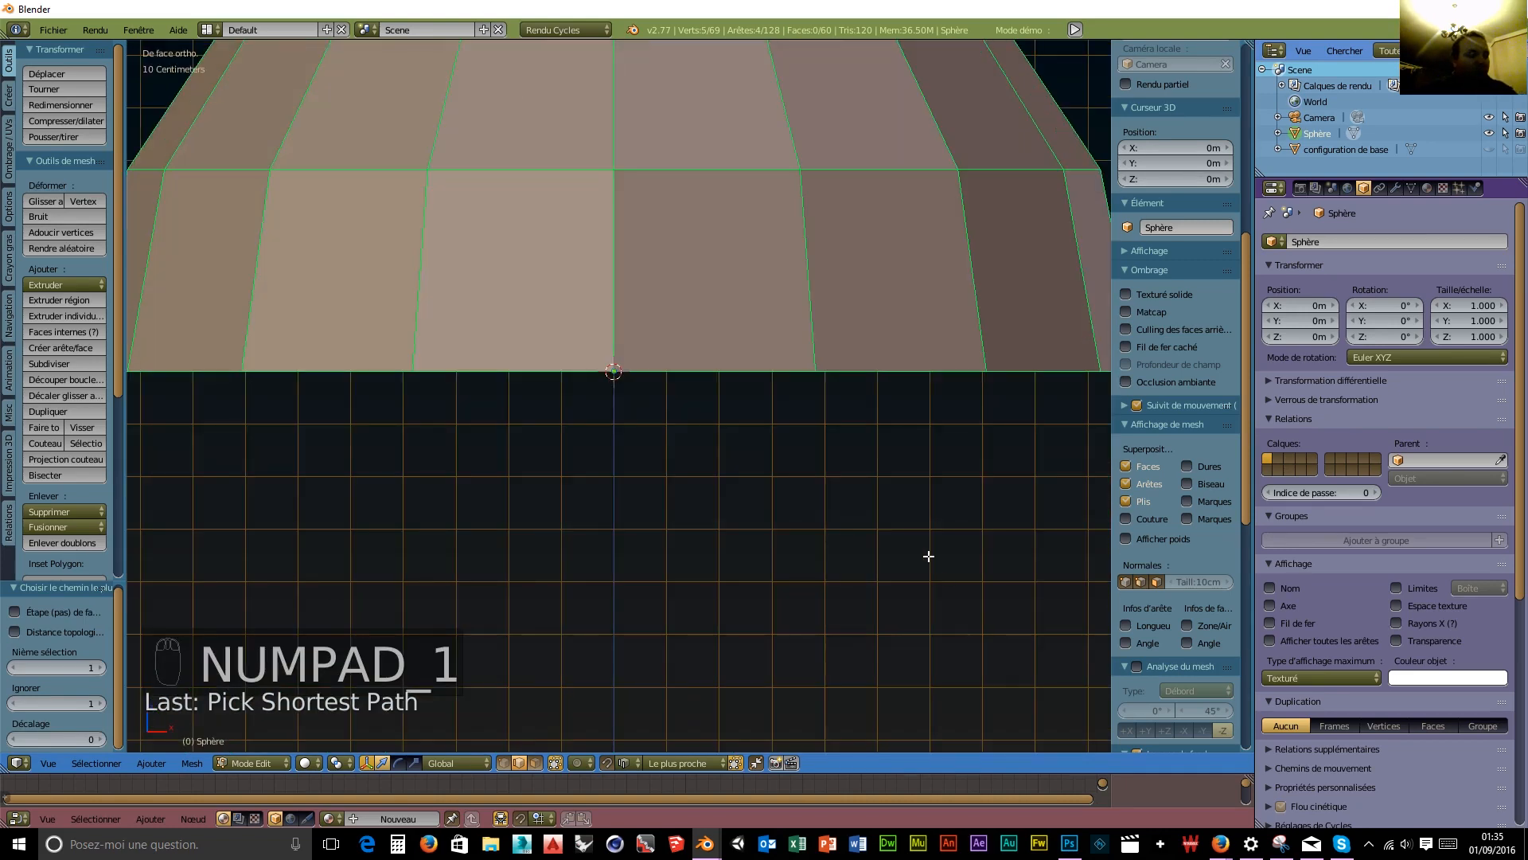
{"action": "middle_click_drag", "start_coordinate": [898, 457], "coordinate": [898, 157], "text": "shift"}
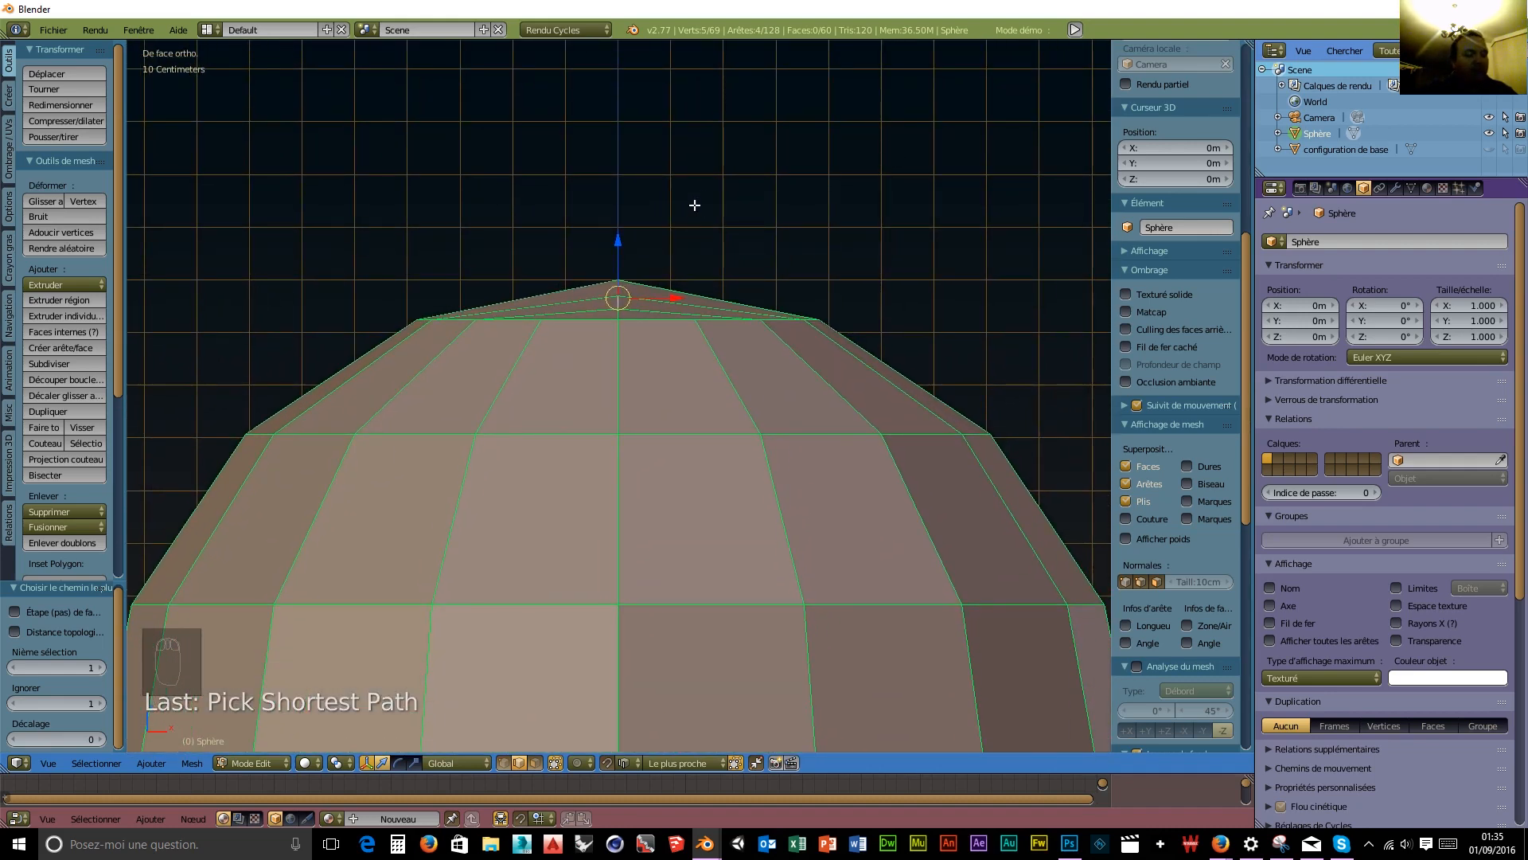
{"action": "key", "text": "KP_7"}
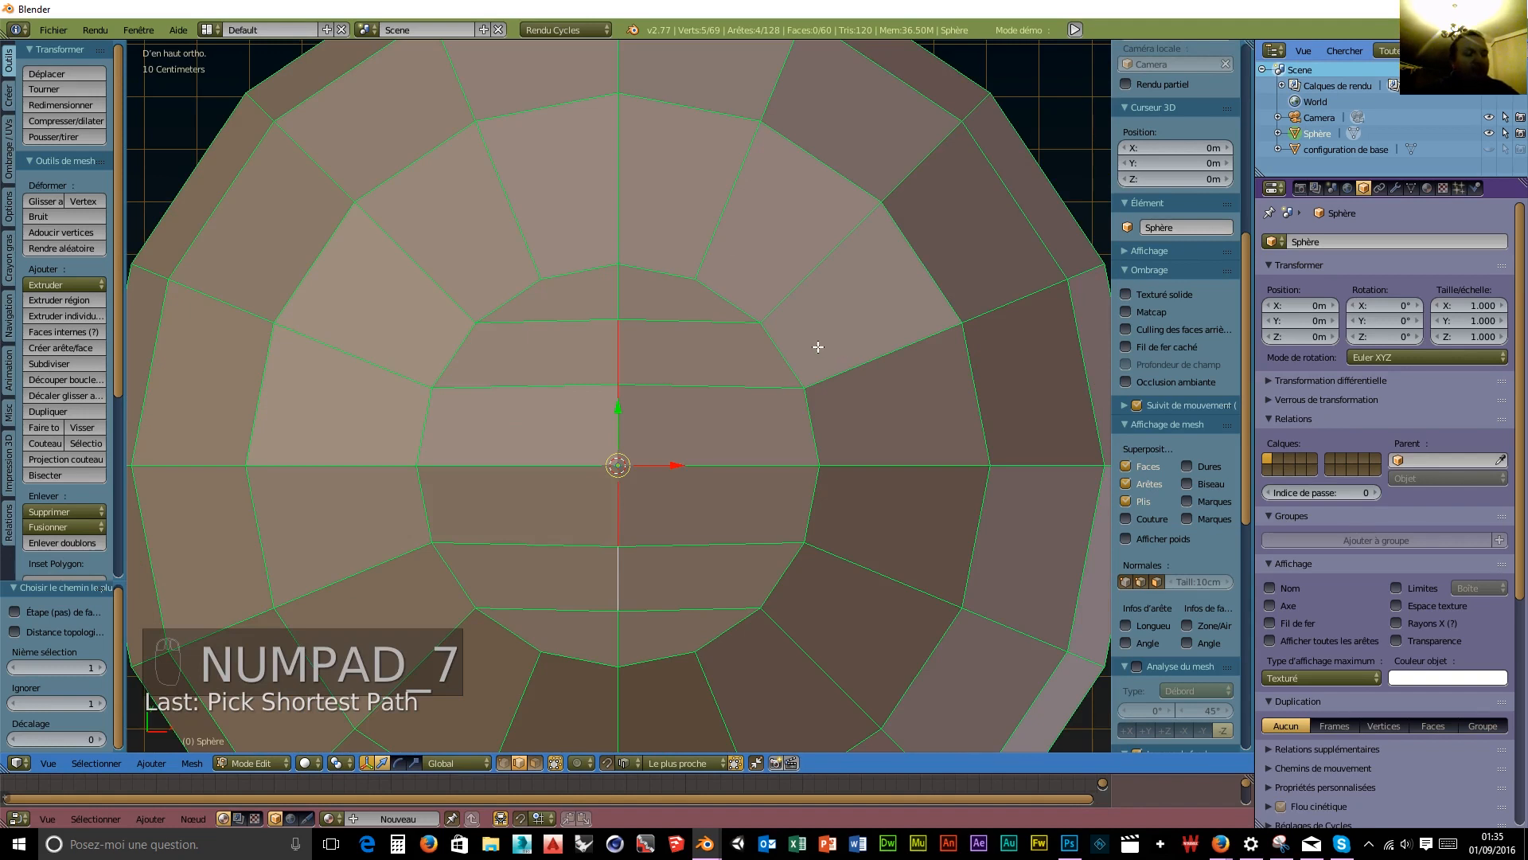
{"action": "key", "text": "s"}
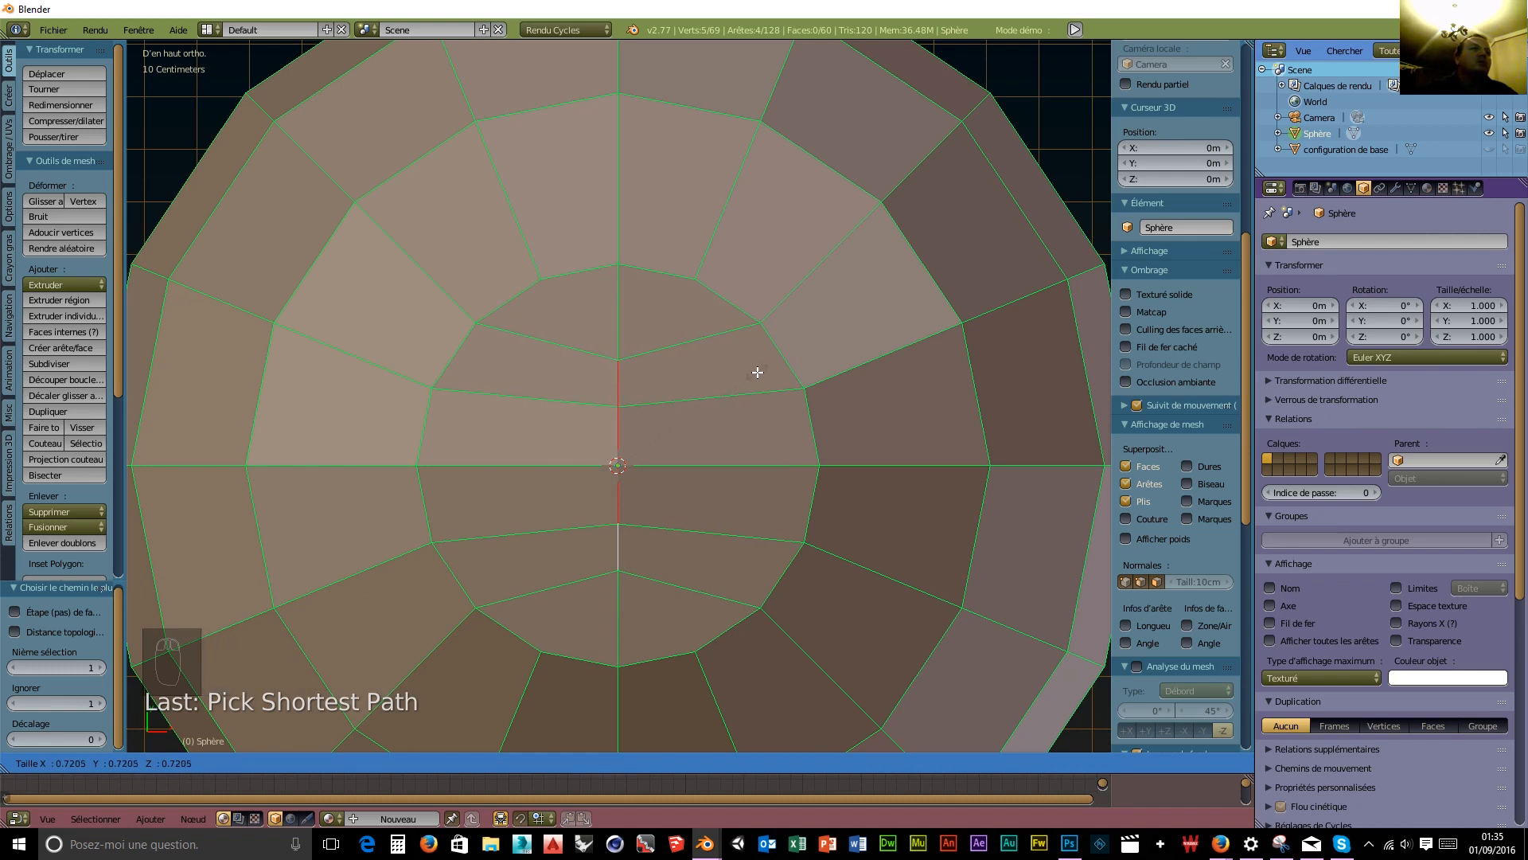
{"action": "type", "text": ".7"}
{"action": "key", "text": "Return"}
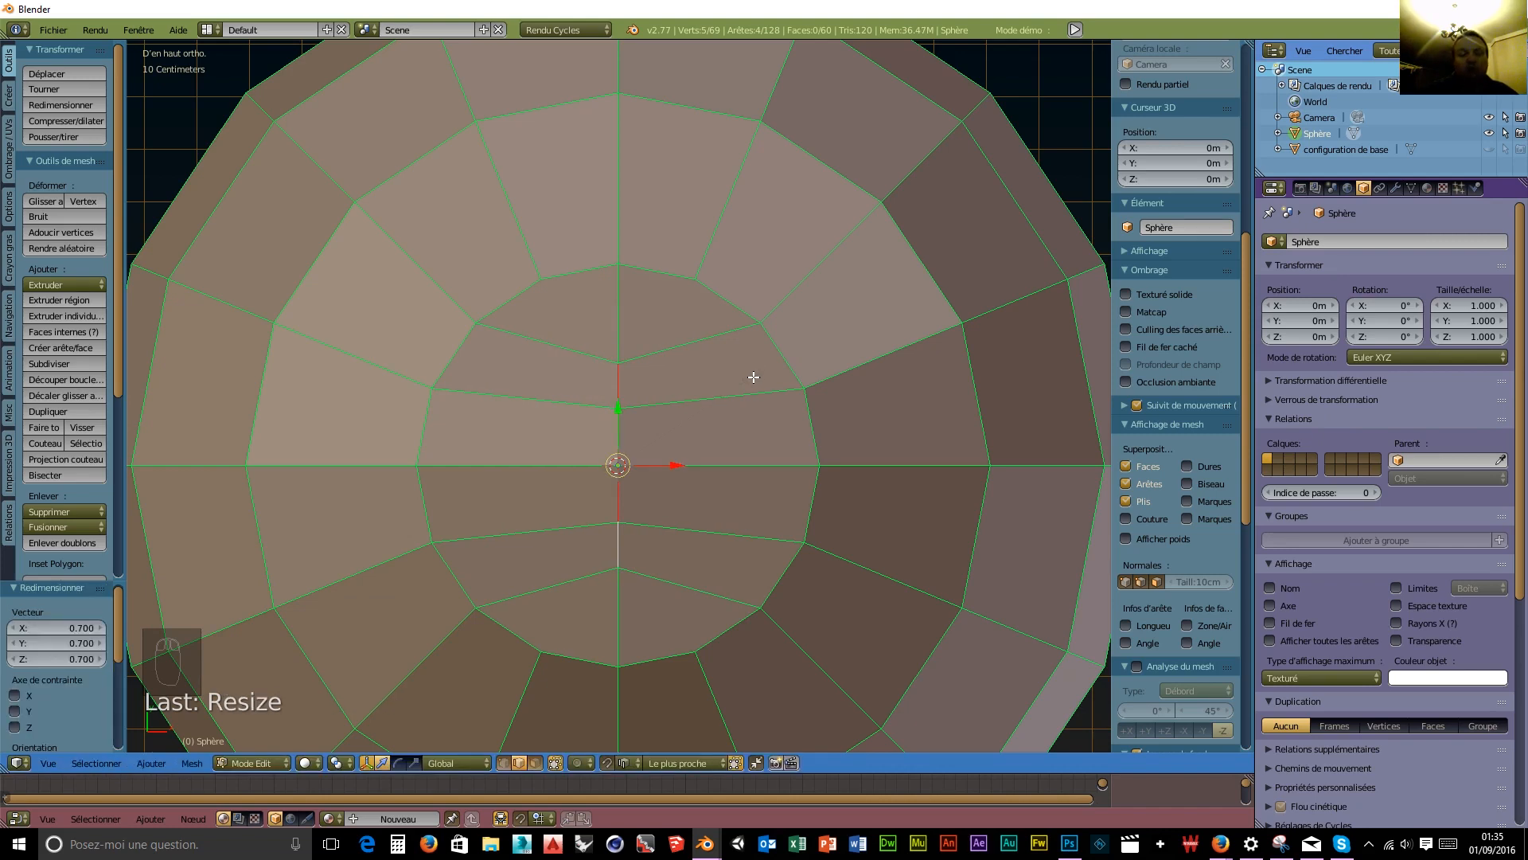
{"action": "key", "text": "KP_3"}
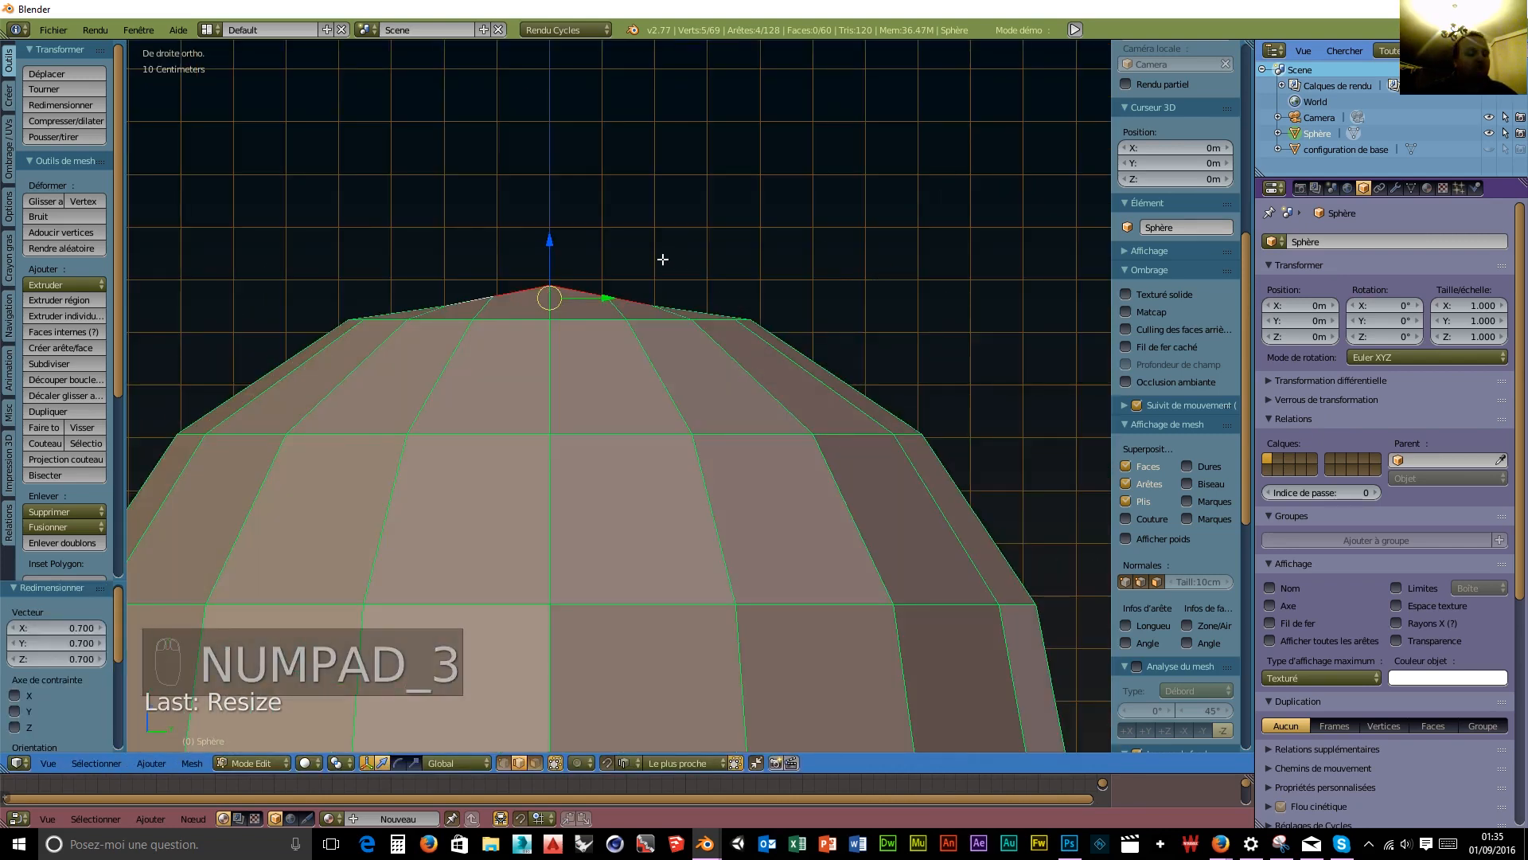
Flatten the selected central pole edges by scaling them along the global Z axis to about 0.293.
{"action": "key", "text": "s"}
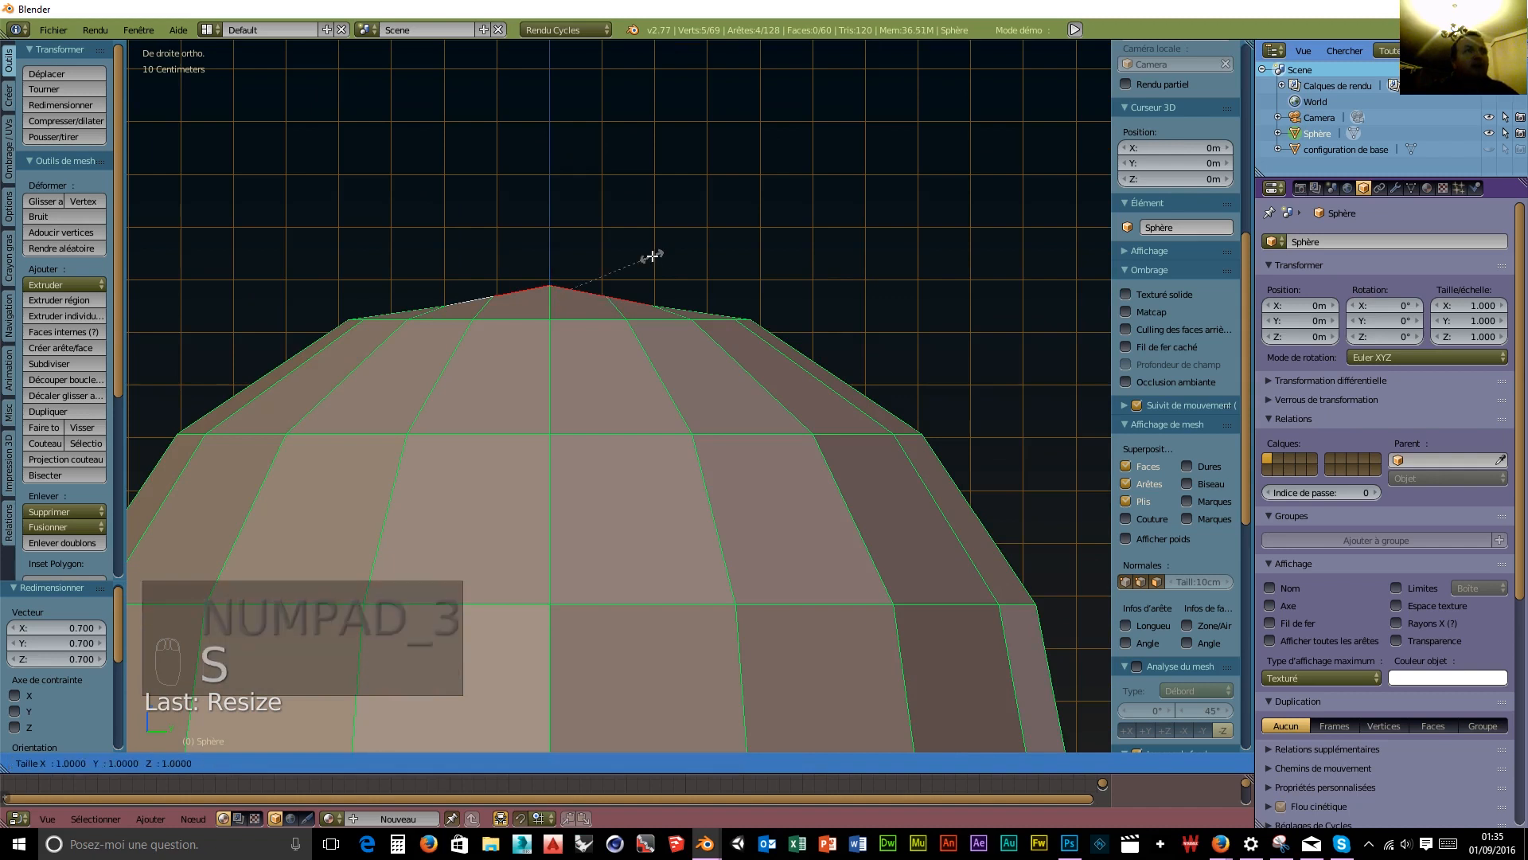
{"action": "key", "text": "z"}
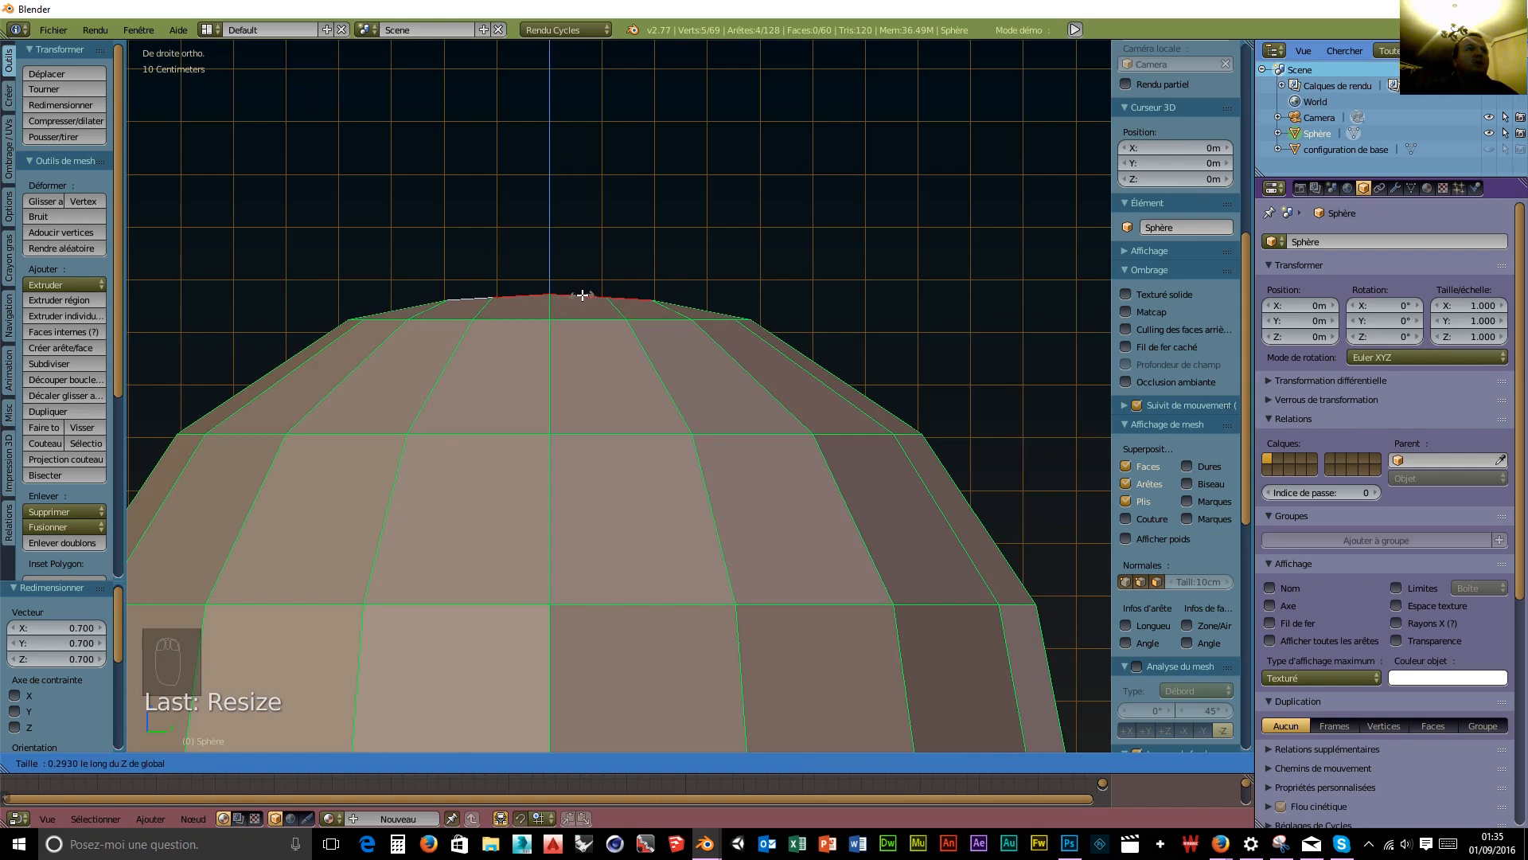
{"action": "left_click", "coordinate": [582, 295]}
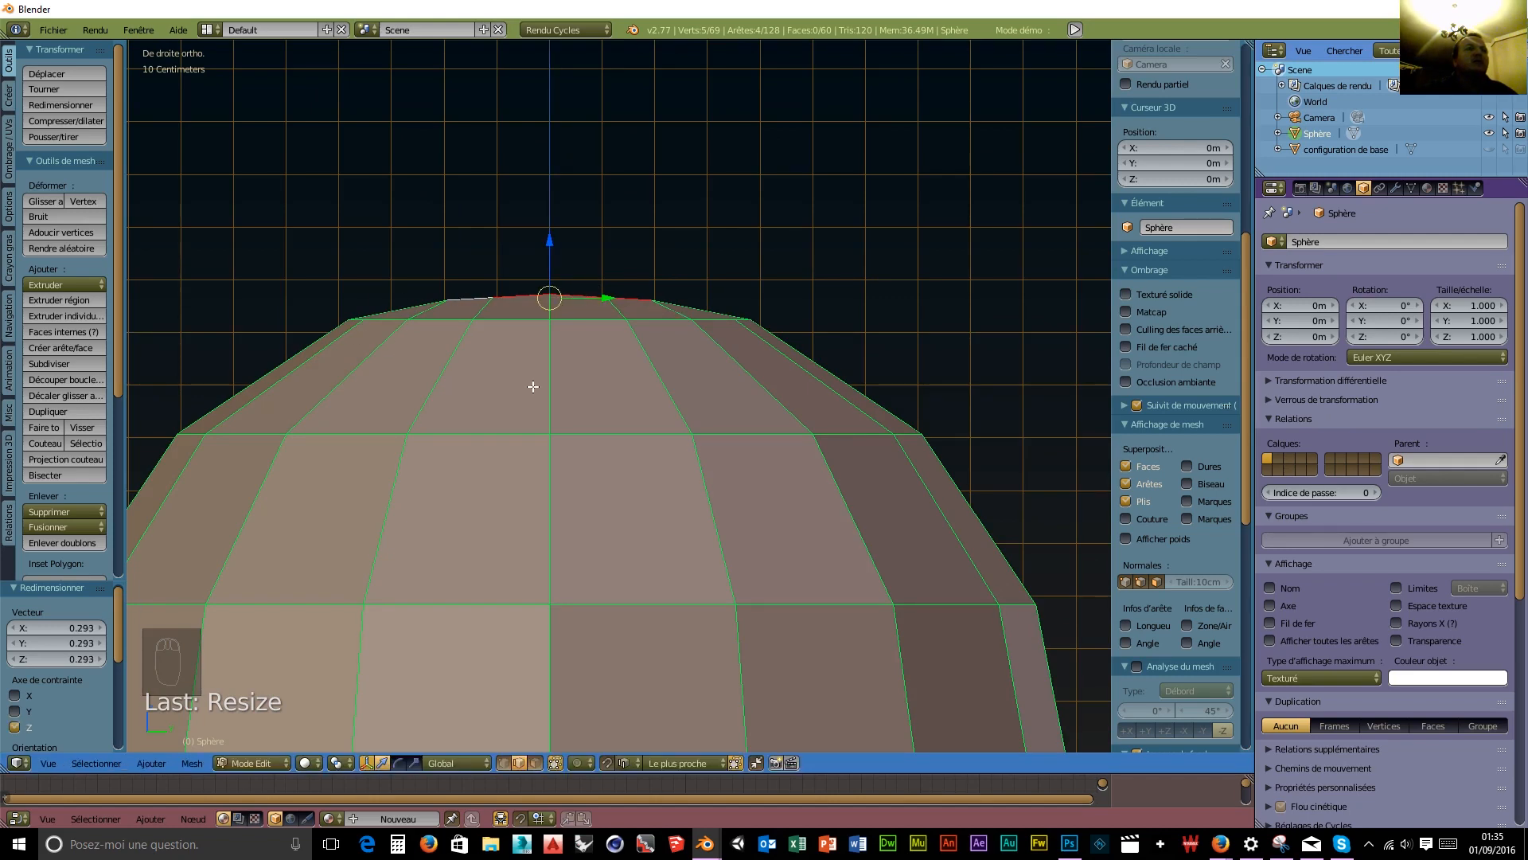
In Object Mode, give the hemisphere a Subdivision Surface modifier with render subdivisions at 1 and apply it.
{"action": "scroll", "coordinate": [623, 382], "scroll_direction": "down", "scroll_amount": 4}
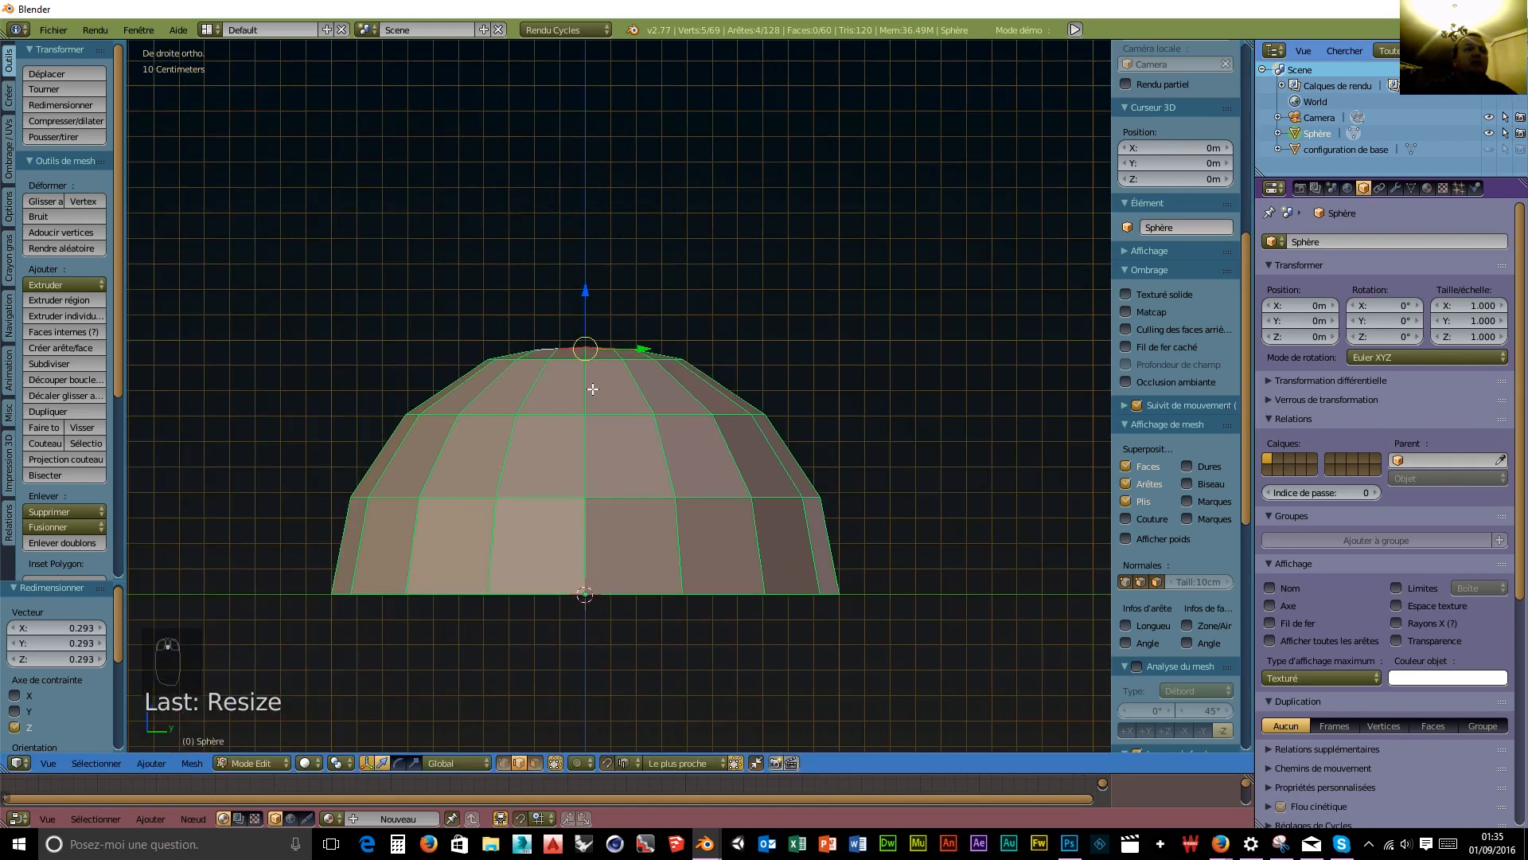
{"action": "scroll", "coordinate": [593, 390], "scroll_direction": "down", "scroll_amount": 2}
{"action": "middle_click_drag", "start_coordinate": [593, 401], "coordinate": [697, 455]}
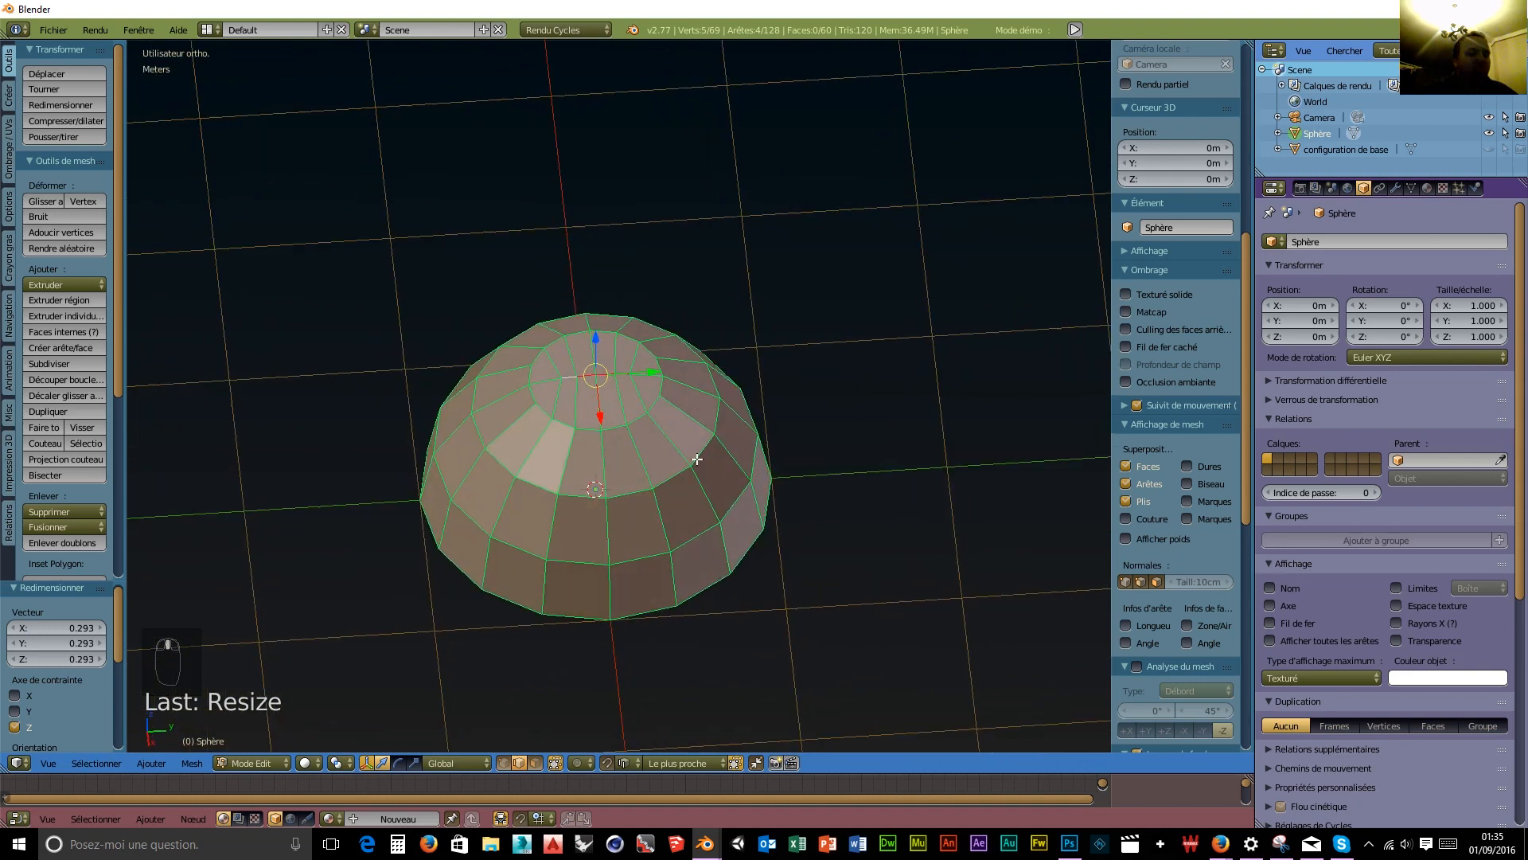
{"action": "left_click", "coordinate": [244, 762]}
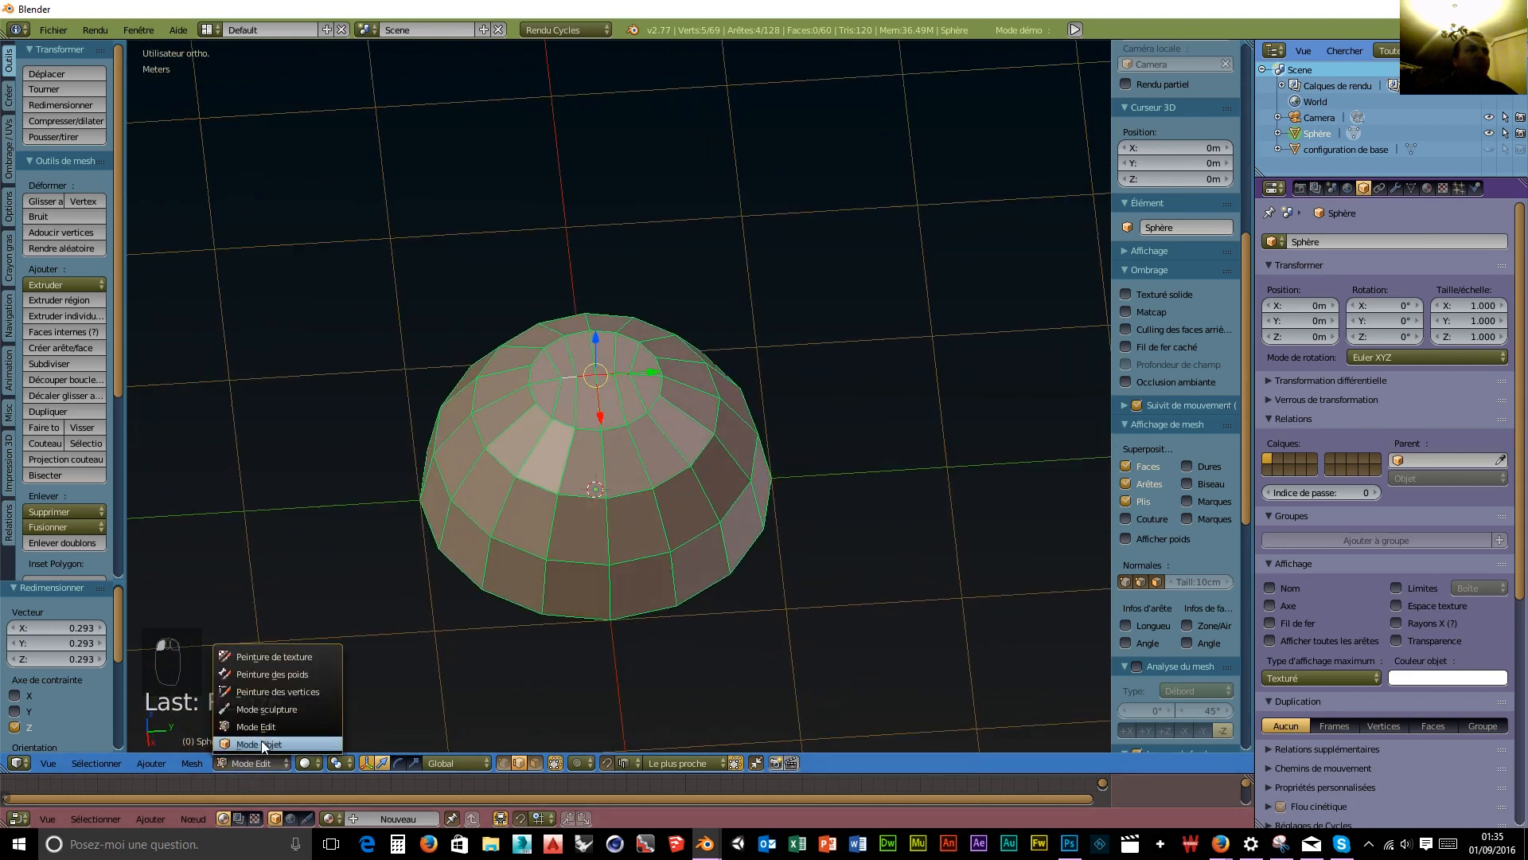
{"action": "left_click", "coordinate": [254, 744]}
{"action": "left_click", "coordinate": [1397, 188]}
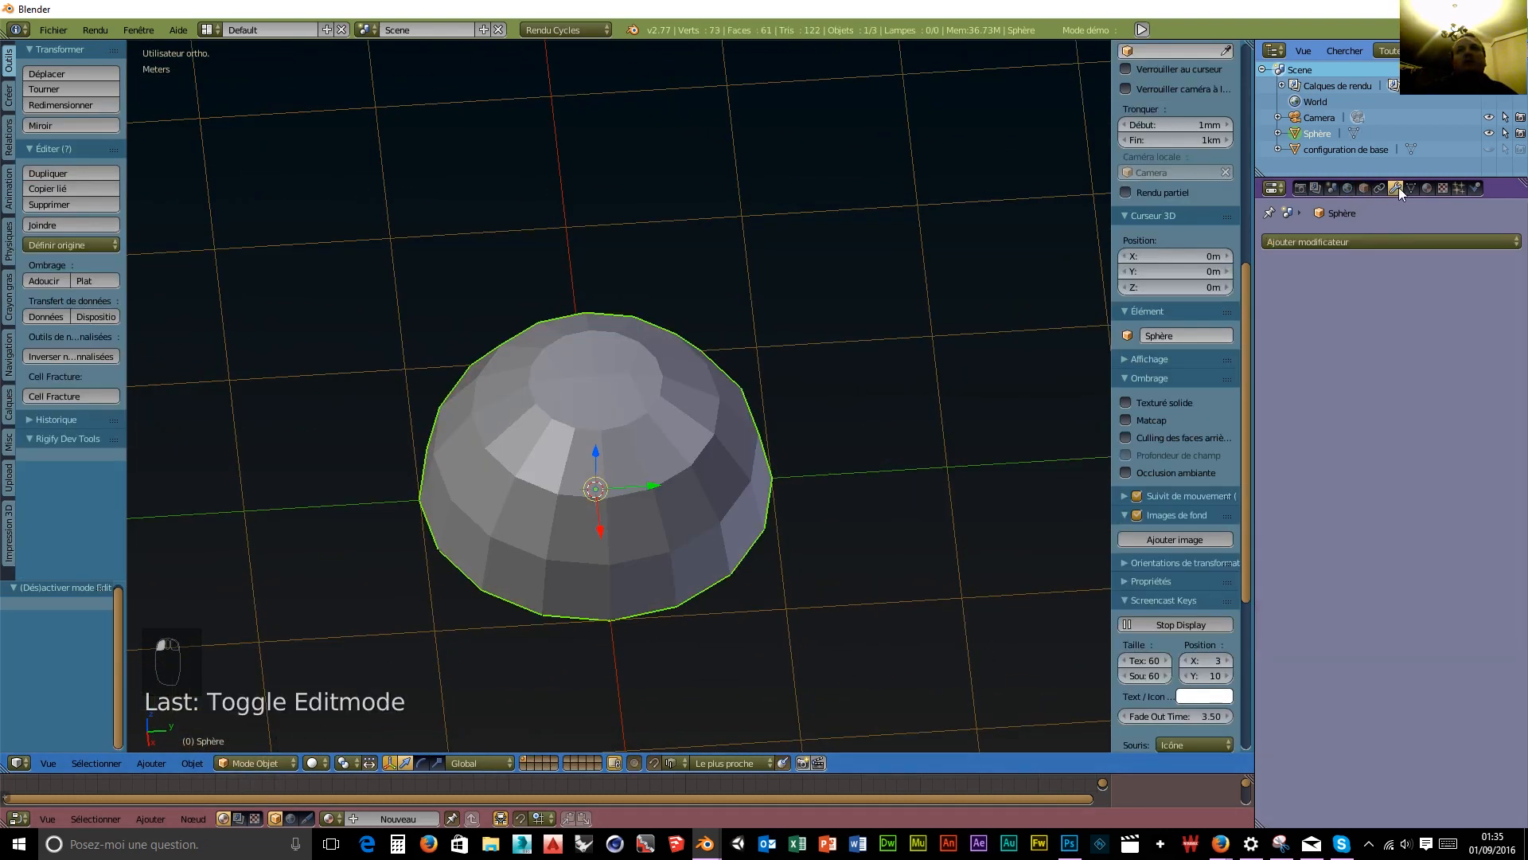
{"action": "left_click", "coordinate": [1378, 241]}
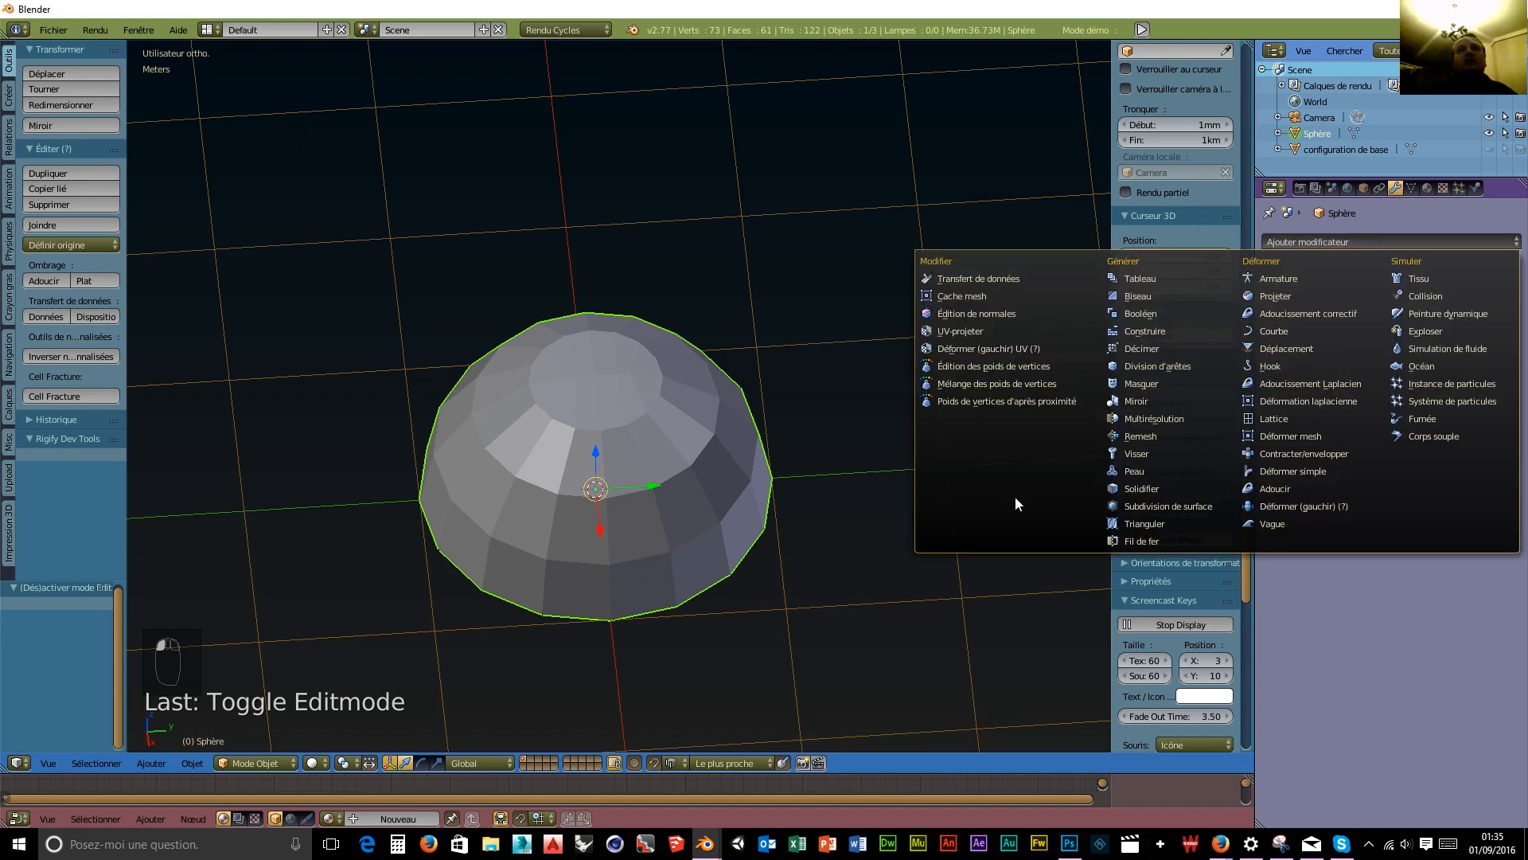
{"action": "left_click", "coordinate": [1165, 509]}
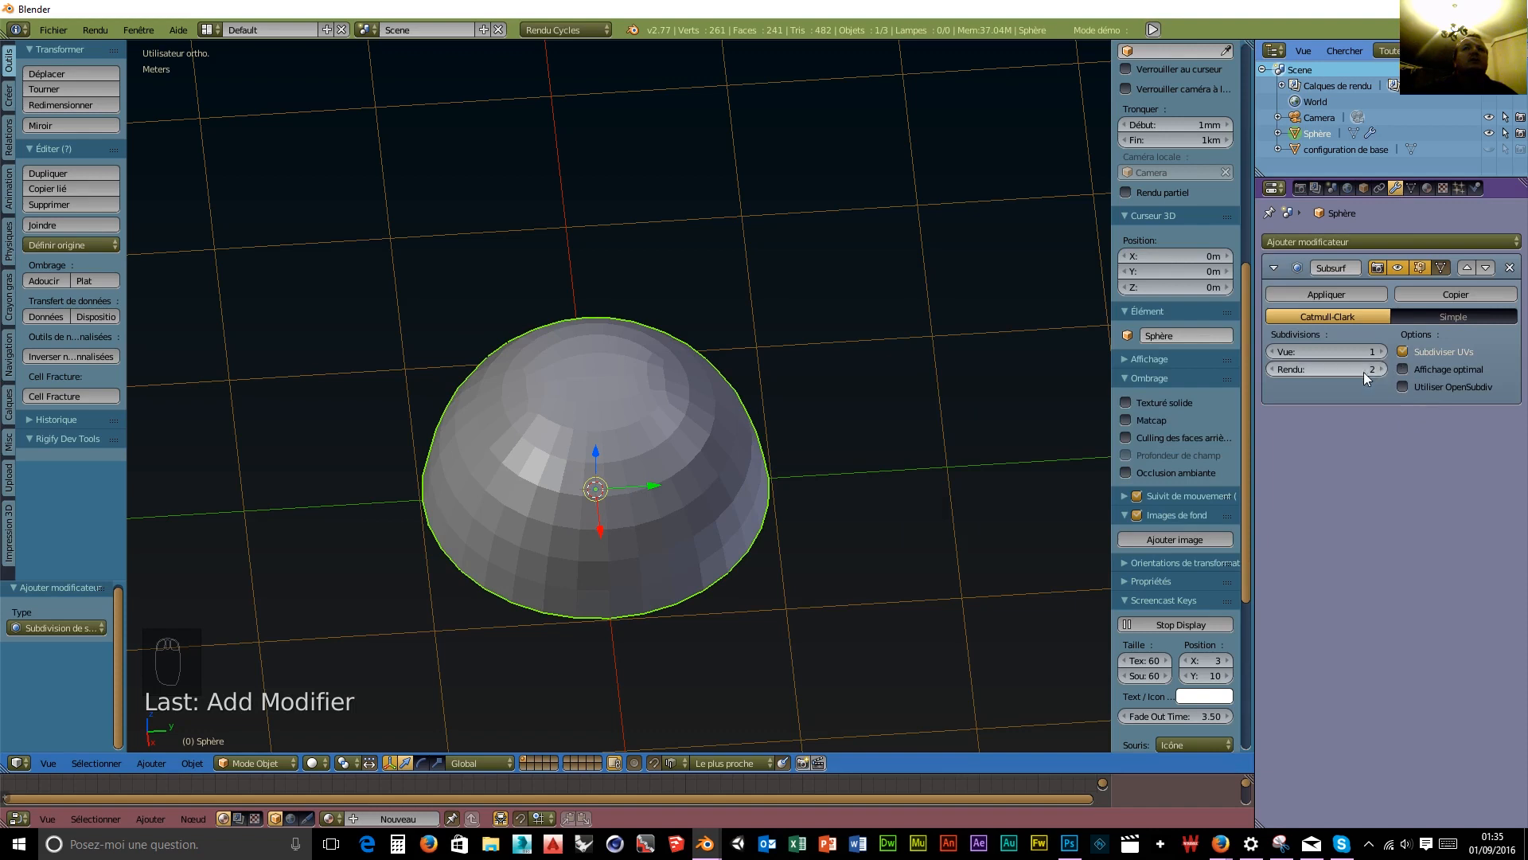
{"action": "left_click", "coordinate": [1273, 369]}
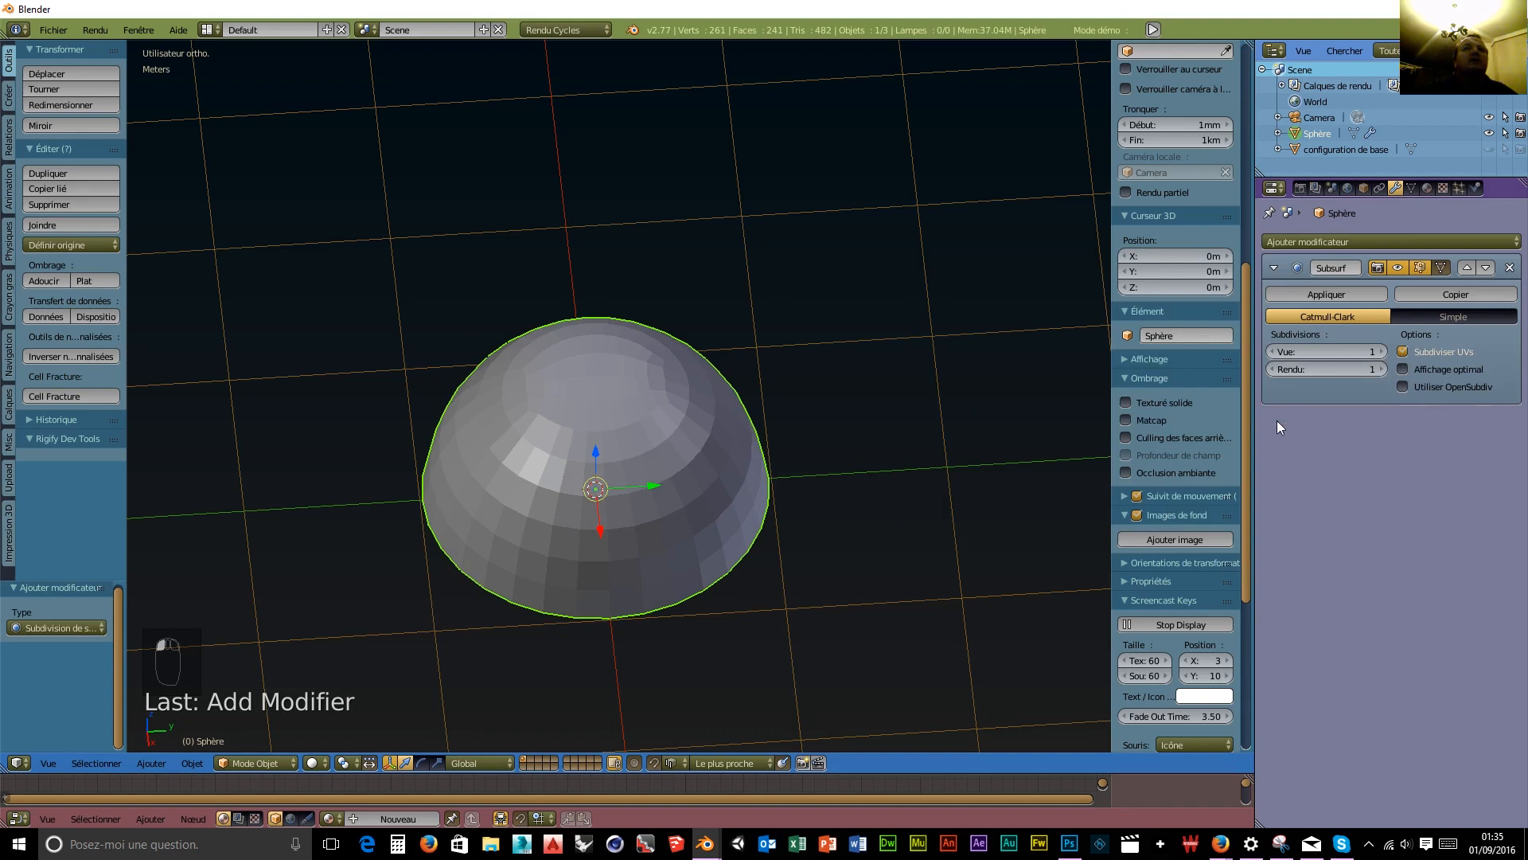
{"action": "left_click", "coordinate": [1340, 294]}
Add a UV sphere with 16 segments and 8 rings, size 1 m, at the hemisphere's centre.
{"action": "scroll", "coordinate": [634, 616], "scroll_direction": "up", "scroll_amount": 3}
{"action": "middle_click_drag", "start_coordinate": [634, 618], "coordinate": [613, 298]}
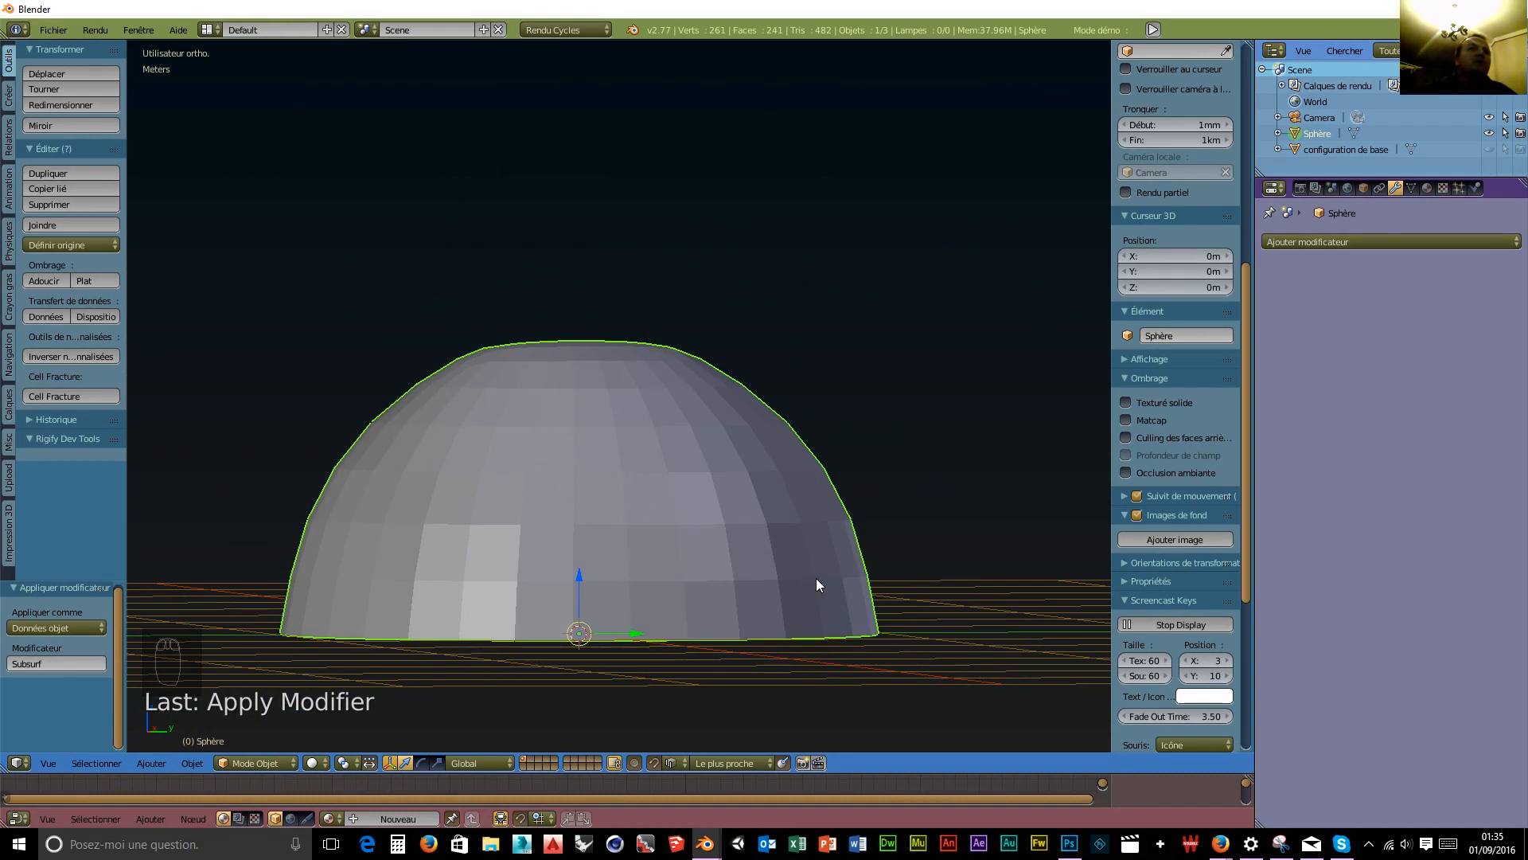
{"action": "middle_click_drag", "start_coordinate": [698, 469], "coordinate": [656, 549]}
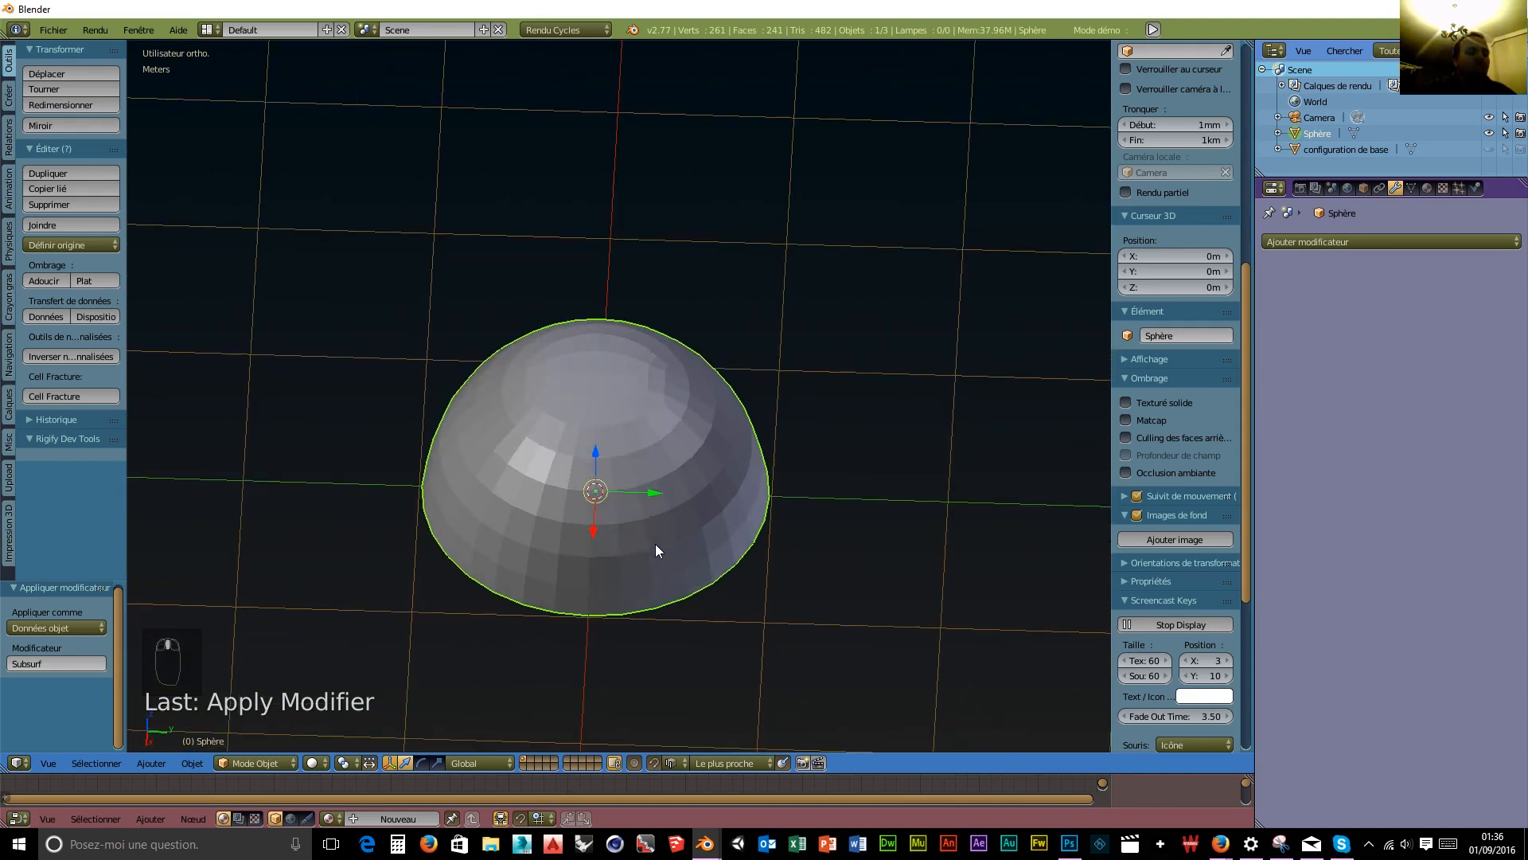
{"action": "key", "text": "shift+a"}
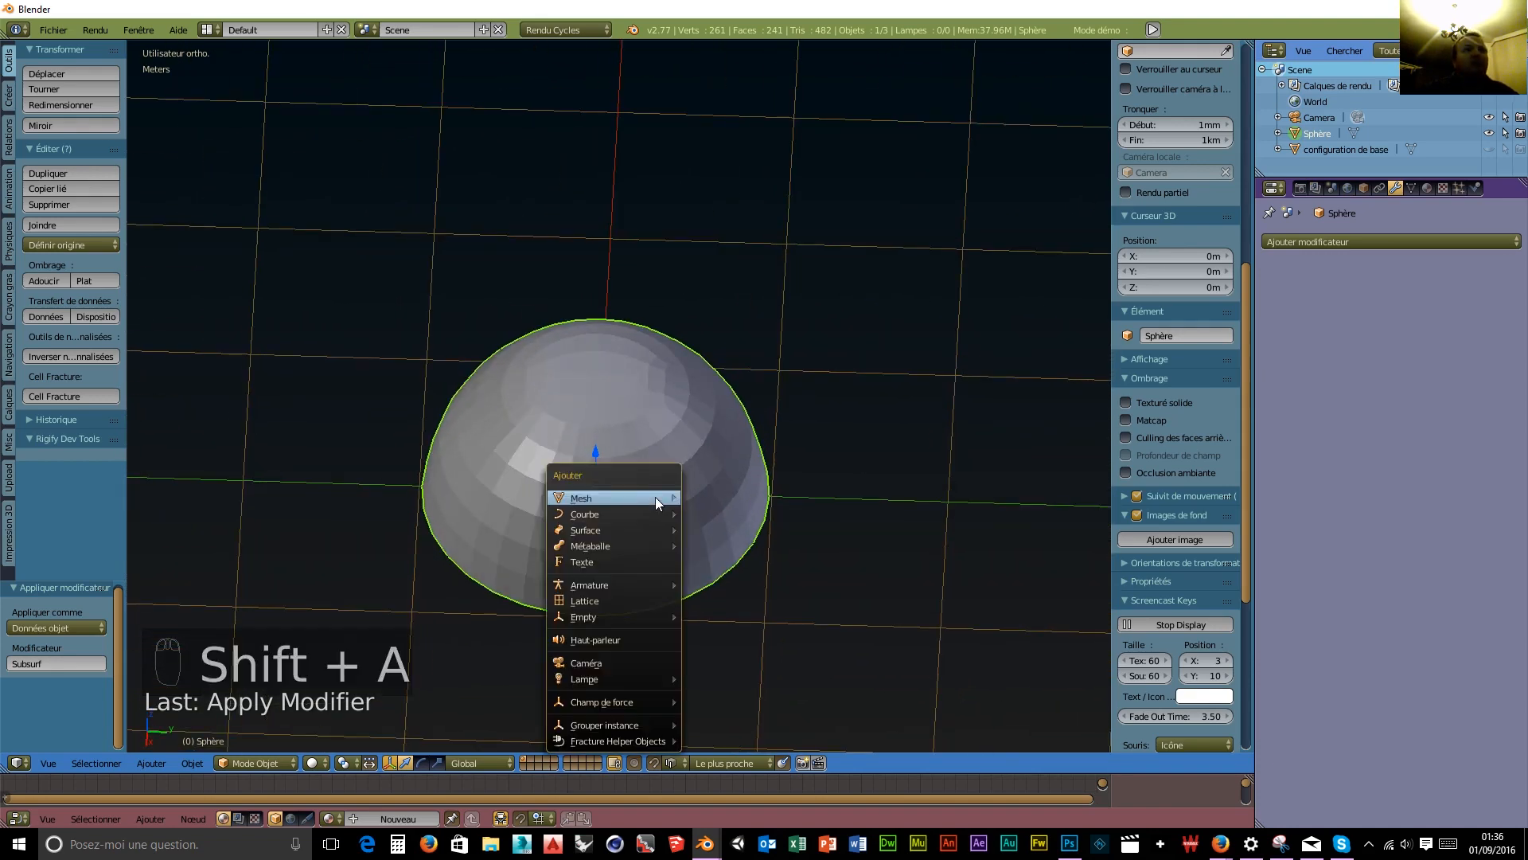
{"action": "mouse_move", "coordinate": [657, 498]}
{"action": "left_click", "coordinate": [722, 168]}
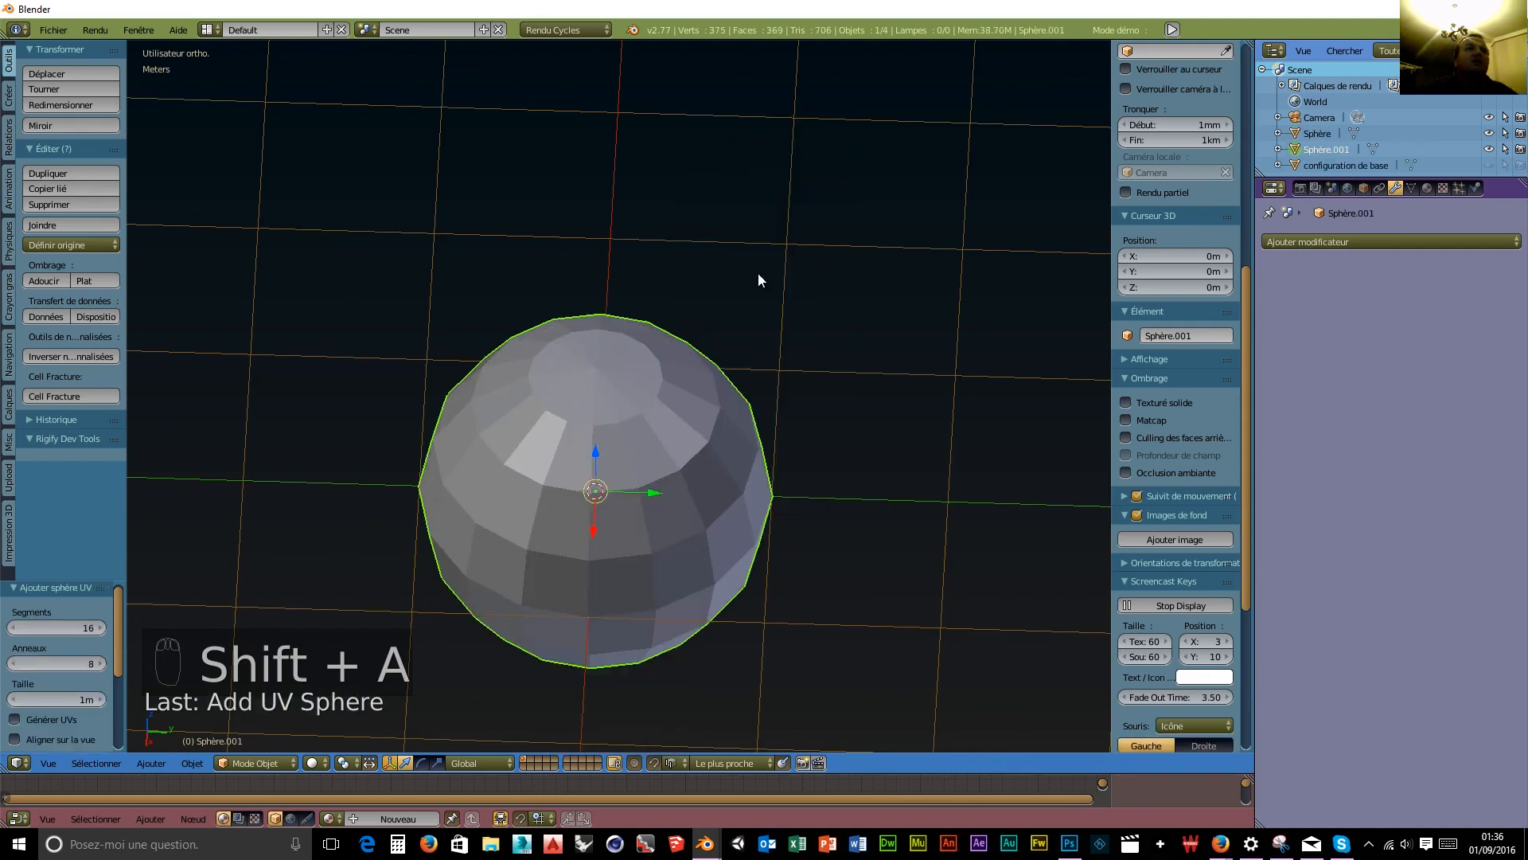
Rotate the new UV sphere 90° around the global X axis.
{"action": "middle_click_drag", "start_coordinate": [862, 538], "coordinate": [889, 464]}
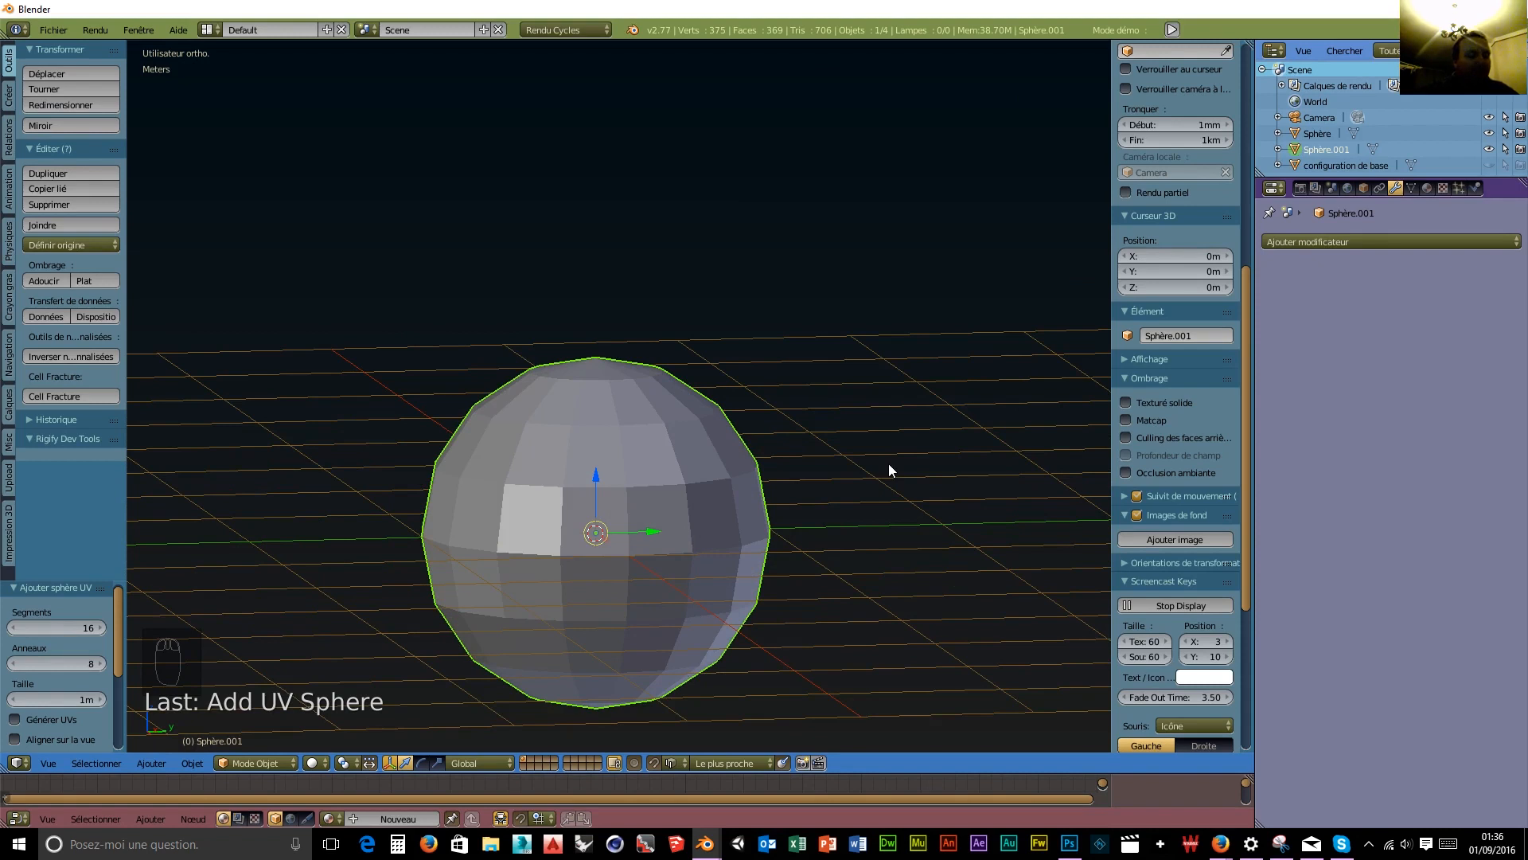
{"action": "key", "text": "r"}
{"action": "type", "text": "x"}
{"action": "type", "text": "90"}
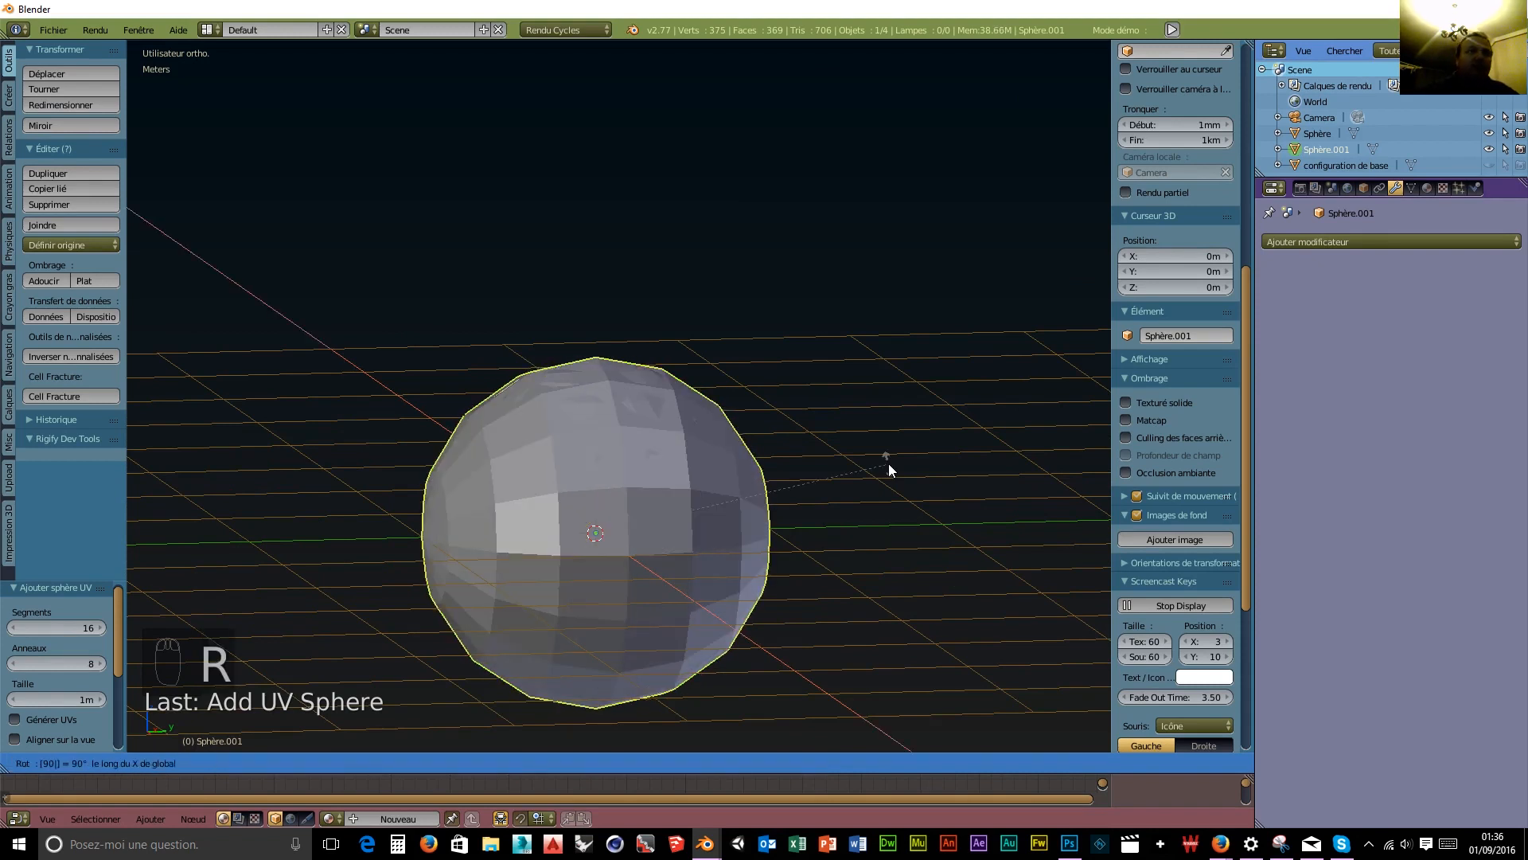
{"action": "left_click", "coordinate": [889, 463]}
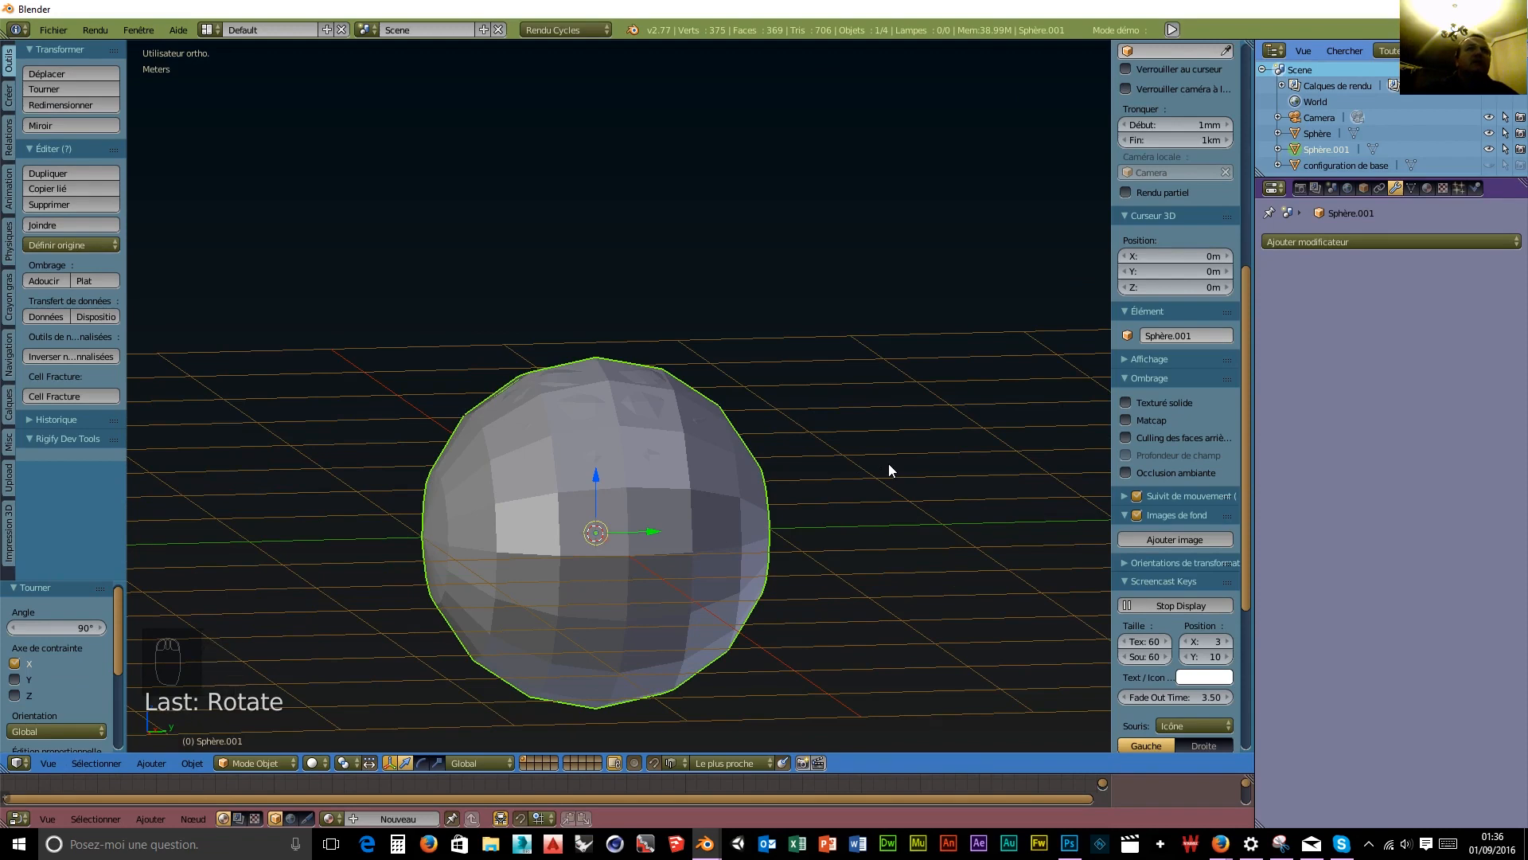
Apply a Subdivision Surface modifier with view and render levels of 3 to the full sphere and shade it smooth.
{"action": "left_click", "coordinate": [1311, 244]}
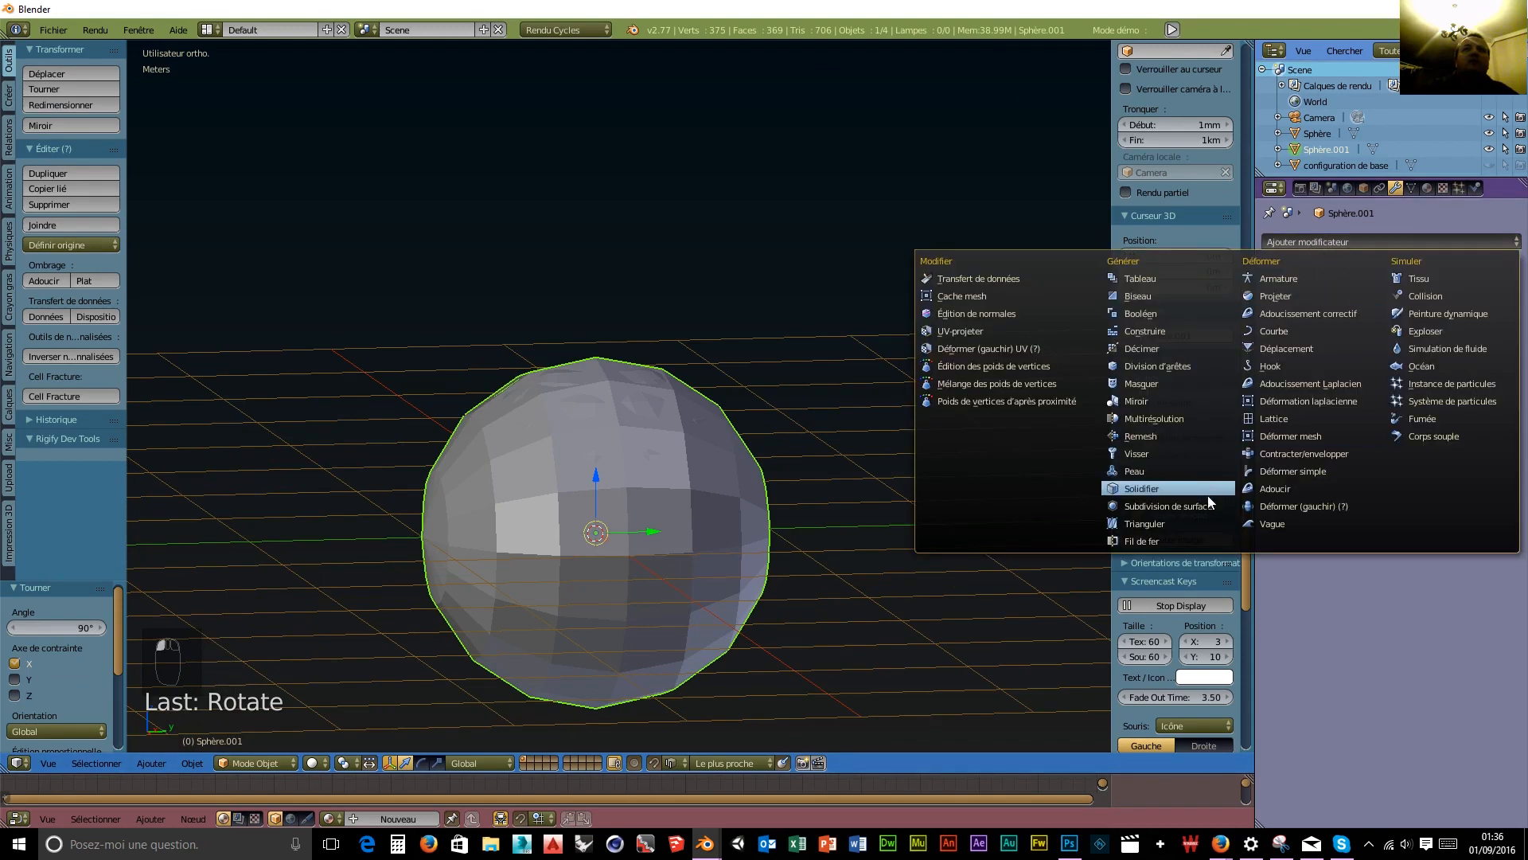
{"action": "left_click", "coordinate": [1134, 489]}
{"action": "left_click", "coordinate": [1381, 351]}
{"action": "left_click", "coordinate": [1381, 351]}
{"action": "left_click", "coordinate": [1380, 370]}
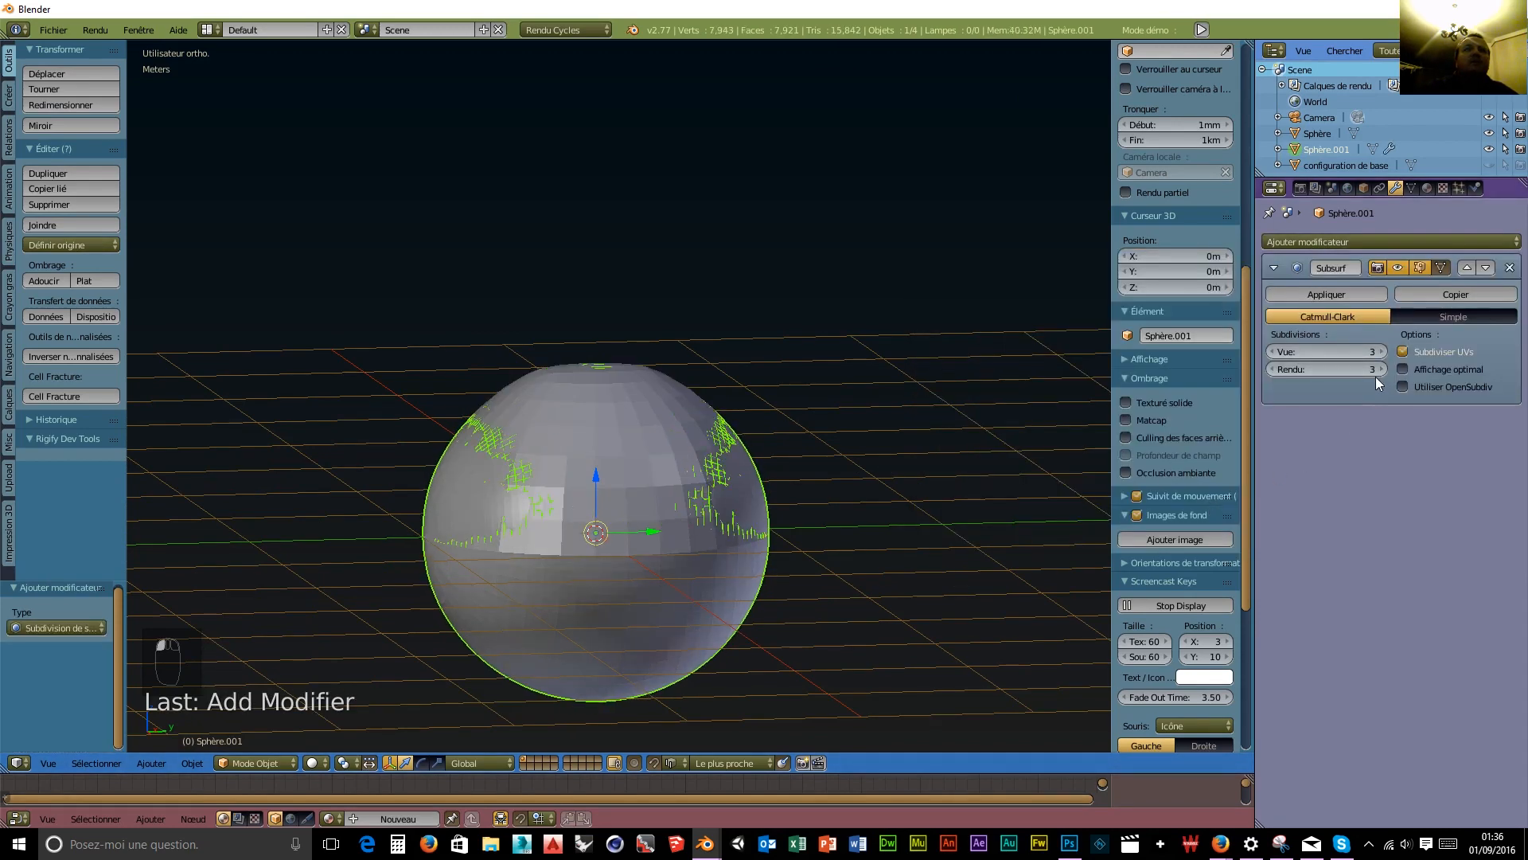
{"action": "left_click", "coordinate": [1334, 294]}
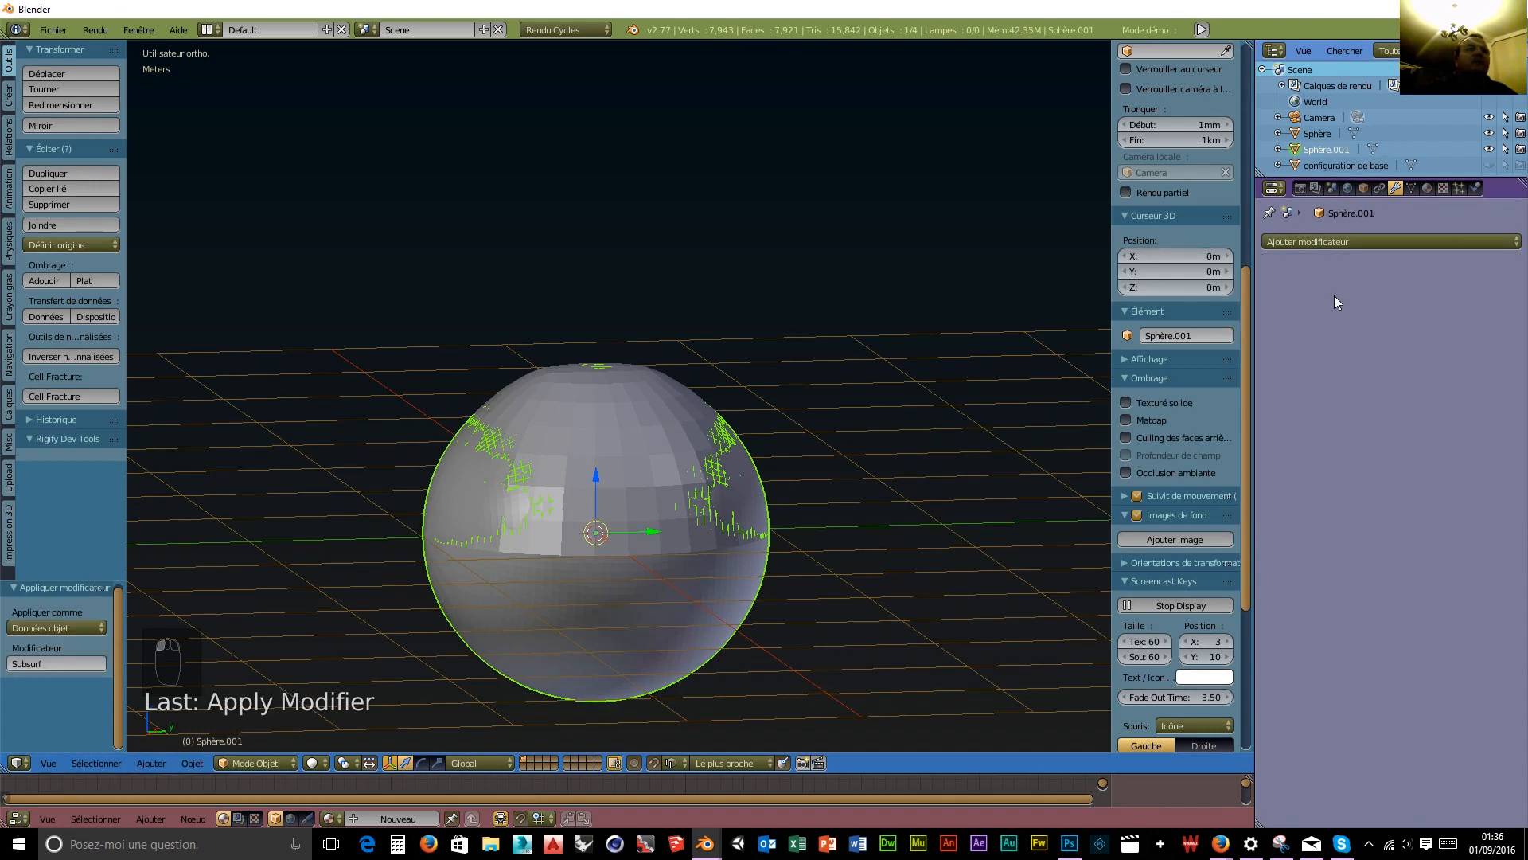
{"action": "left_click", "coordinate": [41, 282]}
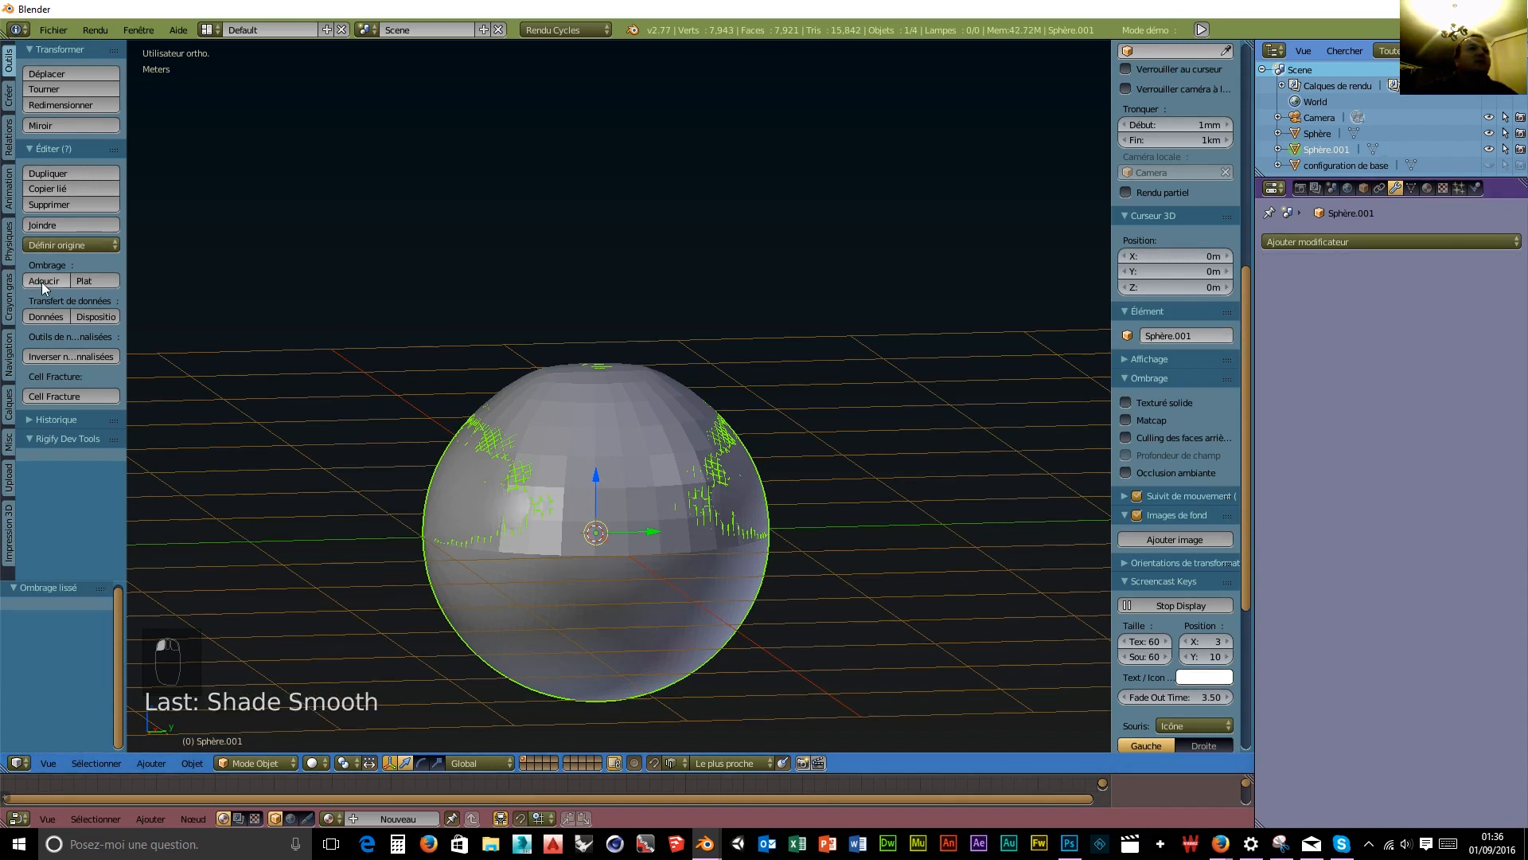
Select the hemisphere and add a Shrinkwrap modifier to it.
{"action": "scroll", "coordinate": [780, 654], "scroll_direction": "up", "scroll_amount": 1}
{"action": "scroll", "coordinate": [777, 646], "scroll_direction": "up", "scroll_amount": 2}
{"action": "scroll", "coordinate": [775, 643], "scroll_direction": "down", "scroll_amount": 2}
{"action": "middle_click_drag", "start_coordinate": [757, 614], "coordinate": [390, 644]}
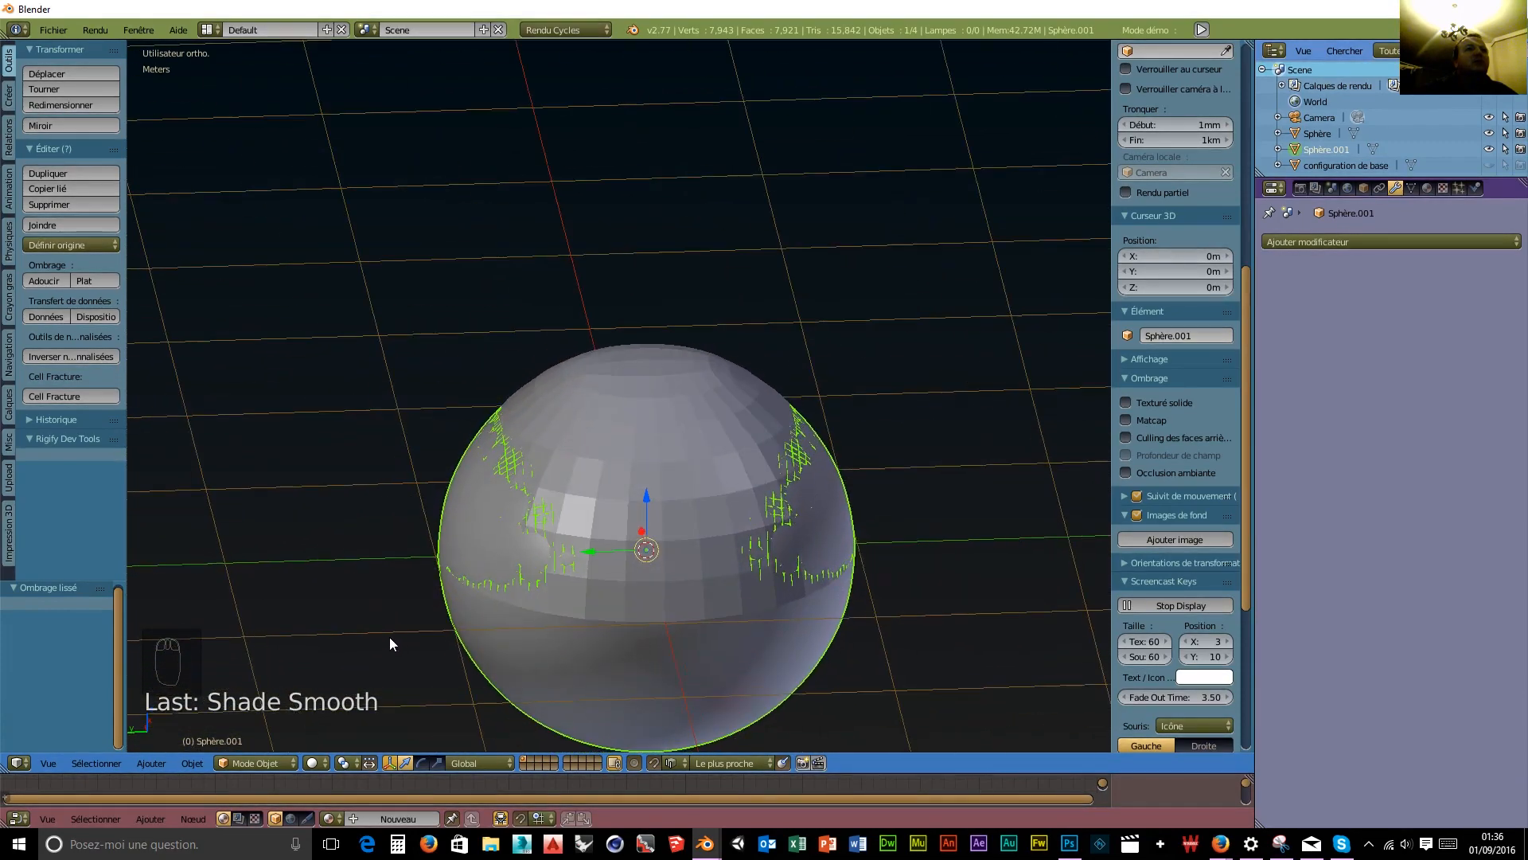
{"action": "right_click", "coordinate": [657, 476]}
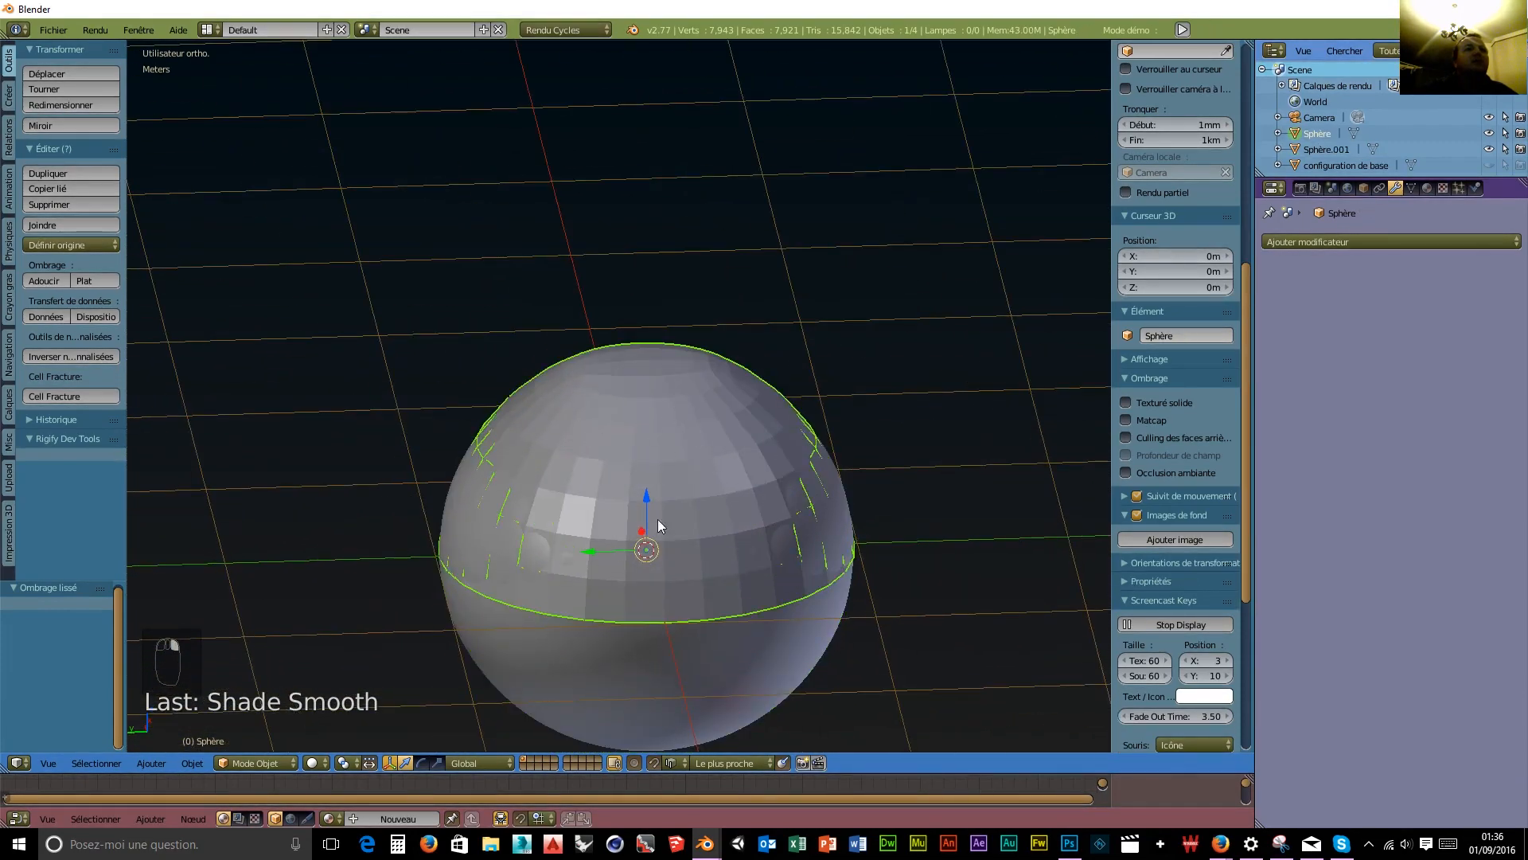
{"action": "left_click", "coordinate": [1354, 240]}
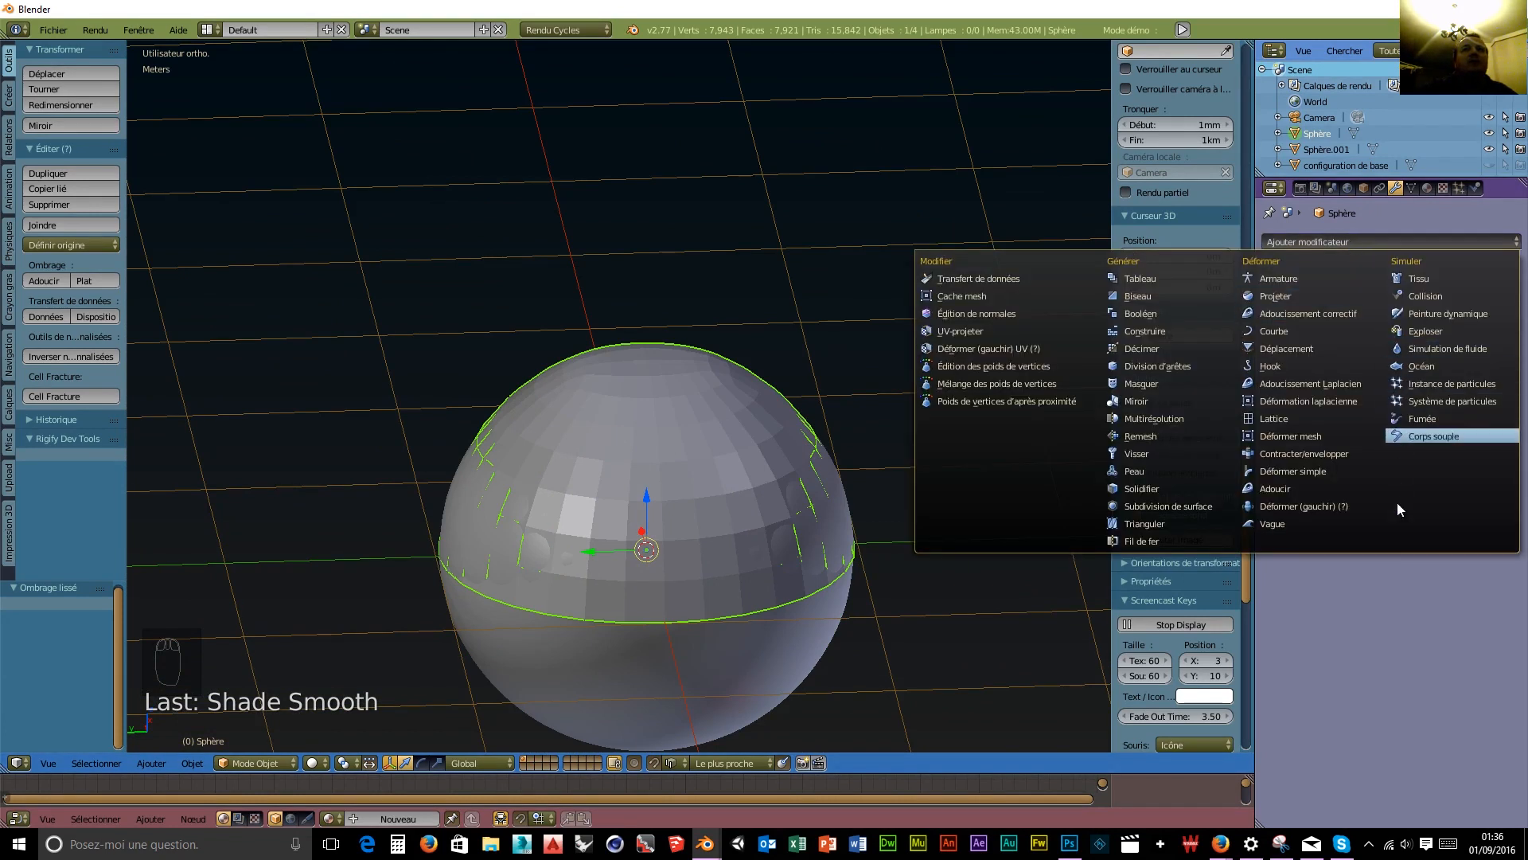
{"action": "left_click", "coordinate": [1297, 452]}
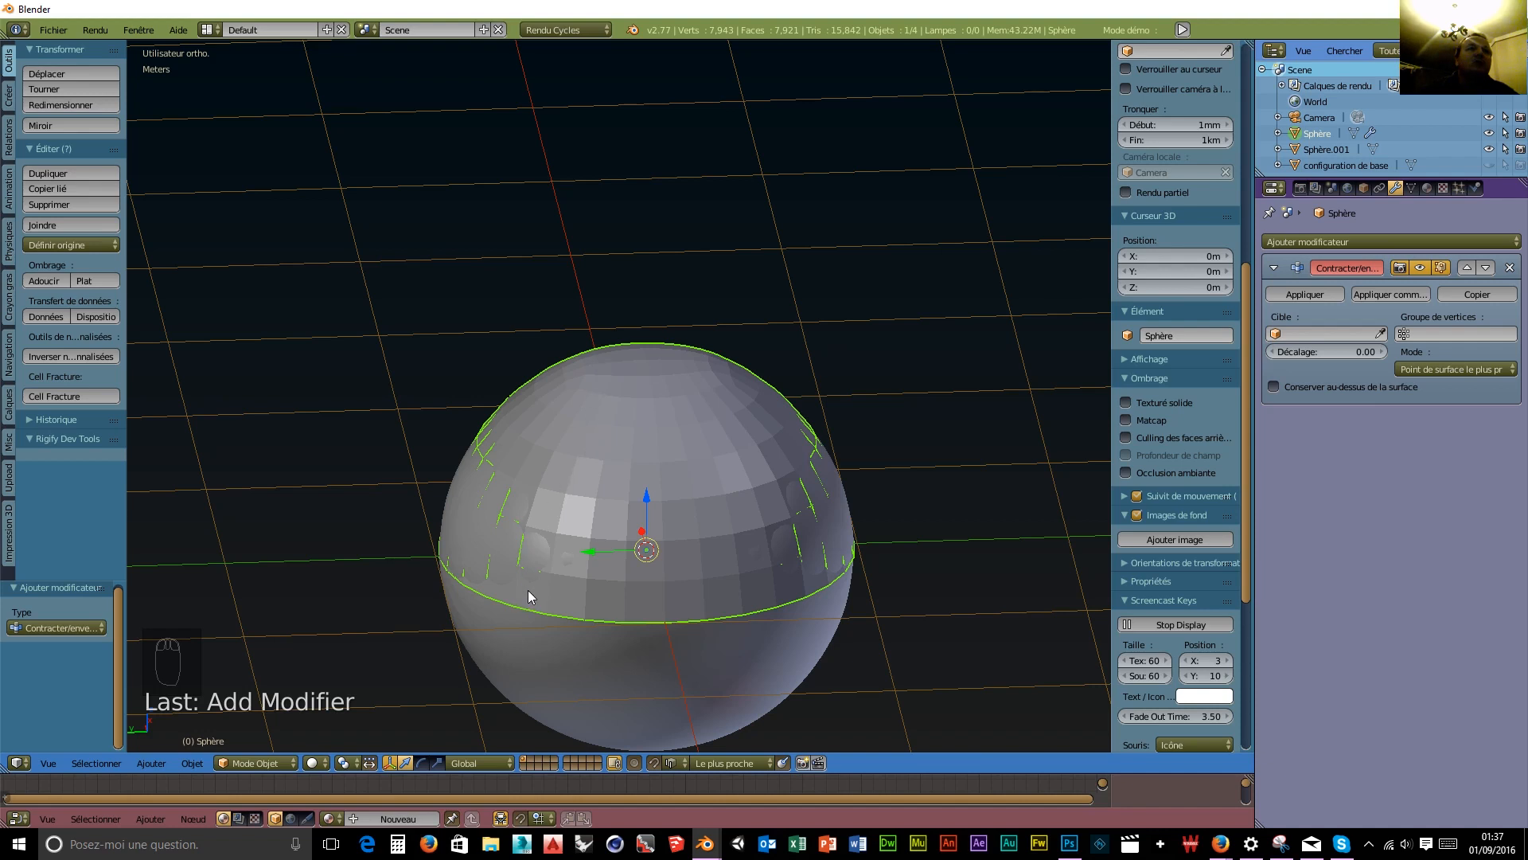
Set the smooth full sphere Sphère.001 as the Shrinkwrap target and apply the modifier.
{"action": "left_click", "coordinate": [1276, 335]}
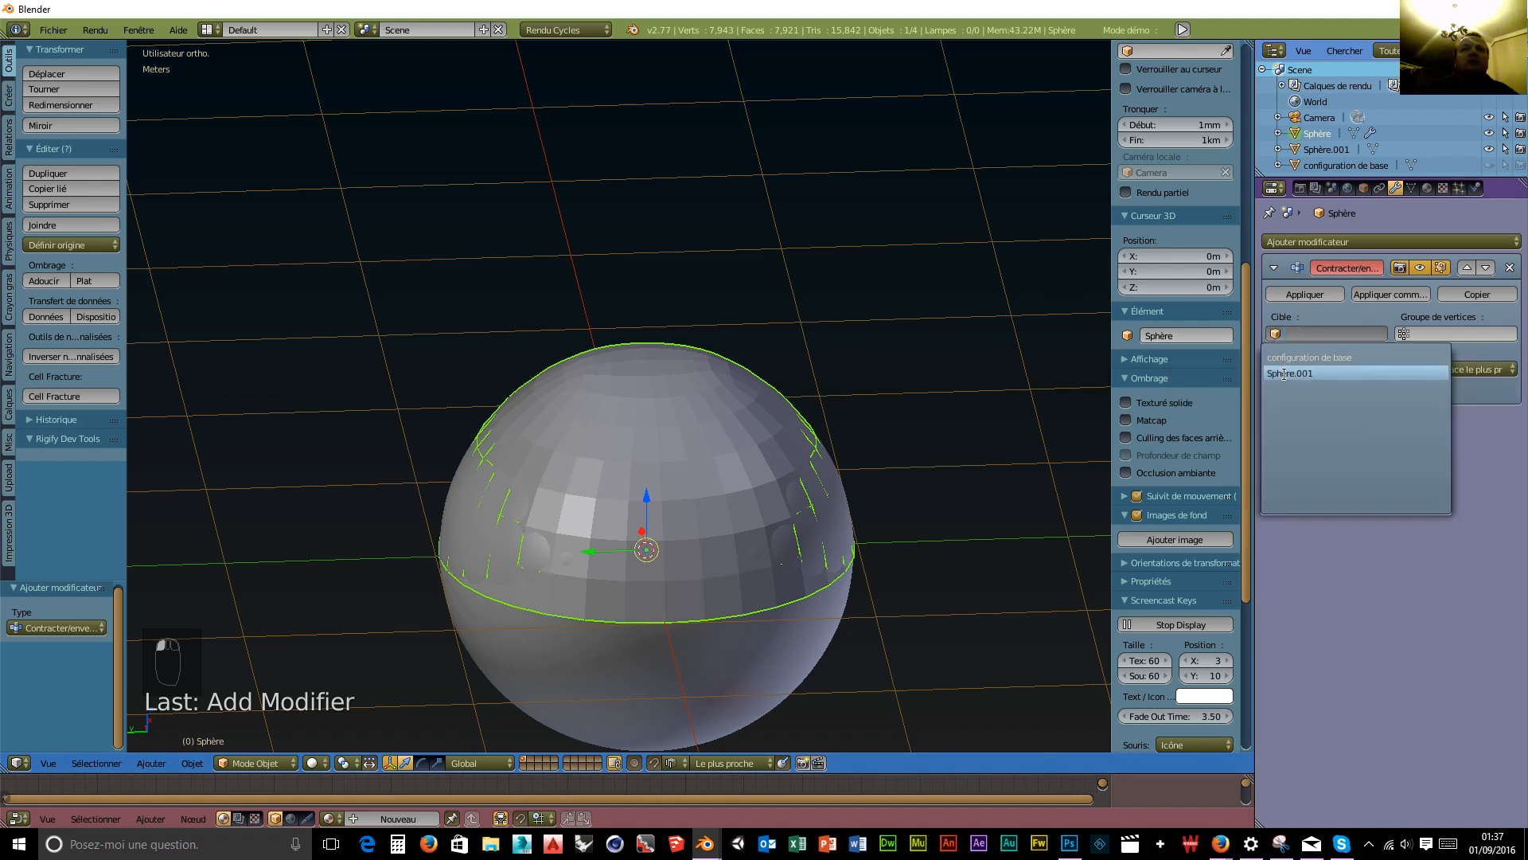
{"action": "left_click", "coordinate": [1331, 311]}
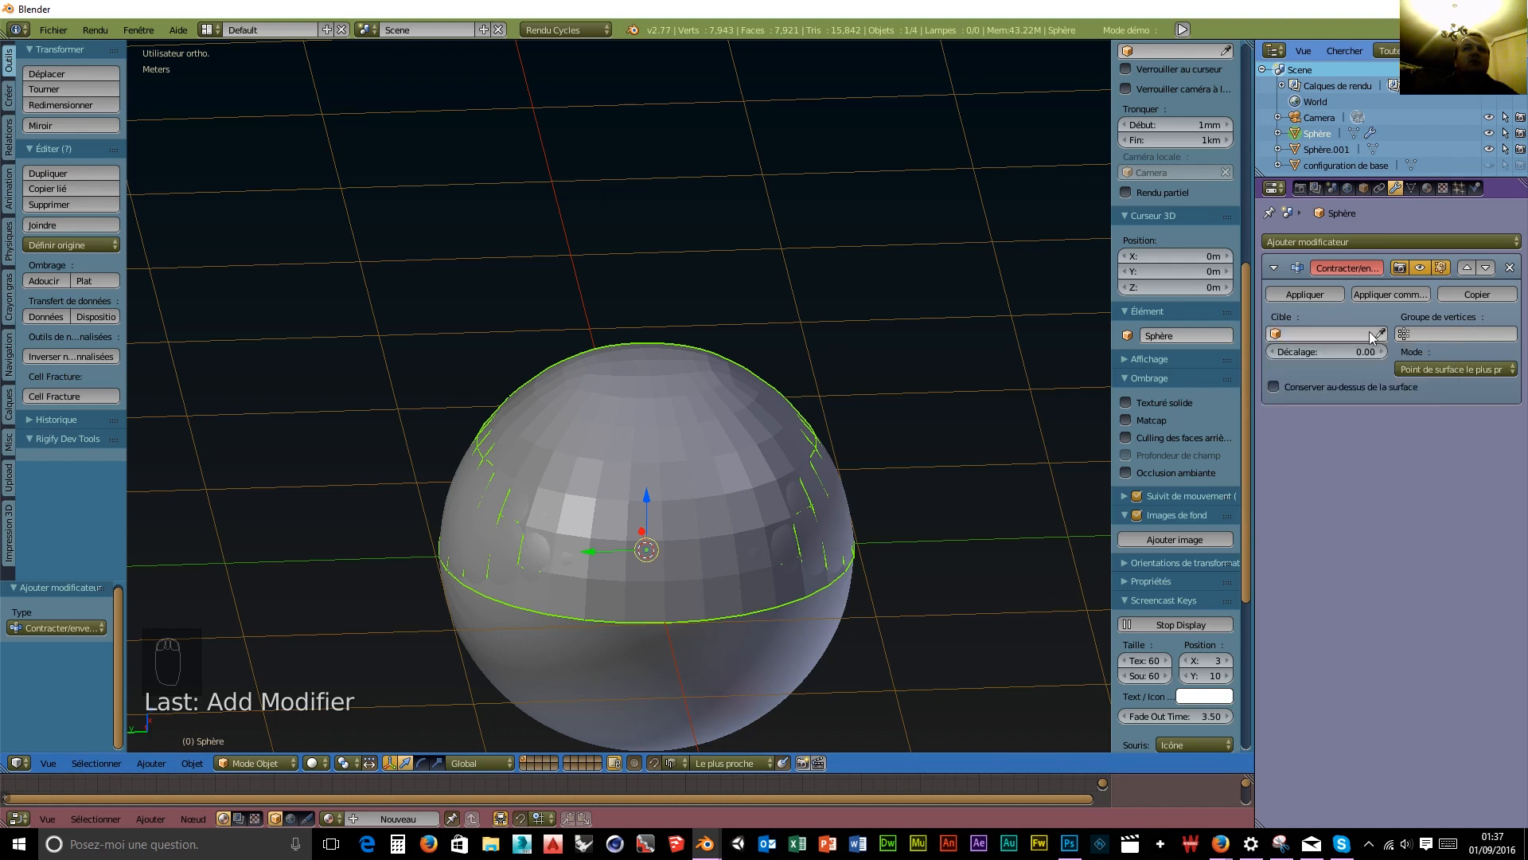
{"action": "left_click", "coordinate": [1380, 333]}
{"action": "left_click", "coordinate": [699, 664]}
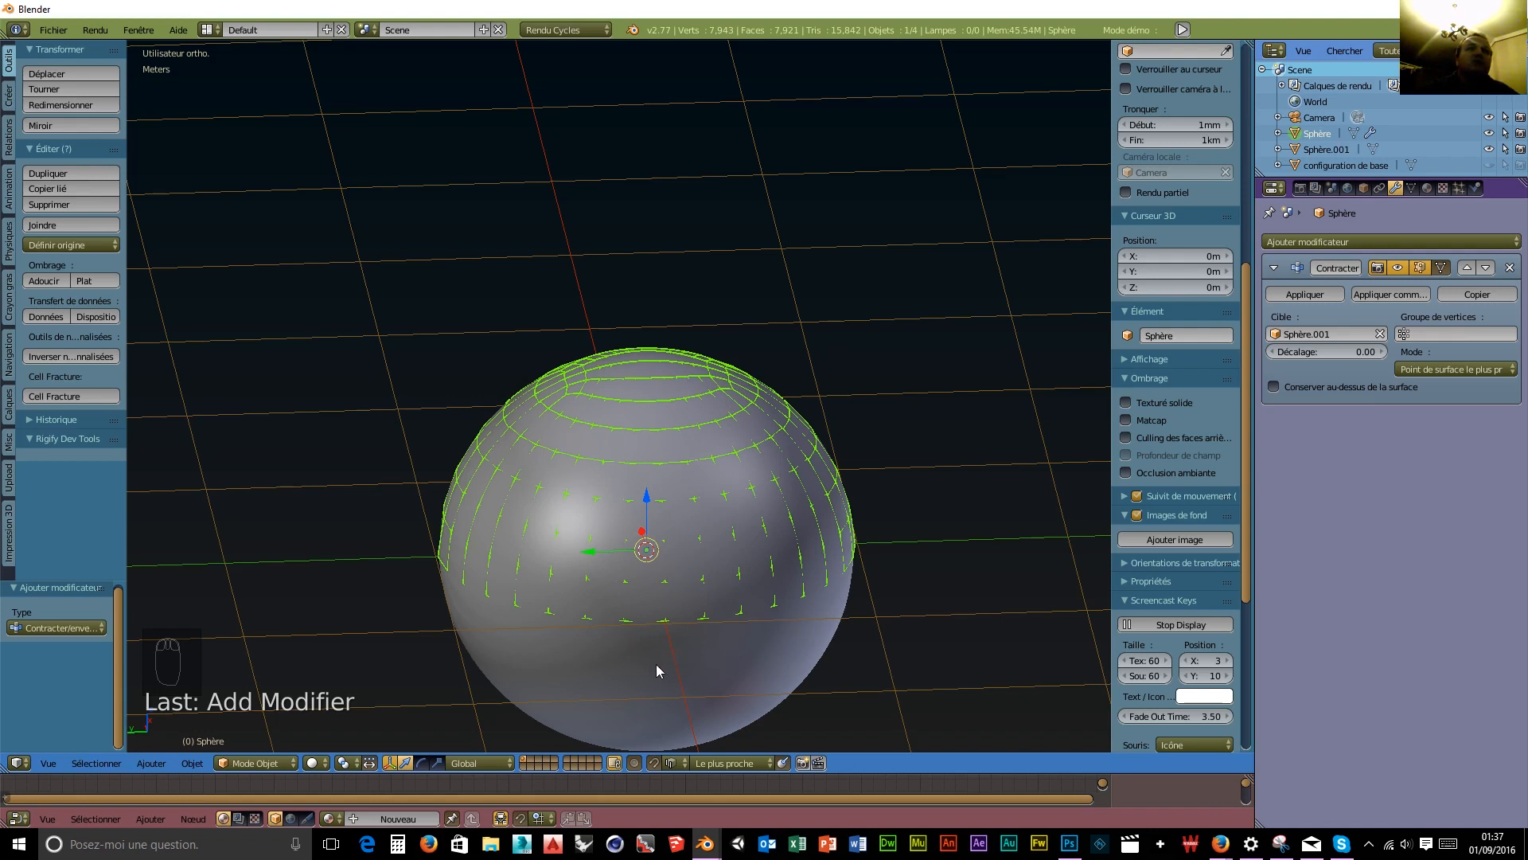
{"action": "left_click", "coordinate": [1303, 293]}
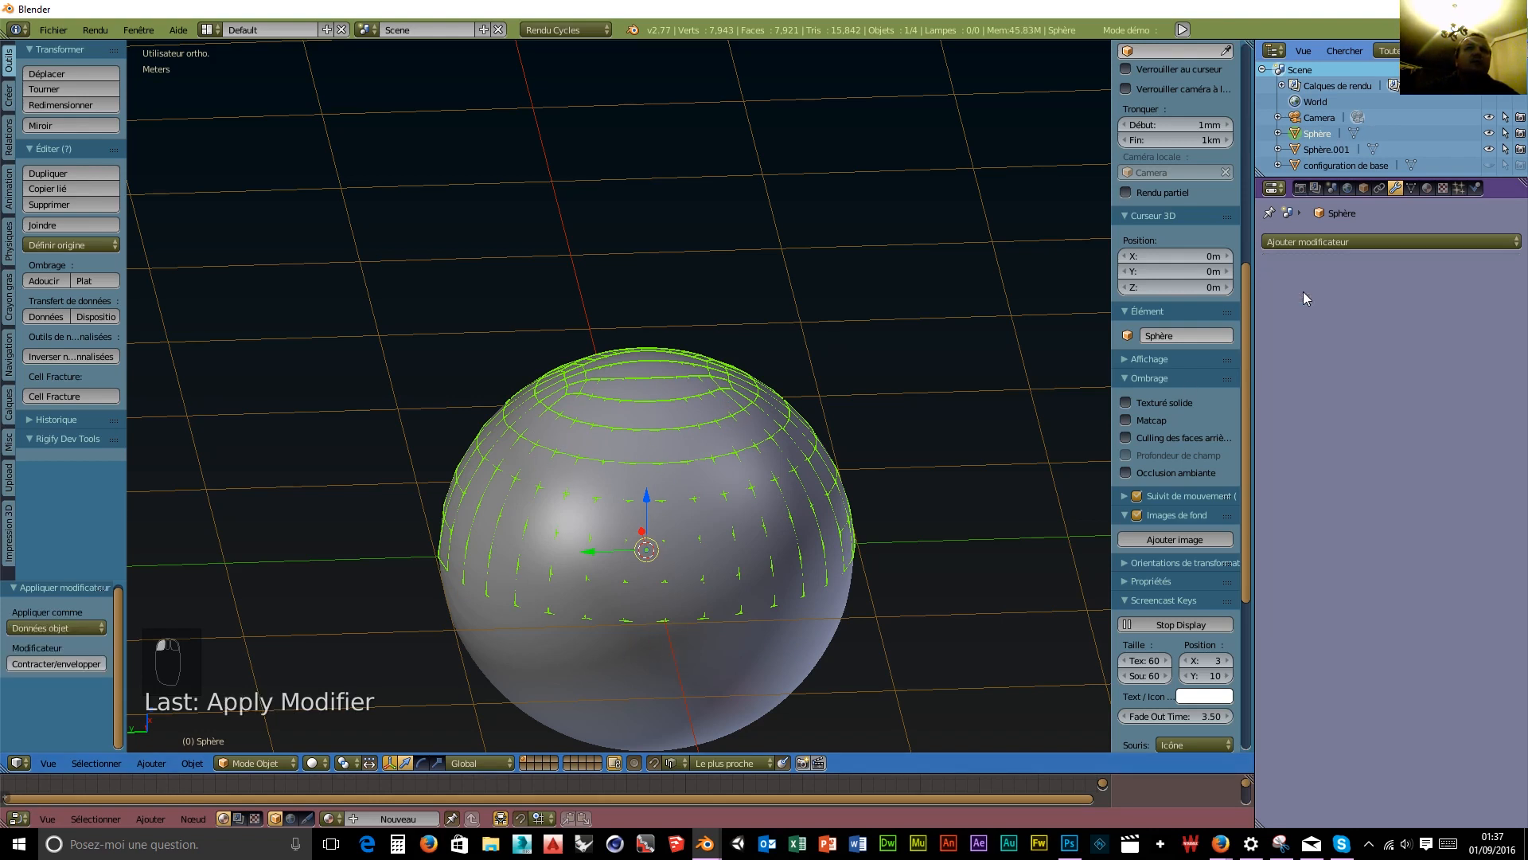
Delete the smooth full sphere Sphère.001 used as the Shrinkwrap target.
{"action": "right_click", "coordinate": [691, 701]}
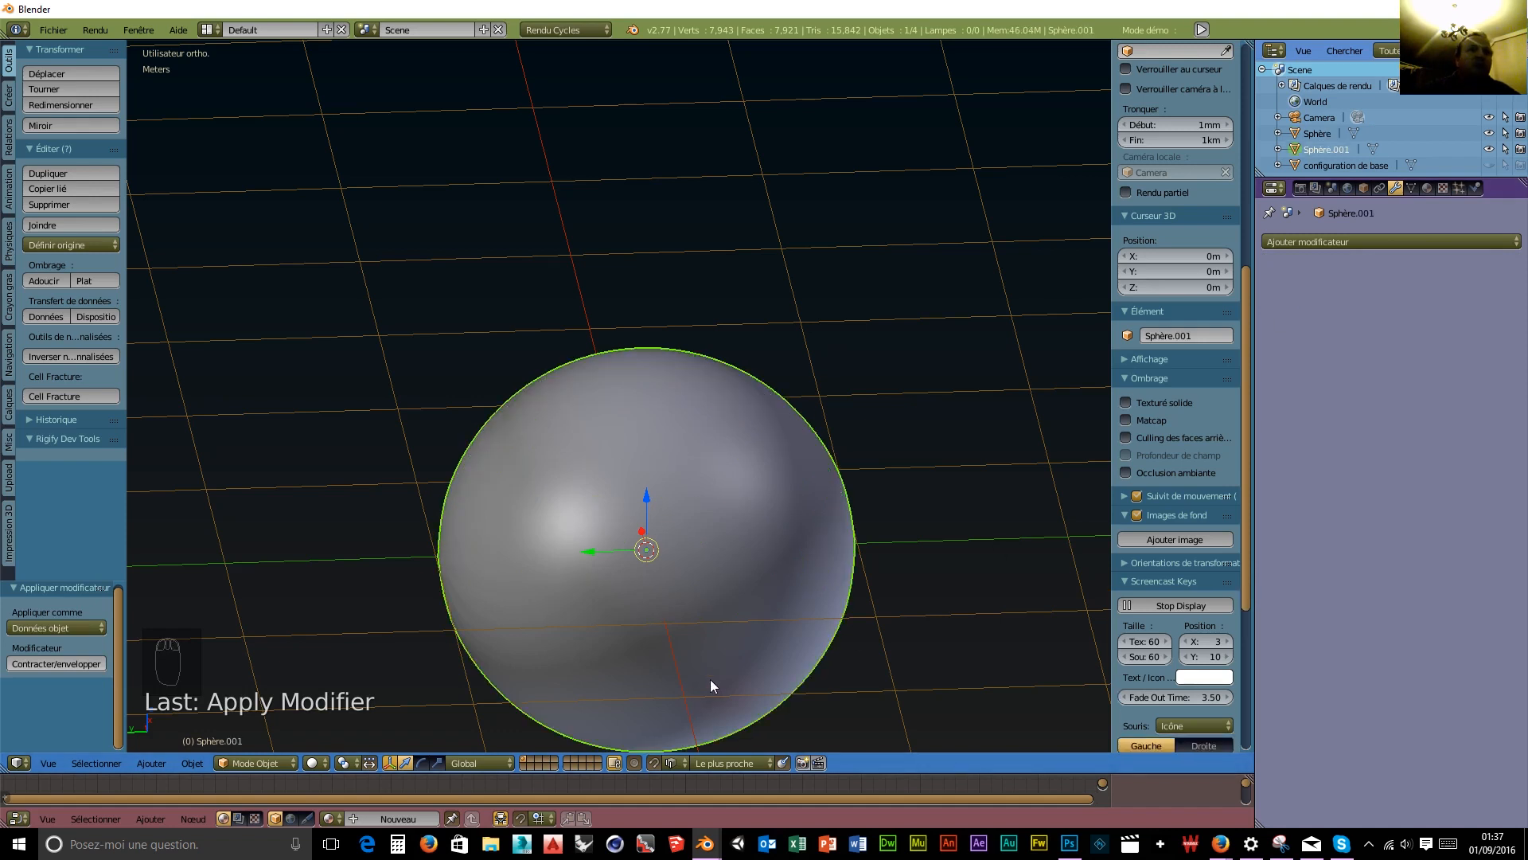
{"action": "key", "text": "x"}
{"action": "left_click", "coordinate": [699, 683]}
Examine the hemisphere's roundness from the side, from above, close up at its rim and in front view.
{"action": "middle_click_drag", "start_coordinate": [708, 699], "coordinate": [595, 441]}
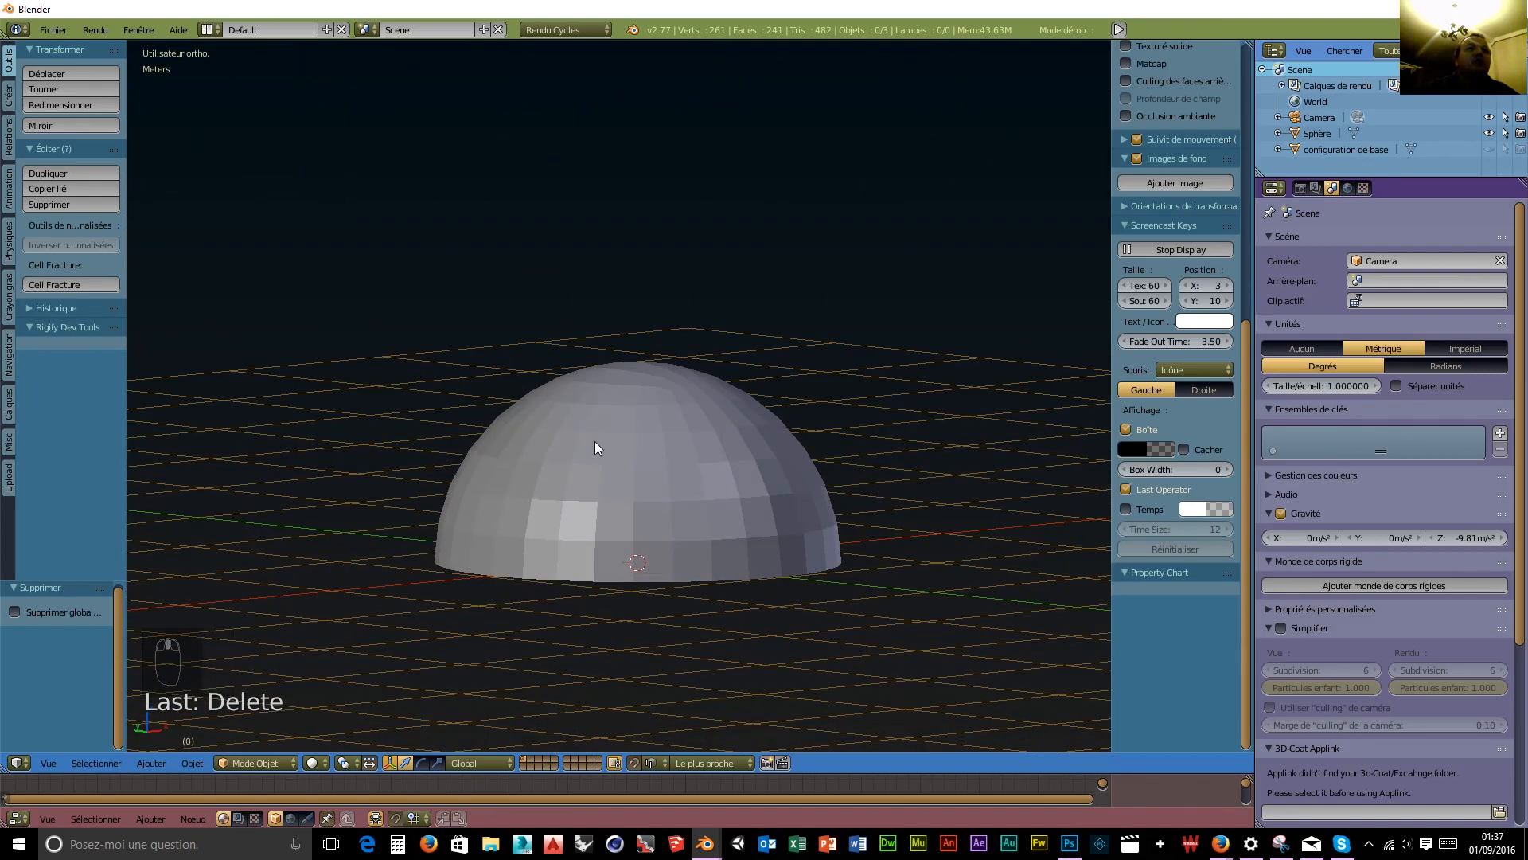
{"action": "middle_click_drag", "start_coordinate": [689, 428], "coordinate": [591, 602]}
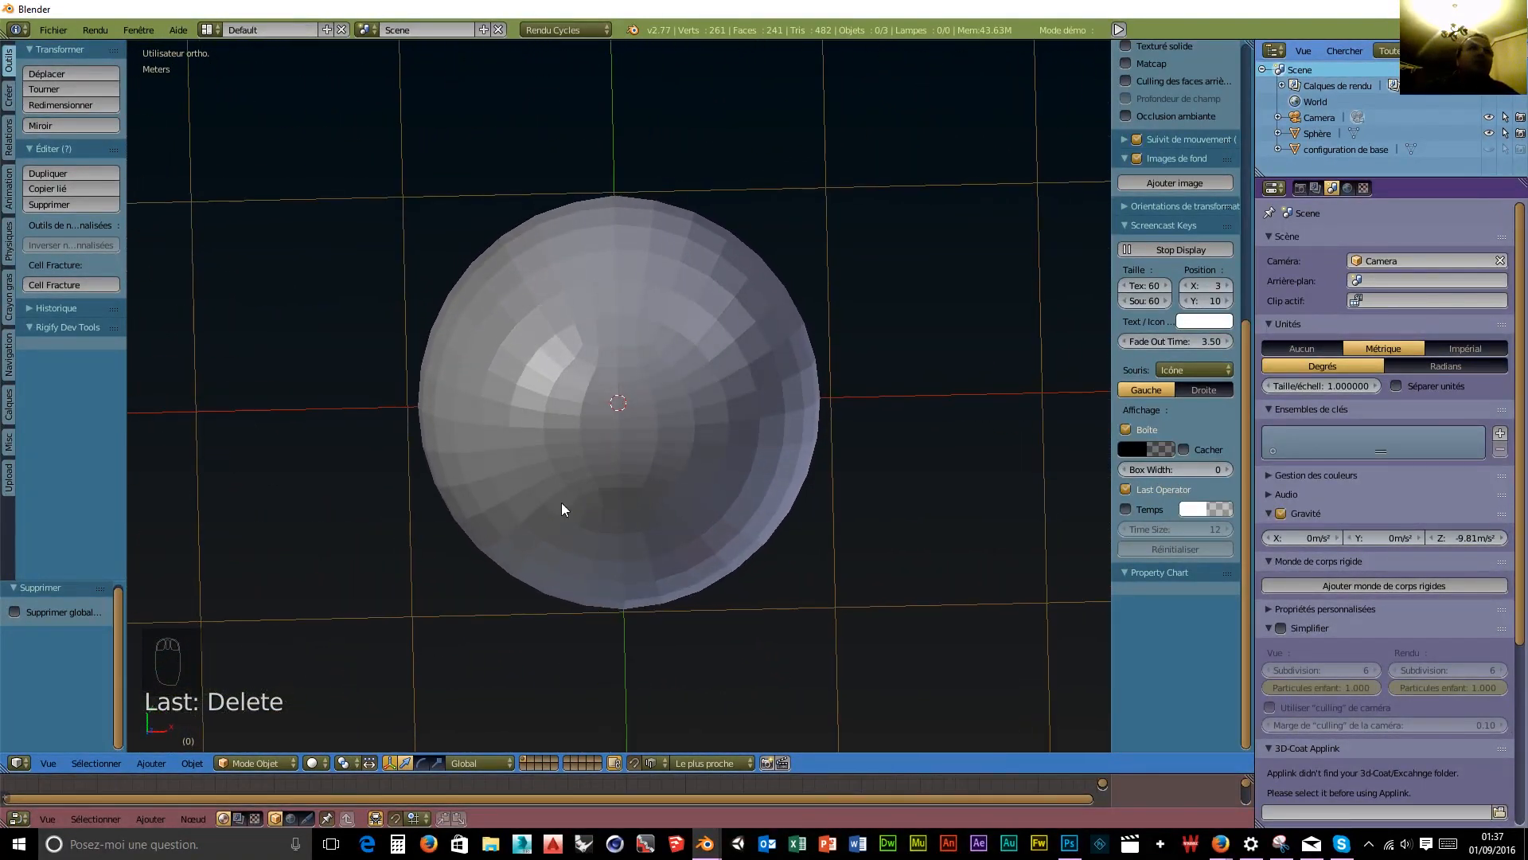
{"action": "scroll", "coordinate": [567, 478], "scroll_direction": "up", "scroll_amount": 4}
{"action": "middle_click_drag", "start_coordinate": [634, 279], "coordinate": [694, 658], "text": "shift"}
{"action": "scroll", "coordinate": [694, 656], "scroll_direction": "up", "scroll_amount": 2}
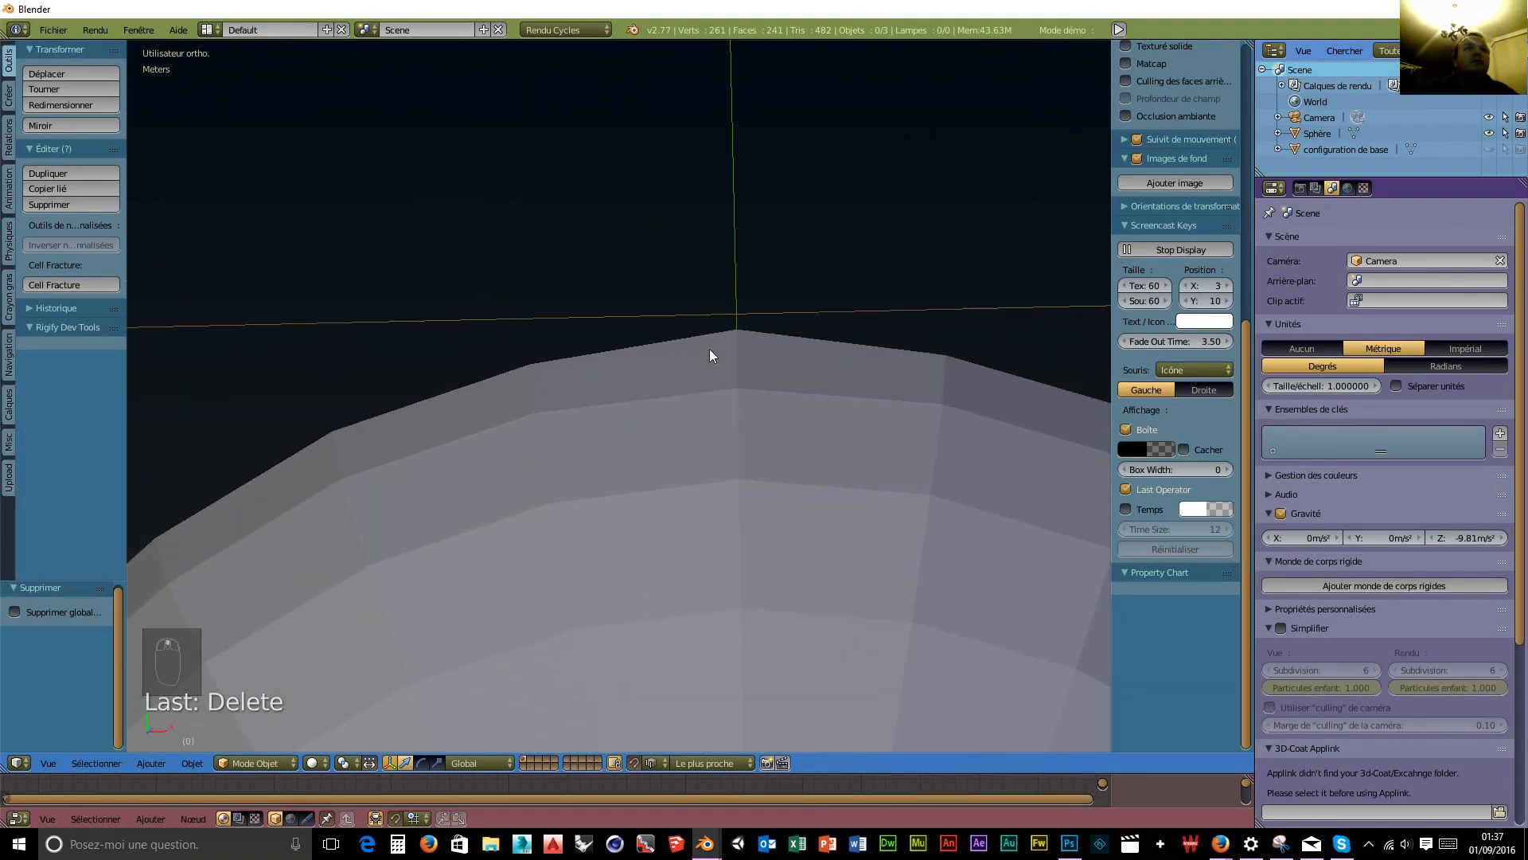
{"action": "scroll", "coordinate": [866, 408], "scroll_direction": "down", "scroll_amount": 7}
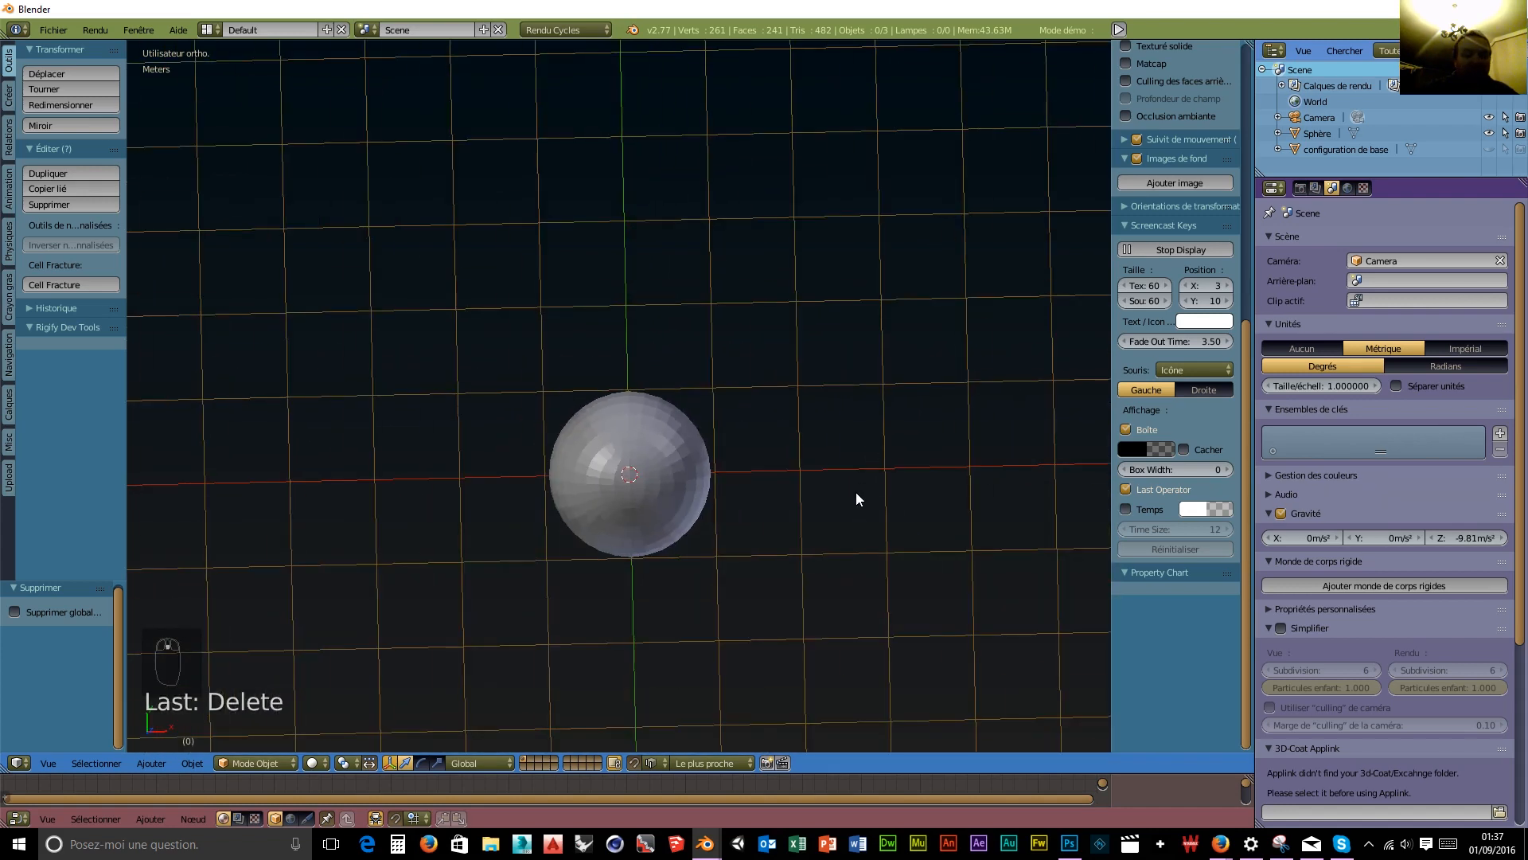
{"action": "key", "text": "KP_1"}
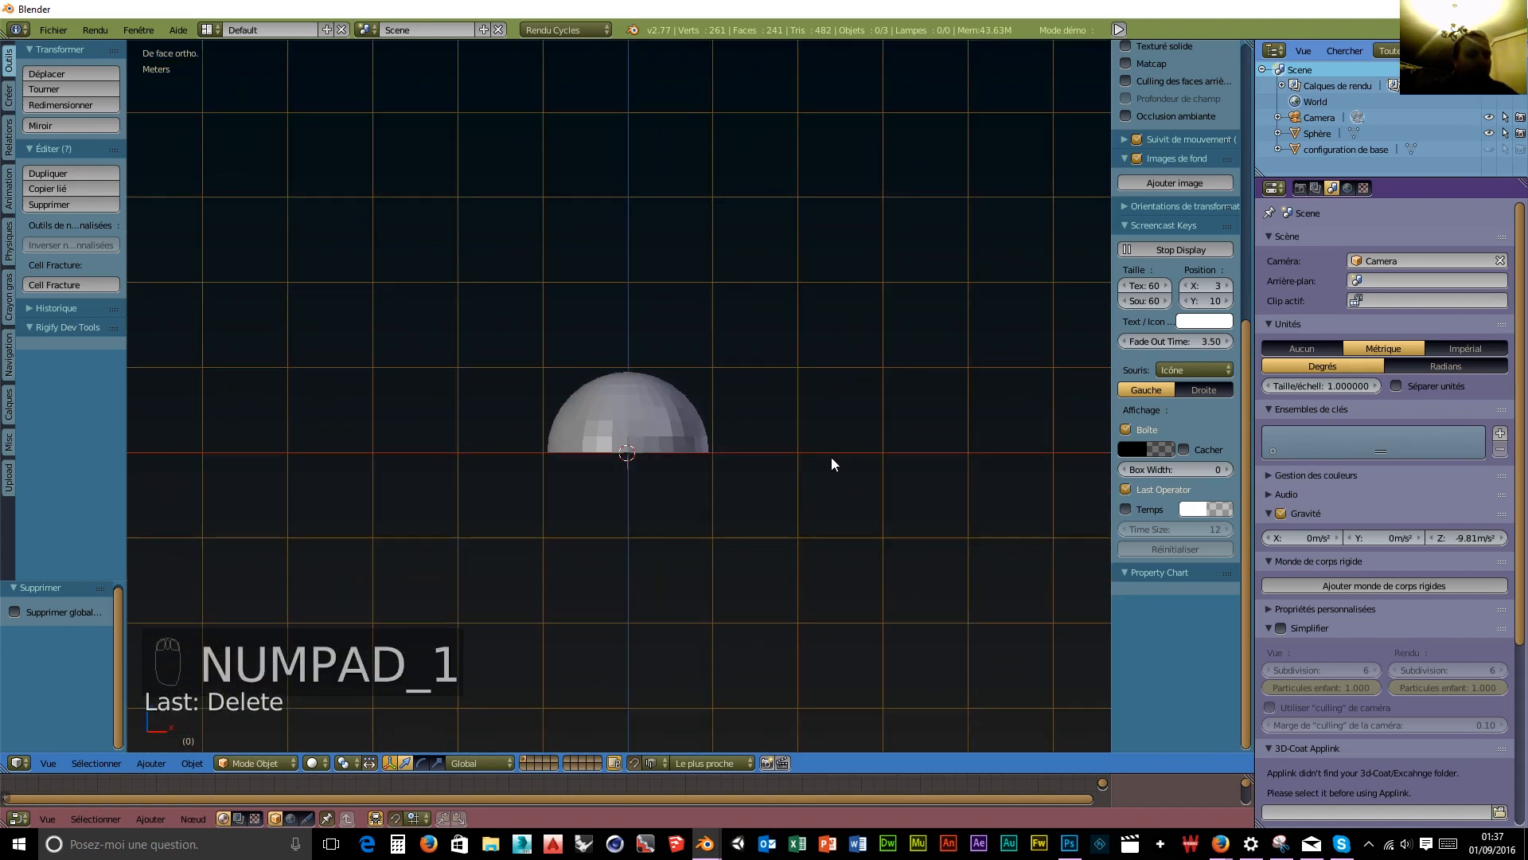
Add a UV sphere at the origin to compare its outline with the hemisphere, and delete it.
{"action": "key", "text": "shift+a"}
{"action": "mouse_move", "coordinate": [832, 457]}
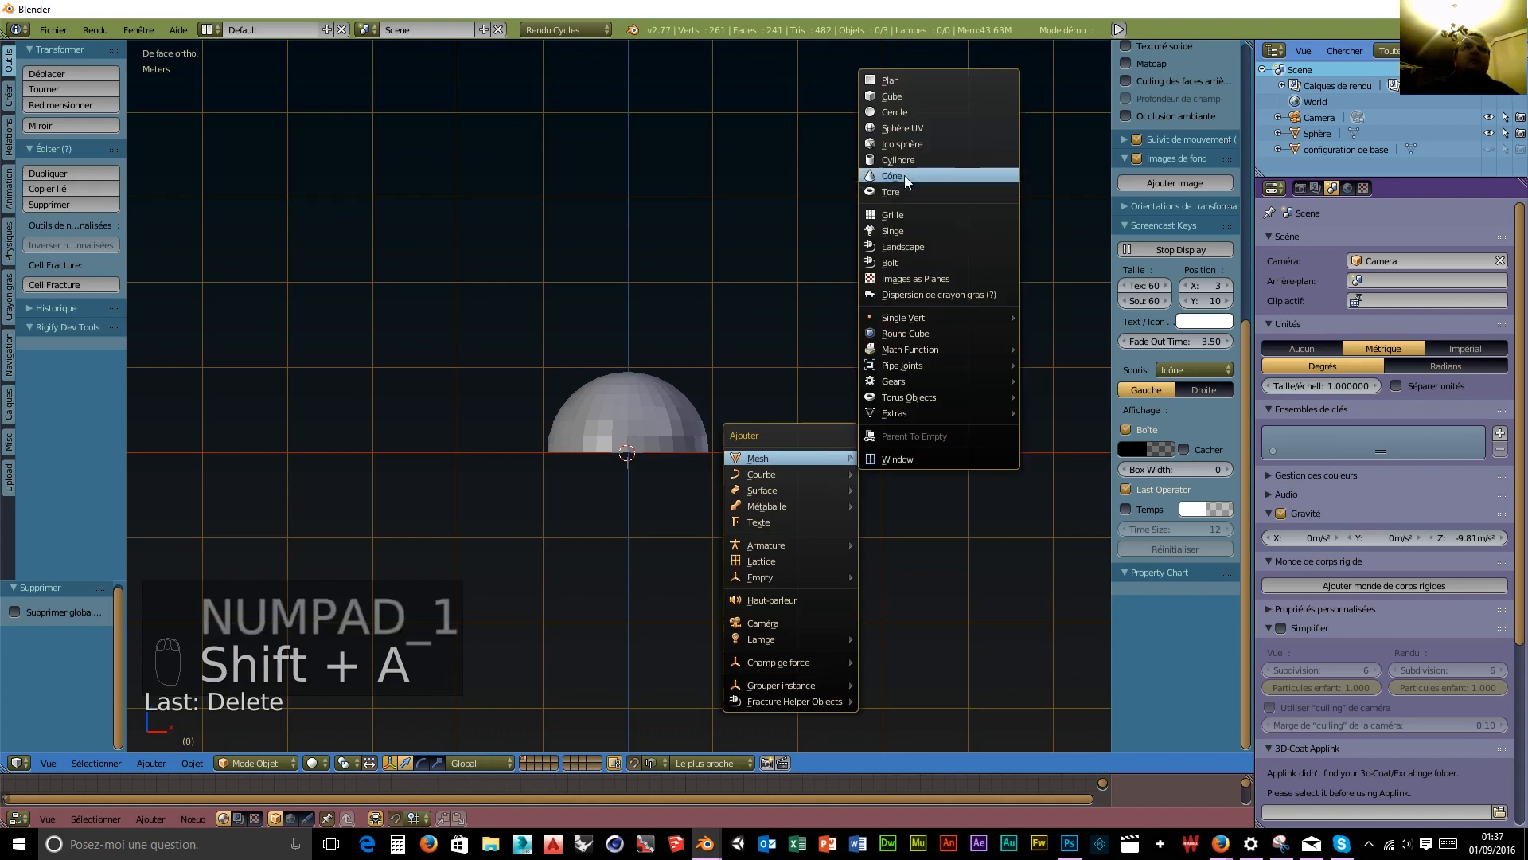
{"action": "left_click", "coordinate": [912, 128]}
{"action": "scroll", "coordinate": [778, 471], "scroll_direction": "up", "scroll_amount": 10}
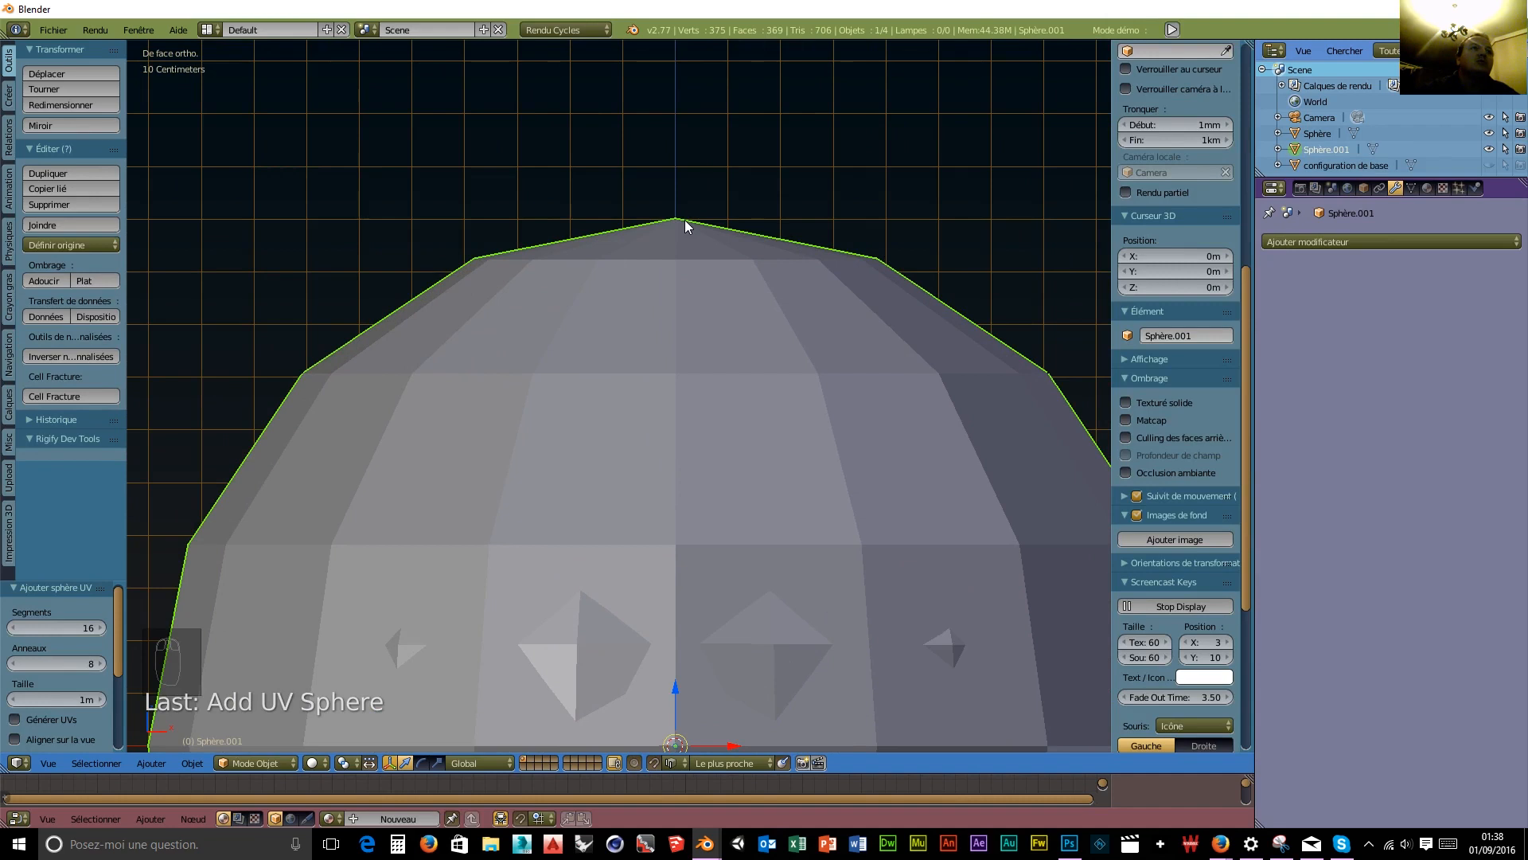
{"action": "scroll", "coordinate": [667, 336], "scroll_direction": "down", "scroll_amount": 4}
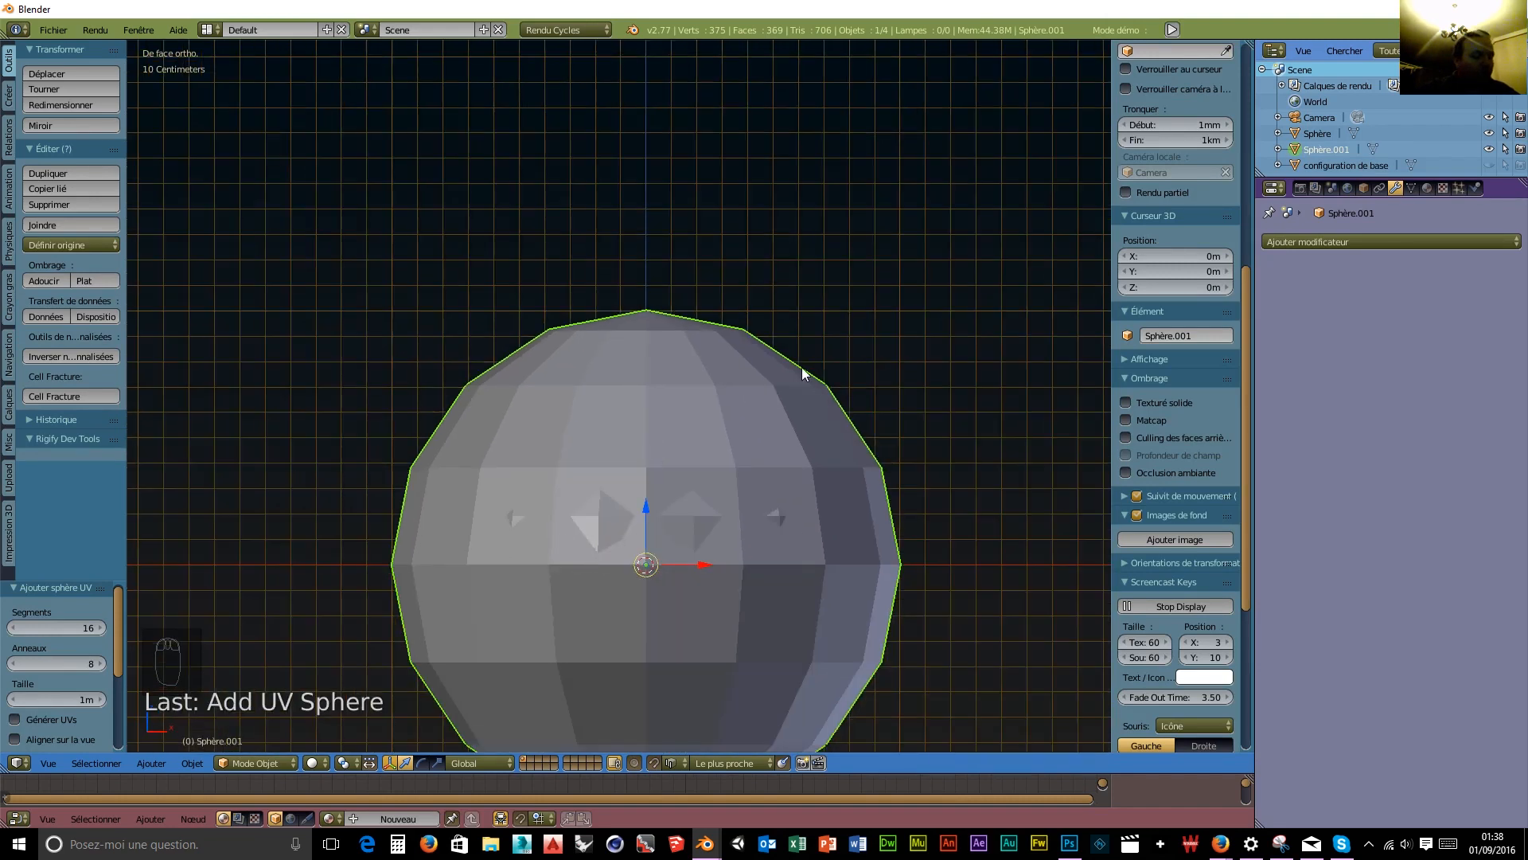
{"action": "key", "text": "x"}
{"action": "left_click", "coordinate": [880, 310]}
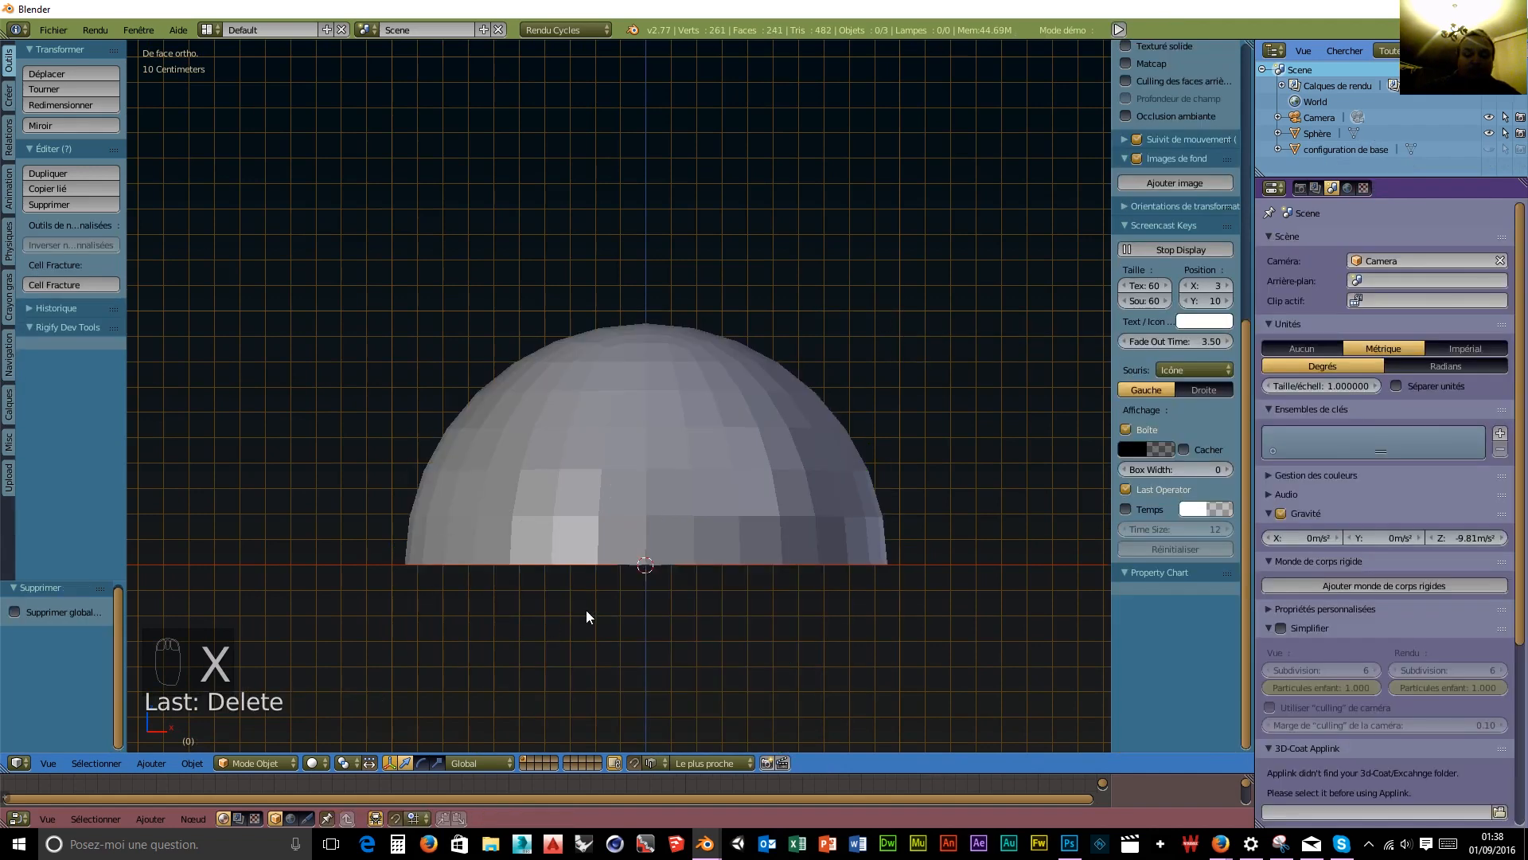
Put the hemisphere in Edit Mode, seen from below with wireframe shading.
{"action": "key", "text": "ctrl+KP_7"}
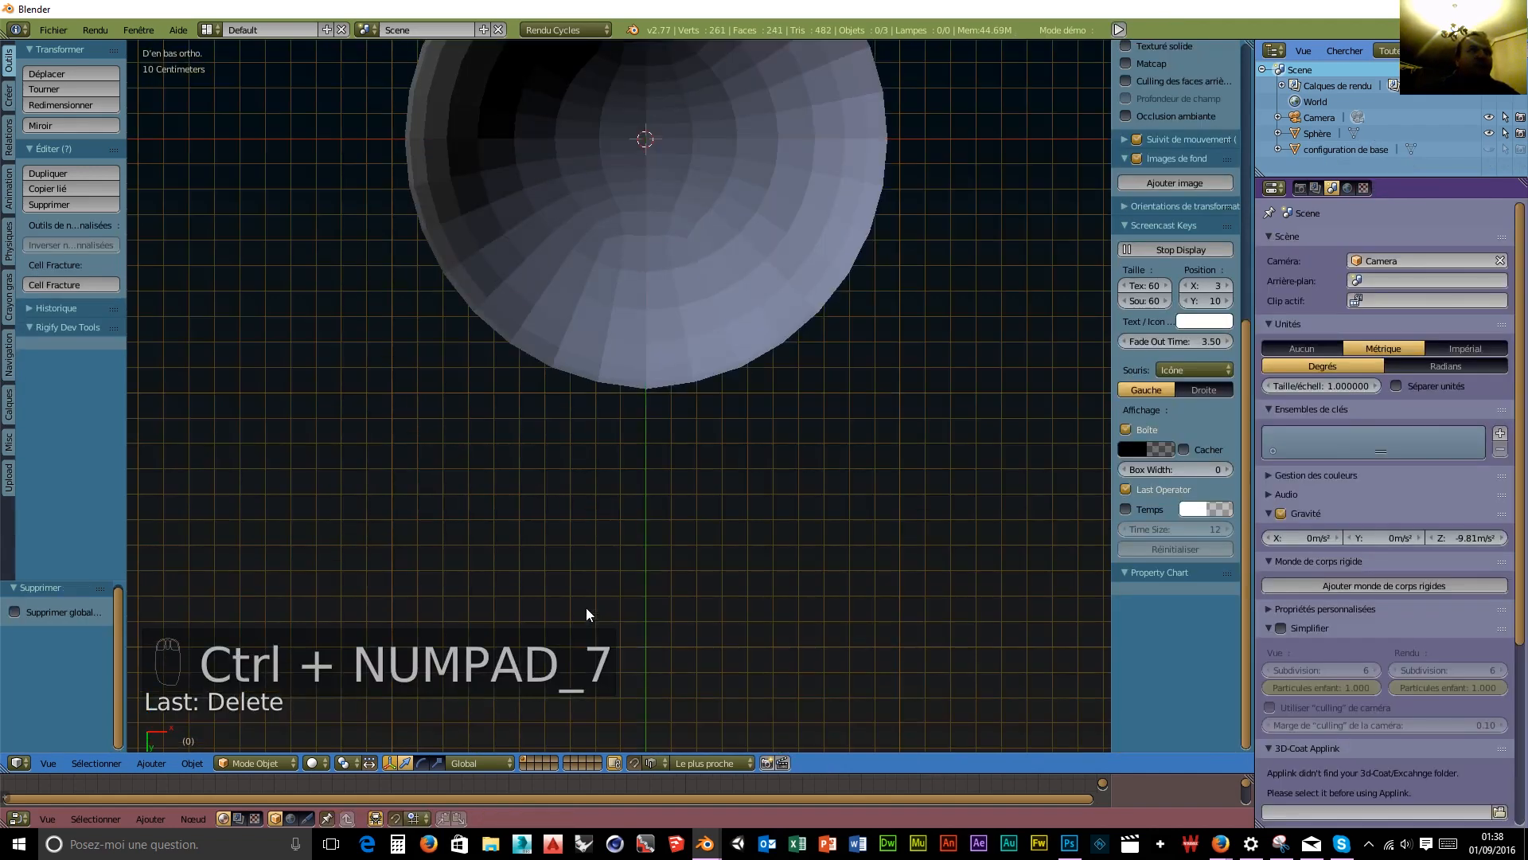
{"action": "middle_click_drag", "start_coordinate": [723, 324], "coordinate": [740, 570], "text": "shift"}
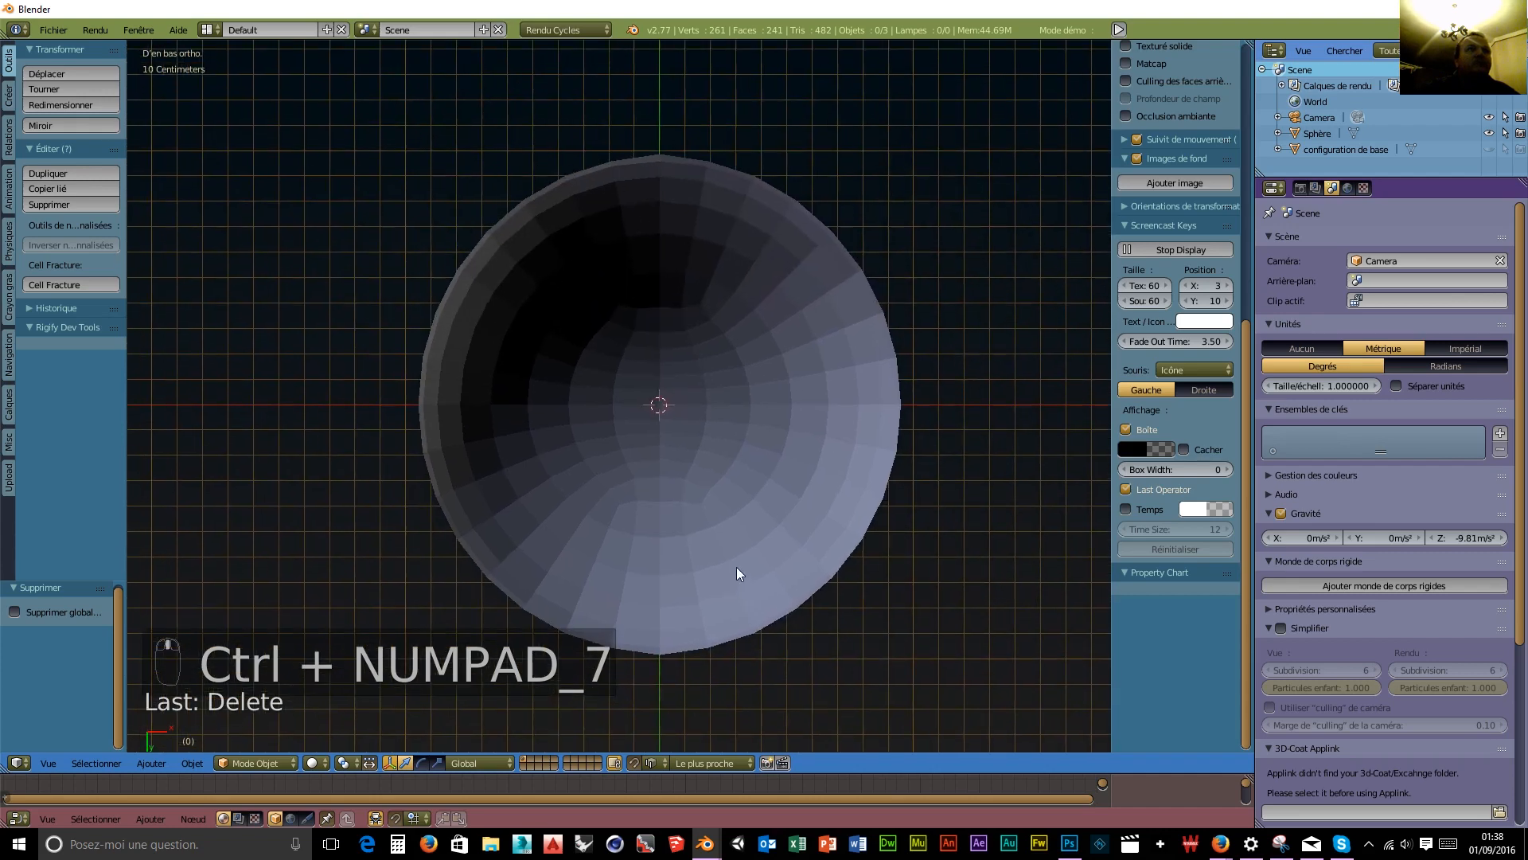
{"action": "left_click", "coordinate": [256, 763]}
{"action": "right_click", "coordinate": [474, 590]}
{"action": "left_click", "coordinate": [257, 757]}
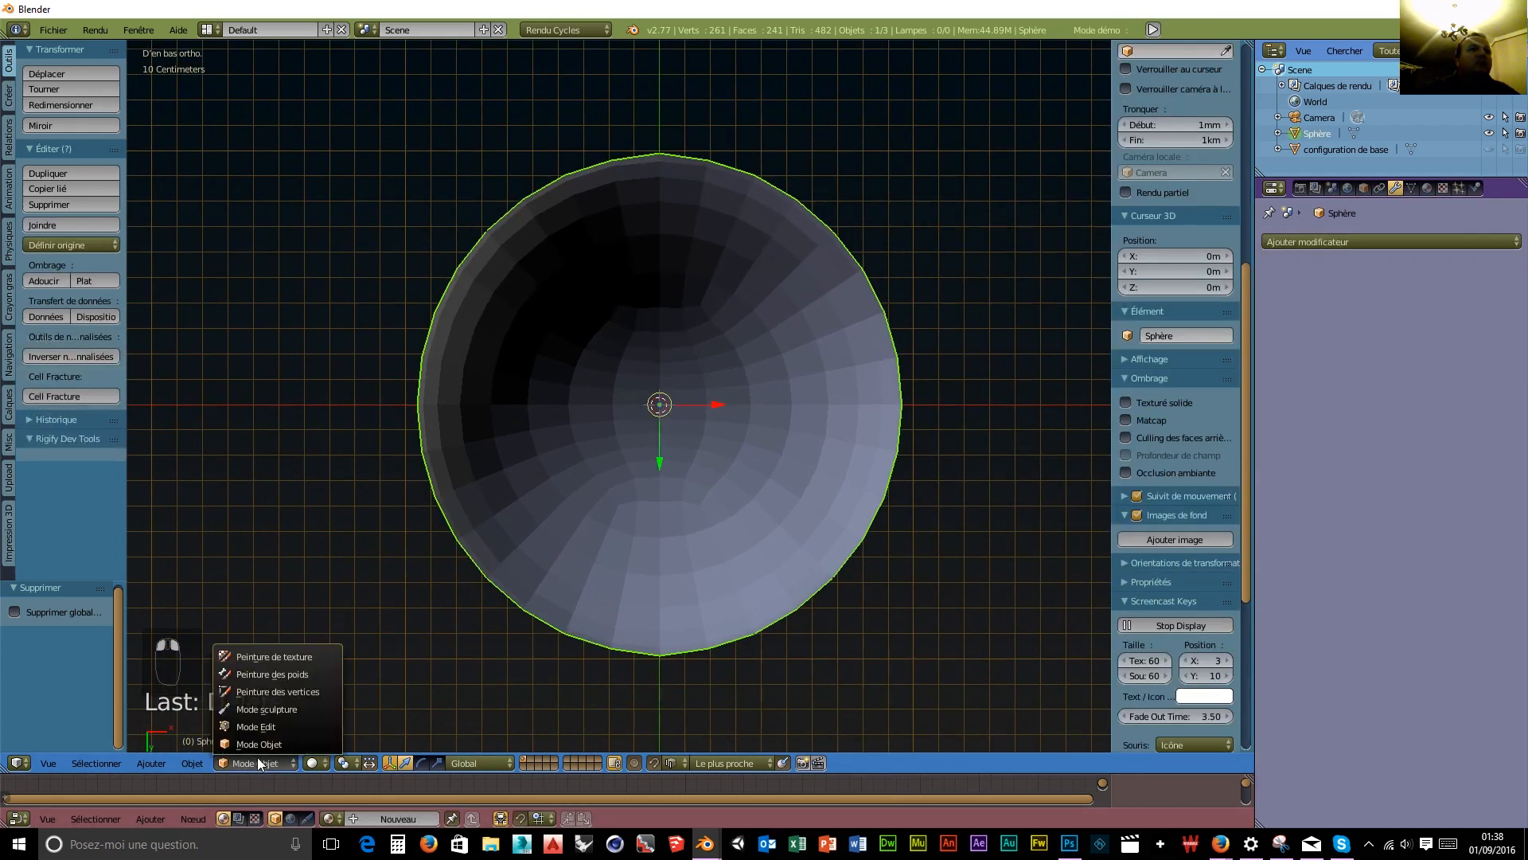
{"action": "left_click", "coordinate": [266, 728]}
{"action": "left_click", "coordinate": [313, 762]}
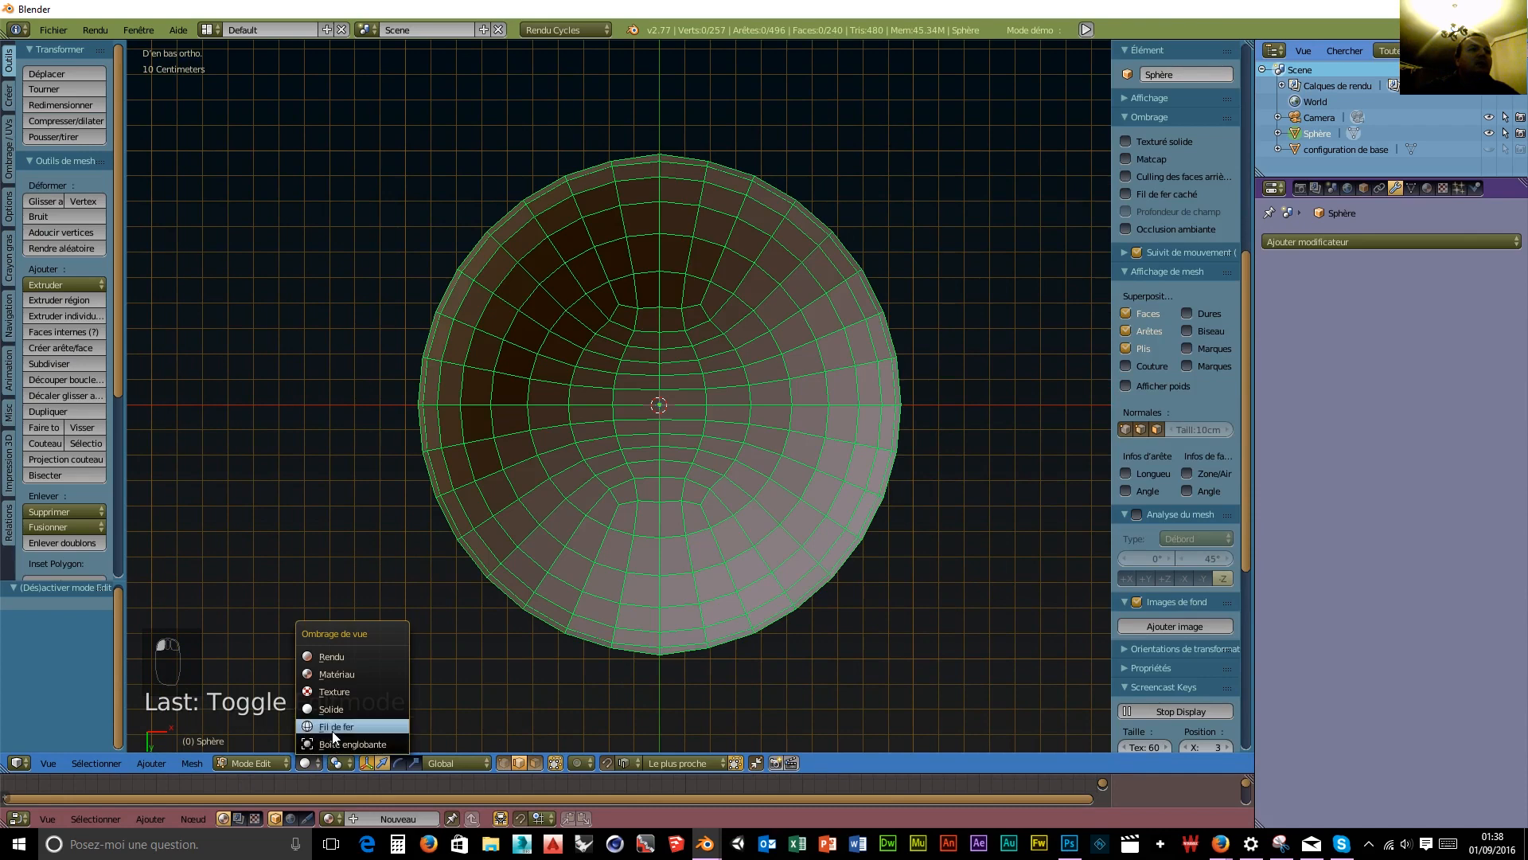
{"action": "left_click", "coordinate": [332, 728]}
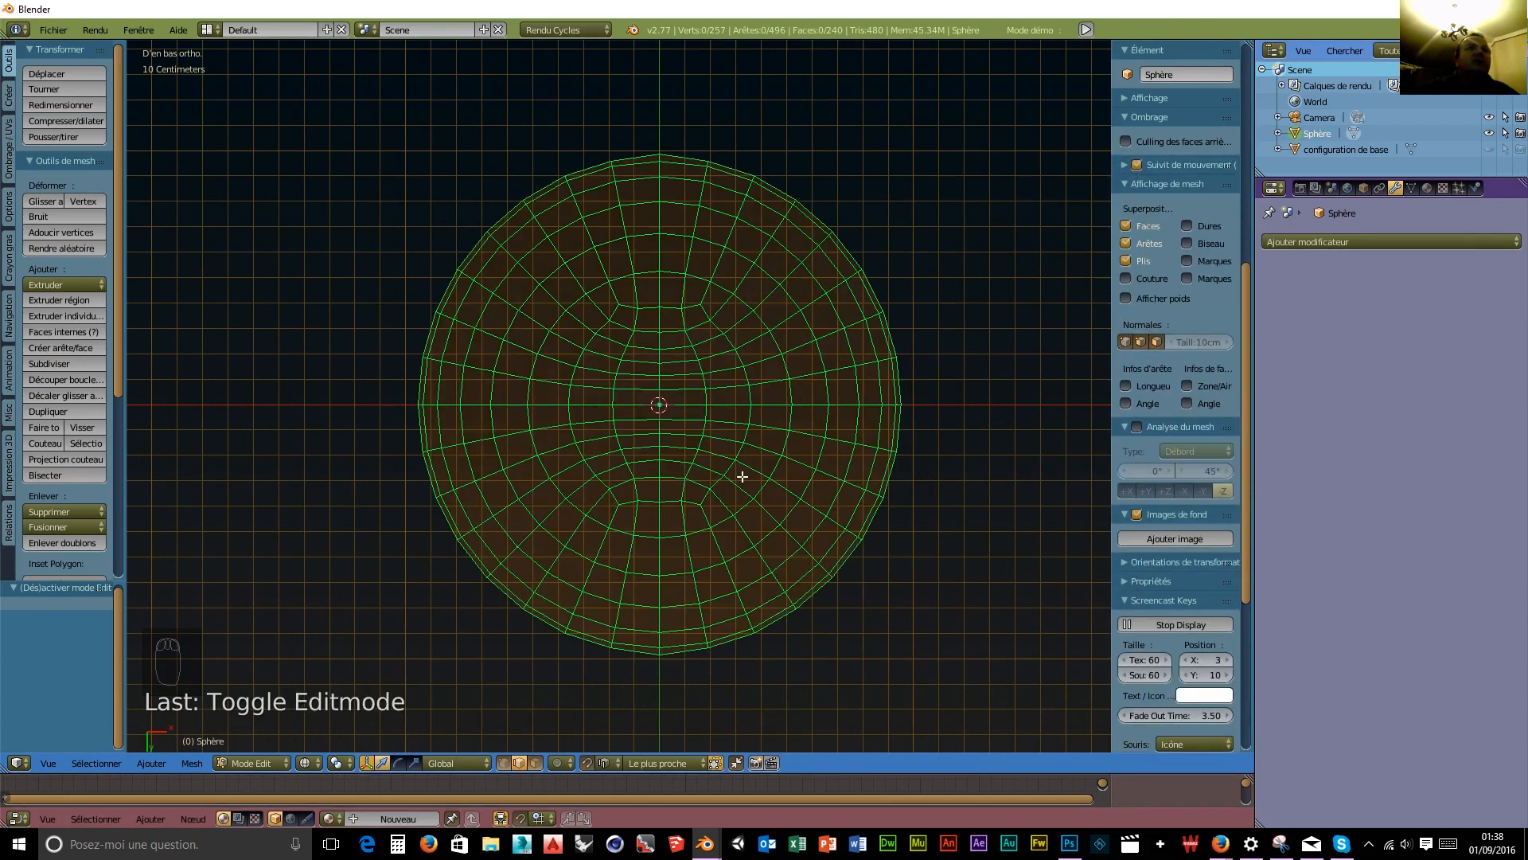
Select the two opposite rim vertices that lie on the Y axis at the hemisphere's outer edge.
{"action": "scroll", "coordinate": [736, 475], "scroll_direction": "up", "scroll_amount": 5}
{"action": "scroll", "coordinate": [729, 436], "scroll_direction": "down", "scroll_amount": 3}
{"action": "middle_click_drag", "start_coordinate": [696, 240], "coordinate": [717, 532], "text": "shift"}
{"action": "scroll", "coordinate": [717, 533], "scroll_direction": "up", "scroll_amount": 2}
{"action": "scroll", "coordinate": [717, 532], "scroll_direction": "up", "scroll_amount": 3}
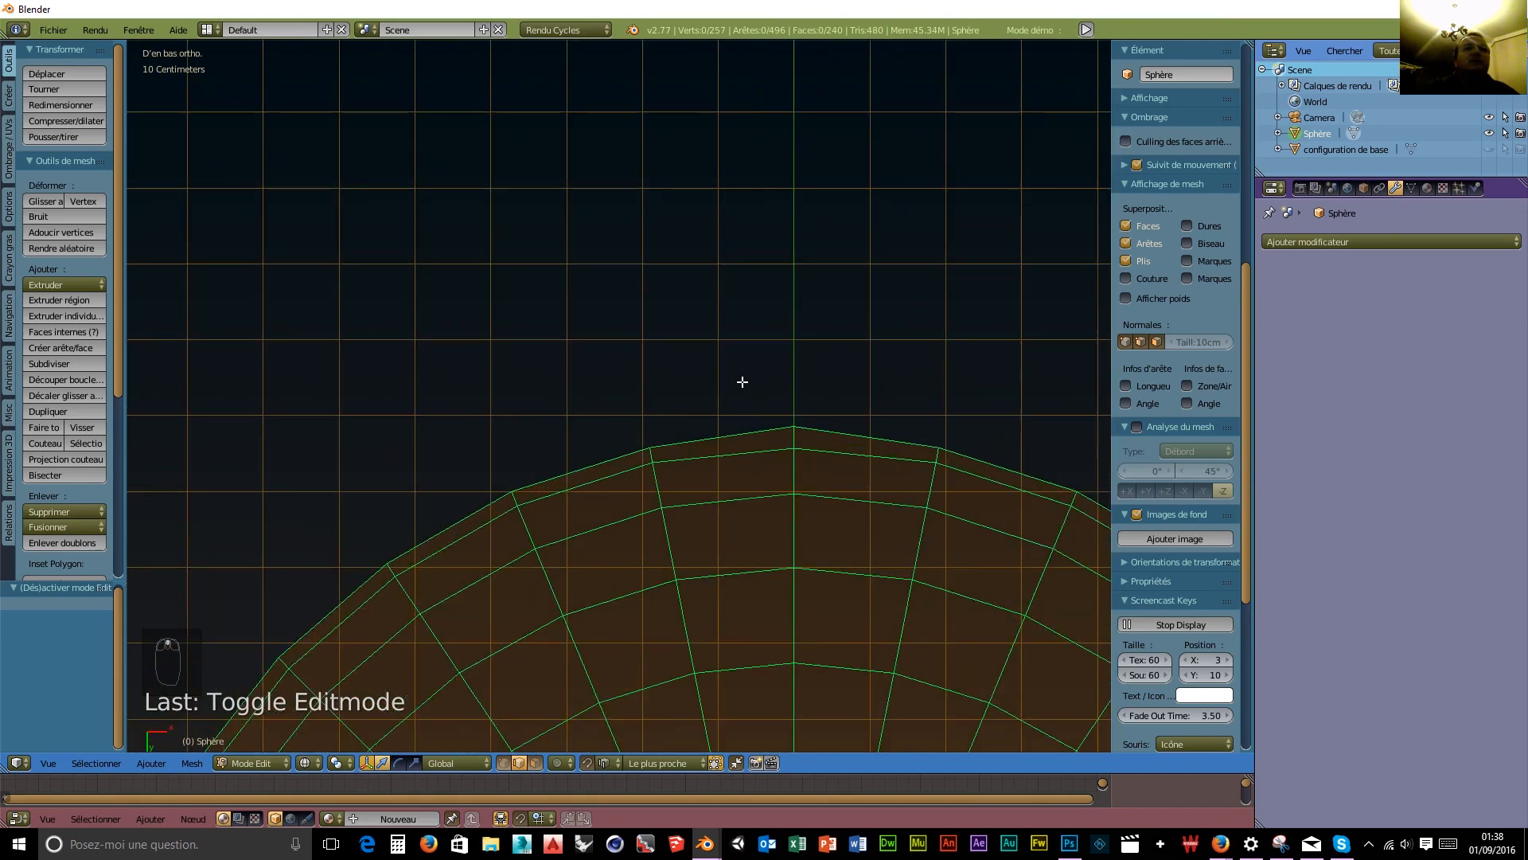
{"action": "left_click", "coordinate": [504, 762]}
{"action": "right_click", "coordinate": [793, 427]}
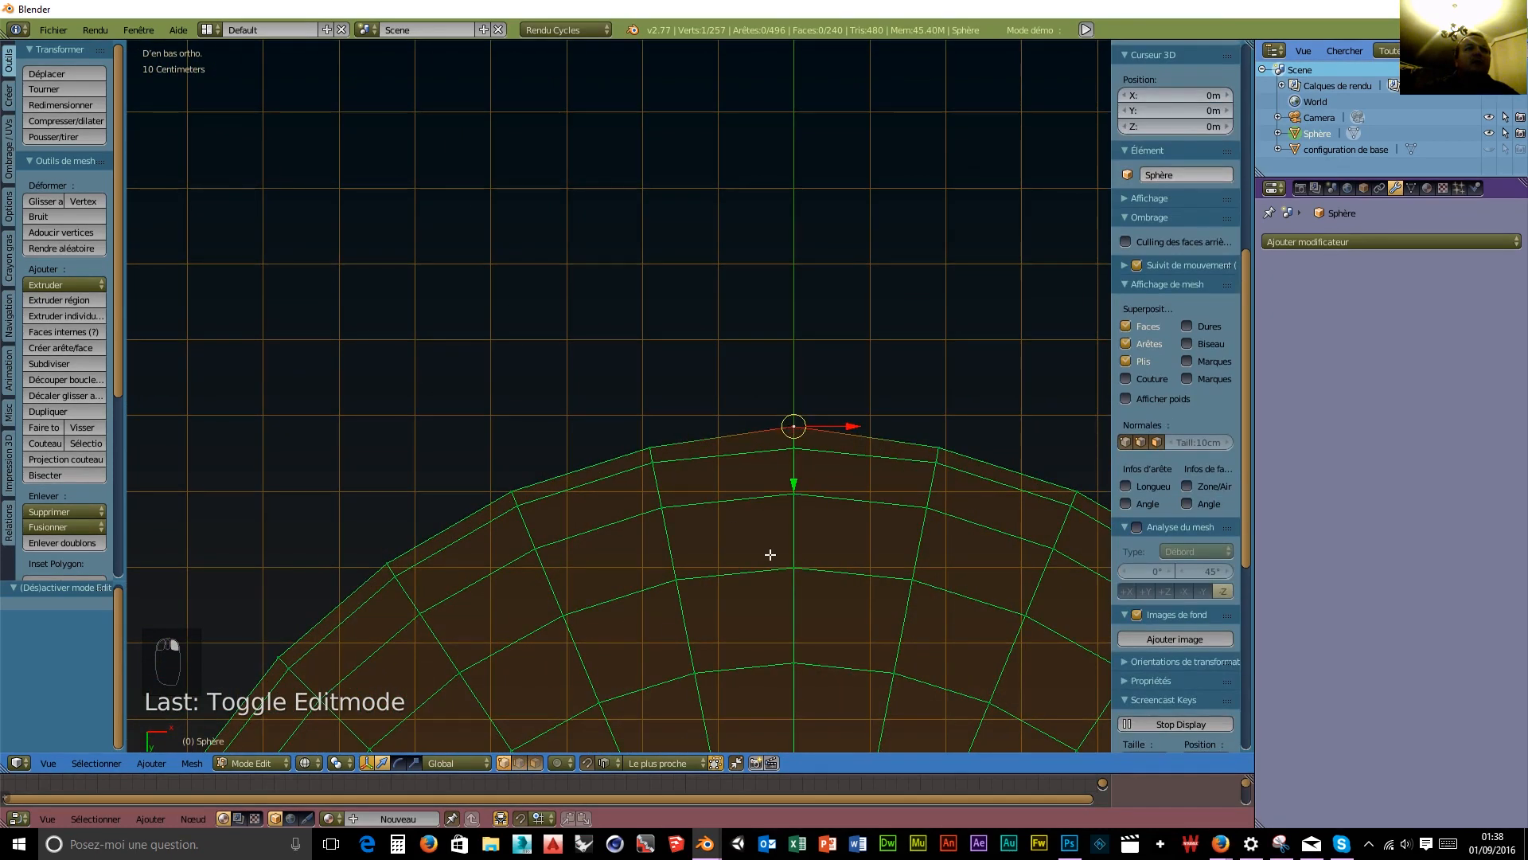
{"action": "scroll", "coordinate": [765, 542], "scroll_direction": "down", "scroll_amount": 8}
{"action": "scroll", "coordinate": [756, 535], "scroll_direction": "down", "scroll_amount": 1}
{"action": "middle_click_drag", "start_coordinate": [679, 639], "coordinate": [691, 470], "text": "shift"}
{"action": "scroll", "coordinate": [685, 506], "scroll_direction": "up", "scroll_amount": 7}
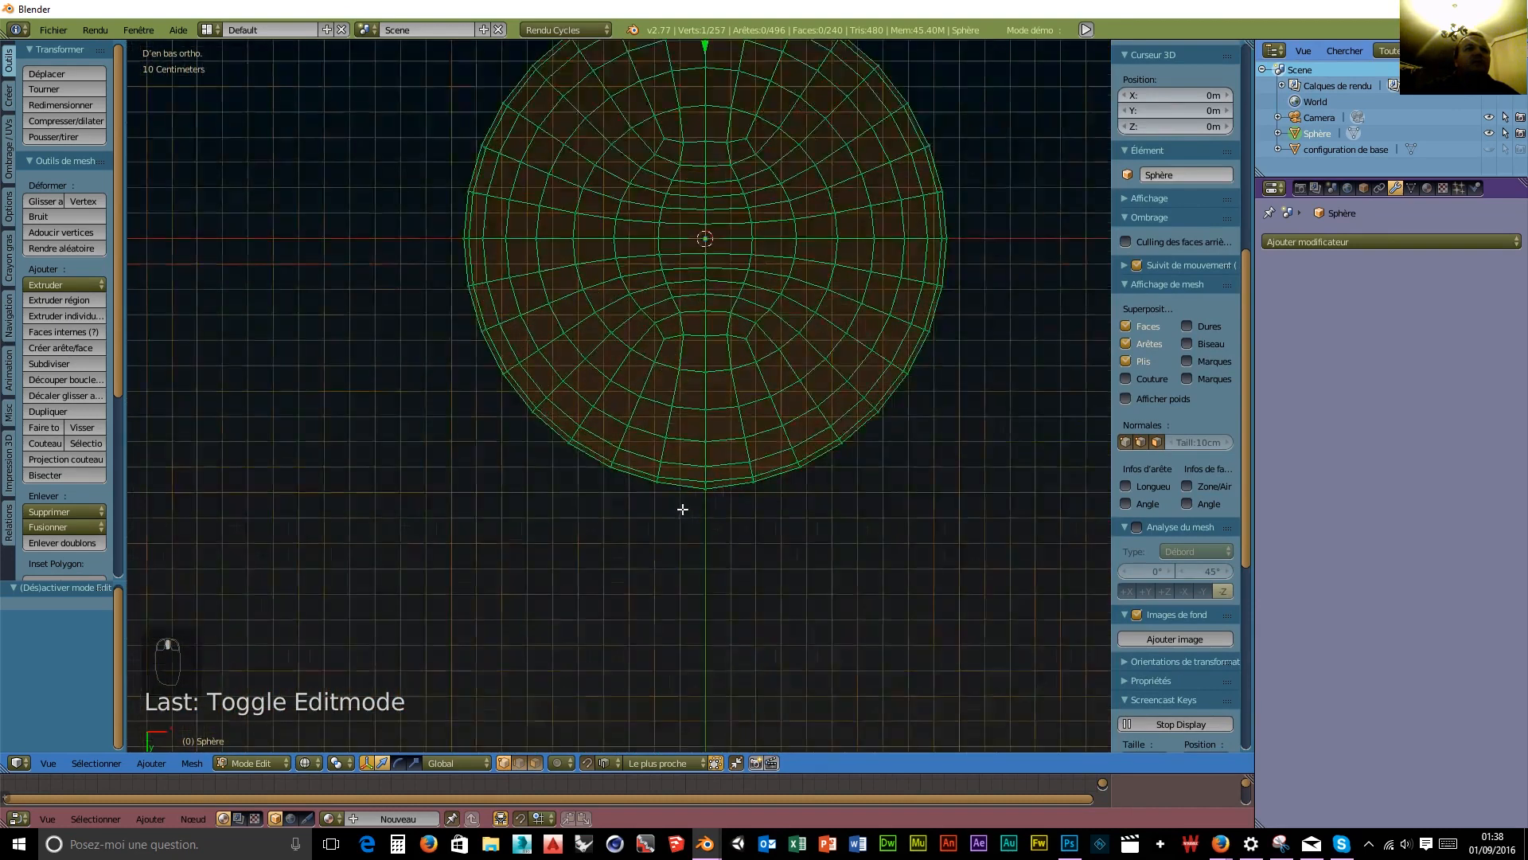
{"action": "scroll", "coordinate": [685, 585], "scroll_direction": "up", "scroll_amount": 4}
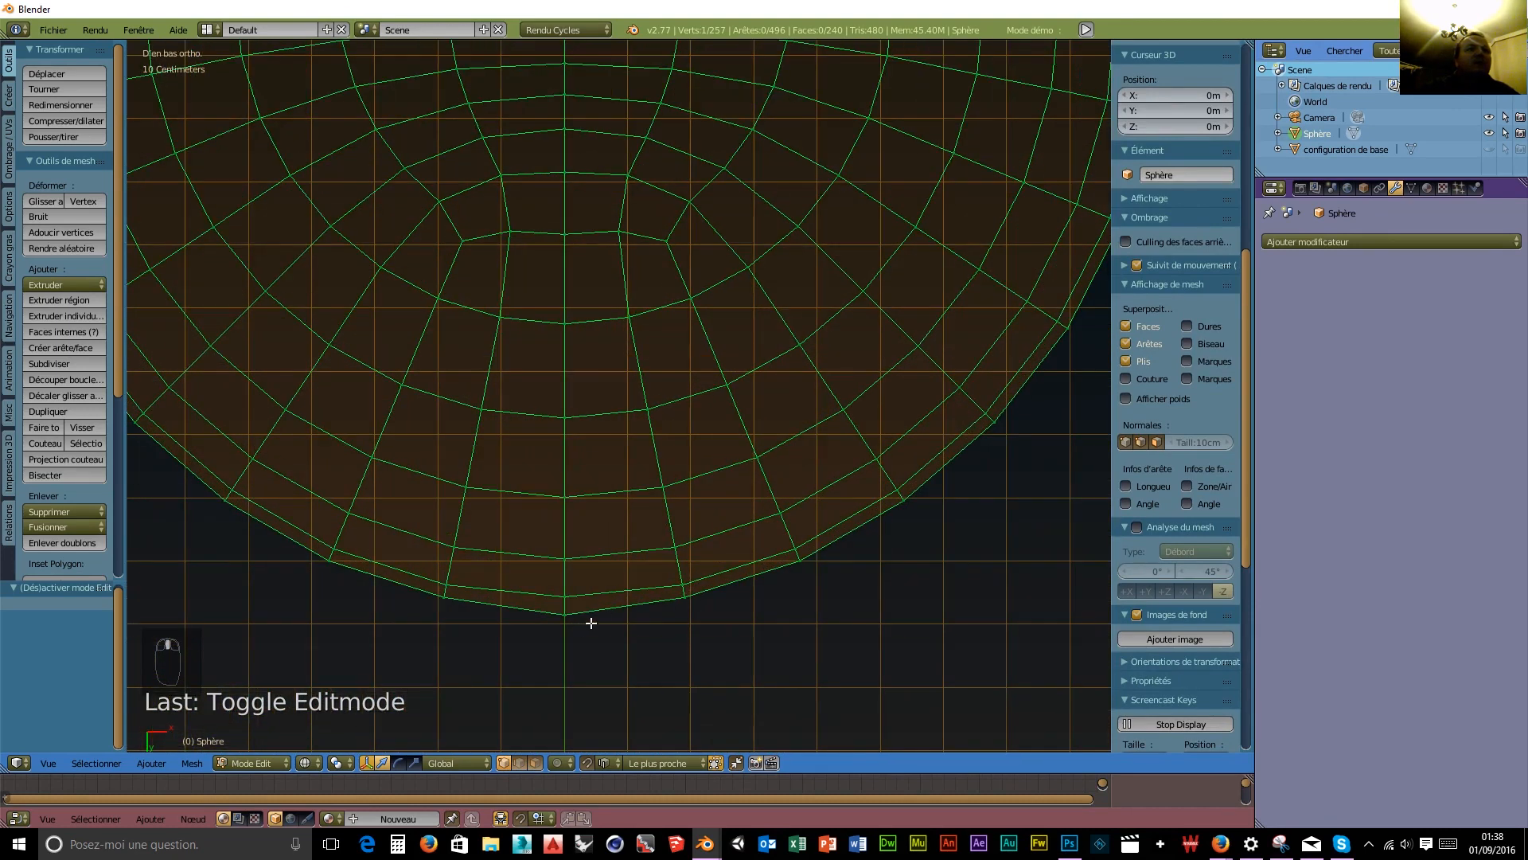
{"action": "right_click", "coordinate": [563, 617], "text": "shift"}
Scale the two protruding rim vertices inward to about 0.991 to round the hemisphere's outline.
{"action": "scroll", "coordinate": [628, 600], "scroll_direction": "down", "scroll_amount": 8}
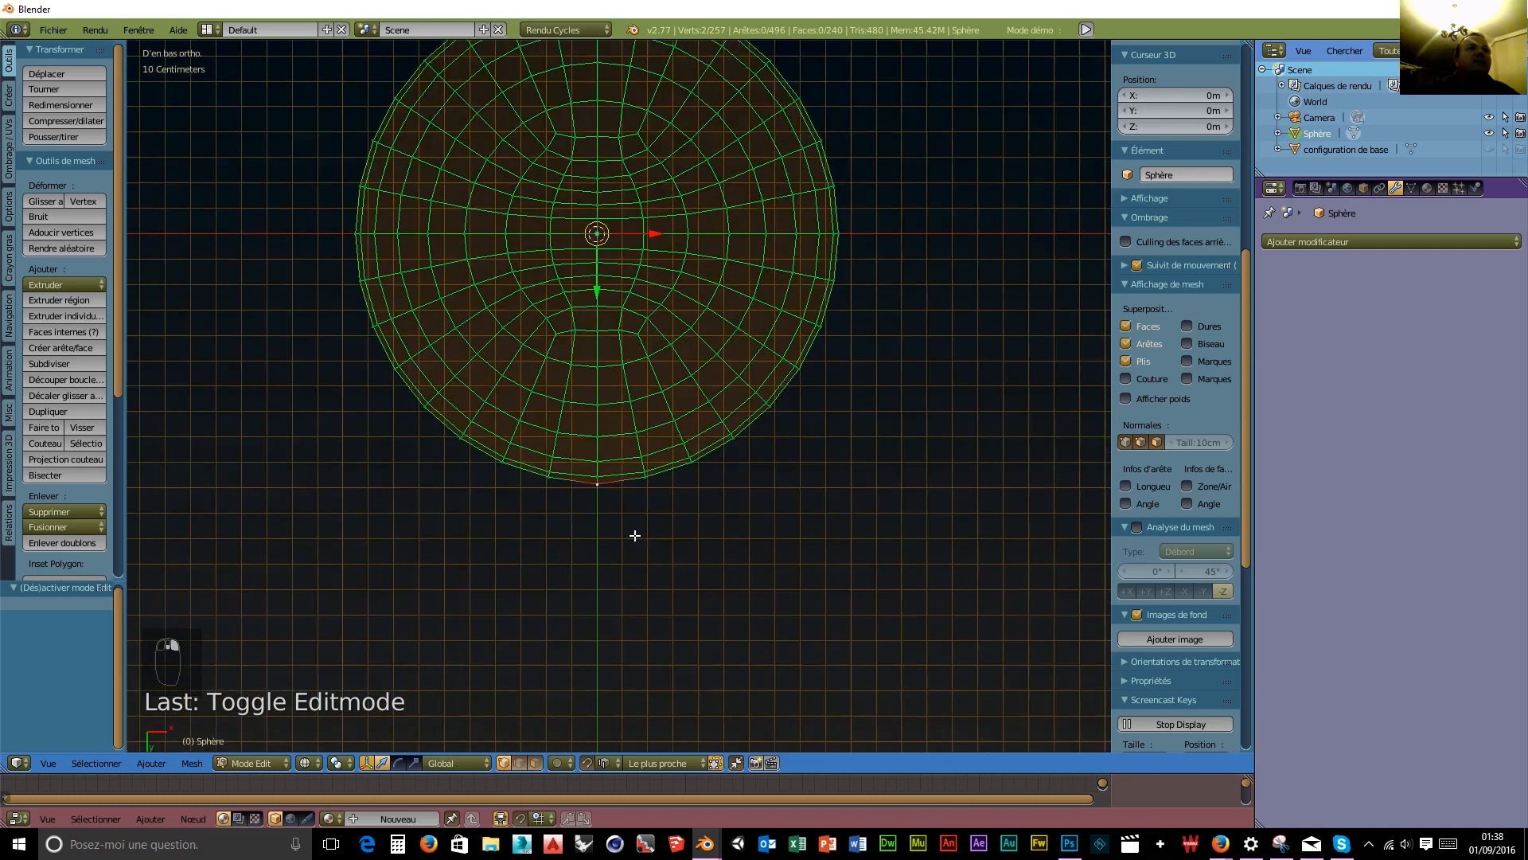
{"action": "scroll", "coordinate": [695, 618], "scroll_direction": "up", "scroll_amount": 7}
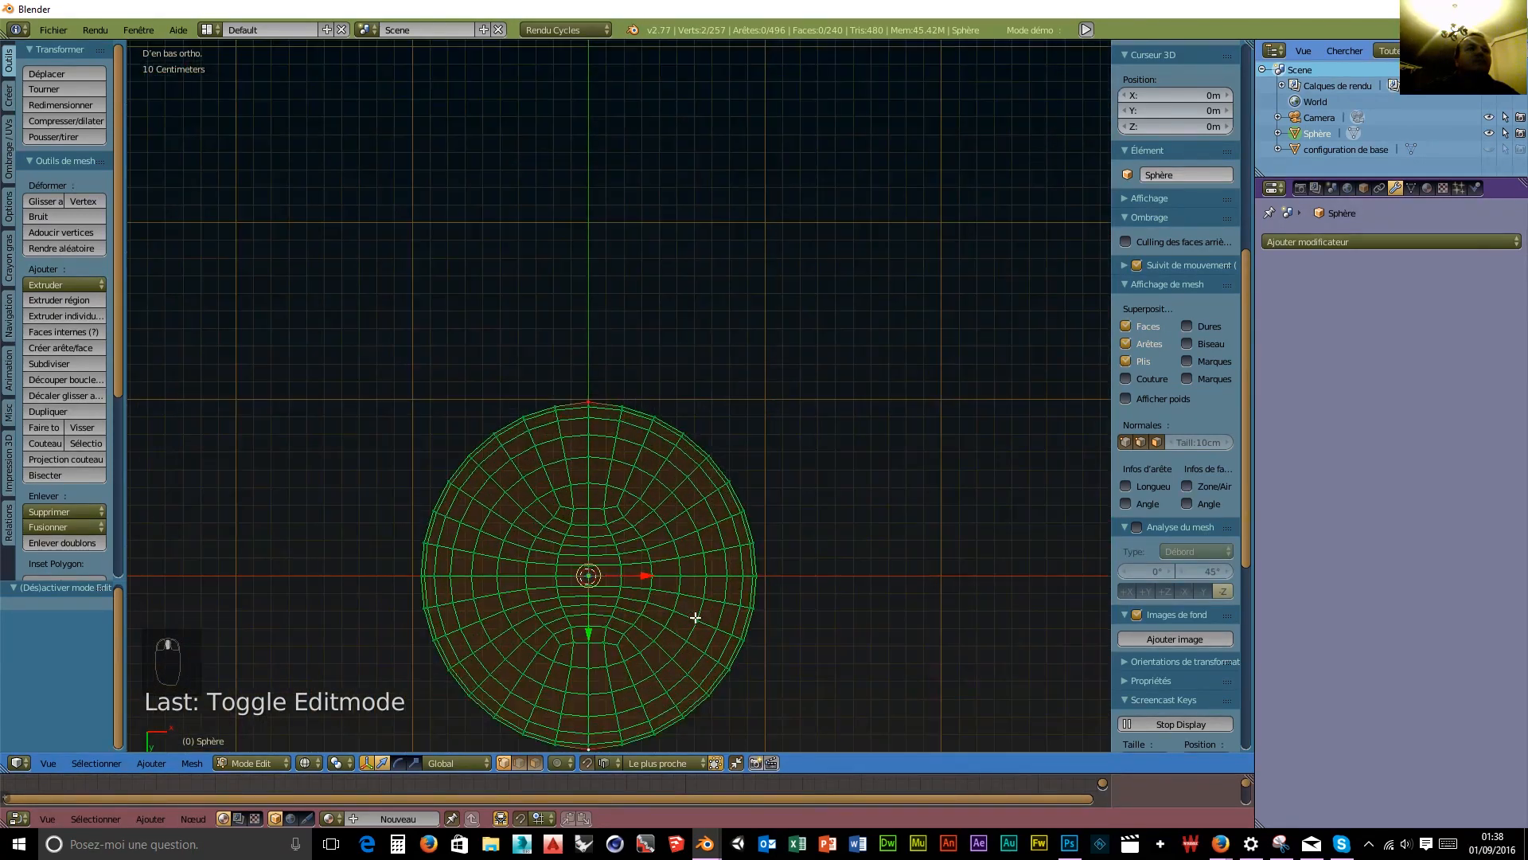
{"action": "scroll", "coordinate": [693, 614], "scroll_direction": "down", "scroll_amount": 4}
{"action": "scroll", "coordinate": [693, 581], "scroll_direction": "down", "scroll_amount": 2}
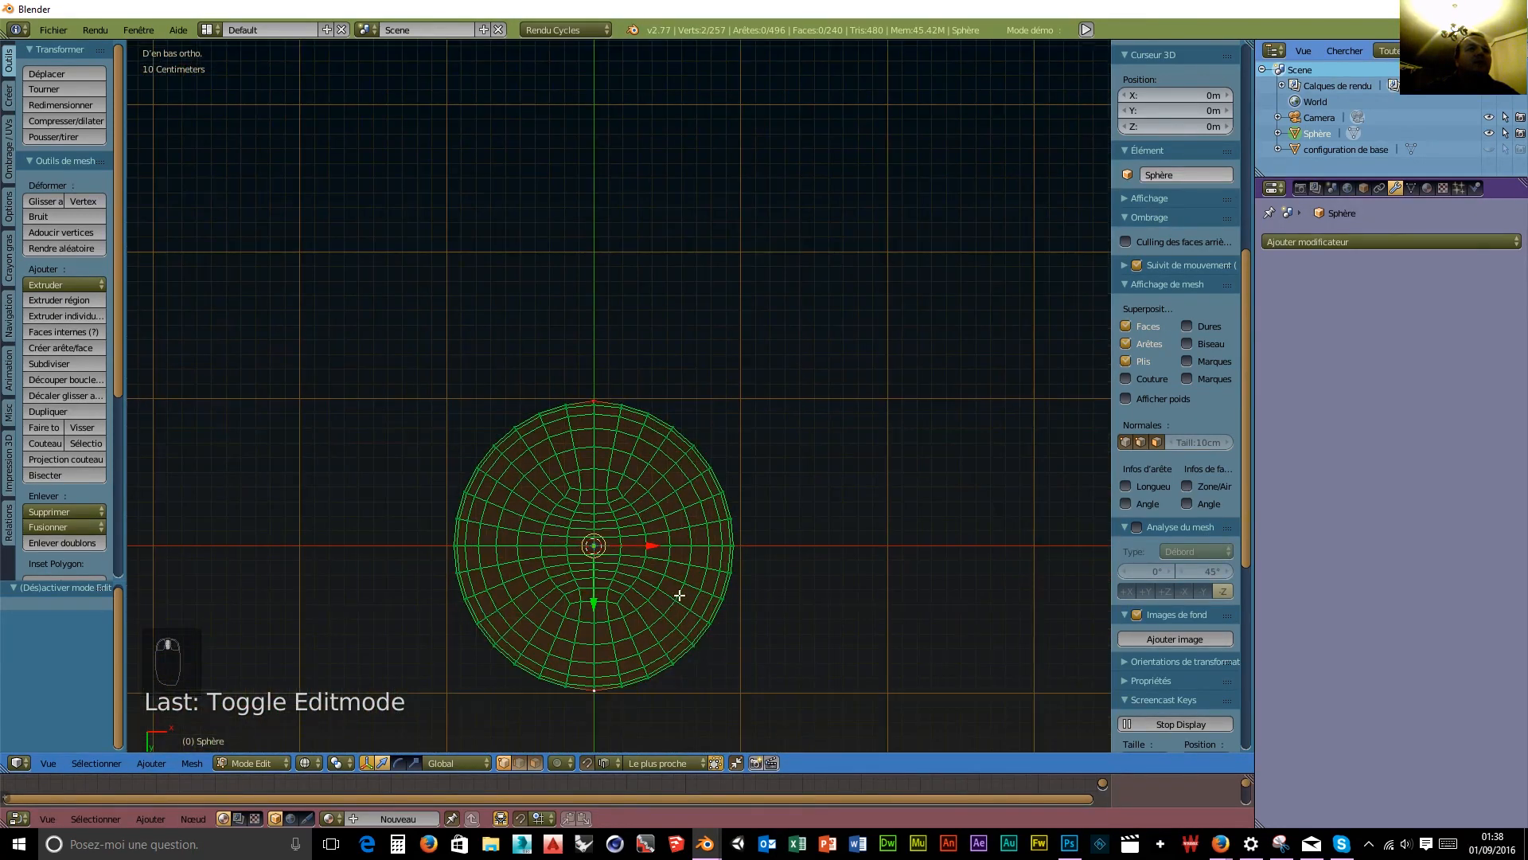
{"action": "middle_click_drag", "start_coordinate": [682, 590], "coordinate": [733, 553], "text": "shift"}
{"action": "scroll", "coordinate": [731, 561], "scroll_direction": "up", "scroll_amount": 1}
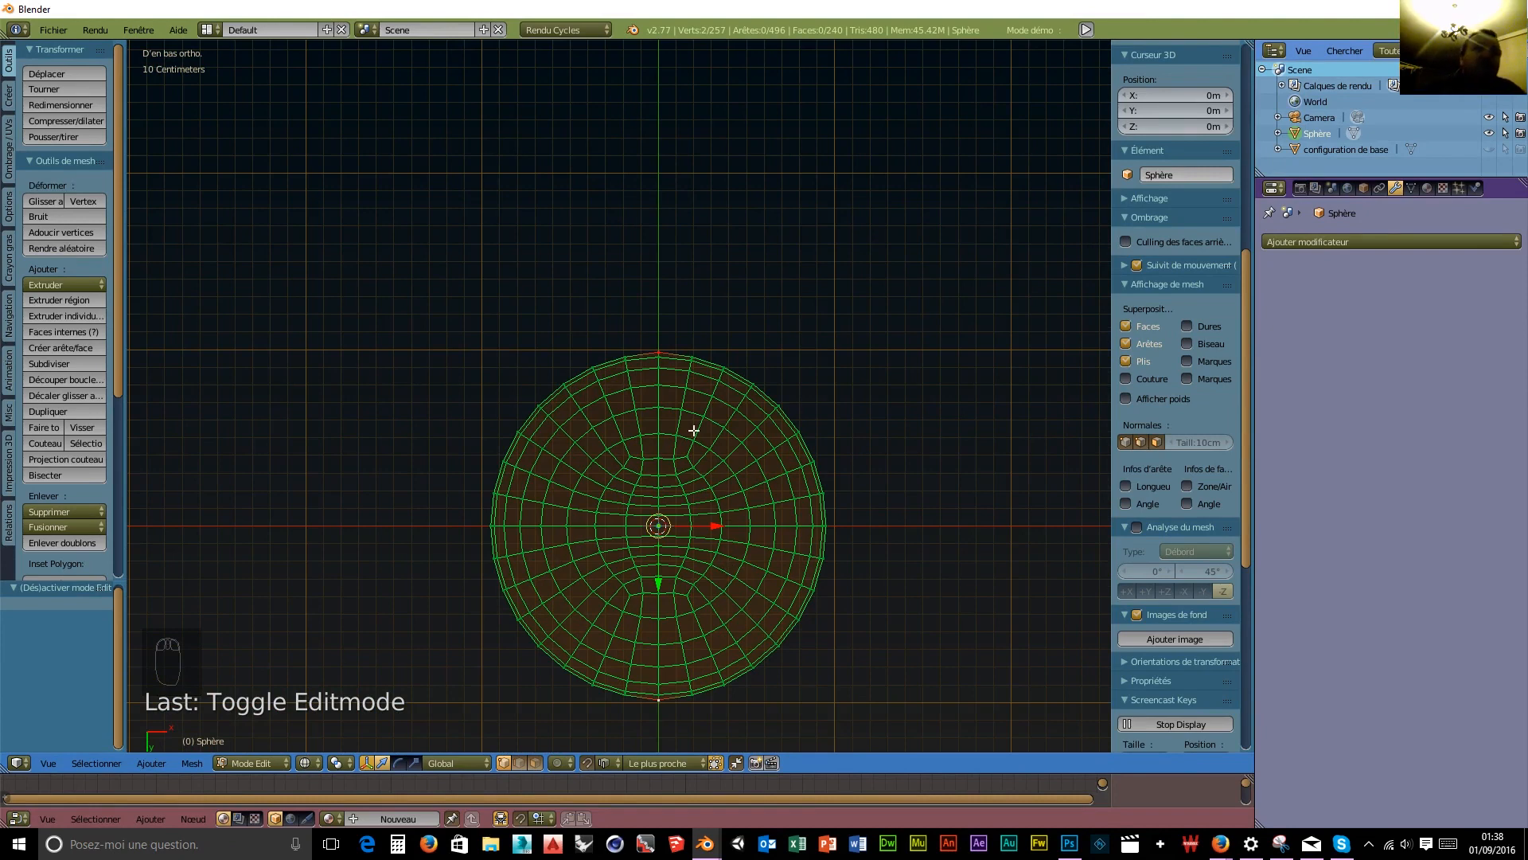
{"action": "scroll", "coordinate": [832, 432], "scroll_direction": "up", "scroll_amount": 10}
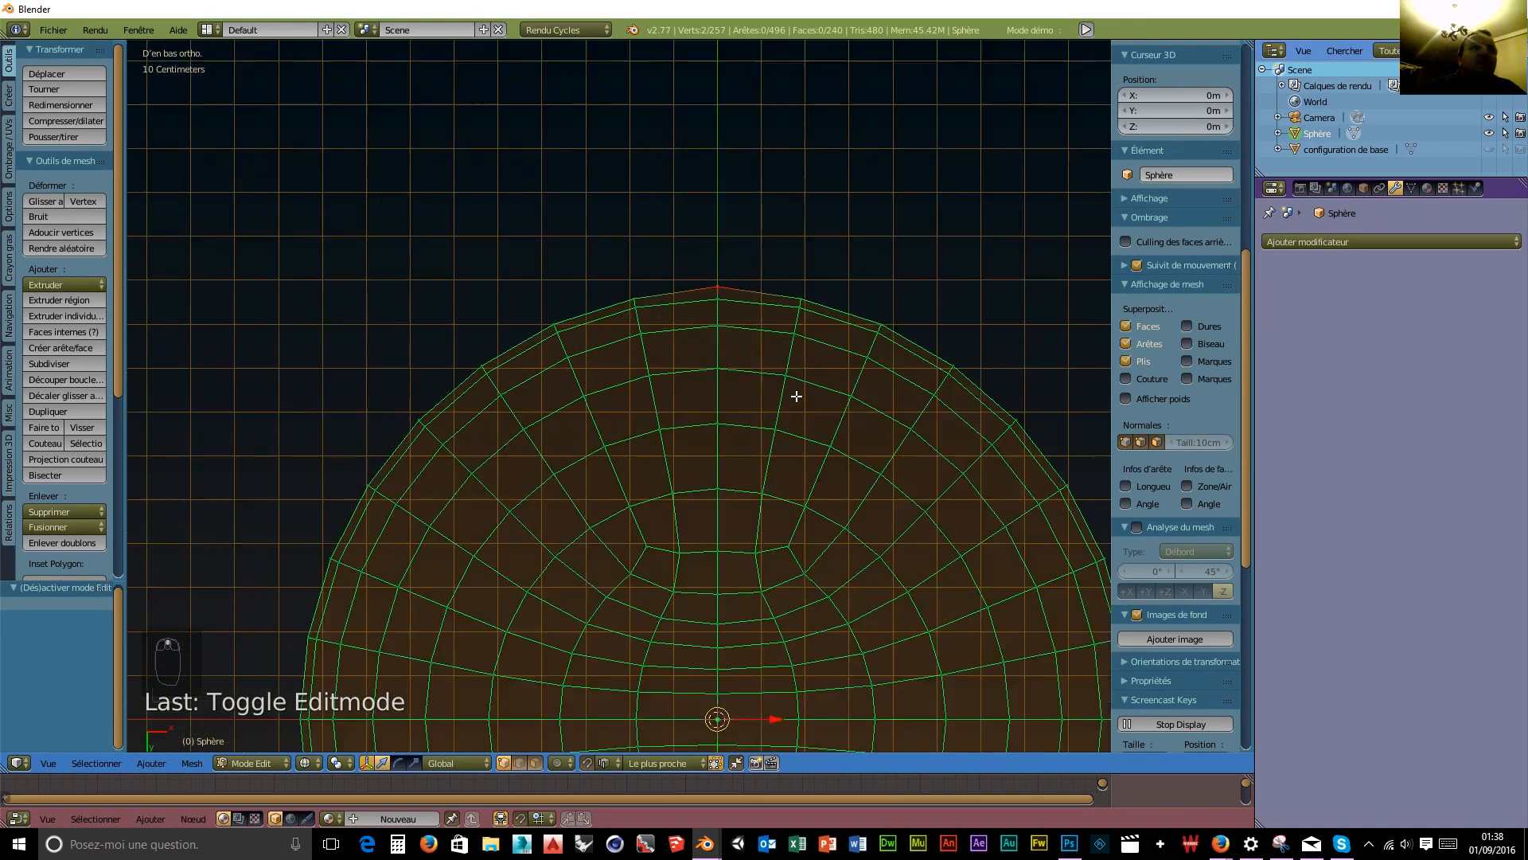
{"action": "scroll", "coordinate": [693, 593], "scroll_direction": "up", "scroll_amount": 2}
{"action": "middle_click_drag", "start_coordinate": [668, 610], "coordinate": [753, 228], "text": "shift"}
{"action": "scroll", "coordinate": [750, 452], "scroll_direction": "up", "scroll_amount": 2}
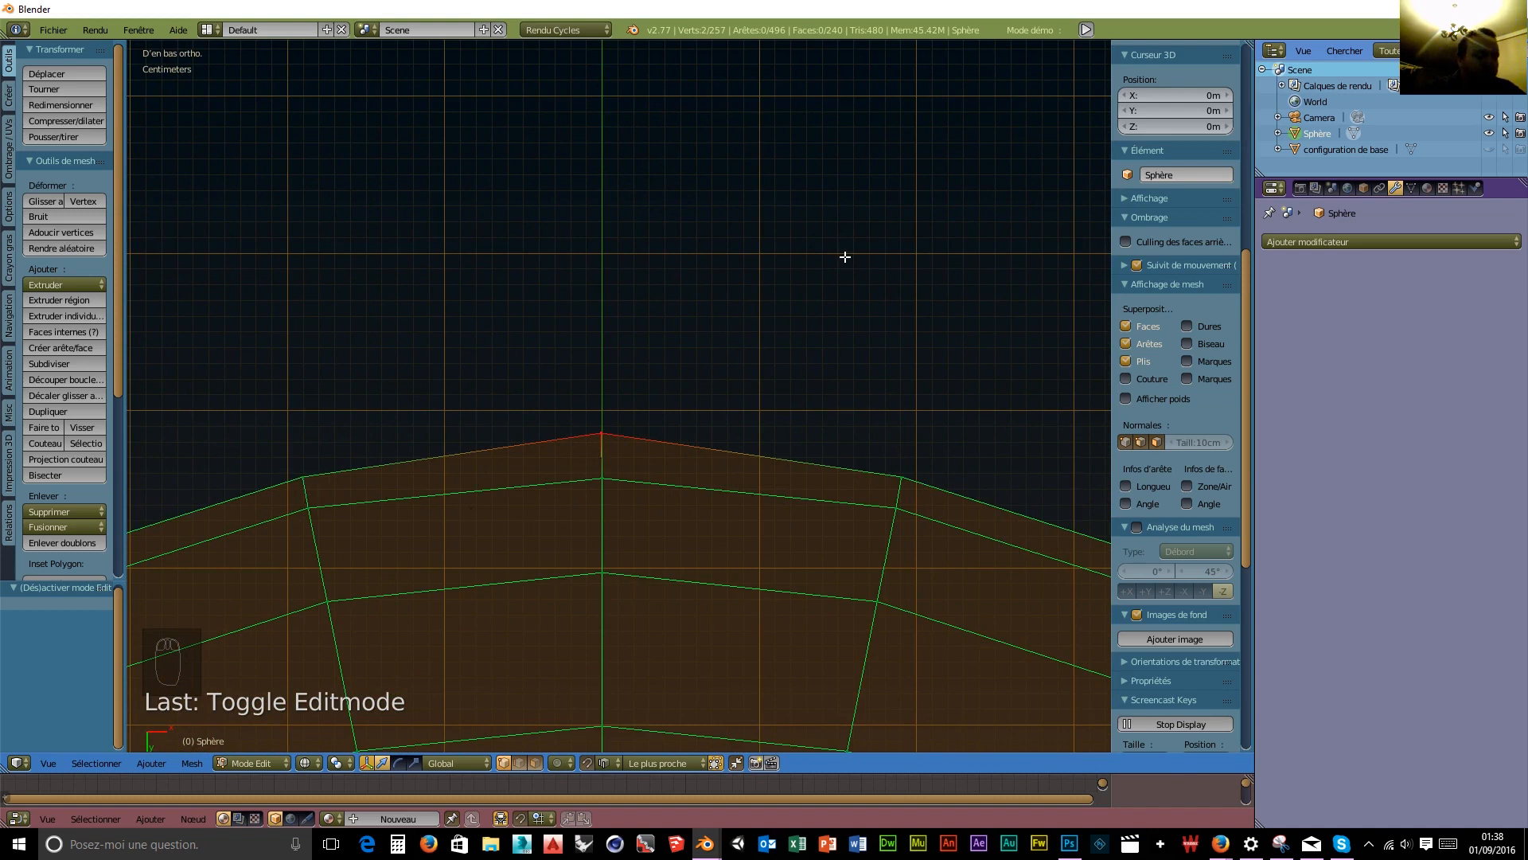
{"action": "key", "text": "s"}
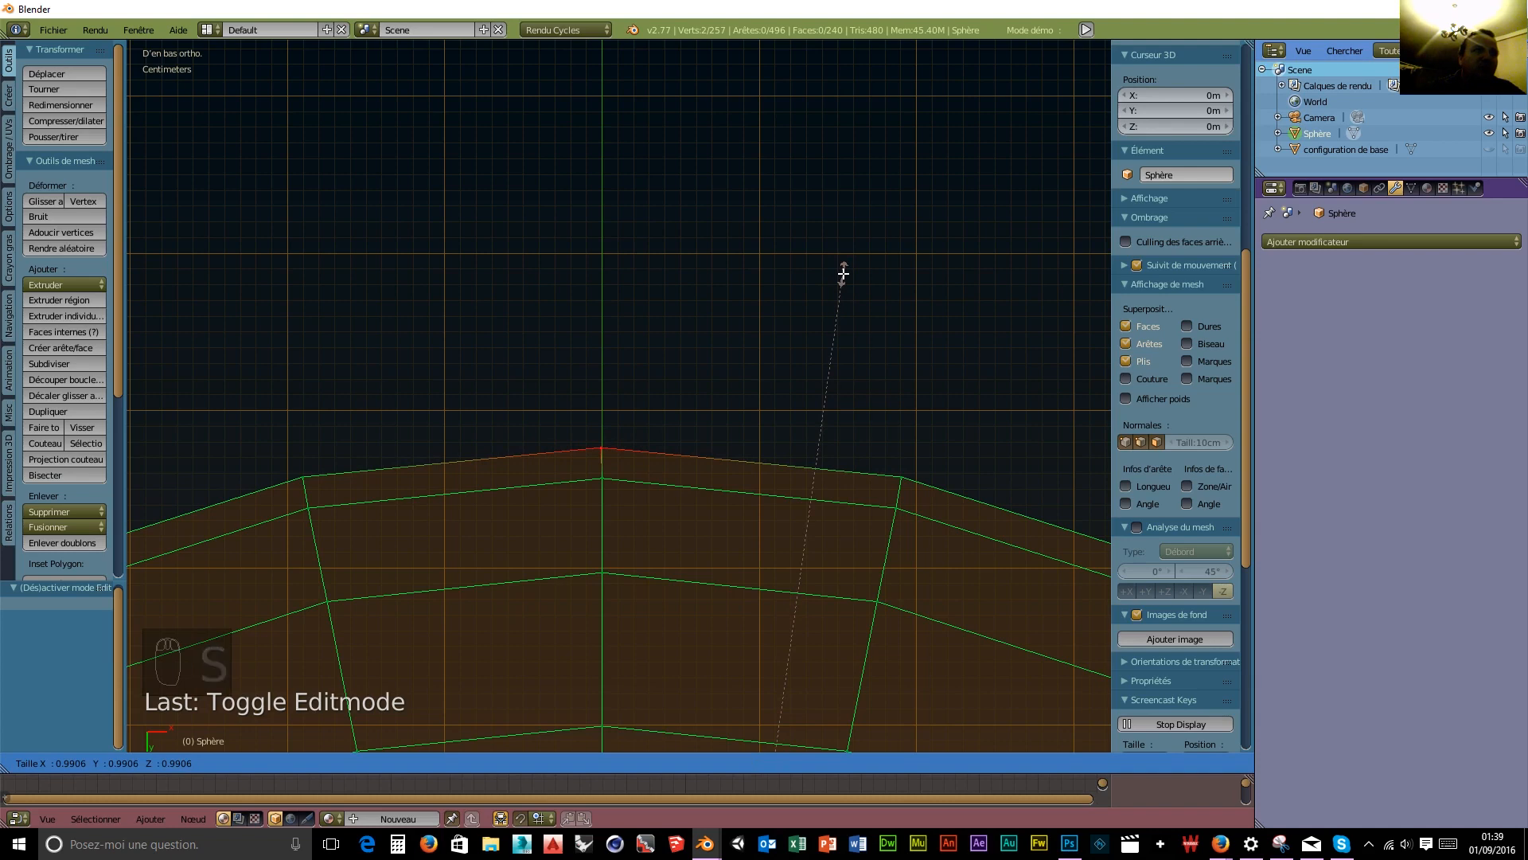
{"action": "left_click", "coordinate": [843, 273]}
{"action": "scroll", "coordinate": [791, 284], "scroll_direction": "down", "scroll_amount": 2}
{"action": "scroll", "coordinate": [791, 284], "scroll_direction": "down", "scroll_amount": 2}
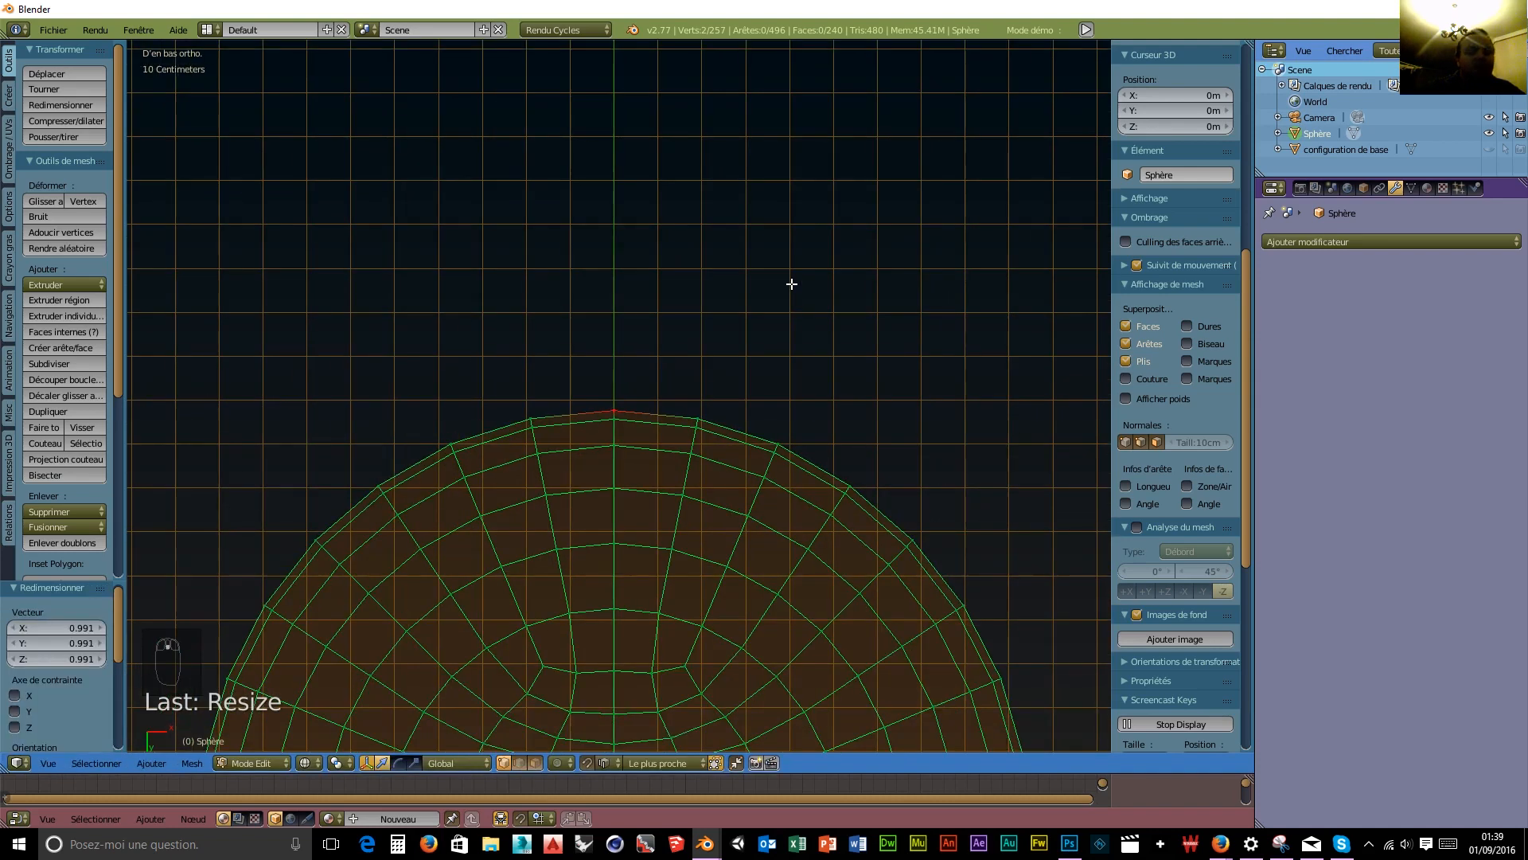
Show the hemisphere mesh from above with solid shading.
{"action": "key", "text": "KP_7"}
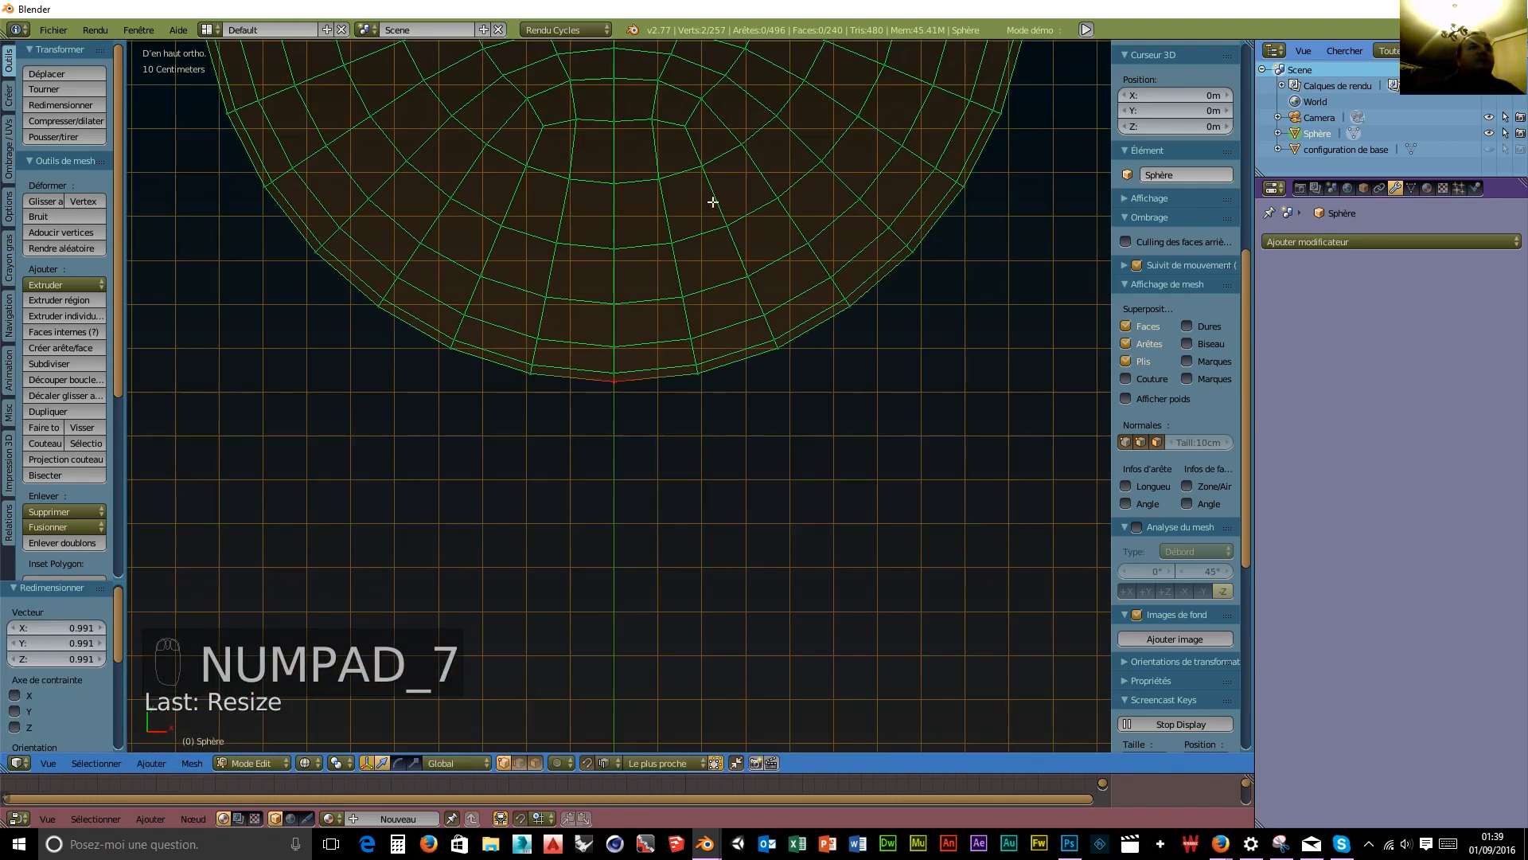
{"action": "scroll", "coordinate": [701, 175], "scroll_direction": "down", "scroll_amount": 1}
{"action": "middle_click_drag", "start_coordinate": [683, 143], "coordinate": [727, 477], "text": "shift"}
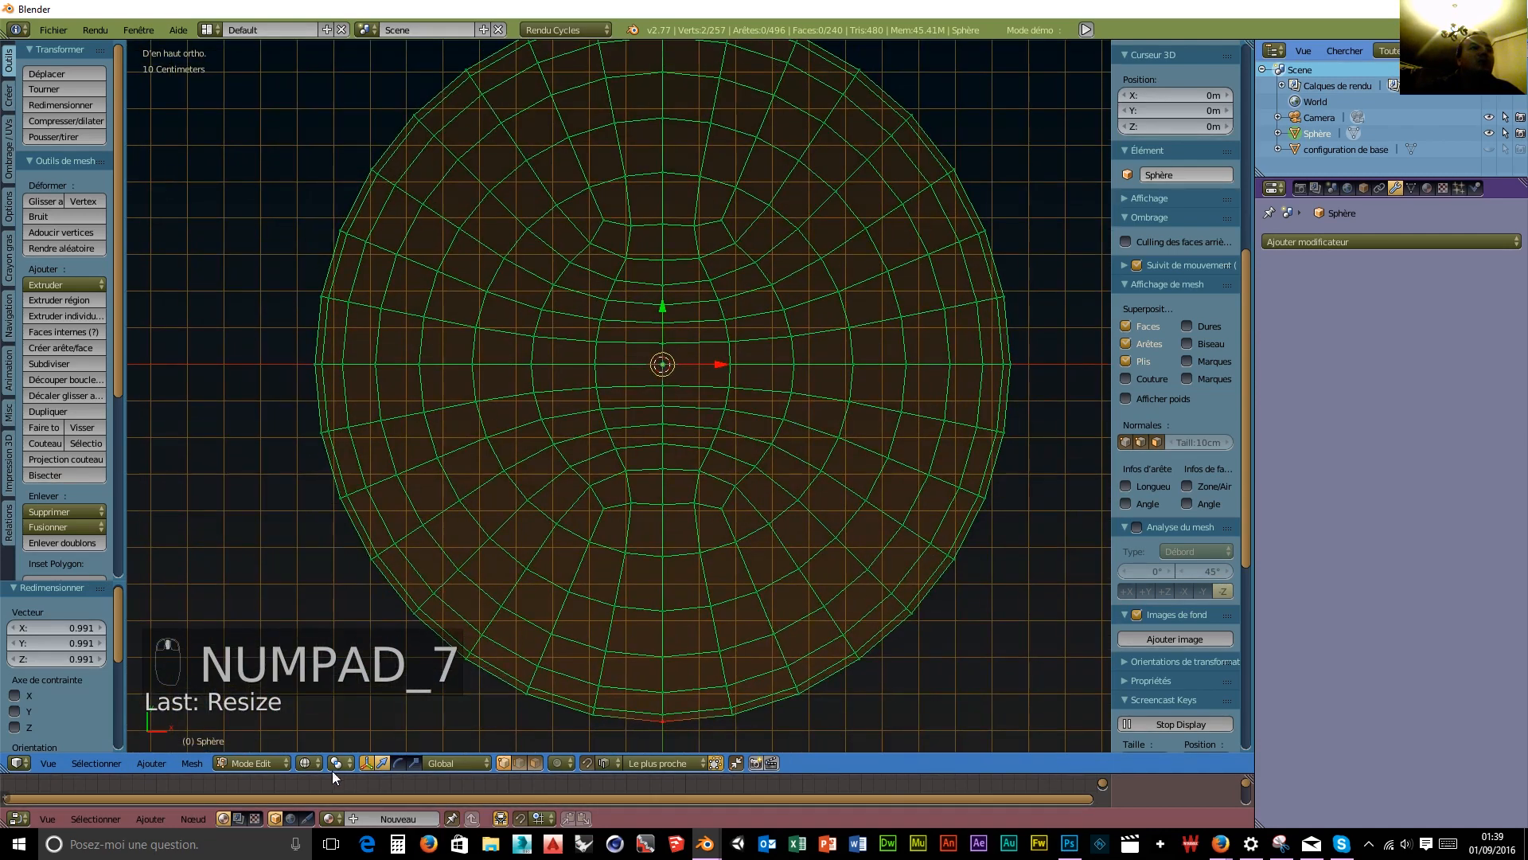
{"action": "key", "text": "z"}
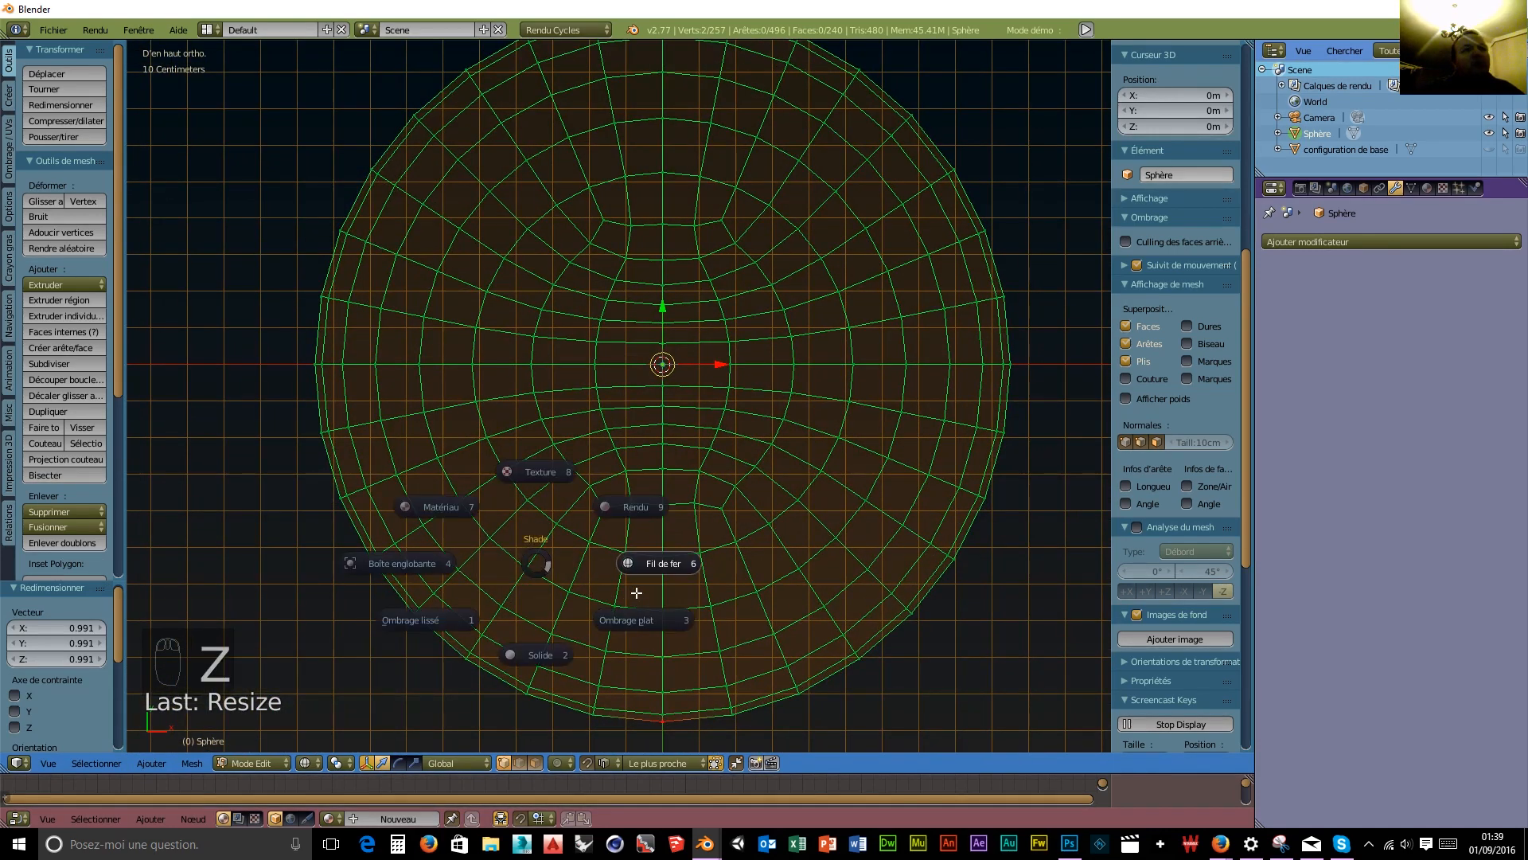
{"action": "left_click", "coordinate": [545, 651]}
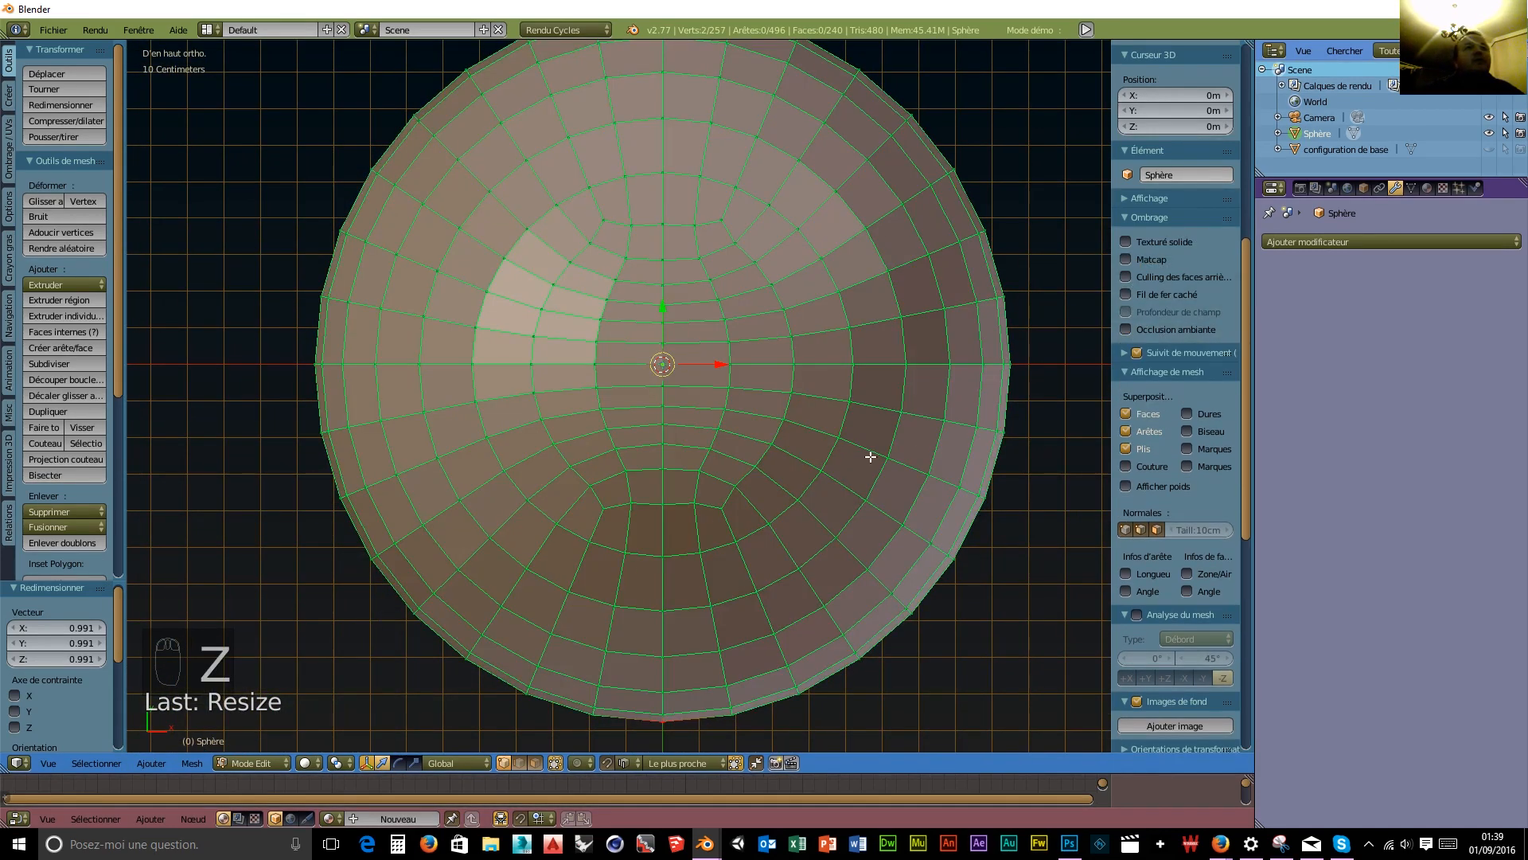
Flatten the central edge loop running along the X axis by scaling it to 0 in Y.
{"action": "left_click", "coordinate": [754, 365], "text": "alt"}
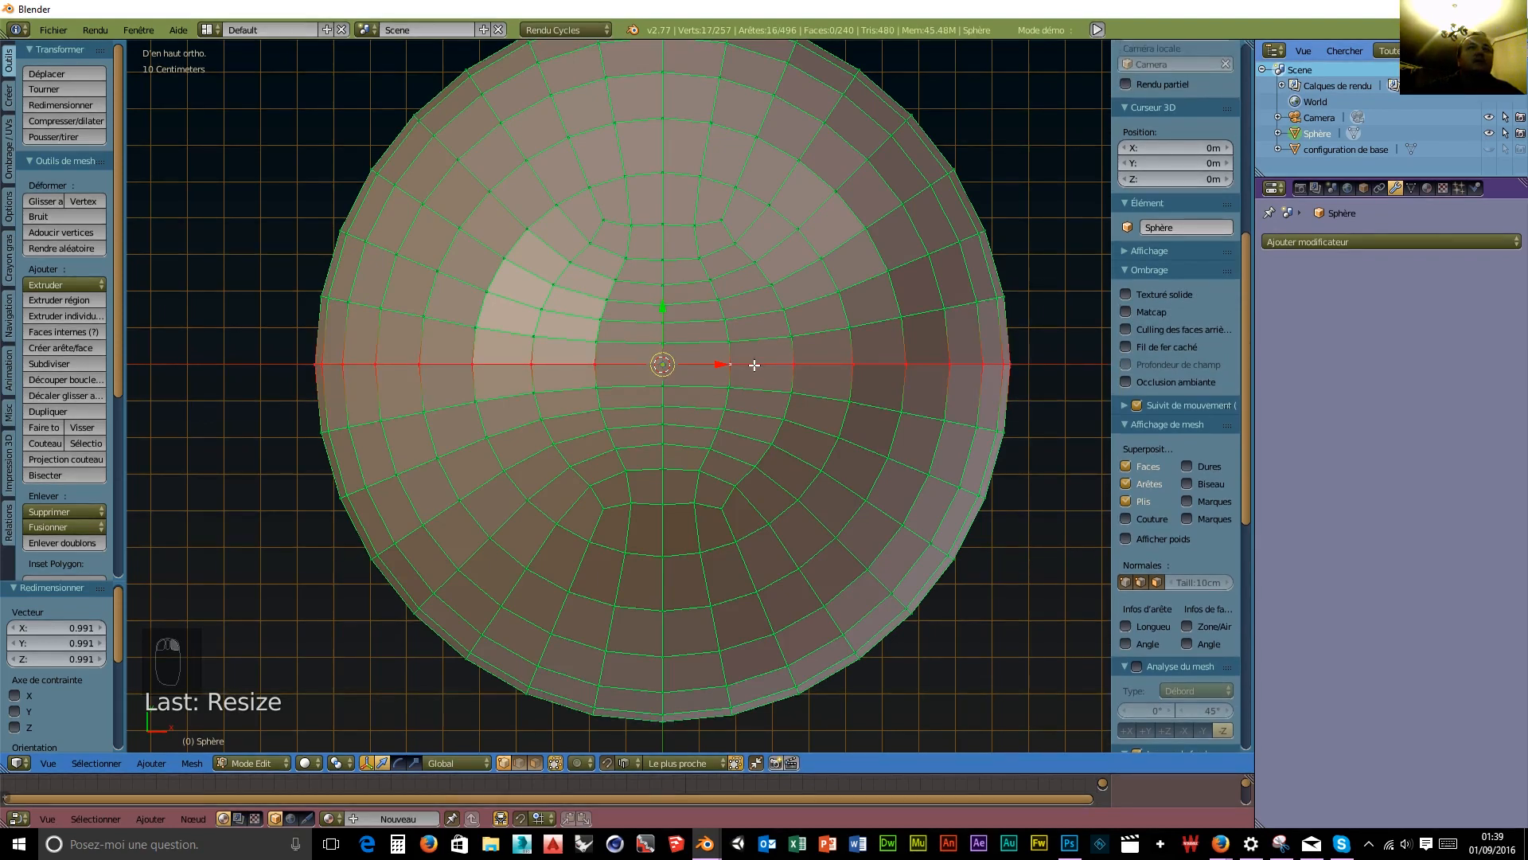
{"action": "key", "text": "s"}
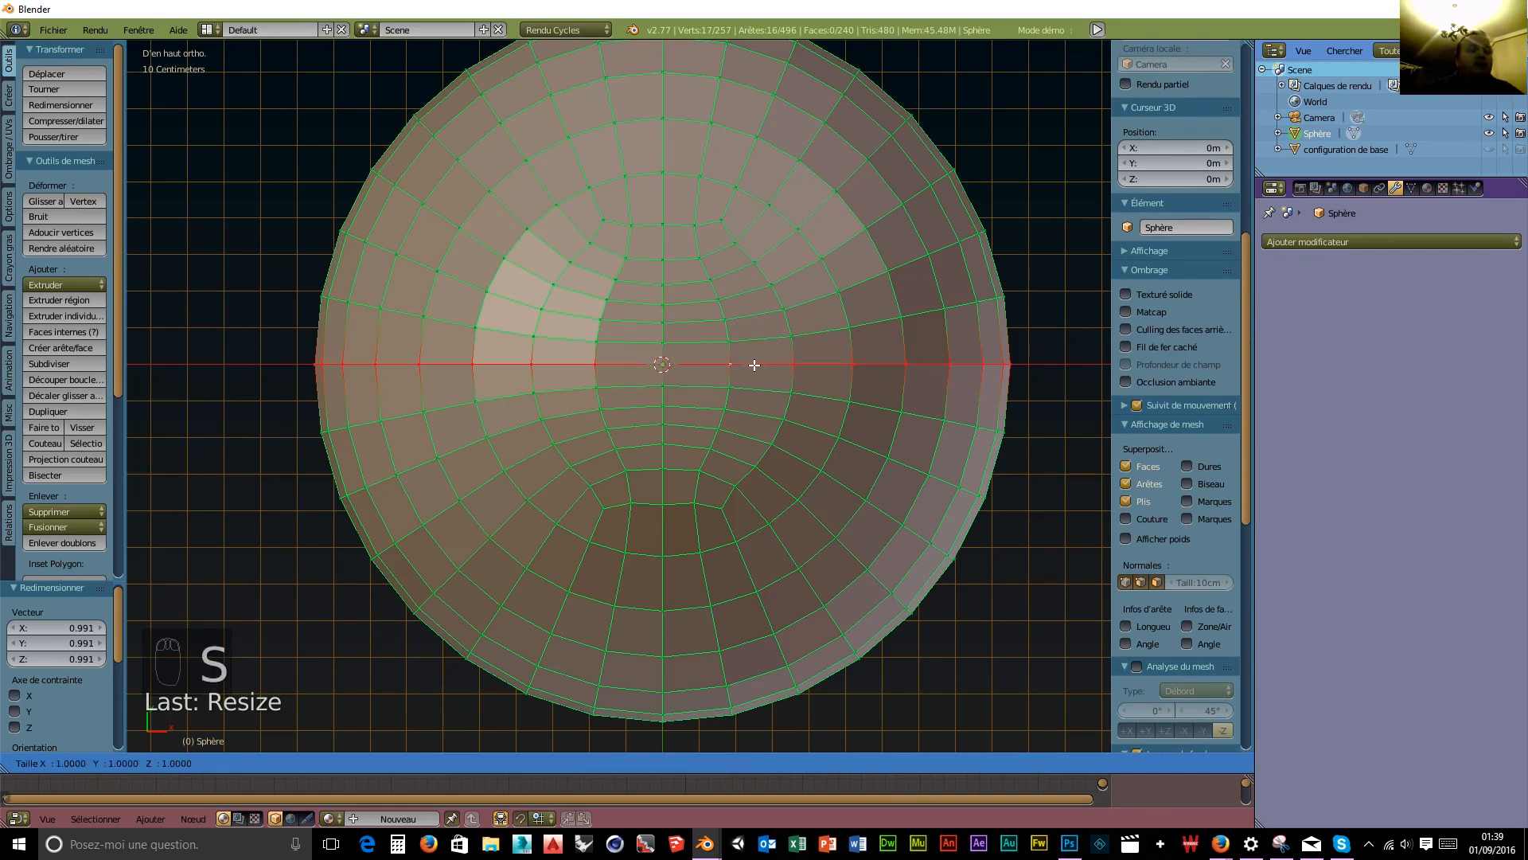
{"action": "type", "text": "y"}
{"action": "type", "text": "0"}
{"action": "key", "text": "Return"}
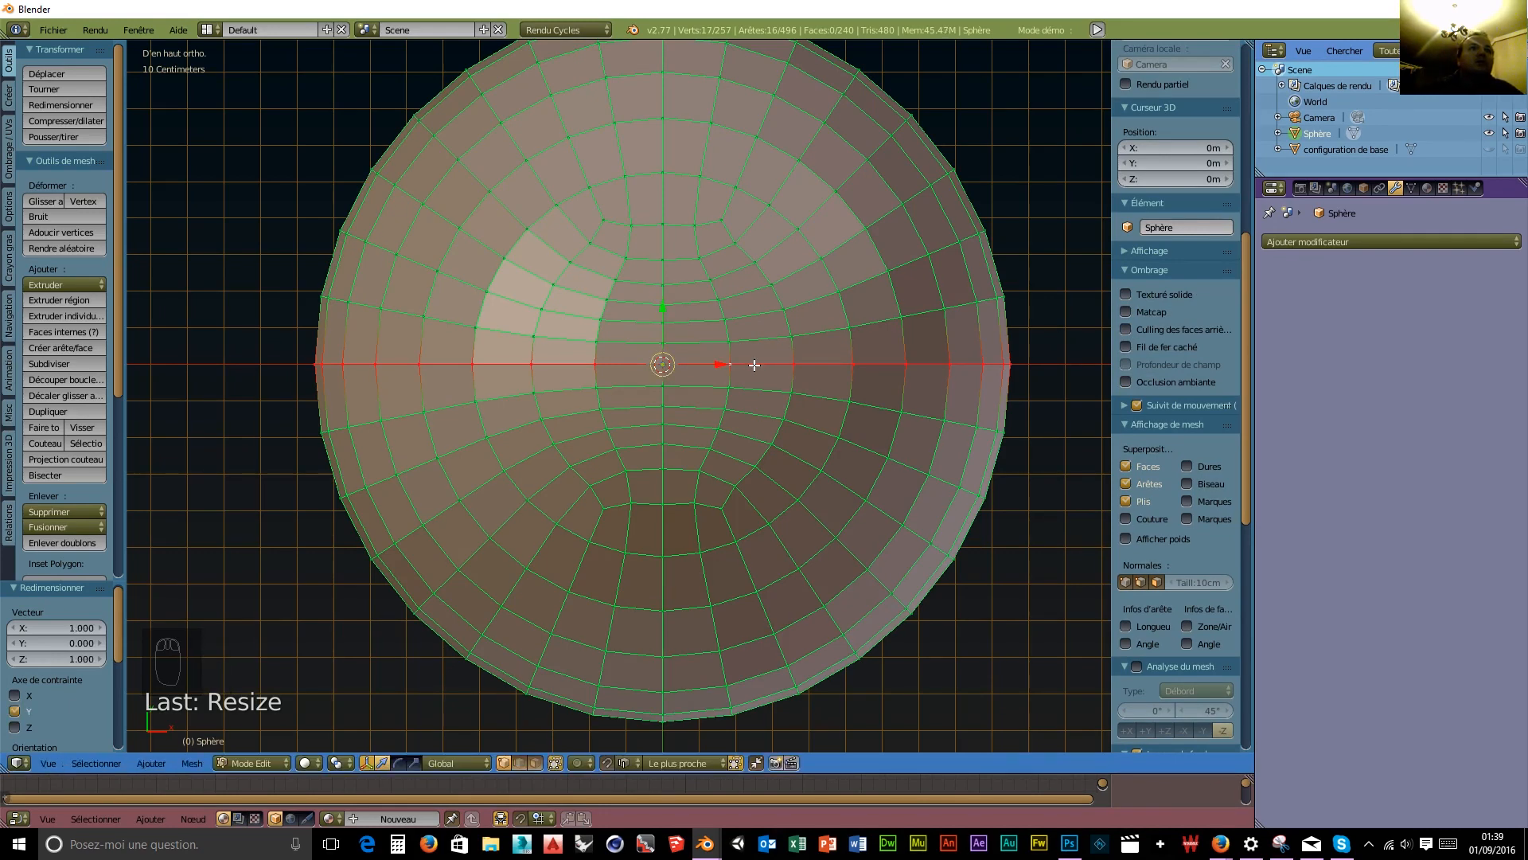
Flatten the central edge loop running along the Y axis by scaling it to 0 in X.
{"action": "right_click", "coordinate": [660, 490], "text": "alt"}
{"action": "key", "text": "s"}
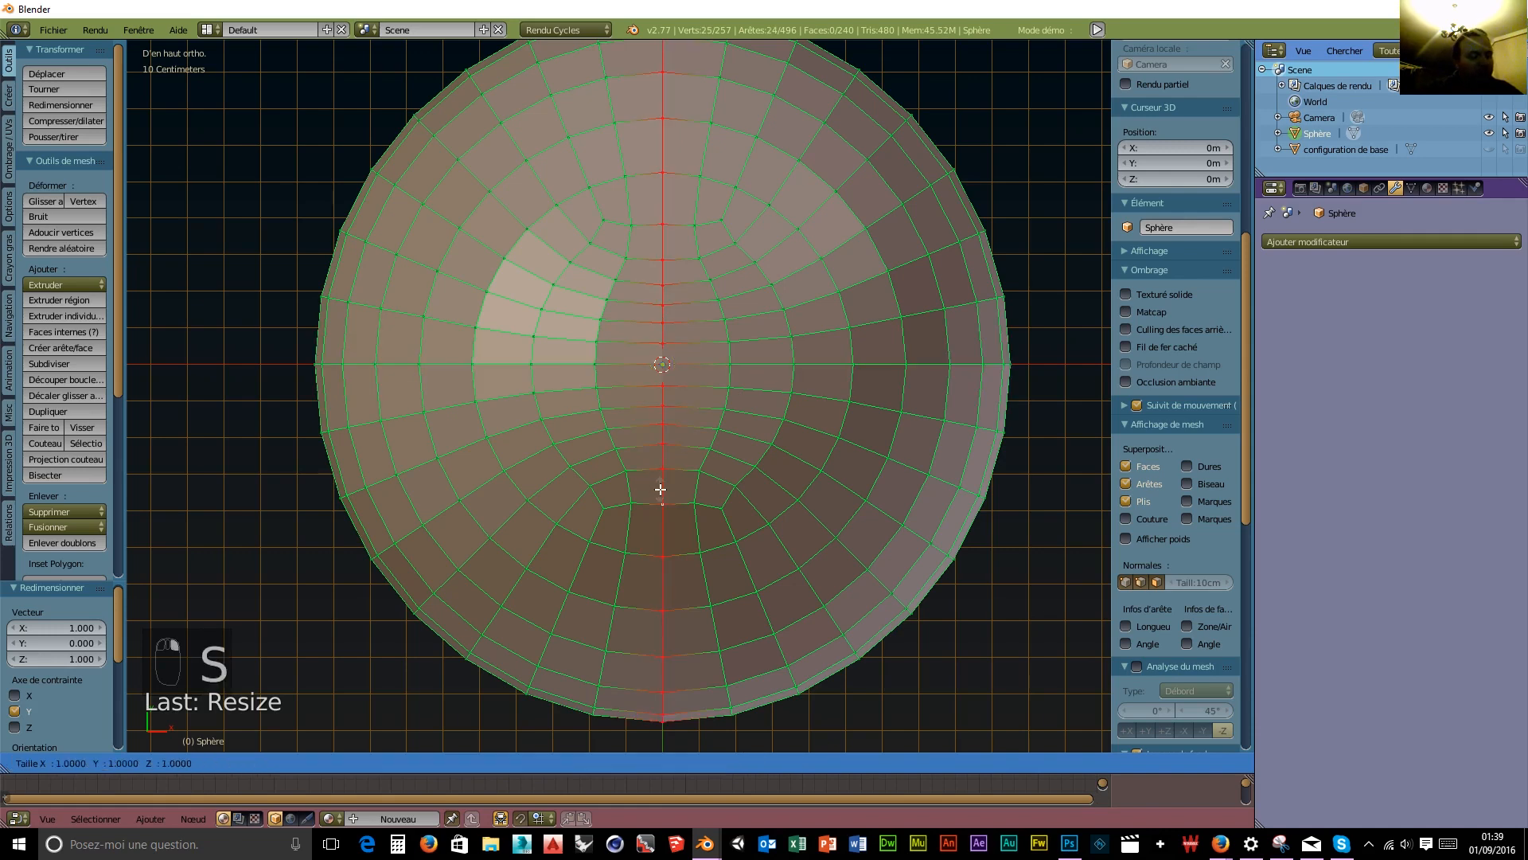
{"action": "type", "text": "x"}
{"action": "type", "text": "0"}
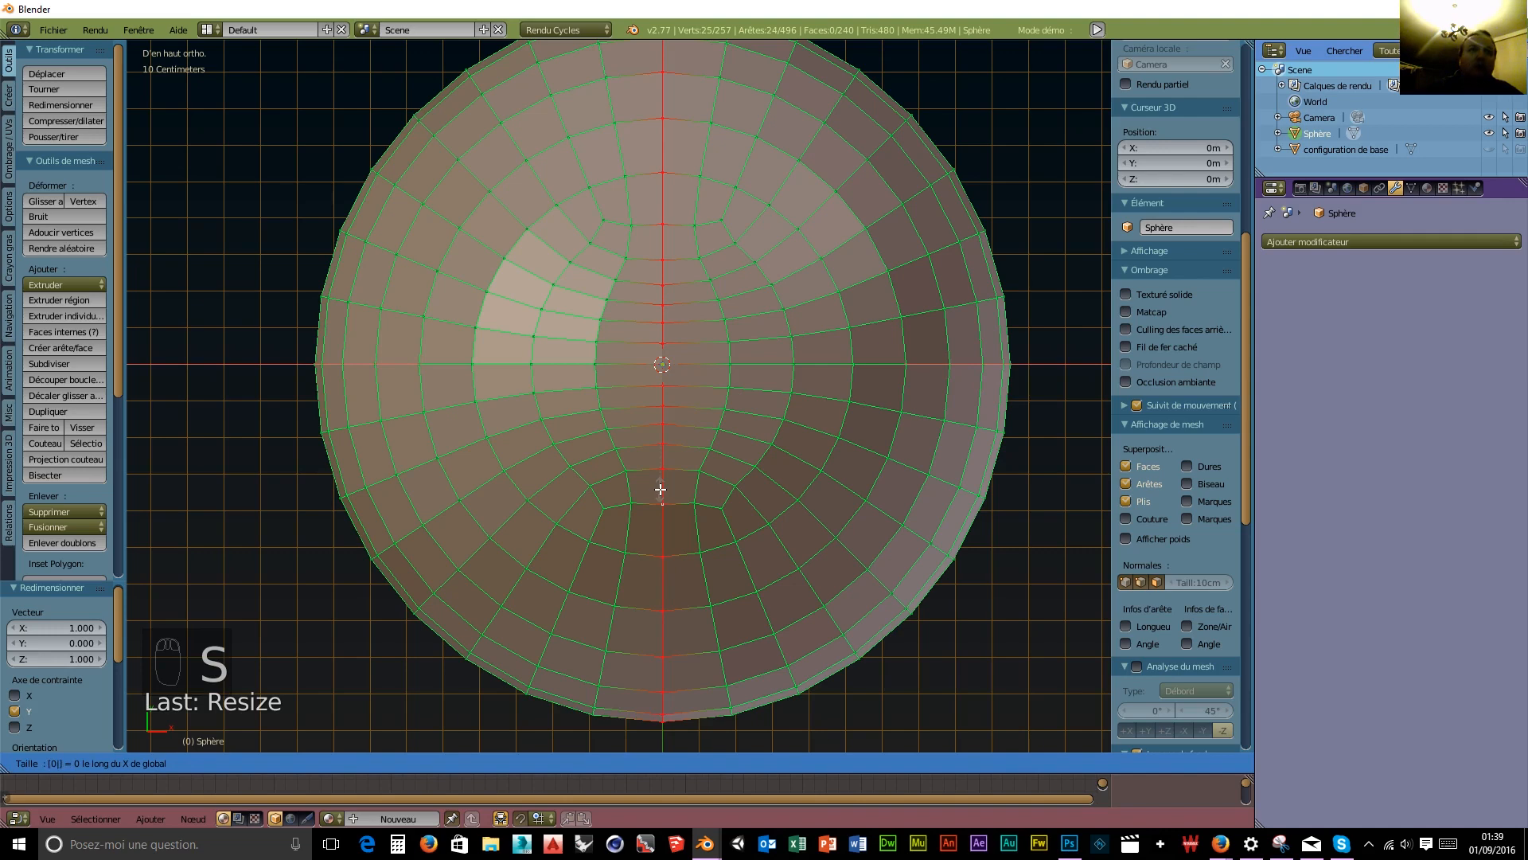
{"action": "key", "text": "Return"}
Set the median X position of the central loop along the Y axis to 0.
{"action": "scroll", "coordinate": [1182, 432], "scroll_direction": "up", "scroll_amount": 10}
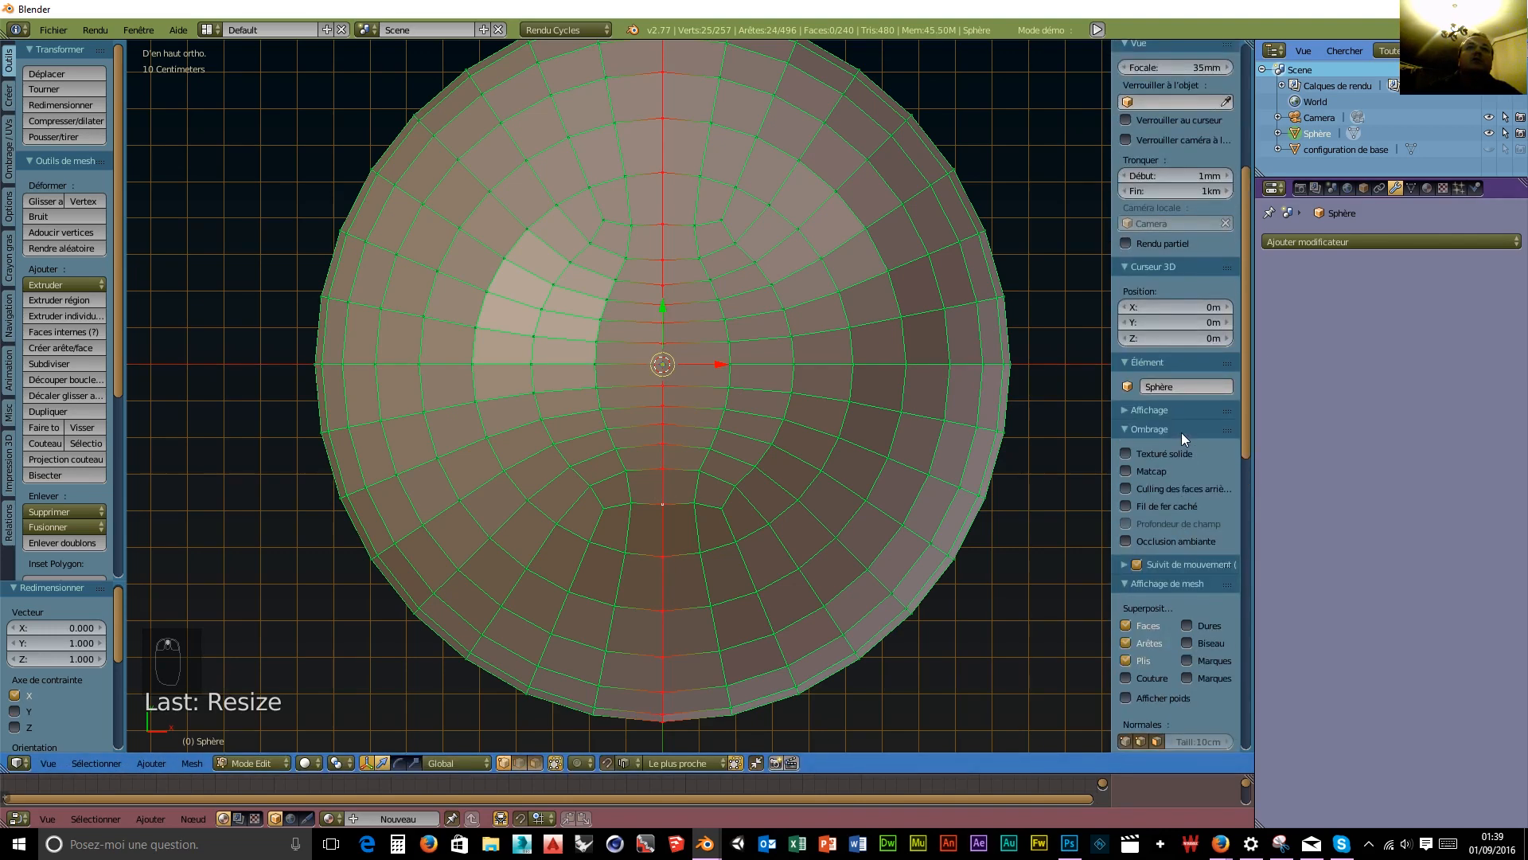
{"action": "left_click", "coordinate": [1183, 89]}
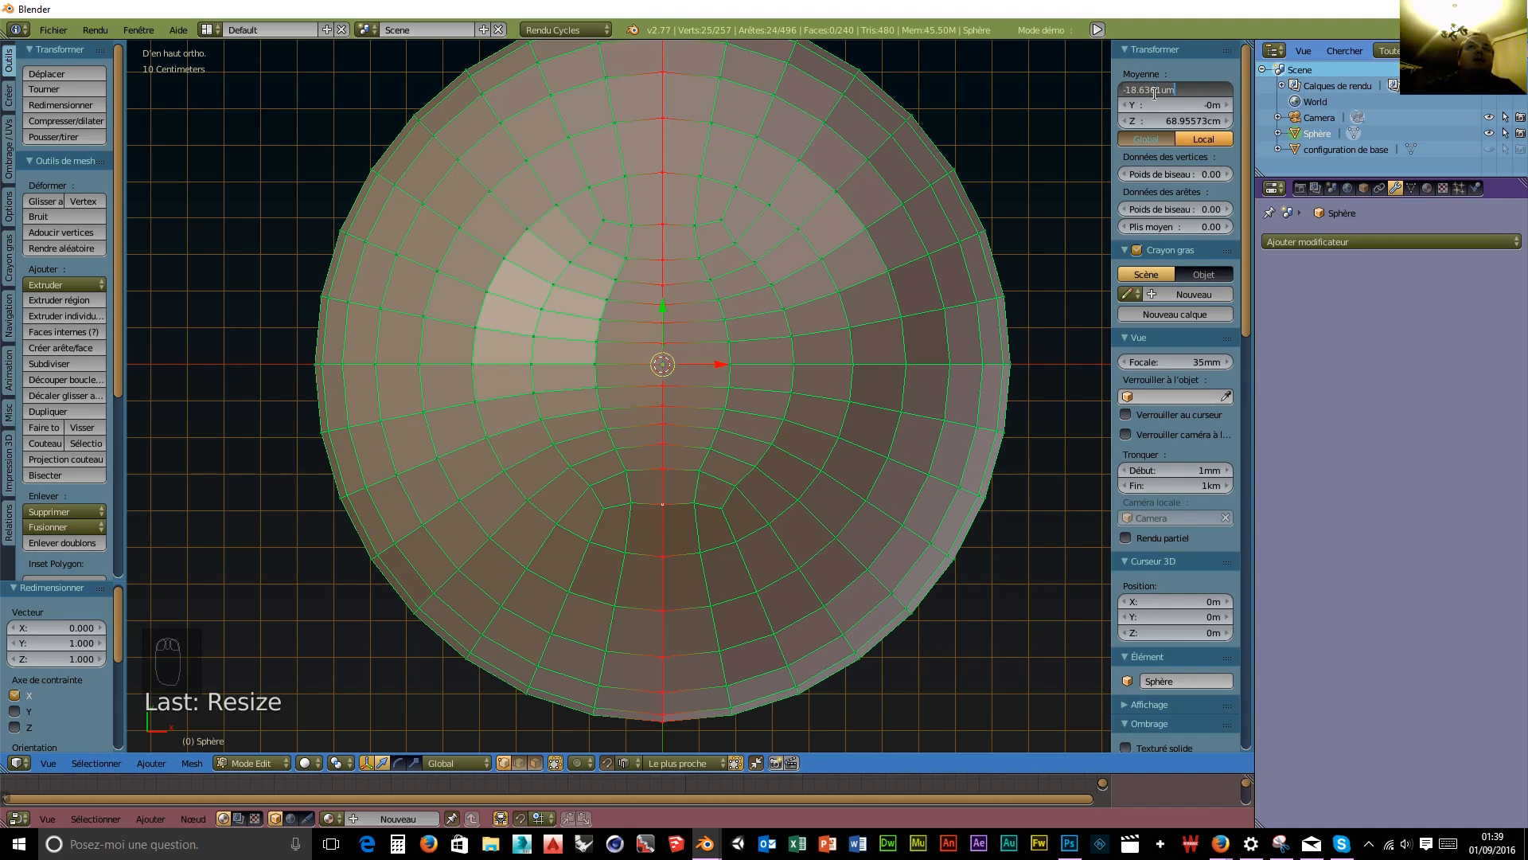
{"action": "type", "text": "0"}
{"action": "key", "text": "Return"}
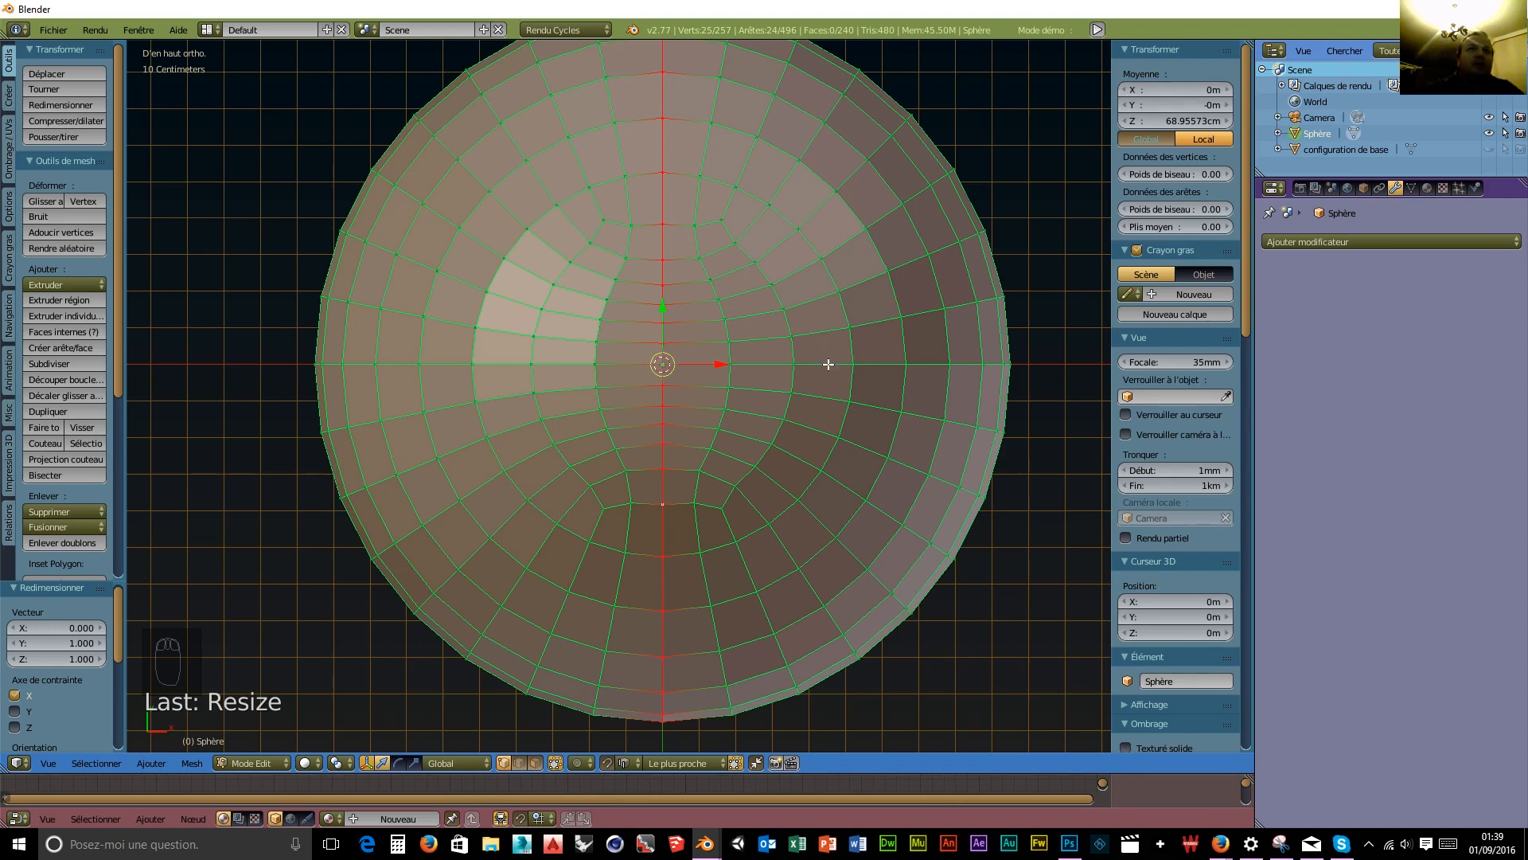
Flatten the open rim loop at the hemisphere's base by scaling it to 0 in Z.
{"action": "right_click", "coordinate": [829, 364], "text": "alt"}
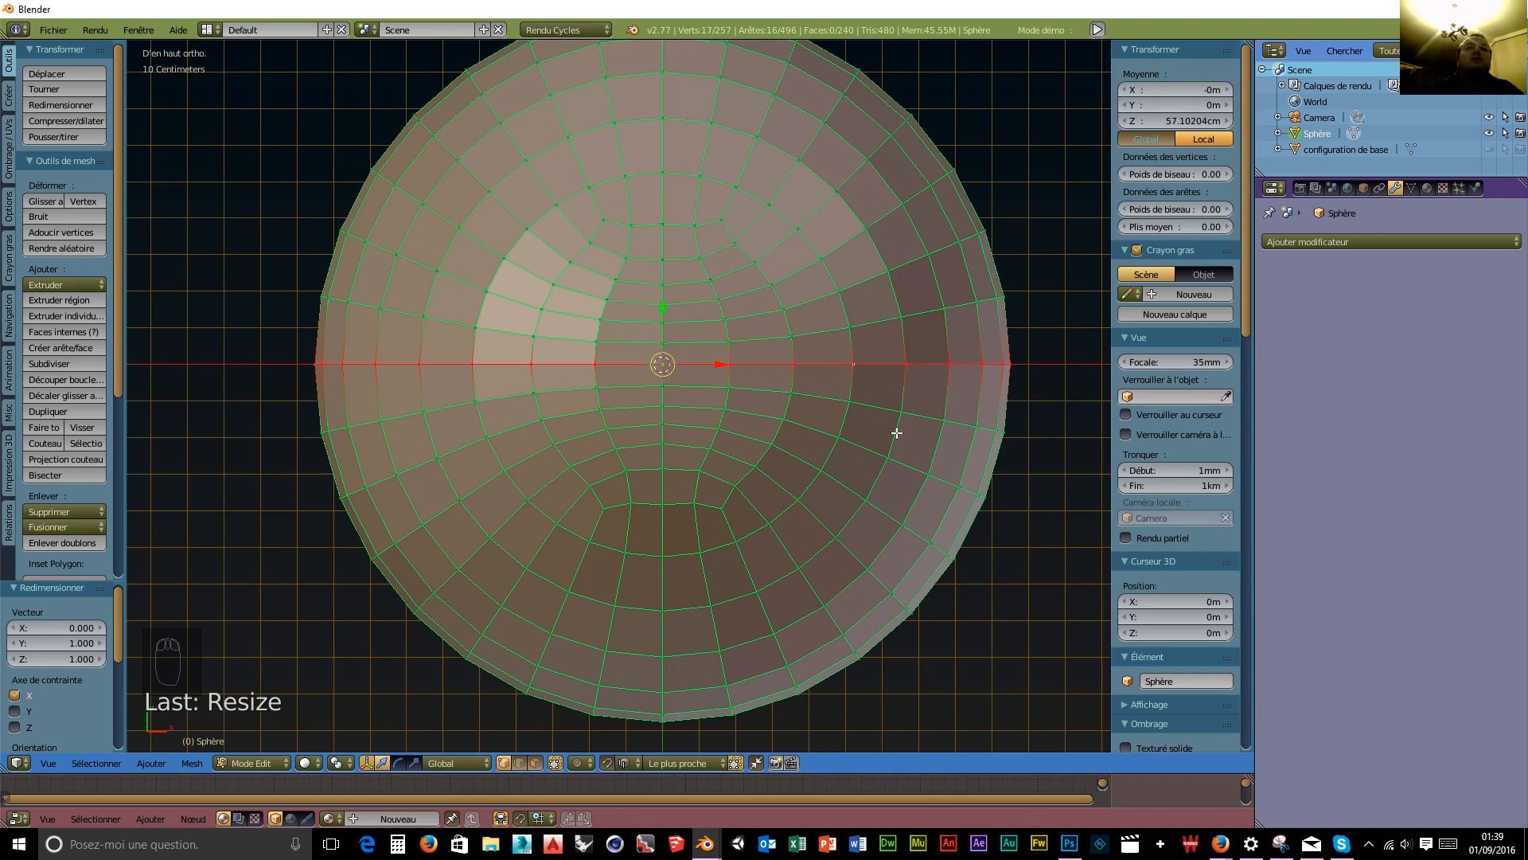
{"action": "right_click", "coordinate": [803, 693], "text": "alt"}
{"action": "middle_click_drag", "start_coordinate": [845, 699], "coordinate": [839, 529]}
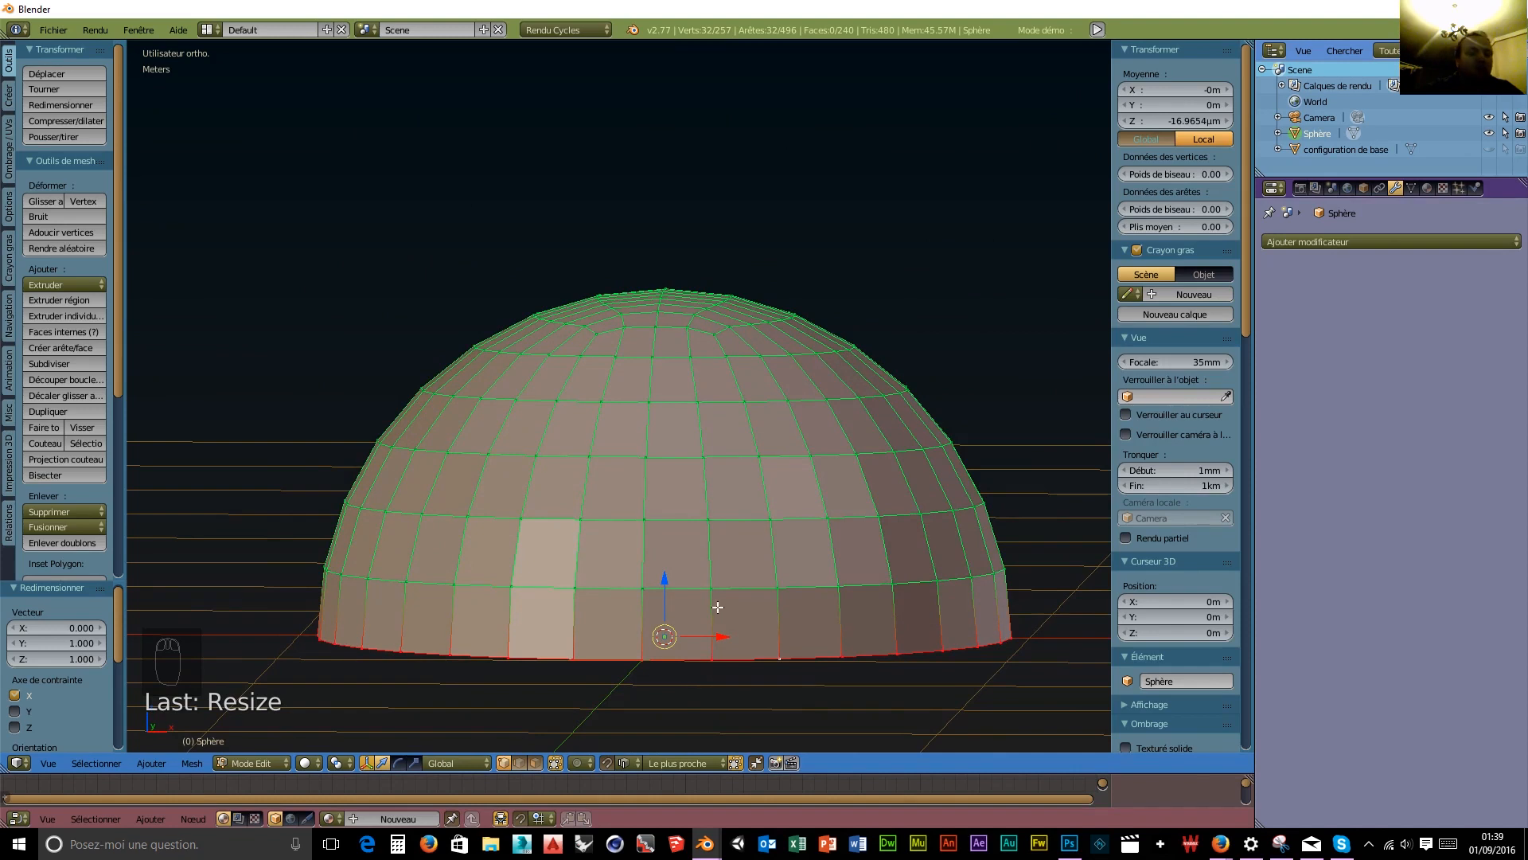
{"action": "key", "text": "s"}
{"action": "key", "text": "z"}
{"action": "key", "text": "0"}
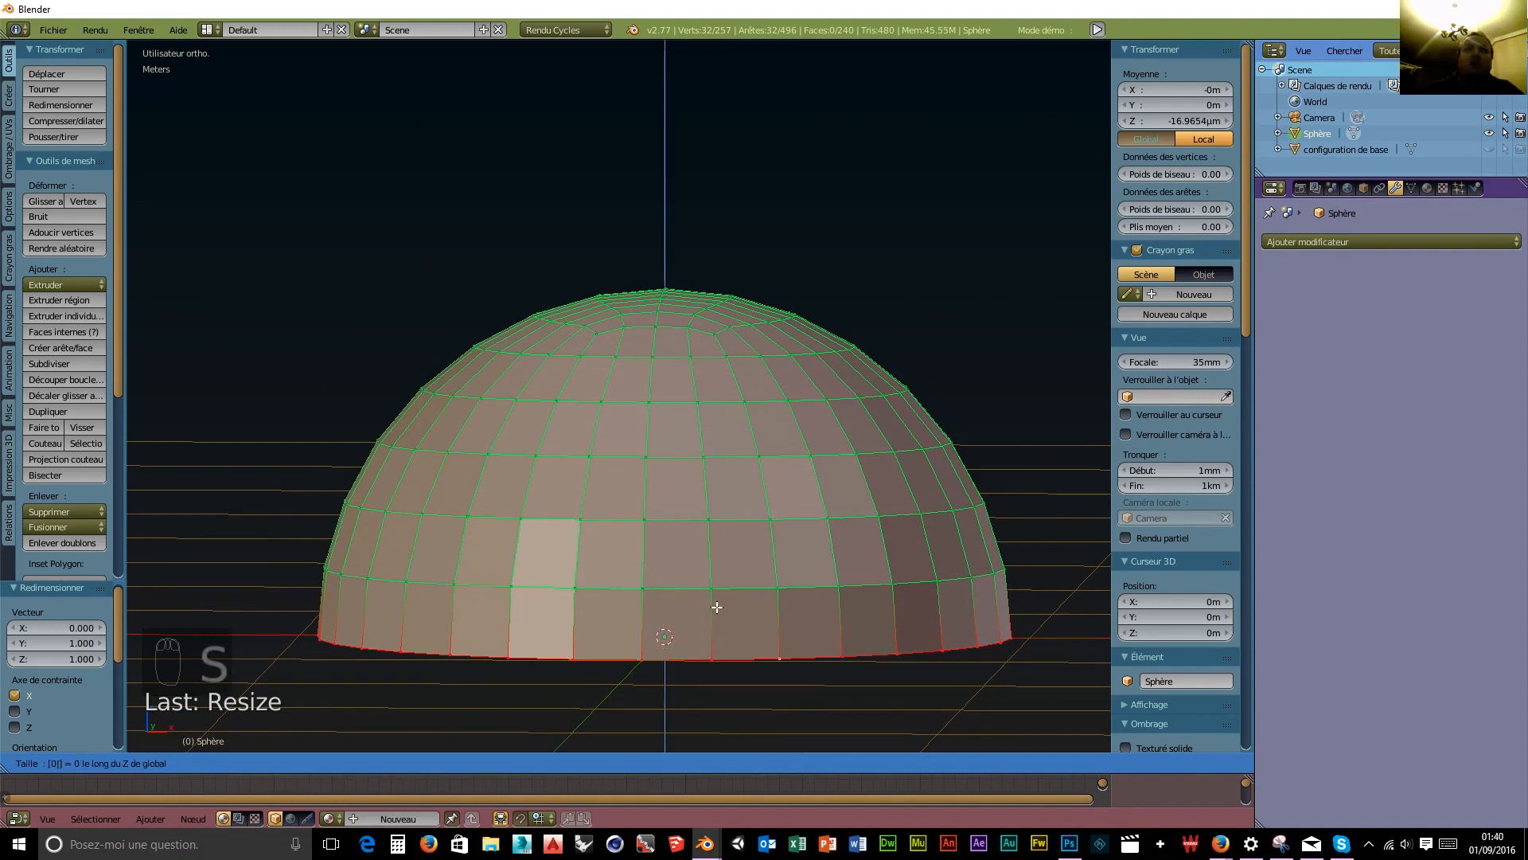
{"action": "key", "text": "Return"}
Set the rim loop's median Z position to 0.
{"action": "left_click", "coordinate": [1171, 121]}
{"action": "type", "text": "0"}
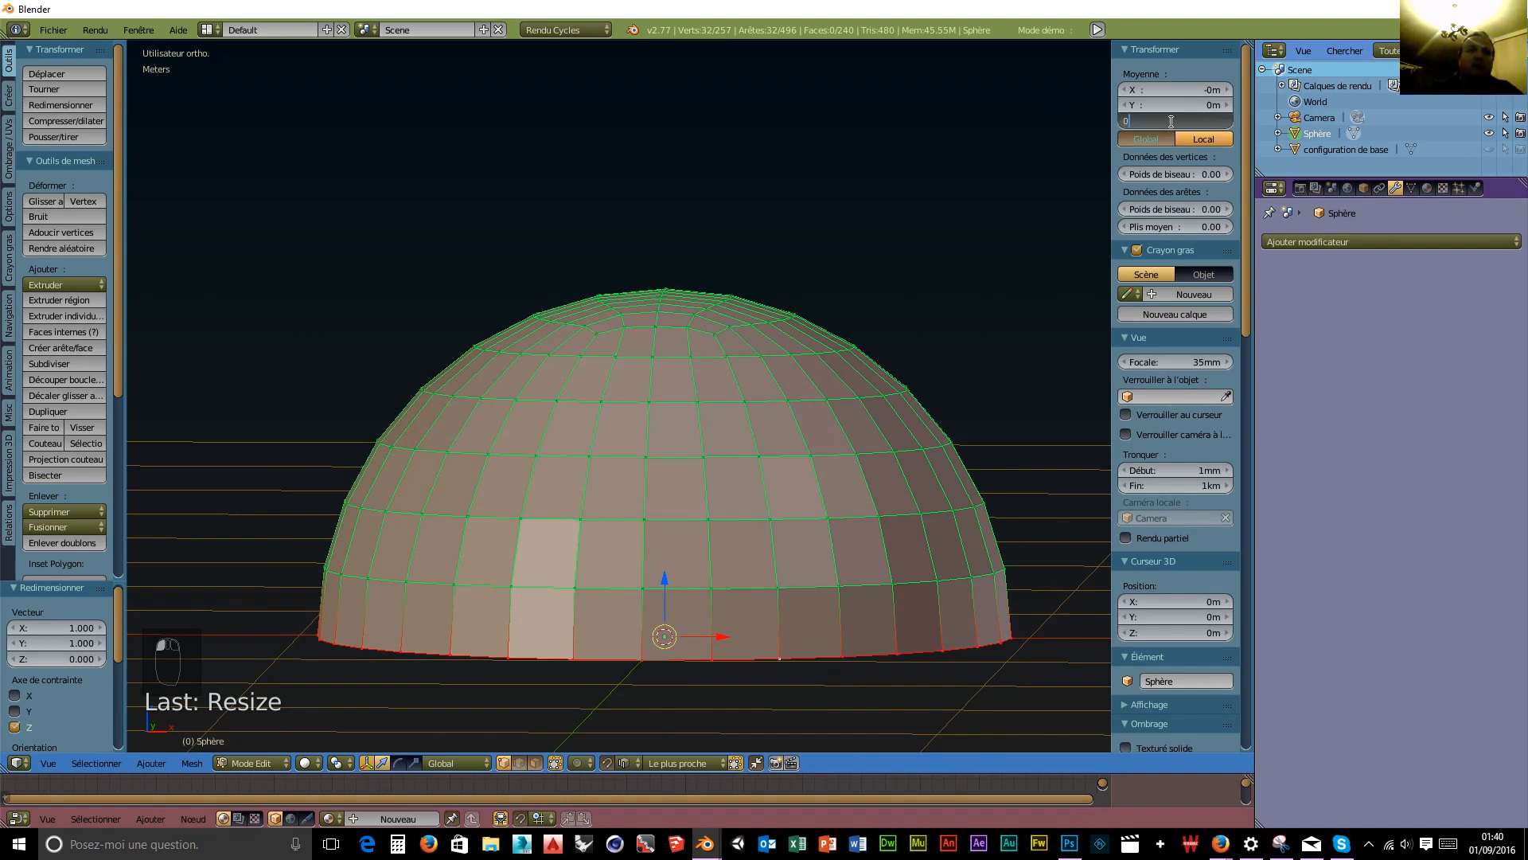
{"action": "key", "text": "Return"}
In Object Mode, add a Mirror modifier to the hemisphere with only the Z axis enabled, and apply it to complete the sphere.
{"action": "scroll", "coordinate": [785, 266], "scroll_direction": "down", "scroll_amount": 3}
{"action": "middle_click_drag", "start_coordinate": [785, 267], "coordinate": [624, 309]}
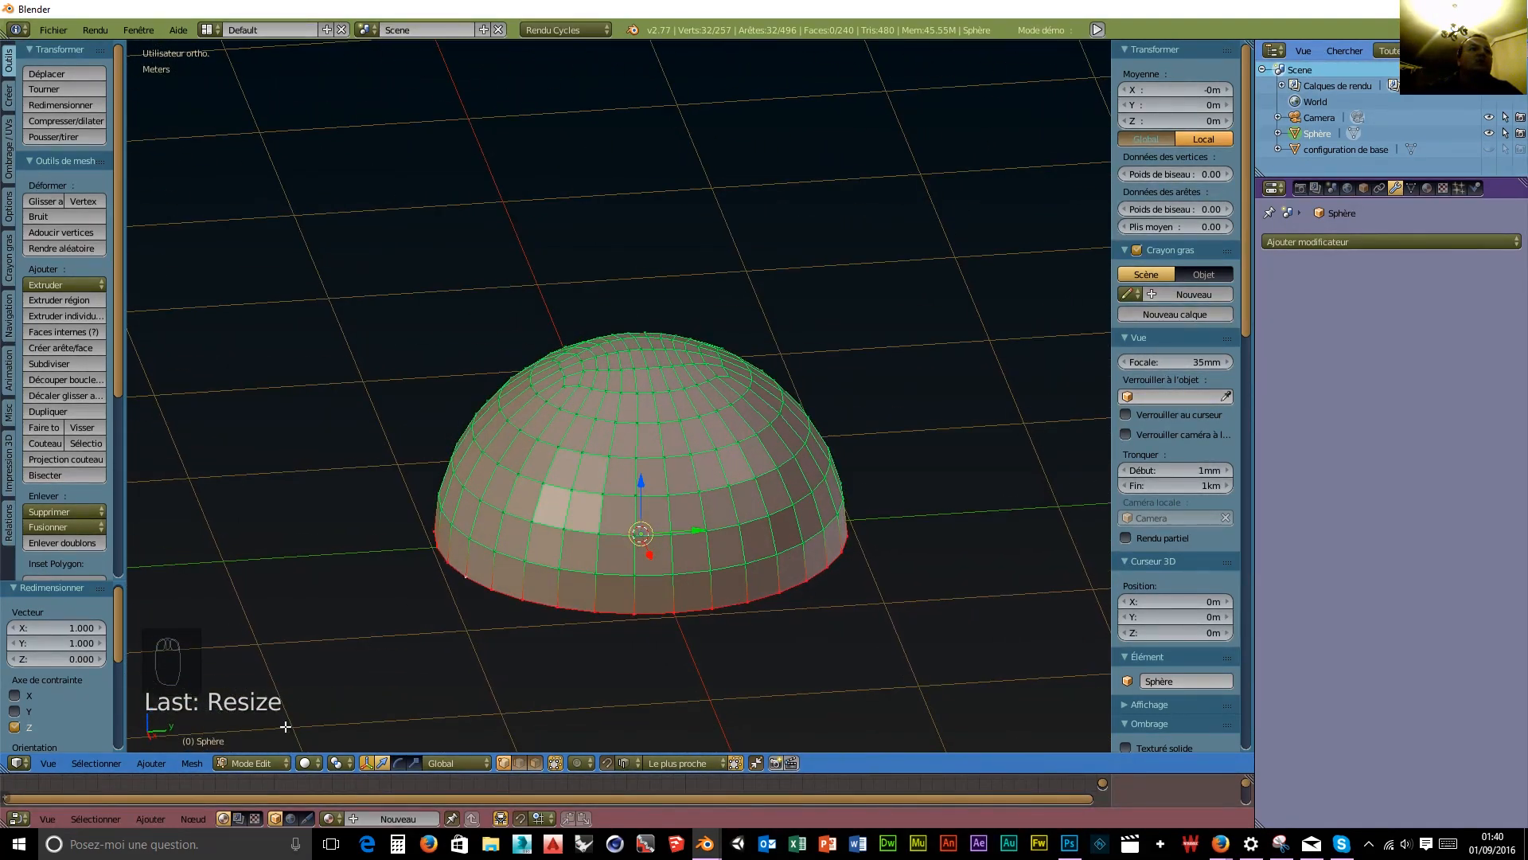
{"action": "left_click", "coordinate": [261, 762]}
{"action": "left_click", "coordinate": [265, 742]}
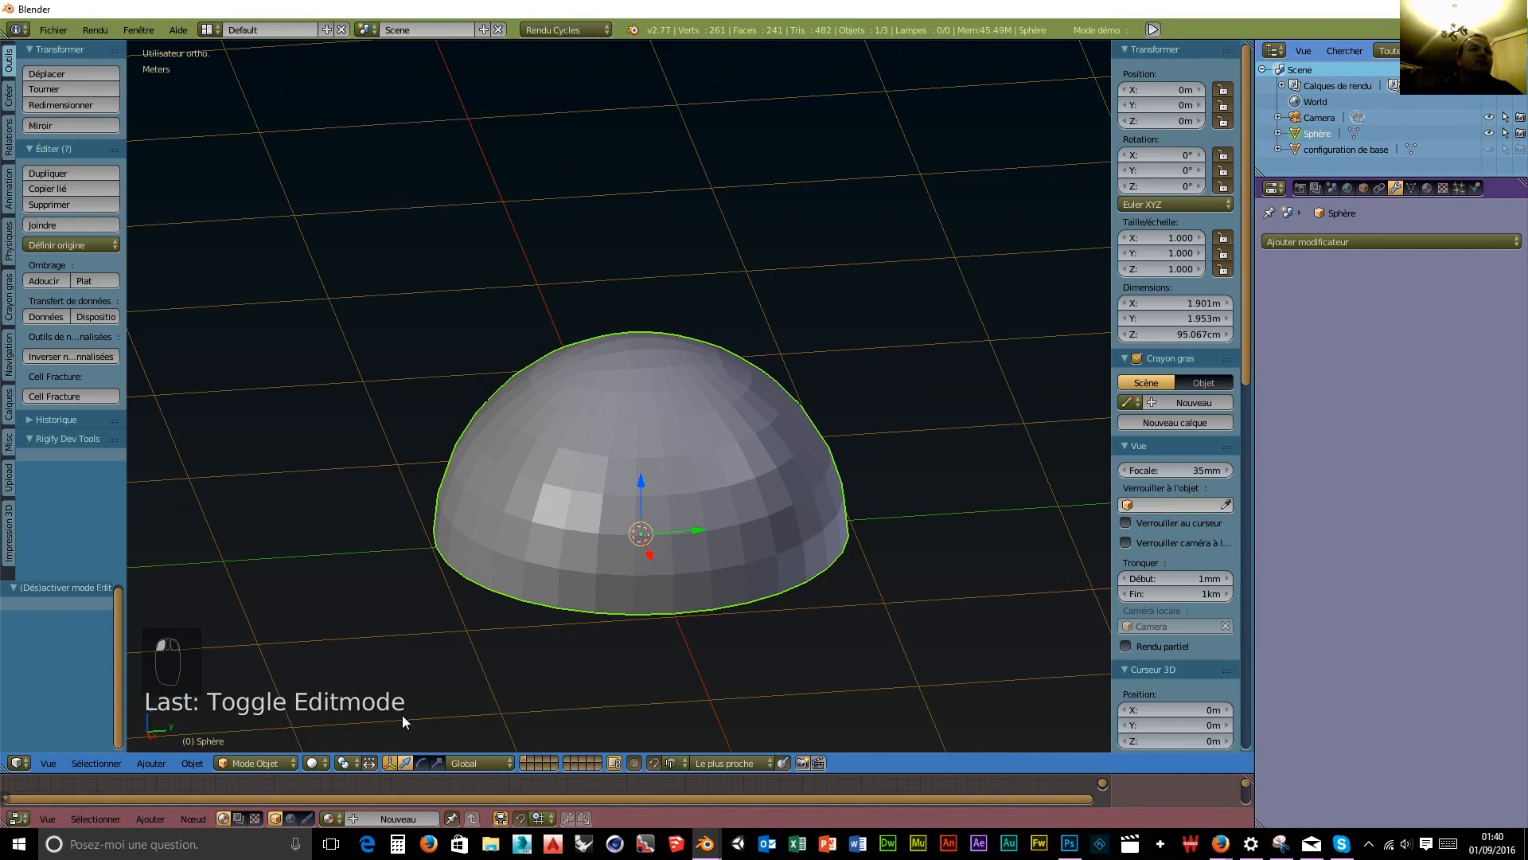
{"action": "left_click", "coordinate": [1366, 241]}
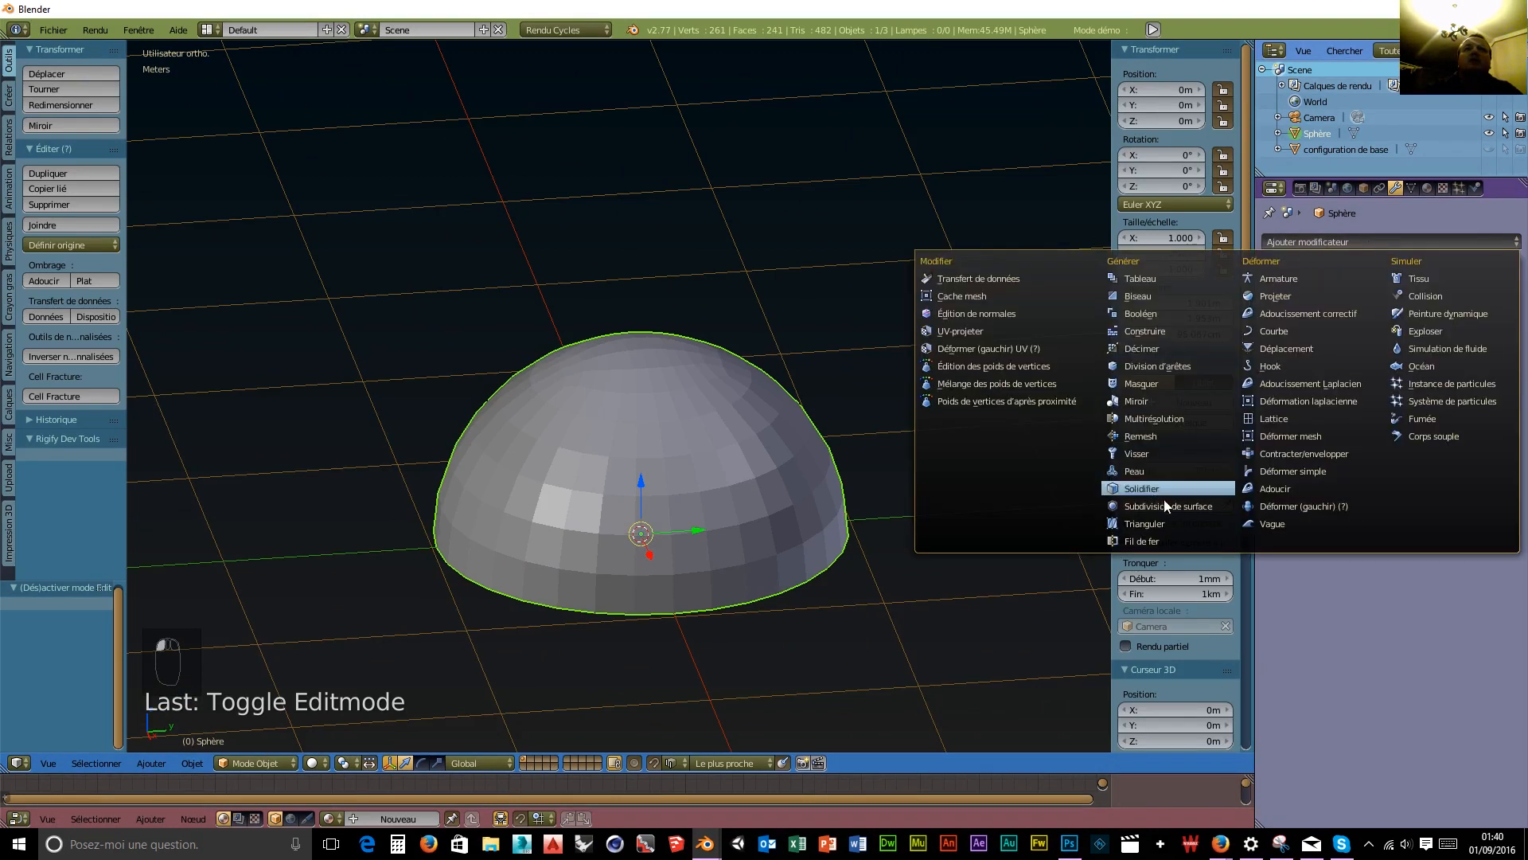
{"action": "left_click", "coordinate": [1159, 402]}
{"action": "left_click", "coordinate": [1340, 351]}
{"action": "left_click", "coordinate": [1274, 351]}
{"action": "left_click", "coordinate": [1275, 336]}
{"action": "left_click", "coordinate": [1275, 351]}
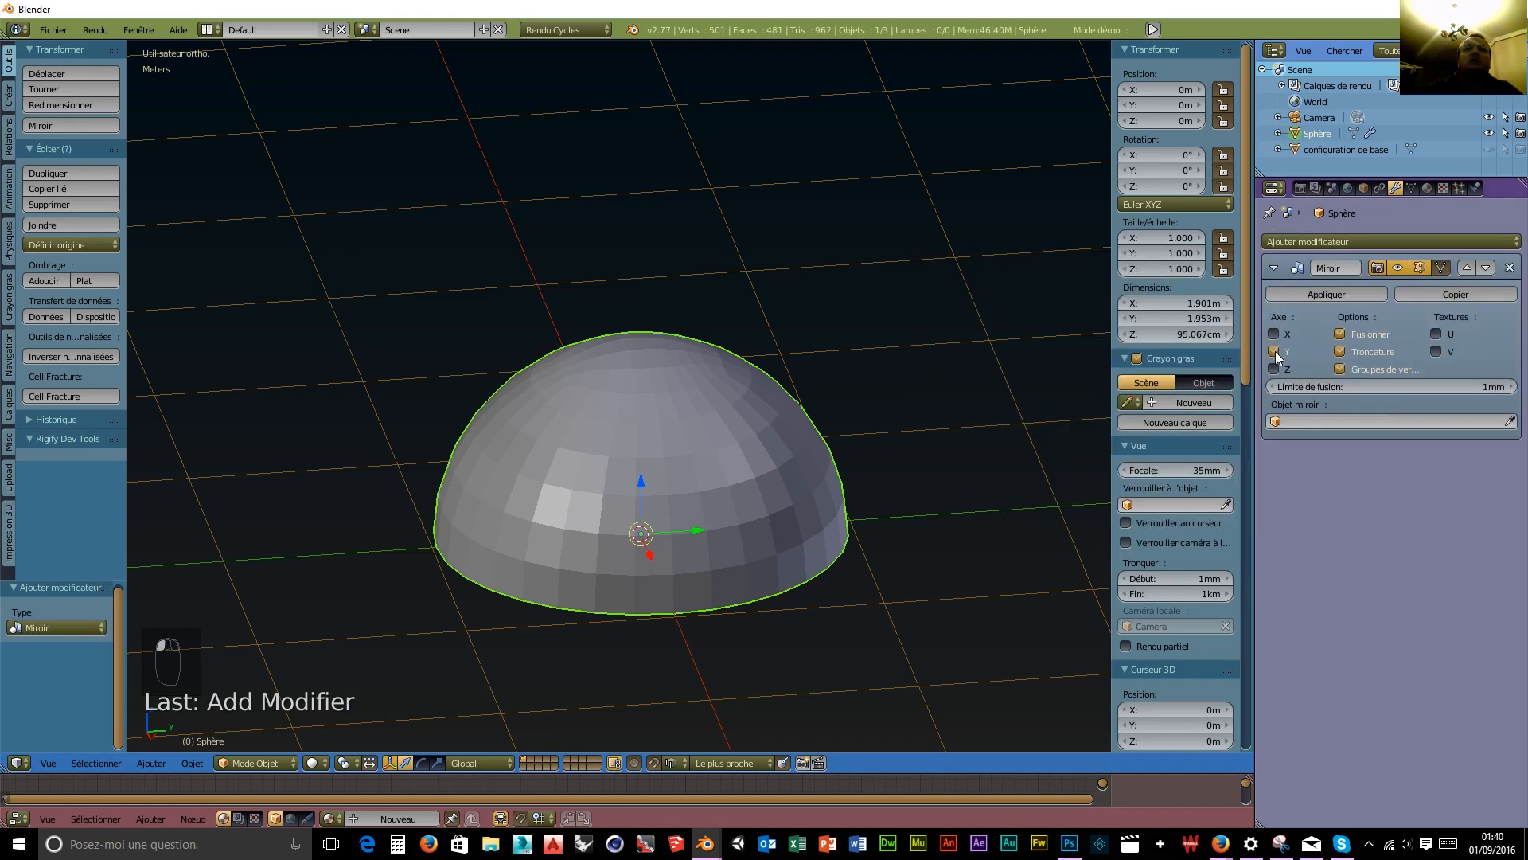
{"action": "left_click", "coordinate": [1274, 369]}
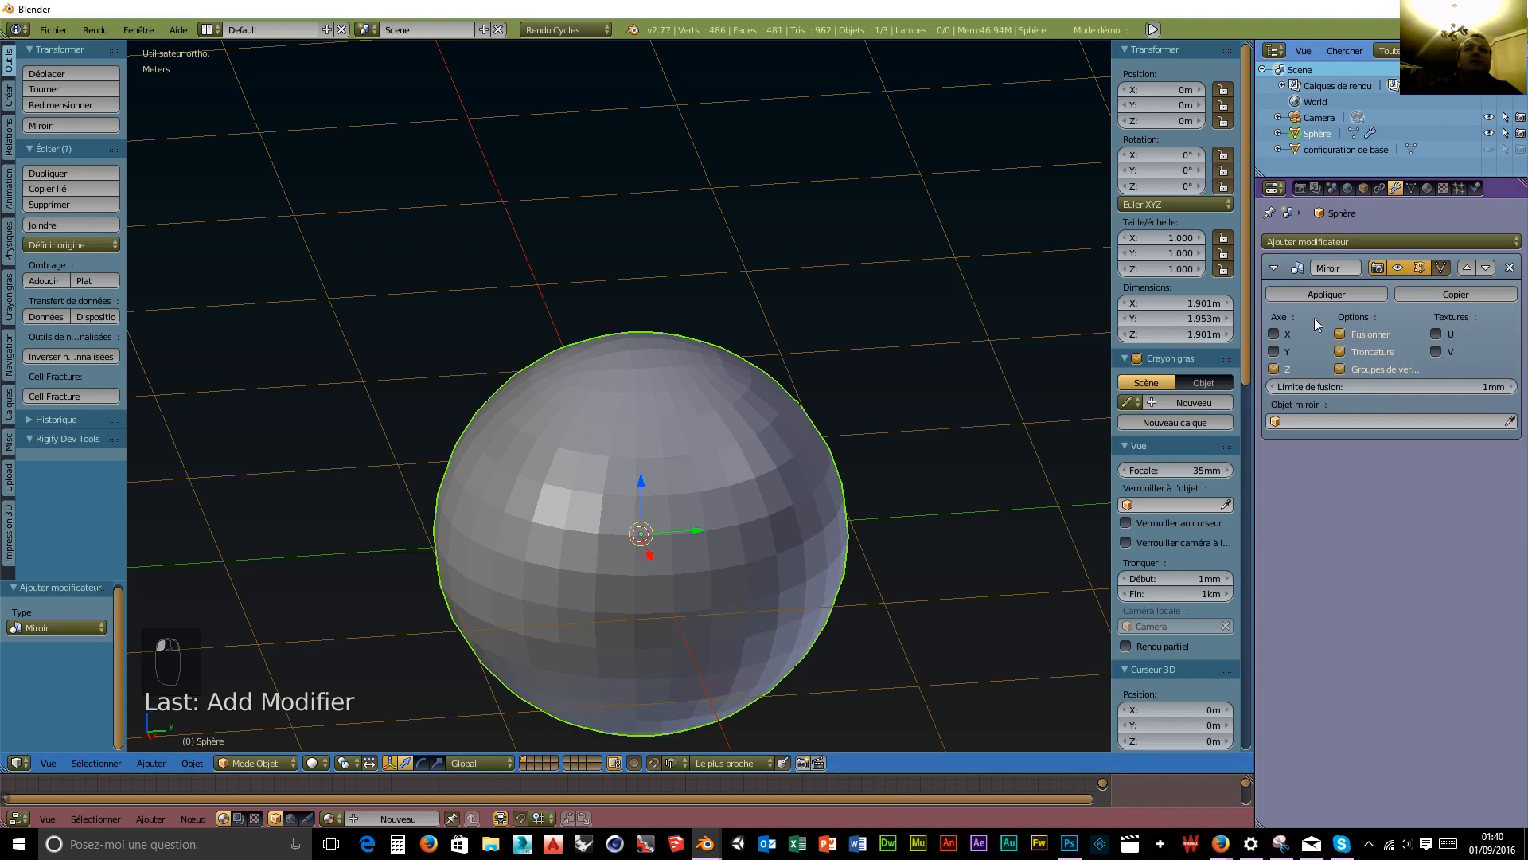
{"action": "left_click", "coordinate": [1341, 295]}
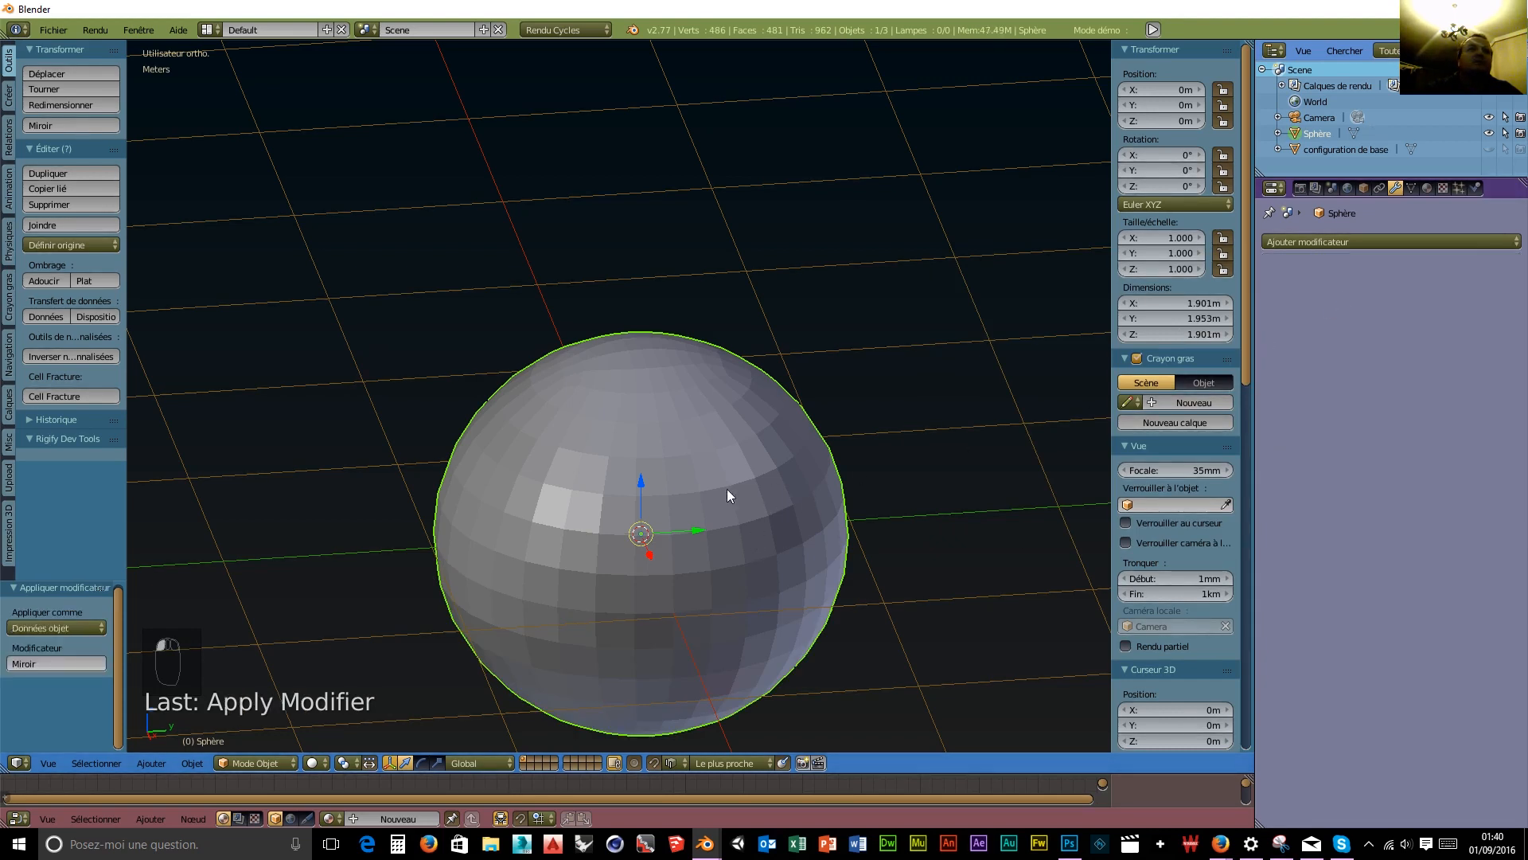
In Edit Mode, select the ball's four seam loops: the two crossing central loops and the curved loop on either side.
{"action": "left_click", "coordinate": [260, 763]}
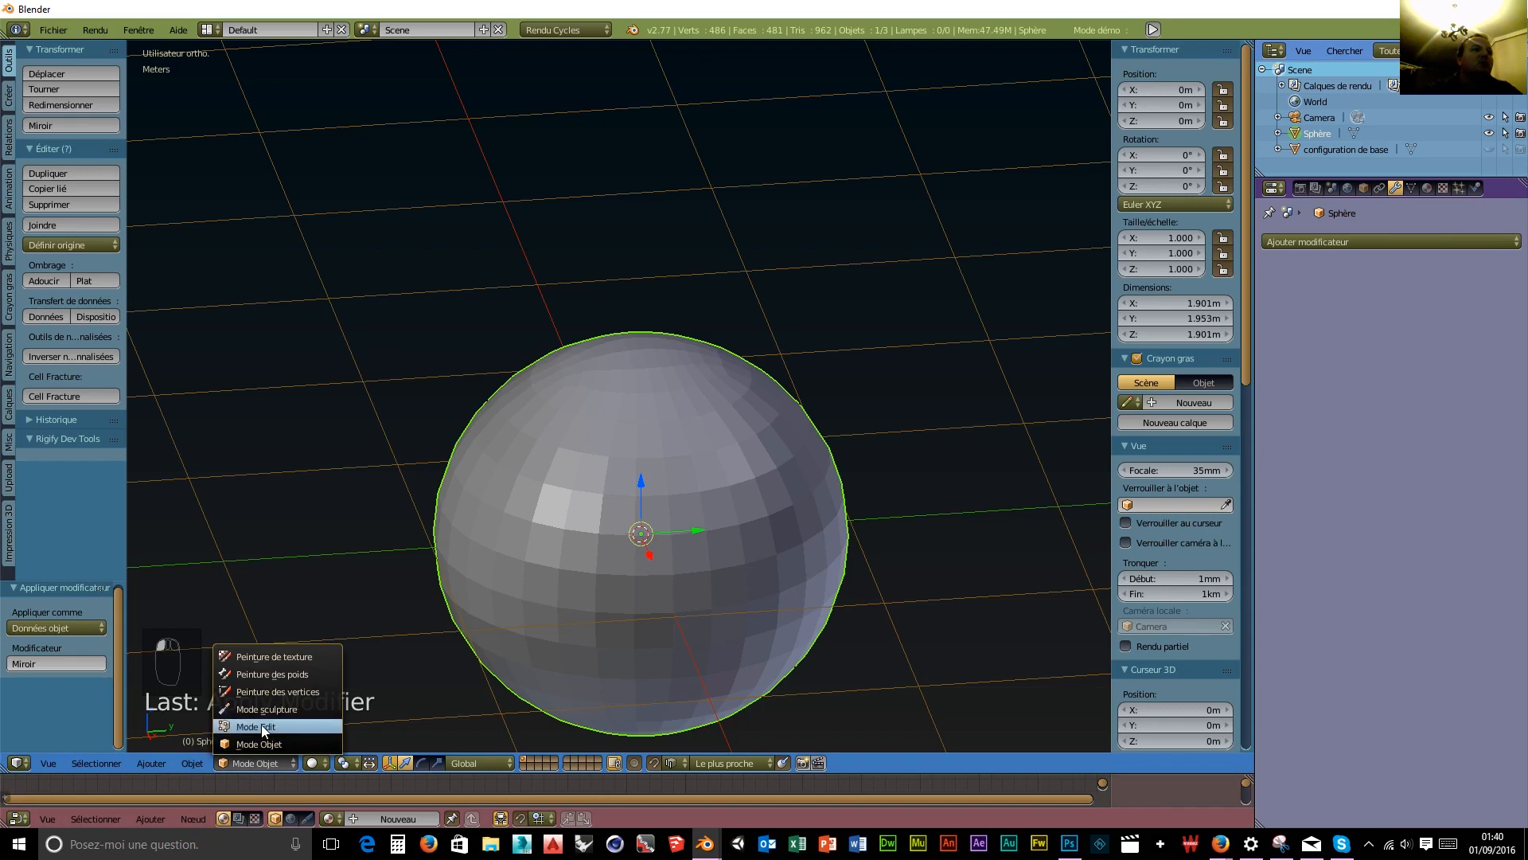
{"action": "left_click", "coordinate": [261, 725]}
{"action": "middle_click_drag", "start_coordinate": [623, 569], "coordinate": [617, 665]}
{"action": "scroll", "coordinate": [631, 647], "scroll_direction": "up", "scroll_amount": 6}
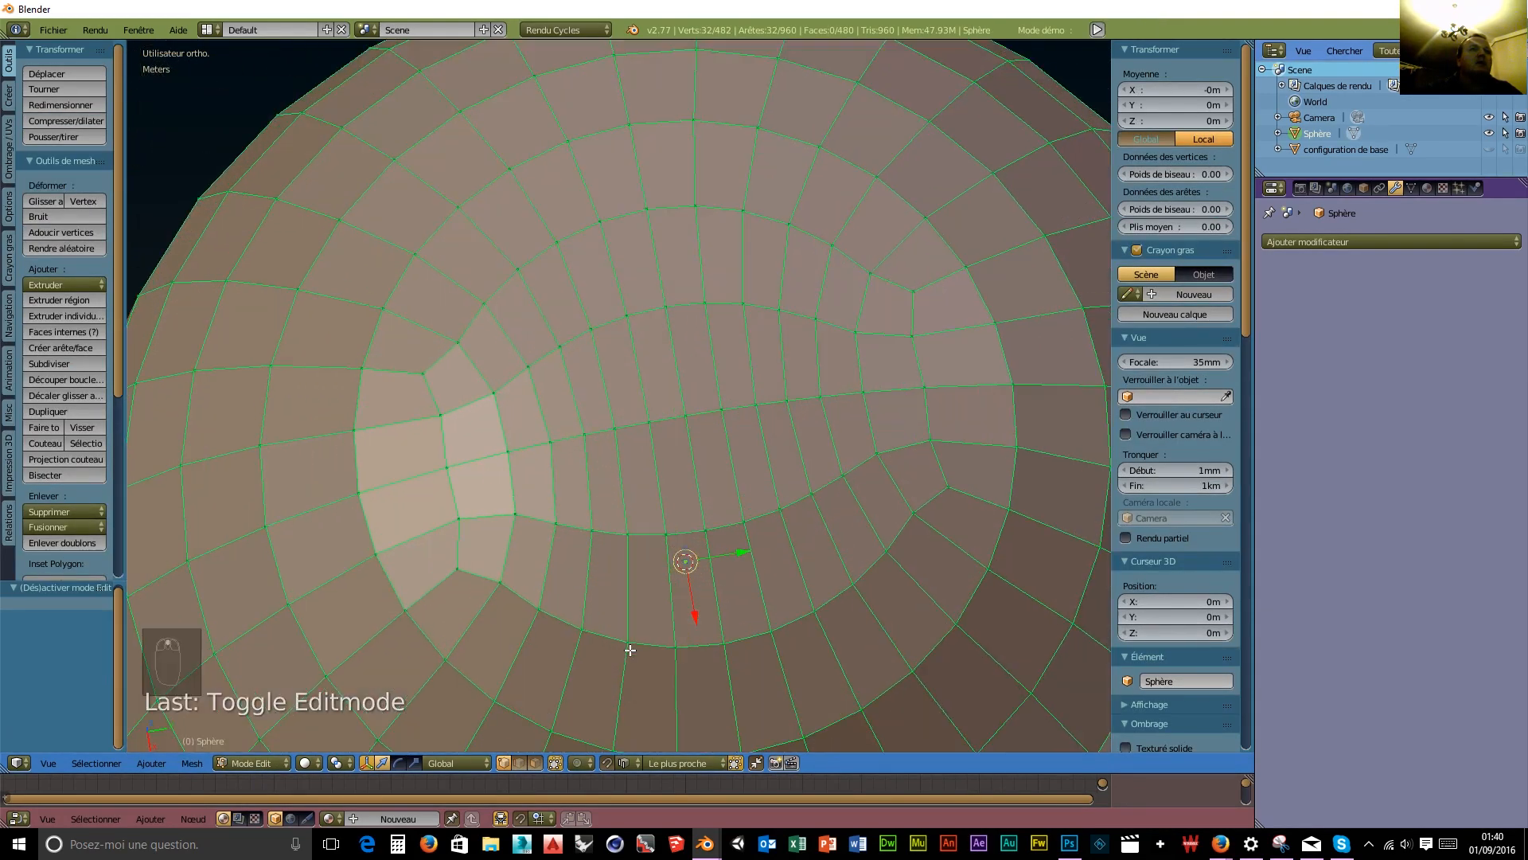
{"action": "scroll", "coordinate": [629, 638], "scroll_direction": "down", "scroll_amount": 6}
{"action": "middle_click_drag", "start_coordinate": [682, 609], "coordinate": [667, 566]}
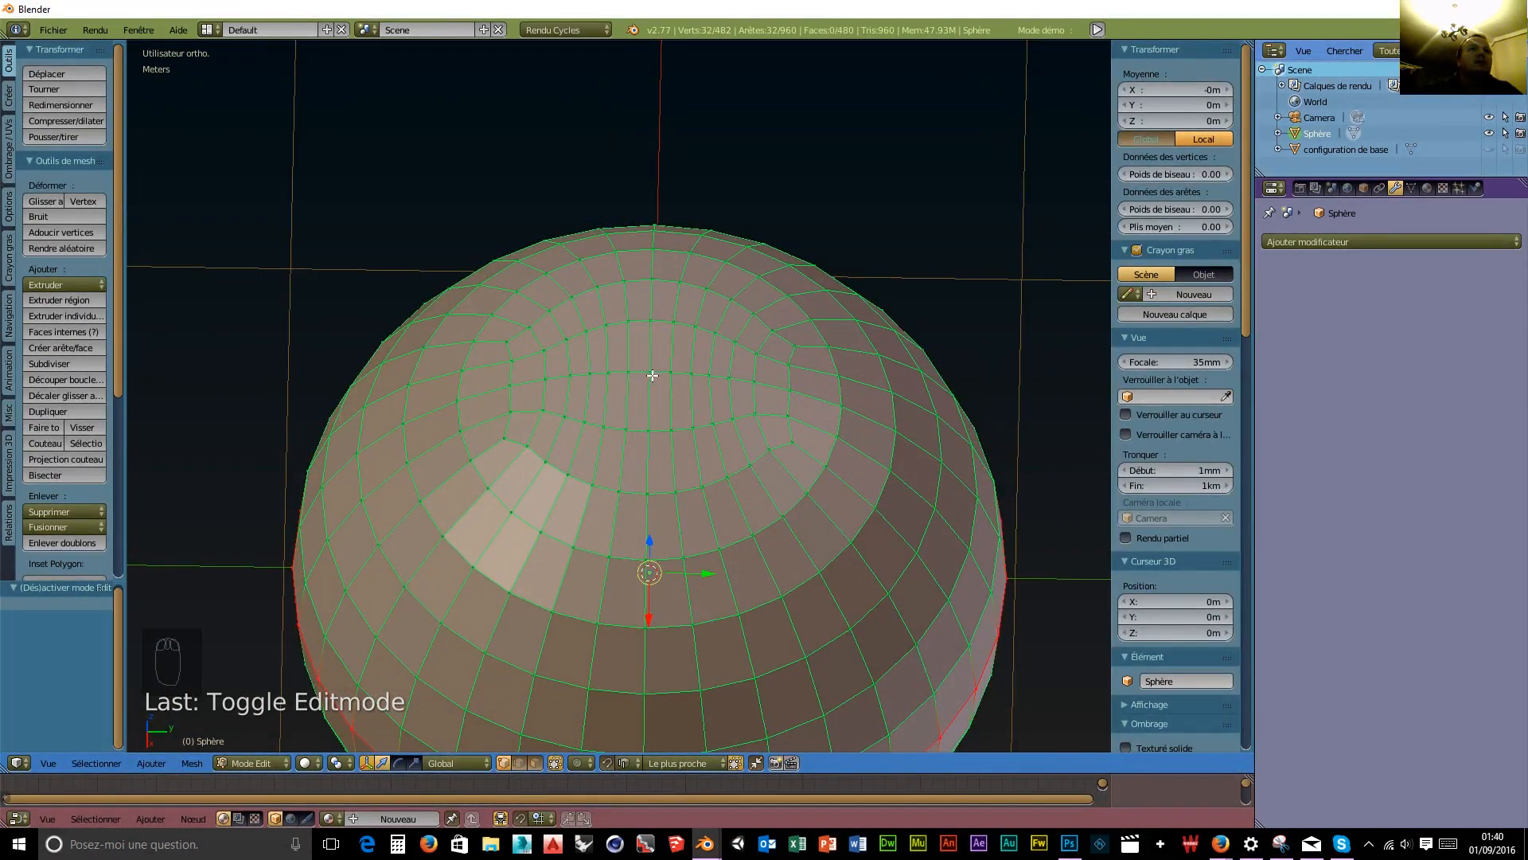
{"action": "middle_click_drag", "start_coordinate": [557, 458], "coordinate": [564, 478]}
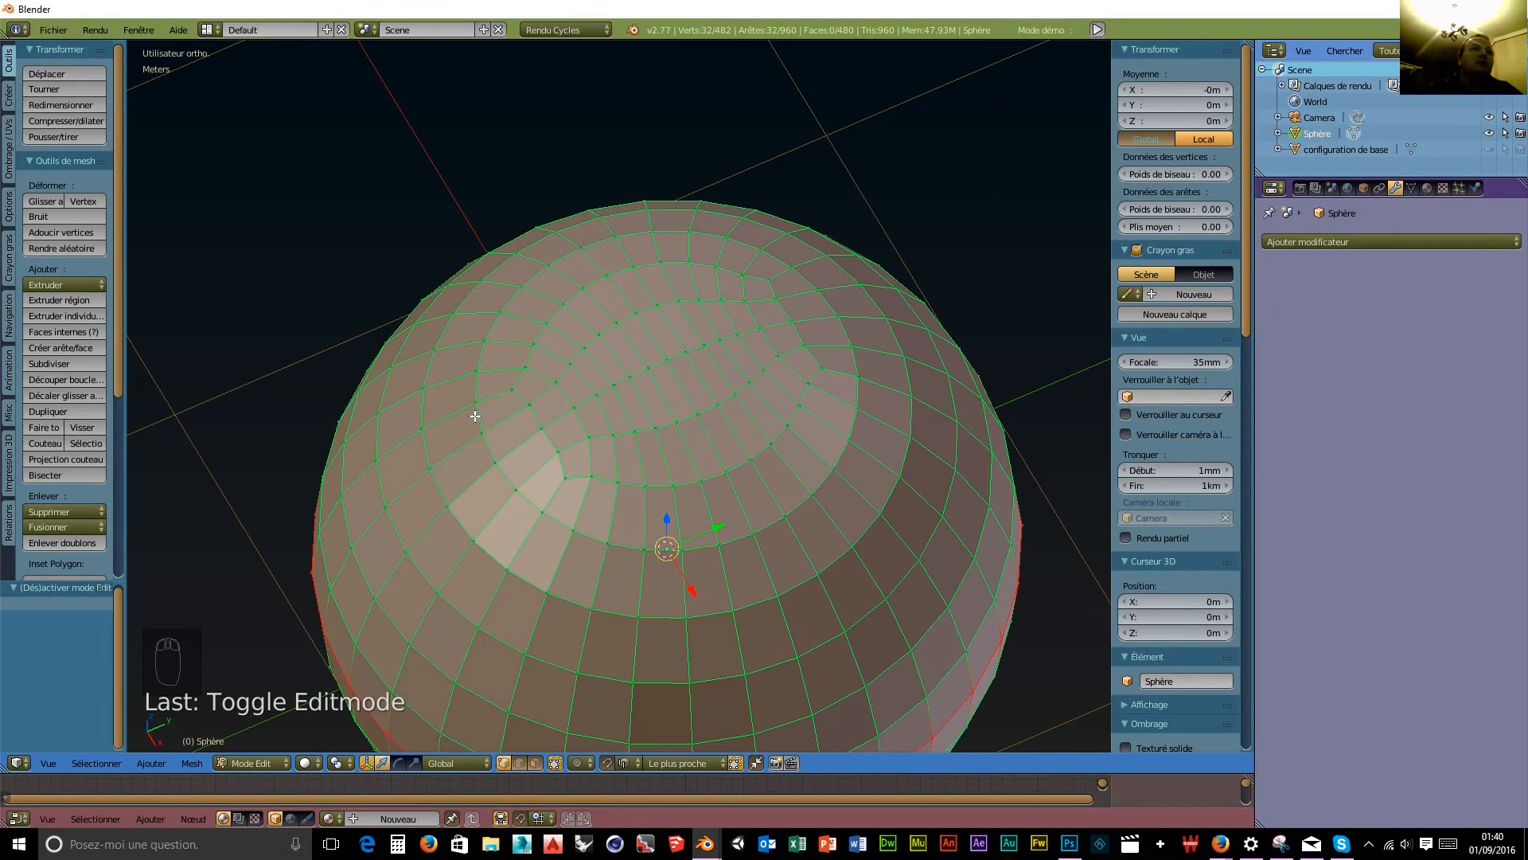
{"action": "right_click", "coordinate": [602, 413], "text": "alt"}
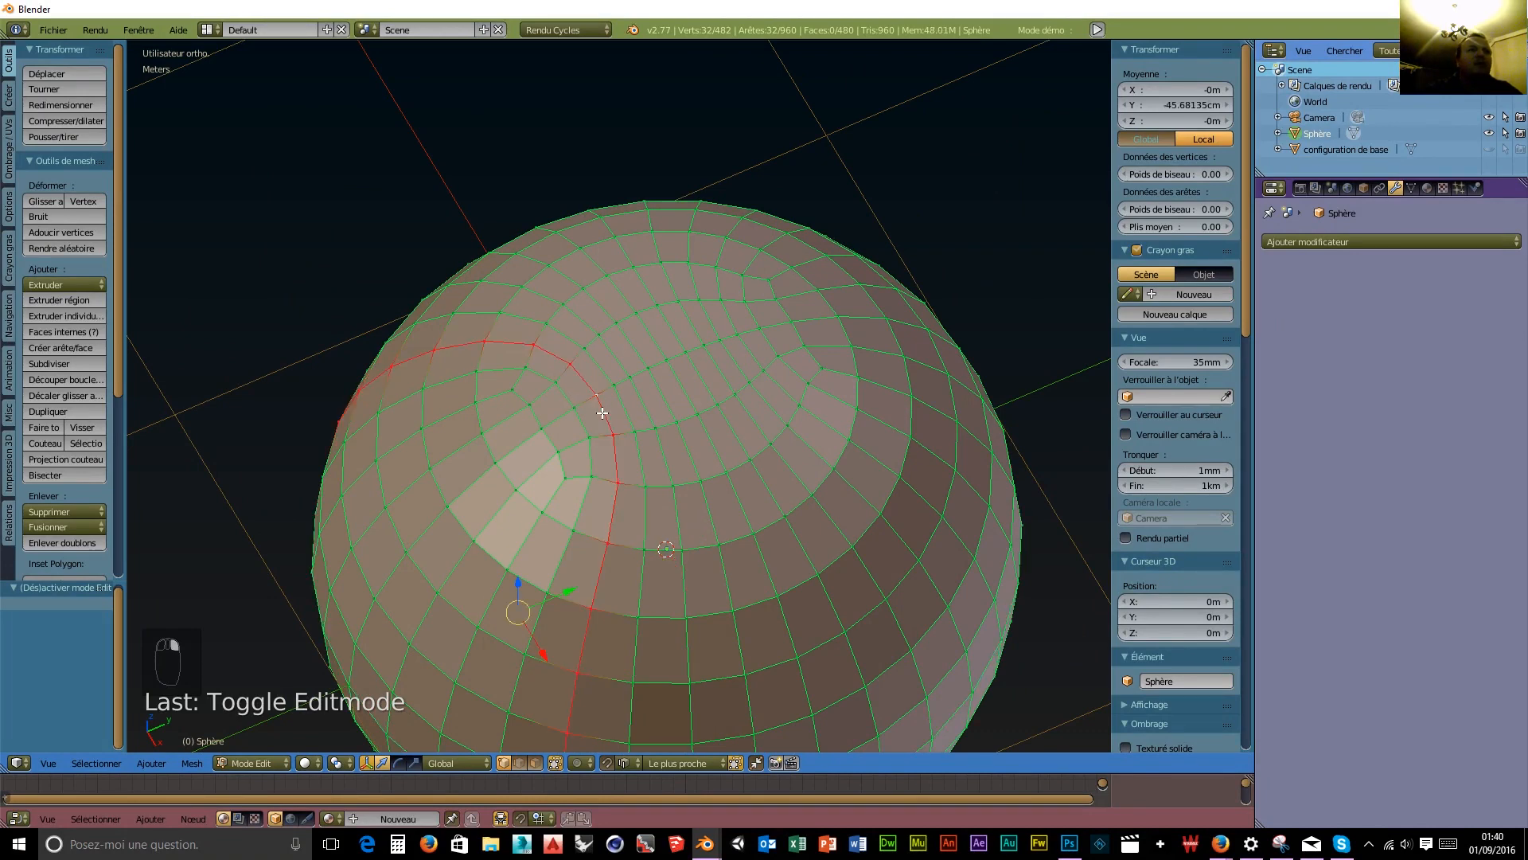
{"action": "right_click", "coordinate": [683, 392], "text": "alt+shift"}
{"action": "right_click", "coordinate": [677, 356], "text": "alt+shift"}
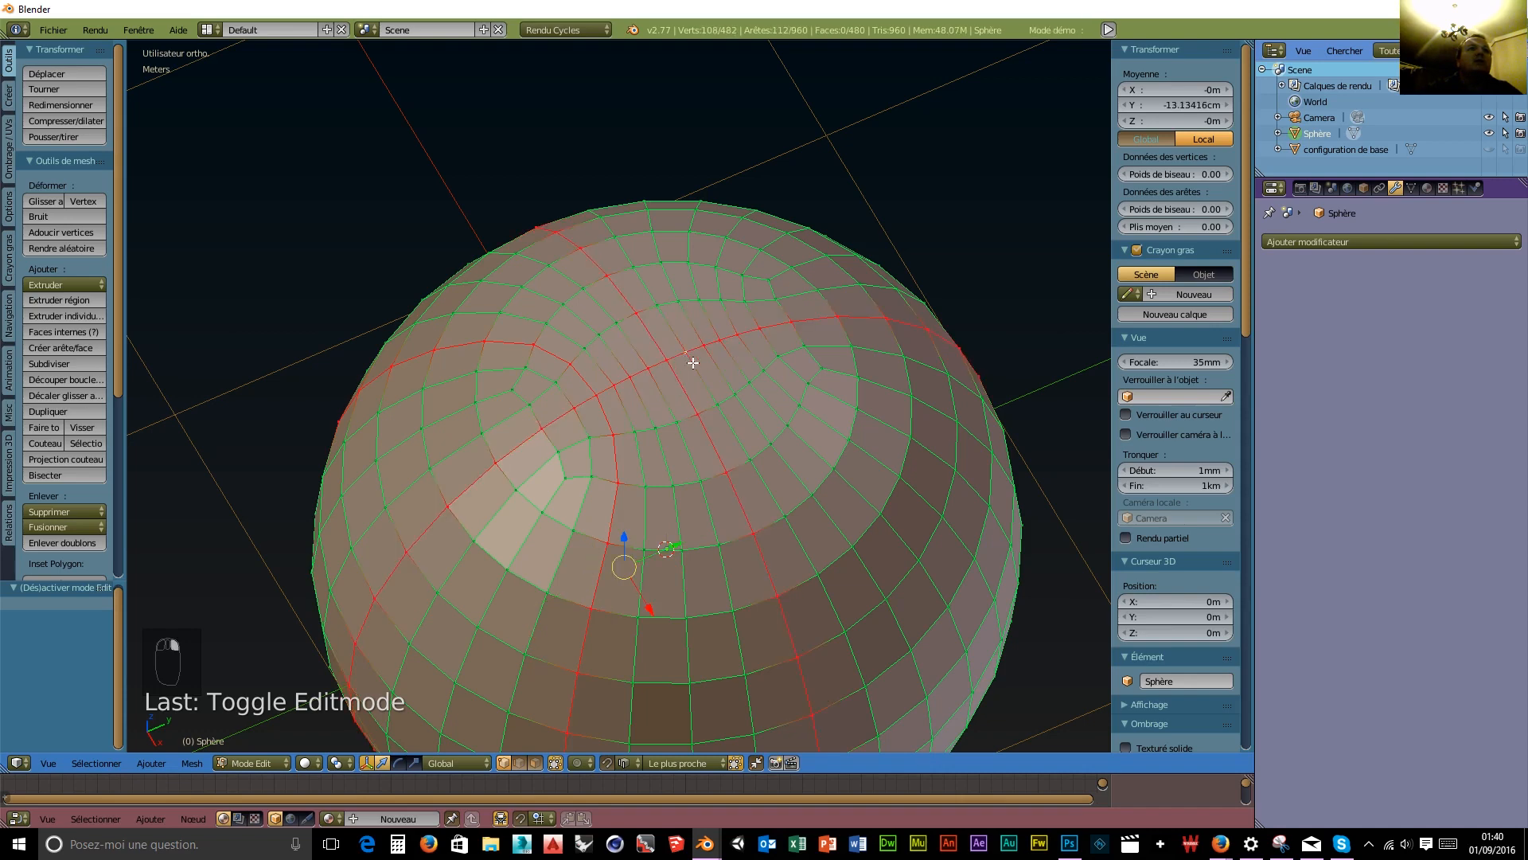
{"action": "right_click", "coordinate": [750, 351], "text": "alt+shift"}
Bevel the four selected seam loops into bands with an amount of 0.035 and 1 segment.
{"action": "scroll", "coordinate": [778, 427], "scroll_direction": "down", "scroll_amount": 3}
{"action": "middle_click_drag", "start_coordinate": [781, 484], "coordinate": [727, 512]}
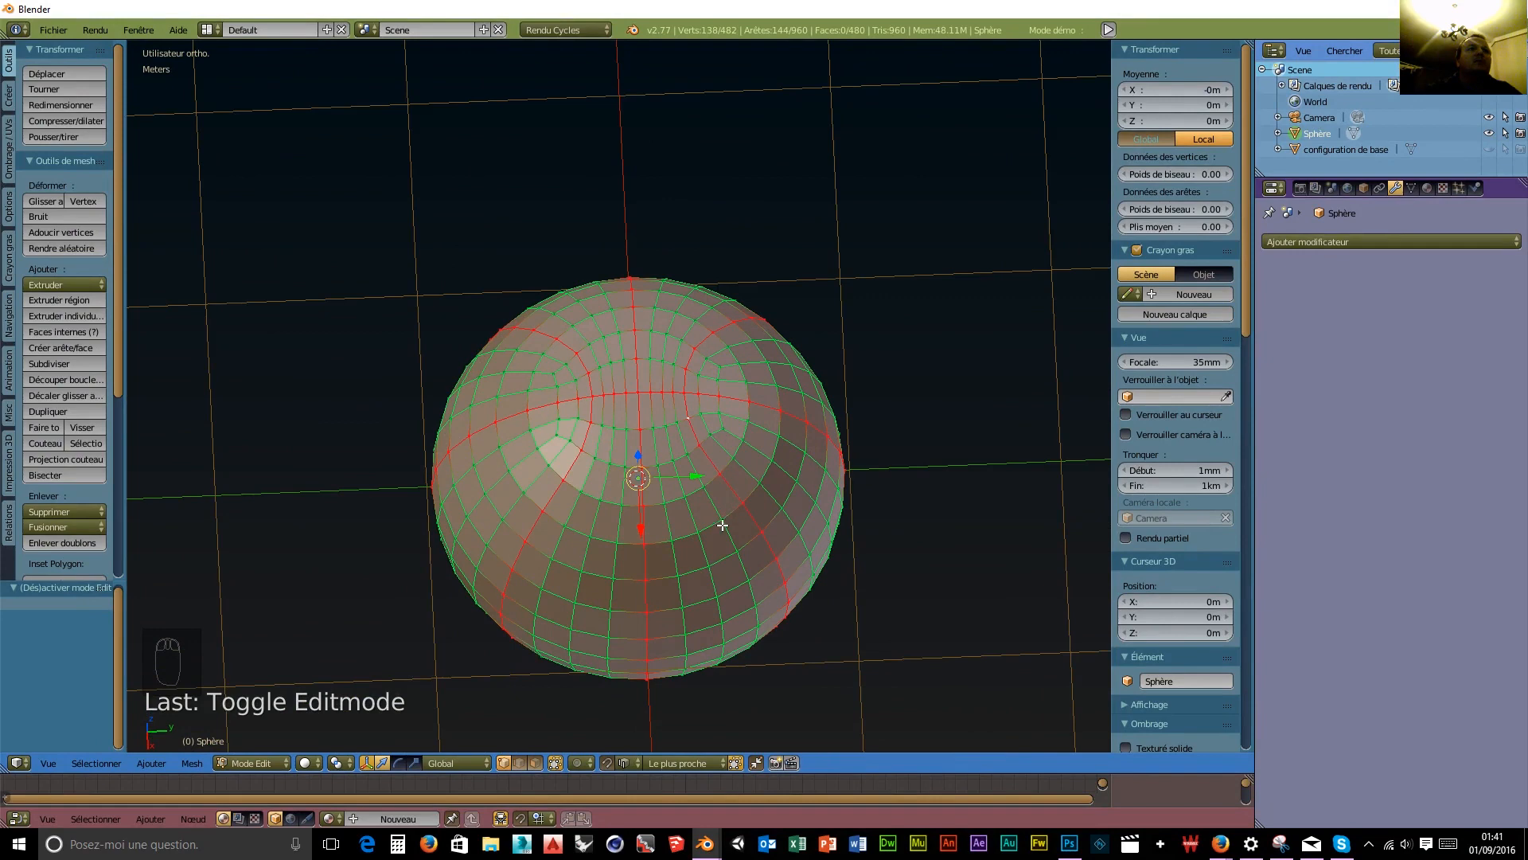
{"action": "scroll", "coordinate": [723, 523], "scroll_direction": "up", "scroll_amount": 3}
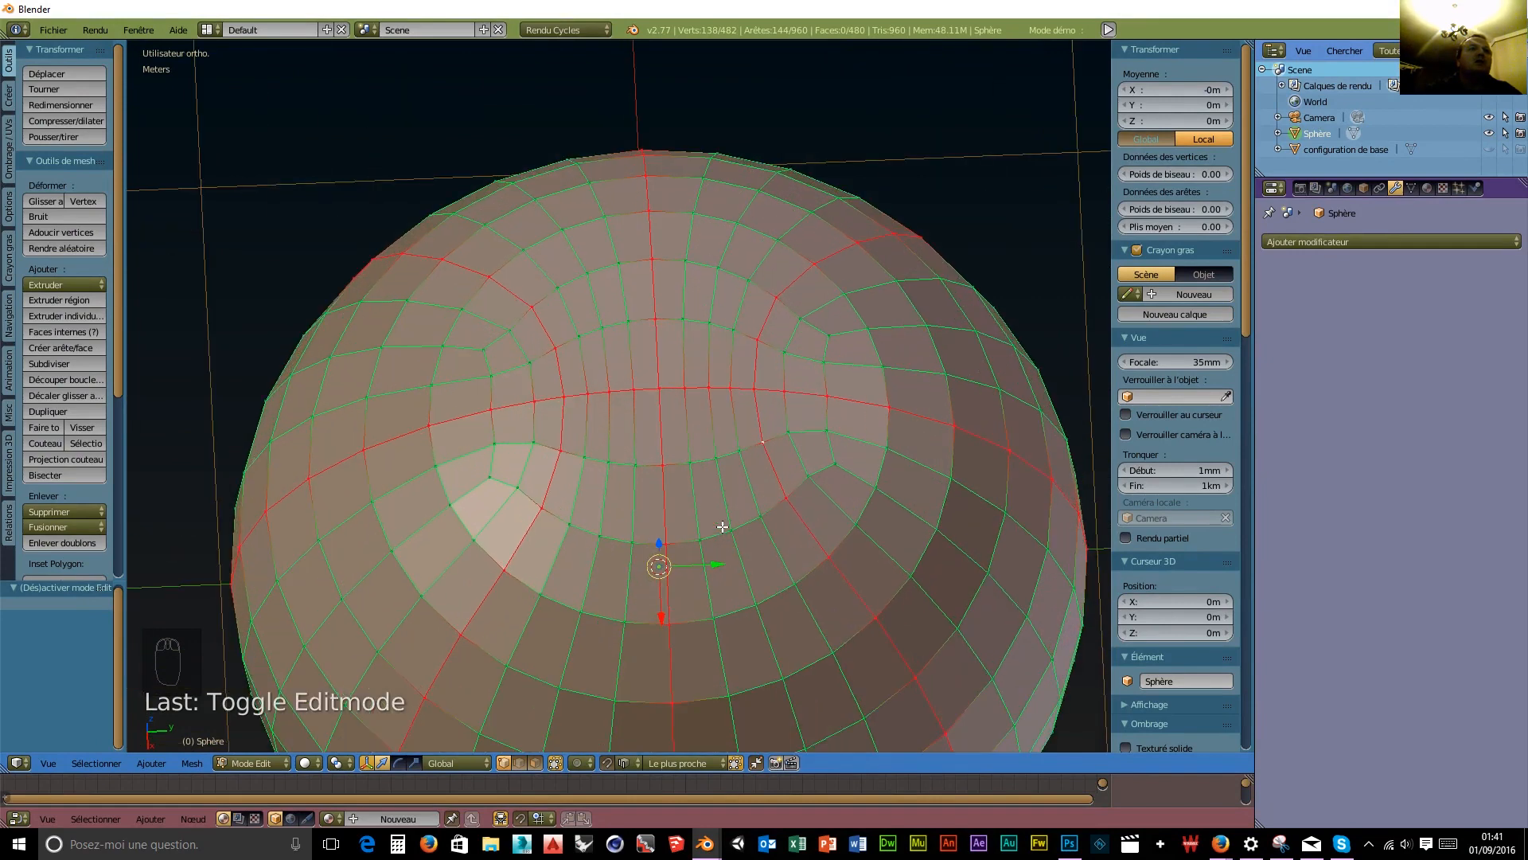
{"action": "scroll", "coordinate": [722, 527], "scroll_direction": "down", "scroll_amount": 2}
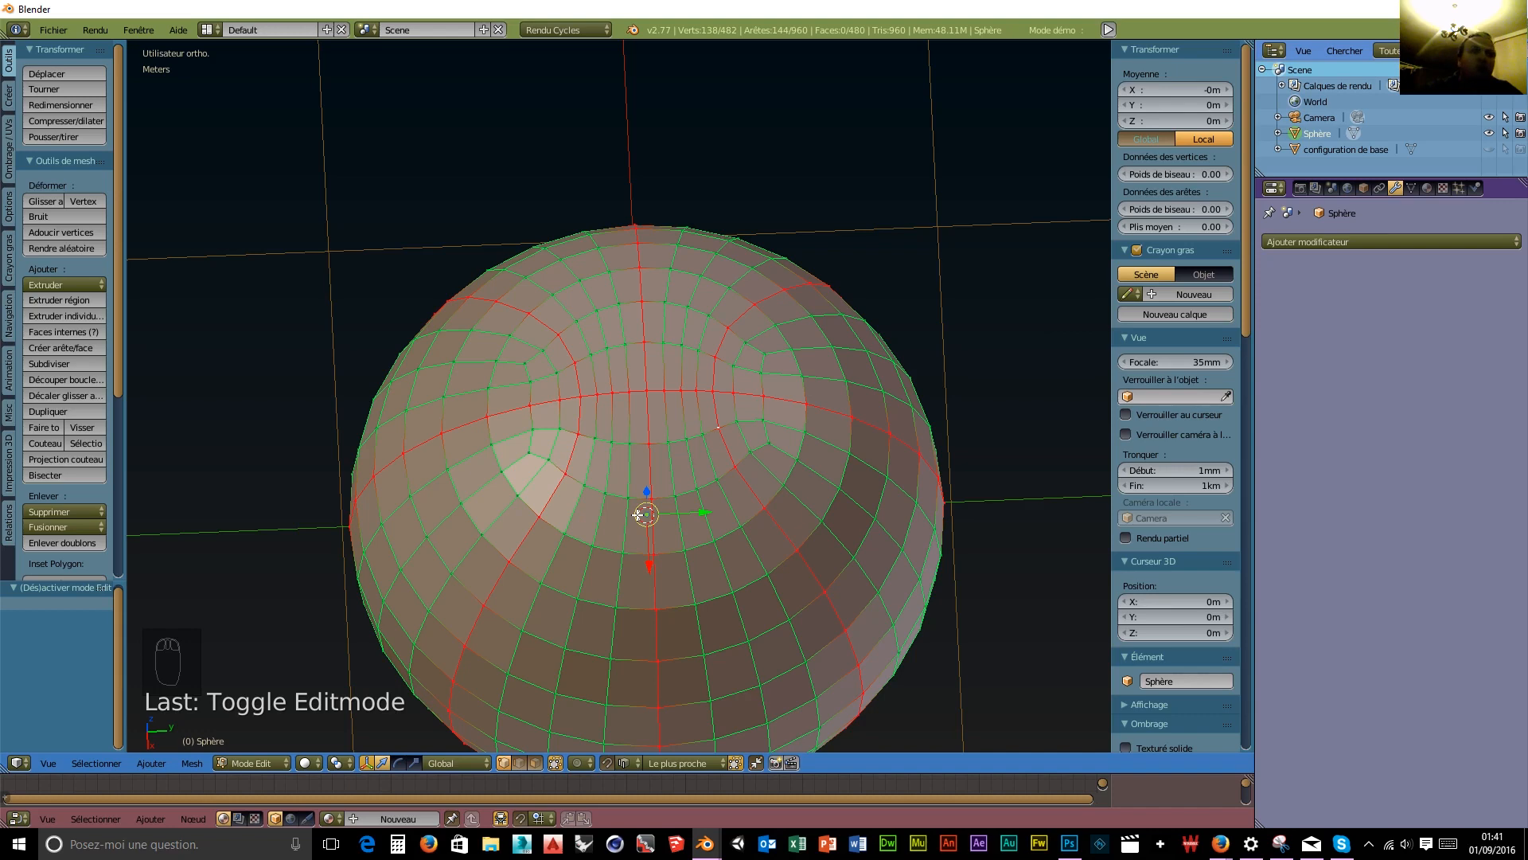
{"action": "key", "text": "ctrl+b"}
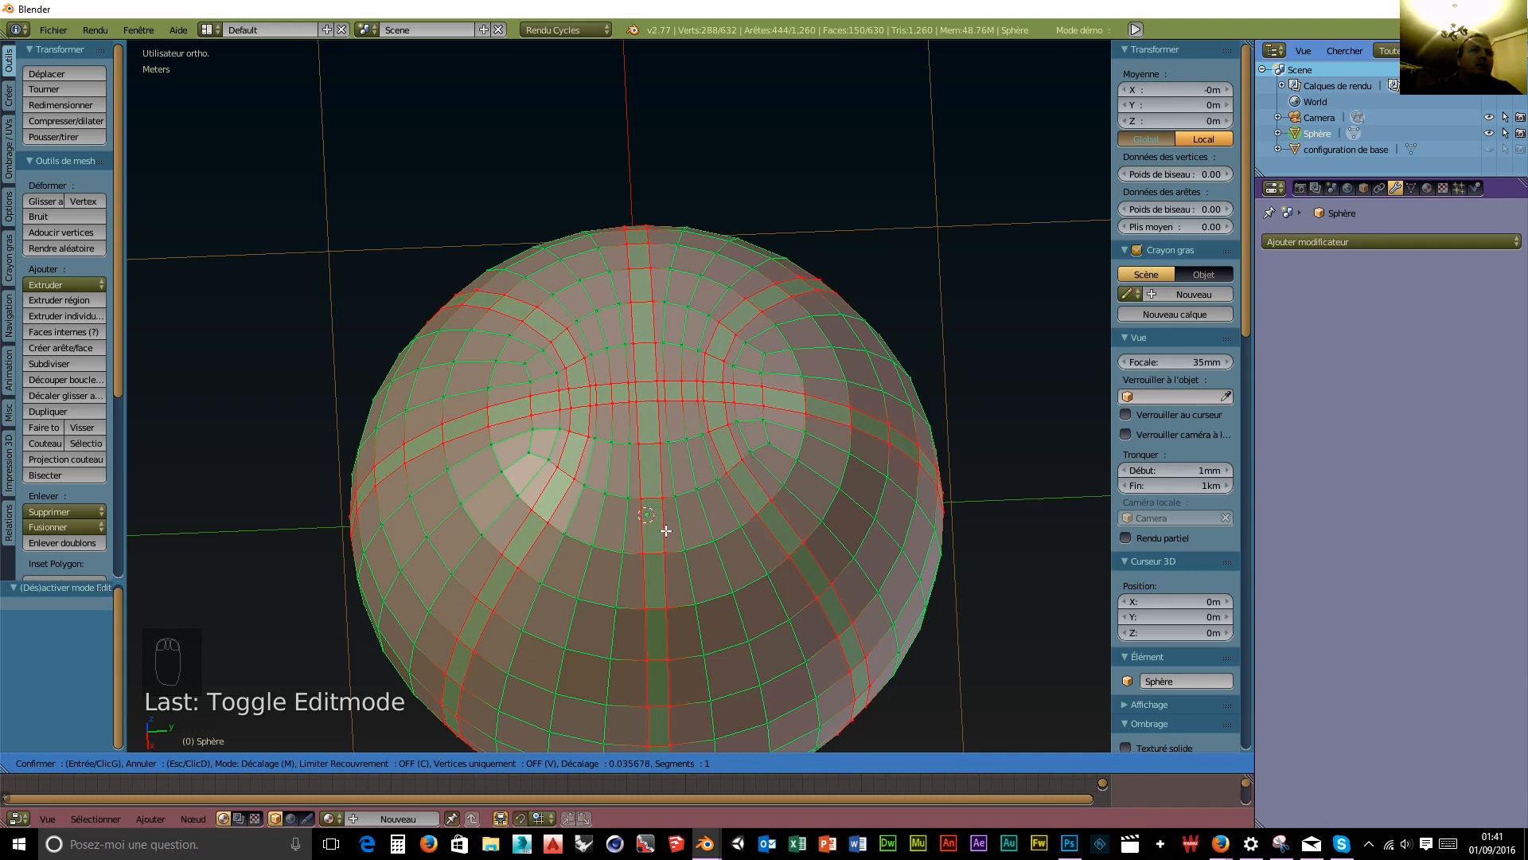
{"action": "left_click", "coordinate": [666, 530]}
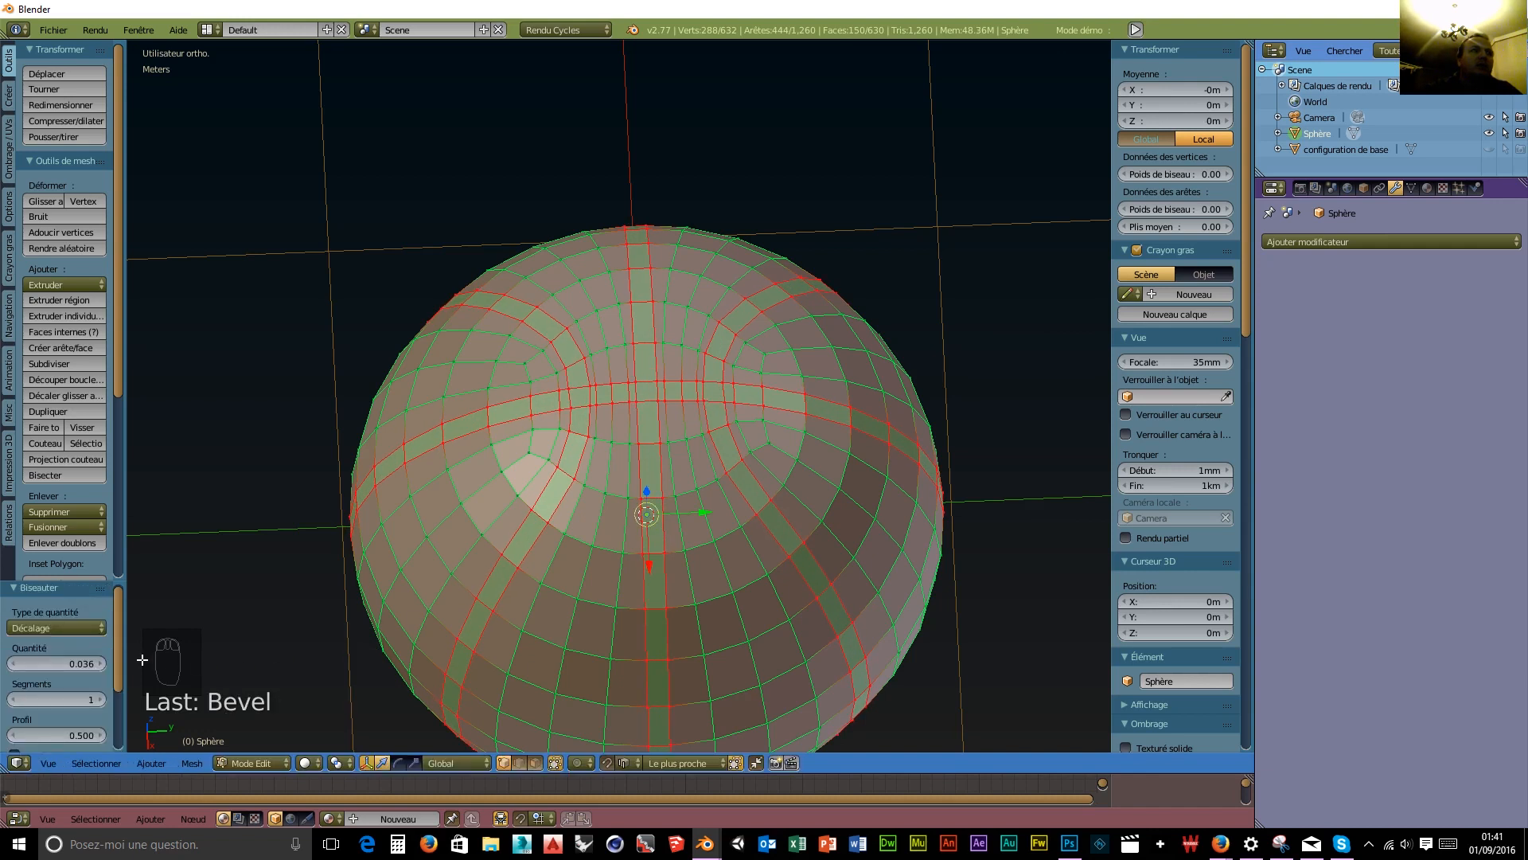
{"action": "left_click", "coordinate": [82, 663]}
{"action": "type", "text": ".035"}
{"action": "key", "text": "Return"}
Examine the beveled seam bands and their crossings around the crown of the ball.
{"action": "scroll", "coordinate": [637, 402], "scroll_direction": "up", "scroll_amount": 6}
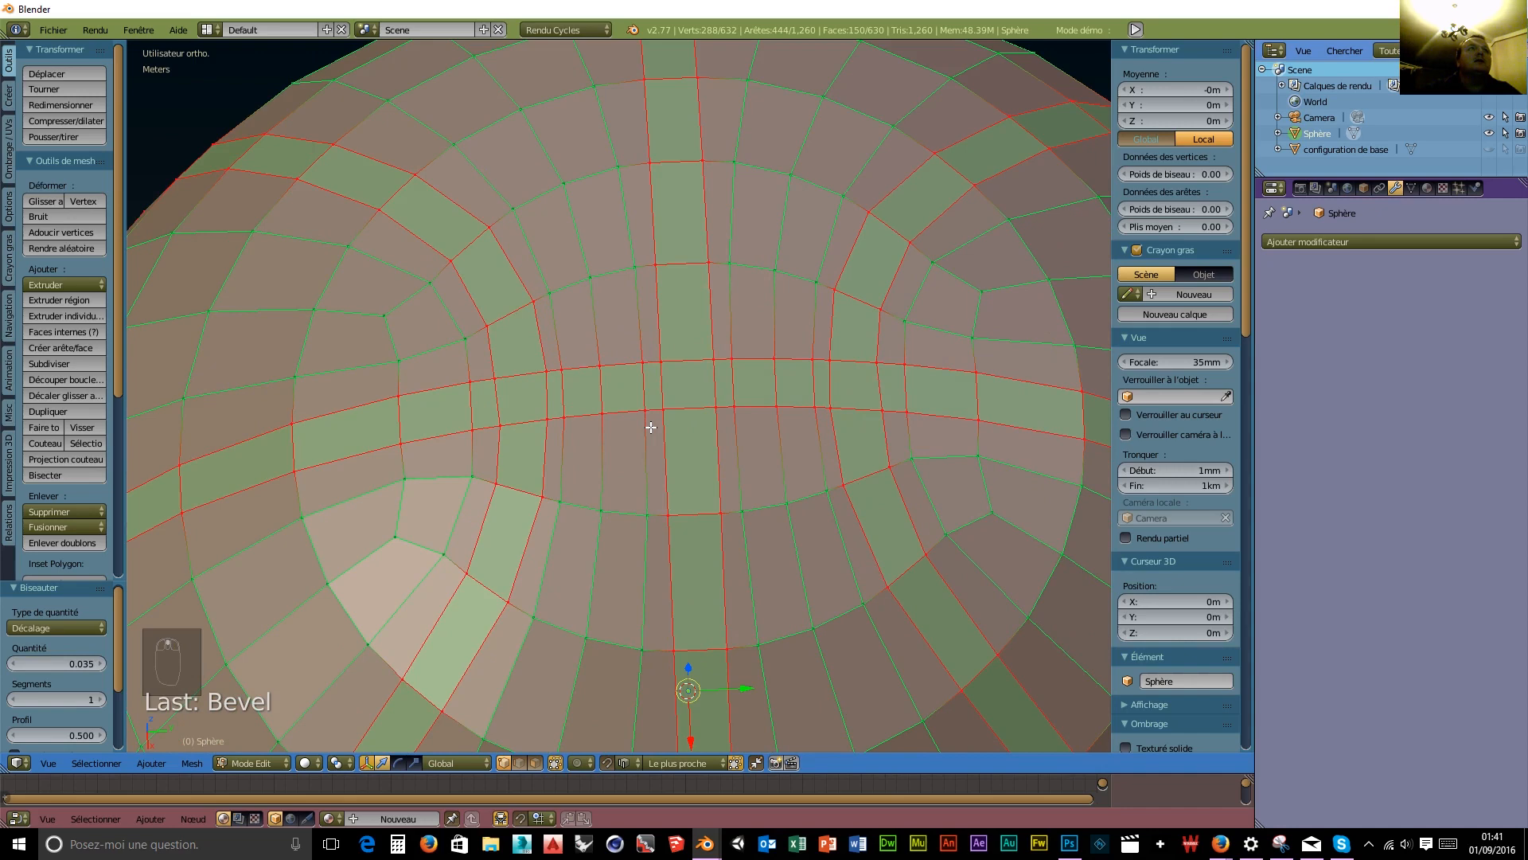
{"action": "scroll", "coordinate": [651, 427], "scroll_direction": "down", "scroll_amount": 5}
{"action": "scroll", "coordinate": [651, 428], "scroll_direction": "up", "scroll_amount": 5}
{"action": "scroll", "coordinate": [651, 428], "scroll_direction": "down", "scroll_amount": 5}
{"action": "scroll", "coordinate": [644, 347], "scroll_direction": "up", "scroll_amount": 5}
{"action": "scroll", "coordinate": [673, 333], "scroll_direction": "down", "scroll_amount": 5}
{"action": "scroll", "coordinate": [518, 402], "scroll_direction": "up", "scroll_amount": 4}
{"action": "scroll", "coordinate": [573, 488], "scroll_direction": "down", "scroll_amount": 5}
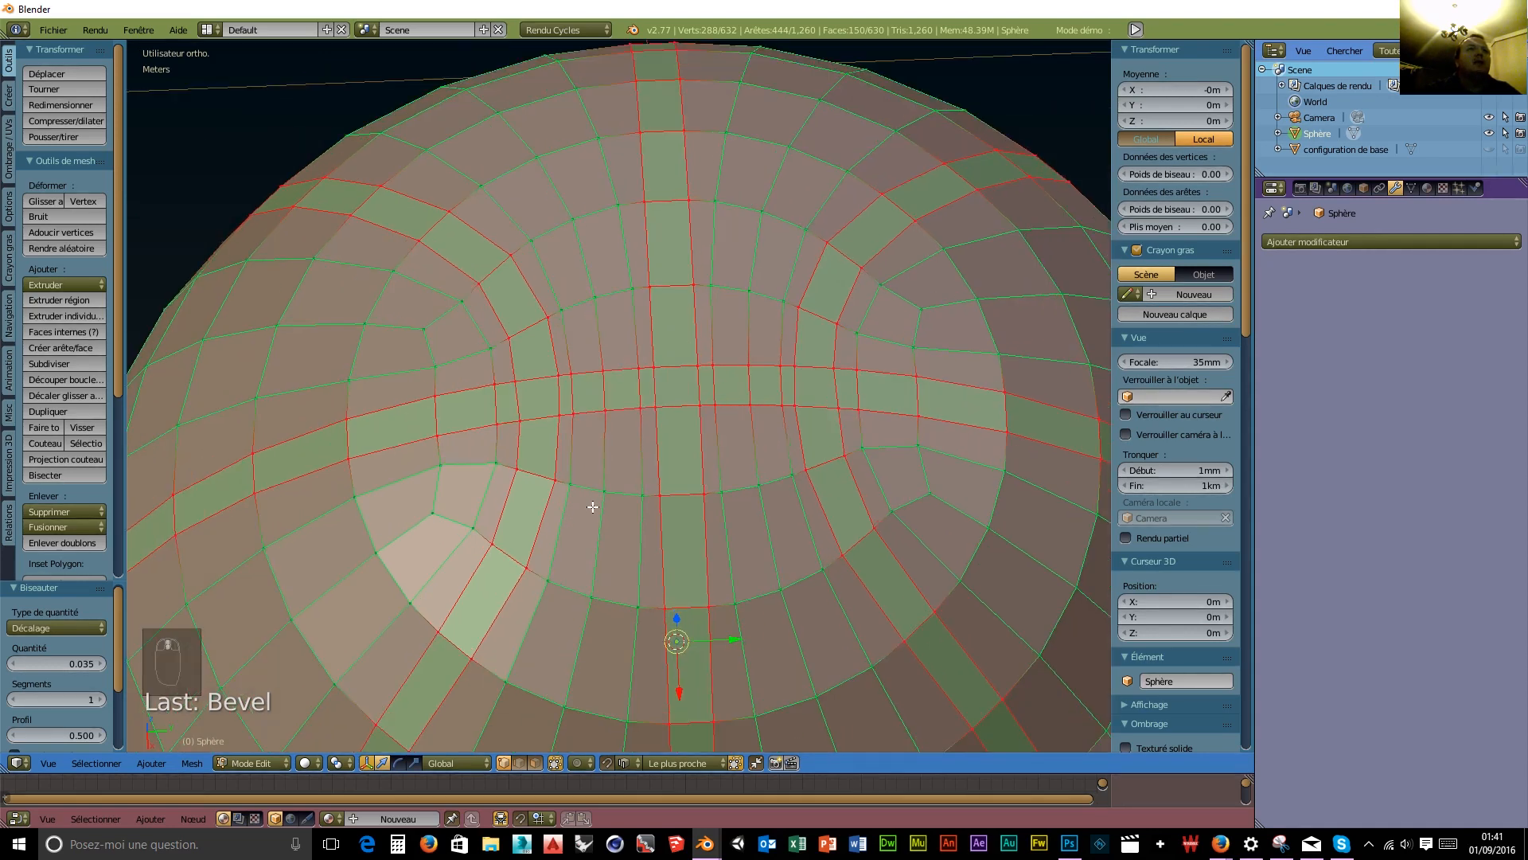
{"action": "scroll", "coordinate": [613, 504], "scroll_direction": "up", "scroll_amount": 4}
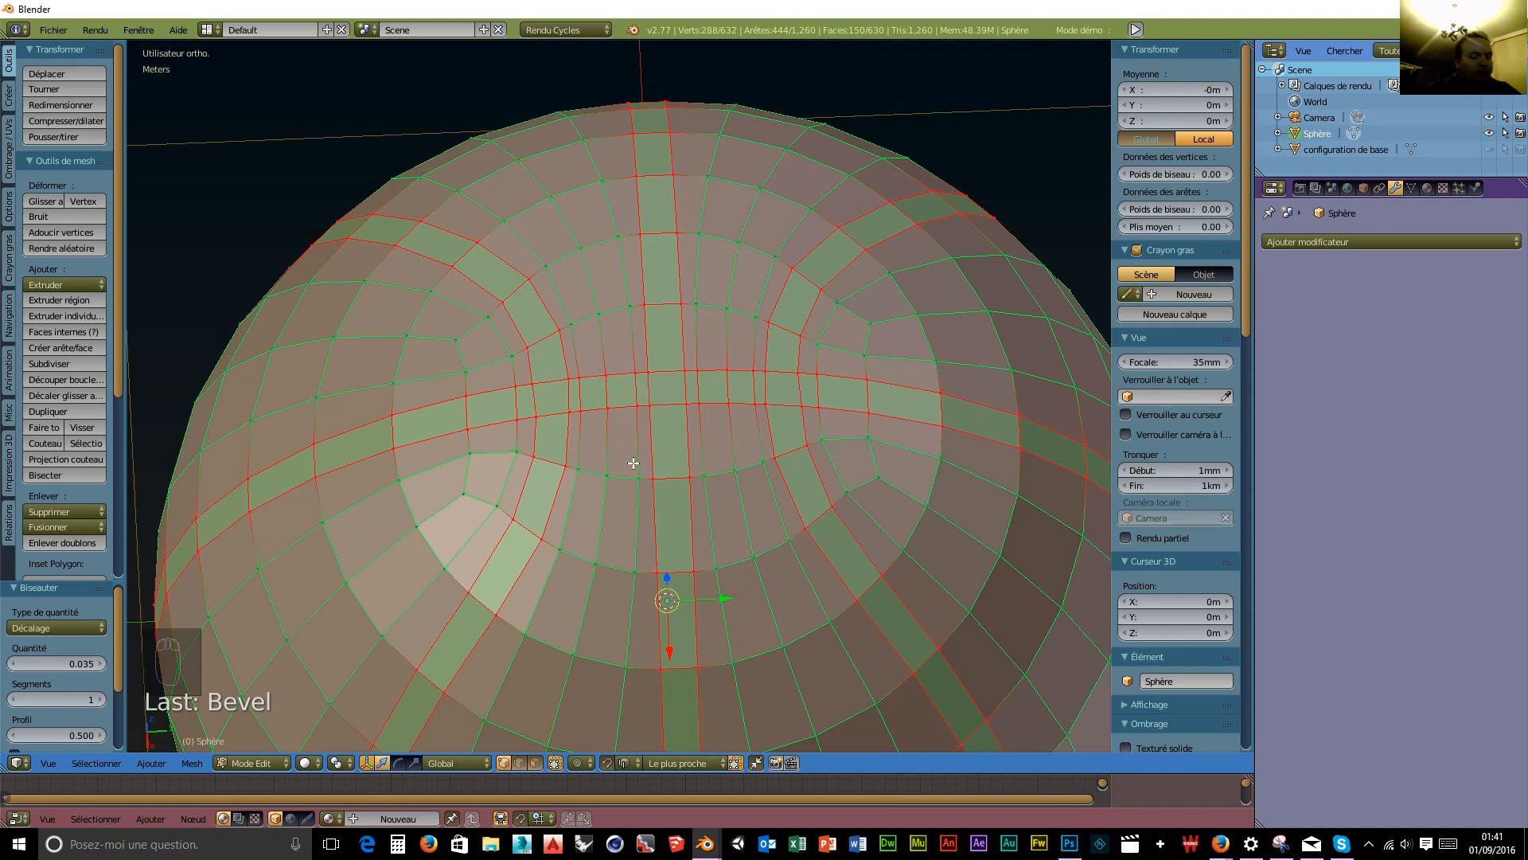
Cut two unshifted edge loops inside the central seam band running along the X axis and scale them by 2.5 in Y.
{"action": "key", "text": "ctrl+r"}
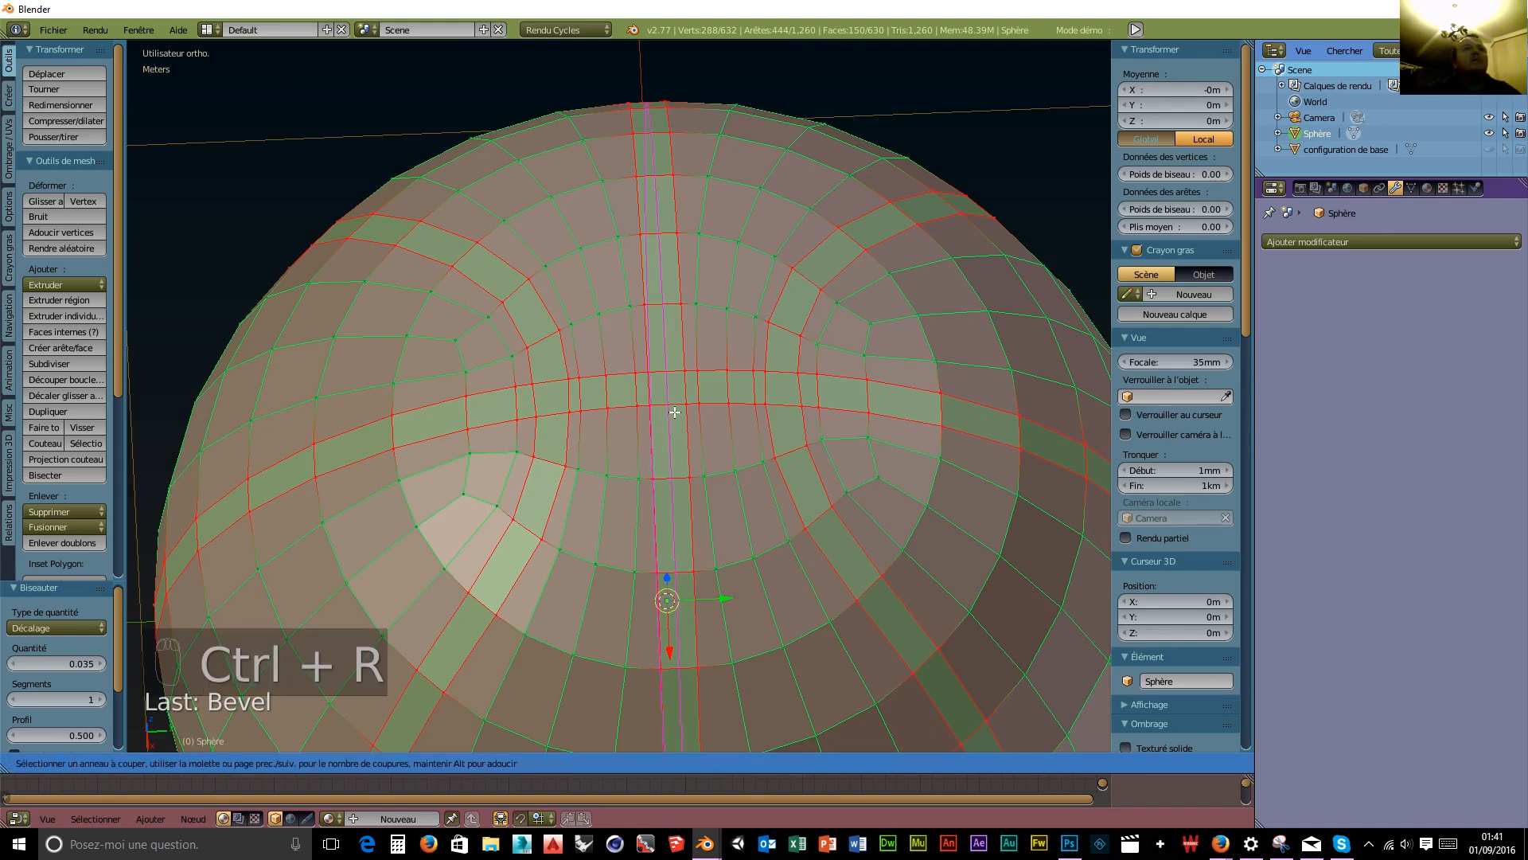
{"action": "scroll", "coordinate": [674, 411], "scroll_direction": "up", "scroll_amount": 1}
{"action": "left_click", "coordinate": [674, 411]}
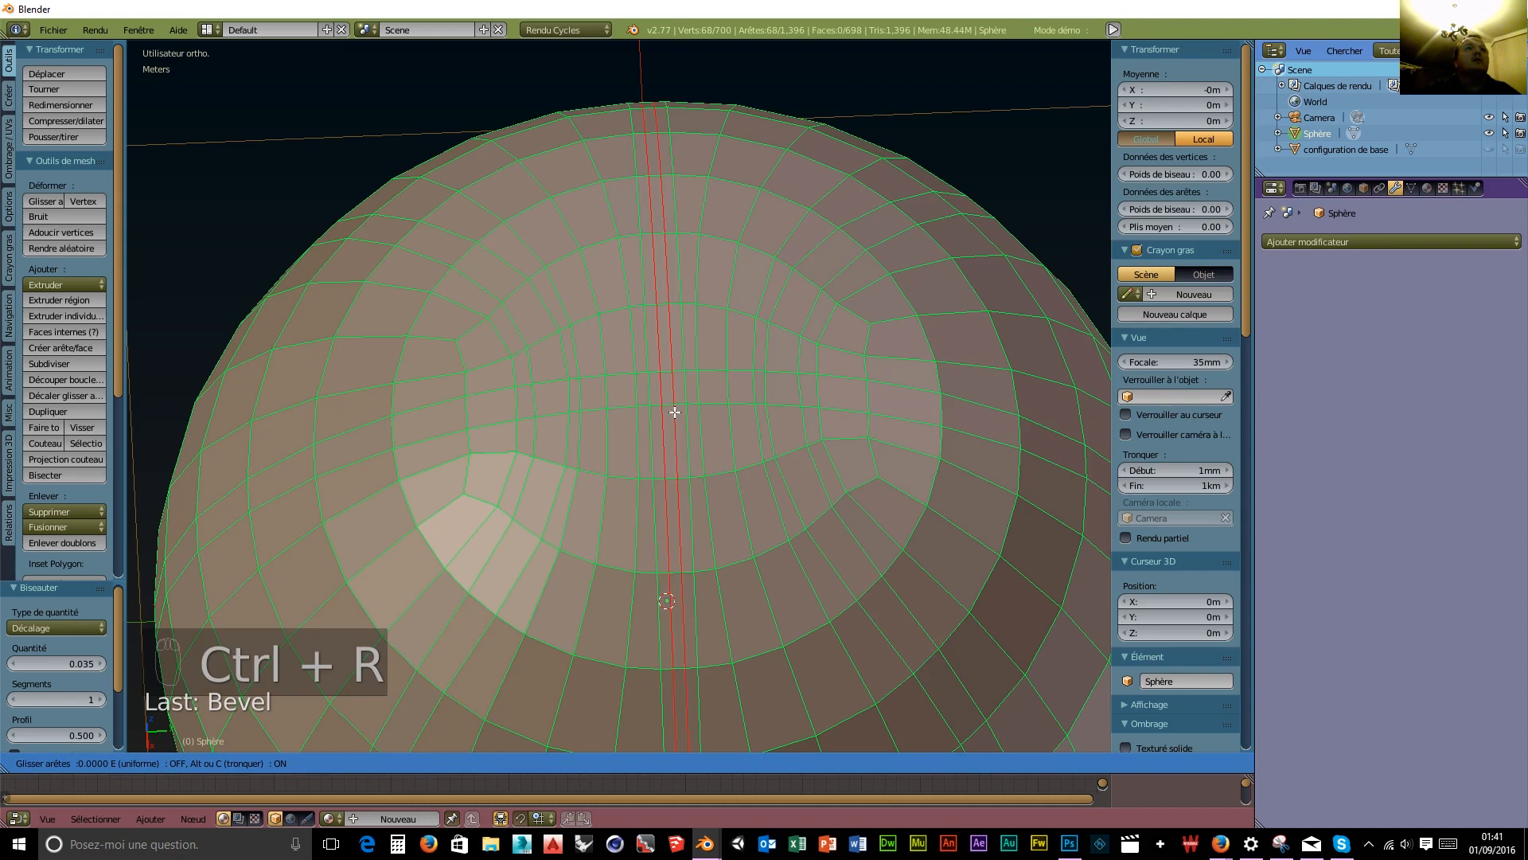
{"action": "right_click", "coordinate": [674, 411]}
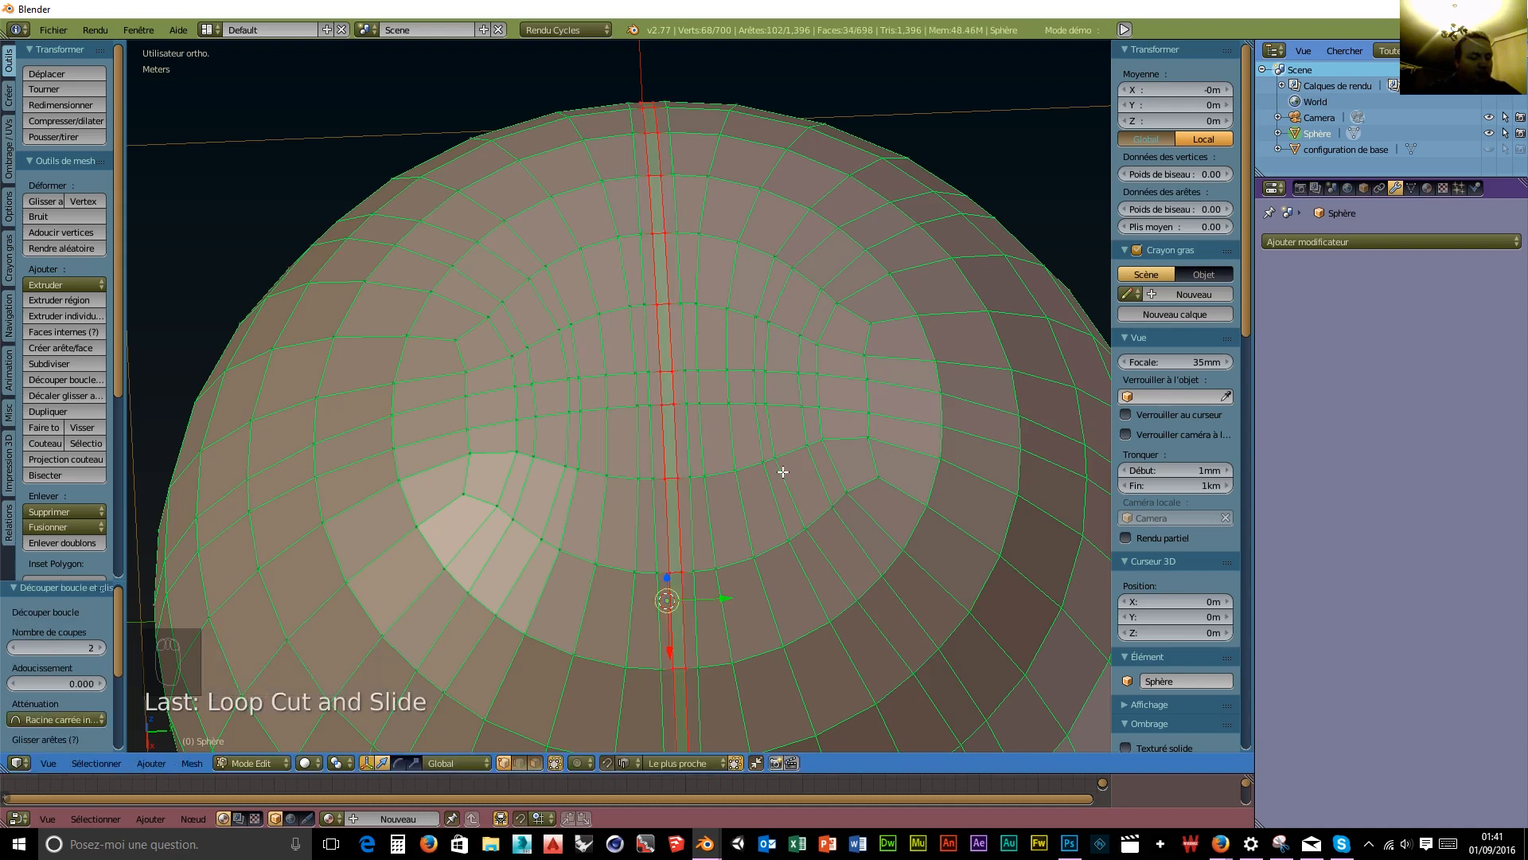
{"action": "key", "text": "s"}
{"action": "key", "text": "y"}
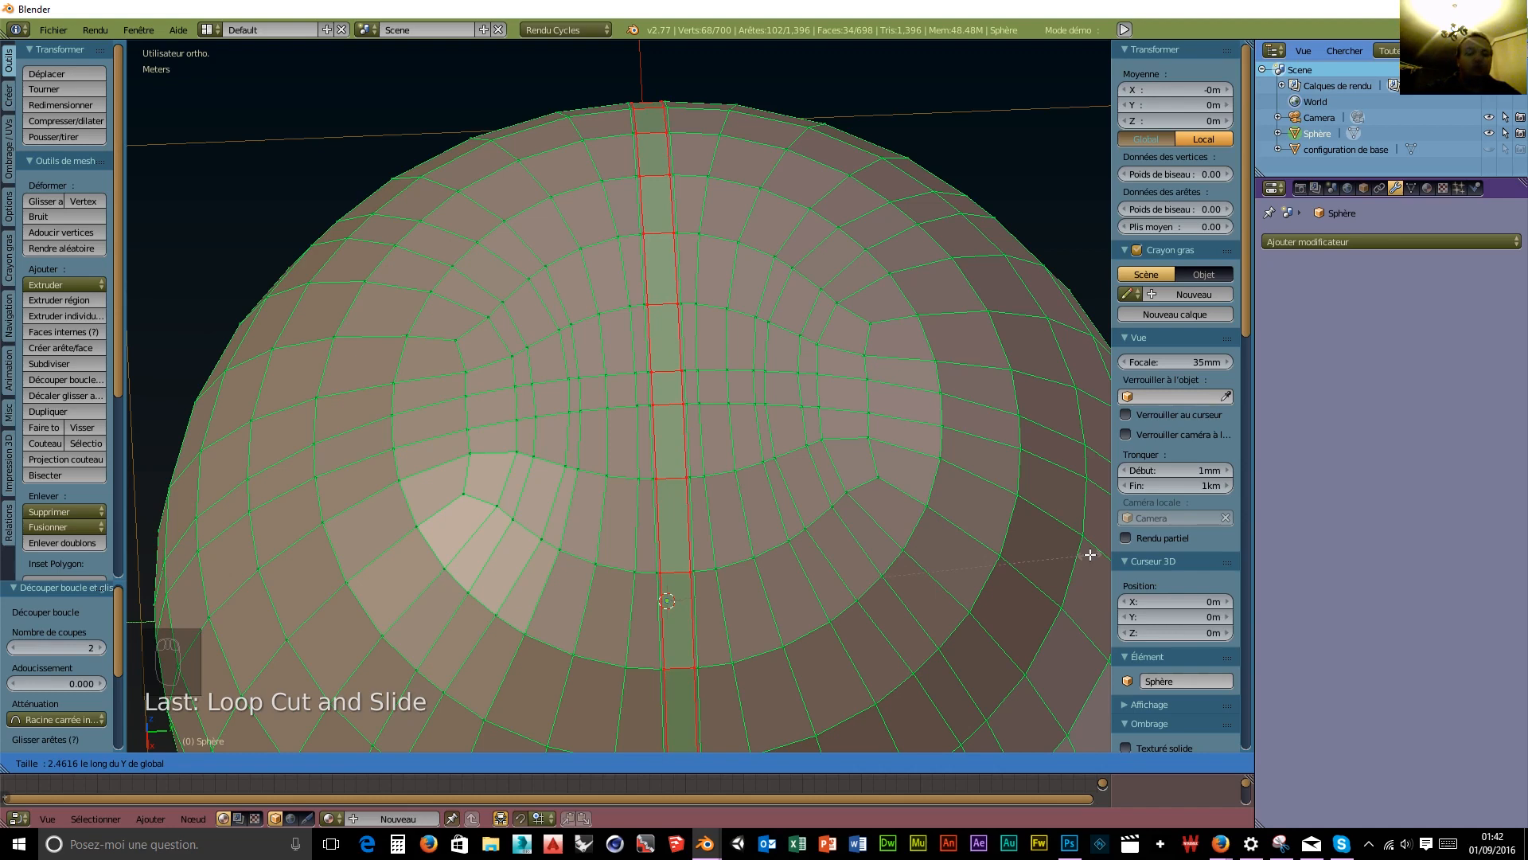
{"action": "type", "text": "2.5"}
{"action": "key", "text": "Return"}
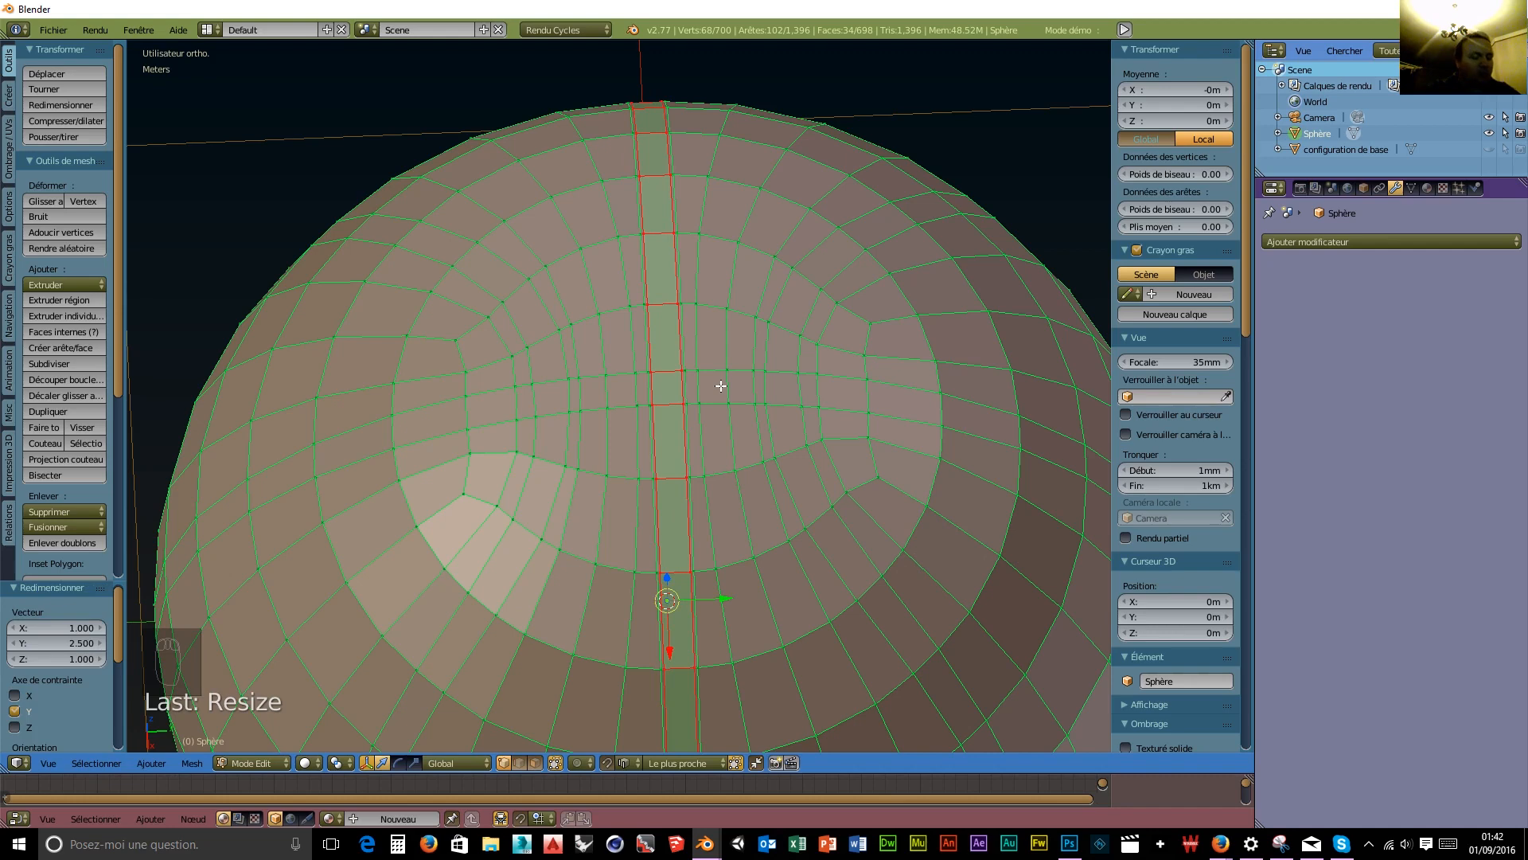
Cut two unshifted edge loops inside the central seam band running along the Y axis and scale them by 2.5 in X.
{"action": "scroll", "coordinate": [721, 386], "scroll_direction": "up", "scroll_amount": 1}
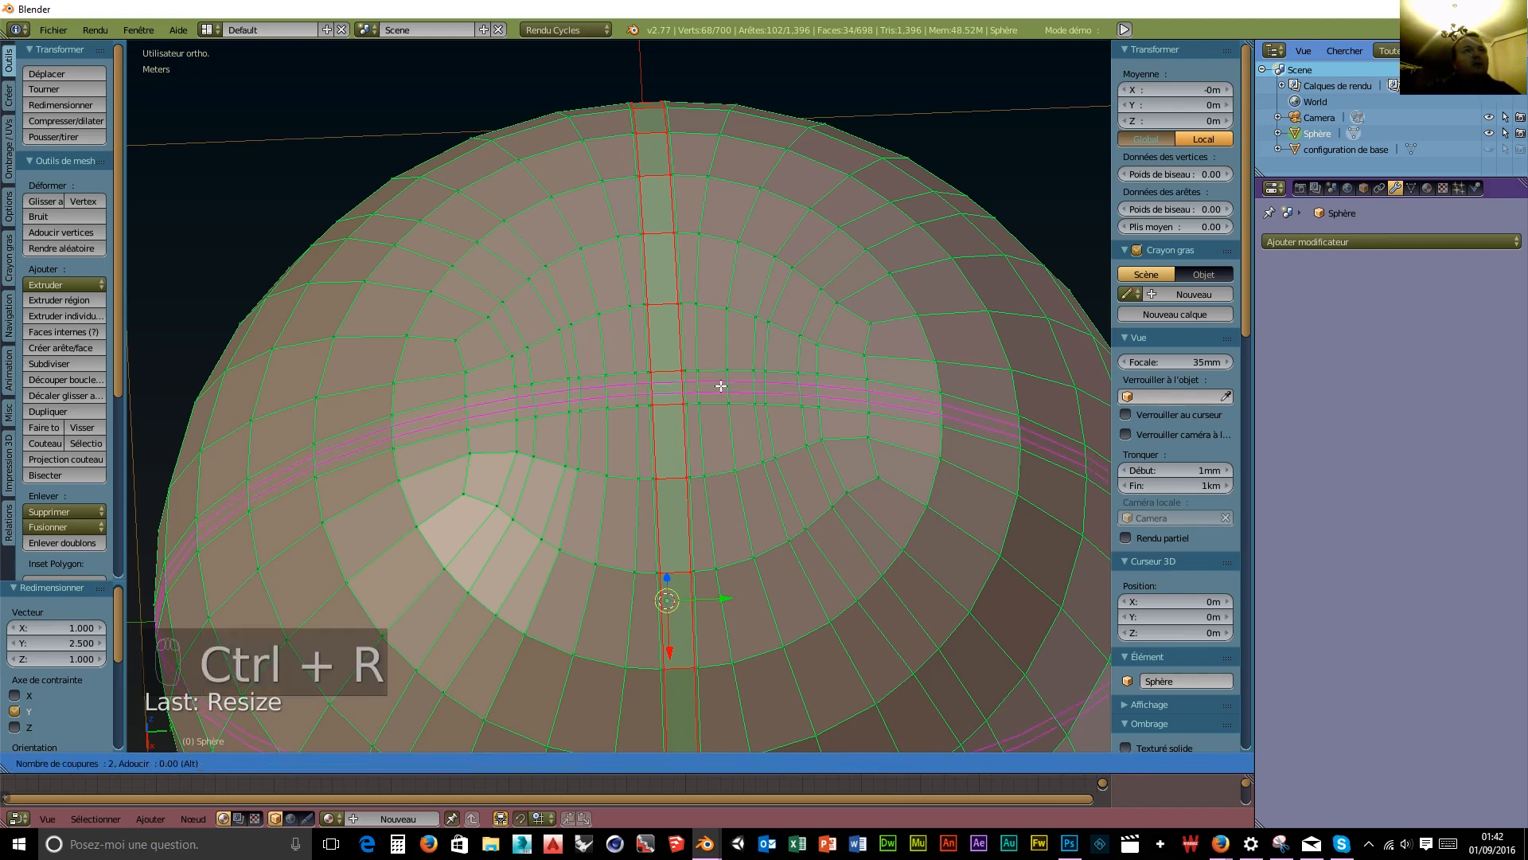
{"action": "left_click", "coordinate": [720, 386]}
{"action": "right_click", "coordinate": [720, 386]}
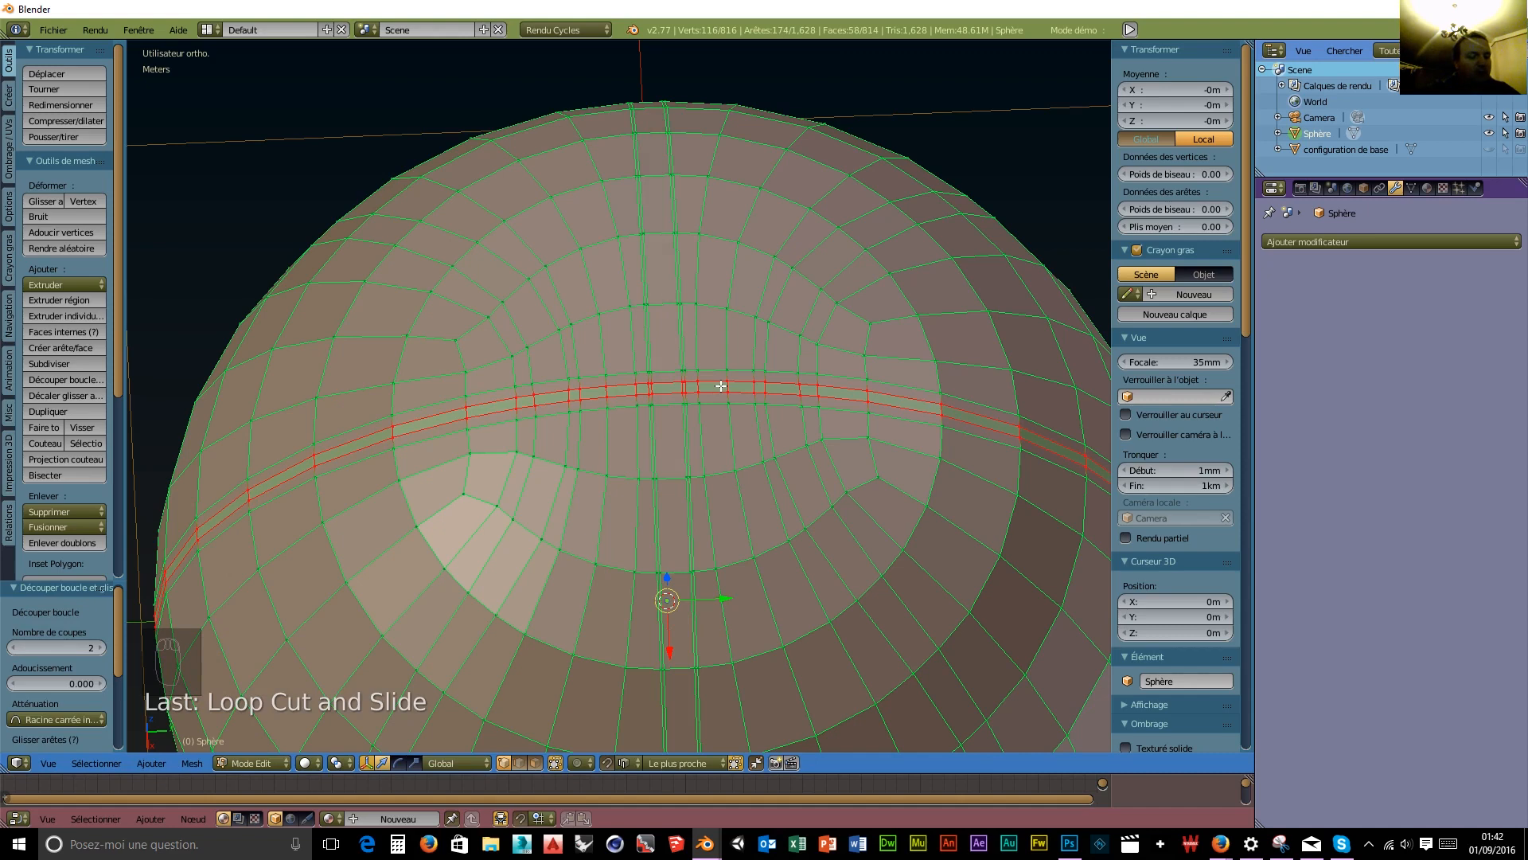
{"action": "key", "text": "s"}
{"action": "type", "text": "2.5"}
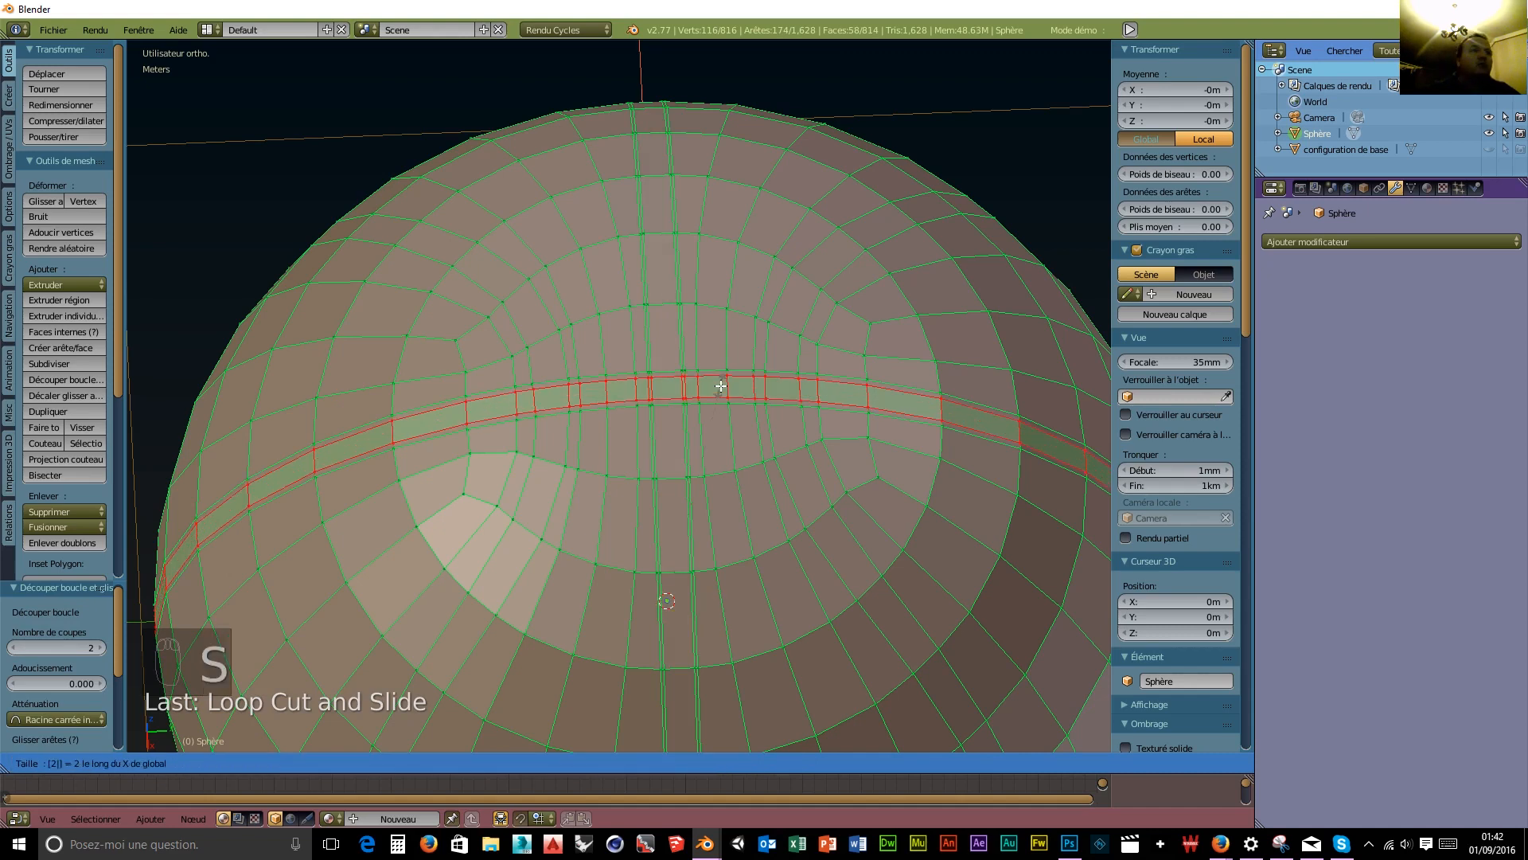
{"action": "key", "text": "Return"}
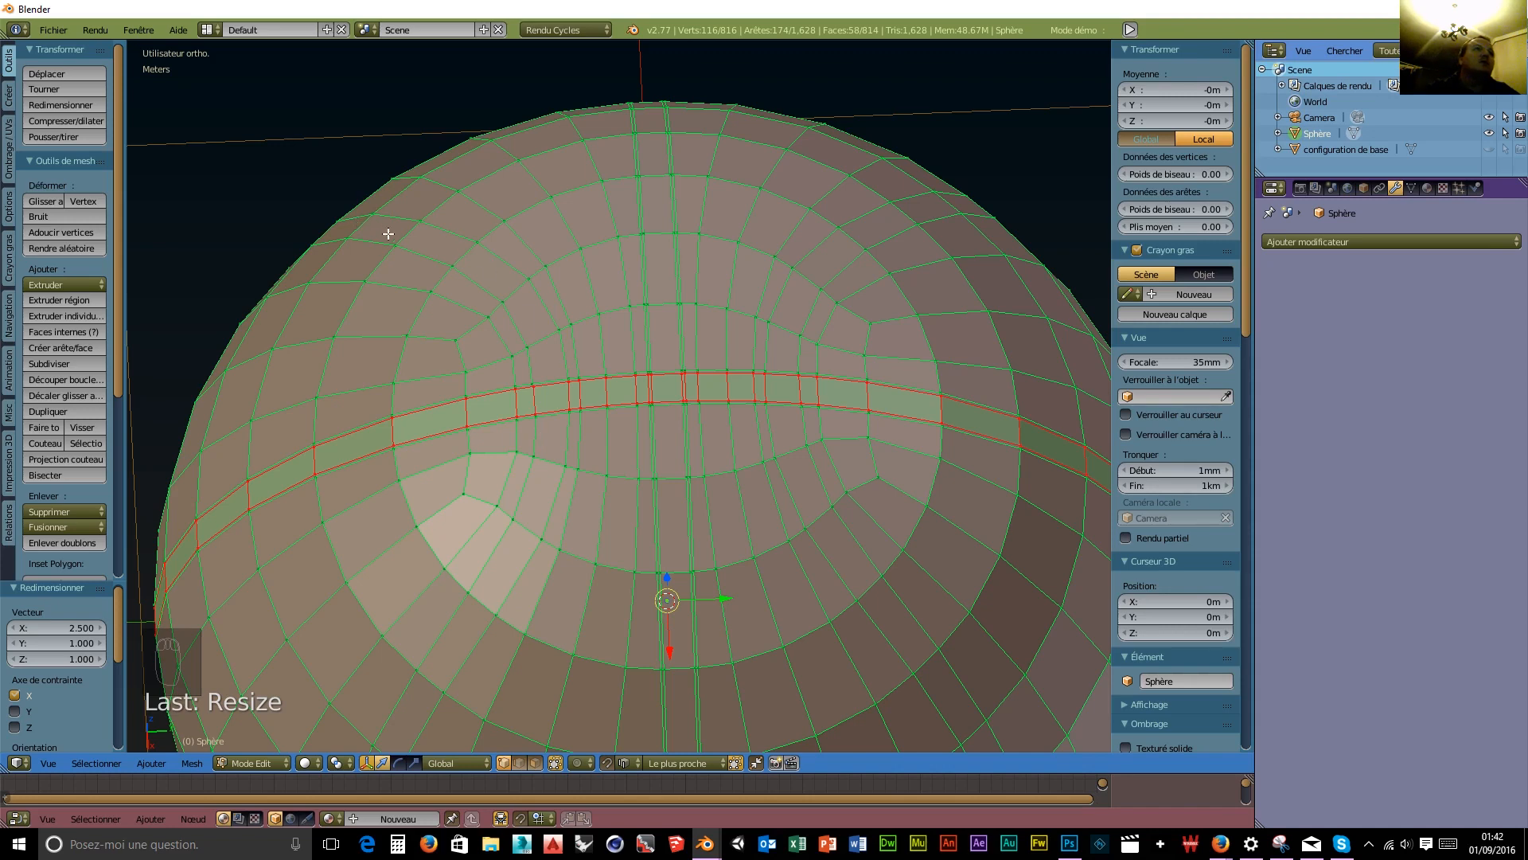
Cut two unshifted edge loops inside the curved seam band on the ball's negative Y side.
{"action": "key", "text": "ctrl+r"}
{"action": "scroll", "coordinate": [543, 459], "scroll_direction": "up", "scroll_amount": 1}
{"action": "left_click", "coordinate": [544, 459]}
{"action": "left_click", "coordinate": [543, 459]}
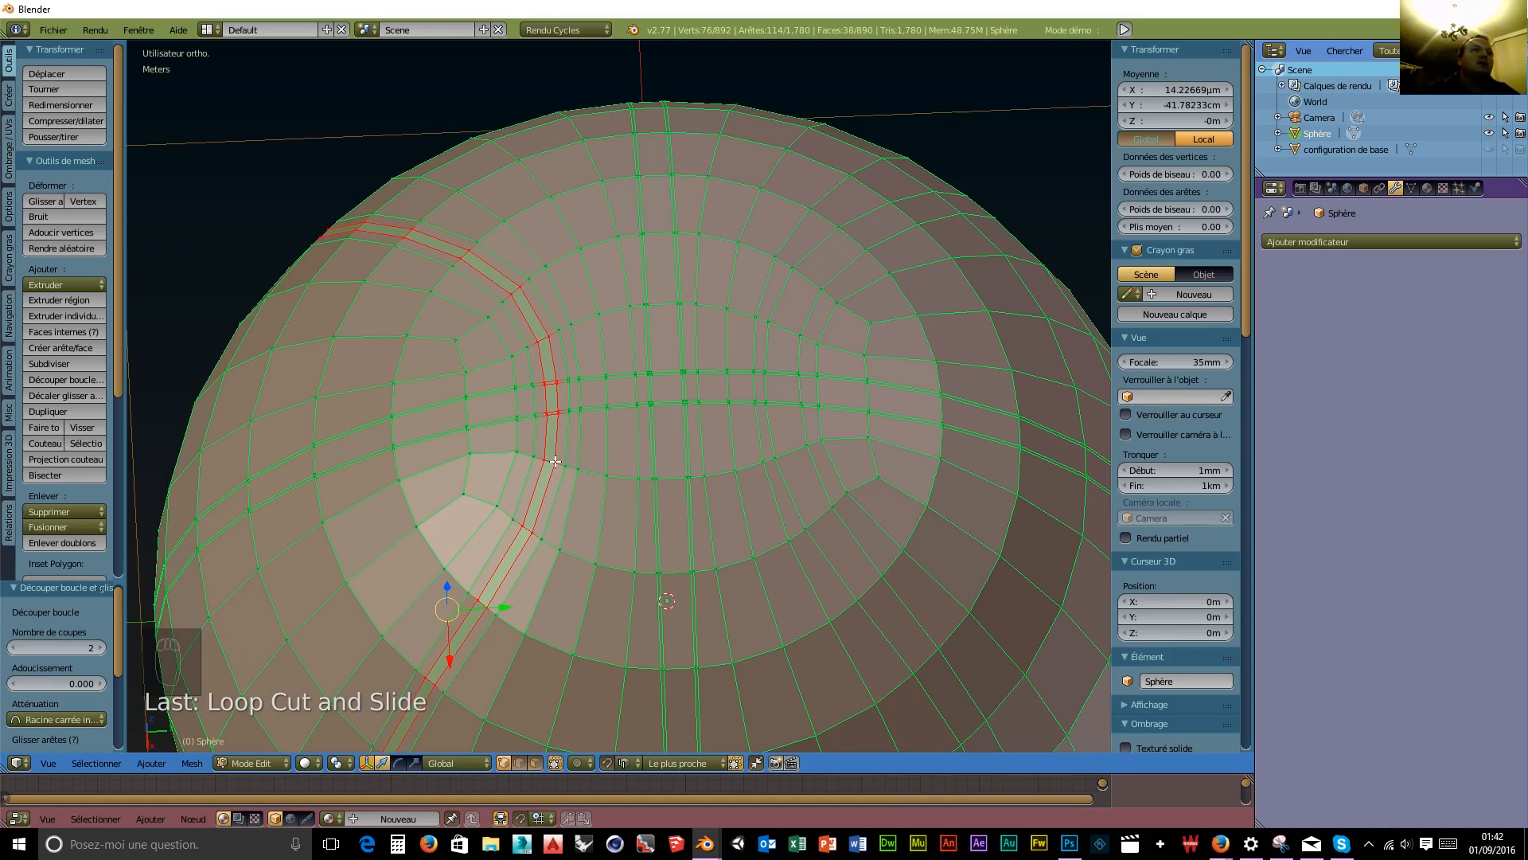
{"action": "middle_click_drag", "start_coordinate": [611, 521], "coordinate": [589, 489]}
{"action": "key", "text": "s"}
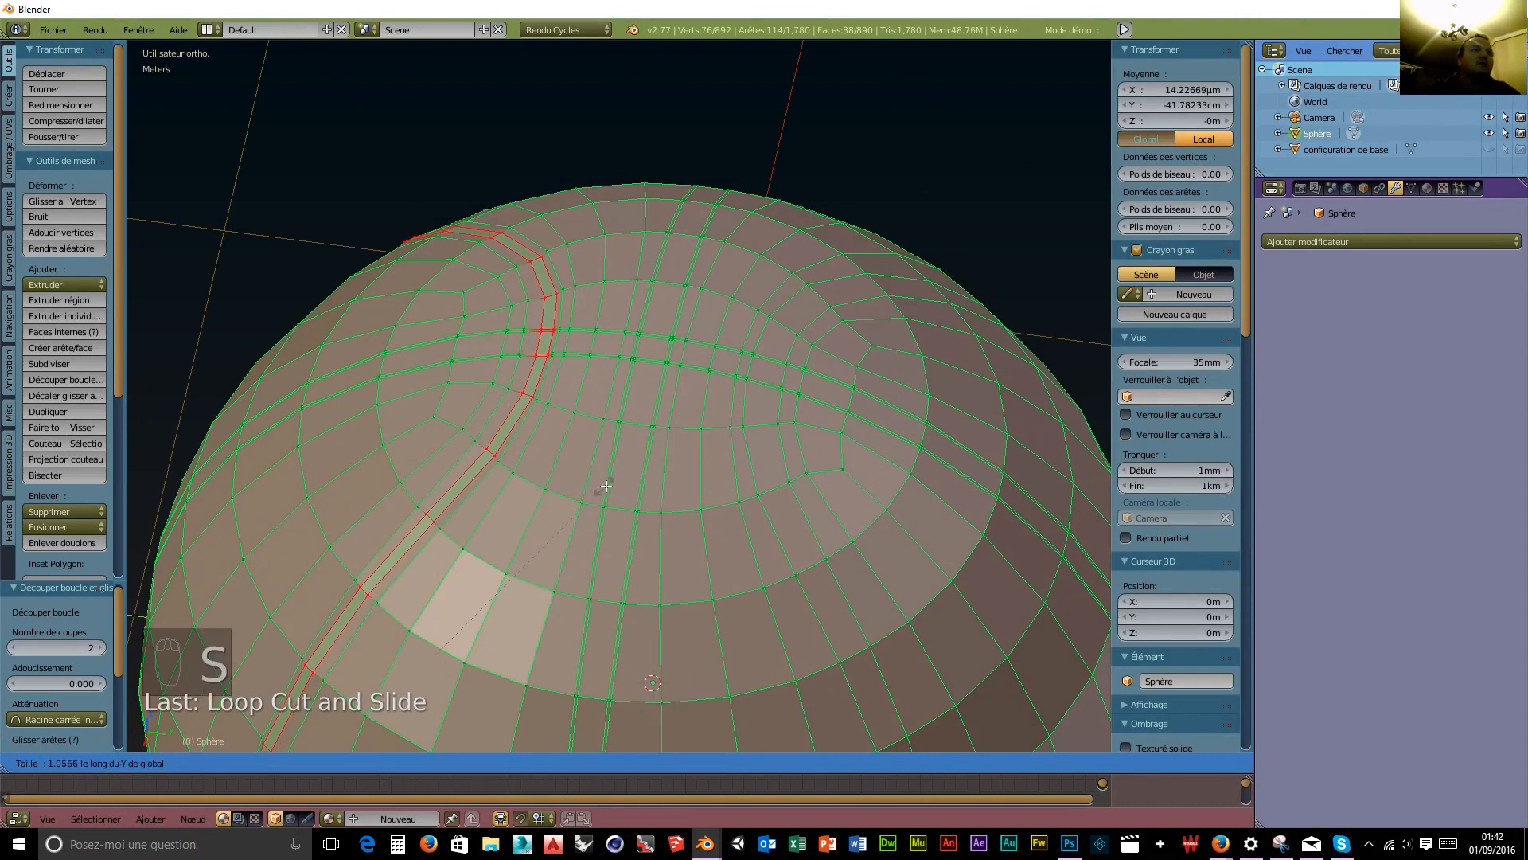
{"action": "left_click", "coordinate": [604, 488]}
{"action": "middle_click_drag", "start_coordinate": [580, 501], "coordinate": [612, 517]}
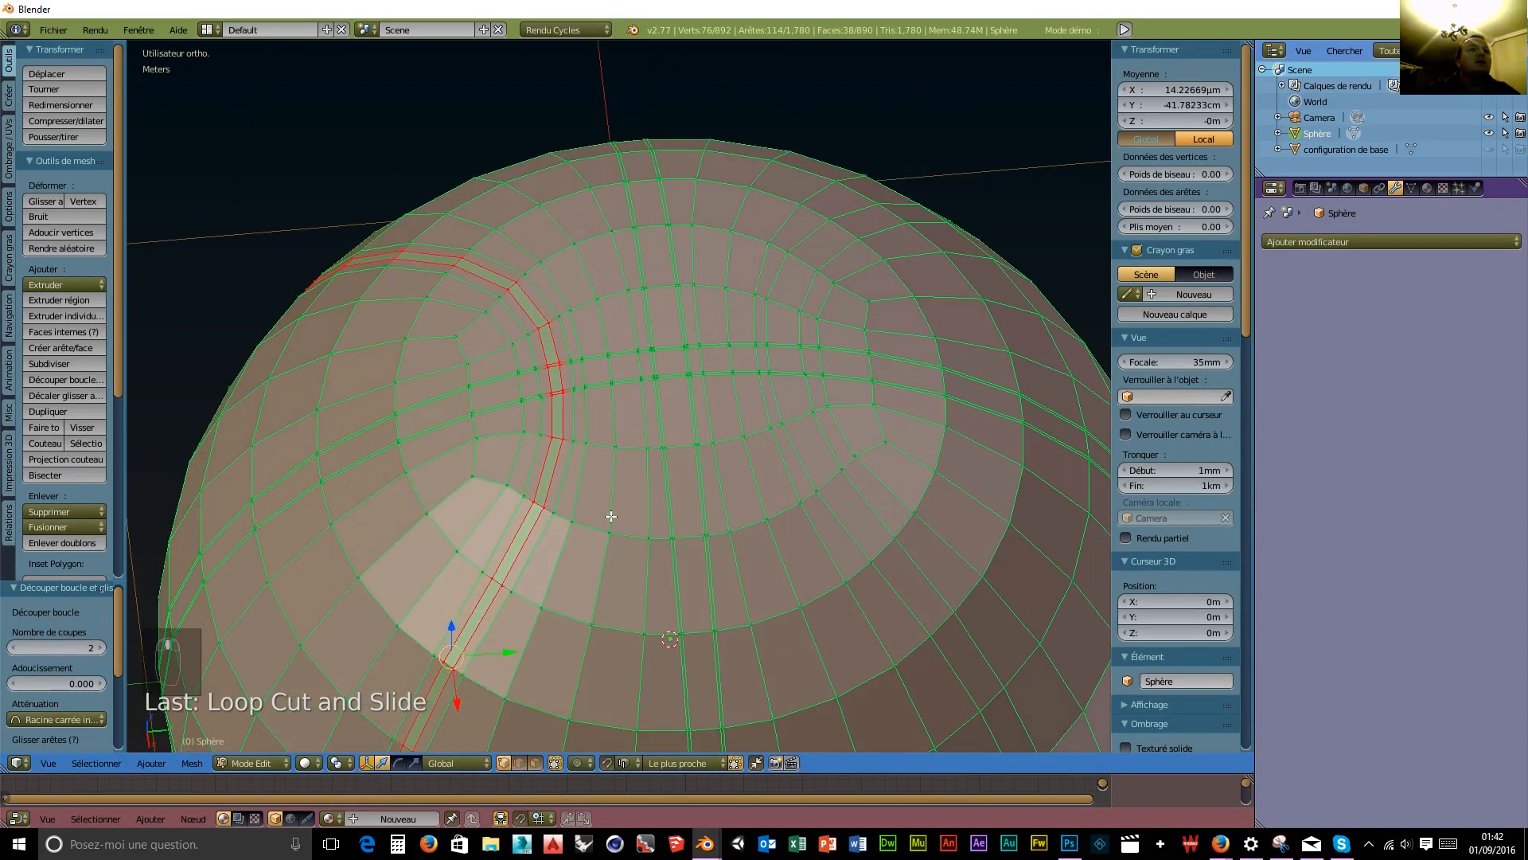
Edge-slide the inner new loop of the negative-Y curved band toward the band's inner border, with a factor of about -0.788.
{"action": "right_click", "coordinate": [559, 450], "text": "alt"}
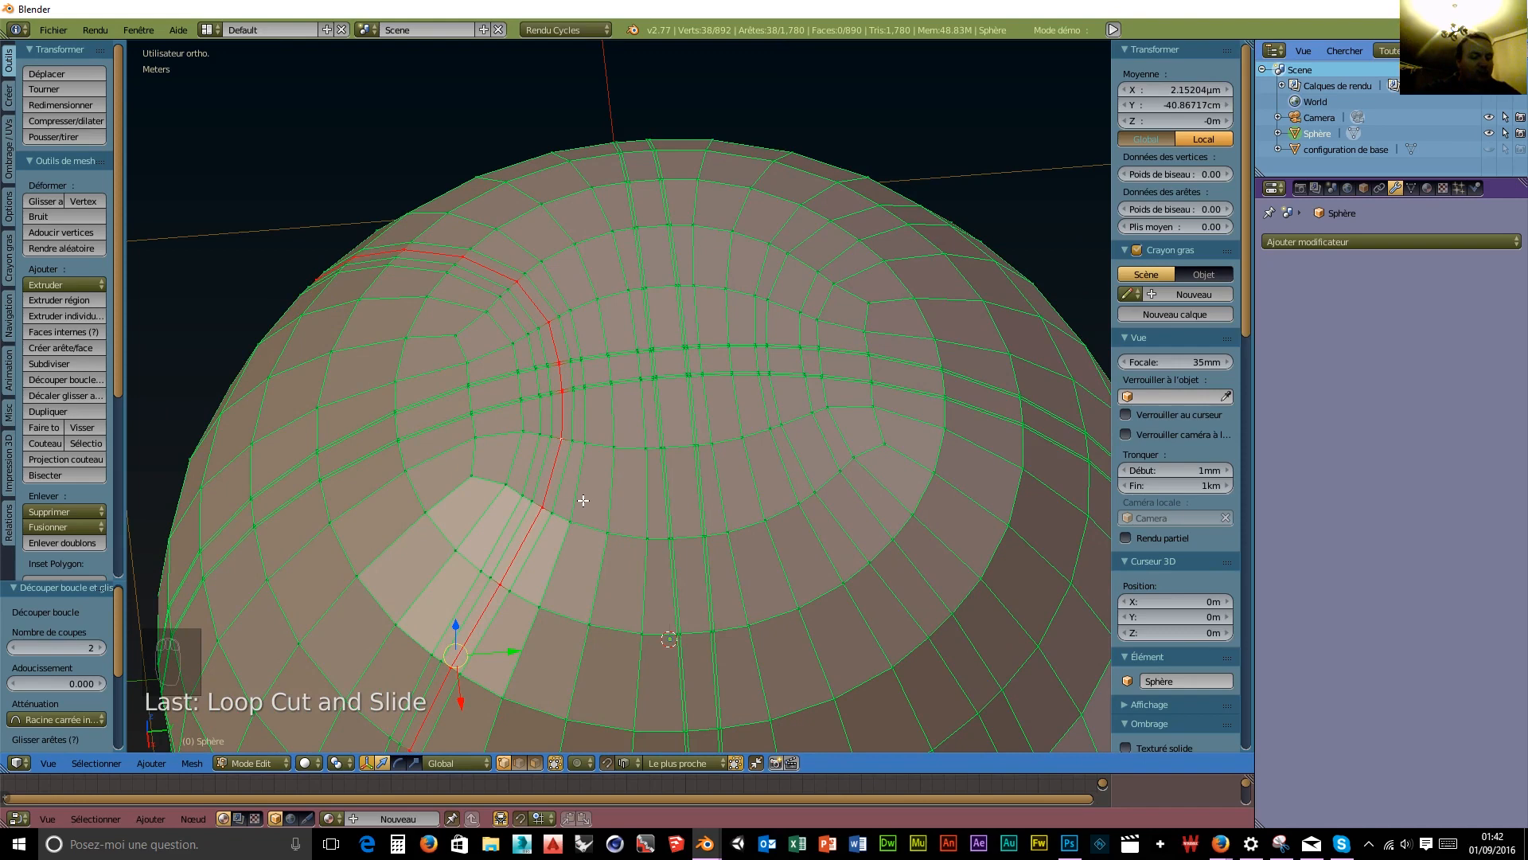
{"action": "key", "text": "g"}
{"action": "key", "text": "g"}
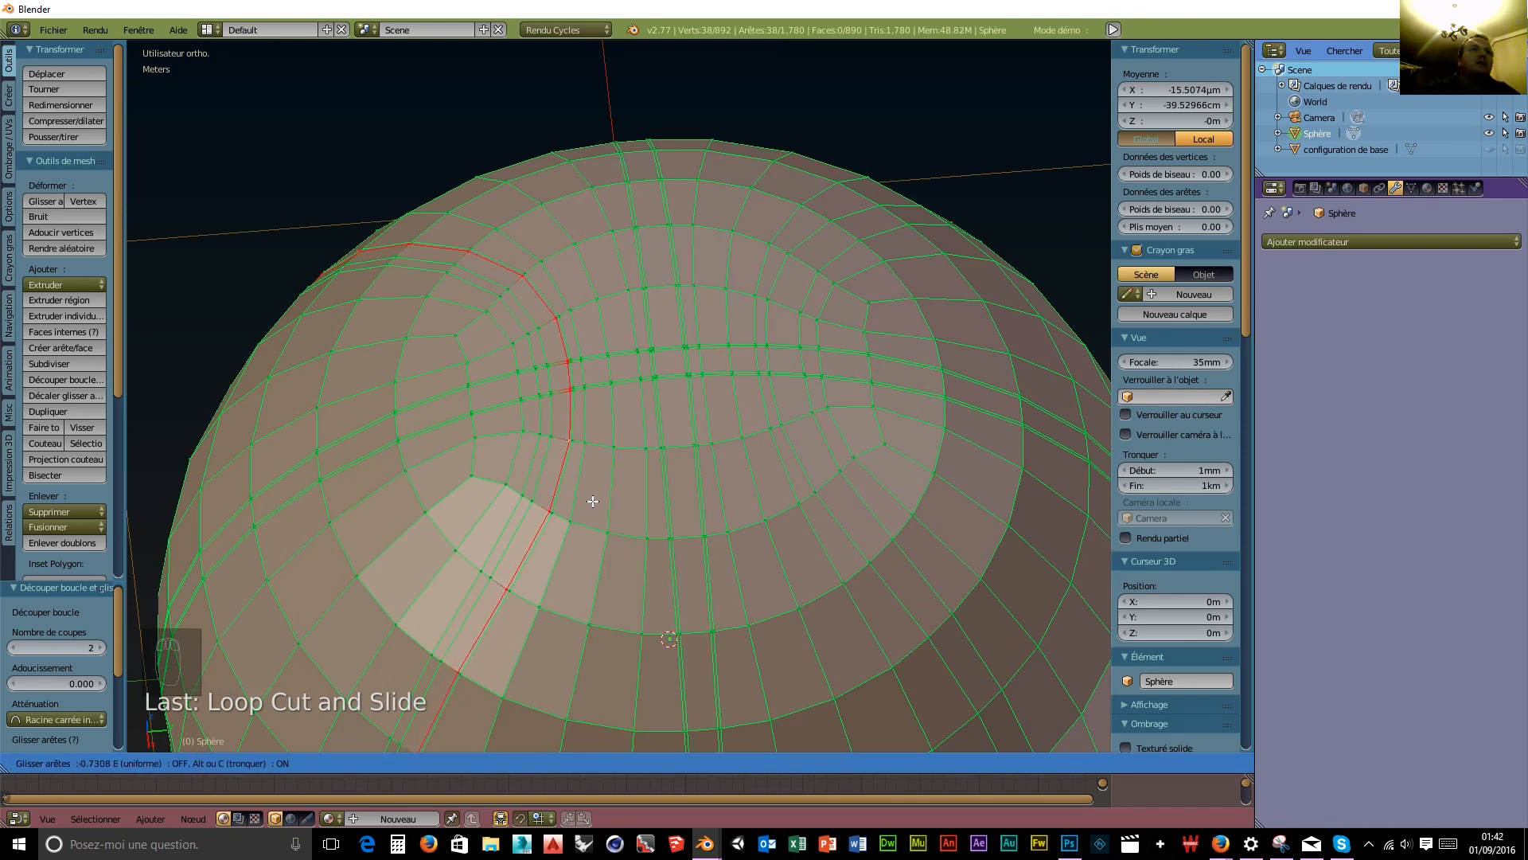
{"action": "left_click", "coordinate": [593, 501]}
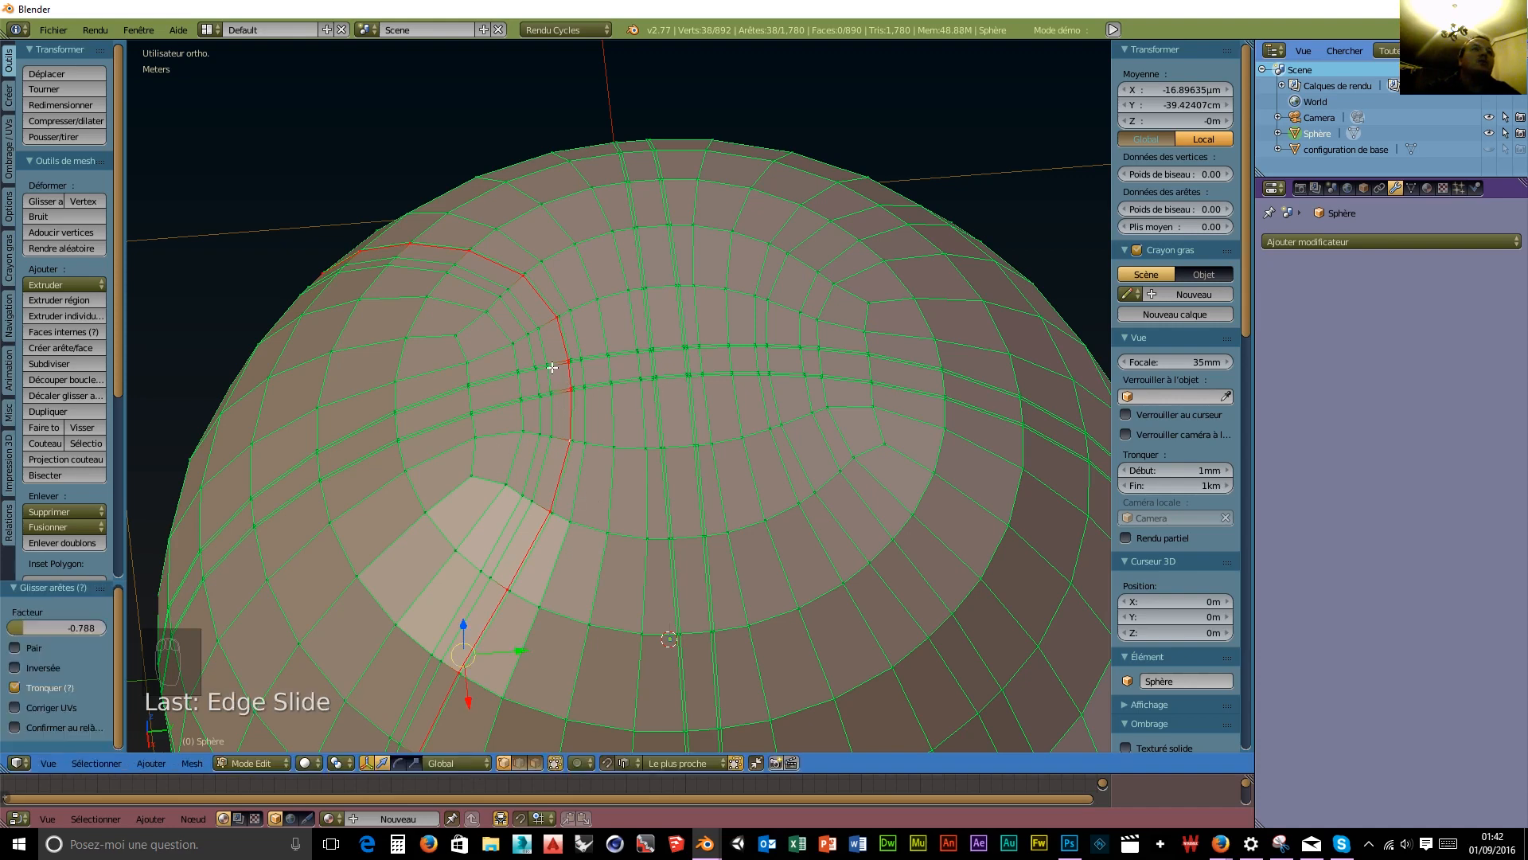
Edge-slide the outer new loop of the negative-Y curved band toward the band's outer border, with a factor of about 0.829.
{"action": "scroll", "coordinate": [599, 400], "scroll_direction": "up", "scroll_amount": 5}
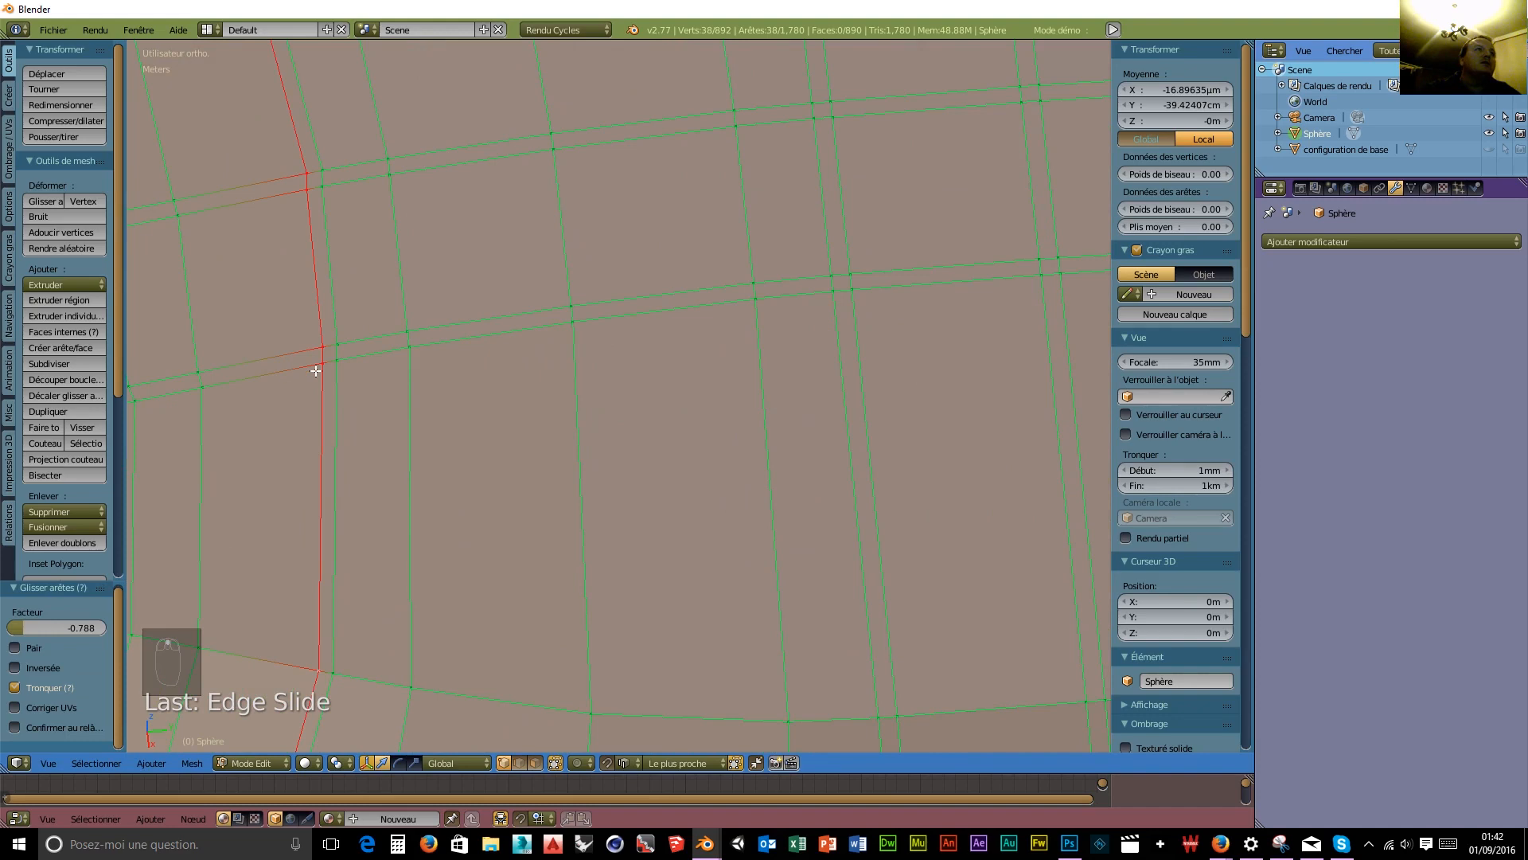
{"action": "scroll", "coordinate": [229, 420], "scroll_direction": "down", "scroll_amount": 2}
{"action": "scroll", "coordinate": [230, 417], "scroll_direction": "up", "scroll_amount": 1}
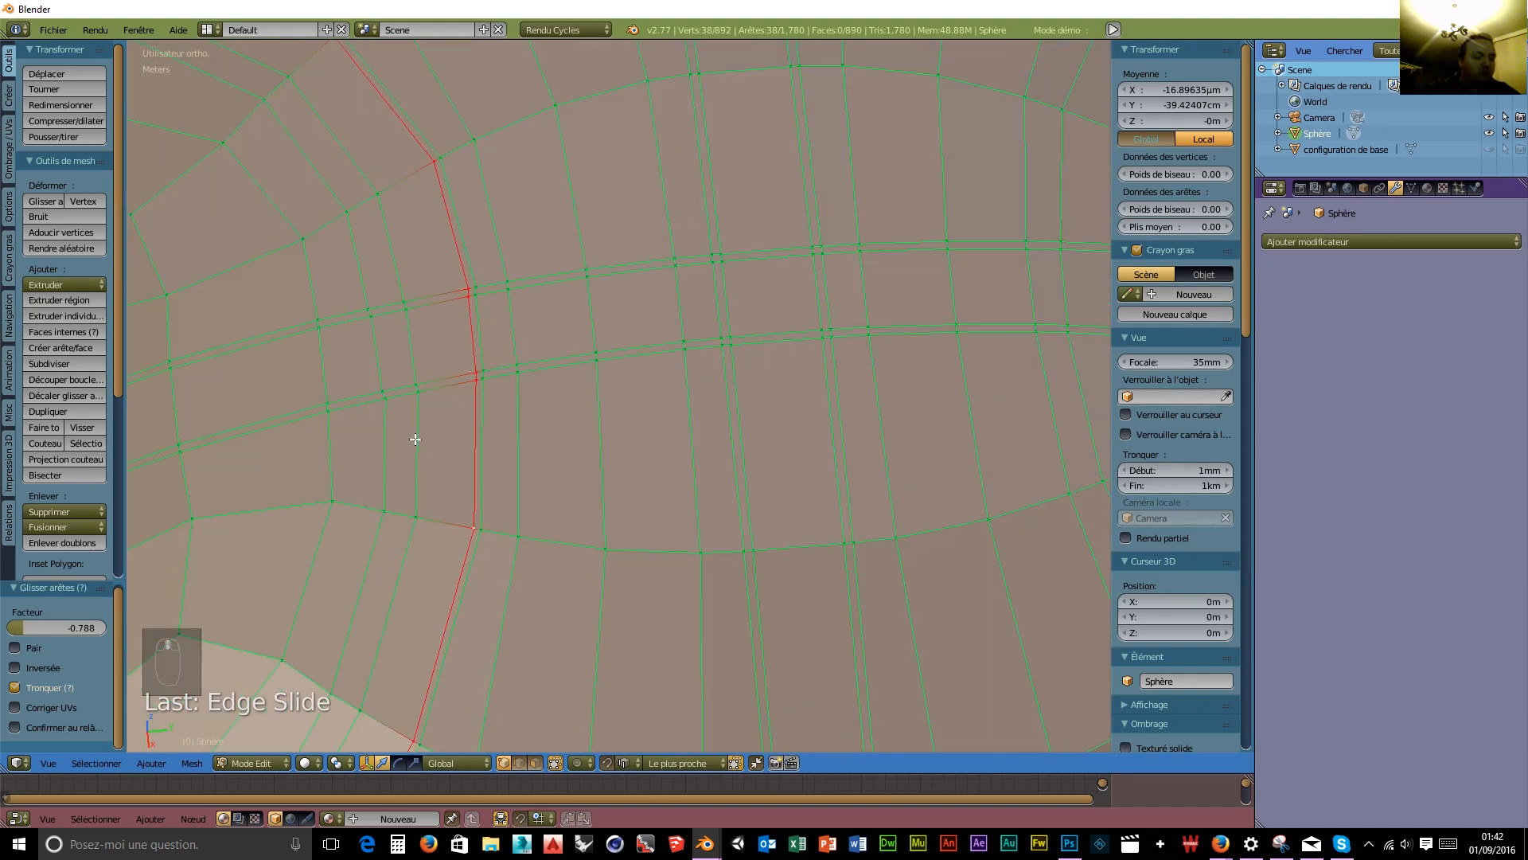
{"action": "right_click", "coordinate": [415, 438], "text": "alt"}
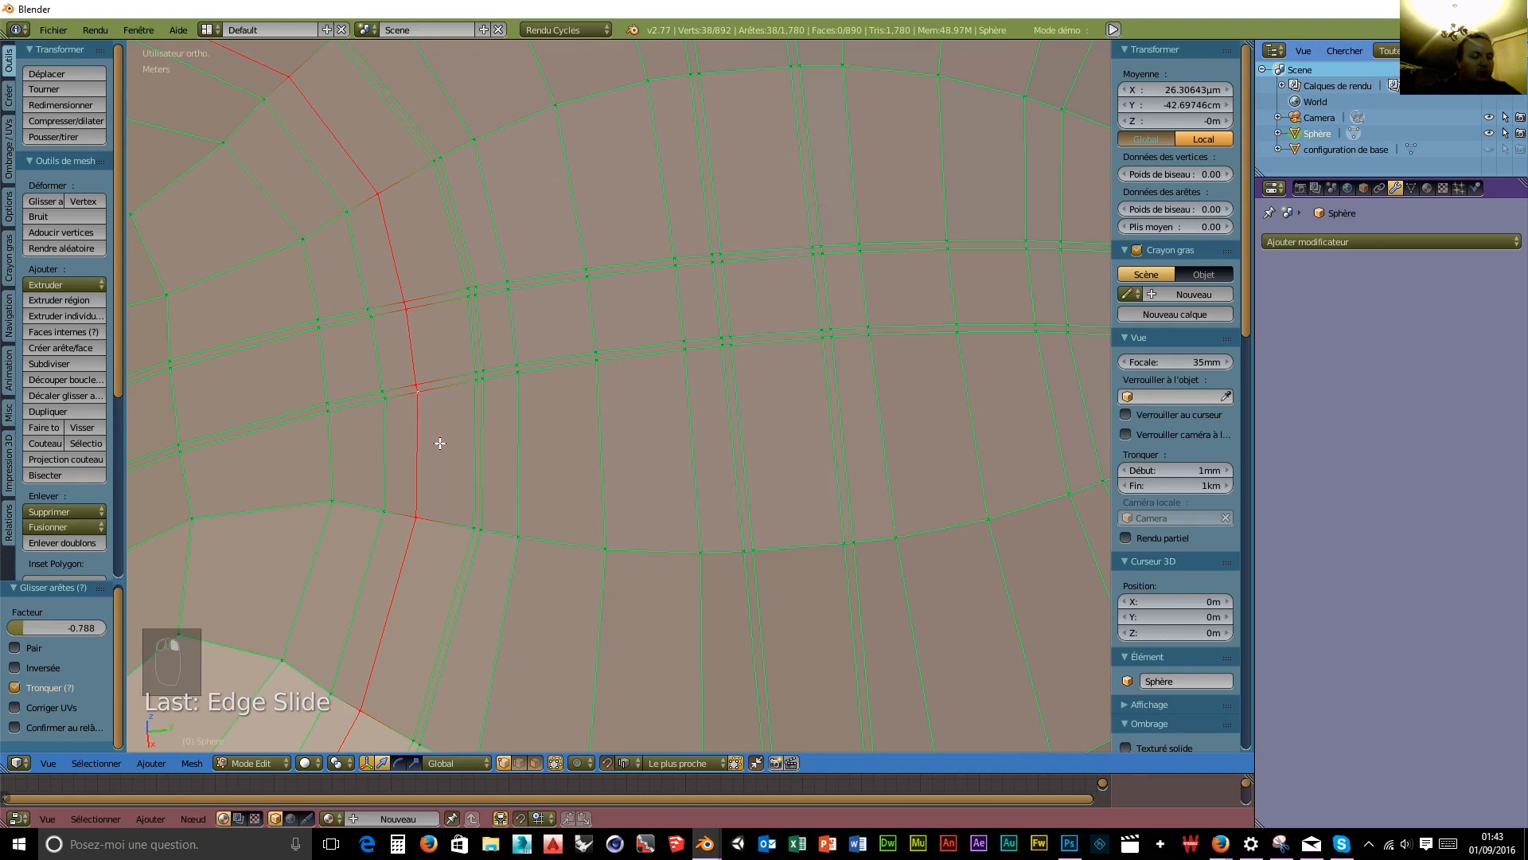
{"action": "key", "text": "g"}
{"action": "key", "text": "g"}
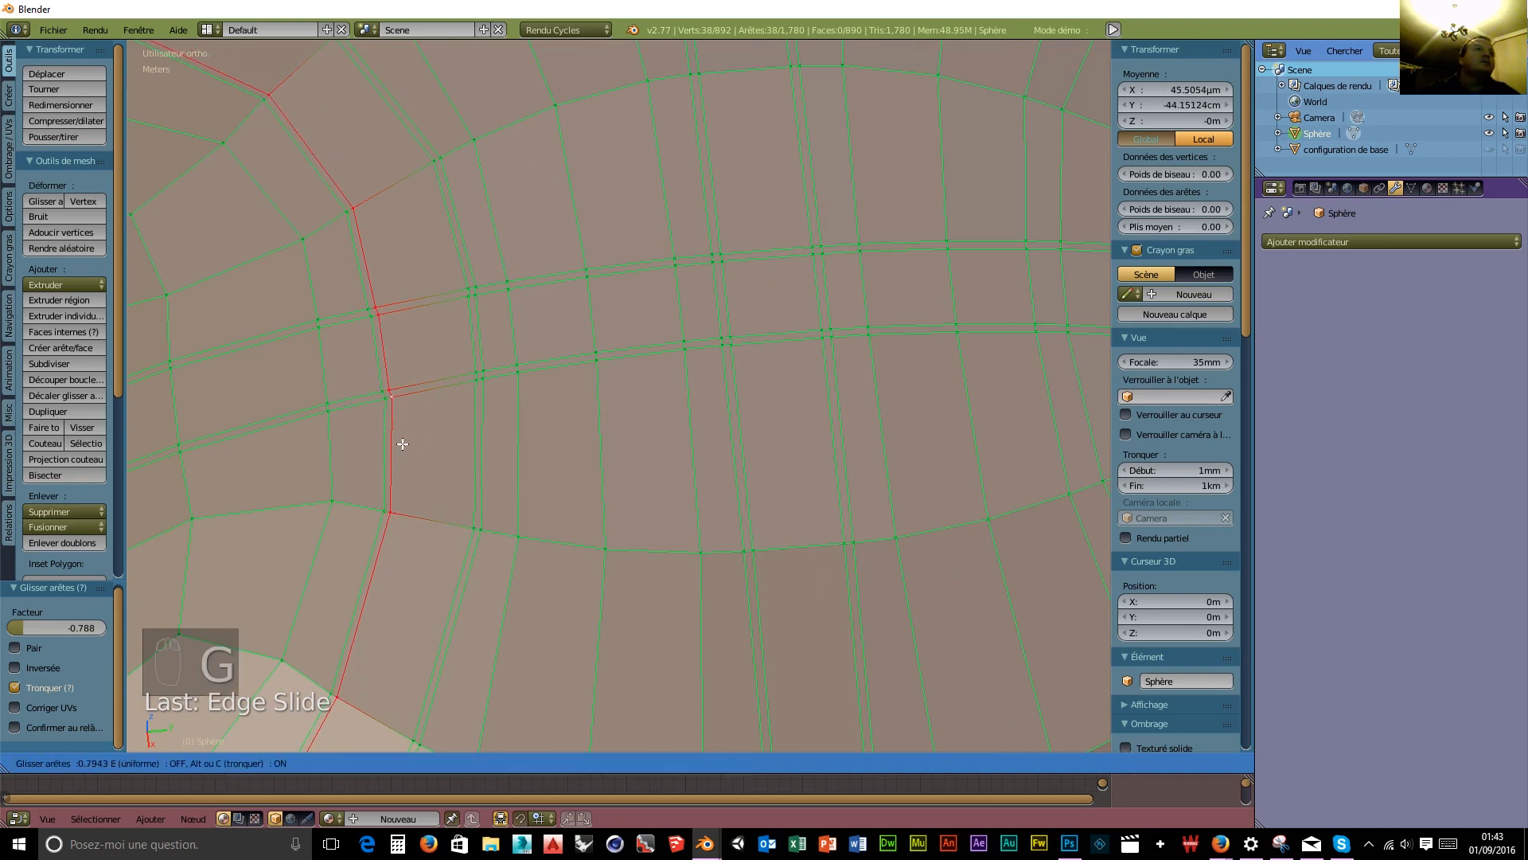
{"action": "left_click", "coordinate": [403, 442]}
{"action": "scroll", "coordinate": [437, 437], "scroll_direction": "down", "scroll_amount": 5}
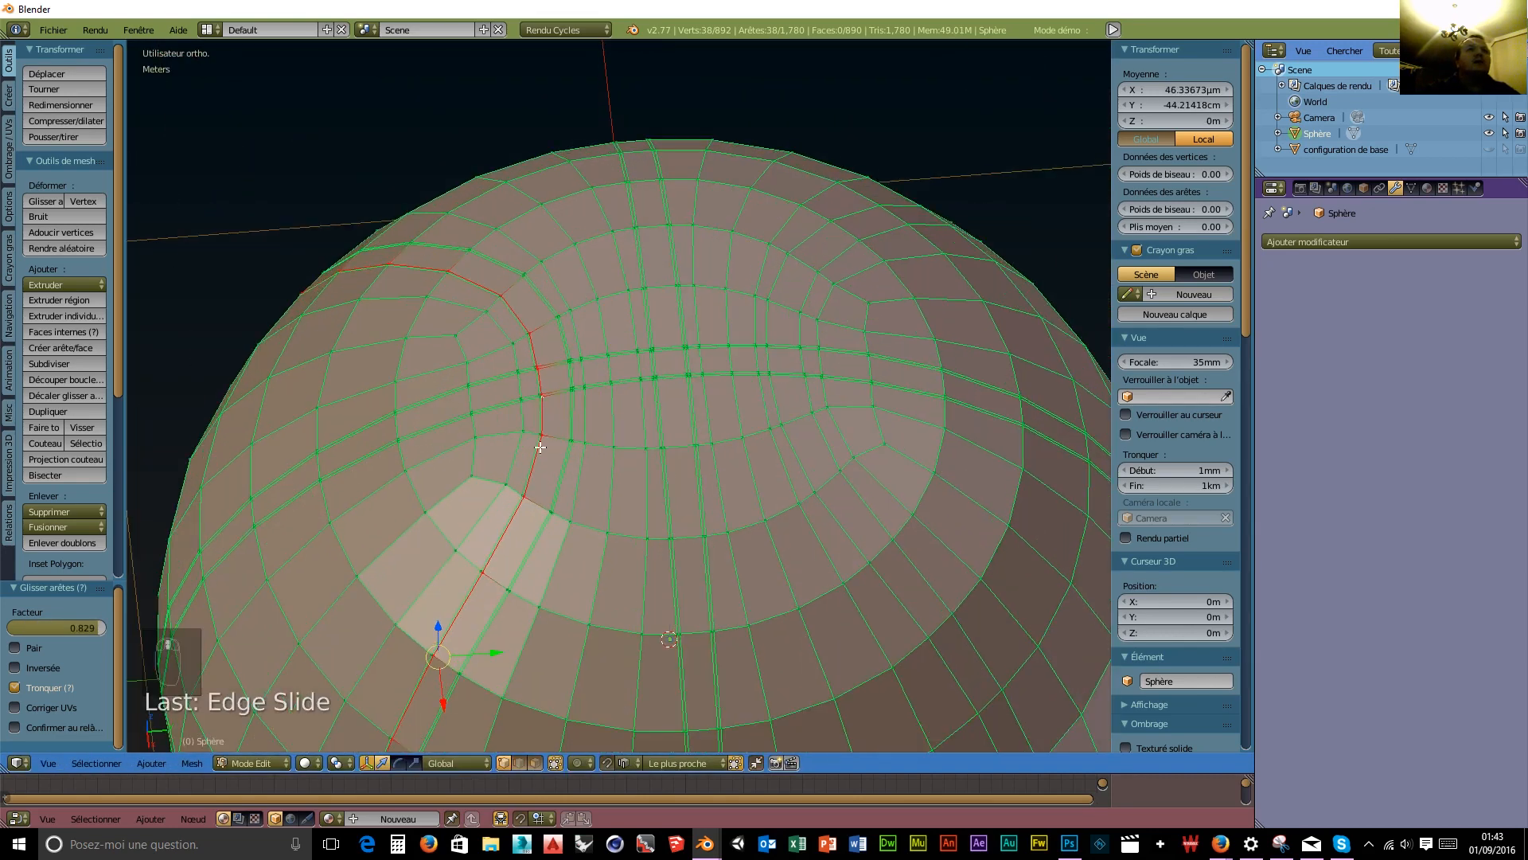
Cut two single edge loops inside the curved seam band on the positive Y side, sliding one close to each border.
{"action": "key", "text": "ctrl+r"}
{"action": "left_click", "coordinate": [797, 426]}
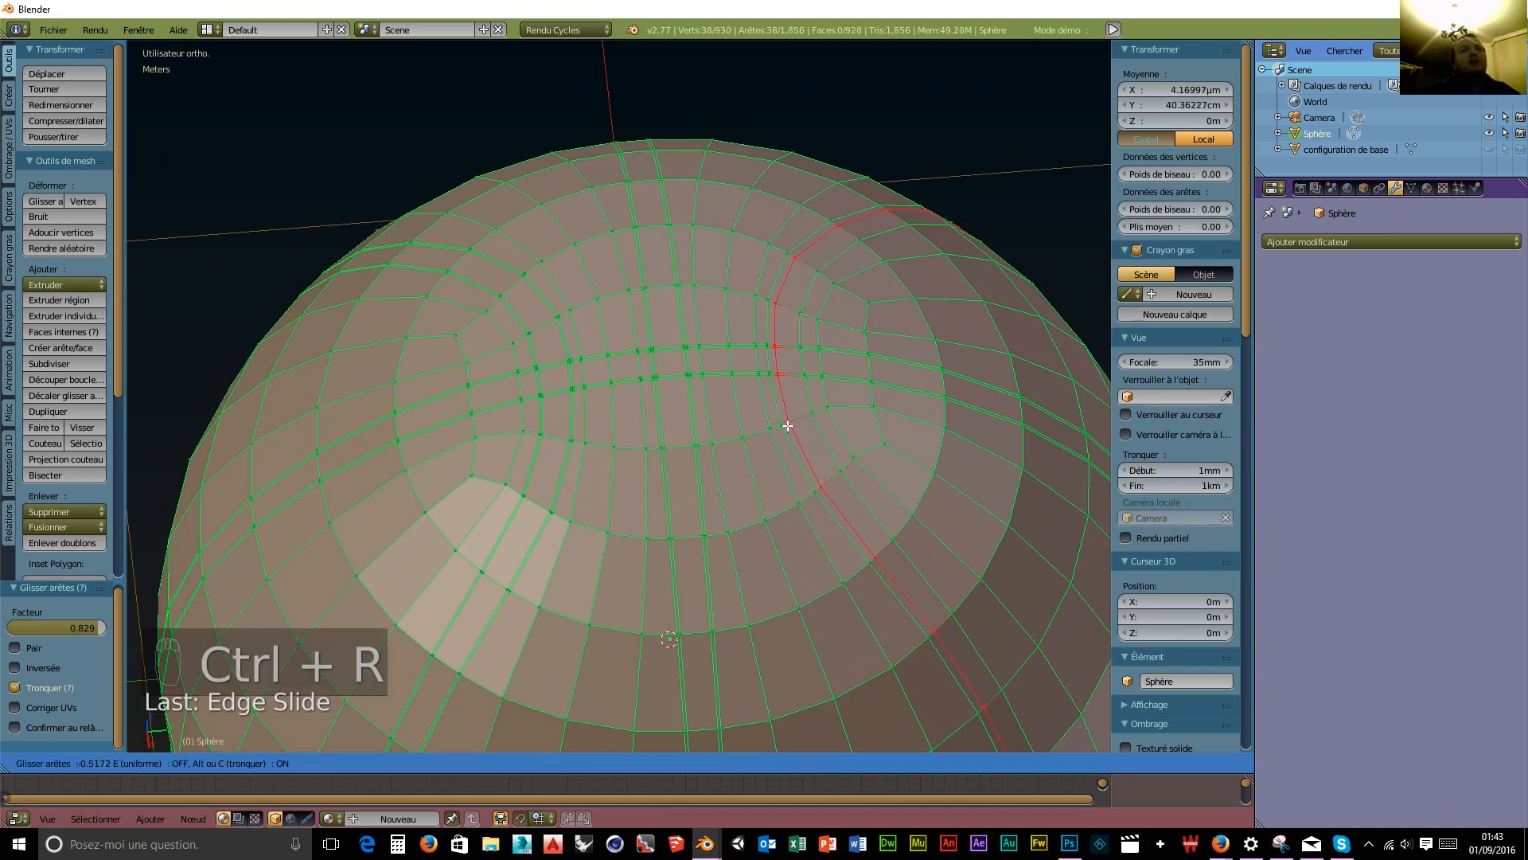
{"action": "left_click", "coordinate": [794, 423]}
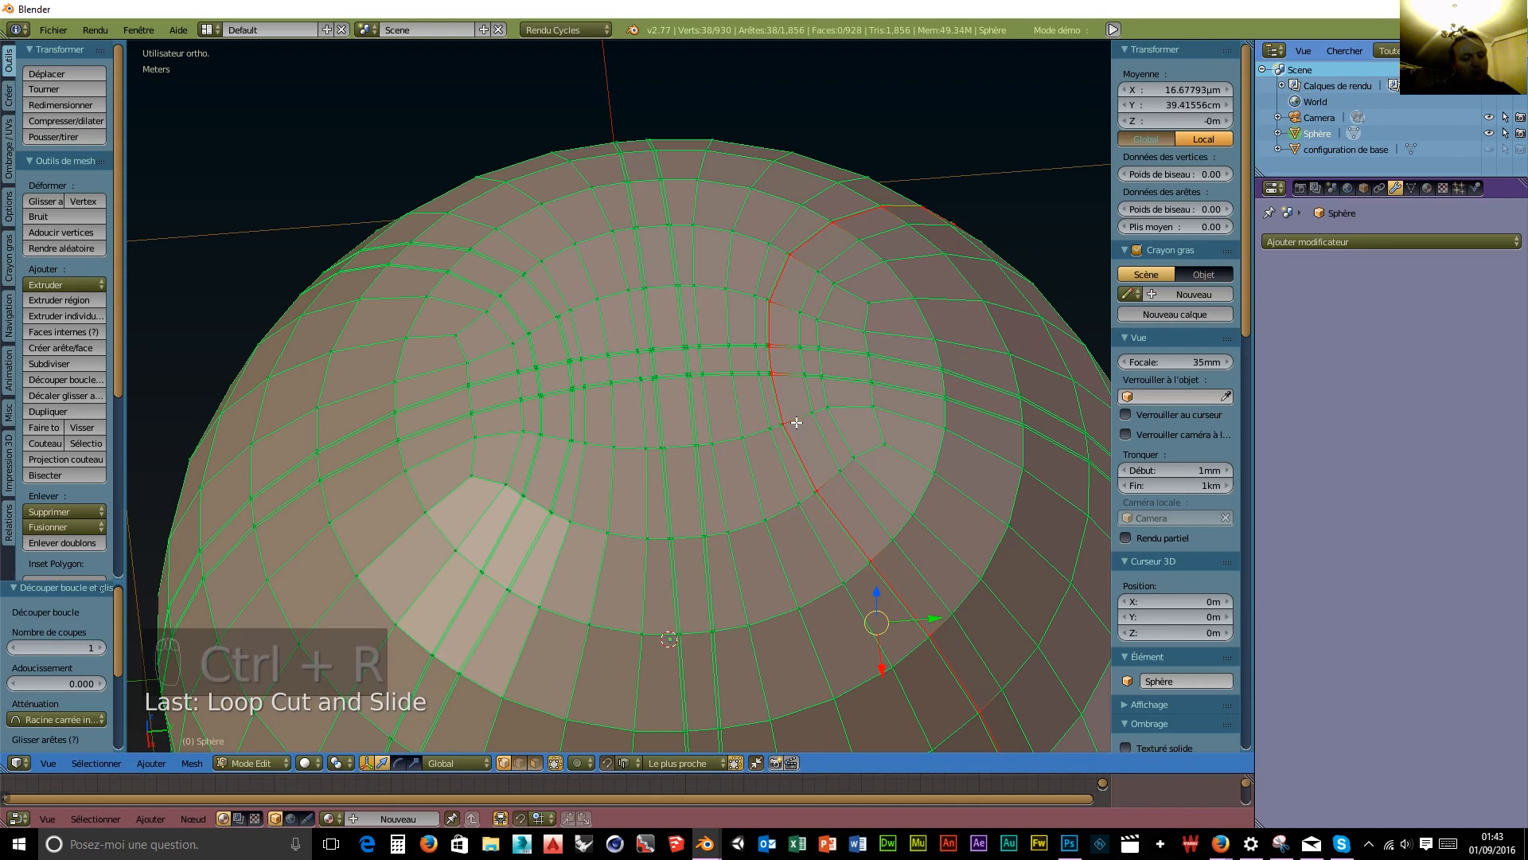
{"action": "key", "text": "ctrl+r"}
{"action": "left_click", "coordinate": [798, 424]}
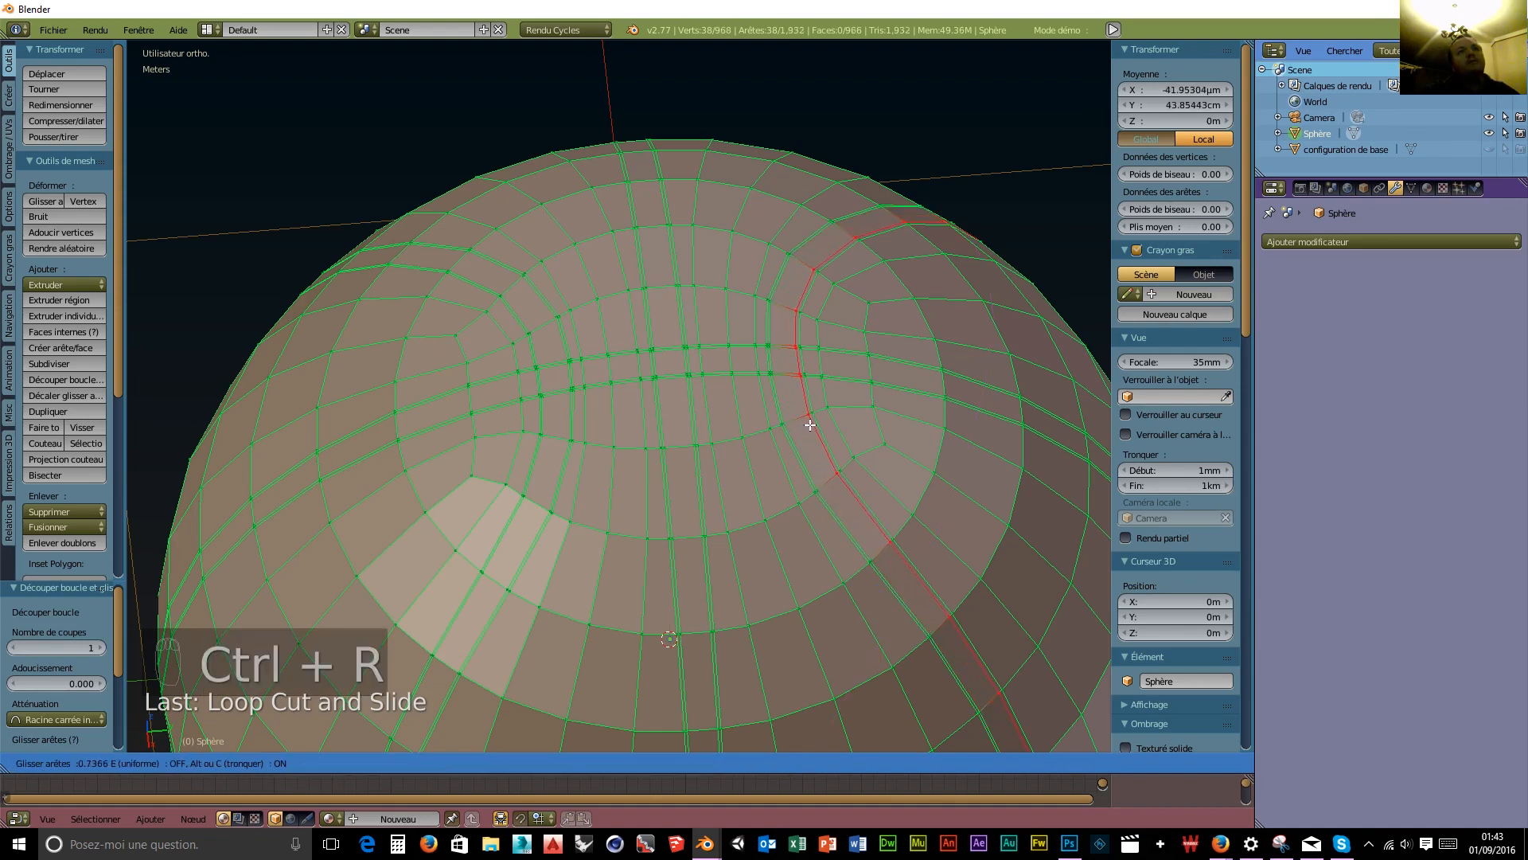
{"action": "left_click", "coordinate": [812, 425]}
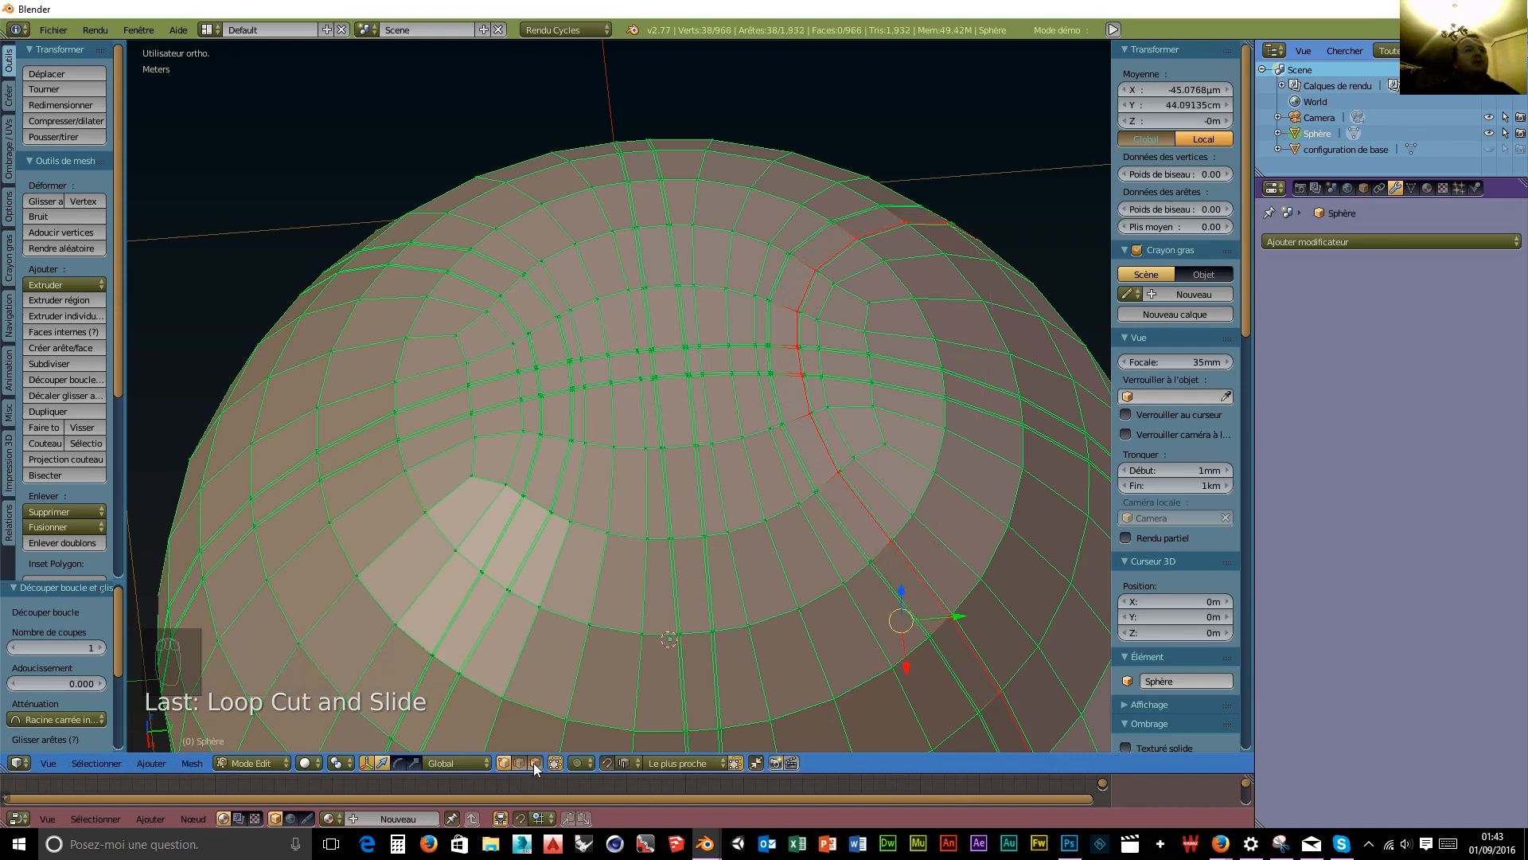
Switch to face selection, clear the selection and select the face loops of all four seam bands.
{"action": "key", "text": "a"}
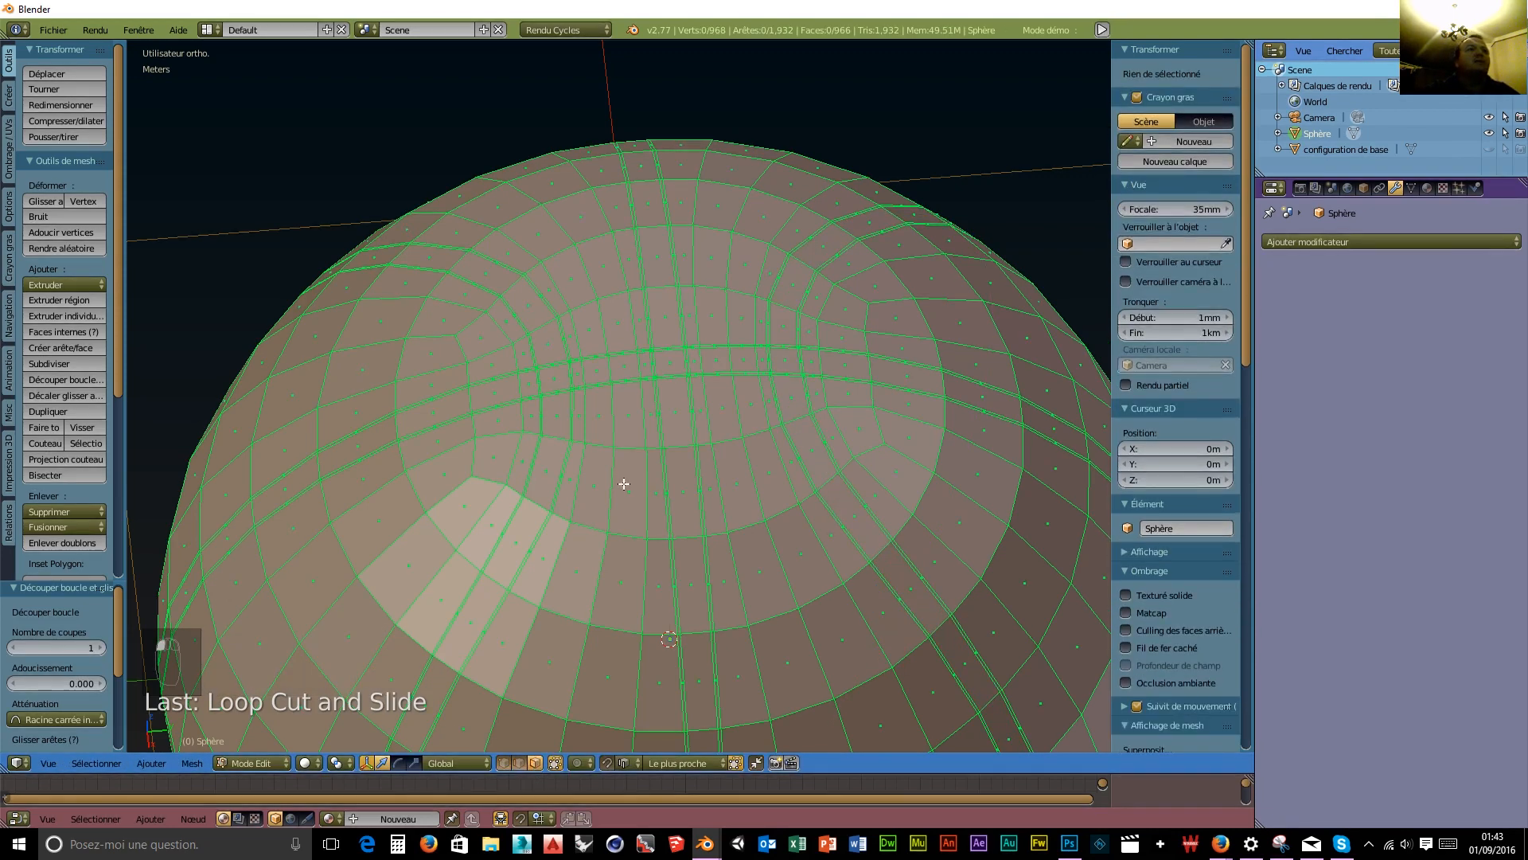
{"action": "right_click", "coordinate": [554, 436], "text": "alt"}
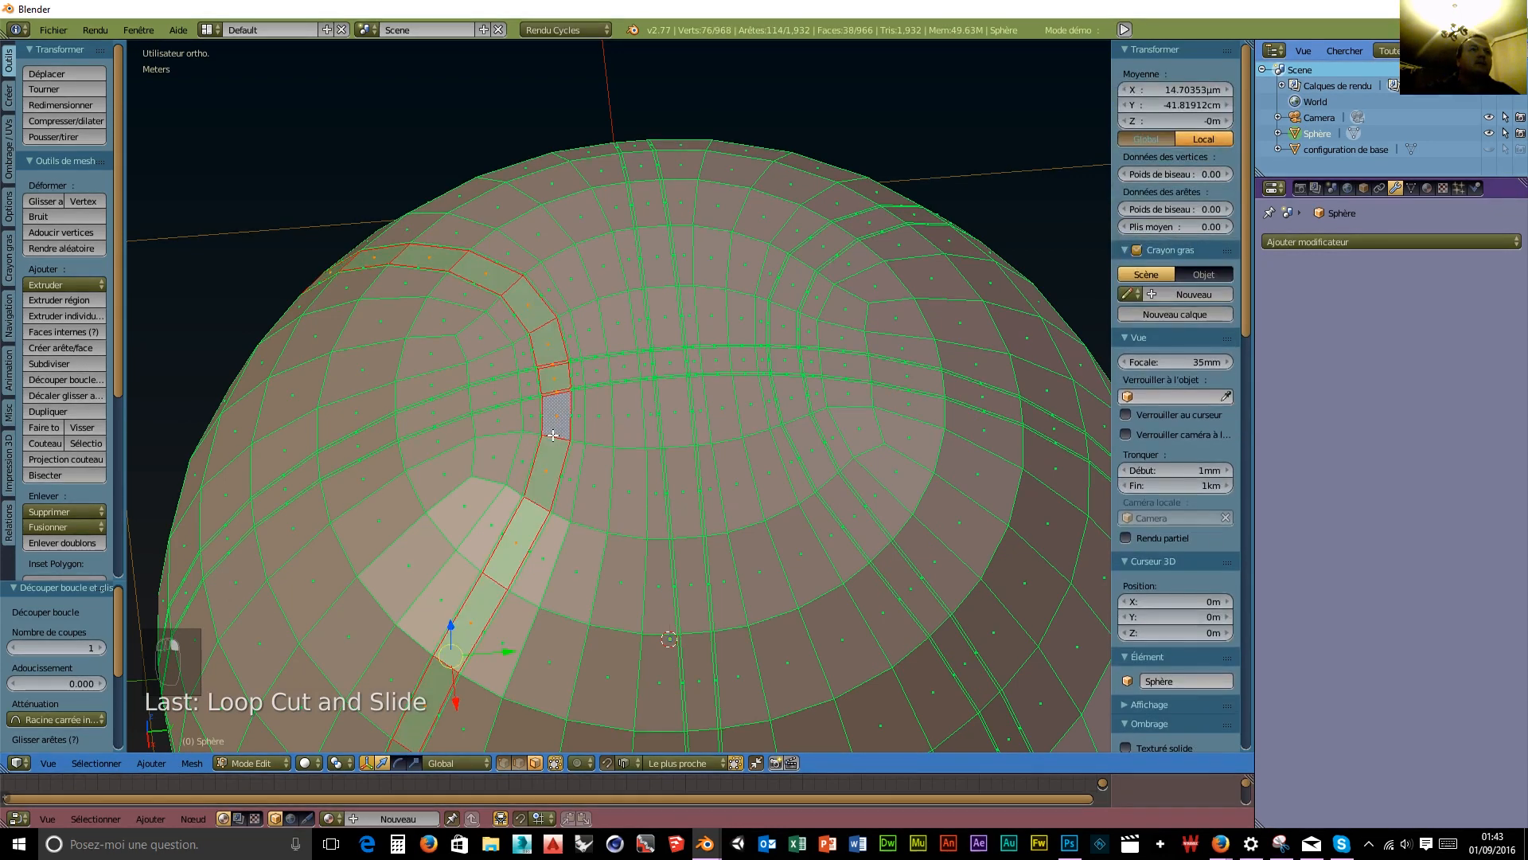
{"action": "right_click", "coordinate": [470, 404], "text": "alt+shift"}
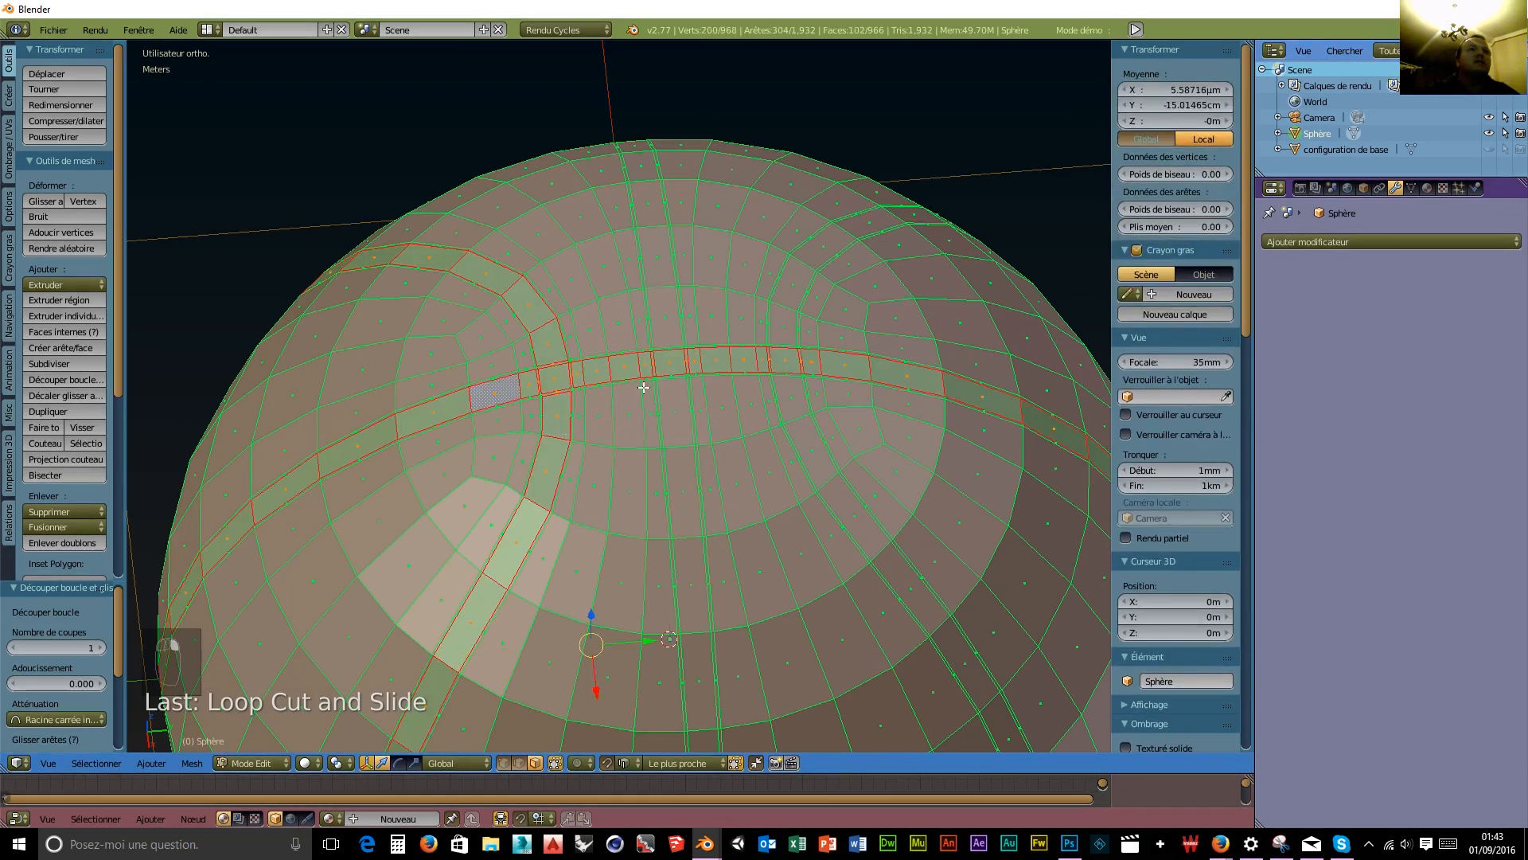
{"action": "right_click", "coordinate": [683, 438], "text": "alt+shift"}
{"action": "right_click", "coordinate": [803, 419], "text": "alt+shift"}
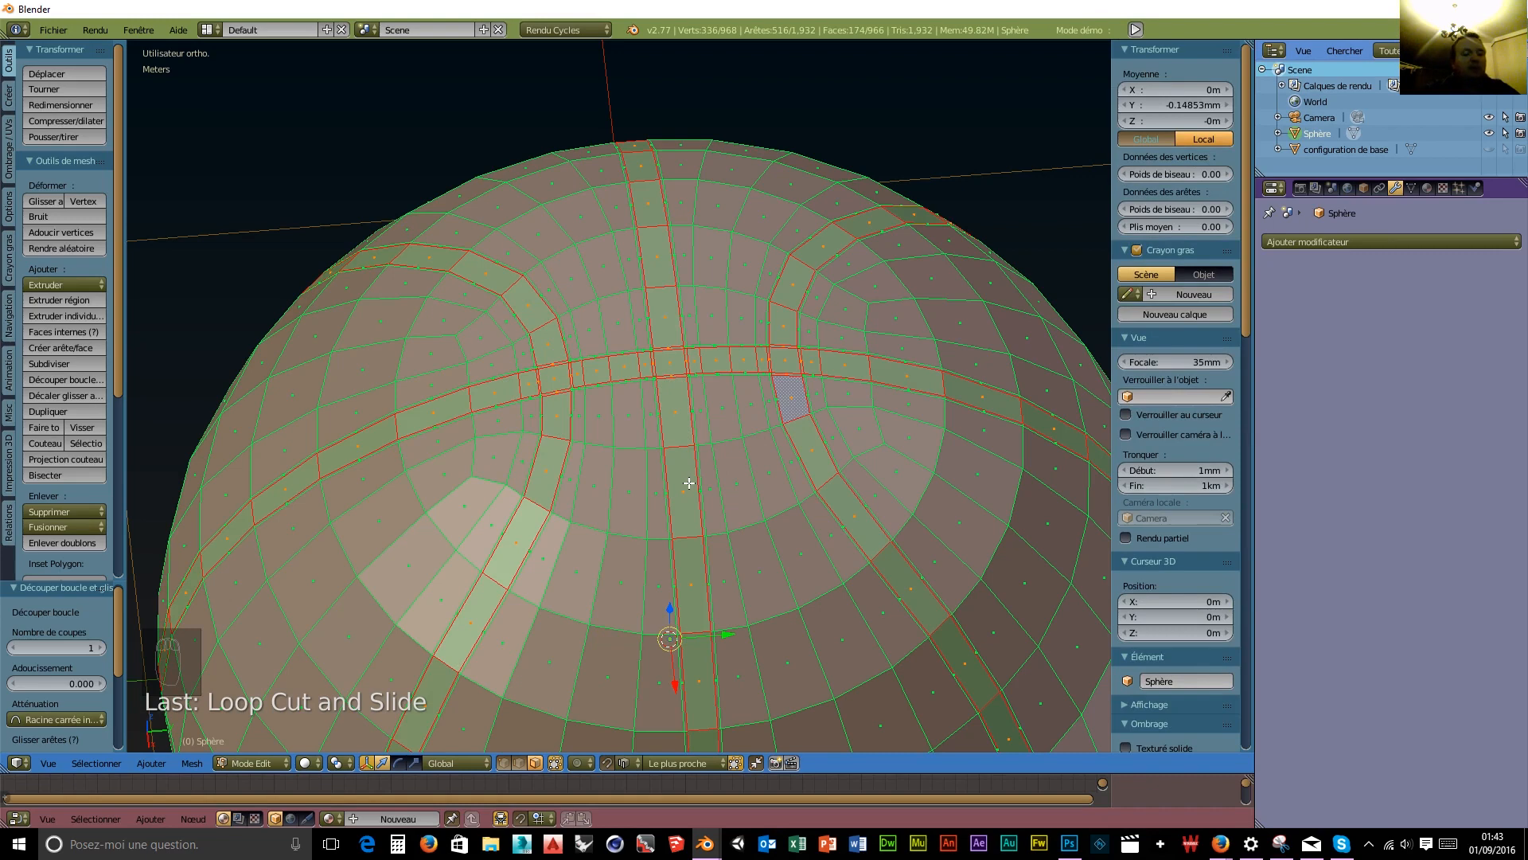
{"action": "key", "text": "i"}
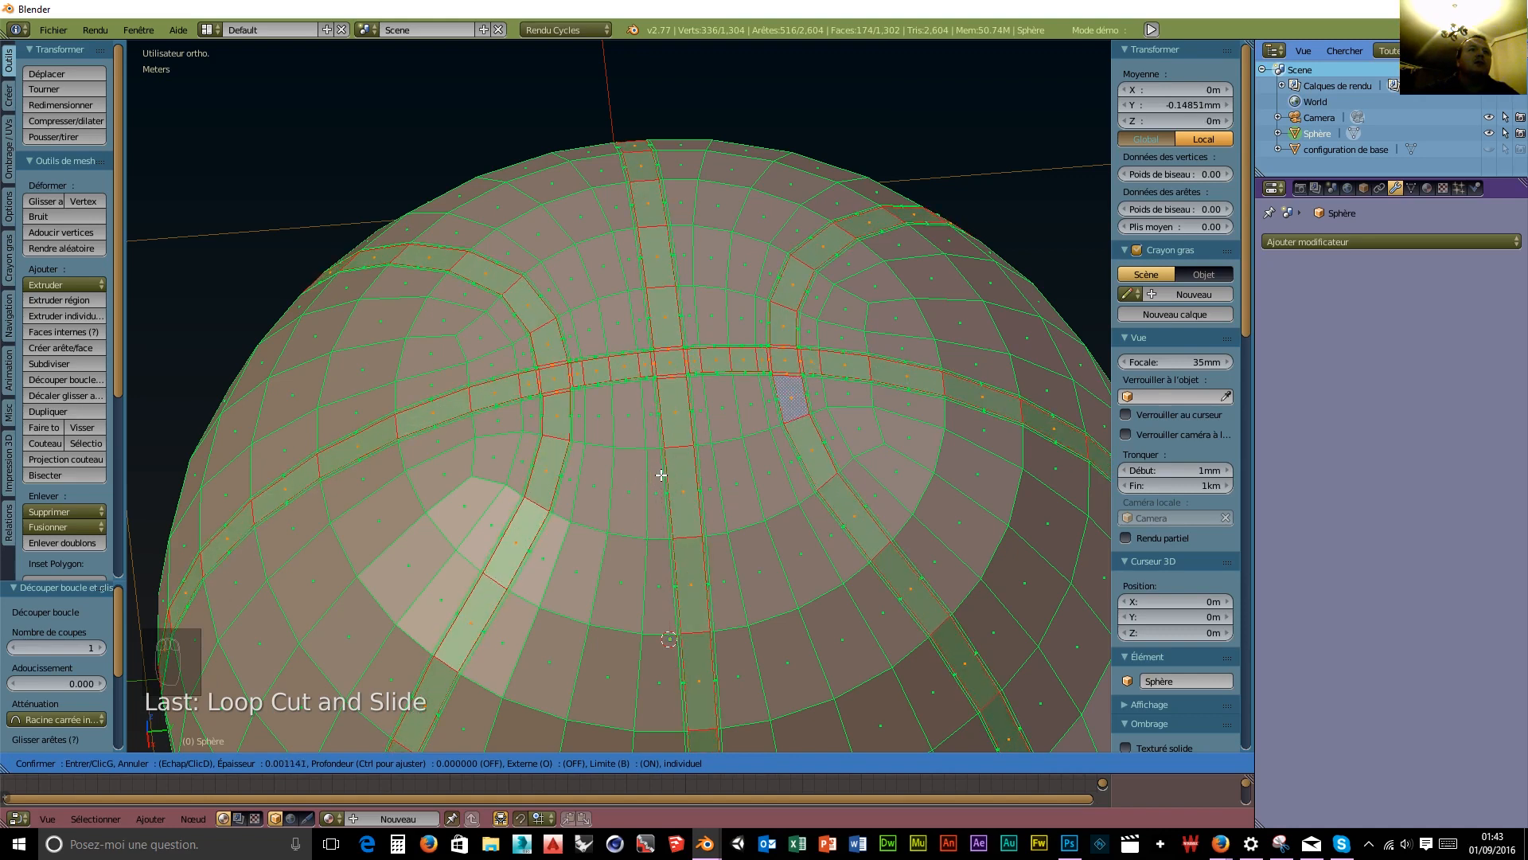
{"action": "key", "text": "ctrl"}
{"action": "key", "text": "Escape"}
{"action": "scroll", "coordinate": [654, 386], "scroll_direction": "down", "scroll_amount": 4}
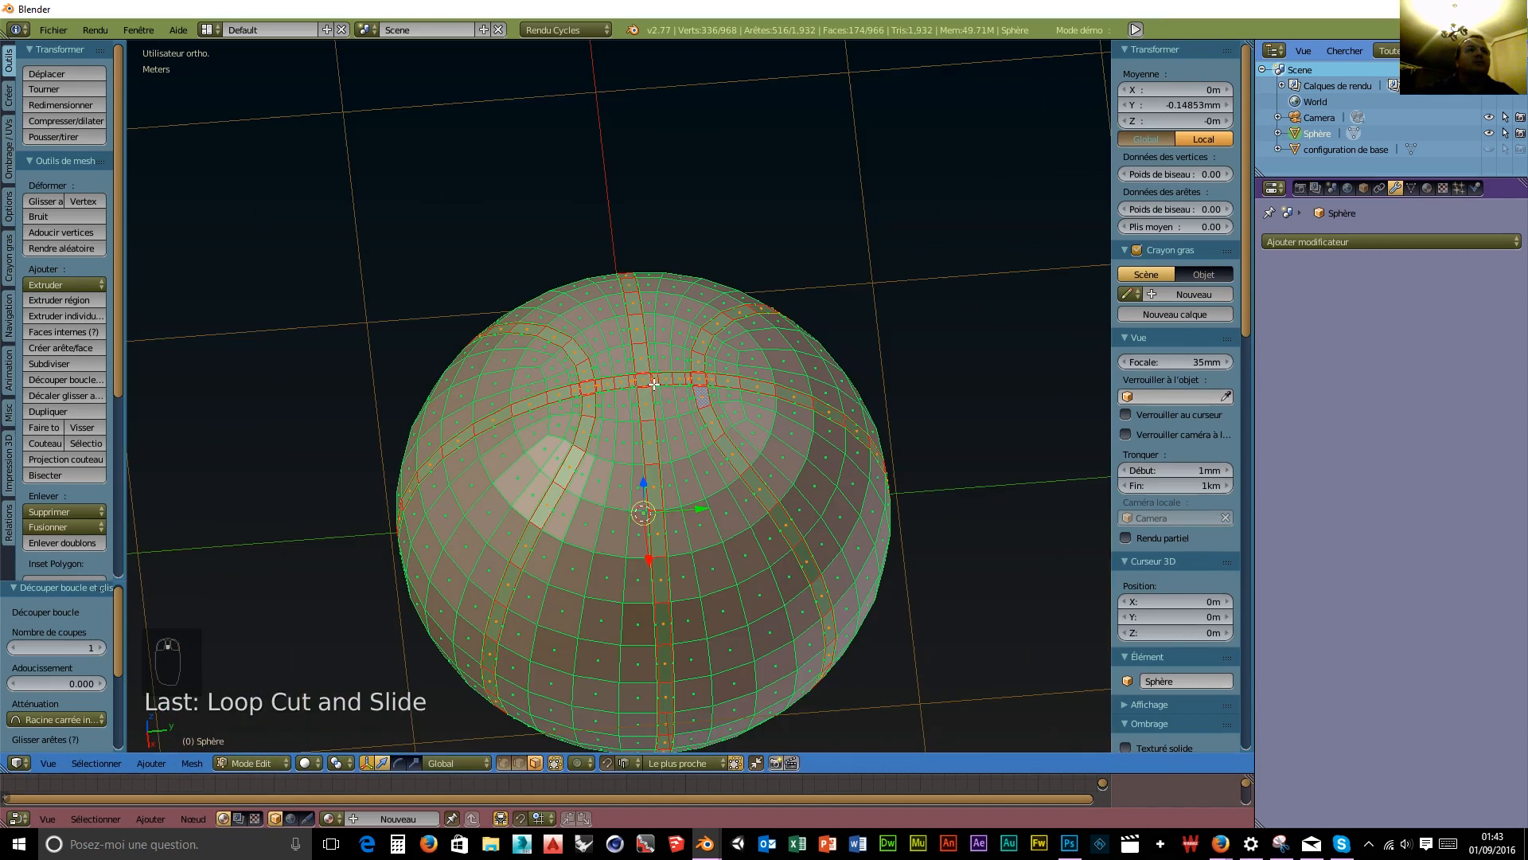
Inspect the ball in Object Mode, return to Edit Mode and examine the selected seam bands from the side.
{"action": "left_click", "coordinate": [250, 764]}
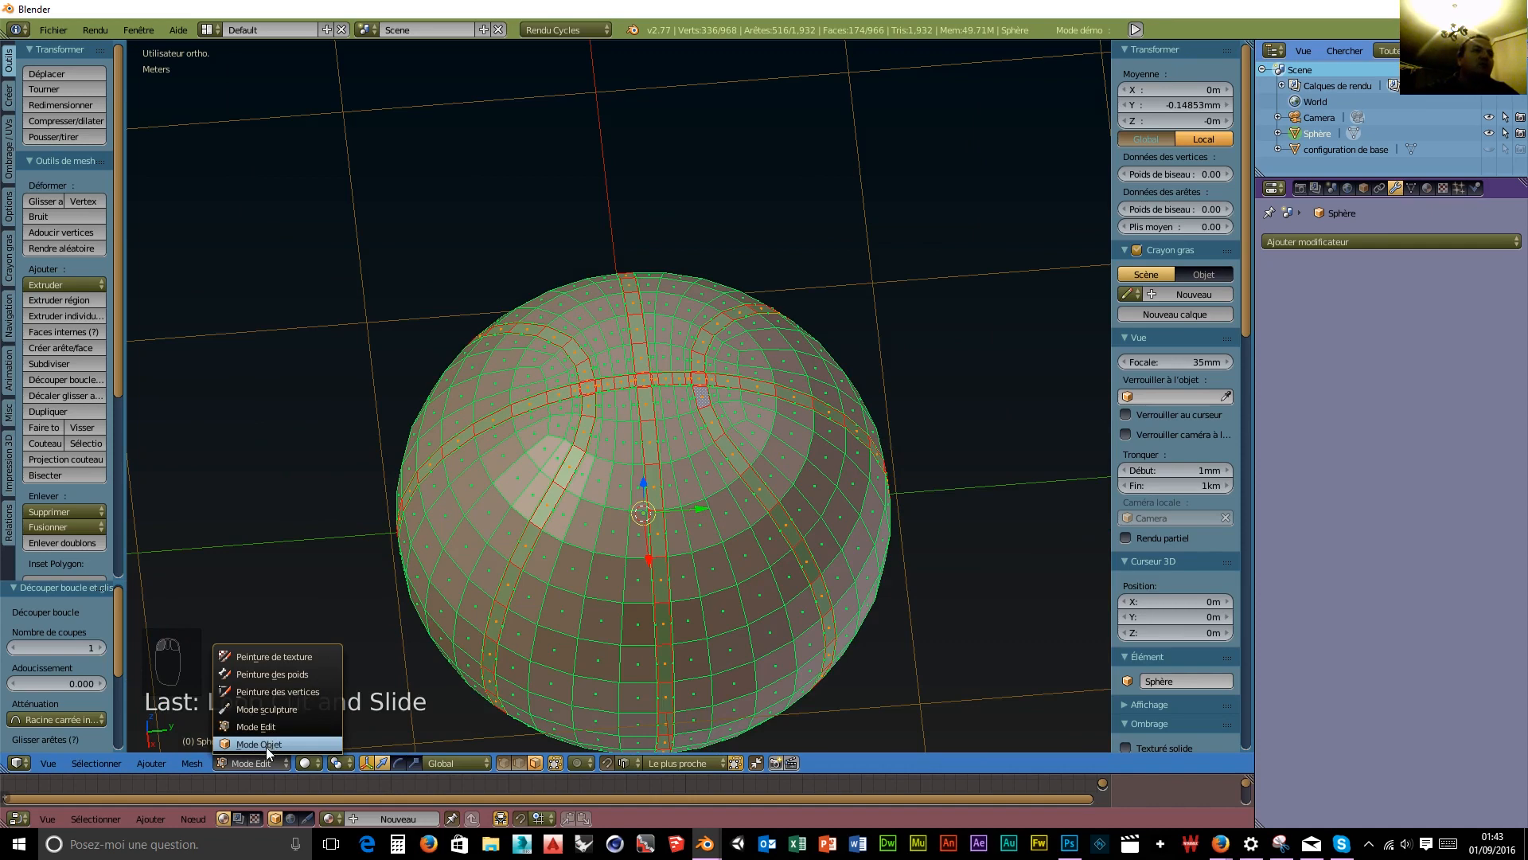
{"action": "left_click", "coordinate": [266, 744]}
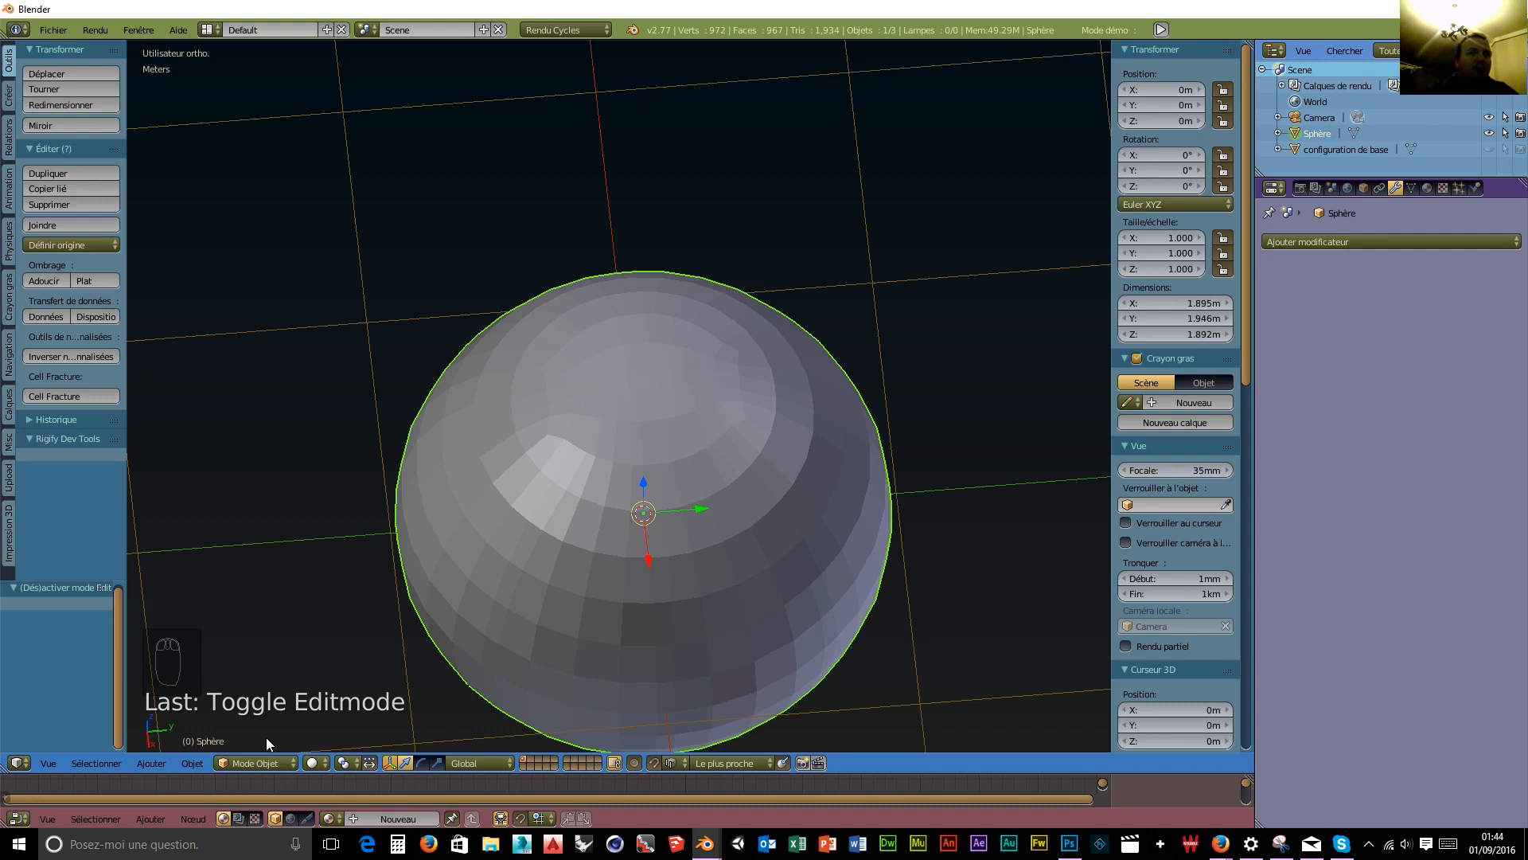
{"action": "left_click", "coordinate": [275, 766]}
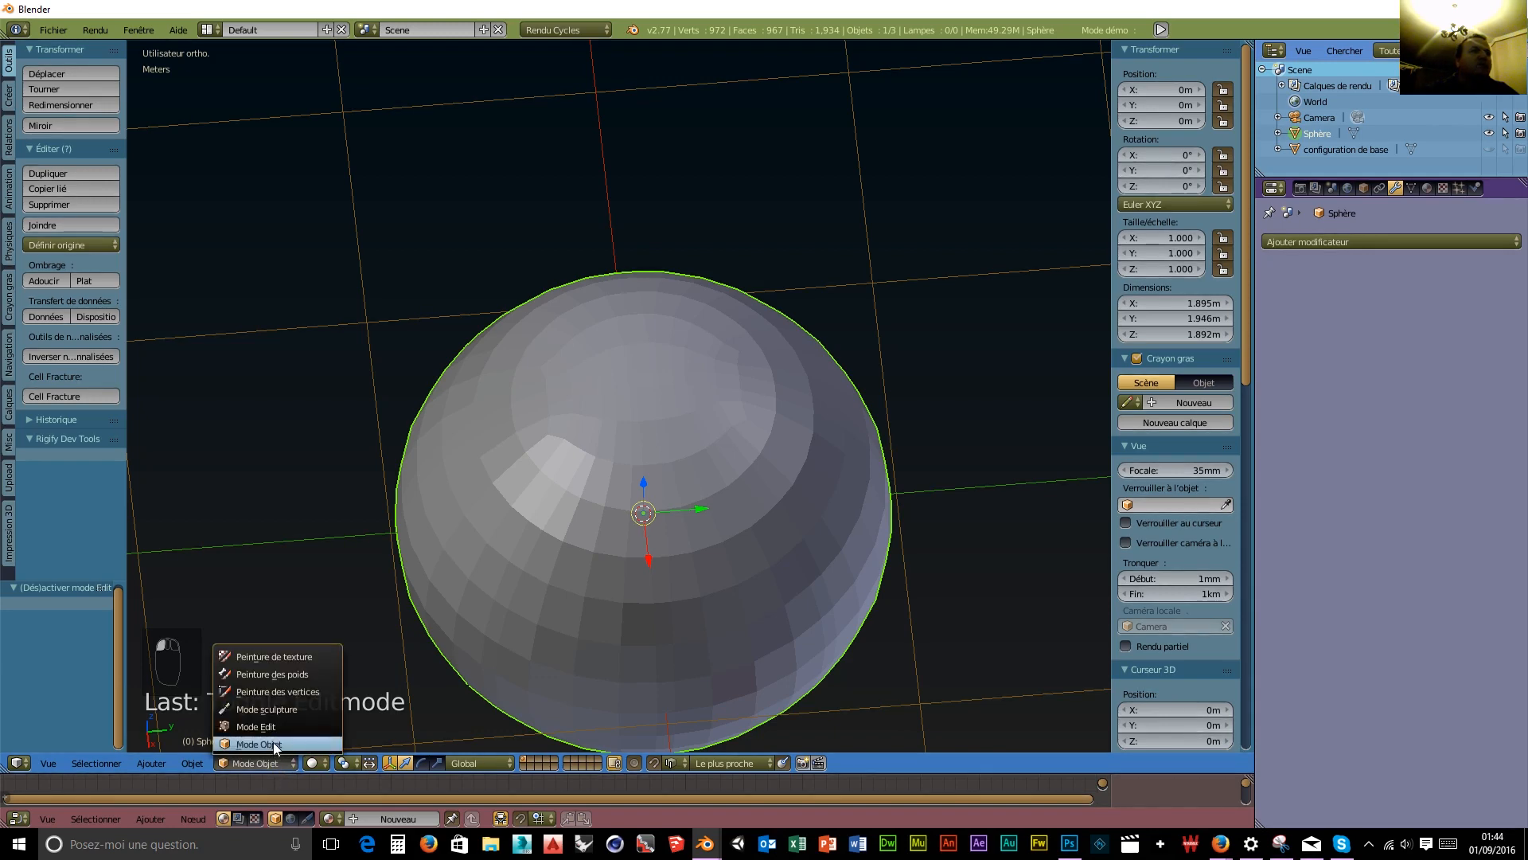
{"action": "left_click", "coordinate": [276, 731]}
{"action": "scroll", "coordinate": [618, 677], "scroll_direction": "up", "scroll_amount": 4}
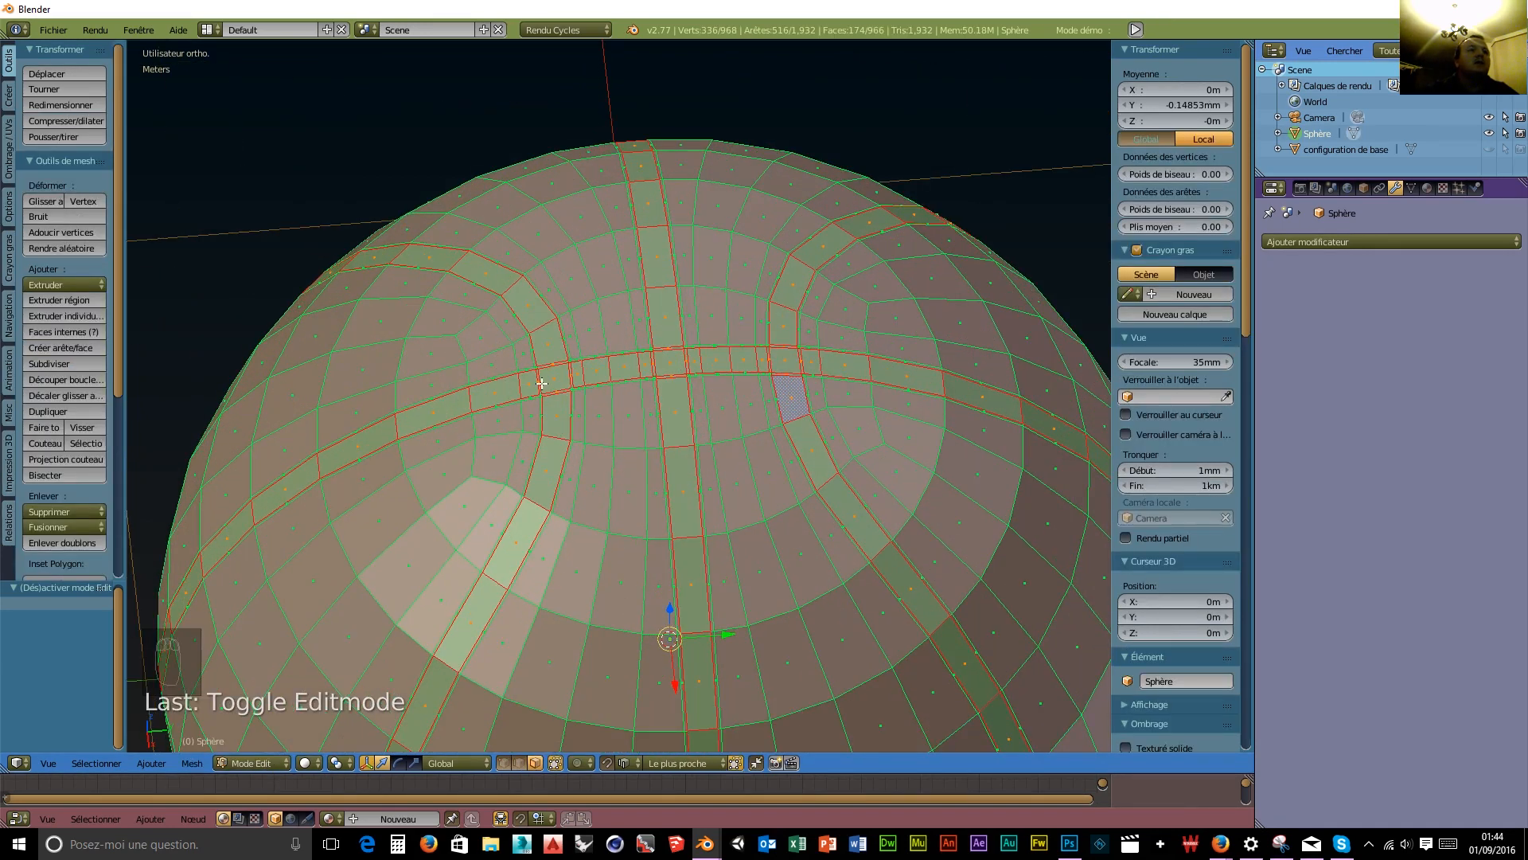
{"action": "middle_click_drag", "start_coordinate": [721, 387], "coordinate": [706, 290]}
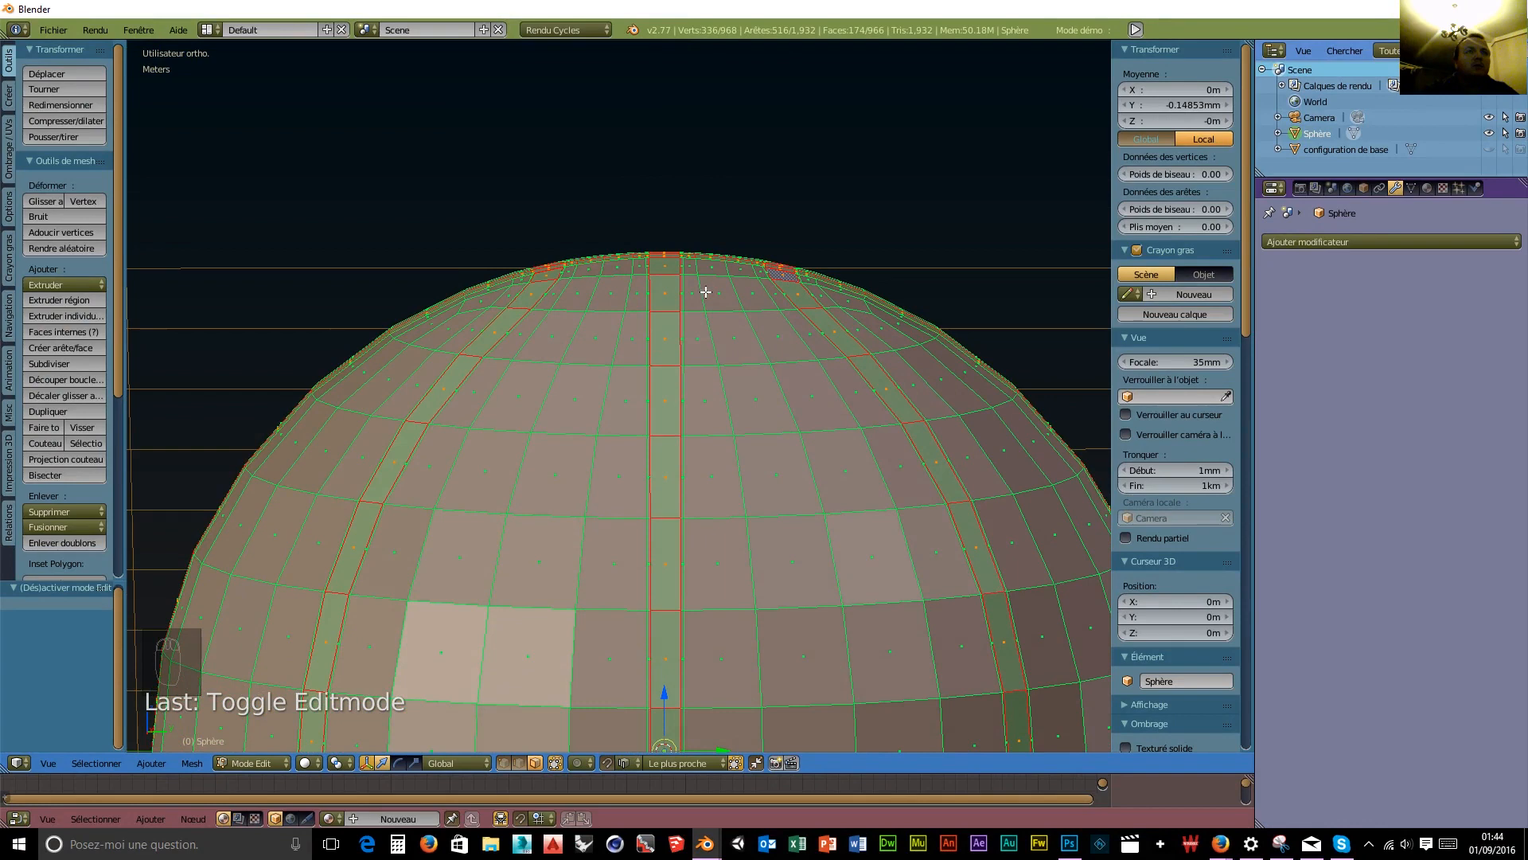
{"action": "scroll", "coordinate": [701, 295], "scroll_direction": "up", "scroll_amount": 5}
{"action": "scroll", "coordinate": [700, 296], "scroll_direction": "down", "scroll_amount": 4}
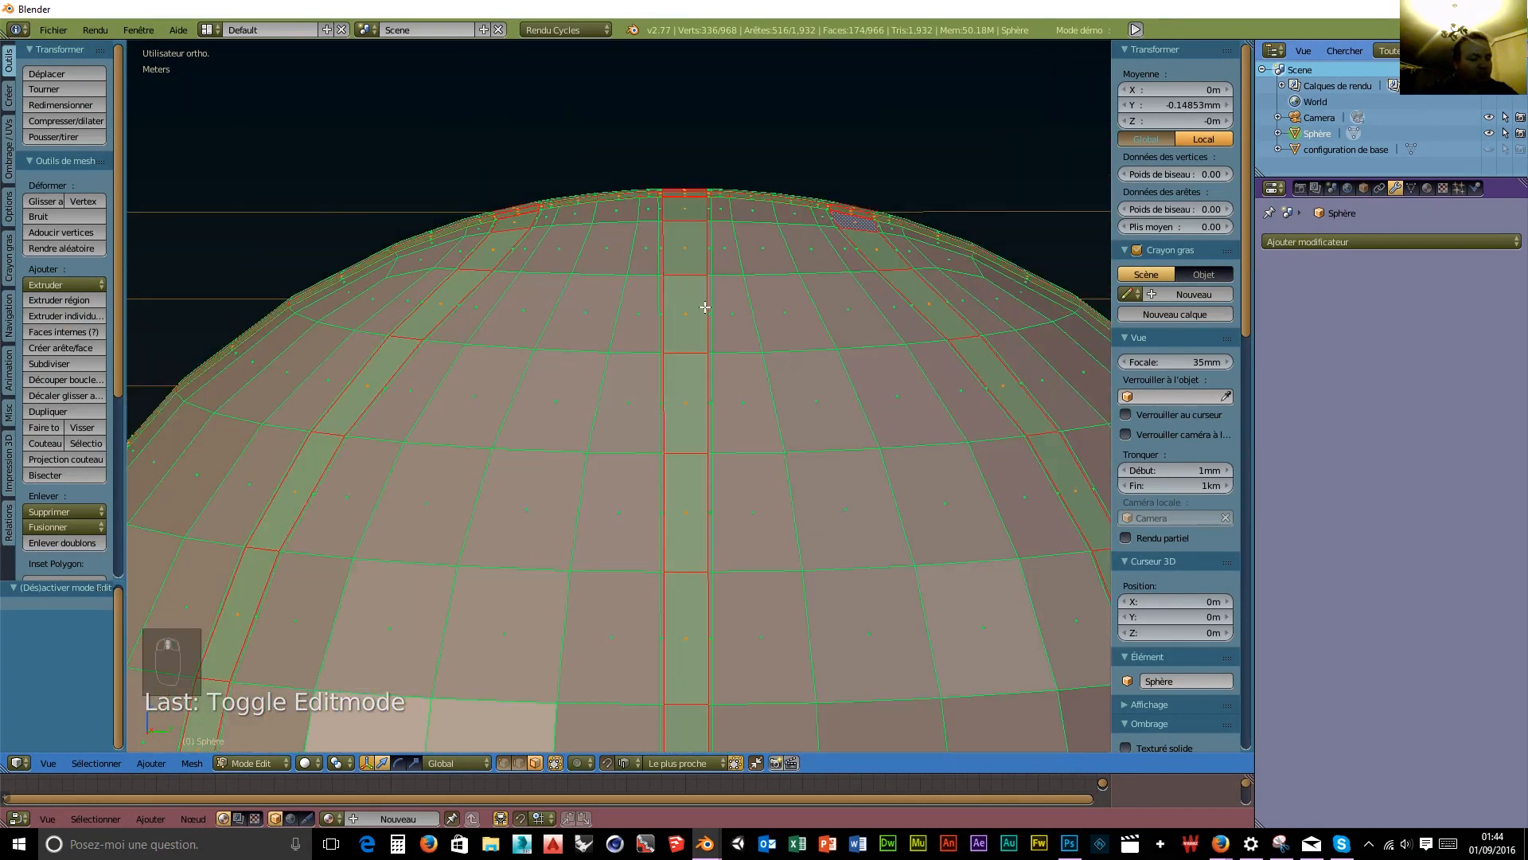
Undo the last two actions and add the positive-Y curved band's face loop to the selection again.
{"action": "key", "text": "ctrl+z"}
{"action": "key", "text": "ctrl+z"}
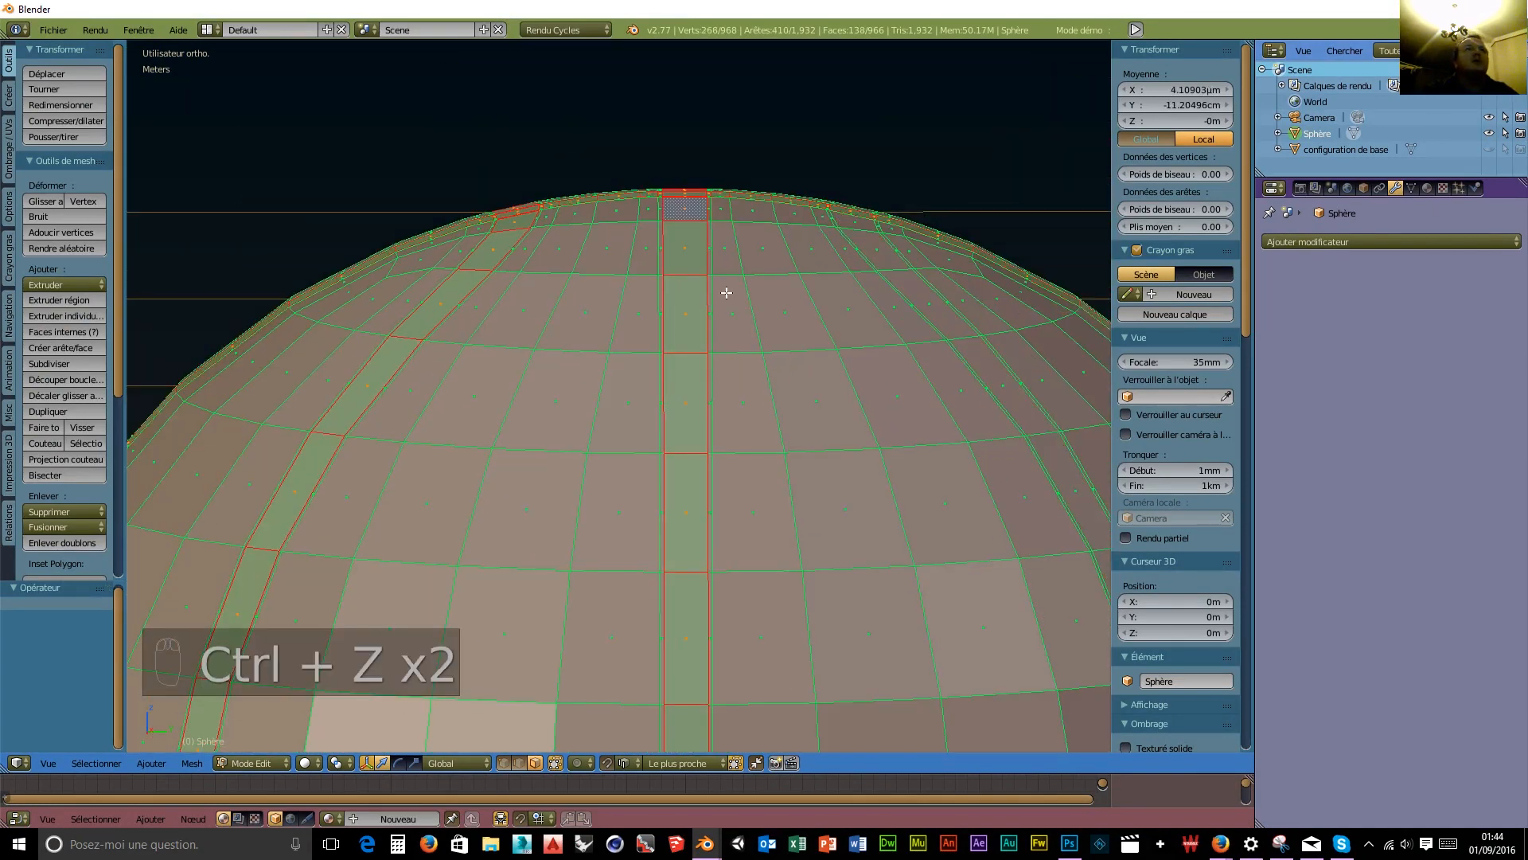
{"action": "middle_click_drag", "start_coordinate": [914, 269], "coordinate": [899, 440]}
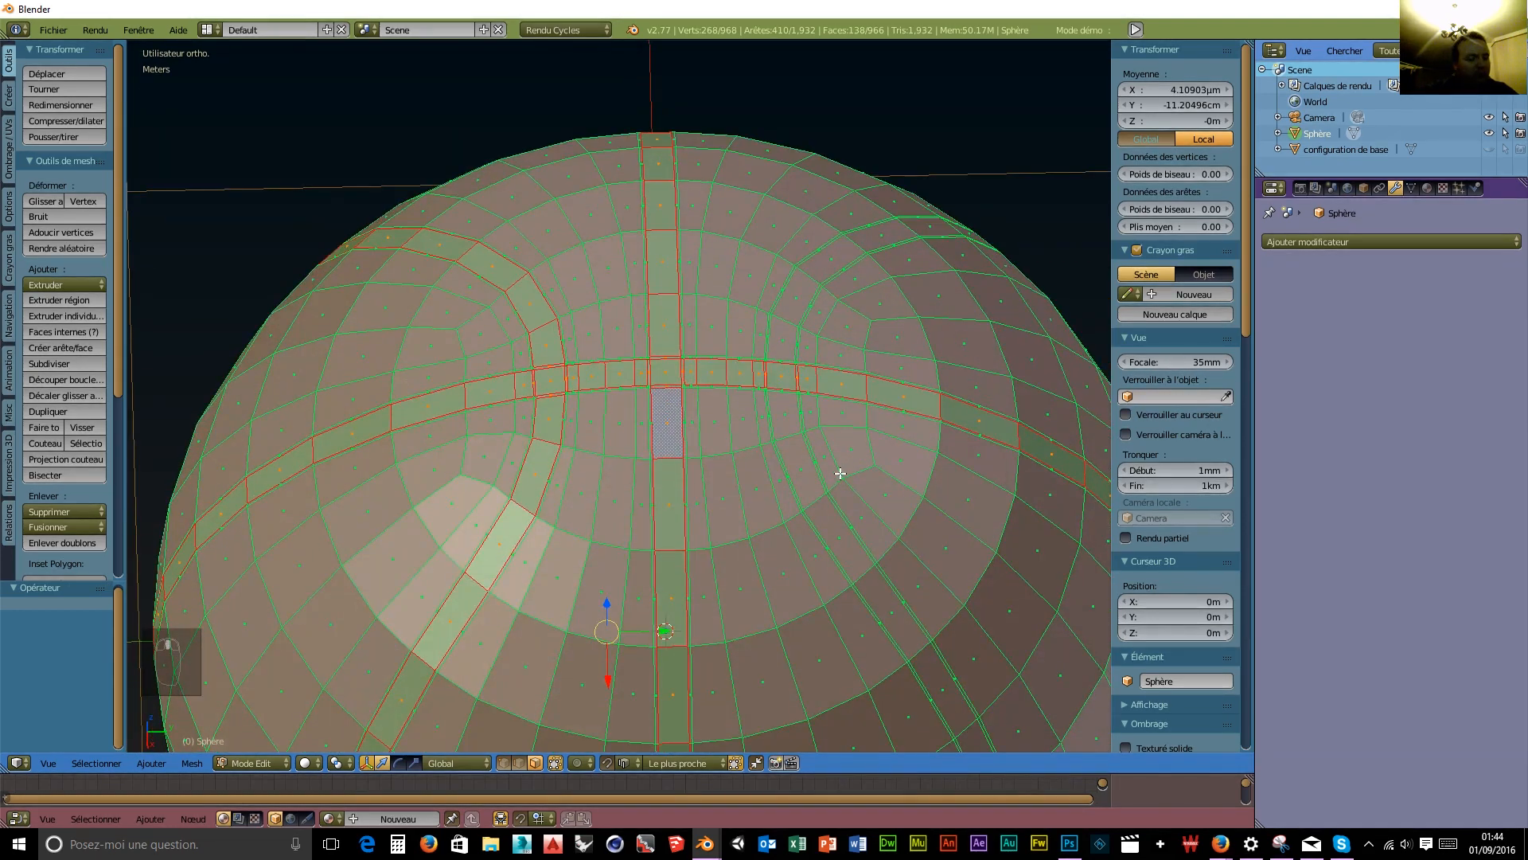
{"action": "right_click", "coordinate": [814, 485], "text": "alt+shift"}
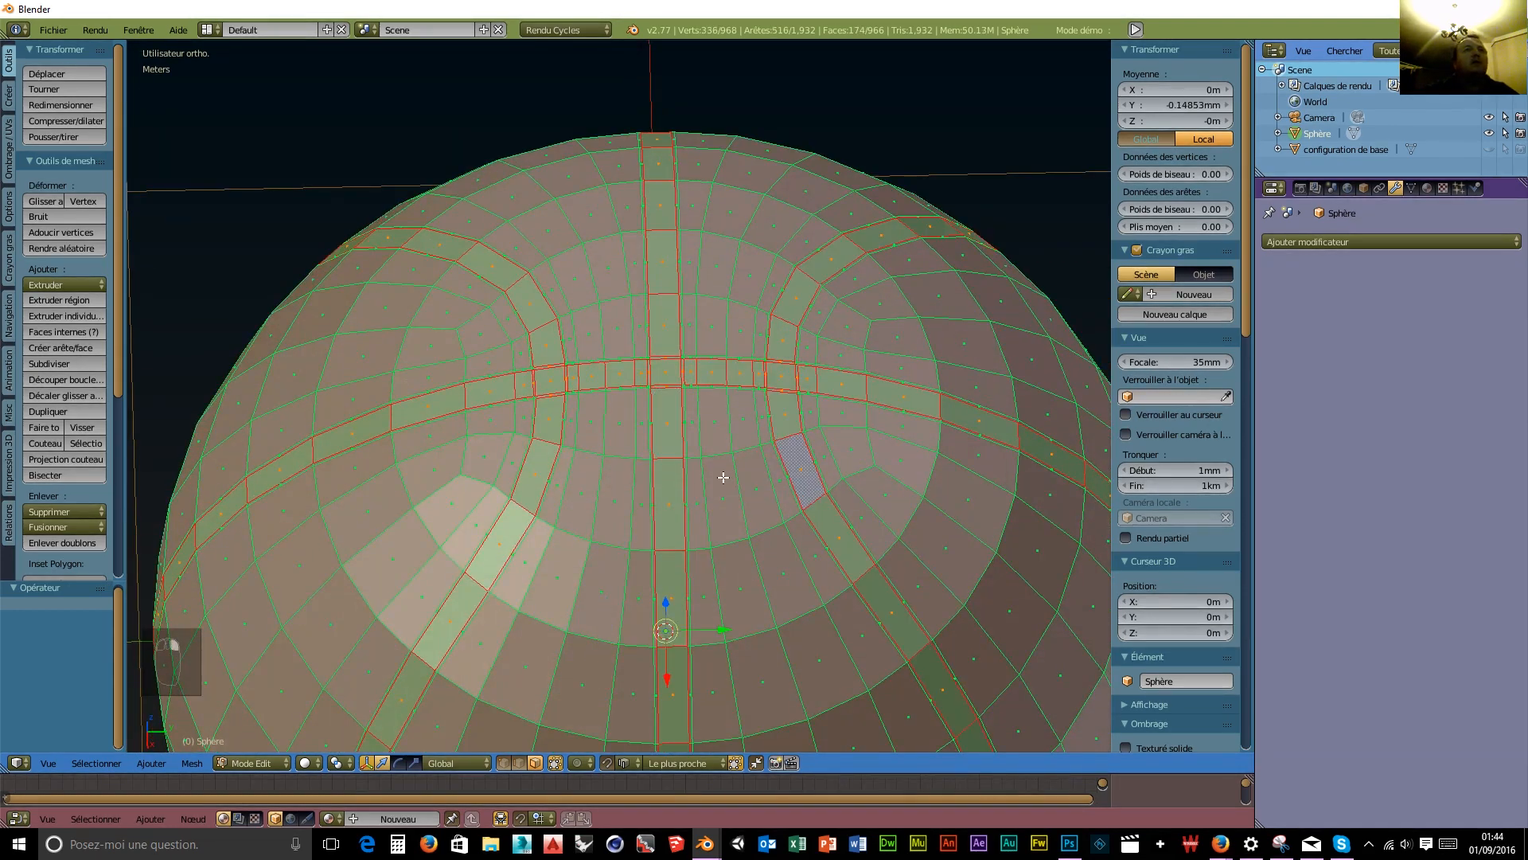
Cut one unshifted edge loop along the middle of both the central X-axis seam band and the negative-Y curved band.
{"action": "middle_click_drag", "start_coordinate": [723, 474], "coordinate": [697, 503]}
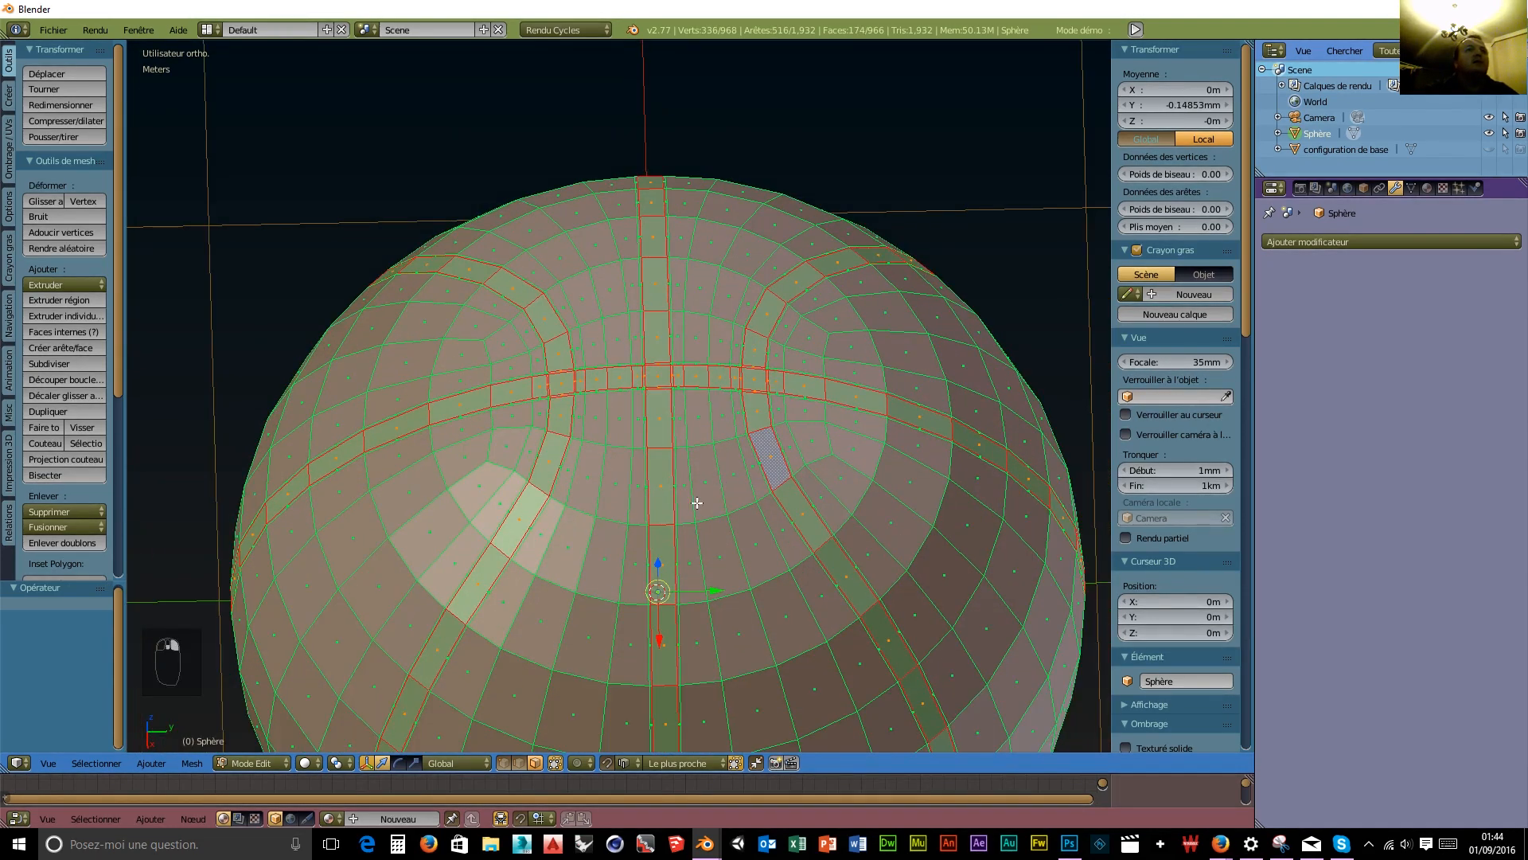
{"action": "key", "text": "ctrl+r"}
{"action": "left_click", "coordinate": [660, 520]}
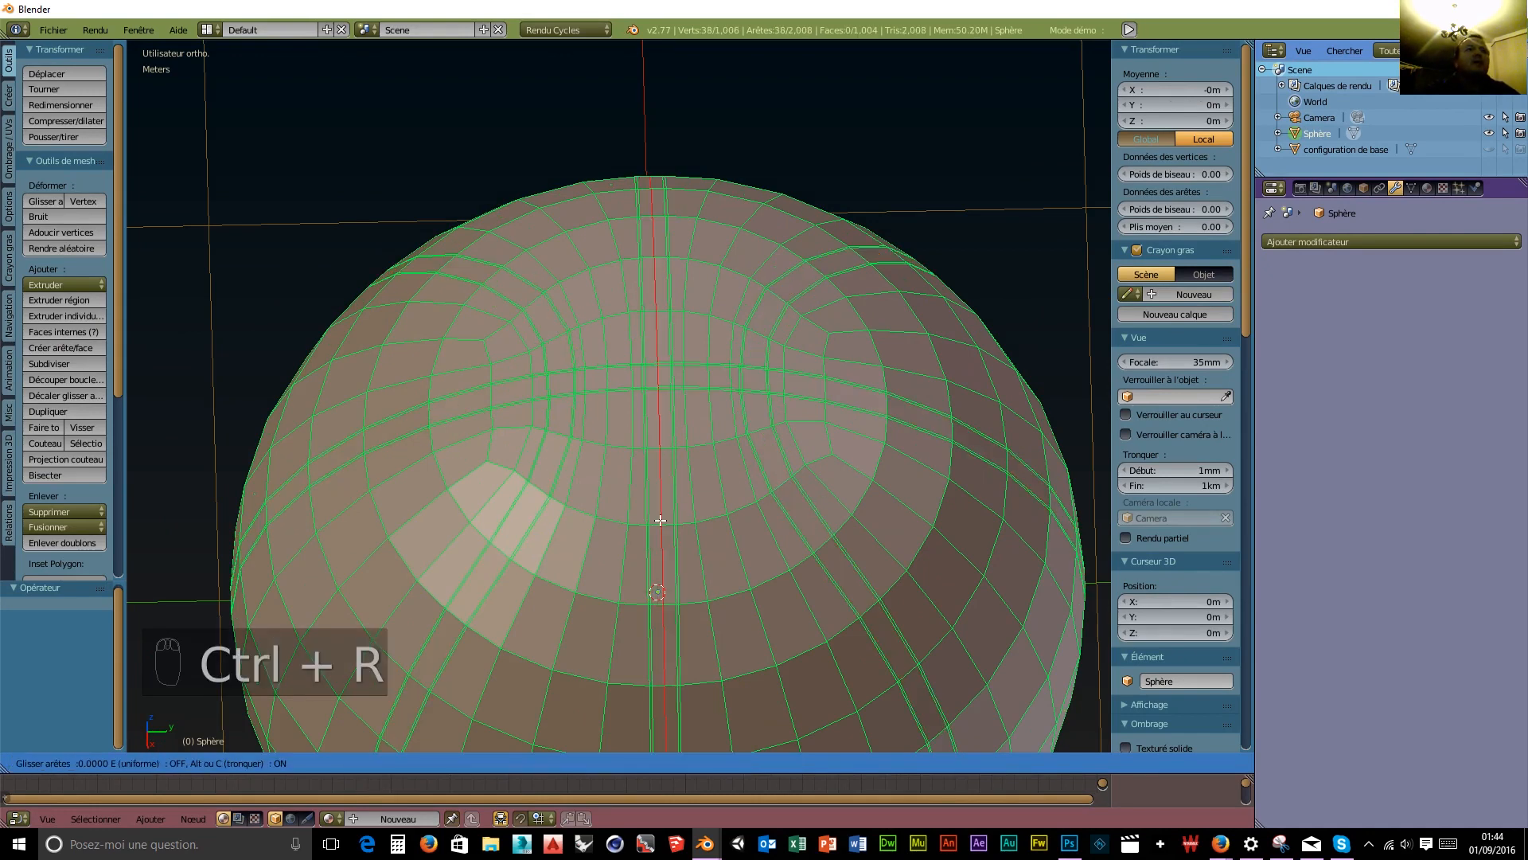
{"action": "left_click", "coordinate": [661, 521]}
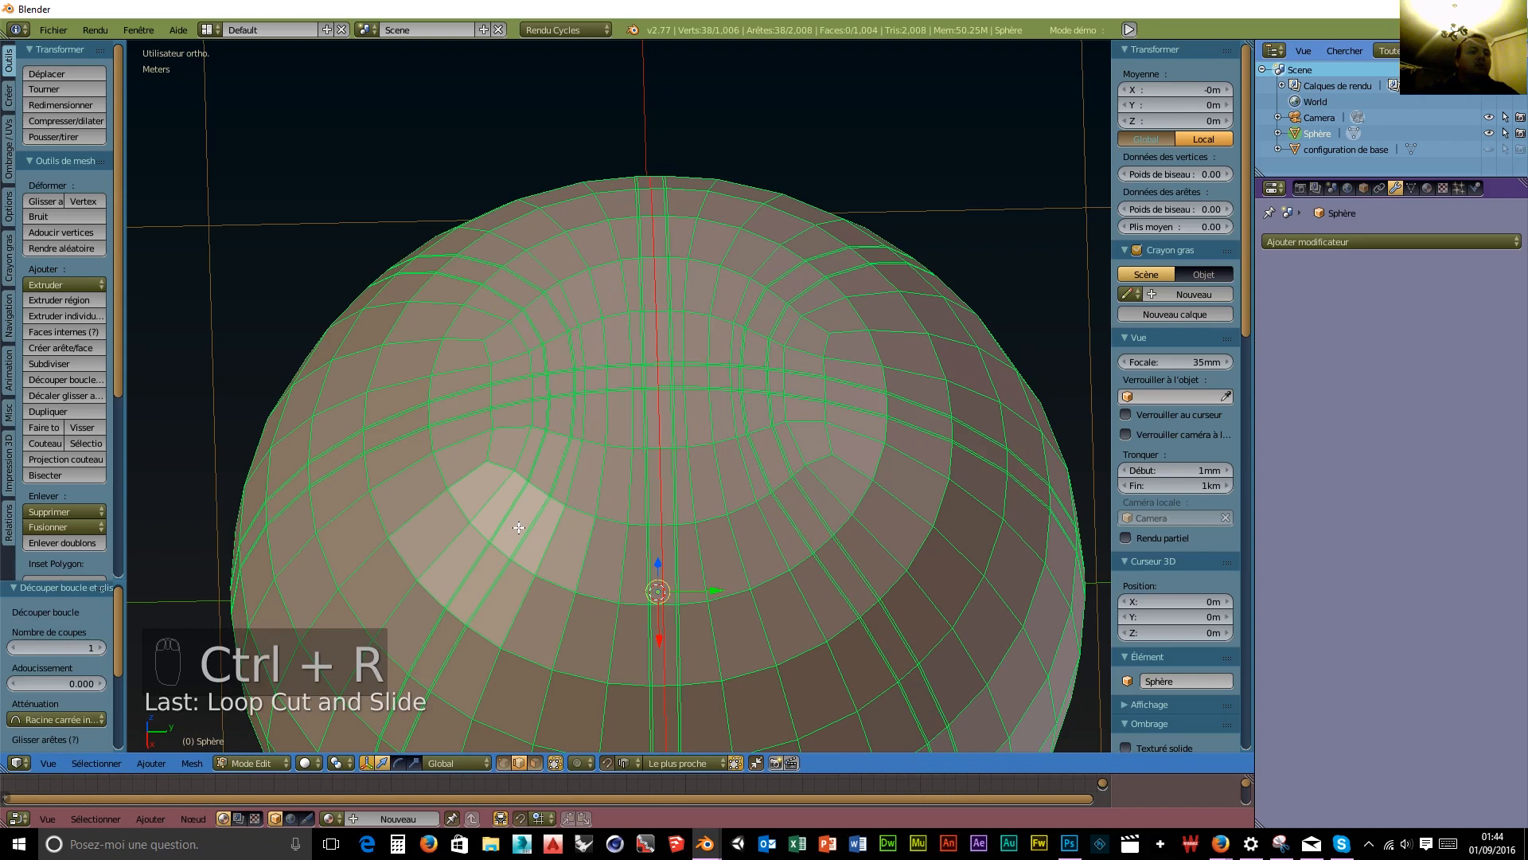
{"action": "key", "text": "ctrl+r"}
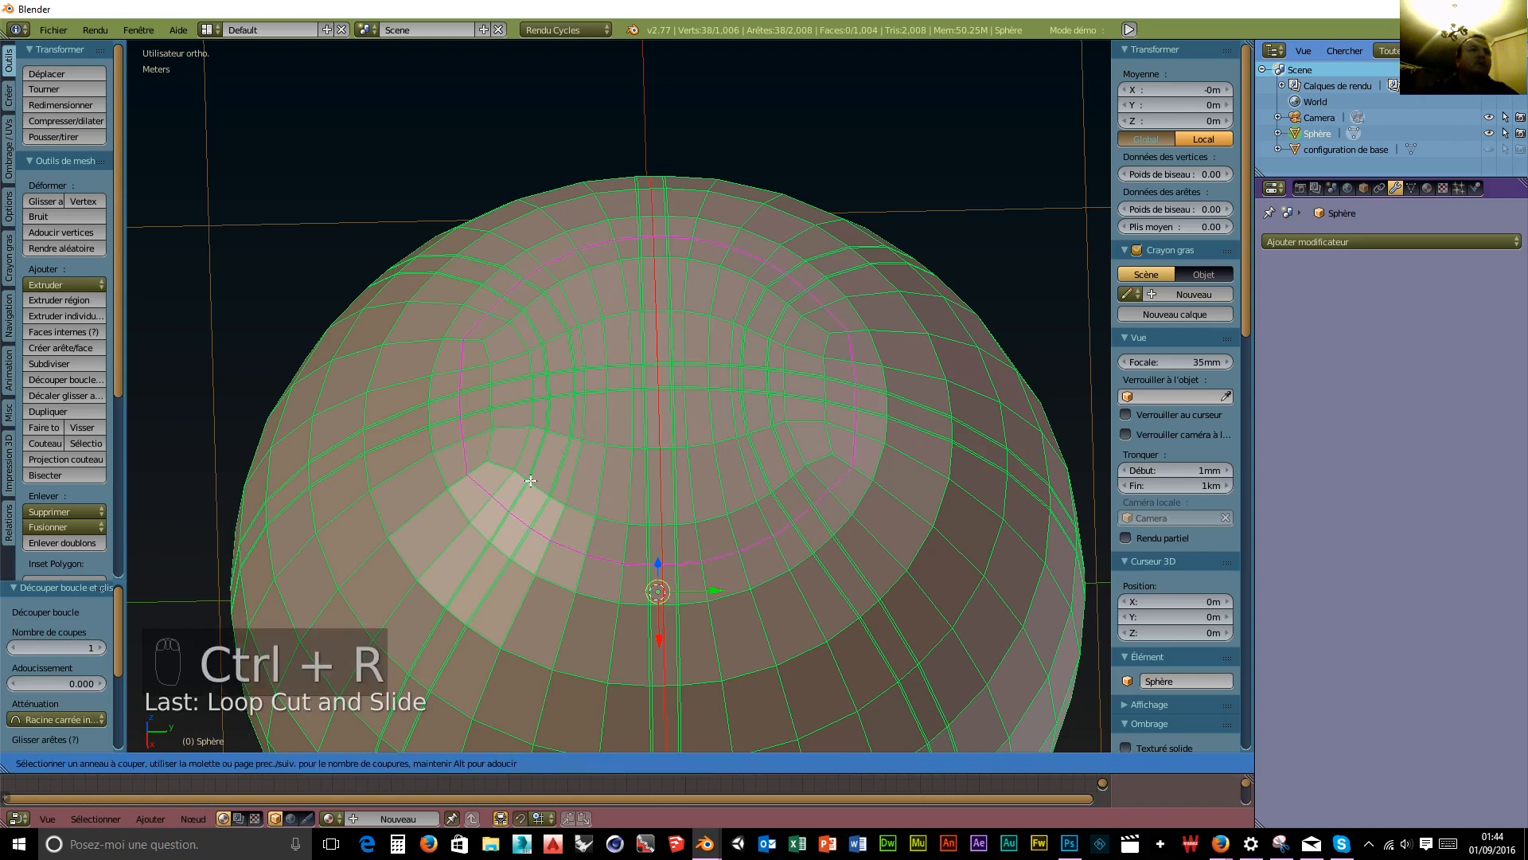
{"action": "left_click", "coordinate": [566, 366]}
{"action": "left_click", "coordinate": [563, 362]}
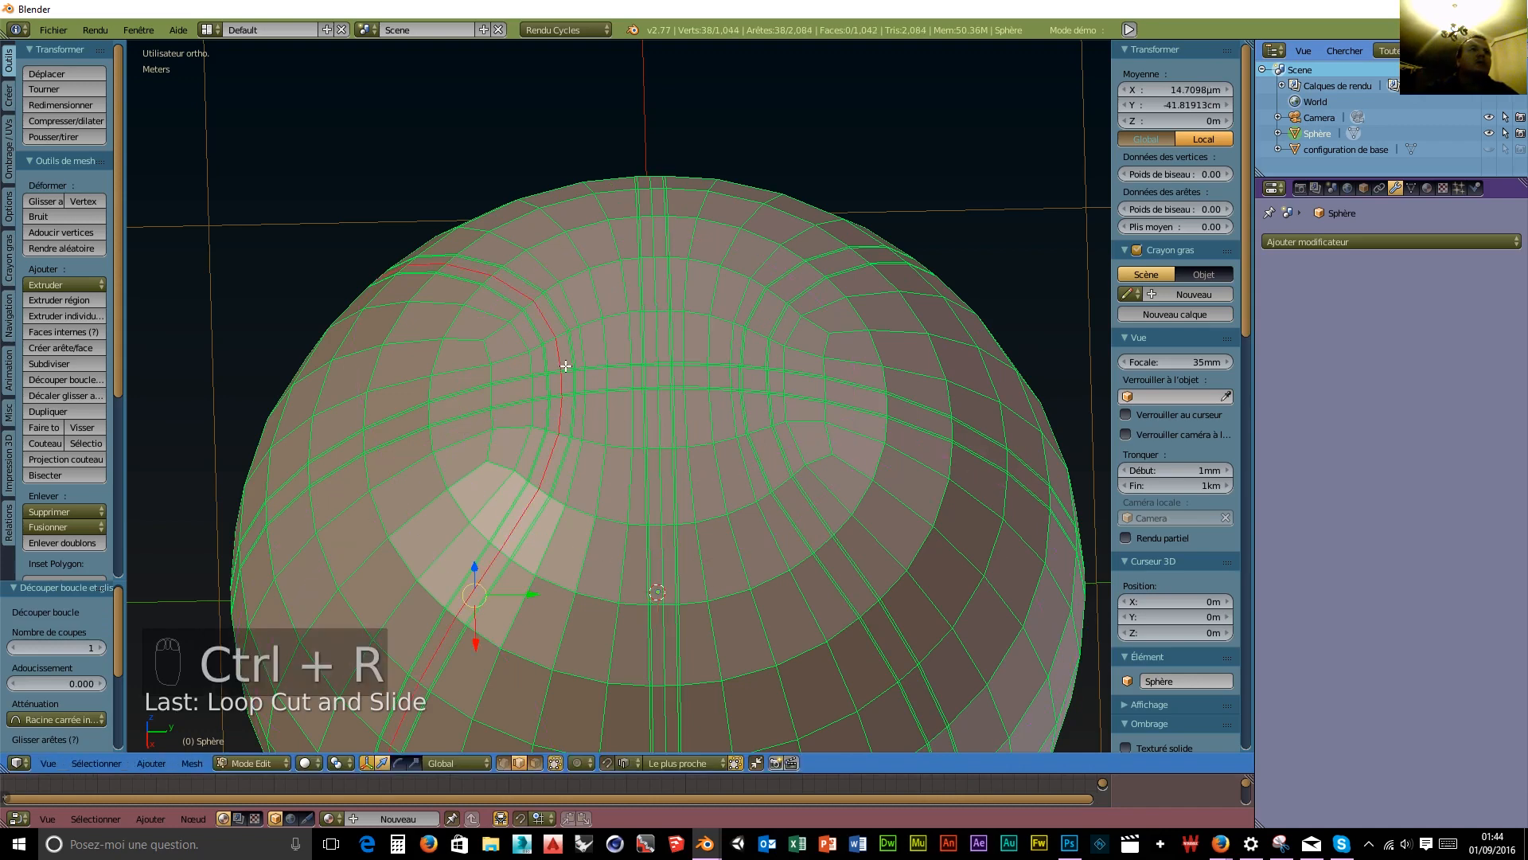
Cut one unshifted edge loop along the middle of both the Y-axis seam band and the positive-Y curved band.
{"action": "key", "text": "ctrl+r"}
{"action": "left_click", "coordinate": [494, 395]}
{"action": "left_click", "coordinate": [487, 395]}
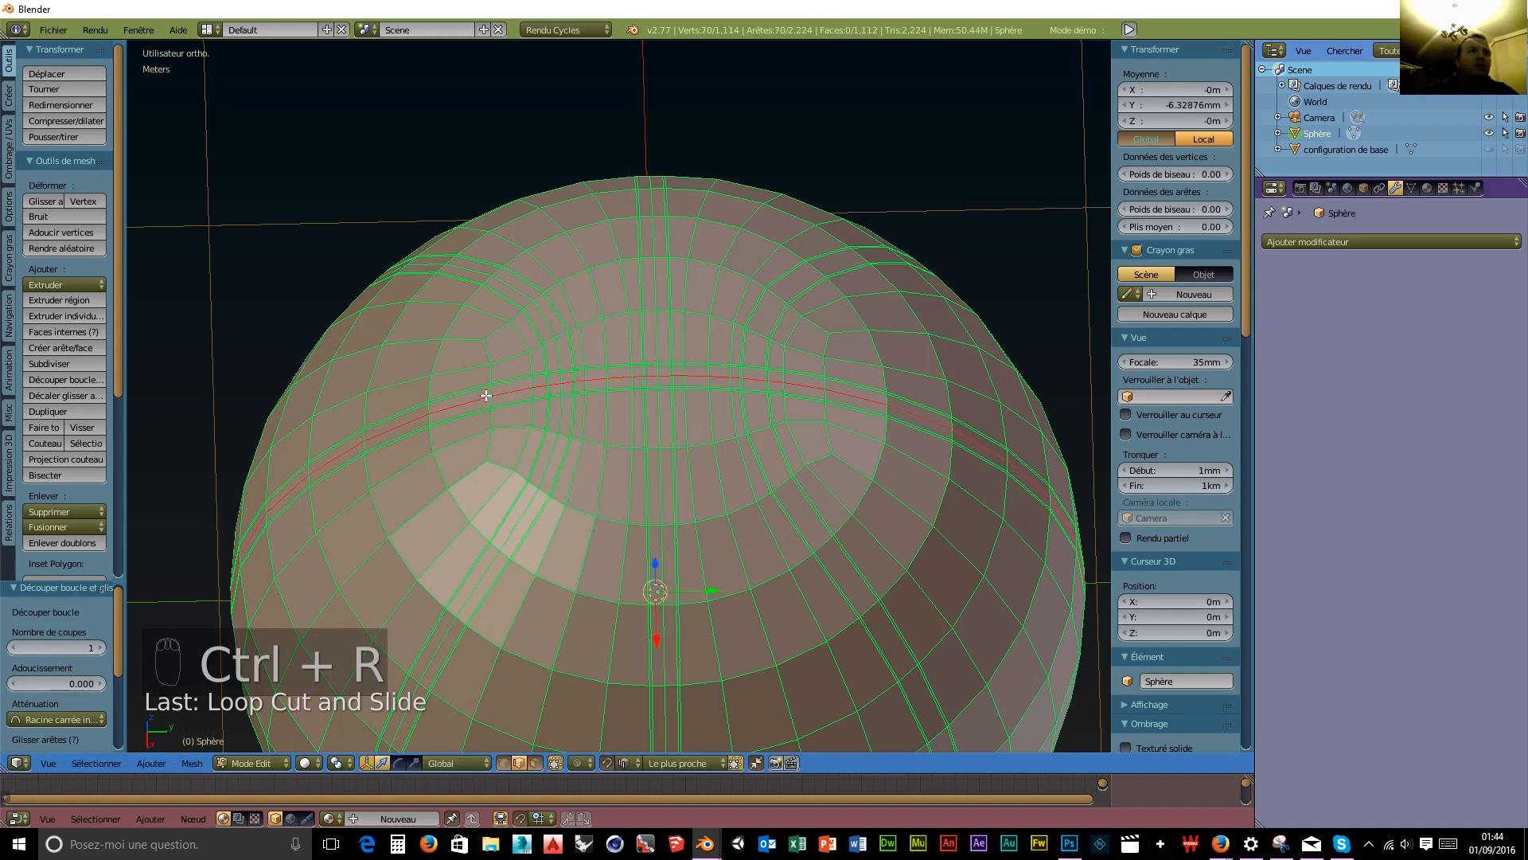
{"action": "key", "text": "ctrl+r"}
{"action": "left_click", "coordinate": [757, 388]}
{"action": "left_click", "coordinate": [757, 389]}
{"action": "key", "text": "ctrl+r"}
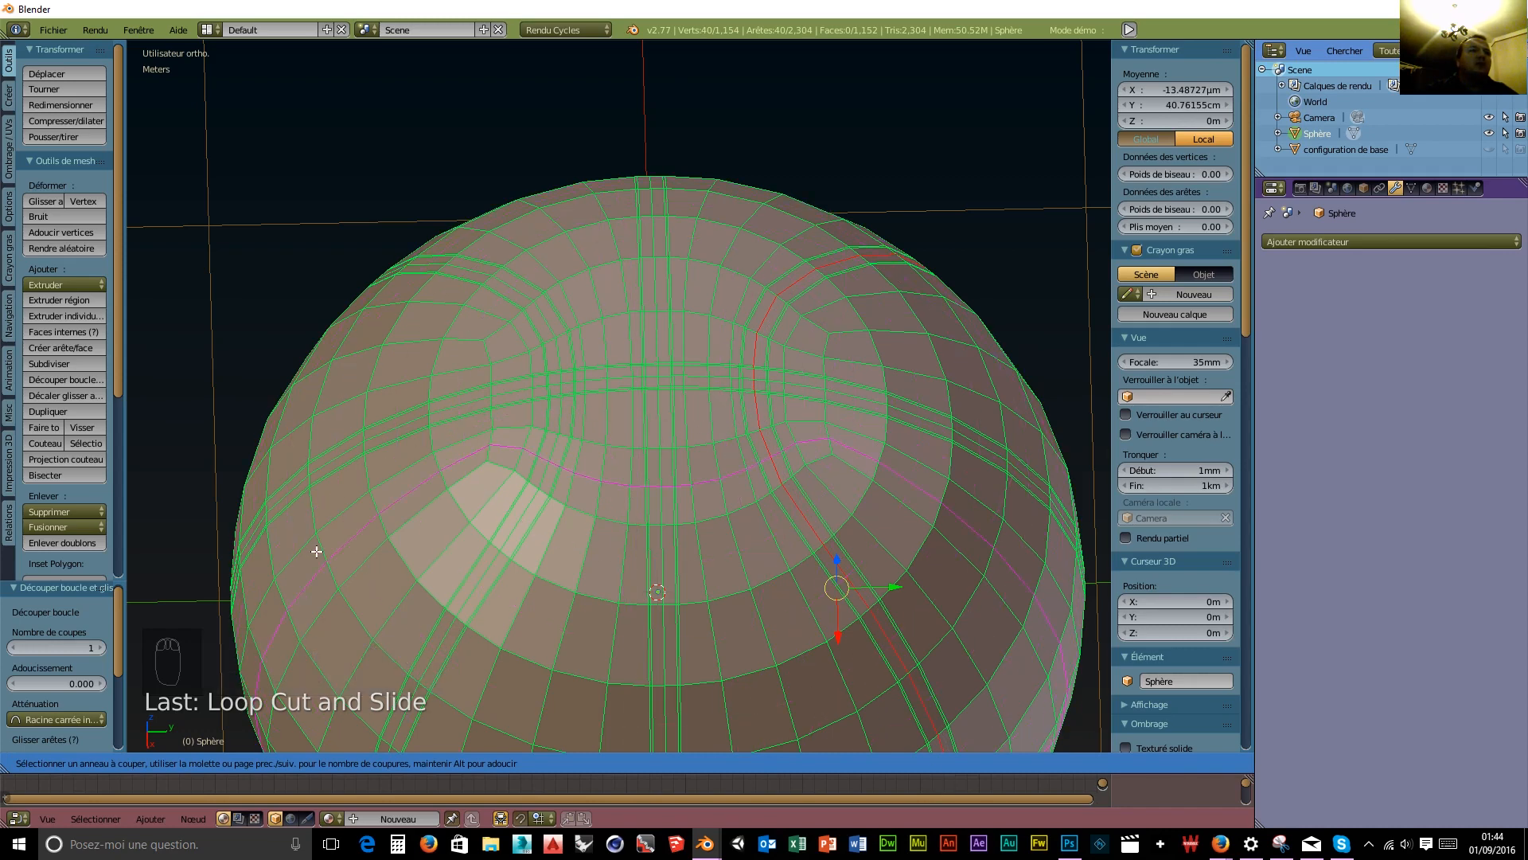
{"action": "right_click", "coordinate": [621, 483]}
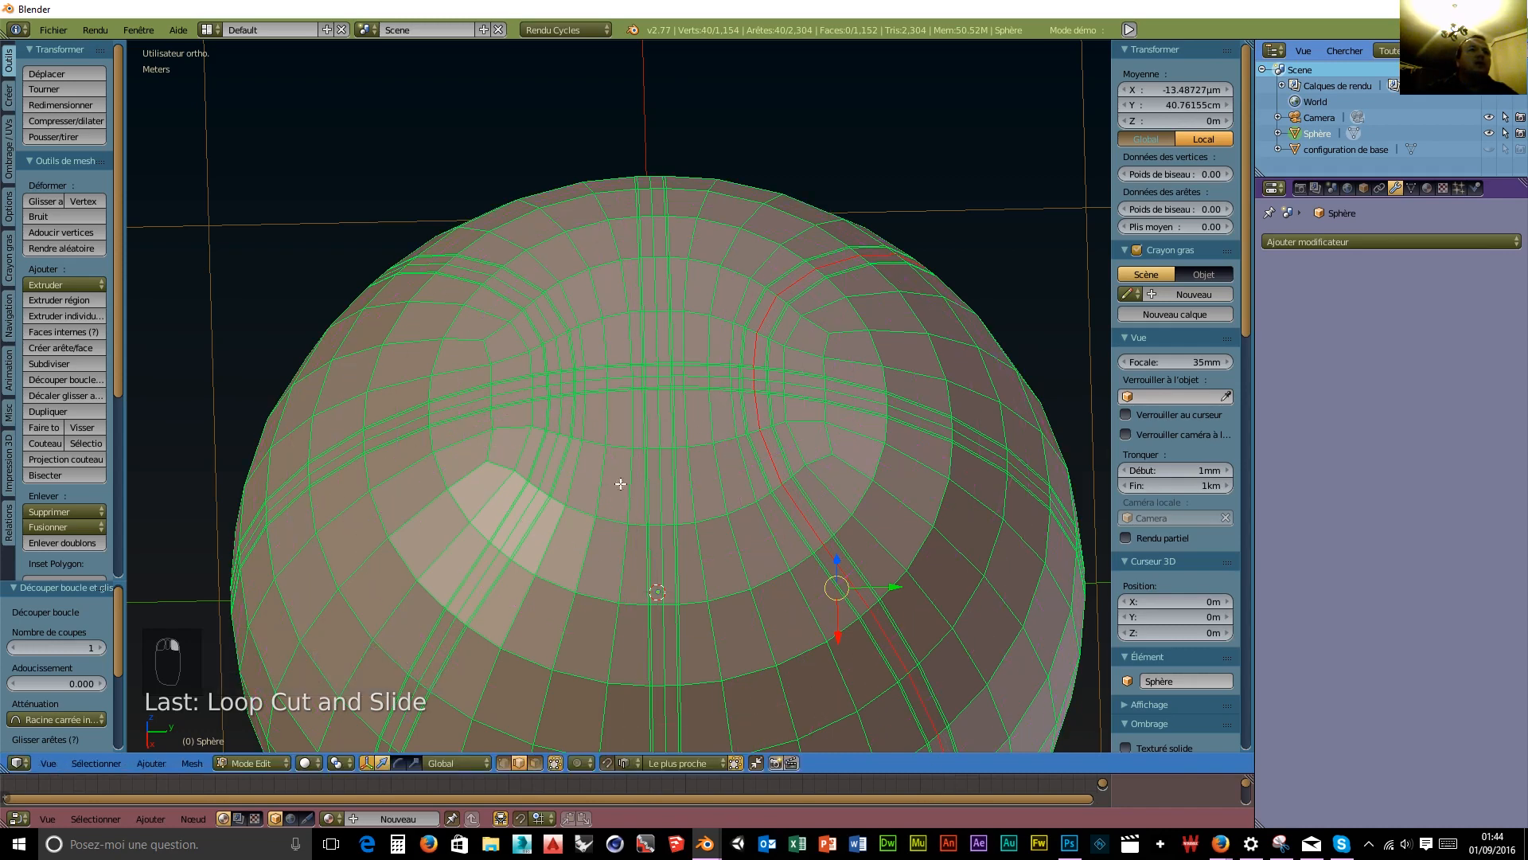
Select the middle edge loops of all four seam bands and mark them as UV seams.
{"action": "right_click", "coordinate": [695, 377], "text": "alt+shift"}
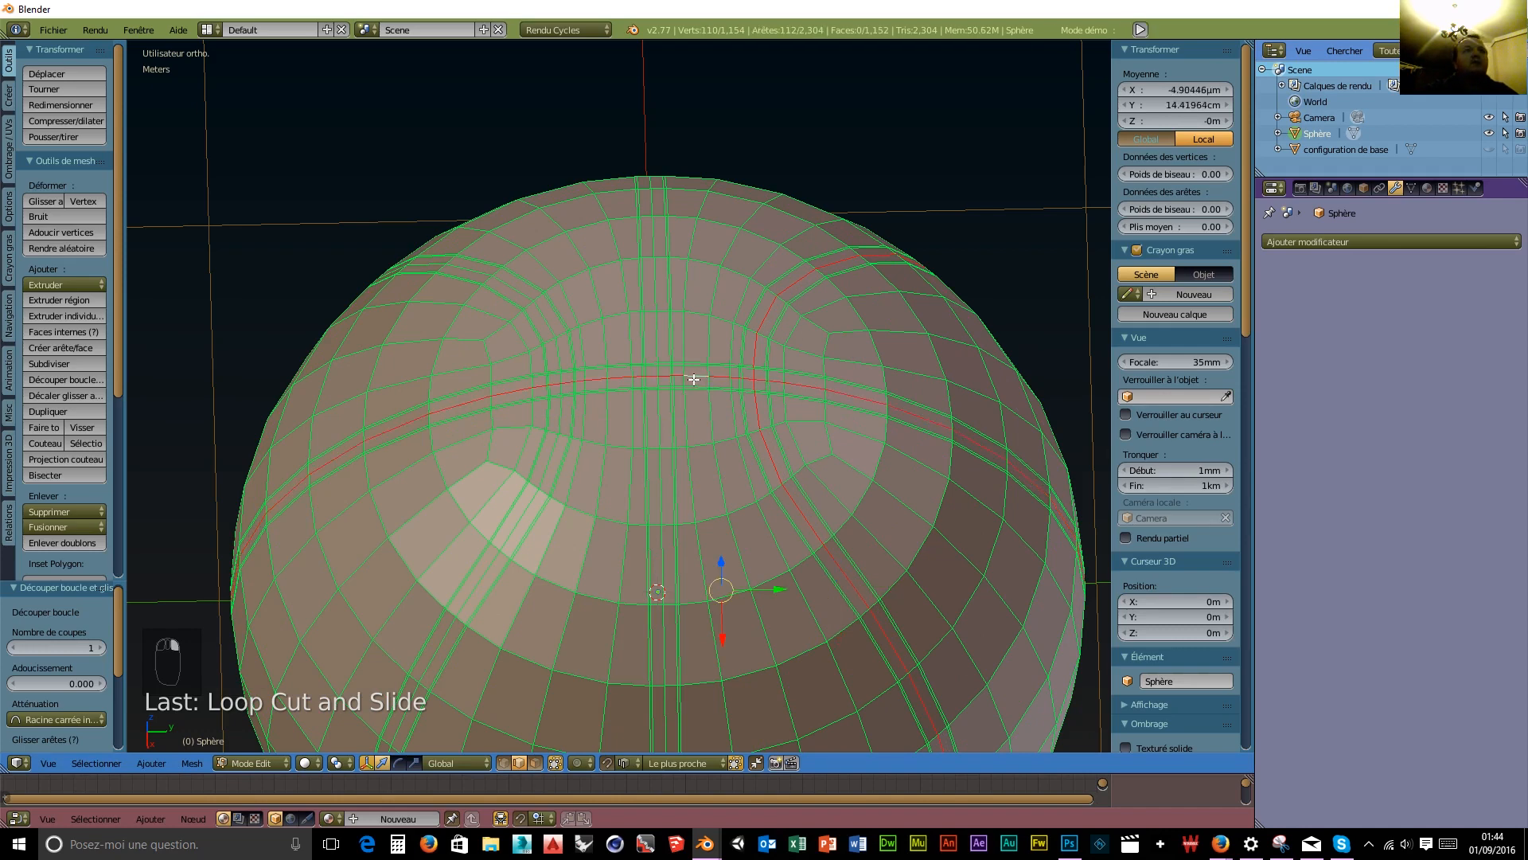
{"action": "right_click", "coordinate": [657, 347], "text": "alt+shift"}
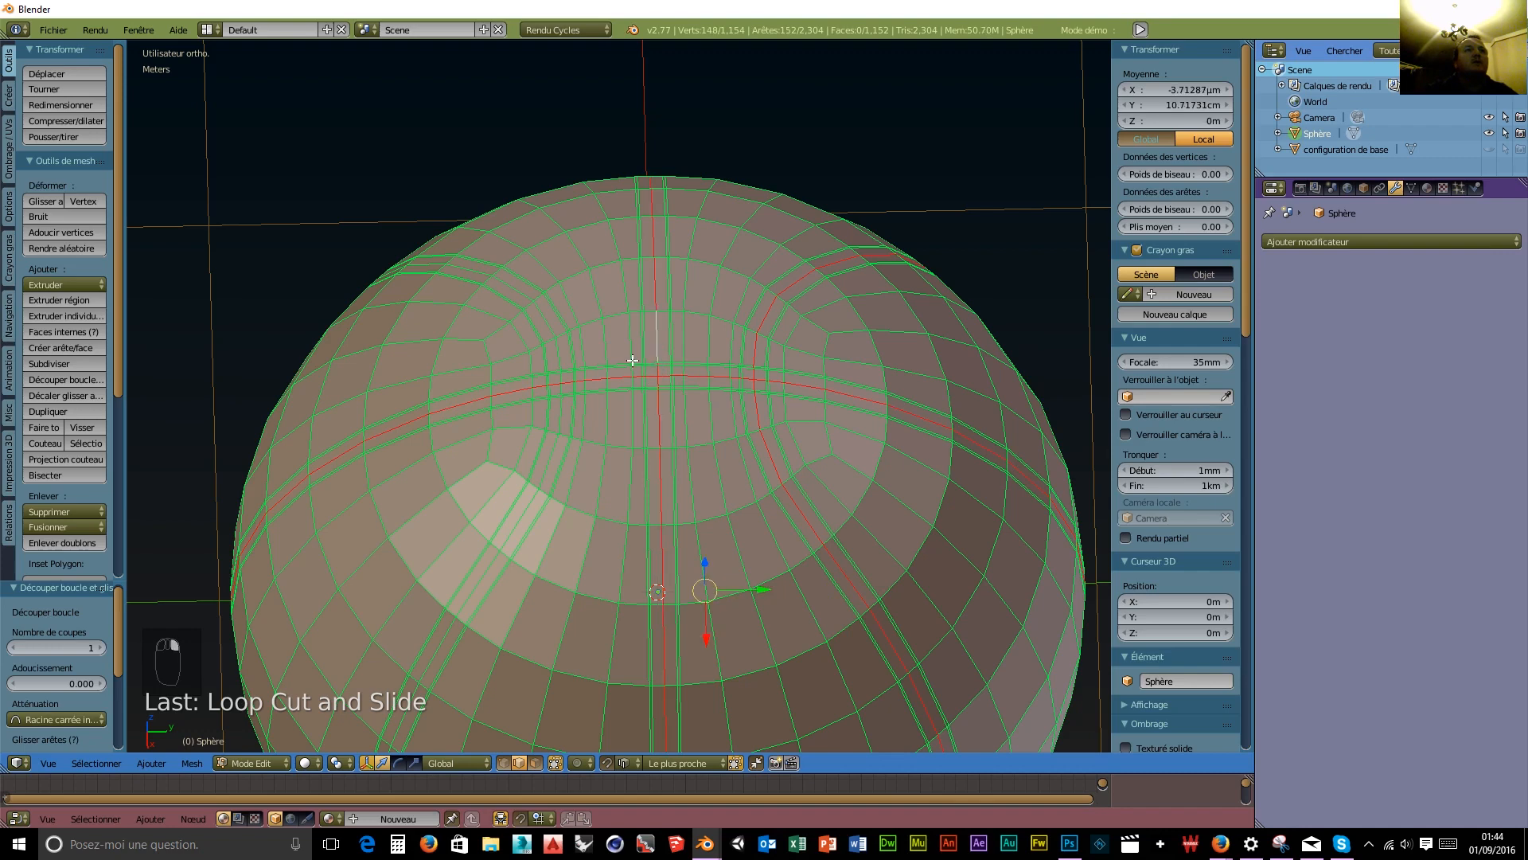
{"action": "right_click", "coordinate": [561, 363], "text": "alt+shift"}
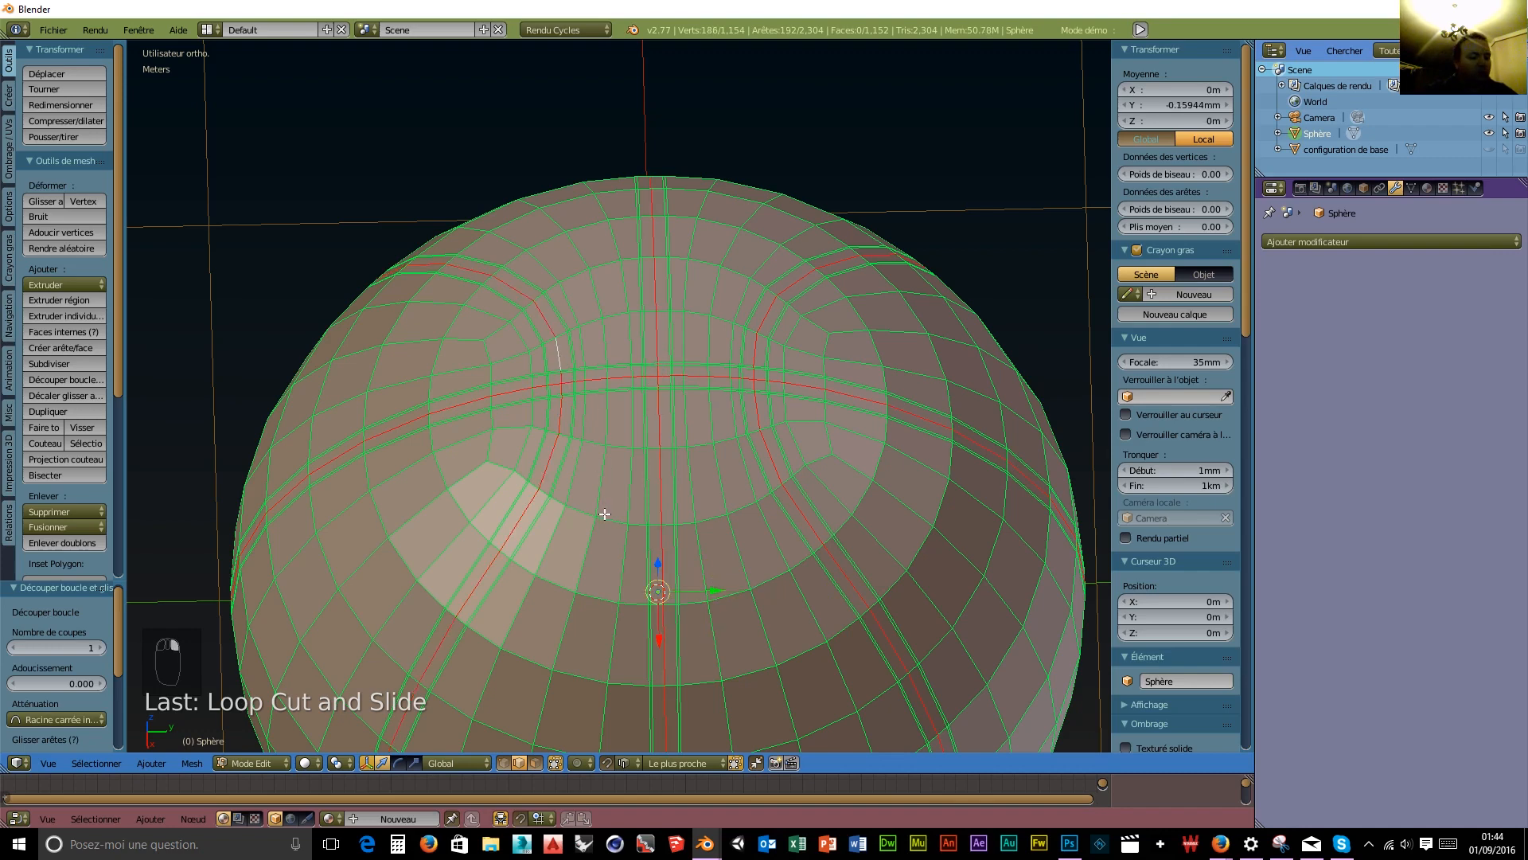
{"action": "key", "text": "ctrl+e"}
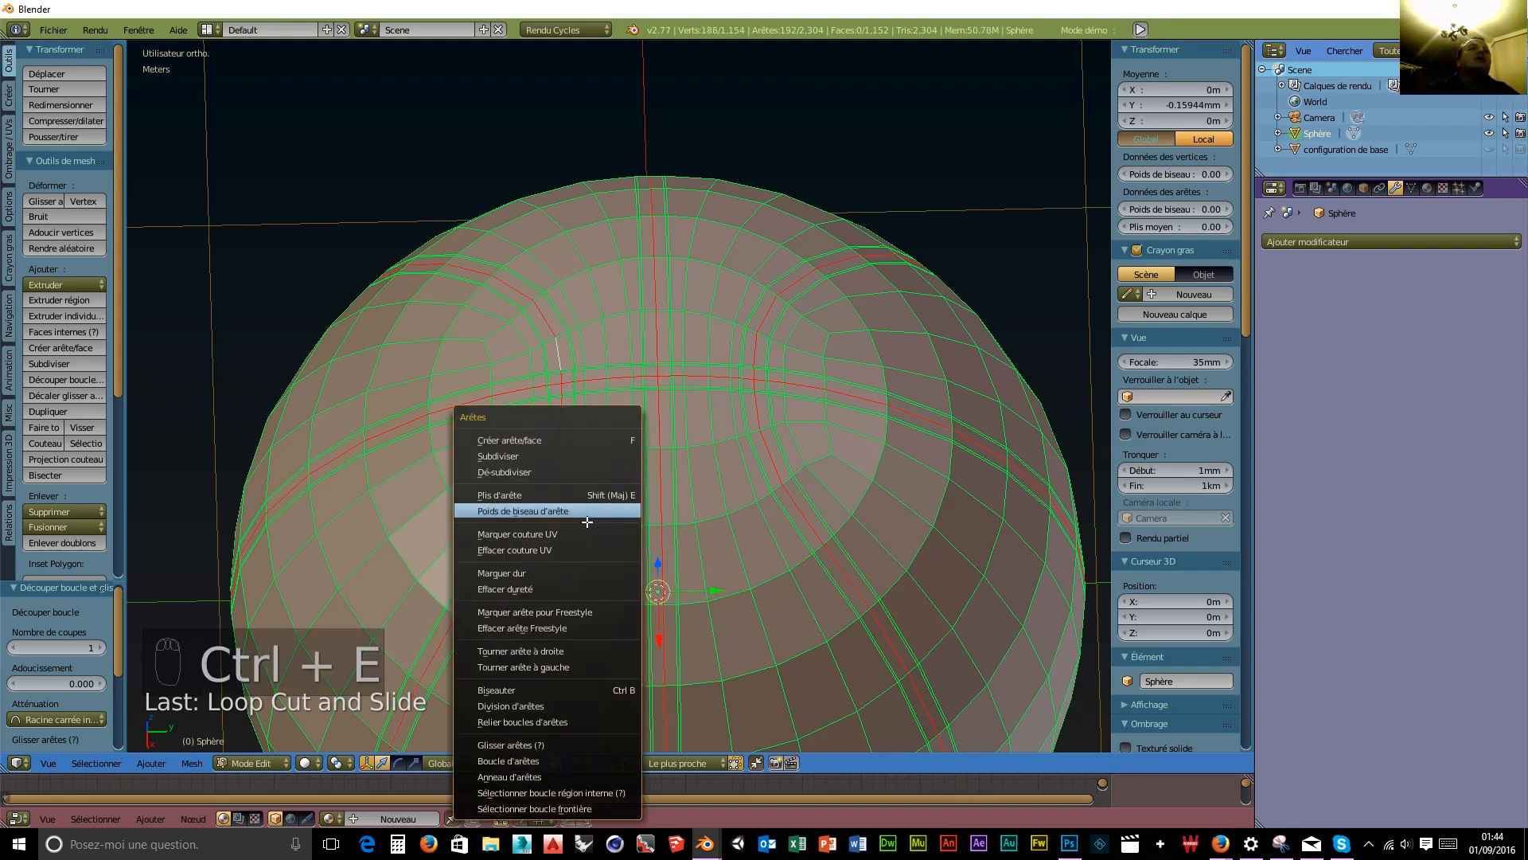
{"action": "left_click", "coordinate": [580, 533]}
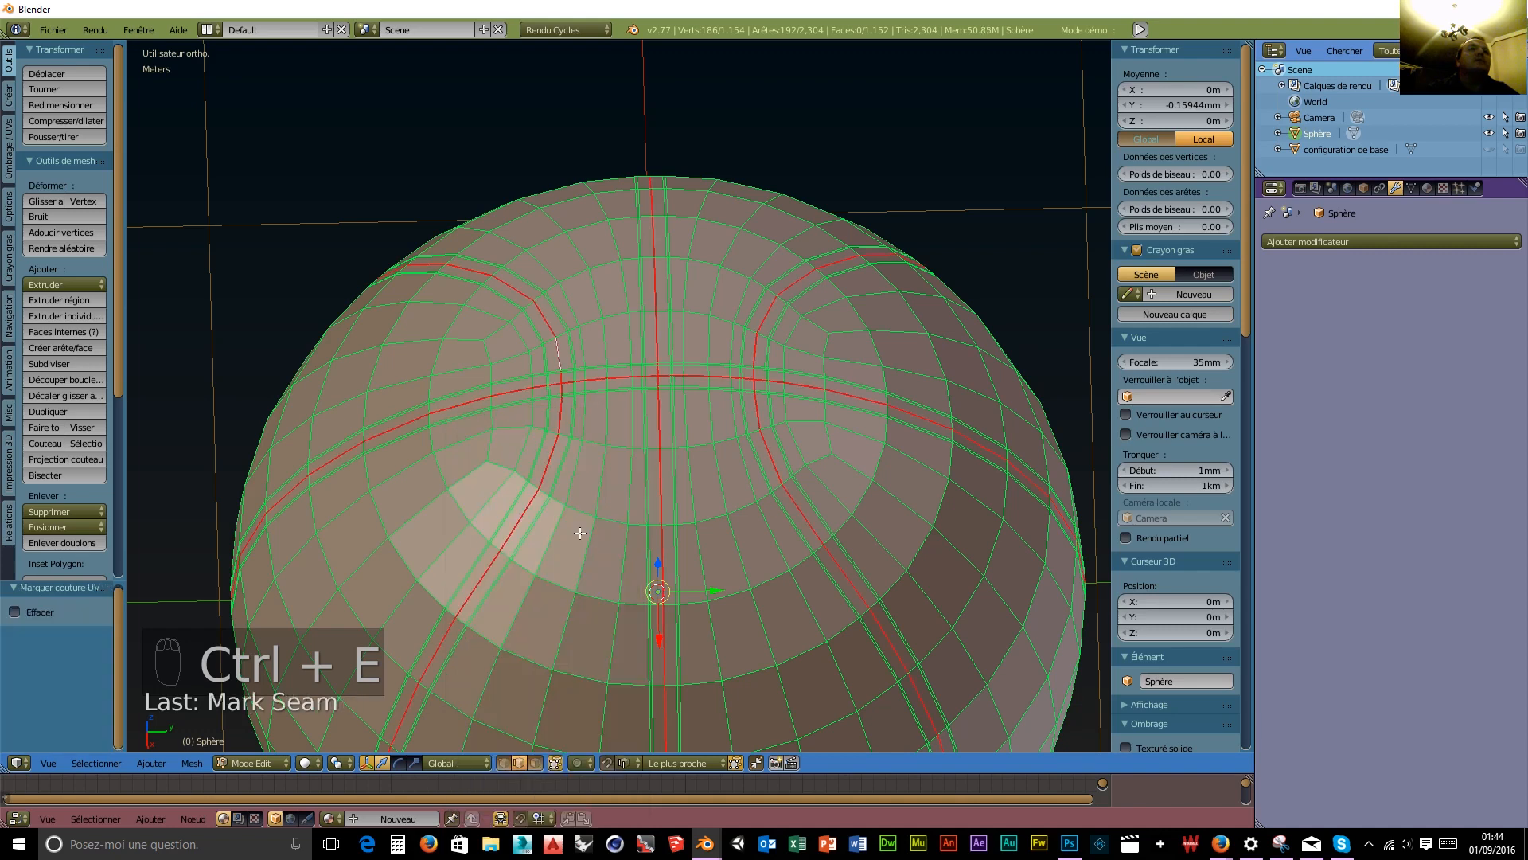
{"action": "scroll", "coordinate": [580, 533], "scroll_direction": "down", "scroll_amount": 1}
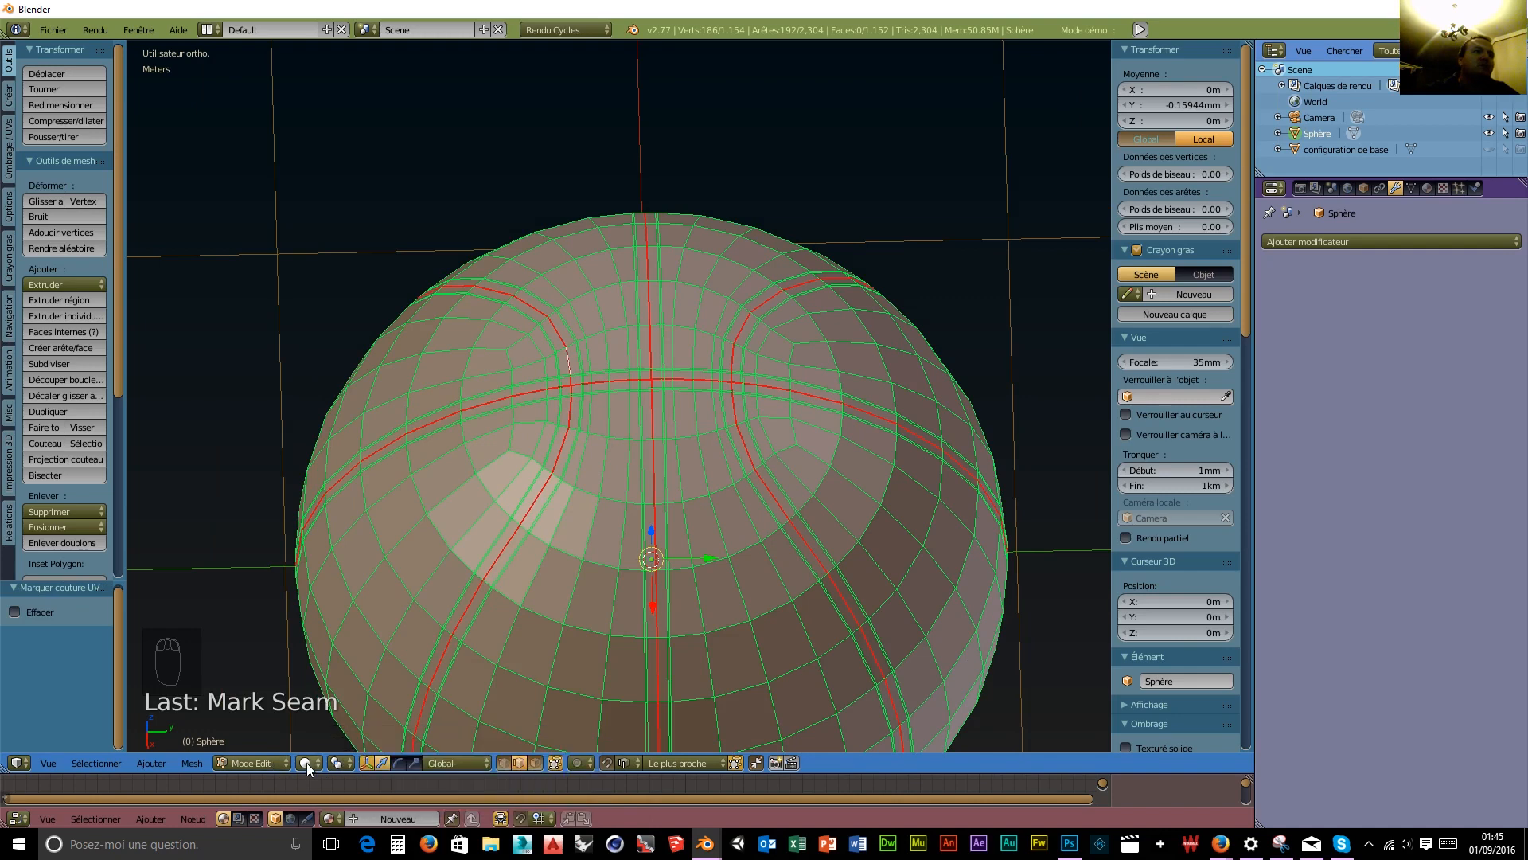
Switch to face selection and return the ball to Object Mode.
{"action": "left_click", "coordinate": [532, 764]}
{"action": "left_click", "coordinate": [257, 763]}
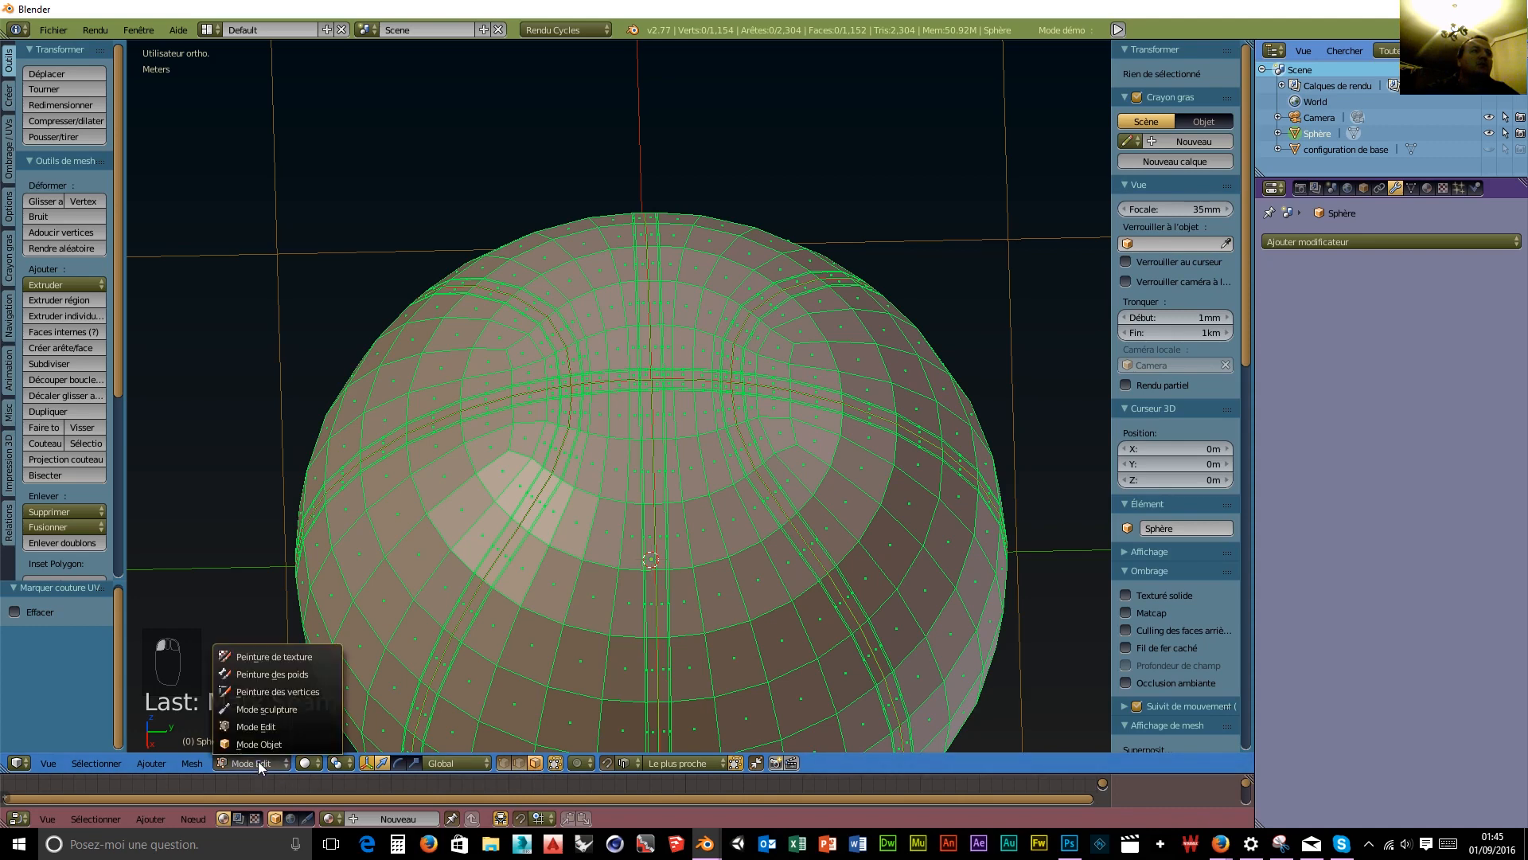
{"action": "left_click", "coordinate": [257, 744]}
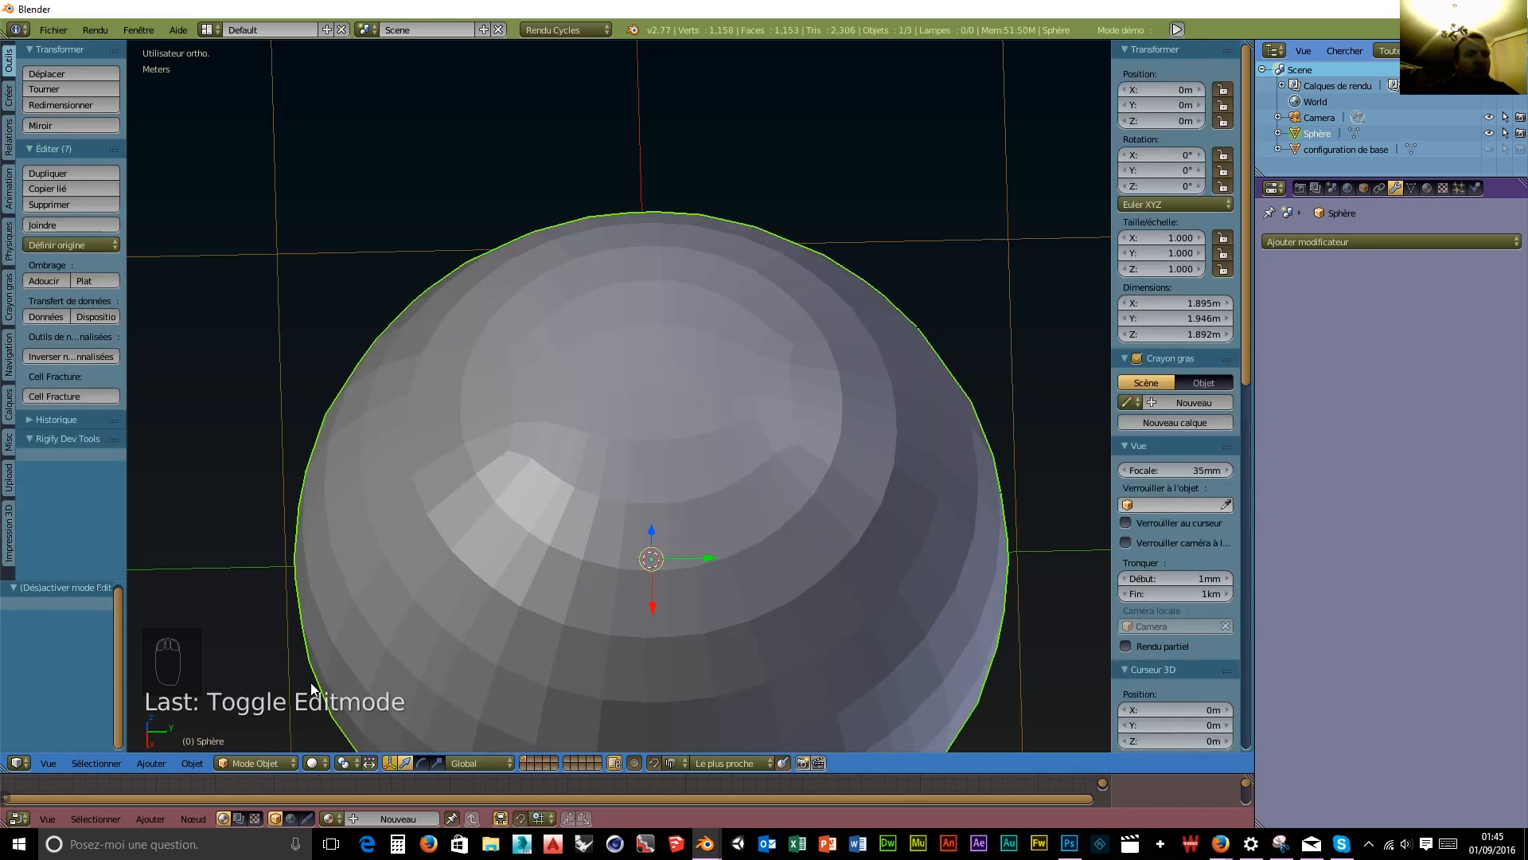
Duplicate the ball in place and hide the duplicate.
{"action": "key", "text": "shift+d"}
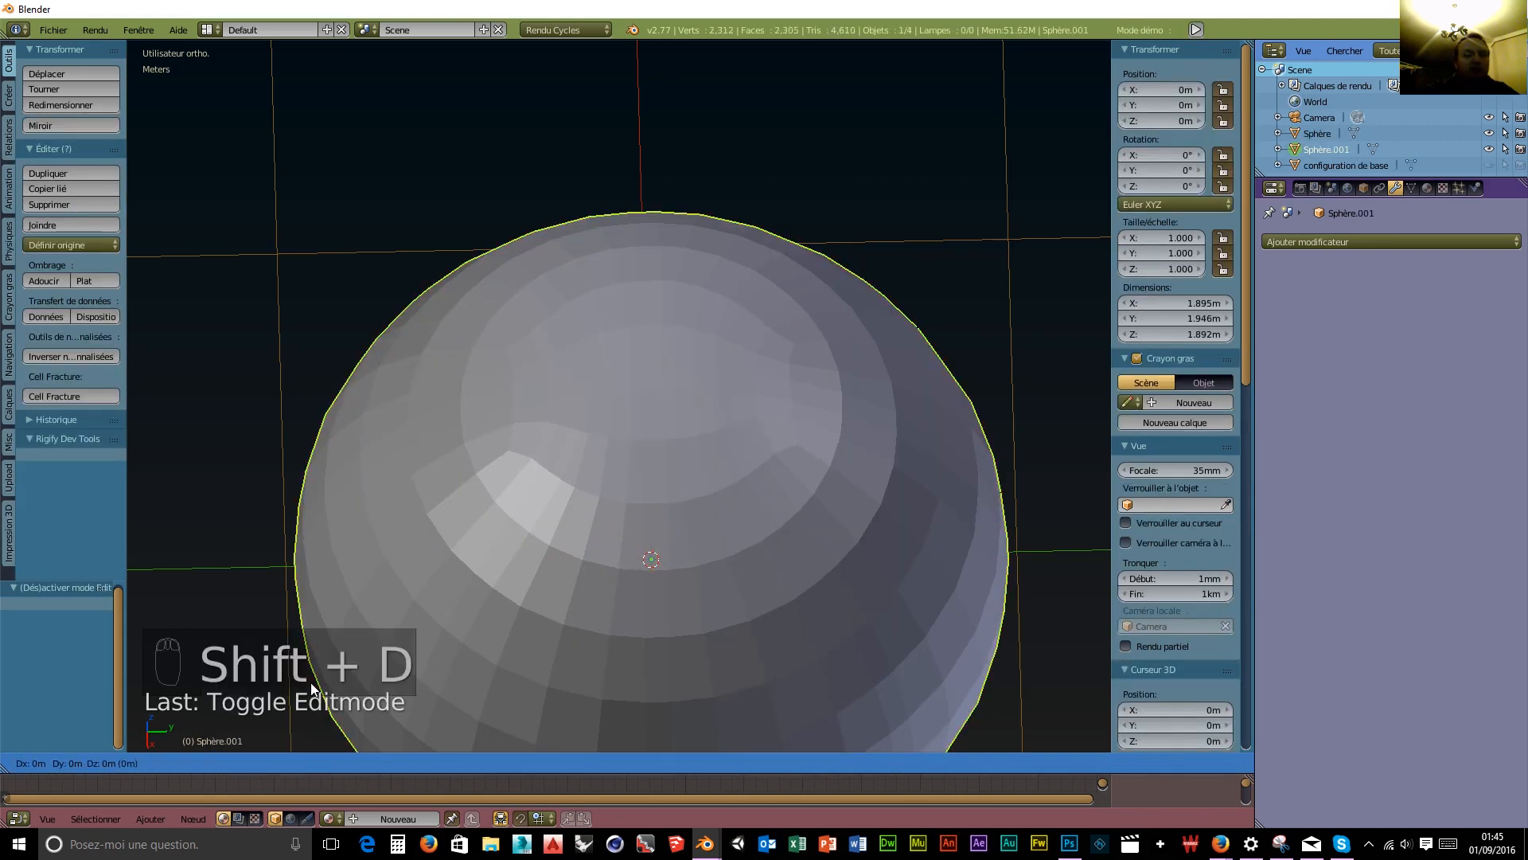
{"action": "left_click", "coordinate": [312, 690]}
{"action": "key", "text": "h"}
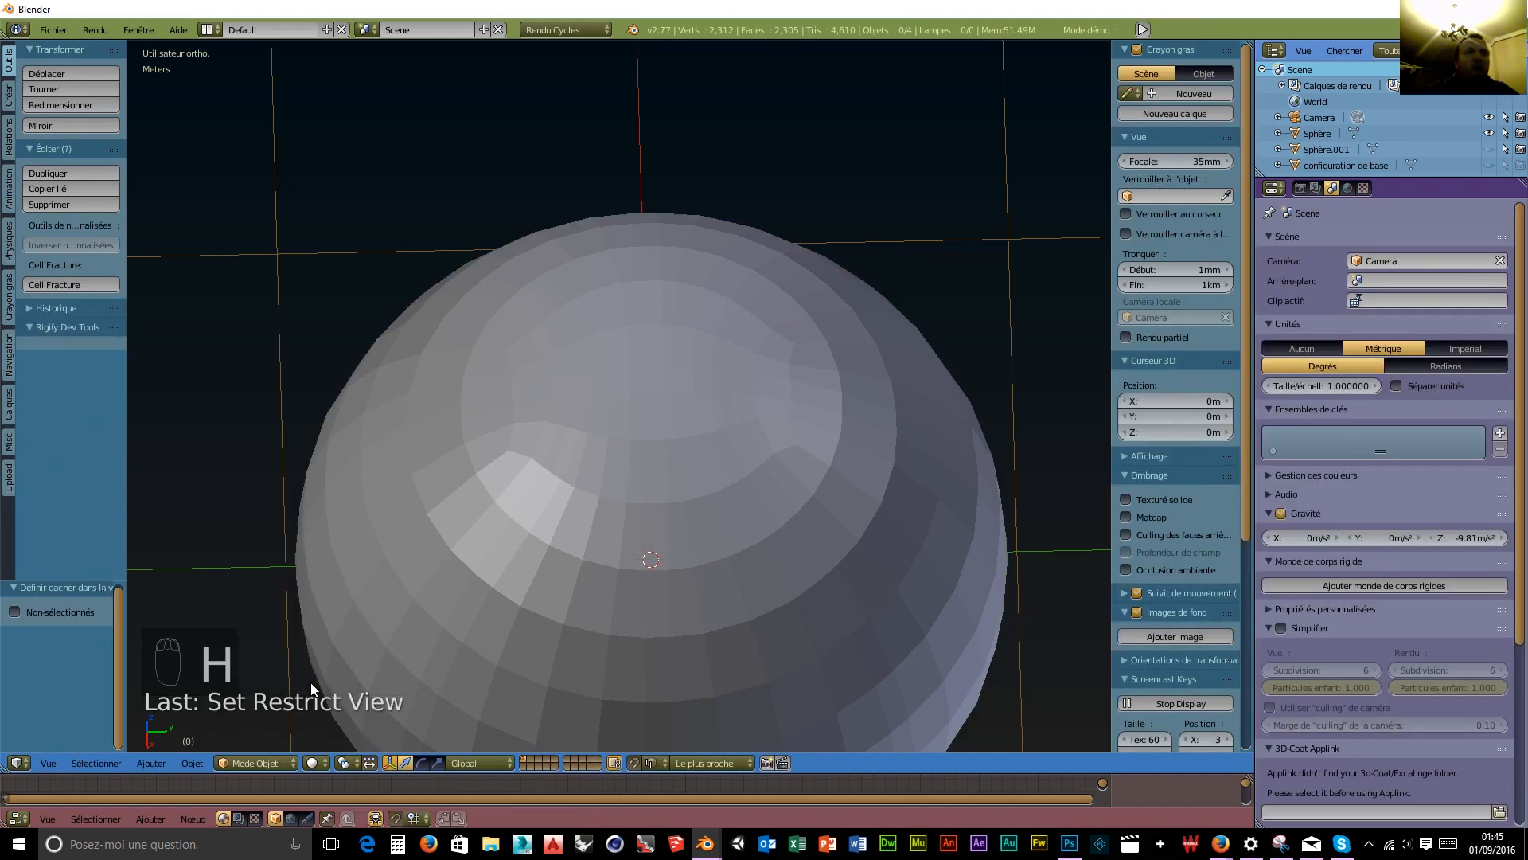
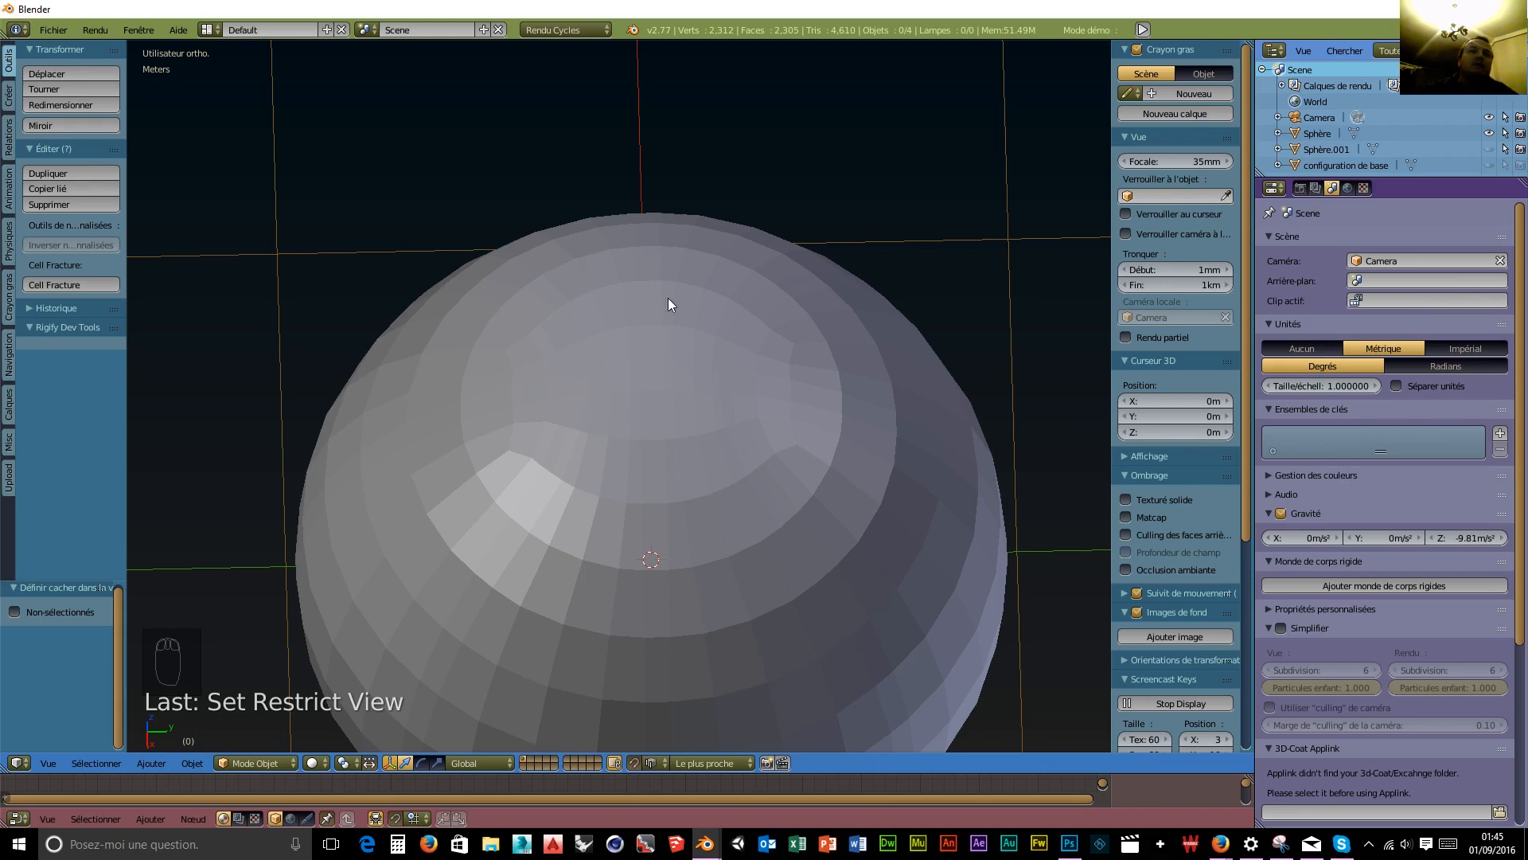
Select the original ball and put it into Edit Mode.
{"action": "right_click", "coordinate": [492, 495]}
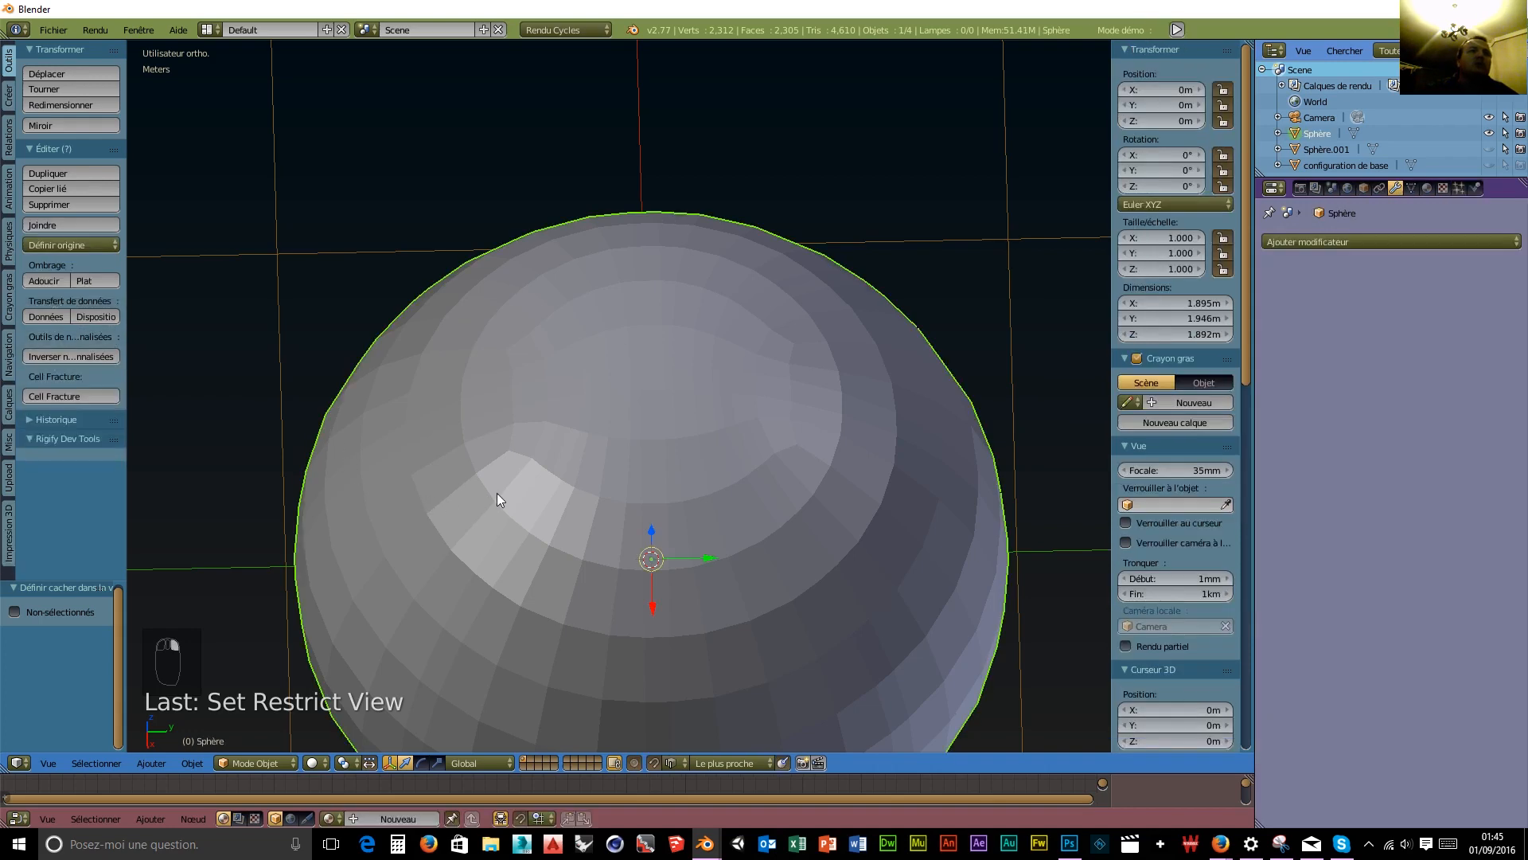
{"action": "left_click", "coordinate": [271, 762]}
{"action": "left_click", "coordinate": [262, 731]}
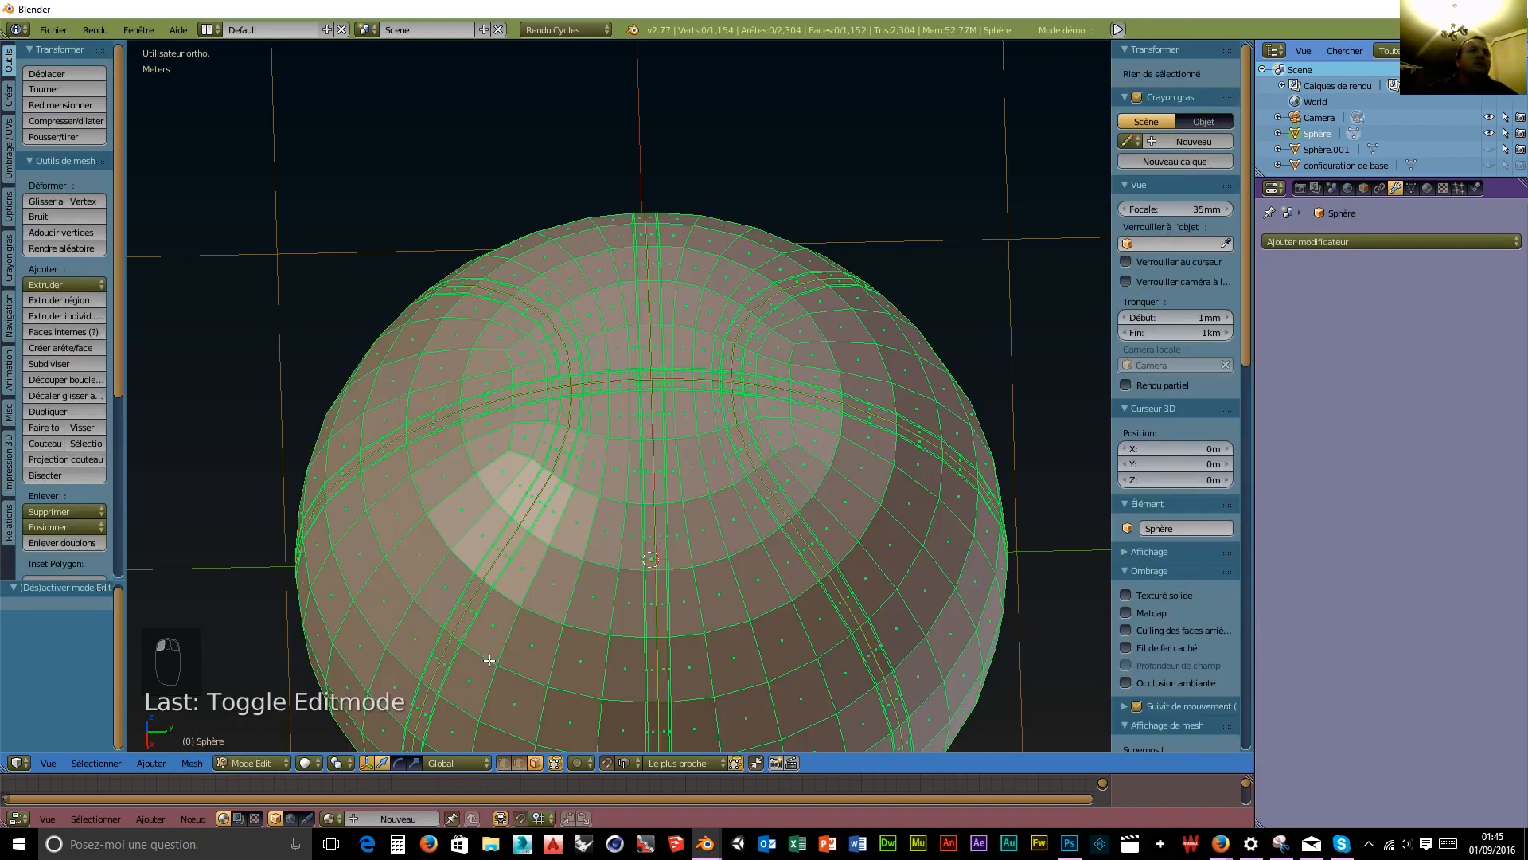
{"action": "scroll", "coordinate": [488, 660], "scroll_direction": "up", "scroll_amount": 5}
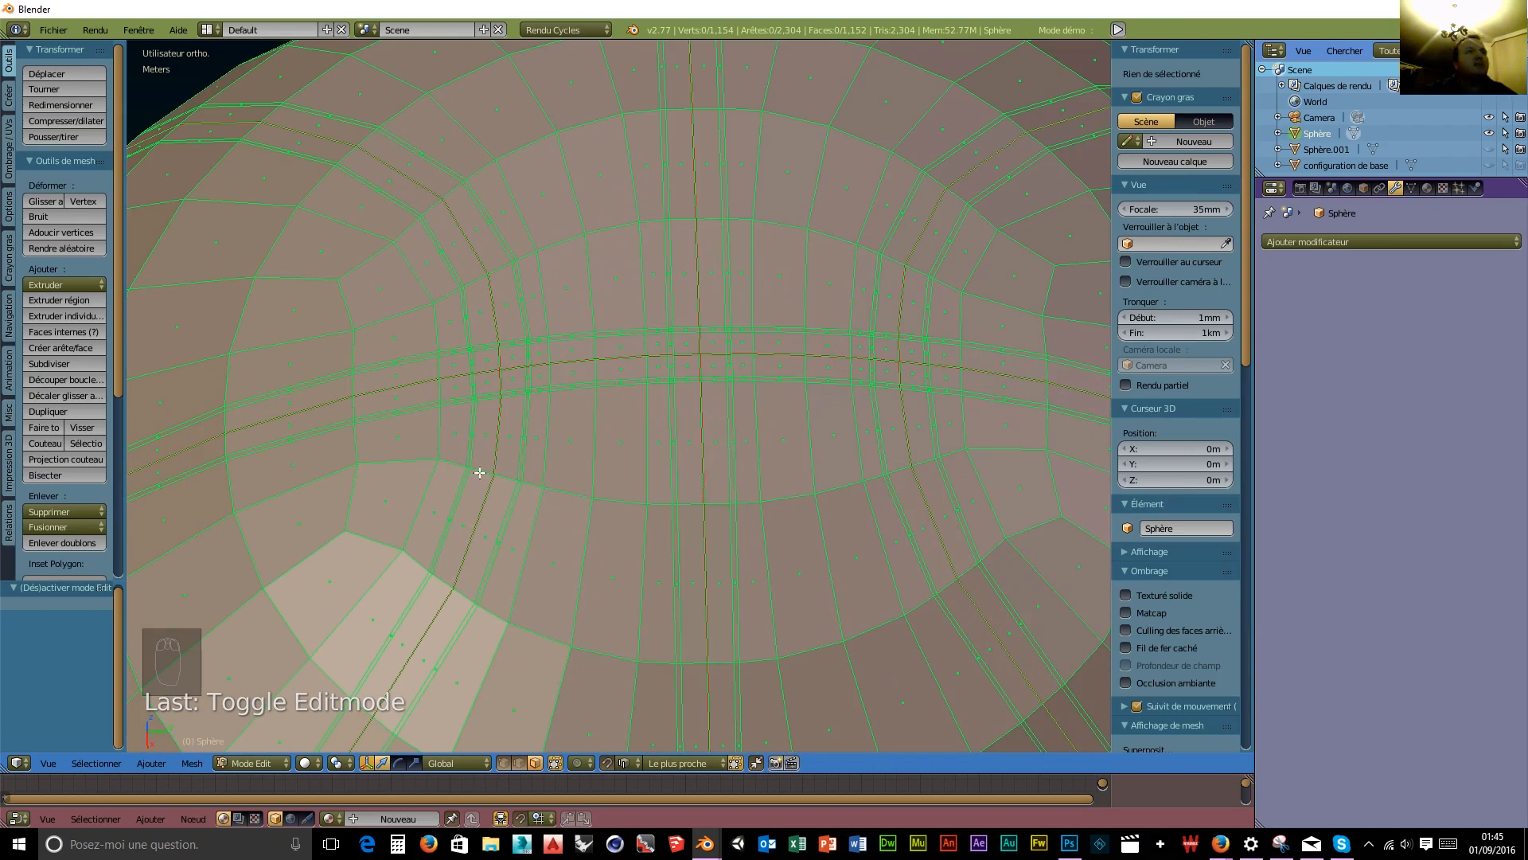
Select the face loops on both sides of the middle UV seam in all four seam bands.
{"action": "right_click", "coordinate": [480, 473], "text": "alt"}
{"action": "right_click", "coordinate": [507, 476], "text": "alt+shift"}
{"action": "right_click", "coordinate": [432, 371], "text": "alt+shift"}
{"action": "right_click", "coordinate": [437, 382], "text": "alt+shift"}
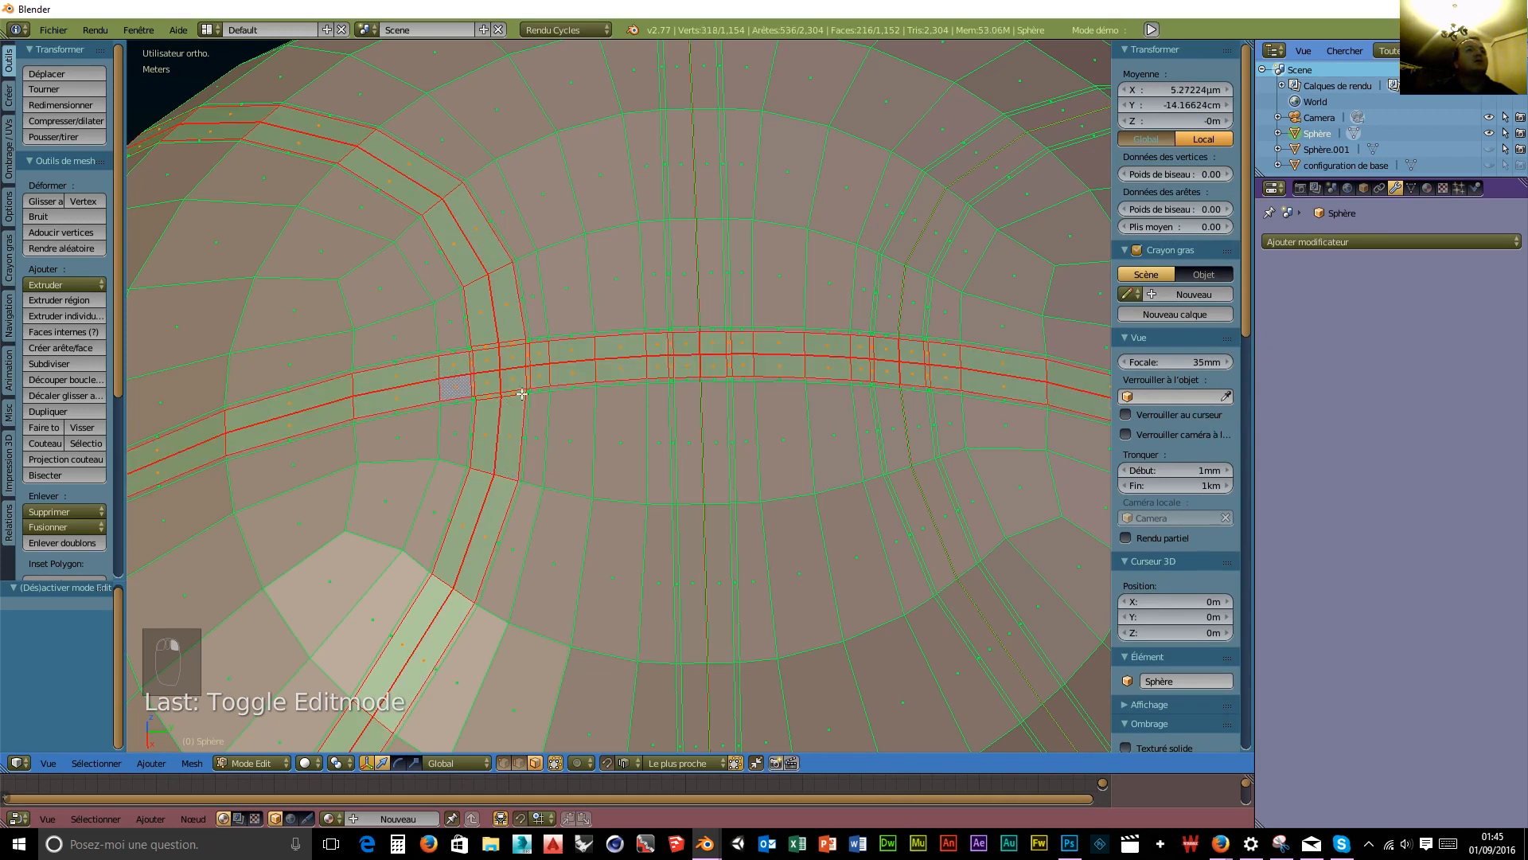
{"action": "right_click", "coordinate": [701, 327], "text": "alt+shift"}
{"action": "right_click", "coordinate": [688, 327], "text": "alt+shift"}
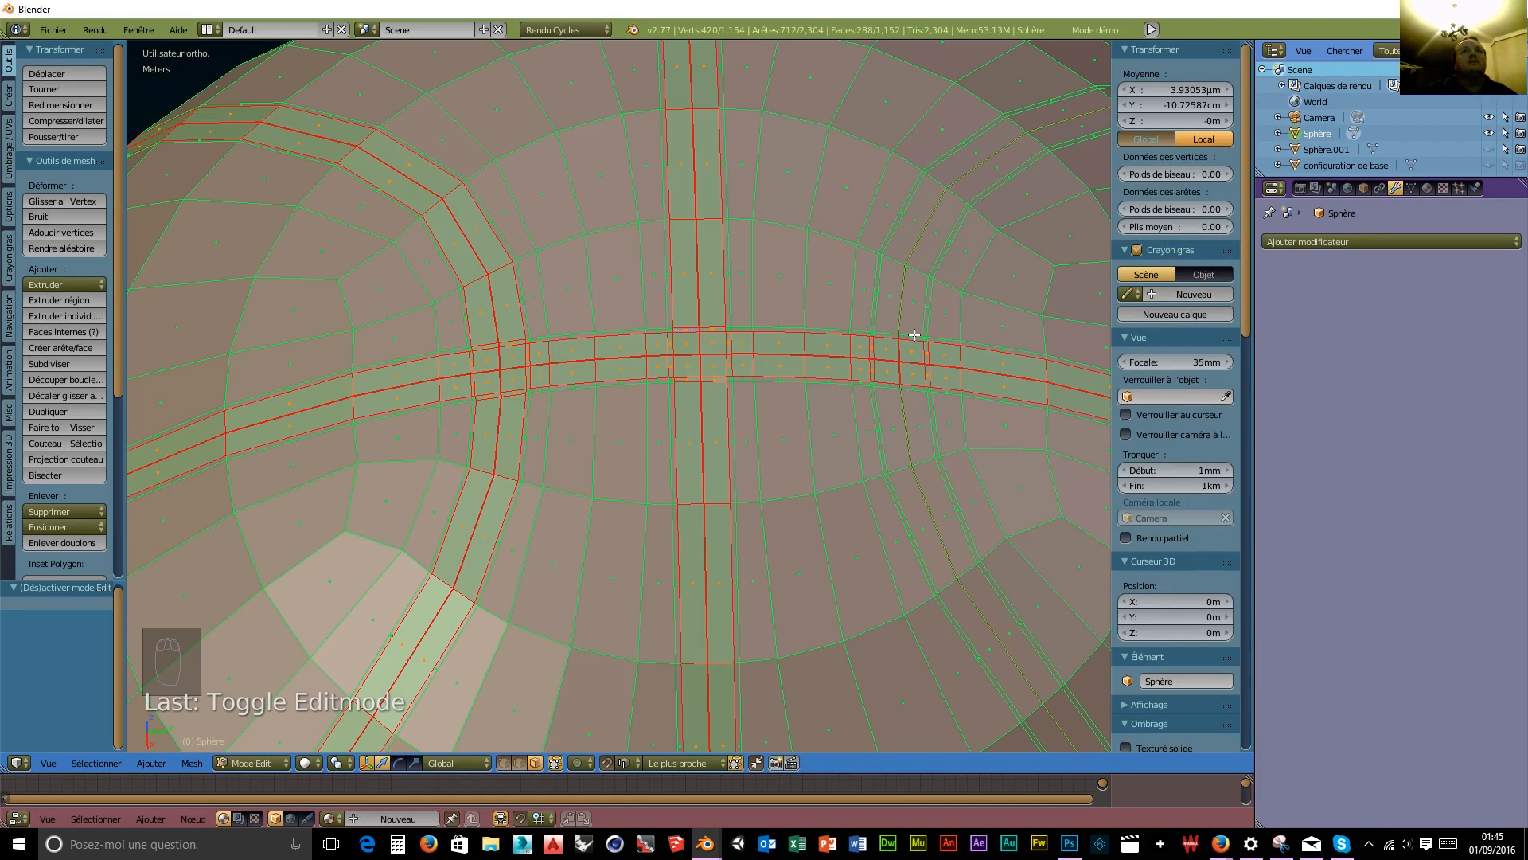
{"action": "right_click", "coordinate": [921, 269], "text": "alt+shift"}
{"action": "right_click", "coordinate": [896, 263], "text": "alt+shift"}
{"action": "scroll", "coordinate": [832, 370], "scroll_direction": "down", "scroll_amount": 4}
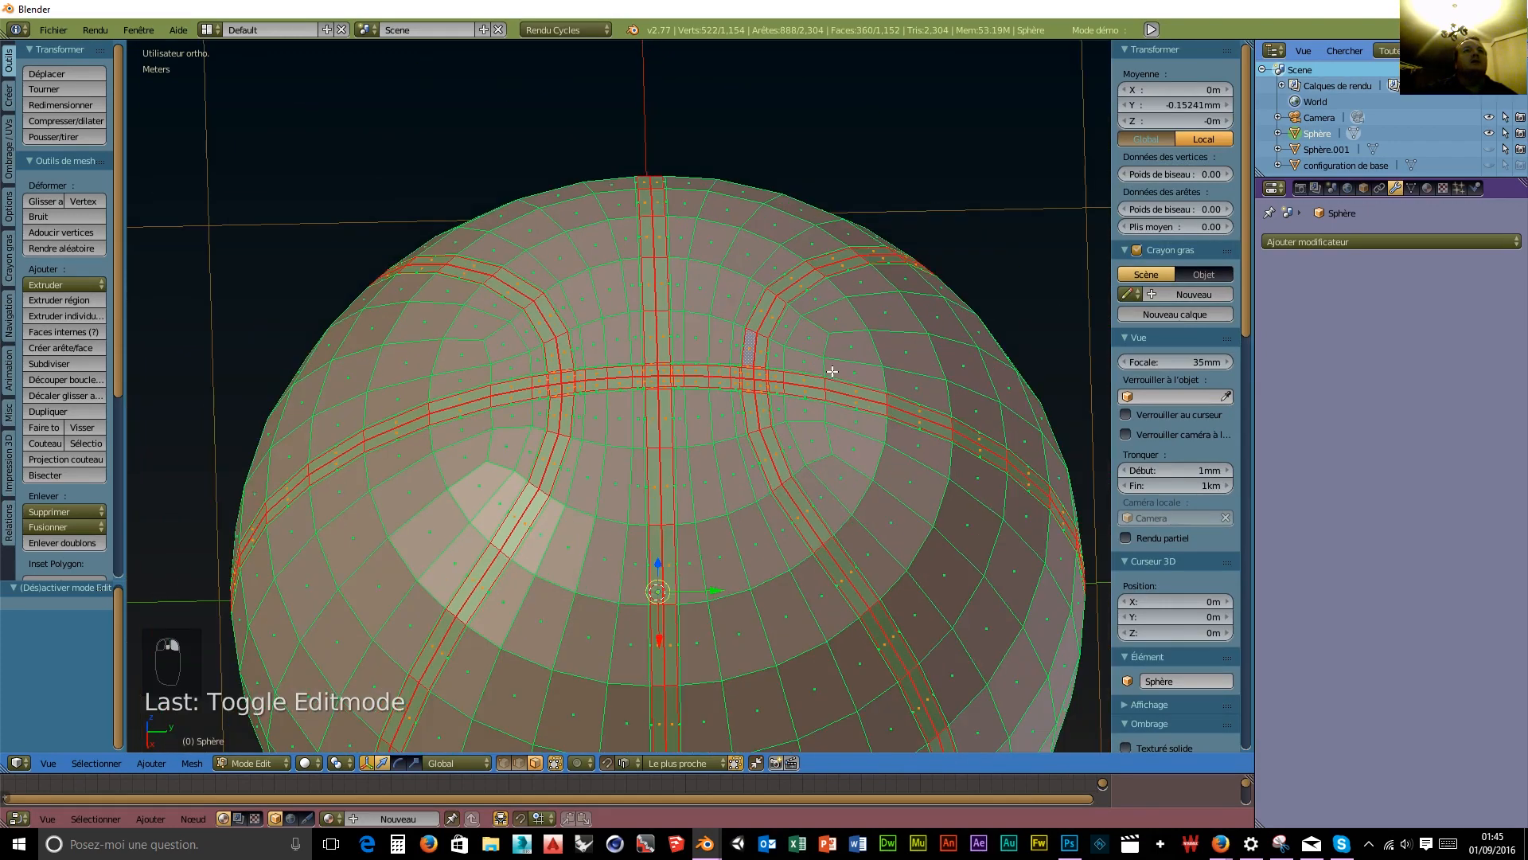
Inset the selected seam band faces with a thickness of about 4.89 mm and a depth of about -4.05 mm.
{"action": "middle_click_drag", "start_coordinate": [734, 462], "coordinate": [723, 416]}
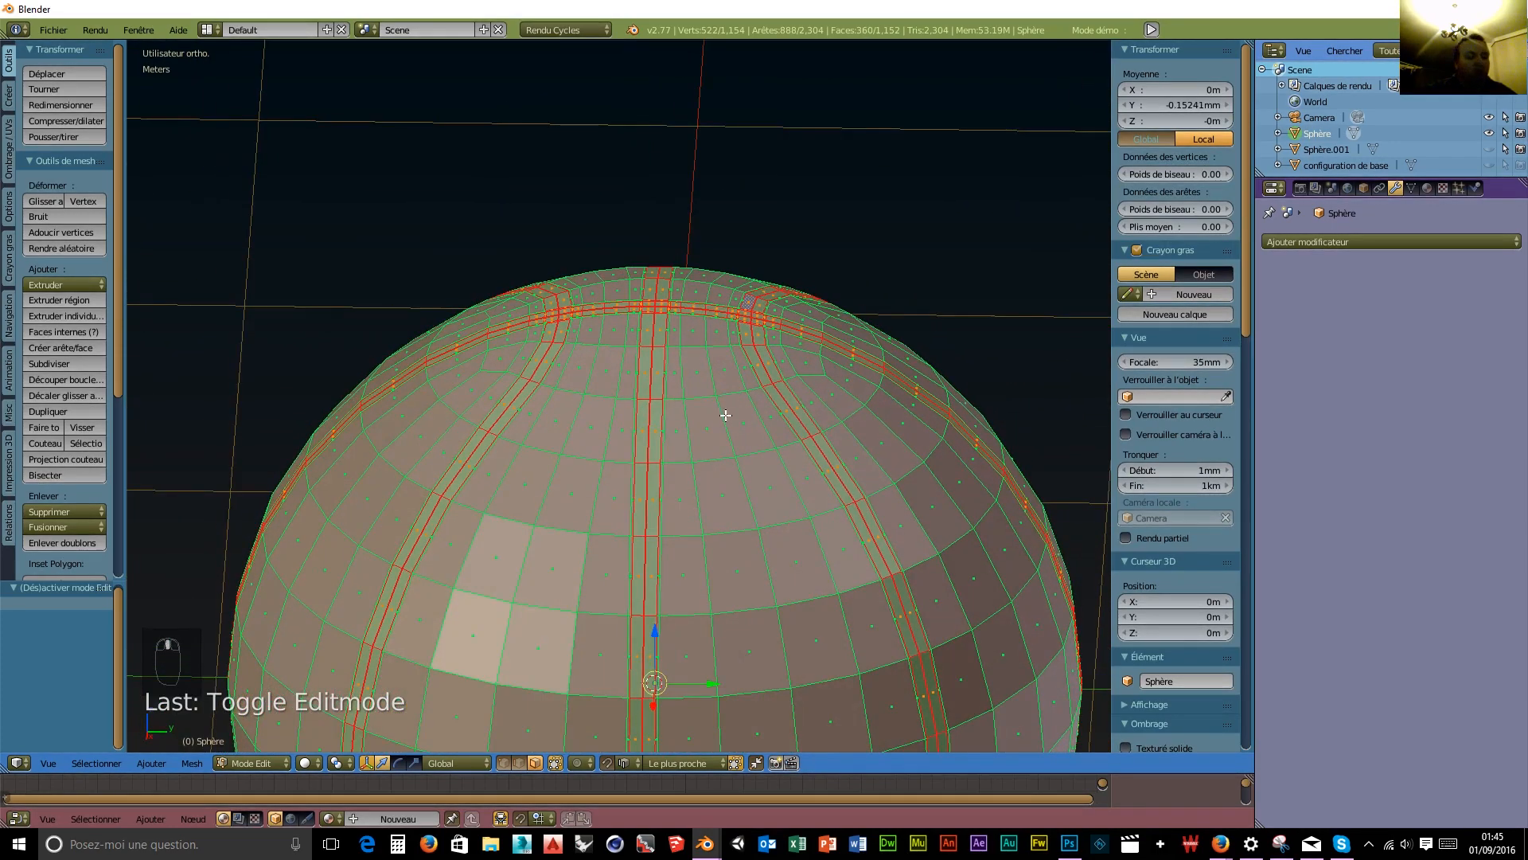
{"action": "key", "text": "i"}
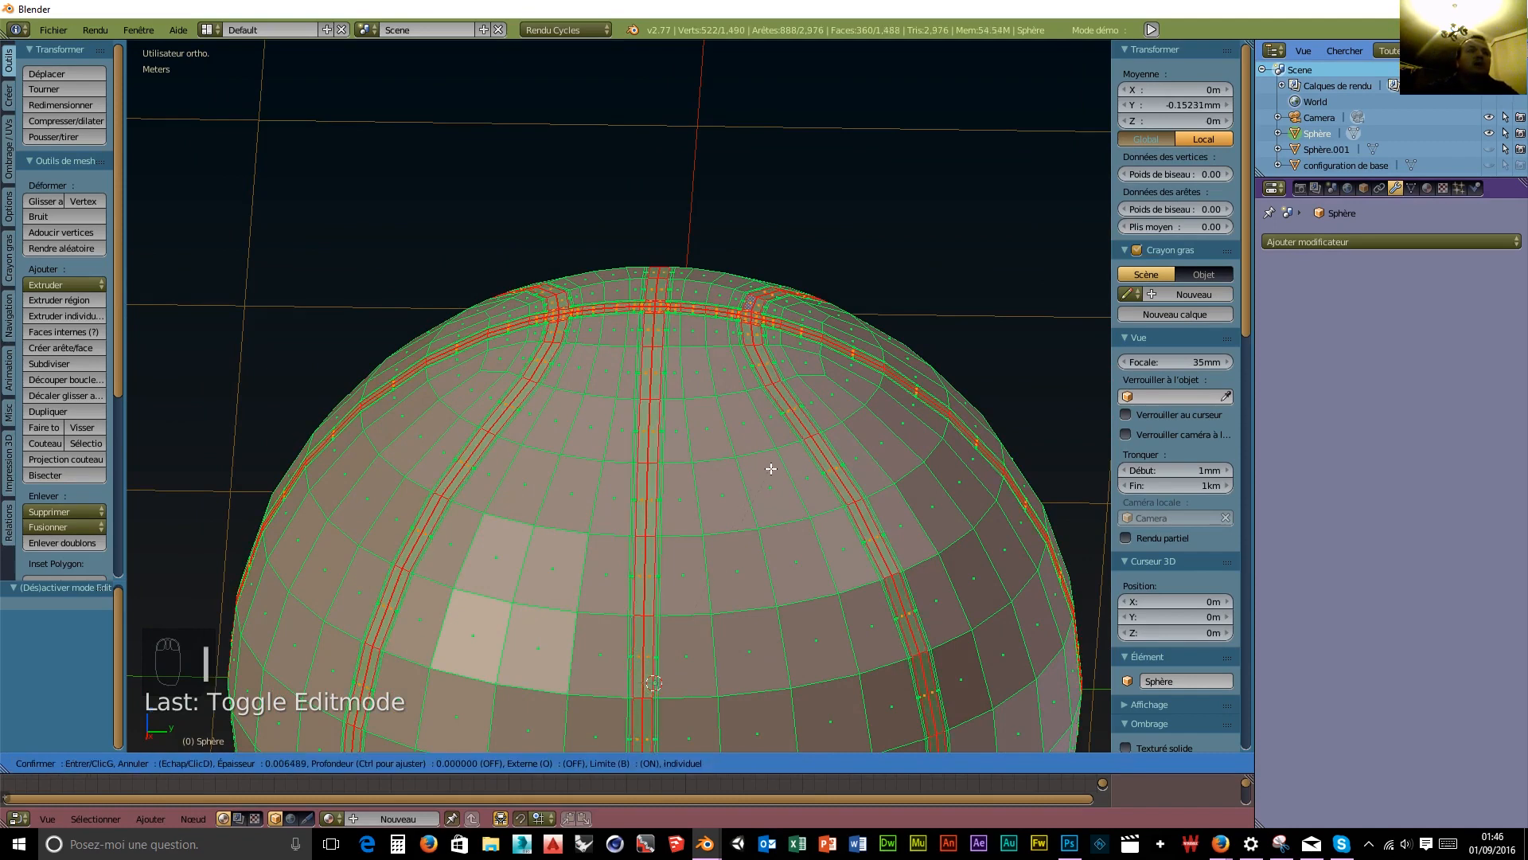
{"action": "key", "text": "ctrl"}
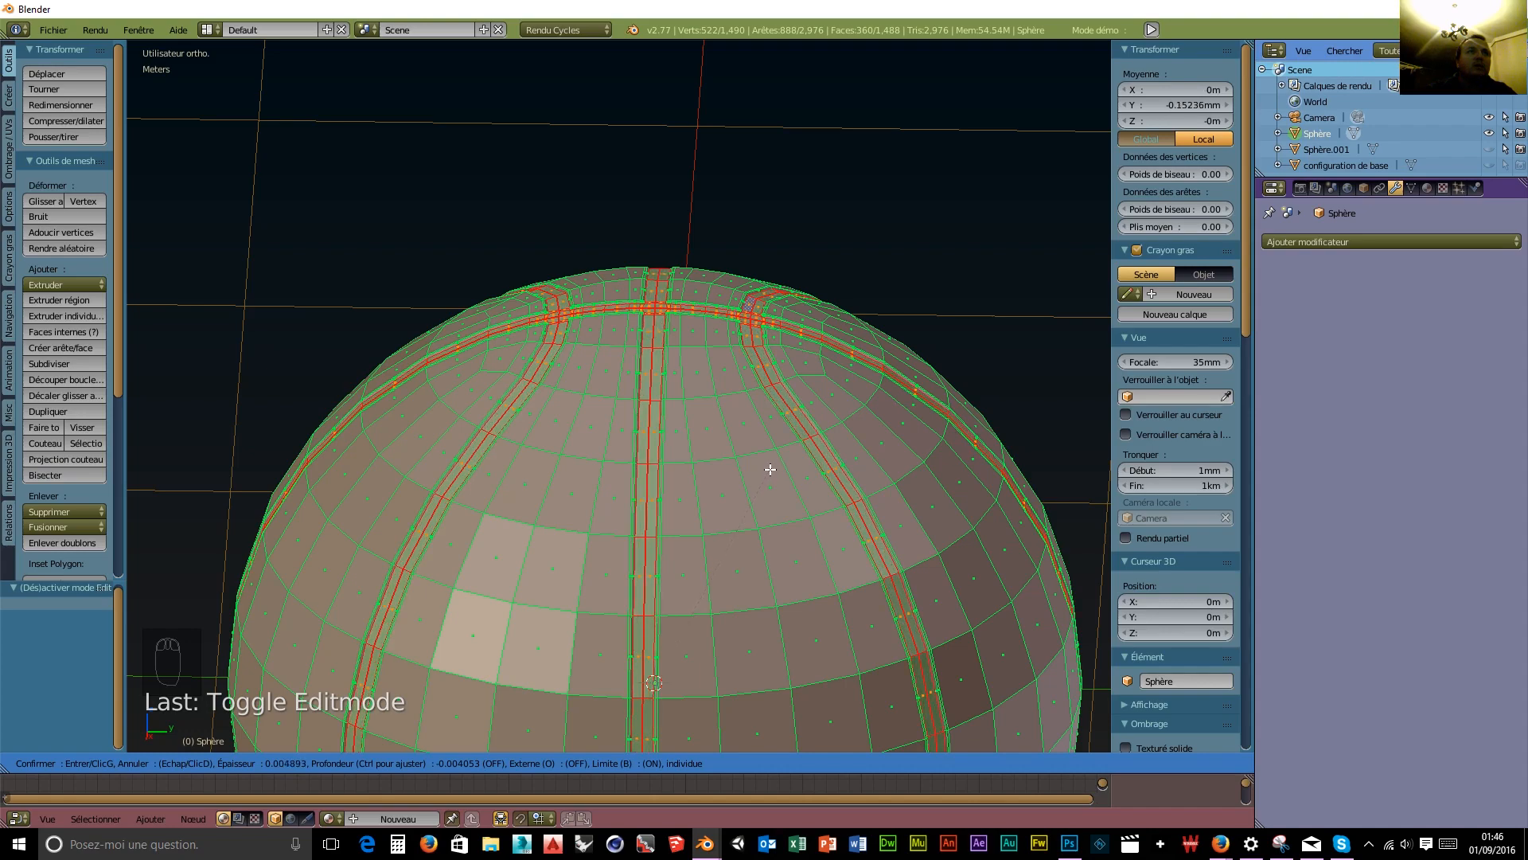
{"action": "left_click", "coordinate": [770, 469]}
{"action": "scroll", "coordinate": [776, 414], "scroll_direction": "down", "scroll_amount": 5}
{"action": "middle_click_drag", "start_coordinate": [757, 433], "coordinate": [413, 552]}
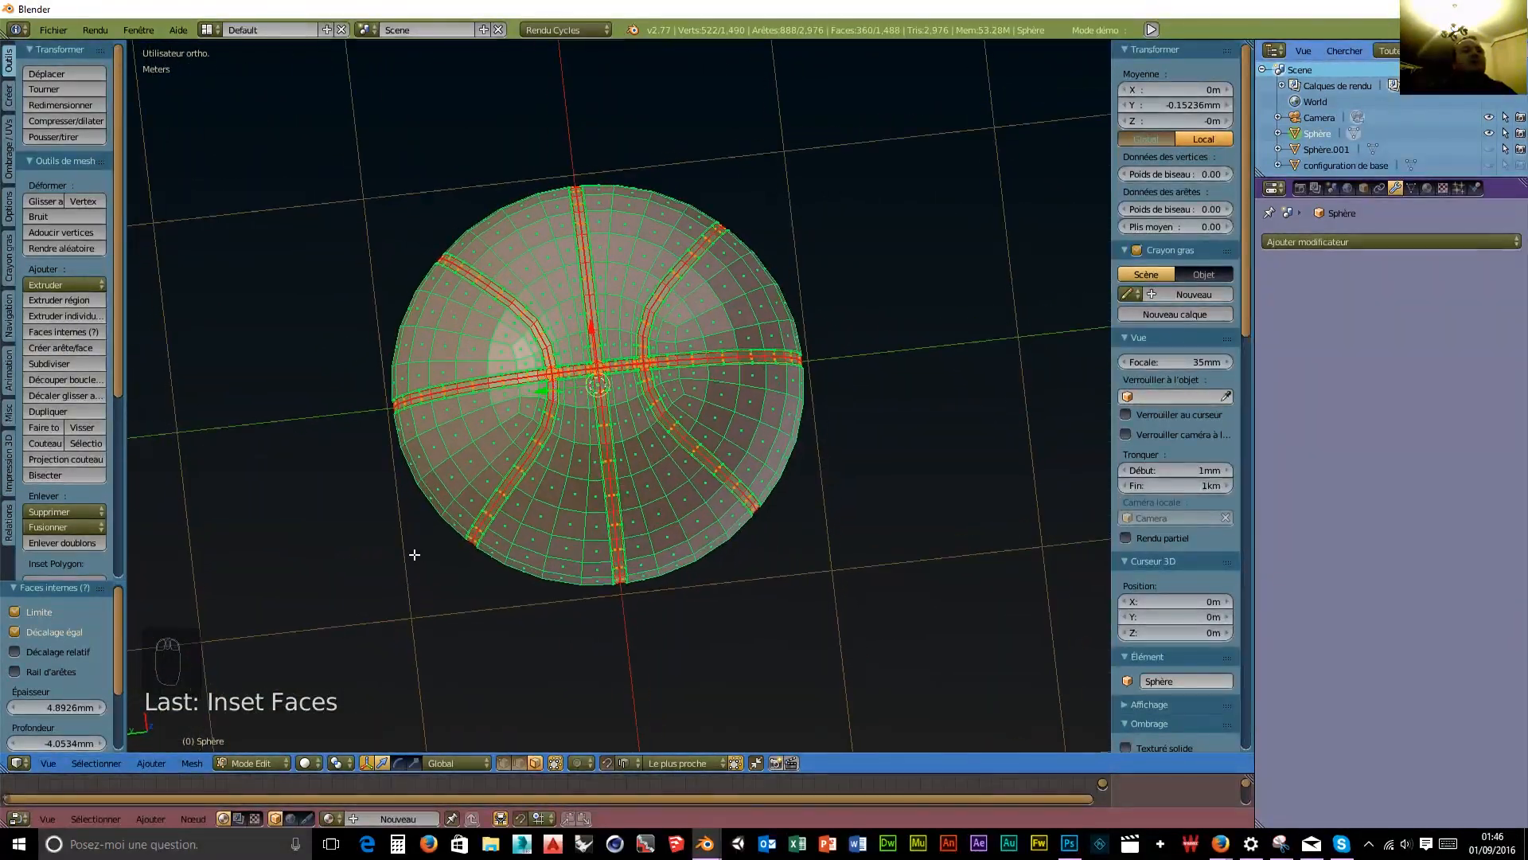
Return to Object Mode and add a Subdivision Surface modifier with 3 view and 3 render subdivisions.
{"action": "left_click", "coordinate": [260, 762]}
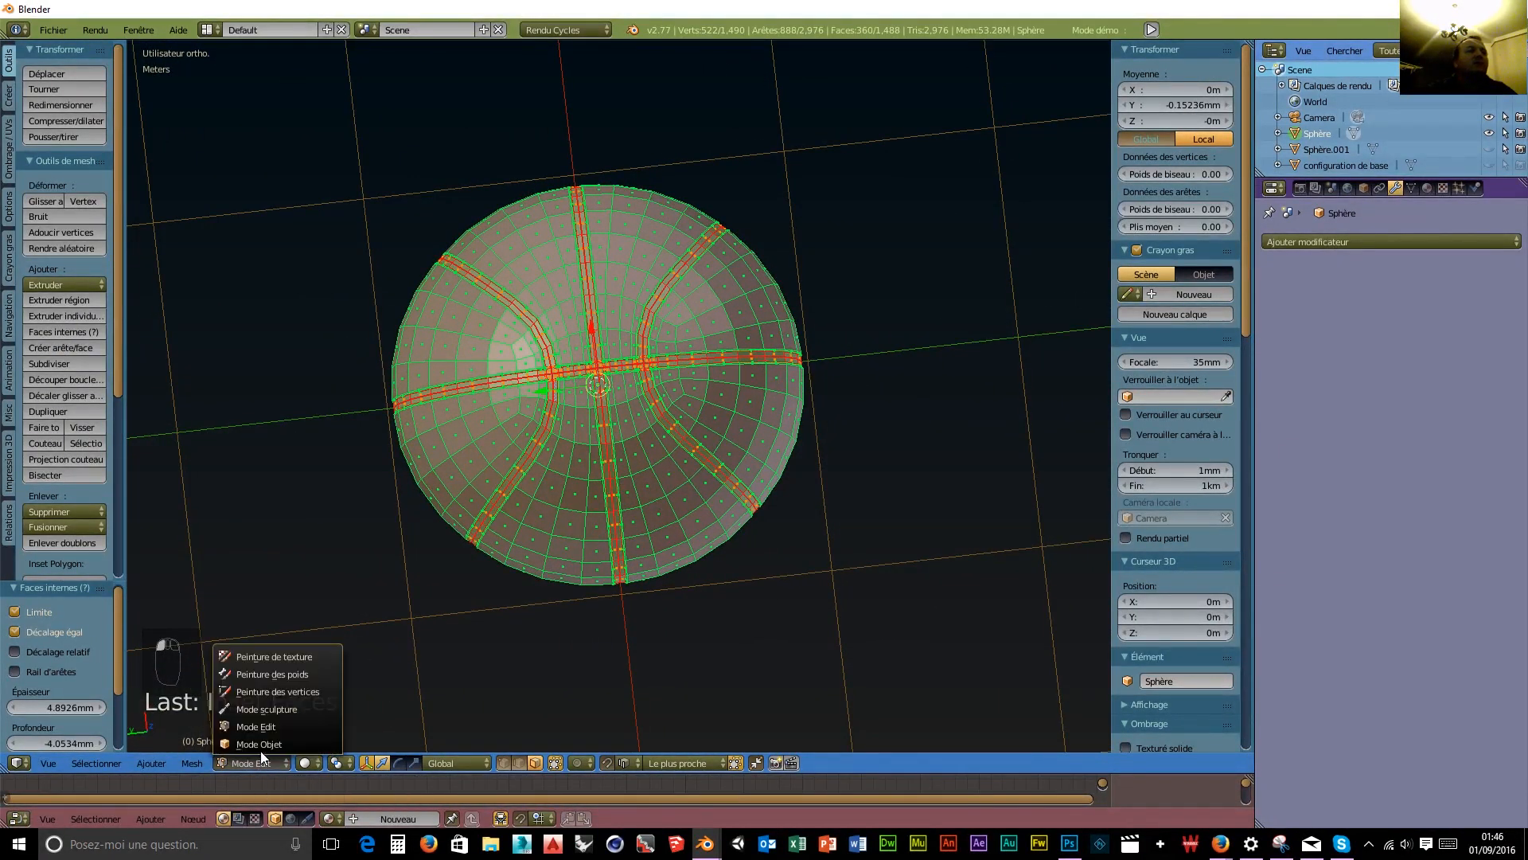
{"action": "left_click", "coordinate": [260, 743]}
{"action": "middle_click_drag", "start_coordinate": [811, 604], "coordinate": [701, 509]}
{"action": "left_click", "coordinate": [1354, 241]}
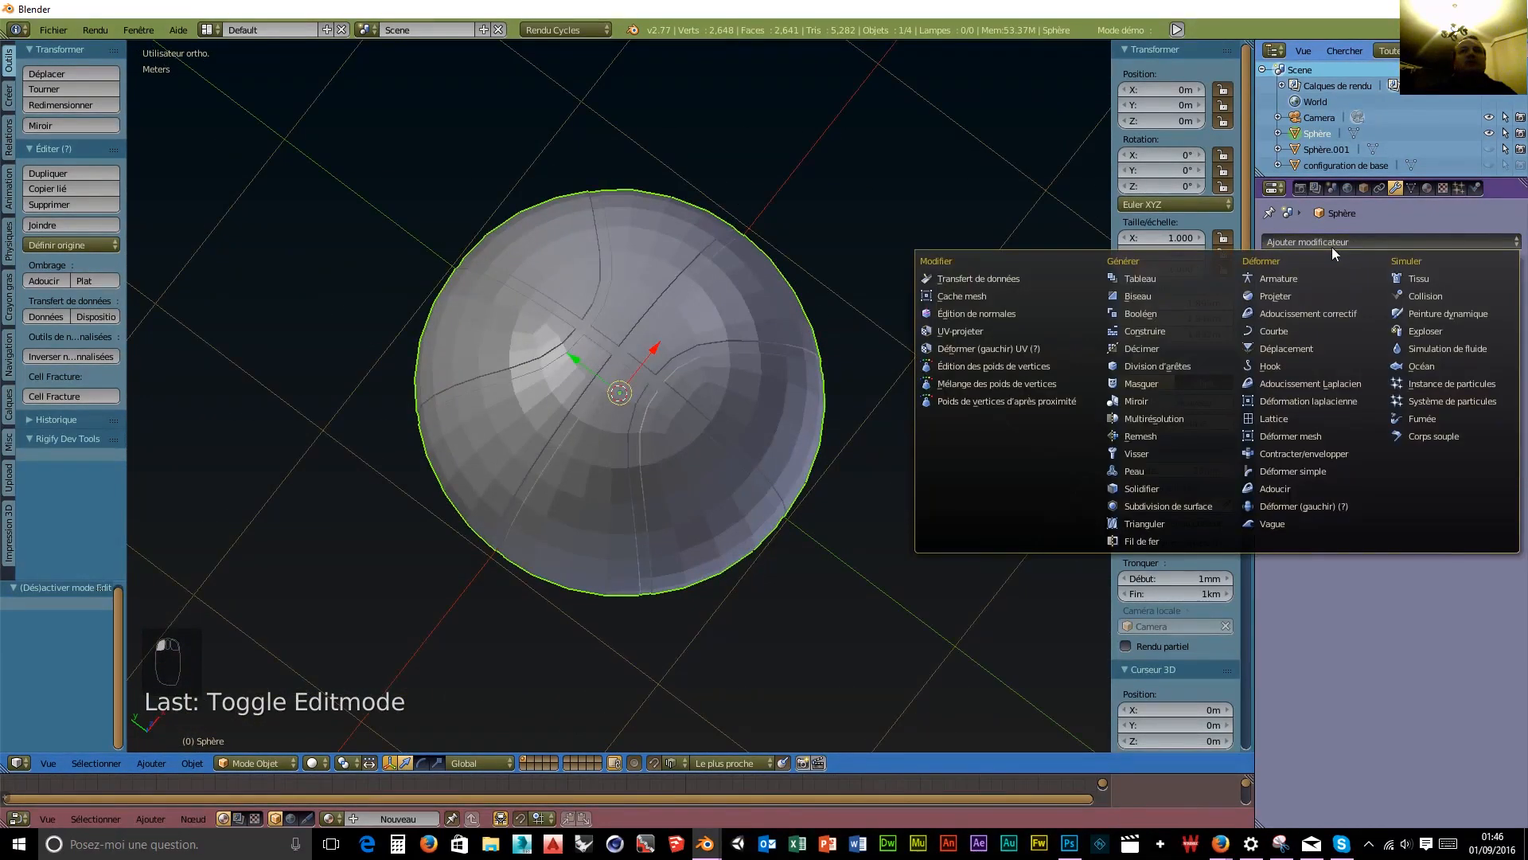
{"action": "left_click", "coordinate": [1183, 509]}
{"action": "left_click", "coordinate": [1380, 352]}
{"action": "left_click", "coordinate": [1380, 352]}
{"action": "left_click", "coordinate": [1379, 369]}
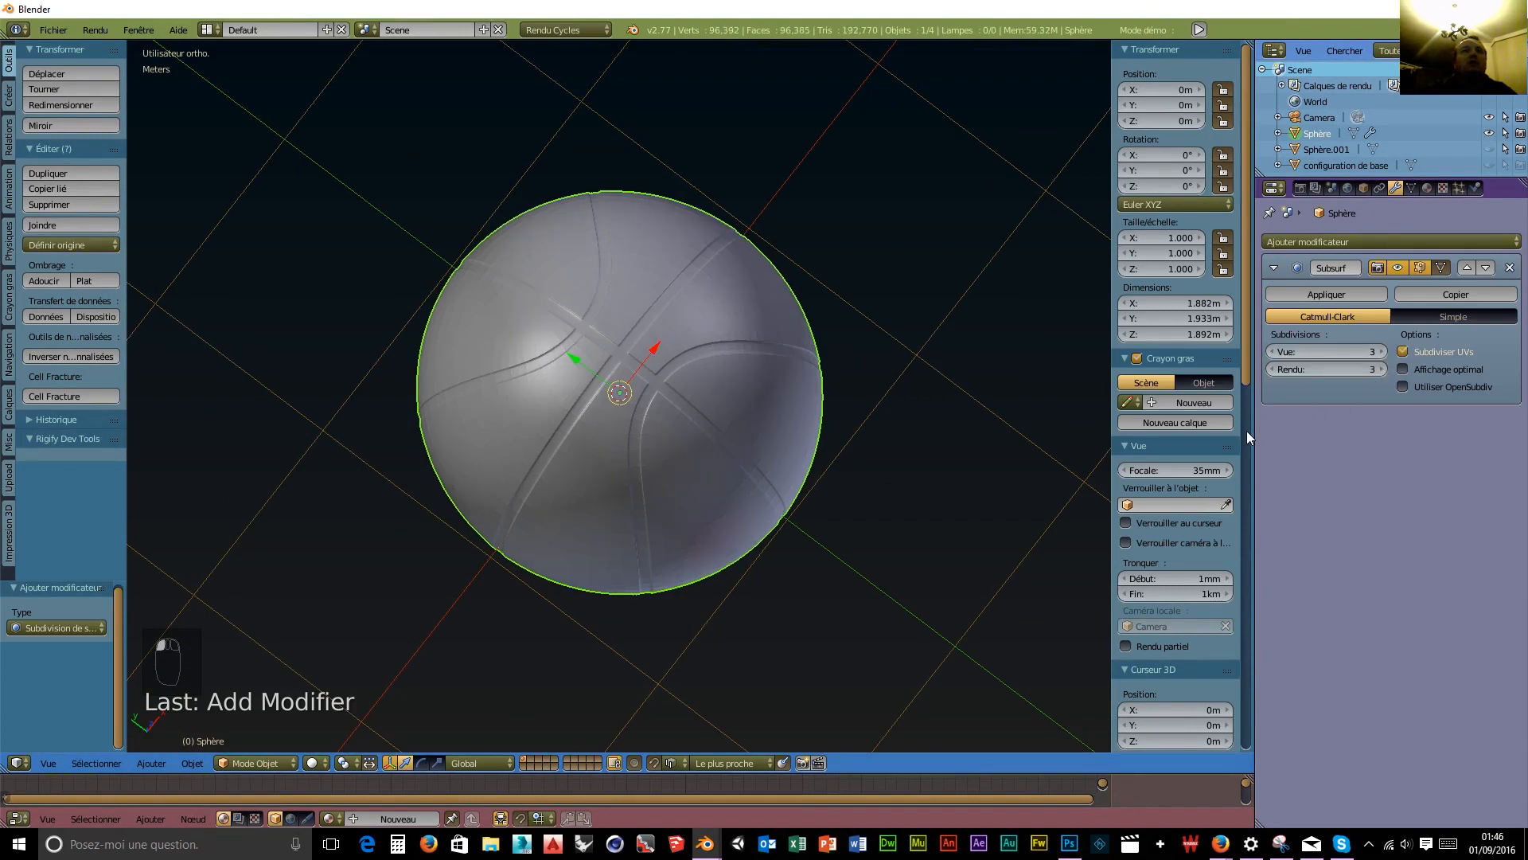
Apply the Subdivision Surface modifier and shade the ball smooth.
{"action": "left_click", "coordinate": [1326, 295]}
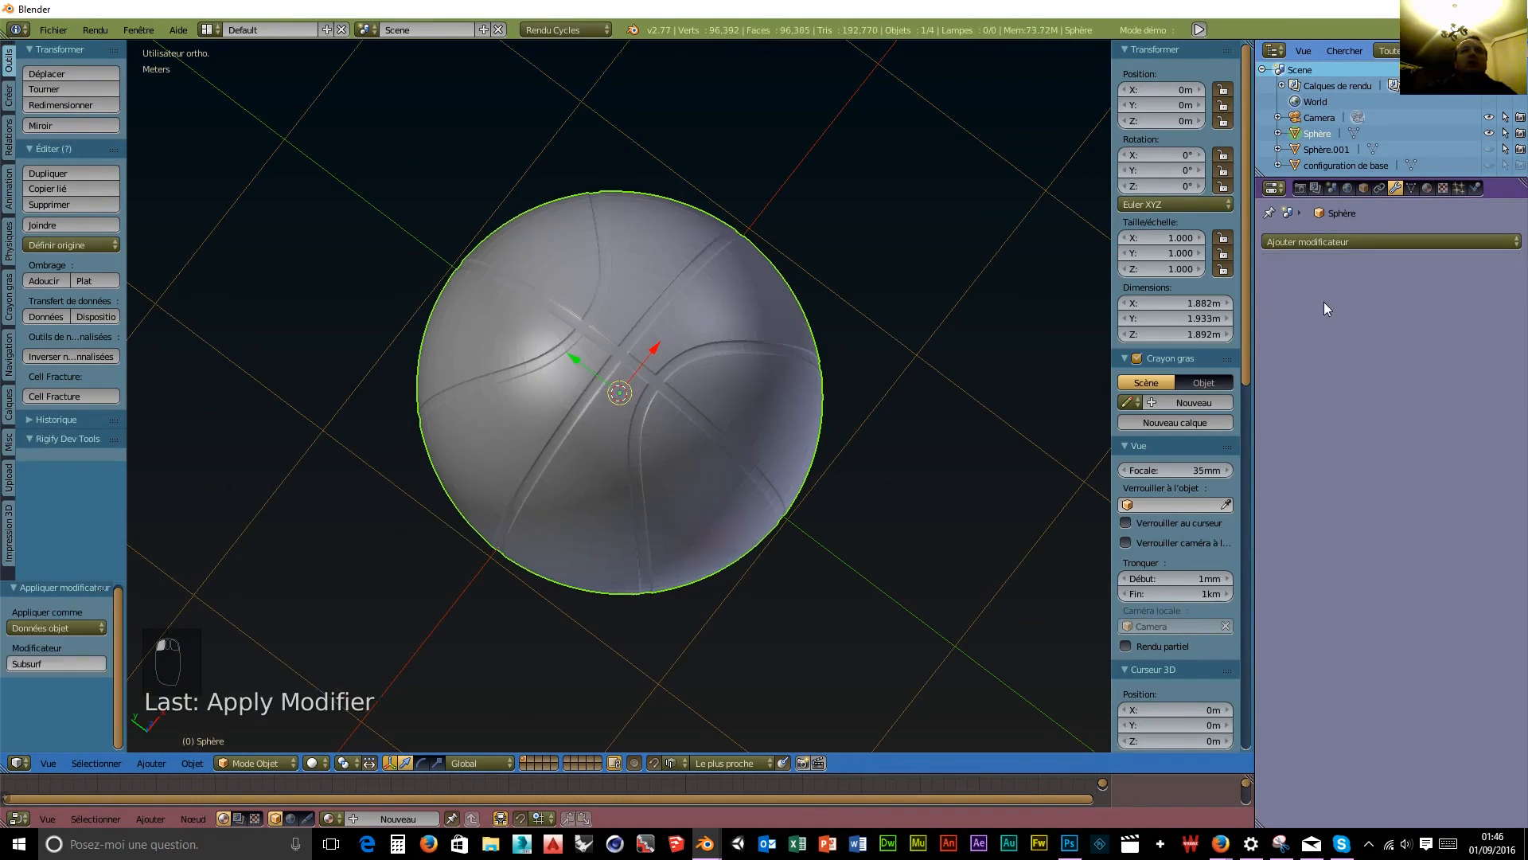
{"action": "left_click", "coordinate": [52, 285]}
{"action": "middle_click_drag", "start_coordinate": [692, 571], "coordinate": [705, 535]}
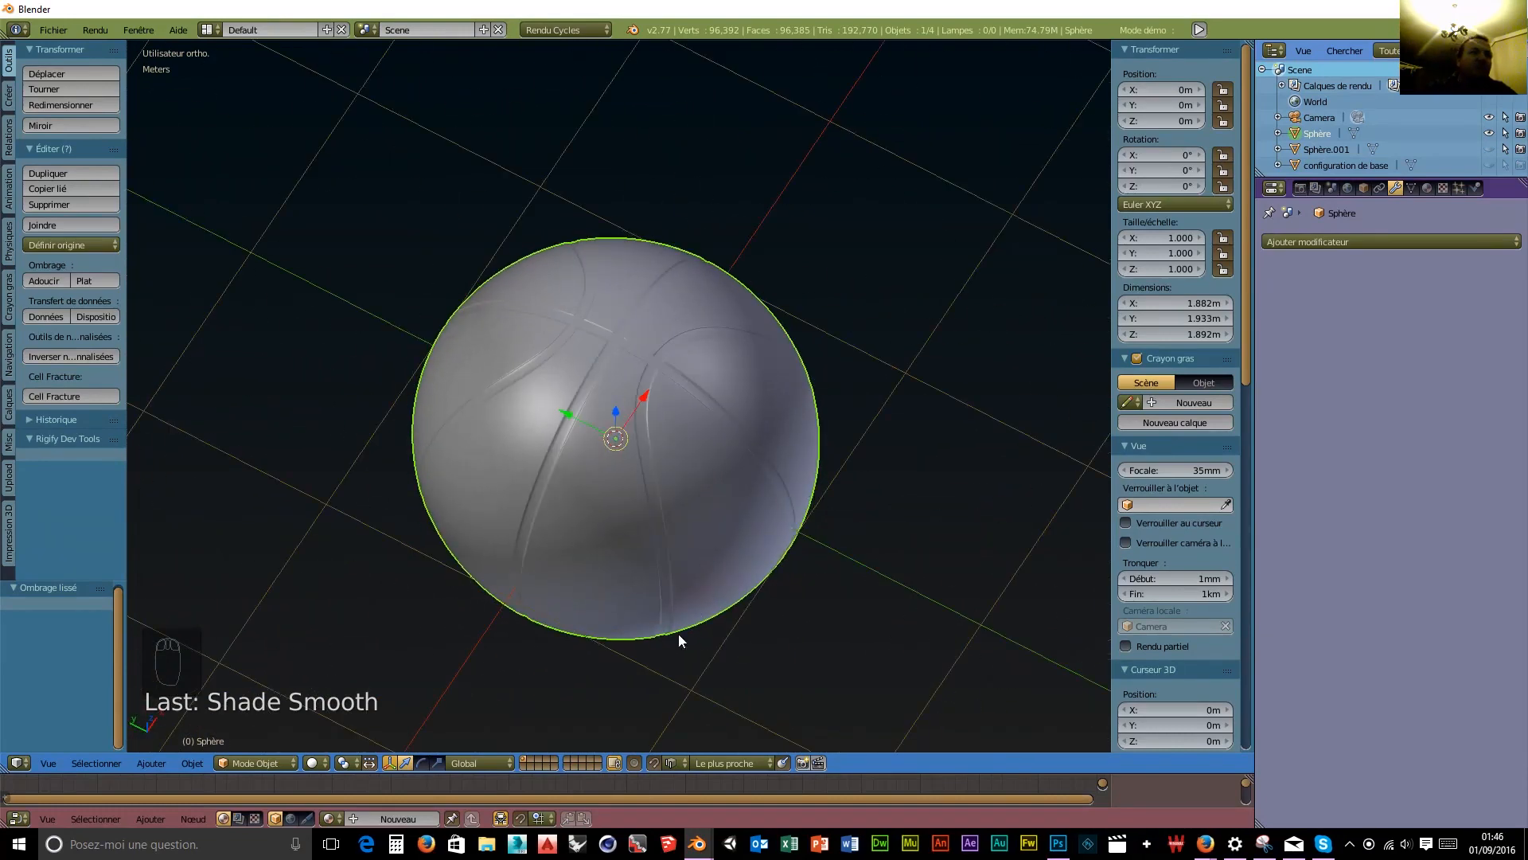
Enlarge the node editor area, turn it into a UV/Image Editor and unlink the displayed image to leave an empty grid.
{"action": "left_click_drag", "start_coordinate": [511, 776], "coordinate": [511, 550]}
{"action": "left_click", "coordinate": [17, 819]}
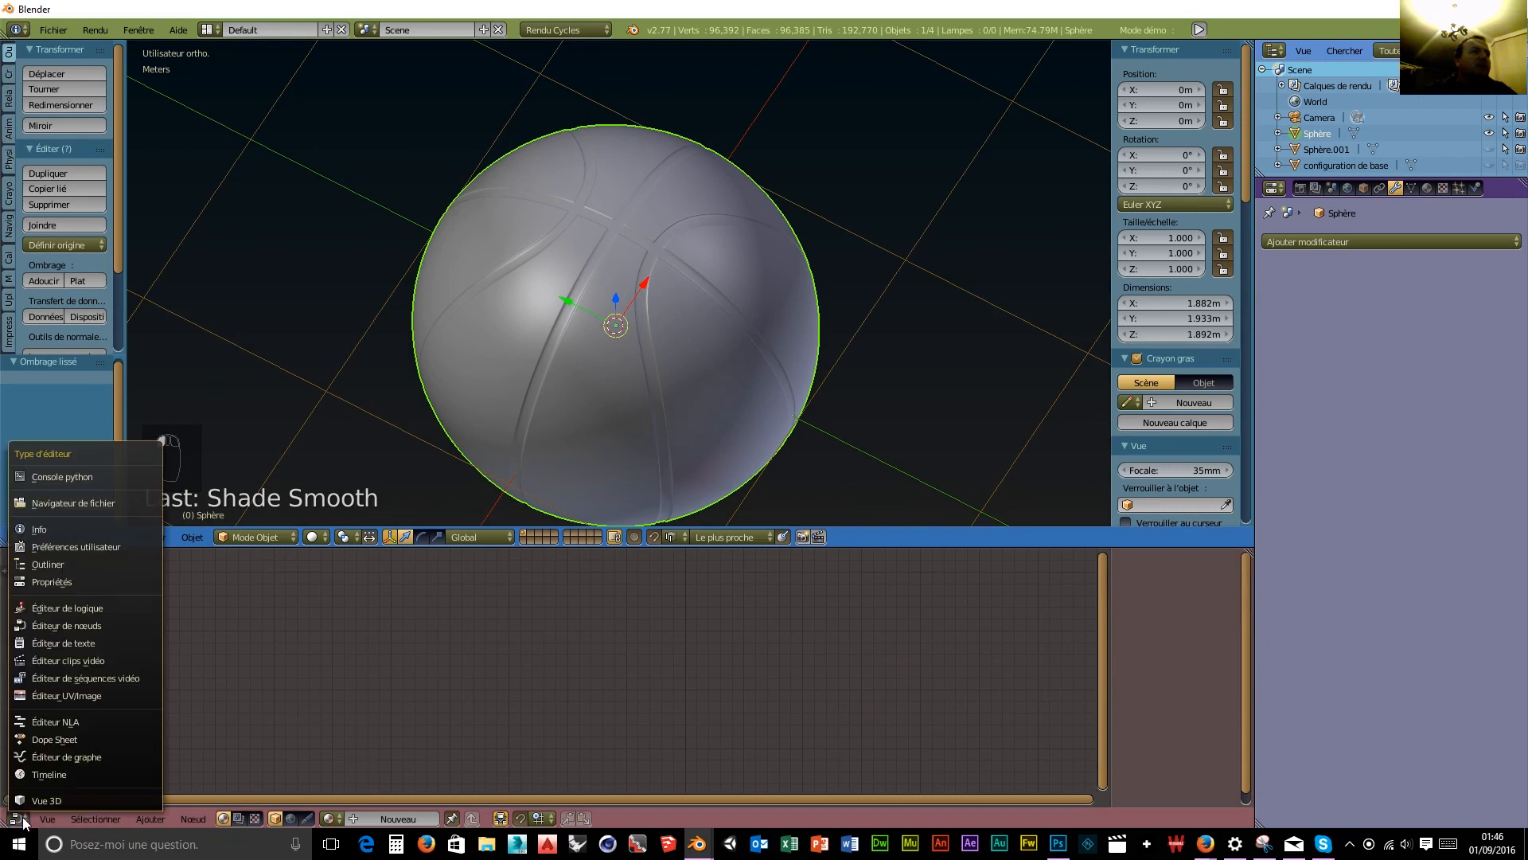
{"action": "left_click", "coordinate": [56, 695]}
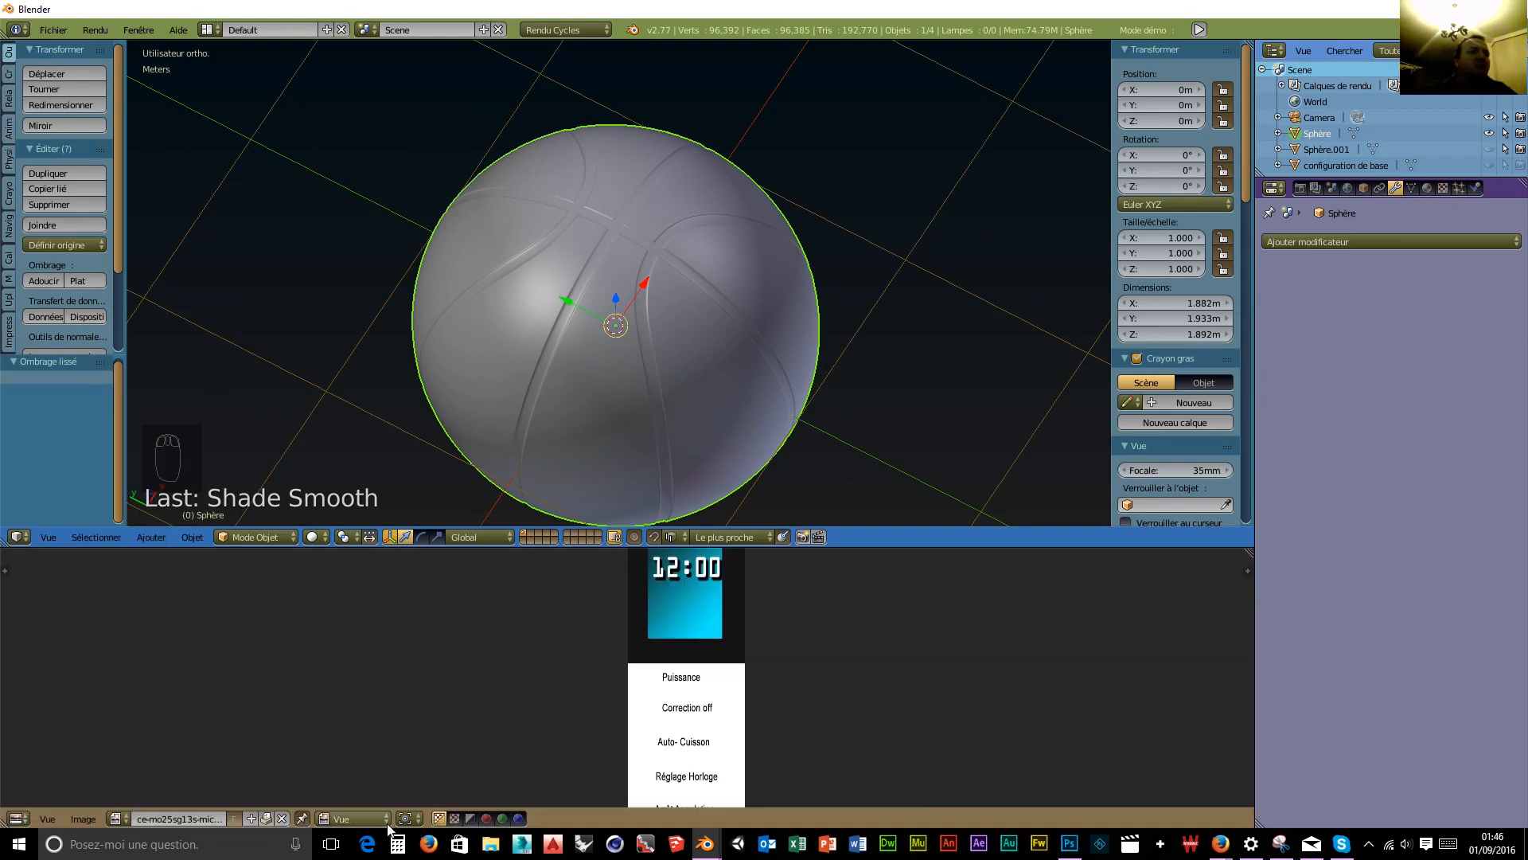
{"action": "left_click", "coordinate": [282, 818]}
{"action": "scroll", "coordinate": [707, 709], "scroll_direction": "up", "scroll_amount": 5}
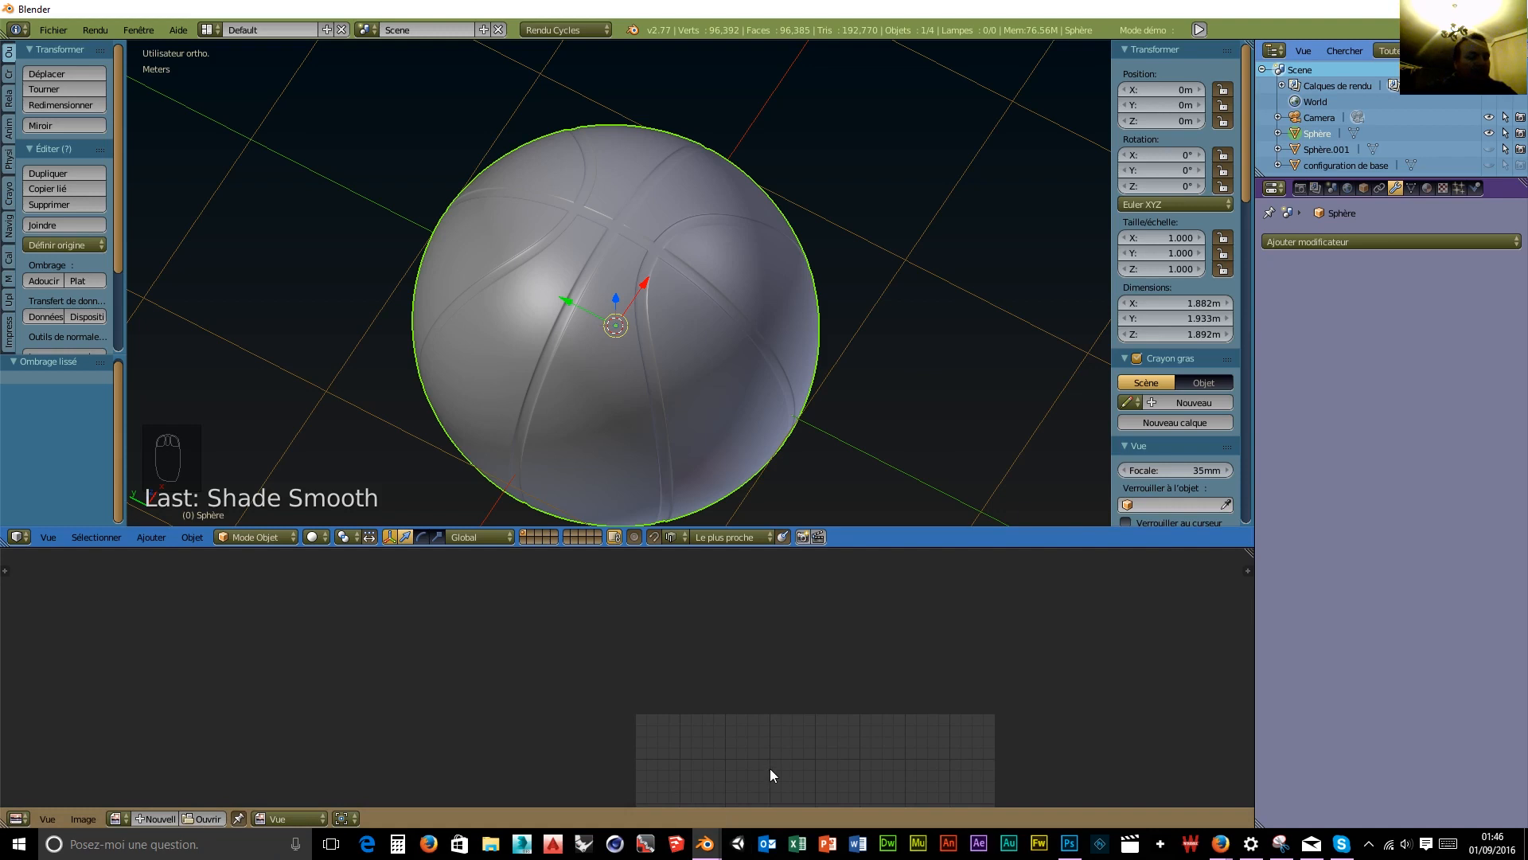
{"action": "middle_click_drag", "start_coordinate": [770, 767], "coordinate": [528, 589]}
{"action": "scroll", "coordinate": [616, 642], "scroll_direction": "down", "scroll_amount": 2}
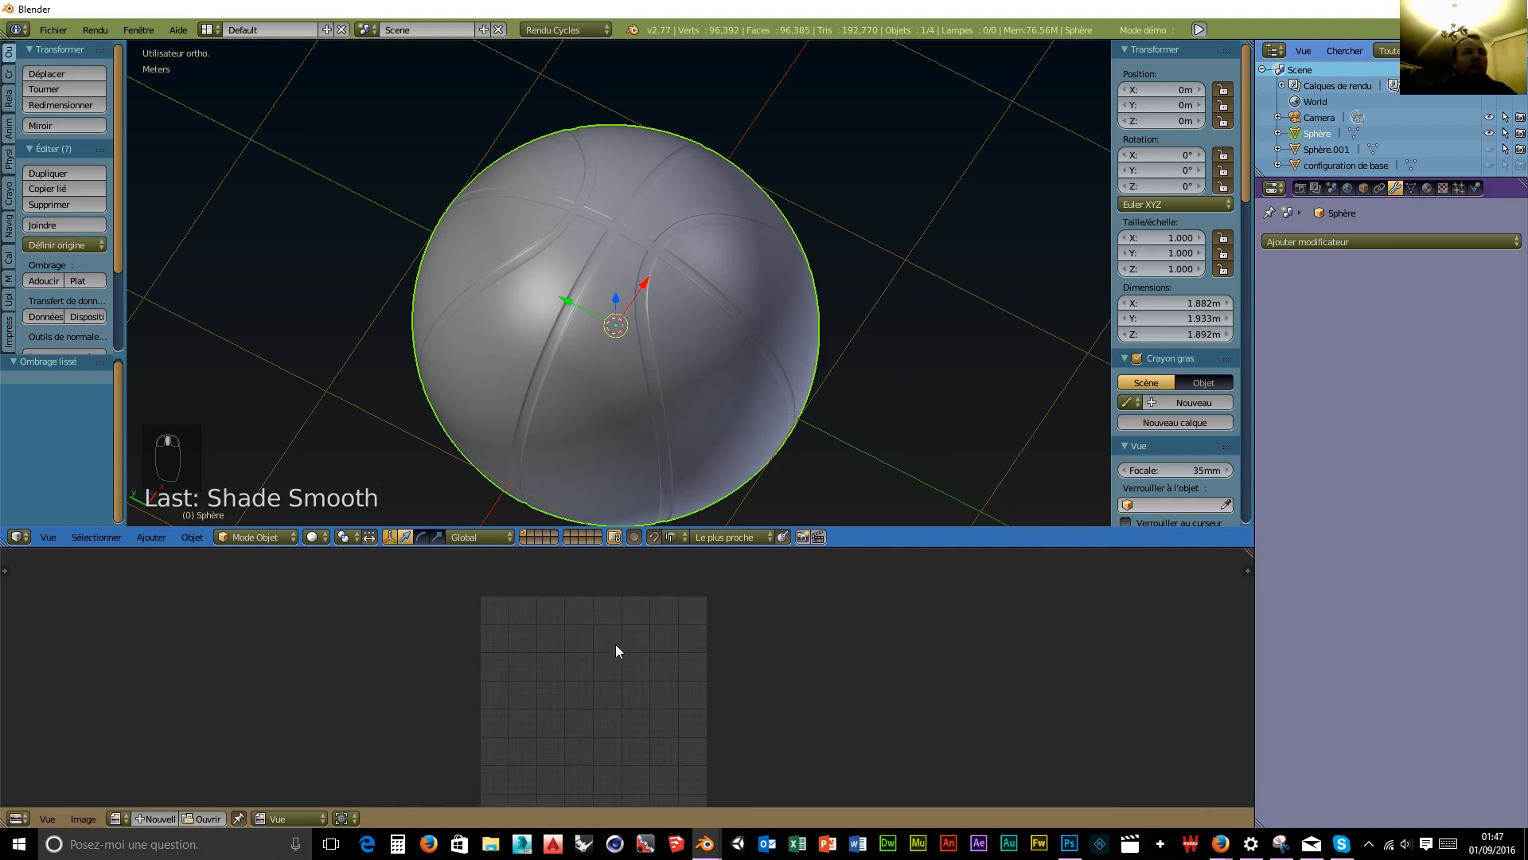
{"action": "middle_click_drag", "start_coordinate": [617, 651], "coordinate": [687, 631]}
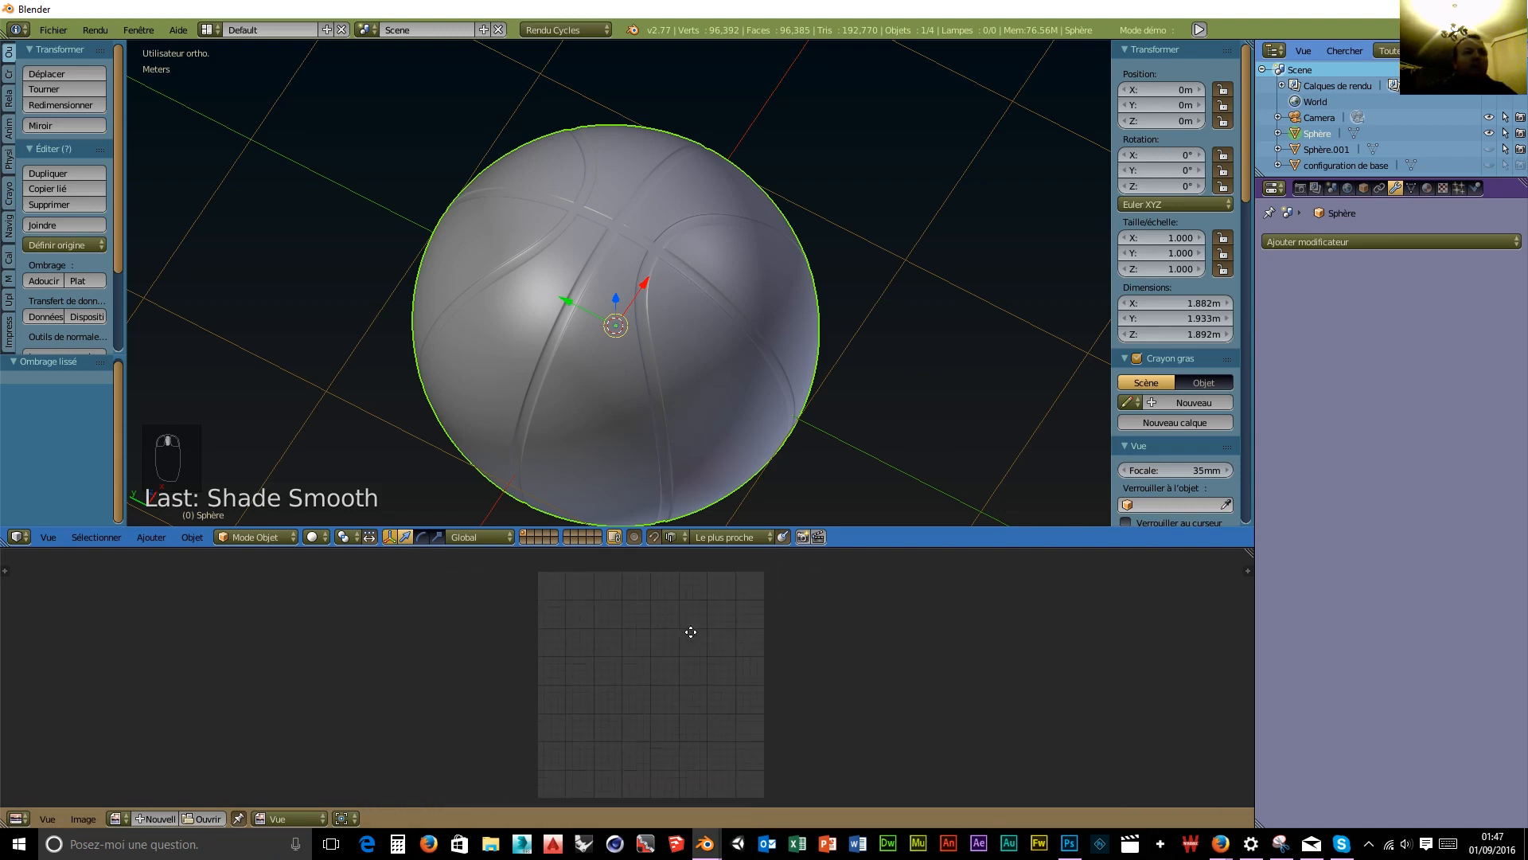
Enter Edit Mode, select the ball's entire mesh and unwrap it along the marked seams.
{"action": "left_click", "coordinate": [259, 537]}
{"action": "left_click", "coordinate": [273, 502]}
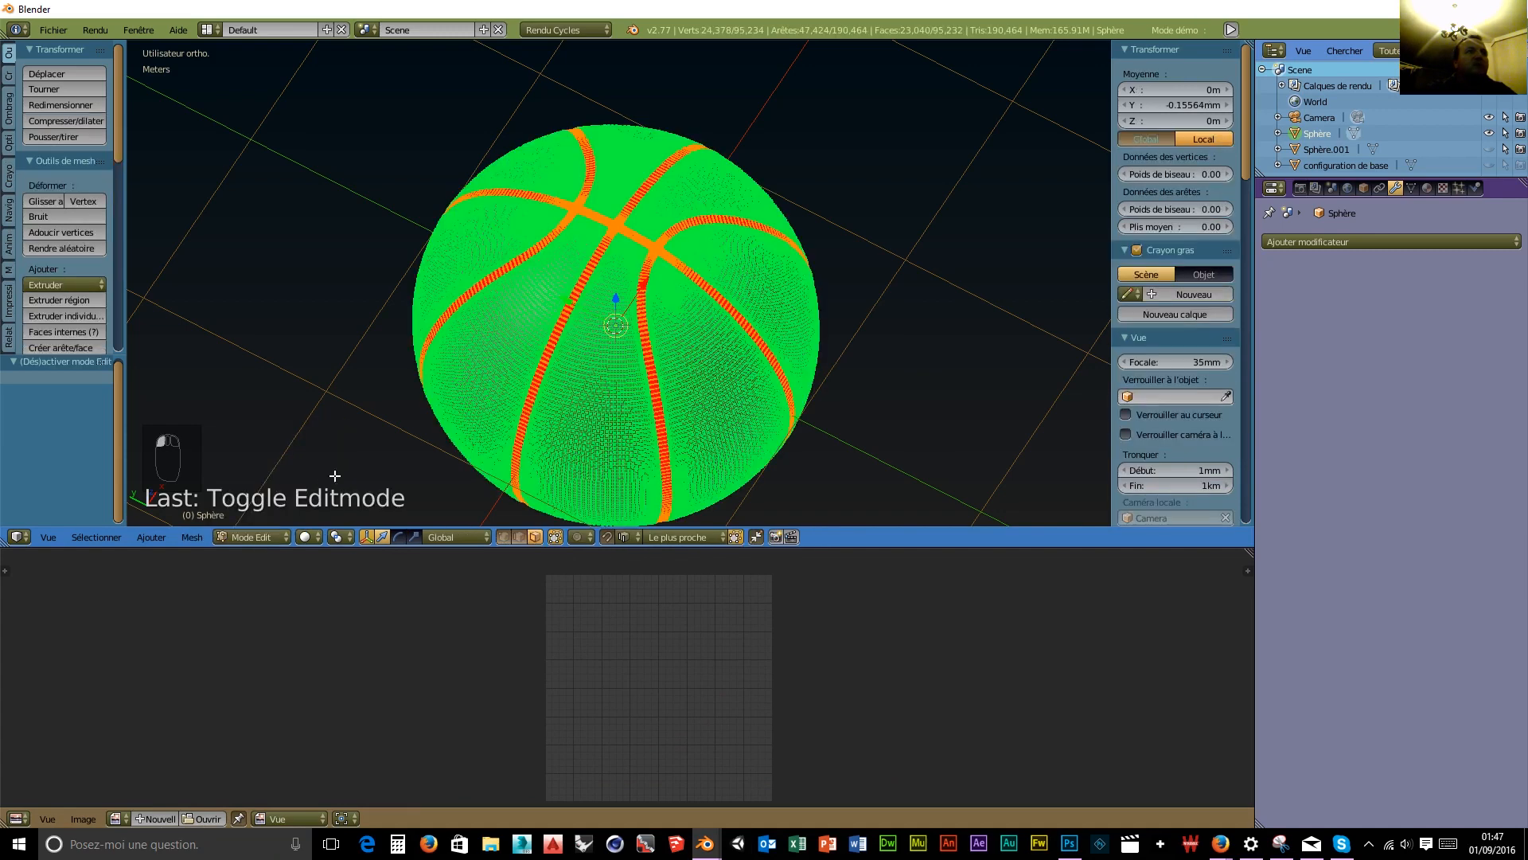
{"action": "key", "text": "a"}
{"action": "key", "text": "a"}
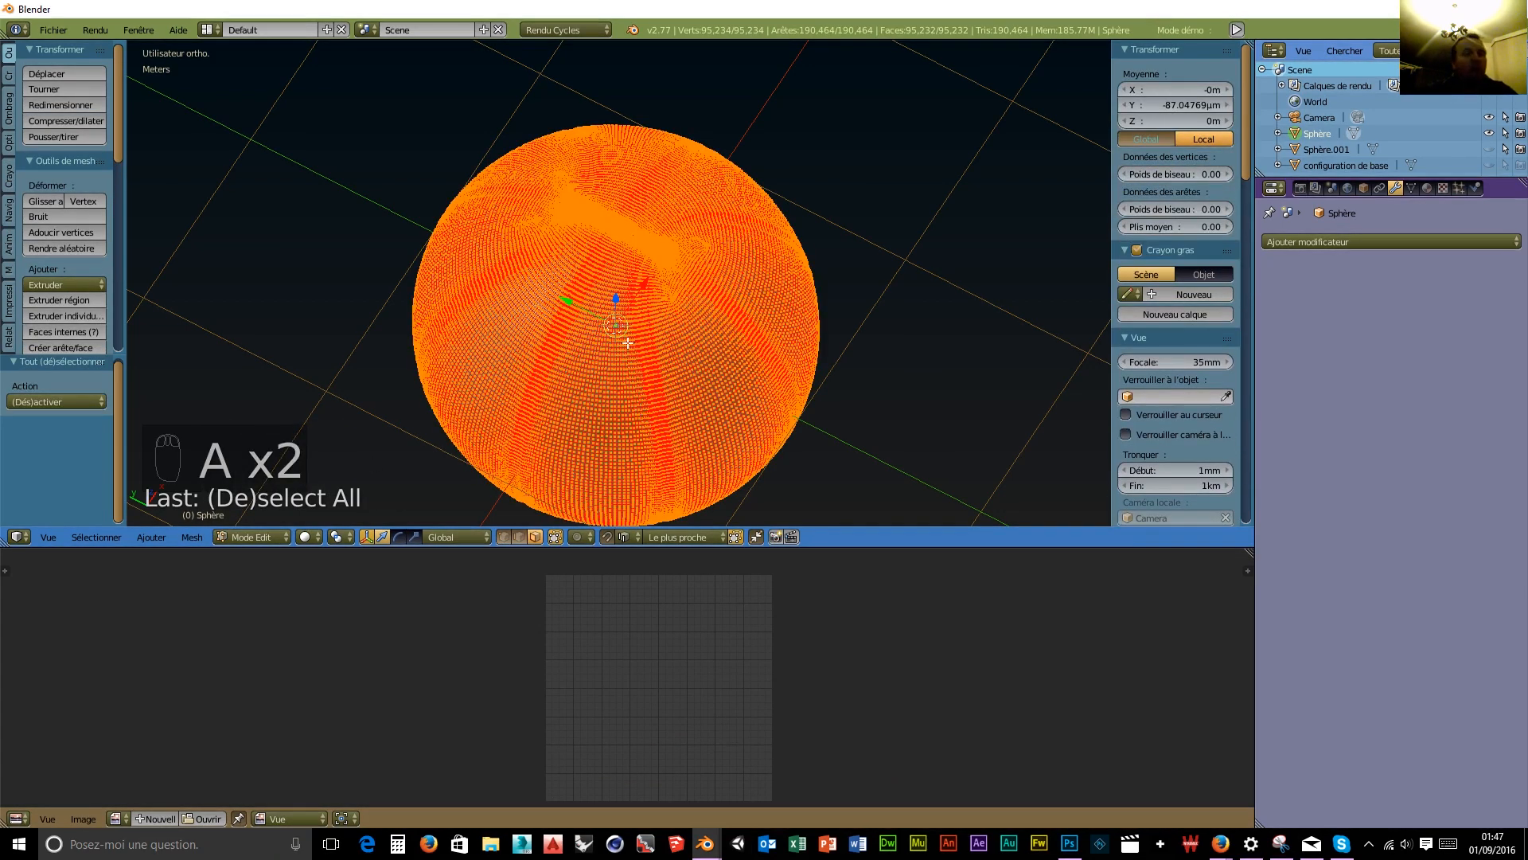
{"action": "key", "text": "u"}
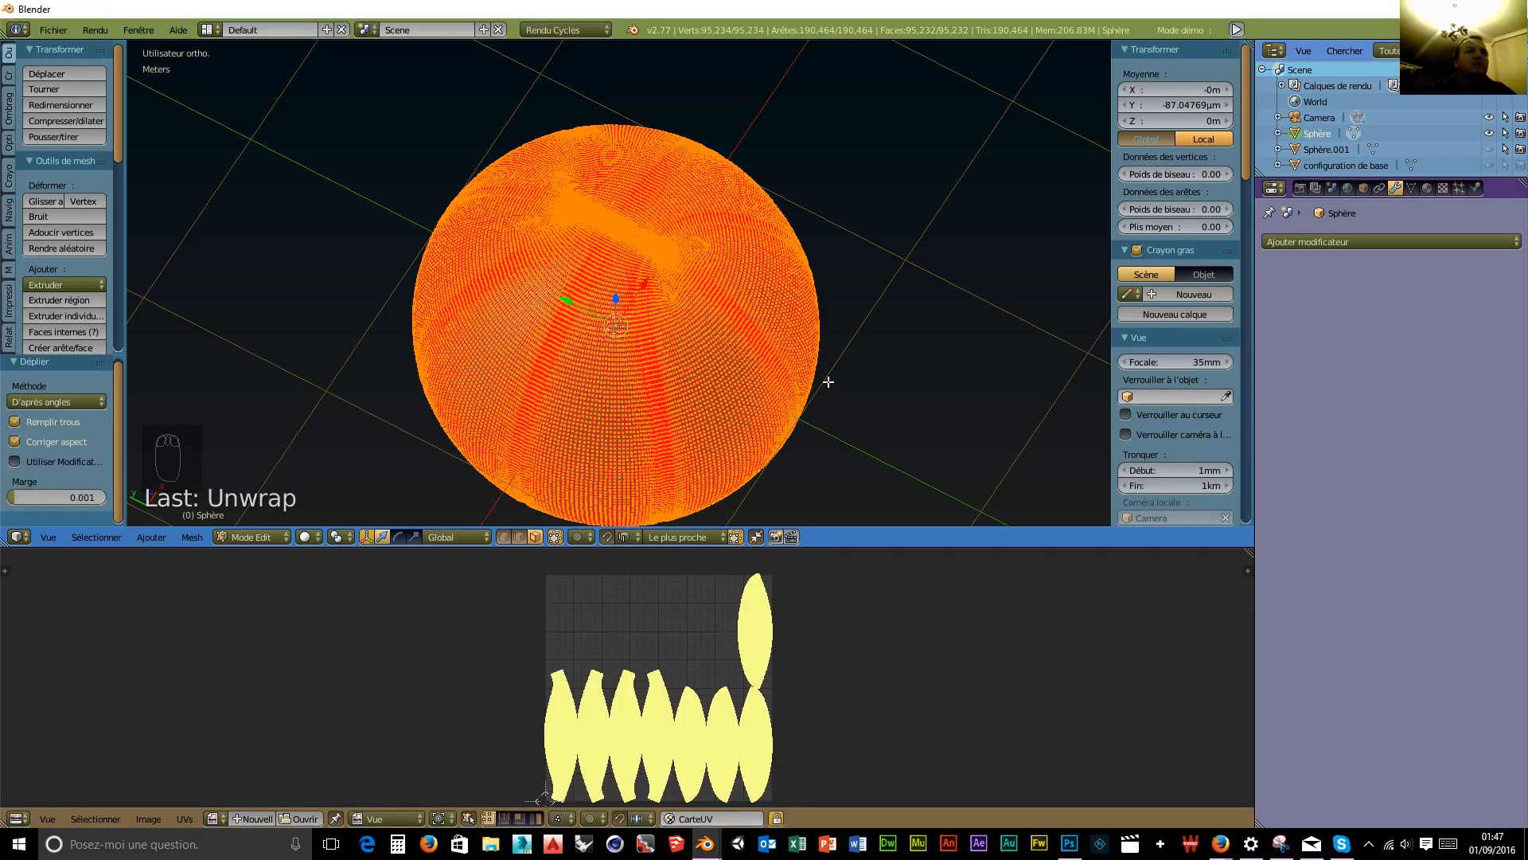
Examine the shapes and layout of the unwrapped UV islands up close.
{"action": "scroll", "coordinate": [818, 749], "scroll_direction": "down", "scroll_amount": 2}
{"action": "scroll", "coordinate": [810, 723], "scroll_direction": "up", "scroll_amount": 5}
{"action": "scroll", "coordinate": [798, 719], "scroll_direction": "up", "scroll_amount": 3}
{"action": "scroll", "coordinate": [789, 709], "scroll_direction": "down", "scroll_amount": 5}
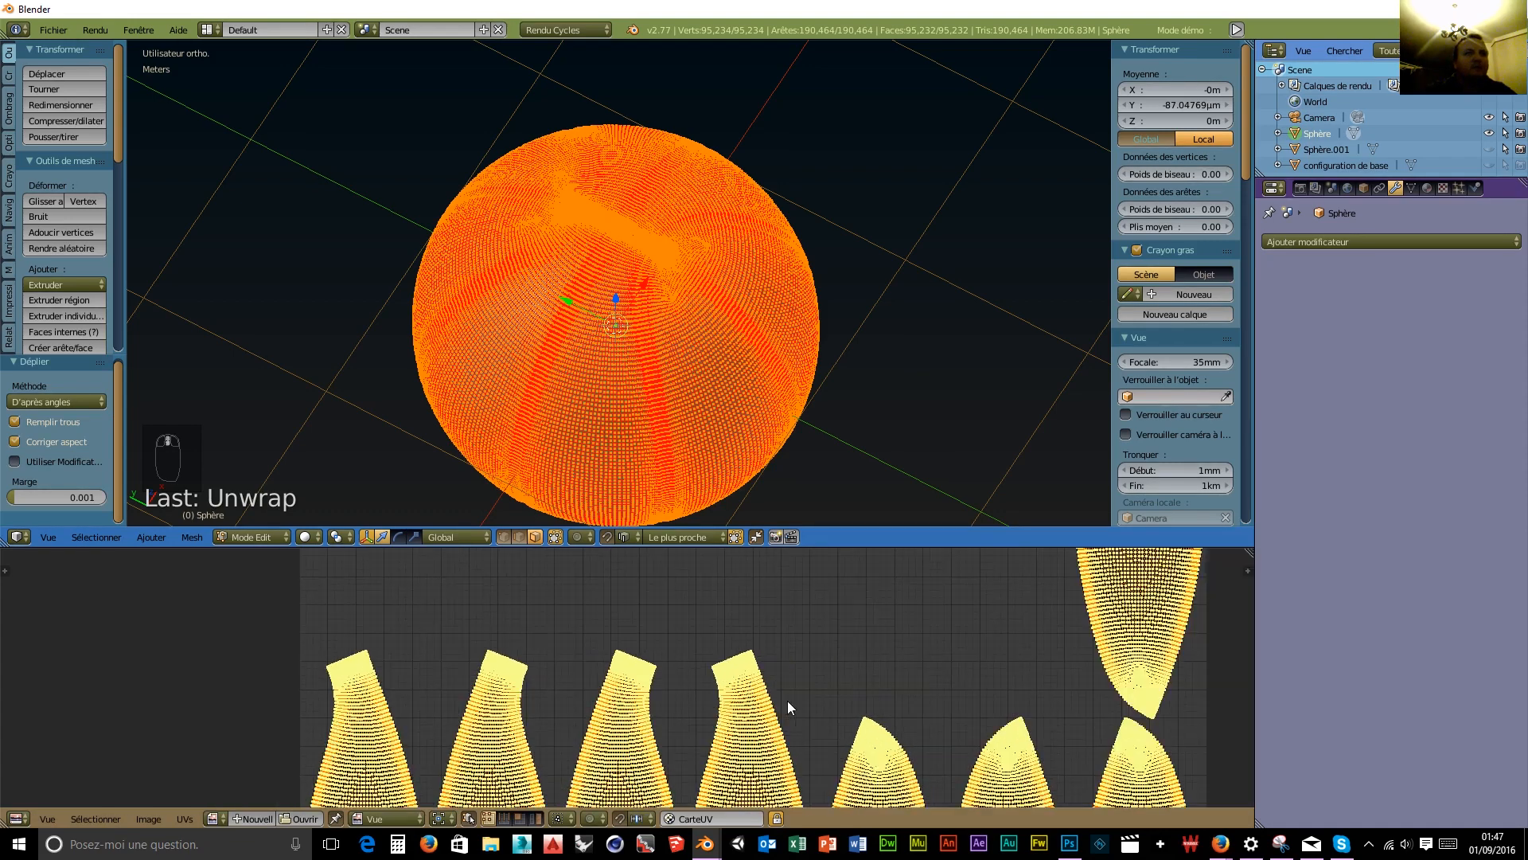
{"action": "scroll", "coordinate": [788, 703], "scroll_direction": "up", "scroll_amount": 3}
{"action": "scroll", "coordinate": [804, 724], "scroll_direction": "up", "scroll_amount": 3}
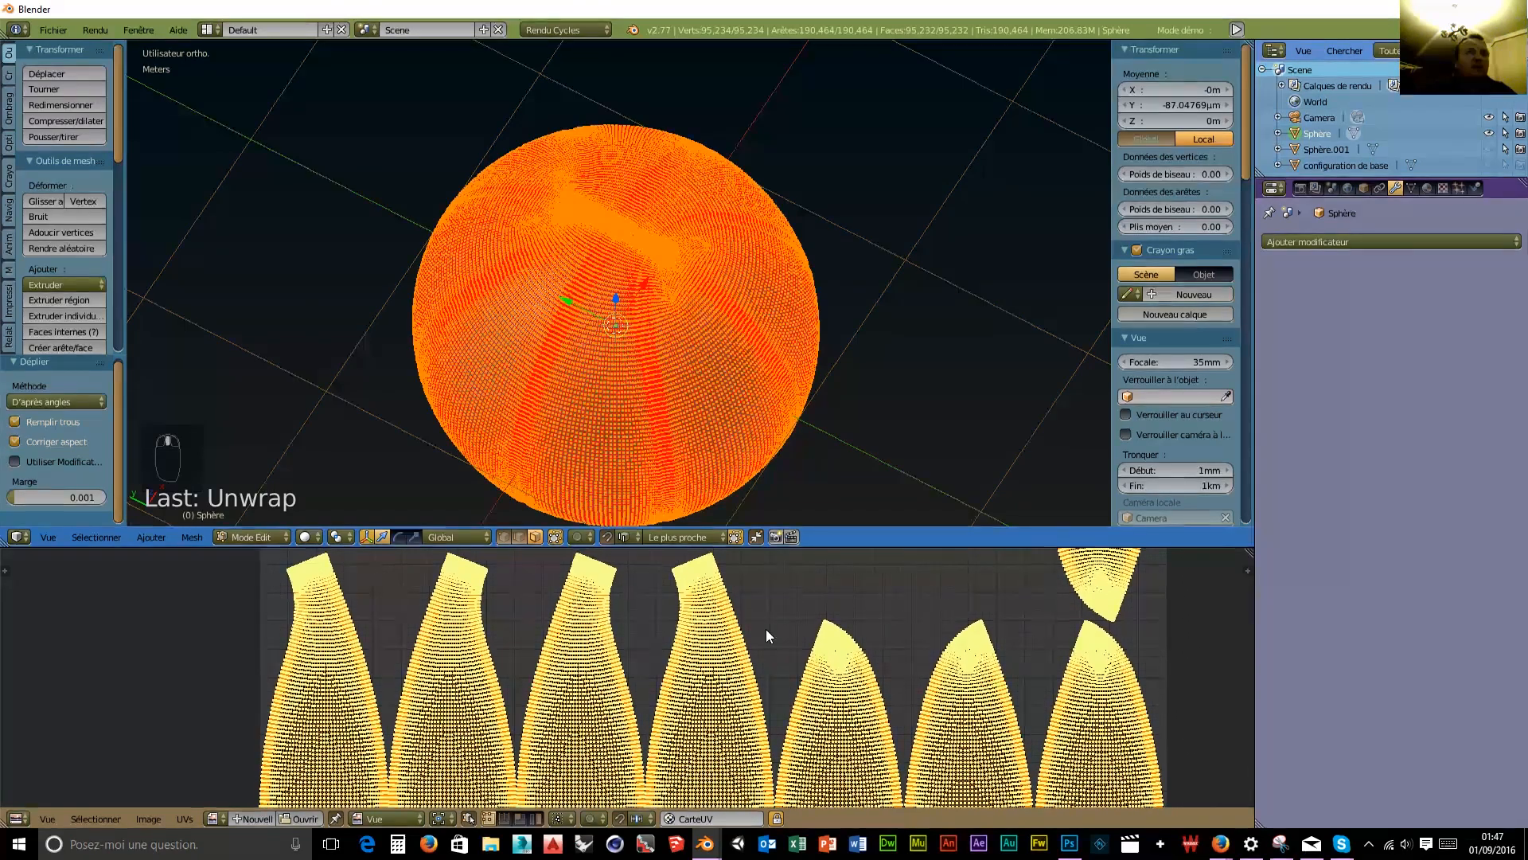
{"action": "scroll", "coordinate": [765, 629], "scroll_direction": "down", "scroll_amount": 8}
{"action": "scroll", "coordinate": [812, 464], "scroll_direction": "down", "scroll_amount": 2}
Return to Object Mode and view the smooth-shaded ball from the side.
{"action": "middle_click_drag", "start_coordinate": [812, 464], "coordinate": [685, 353]}
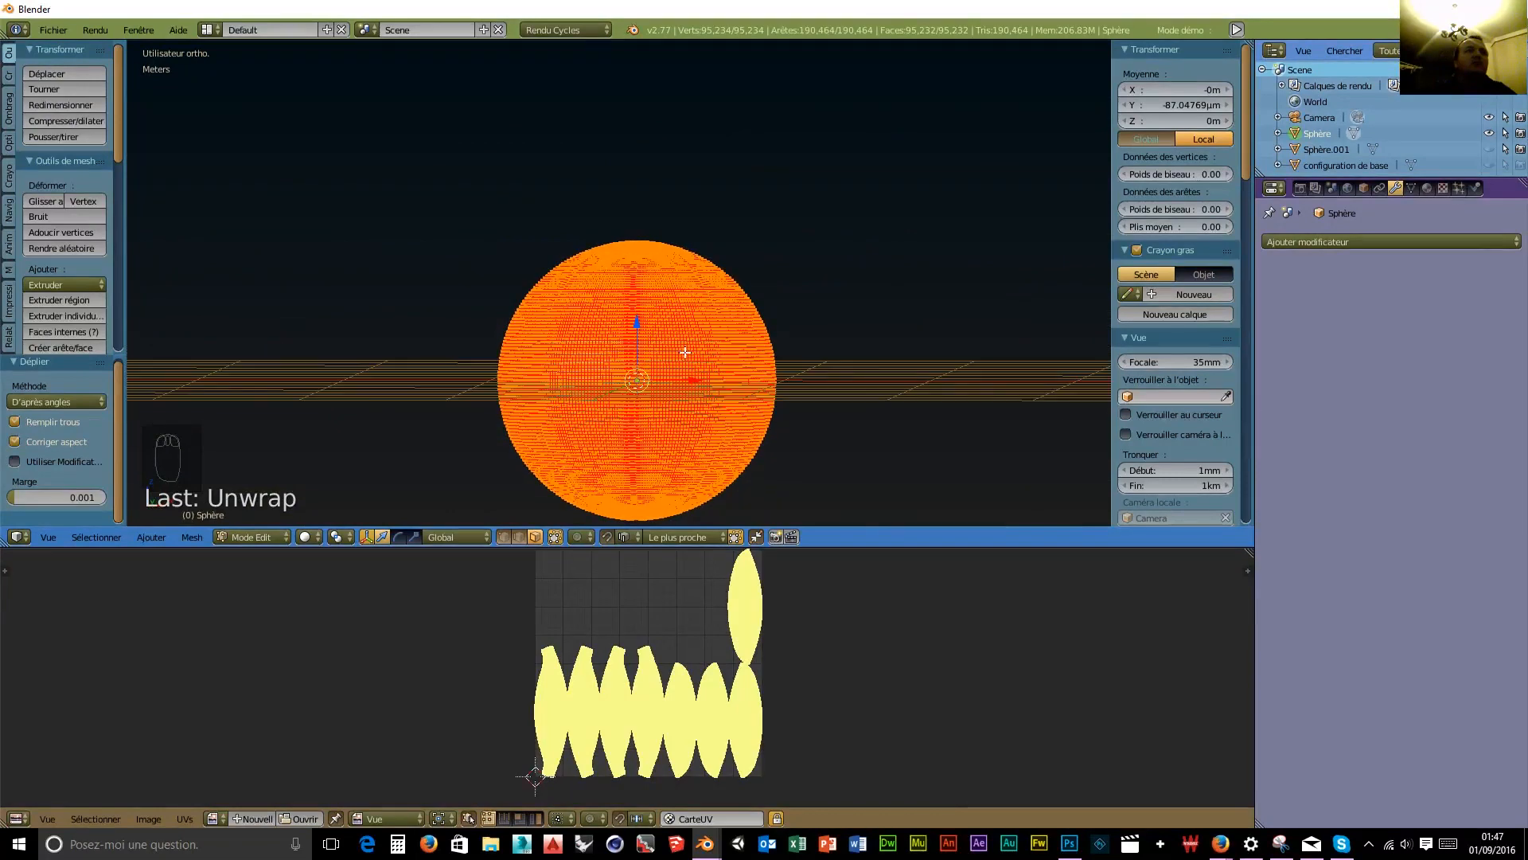
{"action": "left_click", "coordinate": [252, 537]}
{"action": "left_click", "coordinate": [255, 517]}
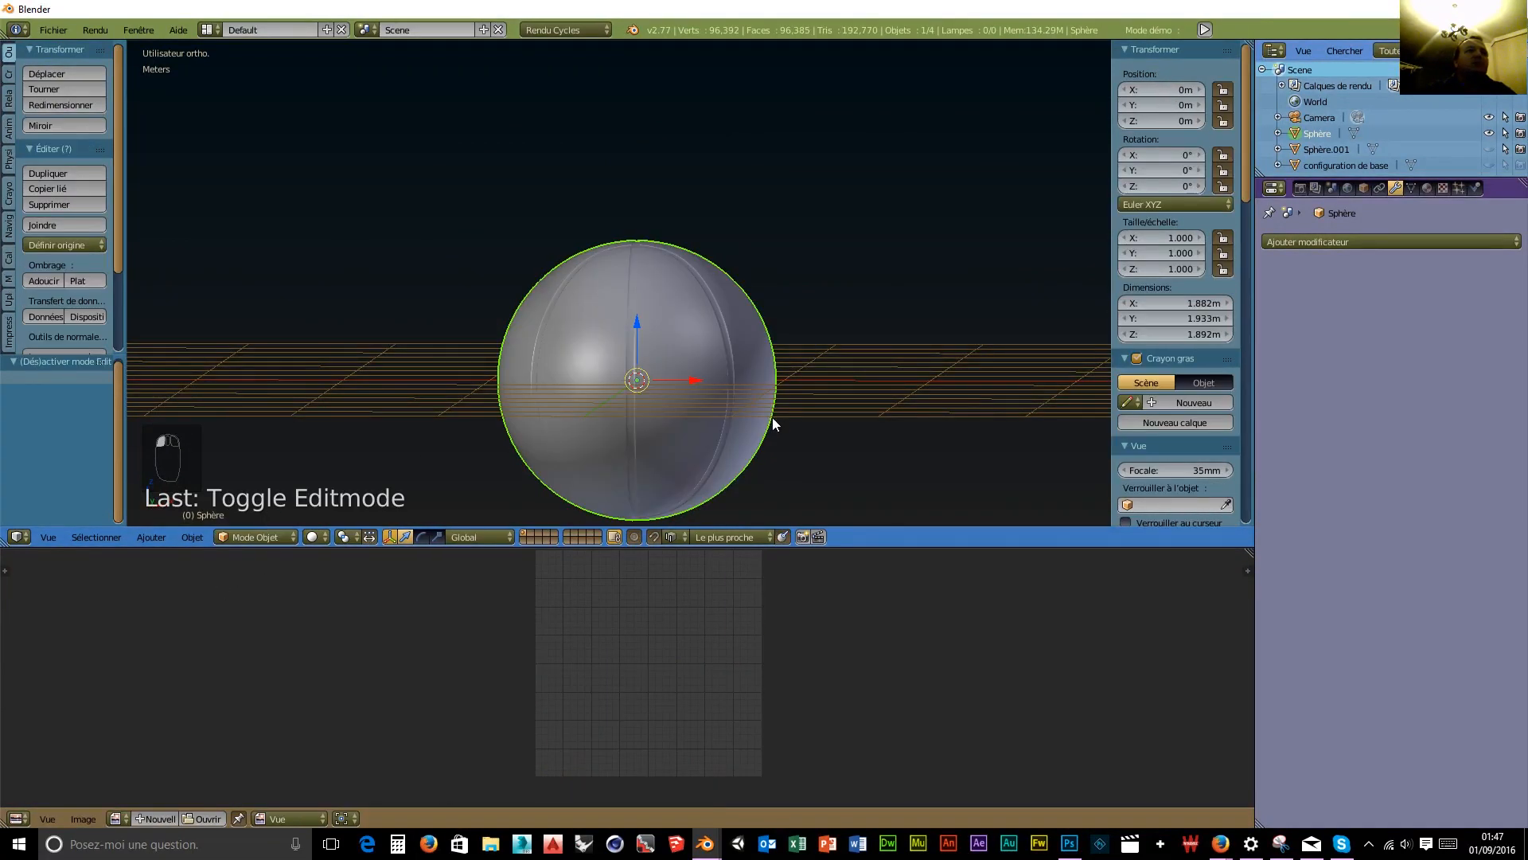
{"action": "scroll", "coordinate": [749, 448], "scroll_direction": "up", "scroll_amount": 2}
{"action": "scroll", "coordinate": [715, 412], "scroll_direction": "down", "scroll_amount": 2}
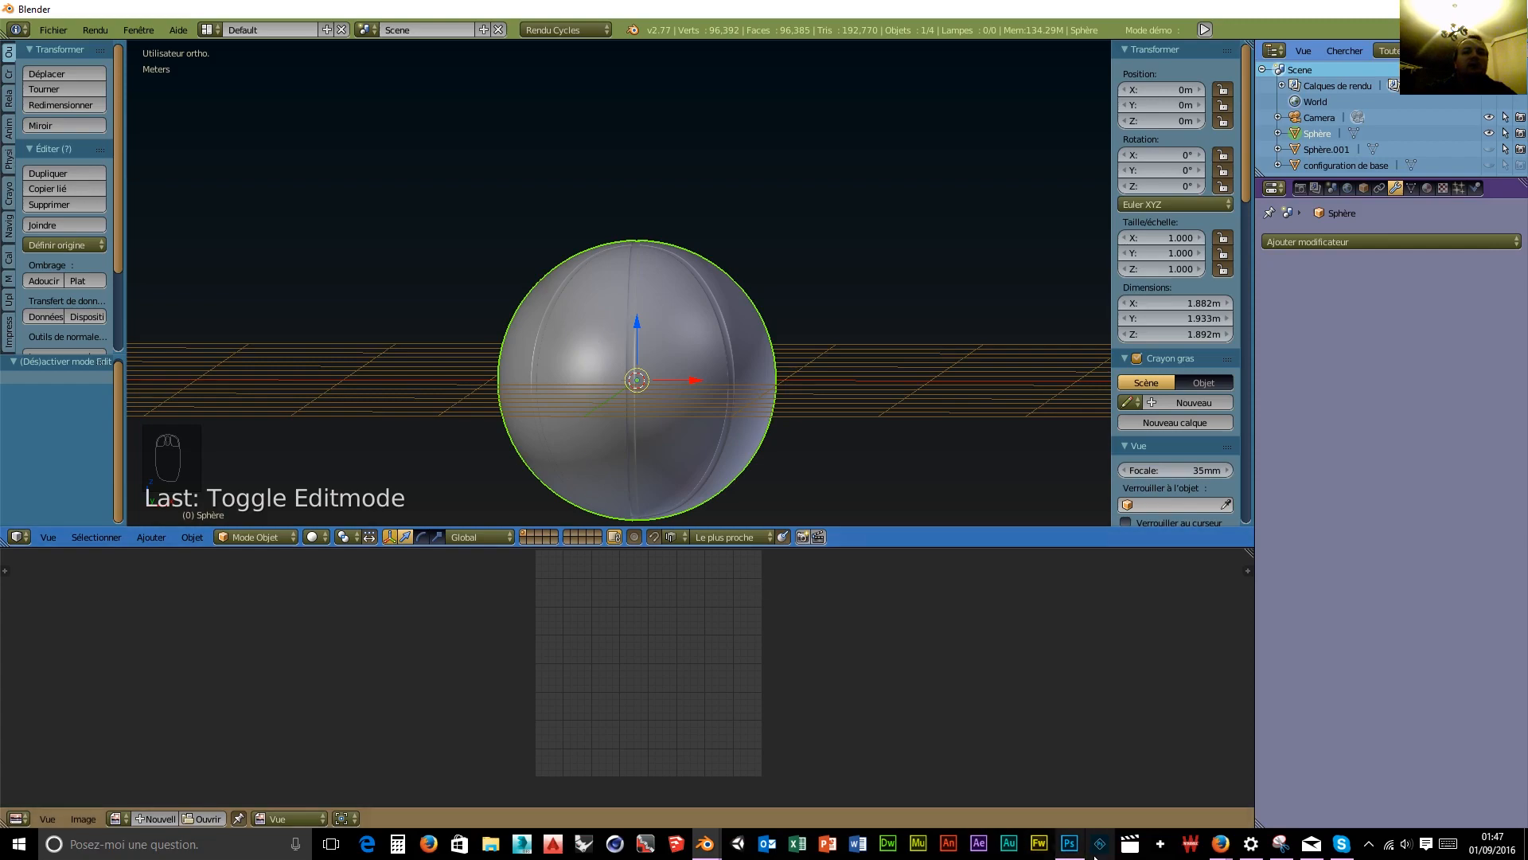
Switch to Firefox and open the Spalding Tack-Soft ball's product page on the Basket Store site as a logo reference.
{"action": "mouse_move", "coordinate": [1220, 844]}
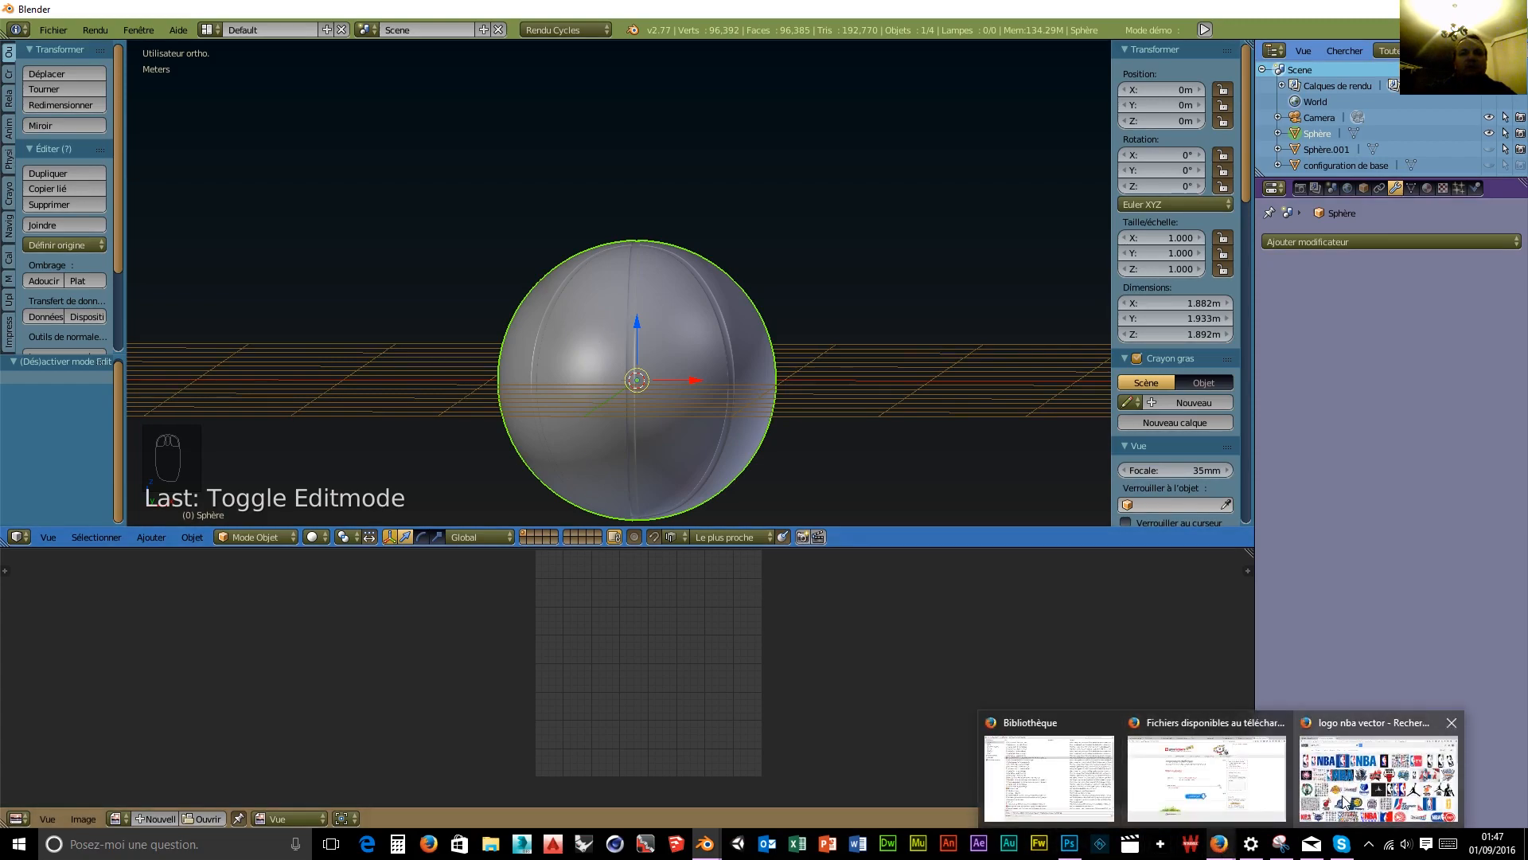
{"action": "mouse_move", "coordinate": [1345, 800]}
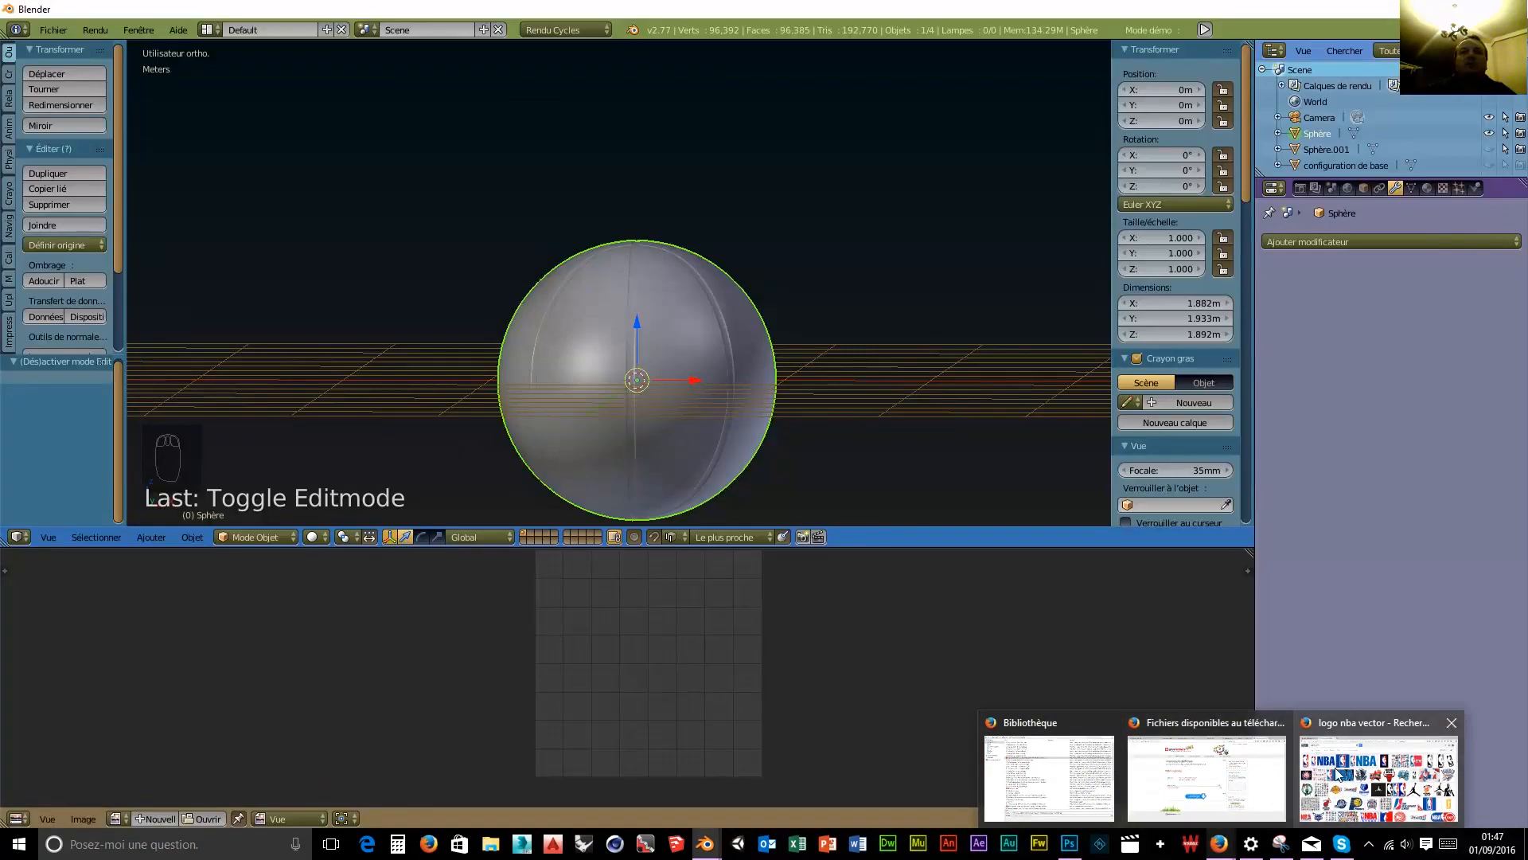
{"action": "left_click", "coordinate": [1377, 776]}
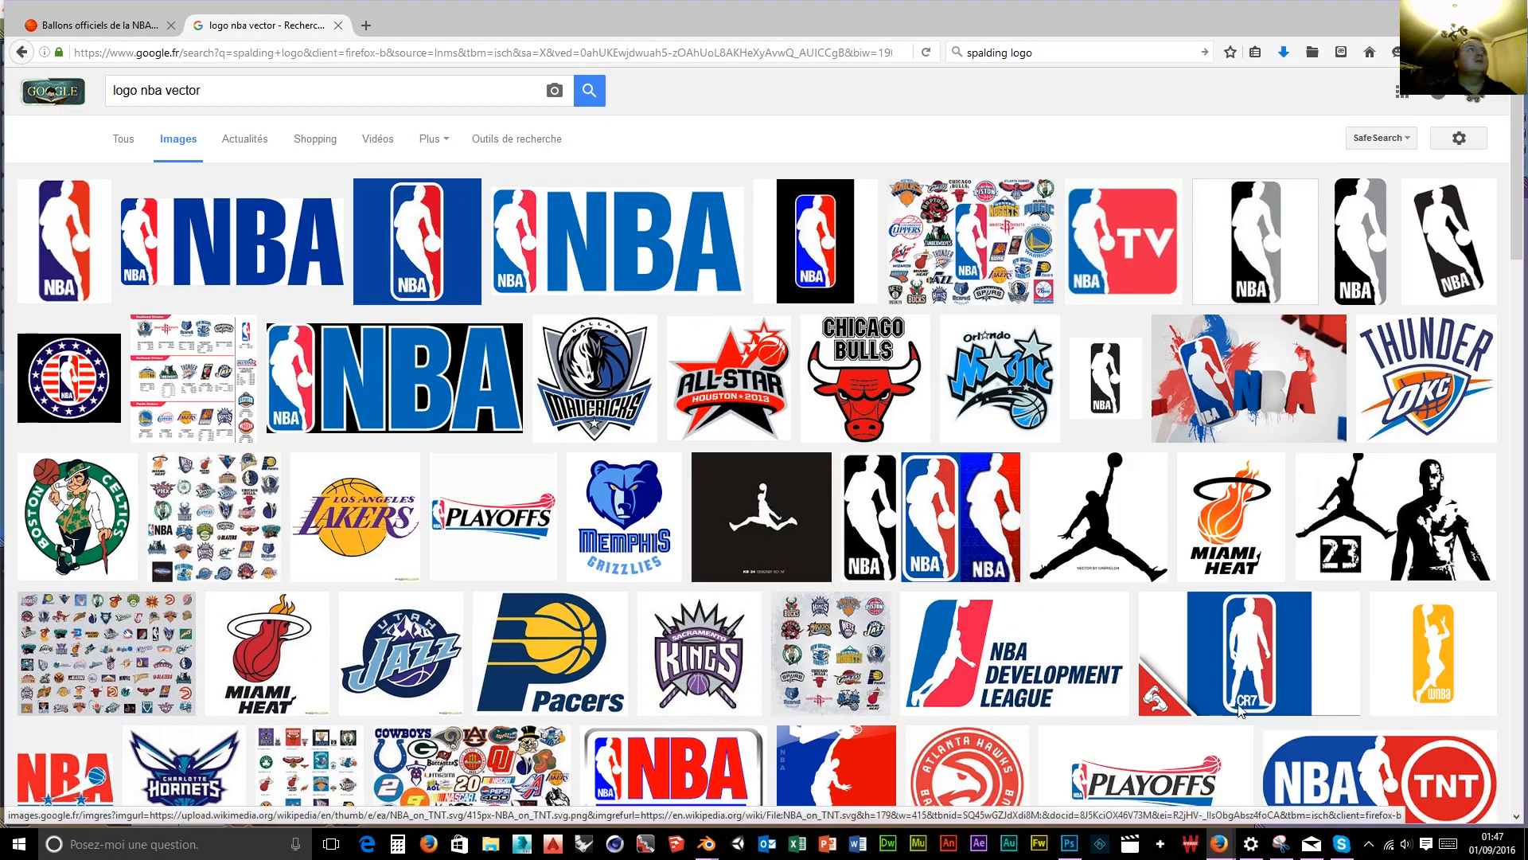
{"action": "left_click", "coordinate": [65, 28]}
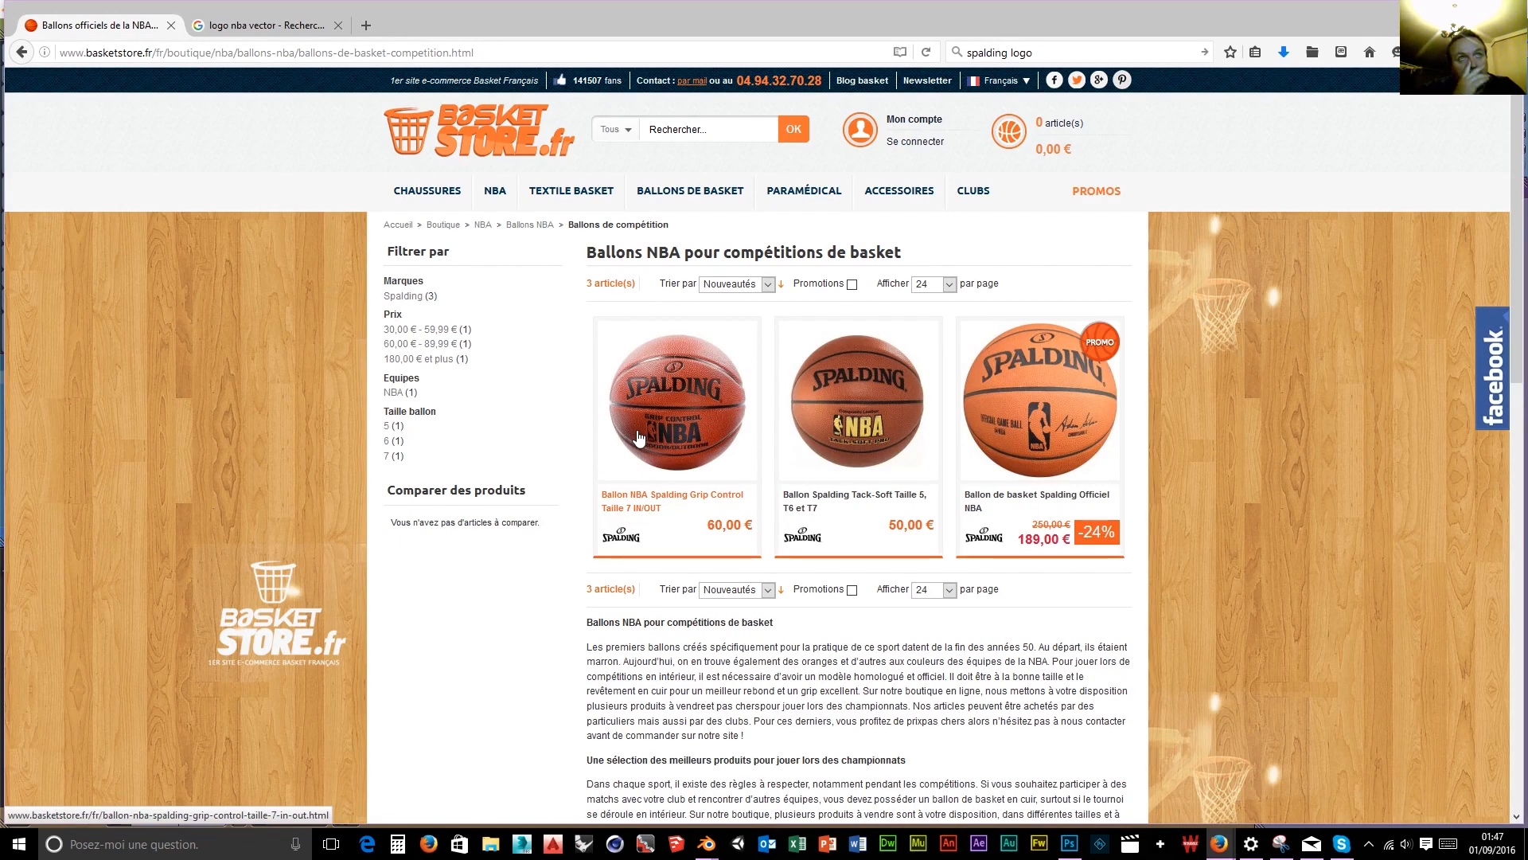
{"action": "left_click", "coordinate": [804, 414]}
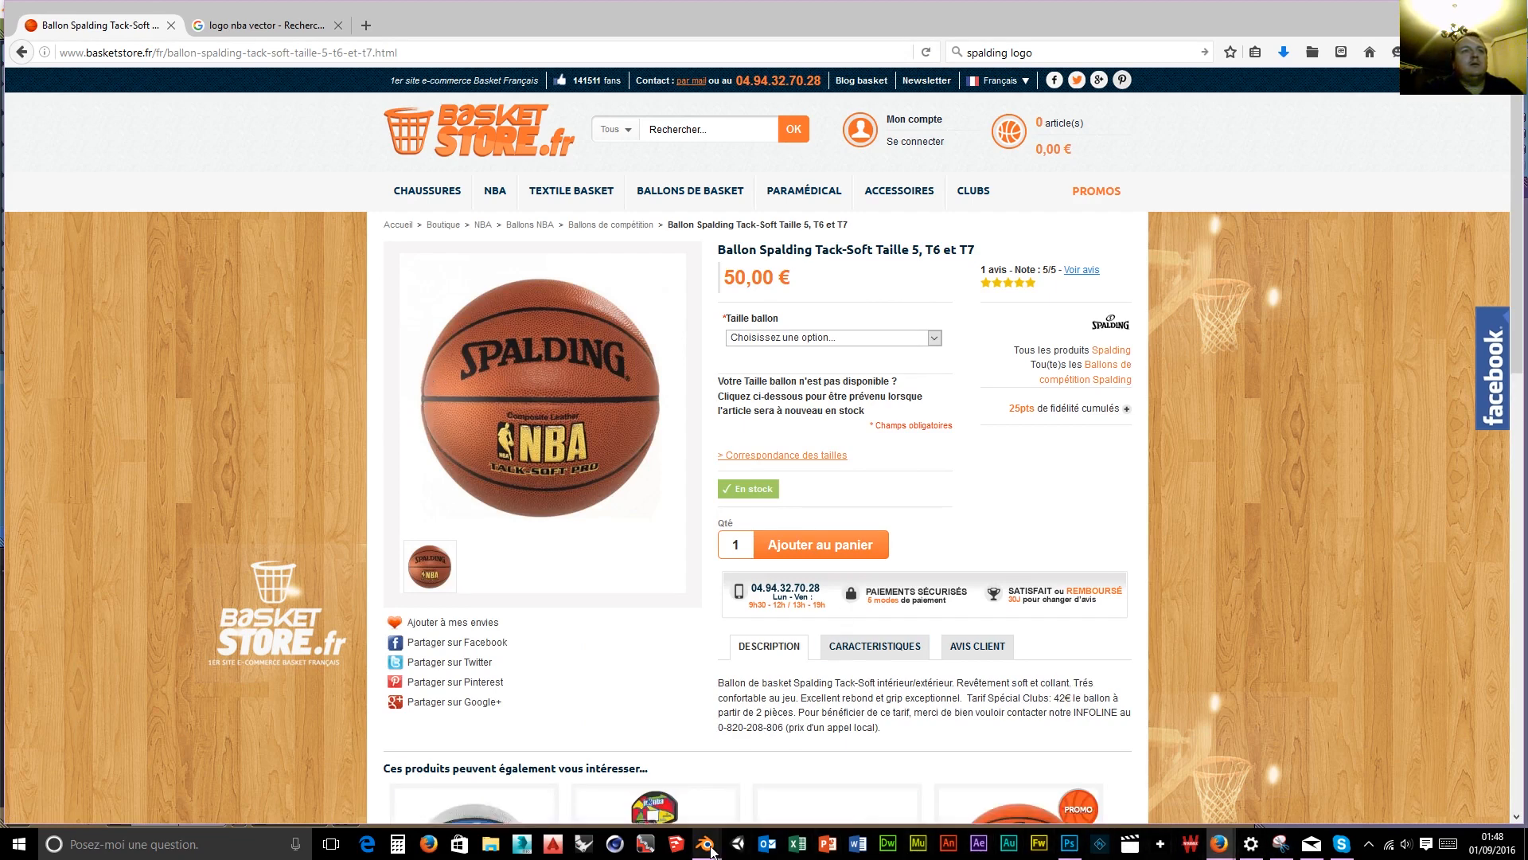
Switch back to Blender and put the ball into Edit Mode.
{"action": "mouse_move", "coordinate": [711, 852]}
{"action": "left_click", "coordinate": [1119, 766]}
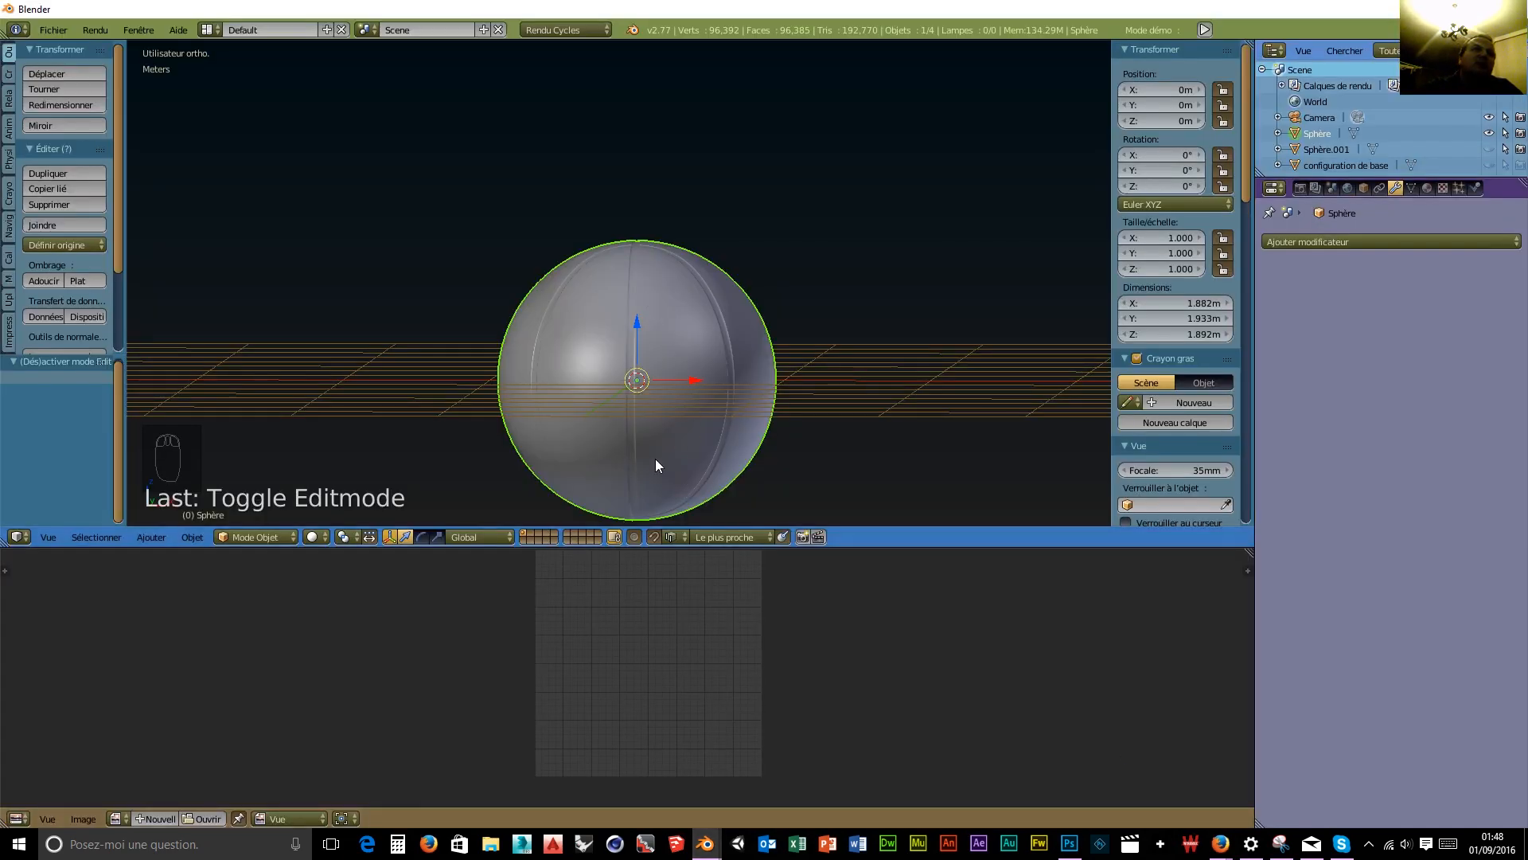
{"action": "left_click", "coordinate": [255, 537]}
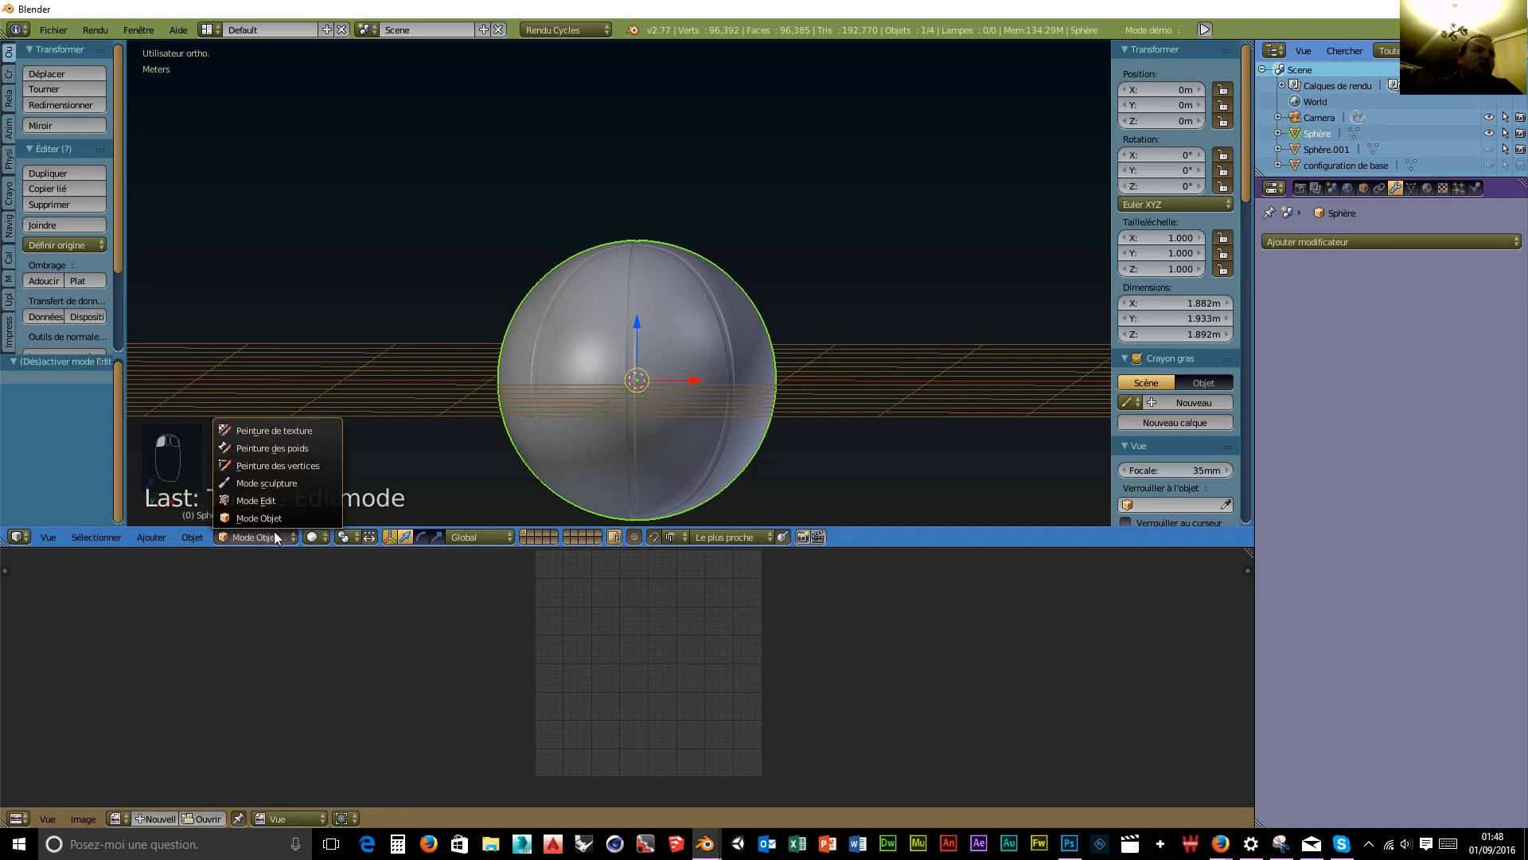
{"action": "left_click", "coordinate": [247, 502]}
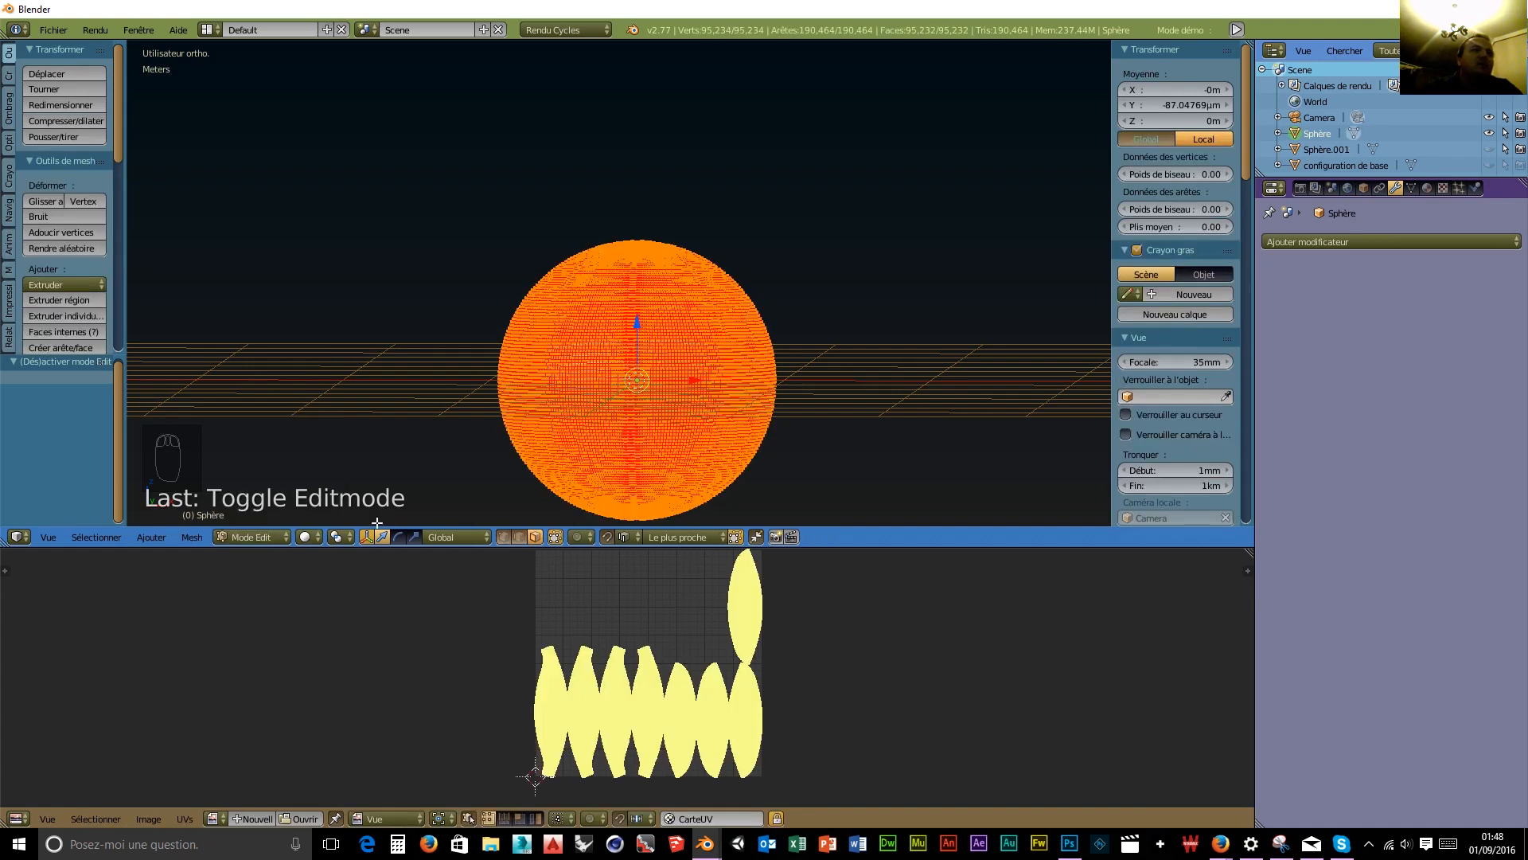
{"action": "middle_click_drag", "start_coordinate": [561, 408], "coordinate": [635, 463]}
{"action": "scroll", "coordinate": [674, 454], "scroll_direction": "up", "scroll_amount": 3}
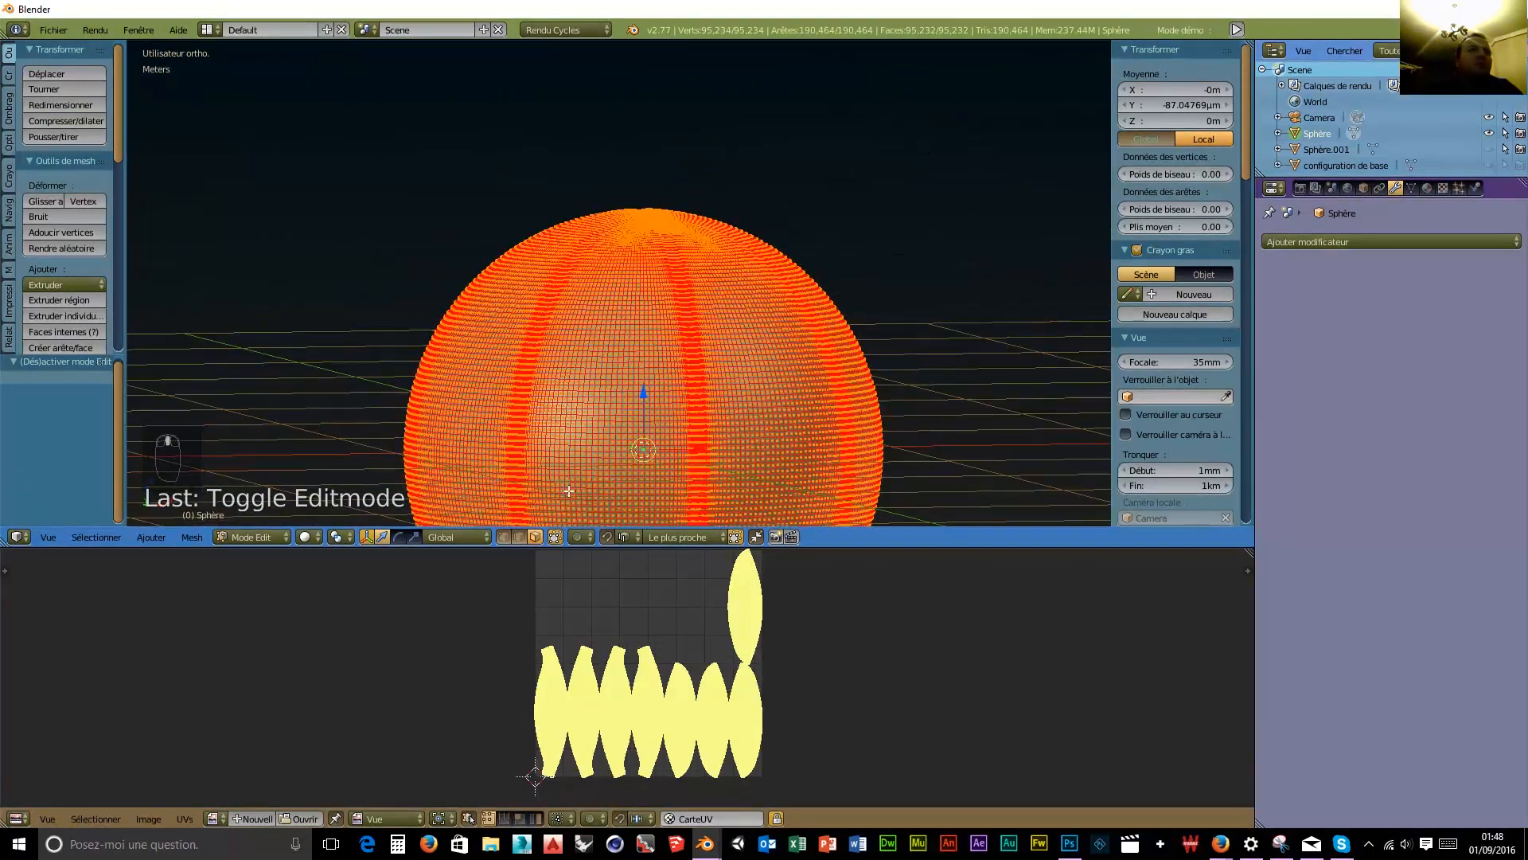
Circle-select face patches across two neighbouring front panels to locate them in the UV layout, and reselect the whole mesh.
{"action": "key", "text": "a"}
{"action": "key", "text": "c"}
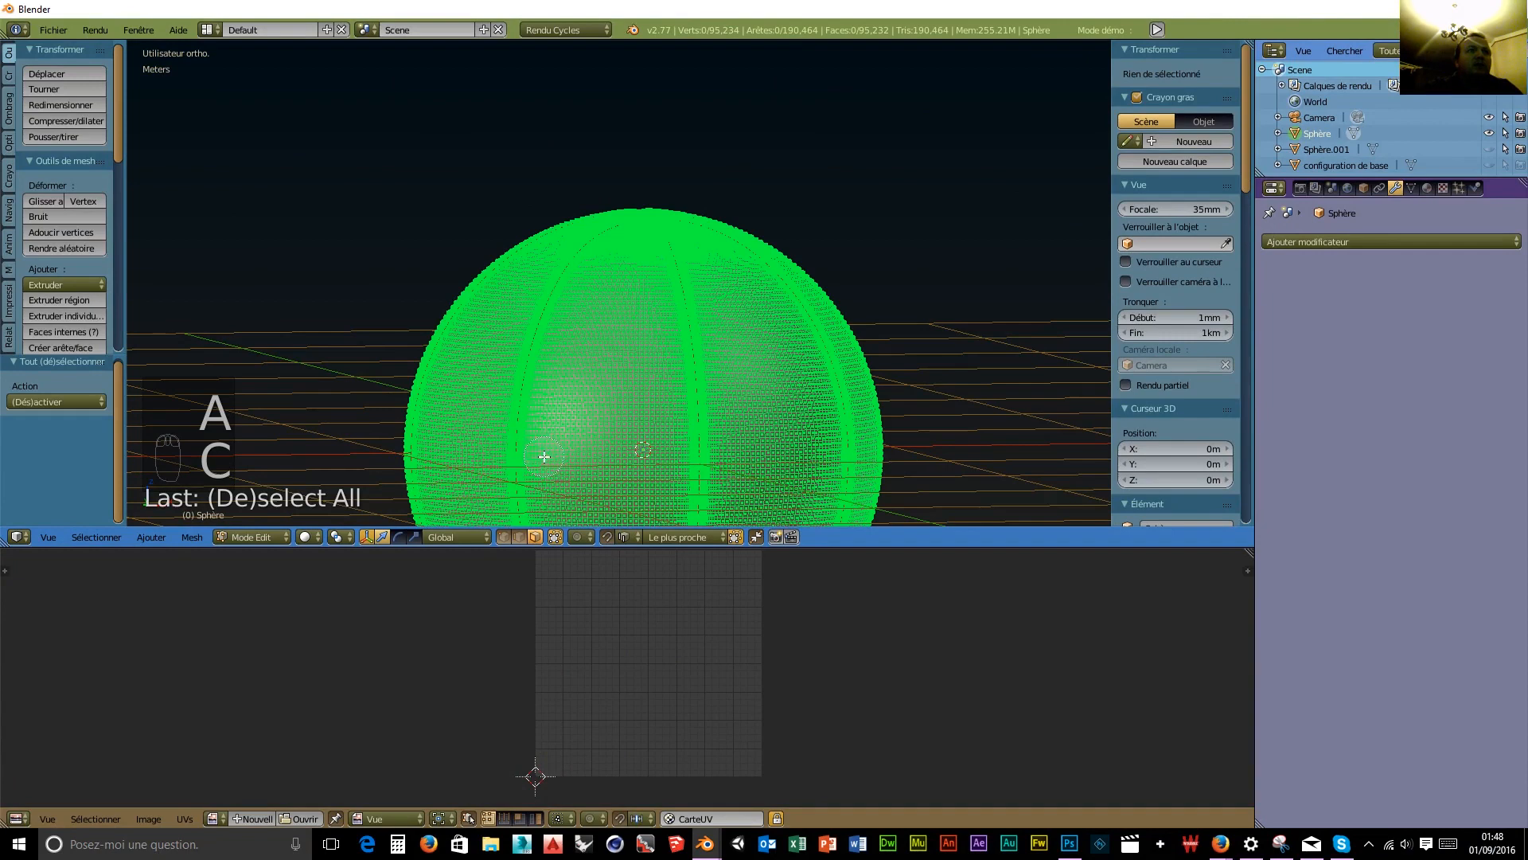
{"action": "mouse_move", "coordinate": [545, 456]}
{"action": "left_mouse_down"}
{"action": "mouse_move", "coordinate": [668, 455]}
{"action": "mouse_move", "coordinate": [648, 422]}
{"action": "mouse_move", "coordinate": [660, 482]}
{"action": "mouse_move", "coordinate": [678, 492]}
{"action": "left_mouse_up"}
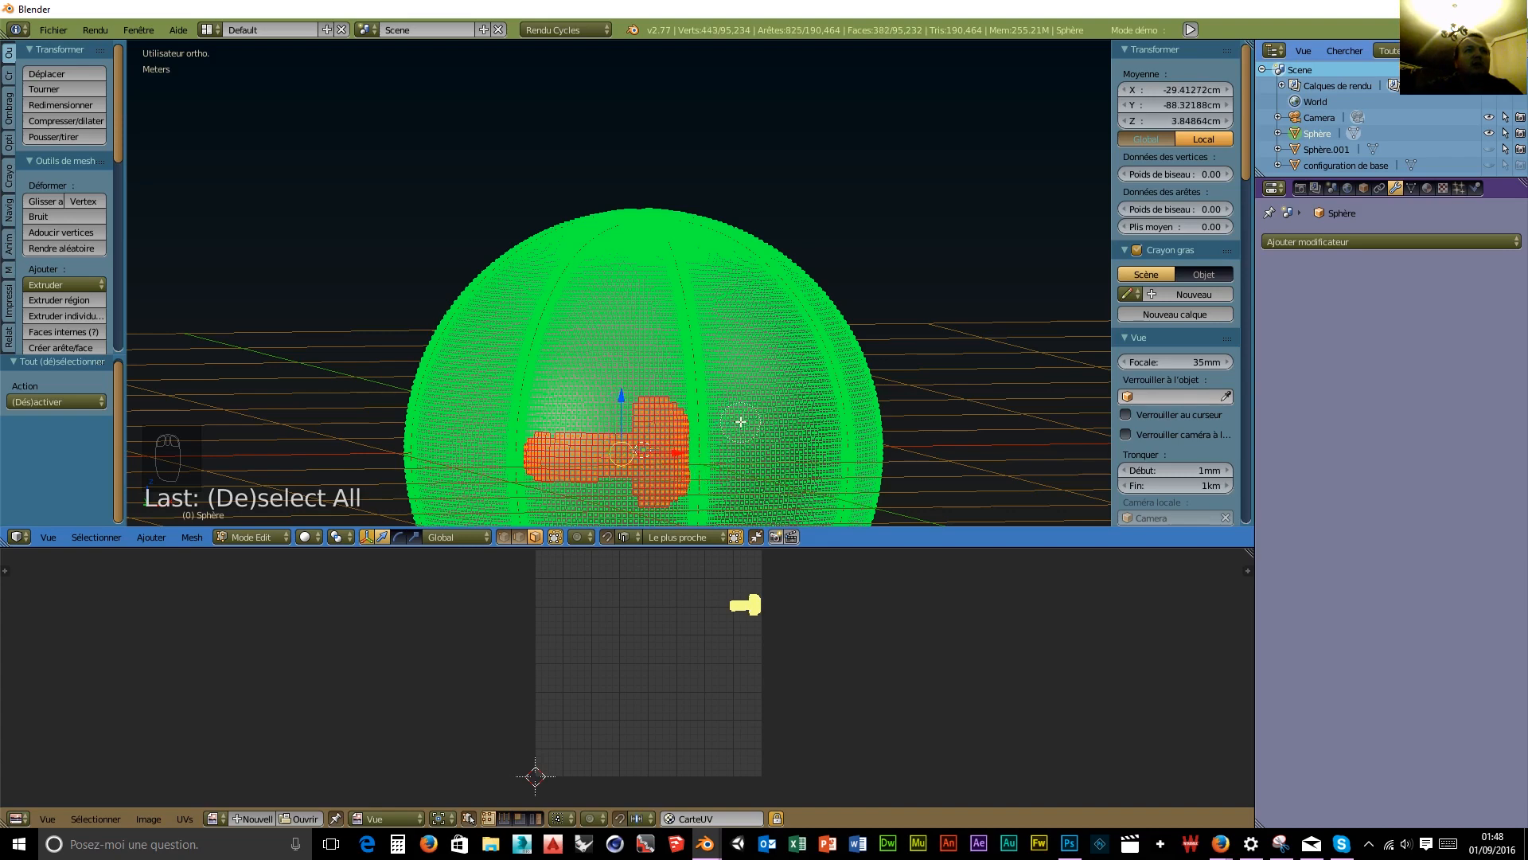
{"action": "mouse_move", "coordinate": [747, 409]}
{"action": "left_mouse_down"}
{"action": "mouse_move", "coordinate": [724, 462]}
{"action": "mouse_move", "coordinate": [751, 477]}
{"action": "mouse_move", "coordinate": [755, 458]}
{"action": "mouse_move", "coordinate": [826, 416]}
{"action": "mouse_move", "coordinate": [820, 474]}
{"action": "left_mouse_up"}
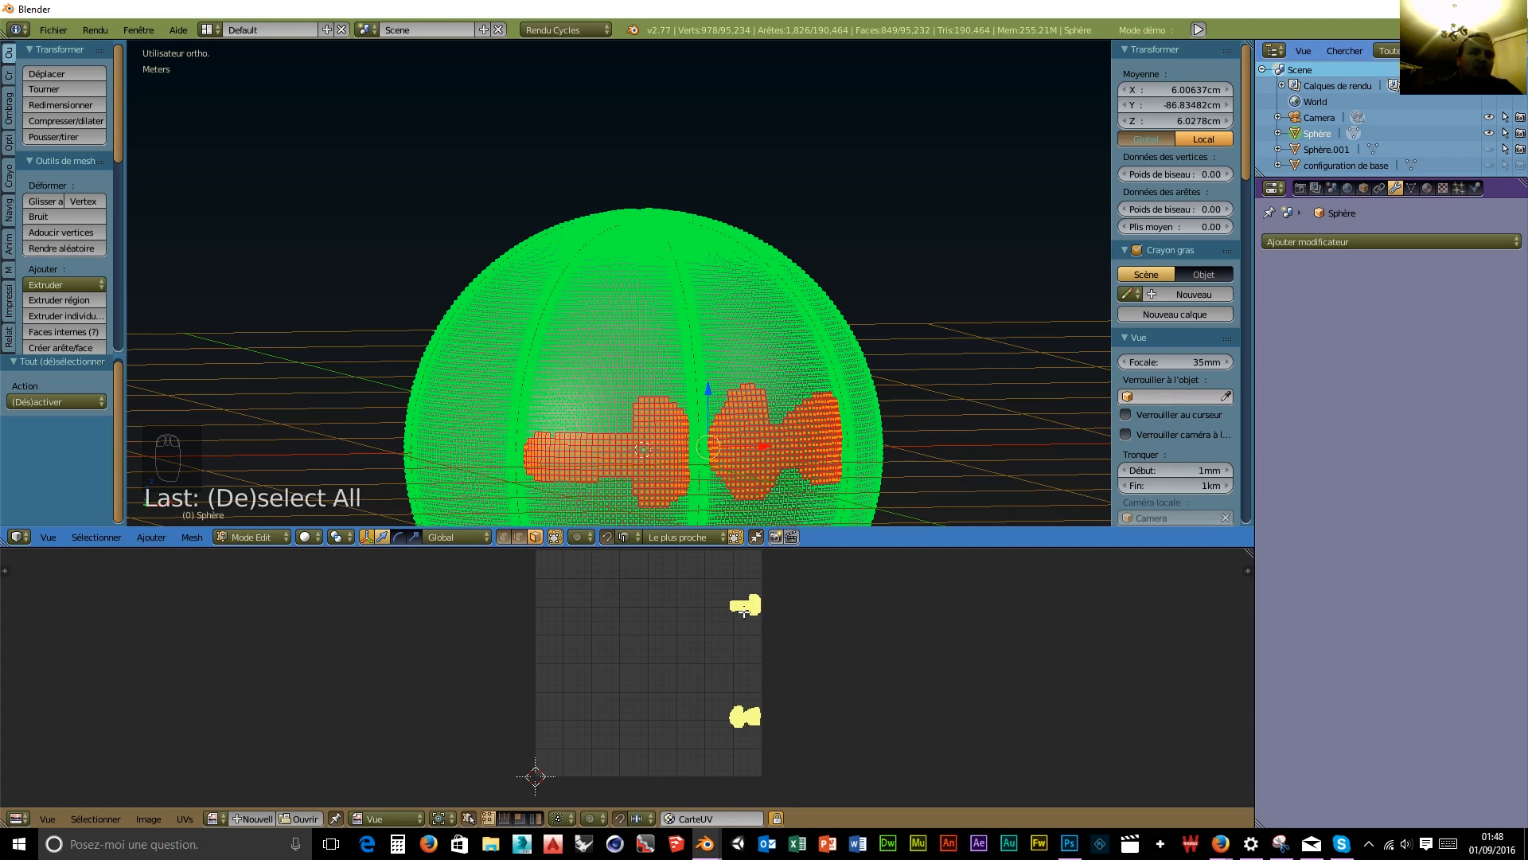
{"action": "key", "text": "c"}
{"action": "key", "text": "a"}
{"action": "key", "text": "a"}
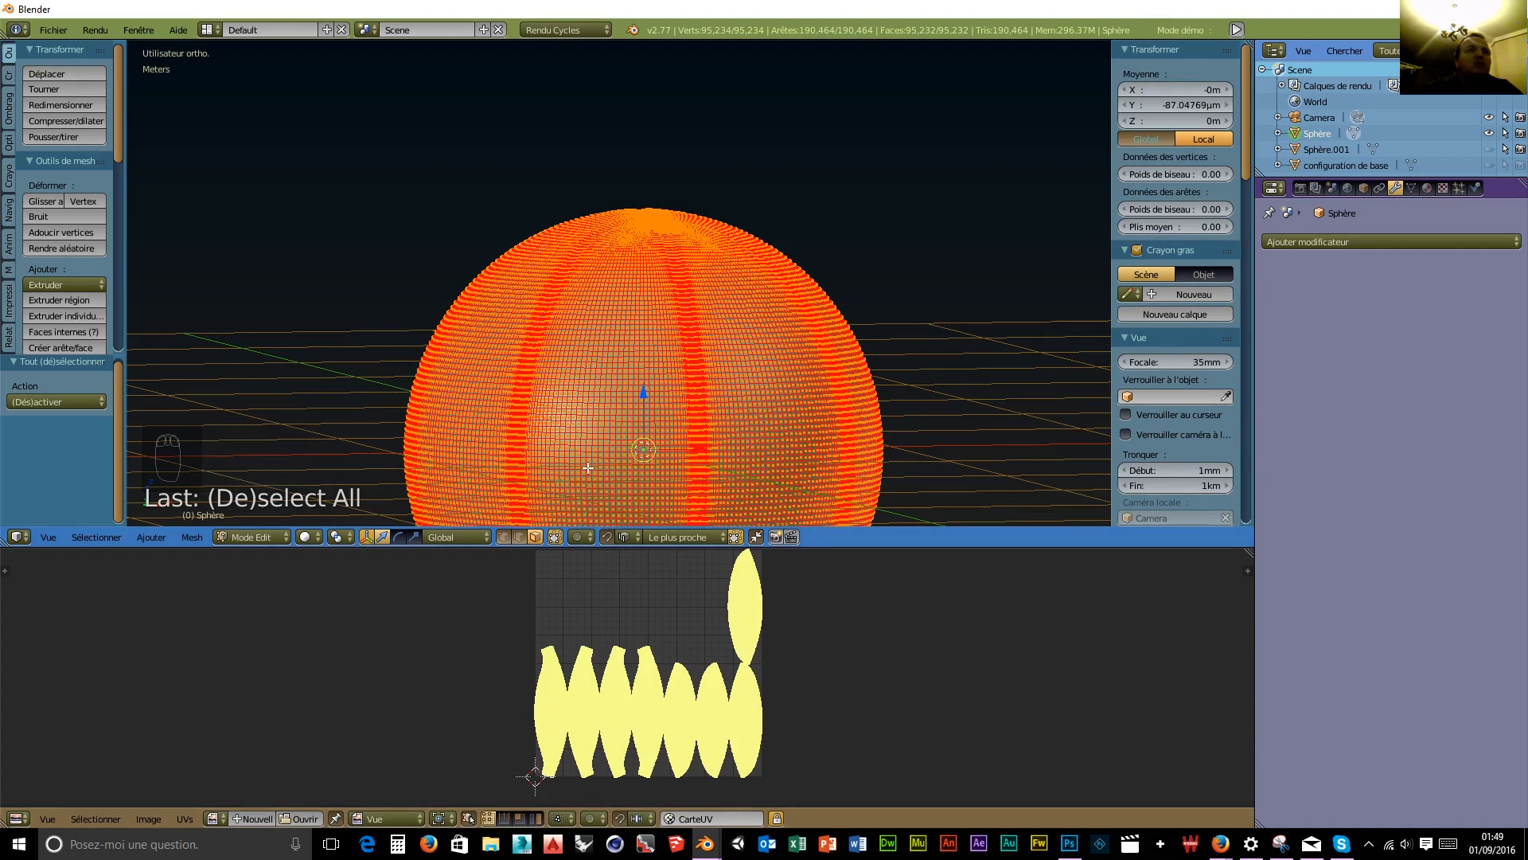
{"action": "scroll", "coordinate": [819, 698], "scroll_direction": "up", "scroll_amount": 5}
{"action": "scroll", "coordinate": [820, 699], "scroll_direction": "down", "scroll_amount": 2}
{"action": "scroll", "coordinate": [858, 732], "scroll_direction": "up", "scroll_amount": 2}
{"action": "middle_click_drag", "start_coordinate": [913, 734], "coordinate": [622, 644]}
{"action": "scroll", "coordinate": [793, 748], "scroll_direction": "up", "scroll_amount": 1}
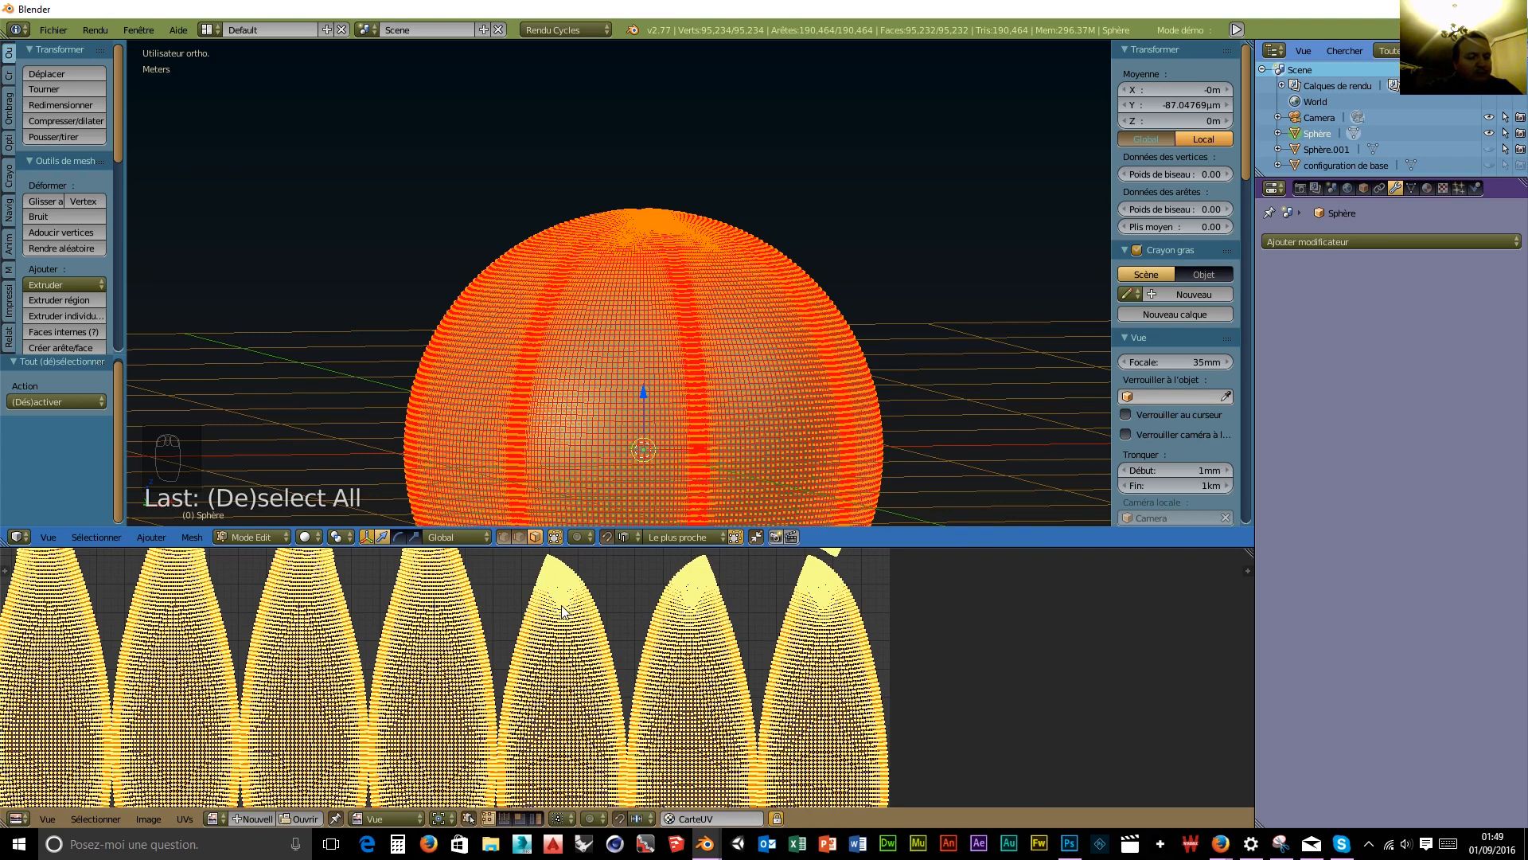
{"action": "key", "text": "F6"}
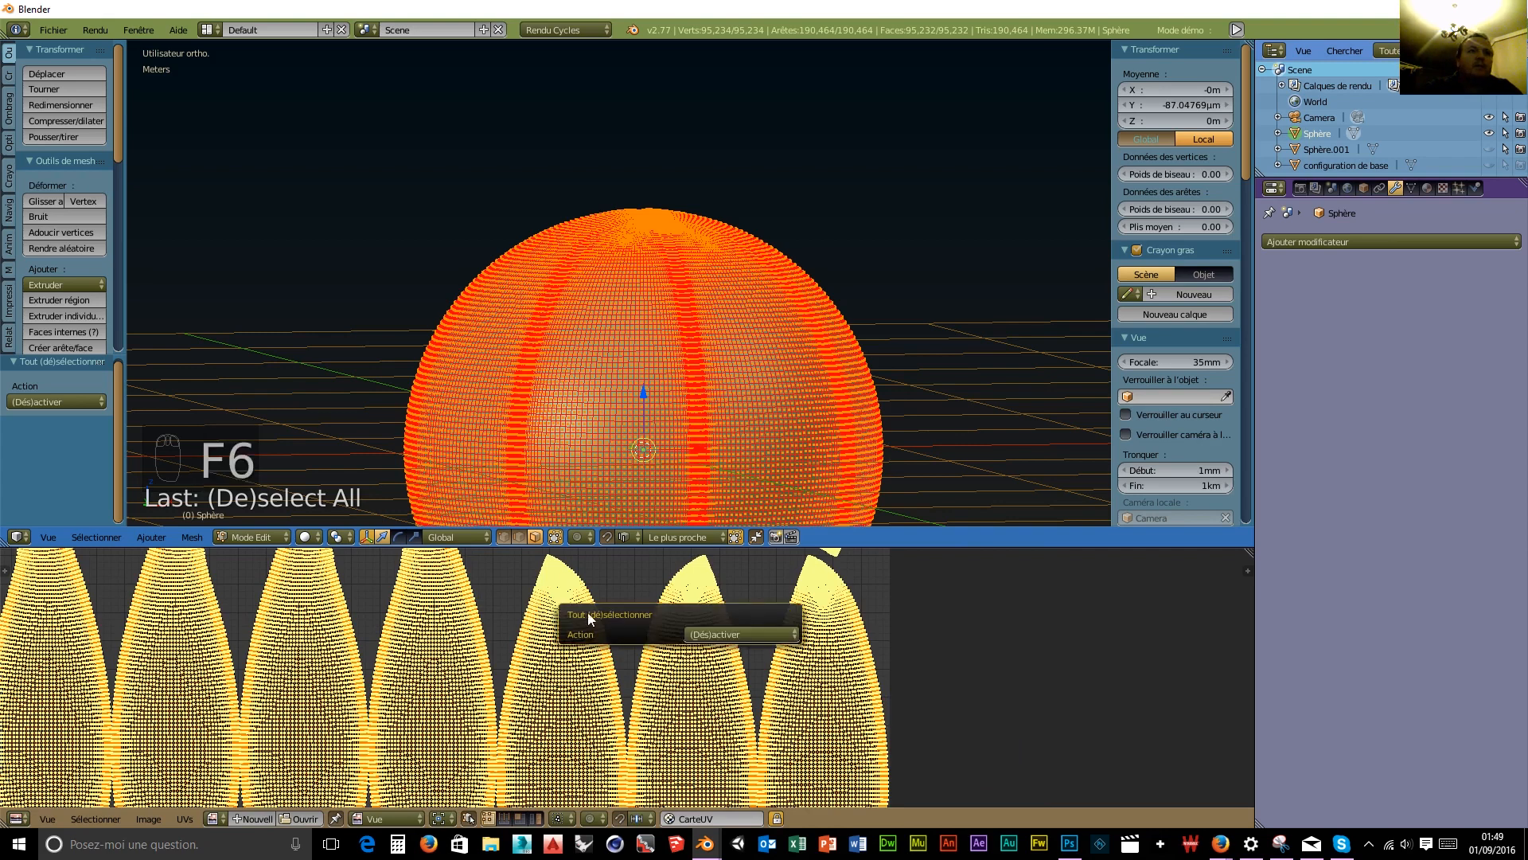
{"action": "left_click", "coordinate": [756, 633]}
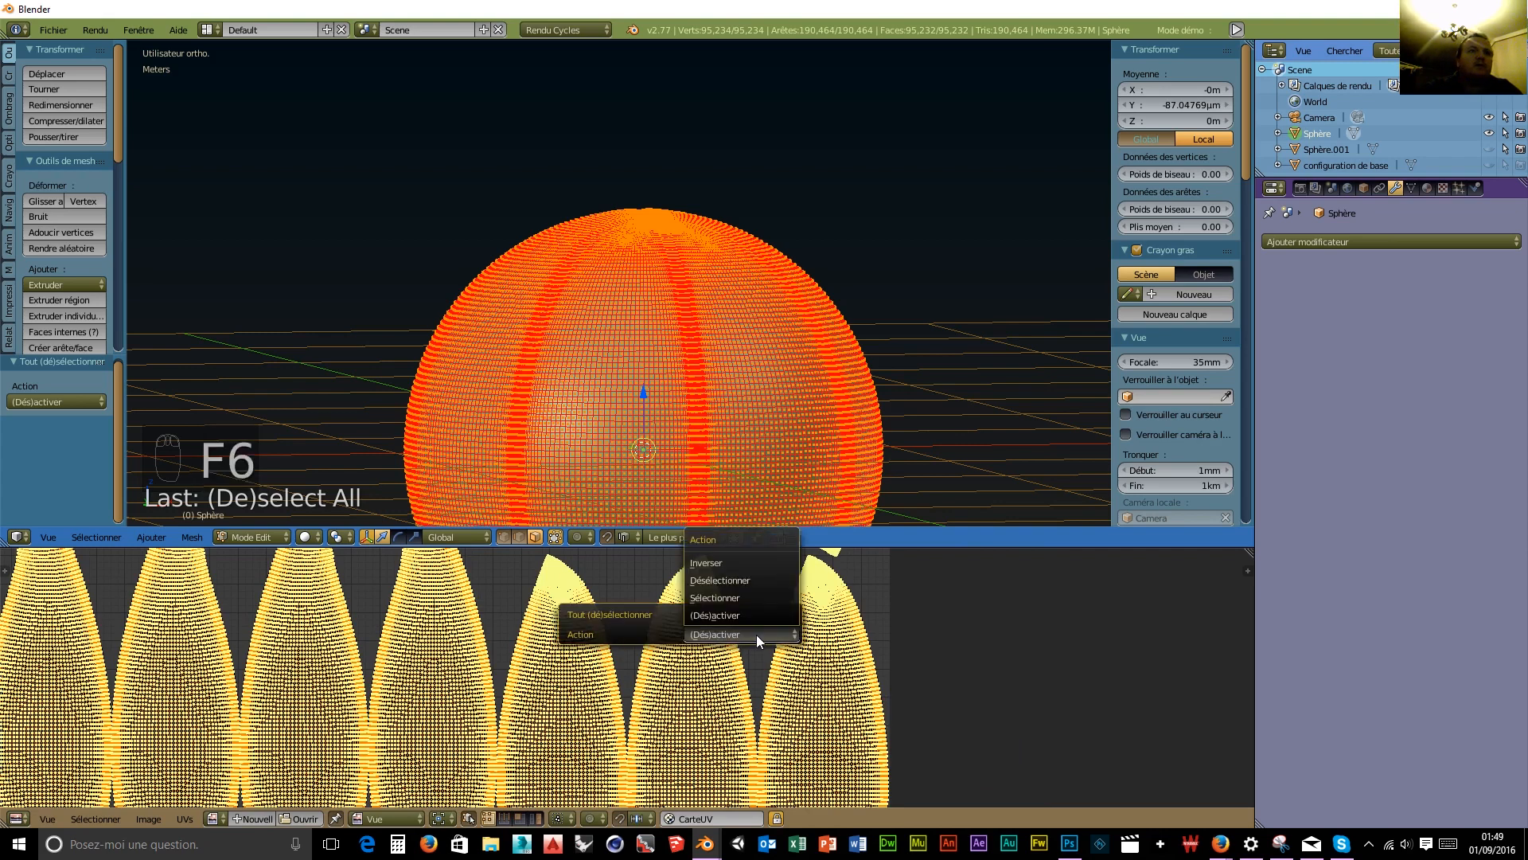
{"action": "left_click", "coordinate": [773, 634]}
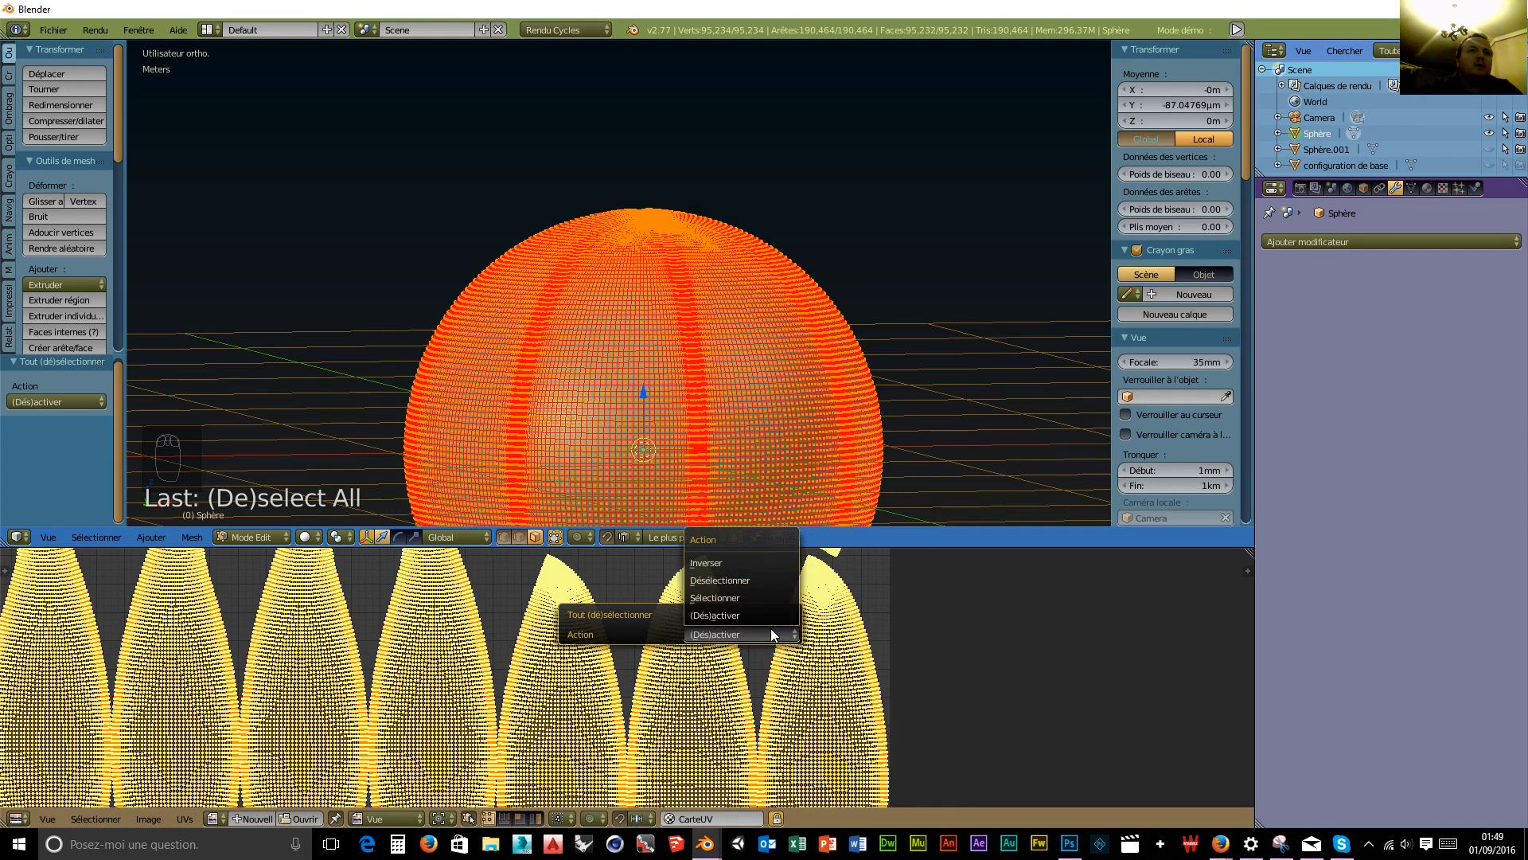
{"action": "left_click", "coordinate": [761, 604]}
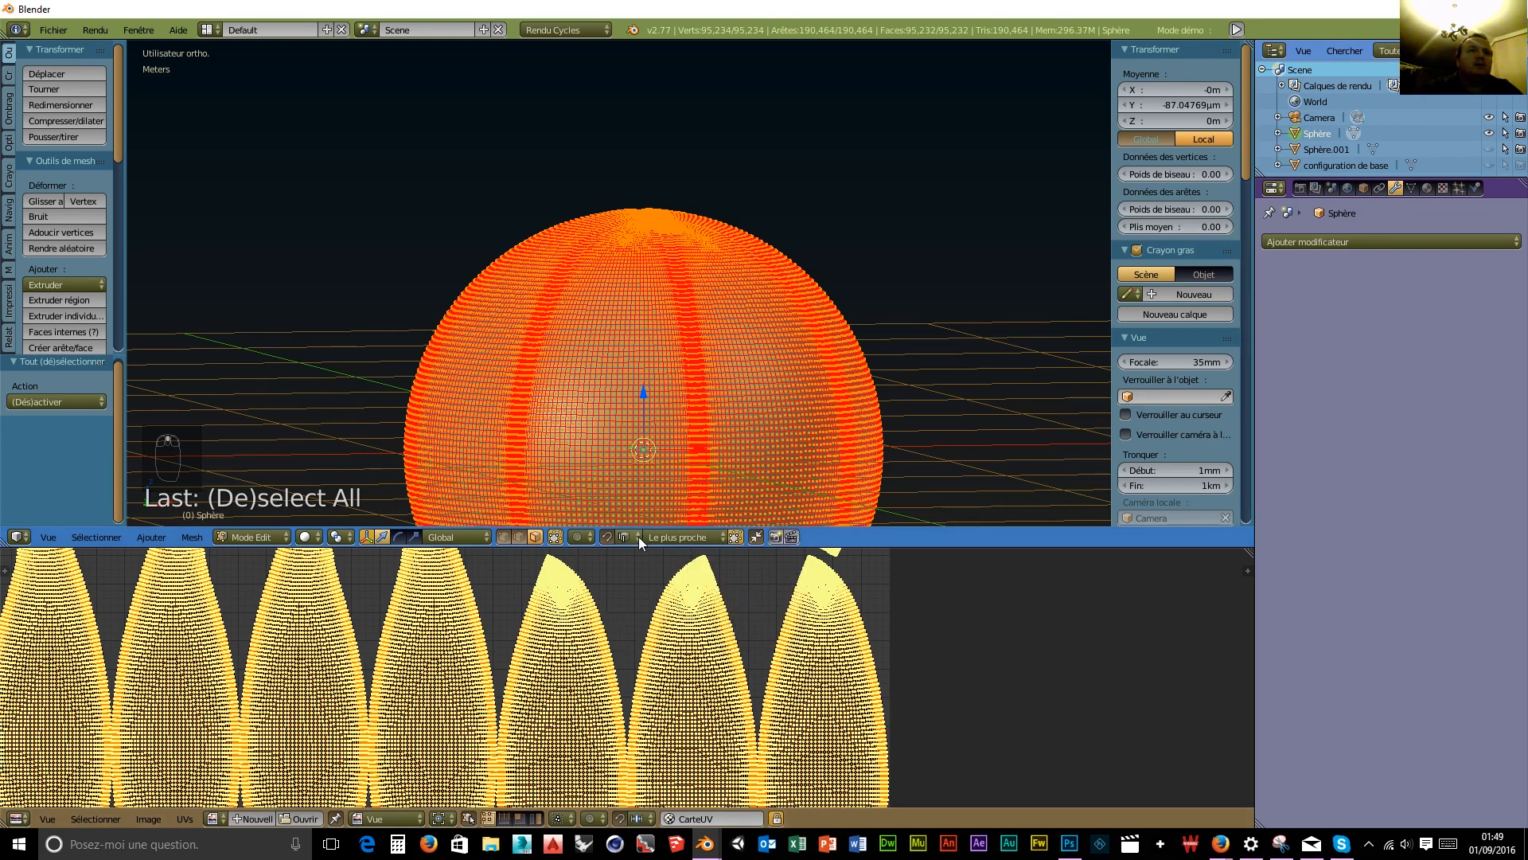
Unwrap the entire ball mesh with Smart UV Project, using an angle limit of 66 and an island margin of 0.
{"action": "scroll", "coordinate": [631, 468], "scroll_direction": "down", "scroll_amount": 1}
{"action": "scroll", "coordinate": [630, 468], "scroll_direction": "down", "scroll_amount": 3}
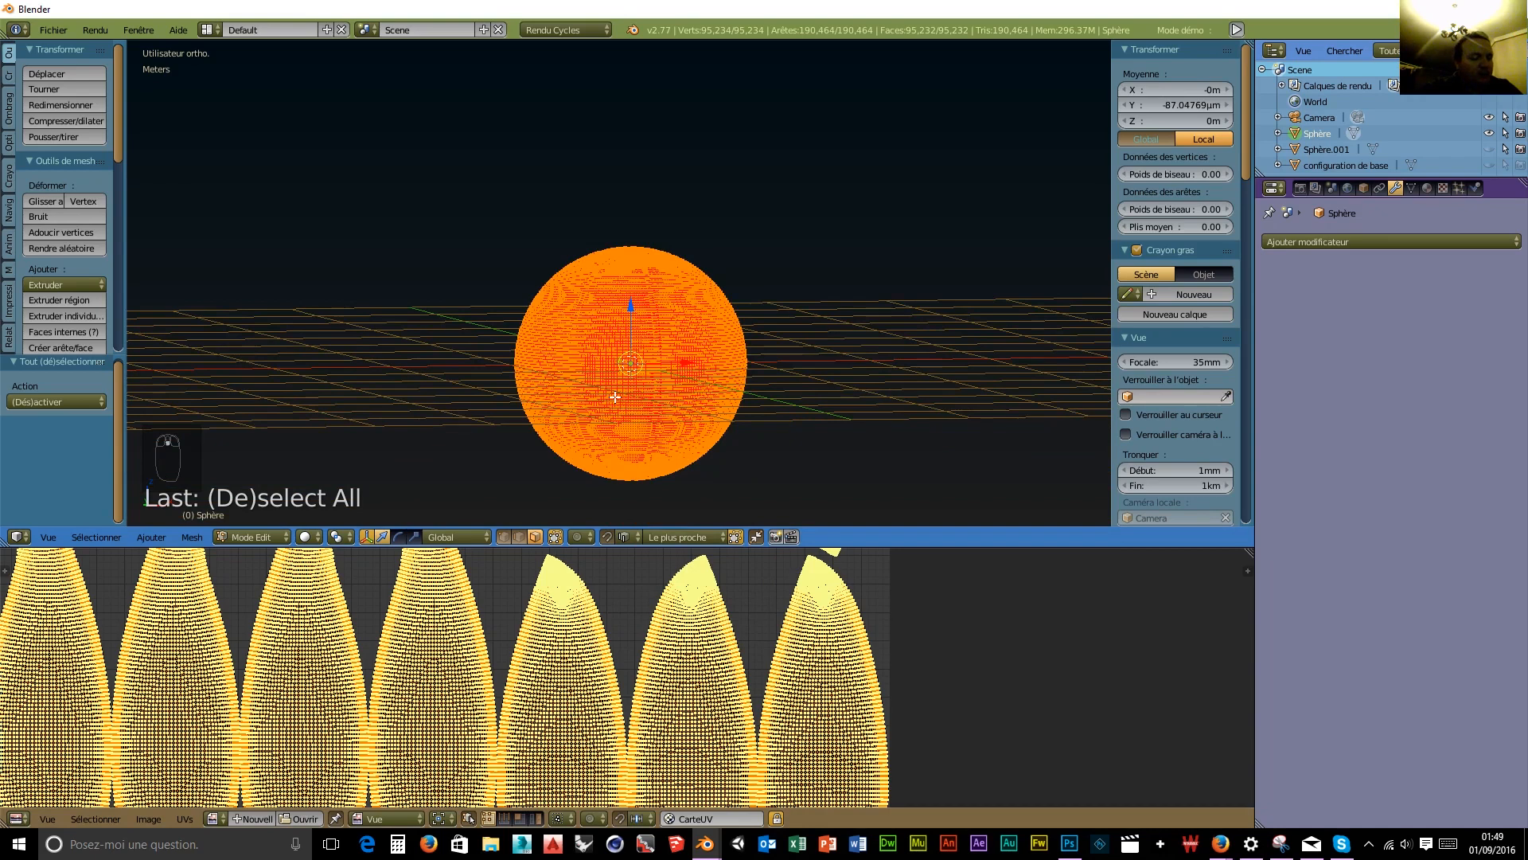
{"action": "key", "text": "a"}
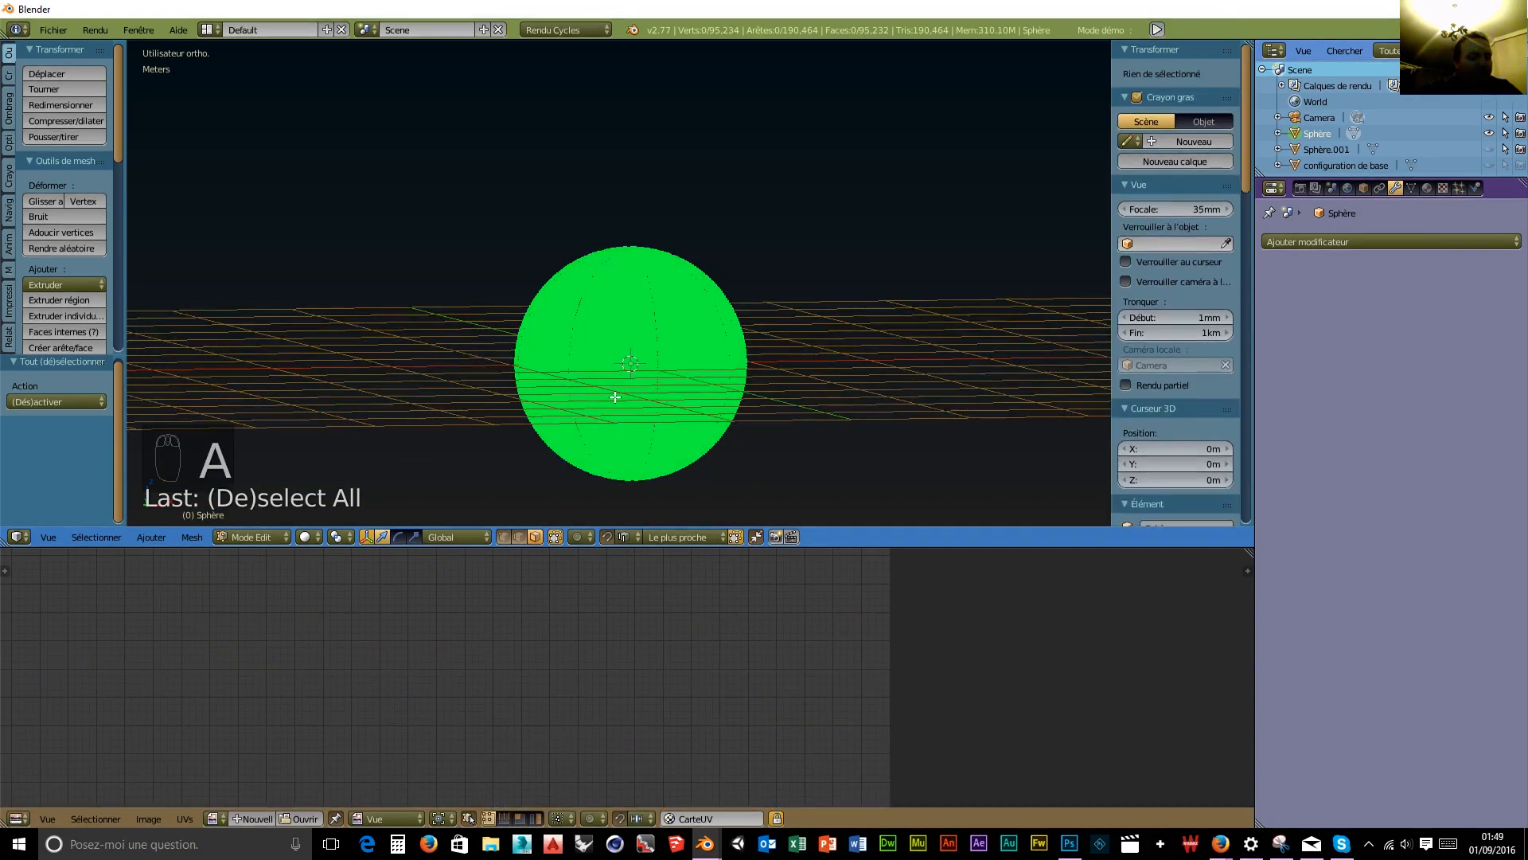
{"action": "key", "text": "a"}
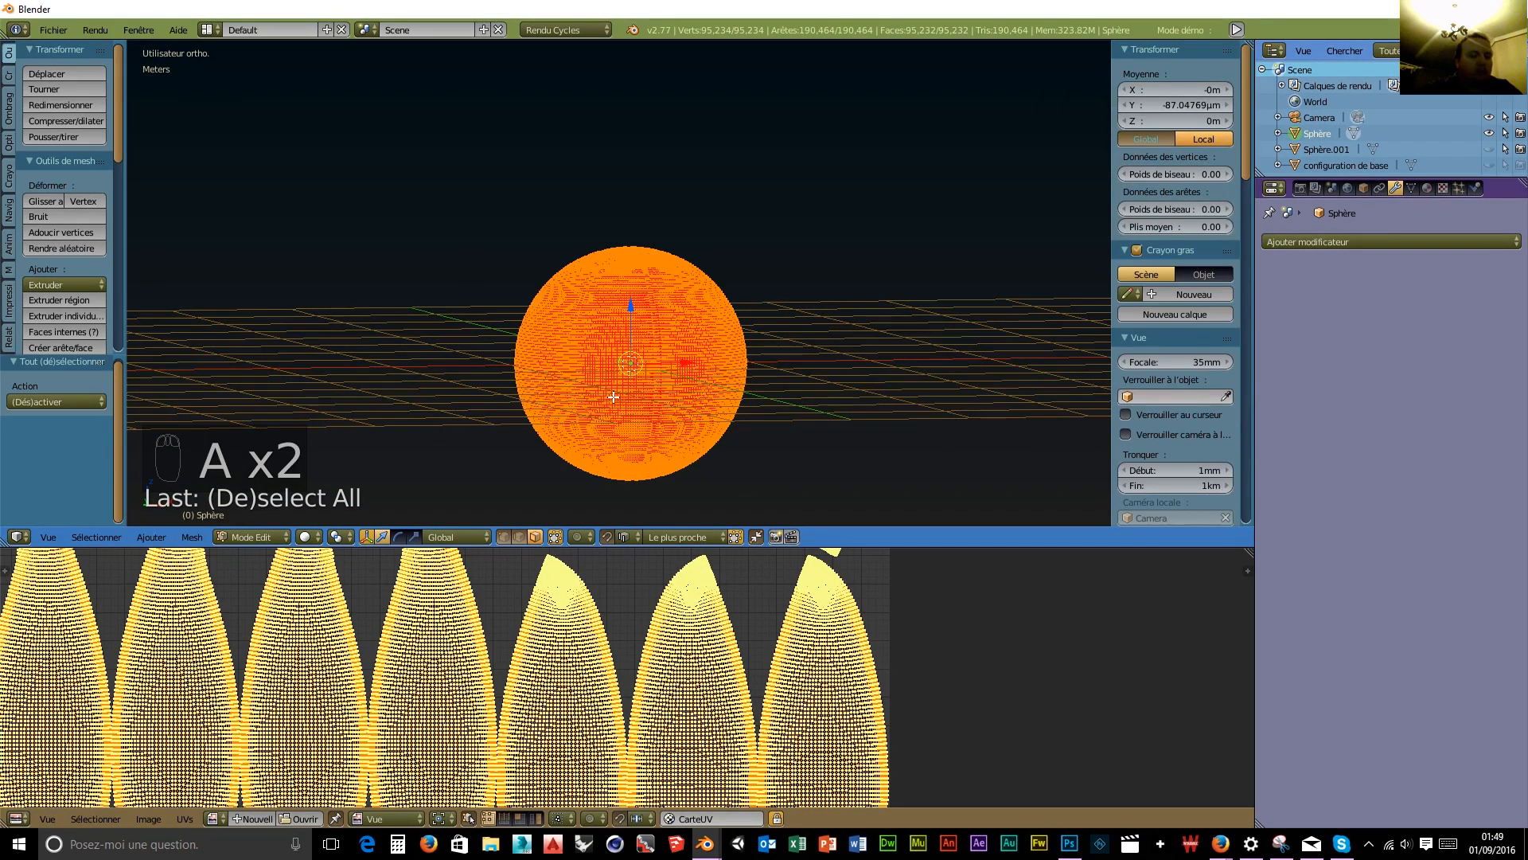
{"action": "key", "text": "u"}
{"action": "left_click", "coordinate": [595, 403]}
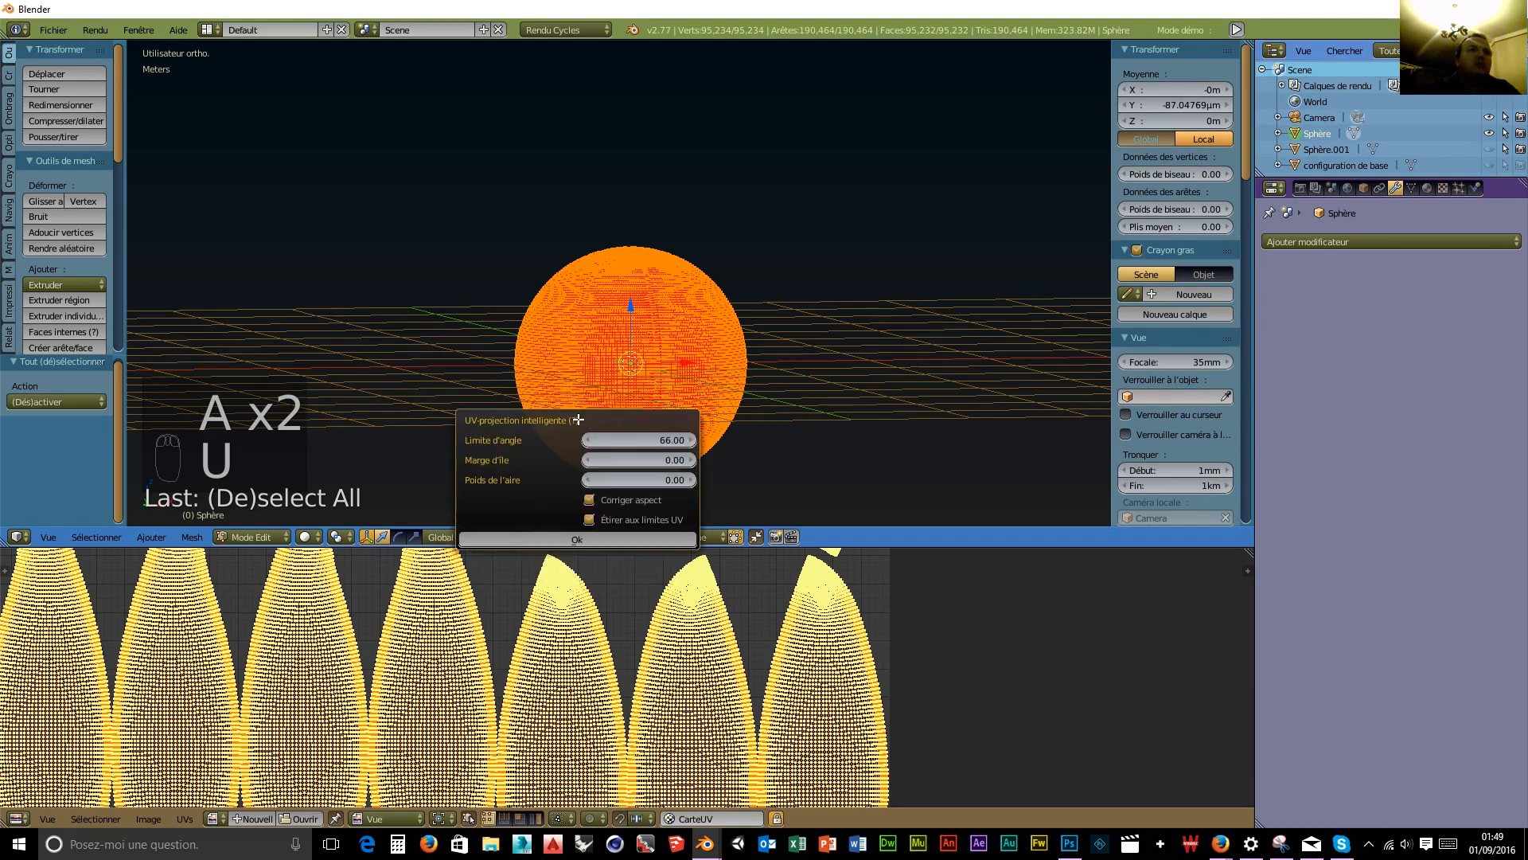
{"action": "left_click", "coordinate": [579, 540]}
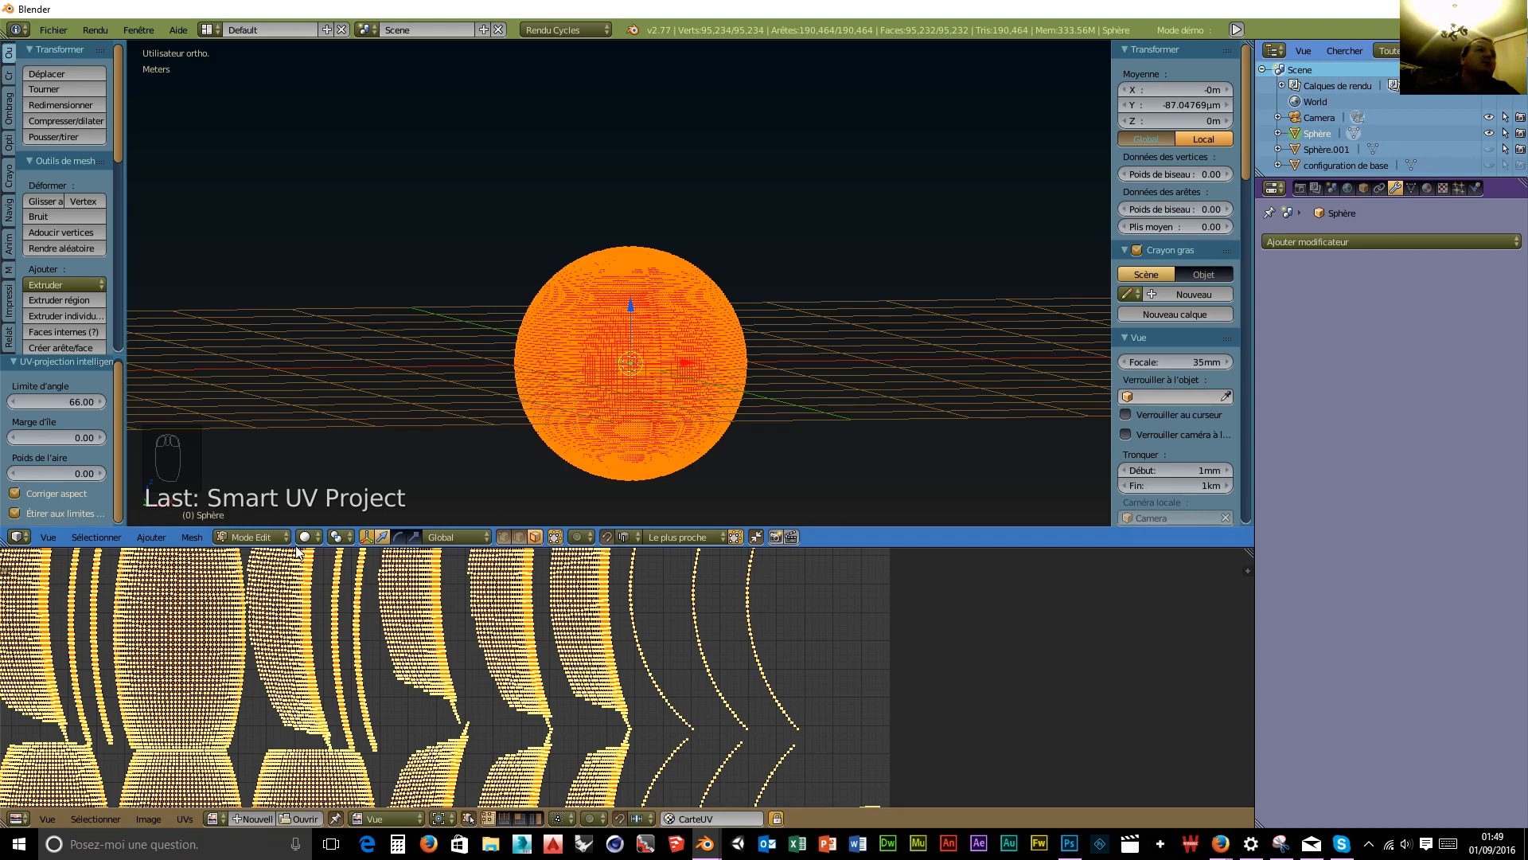
Enlarge the 3D view over the UV editor and return the ball to Object Mode with solid shading.
{"action": "left_click_drag", "start_coordinate": [296, 548], "coordinate": [280, 685]}
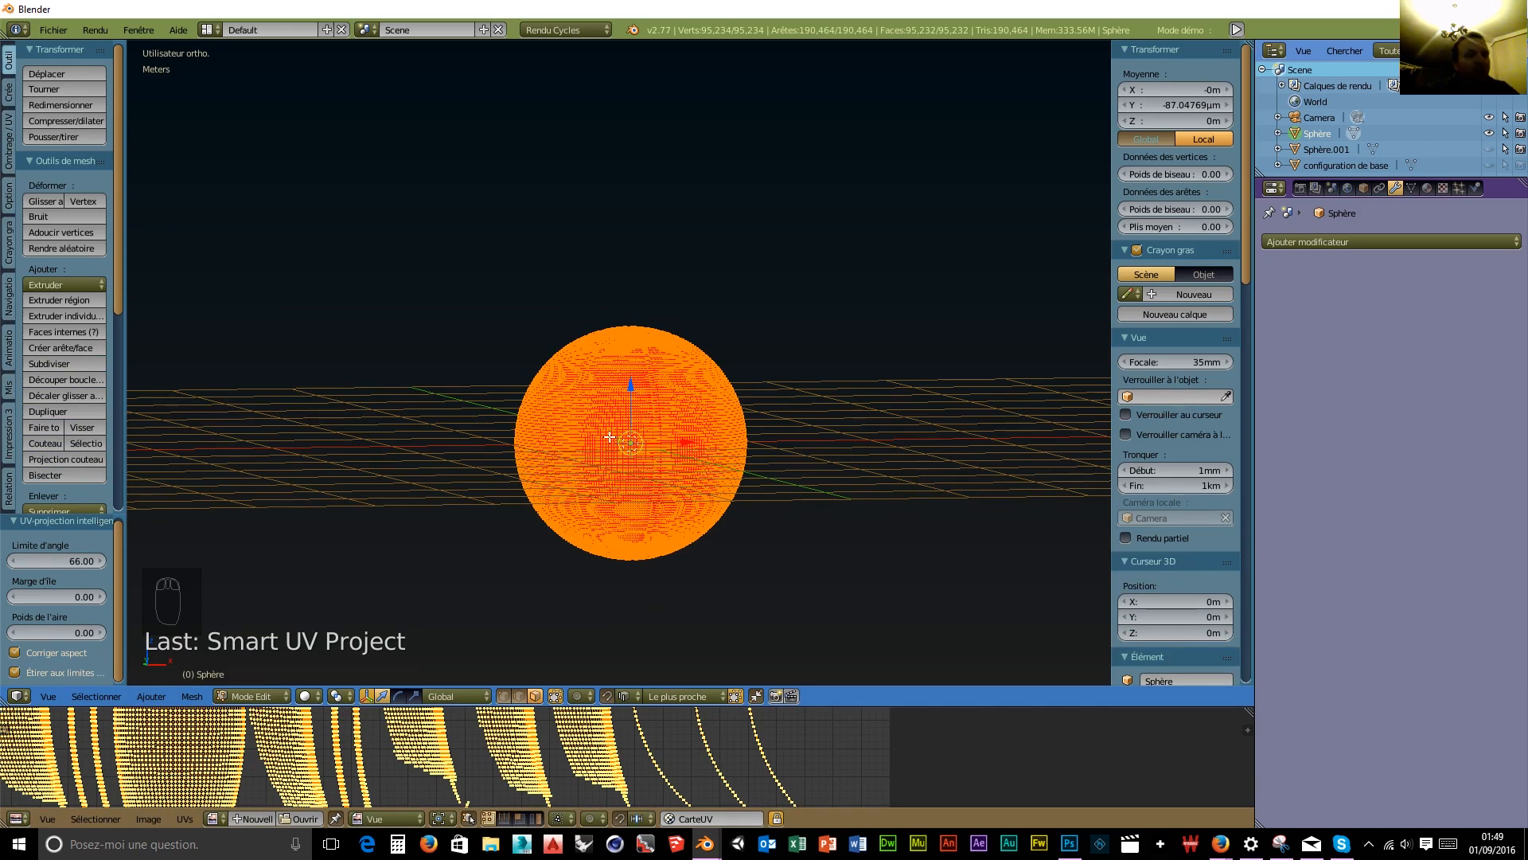
{"action": "left_click", "coordinate": [256, 695]}
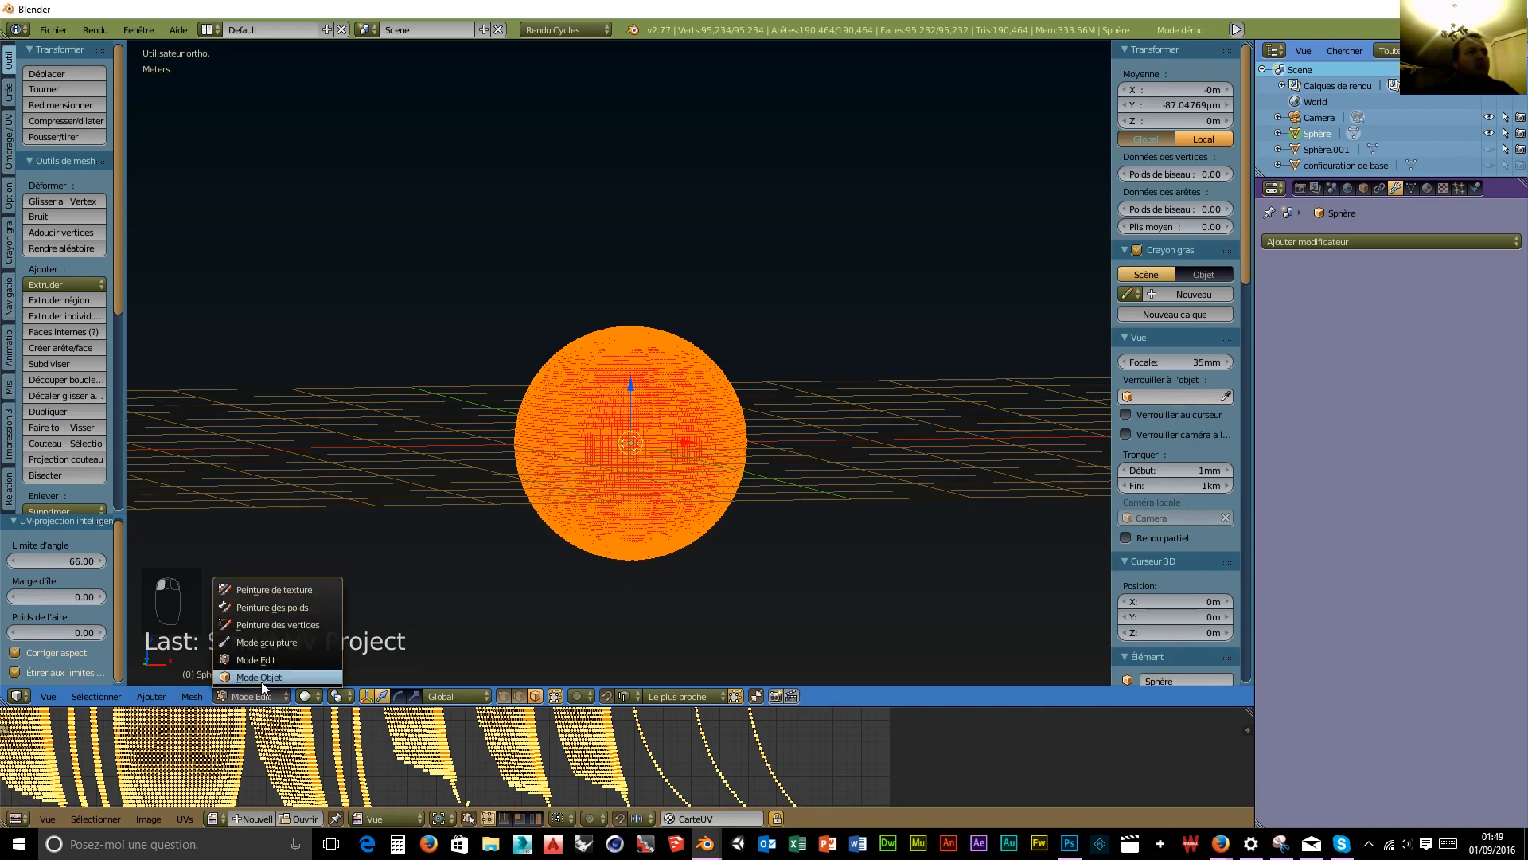
{"action": "left_click", "coordinate": [262, 675]}
{"action": "key", "text": "shift+z"}
{"action": "key", "text": "shift+z"}
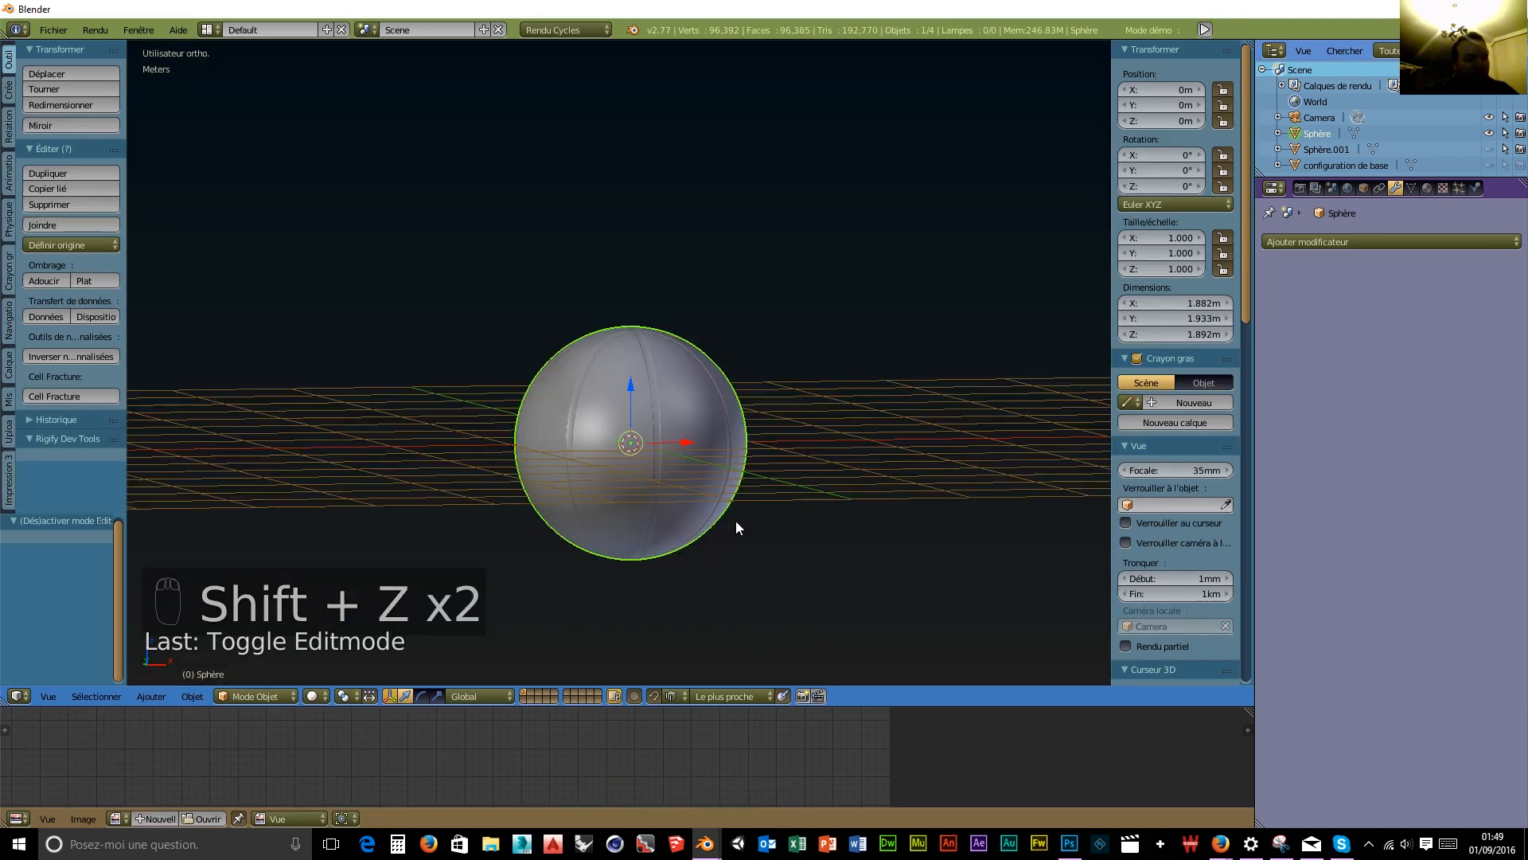
Undo the recent operations on the sphere until its unapplied Subsurf modifier is restored.
{"action": "key", "text": "ctrl+z"}
{"action": "key", "text": "ctrl+z"}
{"action": "key", "text": "ctrl+z"}
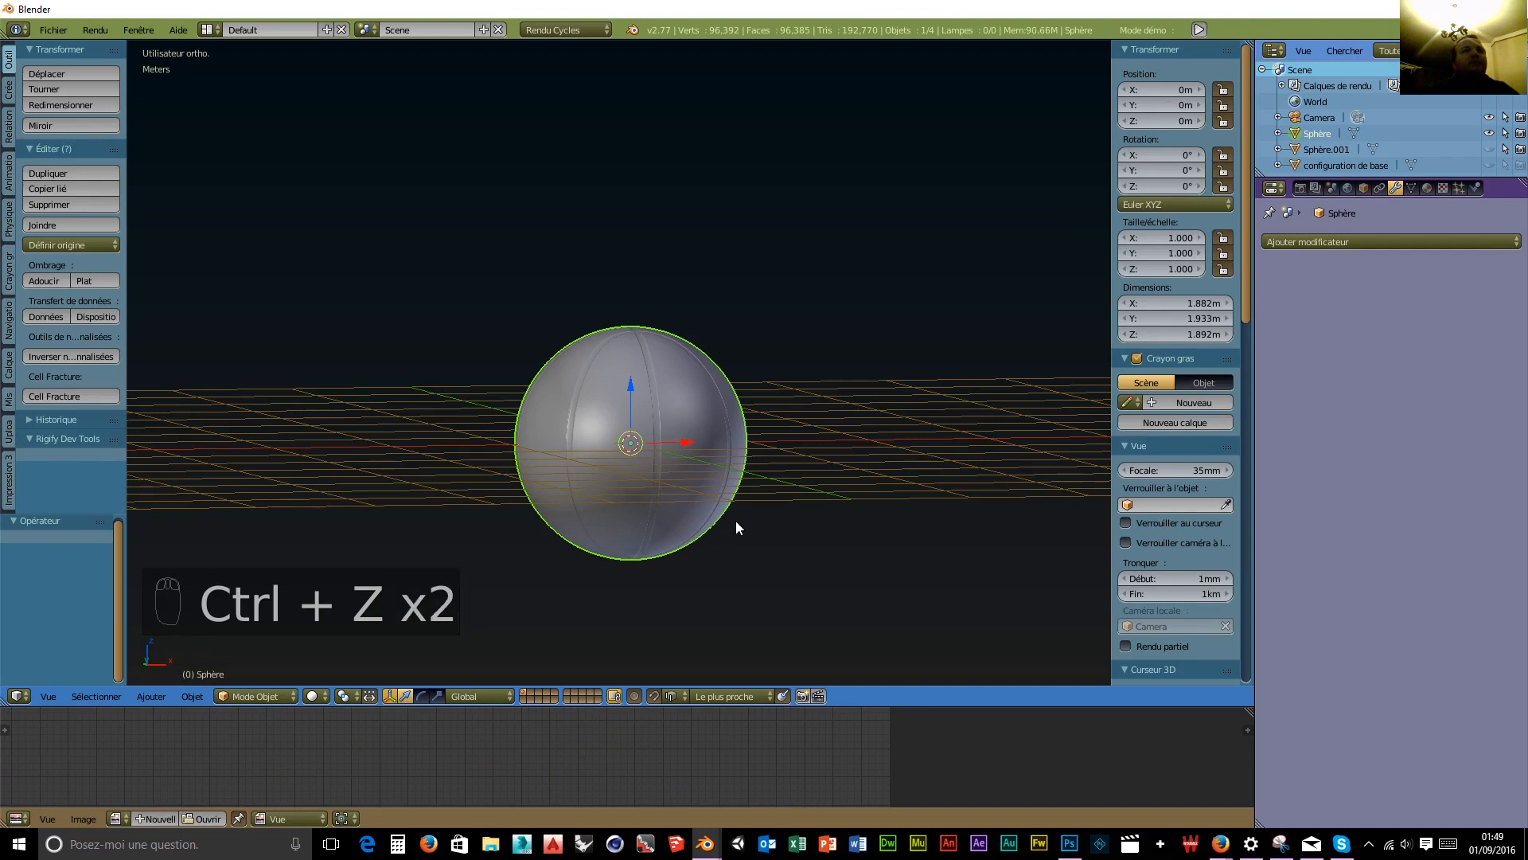
{"action": "key", "text": "ctrl+z"}
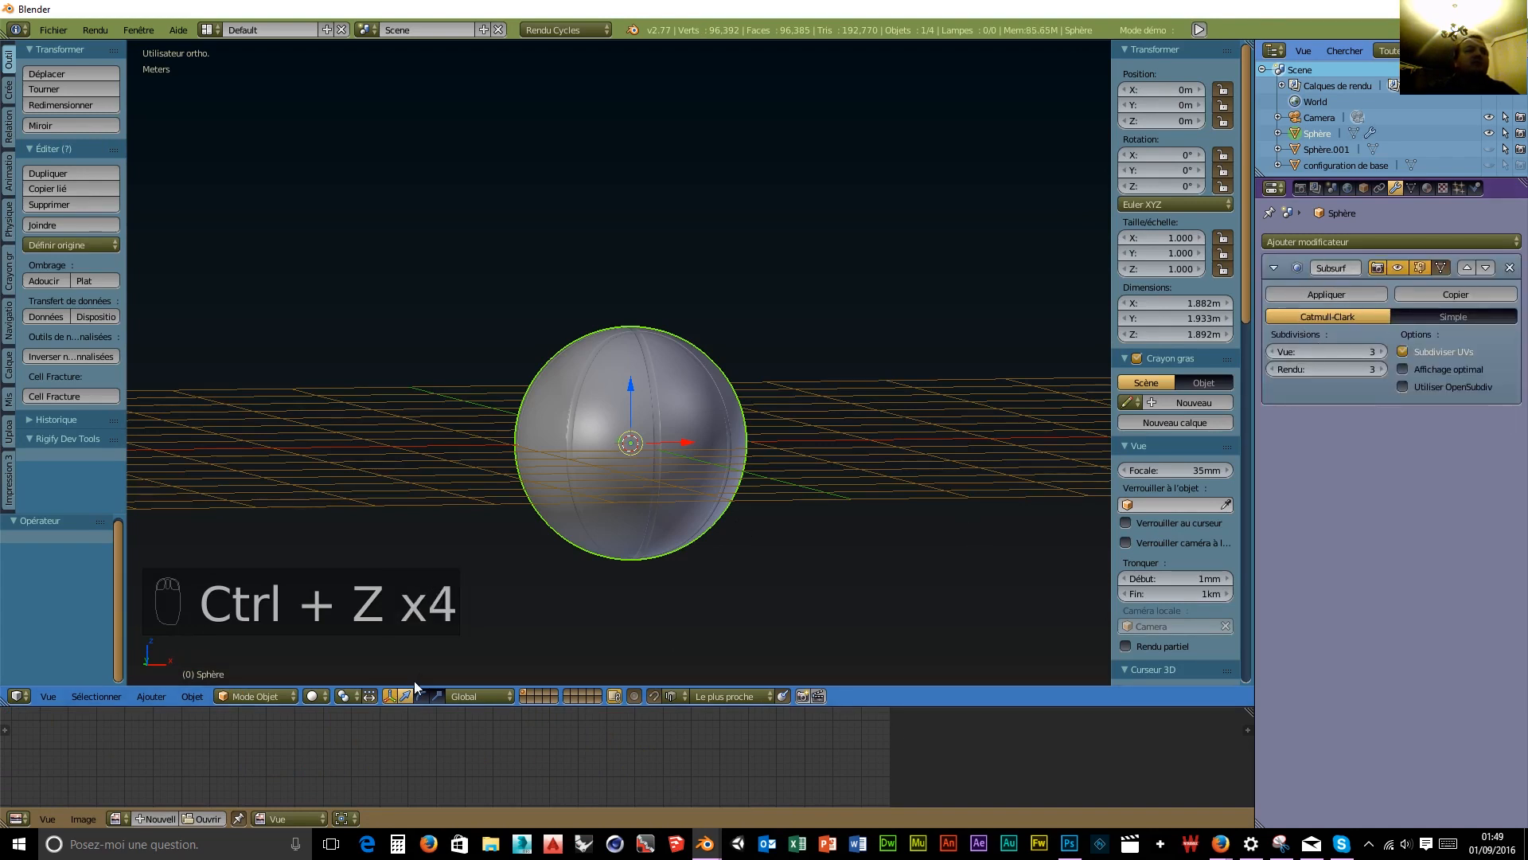
Enlarge the UV editor area, put the sphere in Edit Mode and select its entire mesh.
{"action": "left_click_drag", "start_coordinate": [519, 706], "coordinate": [519, 451]}
{"action": "scroll", "coordinate": [549, 579], "scroll_direction": "down", "scroll_amount": 4}
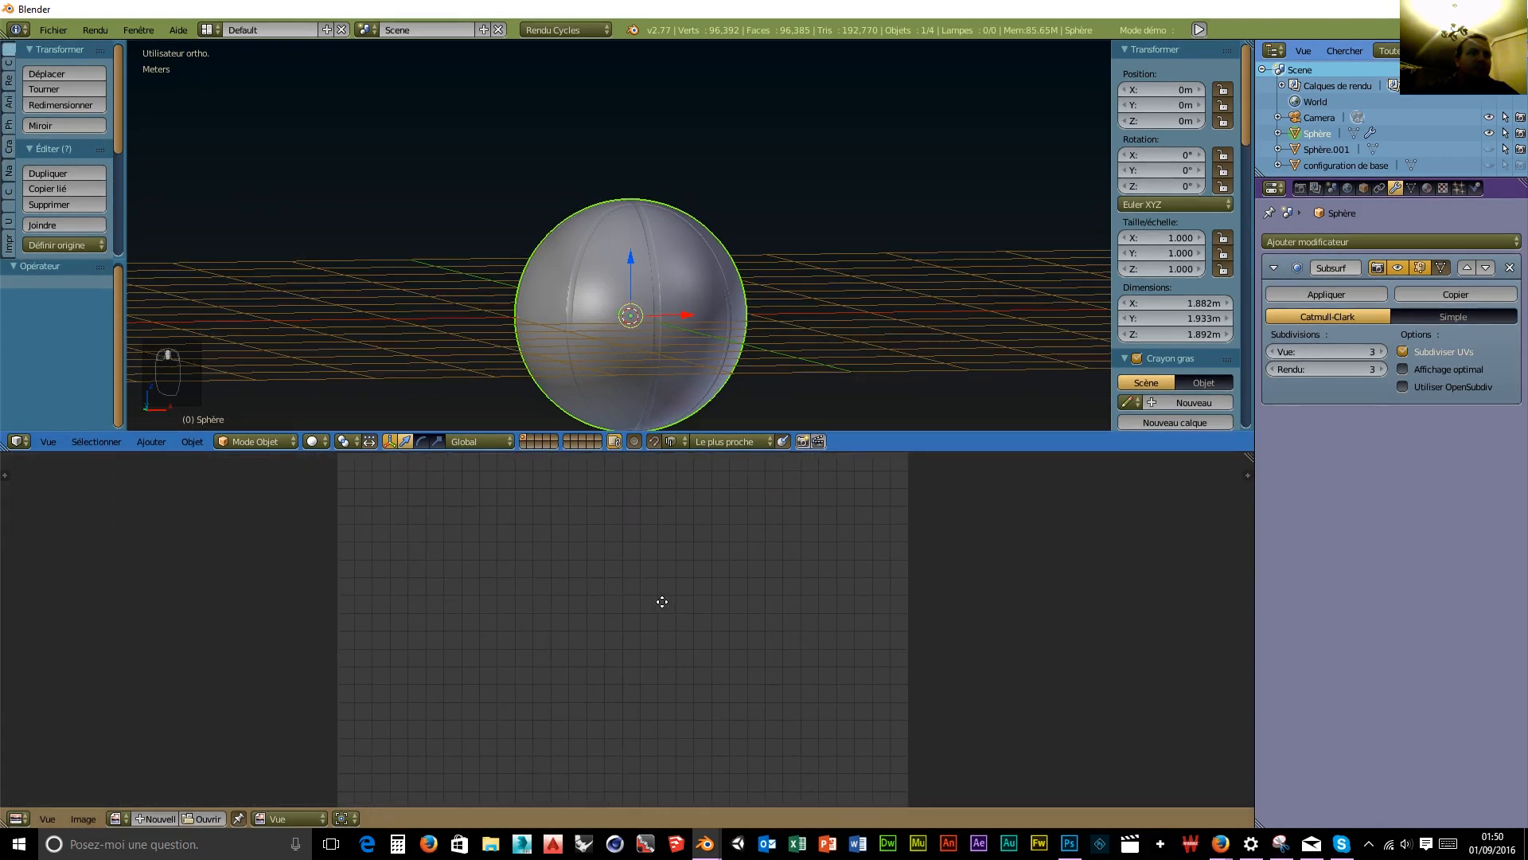
{"action": "left_click", "coordinate": [294, 441]}
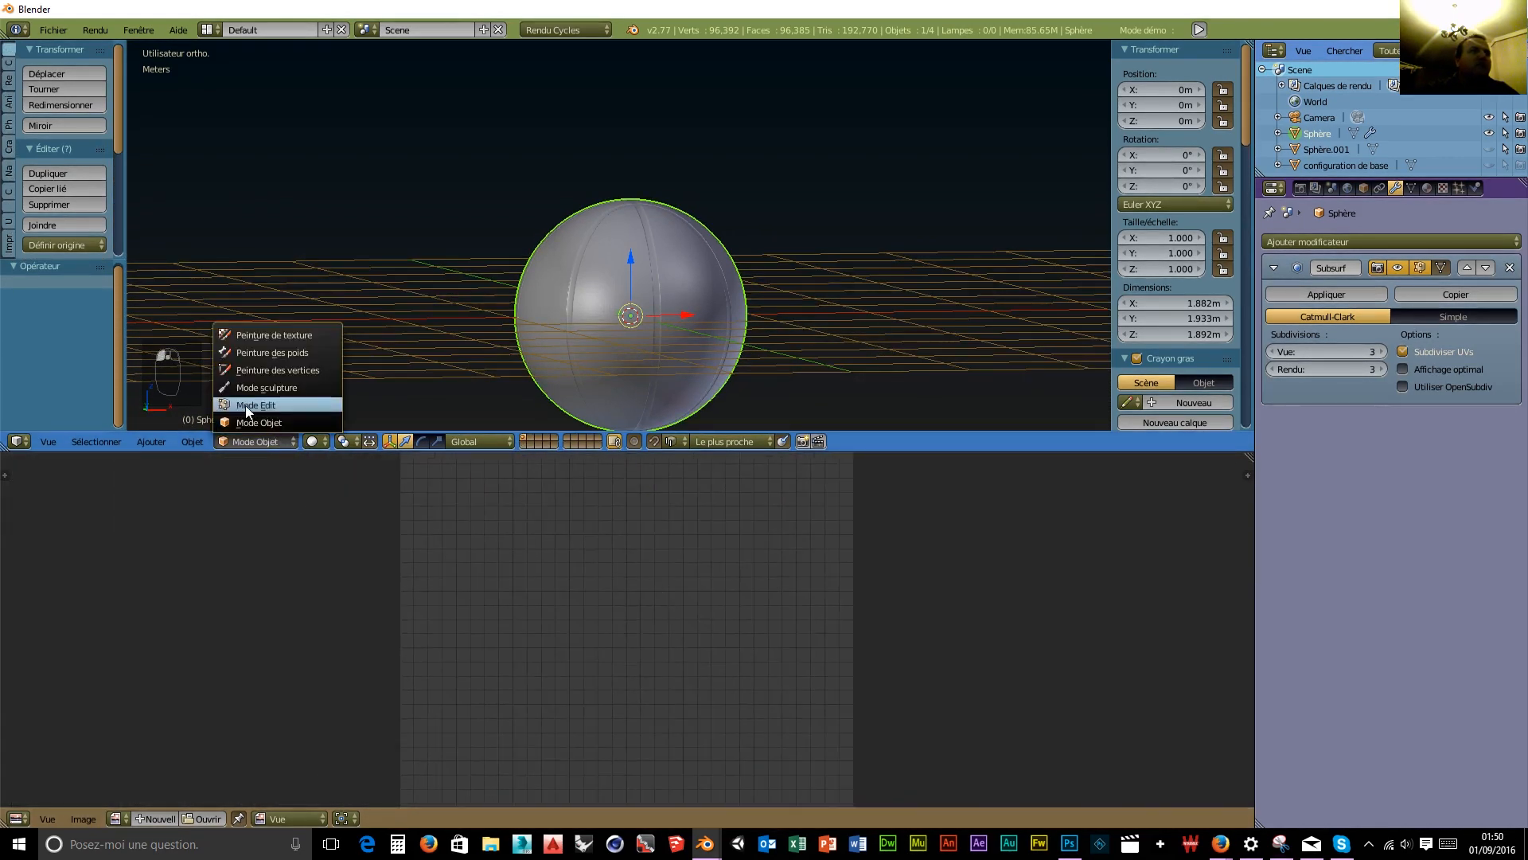
{"action": "left_click", "coordinate": [338, 402]}
{"action": "key", "text": "a"}
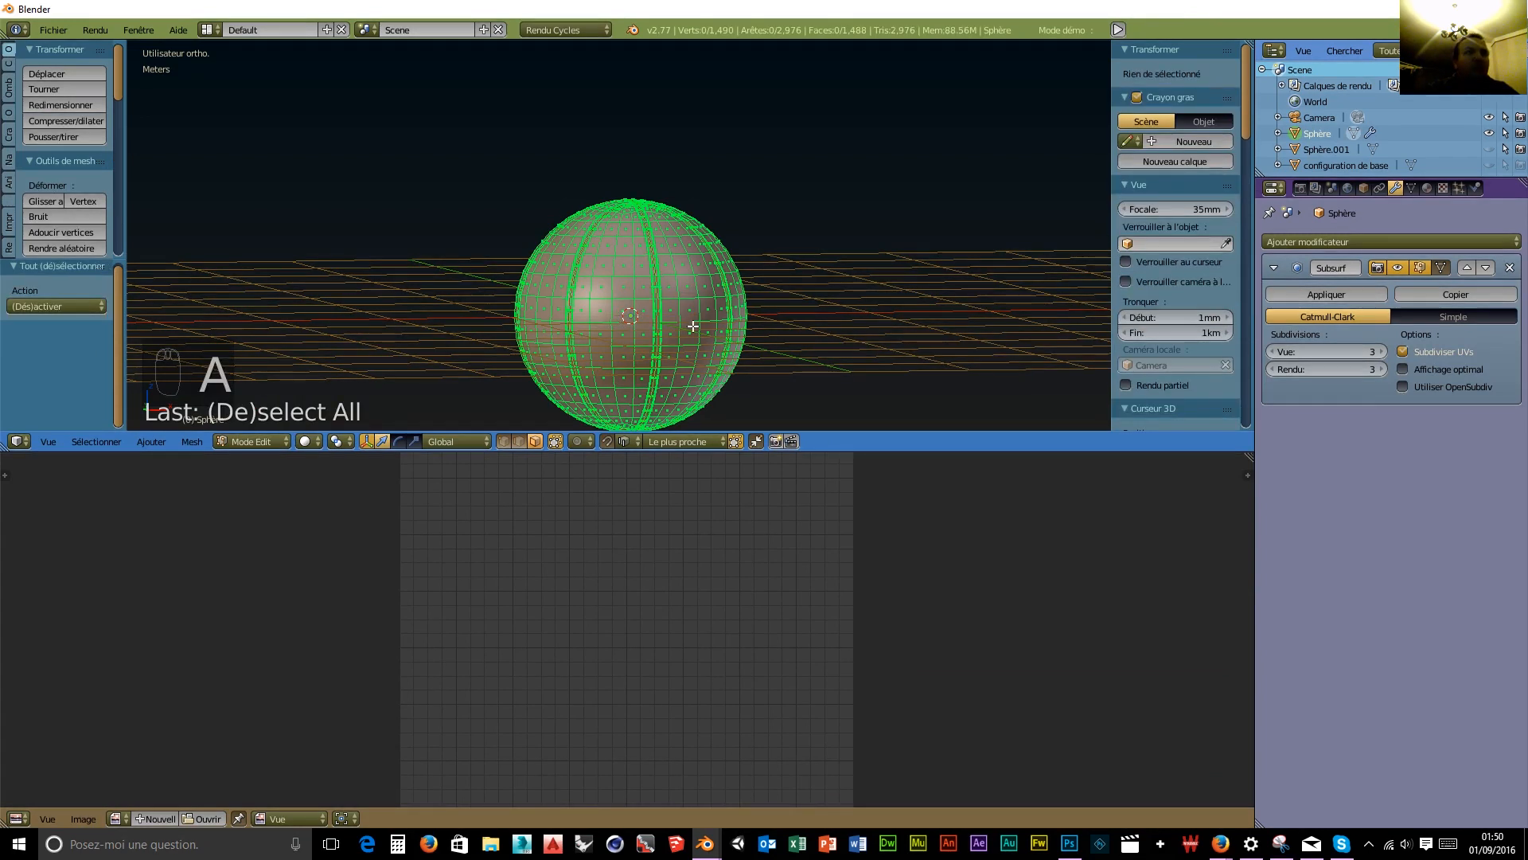
{"action": "key", "text": "a"}
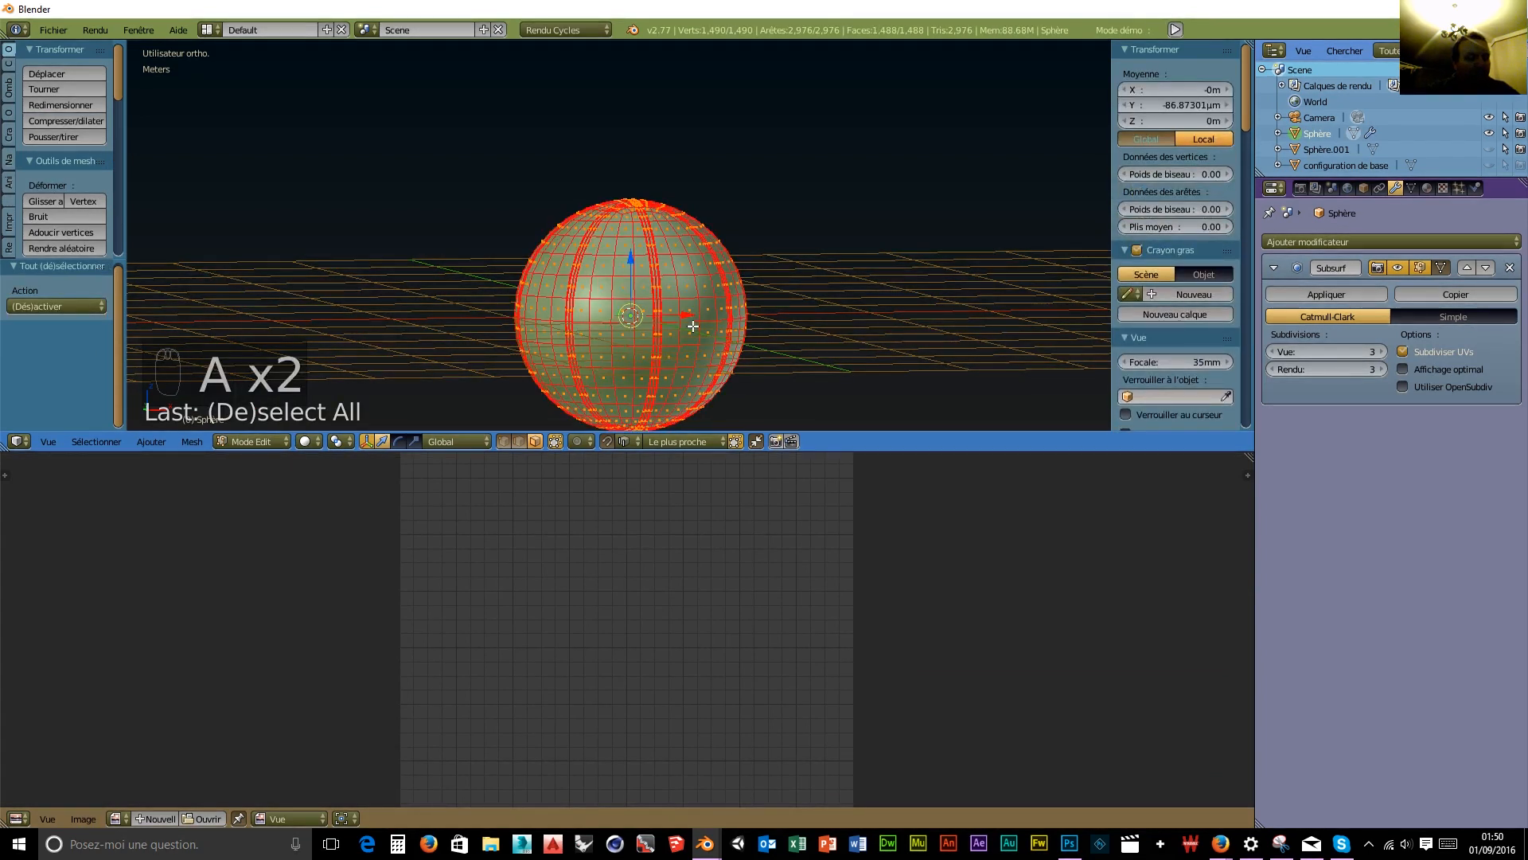
Unwrap the selected mesh with the angle-based method and set the island margin to 0.038.
{"action": "key", "text": "u"}
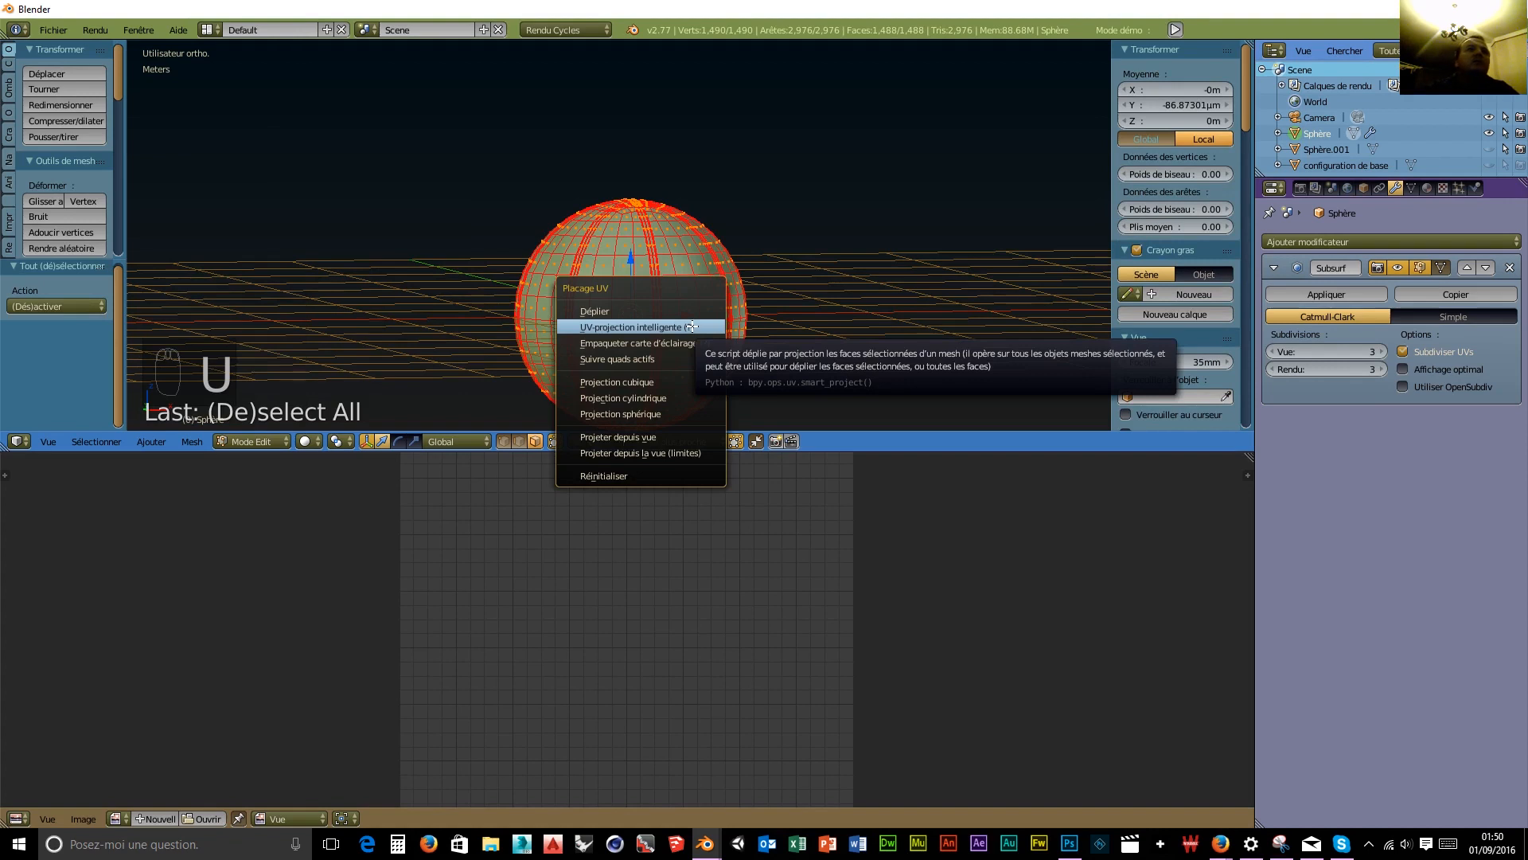
{"action": "left_click", "coordinate": [649, 312]}
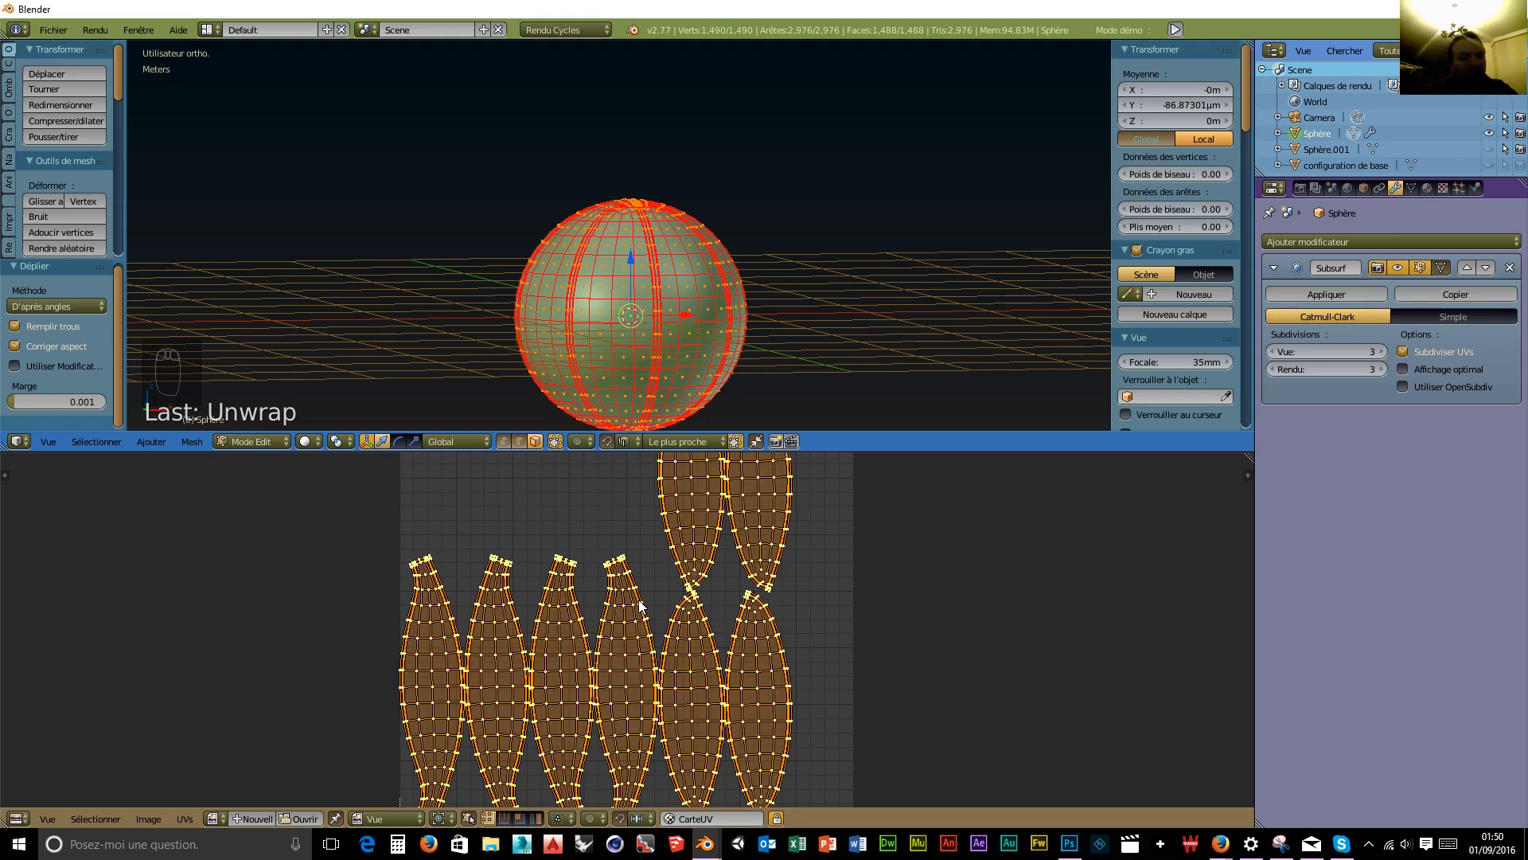
{"action": "key", "text": "F6"}
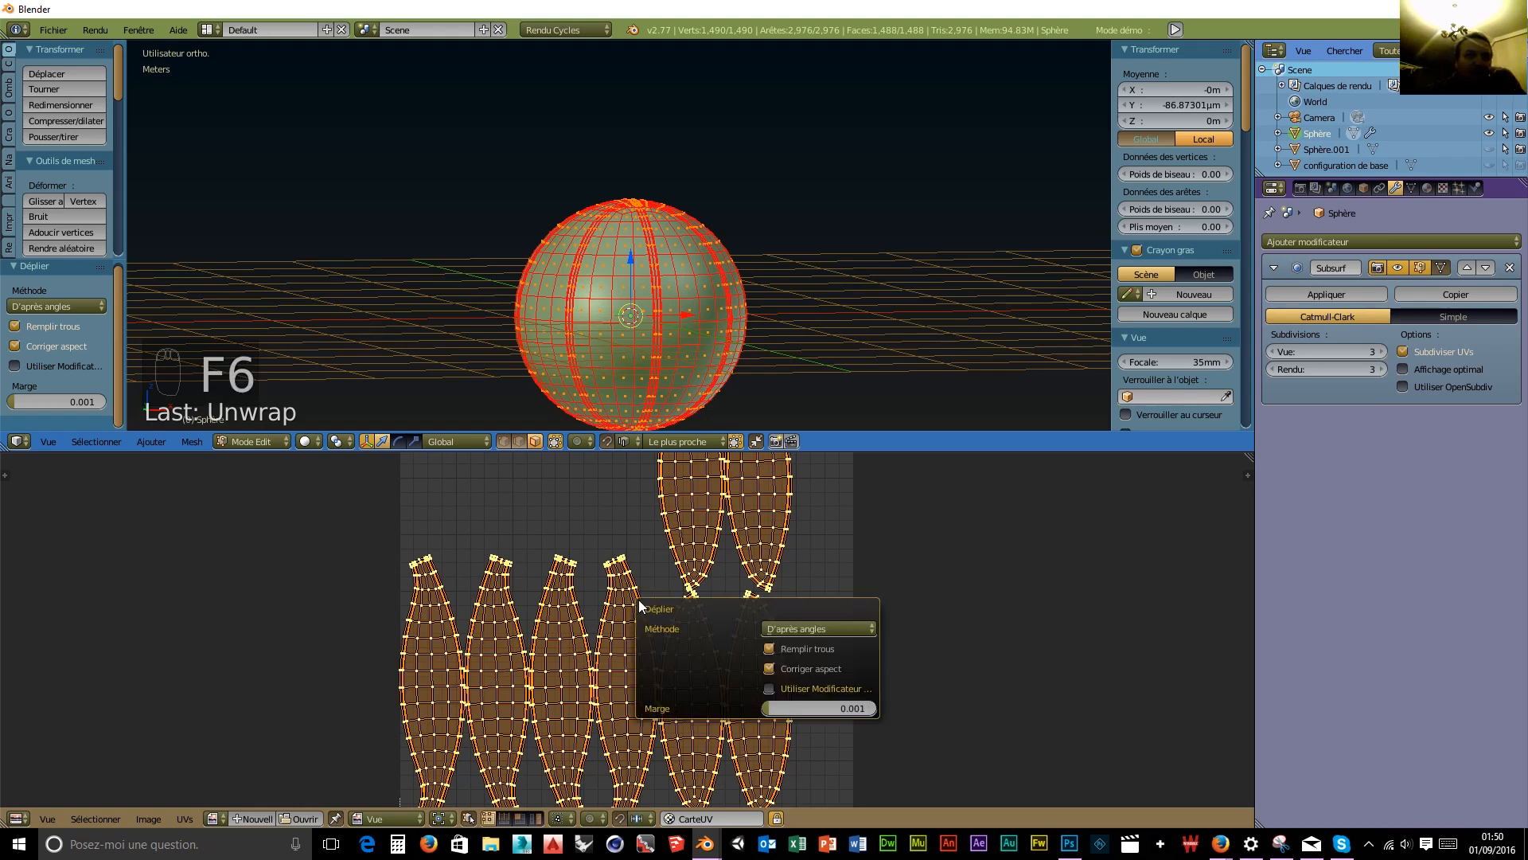
{"action": "left_click_drag", "start_coordinate": [775, 708], "coordinate": [773, 707]}
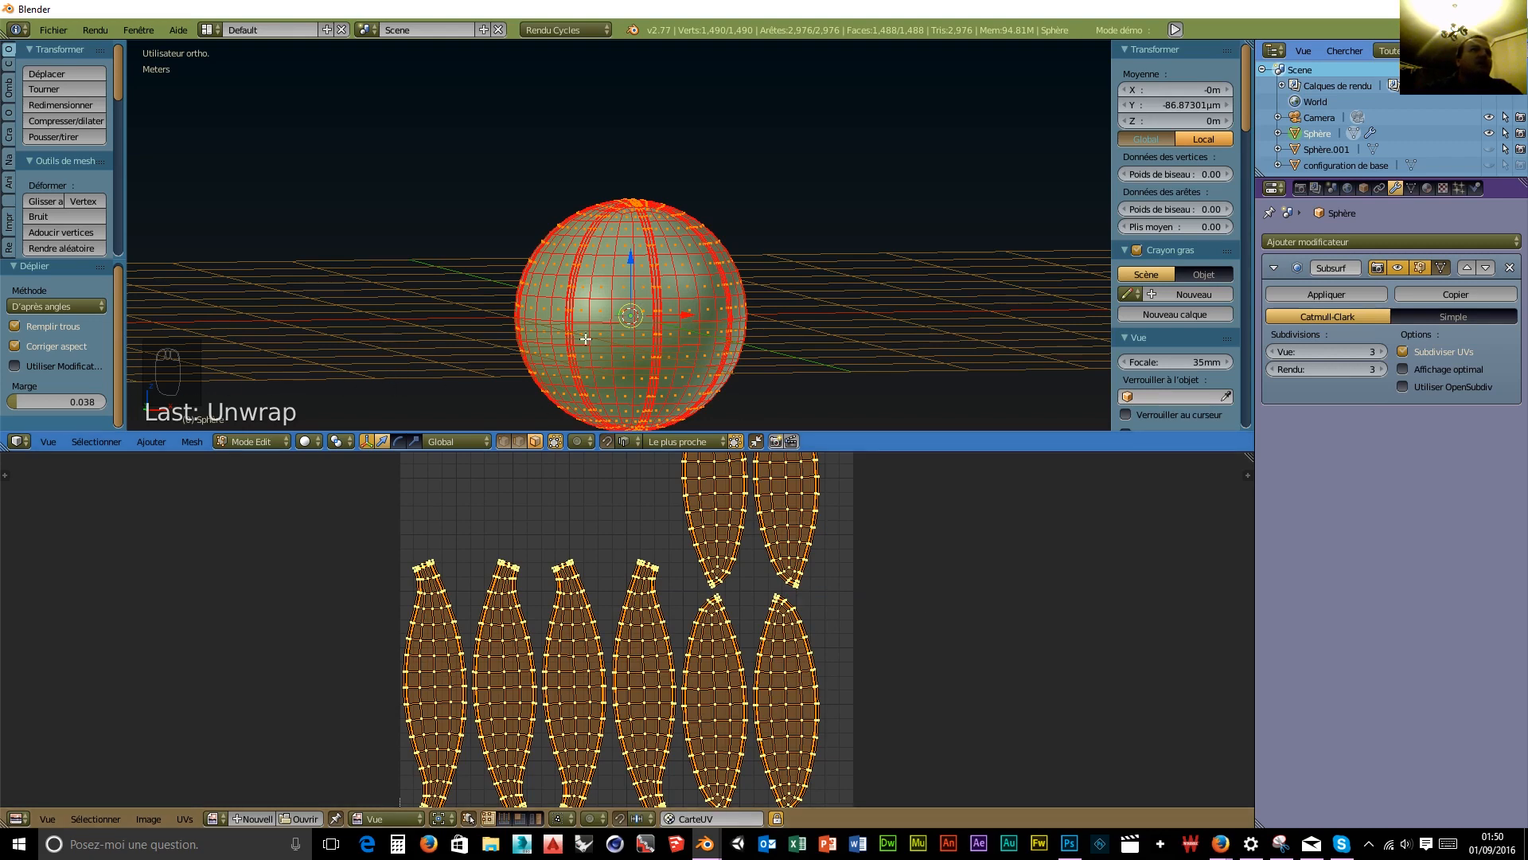
Circle-select patches of faces across the sphere's front to examine their matching UV islands, and reselect the whole mesh.
{"action": "middle_click_drag", "start_coordinate": [598, 321], "coordinate": [545, 364]}
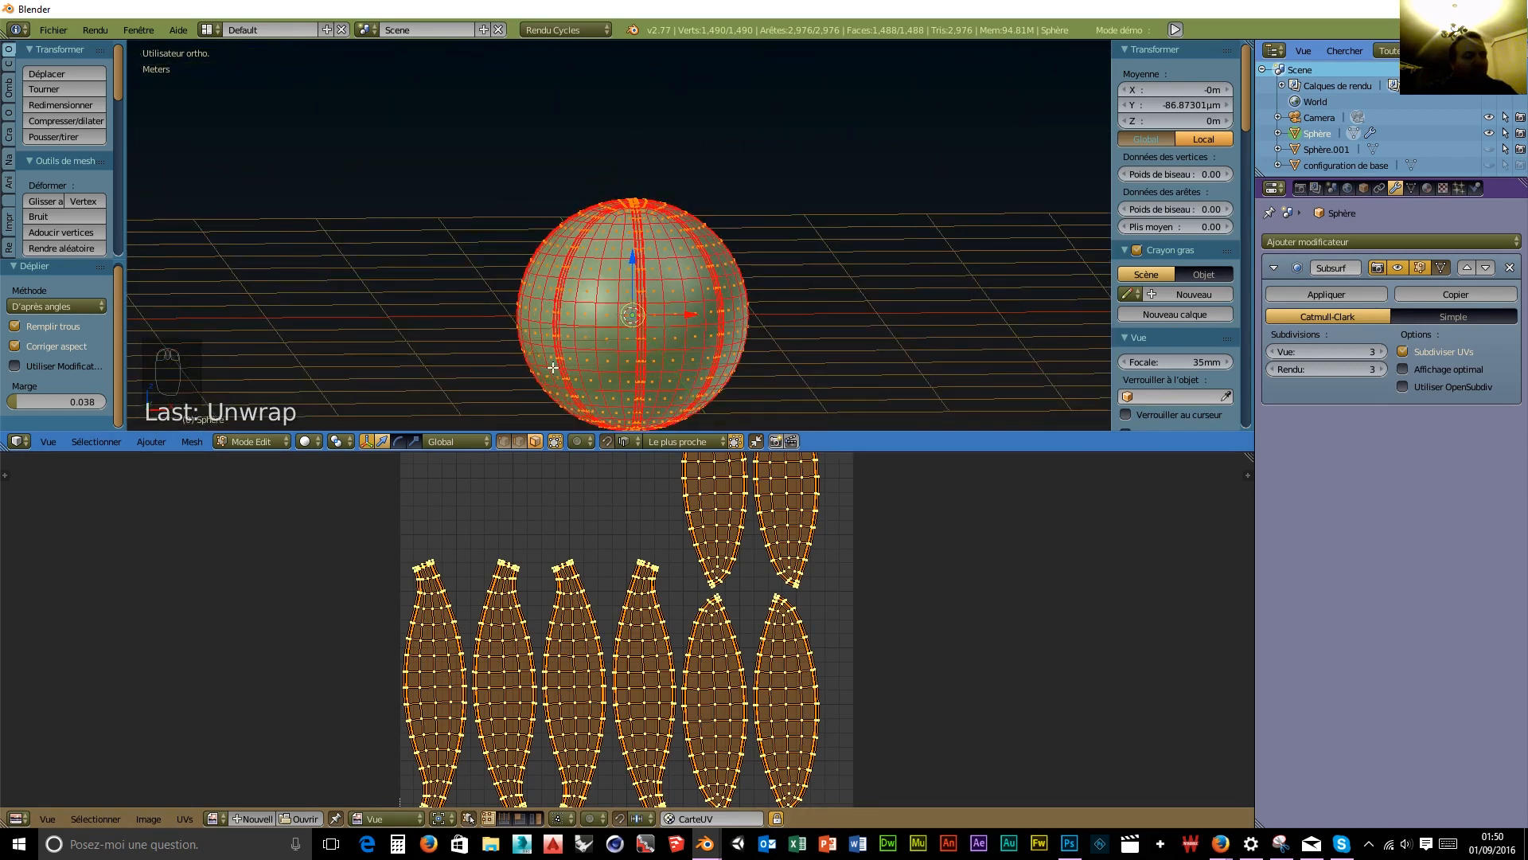
{"action": "key", "text": "a"}
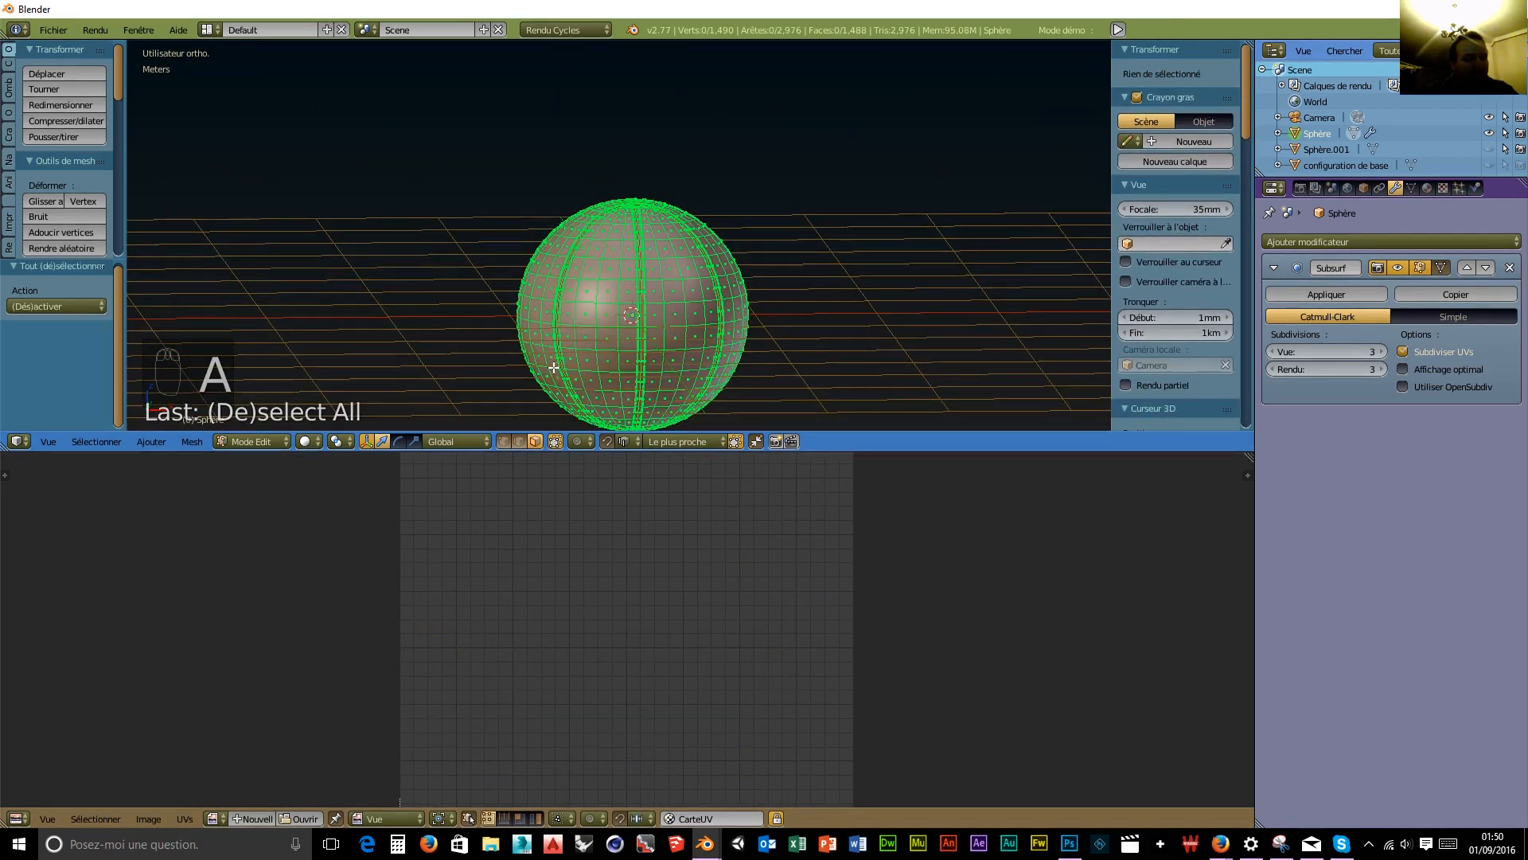
{"action": "key", "text": "c"}
{"action": "left_click_drag", "start_coordinate": [566, 350], "coordinate": [611, 337]}
{"action": "right_click", "coordinate": [614, 336]}
{"action": "key", "text": "c"}
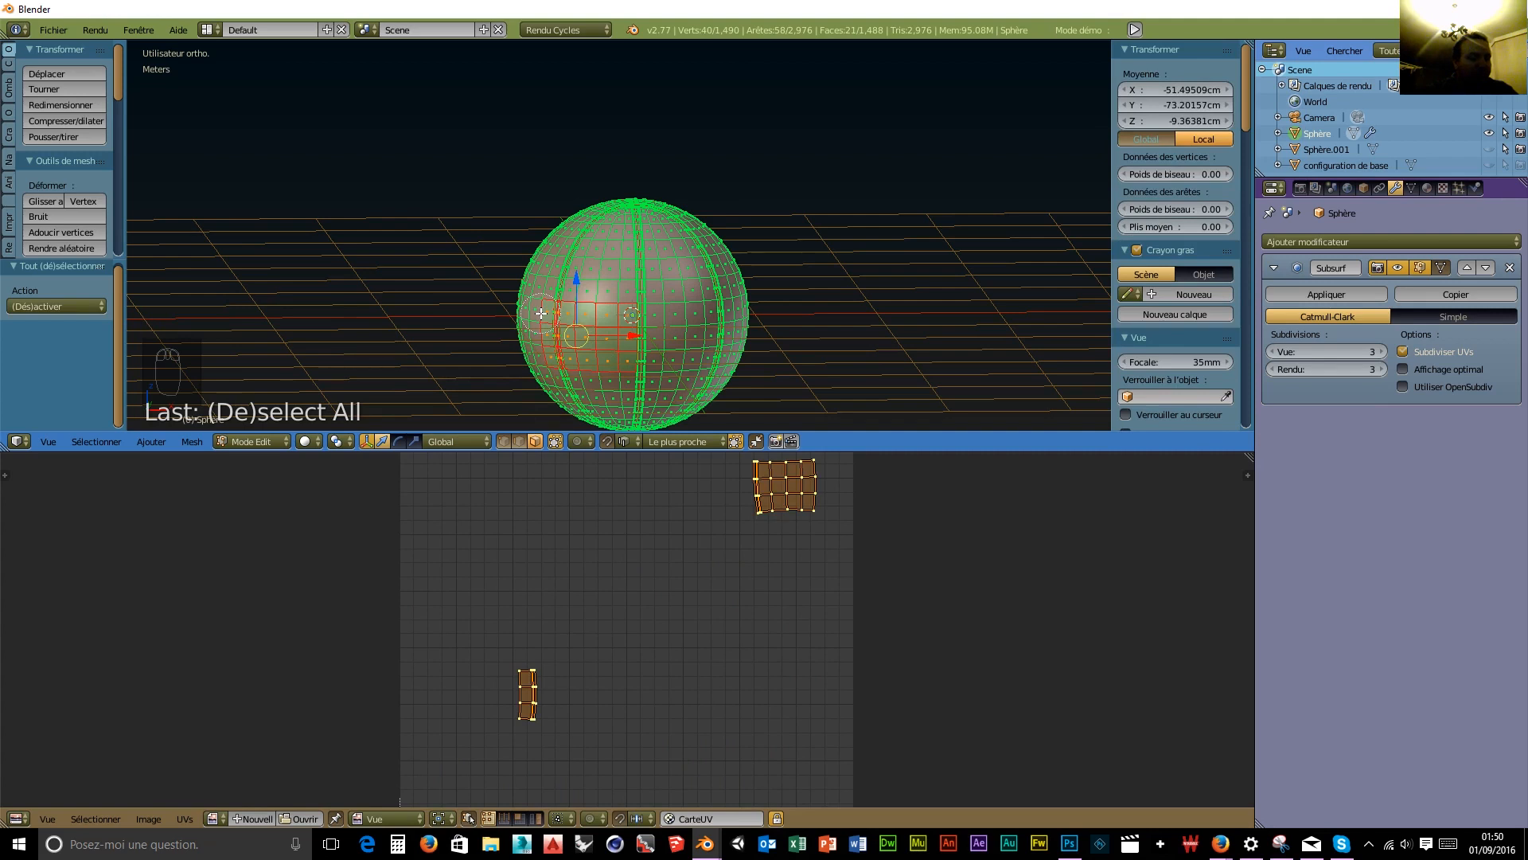
{"action": "left_click_drag", "start_coordinate": [535, 323], "coordinate": [538, 318]}
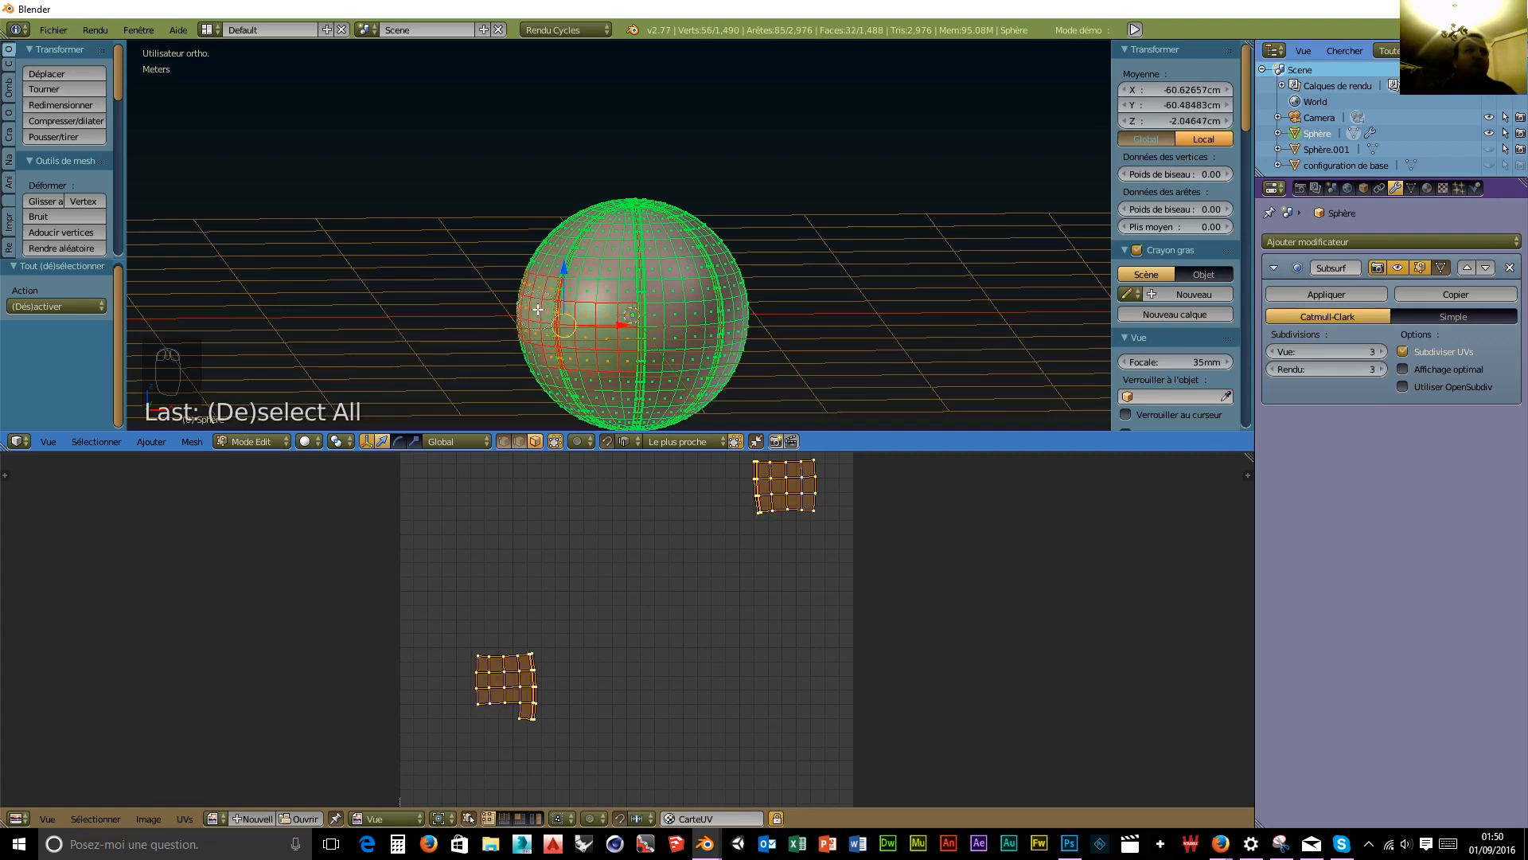
{"action": "middle_click_drag", "start_coordinate": [523, 275], "coordinate": [534, 341]}
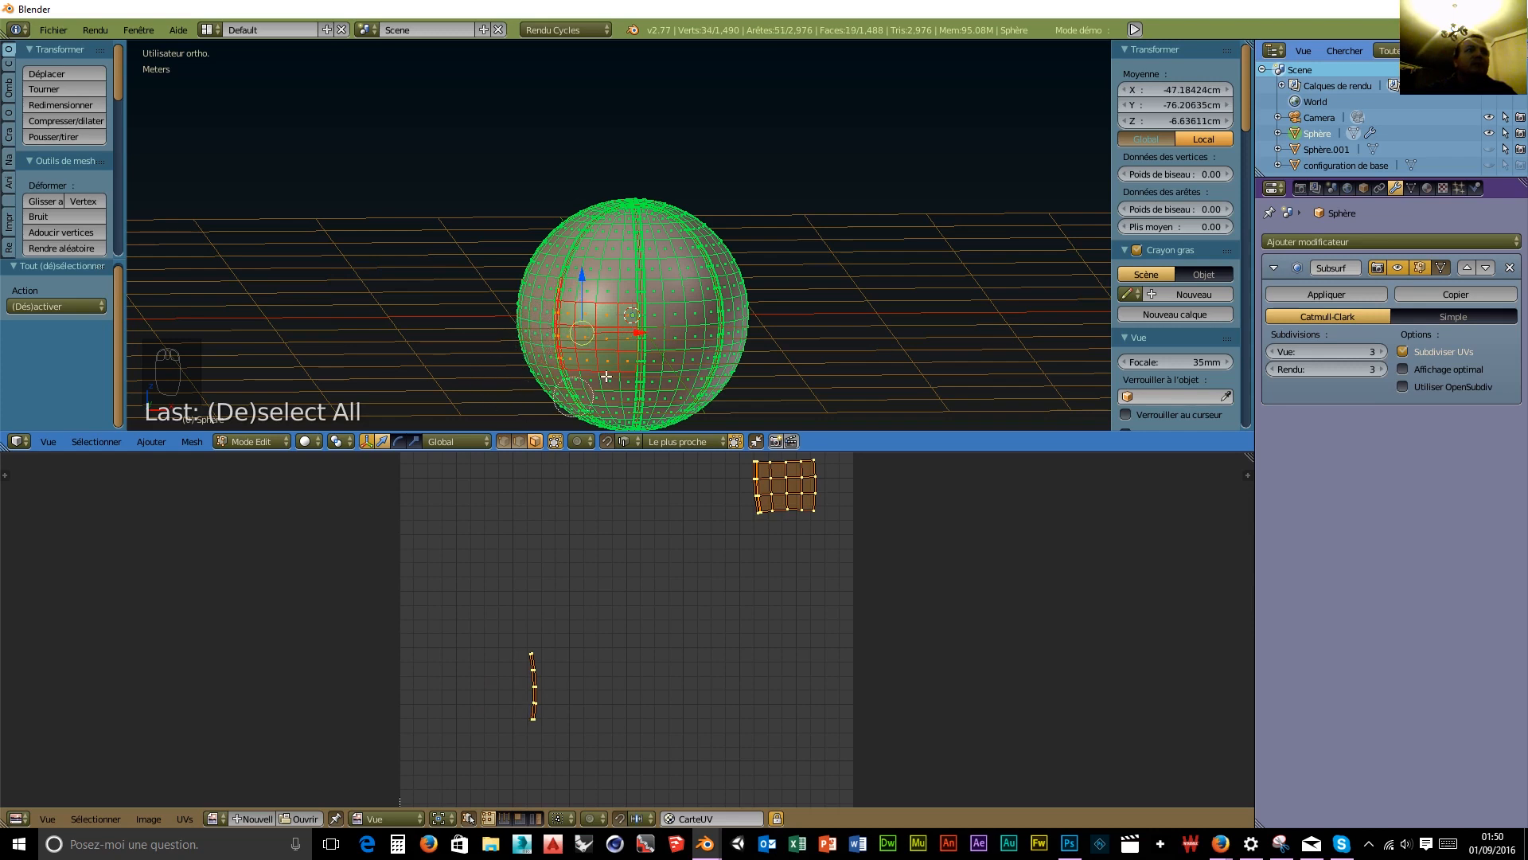
{"action": "mouse_move", "coordinate": [622, 294]}
{"action": "left_mouse_down"}
{"action": "mouse_move", "coordinate": [665, 304]}
{"action": "mouse_move", "coordinate": [666, 382]}
{"action": "left_mouse_up"}
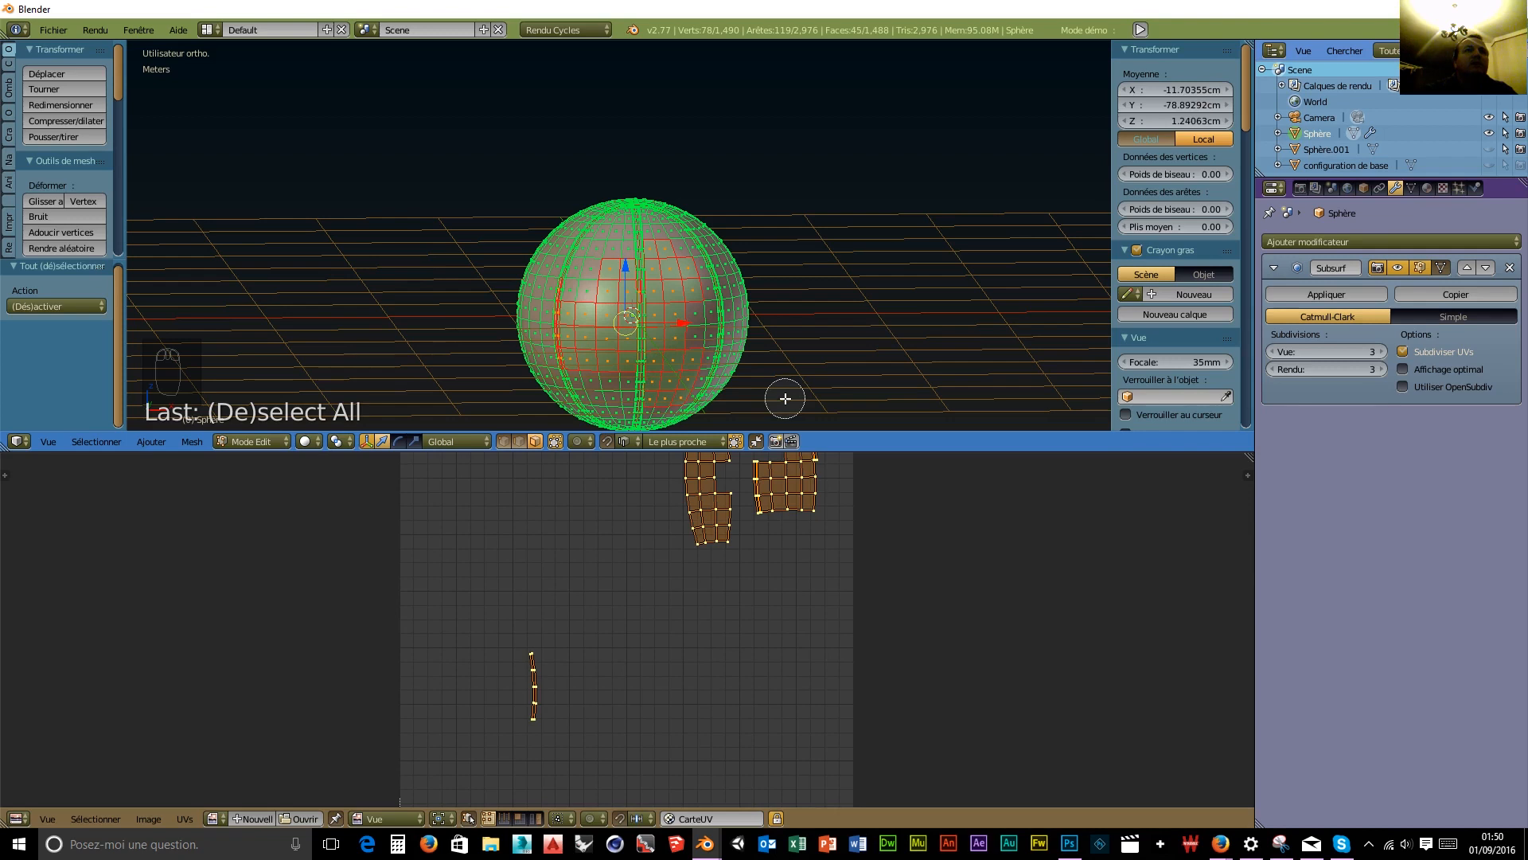
{"action": "scroll", "coordinate": [788, 564], "scroll_direction": "down", "scroll_amount": 2}
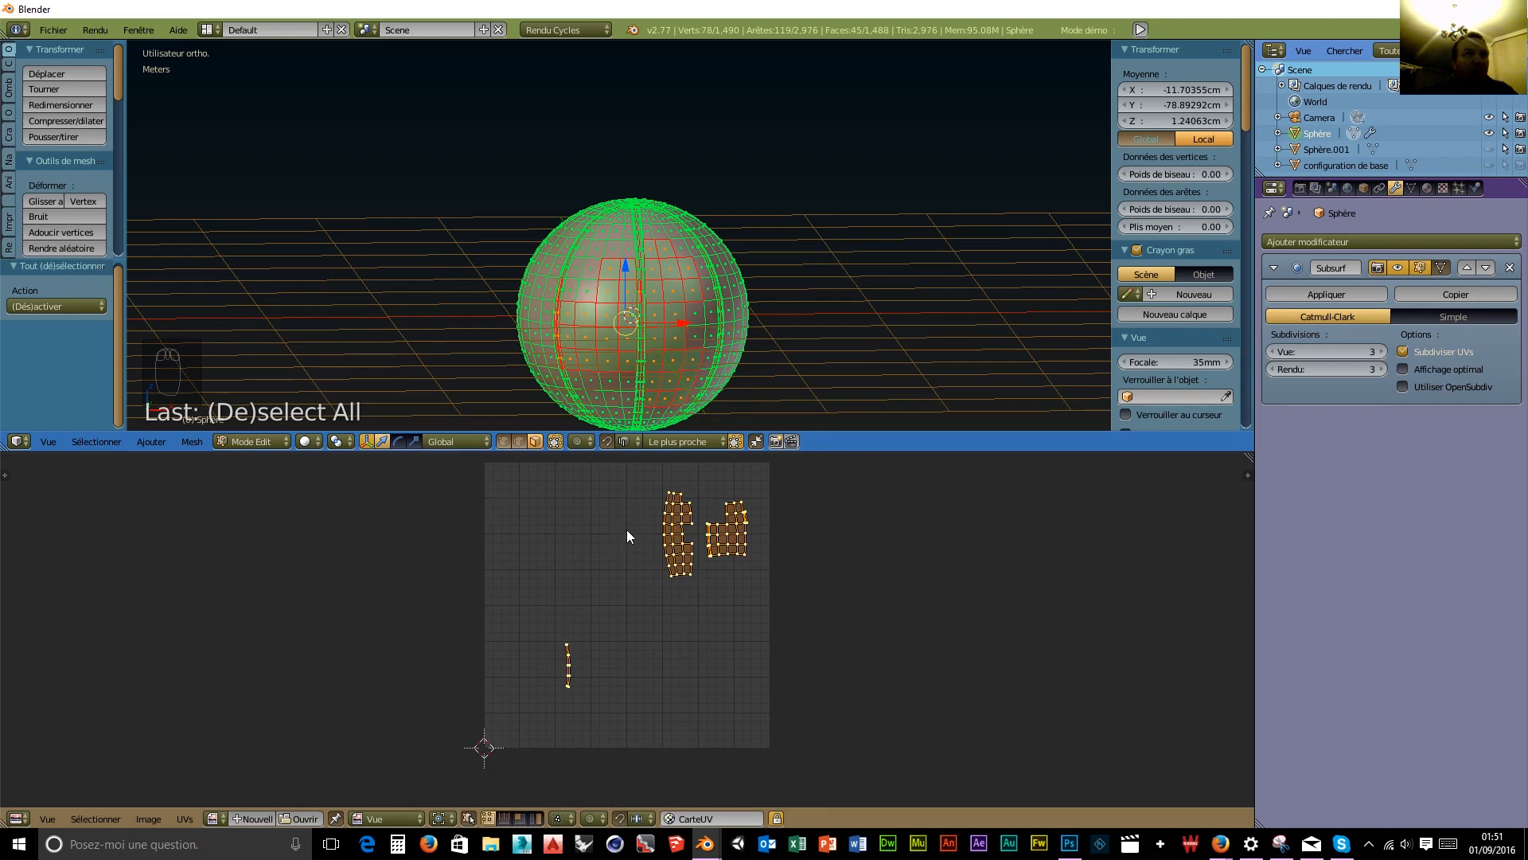
{"action": "key", "text": "a"}
{"action": "key", "text": "a"}
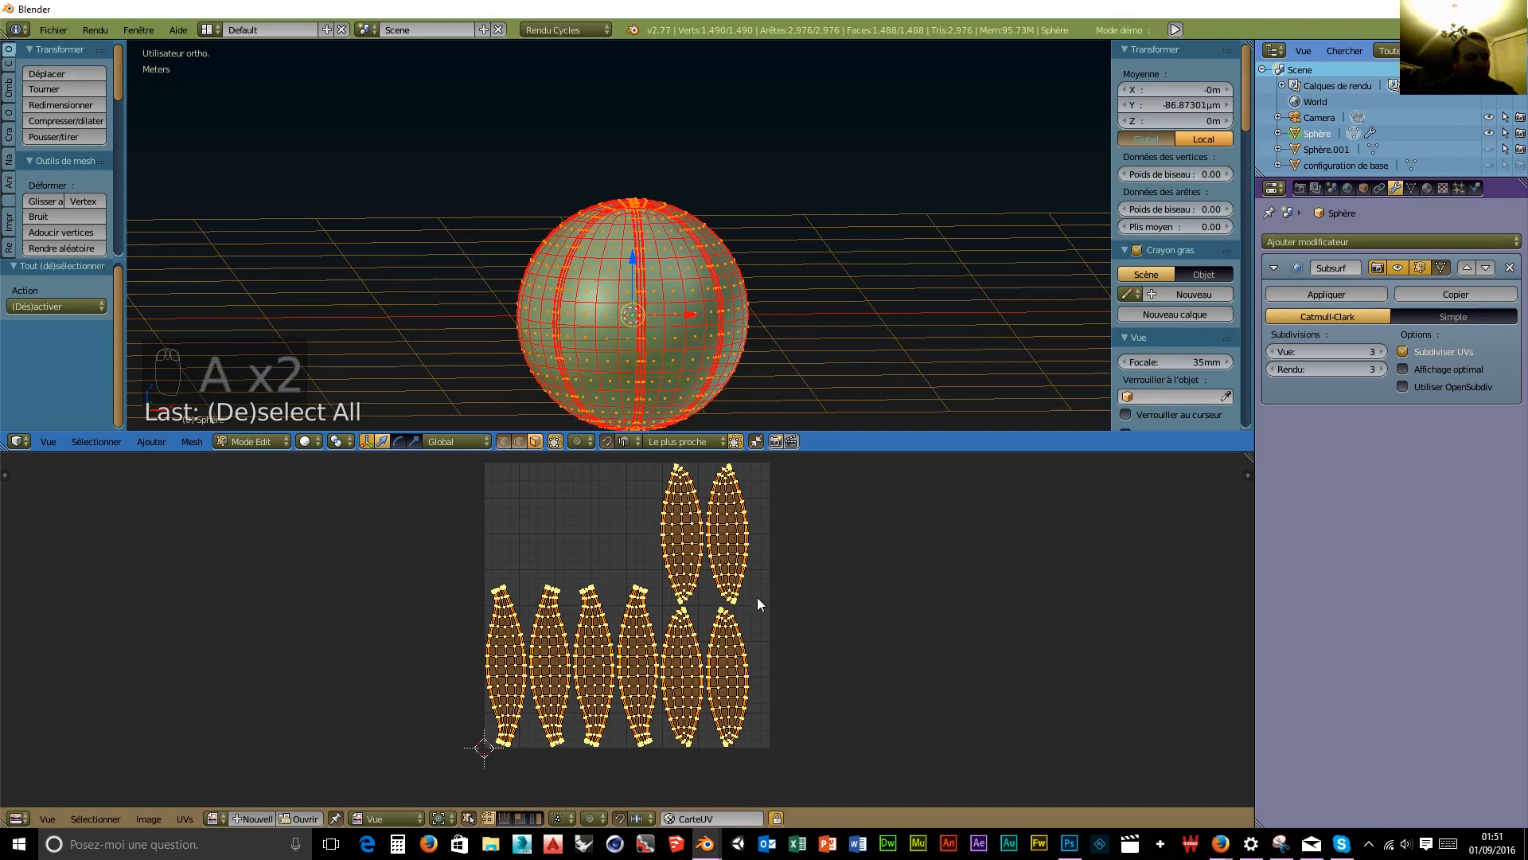
Select only the rightmost island of the upper UV row and move it about 31 cm to the left, past its neighbour.
{"action": "key", "text": "a"}
{"action": "key", "text": "c"}
{"action": "mouse_move", "coordinate": [744, 590]}
{"action": "left_mouse_down"}
{"action": "mouse_move", "coordinate": [727, 490]}
{"action": "mouse_move", "coordinate": [746, 532]}
{"action": "left_mouse_up"}
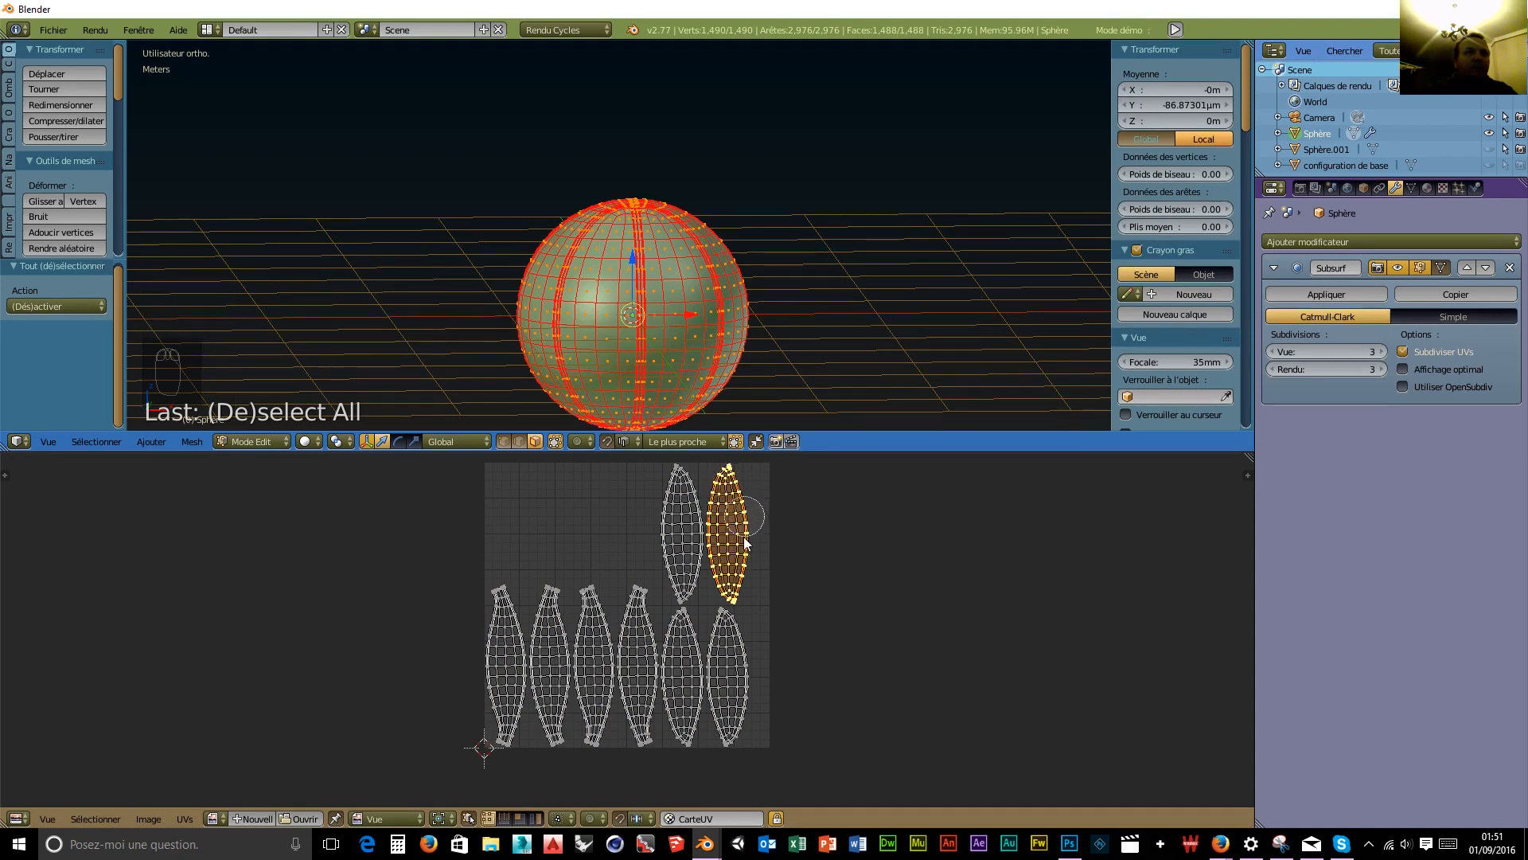
{"action": "right_click", "coordinate": [779, 546]}
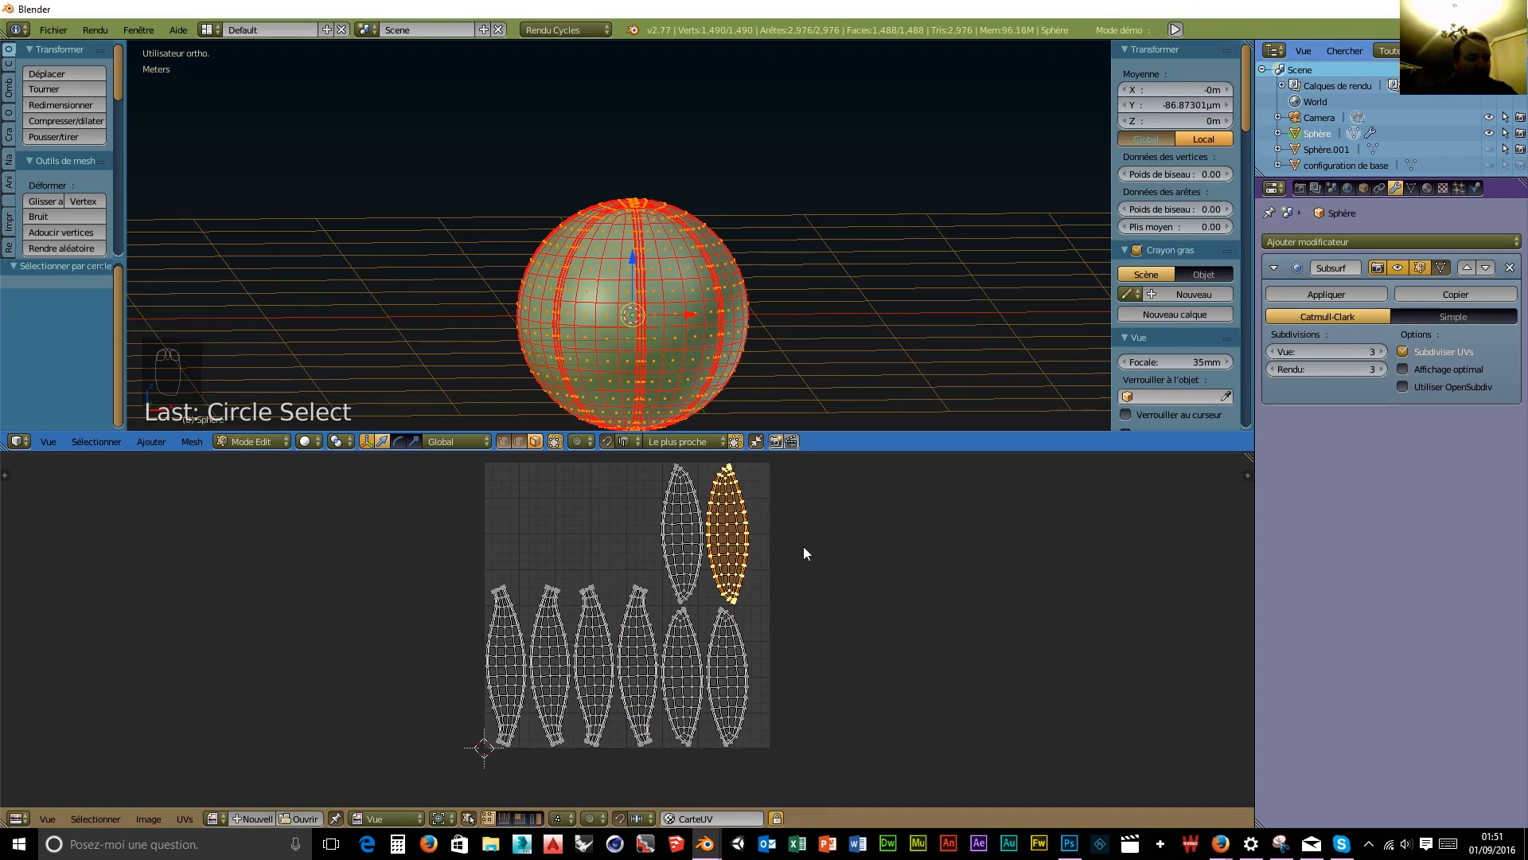
{"action": "key", "text": "g"}
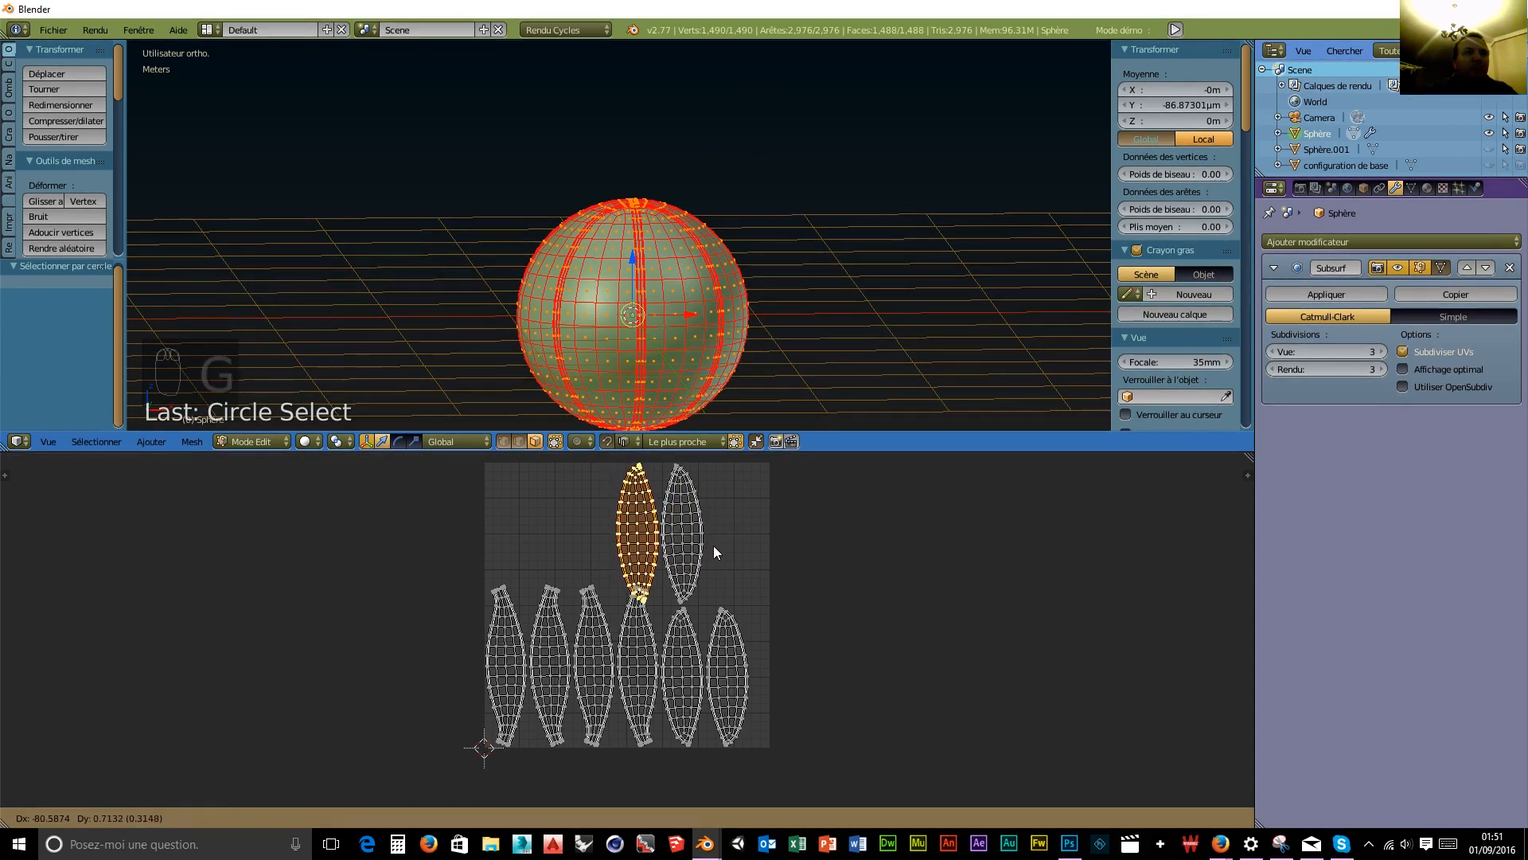
{"action": "left_click", "coordinate": [713, 547]}
Add the other upper UV island to the selection and rotate both about 92° so they lie horizontally.
{"action": "scroll", "coordinate": [716, 590], "scroll_direction": "up", "scroll_amount": 2}
{"action": "scroll", "coordinate": [717, 591], "scroll_direction": "up", "scroll_amount": 2}
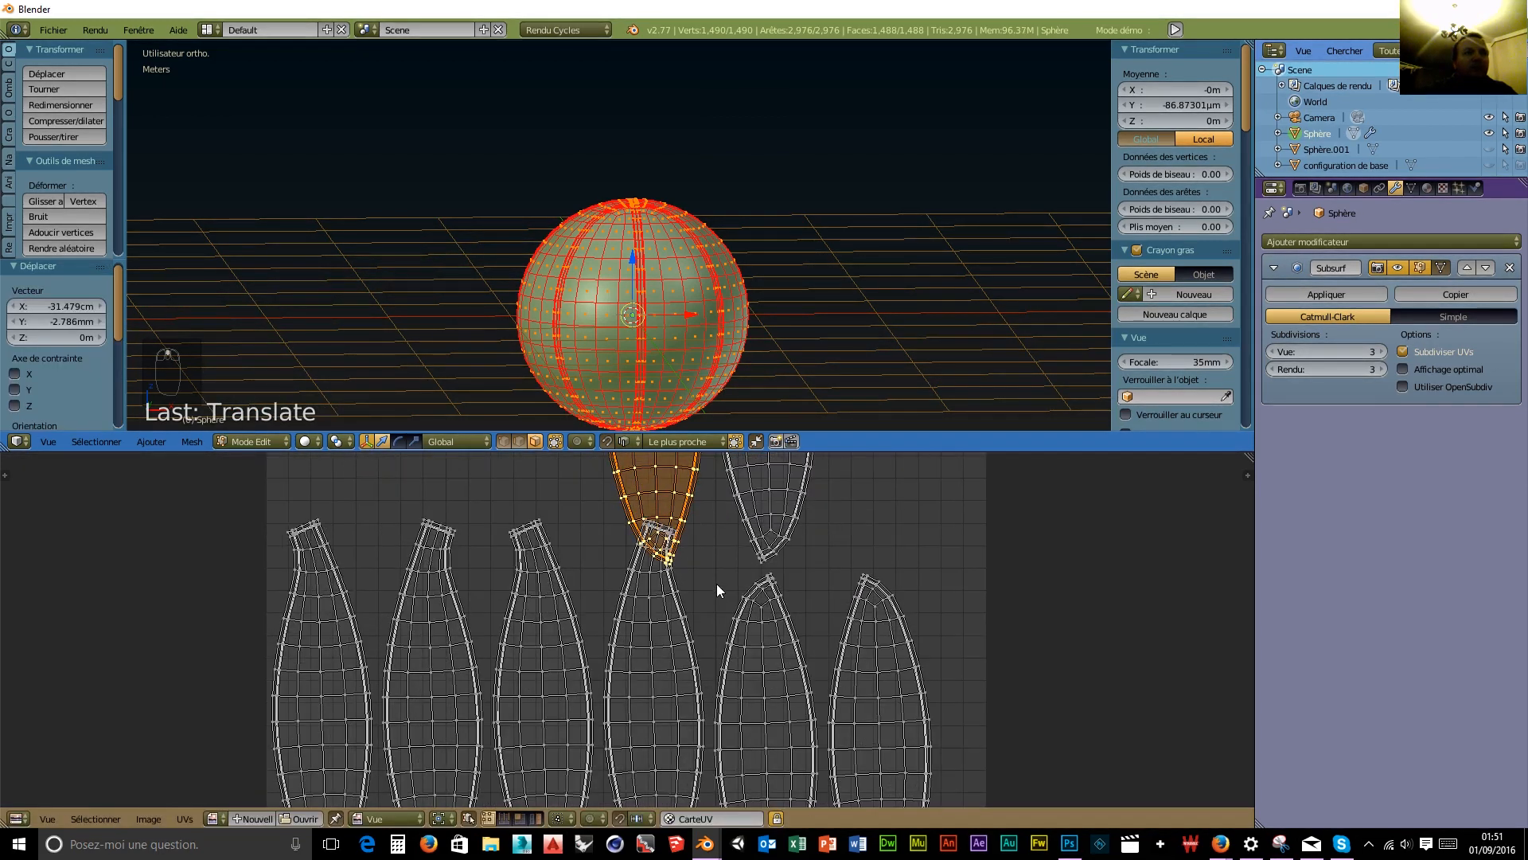
{"action": "middle_click_drag", "start_coordinate": [734, 562], "coordinate": [592, 452]}
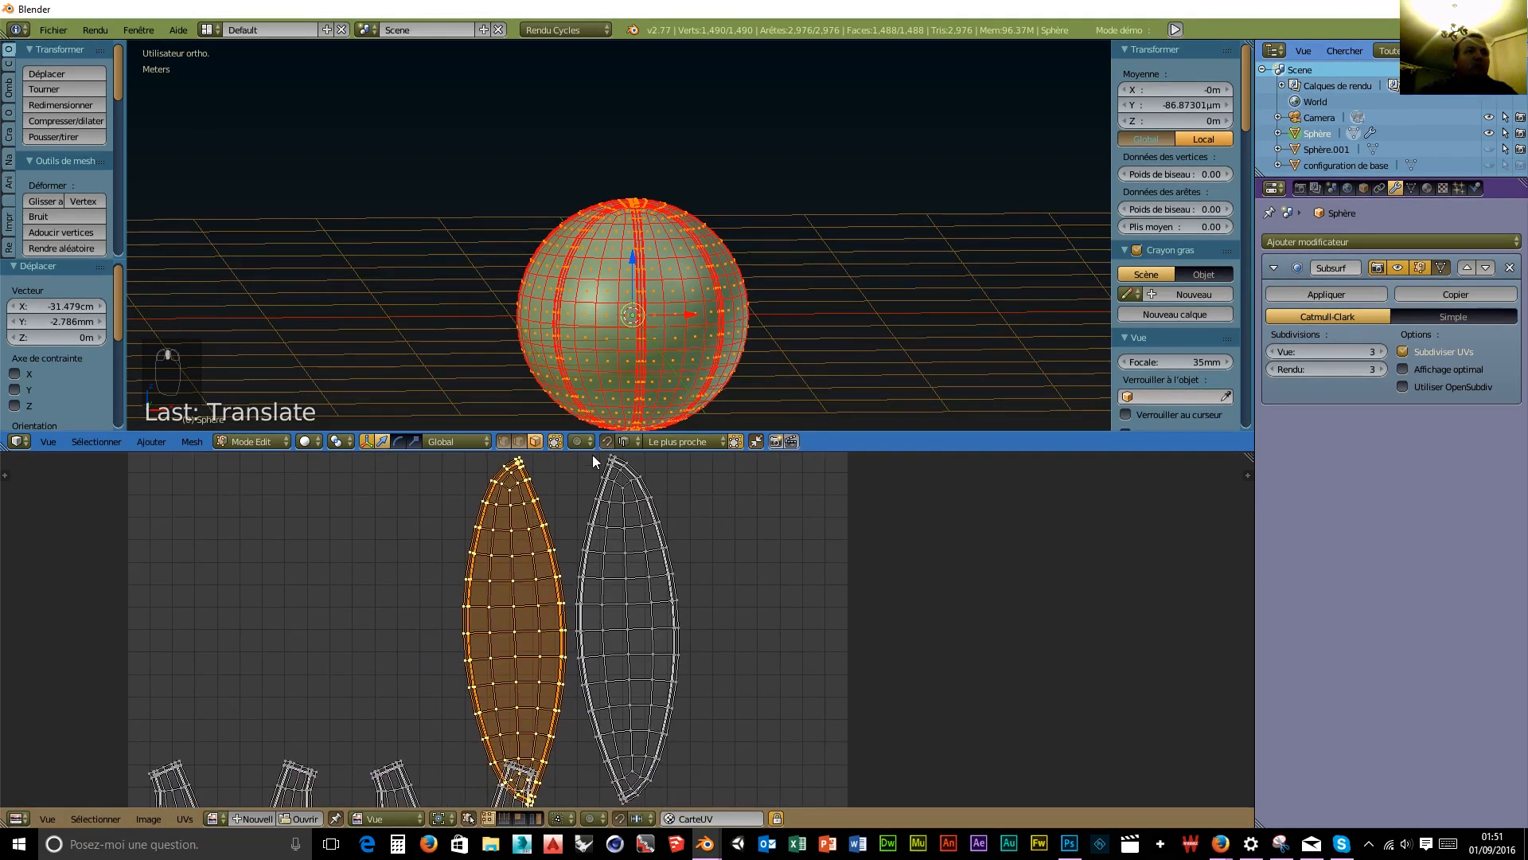
{"action": "scroll", "coordinate": [619, 484], "scroll_direction": "down", "scroll_amount": 2}
{"action": "scroll", "coordinate": [640, 521], "scroll_direction": "up", "scroll_amount": 2}
{"action": "key", "text": "c"}
{"action": "mouse_move", "coordinate": [615, 468]}
{"action": "left_mouse_down"}
{"action": "mouse_move", "coordinate": [589, 620]}
{"action": "mouse_move", "coordinate": [608, 760]}
{"action": "mouse_move", "coordinate": [628, 796]}
{"action": "mouse_move", "coordinate": [706, 669]}
{"action": "mouse_move", "coordinate": [655, 736]}
{"action": "mouse_move", "coordinate": [672, 562]}
{"action": "mouse_move", "coordinate": [647, 614]}
{"action": "mouse_move", "coordinate": [650, 528]}
{"action": "mouse_move", "coordinate": [638, 706]}
{"action": "mouse_move", "coordinate": [607, 599]}
{"action": "mouse_move", "coordinate": [634, 778]}
{"action": "mouse_move", "coordinate": [641, 612]}
{"action": "left_mouse_up"}
{"action": "right_click", "coordinate": [641, 617]}
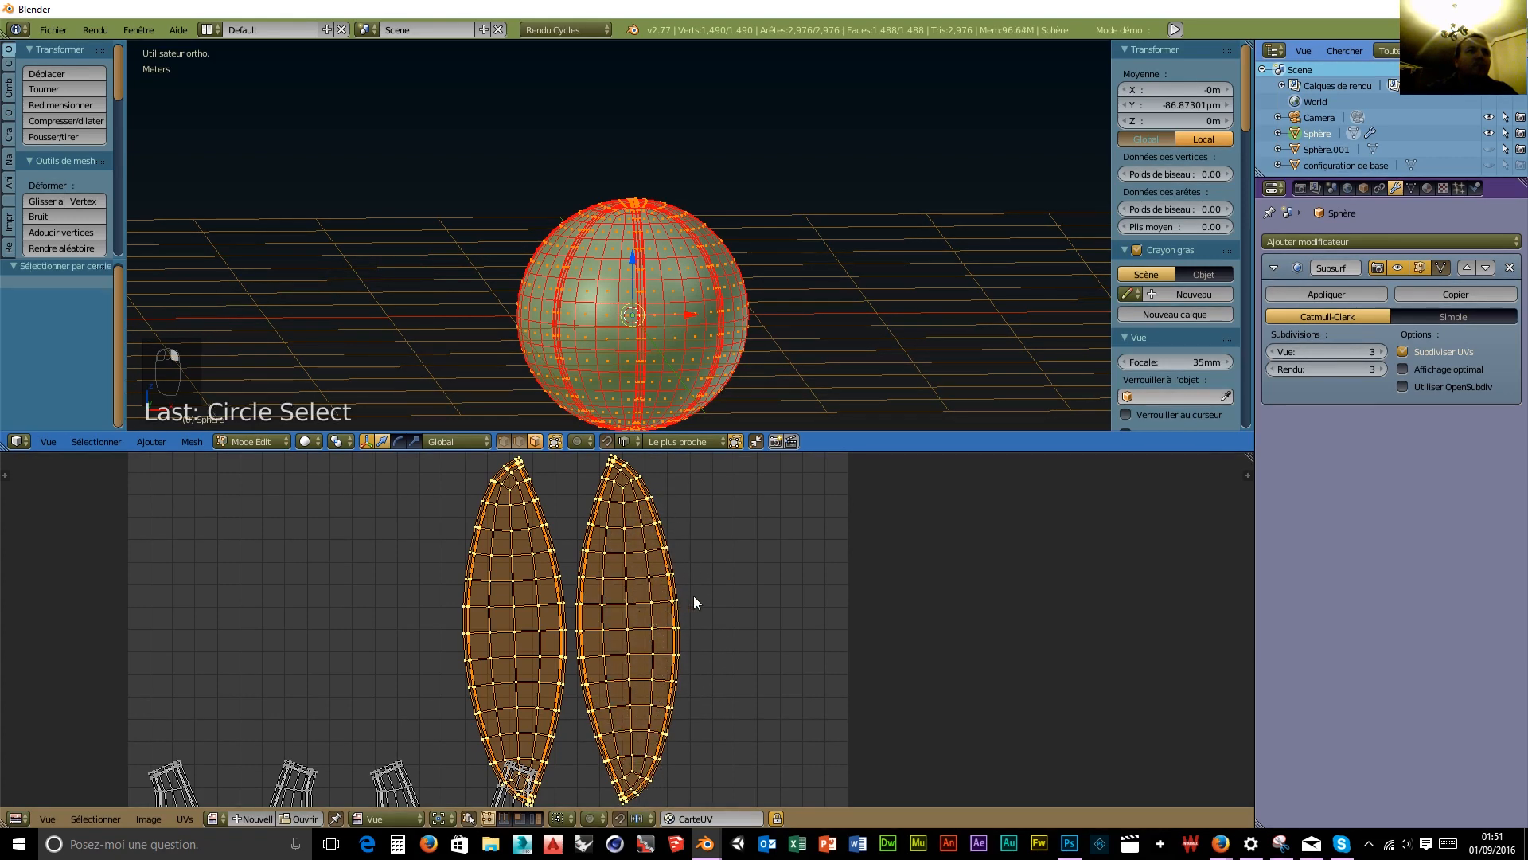
{"action": "scroll", "coordinate": [720, 624], "scroll_direction": "down", "scroll_amount": 3}
{"action": "key", "text": "r"}
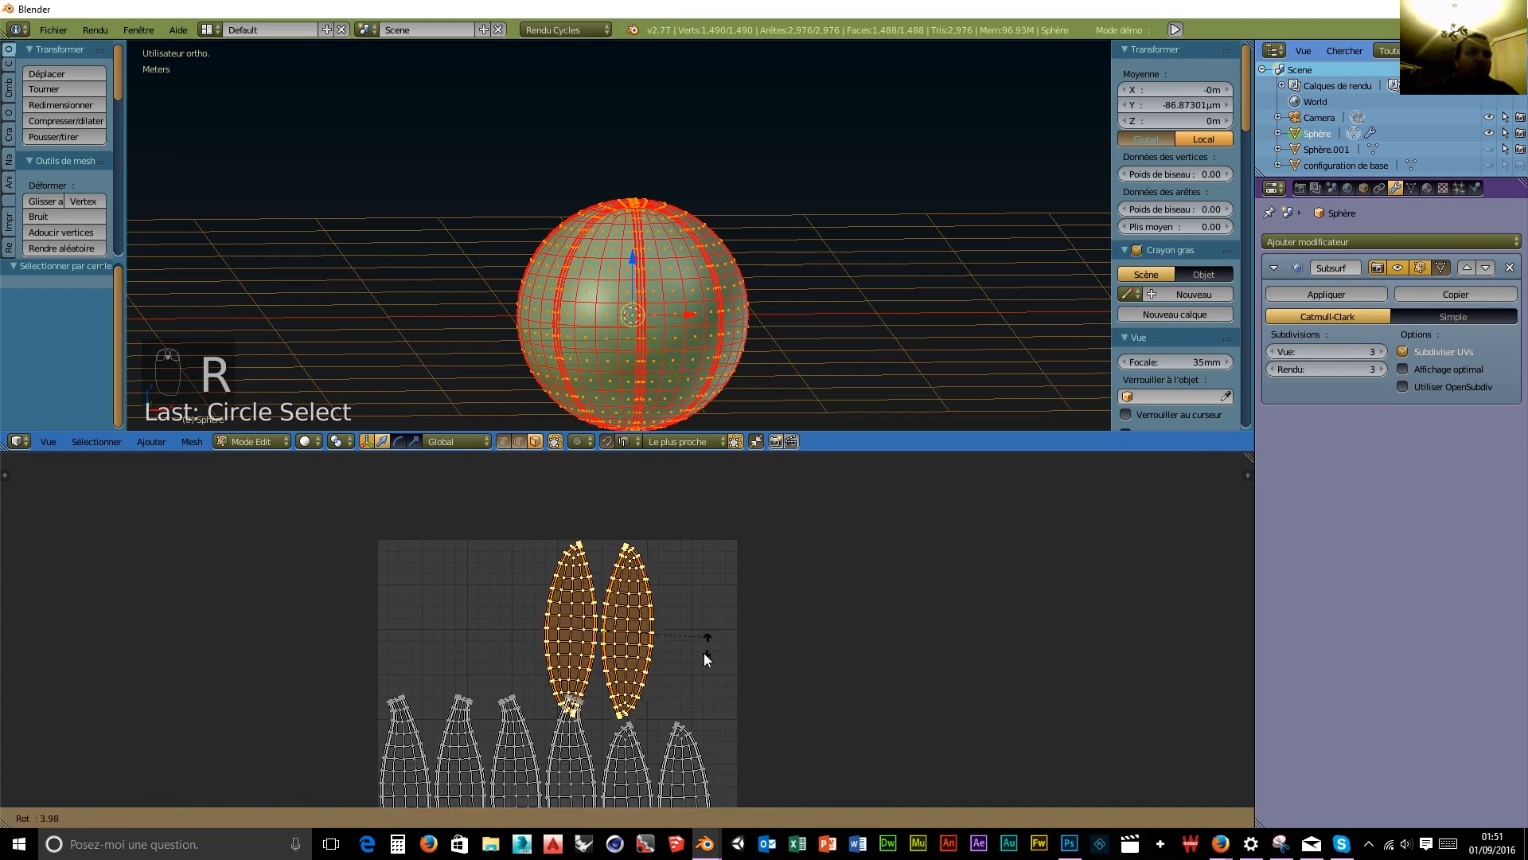
{"action": "left_click", "coordinate": [598, 700]}
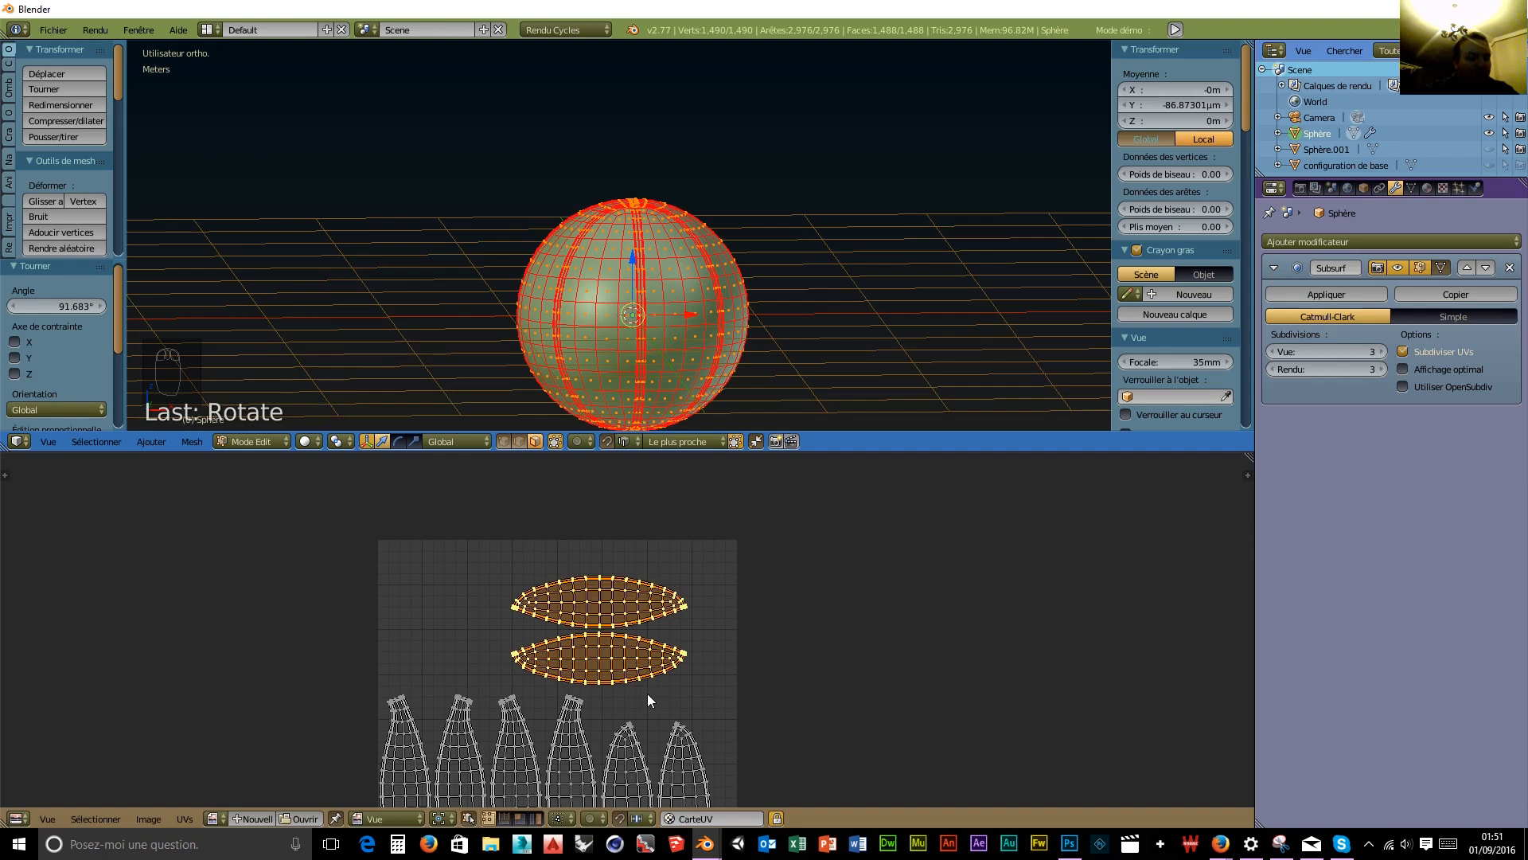
Position the two horizontal islands in the empty upper-left area of the UV space and scale them up by about 1.17.
{"action": "key", "text": "g"}
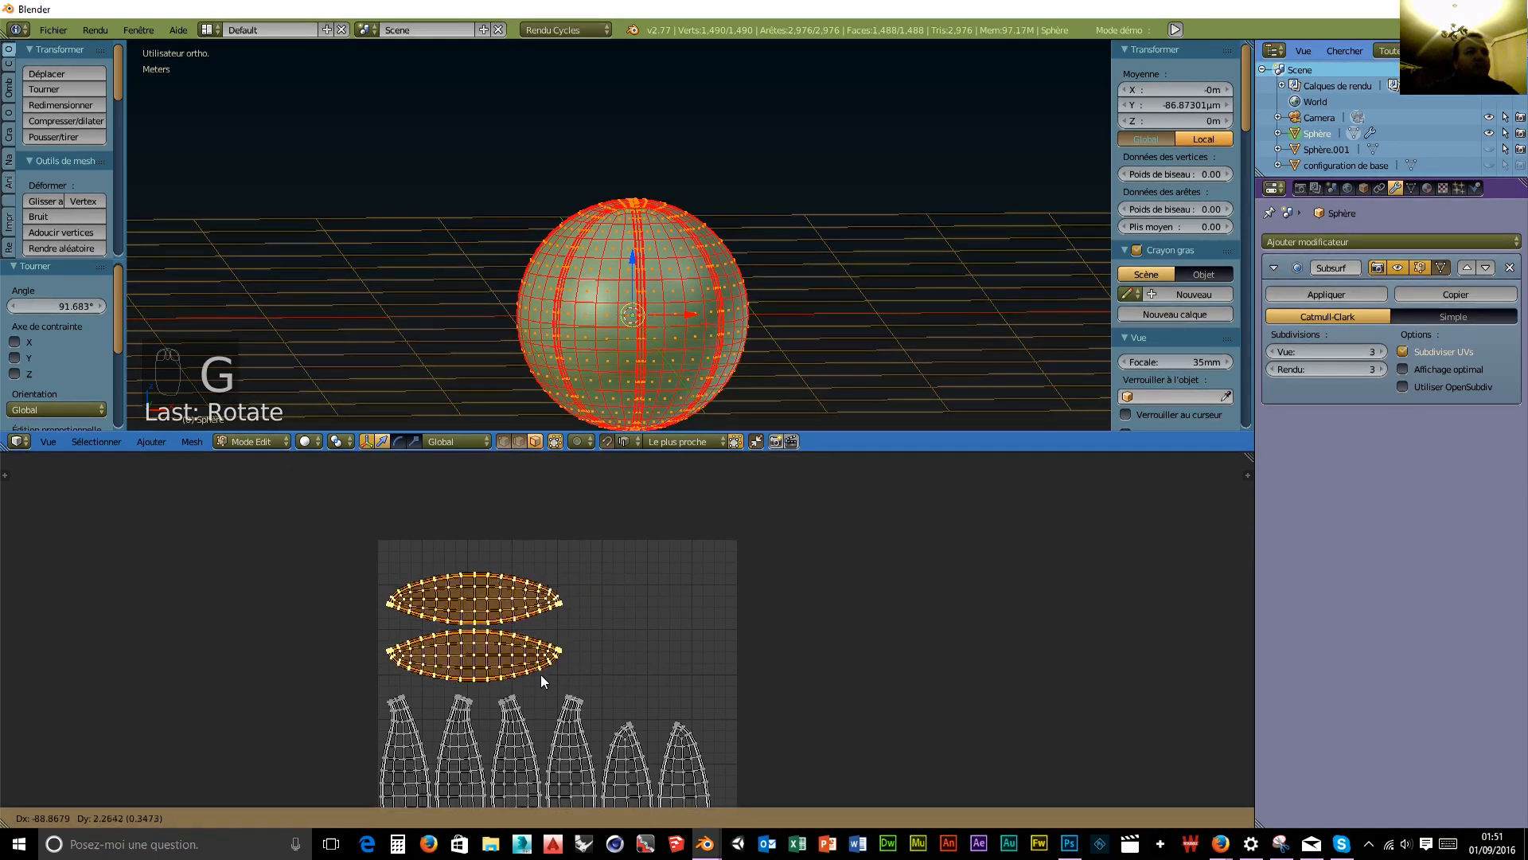
{"action": "left_click", "coordinate": [542, 677]}
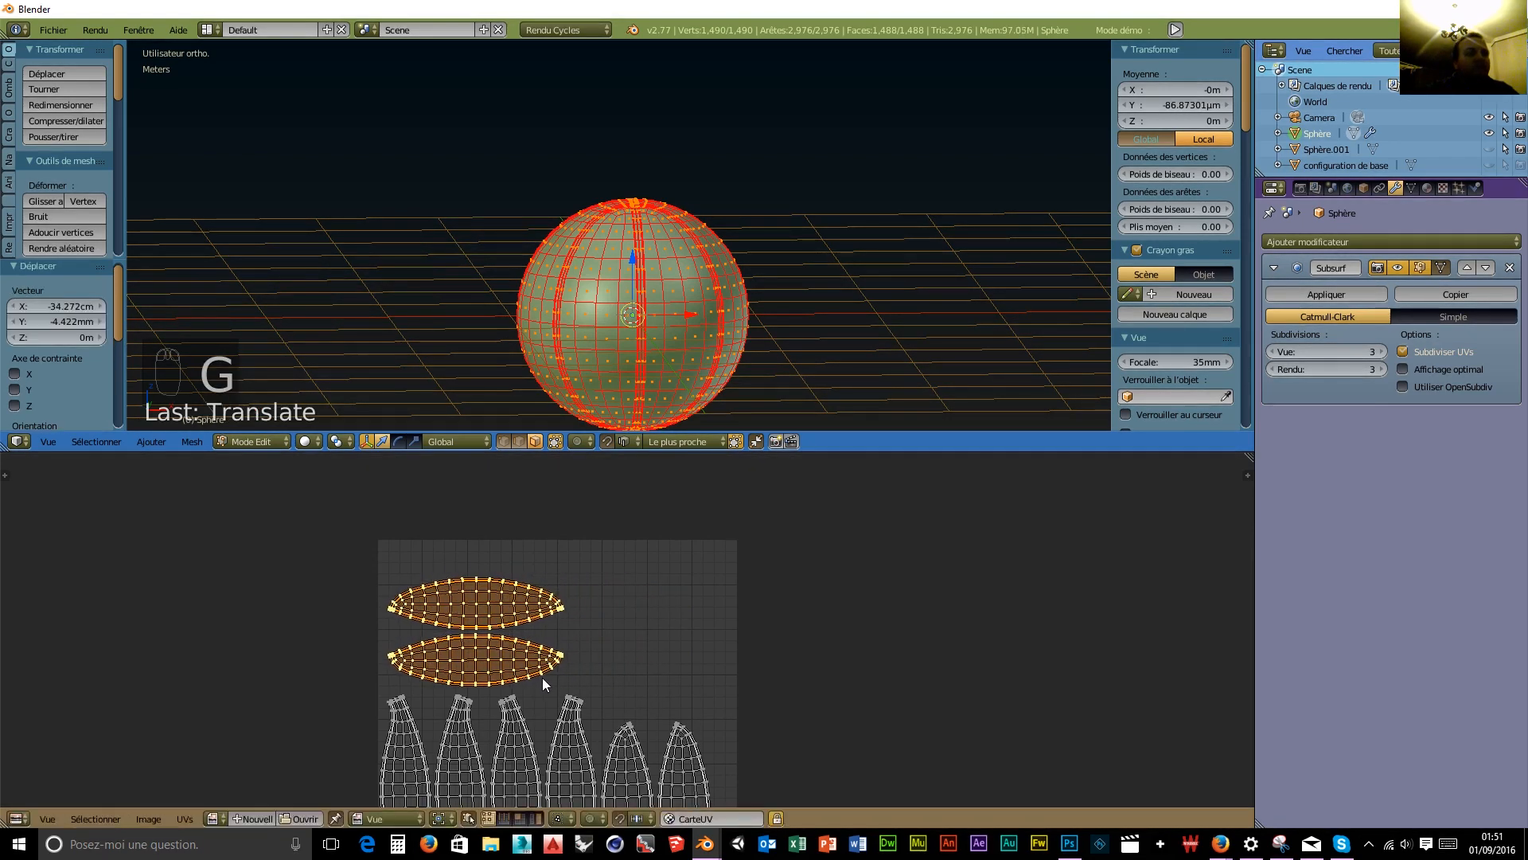
{"action": "key", "text": "s"}
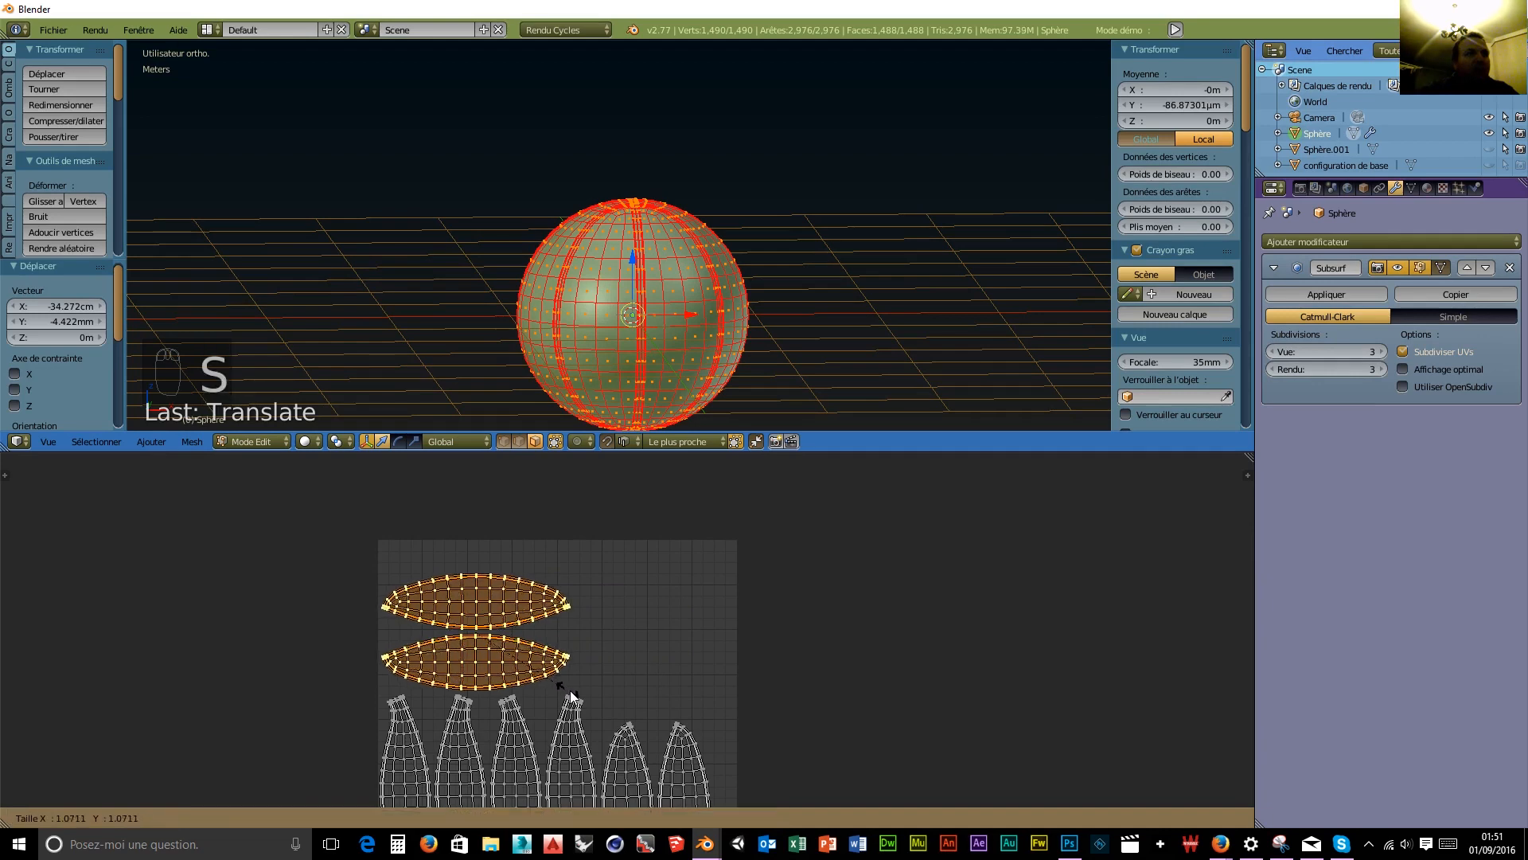
{"action": "left_click", "coordinate": [576, 699]}
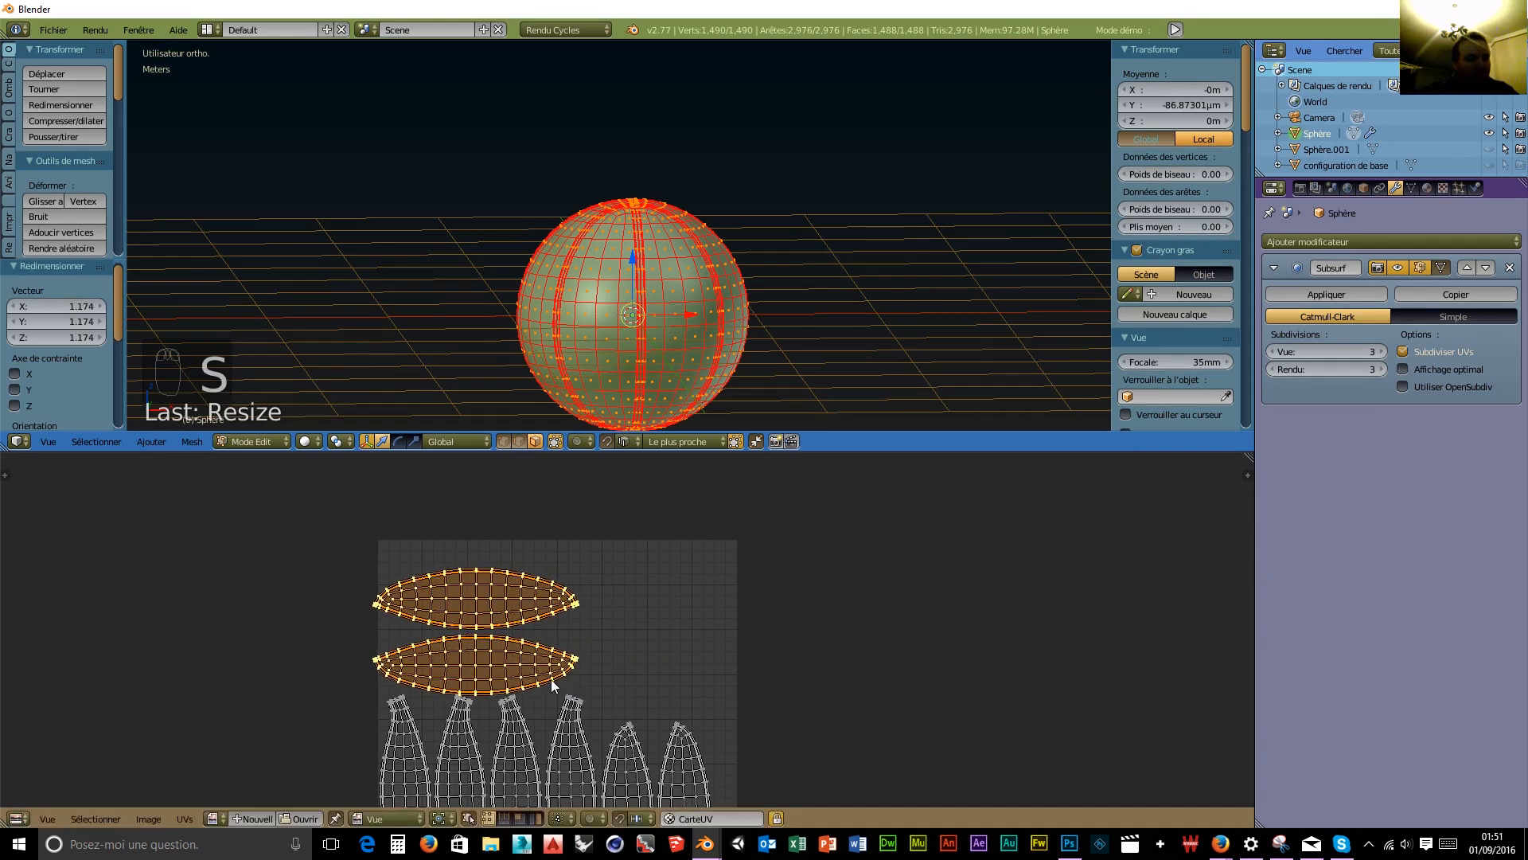
{"action": "key", "text": "g"}
{"action": "left_click", "coordinate": [563, 672]}
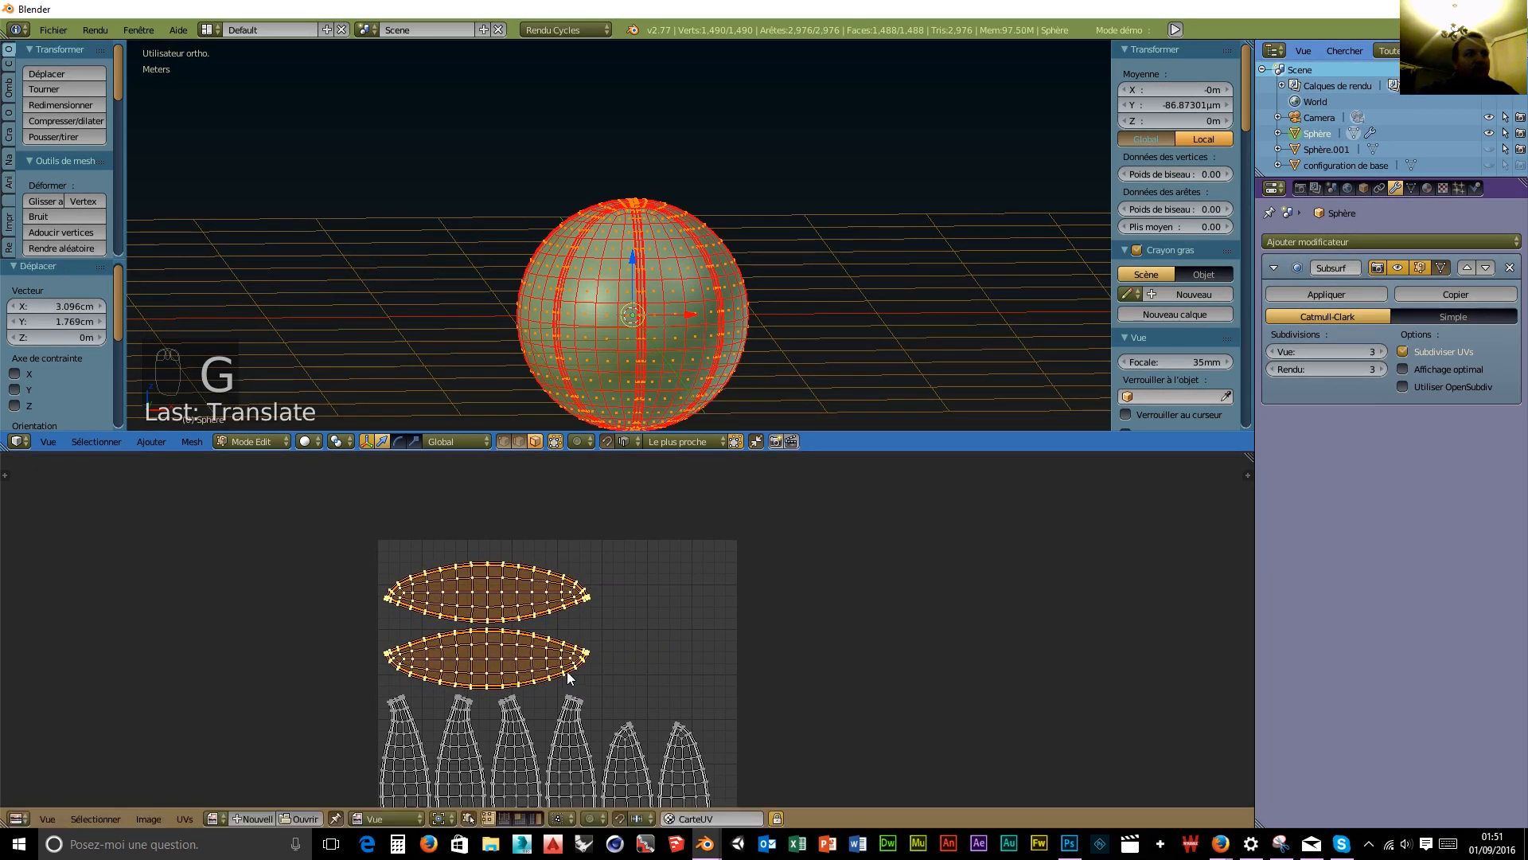
Scale the two horizontal islands by about 1.12 and shift them about 5.6 cm right and 2.5 cm up.
{"action": "scroll", "coordinate": [575, 665], "scroll_direction": "down", "scroll_amount": 2}
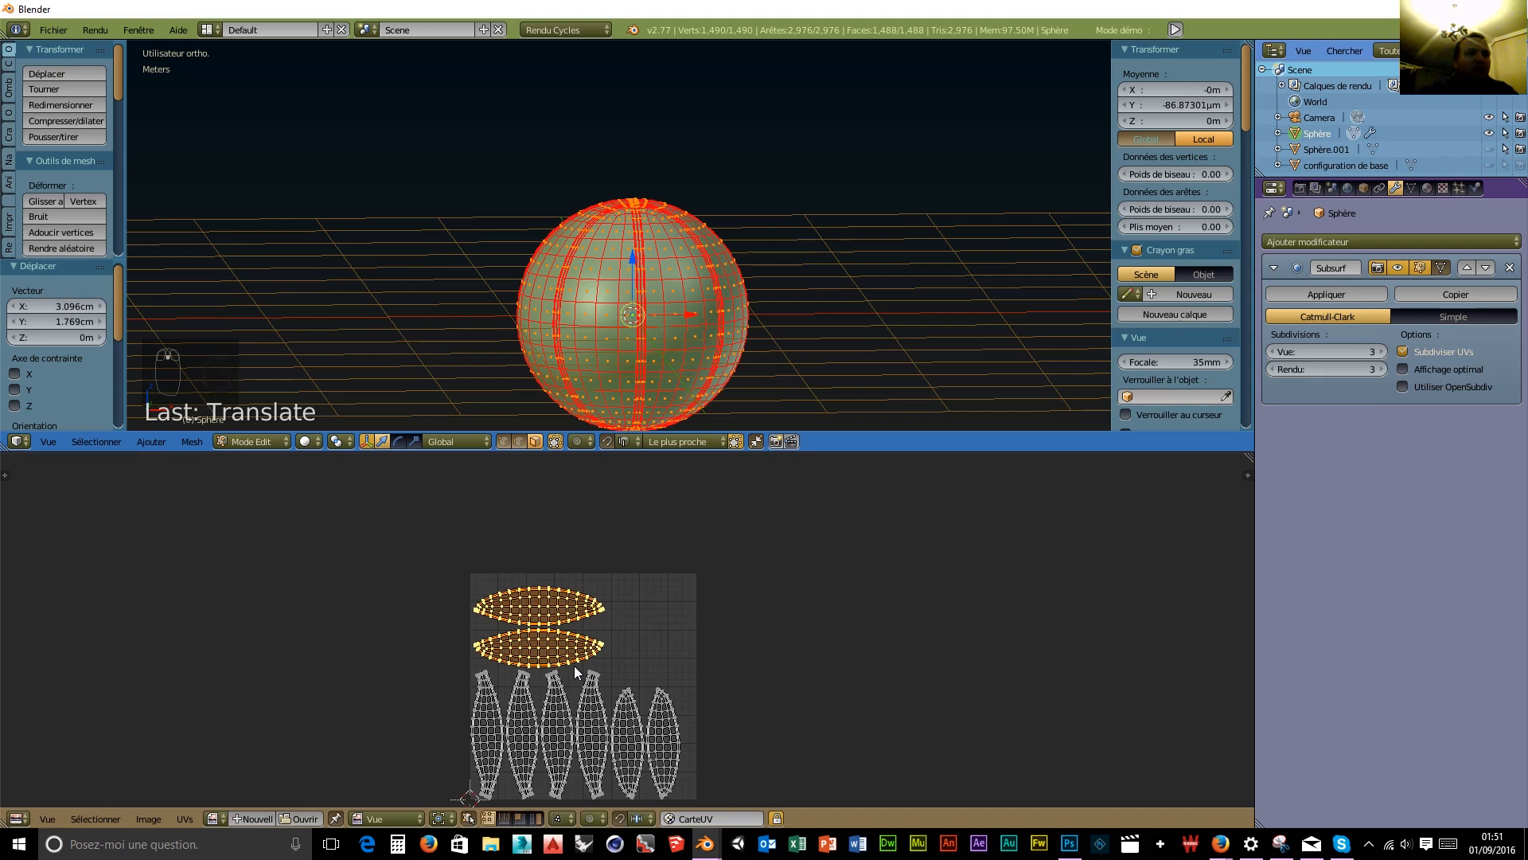
{"action": "key", "text": "s"}
{"action": "left_click", "coordinate": [637, 667]}
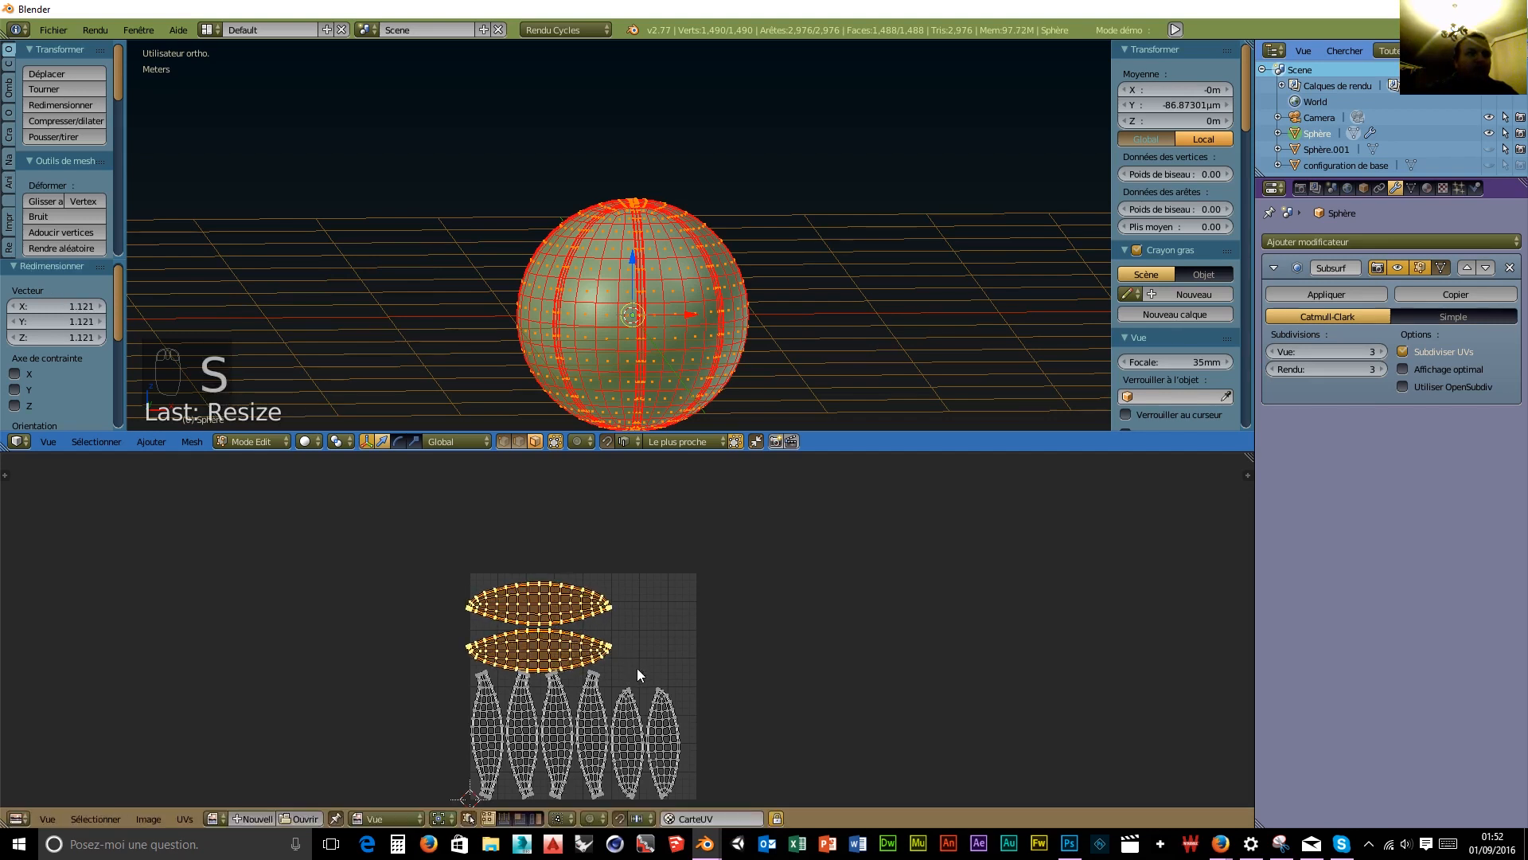
{"action": "key", "text": "g"}
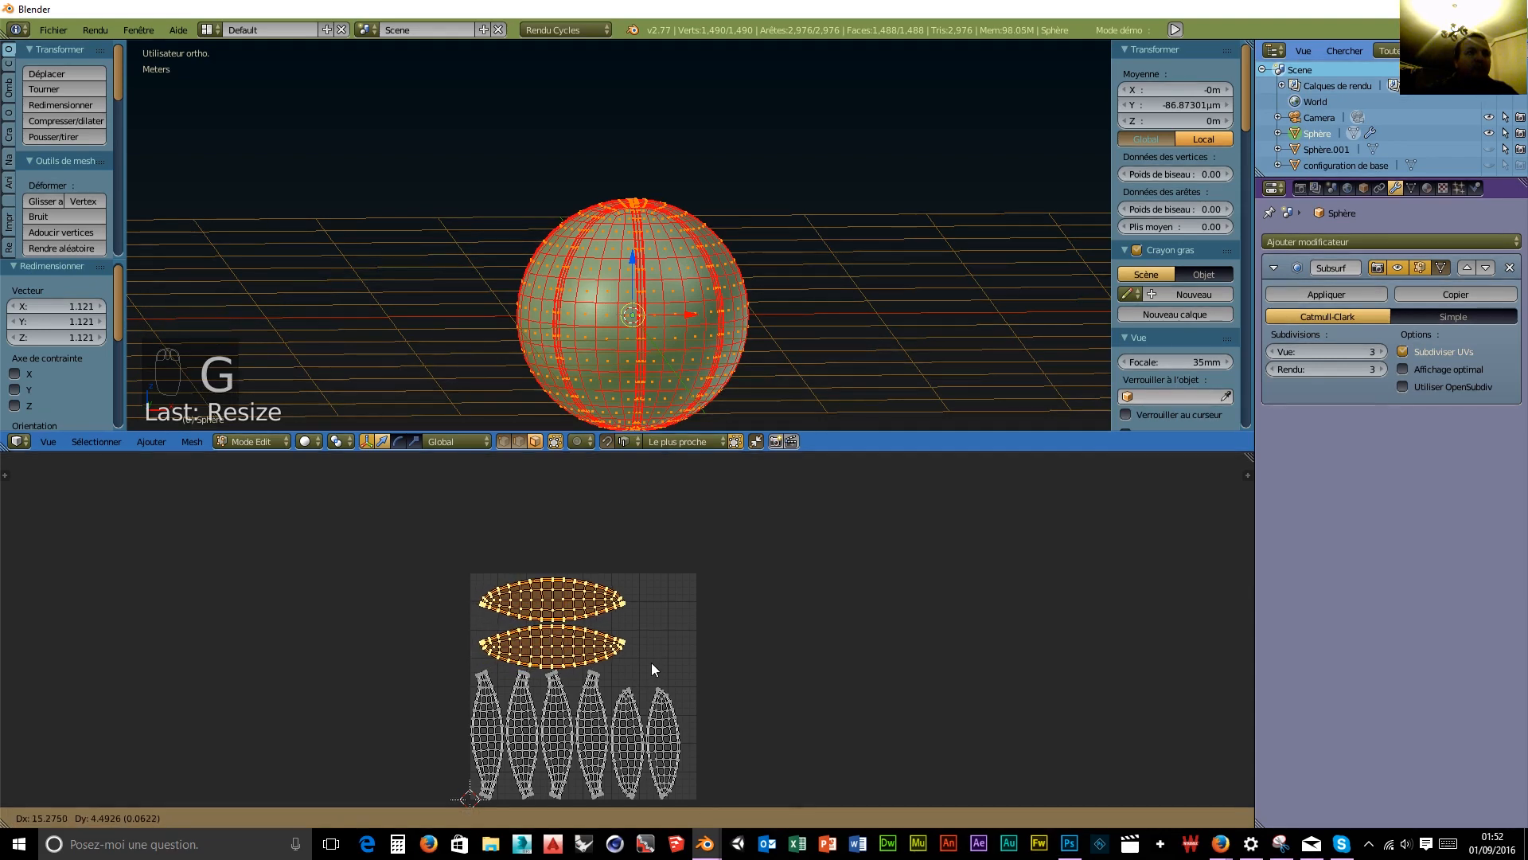
{"action": "left_click", "coordinate": [650, 665]}
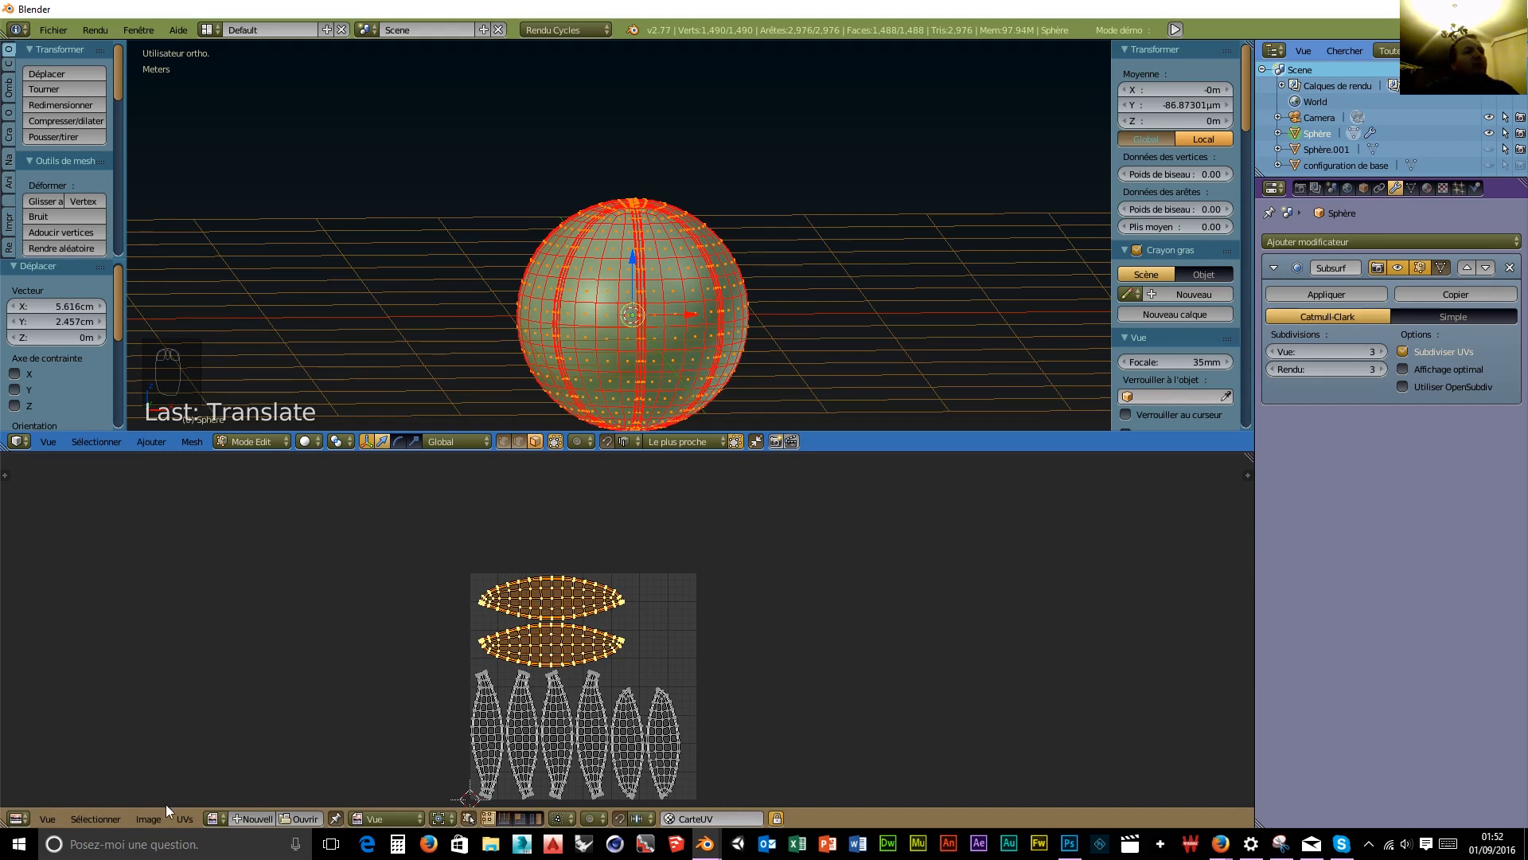
Select all the UV islands and start exporting the UV layout.
{"action": "left_click", "coordinate": [184, 819]}
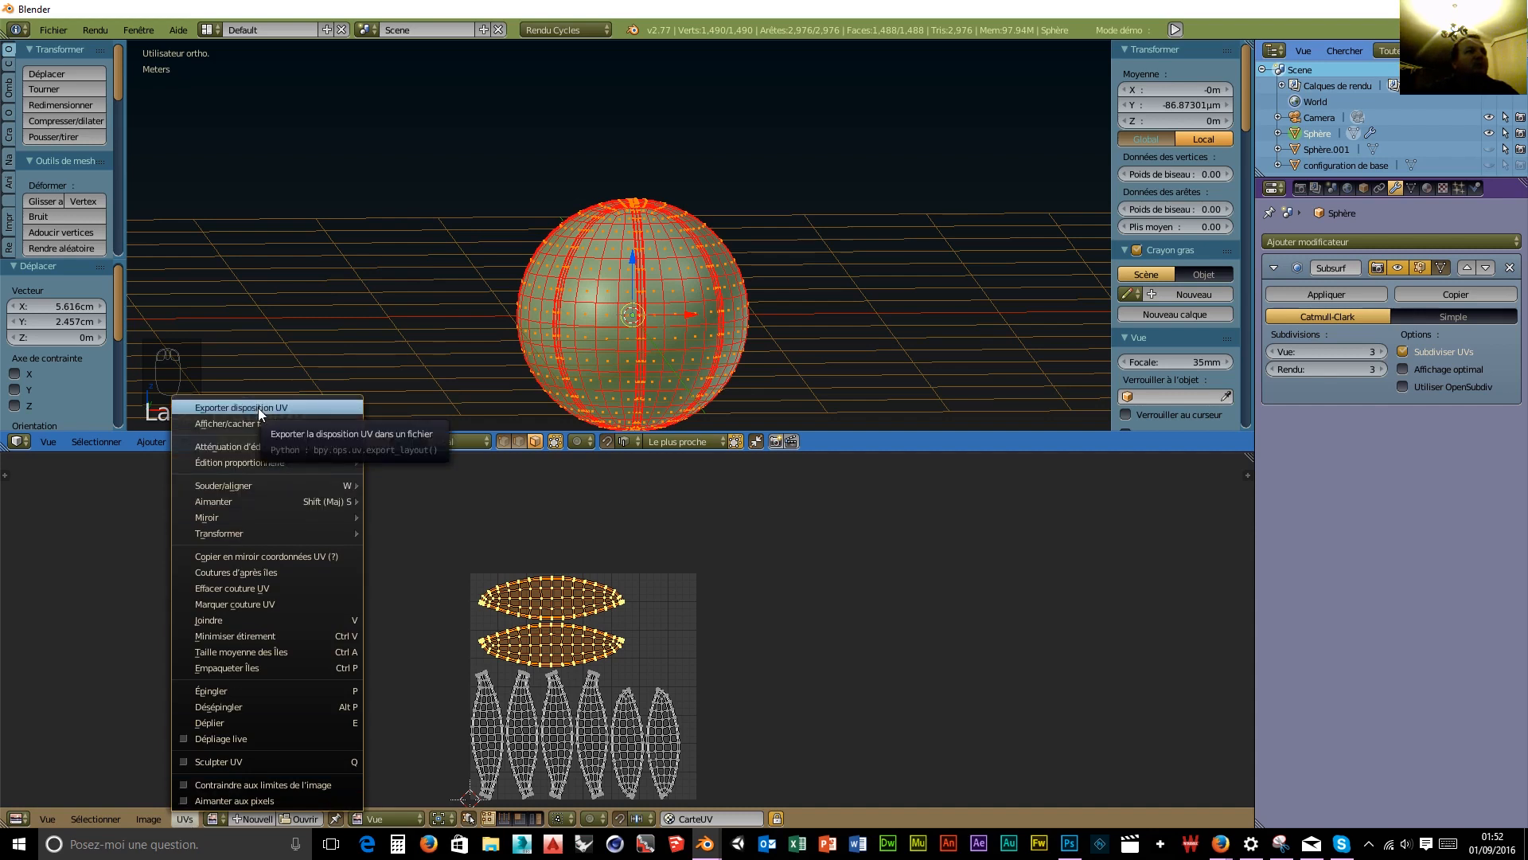
{"action": "key", "text": "a"}
{"action": "key", "text": "a"}
{"action": "key", "text": "a"}
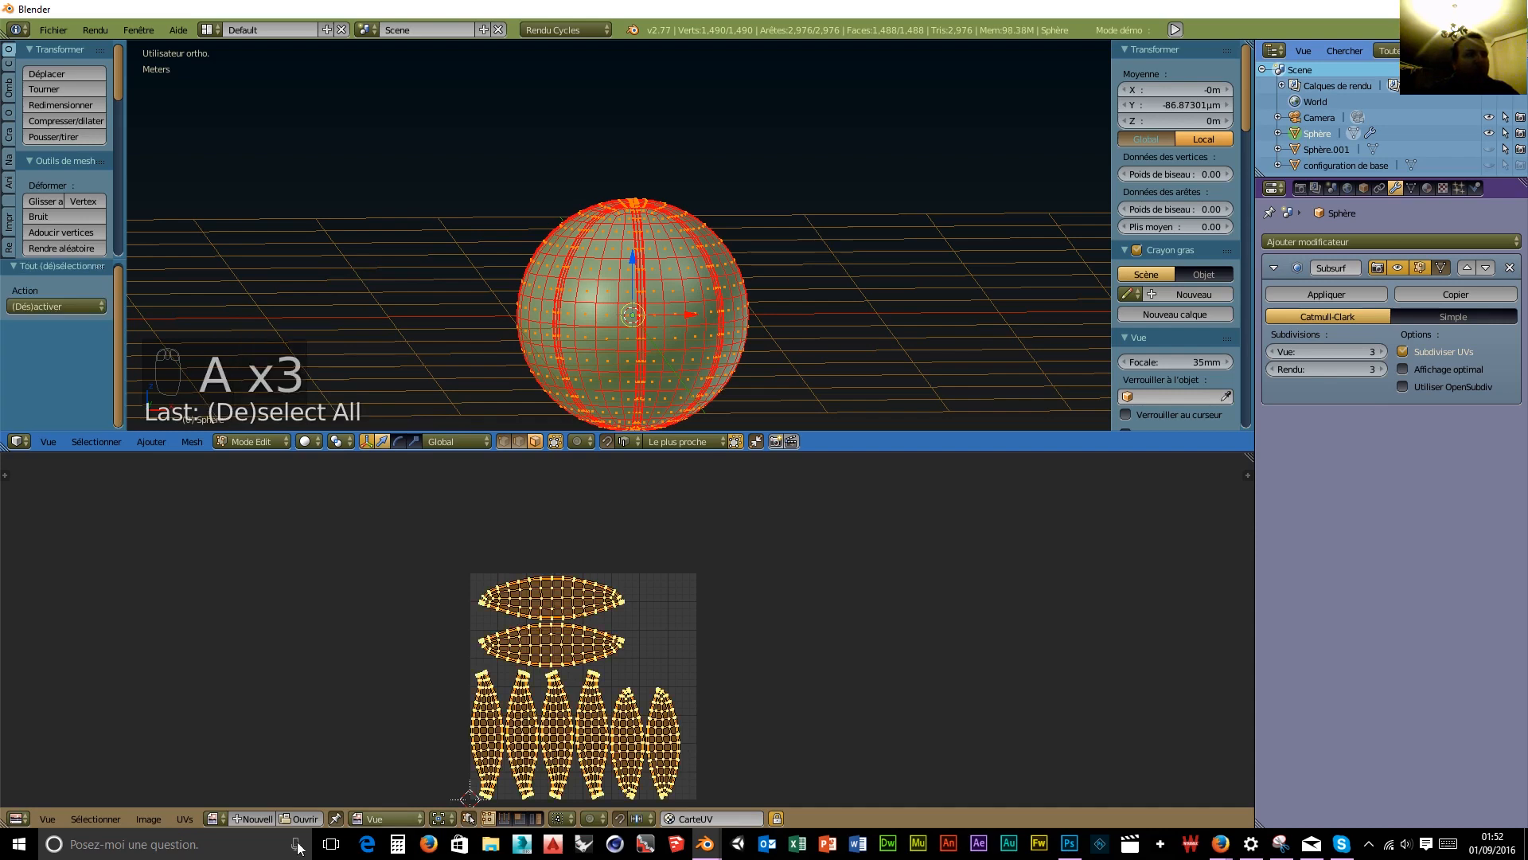
{"action": "left_click", "coordinate": [183, 819]}
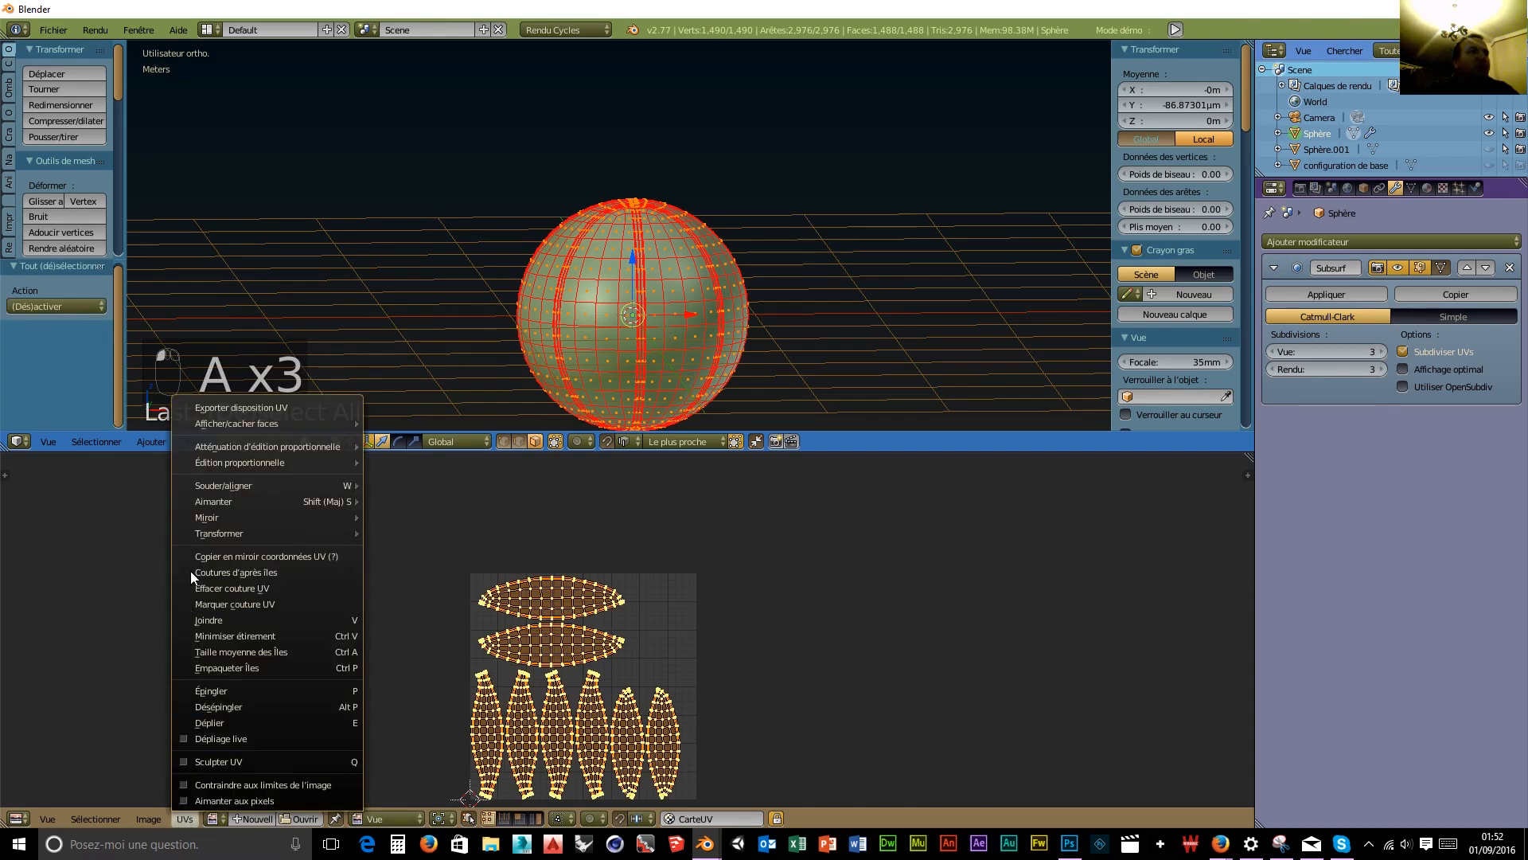
{"action": "left_click", "coordinate": [237, 408]}
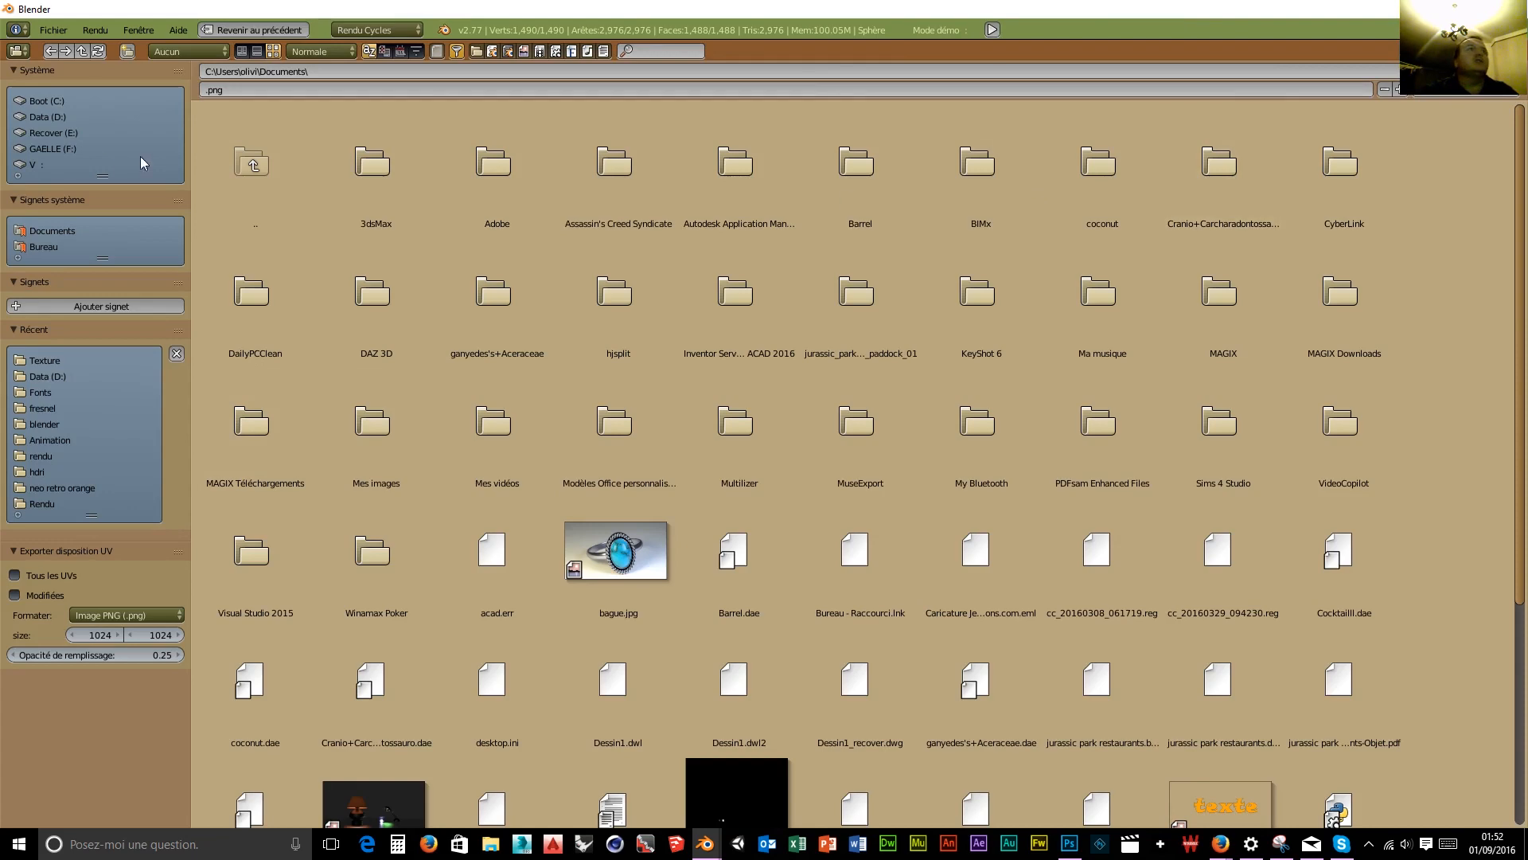
Browse on drive D: to the Ballon\Basket\Texture folder and choose DEPLIAGE BALLON DE BASKET.png as the export file.
{"action": "left_click", "coordinate": [50, 118]}
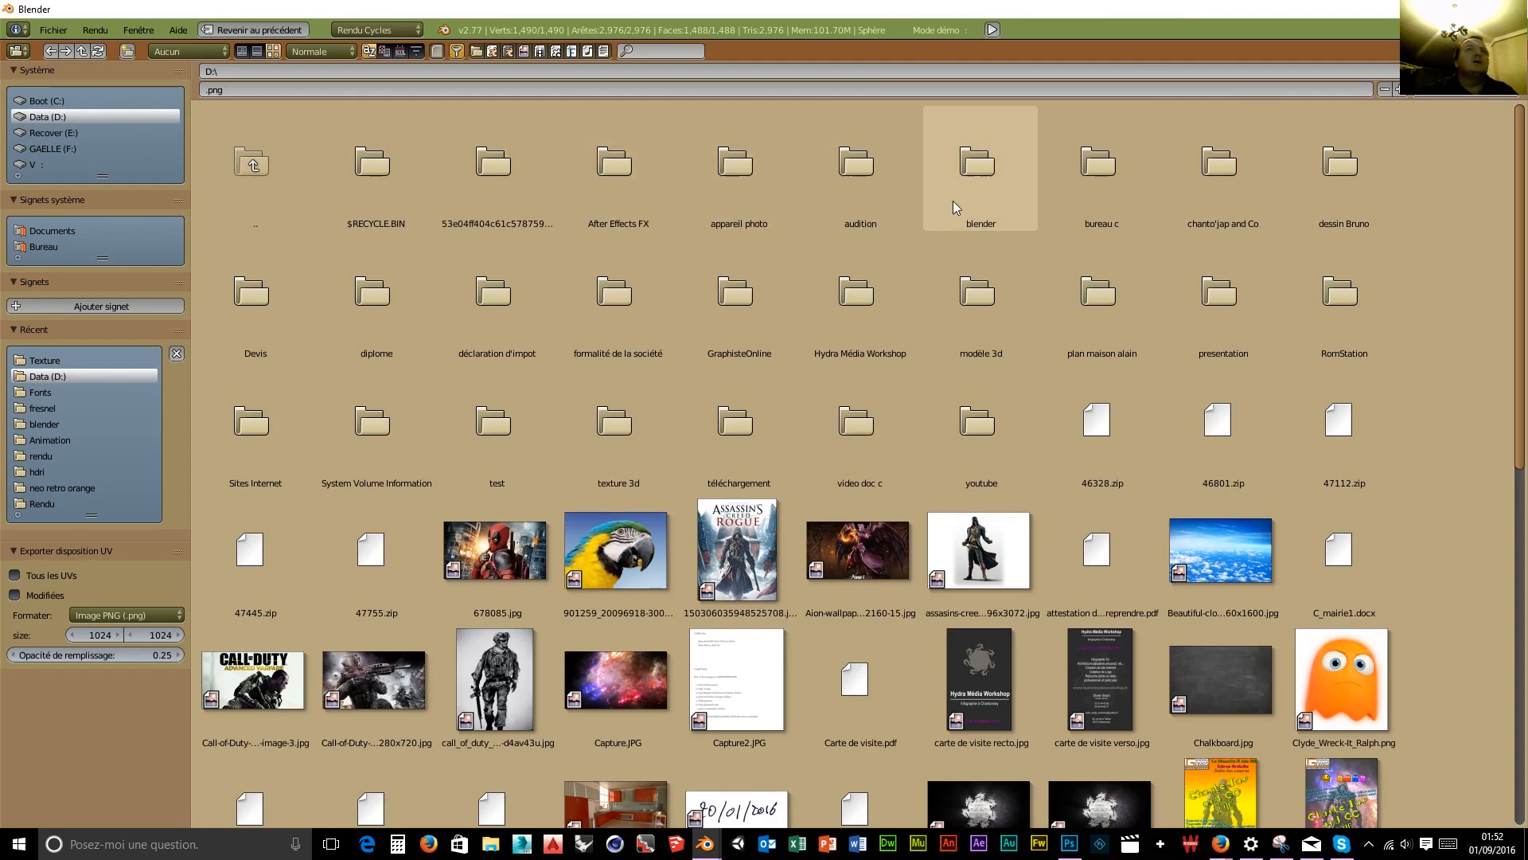
{"action": "left_click", "coordinate": [971, 188]}
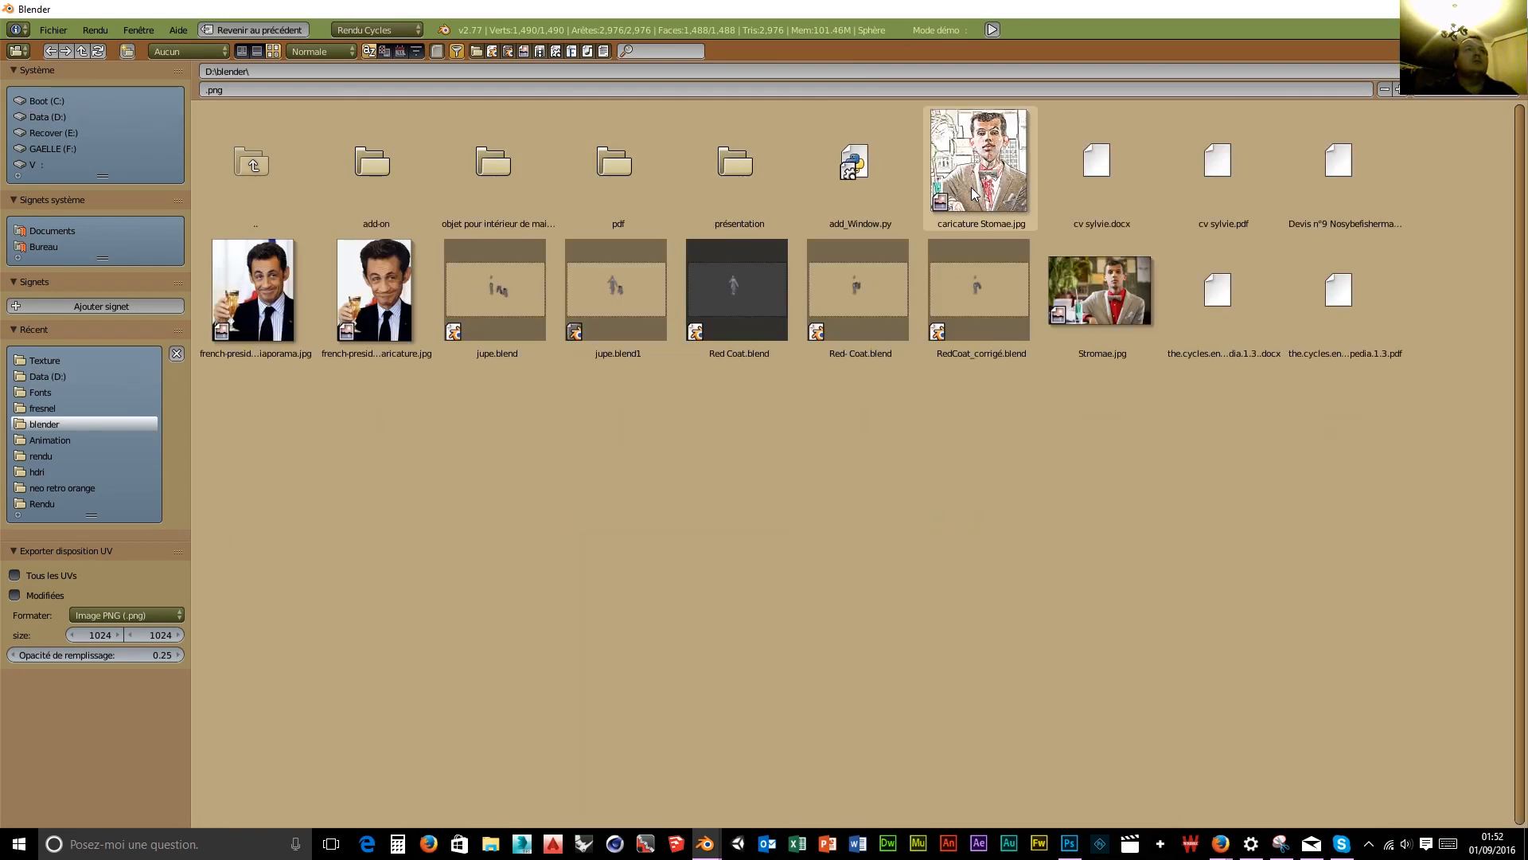
{"action": "left_click", "coordinate": [479, 167]}
{"action": "left_click", "coordinate": [478, 166]}
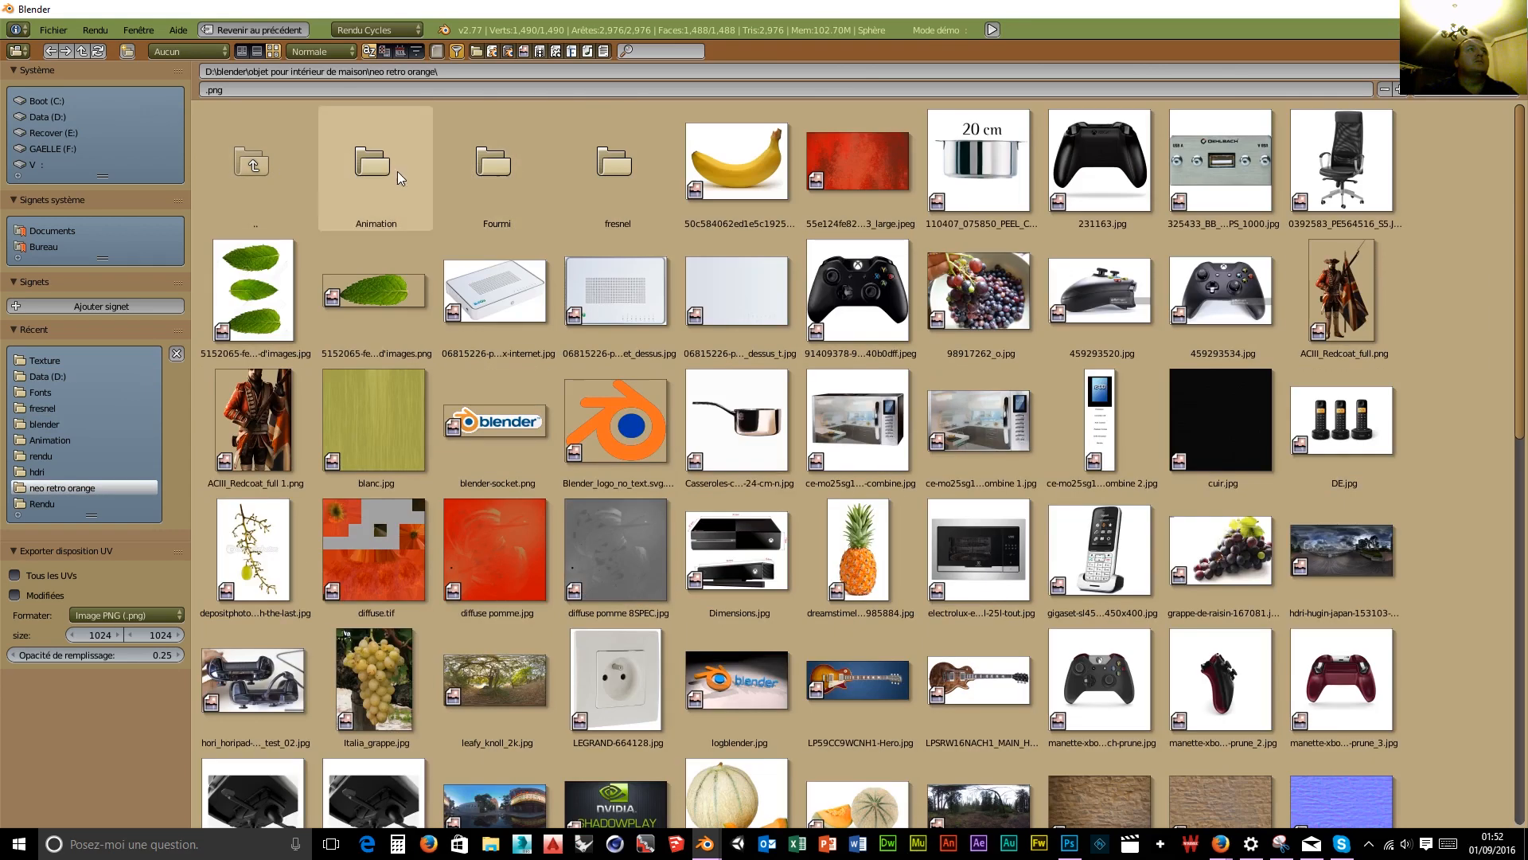
{"action": "left_click", "coordinate": [382, 169]}
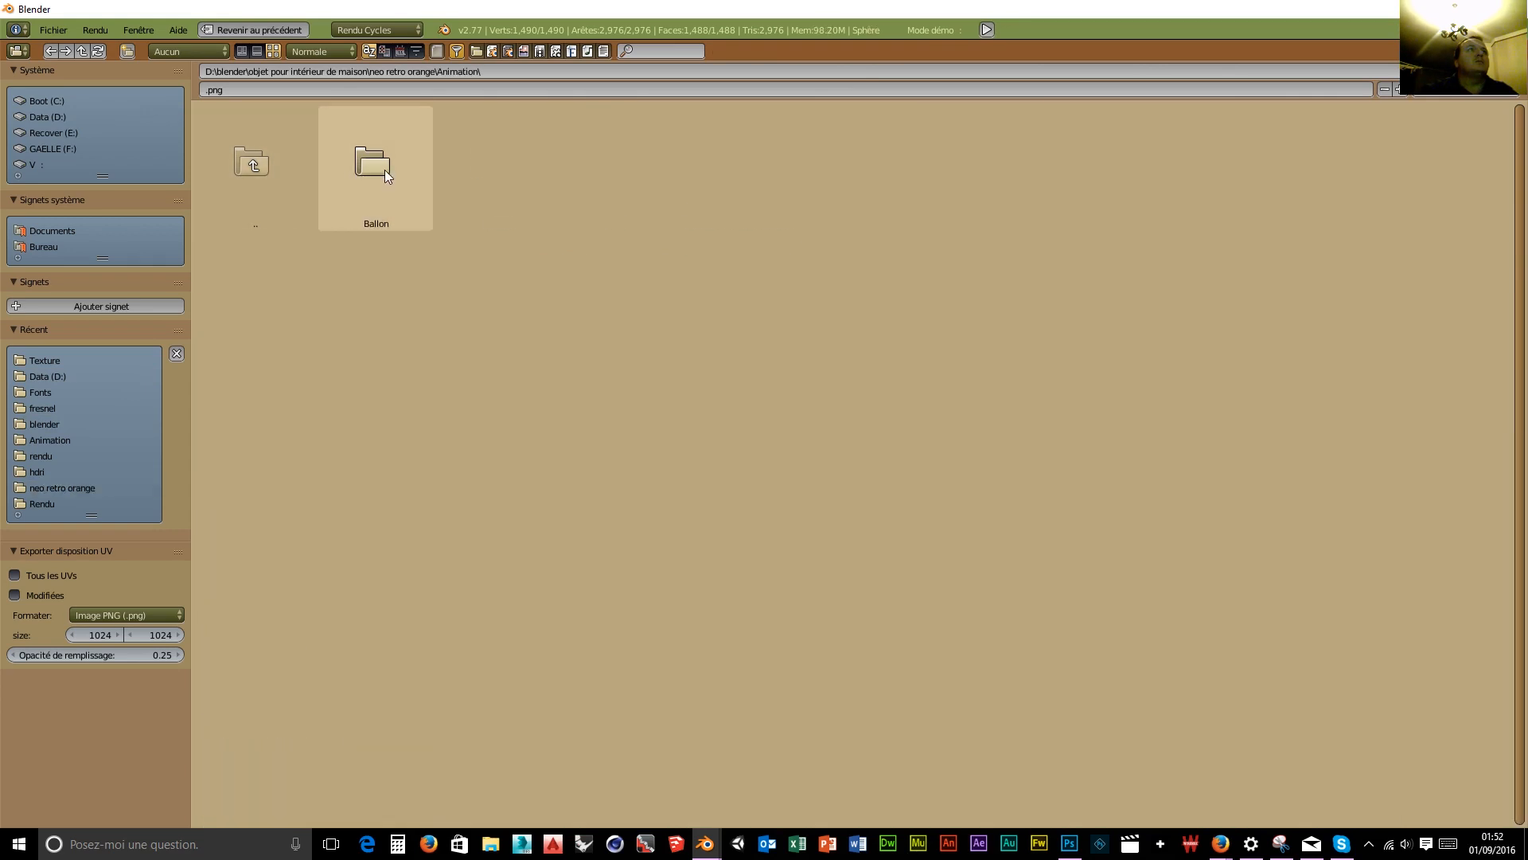
{"action": "left_click", "coordinate": [377, 169]}
{"action": "left_click", "coordinate": [377, 169]}
{"action": "left_click", "coordinate": [377, 169]}
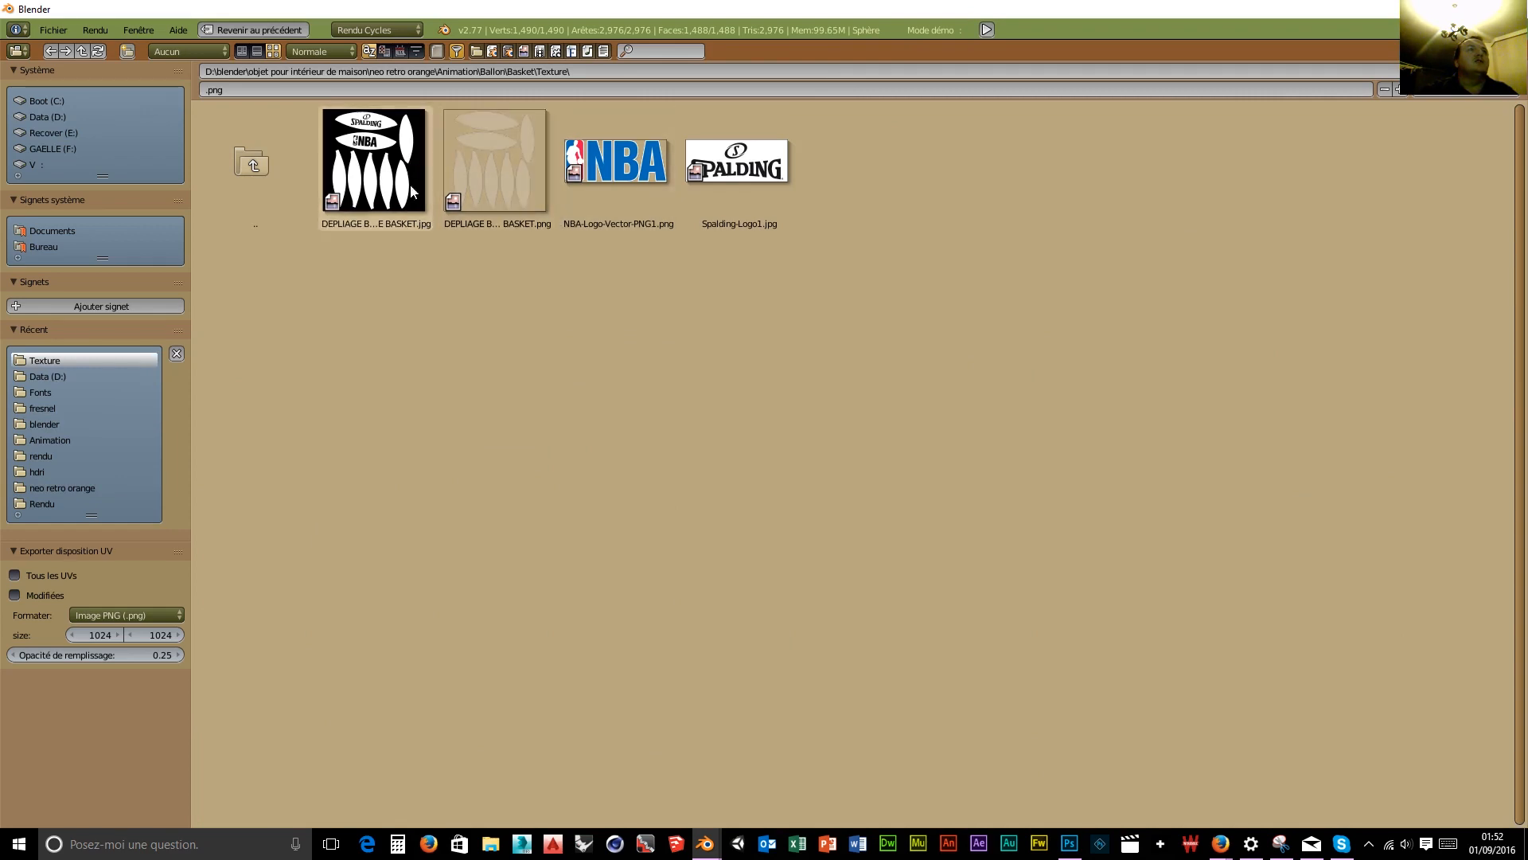
{"action": "left_click", "coordinate": [494, 193]}
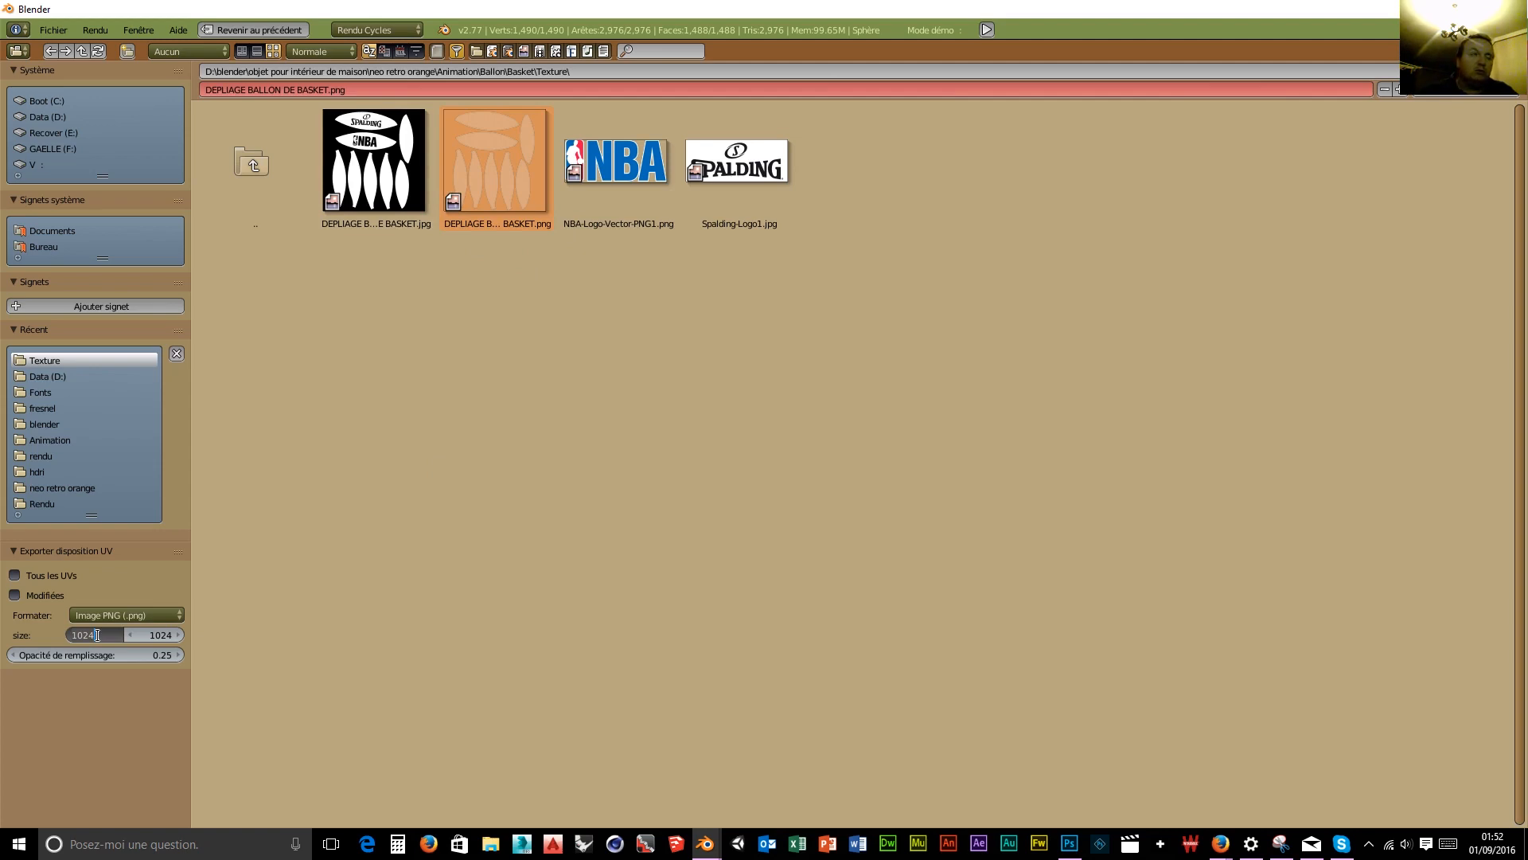
Set the export size to 2048 × 2048 and the fill opacity to 1.00, and export the UV layout over the existing file.
{"action": "type", "text": "48"}
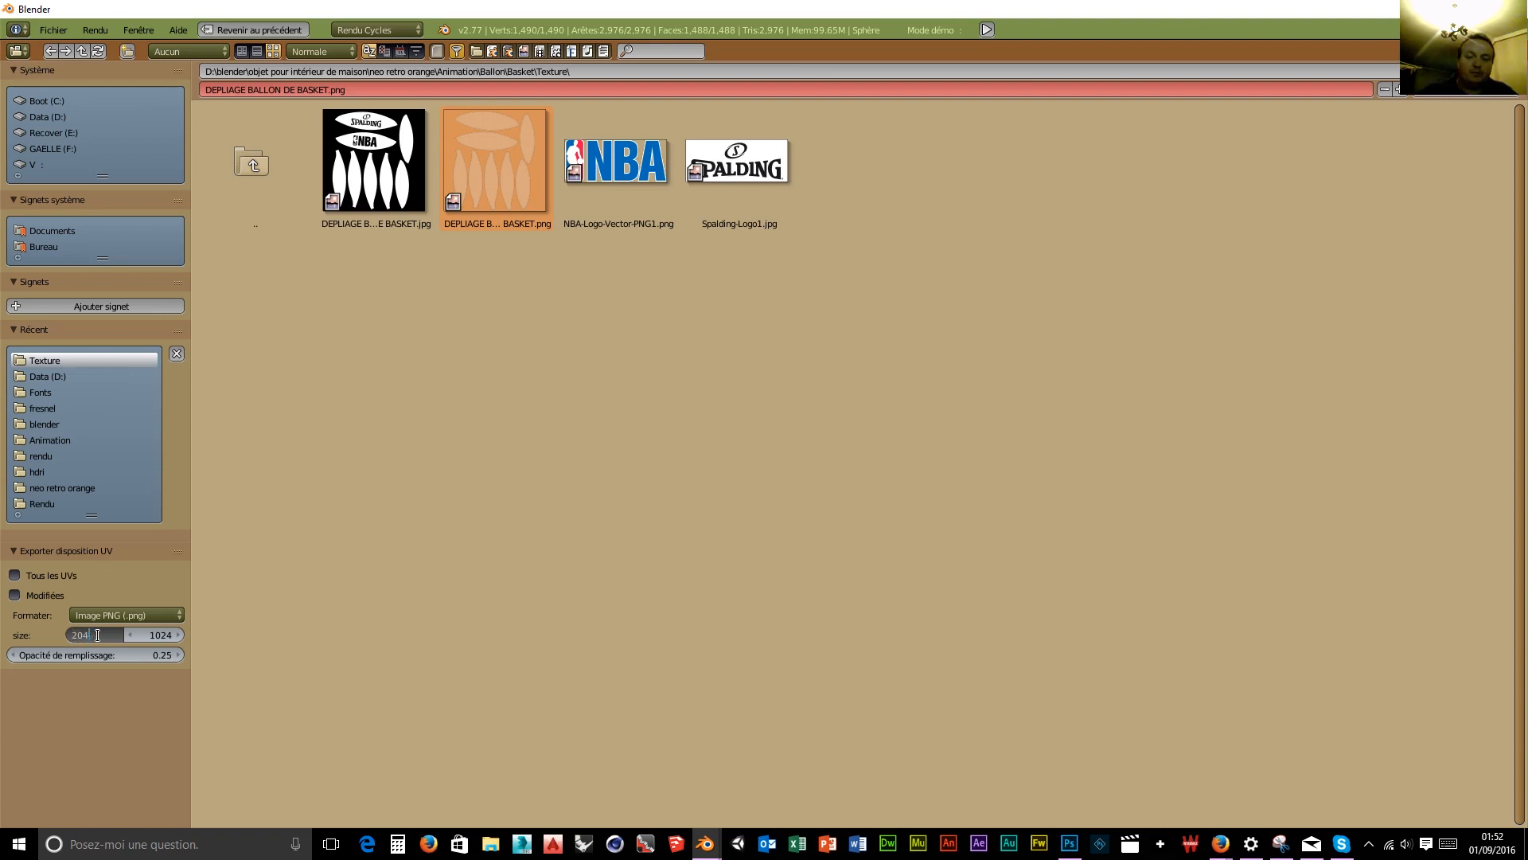
{"action": "left_click", "coordinate": [163, 637]}
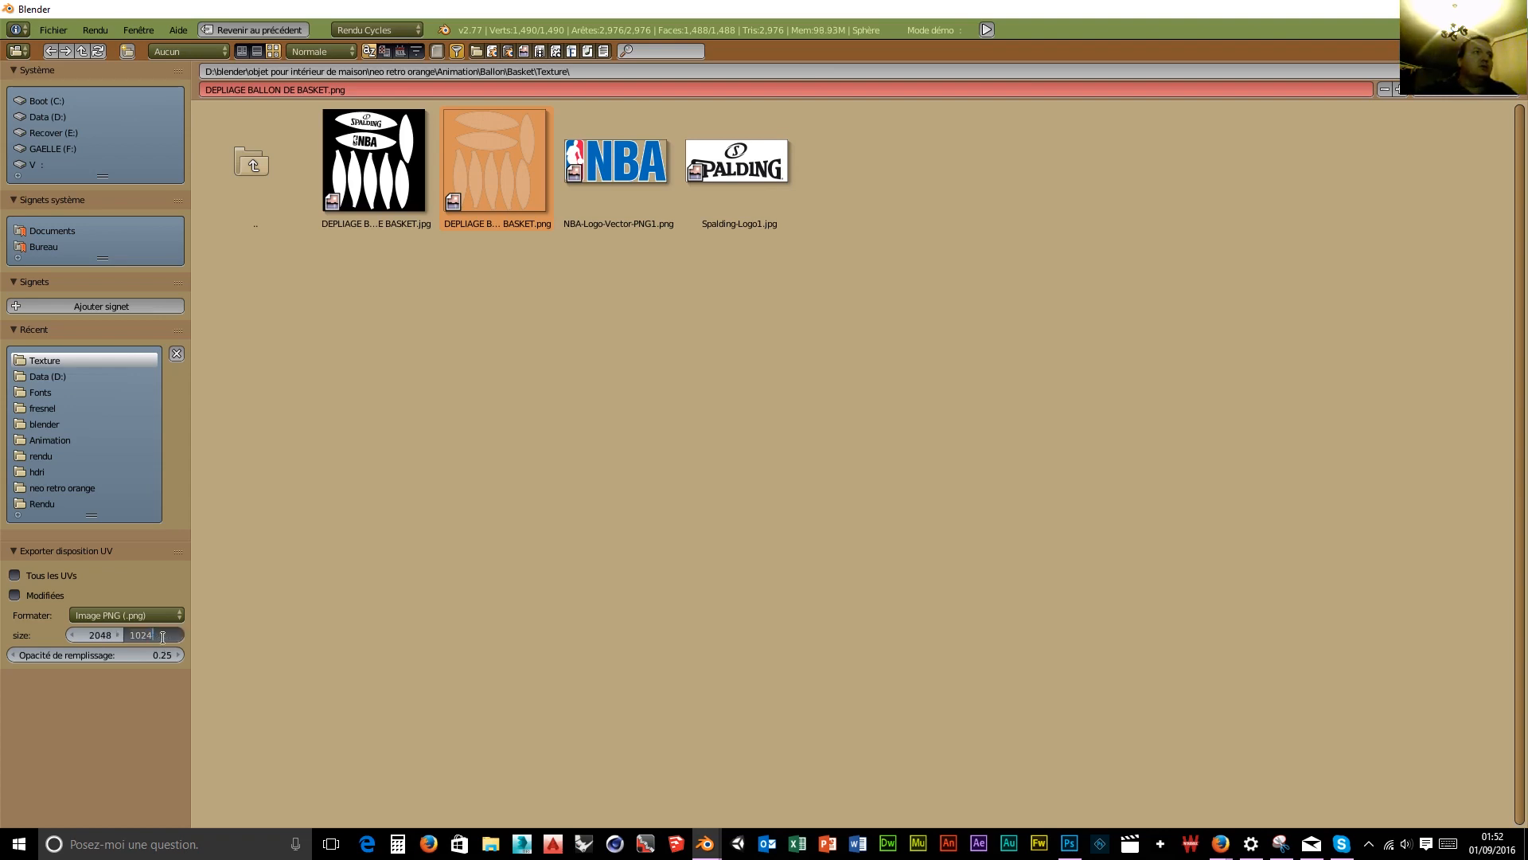
{"action": "type", "text": "2048"}
{"action": "key", "text": "Return"}
{"action": "left_click", "coordinate": [171, 656]}
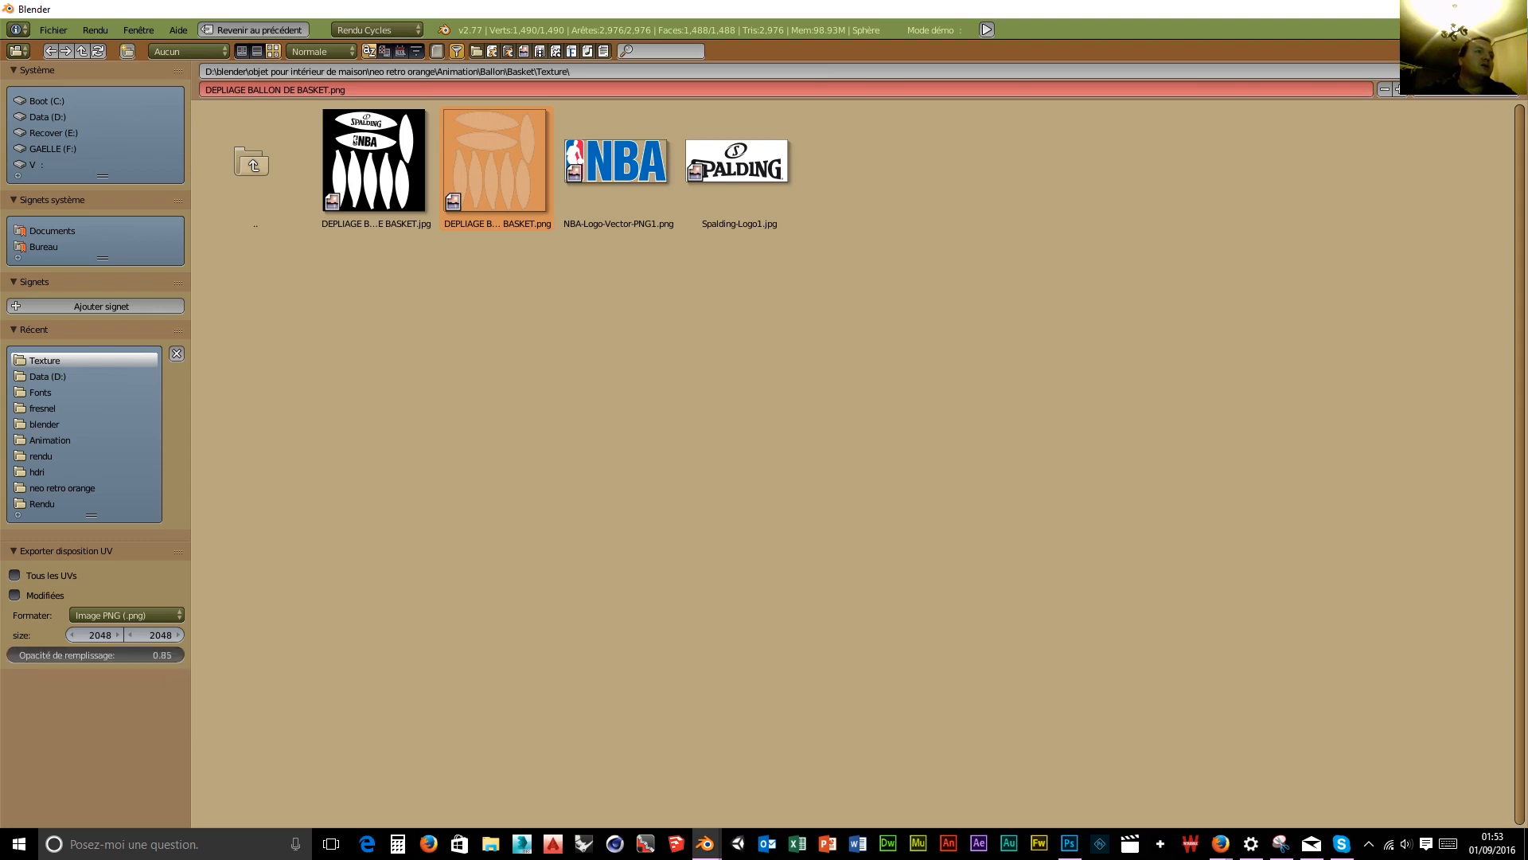
{"action": "left_click_drag", "start_coordinate": [170, 657], "coordinate": [171, 657]}
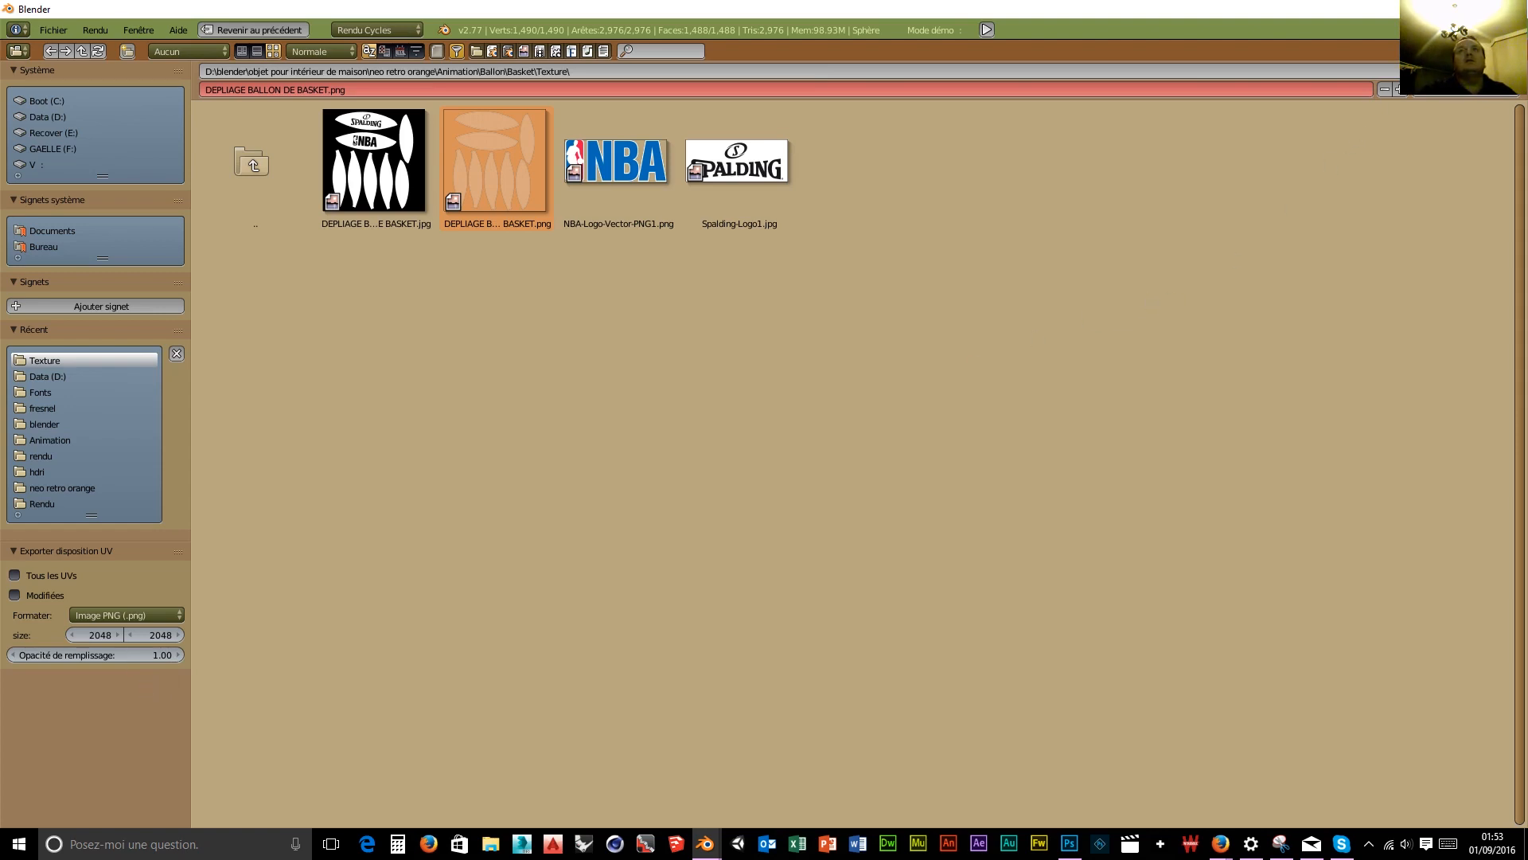
{"action": "left_click", "coordinate": [1465, 90]}
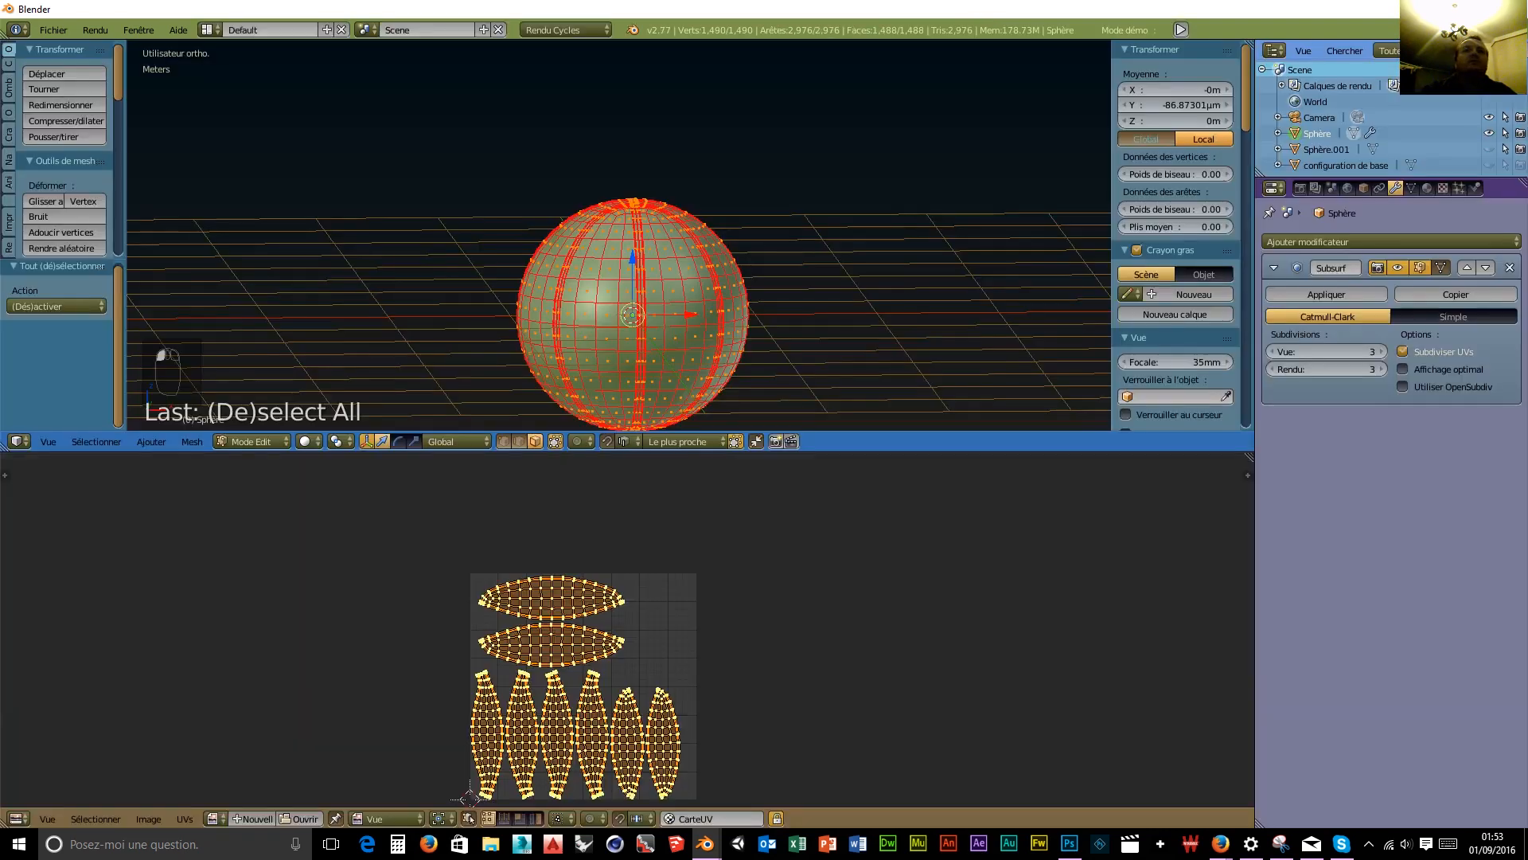
Switch to Photoshop and open DEPLIAGE BALLON DE BASKET.png from the Texture folder.
{"action": "left_click", "coordinate": [1069, 844]}
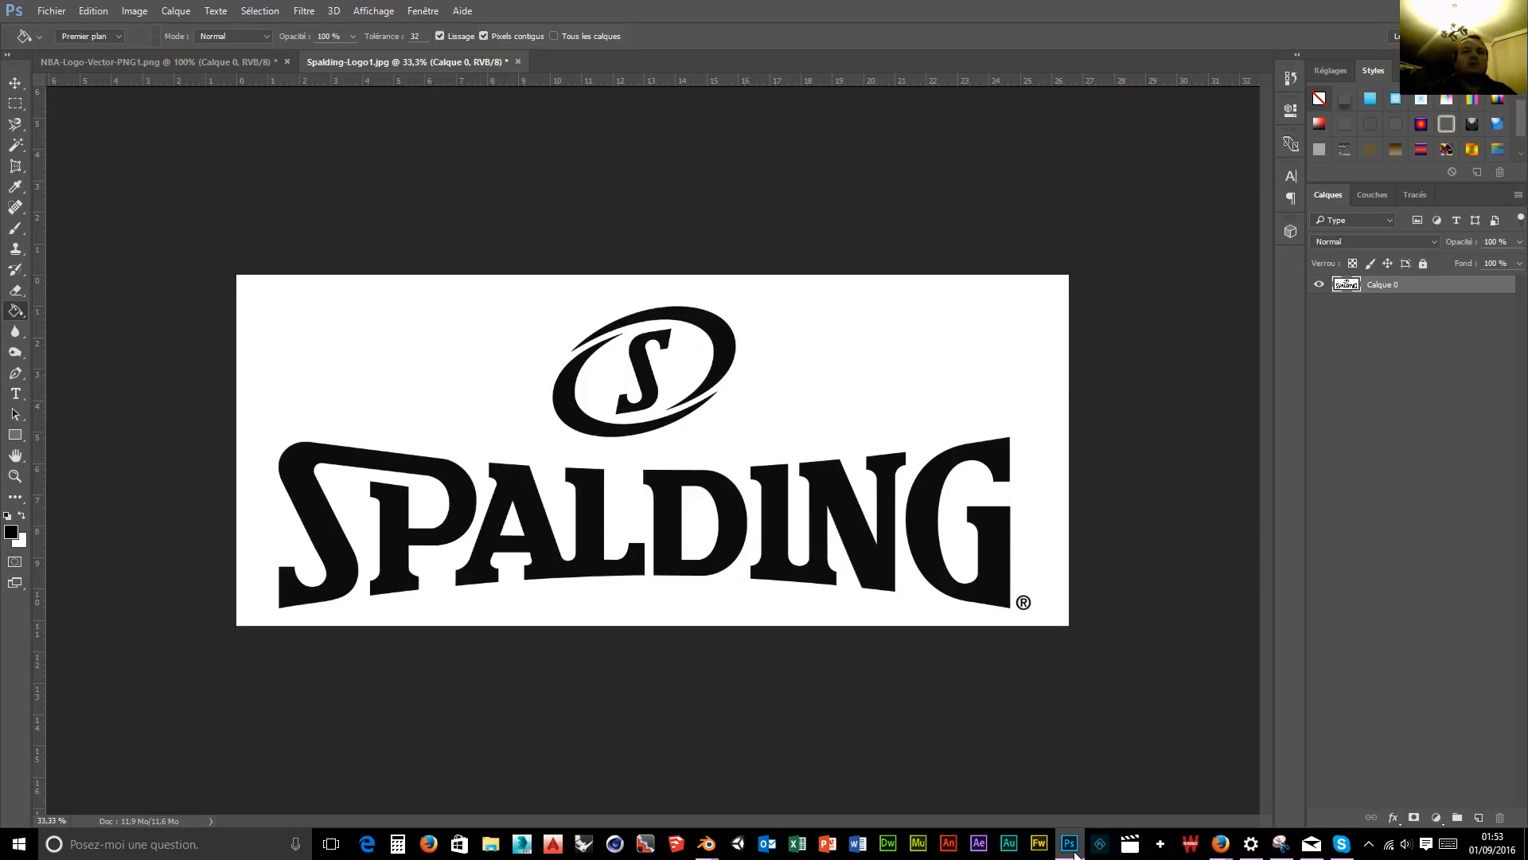
{"action": "left_click", "coordinate": [49, 11]}
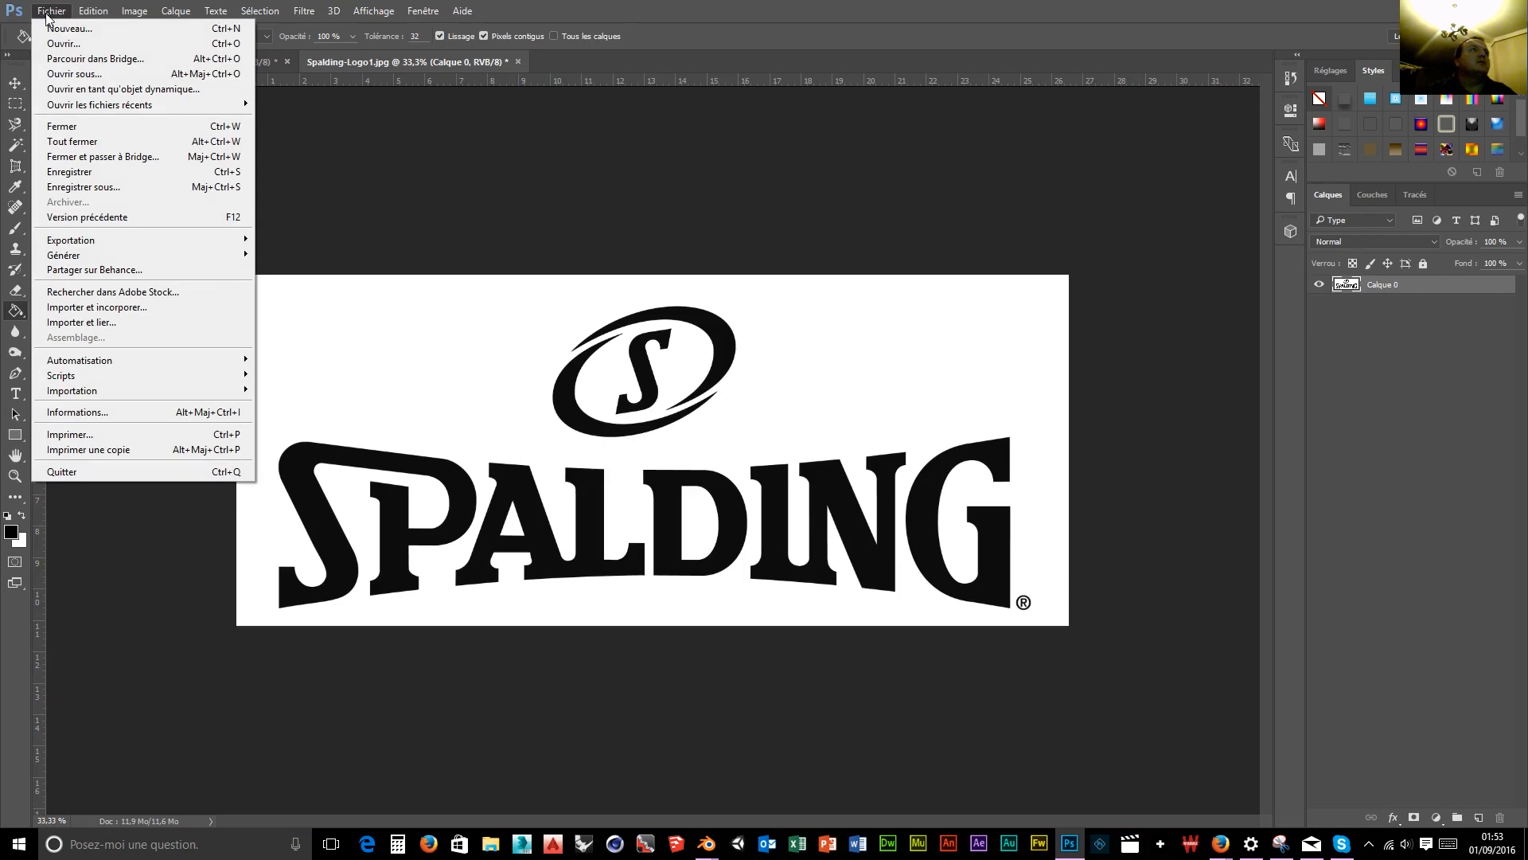
{"action": "left_click", "coordinate": [74, 45]}
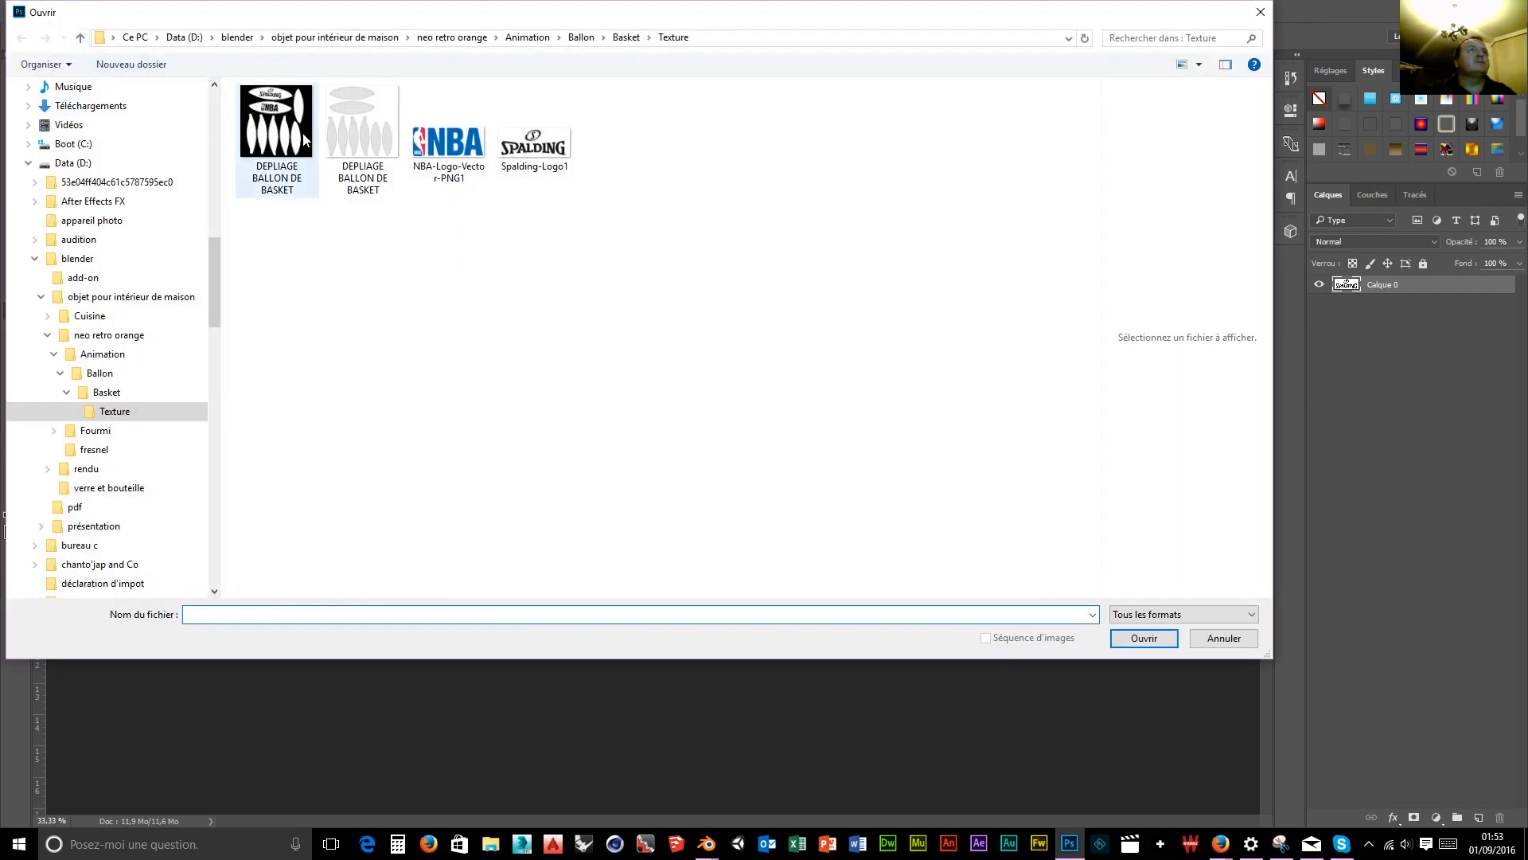
{"action": "left_click", "coordinate": [367, 131]}
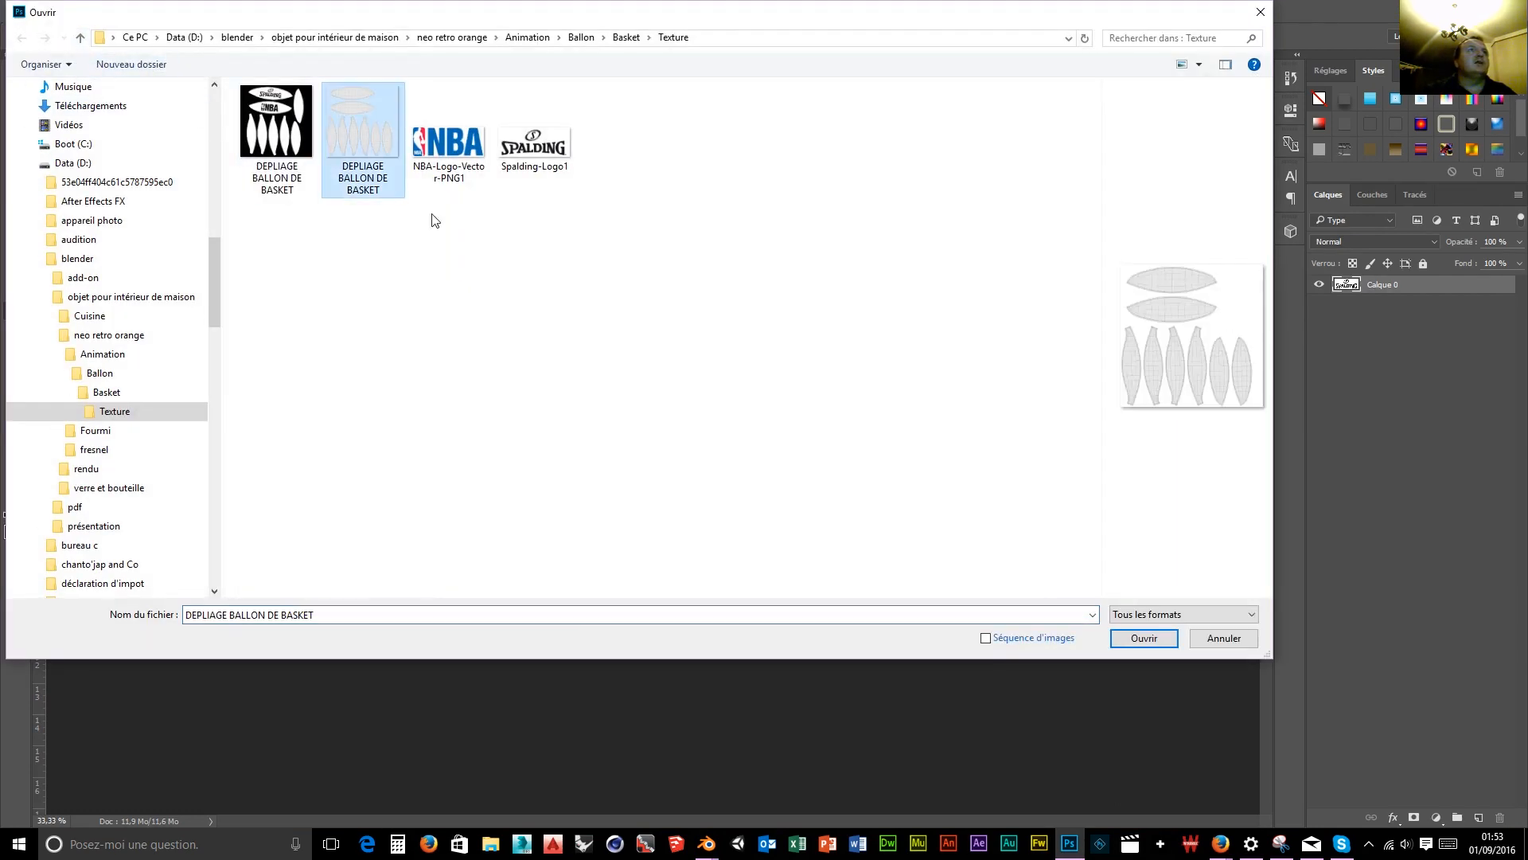
{"action": "left_click", "coordinate": [1140, 638]}
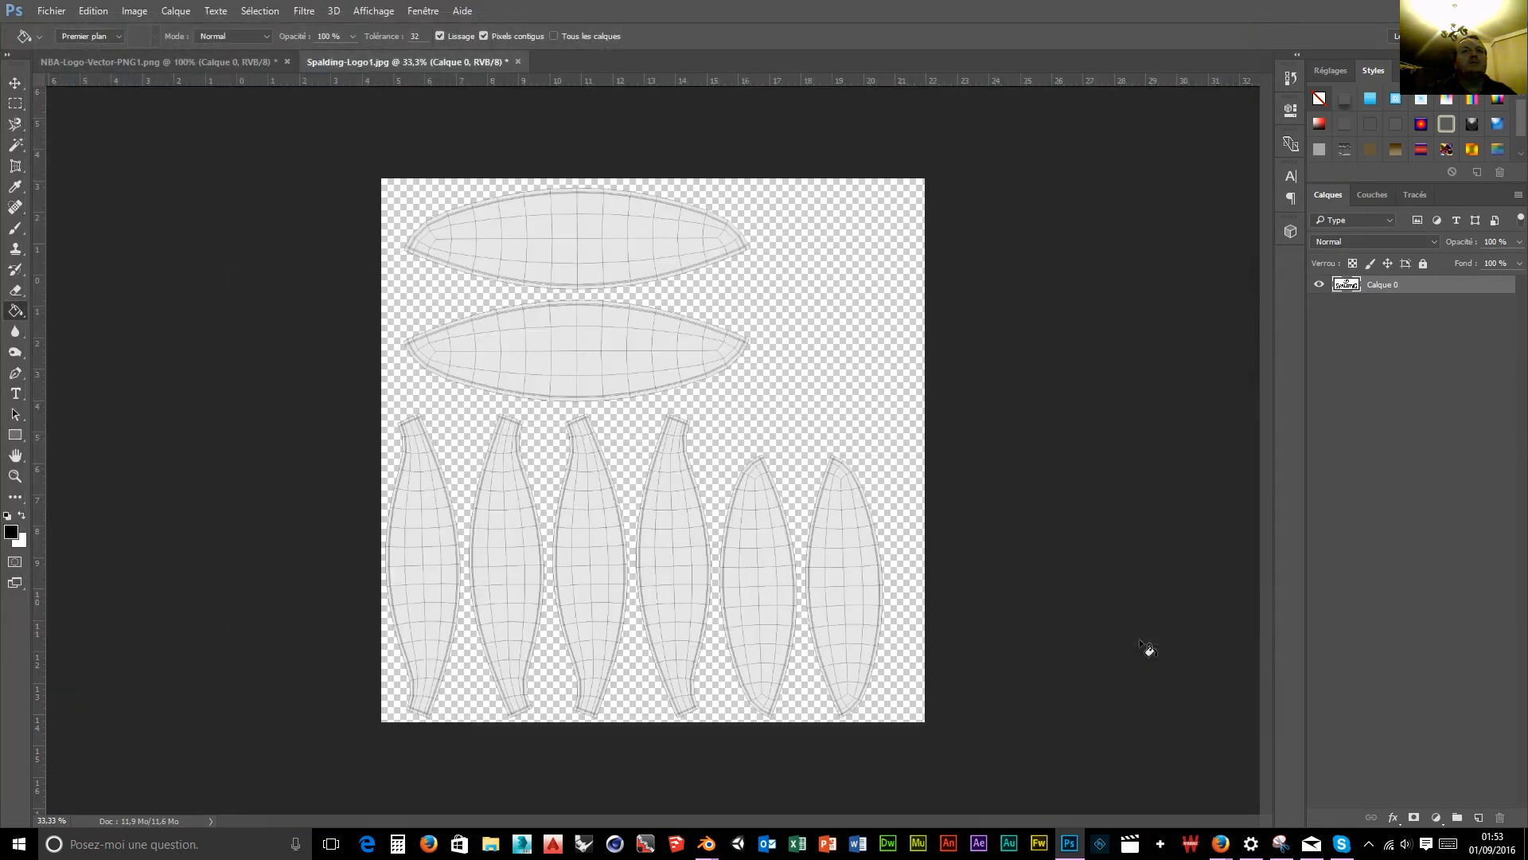
Confirm black (000000) as the foreground colour and fill the upper right border cells of the leftmost vertical island with the Paint Bucket.
{"action": "left_click", "coordinate": [11, 534]}
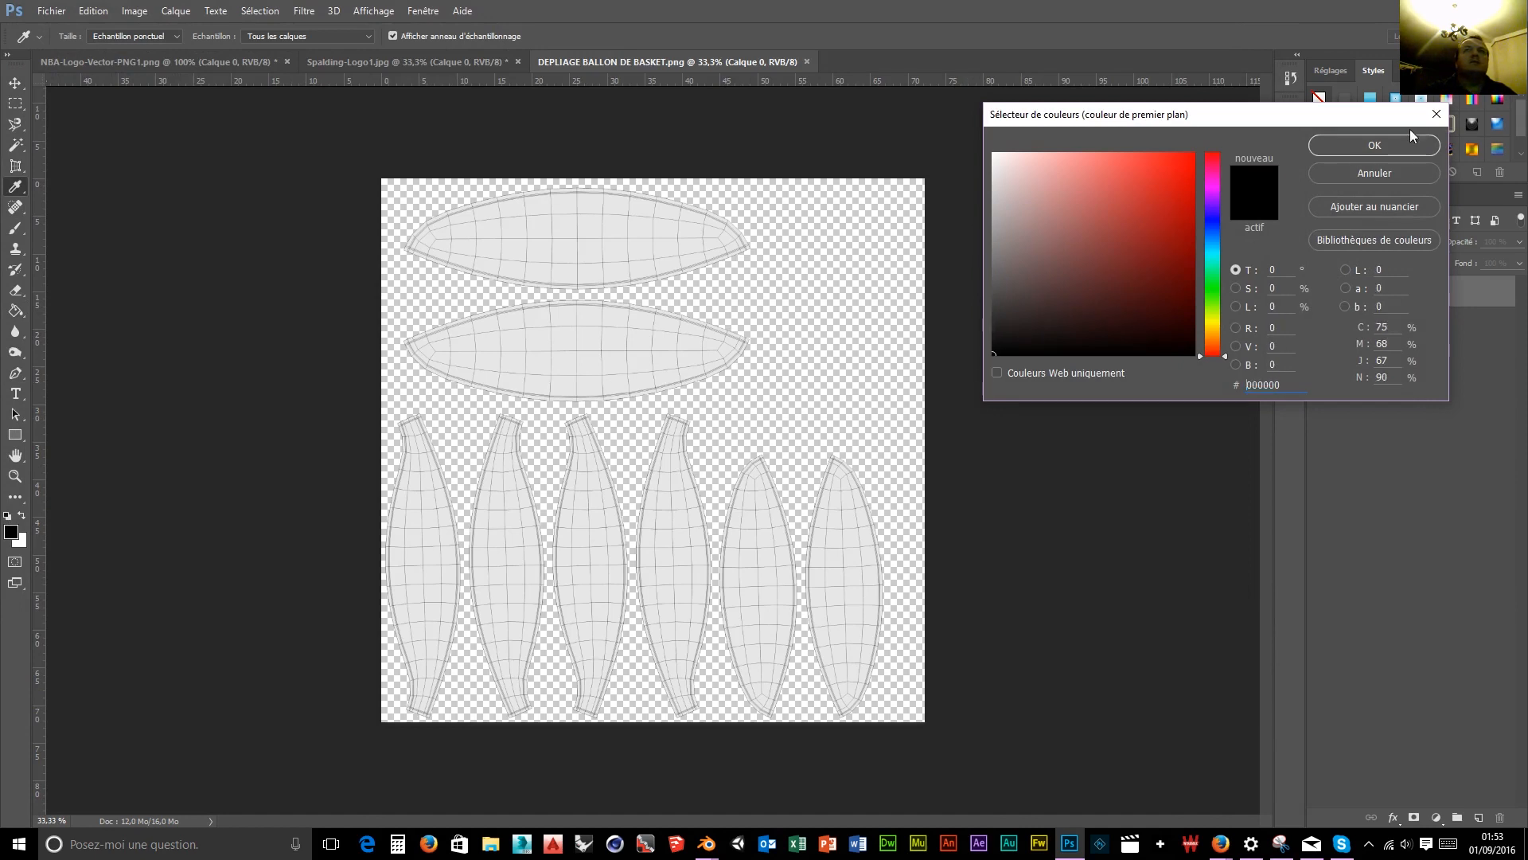
{"action": "left_click", "coordinate": [1389, 153]}
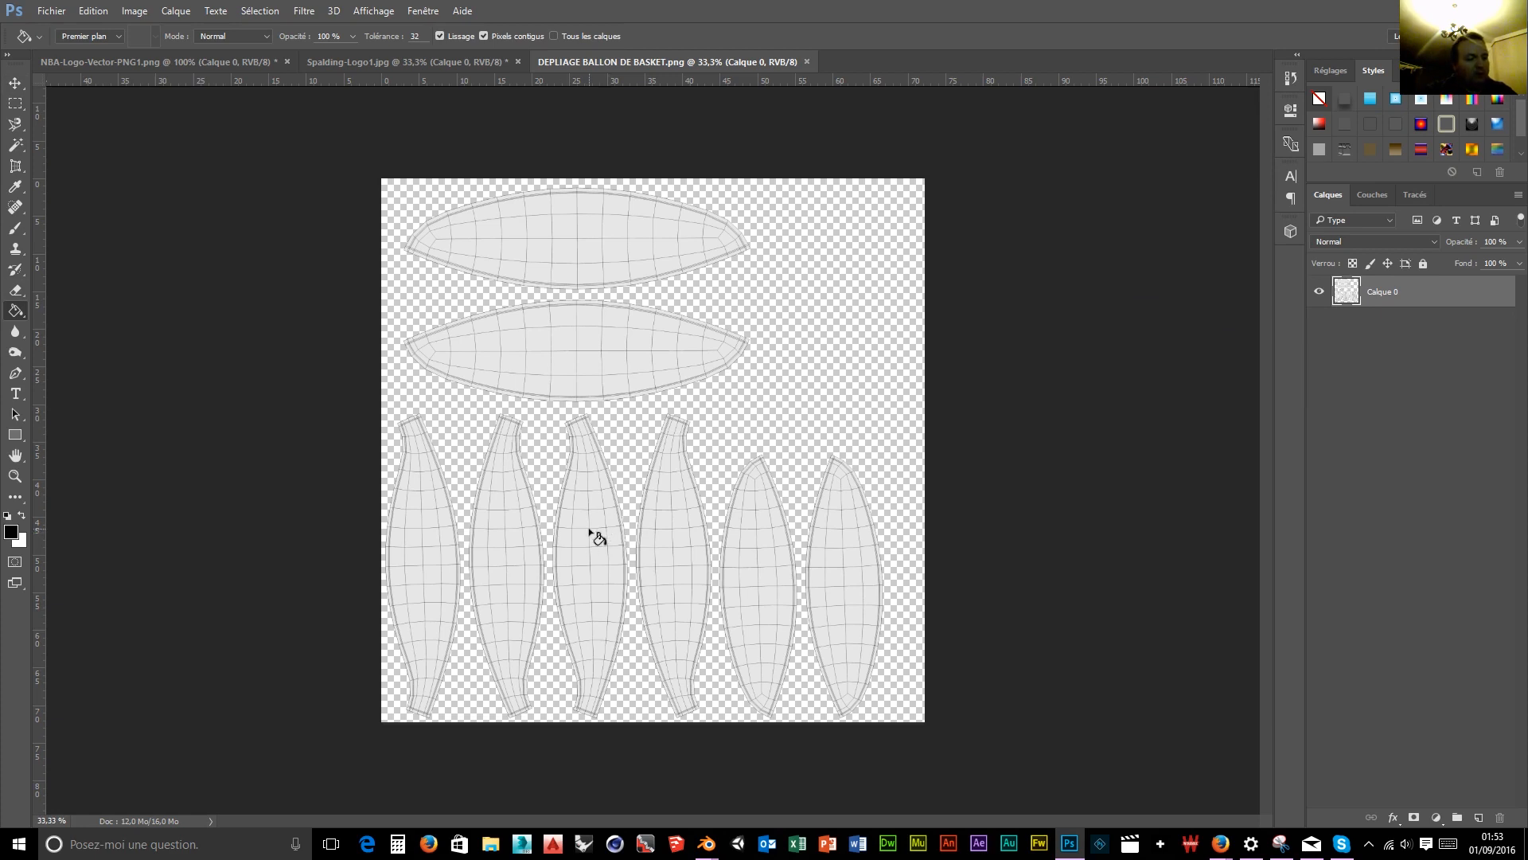
{"action": "key", "text": "z"}
{"action": "left_click_drag", "start_coordinate": [612, 533], "coordinate": [586, 430], "text": "alt"}
{"action": "left_click", "coordinate": [444, 37]}
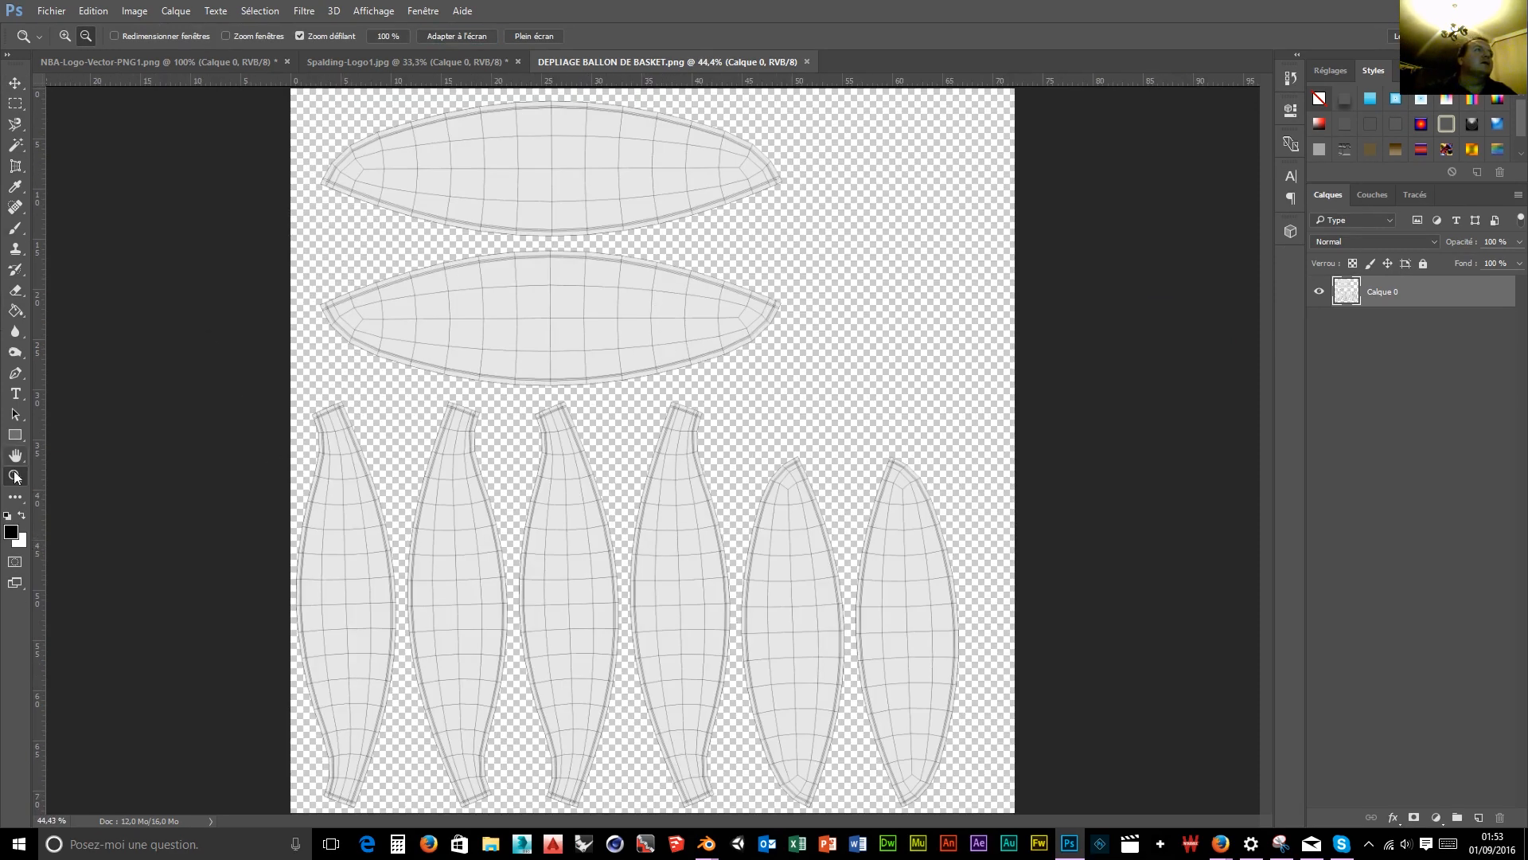
{"action": "left_click", "coordinate": [15, 311]}
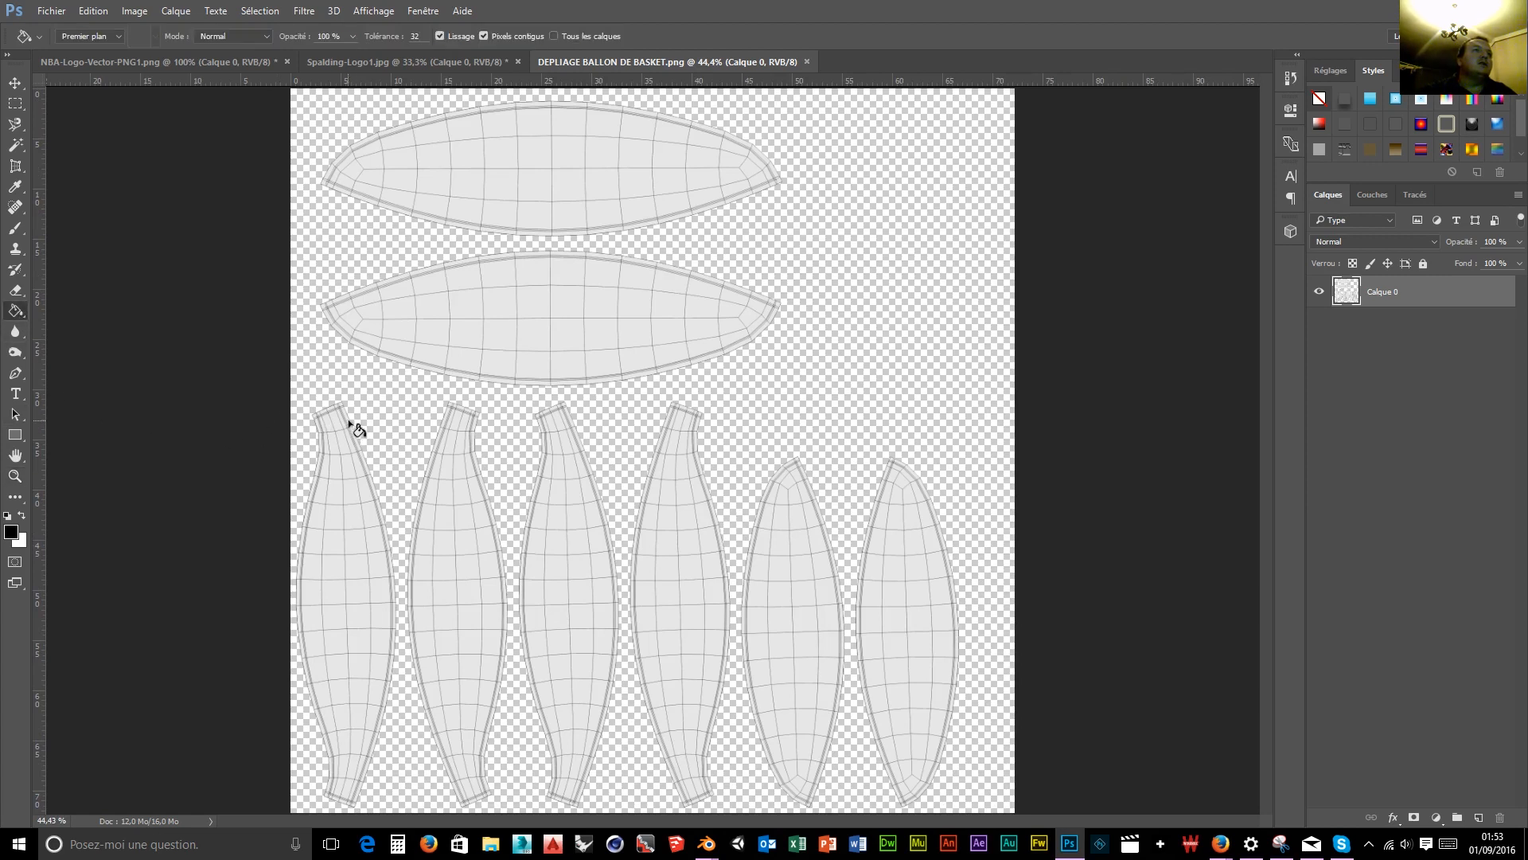
{"action": "left_click", "coordinate": [366, 465]}
{"action": "left_click", "coordinate": [381, 520]}
{"action": "left_click", "coordinate": [389, 546]}
{"action": "left_click", "coordinate": [393, 599]}
Fill the upper left border cells and the top edge of the leftmost vertical island with black.
{"action": "left_click", "coordinate": [318, 476]}
{"action": "left_click", "coordinate": [321, 457]}
{"action": "left_click", "coordinate": [322, 439]}
{"action": "left_click", "coordinate": [333, 412]}
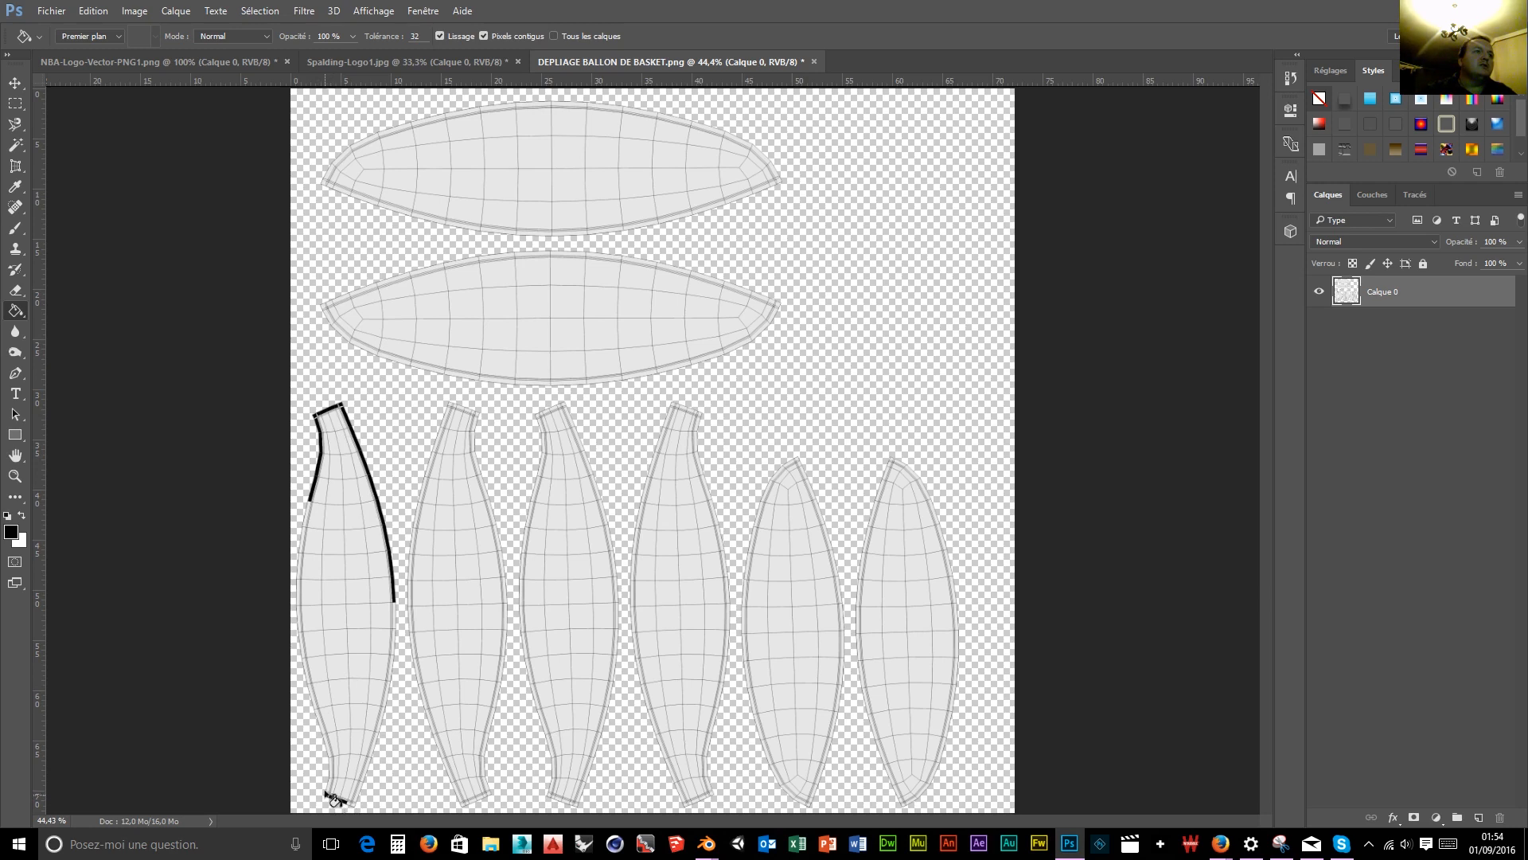
Fill the remaining border cells around the bottom and both sides of the leftmost vertical island with black.
{"action": "mouse_move", "coordinate": [327, 788]}
{"action": "left_mouse_down"}
{"action": "mouse_move", "coordinate": [303, 618]}
{"action": "mouse_move", "coordinate": [375, 617]}
{"action": "left_mouse_up"}
{"action": "key", "text": "z"}
{"action": "key", "text": "g"}
{"action": "left_click_drag", "start_coordinate": [264, 595], "coordinate": [433, 618]}
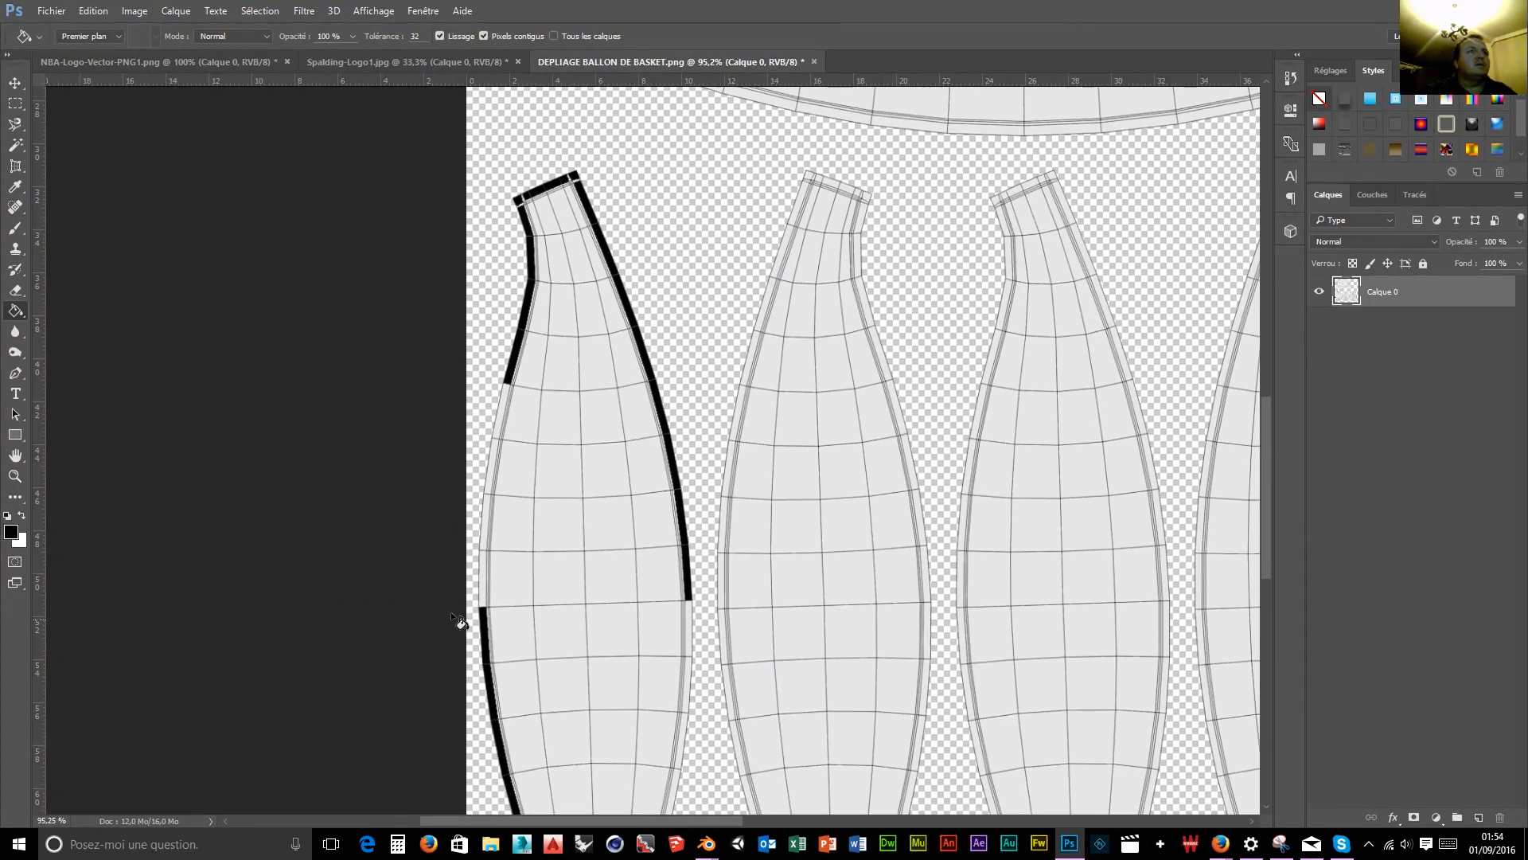
{"action": "left_click_drag", "start_coordinate": [485, 564], "coordinate": [507, 383]}
{"action": "left_click_drag", "start_coordinate": [688, 603], "coordinate": [675, 810]}
Fill the lower border cells on both sides of the second vertical island and two left border cells of the third with black.
{"action": "left_click", "coordinate": [742, 762]}
{"action": "left_click", "coordinate": [747, 788]}
{"action": "left_click", "coordinate": [913, 787]}
{"action": "left_click", "coordinate": [924, 744]}
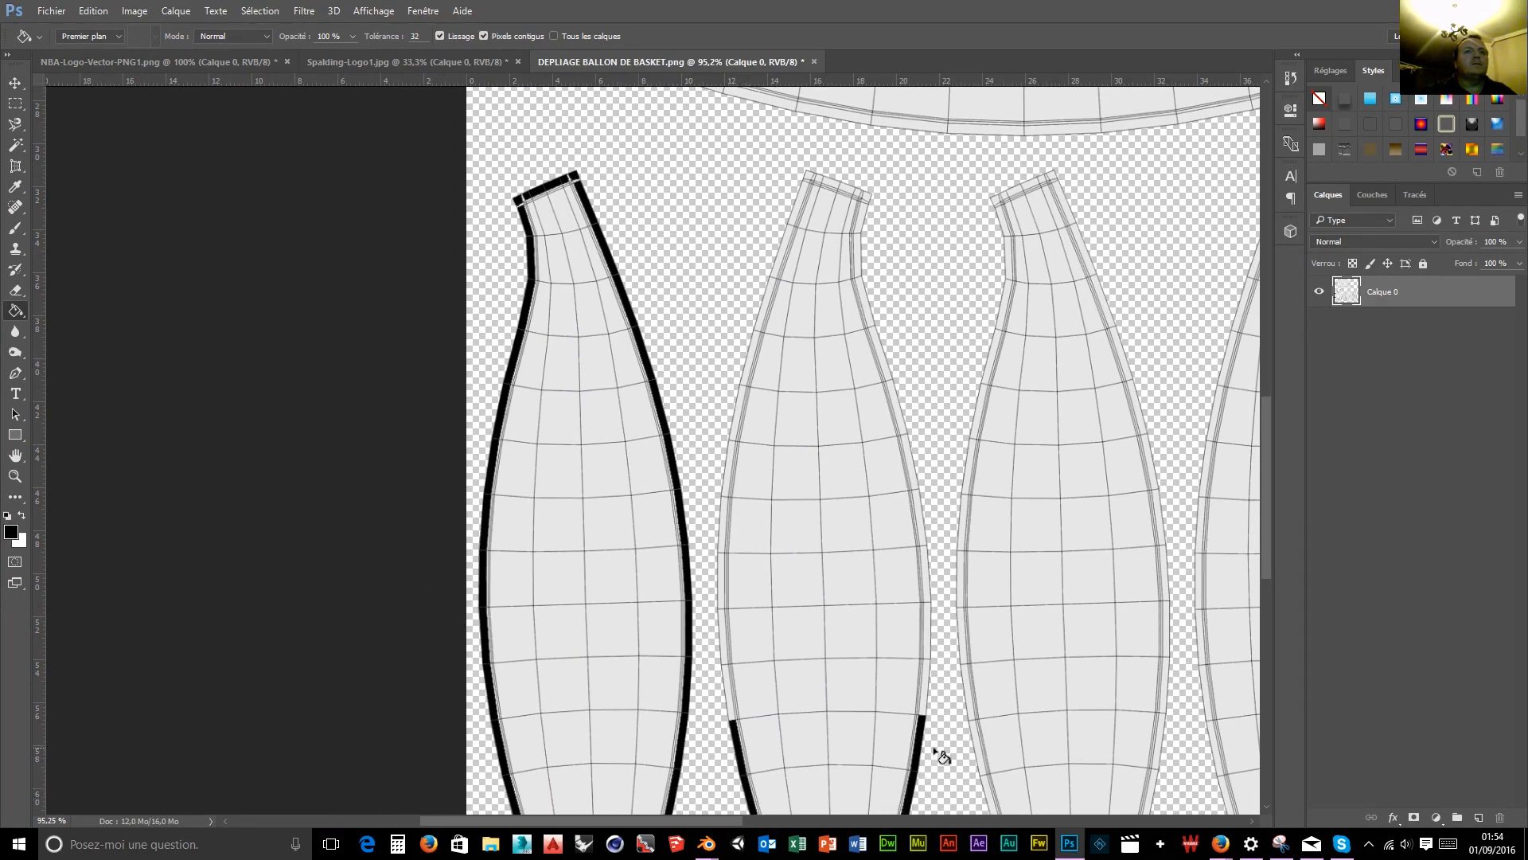
{"action": "left_click", "coordinate": [978, 740]}
{"action": "left_click", "coordinate": [971, 708]}
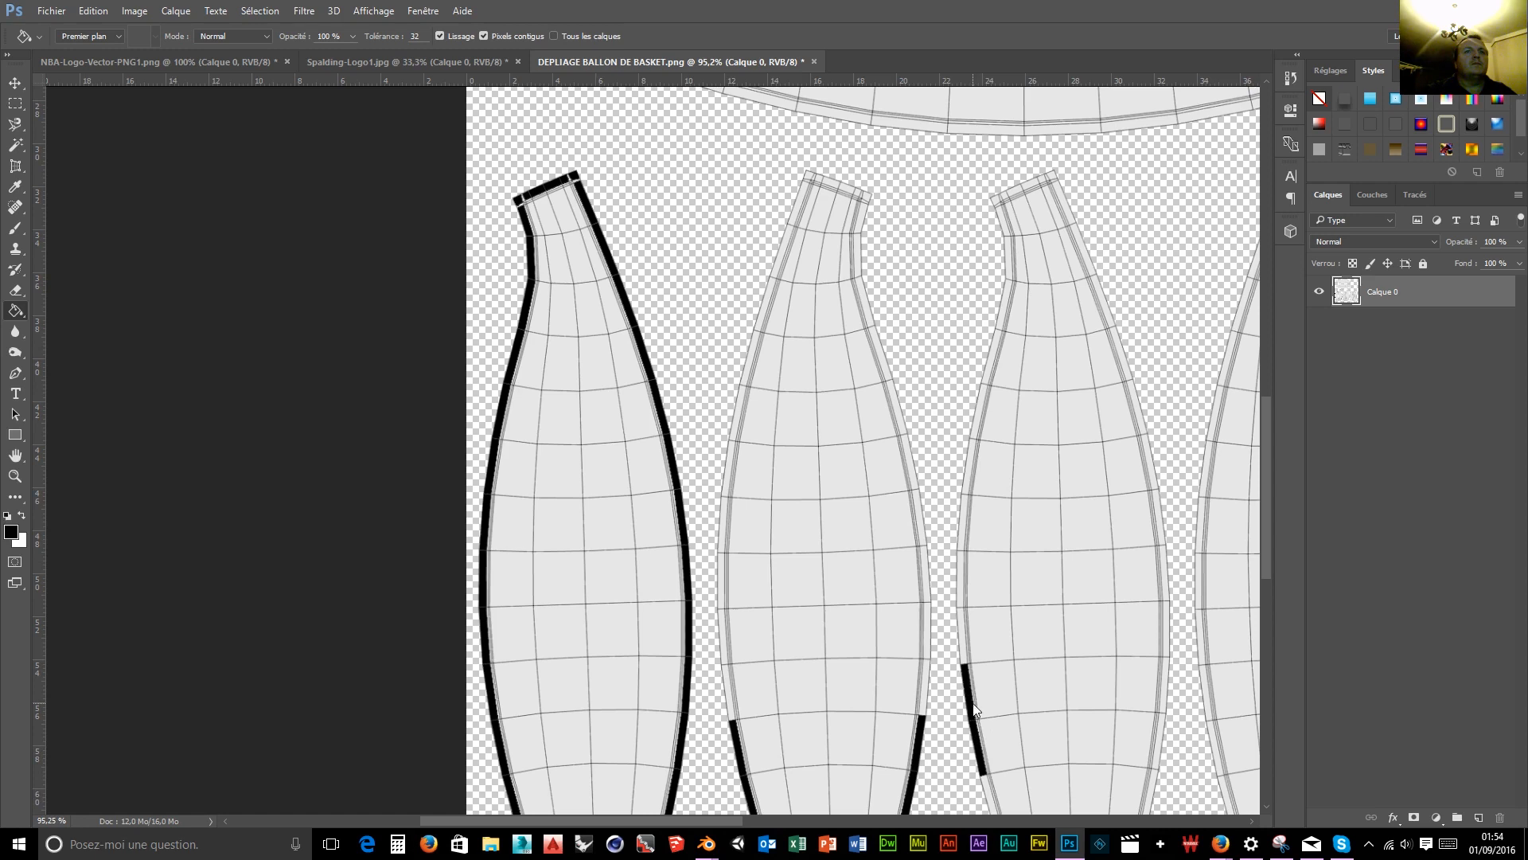
Fill the right border cells along the middle of the second vertical island with black.
{"action": "left_click", "coordinate": [927, 697]}
{"action": "left_click", "coordinate": [929, 633]}
{"action": "left_click", "coordinate": [926, 570]}
{"action": "left_click", "coordinate": [926, 529]}
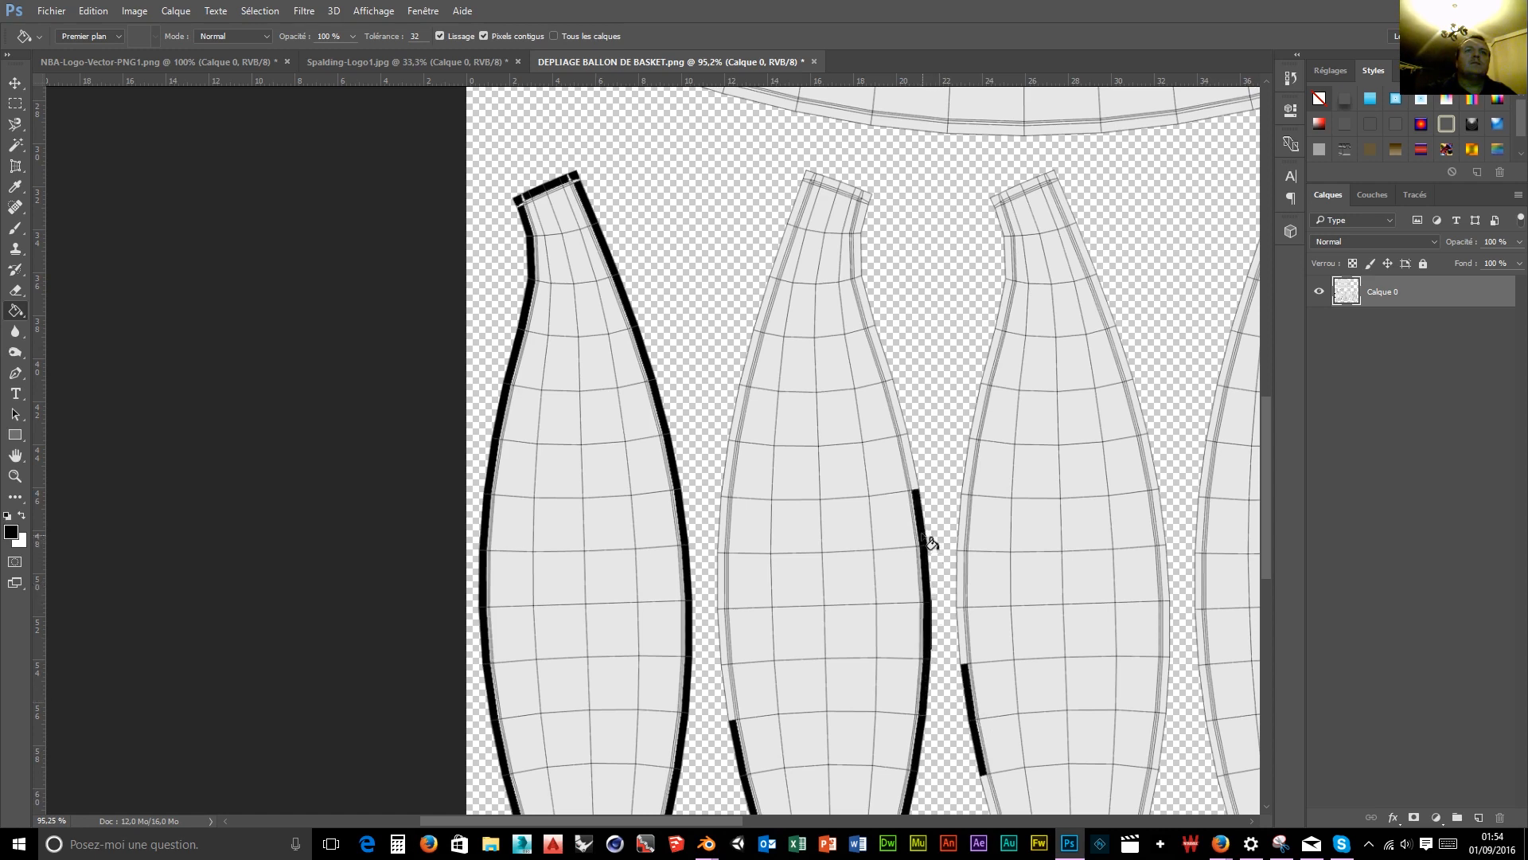
{"action": "left_click", "coordinate": [917, 486]}
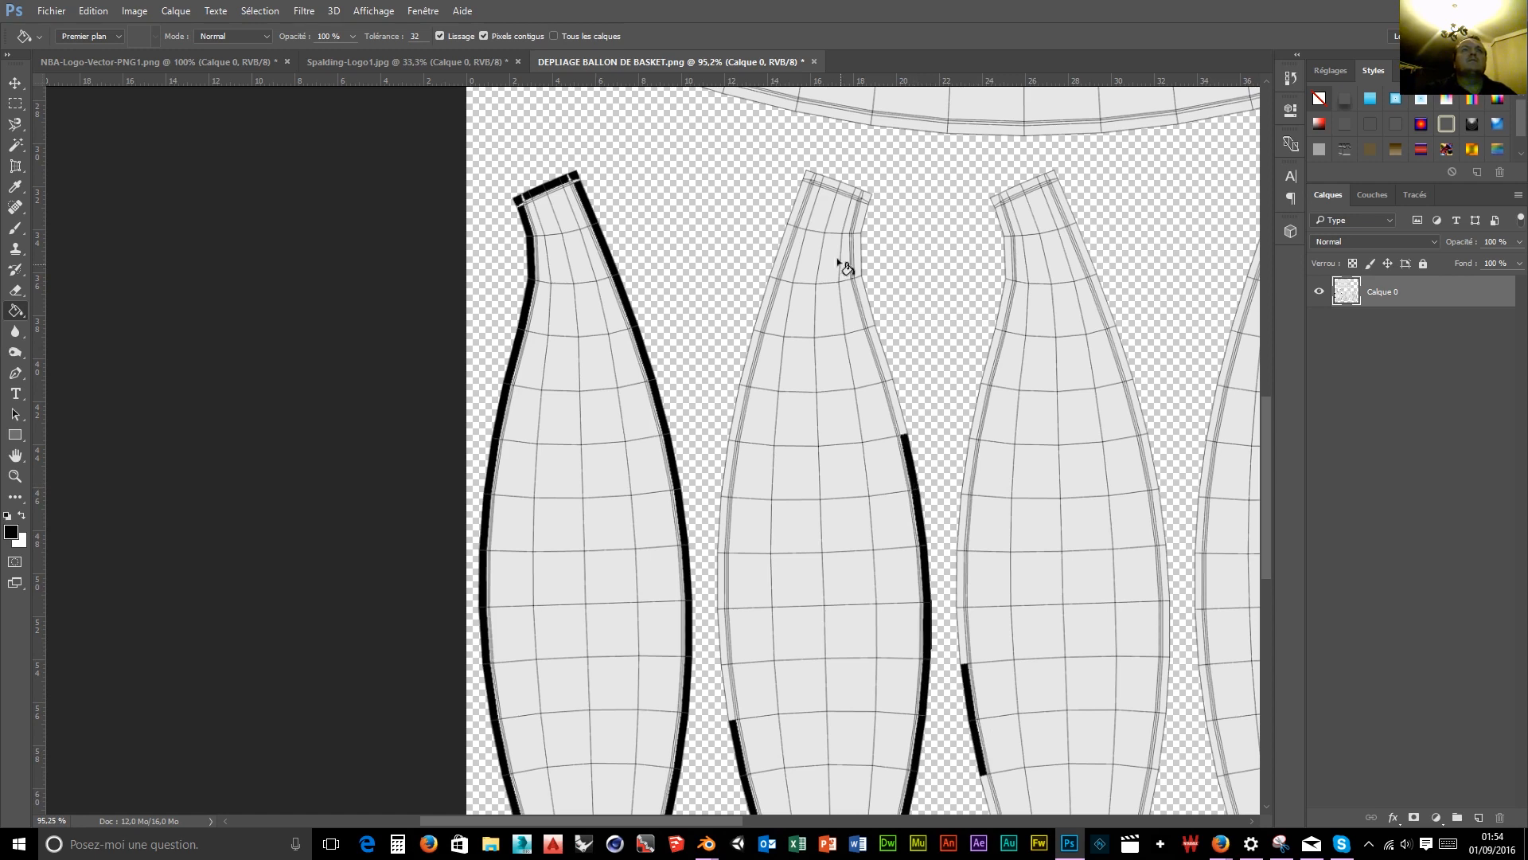
Fill the top edge and the remaining upper right border of the second vertical island with black.
{"action": "left_click", "coordinate": [810, 176]}
{"action": "left_click", "coordinate": [831, 183]}
{"action": "left_click", "coordinate": [847, 188]}
{"action": "left_click", "coordinate": [858, 192]}
{"action": "left_click", "coordinate": [867, 197]}
{"action": "left_click", "coordinate": [864, 218]}
{"action": "left_click", "coordinate": [861, 258]}
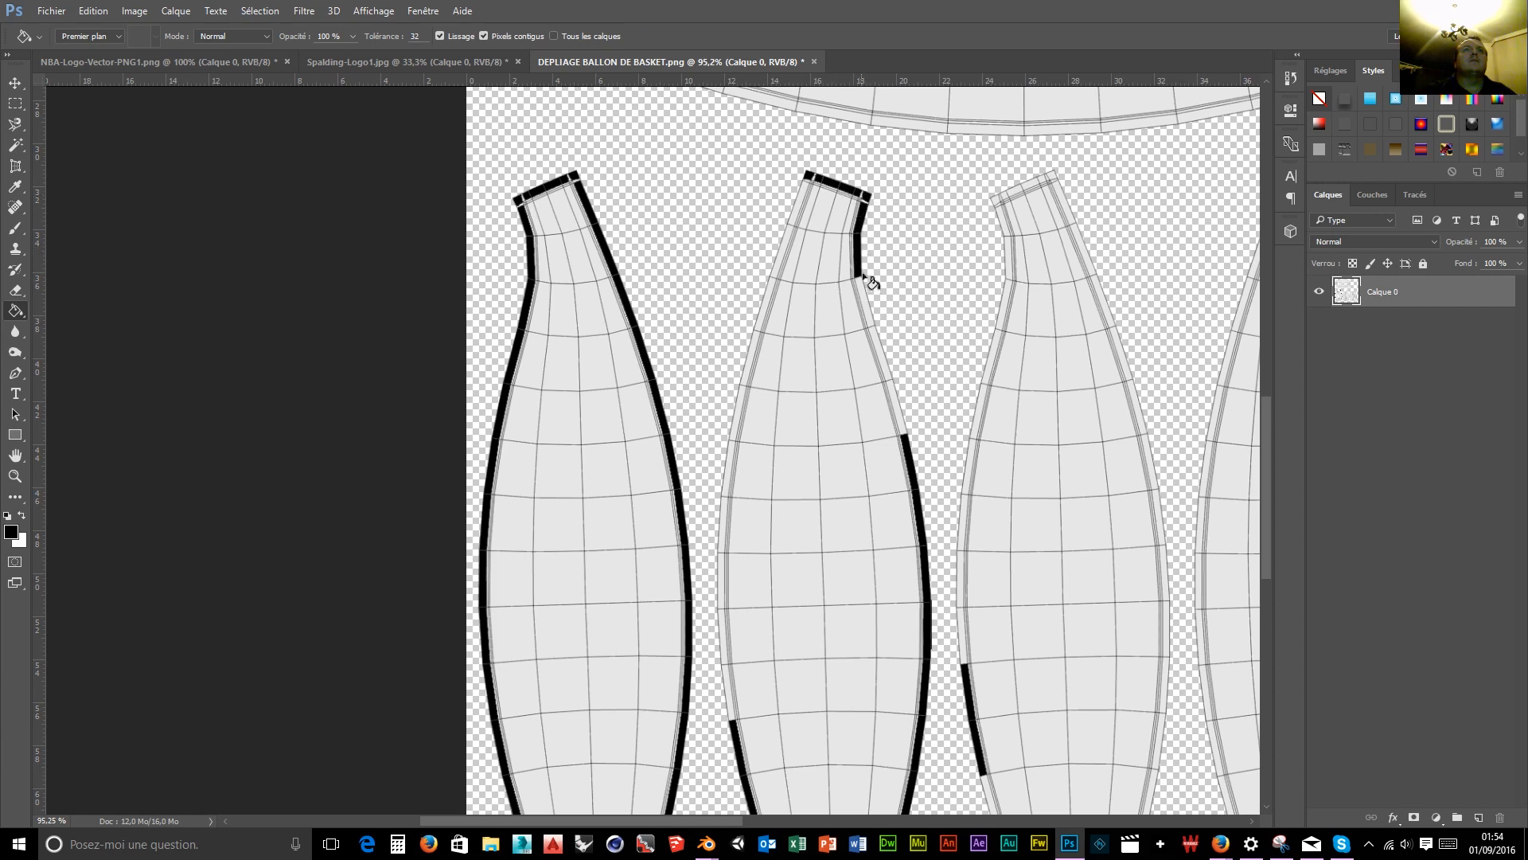
{"action": "left_click", "coordinate": [867, 301]}
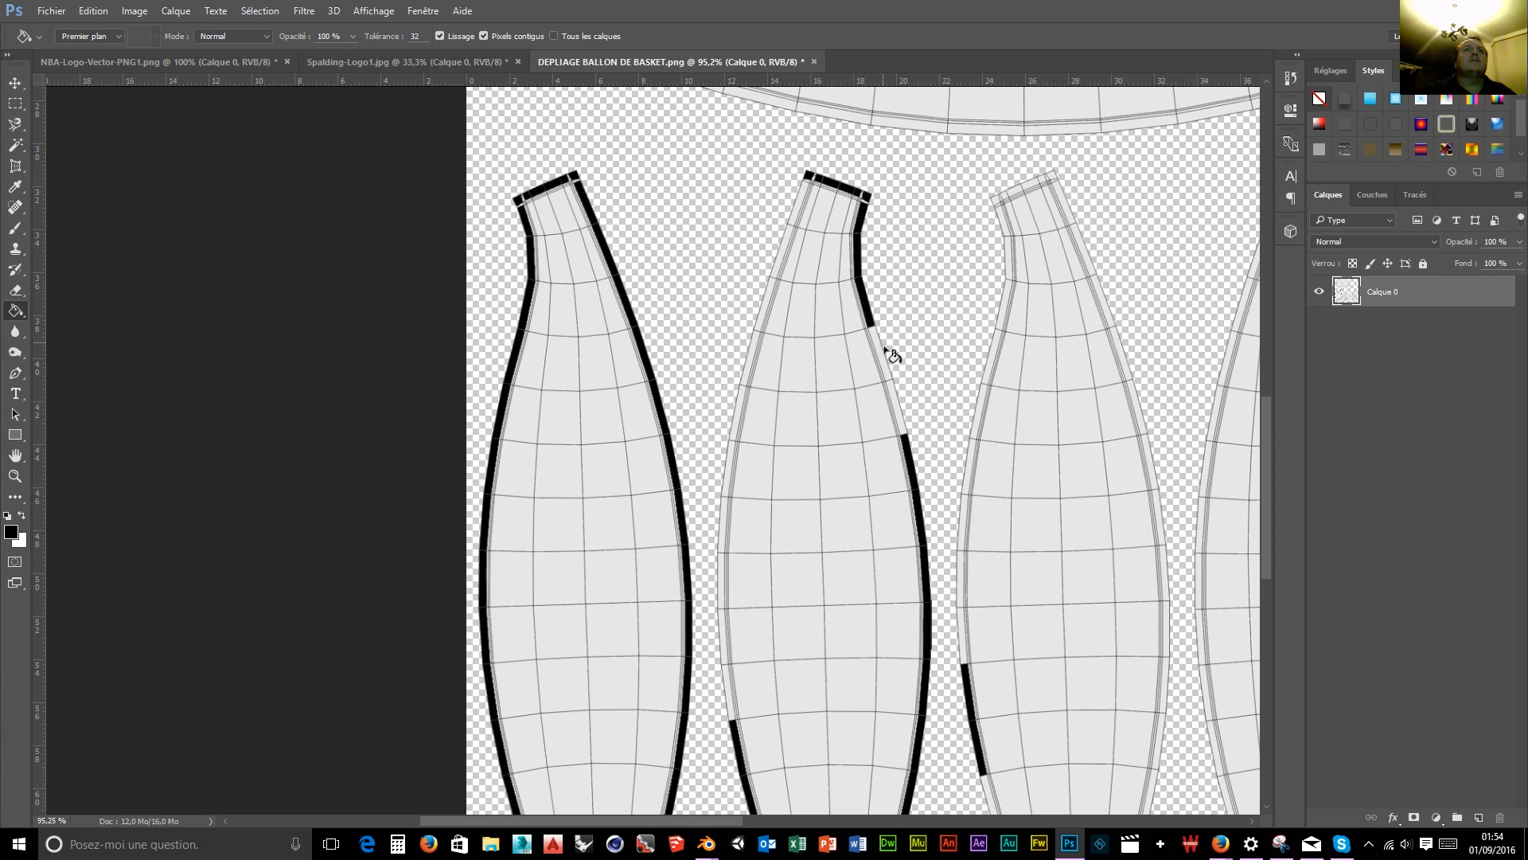
{"action": "left_click", "coordinate": [895, 406]}
Fill the remaining left border cells of the second vertical island with black, from its top corner down to the already black lower section.
{"action": "left_click", "coordinate": [799, 209]}
{"action": "left_click", "coordinate": [788, 261]}
{"action": "left_click", "coordinate": [769, 323]}
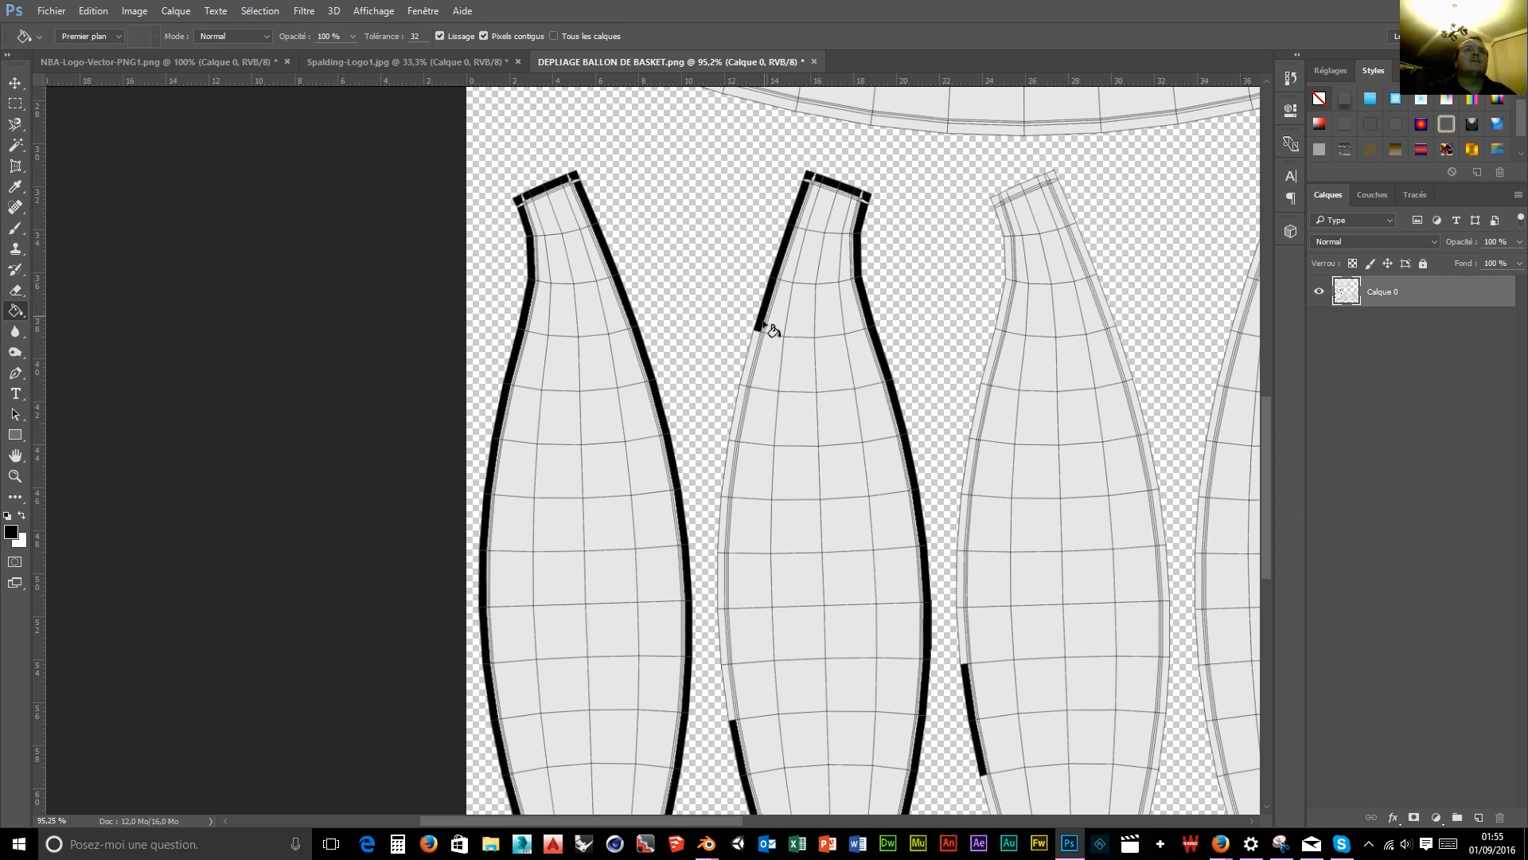
{"action": "left_click", "coordinate": [748, 373]}
{"action": "left_click", "coordinate": [740, 410]}
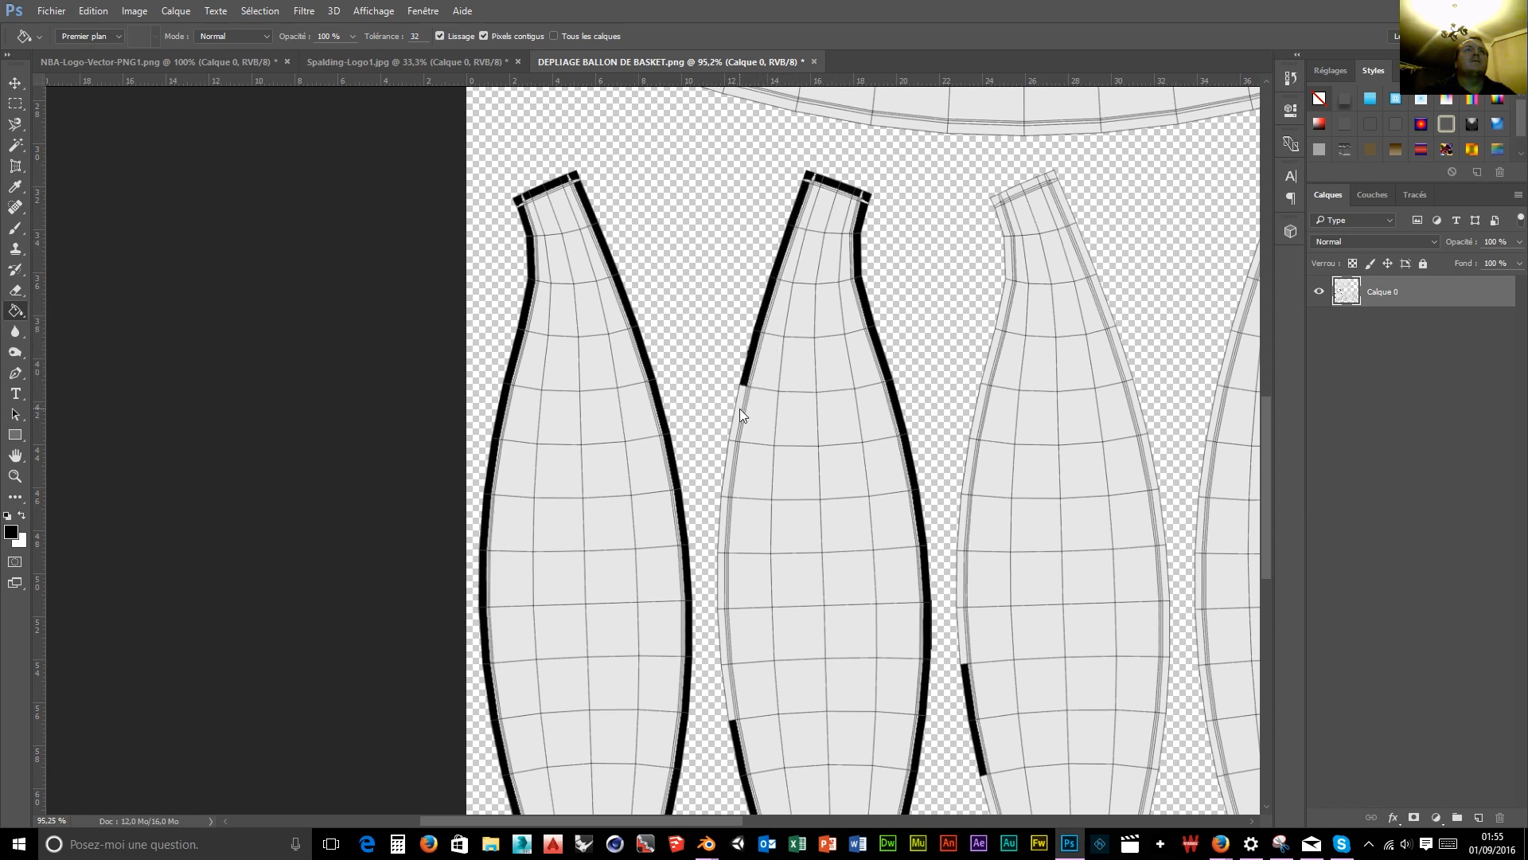
{"action": "left_click", "coordinate": [727, 476]}
{"action": "left_click", "coordinate": [726, 525]}
{"action": "left_click", "coordinate": [725, 586]}
{"action": "left_click", "coordinate": [726, 637]}
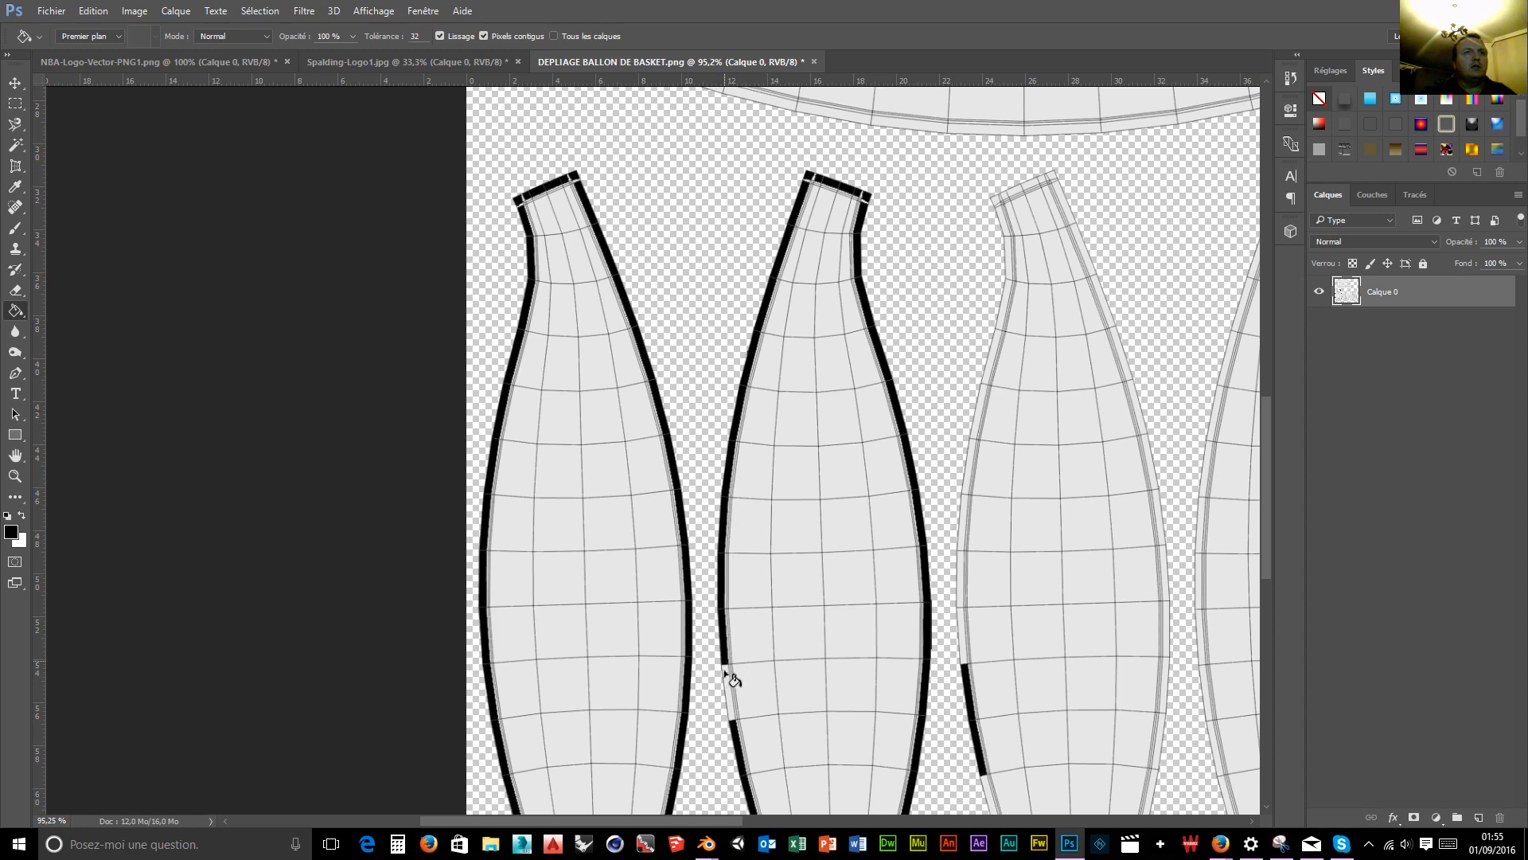
{"action": "left_click", "coordinate": [731, 701]}
Fill the top edge and the uppermost right border cell of the third vertical island with black.
{"action": "left_click", "coordinate": [995, 201]}
{"action": "left_click", "coordinate": [1021, 197]}
{"action": "left_click", "coordinate": [1041, 188]}
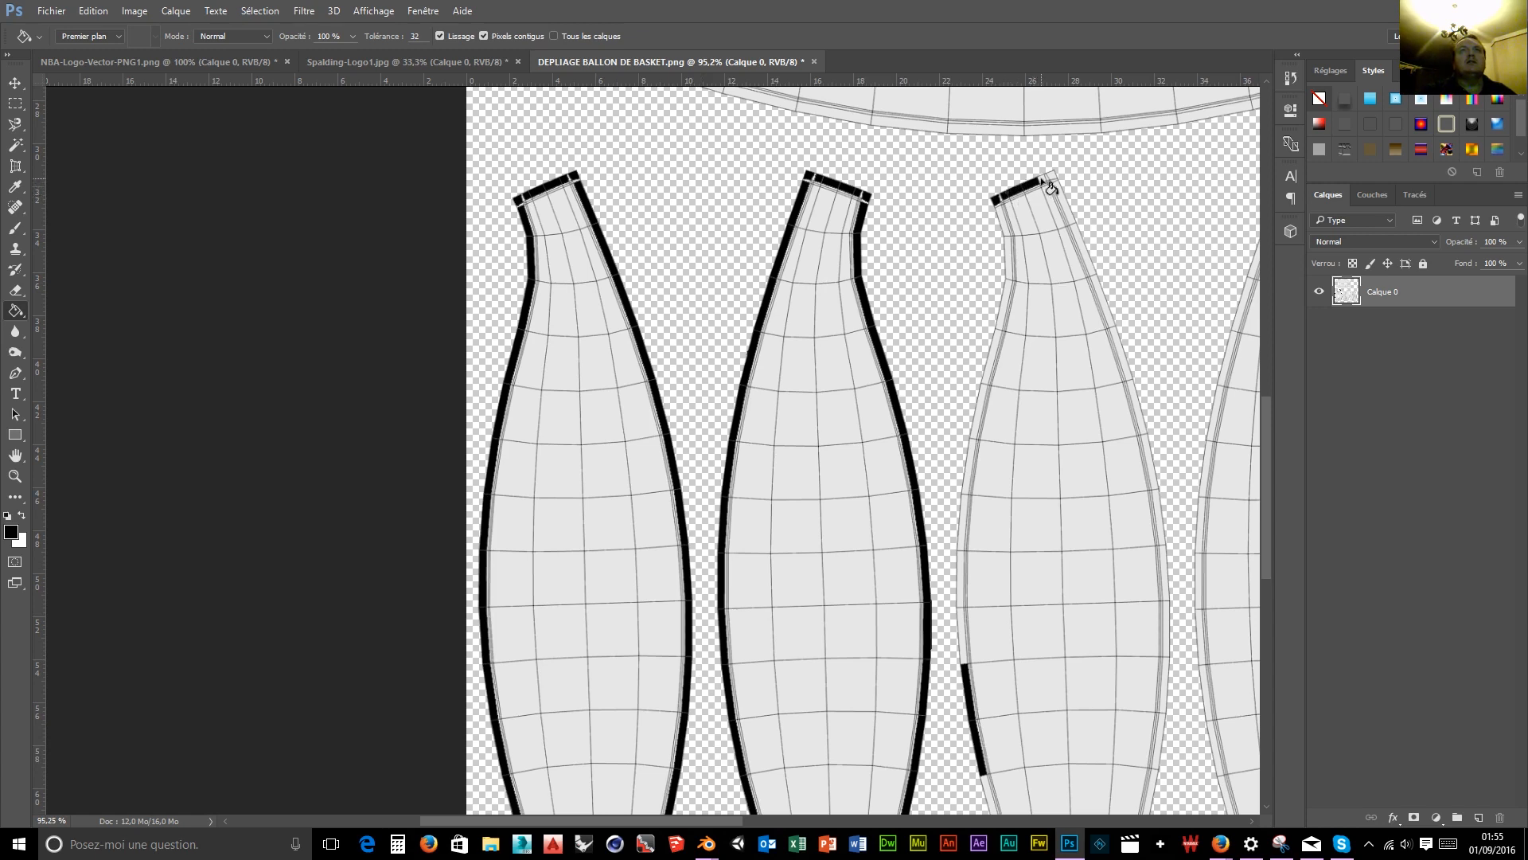
{"action": "left_click", "coordinate": [1063, 201]}
Fill the left border cells of the third vertical island with black, from its neck down past the already black section.
{"action": "left_click", "coordinate": [1005, 225]}
{"action": "left_click", "coordinate": [1012, 249]}
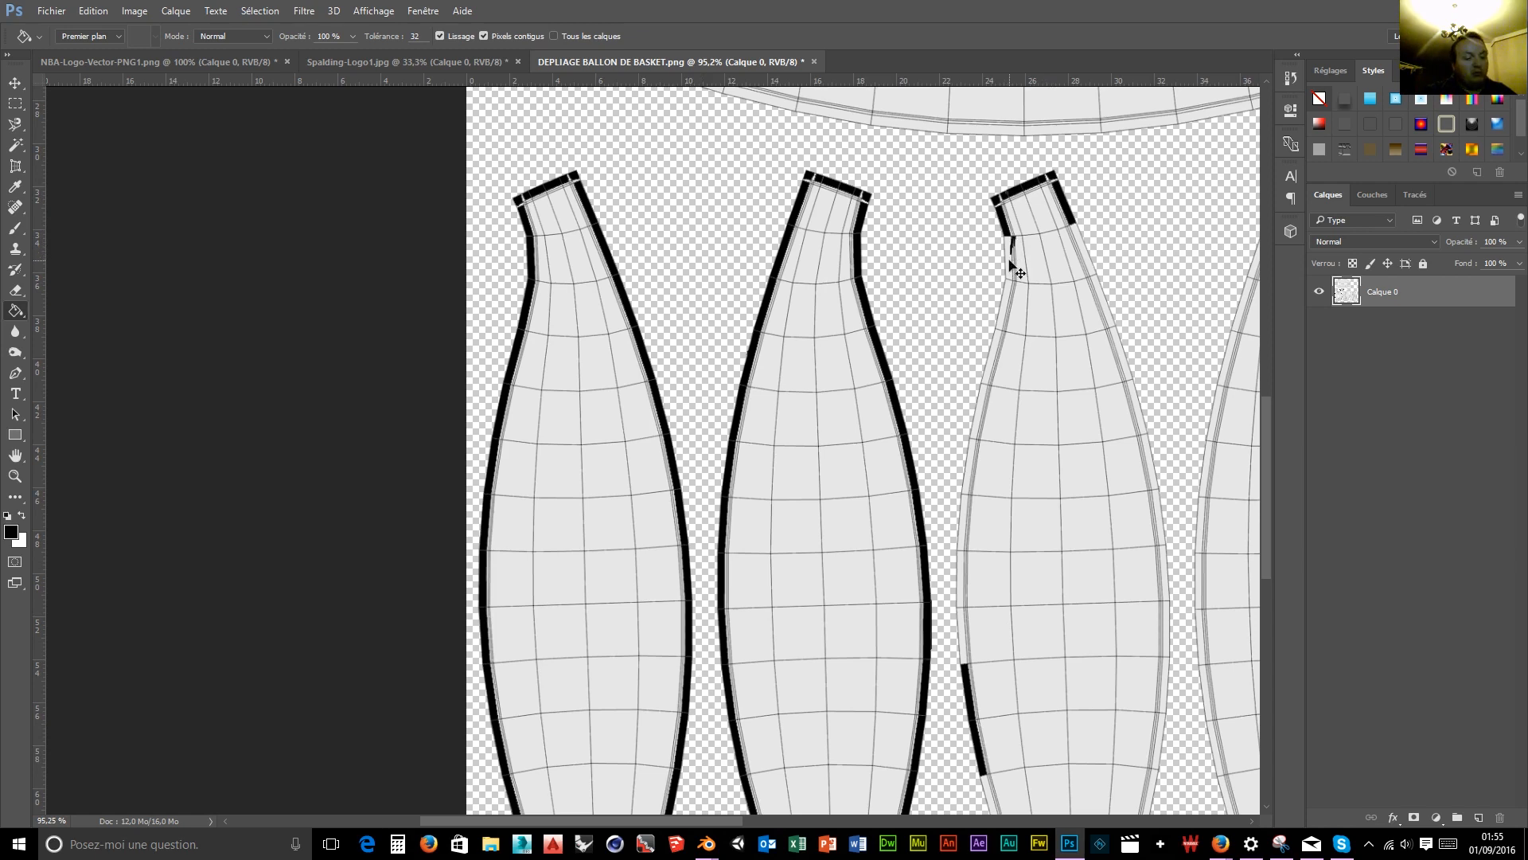
{"action": "left_click", "coordinate": [1008, 261]}
{"action": "left_click", "coordinate": [1003, 302]}
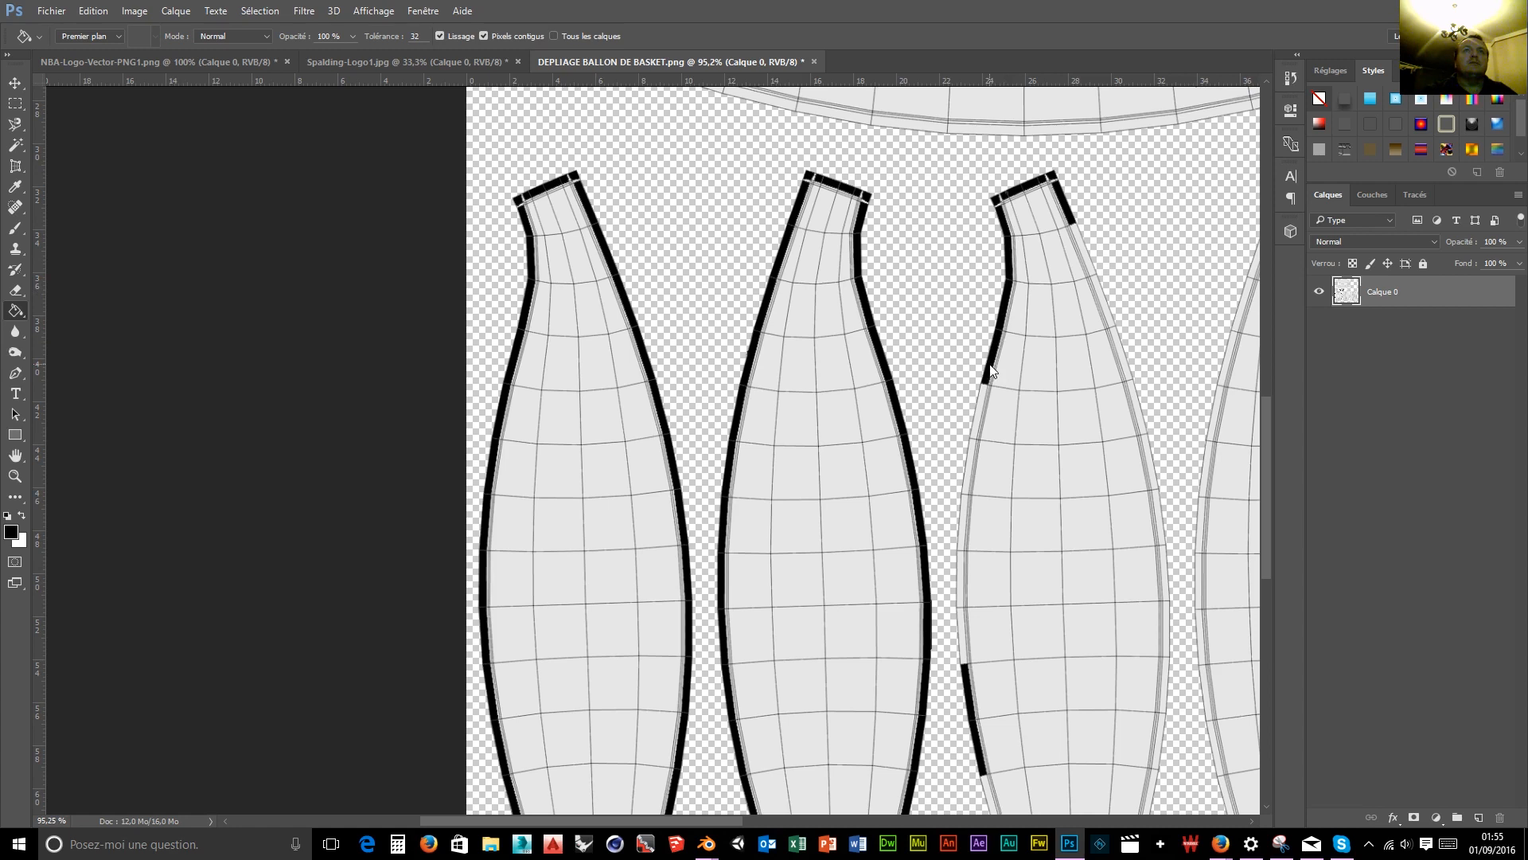
{"action": "left_click", "coordinate": [970, 478]}
{"action": "left_click", "coordinate": [961, 587]}
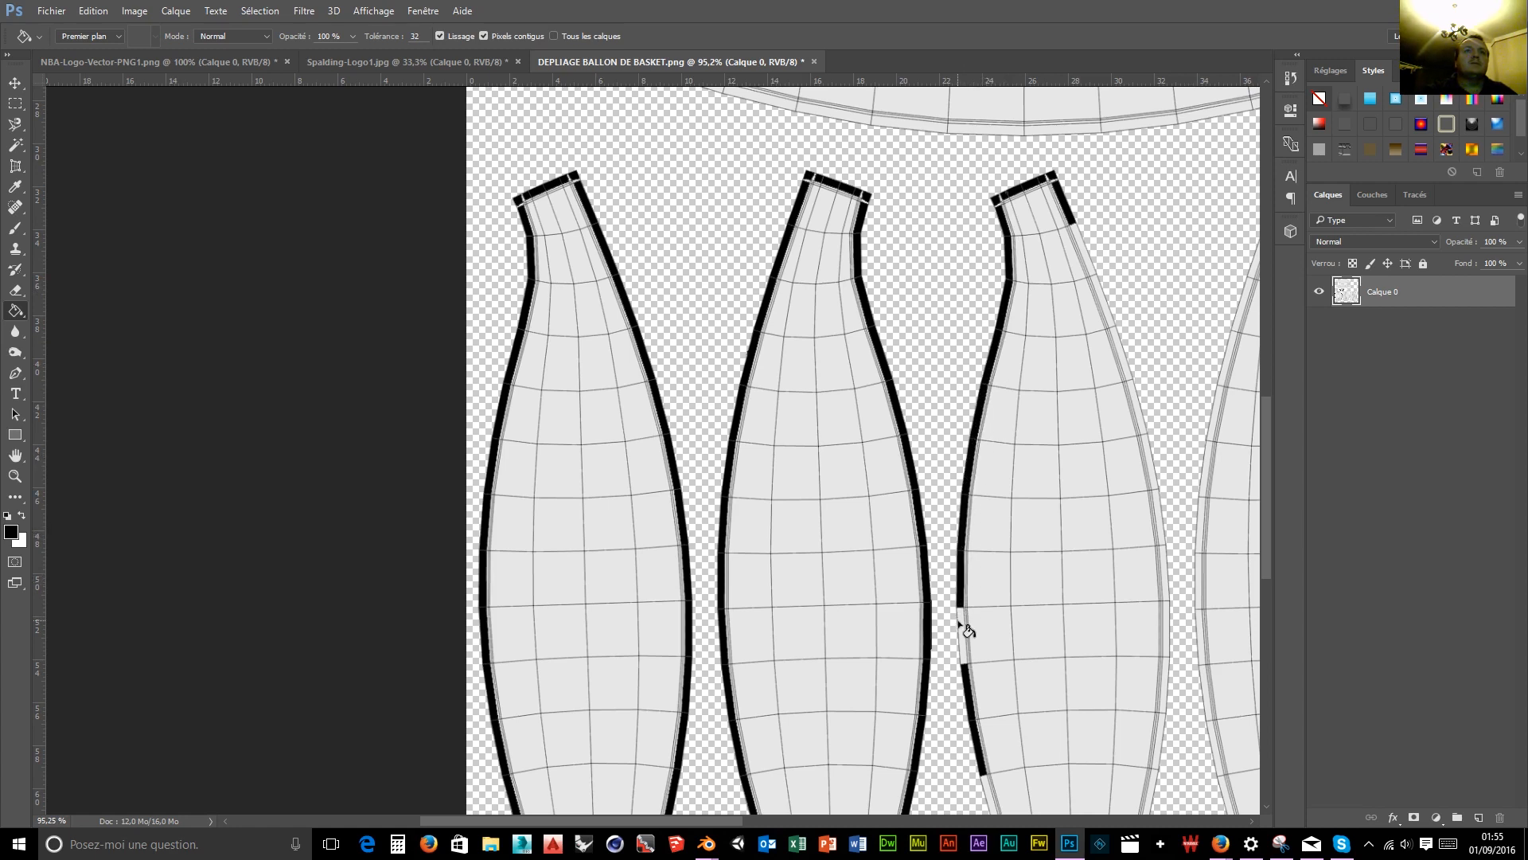
{"action": "left_click", "coordinate": [964, 635]}
{"action": "left_click", "coordinate": [991, 798]}
Fill the right border cells of the third vertical island with black, from the lower body up to its neck.
{"action": "left_click", "coordinate": [1156, 793]}
{"action": "left_click", "coordinate": [1162, 748]}
{"action": "left_click", "coordinate": [1168, 696]}
{"action": "left_click", "coordinate": [1166, 625]}
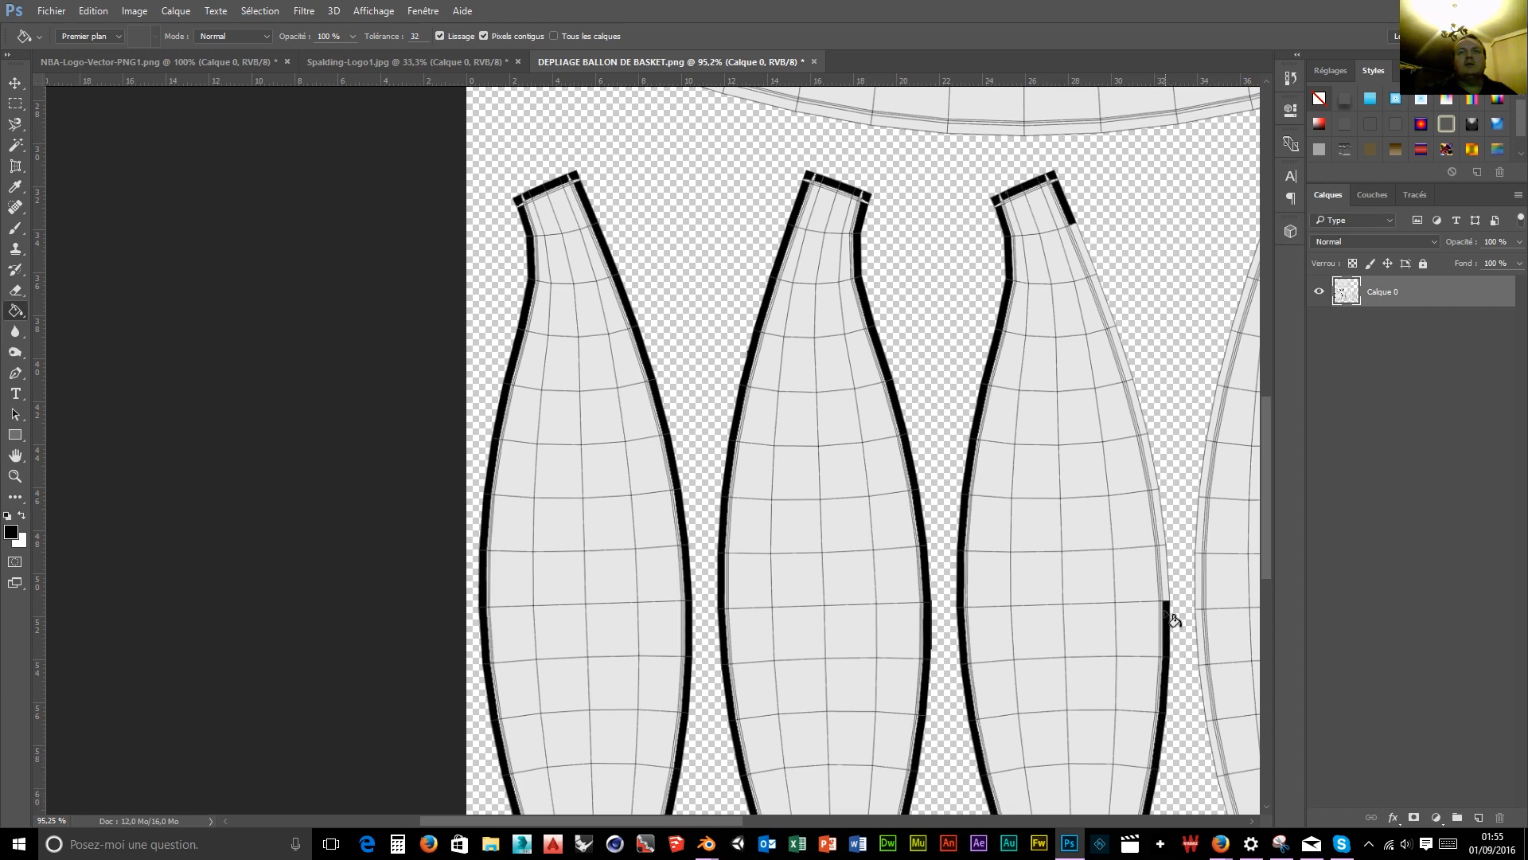
{"action": "left_click", "coordinate": [1167, 573]}
{"action": "left_click", "coordinate": [1162, 529]}
{"action": "left_click", "coordinate": [1152, 476]}
{"action": "left_click", "coordinate": [1143, 416]}
{"action": "left_click", "coordinate": [1126, 355]}
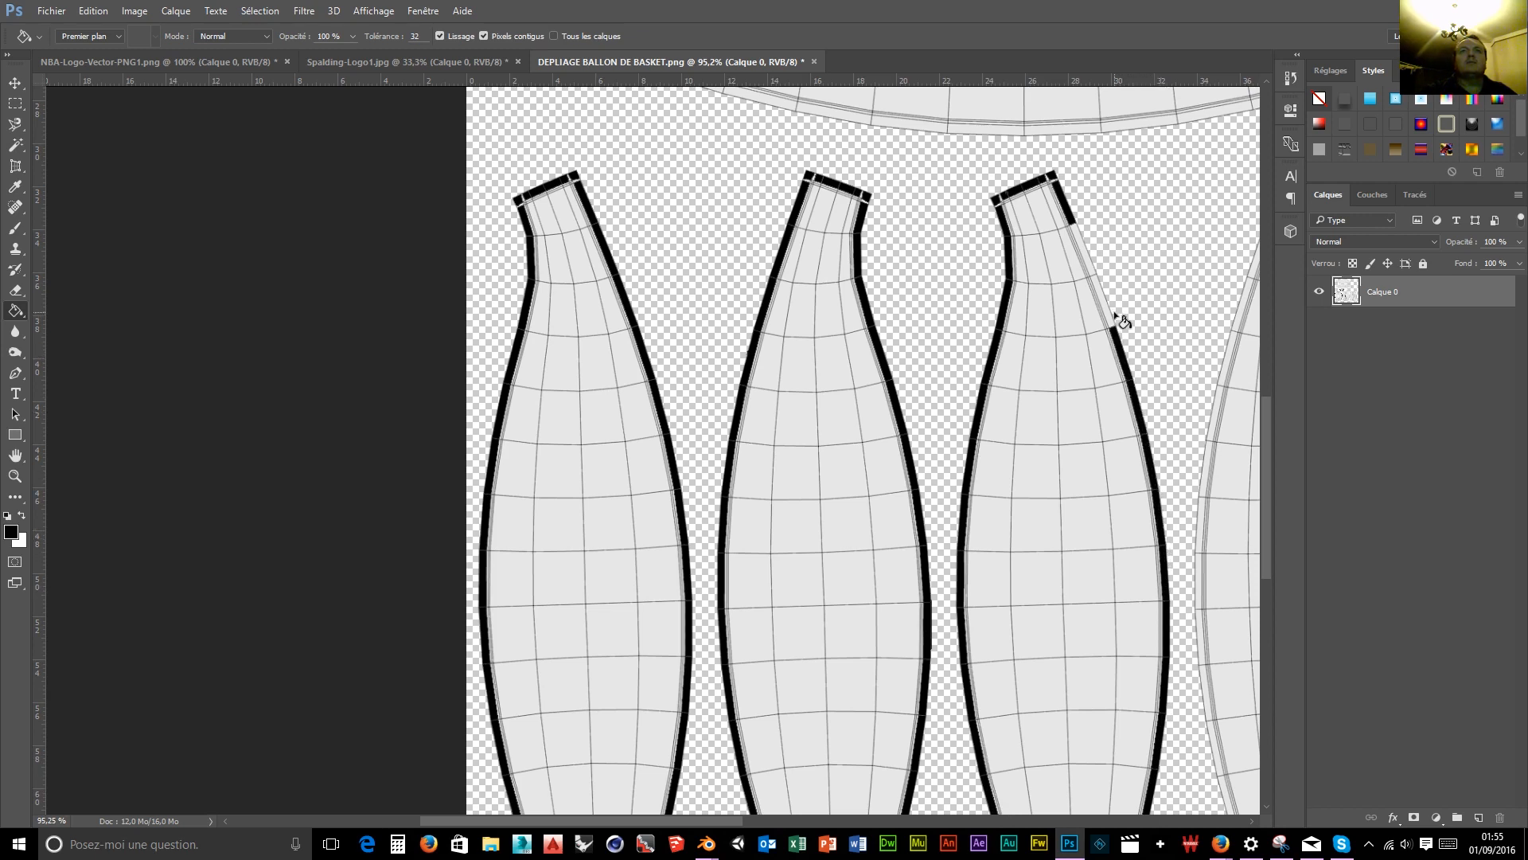
{"action": "left_click", "coordinate": [1096, 271]}
Fill the bottom corner and remaining lower right border cells of the leftmost vertical island with black.
{"action": "scroll", "coordinate": [1113, 311], "scroll_direction": "down", "scroll_amount": 5}
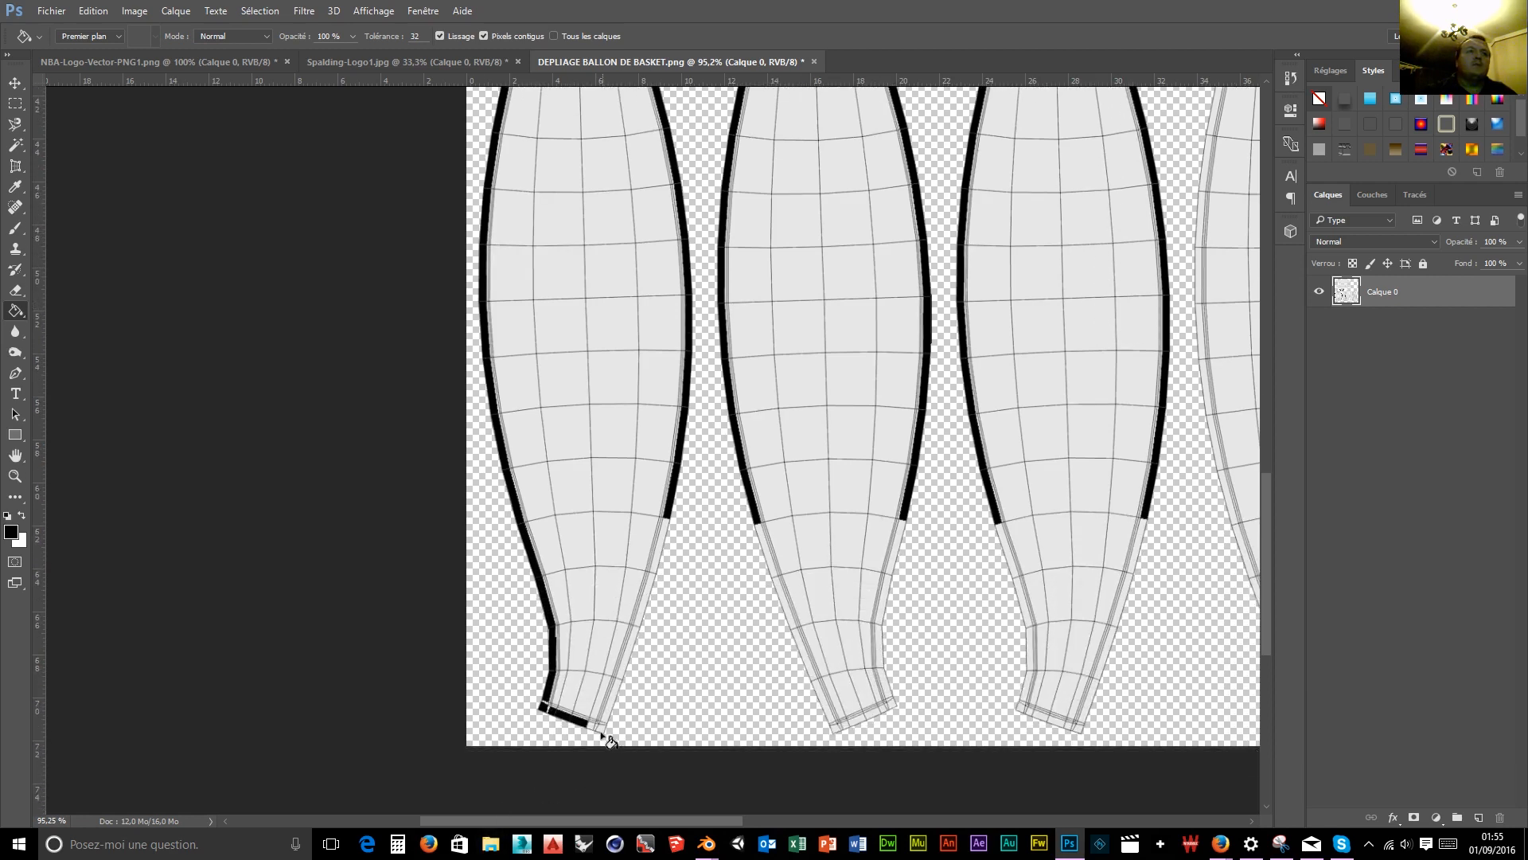
{"action": "left_click", "coordinate": [610, 716]}
{"action": "left_click", "coordinate": [642, 617]}
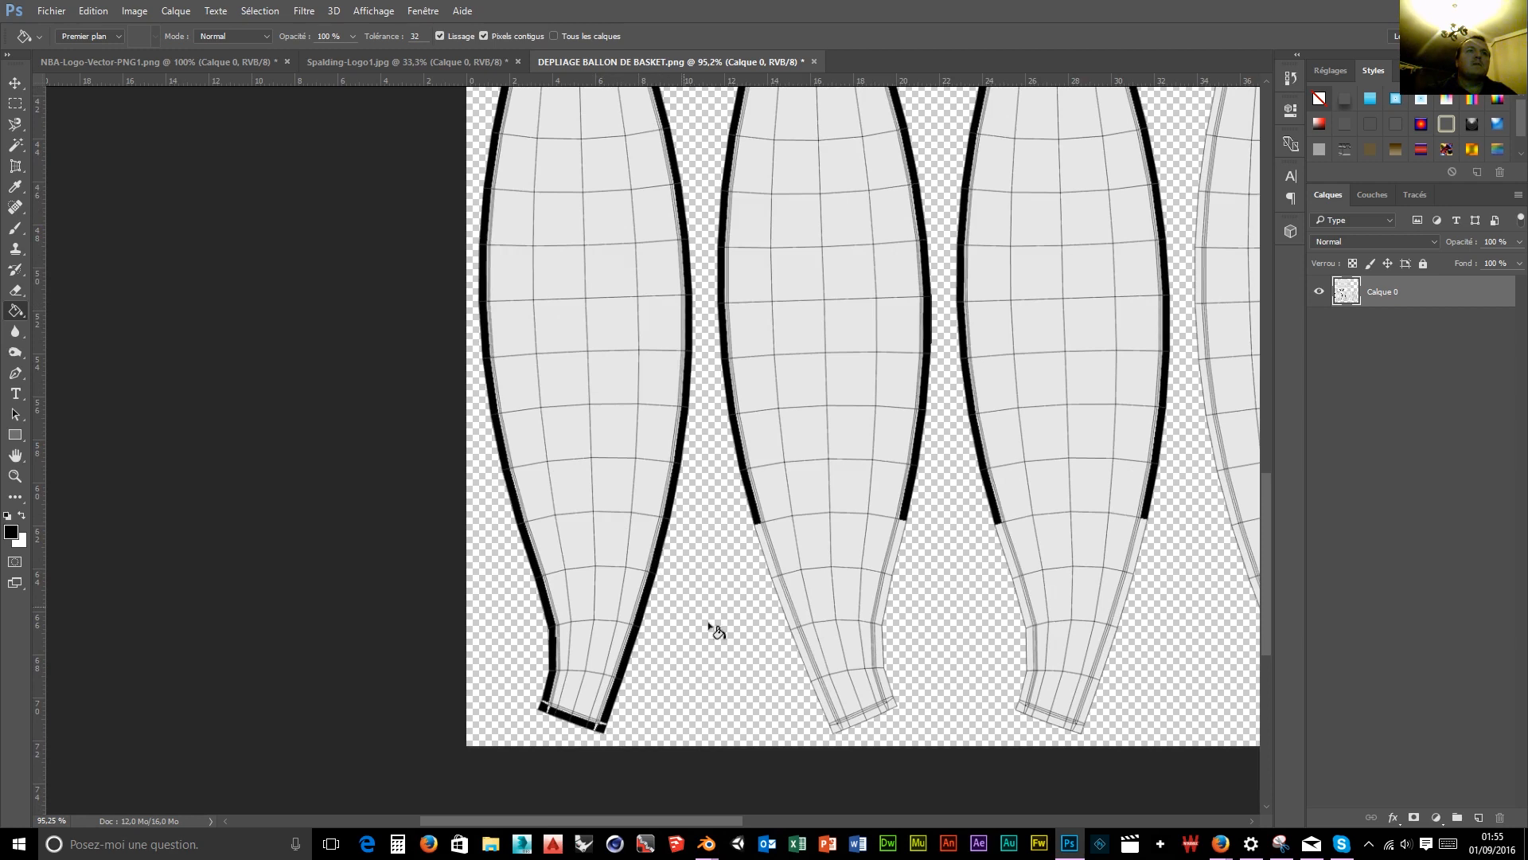
Fill the lower left border cells of the second vertical island with black.
{"action": "left_click", "coordinate": [826, 702]}
{"action": "left_click", "coordinate": [804, 657]}
{"action": "left_click", "coordinate": [788, 609]}
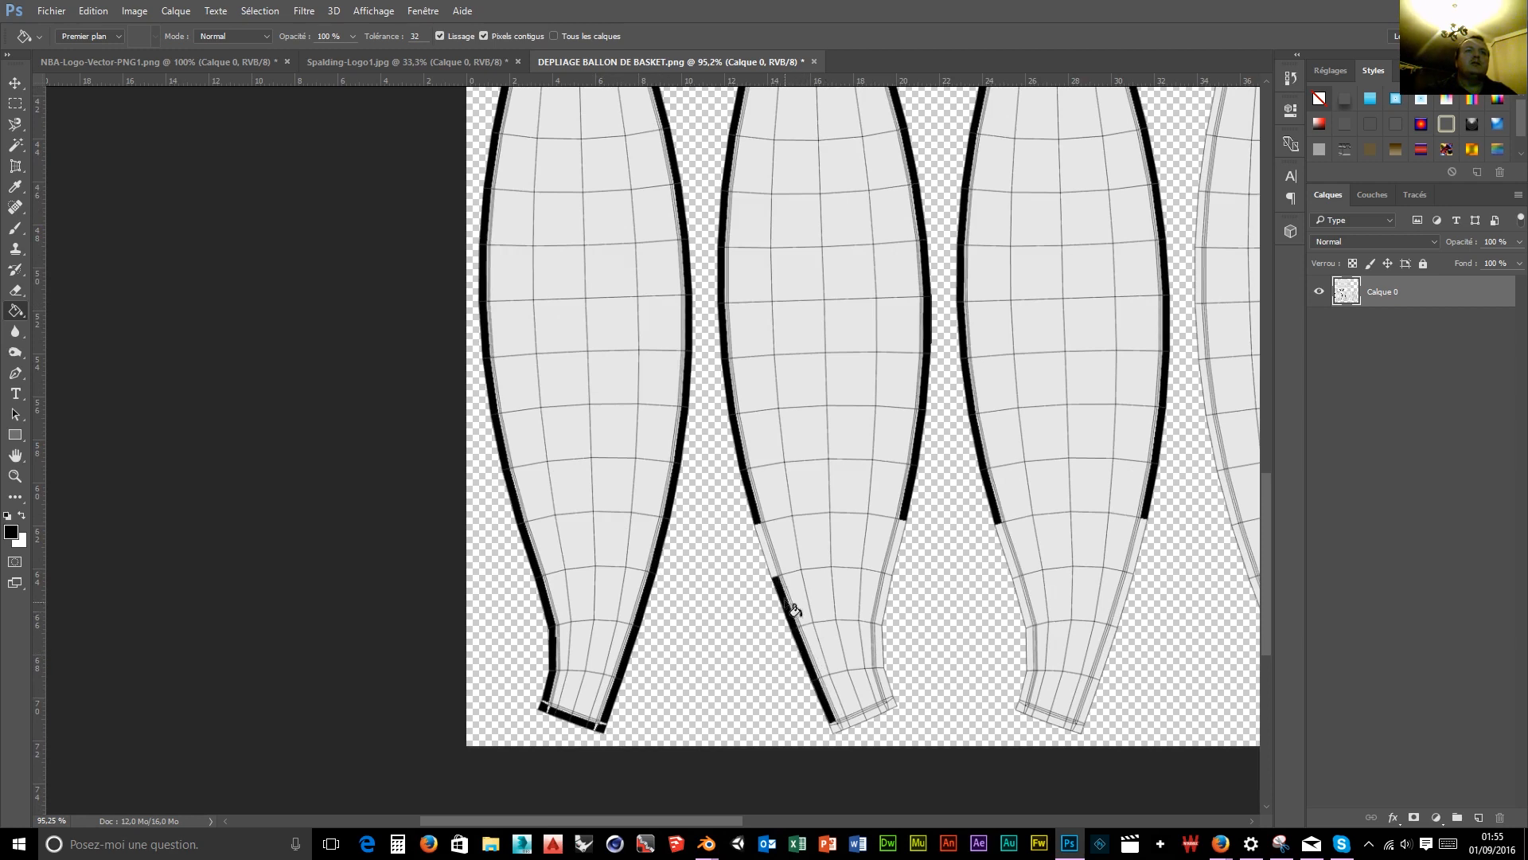
{"action": "left_click", "coordinate": [769, 561]}
Fill the bottom edge and the lower right border cells of the second vertical island with black.
{"action": "left_click", "coordinate": [835, 729]}
{"action": "left_click", "coordinate": [862, 724]}
{"action": "left_click", "coordinate": [890, 703]}
{"action": "left_click", "coordinate": [886, 678]}
{"action": "left_click", "coordinate": [881, 641]}
{"action": "left_click", "coordinate": [890, 601]}
{"action": "left_click", "coordinate": [899, 569]}
Fill the lower left border and the bottom edge of the third vertical island with black.
{"action": "left_click", "coordinate": [1007, 549]}
{"action": "left_click", "coordinate": [1031, 665]}
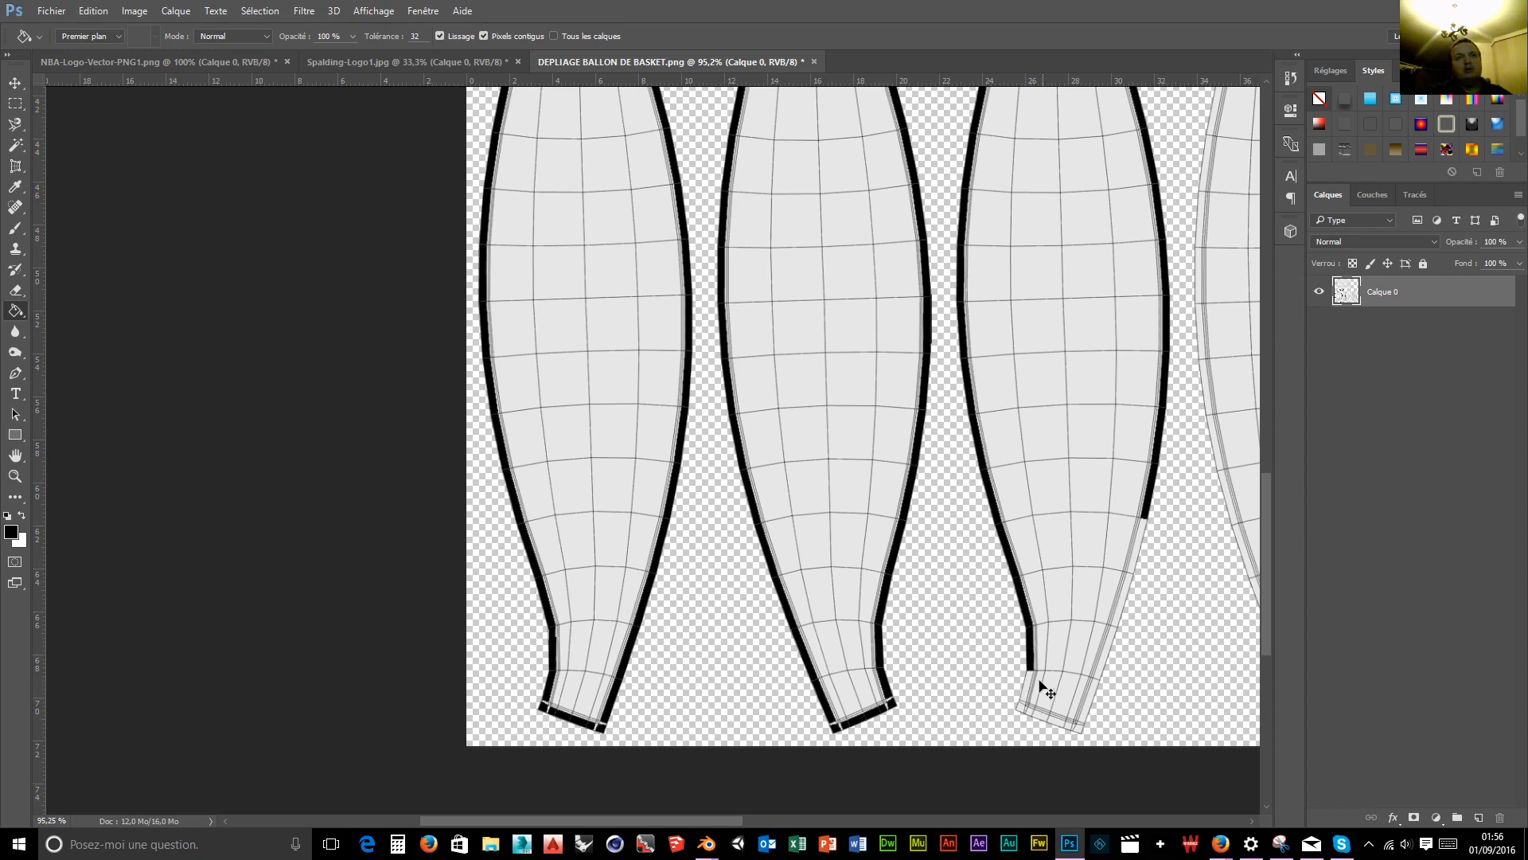
{"action": "left_click", "coordinate": [1019, 706]}
{"action": "left_click", "coordinate": [1057, 725]}
Fill the third vertical island's lower right border and the transparent background around the islands with black.
{"action": "left_click", "coordinate": [1089, 705]}
{"action": "left_click", "coordinate": [1107, 662]}
{"action": "left_click", "coordinate": [1124, 601]}
{"action": "left_click", "coordinate": [1148, 570]}
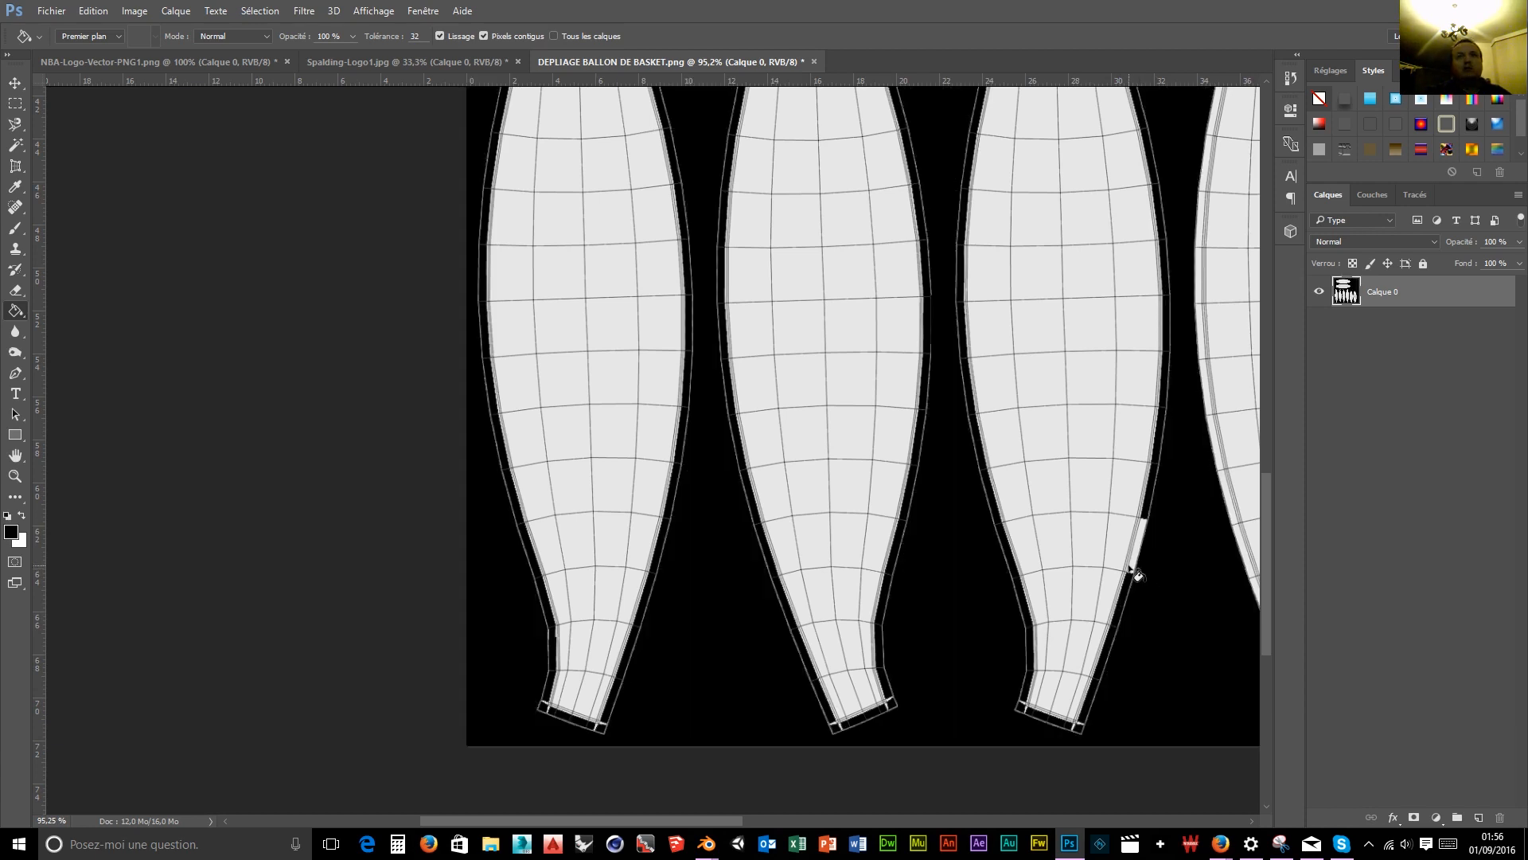
{"action": "left_click", "coordinate": [1138, 563]}
Fill the left tip and the adjoining lower left border cells of the lower horizontal island with black.
{"action": "scroll", "coordinate": [1135, 565], "scroll_direction": "down", "scroll_amount": 2}
{"action": "scroll", "coordinate": [1114, 543], "scroll_direction": "up", "scroll_amount": 5}
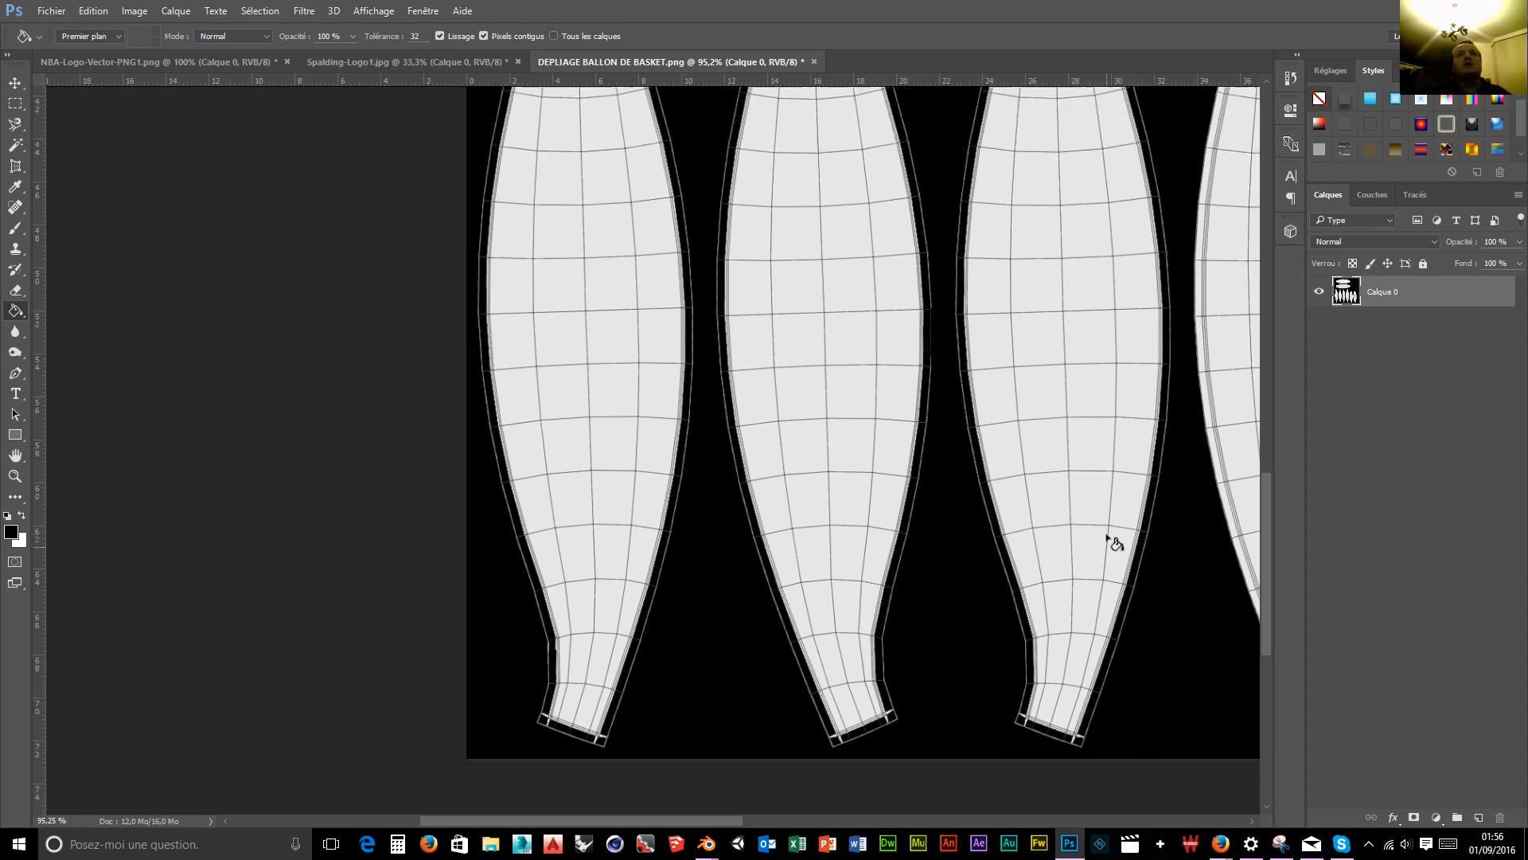
{"action": "scroll", "coordinate": [1114, 543], "scroll_direction": "up", "scroll_amount": 15}
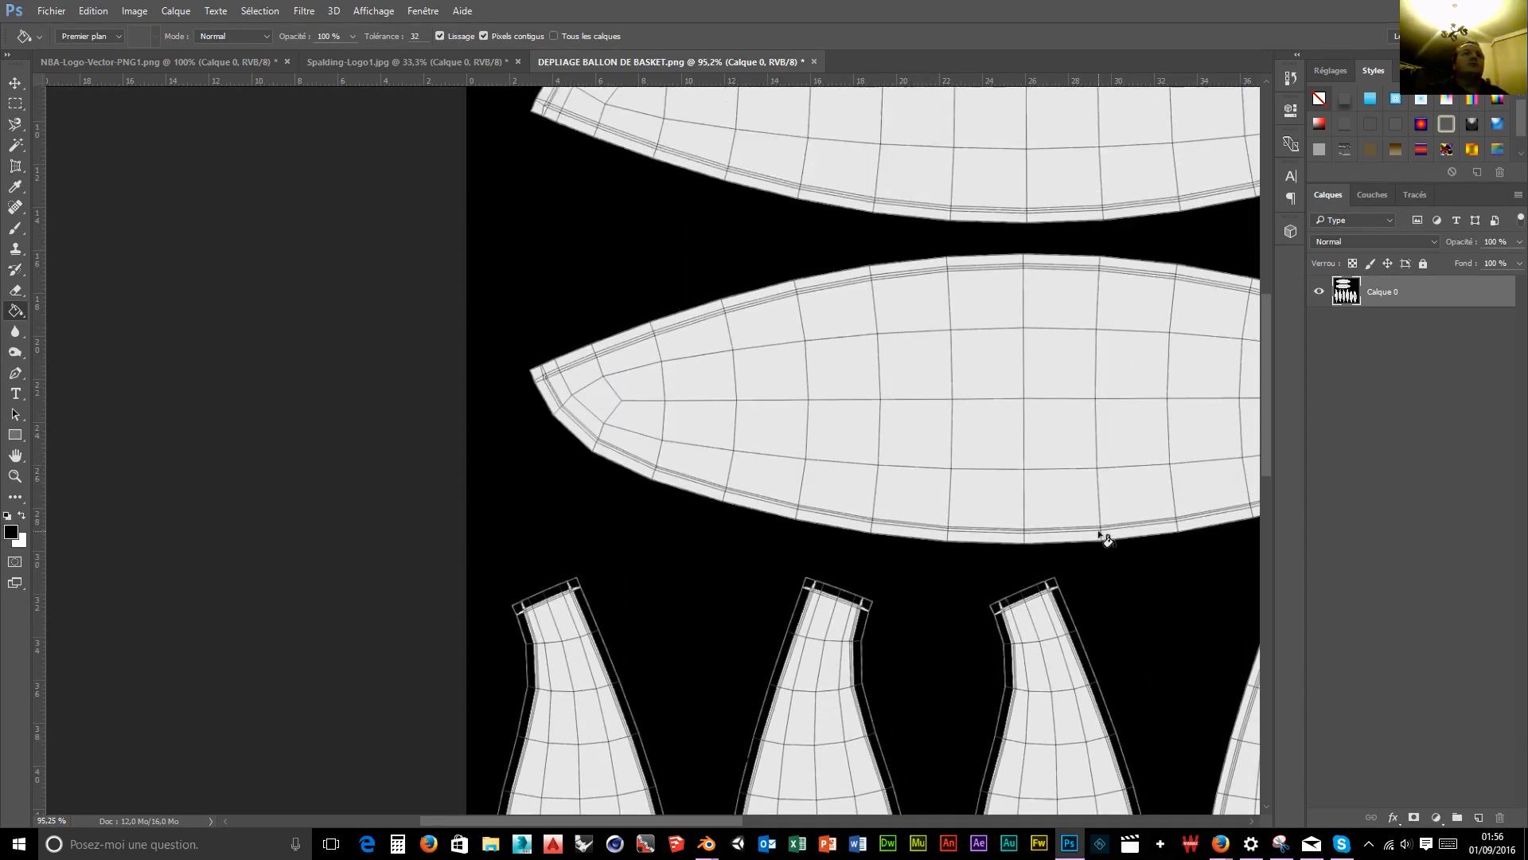
{"action": "scroll", "coordinate": [1082, 513], "scroll_direction": "up", "scroll_amount": 1}
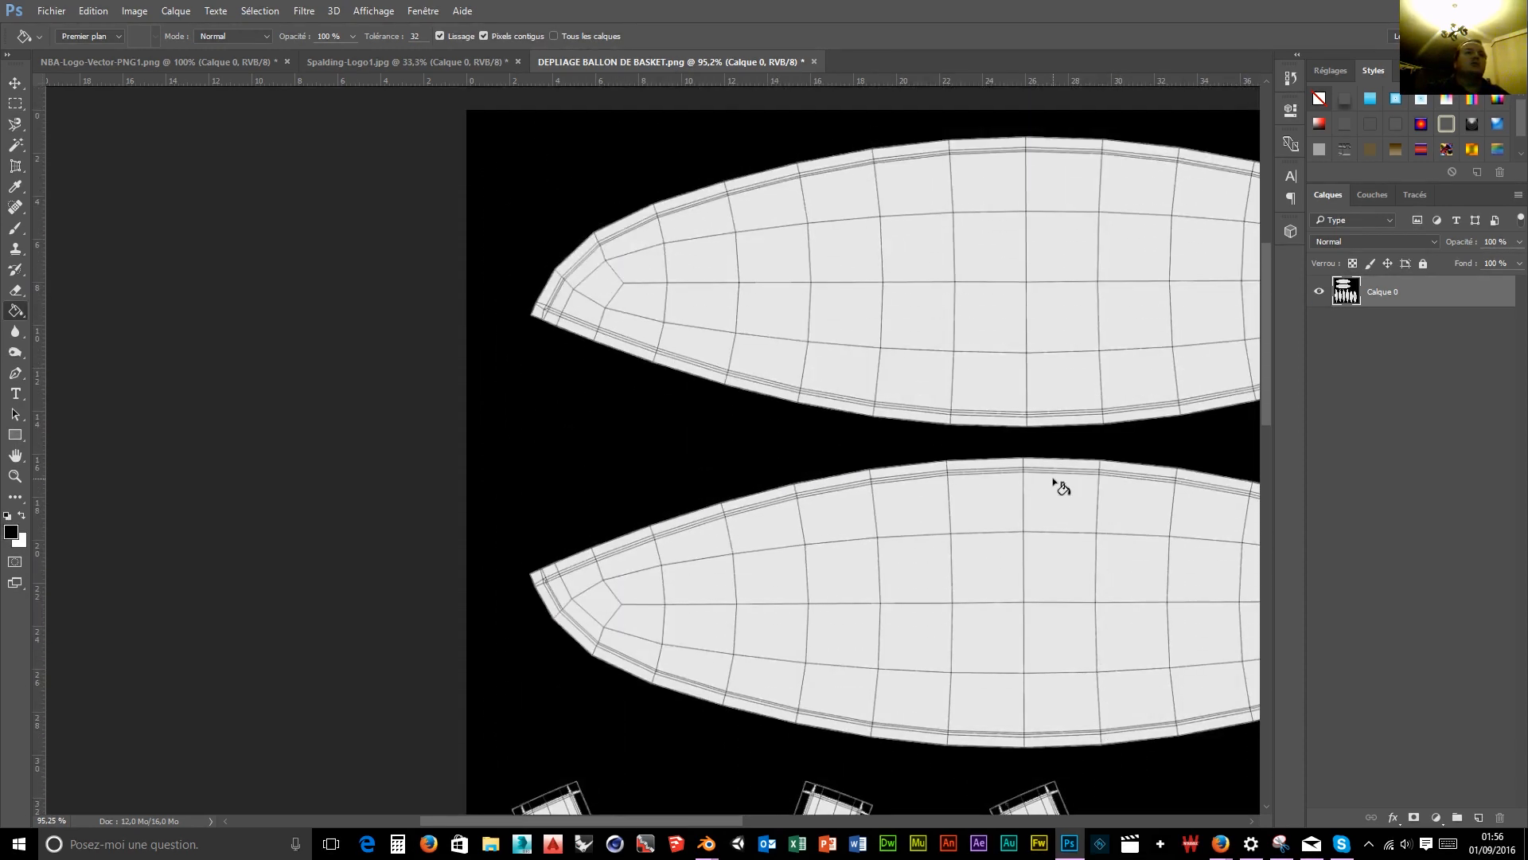
{"action": "left_click", "coordinate": [553, 599]}
{"action": "left_click", "coordinate": [573, 562]}
{"action": "left_click", "coordinate": [578, 634]}
{"action": "left_click", "coordinate": [617, 667]}
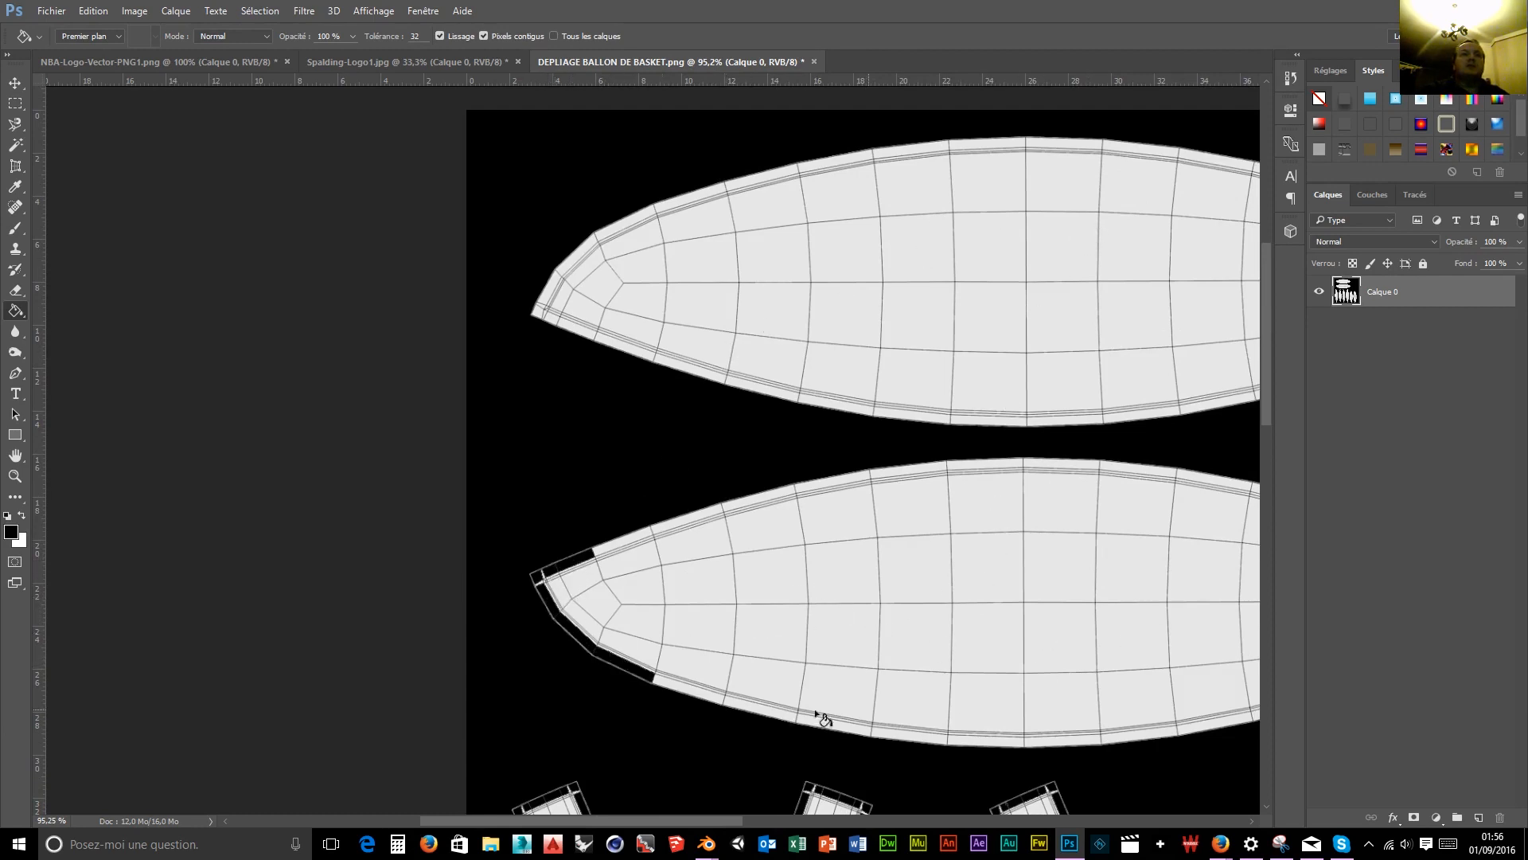
{"action": "left_click", "coordinate": [723, 700]}
{"action": "left_click", "coordinate": [749, 709]}
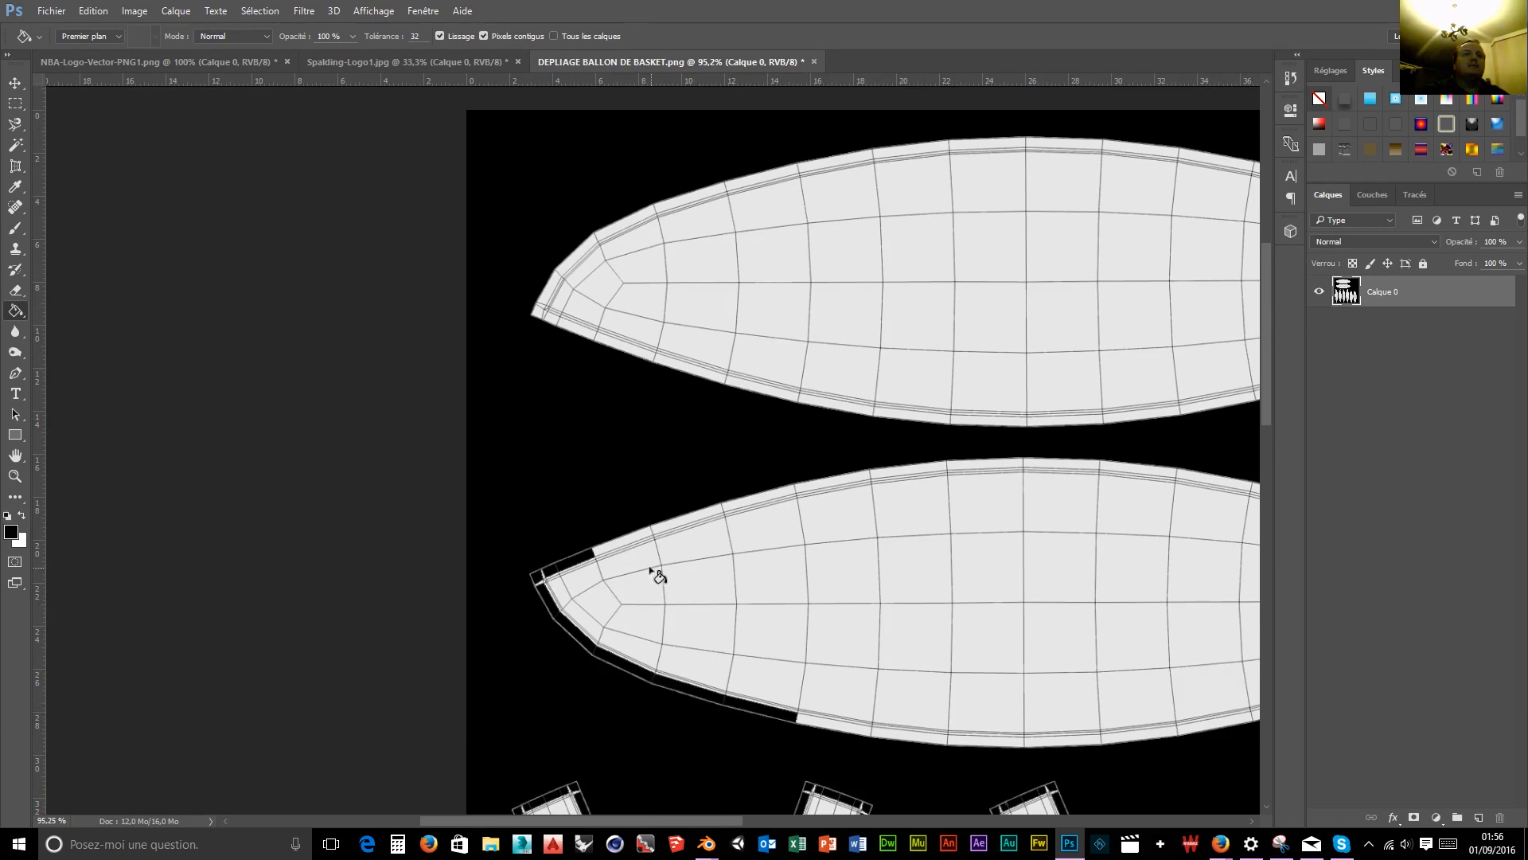
Fill the upper left border of the lower horizontal island and its bottom border up to the centre line with black.
{"action": "left_click", "coordinate": [766, 500]}
{"action": "left_click", "coordinate": [831, 484]}
{"action": "left_click", "coordinate": [930, 471]}
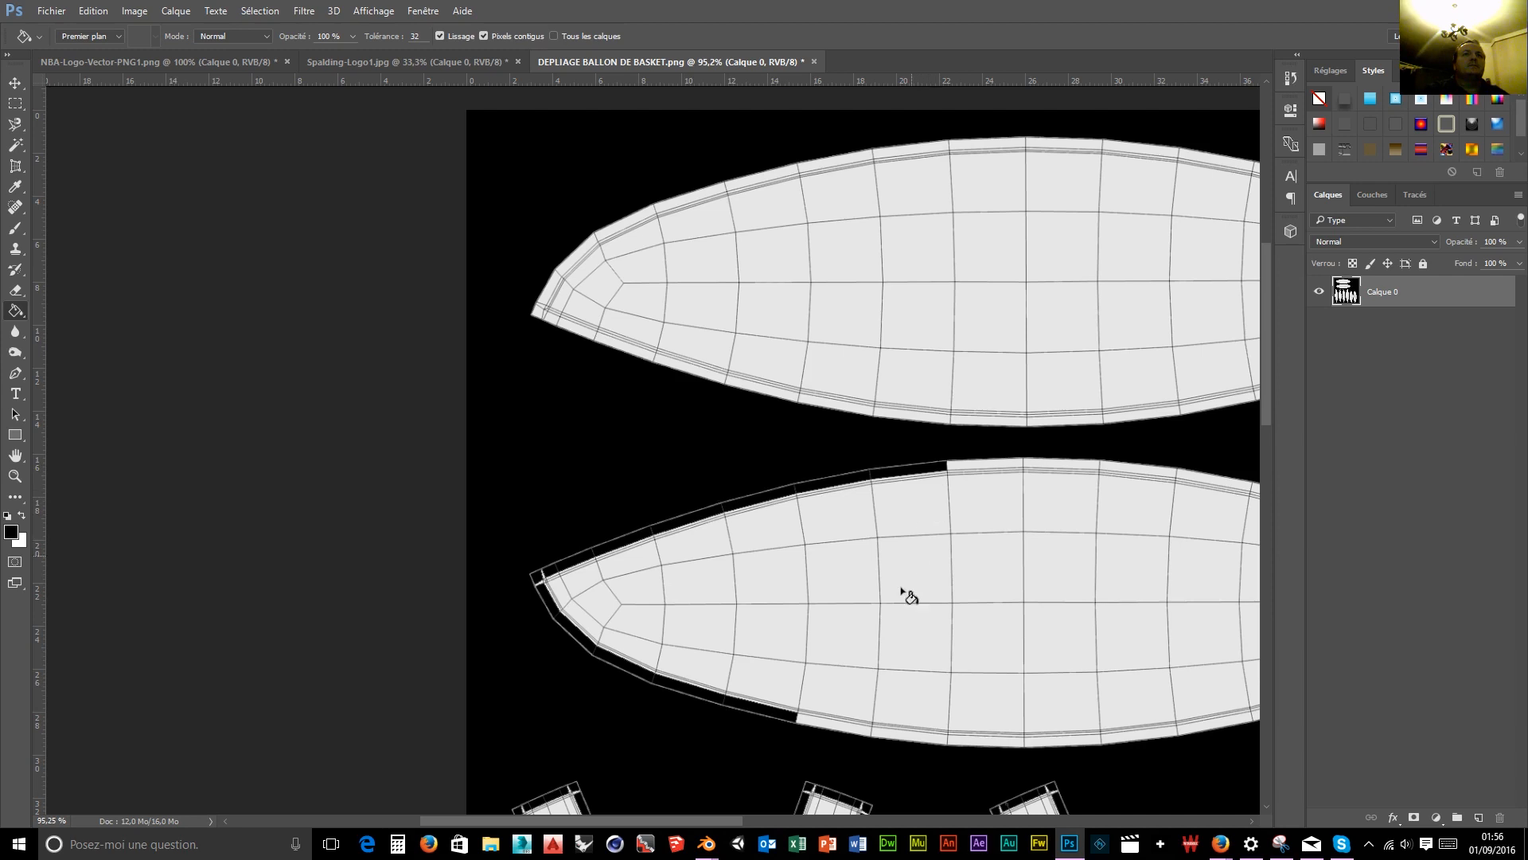
{"action": "left_click", "coordinate": [834, 728]}
{"action": "left_click", "coordinate": [898, 735]}
{"action": "left_click", "coordinate": [995, 742]}
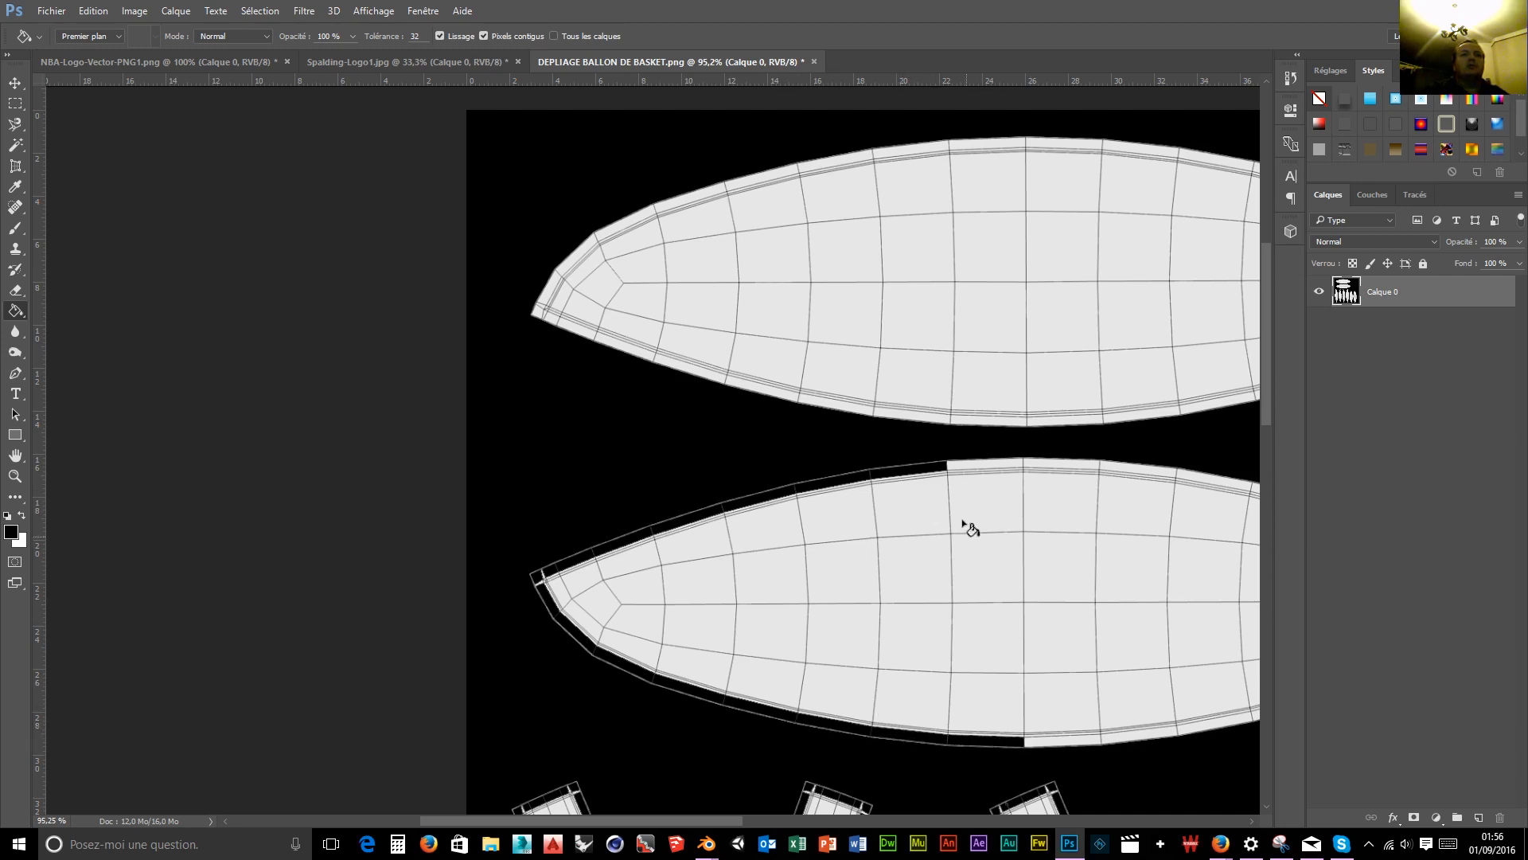
Fill the top and bottom border cells just right of the lower horizontal island's centre with black.
{"action": "left_click", "coordinate": [993, 472]}
{"action": "left_click", "coordinate": [1090, 473]}
{"action": "left_click", "coordinate": [1135, 478]}
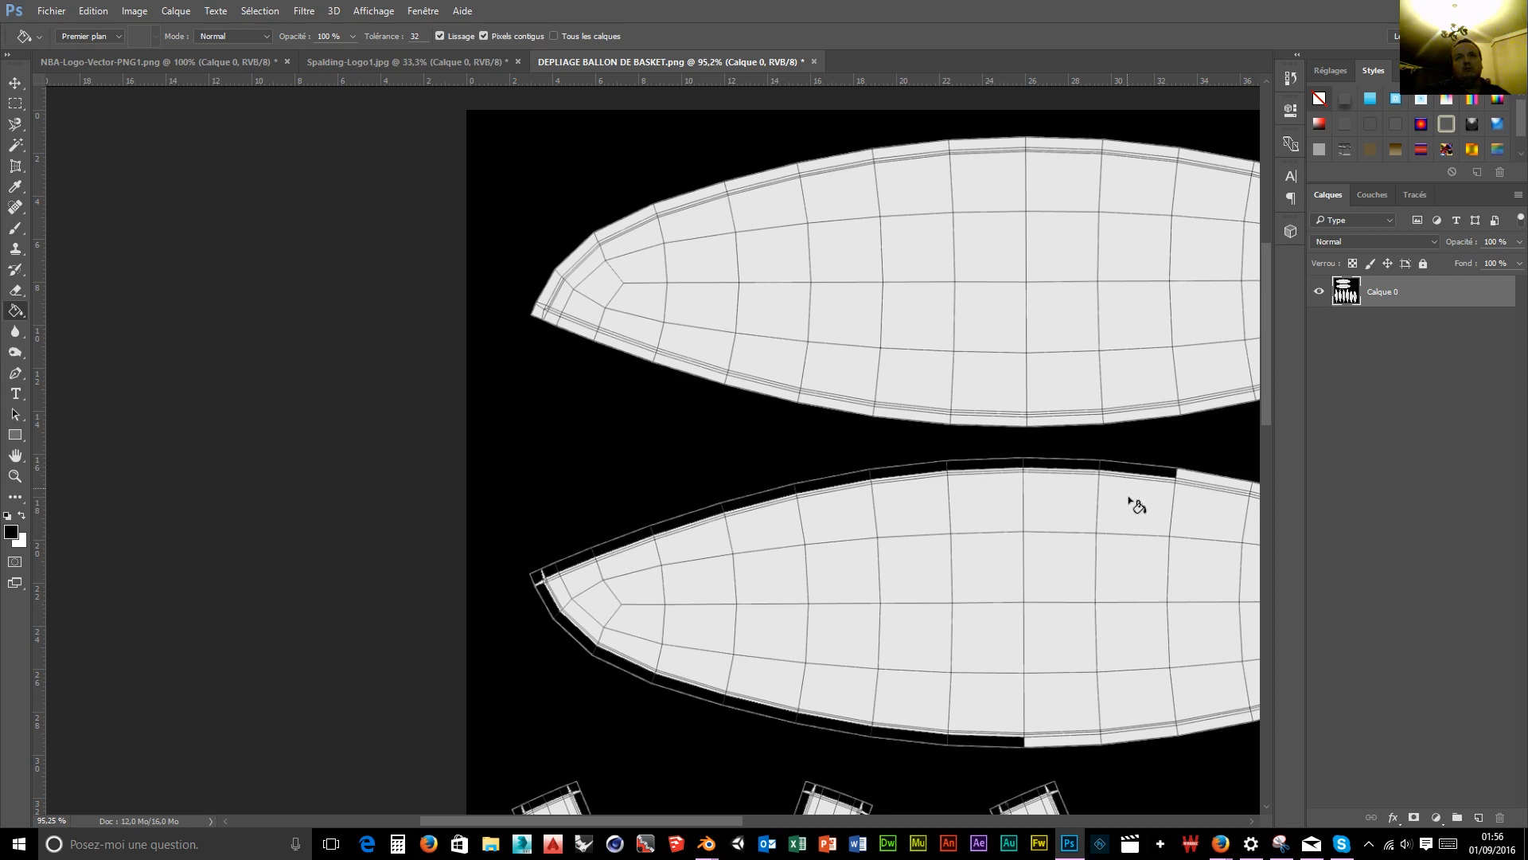
{"action": "left_click", "coordinate": [1077, 742]}
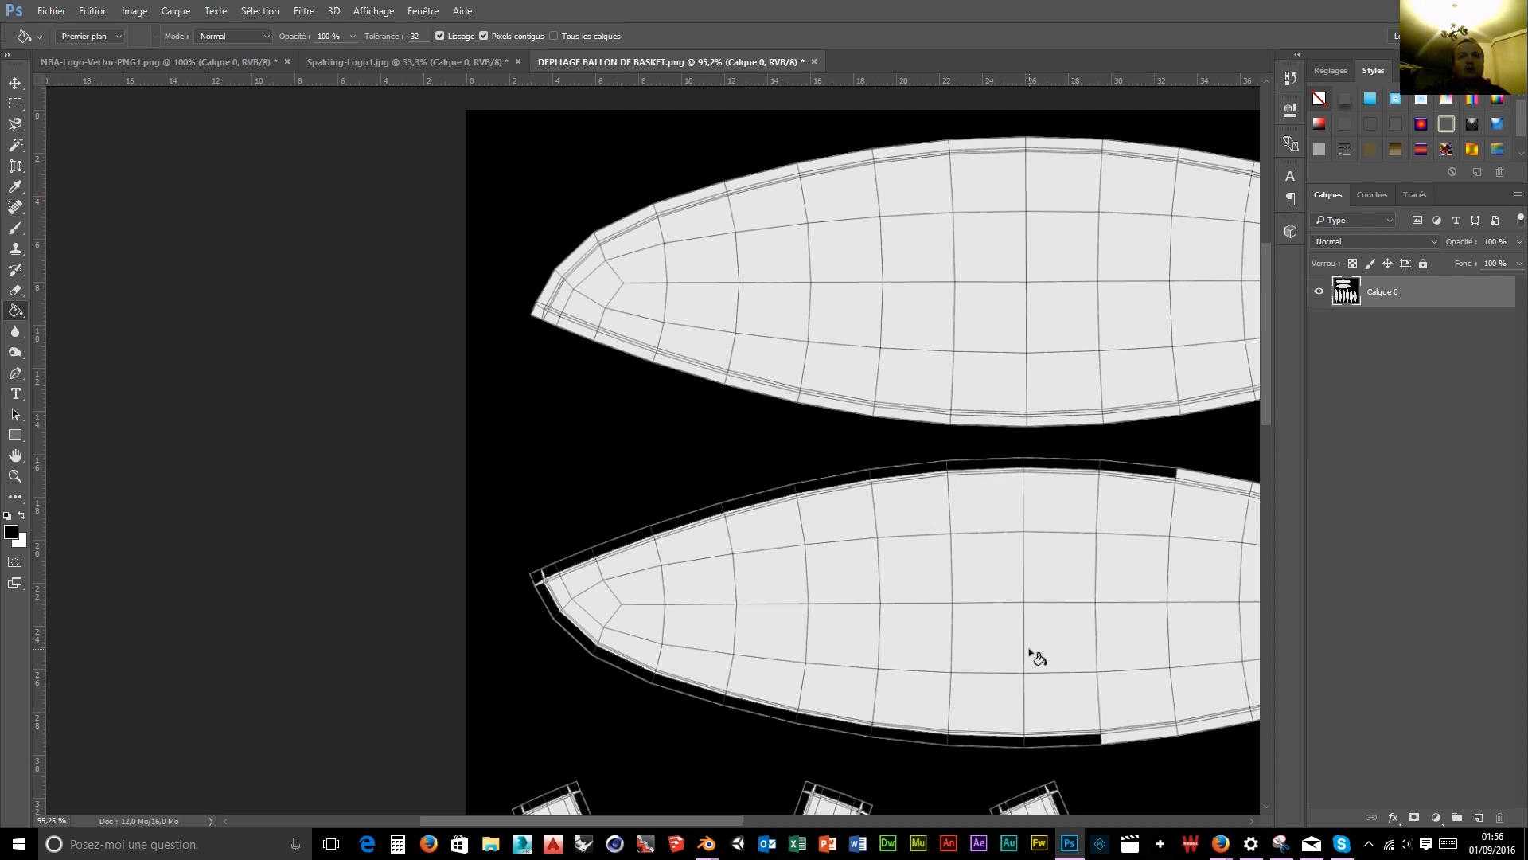
{"action": "left_click", "coordinate": [1146, 734]}
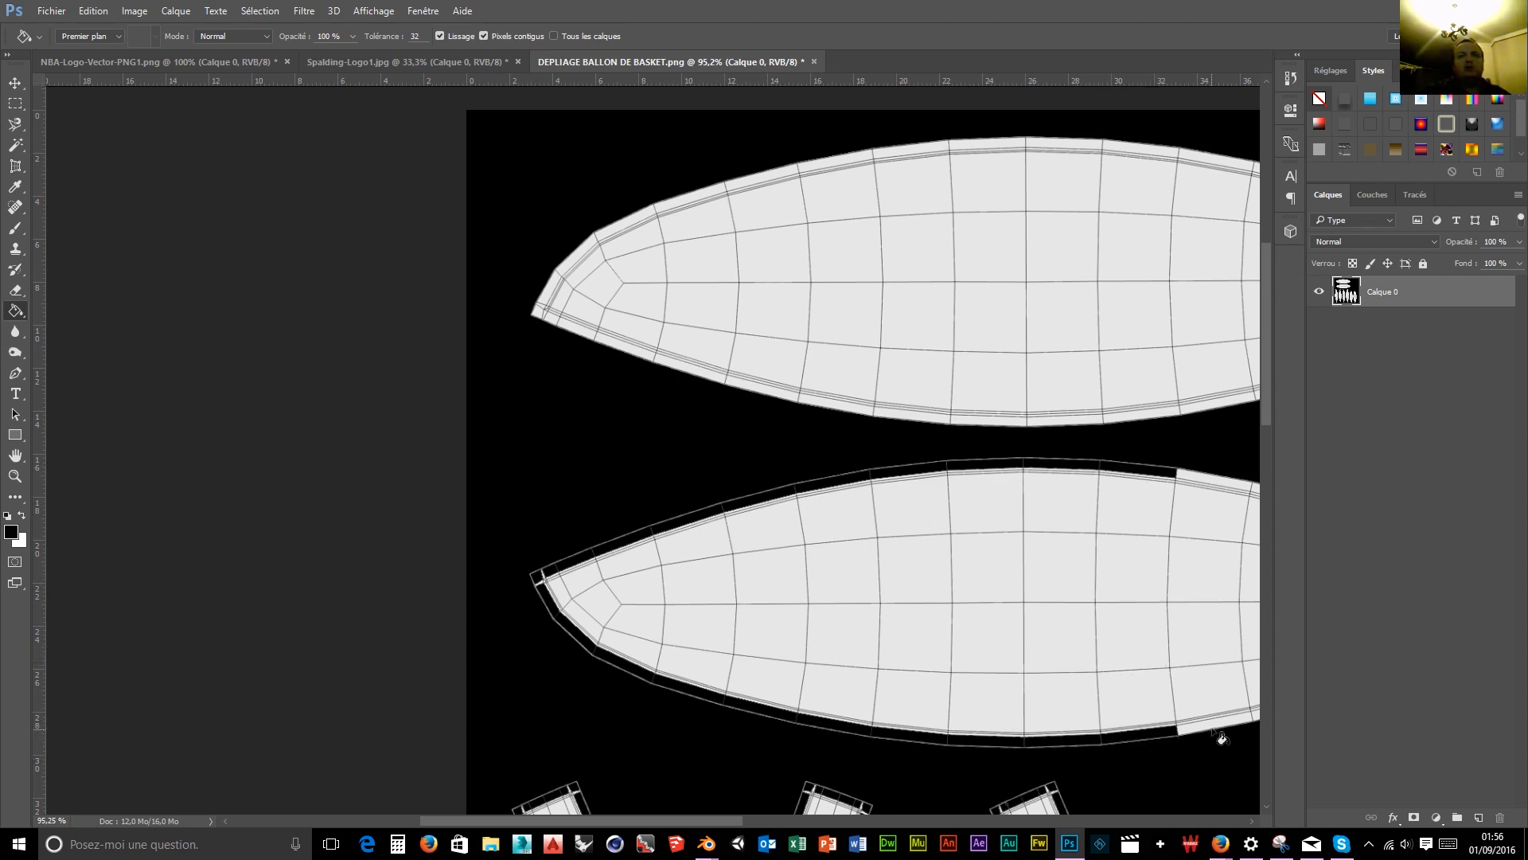
{"action": "left_click", "coordinate": [1221, 731]}
{"action": "left_click", "coordinate": [1223, 483]}
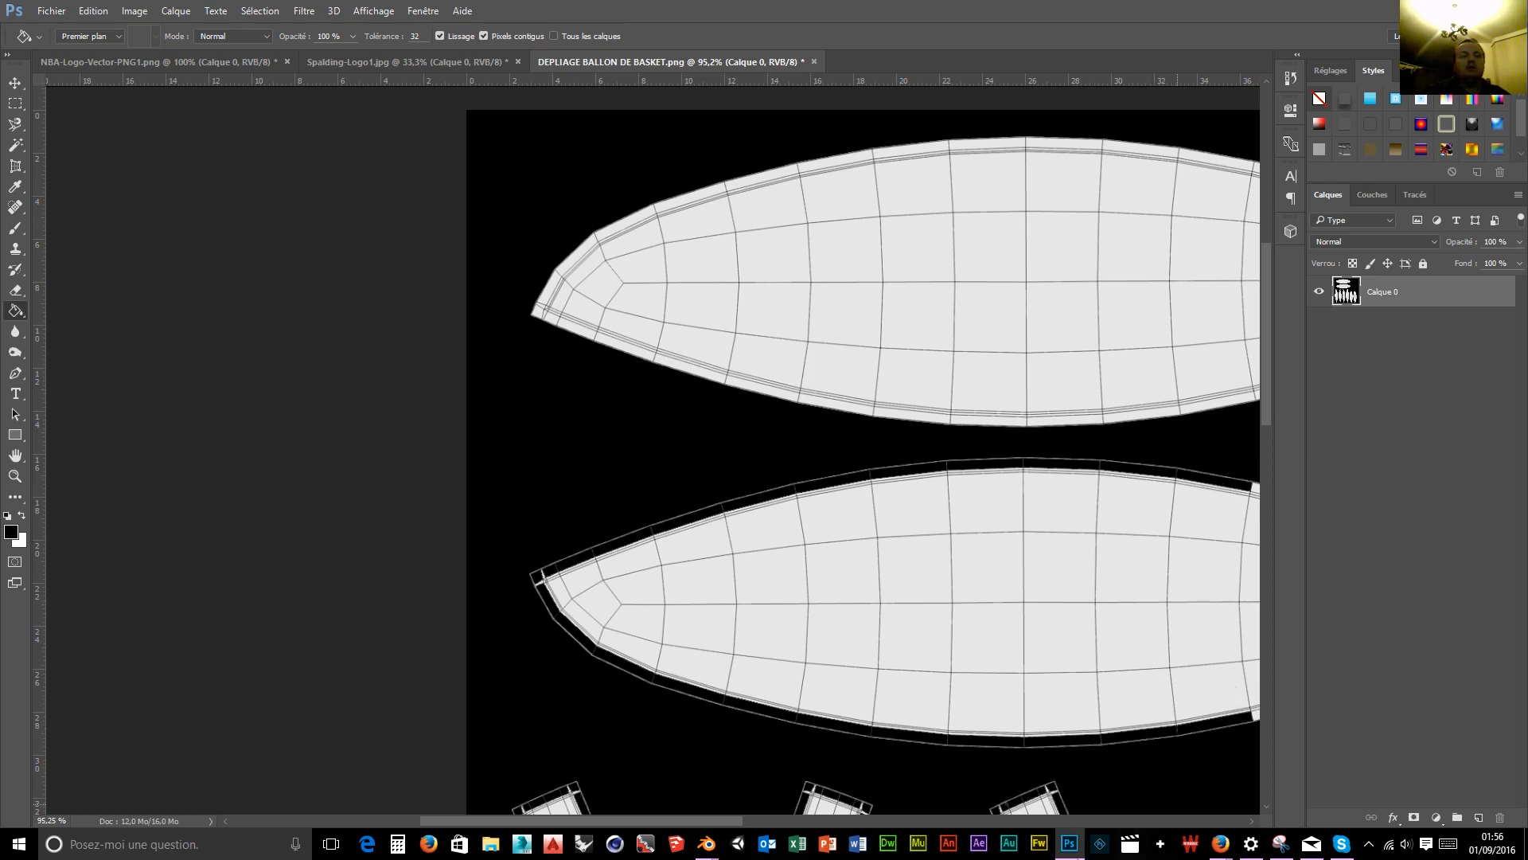
Fill the remaining lower right border cells of the lower horizontal island with black, up to its right tip.
{"action": "mouse_move", "coordinate": [546, 815]}
{"action": "left_mouse_down"}
{"action": "mouse_move", "coordinate": [699, 819]}
{"action": "mouse_move", "coordinate": [670, 820]}
{"action": "left_mouse_up"}
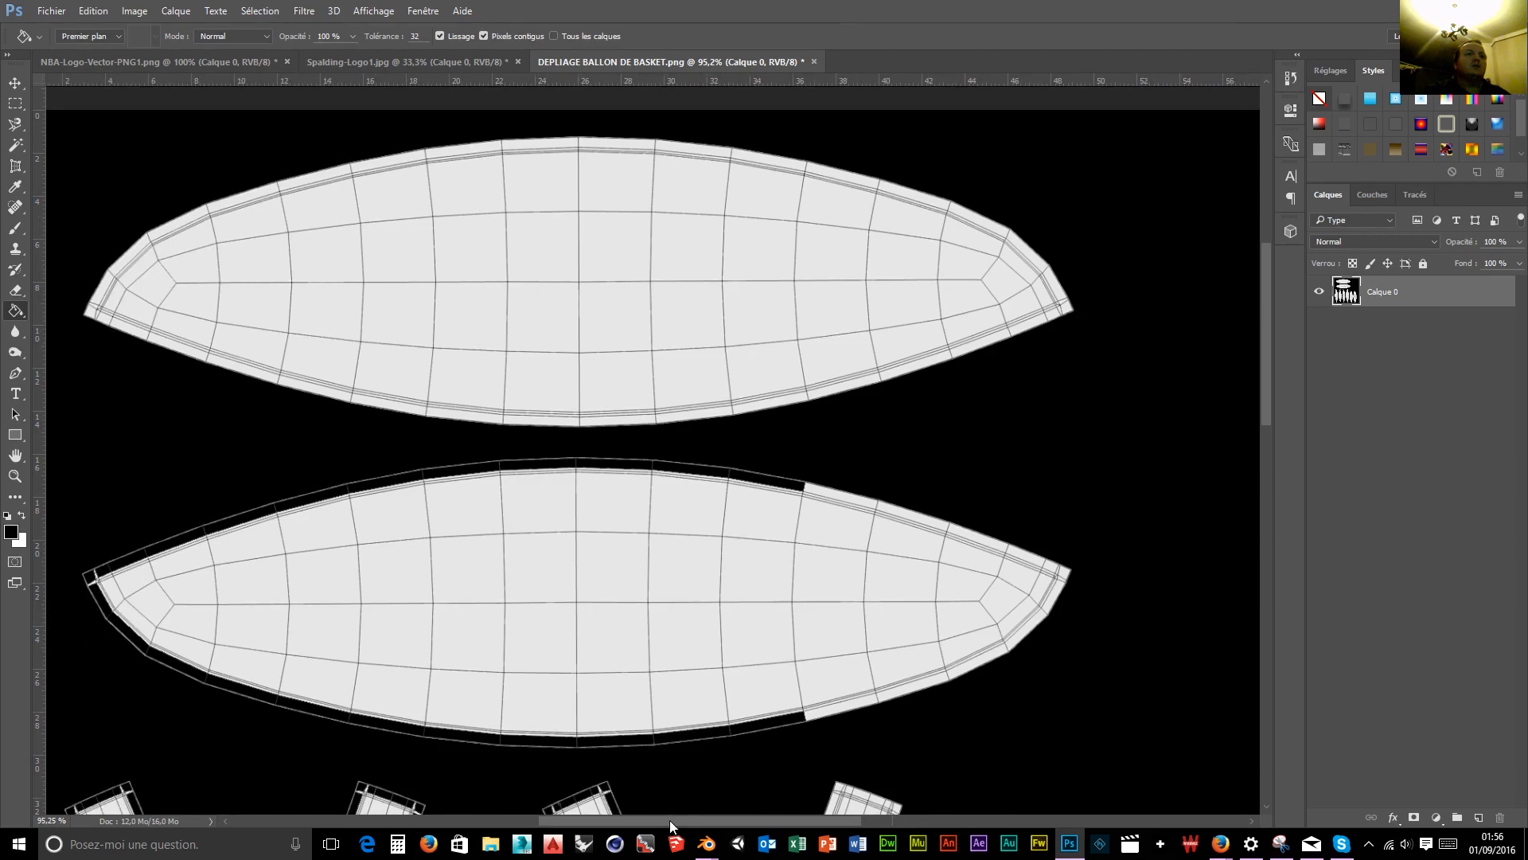
{"action": "left_click", "coordinate": [867, 700]}
{"action": "left_click", "coordinate": [904, 694]}
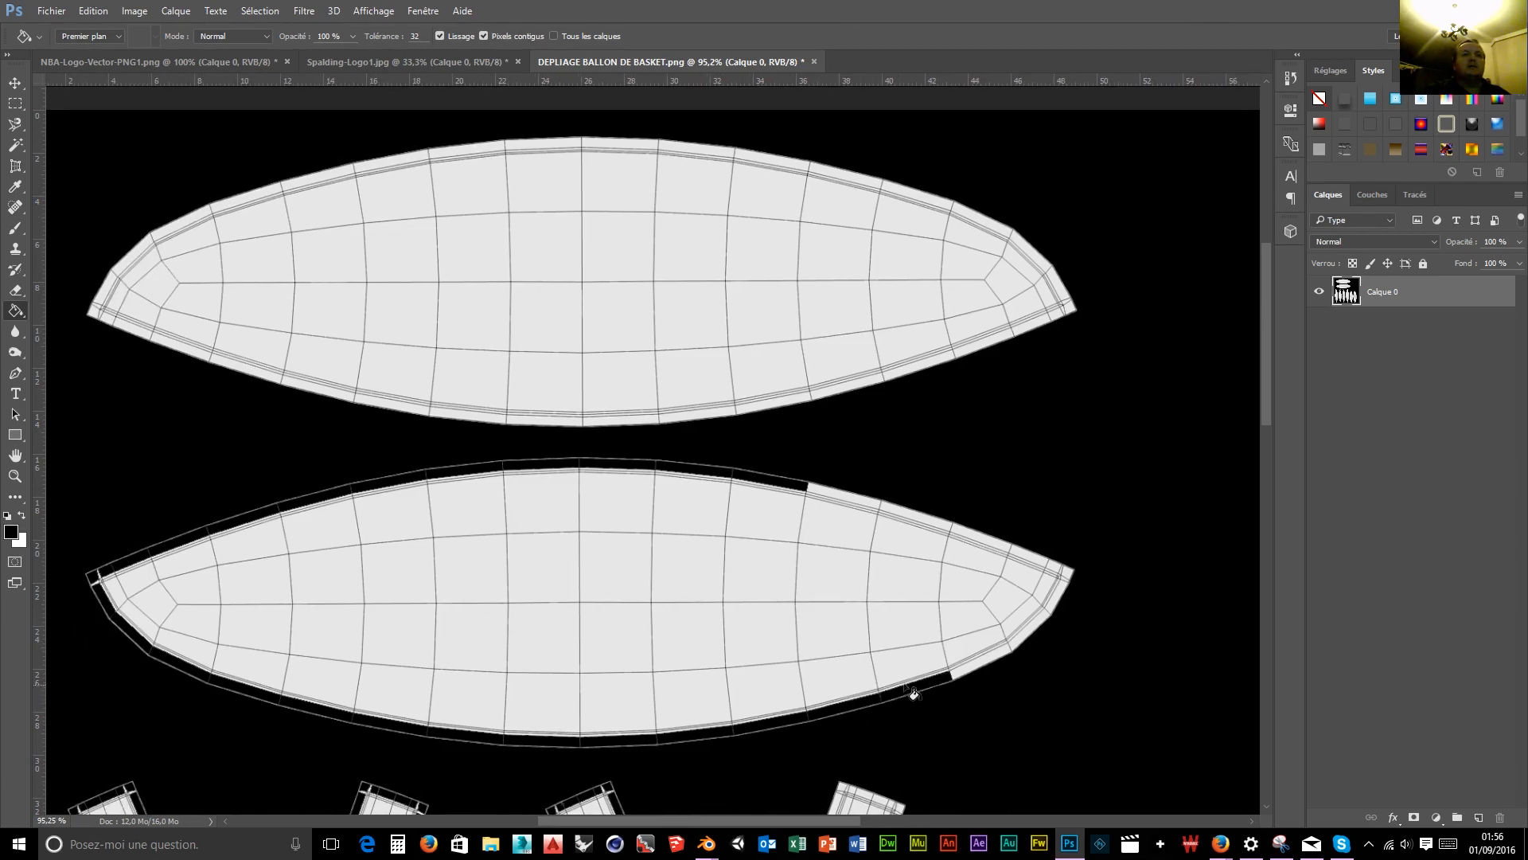
{"action": "left_click", "coordinate": [974, 669]}
{"action": "left_click", "coordinate": [1026, 634]}
{"action": "left_click", "coordinate": [1069, 597]}
Fill the right tip corner and the remaining upper right border cells of the lower horizontal island with black.
{"action": "left_click", "coordinate": [1068, 572]}
{"action": "left_click", "coordinate": [1051, 566]}
{"action": "left_click", "coordinate": [1036, 558]}
{"action": "left_click", "coordinate": [985, 540]}
{"action": "left_click", "coordinate": [916, 515]}
{"action": "left_click", "coordinate": [856, 497]}
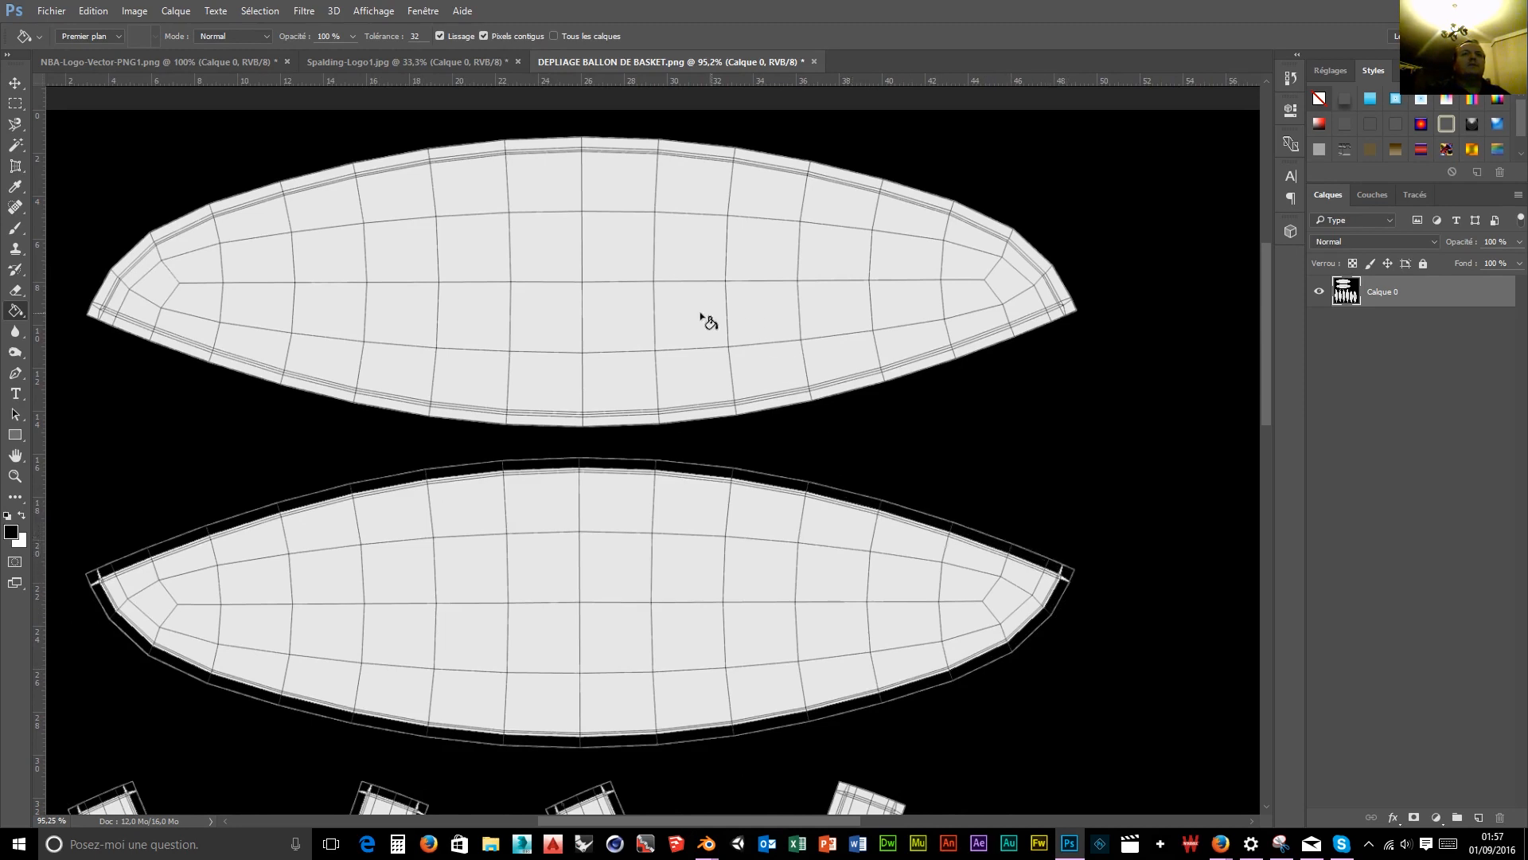
Fill the left tip and the adjoining upper left border cells of the upper horizontal island with black.
{"action": "left_click", "coordinate": [93, 315]}
{"action": "left_click", "coordinate": [100, 293]}
{"action": "left_click", "coordinate": [123, 257]}
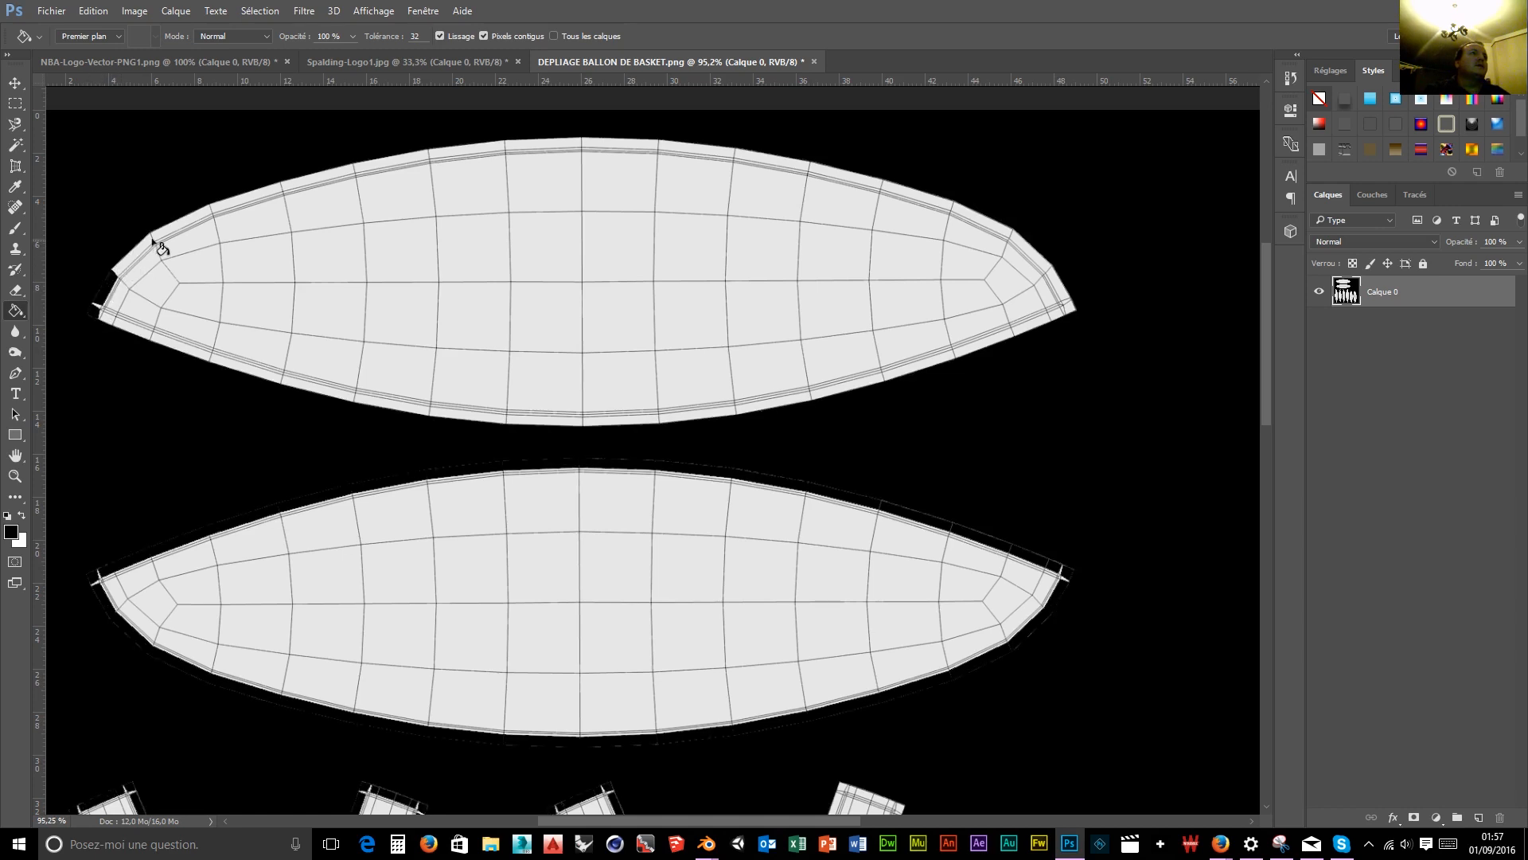
{"action": "left_click", "coordinate": [135, 249]}
Fill the bottom border cells of the upper horizontal island with black, from the left tip to just past its centre.
{"action": "left_click", "coordinate": [109, 320]}
{"action": "left_click", "coordinate": [135, 327]}
{"action": "left_click", "coordinate": [169, 343]}
{"action": "left_click", "coordinate": [242, 375]}
{"action": "left_click", "coordinate": [338, 395]}
{"action": "left_click", "coordinate": [396, 410]}
{"action": "left_click", "coordinate": [462, 420]}
{"action": "left_click", "coordinate": [565, 422]}
{"action": "left_click", "coordinate": [617, 427]}
{"action": "left_click", "coordinate": [724, 417]}
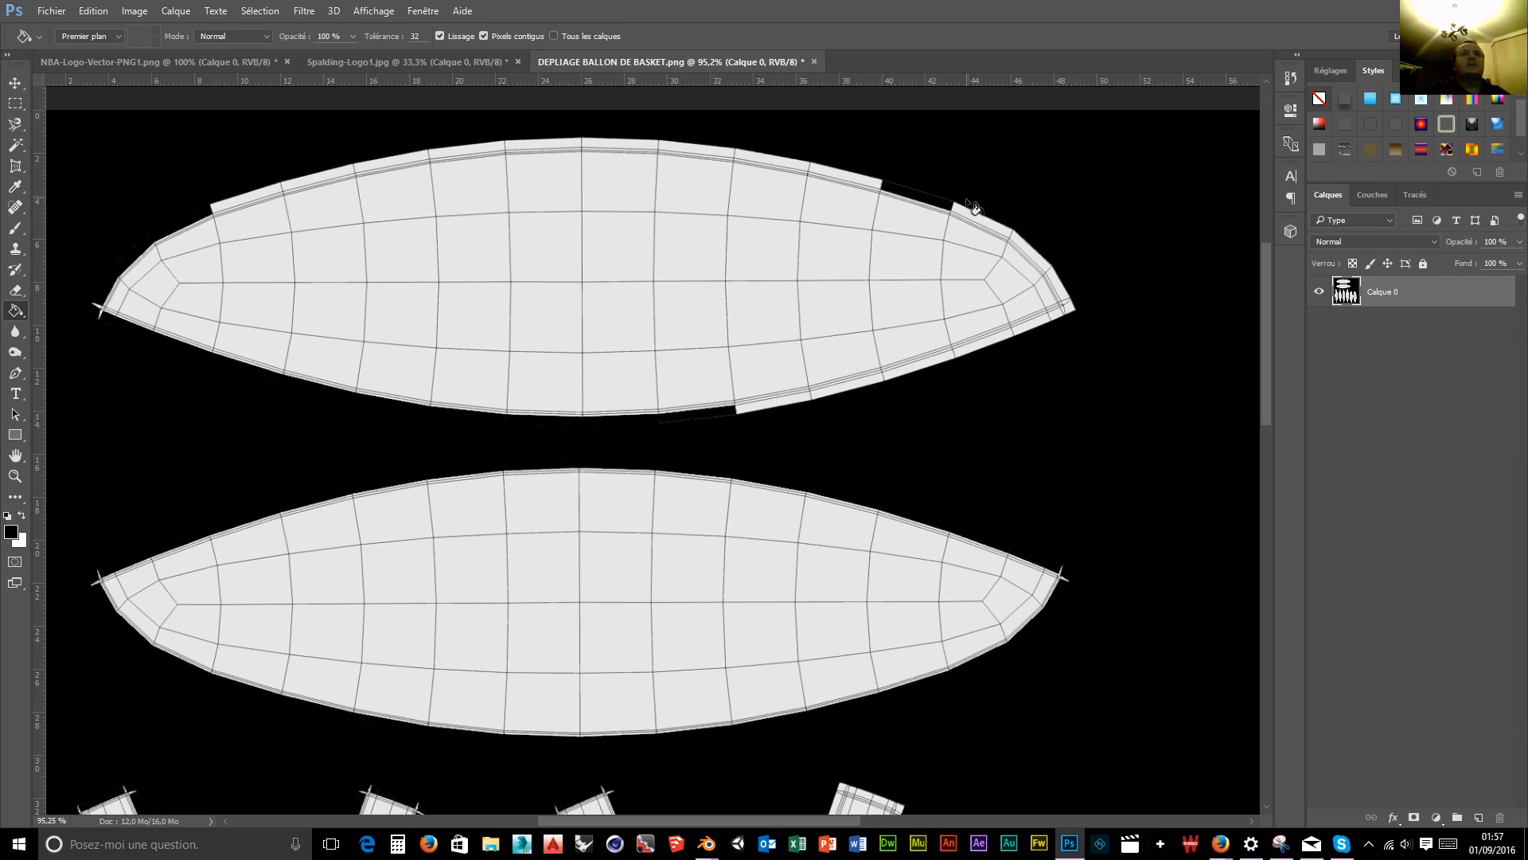
Fill the border around the right tip and along the lower right side of the upper horizontal island with black.
{"action": "left_click", "coordinate": [987, 225]}
{"action": "left_click", "coordinate": [1031, 250]}
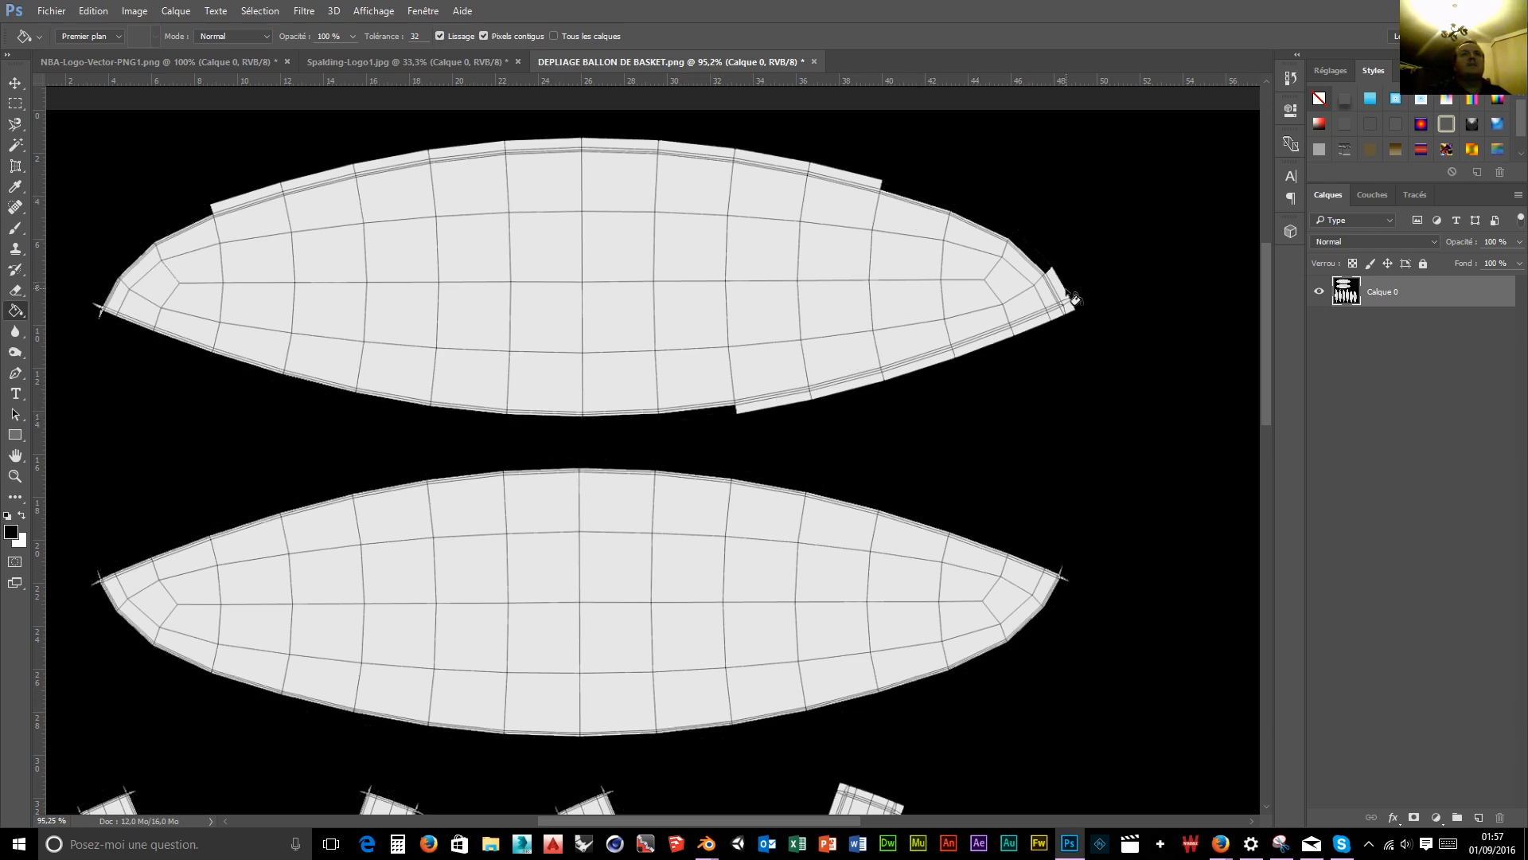
{"action": "left_click", "coordinate": [1065, 292]}
{"action": "left_click", "coordinate": [1044, 328]}
{"action": "left_click", "coordinate": [984, 350]}
{"action": "left_click", "coordinate": [928, 378]}
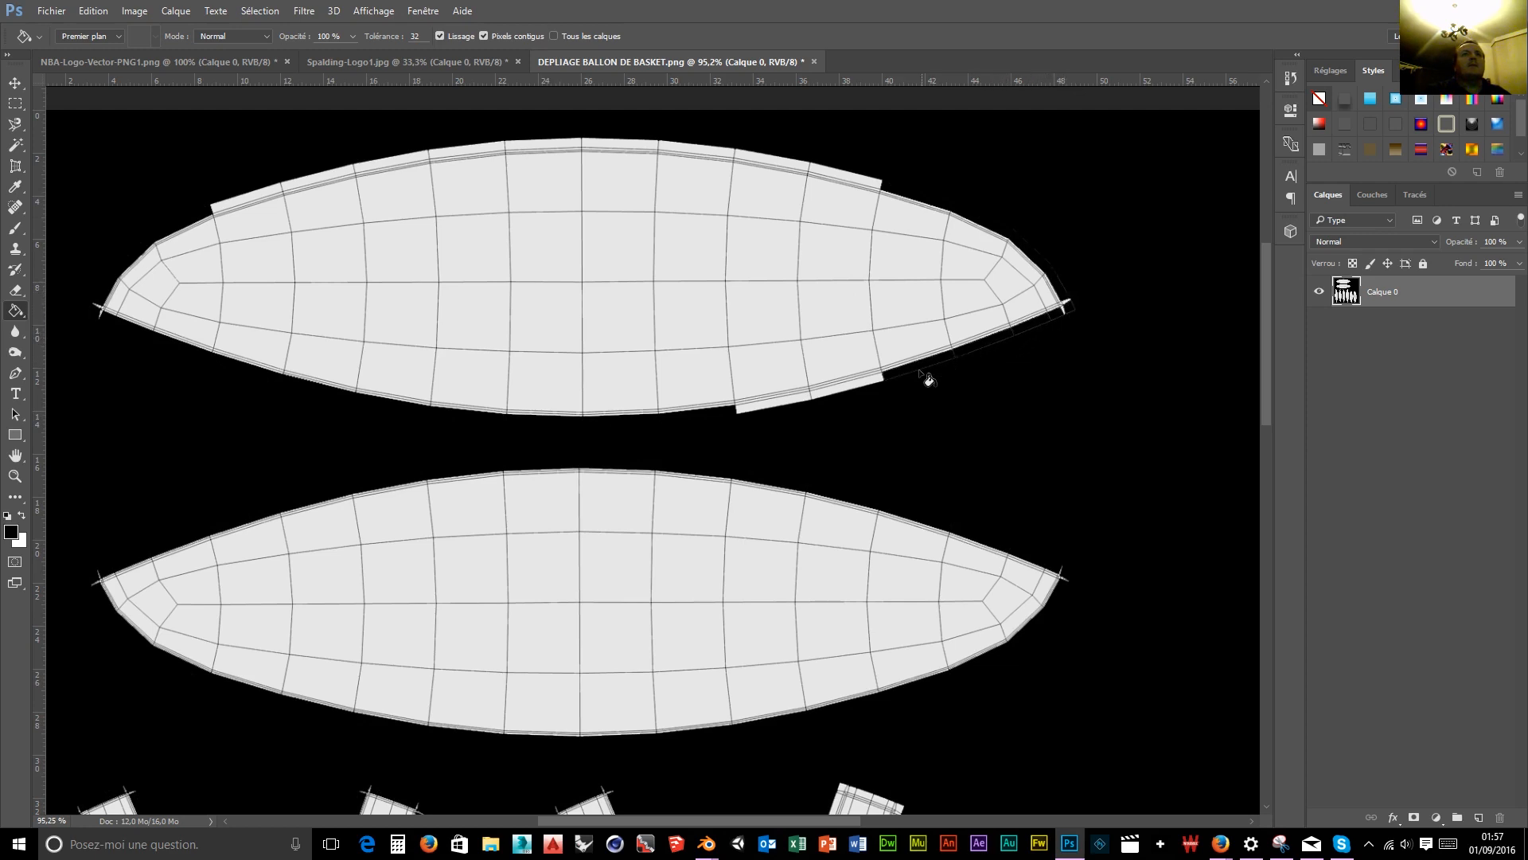
{"action": "left_click", "coordinate": [868, 390]}
{"action": "left_click", "coordinate": [800, 406]}
Fill the remaining top border cells of the upper horizontal island with black, working from right to left.
{"action": "left_click", "coordinate": [849, 179]}
{"action": "left_click", "coordinate": [762, 160]}
{"action": "left_click", "coordinate": [694, 151]}
{"action": "left_click", "coordinate": [629, 146]}
{"action": "left_click", "coordinate": [547, 146]}
{"action": "left_click", "coordinate": [466, 151]}
{"action": "left_click", "coordinate": [368, 163]}
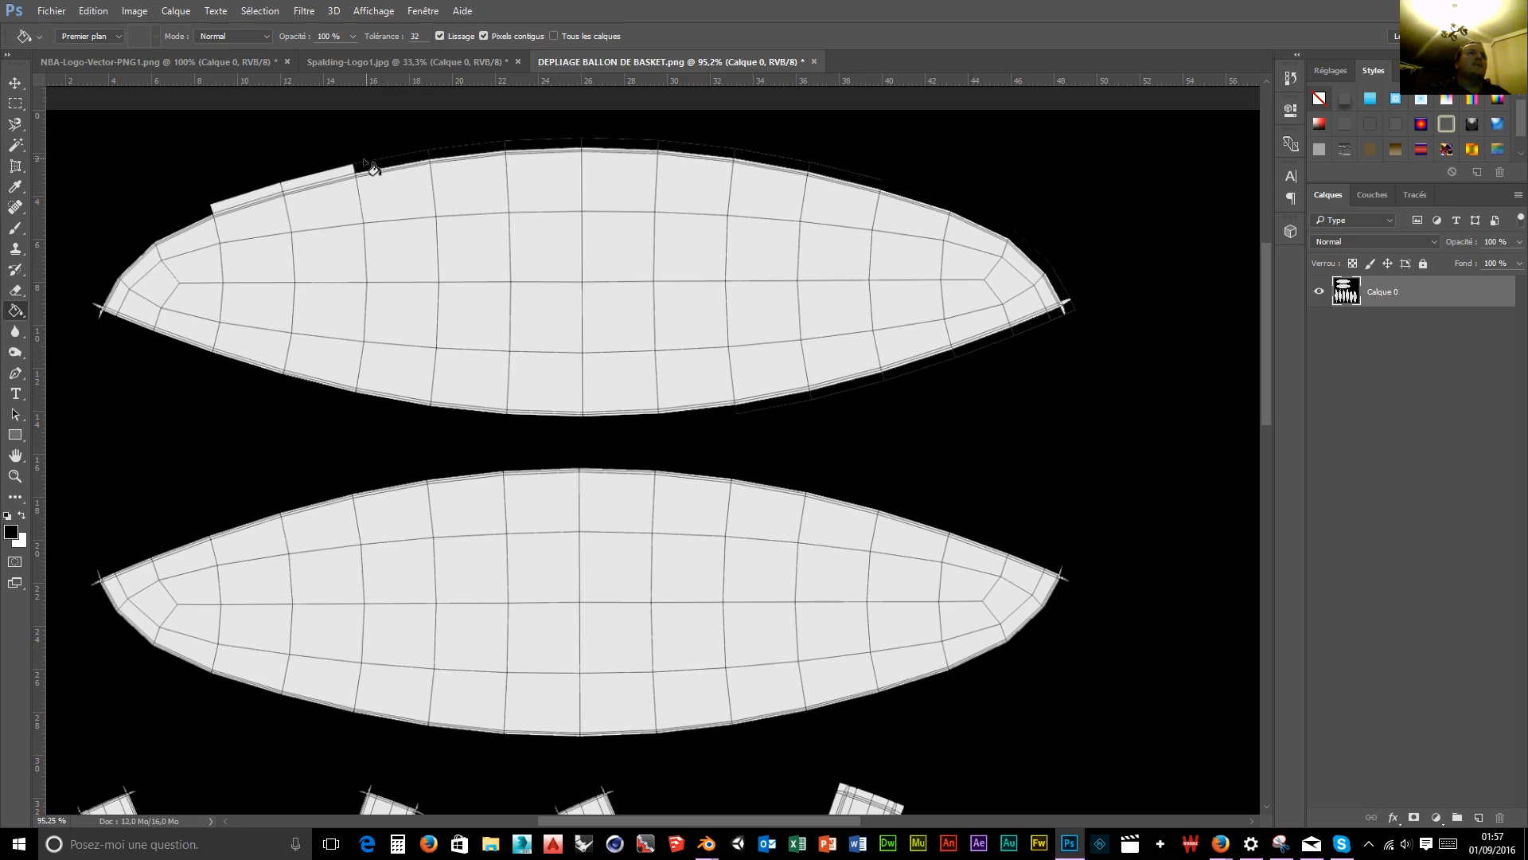
{"action": "left_click", "coordinate": [328, 179]}
{"action": "left_click", "coordinate": [254, 200]}
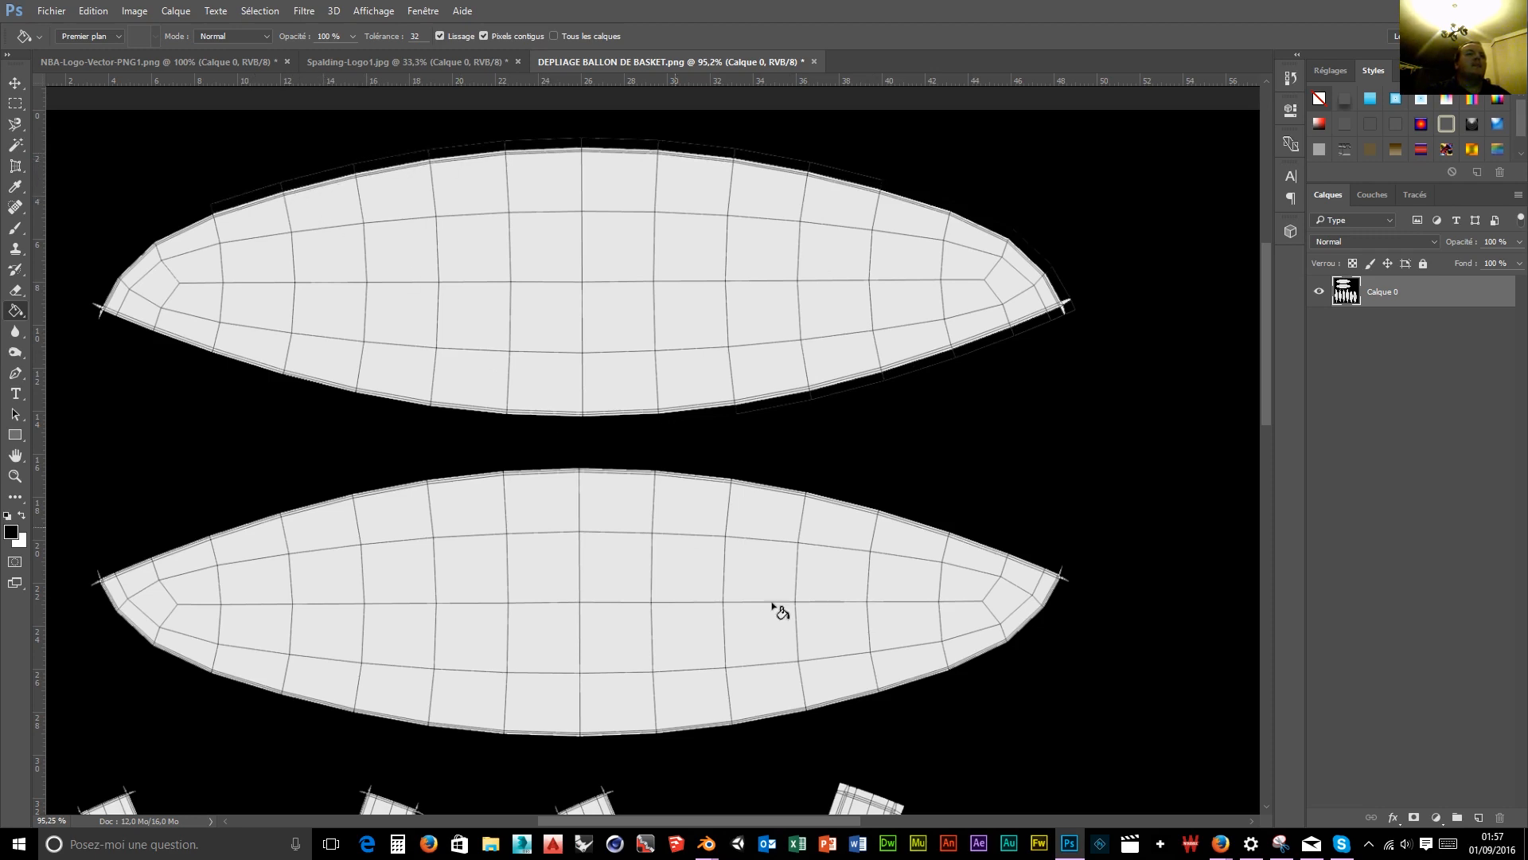
{"action": "scroll", "coordinate": [959, 701], "scroll_direction": "down", "scroll_amount": 10}
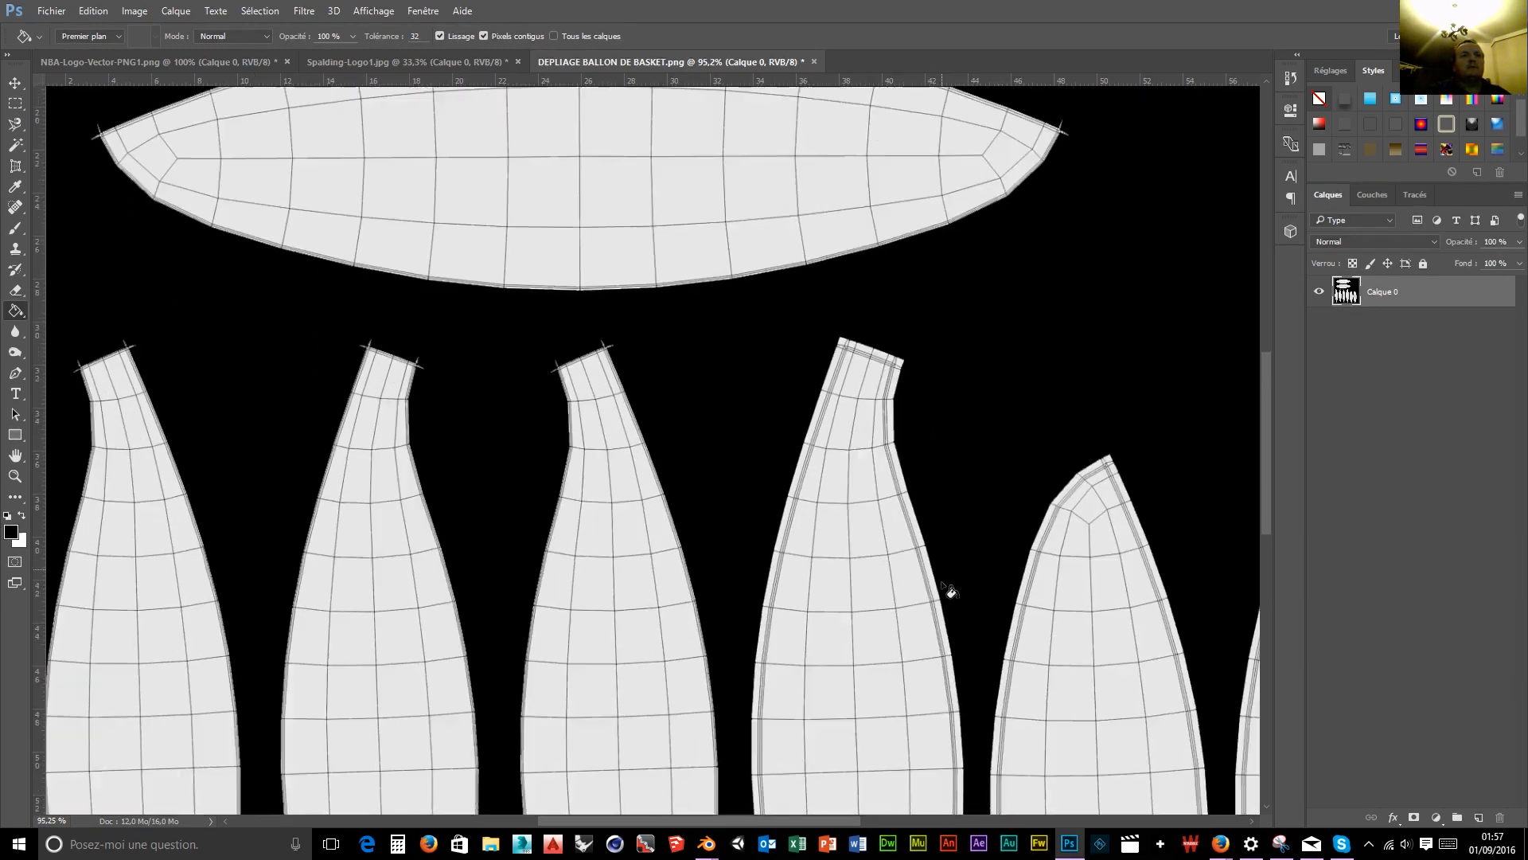
Fill the top edge and the right neck border cells of the last necked vertical island with black.
{"action": "scroll", "coordinate": [947, 589], "scroll_direction": "down", "scroll_amount": 5}
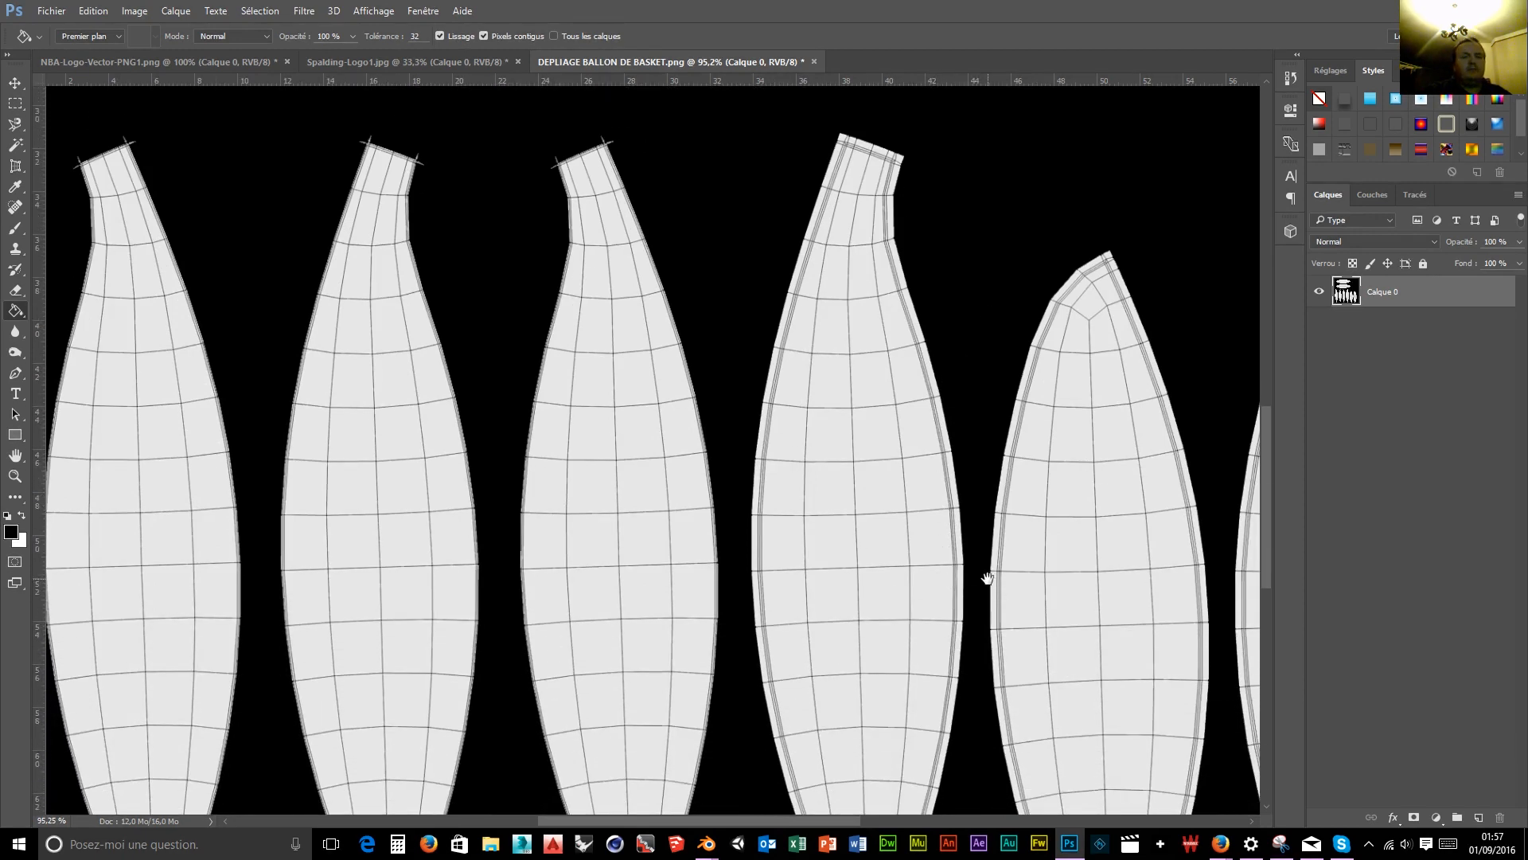
{"action": "mouse_move", "coordinate": [990, 588]}
{"action": "left_mouse_down"}
{"action": "mouse_move", "coordinate": [833, 498]}
{"action": "mouse_move", "coordinate": [754, 413]}
{"action": "left_mouse_up"}
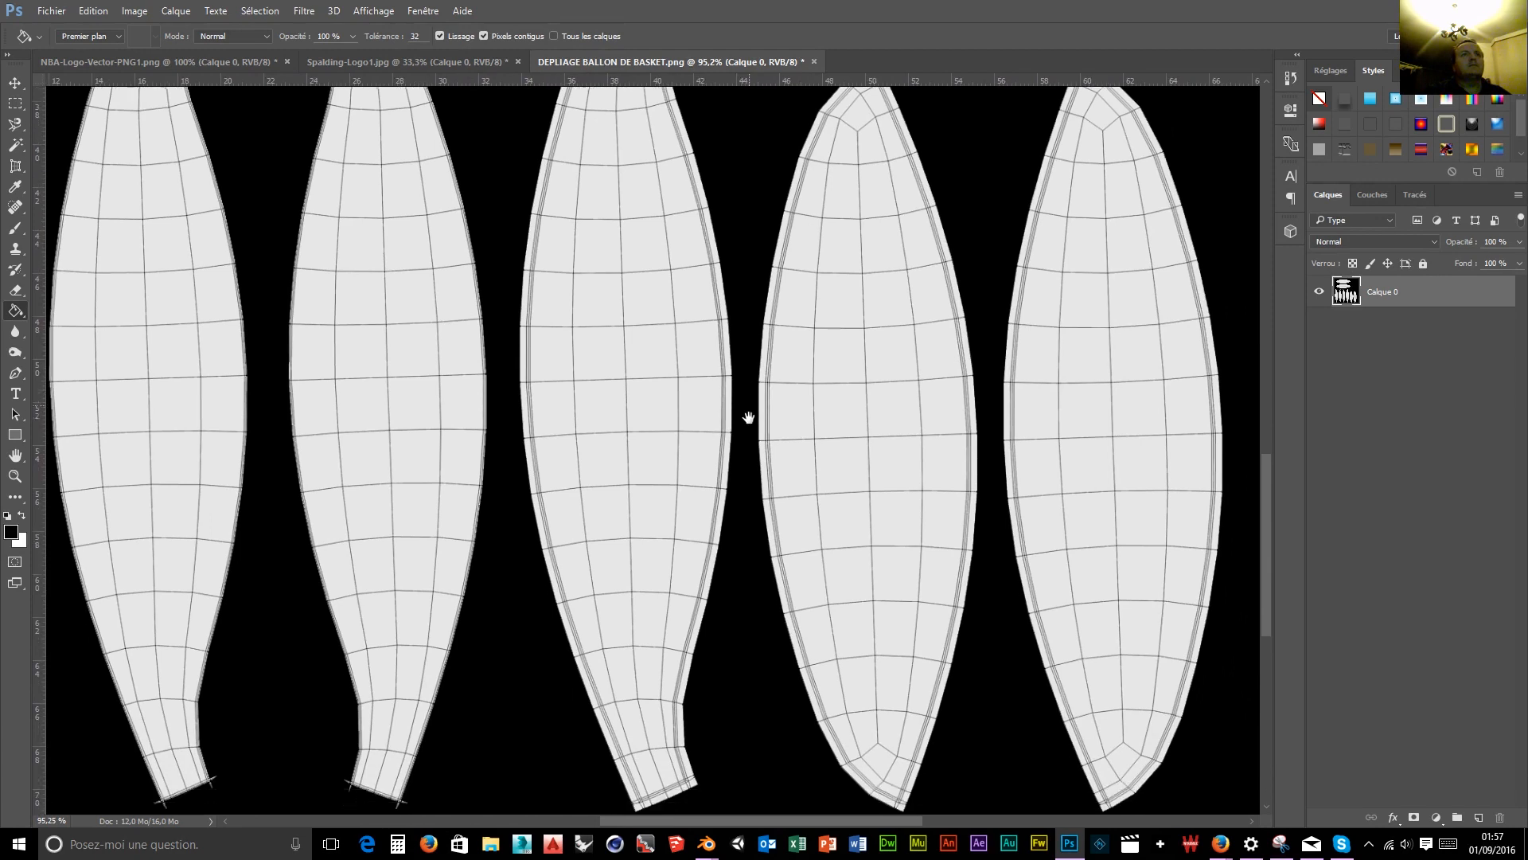
{"action": "scroll", "coordinate": [749, 419], "scroll_direction": "up", "scroll_amount": 1}
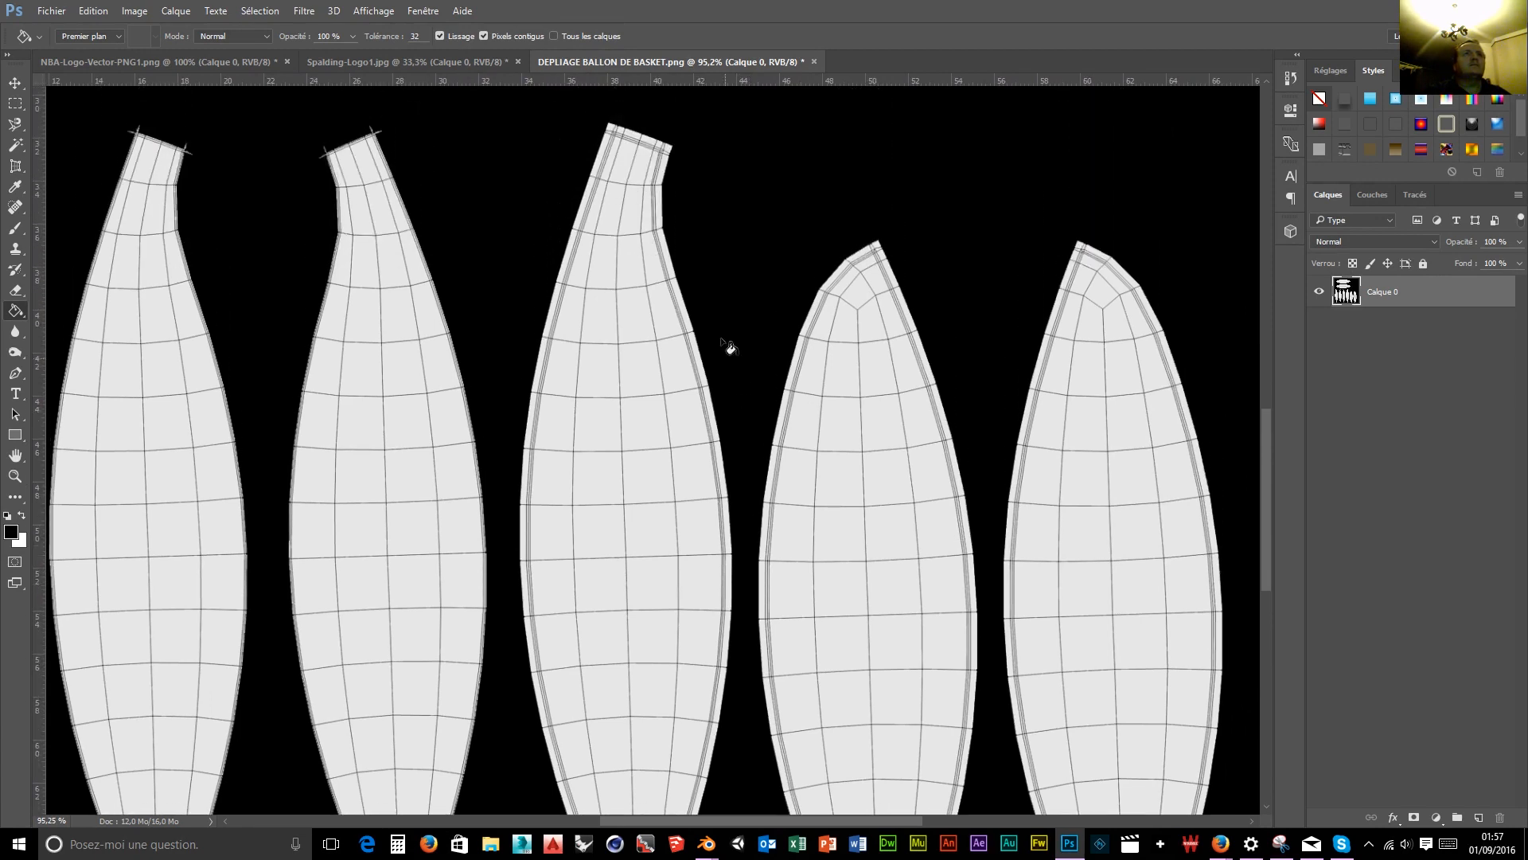
{"action": "left_click", "coordinate": [641, 141]}
{"action": "left_click", "coordinate": [668, 151]}
{"action": "left_click", "coordinate": [665, 168]}
{"action": "left_click", "coordinate": [664, 193]}
{"action": "left_click", "coordinate": [661, 218]}
{"action": "left_click", "coordinate": [667, 252]}
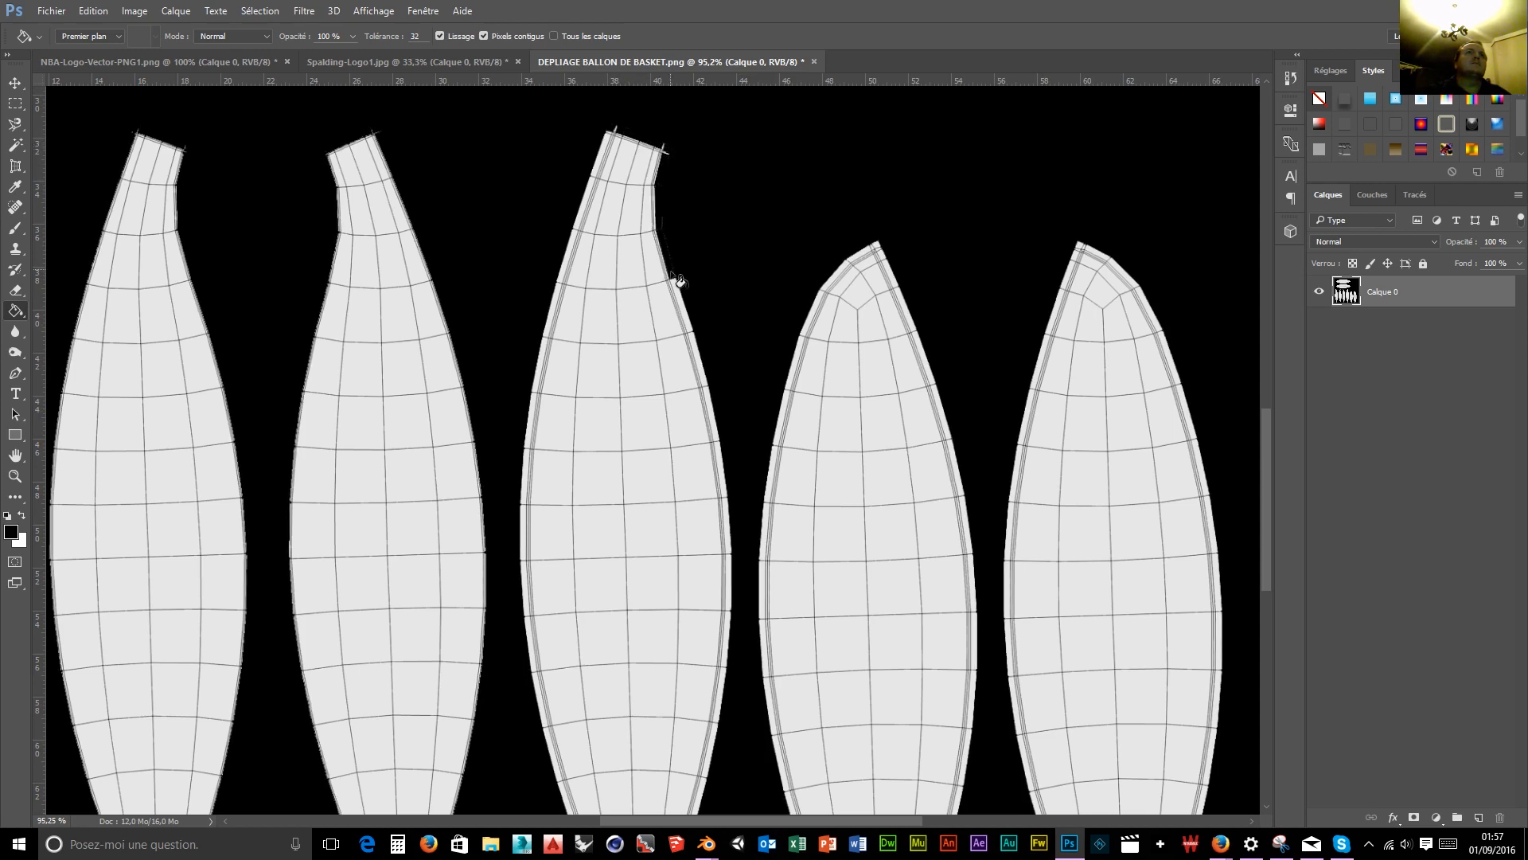
Continue the black fill down the right border of the last necked island to just past its widest part.
{"action": "left_click", "coordinate": [680, 296]}
{"action": "left_click", "coordinate": [701, 355]}
{"action": "left_click", "coordinate": [715, 424]}
{"action": "left_click", "coordinate": [723, 478]}
{"action": "left_click", "coordinate": [726, 535]}
{"action": "left_click", "coordinate": [728, 579]}
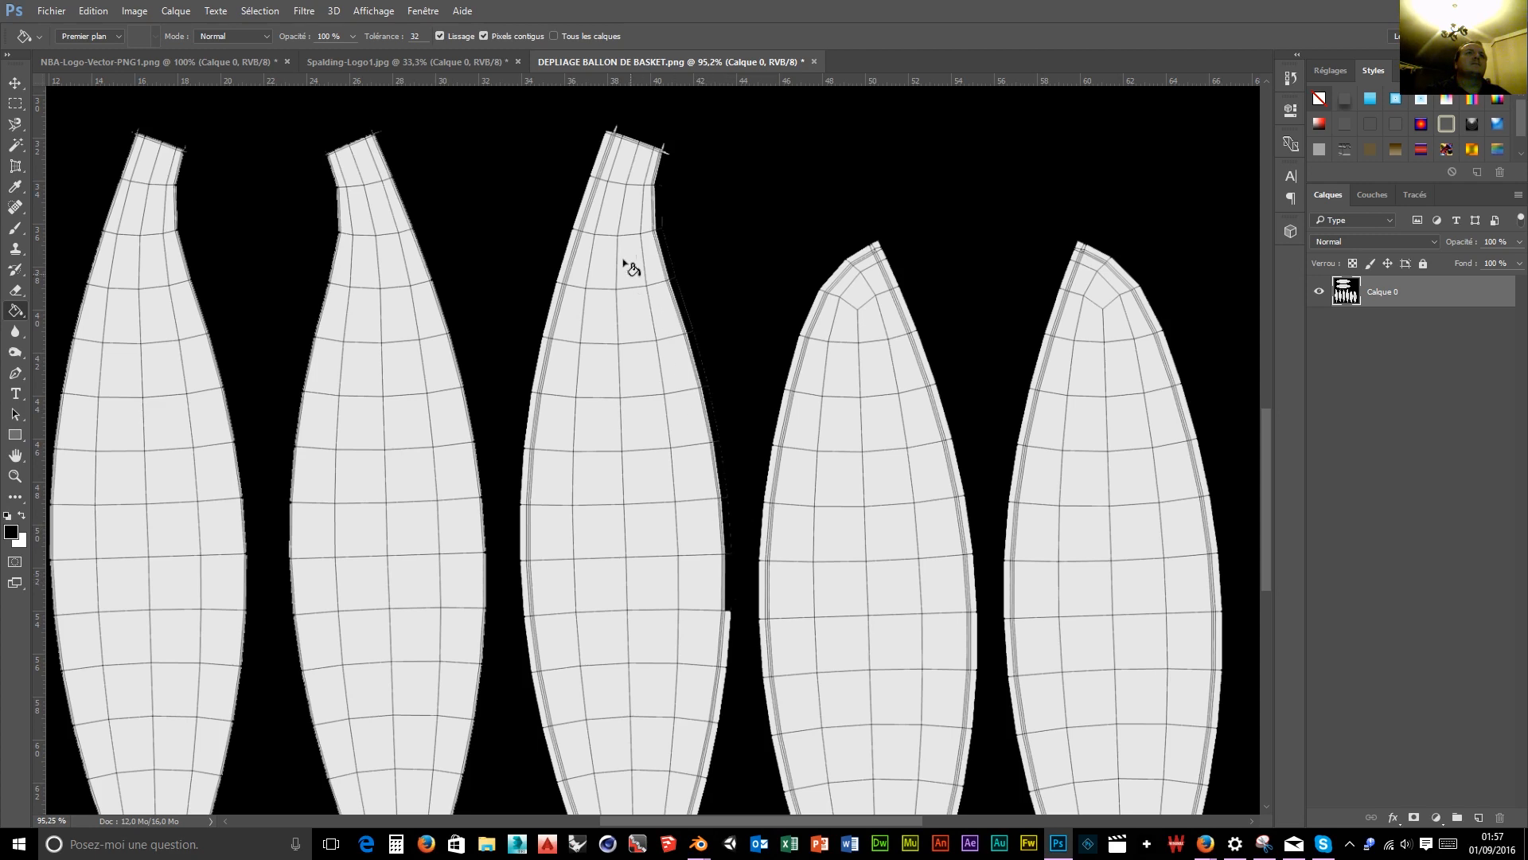
Fill the upper left border cells of the last necked island with black.
{"action": "left_click", "coordinate": [605, 169]}
{"action": "left_click", "coordinate": [589, 203]}
{"action": "left_click", "coordinate": [567, 265]}
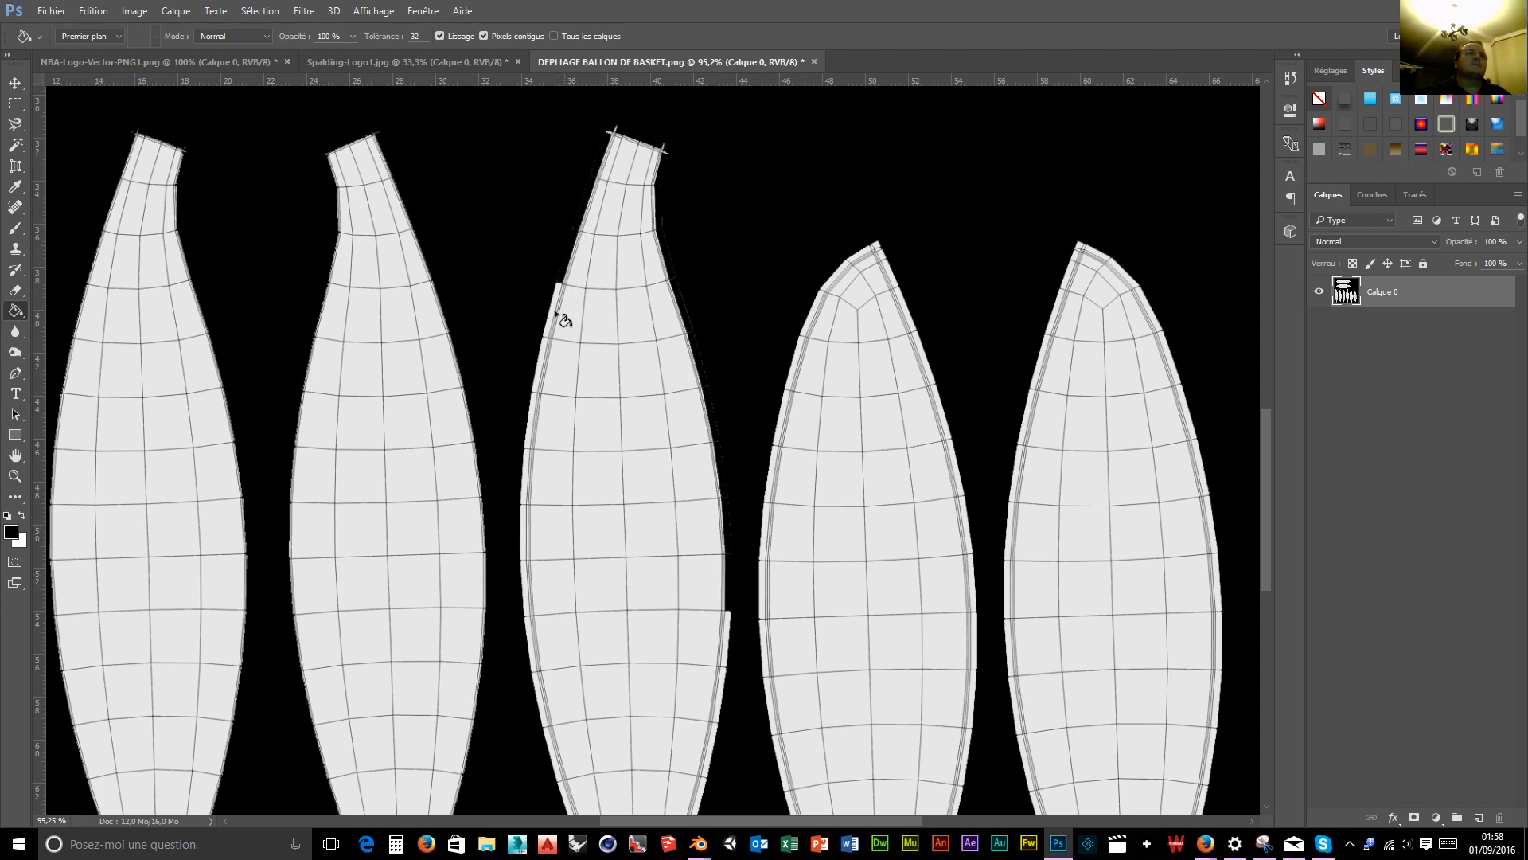
{"action": "left_click", "coordinate": [555, 314]}
{"action": "left_click", "coordinate": [533, 417]}
Fill the top tip and most of the left border of the left pointed vertical island with black.
{"action": "left_click", "coordinate": [877, 245]}
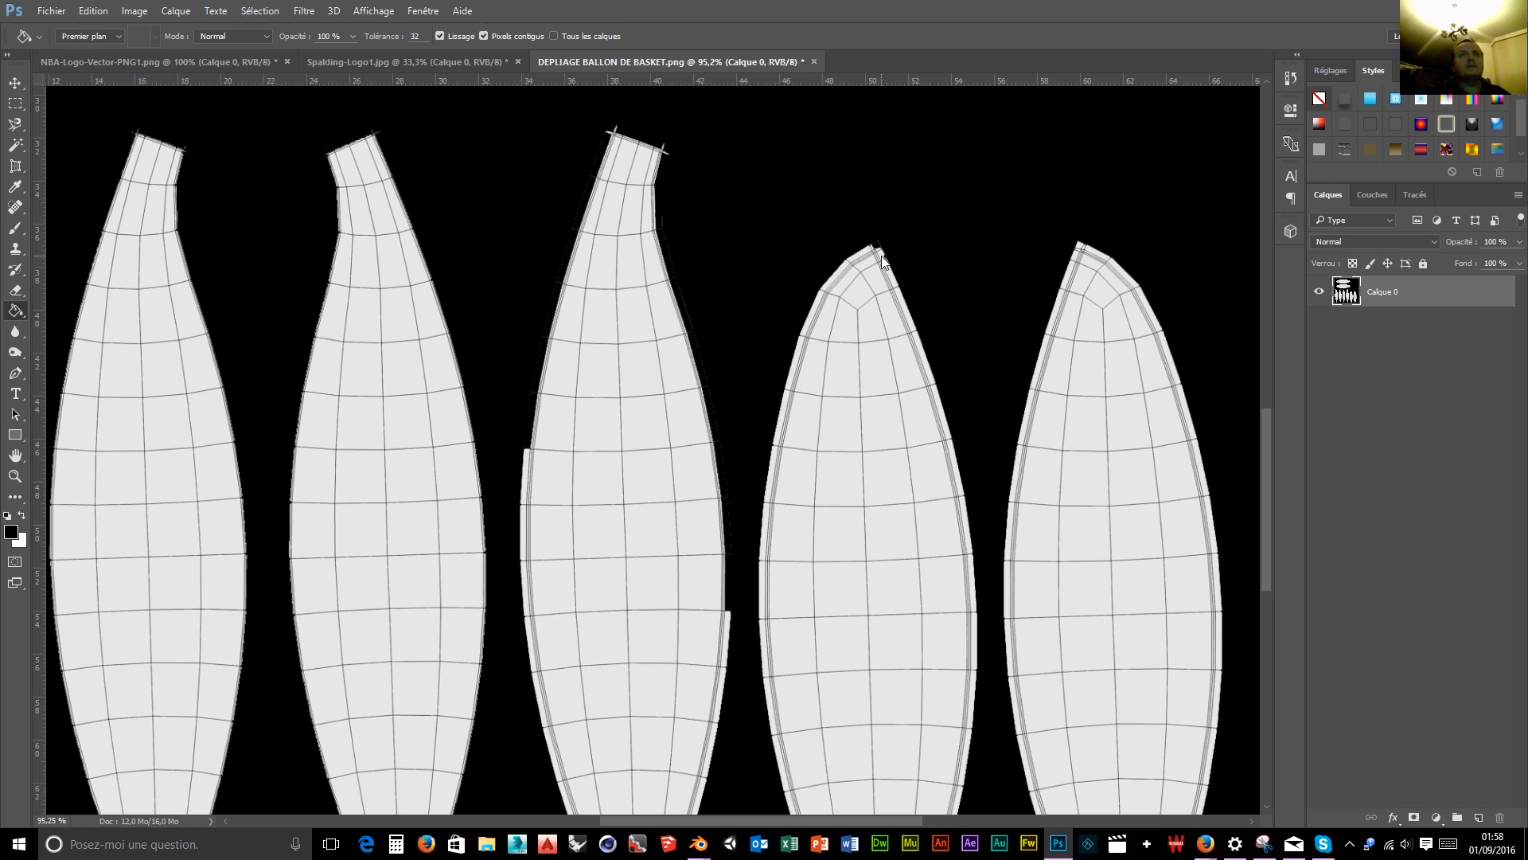
{"action": "left_click", "coordinate": [890, 277]}
{"action": "left_click", "coordinate": [817, 313]}
{"action": "left_click", "coordinate": [797, 368]}
{"action": "left_click", "coordinate": [780, 424]}
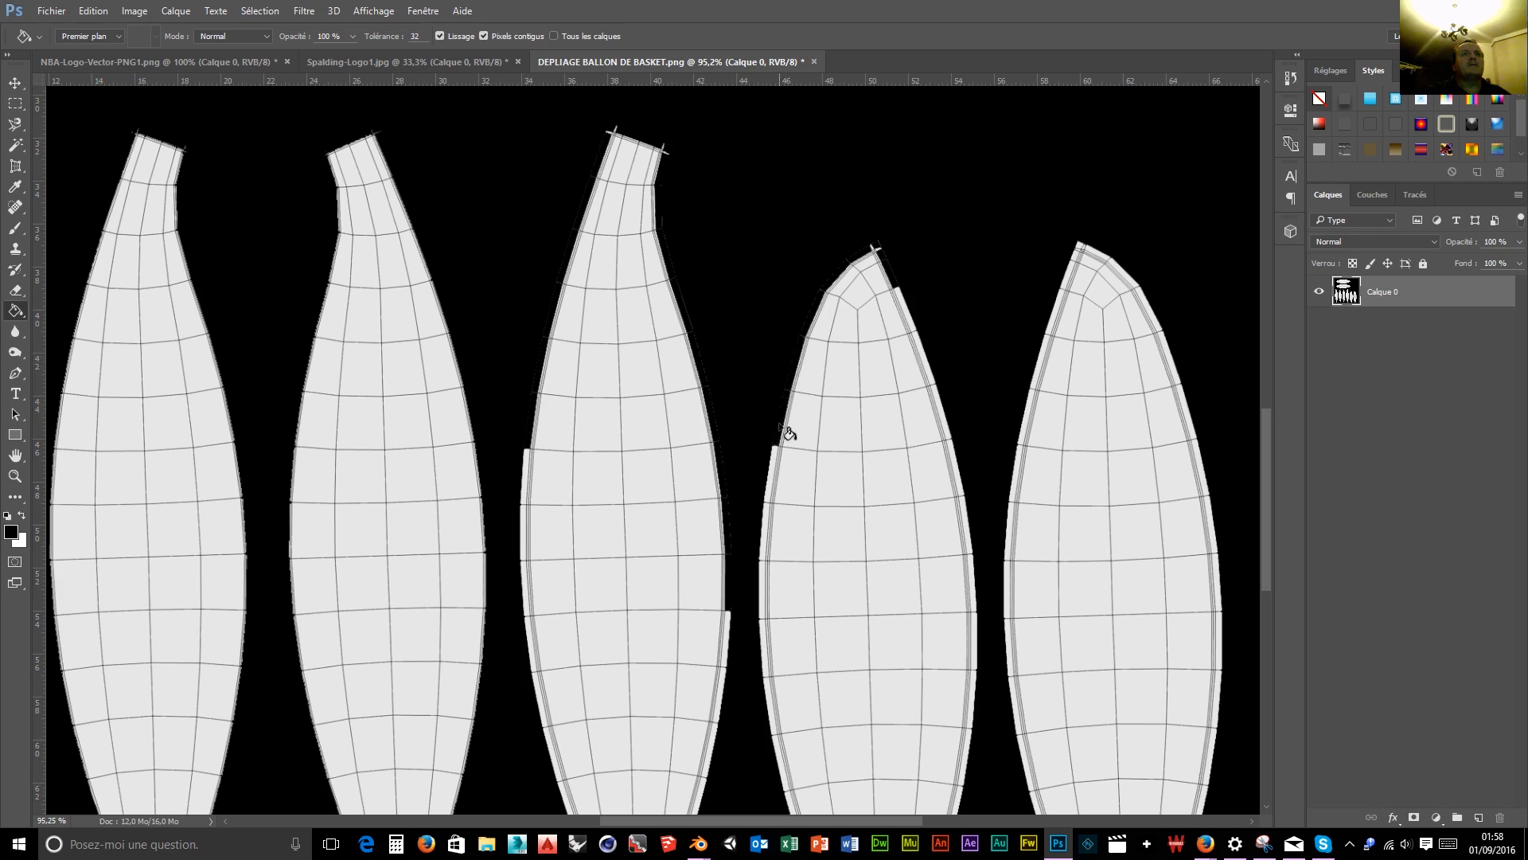
{"action": "left_click", "coordinate": [772, 482]}
{"action": "left_click", "coordinate": [765, 549]}
{"action": "left_click", "coordinate": [765, 597]}
{"action": "left_click", "coordinate": [762, 653]}
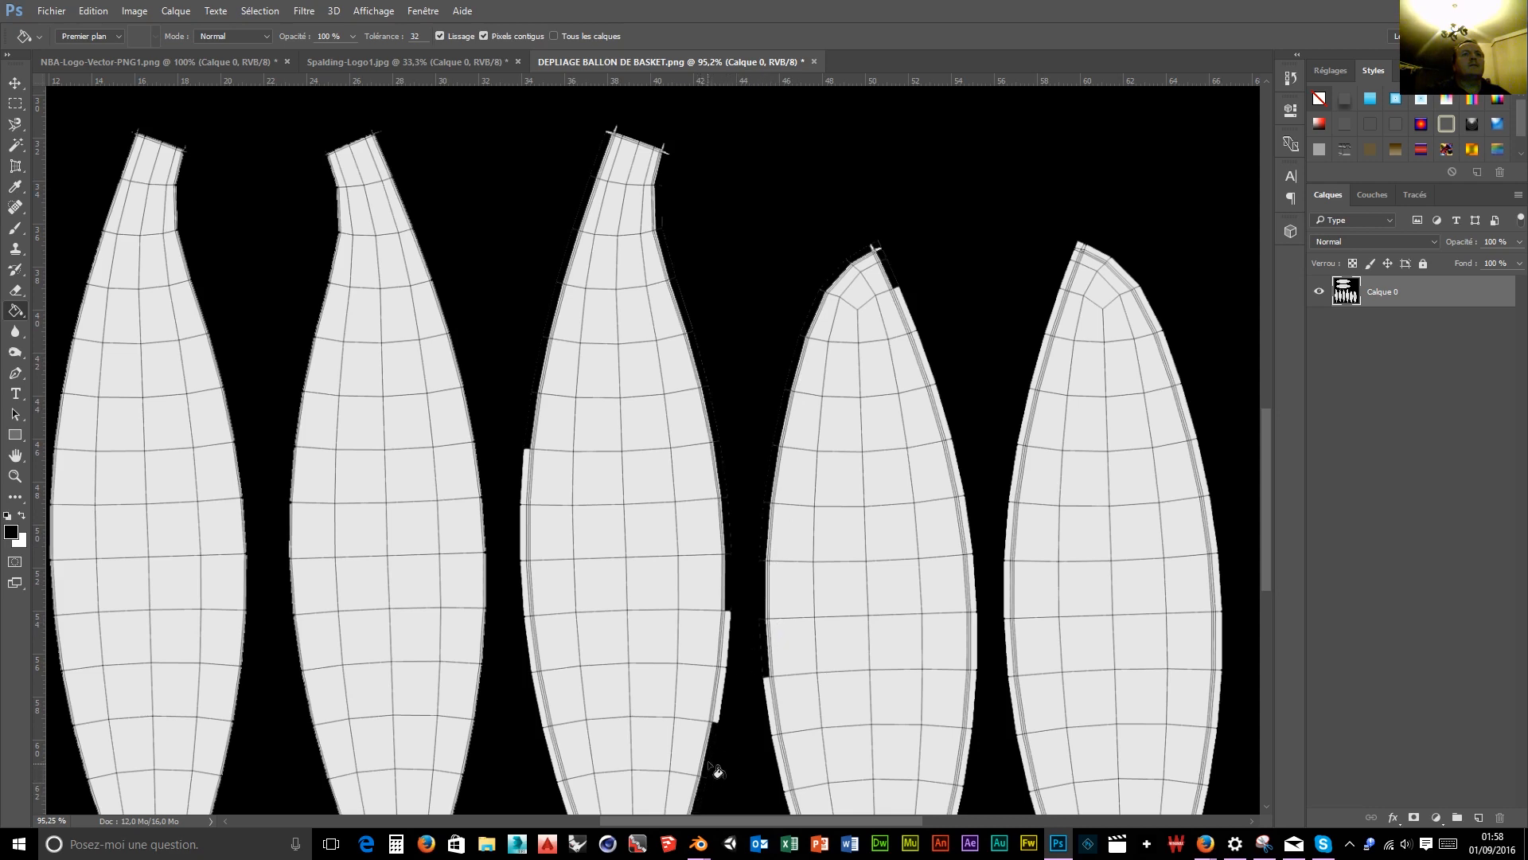
Fill the remaining middle border cells on both sides of the last necked island with black.
{"action": "left_click", "coordinate": [727, 660]}
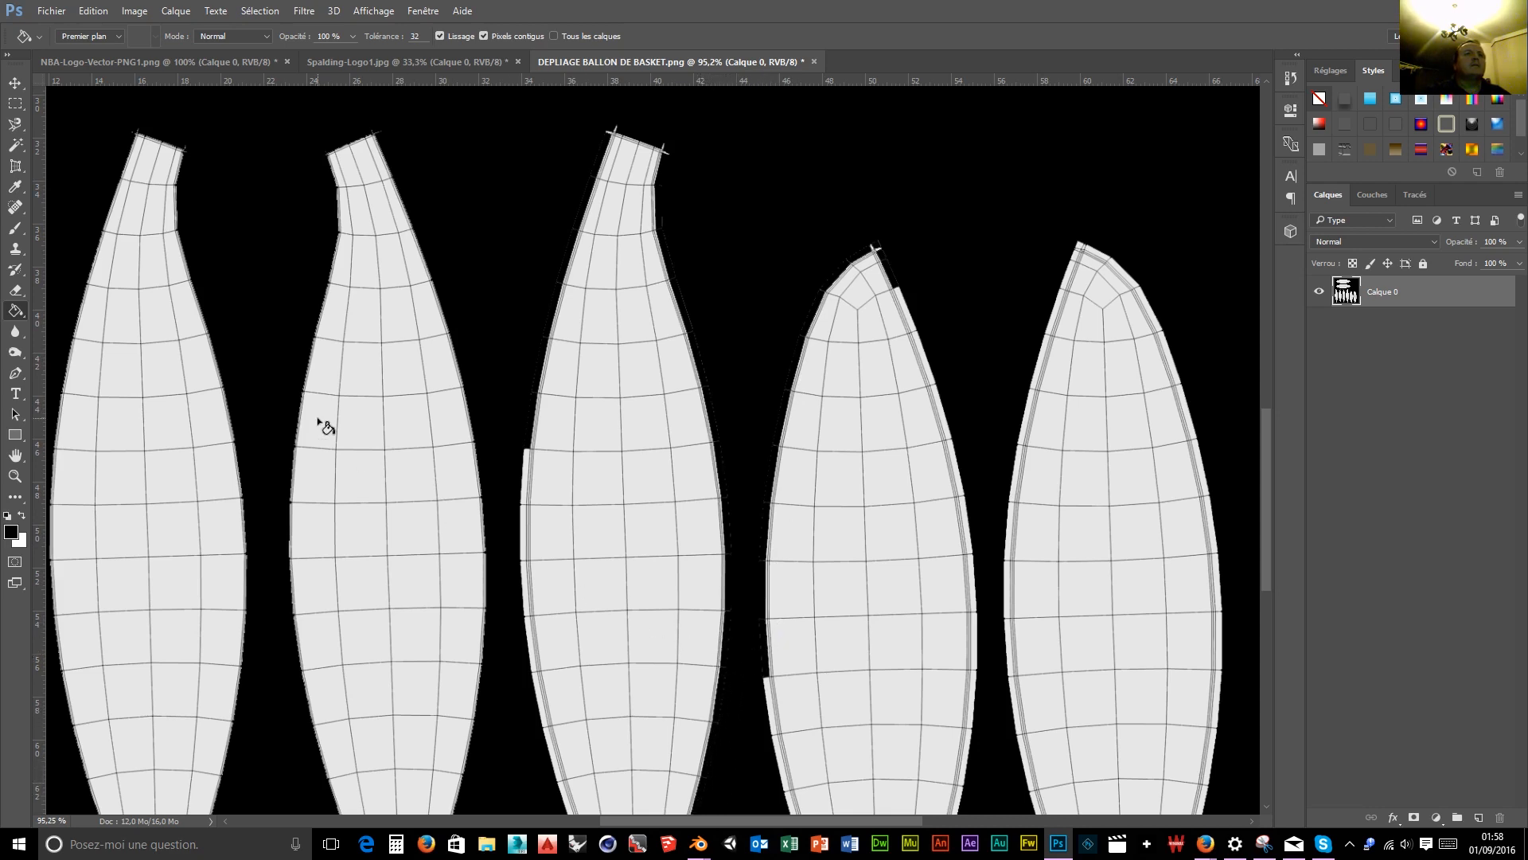
{"action": "left_click", "coordinate": [530, 642]}
{"action": "left_click", "coordinate": [529, 593]}
{"action": "left_click", "coordinate": [527, 541]}
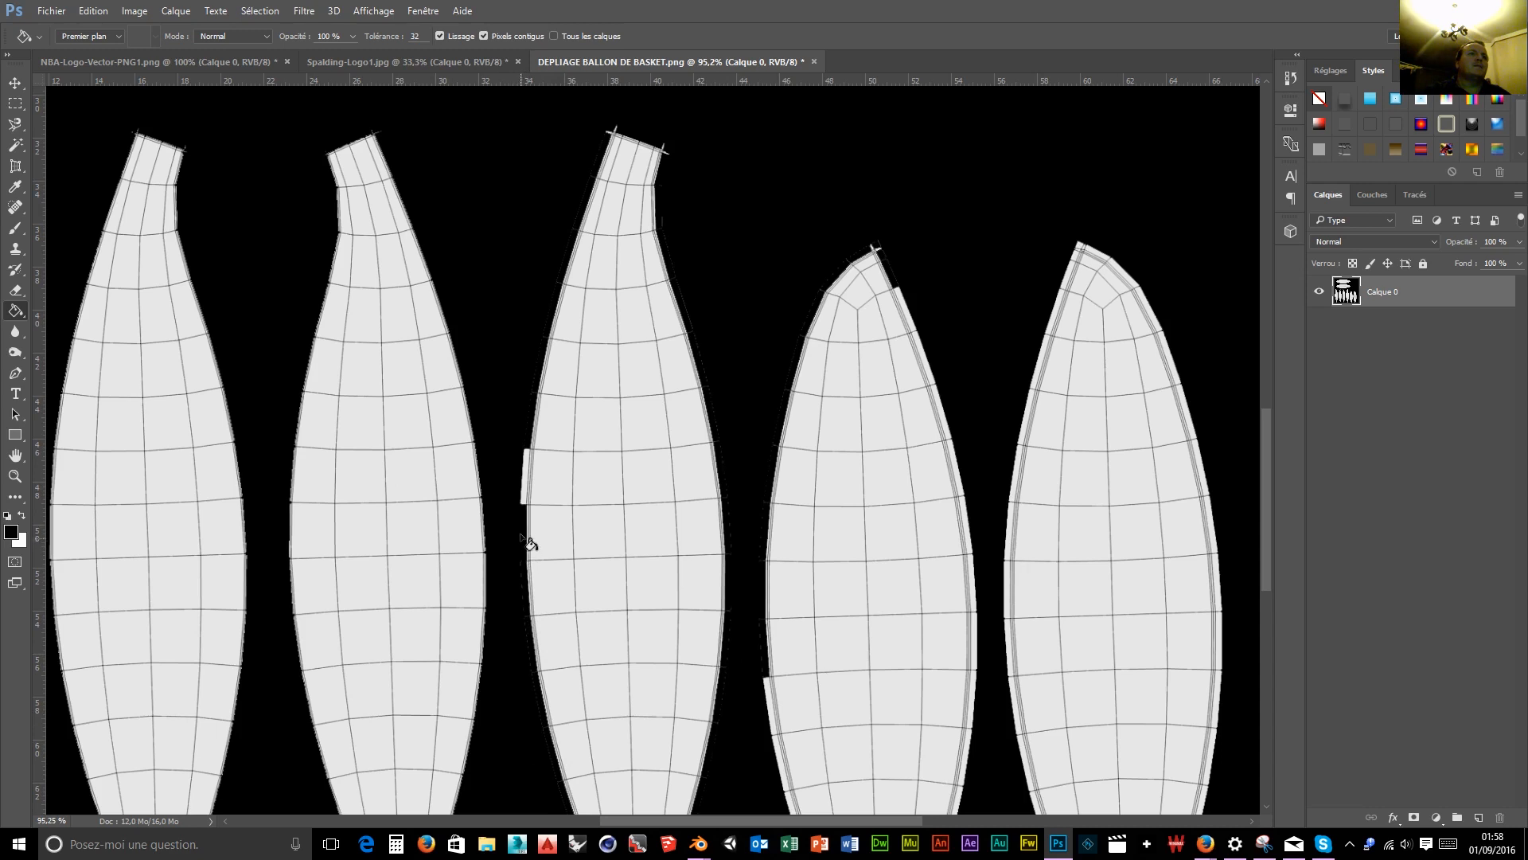
{"action": "left_click", "coordinate": [528, 495]}
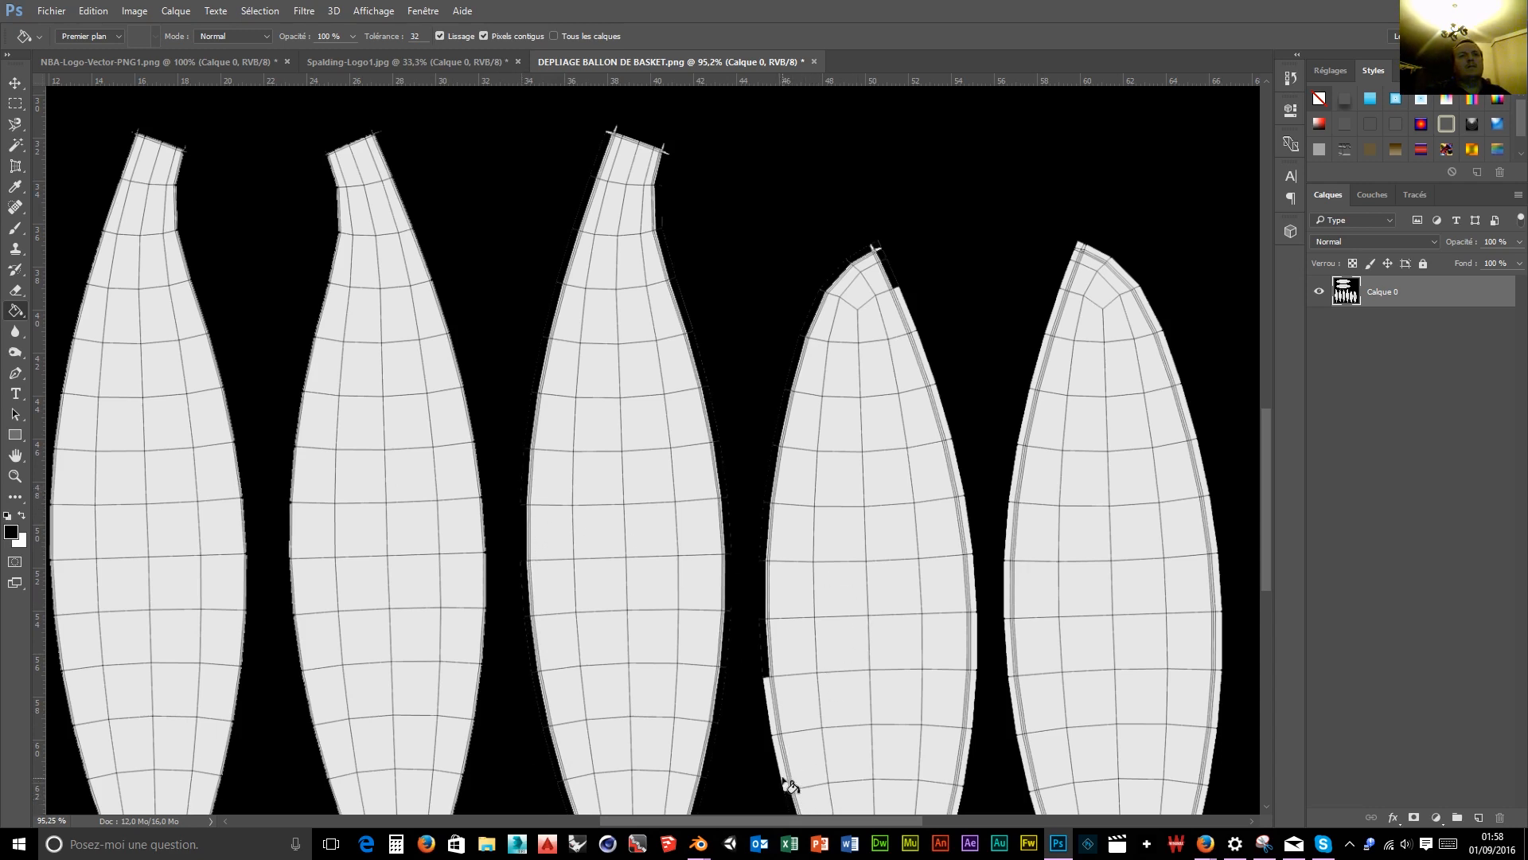
Fill a lower left border cell and the whole right border up to the tip of the left pointed island with black.
{"action": "left_click", "coordinate": [773, 723]}
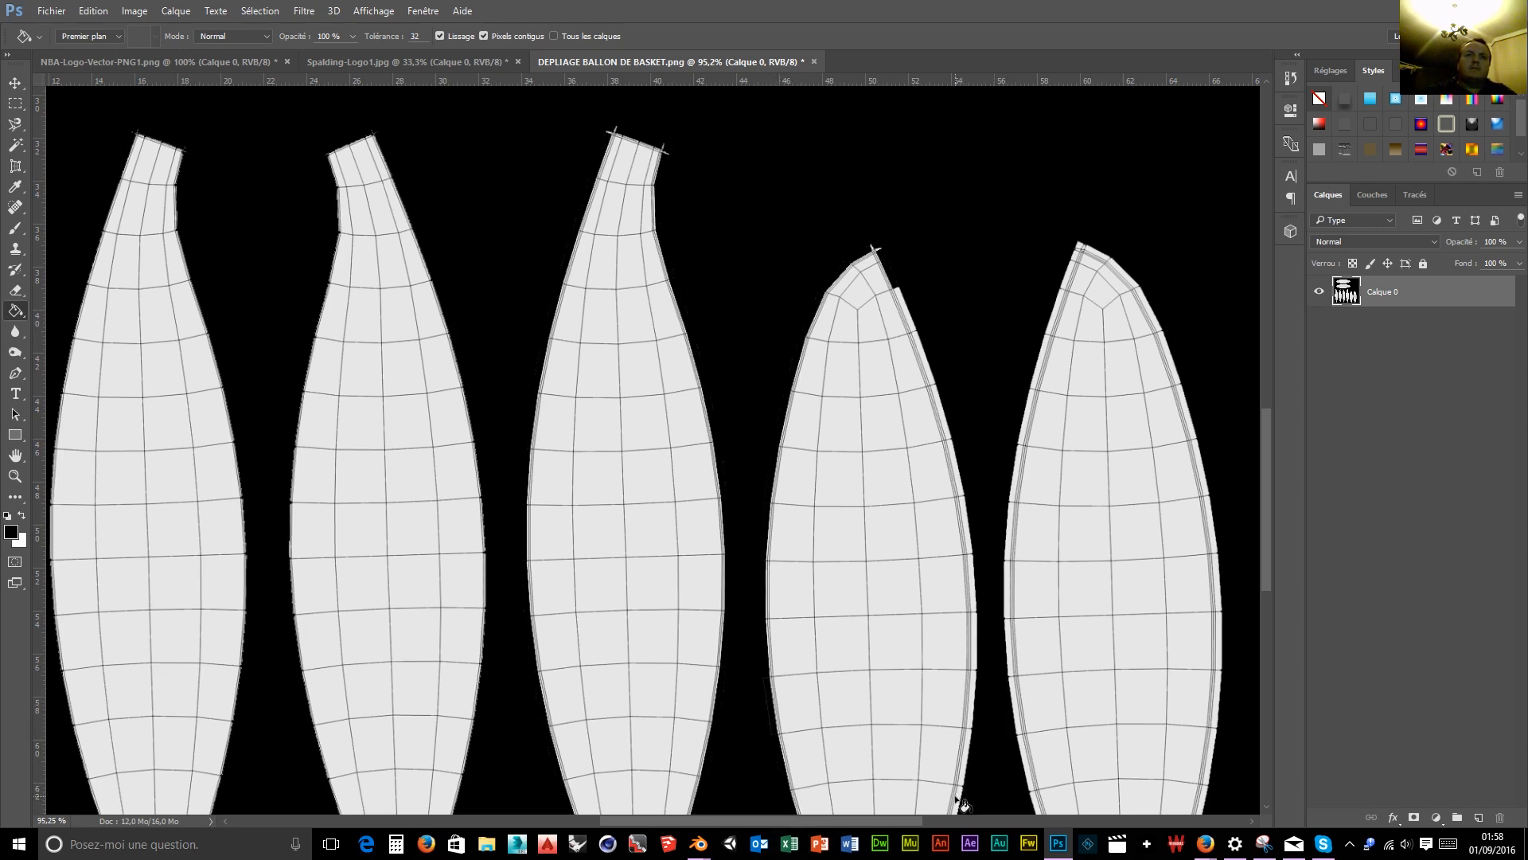
{"action": "left_click", "coordinate": [970, 748]}
{"action": "left_click", "coordinate": [971, 716]}
{"action": "left_click", "coordinate": [974, 654]}
{"action": "left_click", "coordinate": [974, 583]}
{"action": "left_click", "coordinate": [972, 532]}
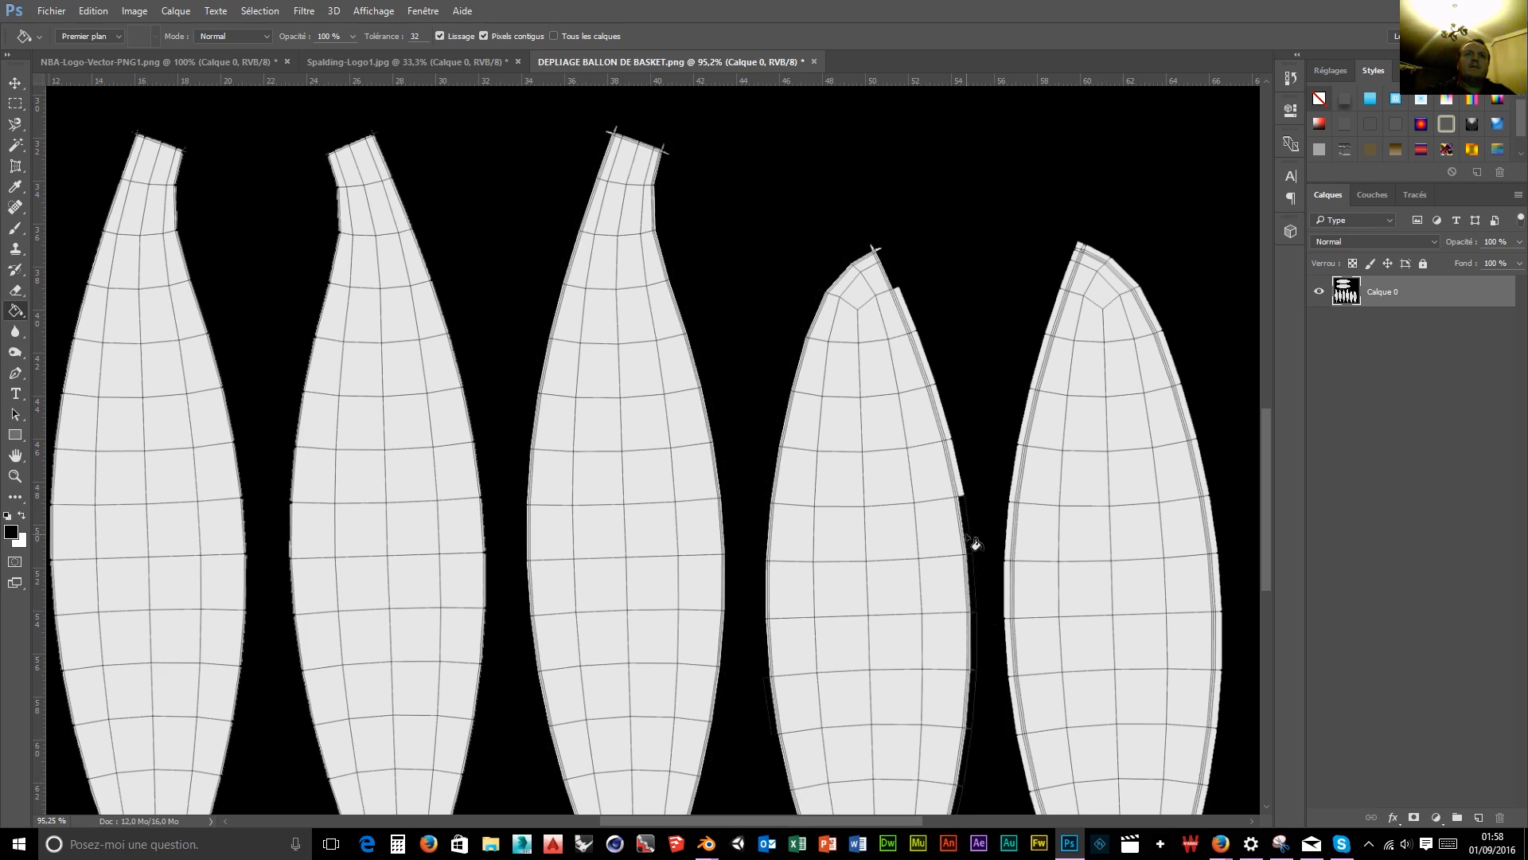
{"action": "left_click", "coordinate": [960, 476]}
{"action": "left_click", "coordinate": [937, 385]}
{"action": "left_click", "coordinate": [921, 344]}
{"action": "left_click", "coordinate": [908, 322]}
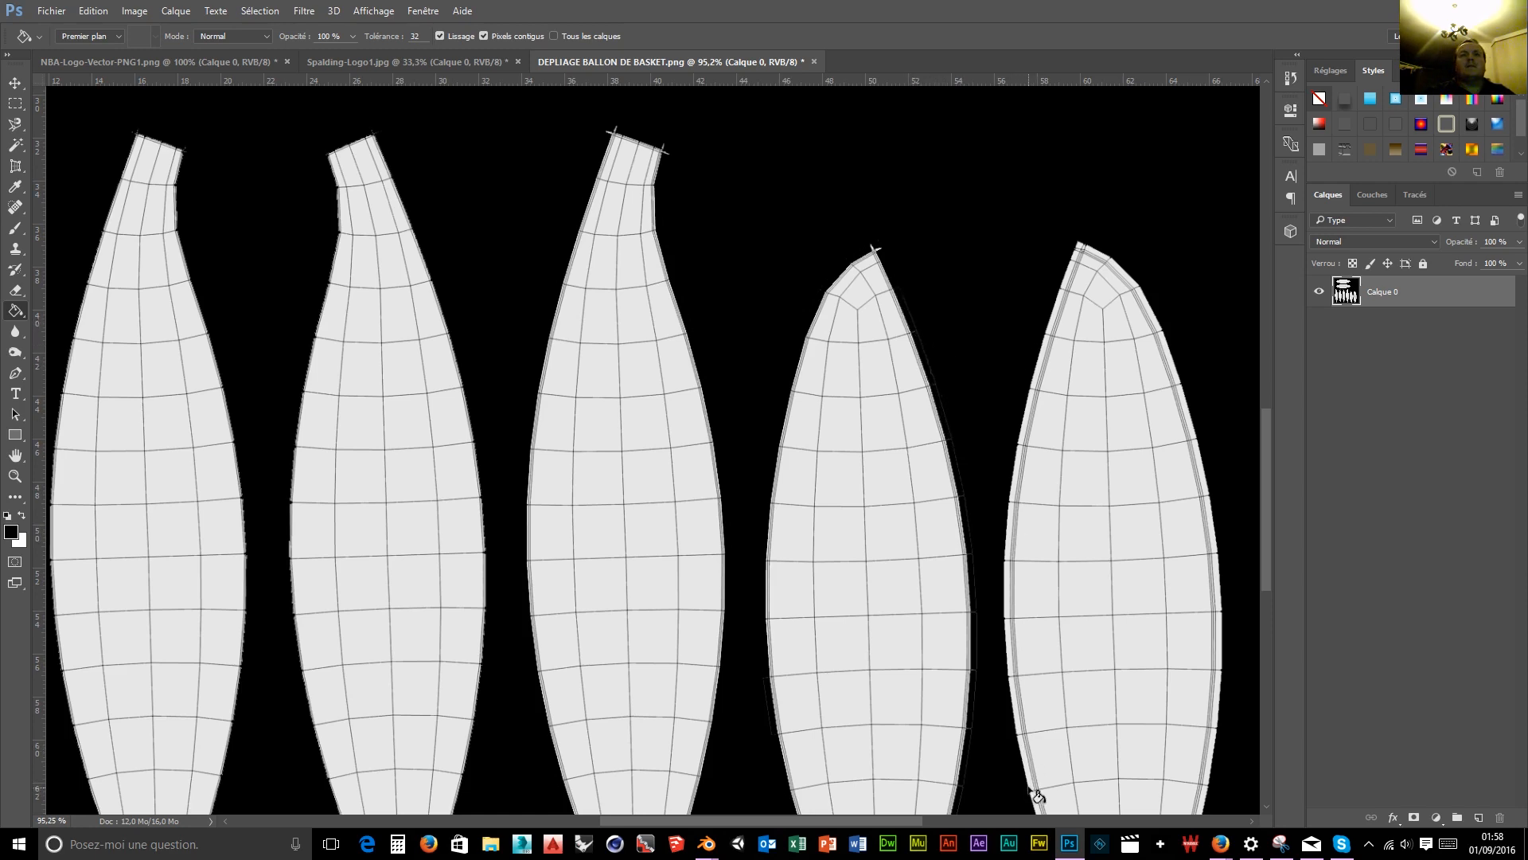
Fill the lower border cells on both sides of the right pointed vertical island with black.
{"action": "left_click", "coordinate": [1024, 748]}
{"action": "left_click", "coordinate": [1019, 726]}
{"action": "left_click", "coordinate": [1209, 752]}
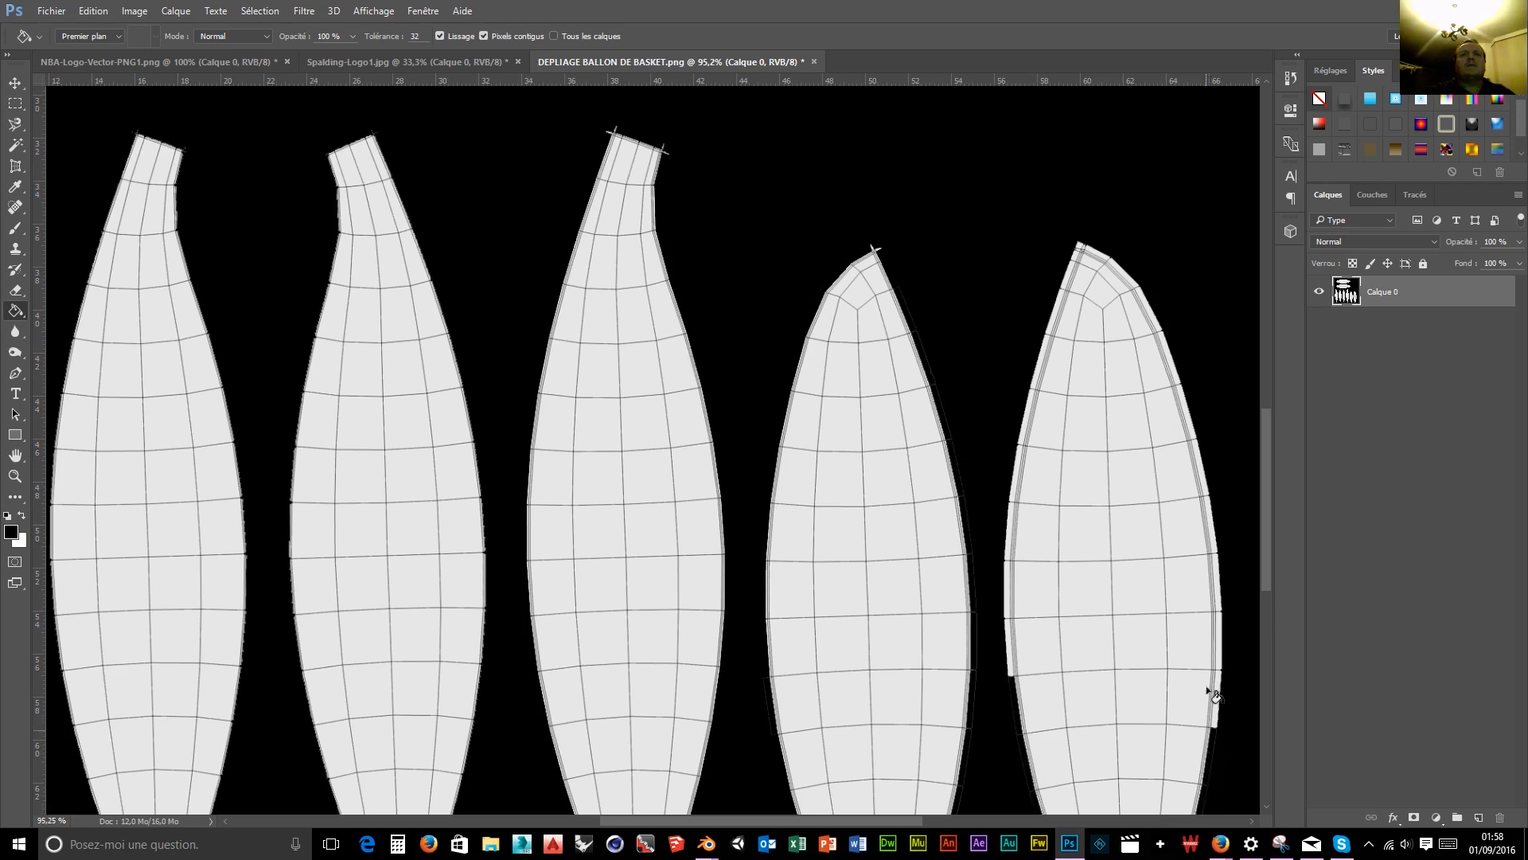
Fill the top tip and the remaining left border cells along the body of the right pointed island with black.
{"action": "left_click", "coordinate": [1092, 254]}
{"action": "left_click", "coordinate": [1069, 280]}
{"action": "left_click", "coordinate": [1052, 320]}
{"action": "left_click", "coordinate": [1039, 371]}
{"action": "left_click", "coordinate": [1027, 426]}
{"action": "left_click", "coordinate": [1020, 503]}
{"action": "left_click", "coordinate": [1010, 535]}
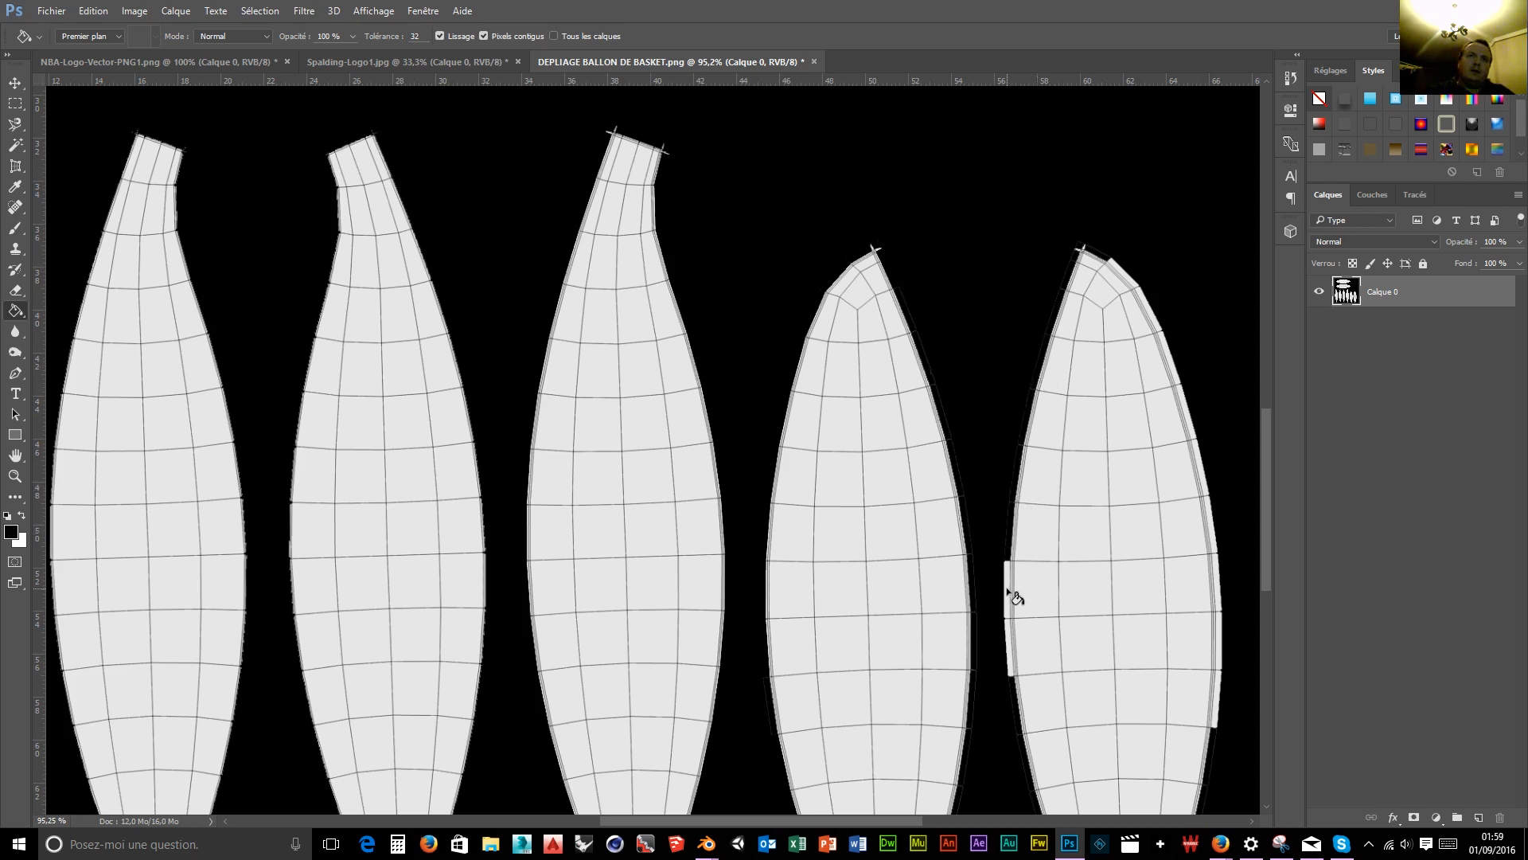
{"action": "left_click", "coordinate": [1009, 659]}
Fill the right border of the right pointed island with black, from its lower body up to the top tip.
{"action": "left_click", "coordinate": [1223, 694]}
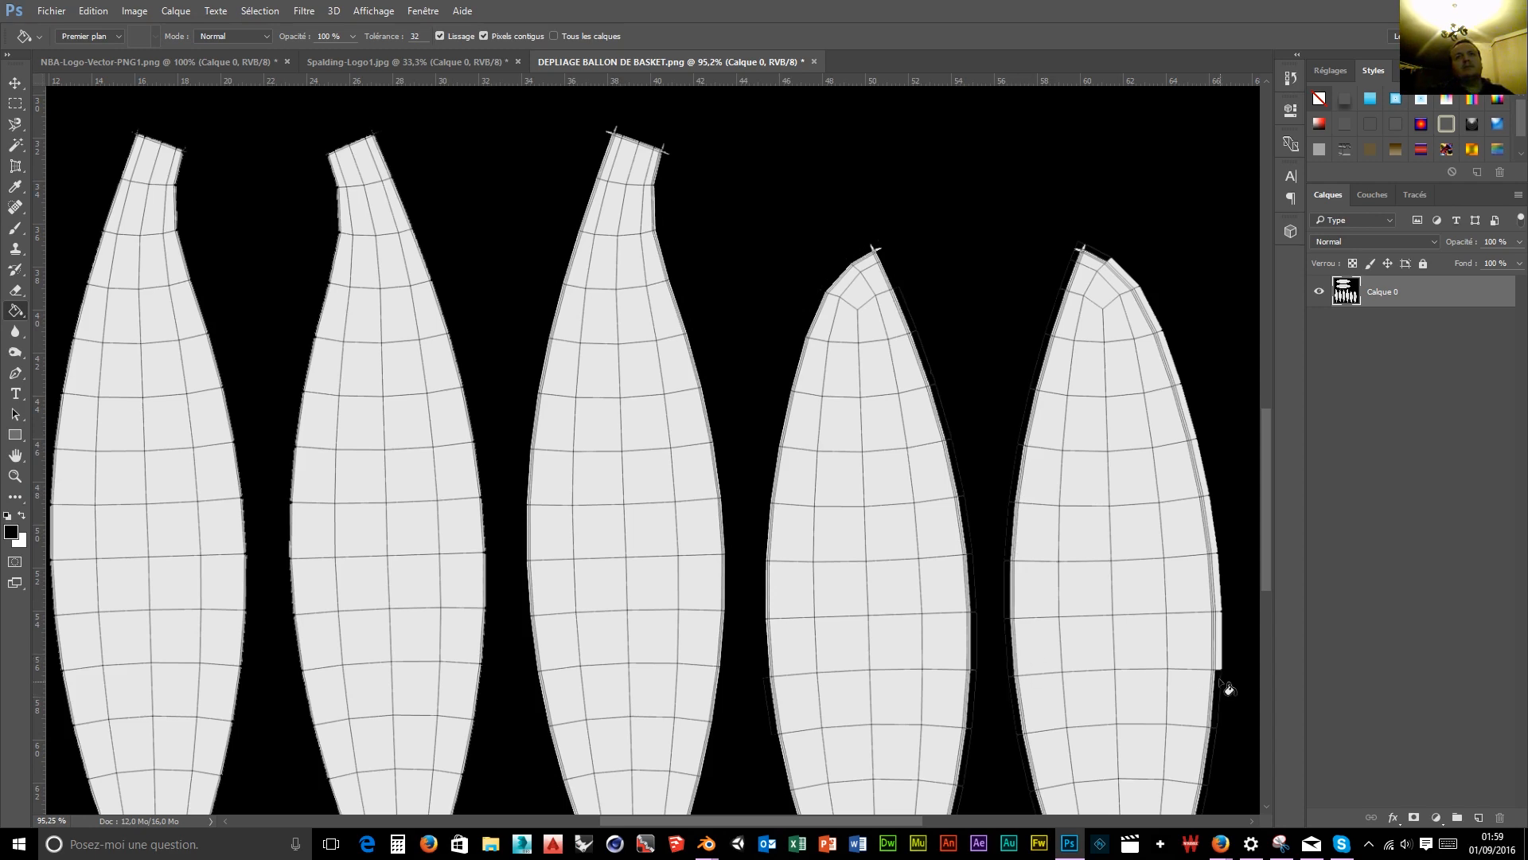
{"action": "left_click", "coordinate": [1220, 641]}
{"action": "left_click", "coordinate": [1225, 566]}
{"action": "left_click", "coordinate": [1218, 540]}
{"action": "left_click", "coordinate": [1210, 503]}
{"action": "left_click", "coordinate": [1202, 476]}
{"action": "left_click", "coordinate": [1194, 422]}
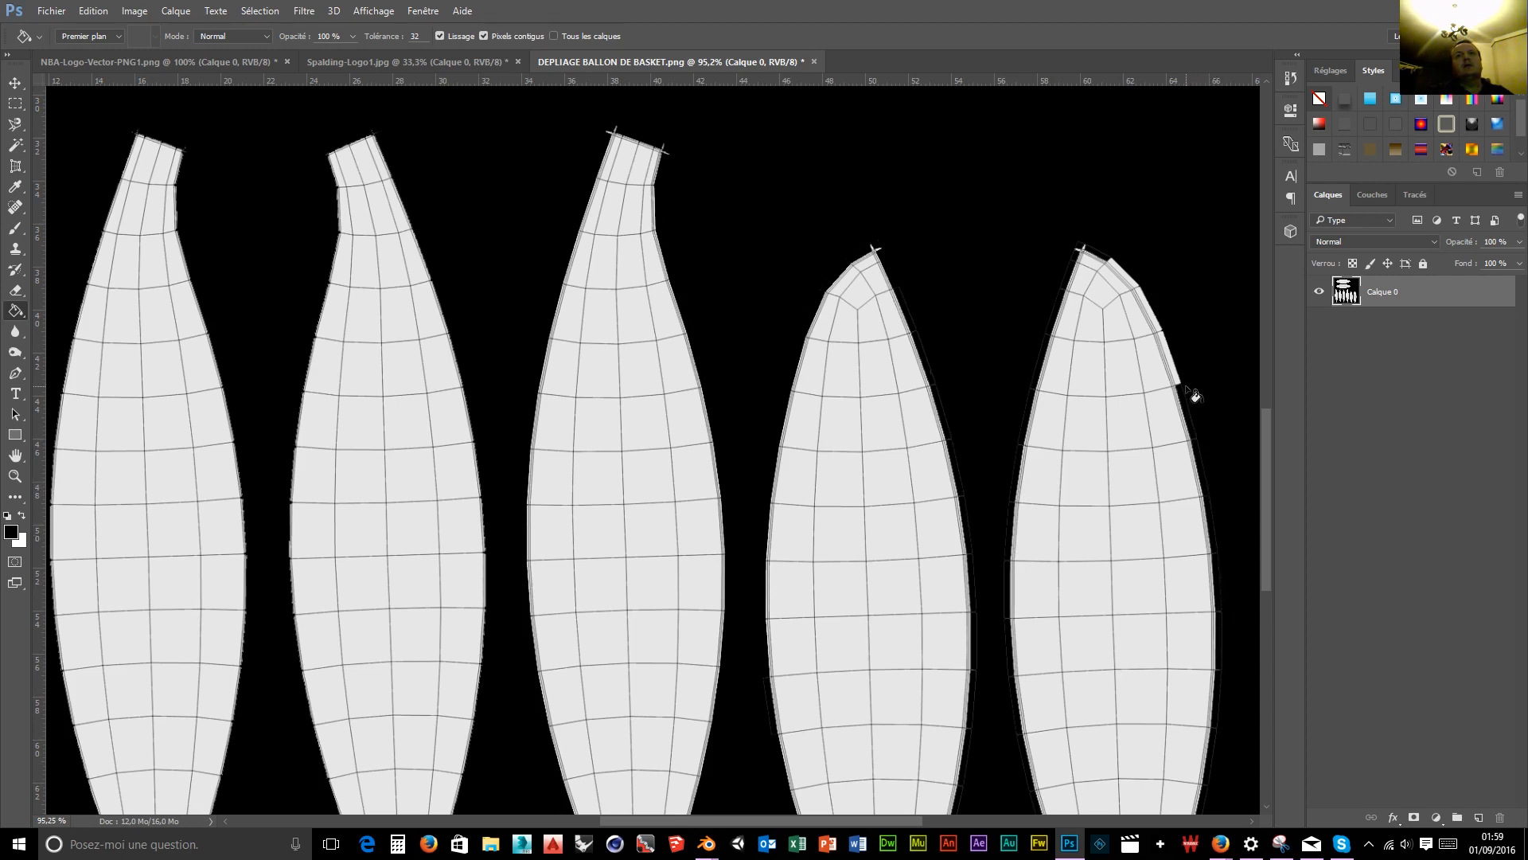
{"action": "left_click", "coordinate": [1168, 351]}
{"action": "left_click", "coordinate": [1158, 328]}
{"action": "left_click", "coordinate": [1143, 290]}
{"action": "left_click", "coordinate": [1125, 266]}
Fill the border cells around the bottom tip of the right pointed island with black on both sides.
{"action": "scroll", "coordinate": [1183, 355], "scroll_direction": "down", "scroll_amount": 2}
{"action": "scroll", "coordinate": [1166, 382], "scroll_direction": "down", "scroll_amount": 3}
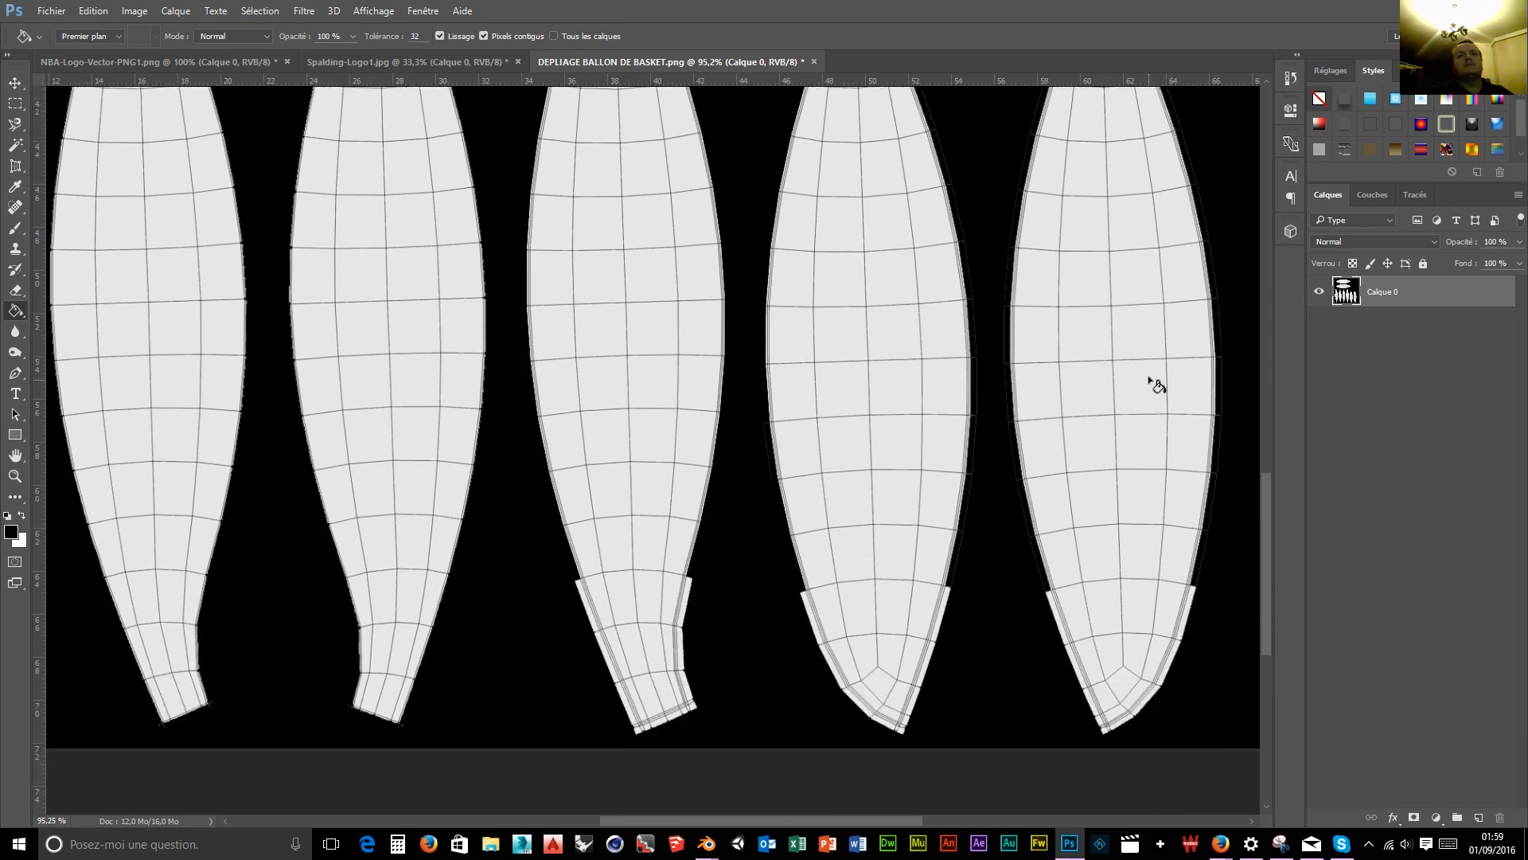
{"action": "left_click", "coordinate": [1119, 688]}
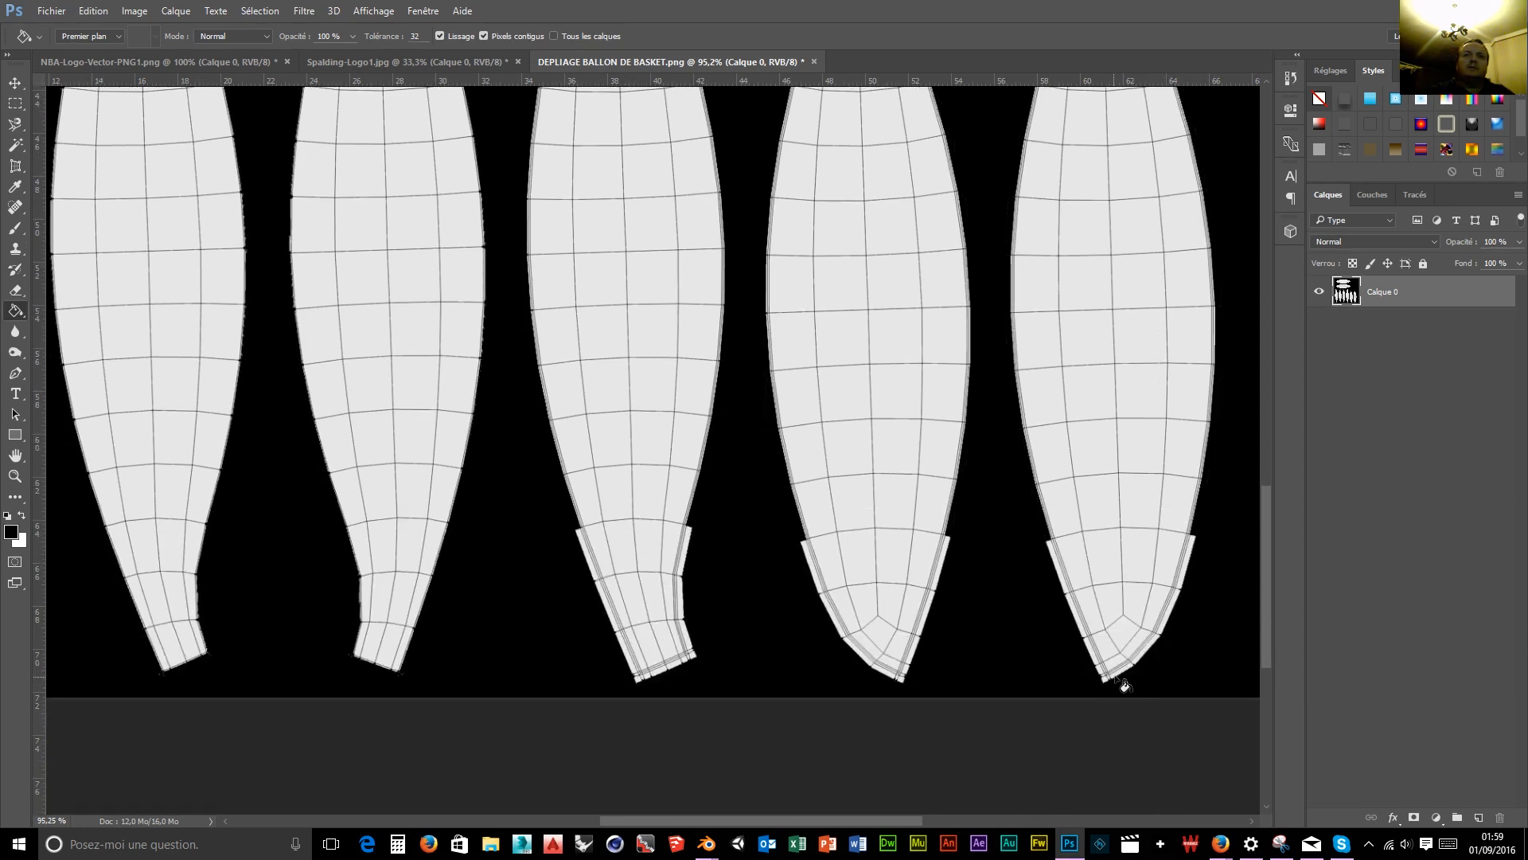
{"action": "left_click", "coordinate": [1122, 673]}
{"action": "left_click", "coordinate": [1144, 652]}
{"action": "left_click", "coordinate": [1169, 612]}
{"action": "left_click", "coordinate": [1184, 578]}
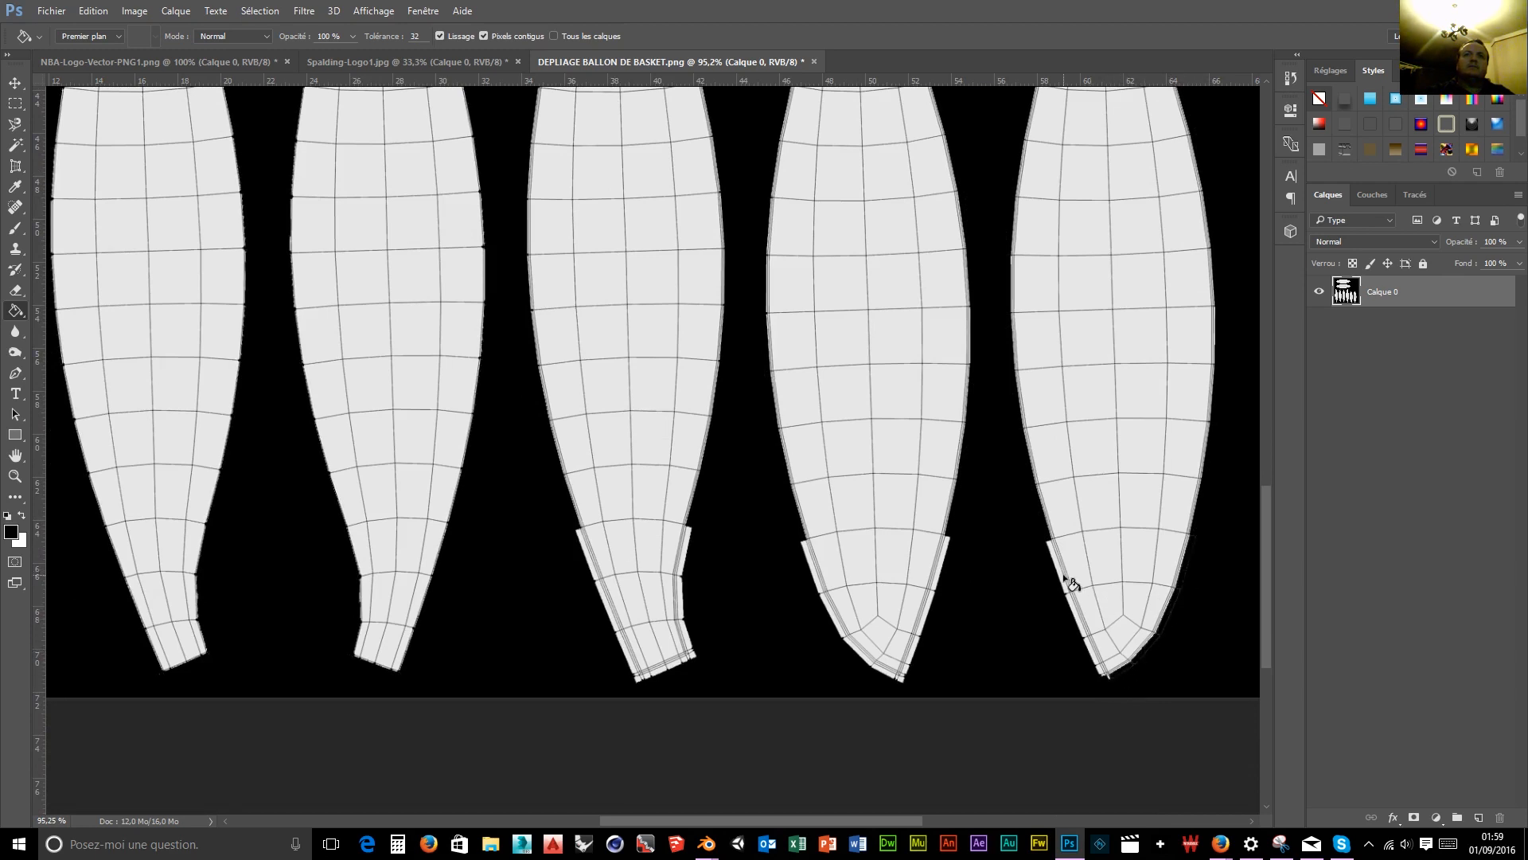
{"action": "left_click", "coordinate": [1071, 583]}
{"action": "left_click", "coordinate": [1087, 630]}
{"action": "left_click", "coordinate": [1103, 669]}
Fill a lower left border cell of the left pointed island and the bottom end border of the last necked island with black.
{"action": "left_click", "coordinate": [834, 627]}
{"action": "left_click", "coordinate": [818, 586]}
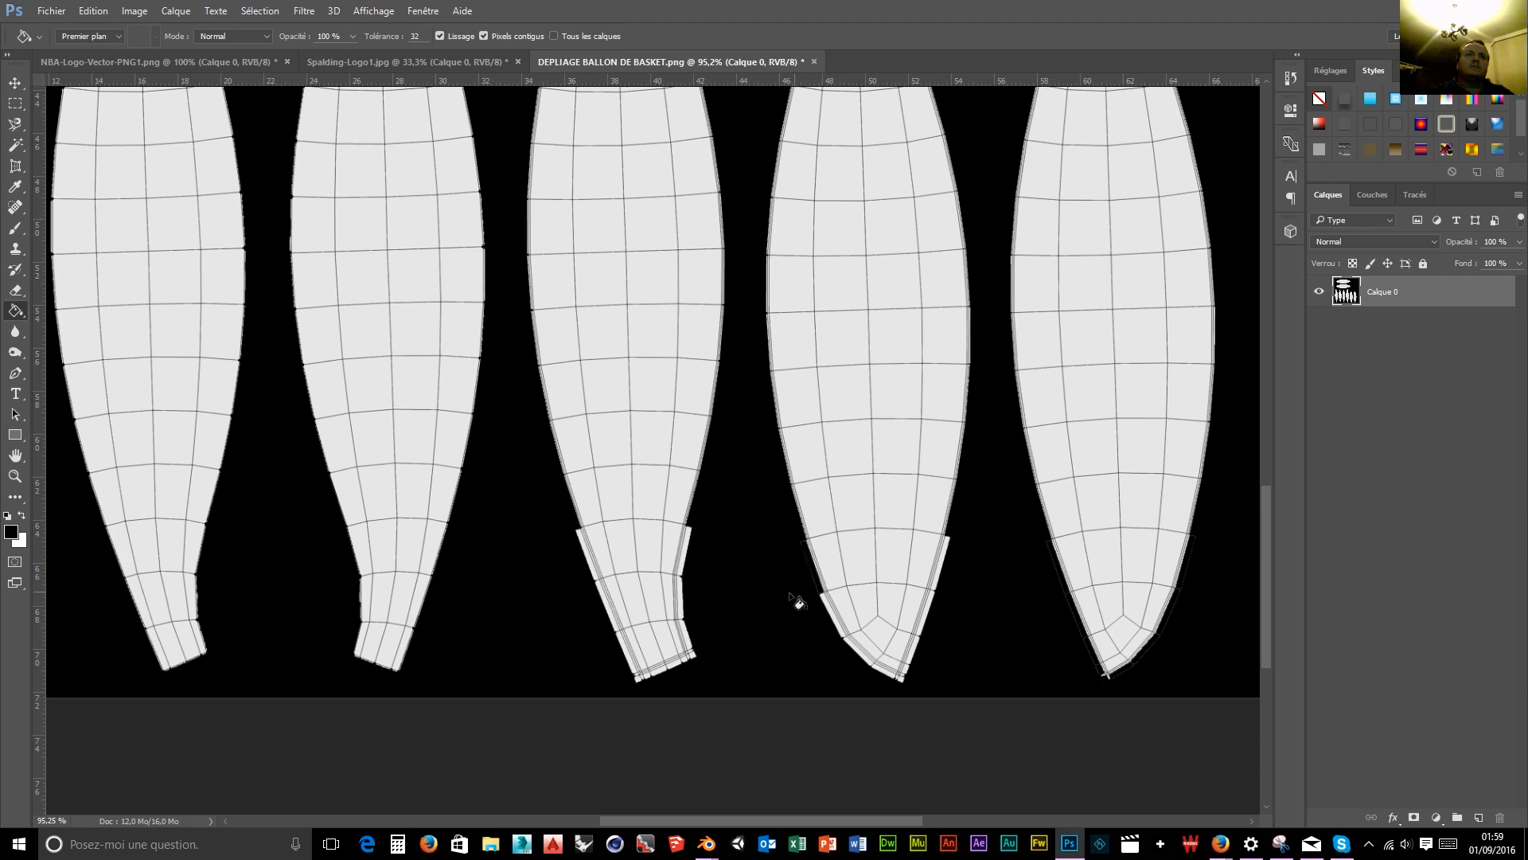
{"action": "left_click", "coordinate": [595, 574]}
{"action": "left_click", "coordinate": [610, 607]}
{"action": "left_click", "coordinate": [630, 657]}
{"action": "left_click", "coordinate": [638, 681]}
{"action": "left_click", "coordinate": [646, 677]}
{"action": "left_click", "coordinate": [662, 667]}
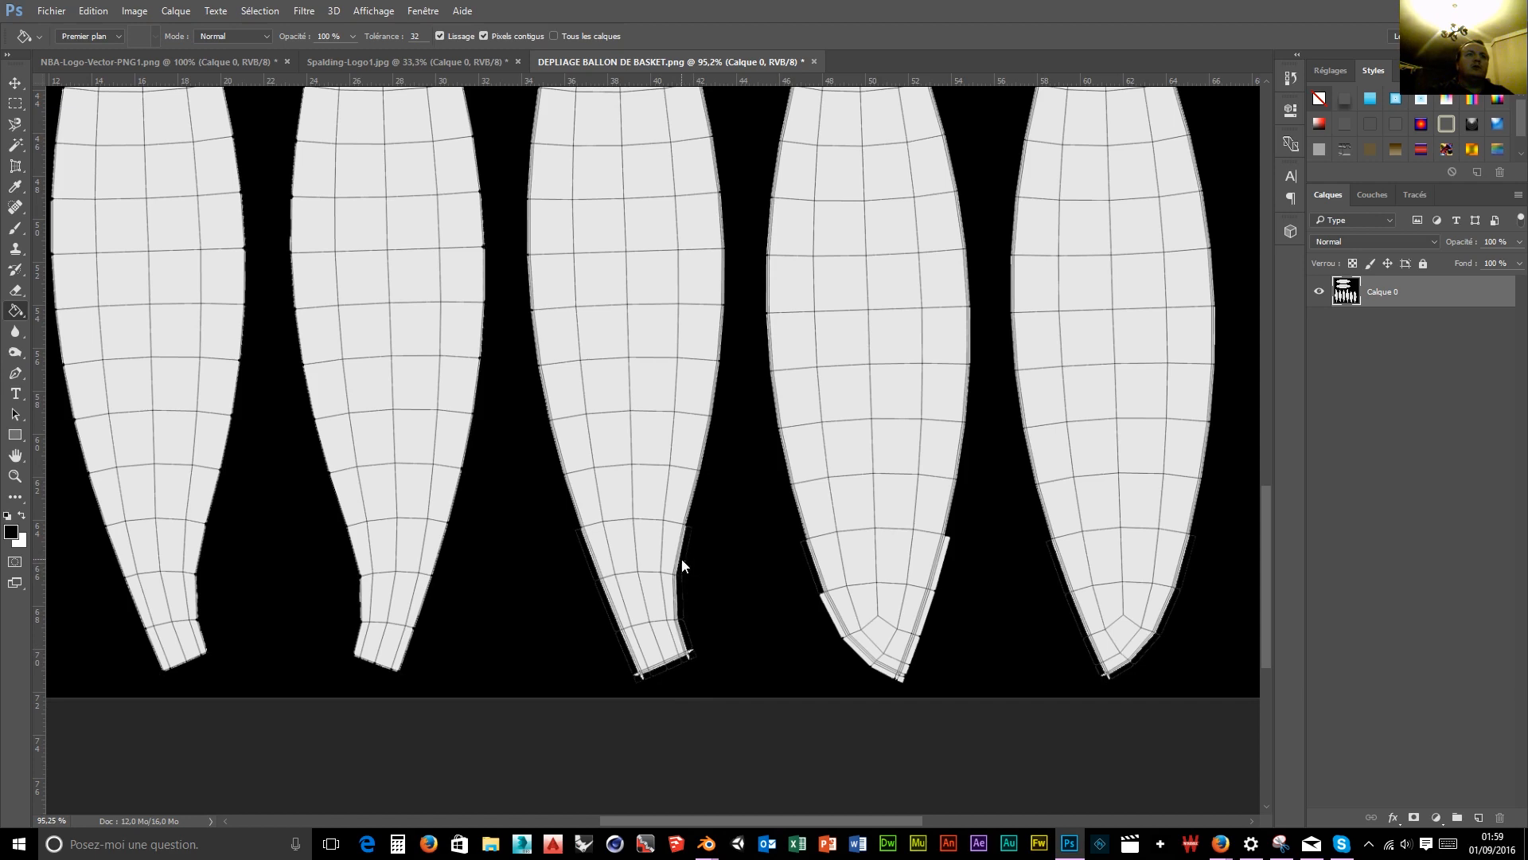
Fill the remaining border cells around the bottom tip of the left pointed island with black.
{"action": "left_click", "coordinate": [838, 621]}
{"action": "left_click", "coordinate": [866, 663]}
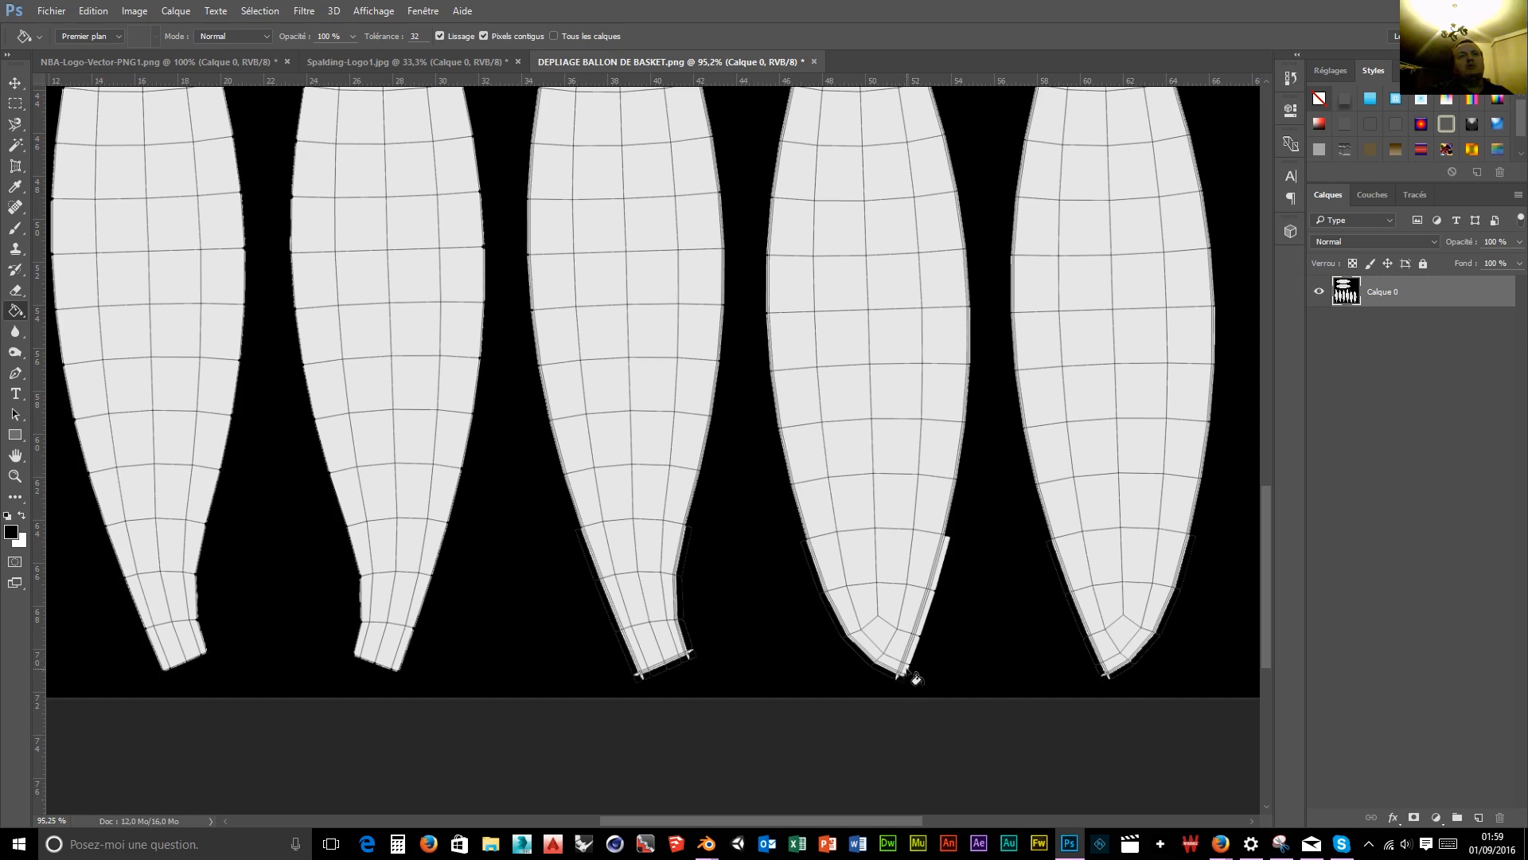
{"action": "left_click", "coordinate": [929, 629]}
{"action": "left_click", "coordinate": [944, 581]}
Copy the whole Spalding logo layer from Spalding-Logo1.jpg into DEPLIAGE BALLON DE BASKET.png with the Move tool.
{"action": "scroll", "coordinate": [924, 549], "scroll_direction": "down", "scroll_amount": 1}
{"action": "scroll", "coordinate": [888, 522], "scroll_direction": "up", "scroll_amount": 5}
{"action": "scroll", "coordinate": [887, 522], "scroll_direction": "up", "scroll_amount": 10}
{"action": "scroll", "coordinate": [888, 522], "scroll_direction": "up", "scroll_amount": 2}
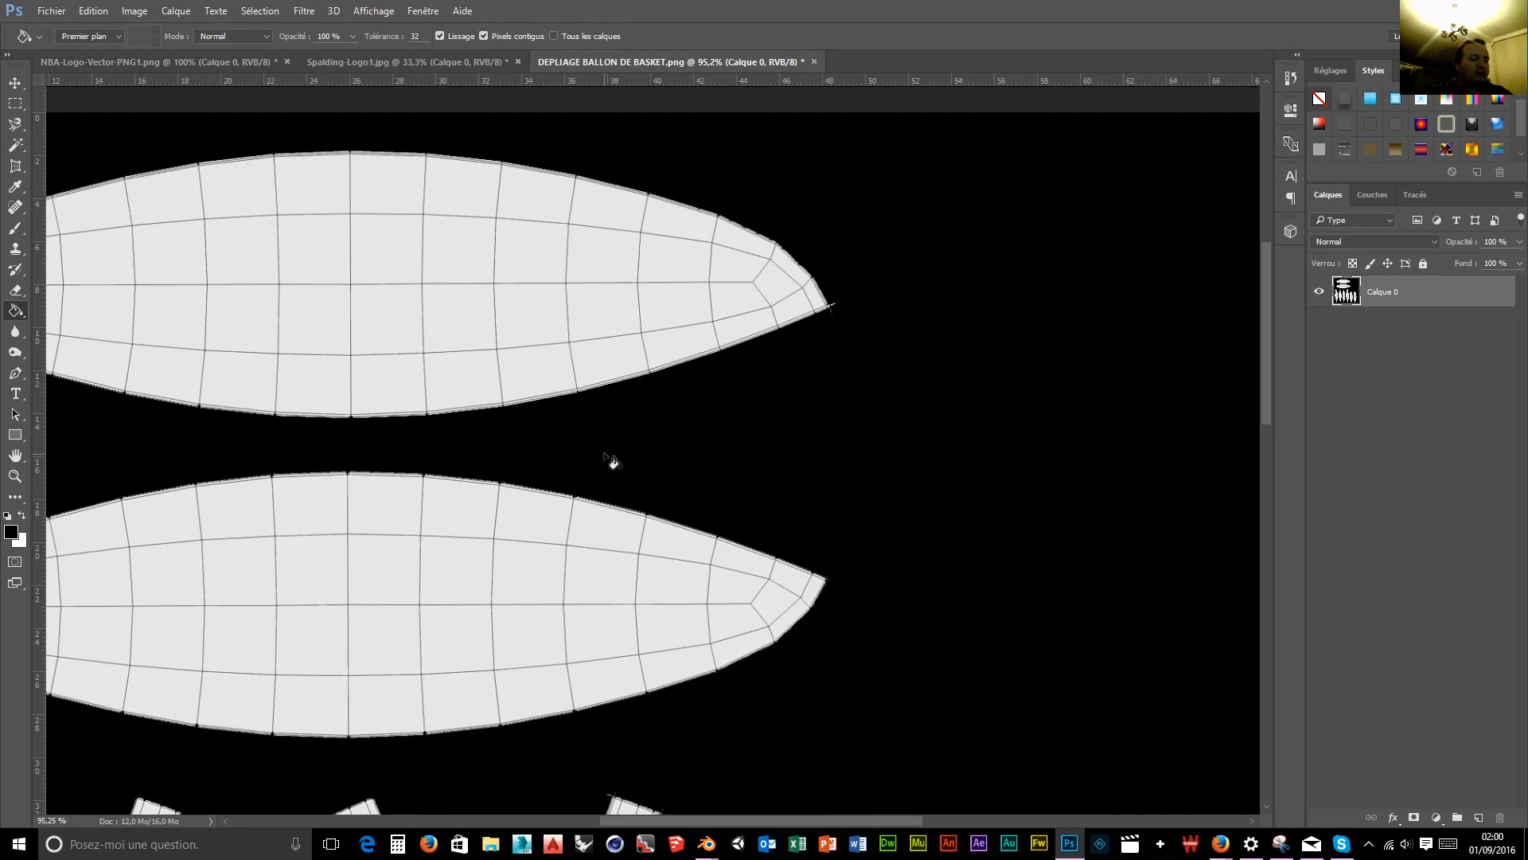
{"action": "mouse_move", "coordinate": [484, 457]}
{"action": "left_mouse_down"}
{"action": "mouse_move", "coordinate": [805, 528]}
{"action": "mouse_move", "coordinate": [757, 499]}
{"action": "mouse_move", "coordinate": [756, 522]}
{"action": "left_mouse_up"}
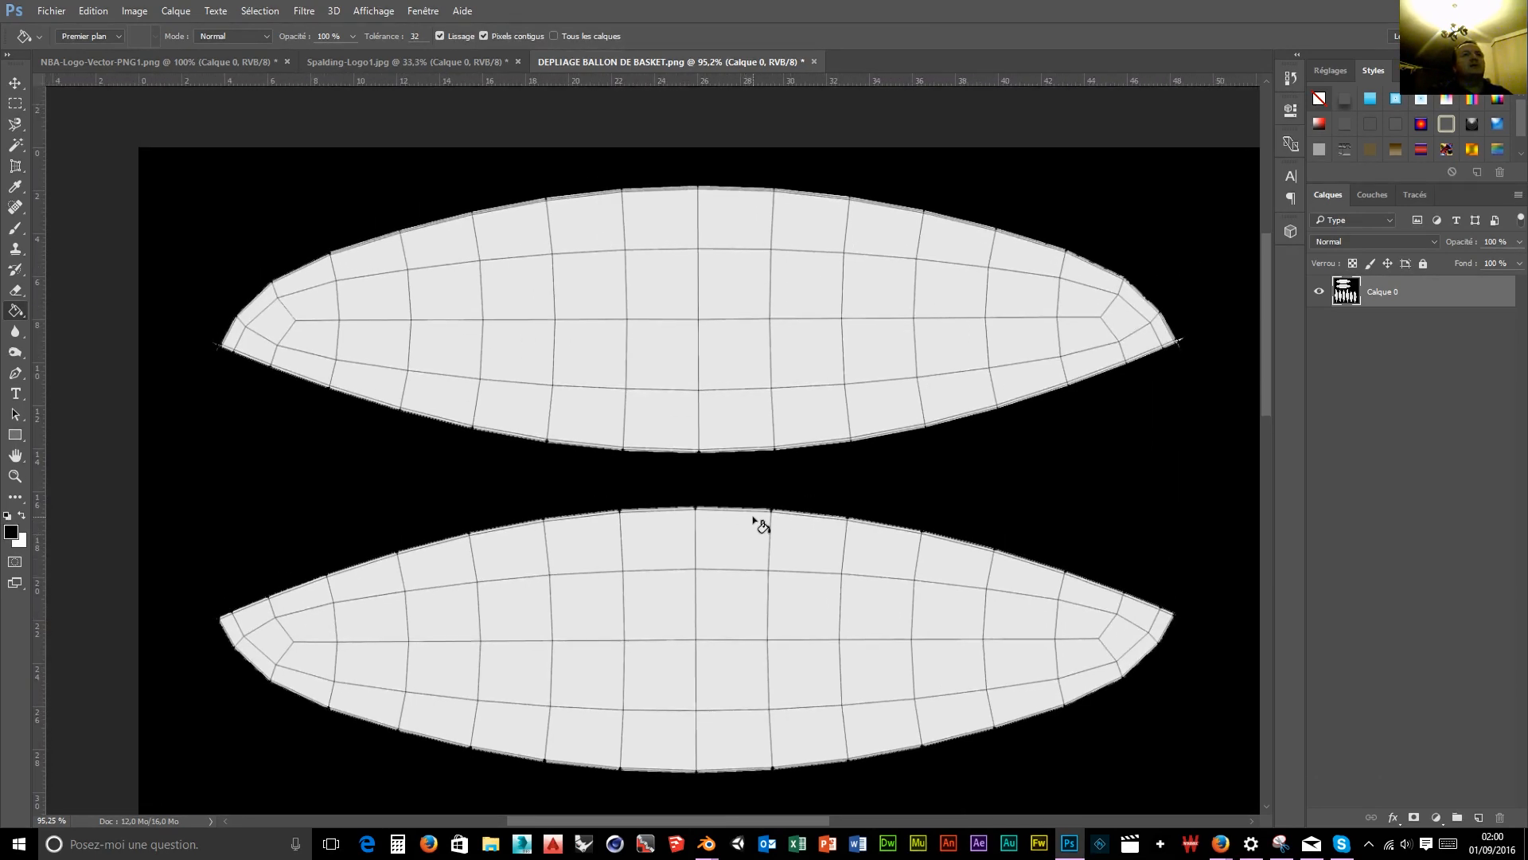
{"action": "left_click", "coordinate": [418, 62]}
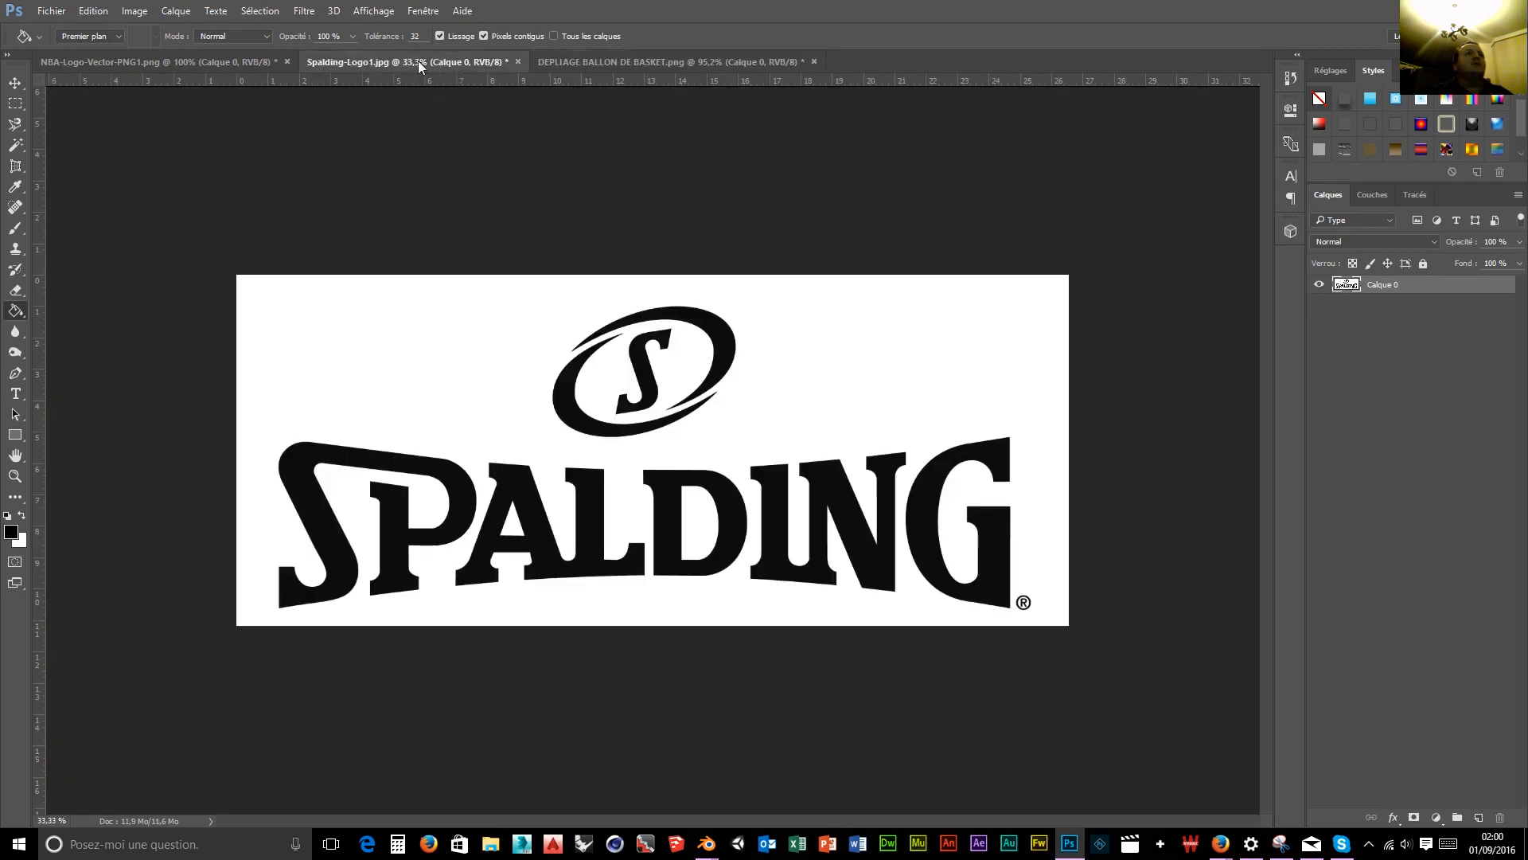
{"action": "left_click", "coordinate": [18, 85]}
{"action": "left_click_drag", "start_coordinate": [622, 441], "coordinate": [468, 64]}
{"action": "left_click_drag", "start_coordinate": [604, 63], "coordinate": [680, 370]}
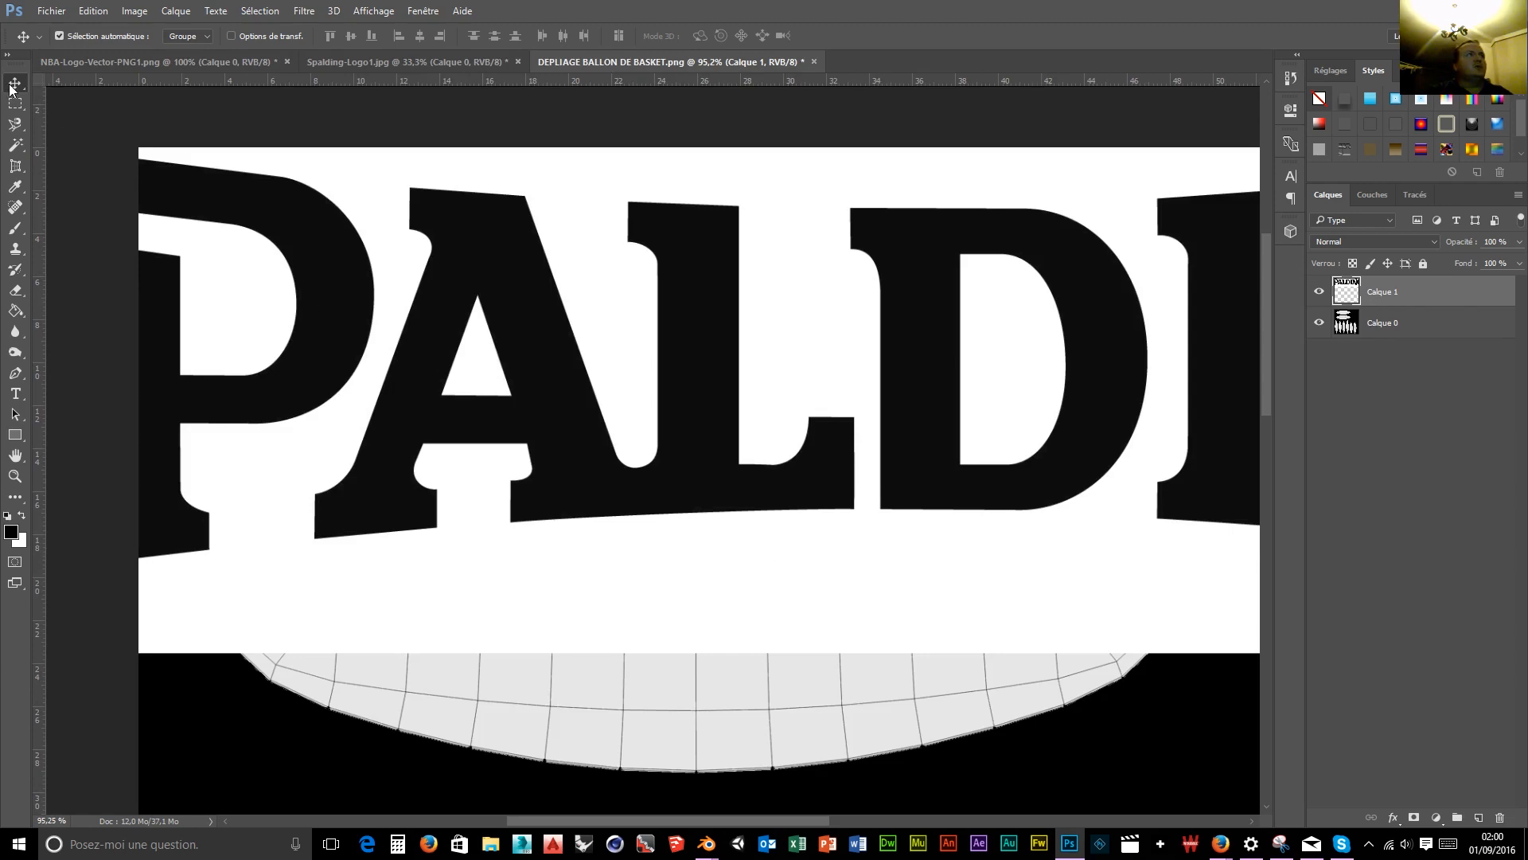
Scale the Spalding logo proportionally to 24% and place it over the centre of the upper horizontal island.
{"action": "key", "text": "ctrl"}
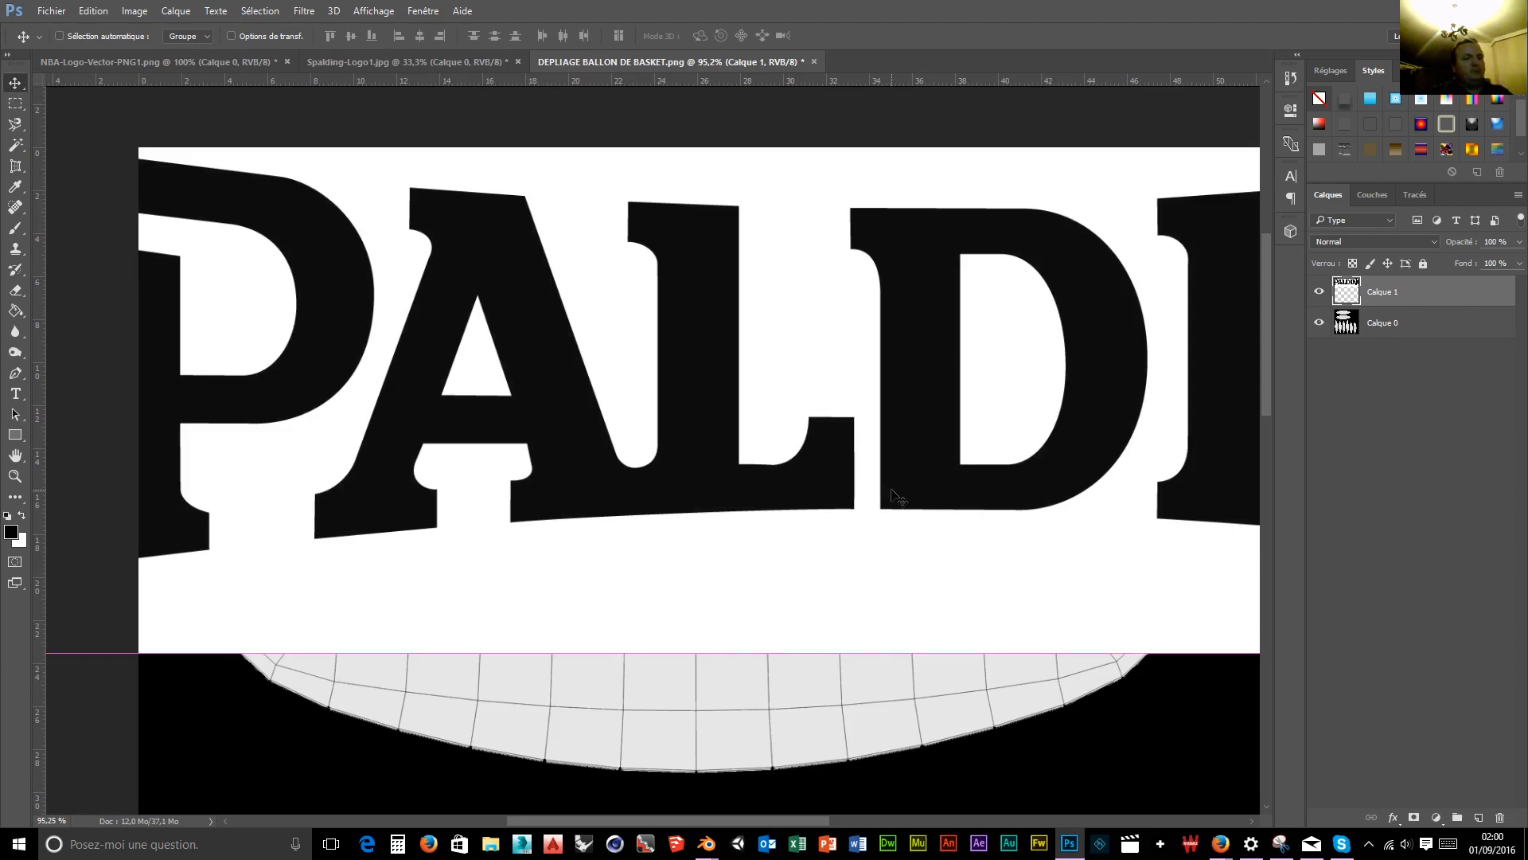
{"action": "key", "text": "ctrl+t"}
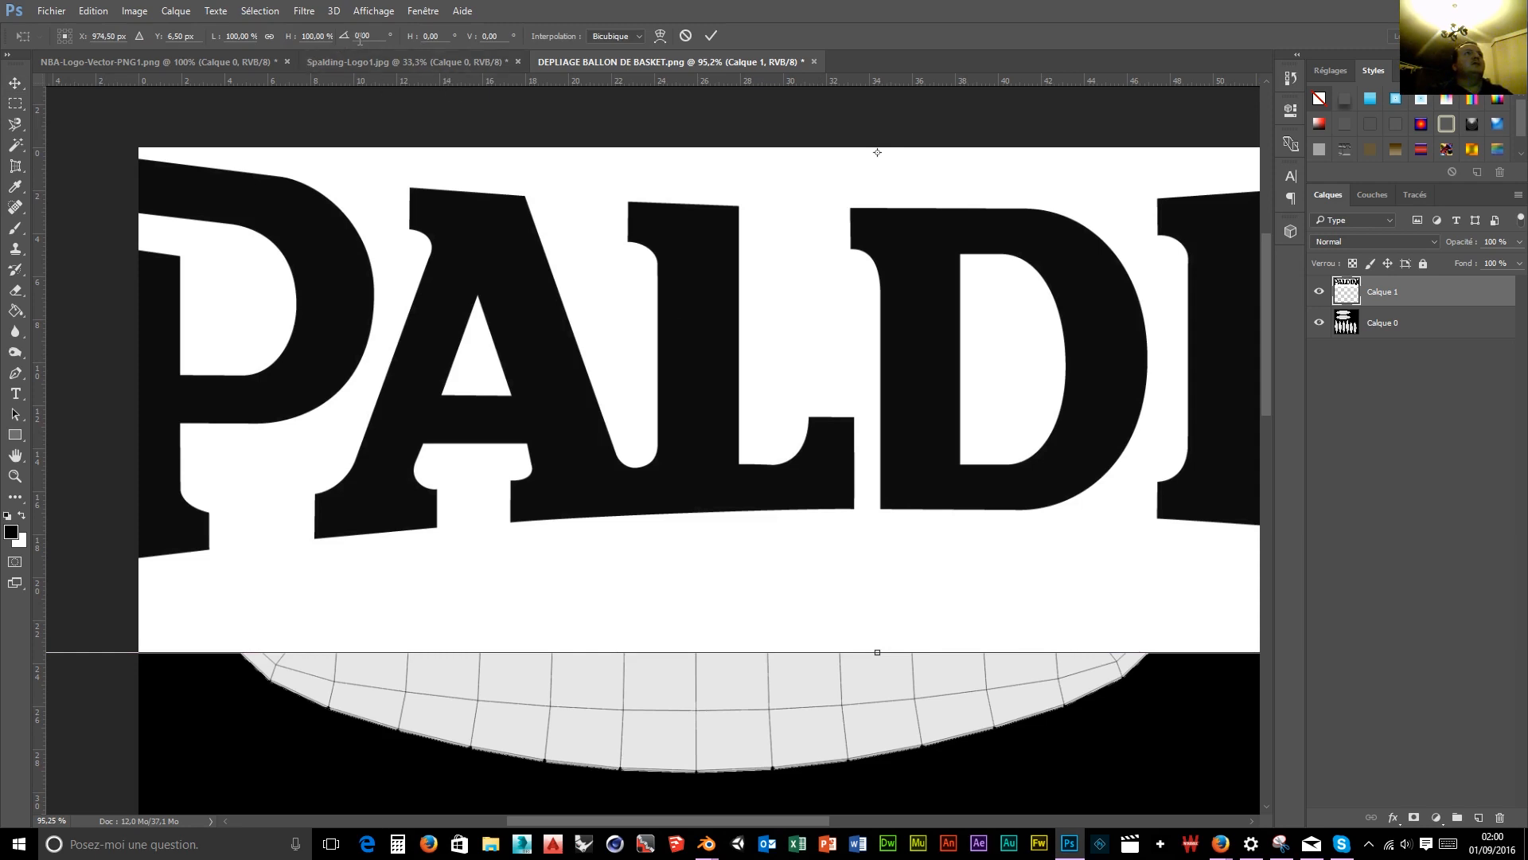
{"action": "left_click", "coordinate": [268, 36]}
{"action": "left_click_drag", "start_coordinate": [217, 42], "coordinate": [156, 42]}
{"action": "left_click_drag", "start_coordinate": [886, 209], "coordinate": [717, 364]}
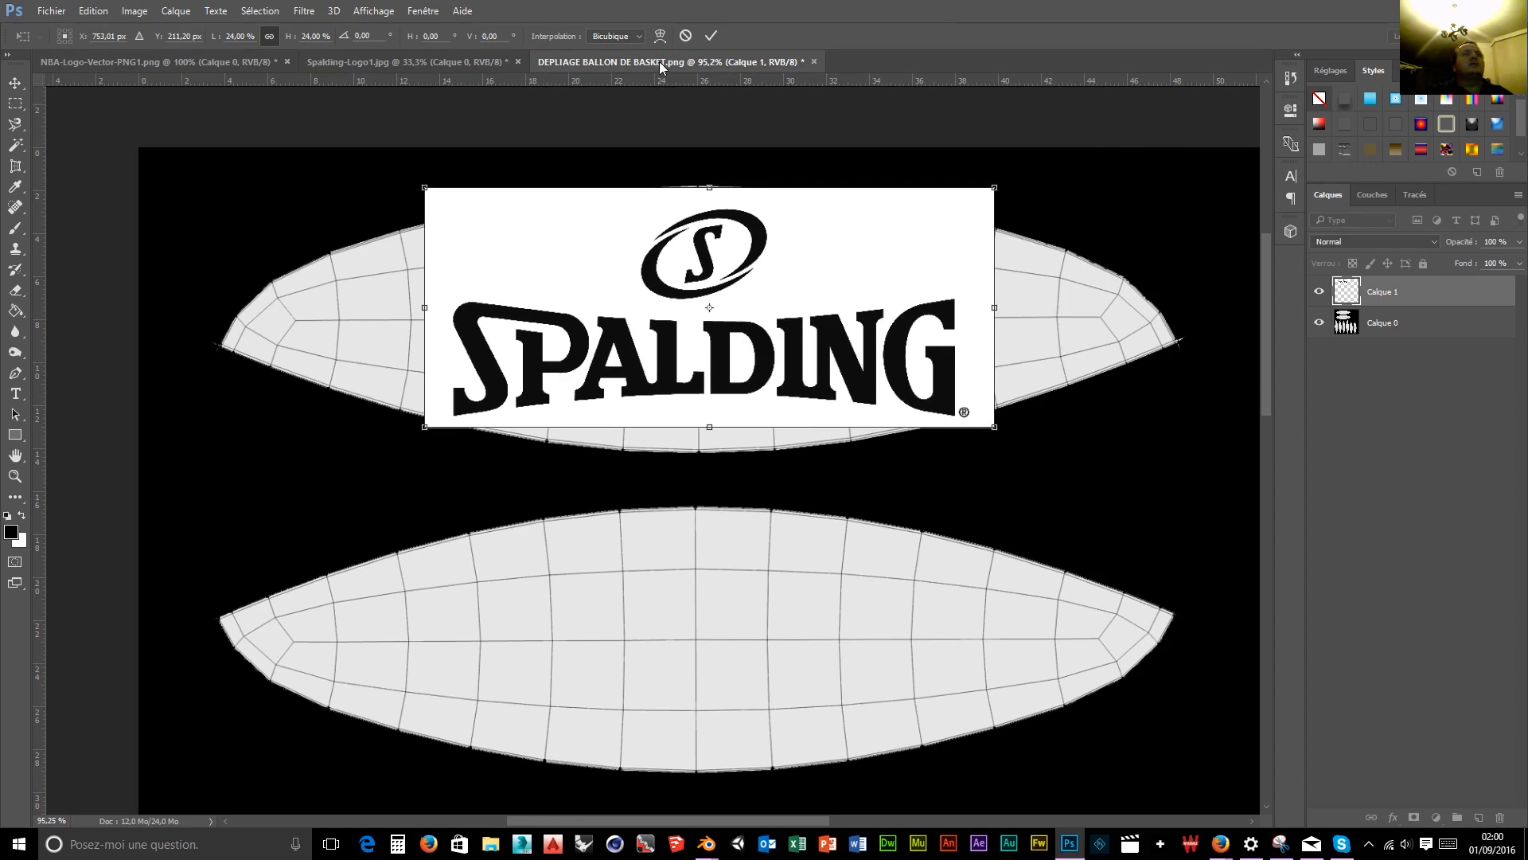
Delete the pasted Spalding logo layer from the ball texture document.
{"action": "left_click", "coordinate": [435, 61]}
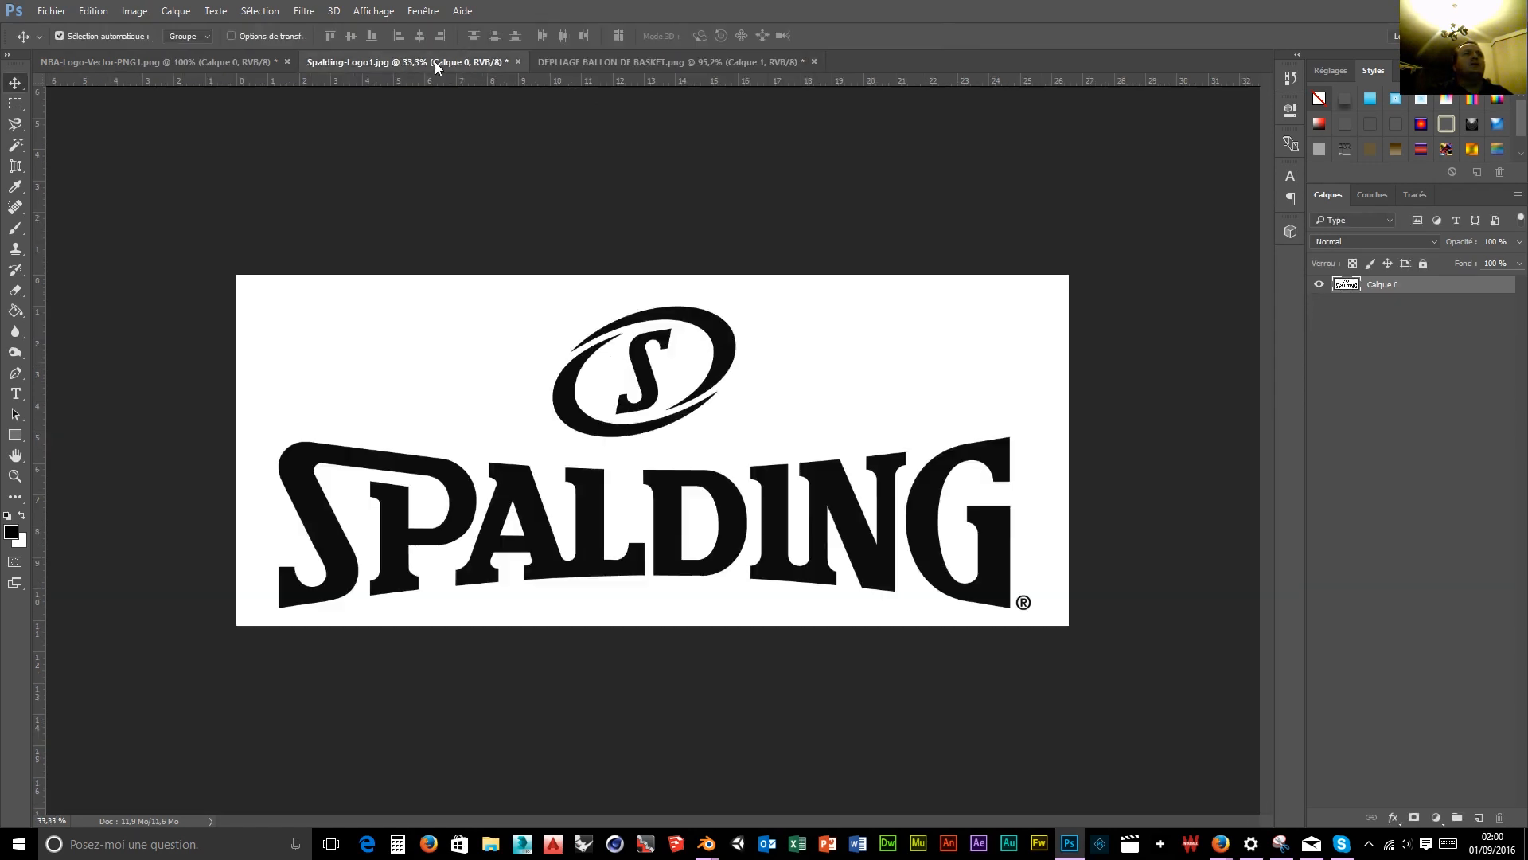
{"action": "left_click", "coordinate": [659, 63]}
{"action": "left_click_drag", "start_coordinate": [1424, 301], "coordinate": [1503, 820]}
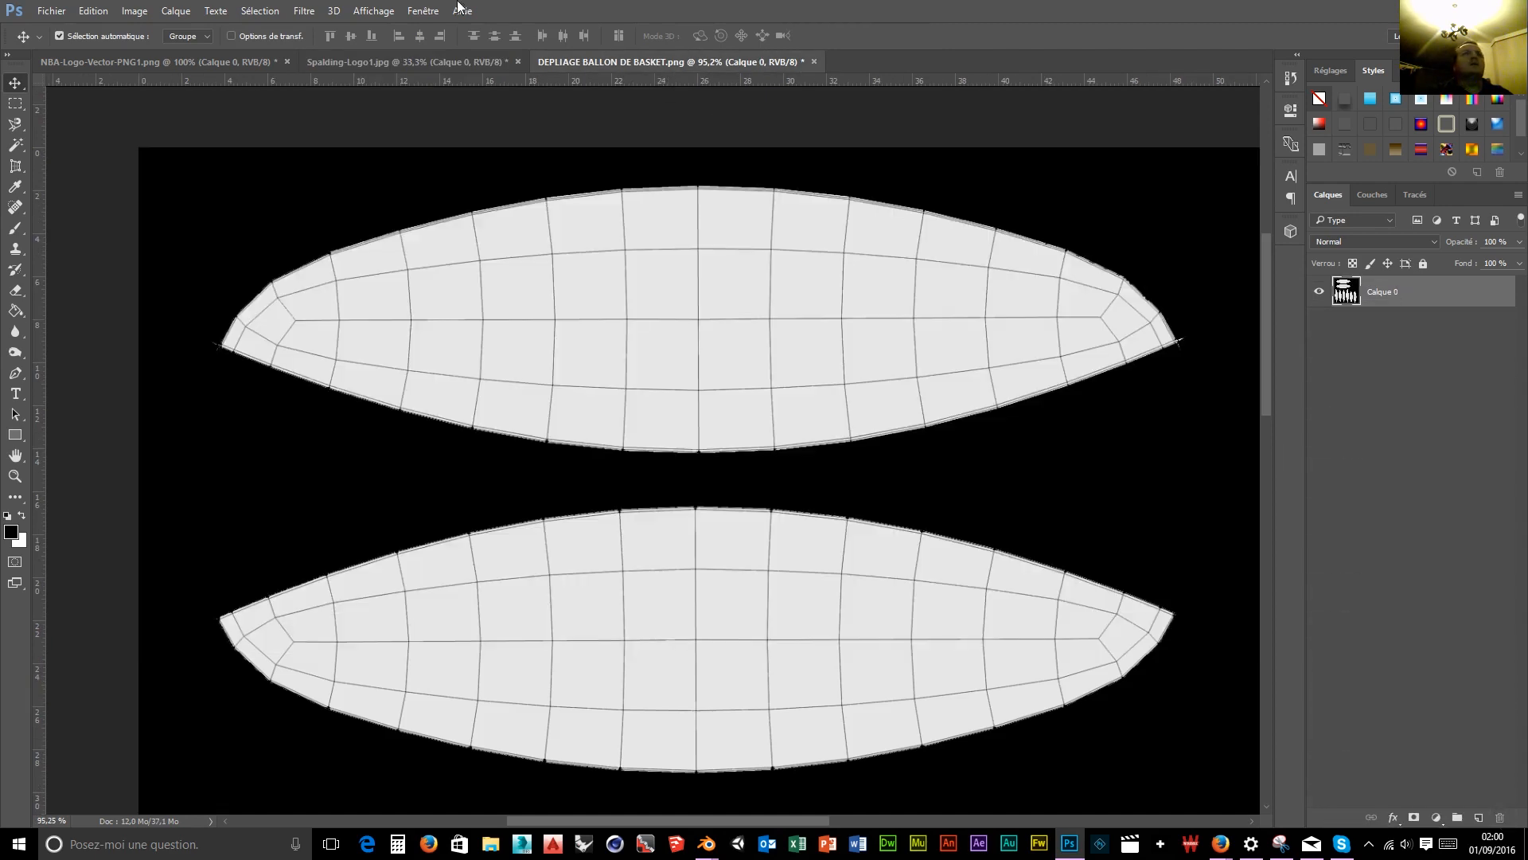
Select the white background around the logo in Spalding-Logo1.jpg with the Magic Wand, delete it and deselect.
{"action": "left_click", "coordinate": [404, 62]}
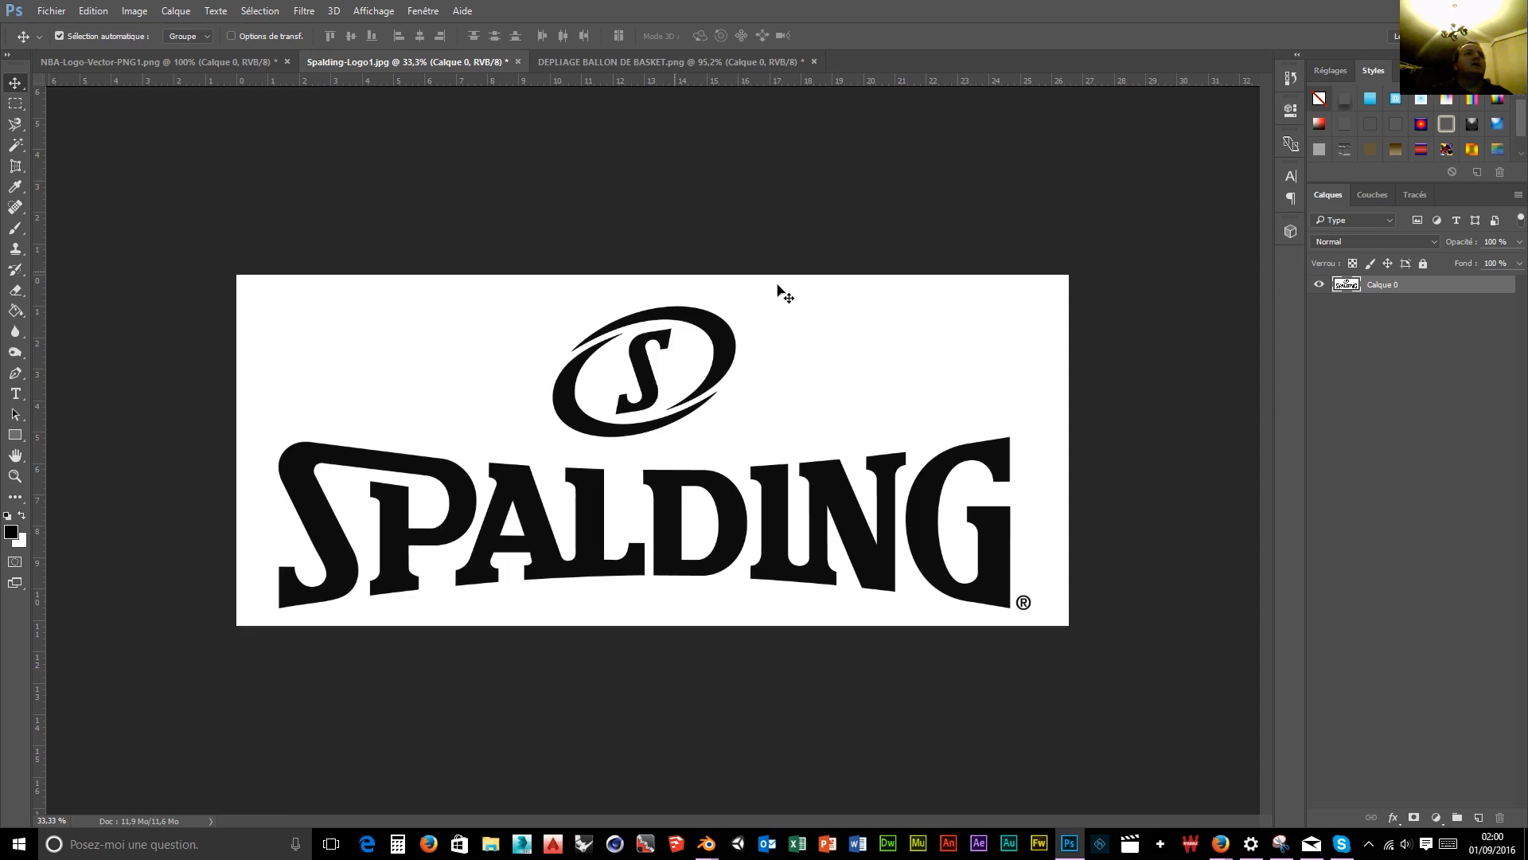
{"action": "left_click", "coordinate": [15, 145]}
{"action": "left_click", "coordinate": [353, 348]}
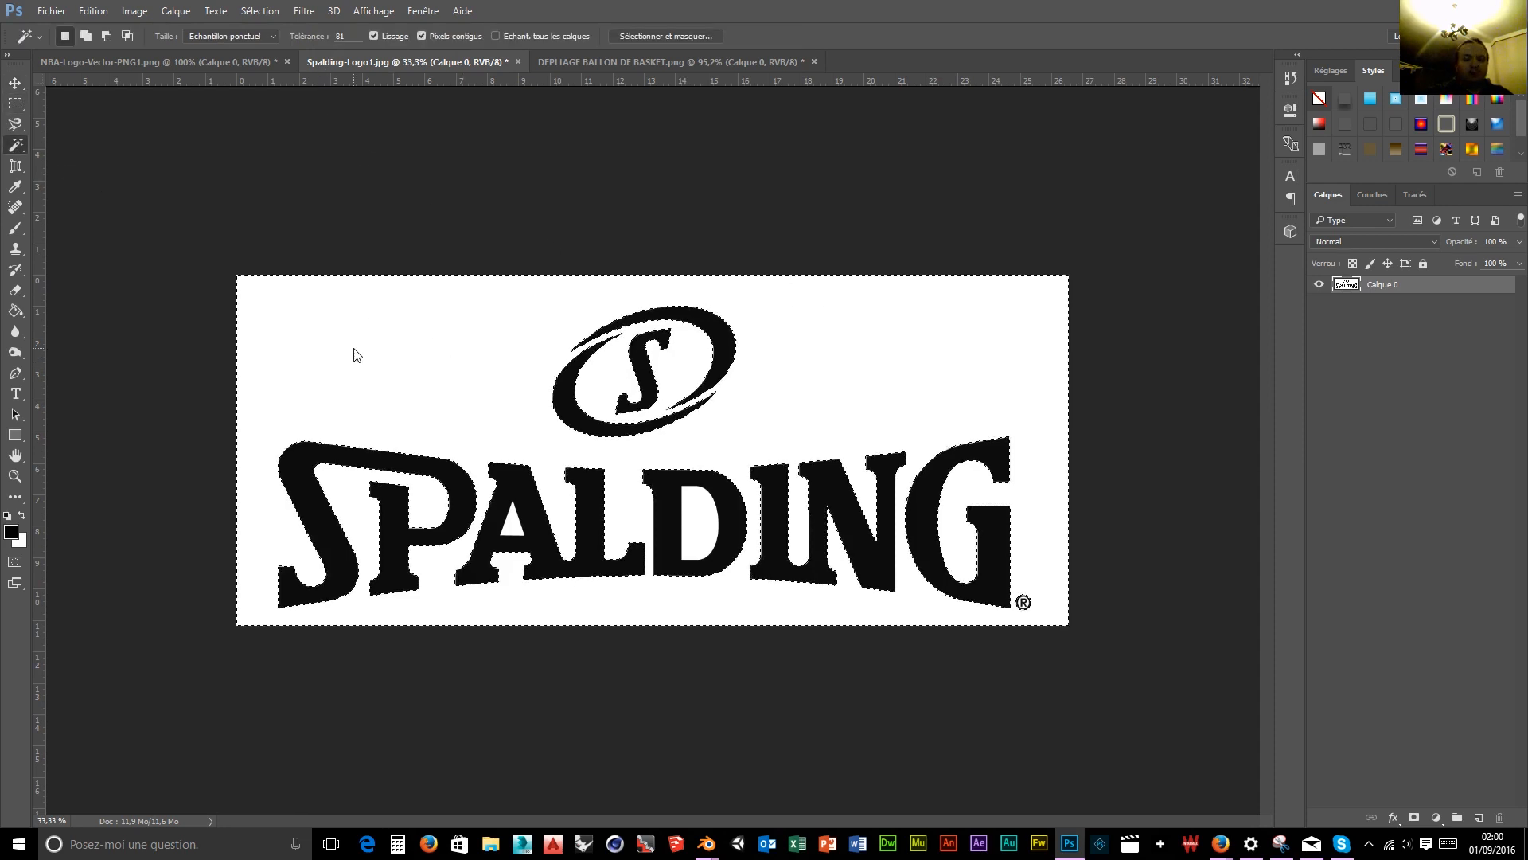
{"action": "key", "text": "Delete"}
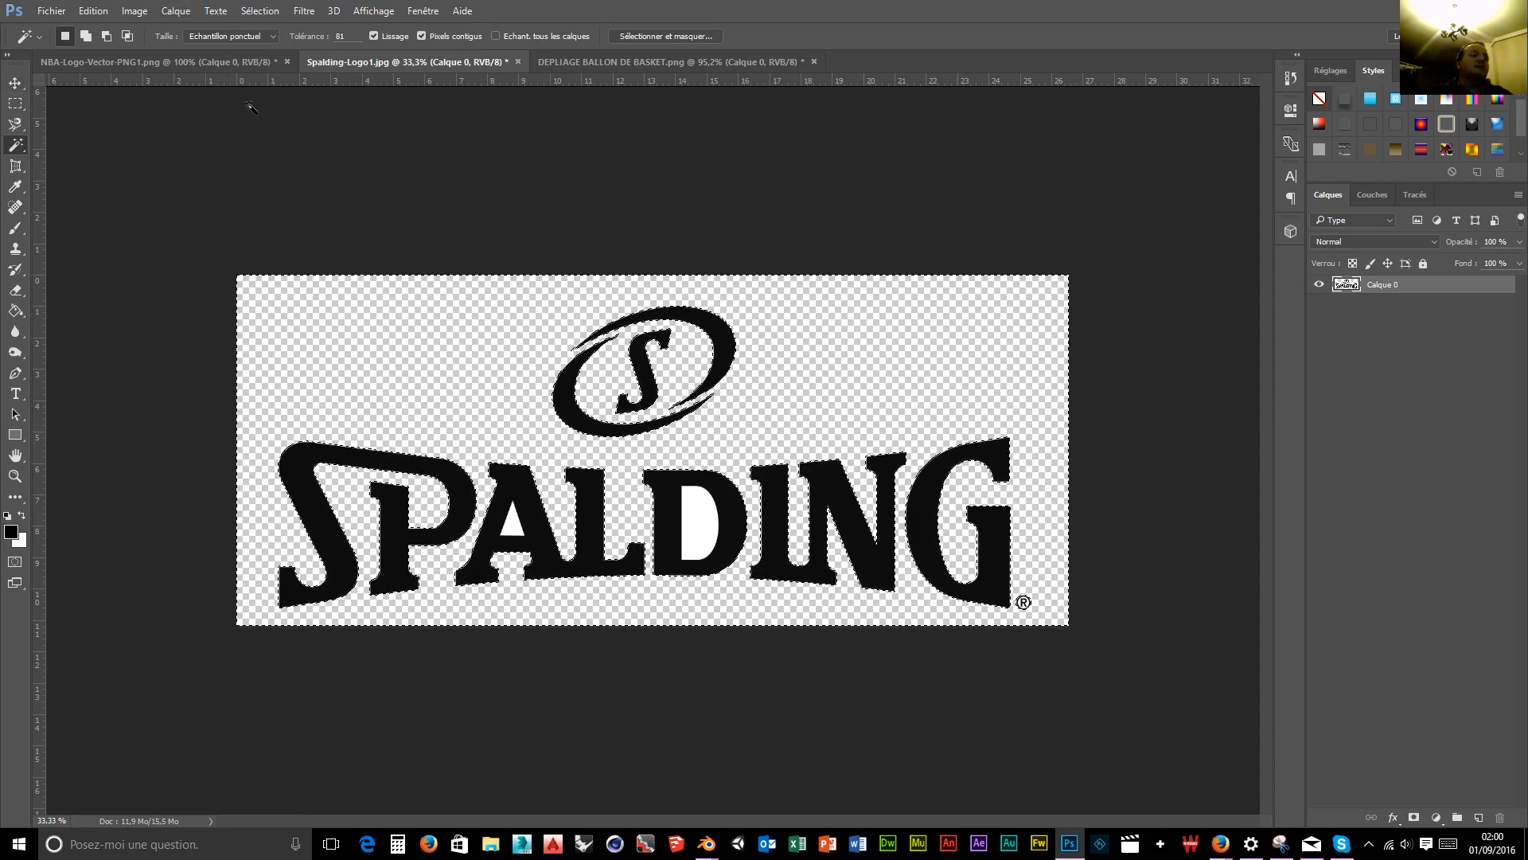
{"action": "key", "text": "ctrl+d"}
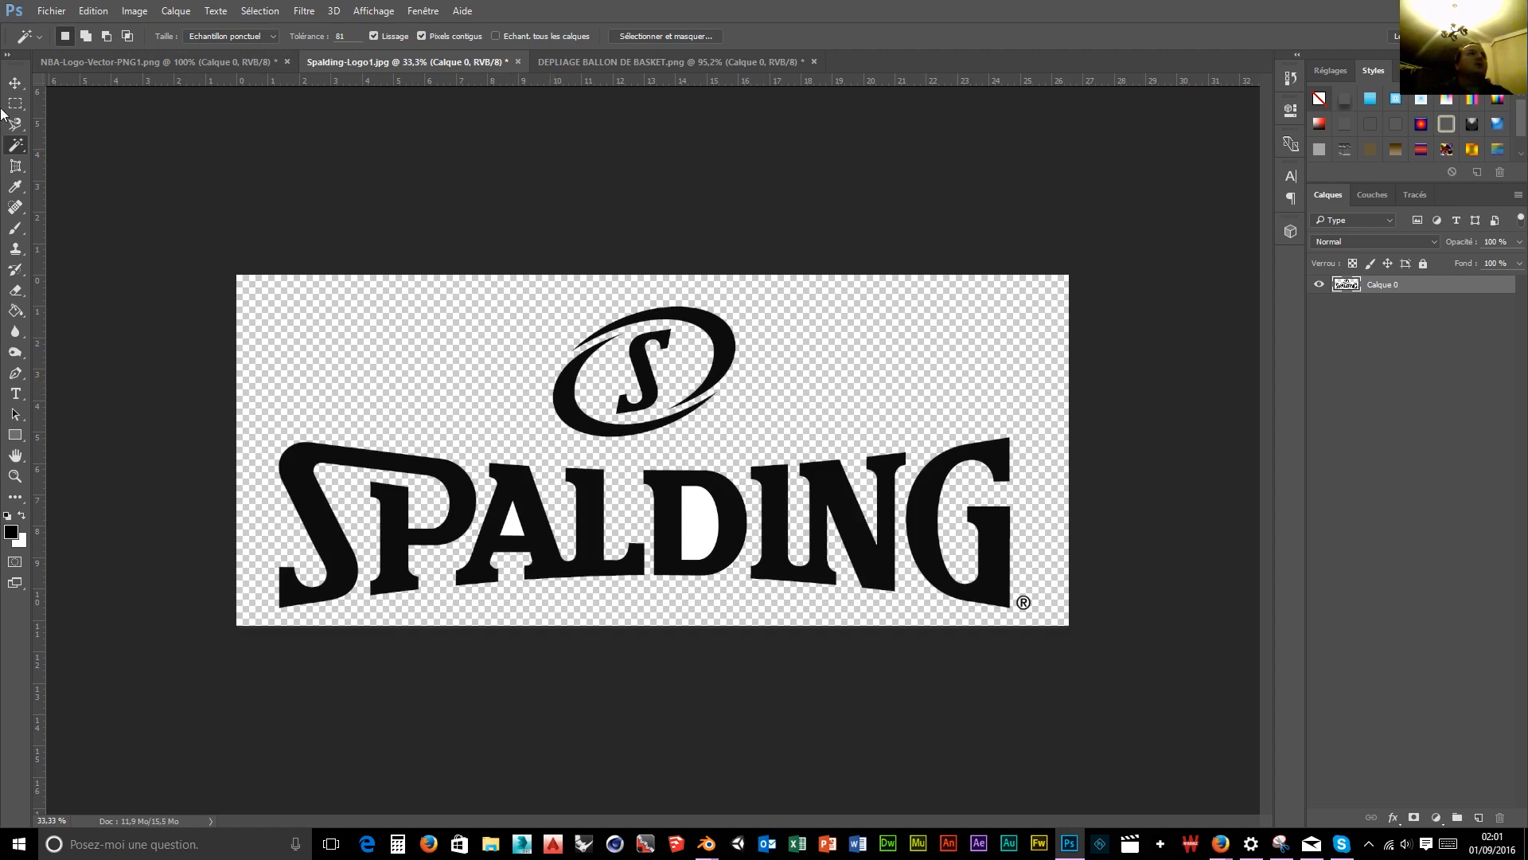
Copy the cut-out Spalding logo layer into the DEPLIAGE BALLON DE BASKET.png document with the Move tool.
{"action": "left_click", "coordinate": [15, 82]}
{"action": "left_click_drag", "start_coordinate": [578, 420], "coordinate": [613, 307]}
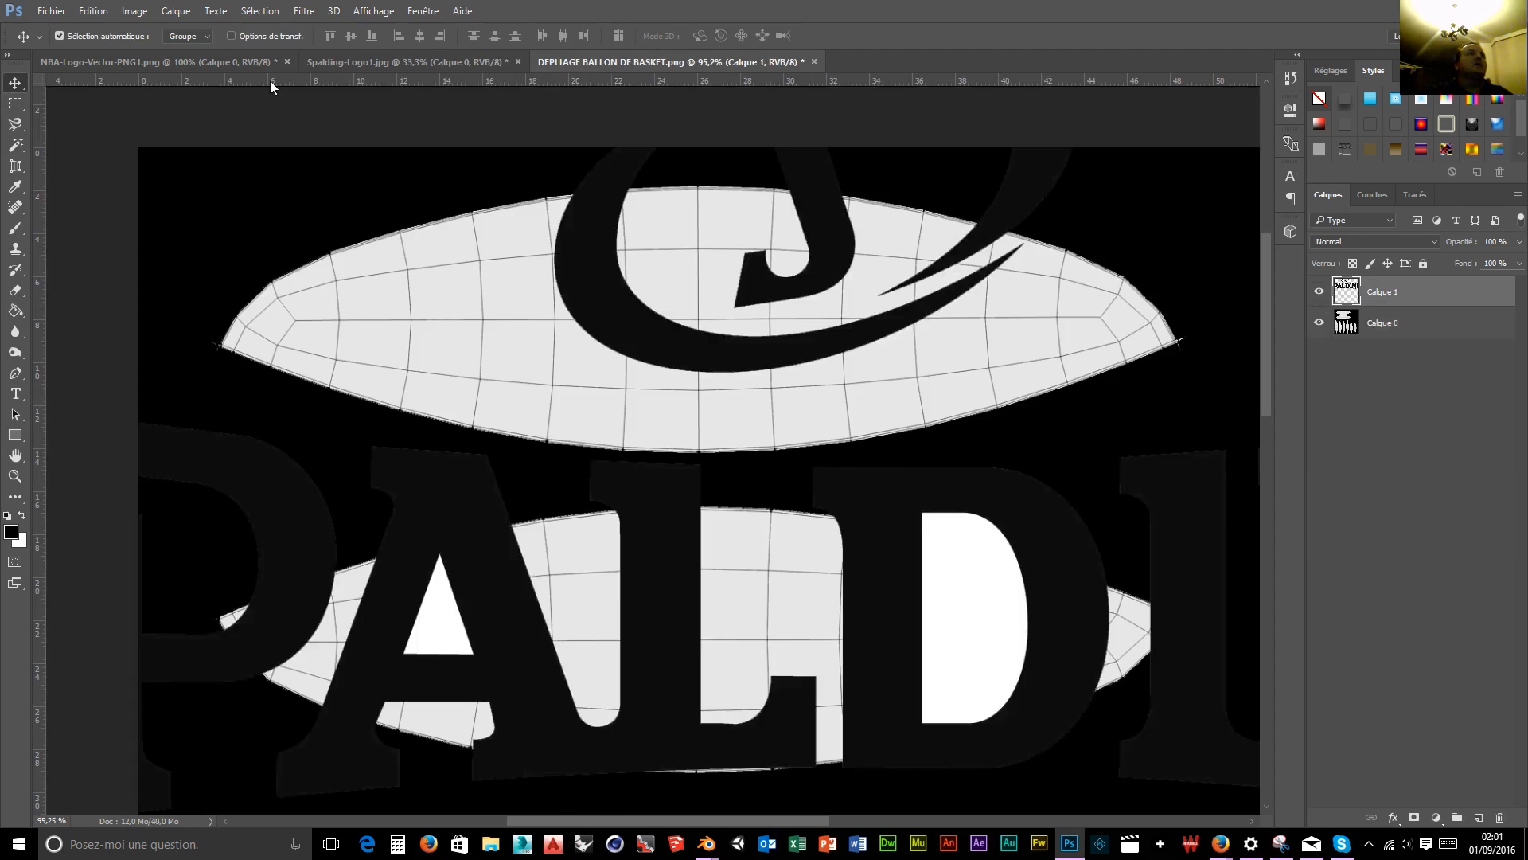
{"action": "left_click", "coordinate": [51, 12]}
{"action": "mouse_move", "coordinate": [86, 11]}
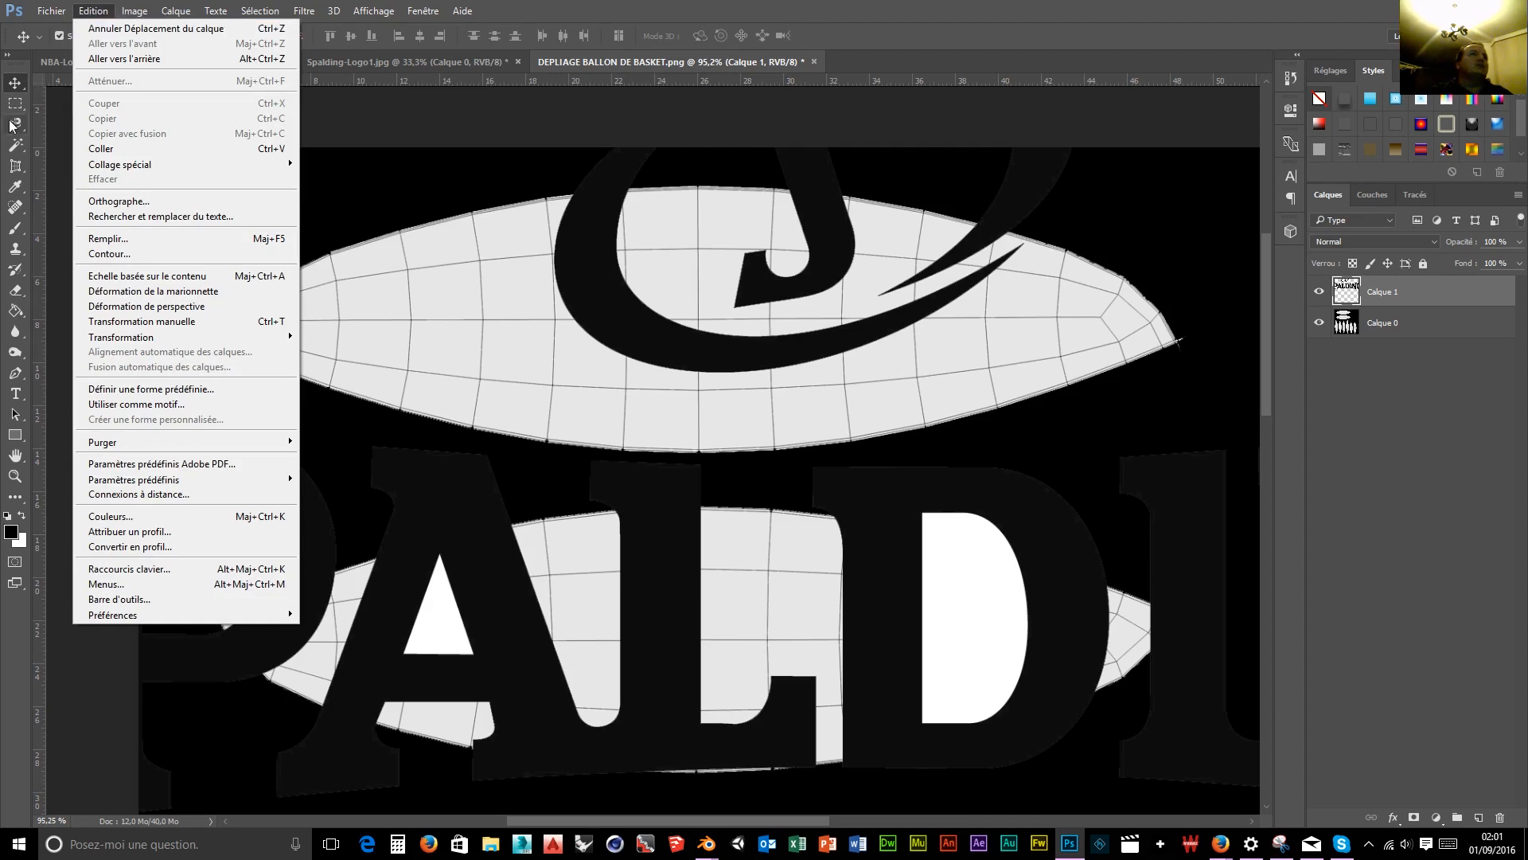
{"action": "left_click", "coordinate": [375, 140]}
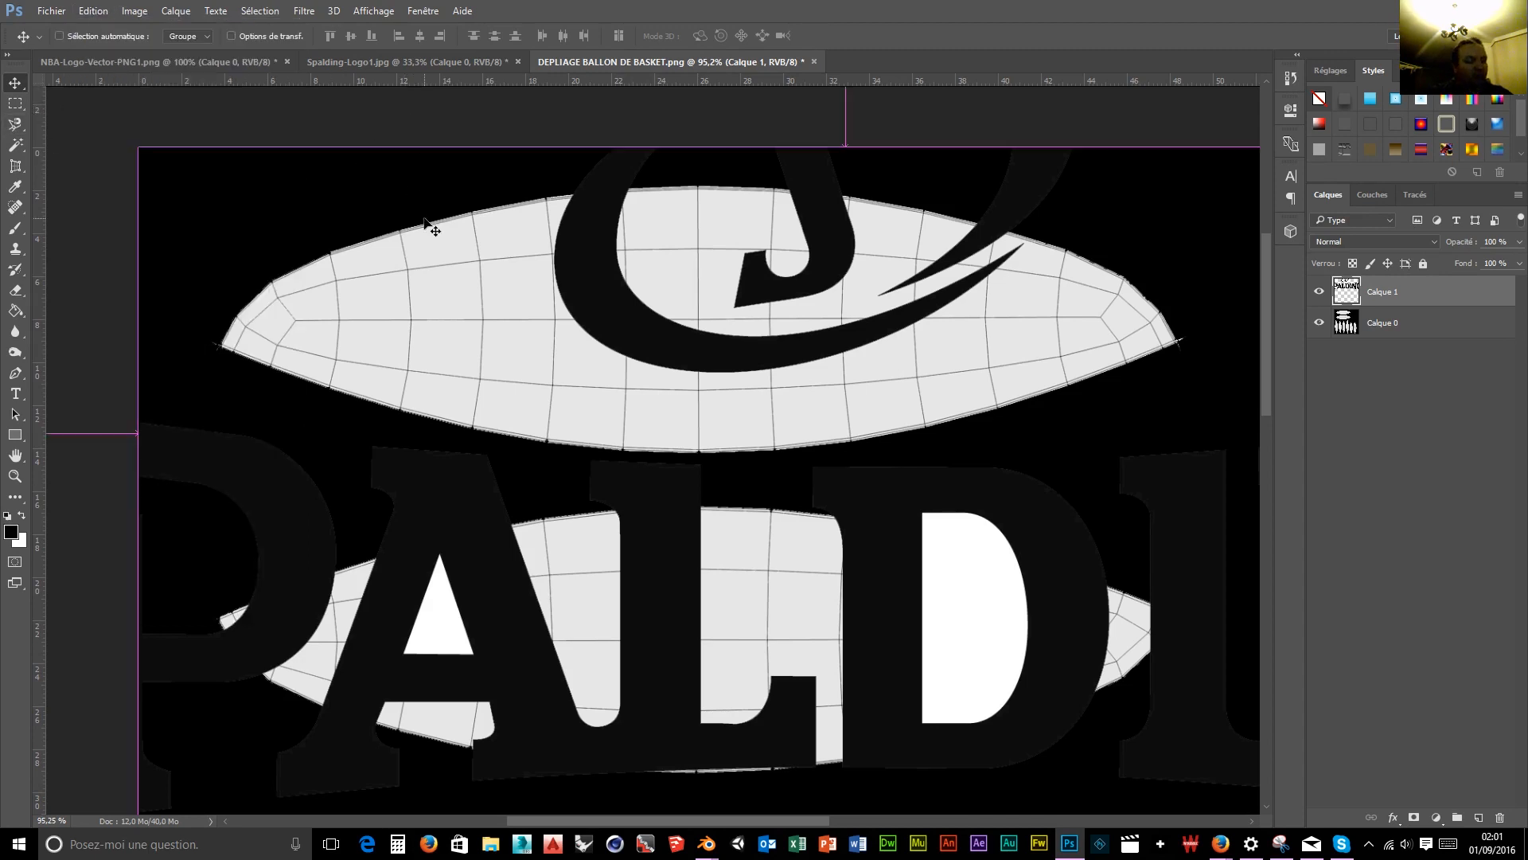
Scale the Spalding logo proportionally to 20% and place it in the centre of the upper horizontal island.
{"action": "key", "text": "ctrl+t"}
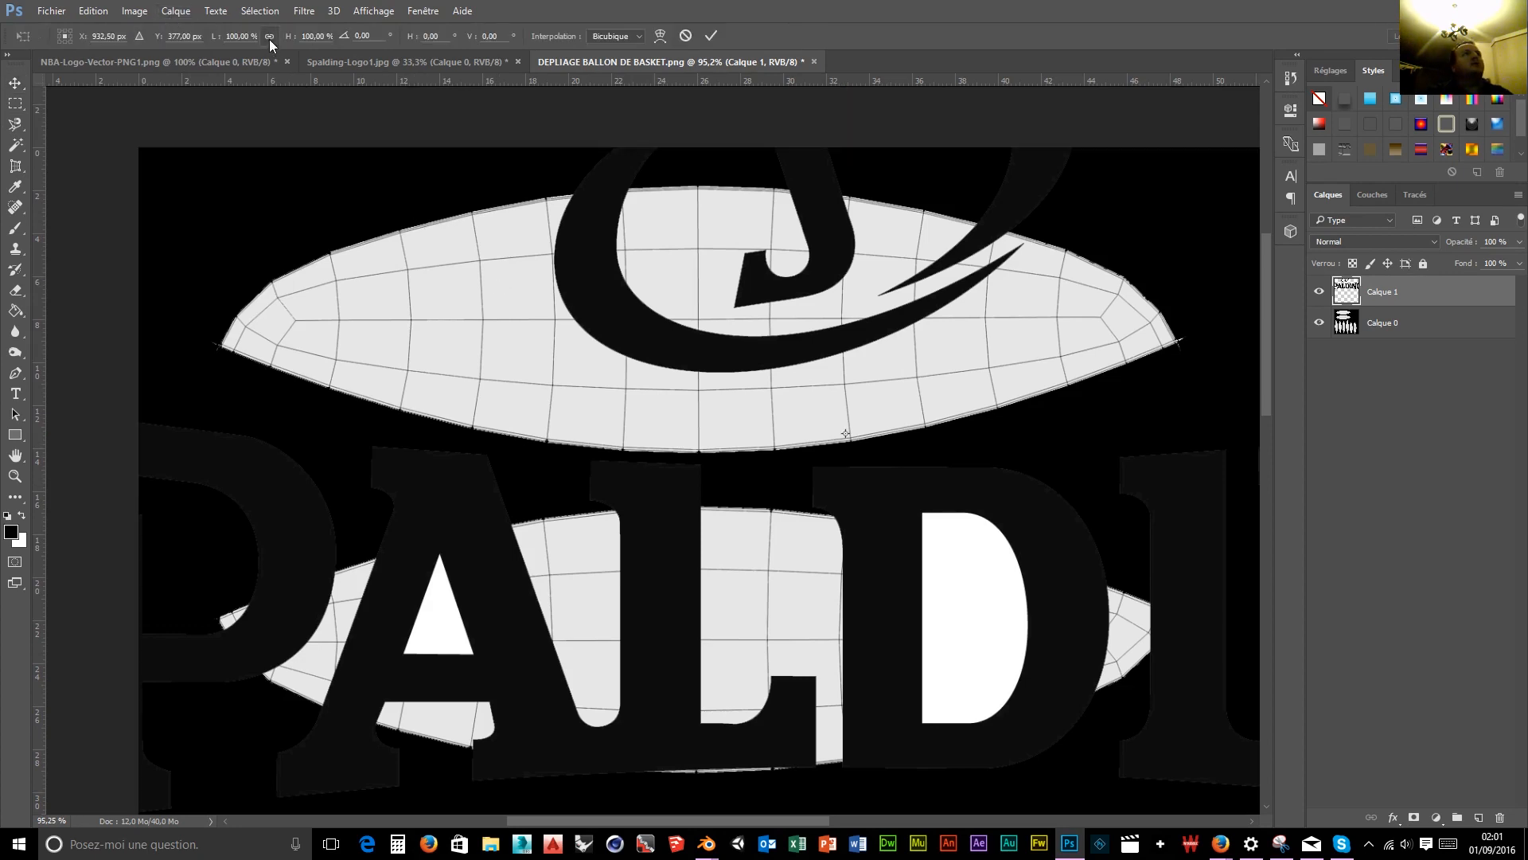
{"action": "left_click_drag", "start_coordinate": [215, 44], "coordinate": [159, 49]}
{"action": "left_click_drag", "start_coordinate": [843, 488], "coordinate": [693, 363]}
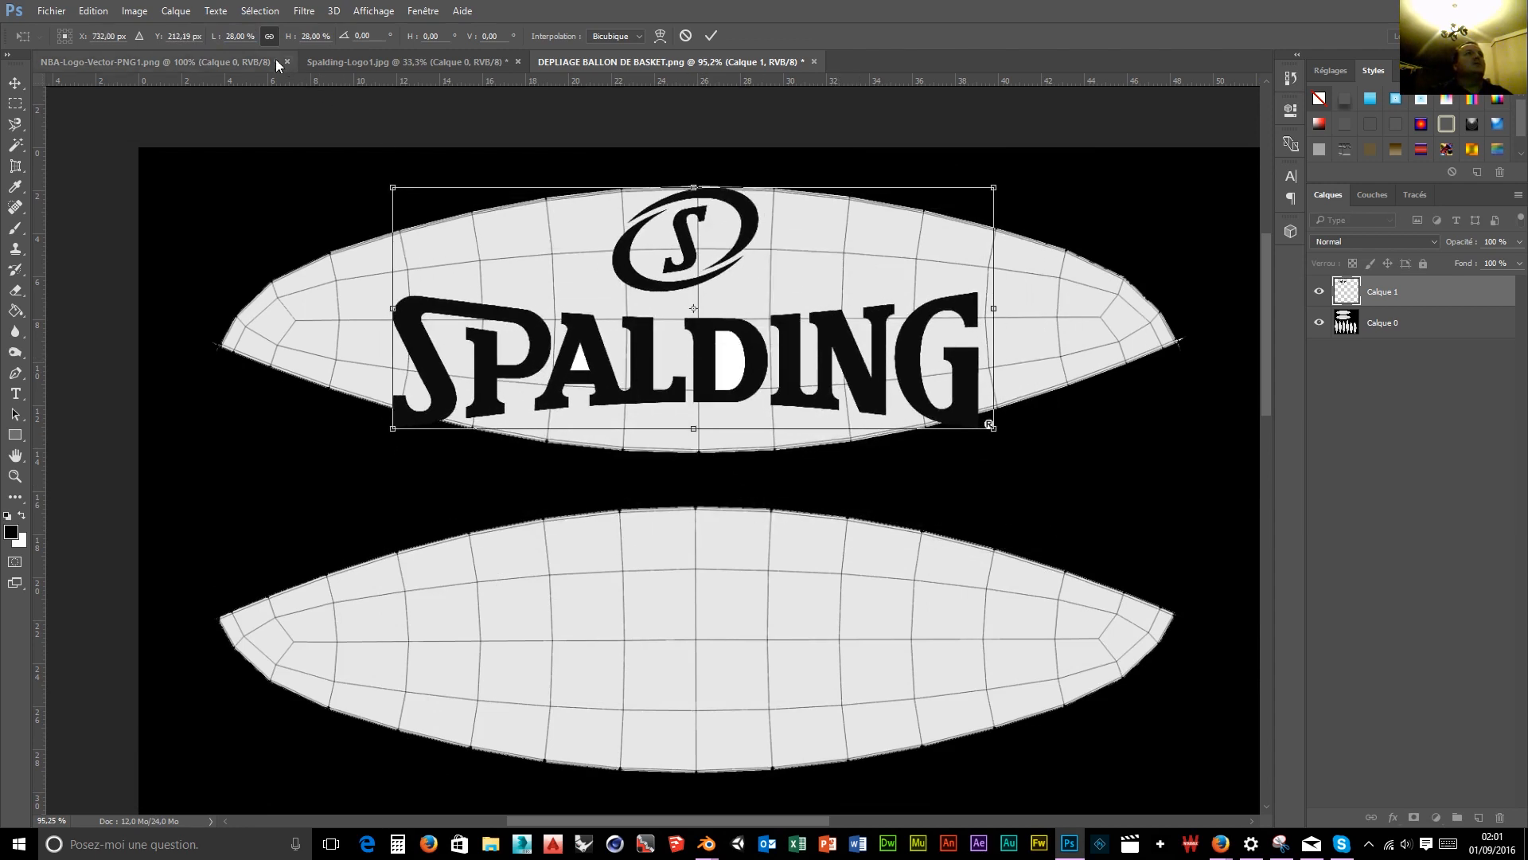
{"action": "left_click_drag", "start_coordinate": [219, 42], "coordinate": [212, 41]}
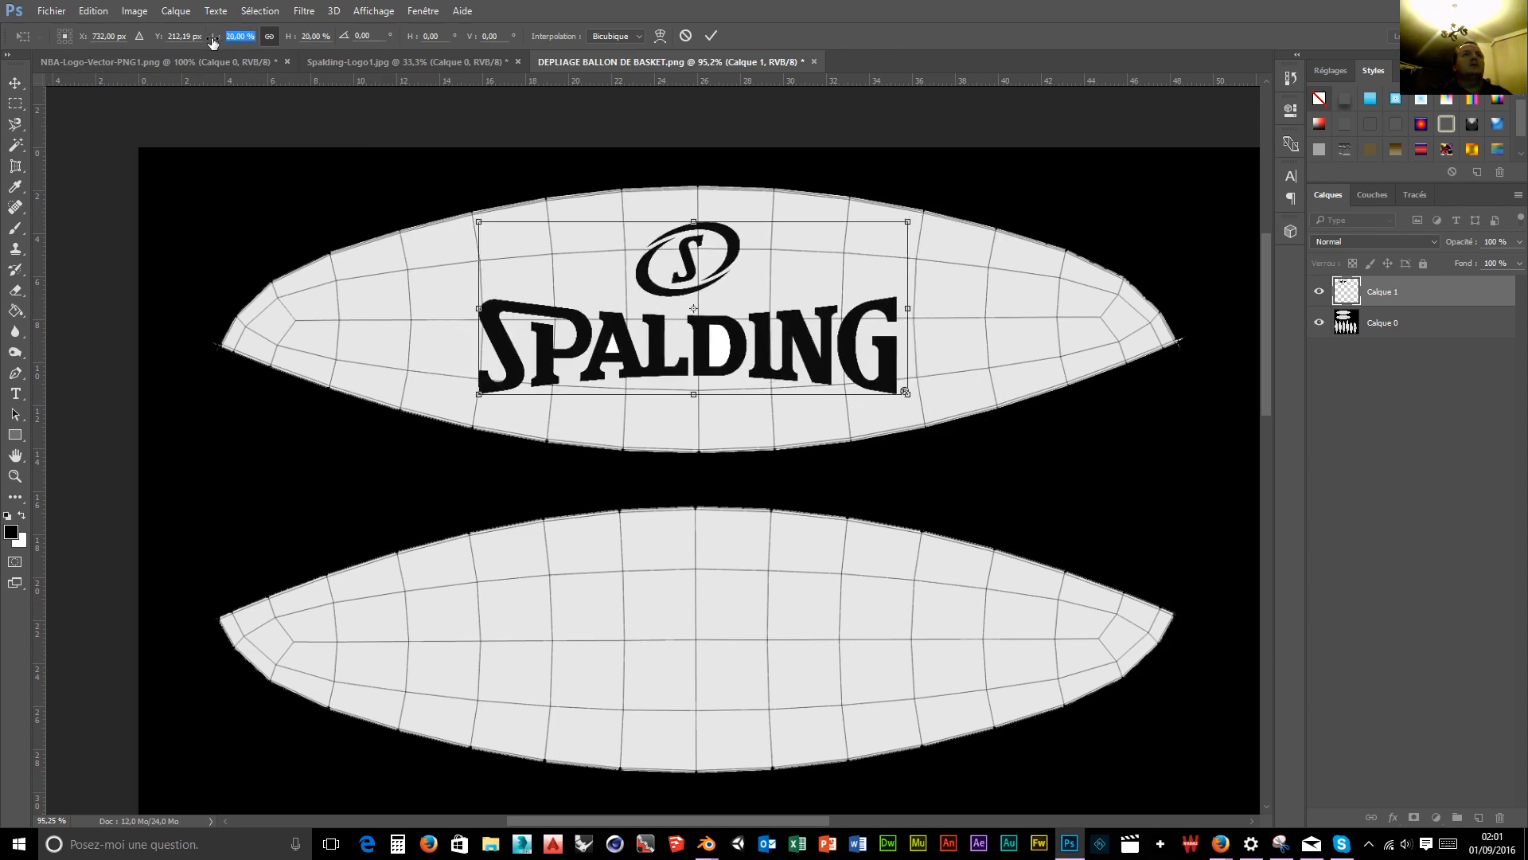
{"action": "left_click_drag", "start_coordinate": [708, 352], "coordinate": [713, 344]}
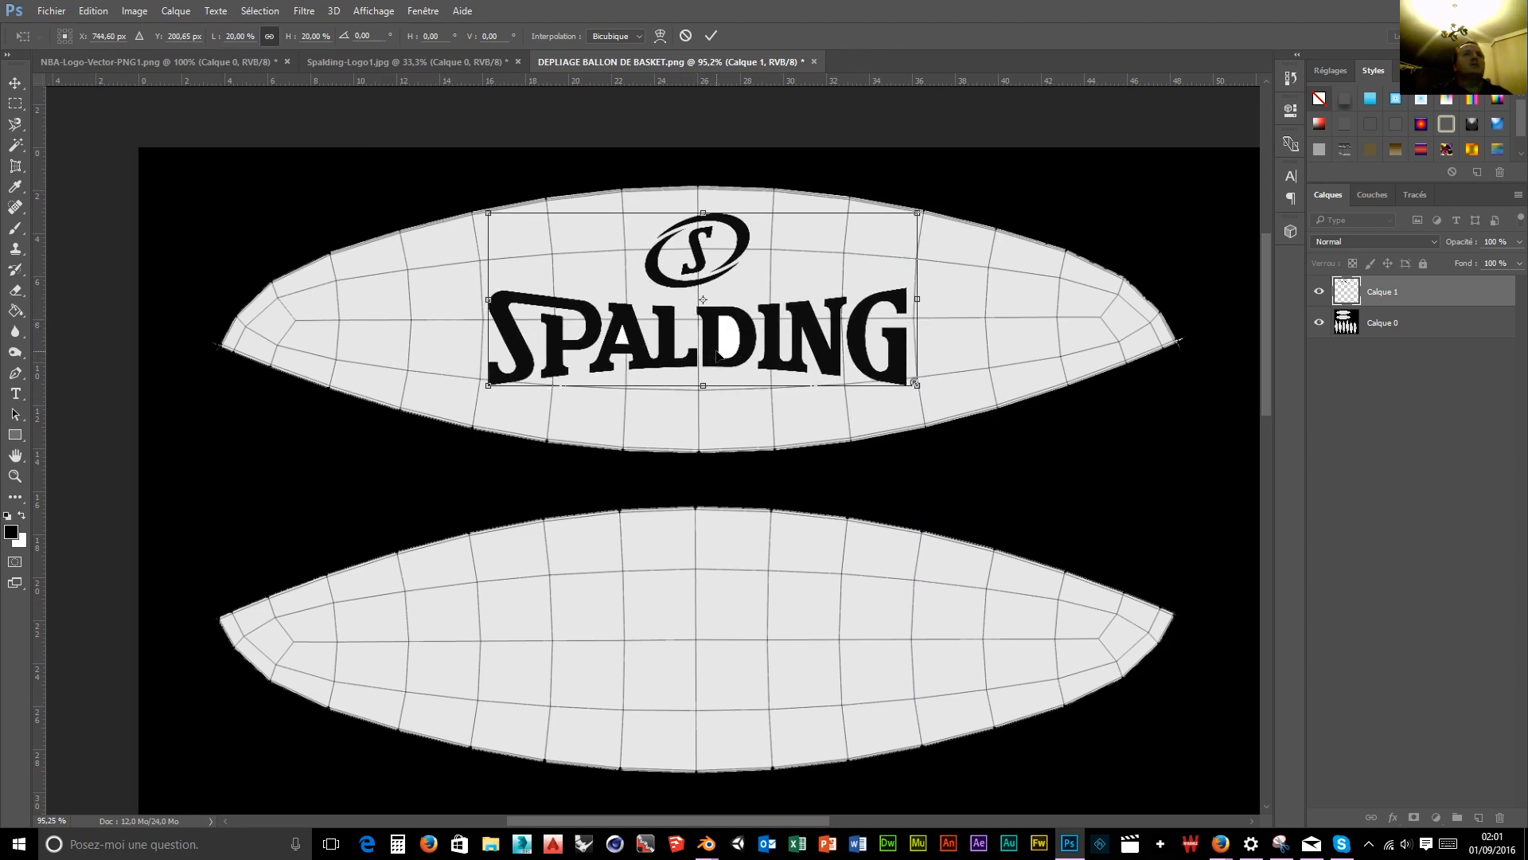
{"action": "left_click_drag", "start_coordinate": [719, 352], "coordinate": [719, 350]}
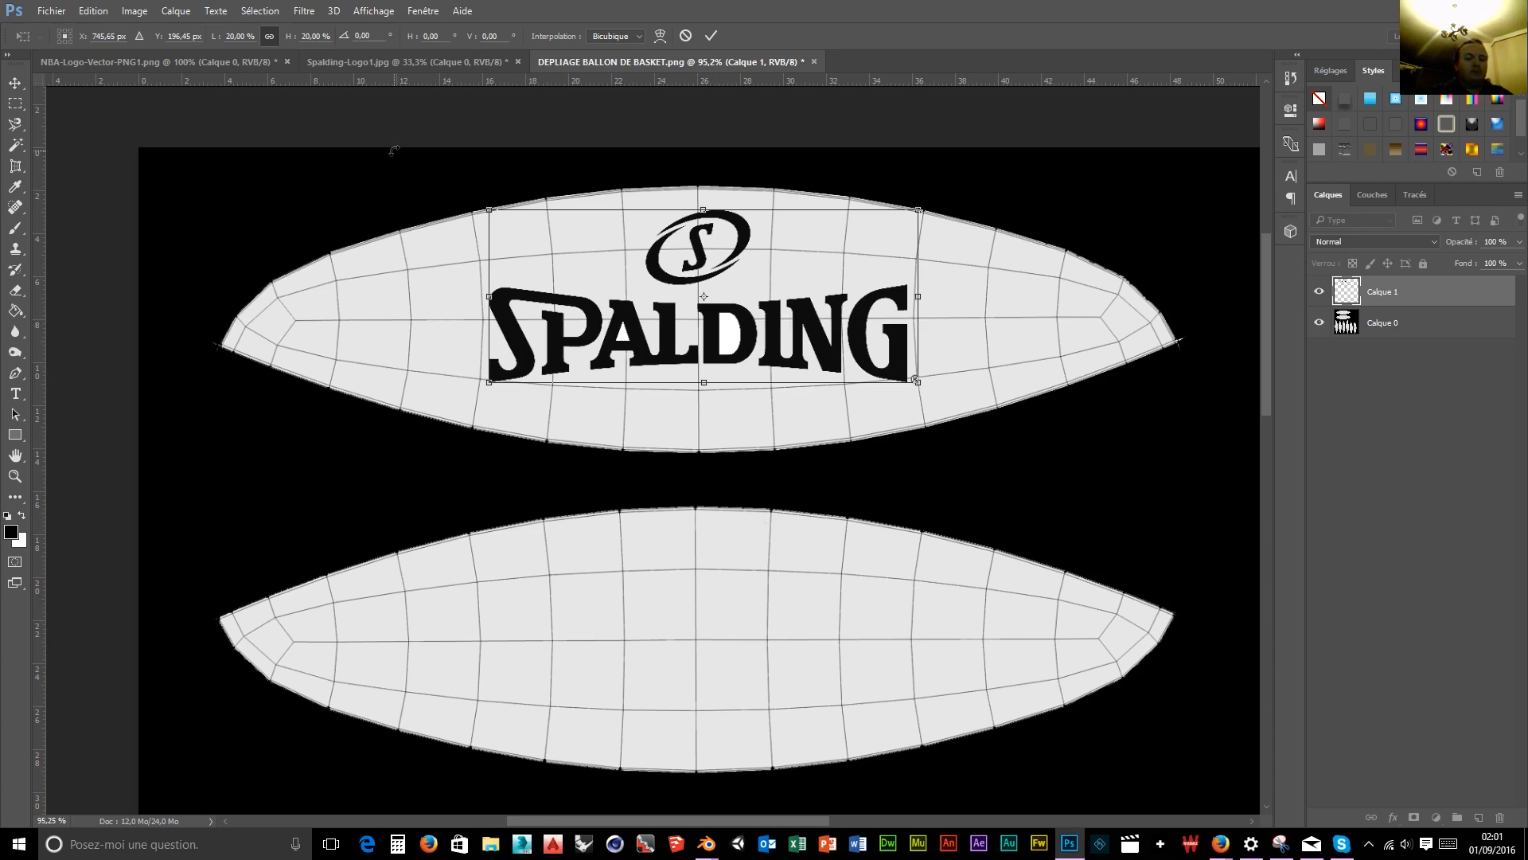
{"action": "key", "text": "Return"}
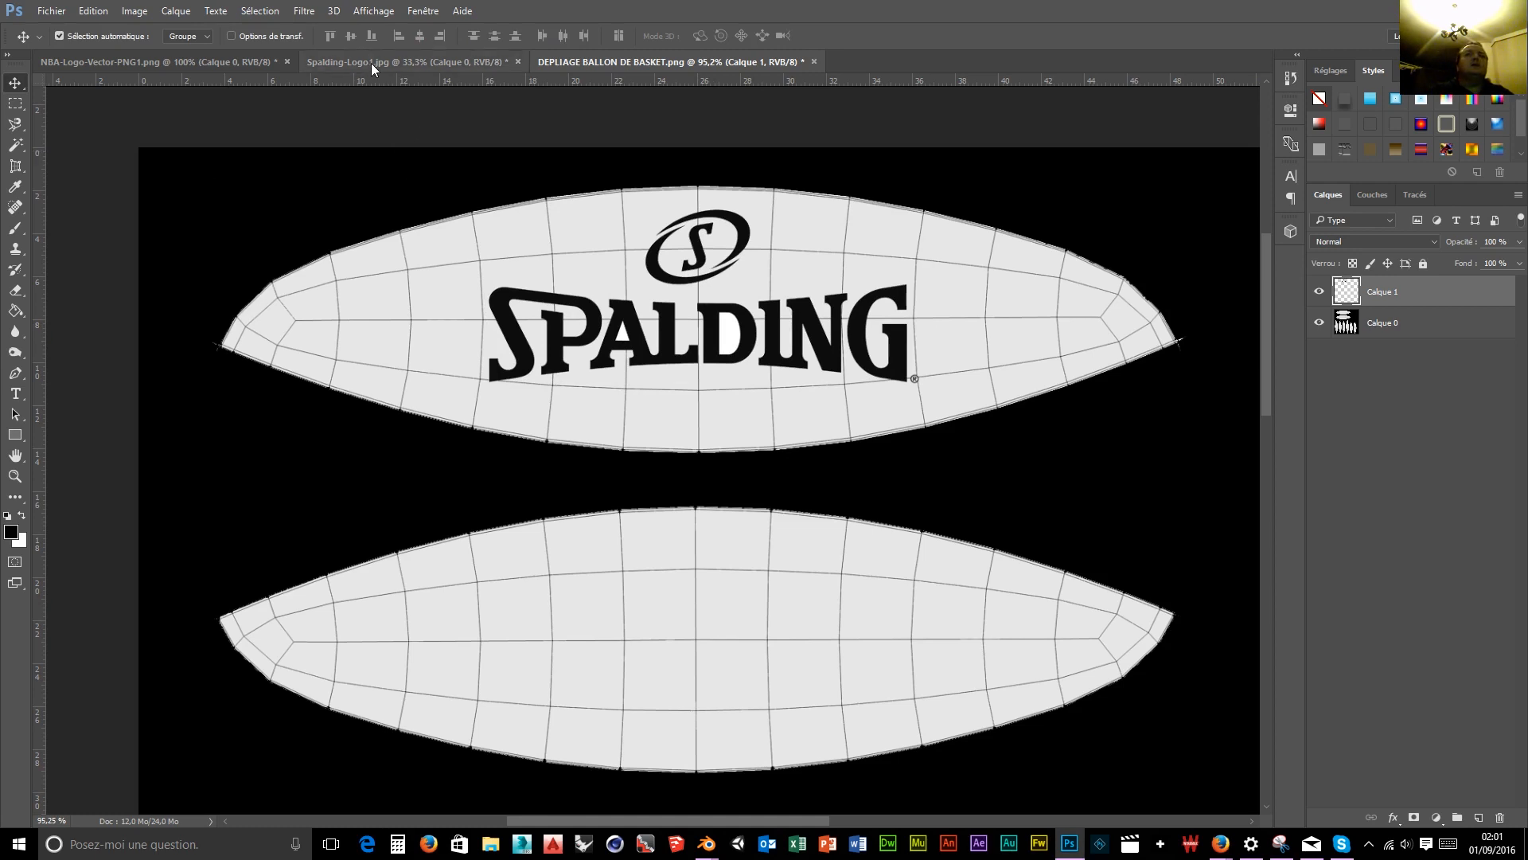
Copy the NBA logo layer from NBA-Logo-Vector-PNG1.png into the DEPLIAGE BALLON DE BASKET.png document.
{"action": "left_click", "coordinate": [419, 61]}
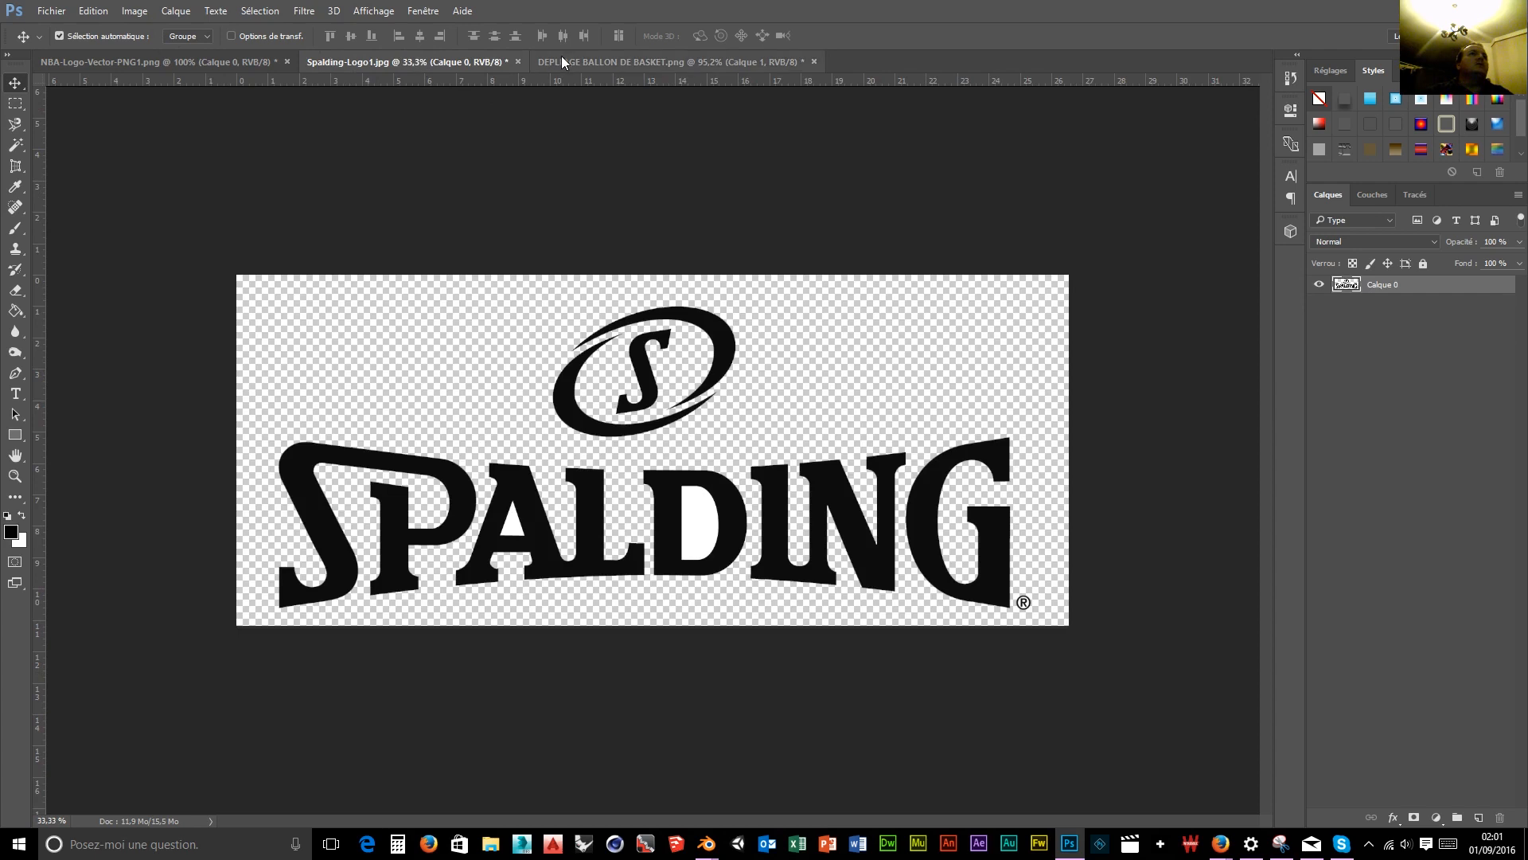
{"action": "left_click", "coordinate": [113, 60]}
{"action": "left_click_drag", "start_coordinate": [557, 470], "coordinate": [651, 616]}
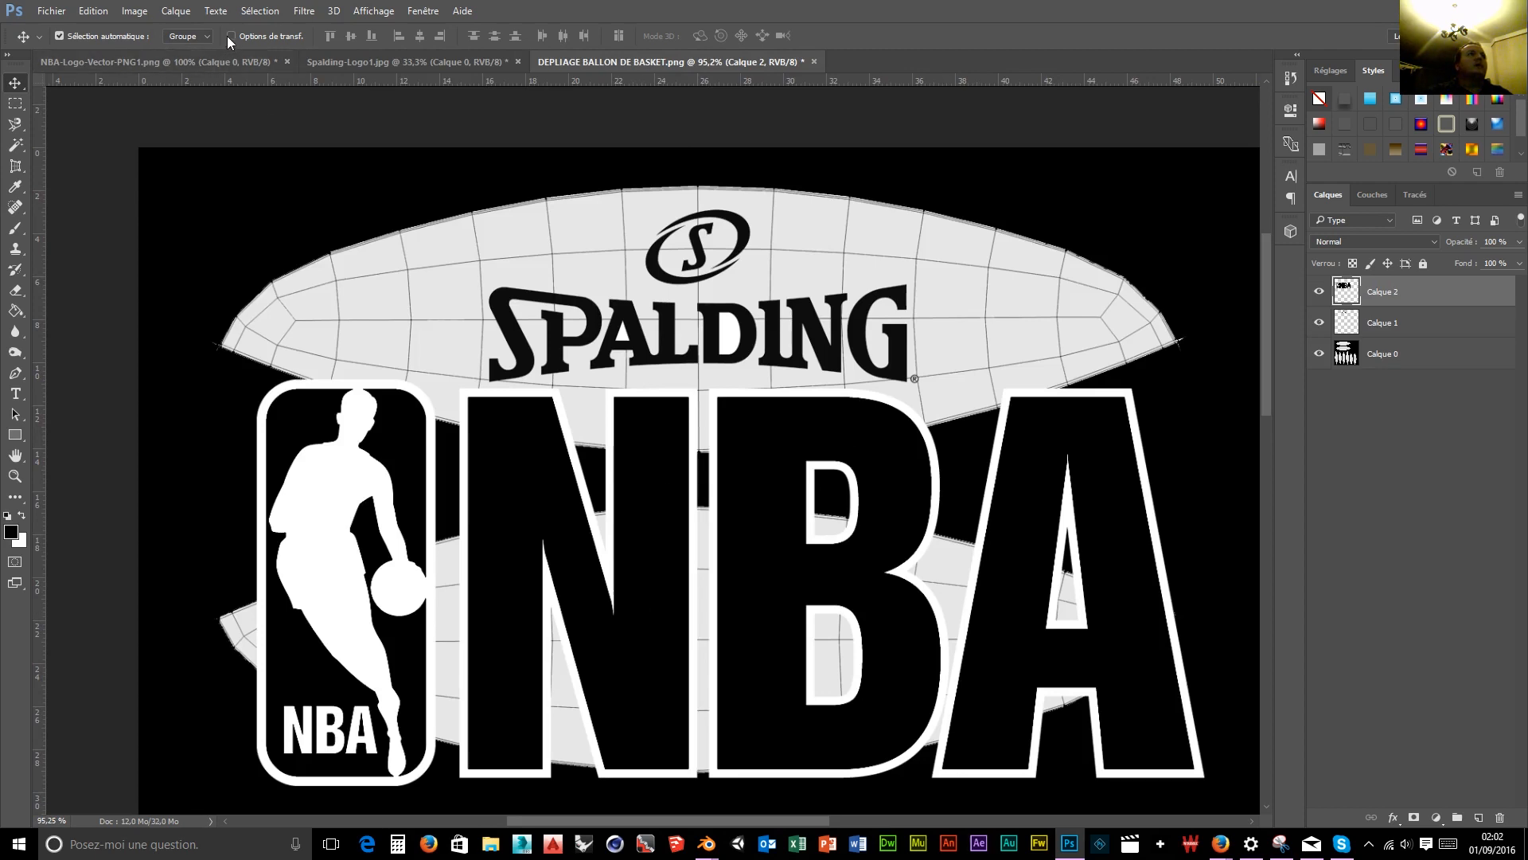
Scale the NBA logo proportionally to 35% and place it in the centre of the lower horizontal island.
{"action": "key", "text": "ctrl"}
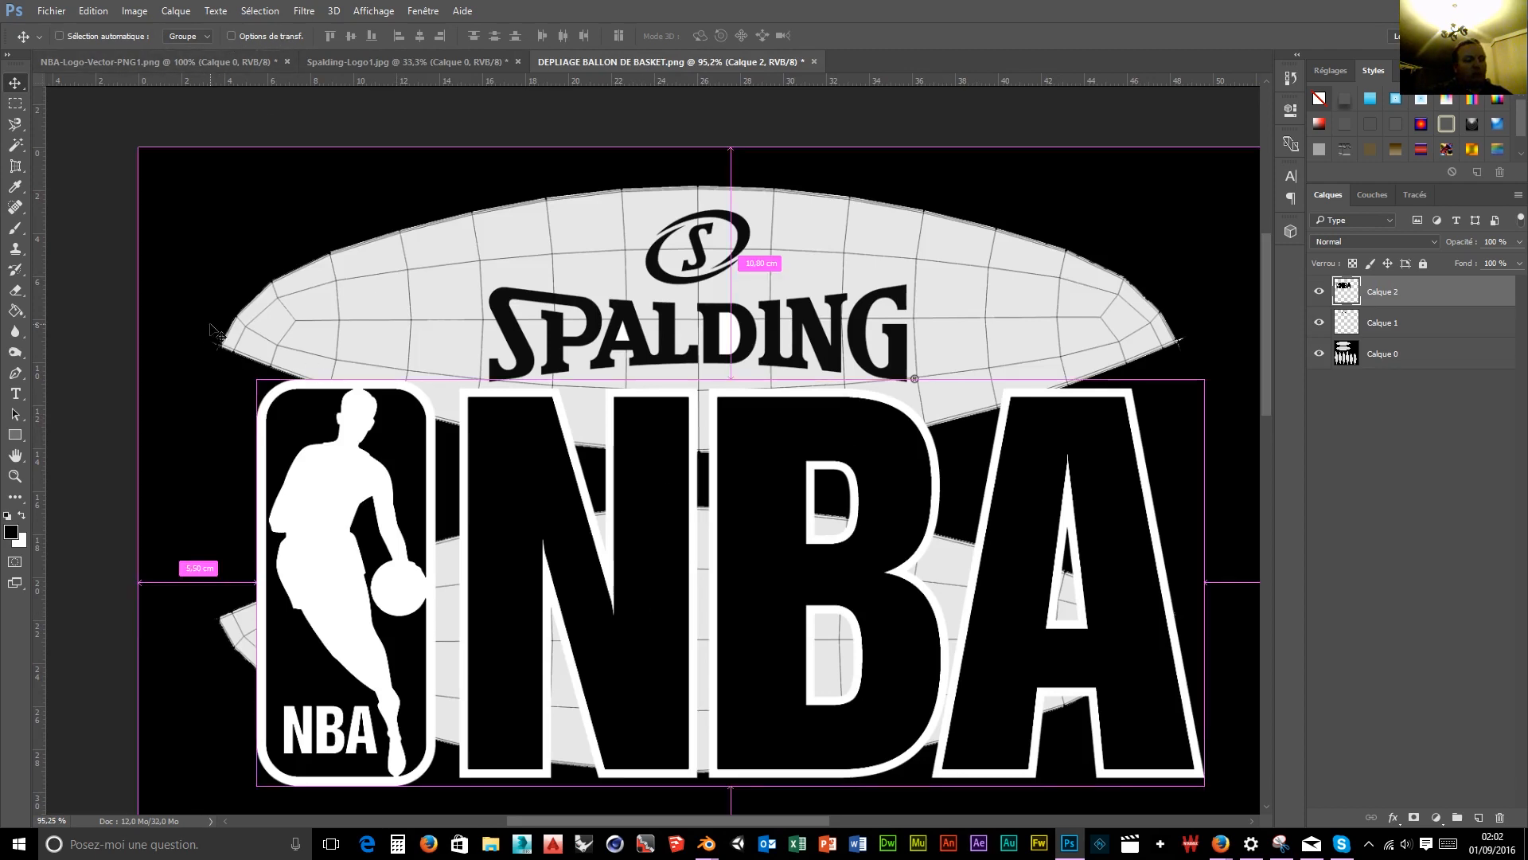
{"action": "key", "text": "ctrl+t"}
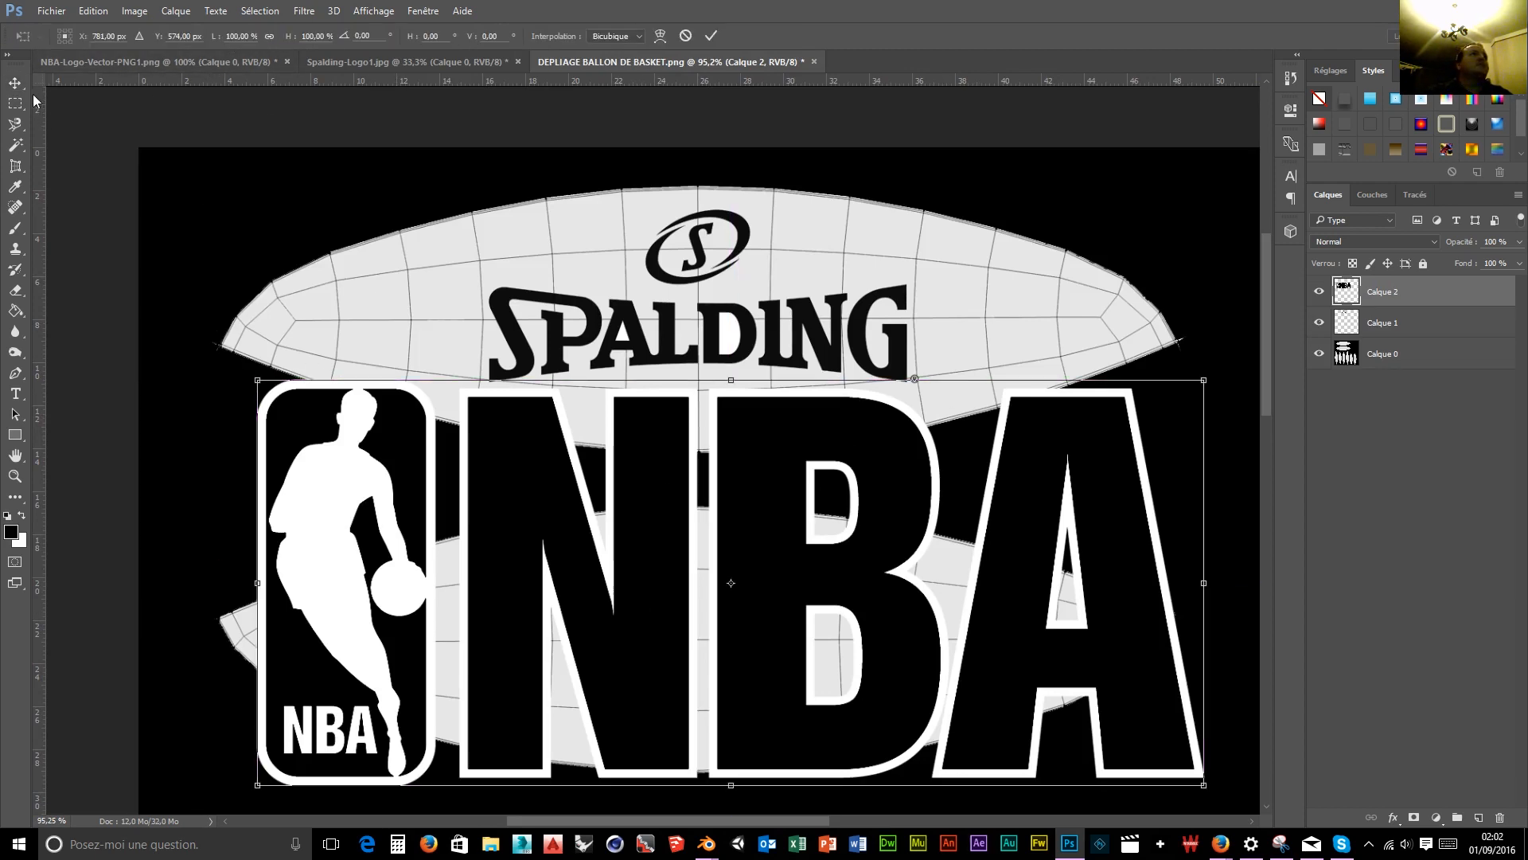
{"action": "left_click", "coordinate": [269, 37]}
{"action": "left_click_drag", "start_coordinate": [211, 42], "coordinate": [159, 43]}
{"action": "left_click_drag", "start_coordinate": [741, 599], "coordinate": [713, 665]}
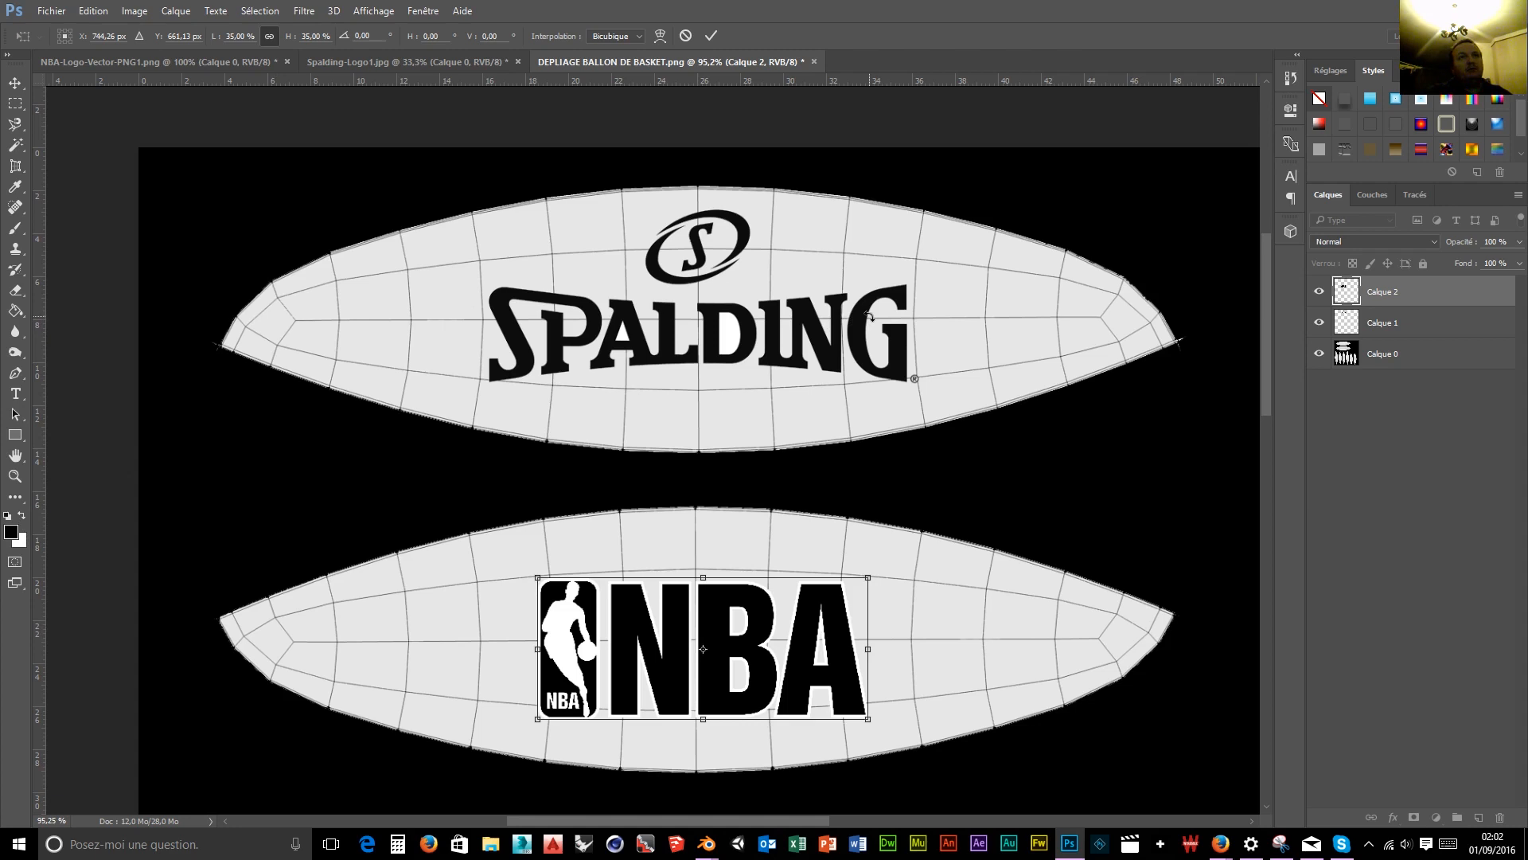
{"action": "key", "text": "Return"}
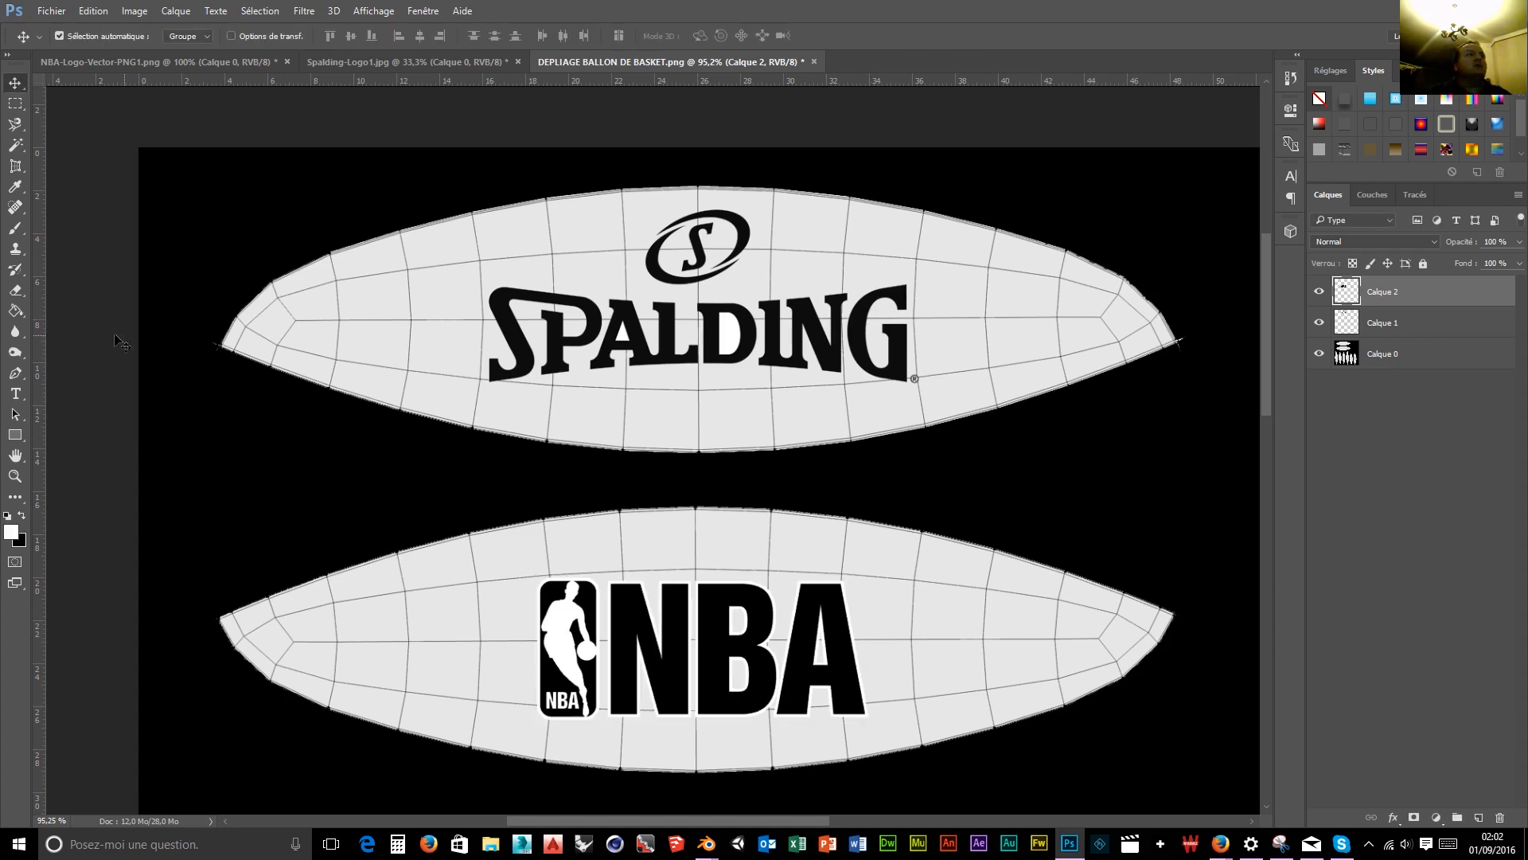
Fill both horizontal islands on the Calque 0 layer with white (ffffff) using the Paint Bucket, leaving the logo layers untouched.
{"action": "left_click", "coordinate": [14, 311]}
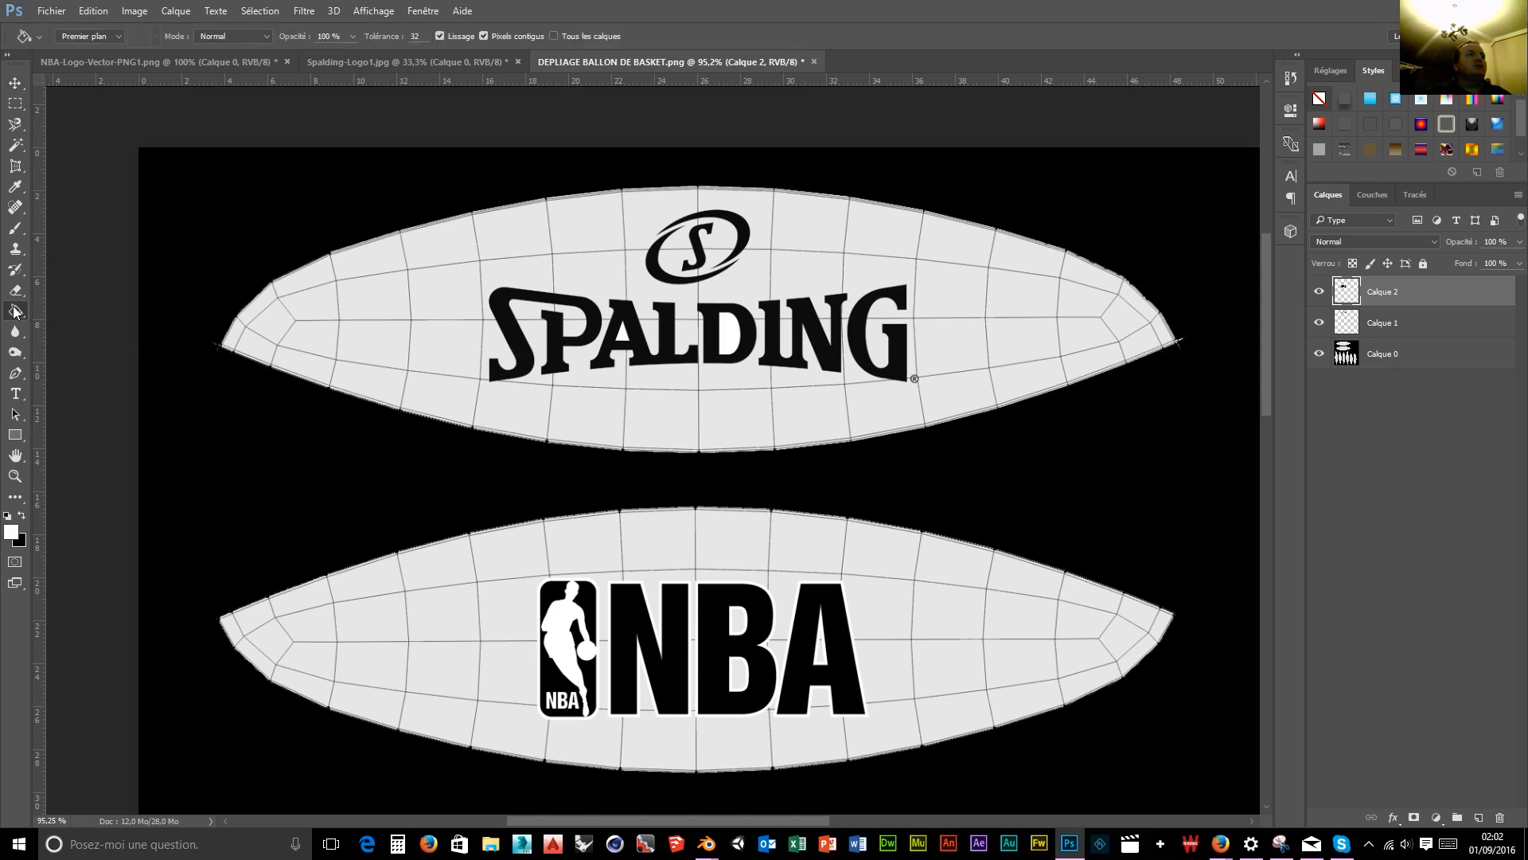
{"action": "left_click", "coordinate": [10, 532]}
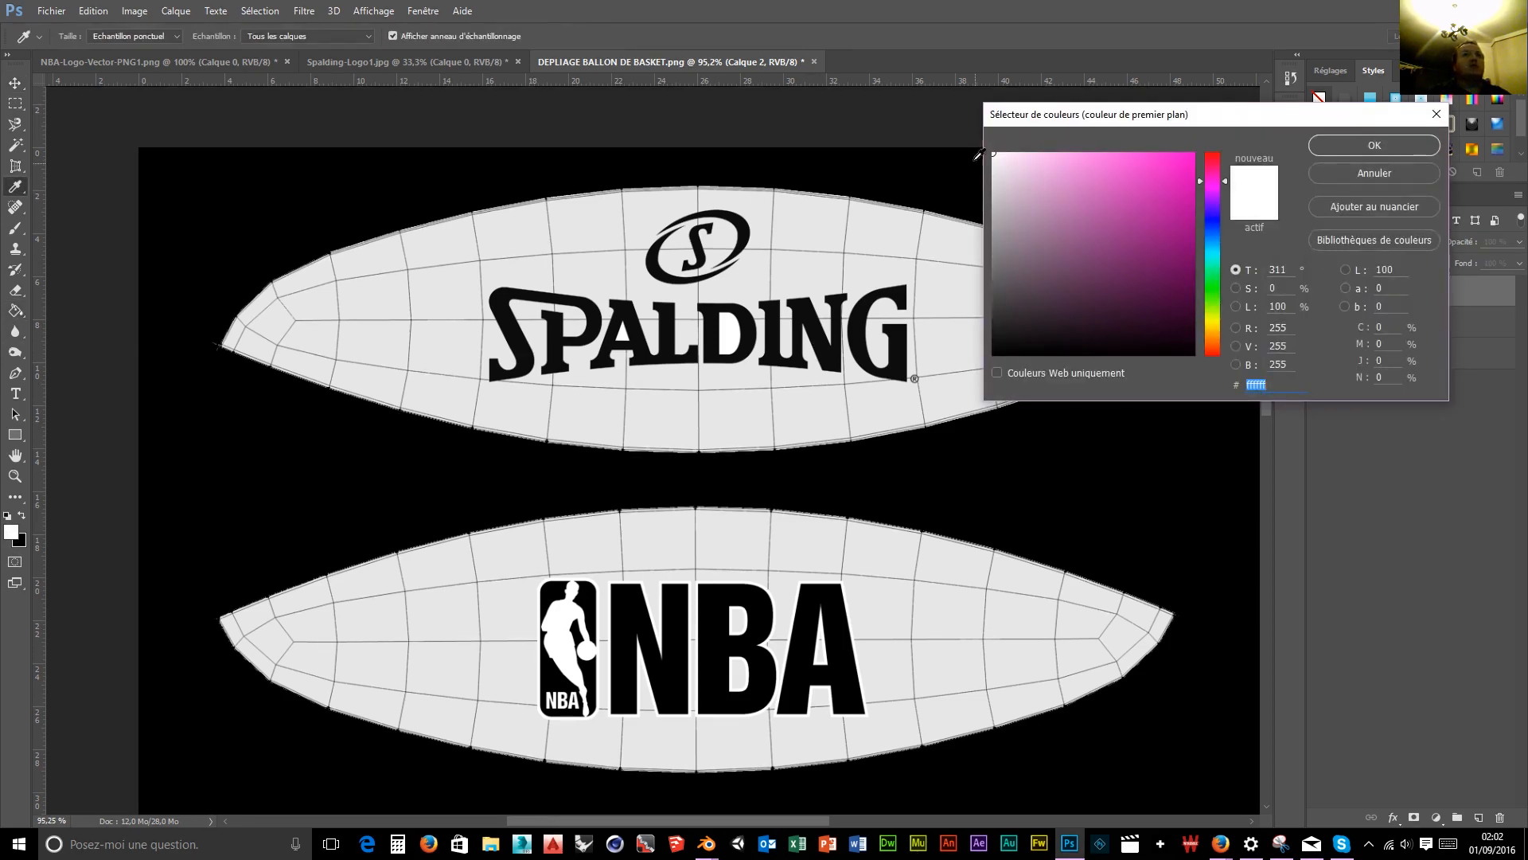
{"action": "left_click", "coordinate": [1375, 146]}
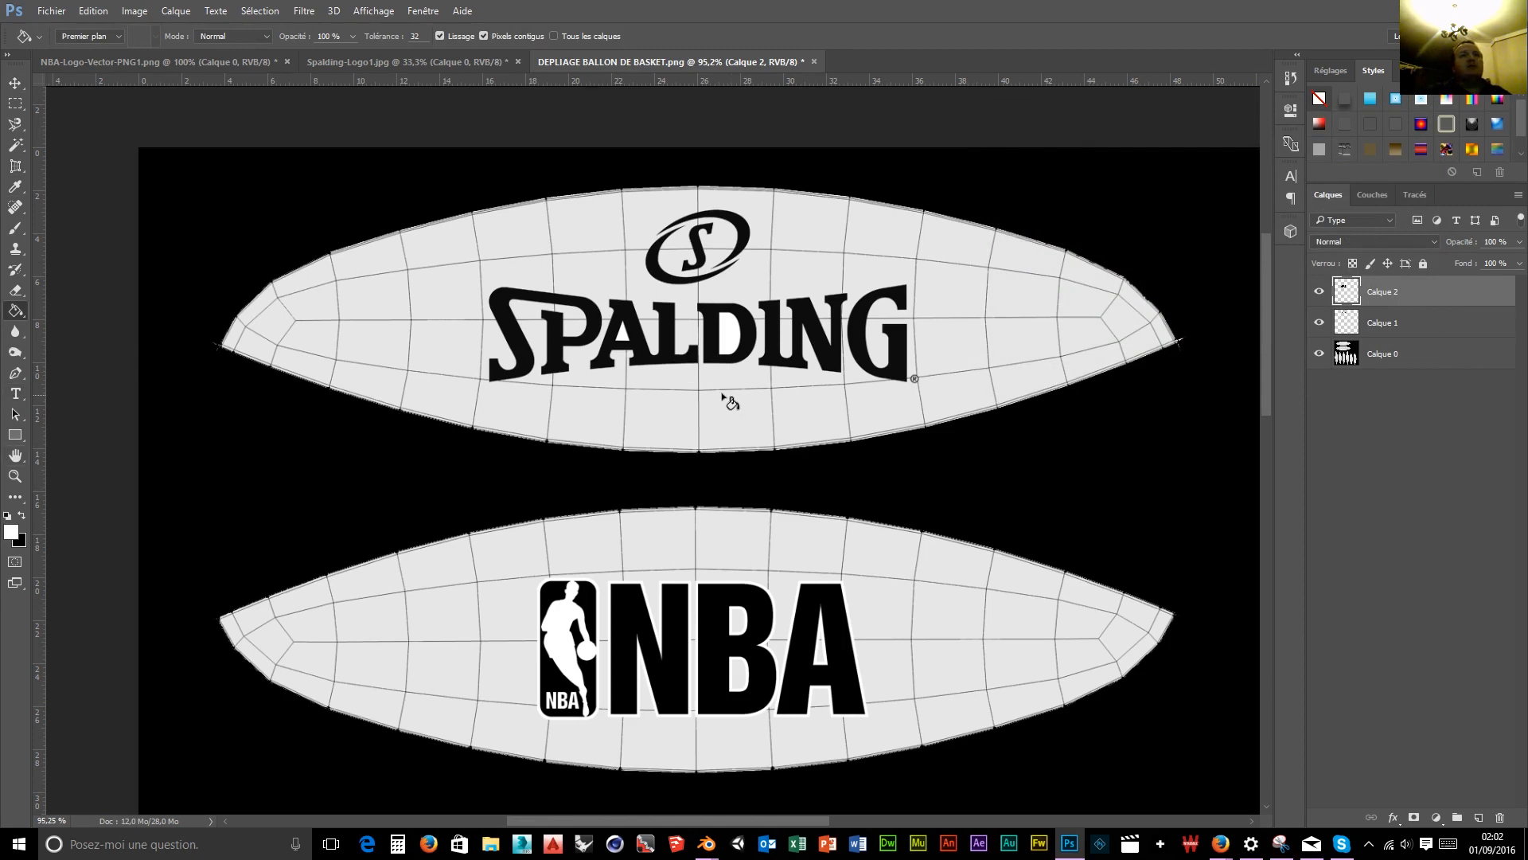
{"action": "left_click", "coordinate": [692, 397]}
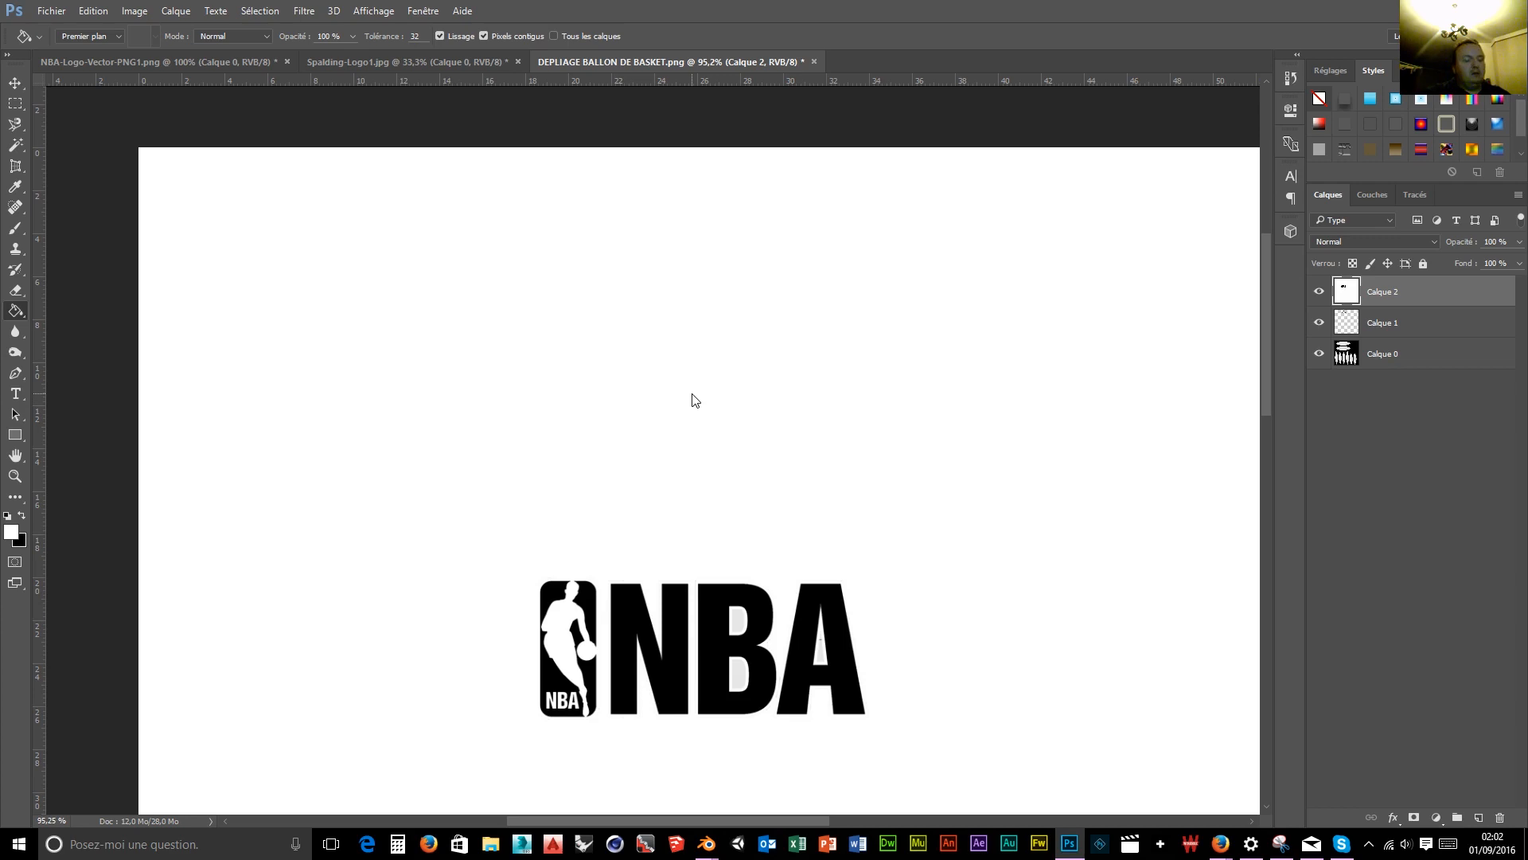
{"action": "key", "text": "ctrl+z"}
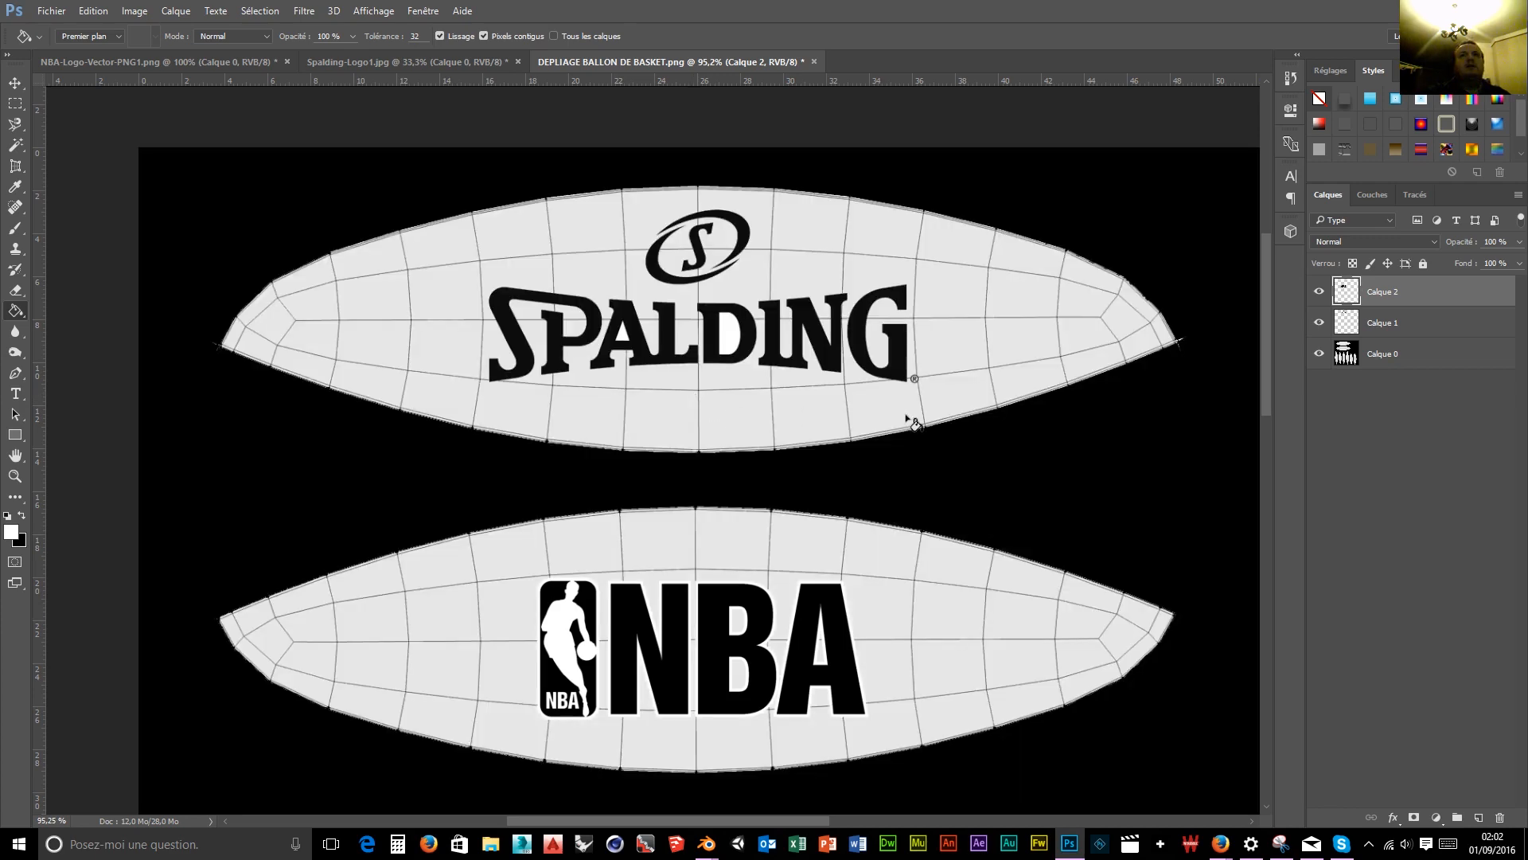
{"action": "left_click", "coordinate": [1378, 356]}
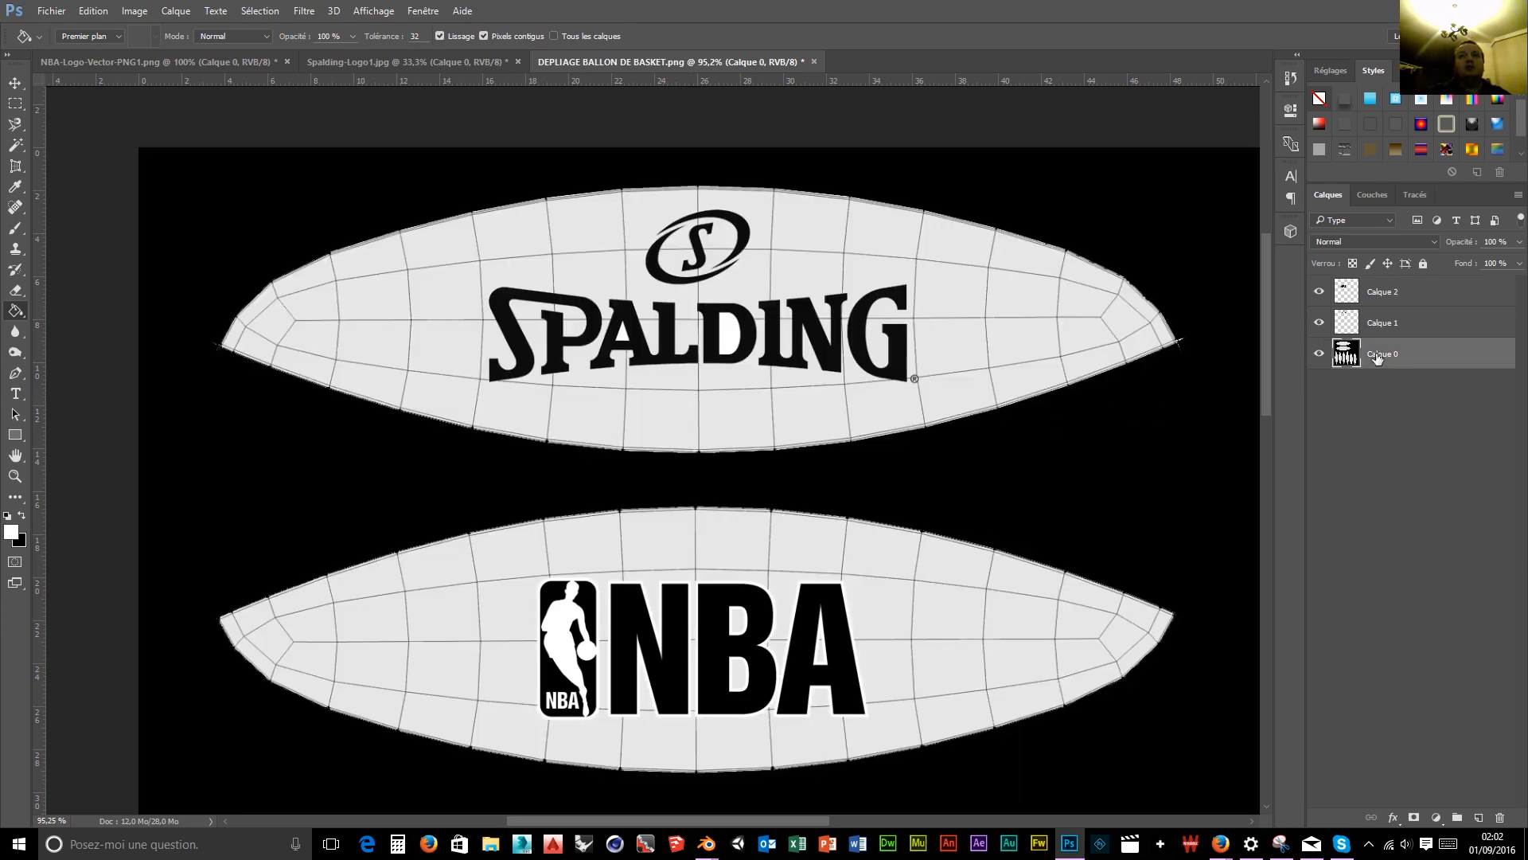
{"action": "left_click", "coordinate": [695, 392]}
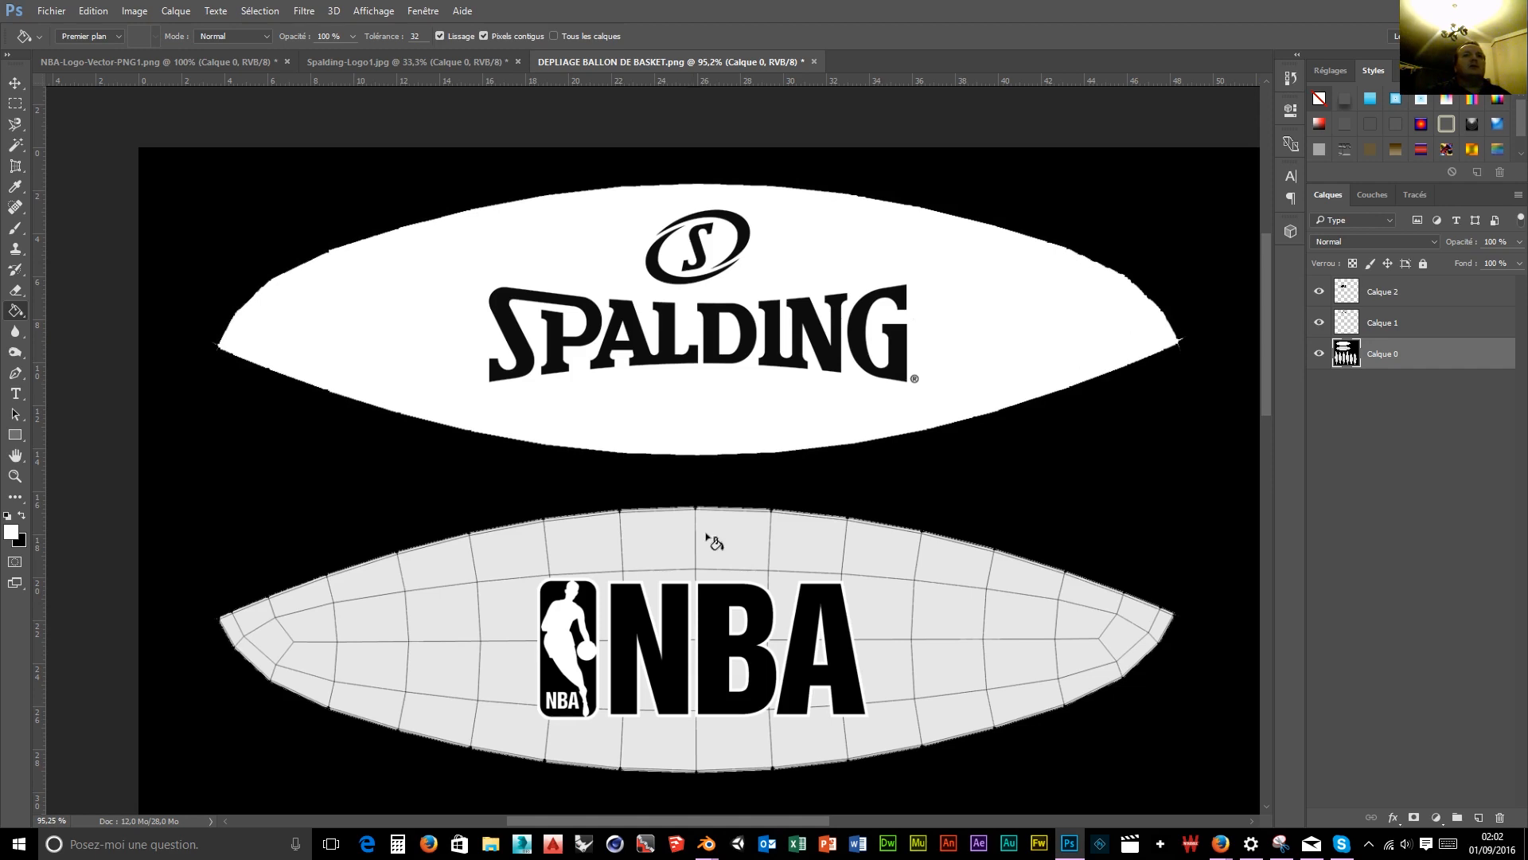
{"action": "left_click", "coordinate": [683, 565]}
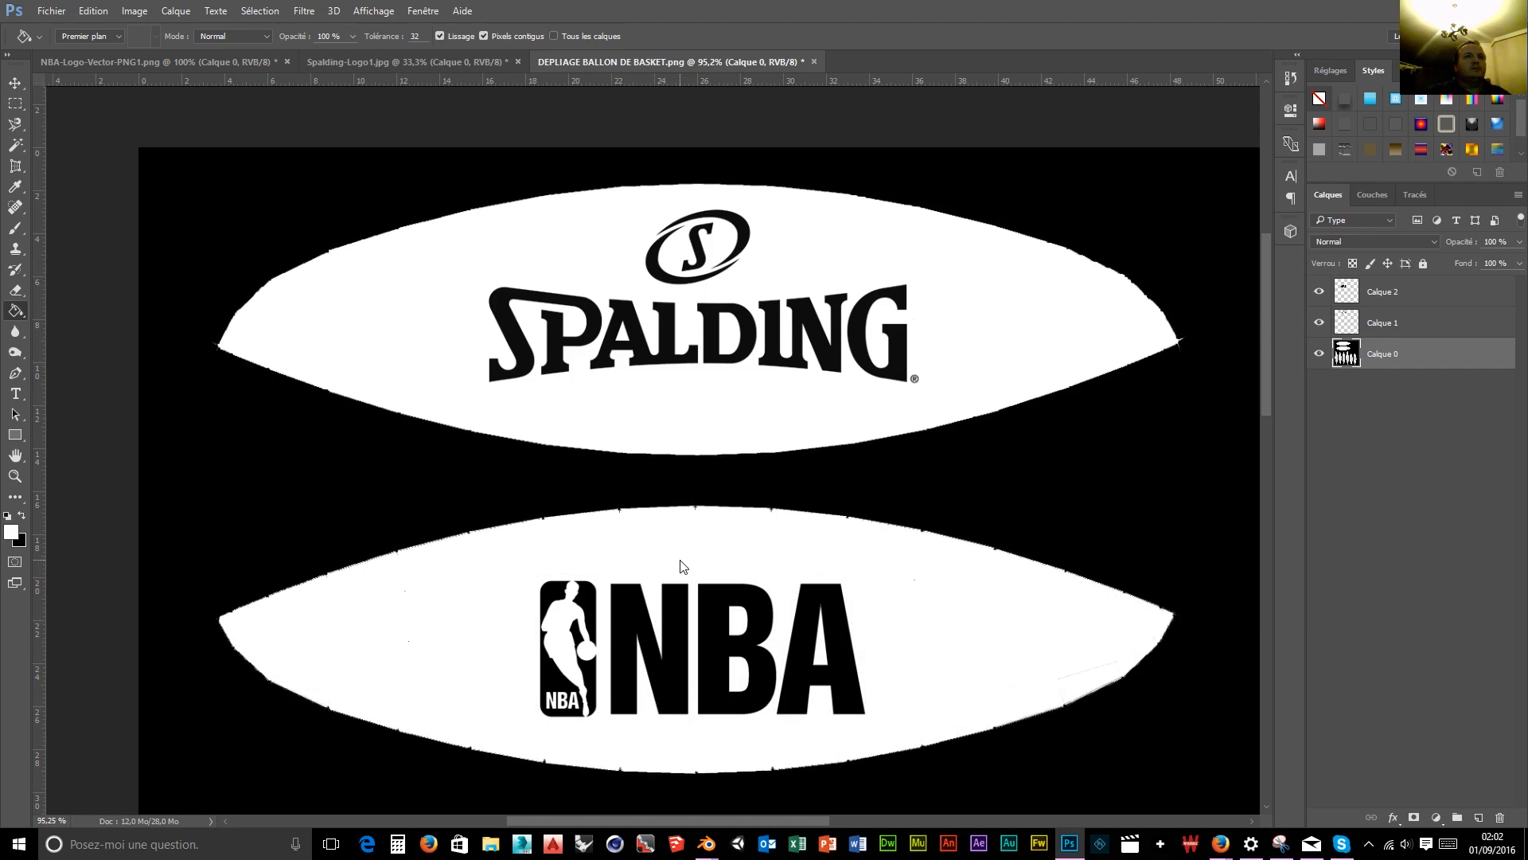
Fill all six vertical UV islands on the Calque 0 layer with white using the Paint Bucket.
{"action": "scroll", "coordinate": [770, 721], "scroll_direction": "down", "scroll_amount": 5}
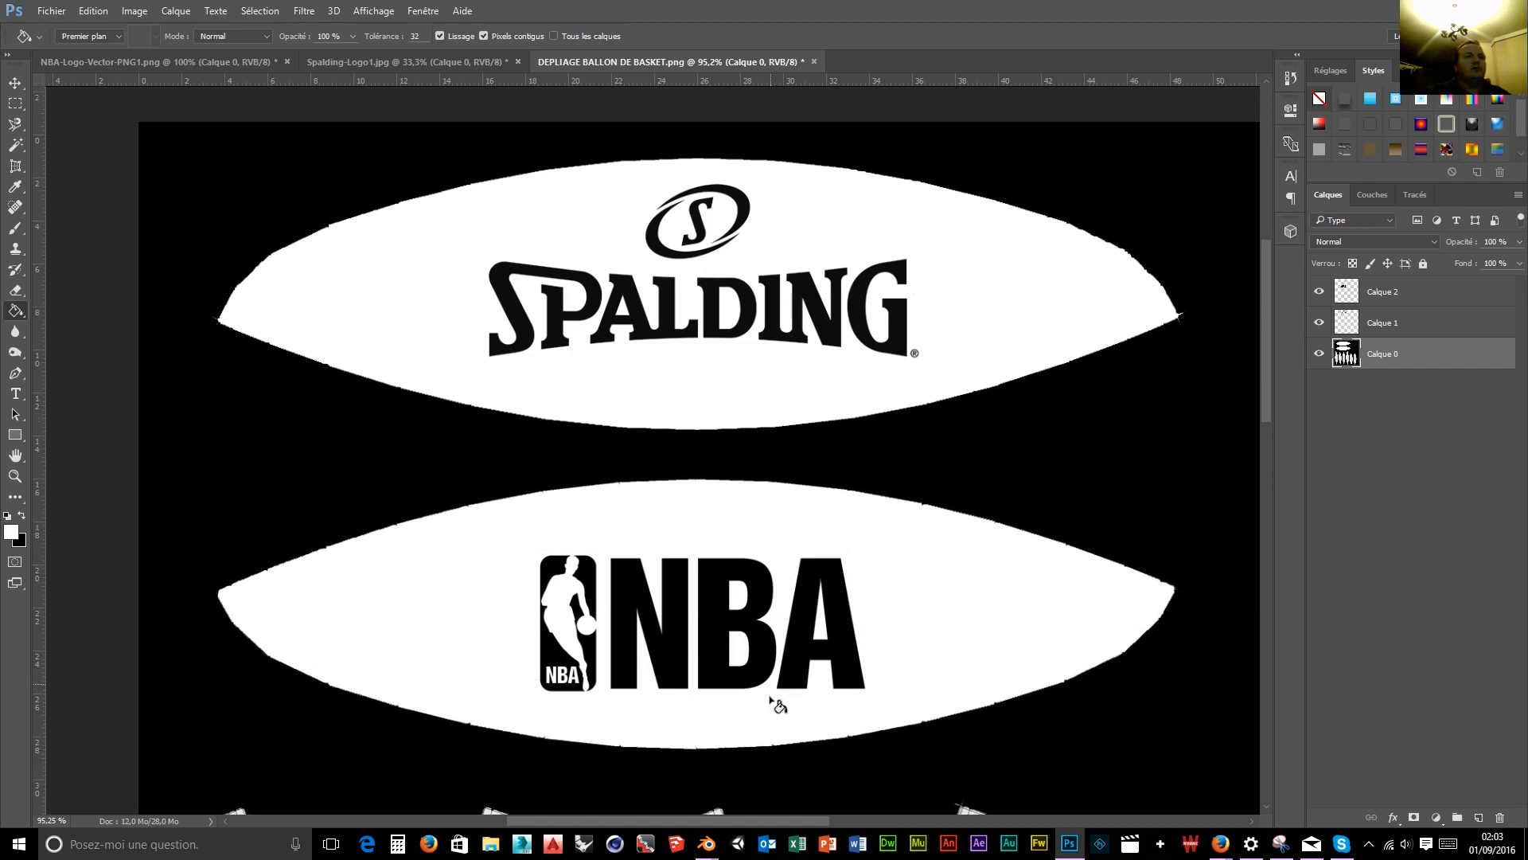
{"action": "scroll", "coordinate": [778, 571], "scroll_direction": "down", "scroll_amount": 5}
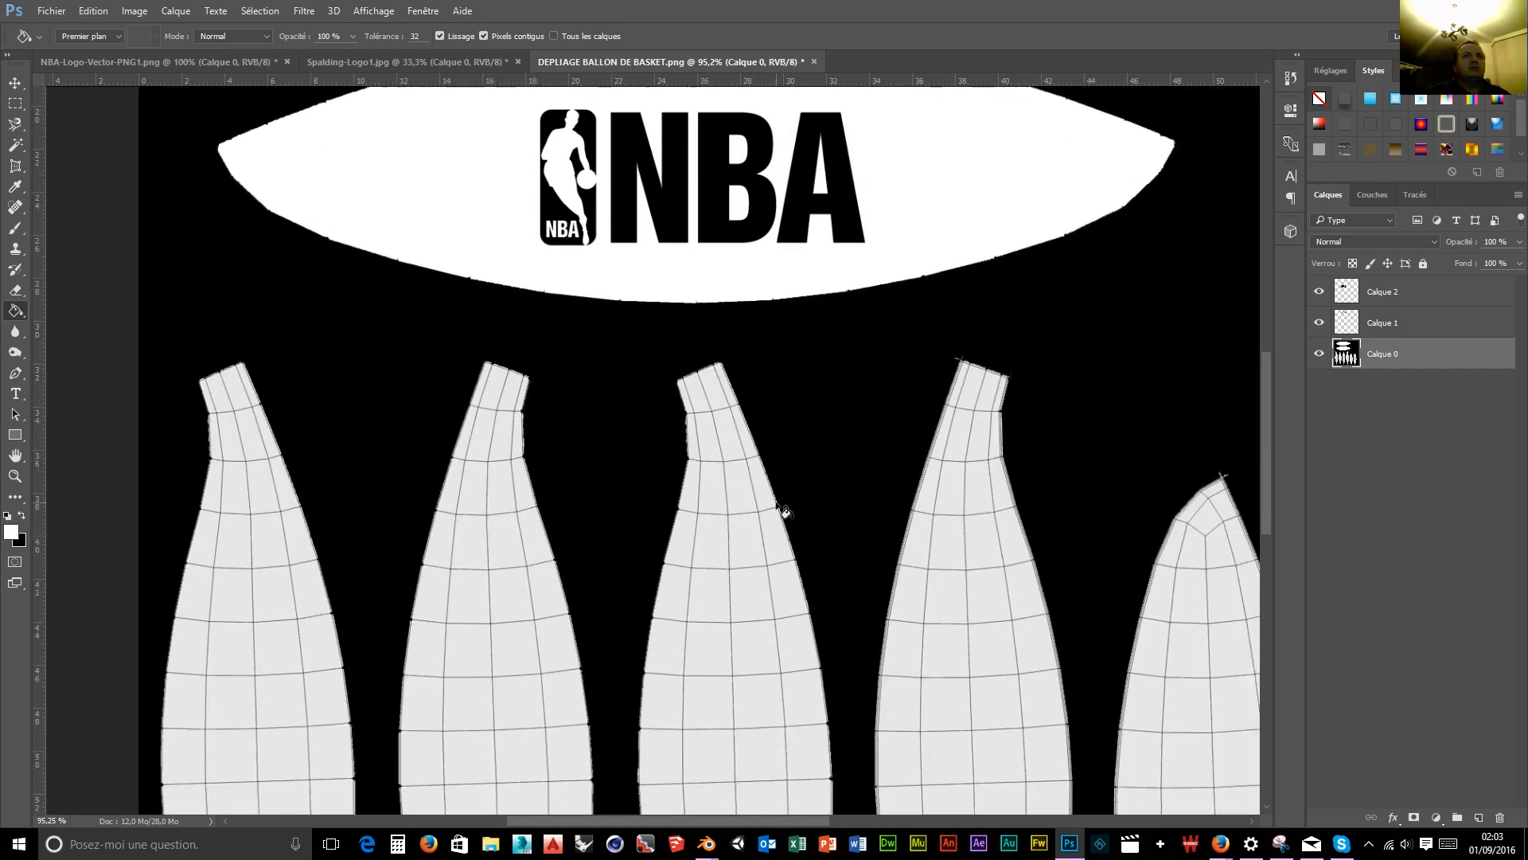
{"action": "left_click", "coordinate": [253, 530]}
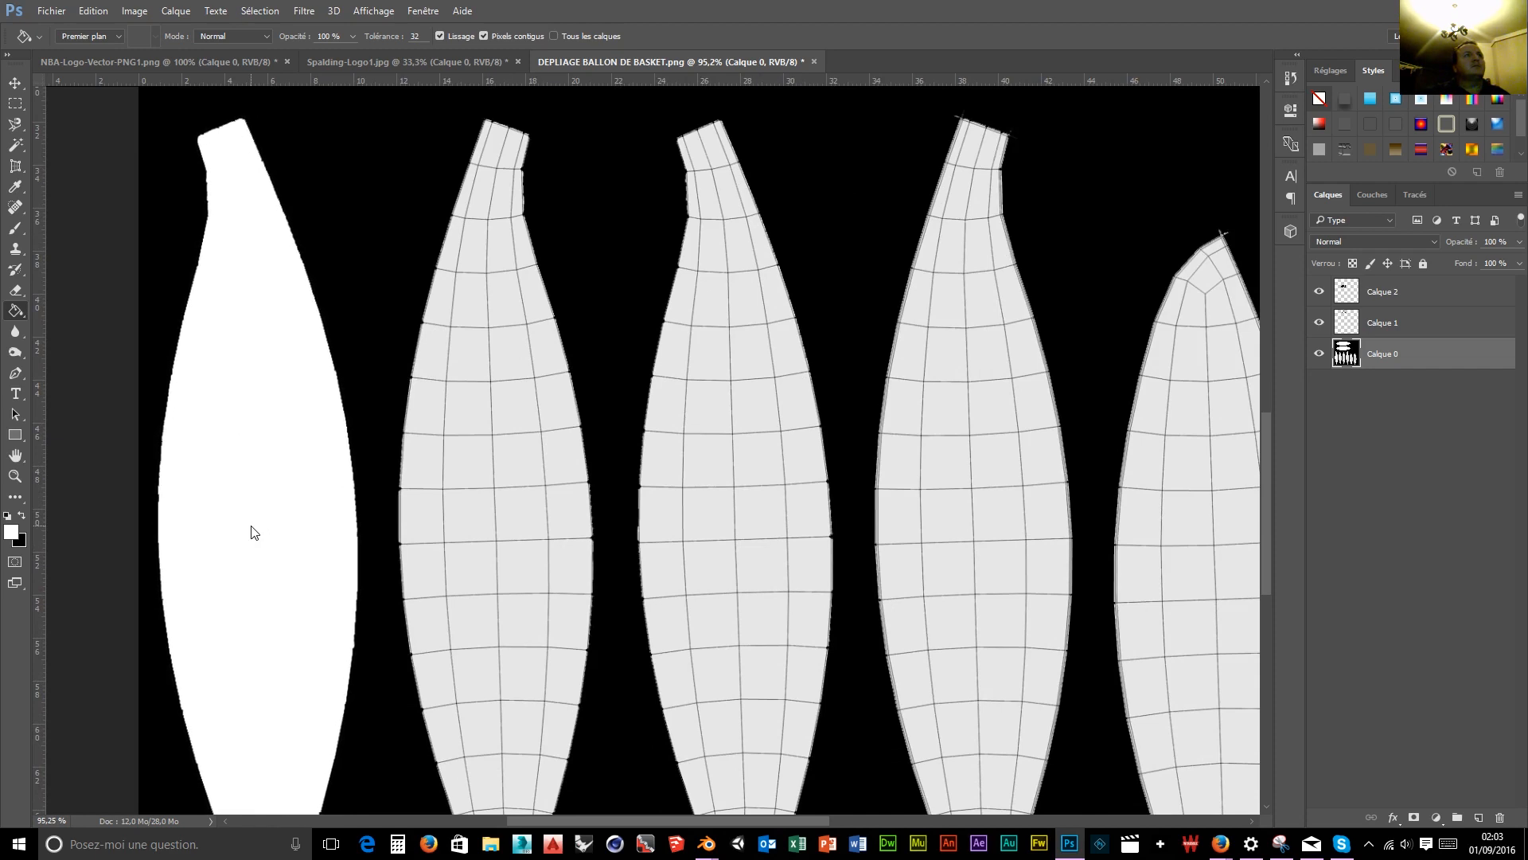
{"action": "left_click", "coordinate": [476, 532]}
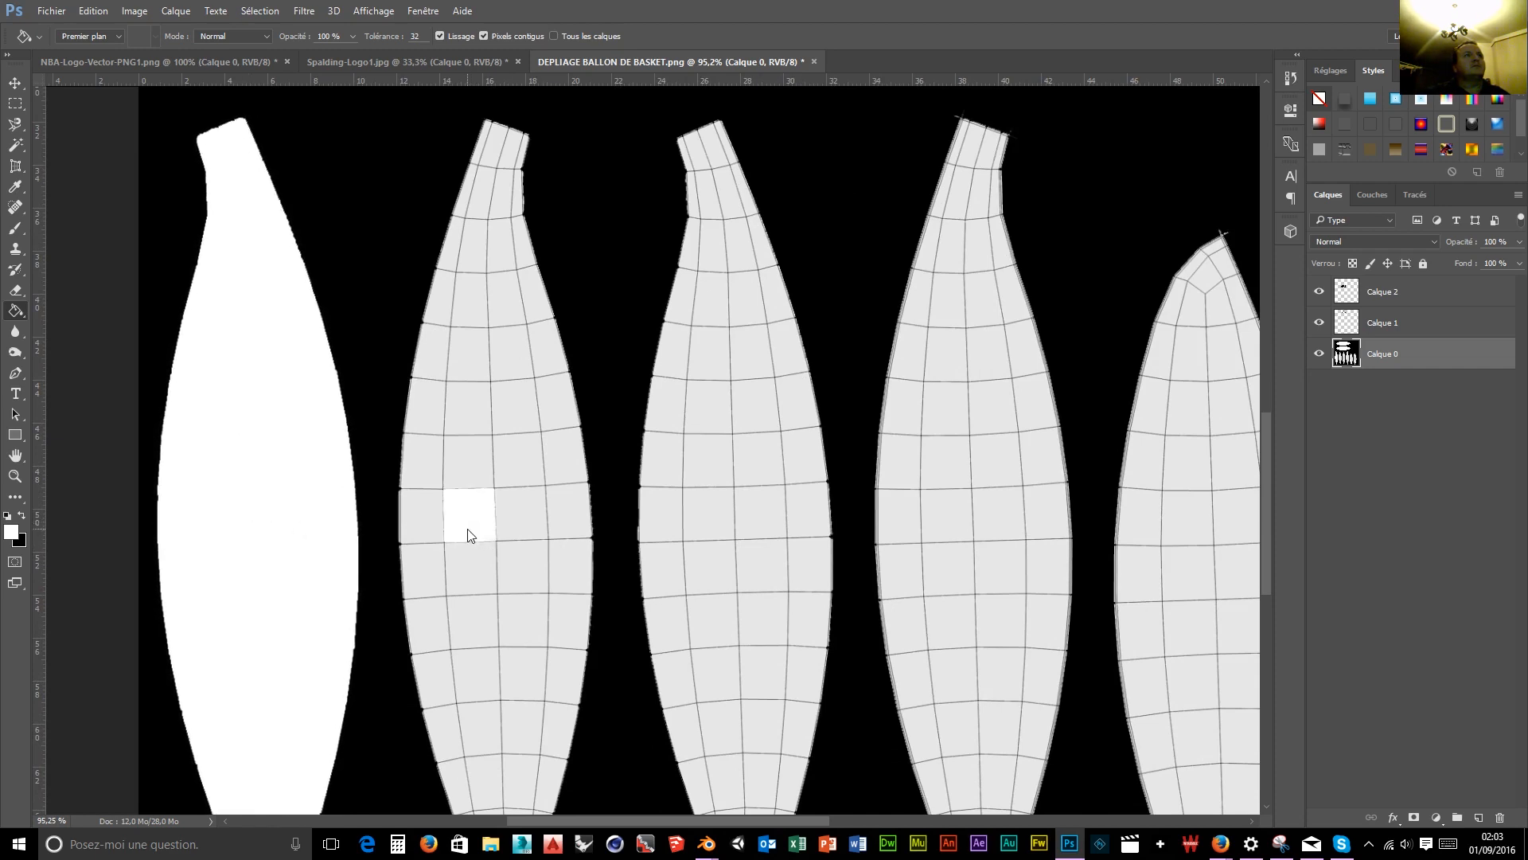
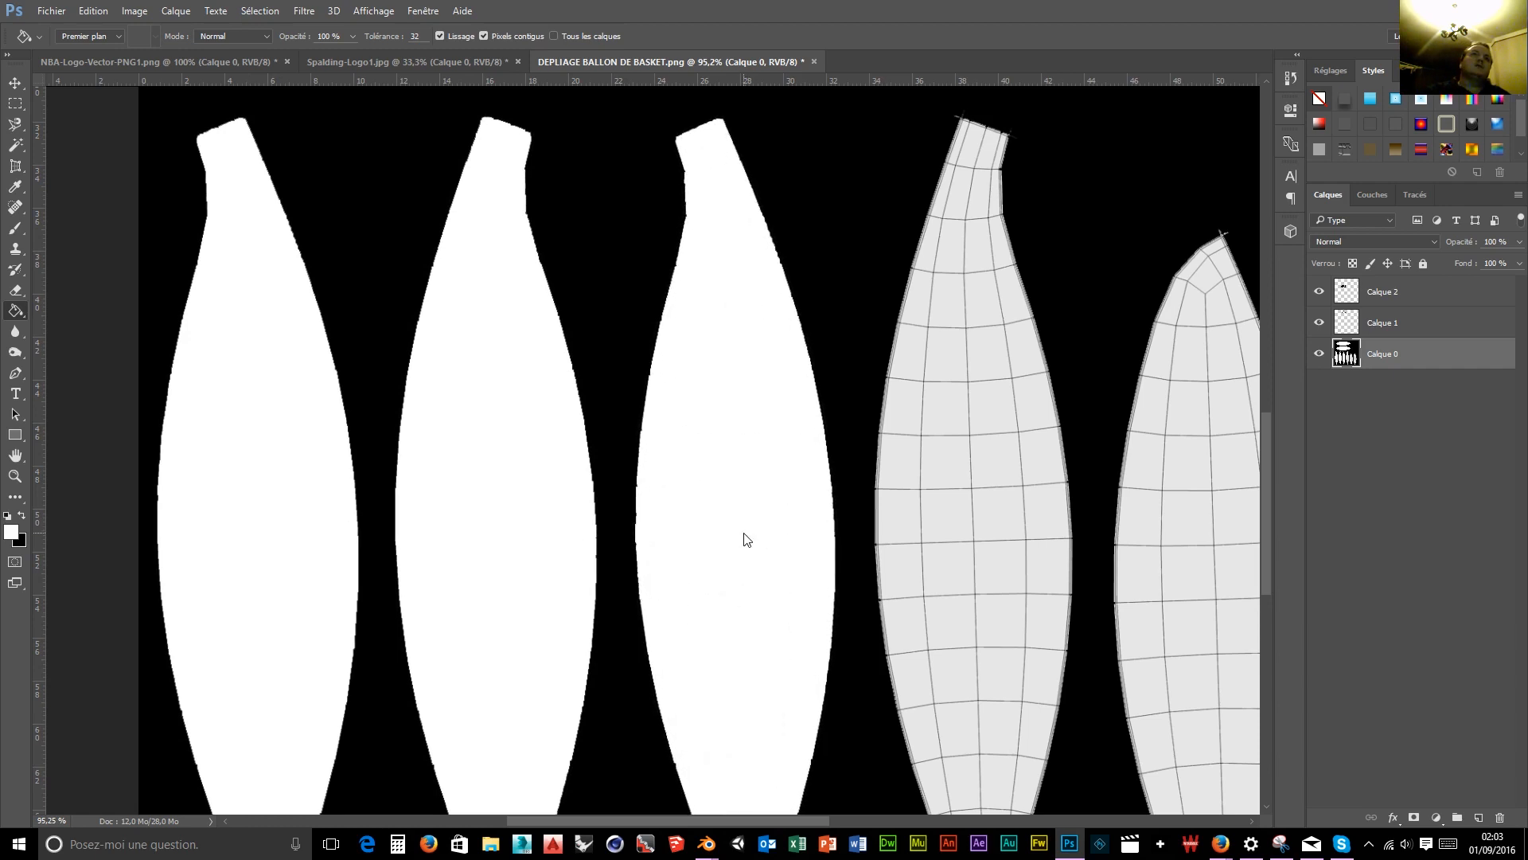
{"action": "left_click", "coordinate": [964, 498]}
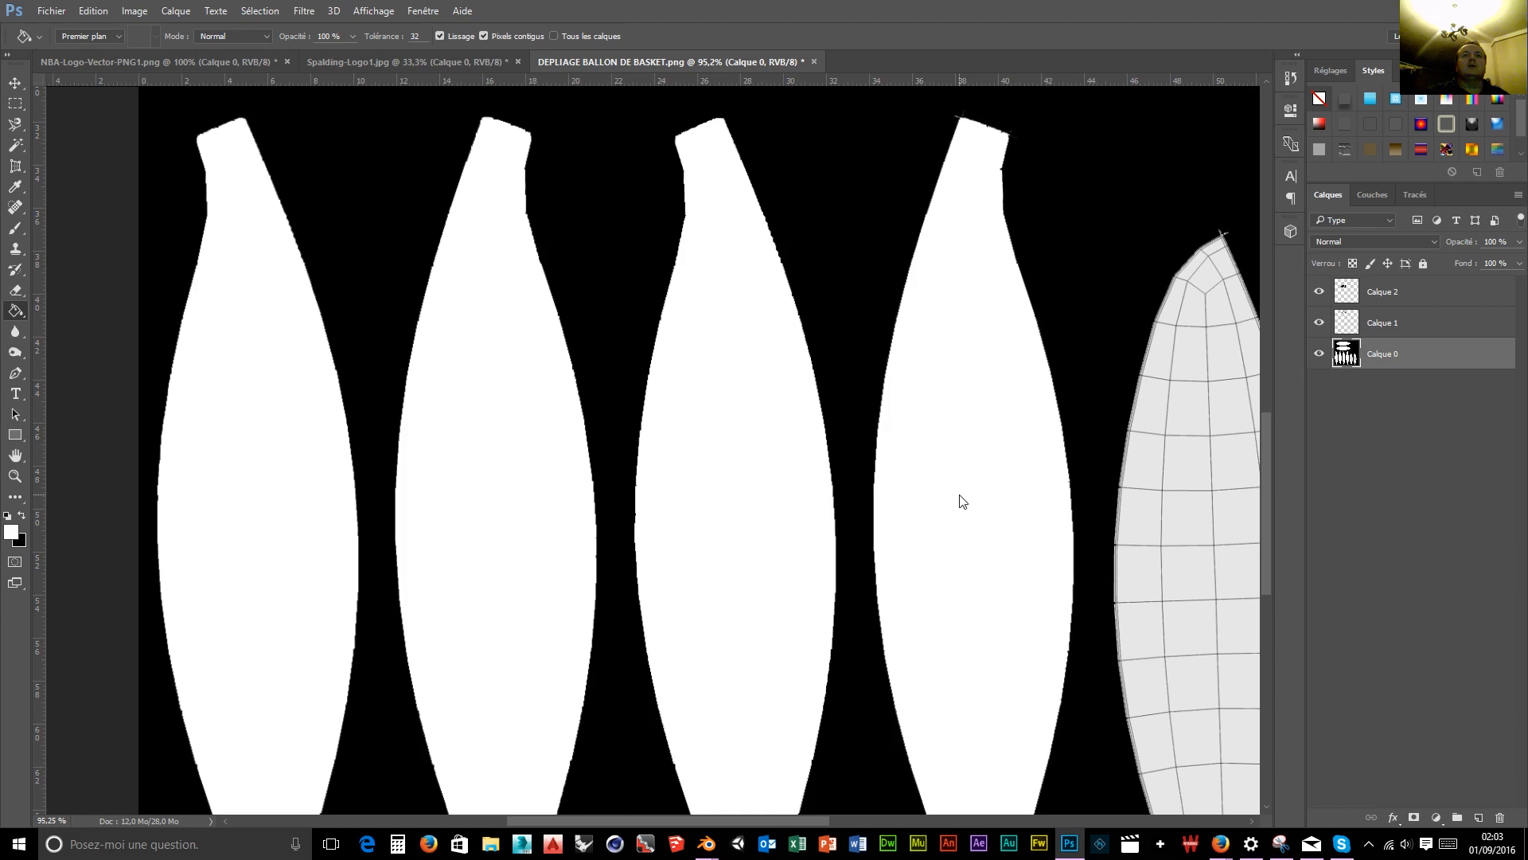
{"action": "left_click", "coordinate": [1211, 587]}
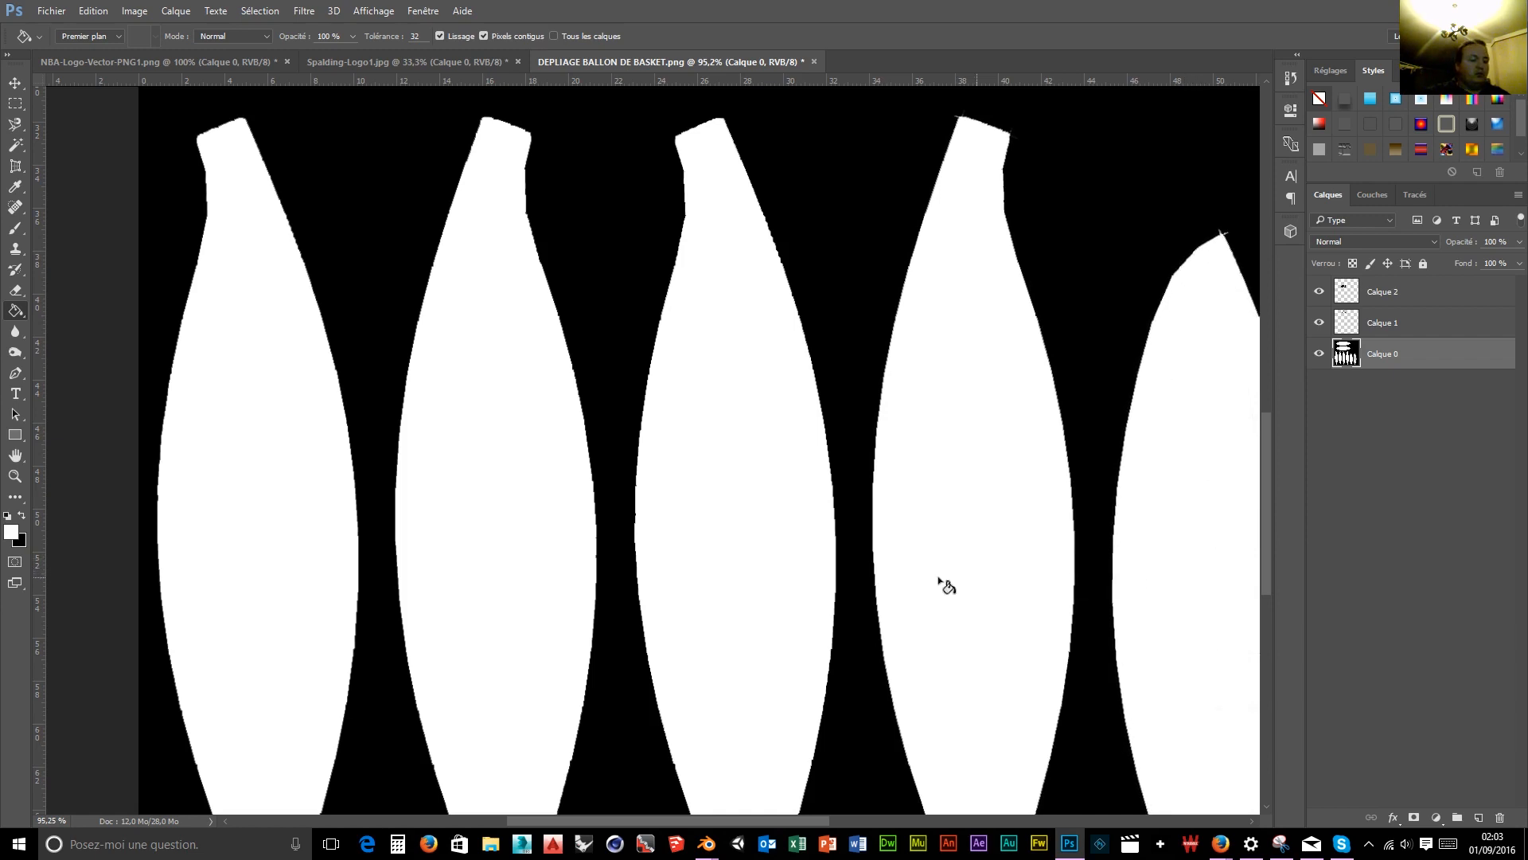
{"action": "left_click_drag", "start_coordinate": [1025, 564], "coordinate": [577, 355]}
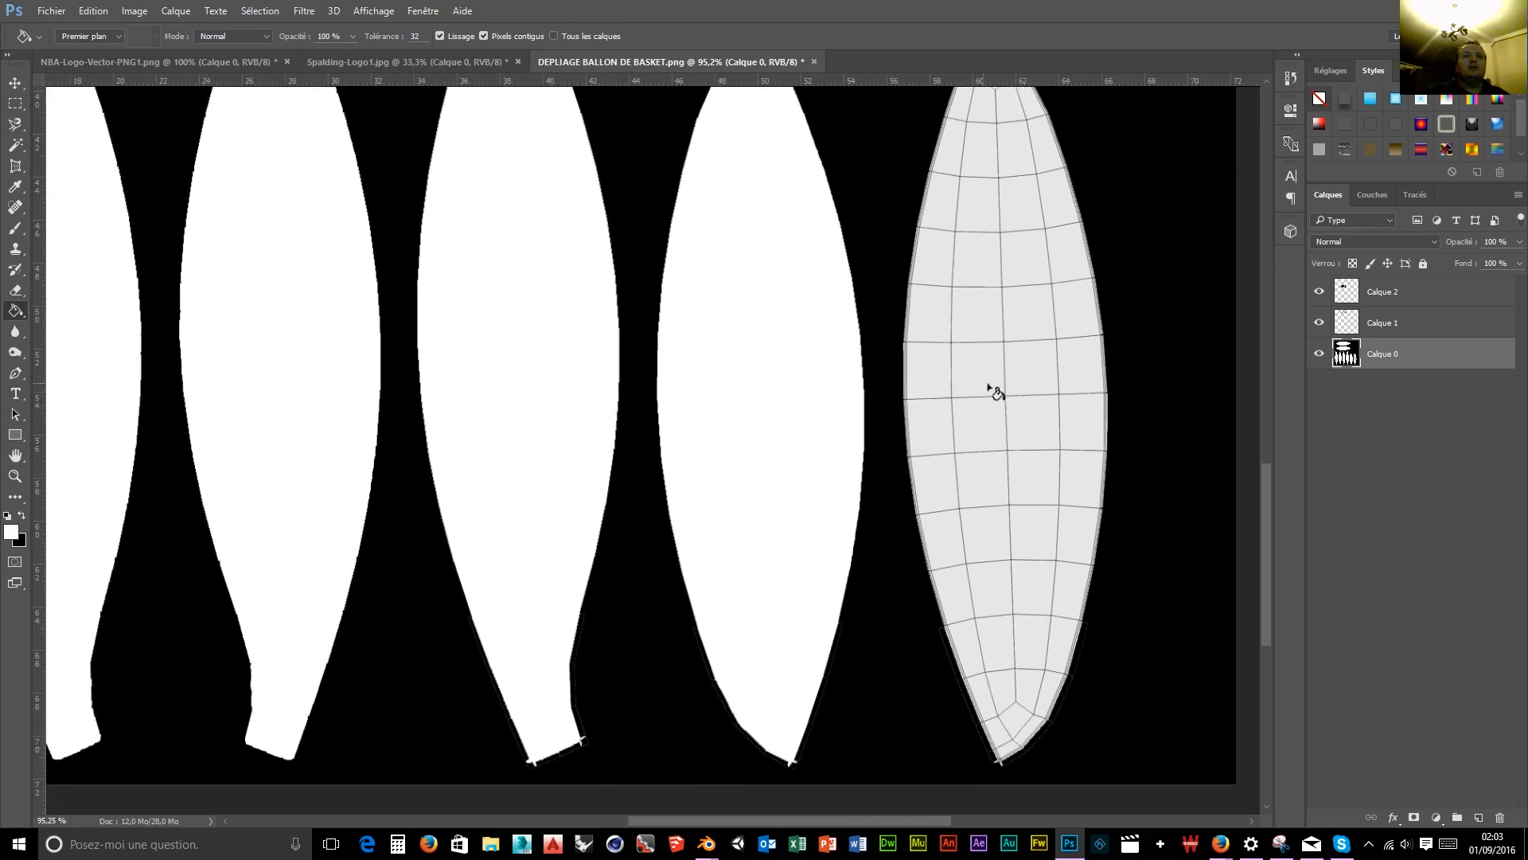
{"action": "left_click", "coordinate": [1009, 403]}
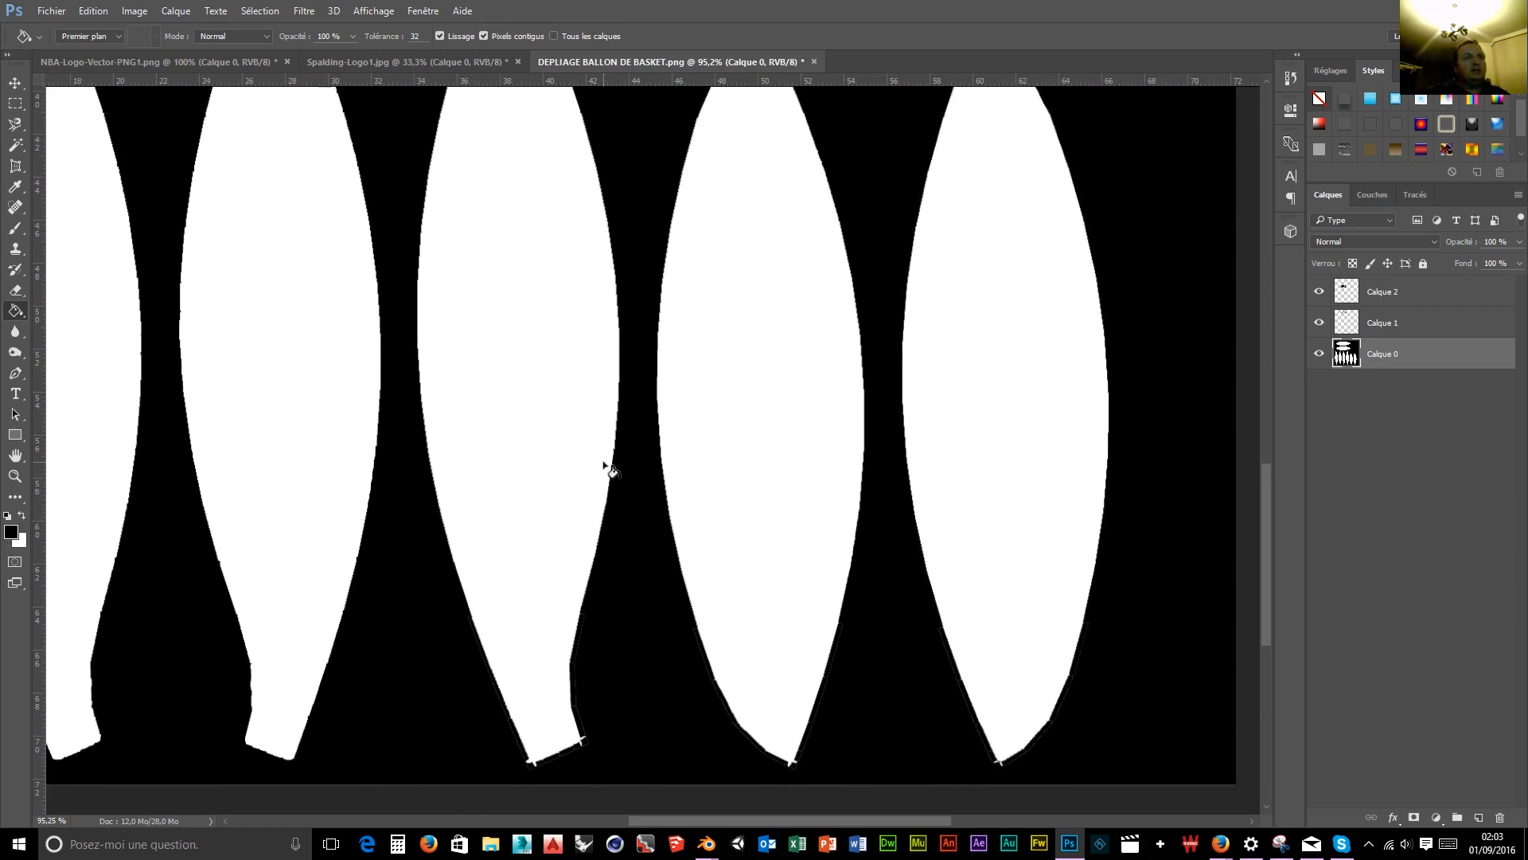
Fill the background around the islands with black repeatedly to clean up the residual outline marks, then restore white as the foreground colour.
{"action": "left_click", "coordinate": [413, 555]}
{"action": "left_click", "coordinate": [413, 555]}
{"action": "left_click", "coordinate": [413, 554]}
{"action": "left_click", "coordinate": [413, 555]}
{"action": "left_click", "coordinate": [413, 555]}
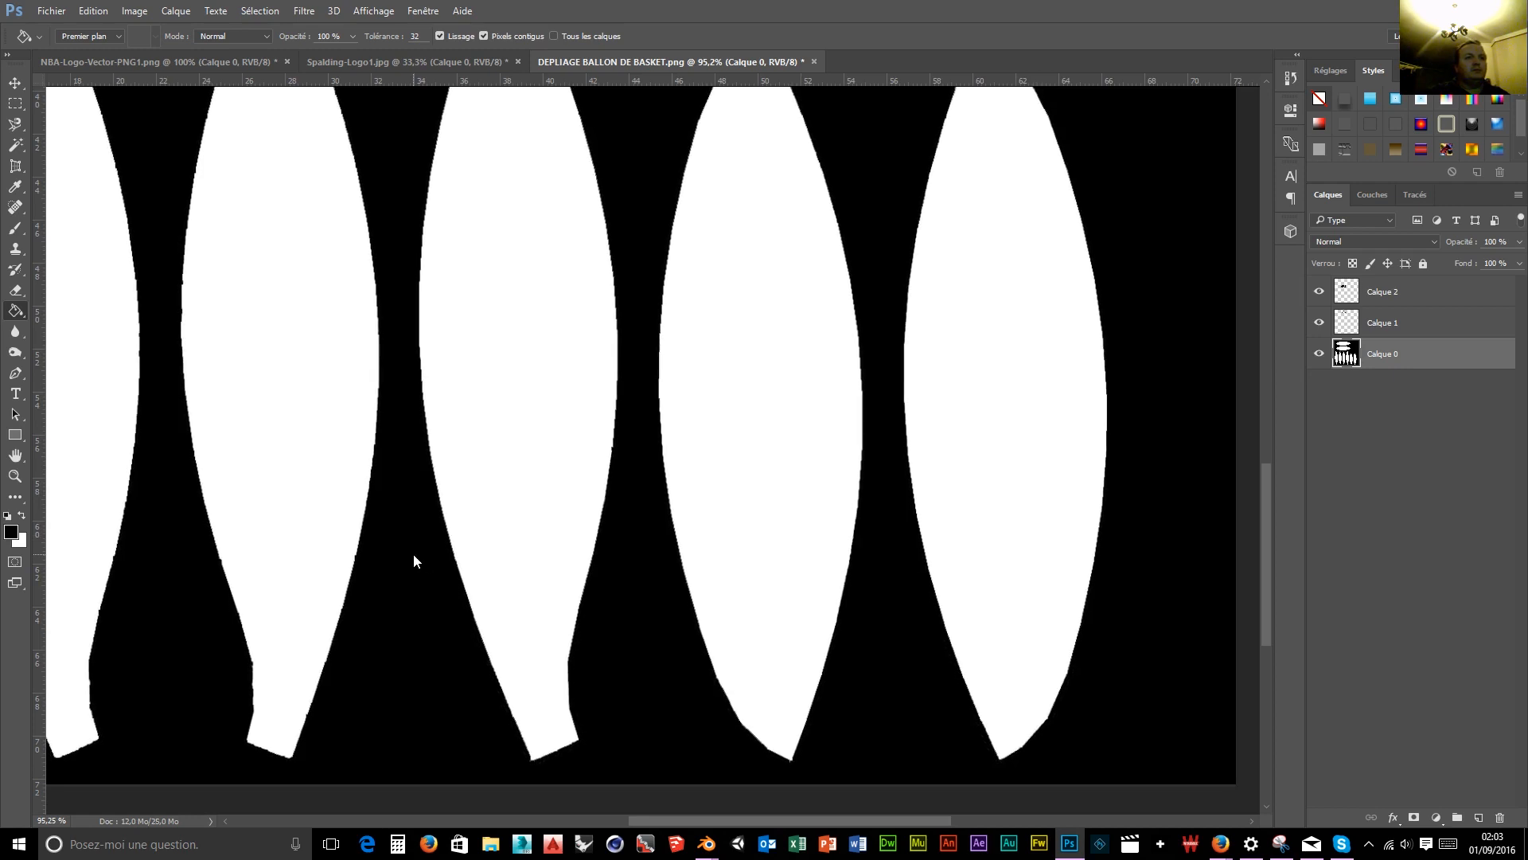
{"action": "left_click", "coordinate": [413, 555]}
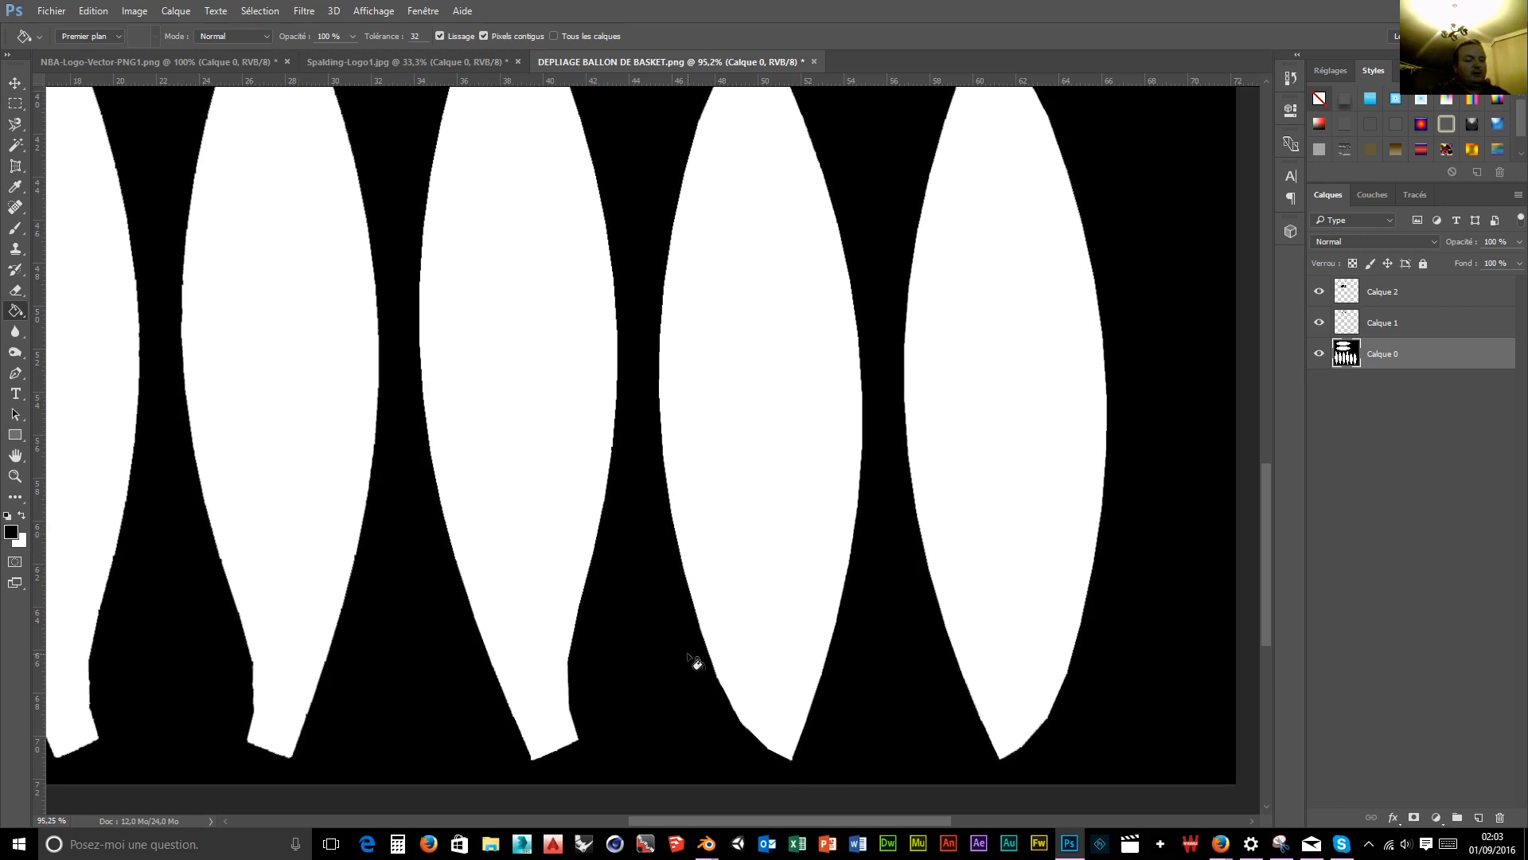
{"action": "key", "text": "z"}
{"action": "left_click_drag", "start_coordinate": [688, 654], "coordinate": [640, 647], "text": "alt"}
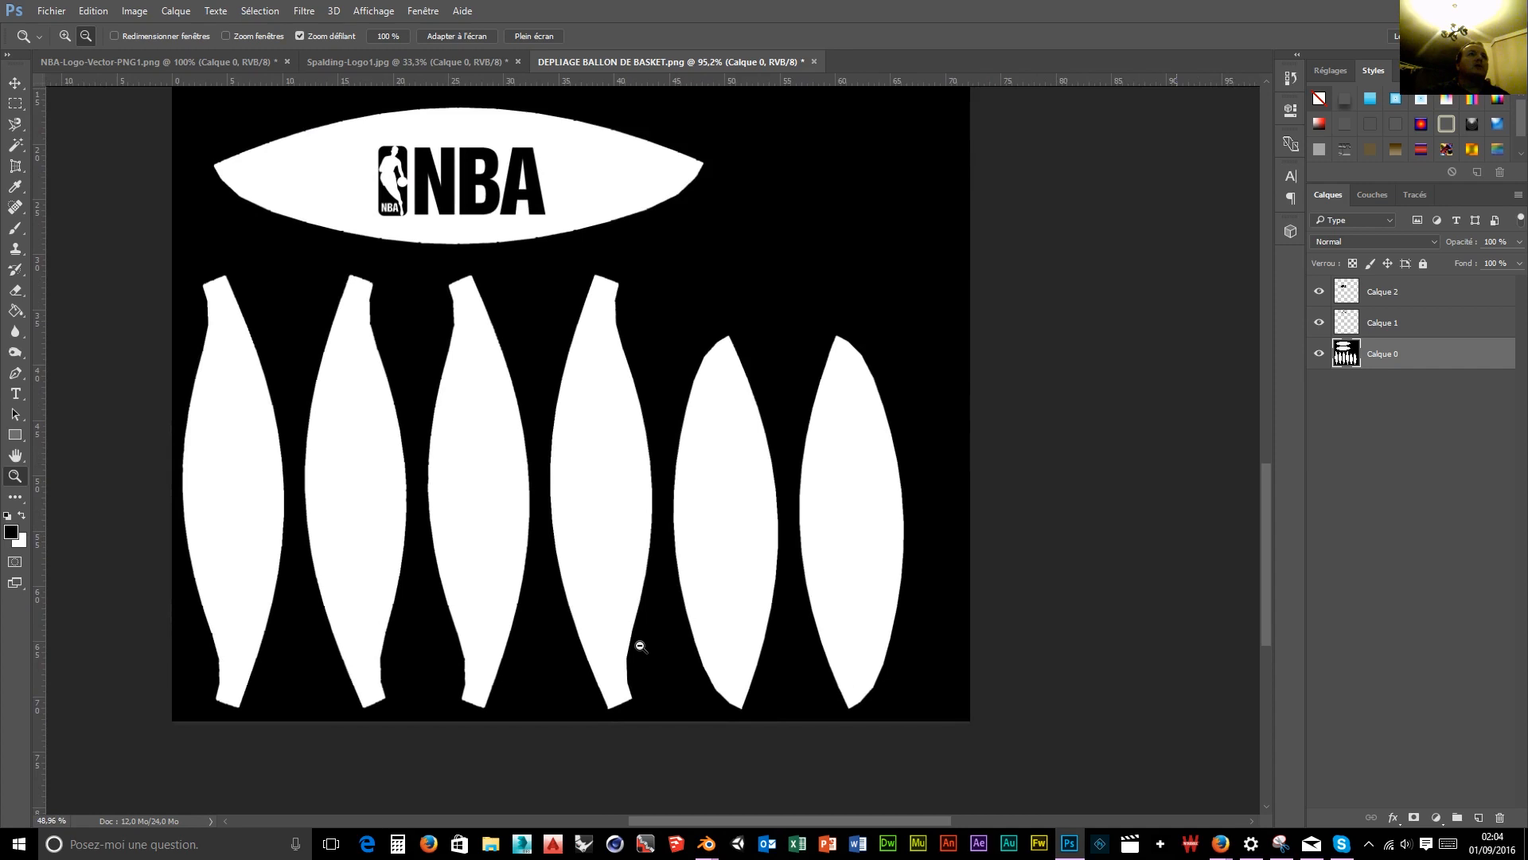
{"action": "key", "text": "g"}
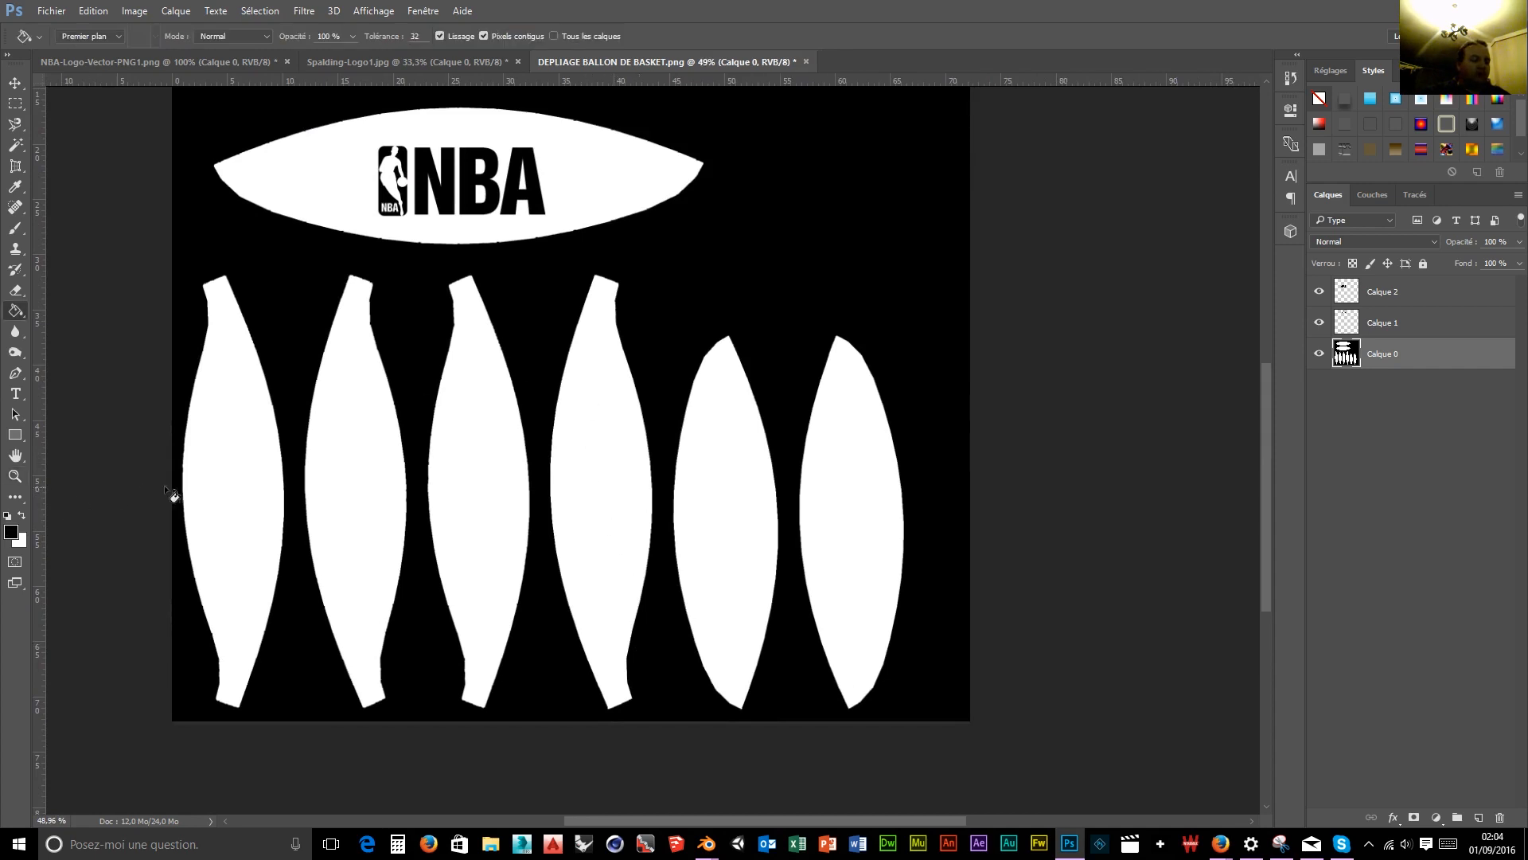
{"action": "key", "text": "x"}
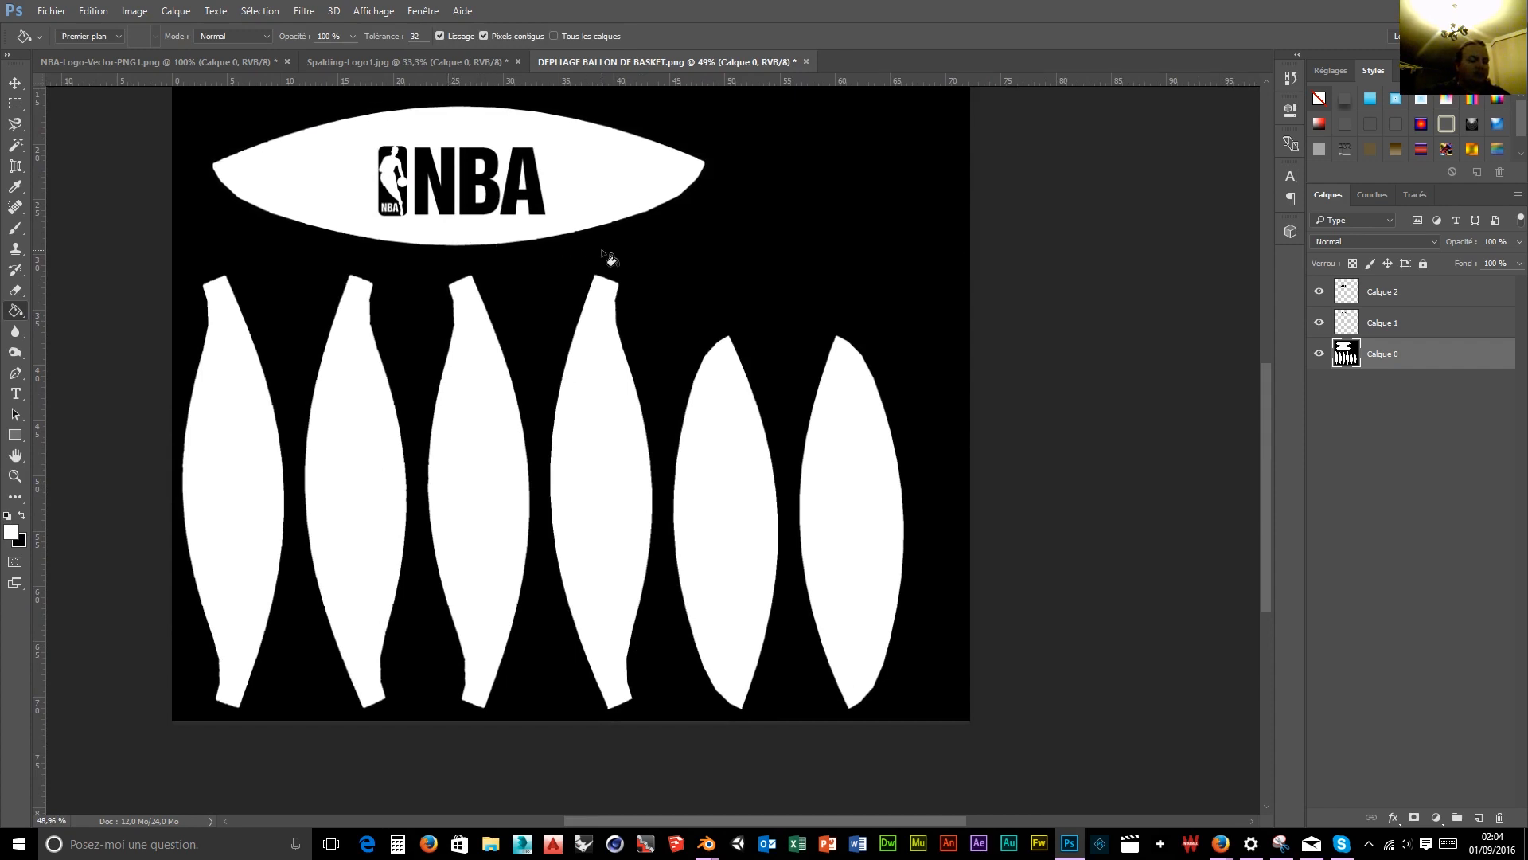
Save the texture as JPEG in the Texture folder under DEPLIAGE BALLON DE BASKET, replacing the existing file.
{"action": "mouse_move", "coordinate": [562, 216]}
{"action": "left_mouse_down"}
{"action": "mouse_move", "coordinate": [710, 498]}
{"action": "mouse_move", "coordinate": [636, 358]}
{"action": "mouse_move", "coordinate": [672, 215]}
{"action": "mouse_move", "coordinate": [709, 417]}
{"action": "mouse_move", "coordinate": [700, 386]}
{"action": "left_mouse_up"}
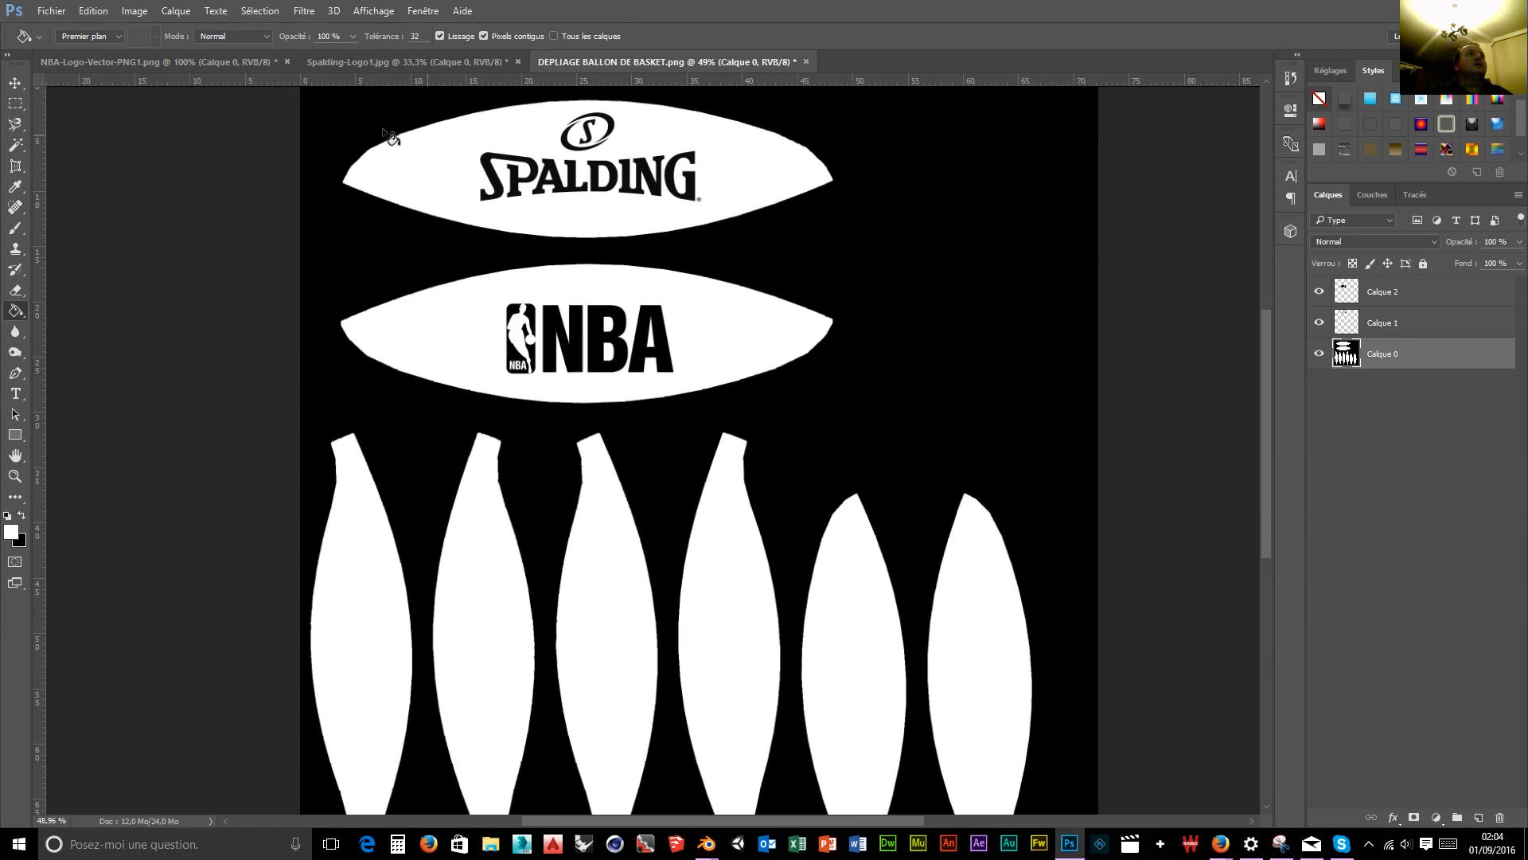
{"action": "left_click", "coordinate": [51, 11]}
{"action": "left_click", "coordinate": [94, 184]}
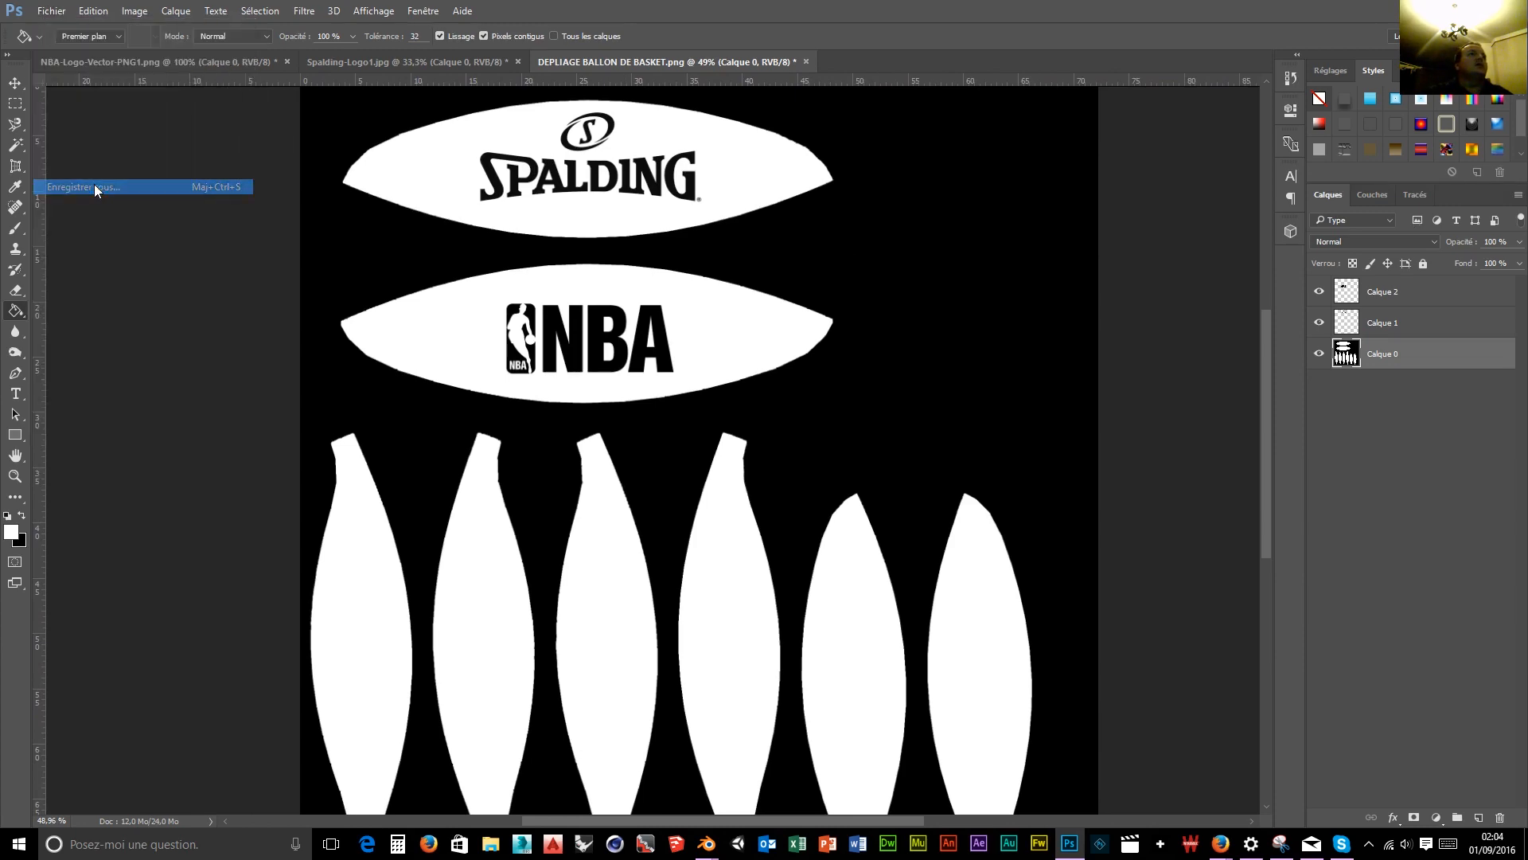
{"action": "left_click", "coordinate": [293, 599]}
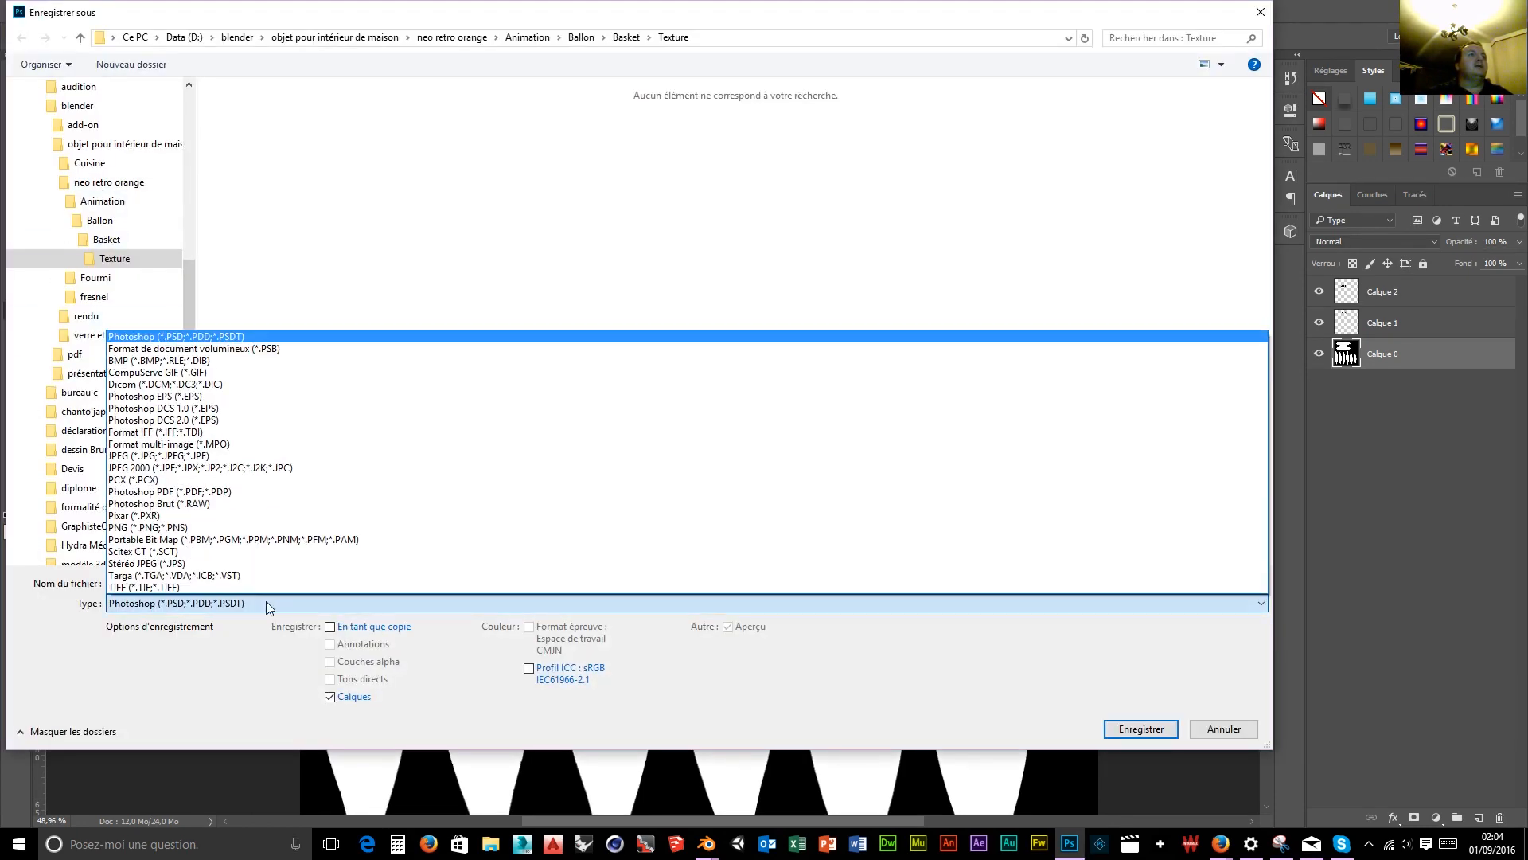
{"action": "left_click", "coordinate": [180, 462]}
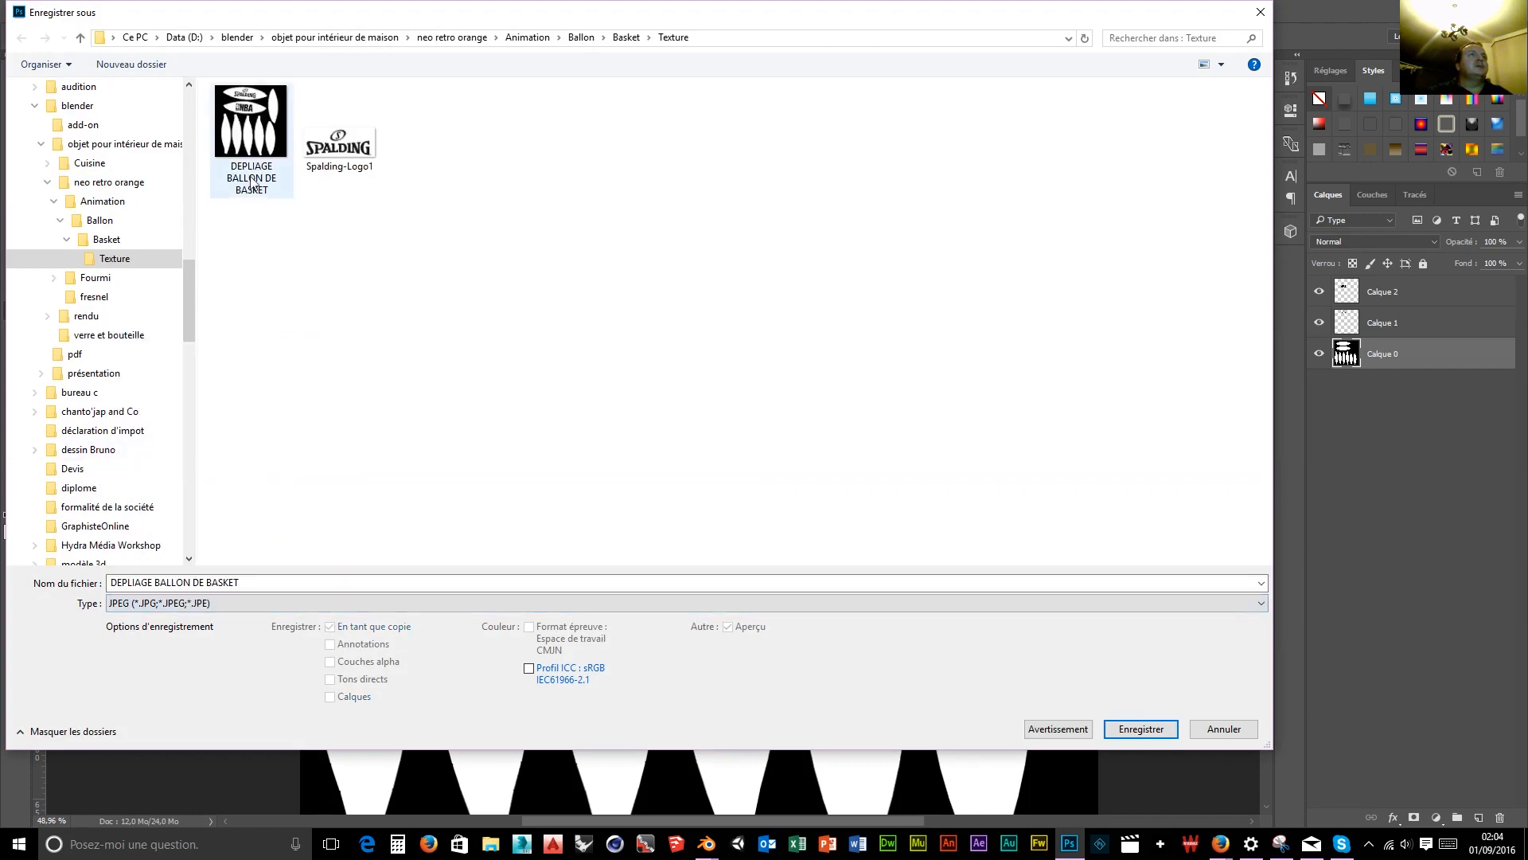
{"action": "left_click", "coordinate": [1141, 729]}
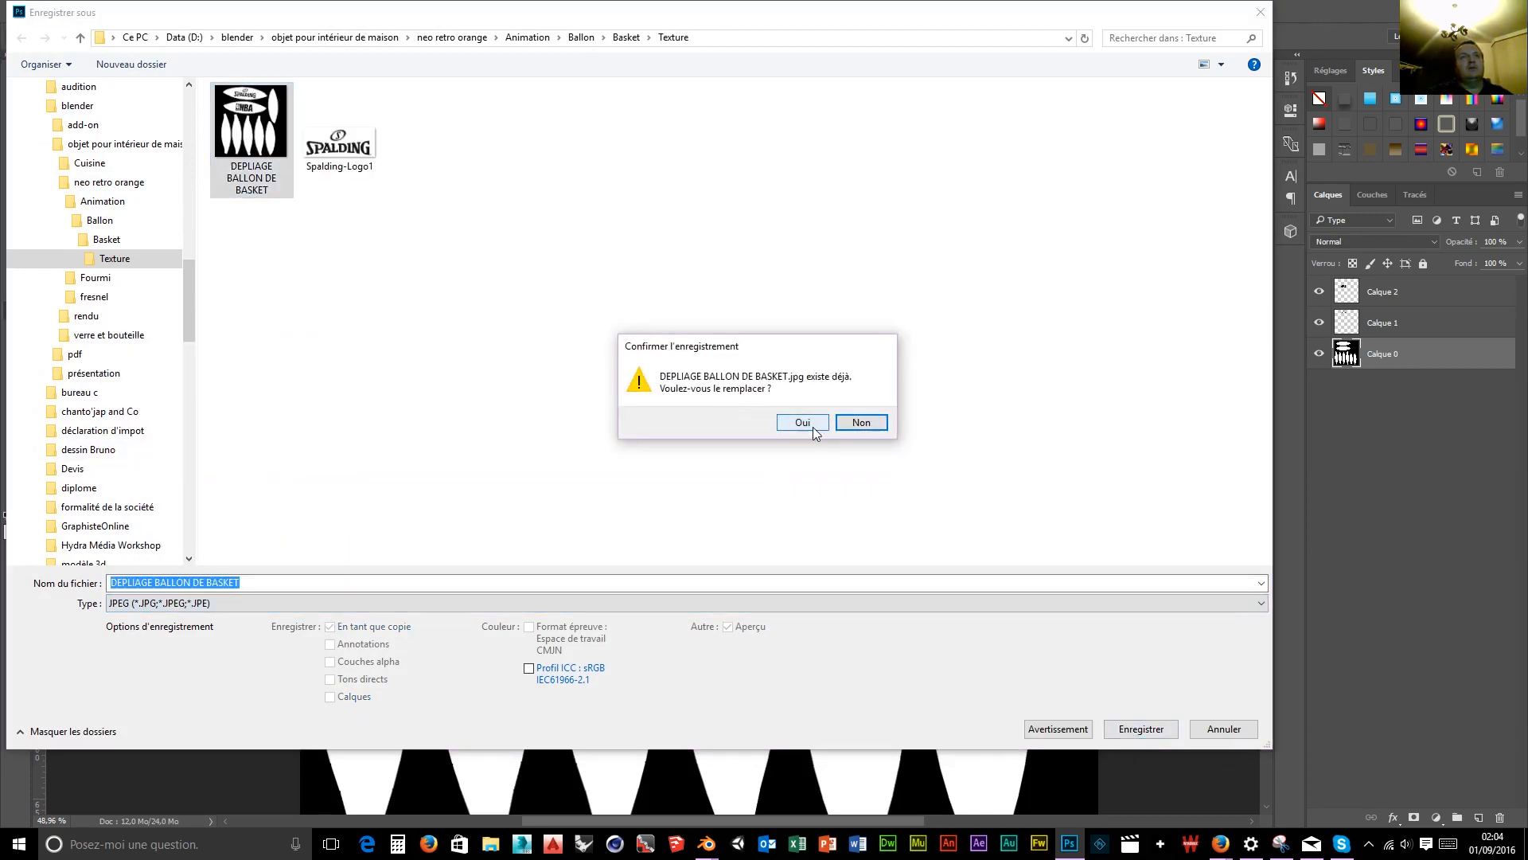
{"action": "left_click", "coordinate": [805, 423]}
Set the JPEG options to progressif optimisé with 5 passages and Maximum quality, and complete the export.
{"action": "left_click", "coordinate": [649, 387]}
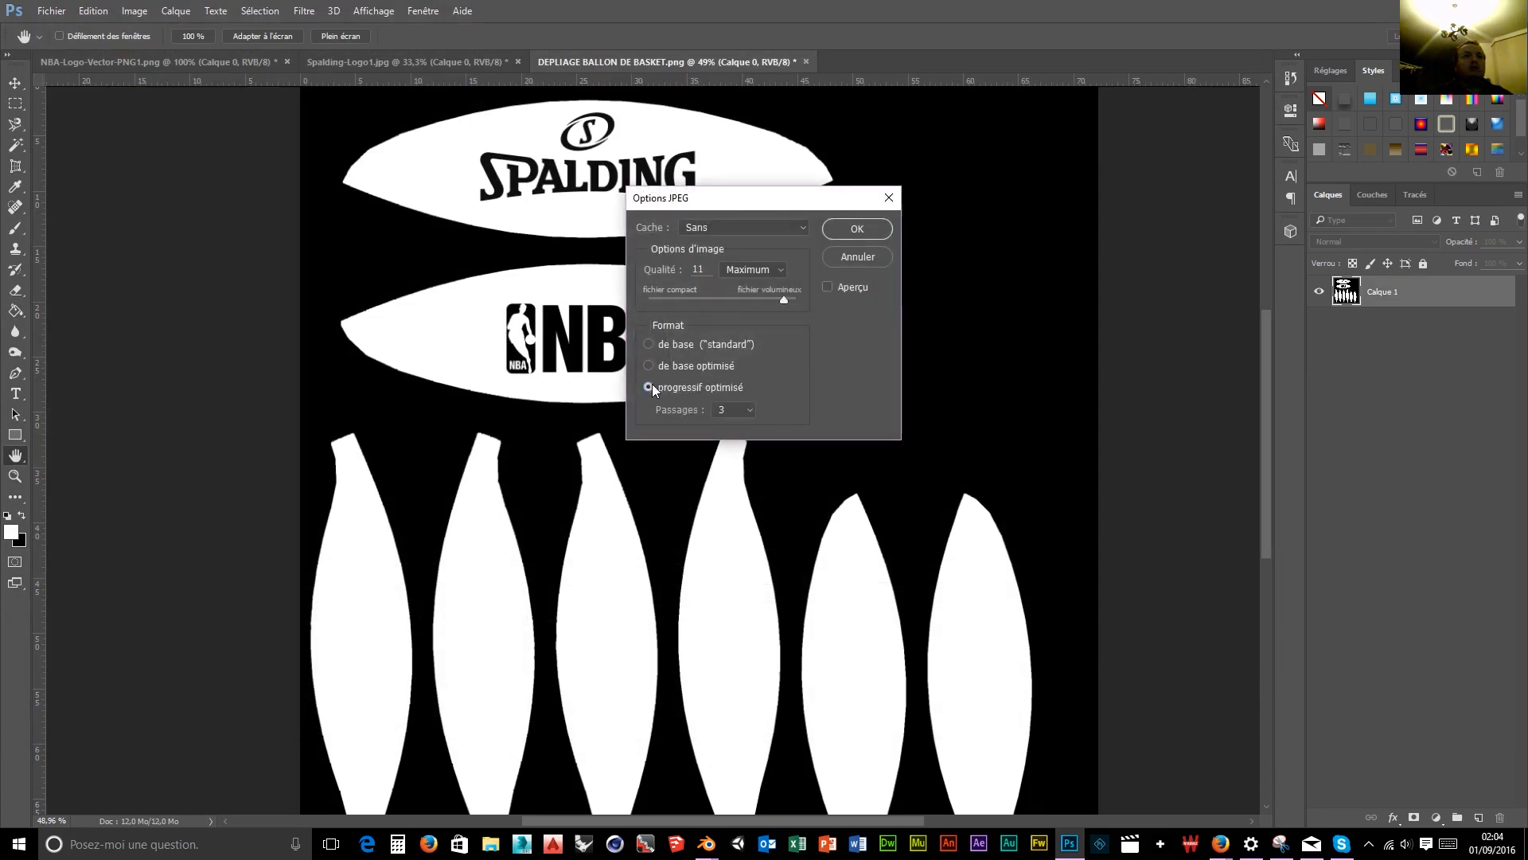
{"action": "left_click", "coordinate": [732, 409]}
{"action": "left_click", "coordinate": [732, 440]}
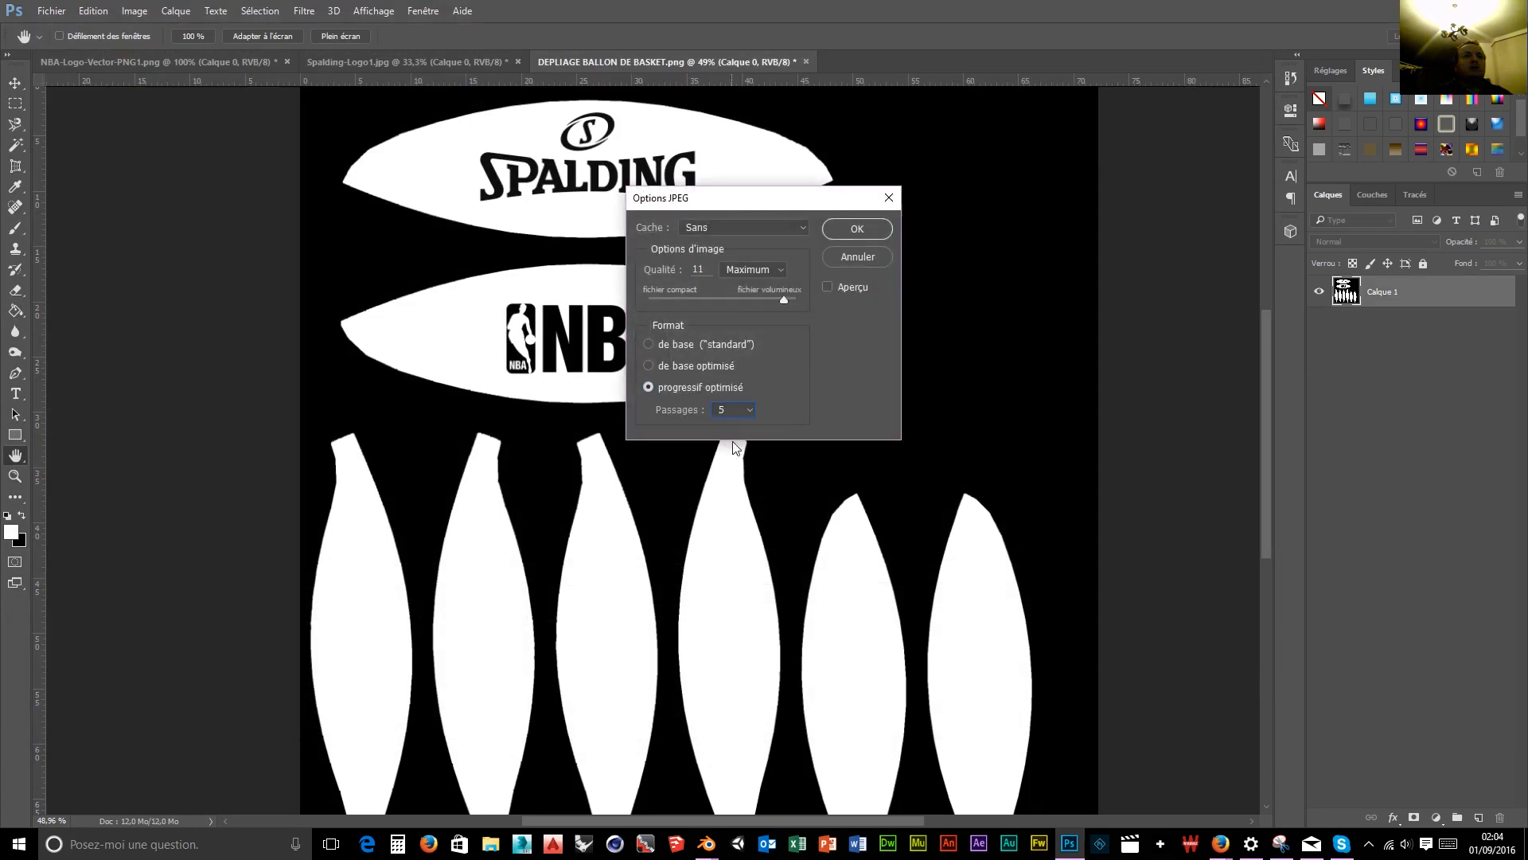
{"action": "left_click", "coordinate": [782, 271]}
{"action": "left_click", "coordinate": [784, 306]}
{"action": "left_click", "coordinate": [858, 230]}
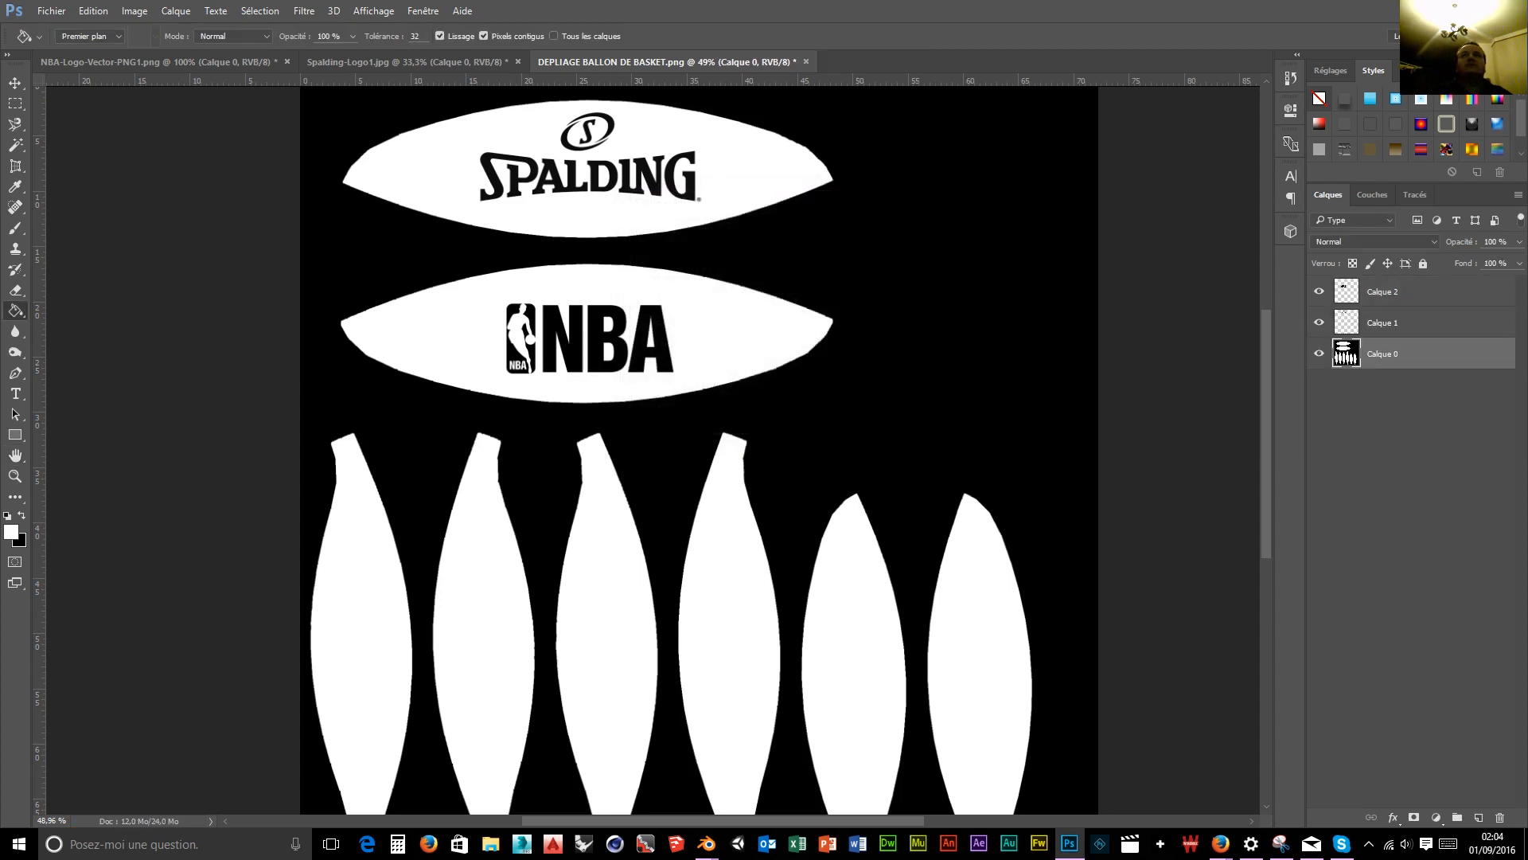
Quit Photoshop without saving the changes to the open documents and return to Blender.
{"action": "key", "text": "ctrl+q"}
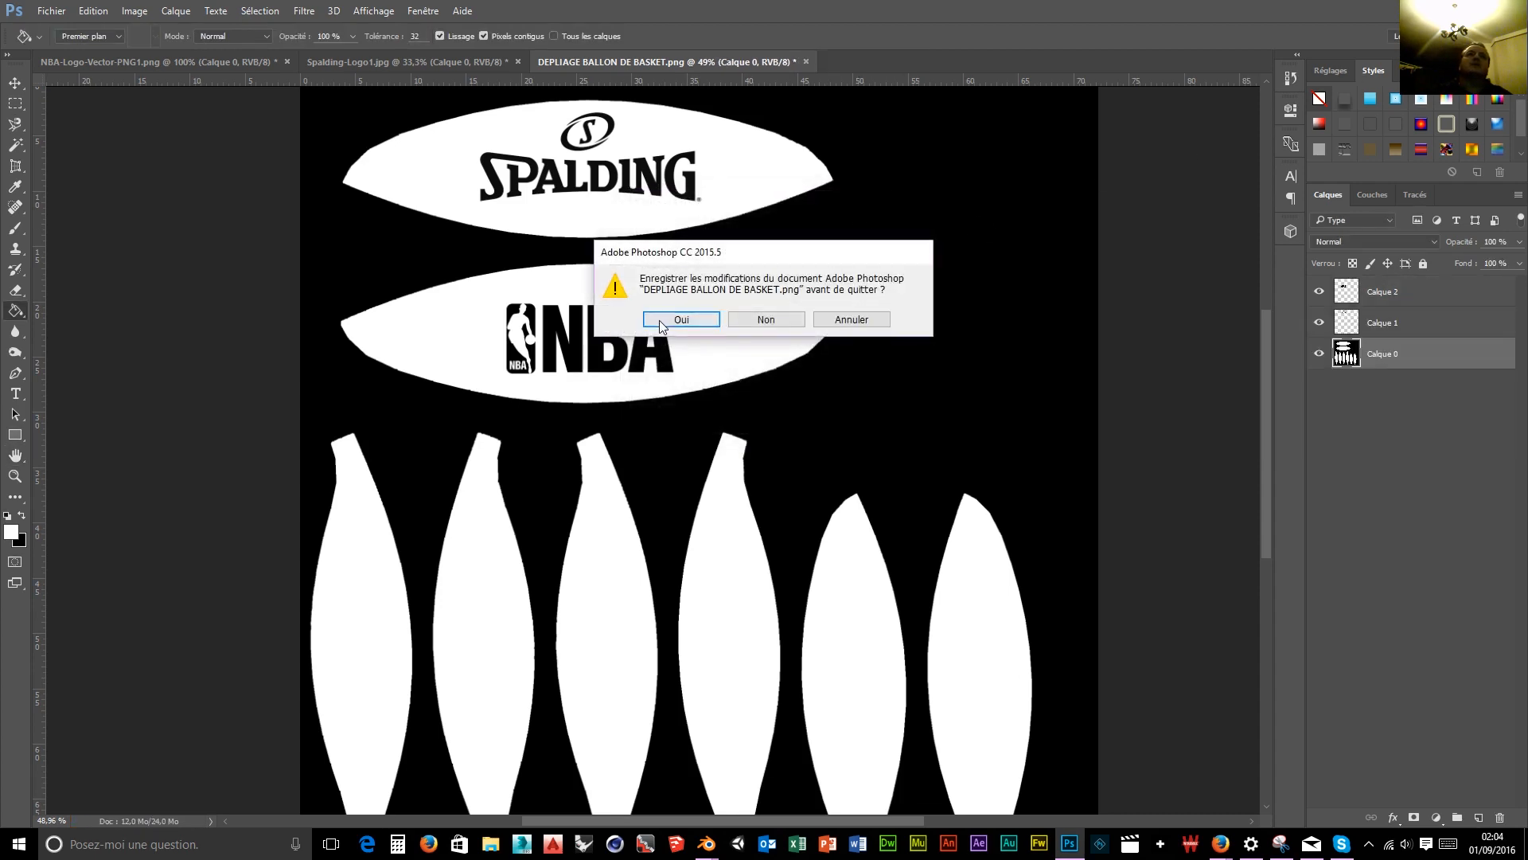
{"action": "left_click", "coordinate": [776, 318]}
{"action": "left_click", "coordinate": [777, 319]}
{"action": "left_click", "coordinate": [775, 317]}
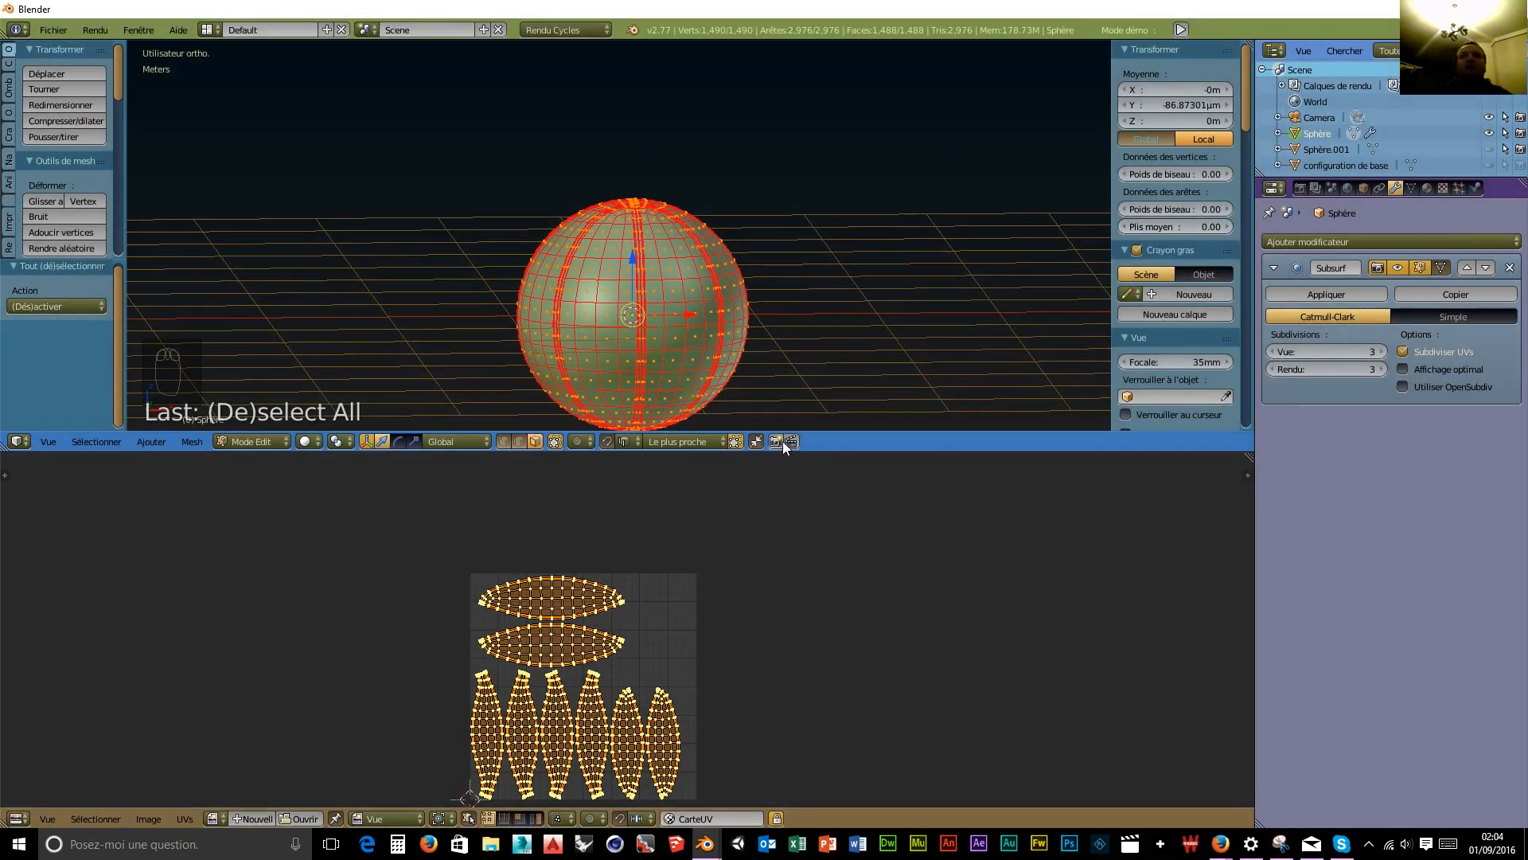
Enlarge the 3D view, return the ball to Object Mode, apply its Subsurf modifier and shade it smooth.
{"action": "left_click_drag", "start_coordinate": [852, 452], "coordinate": [833, 700]}
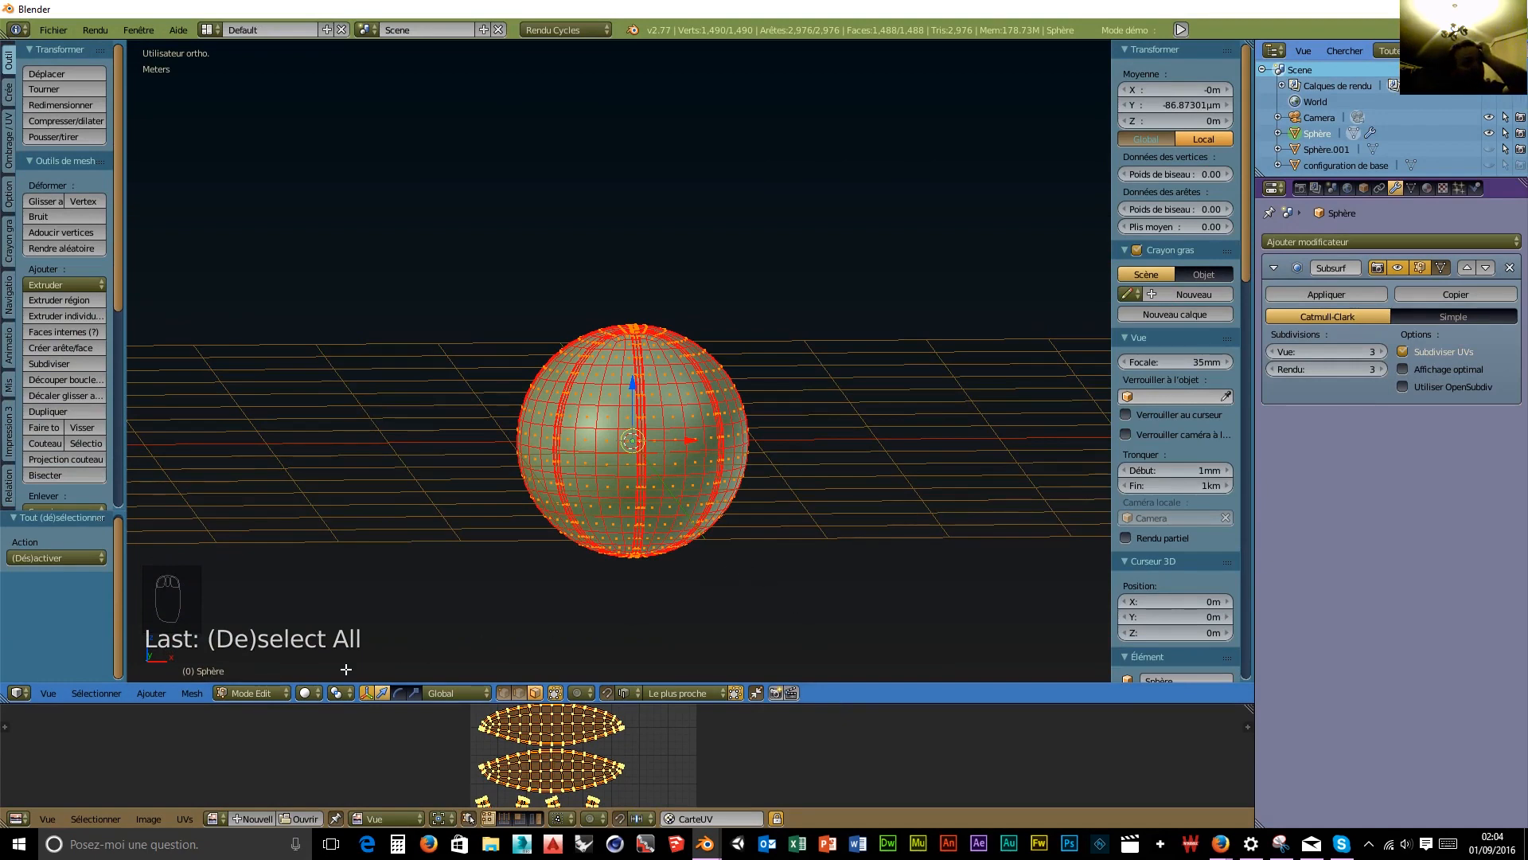
{"action": "left_click", "coordinate": [261, 691]}
{"action": "left_click", "coordinate": [263, 674]}
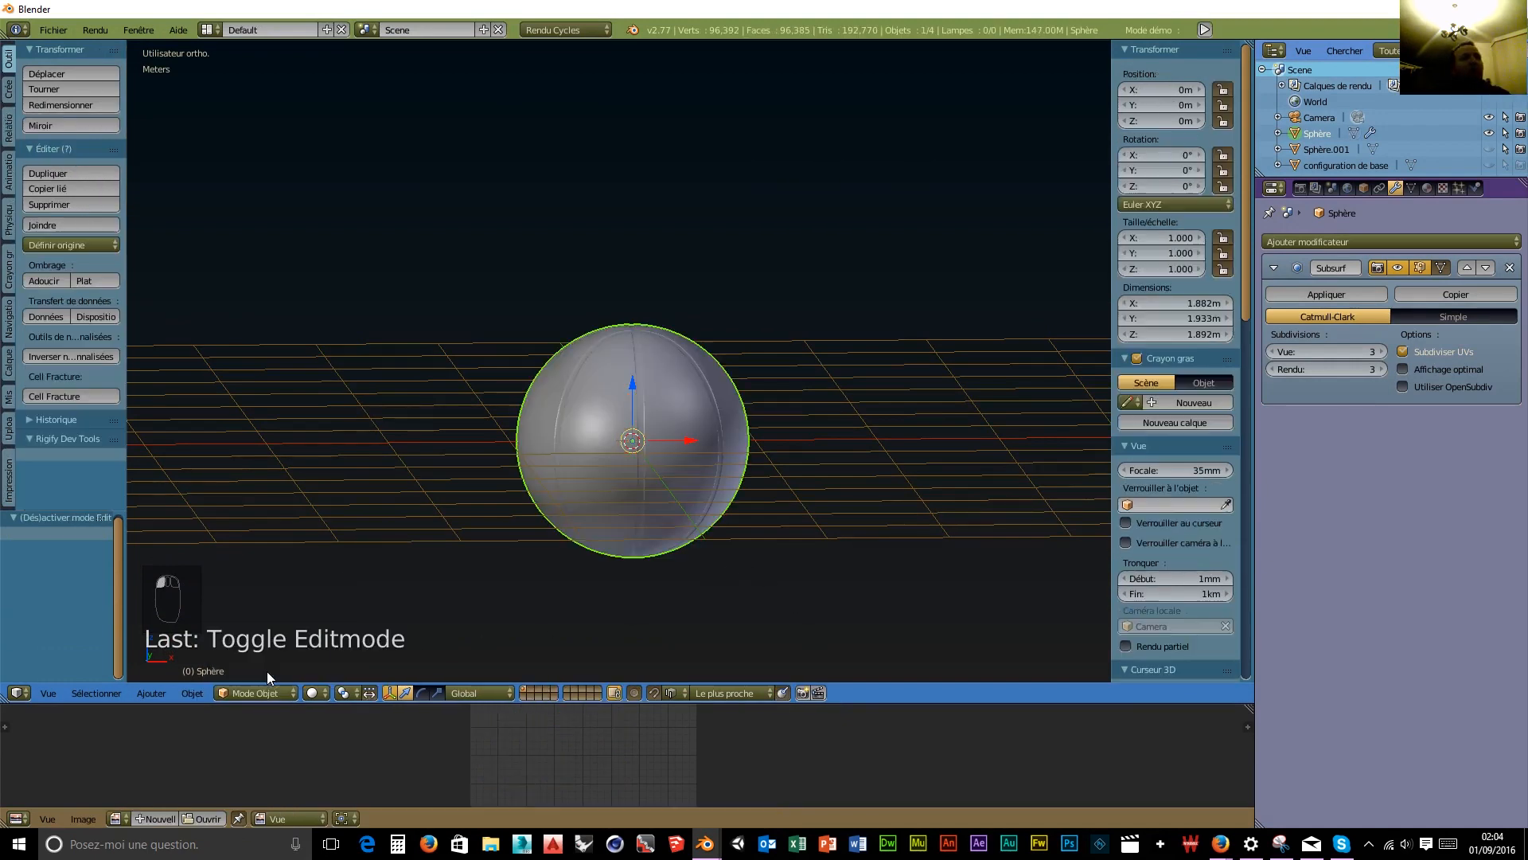
{"action": "middle_click_drag", "start_coordinate": [576, 527], "coordinate": [723, 570]}
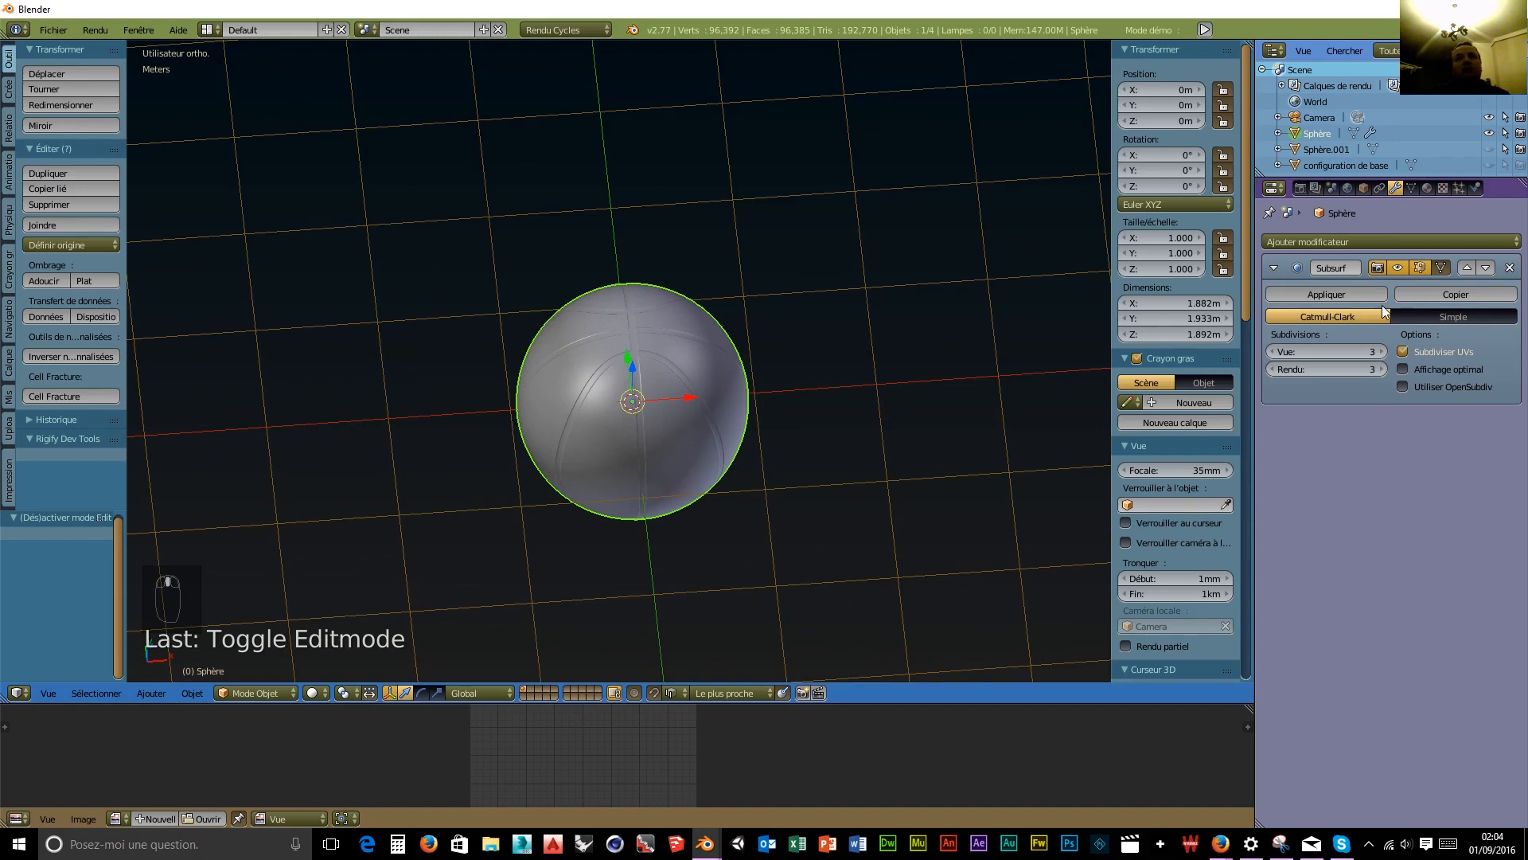
{"action": "left_click", "coordinate": [1317, 293]}
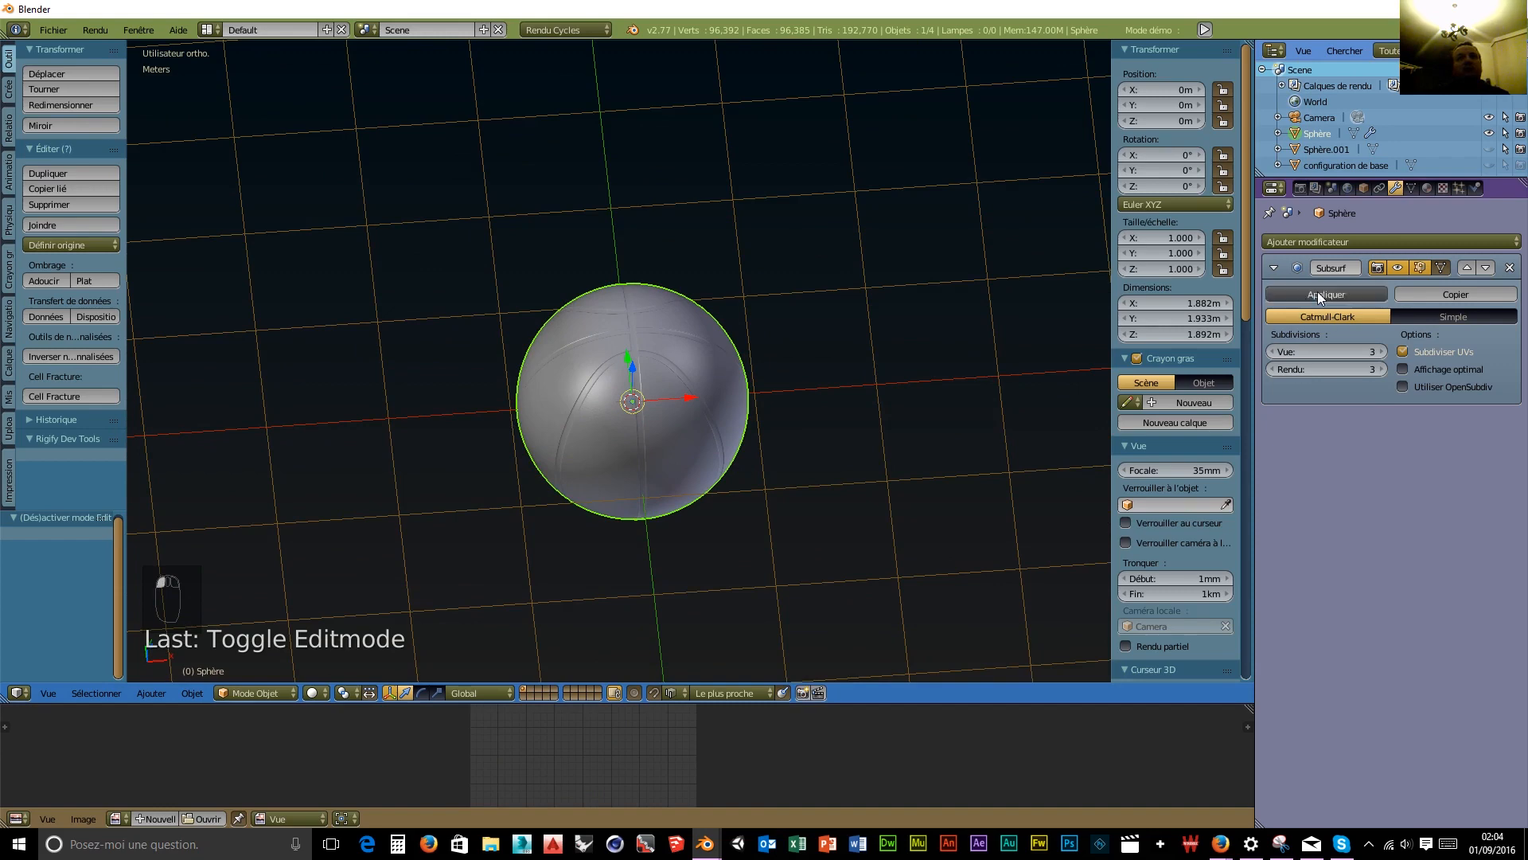
{"action": "left_click", "coordinate": [43, 280]}
Raise the ball about 1.67 m along the Z axis.
{"action": "middle_click_drag", "start_coordinate": [756, 523], "coordinate": [750, 443]}
{"action": "key", "text": "g"}
{"action": "key", "text": "z"}
{"action": "left_click", "coordinate": [637, 191]}
Add a plane mesh at the origin beneath the ball and scale it up by about 16.8.
{"action": "middle_click_drag", "start_coordinate": [637, 191], "coordinate": [721, 400]}
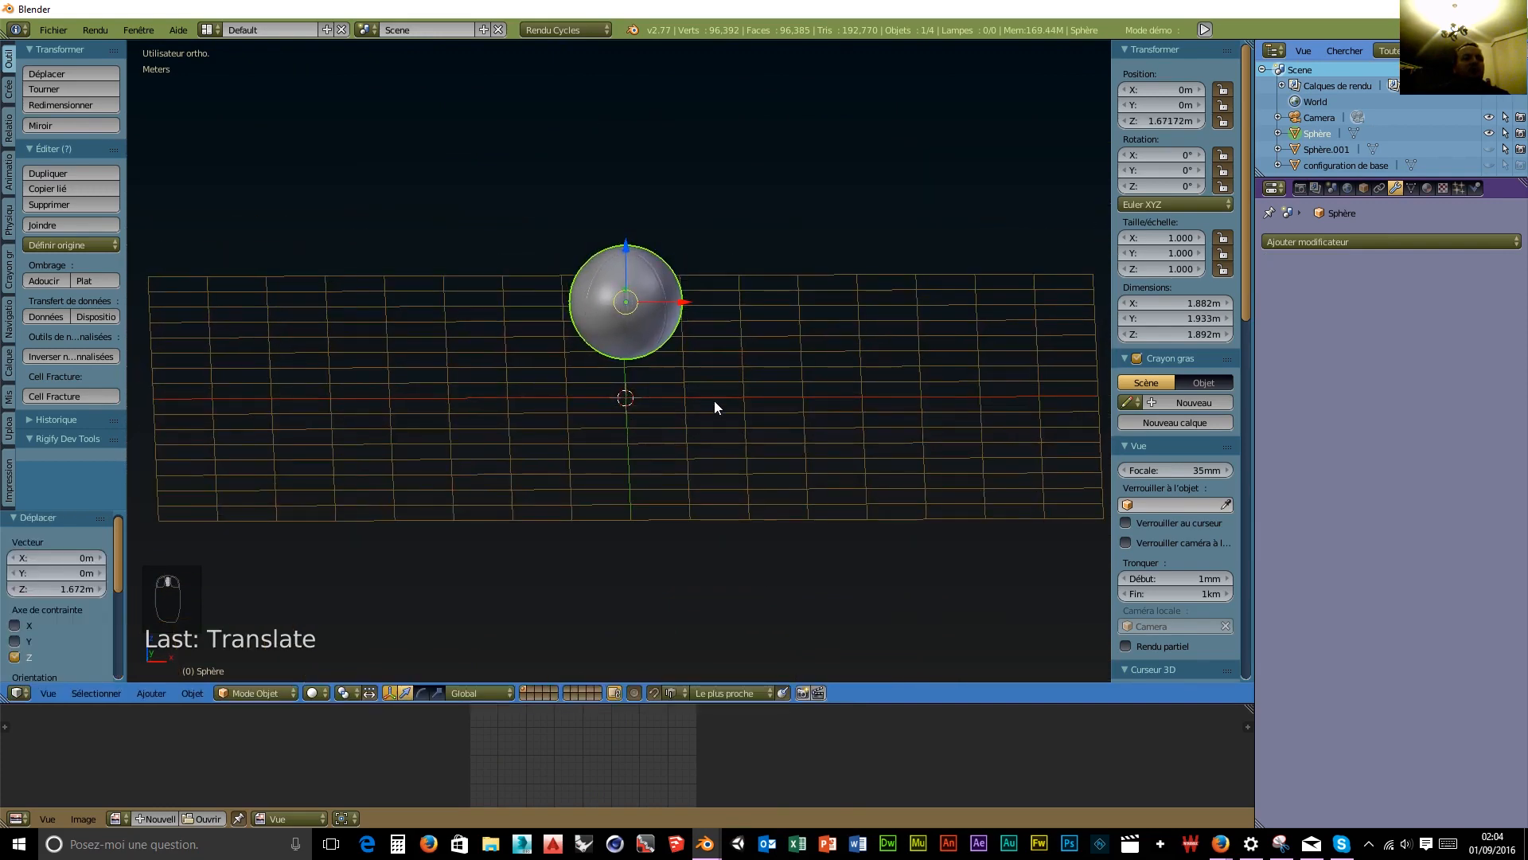
{"action": "key", "text": "shift+a"}
{"action": "mouse_move", "coordinate": [713, 400]}
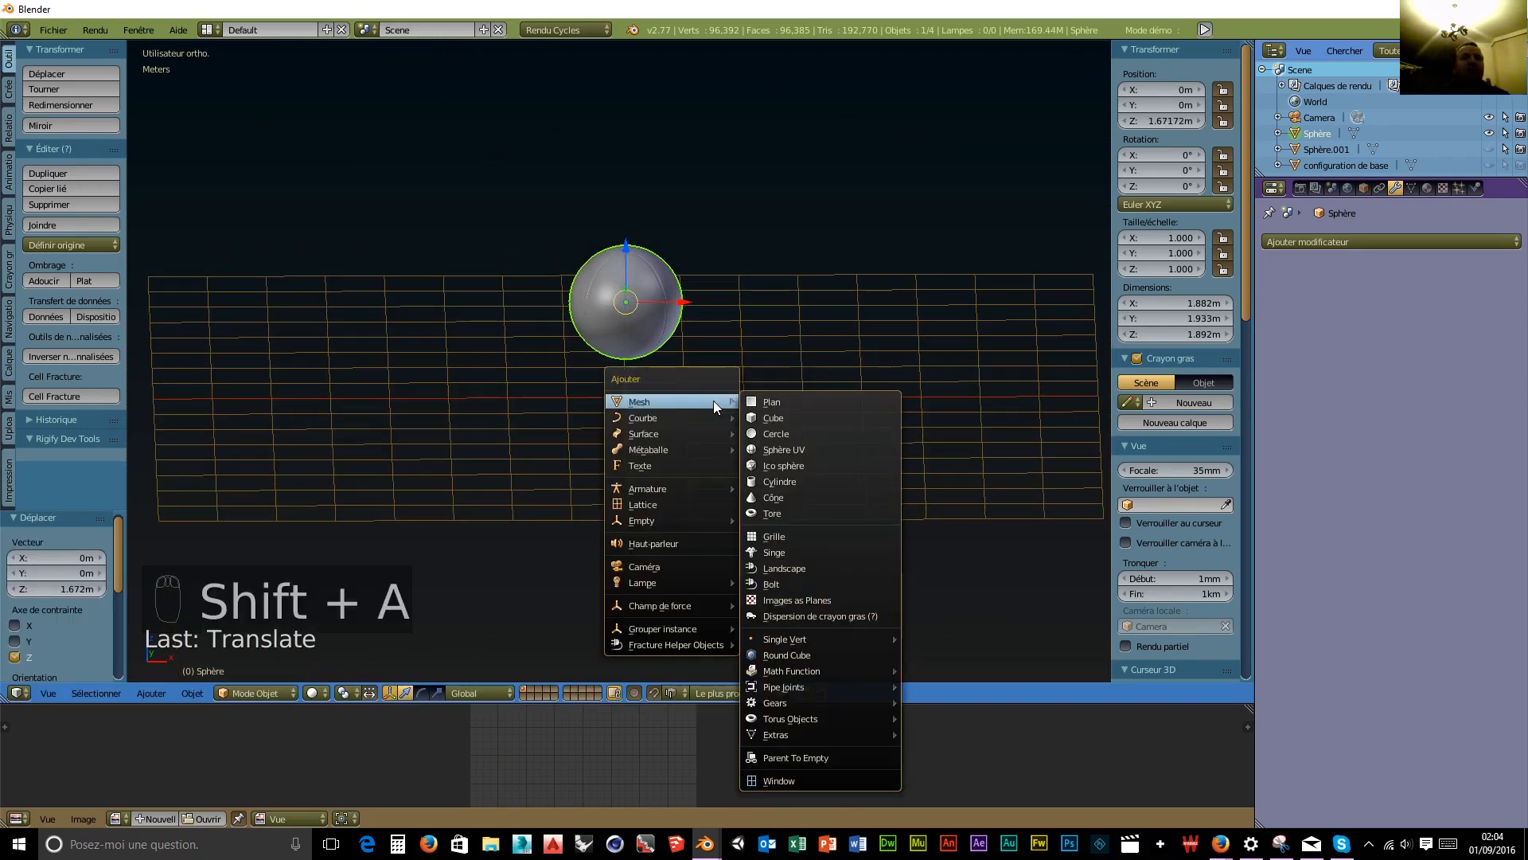
{"action": "left_click", "coordinate": [777, 400]}
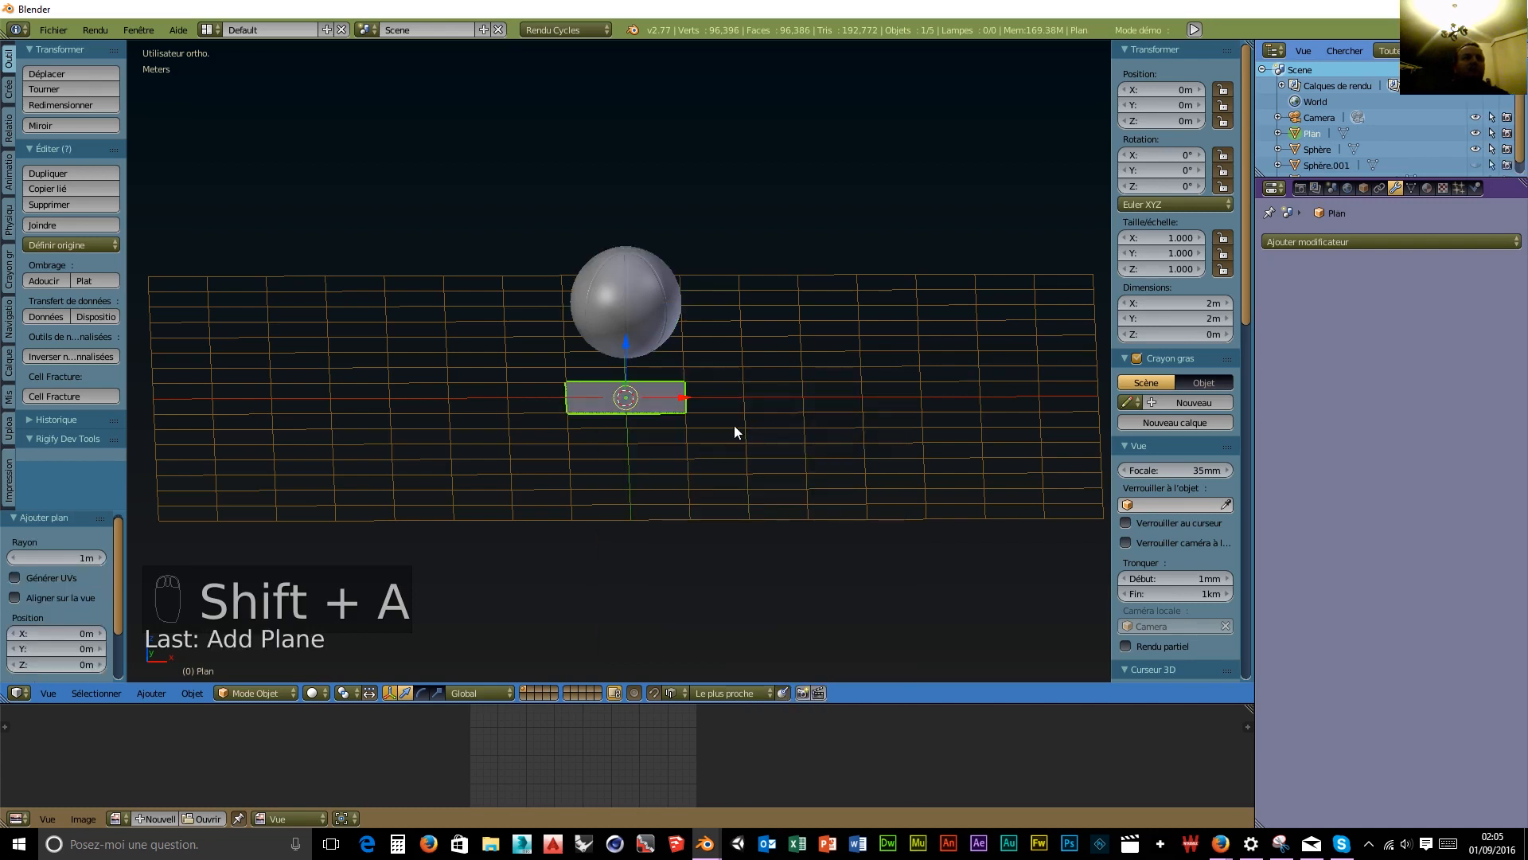
{"action": "key", "text": "s"}
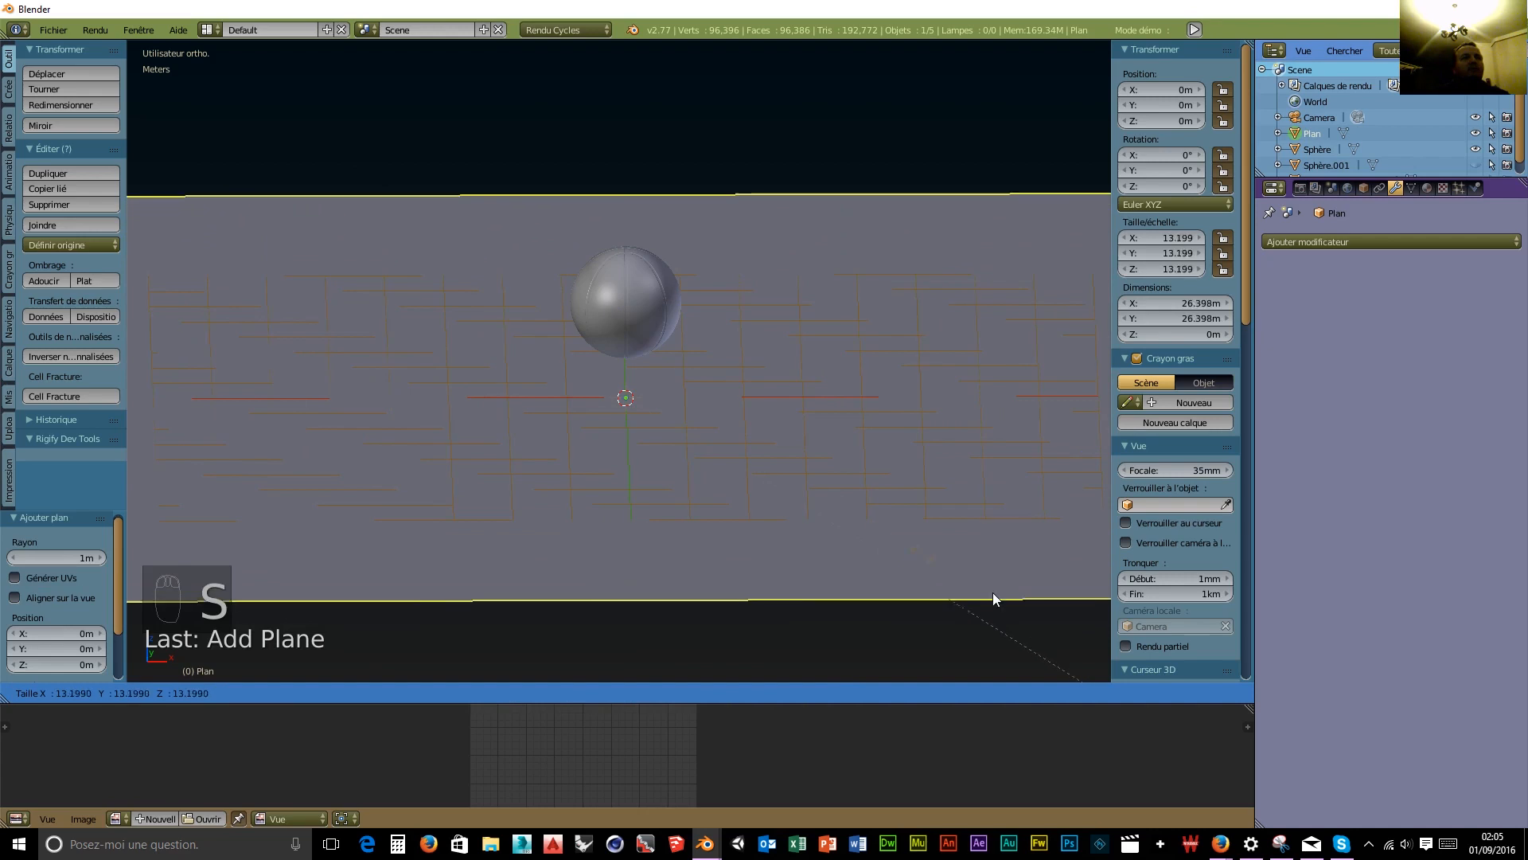
{"action": "left_click", "coordinate": [254, 115]}
Lower the ball about 72.6 cm along the Z axis so that it rests on the plane.
{"action": "right_click", "coordinate": [639, 290]}
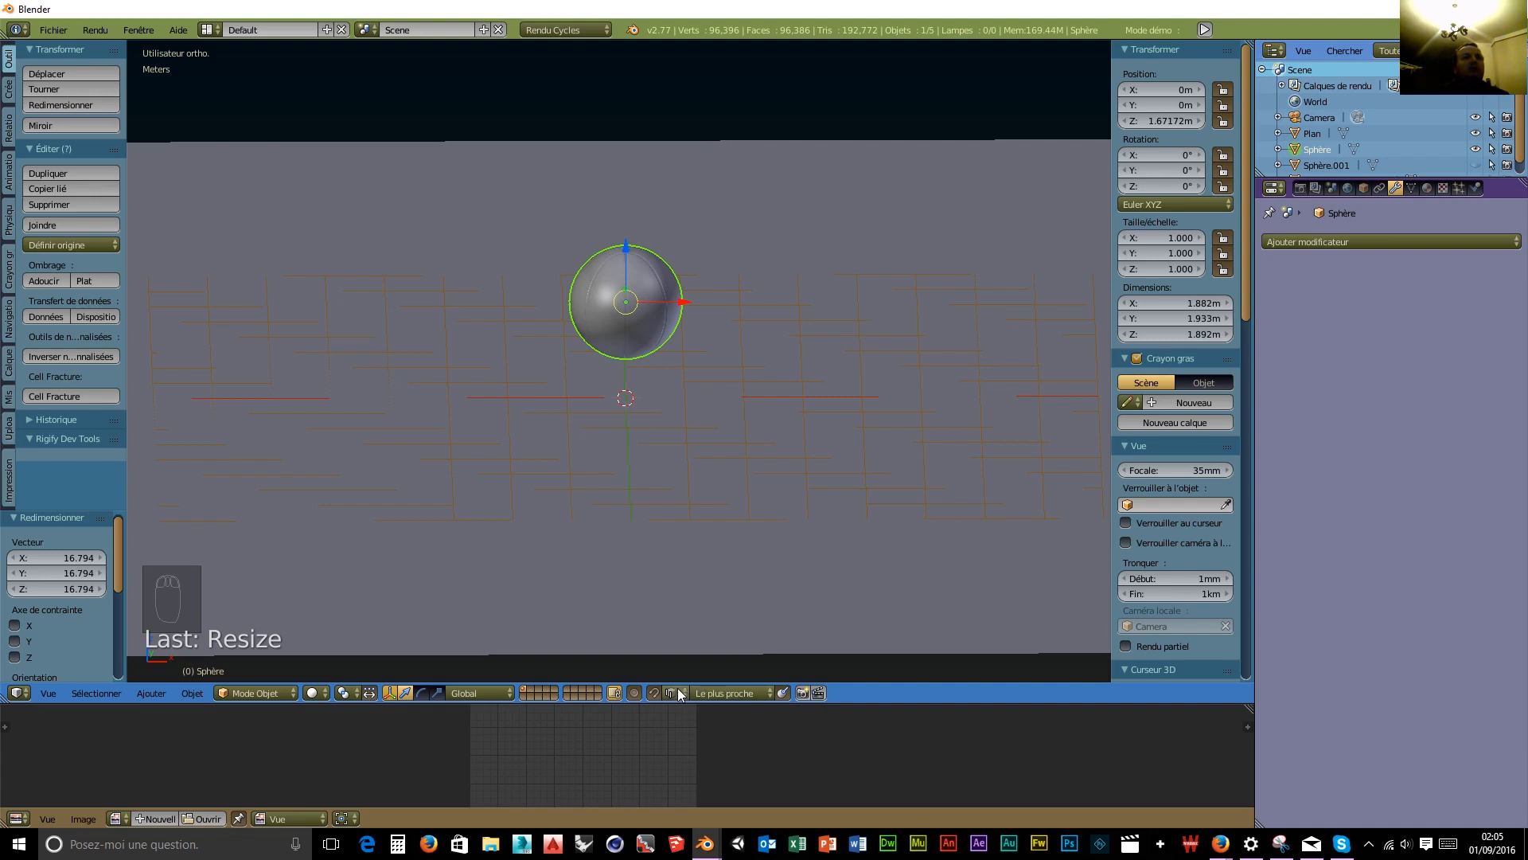
{"action": "left_click_drag", "start_coordinate": [625, 253], "coordinate": [637, 163]}
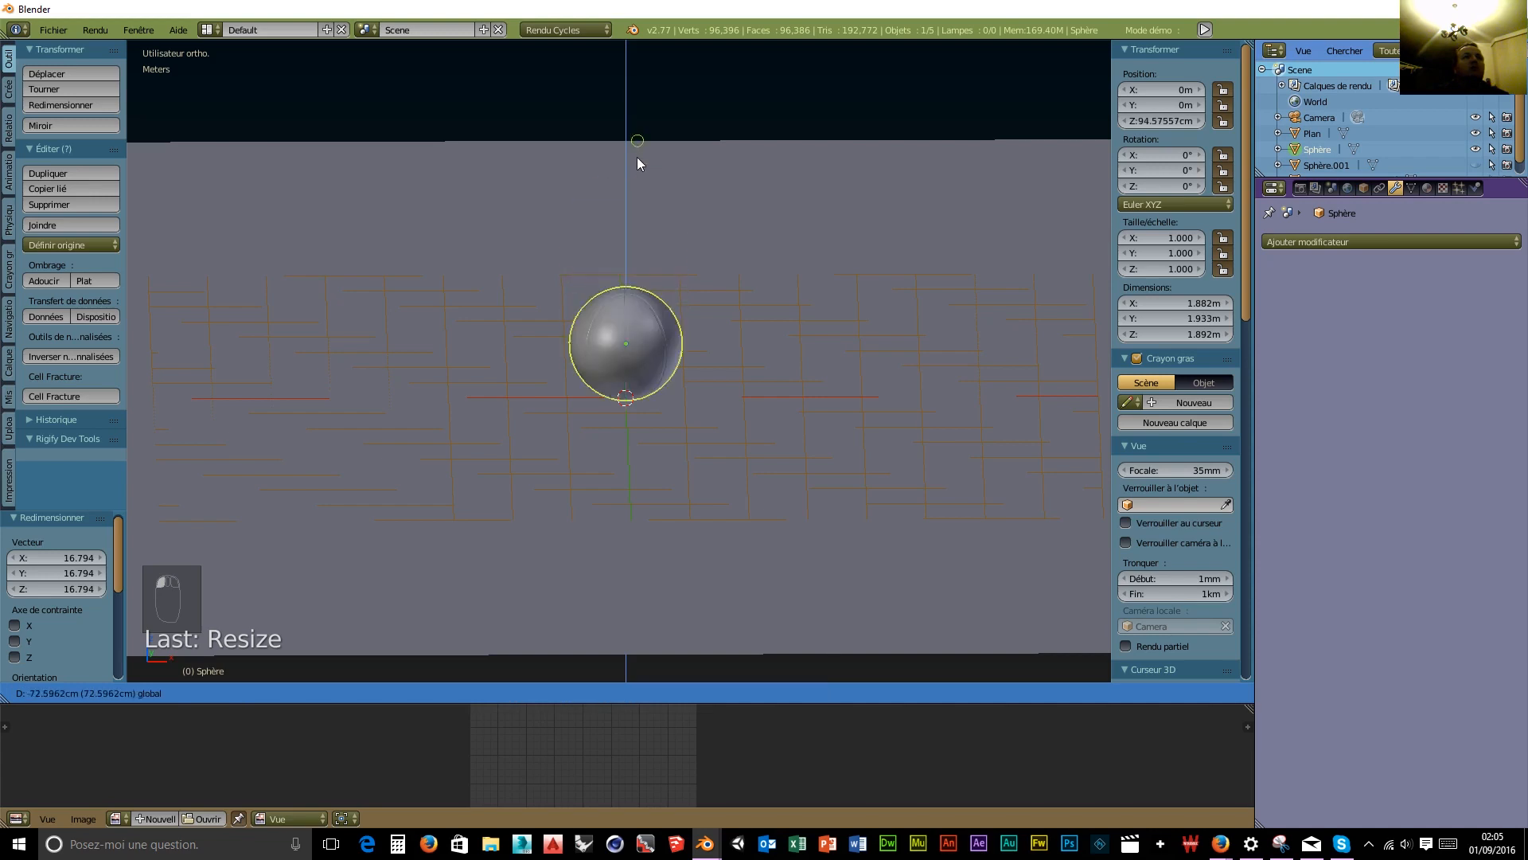
{"action": "left_click", "coordinate": [576, 137]}
{"action": "mouse_move", "coordinate": [706, 338]}
{"action": "middle_mouse_down"}
{"action": "mouse_move", "coordinate": [701, 293]}
{"action": "mouse_move", "coordinate": [703, 368]}
{"action": "middle_mouse_up"}
{"action": "scroll", "coordinate": [694, 402], "scroll_direction": "up", "scroll_amount": 5}
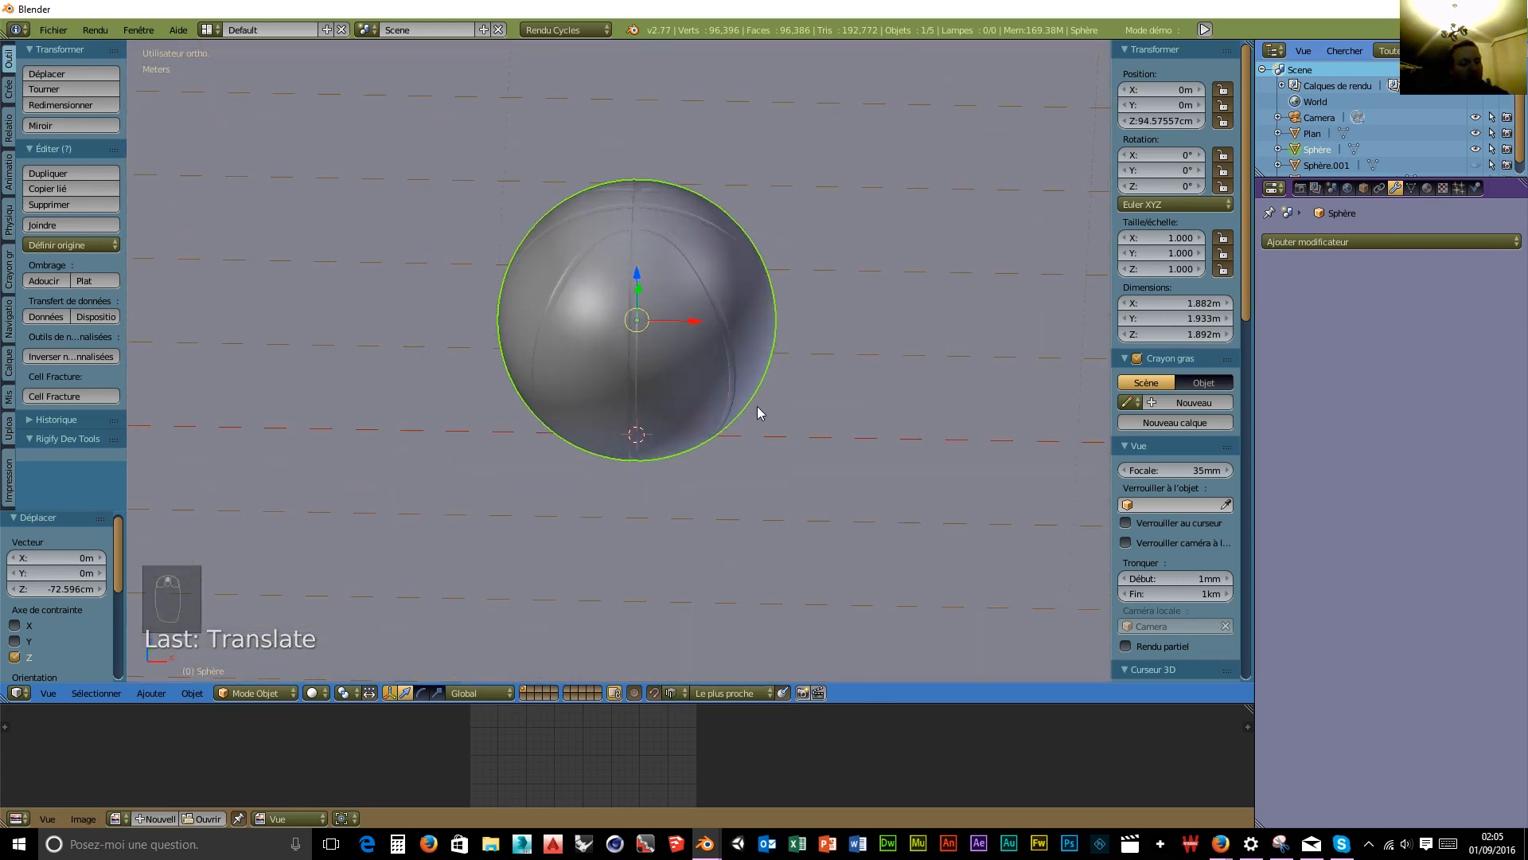
Rotate the ball about -13° around X, about -51.8° around Y, and a further -5° or so around X.
{"action": "key", "text": "r"}
{"action": "key", "text": "x"}
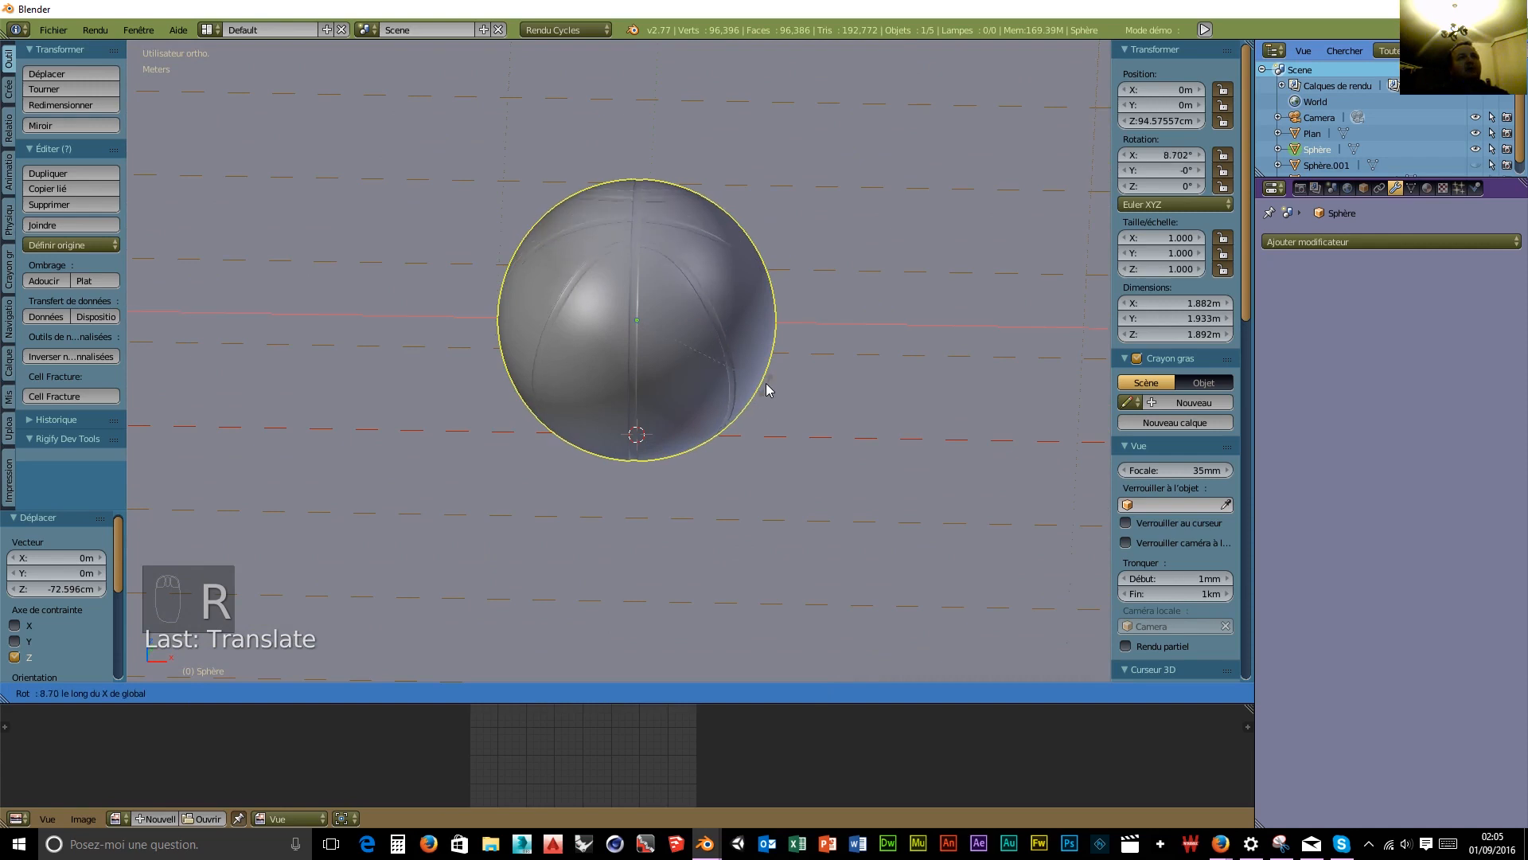
{"action": "left_click", "coordinate": [760, 465]}
{"action": "key", "text": "r"}
{"action": "key", "text": "y"}
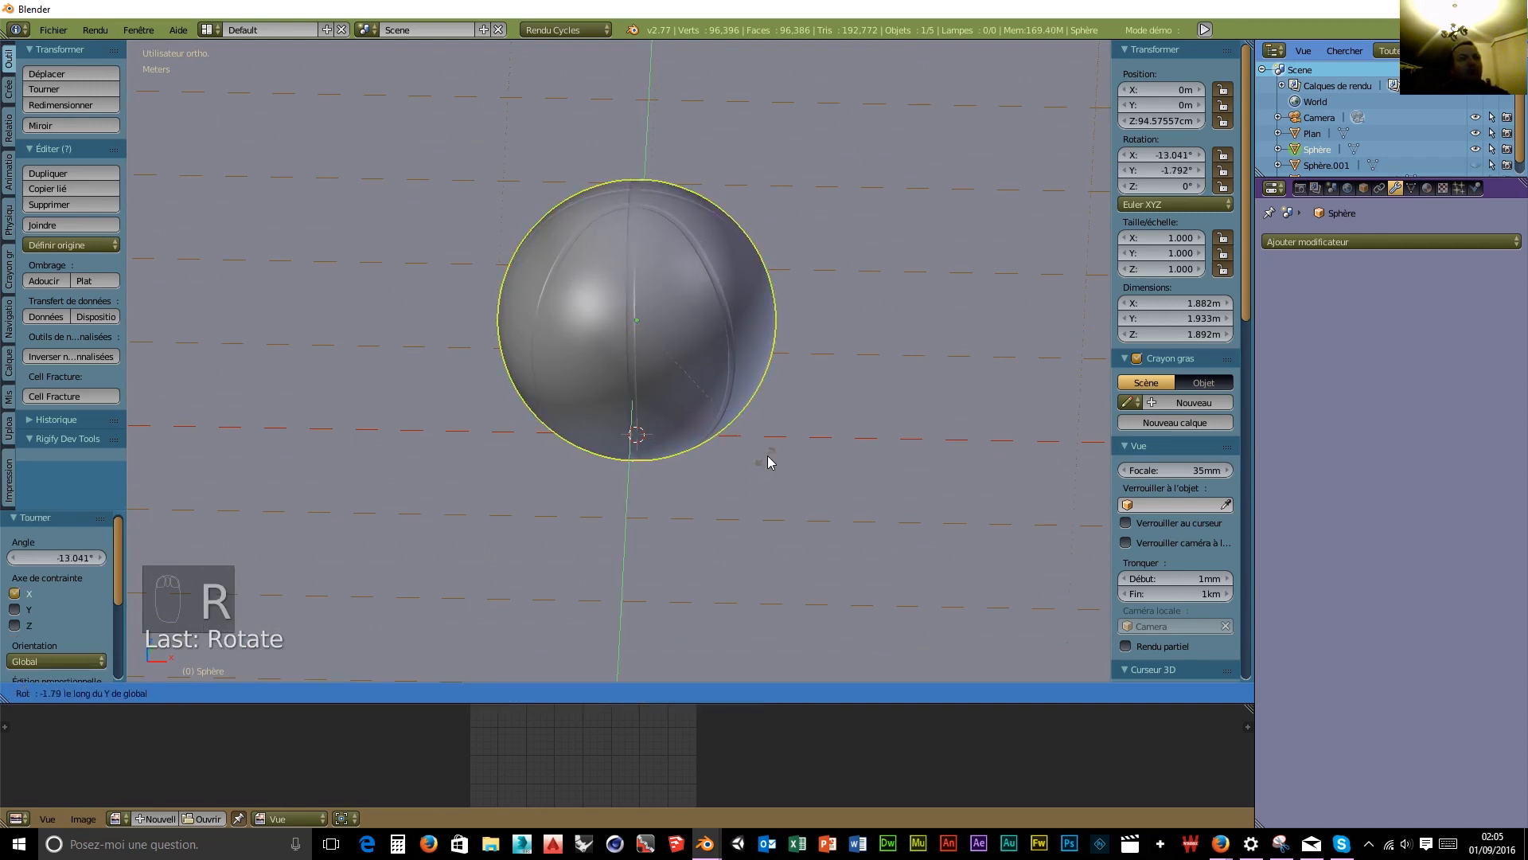
{"action": "left_click", "coordinate": [828, 316]}
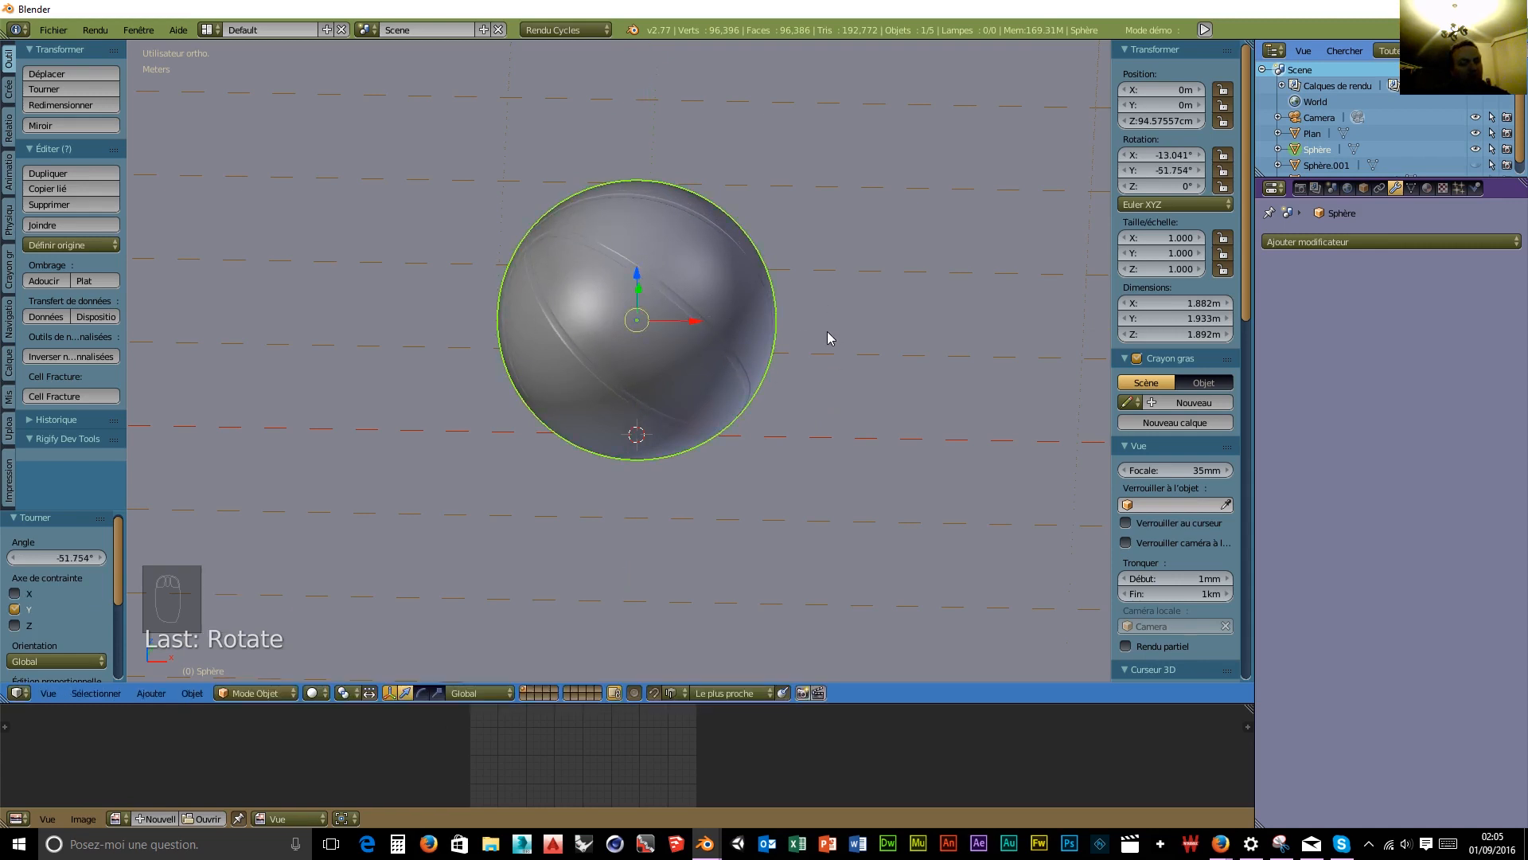
{"action": "key", "text": "r"}
{"action": "key", "text": "x"}
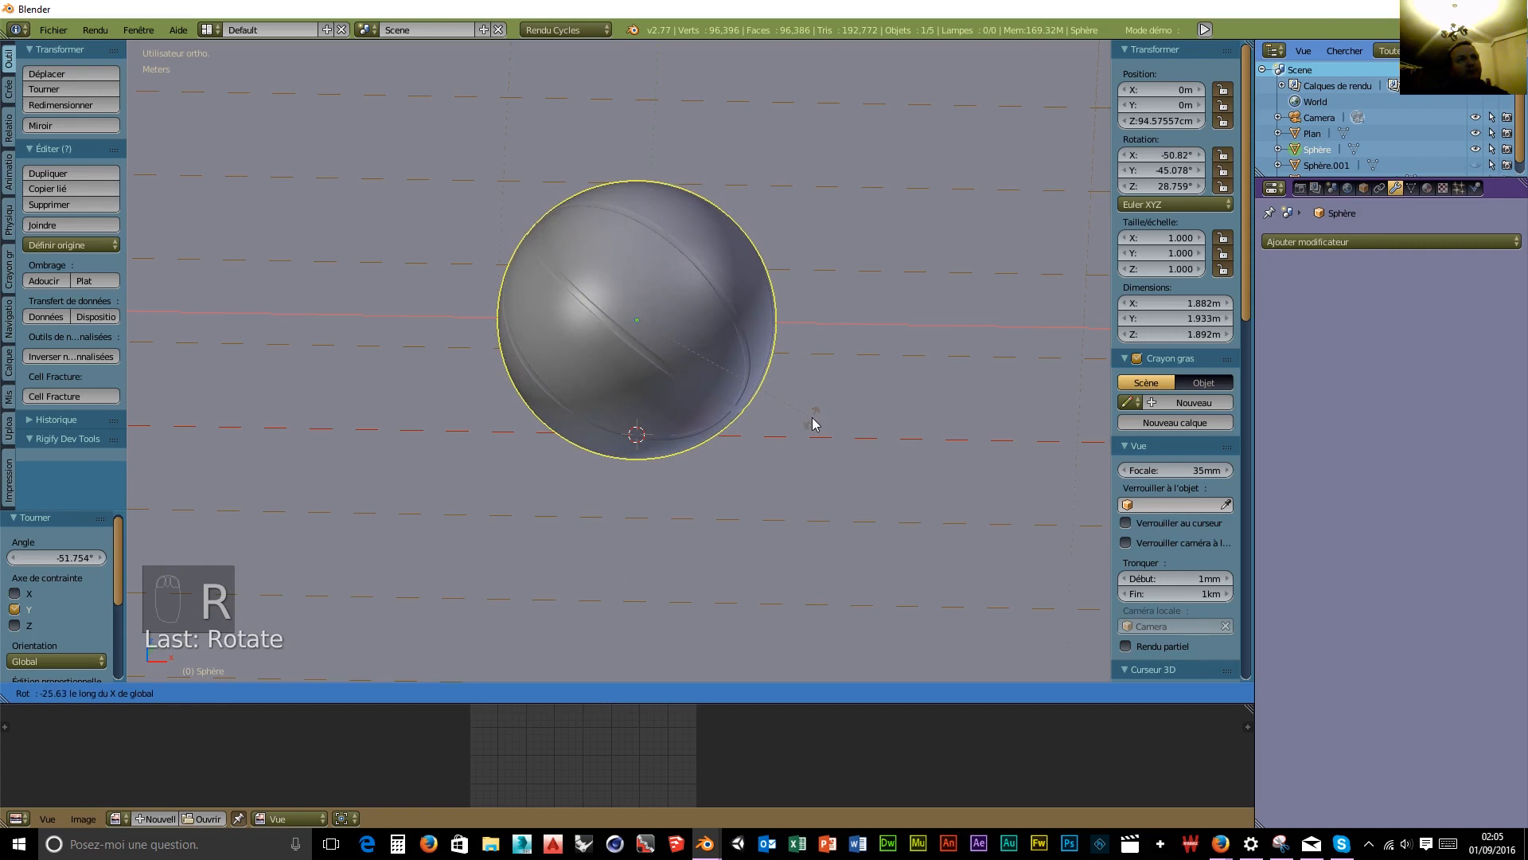
{"action": "left_click", "coordinate": [822, 353]}
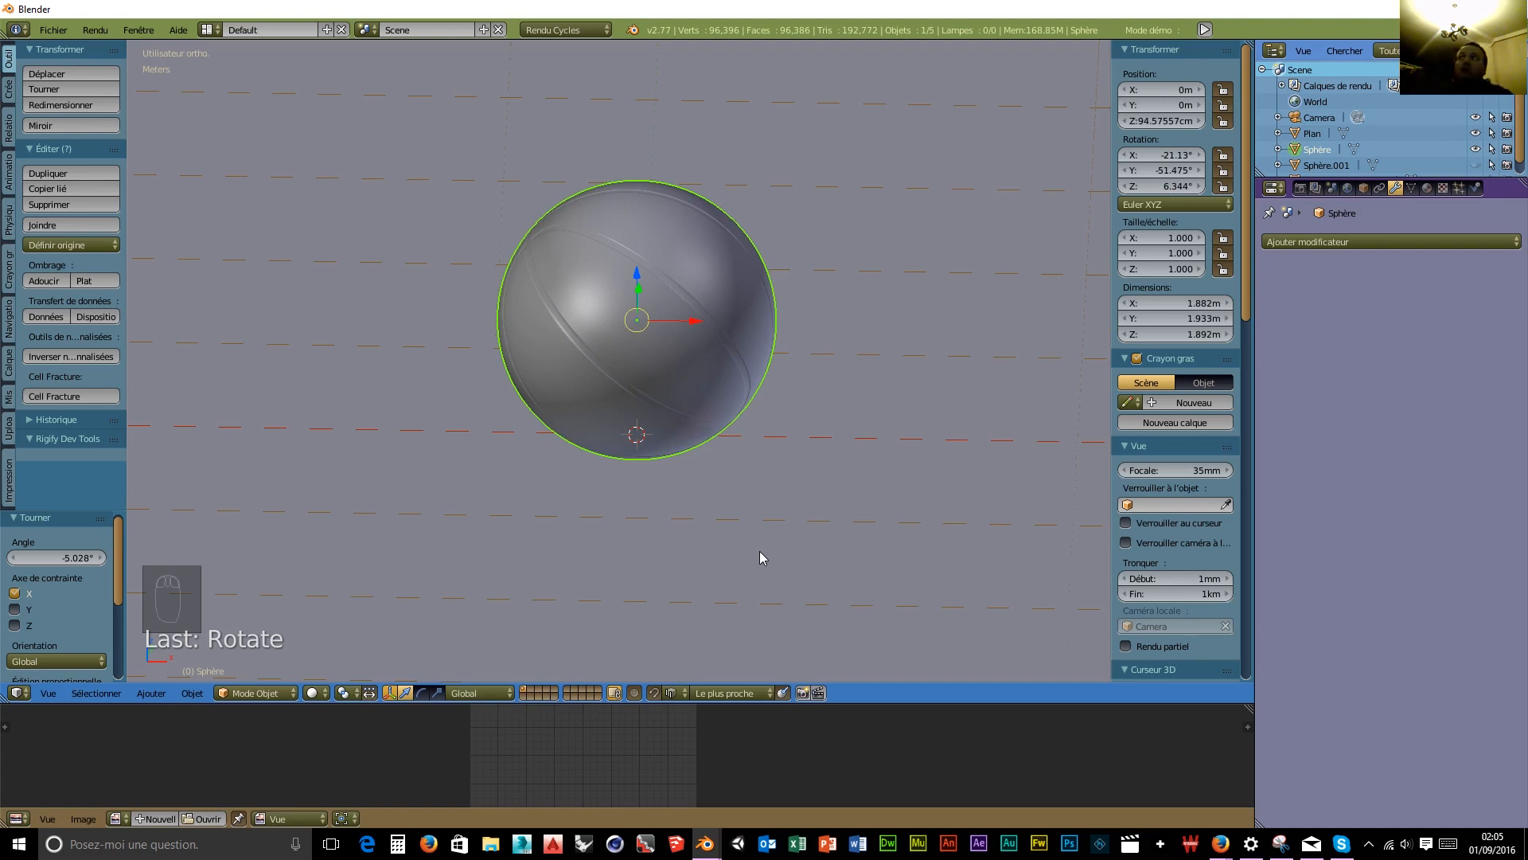
Enlarge the lower editor area, select the ground plane and change the lower area to the Node Editor.
{"action": "left_click_drag", "start_coordinate": [848, 704], "coordinate": [860, 379]}
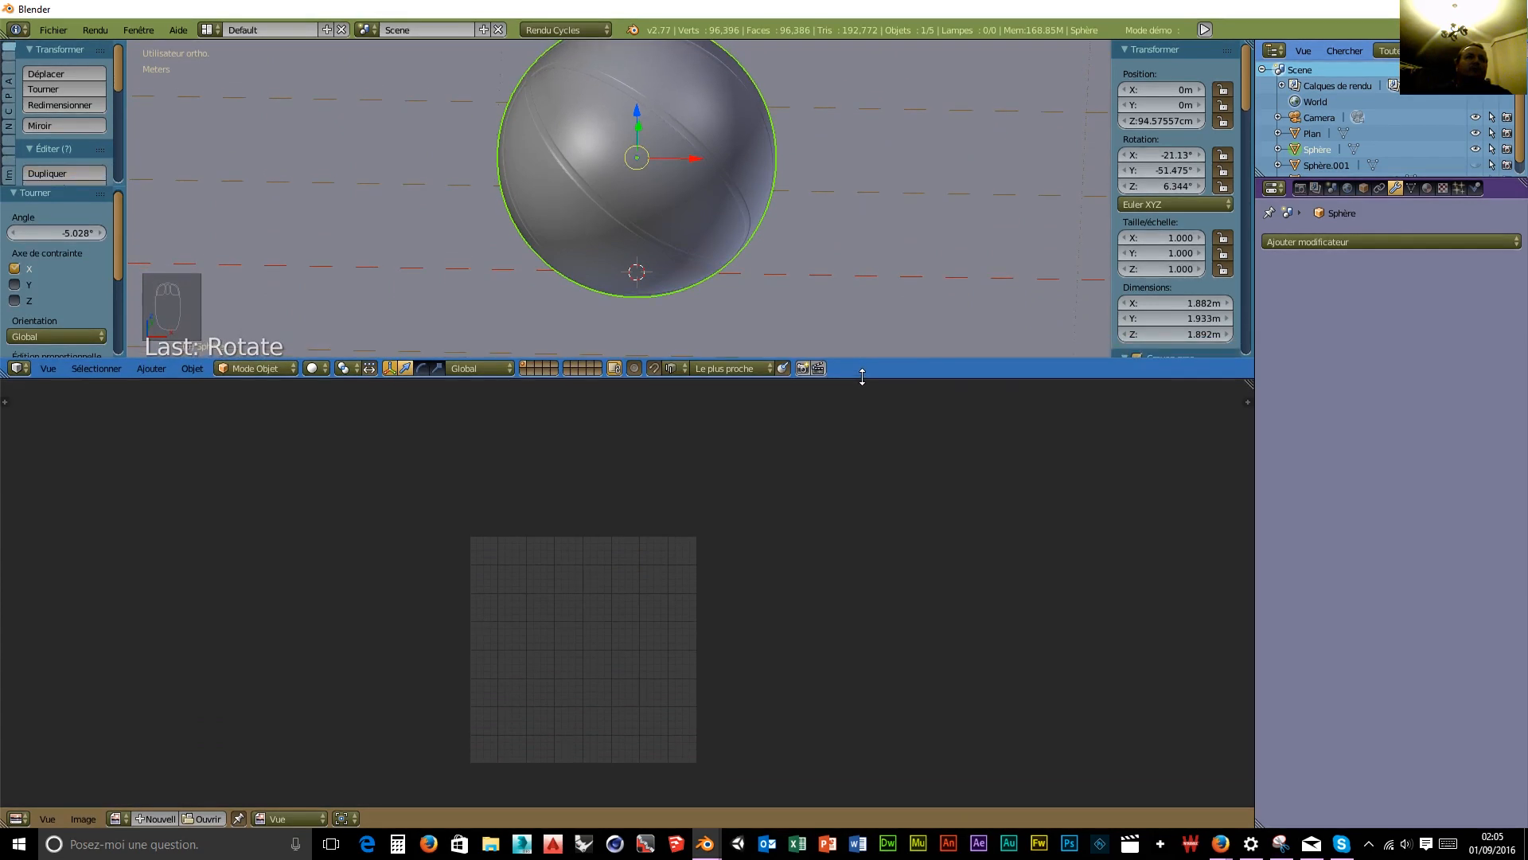
{"action": "scroll", "coordinate": [816, 206], "scroll_direction": "down", "scroll_amount": 2}
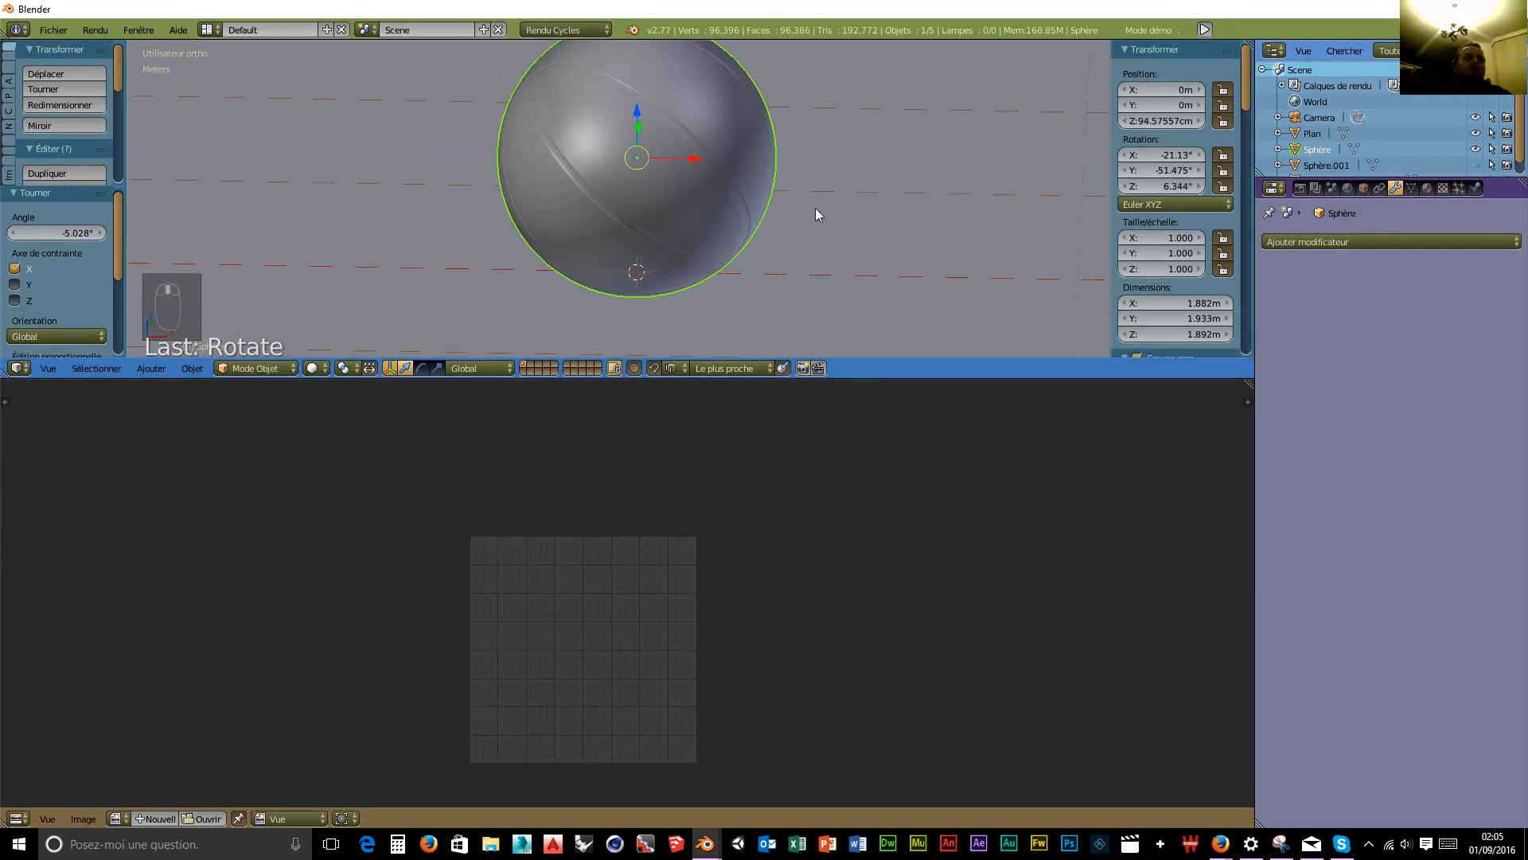
{"action": "middle_click_drag", "start_coordinate": [824, 145], "coordinate": [822, 195], "text": "shift"}
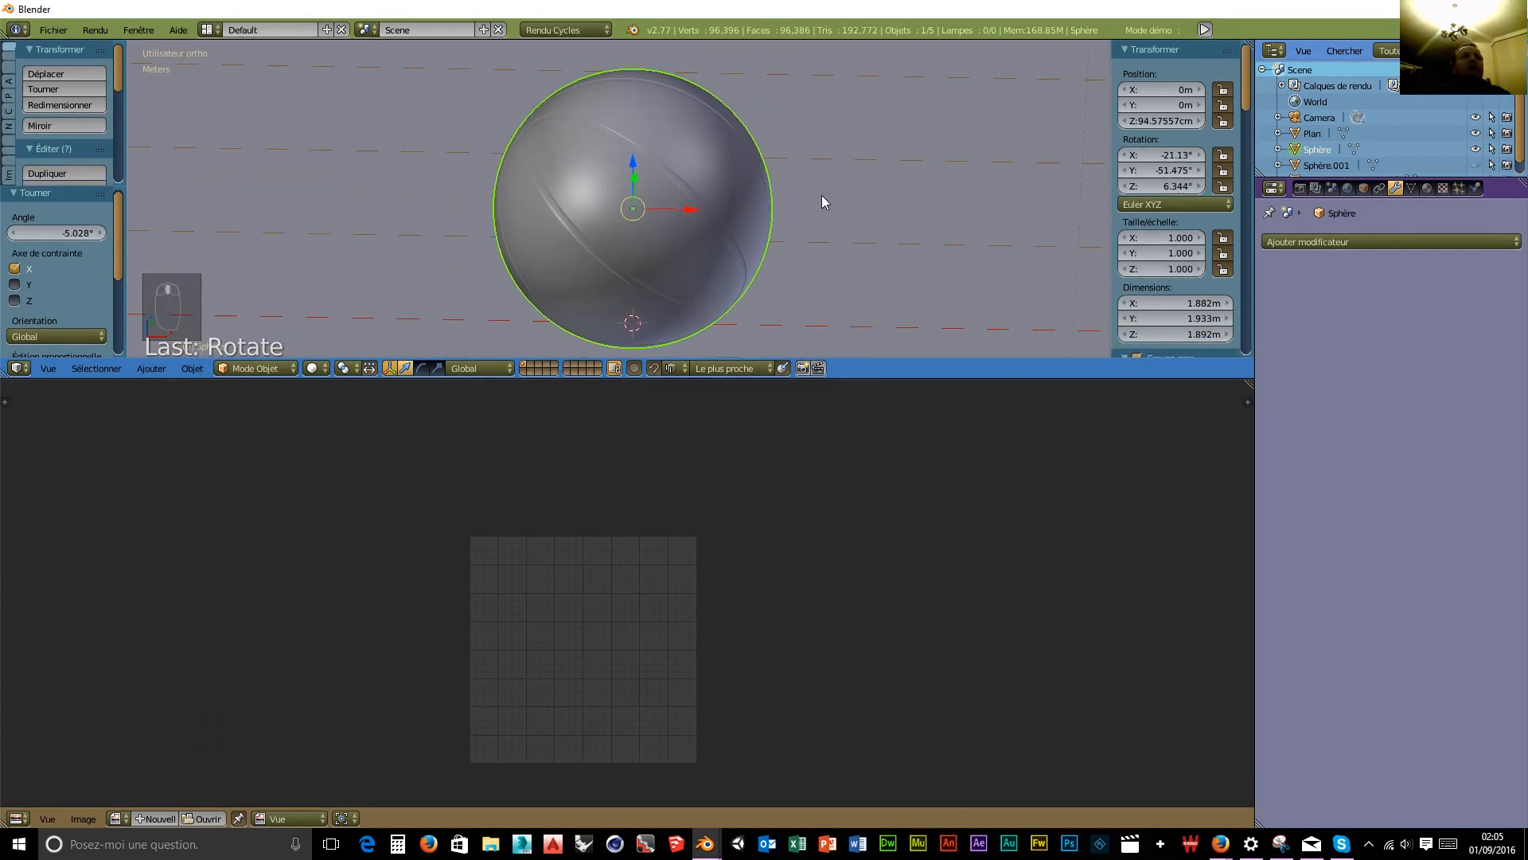
{"action": "right_click", "coordinate": [909, 188]}
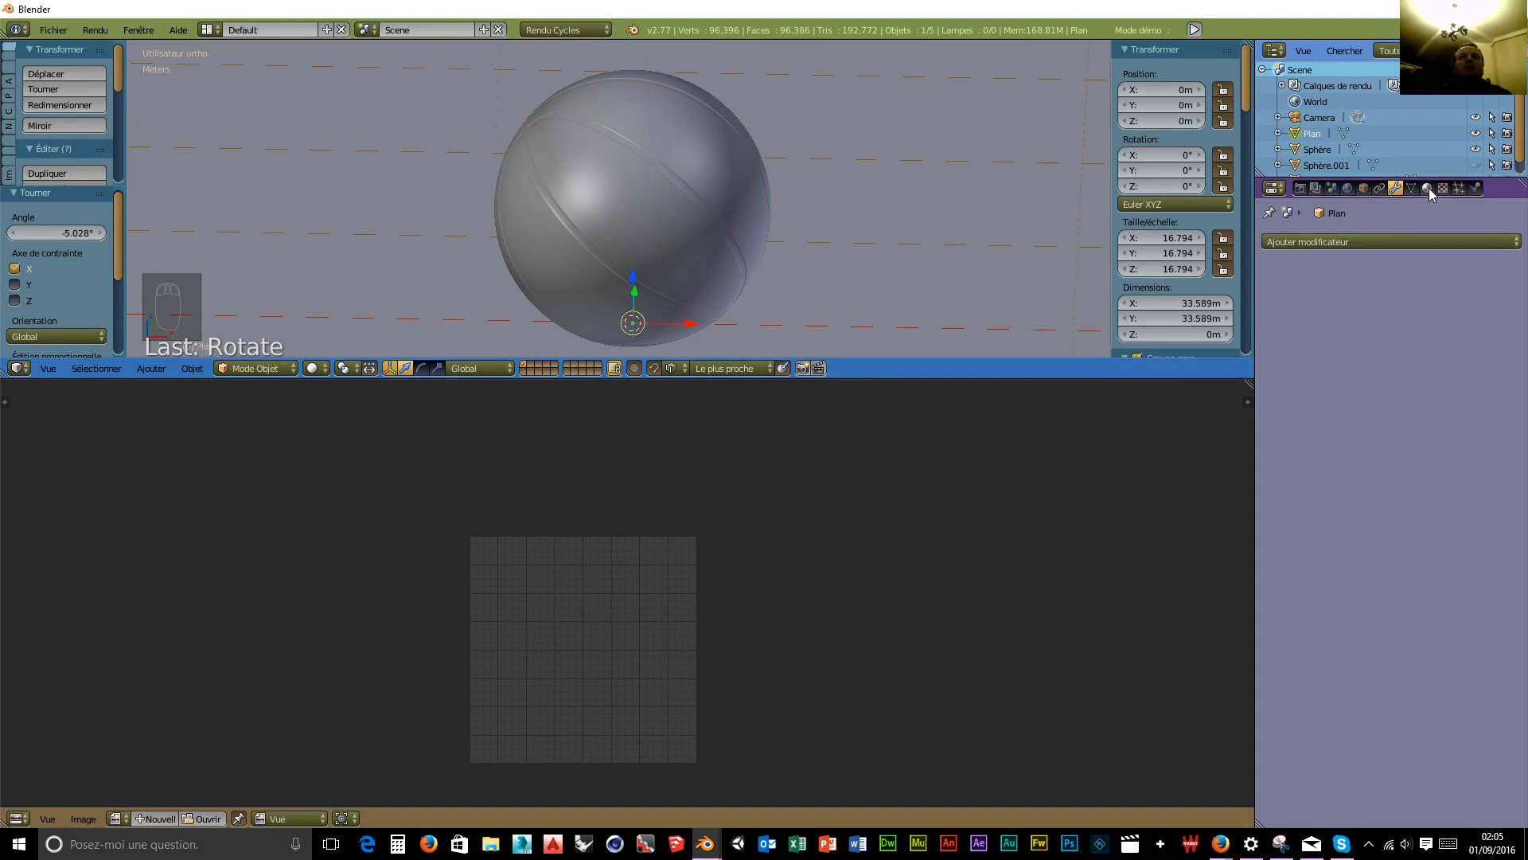
{"action": "left_click", "coordinate": [18, 818]}
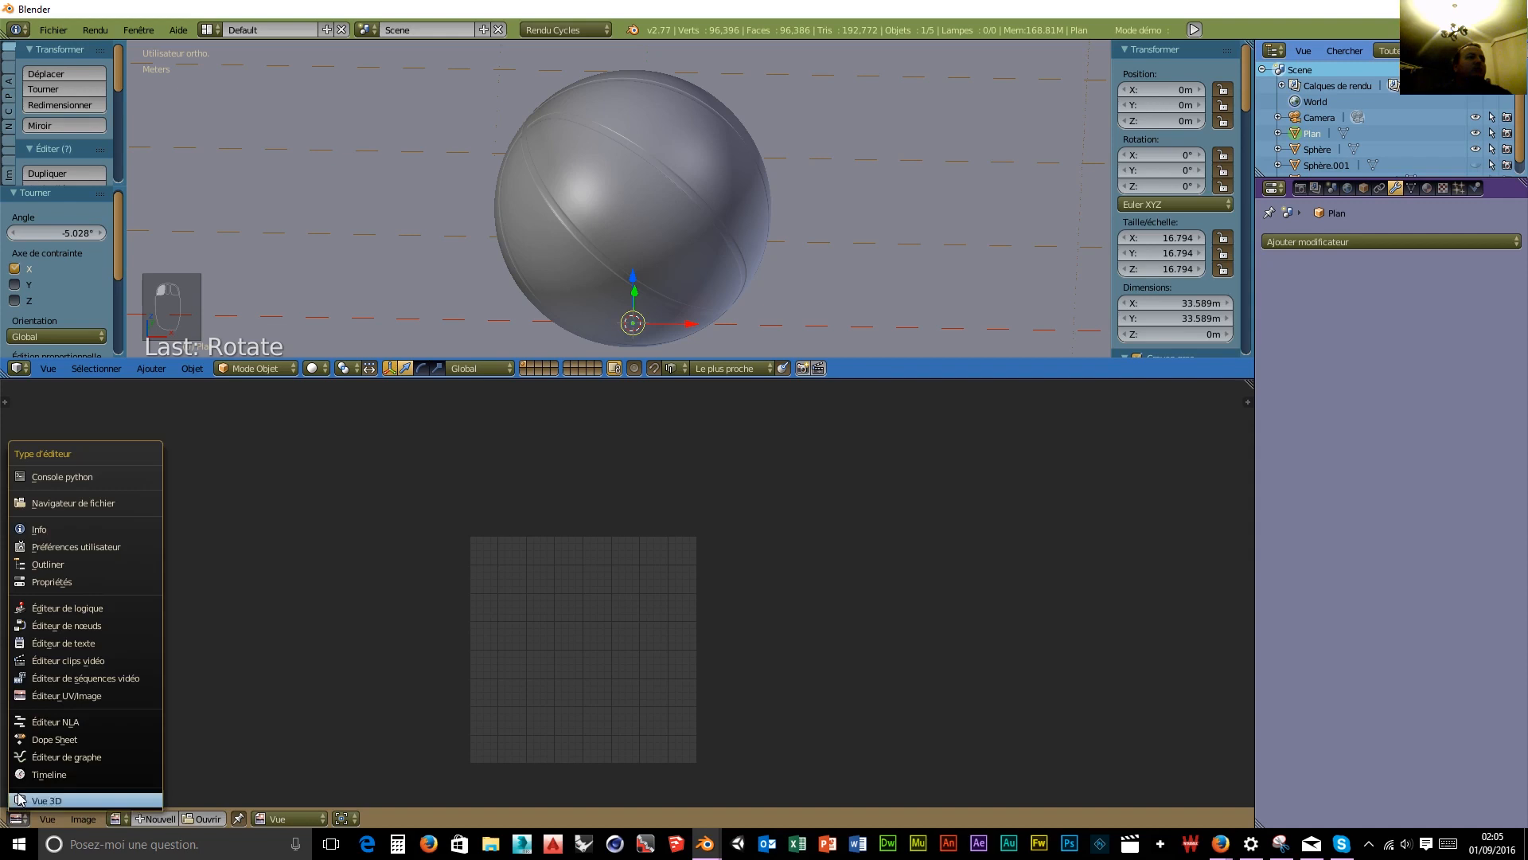
{"action": "left_click", "coordinate": [50, 624]}
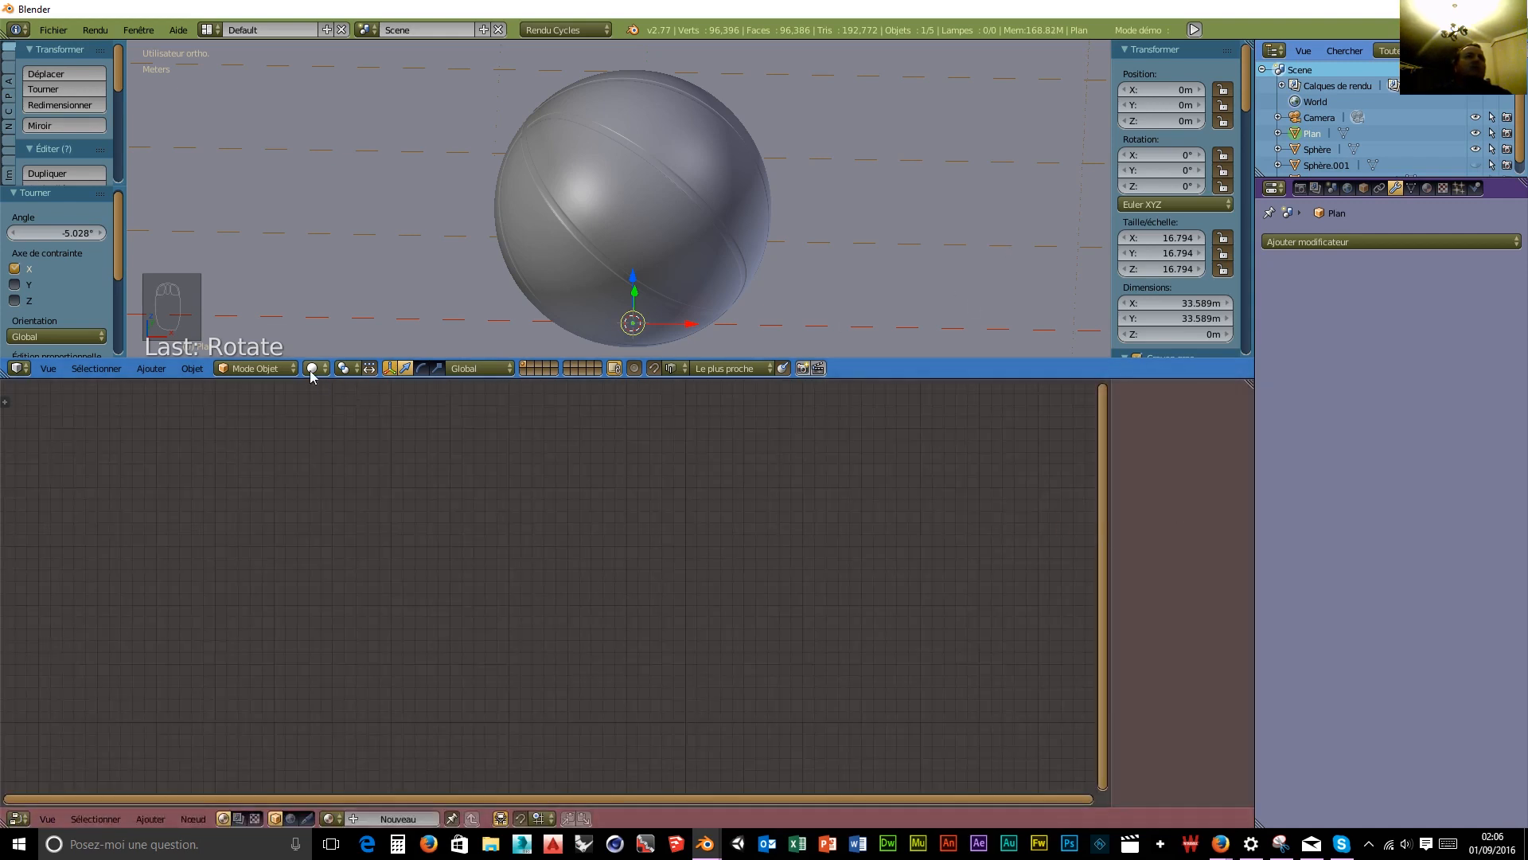
Put the ground plane in Edit Mode and unwrap its UVs with the standard Unwrap.
{"action": "left_click", "coordinate": [285, 369]}
{"action": "left_click", "coordinate": [280, 332]}
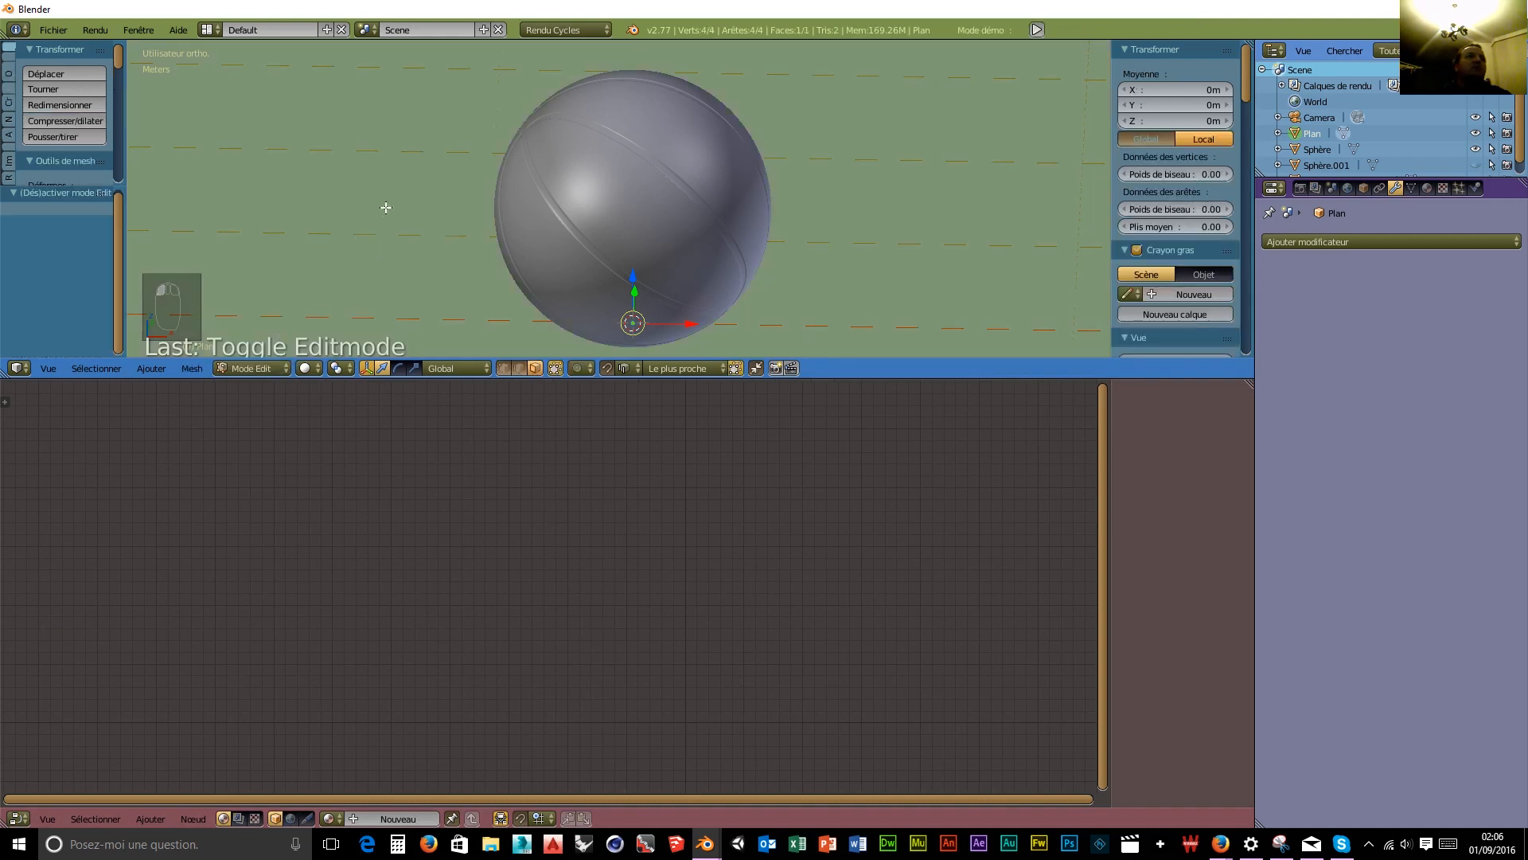
{"action": "key", "text": "u"}
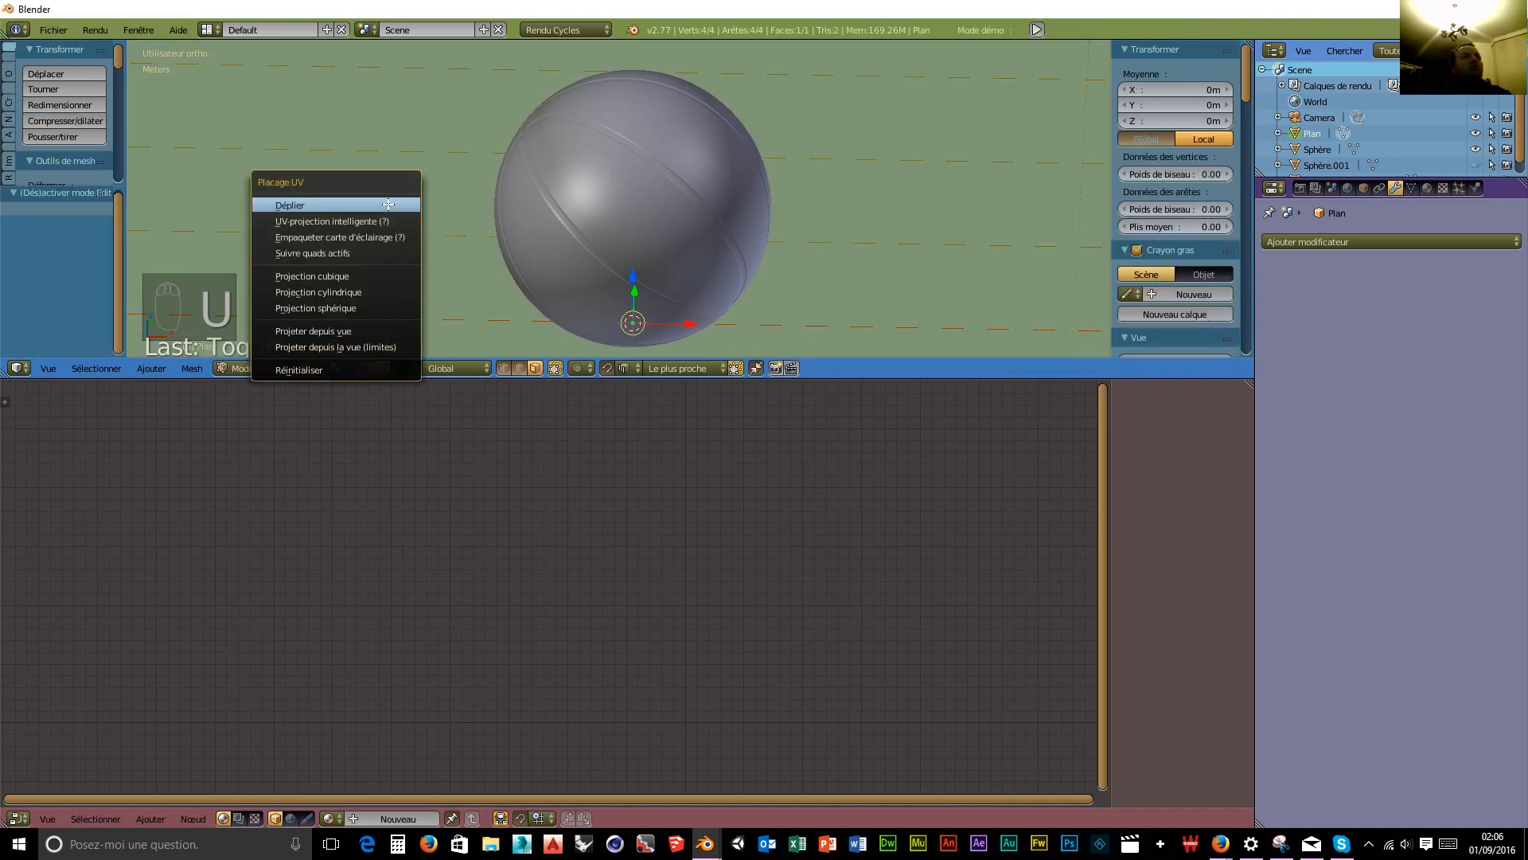
{"action": "left_click", "coordinate": [387, 205]}
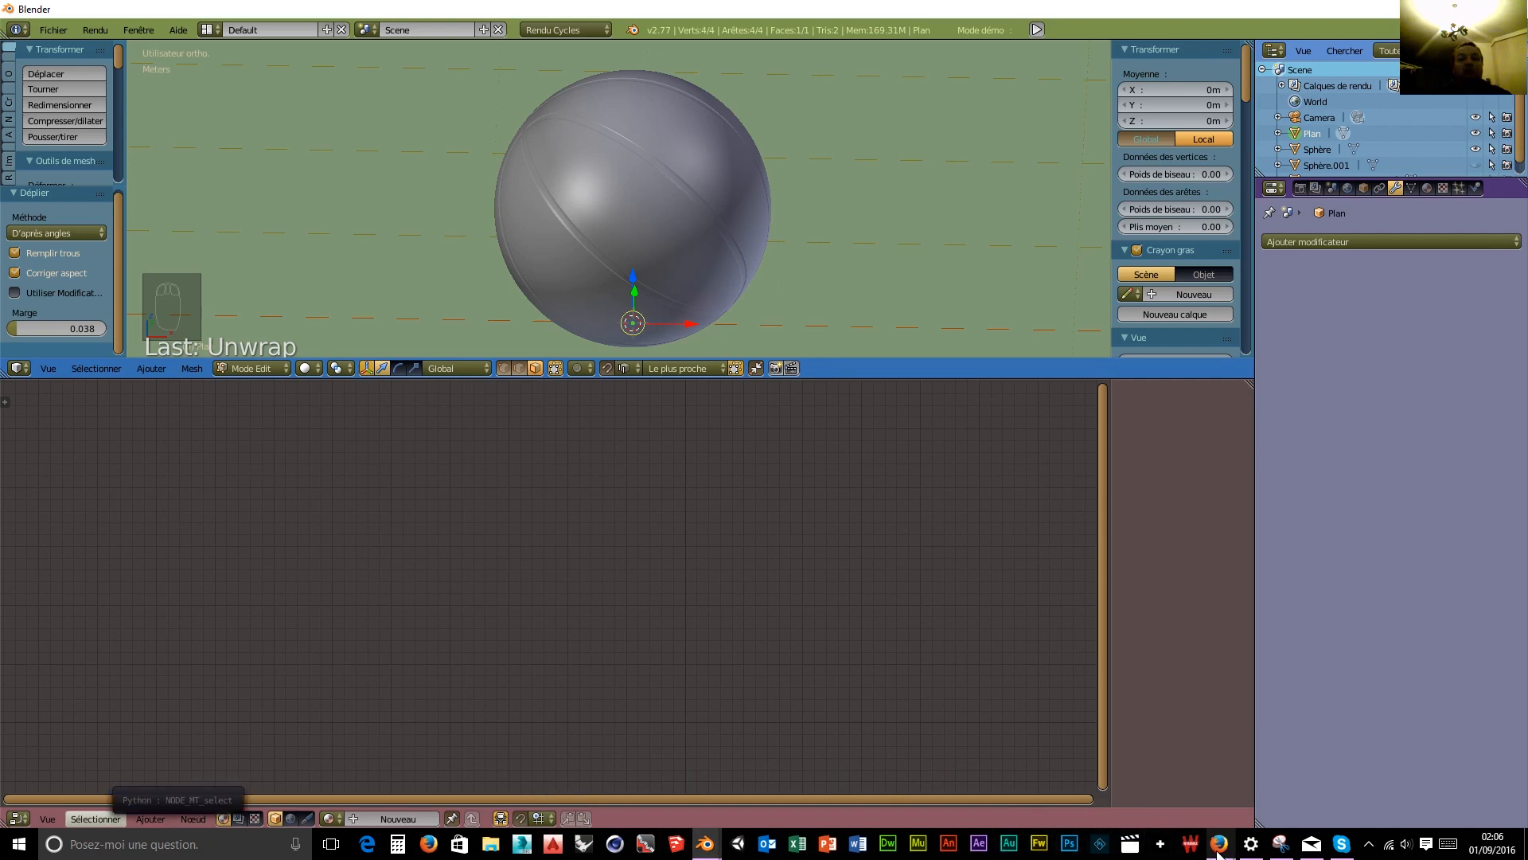
Switch to the Spalding ball product page in Firefox and inspect the element behind its parquet background.
{"action": "mouse_move", "coordinate": [1219, 855]}
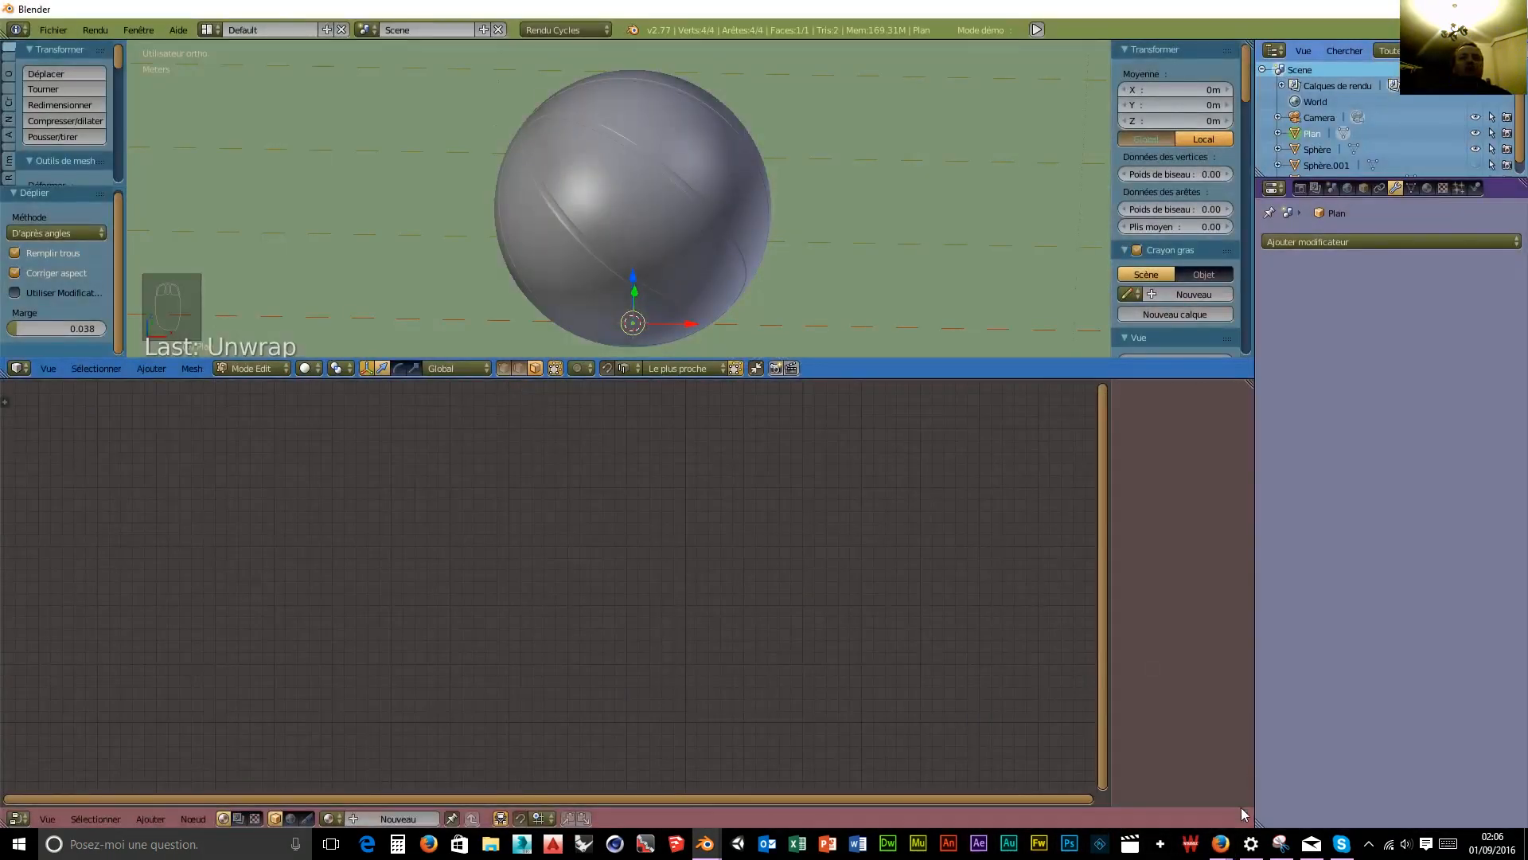
{"action": "mouse_move", "coordinate": [1221, 845]}
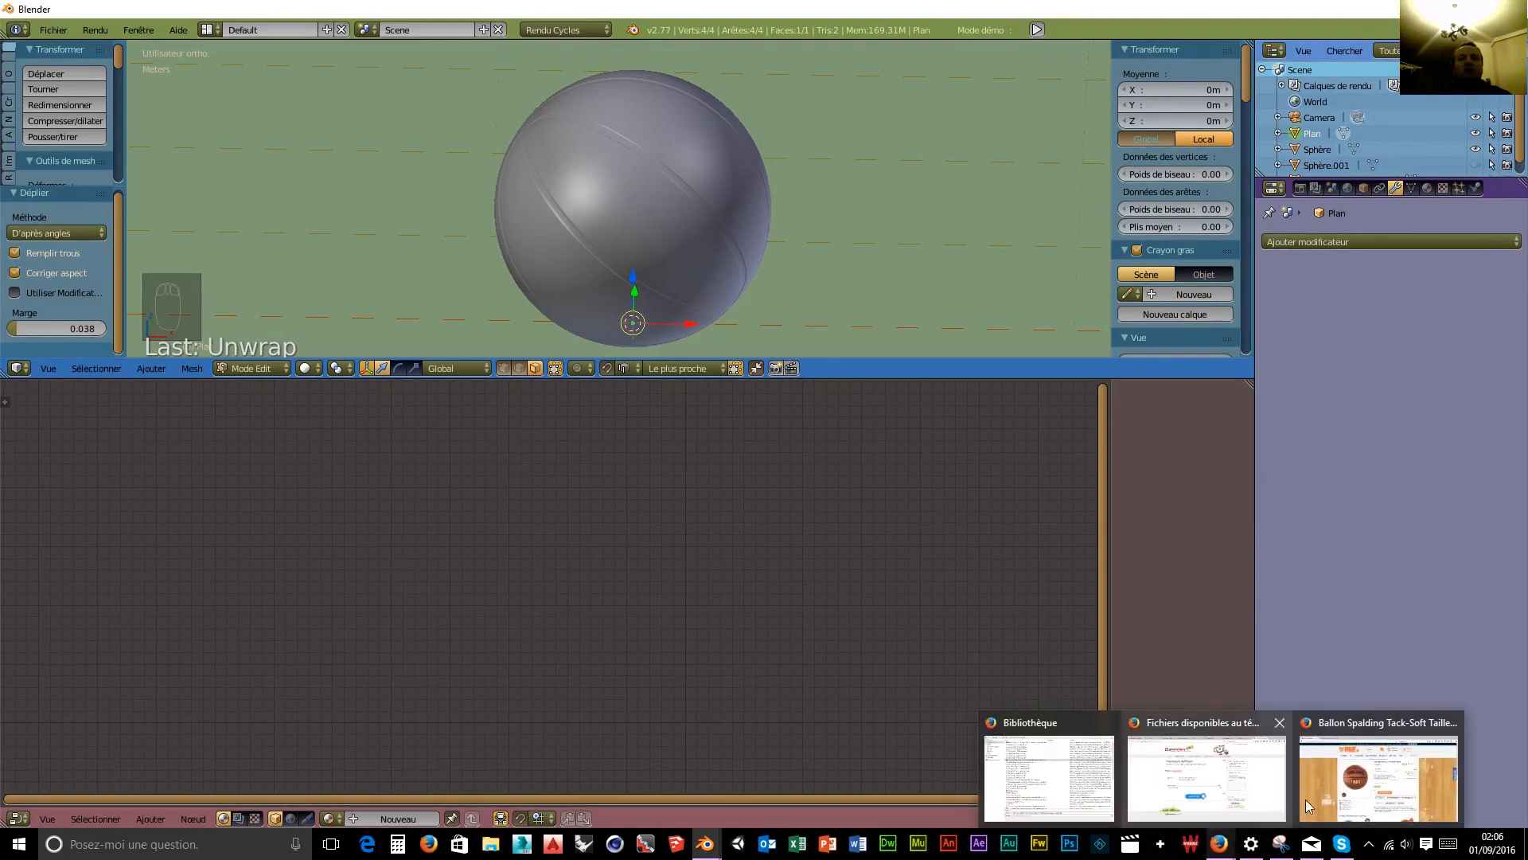
{"action": "left_click", "coordinate": [1316, 796]}
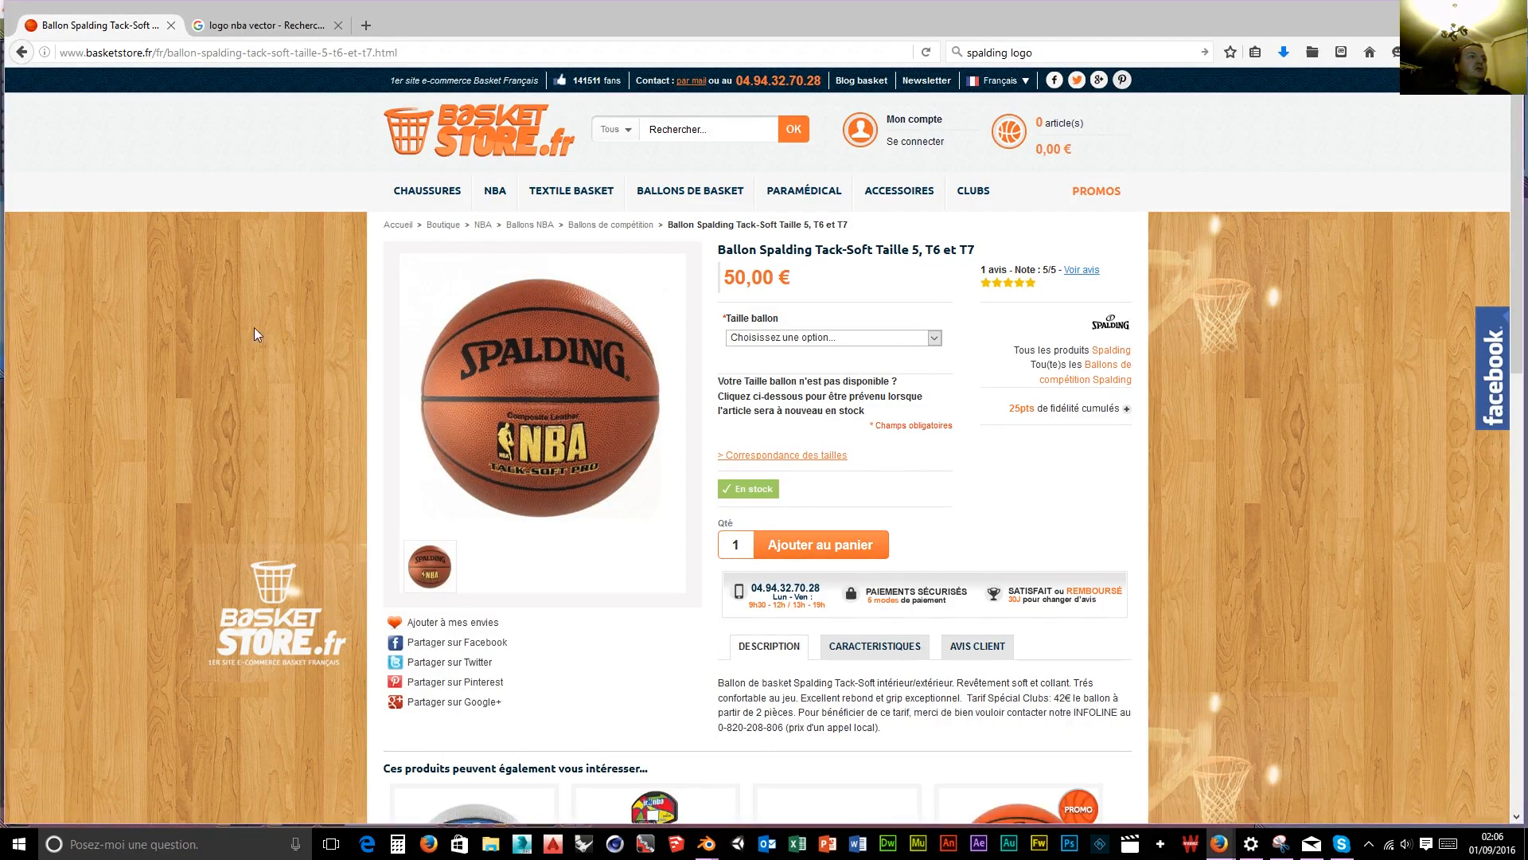
{"action": "right_click", "coordinate": [72, 389]}
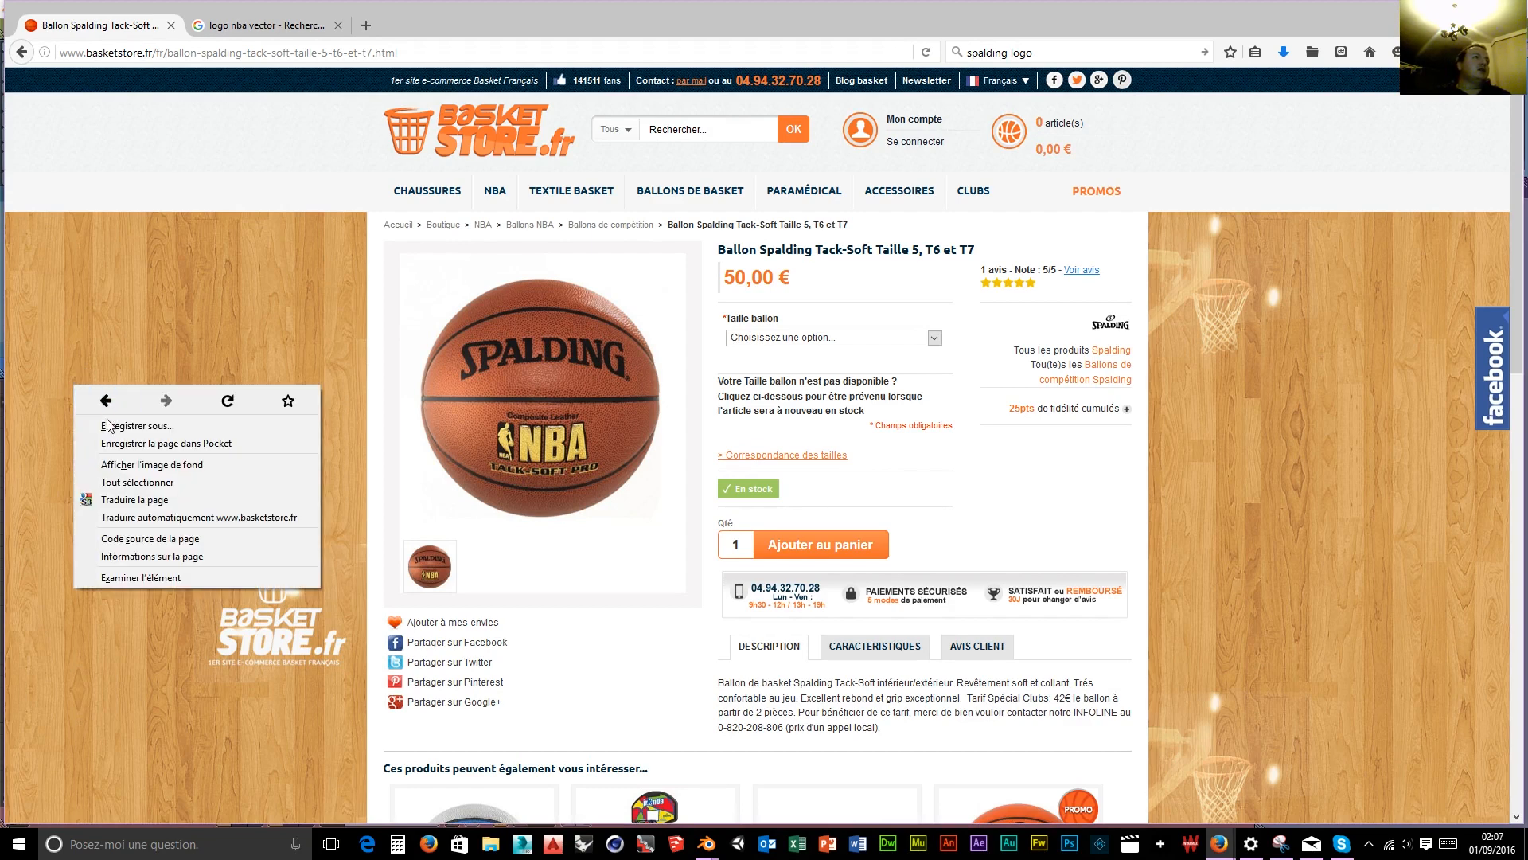
{"action": "left_click", "coordinate": [159, 581]}
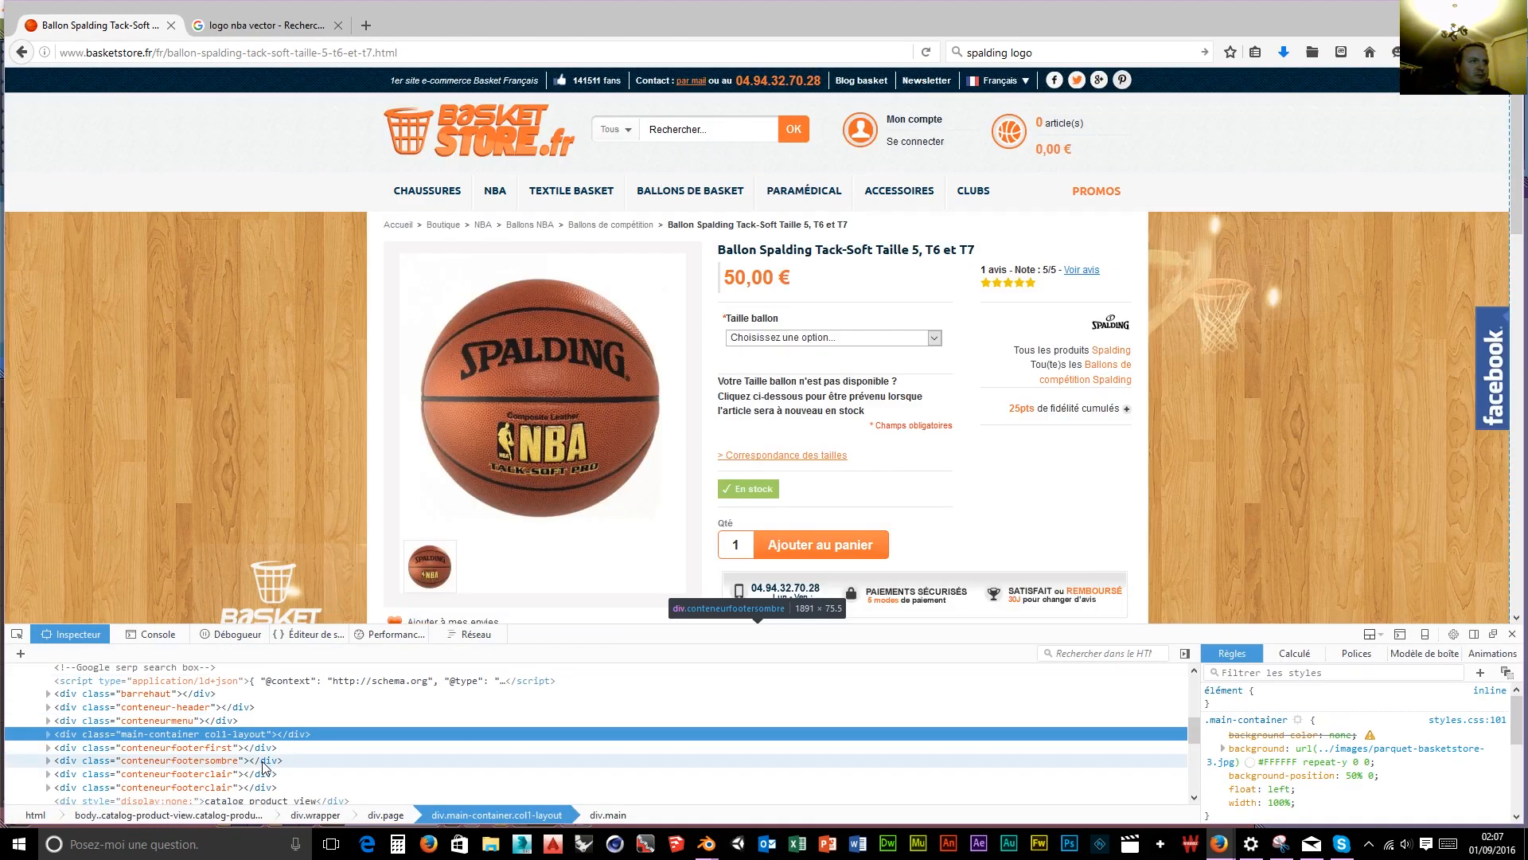
Find the background rule of the main container and open its image parquet-basketstore-3.jpg at full size.
{"action": "scroll", "coordinate": [265, 766], "scroll_direction": "up", "scroll_amount": 3}
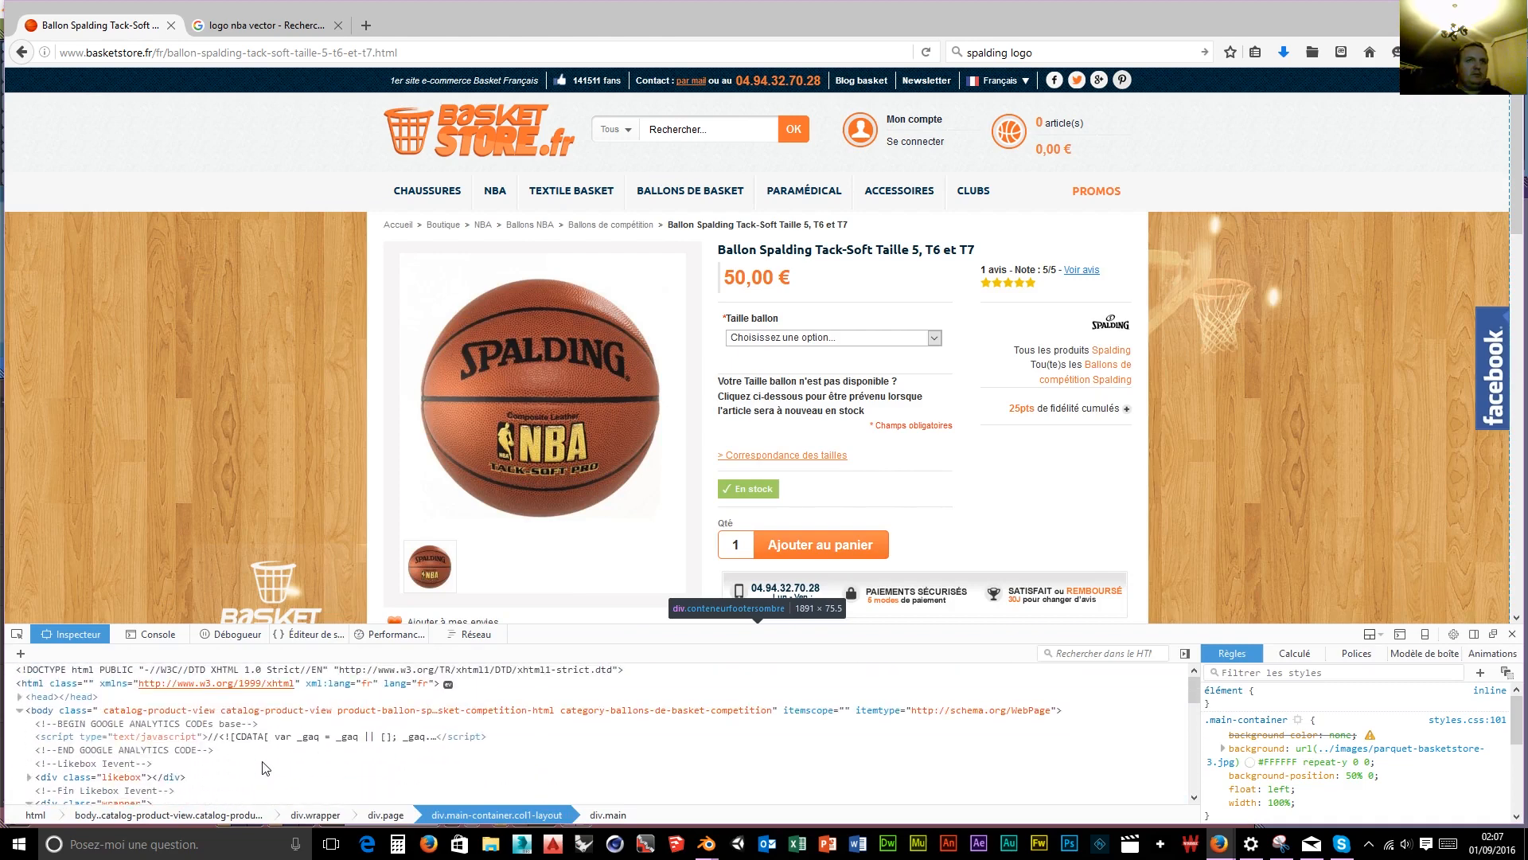
{"action": "scroll", "coordinate": [265, 767], "scroll_direction": "down", "scroll_amount": 5}
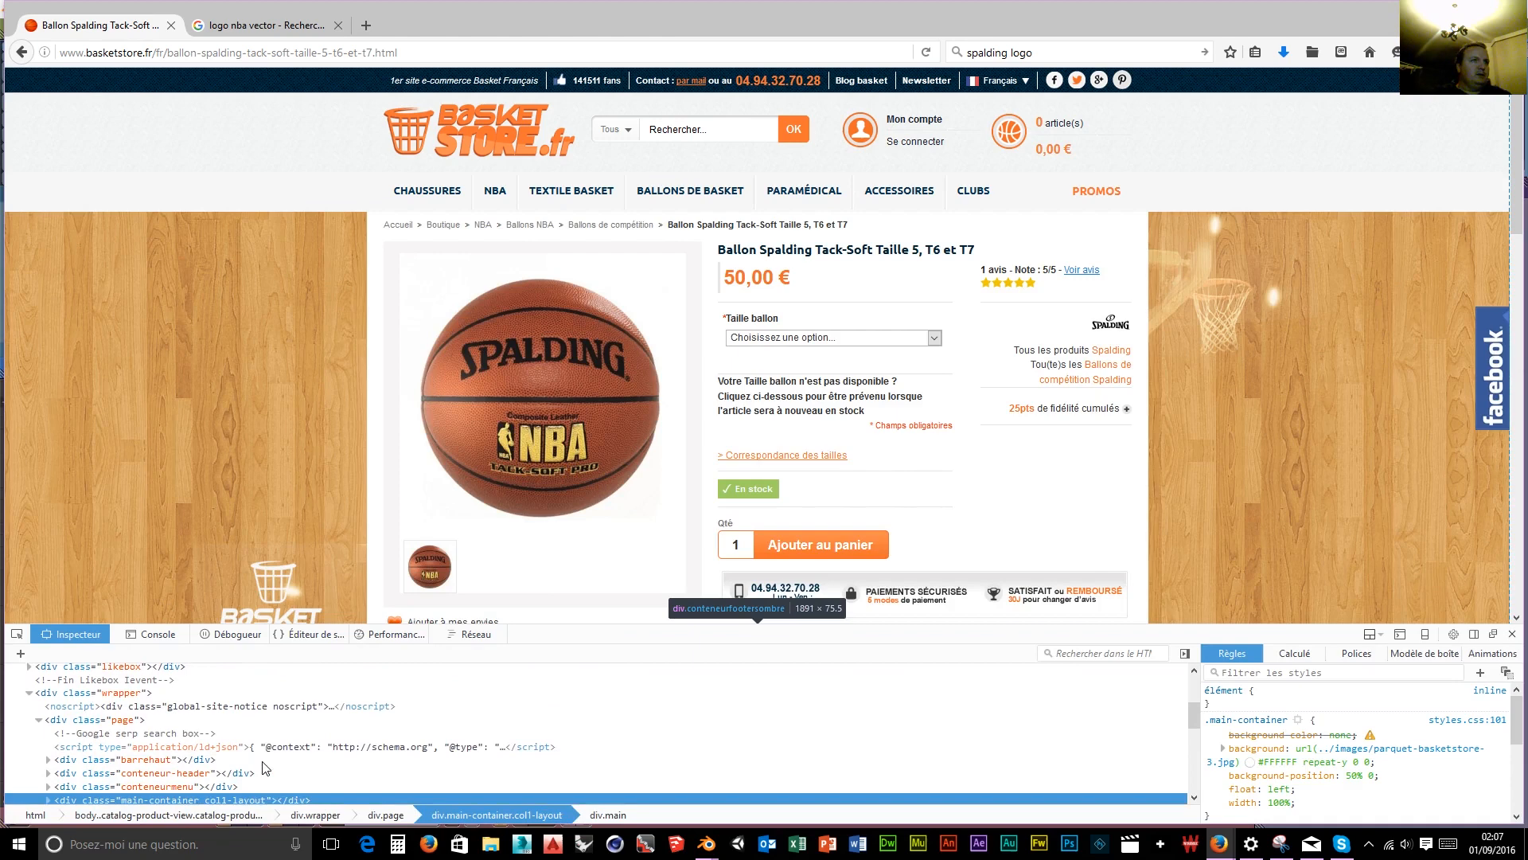
{"action": "scroll", "coordinate": [265, 767], "scroll_direction": "down", "scroll_amount": 2}
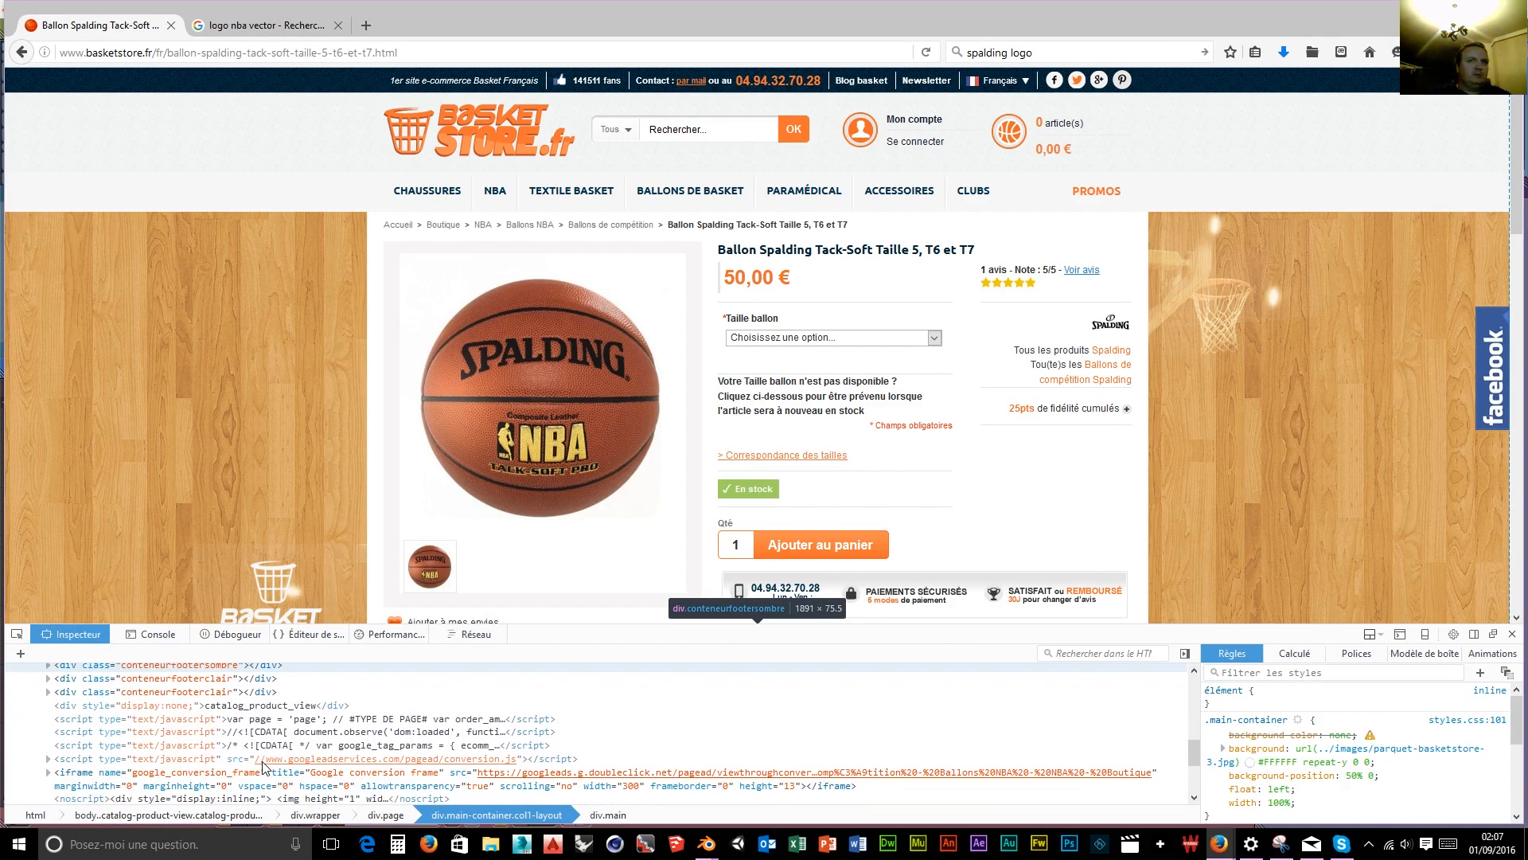
{"action": "scroll", "coordinate": [265, 766], "scroll_direction": "down", "scroll_amount": 2}
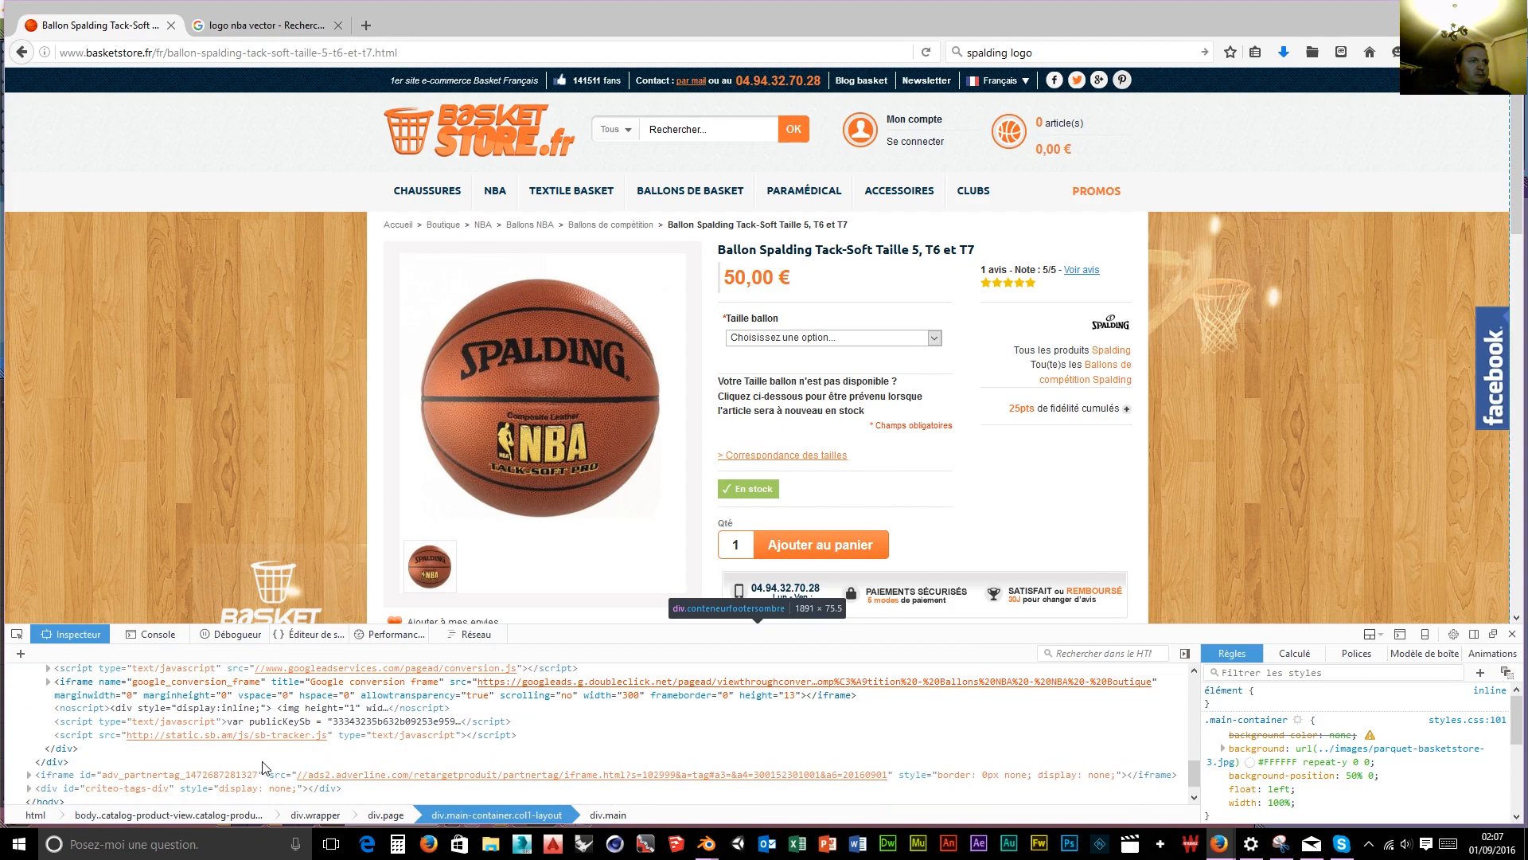
{"action": "scroll", "coordinate": [265, 766], "scroll_direction": "down", "scroll_amount": 1}
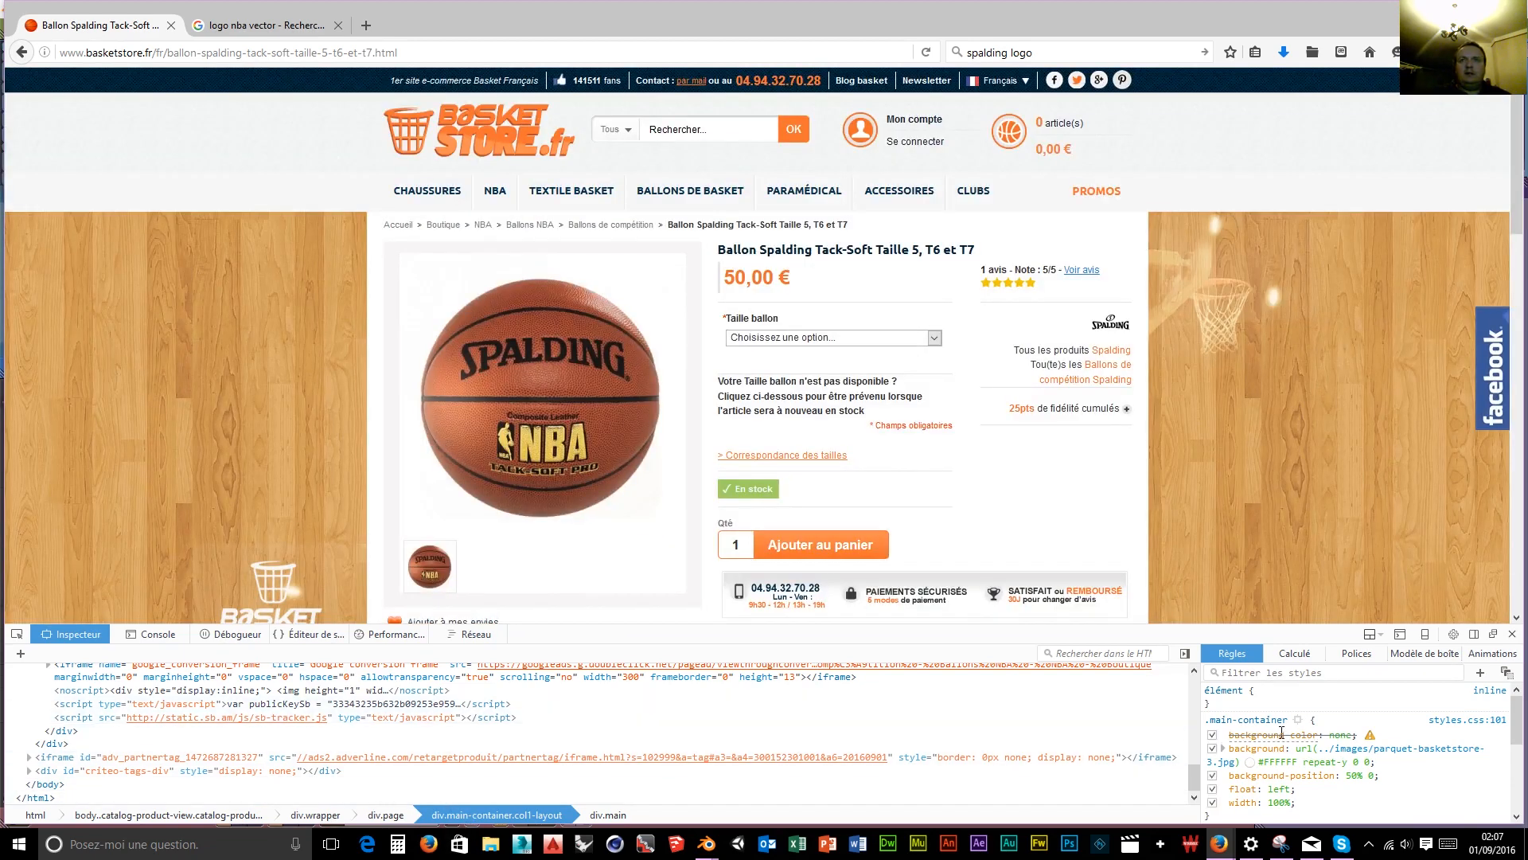
{"action": "mouse_move", "coordinate": [1367, 757]}
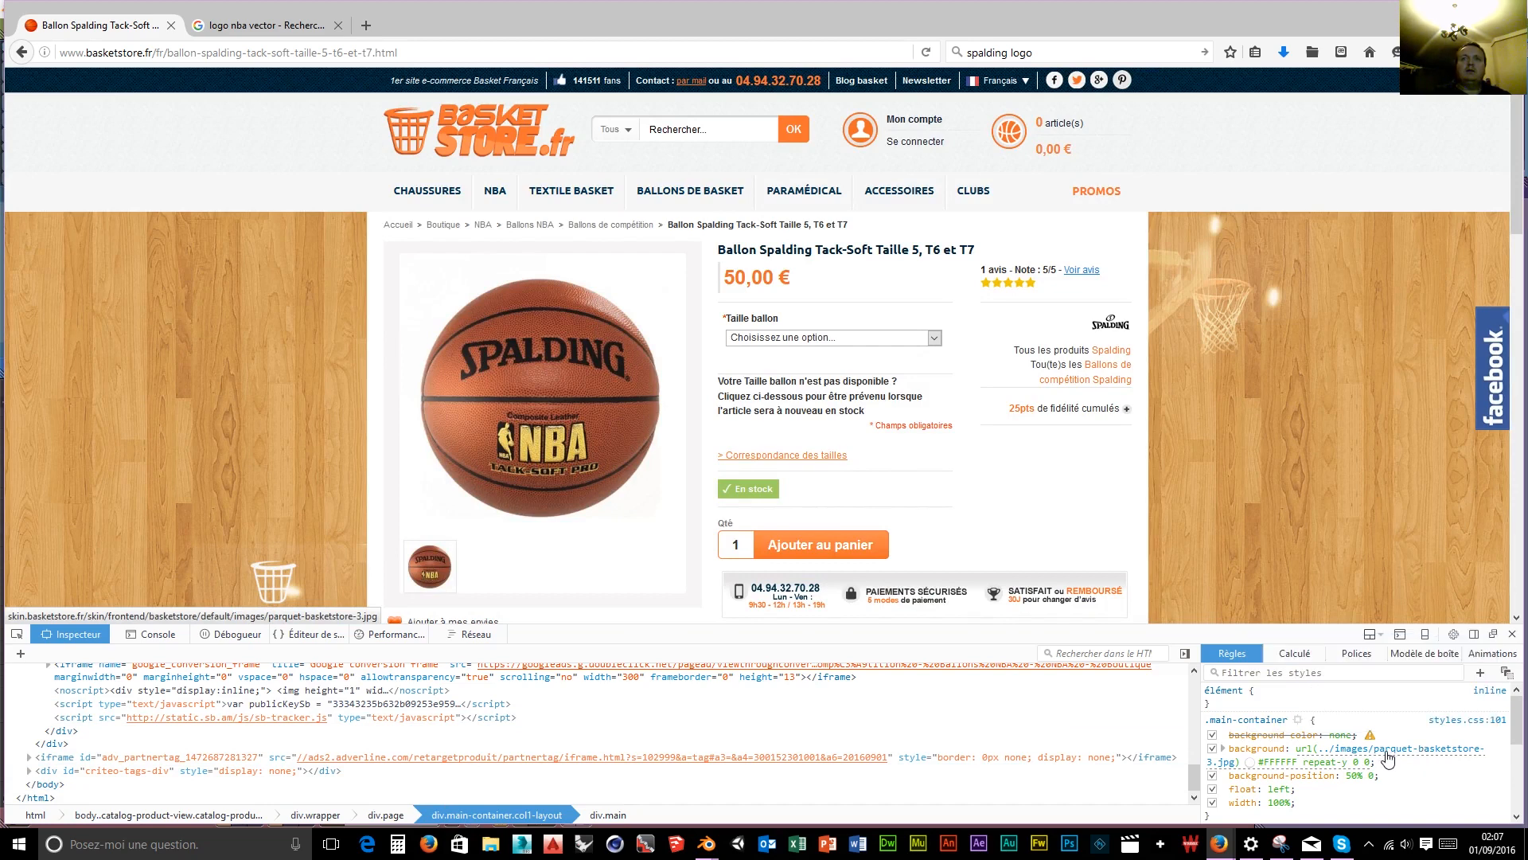
{"action": "left_click", "coordinate": [1424, 755]}
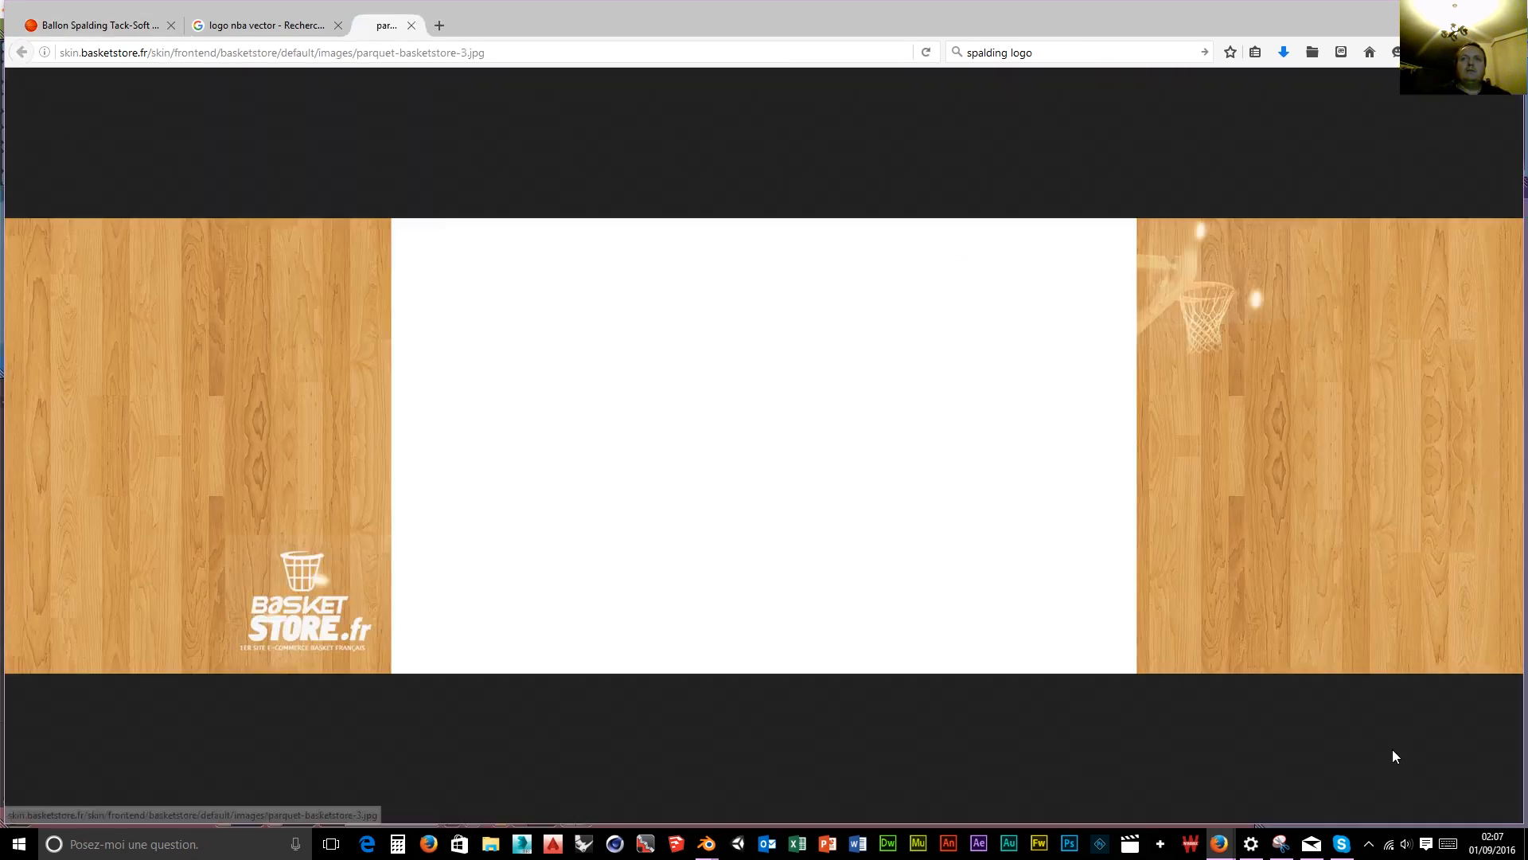
{"action": "left_click", "coordinate": [215, 496]}
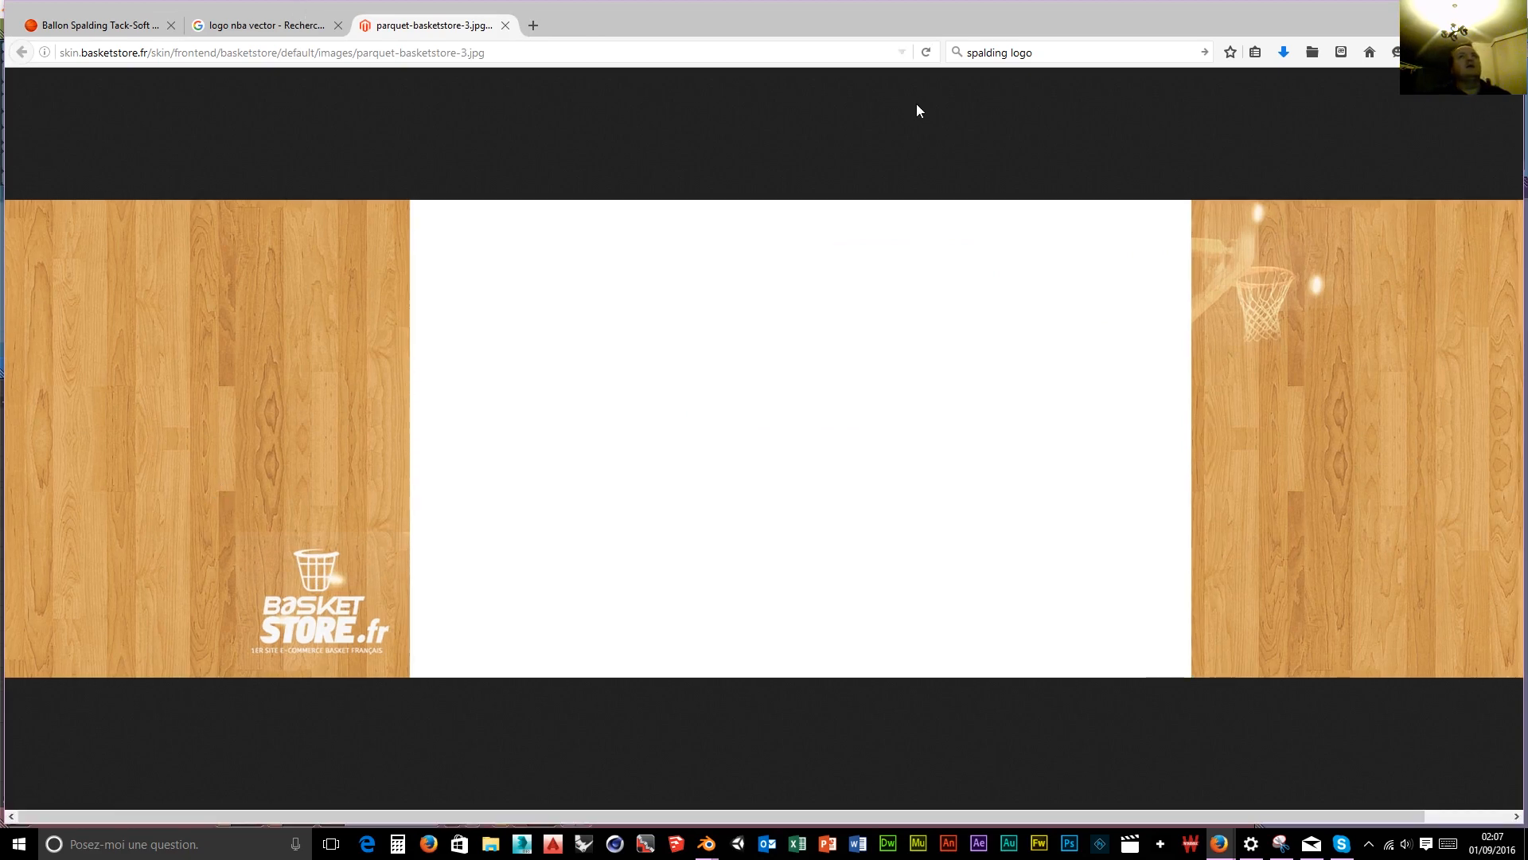
Search the web for "parquet" and show the image results.
{"action": "left_click", "coordinate": [1061, 57]}
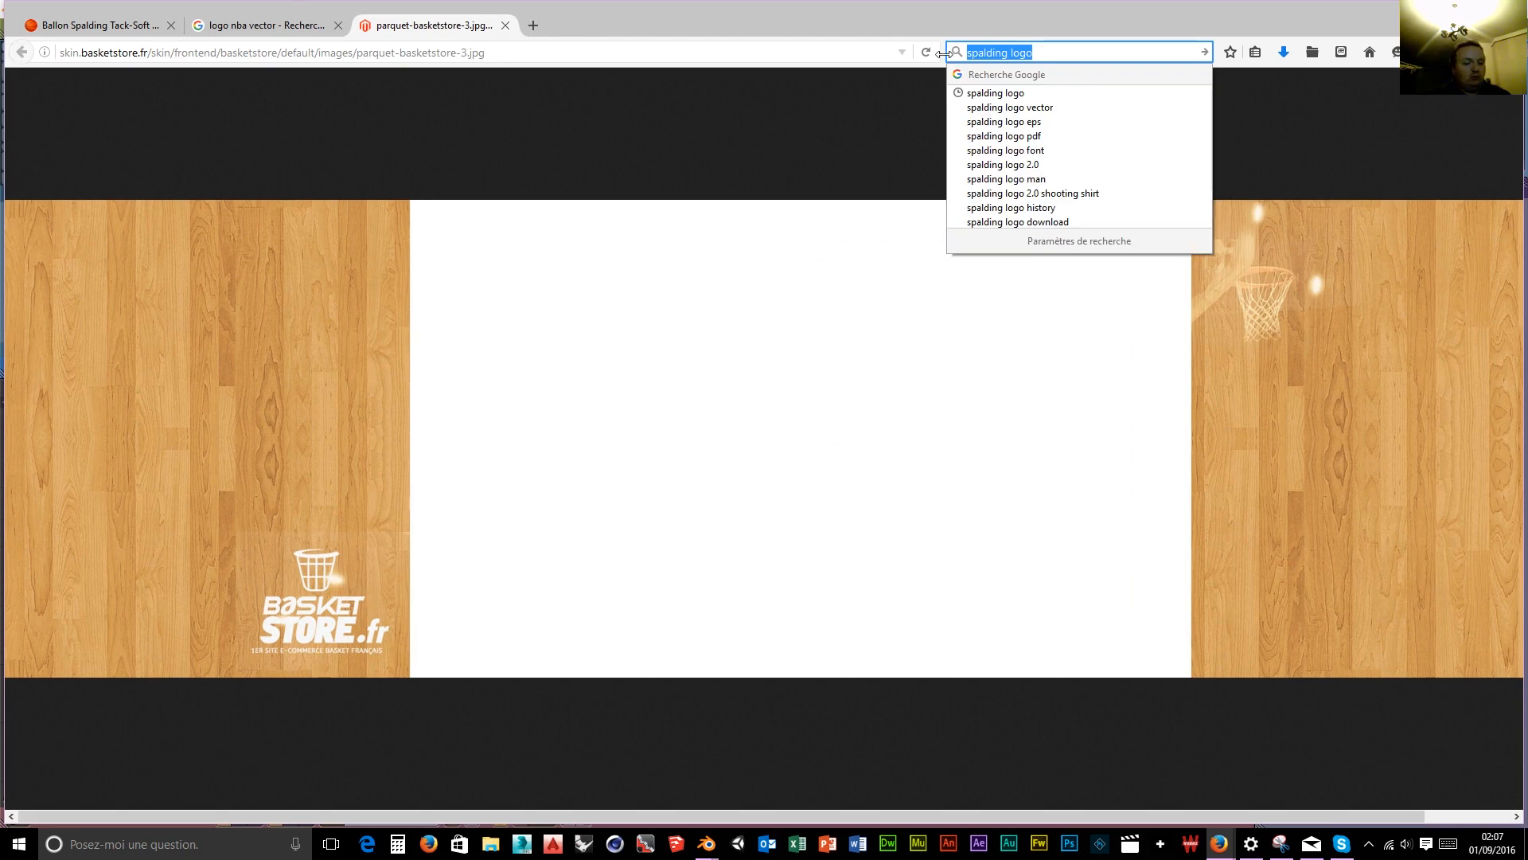
{"action": "type", "text": "parquet"}
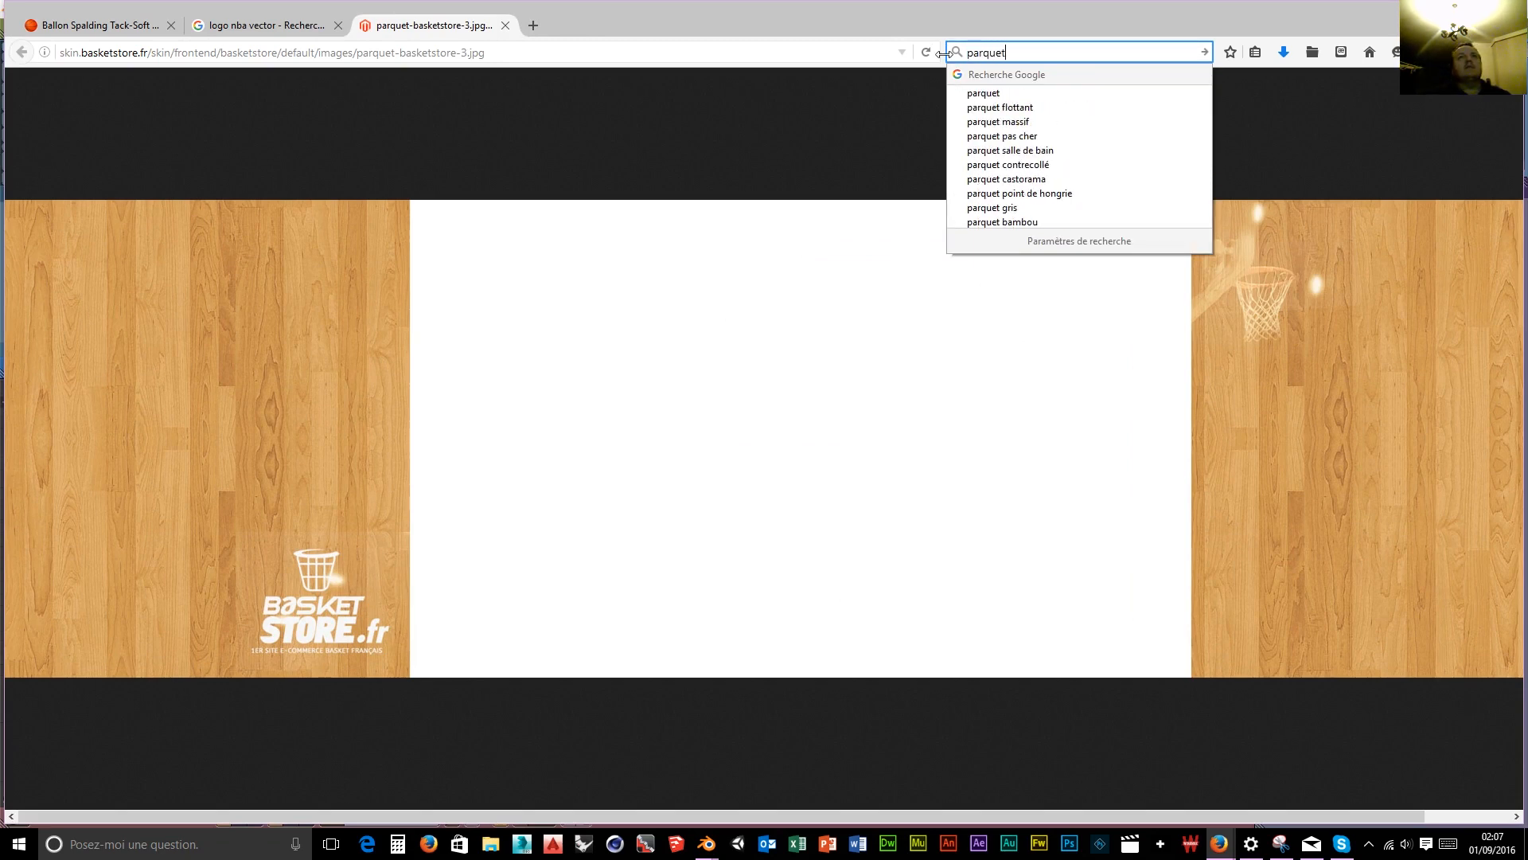
{"action": "key", "text": "Return"}
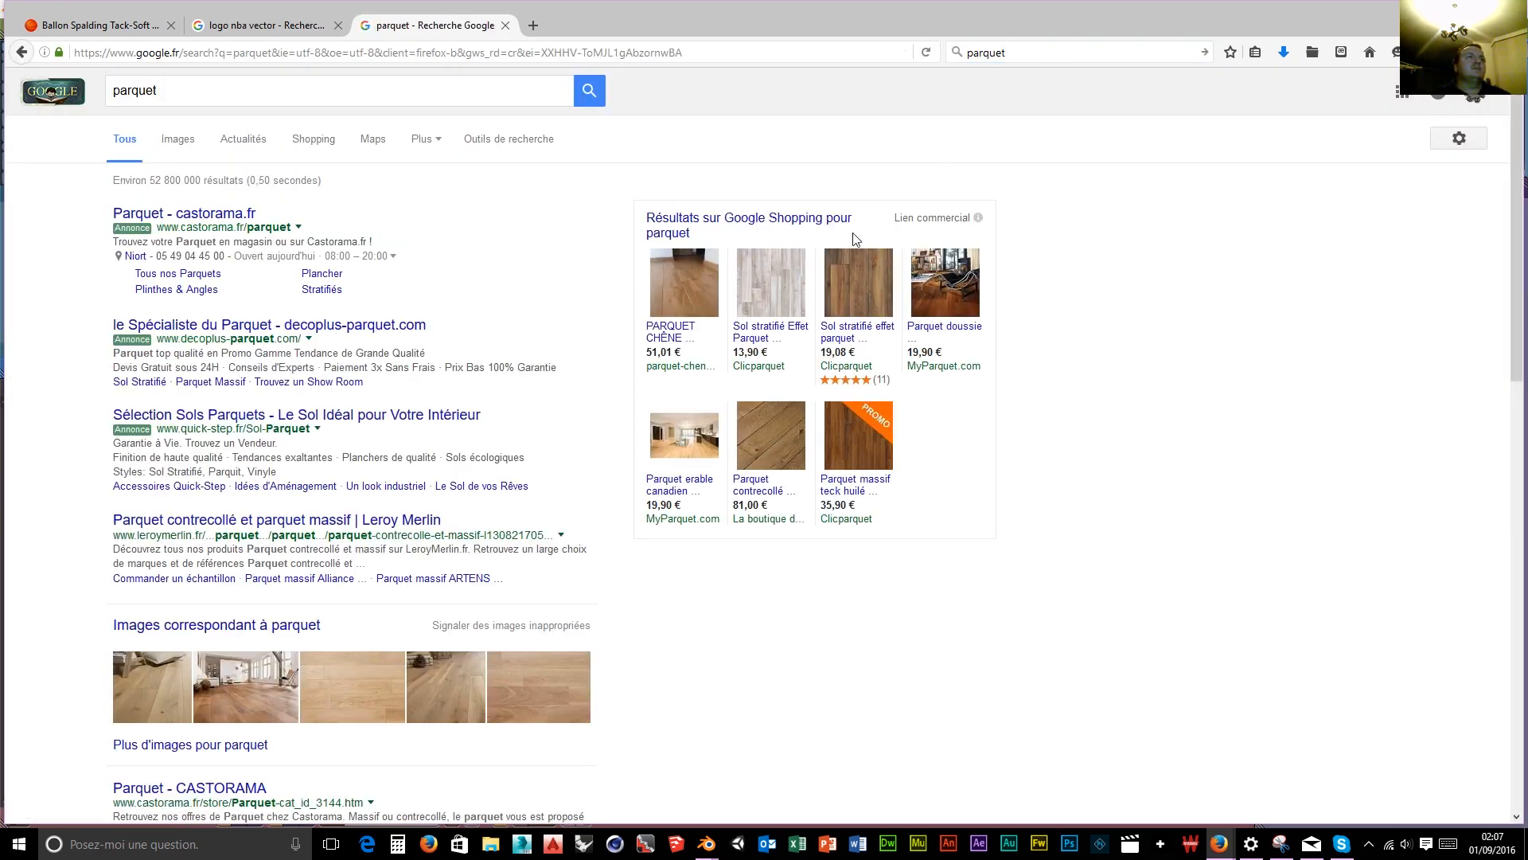
{"action": "left_click", "coordinate": [170, 141]}
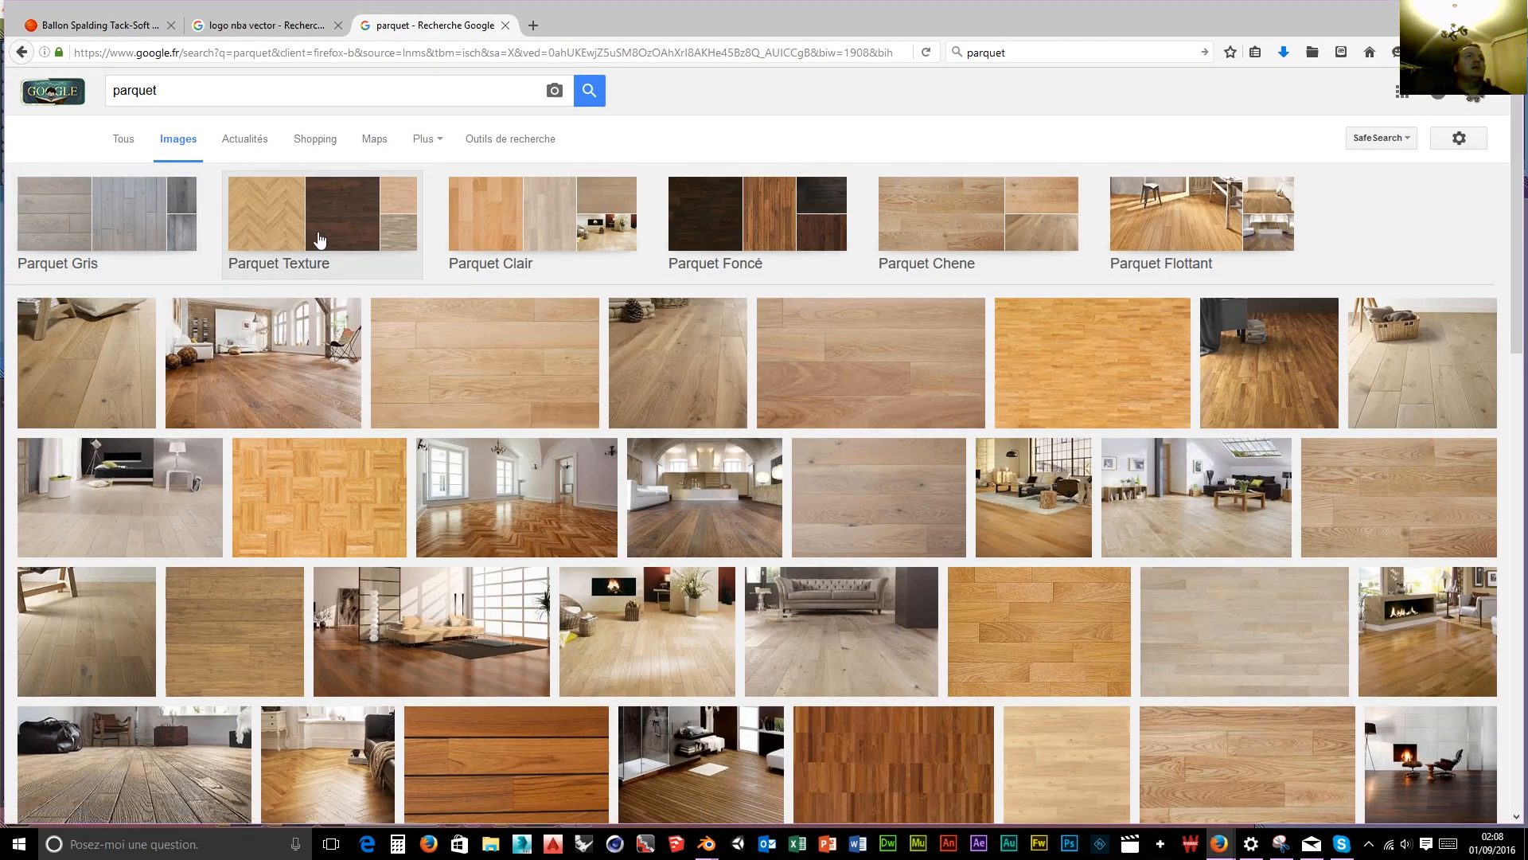
Narrow the image search to "parquet clair texture" and look through the results for a floor texture.
{"action": "left_click", "coordinate": [496, 230]}
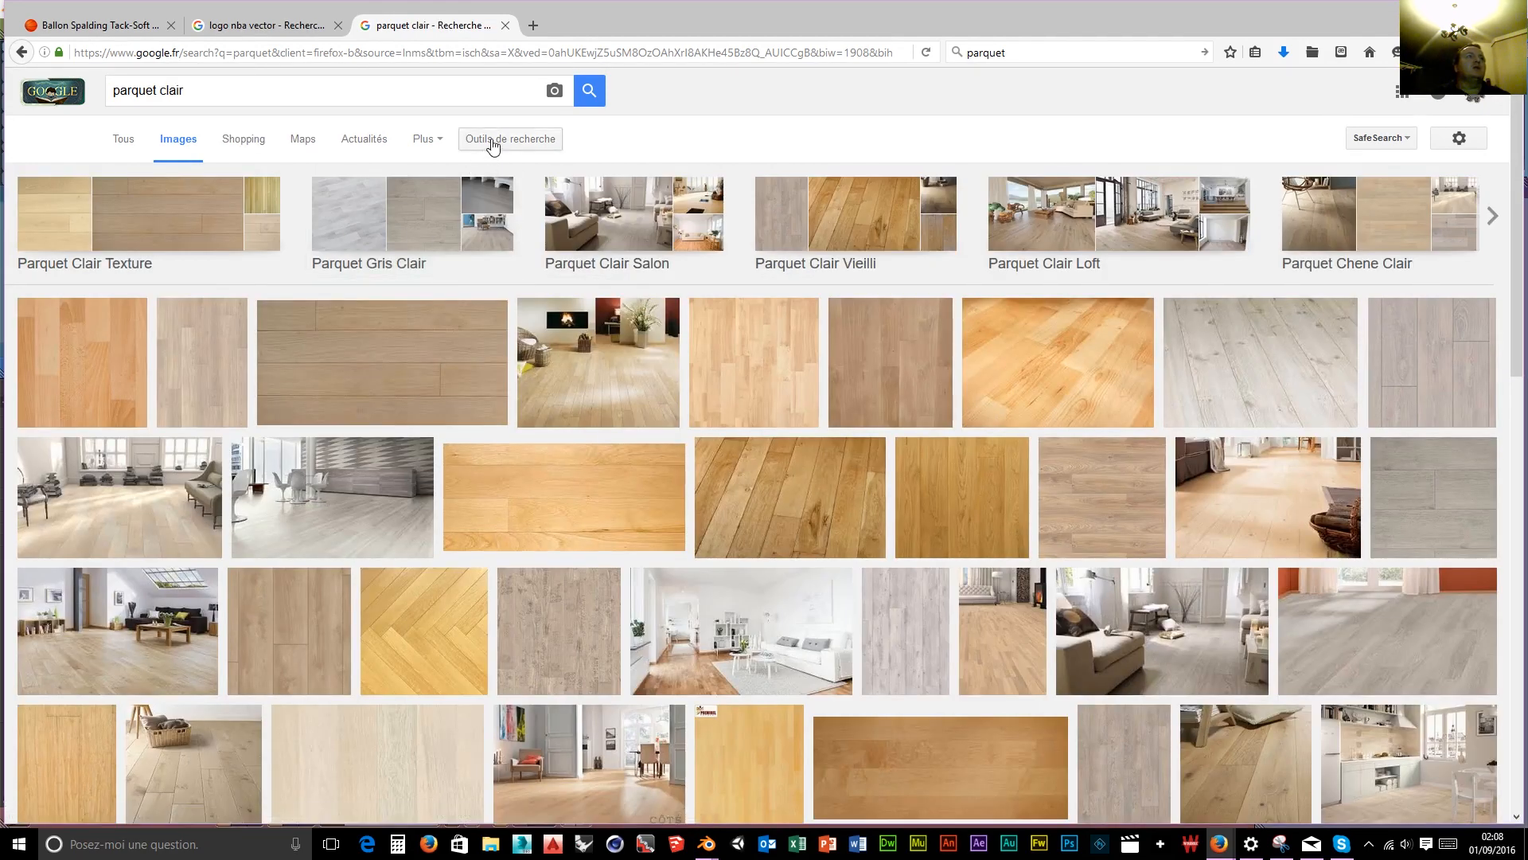
{"action": "left_click", "coordinate": [100, 213]}
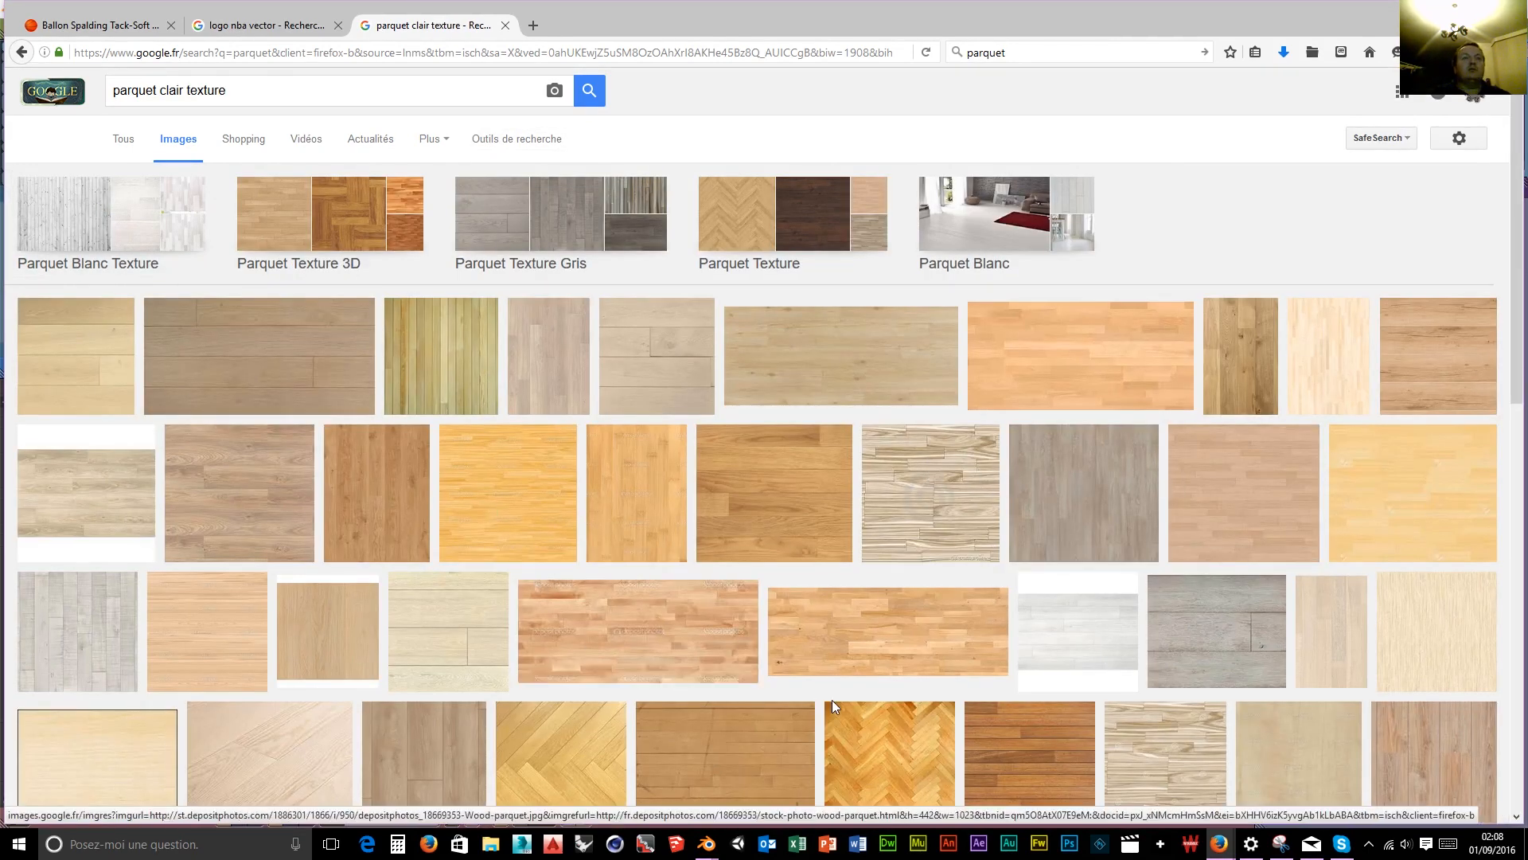
{"action": "scroll", "coordinate": [832, 700], "scroll_direction": "down", "scroll_amount": 4}
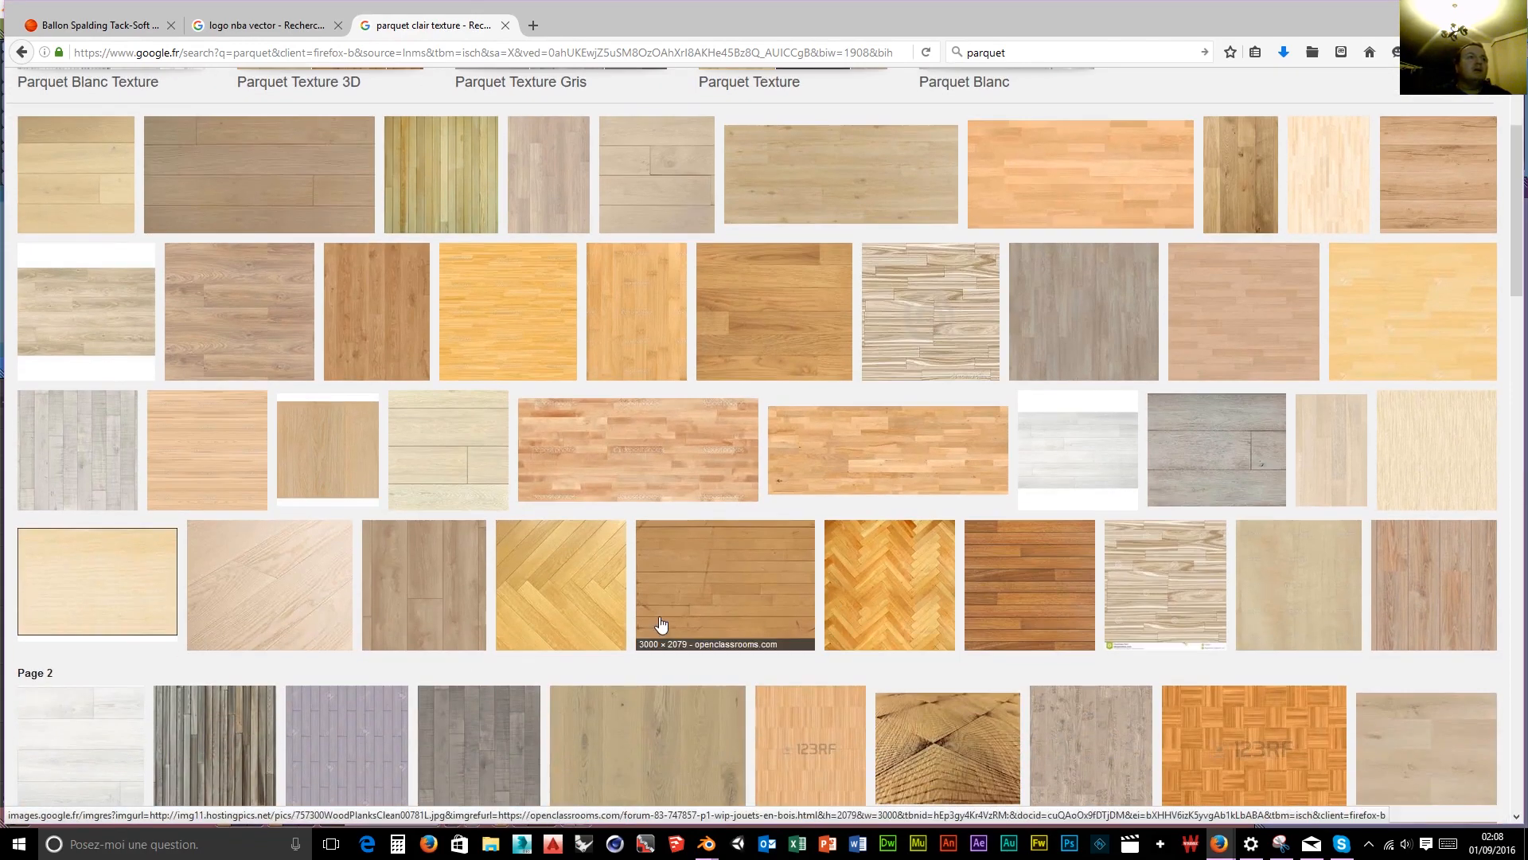
{"action": "scroll", "coordinate": [901, 390], "scroll_direction": "up", "scroll_amount": 3}
{"action": "scroll", "coordinate": [901, 392], "scroll_direction": "up", "scroll_amount": 1}
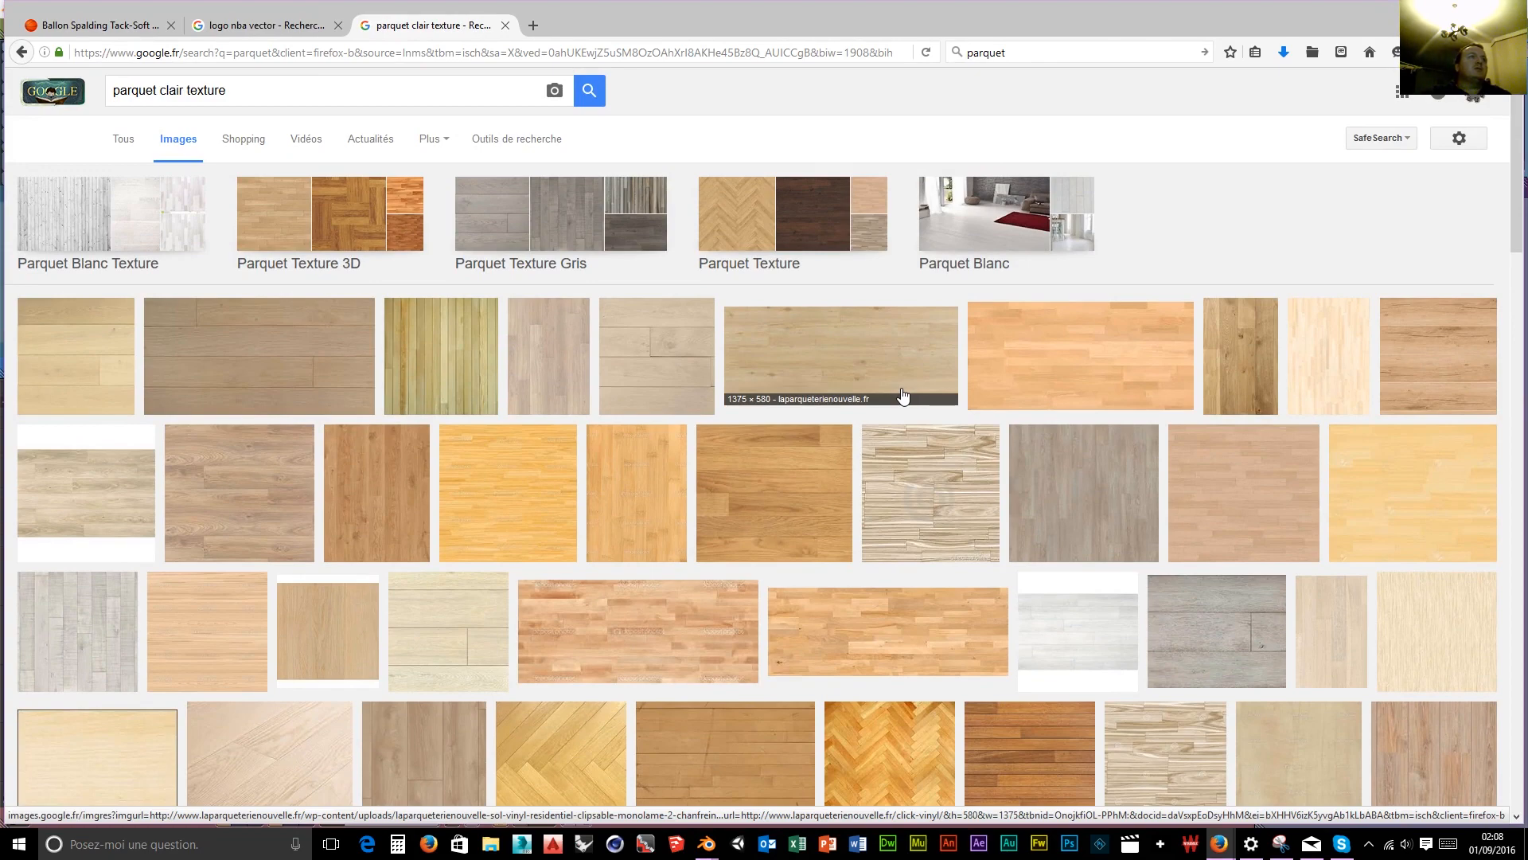
Look through the light parquet image results and examine the pale wood parquet image on its 123RF page.
{"action": "scroll", "coordinate": [903, 396], "scroll_direction": "down", "scroll_amount": 10}
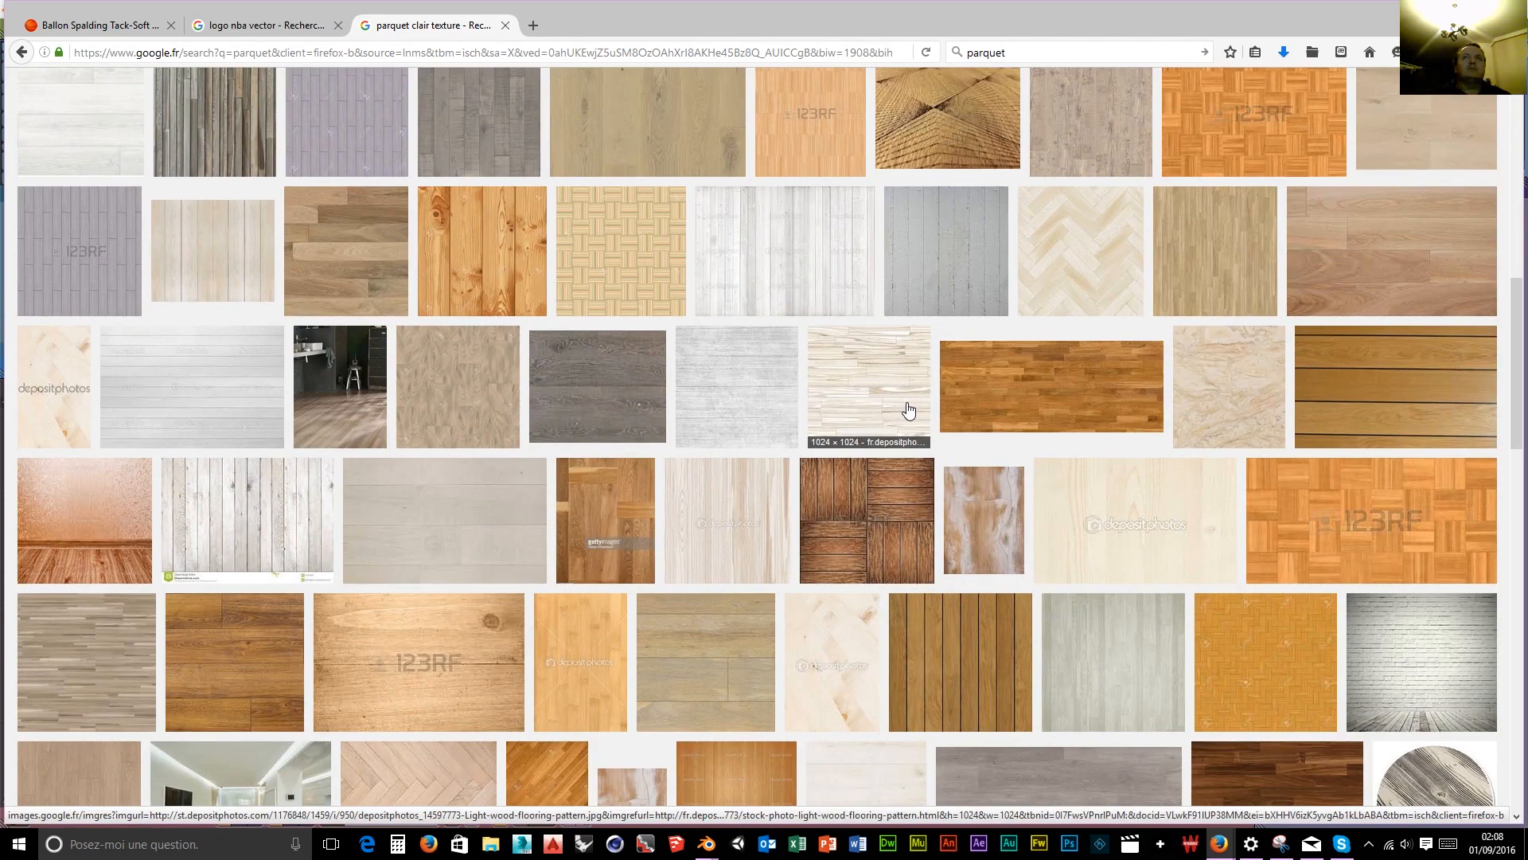
{"action": "scroll", "coordinate": [908, 410], "scroll_direction": "up", "scroll_amount": 8}
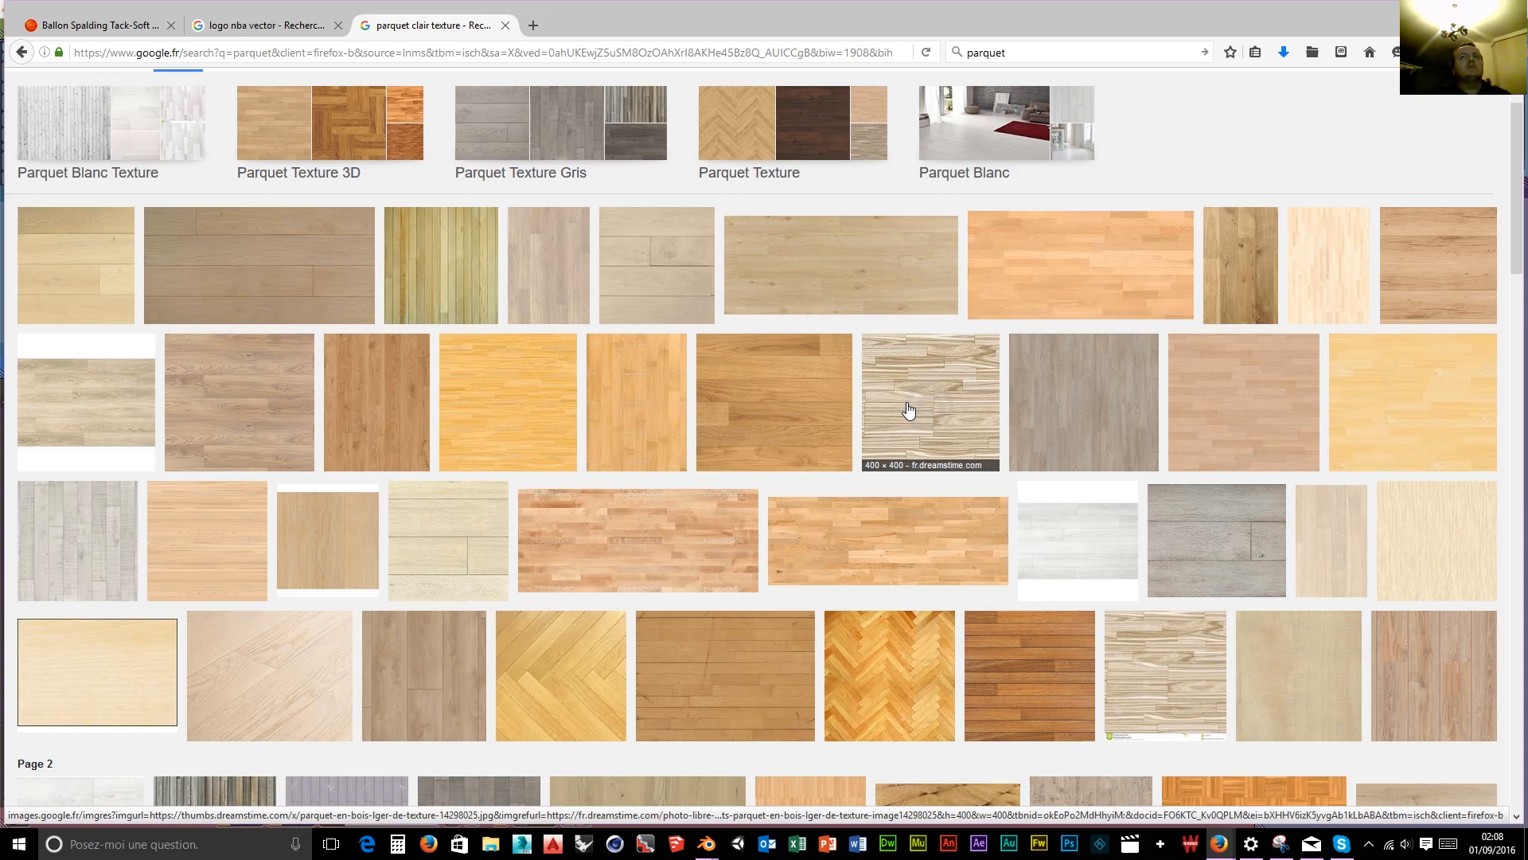
{"action": "left_click", "coordinate": [1420, 376]}
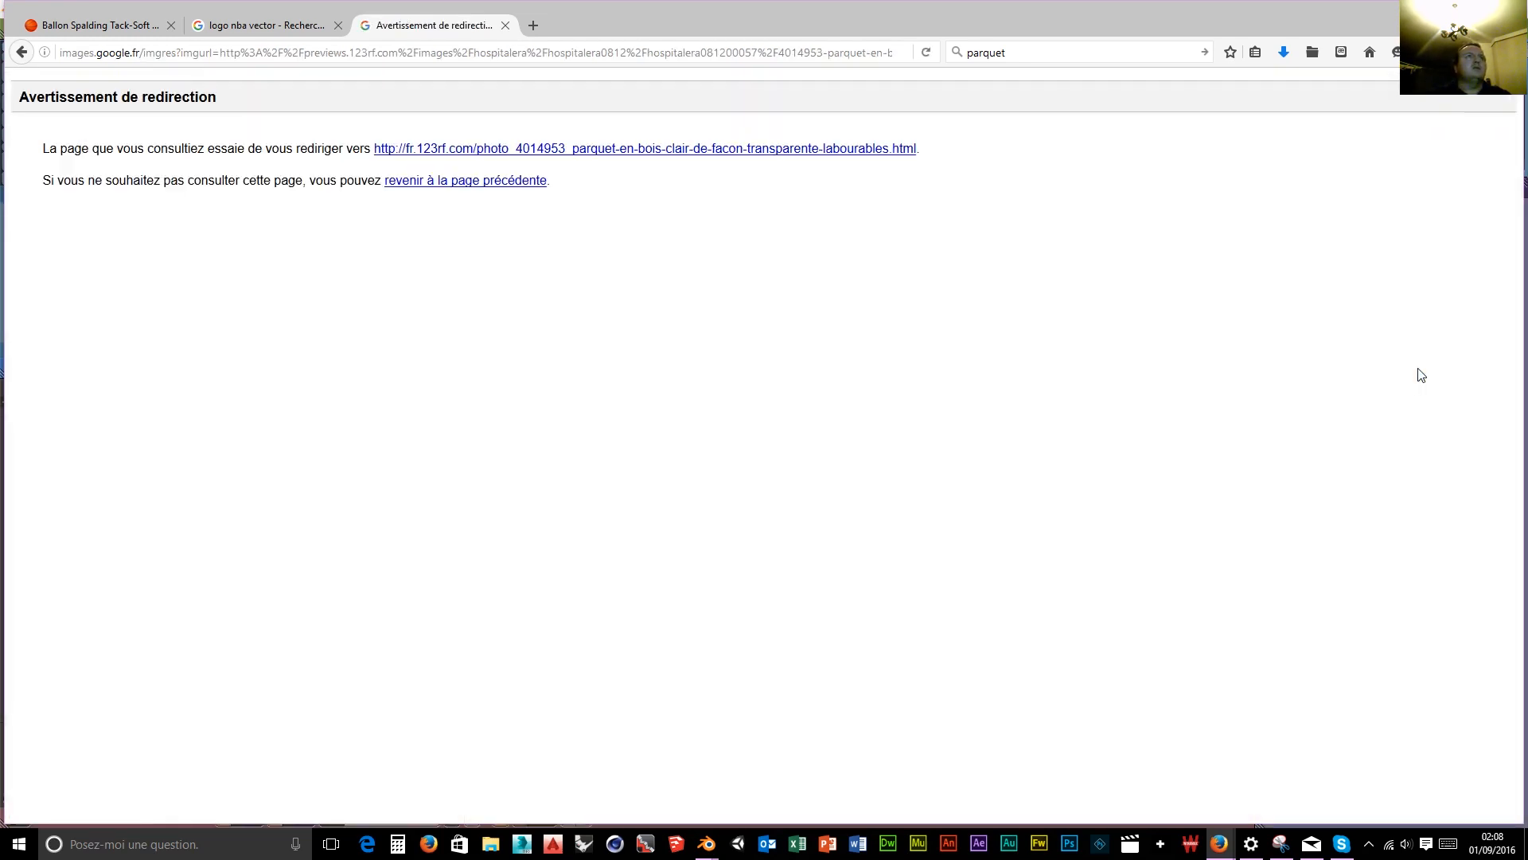
{"action": "left_click", "coordinate": [495, 150]}
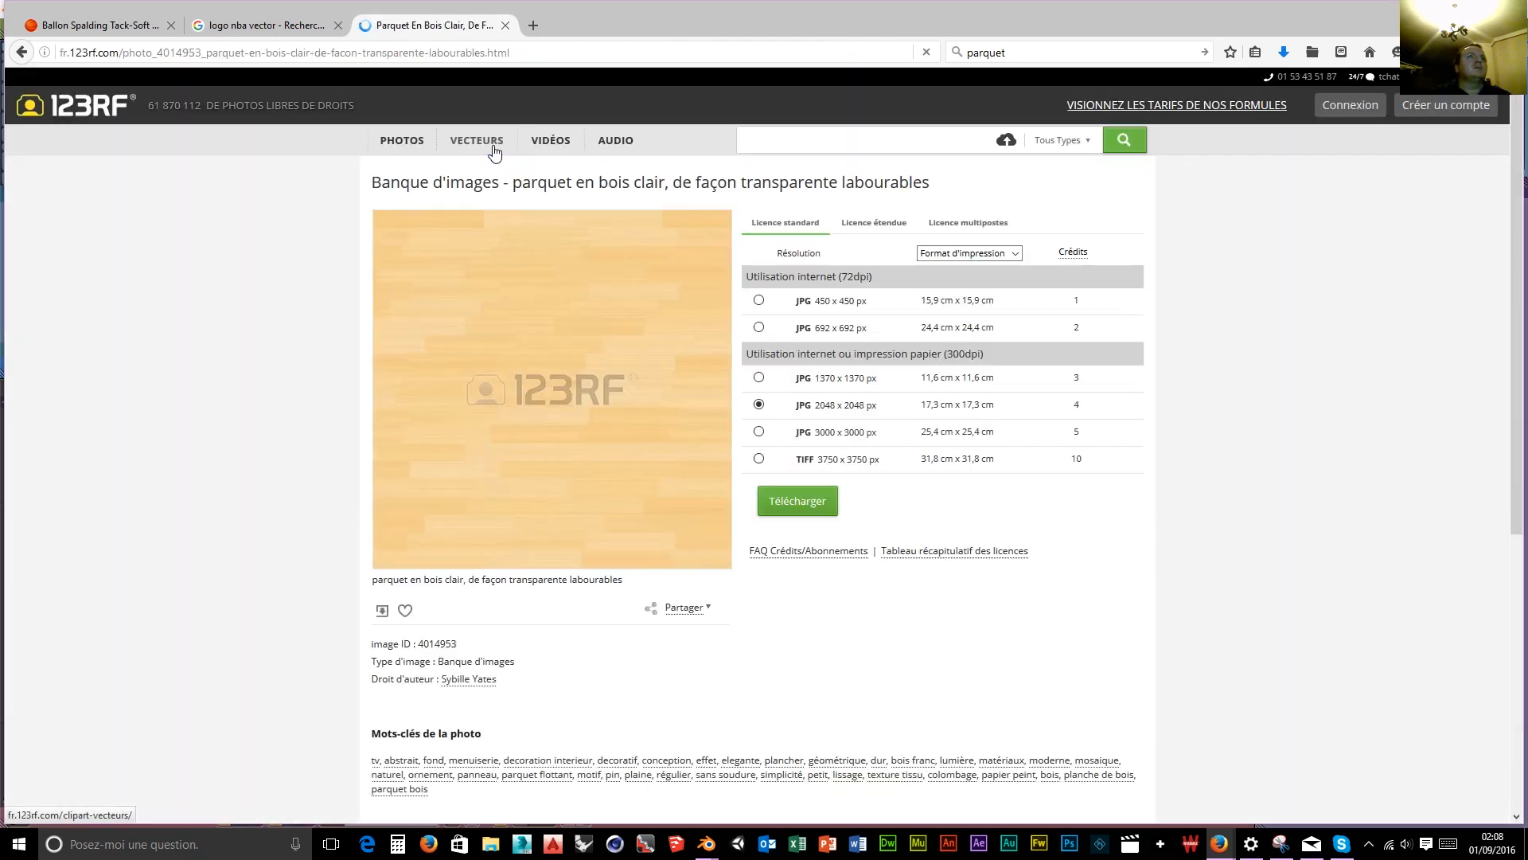
{"action": "left_click", "coordinate": [22, 53]}
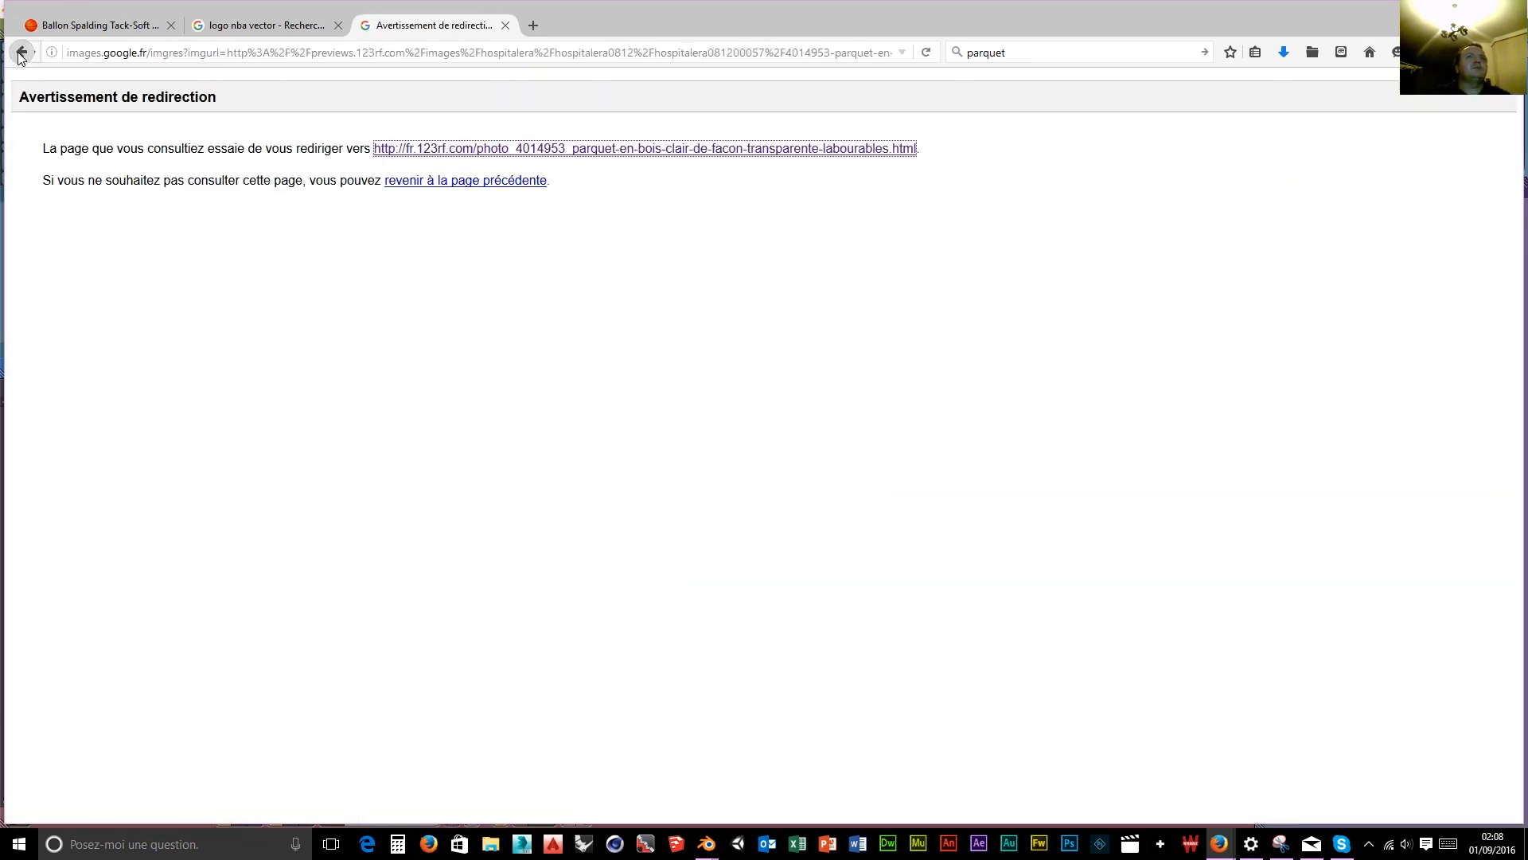
{"action": "left_click", "coordinate": [21, 53]}
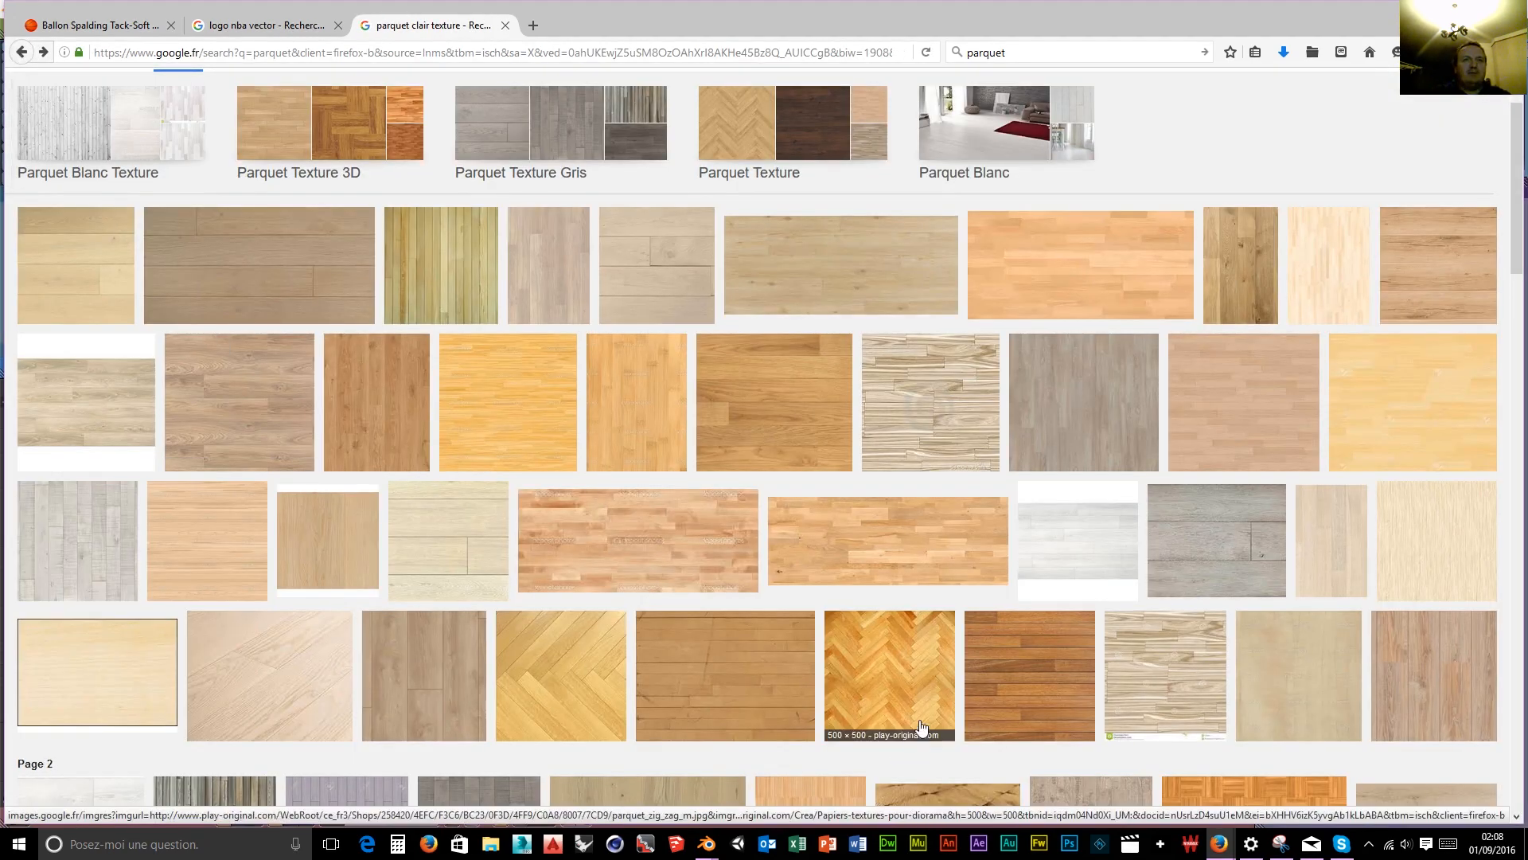
{"action": "scroll", "coordinate": [922, 726], "scroll_direction": "down", "scroll_amount": 7}
{"action": "scroll", "coordinate": [923, 675], "scroll_direction": "down", "scroll_amount": 6}
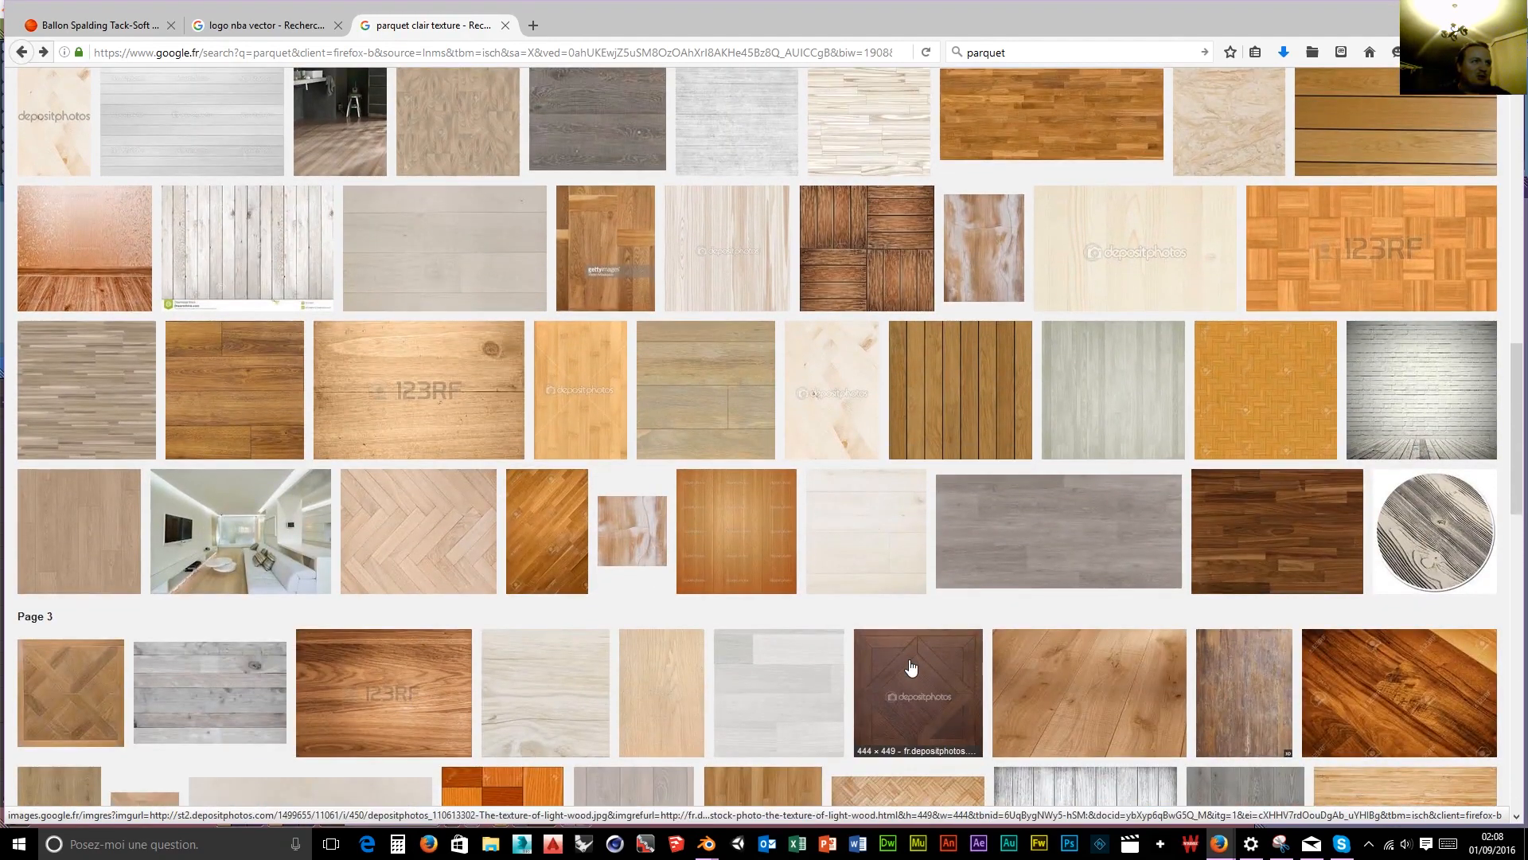
{"action": "scroll", "coordinate": [913, 667], "scroll_direction": "up", "scroll_amount": 20}
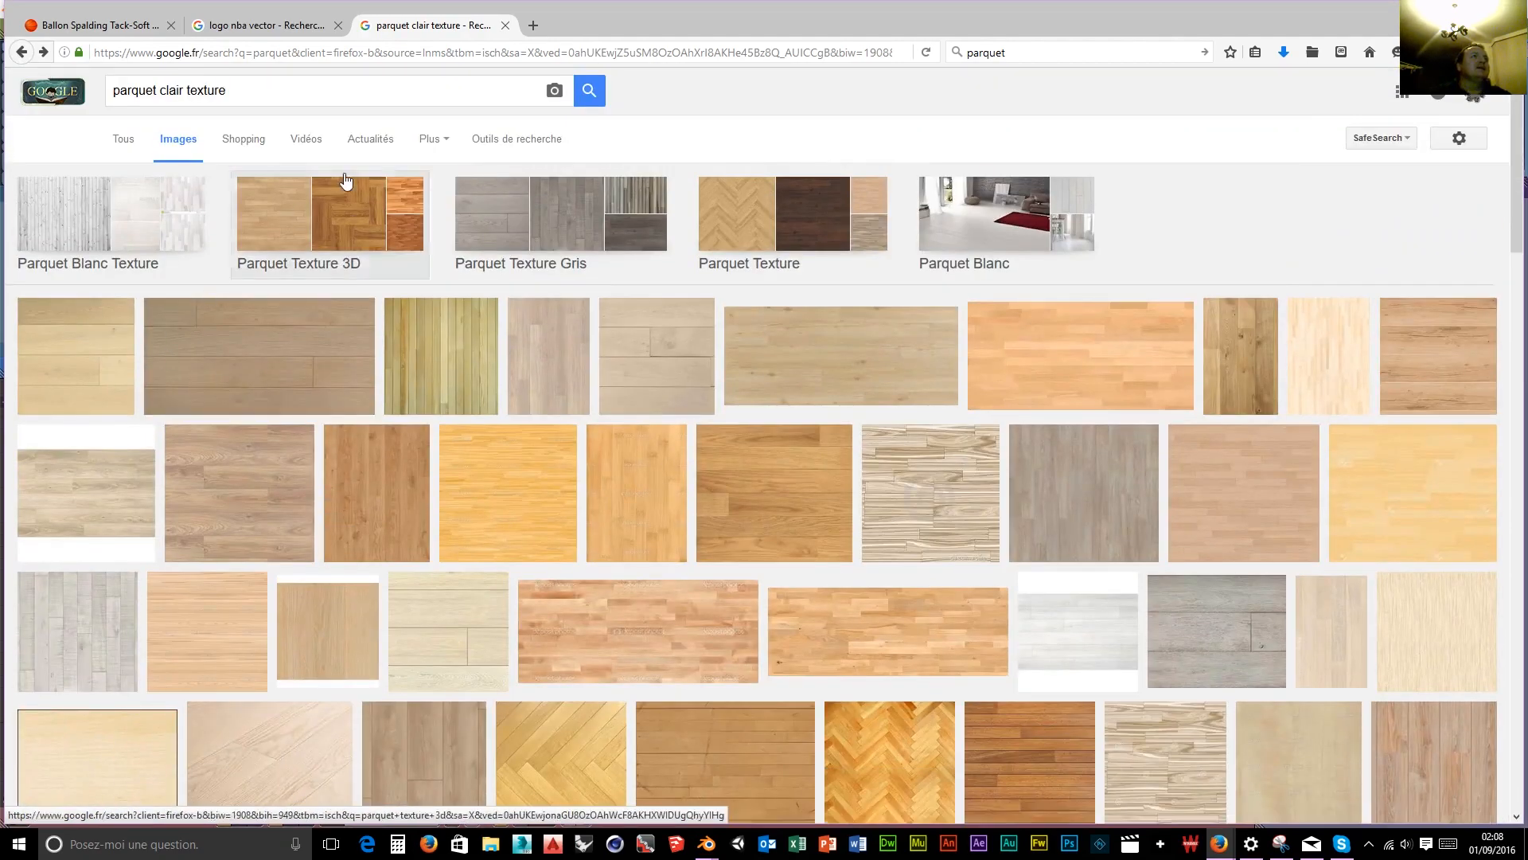
Filter the parquet image results to sizes larger than 2 Mpx.
{"action": "left_click", "coordinate": [488, 140]}
{"action": "left_click", "coordinate": [124, 182]}
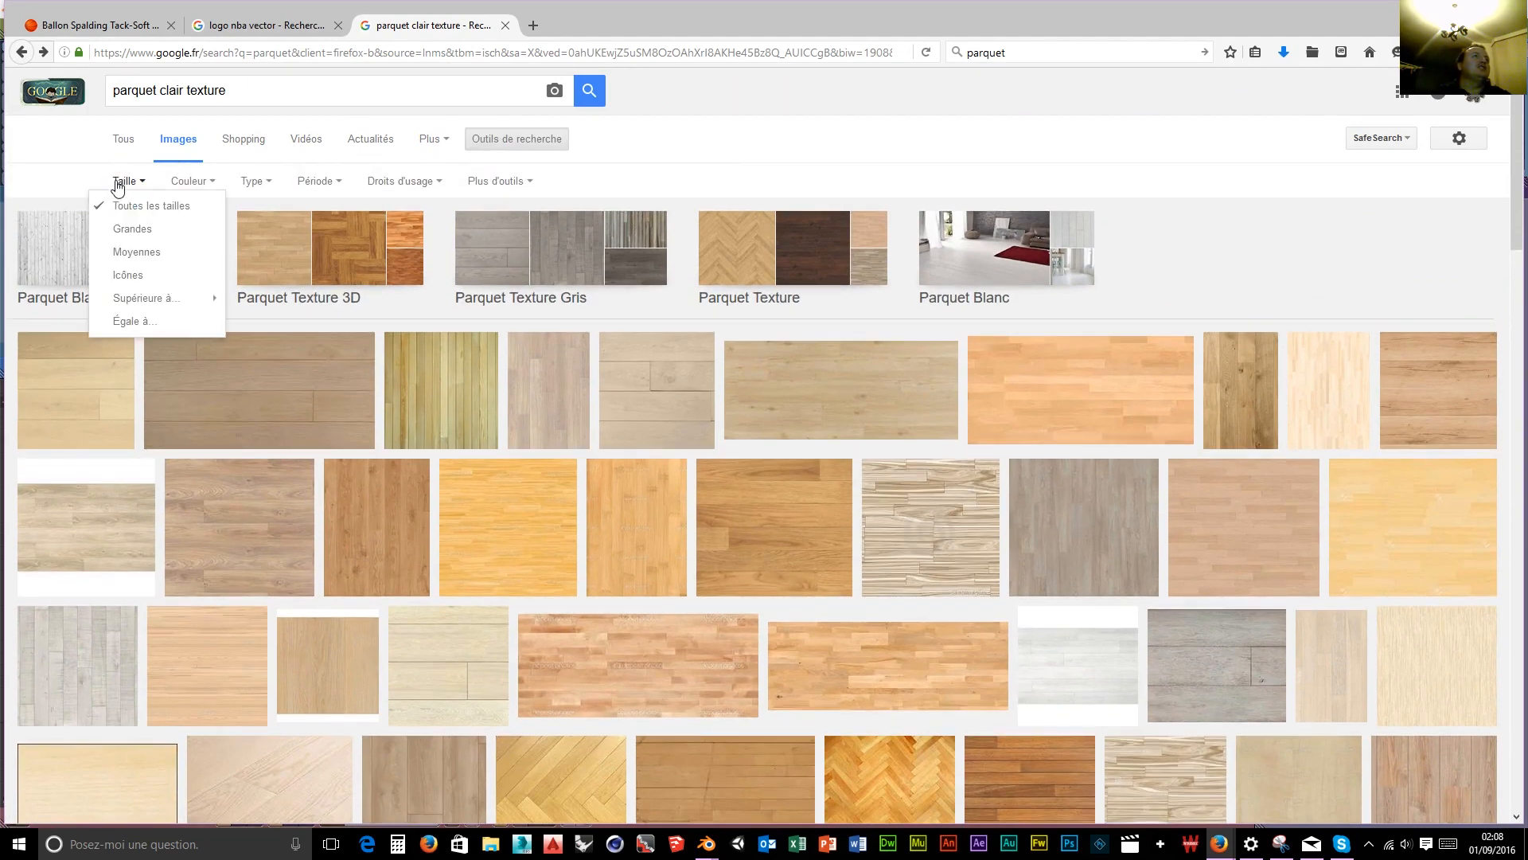
{"action": "mouse_move", "coordinate": [127, 298]}
{"action": "left_click", "coordinate": [280, 336]}
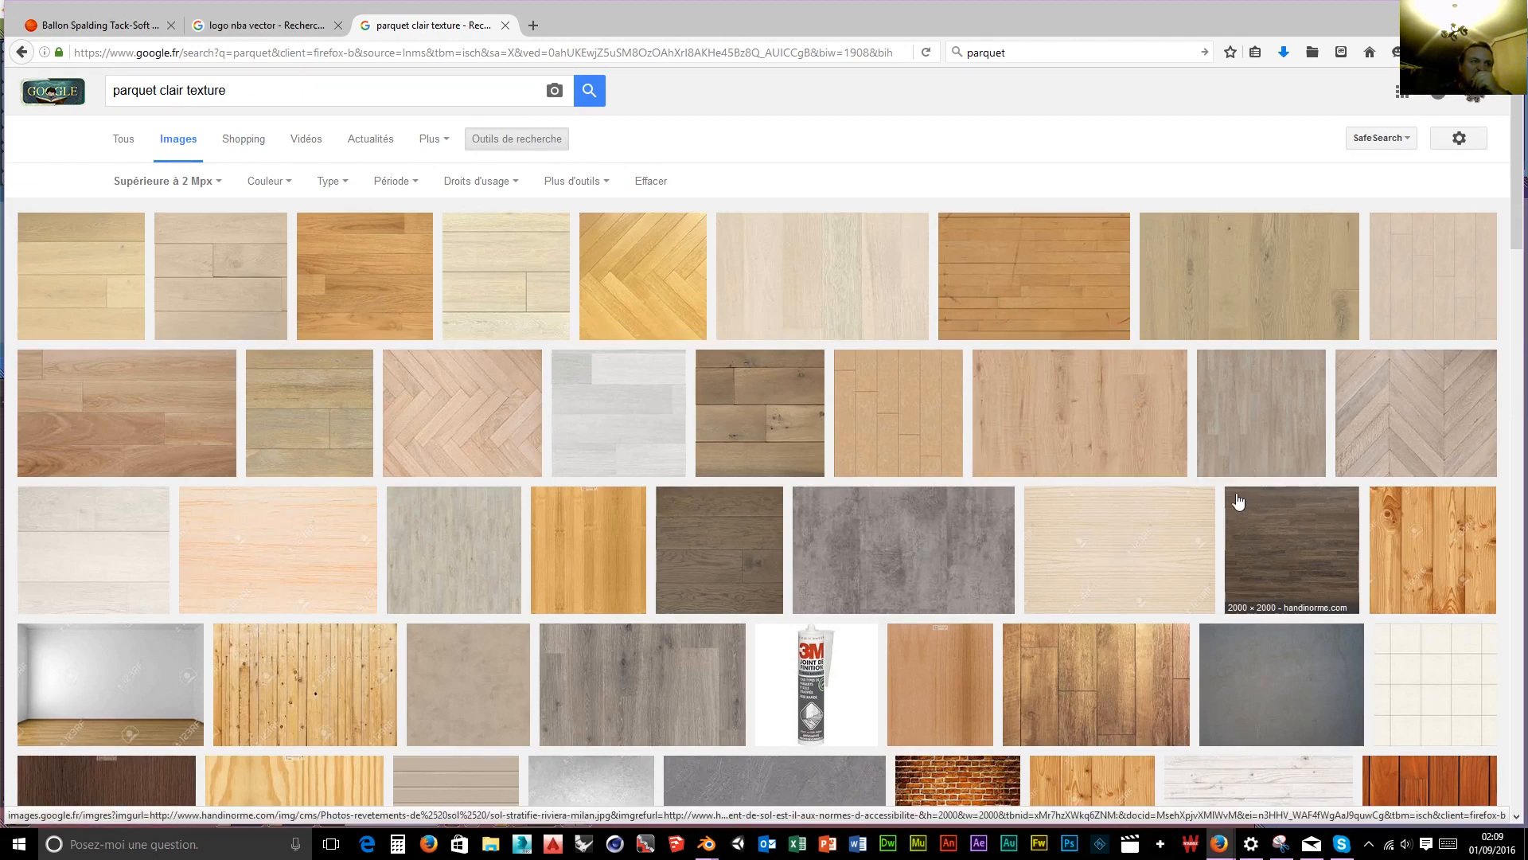
Find the light maple plank floor from plancherslauzon.com in the filtered results and open its image at full size.
{"action": "scroll", "coordinate": [705, 464], "scroll_direction": "down", "scroll_amount": 3}
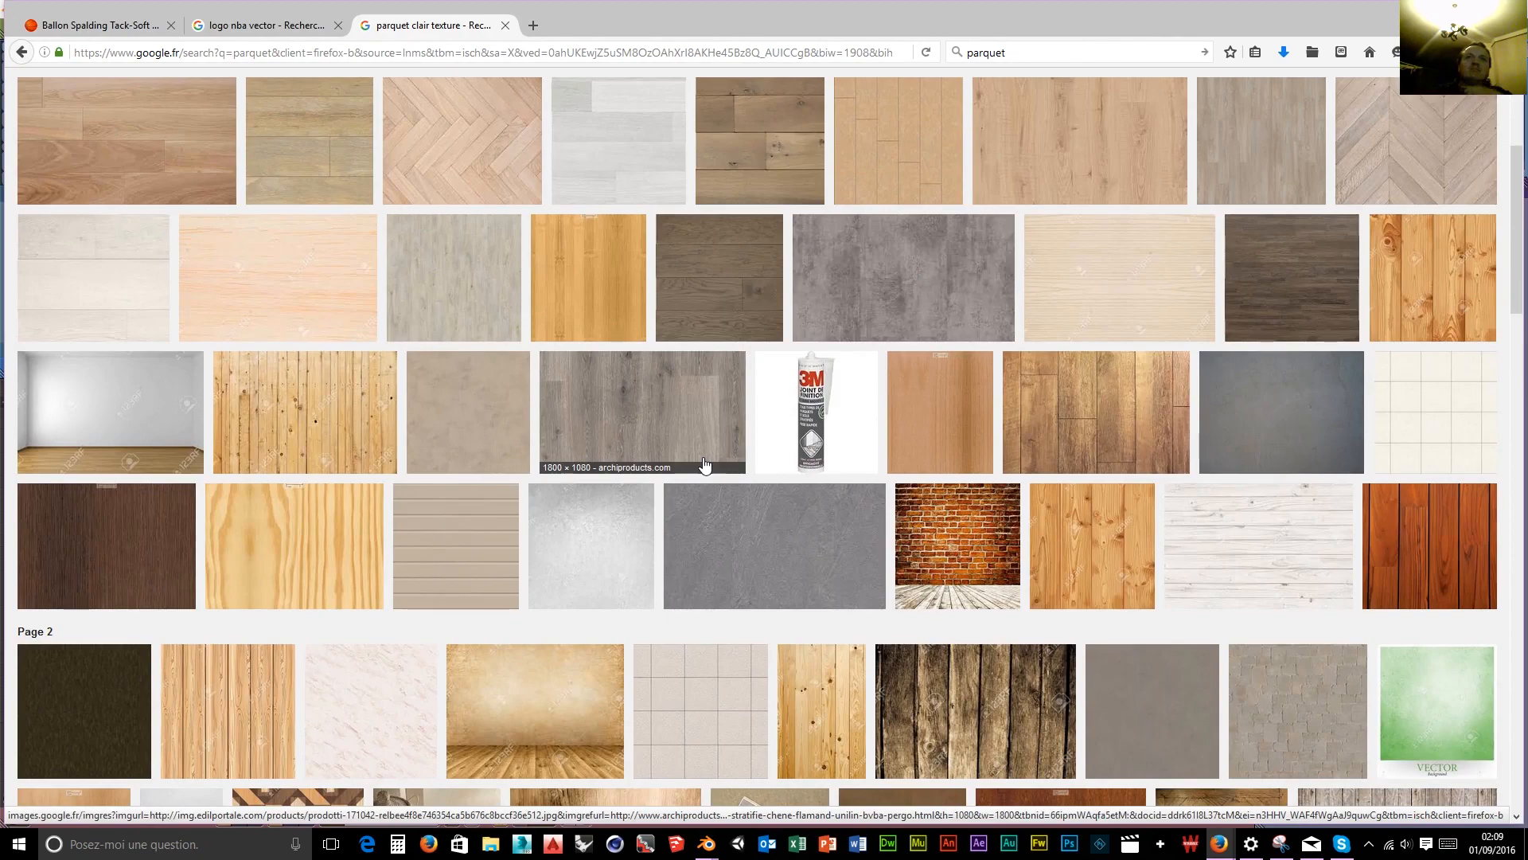
{"action": "scroll", "coordinate": [703, 464], "scroll_direction": "down", "scroll_amount": 2}
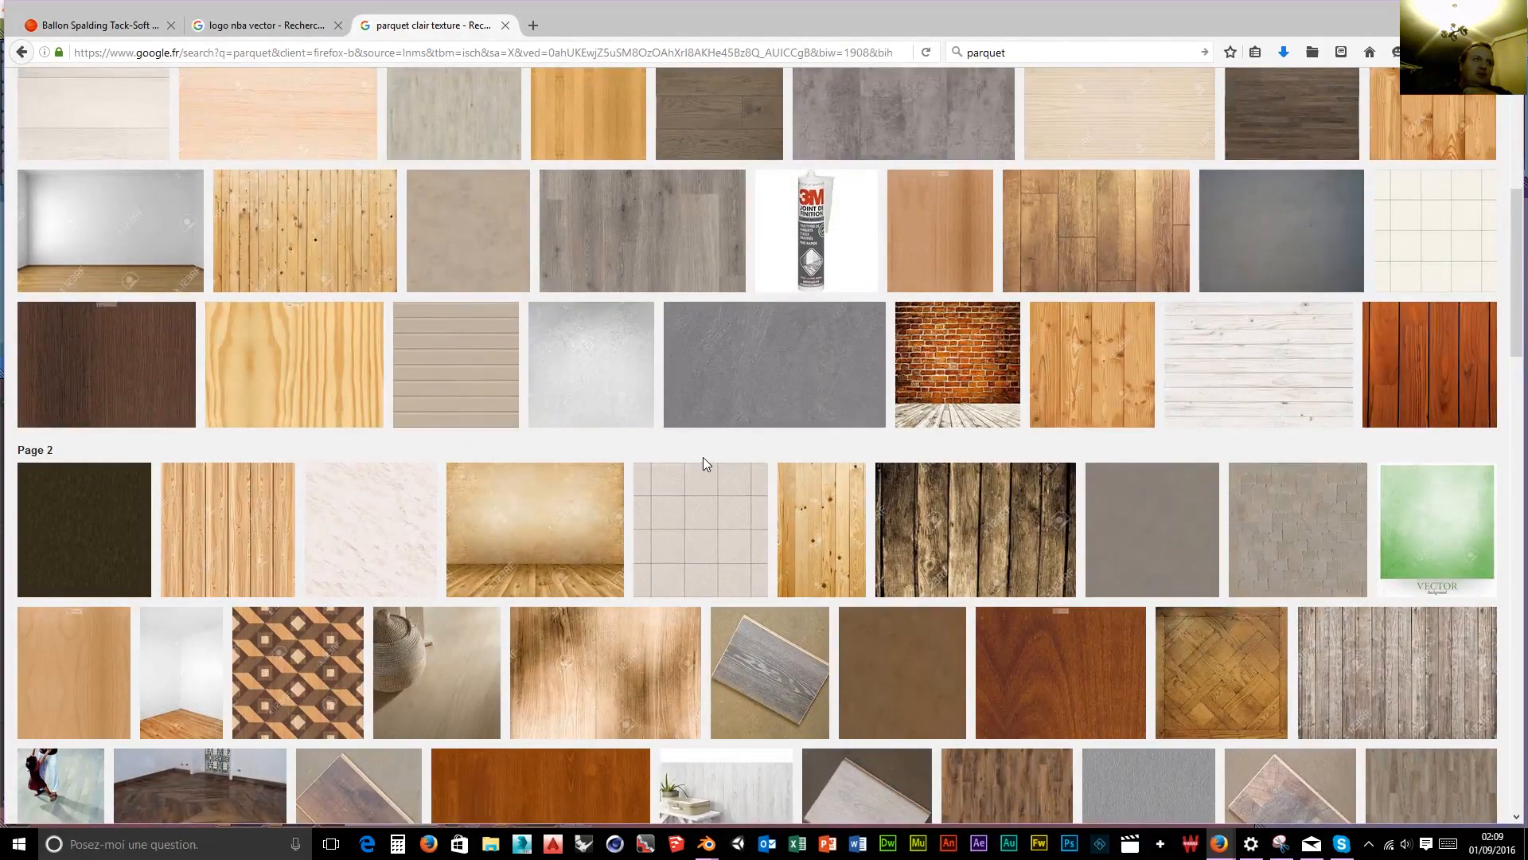
{"action": "scroll", "coordinate": [703, 457], "scroll_direction": "down", "scroll_amount": 3}
{"action": "scroll", "coordinate": [703, 458], "scroll_direction": "down", "scroll_amount": 1}
{"action": "scroll", "coordinate": [704, 460], "scroll_direction": "down", "scroll_amount": 4}
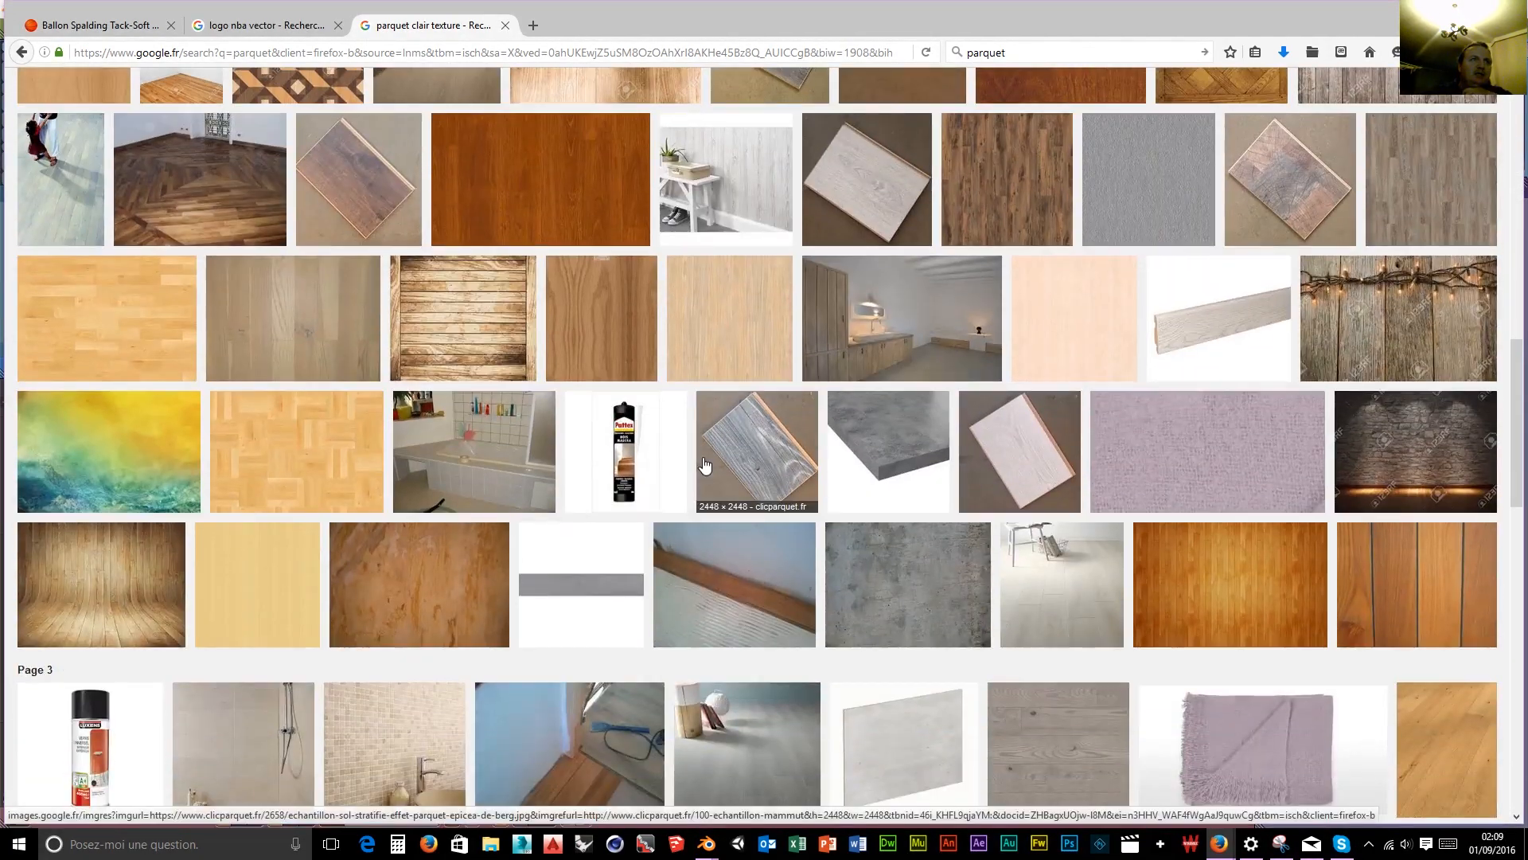
{"action": "left_click", "coordinate": [135, 336]}
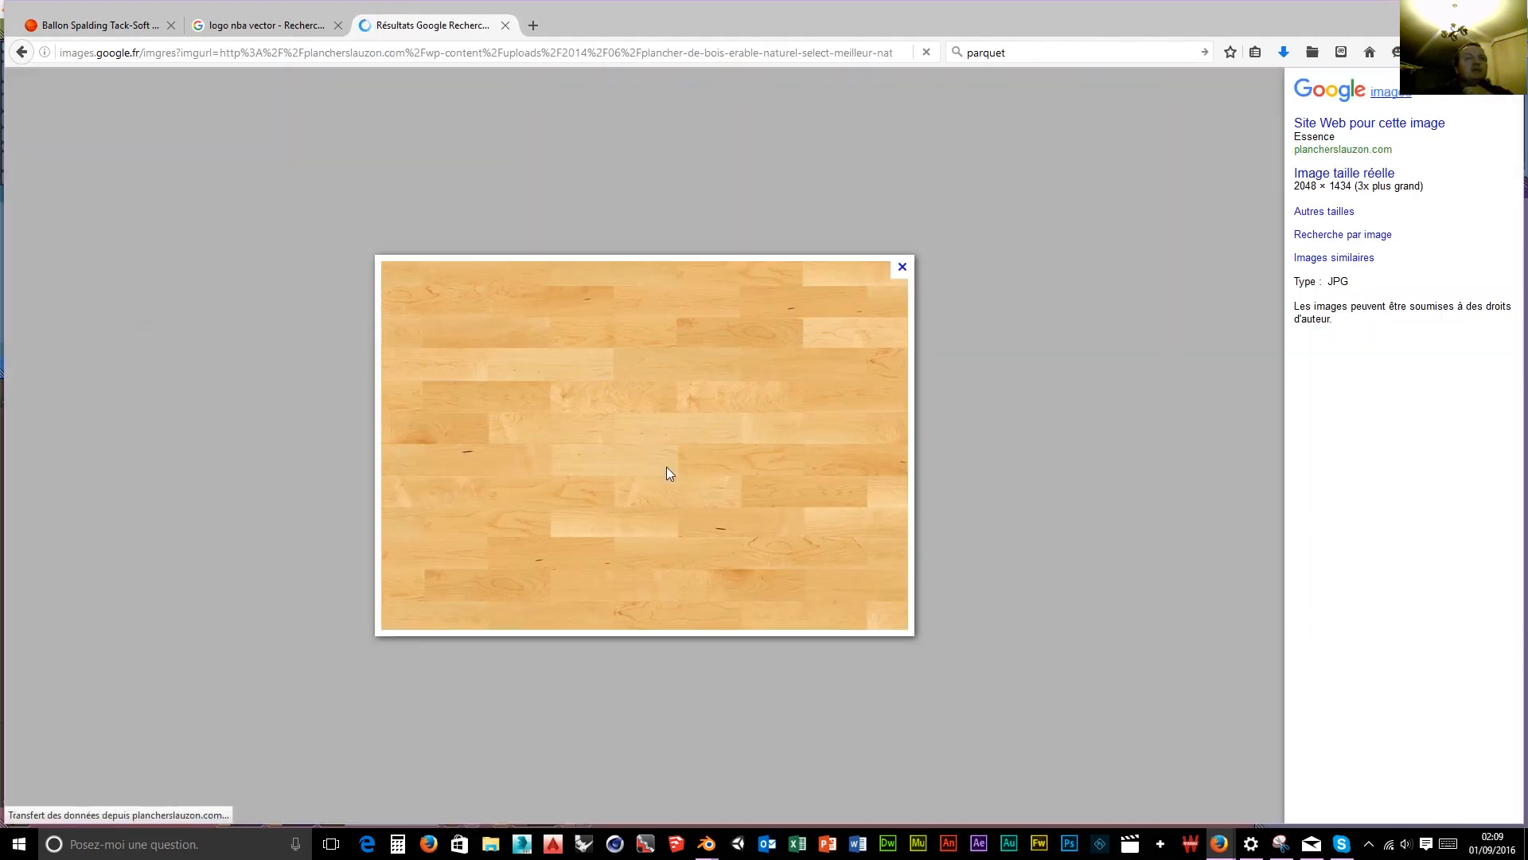
{"action": "right_click", "coordinate": [638, 448]}
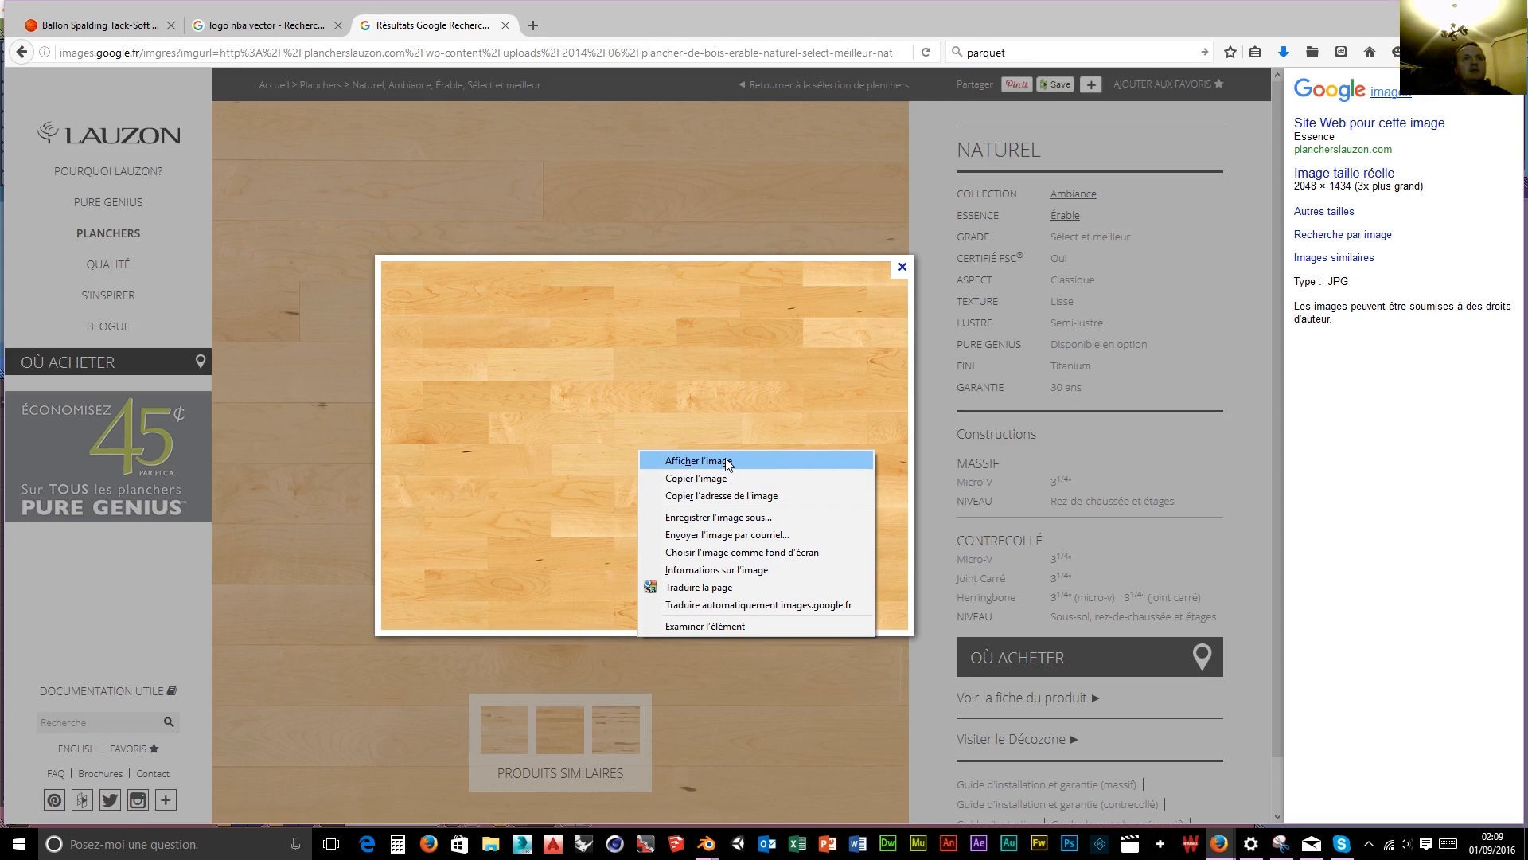
{"action": "left_click", "coordinate": [727, 461]}
{"action": "left_click", "coordinate": [725, 457]}
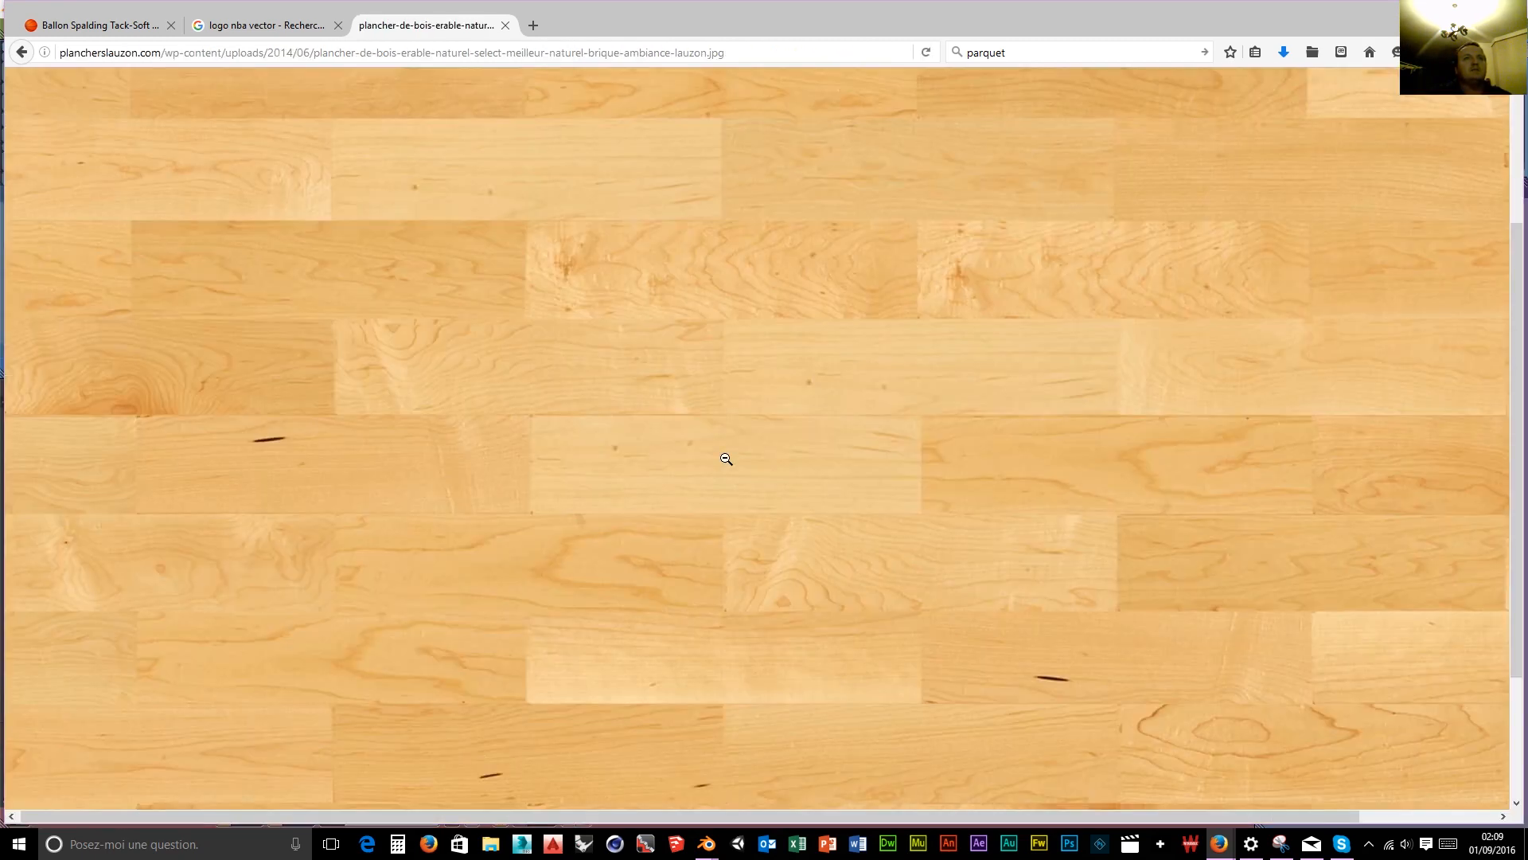
Save the full-size maple floor image to the Basket project's Texture folder under its suggested file name.
{"action": "scroll", "coordinate": [726, 459], "scroll_direction": "up", "scroll_amount": 5}
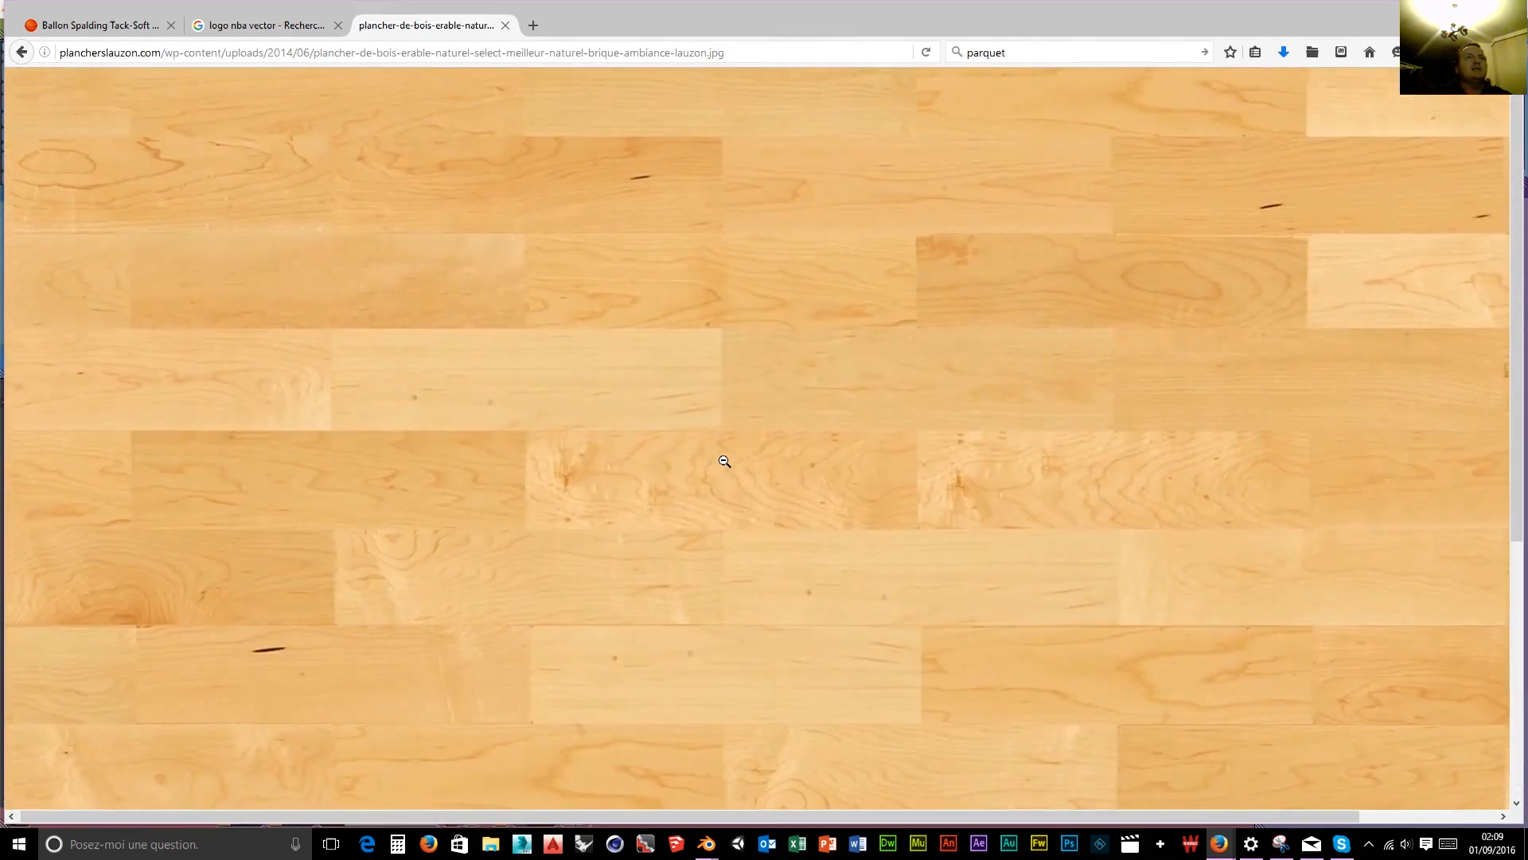
{"action": "scroll", "coordinate": [724, 462], "scroll_direction": "down", "scroll_amount": 5}
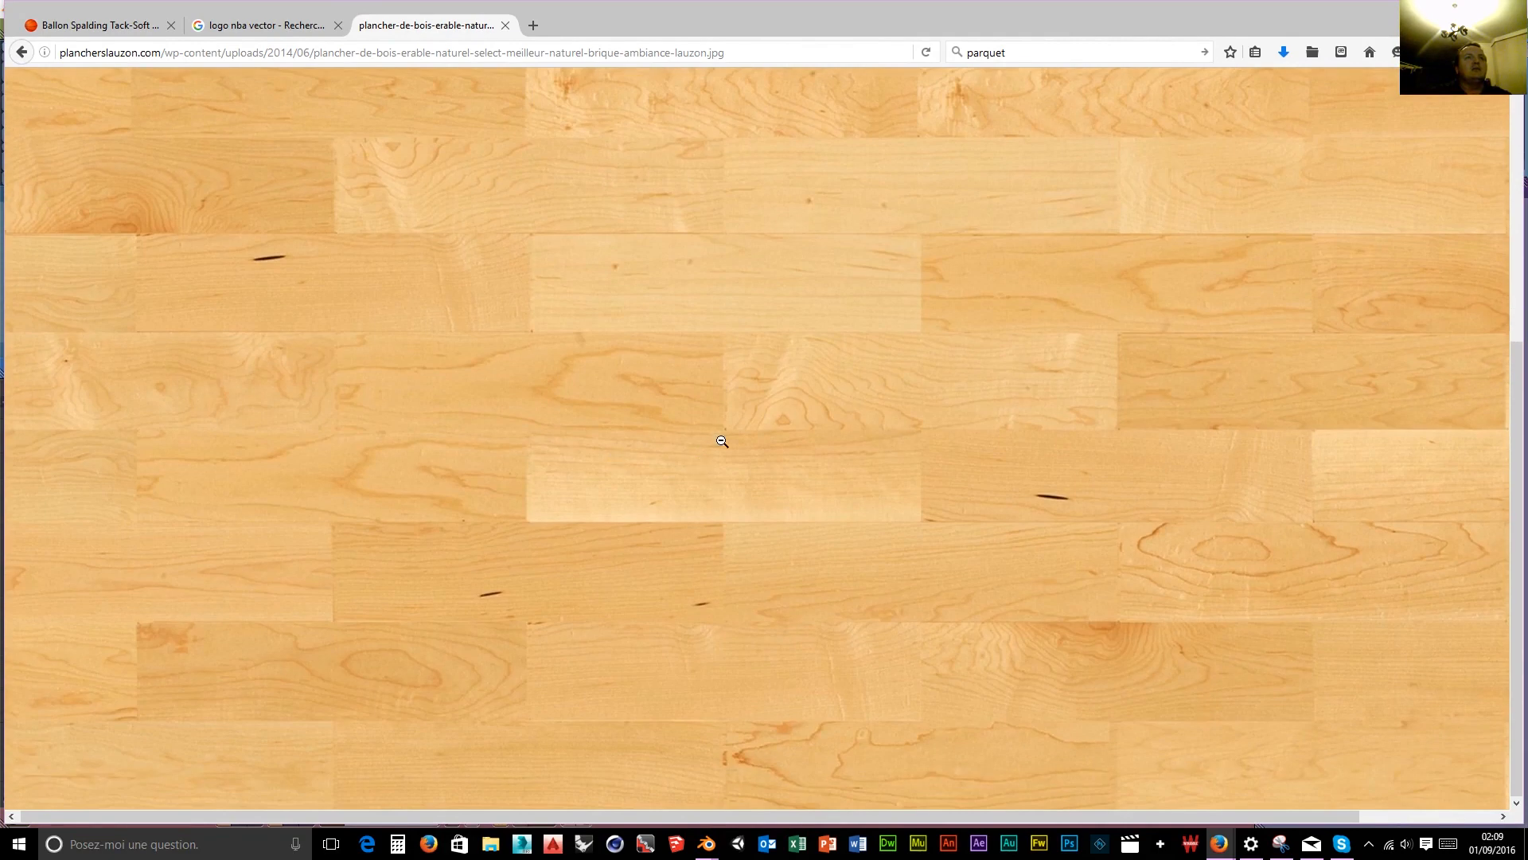
{"action": "right_click", "coordinate": [722, 441]}
{"action": "left_click", "coordinate": [820, 491]}
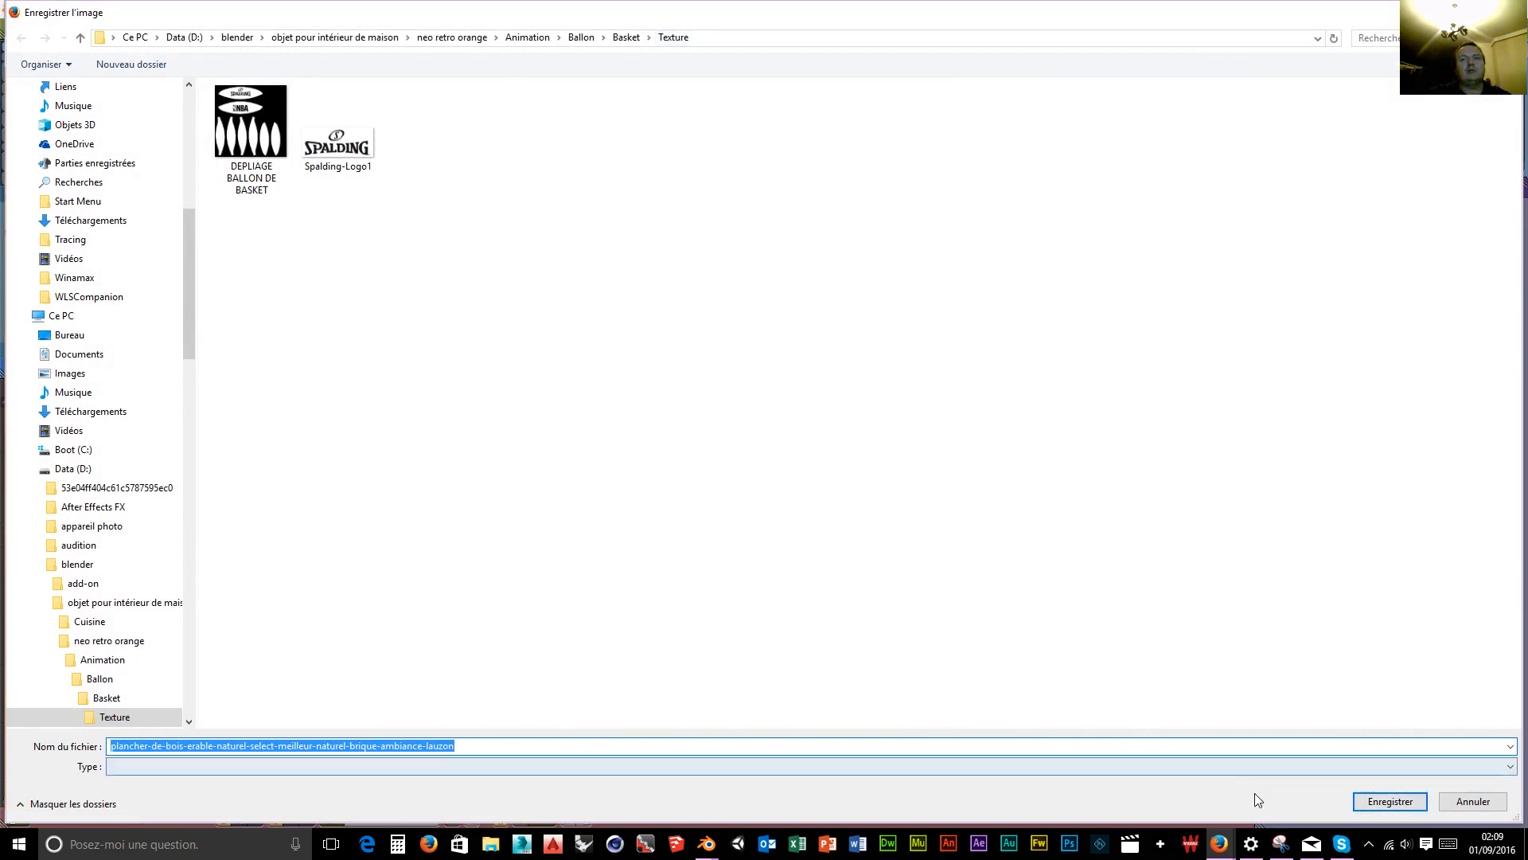
{"action": "left_click", "coordinate": [1389, 800]}
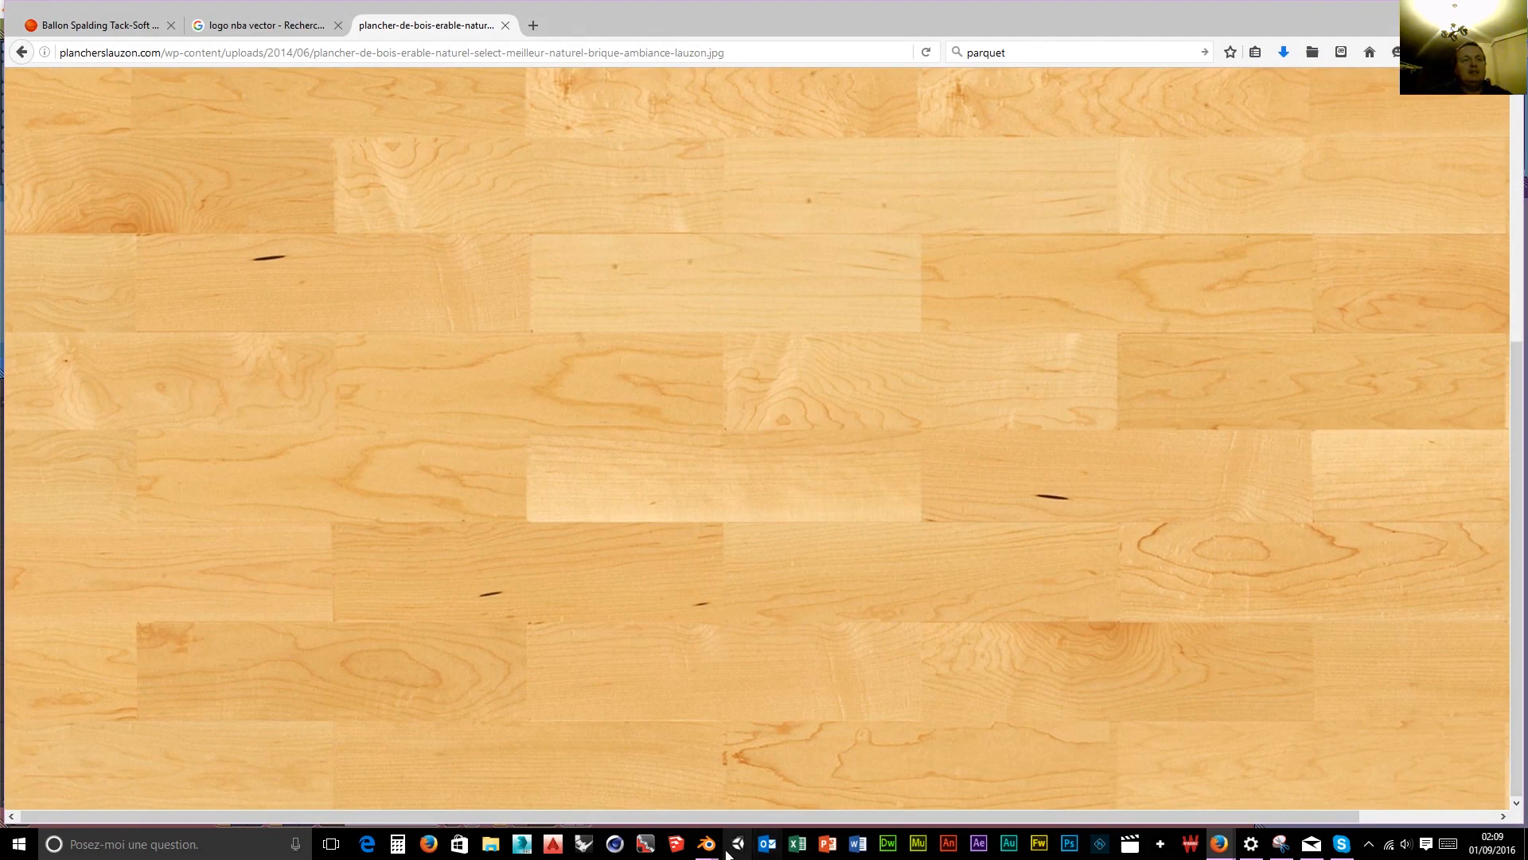
Switch to the basketball scene in Blender, create a new material for the plane and delete its diffuse BSDF node.
{"action": "mouse_move", "coordinate": [704, 852]}
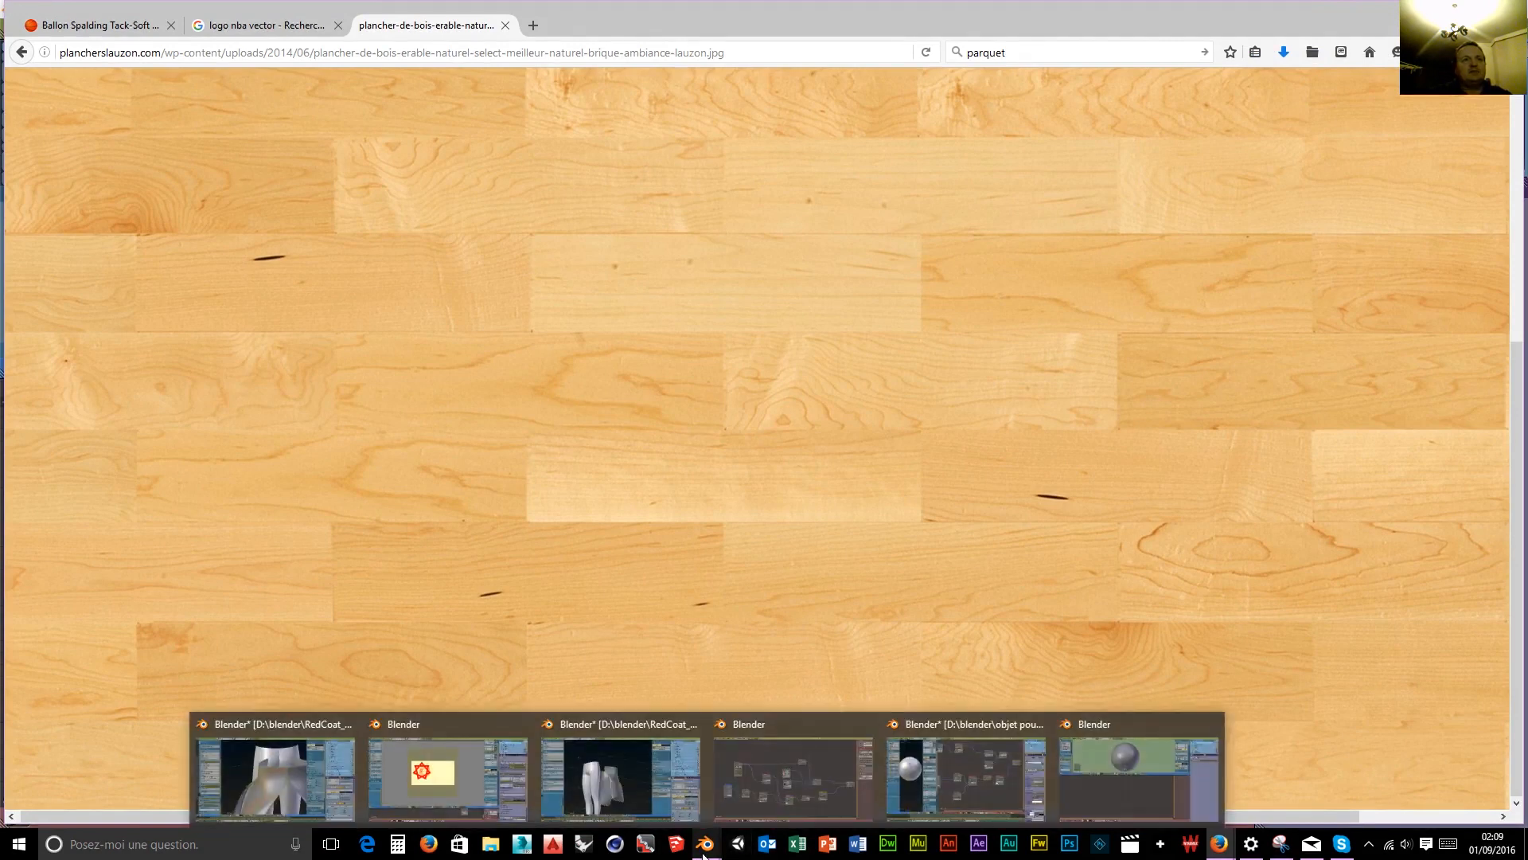
{"action": "left_click", "coordinate": [1103, 800]}
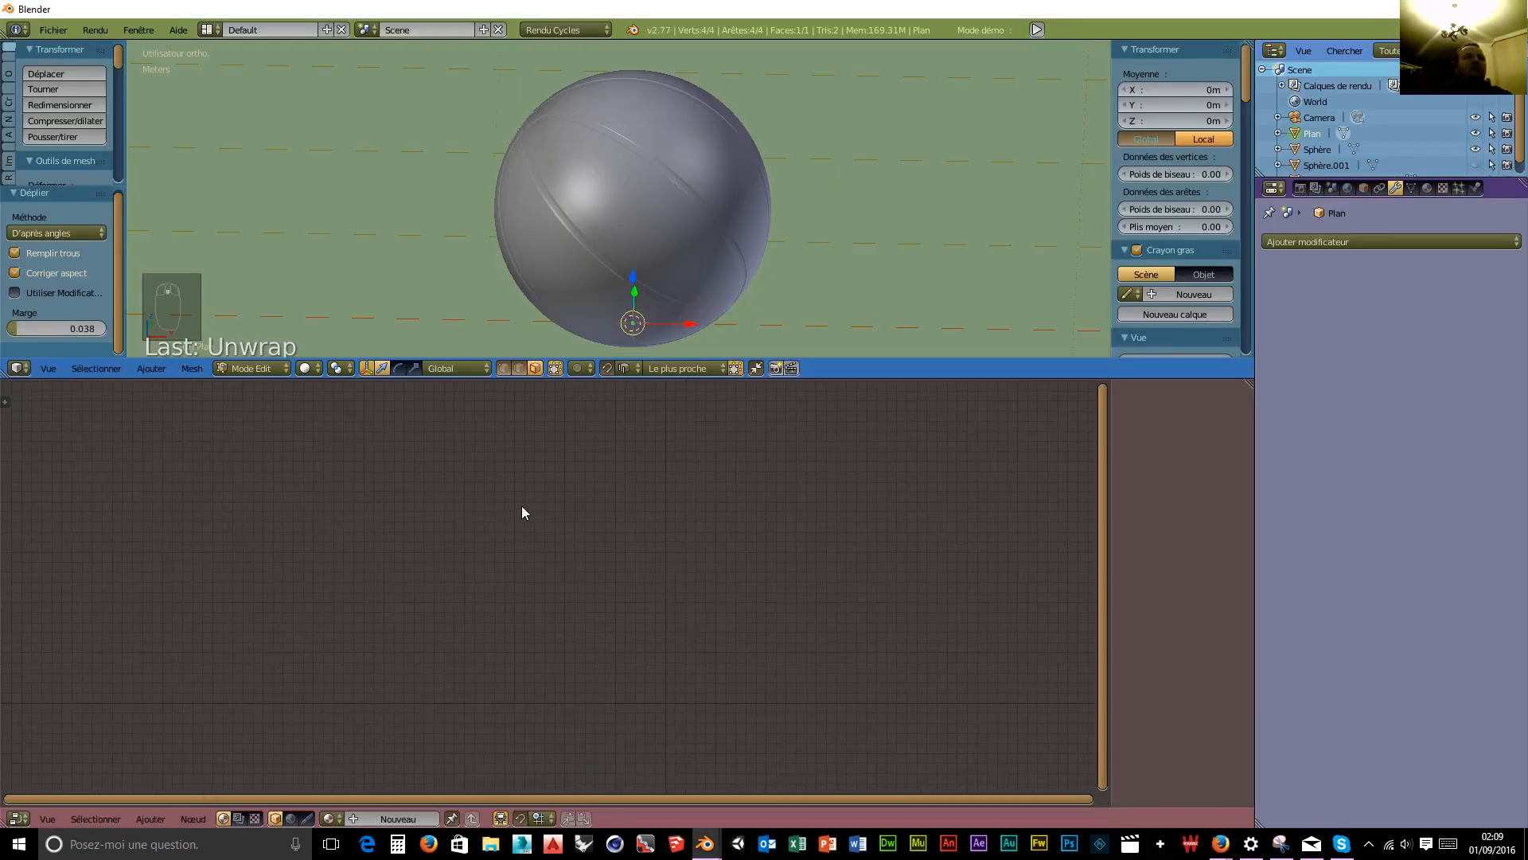
{"action": "left_click", "coordinate": [394, 818]}
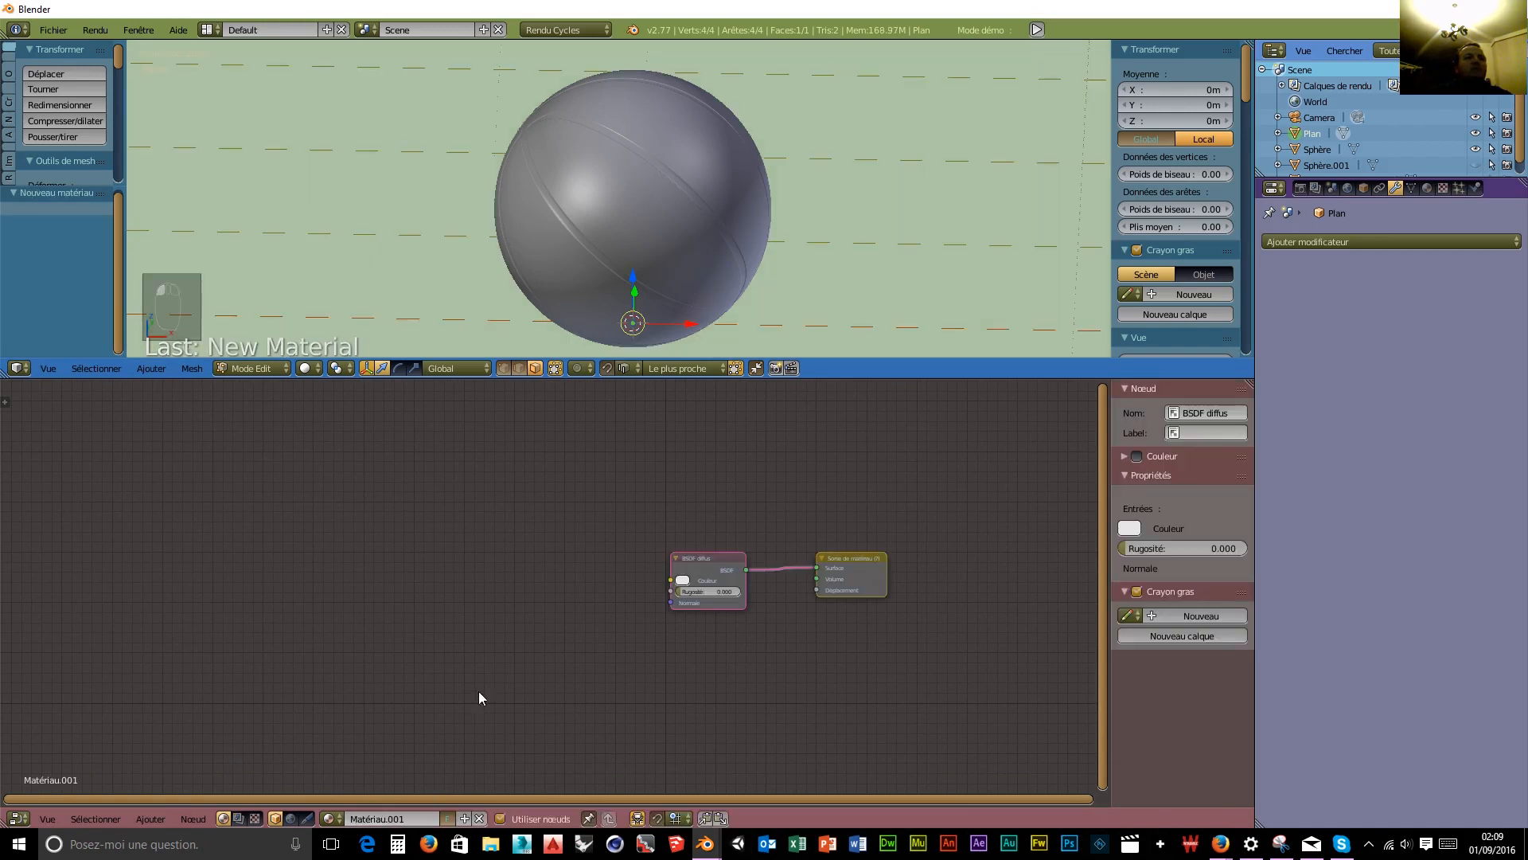
{"action": "left_click", "coordinate": [714, 567]}
{"action": "key", "text": "Delete"}
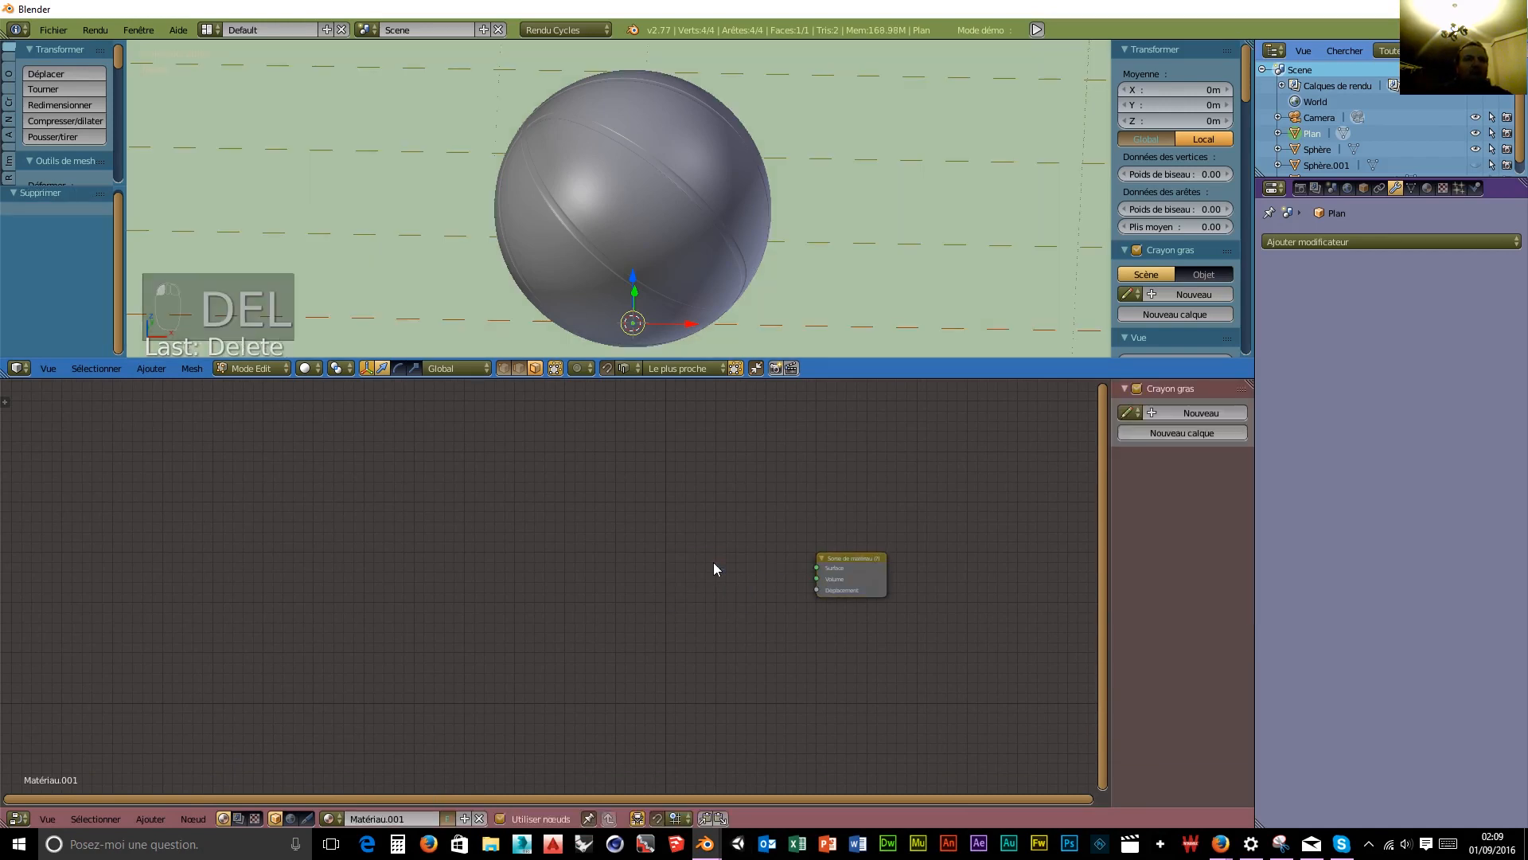
Add the RBP Non Métallic group node and connect its shader output to the material output's surface.
{"action": "key", "text": "shift+a"}
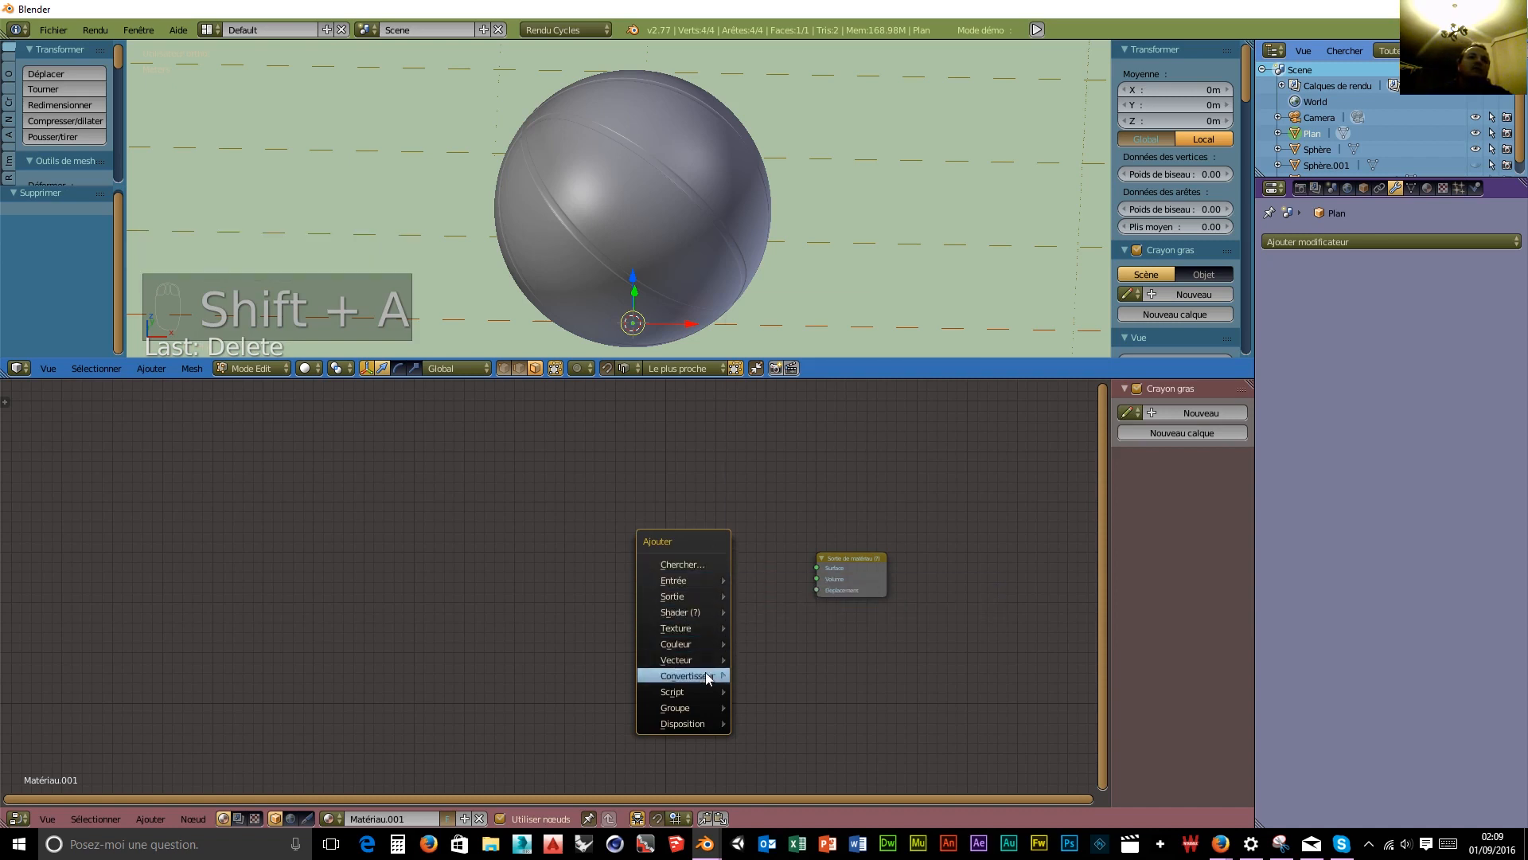
{"action": "mouse_move", "coordinate": [702, 711]}
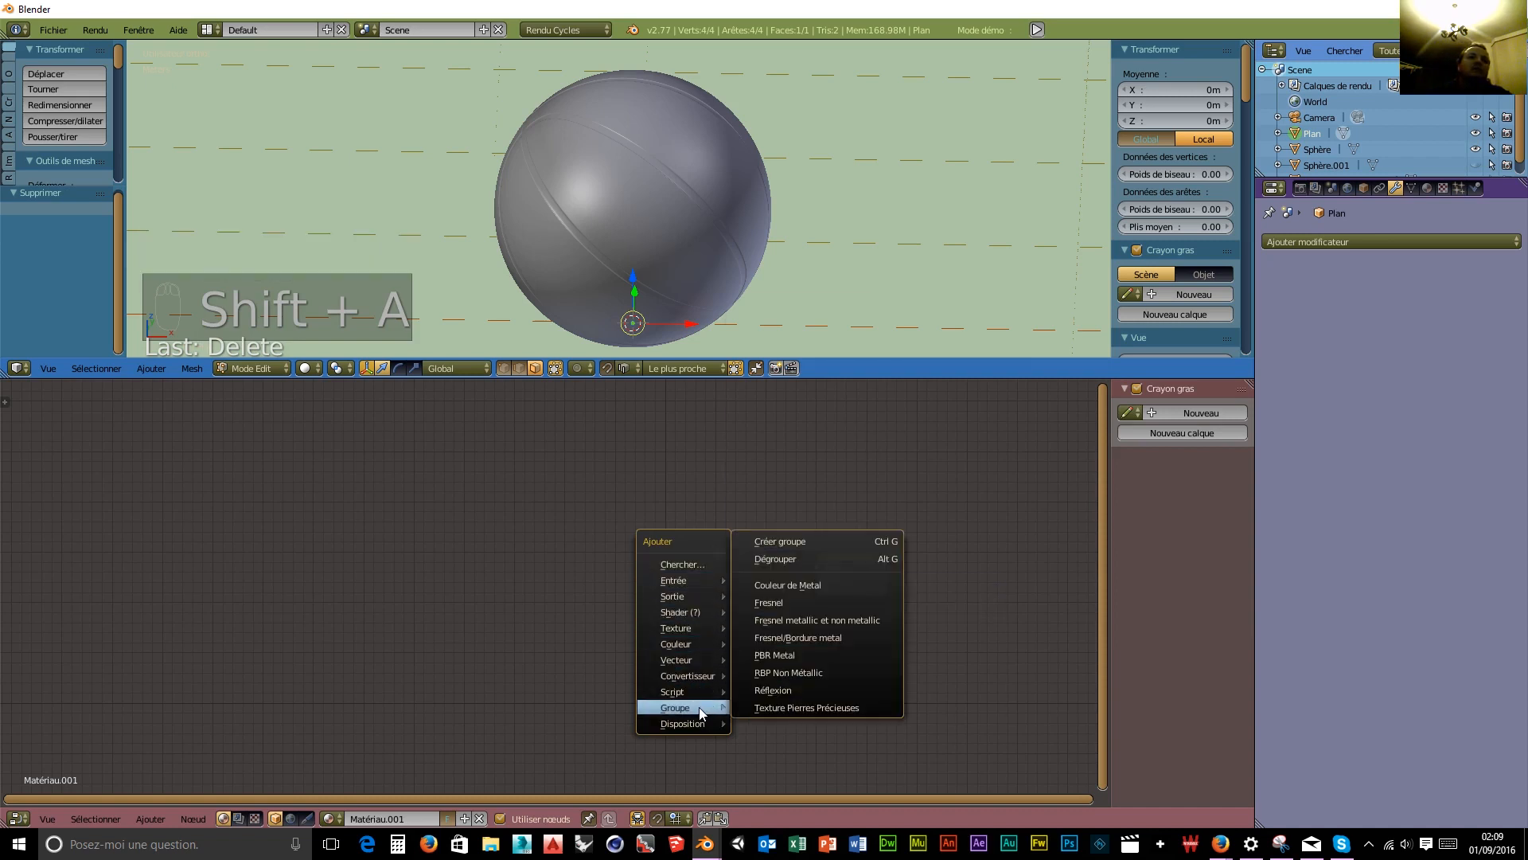
{"action": "left_click", "coordinate": [796, 672]}
{"action": "left_click", "coordinate": [657, 519]}
{"action": "left_click_drag", "start_coordinate": [721, 524], "coordinate": [816, 567]}
{"action": "left_click_drag", "start_coordinate": [697, 518], "coordinate": [724, 546]}
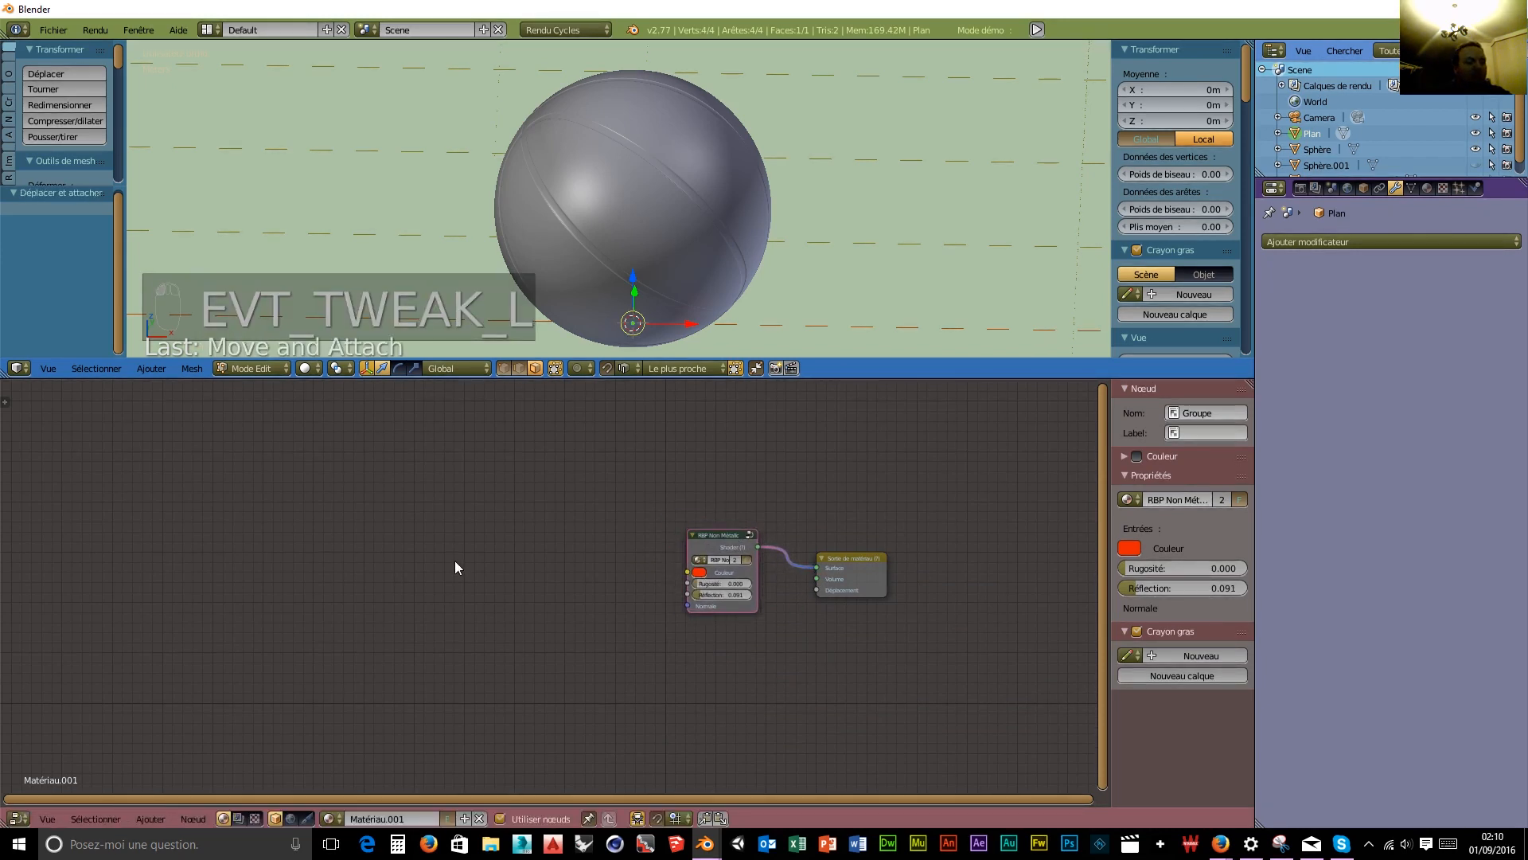
Add an image texture node before the RBP Non Métallic group in the plane's material.
{"action": "key", "text": "shift+a"}
{"action": "mouse_move", "coordinate": [448, 562]}
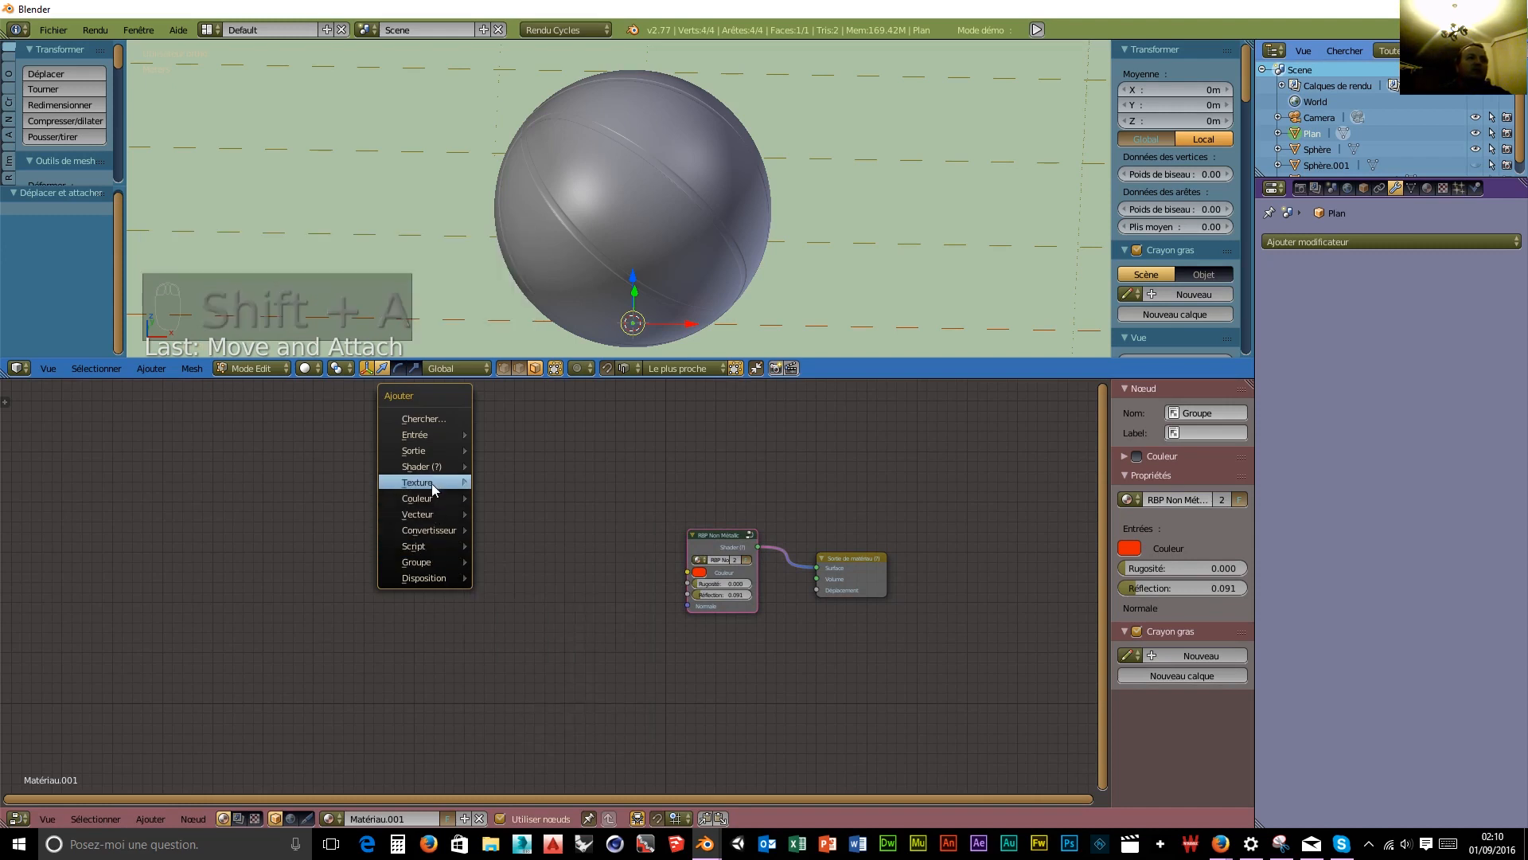
{"action": "mouse_move", "coordinate": [442, 484]}
{"action": "left_click", "coordinate": [545, 524]}
{"action": "left_click", "coordinate": [378, 460]}
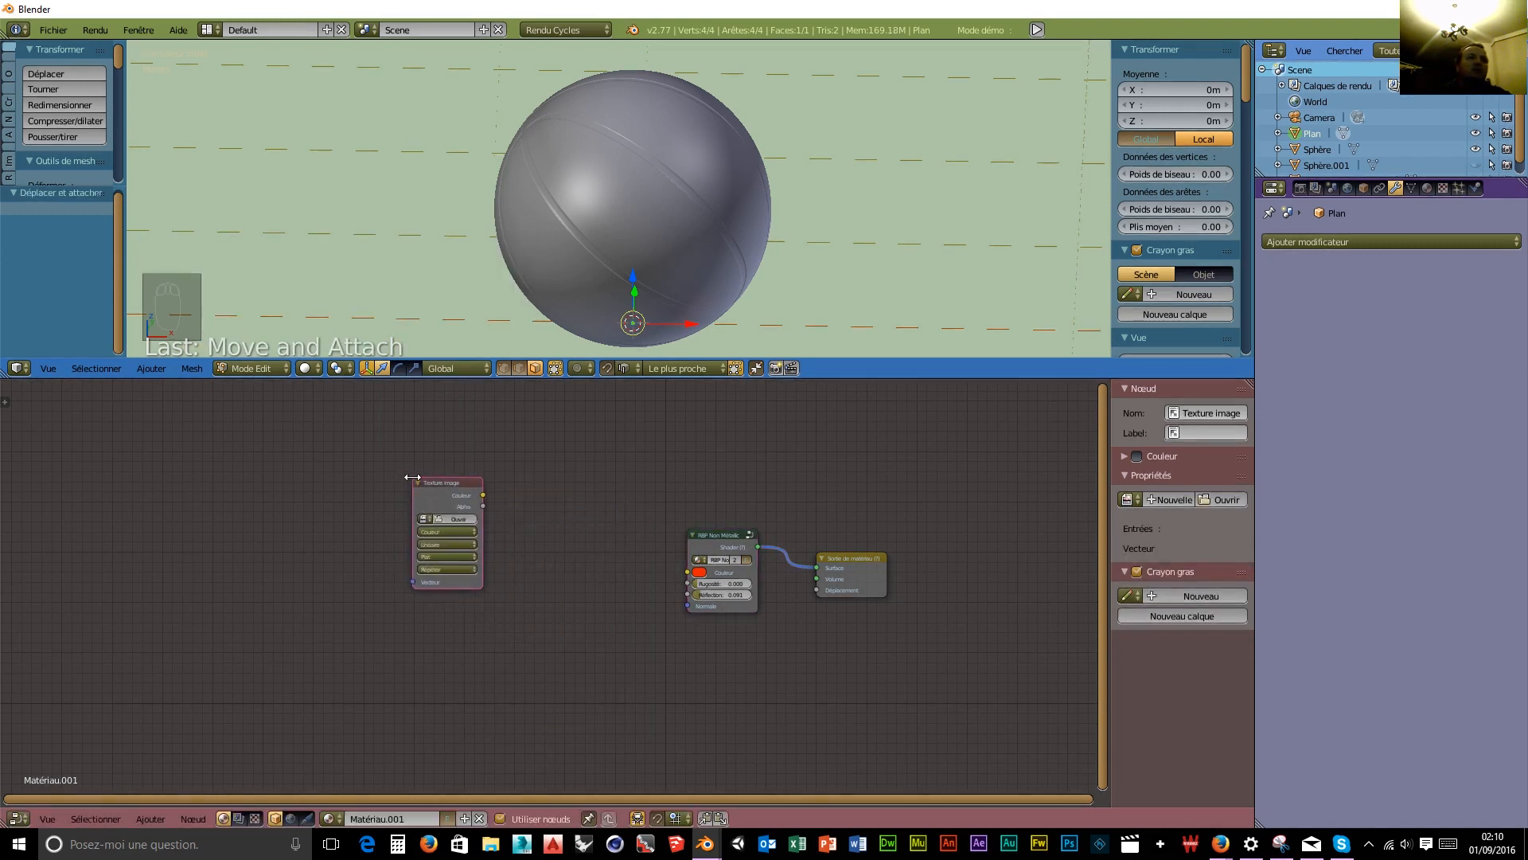
Load plancher-de-bois-erable-naturel-select-meilleur-naturel-brique-ambiance-lauzon.jpg from the Basket project's Texture folder into the image texture node.
{"action": "left_click", "coordinate": [460, 522]}
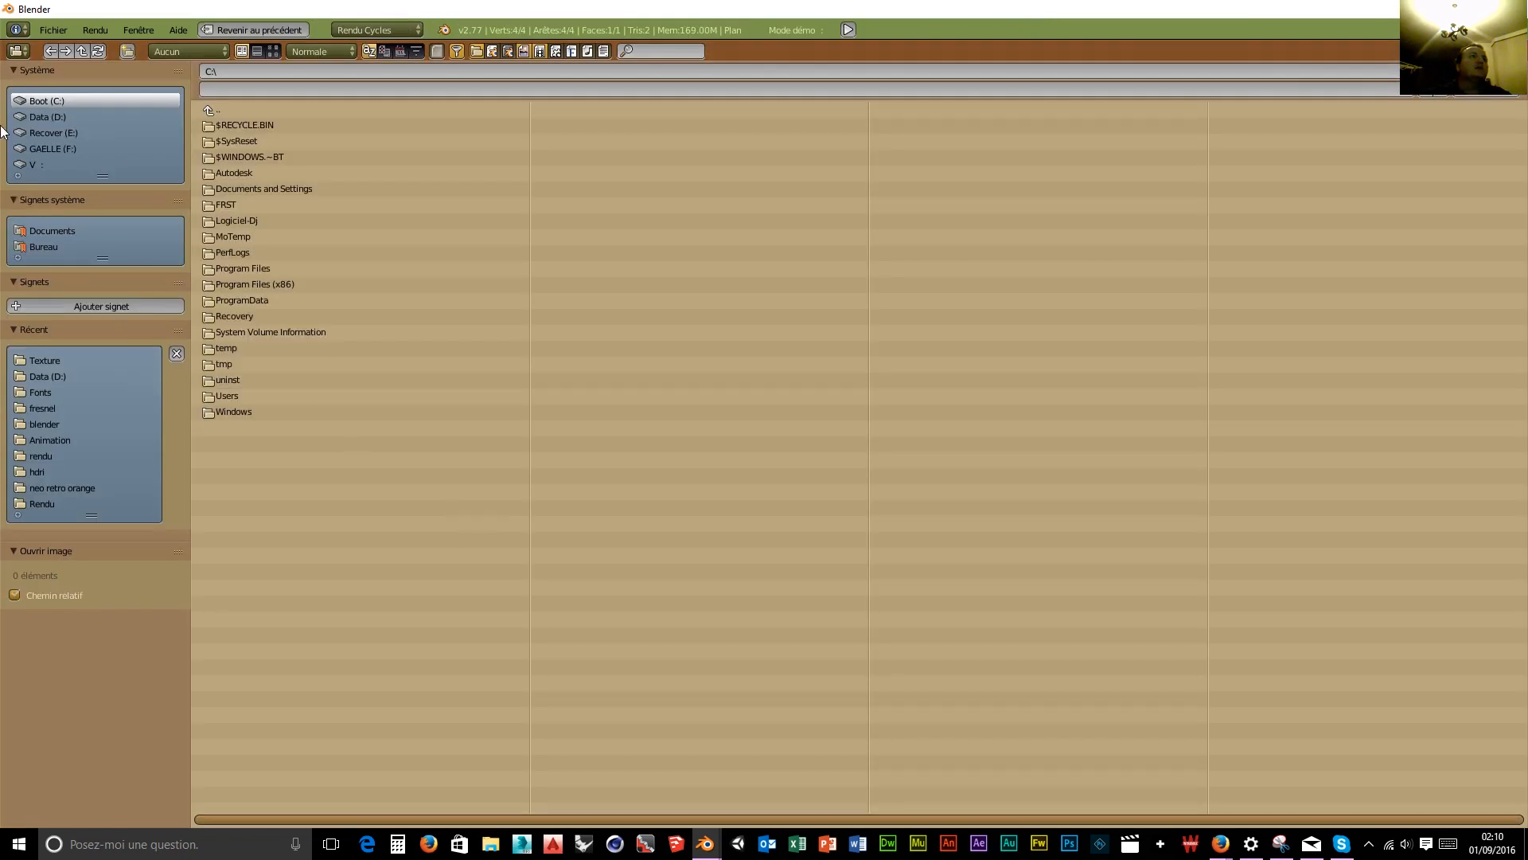
{"action": "left_click", "coordinate": [47, 117]}
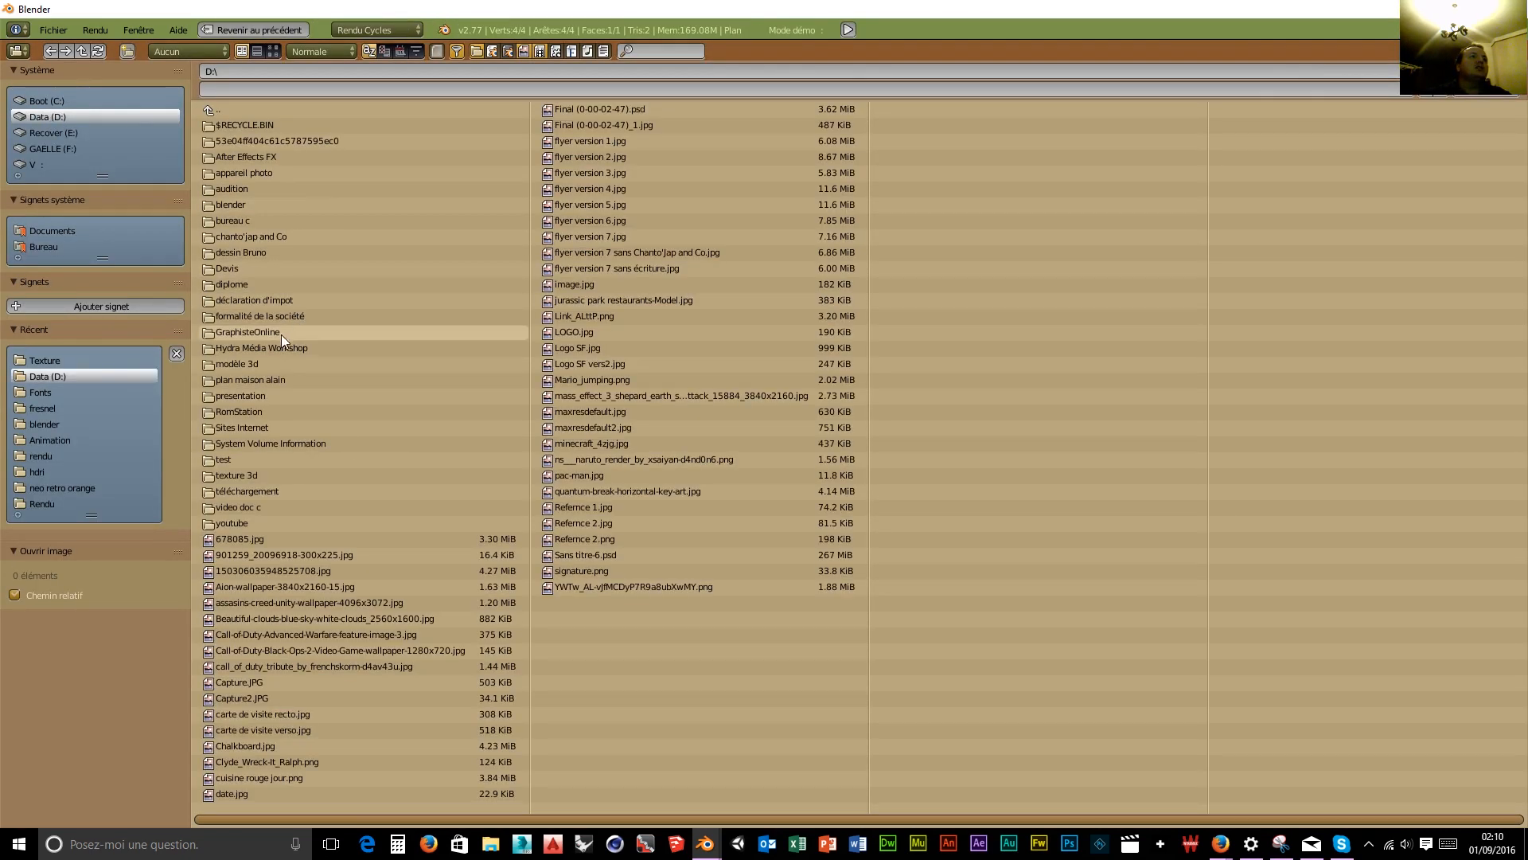
{"action": "left_click", "coordinate": [253, 204]}
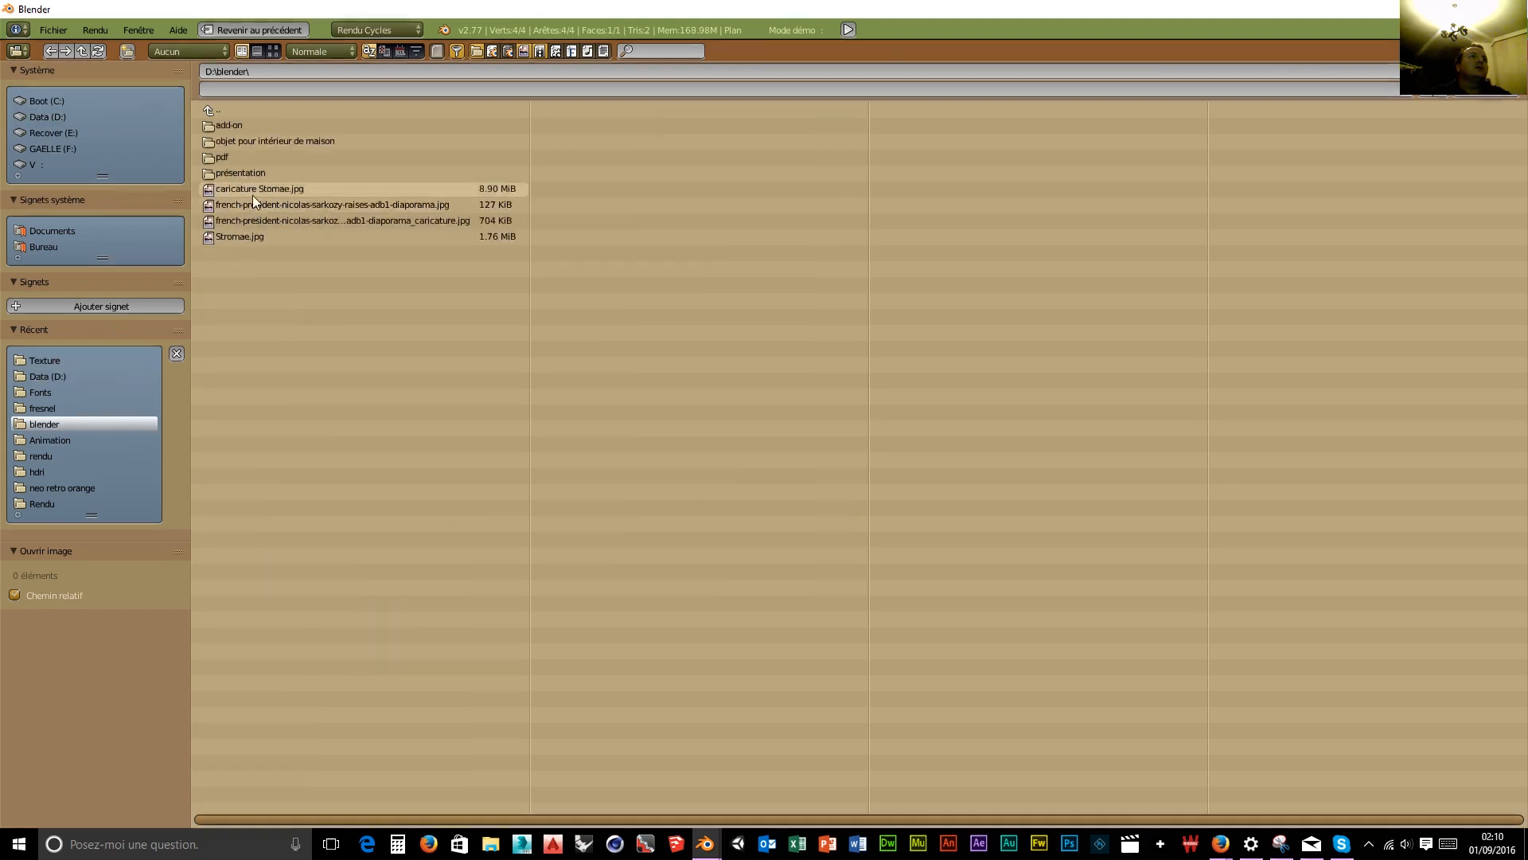
{"action": "left_click", "coordinate": [261, 143]}
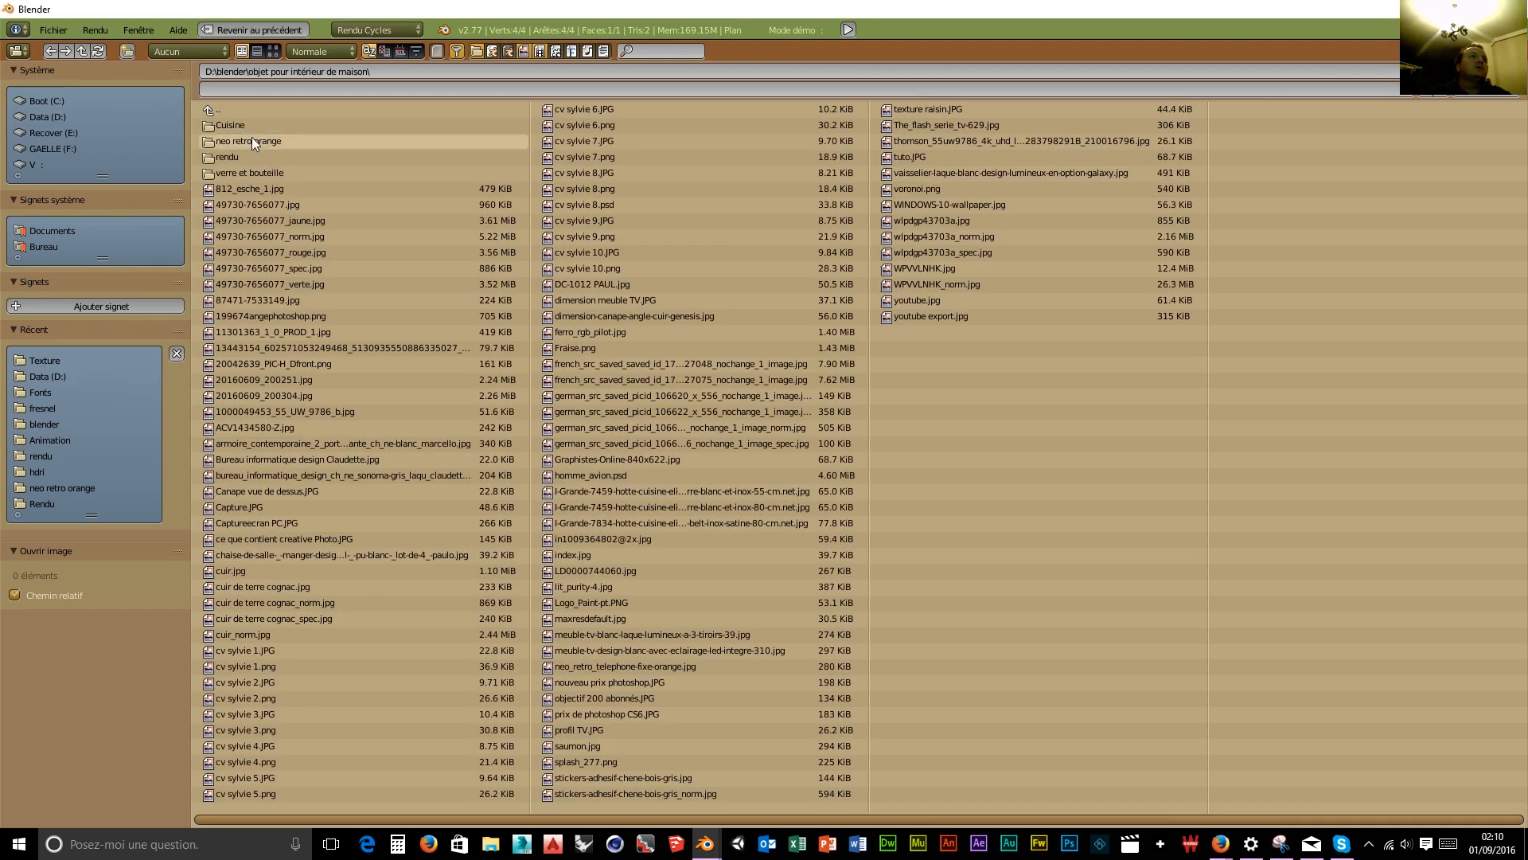
{"action": "left_click", "coordinate": [250, 140]}
{"action": "left_click", "coordinate": [237, 126]}
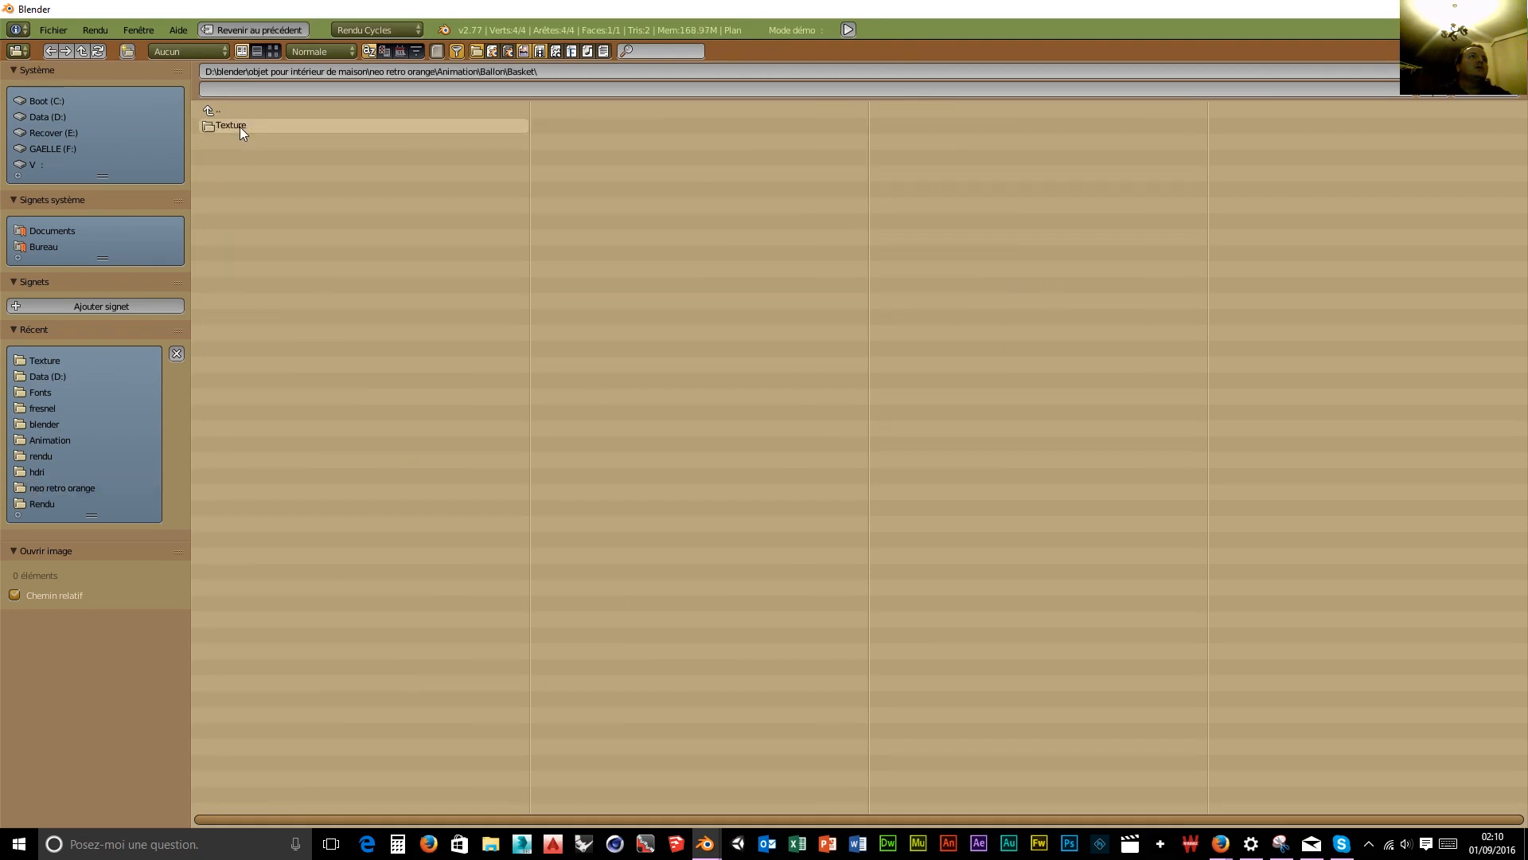
{"action": "left_click", "coordinate": [240, 126]}
{"action": "left_click", "coordinate": [274, 50]}
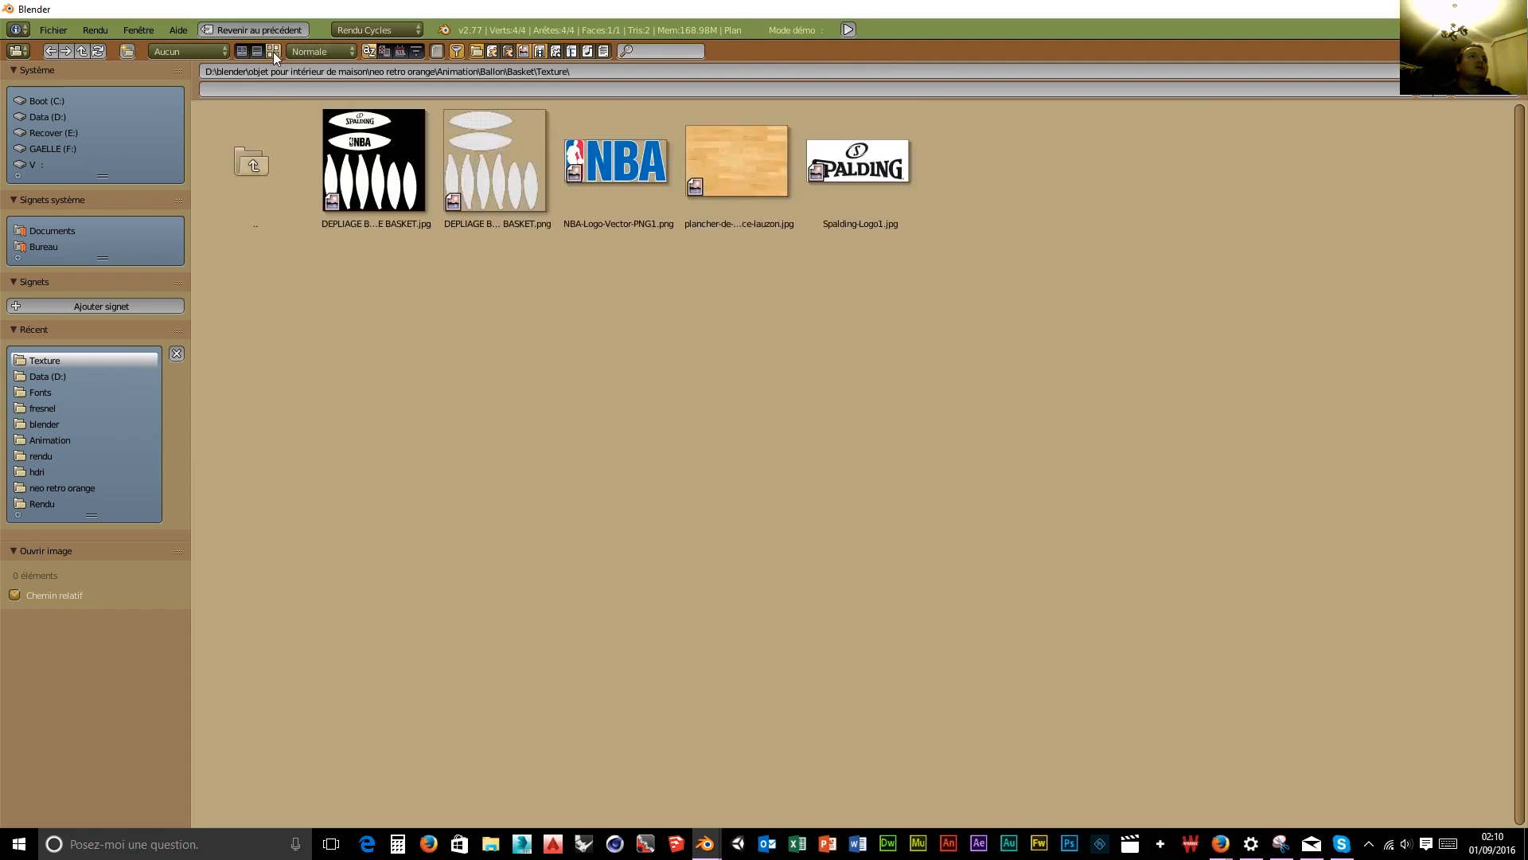
{"action": "left_click", "coordinate": [731, 182]}
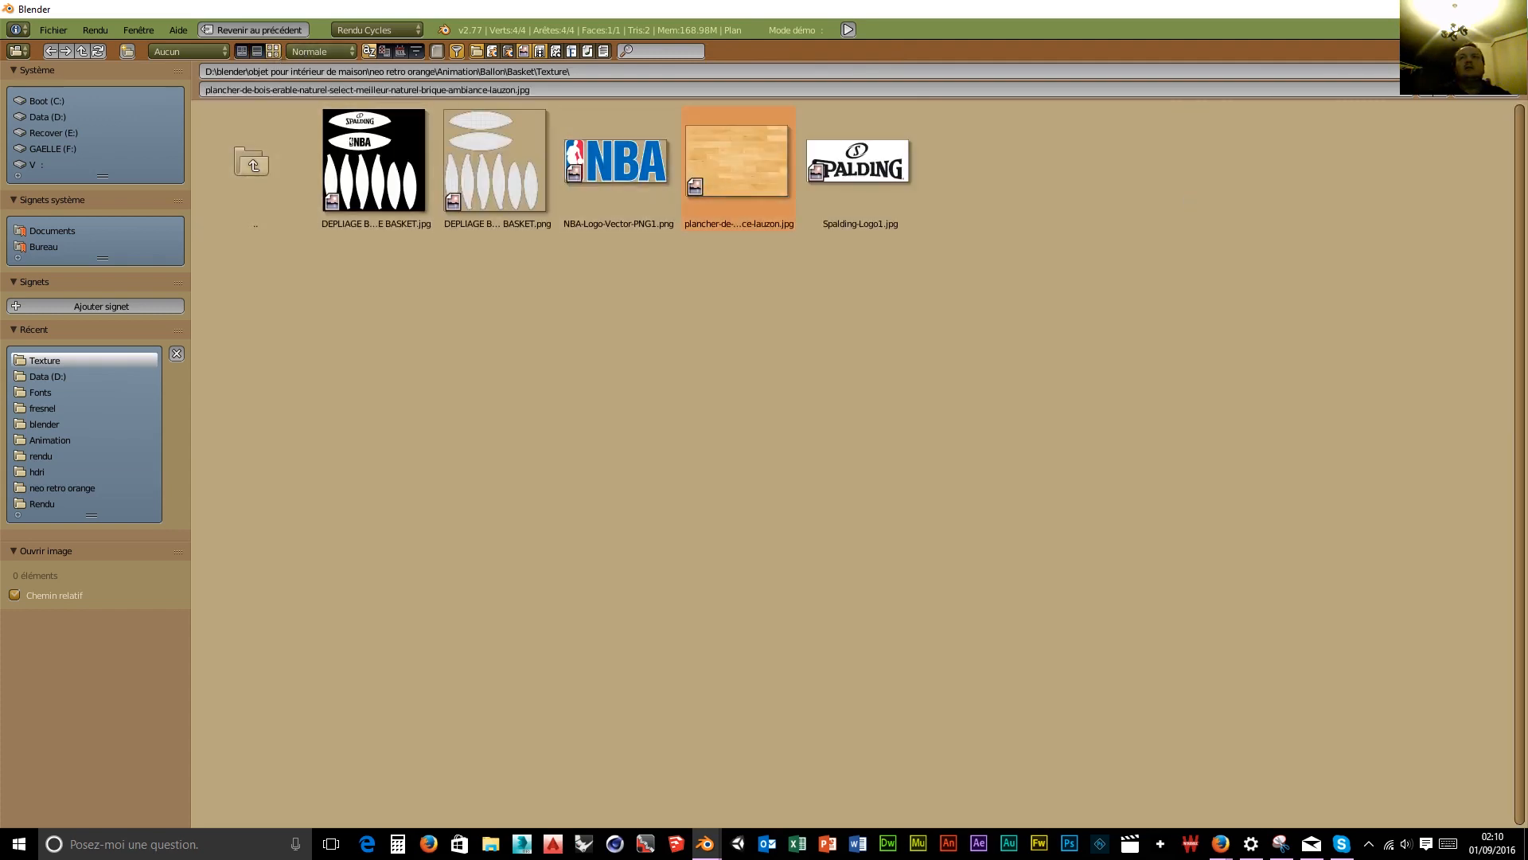
{"action": "left_click", "coordinate": [1485, 72]}
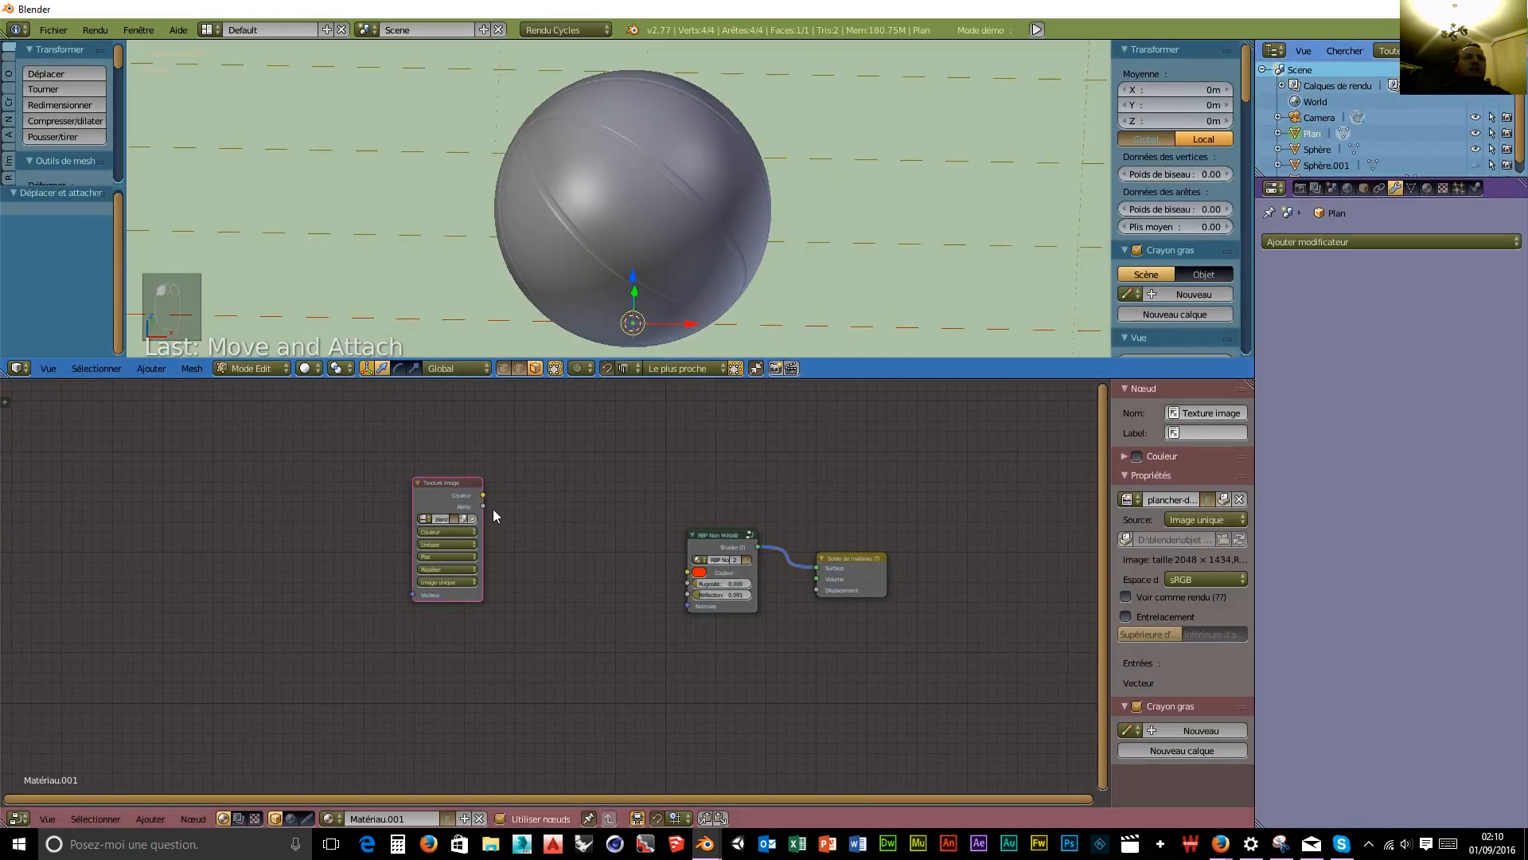
Connect the image texture's colour to the RBP Non Métallic colour input and show the 3D view as rendered.
{"action": "left_click_drag", "start_coordinate": [483, 495], "coordinate": [688, 572]}
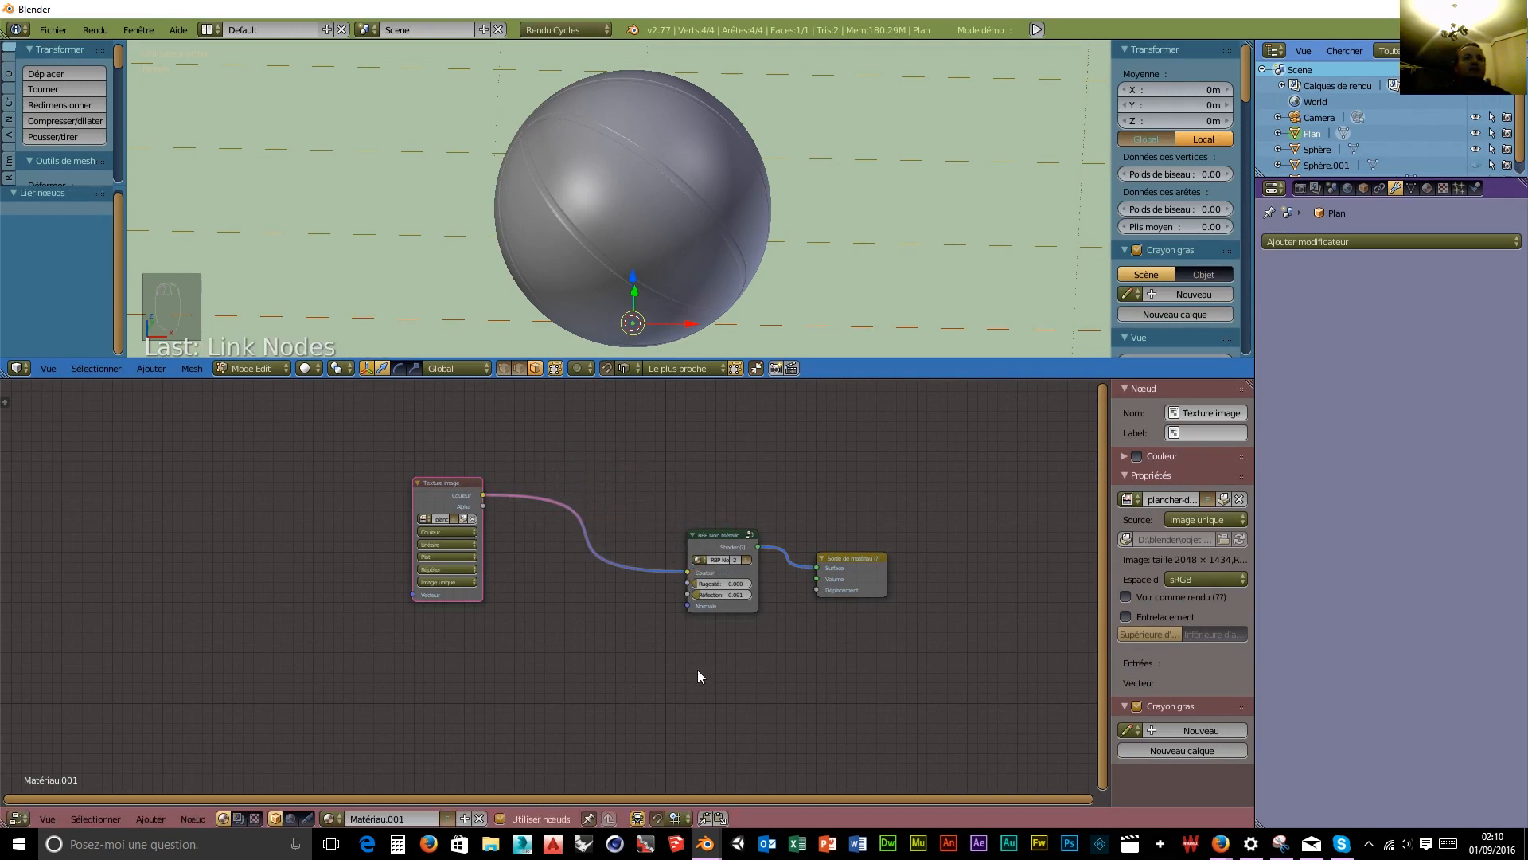
{"action": "scroll", "coordinate": [709, 665], "scroll_direction": "up", "scroll_amount": 1}
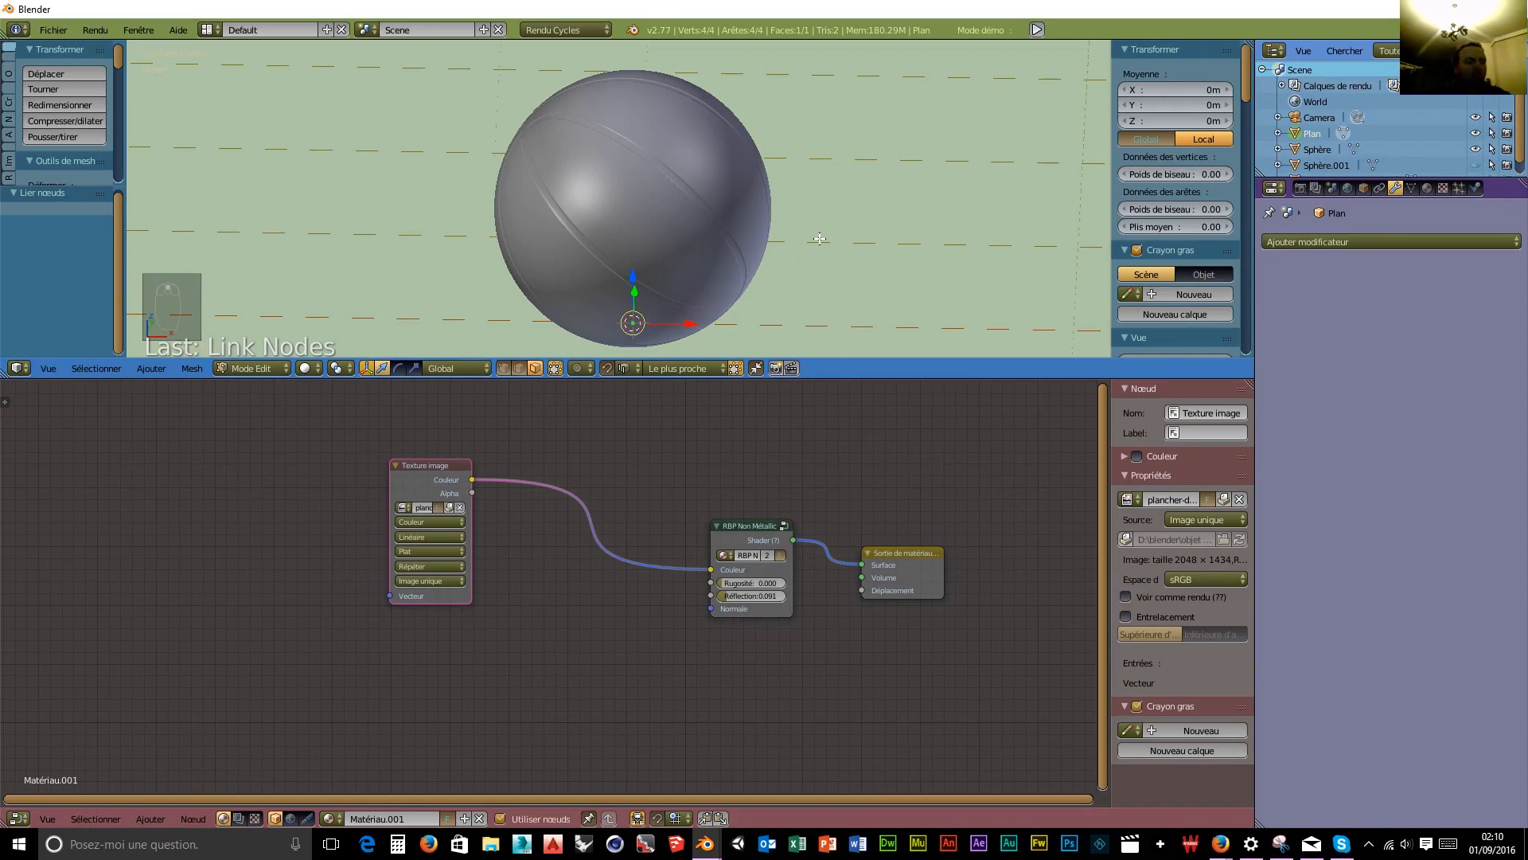
{"action": "key", "text": "shift+z"}
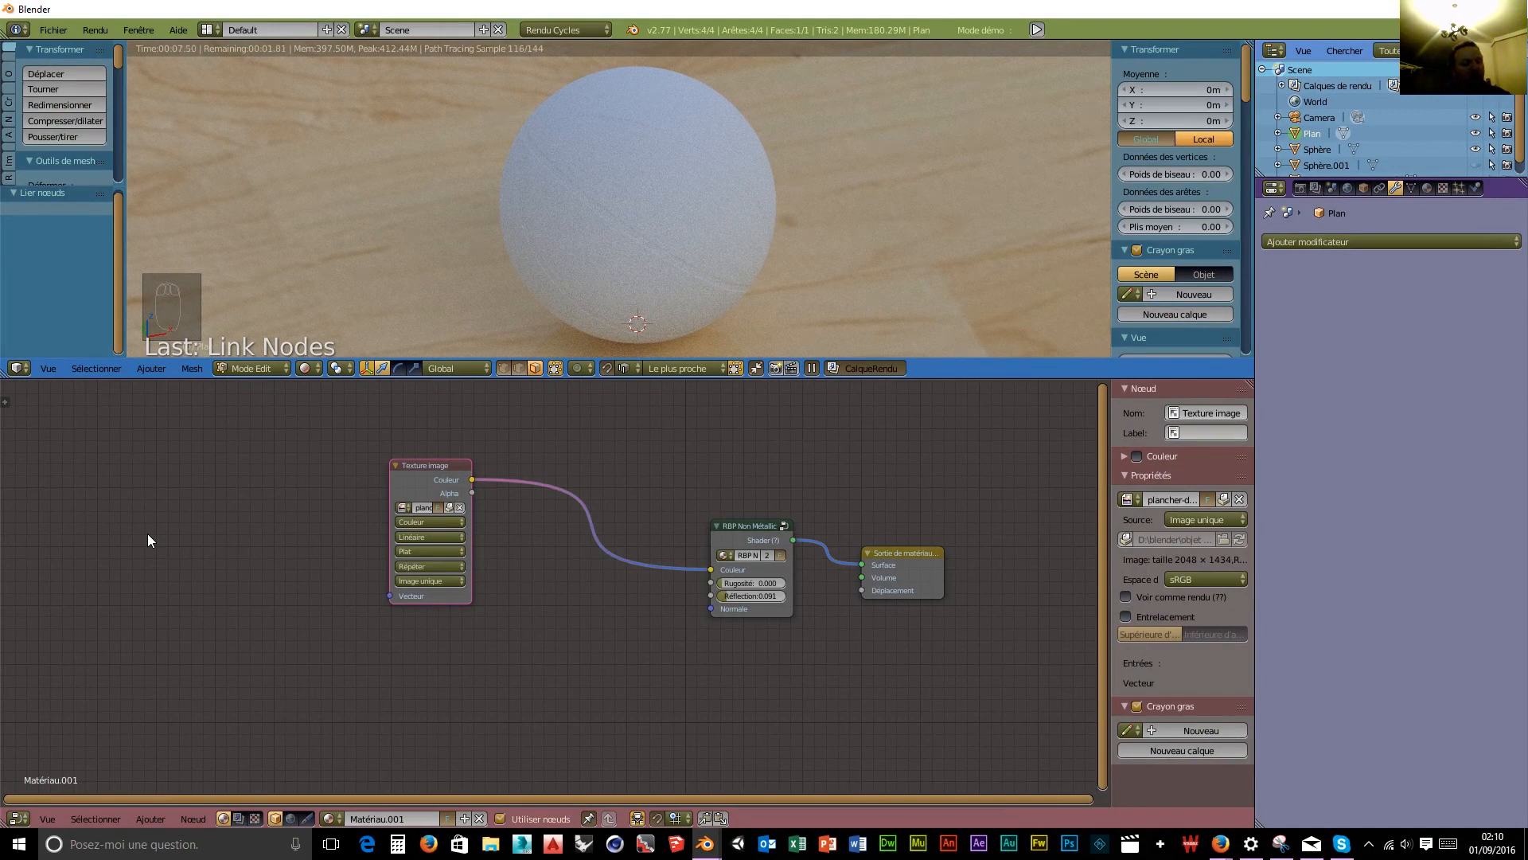
{"action": "key", "text": "shift+z"}
Add a texture coordinate node well ahead of the image texture node.
{"action": "key", "text": "shift+a"}
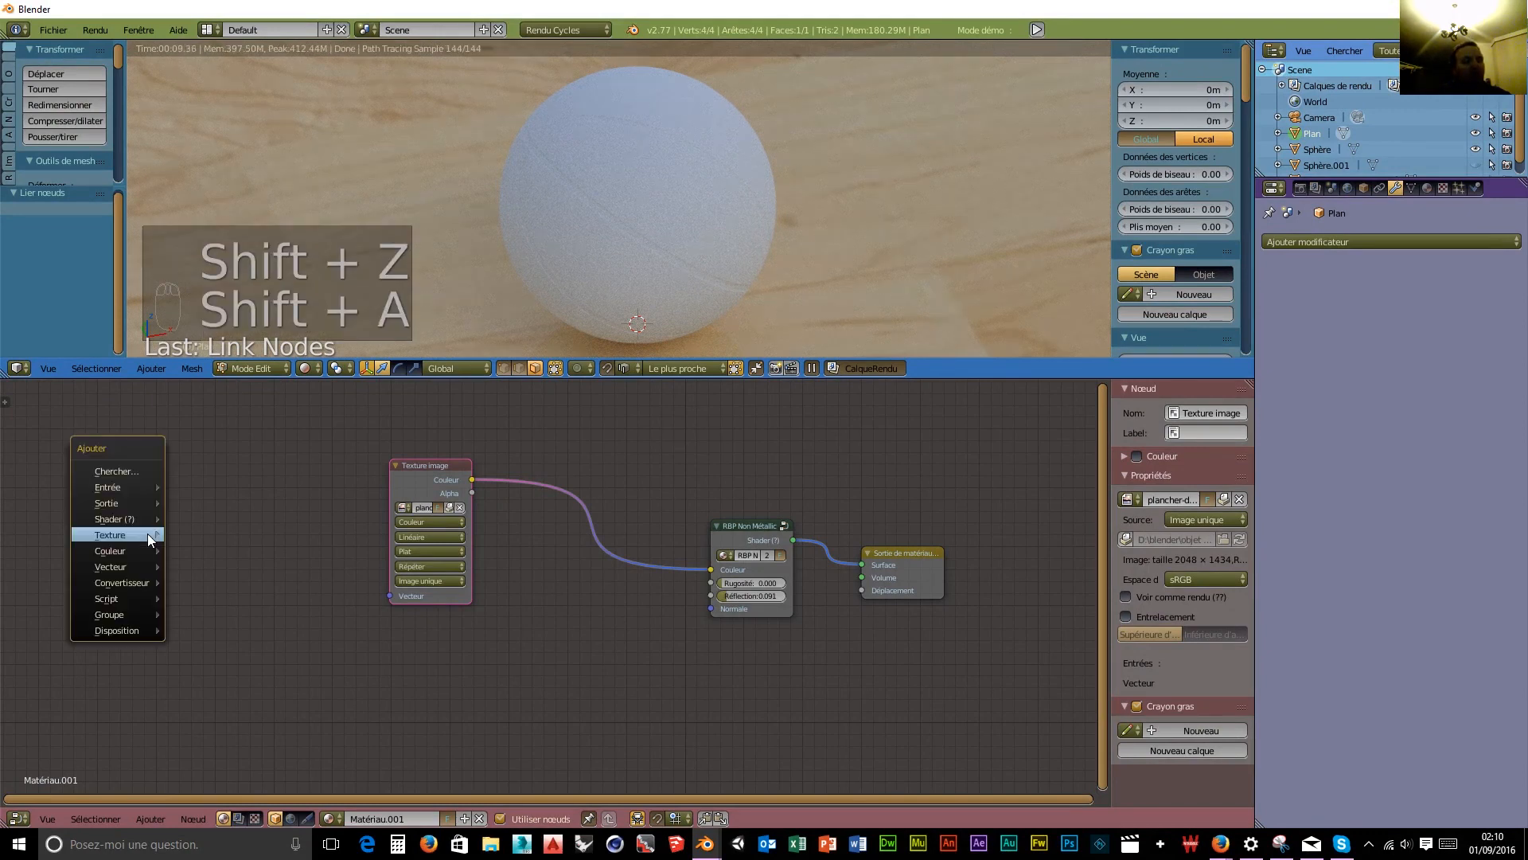
{"action": "mouse_move", "coordinate": [130, 490]}
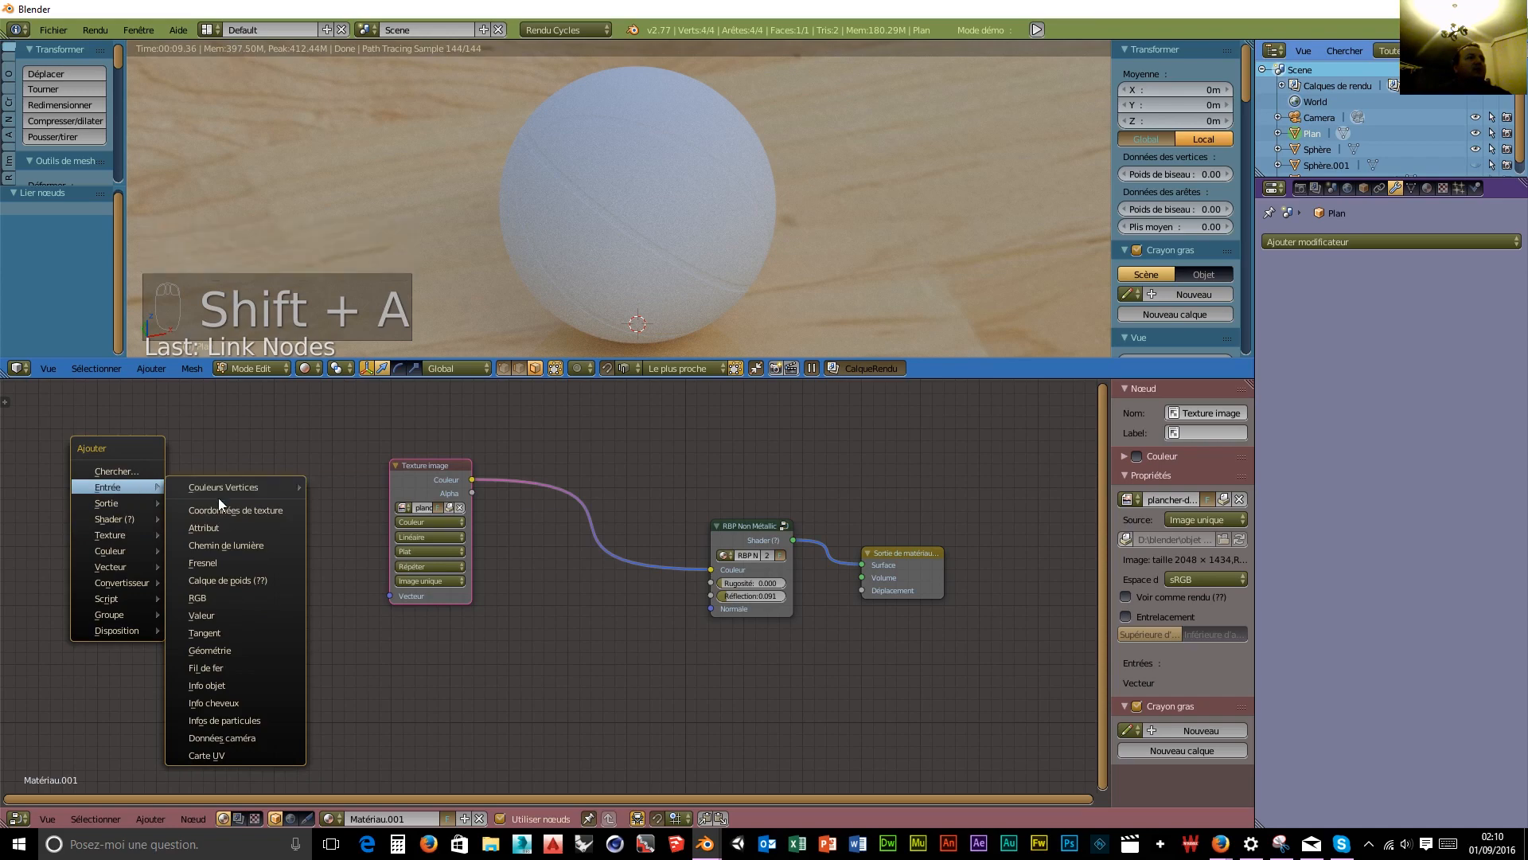
{"action": "left_click", "coordinate": [222, 509]}
{"action": "left_click", "coordinate": [1106, 460]}
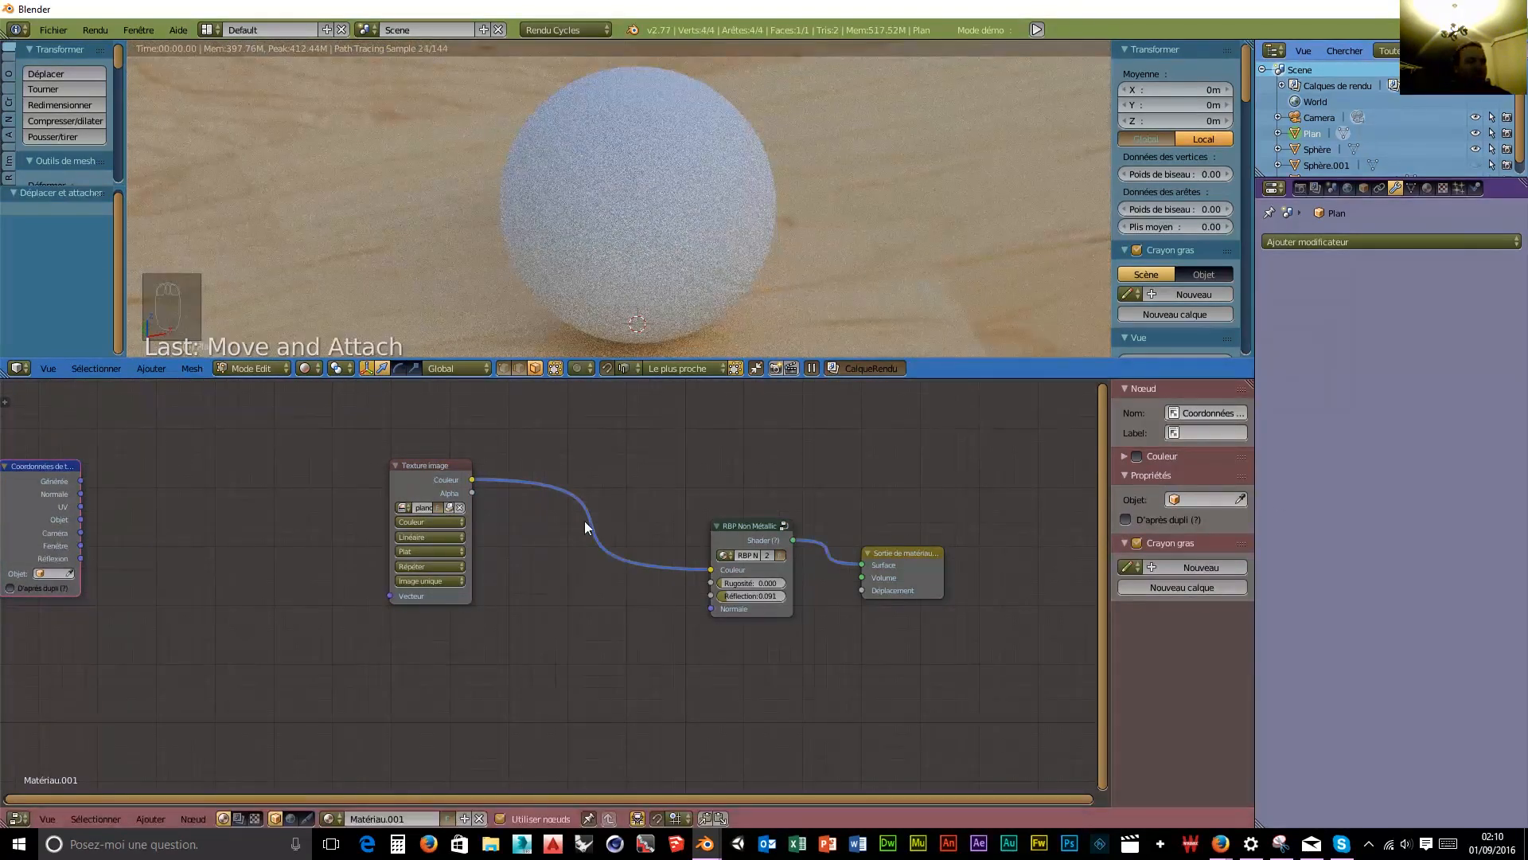
Add a mapping node (Placage) and route the UV coordinates through it to the image texture's vector input.
{"action": "key", "text": "shift+a"}
{"action": "mouse_move", "coordinate": [214, 549]}
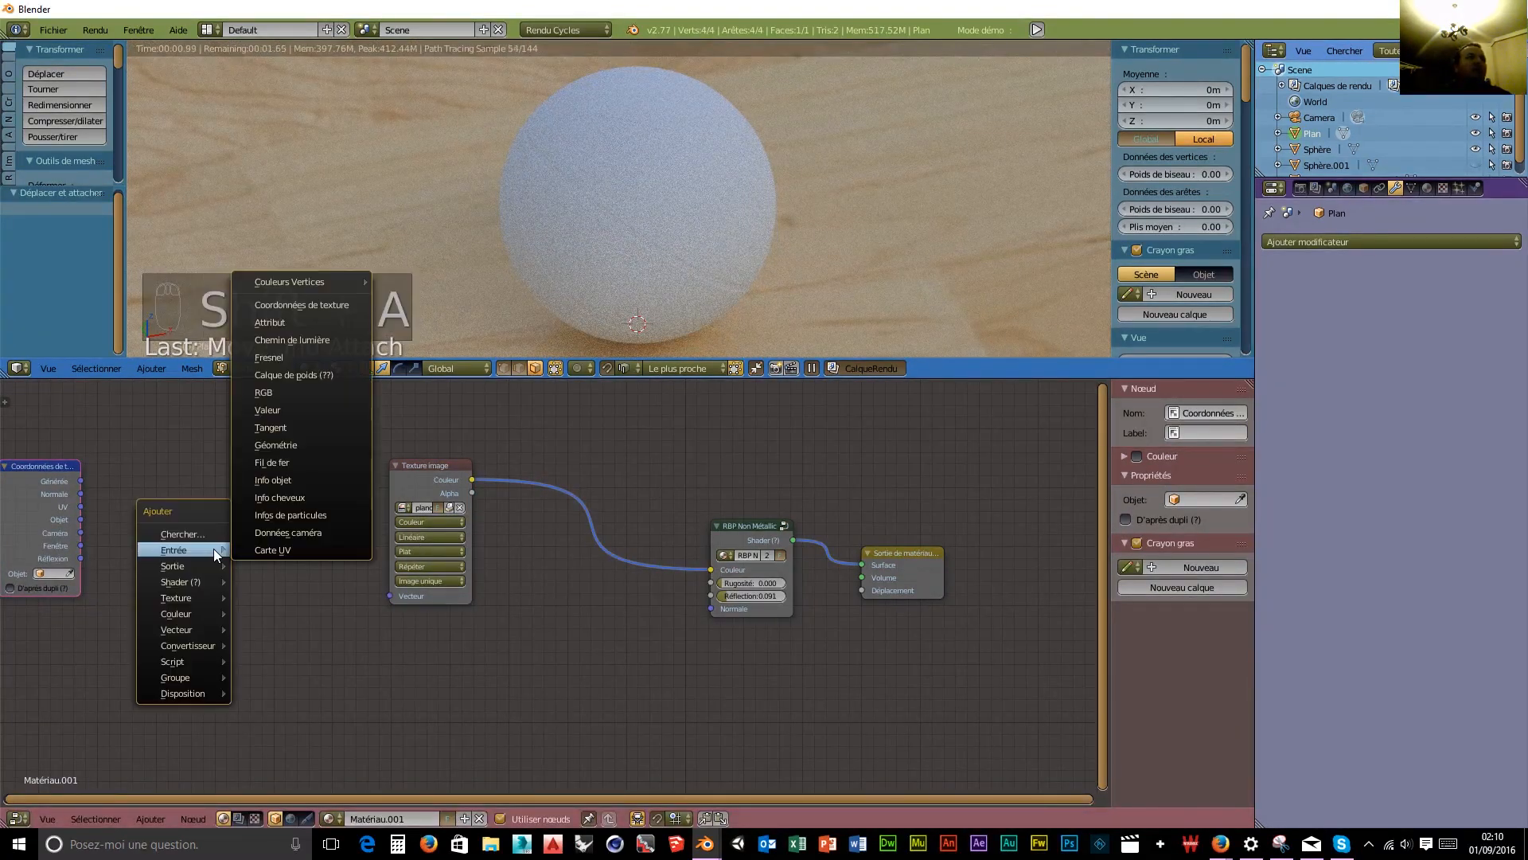
{"action": "mouse_move", "coordinate": [213, 631]}
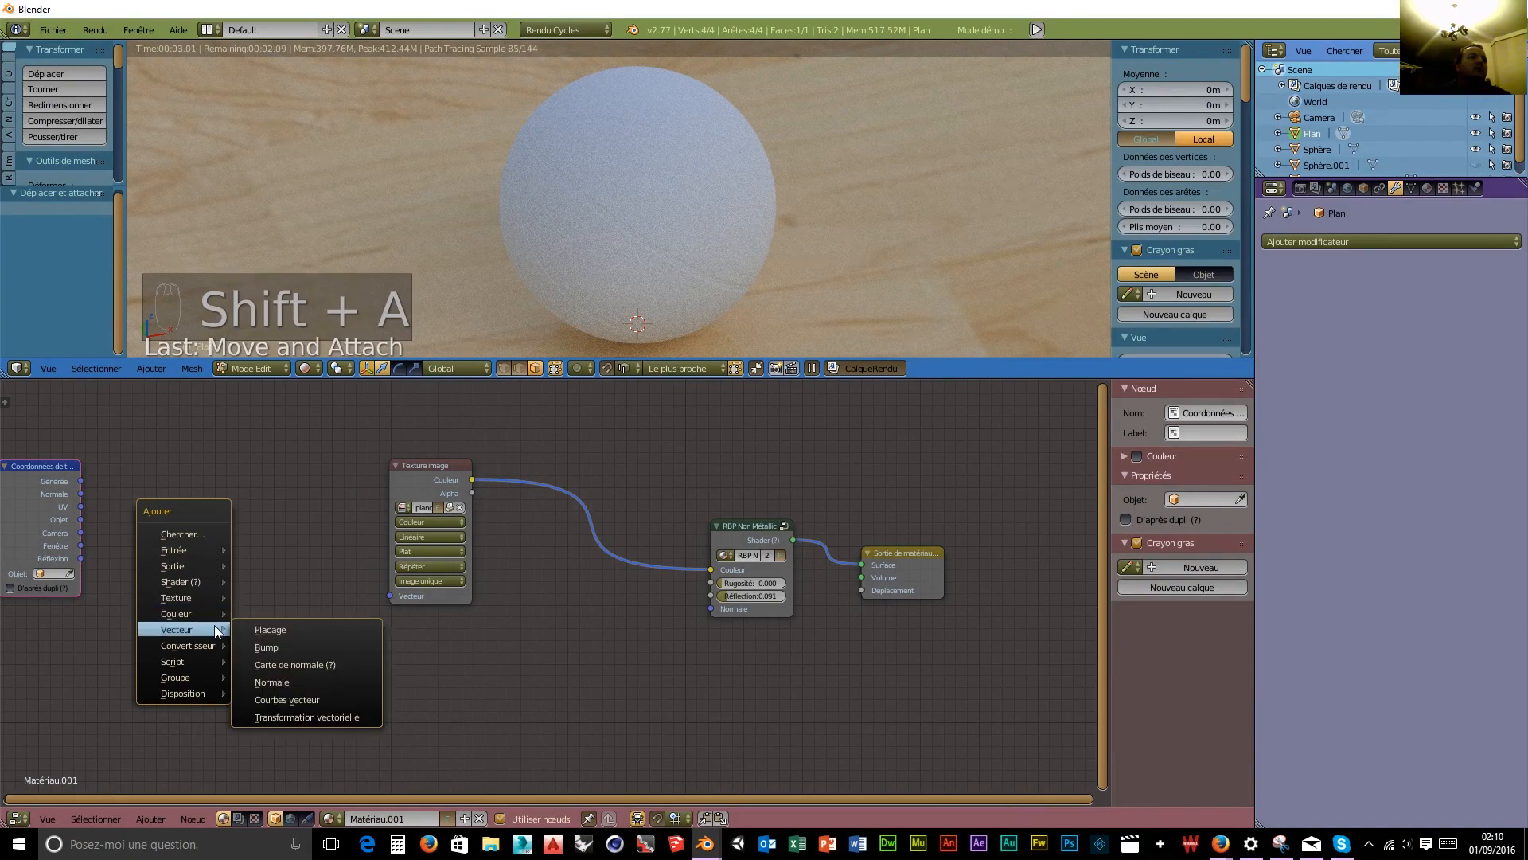
{"action": "left_click", "coordinate": [270, 630]}
{"action": "left_click", "coordinate": [121, 470]}
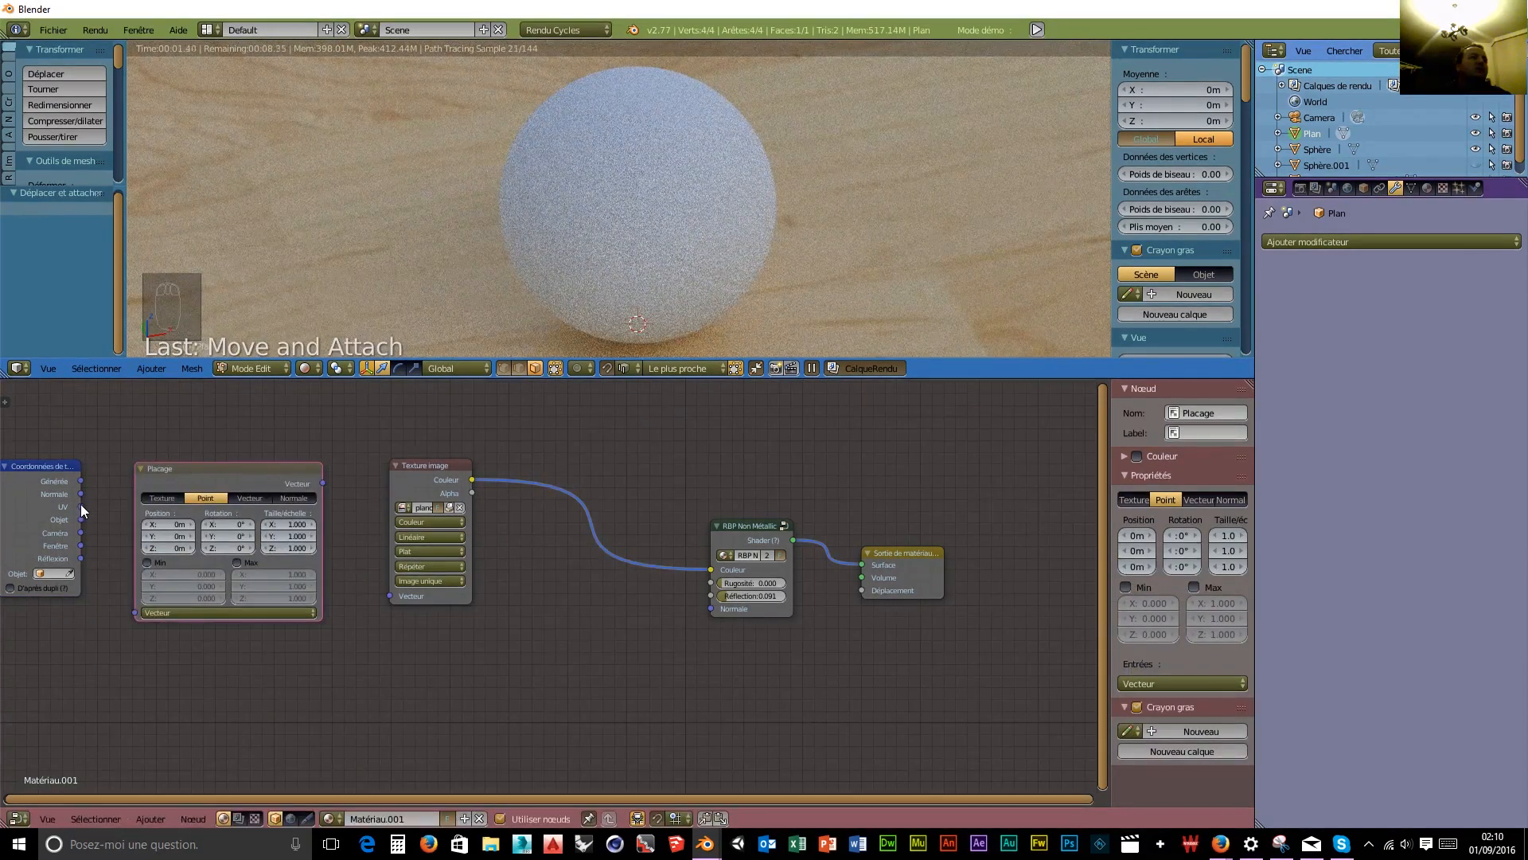
{"action": "left_click_drag", "start_coordinate": [81, 507], "coordinate": [135, 613]}
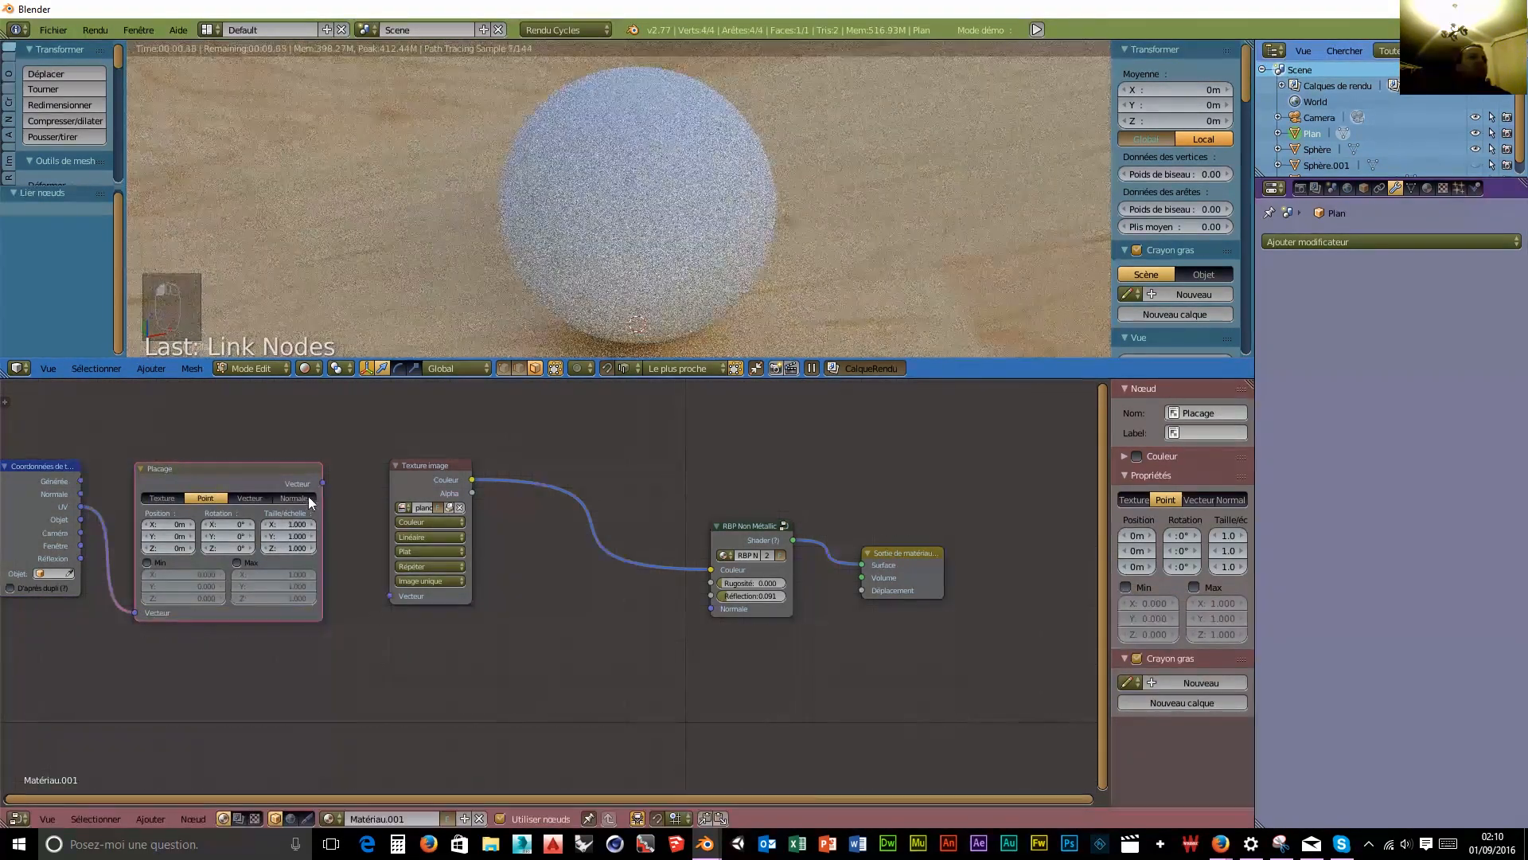
{"action": "left_click_drag", "start_coordinate": [323, 484], "coordinate": [390, 595]}
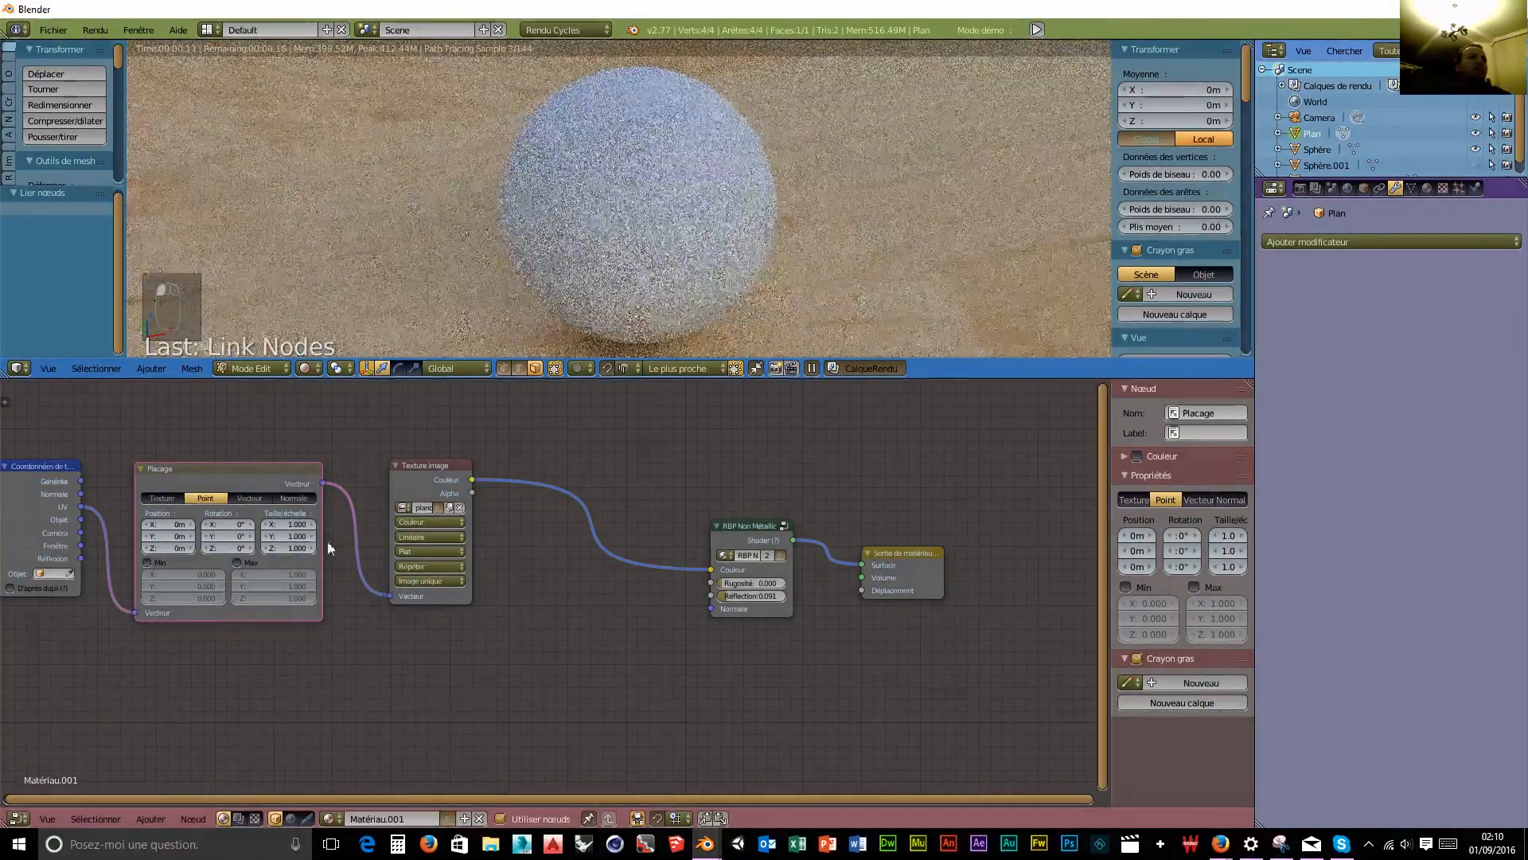
Set the mapping node's scale to 3 on X, Y and Z.
{"action": "left_click_drag", "start_coordinate": [300, 525], "coordinate": [317, 525]}
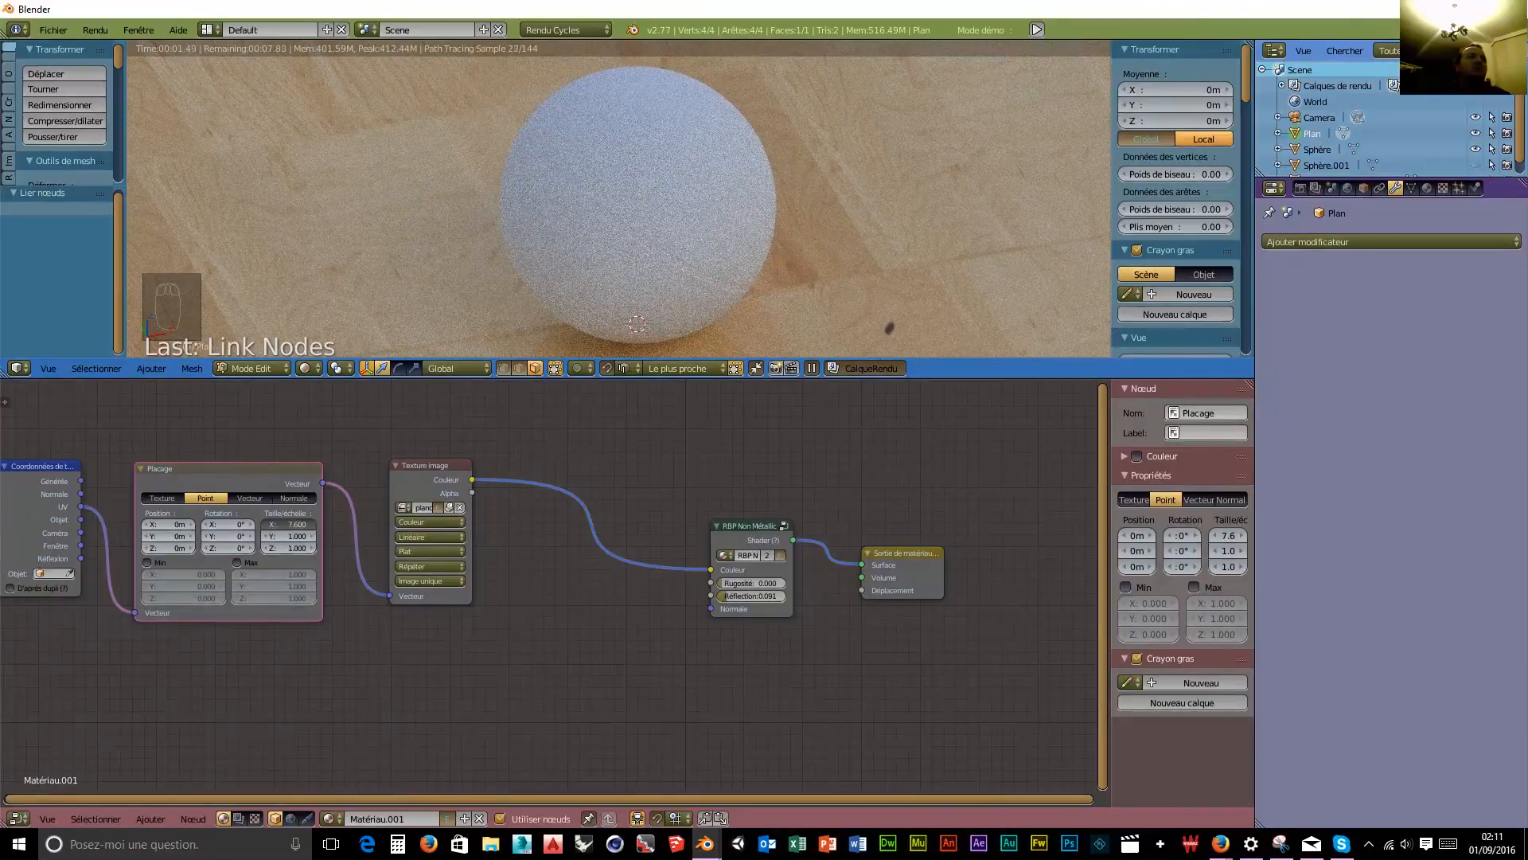
{"action": "left_click_drag", "start_coordinate": [296, 536], "coordinate": [320, 536]}
{"action": "left_click", "coordinate": [299, 524]}
{"action": "key", "text": "Return"}
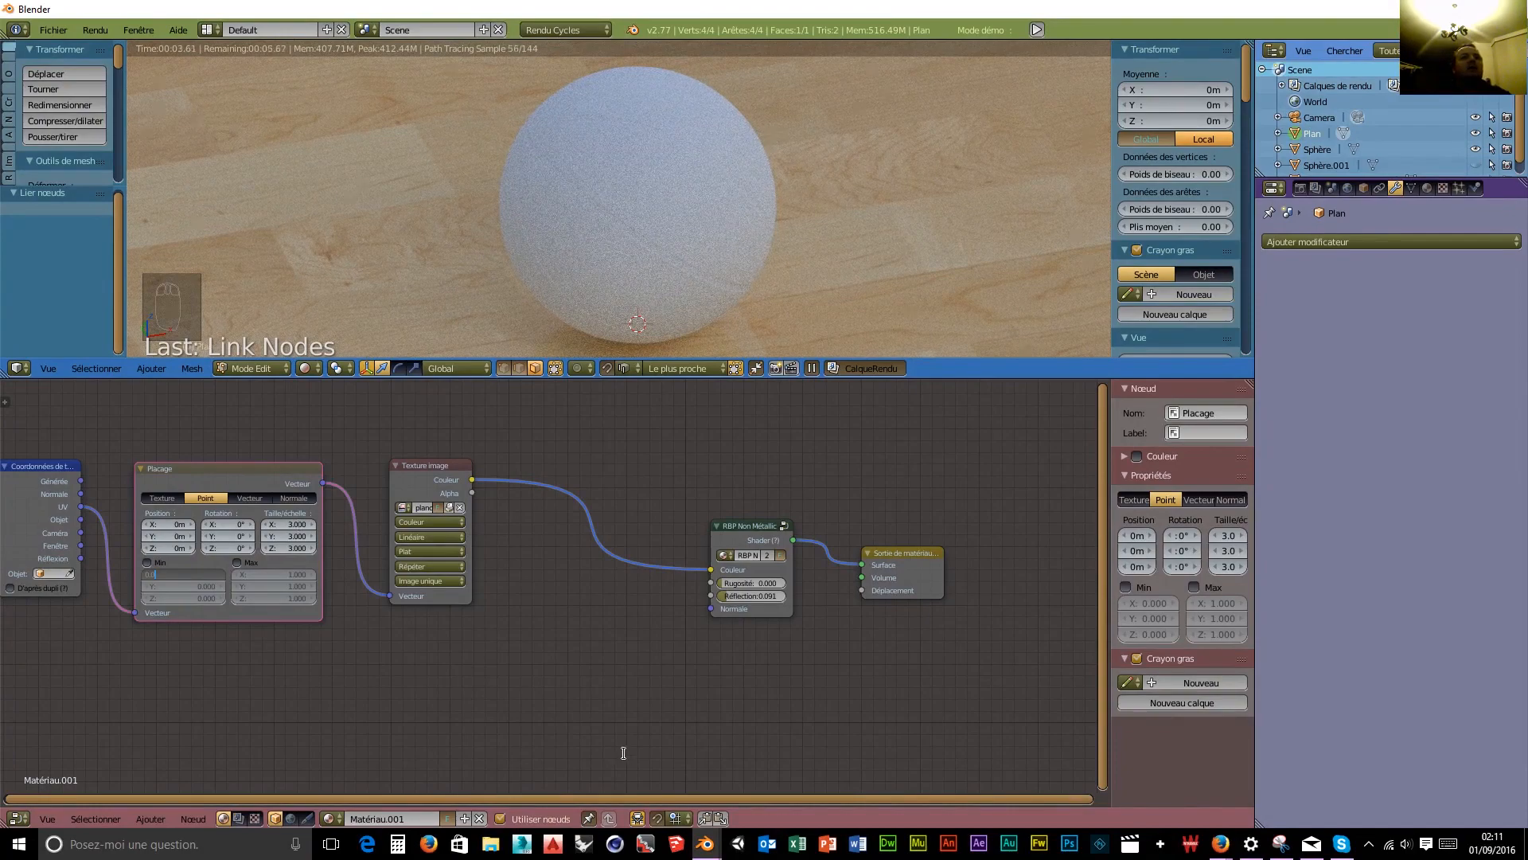
{"action": "left_click", "coordinate": [609, 714]}
Raise the RBP Non Métallic group's reflection to 0.155.
{"action": "left_click", "coordinate": [725, 597]}
{"action": "left_click_drag", "start_coordinate": [725, 597], "coordinate": [740, 597]}
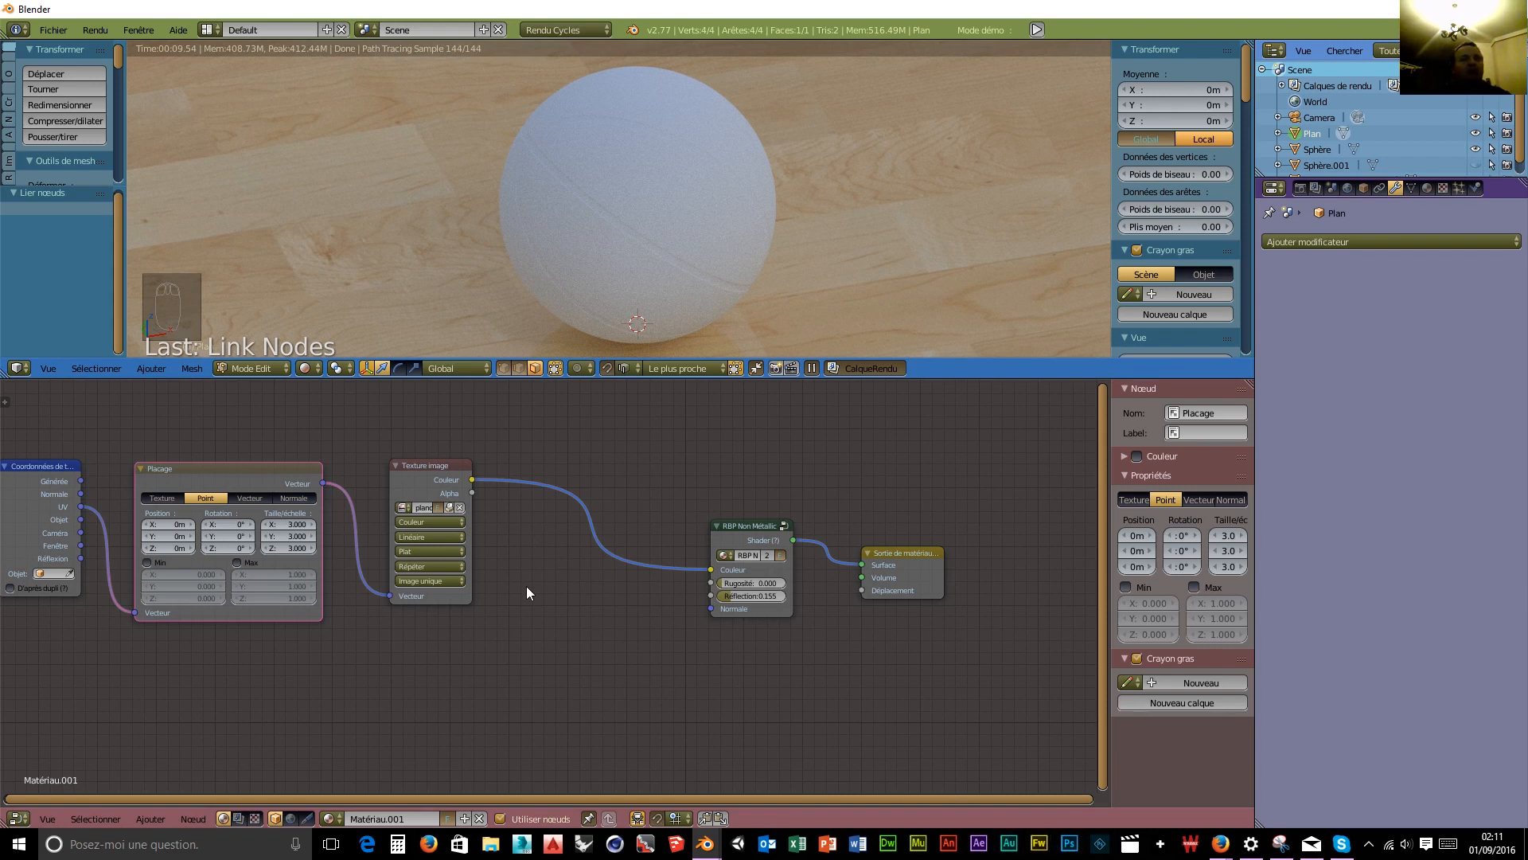
Add an RGB vers N&B converter node beside the image texture and feed it the image's colour output.
{"action": "key", "text": "shift+a"}
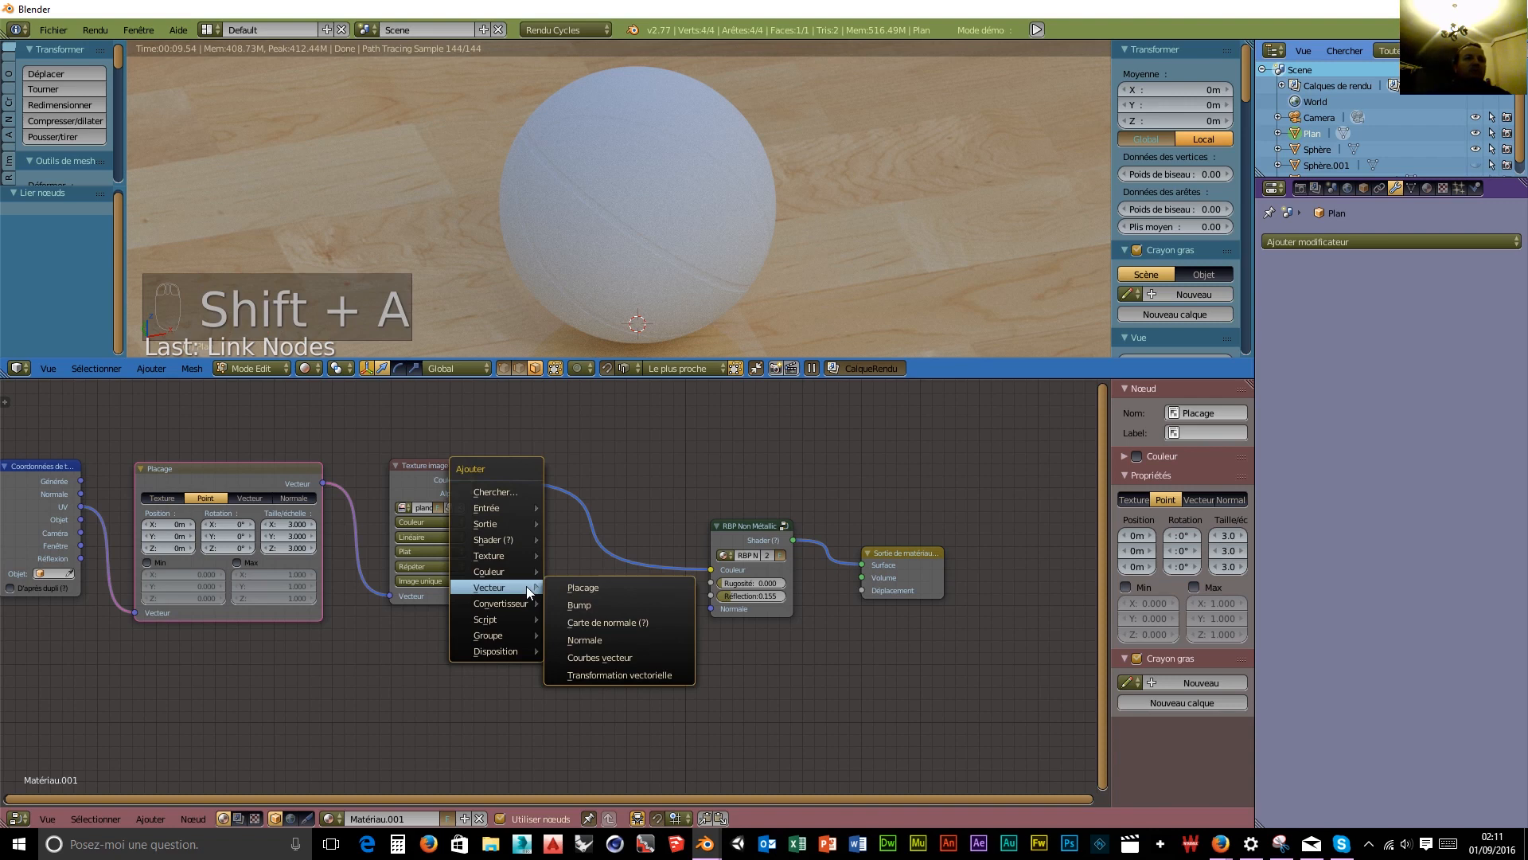
{"action": "mouse_move", "coordinate": [523, 570]}
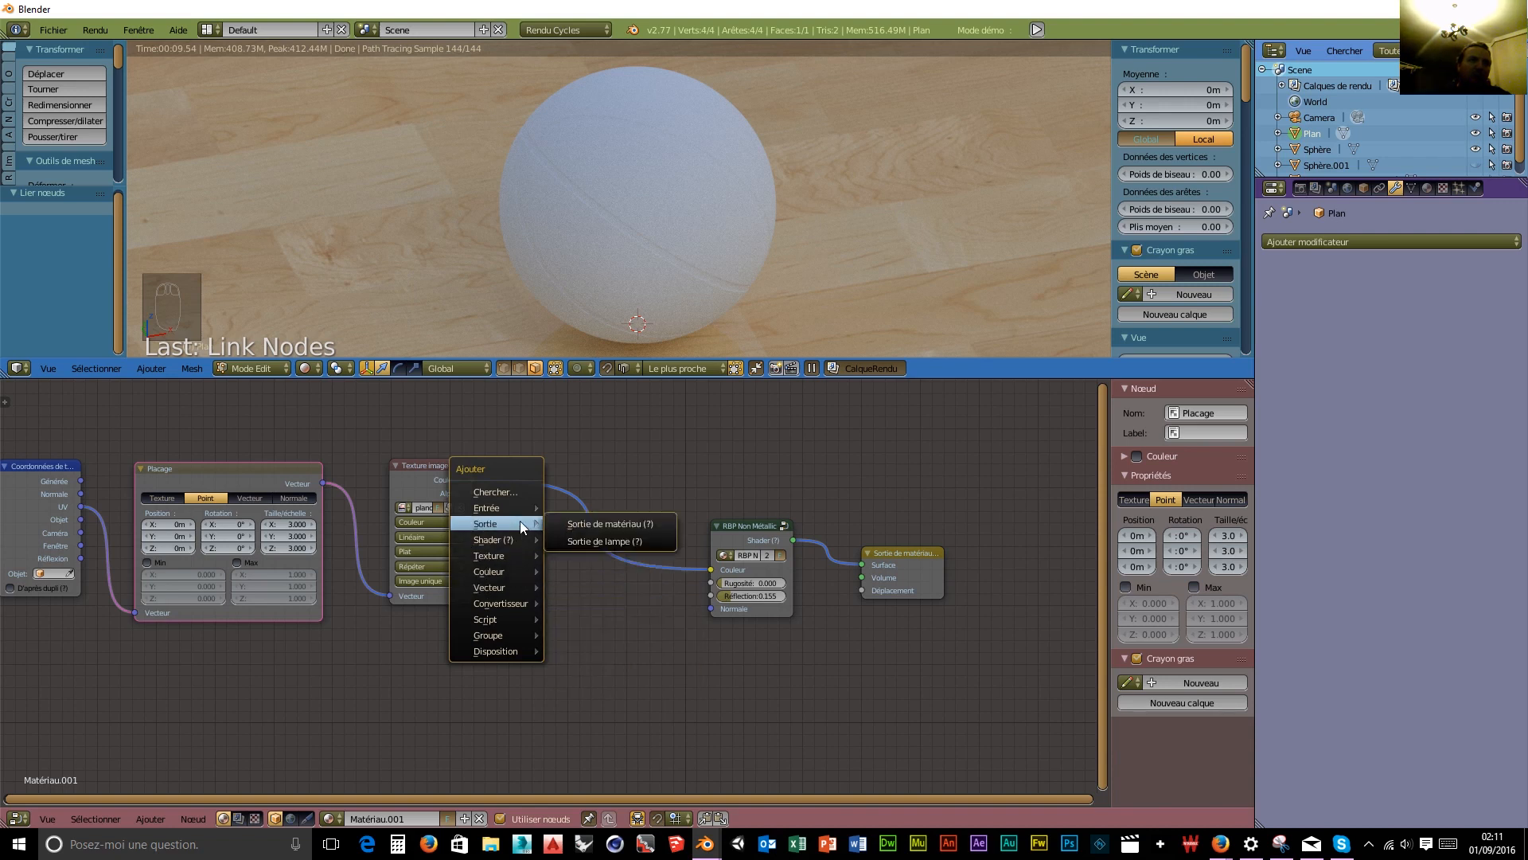
{"action": "mouse_move", "coordinate": [519, 539]}
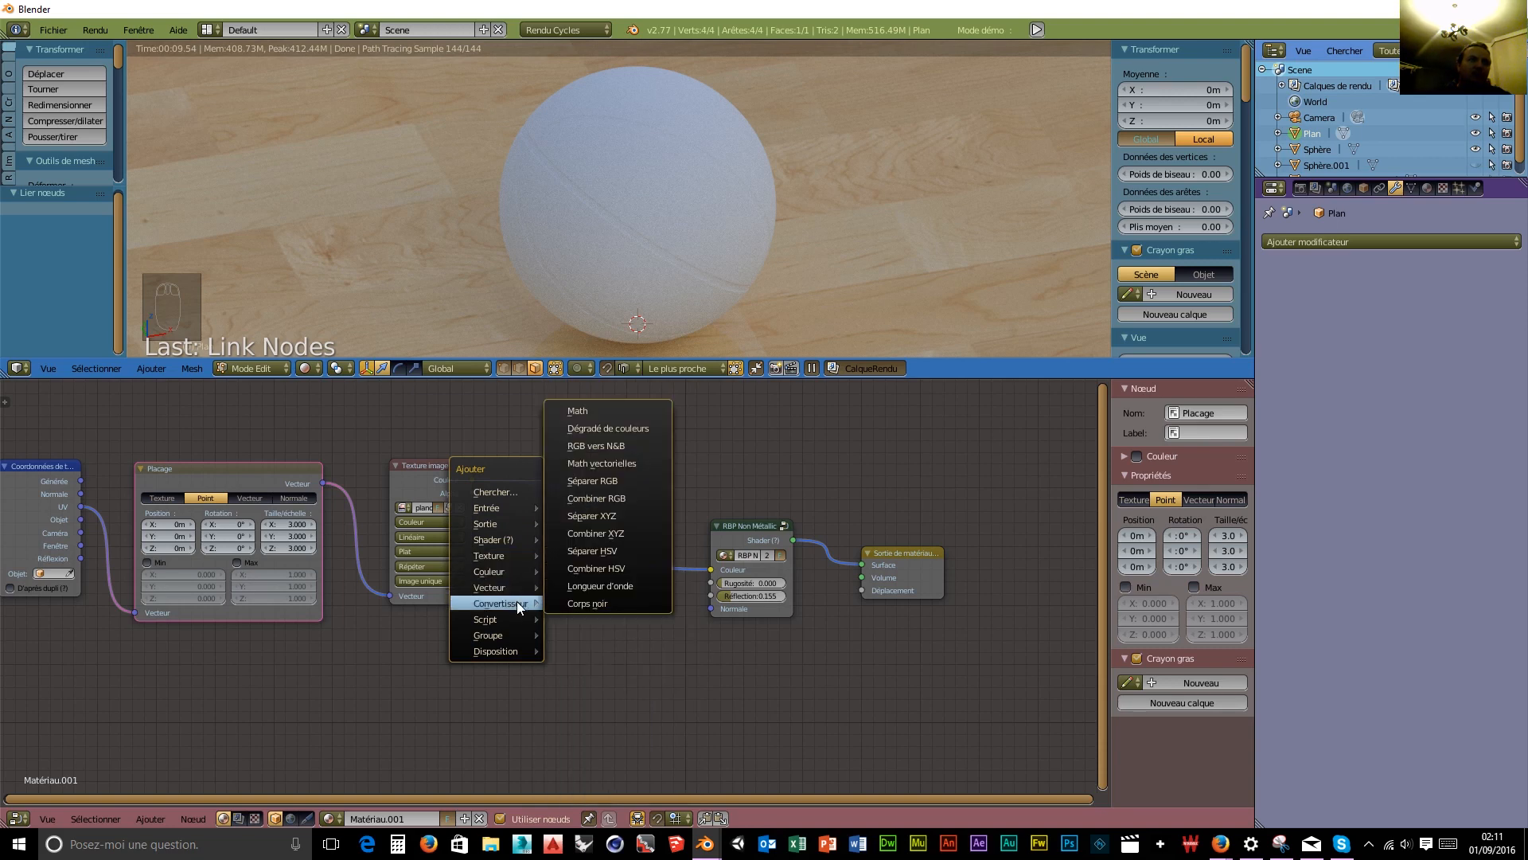
{"action": "left_click", "coordinate": [608, 443]}
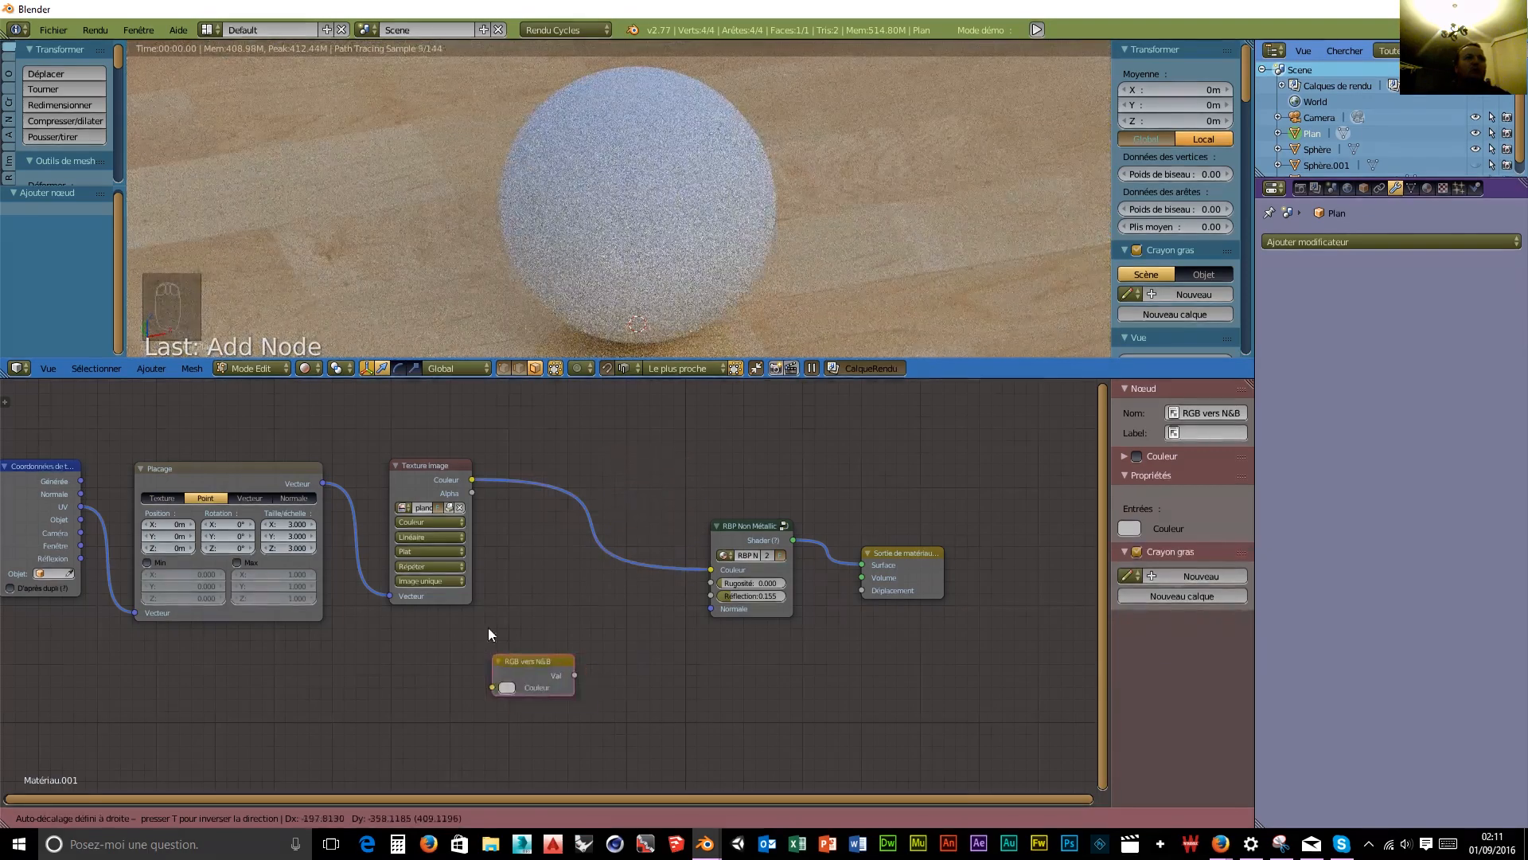
{"action": "left_click", "coordinate": [497, 562]}
{"action": "left_click_drag", "start_coordinate": [472, 479], "coordinate": [499, 604]}
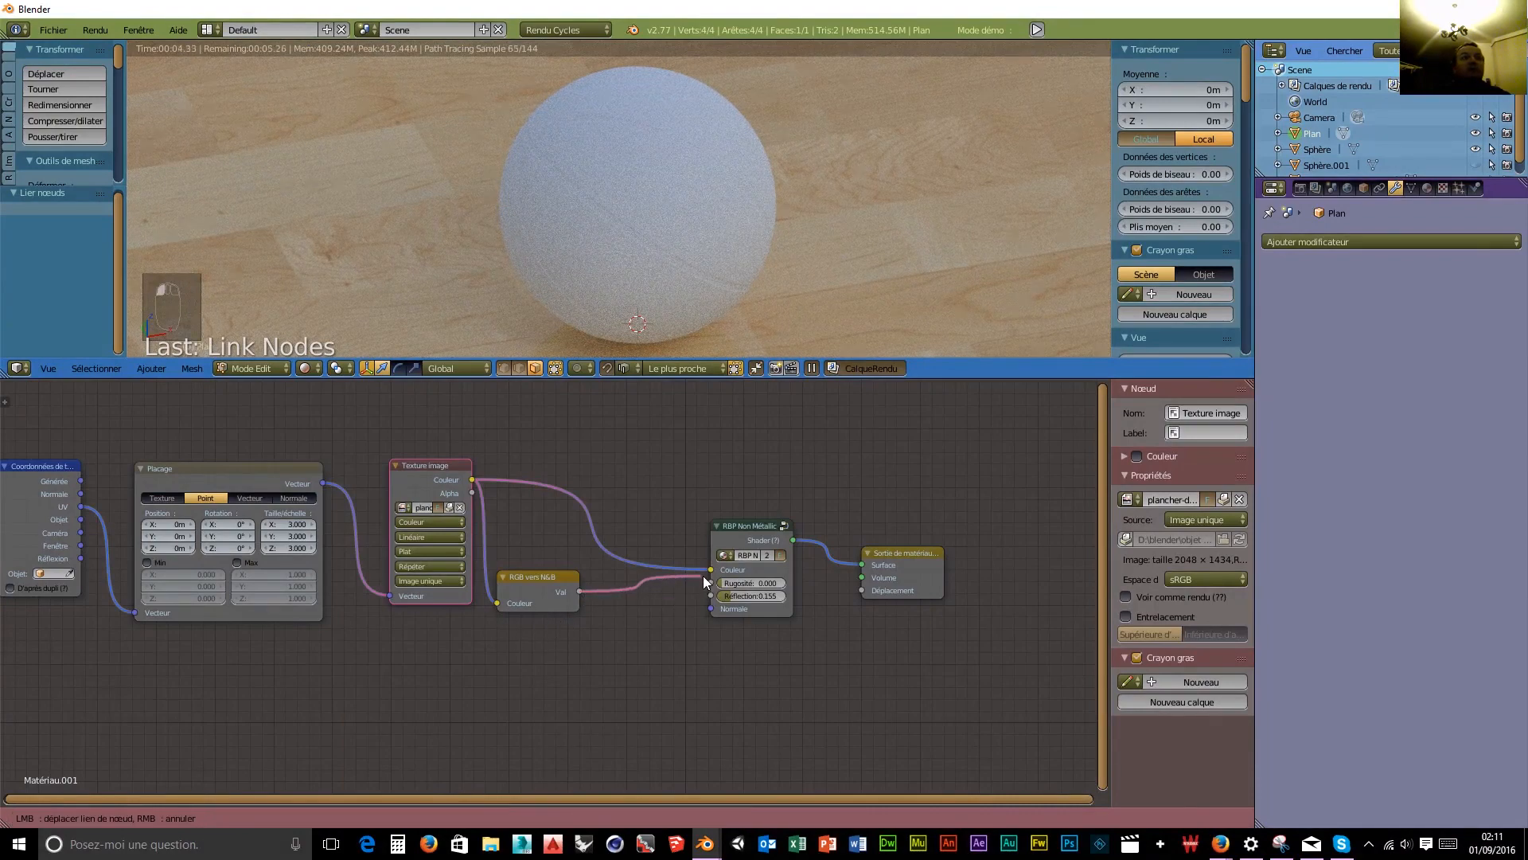
Preview the black-and-white output on the RBP Non Métallic colour input, and reconnect the image texture's colour there.
{"action": "left_click_drag", "start_coordinate": [708, 571], "coordinate": [709, 572]}
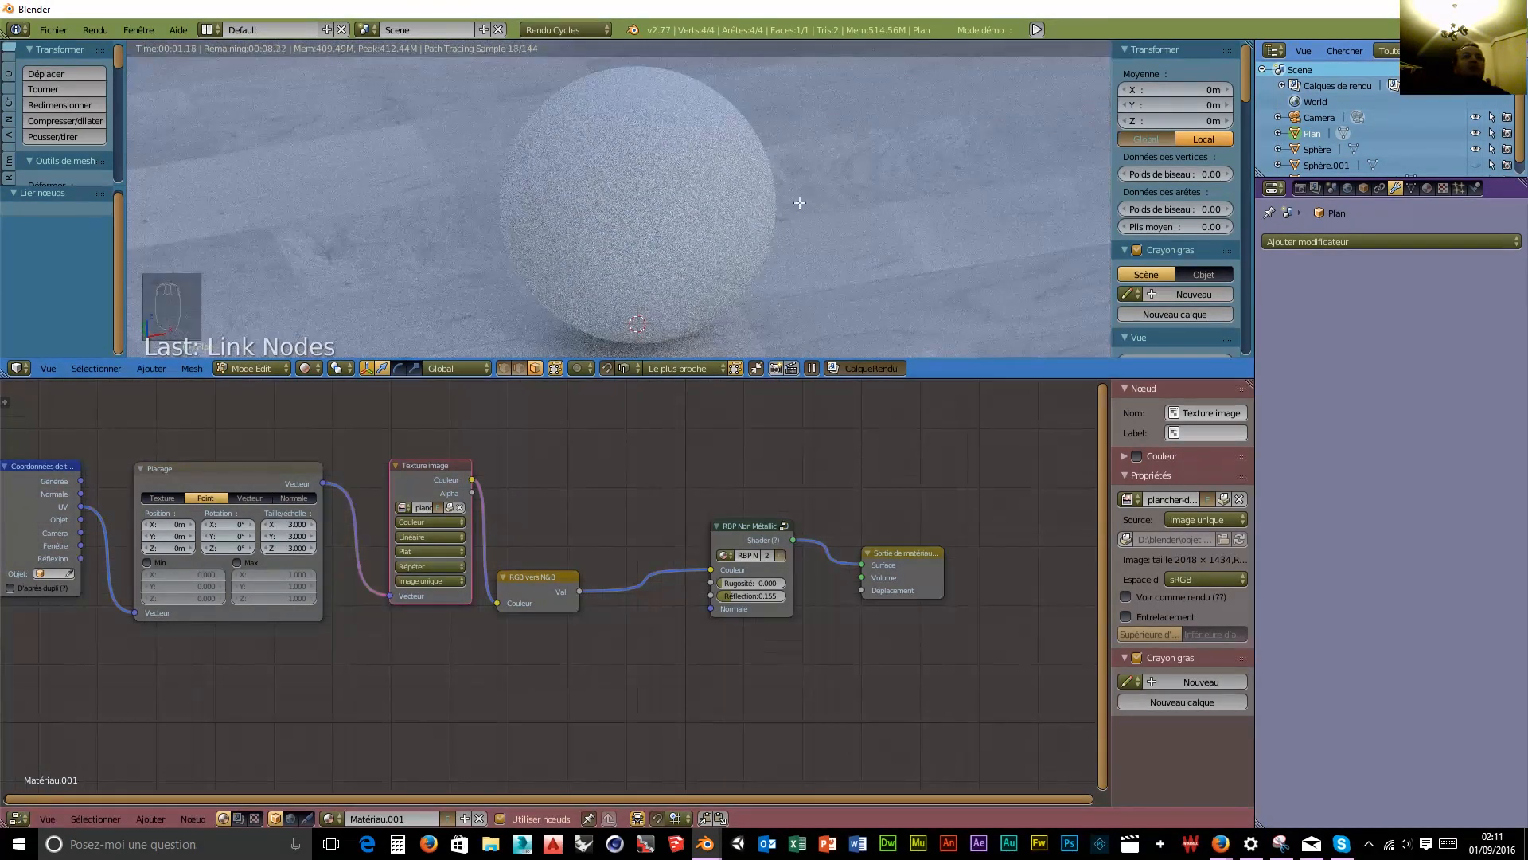
{"action": "left_click_drag", "start_coordinate": [707, 570], "coordinate": [629, 637]}
{"action": "left_click_drag", "start_coordinate": [474, 480], "coordinate": [711, 570]}
Add a Bump node between the RGB vers N&B converter and the RBP Non Métallic group.
{"action": "left_click_drag", "start_coordinate": [536, 587], "coordinate": [537, 598]}
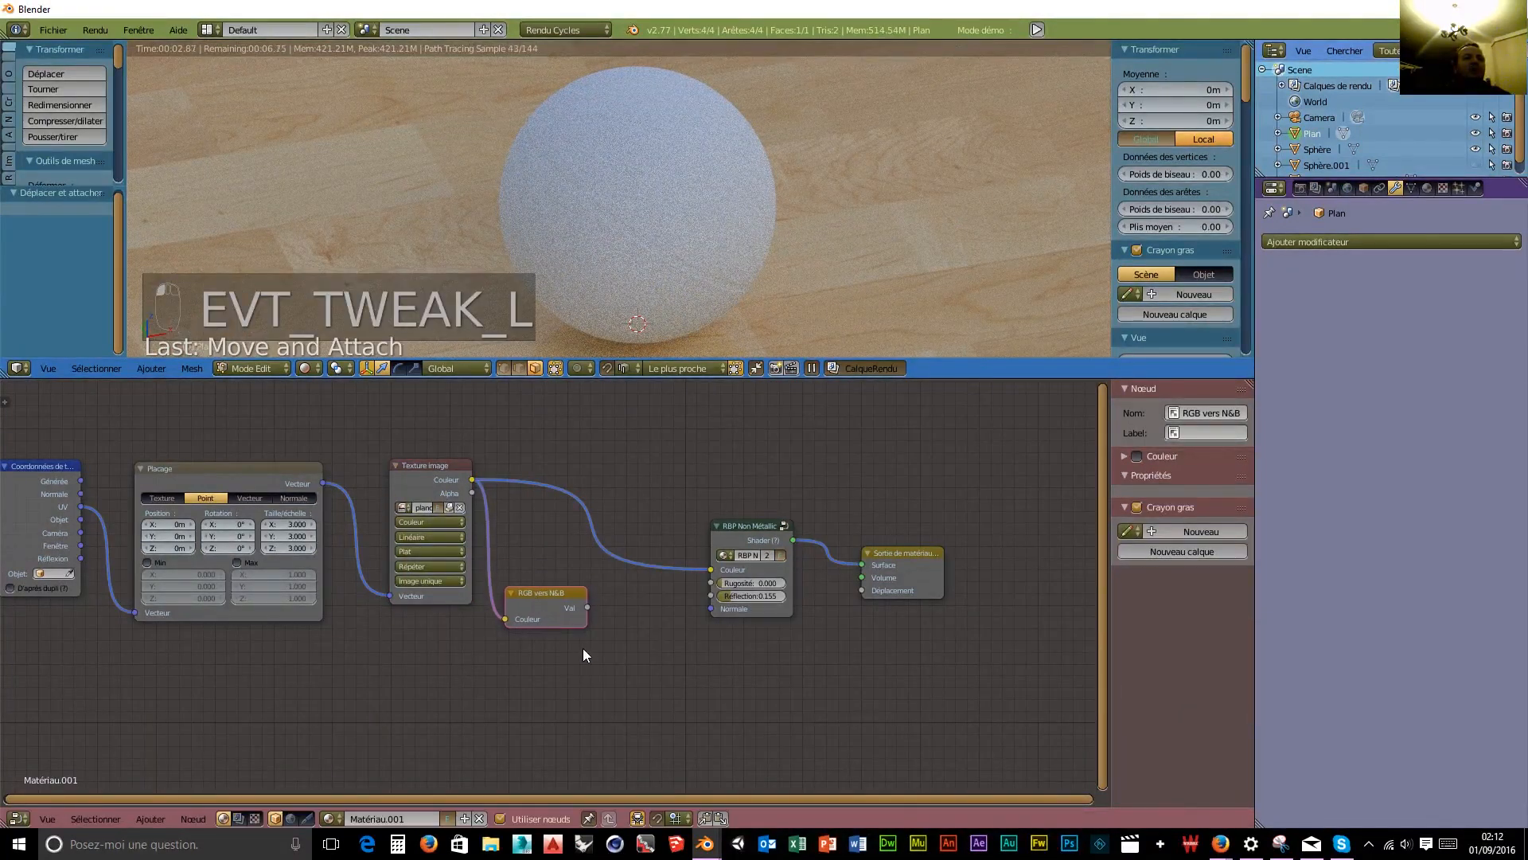
{"action": "key", "text": "shift+a"}
{"action": "mouse_move", "coordinate": [609, 682]}
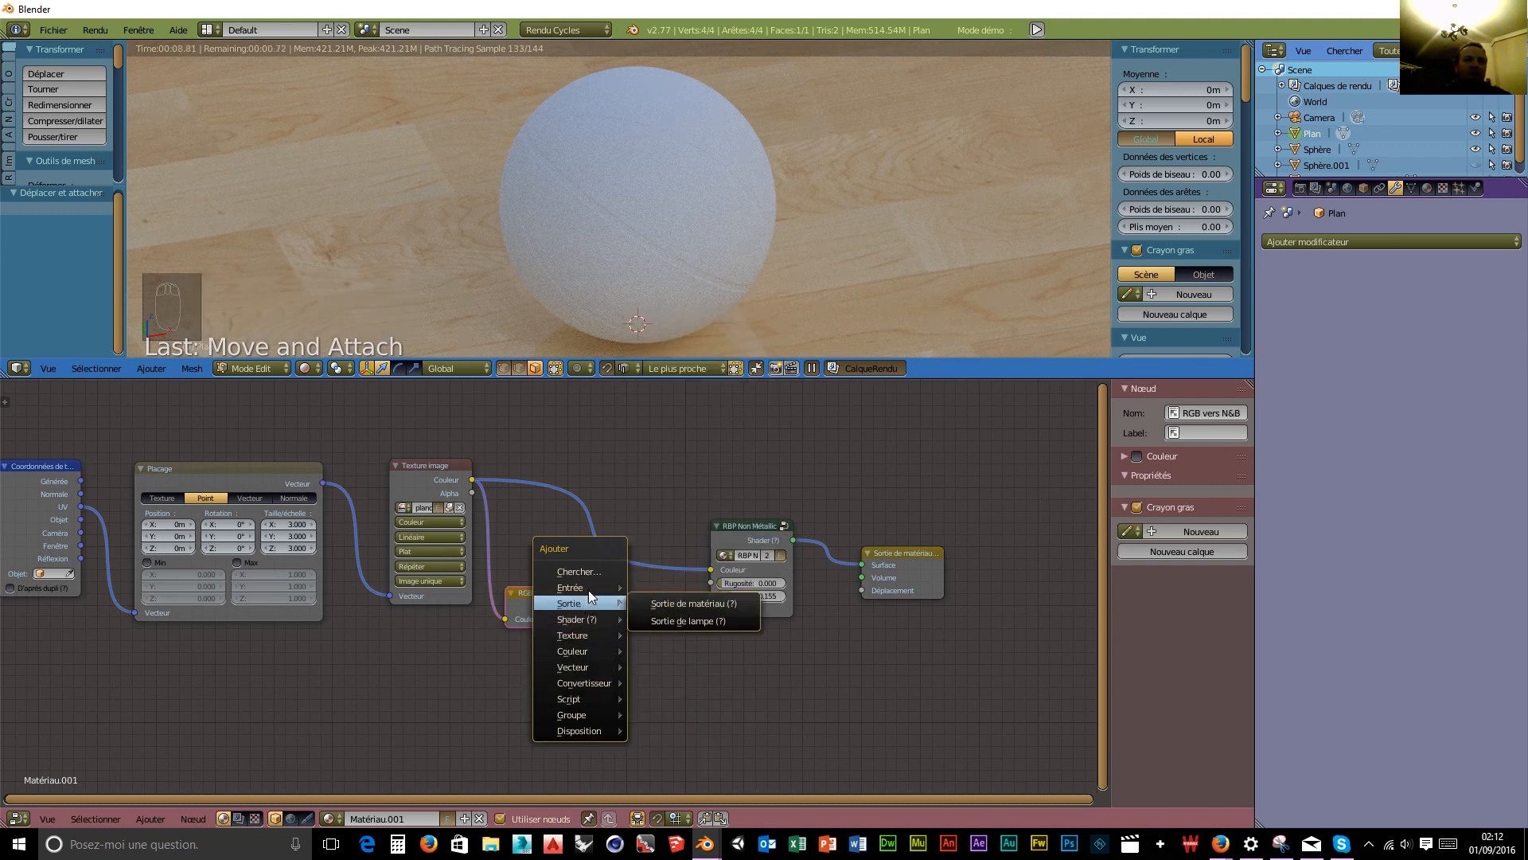
{"action": "mouse_move", "coordinate": [592, 587]}
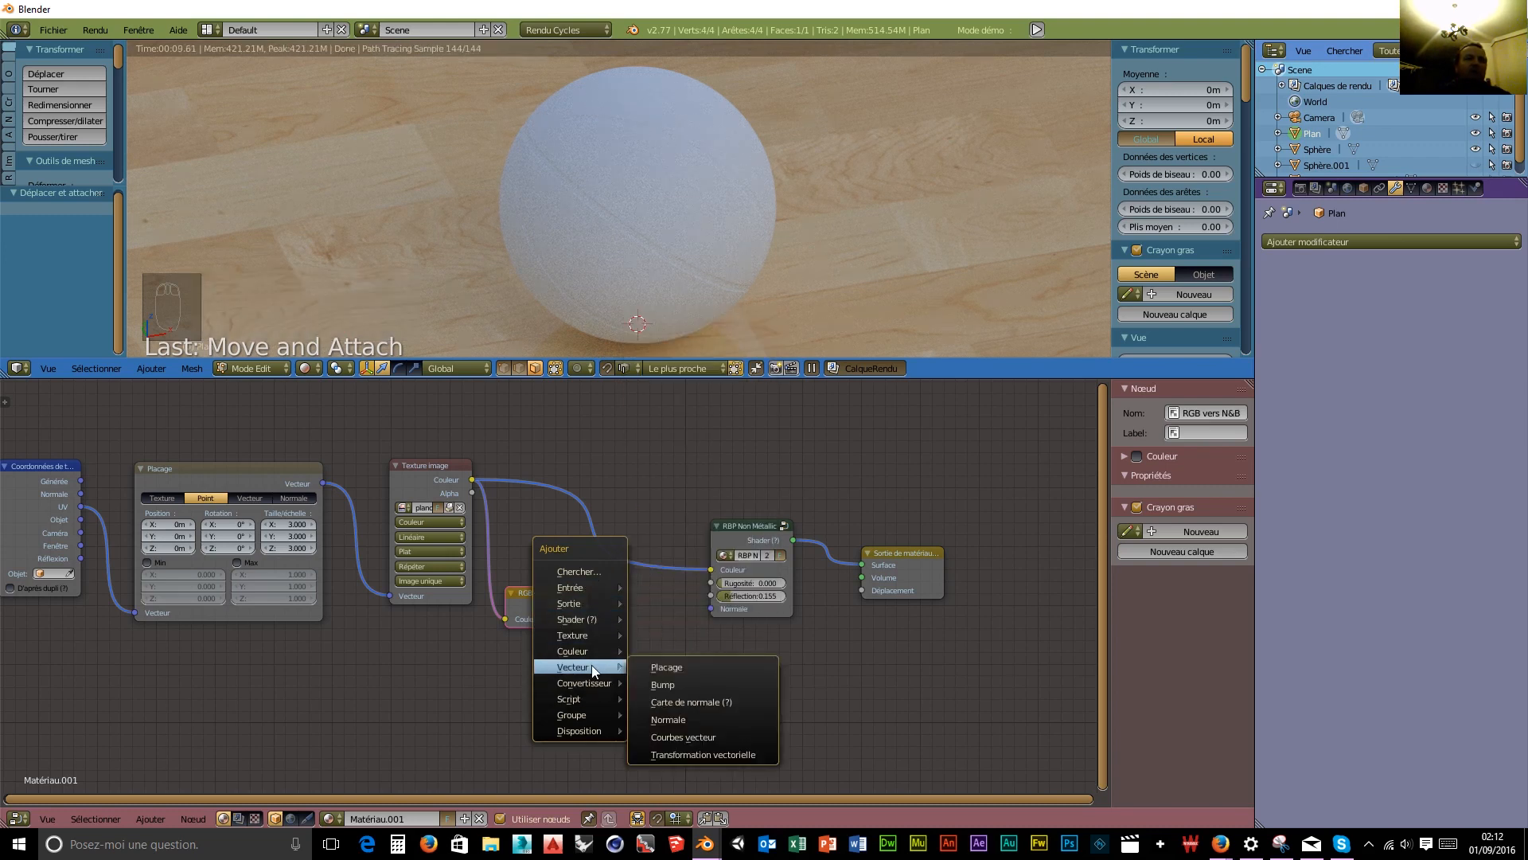
{"action": "left_click", "coordinate": [678, 683]}
{"action": "left_click", "coordinate": [603, 628]}
Route the RGB vers N&B value through the Bump height to the RBP group's normal input, with bump strength 0.327.
{"action": "left_click_drag", "start_coordinate": [567, 602], "coordinate": [599, 709]}
{"action": "left_click_drag", "start_coordinate": [684, 647], "coordinate": [710, 608]}
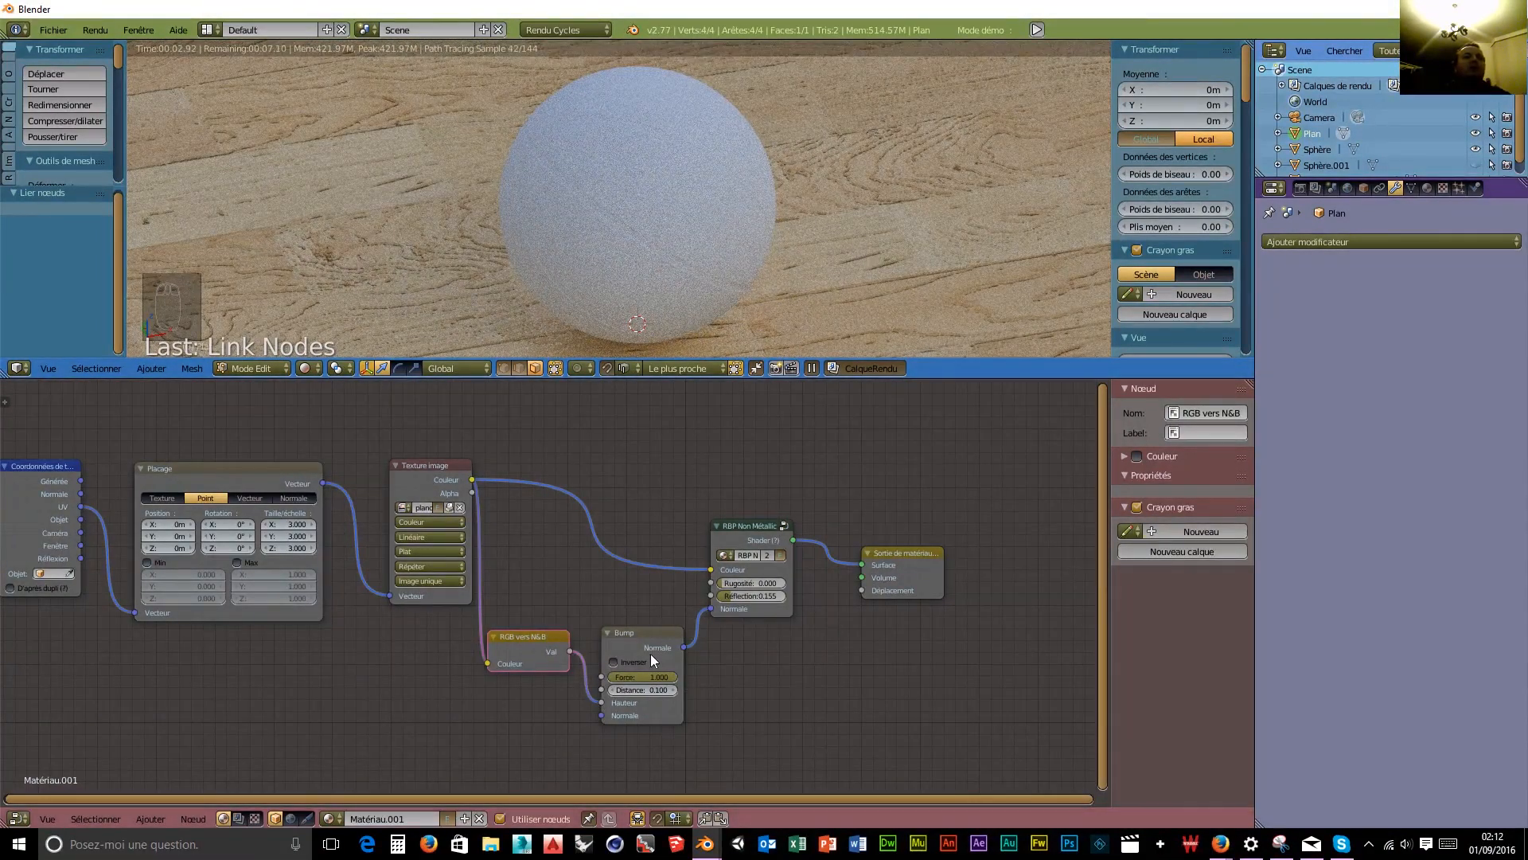
{"action": "left_click_drag", "start_coordinate": [623, 686], "coordinate": [577, 686]}
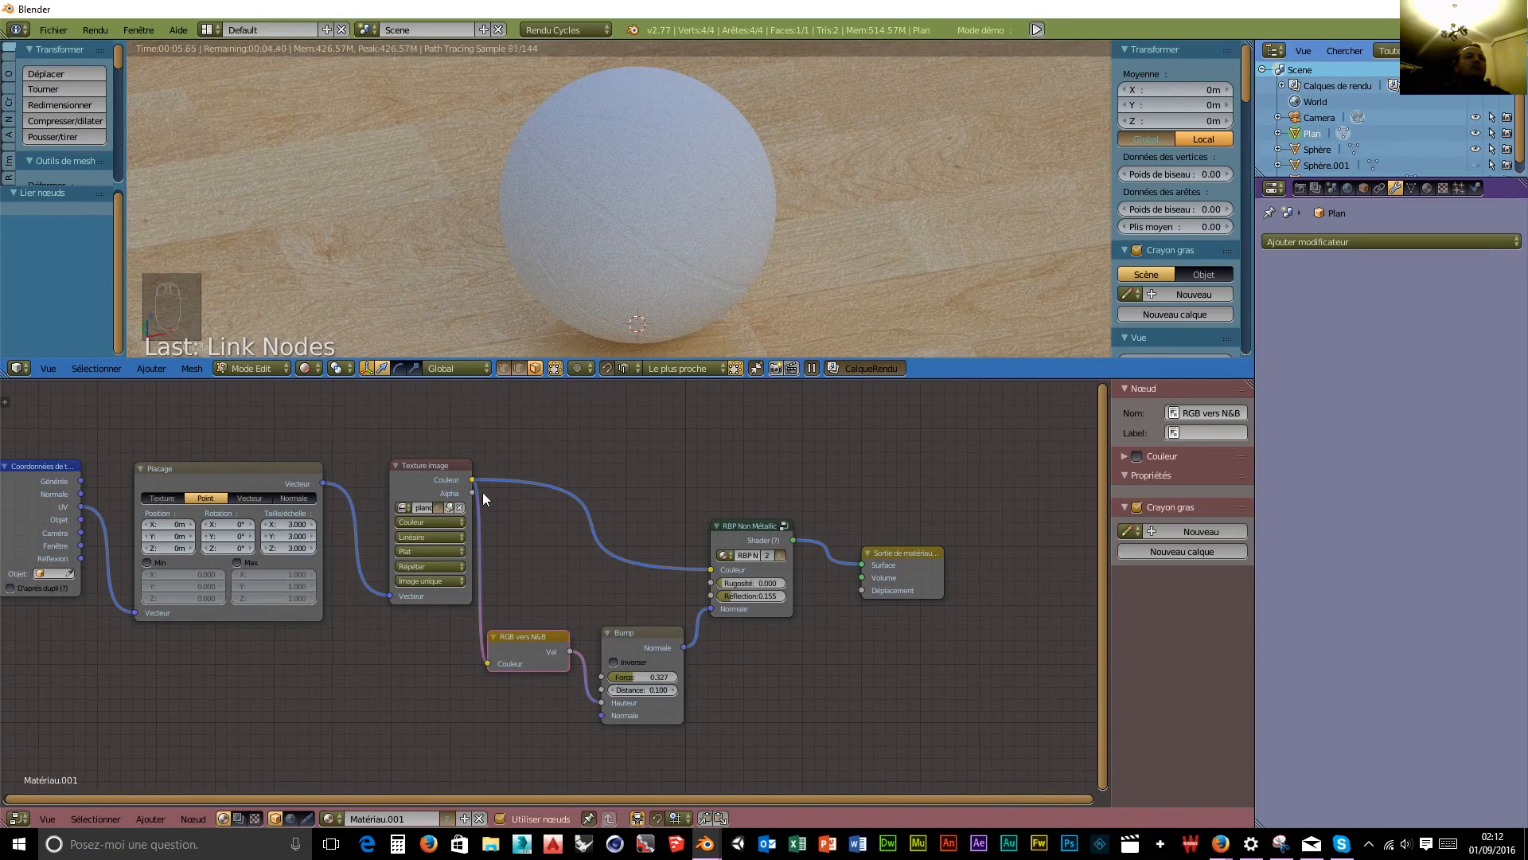
Reposition the image texture and mapping nodes for a tidier layout, and enlarge the 3D view over the node editor.
{"action": "left_click_drag", "start_coordinate": [428, 479], "coordinate": [393, 508]}
{"action": "left_click", "coordinate": [273, 487]}
{"action": "left_click_drag", "start_coordinate": [274, 483], "coordinate": [253, 493]}
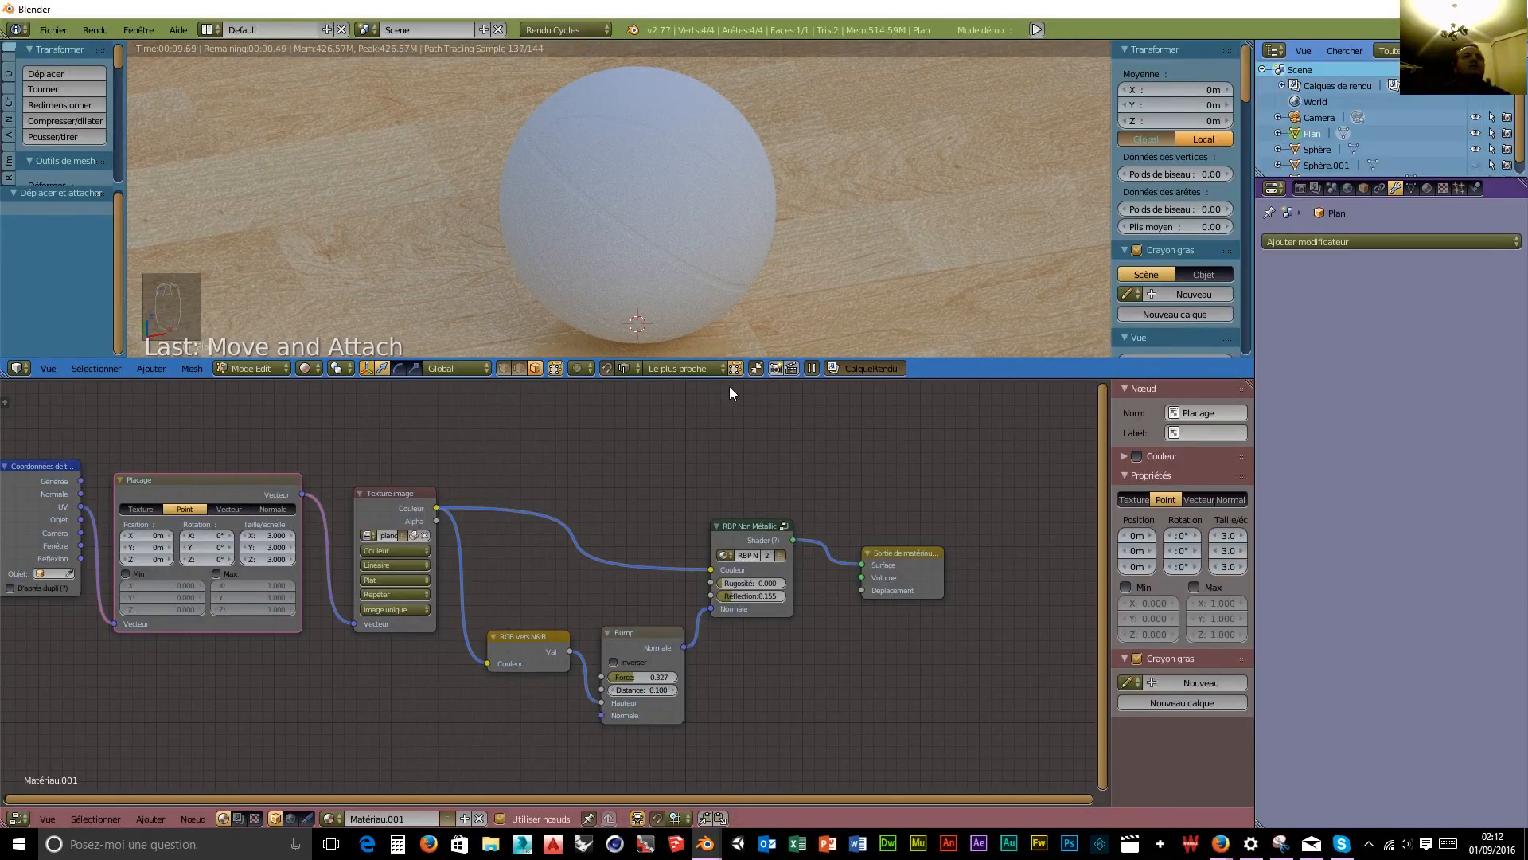
{"action": "left_click_drag", "start_coordinate": [746, 380], "coordinate": [729, 698]}
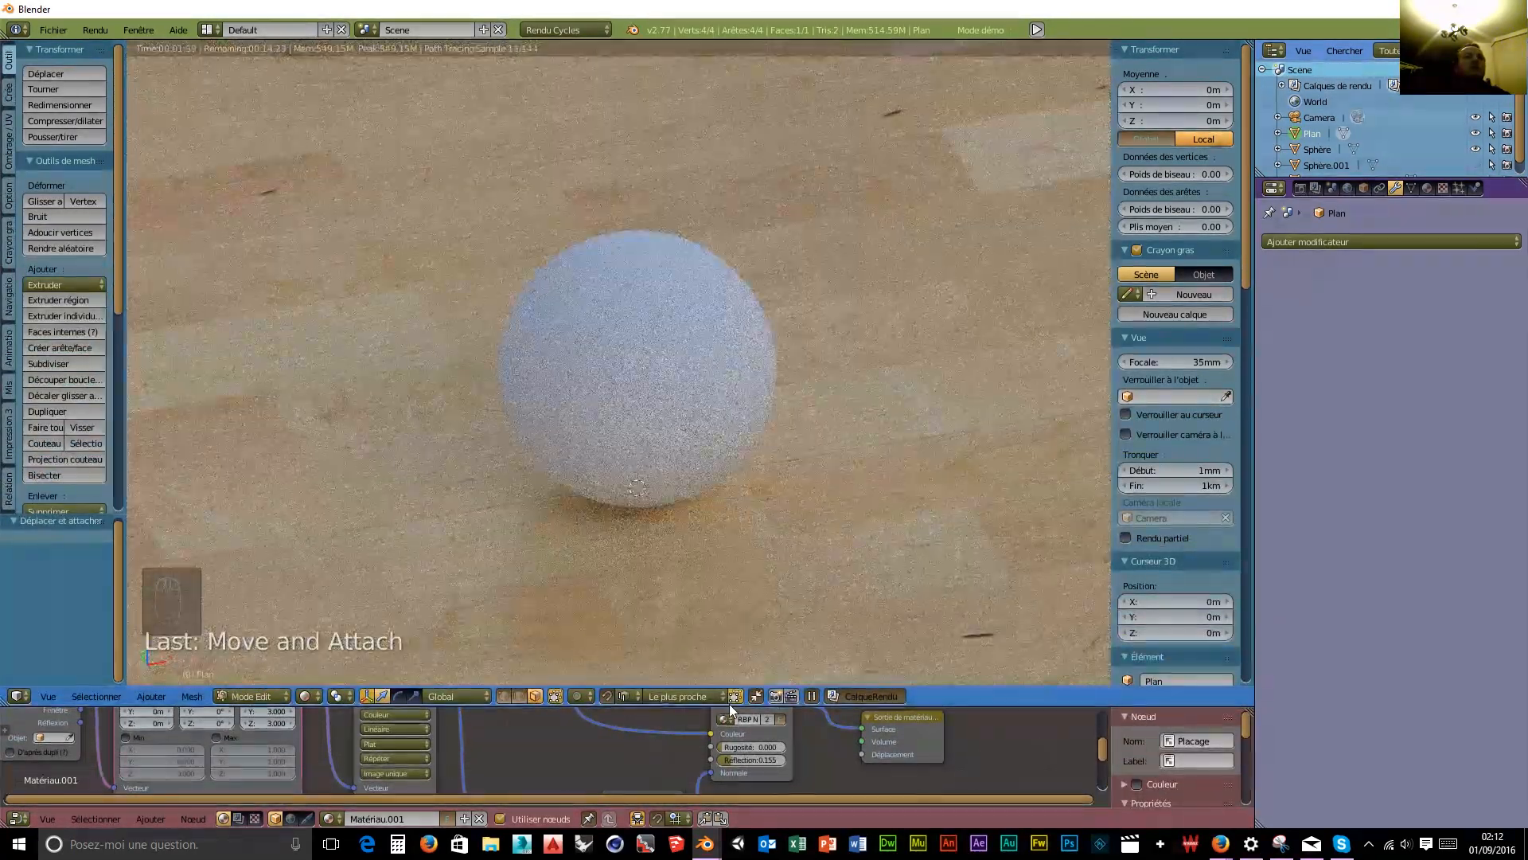
Raise the reflection of the RBP Non Métallic group strongly to exaggerate the floor's bump relief.
{"action": "left_click_drag", "start_coordinate": [695, 705], "coordinate": [697, 677]}
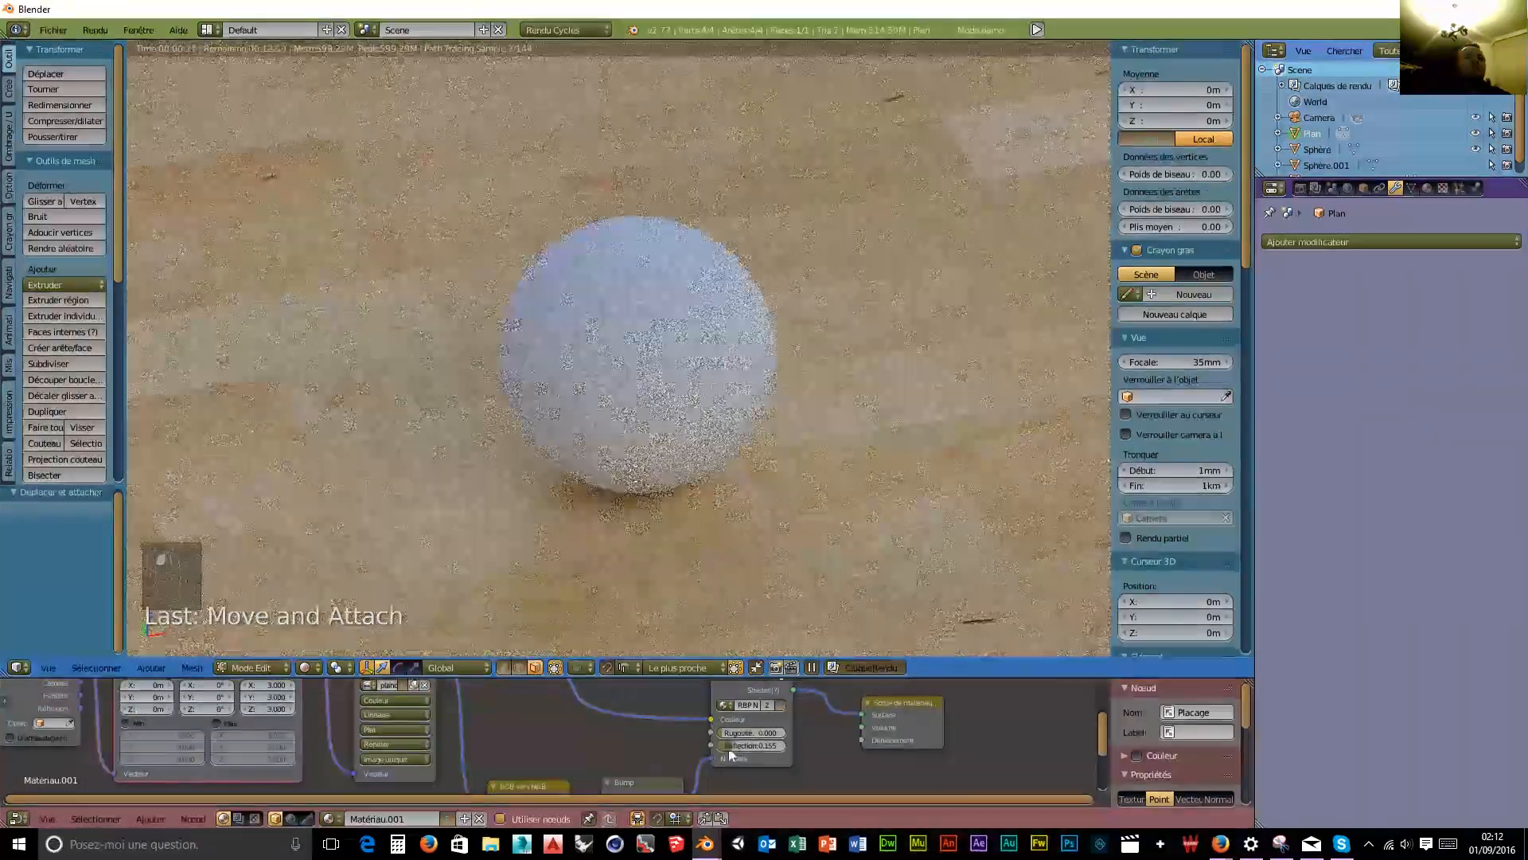
{"action": "left_click_drag", "start_coordinate": [729, 748], "coordinate": [771, 748]}
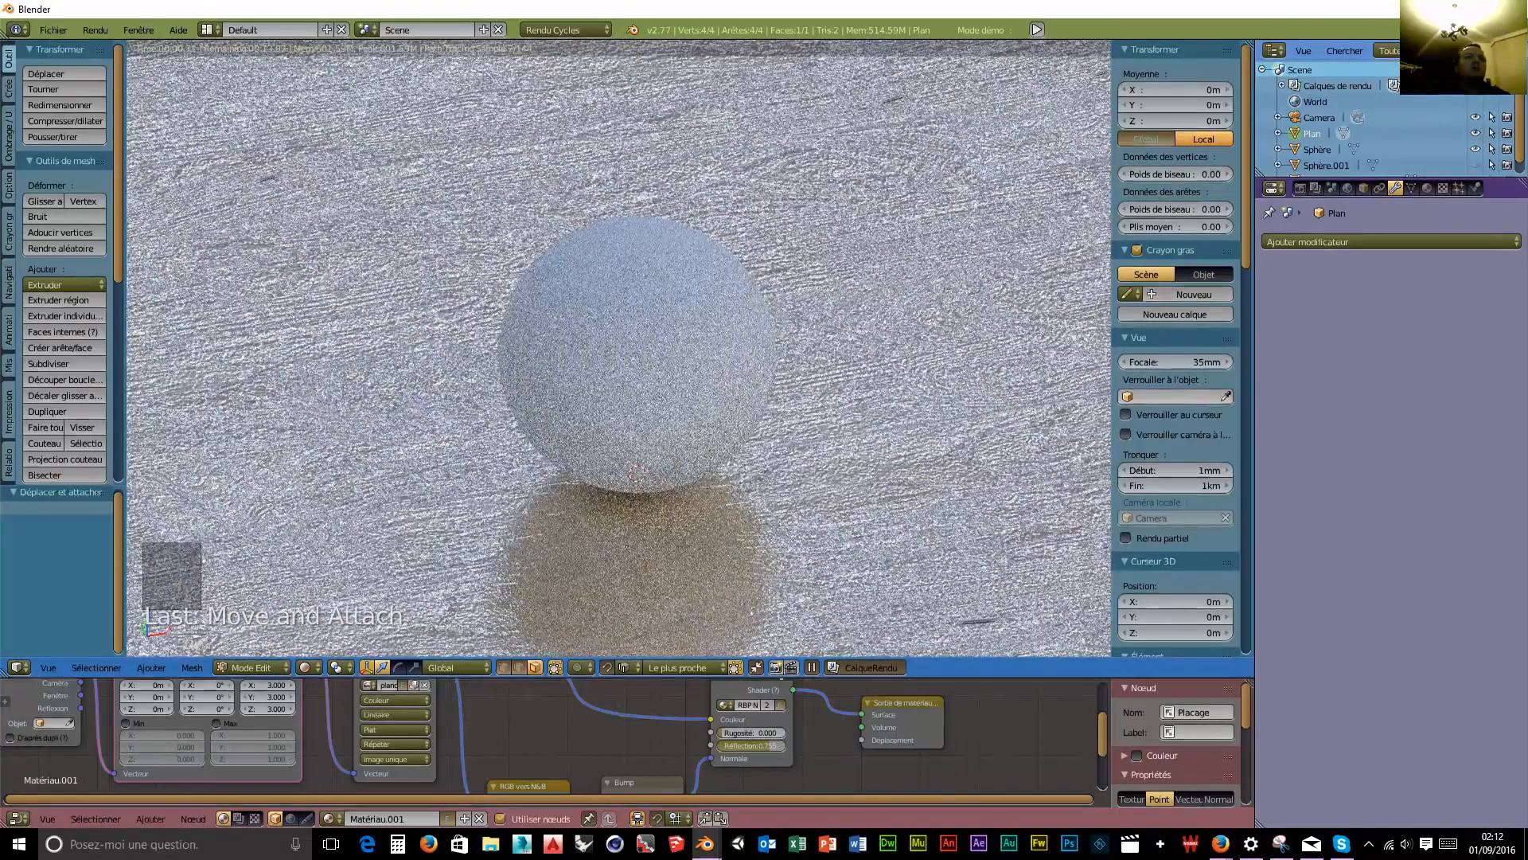
Lower the Bump node's strength to 0.064.
{"action": "middle_click_drag", "start_coordinate": [602, 751], "coordinate": [651, 792]}
{"action": "scroll", "coordinate": [676, 764], "scroll_direction": "up", "scroll_amount": 4}
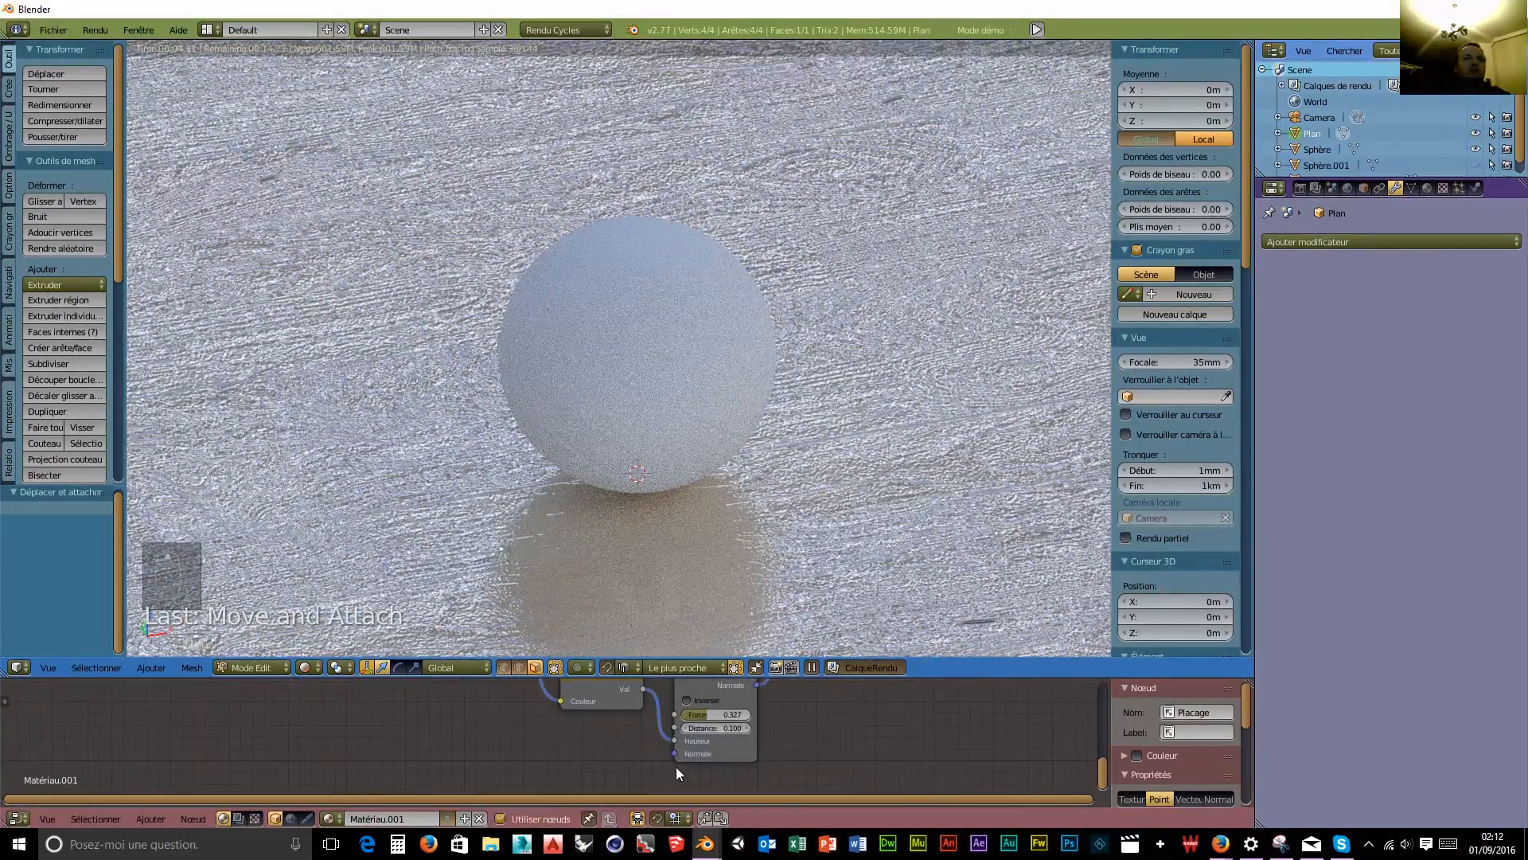
{"action": "left_click_drag", "start_coordinate": [718, 714], "coordinate": [694, 714]}
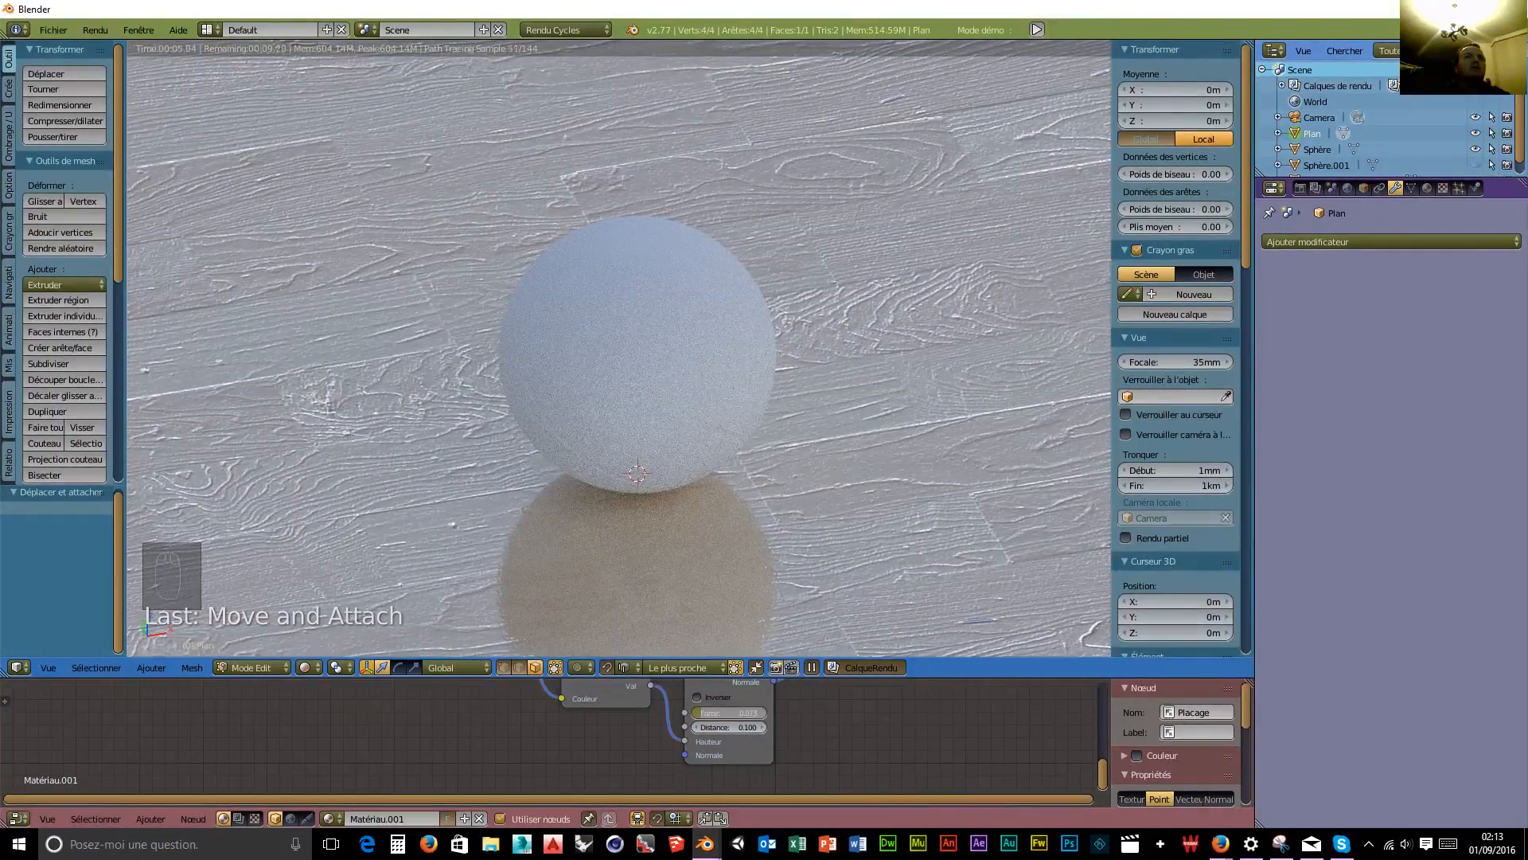
{"action": "left_click_drag", "start_coordinate": [694, 714], "coordinate": [690, 714]}
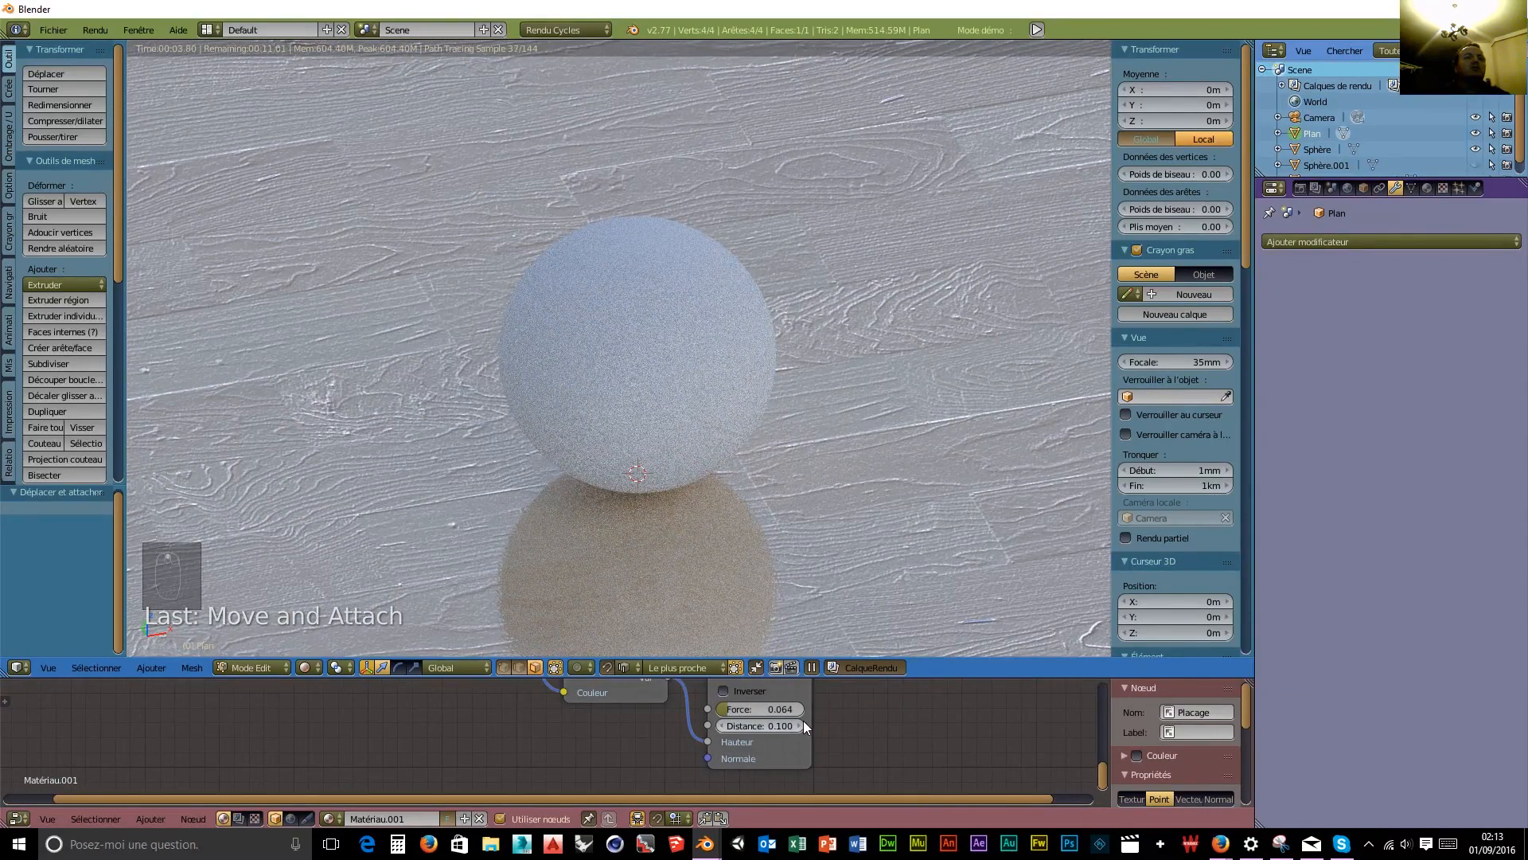
Set the RBP Non Métallic group's reflection to 0.155 and enlarge the node editor to show the whole node tree.
{"action": "scroll", "coordinate": [799, 716], "scroll_direction": "down", "scroll_amount": 2}
{"action": "mouse_move", "coordinate": [796, 716]}
{"action": "middle_mouse_down"}
{"action": "mouse_move", "coordinate": [795, 785]}
{"action": "mouse_move", "coordinate": [785, 707]}
{"action": "middle_mouse_up"}
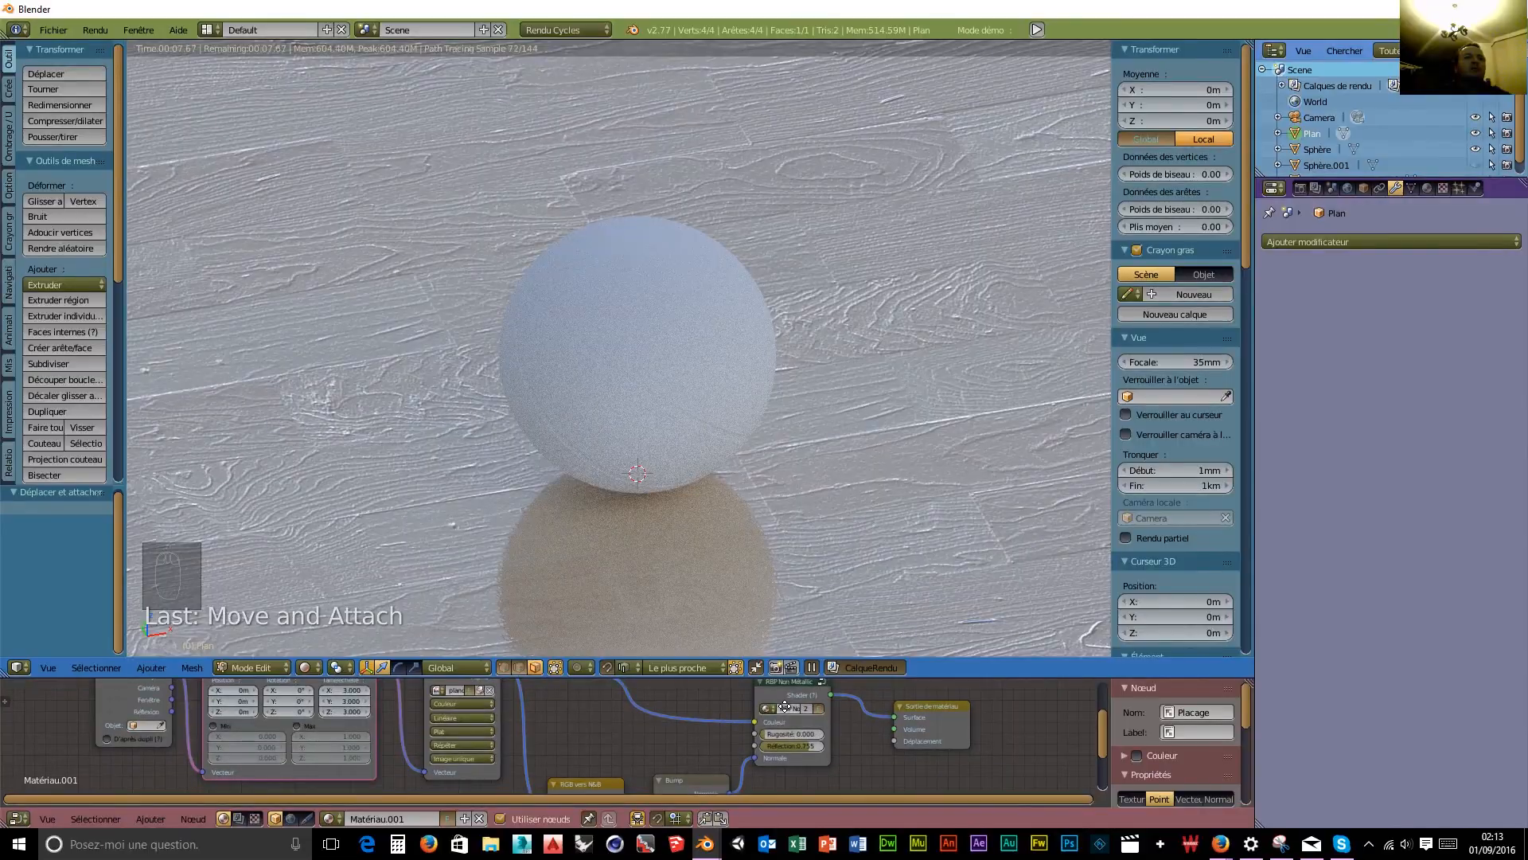
{"action": "left_click_drag", "start_coordinate": [806, 748], "coordinate": [770, 748]}
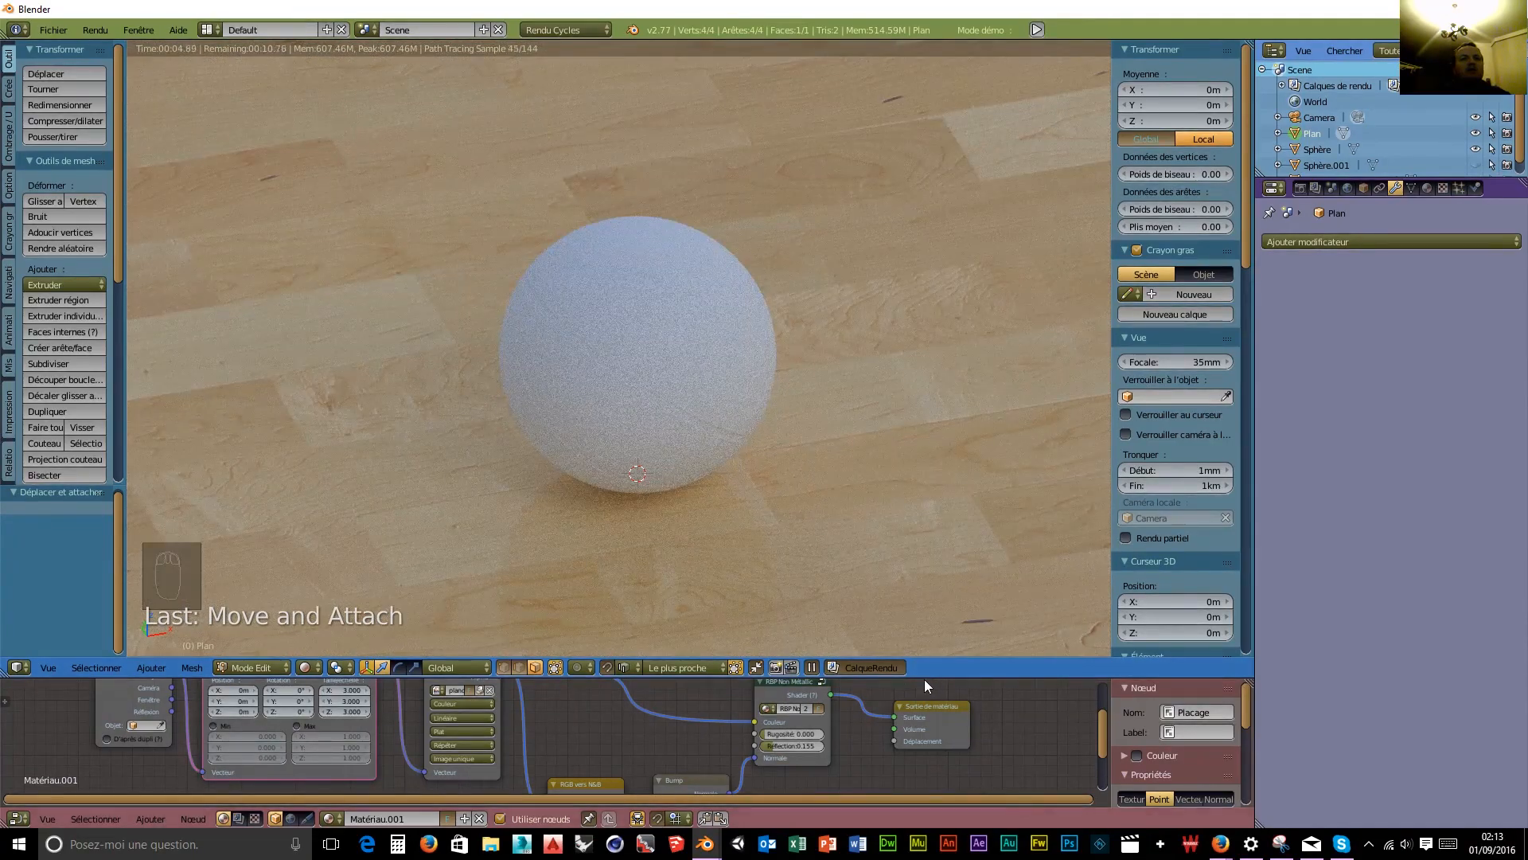
{"action": "left_click_drag", "start_coordinate": [924, 679], "coordinate": [914, 459]}
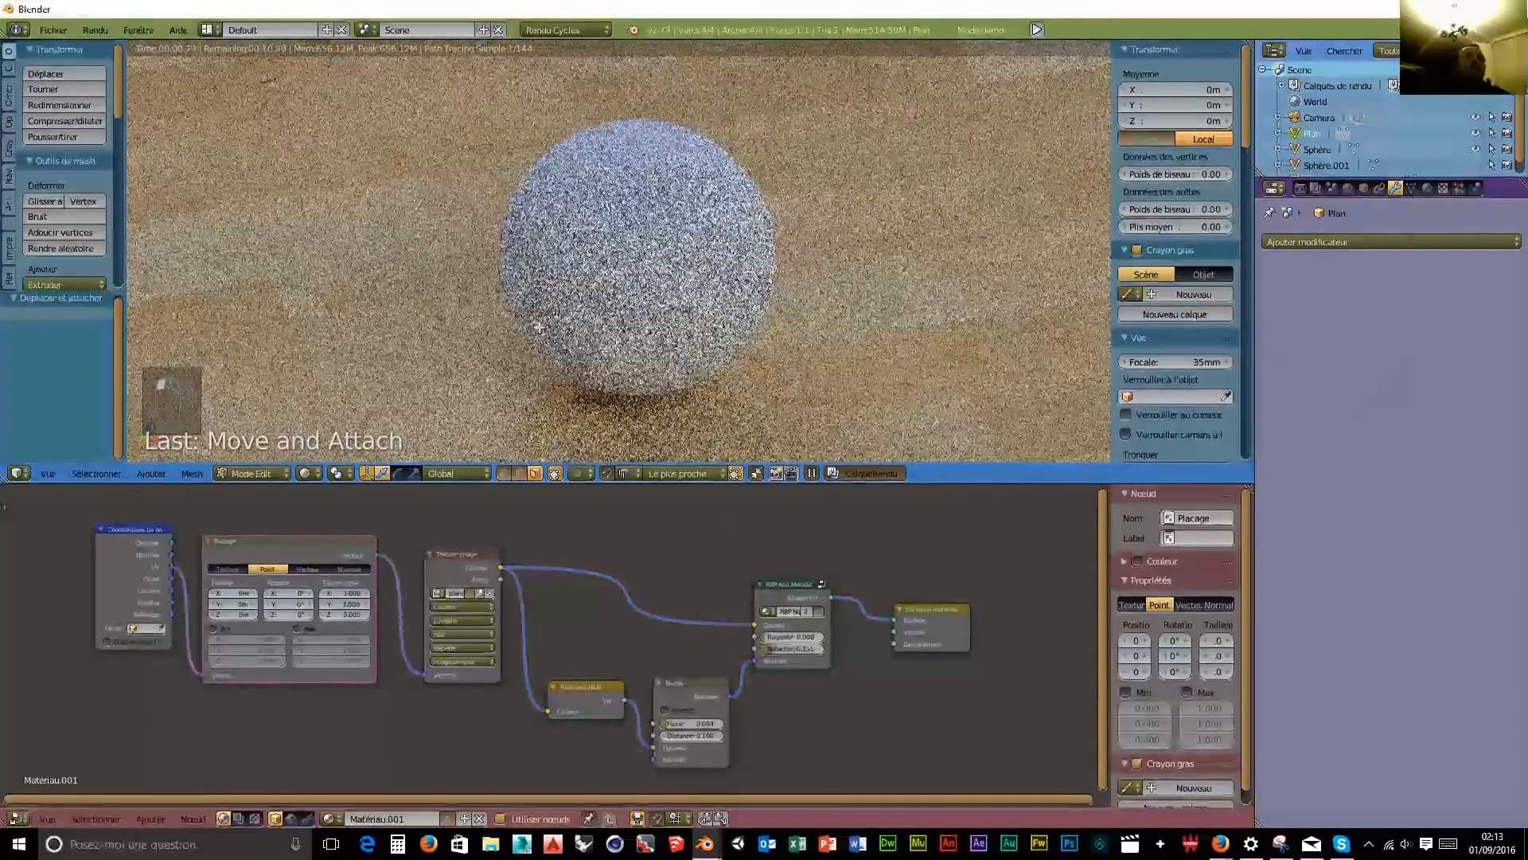
Remove the current HDRI image from the world's environment texture and browse the Data (D:) drive for a replacement image.
{"action": "left_click", "coordinate": [1348, 187]}
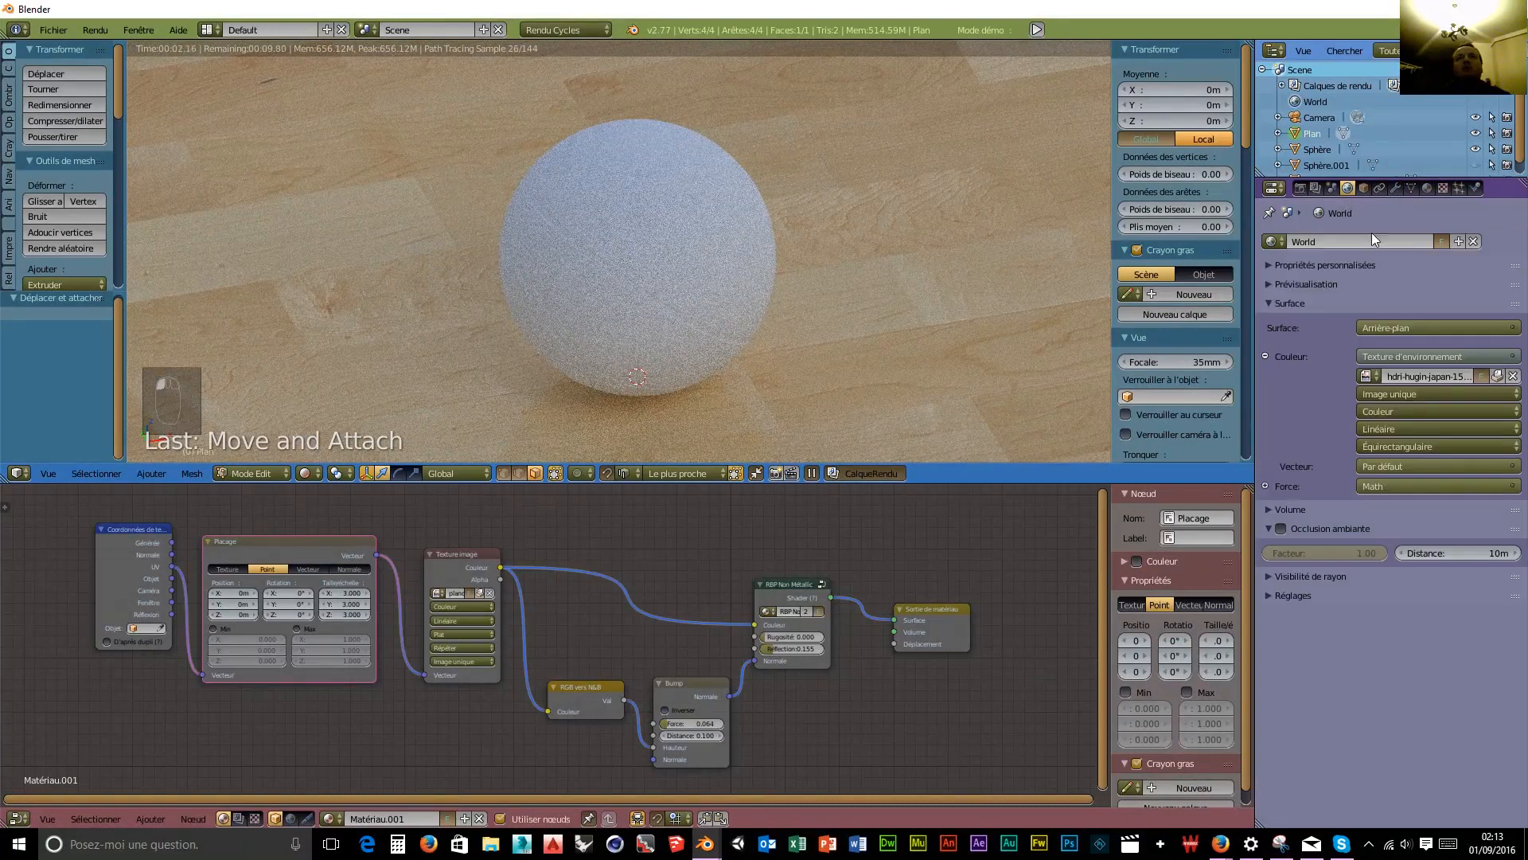
{"action": "left_click", "coordinate": [1514, 376]}
{"action": "left_click", "coordinate": [1449, 376]}
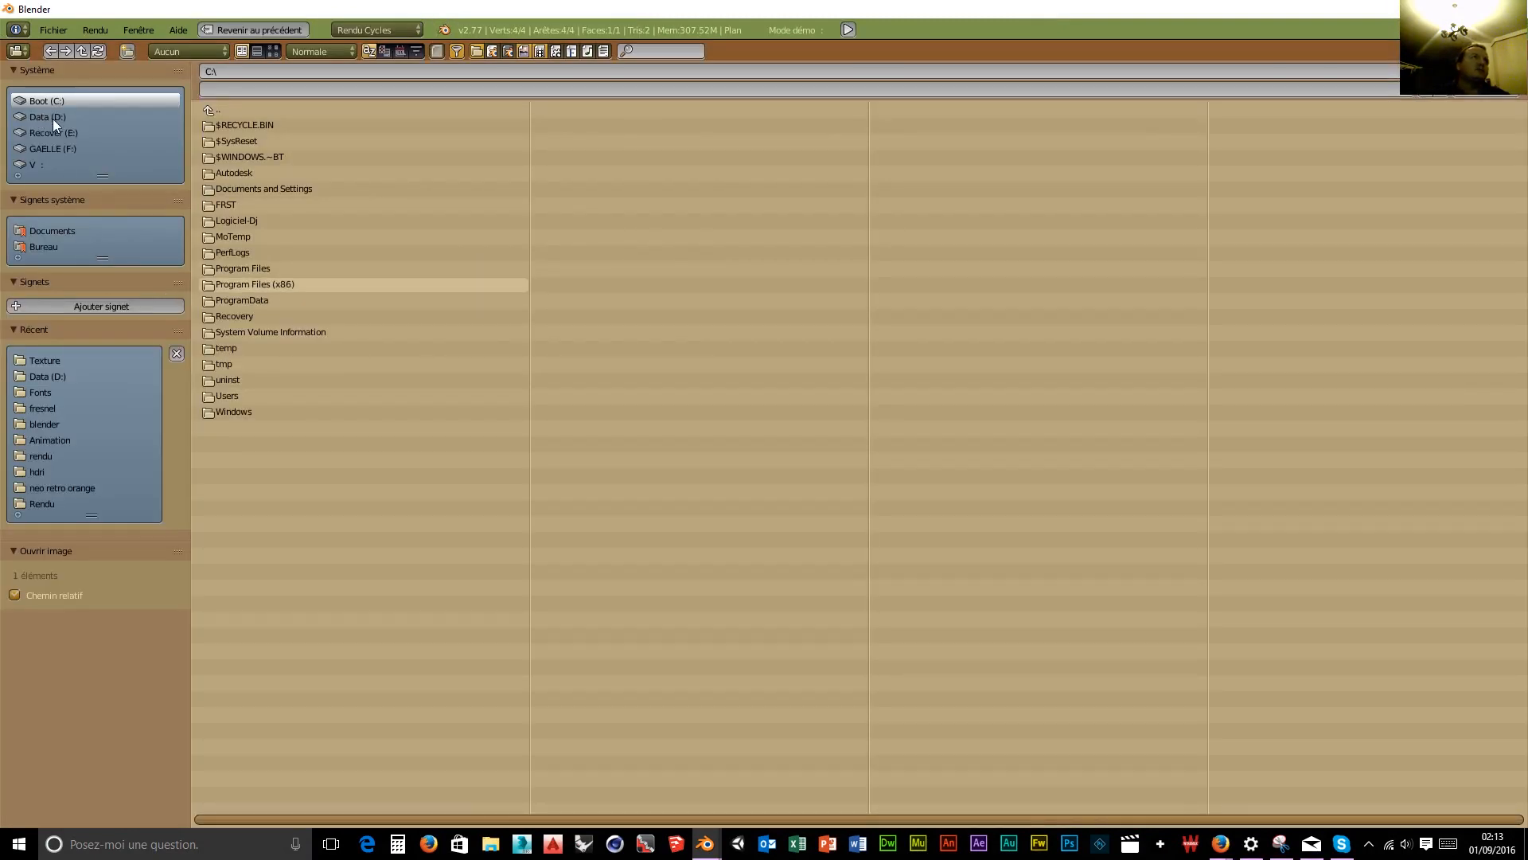
{"action": "left_click", "coordinate": [53, 120]}
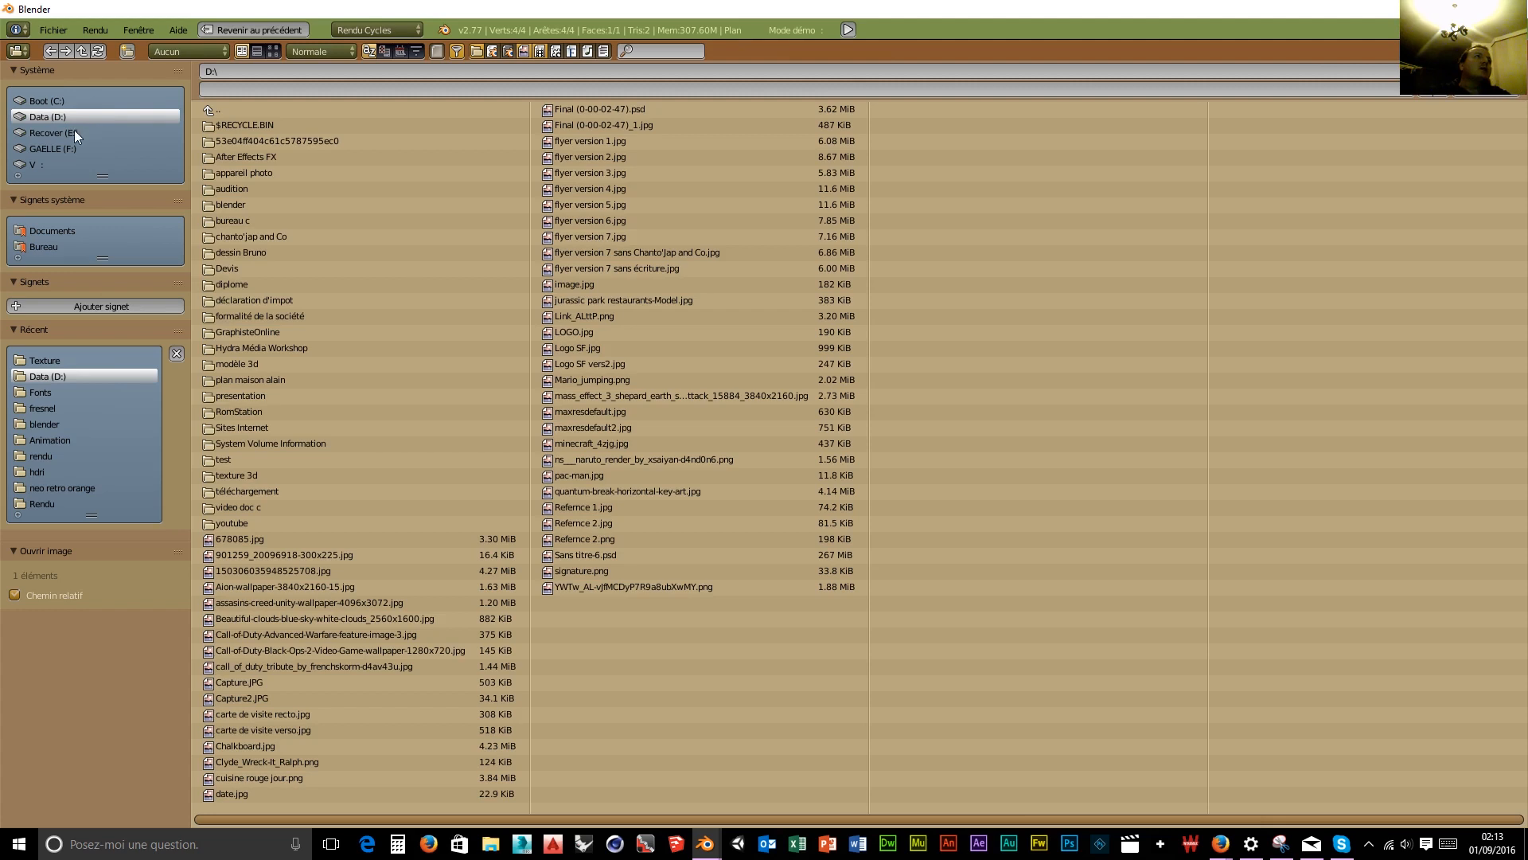
Browse the C: and D: drives and open the chanto'jap and Co folder on D: in the image file browser.
{"action": "left_click", "coordinate": [244, 204]}
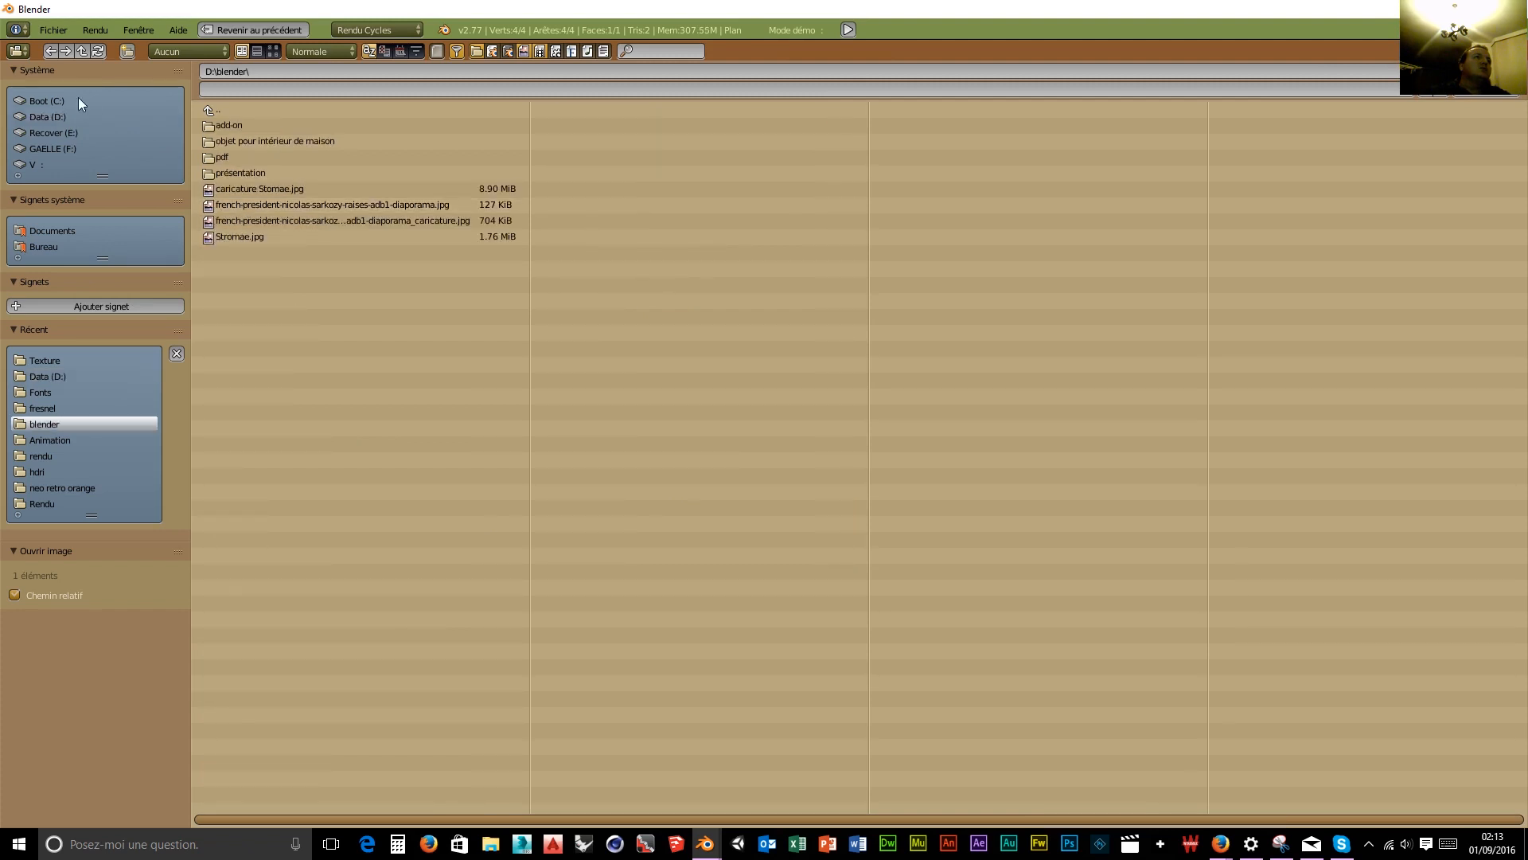
{"action": "left_click", "coordinate": [49, 113]}
{"action": "left_click", "coordinate": [54, 101]}
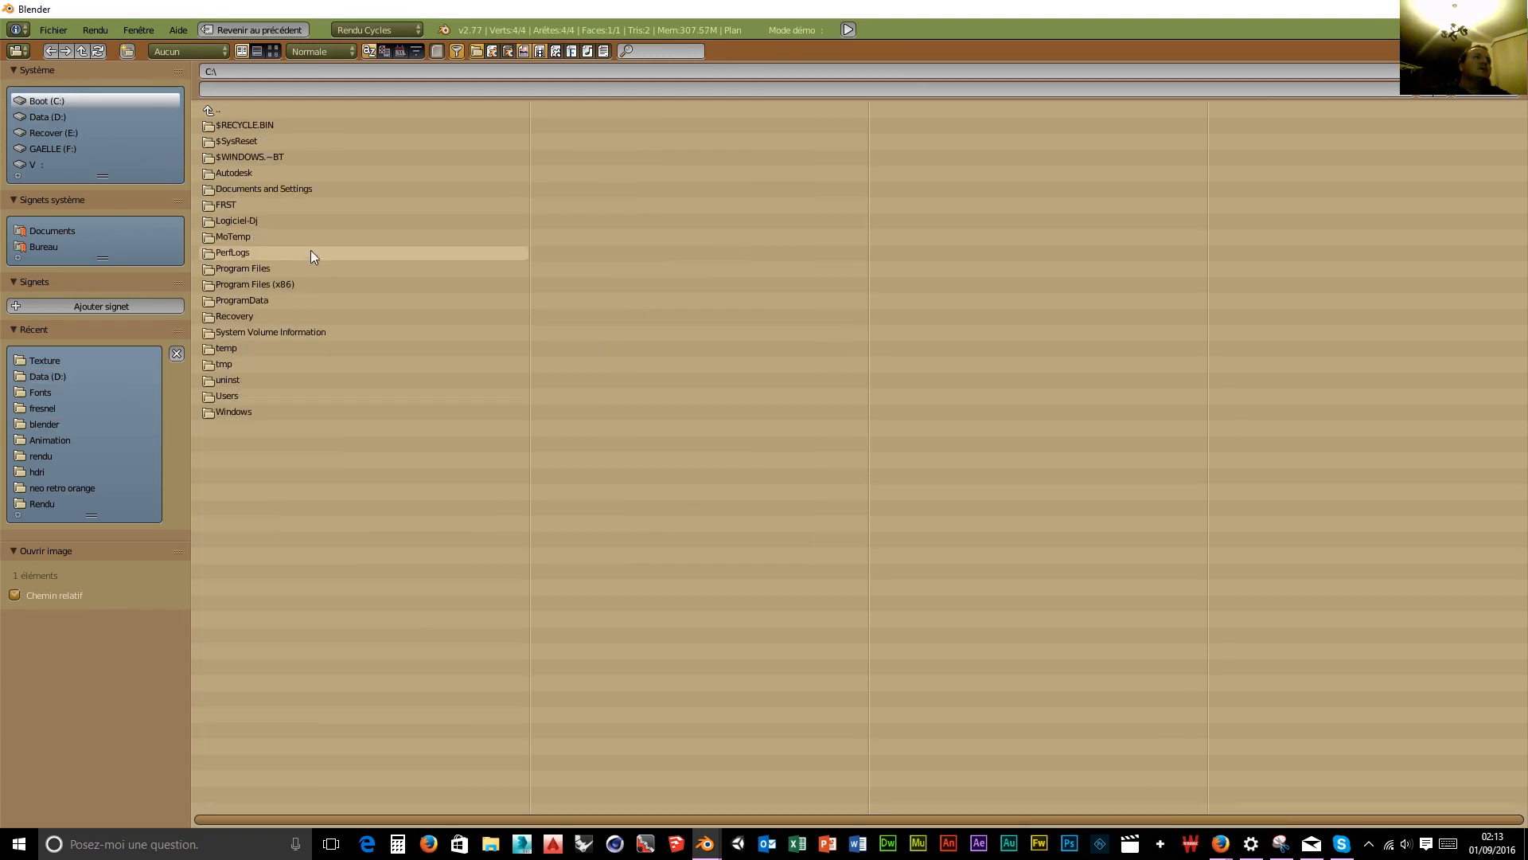
{"action": "left_click", "coordinate": [31, 116]}
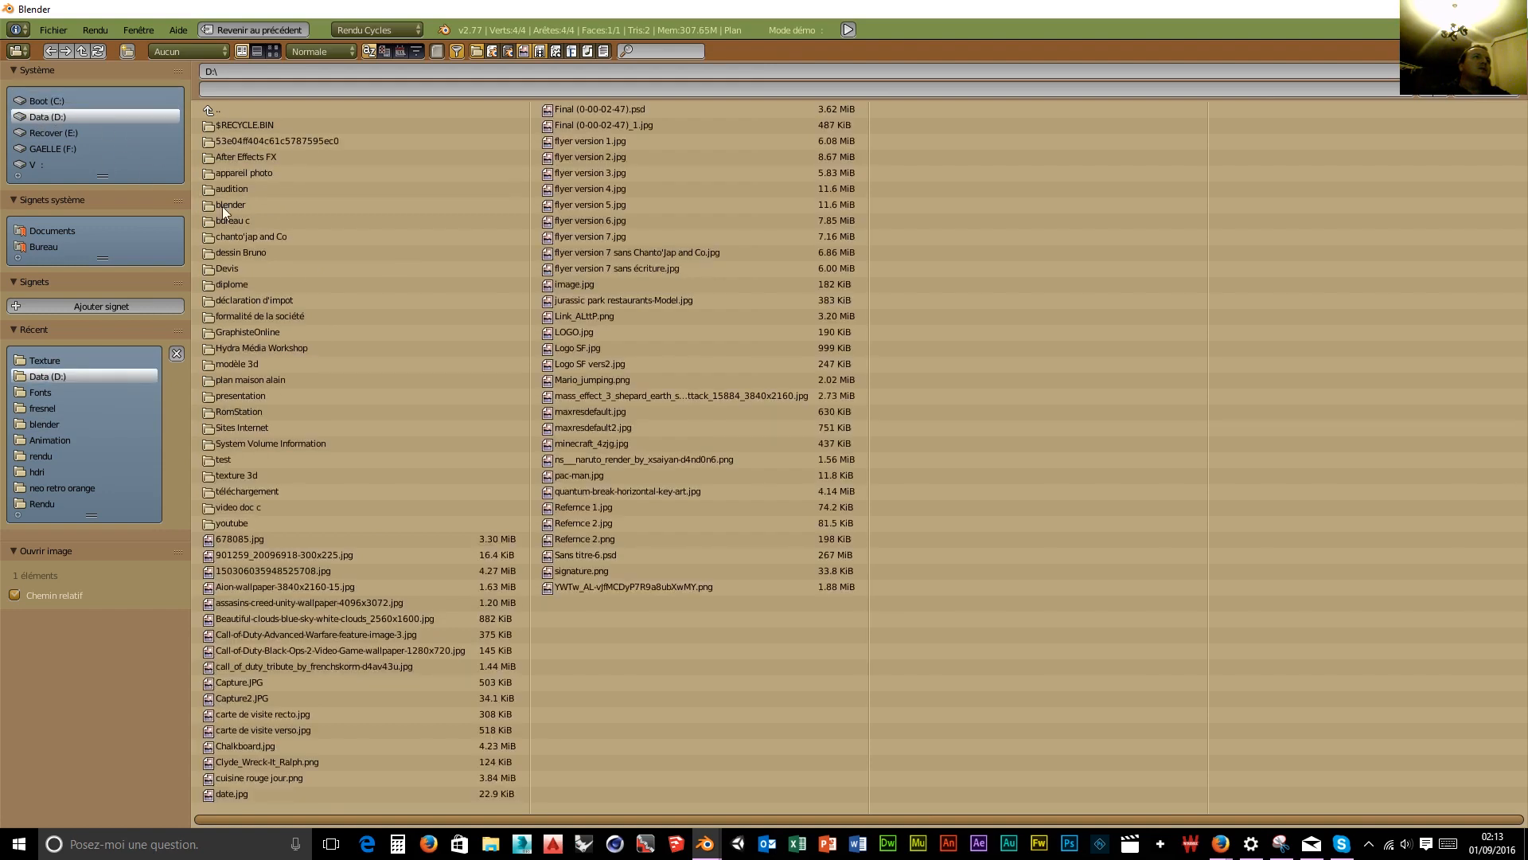
{"action": "left_click", "coordinate": [256, 236]}
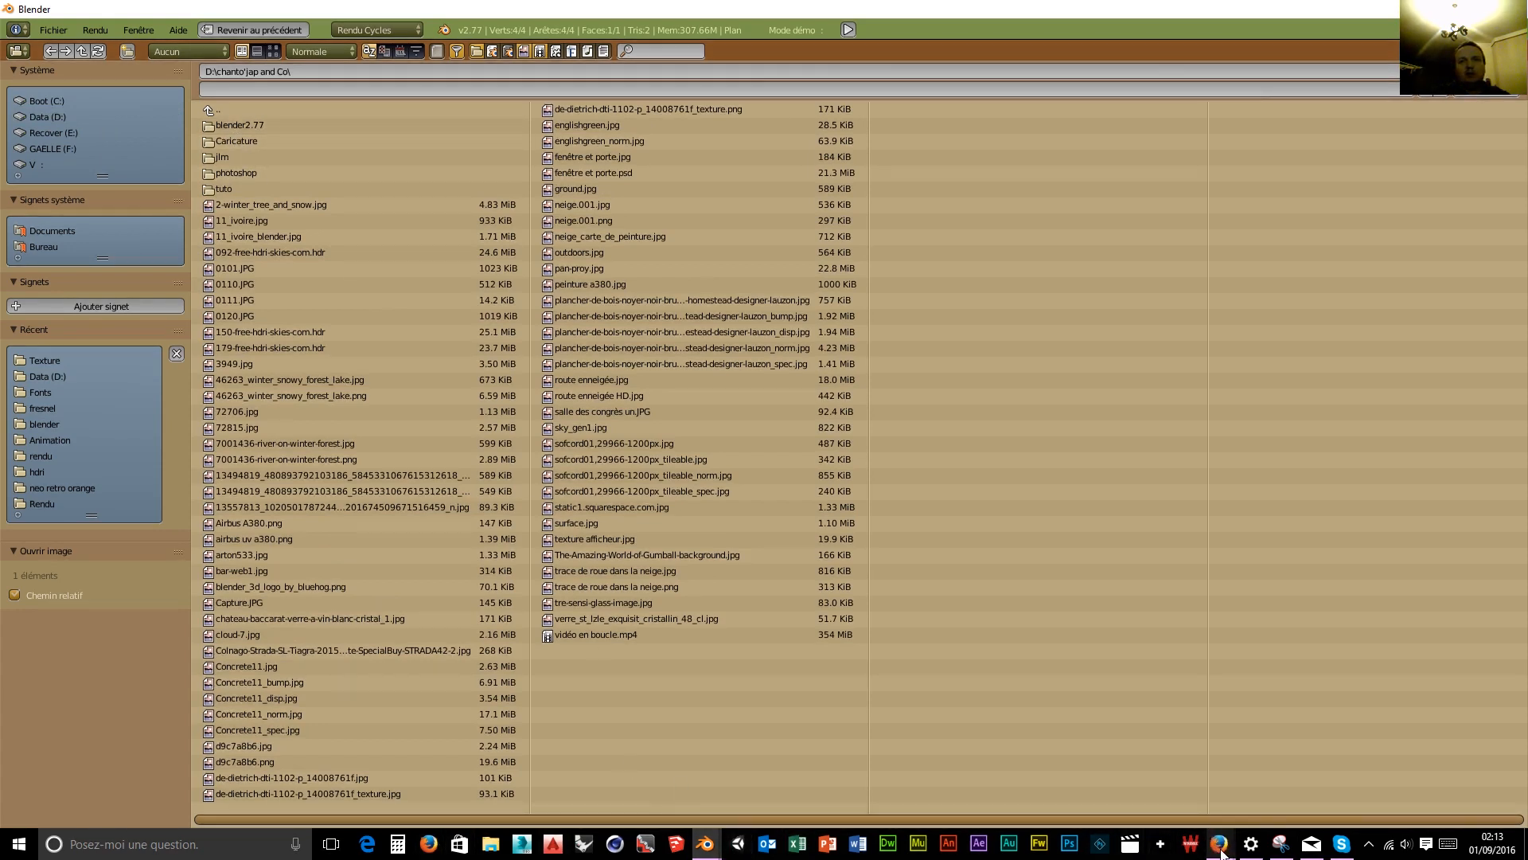
Switch to Firefox, search the web for deviant art and open the DeviantArt website.
{"action": "mouse_move", "coordinate": [1220, 842]}
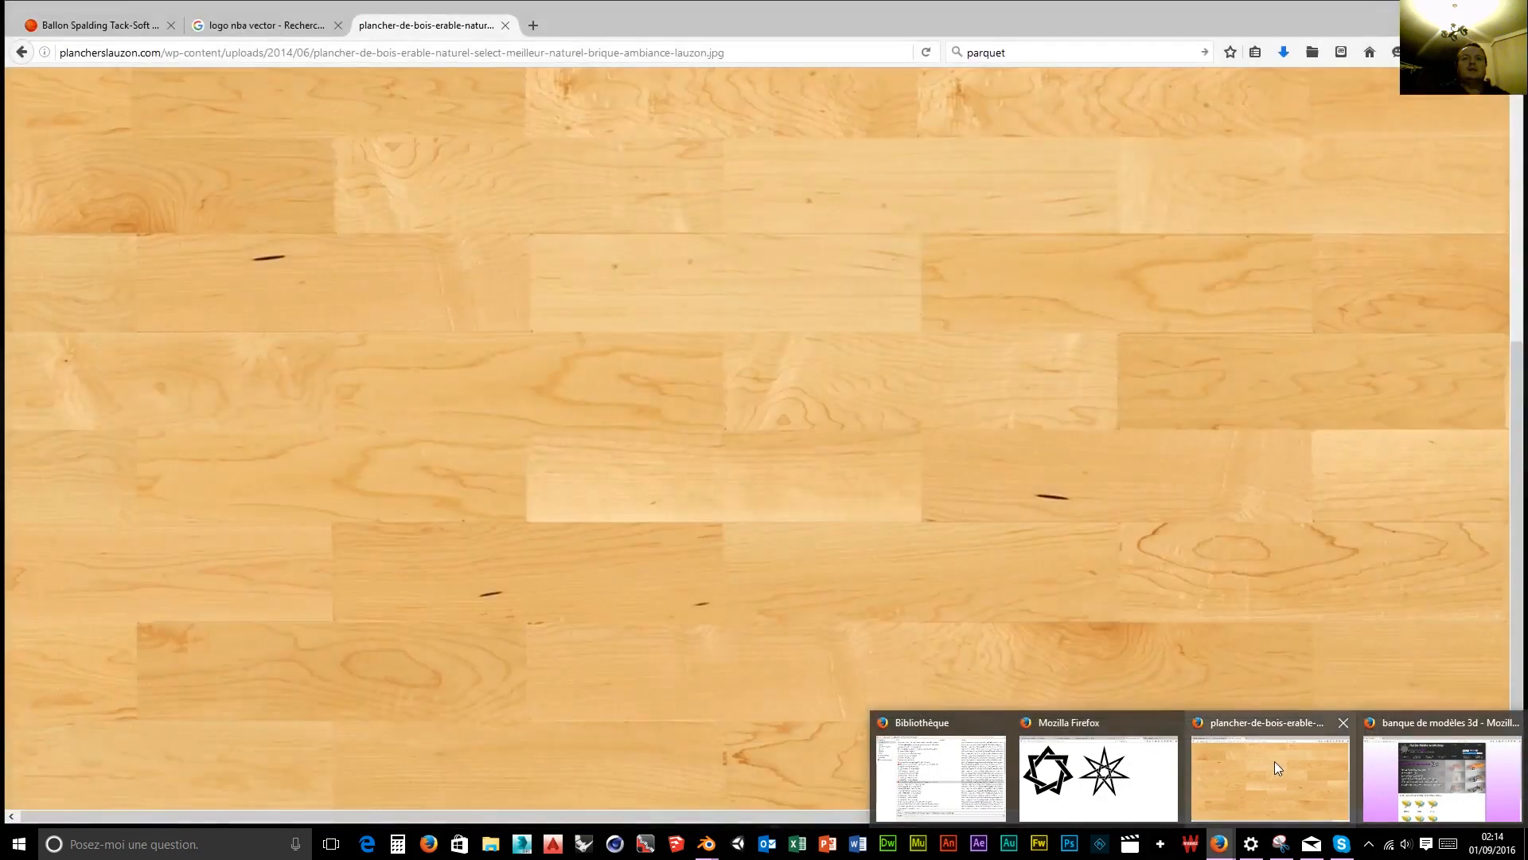
{"action": "left_click", "coordinate": [1272, 772]}
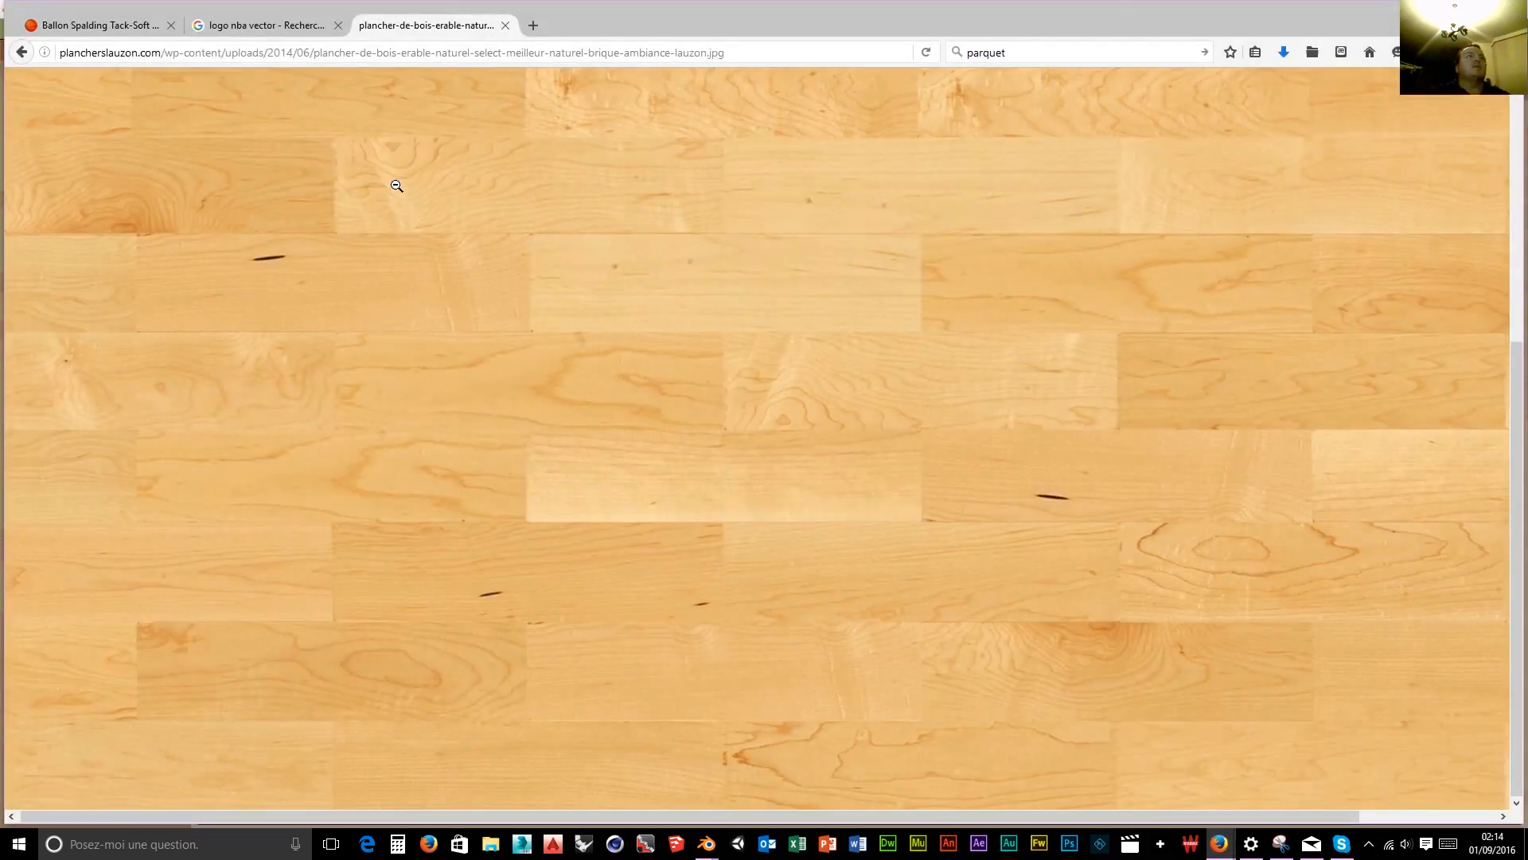
{"action": "left_click", "coordinate": [1054, 52]}
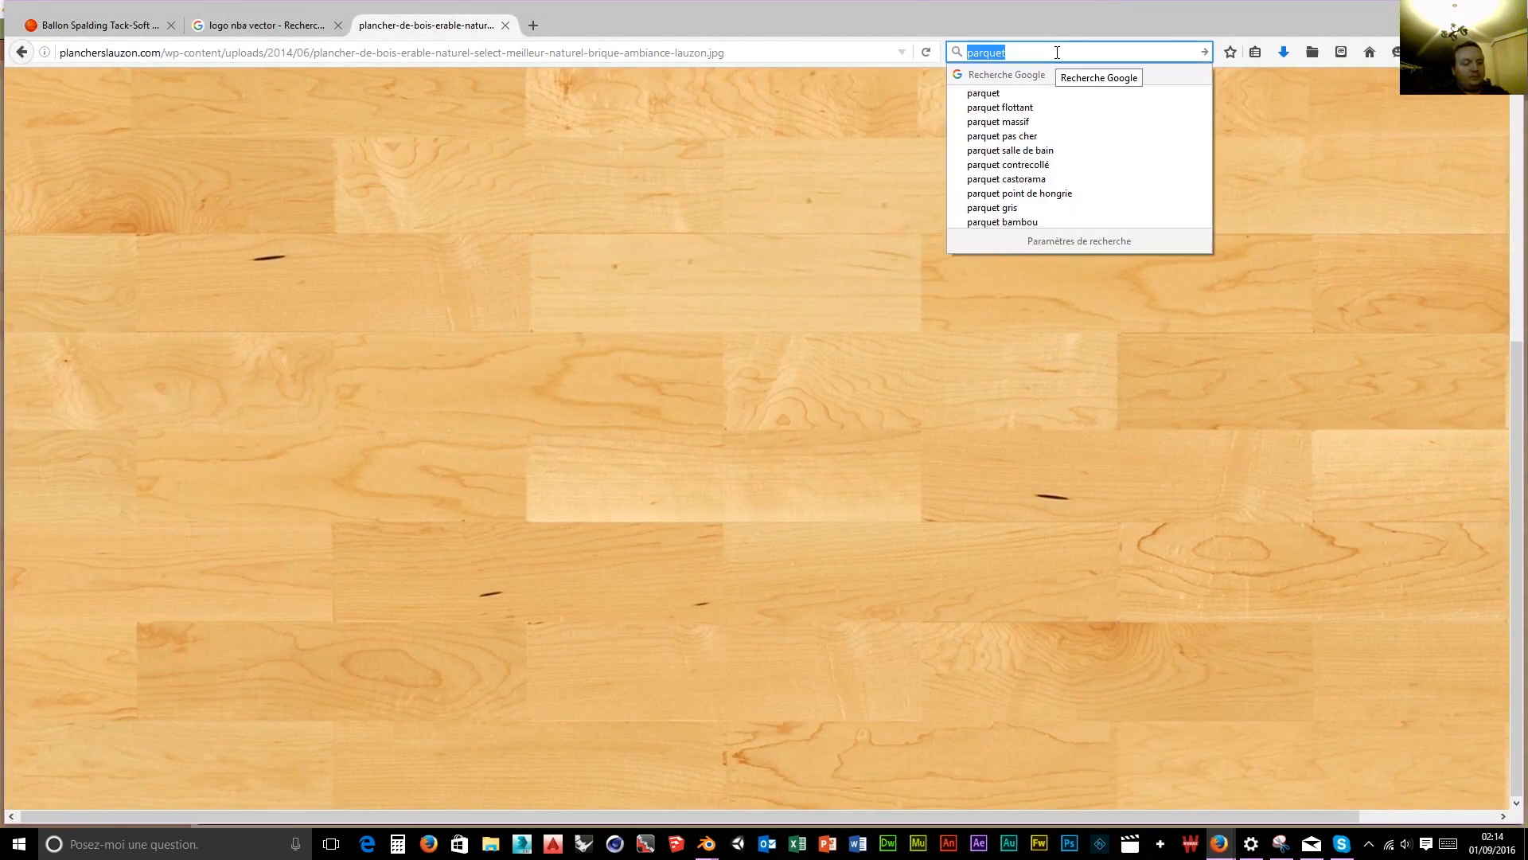
{"action": "type", "text": "deviant"}
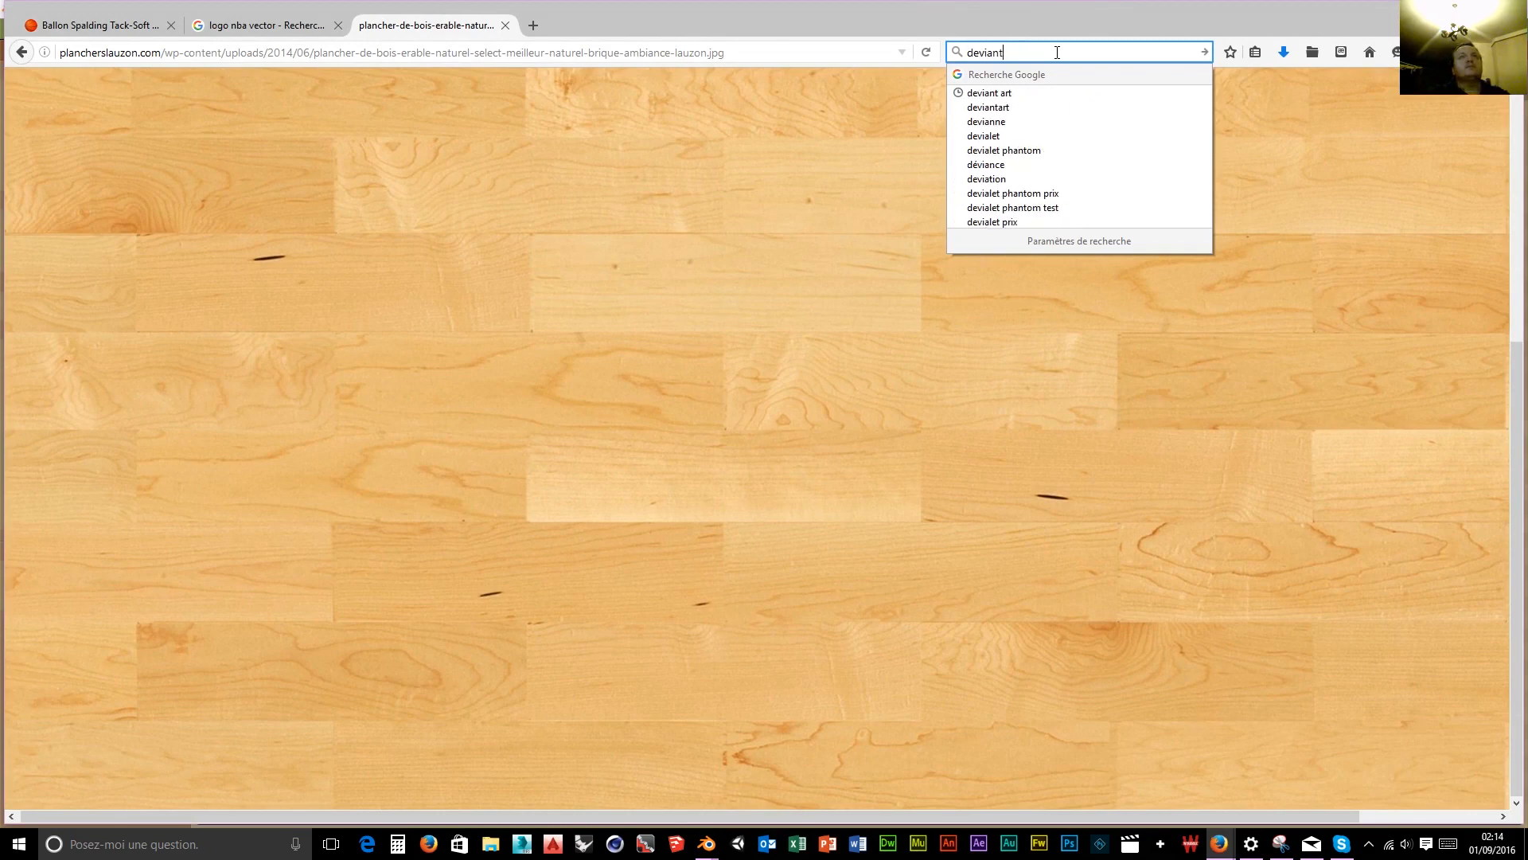
{"action": "left_click", "coordinate": [992, 93]}
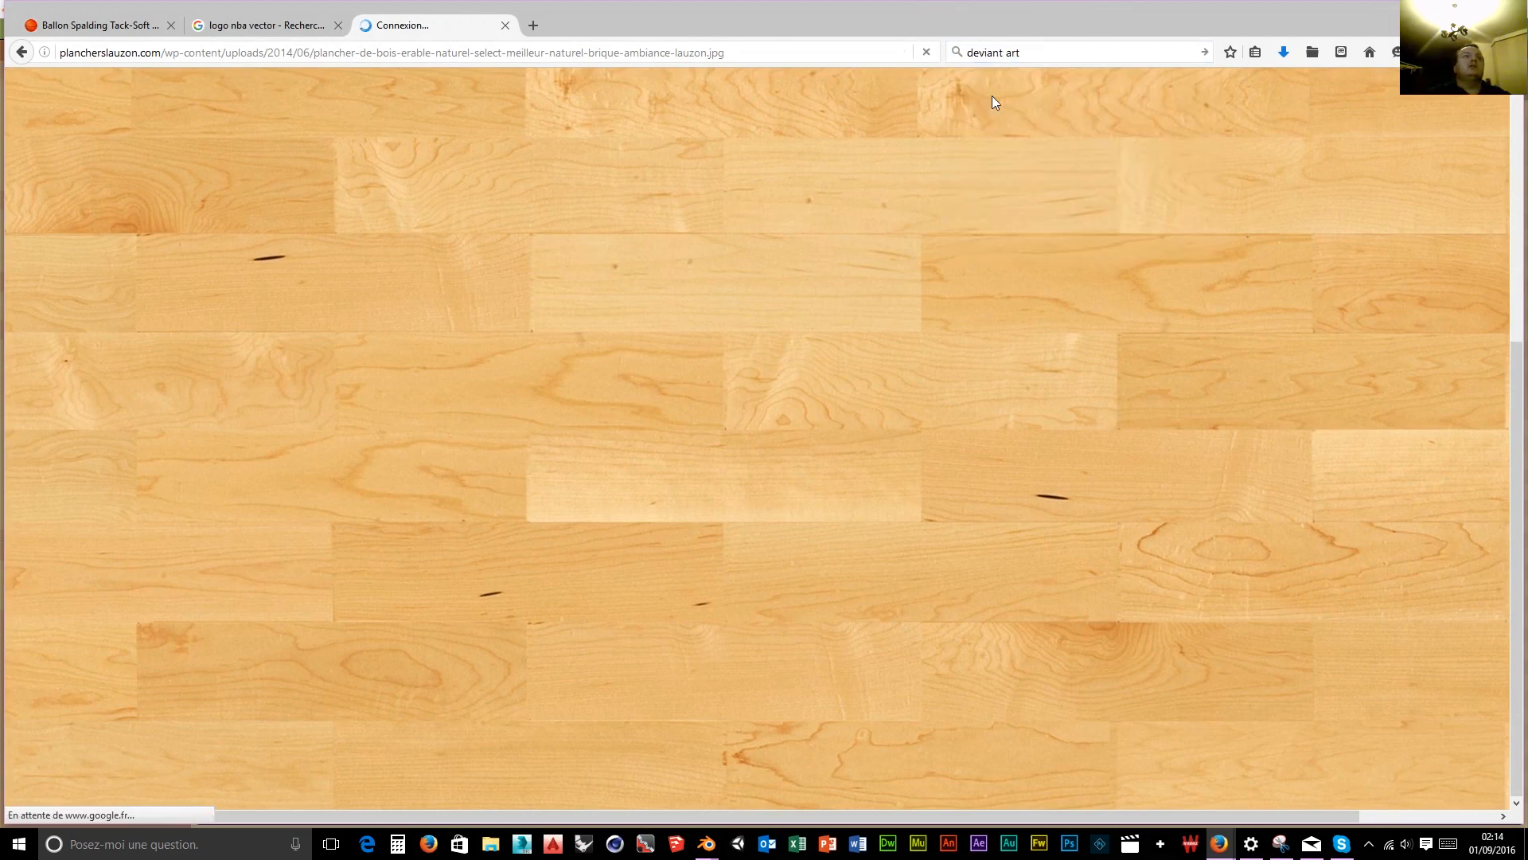
{"action": "left_click", "coordinate": [156, 214]}
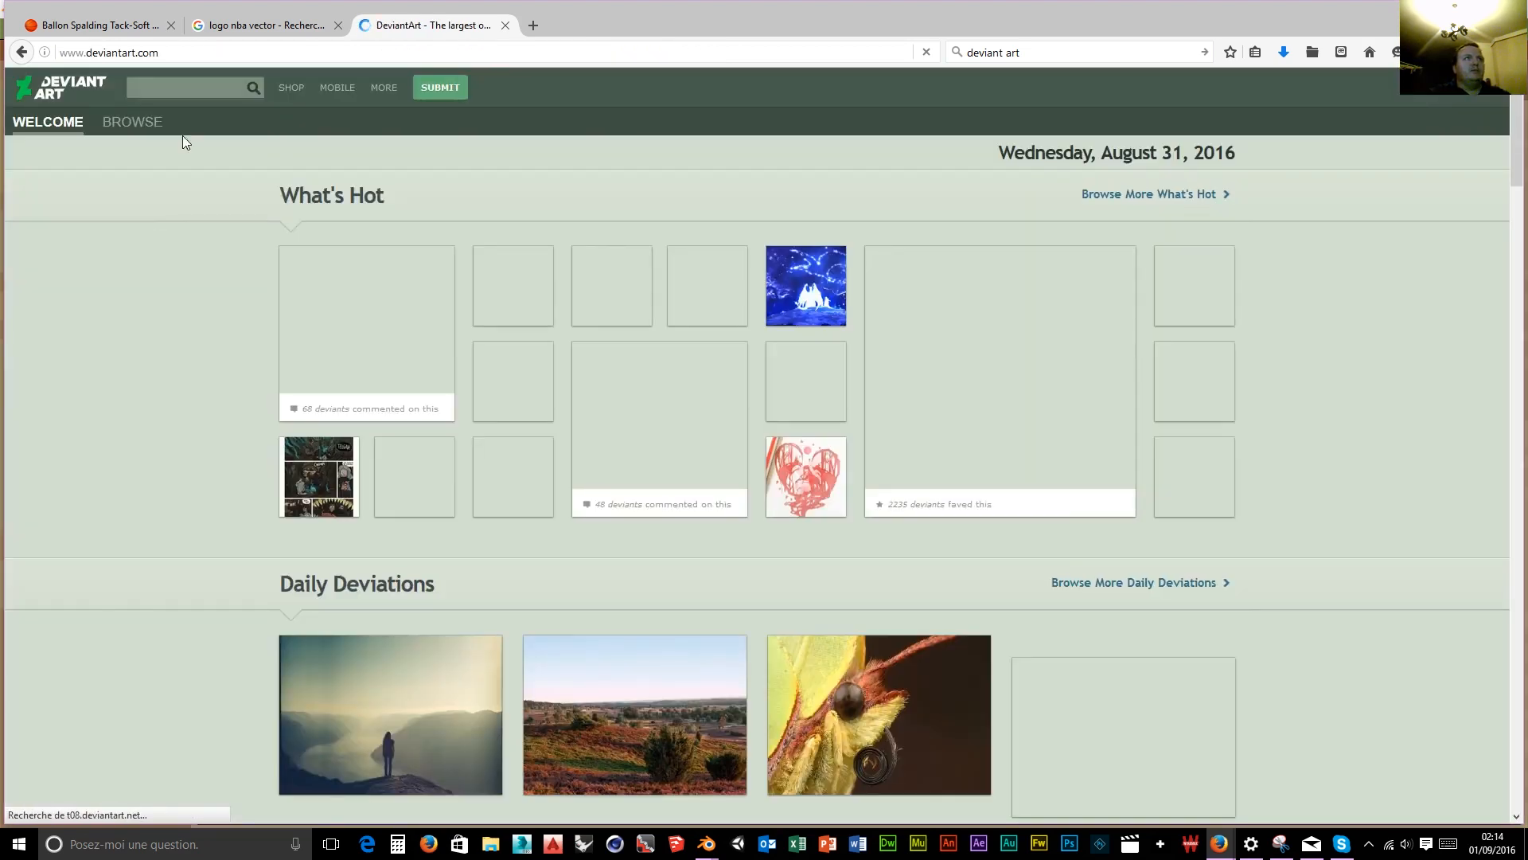
Search DeviantArt for "hdri pack".
{"action": "left_click", "coordinate": [176, 87]}
{"action": "type", "text": "p"}
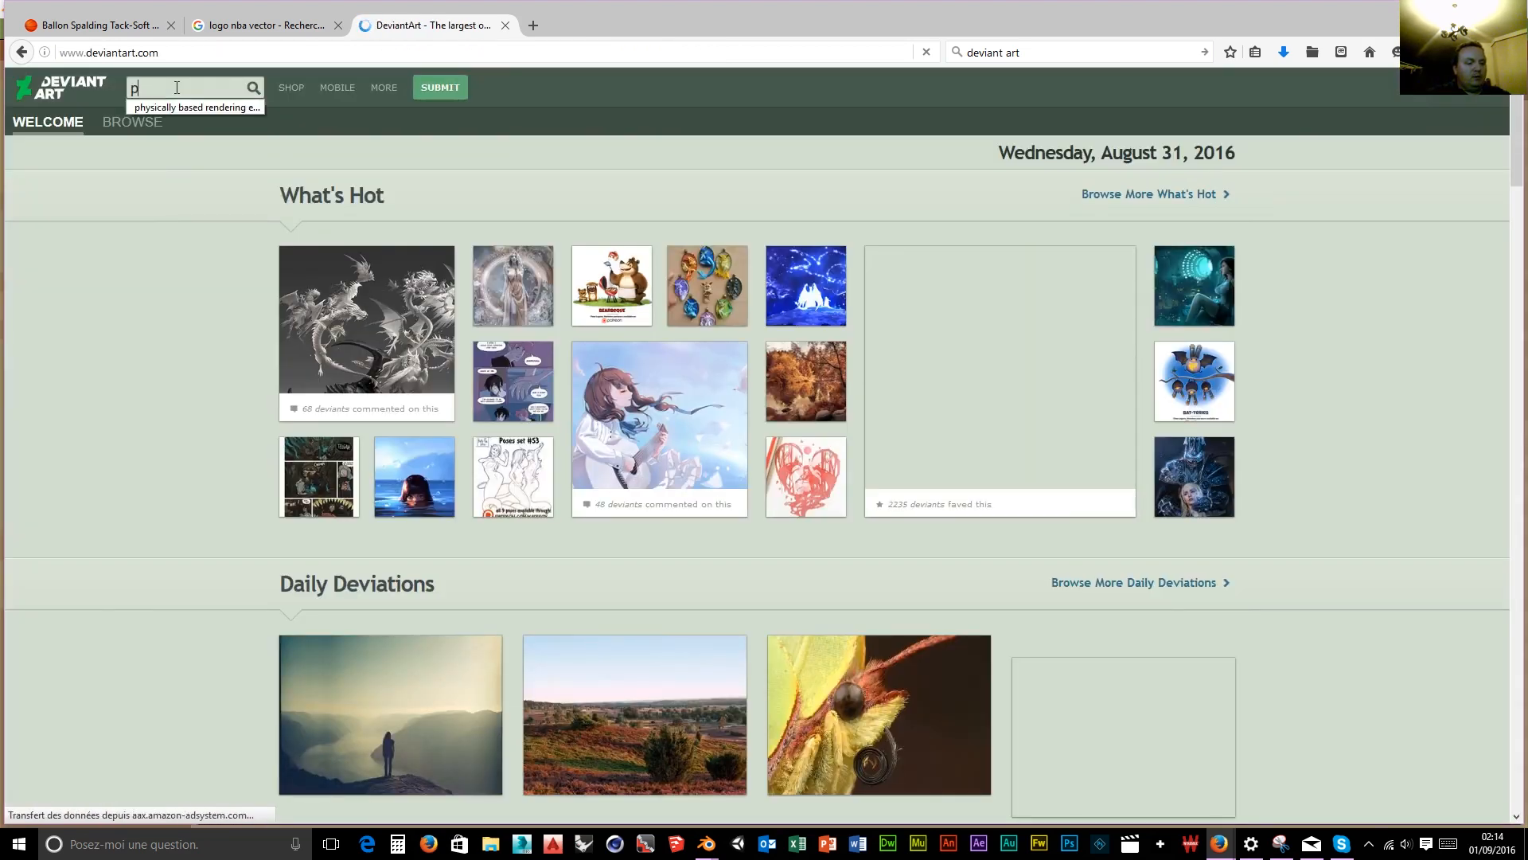
{"action": "type", "text": "ac"}
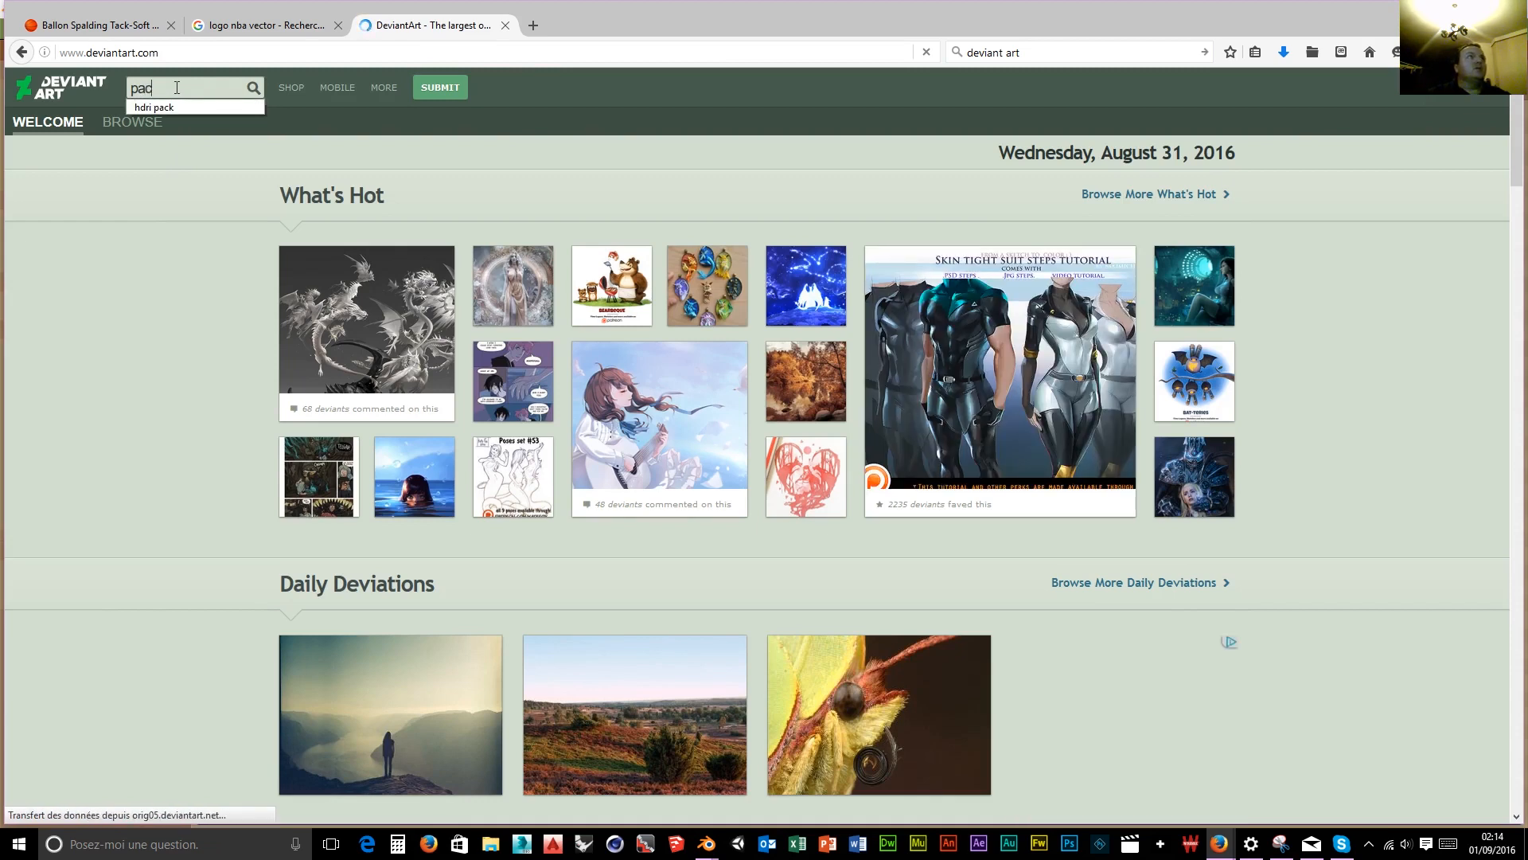
{"action": "left_click", "coordinate": [165, 108]}
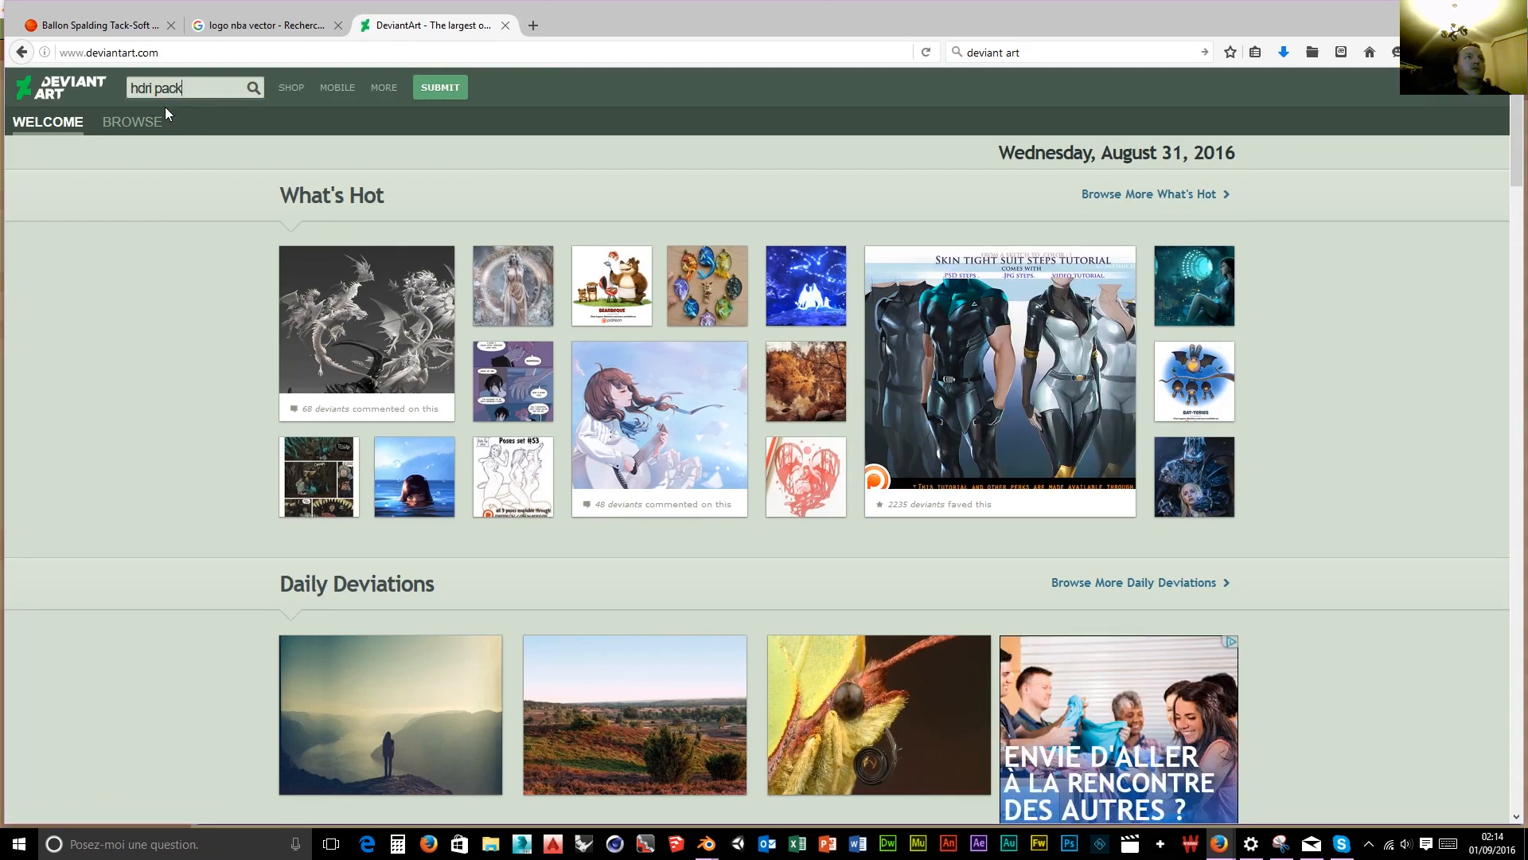
{"action": "key", "text": "Return"}
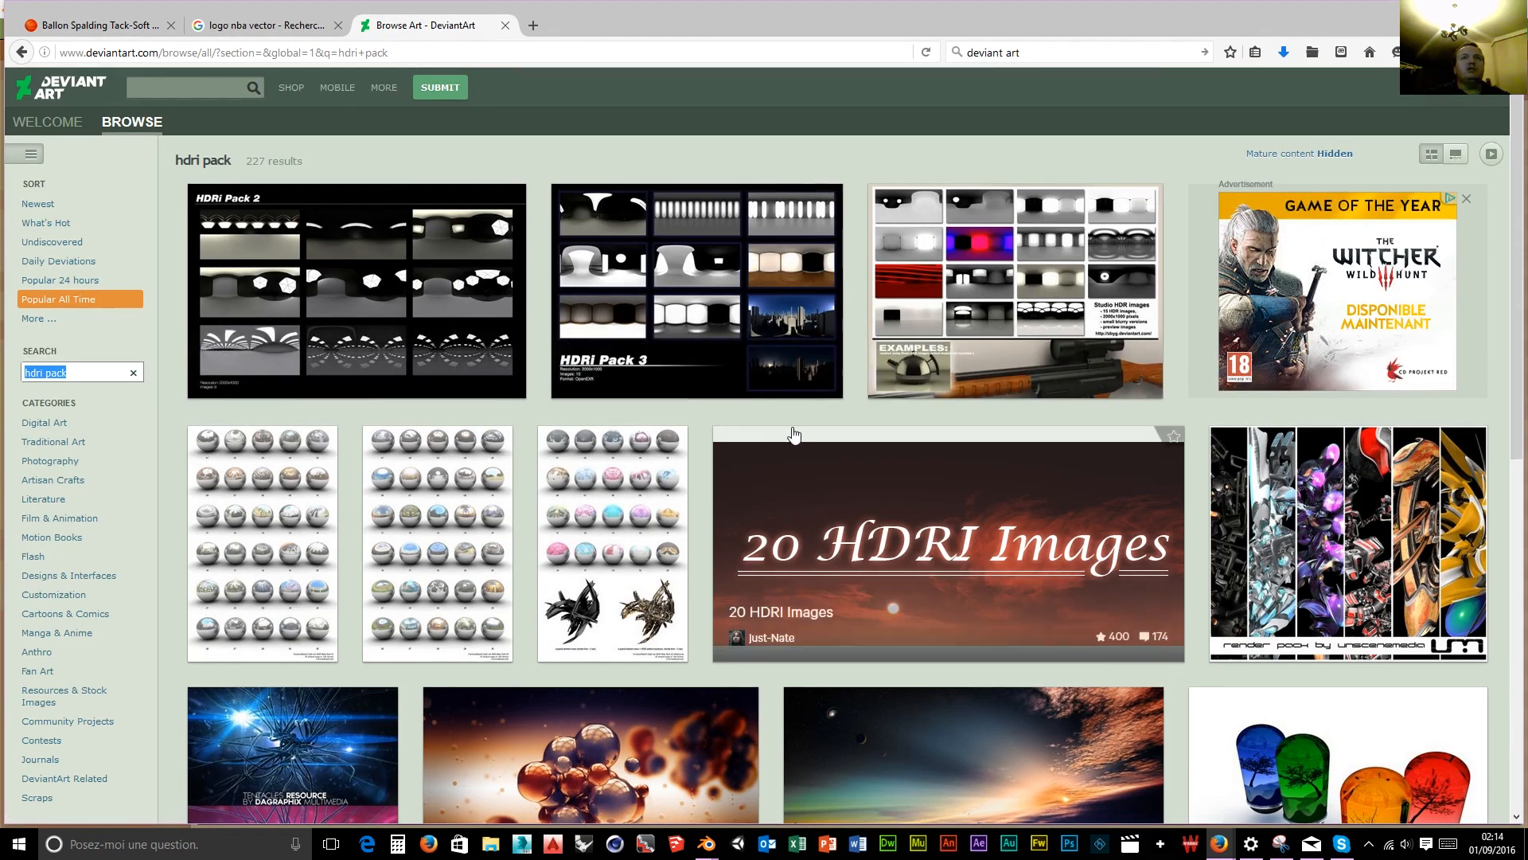
{"action": "left_click", "coordinate": [1478, 74]}
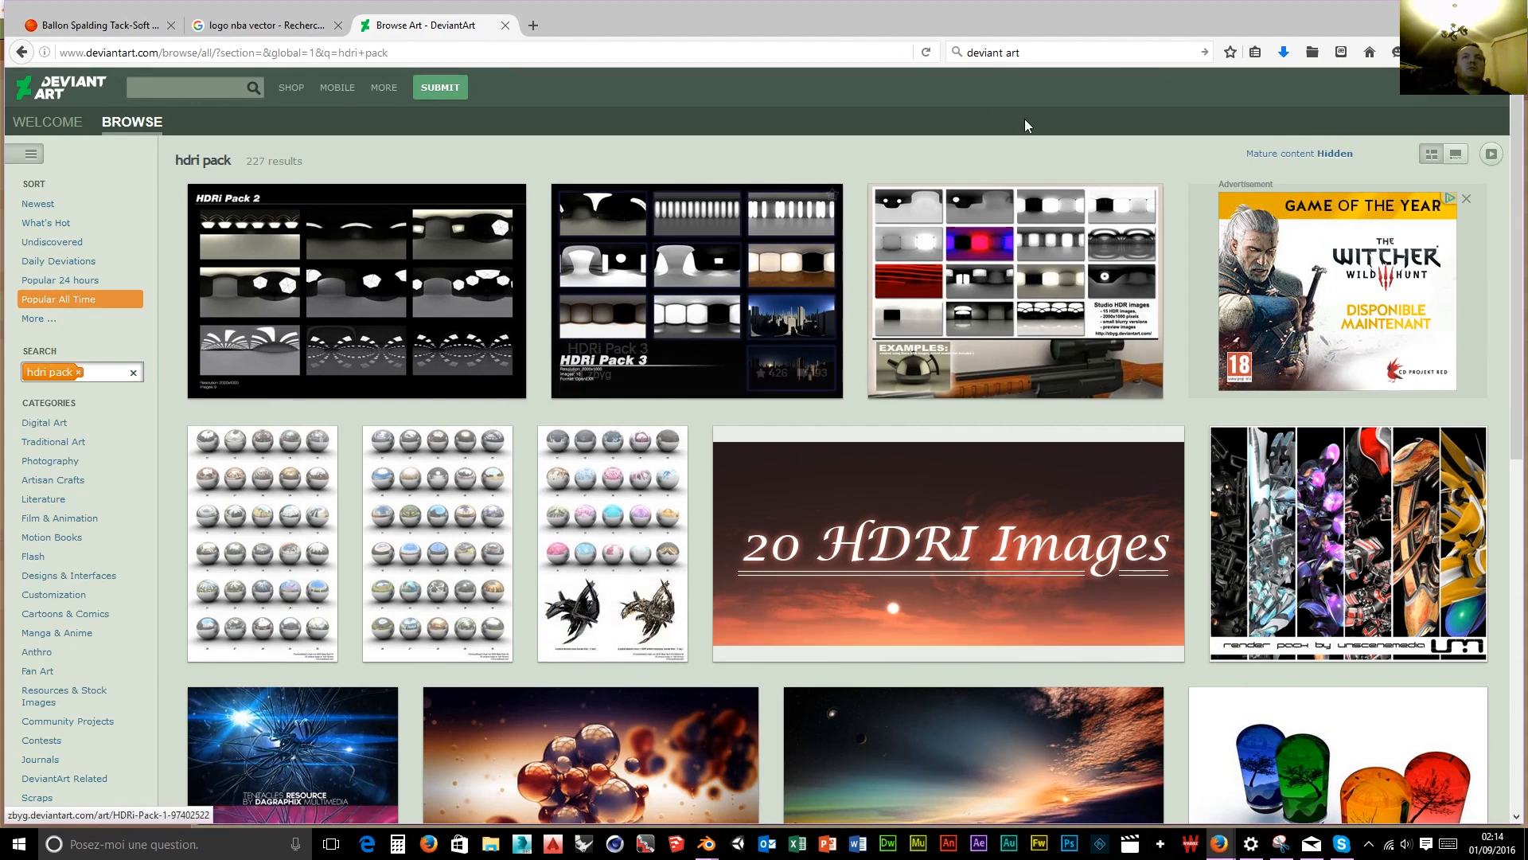
{"action": "left_click", "coordinate": [265, 31]}
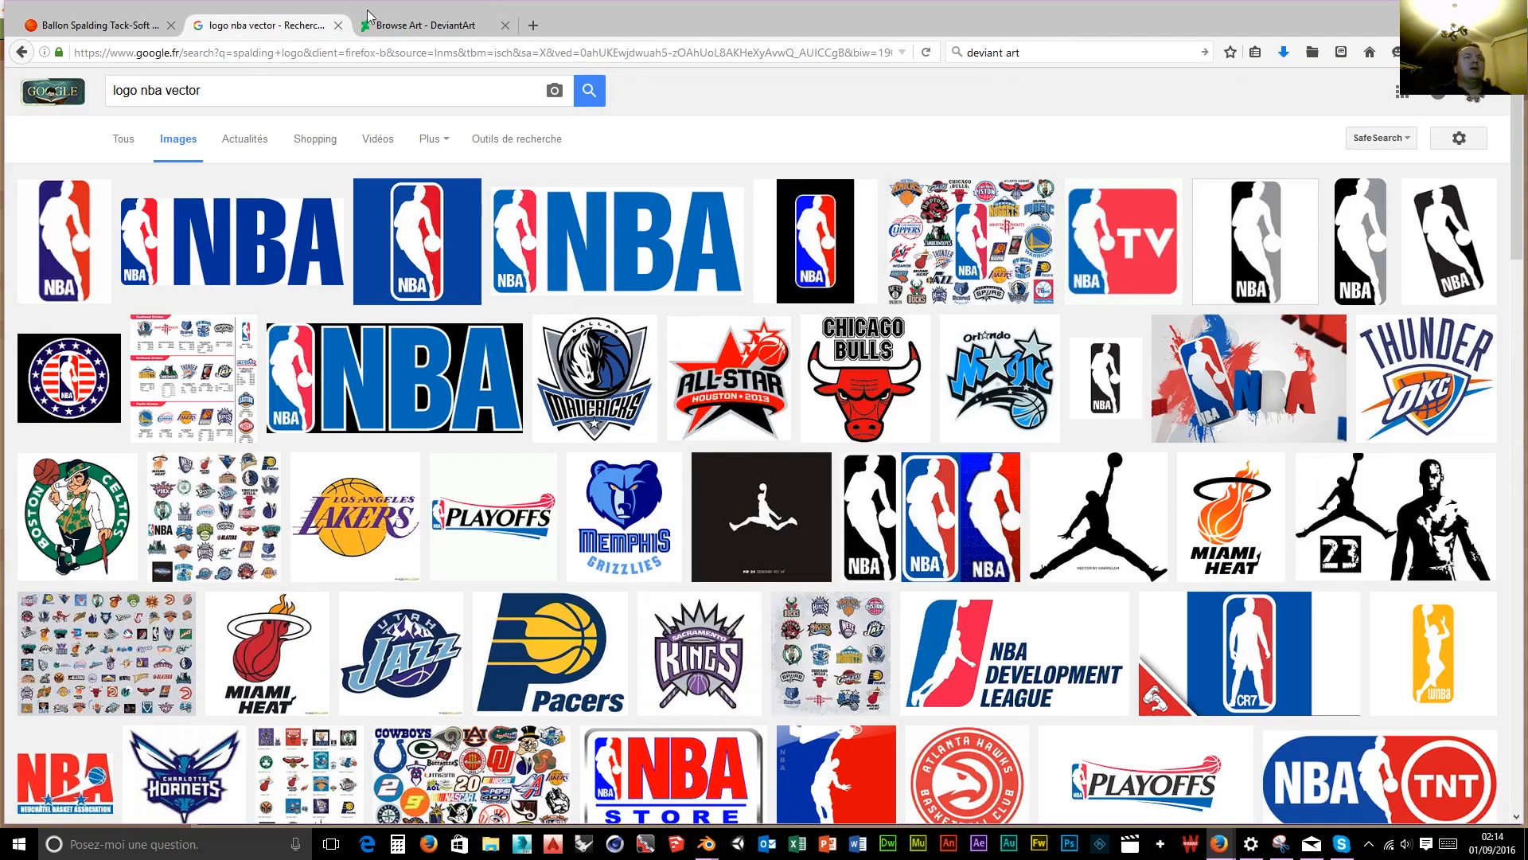
{"action": "left_click", "coordinate": [422, 25]}
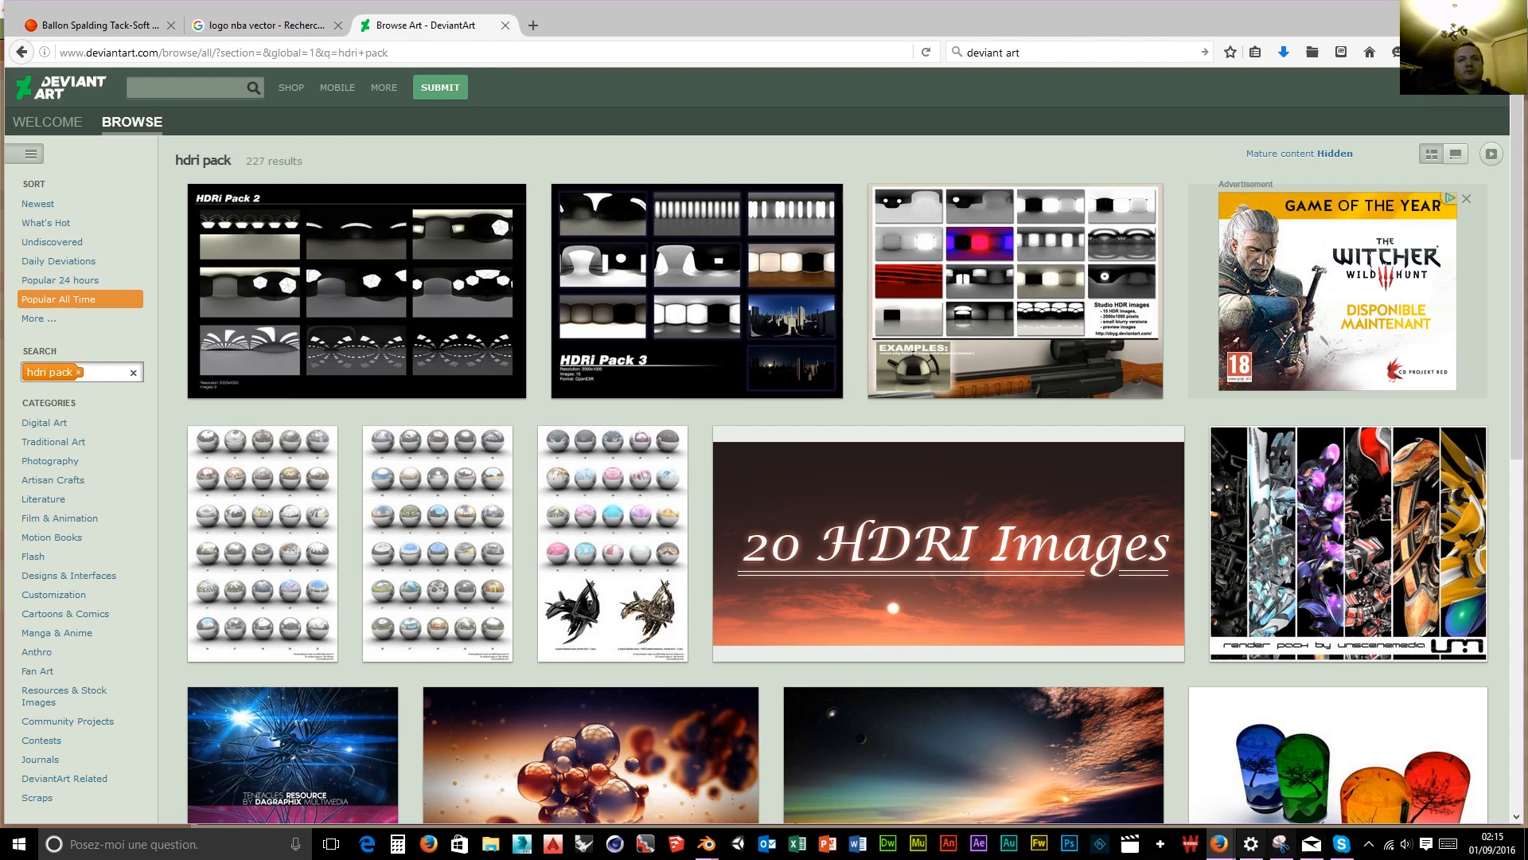
Switch back to the Blender file browser and open the hdri folder inside tuto.
{"action": "mouse_move", "coordinate": [706, 844]}
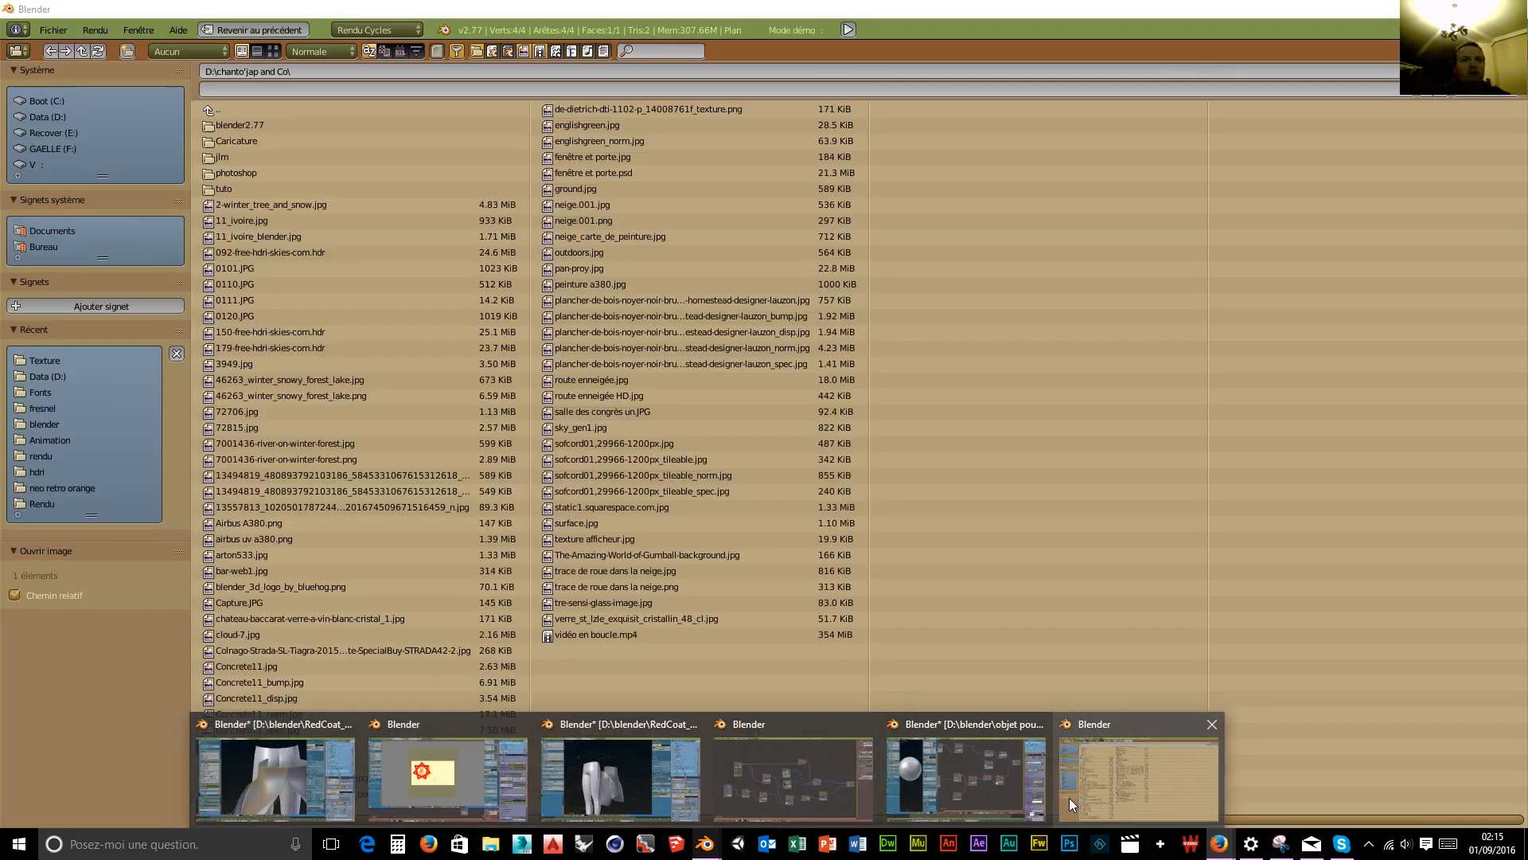
{"action": "left_click", "coordinate": [1068, 798]}
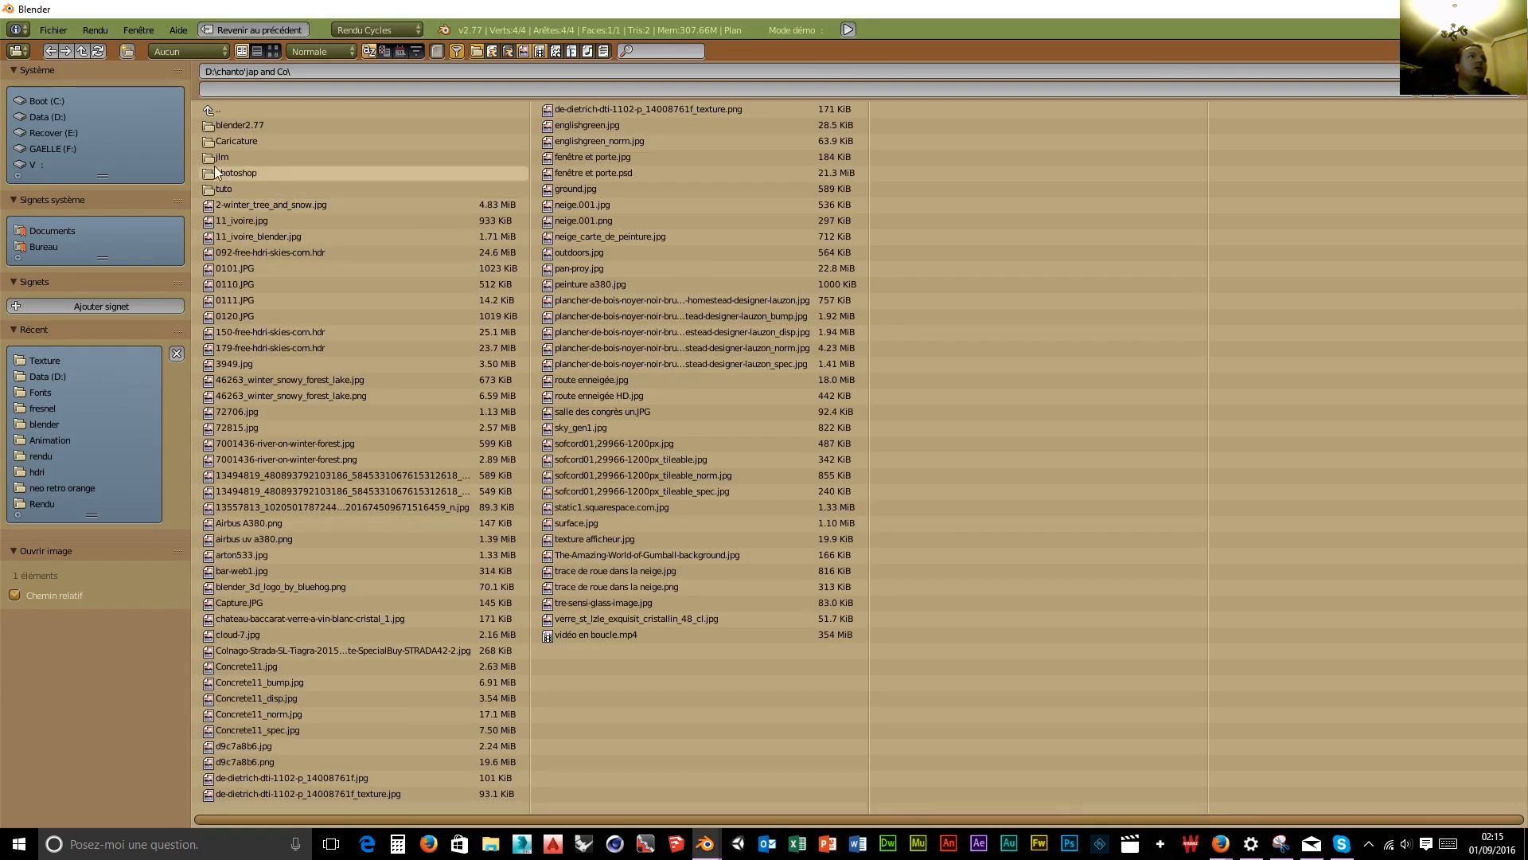
{"action": "left_click", "coordinate": [236, 189]}
{"action": "left_click", "coordinate": [230, 128]}
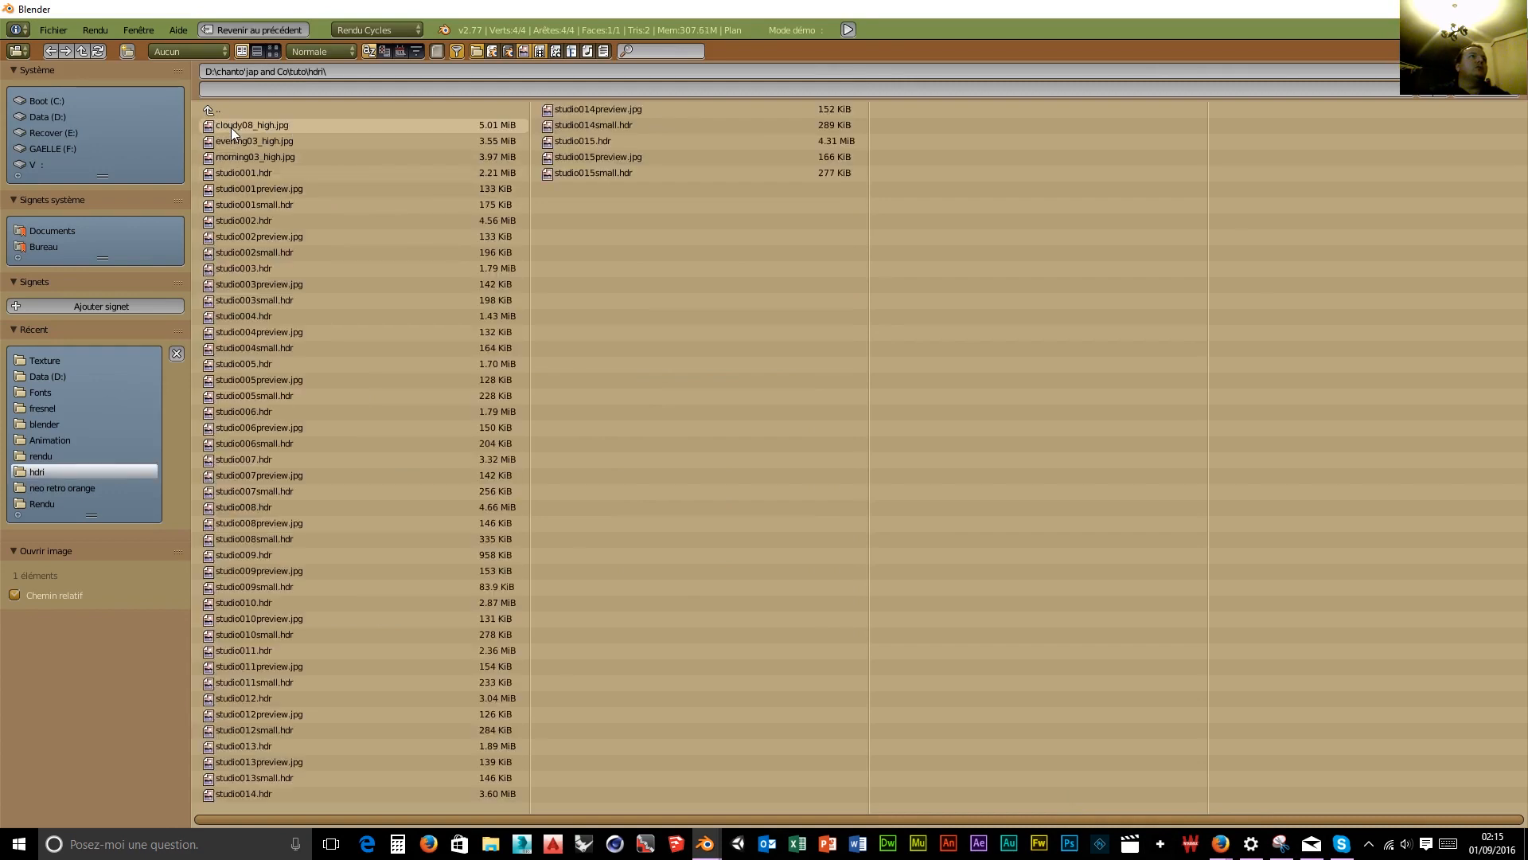
Display the files as thumbnails and load studio015.hdr as the world's environment texture.
{"action": "left_click", "coordinate": [274, 51]}
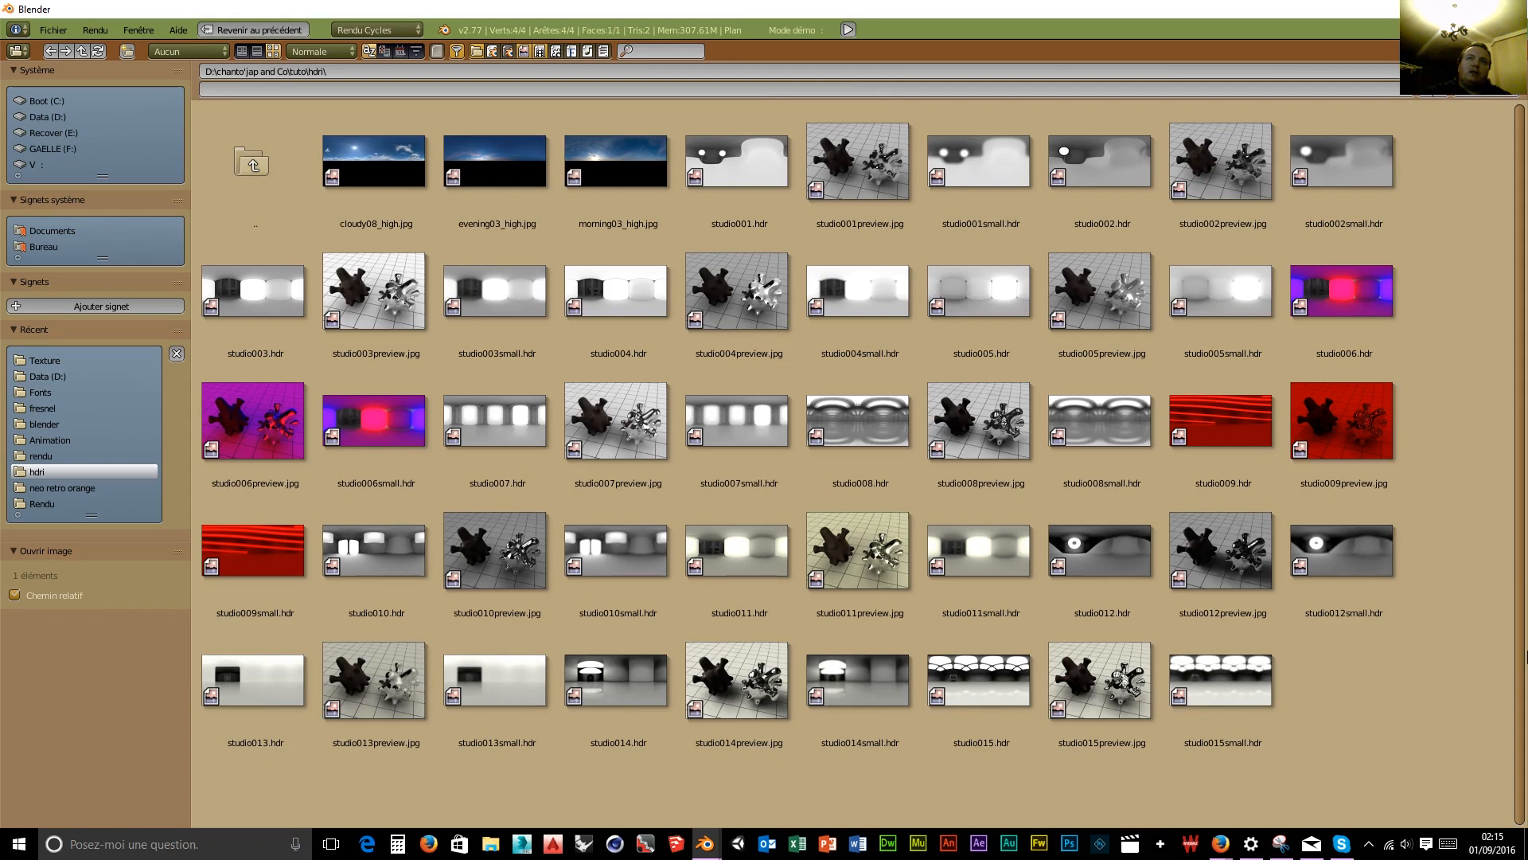
{"action": "left_click", "coordinate": [982, 697]}
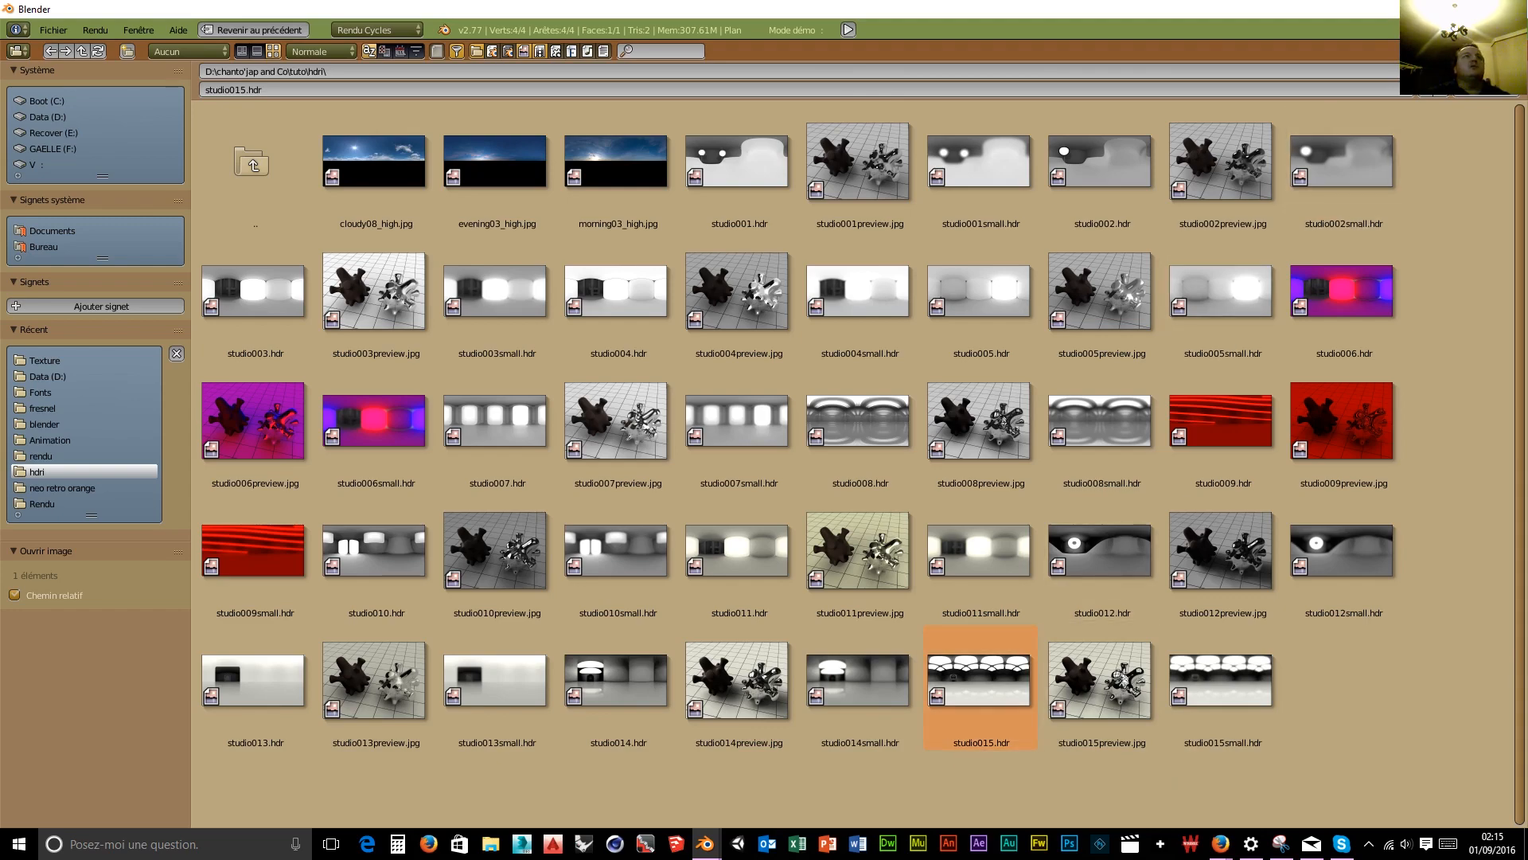
{"action": "left_click", "coordinate": [1487, 72]}
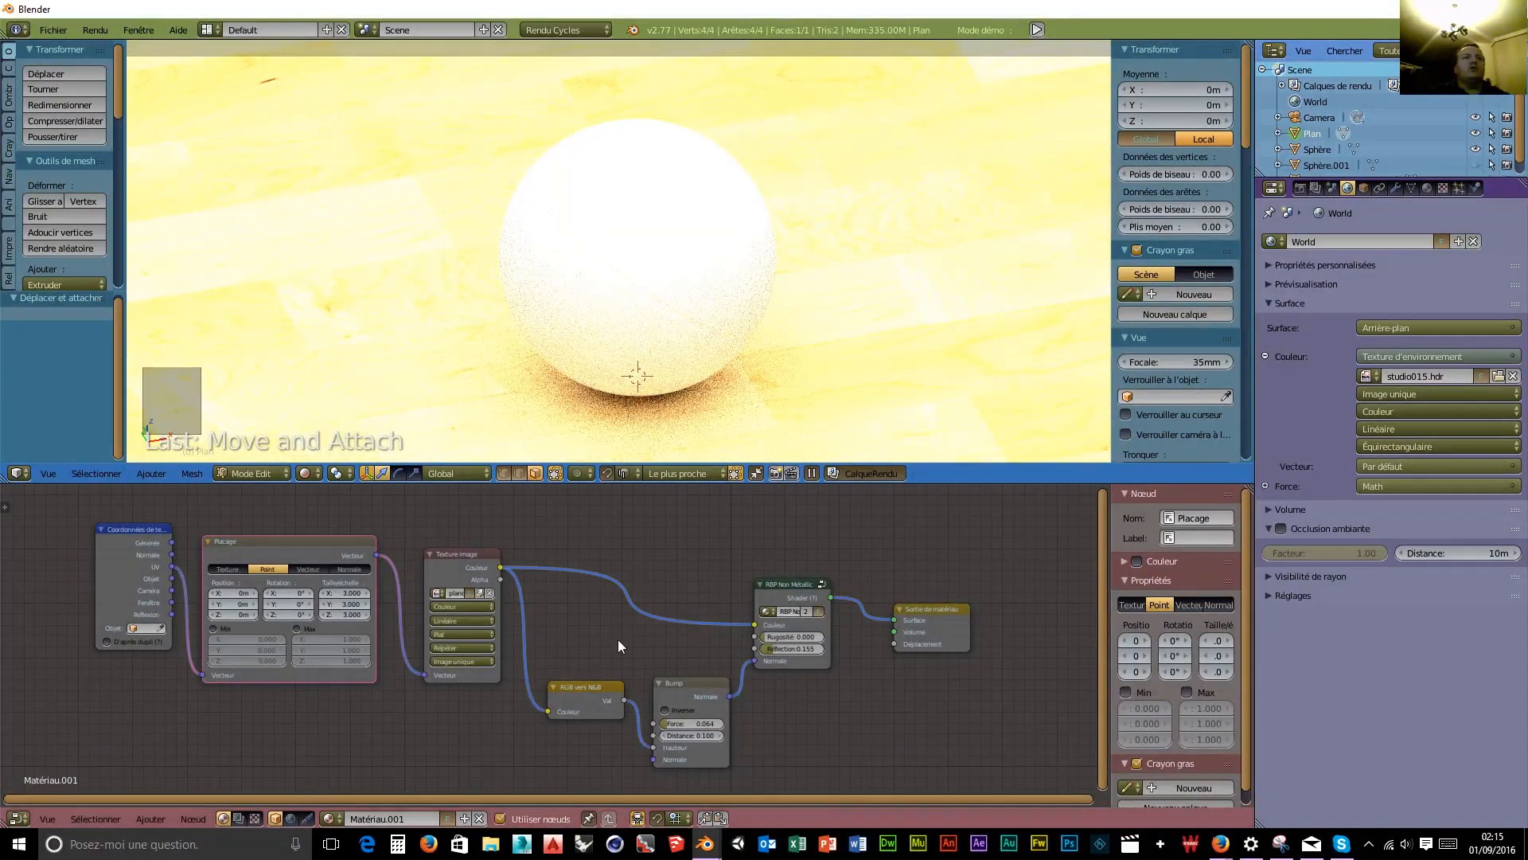
Show the World shader nodes in the node editor and reposition the Multiplier and Ajouter math nodes.
{"action": "left_click", "coordinate": [291, 820]}
{"action": "left_click_drag", "start_coordinate": [876, 626], "coordinate": [692, 748]}
{"action": "left_click_drag", "start_coordinate": [716, 677], "coordinate": [668, 677]}
{"action": "left_click_drag", "start_coordinate": [846, 683], "coordinate": [828, 683]}
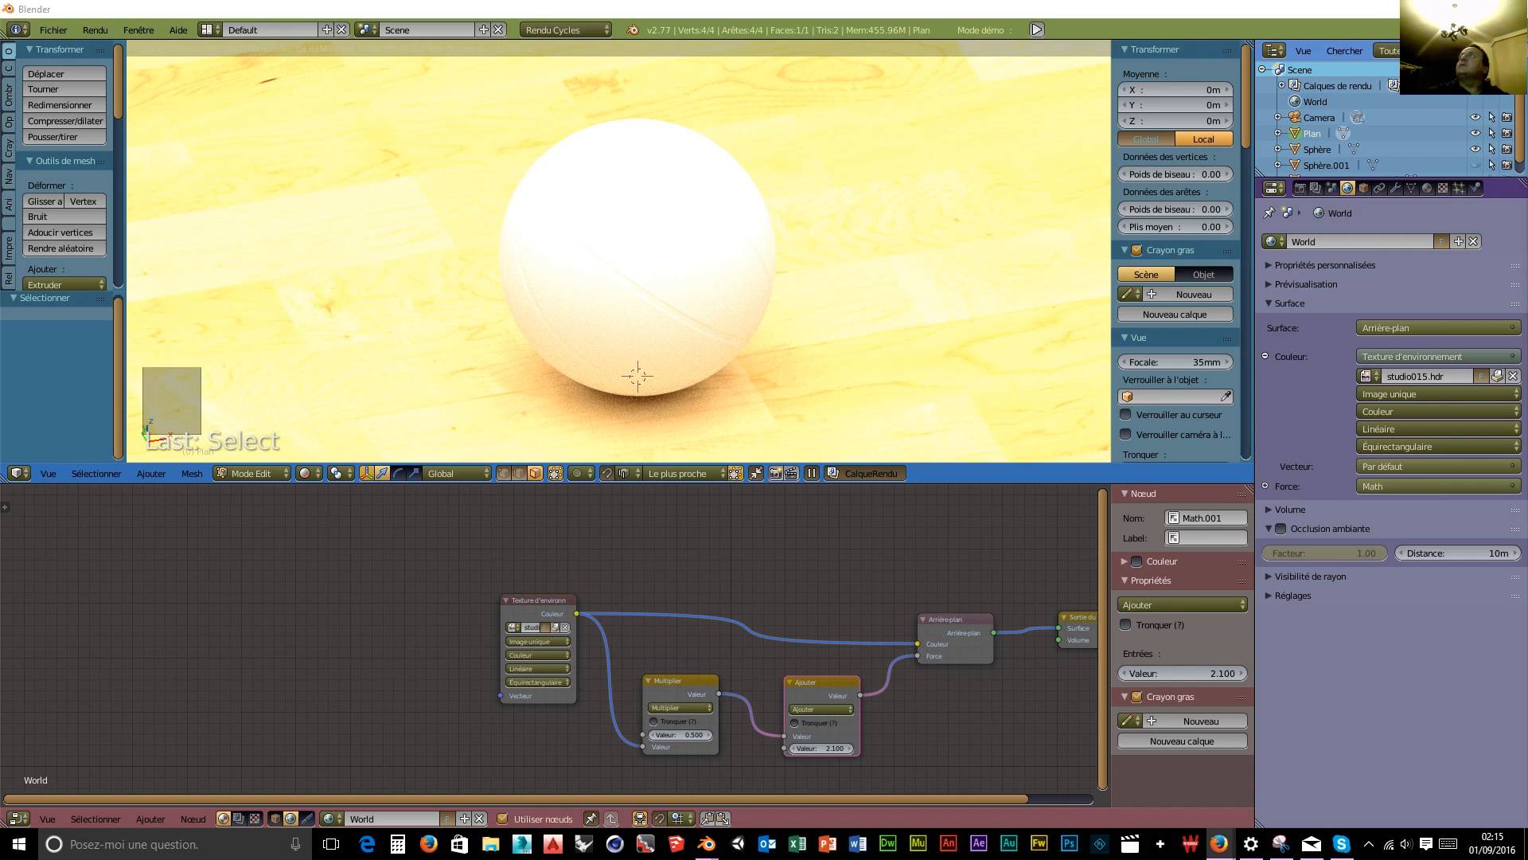
{"action": "key", "text": "alt+Tab"}
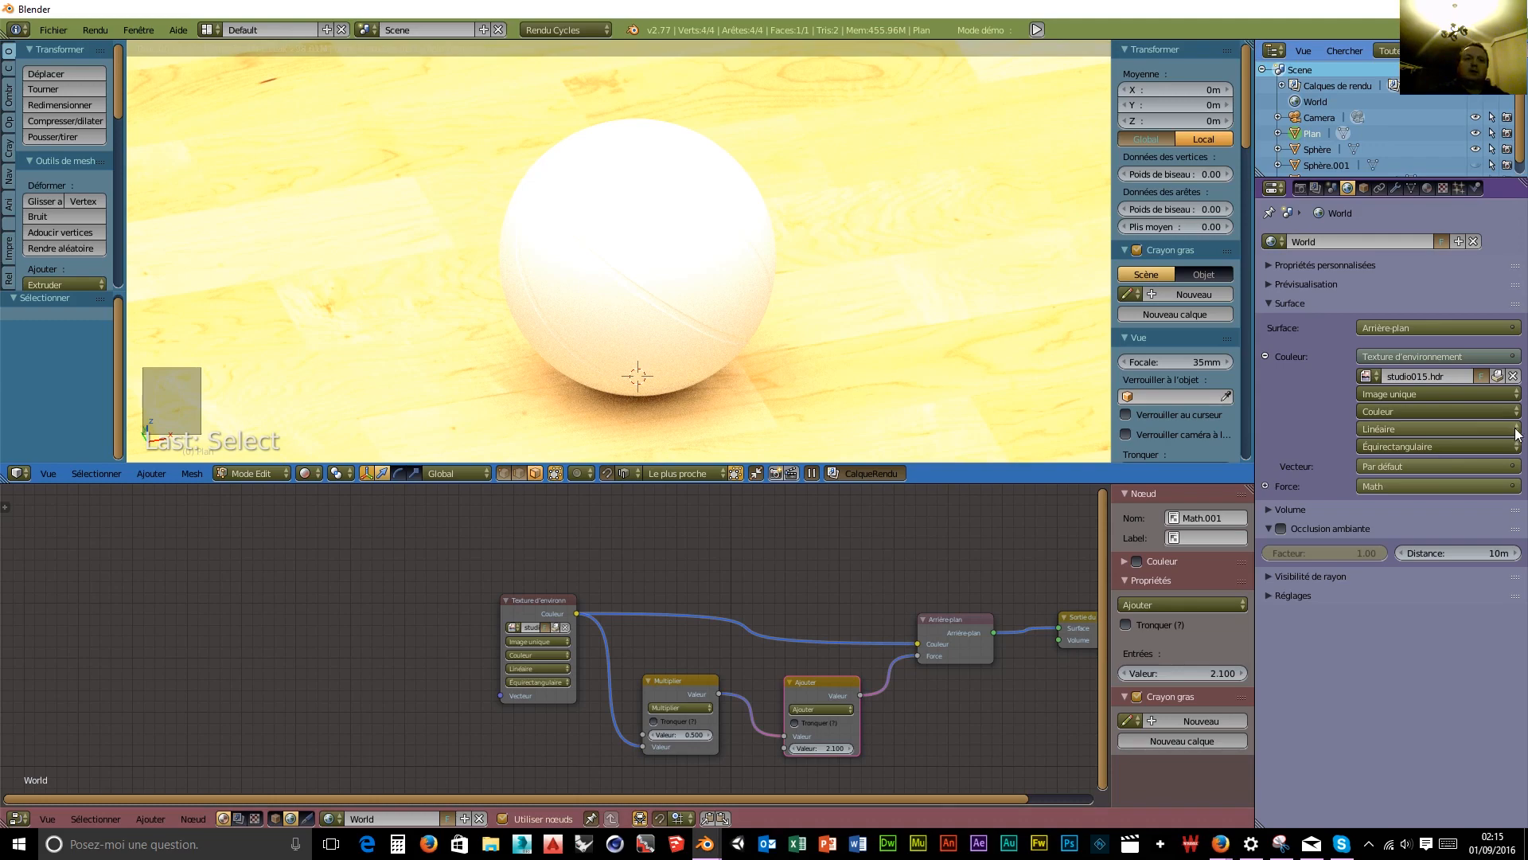
{"action": "mouse_move", "coordinate": [1220, 852]}
{"action": "mouse_move", "coordinate": [1231, 815]}
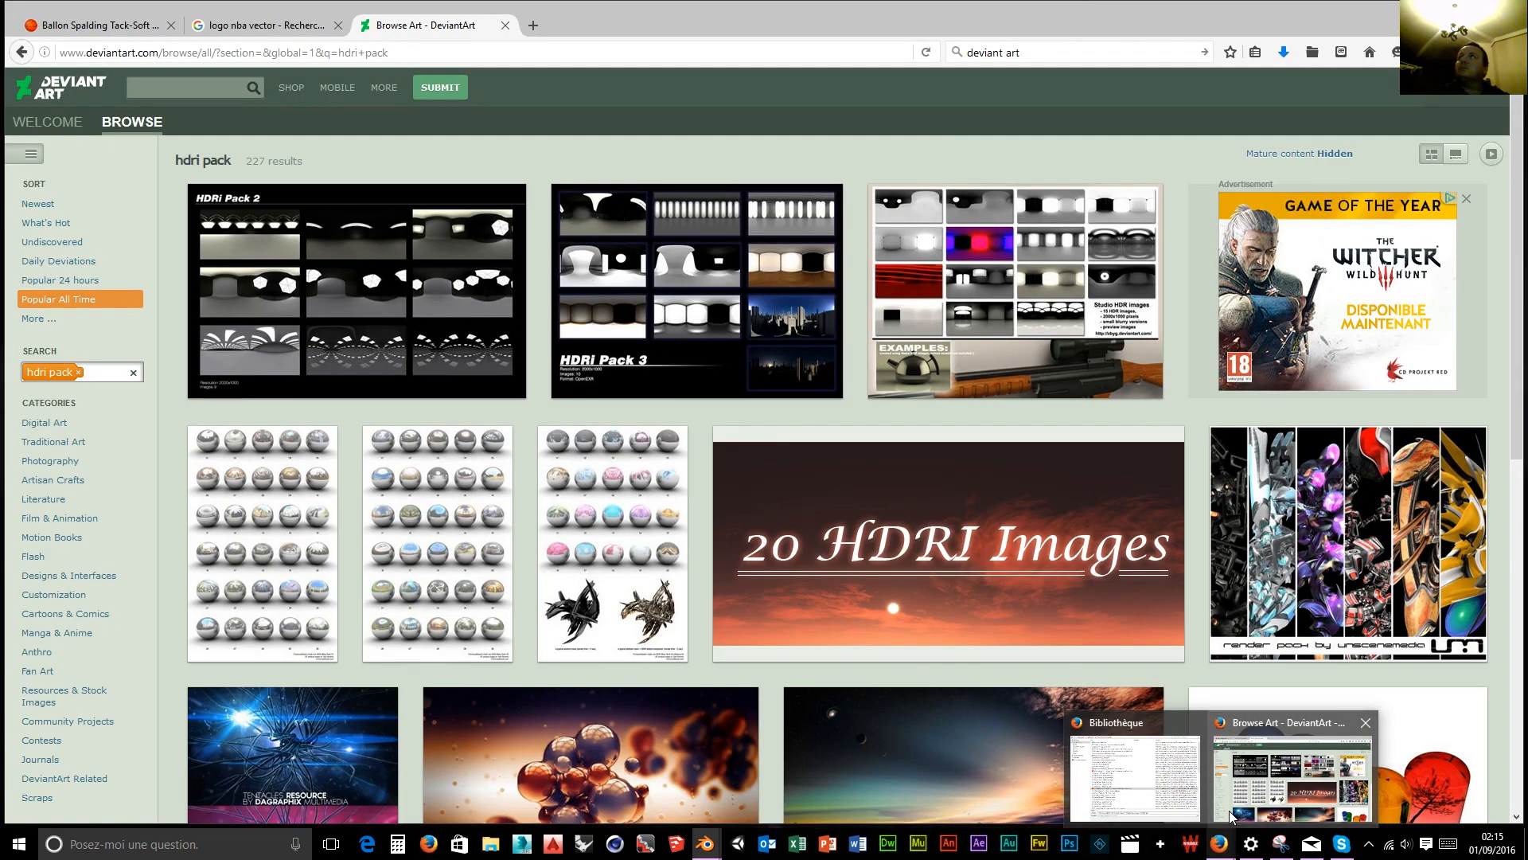
{"action": "mouse_move", "coordinate": [1103, 786]}
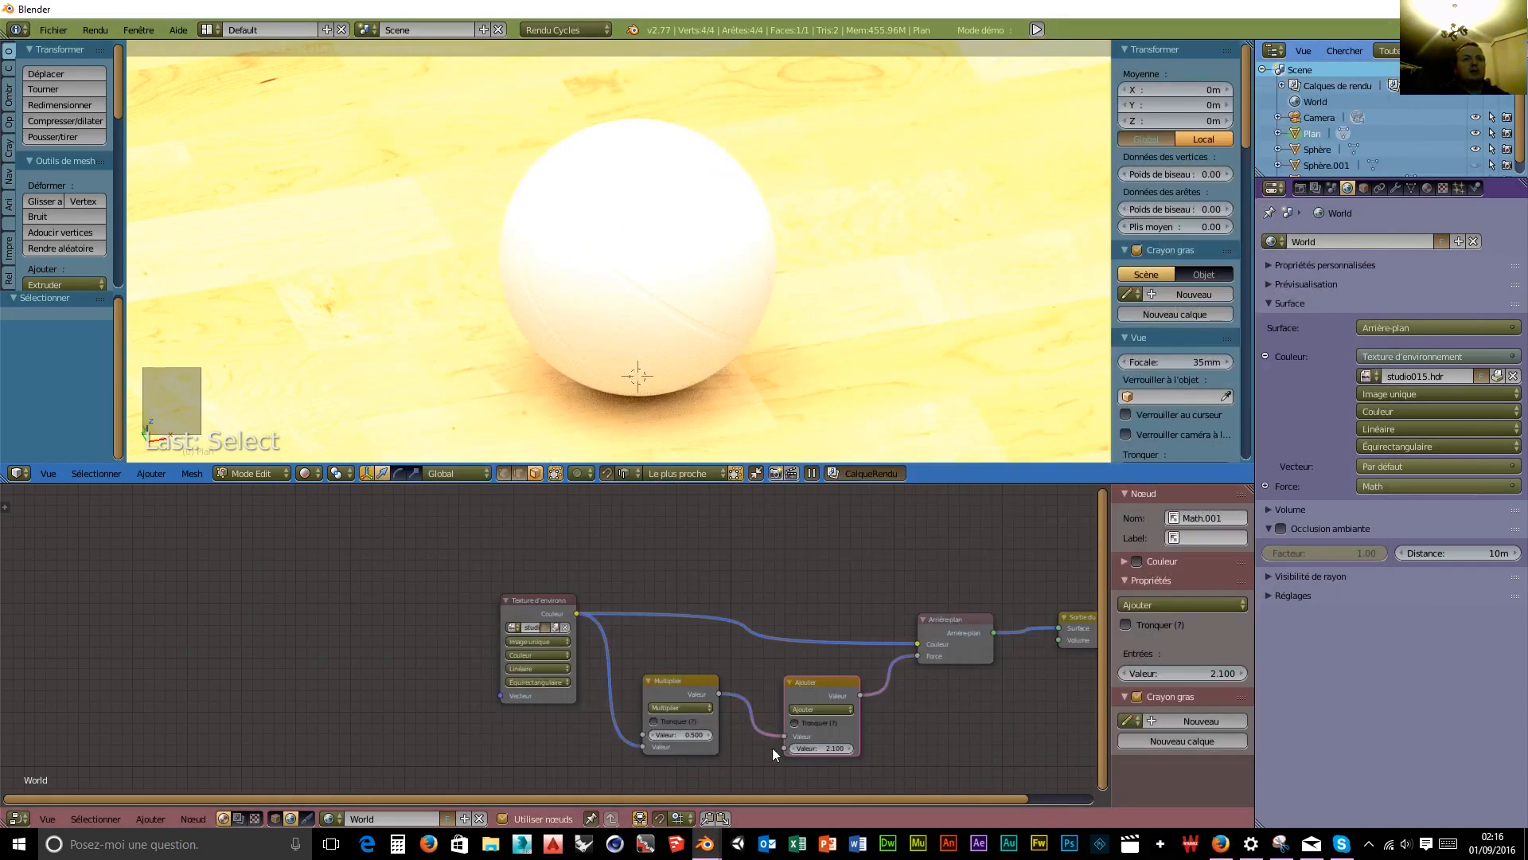
Set the Ajouter node's value to 0.400 and move the environment texture node farther from the Multiplier node.
{"action": "left_click_drag", "start_coordinate": [791, 749], "coordinate": [784, 748]}
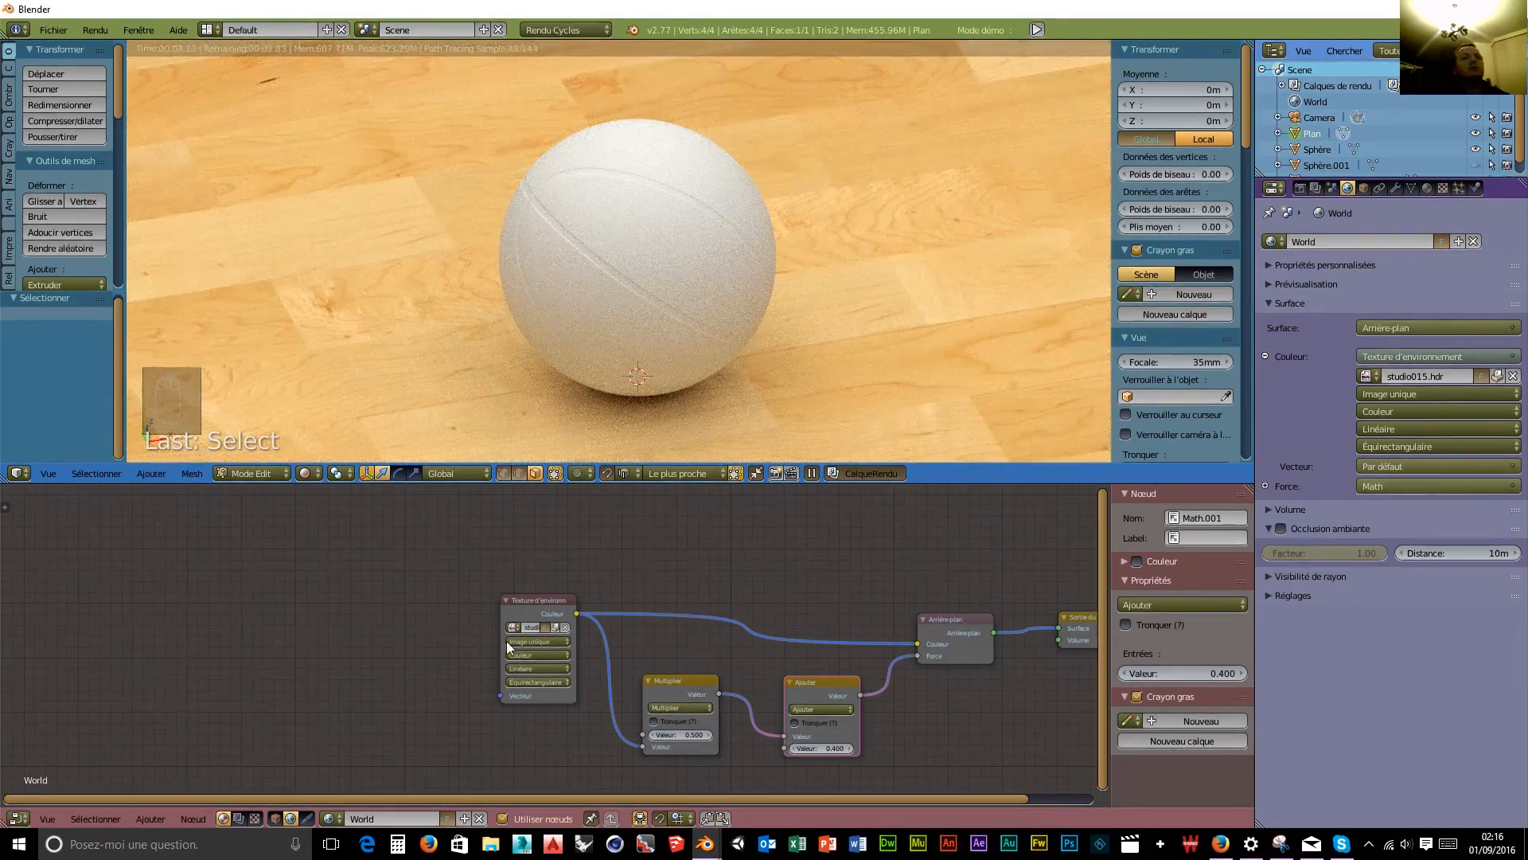
{"action": "left_click_drag", "start_coordinate": [518, 599], "coordinate": [429, 627]}
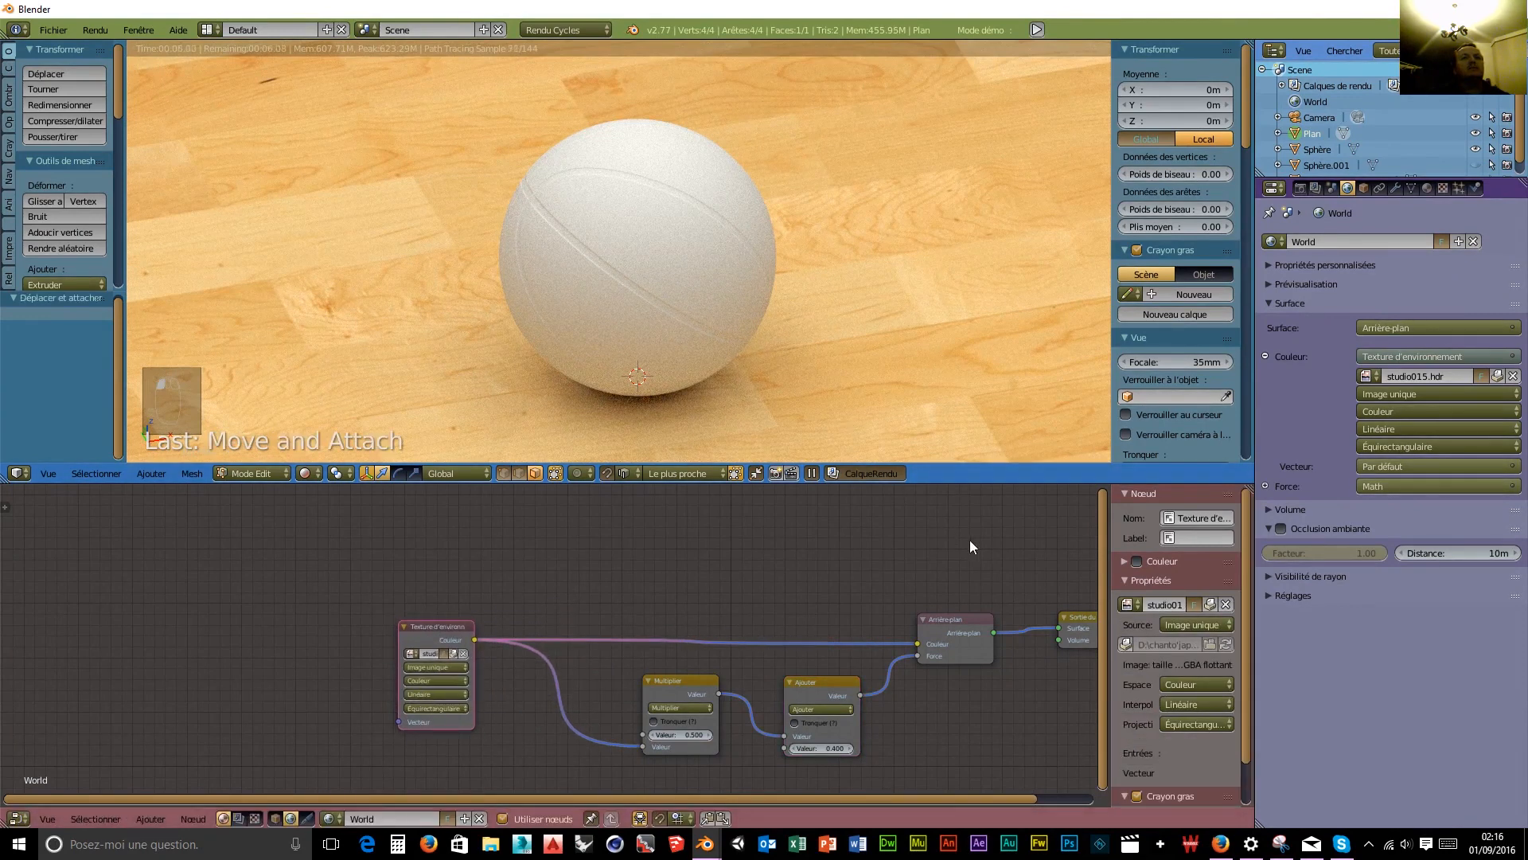
{"action": "scroll", "coordinate": [971, 536], "scroll_direction": "down", "scroll_amount": 2}
{"action": "middle_click_drag", "start_coordinate": [974, 533], "coordinate": [883, 558]}
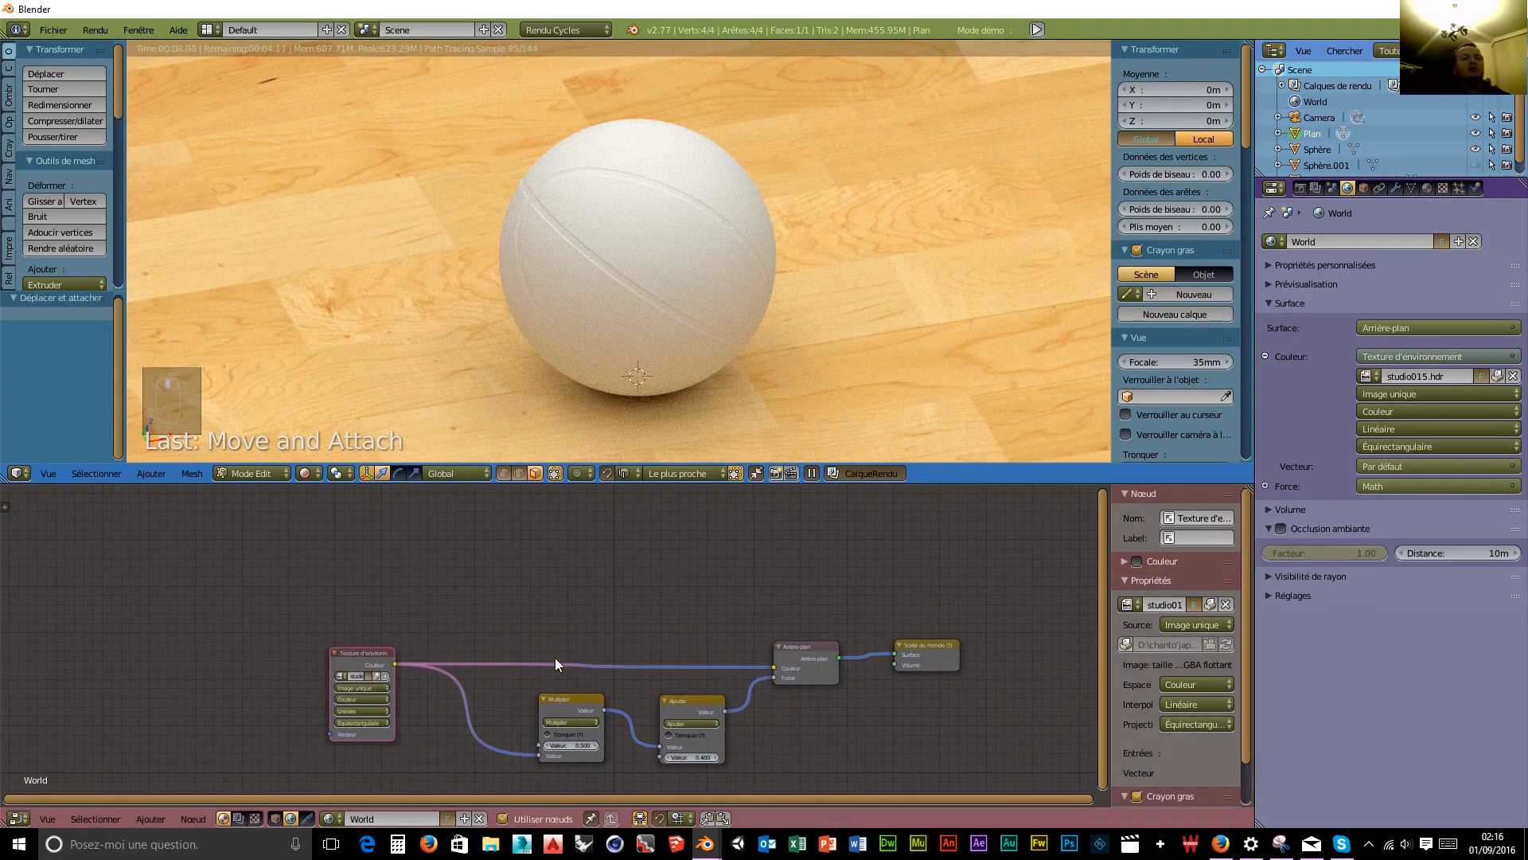
{"action": "left_click_drag", "start_coordinate": [348, 658], "coordinate": [369, 645]}
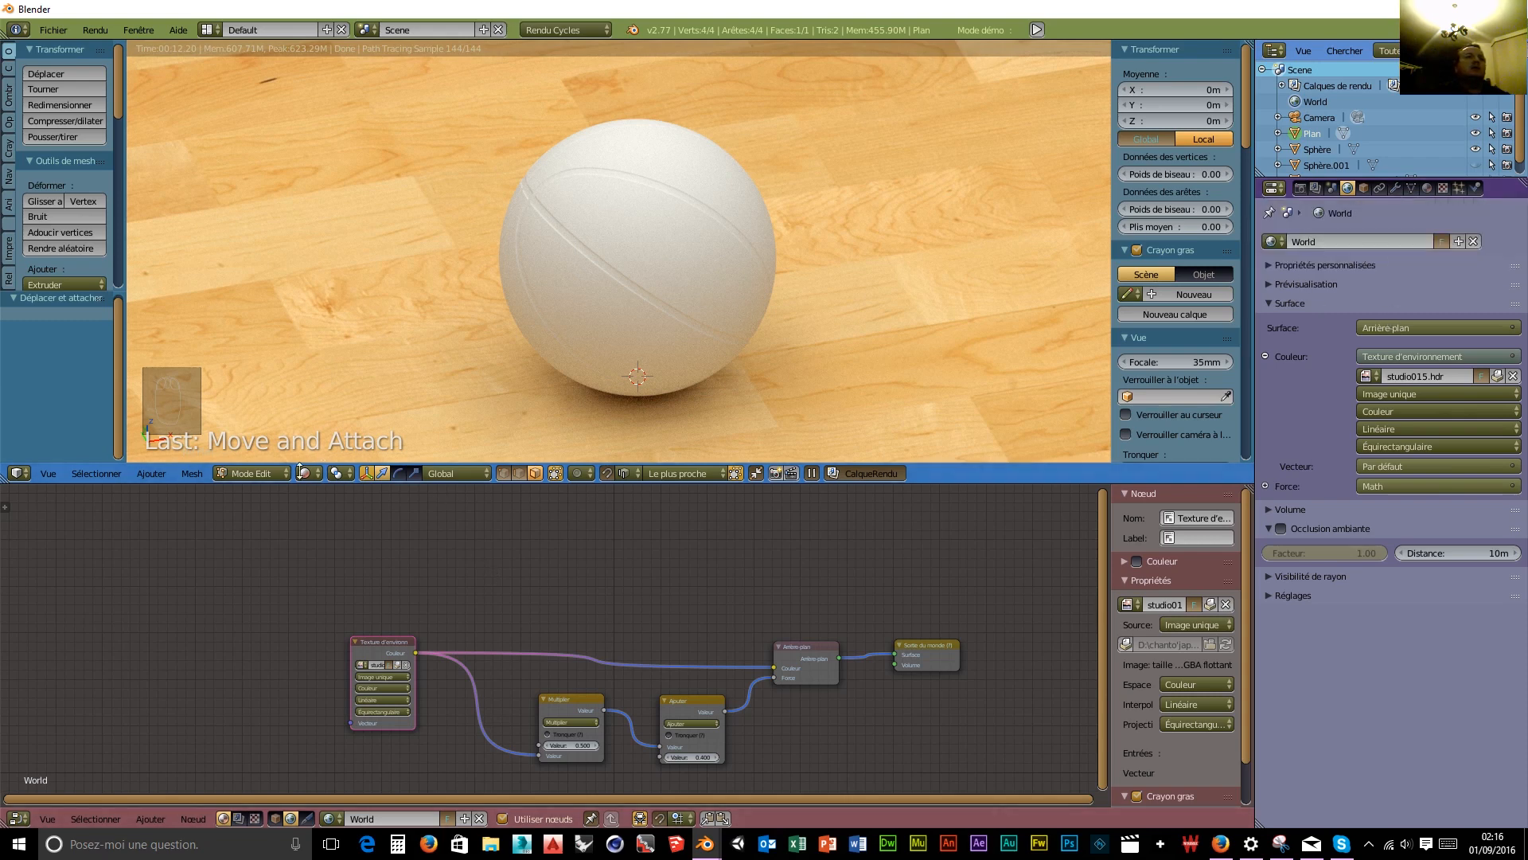
Switch the node editor back to the object's material nodes and put the floor plane in Object Mode.
{"action": "left_click", "coordinate": [274, 818]}
{"action": "right_click", "coordinate": [667, 289]}
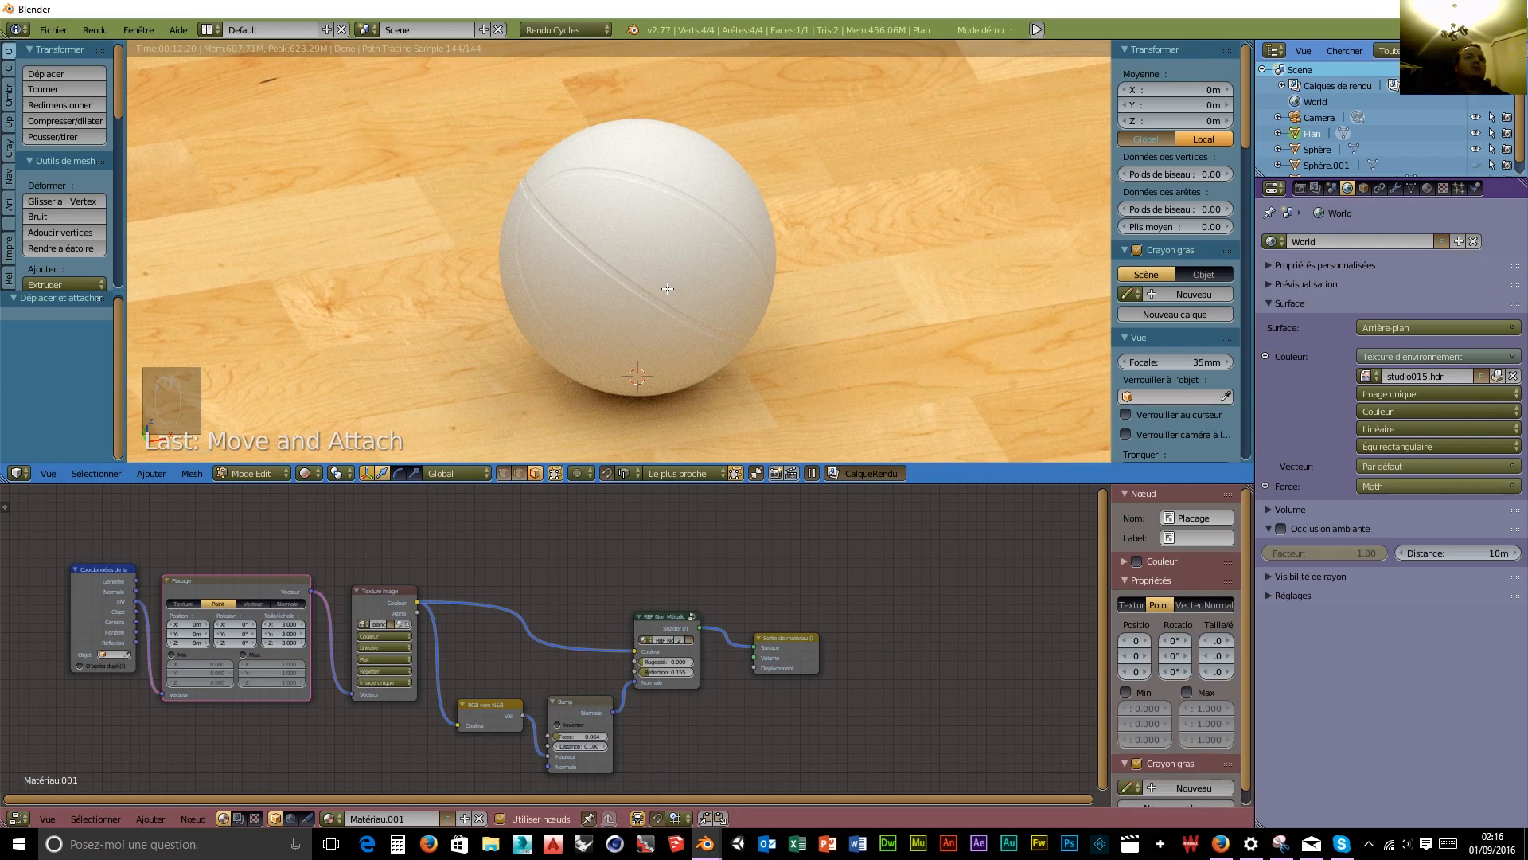
{"action": "left_click", "coordinate": [255, 473]}
{"action": "left_click", "coordinate": [334, 443]}
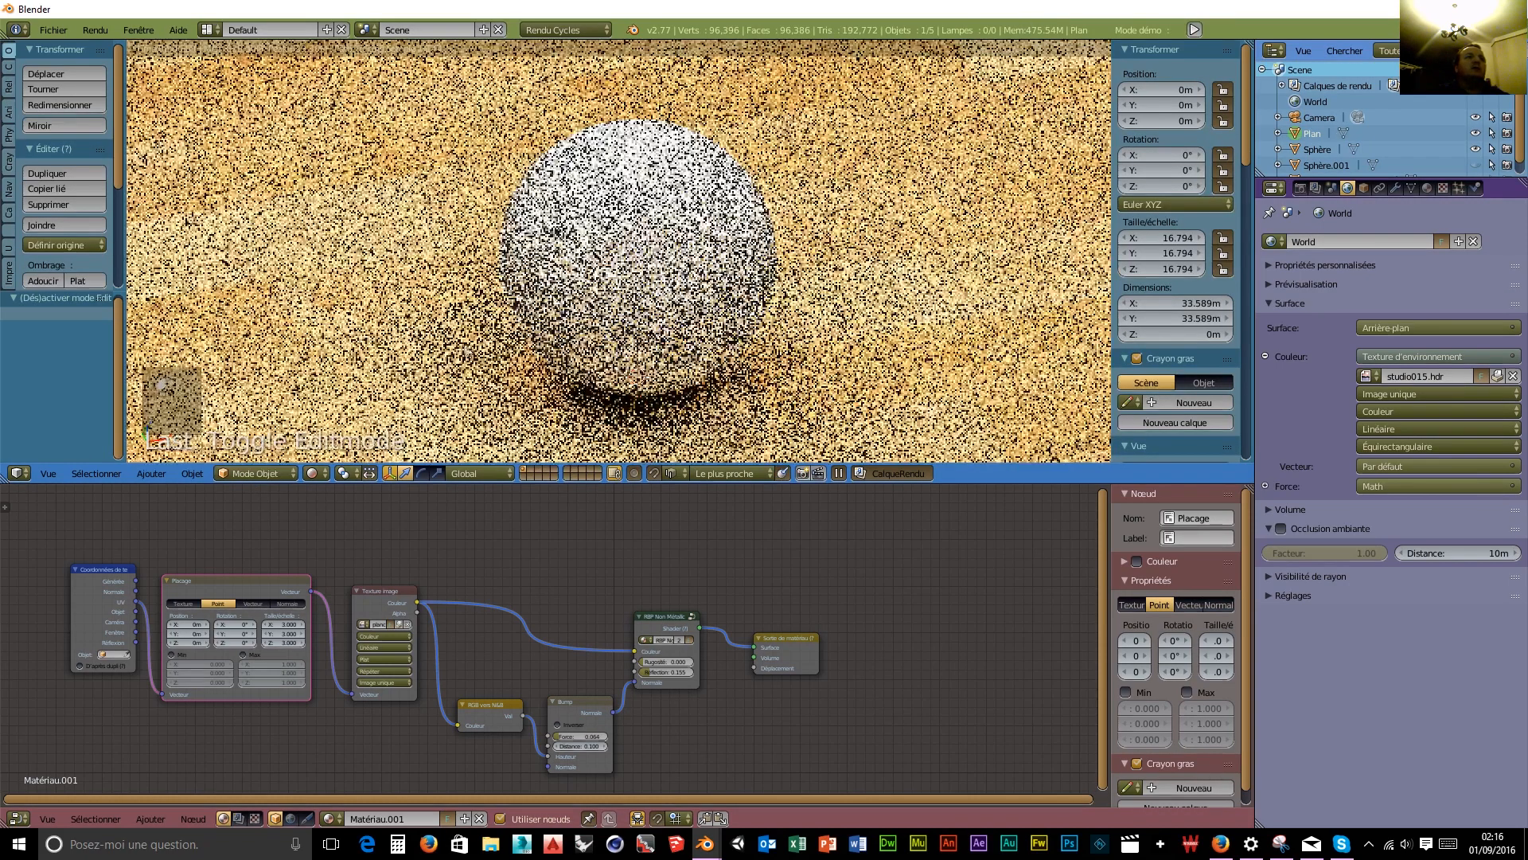
Select the ball and create a new node-based material for it.
{"action": "right_click", "coordinate": [686, 218]}
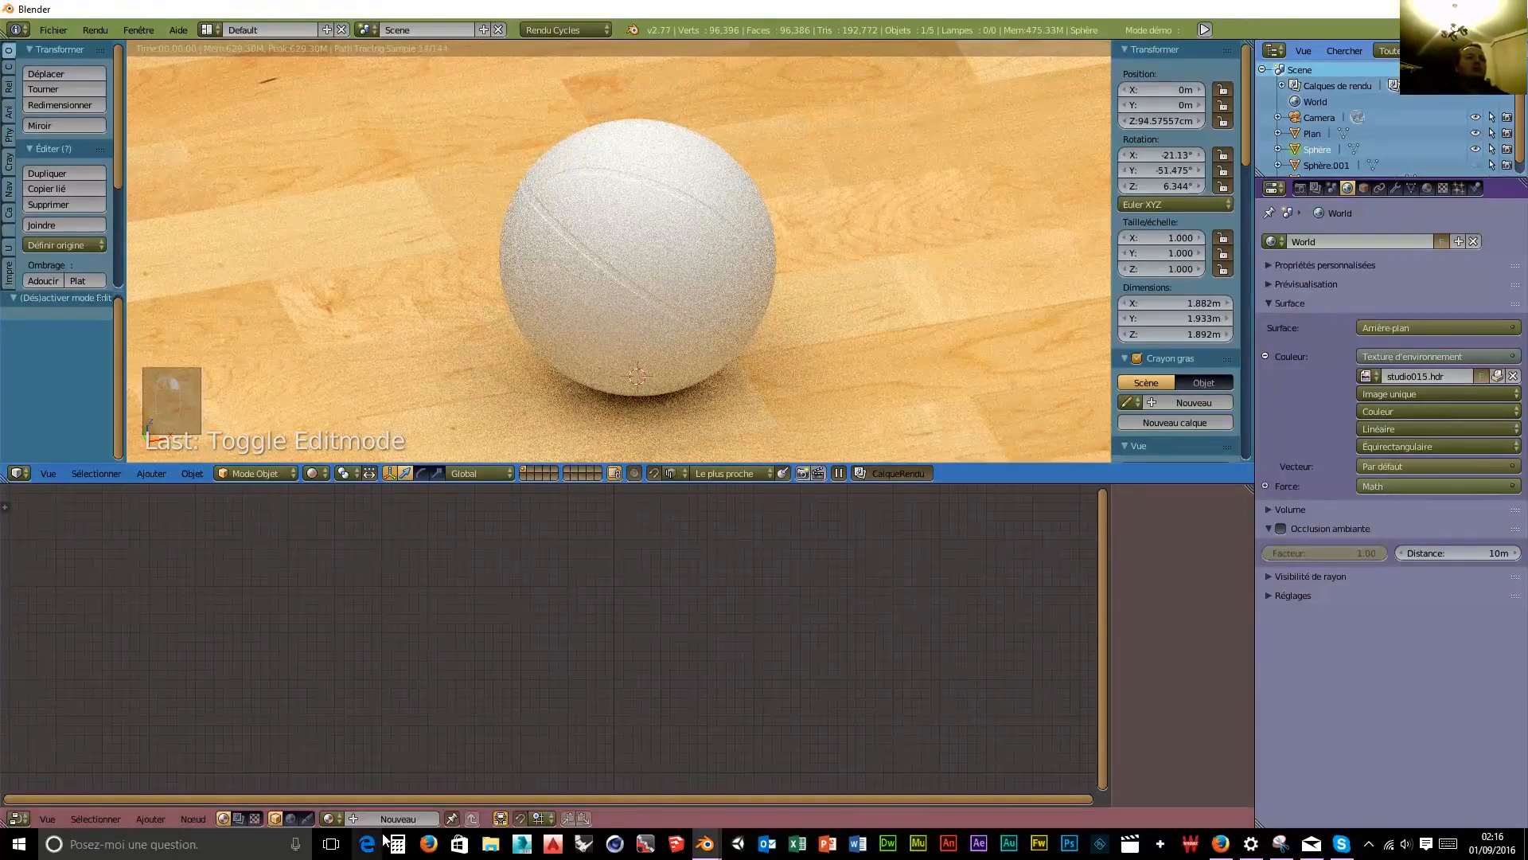
{"action": "left_click", "coordinate": [402, 820]}
{"action": "middle_click_drag", "start_coordinate": [621, 757], "coordinate": [654, 724]}
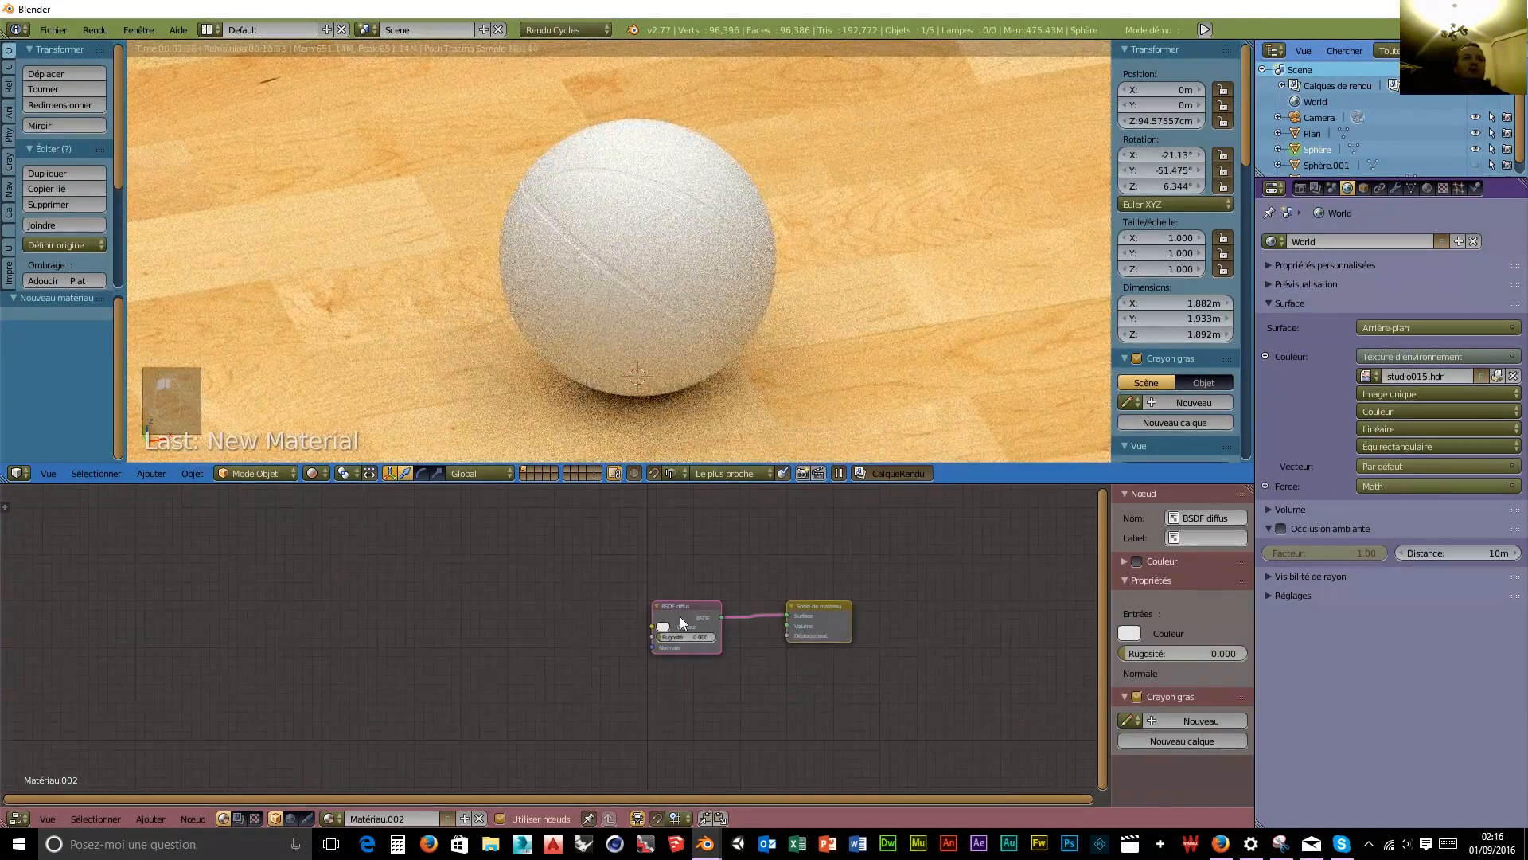
Delete the BSDF diffus node and add a Coordonnées de texture node well before the material output.
{"action": "left_click_drag", "start_coordinate": [685, 603], "coordinate": [662, 603]}
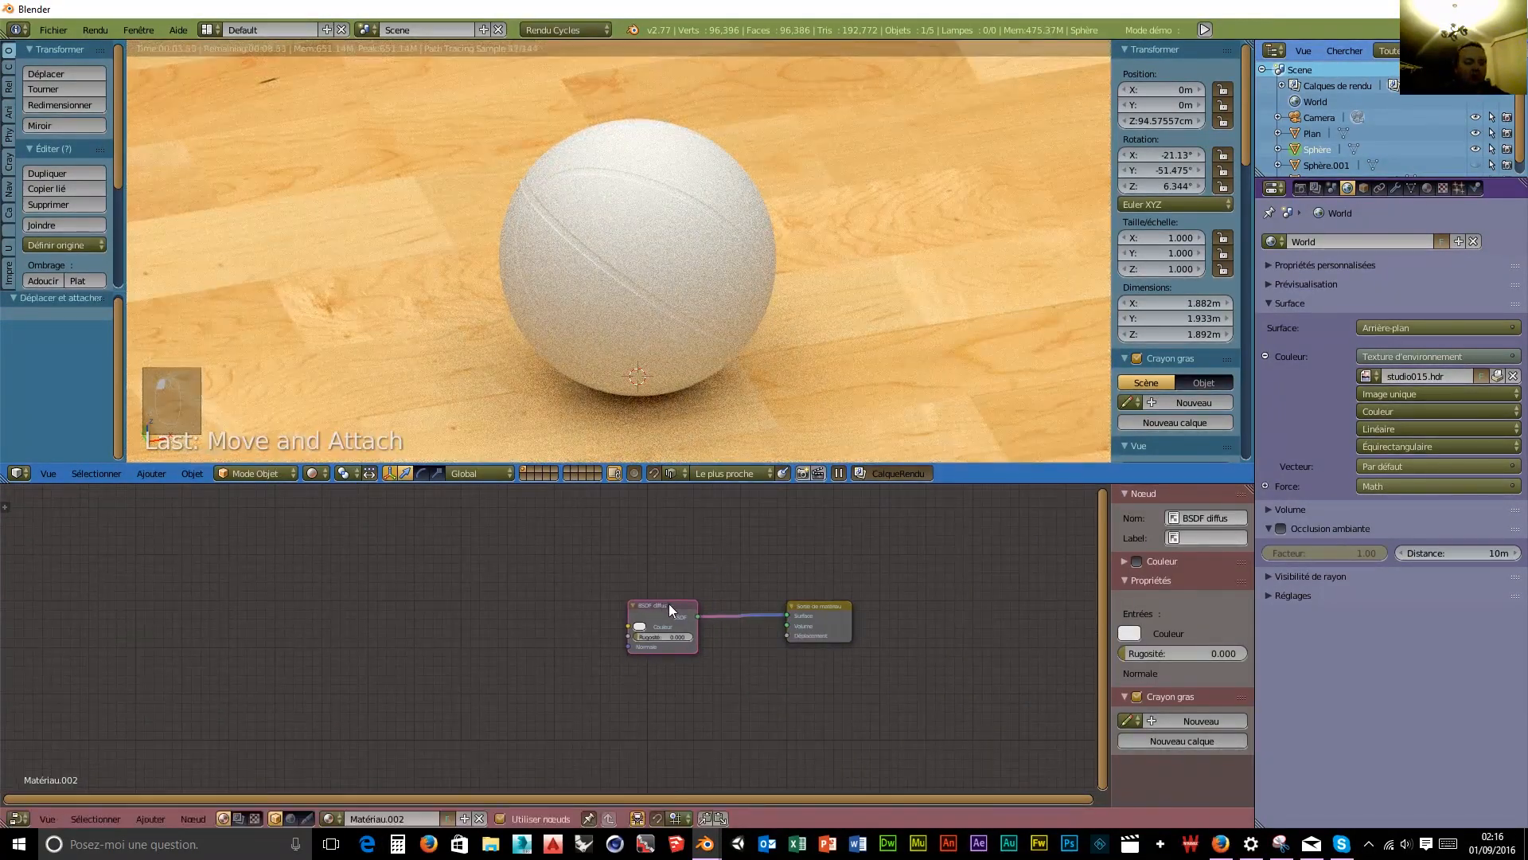
{"action": "key", "text": "x"}
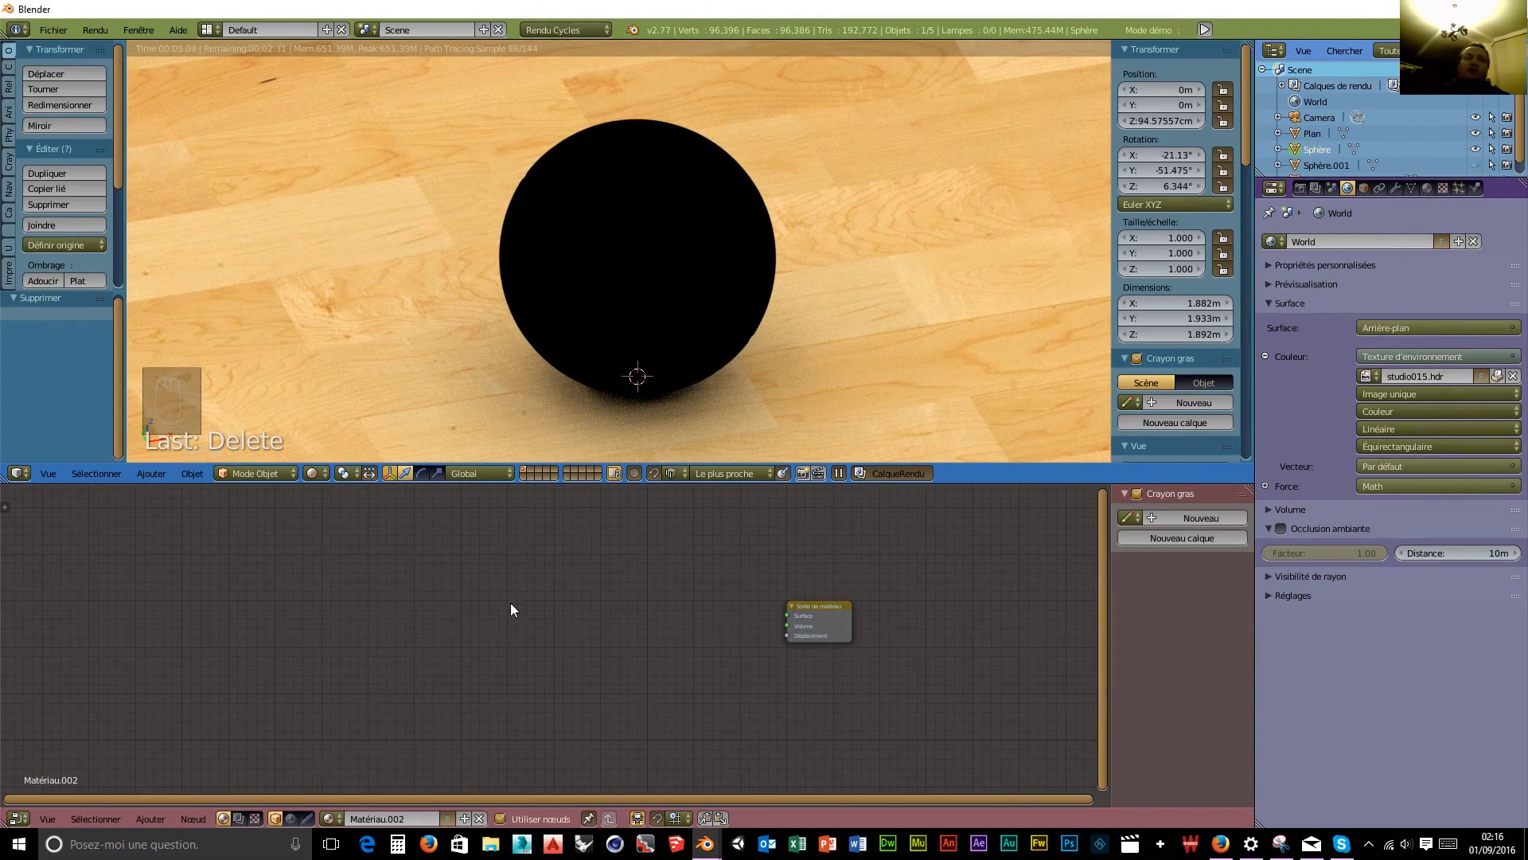
{"action": "key", "text": "shift+a"}
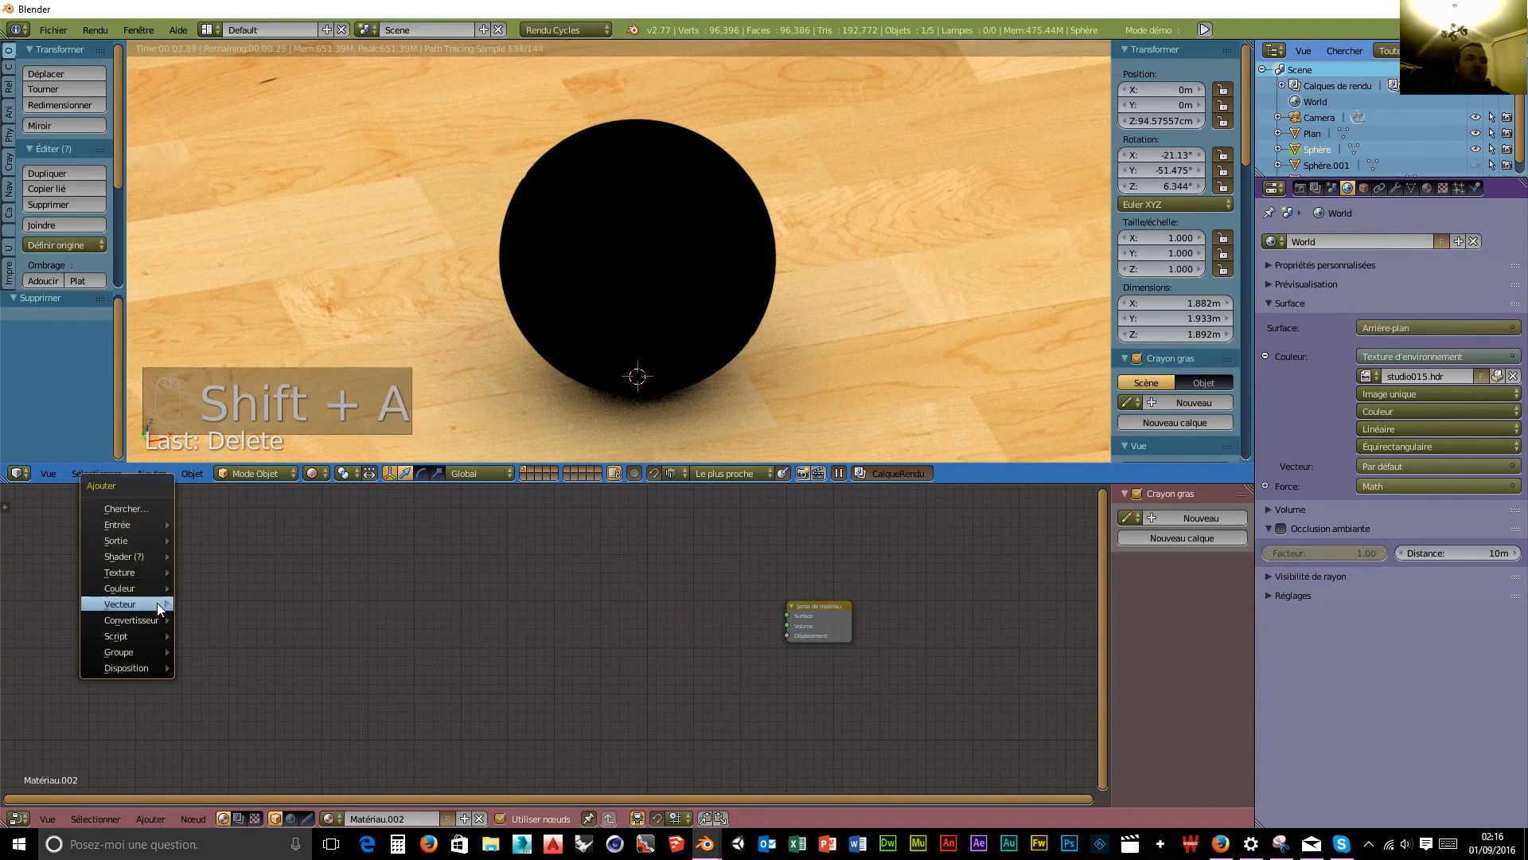
{"action": "mouse_move", "coordinate": [137, 527]}
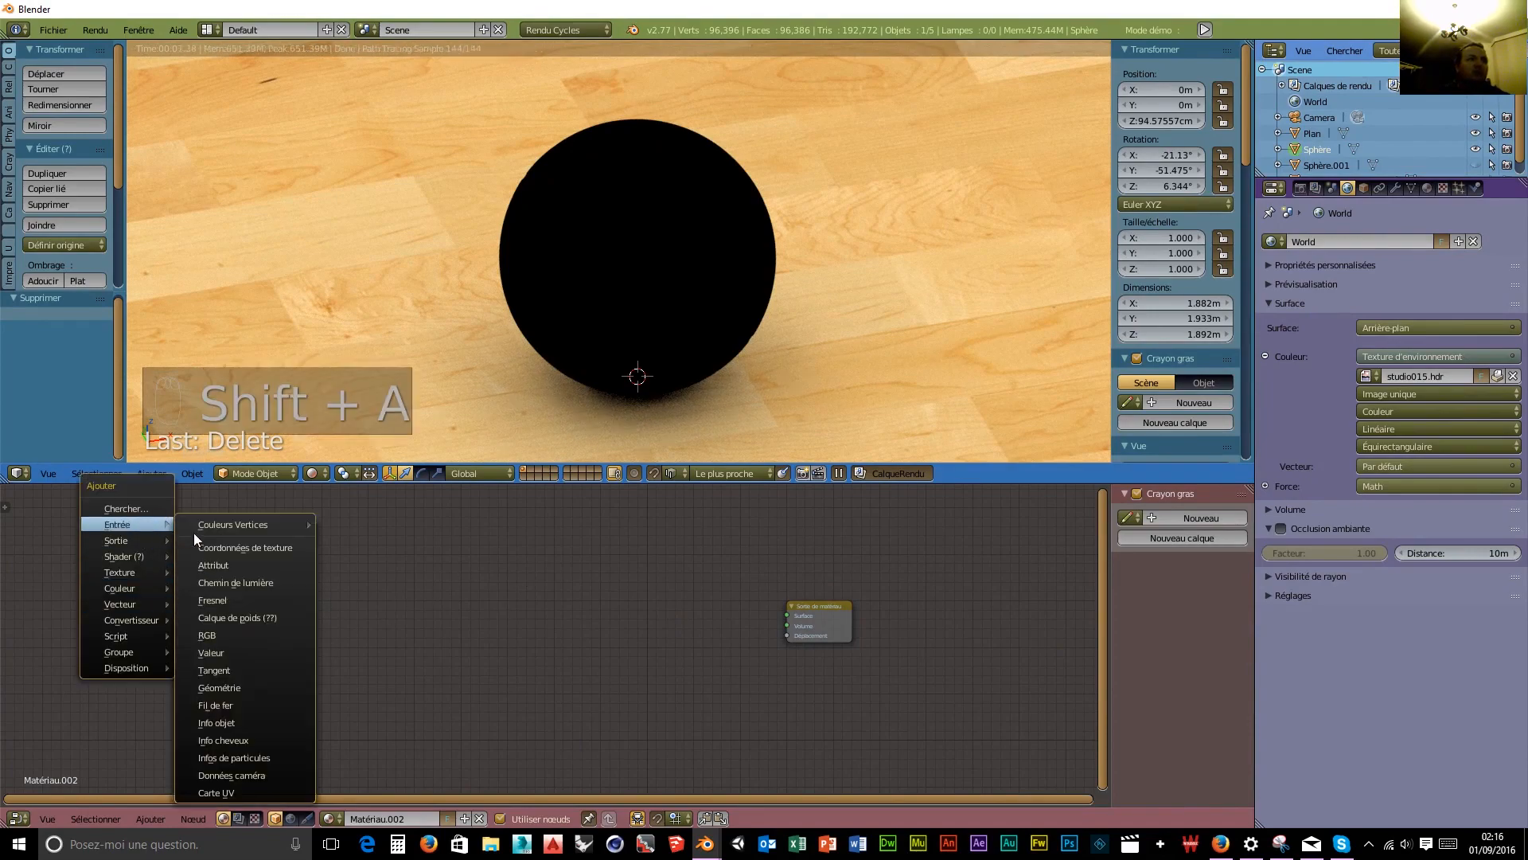
{"action": "left_click", "coordinate": [229, 548]}
{"action": "left_click", "coordinate": [17, 585]}
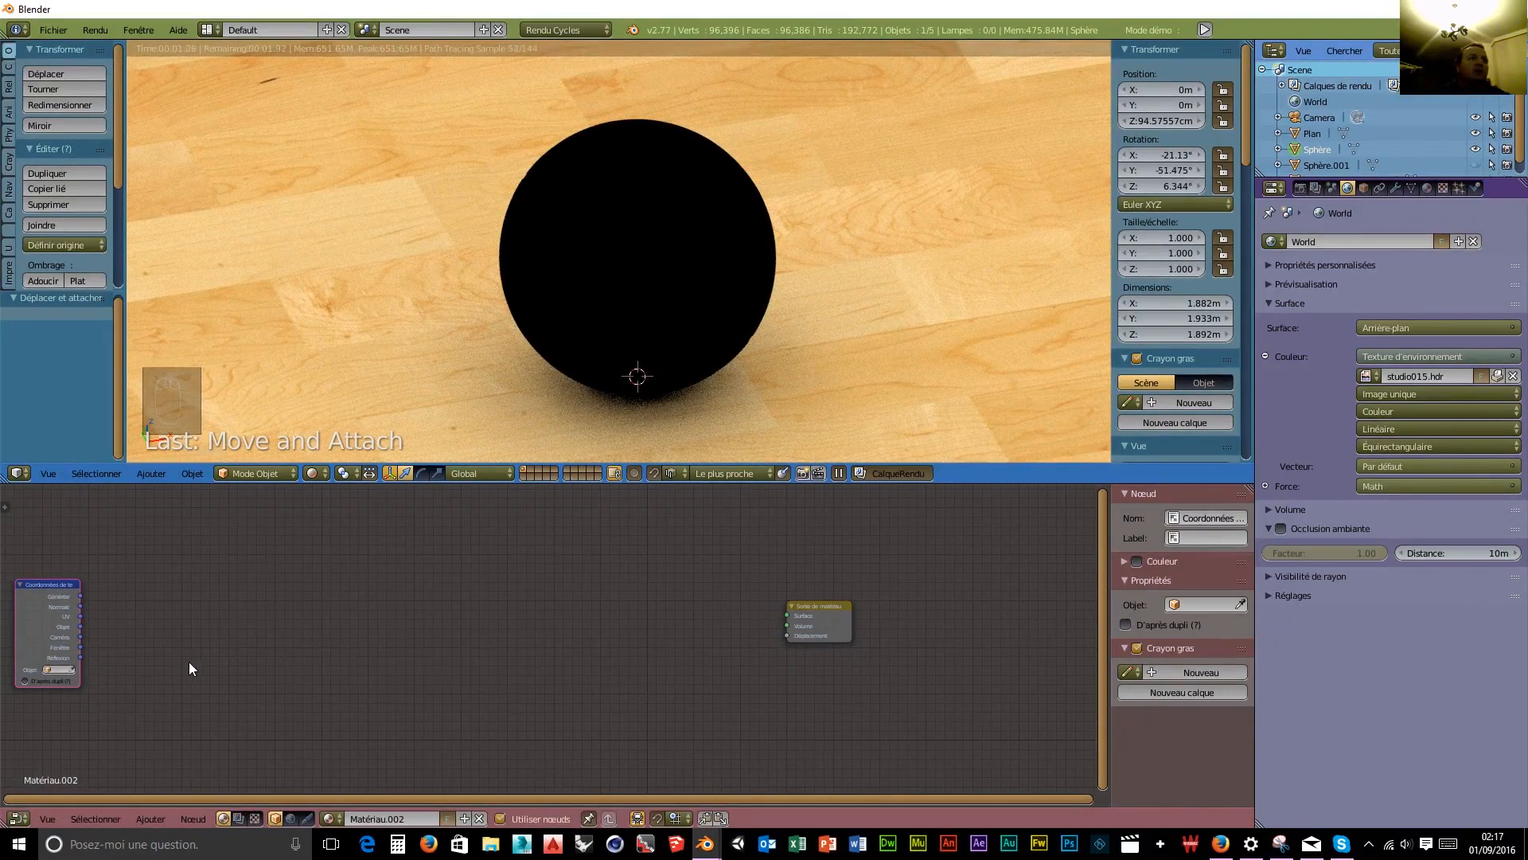
{"action": "left_click_drag", "start_coordinate": [31, 581], "coordinate": [36, 633]}
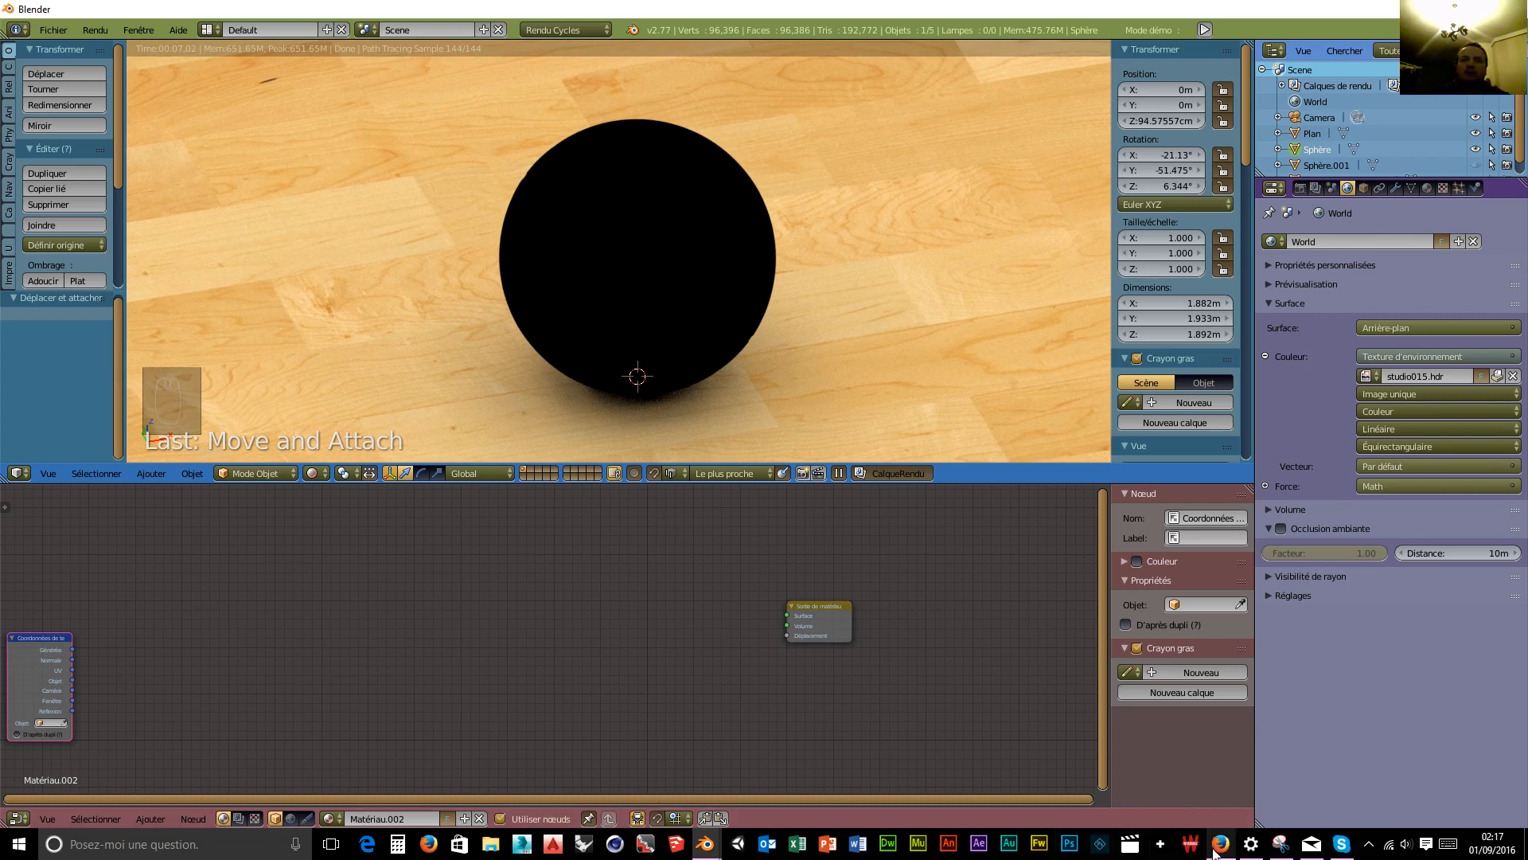
In the file explorer, open the Orange render from the blender project's rendu folder, examine its surface texture, and return to Blender.
{"action": "mouse_move", "coordinate": [1214, 852]}
{"action": "left_click", "coordinate": [494, 846]}
{"action": "left_click", "coordinate": [1029, 270]}
{"action": "double_click", "coordinate": [1029, 270]}
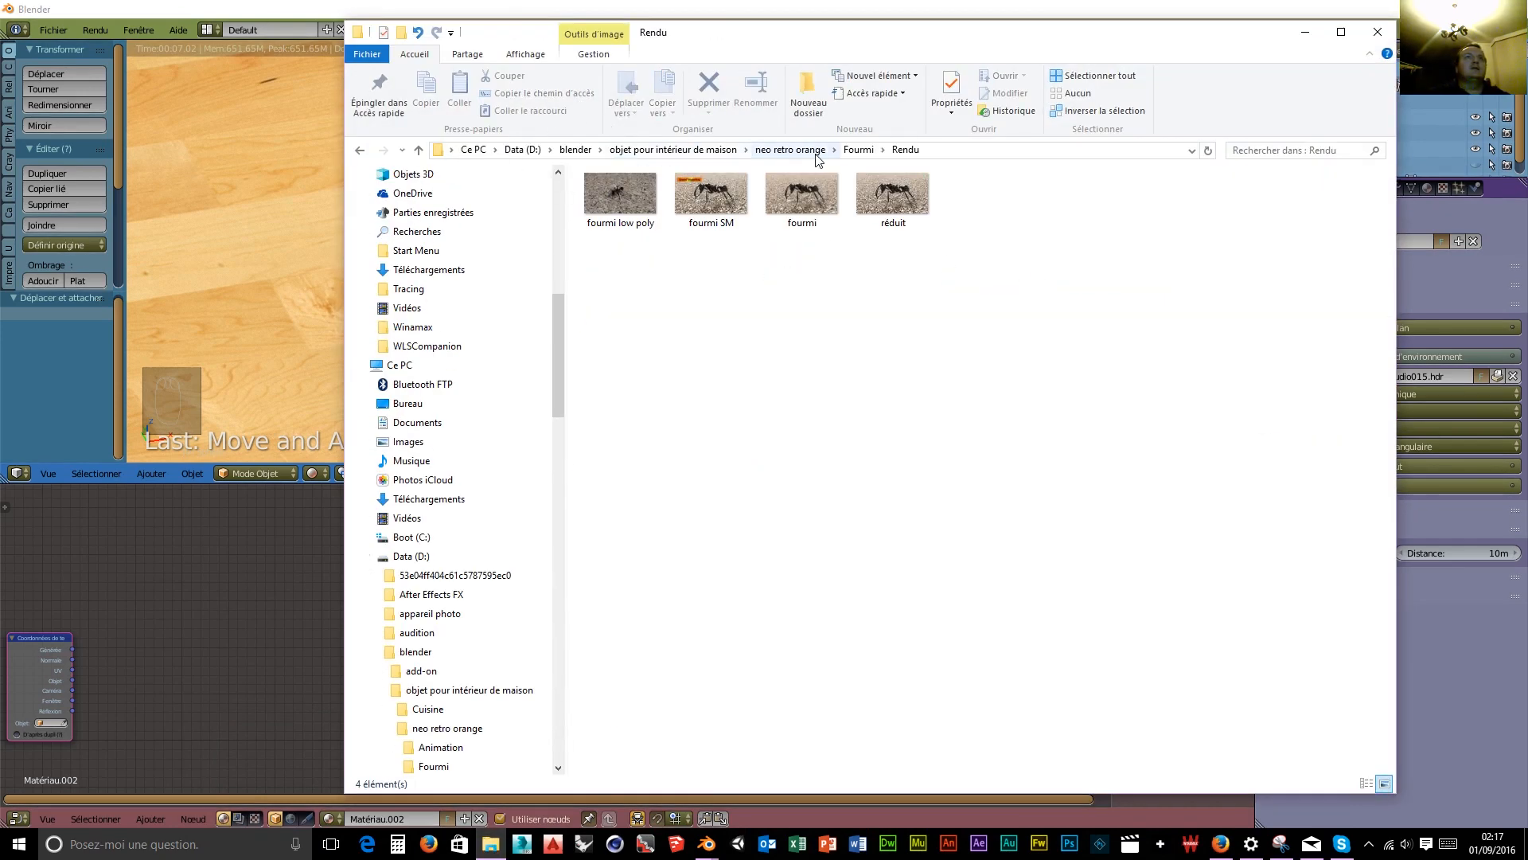
{"action": "left_click", "coordinate": [691, 150]}
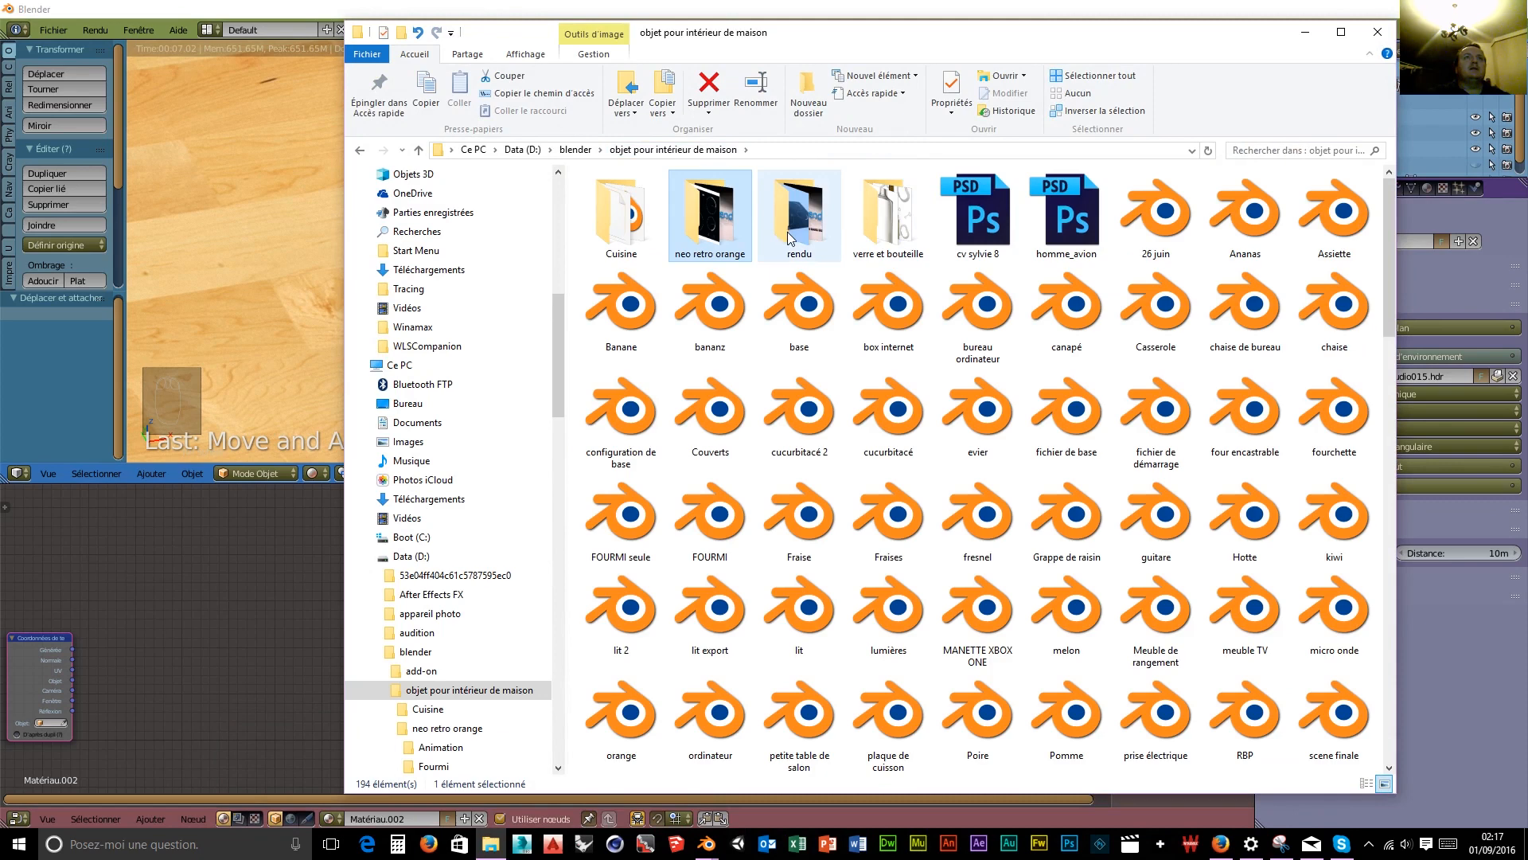
{"action": "double_click", "coordinate": [796, 234]}
{"action": "scroll", "coordinate": [977, 358], "scroll_direction": "down", "scroll_amount": 4}
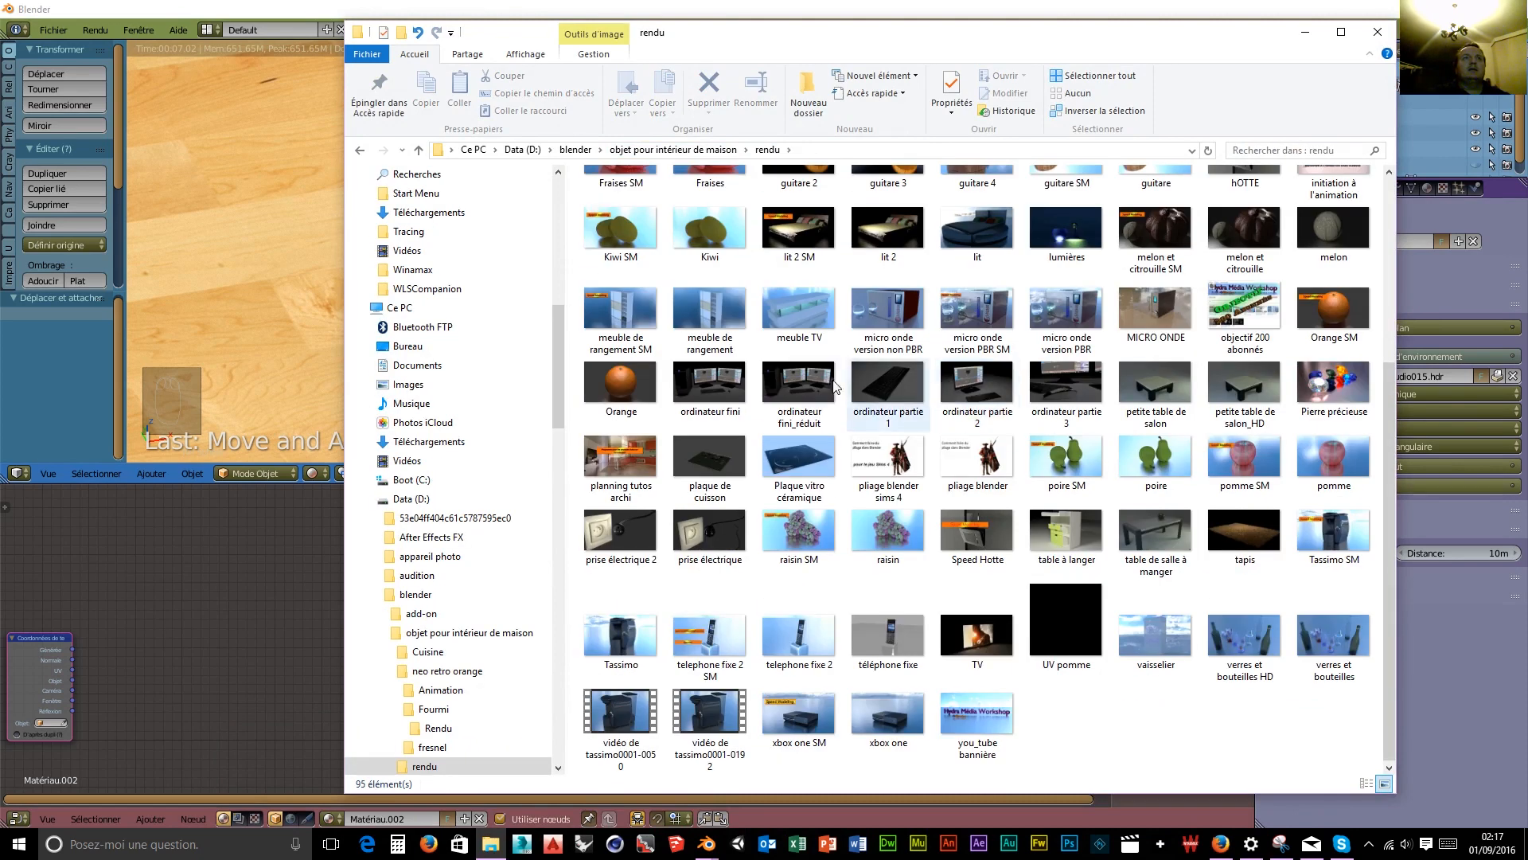
{"action": "double_click", "coordinate": [606, 383]}
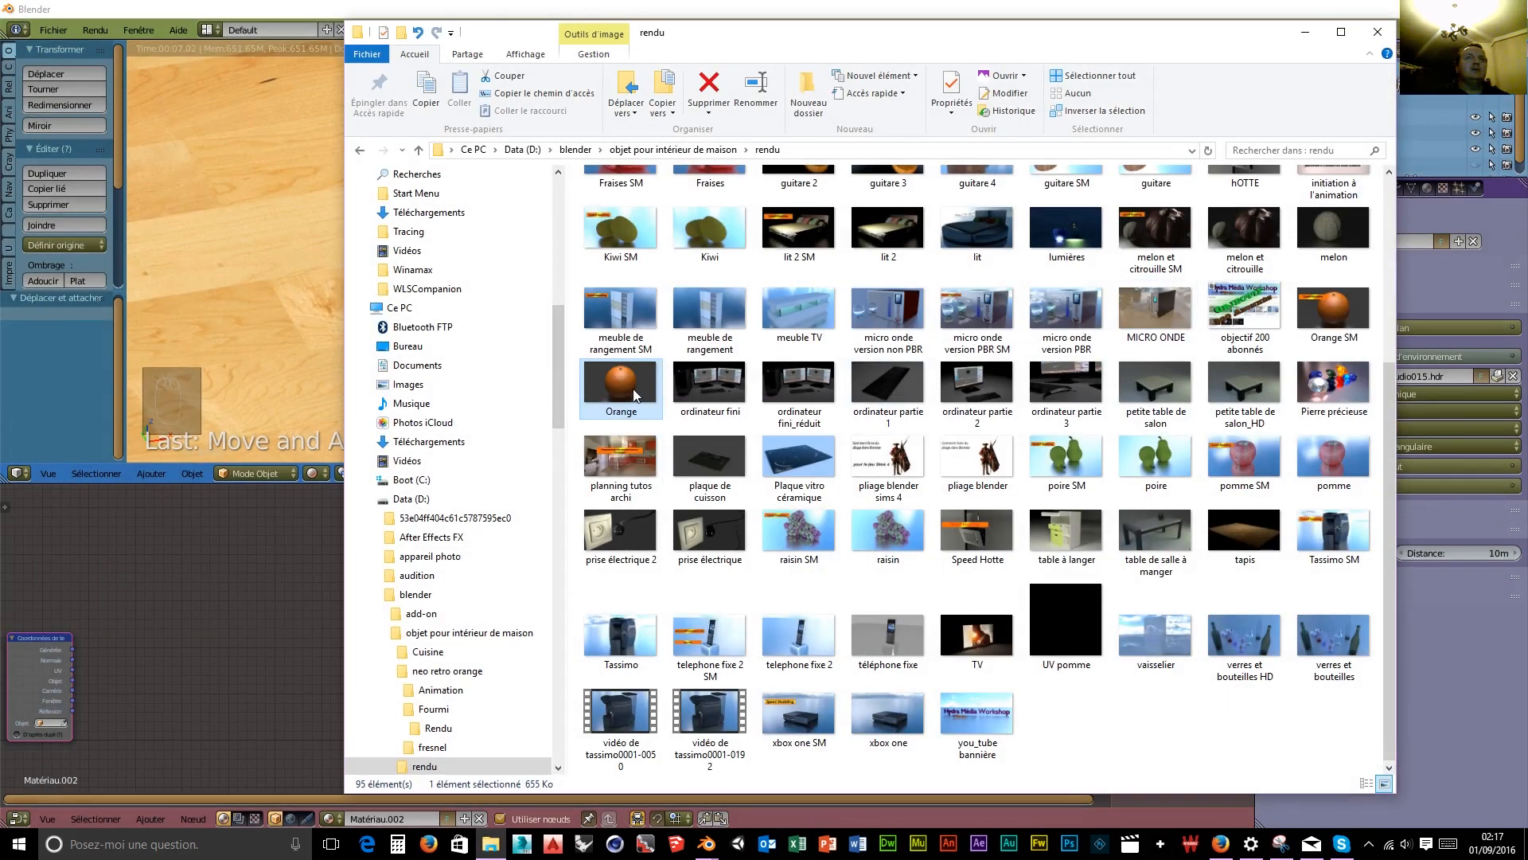
{"action": "double_click", "coordinate": [633, 389]}
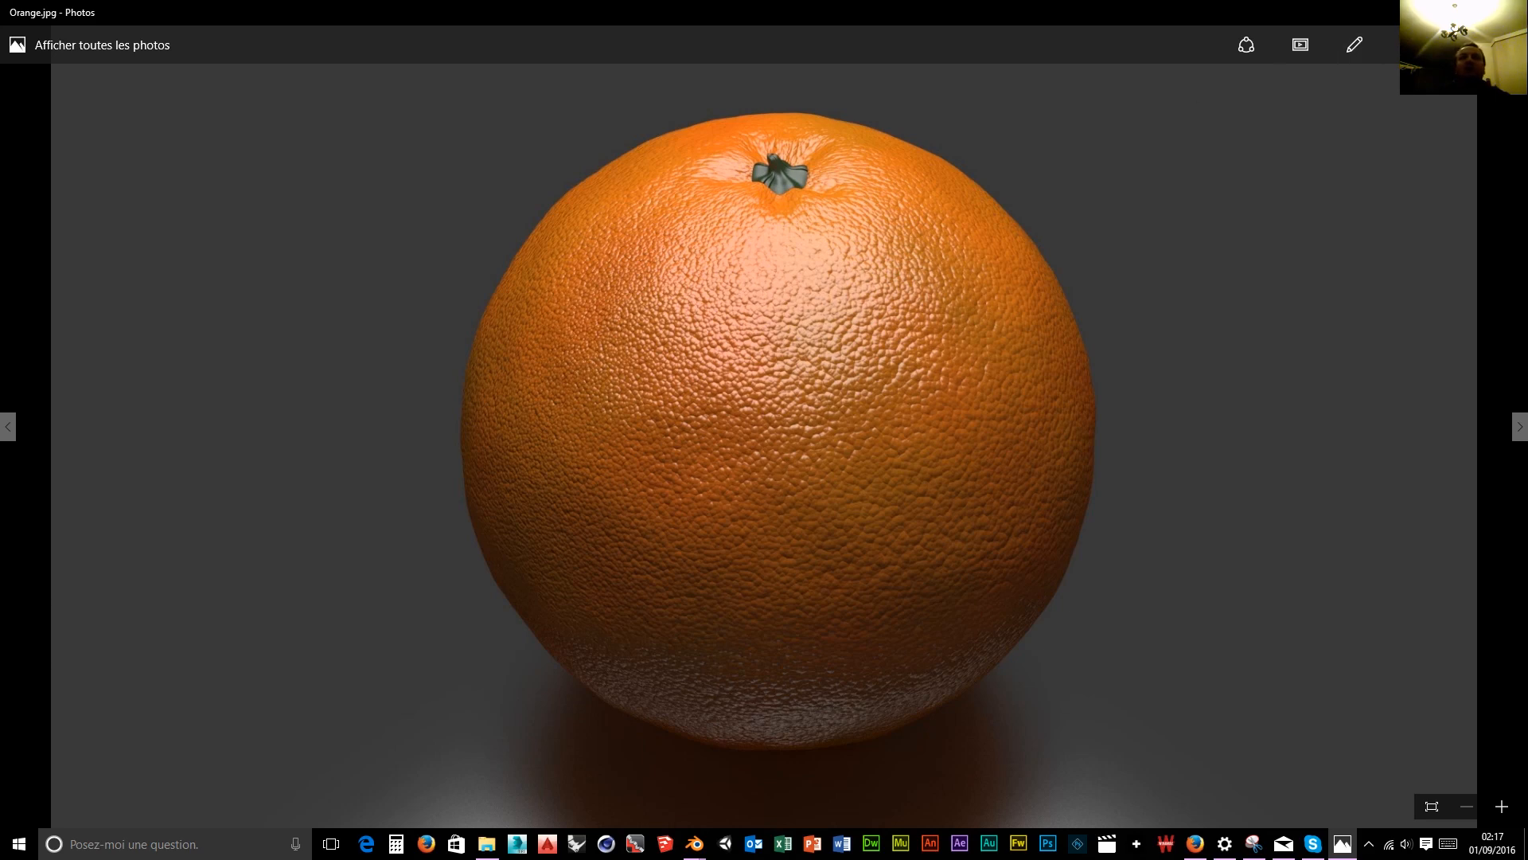
{"action": "left_click", "coordinate": [1509, 12]}
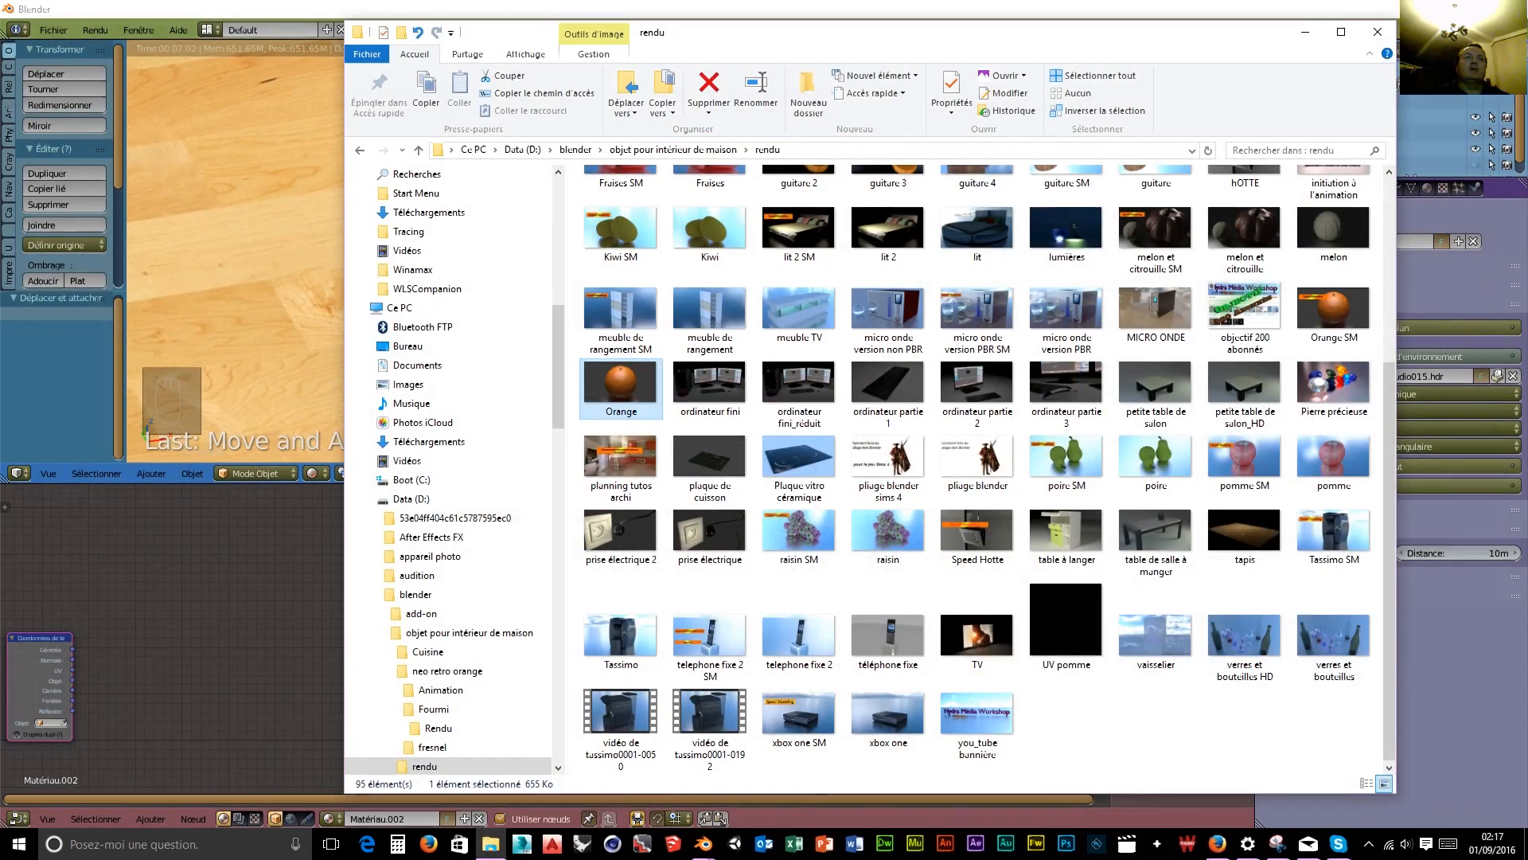
{"action": "left_click", "coordinate": [1374, 37]}
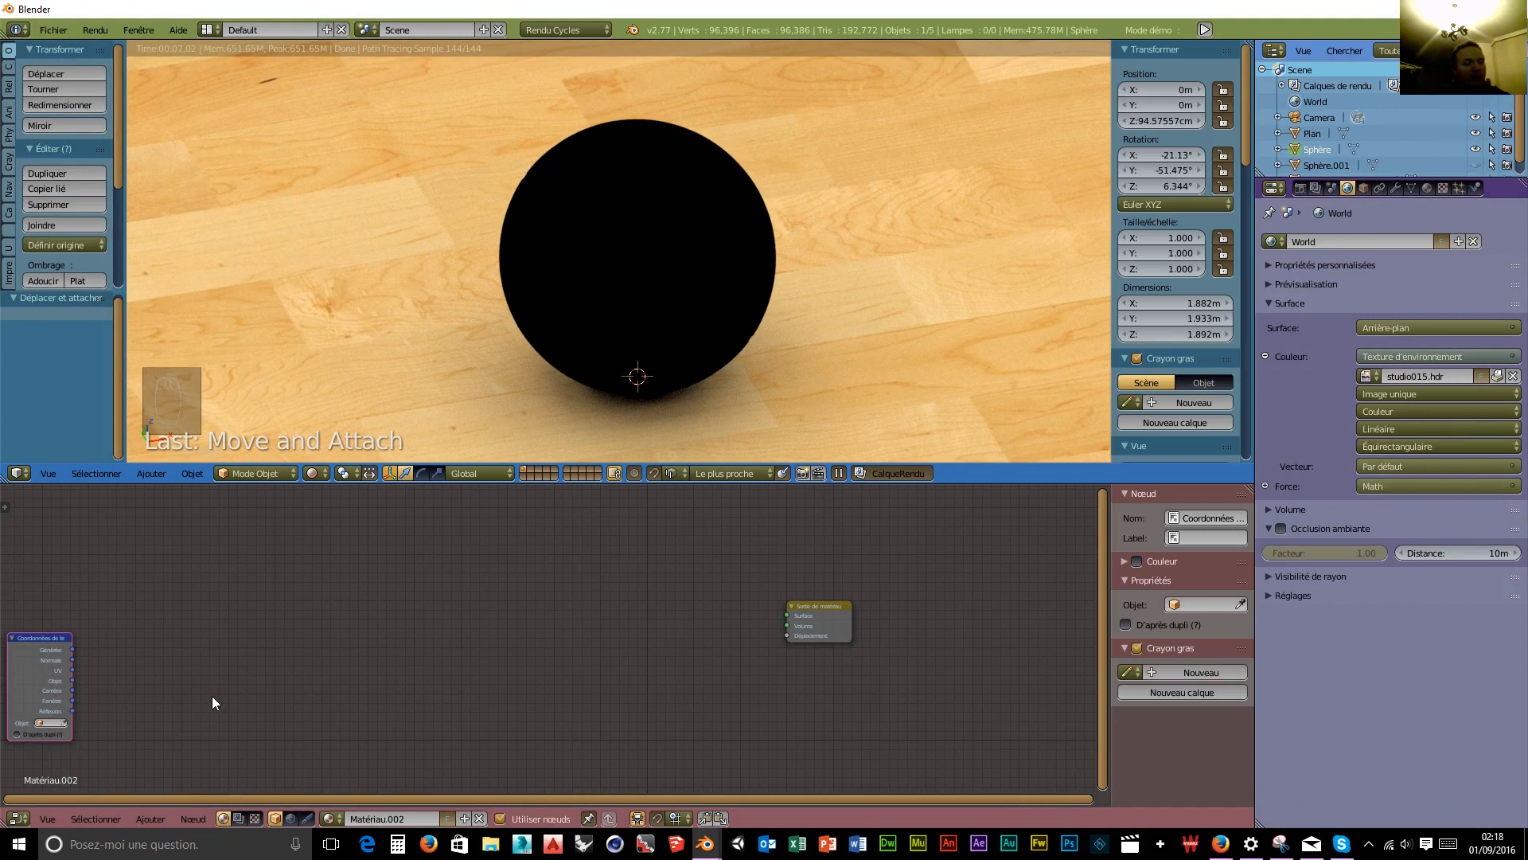
Add a Texture voronoi node beside the texture coordinates node and link the UV output to its Vecteur input.
{"action": "key", "text": "shift+a"}
{"action": "mouse_move", "coordinate": [205, 712]}
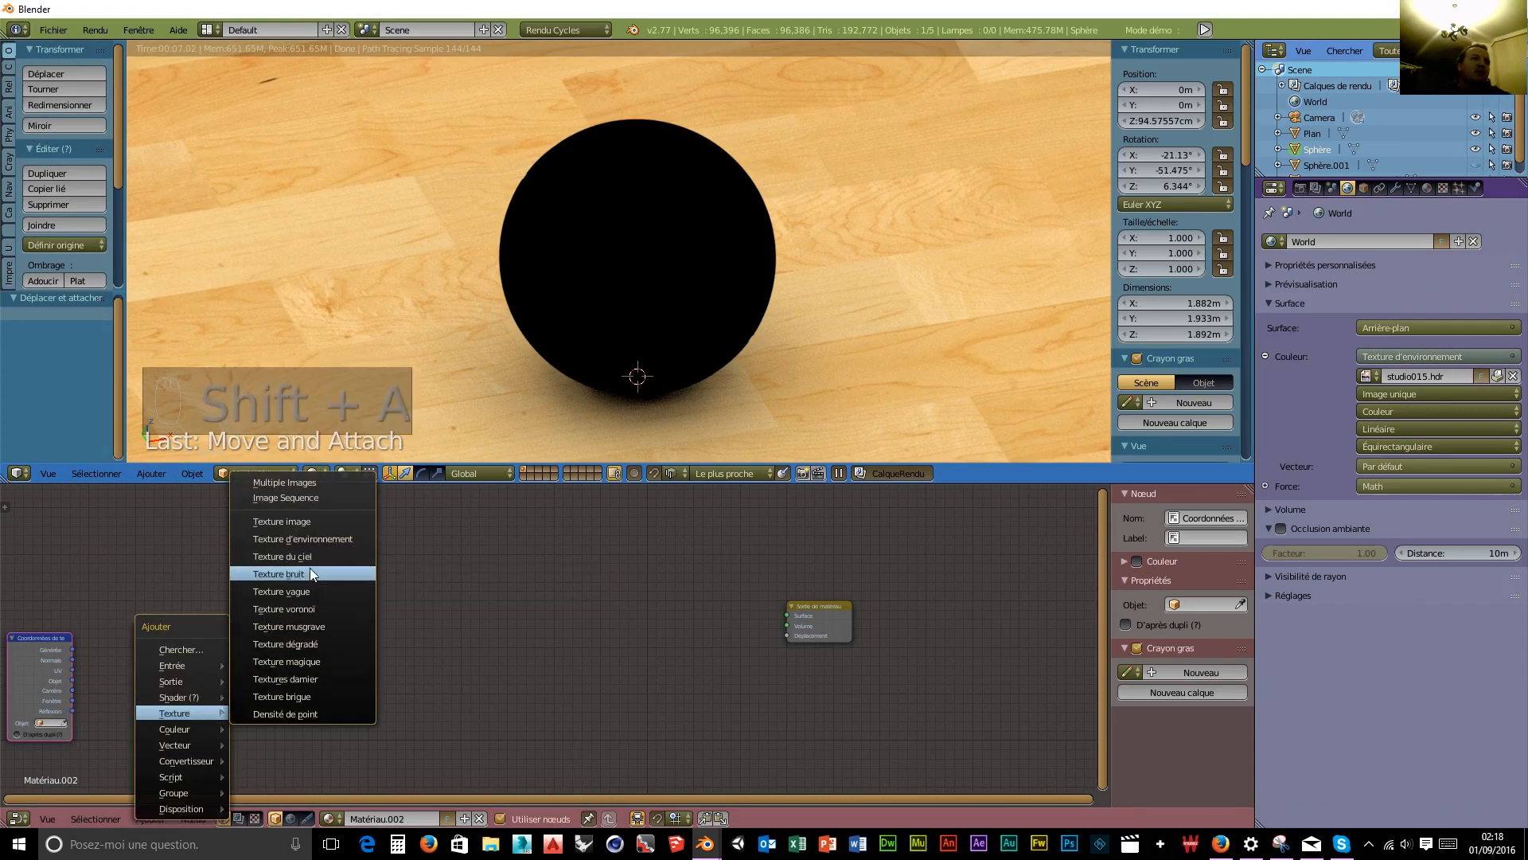
{"action": "left_click", "coordinate": [312, 609]}
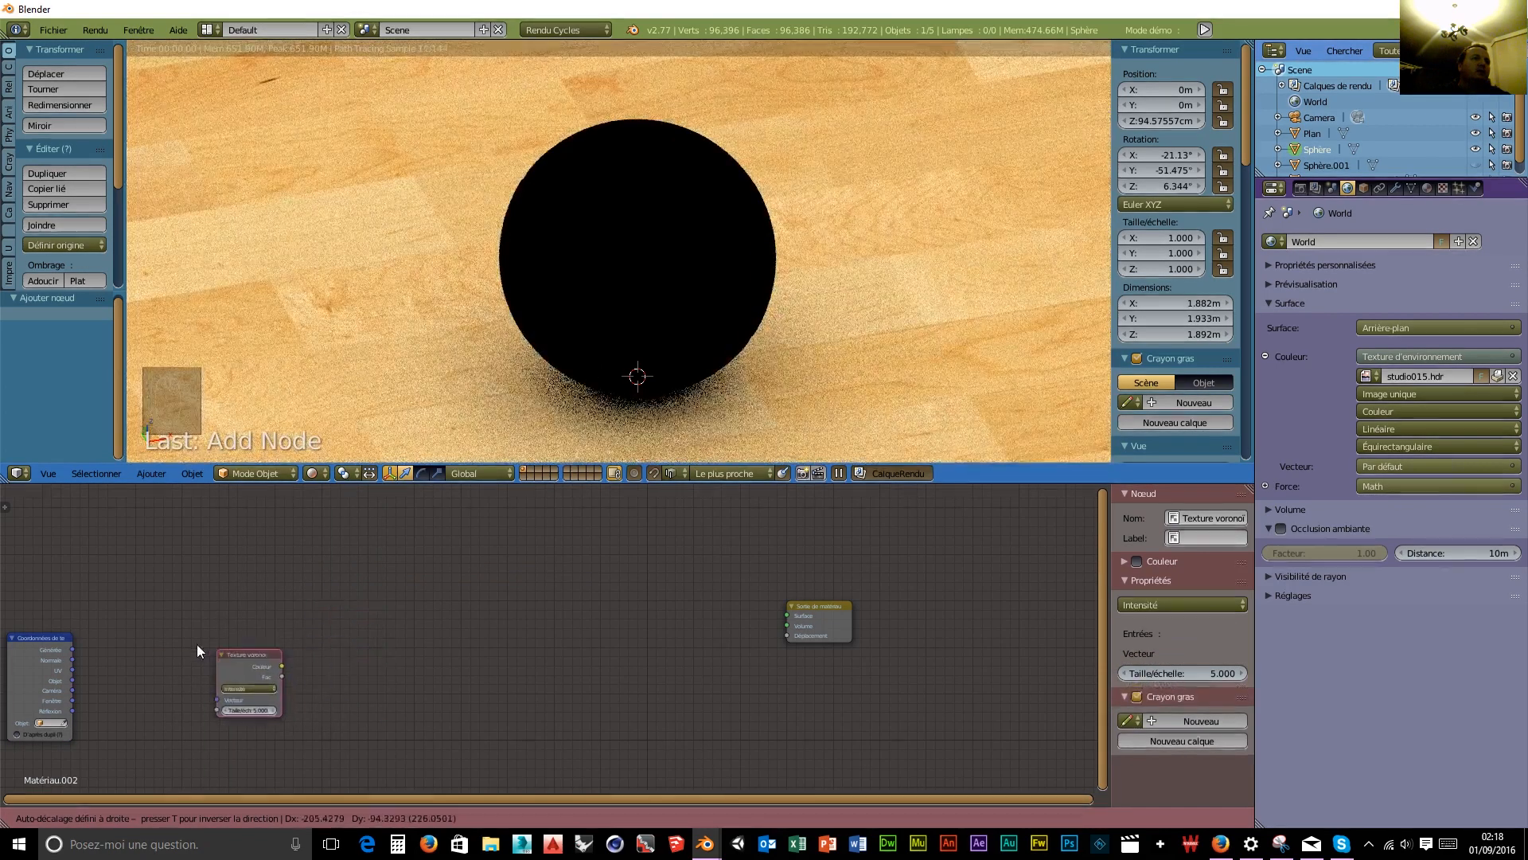
{"action": "left_click", "coordinate": [163, 641]}
{"action": "left_click_drag", "start_coordinate": [72, 671], "coordinate": [170, 691]}
{"action": "left_click_drag", "start_coordinate": [221, 646], "coordinate": [215, 666]}
Add a BSDF diffus node, link it to the material output's Surface, and feed its colour from the Voronoi texture's Couleur output.
{"action": "key", "text": "shift+a"}
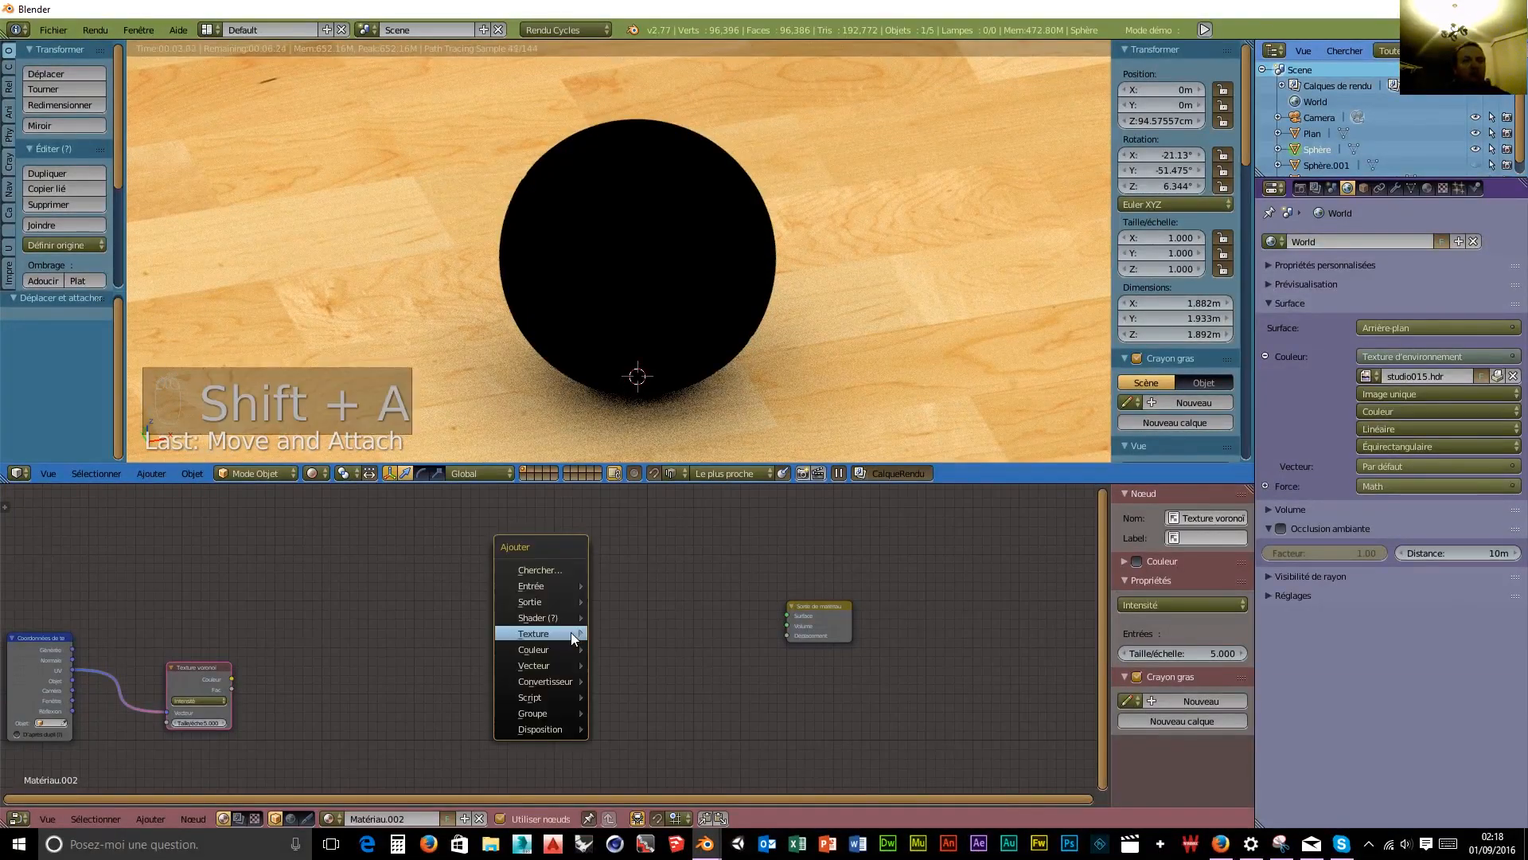
{"action": "mouse_move", "coordinate": [546, 616]}
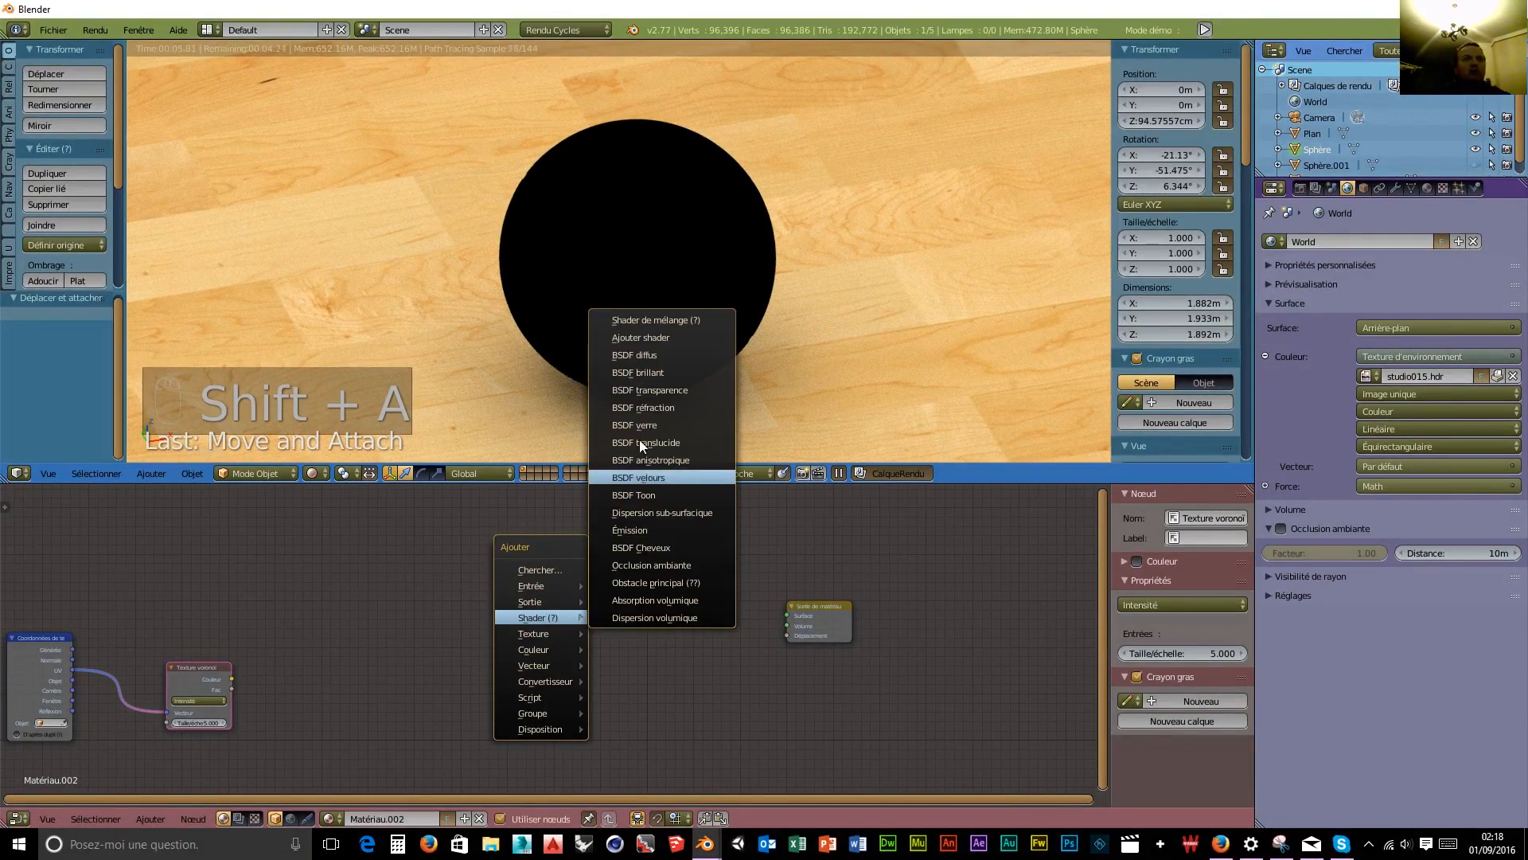
{"action": "left_click", "coordinate": [650, 355]}
{"action": "left_click", "coordinate": [613, 602]}
{"action": "left_click_drag", "start_coordinate": [684, 615], "coordinate": [787, 616]}
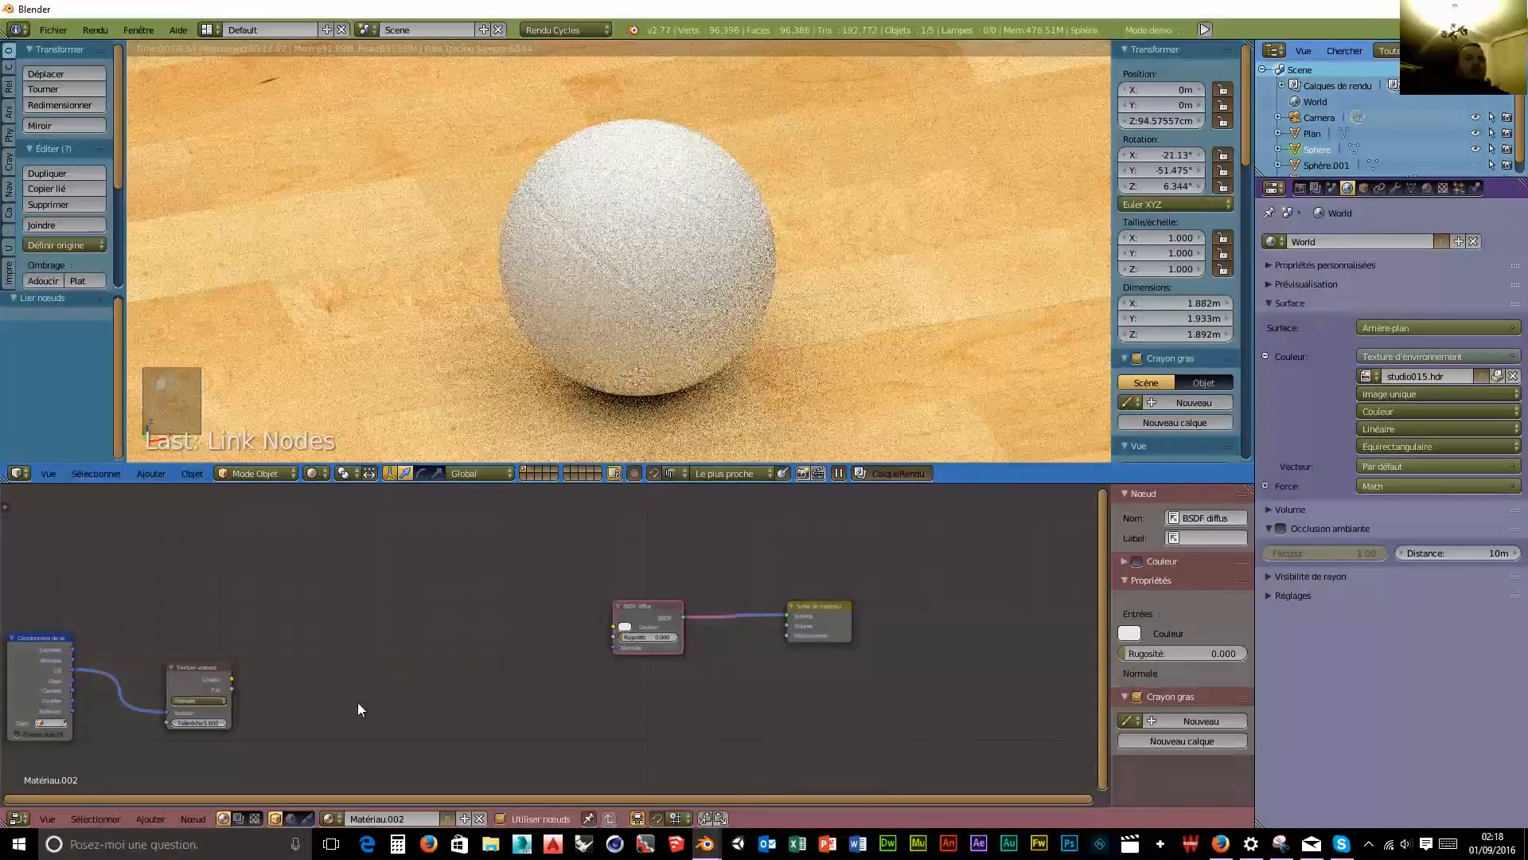
{"action": "left_click_drag", "start_coordinate": [231, 679], "coordinate": [616, 626]}
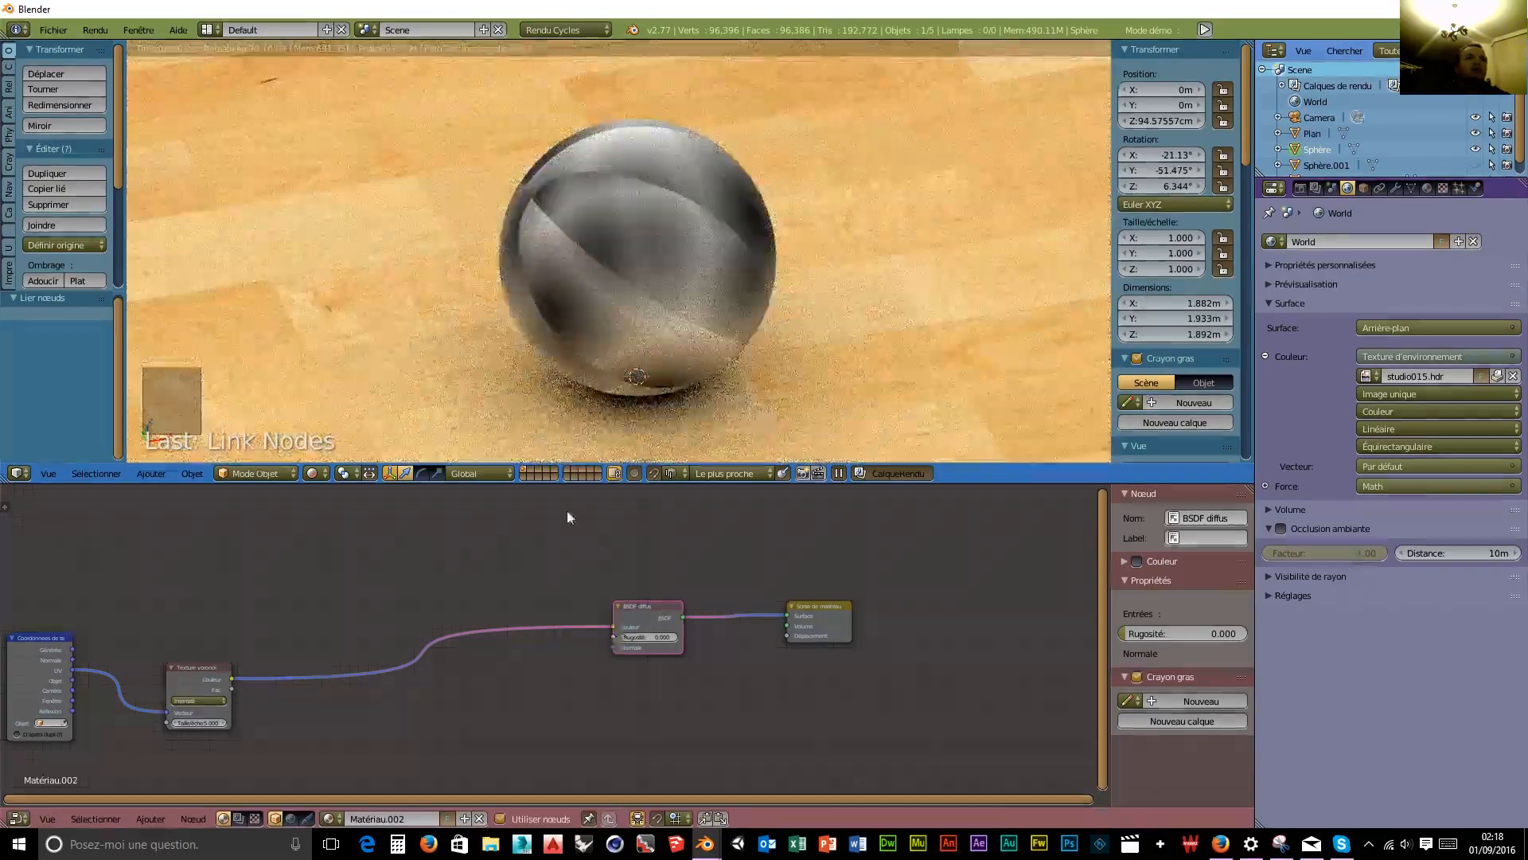
Set the Voronoi texture's scale to 21.600 with Intensité coloring and delete the BSDF diffus node.
{"action": "left_click_drag", "start_coordinate": [209, 724], "coordinate": [304, 723]}
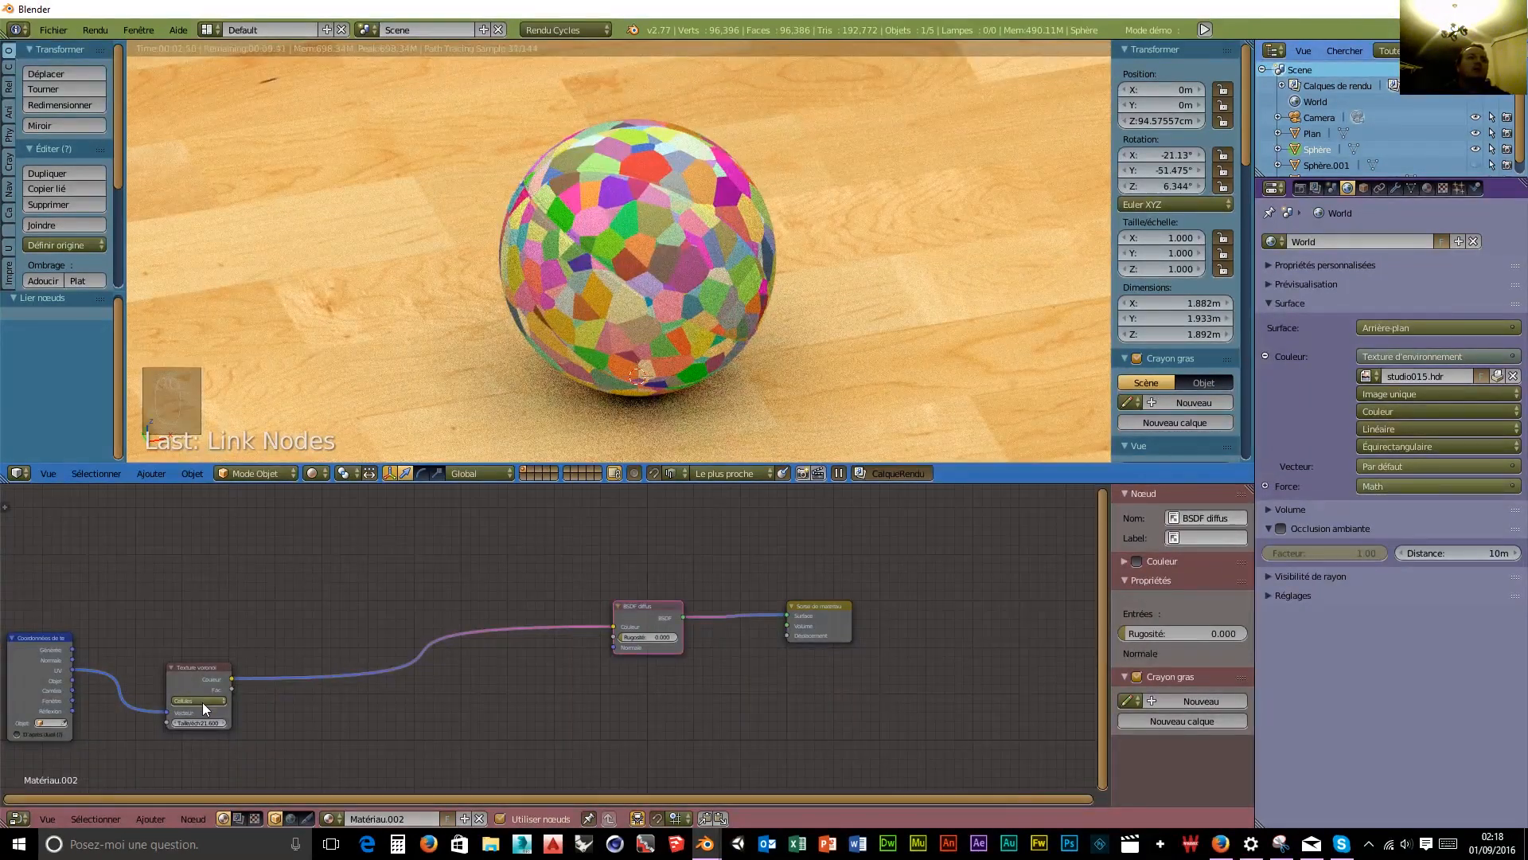
{"action": "left_click", "coordinate": [193, 689]}
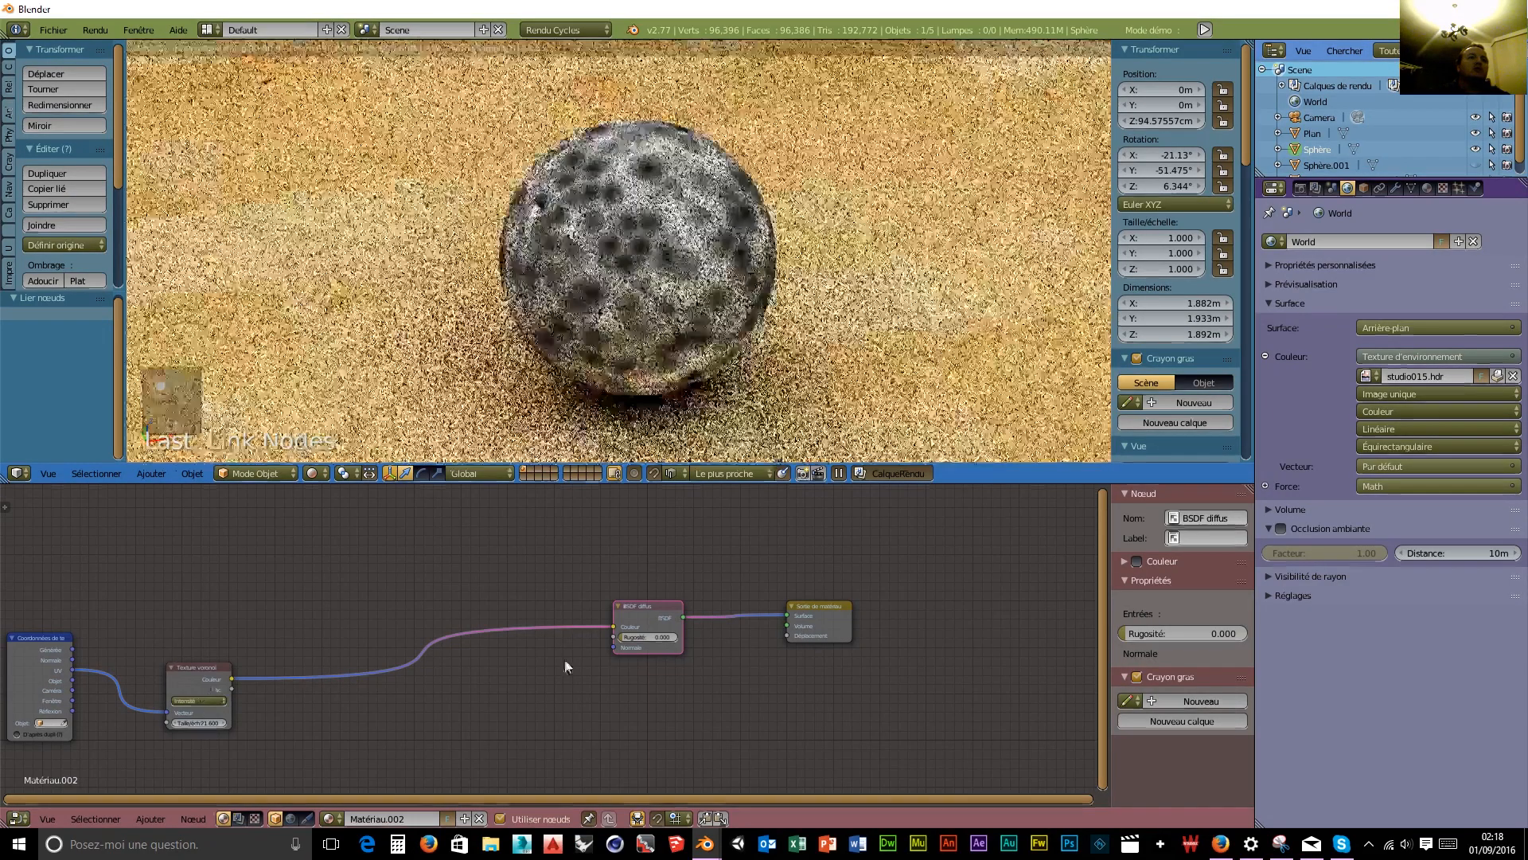
{"action": "left_click", "coordinate": [642, 603]}
{"action": "key", "text": "Delete"}
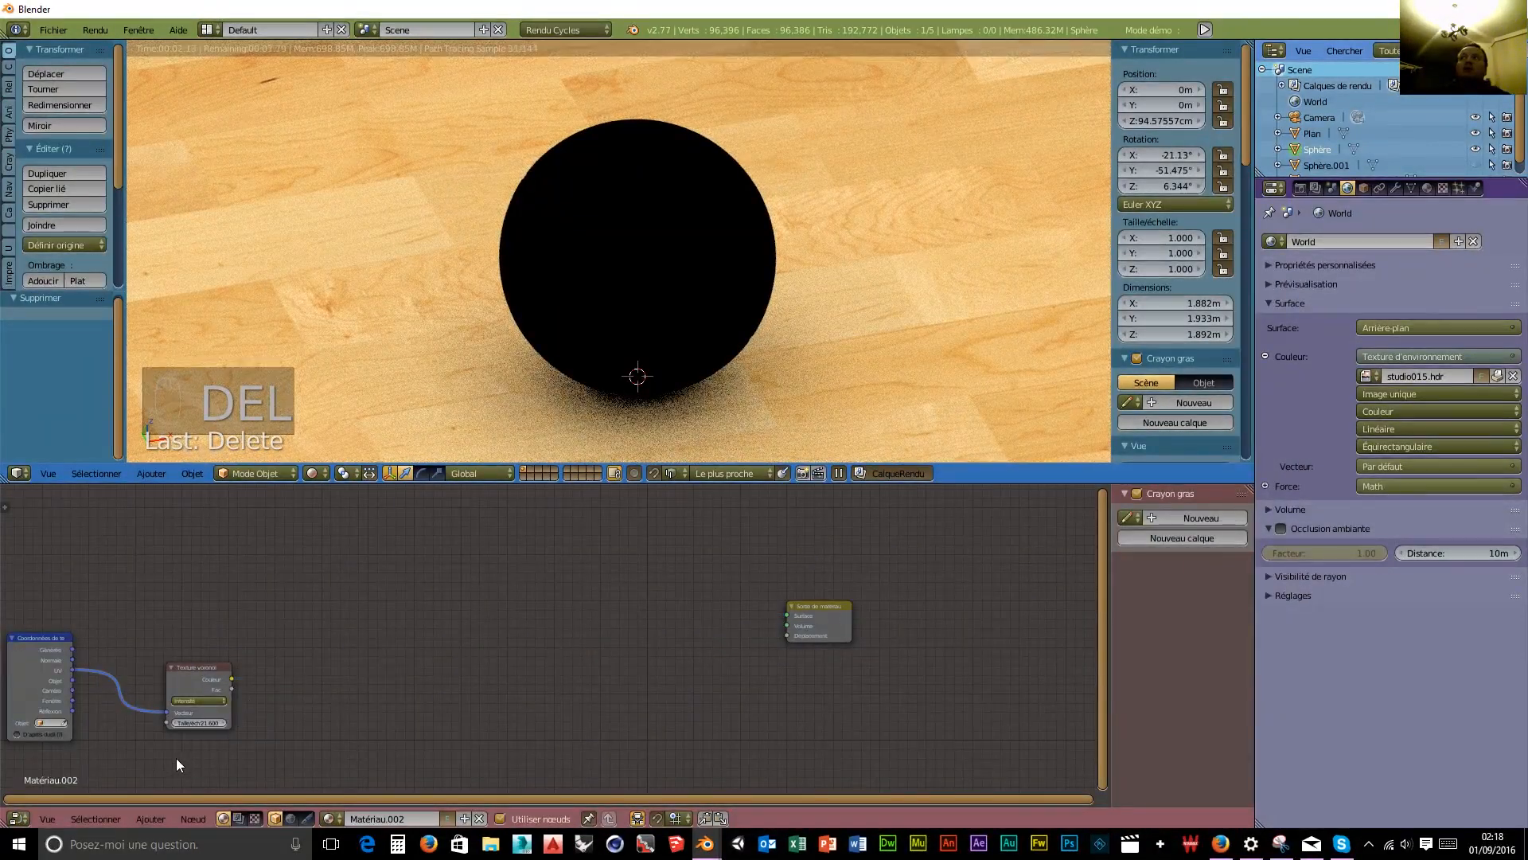
{"action": "left_click", "coordinate": [199, 723]}
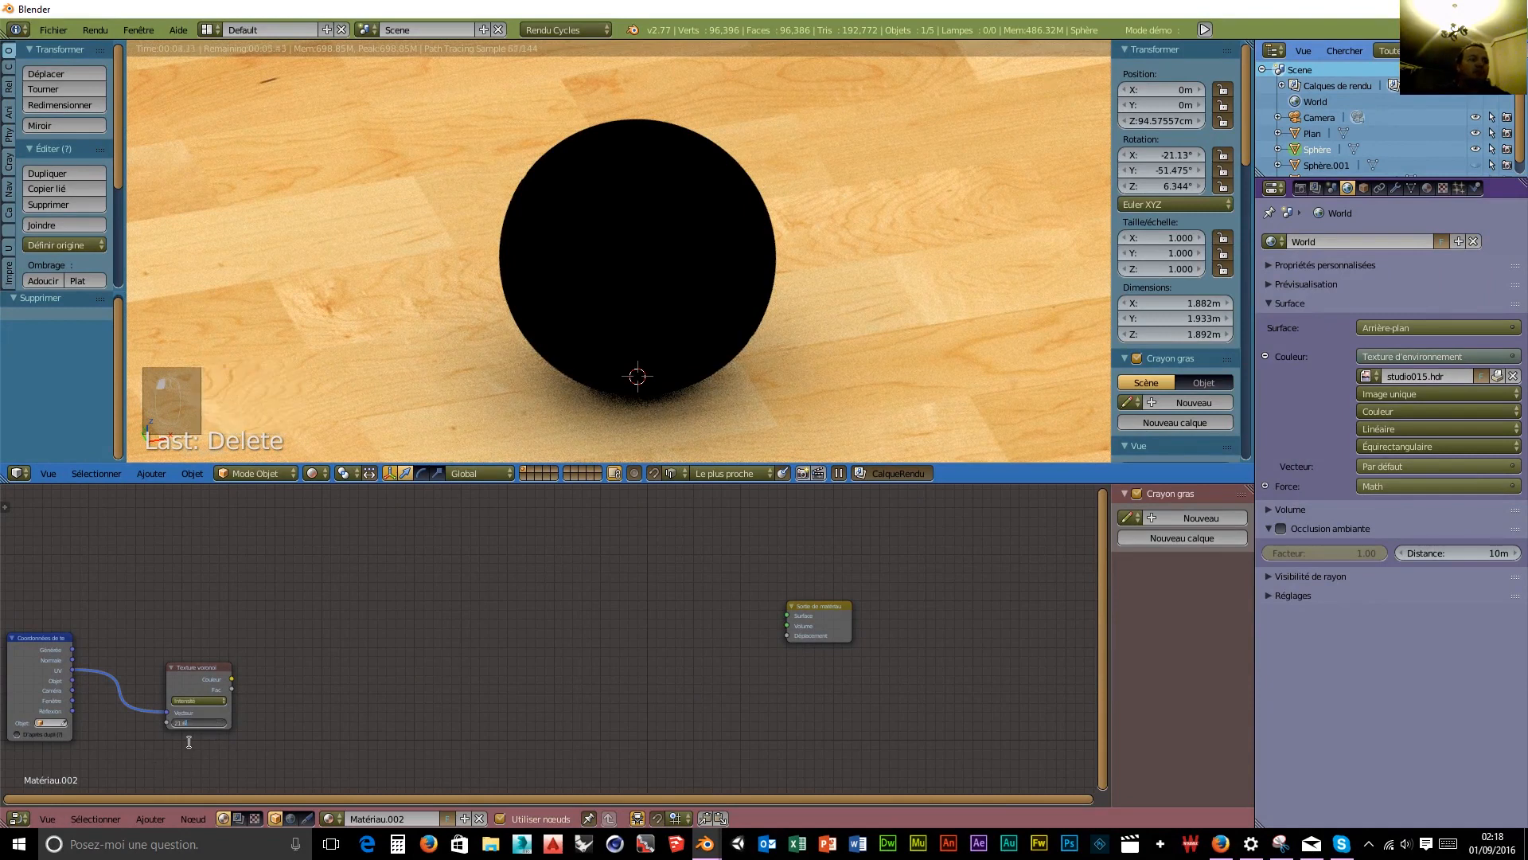
{"action": "type", "text": "500"}
{"action": "key", "text": "ctrl+z"}
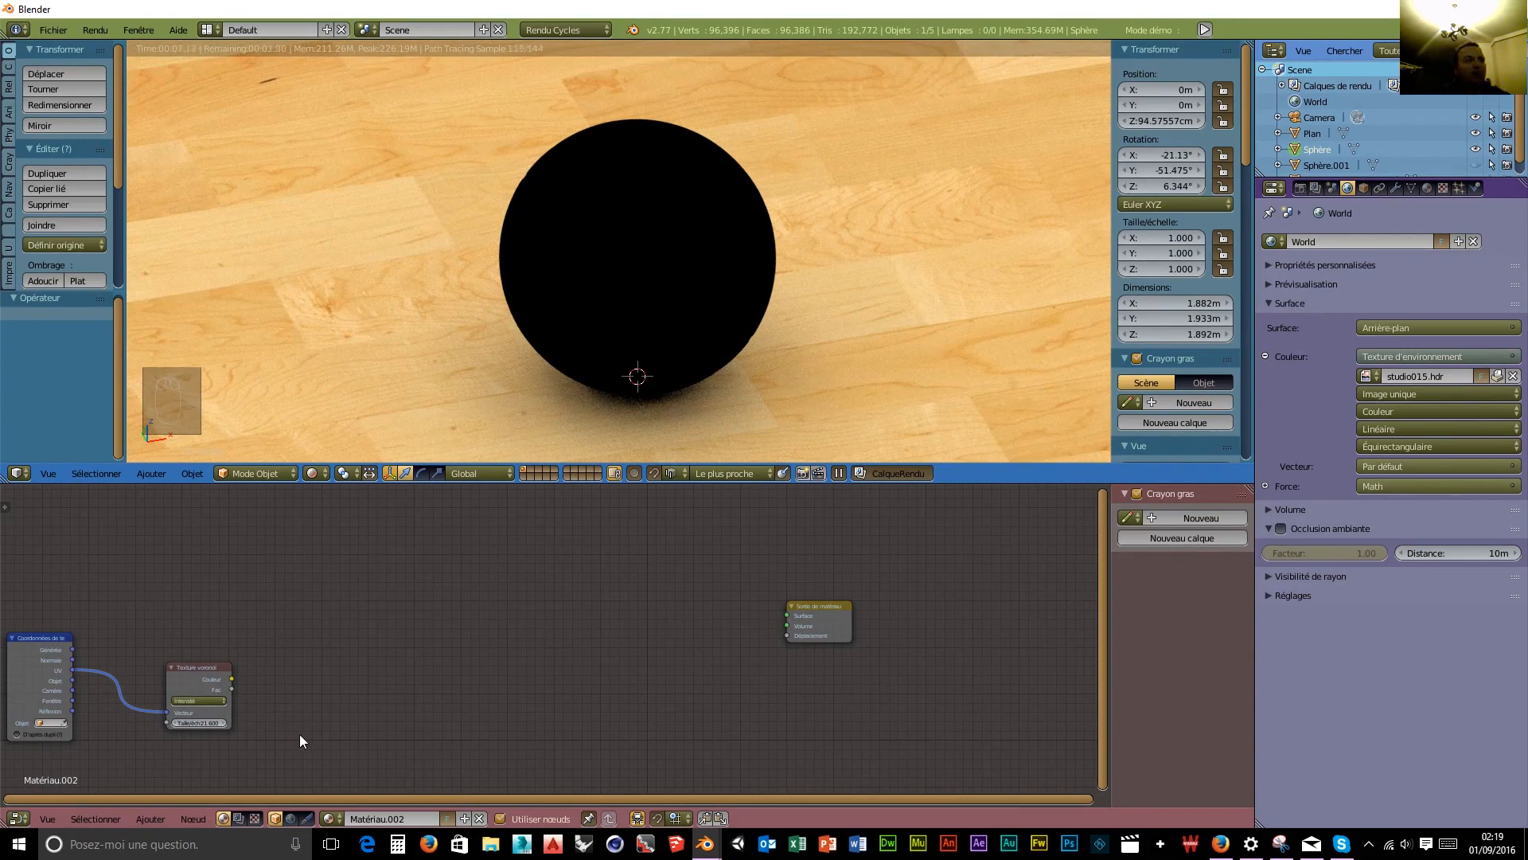
Add a Mélanger RGB node after the Voronoi texture and set its blend type to Ecran.
{"action": "key", "text": "shift+a"}
{"action": "mouse_move", "coordinate": [336, 726]}
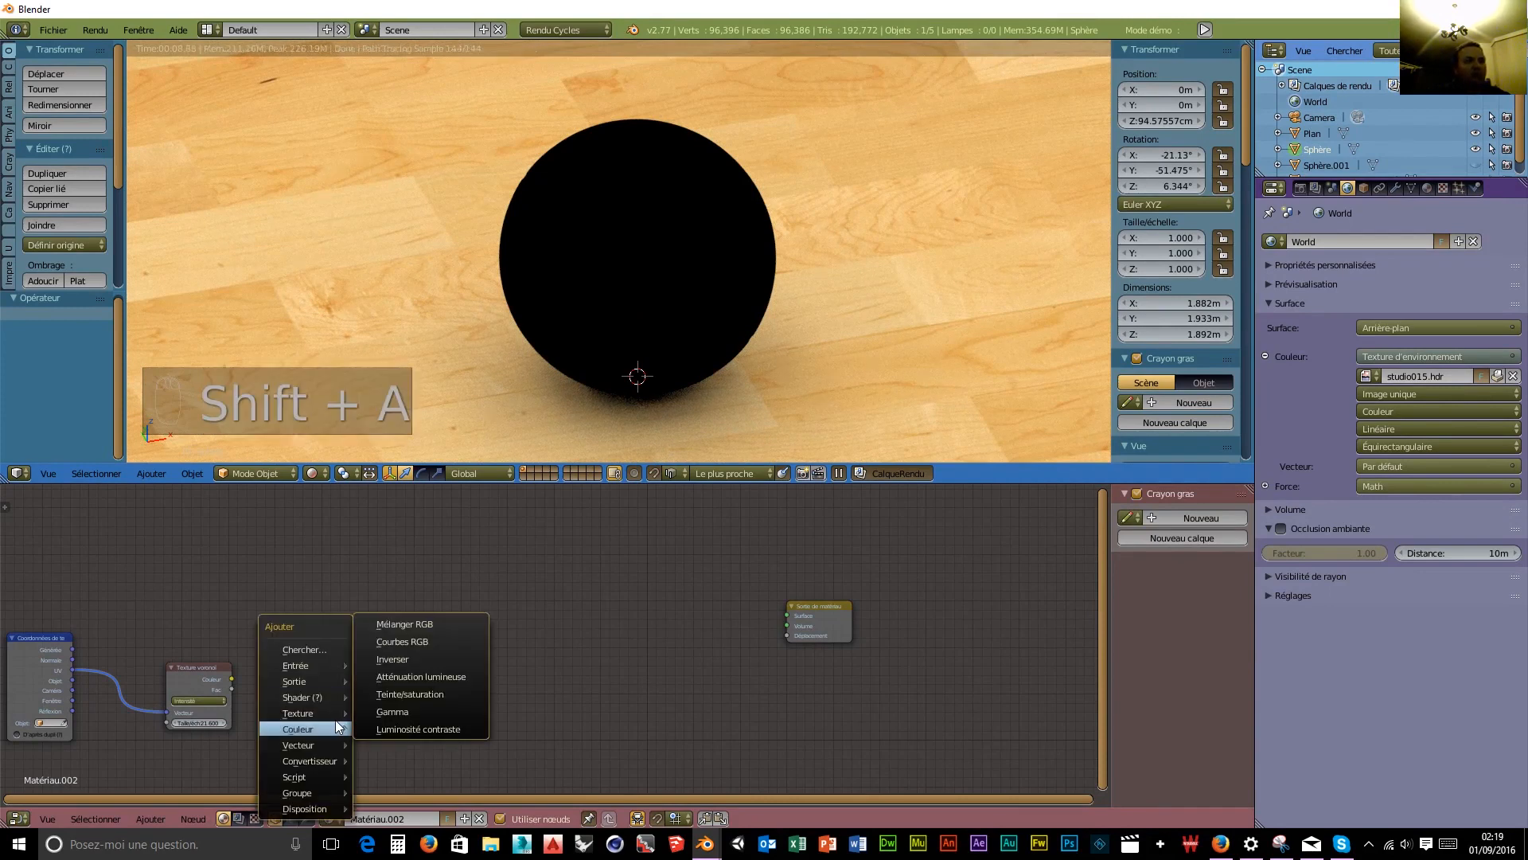
{"action": "left_click", "coordinate": [404, 624]}
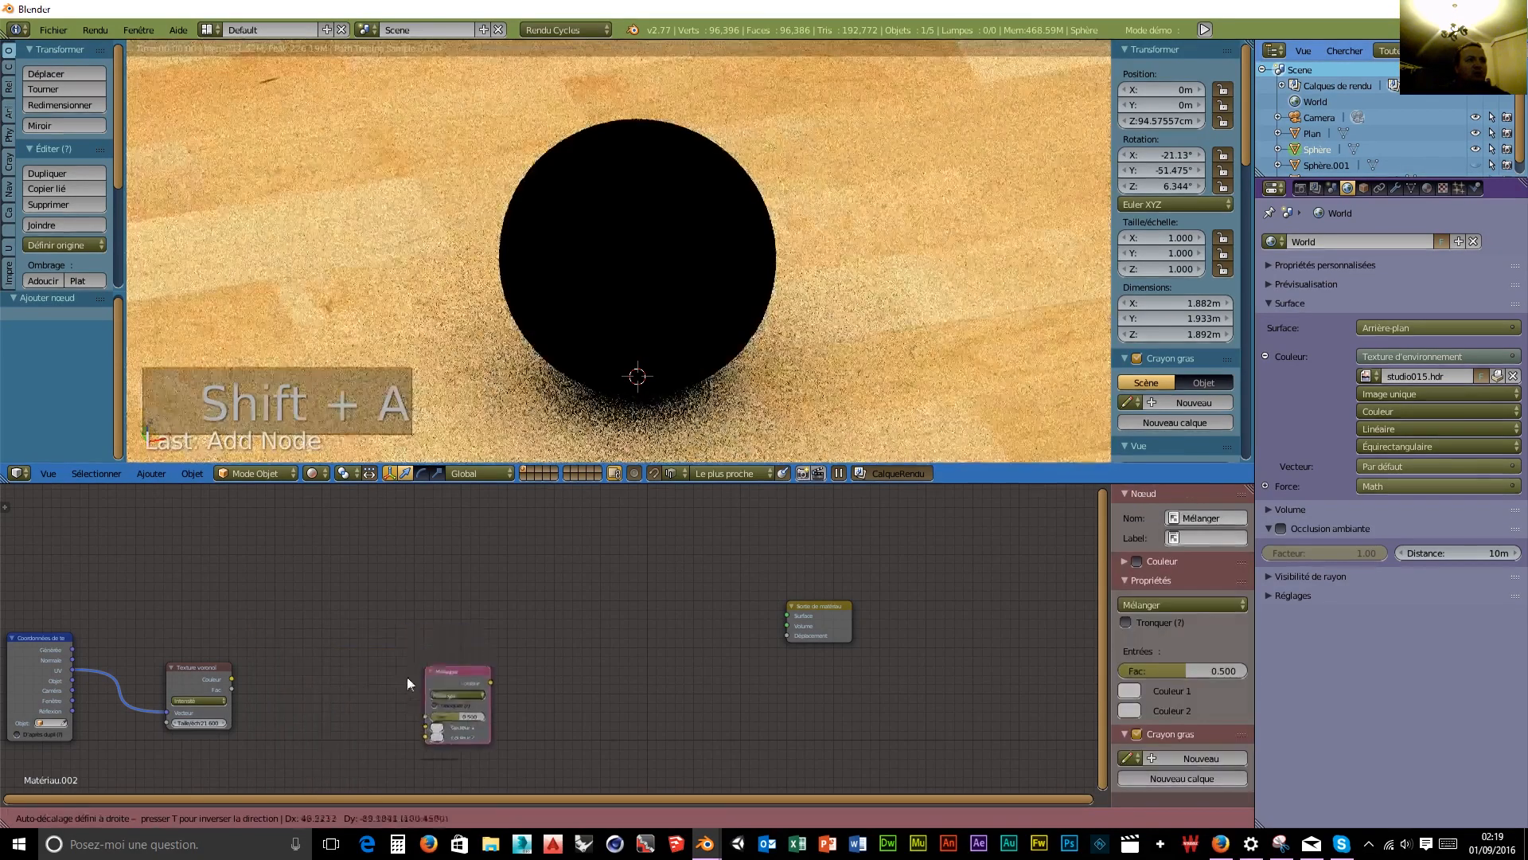
{"action": "left_click", "coordinate": [311, 664]}
{"action": "left_click", "coordinate": [335, 691]}
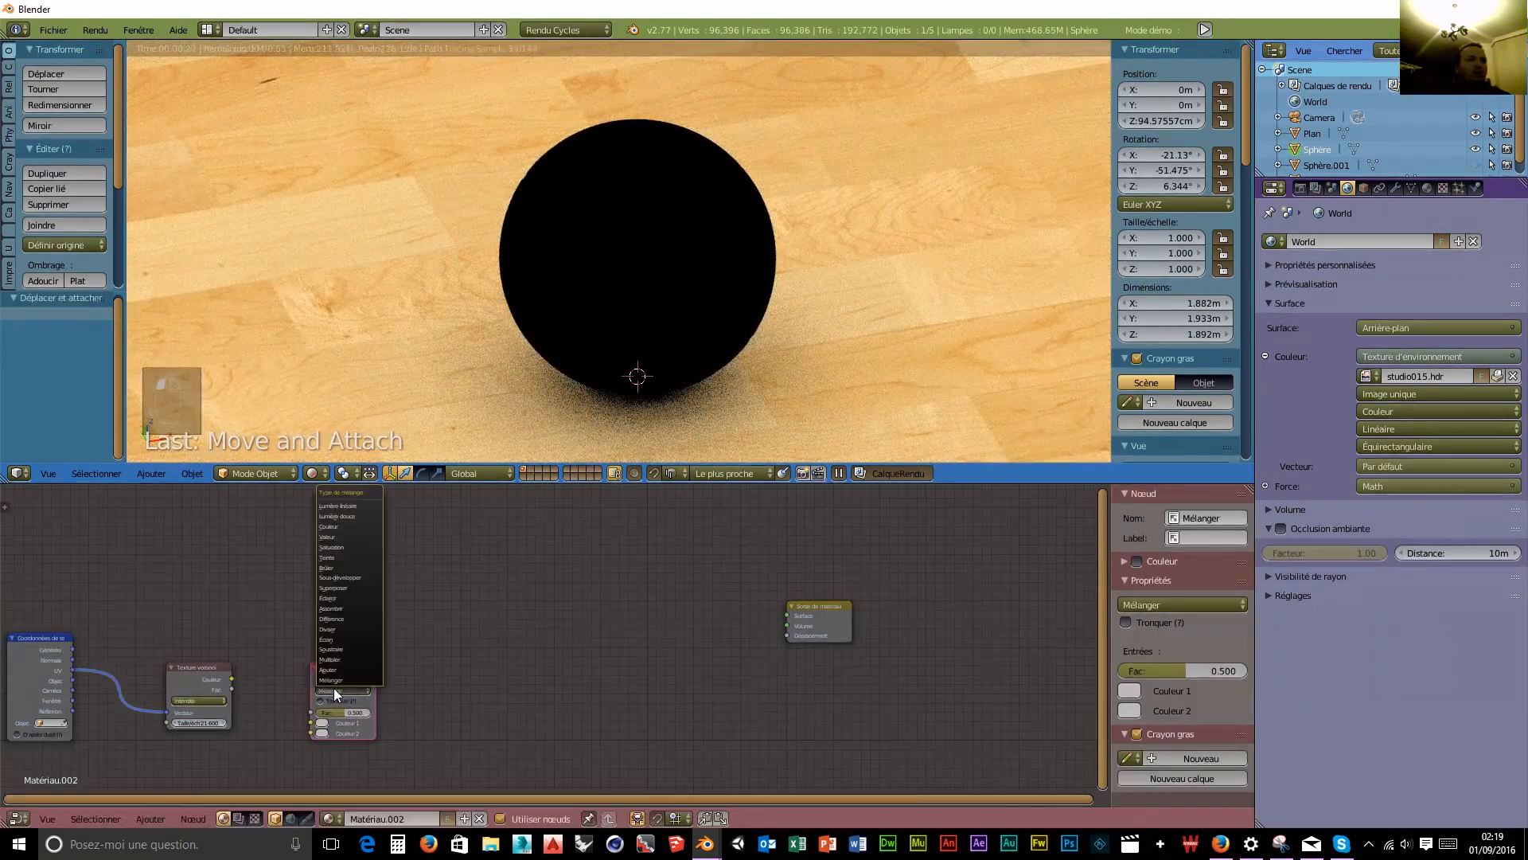
{"action": "left_click", "coordinate": [338, 639]}
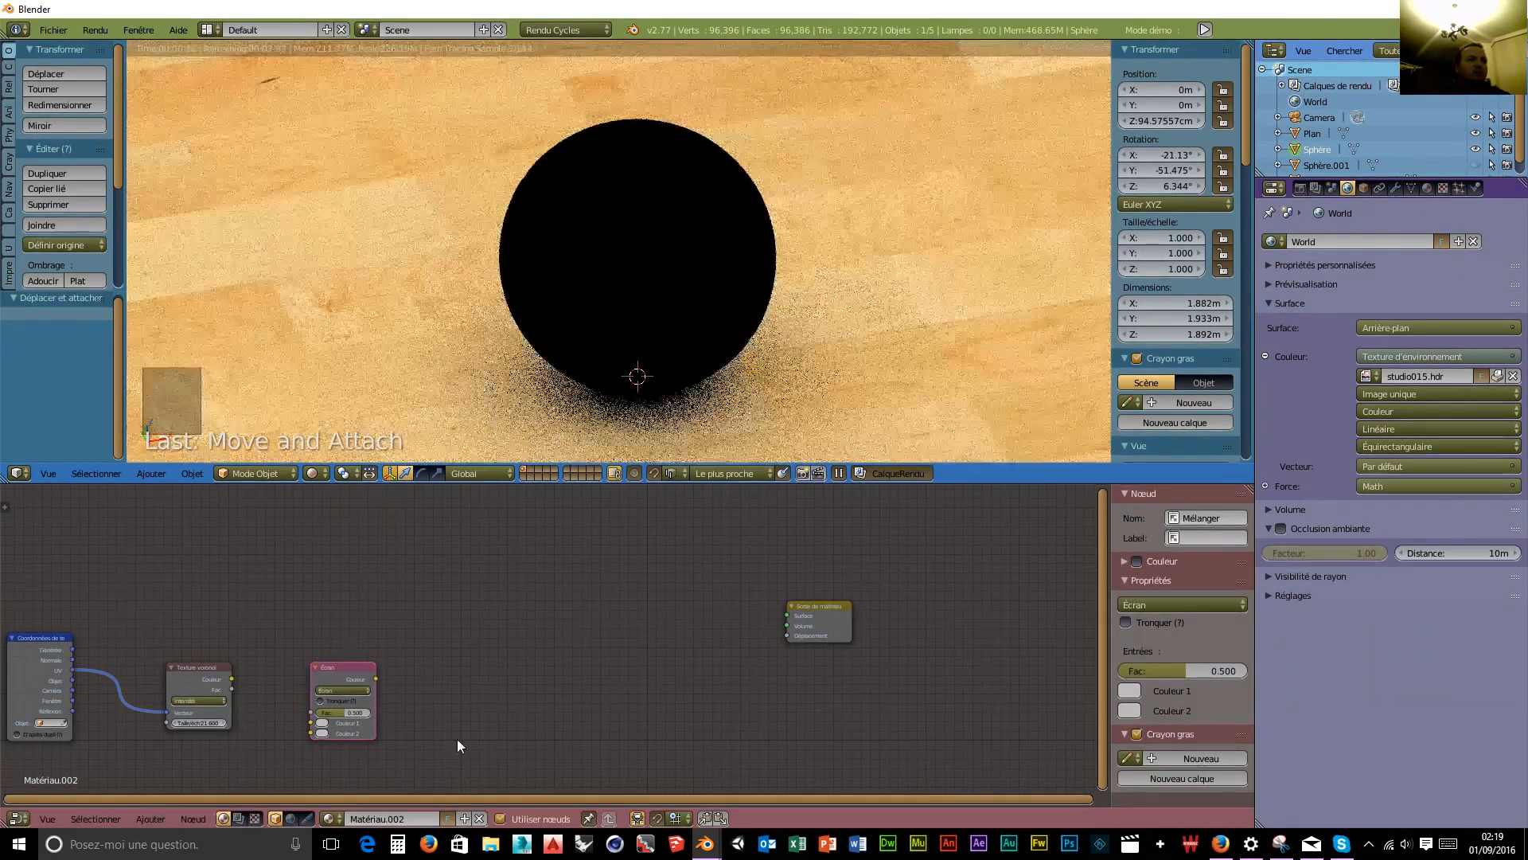
Set the Ecran node's Couleur 2 to white and link the Voronoi texture's Couleur output to its Couleur 1 input.
{"action": "left_click", "coordinate": [322, 722]}
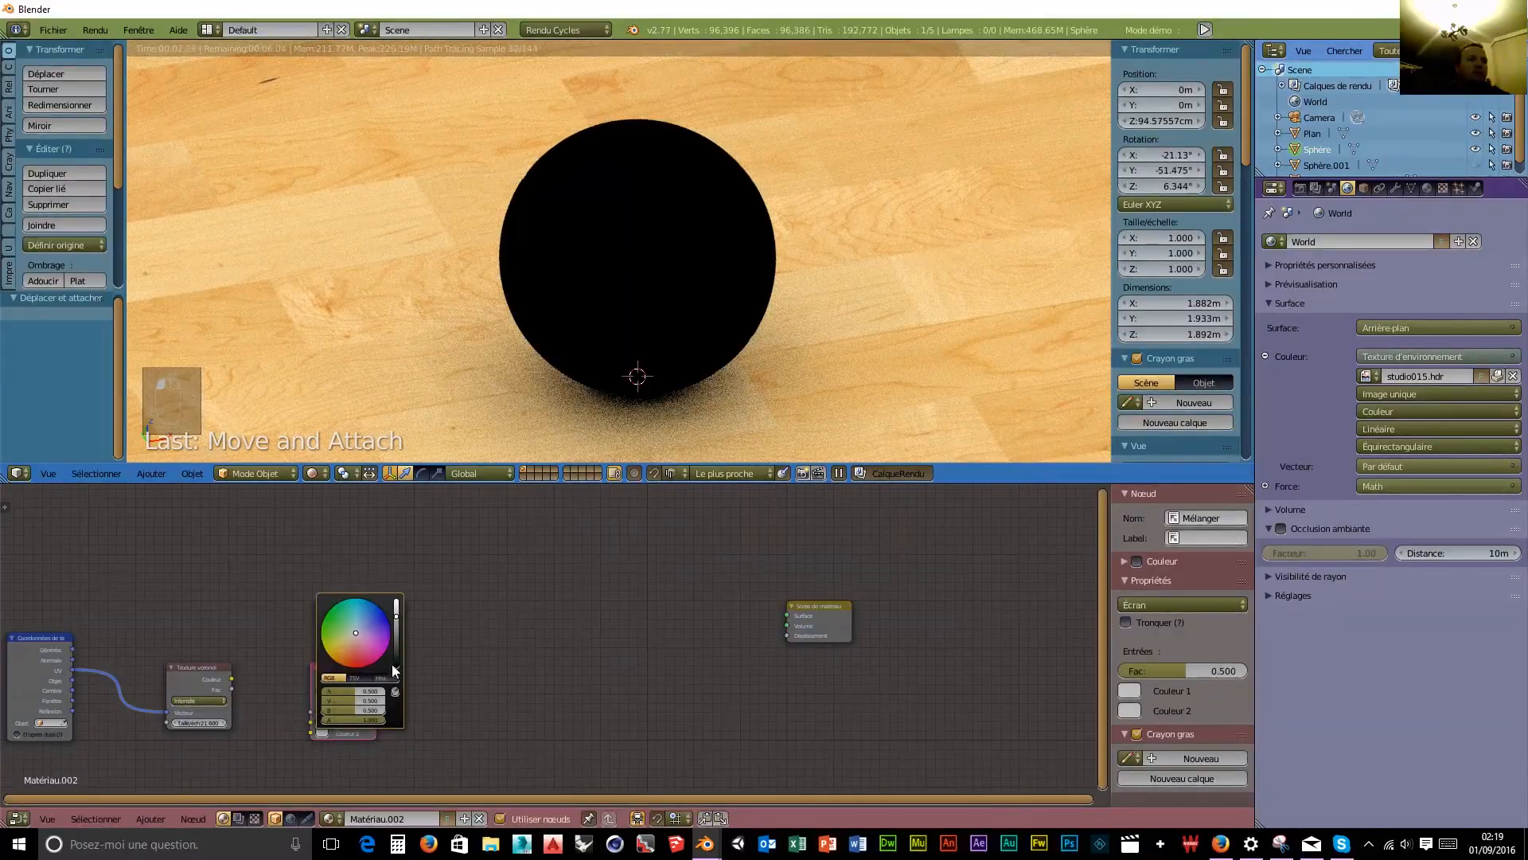
{"action": "left_click_drag", "start_coordinate": [397, 616], "coordinate": [398, 598]}
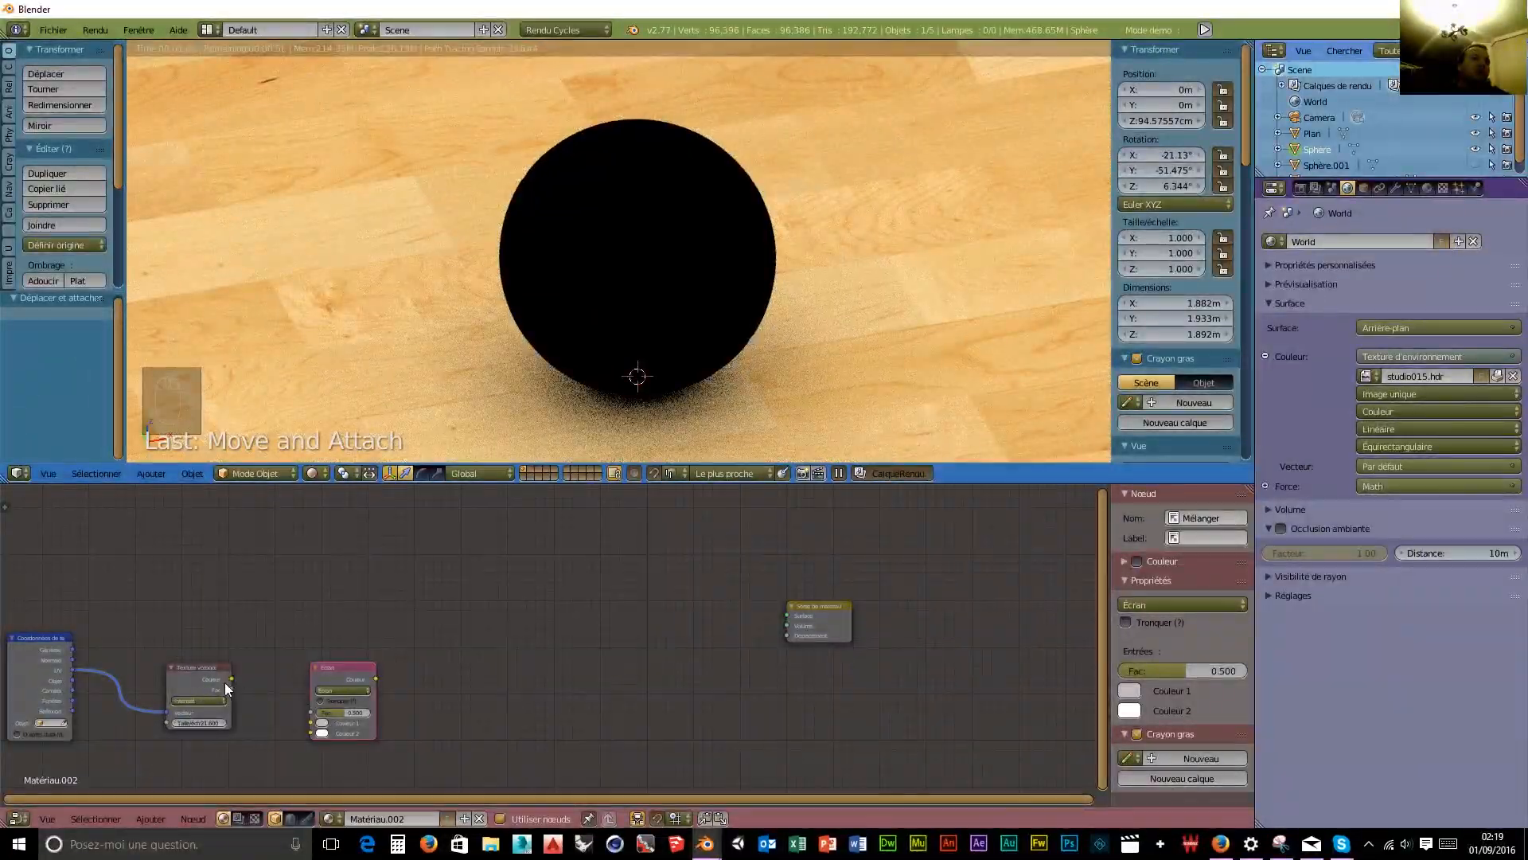
{"action": "left_click_drag", "start_coordinate": [231, 678], "coordinate": [307, 733]}
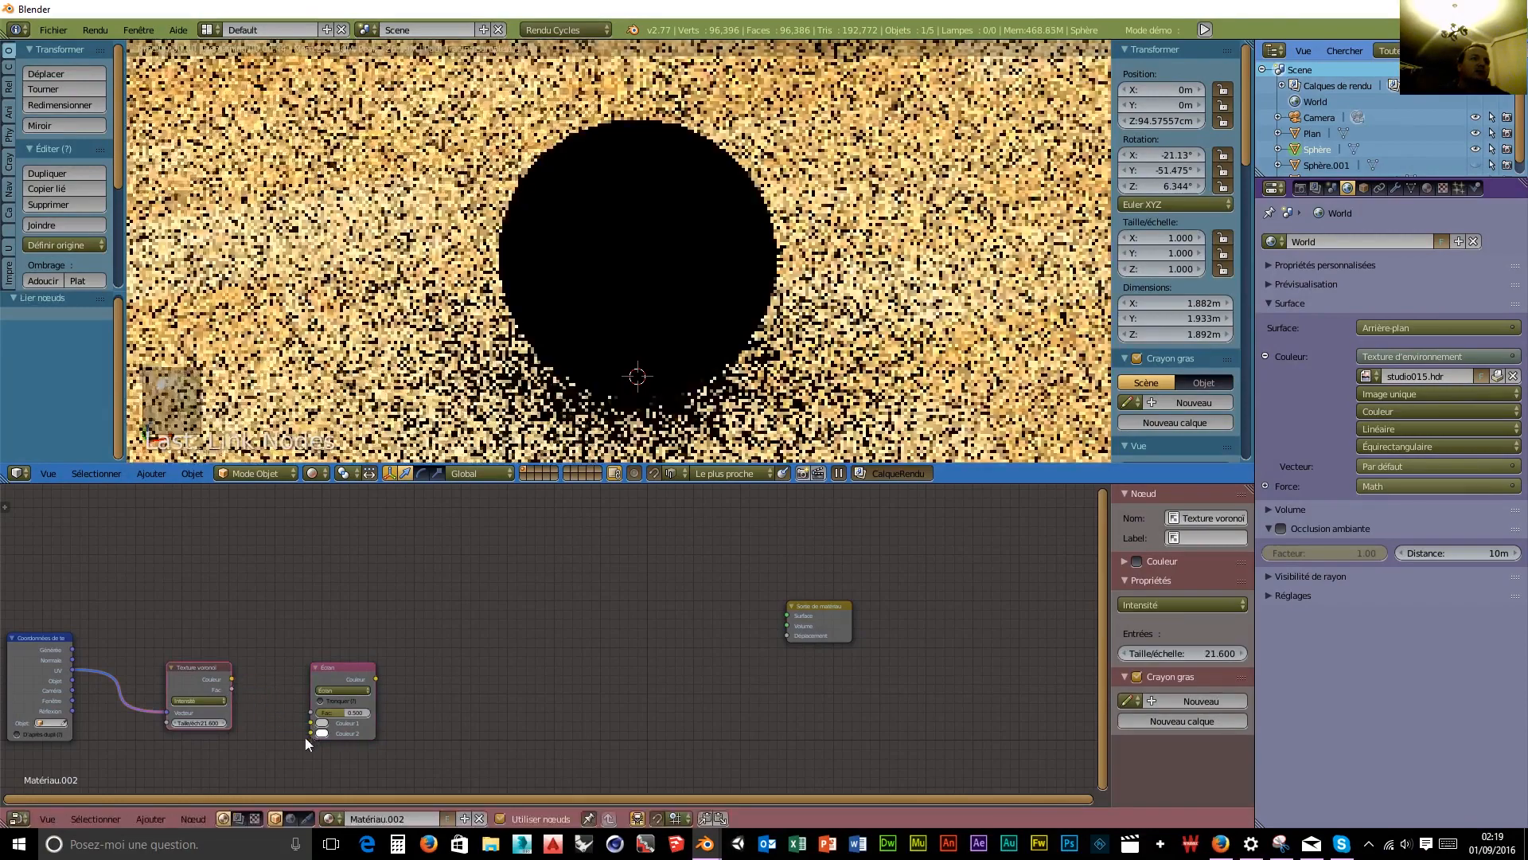
{"action": "left_click_drag", "start_coordinate": [232, 676], "coordinate": [309, 724]}
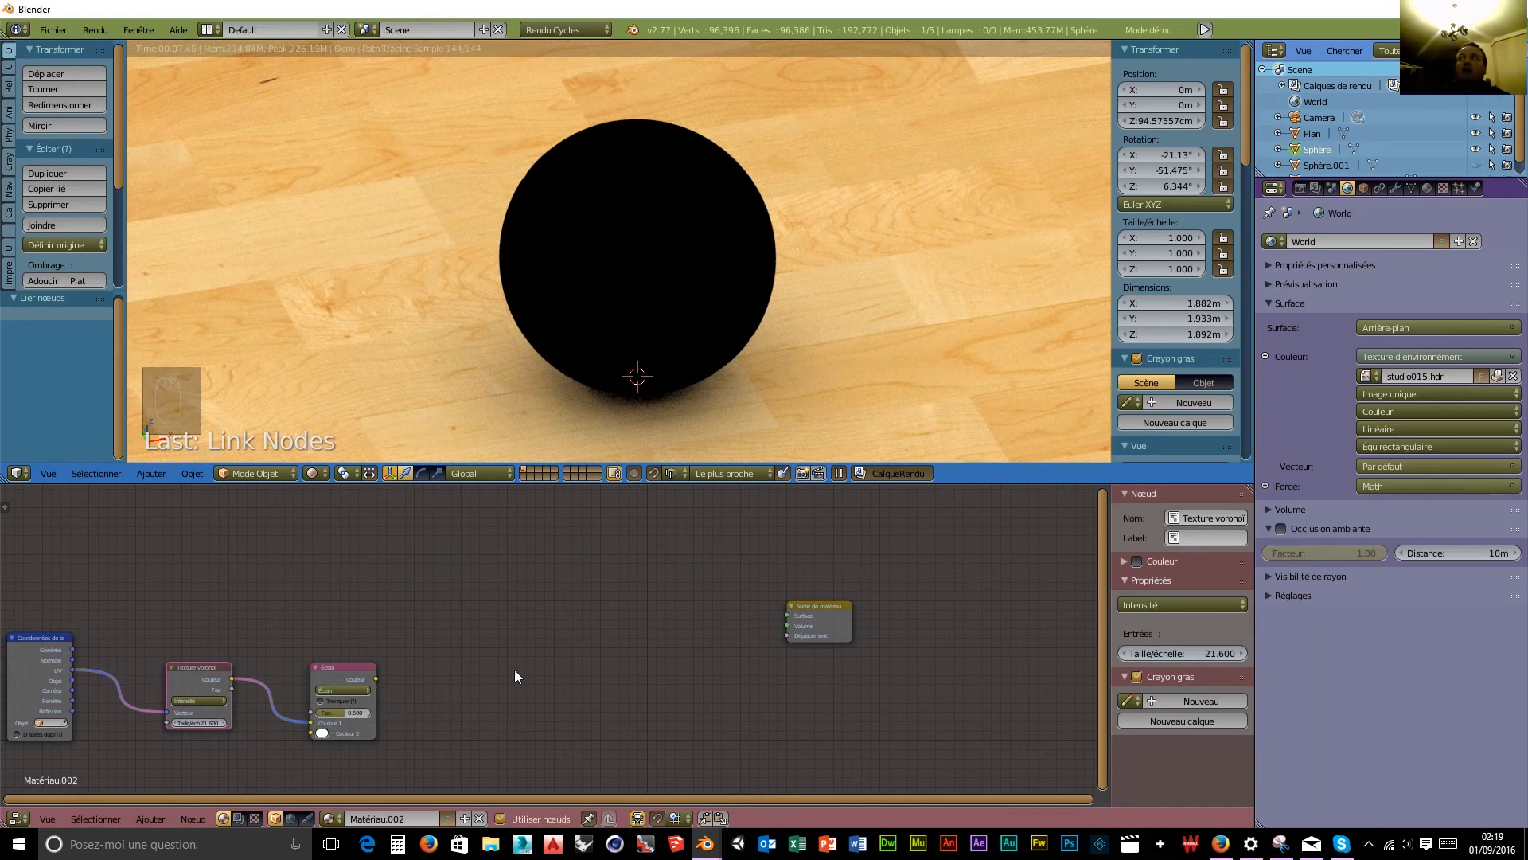
Add a second Mélanger RGB node after the Ecran node and set its Couleur 1 to white.
{"action": "key", "text": "shift+a"}
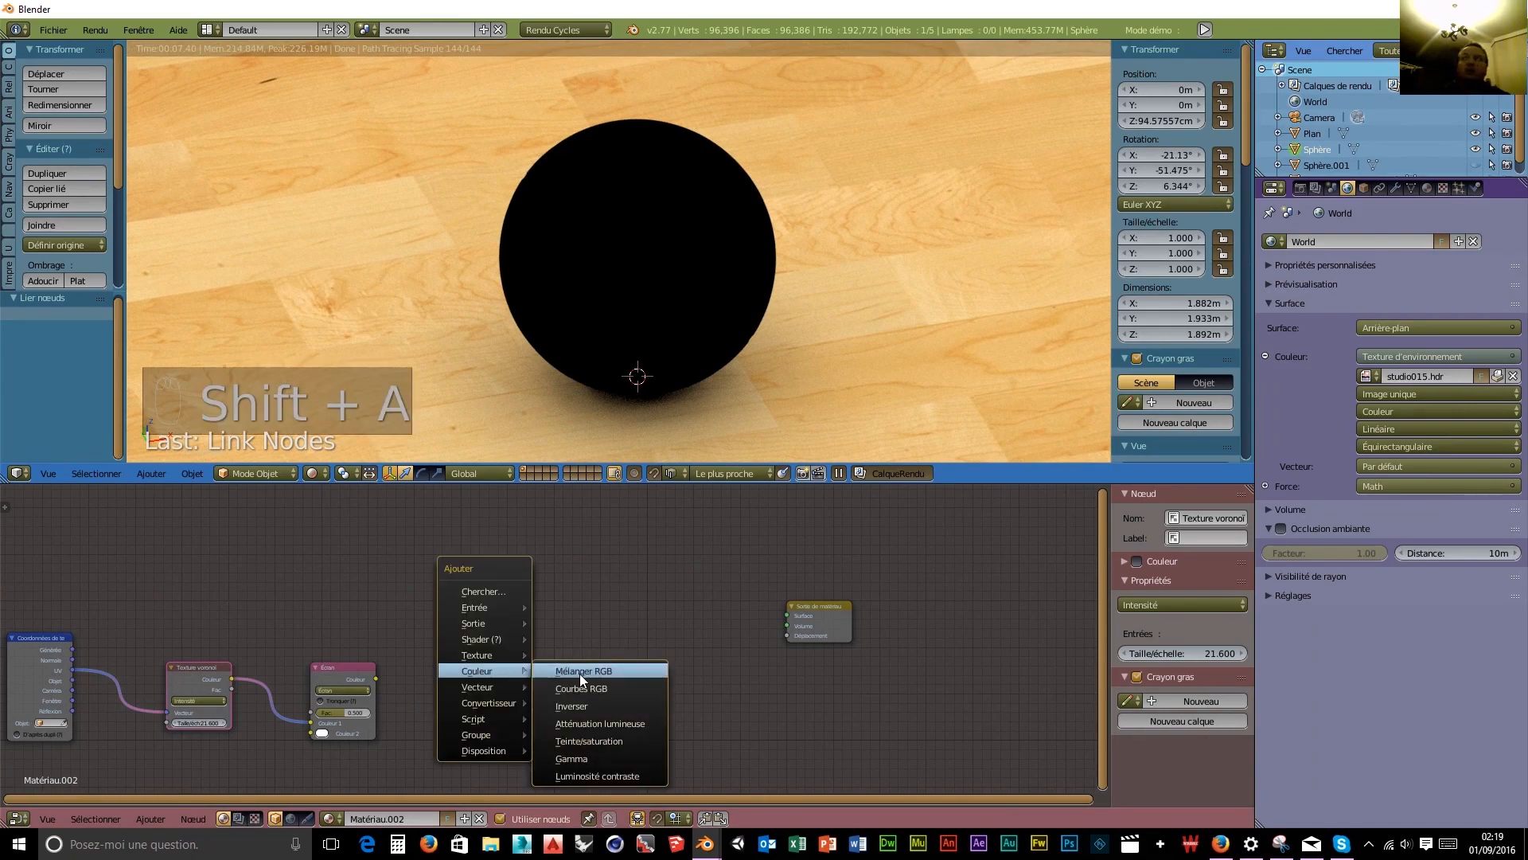
{"action": "left_click", "coordinate": [579, 673]}
{"action": "left_click", "coordinate": [495, 657]}
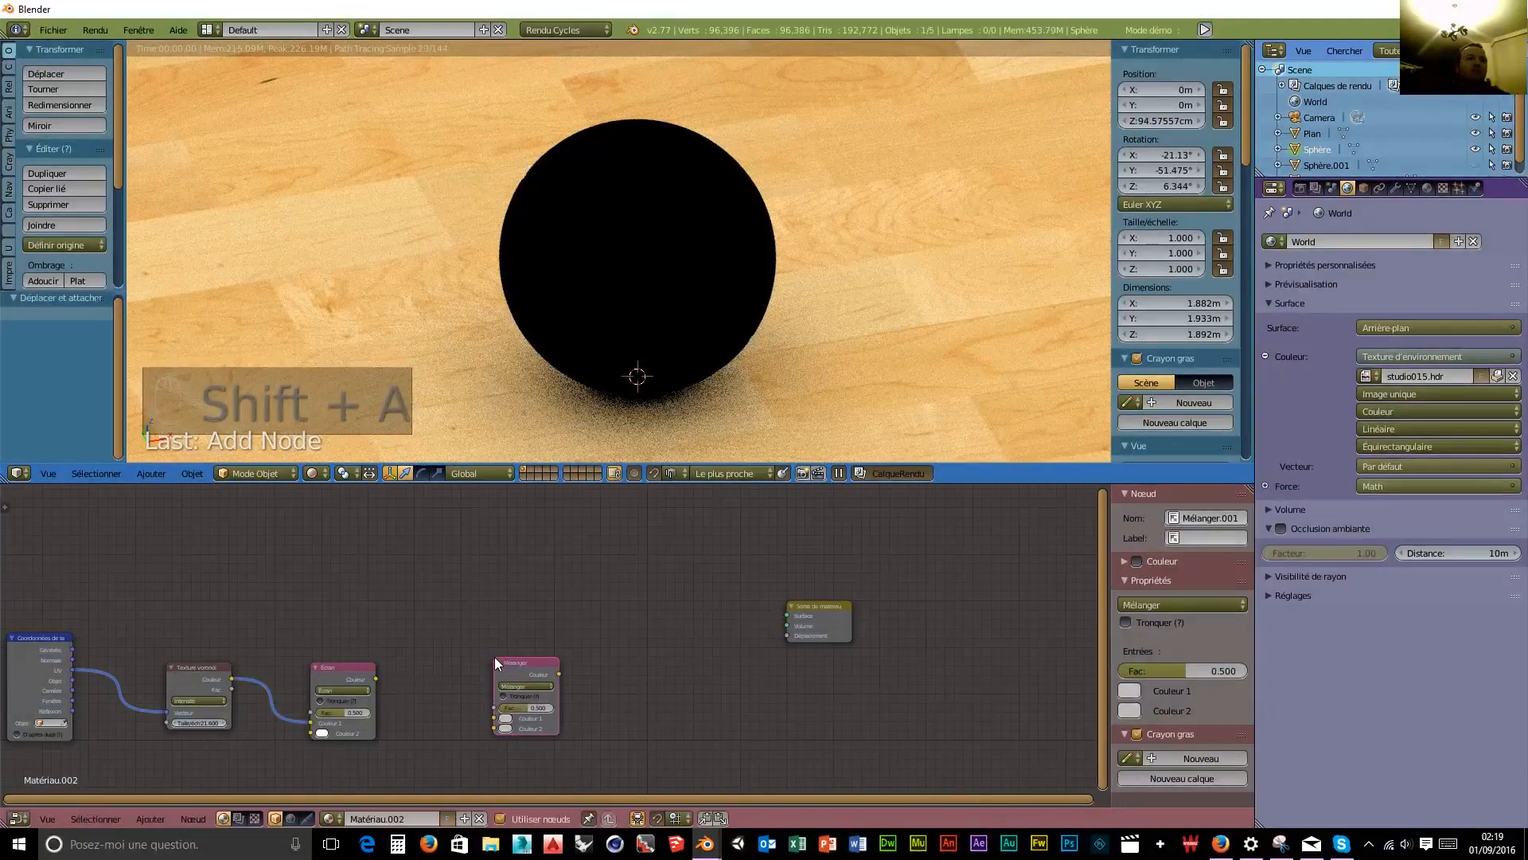
{"action": "left_click", "coordinate": [503, 717]}
{"action": "left_click", "coordinate": [580, 609]}
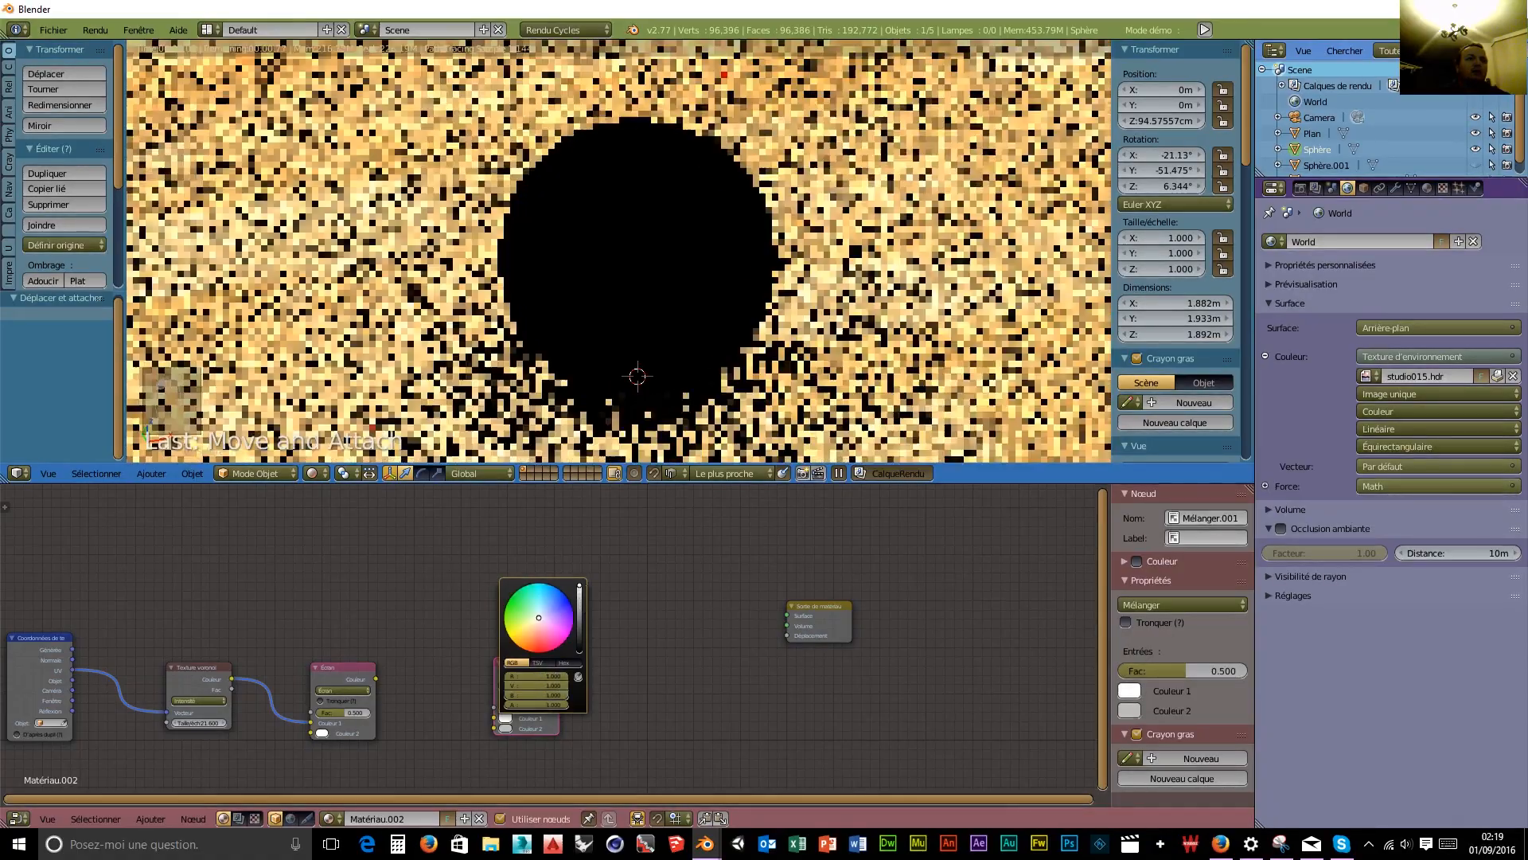
Link the Ecran node's output to the second mix node's Couleur 2 input, and that mix node's output to the material output's Déplacement.
{"action": "left_click_drag", "start_coordinate": [377, 680], "coordinate": [495, 729]}
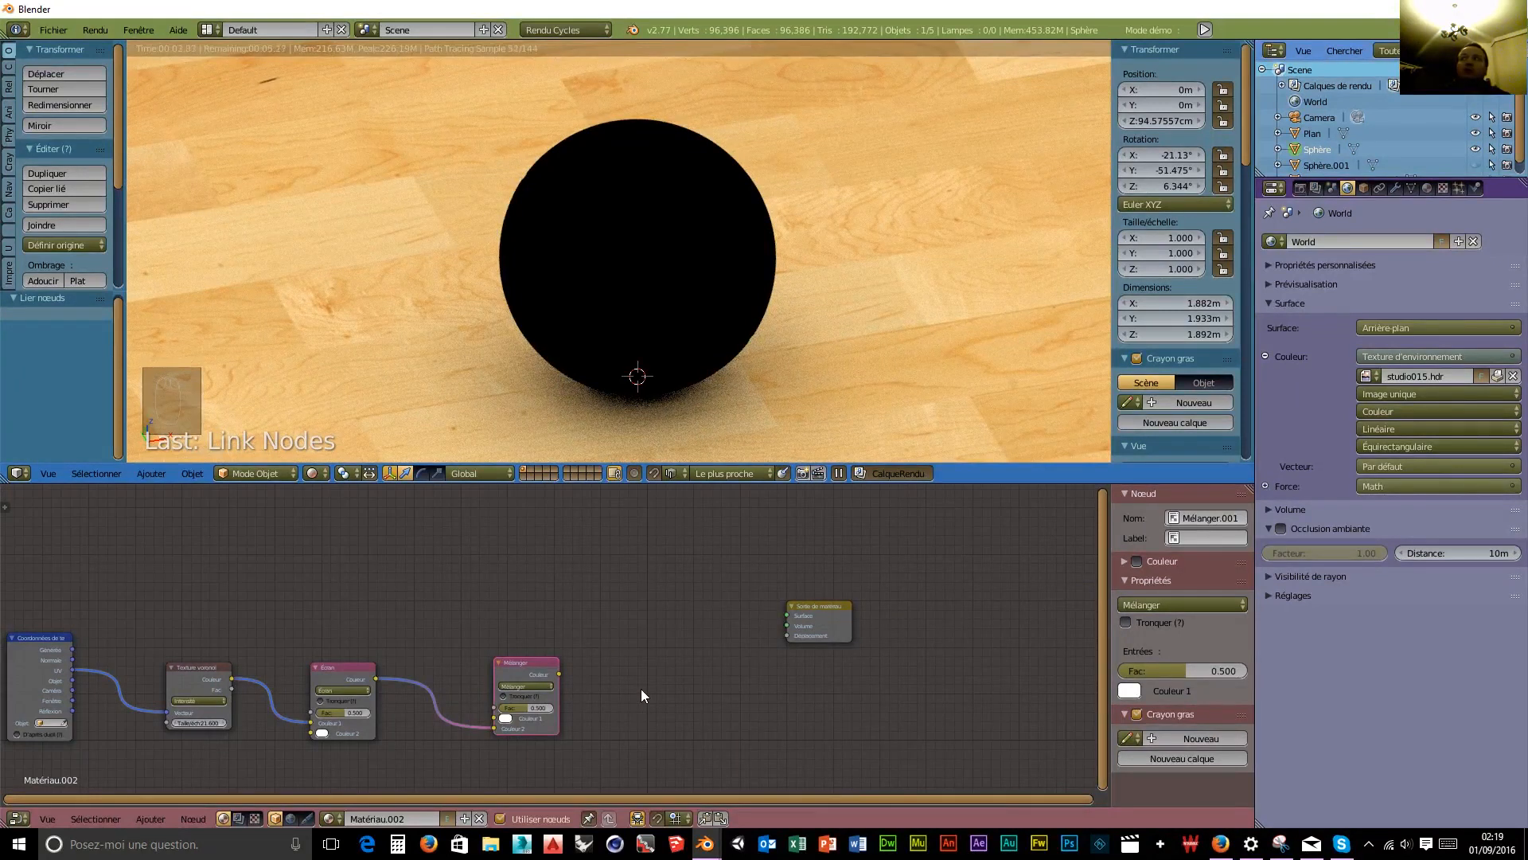
{"action": "left_click_drag", "start_coordinate": [559, 673], "coordinate": [791, 638]}
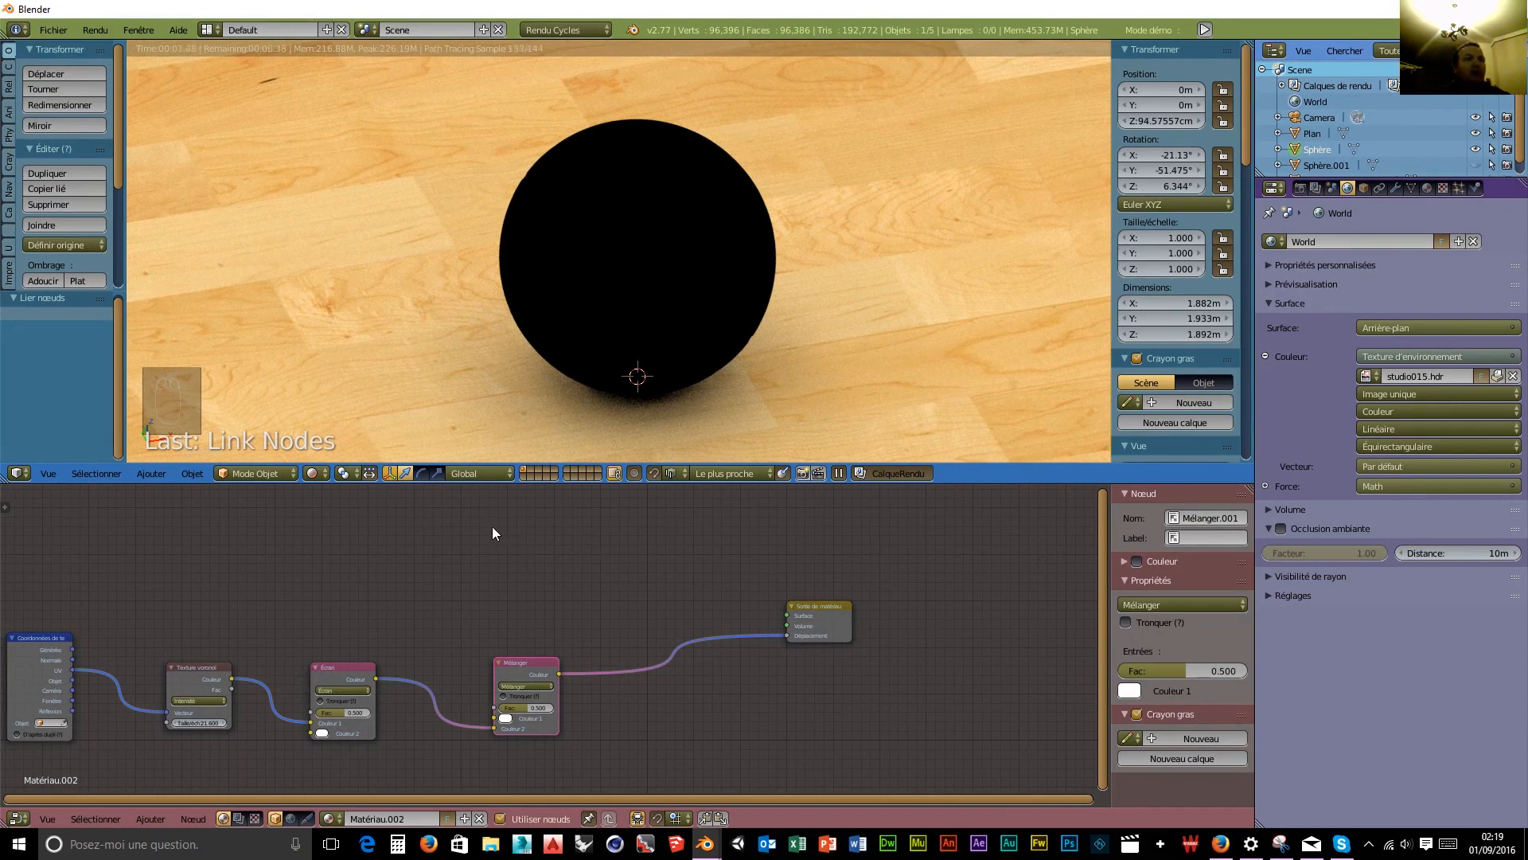
Add an RBP Non Métallic group node above the mix node and set its colour to orange.
{"action": "key", "text": "shift+a"}
{"action": "mouse_move", "coordinate": [455, 602]}
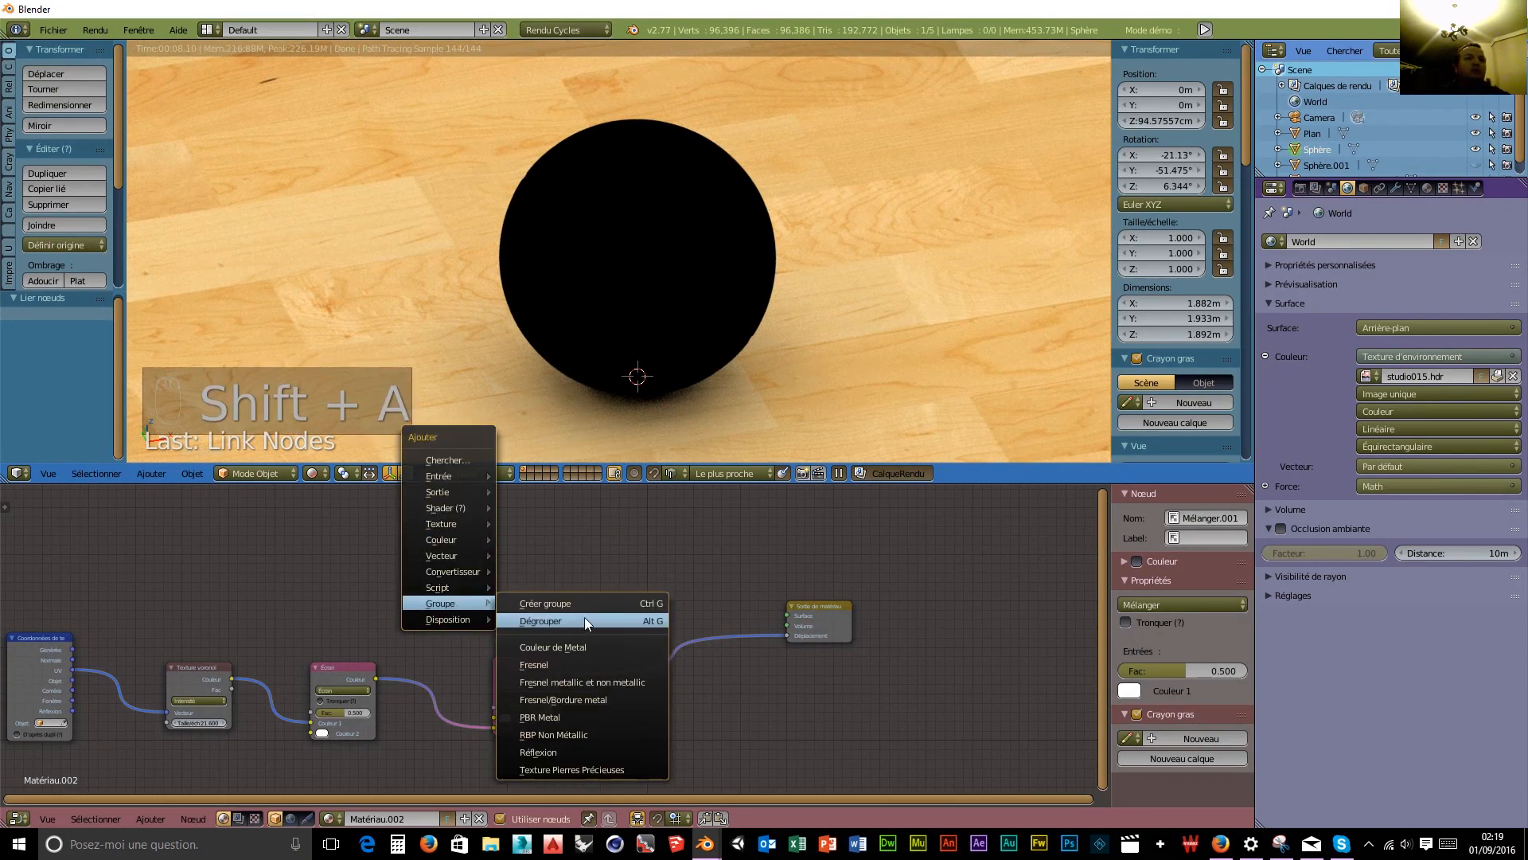
{"action": "left_click", "coordinate": [582, 729]}
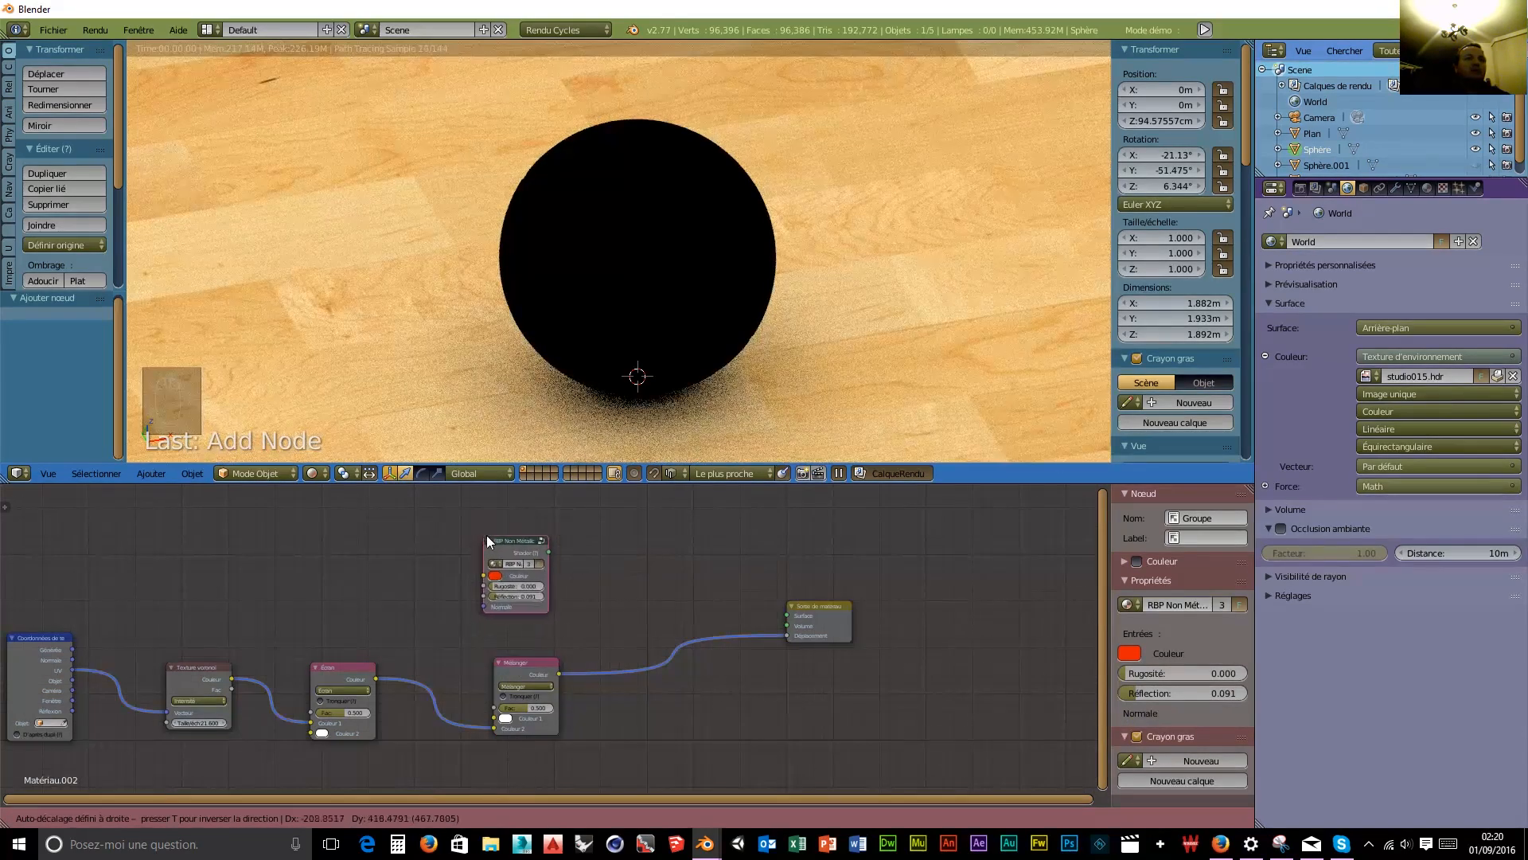
{"action": "left_click", "coordinate": [489, 536]}
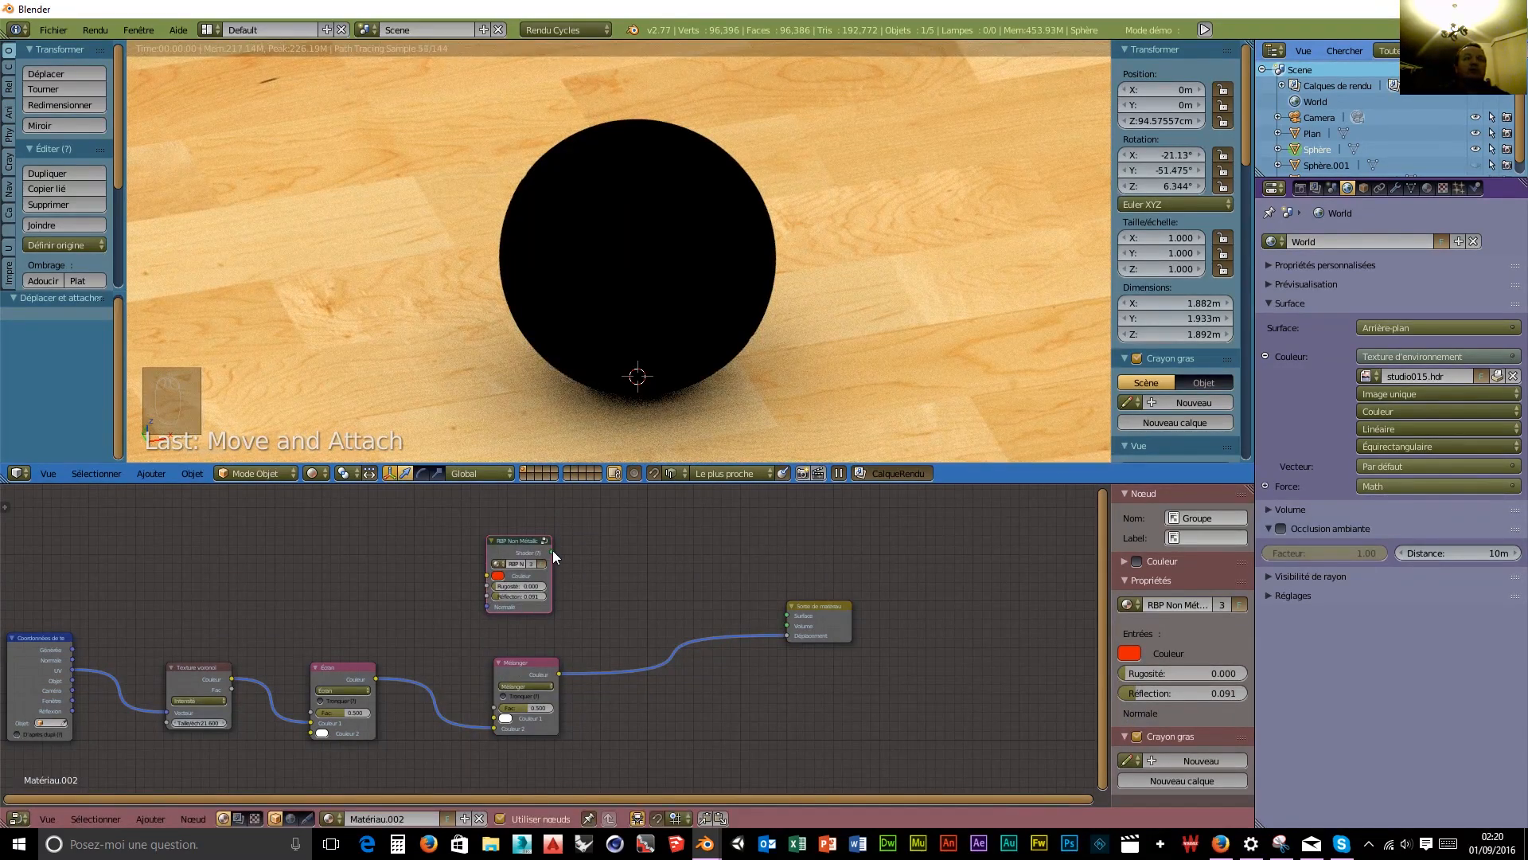
{"action": "left_click_drag", "start_coordinate": [552, 551], "coordinate": [503, 589]}
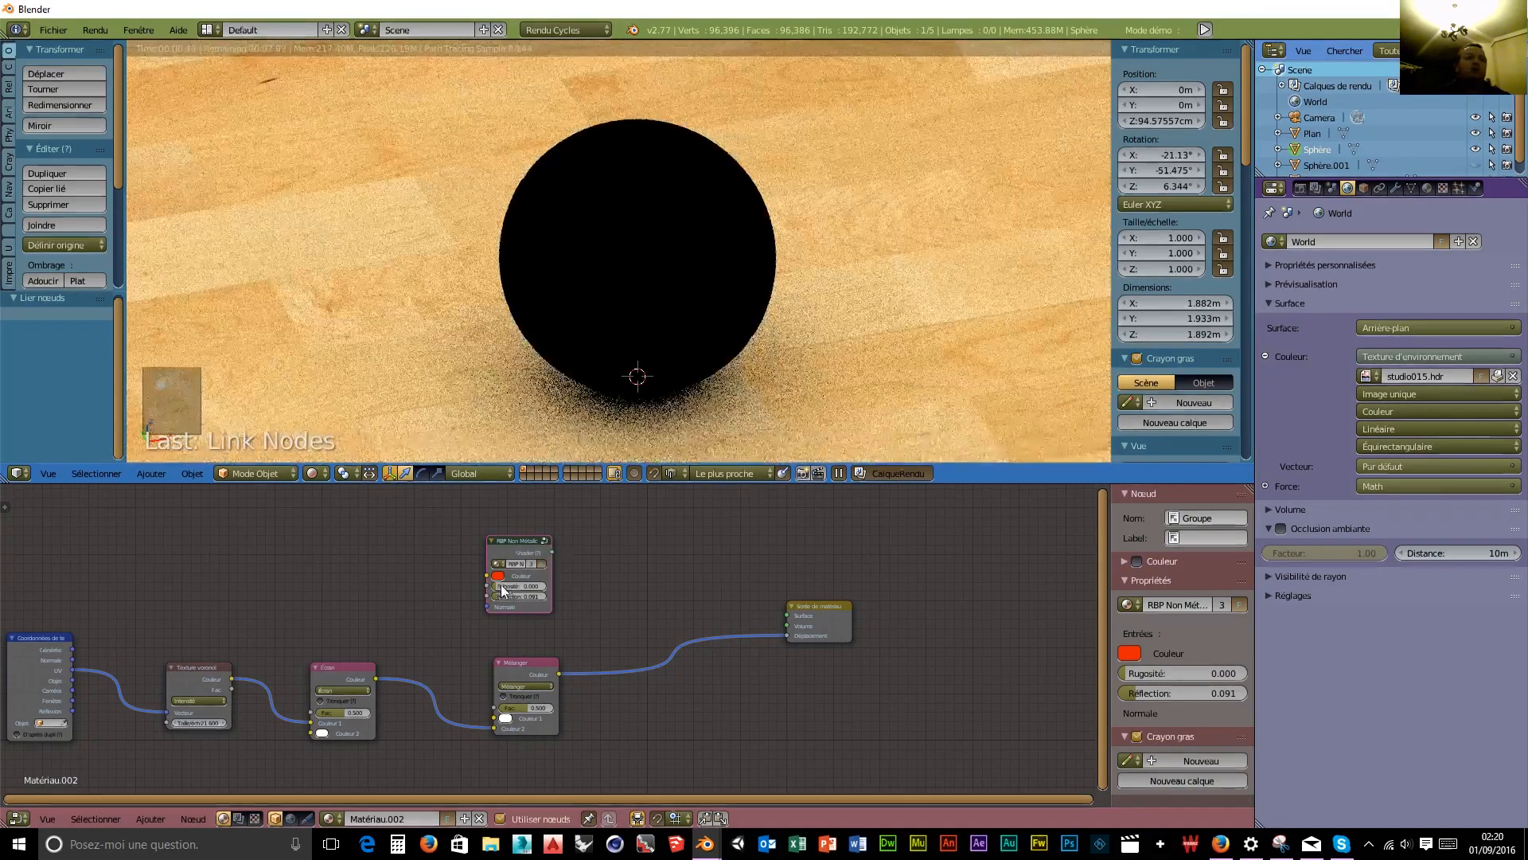
{"action": "left_click", "coordinate": [498, 576]}
{"action": "left_click_drag", "start_coordinate": [527, 505], "coordinate": [518, 507]}
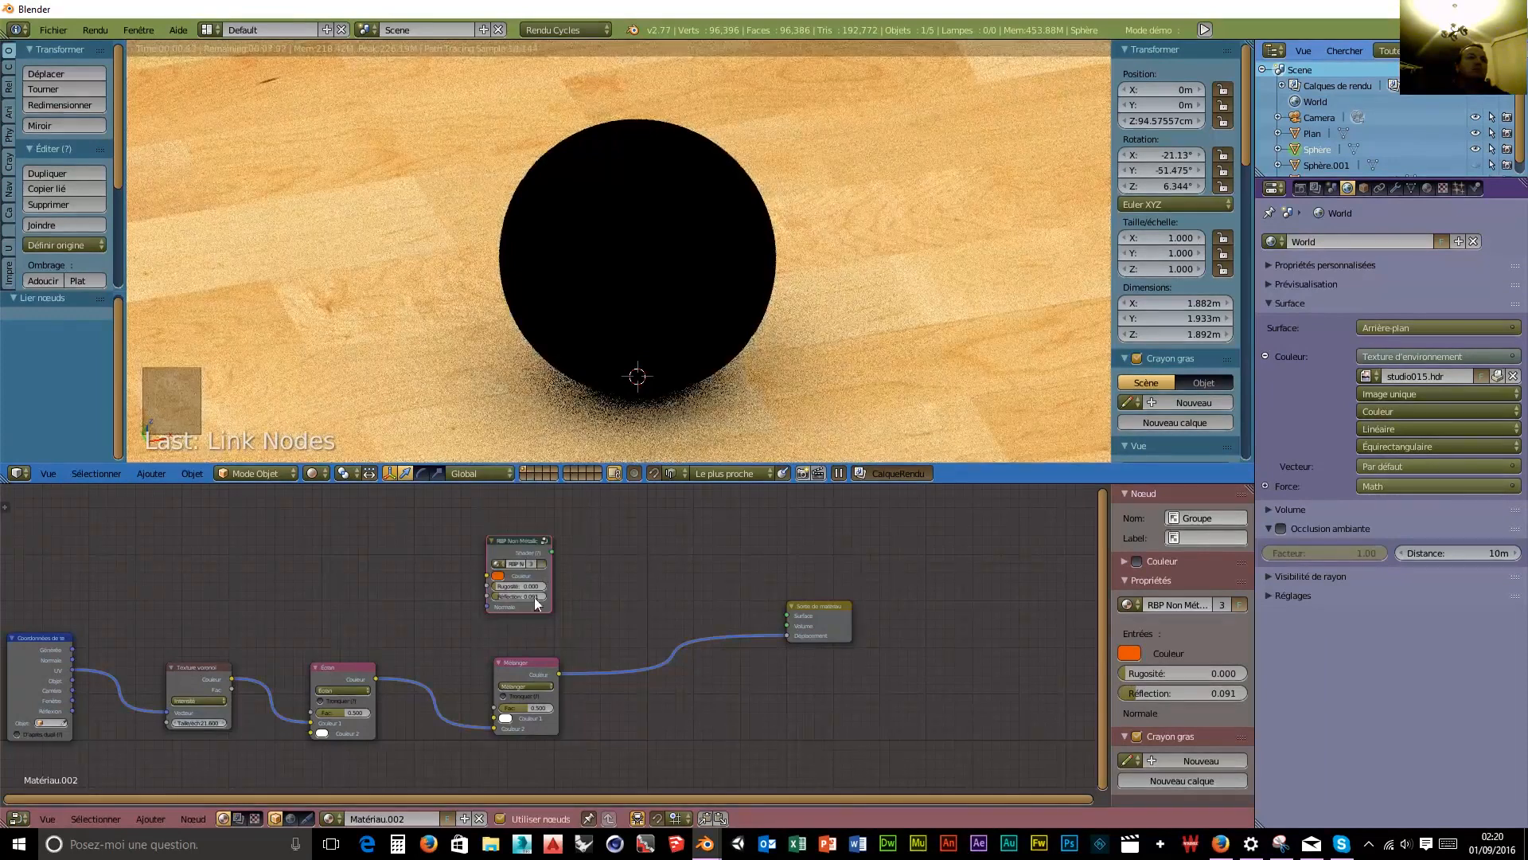
Link the orange group's Shader output to the material output's Surface input and move the group node higher.
{"action": "left_click_drag", "start_coordinate": [551, 551], "coordinate": [790, 617]}
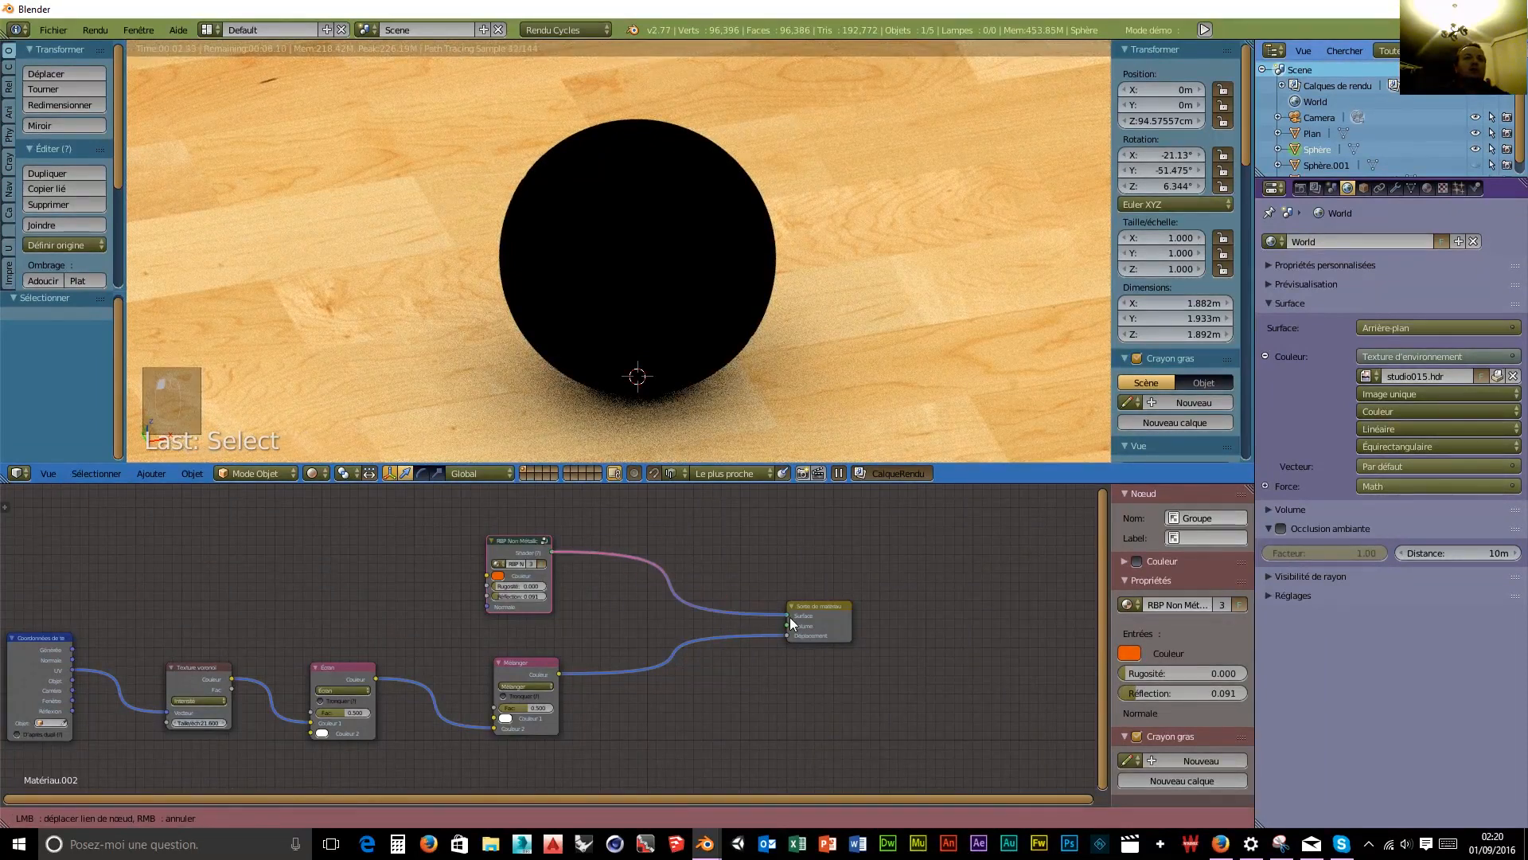
{"action": "left_click_drag", "start_coordinate": [553, 553], "coordinate": [790, 617]}
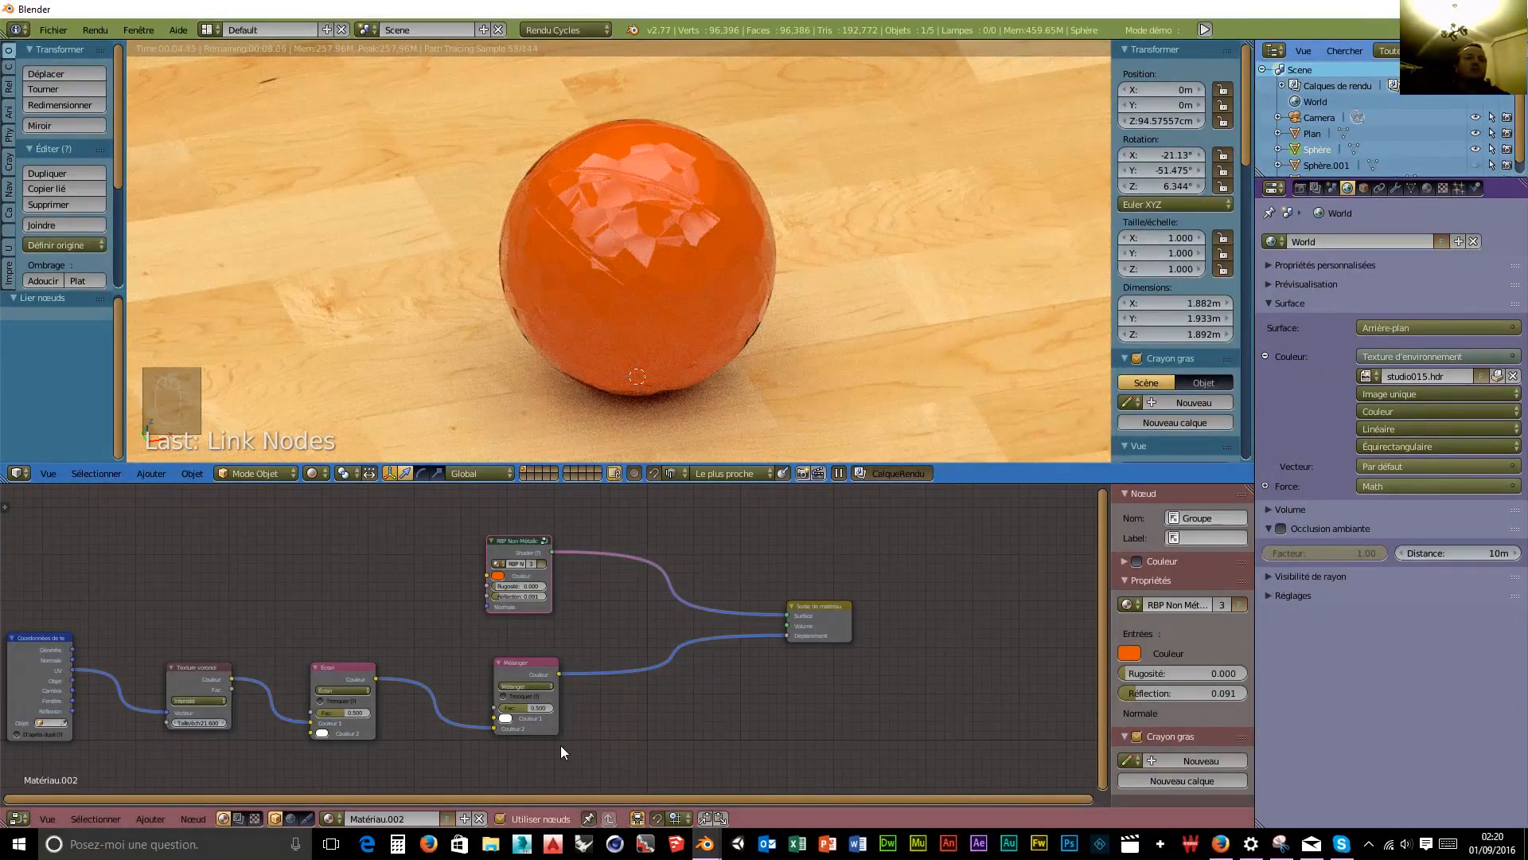
{"action": "left_click_drag", "start_coordinate": [519, 534], "coordinate": [527, 519]}
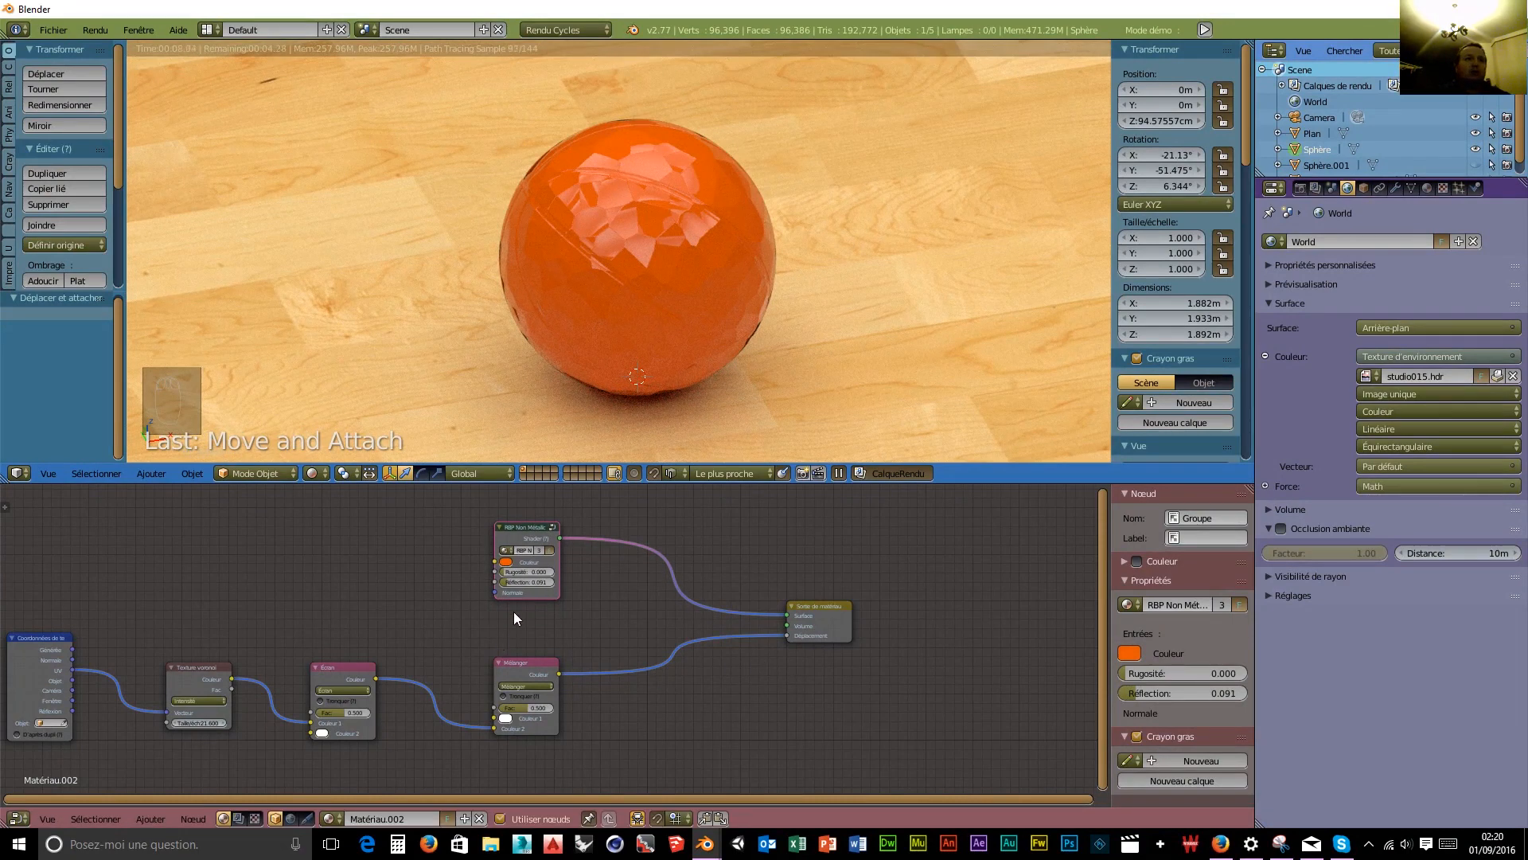
{"action": "left_click_drag", "start_coordinate": [527, 528], "coordinate": [522, 492]}
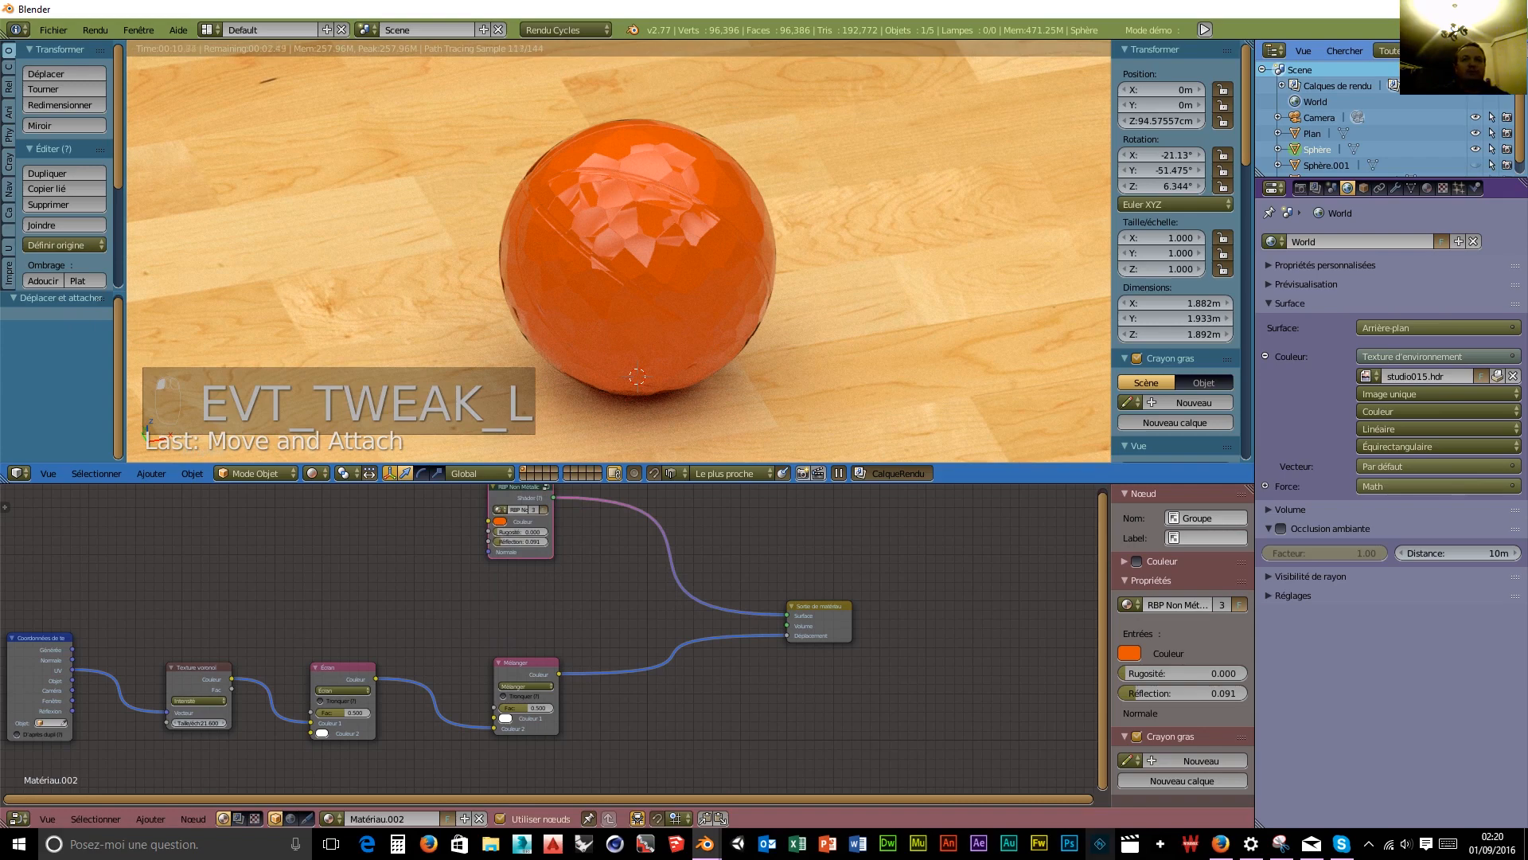
Switch to Firefox to examine the Spalding basketball reference photo on the product page, and return to the Blender ball scene.
{"action": "mouse_move", "coordinate": [1219, 845]}
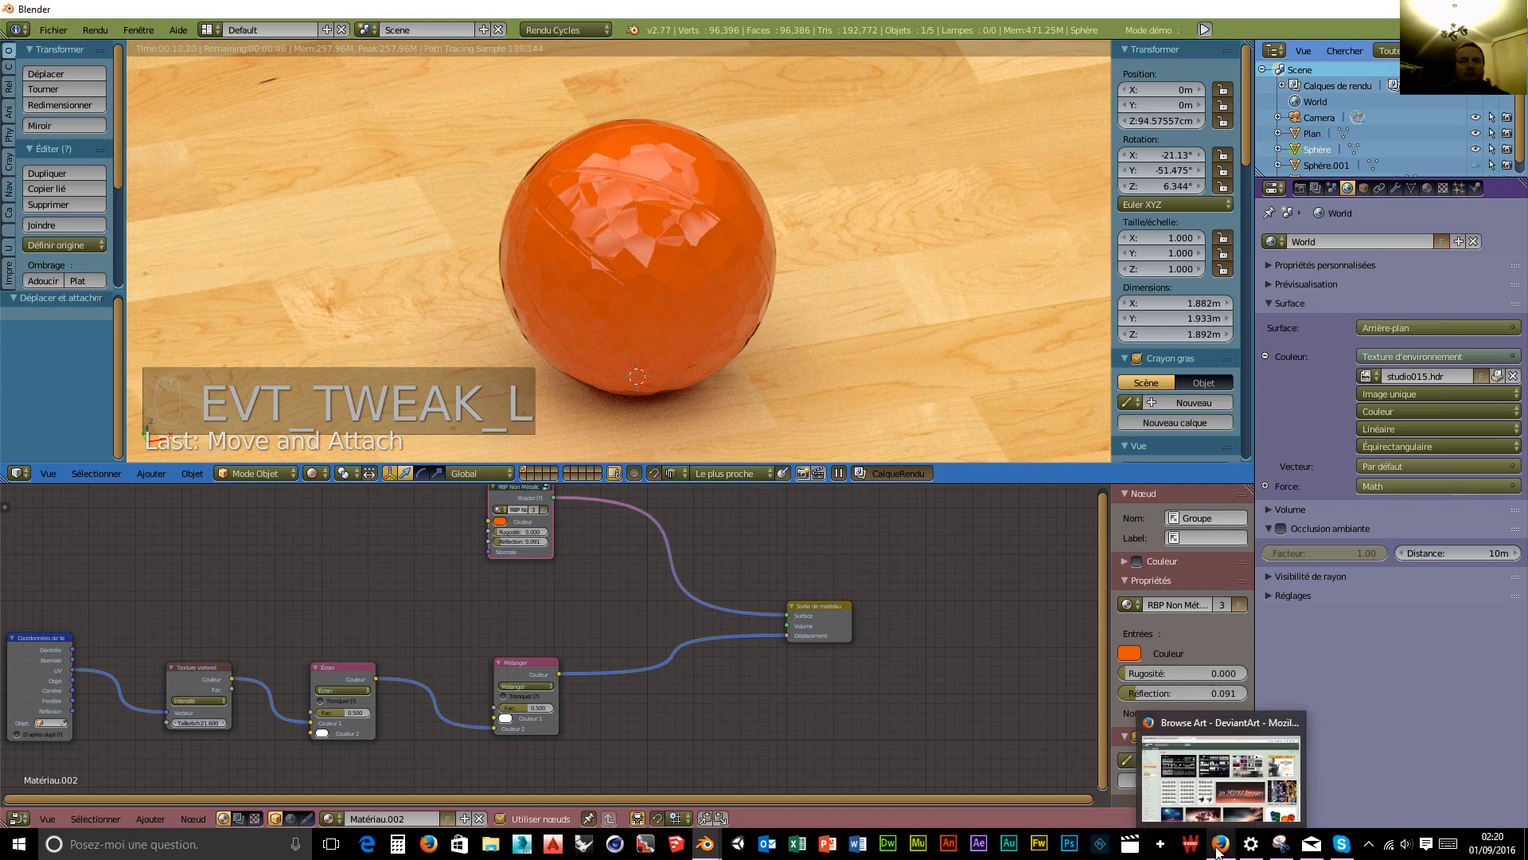
{"action": "left_click", "coordinate": [1219, 848]}
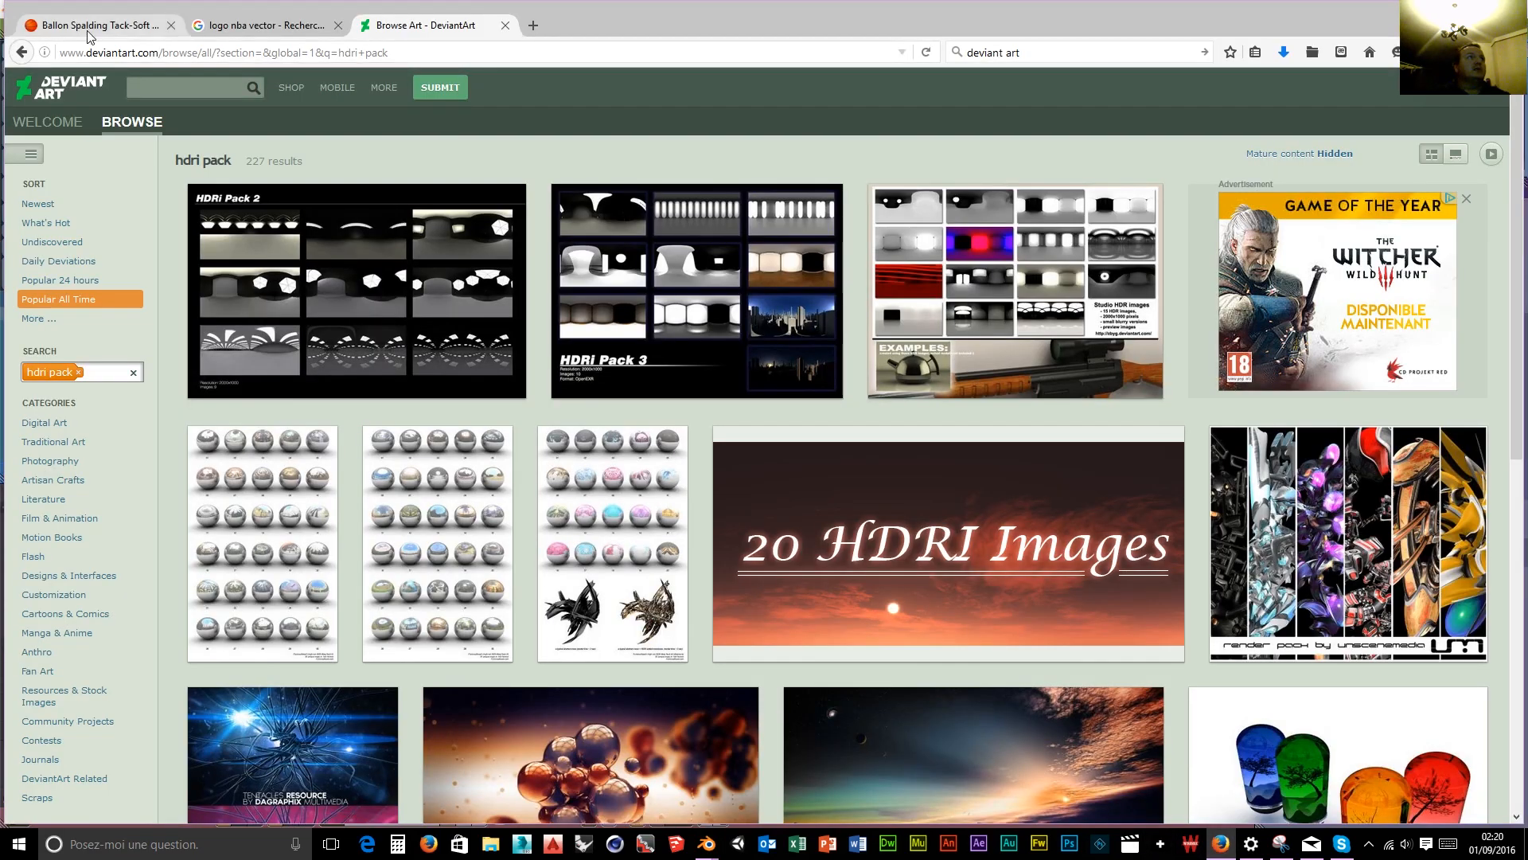
{"action": "left_click", "coordinate": [89, 29]}
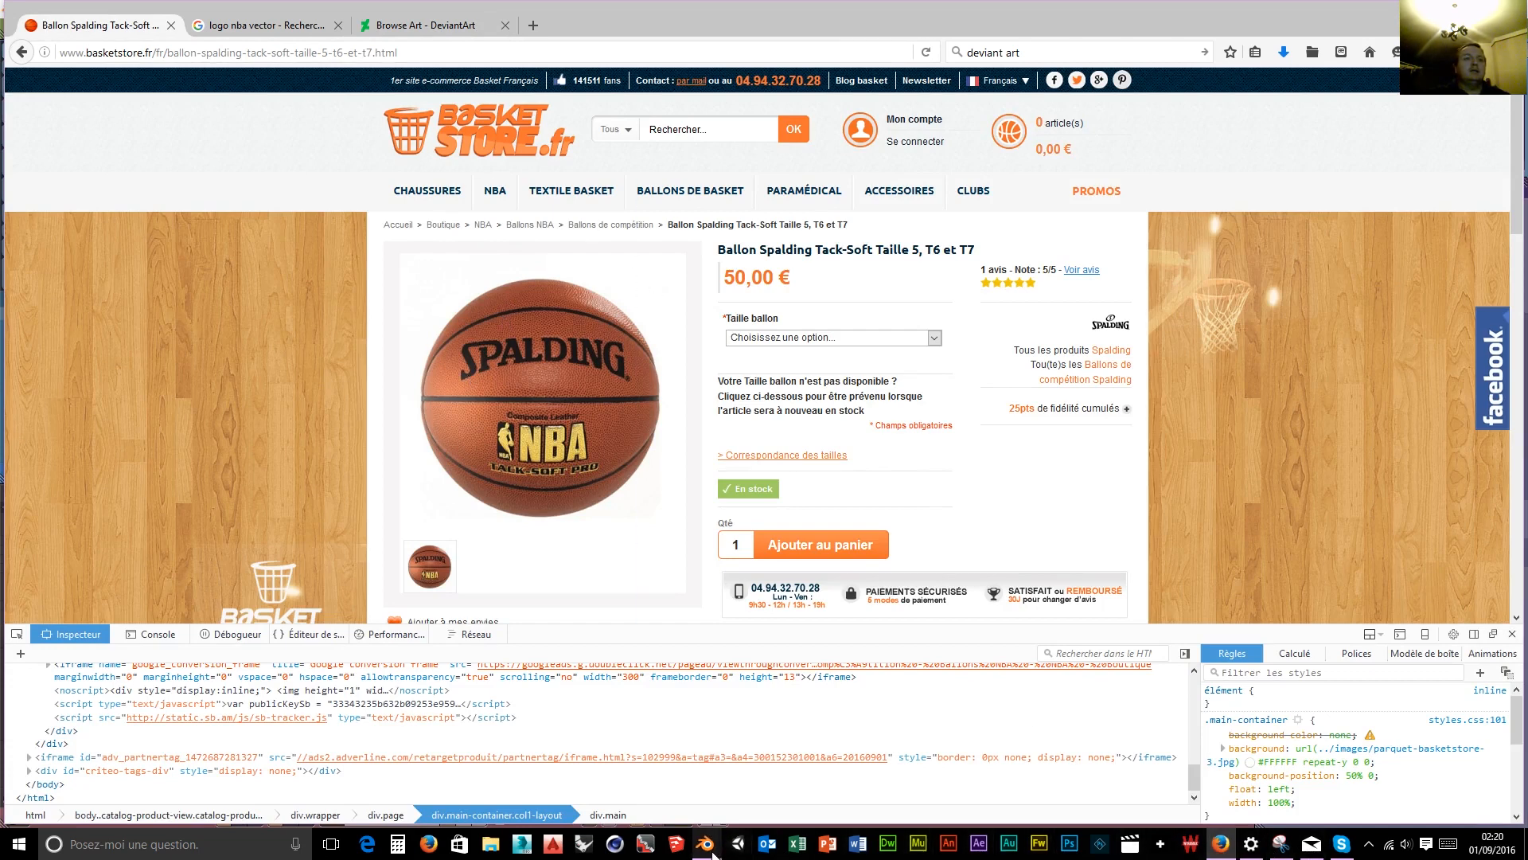
{"action": "mouse_move", "coordinate": [705, 844]}
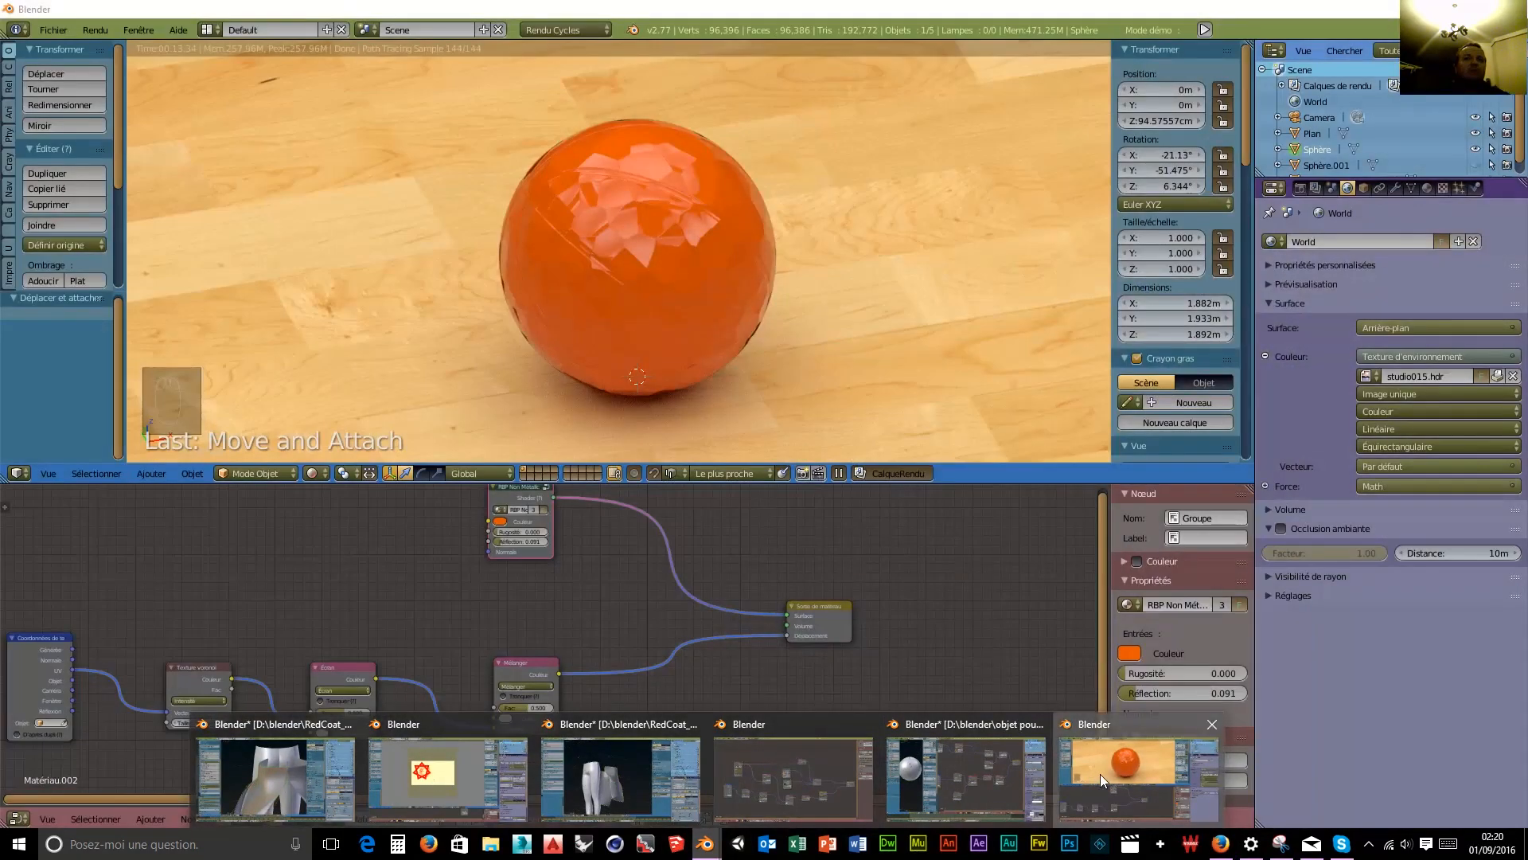
{"action": "left_click", "coordinate": [1100, 774]}
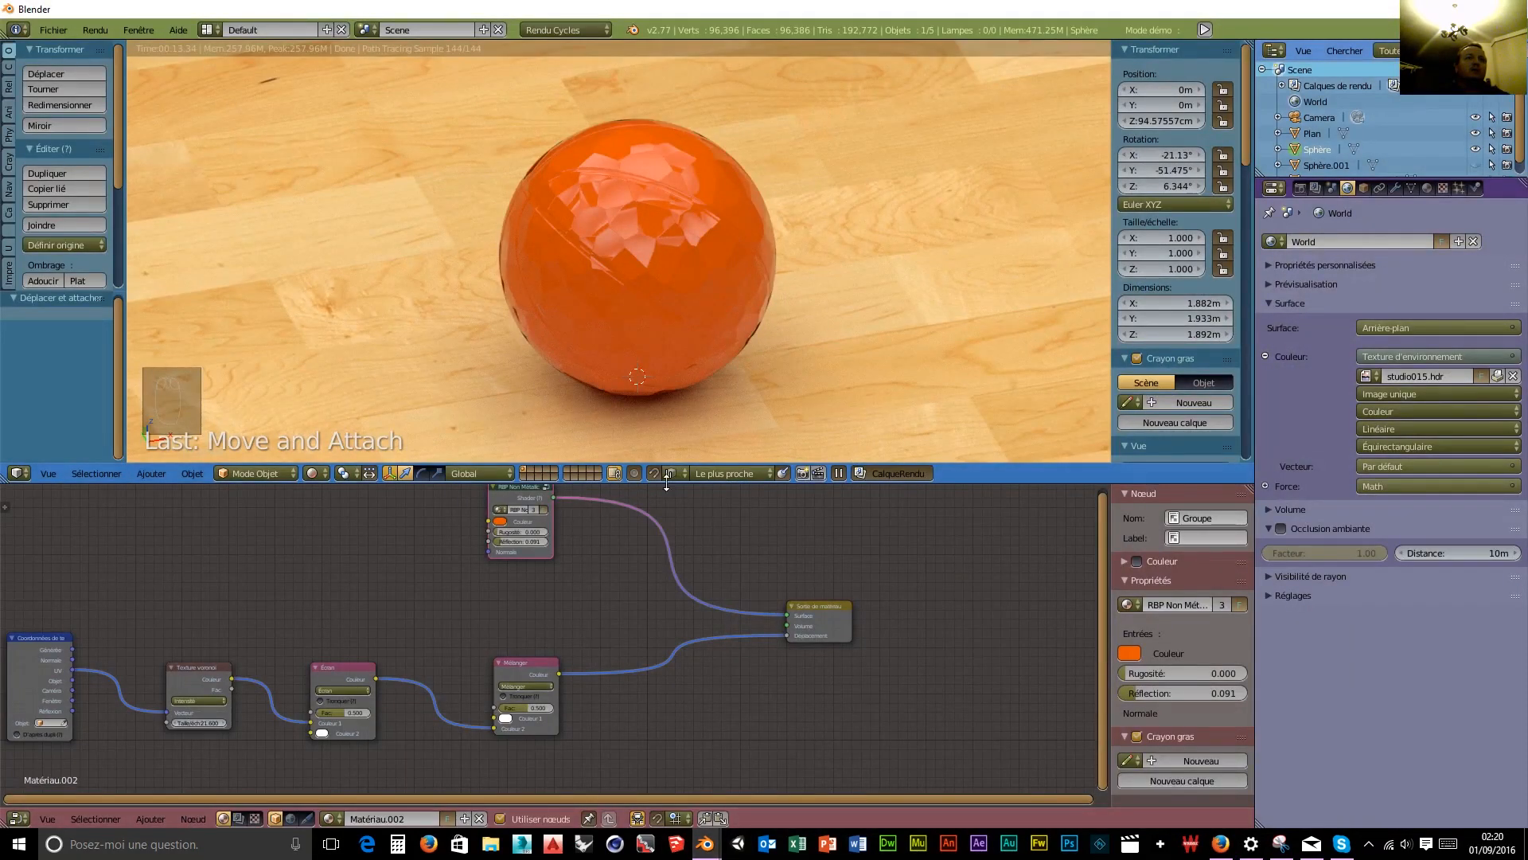
Enlarge the node editor and add a second RBP Non Métallic group node below the orange one, coloured black.
{"action": "left_click_drag", "start_coordinate": [661, 465], "coordinate": [691, 255]}
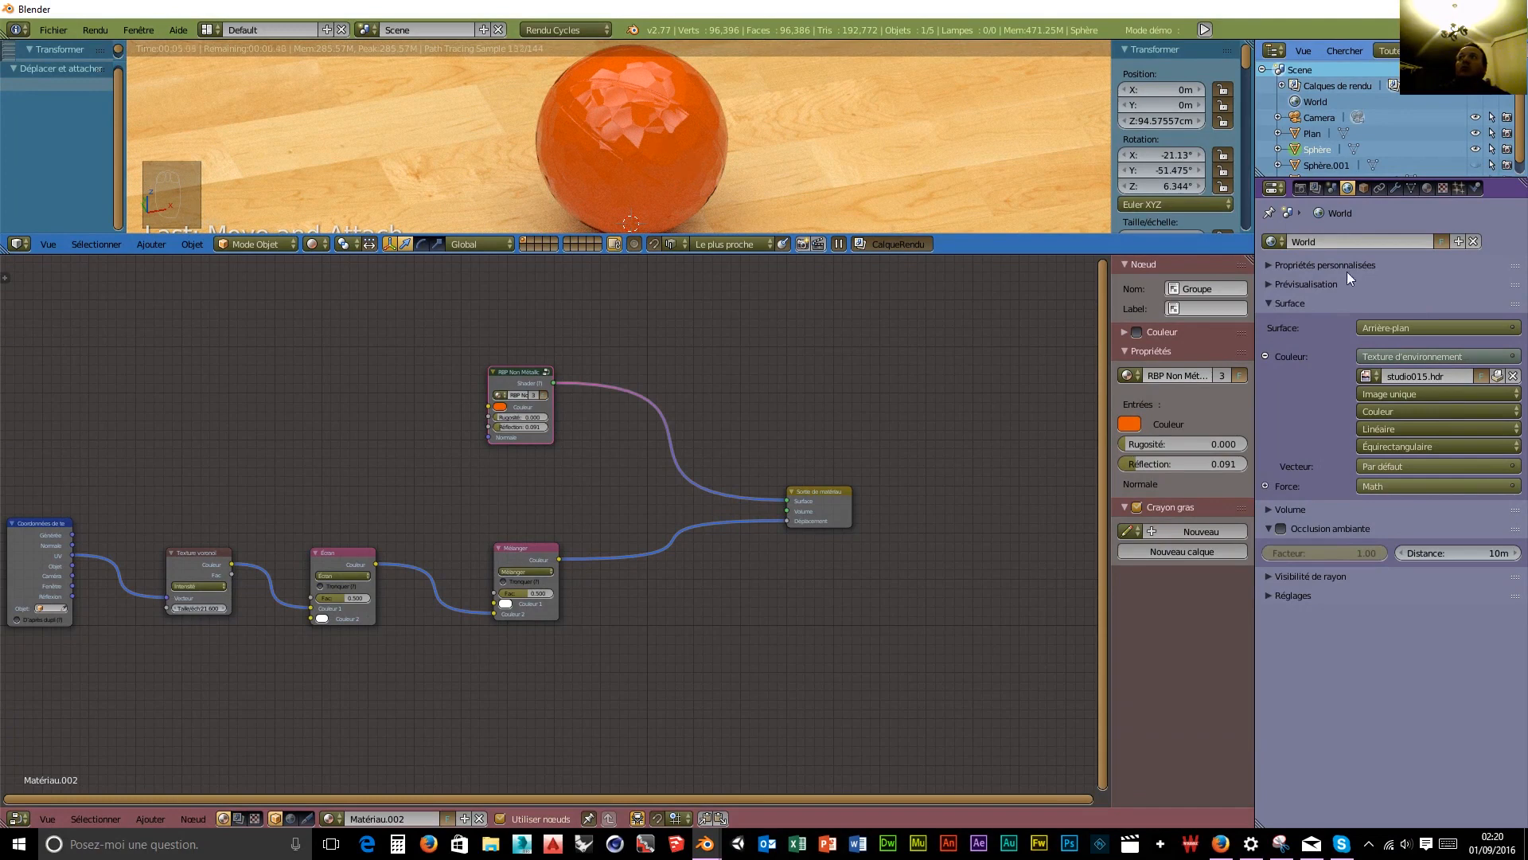
{"action": "left_click_drag", "start_coordinate": [510, 371], "coordinate": [519, 320]}
{"action": "key", "text": "shift+a"}
{"action": "mouse_move", "coordinate": [533, 470]}
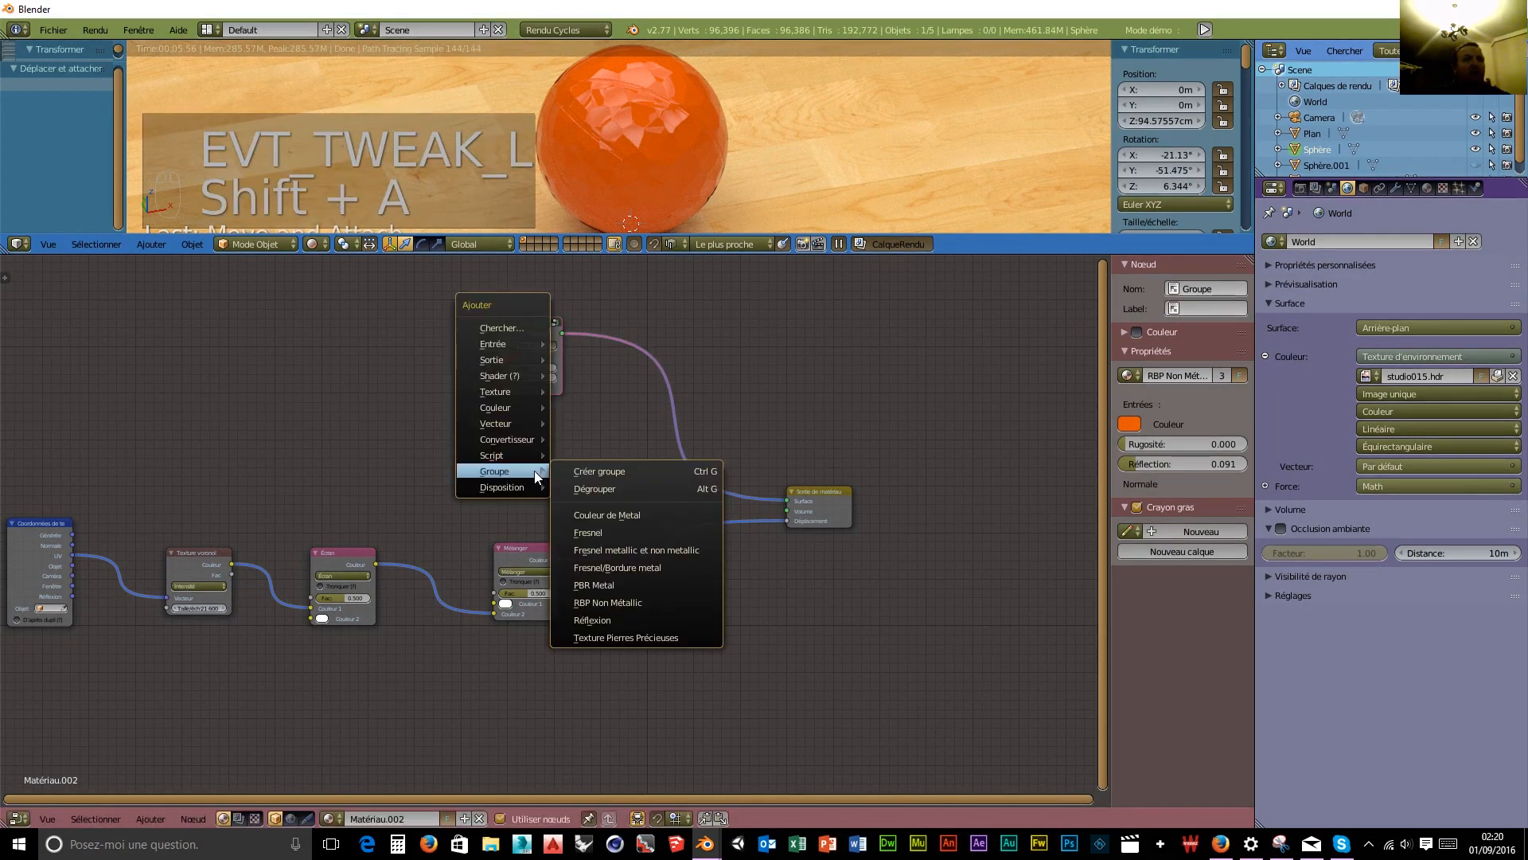
{"action": "left_click", "coordinate": [618, 602]}
{"action": "left_click", "coordinate": [478, 392]}
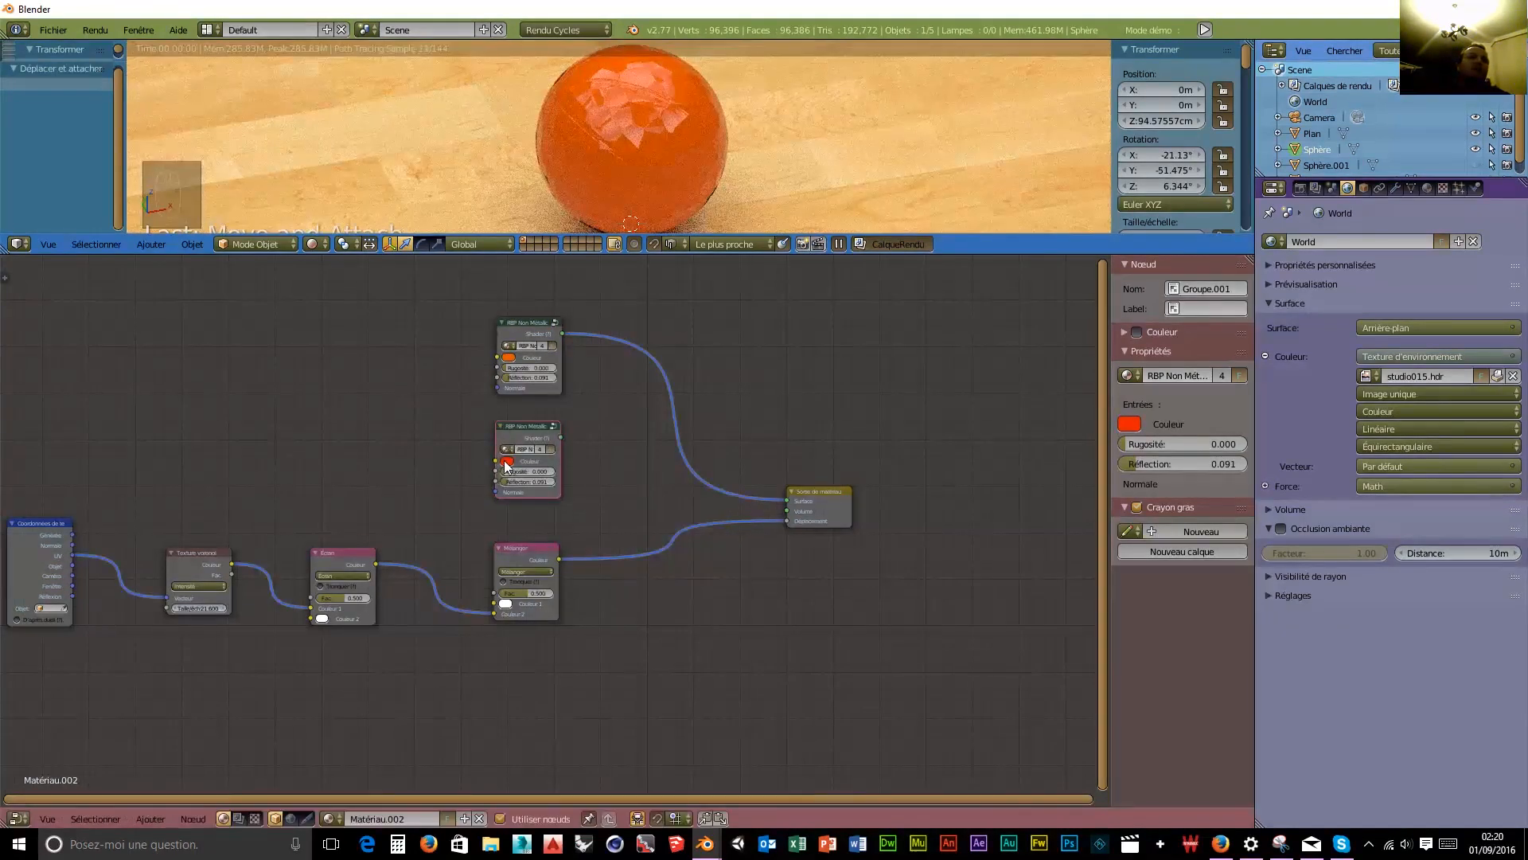
{"action": "left_click", "coordinate": [507, 461]}
{"action": "left_click_drag", "start_coordinate": [580, 381], "coordinate": [581, 396]}
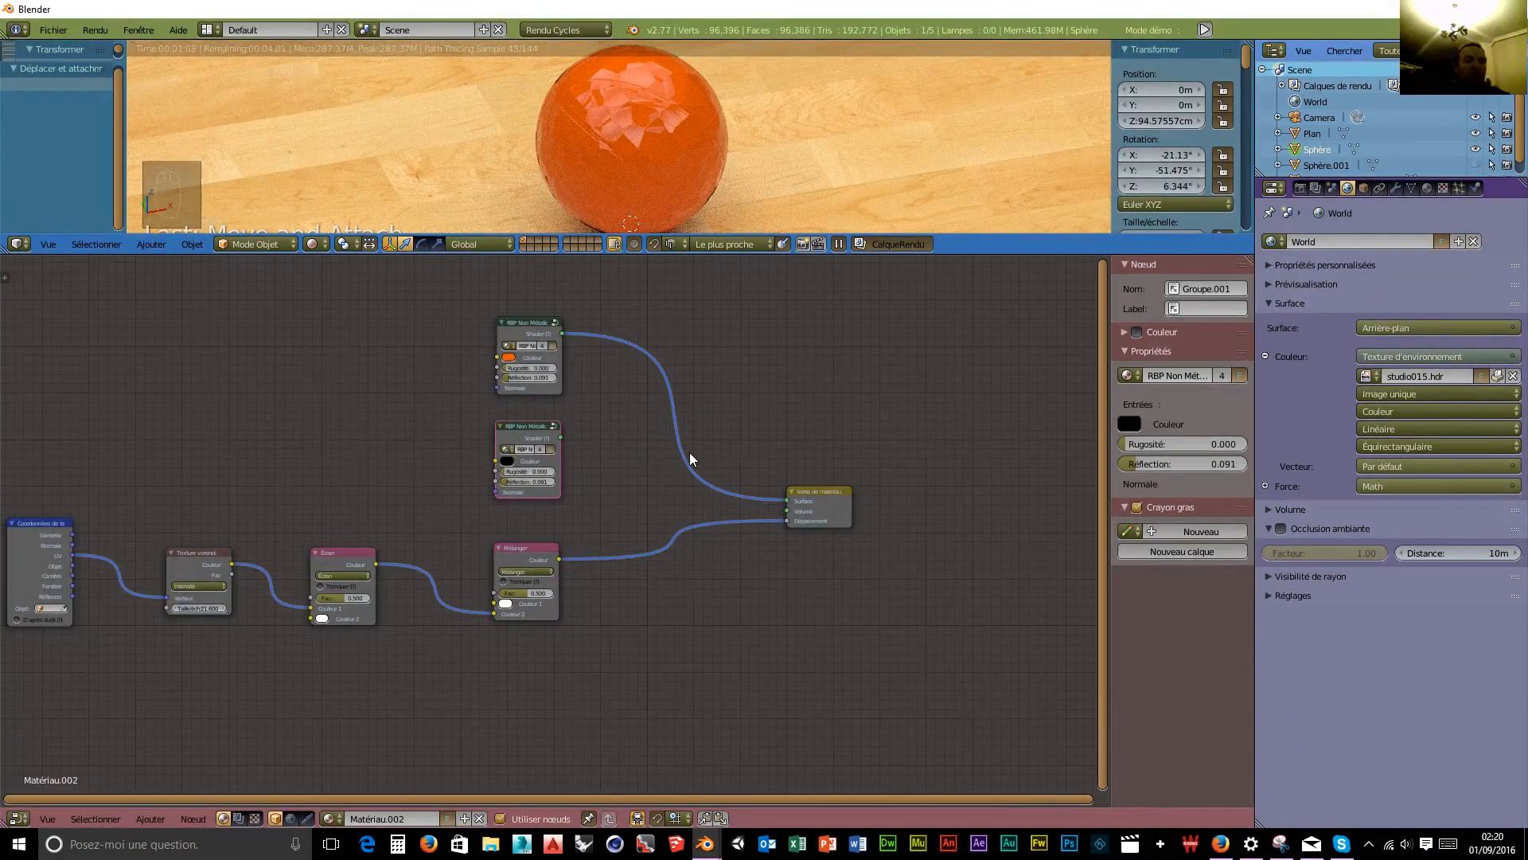
Insert a Shader de mélange node between the orange group and the material output, and link the black group to its second Shader input.
{"action": "key", "text": "shift+a"}
{"action": "mouse_move", "coordinate": [673, 370]}
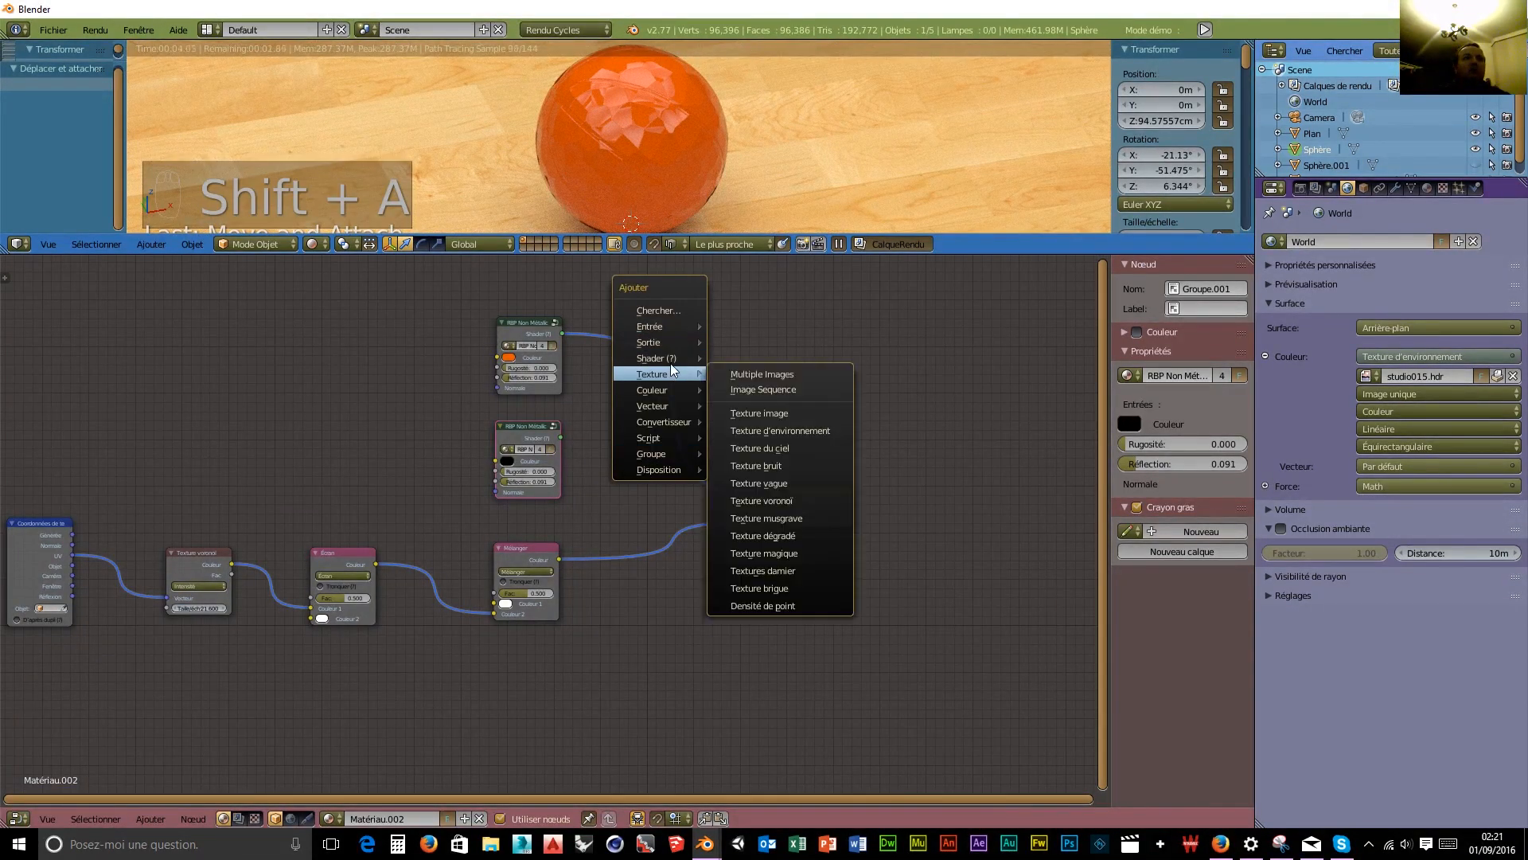
{"action": "left_click", "coordinate": [764, 353]}
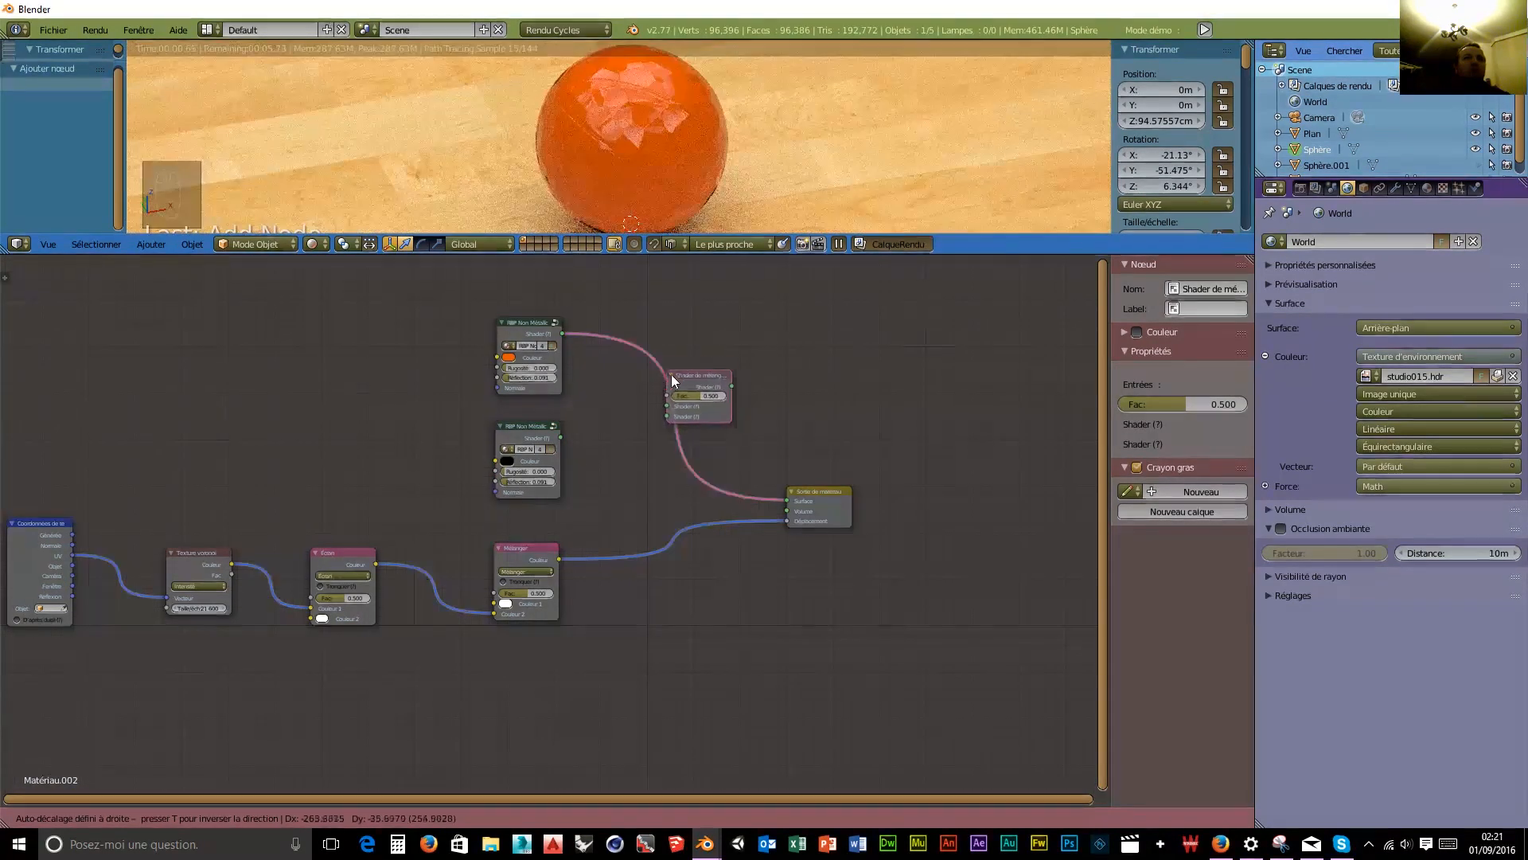
{"action": "left_click", "coordinate": [688, 402]}
{"action": "left_click_drag", "start_coordinate": [704, 404], "coordinate": [699, 413]}
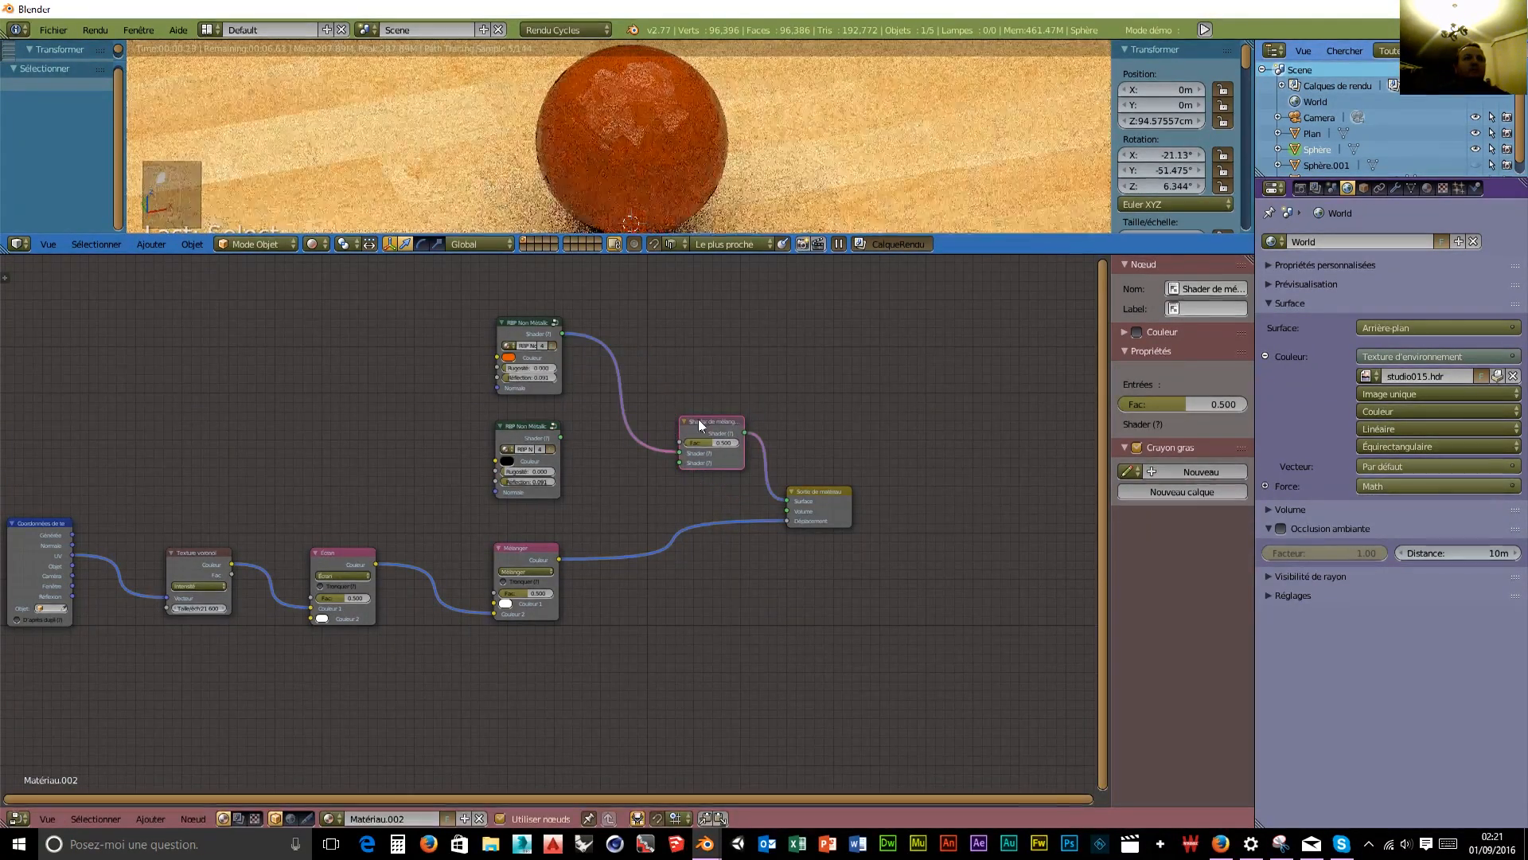
{"action": "left_click_drag", "start_coordinate": [561, 437], "coordinate": [678, 452]}
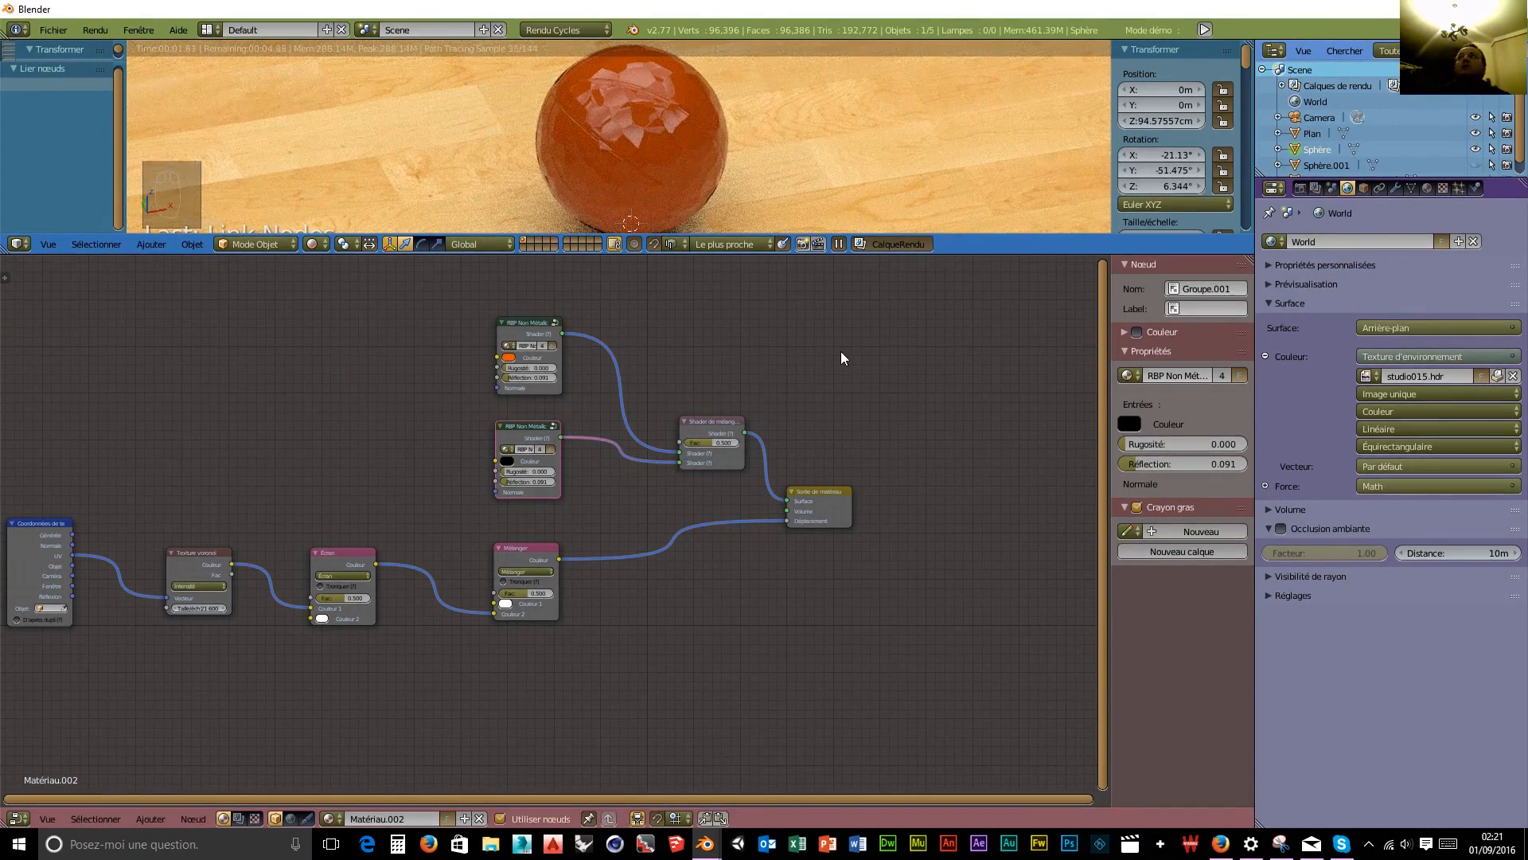
Test the Shader de mélange node's factor at 1.000 and bring it back to near the middle.
{"action": "middle_click_drag", "start_coordinate": [150, 398], "coordinate": [234, 436]}
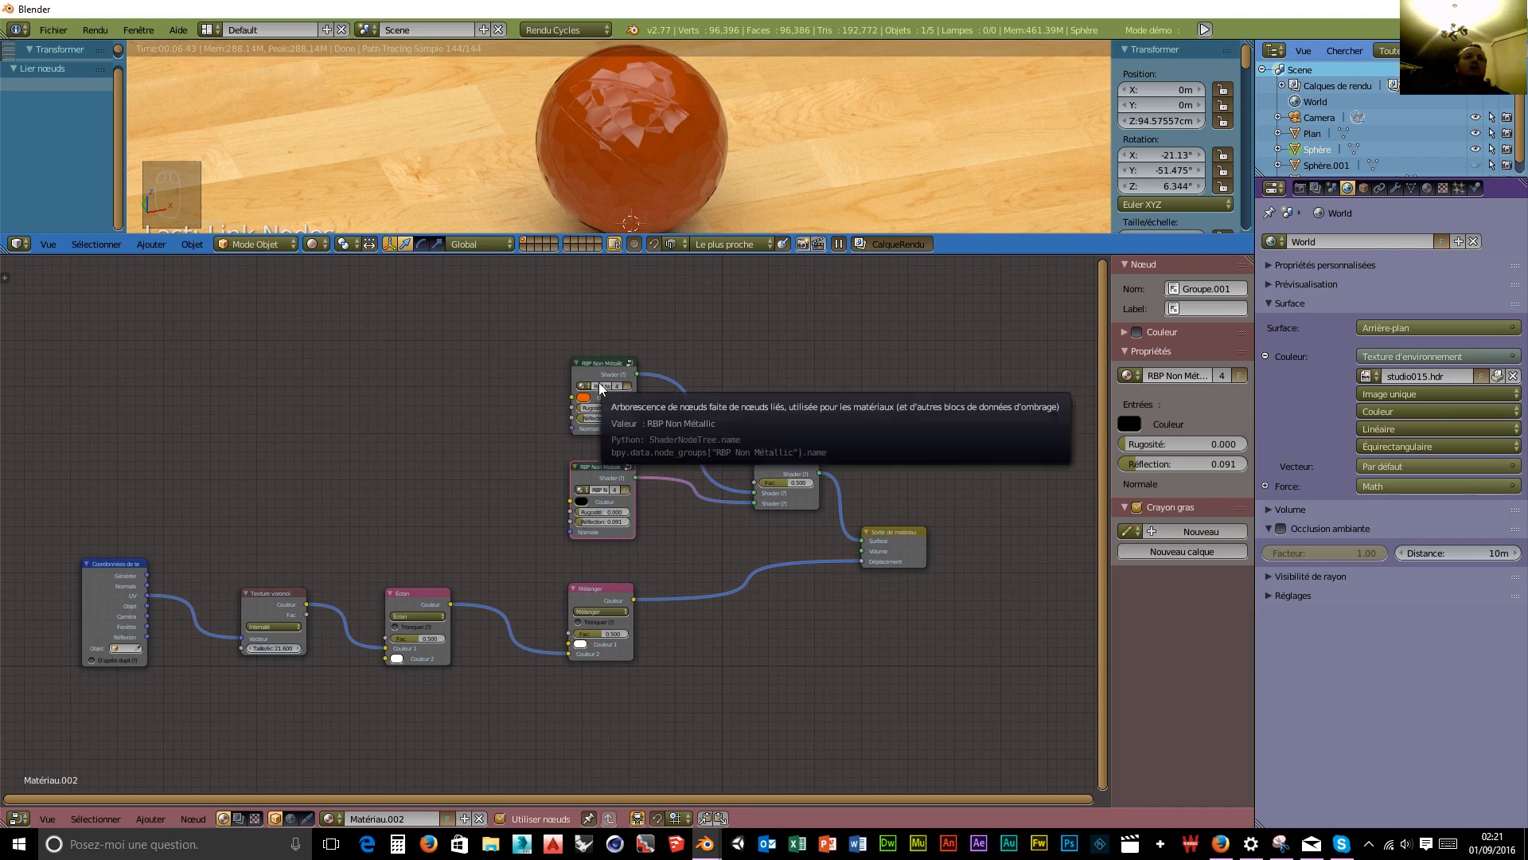
{"action": "mouse_move", "coordinate": [787, 483]}
{"action": "left_mouse_down"}
{"action": "mouse_move", "coordinate": [756, 483]}
{"action": "mouse_move", "coordinate": [817, 483]}
{"action": "left_mouse_up"}
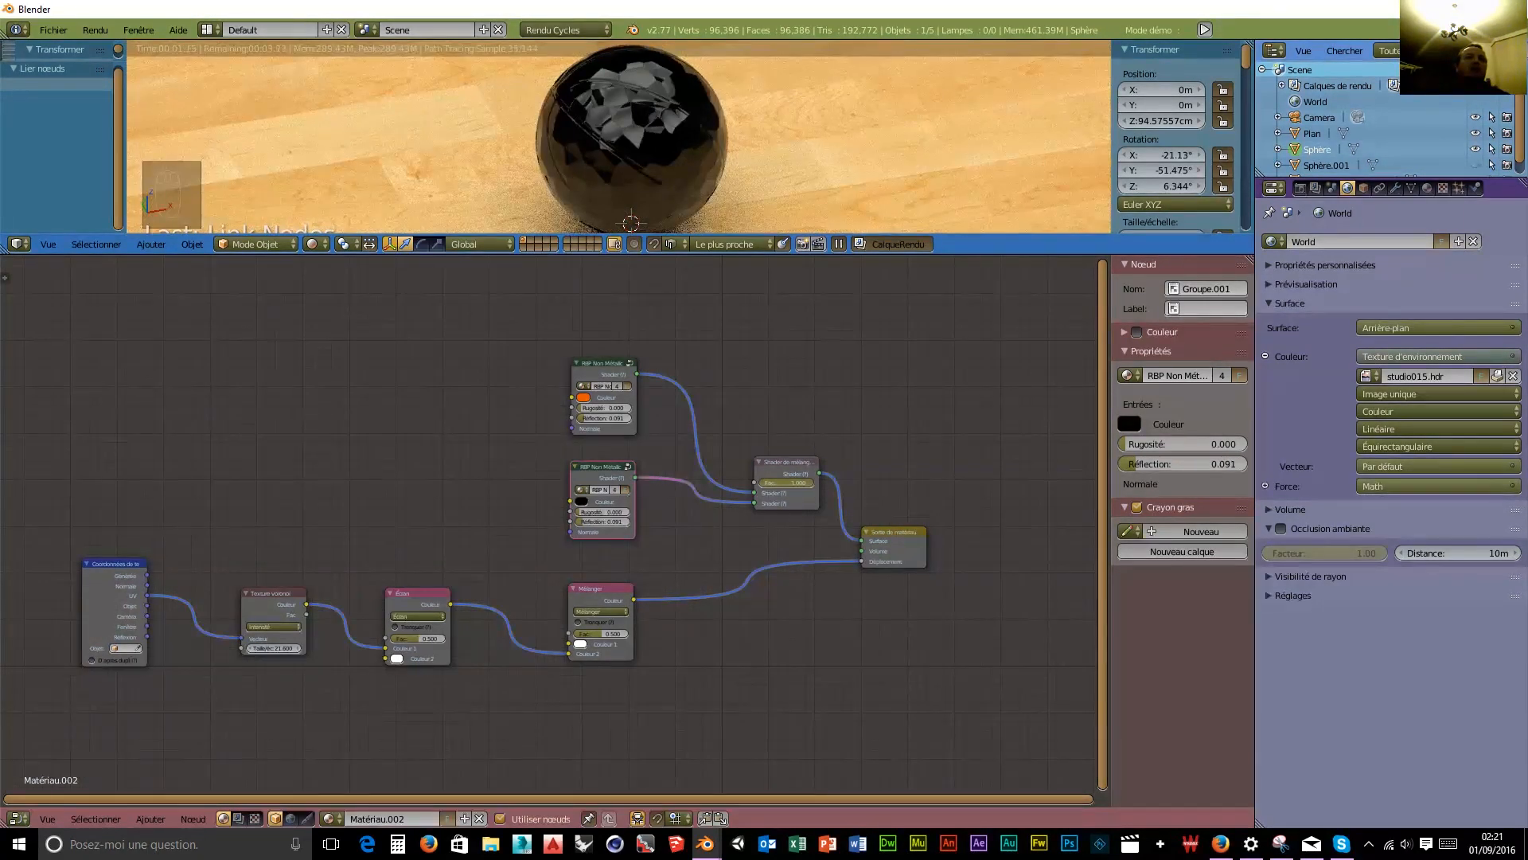
{"action": "left_click_drag", "start_coordinate": [814, 483], "coordinate": [784, 484]}
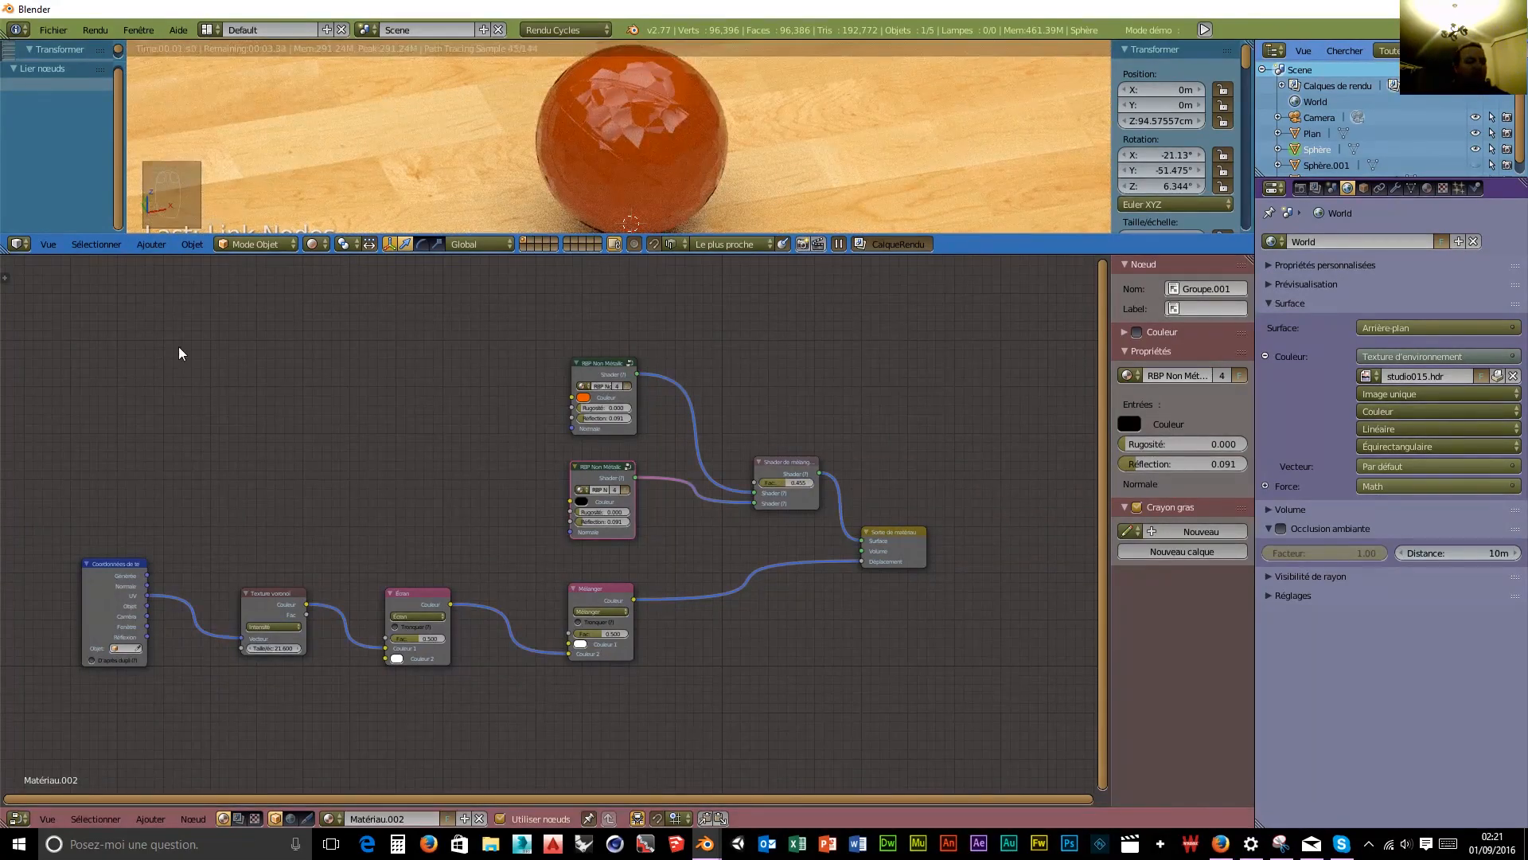
Add a Texture image node above the texture coordinates node.
{"action": "key", "text": "shift+a"}
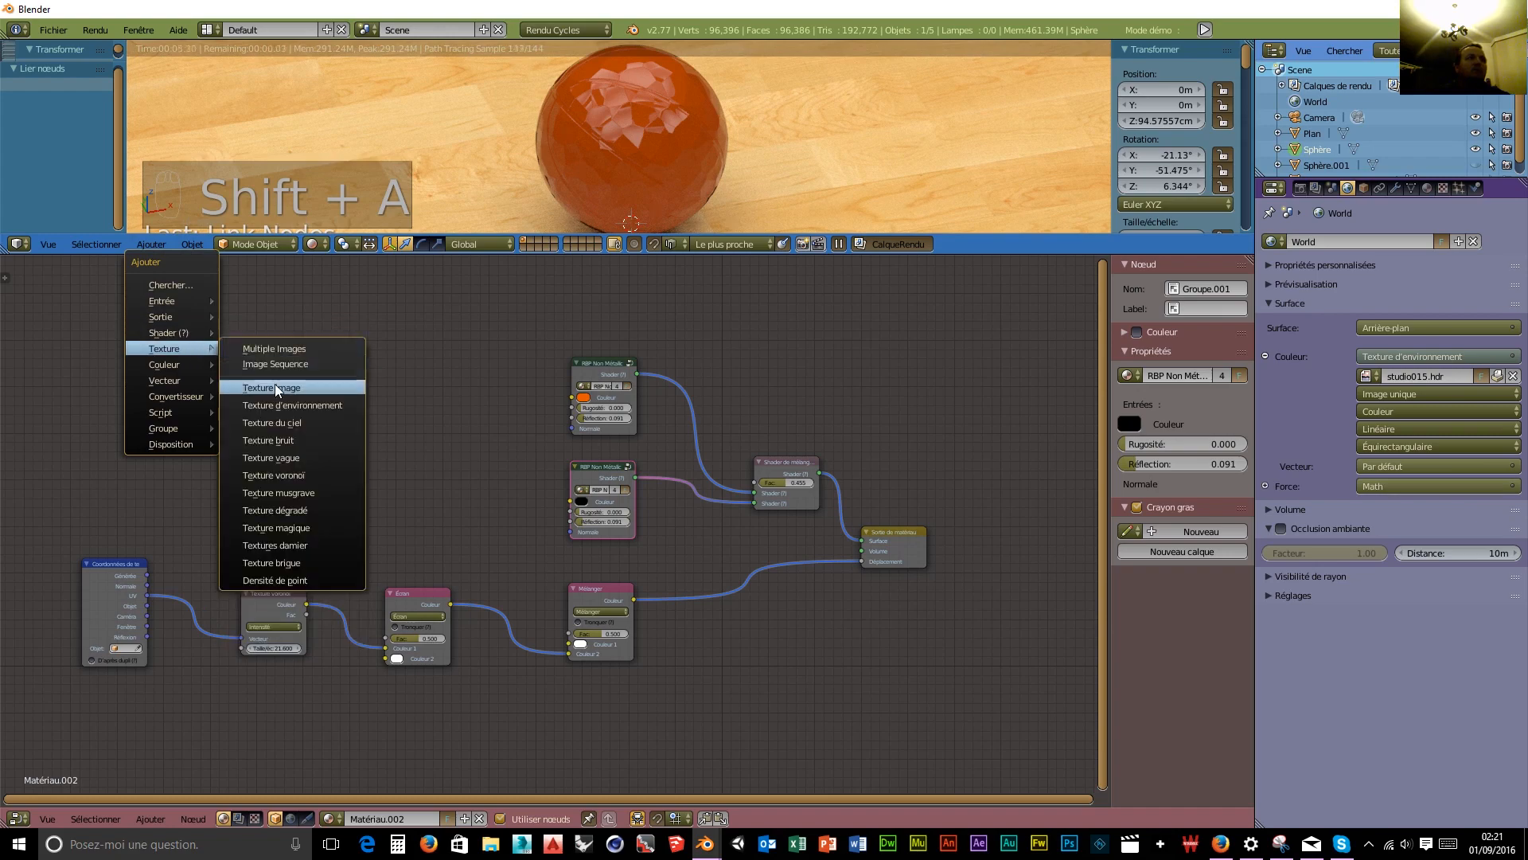
{"action": "left_click", "coordinate": [279, 386]}
{"action": "left_click", "coordinate": [103, 300]}
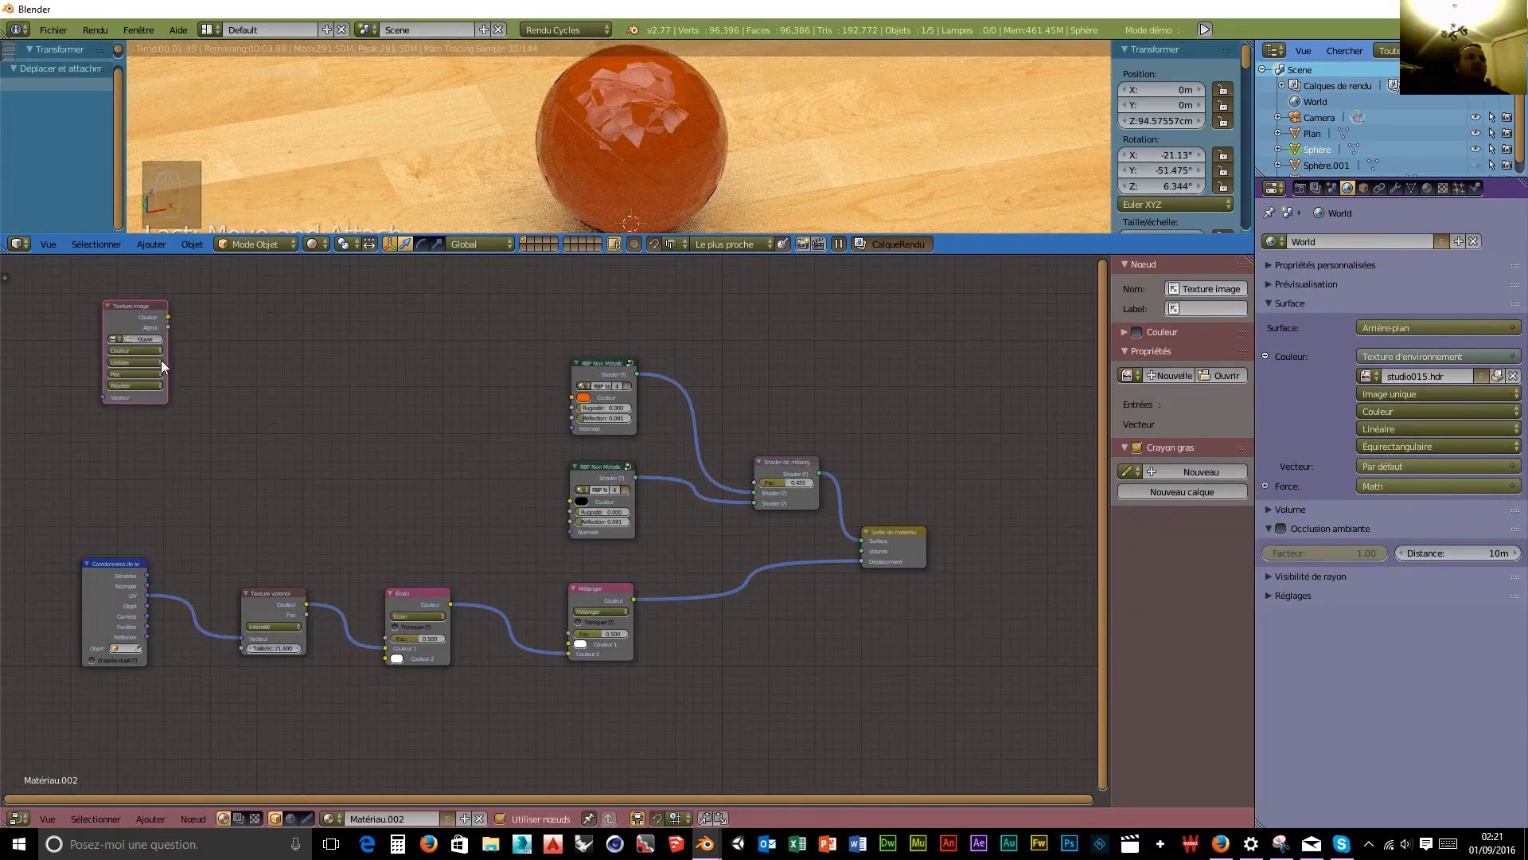
Load DEPLIAGE BALLON DE BASKET.jpg from the neo retro orange\Animation\Ballon\Basket\Texture folder into the Texture image node.
{"action": "left_click", "coordinate": [144, 339]}
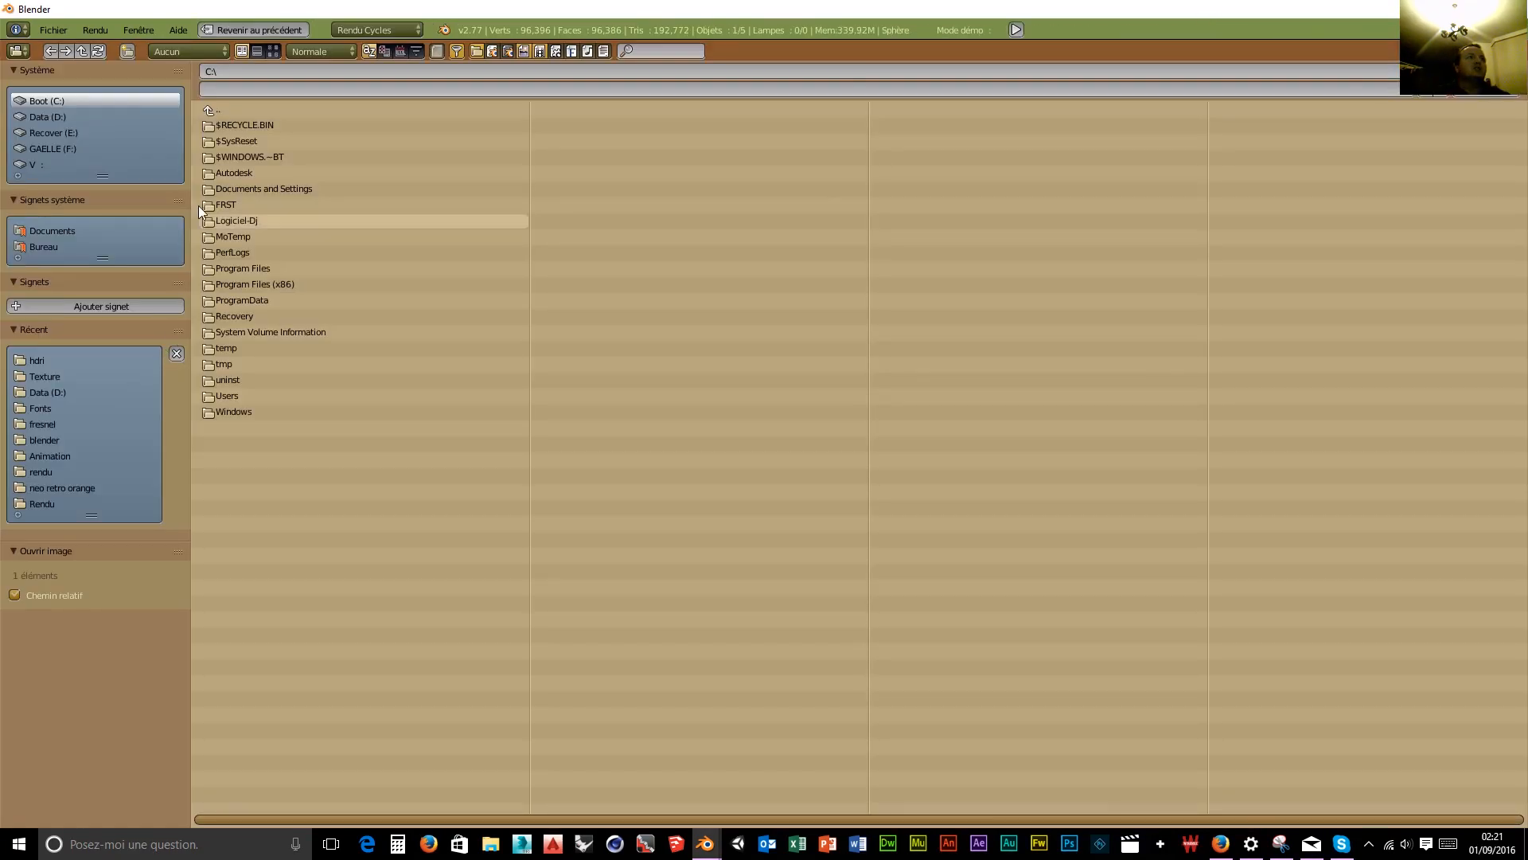
{"action": "left_click", "coordinate": [49, 117]}
{"action": "left_click", "coordinate": [232, 198]}
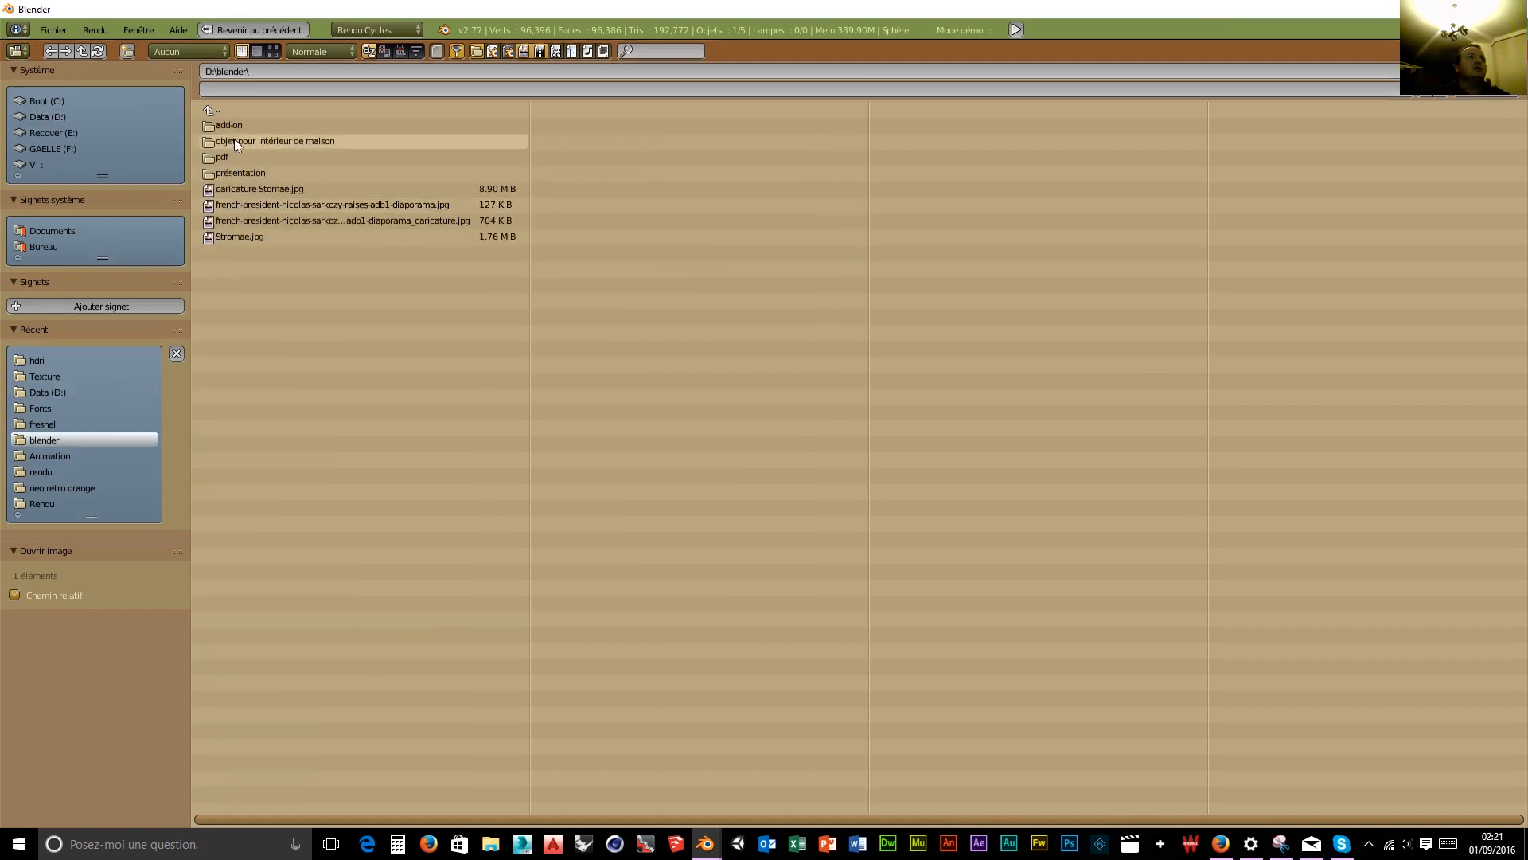
{"action": "left_click", "coordinate": [235, 140]}
{"action": "left_click", "coordinate": [229, 138]}
{"action": "left_click", "coordinate": [233, 126]}
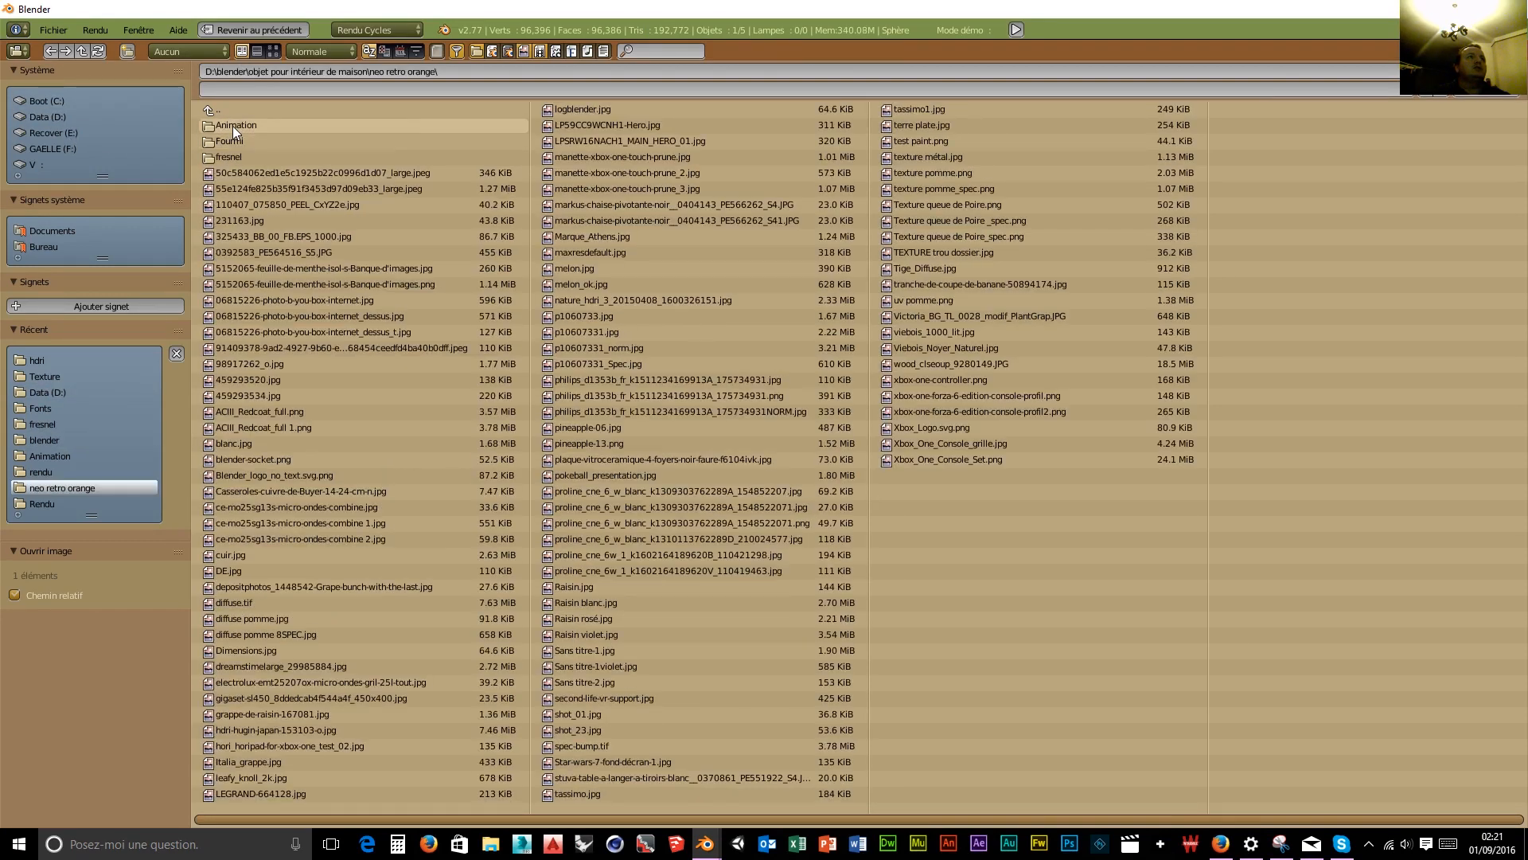
{"action": "left_click", "coordinate": [231, 125]}
{"action": "left_click", "coordinate": [231, 126]}
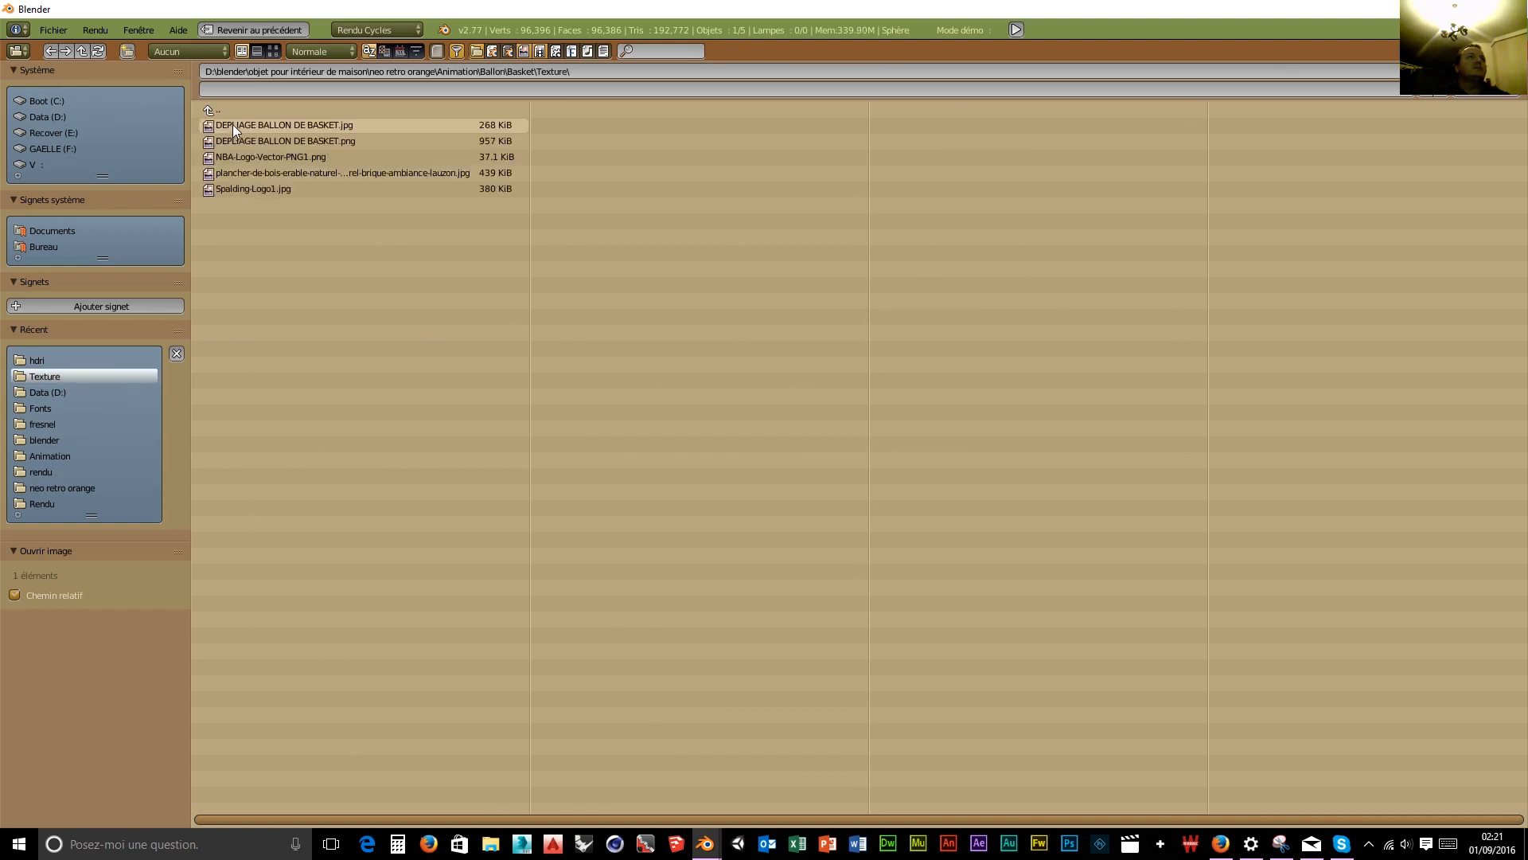
{"action": "left_click", "coordinate": [274, 50]}
{"action": "left_click", "coordinate": [374, 159]}
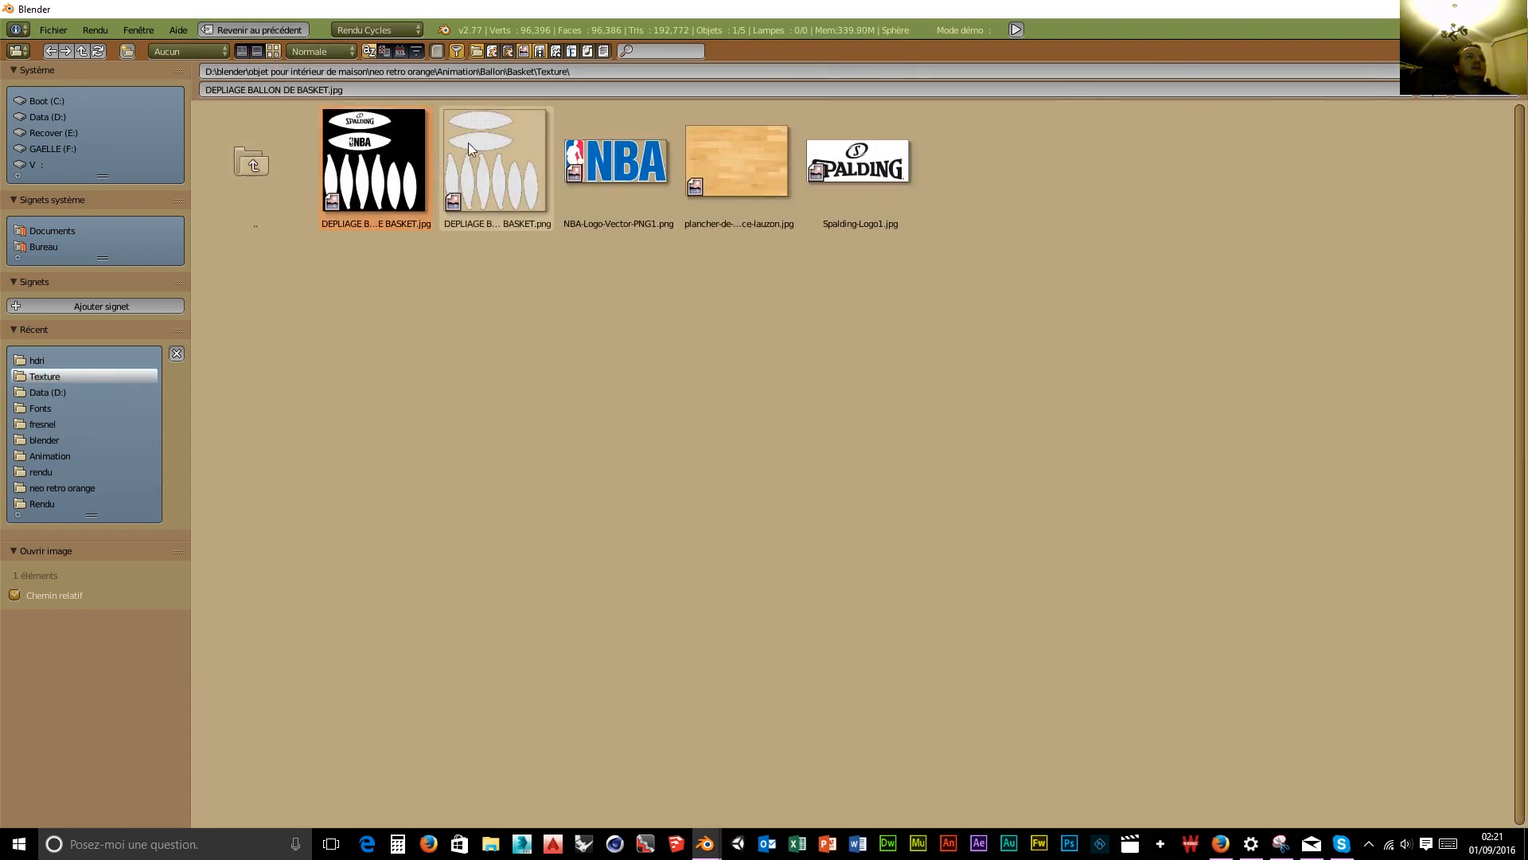
{"action": "left_click", "coordinate": [1485, 72]}
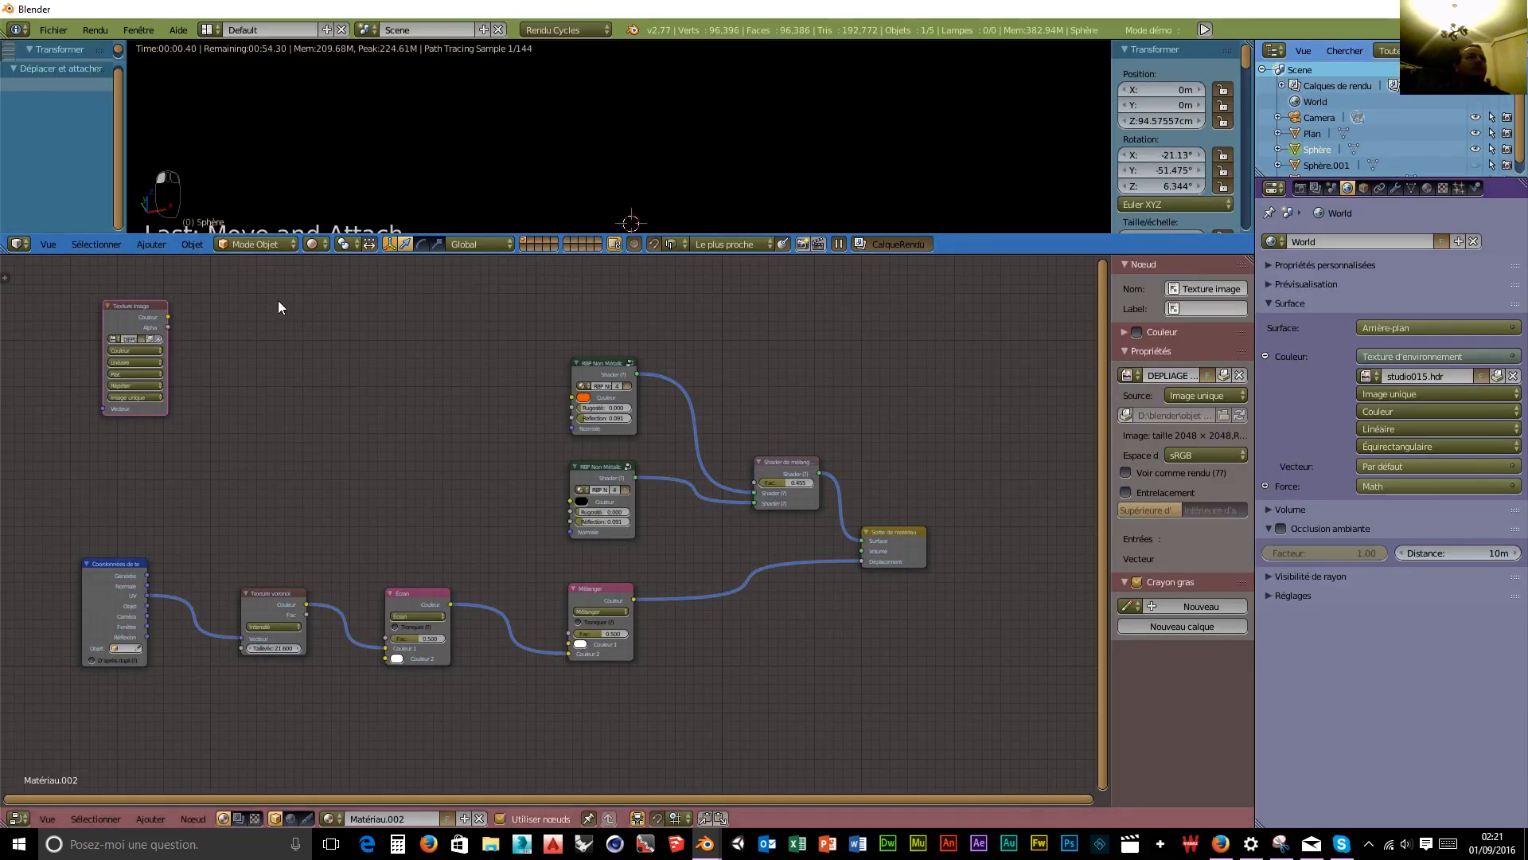
Link the Texture image colour to the Shader de mélange factor and insert an Inverser node on that link.
{"action": "left_click_drag", "start_coordinate": [169, 316], "coordinate": [753, 483]}
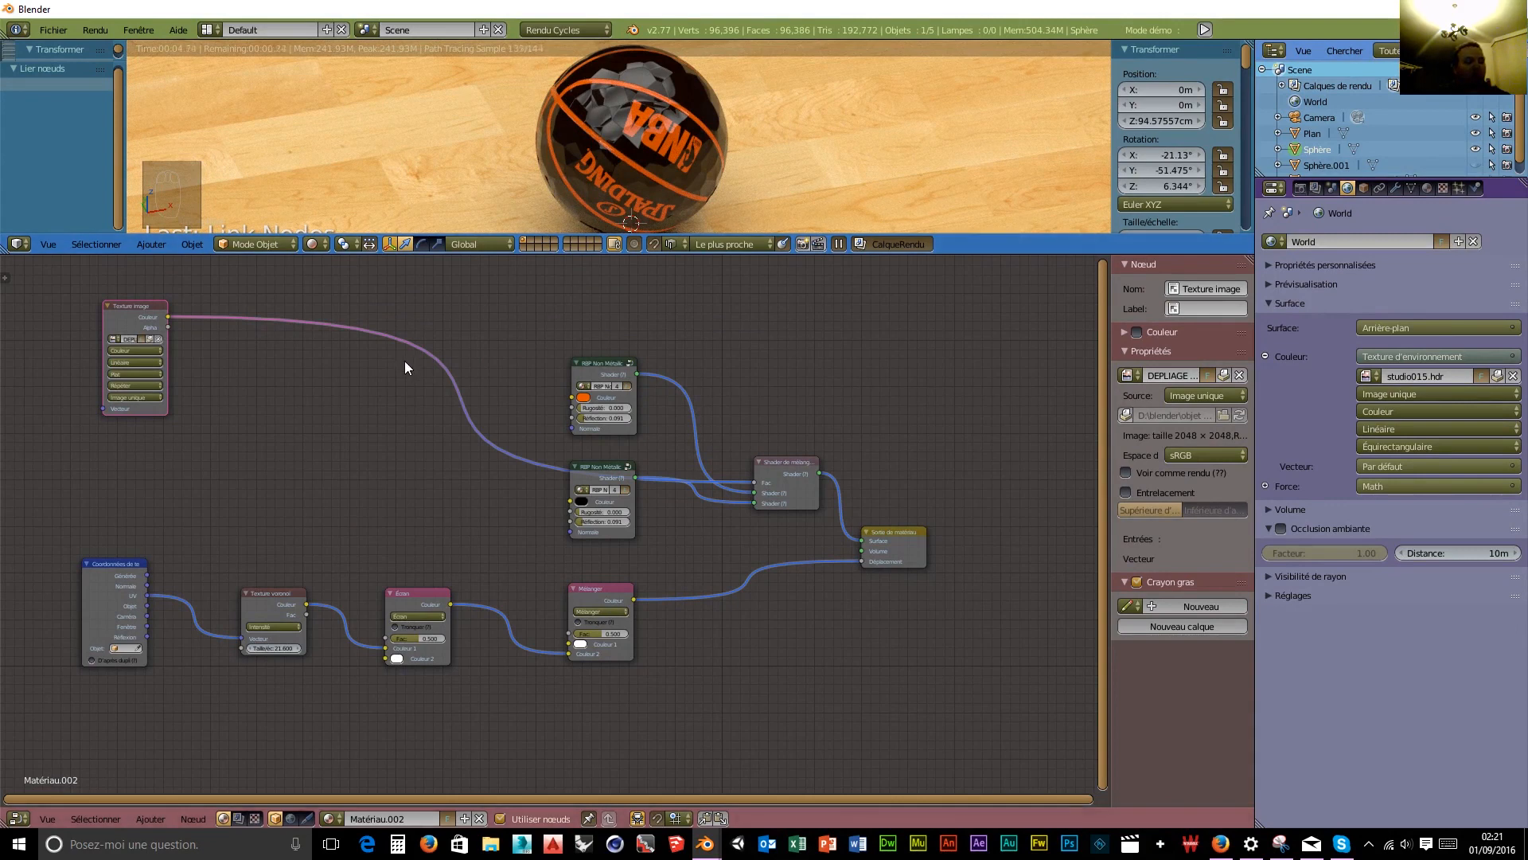
{"action": "key", "text": "shift+a"}
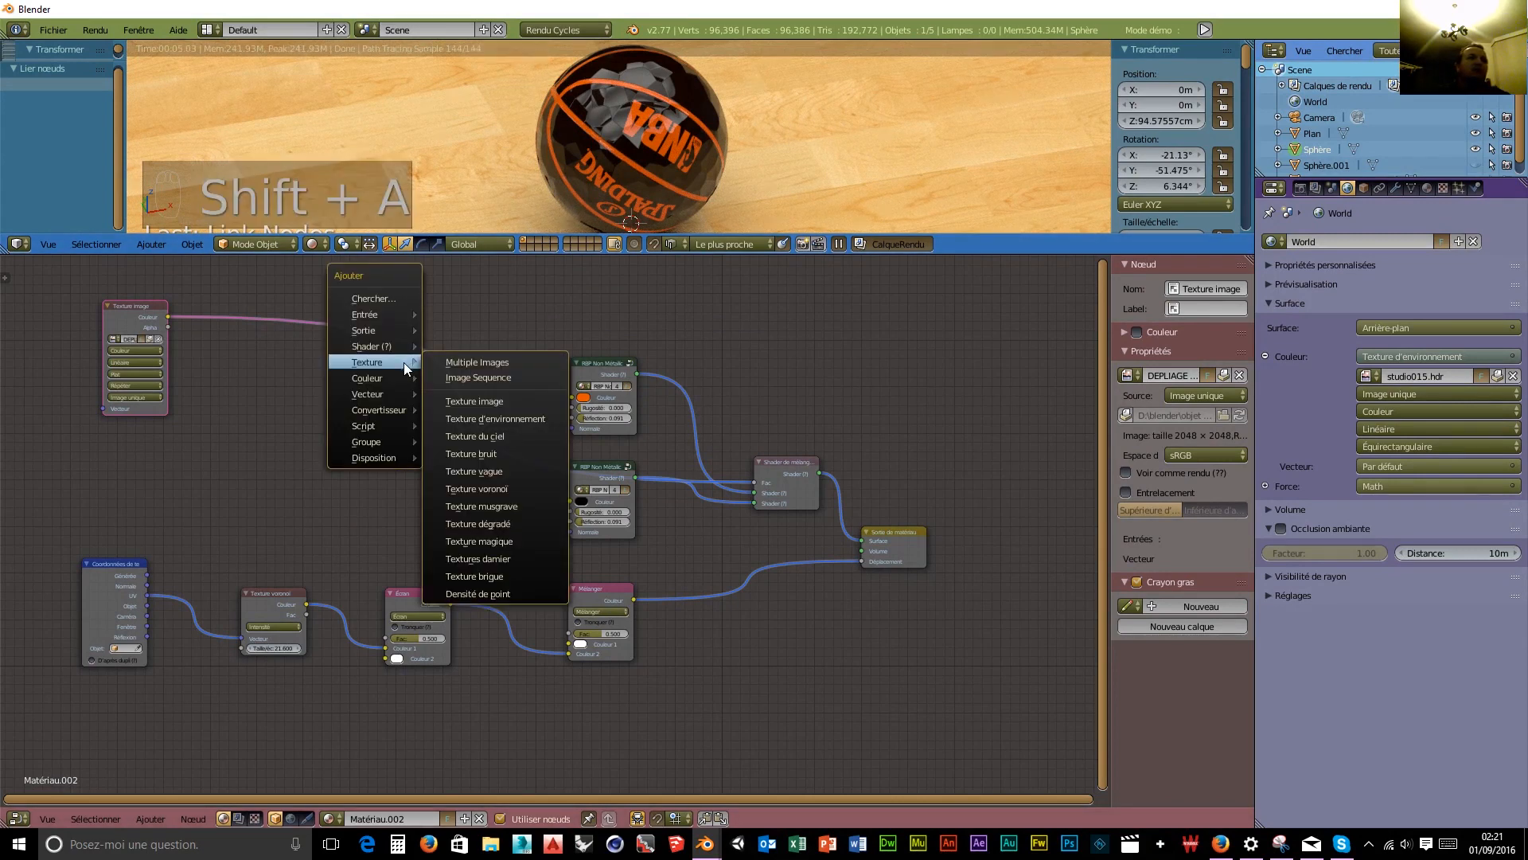
{"action": "mouse_move", "coordinate": [390, 378]}
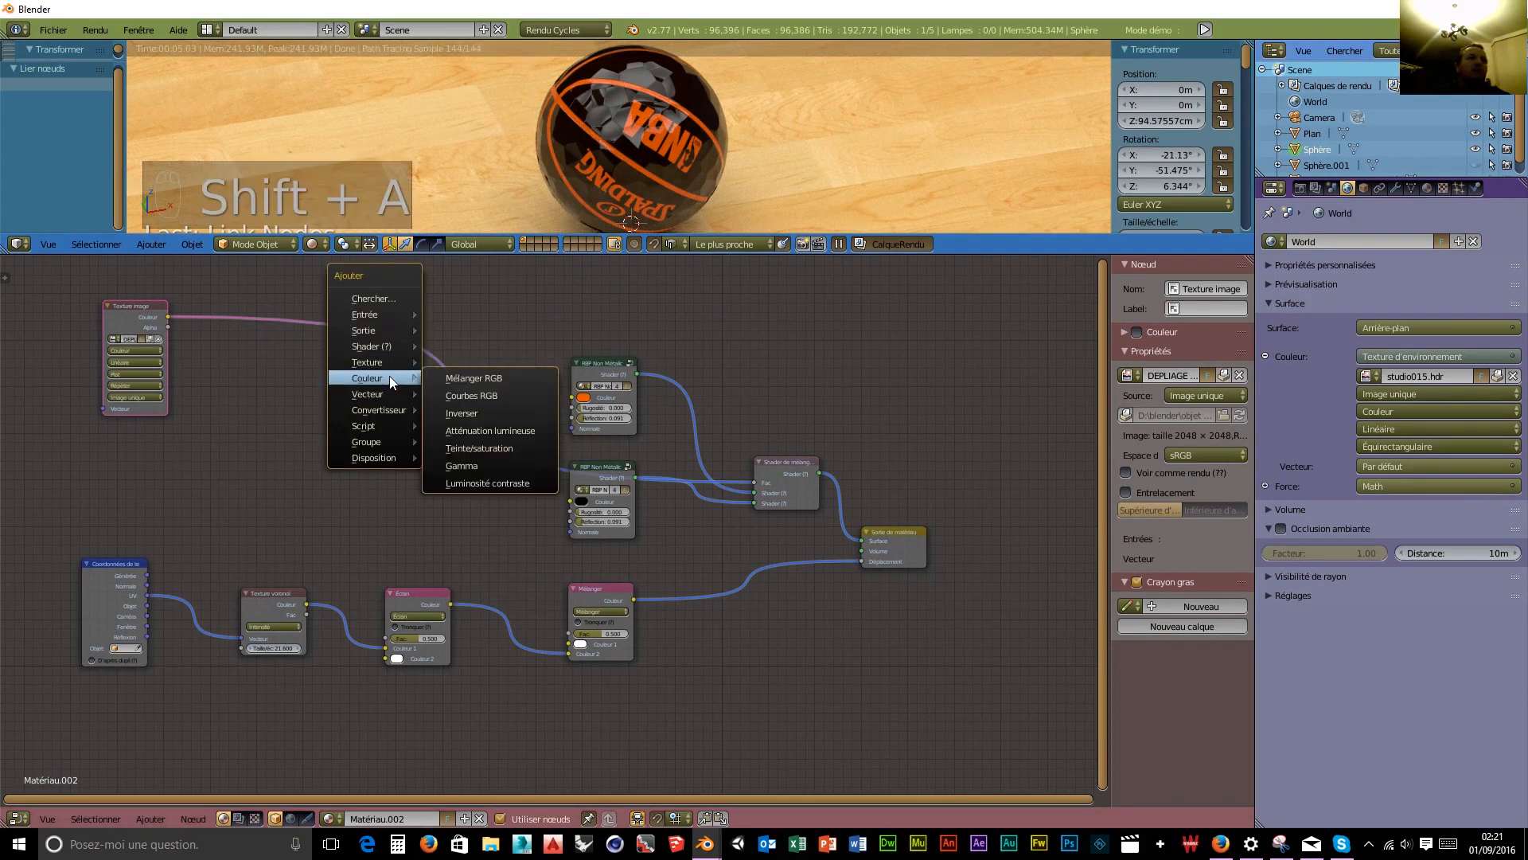
{"action": "left_click", "coordinate": [475, 413]}
{"action": "left_click", "coordinate": [420, 329]}
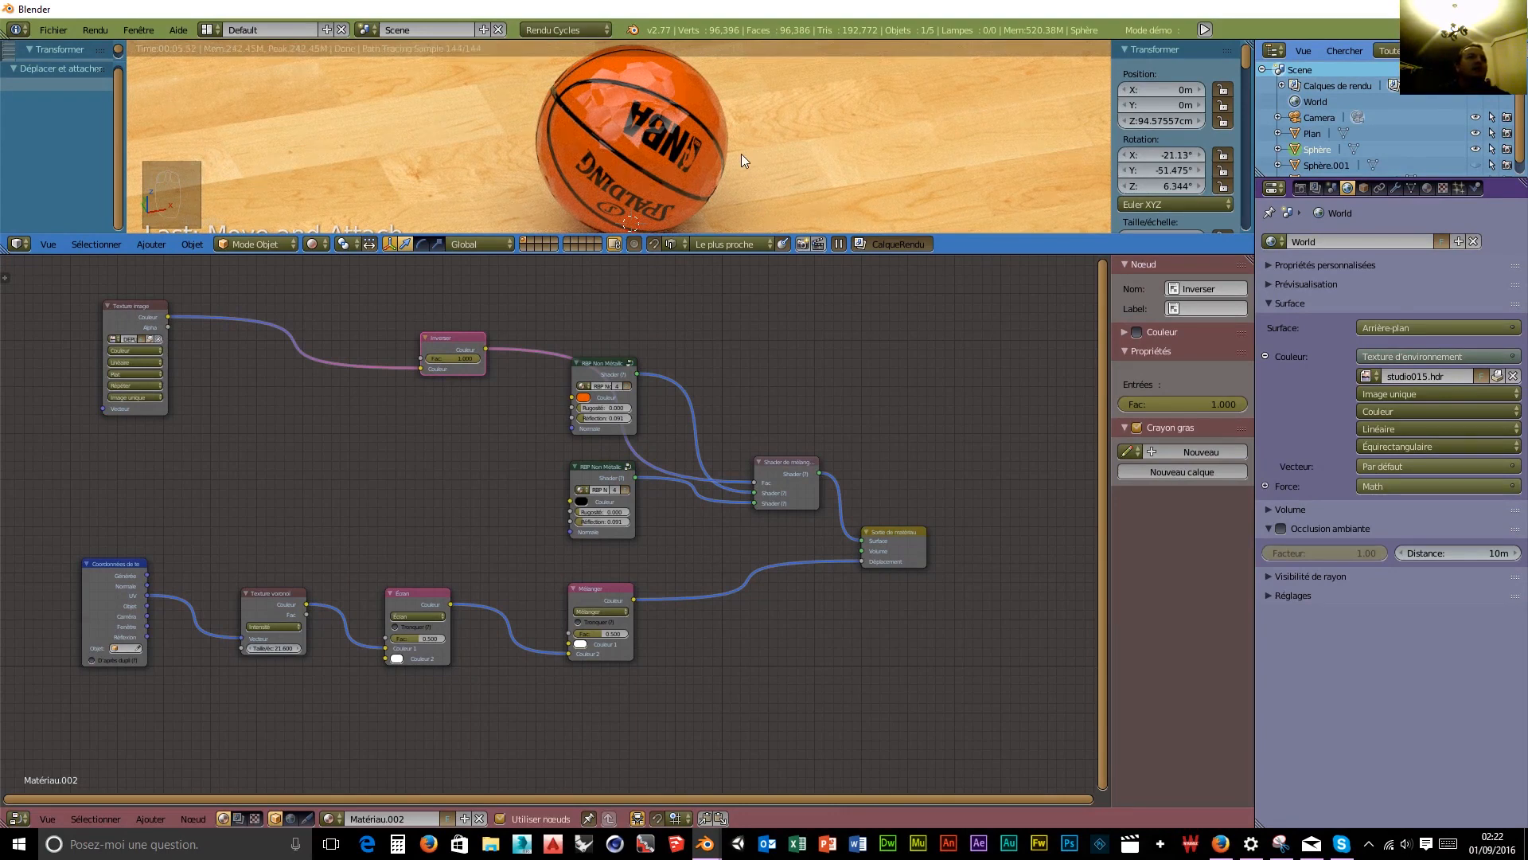
Rotate the ball about 142° around Y, -31° around X and -12.6° around Z so its logos face the camera.
{"action": "key", "text": "r"}
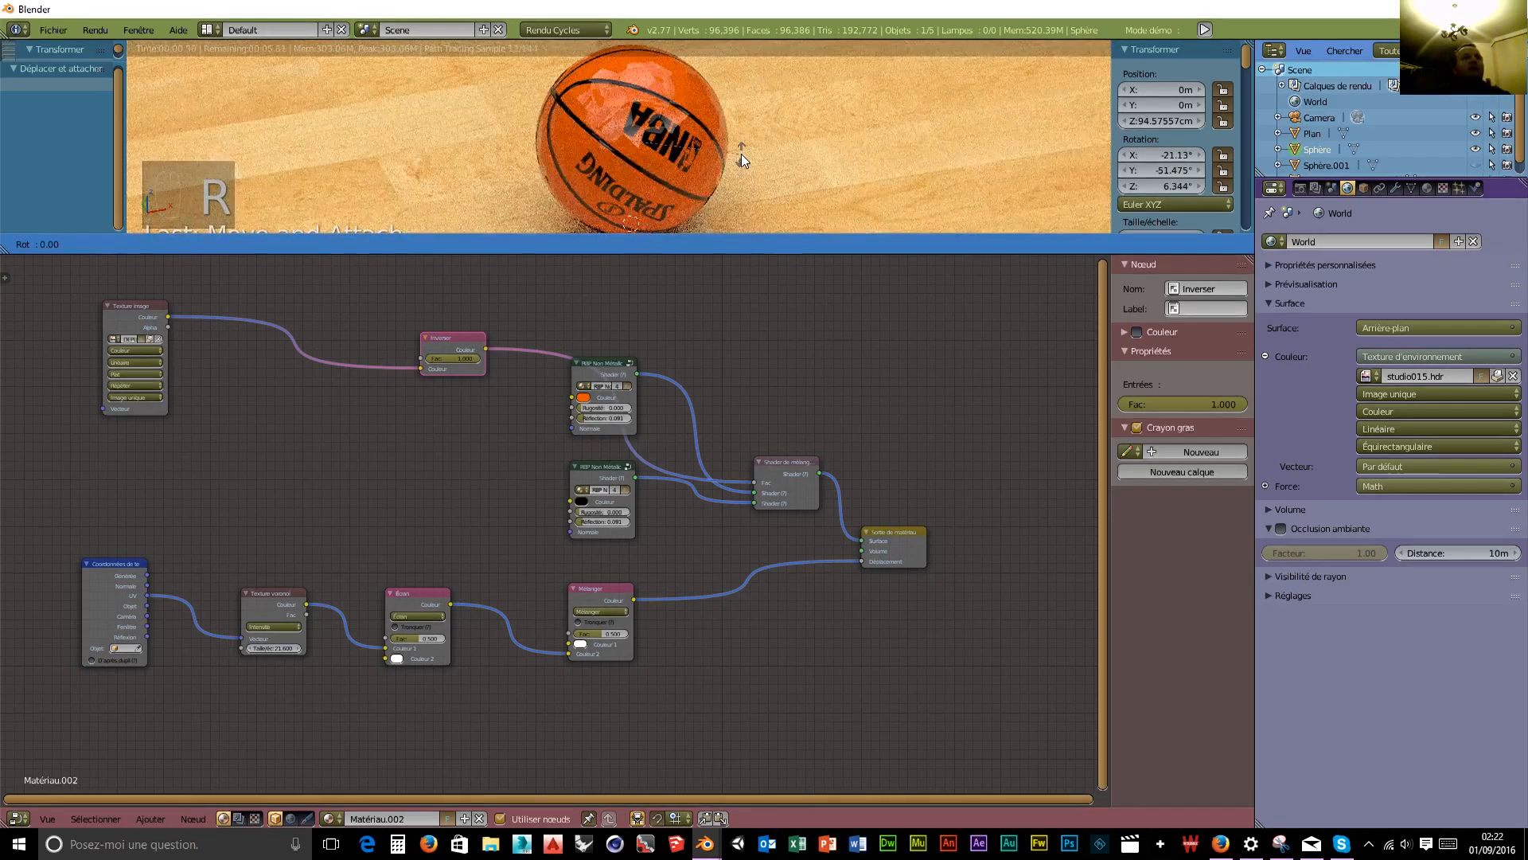
{"action": "key", "text": "y"}
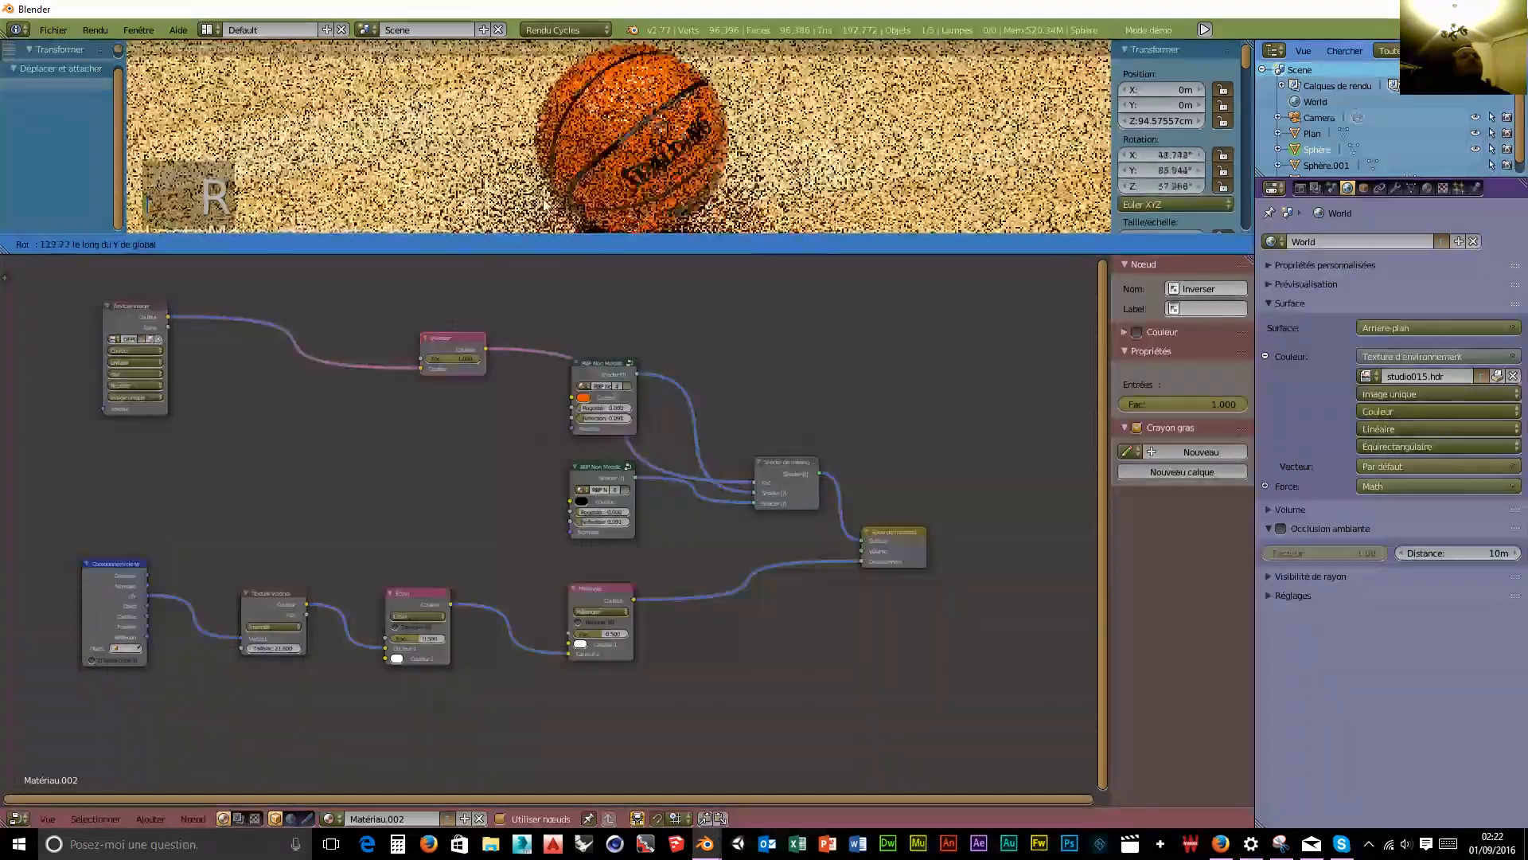
{"action": "left_click", "coordinate": [572, 189]}
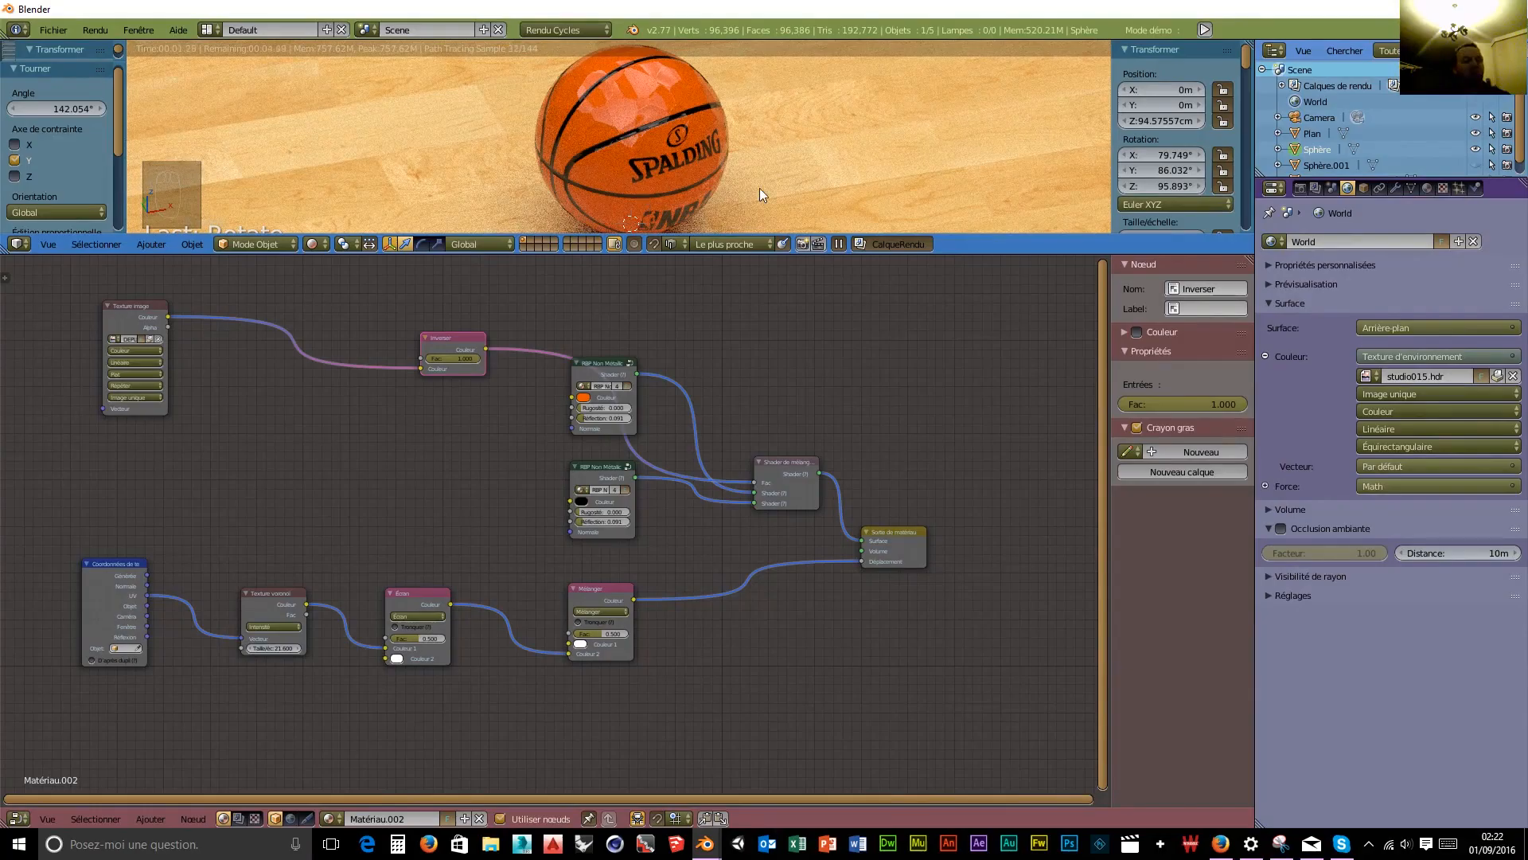
{"action": "key", "text": "r"}
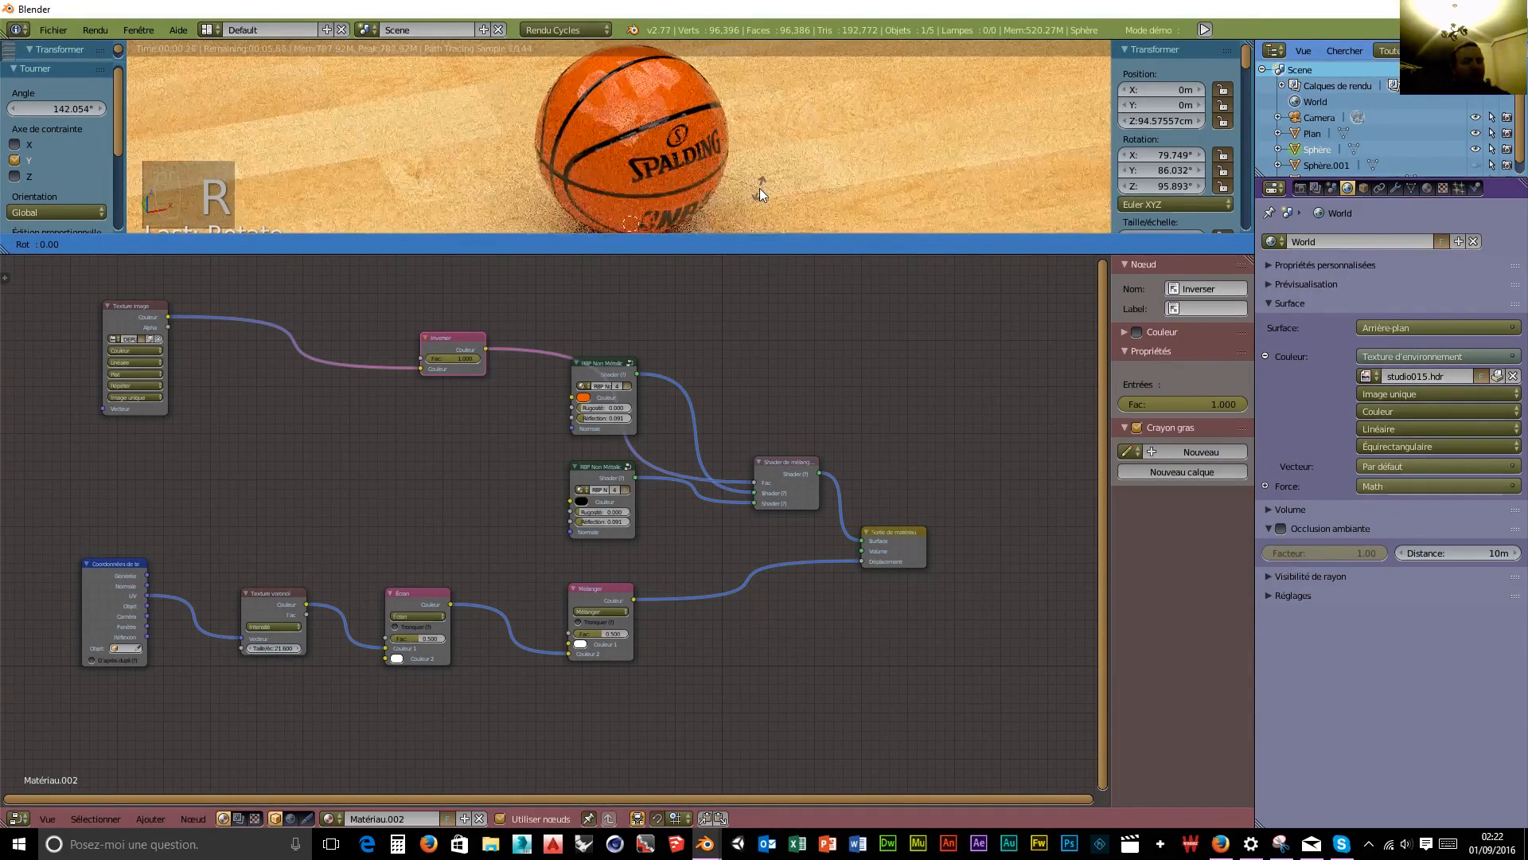
{"action": "key", "text": "x"}
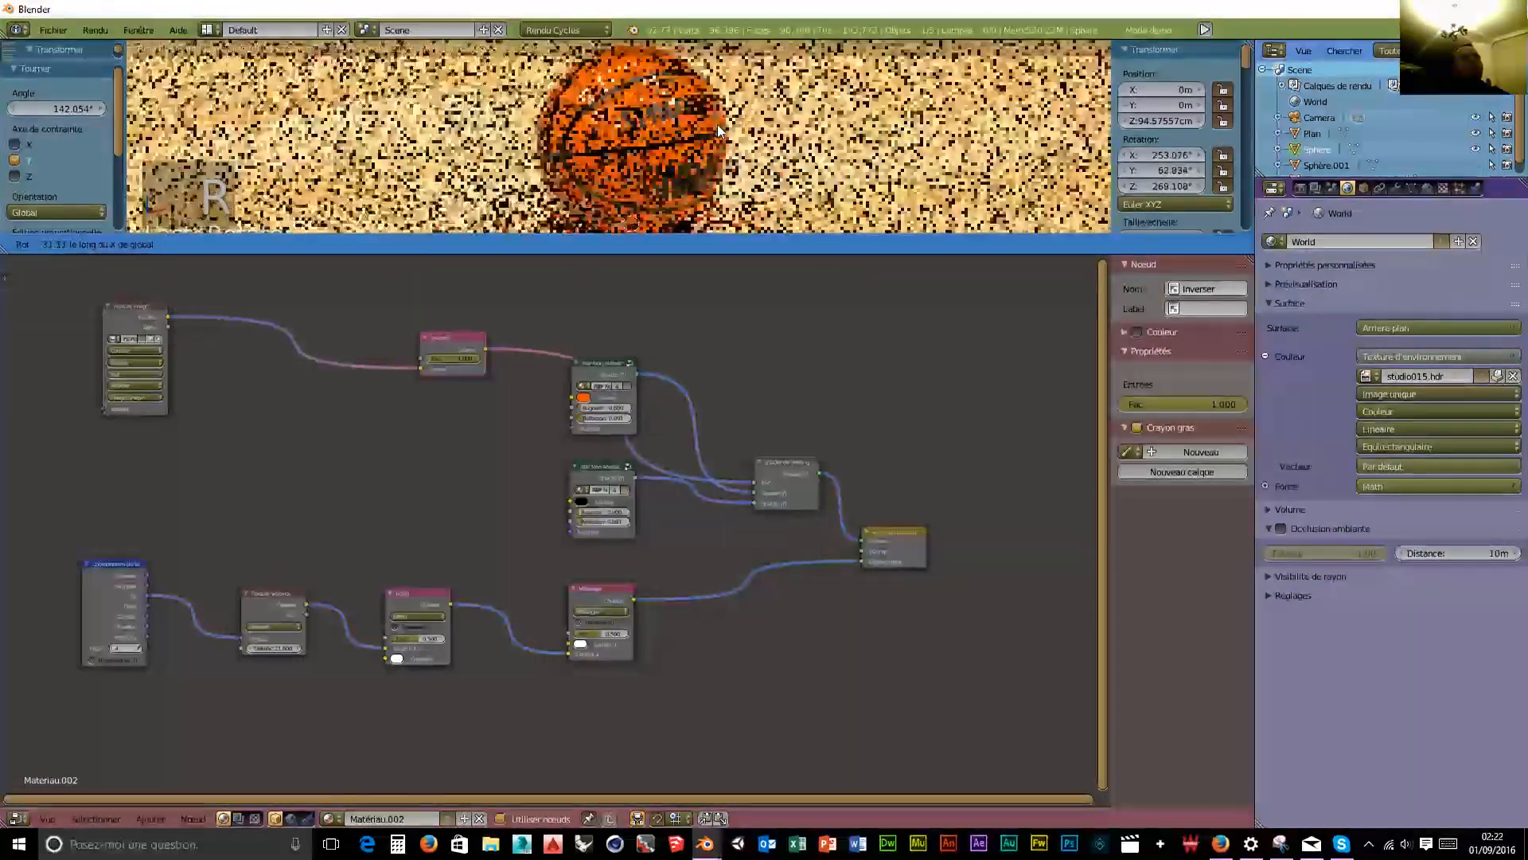
{"action": "left_click", "coordinate": [718, 124]}
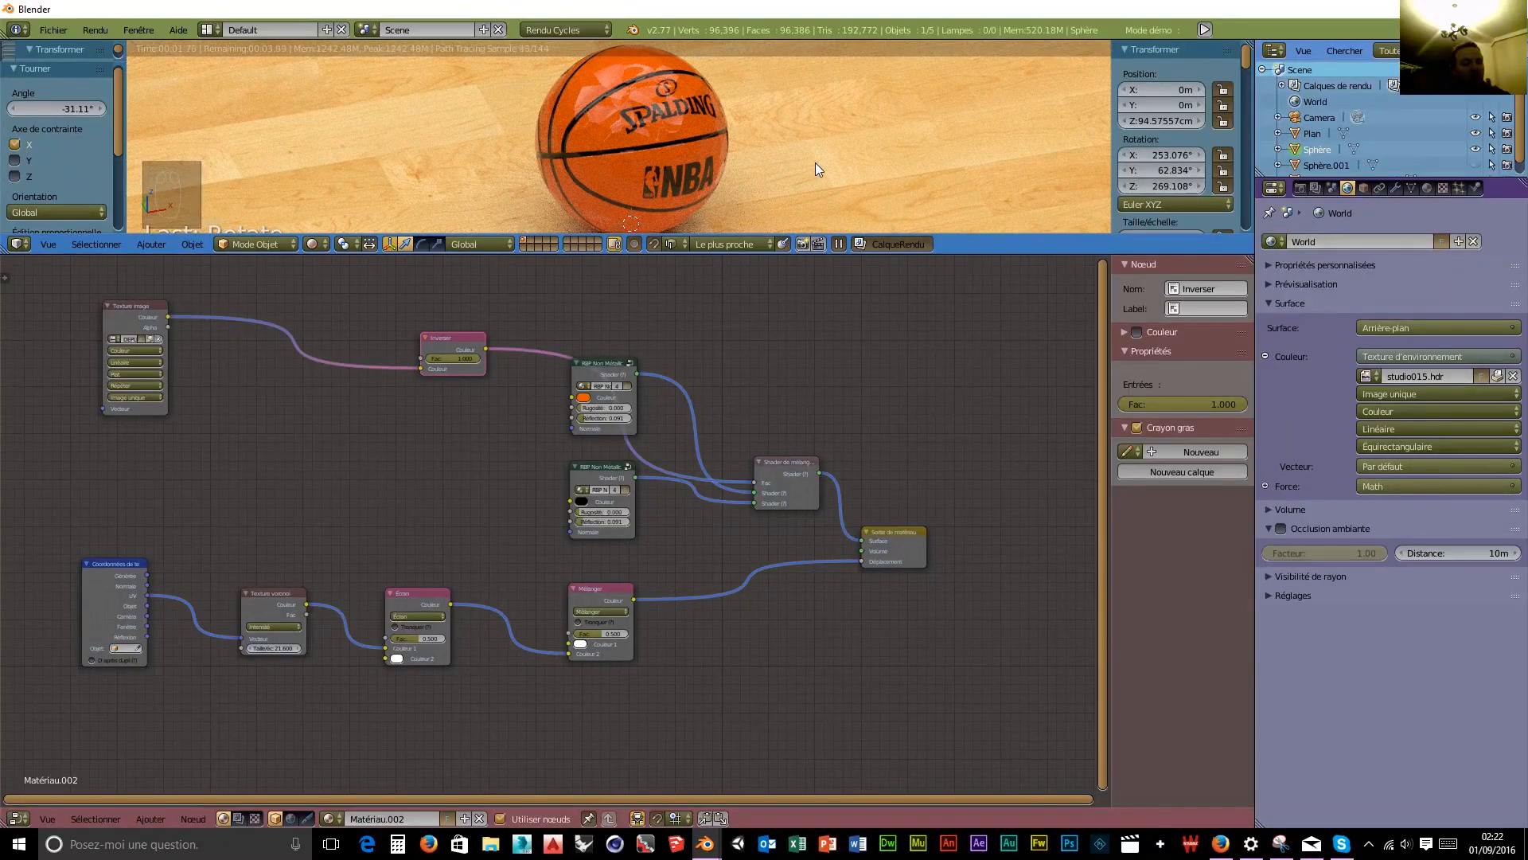
{"action": "key", "text": "r"}
{"action": "key", "text": "z"}
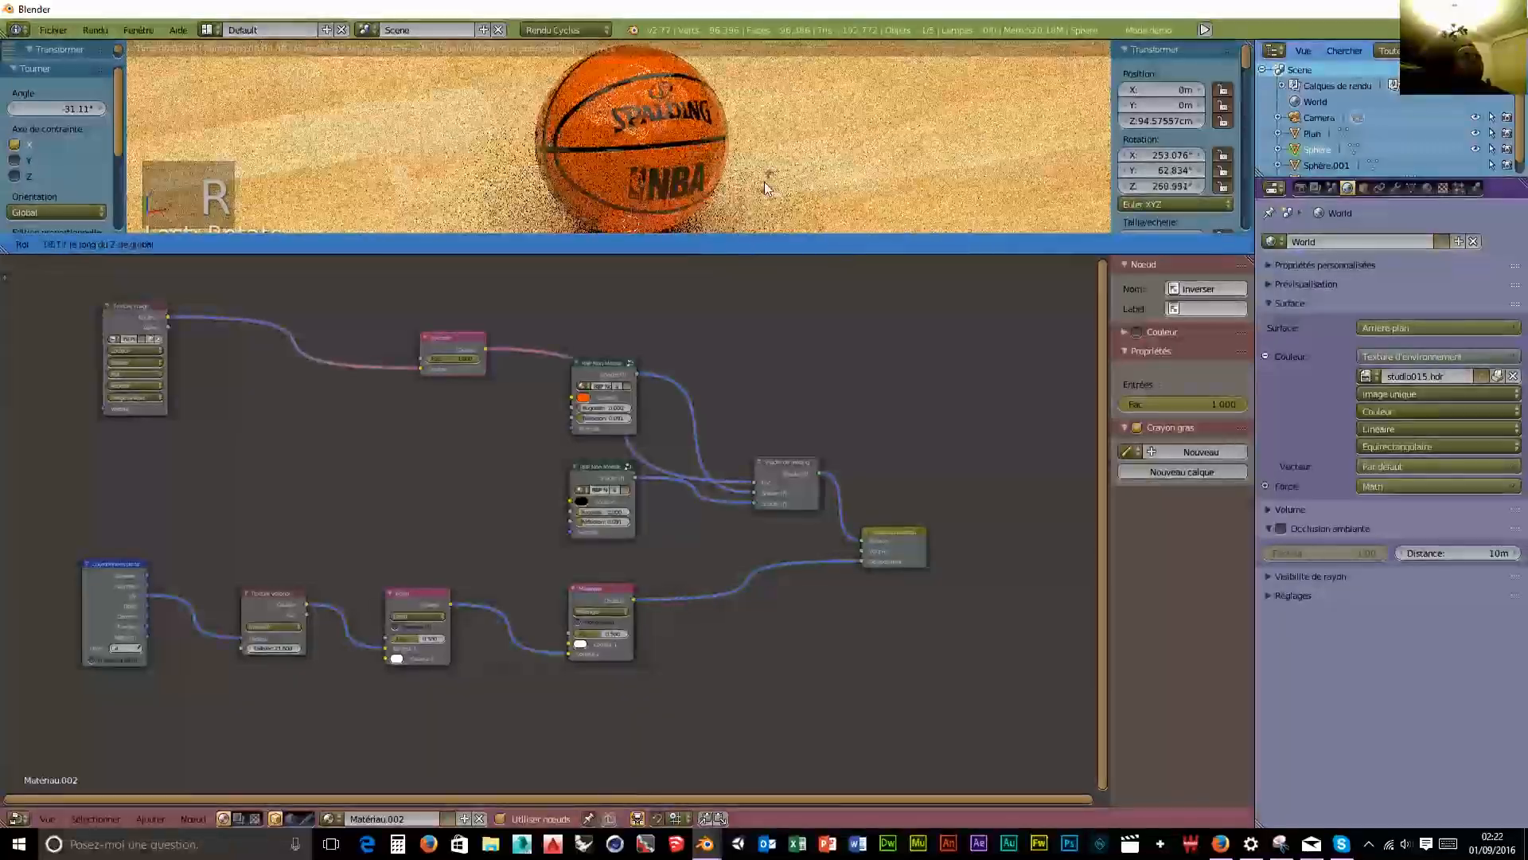
{"action": "left_click", "coordinate": [756, 184]}
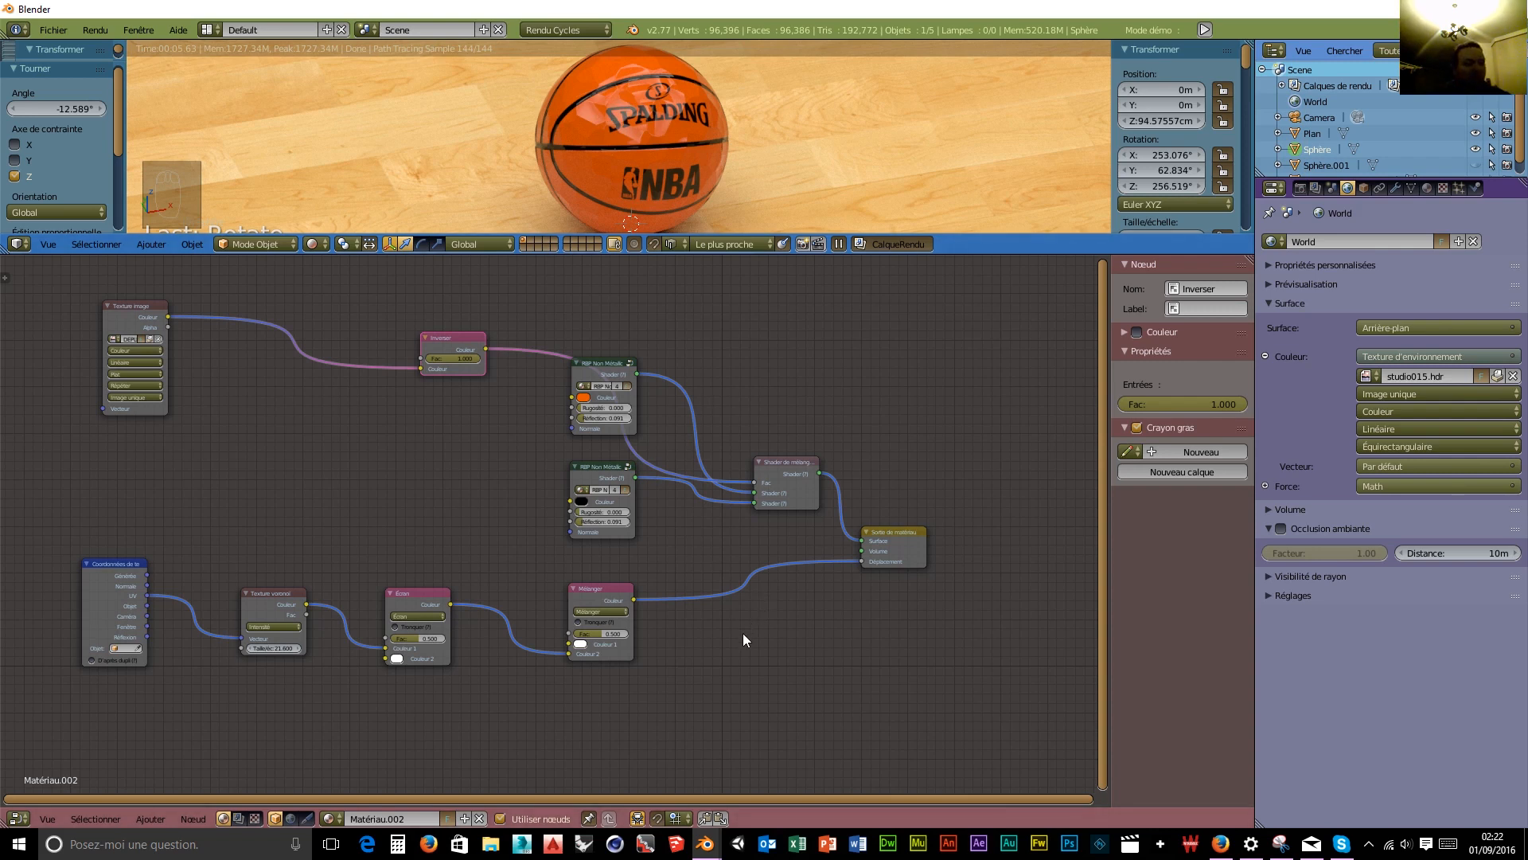
Insert a Math node between the Mélanger node and the material output's displacement input.
{"action": "key", "text": "shift+a"}
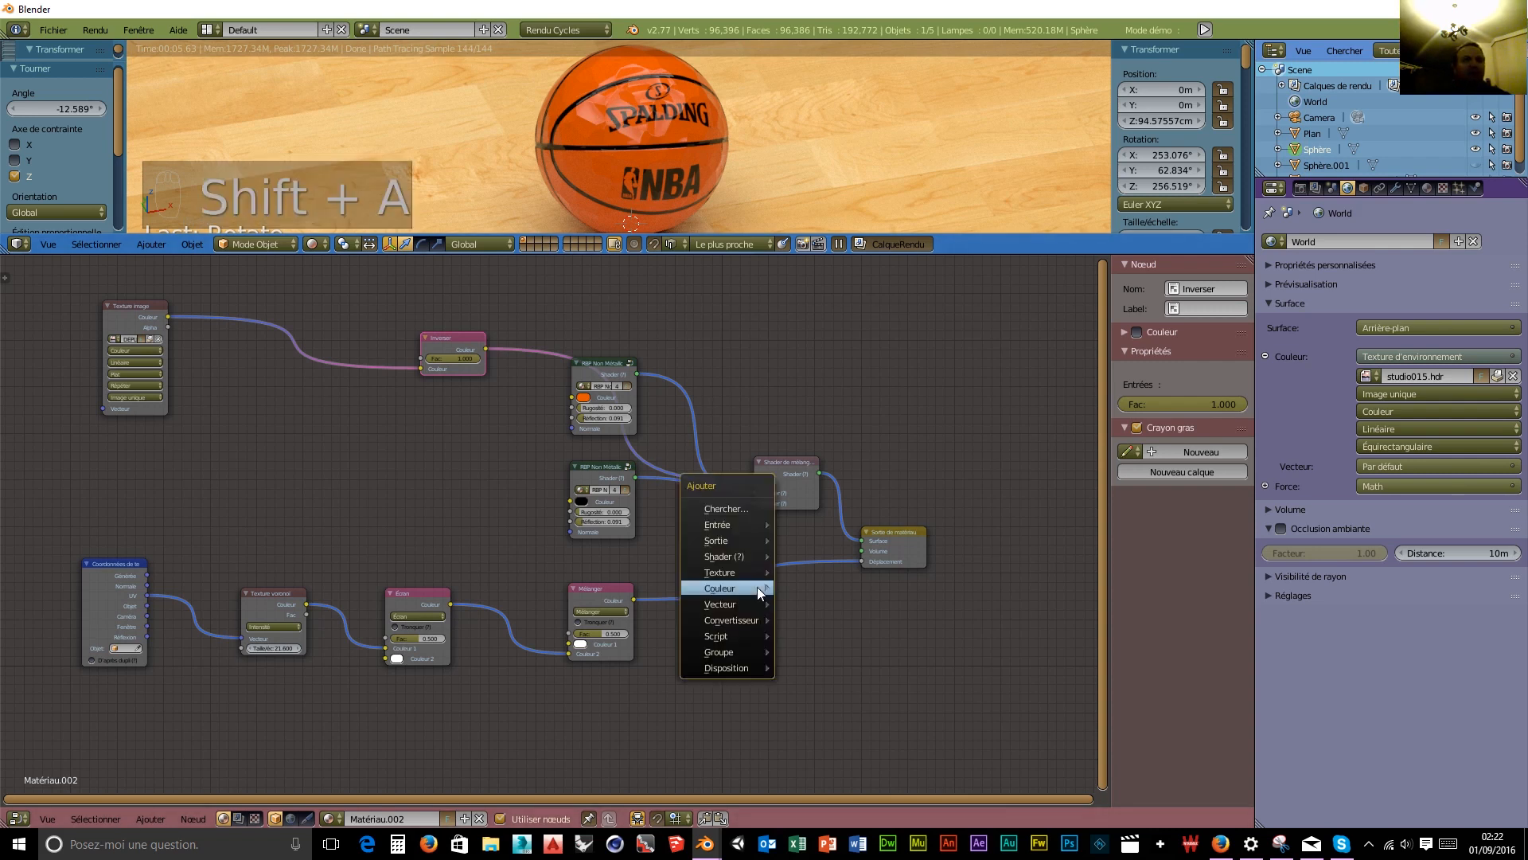
{"action": "mouse_move", "coordinate": [760, 591]}
{"action": "mouse_move", "coordinate": [753, 617]}
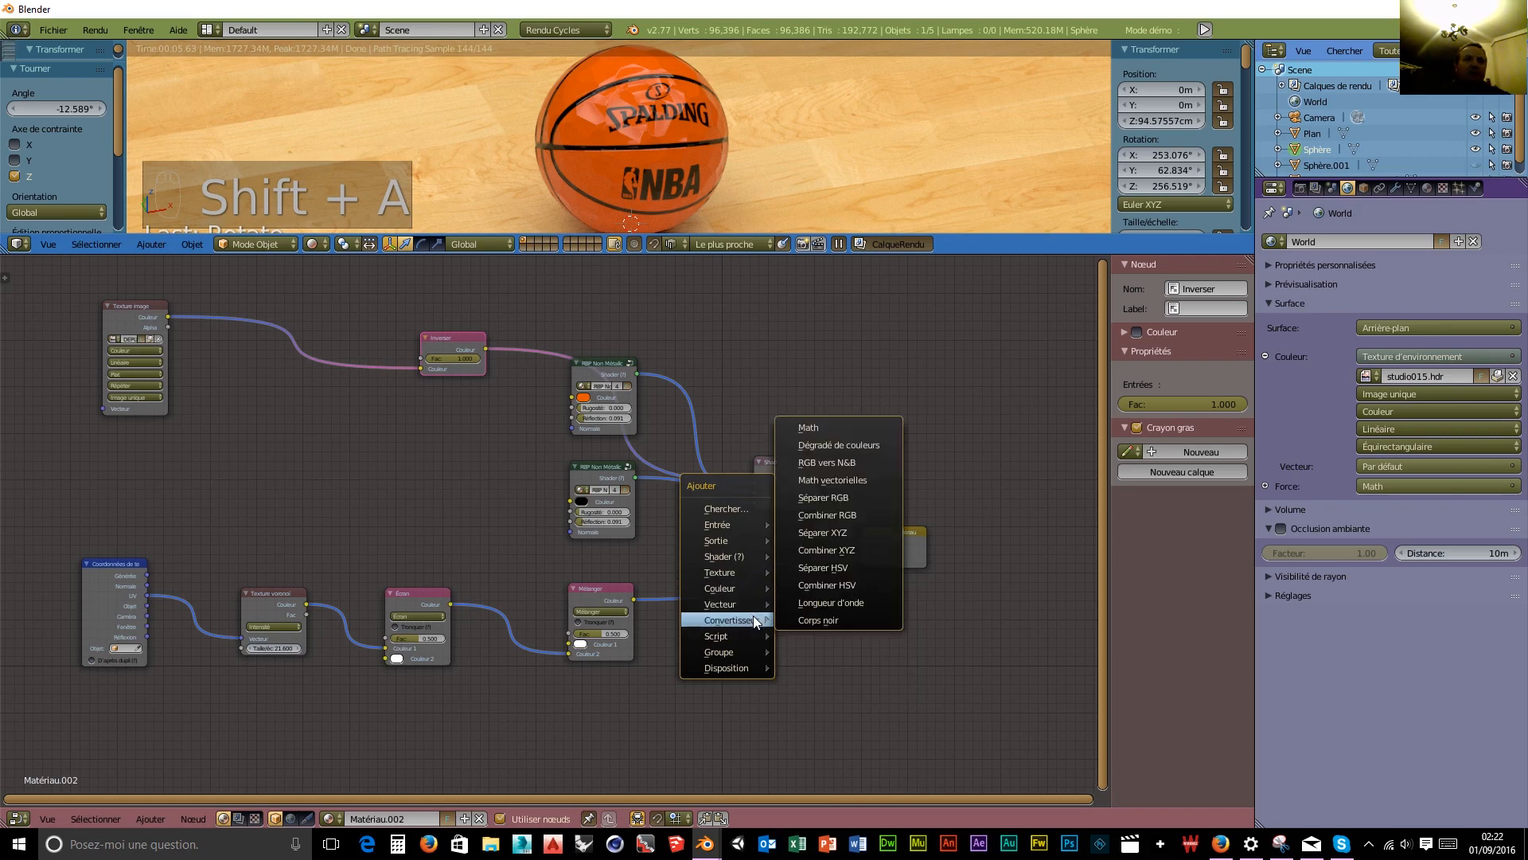
{"action": "left_click", "coordinate": [823, 428]}
{"action": "left_click", "coordinate": [754, 527]}
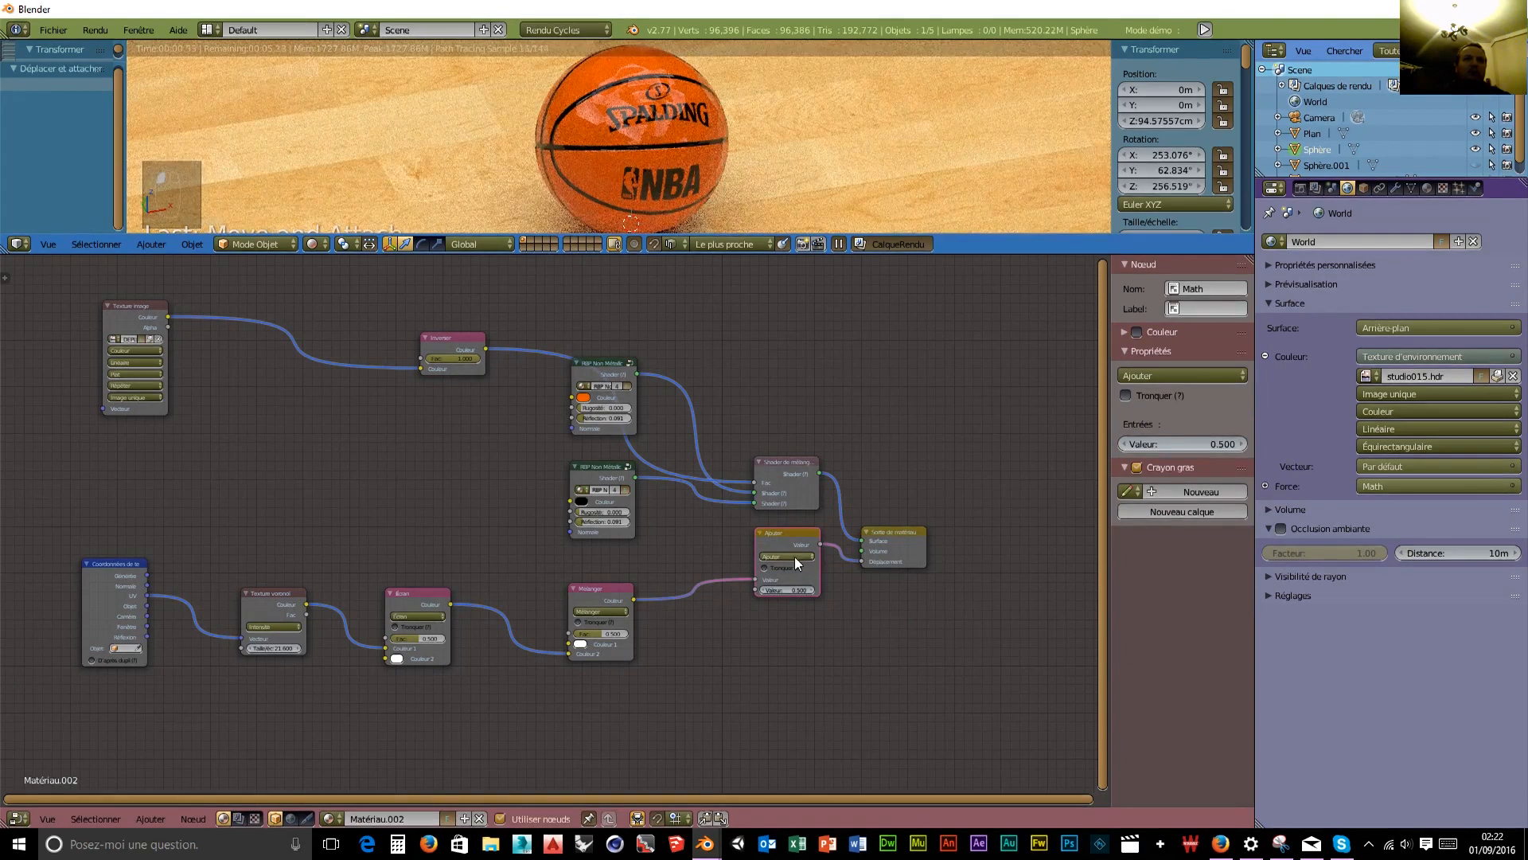
Set the Math node's operation to Multiplier with a value of 3.3.
{"action": "left_click", "coordinate": [795, 556]}
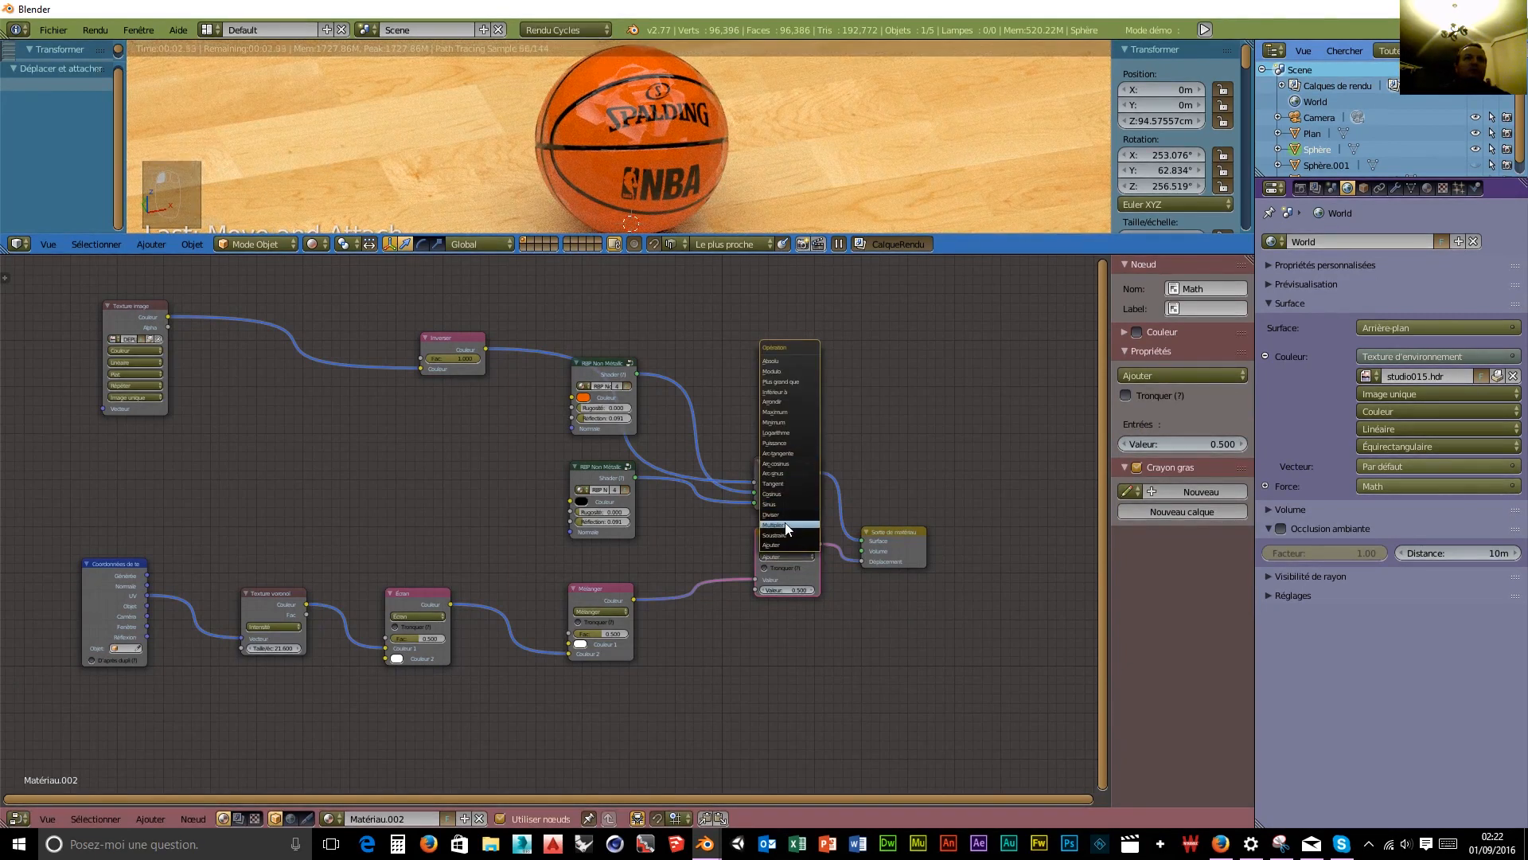
{"action": "left_click", "coordinate": [785, 525]}
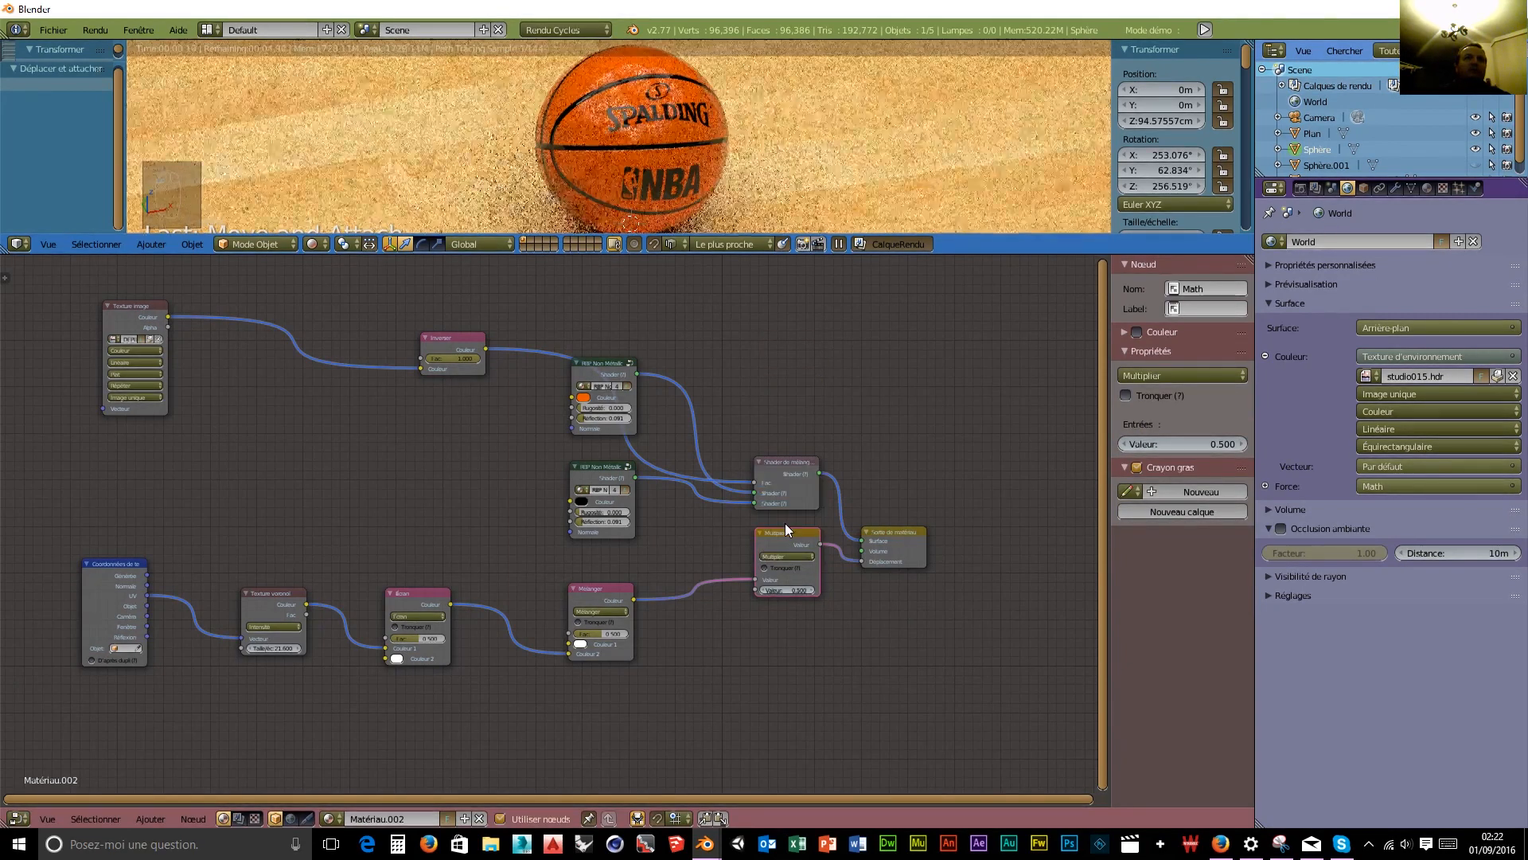
{"action": "left_click", "coordinate": [797, 591]}
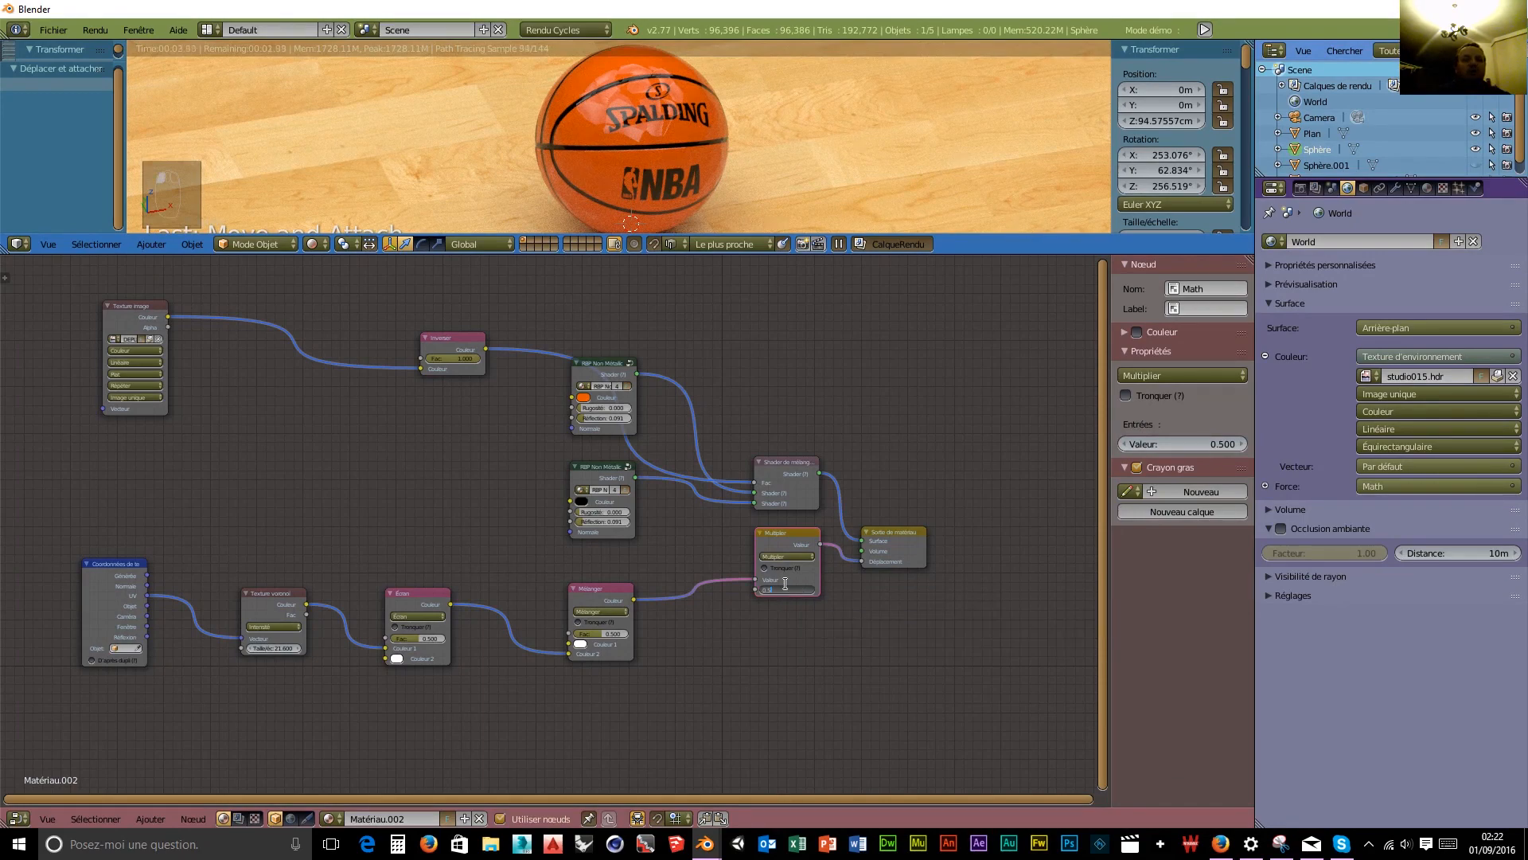
{"action": "type", "text": "3.3"}
{"action": "key", "text": "Return"}
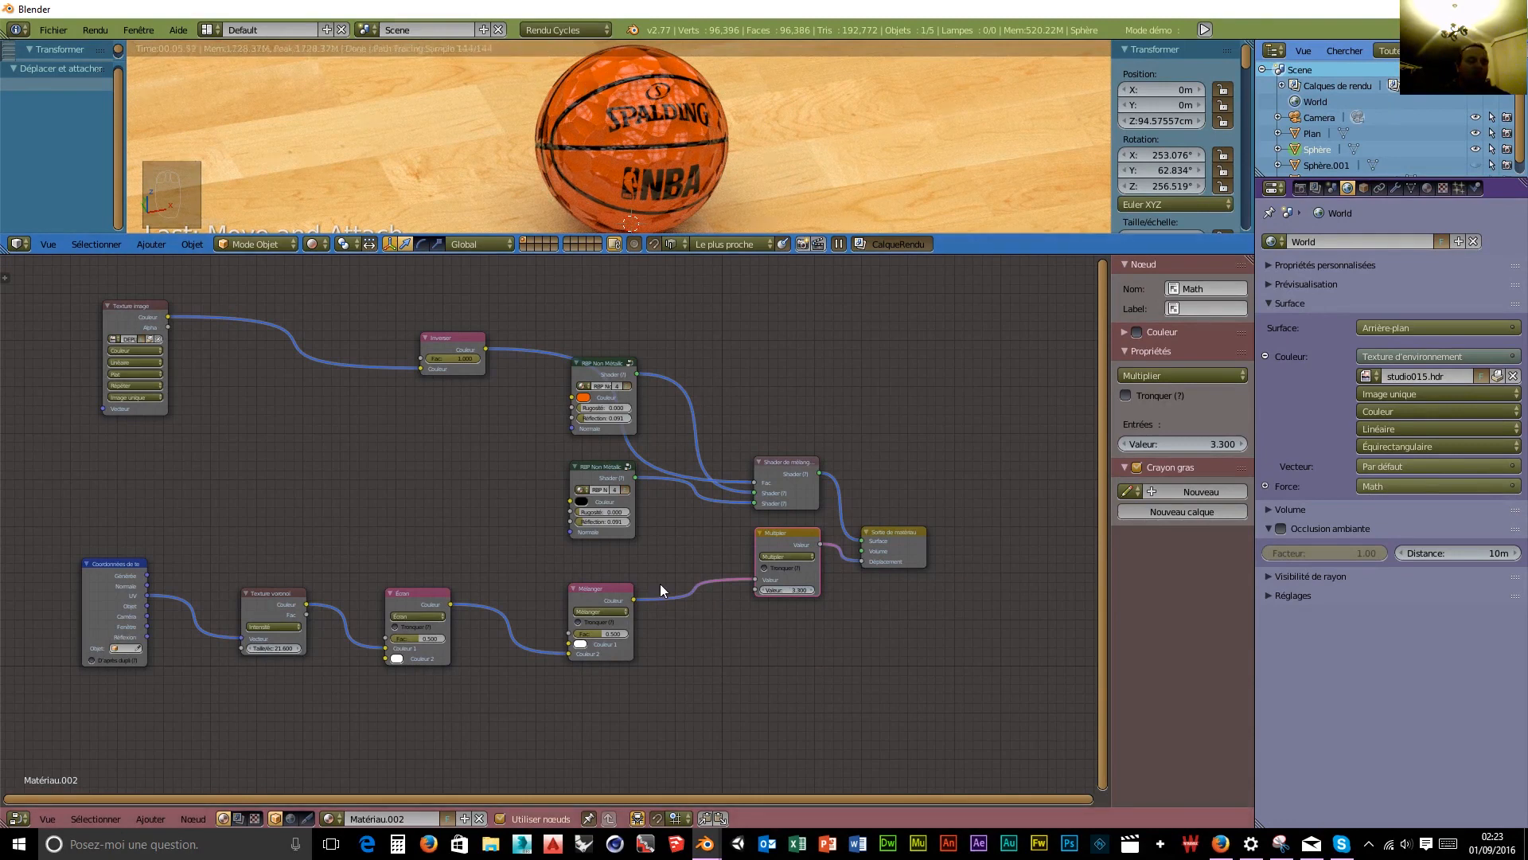
Insert an Inverser node between the Mélanger and Multiplier nodes and set its factor to 0.527.
{"action": "key", "text": "shift+a"}
{"action": "mouse_move", "coordinate": [662, 584]}
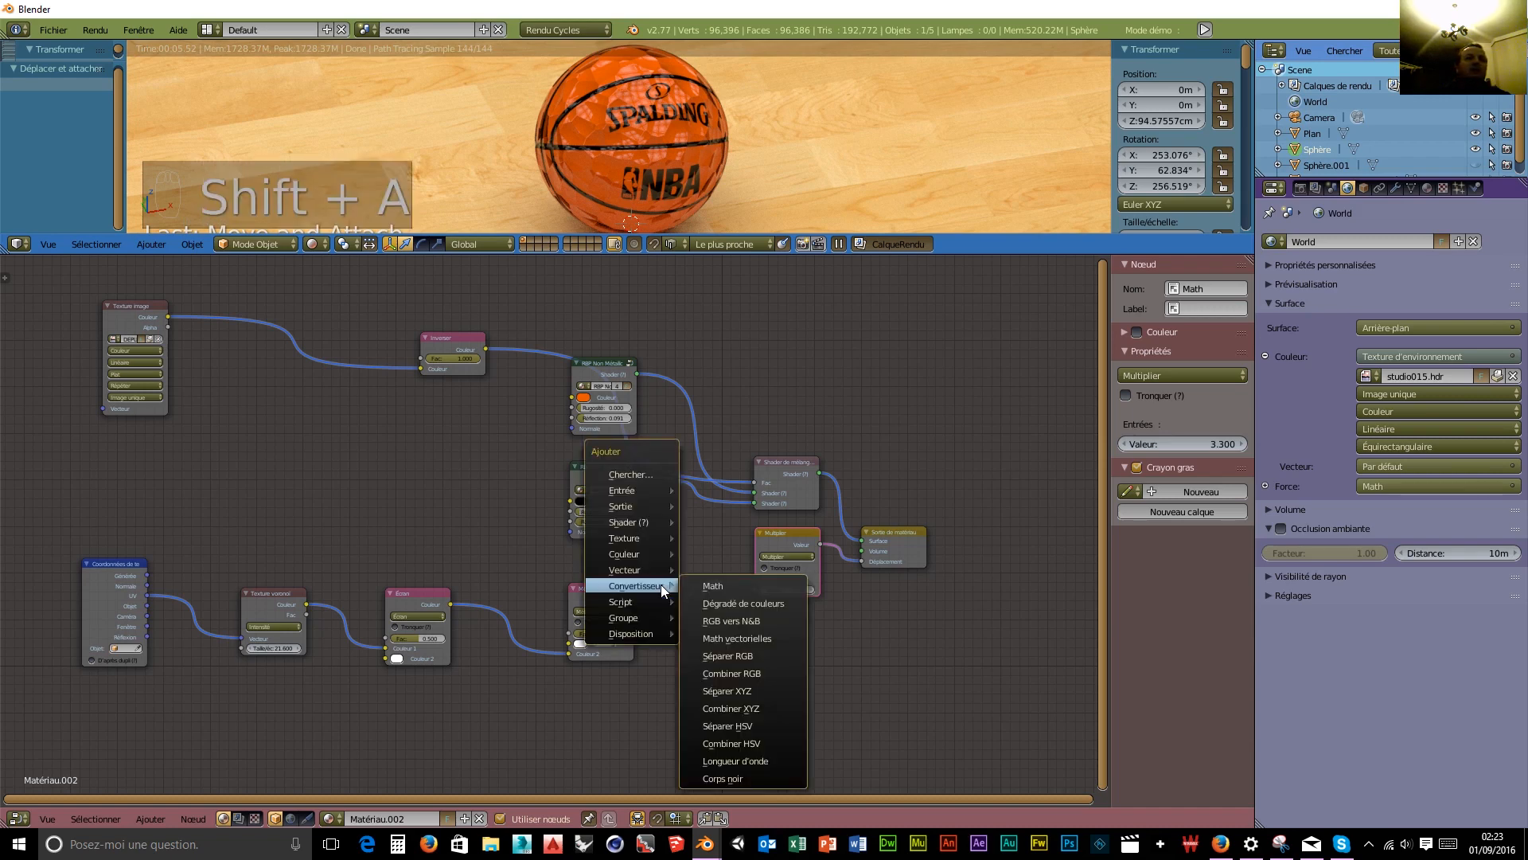
{"action": "mouse_move", "coordinate": [640, 553]}
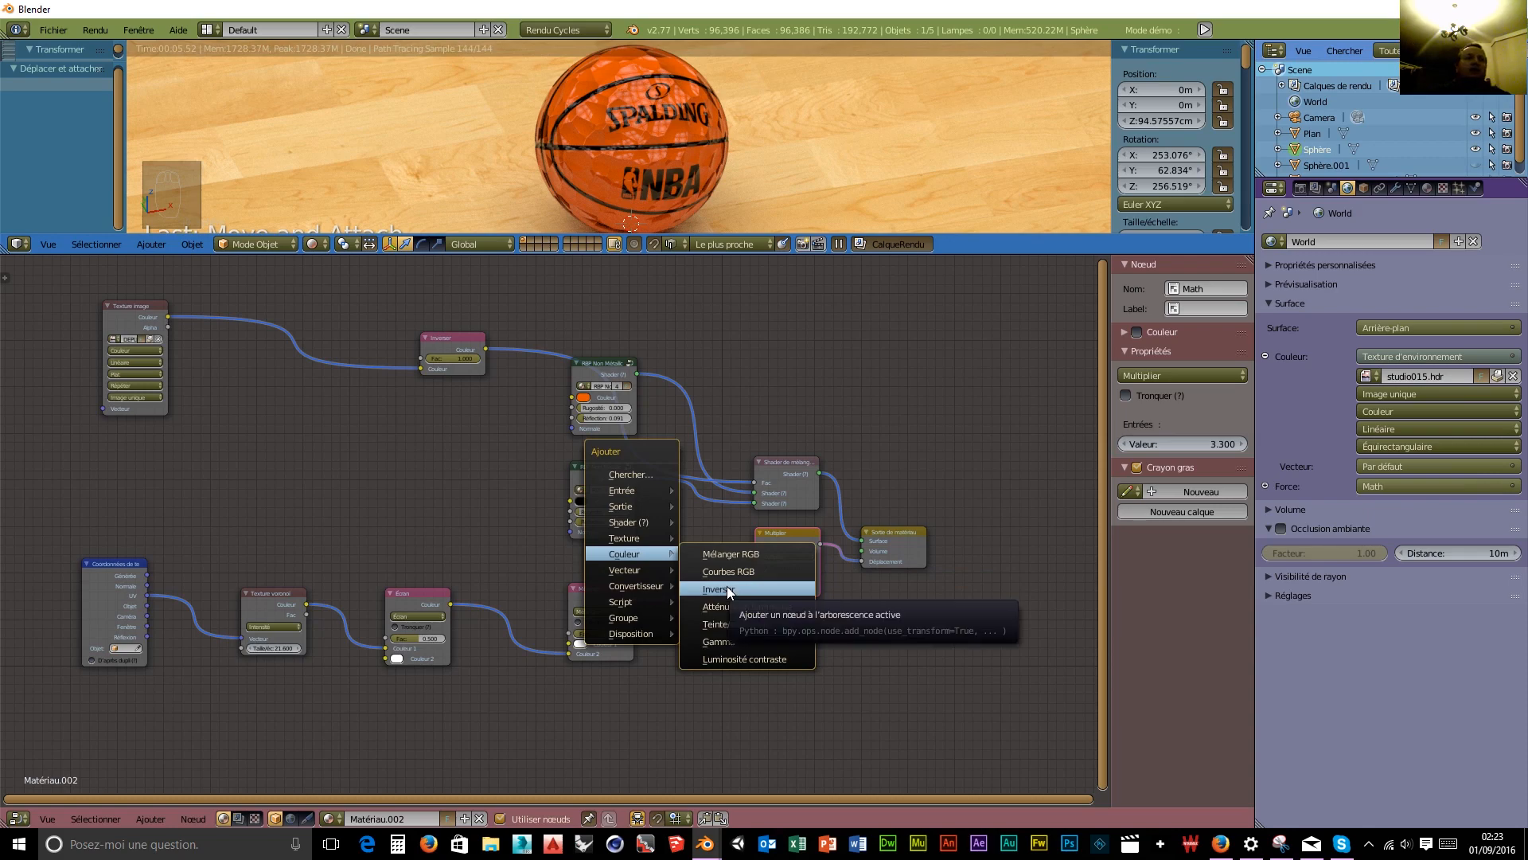
{"action": "left_click", "coordinate": [728, 586]}
{"action": "left_click", "coordinate": [665, 566]}
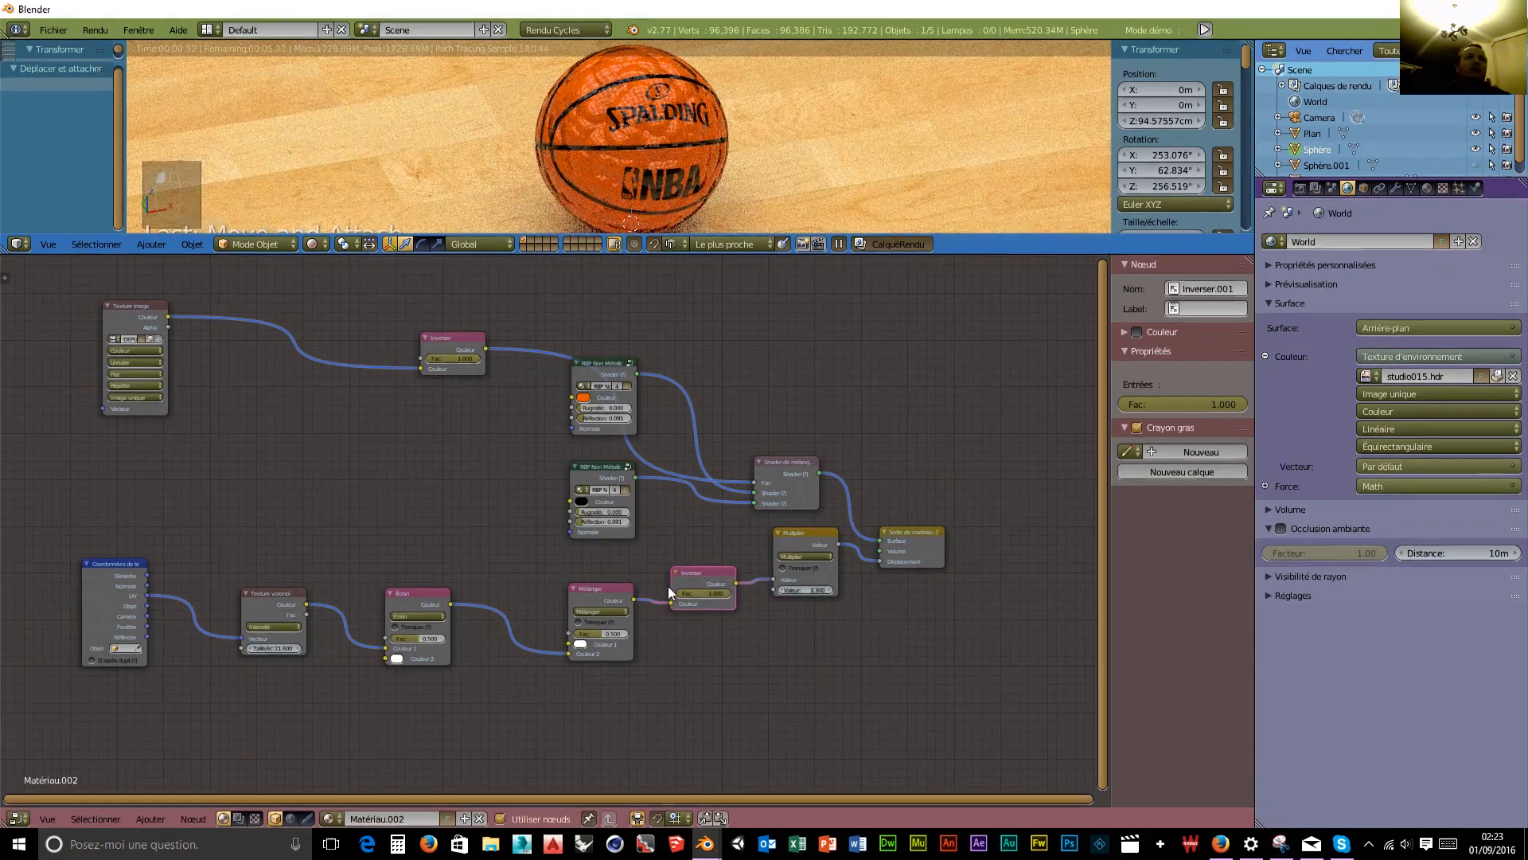
{"action": "left_click", "coordinate": [704, 593]}
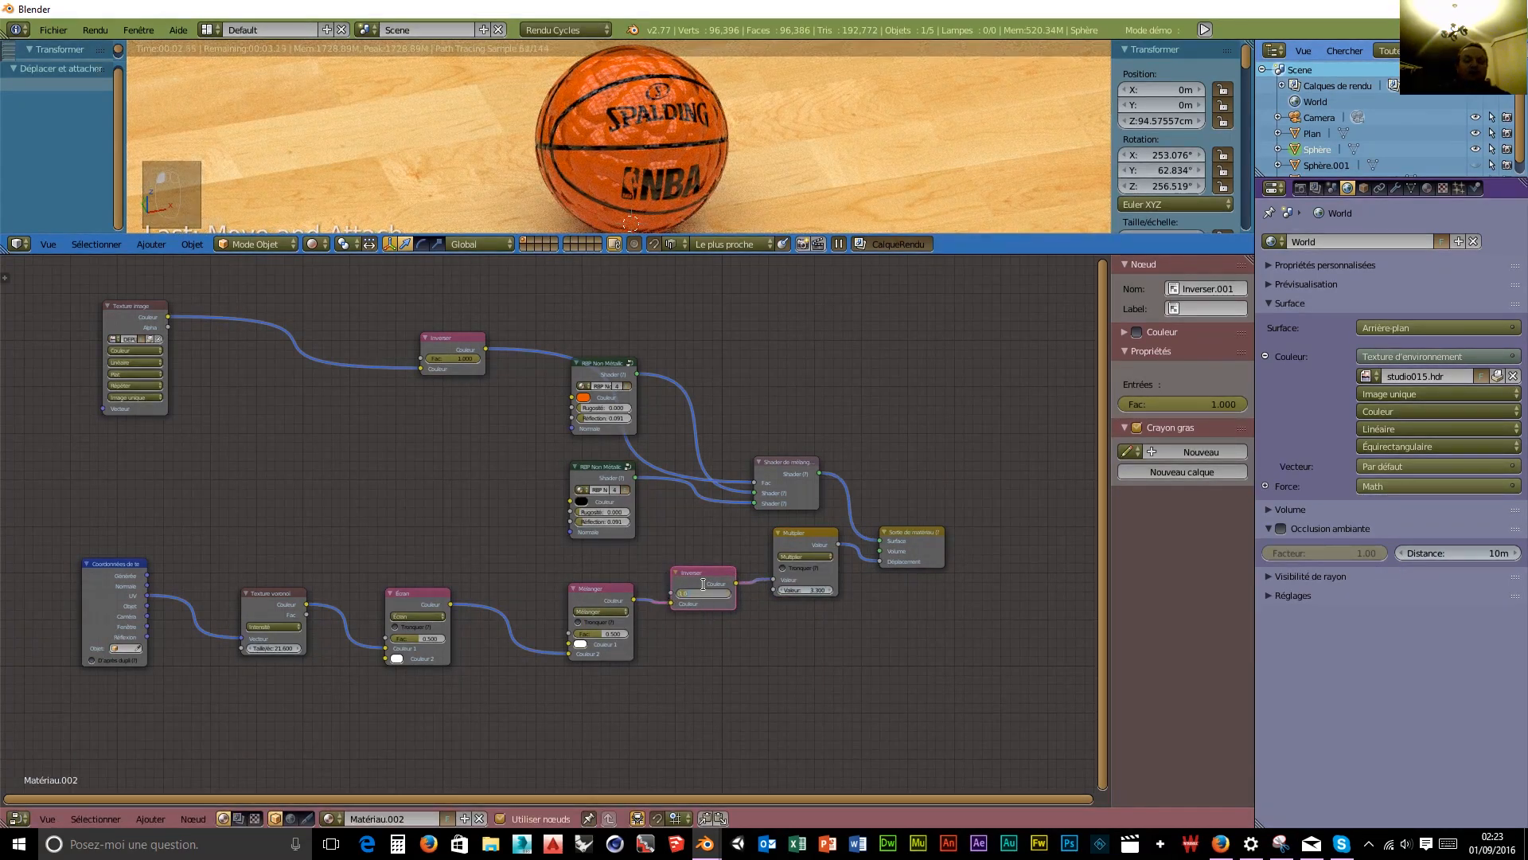
{"action": "type", "text": ".527"}
{"action": "key", "text": "Return"}
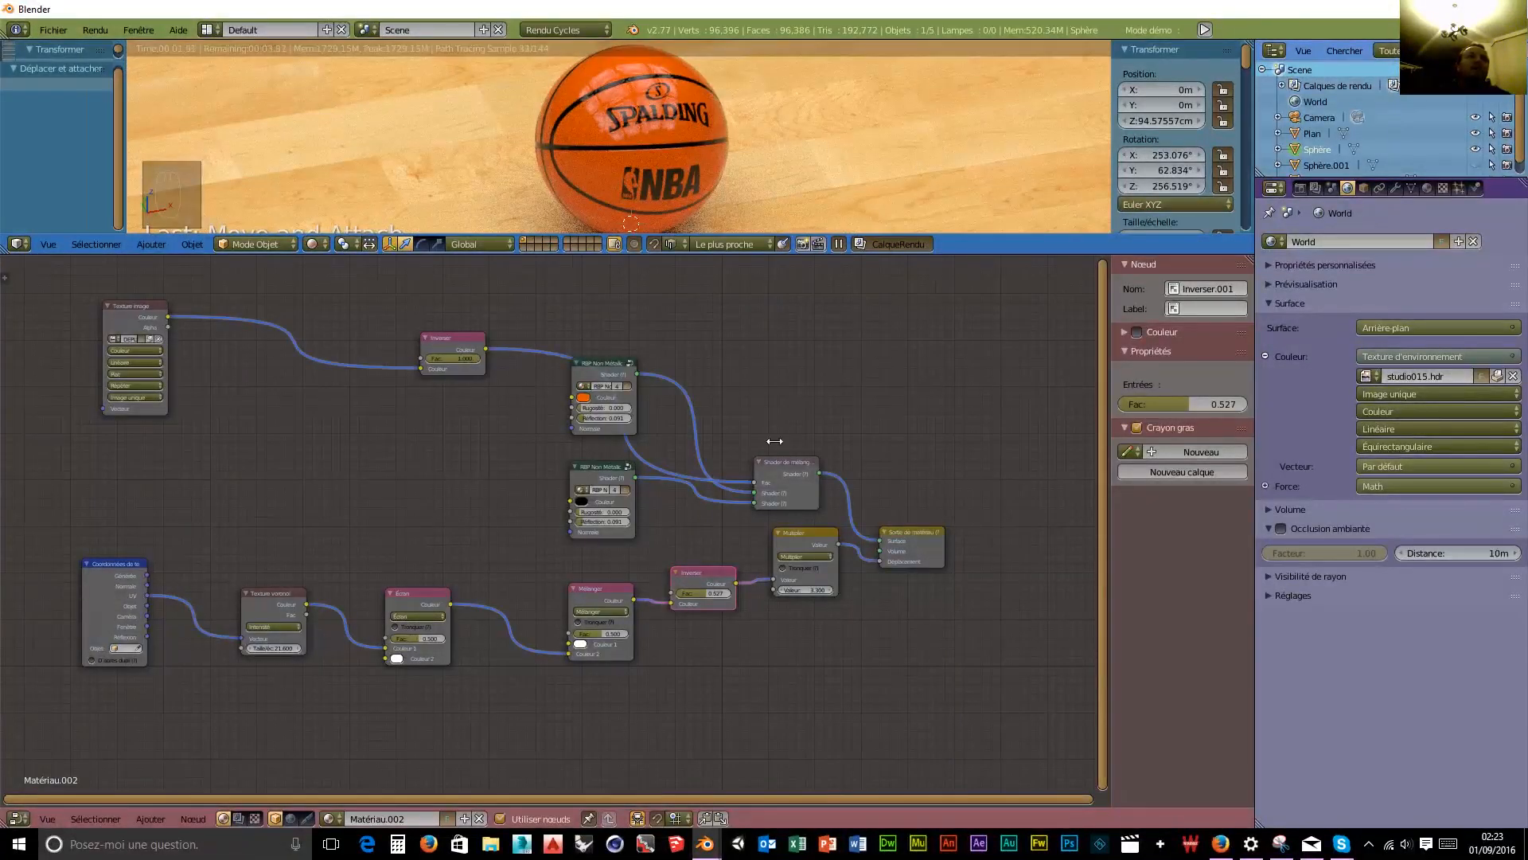
Try larger Taille values on the Texture voronoï node while checking the ball's relief.
{"action": "scroll", "coordinate": [656, 126], "scroll_direction": "up", "scroll_amount": 5}
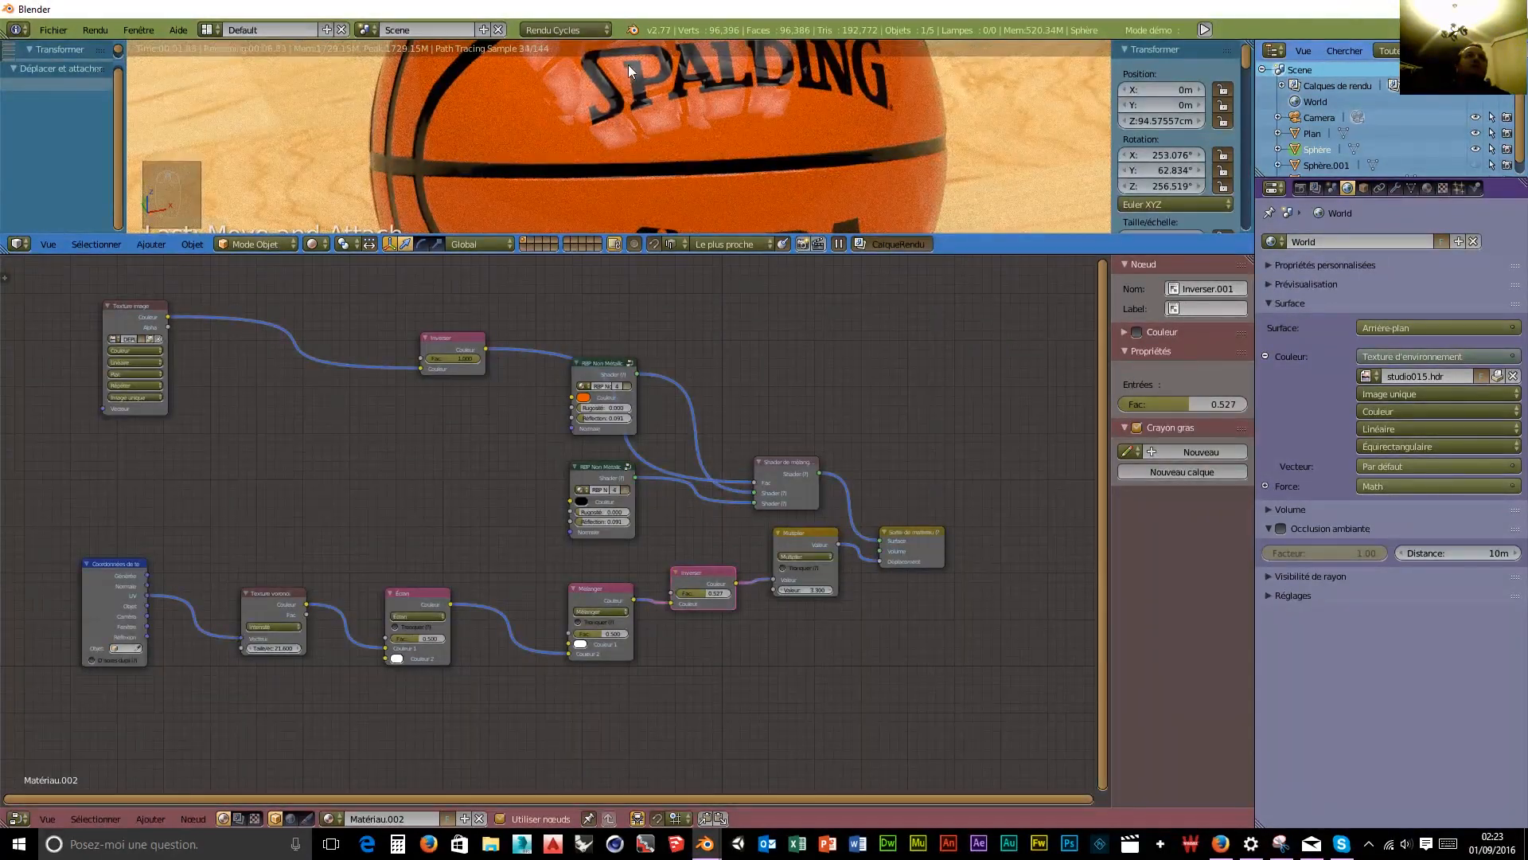
{"action": "scroll", "coordinate": [738, 103], "scroll_direction": "down", "scroll_amount": 6}
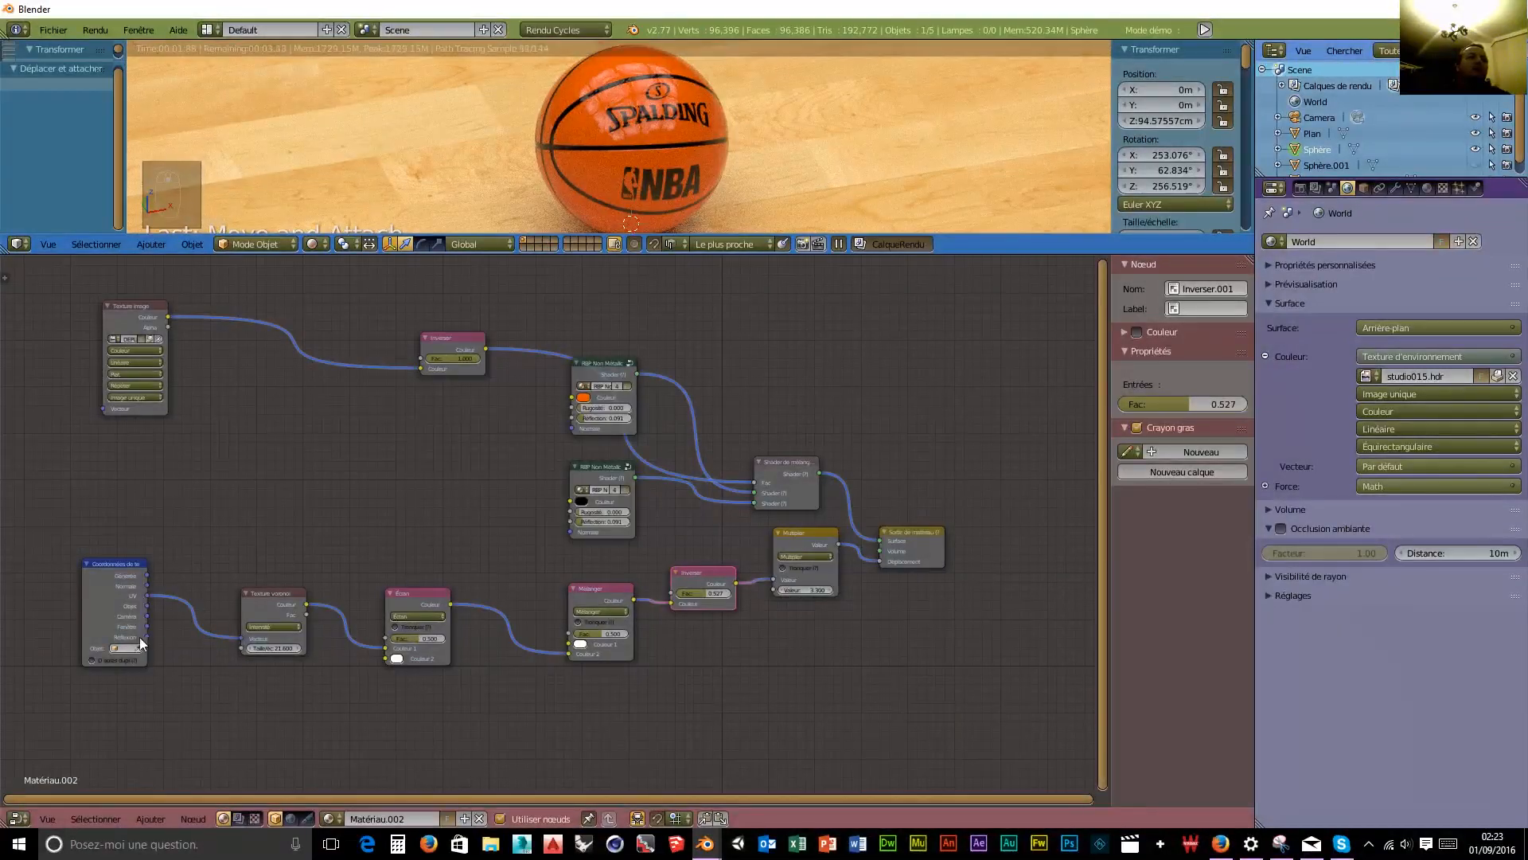
{"action": "left_click_drag", "start_coordinate": [274, 648], "coordinate": [334, 648]}
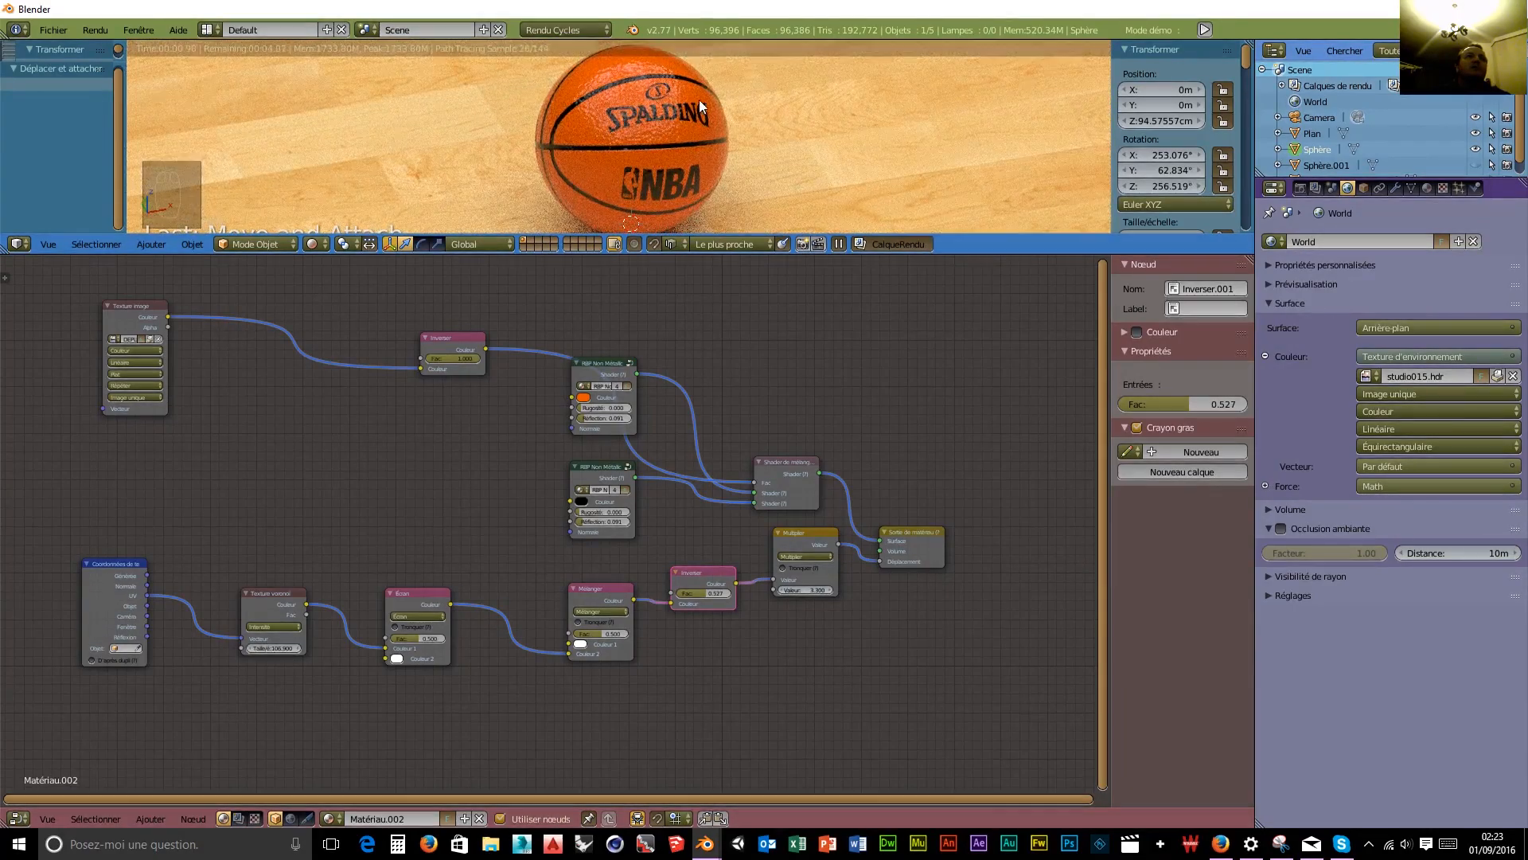
{"action": "scroll", "coordinate": [650, 111], "scroll_direction": "up", "scroll_amount": 5}
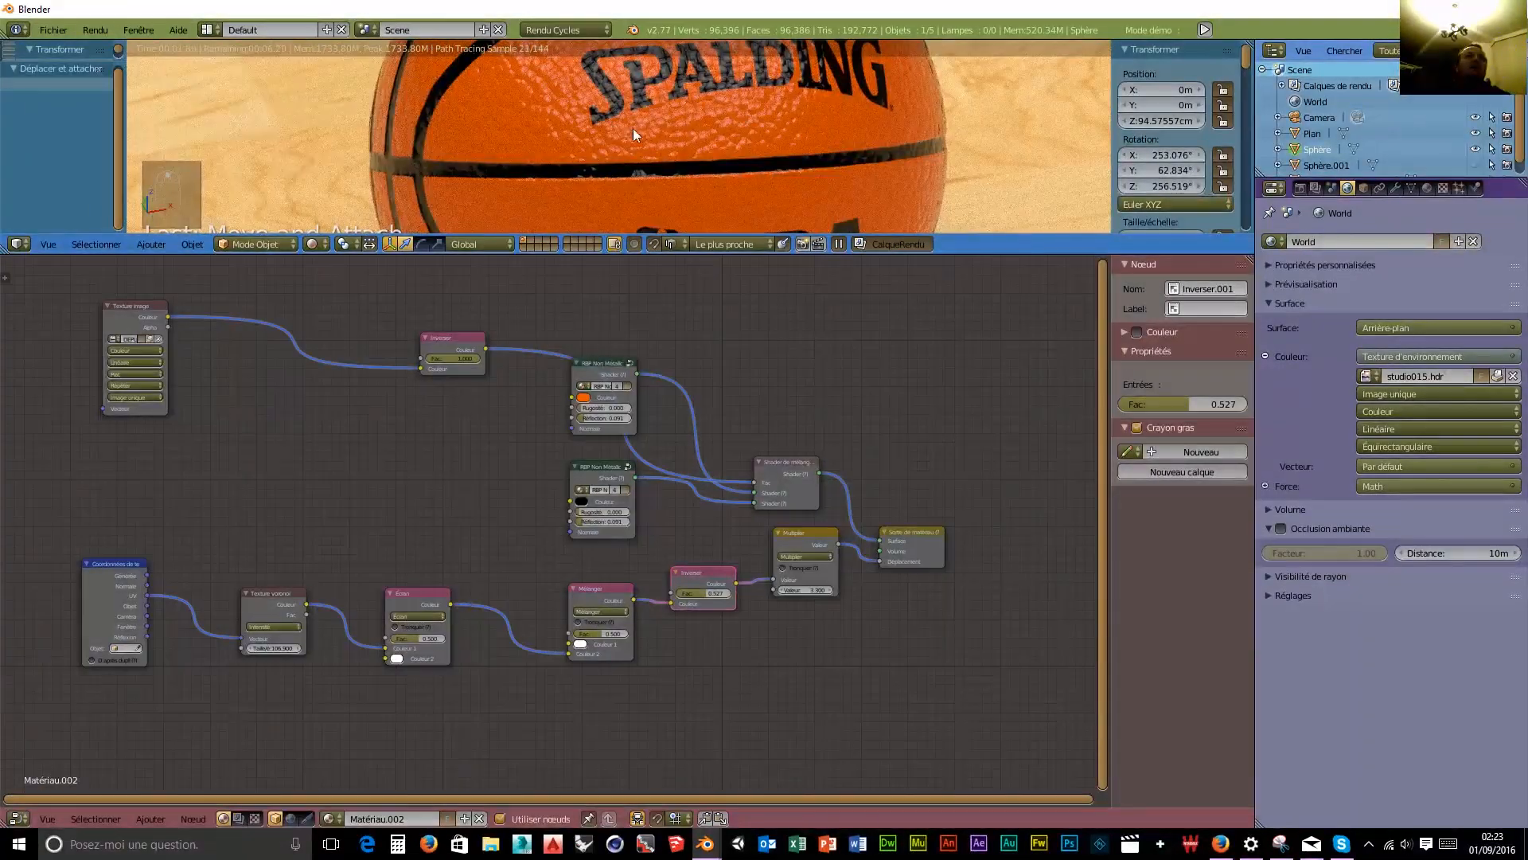
{"action": "mouse_move", "coordinate": [276, 648]}
{"action": "left_mouse_down"}
{"action": "mouse_move", "coordinate": [355, 648]}
{"action": "mouse_move", "coordinate": [285, 648]}
{"action": "left_mouse_up"}
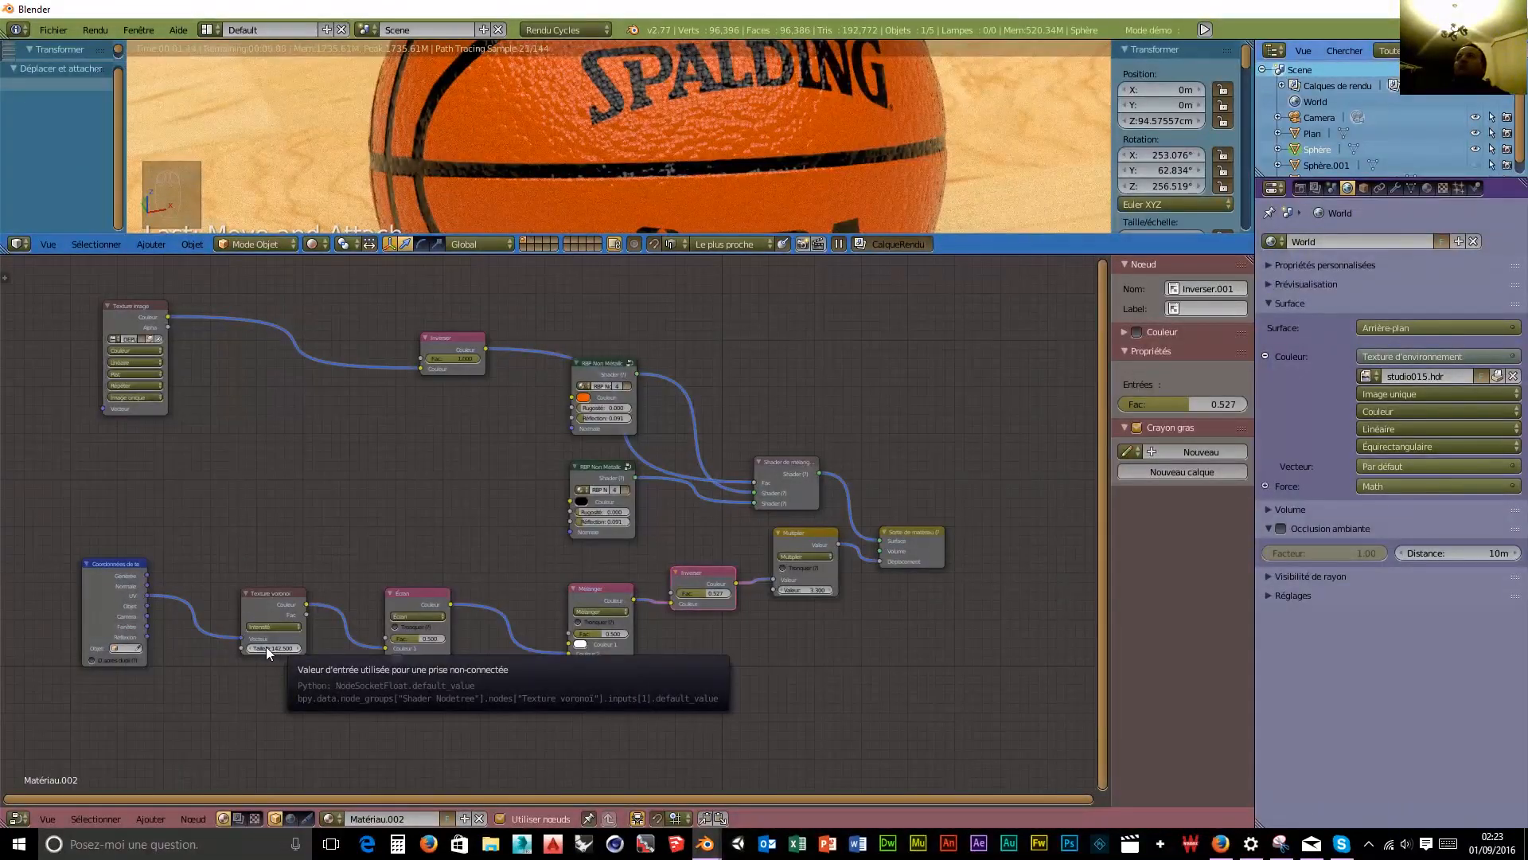
Set the Texture voronoï node's Taille to 500 and inspect the ball's surface relief up close.
{"action": "left_click", "coordinate": [281, 647]}
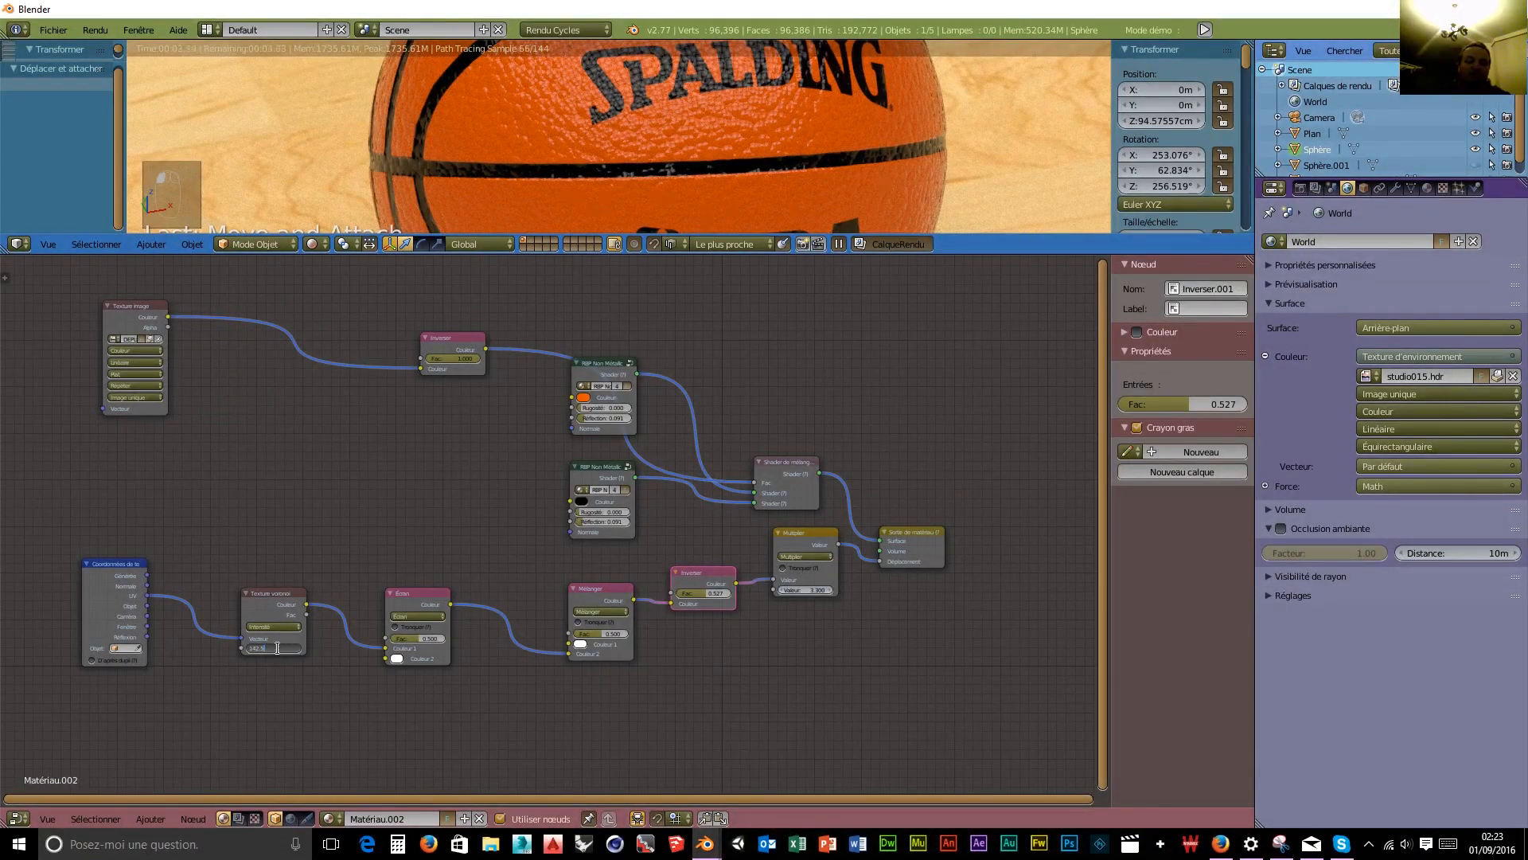
{"action": "type", "text": "500"}
{"action": "key", "text": "Return"}
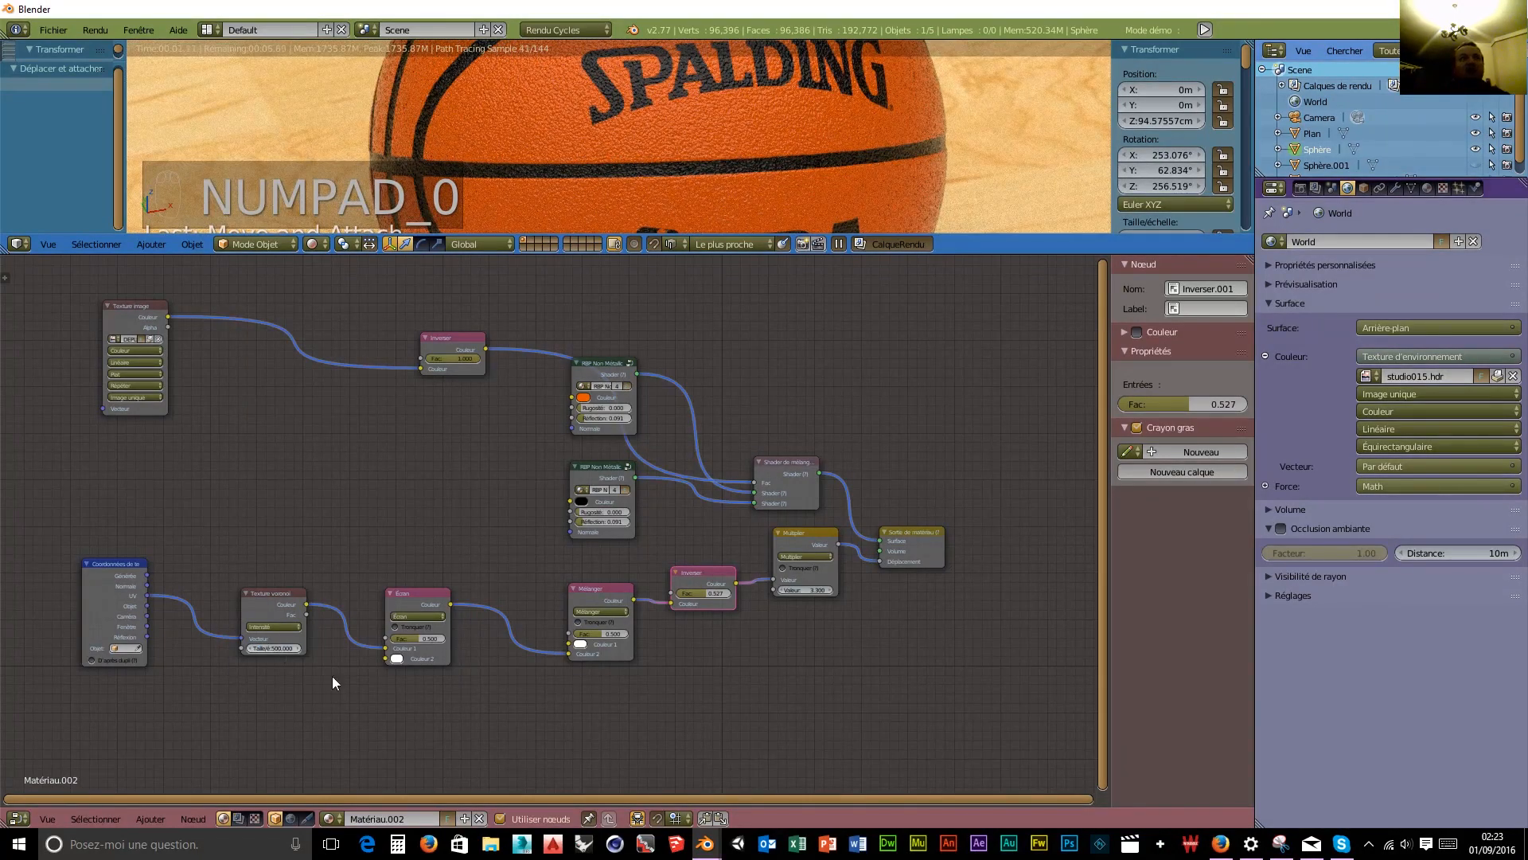
{"action": "scroll", "coordinate": [788, 177], "scroll_direction": "up", "scroll_amount": 4}
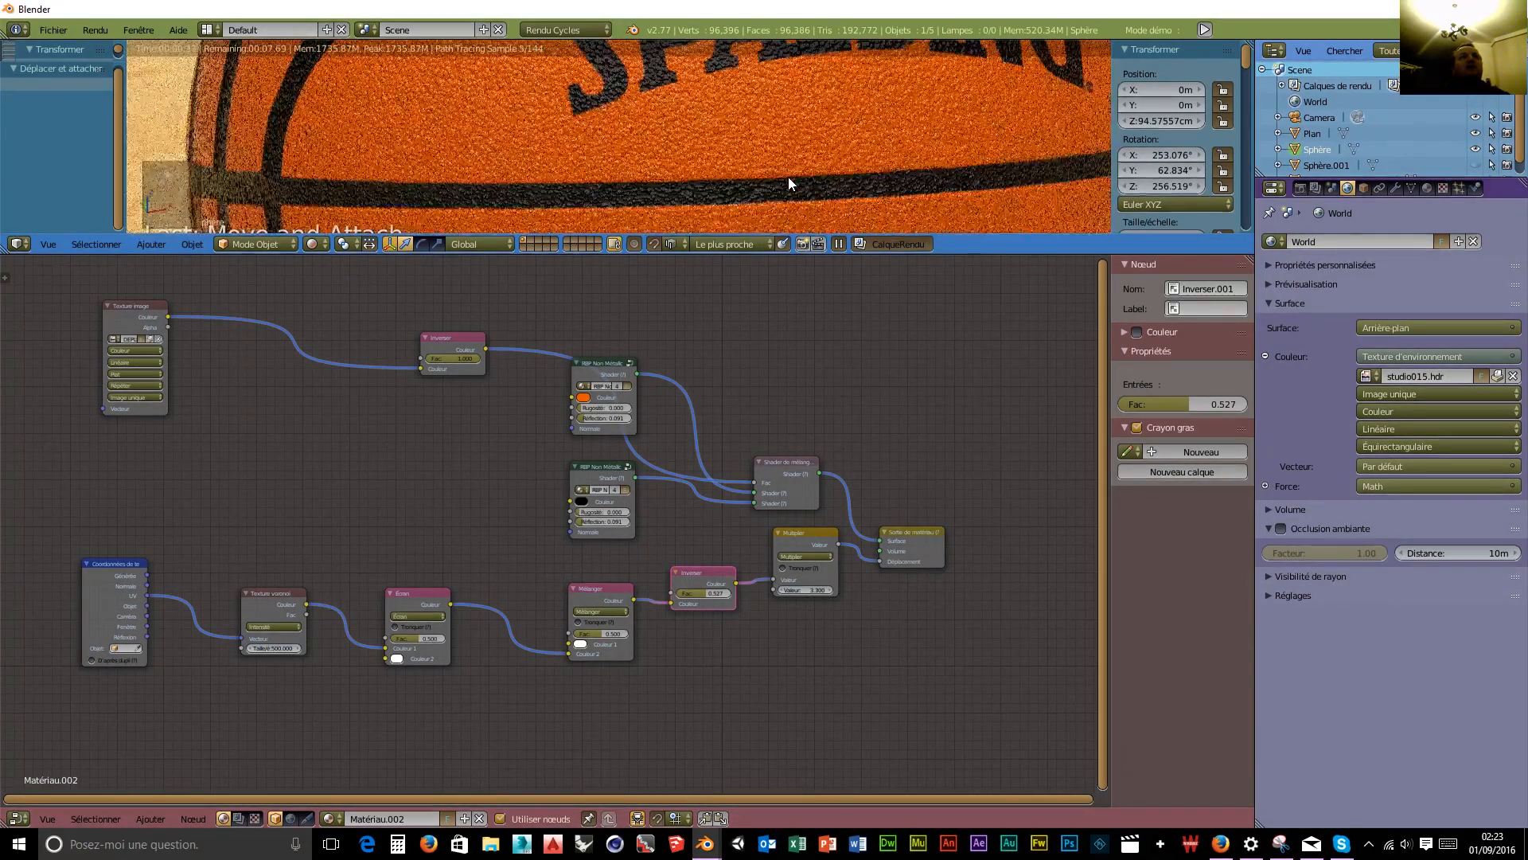
{"action": "scroll", "coordinate": [788, 178], "scroll_direction": "up", "scroll_amount": 3}
{"action": "scroll", "coordinate": [788, 177], "scroll_direction": "down", "scroll_amount": 5}
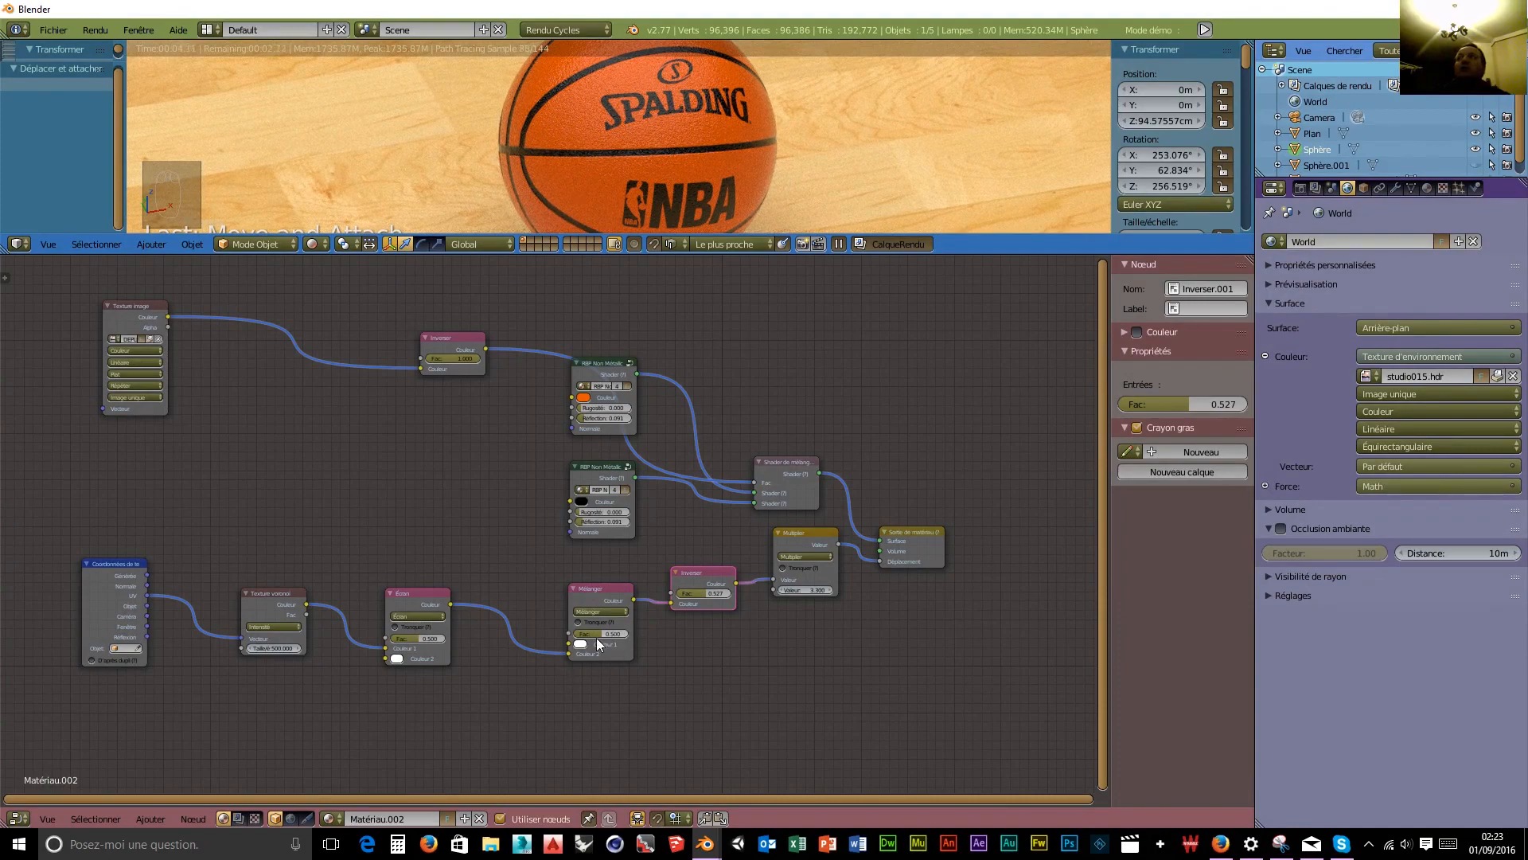
{"action": "scroll", "coordinate": [697, 199], "scroll_direction": "up", "scroll_amount": 6}
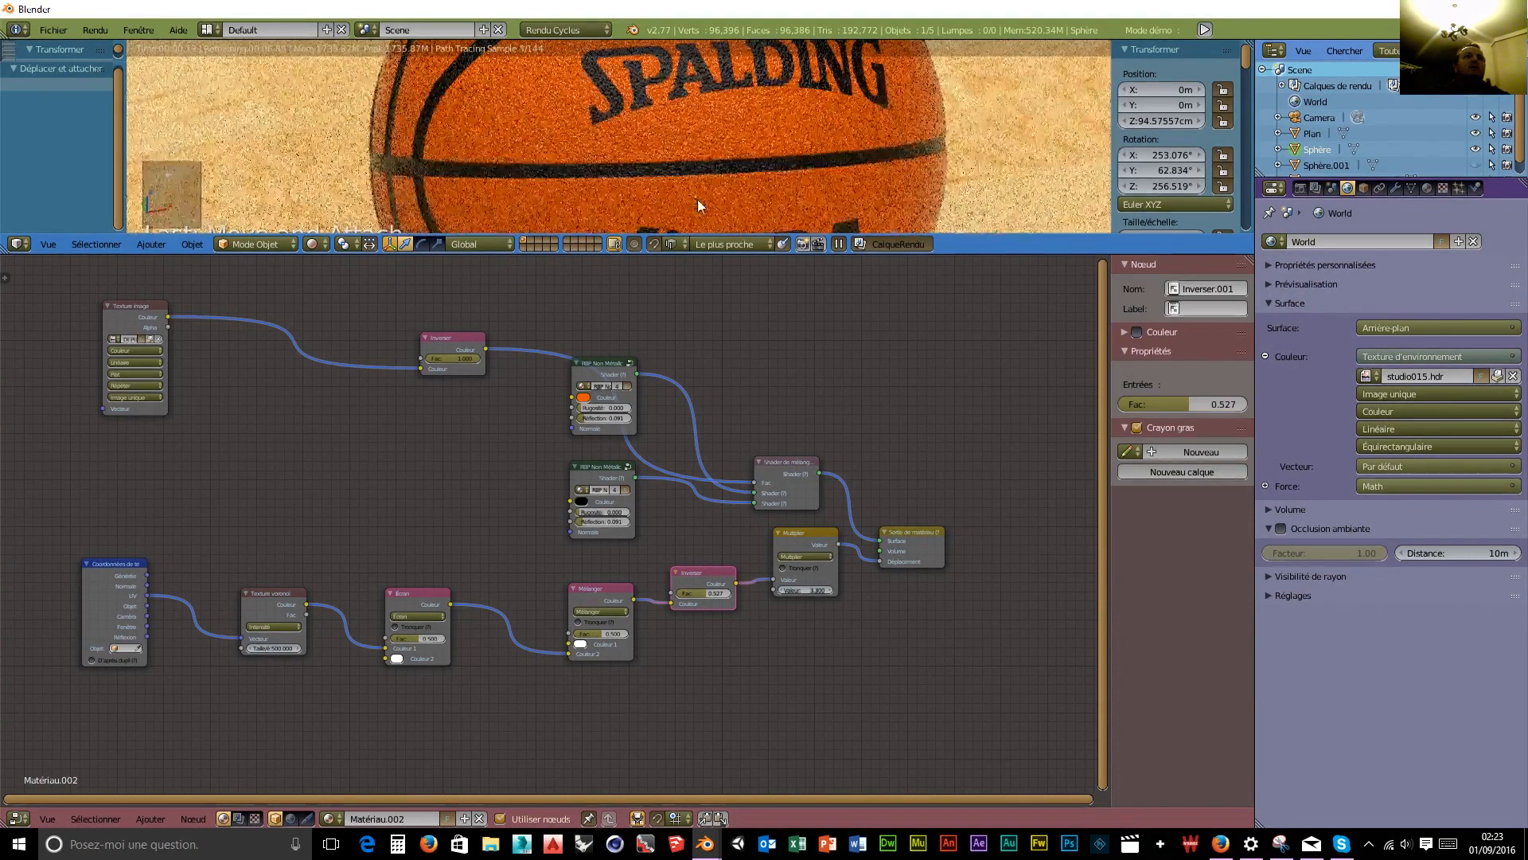
{"action": "middle_click_drag", "start_coordinate": [632, 125], "coordinate": [398, 81]}
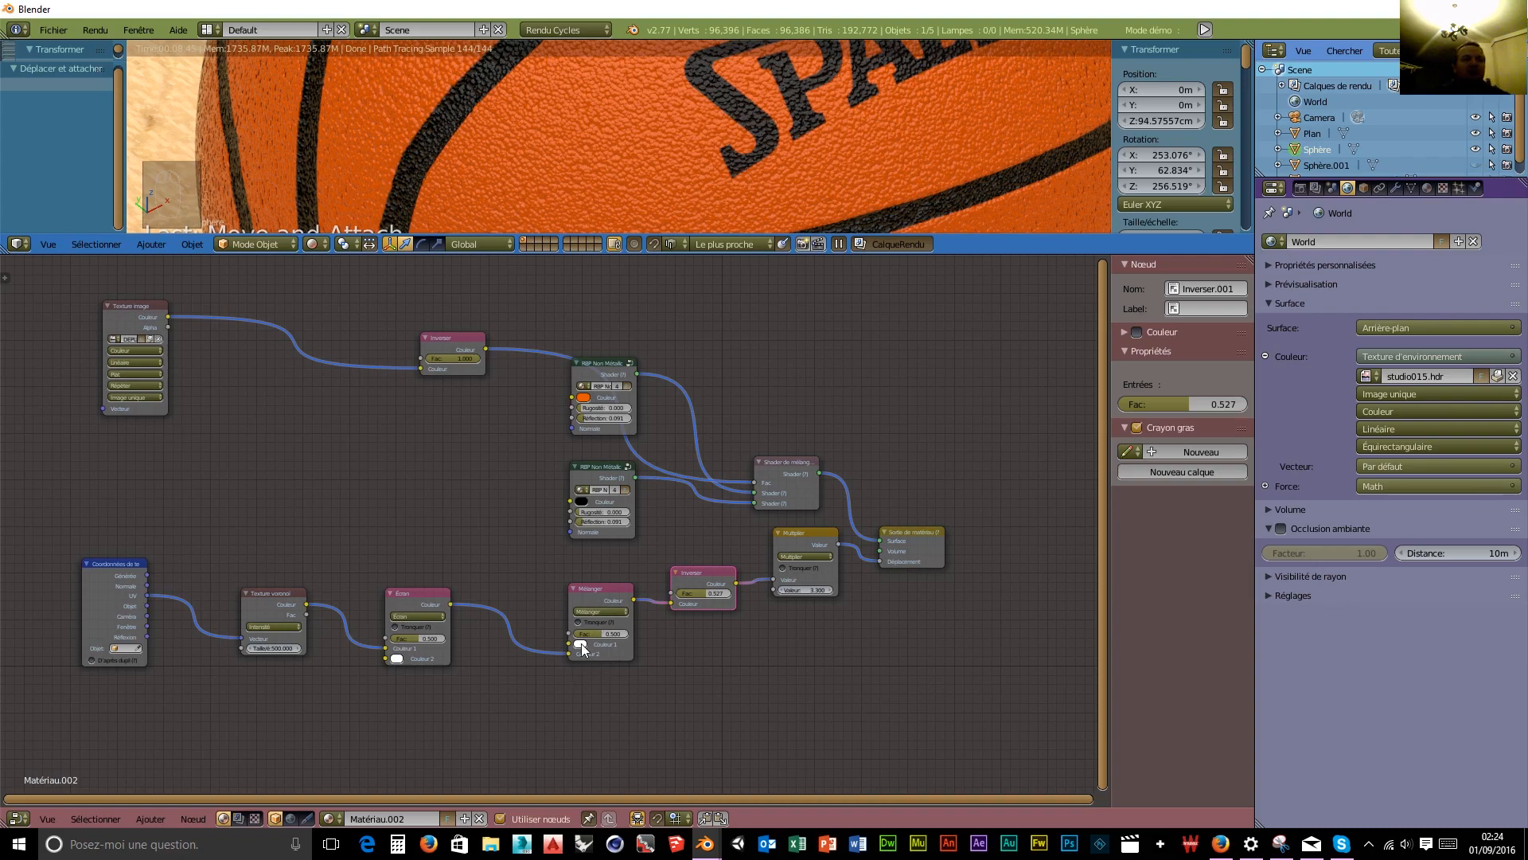
Try several factors on the Mélanger node, and drive its Fac input with the Texture image node's Couleur output.
{"action": "left_click_drag", "start_coordinate": [601, 634], "coordinate": [593, 633]}
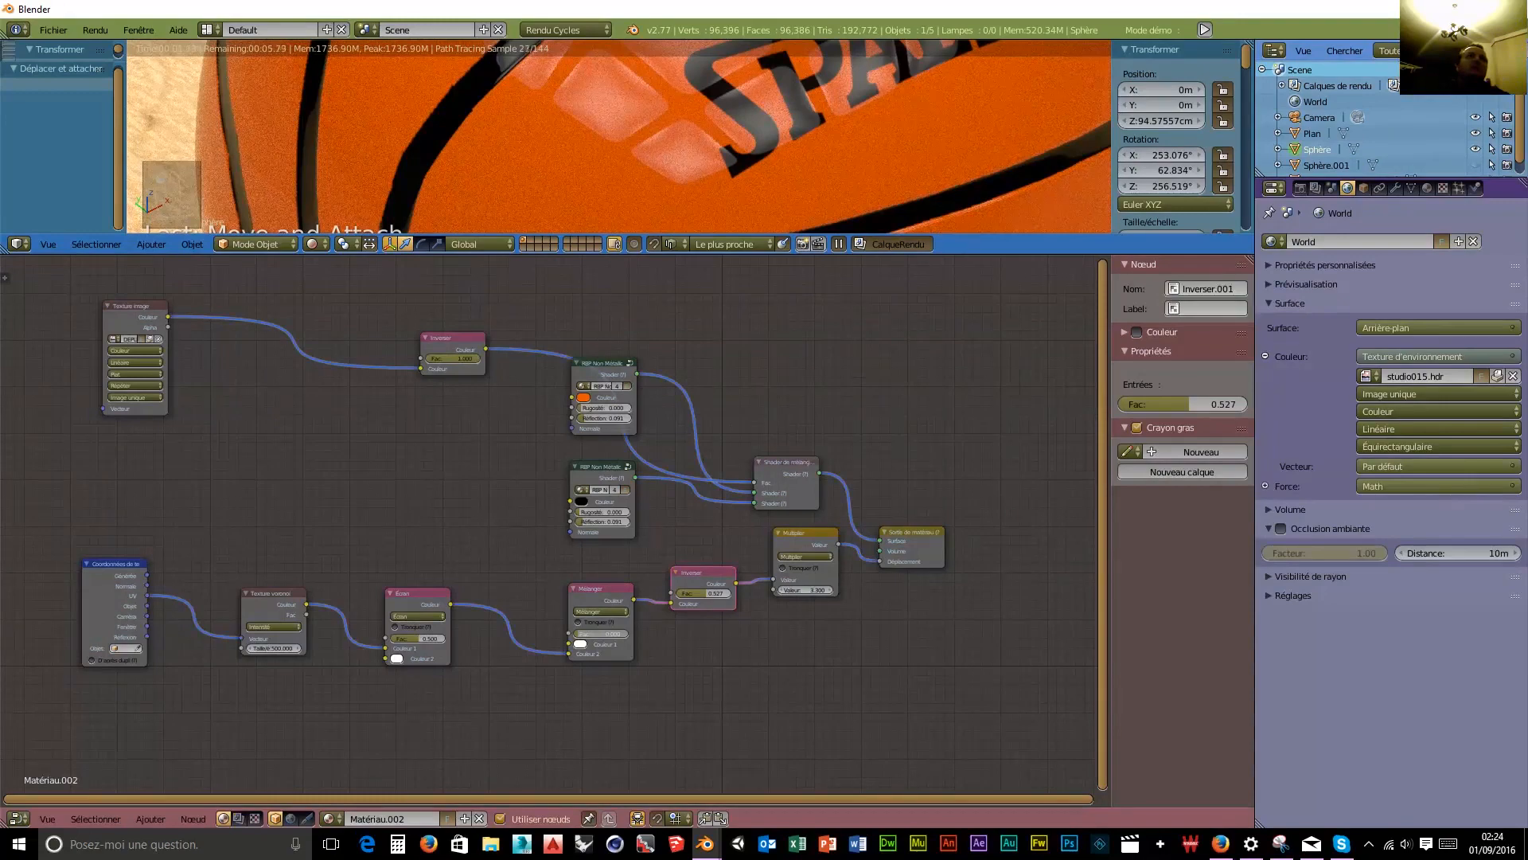
{"action": "left_click_drag", "start_coordinate": [573, 633], "coordinate": [629, 633]}
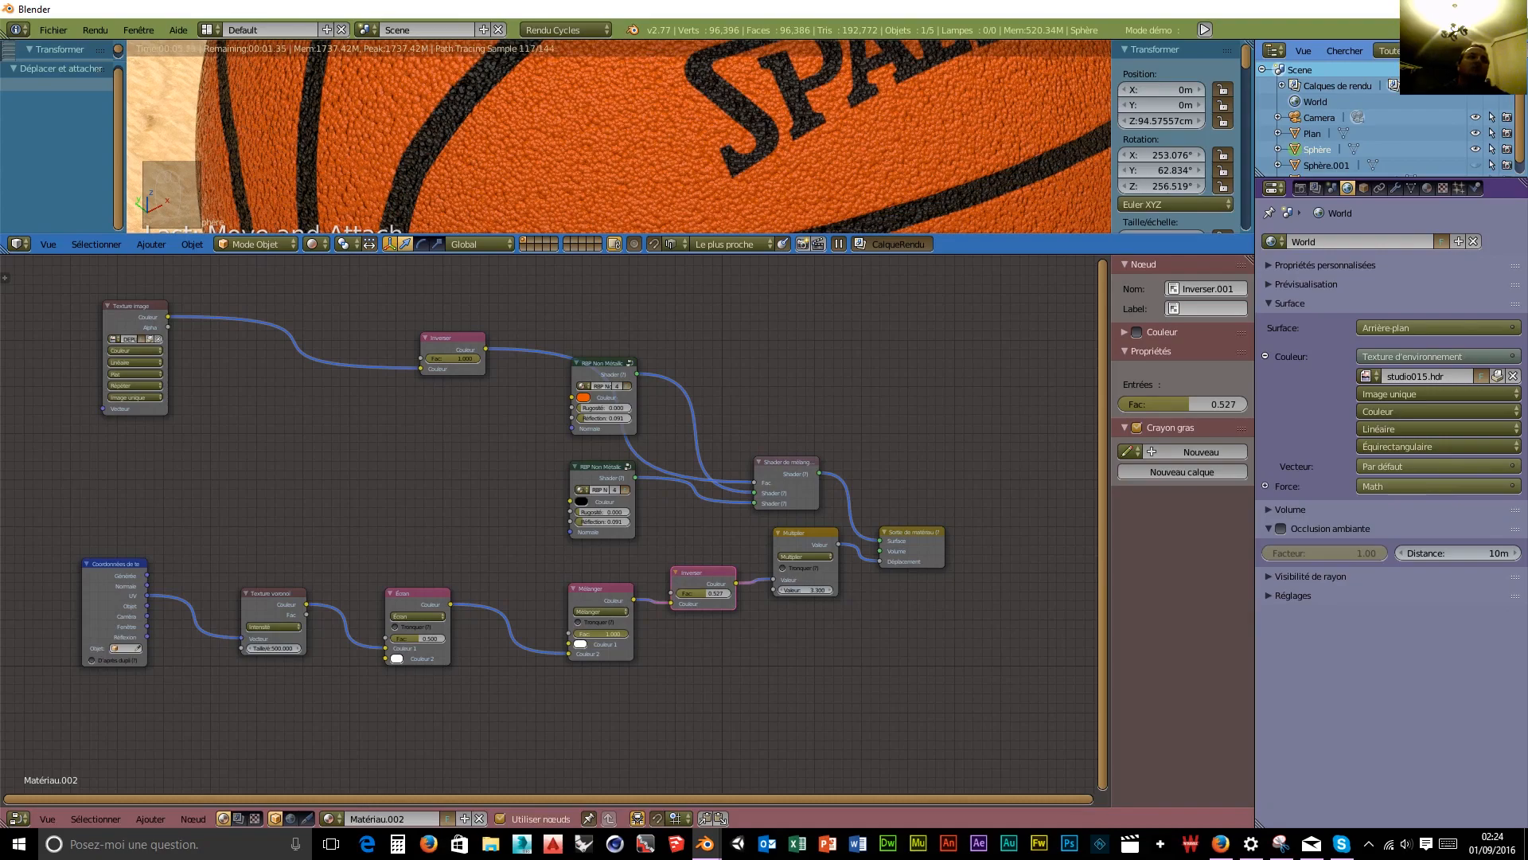
{"action": "left_click_drag", "start_coordinate": [628, 634], "coordinate": [595, 634]}
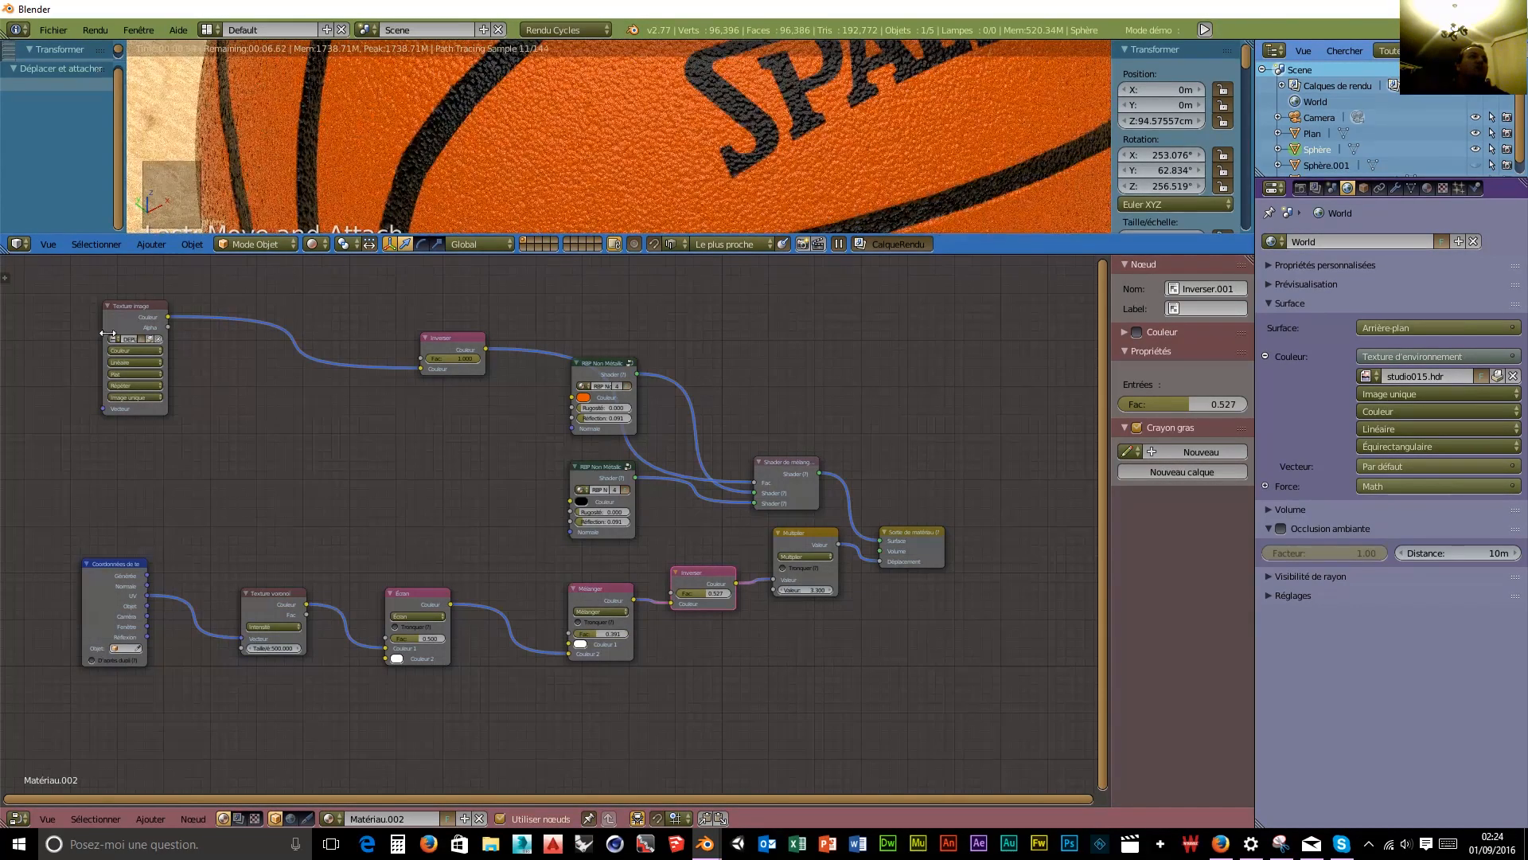
{"action": "left_click_drag", "start_coordinate": [168, 317], "coordinate": [570, 633]}
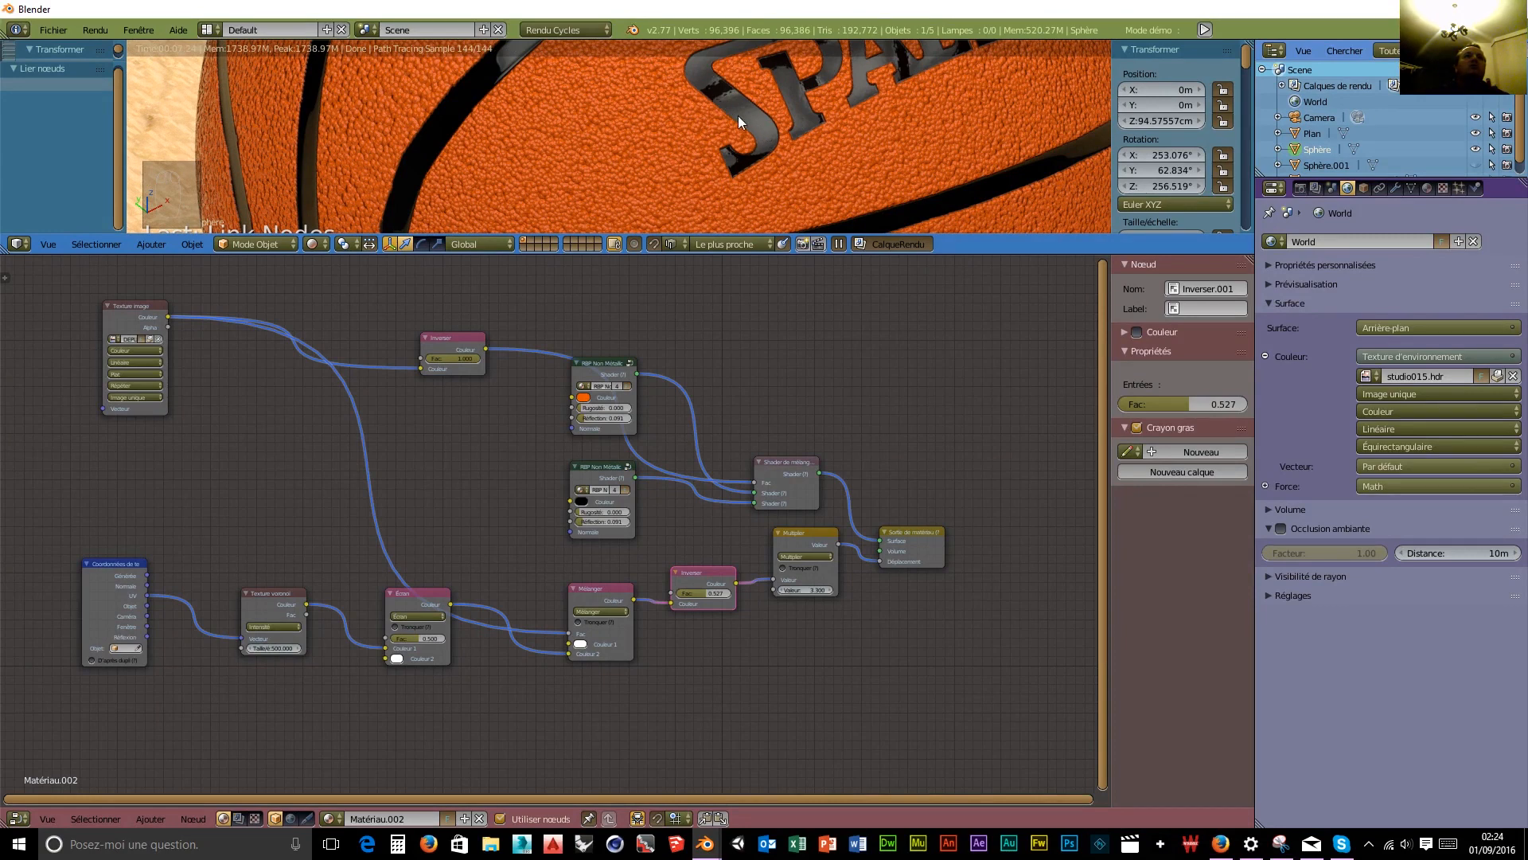
Set the Rugosité of the black RBP Non Métallic shader to 0.445.
{"action": "scroll", "coordinate": [639, 551], "scroll_direction": "up", "scroll_amount": 1}
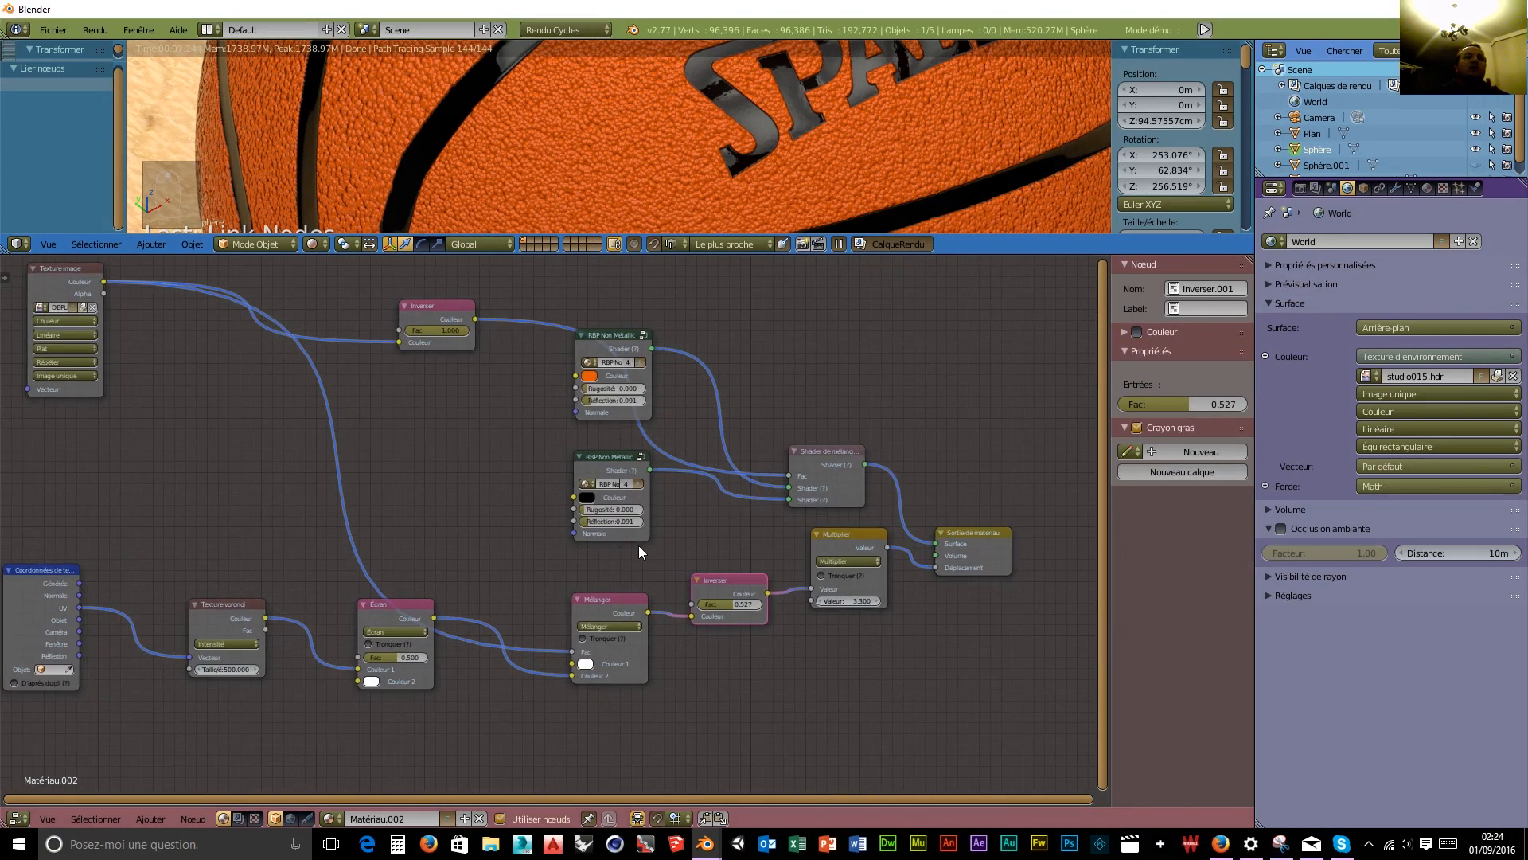
{"action": "scroll", "coordinate": [638, 546], "scroll_direction": "up", "scroll_amount": 4}
{"action": "middle_click_drag", "start_coordinate": [691, 581], "coordinate": [622, 628]}
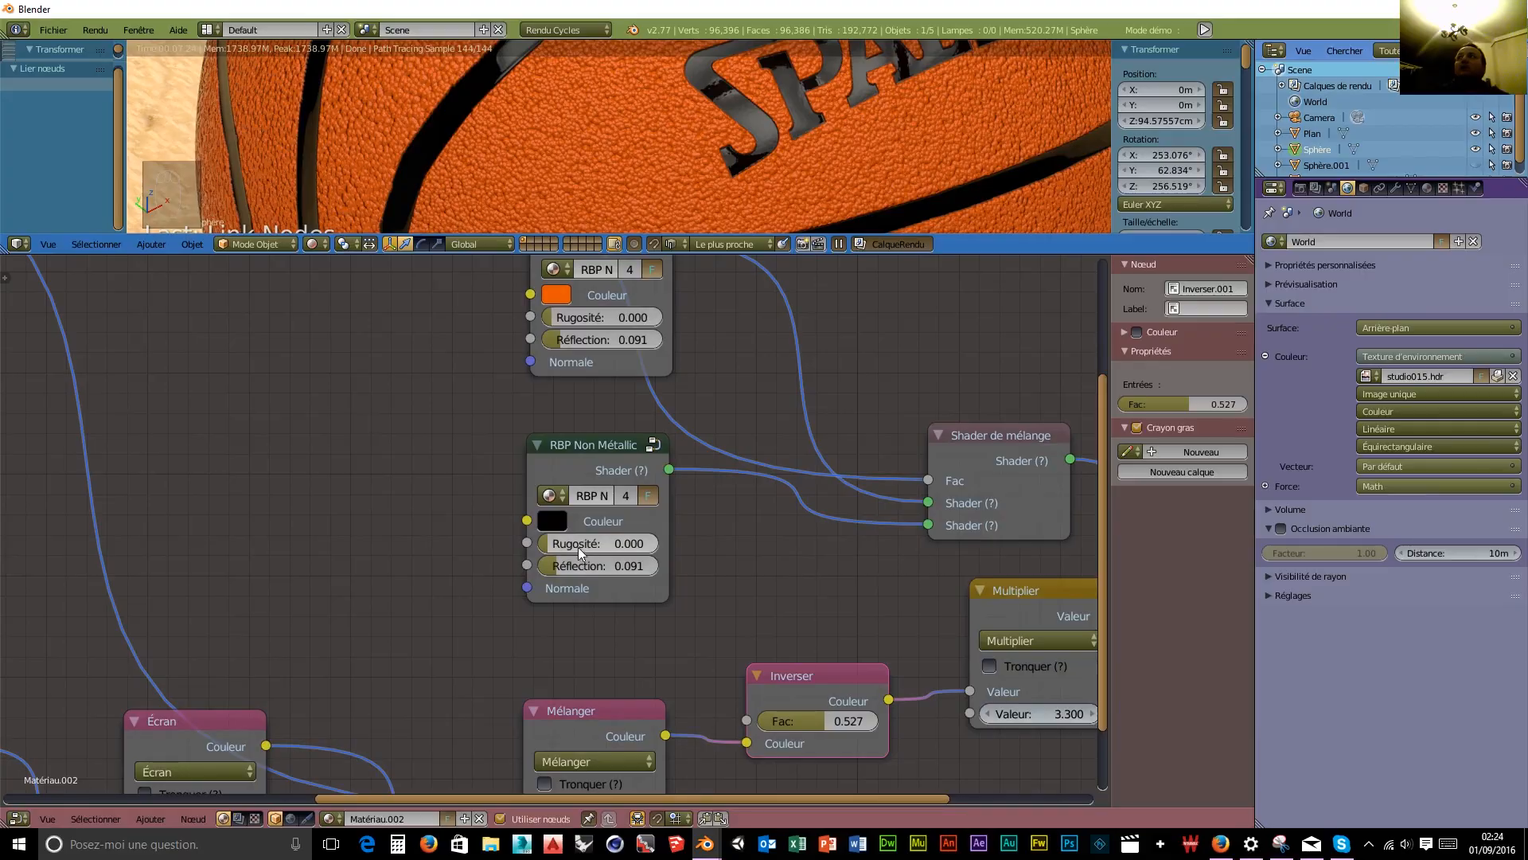
{"action": "left_click_drag", "start_coordinate": [558, 547], "coordinate": [612, 547]}
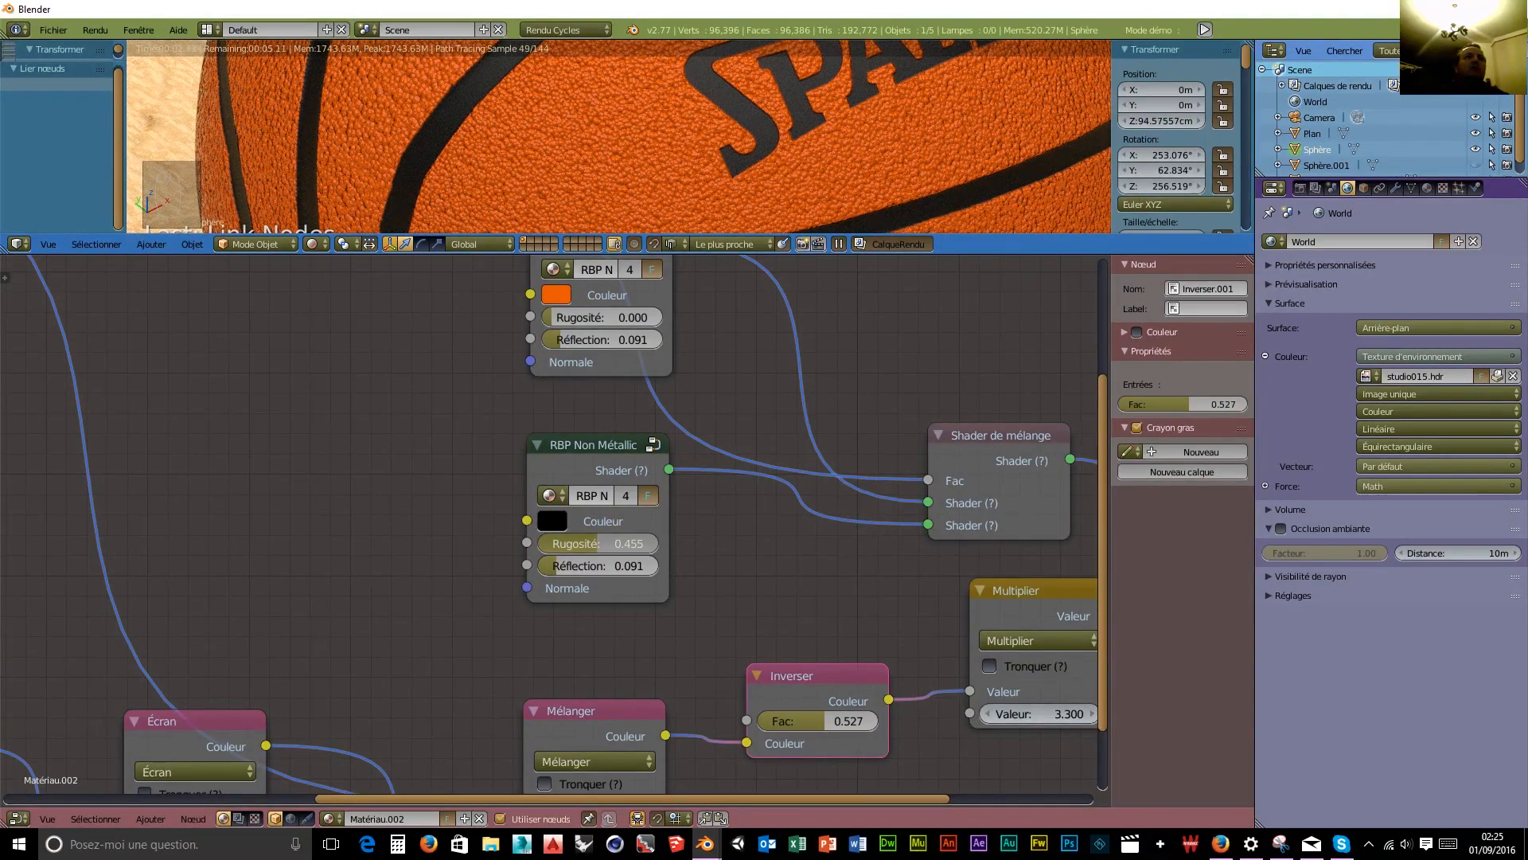
{"action": "left_click_drag", "start_coordinate": [612, 546], "coordinate": [598, 546]}
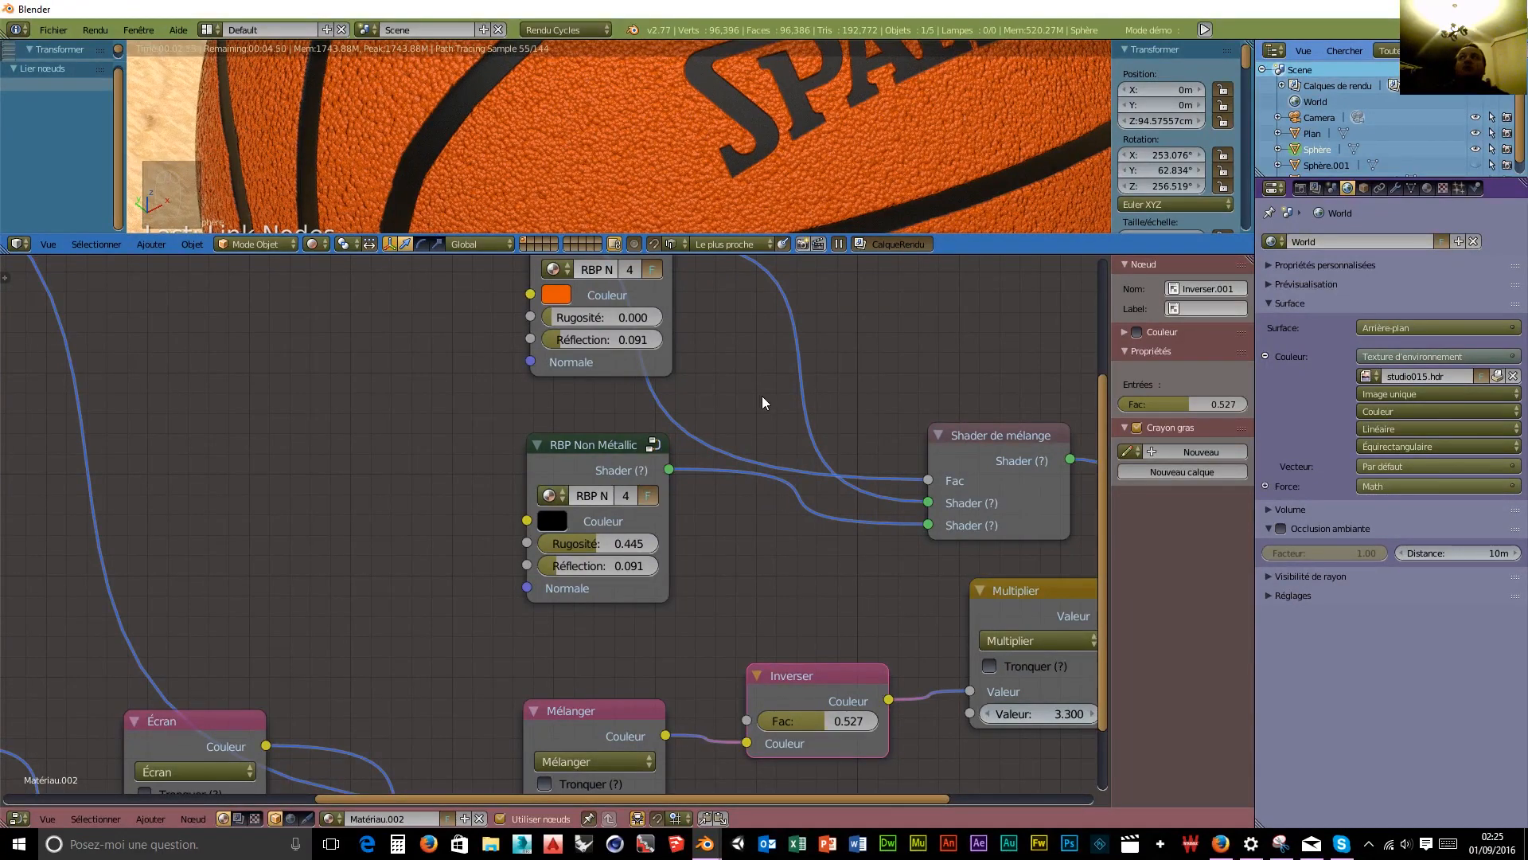
Set the orange RBP Non Métallic shader's Rugosité to 0.027 and Réflection to 0.136, and inspect the ball up close.
{"action": "left_click_drag", "start_coordinate": [551, 316], "coordinate": [573, 315]}
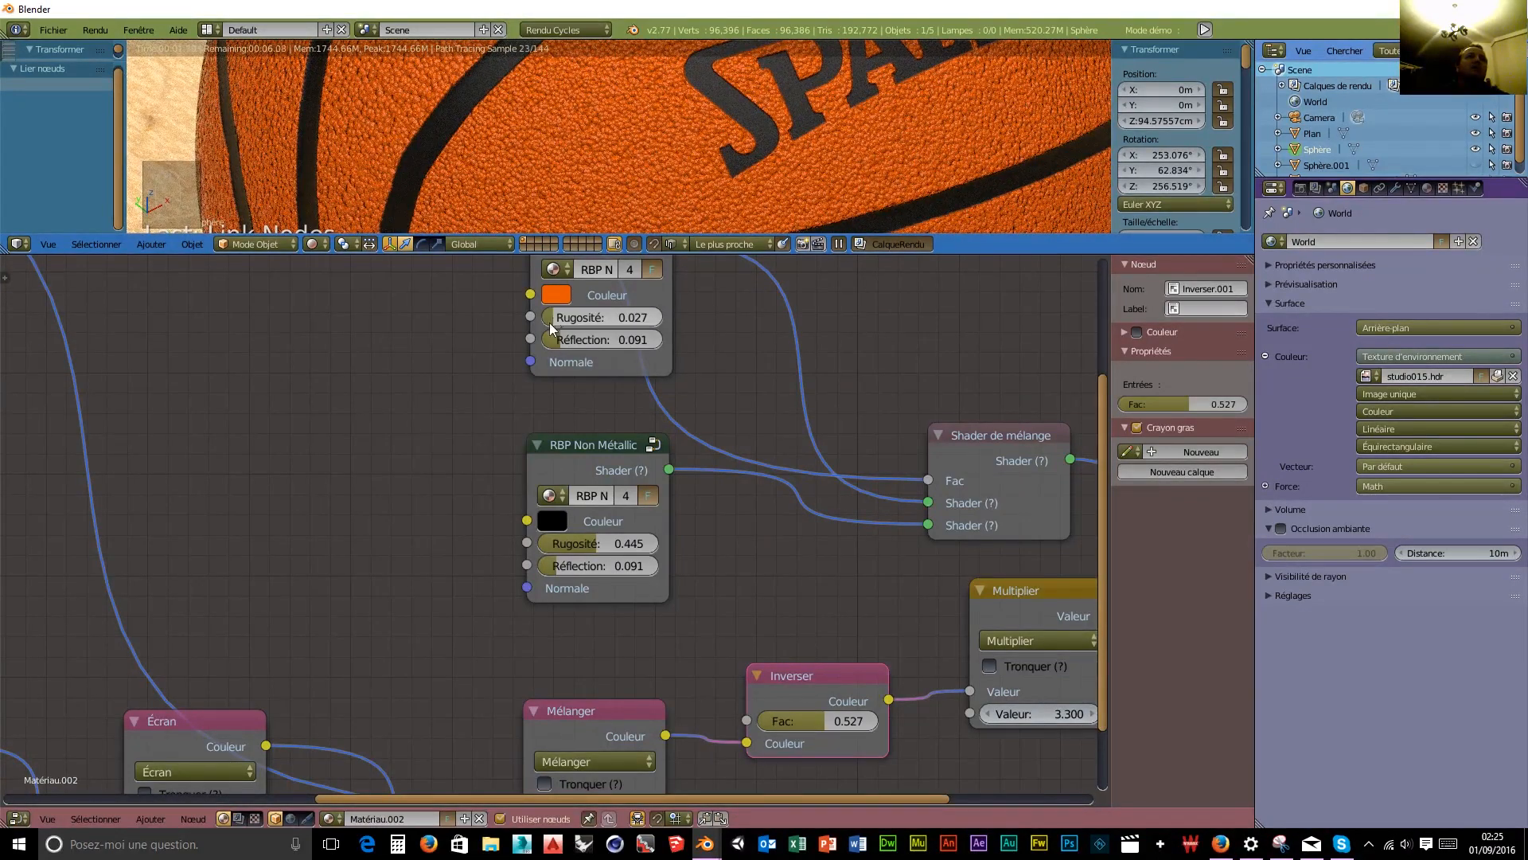
{"action": "scroll", "coordinate": [370, 438], "scroll_direction": "down", "scroll_amount": 1}
{"action": "scroll", "coordinate": [371, 440], "scroll_direction": "down", "scroll_amount": 1}
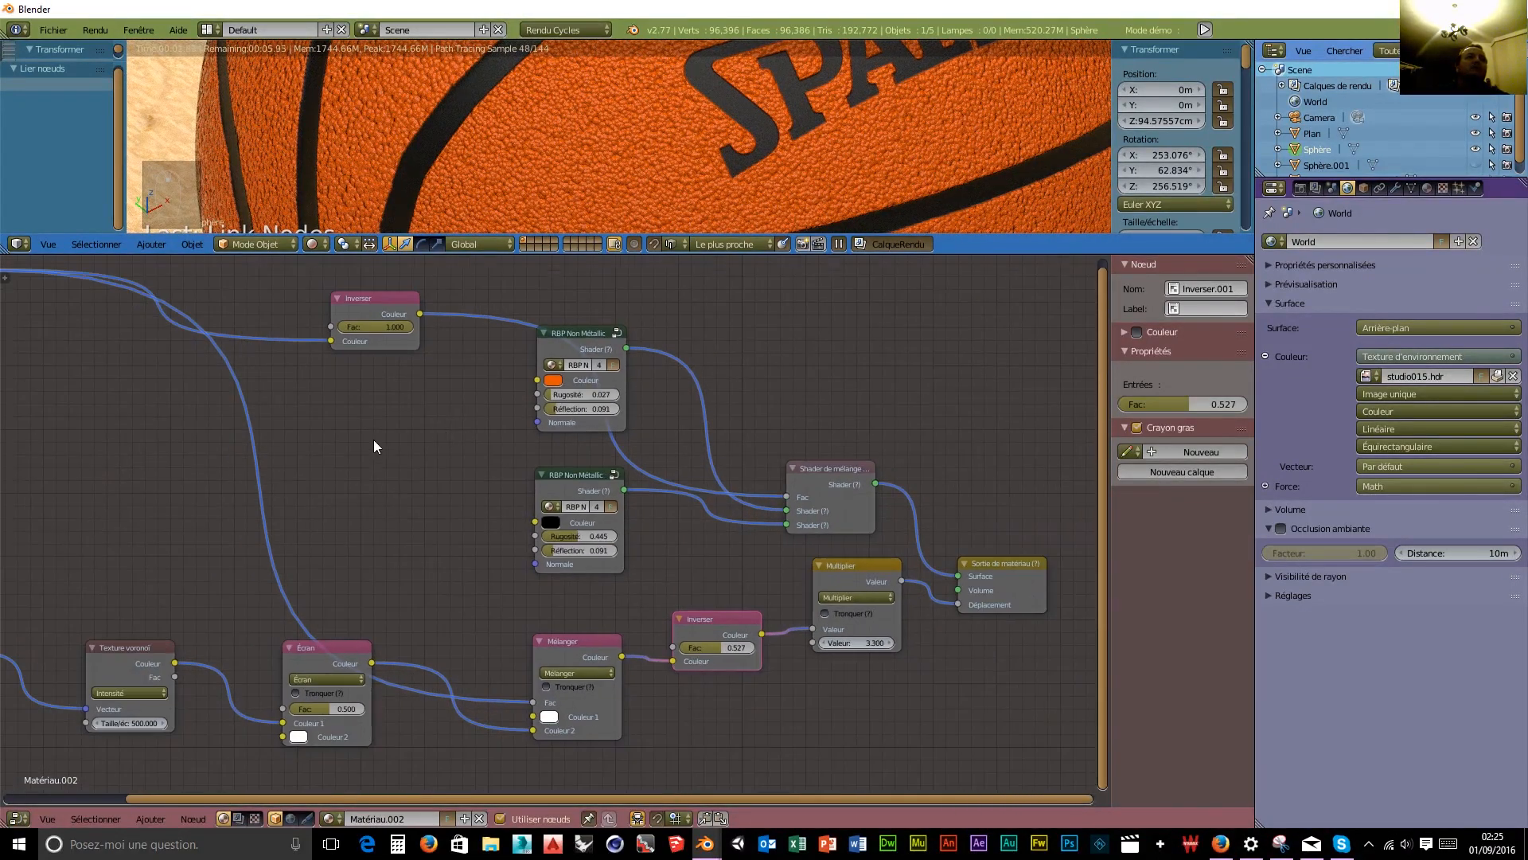
{"action": "left_click_drag", "start_coordinate": [556, 409], "coordinate": [575, 409]}
{"action": "scroll", "coordinate": [400, 447], "scroll_direction": "down", "scroll_amount": 1}
{"action": "middle_click_drag", "start_coordinate": [400, 447], "coordinate": [490, 452]}
{"action": "scroll", "coordinate": [762, 119], "scroll_direction": "up", "scroll_amount": 3}
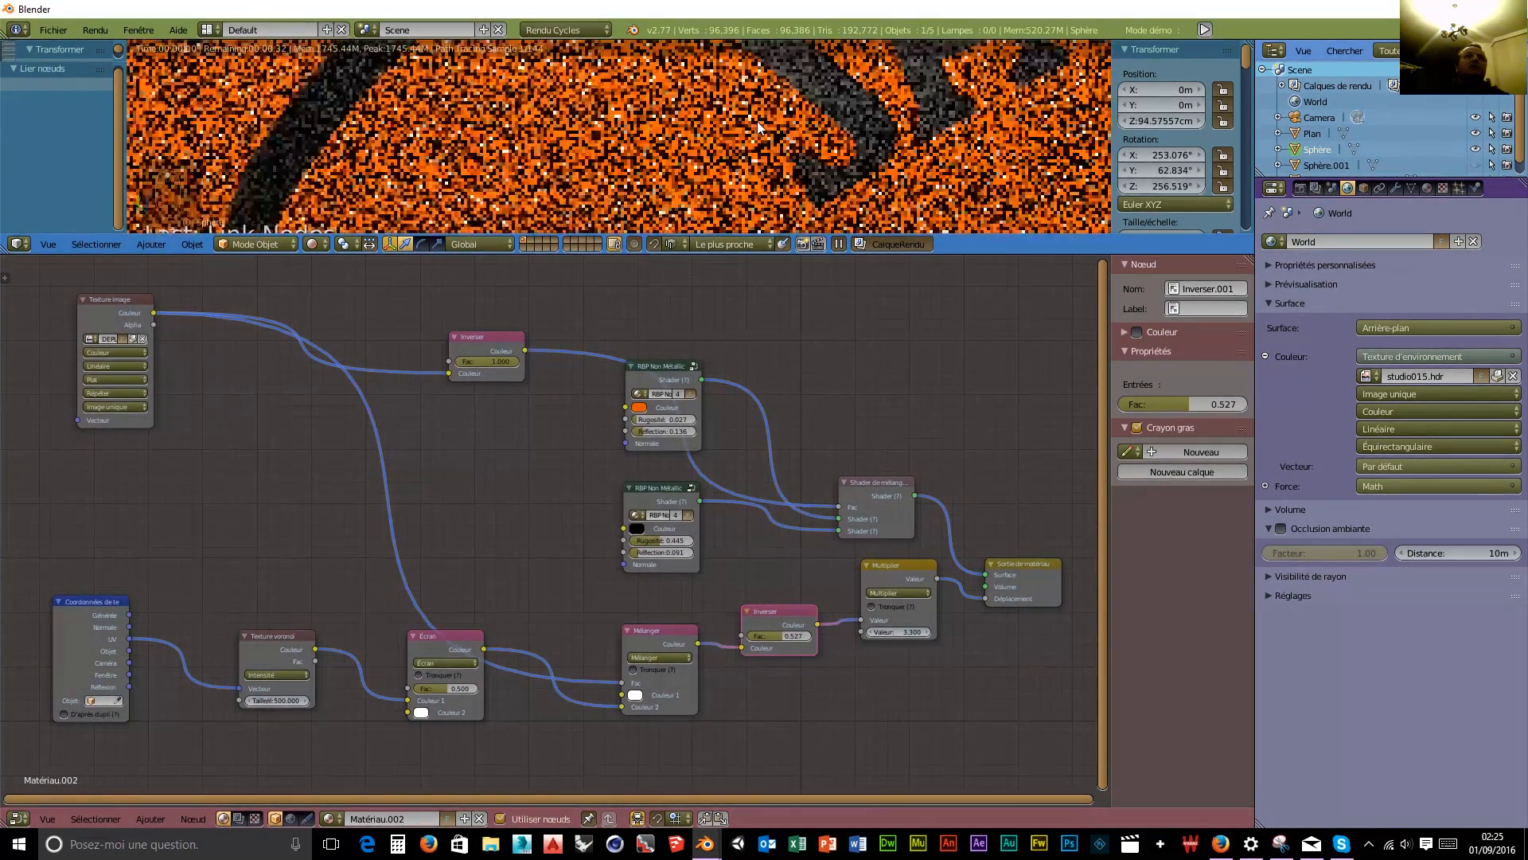
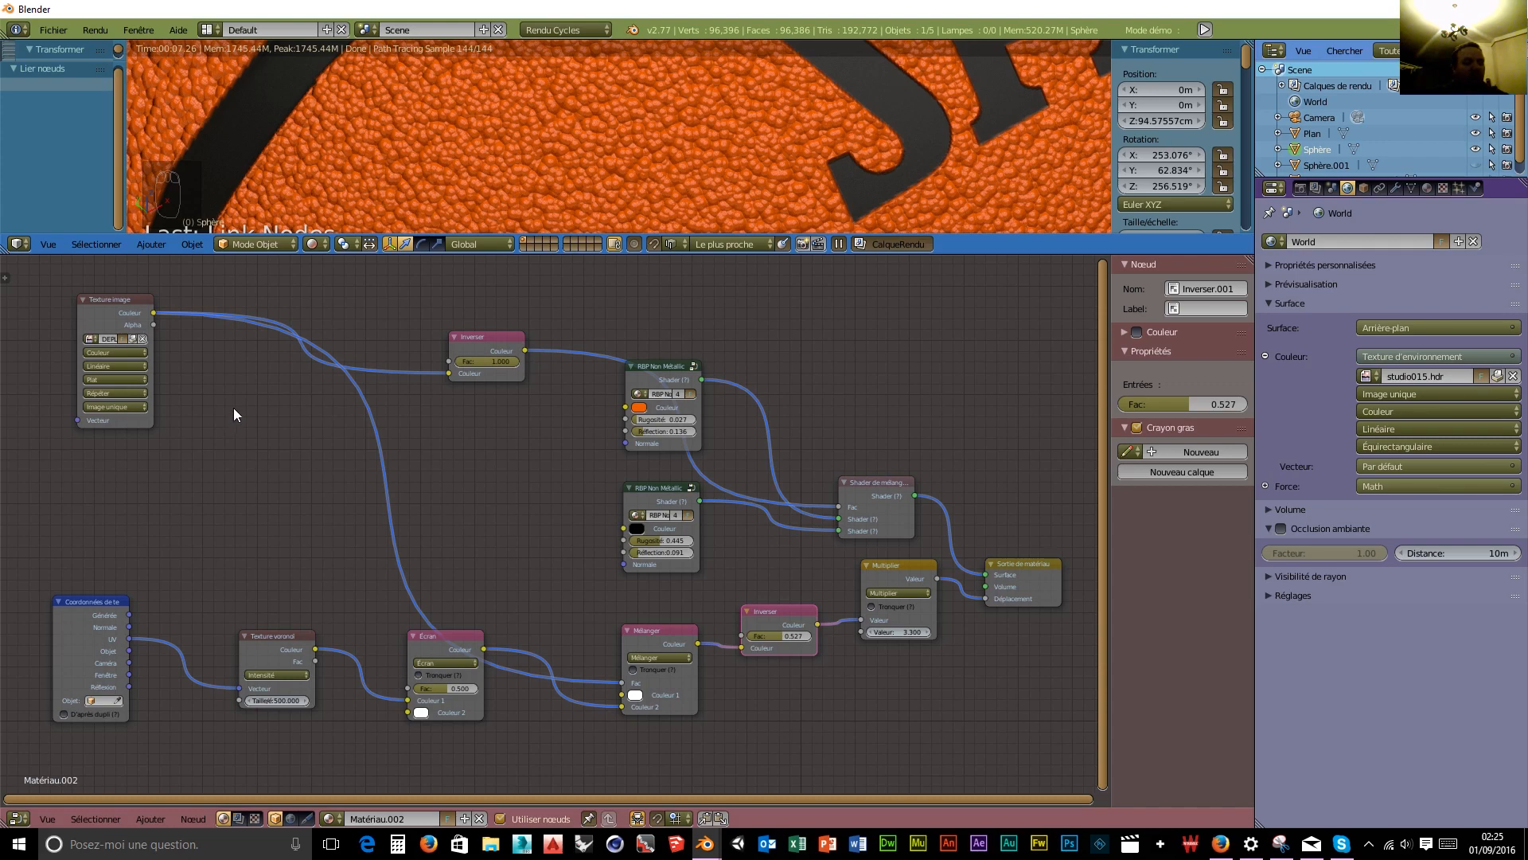
Insert a Mélanger RGB node on the link between the Texture image node and the Mélanger node's Fac input.
{"action": "key", "text": "shift+a"}
{"action": "mouse_move", "coordinate": [403, 442]}
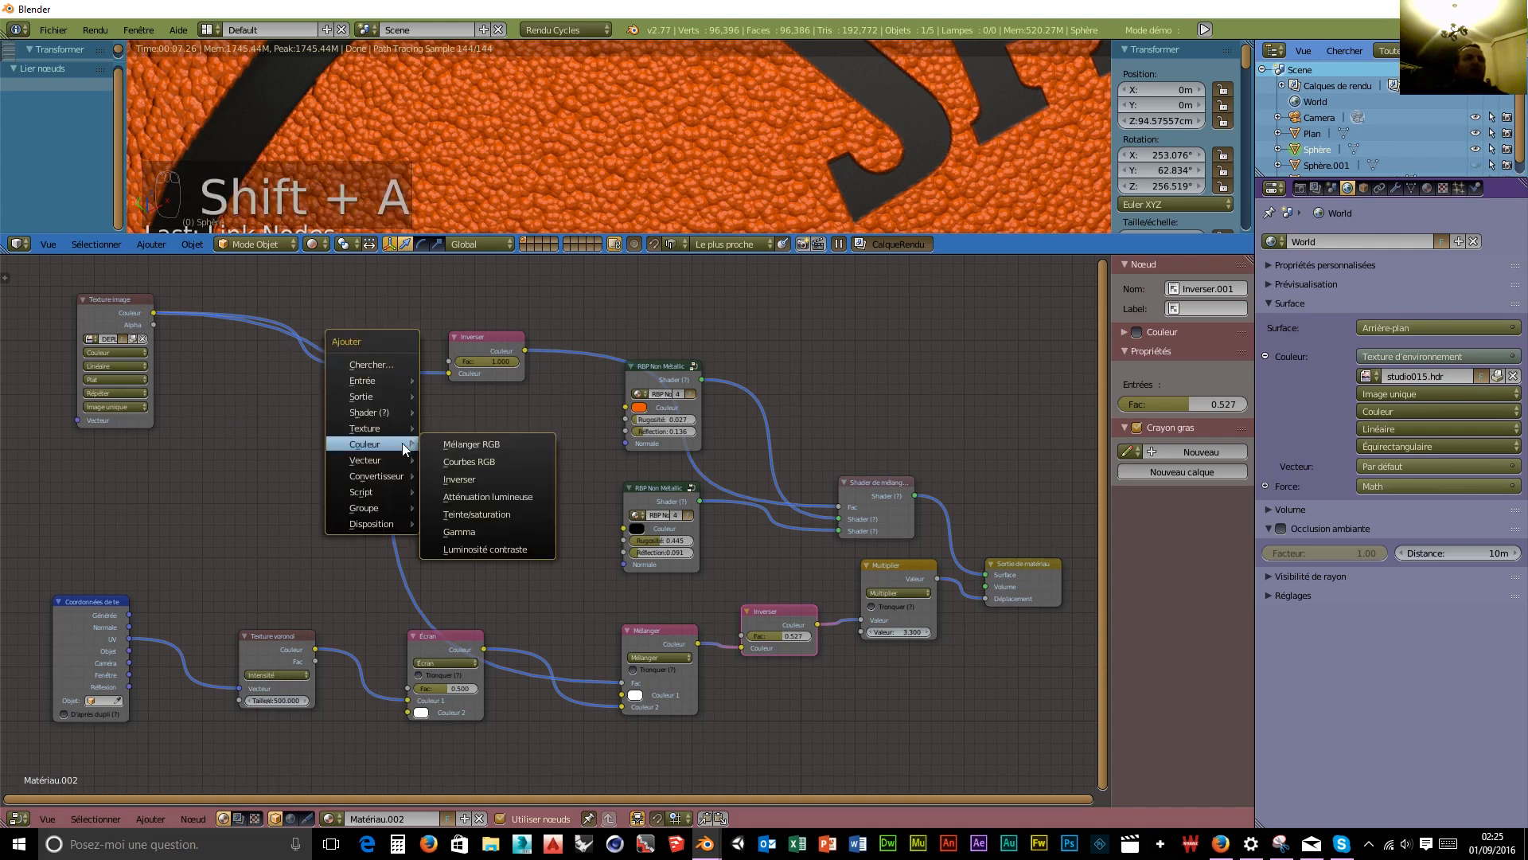
{"action": "left_click", "coordinate": [474, 443]}
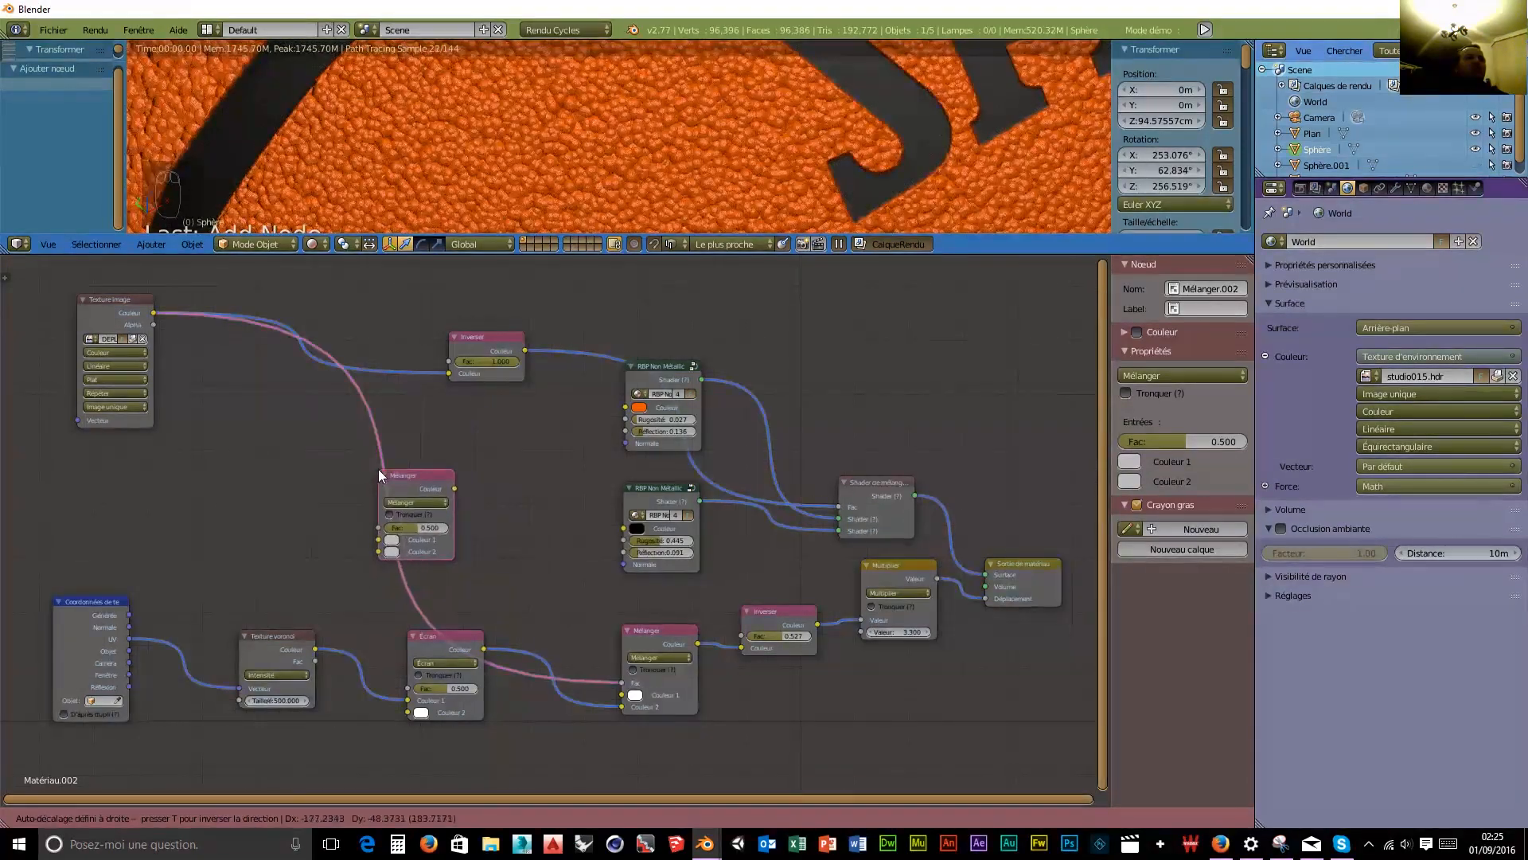
{"action": "left_click", "coordinate": [379, 473]}
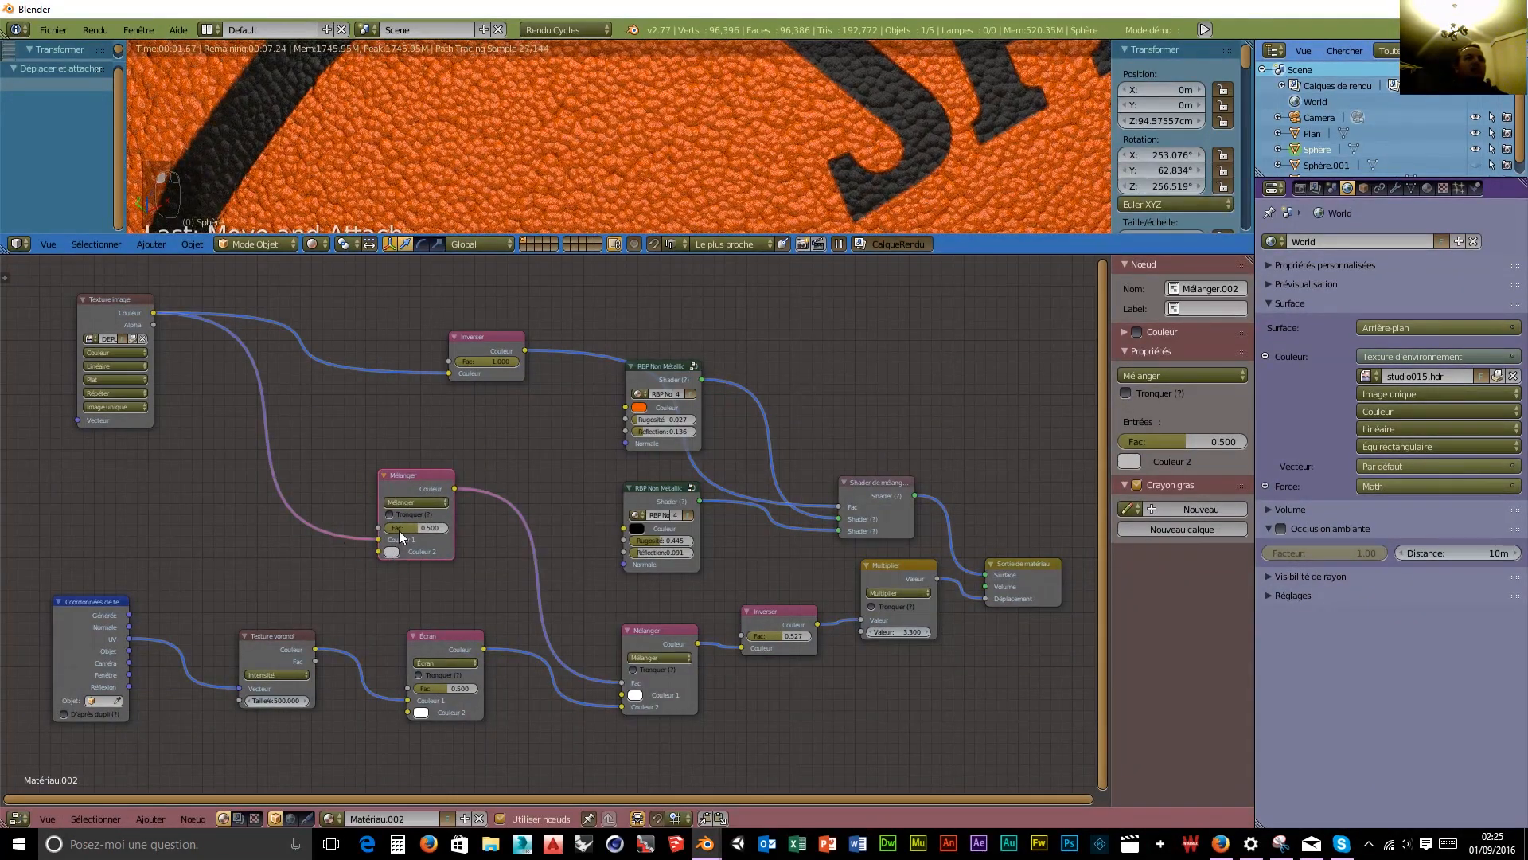
Set the new Mélanger node's Couleur 2 to dark grey and its factor to 0.5, and check the whole ball.
{"action": "left_click_drag", "start_coordinate": [416, 528], "coordinate": [391, 527]}
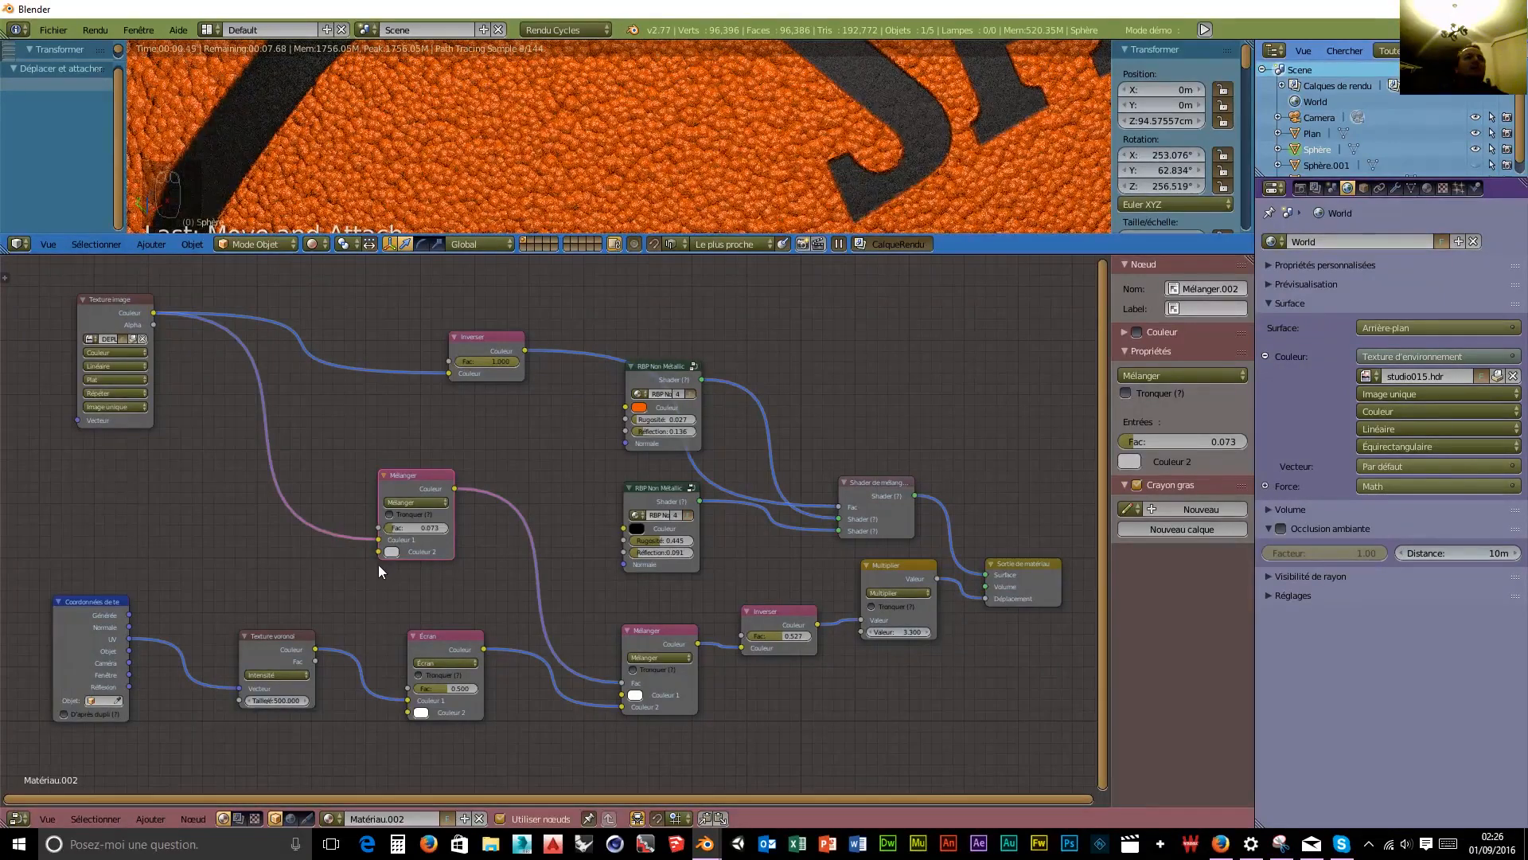
{"action": "left_click", "coordinate": [391, 552]}
{"action": "left_click_drag", "start_coordinate": [480, 414], "coordinate": [479, 449]}
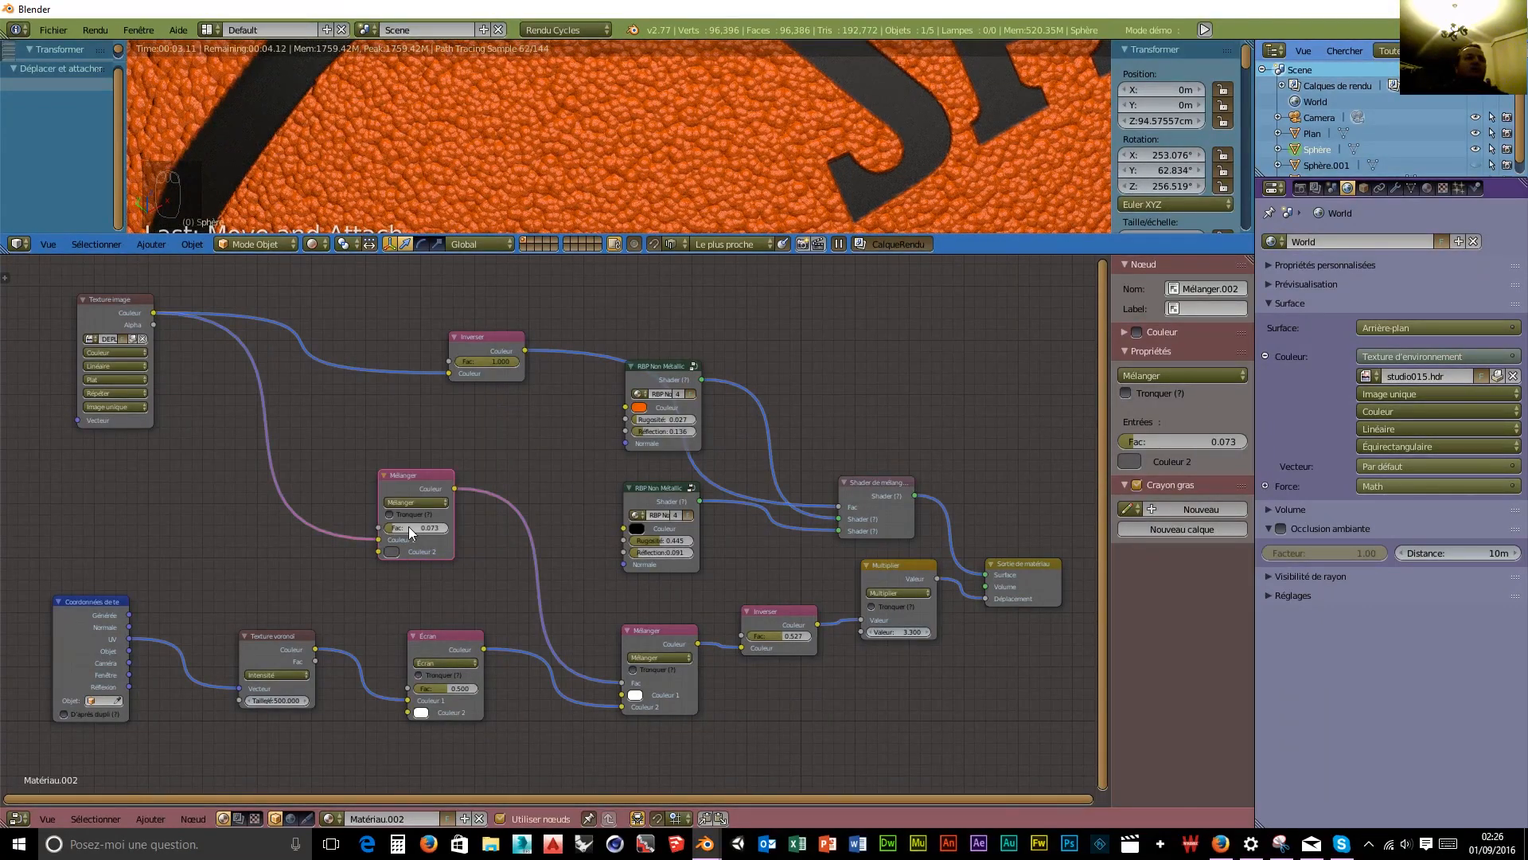
{"action": "left_click_drag", "start_coordinate": [391, 529], "coordinate": [419, 529]}
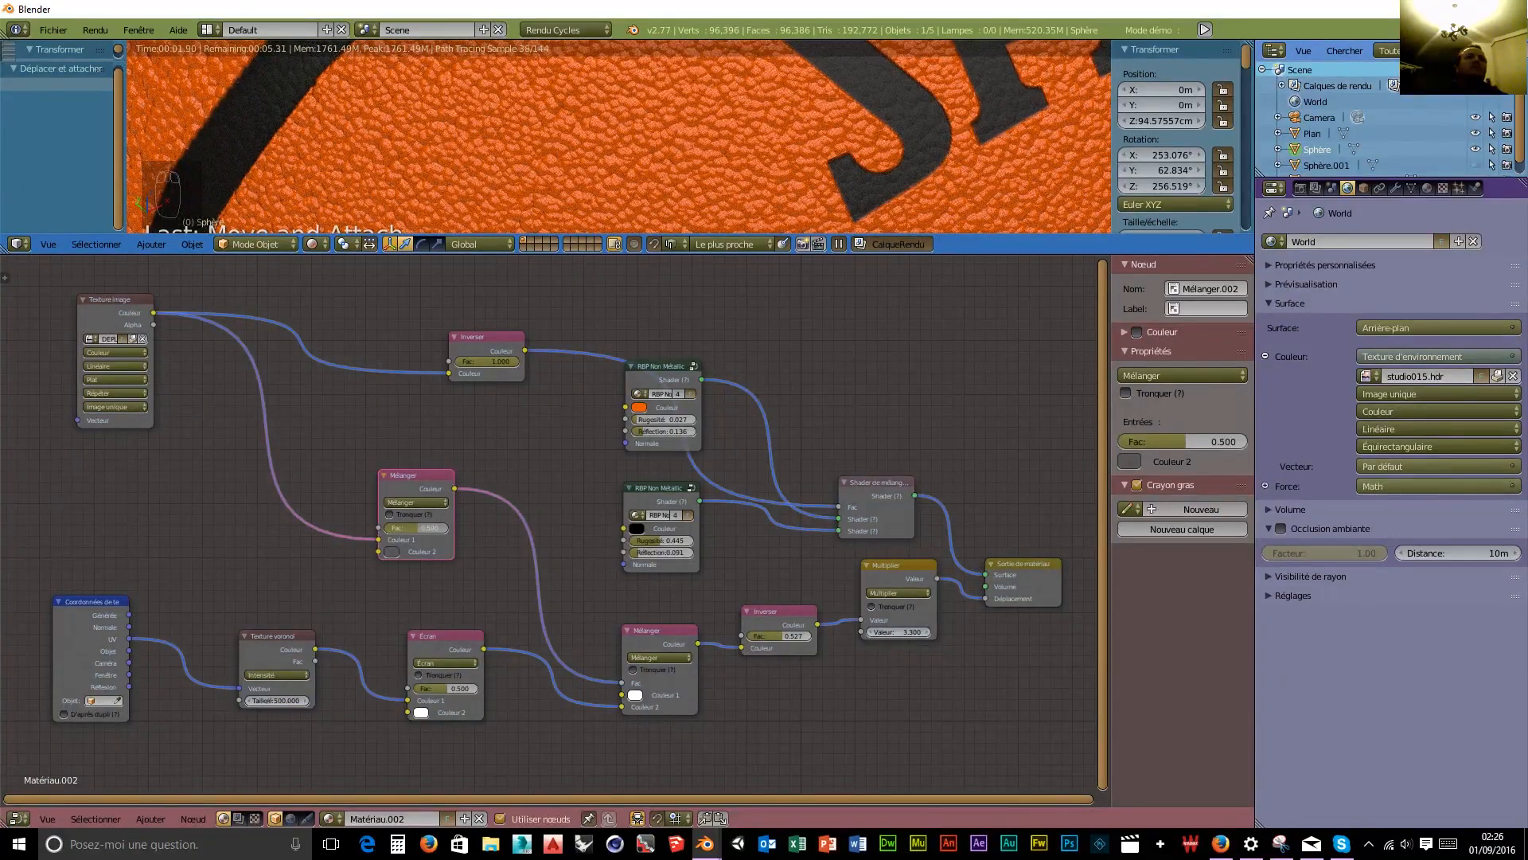
{"action": "scroll", "coordinate": [707, 171], "scroll_direction": "down", "scroll_amount": 6}
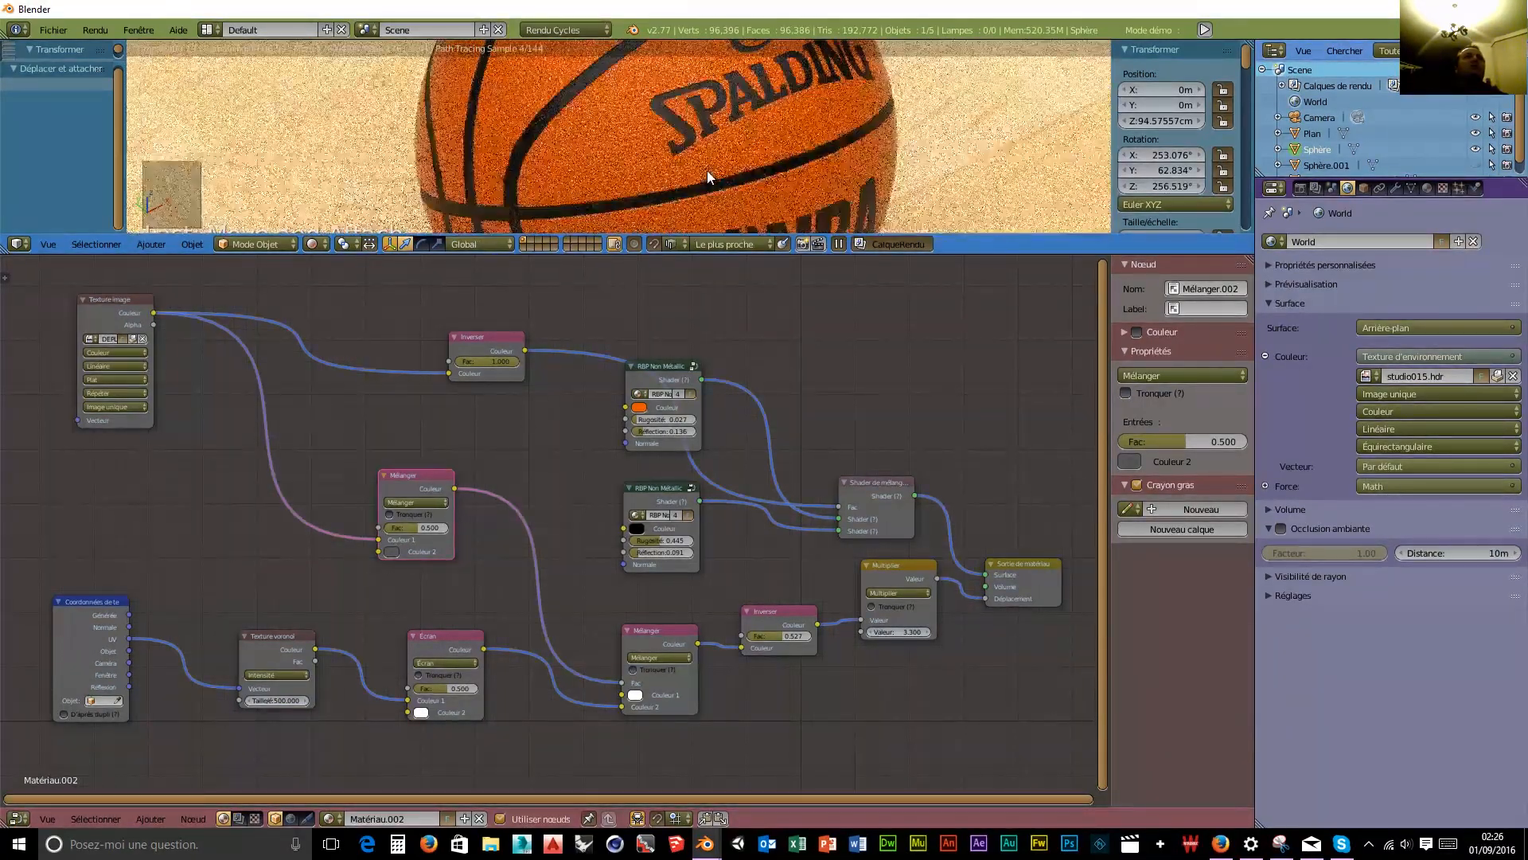
{"action": "scroll", "coordinate": [710, 163], "scroll_direction": "down", "scroll_amount": 2}
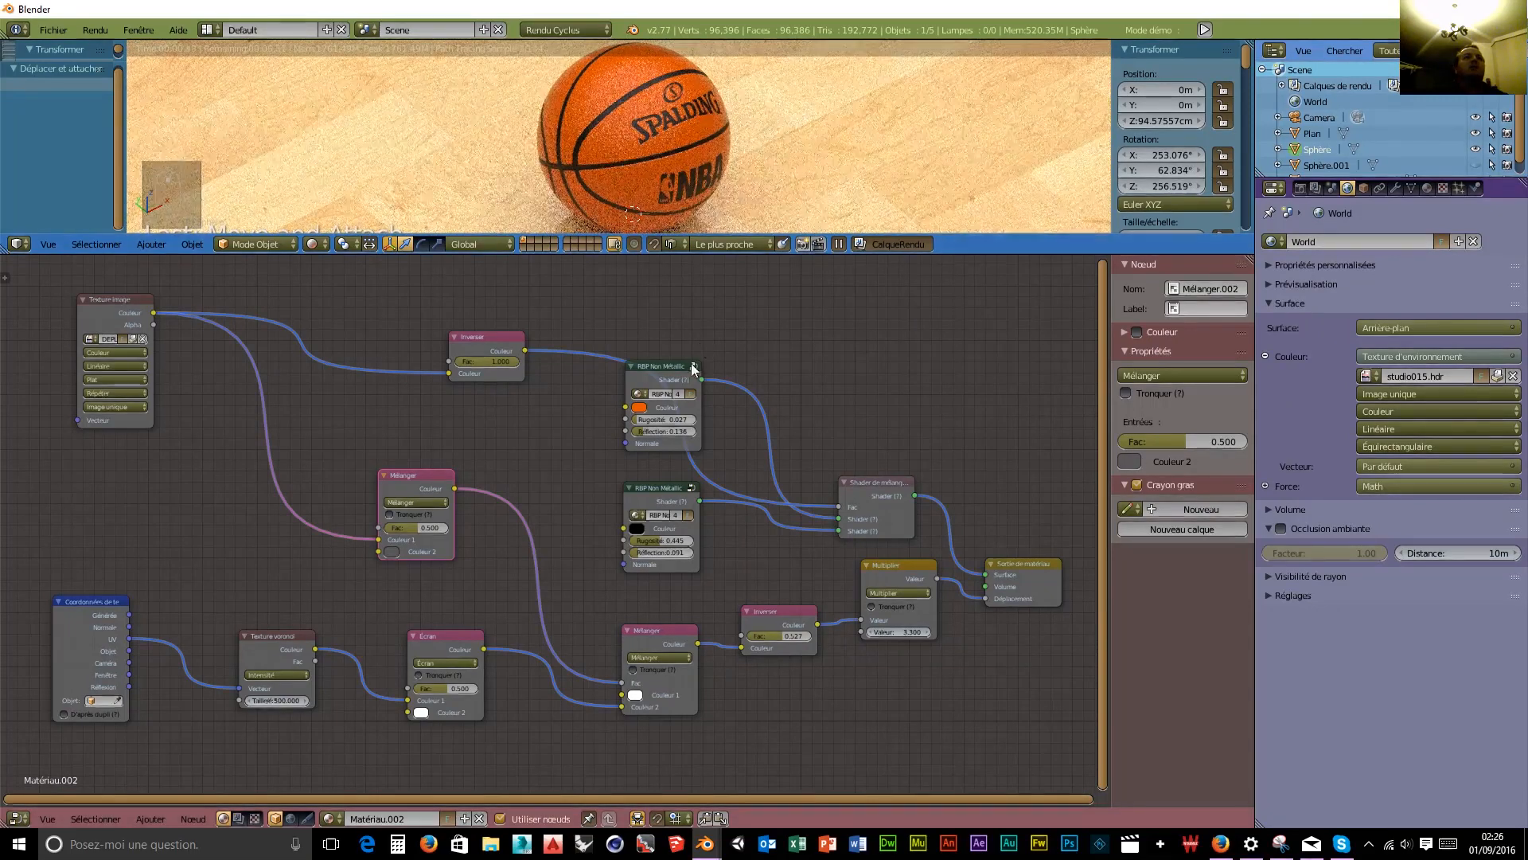
Darken the orange shader's colour slightly and enlarge the 3D viewport to examine the ball on the floor.
{"action": "left_click", "coordinate": [639, 409]}
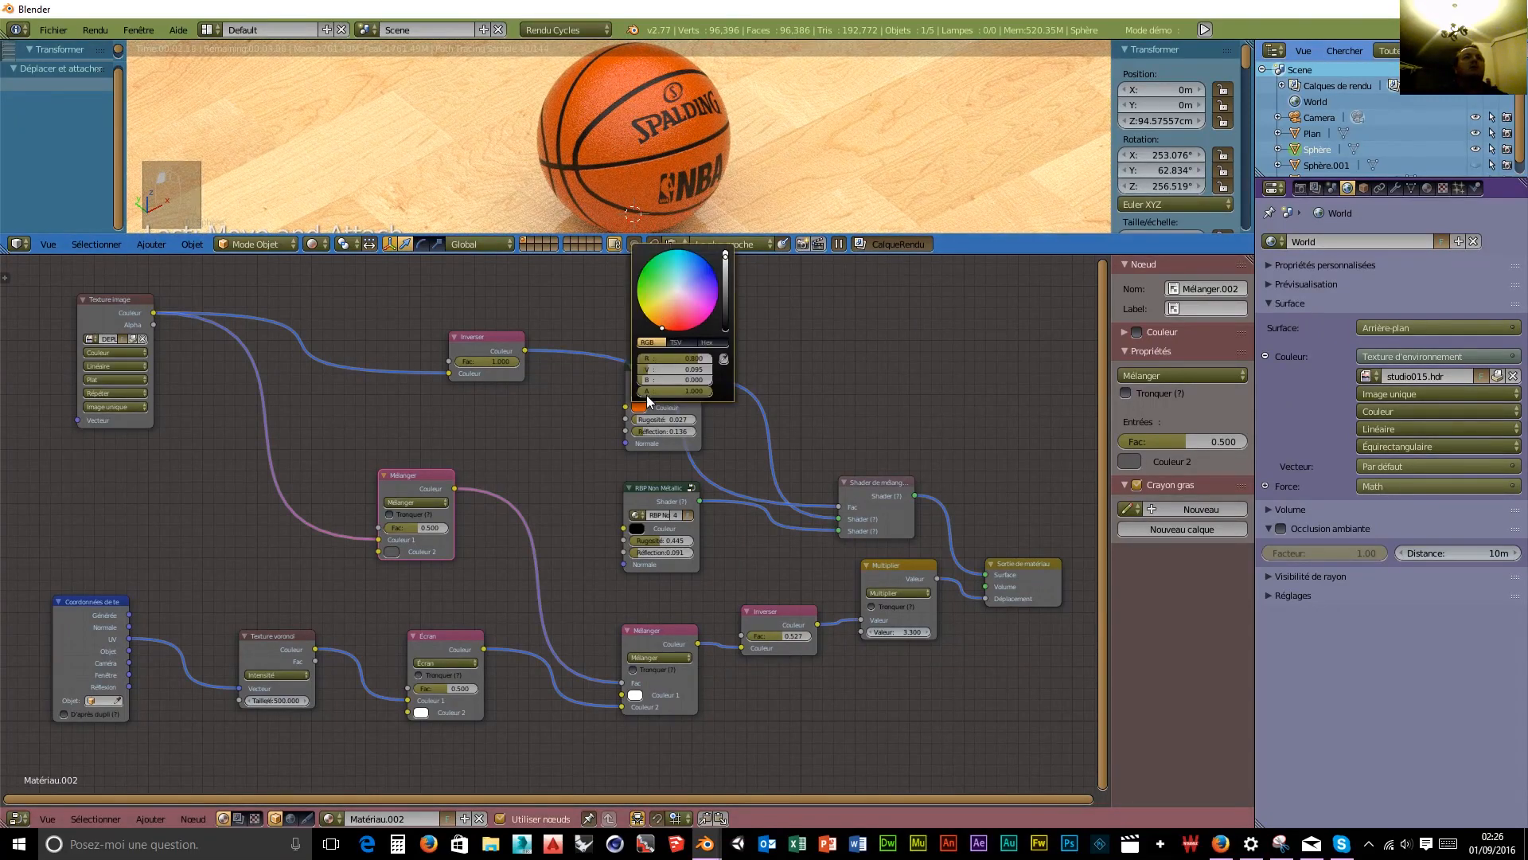
{"action": "left_click_drag", "start_coordinate": [725, 256], "coordinate": [725, 269]}
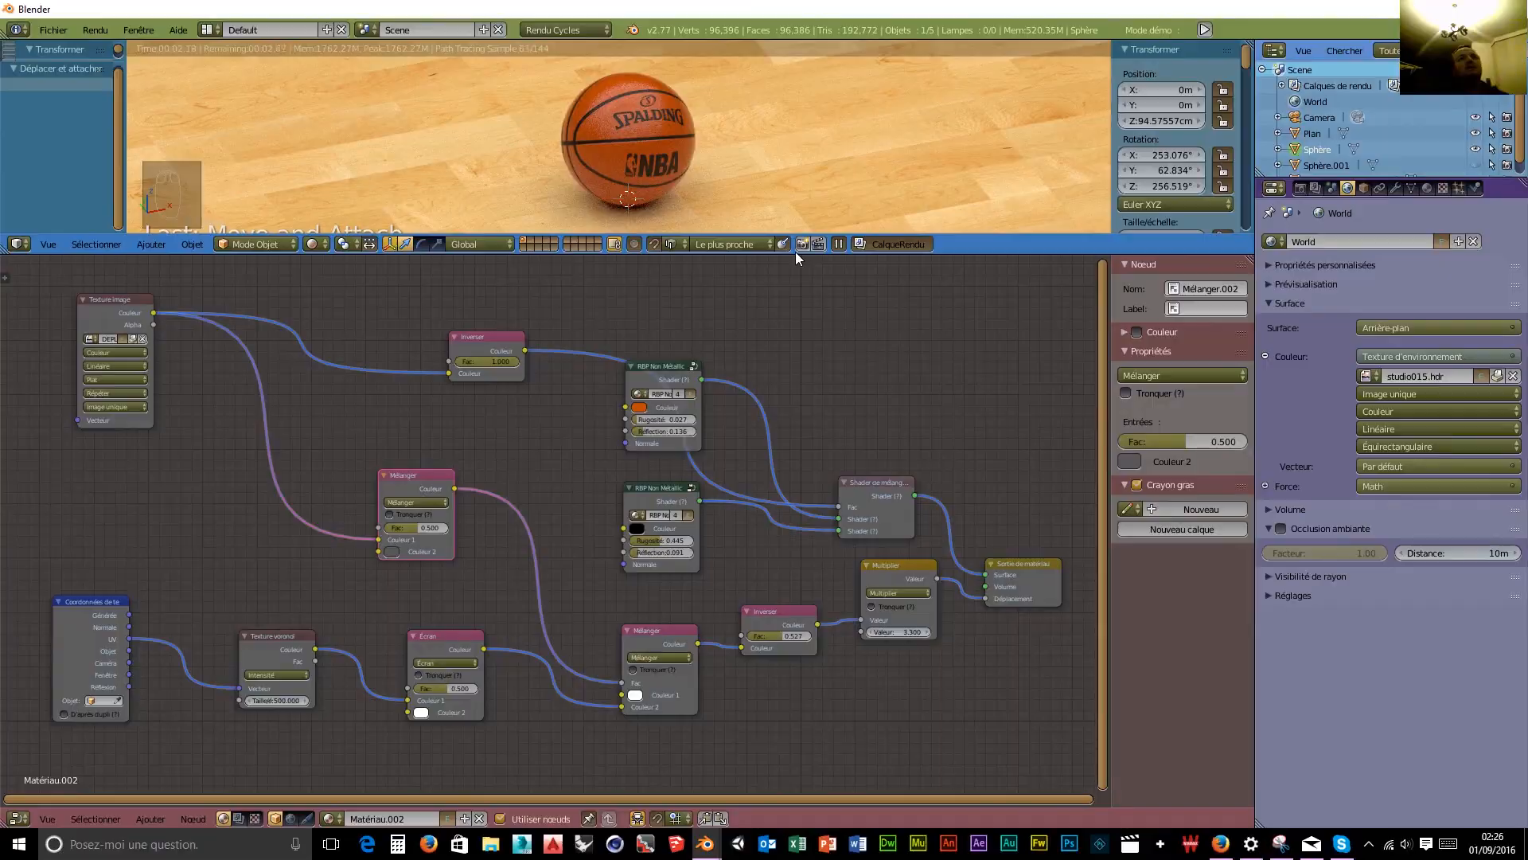
{"action": "left_click_drag", "start_coordinate": [790, 253], "coordinate": [788, 661]}
{"action": "scroll", "coordinate": [702, 469], "scroll_direction": "up", "scroll_amount": 6}
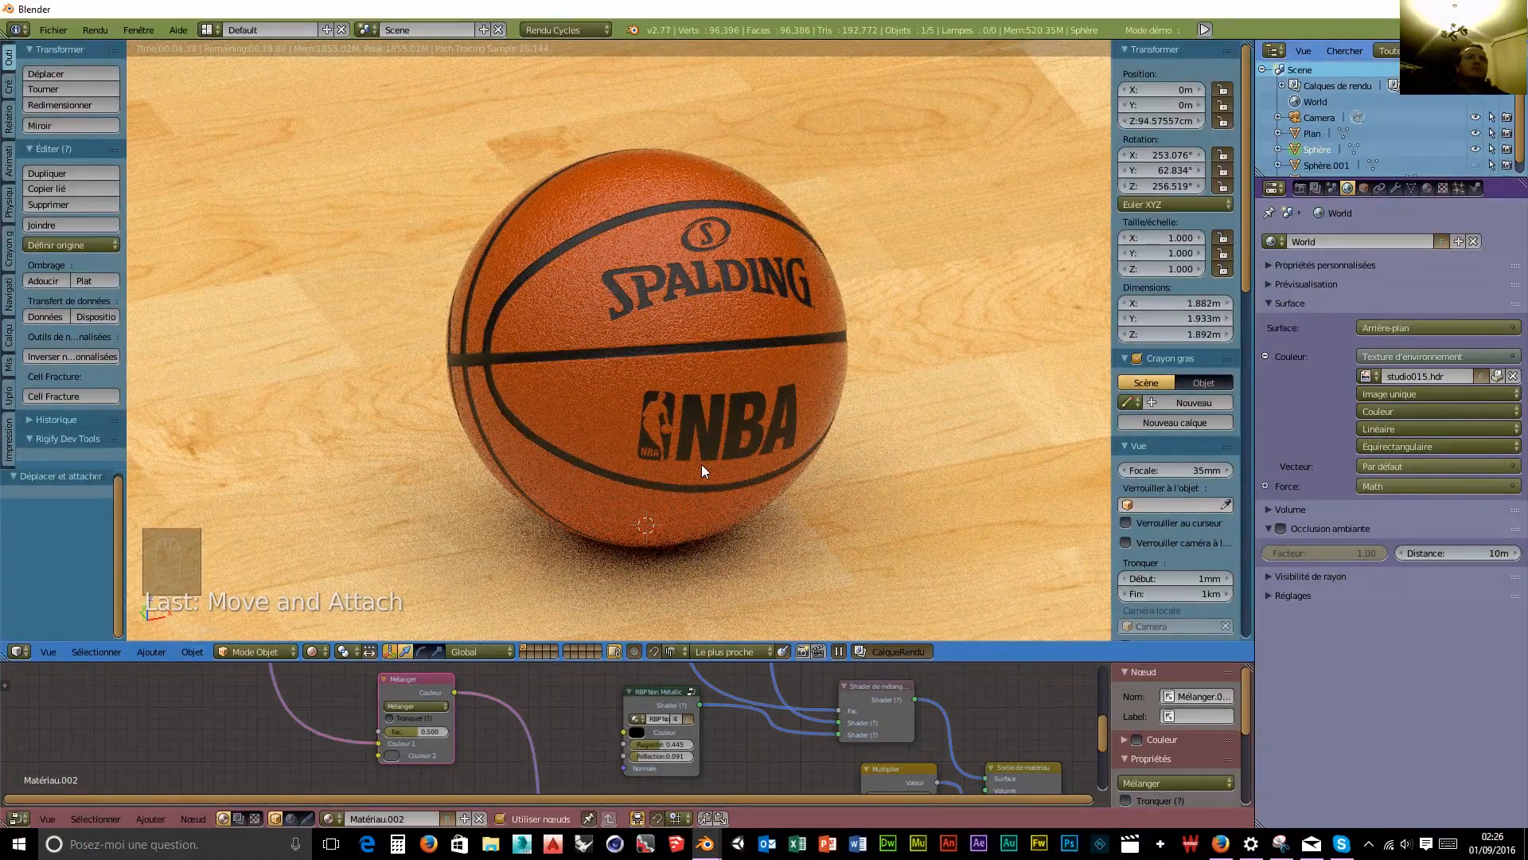
{"action": "scroll", "coordinate": [702, 469], "scroll_direction": "down", "scroll_amount": 3}
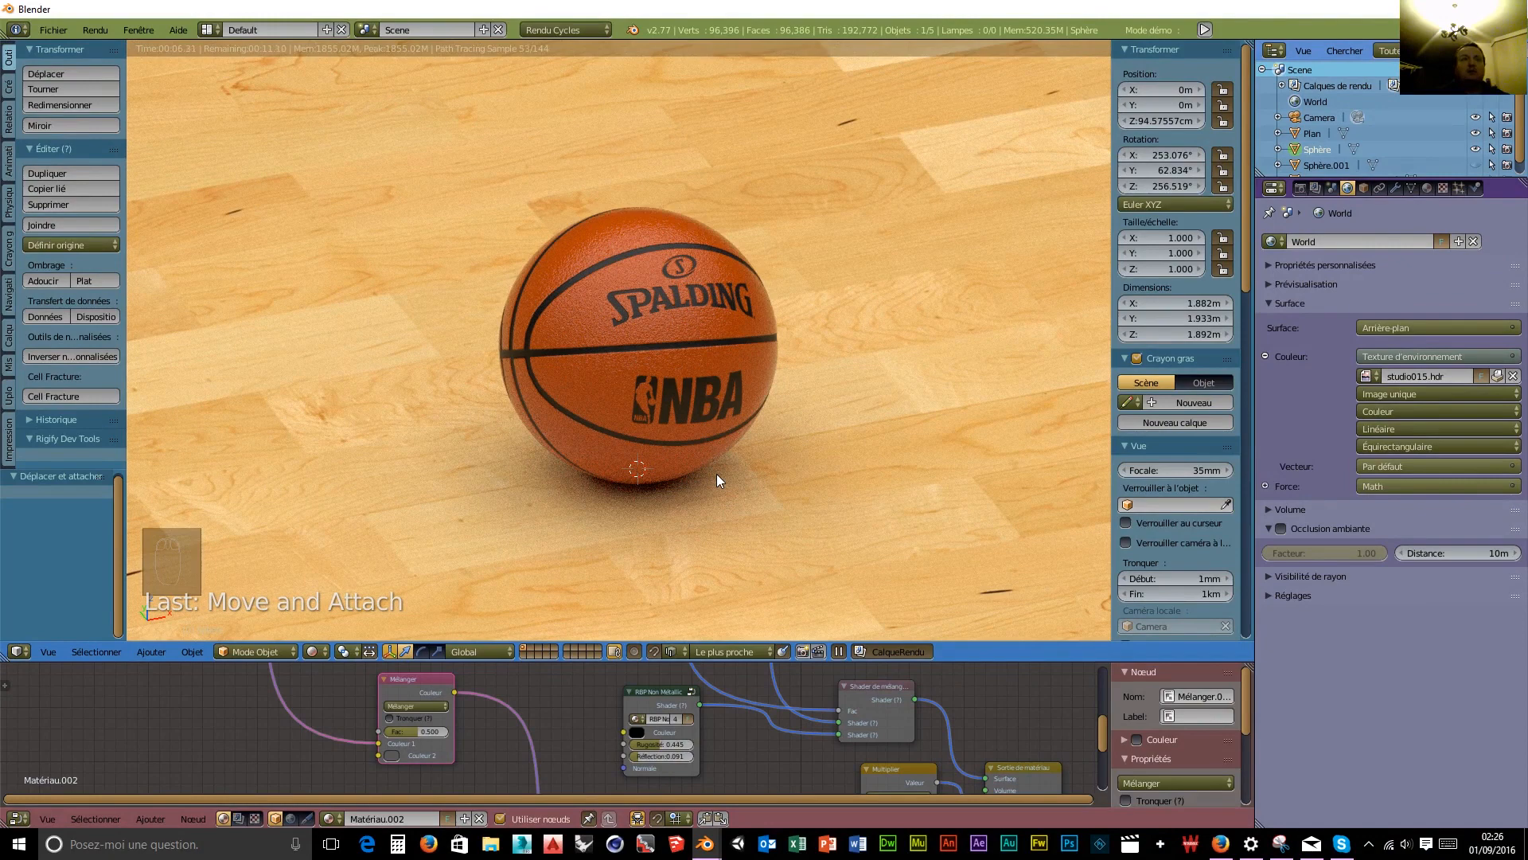
Try reframing the shot by temporarily locking the camera to the view and orbiting it around the ball.
{"action": "key", "text": "KP_0"}
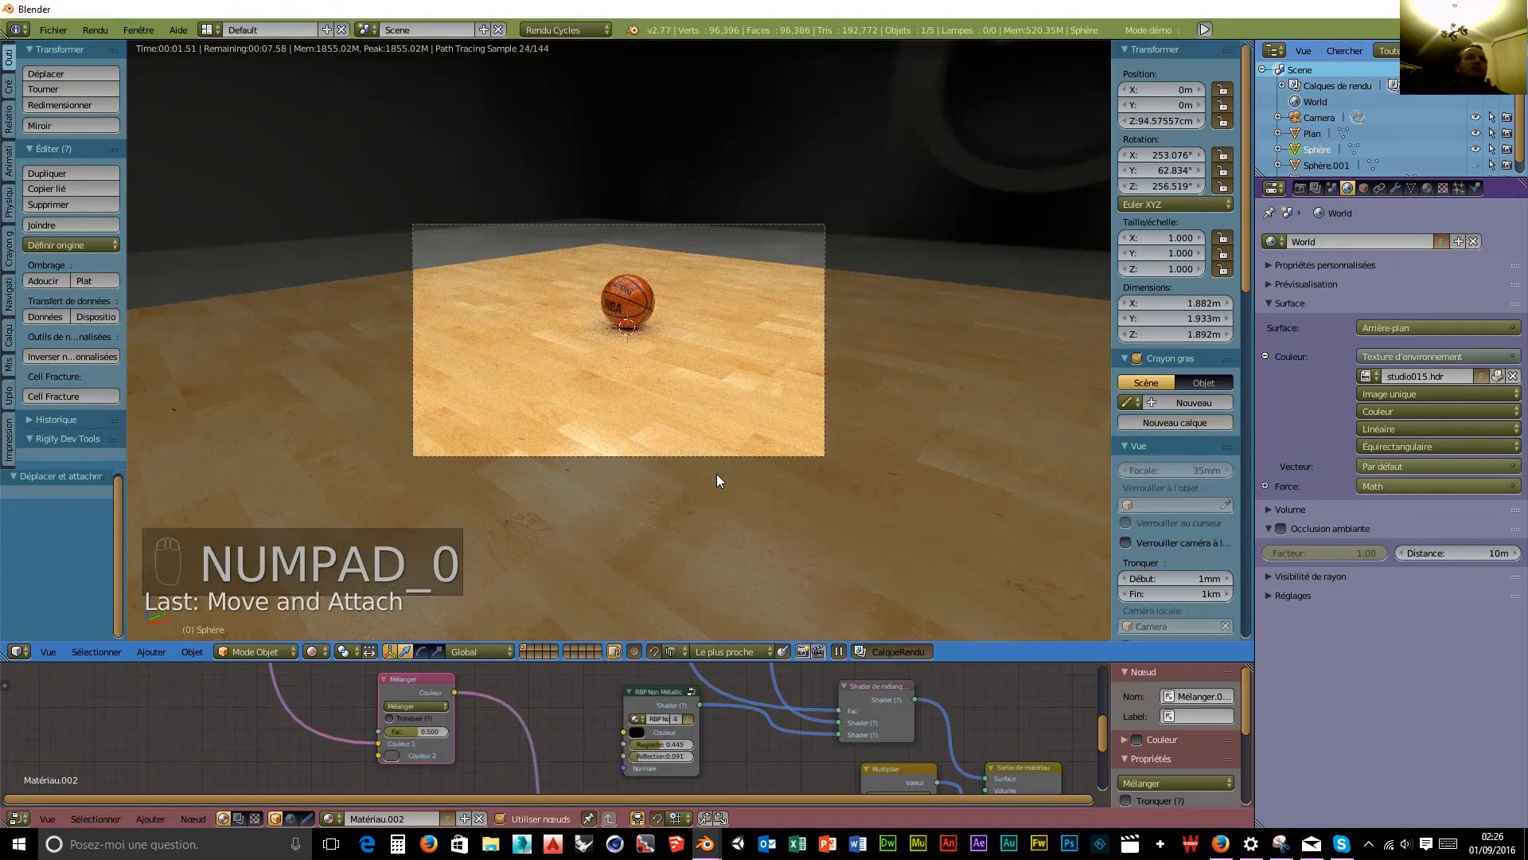
{"action": "right_click", "coordinate": [824, 418]}
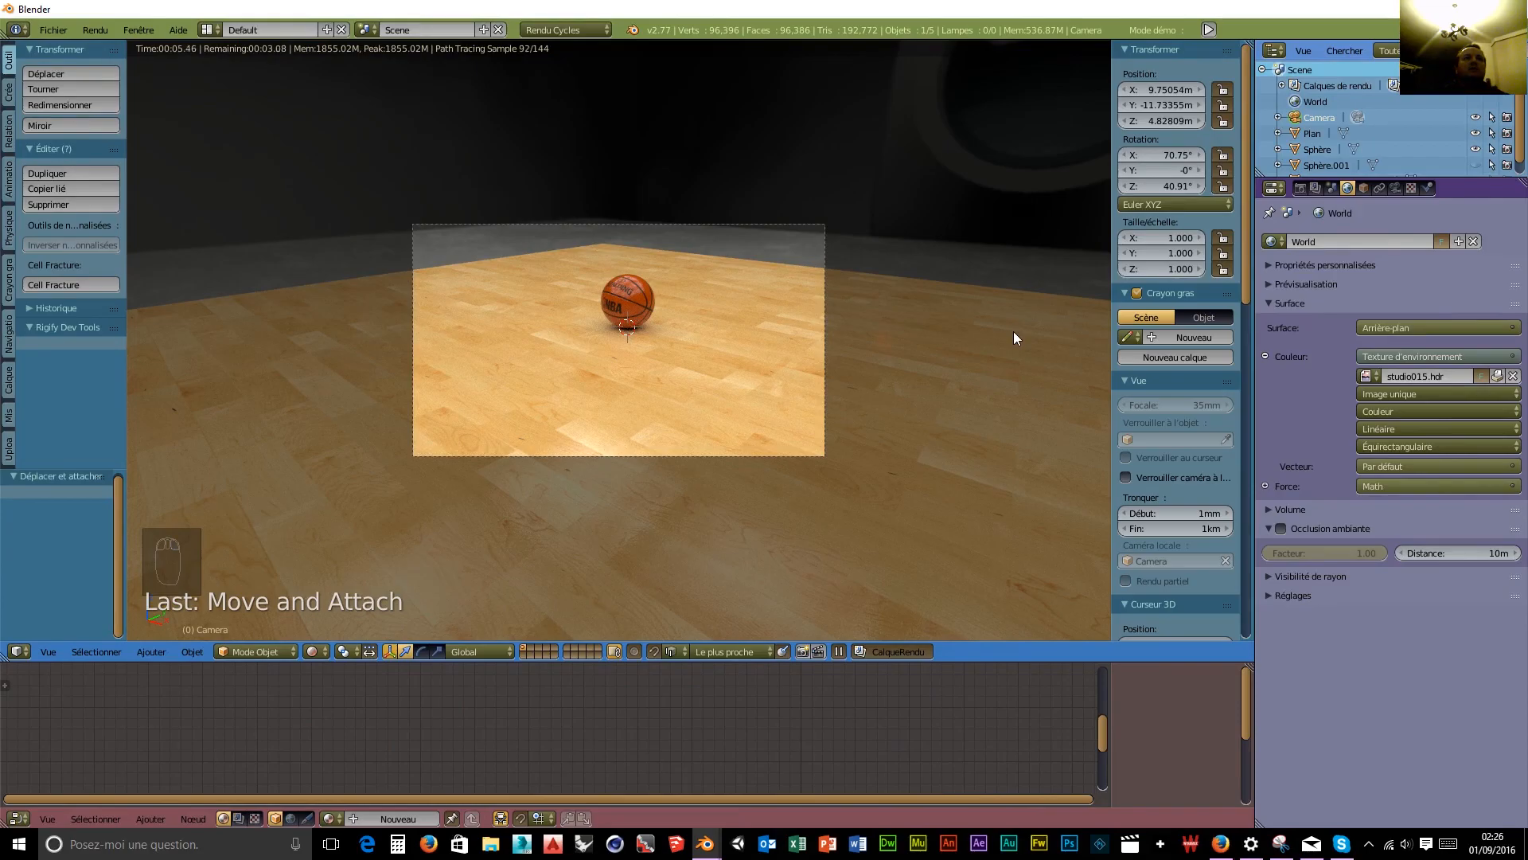
{"action": "left_click", "coordinate": [1127, 477]}
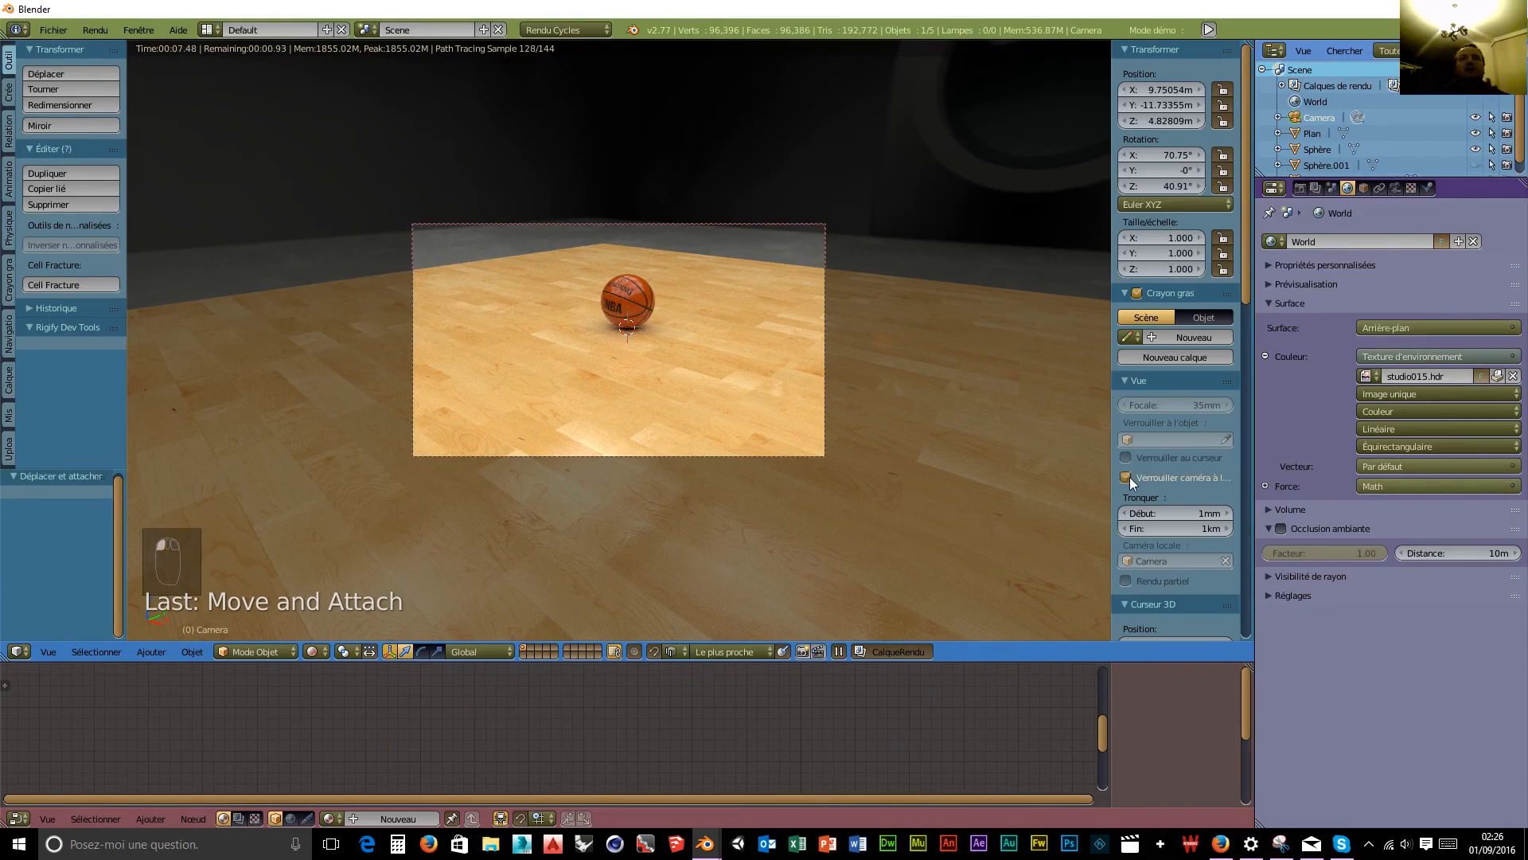
{"action": "middle_click_drag", "start_coordinate": [638, 441], "coordinate": [819, 456]}
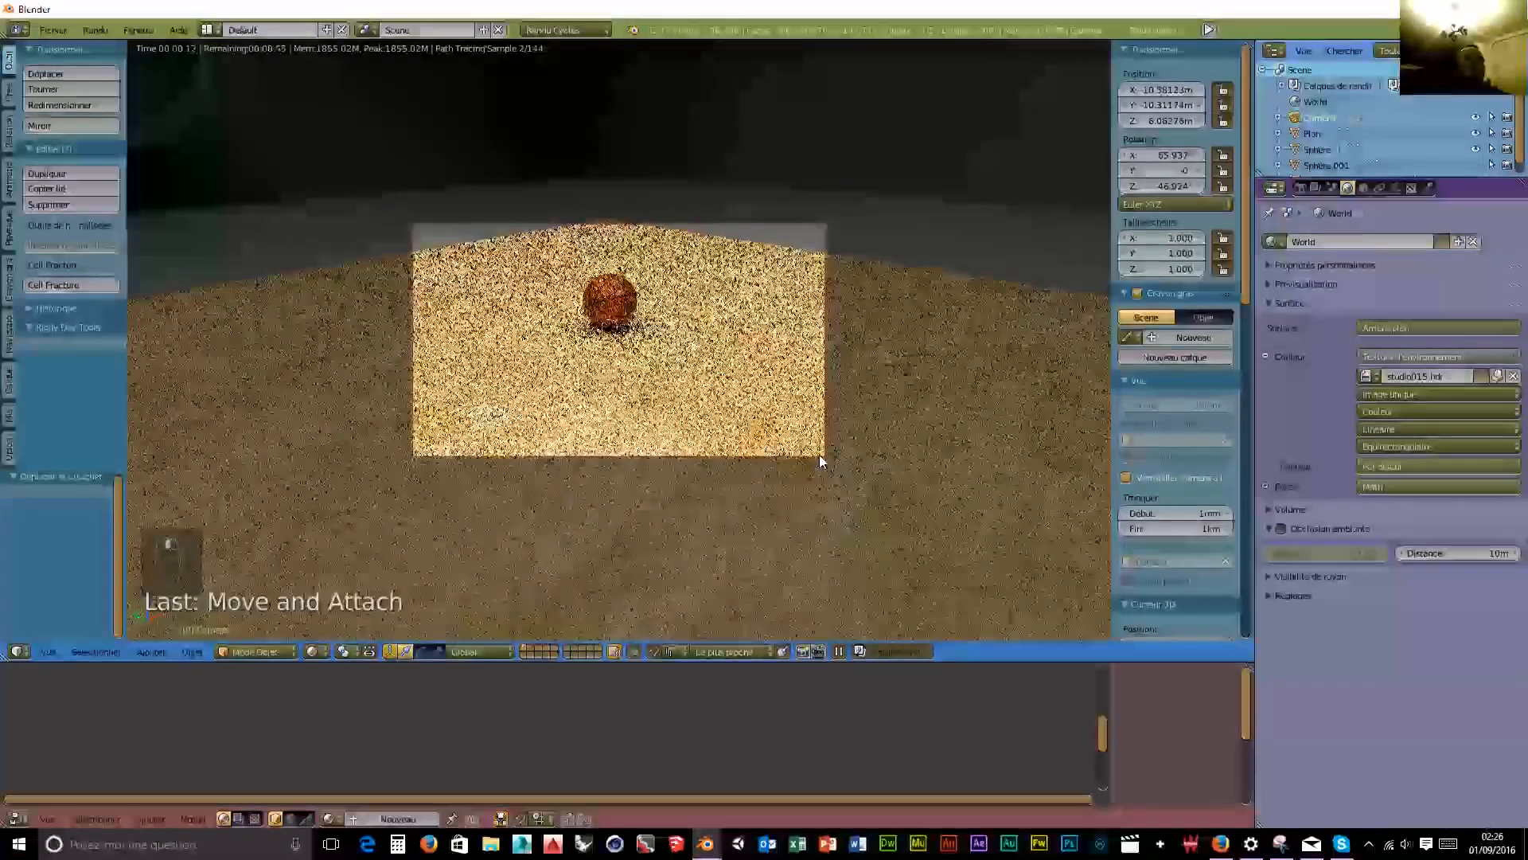
{"action": "scroll", "coordinate": [685, 434], "scroll_direction": "down", "scroll_amount": 2}
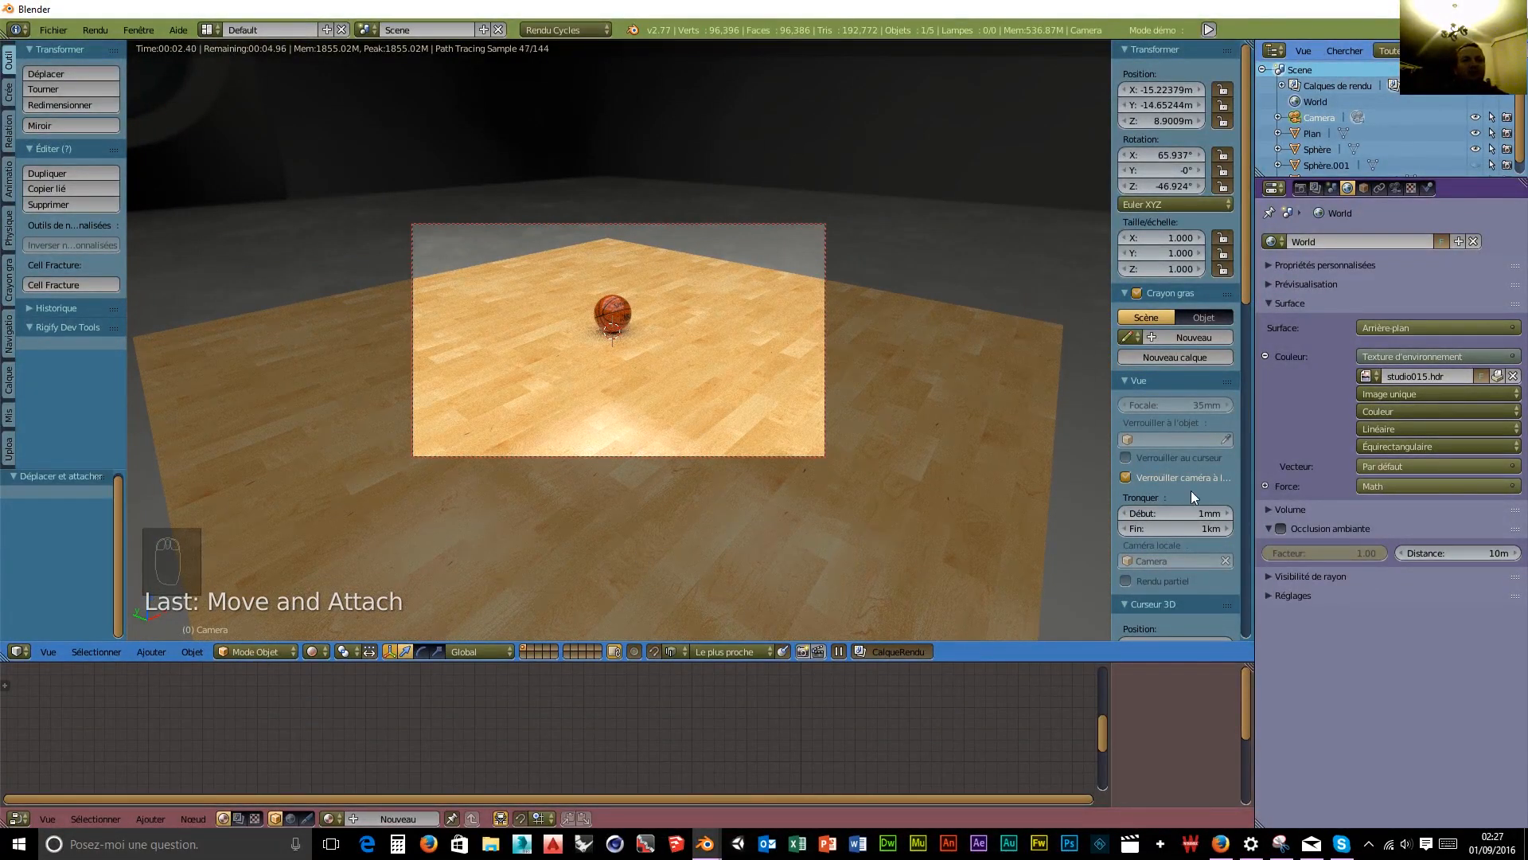
{"action": "left_click", "coordinate": [1126, 477]}
Leave the camera view and disable the World's Caméra ray visibility.
{"action": "middle_click_drag", "start_coordinate": [1058, 477], "coordinate": [900, 421]}
{"action": "key", "text": "KP_5"}
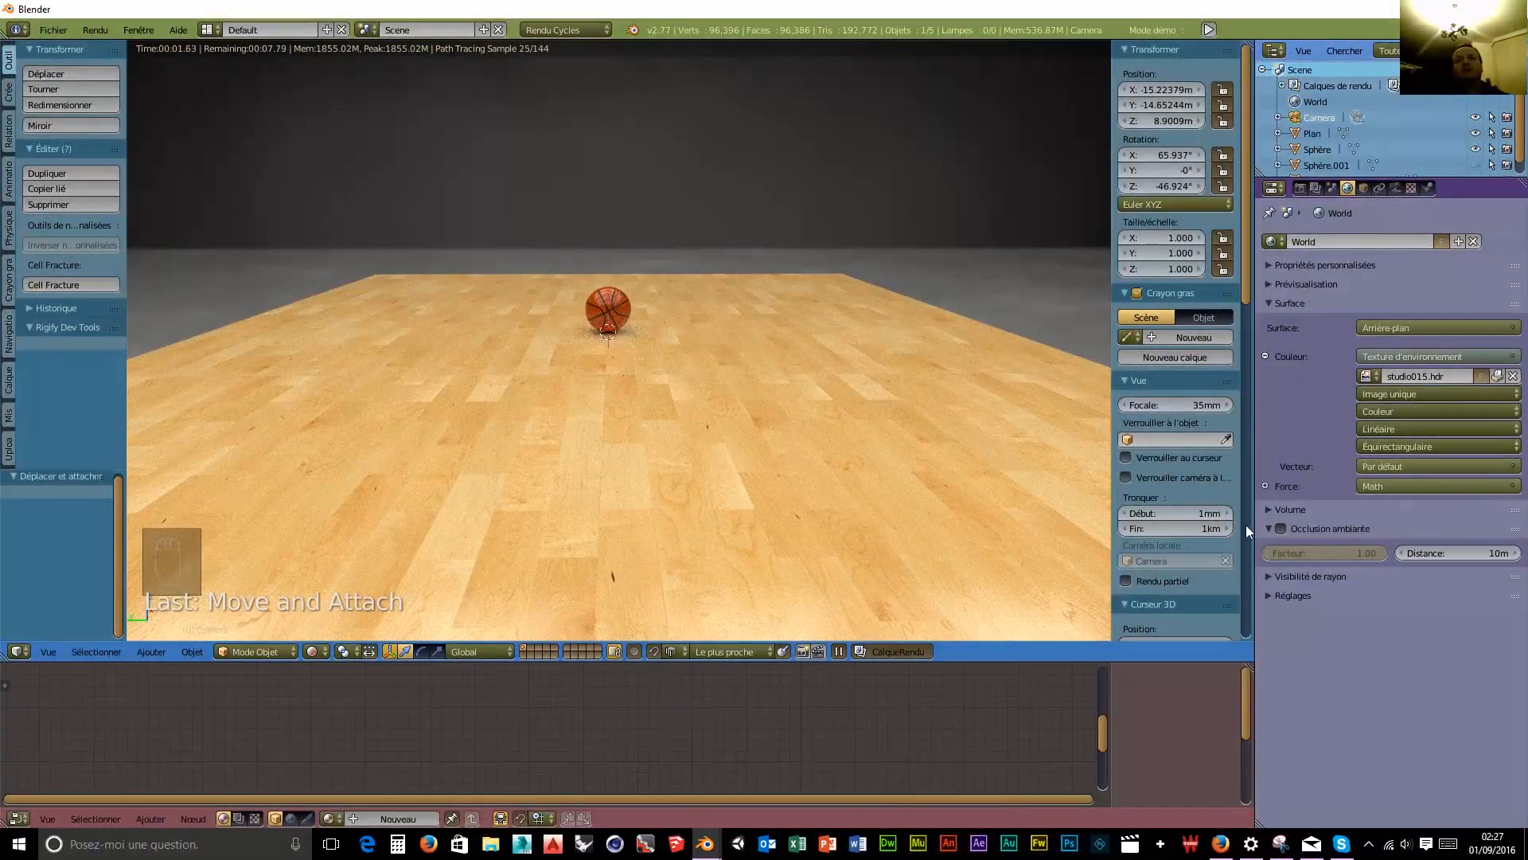
{"action": "left_click", "coordinate": [1270, 577]}
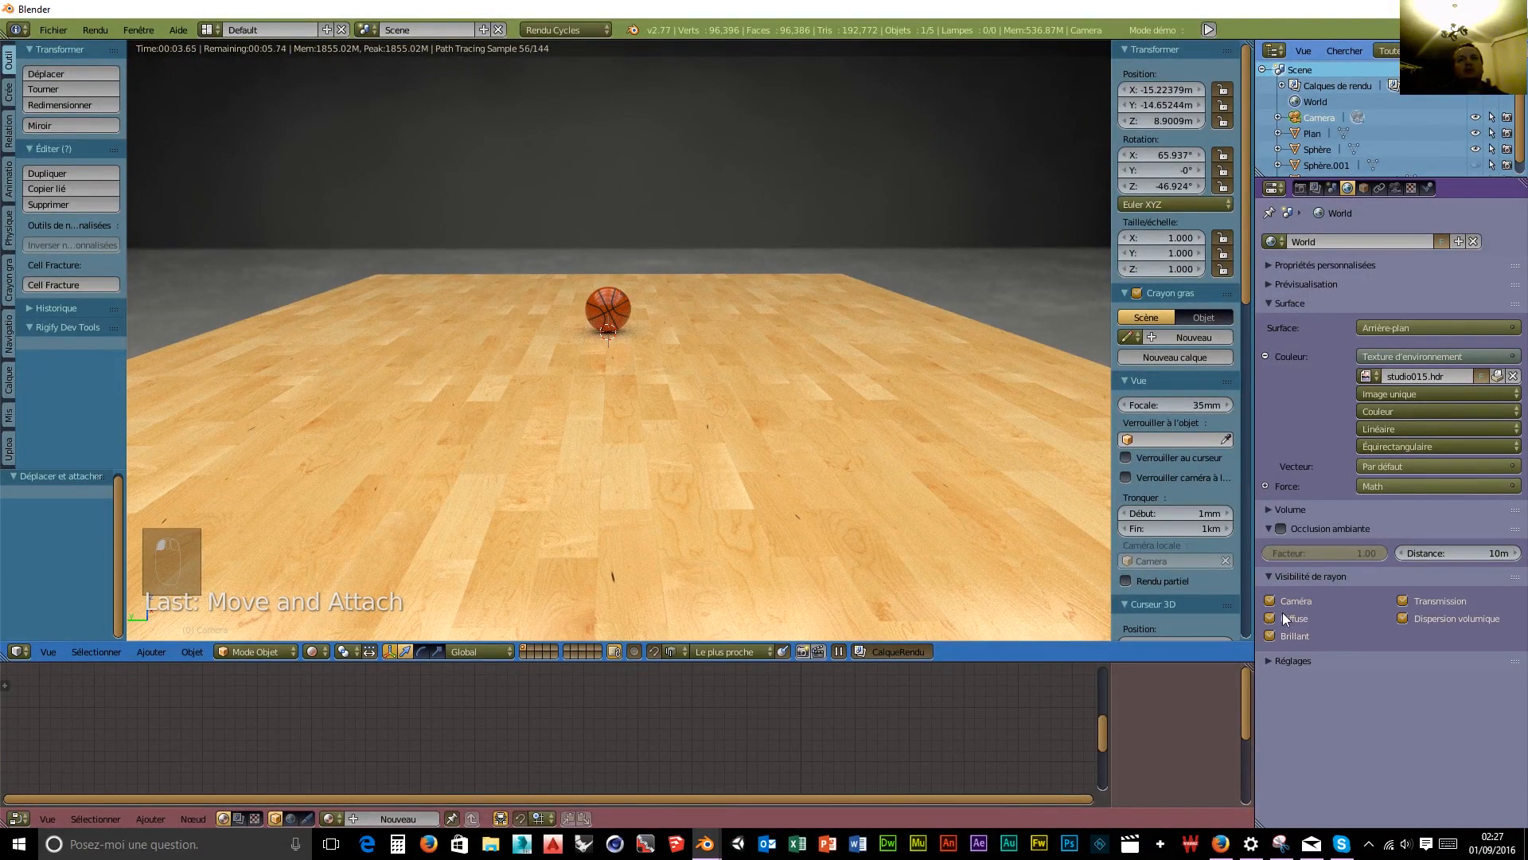
{"action": "left_click", "coordinate": [1271, 600]}
Frame the ball with its SPALDING and NBA lettering facing the viewer, and align the camera to that view.
{"action": "middle_click_drag", "start_coordinate": [709, 478], "coordinate": [728, 423]}
{"action": "scroll", "coordinate": [662, 406], "scroll_direction": "up", "scroll_amount": 8}
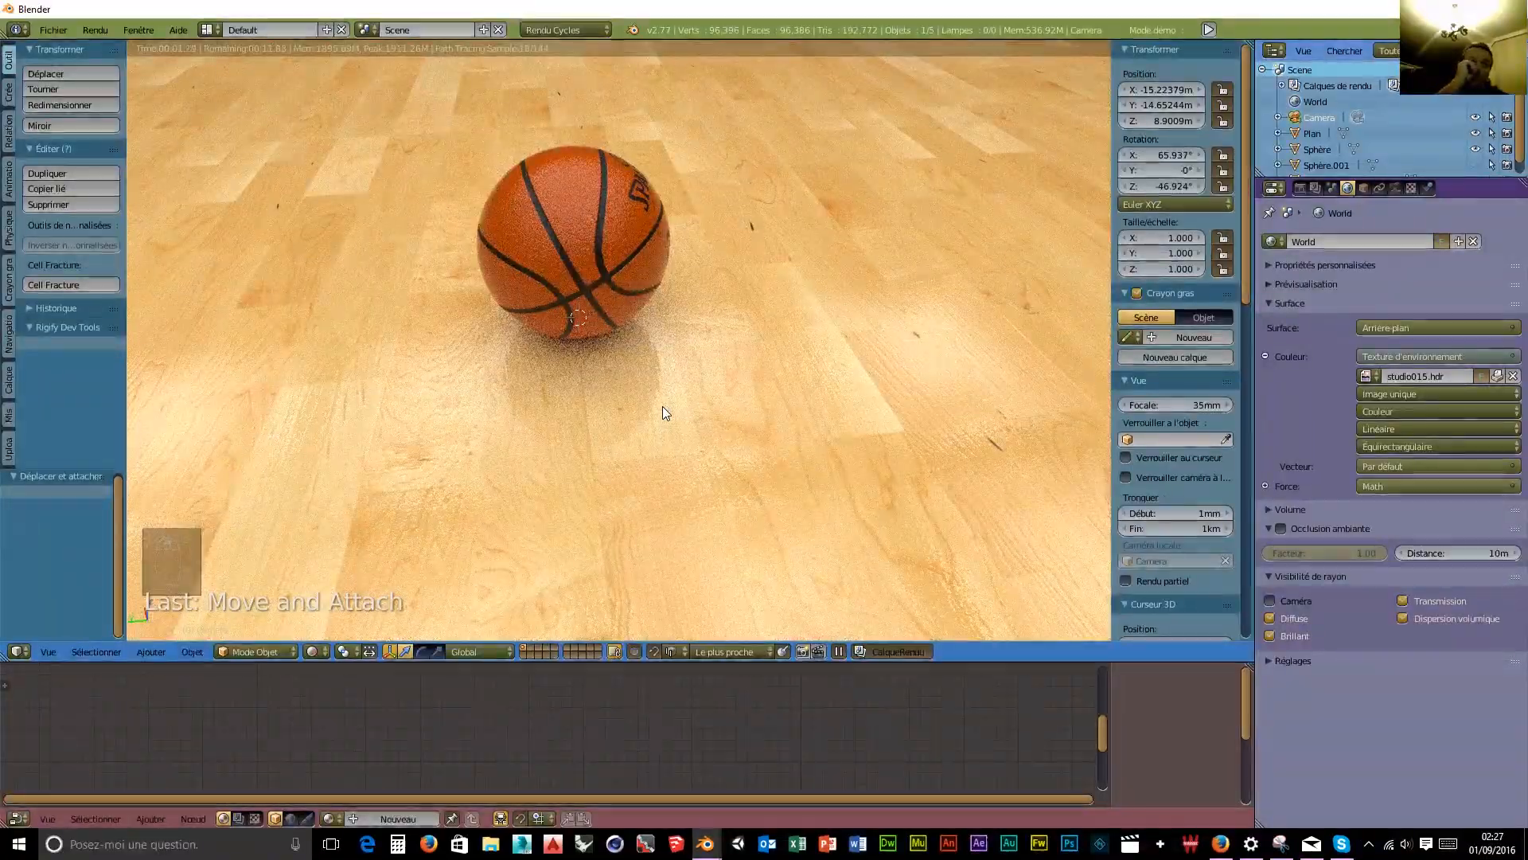
{"action": "middle_click_drag", "start_coordinate": [691, 350], "coordinate": [732, 350]}
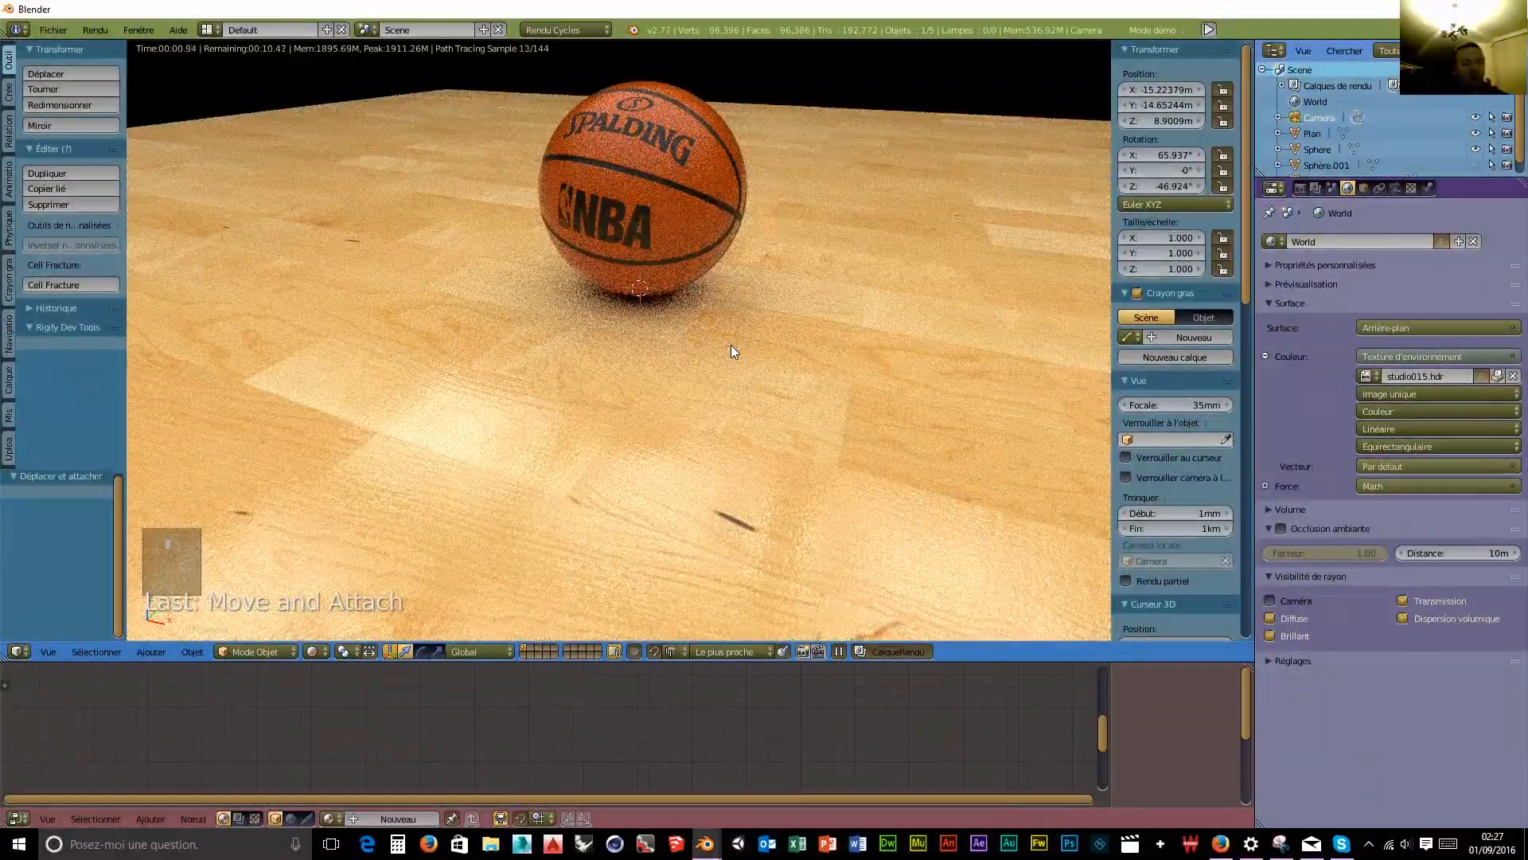
{"action": "key", "text": "ctrl+alt+KP_0"}
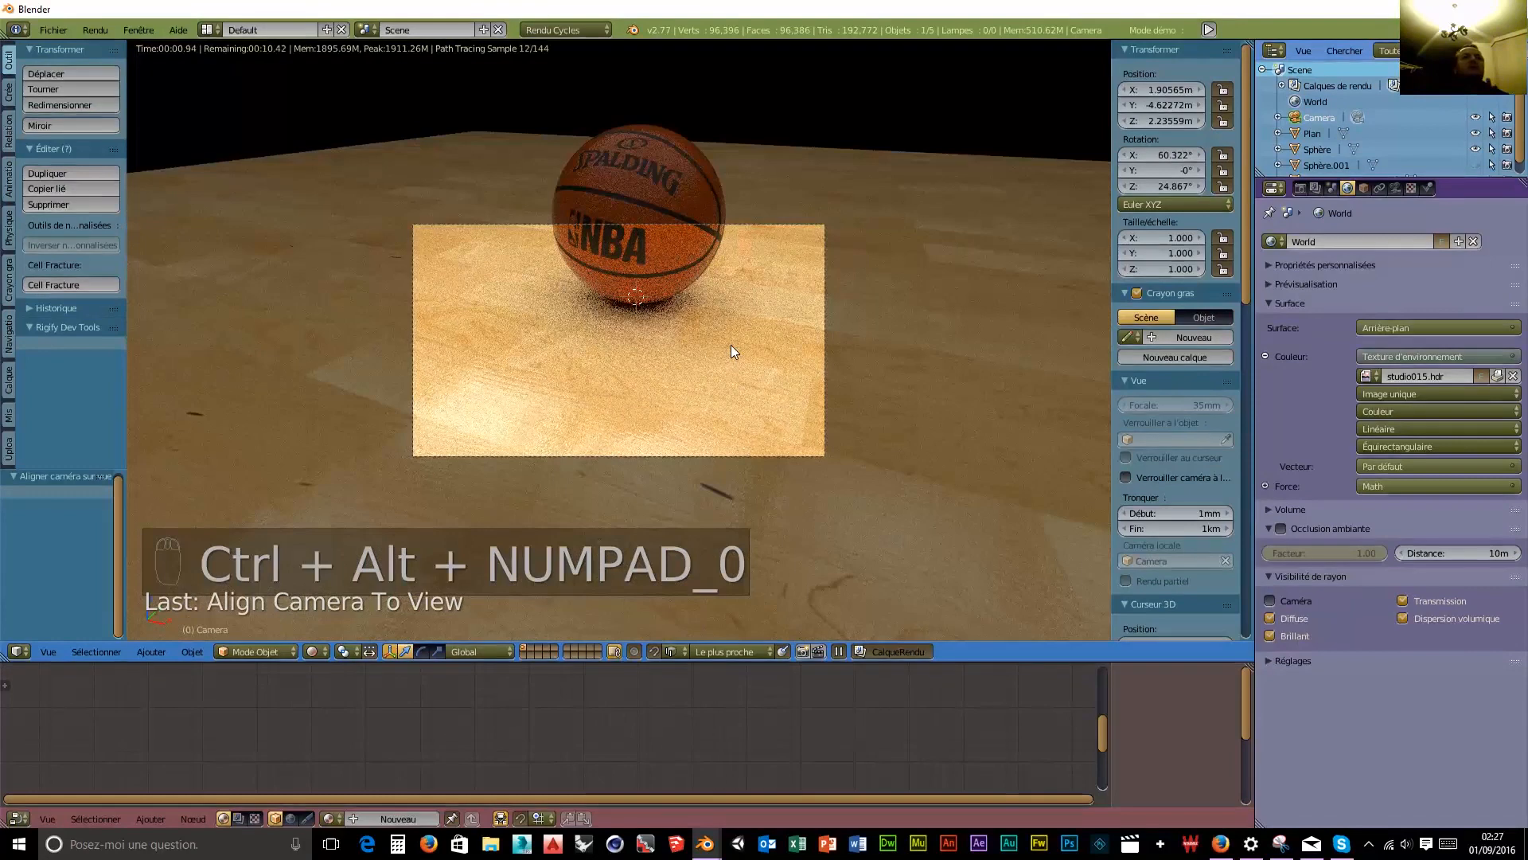
{"action": "right_click", "coordinate": [828, 354]}
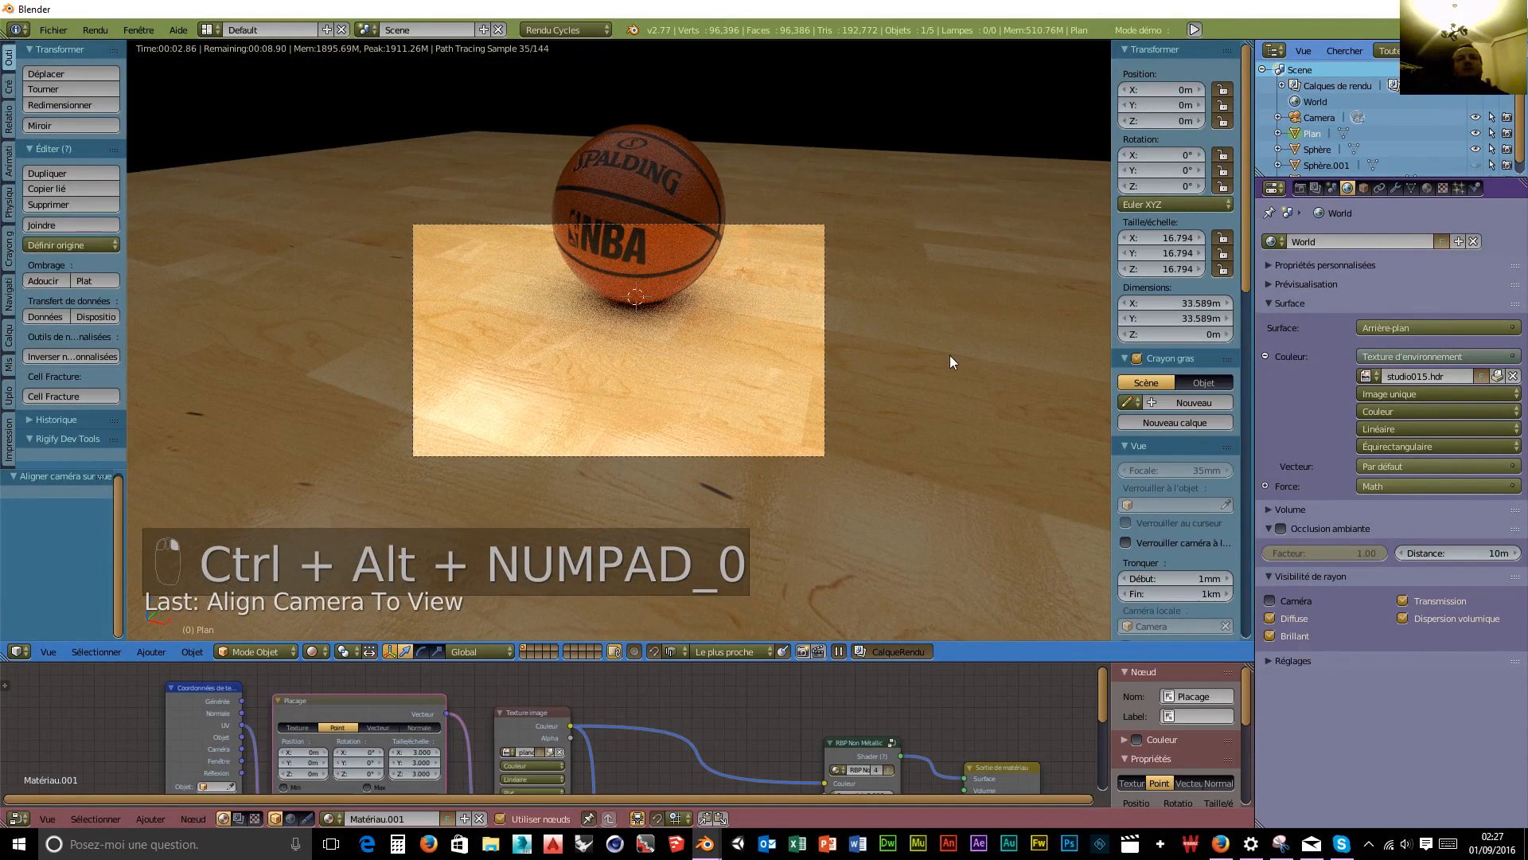
Lock the camera to the view and reframe the shot from farther back with the whole basketball inside the frame.
{"action": "left_click", "coordinate": [1125, 542]}
{"action": "middle_click_drag", "start_coordinate": [726, 341], "coordinate": [712, 459], "text": "shift"}
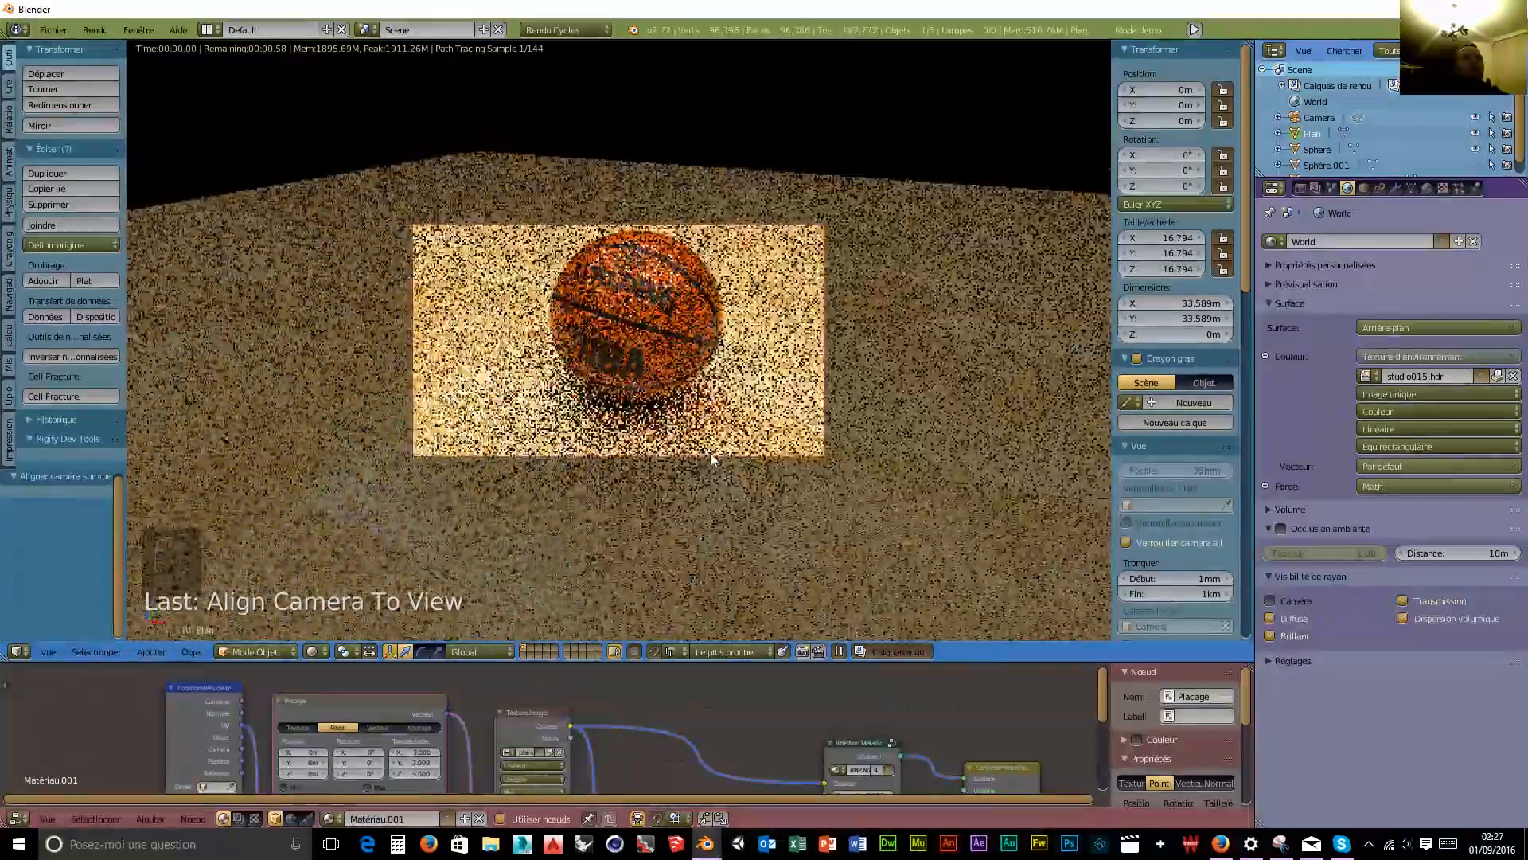
{"action": "scroll", "coordinate": [718, 444], "scroll_direction": "down", "scroll_amount": 3}
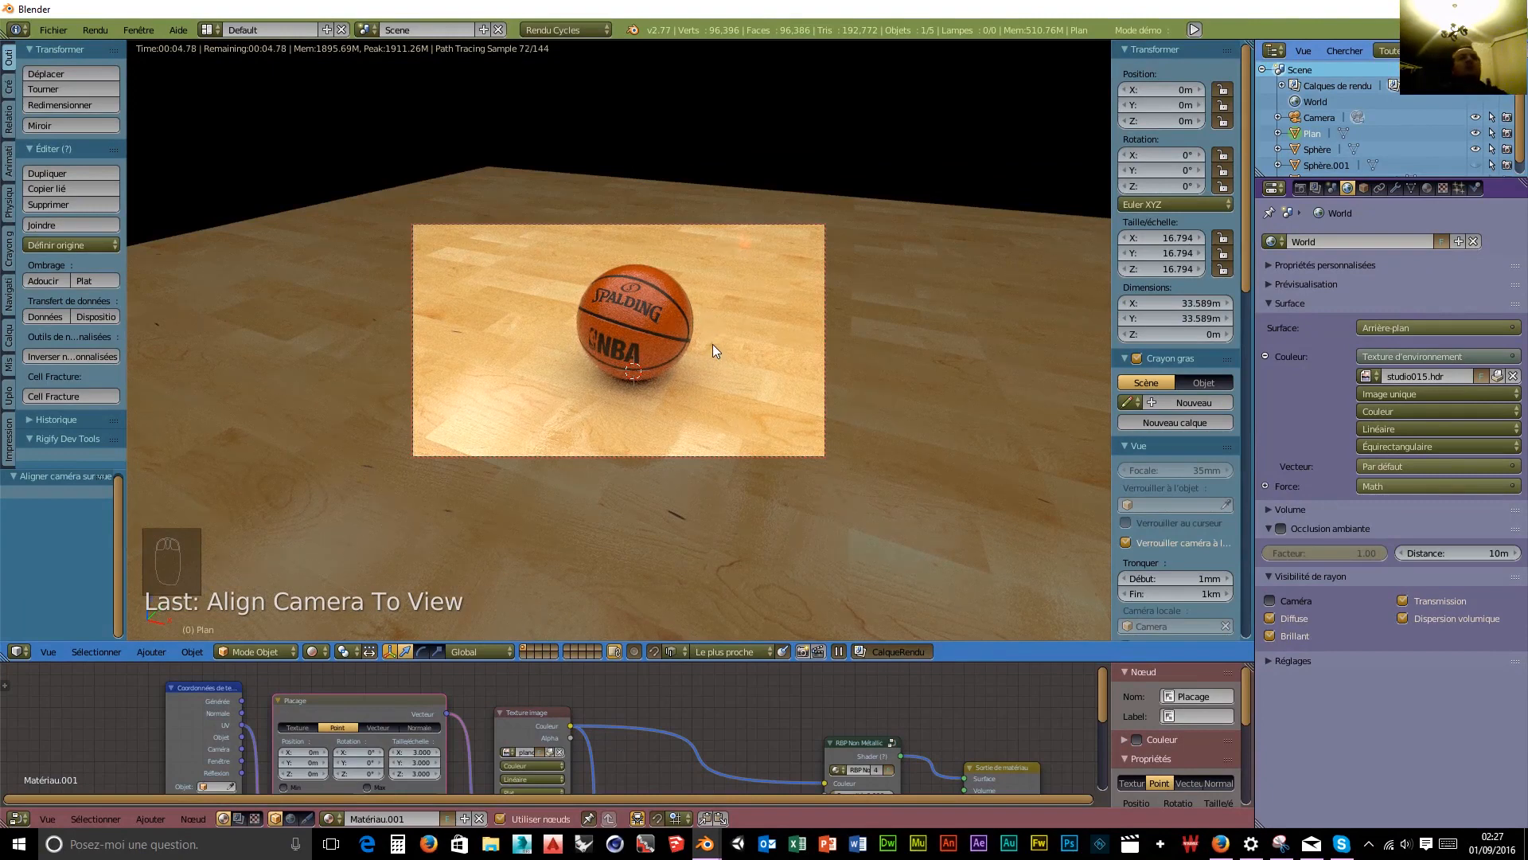
Unhide Sphère.001 in the scene.
{"action": "scroll", "coordinate": [1489, 105], "scroll_direction": "down", "scroll_amount": 1}
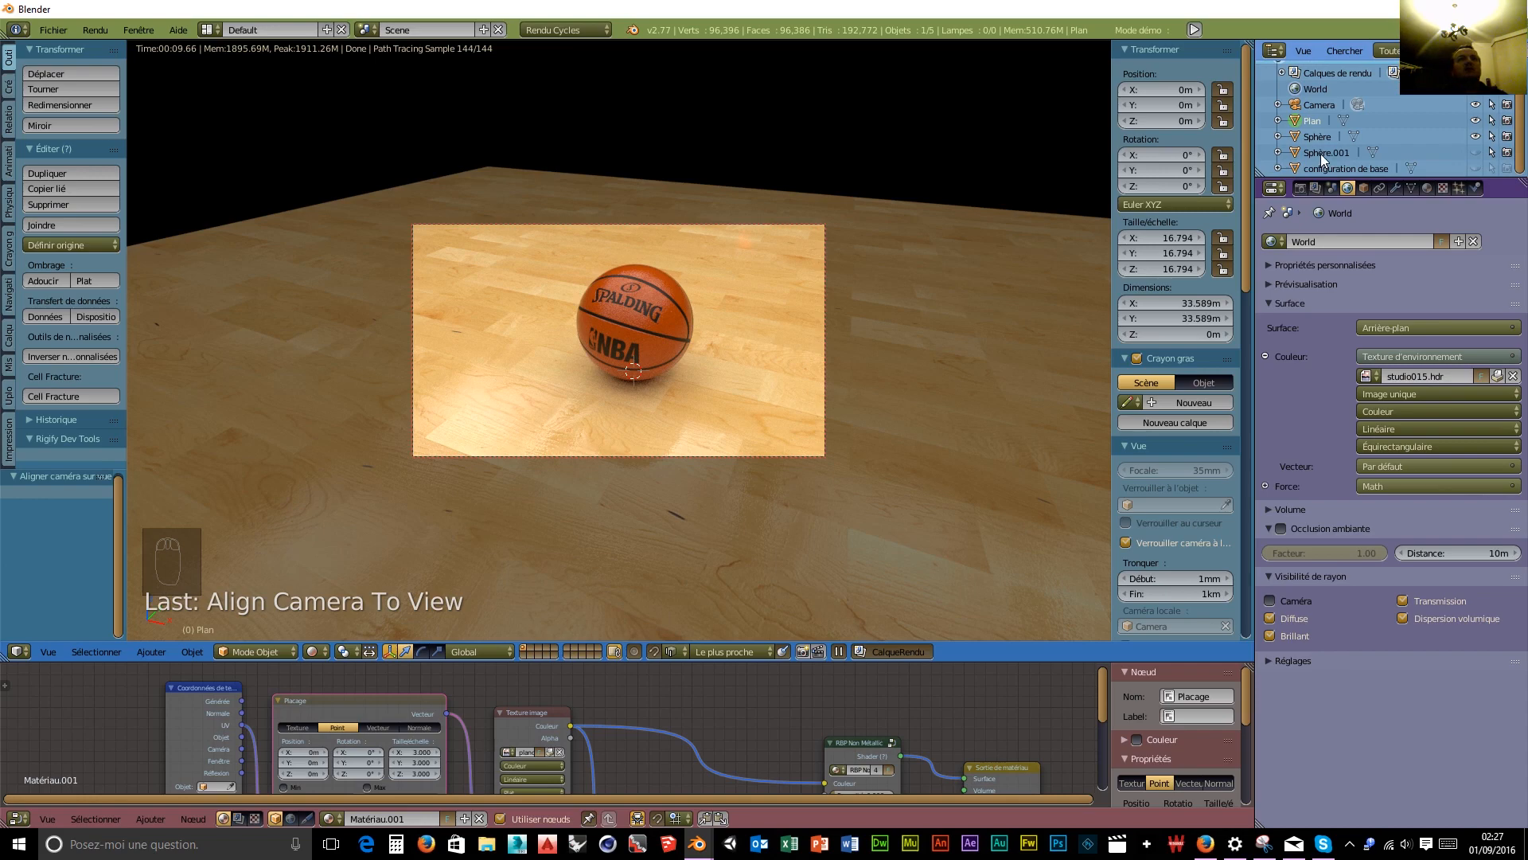
{"action": "left_click", "coordinate": [1475, 152]}
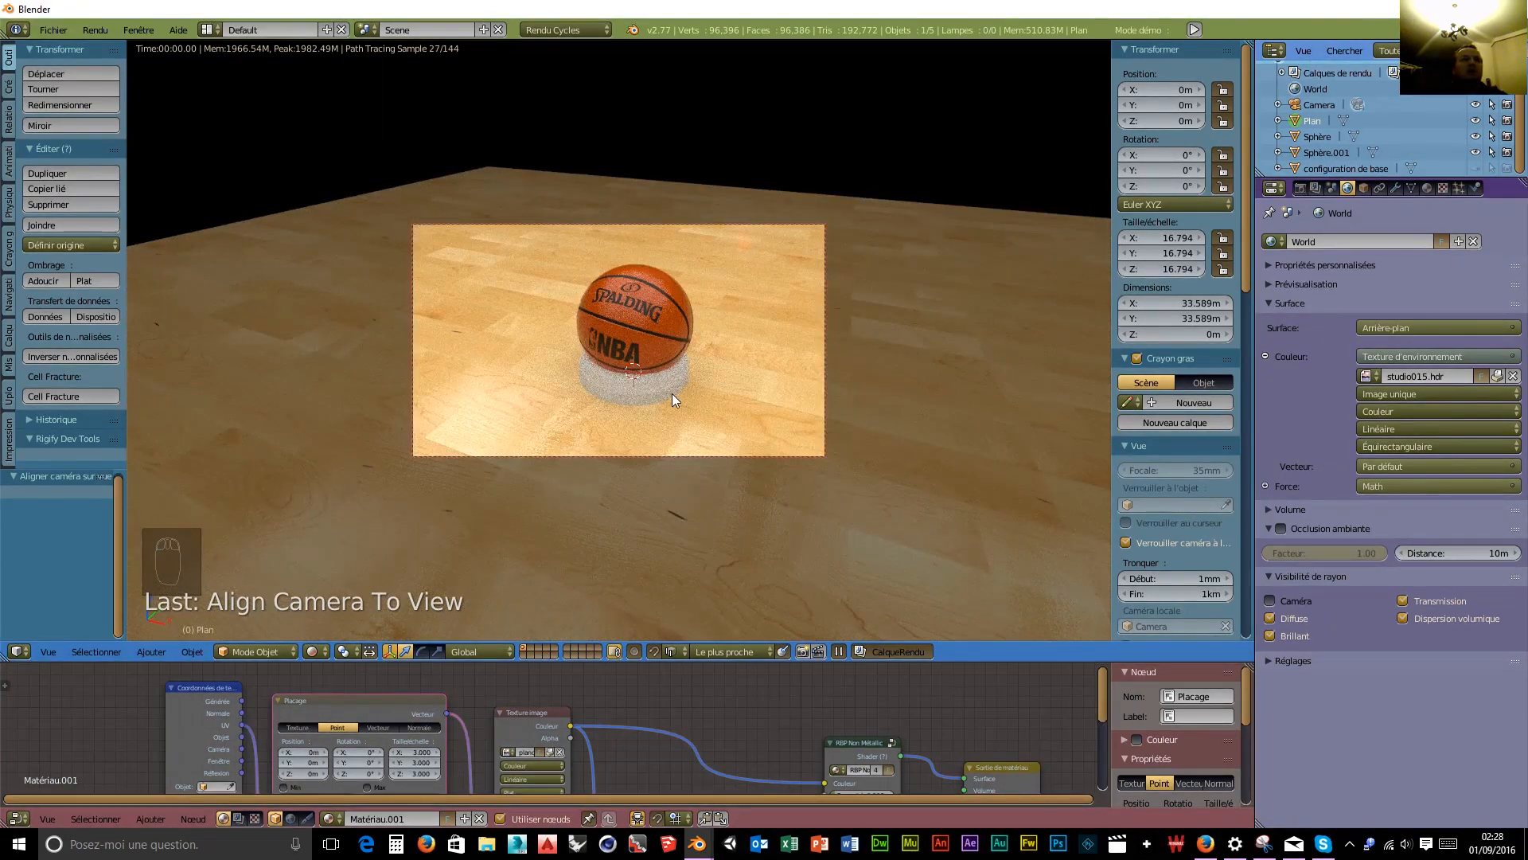
{"action": "key", "text": "g"}
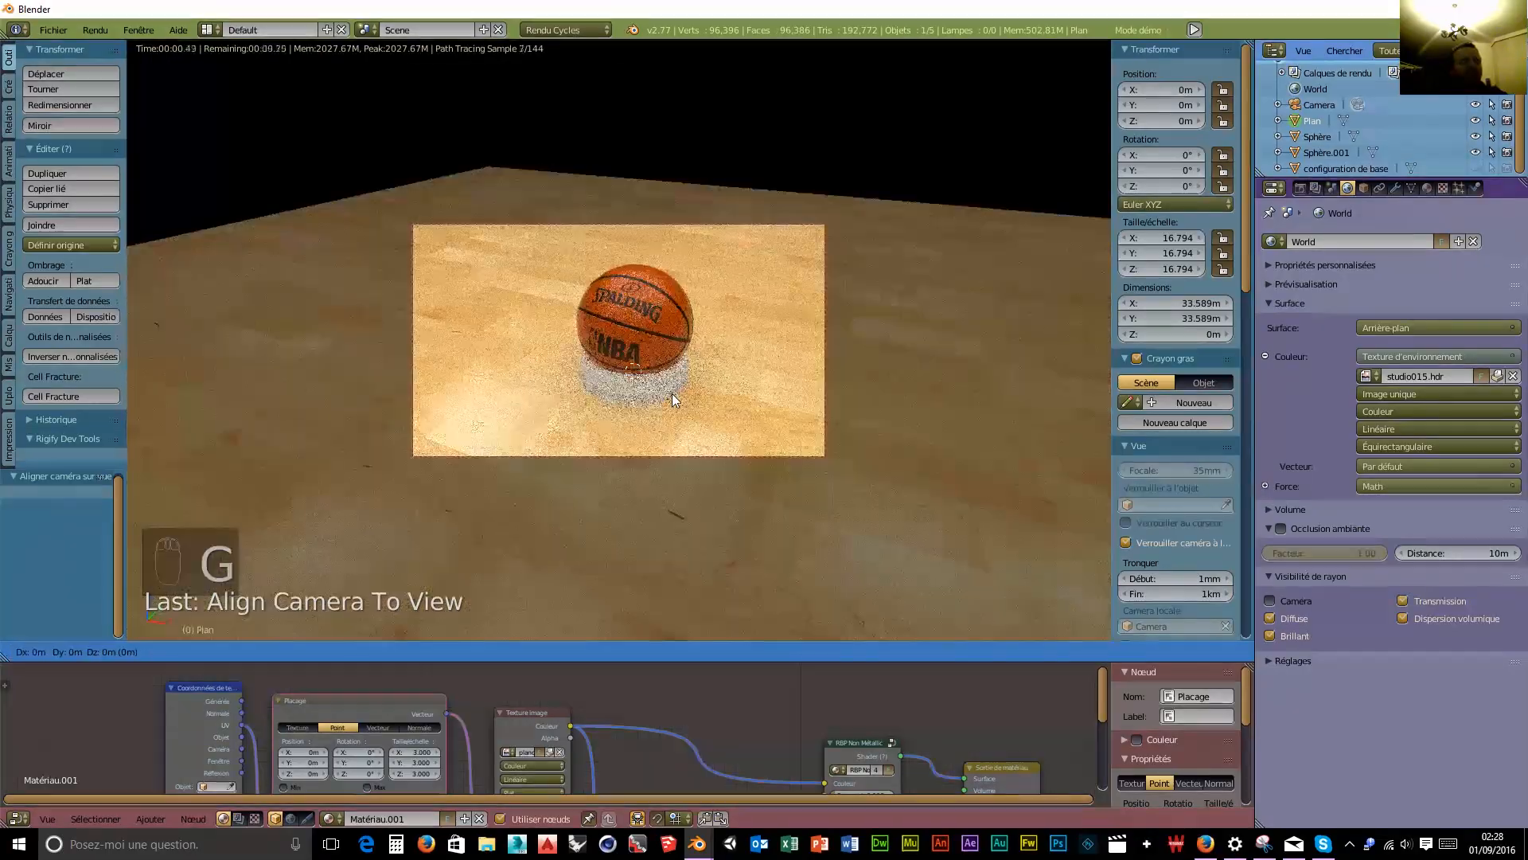
{"action": "right_click", "coordinate": [678, 341]}
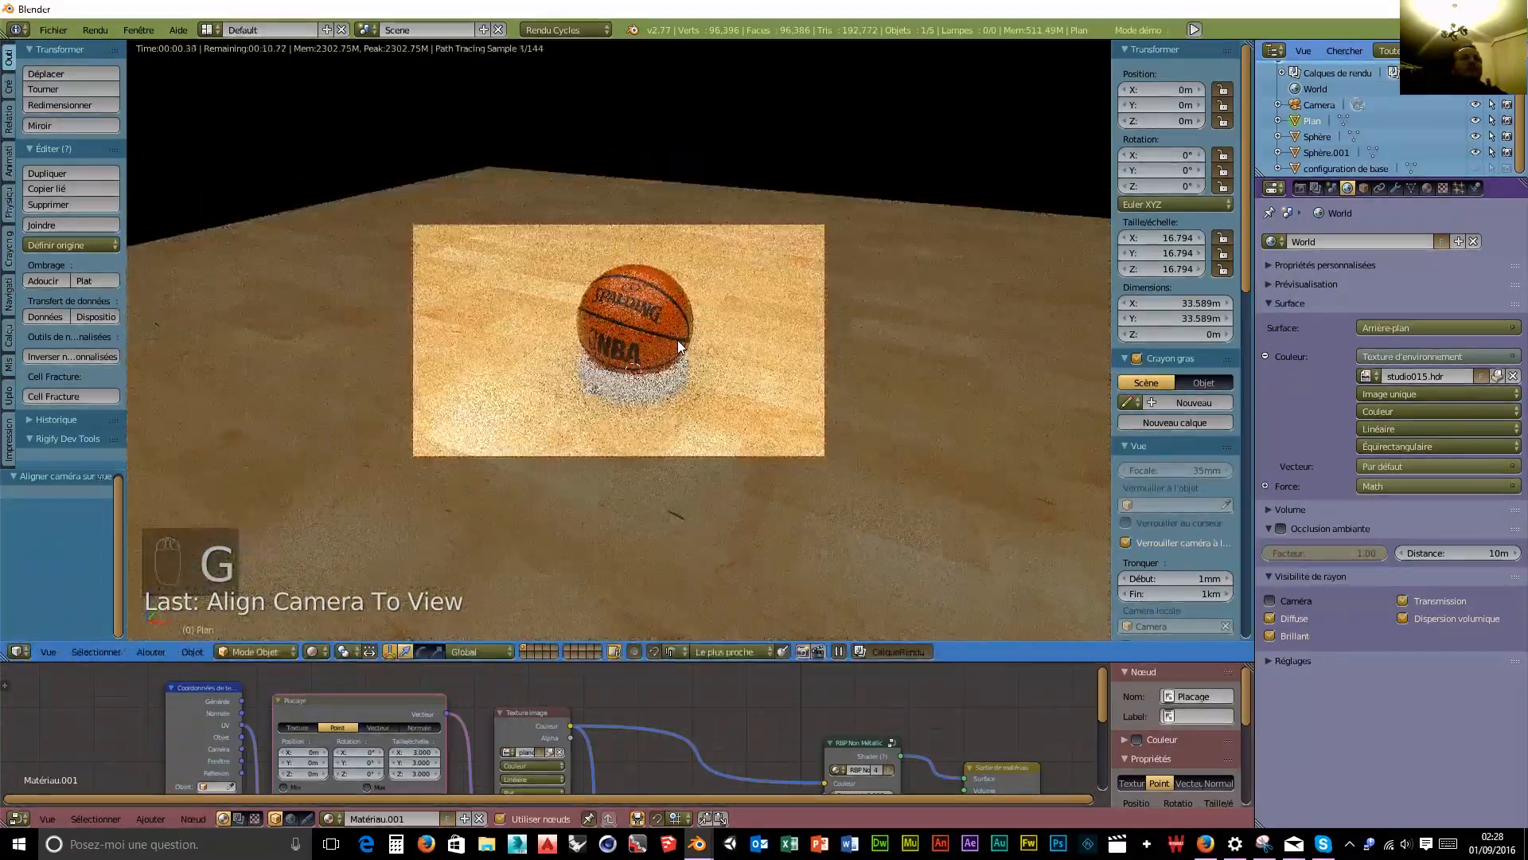
{"action": "right_click", "coordinate": [658, 375]}
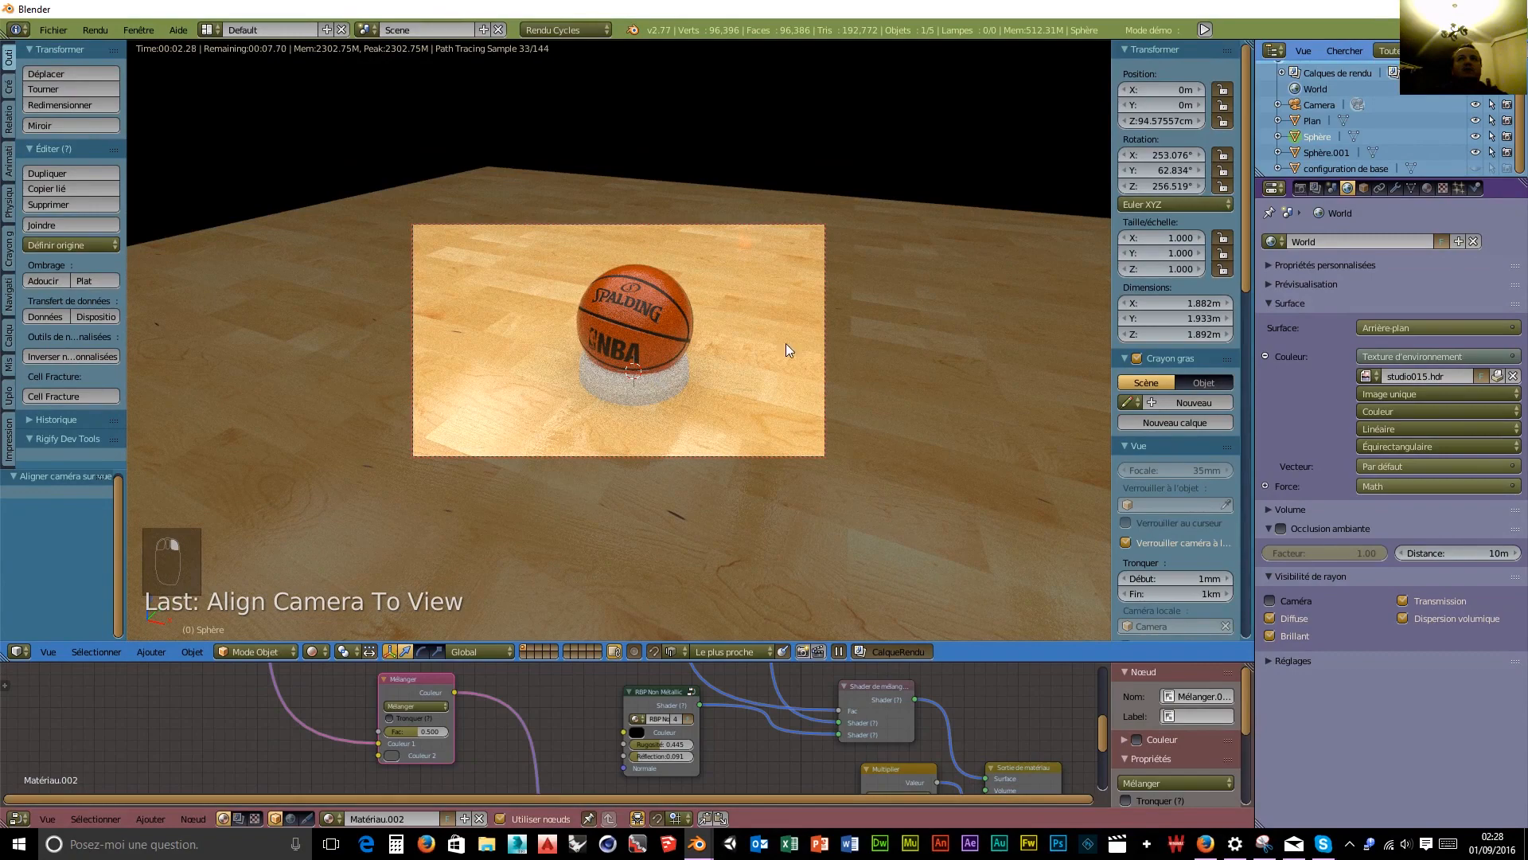
Raise Sphère.001 about 88.9 cm along Z and move it about -2.41 m along X, beside the basketball.
{"action": "left_click", "coordinate": [1321, 151]}
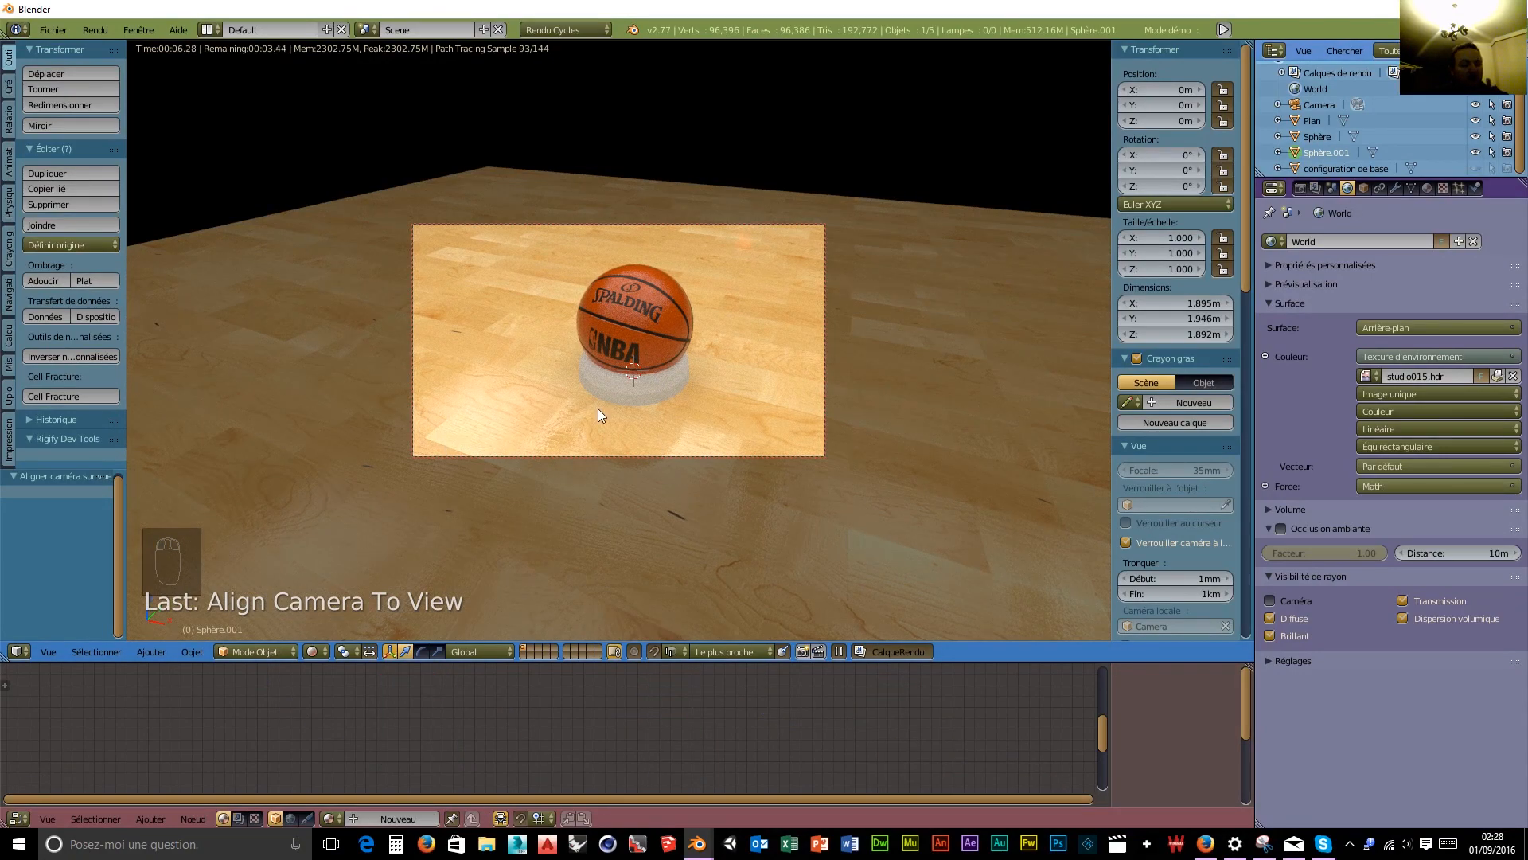
{"action": "key", "text": "g"}
{"action": "key", "text": "z"}
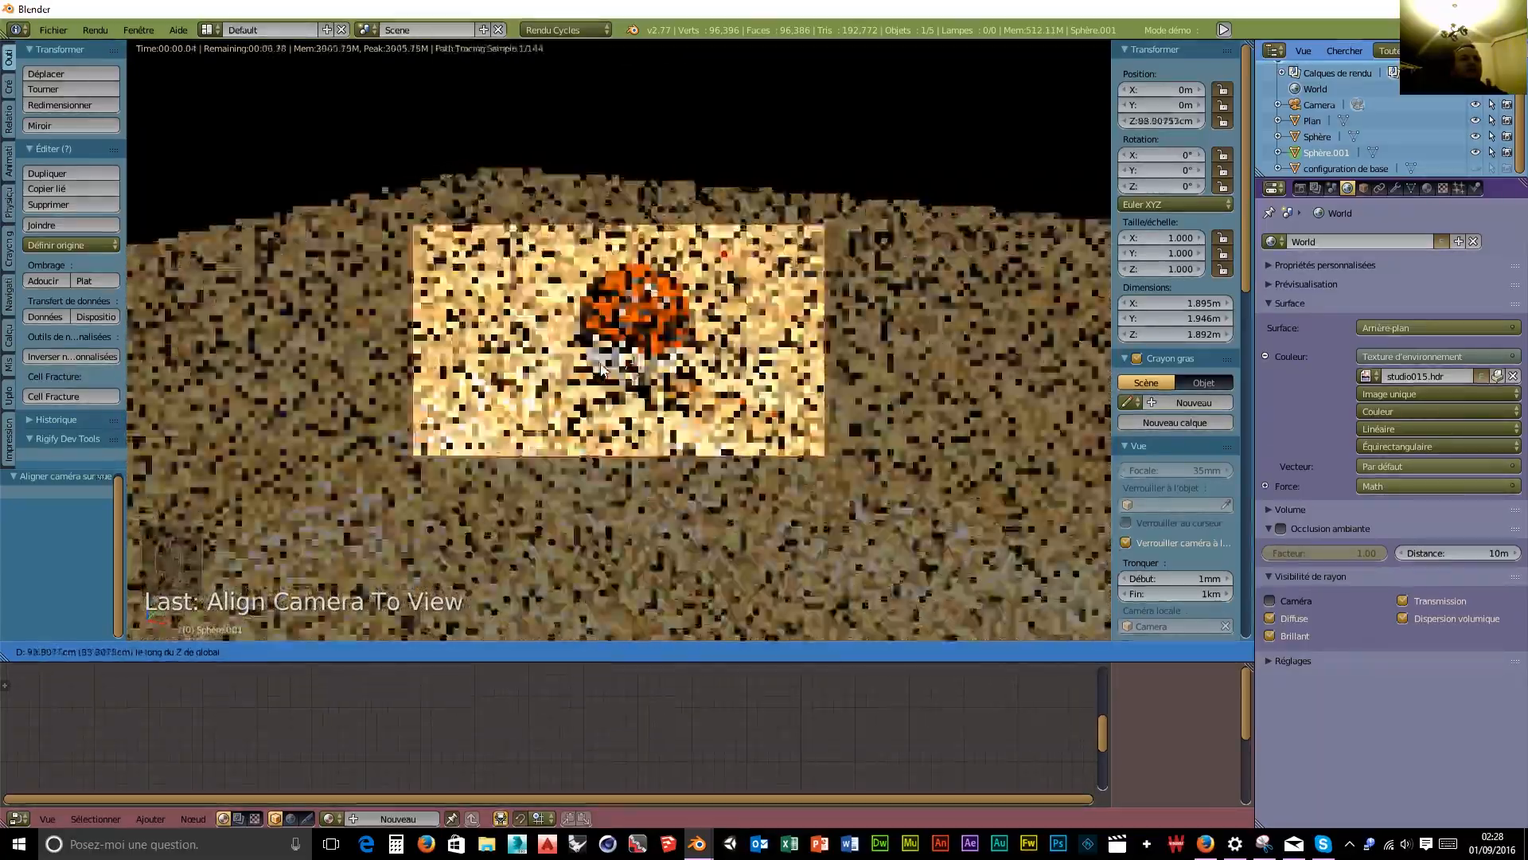
{"action": "left_click", "coordinate": [618, 360]}
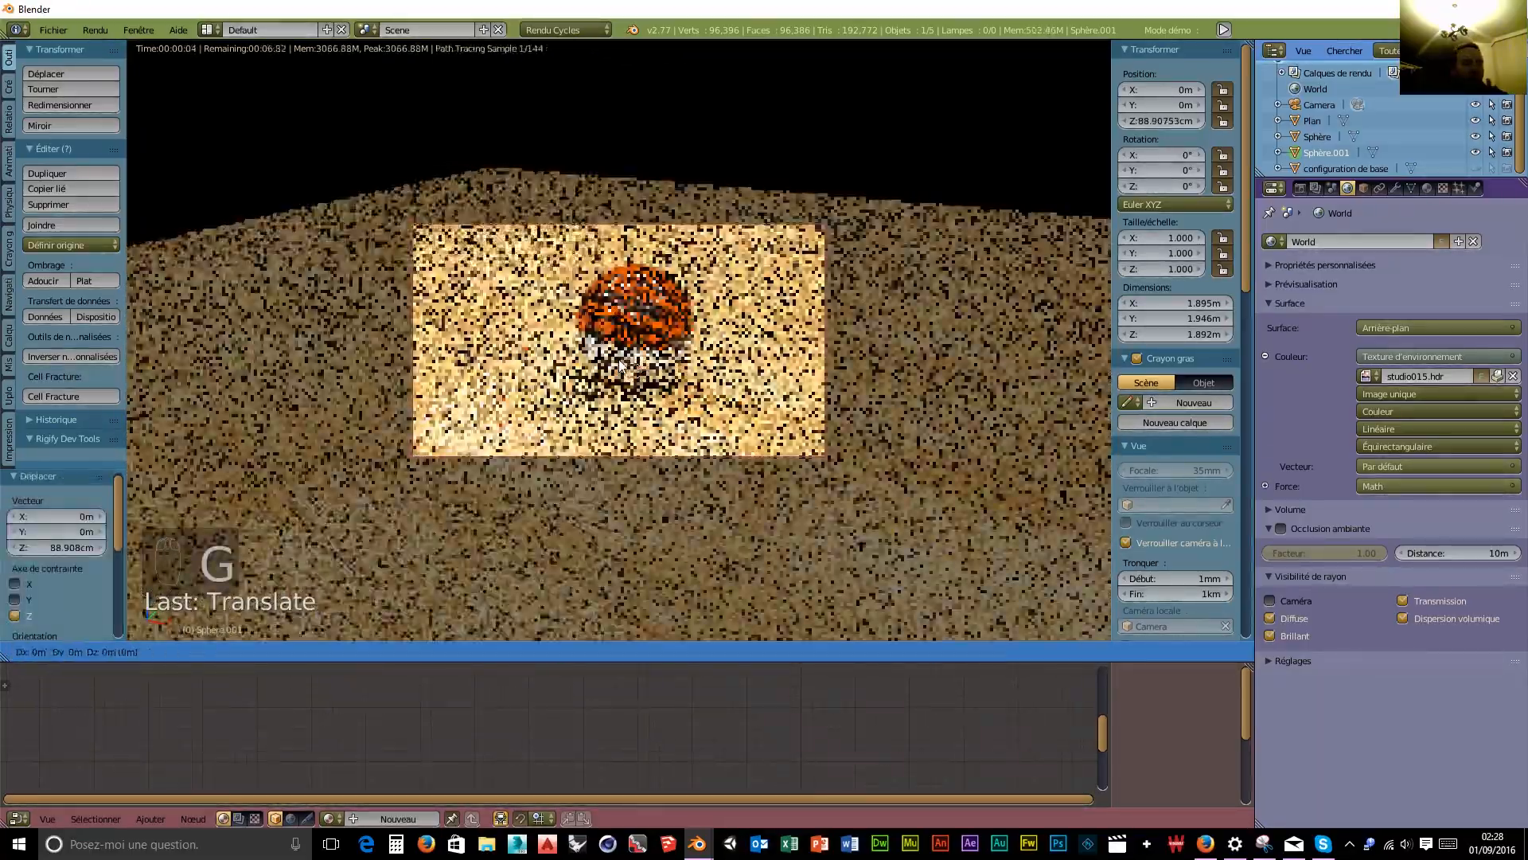
{"action": "key", "text": "g"}
{"action": "key", "text": "x"}
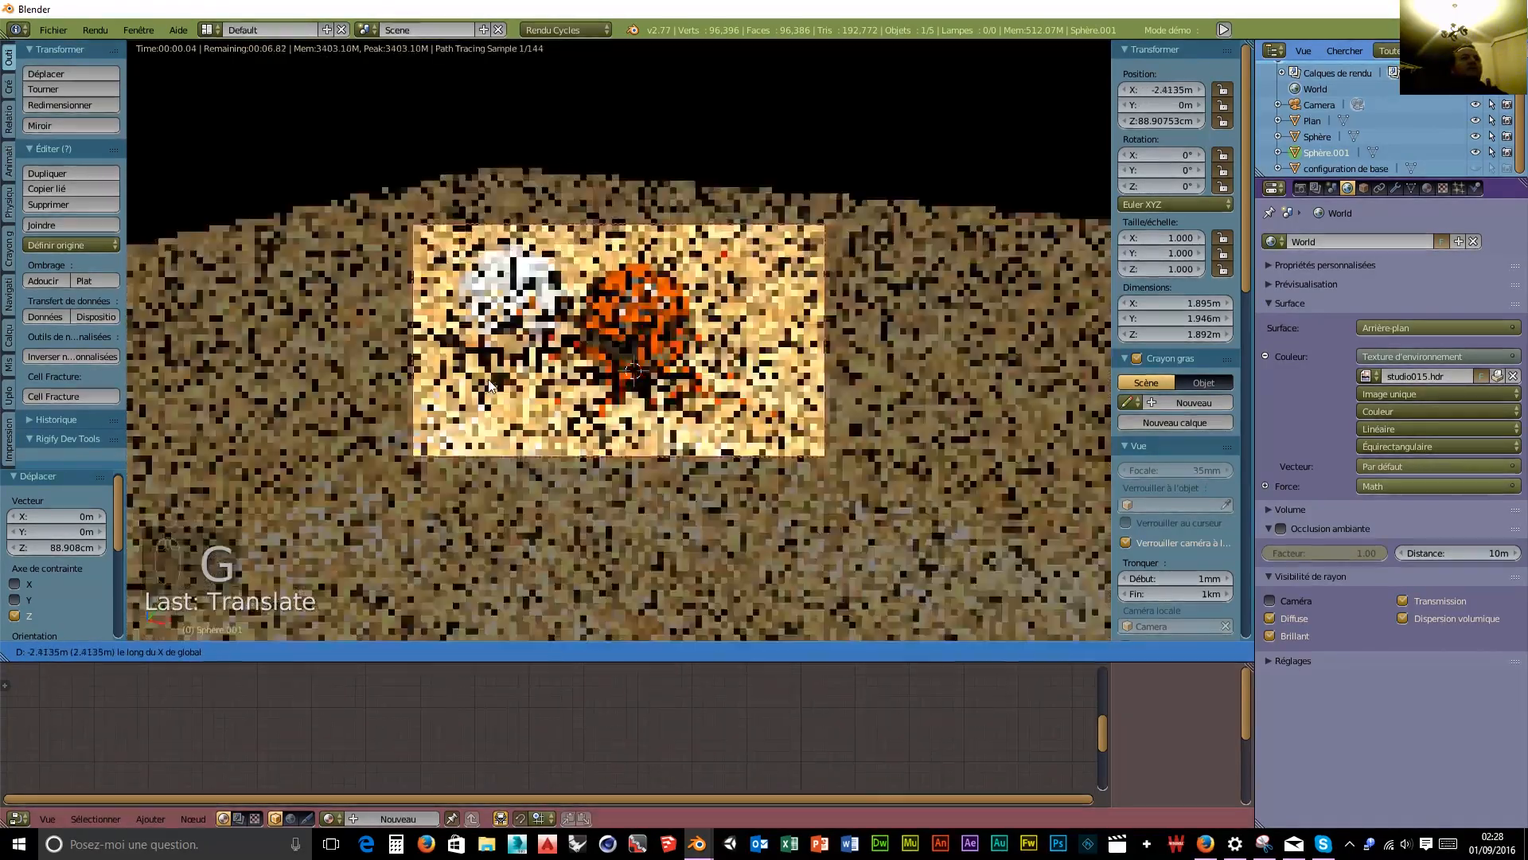
{"action": "left_click", "coordinate": [488, 382]}
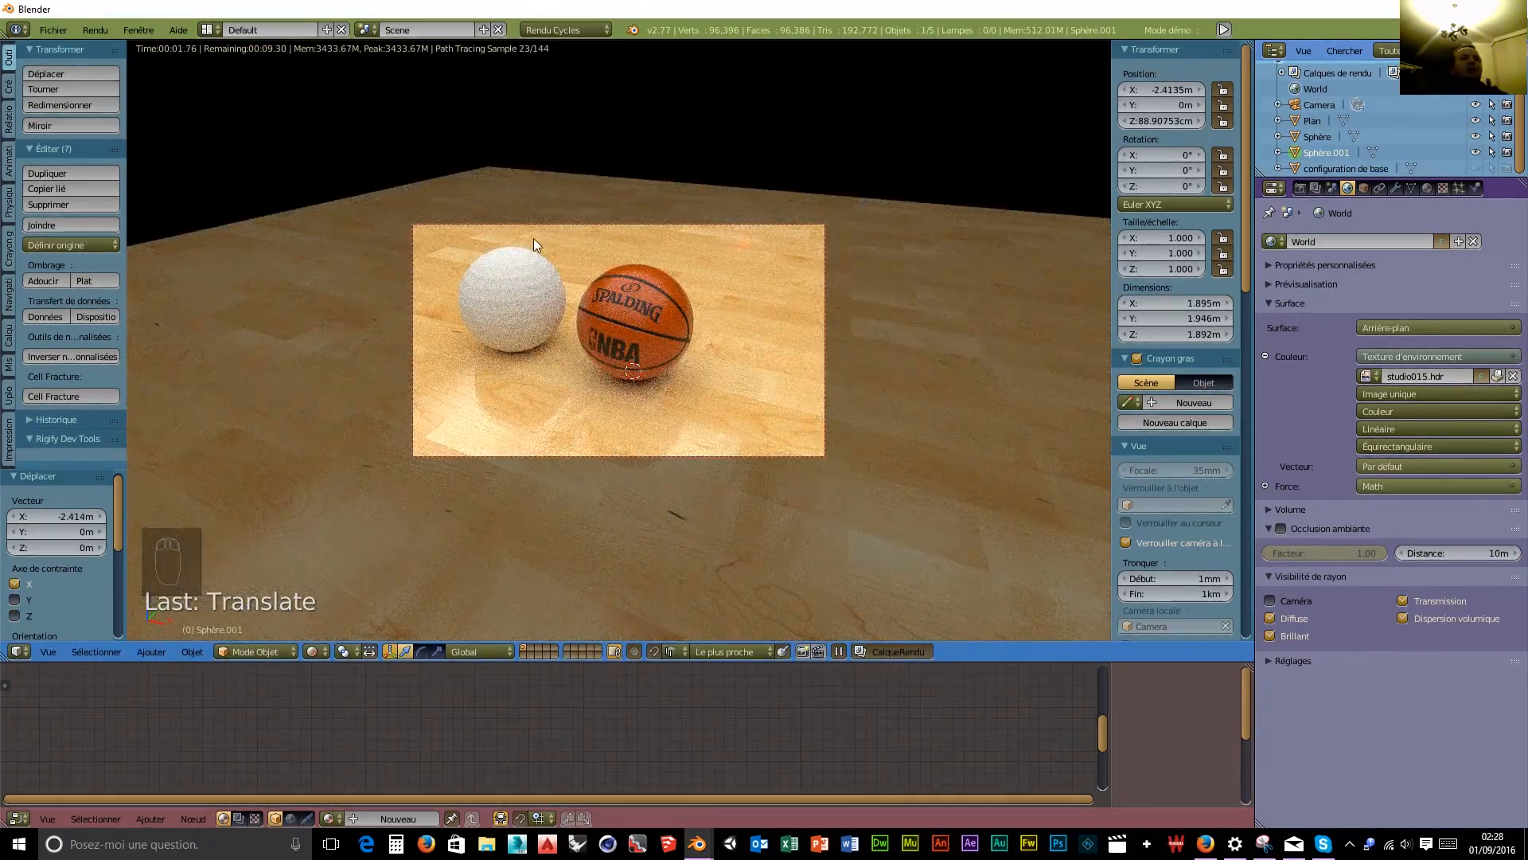
Add a Subdivision Surface modifier to Sphère.001 with 3 view and 3 render subdivisions, and shade the sphere smooth.
{"action": "left_click", "coordinate": [1393, 188]}
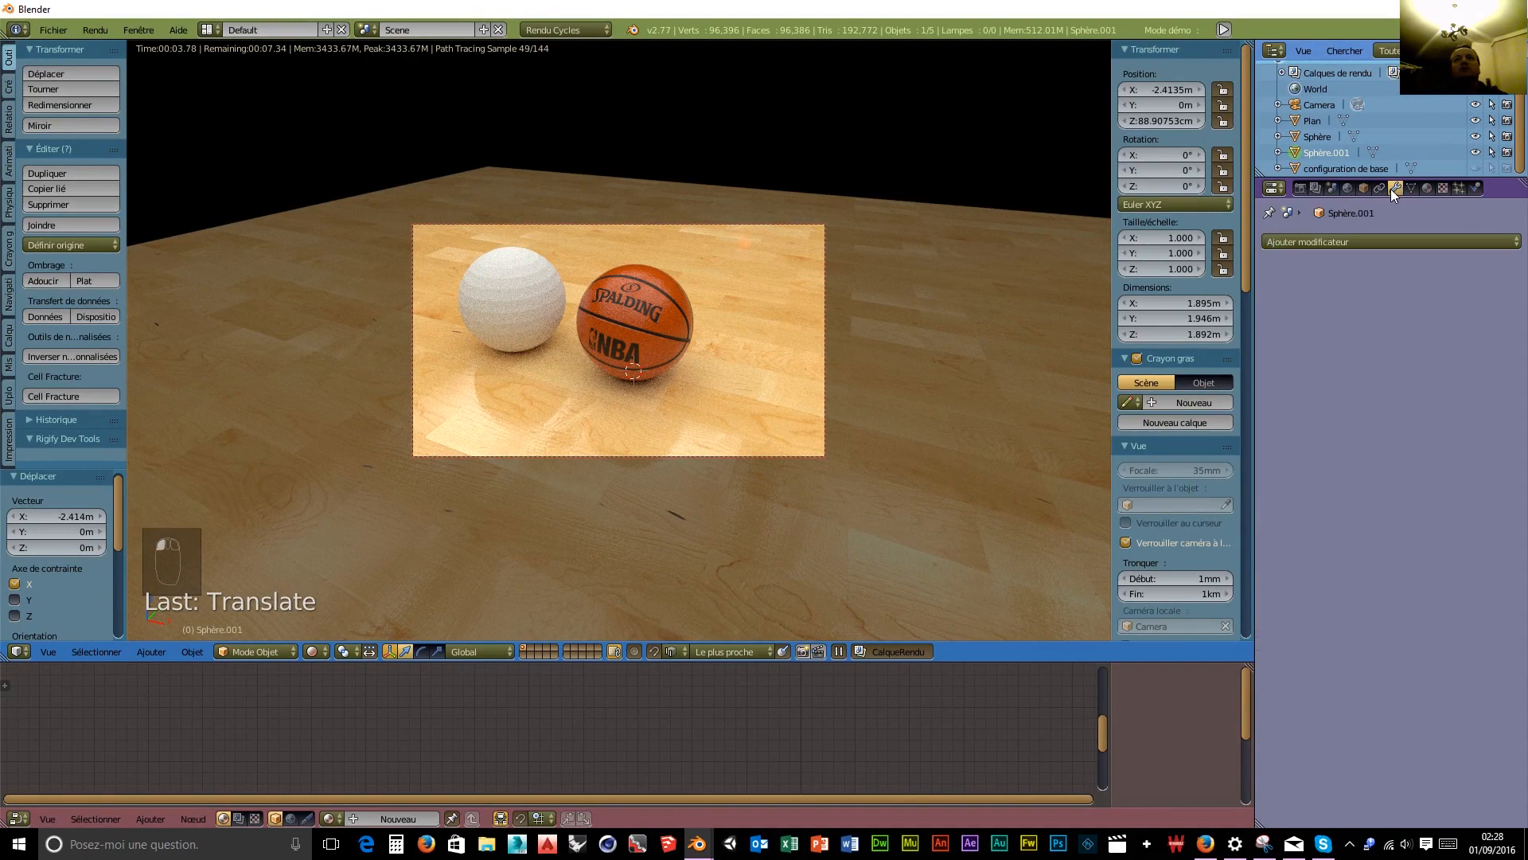
{"action": "left_click", "coordinate": [1317, 242]}
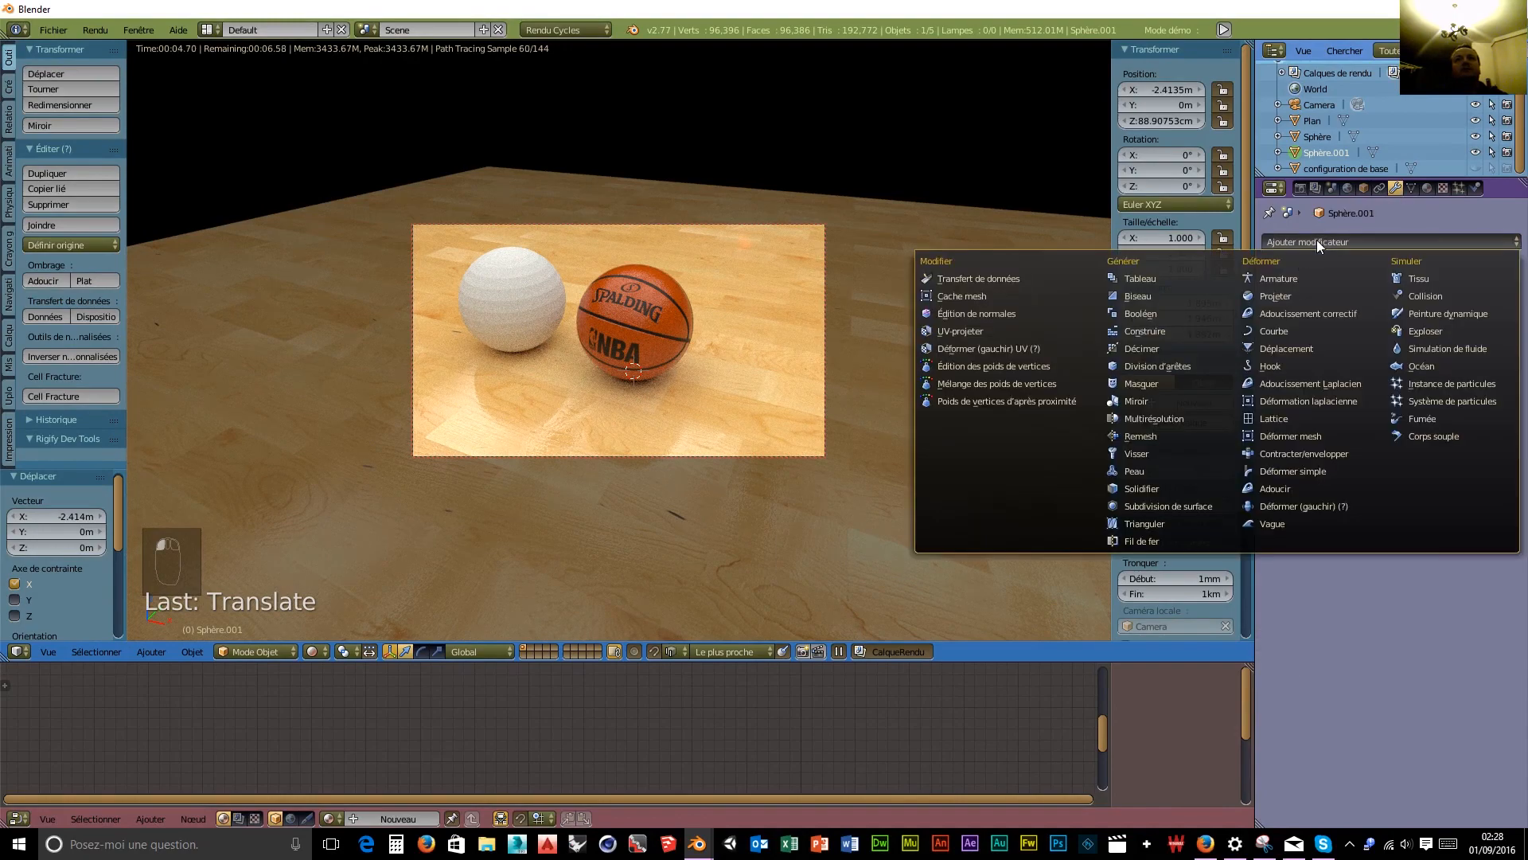
{"action": "left_click", "coordinate": [1187, 506]}
{"action": "left_click", "coordinate": [1381, 353]}
{"action": "left_click", "coordinate": [1381, 352]}
{"action": "left_click", "coordinate": [1381, 369]}
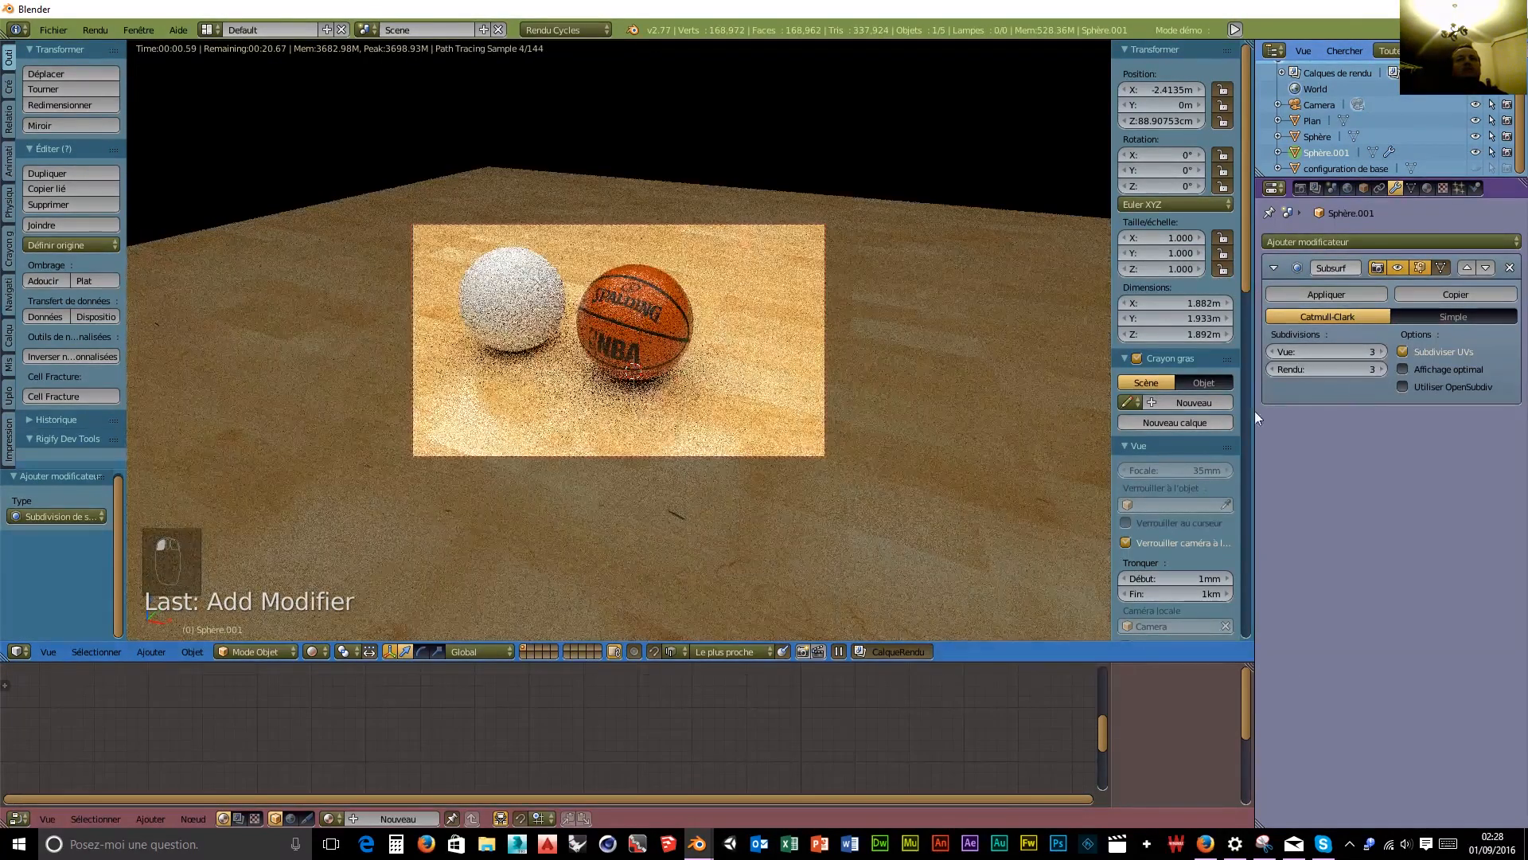
{"action": "left_click", "coordinate": [48, 283]}
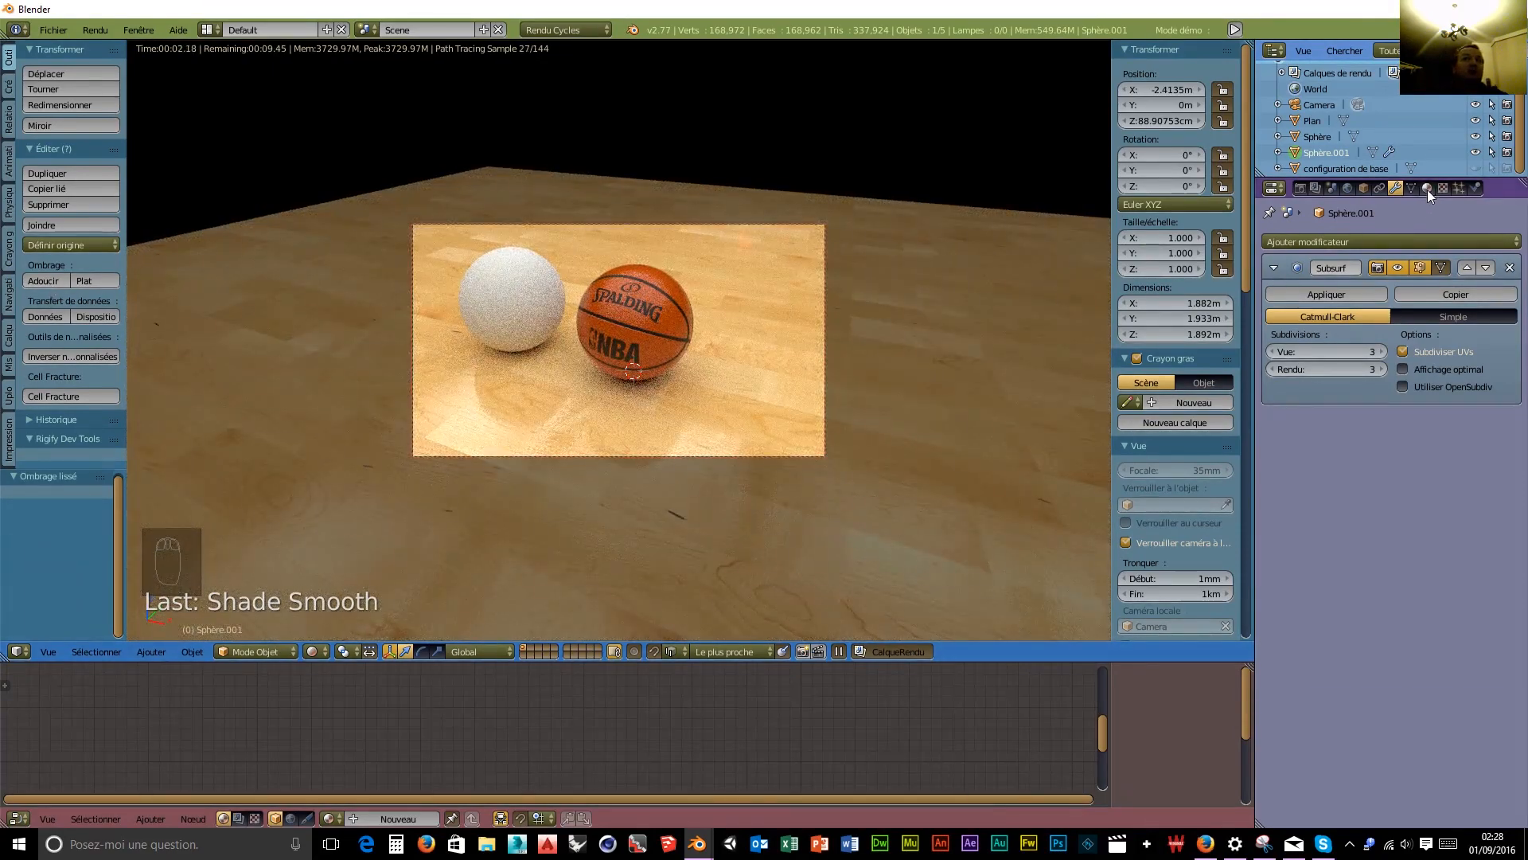
Assign the existing material Matériau.002 to Sphère.001.
{"action": "left_click", "coordinate": [1426, 189]}
{"action": "left_click", "coordinate": [1277, 293]}
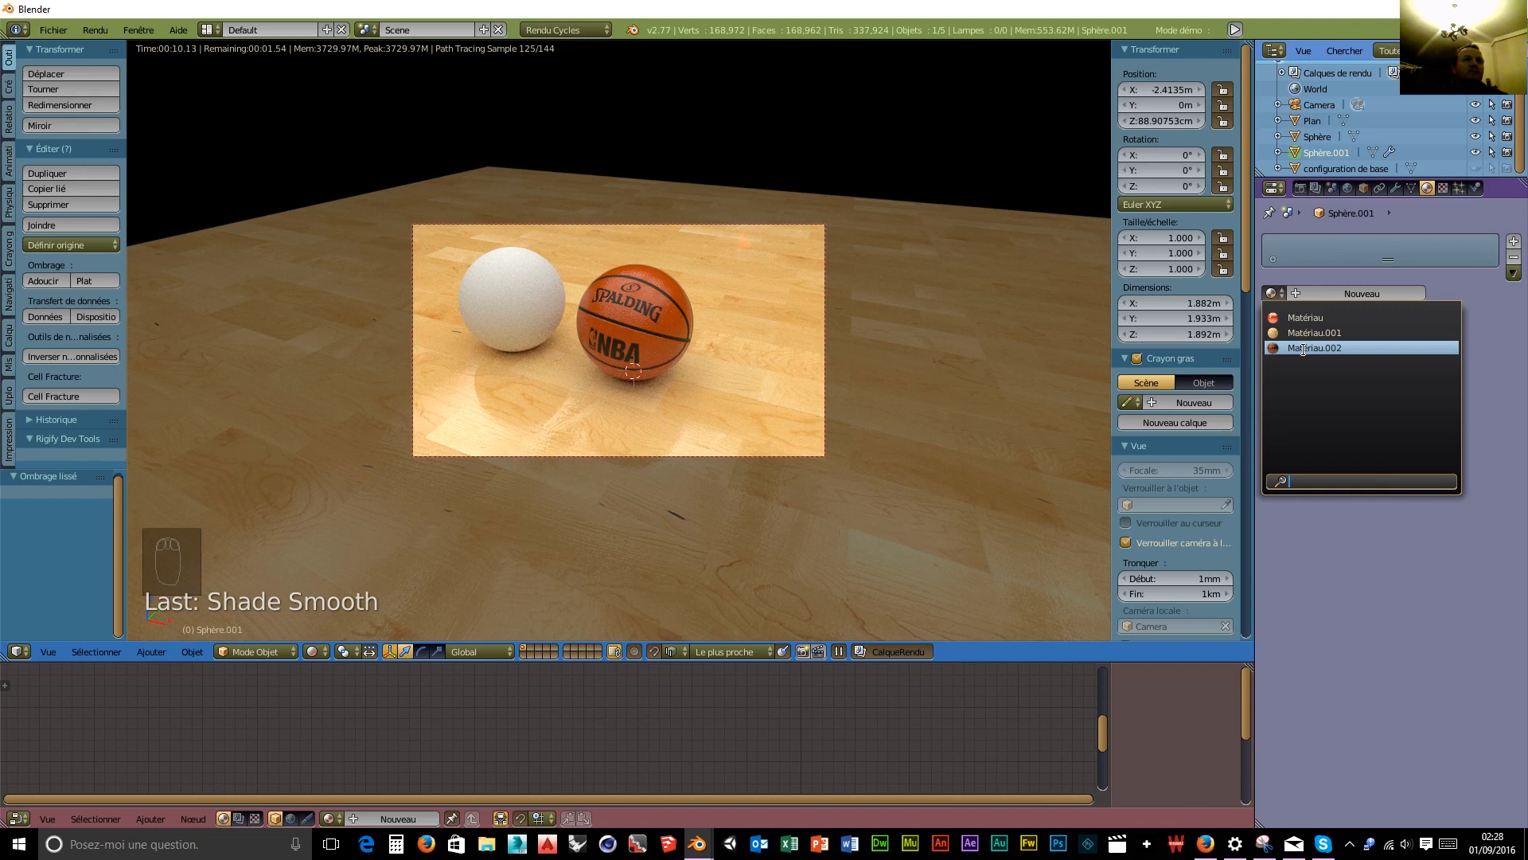
{"action": "left_click", "coordinate": [1302, 348]}
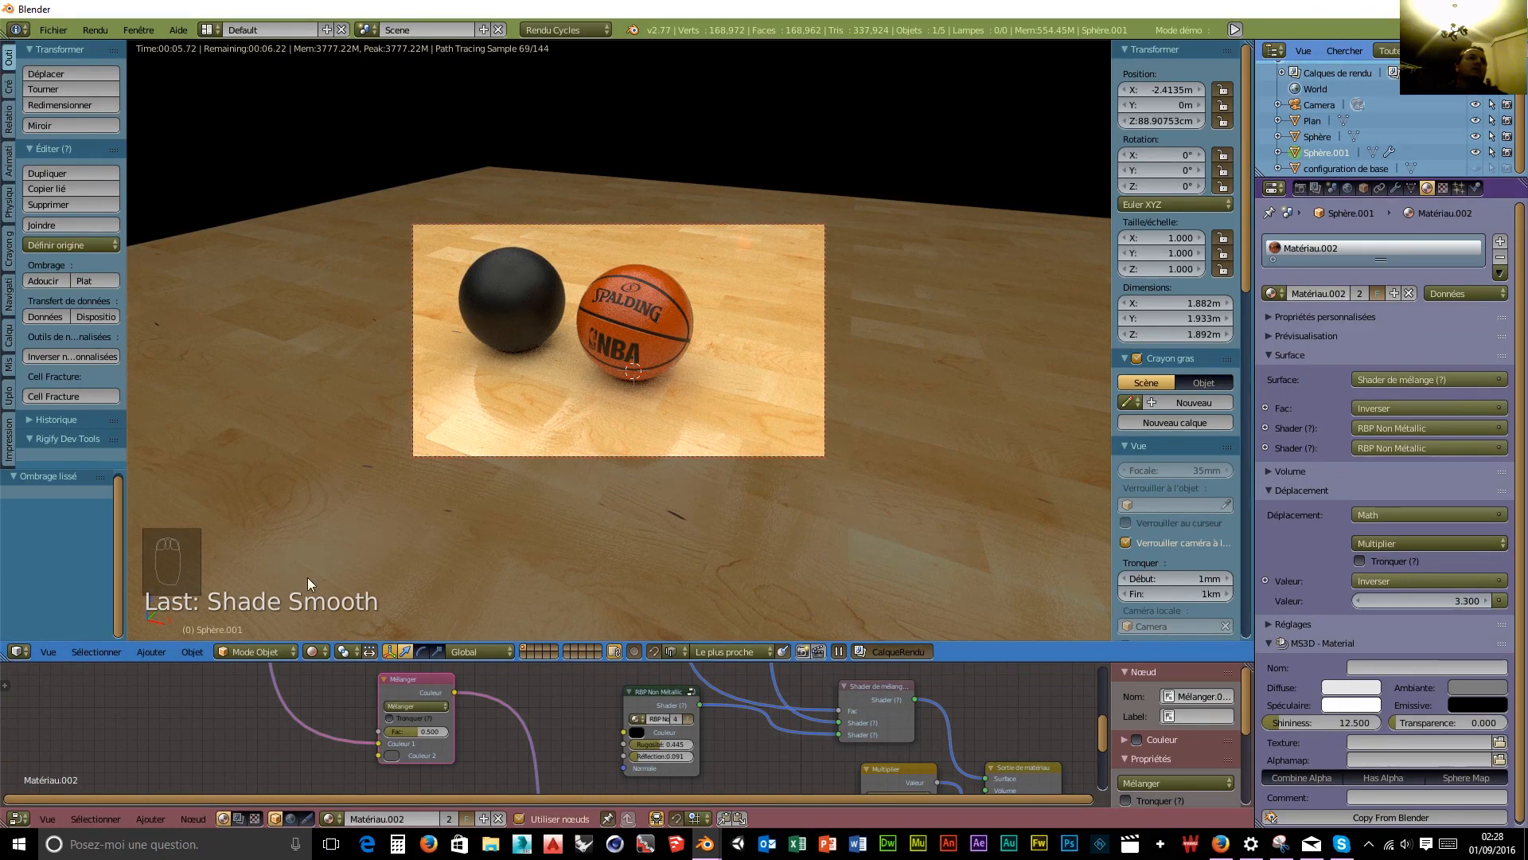
Put Sphère.001 into Edit Mode, display the viewport as wireframe, and select the sphere's whole mesh.
{"action": "left_click", "coordinate": [262, 653]}
{"action": "left_click", "coordinate": [255, 615]}
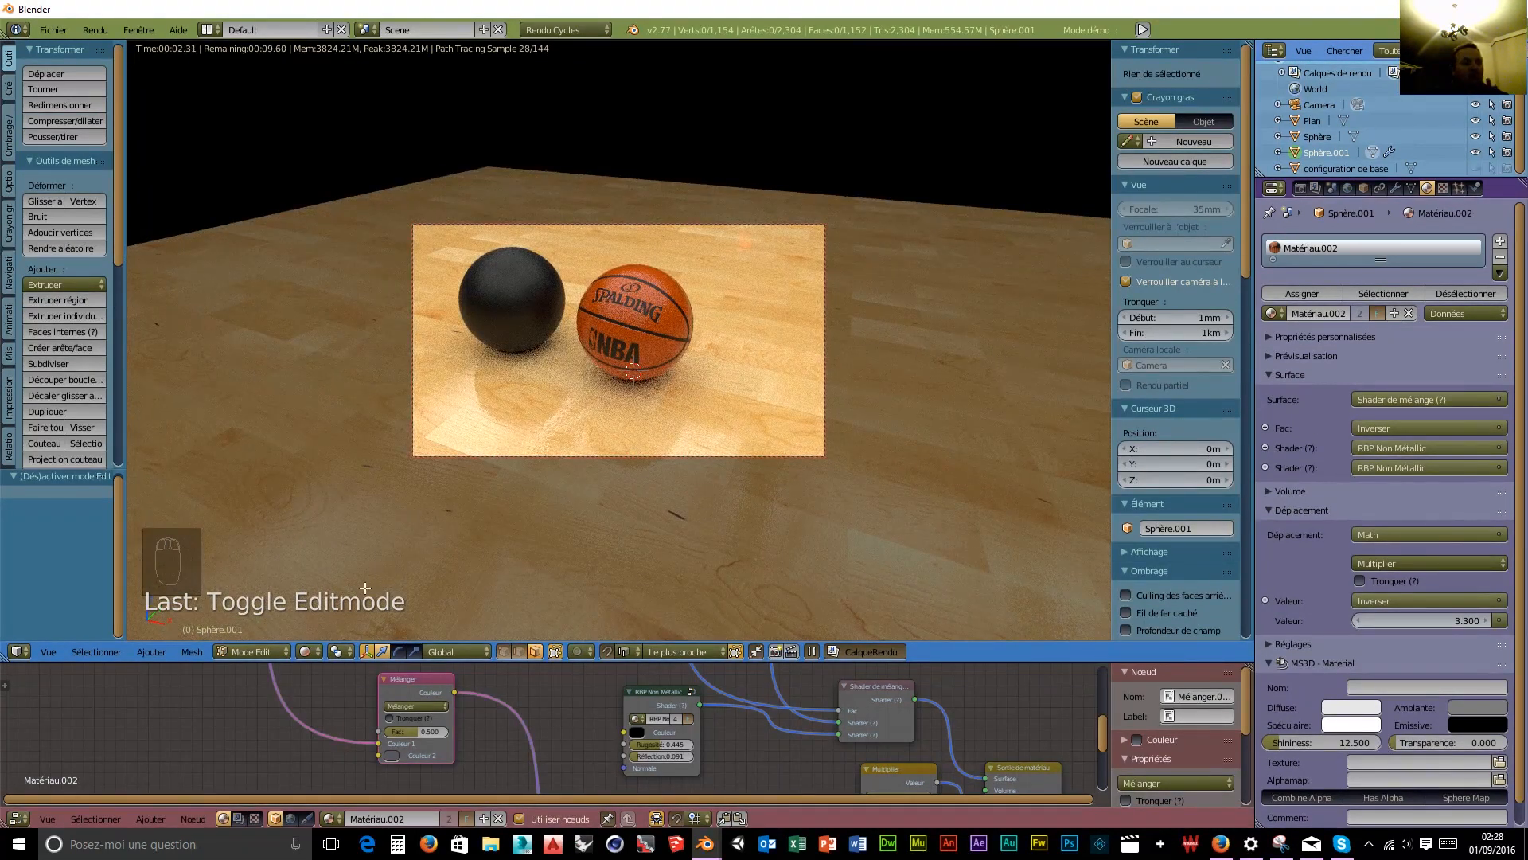
{"action": "left_click", "coordinate": [306, 651]}
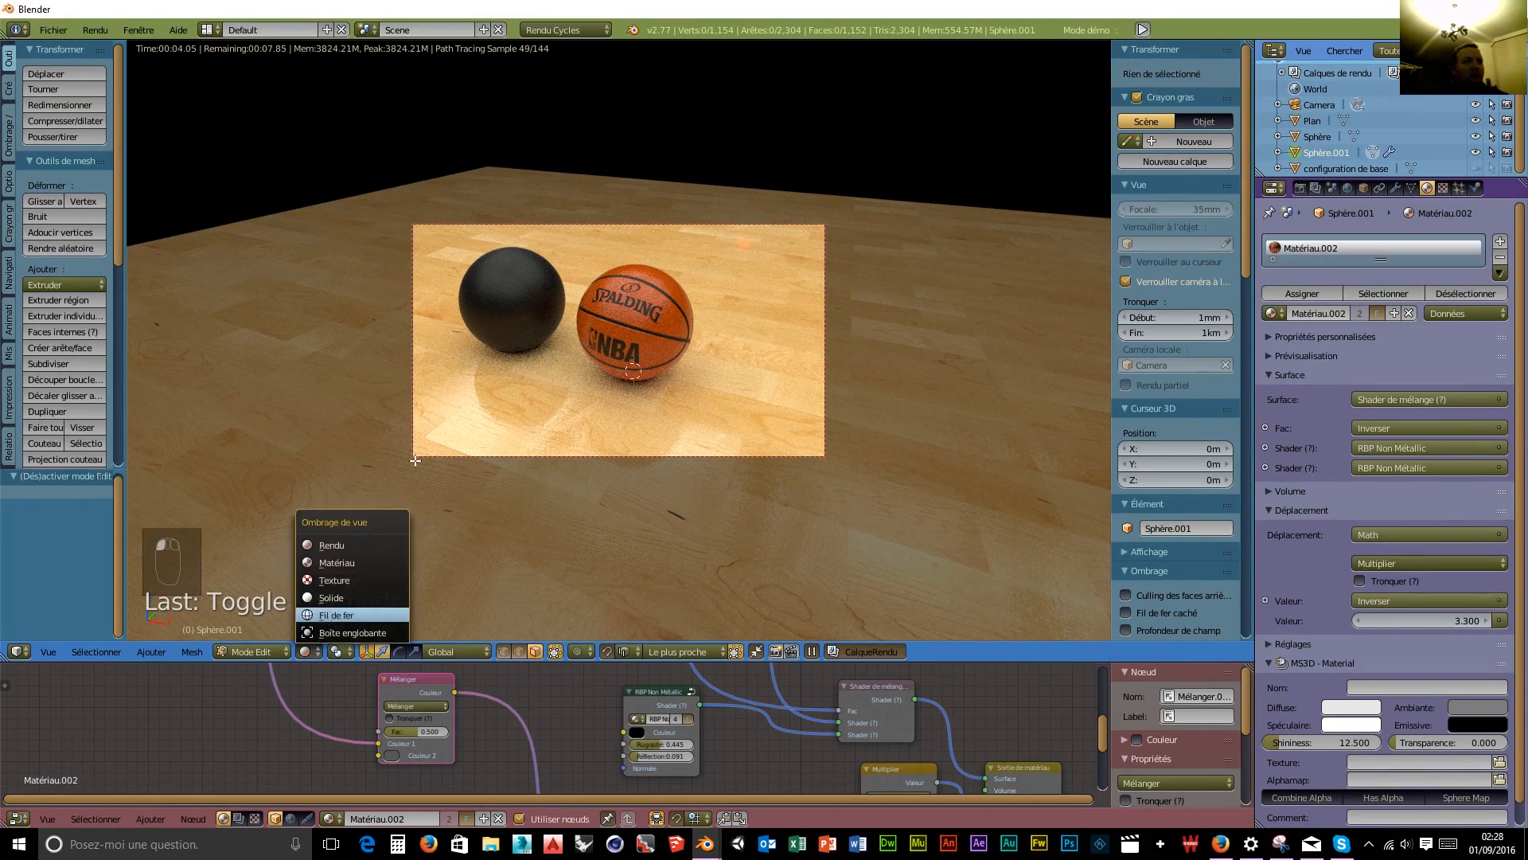
{"action": "left_click", "coordinate": [337, 616]}
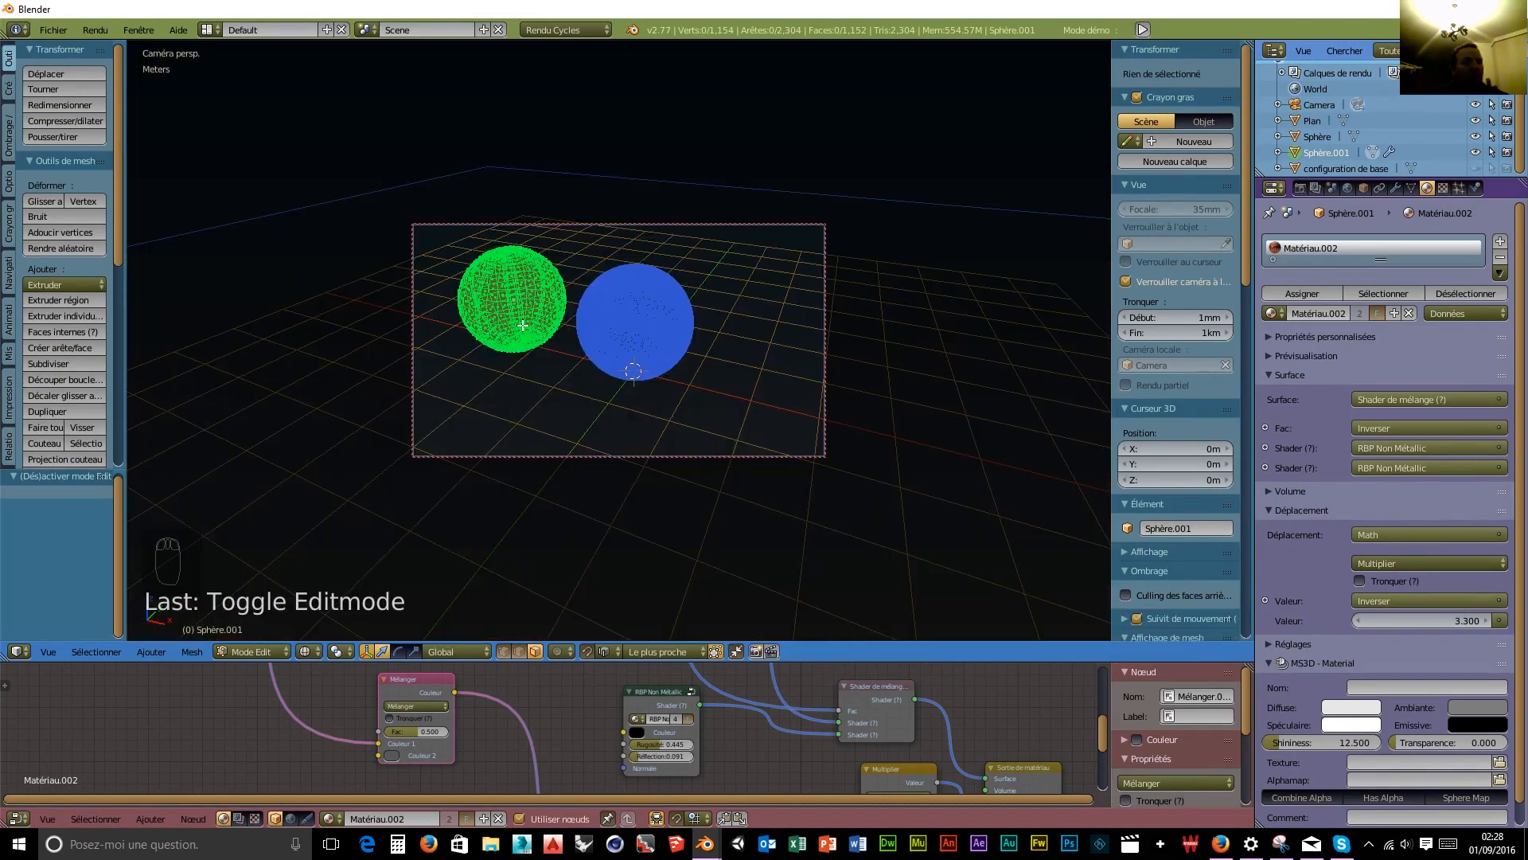
{"action": "key", "text": "a"}
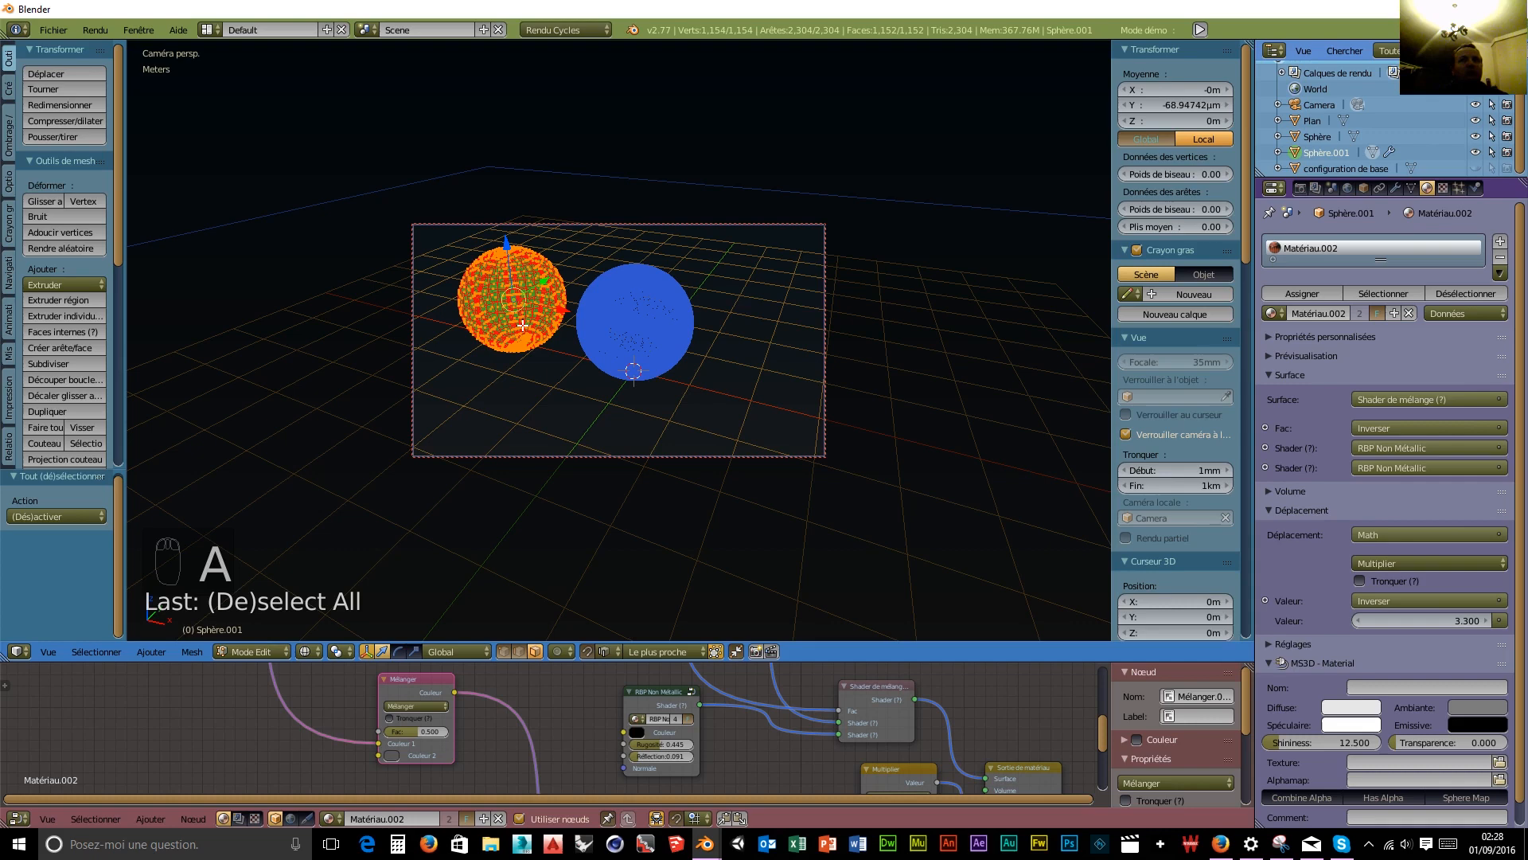
Apply the Subsurf modifier to Sphère.001 in Object Mode.
{"action": "left_click", "coordinate": [1395, 189]}
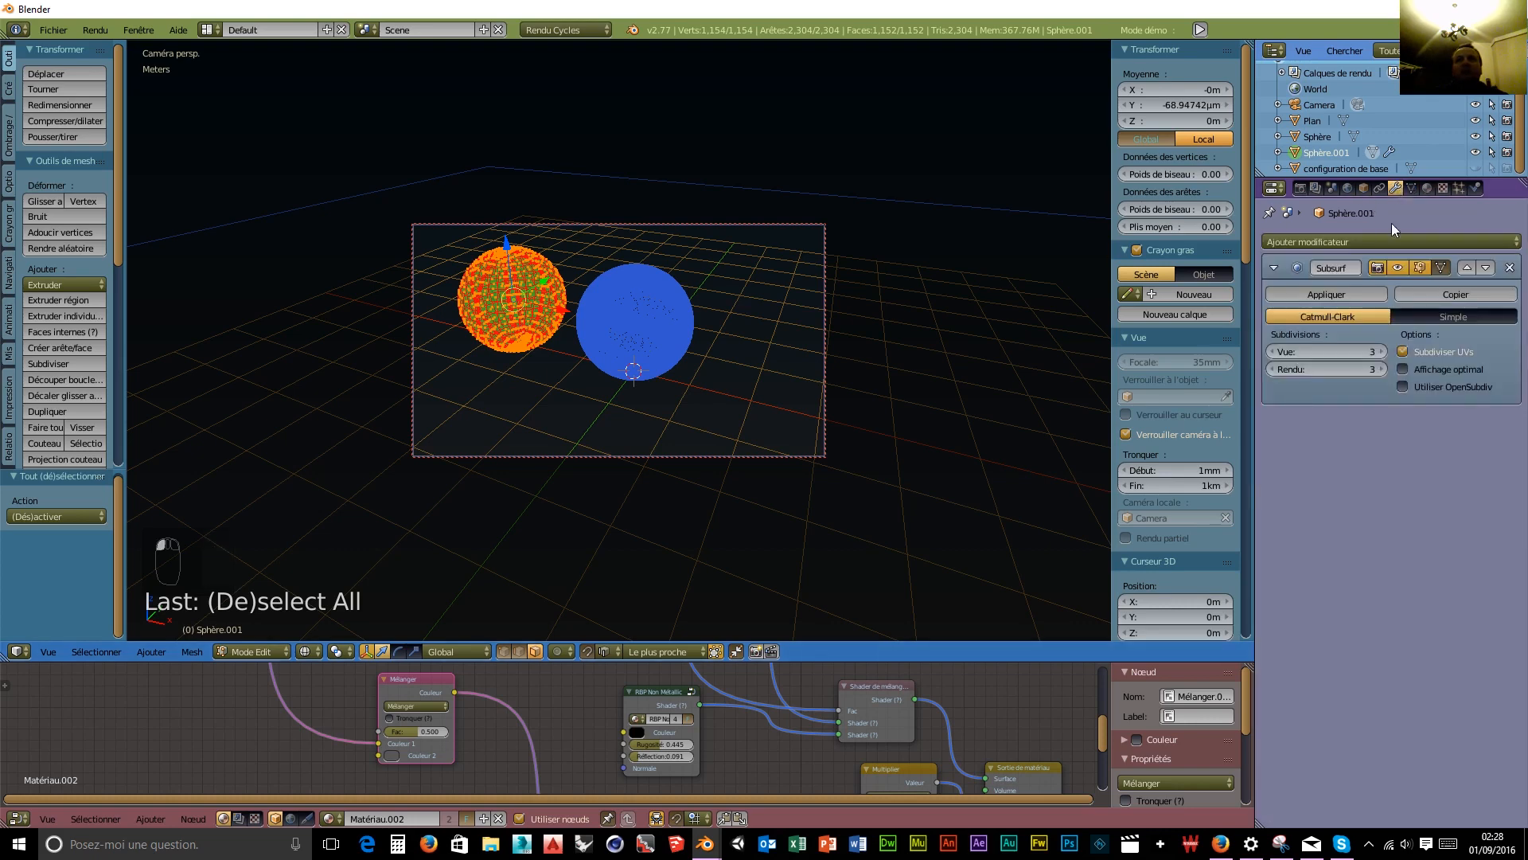
{"action": "left_click", "coordinate": [1339, 296]}
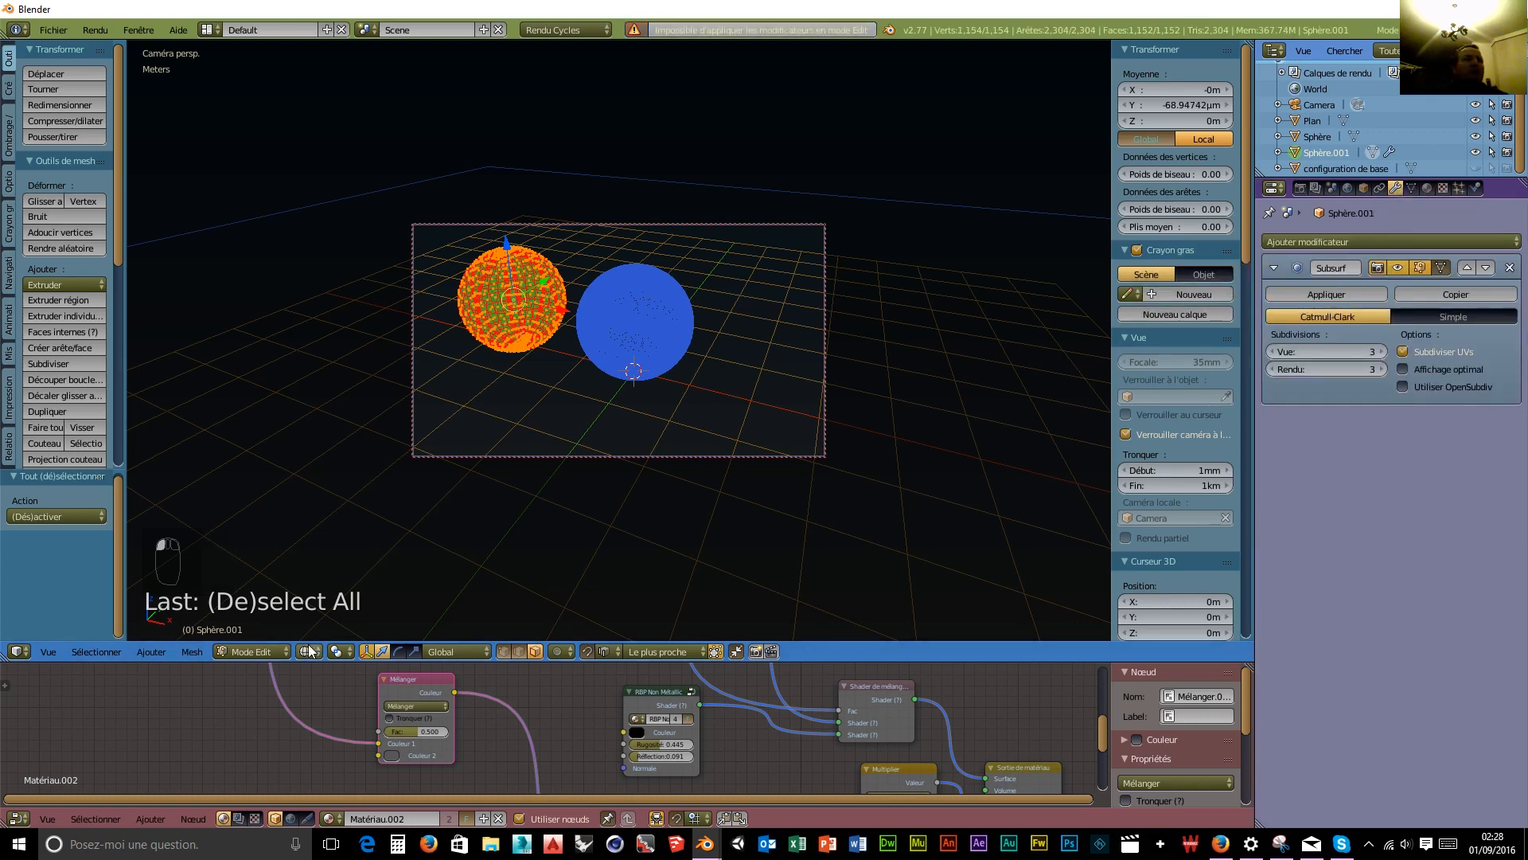
{"action": "left_click", "coordinate": [253, 651]}
{"action": "left_click", "coordinate": [255, 636]}
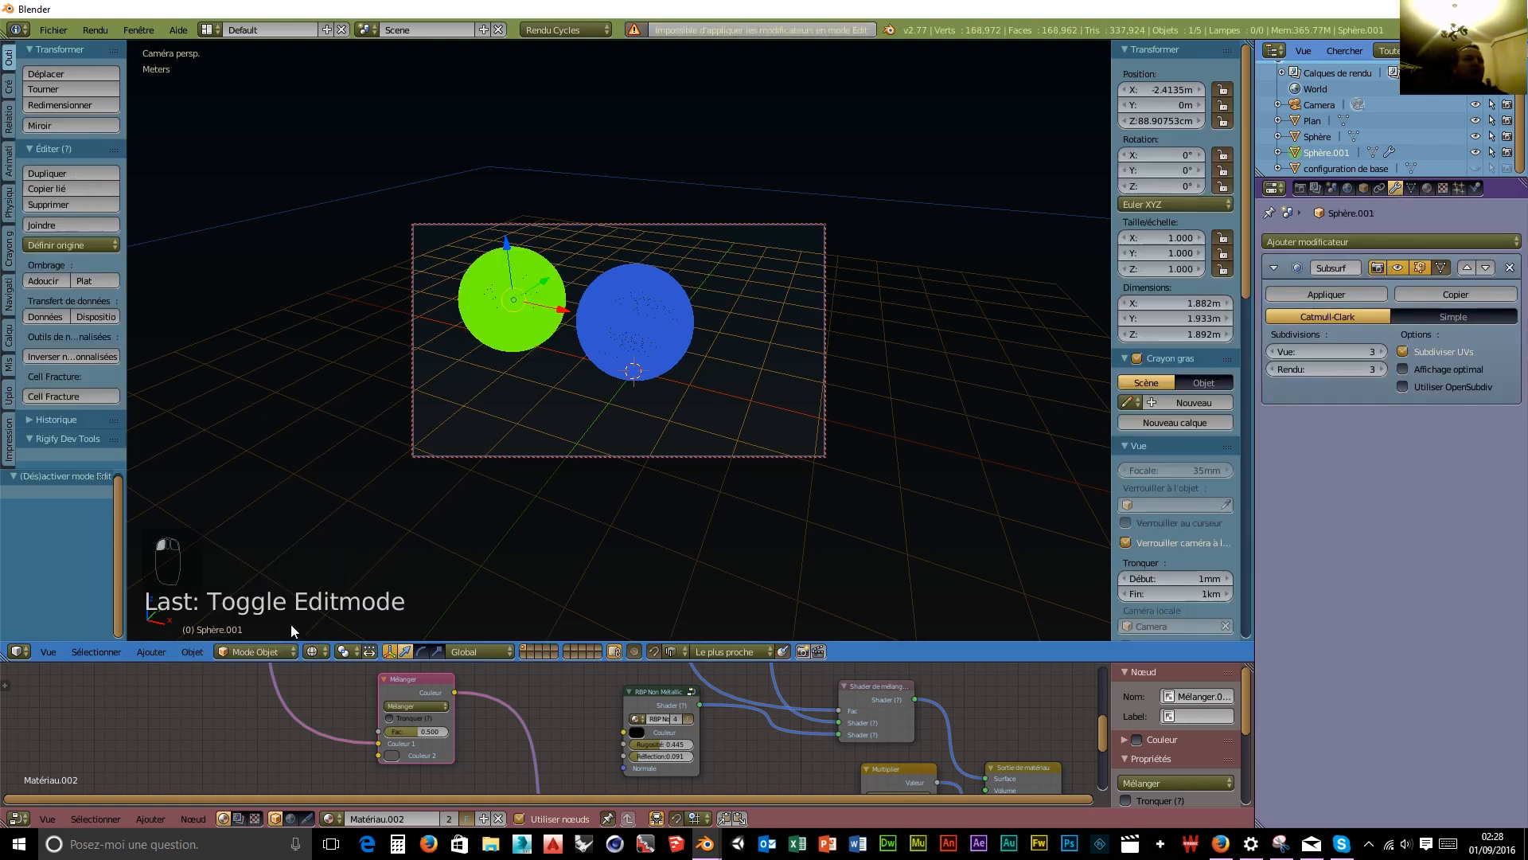
{"action": "left_click", "coordinate": [1306, 295]}
Unwrap the whole mesh of Sphère.001 in Edit Mode with the Déplier UV mapping.
{"action": "key", "text": "a"}
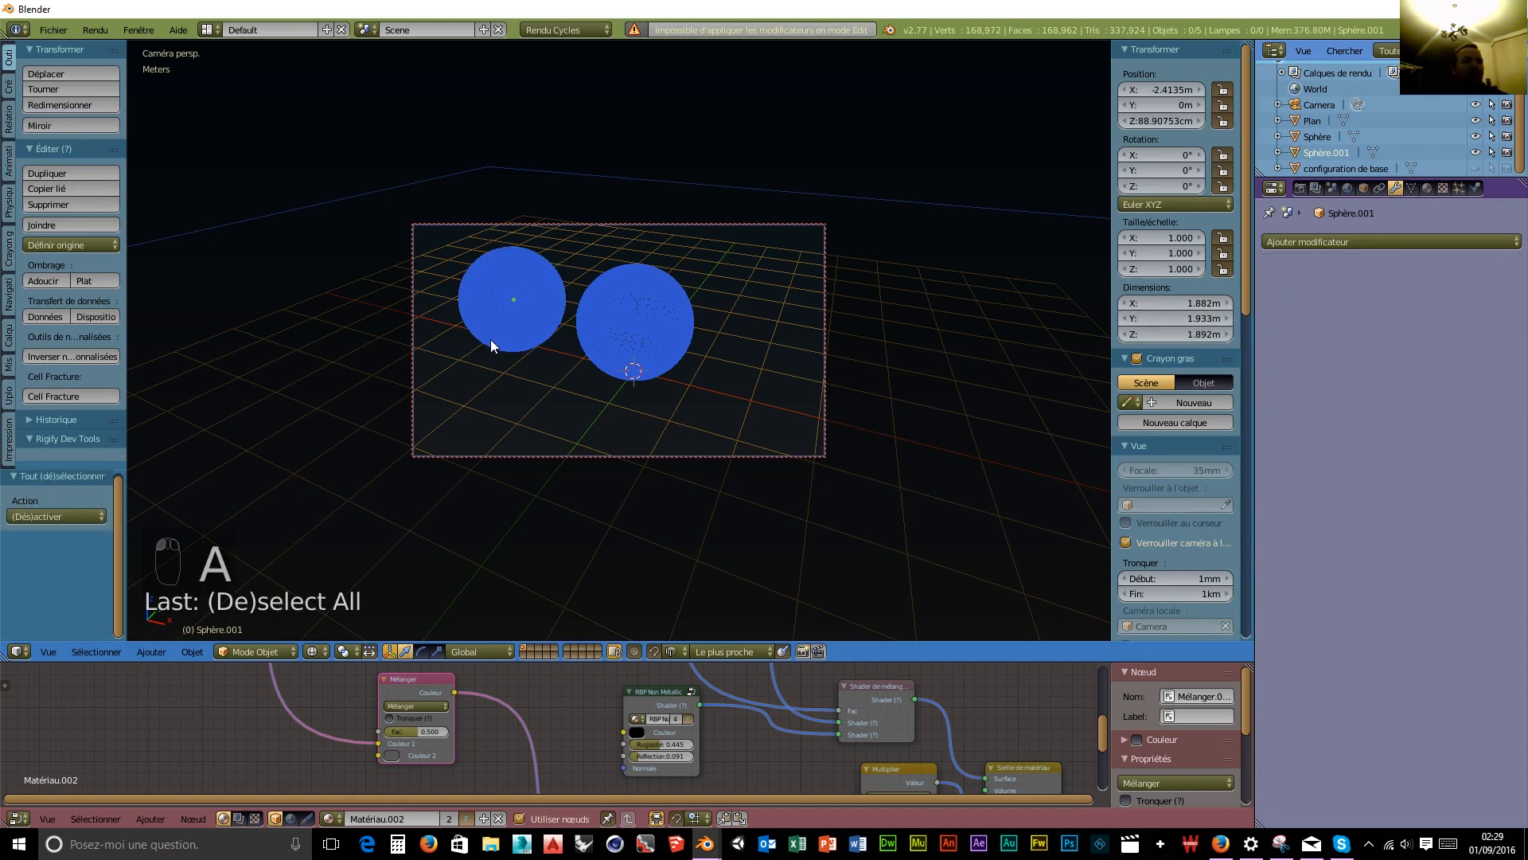
{"action": "key", "text": "a"}
{"action": "right_click", "coordinate": [514, 323]}
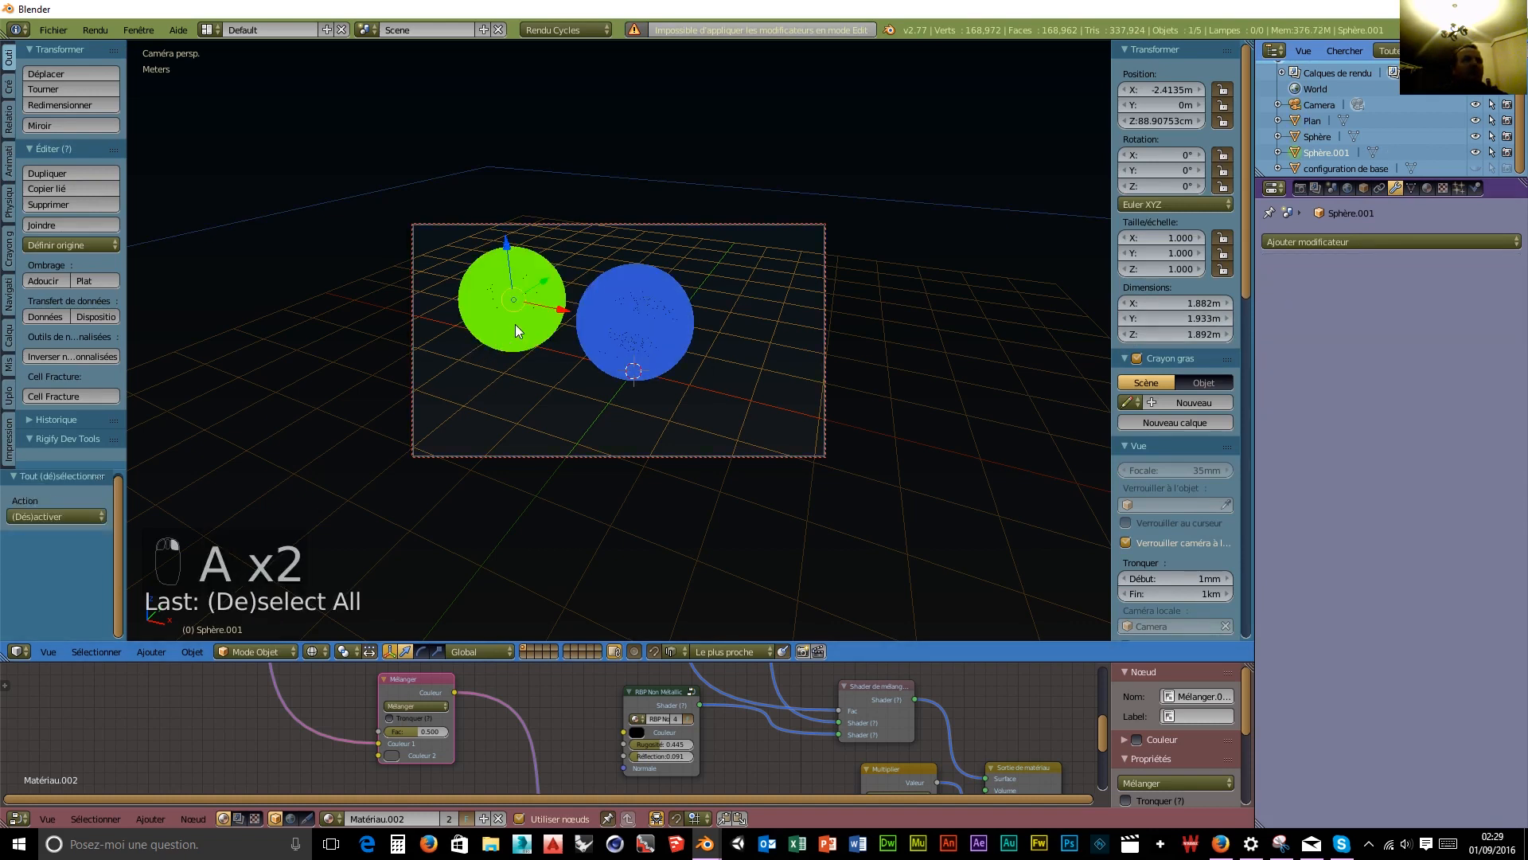
{"action": "left_click", "coordinate": [256, 651]}
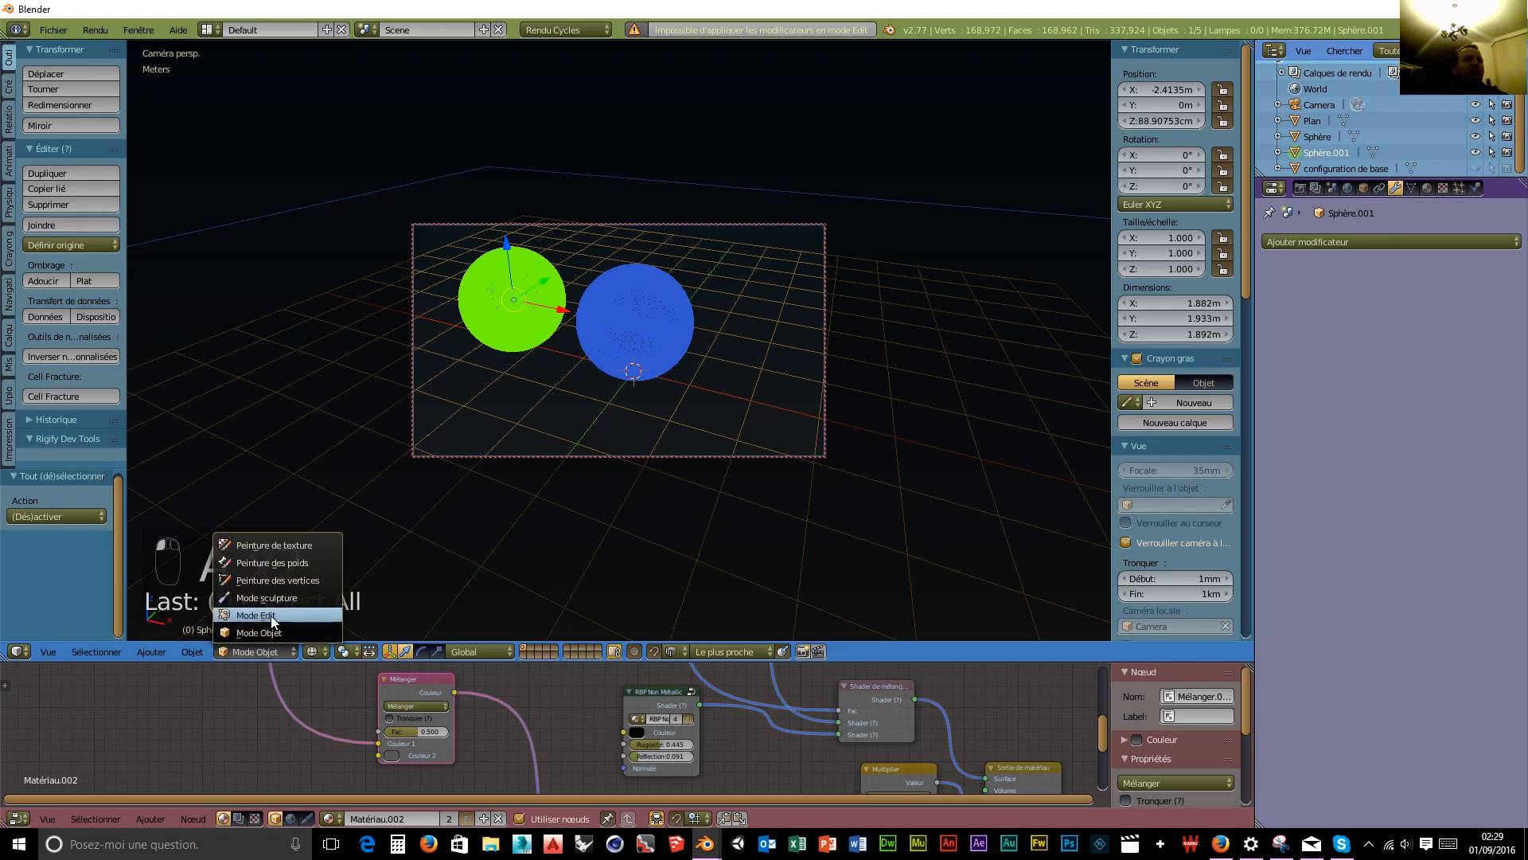
{"action": "left_click", "coordinate": [262, 625]}
{"action": "key", "text": "a"}
{"action": "key", "text": "a"}
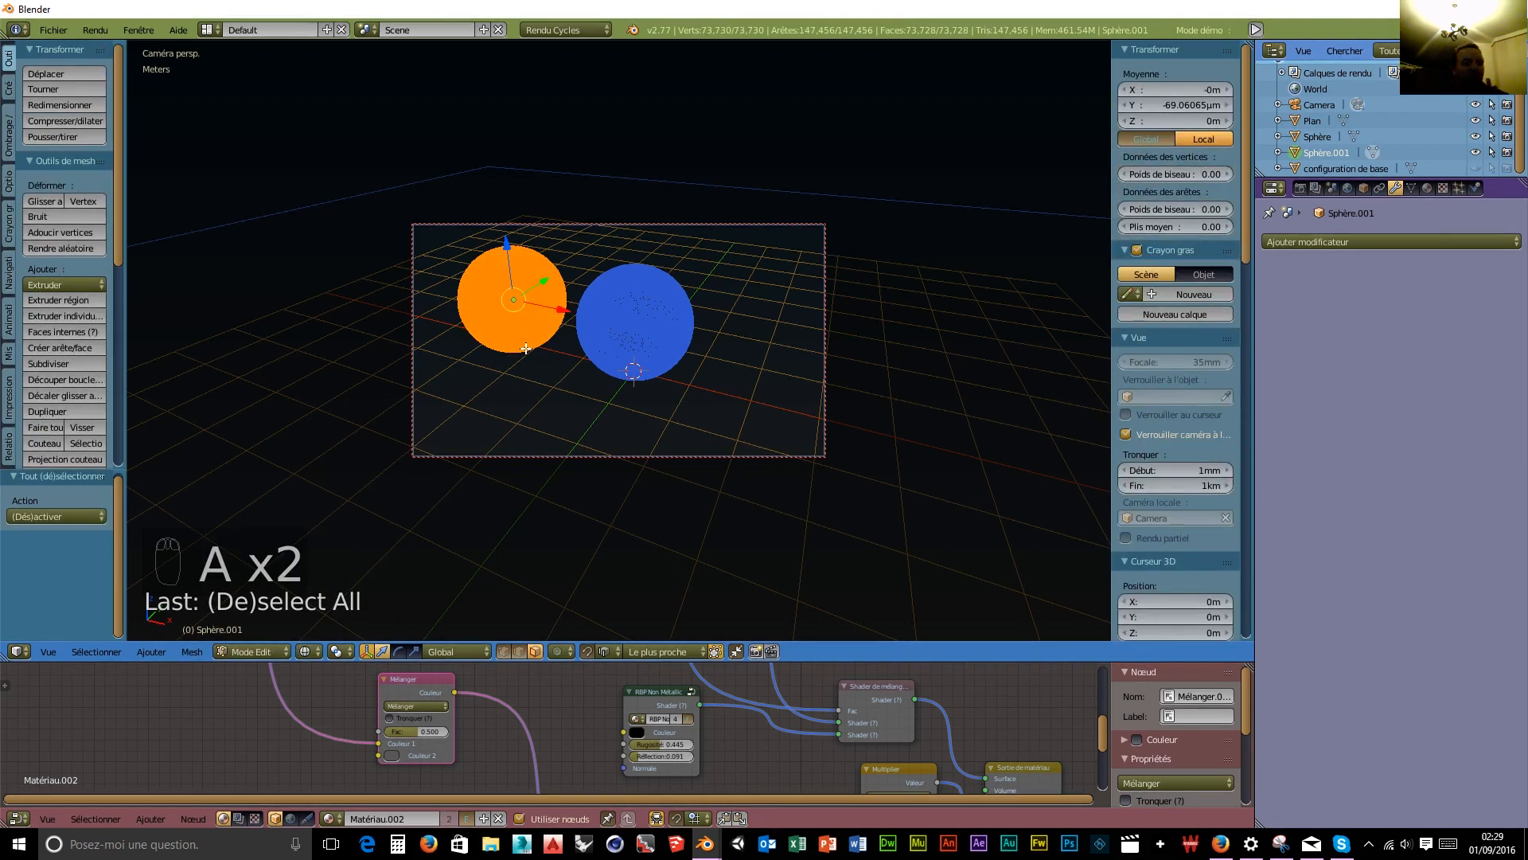
{"action": "key", "text": "u"}
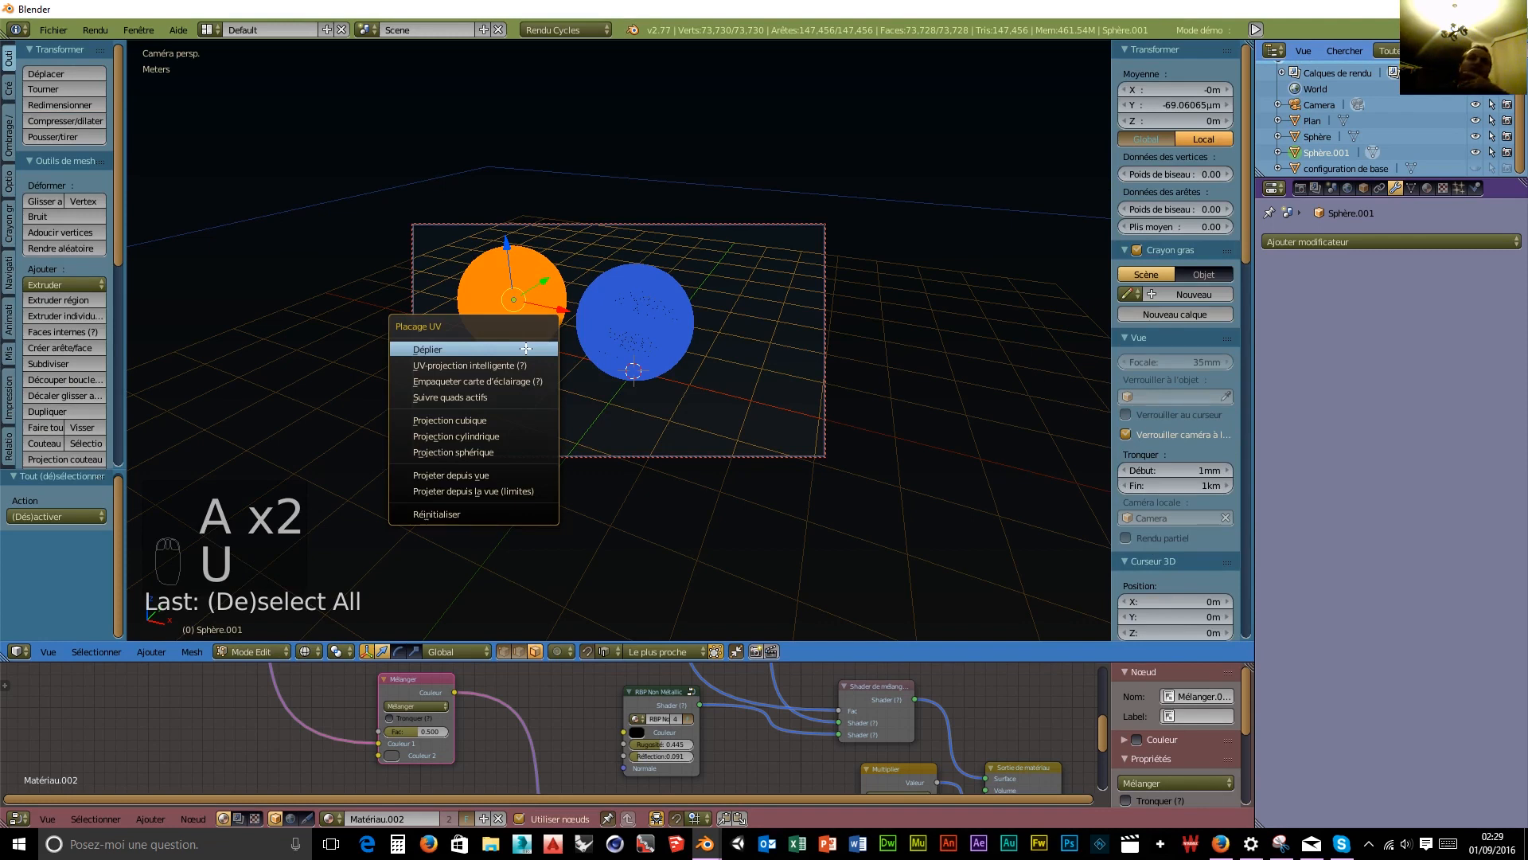
{"action": "left_click", "coordinate": [526, 349]}
Return to Object Mode with rendered shading and orbit around the two balls to examine the material on Sphère.001.
{"action": "left_click", "coordinate": [248, 653]}
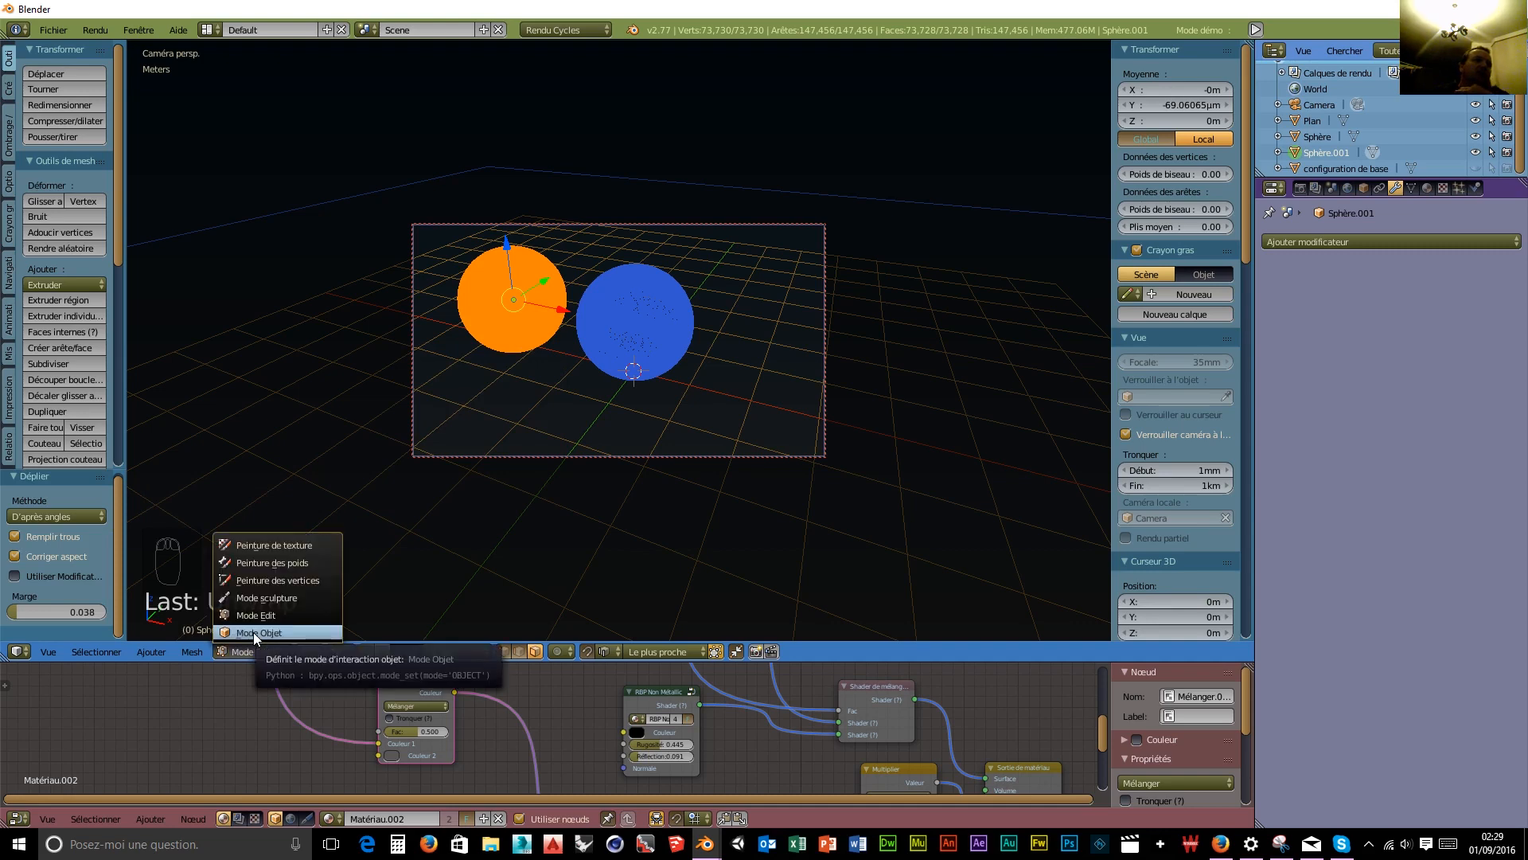
{"action": "left_click", "coordinate": [253, 632]}
{"action": "left_click", "coordinate": [322, 655]}
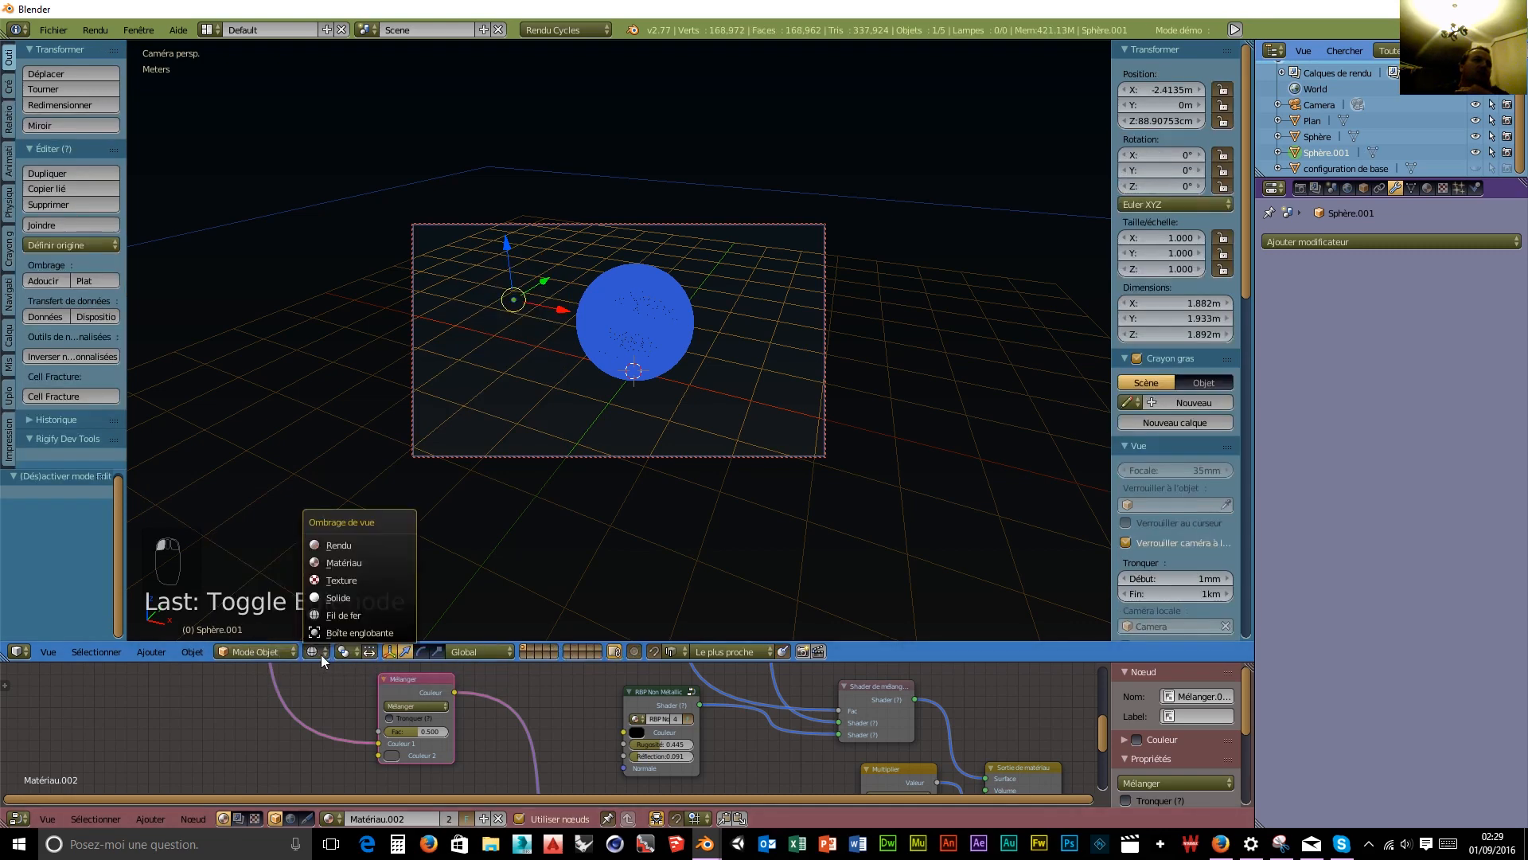
{"action": "left_click", "coordinate": [352, 547]}
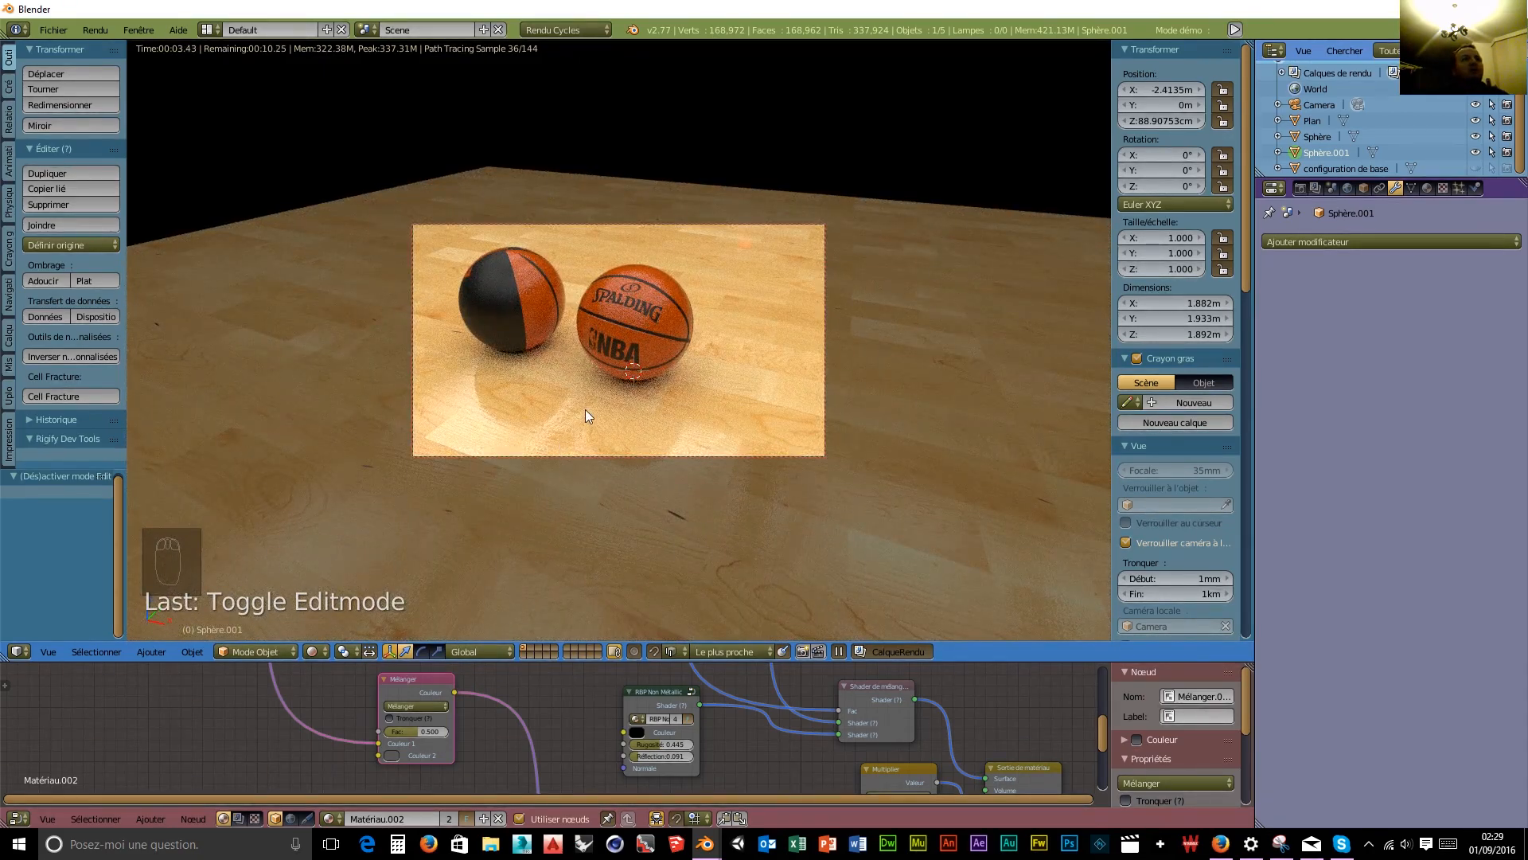
{"action": "middle_click_drag", "start_coordinate": [585, 409], "coordinate": [165, 469]}
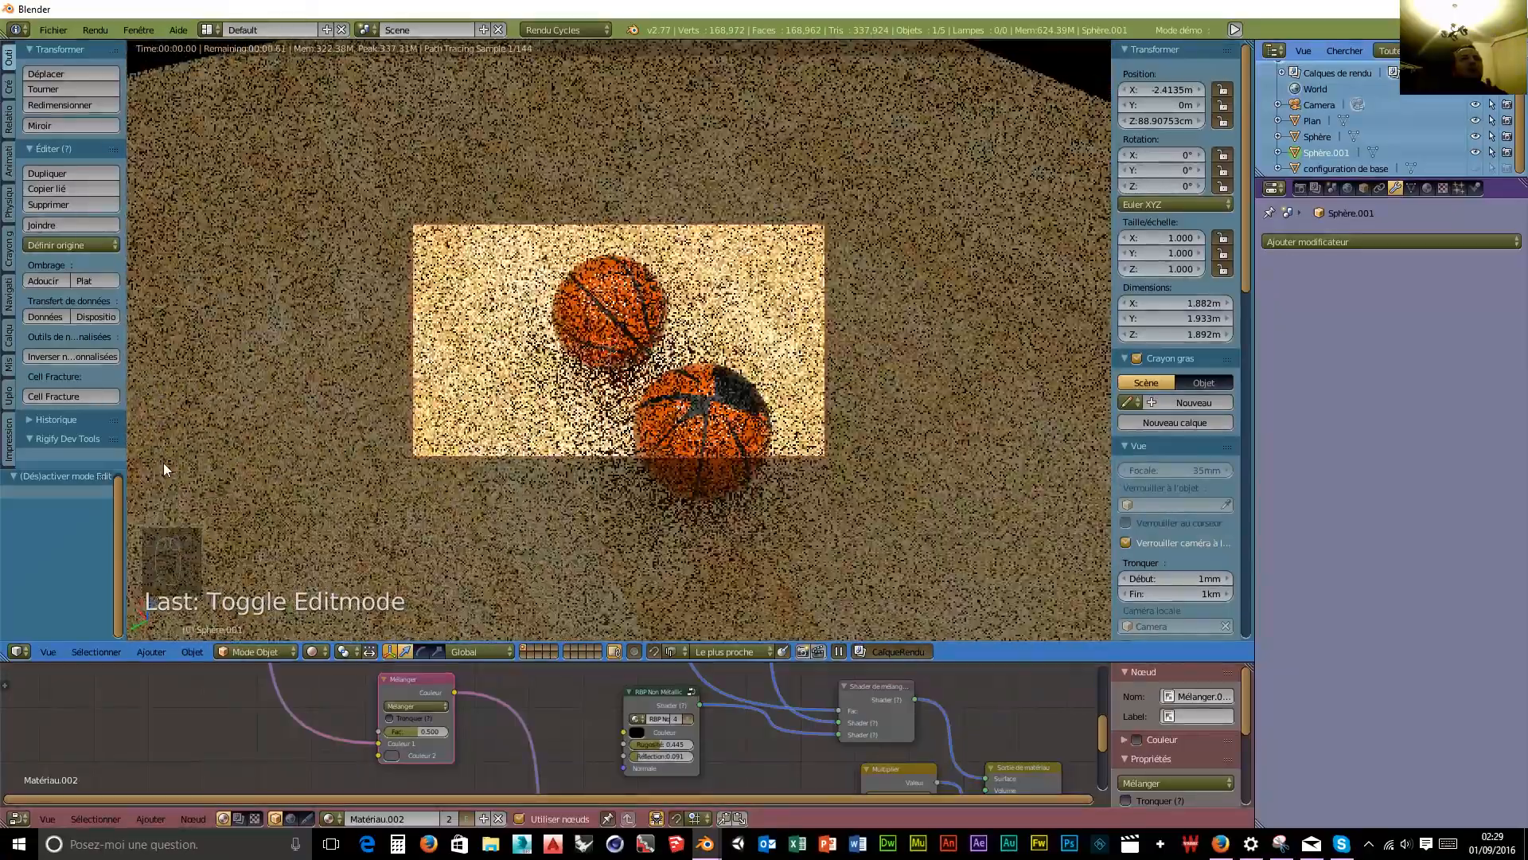
{"action": "middle_click_drag", "start_coordinate": [164, 469], "coordinate": [603, 432]}
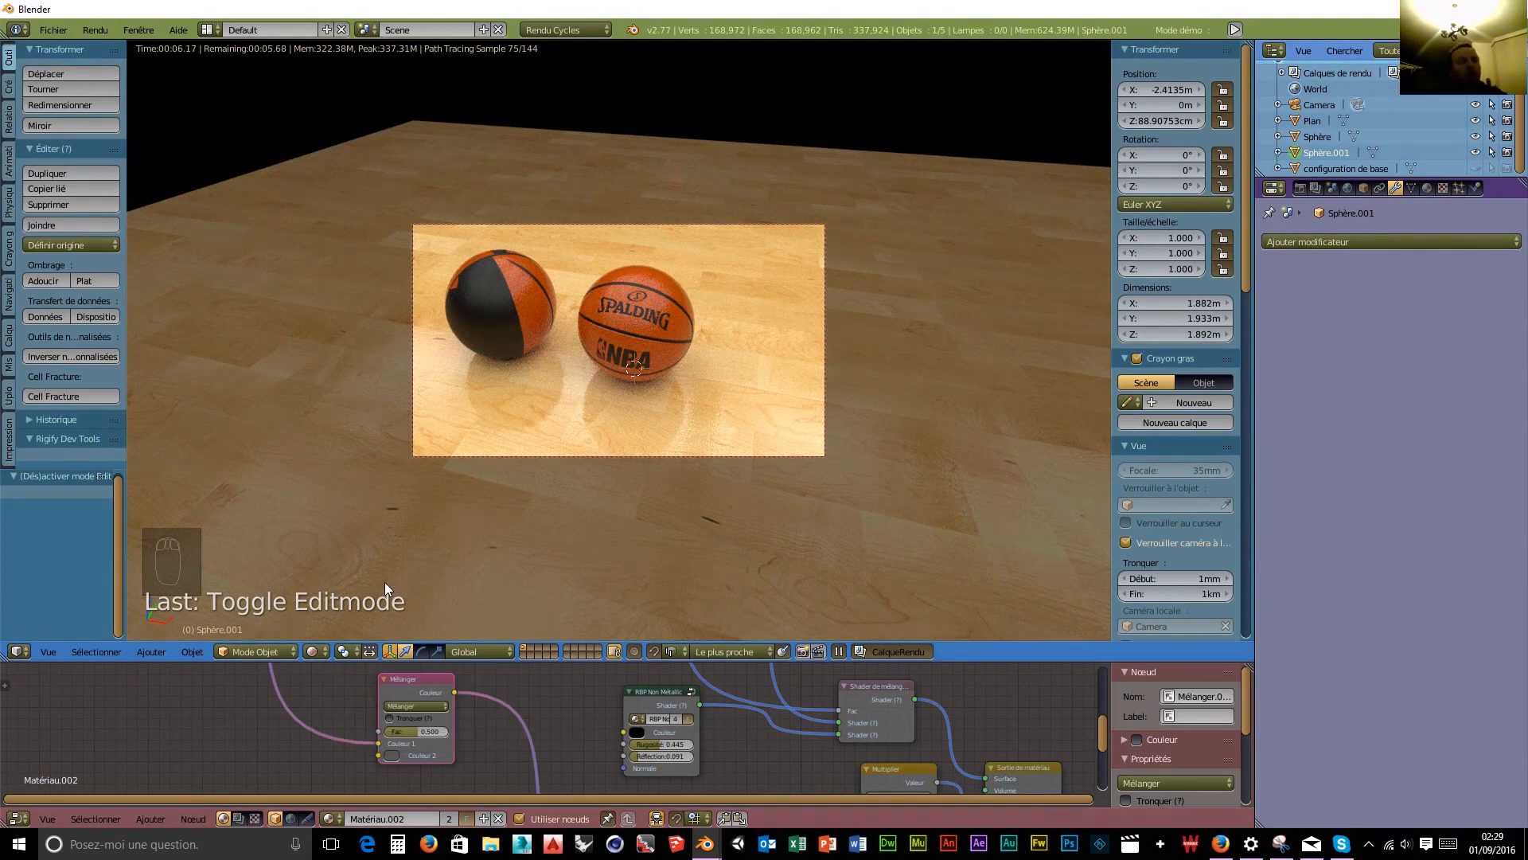
Undo the last unwrap and the Subsurf application on Sphère.001.
{"action": "key", "text": "ctrl+z"}
{"action": "key", "text": "ctrl+z"}
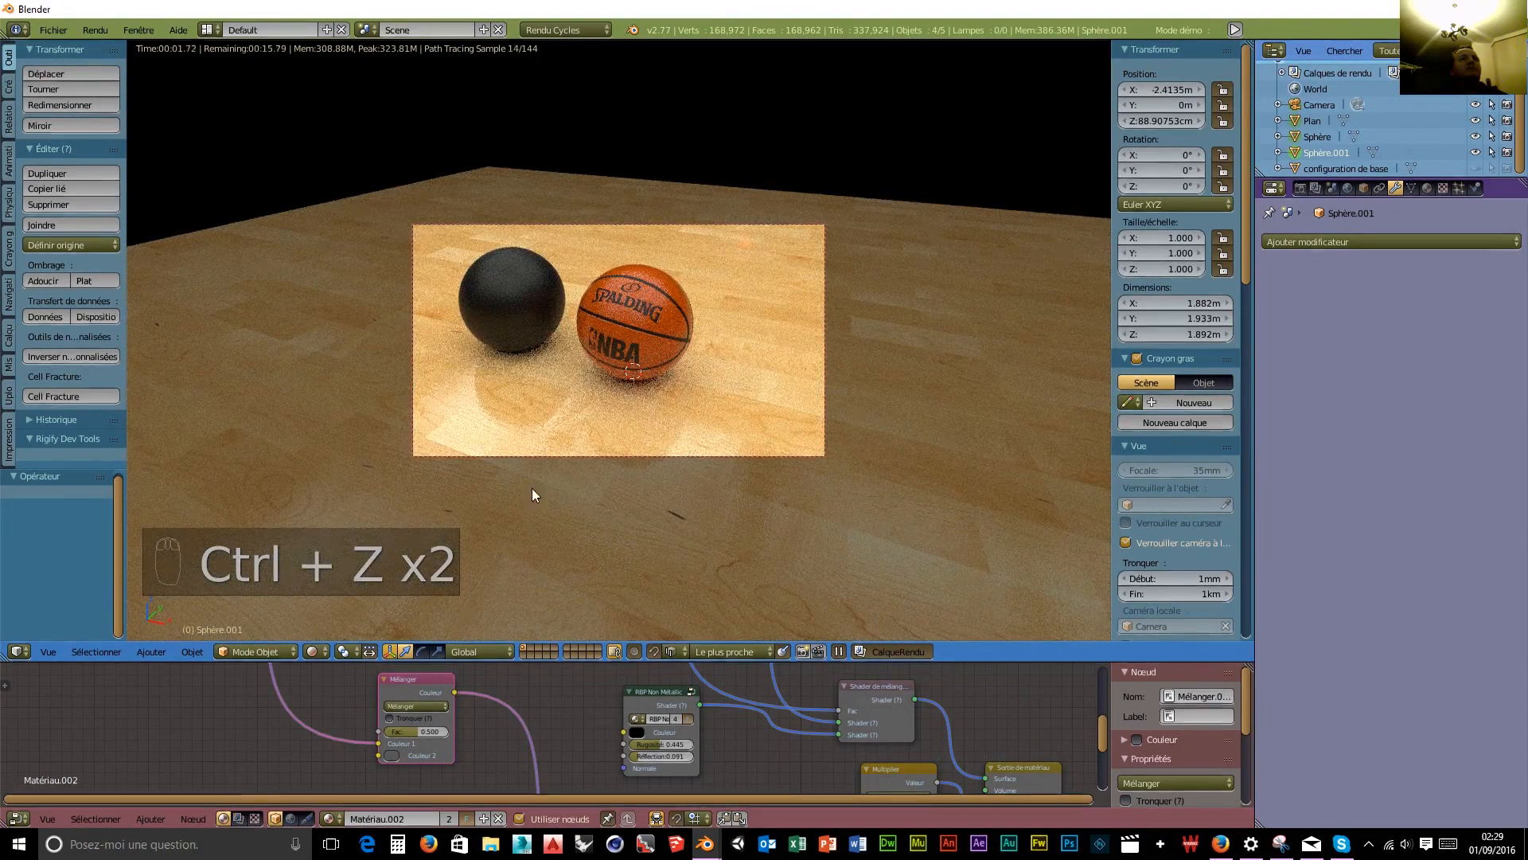
{"action": "key", "text": "ctrl+z"}
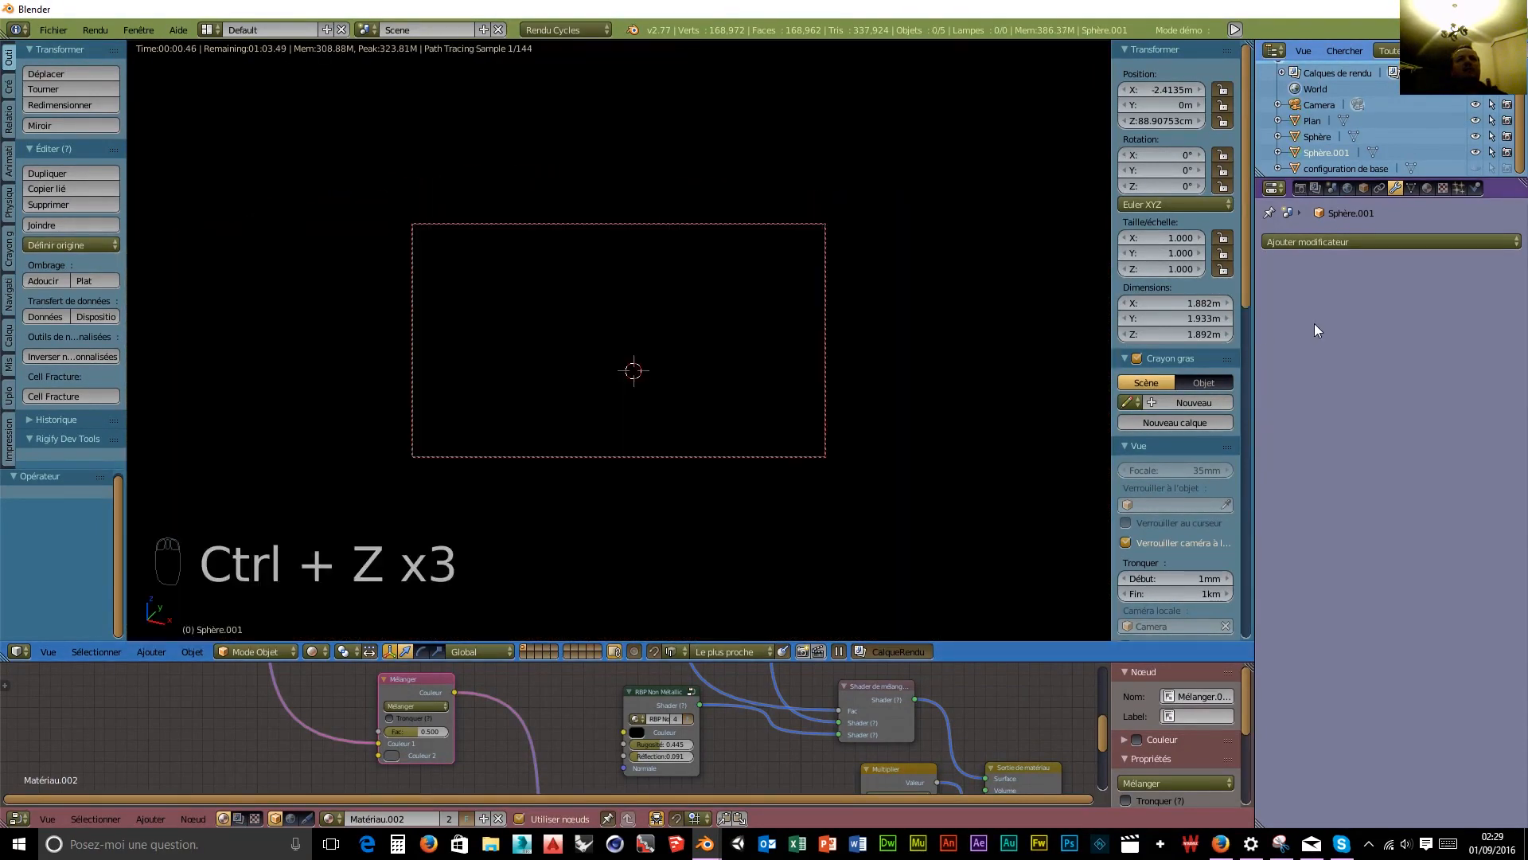
{"action": "key", "text": "ctrl+z"}
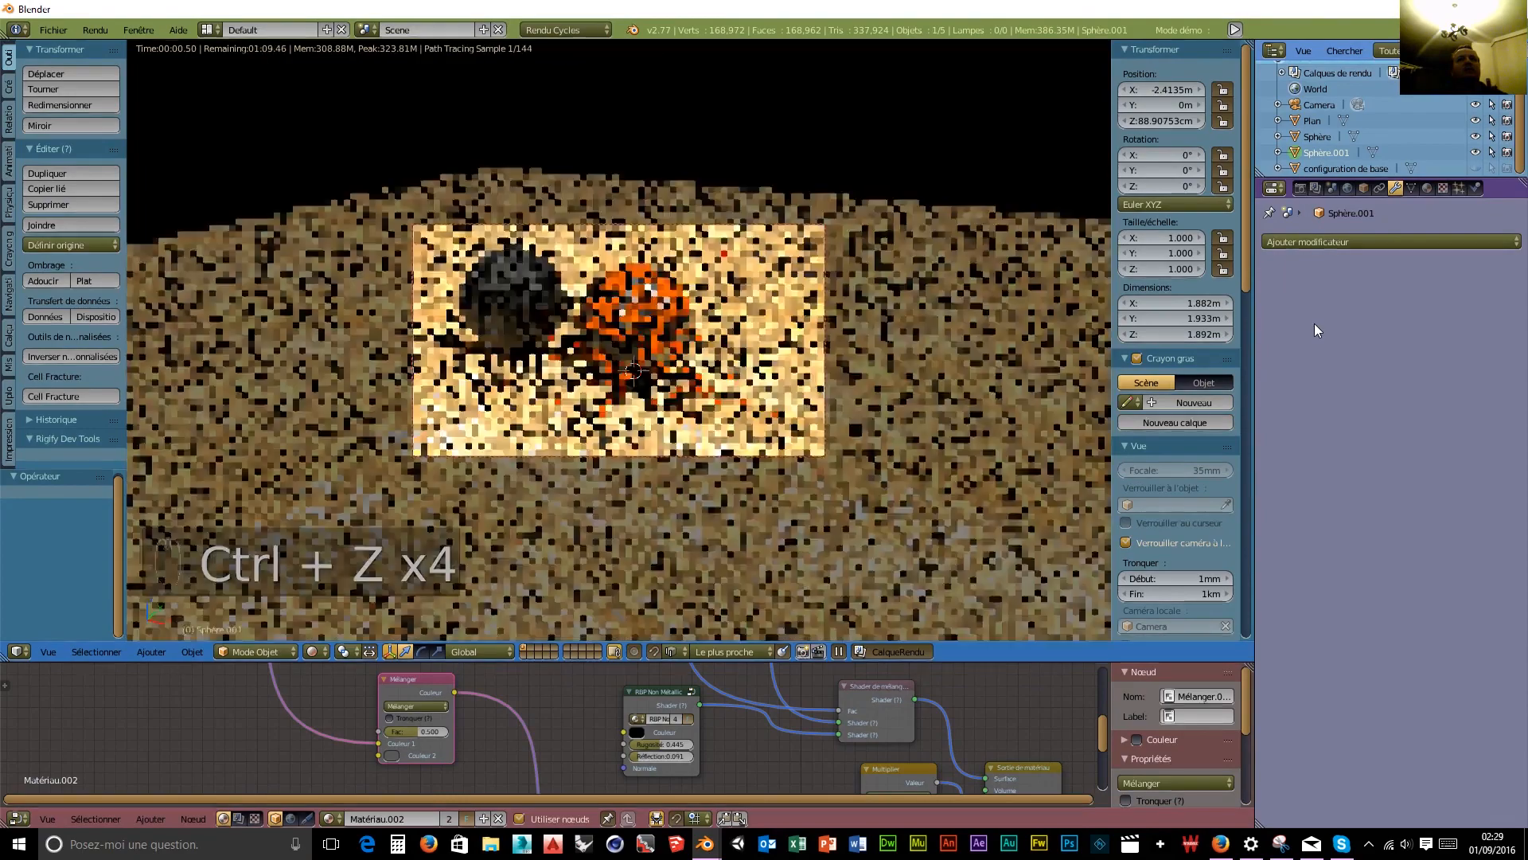
{"action": "key", "text": "ctrl+z"}
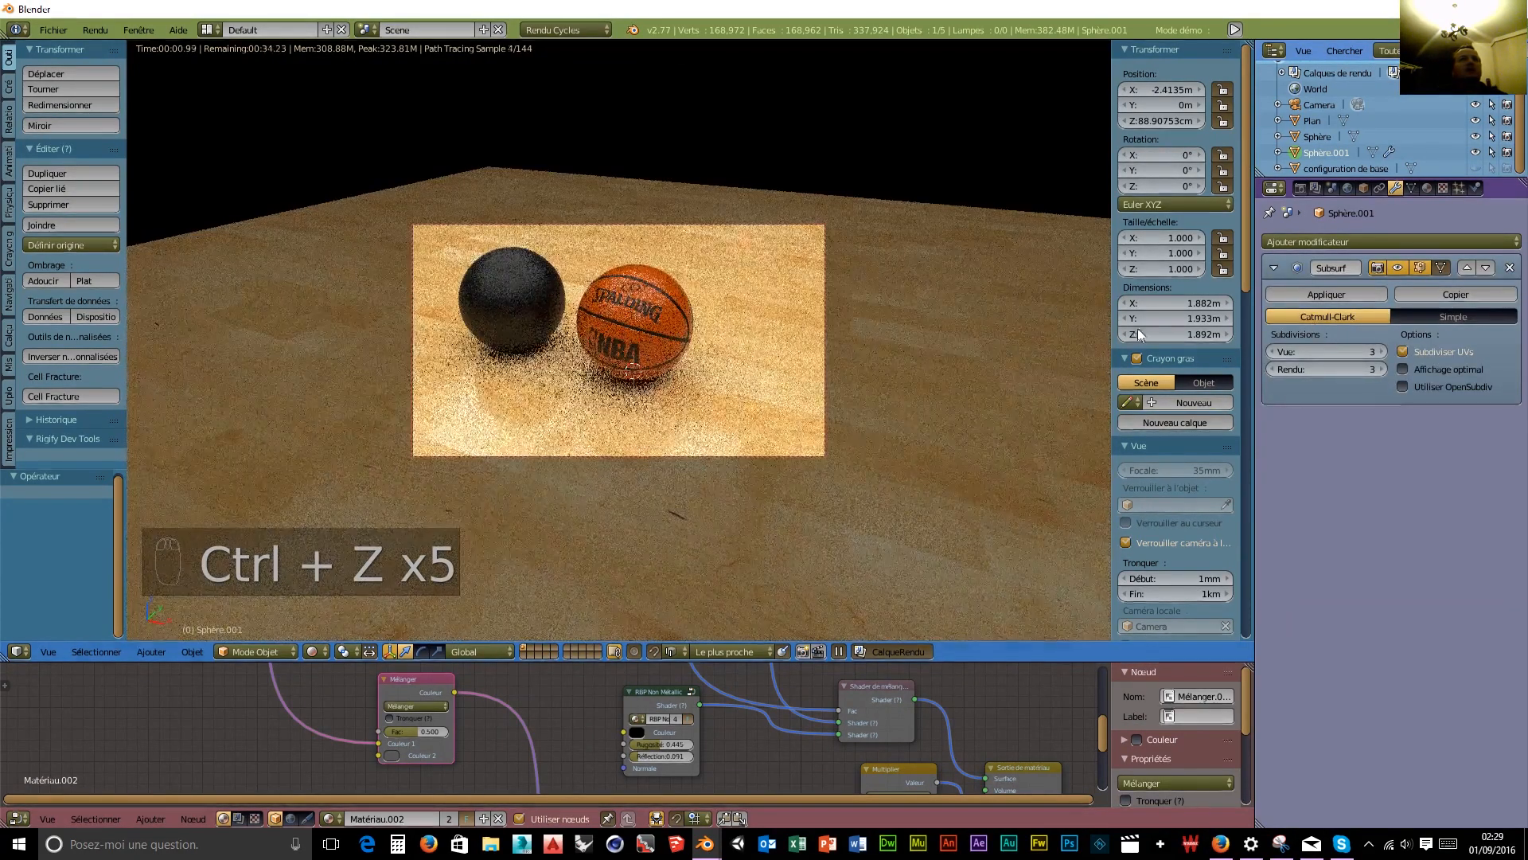
Unwrap the whole mesh of Sphère.001 with Déplier in Edit Mode, with the viewport in wireframe and the Subsurf modifier unapplied.
{"action": "left_click", "coordinate": [267, 648]}
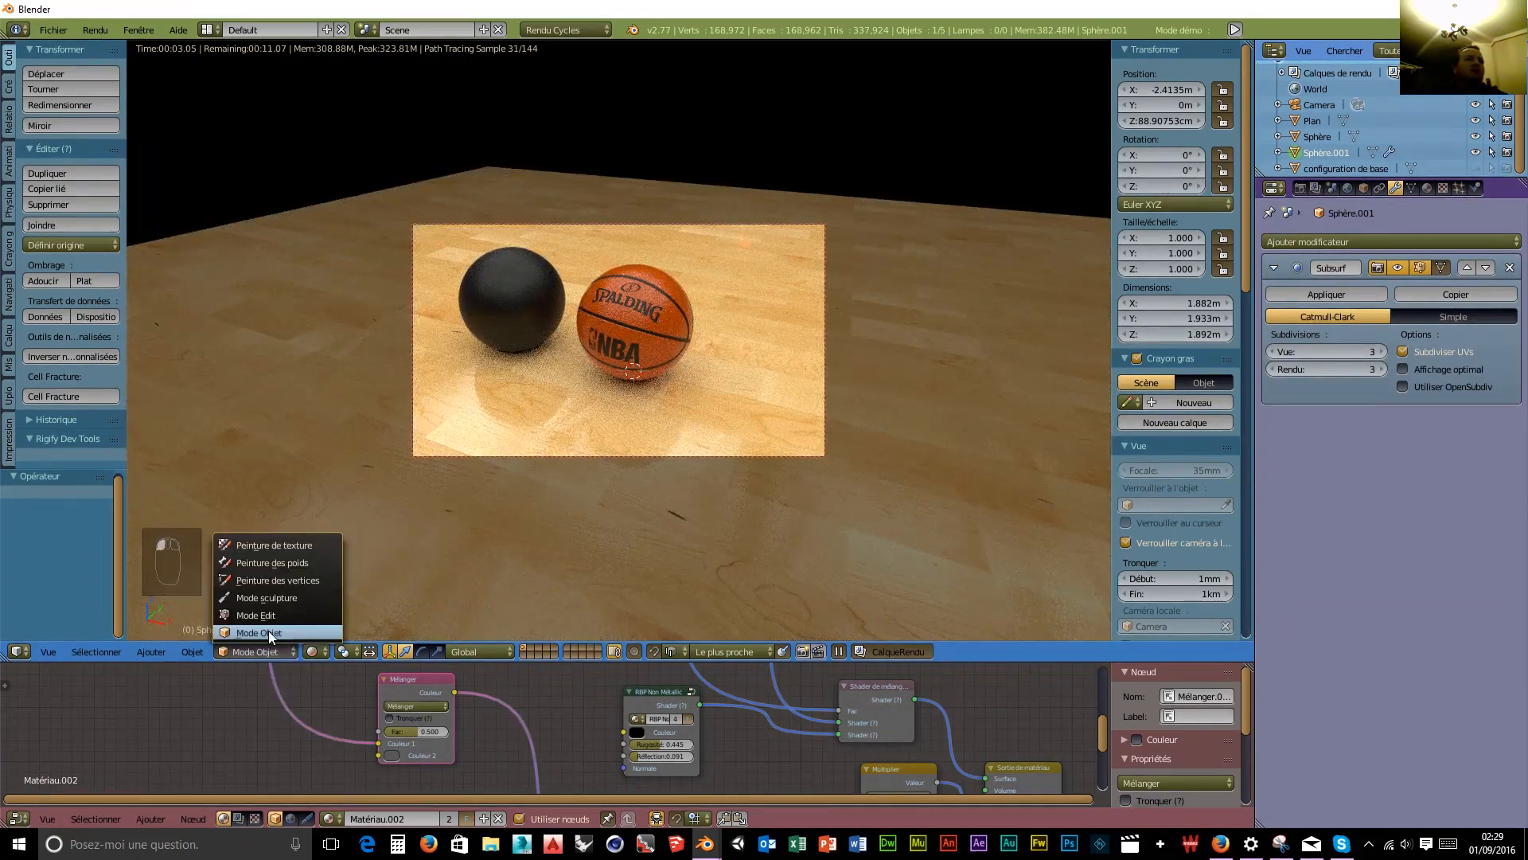
{"action": "left_click", "coordinate": [269, 625]}
{"action": "left_click", "coordinate": [310, 650]}
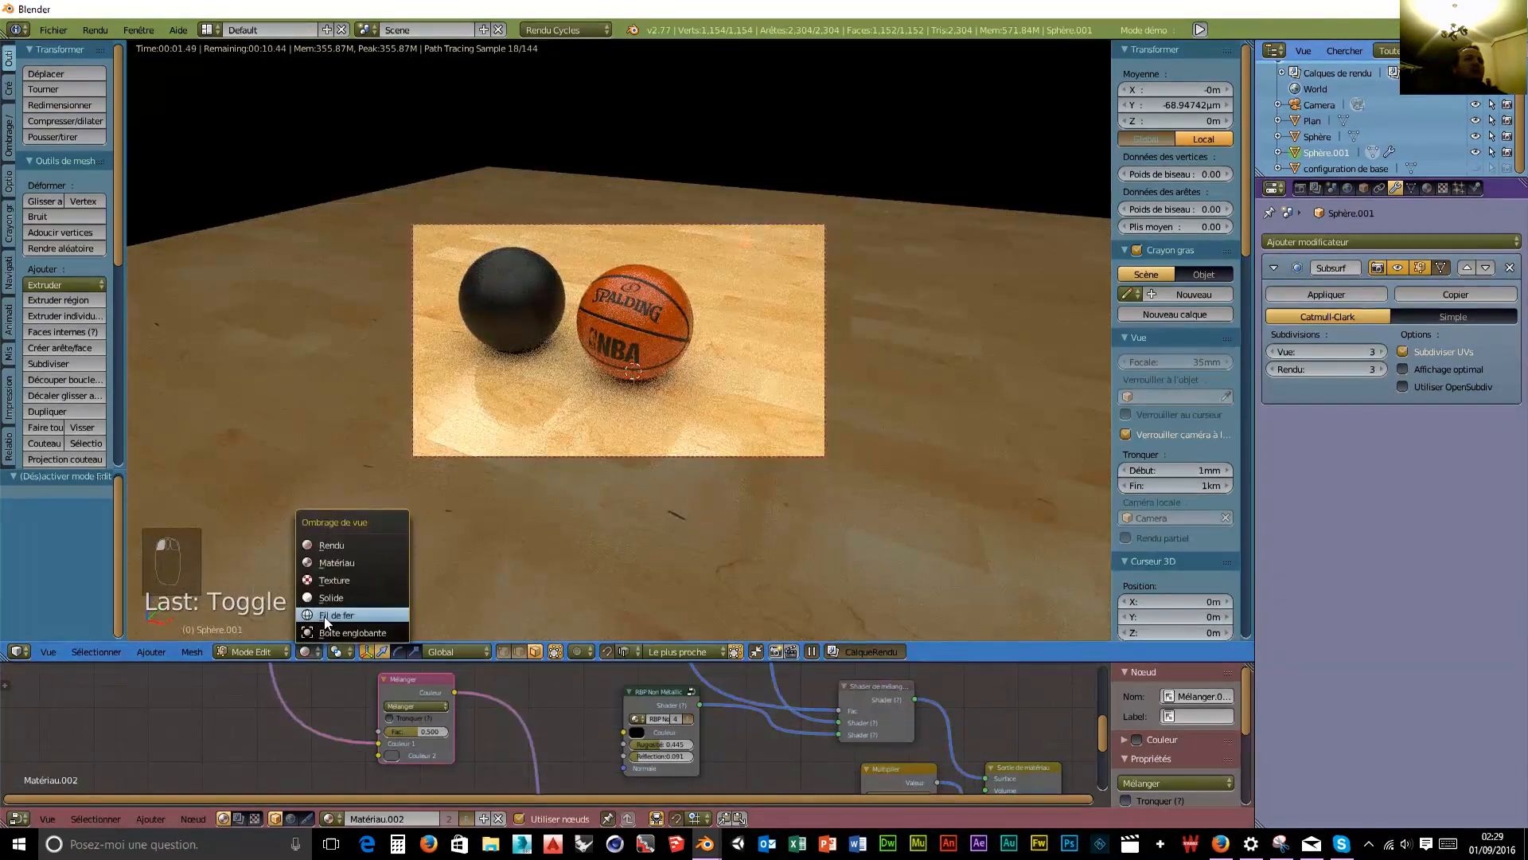
{"action": "left_click", "coordinate": [312, 628]}
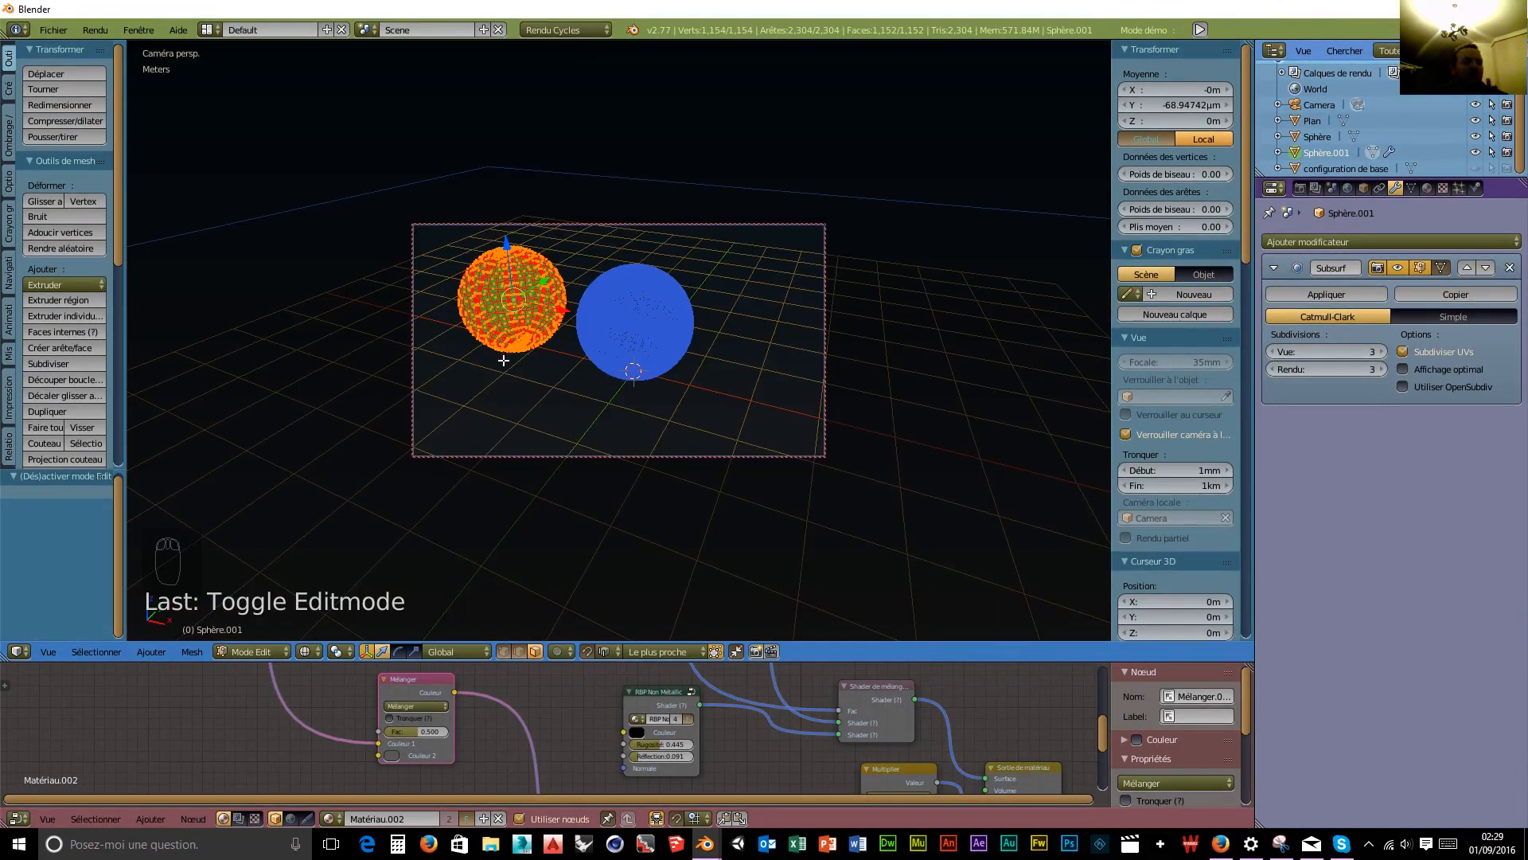
{"action": "key", "text": "a"}
{"action": "key", "text": "a"}
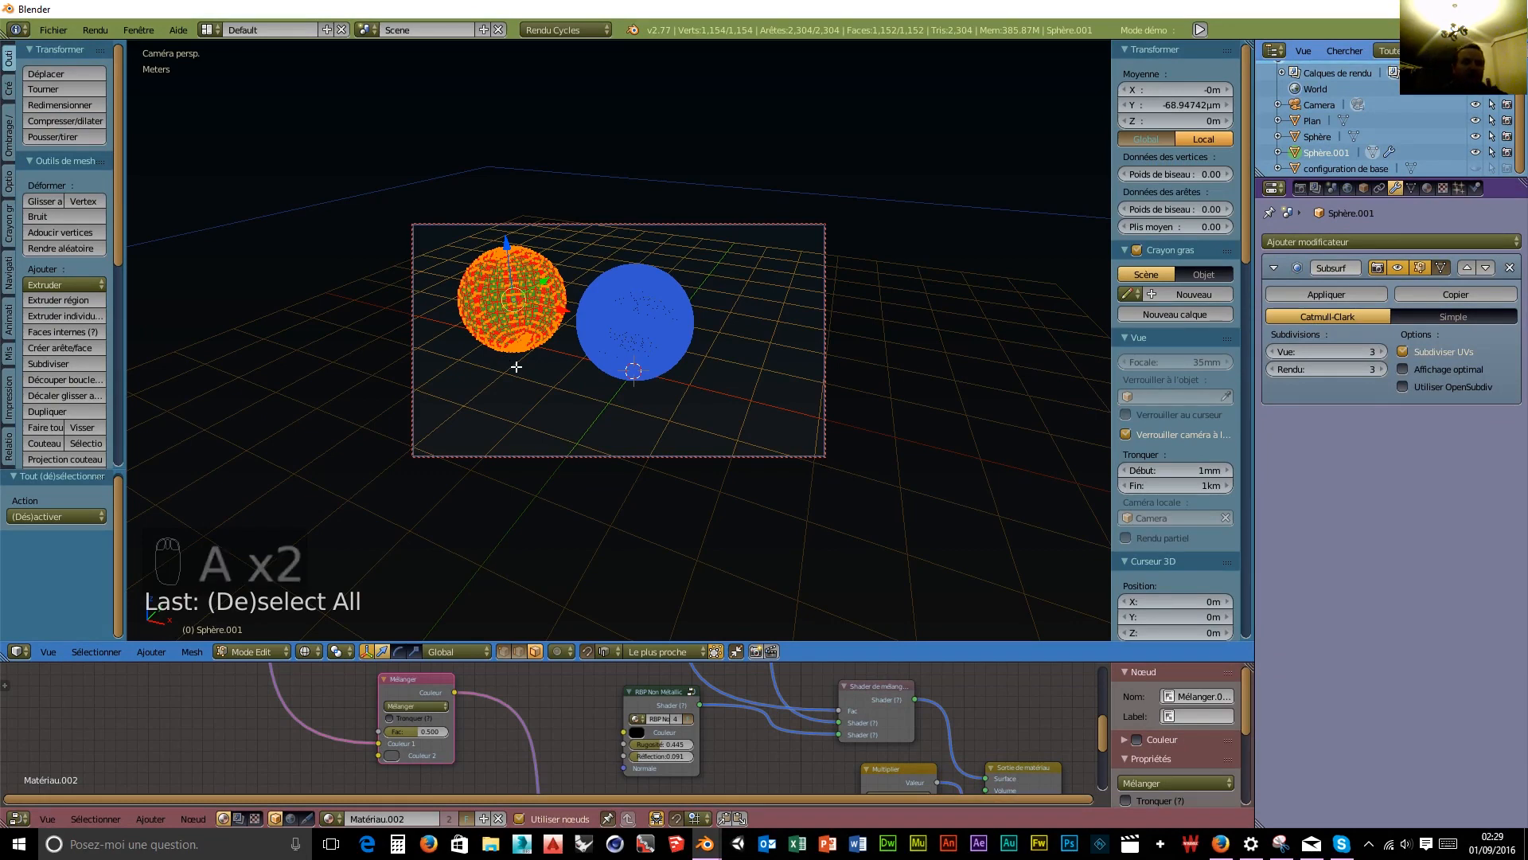
{"action": "key", "text": "u"}
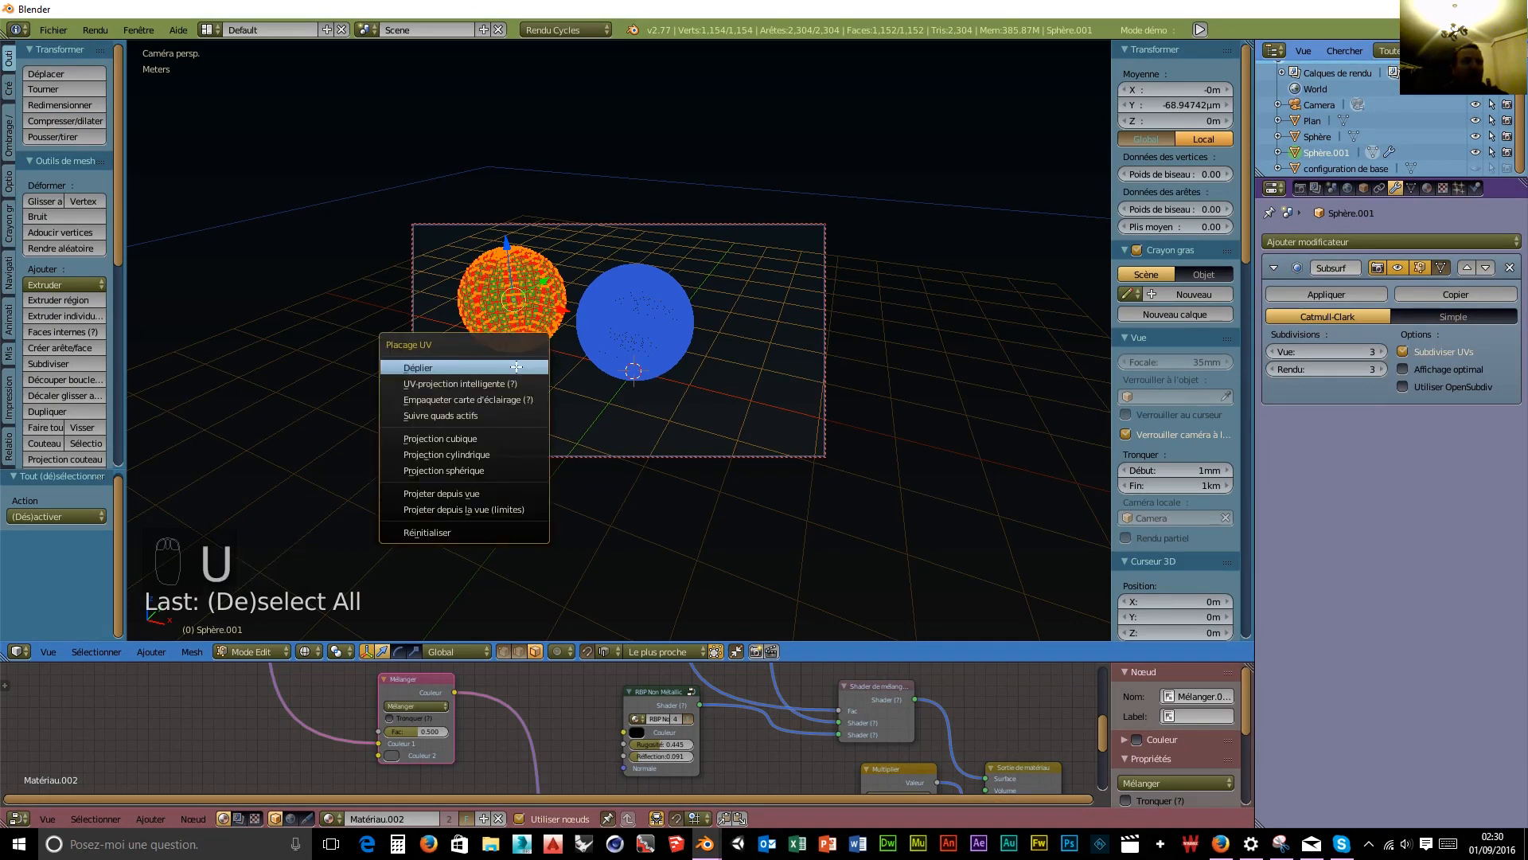
{"action": "left_click", "coordinate": [517, 367]}
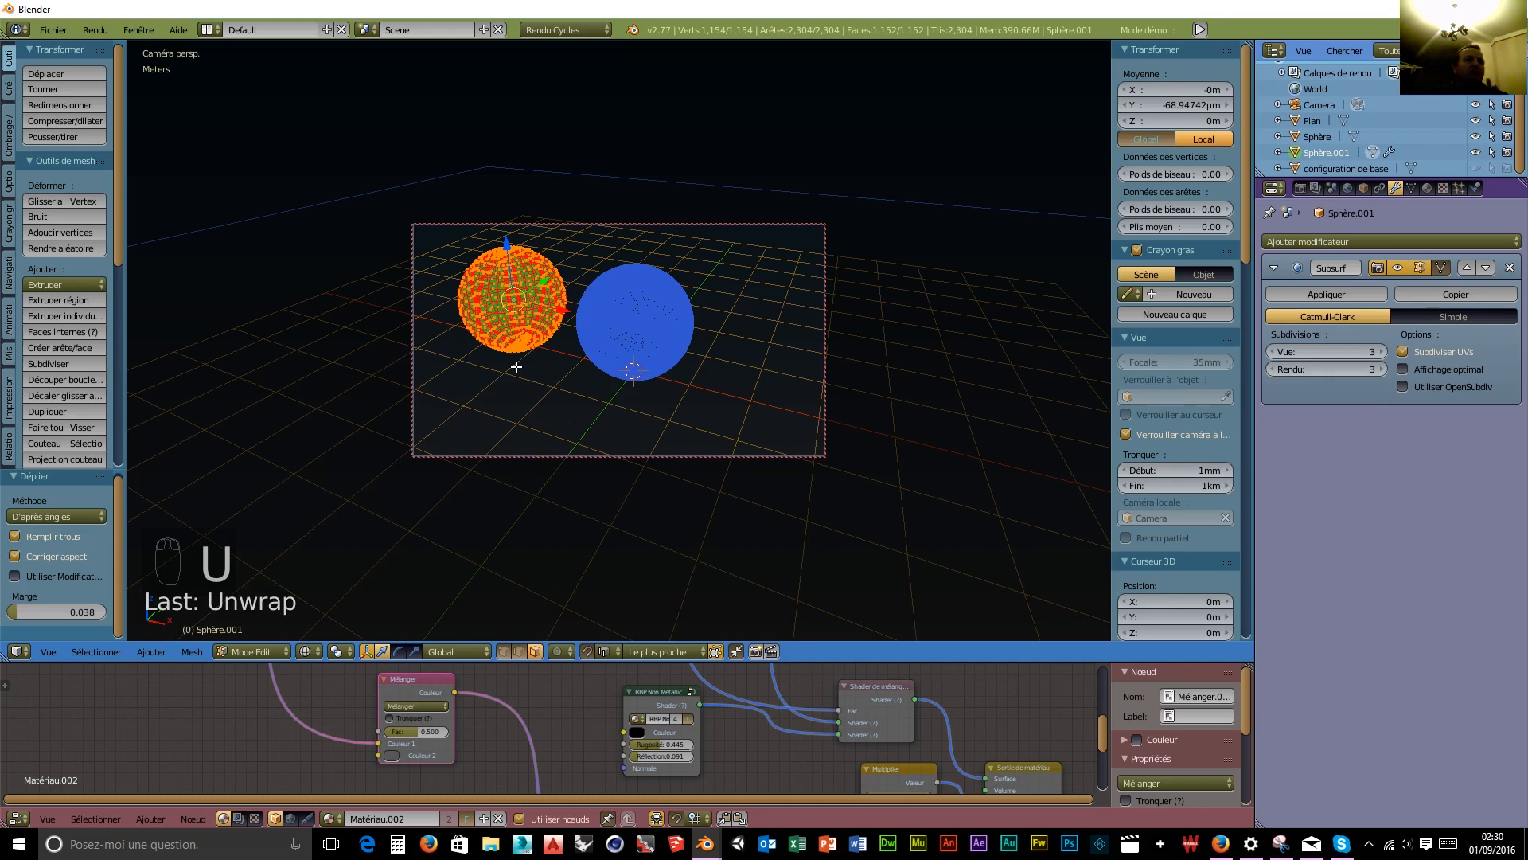
Return to Object Mode with rendered shading and examine the texture on both balls from several angles.
{"action": "left_click", "coordinate": [262, 651]}
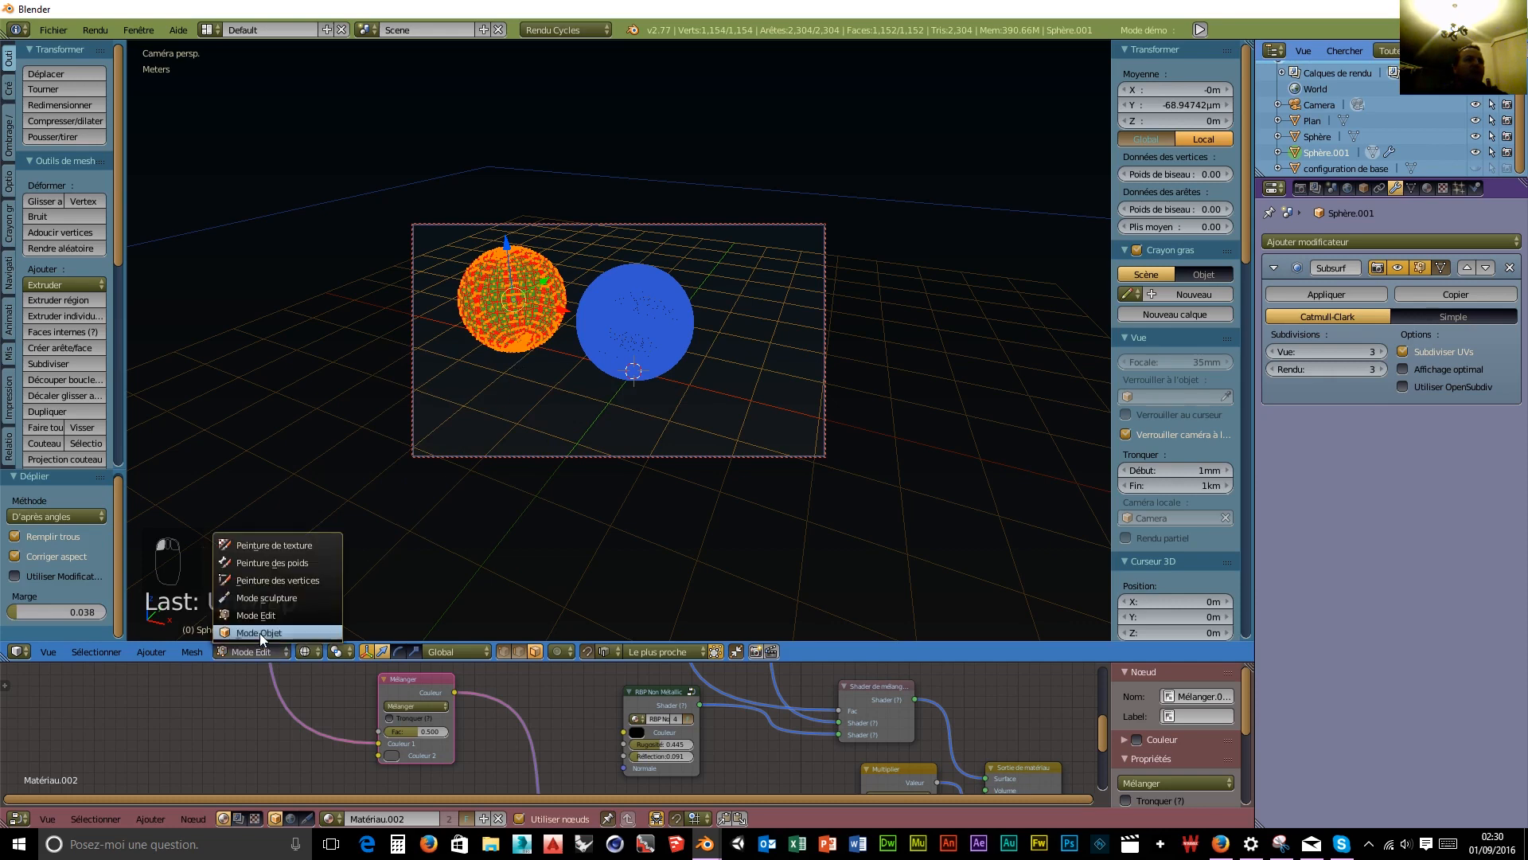
{"action": "left_click", "coordinate": [260, 633]}
{"action": "left_click", "coordinate": [315, 652]}
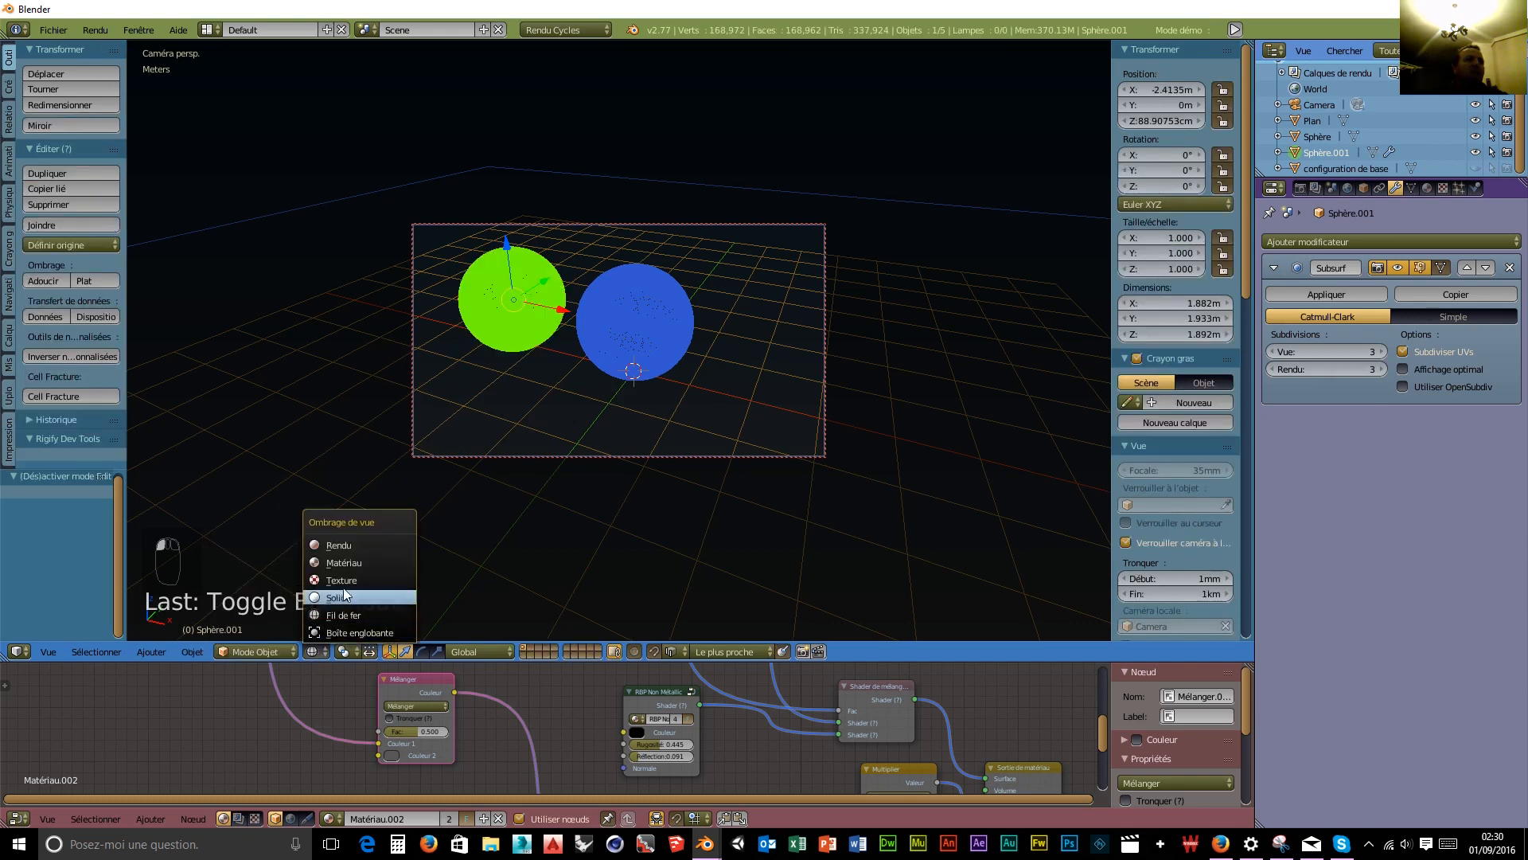
{"action": "left_click", "coordinate": [354, 548]}
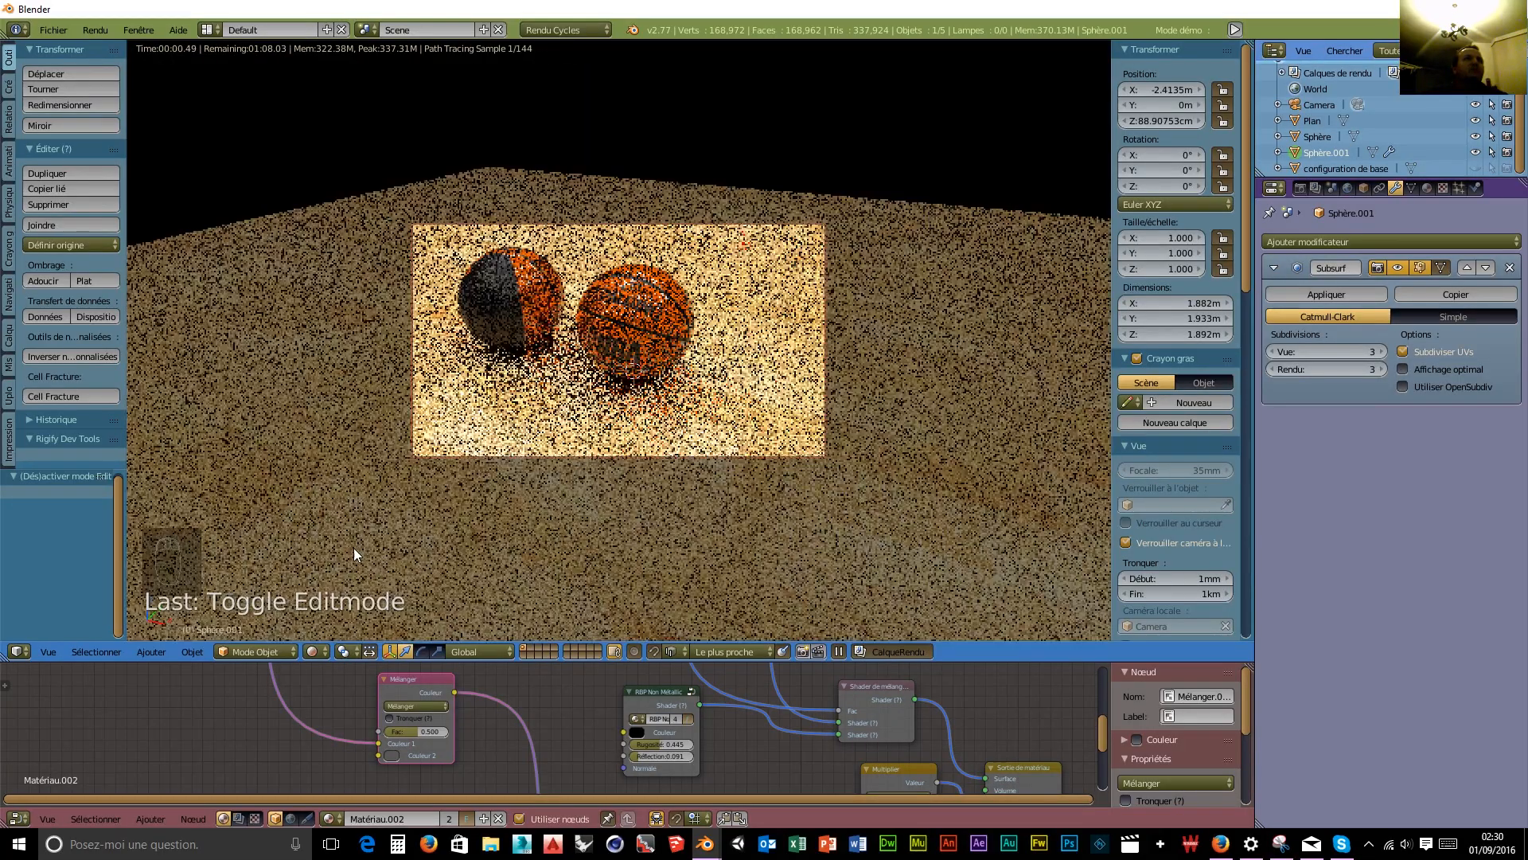
{"action": "middle_click_drag", "start_coordinate": [353, 547], "coordinate": [312, 424]}
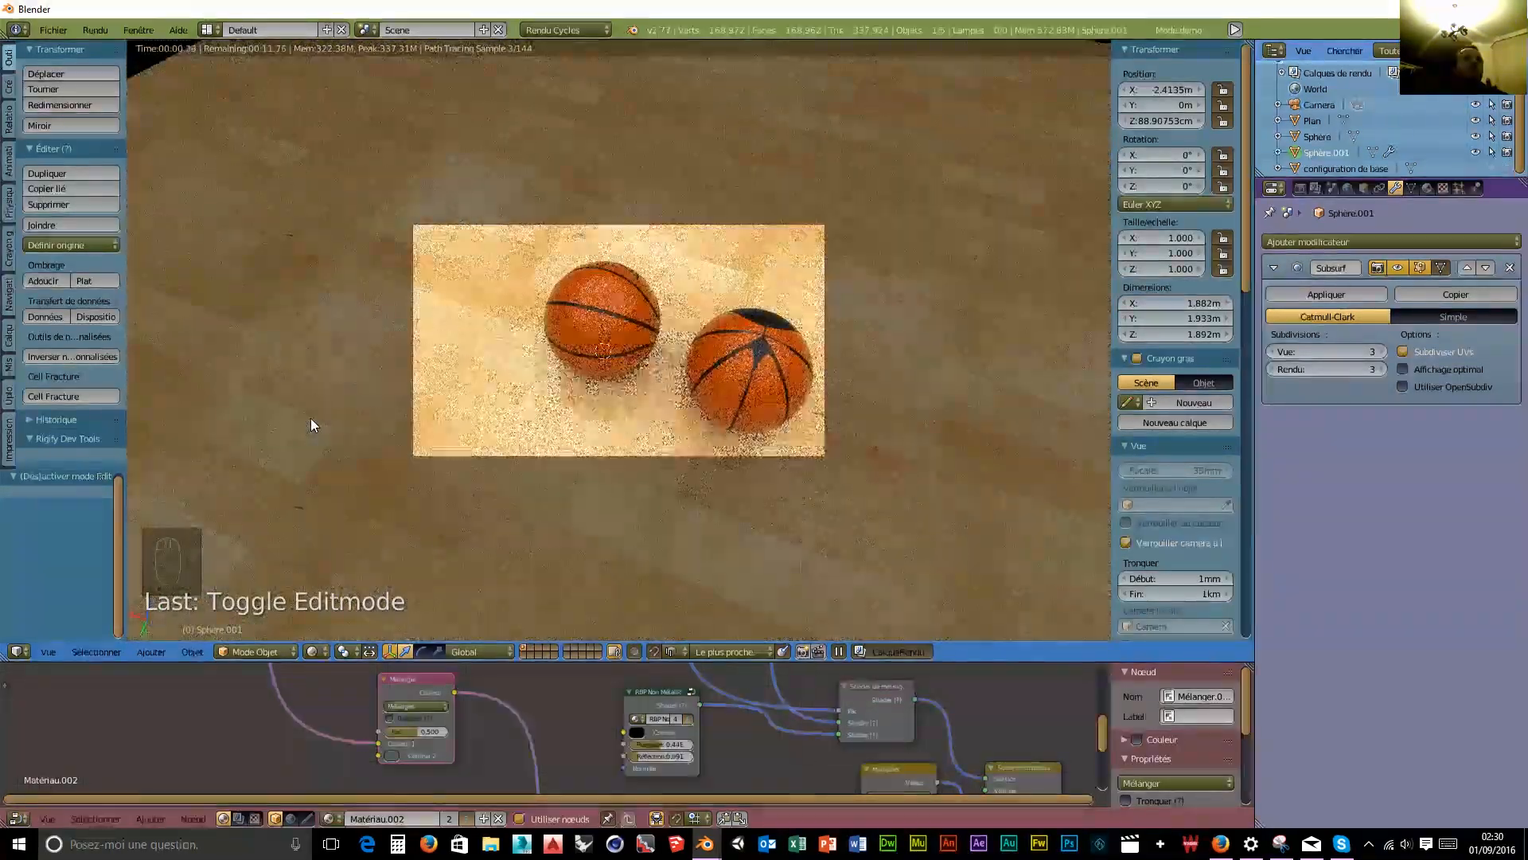
{"action": "middle_click_drag", "start_coordinate": [311, 418], "coordinate": [221, 355]}
{"action": "scroll", "coordinate": [655, 469], "scroll_direction": "up", "scroll_amount": 5}
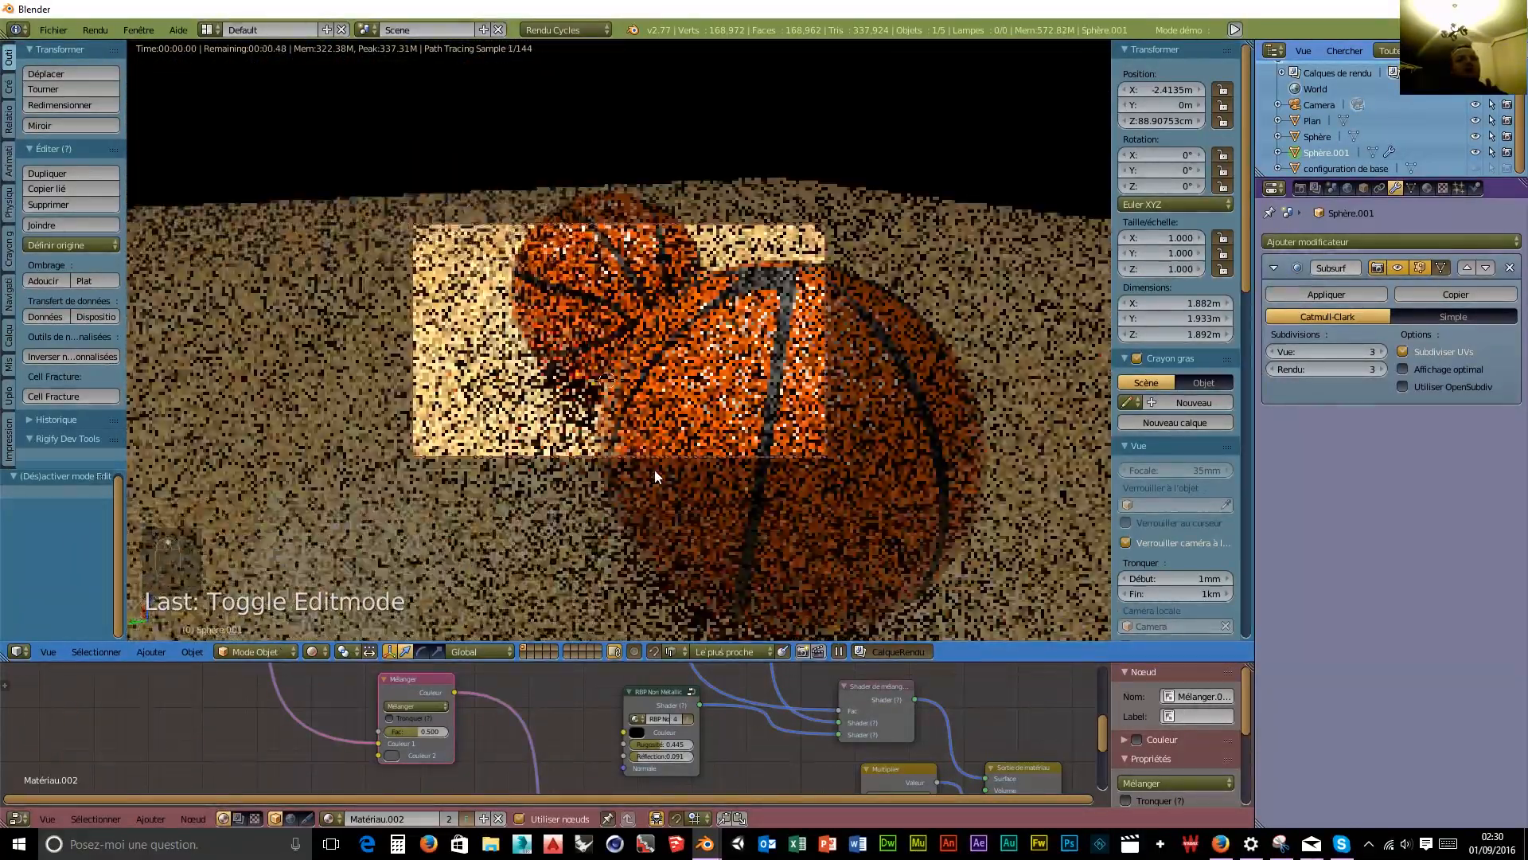
{"action": "scroll", "coordinate": [654, 476], "scroll_direction": "down", "scroll_amount": 5}
Change the node editor area into a UV/Image editor and enlarge it to about half the window height.
{"action": "left_click", "coordinate": [18, 818]}
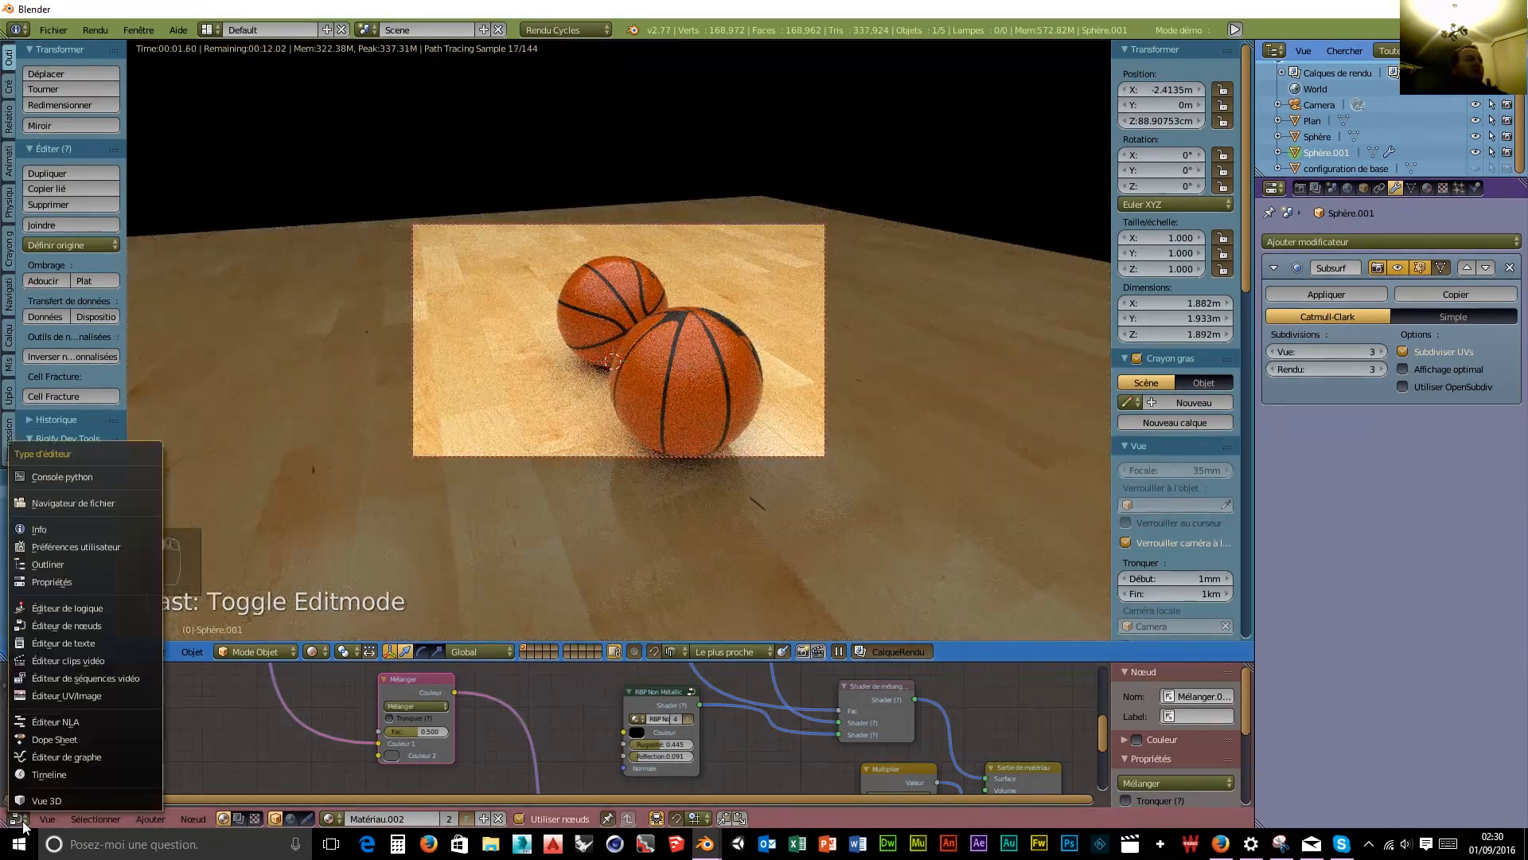
{"action": "left_click", "coordinate": [56, 694]}
{"action": "left_click_drag", "start_coordinate": [715, 662], "coordinate": [717, 440]}
{"action": "scroll", "coordinate": [749, 608], "scroll_direction": "down", "scroll_amount": 2}
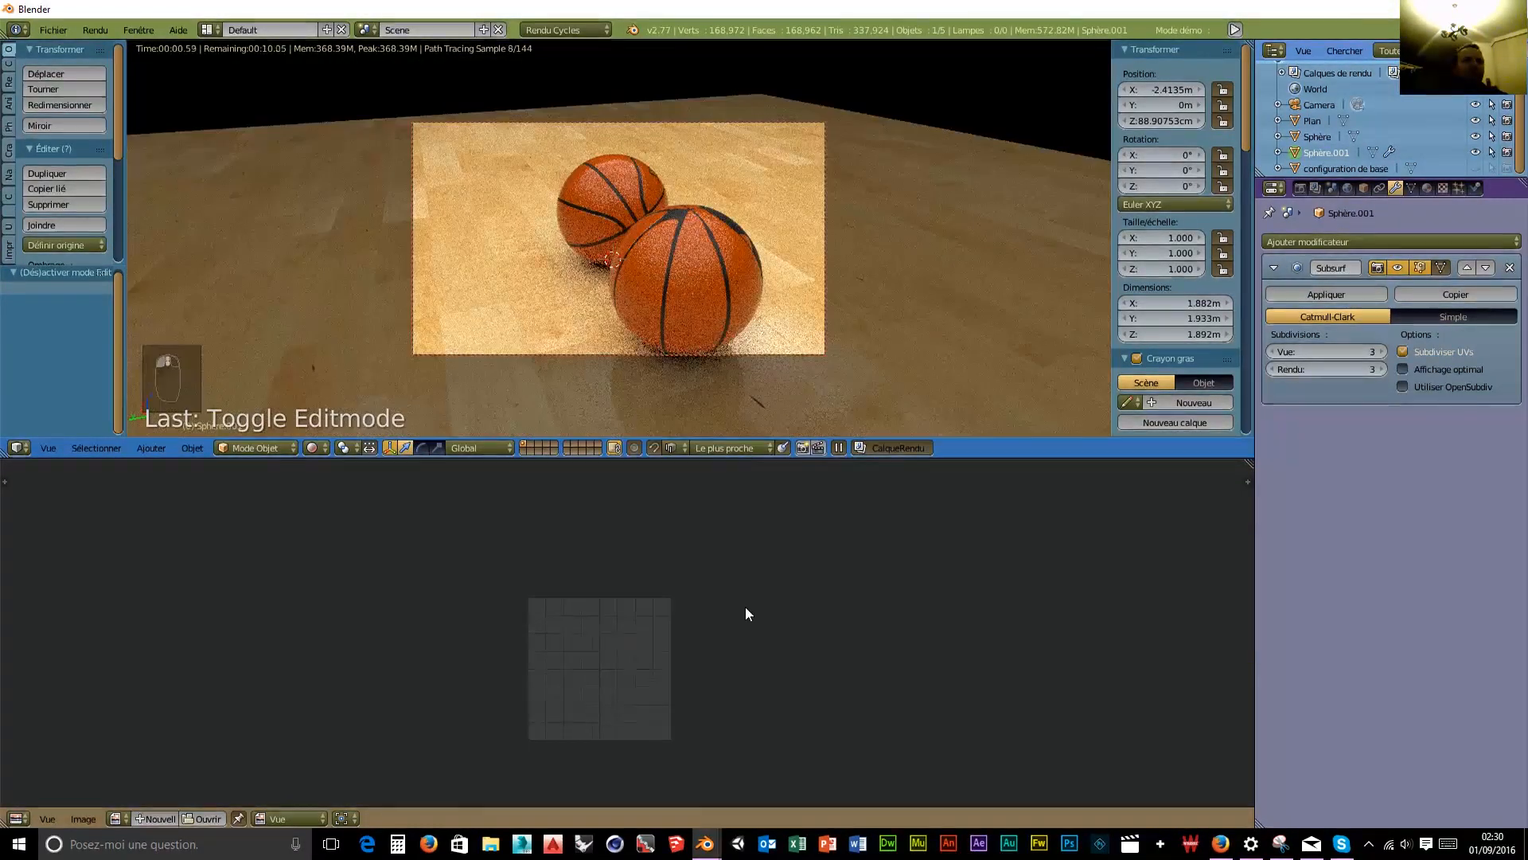
{"action": "scroll", "coordinate": [740, 618], "scroll_direction": "up", "scroll_amount": 3}
{"action": "middle_click_drag", "start_coordinate": [738, 620], "coordinate": [771, 527]}
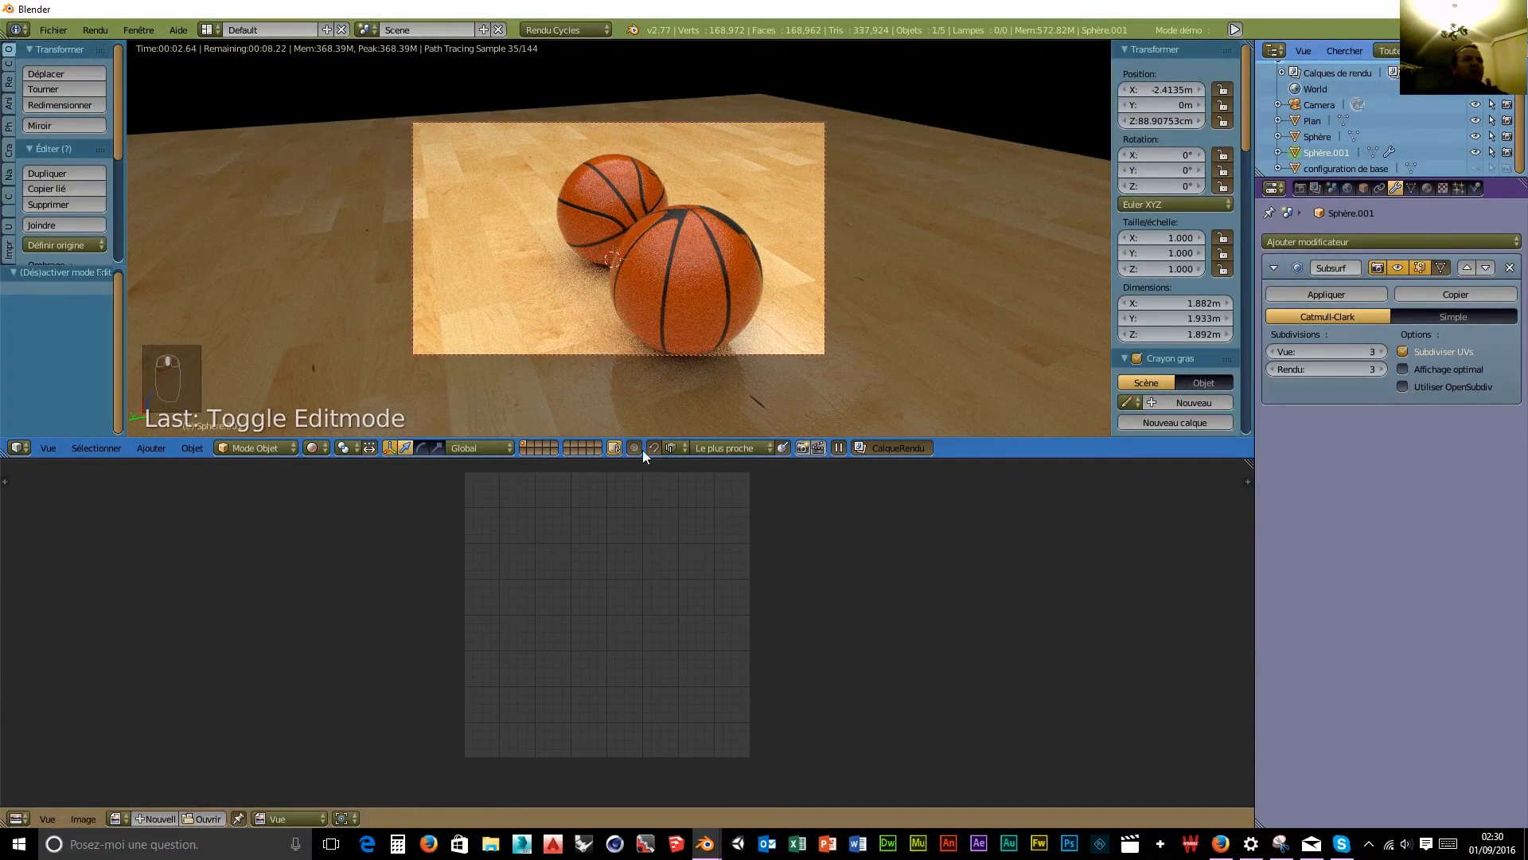
Examine the UV layout of Sphère.001 in Edit Mode and return to Object Mode.
{"action": "left_click", "coordinate": [262, 447]}
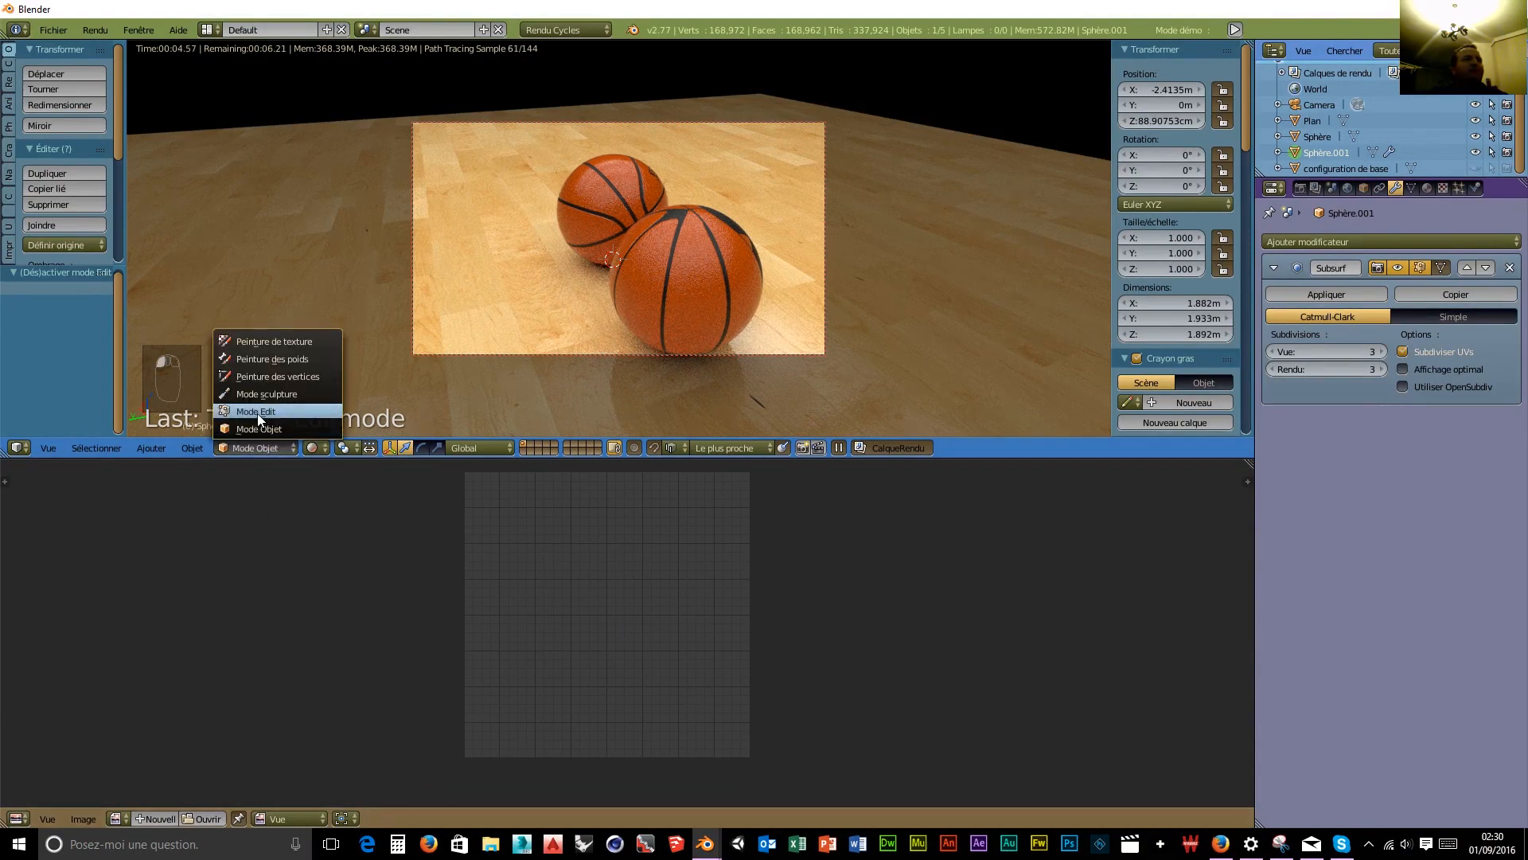
{"action": "left_click", "coordinate": [257, 415]}
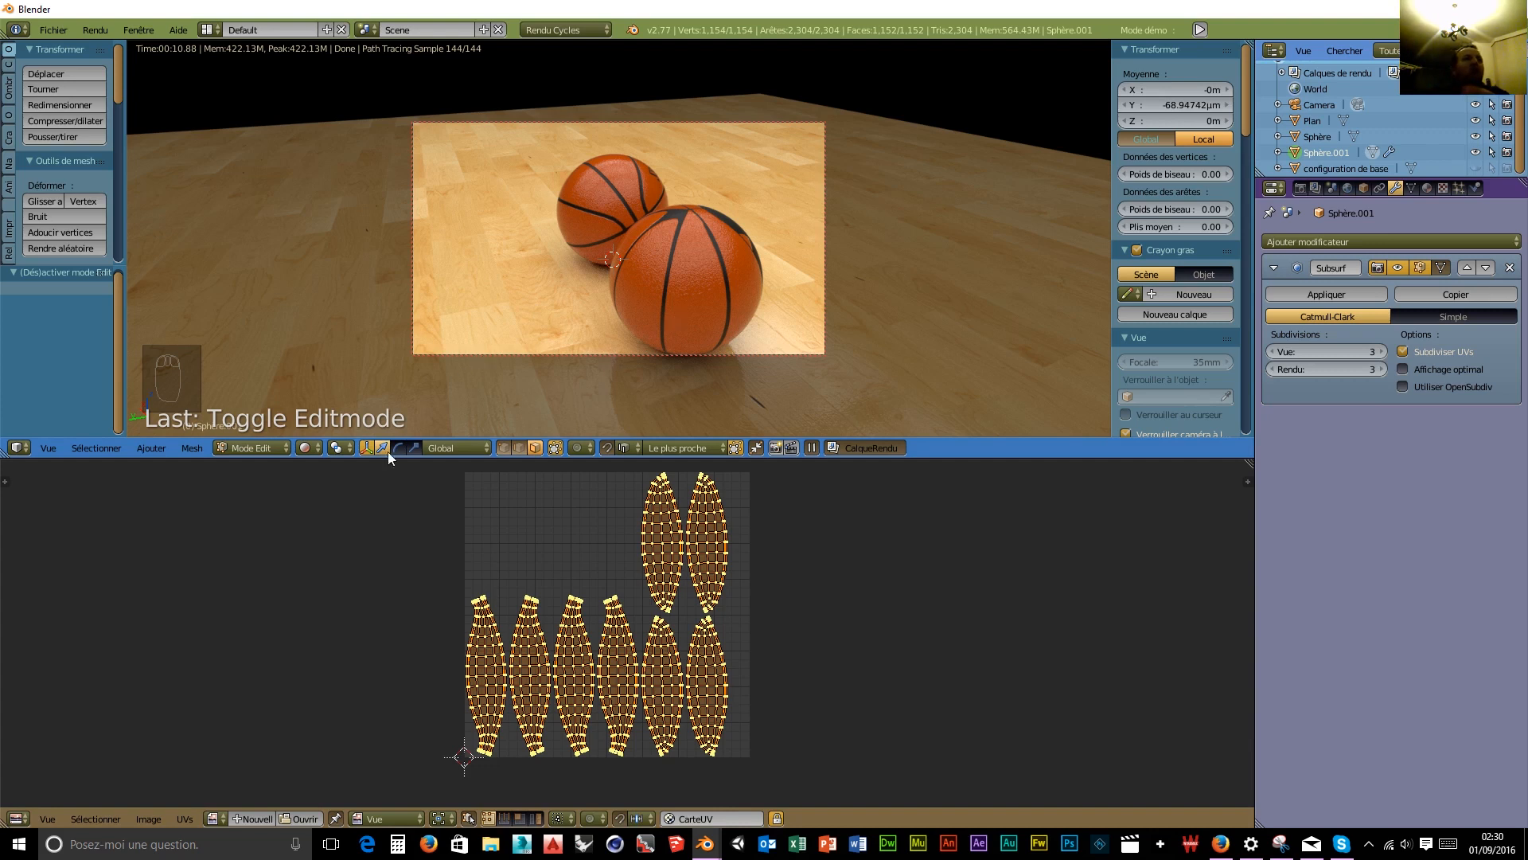
{"action": "left_click", "coordinate": [251, 447]}
{"action": "left_click", "coordinate": [254, 429]}
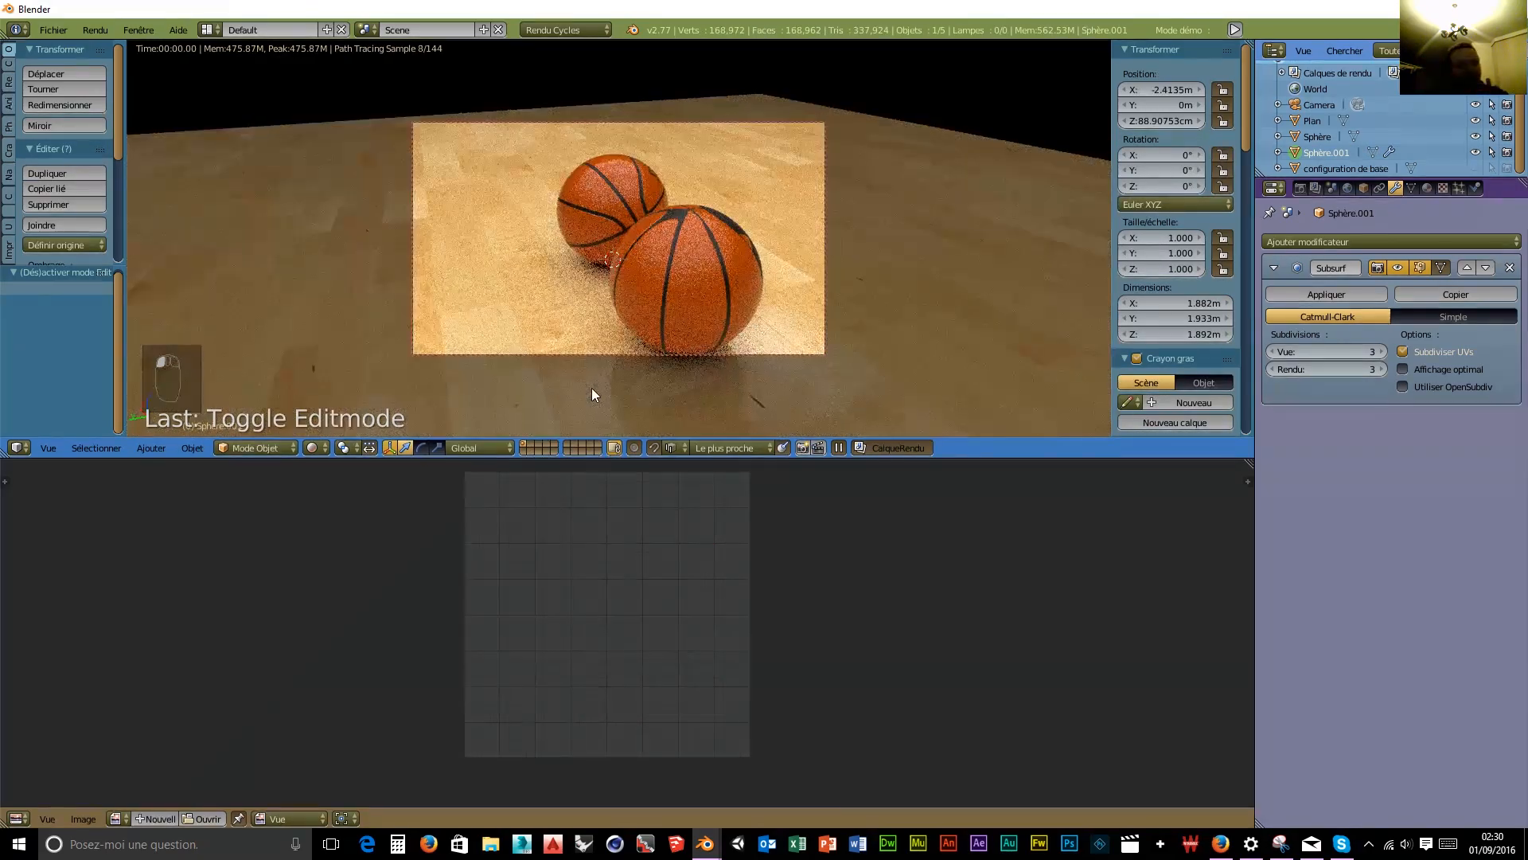
Delete Sphère.001 and examine the remaining Spalding ball up close.
{"action": "key", "text": "x"}
{"action": "left_click", "coordinate": [589, 378]}
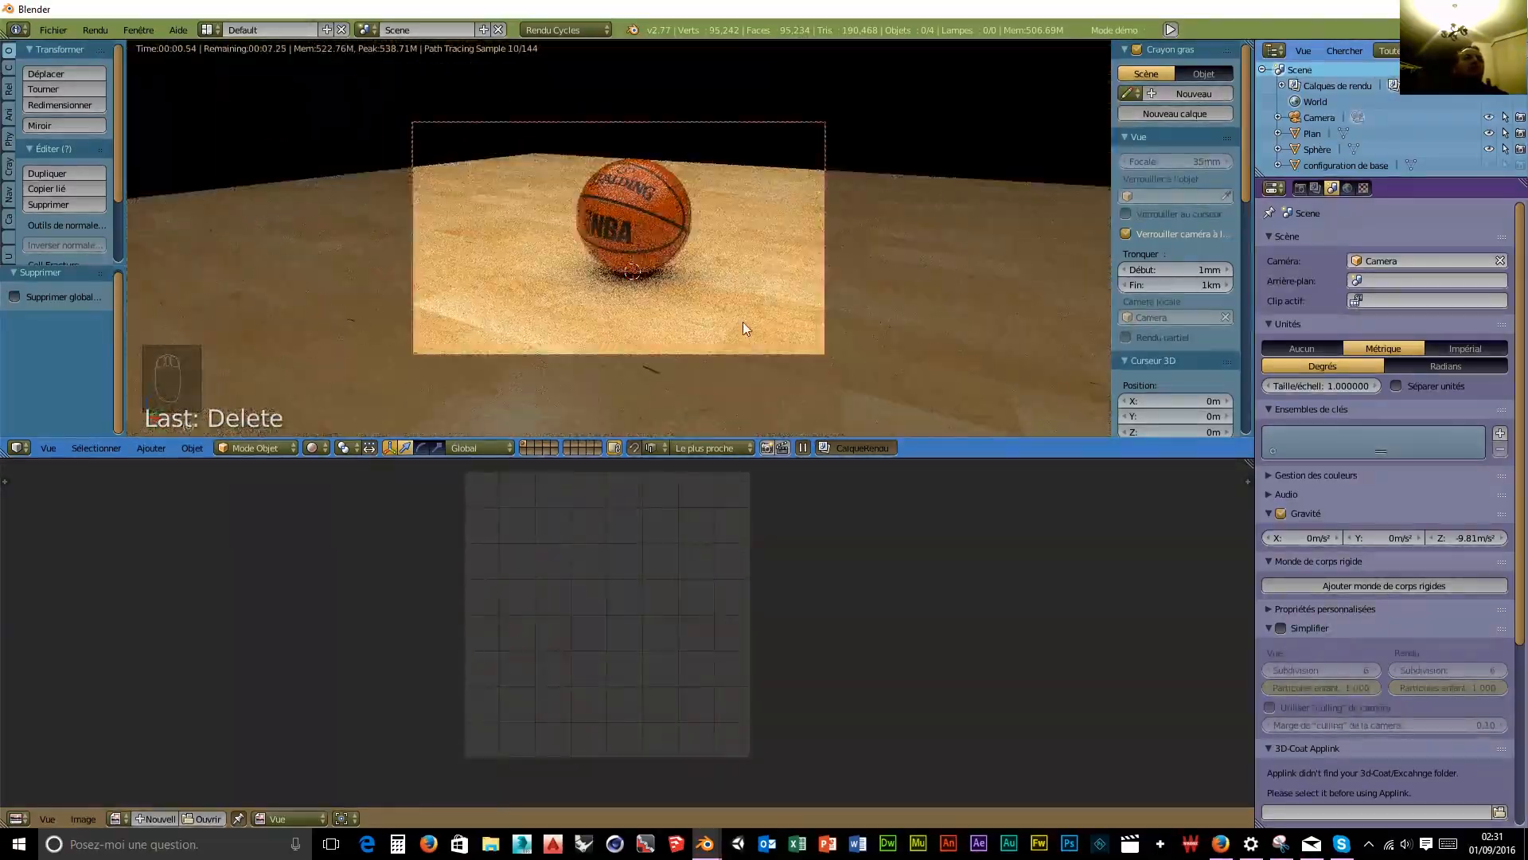
{"action": "scroll", "coordinate": [691, 262], "scroll_direction": "up", "scroll_amount": 4}
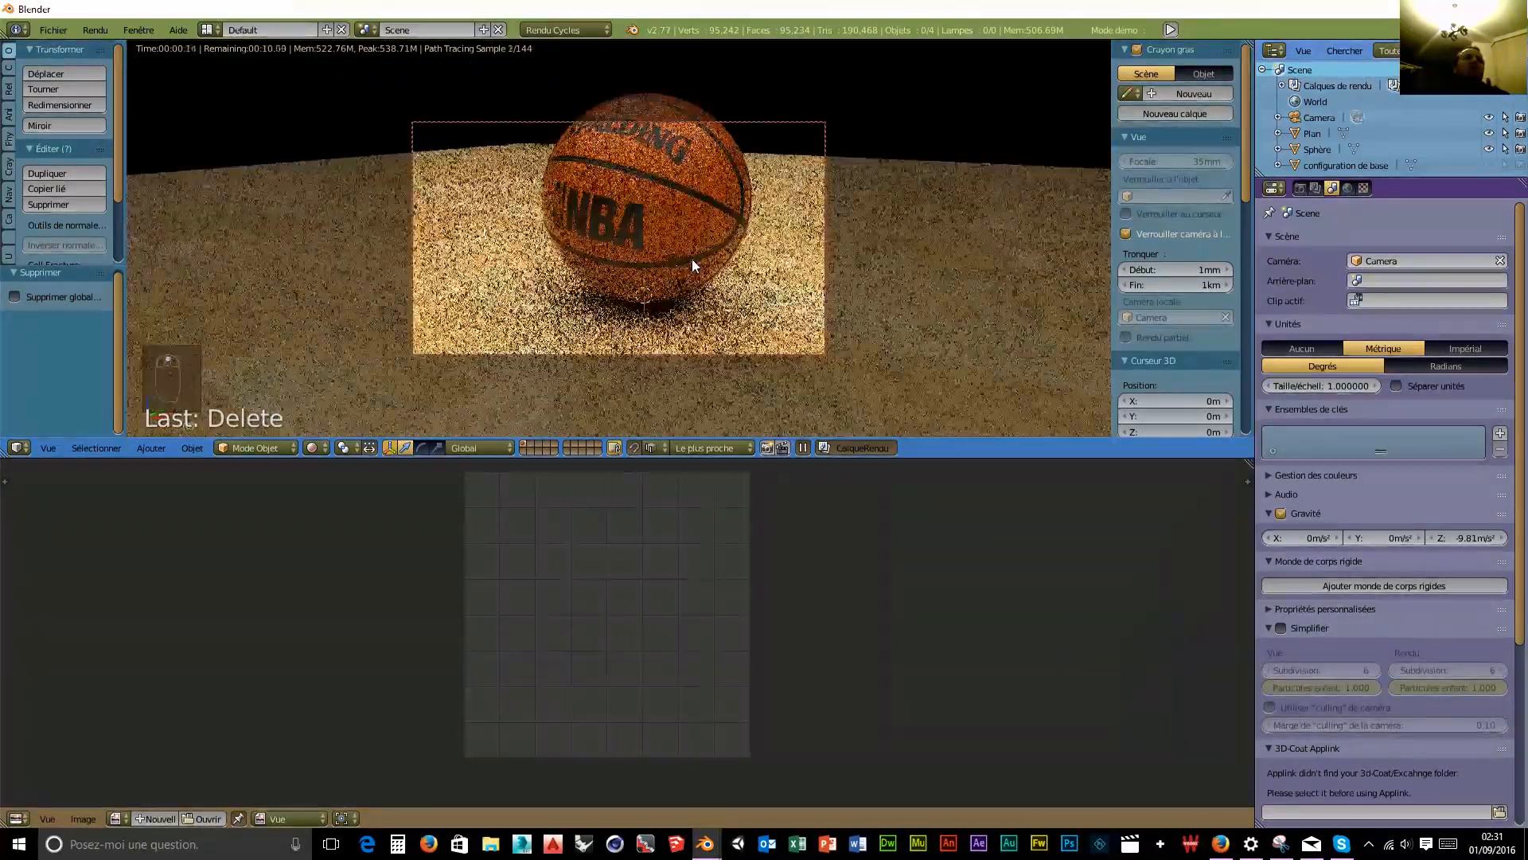
{"action": "scroll", "coordinate": [710, 304], "scroll_direction": "down", "scroll_amount": 2}
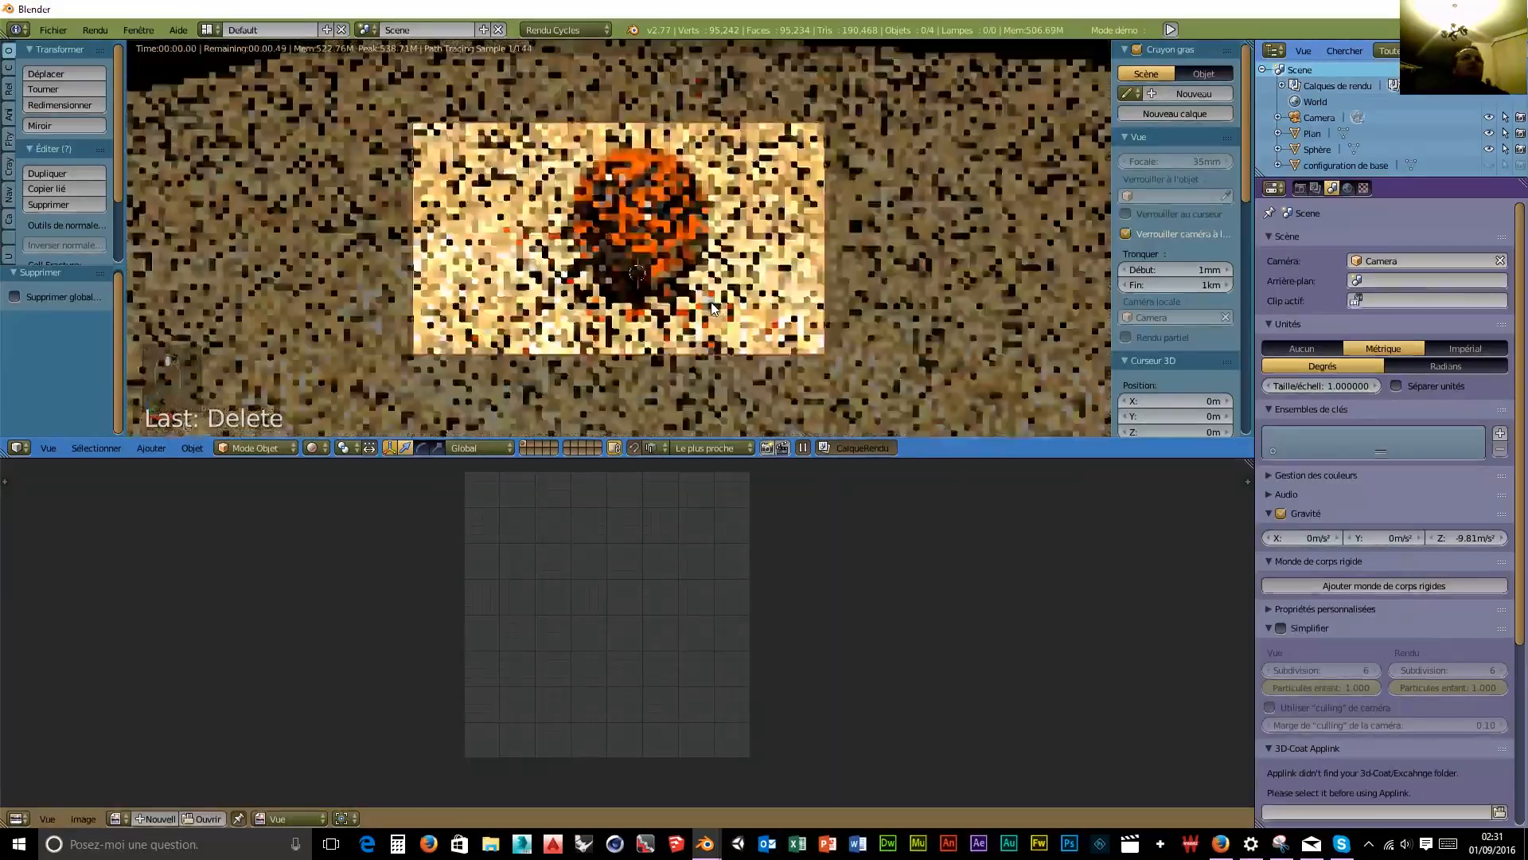
{"action": "middle_click_drag", "start_coordinate": [711, 304], "coordinate": [686, 312]}
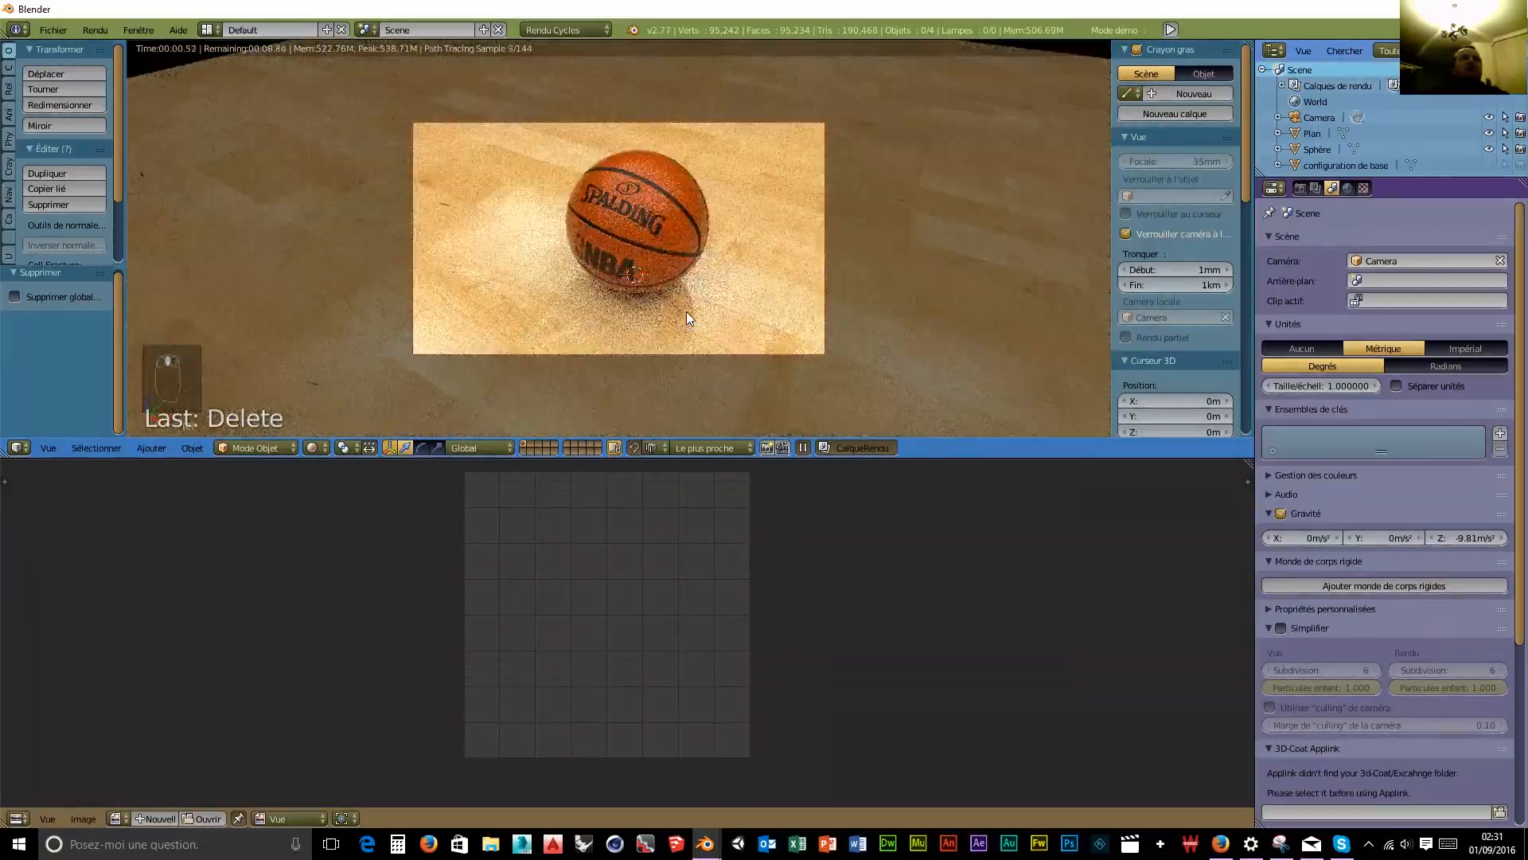
{"action": "scroll", "coordinate": [686, 312], "scroll_direction": "up", "scroll_amount": 3}
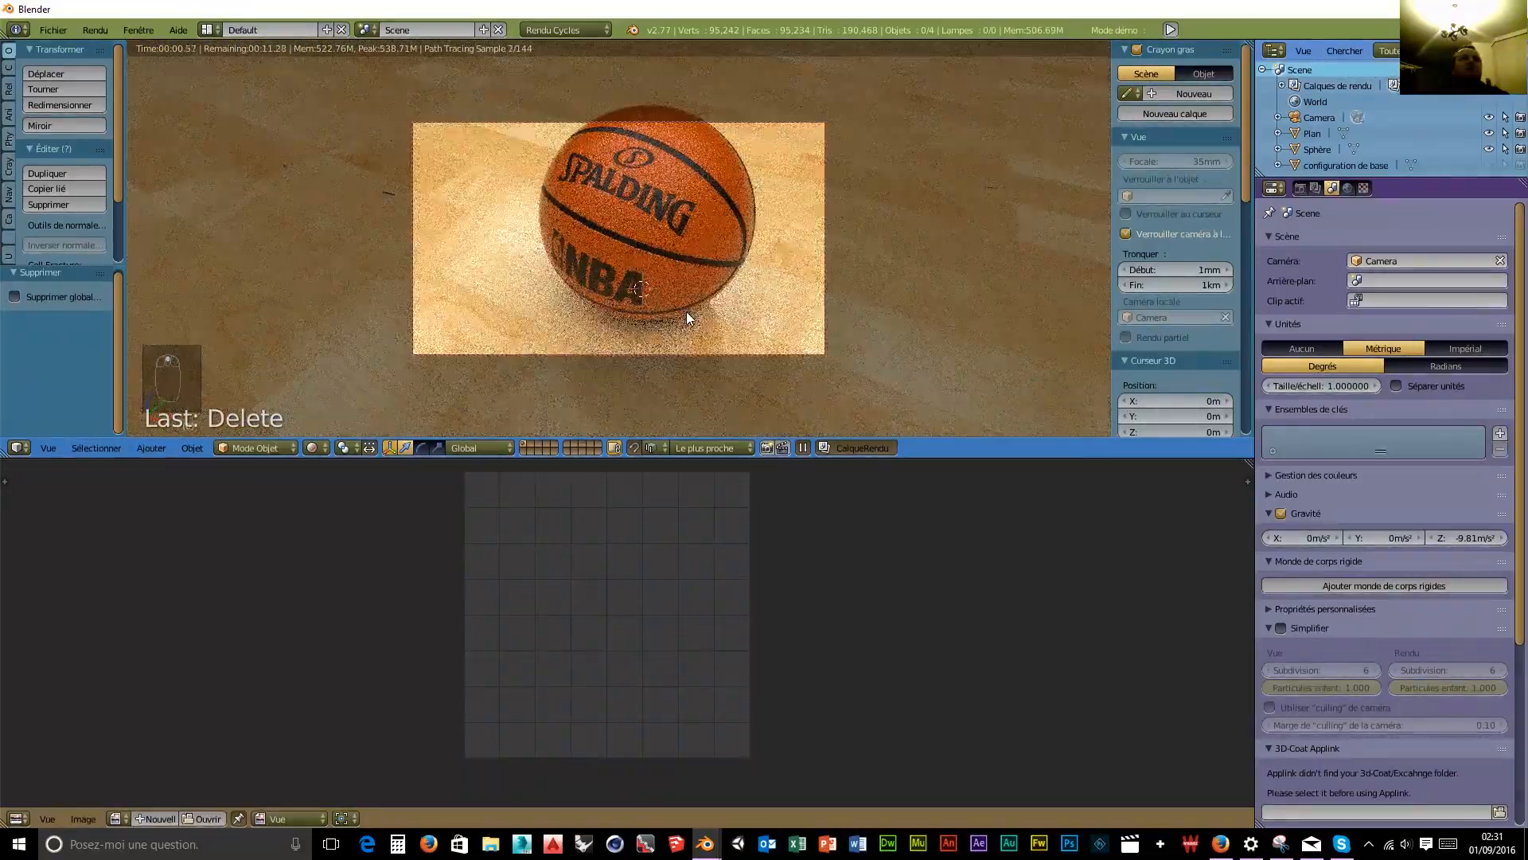
Show the remaining ball's material in the node editor and set the roughness of its orange non-metallic shader node to 0.418.
{"action": "left_click", "coordinate": [16, 818]}
{"action": "left_click", "coordinate": [44, 626]}
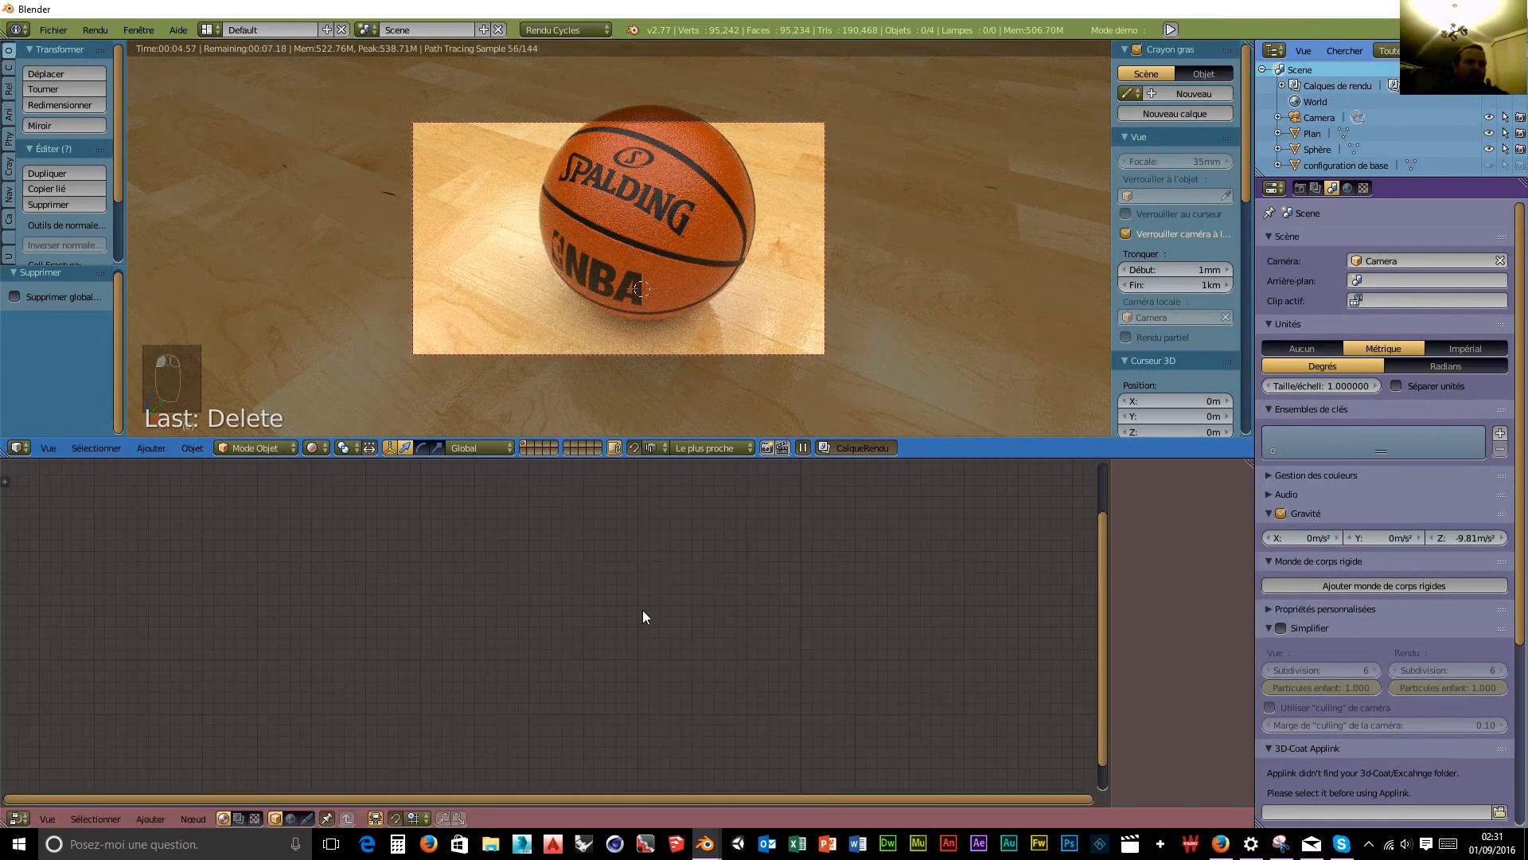
{"action": "right_click", "coordinate": [704, 180]}
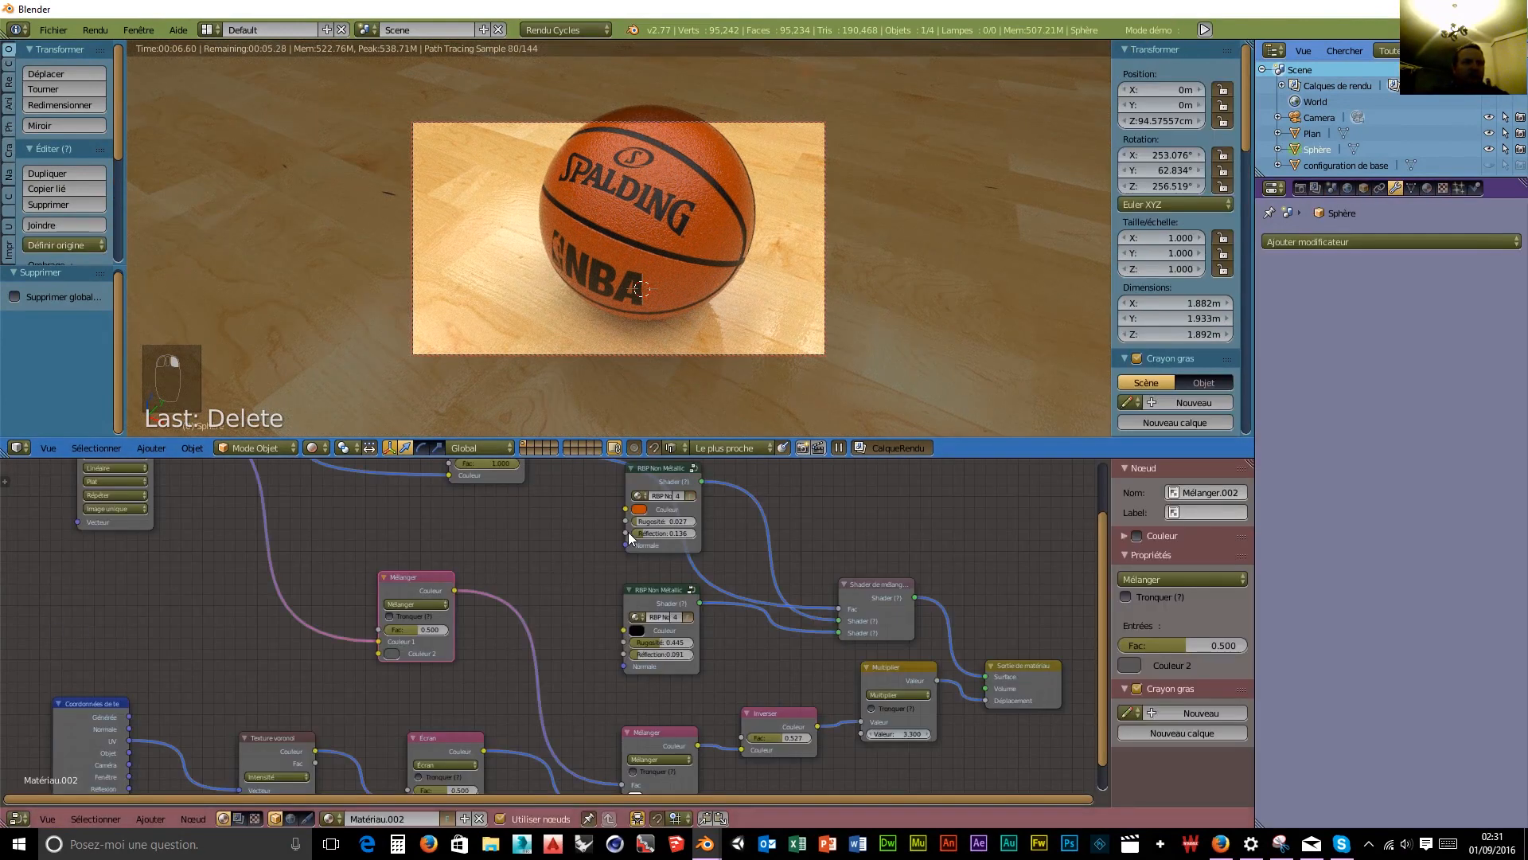
{"action": "left_click", "coordinate": [666, 533]}
{"action": "left_click", "coordinate": [640, 523]}
{"action": "left_click_drag", "start_coordinate": [640, 523], "coordinate": [667, 519]}
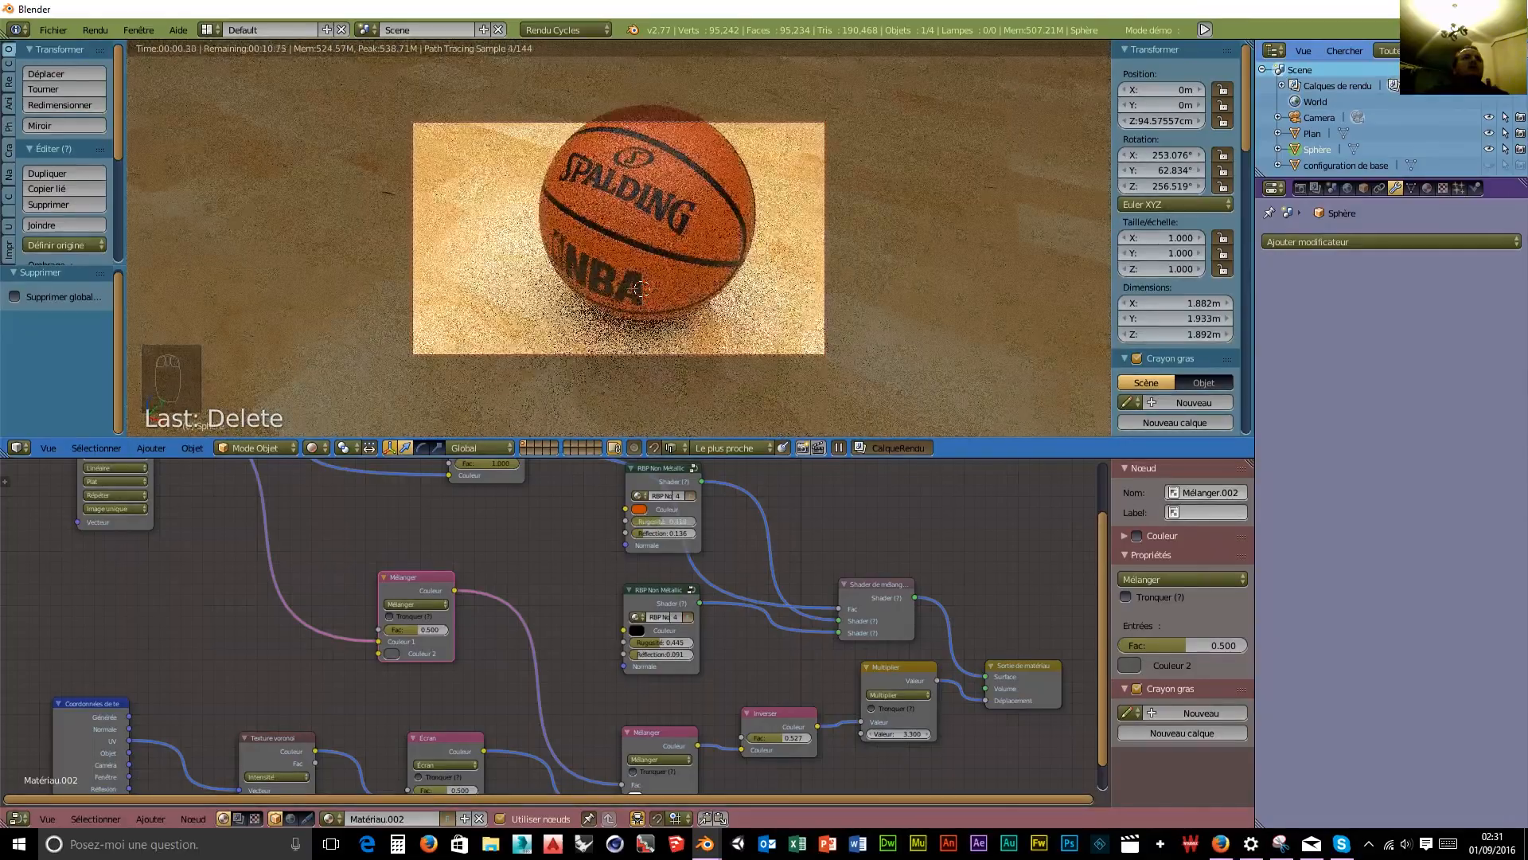
{"action": "scroll", "coordinate": [709, 234], "scroll_direction": "down", "scroll_amount": 2}
{"action": "middle_click_drag", "start_coordinate": [711, 236], "coordinate": [755, 237]}
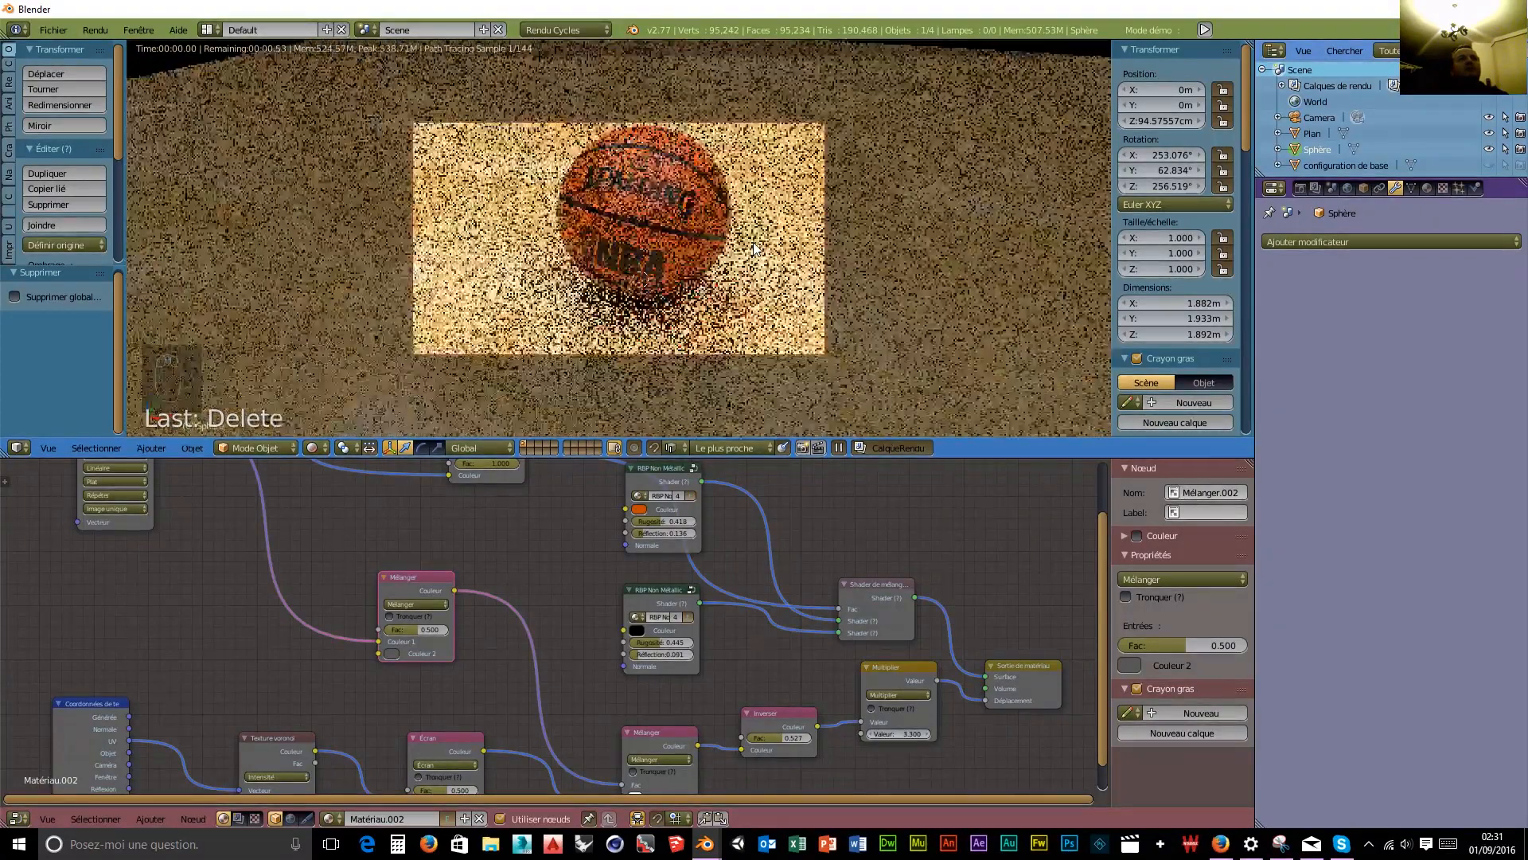
Switch the viewport to wireframe, unlock the camera from the view, and select the camera from outside camera view.
{"action": "left_click", "coordinate": [325, 450]}
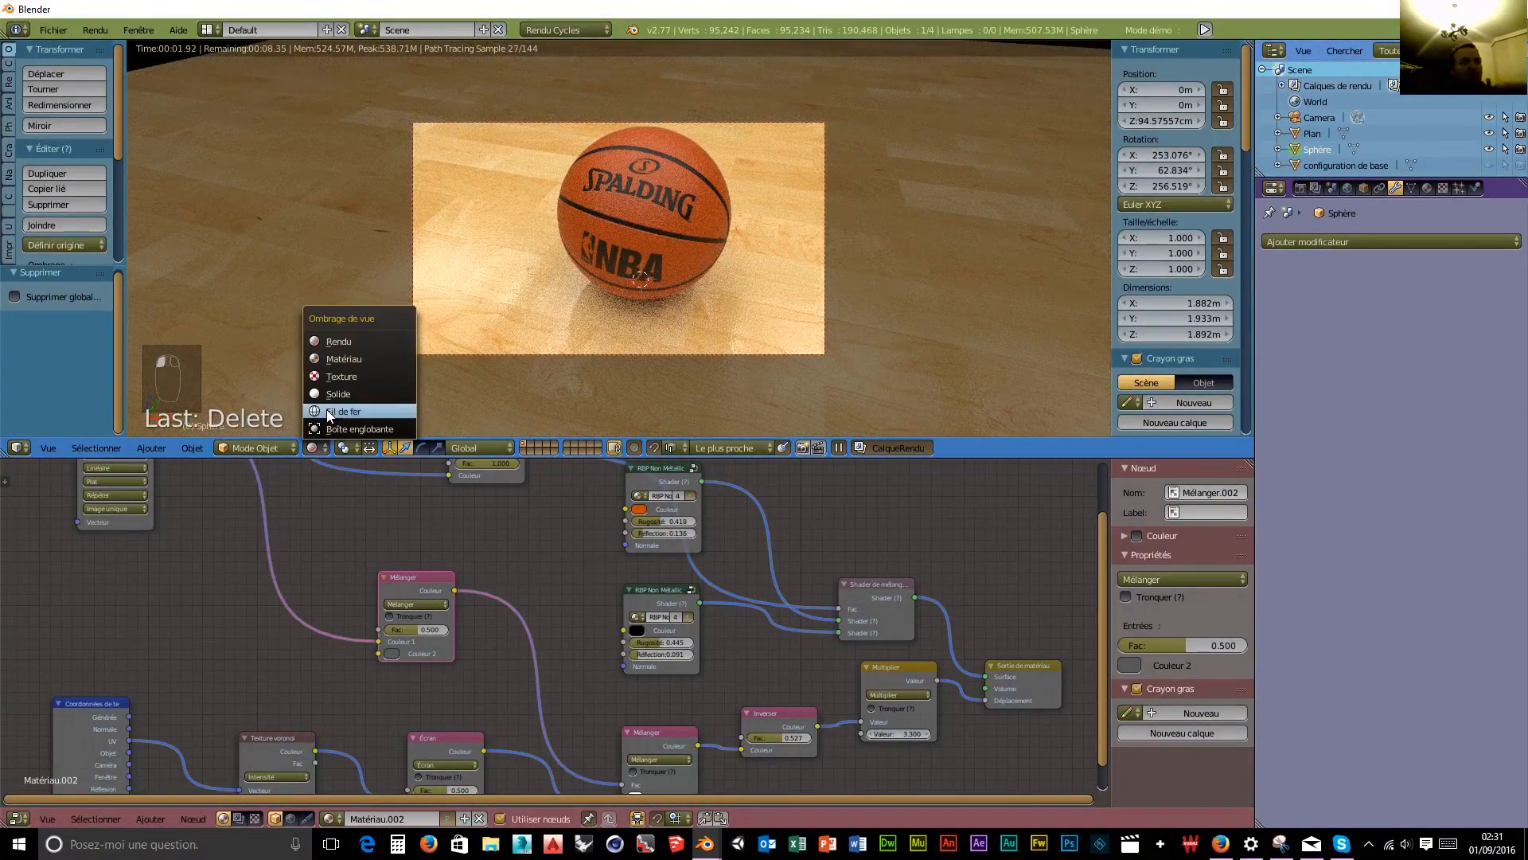
{"action": "left_click", "coordinate": [334, 410]}
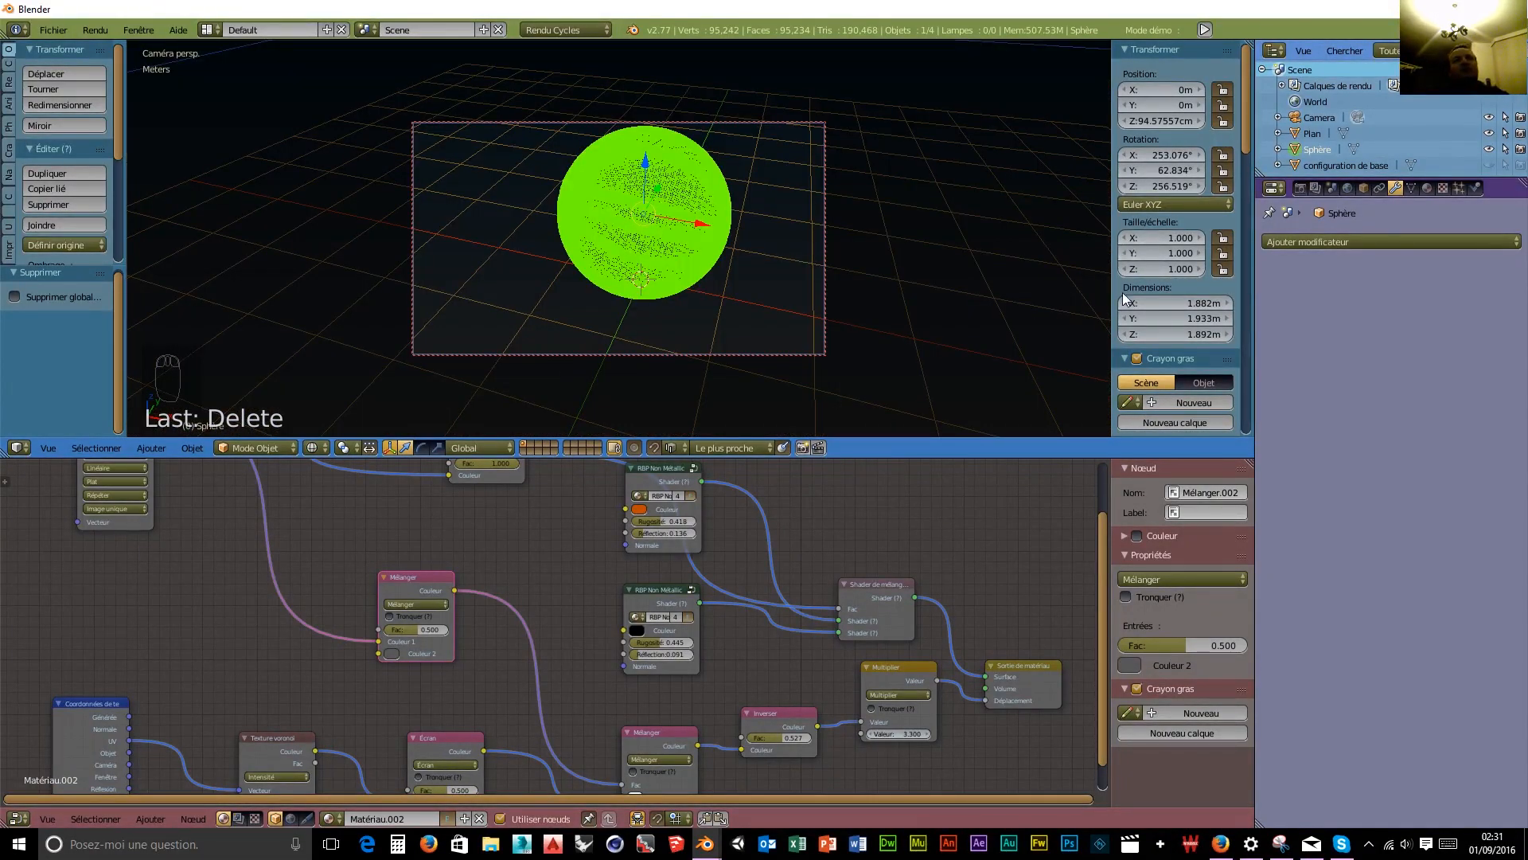
{"action": "scroll", "coordinate": [1153, 314], "scroll_direction": "down", "scroll_amount": 4}
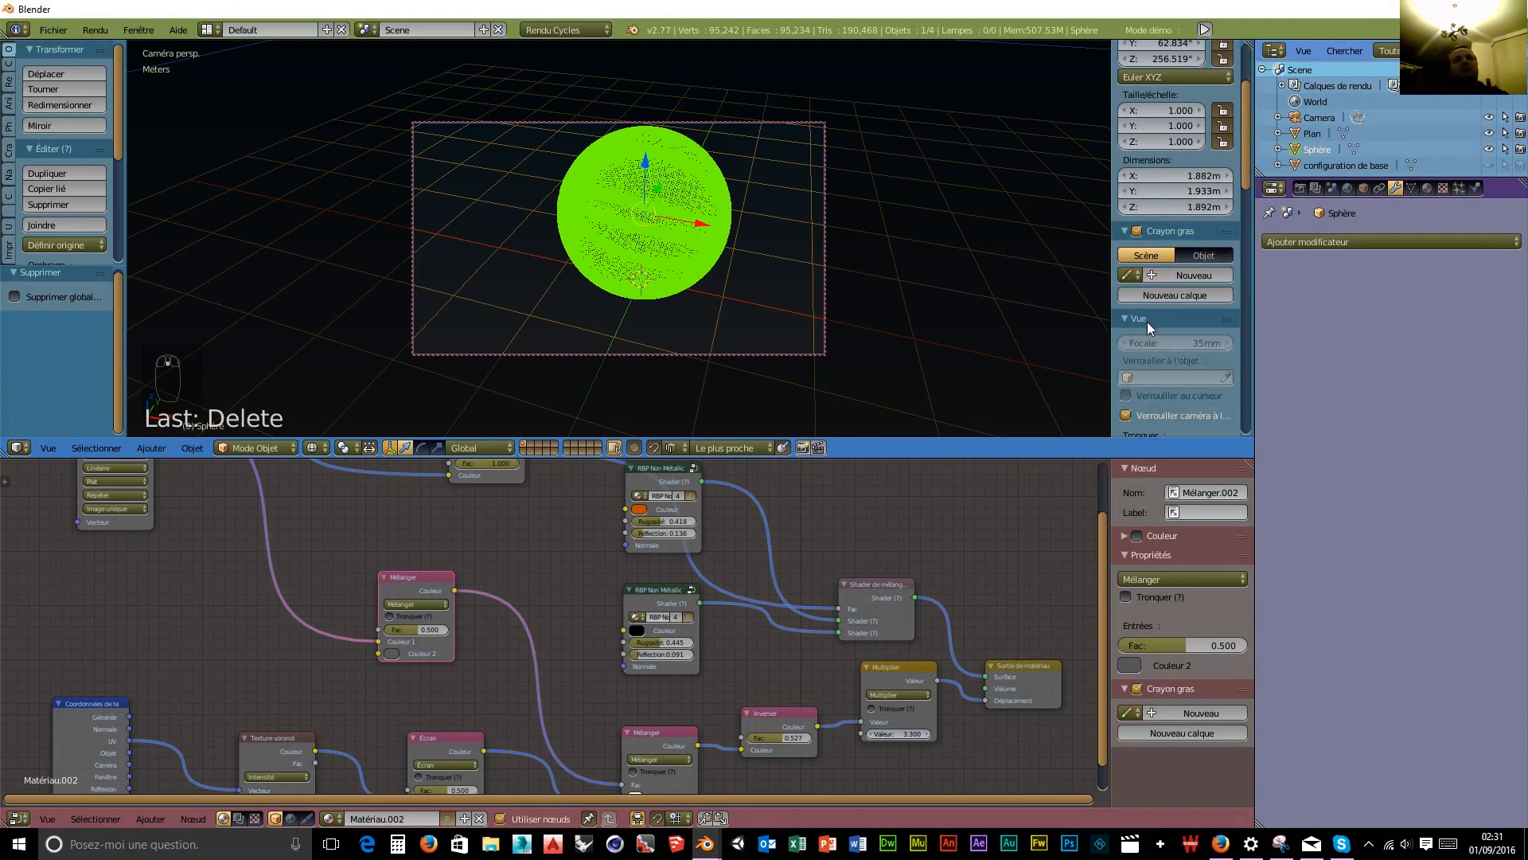
{"action": "left_click", "coordinate": [1126, 415]}
{"action": "middle_click_drag", "start_coordinate": [1052, 303], "coordinate": [832, 257]}
{"action": "scroll", "coordinate": [833, 265], "scroll_direction": "down", "scroll_amount": 6}
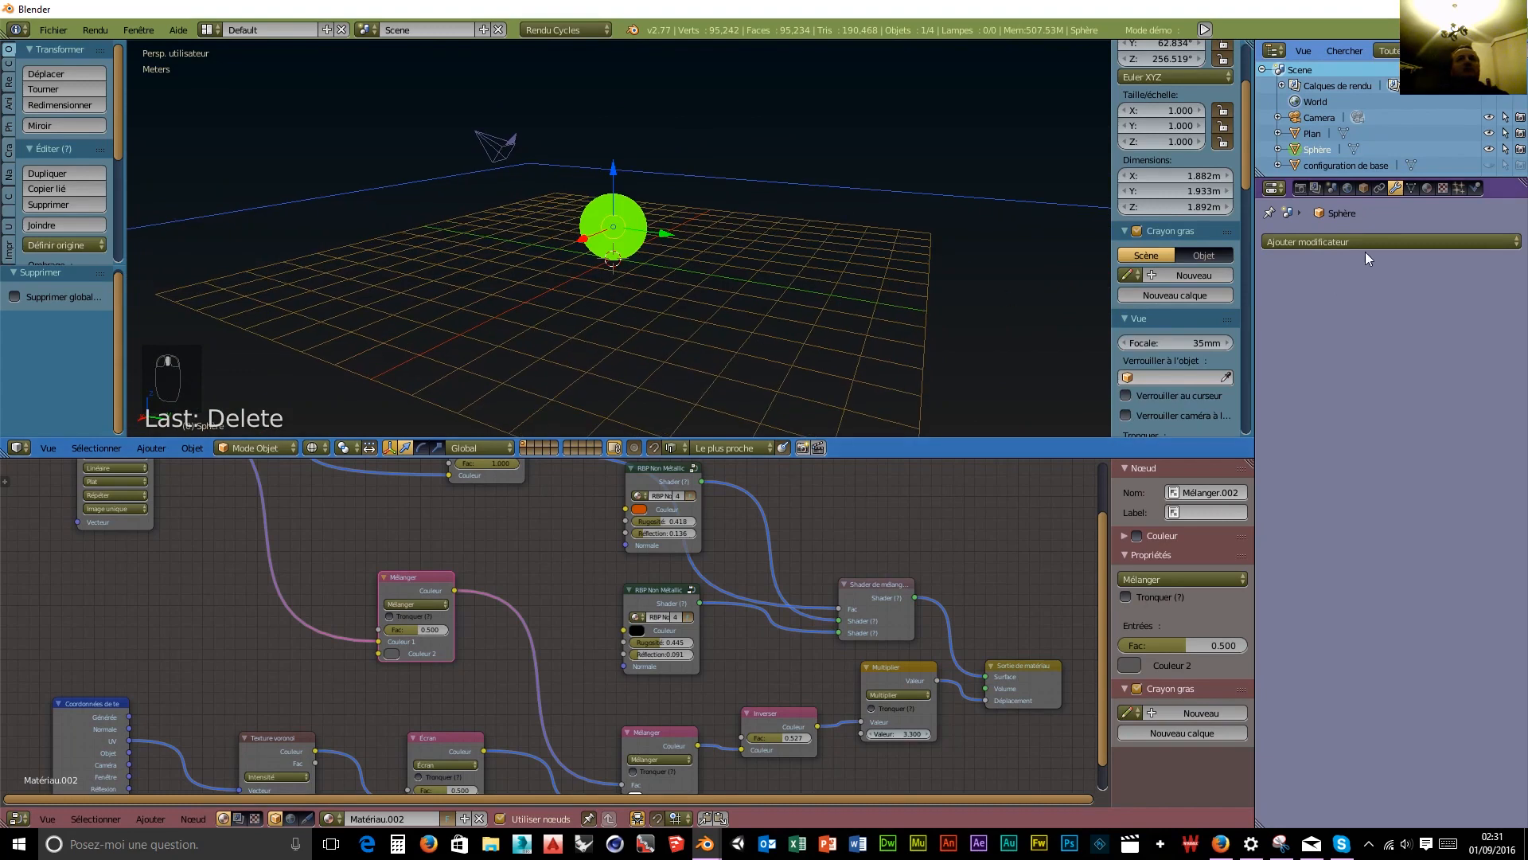
{"action": "right_click", "coordinate": [501, 142]}
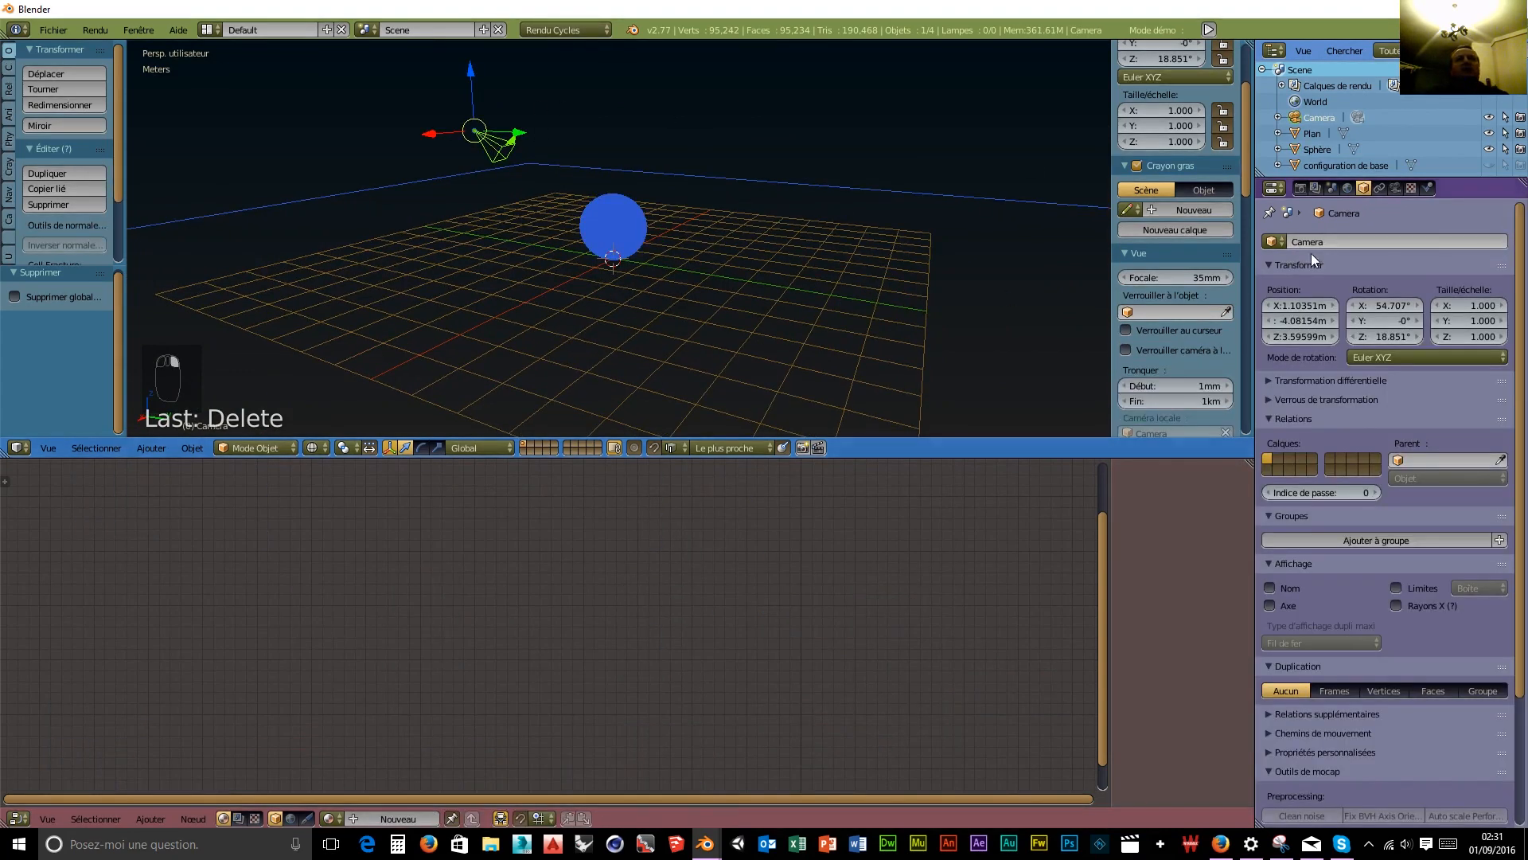
Display the camera's limits and set the Sphère object as its depth-of-field focus target.
{"action": "scroll", "coordinate": [1292, 562], "scroll_direction": "down", "scroll_amount": 4}
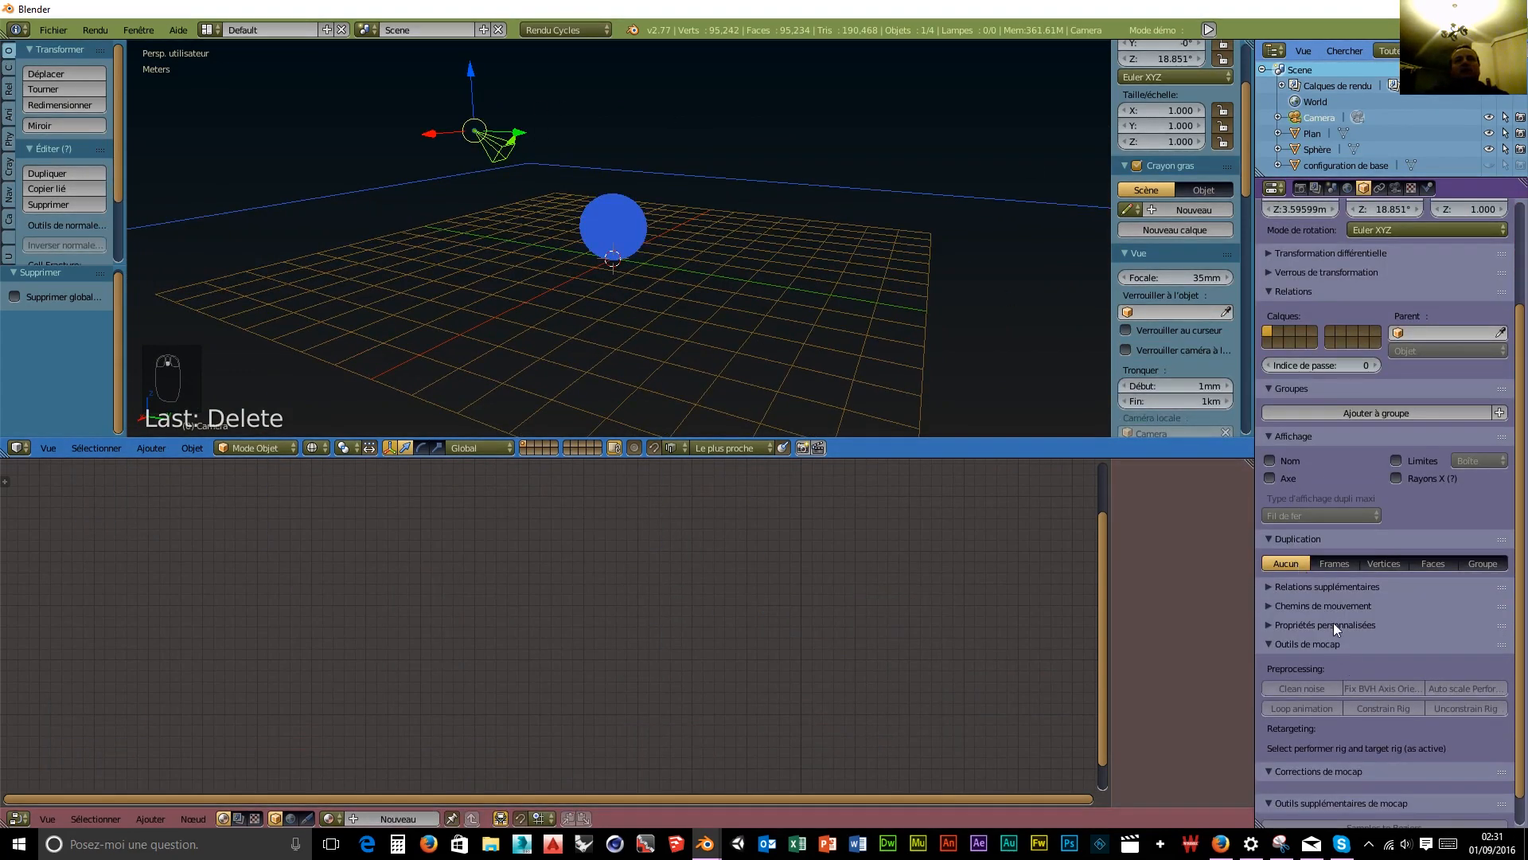
{"action": "scroll", "coordinate": [1330, 611], "scroll_direction": "up", "scroll_amount": 4}
{"action": "left_click", "coordinate": [1395, 189]}
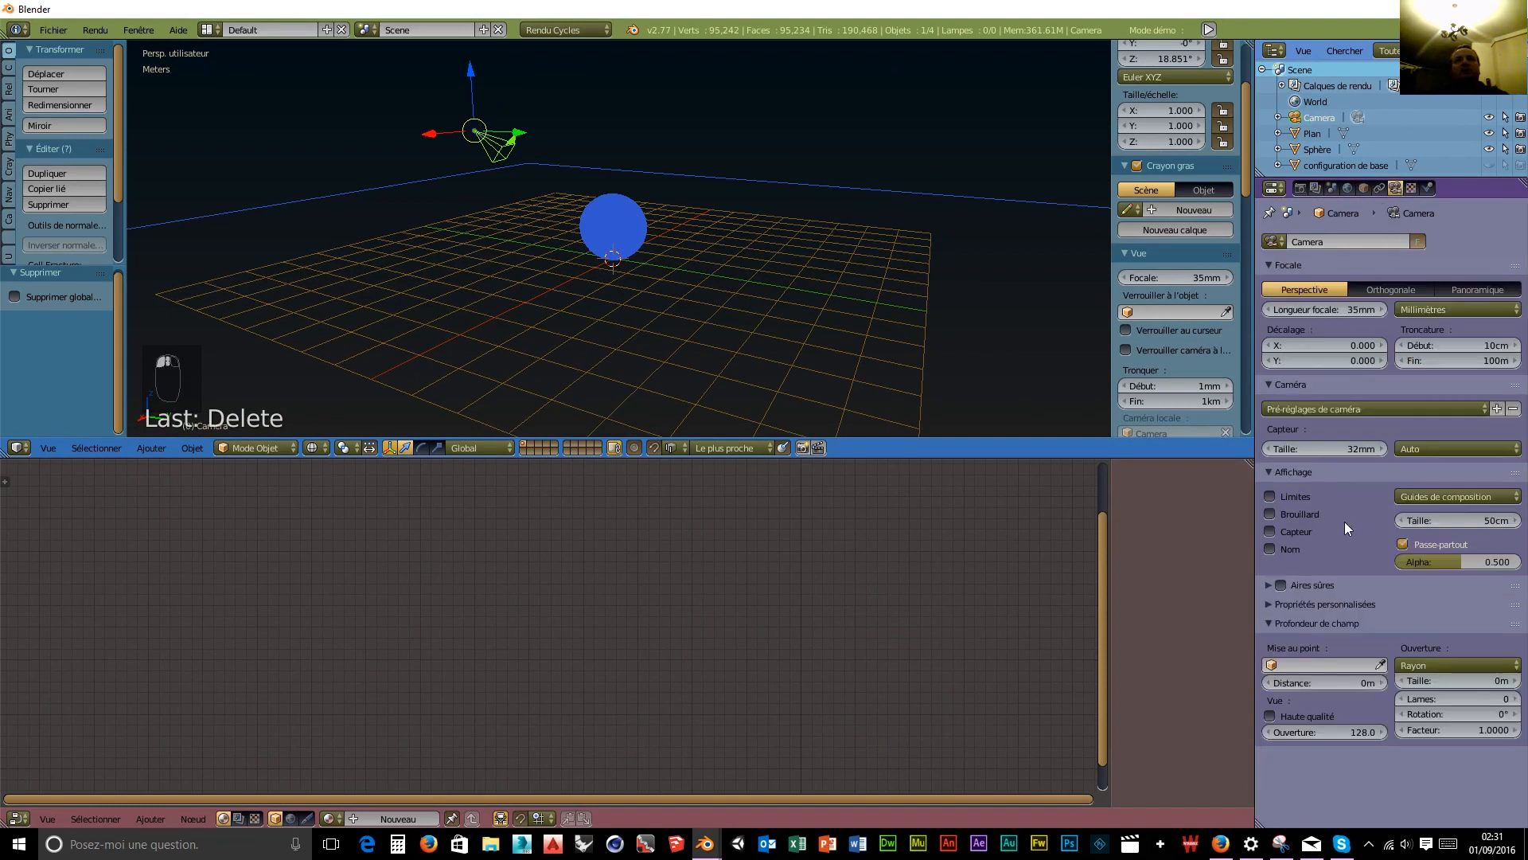
{"action": "left_click", "coordinate": [1270, 495]}
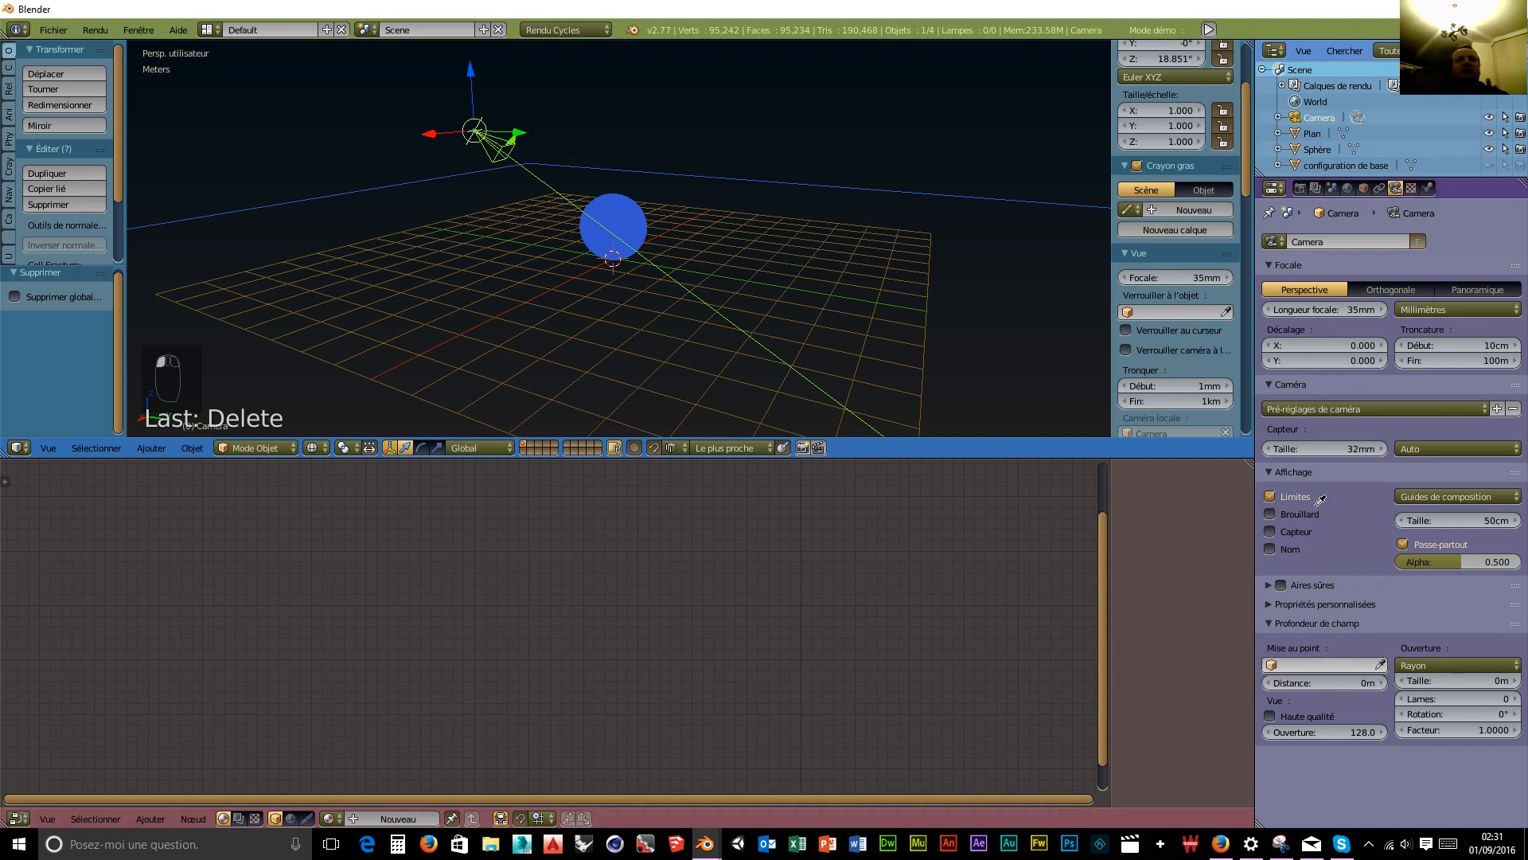
{"action": "left_click", "coordinate": [615, 212]}
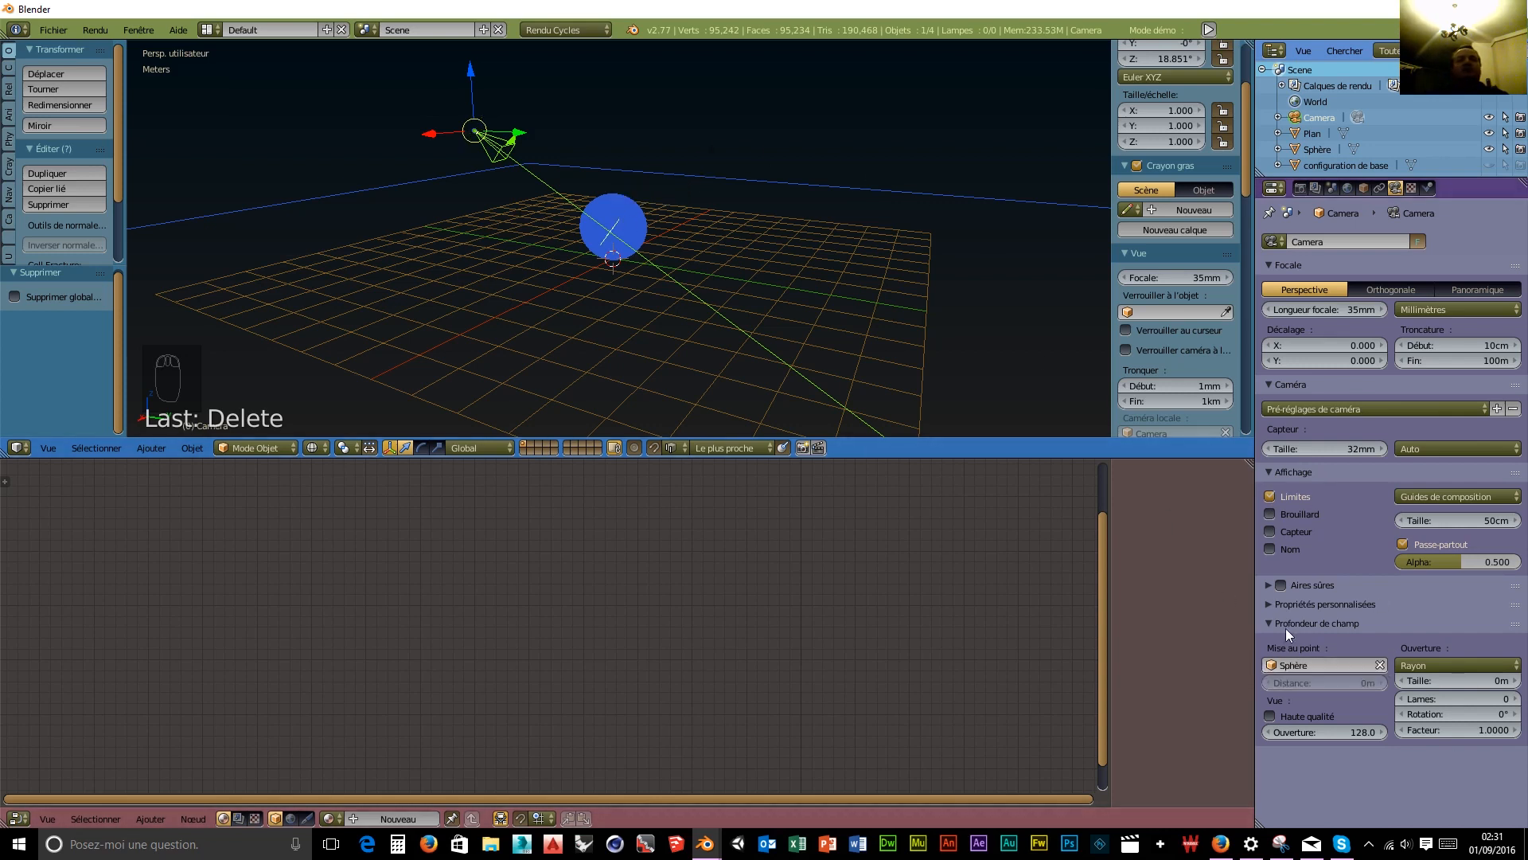
Switch the camera's aperture type to Ouverture and set its number to 0.6 while previewing the rendered camera view.
{"action": "left_click", "coordinate": [1487, 667]}
{"action": "left_click", "coordinate": [1419, 629]}
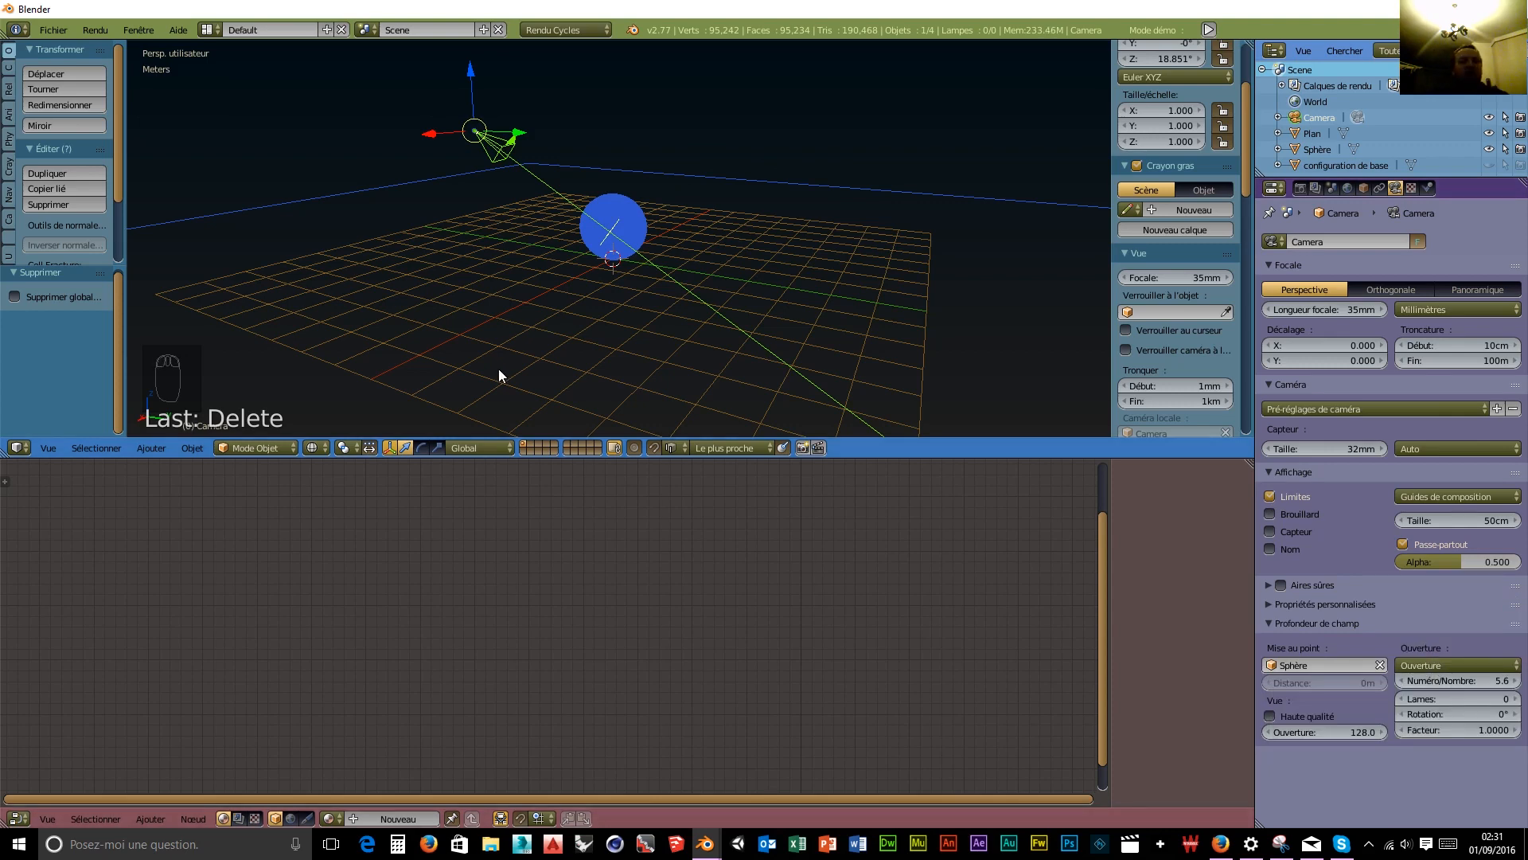
{"action": "key", "text": "KP_0"}
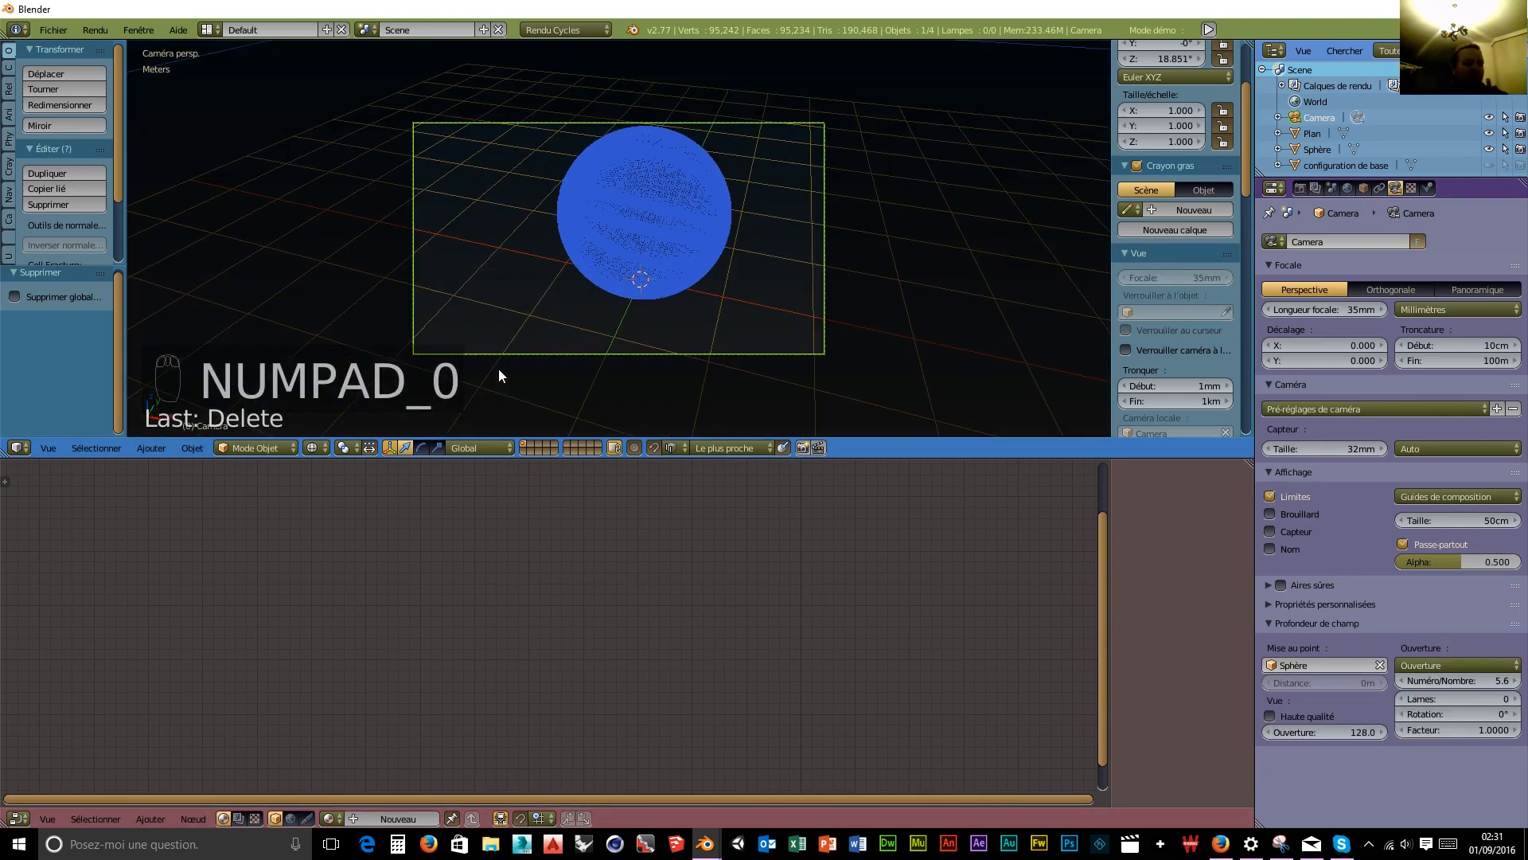
{"action": "key", "text": "shift+z"}
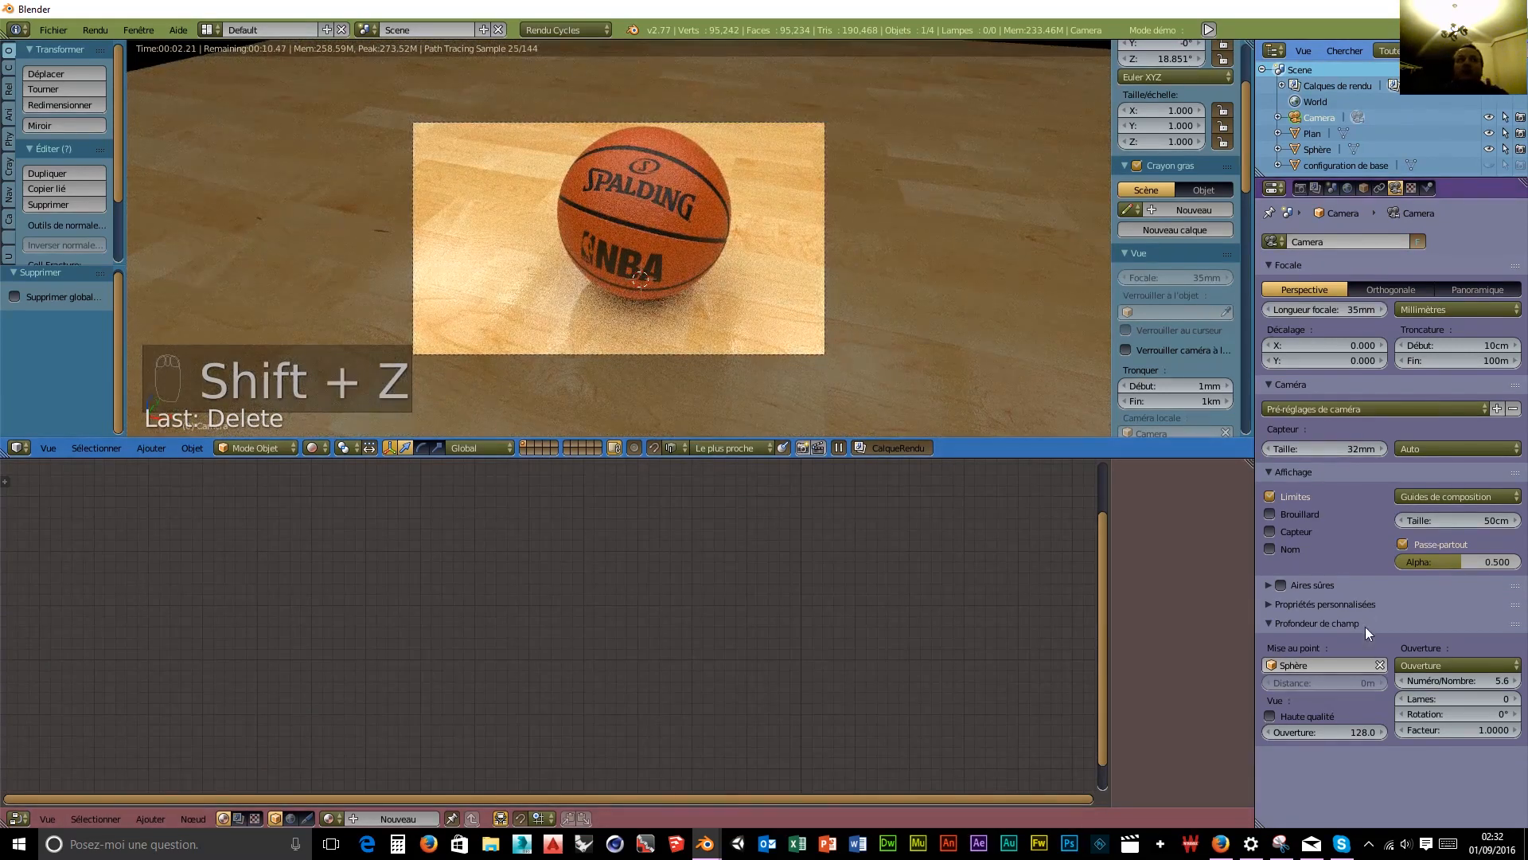
{"action": "left_click_drag", "start_coordinate": [1453, 680], "coordinate": [1415, 680]}
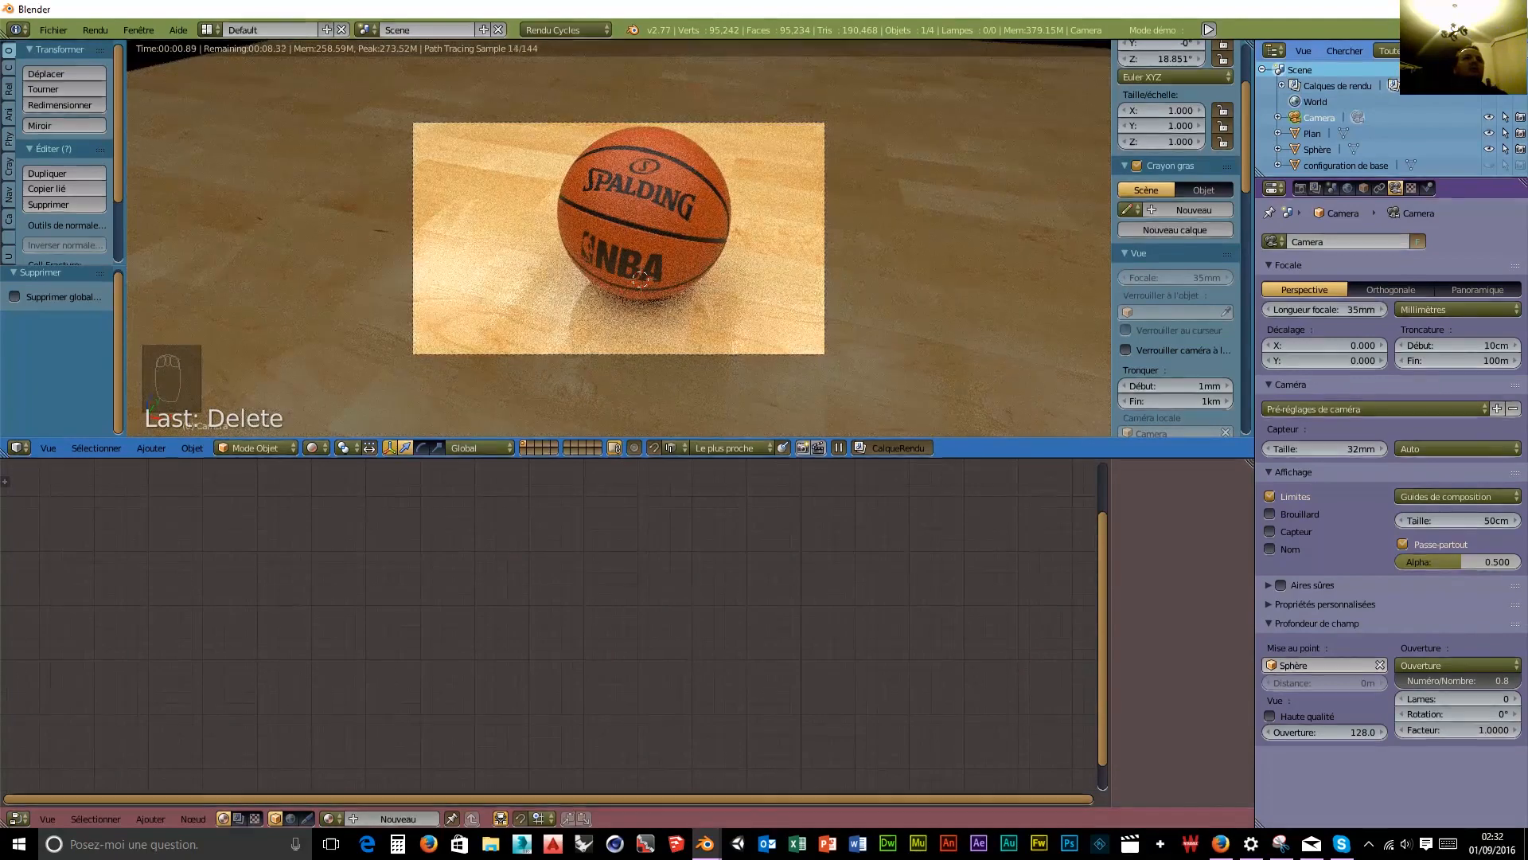
{"action": "left_click_drag", "start_coordinate": [1415, 680], "coordinate": [1410, 681]}
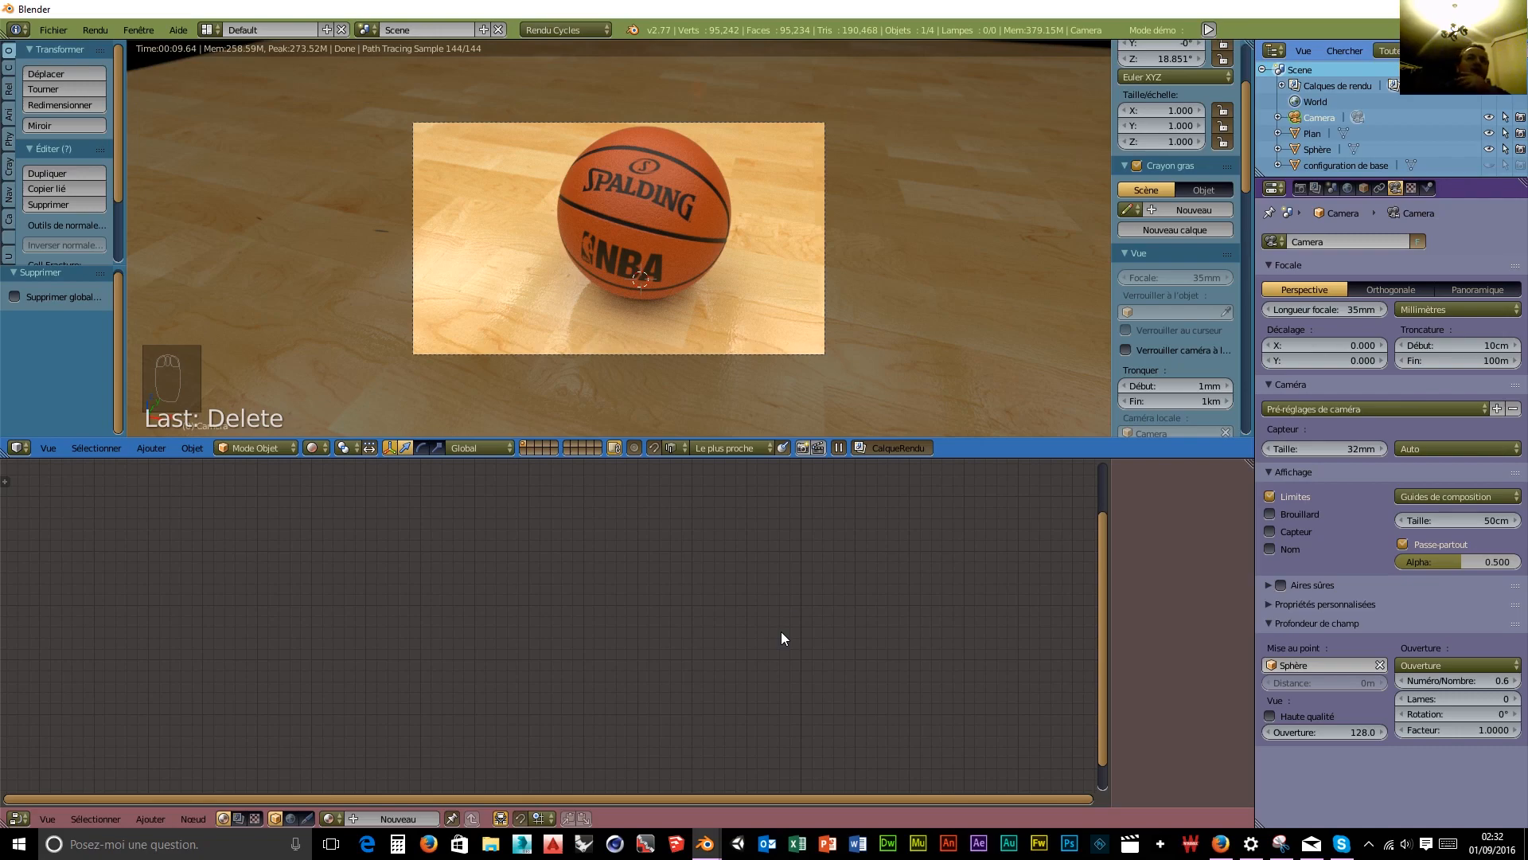
Enlarge the 3D view over the node editor and set the final render samples to 10.
{"action": "left_click_drag", "start_coordinate": [949, 457], "coordinate": [947, 689]}
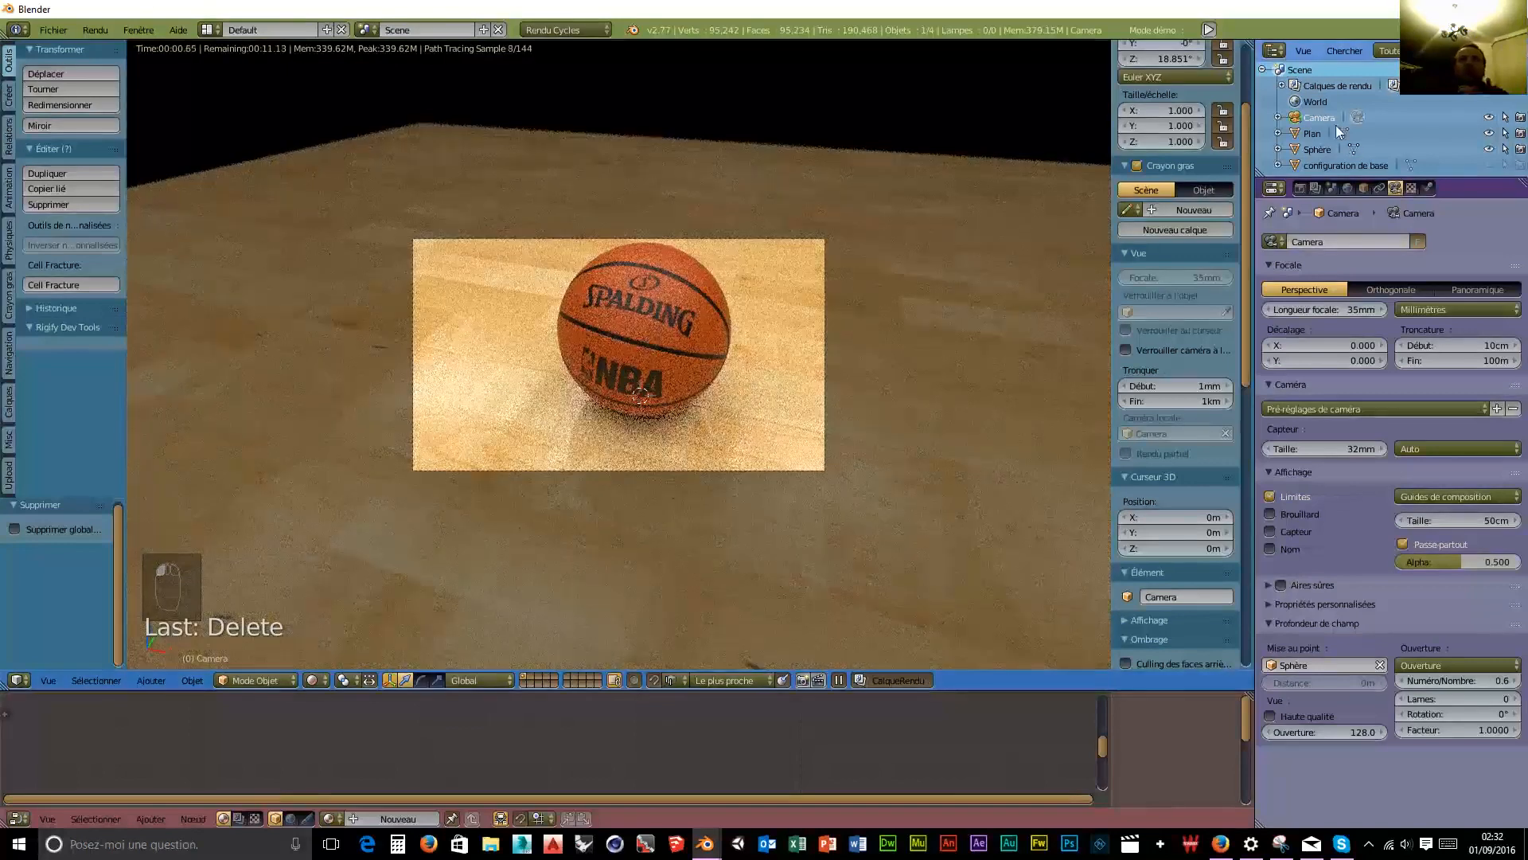
{"action": "left_click", "coordinate": [1299, 189]}
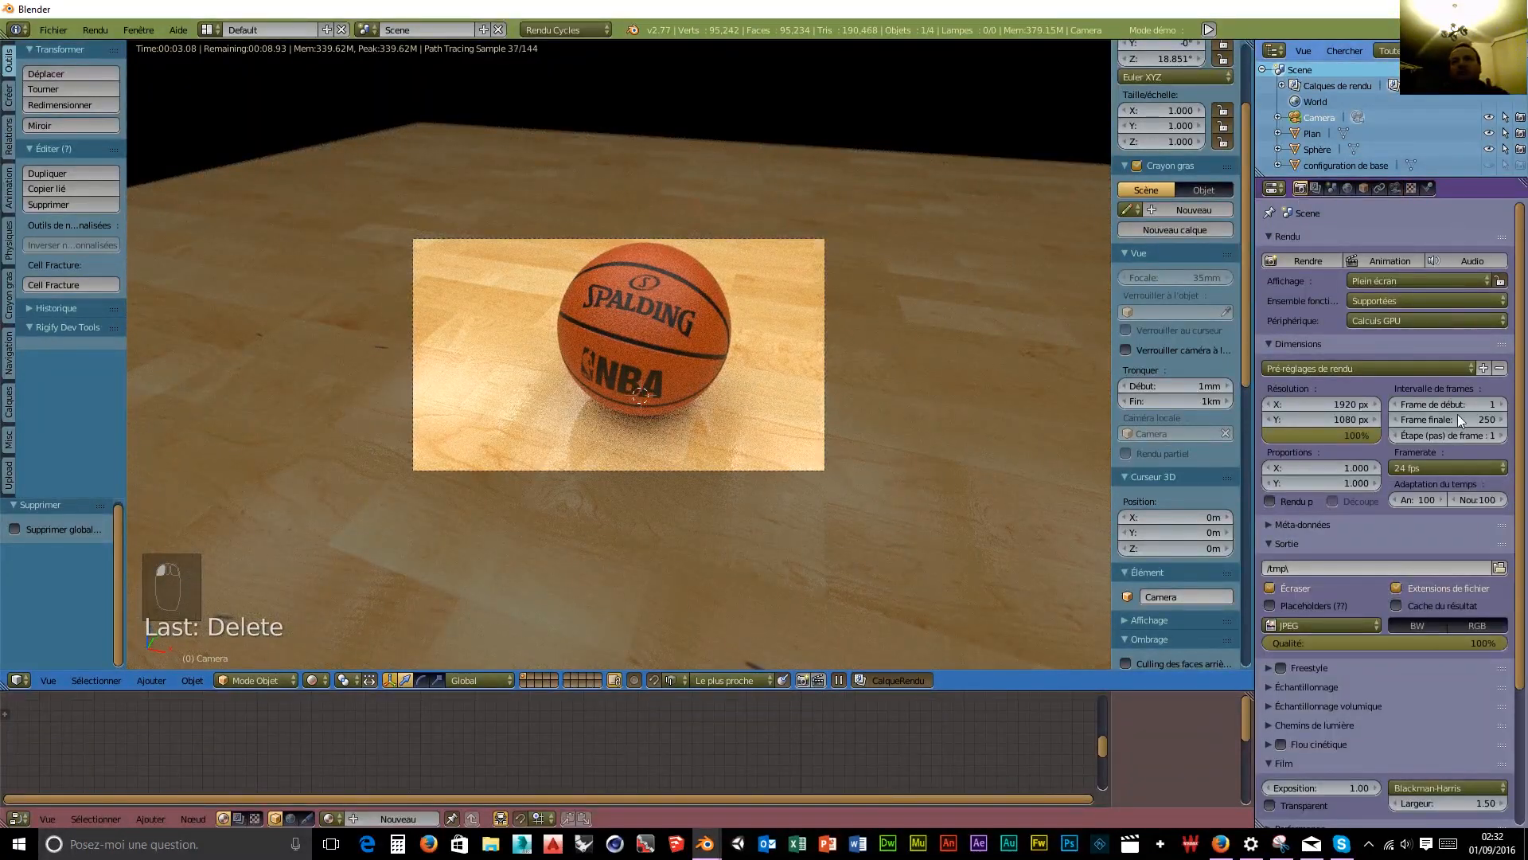
{"action": "left_click", "coordinate": [1287, 686]}
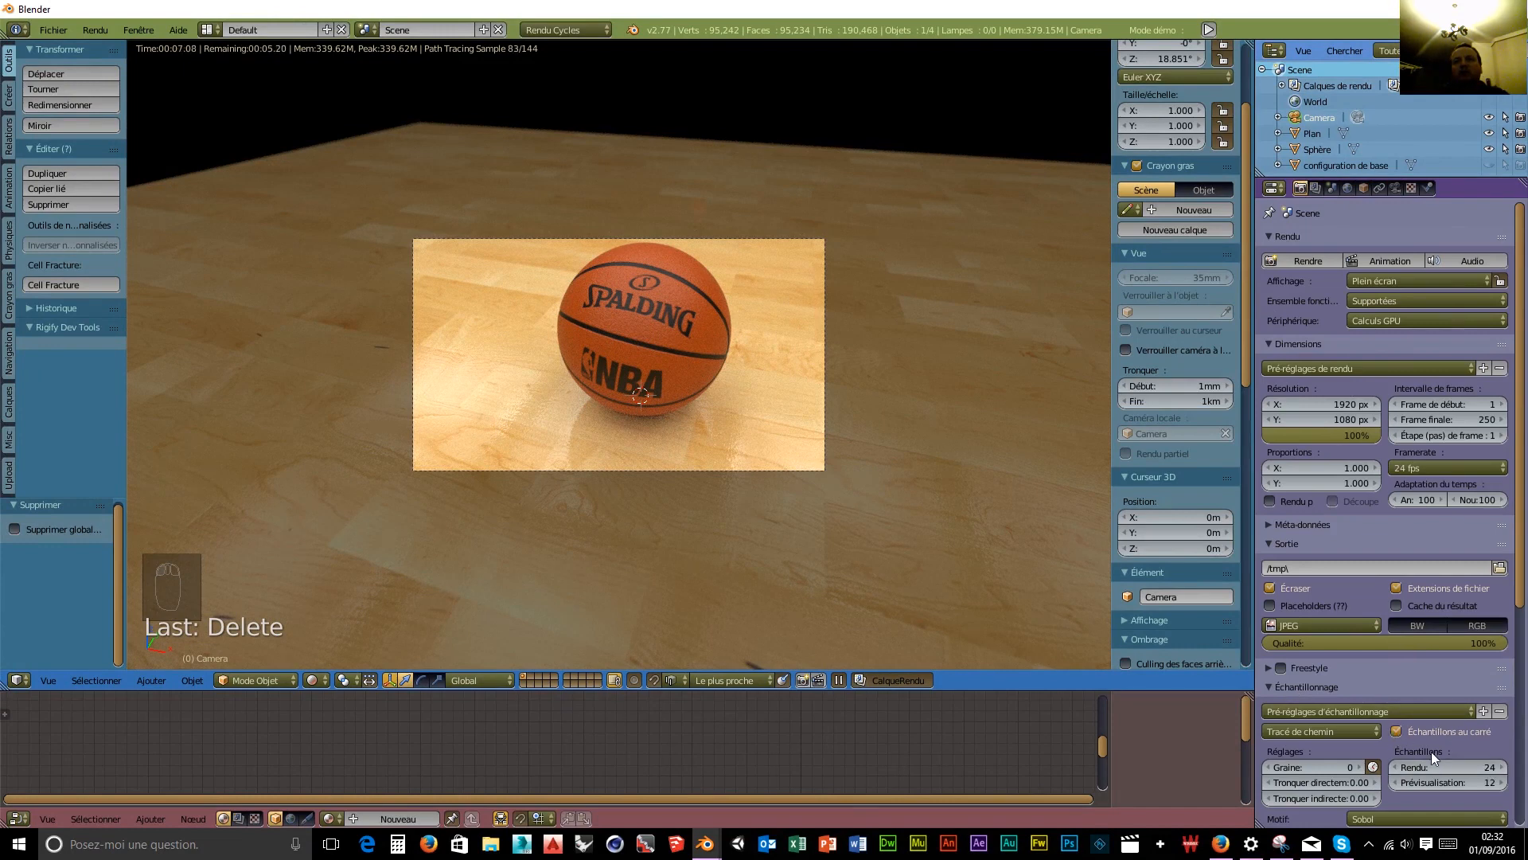
{"action": "left_click", "coordinate": [1460, 766]}
{"action": "type", "text": "10"}
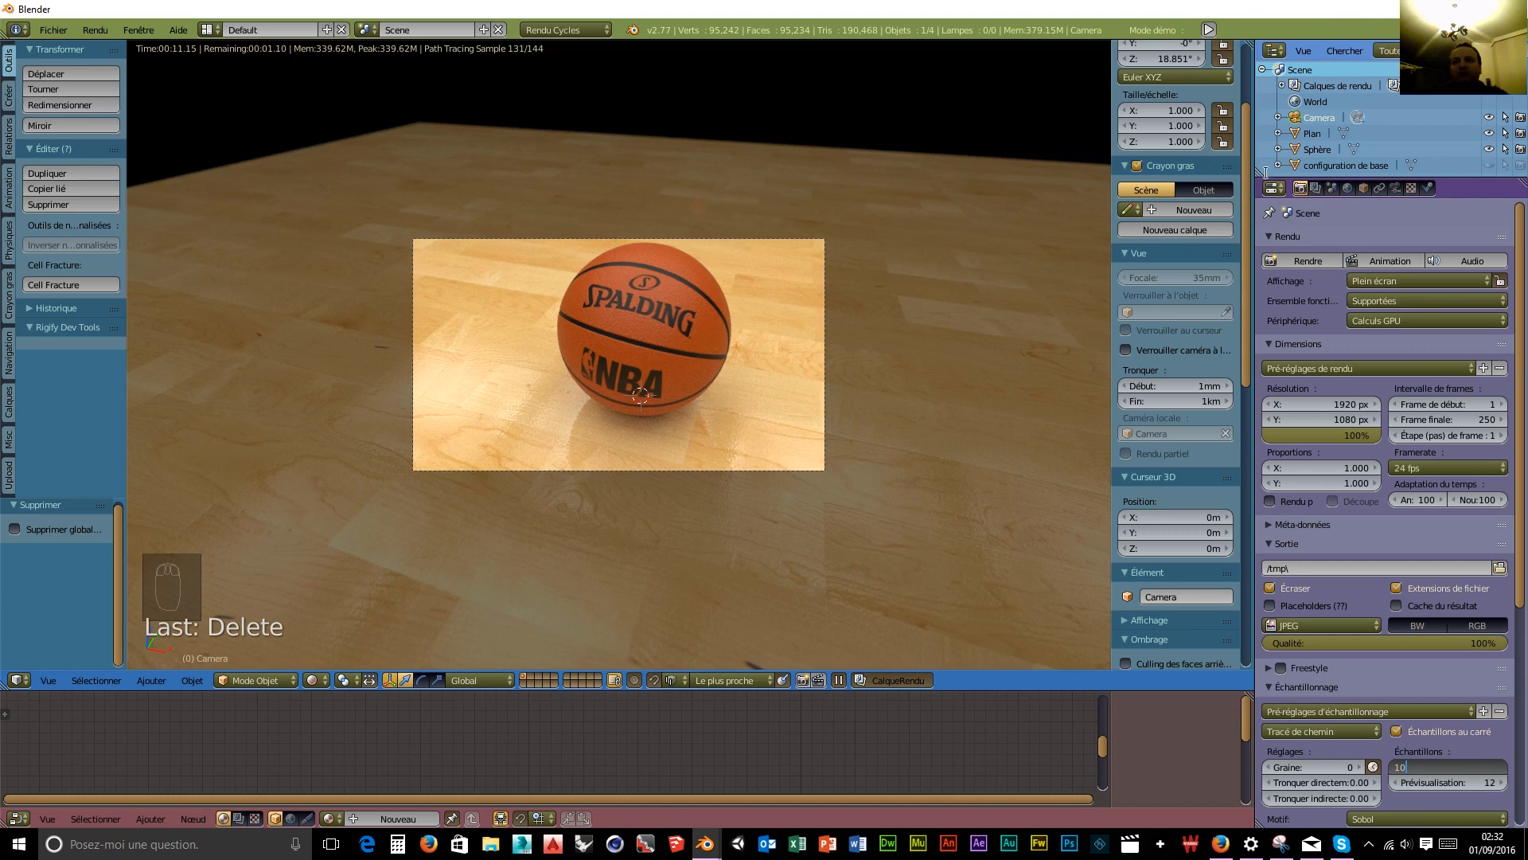
{"action": "key", "text": "Return"}
Apply the Full Global Illumination light path preset and set the render tile height (Y) to 1080.
{"action": "scroll", "coordinate": [1445, 741], "scroll_direction": "down", "scroll_amount": 5}
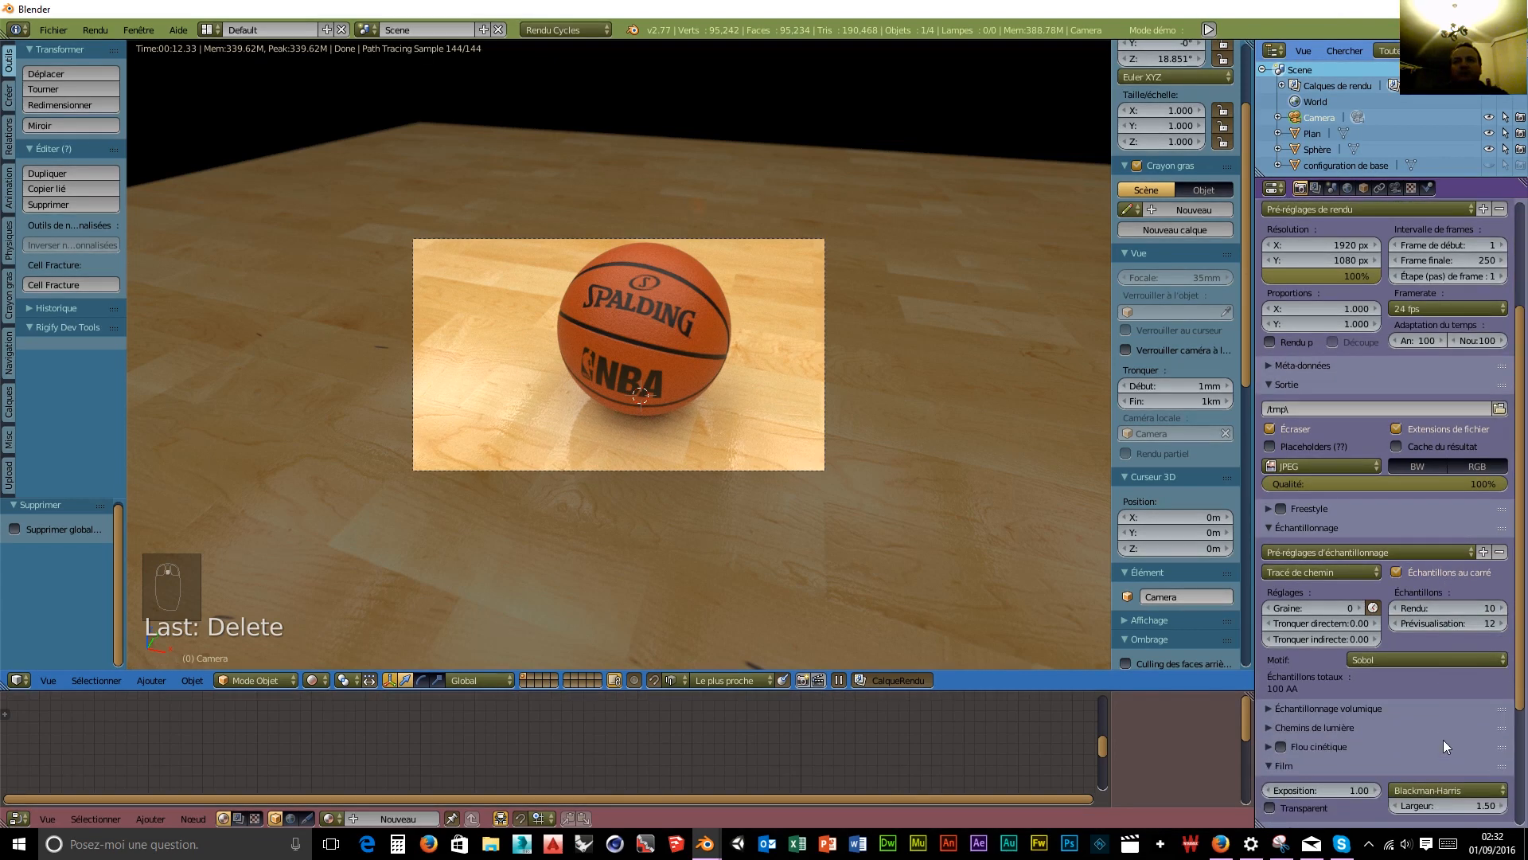
{"action": "left_click", "coordinate": [1303, 711]}
{"action": "left_click", "coordinate": [1311, 714]}
{"action": "left_click", "coordinate": [1322, 730]}
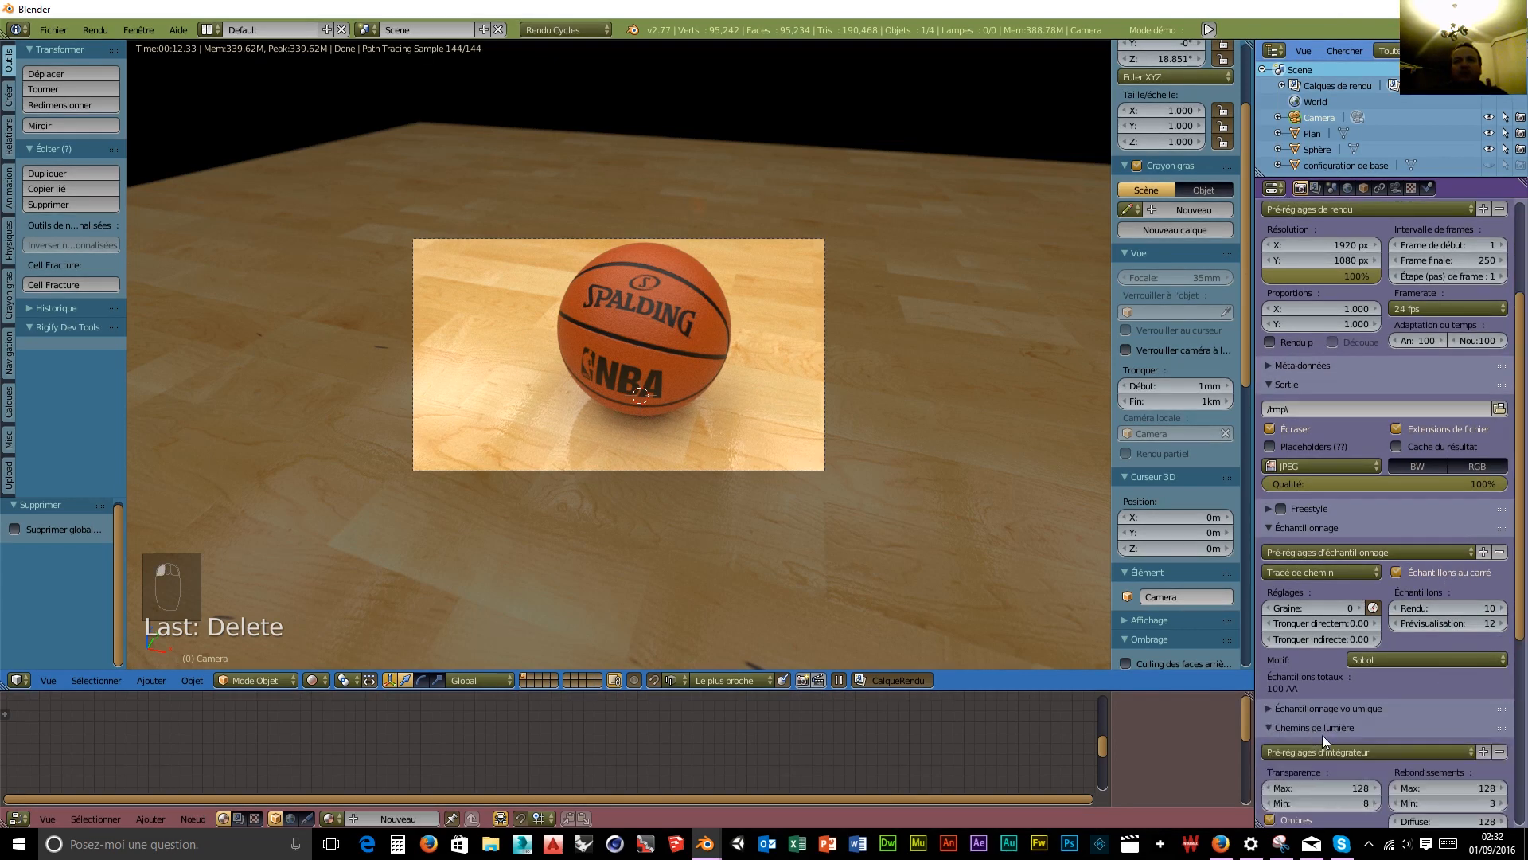
{"action": "left_click", "coordinate": [1329, 753]}
{"action": "left_click", "coordinate": [1330, 789]}
{"action": "scroll", "coordinate": [1347, 720], "scroll_direction": "down", "scroll_amount": 8}
{"action": "left_click", "coordinate": [1301, 655]}
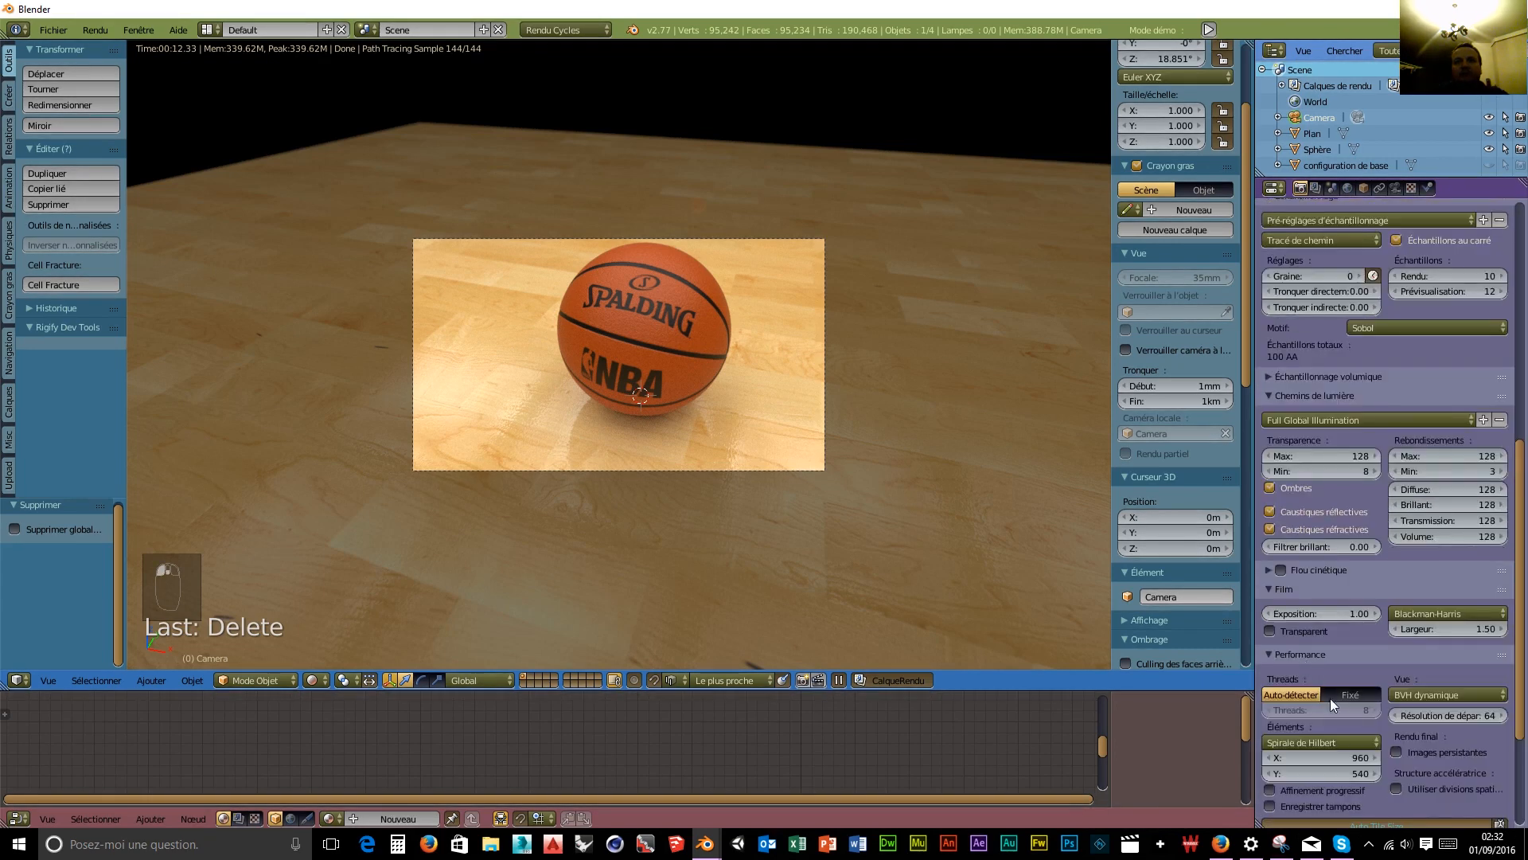
{"action": "left_click", "coordinate": [1339, 774]}
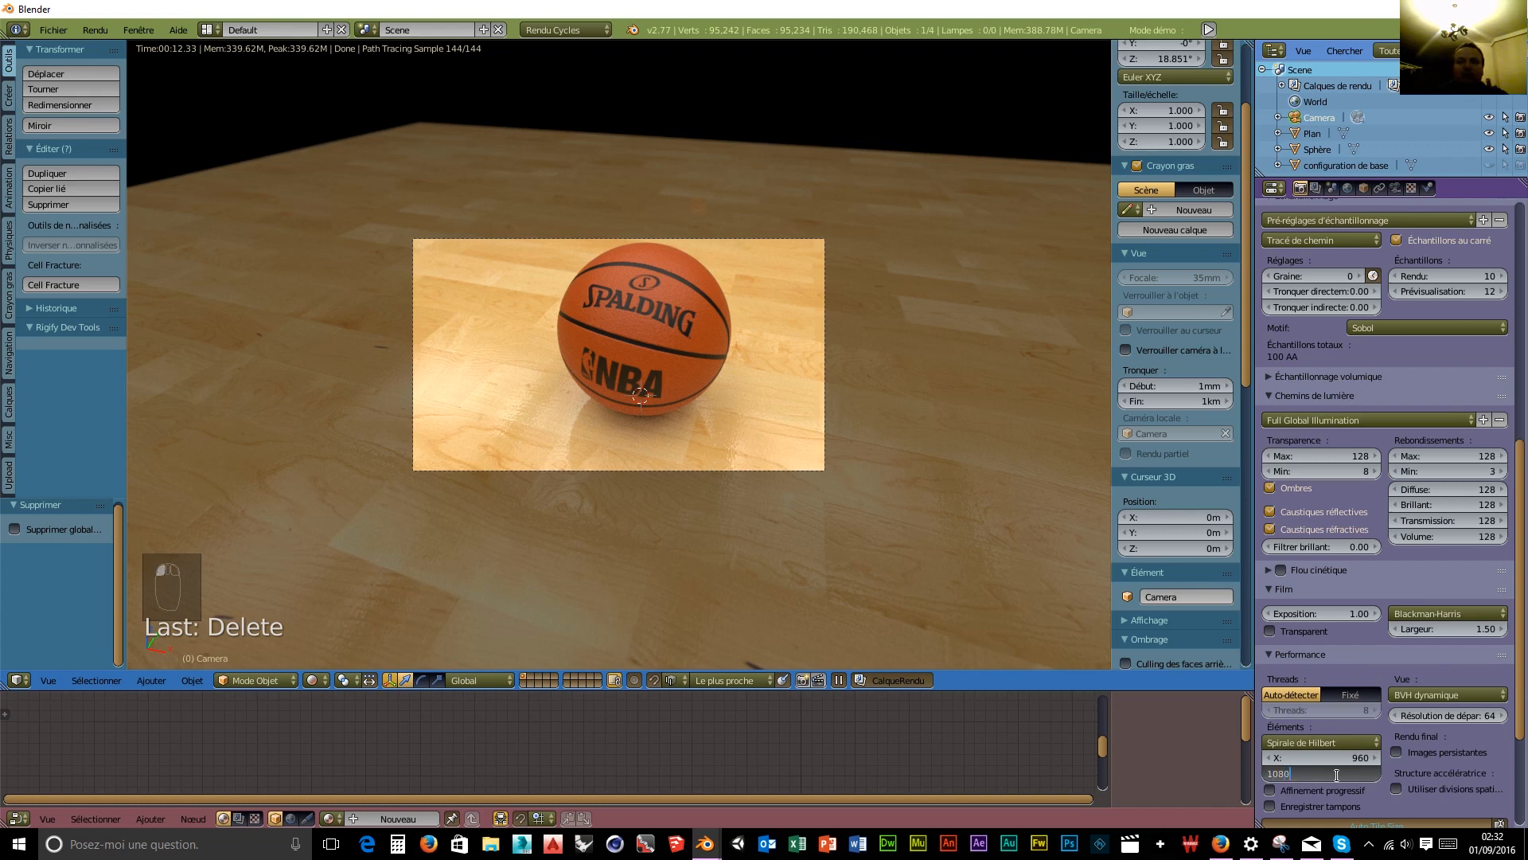
{"action": "type", "text": "1080"}
{"action": "key", "text": "Return"}
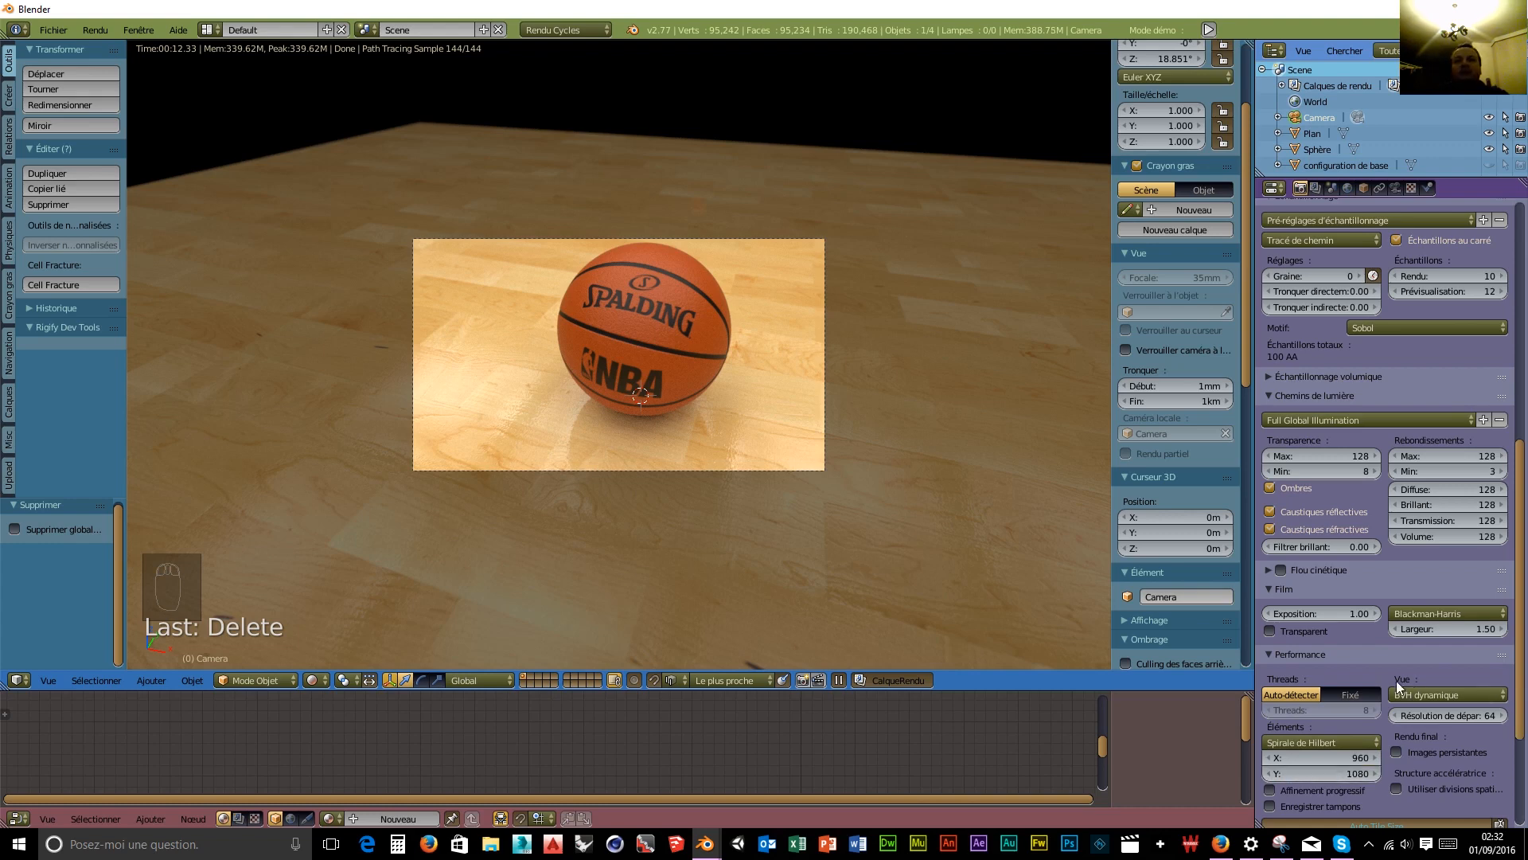
Start a test render, inspect the ball's surface up close, and cancel it to return to the 3D view.
{"action": "scroll", "coordinate": [1366, 676], "scroll_direction": "up", "scroll_amount": 12}
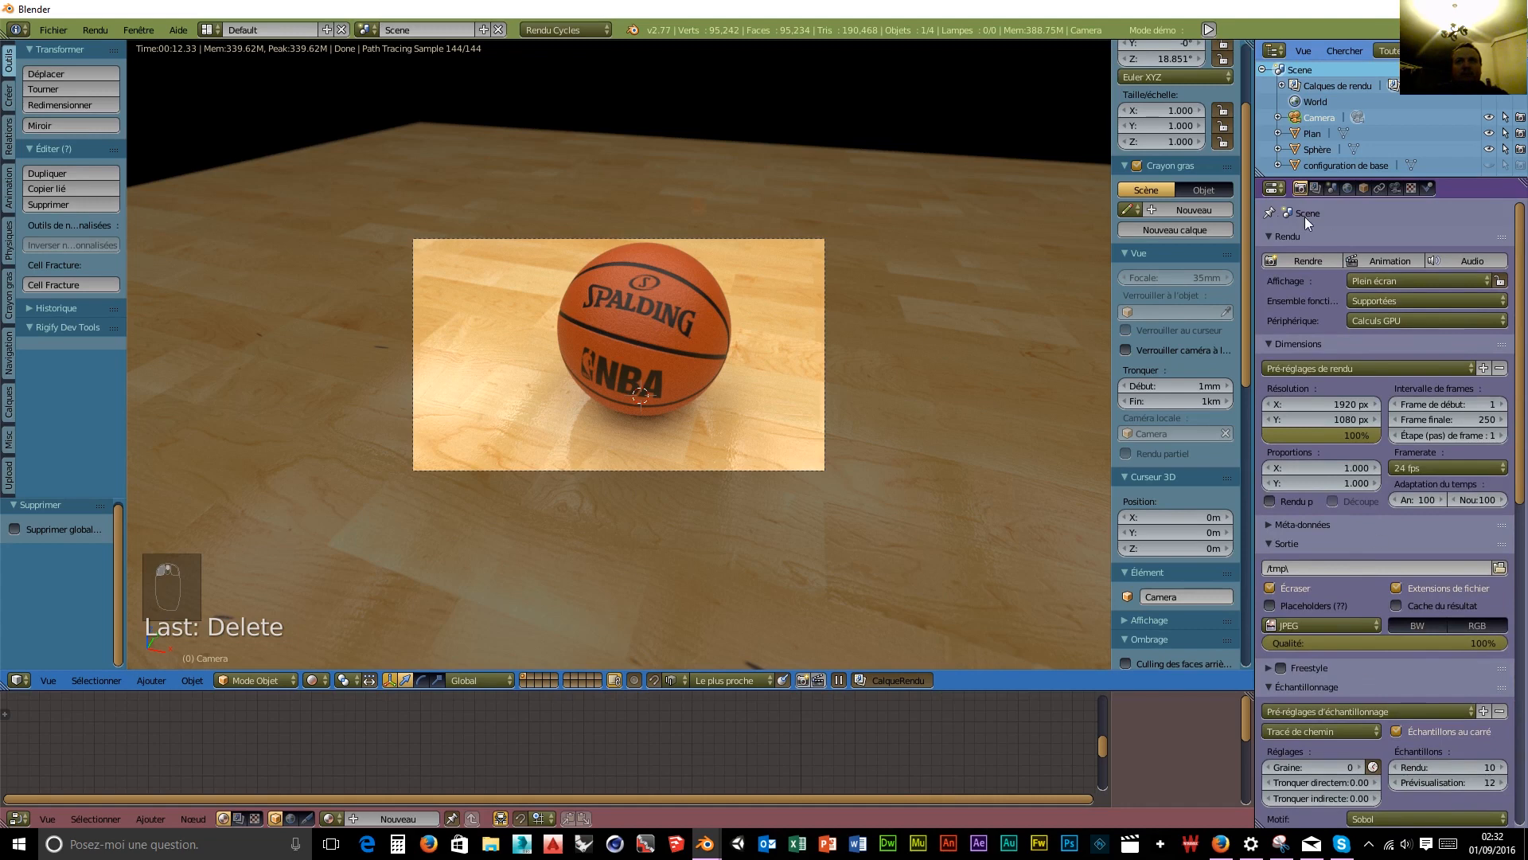
{"action": "left_click", "coordinate": [1292, 264]}
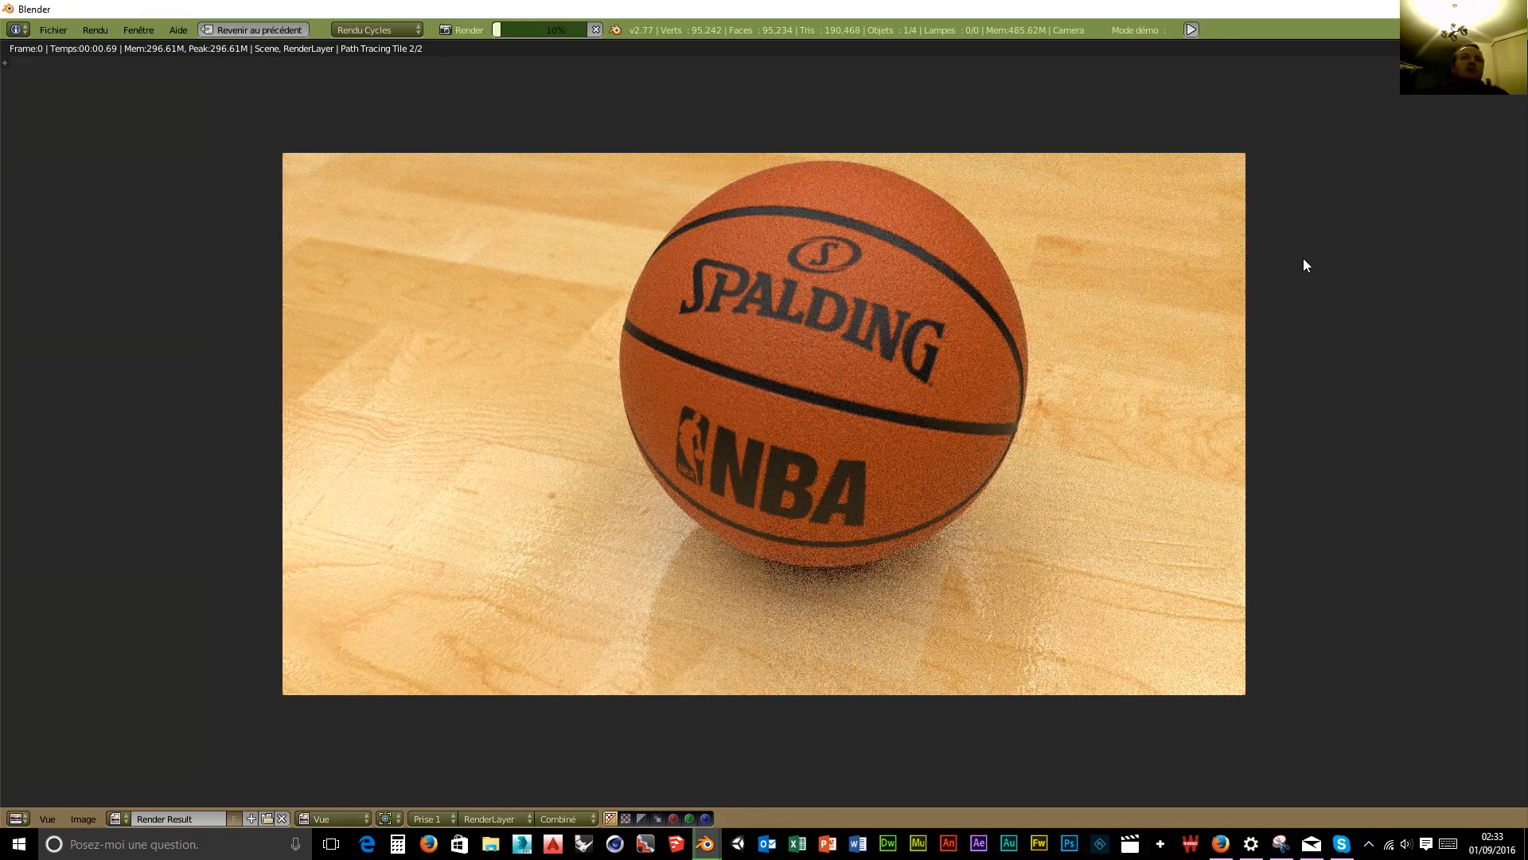
{"action": "scroll", "coordinate": [849, 425], "scroll_direction": "up", "scroll_amount": 5}
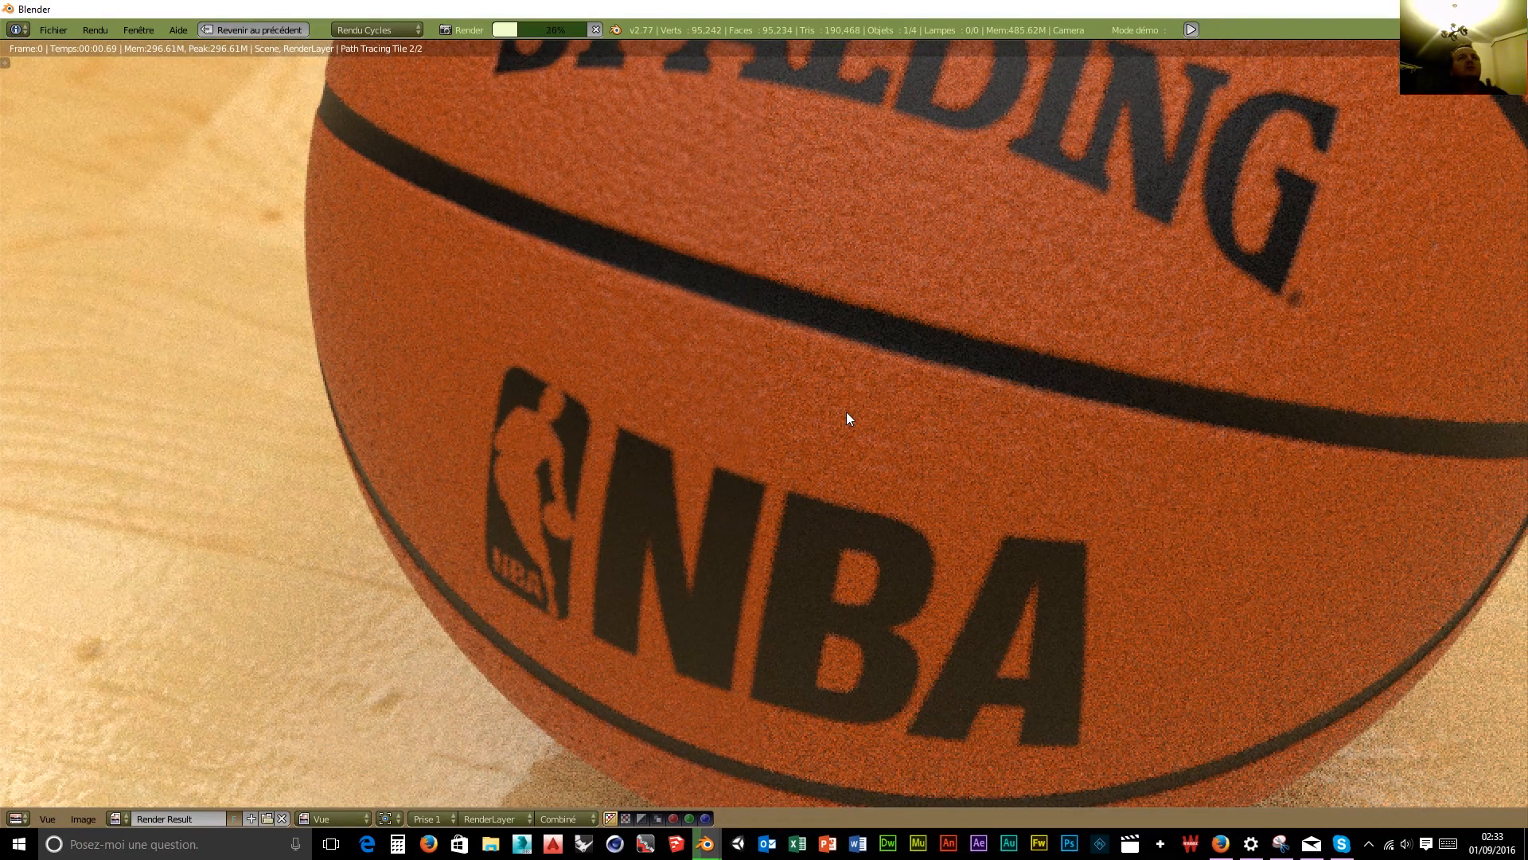
{"action": "scroll", "coordinate": [847, 412], "scroll_direction": "down", "scroll_amount": 5}
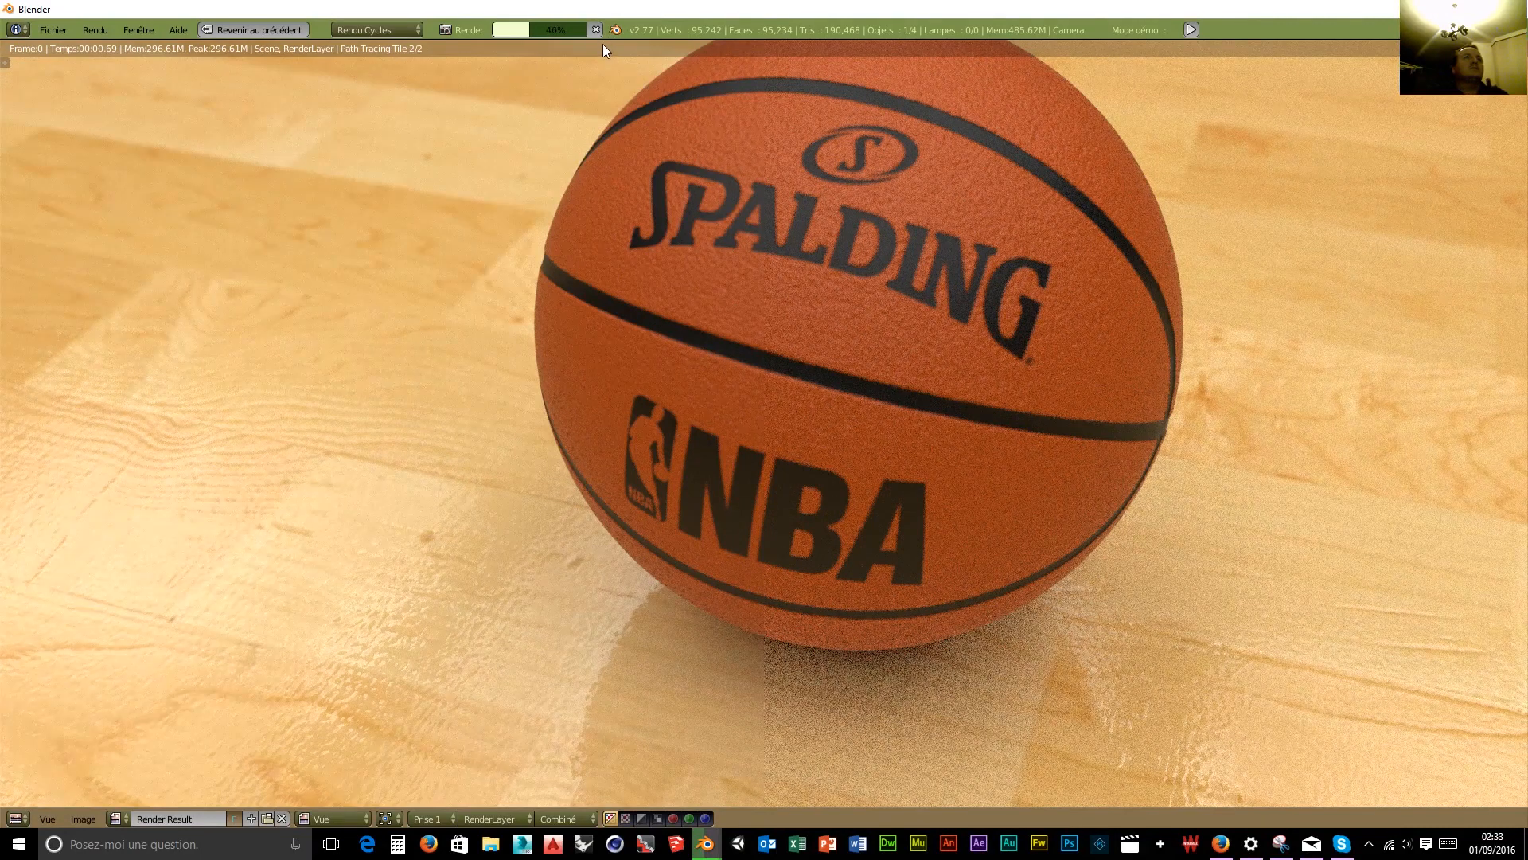
{"action": "left_click", "coordinate": [595, 30]}
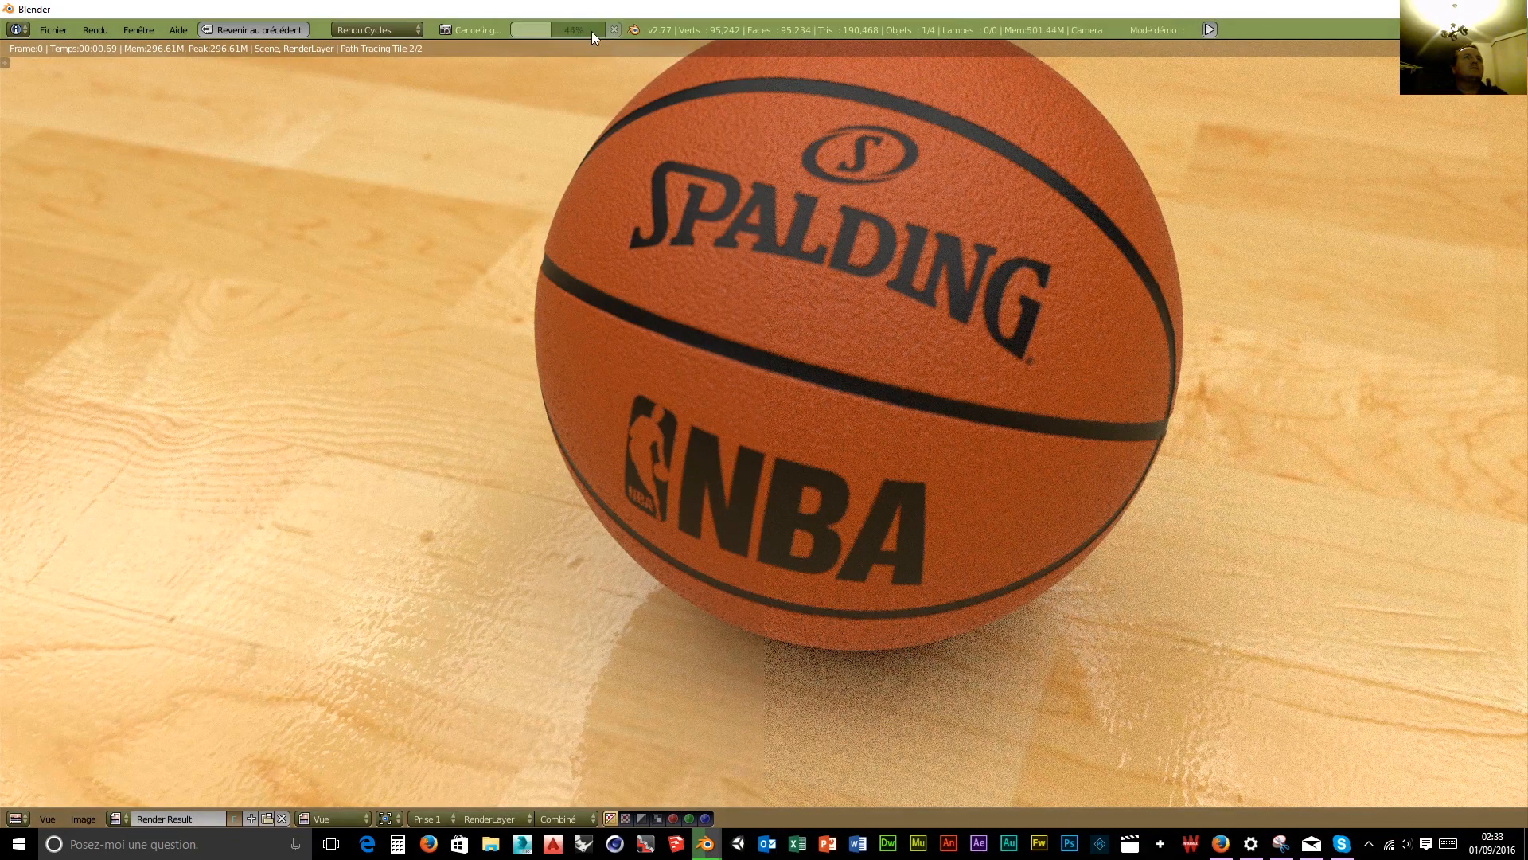
{"action": "left_click", "coordinate": [247, 30]}
Set the camera's depth-of-field aperture number to 4.1.
{"action": "scroll", "coordinate": [757, 420], "scroll_direction": "up", "scroll_amount": 5}
{"action": "scroll", "coordinate": [743, 390], "scroll_direction": "up", "scroll_amount": 2}
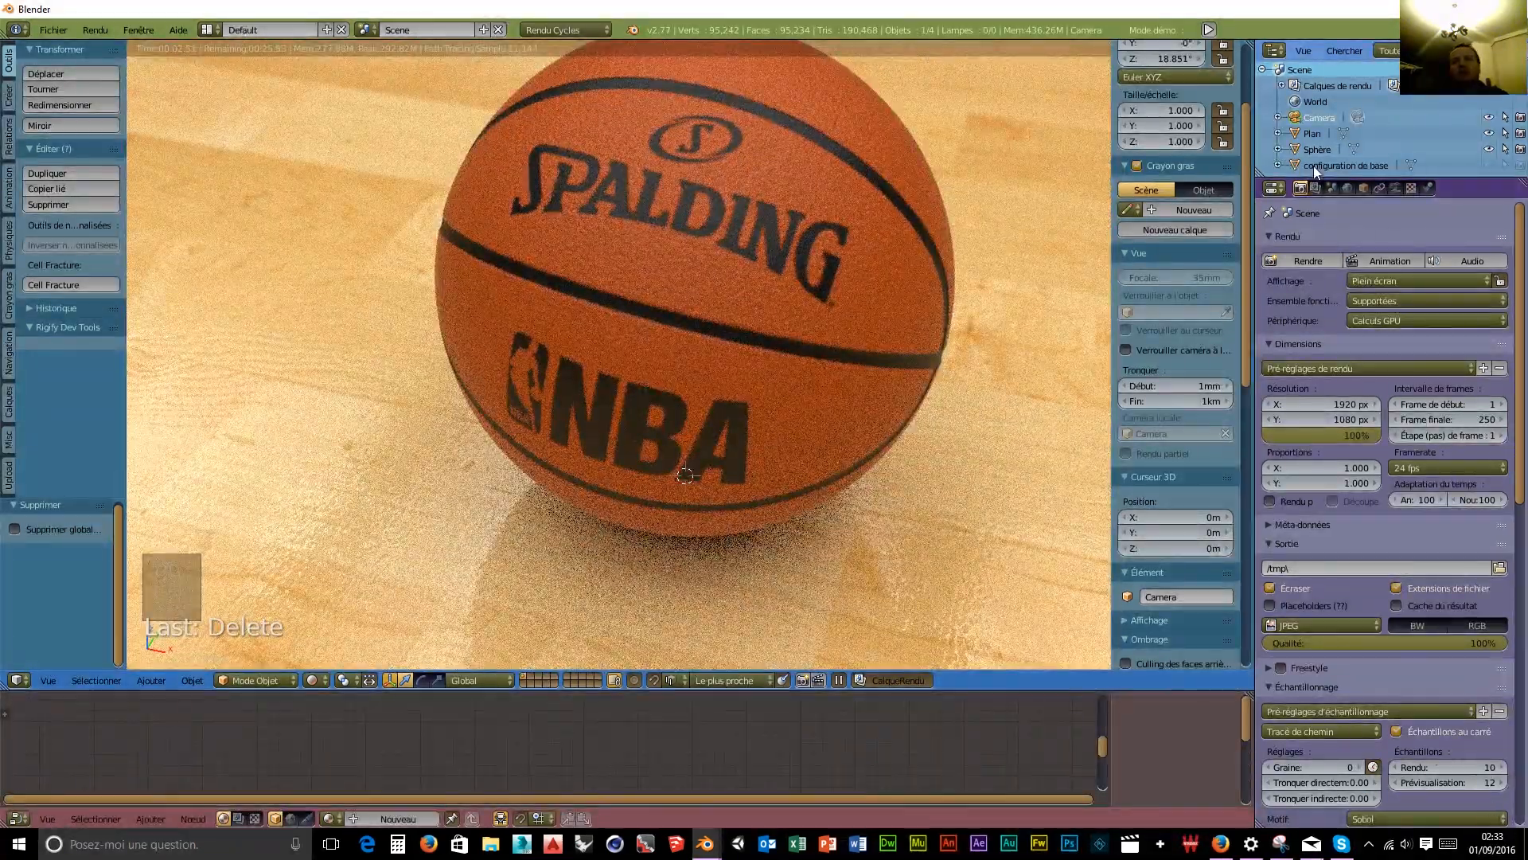
{"action": "left_click", "coordinate": [1395, 189]}
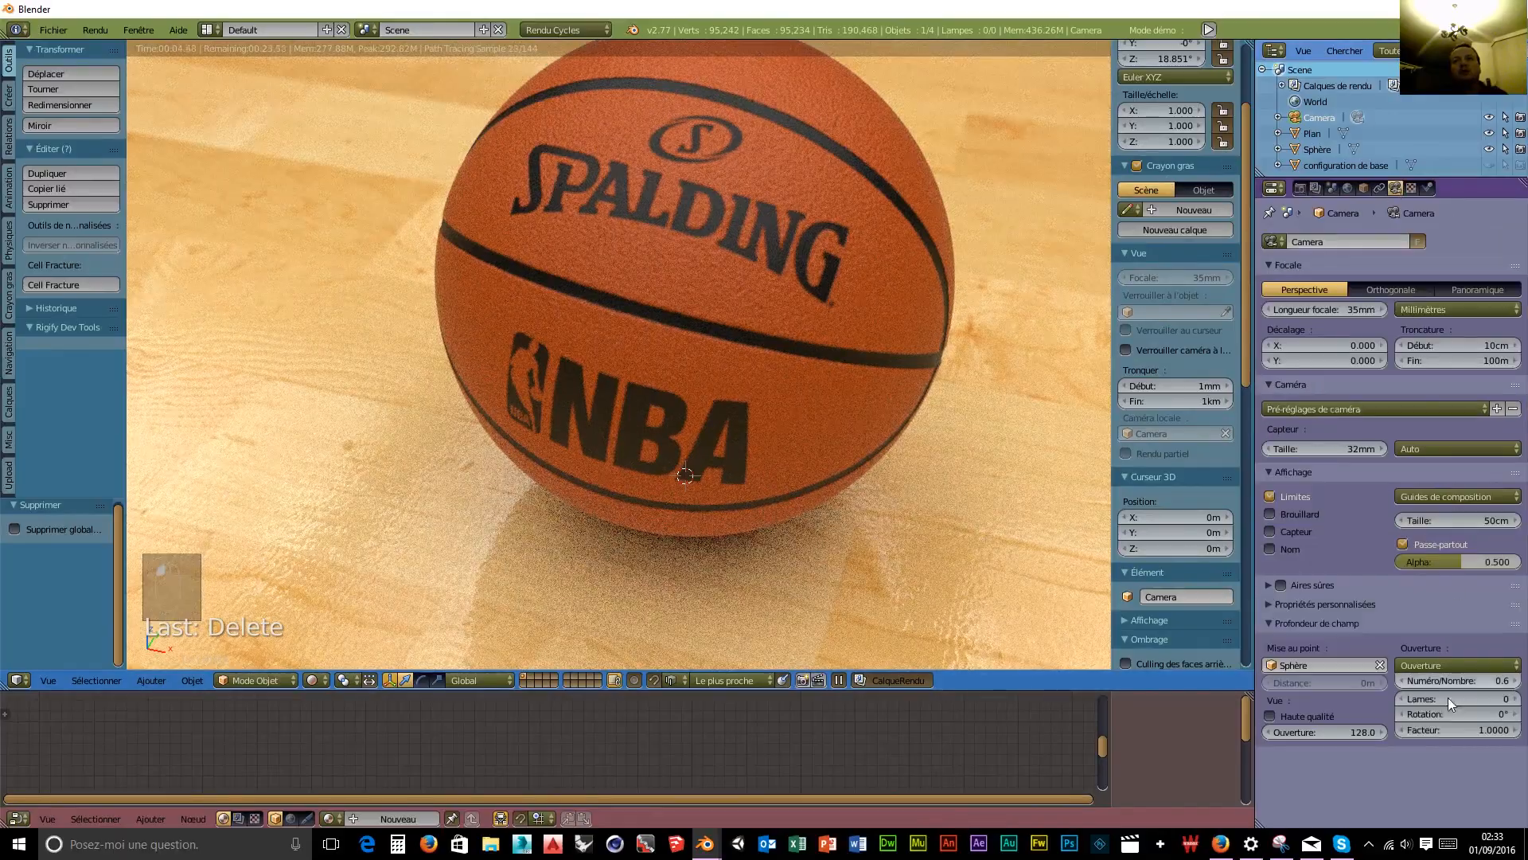
{"action": "left_click_drag", "start_coordinate": [1445, 680], "coordinate": [1519, 681]}
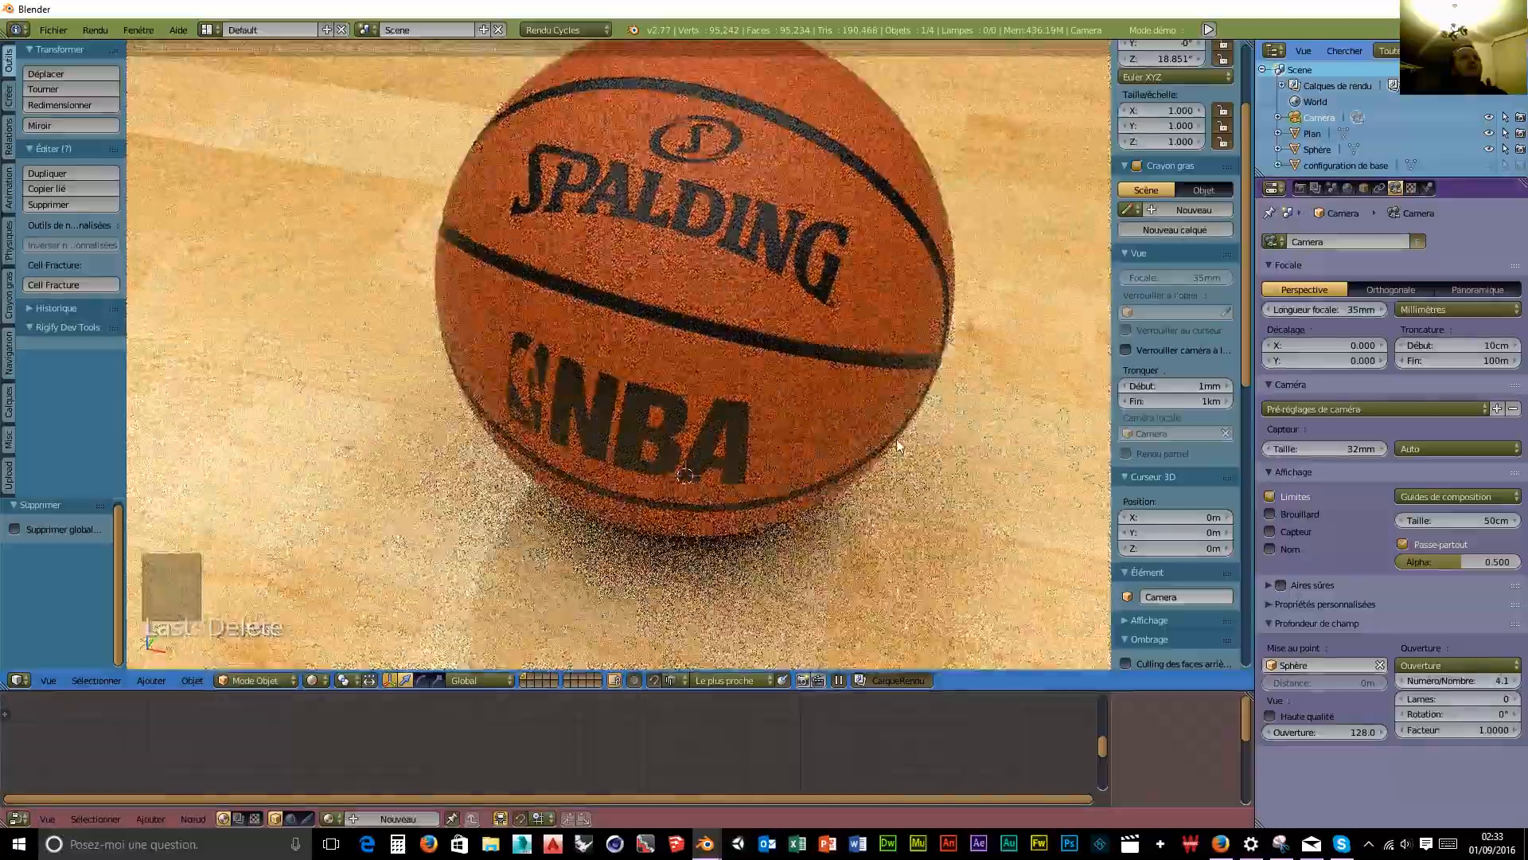
Select the ball, enlarge its node editor, and set the Multiplier node's value to 4.300.
{"action": "scroll", "coordinate": [897, 446], "scroll_direction": "up", "scroll_amount": 6}
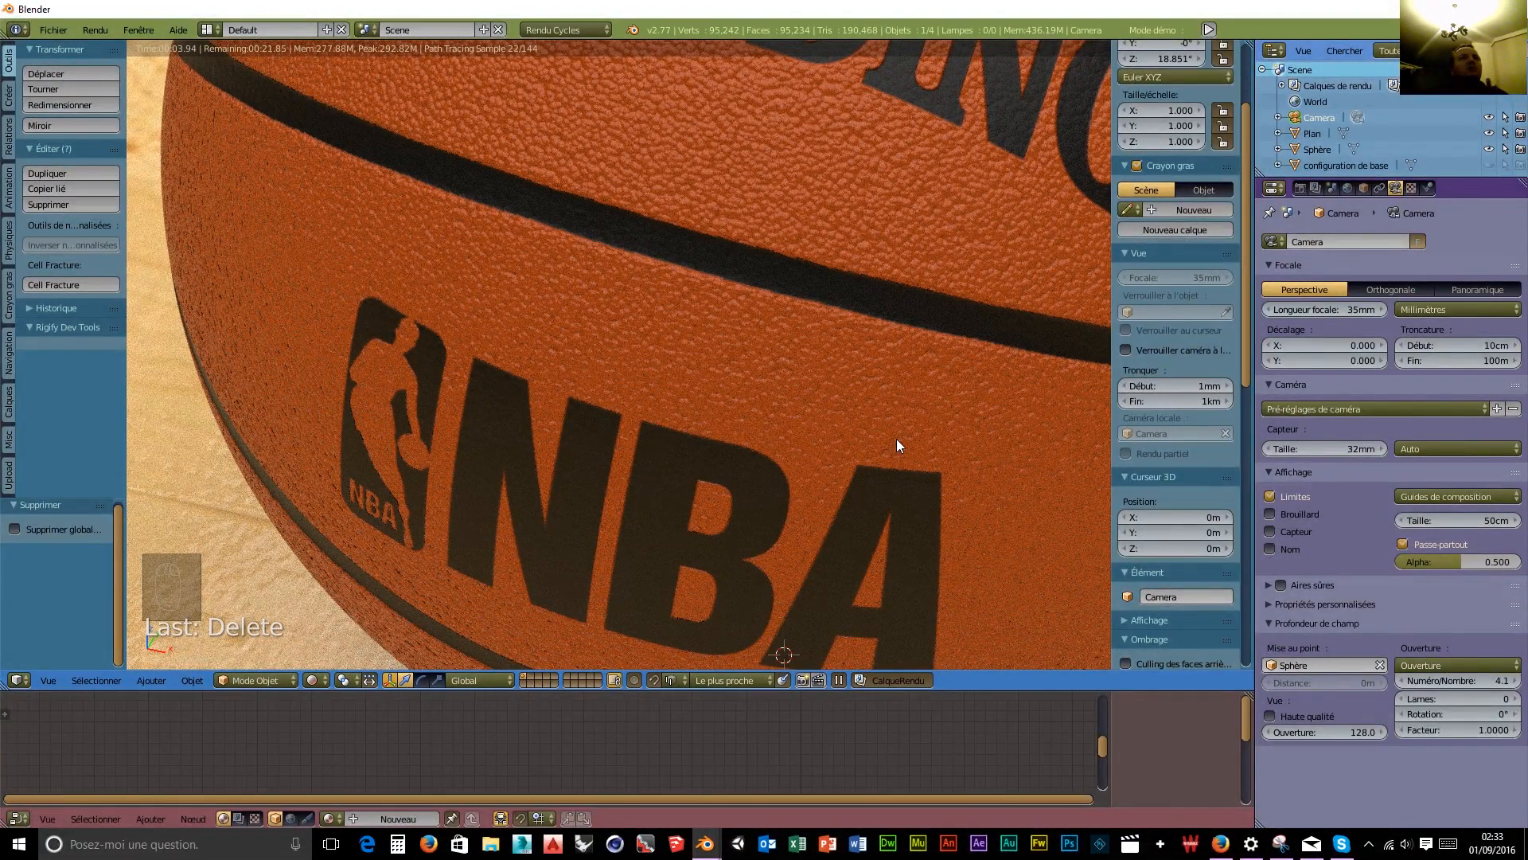
{"action": "right_click", "coordinate": [628, 388]}
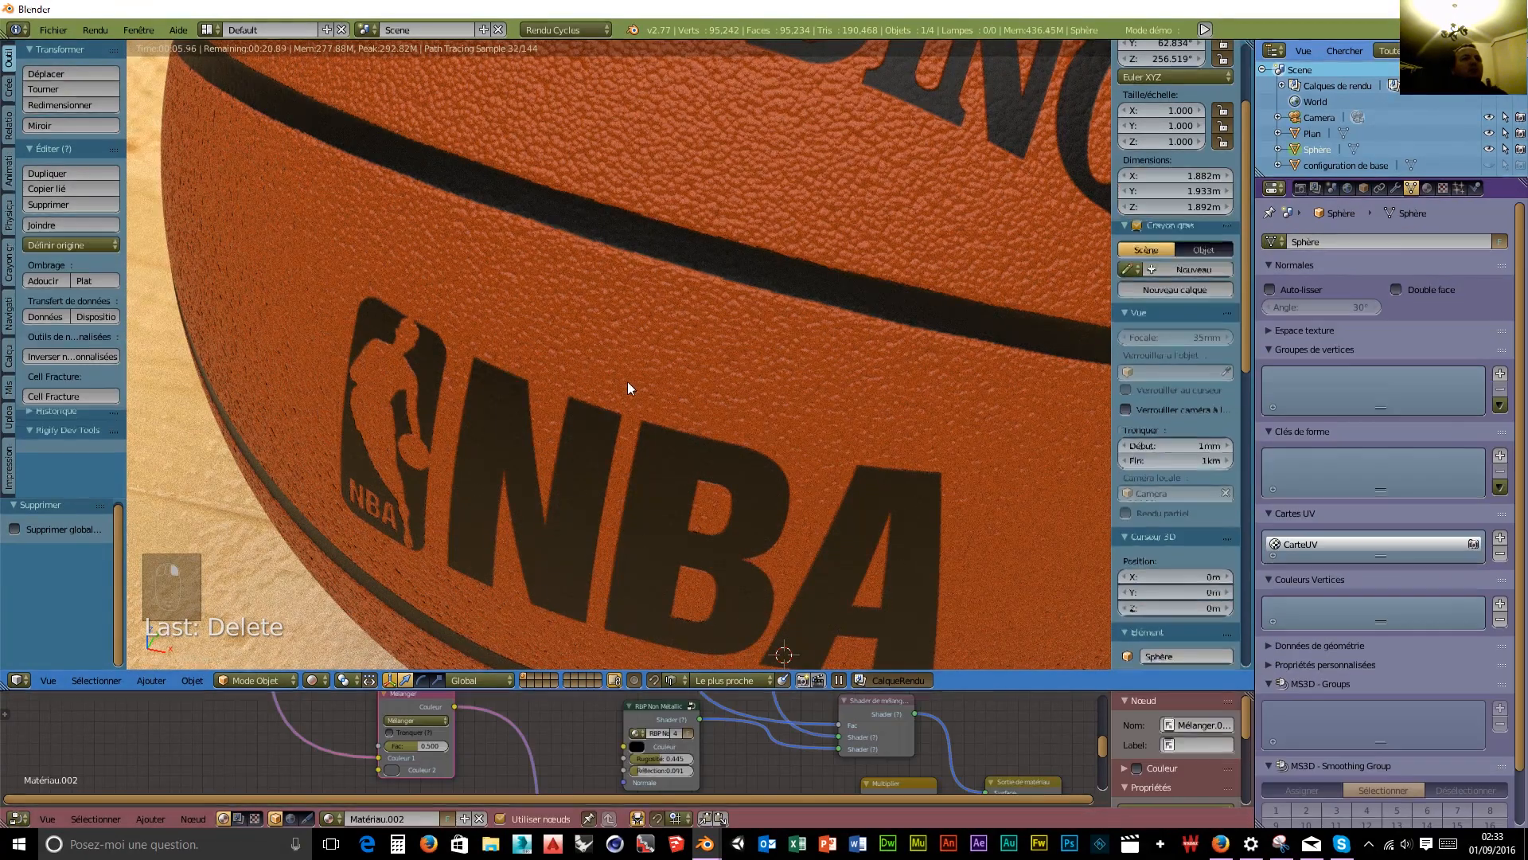
{"action": "left_click_drag", "start_coordinate": [619, 691], "coordinate": [649, 316]}
{"action": "scroll", "coordinate": [913, 738], "scroll_direction": "up", "scroll_amount": 2}
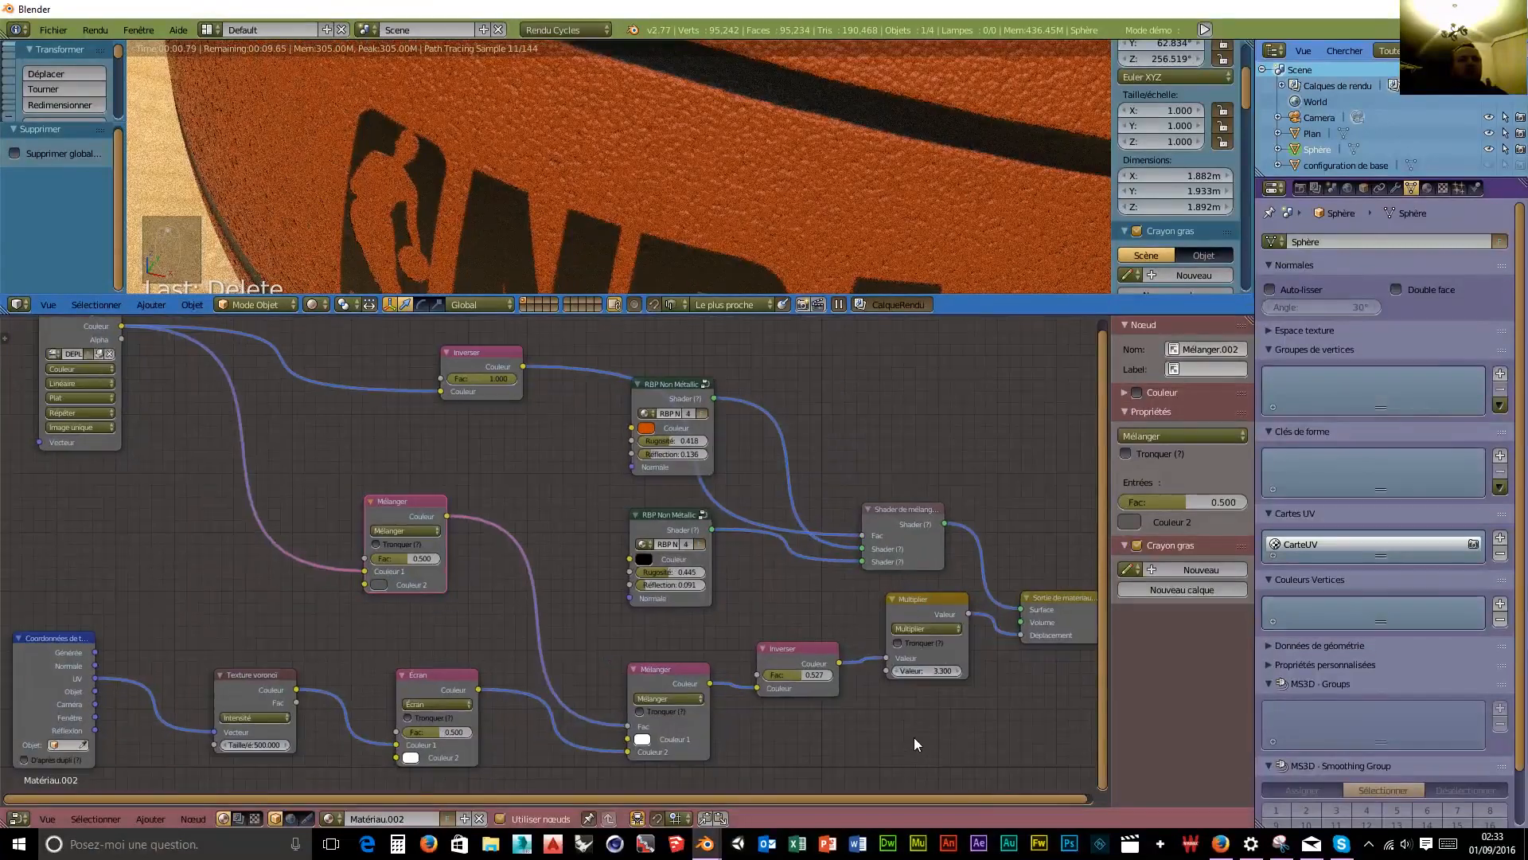
{"action": "left_click_drag", "start_coordinate": [995, 681], "coordinate": [1051, 682]}
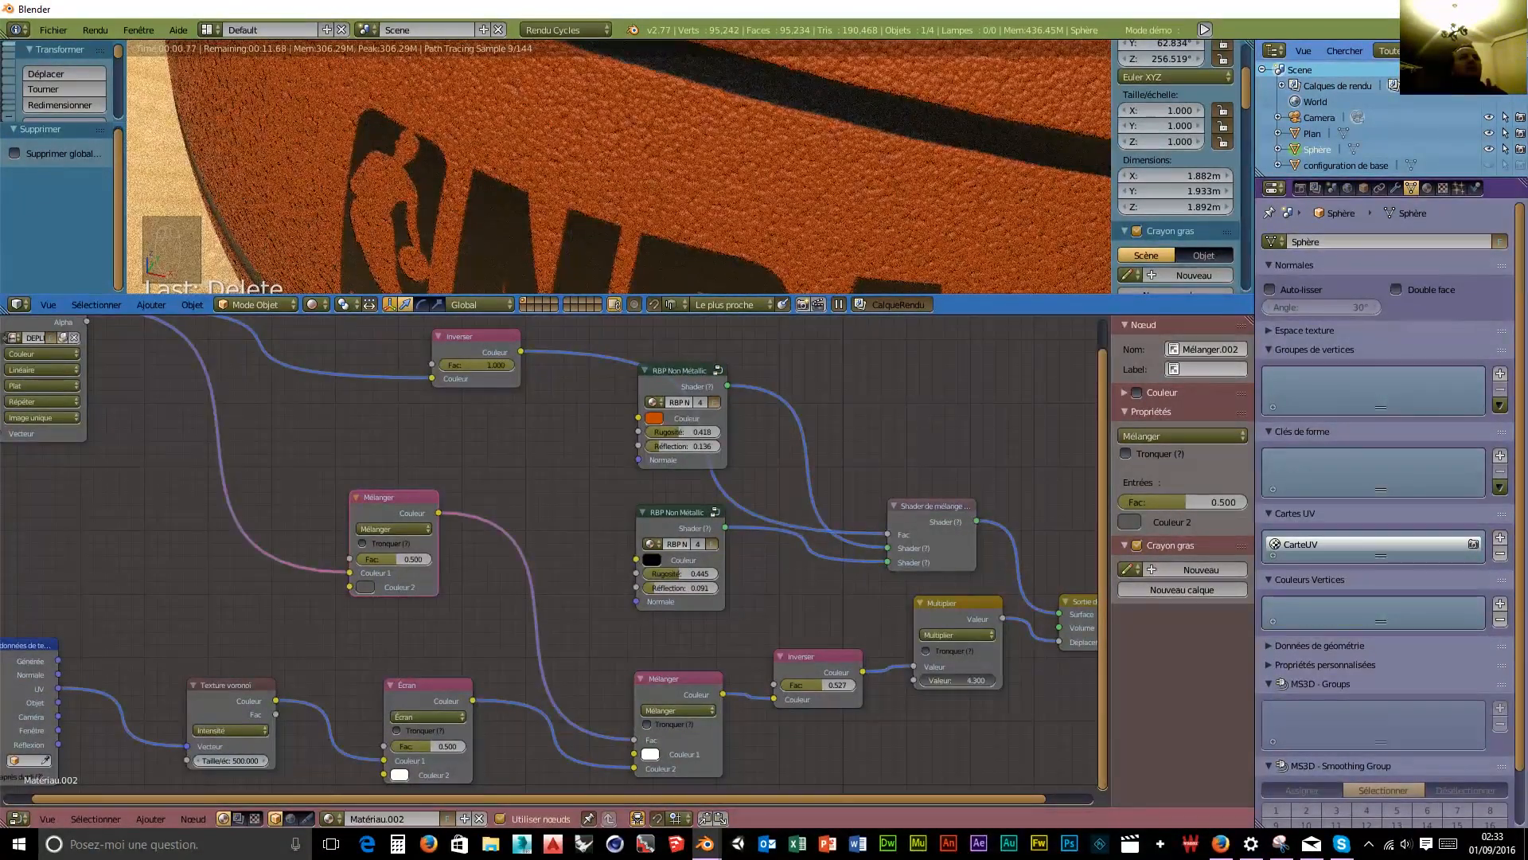
Set the factor of the Inverser node feeding the Multiplier node to 0.618 and inspect the ball's relief up close.
{"action": "left_click_drag", "start_coordinate": [820, 684], "coordinate": [782, 685]}
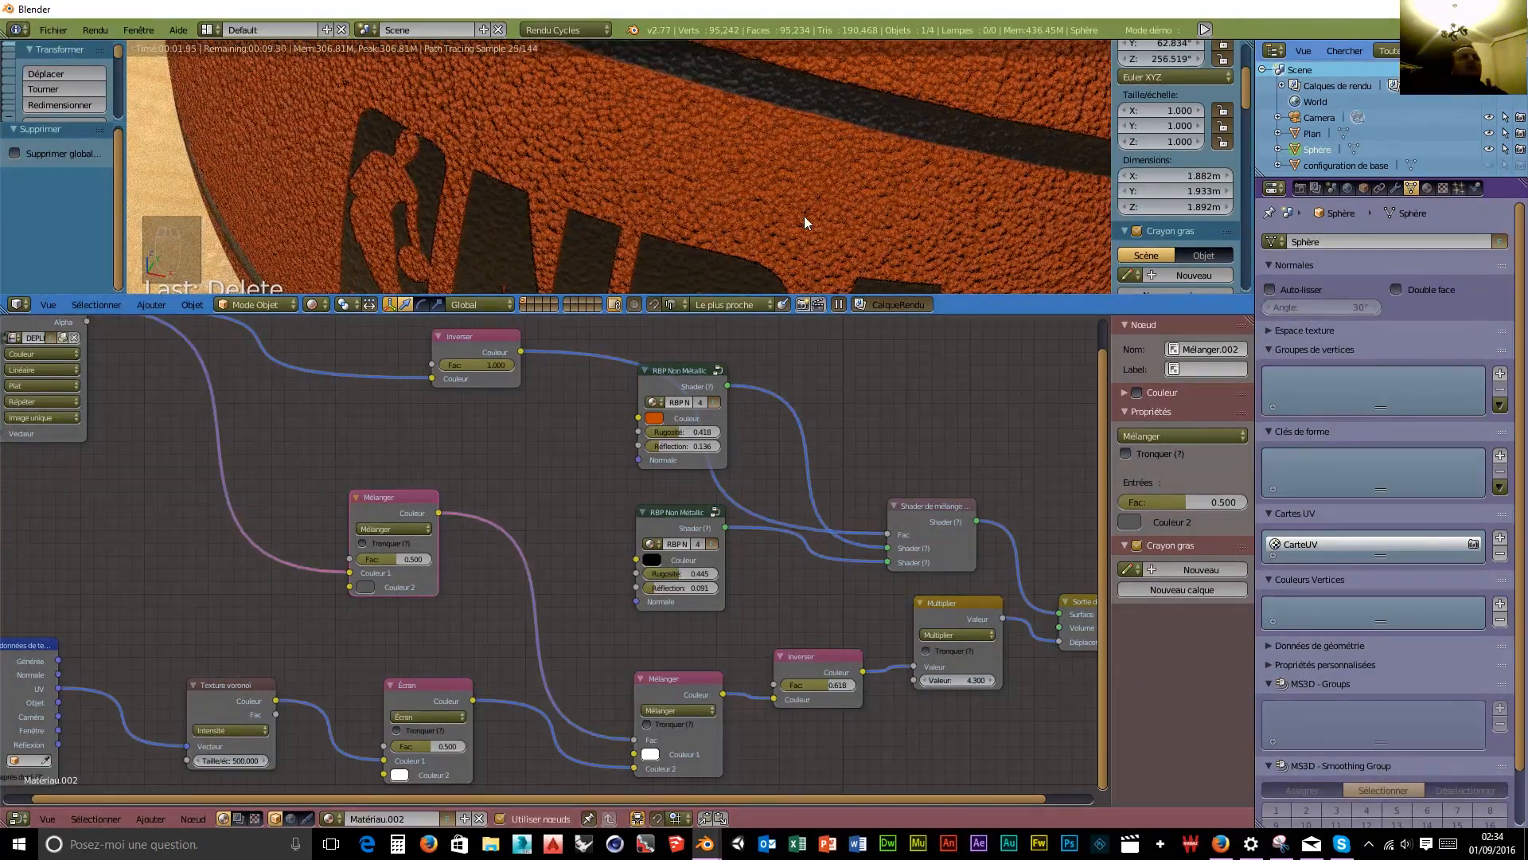
{"action": "scroll", "coordinate": [805, 220], "scroll_direction": "down", "scroll_amount": 8}
{"action": "middle_click_drag", "start_coordinate": [805, 219], "coordinate": [806, 252]}
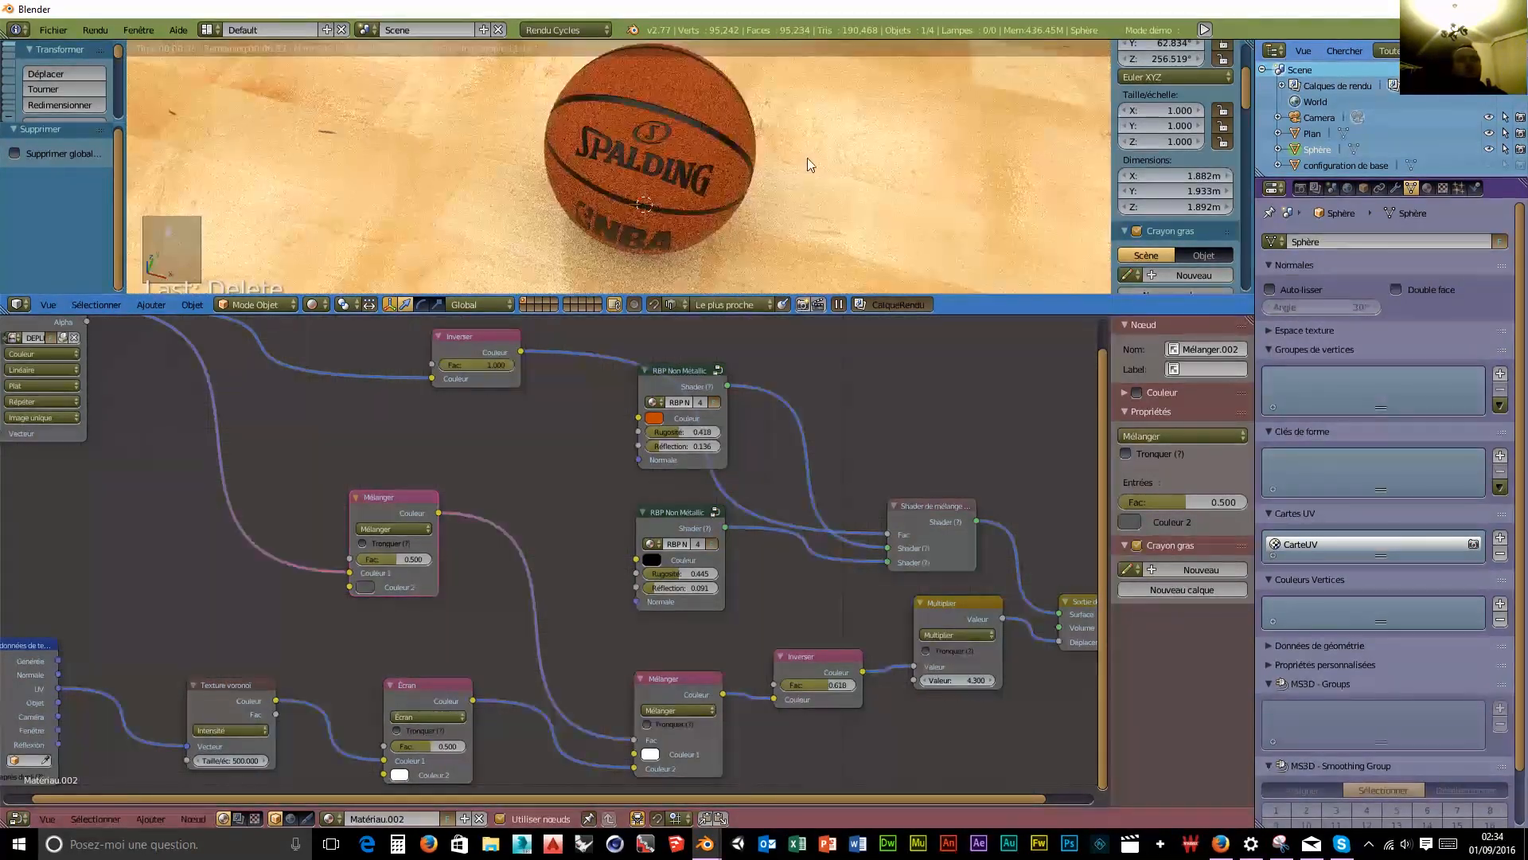
{"action": "scroll", "coordinate": [739, 169], "scroll_direction": "up", "scroll_amount": 6}
{"action": "scroll", "coordinate": [739, 170], "scroll_direction": "up", "scroll_amount": 3}
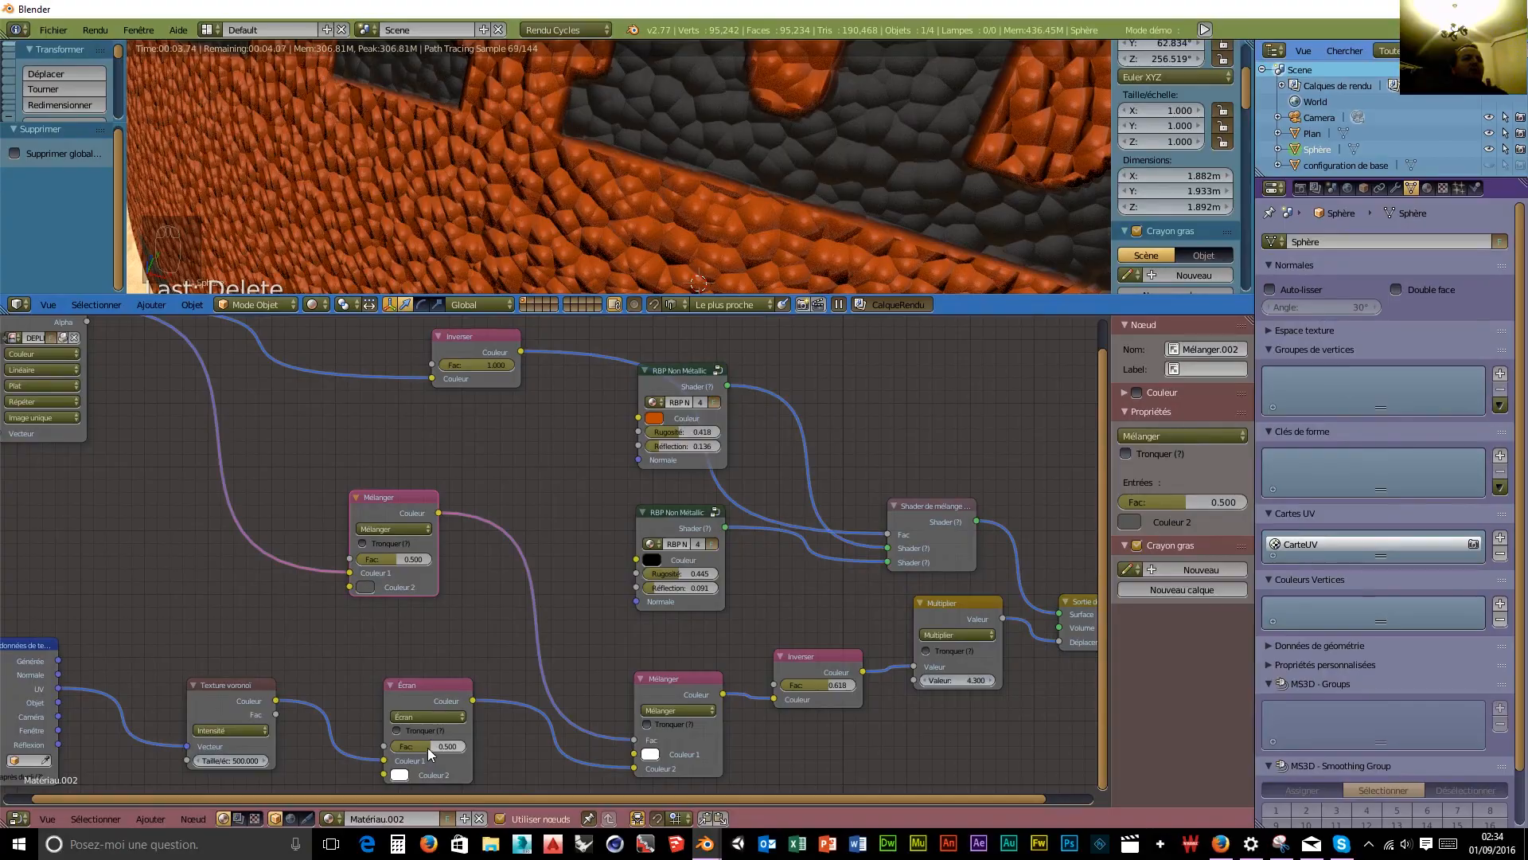
Set the factor of the Mélanger node below the image texture to 0.018 and slightly raise the displacement Inverser node's factor.
{"action": "left_click_drag", "start_coordinate": [397, 560], "coordinate": [357, 559]}
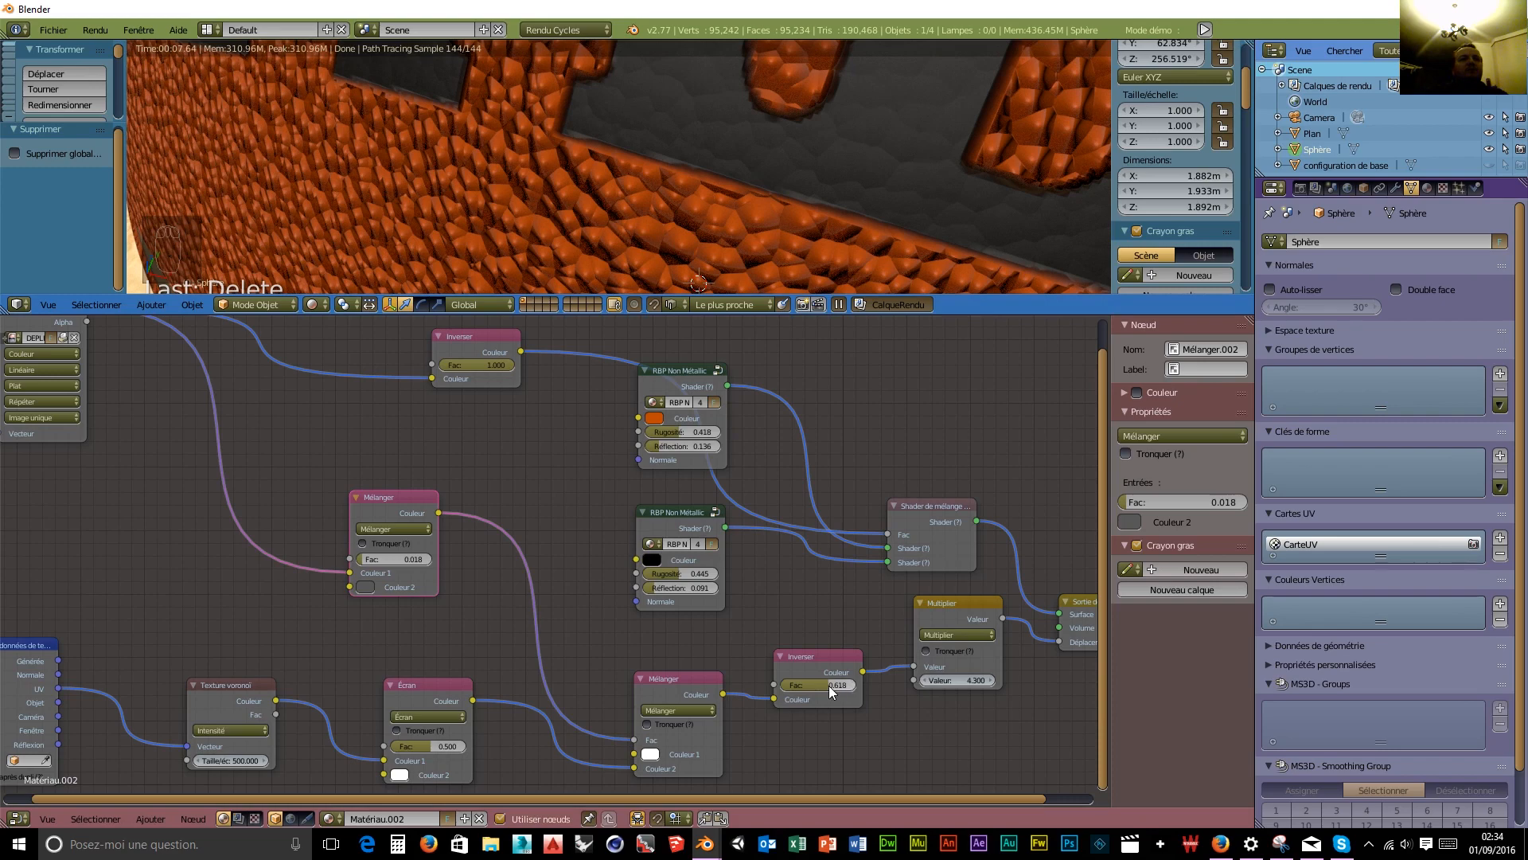
{"action": "left_click_drag", "start_coordinate": [827, 685], "coordinate": [832, 685]}
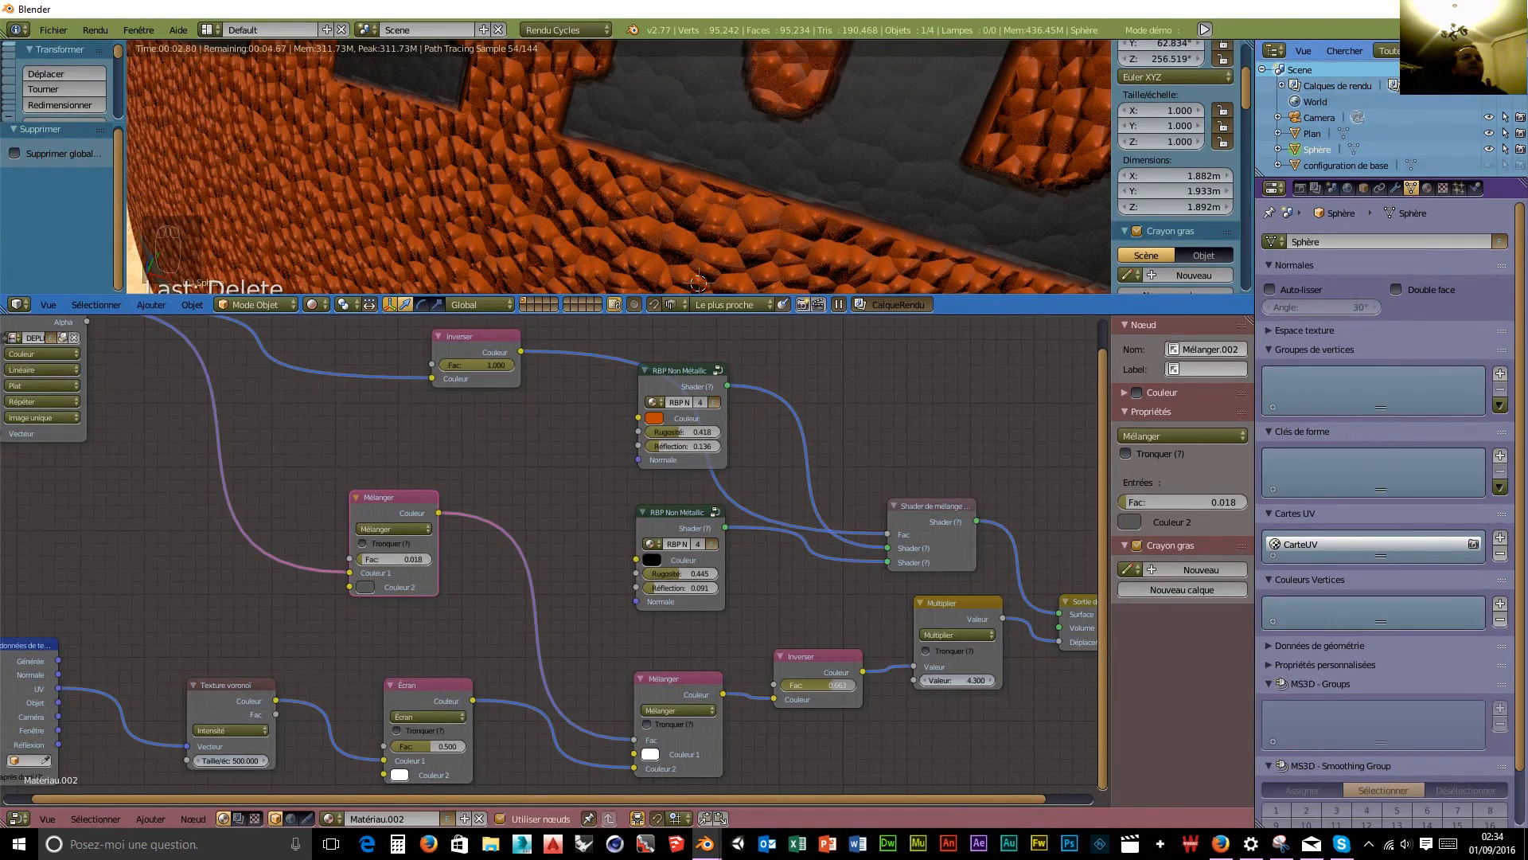
Set the reflection of the orange RBP Non Métallic node to 0.027 and check the ball through the camera.
{"action": "left_click_drag", "start_coordinate": [665, 445], "coordinate": [681, 446]}
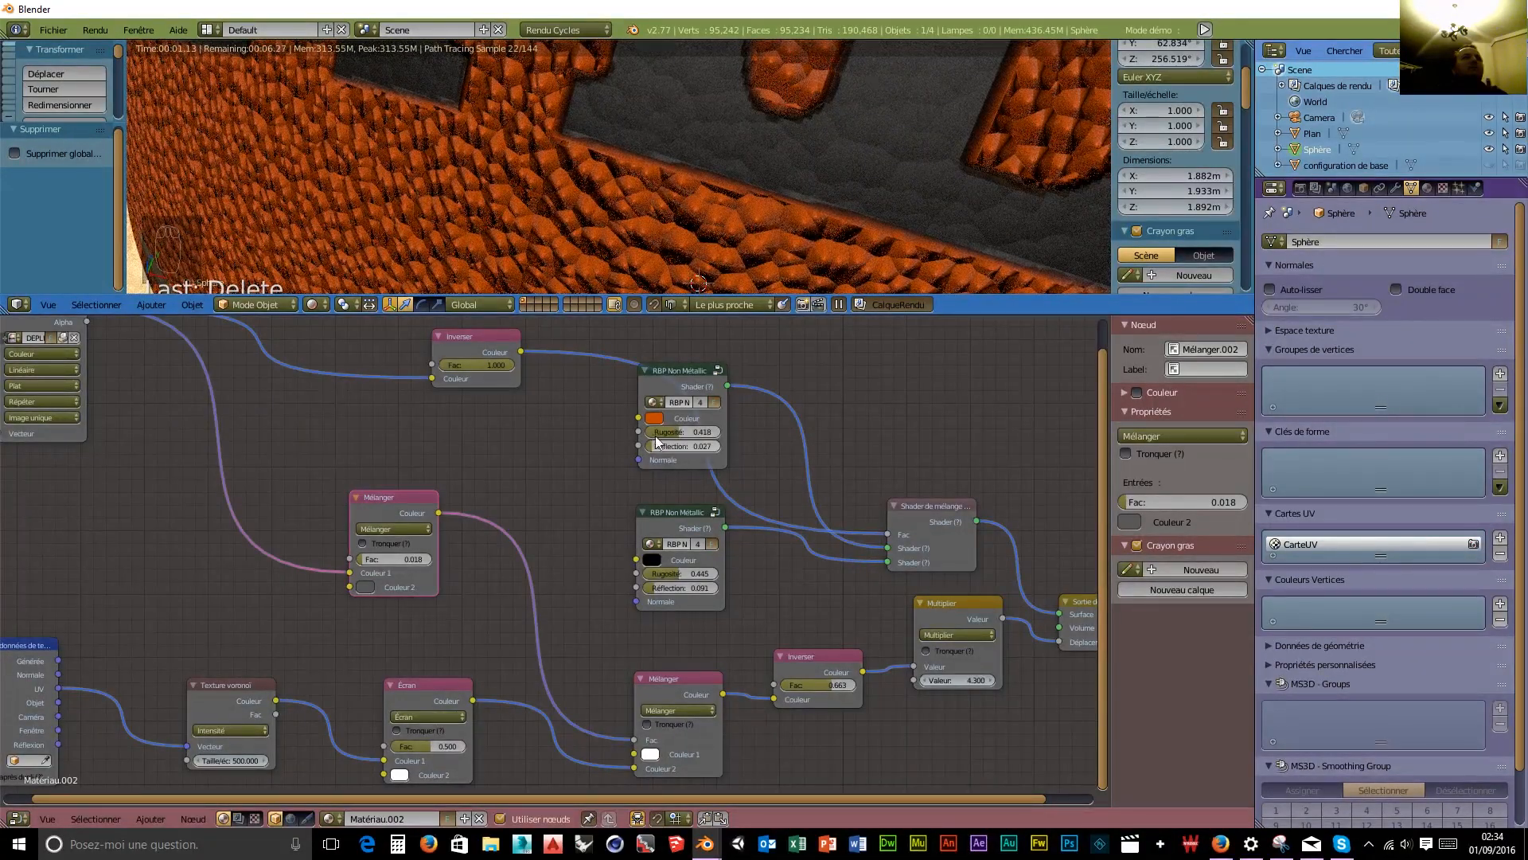
{"action": "scroll", "coordinate": [732, 199], "scroll_direction": "down", "scroll_amount": 5}
{"action": "middle_click_drag", "start_coordinate": [736, 199], "coordinate": [734, 180]}
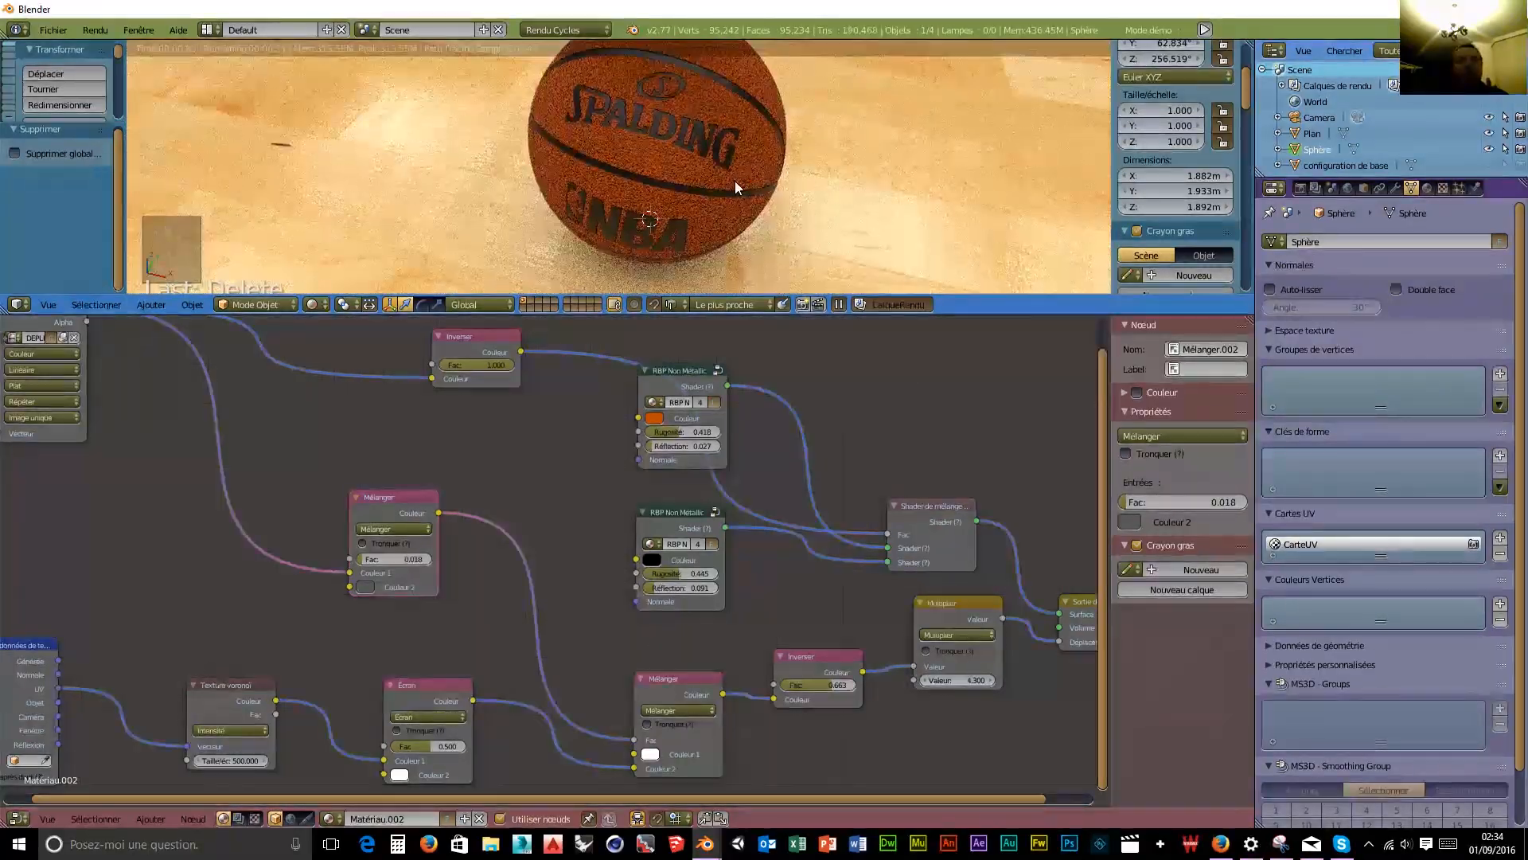
{"action": "key", "text": "KP_0"}
{"action": "scroll", "coordinate": [659, 103], "scroll_direction": "down", "scroll_amount": 6}
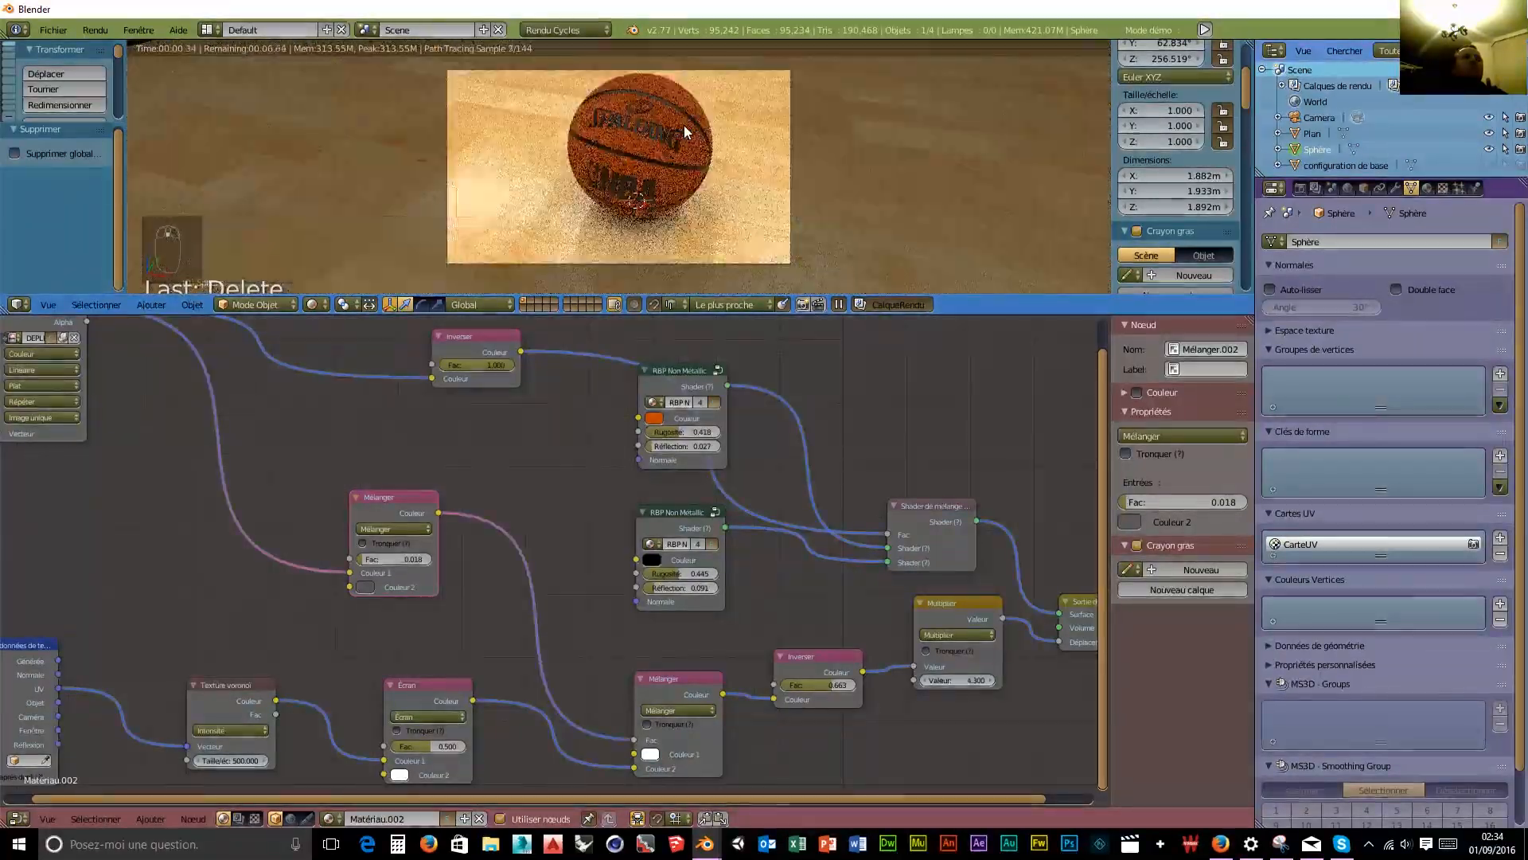
{"action": "scroll", "coordinate": [686, 132], "scroll_direction": "up", "scroll_amount": 1}
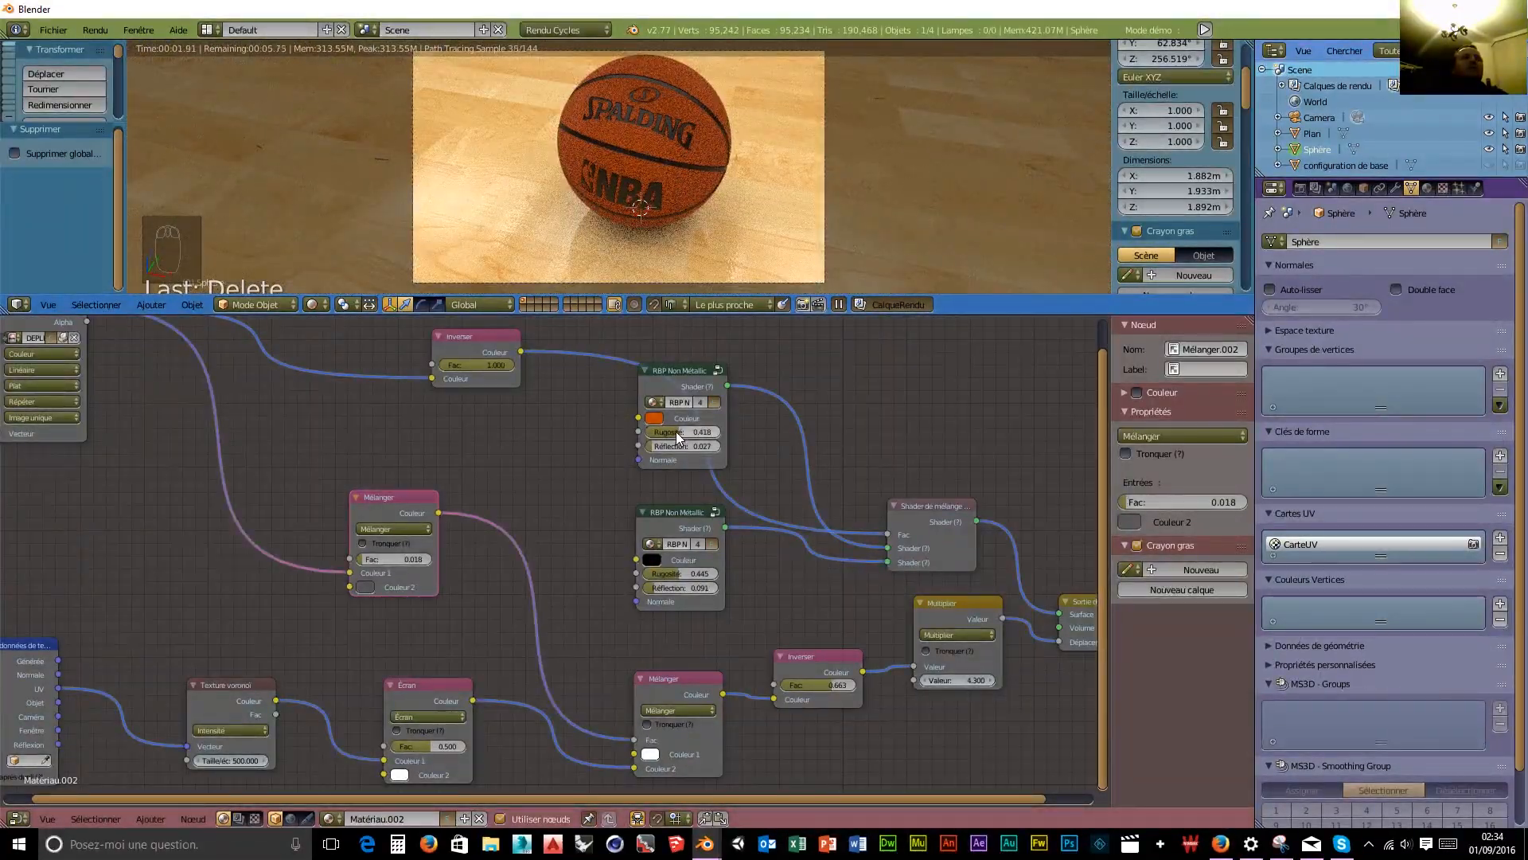
Set the orange RBP Non Métallic node's roughness to 0.155 and change its colour to a brighter, more yellowish orange.
{"action": "mouse_move", "coordinate": [678, 438]}
{"action": "left_mouse_down"}
{"action": "mouse_move", "coordinate": [633, 437]}
{"action": "mouse_move", "coordinate": [657, 432]}
{"action": "left_mouse_up"}
{"action": "left_click", "coordinate": [653, 421]}
{"action": "left_click_drag", "start_coordinate": [755, 257], "coordinate": [755, 236]}
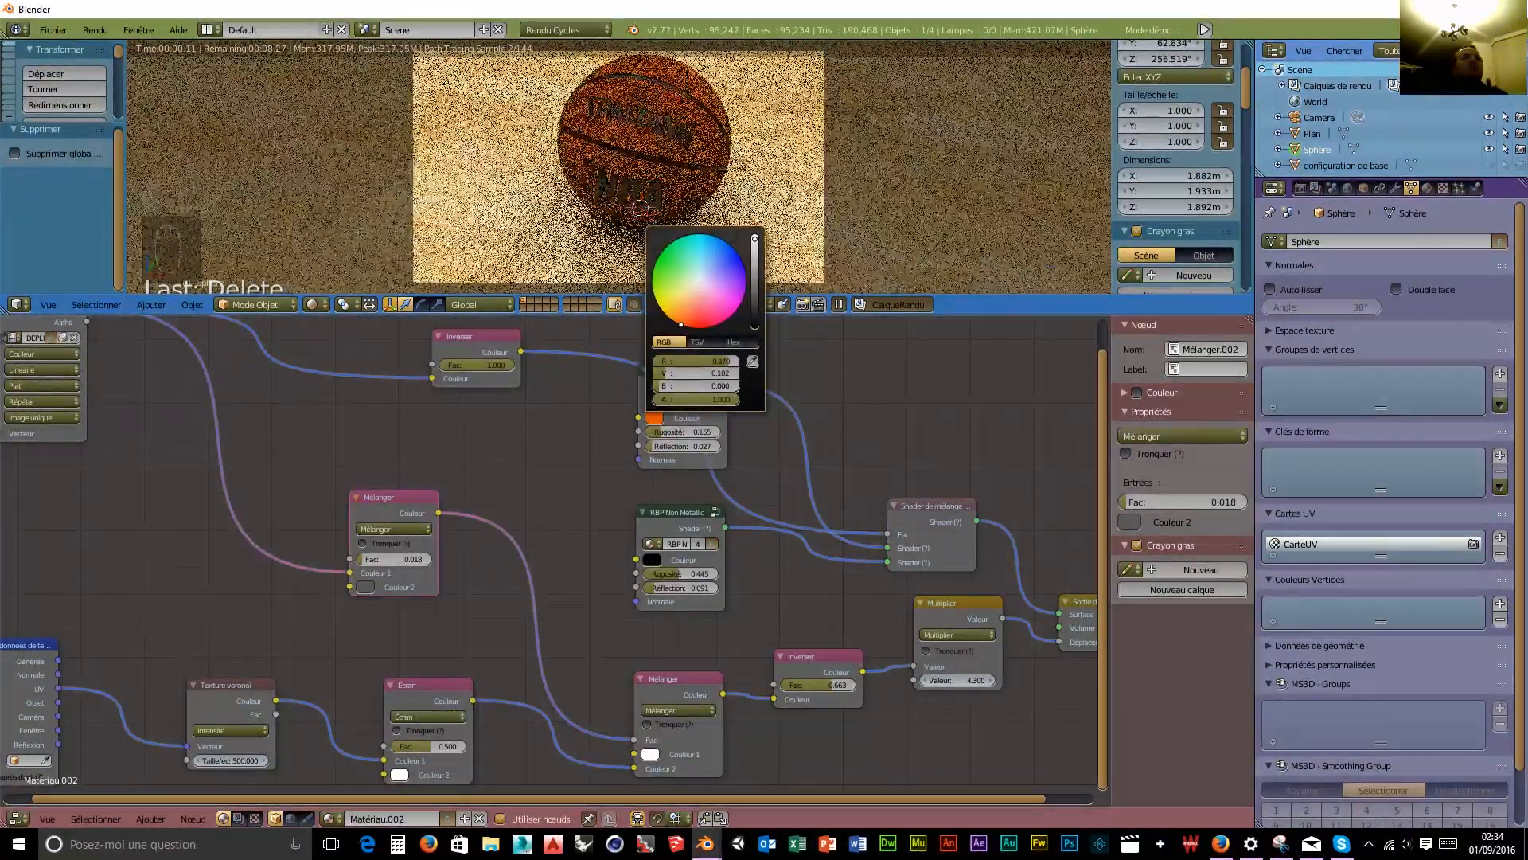
{"action": "left_click", "coordinate": [678, 322]}
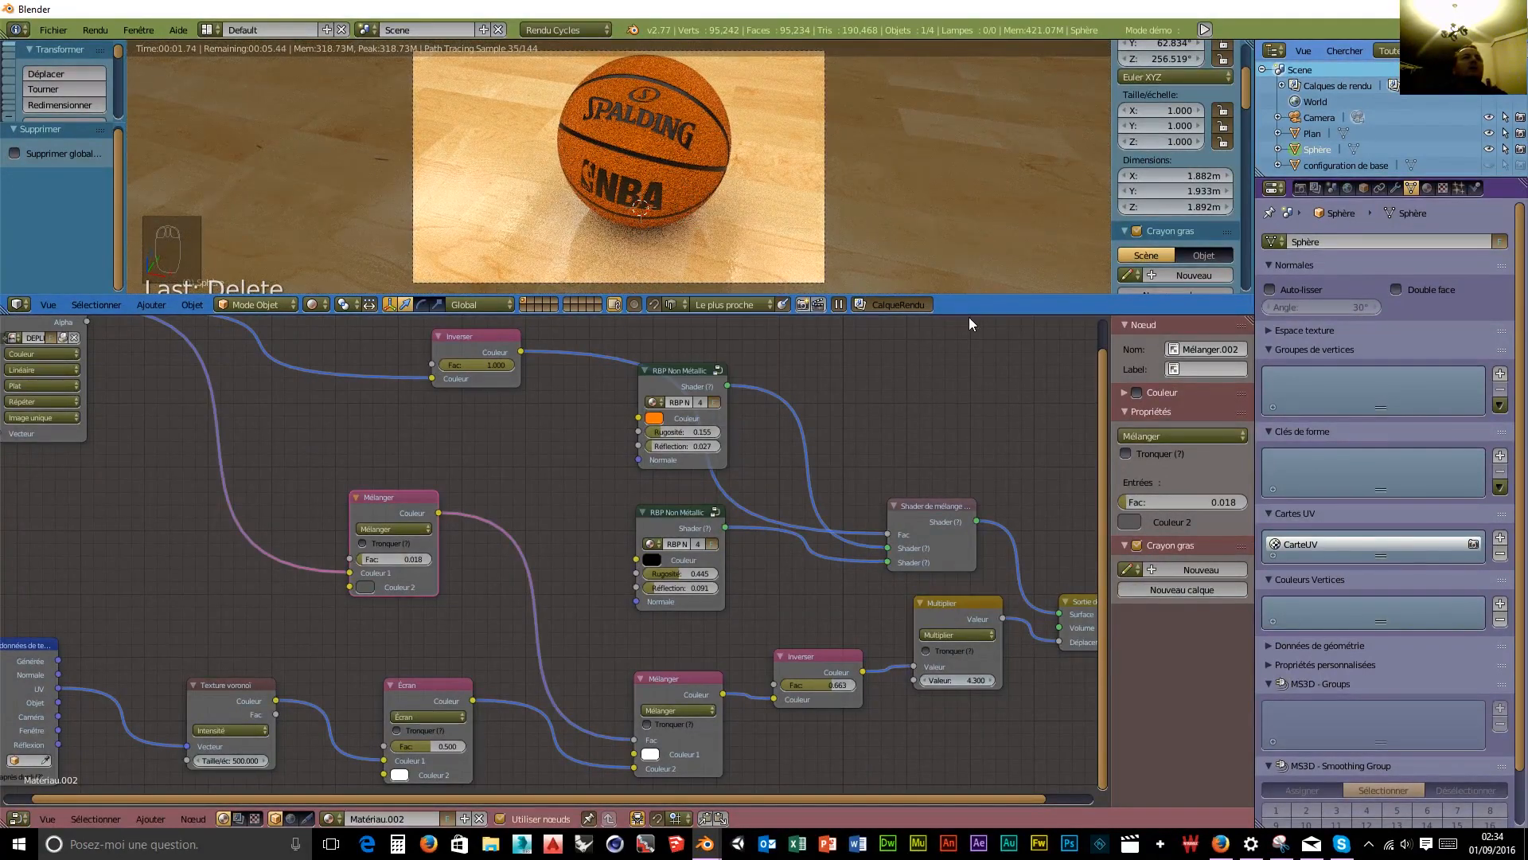
{"action": "left_click", "coordinate": [654, 418]}
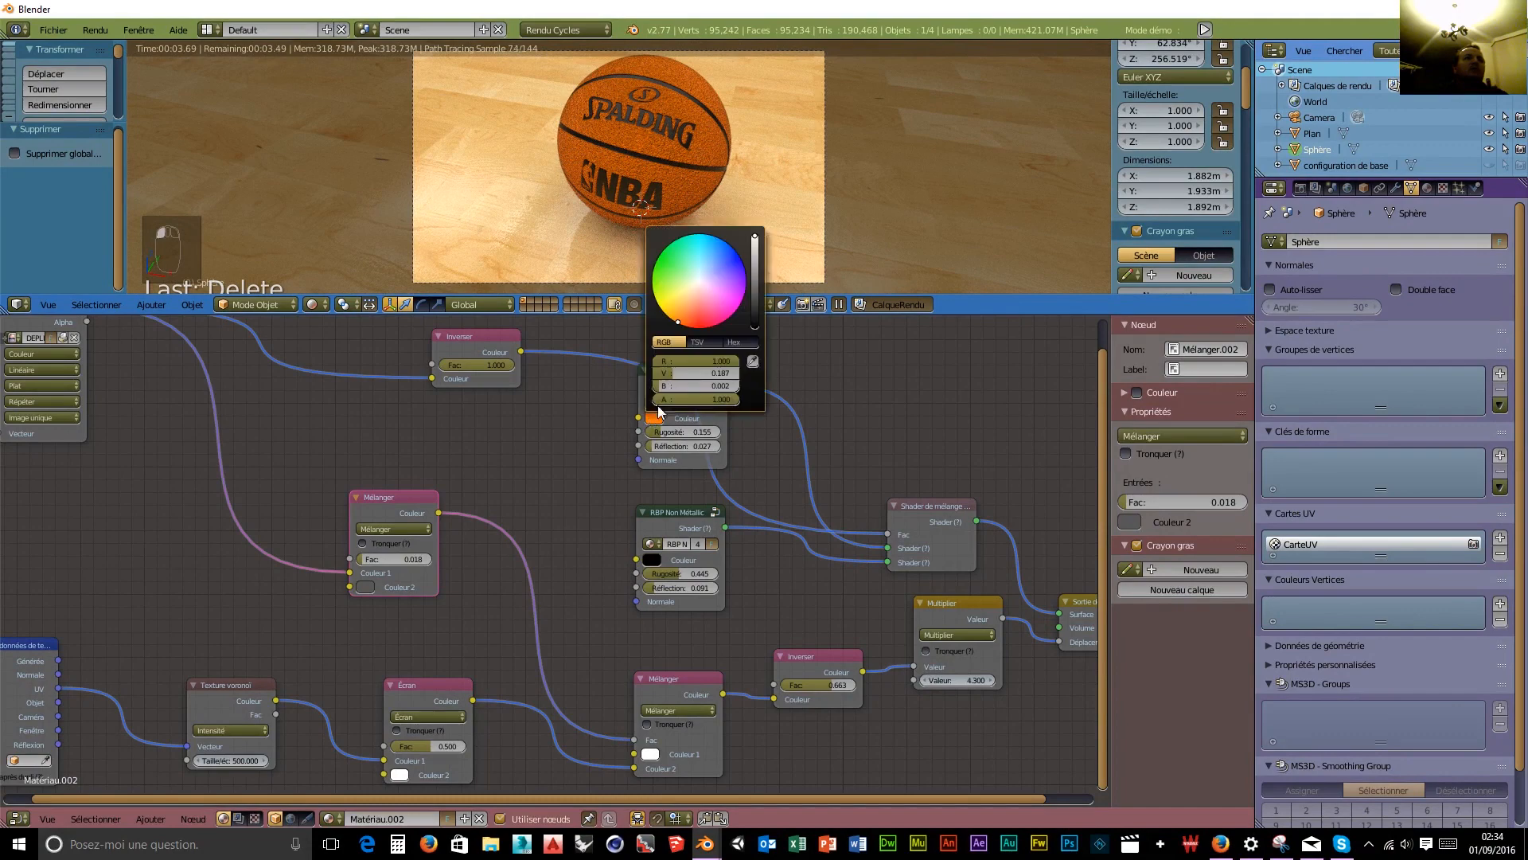
{"action": "left_click", "coordinate": [757, 247]}
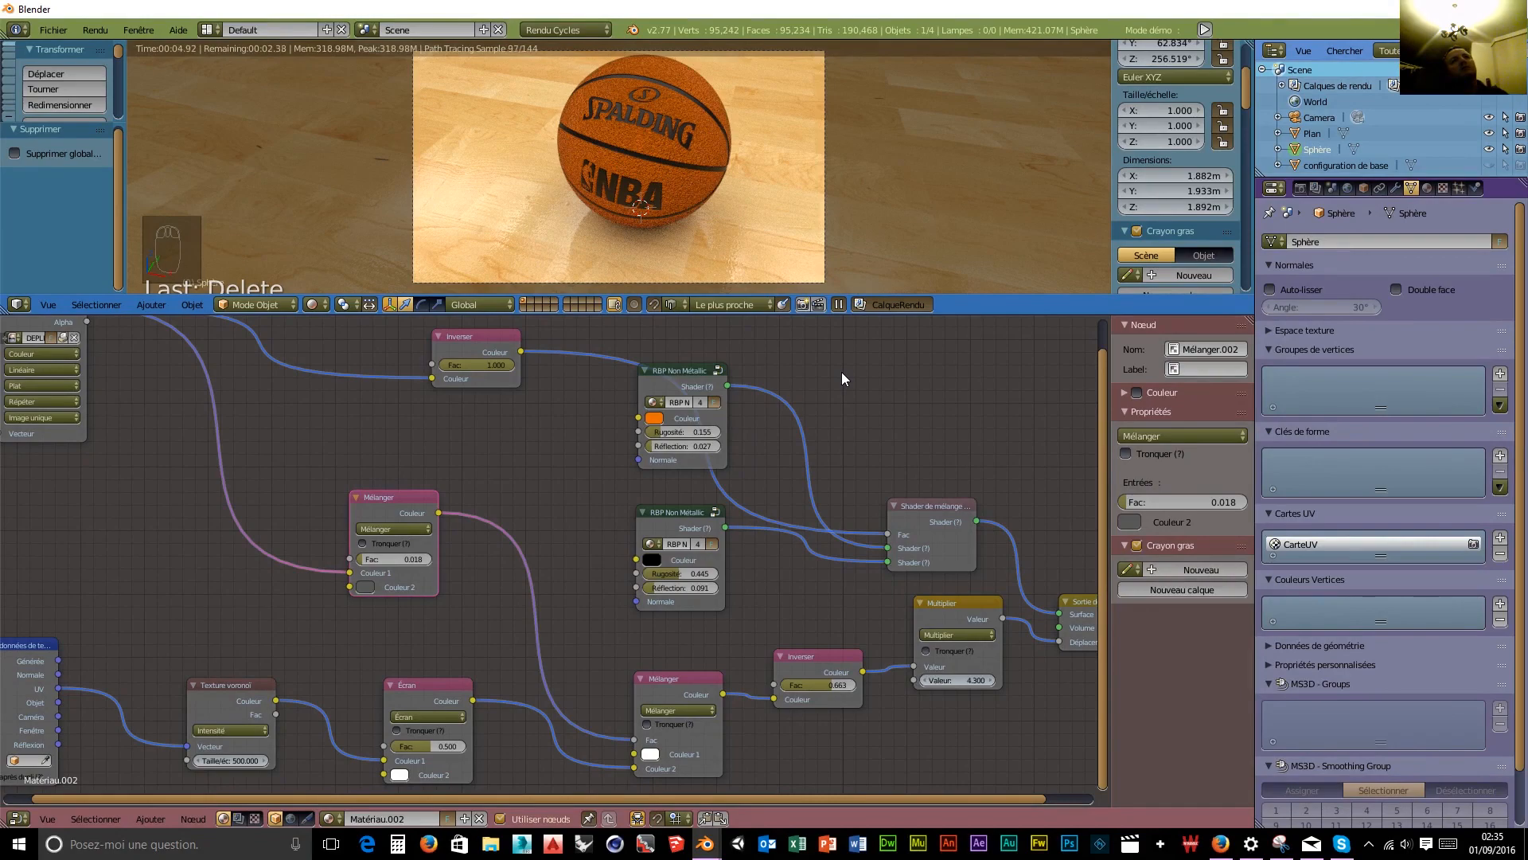
Set the Multiplier node's value to 2.800 and inspect the ball's relief up close around the NBA logo.
{"action": "left_click_drag", "start_coordinate": [955, 686], "coordinate": [895, 686]}
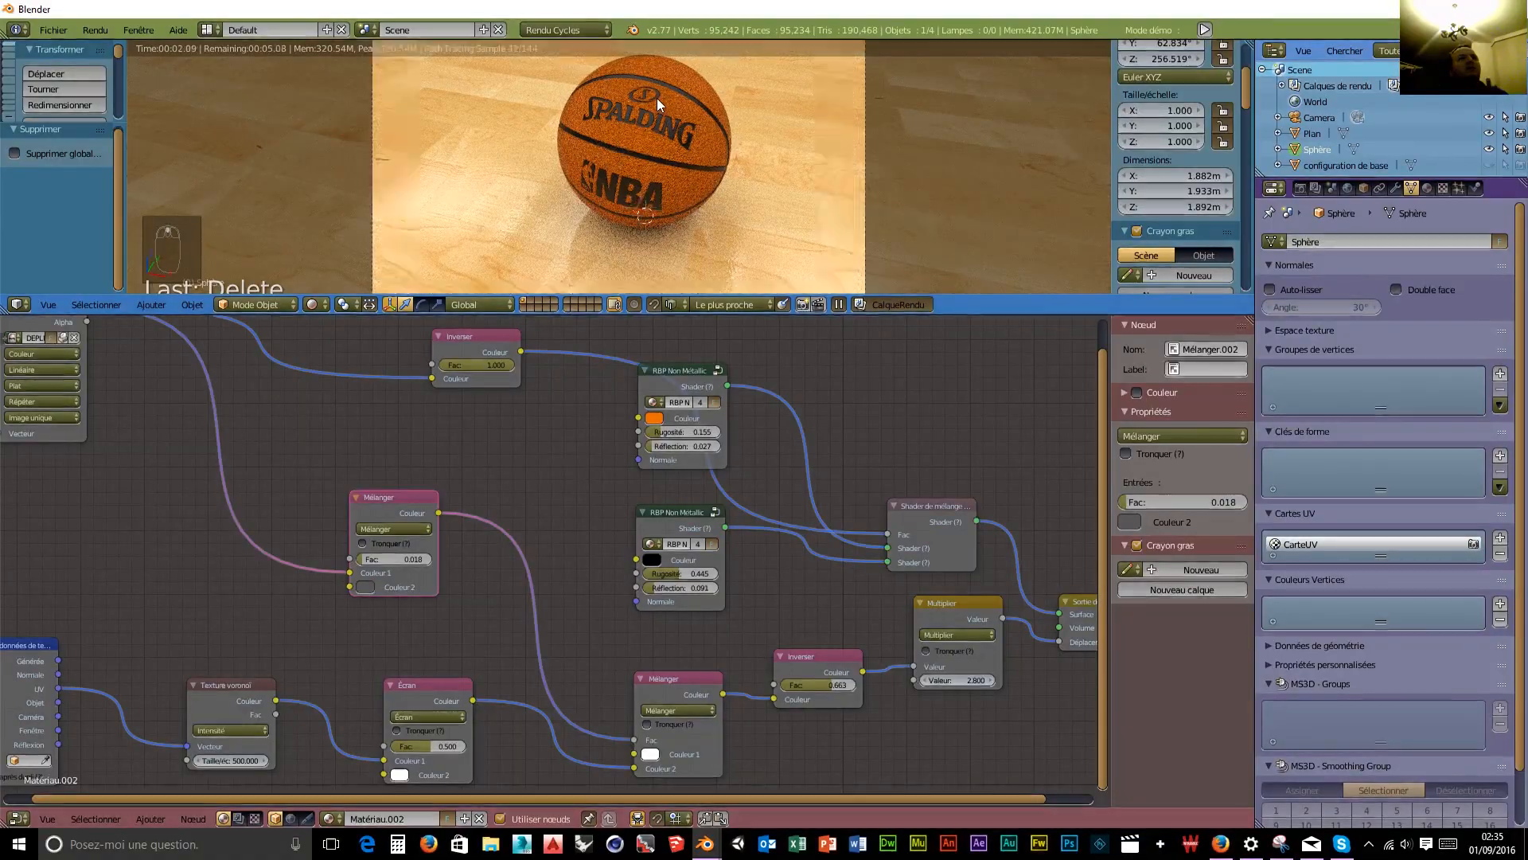
{"action": "scroll", "coordinate": [658, 103], "scroll_direction": "up", "scroll_amount": 8}
{"action": "scroll", "coordinate": [657, 104], "scroll_direction": "down", "scroll_amount": 3}
{"action": "scroll", "coordinate": [659, 108], "scroll_direction": "up", "scroll_amount": 4}
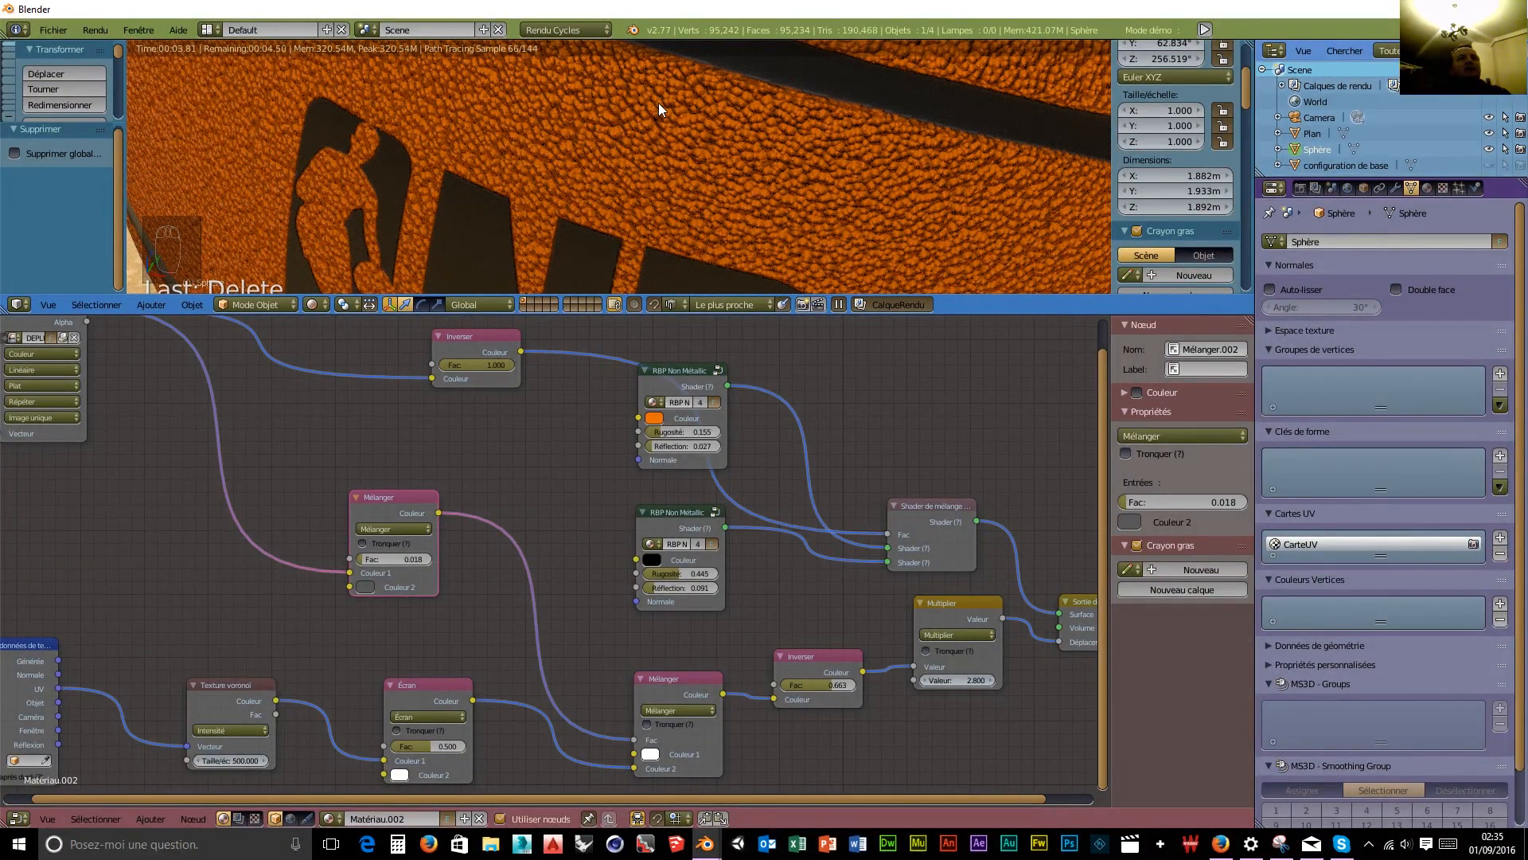
{"action": "scroll", "coordinate": [658, 102], "scroll_direction": "down", "scroll_amount": 4}
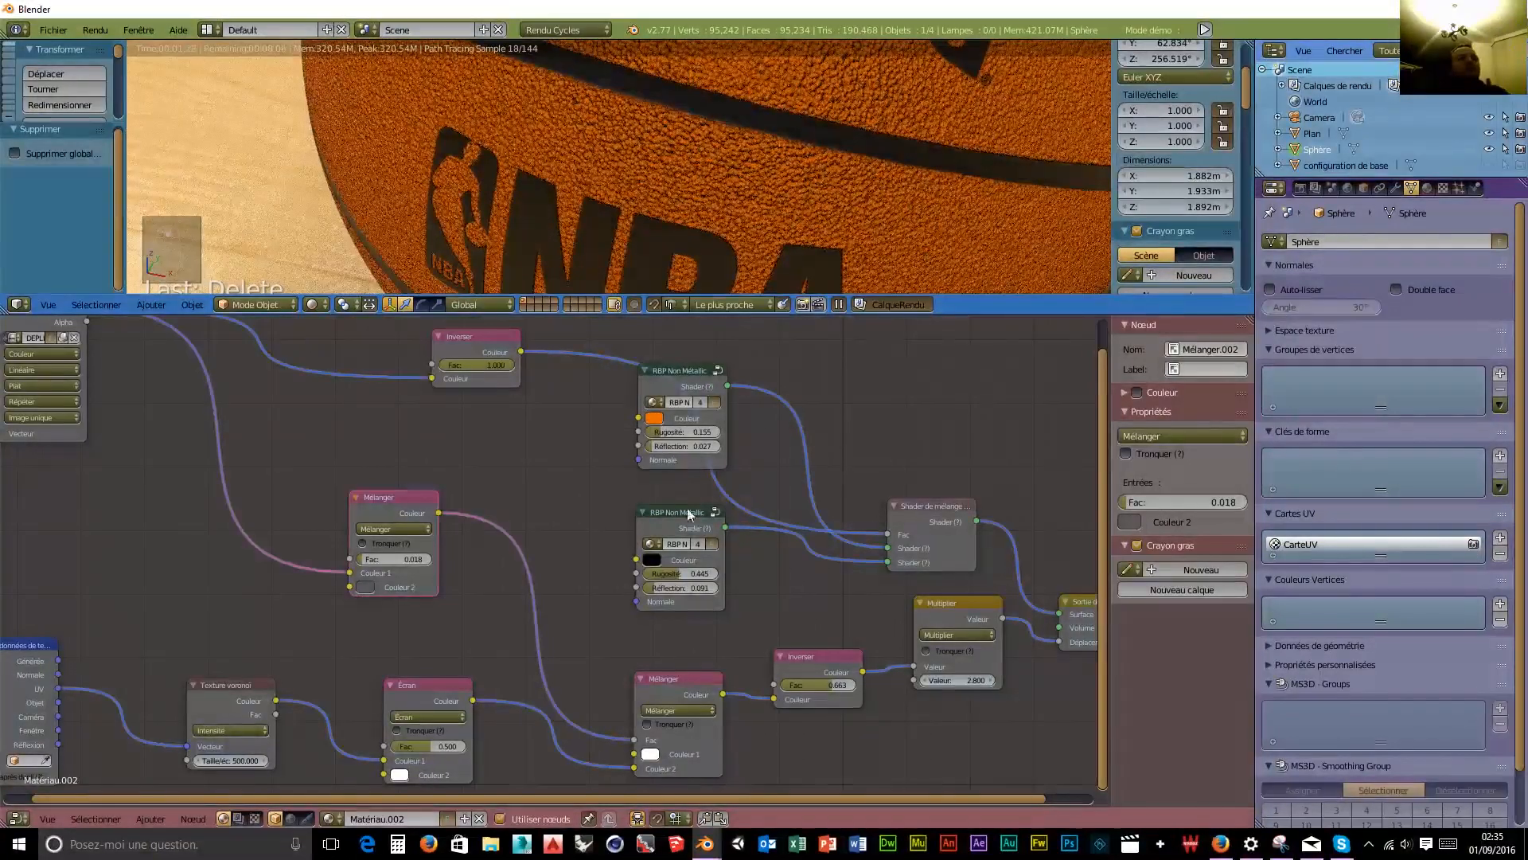
Set the roughness of the orange RBP Non Métallic node to 0.182.
{"action": "left_click_drag", "start_coordinate": [667, 436], "coordinate": [694, 436]}
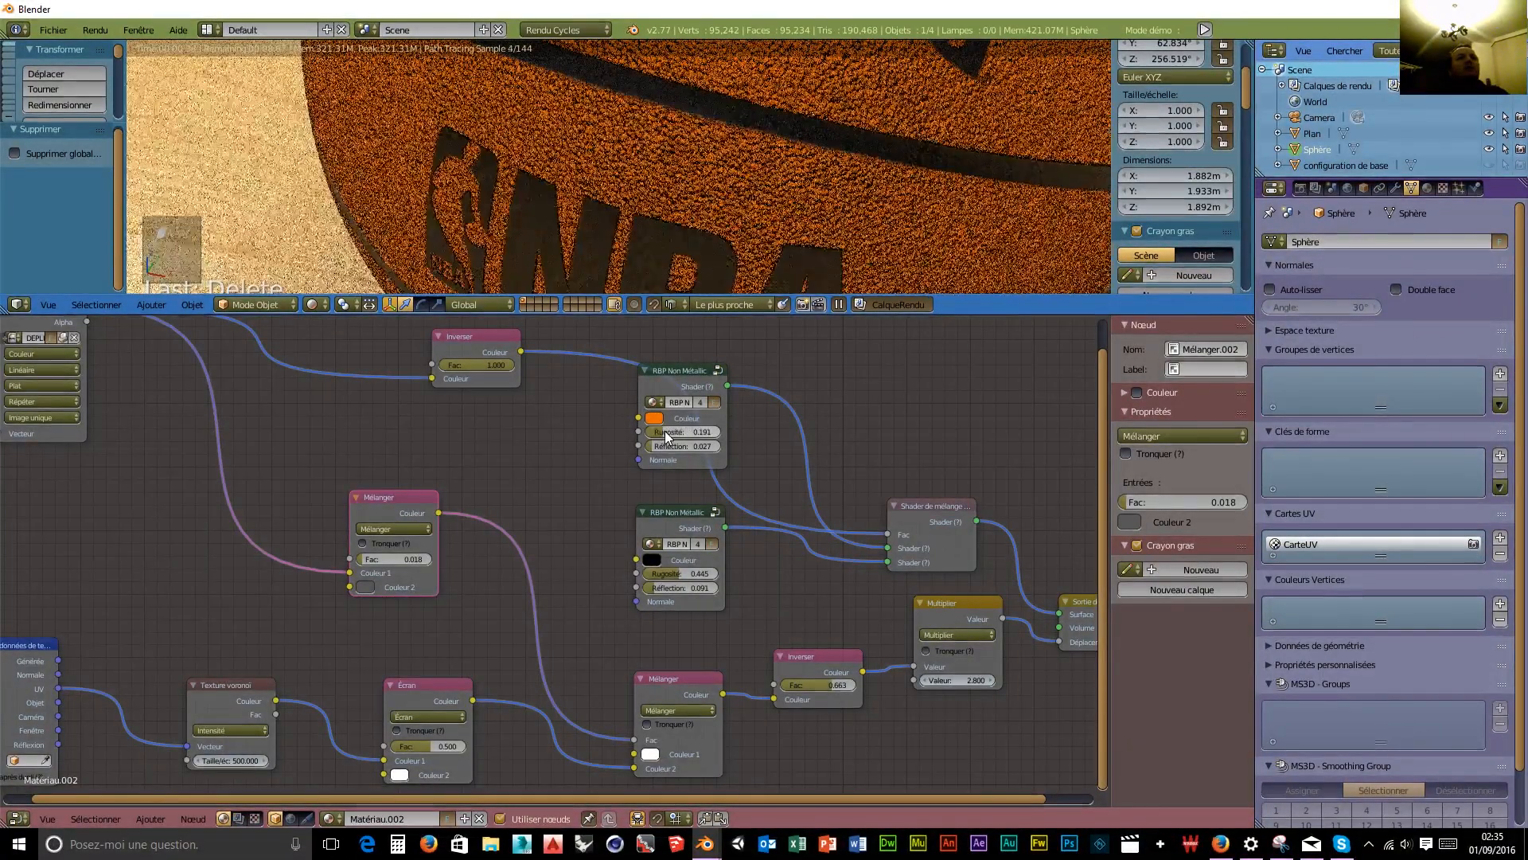
{"action": "left_click", "coordinate": [665, 432]}
{"action": "type", "text": "0.182"}
{"action": "key", "text": "Return"}
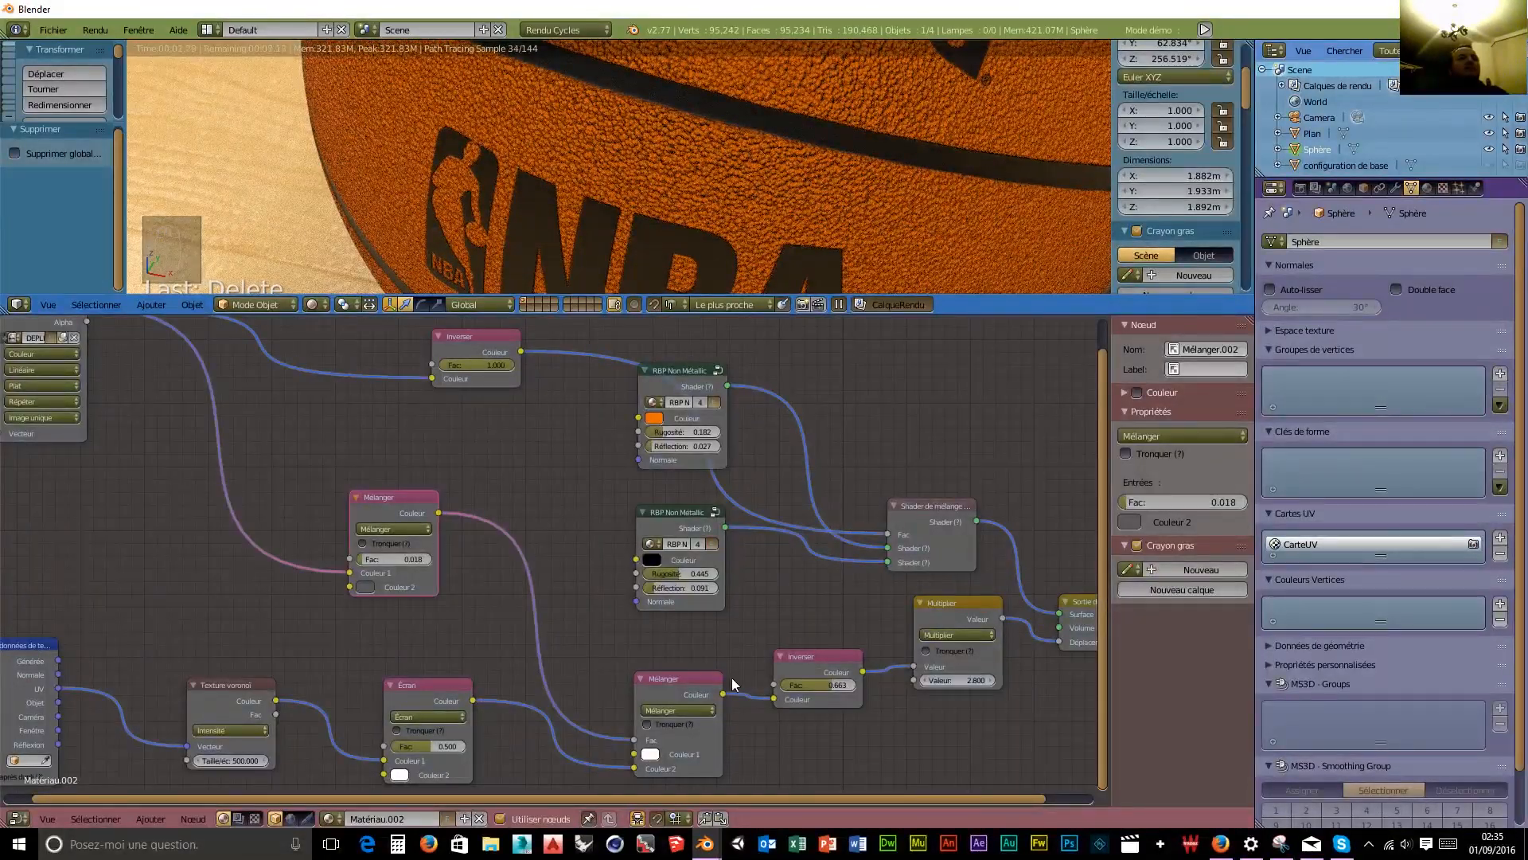
Slightly lower the factor of the Inverser node feeding the Multiplier node and check the whole ball.
{"action": "scroll", "coordinate": [887, 702], "scroll_direction": "down", "scroll_amount": 1}
{"action": "left_click_drag", "start_coordinate": [817, 674], "coordinate": [812, 674]}
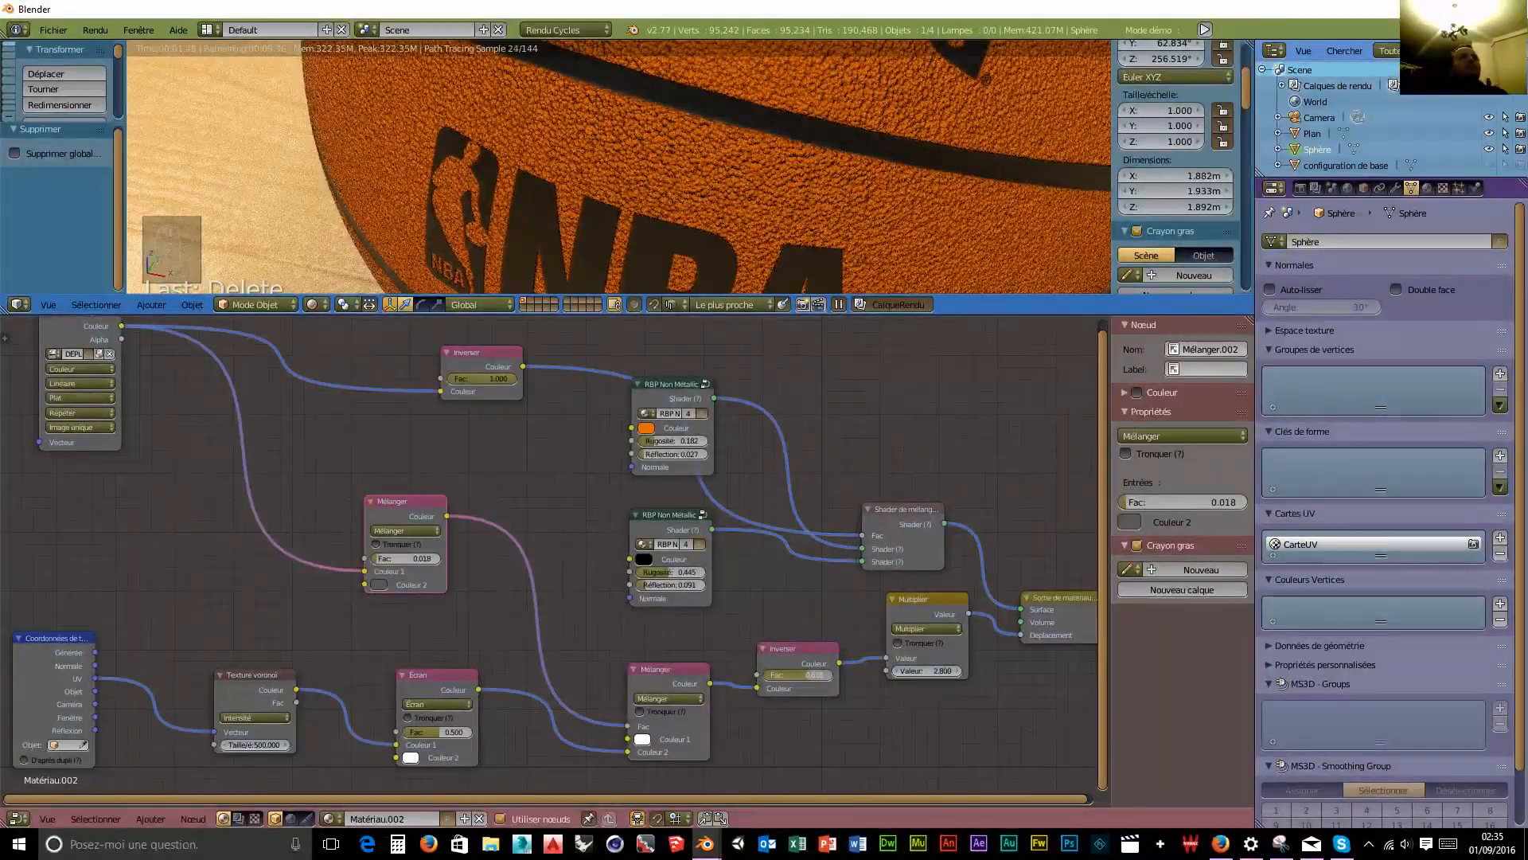
{"action": "scroll", "coordinate": [726, 270], "scroll_direction": "down", "scroll_amount": 4}
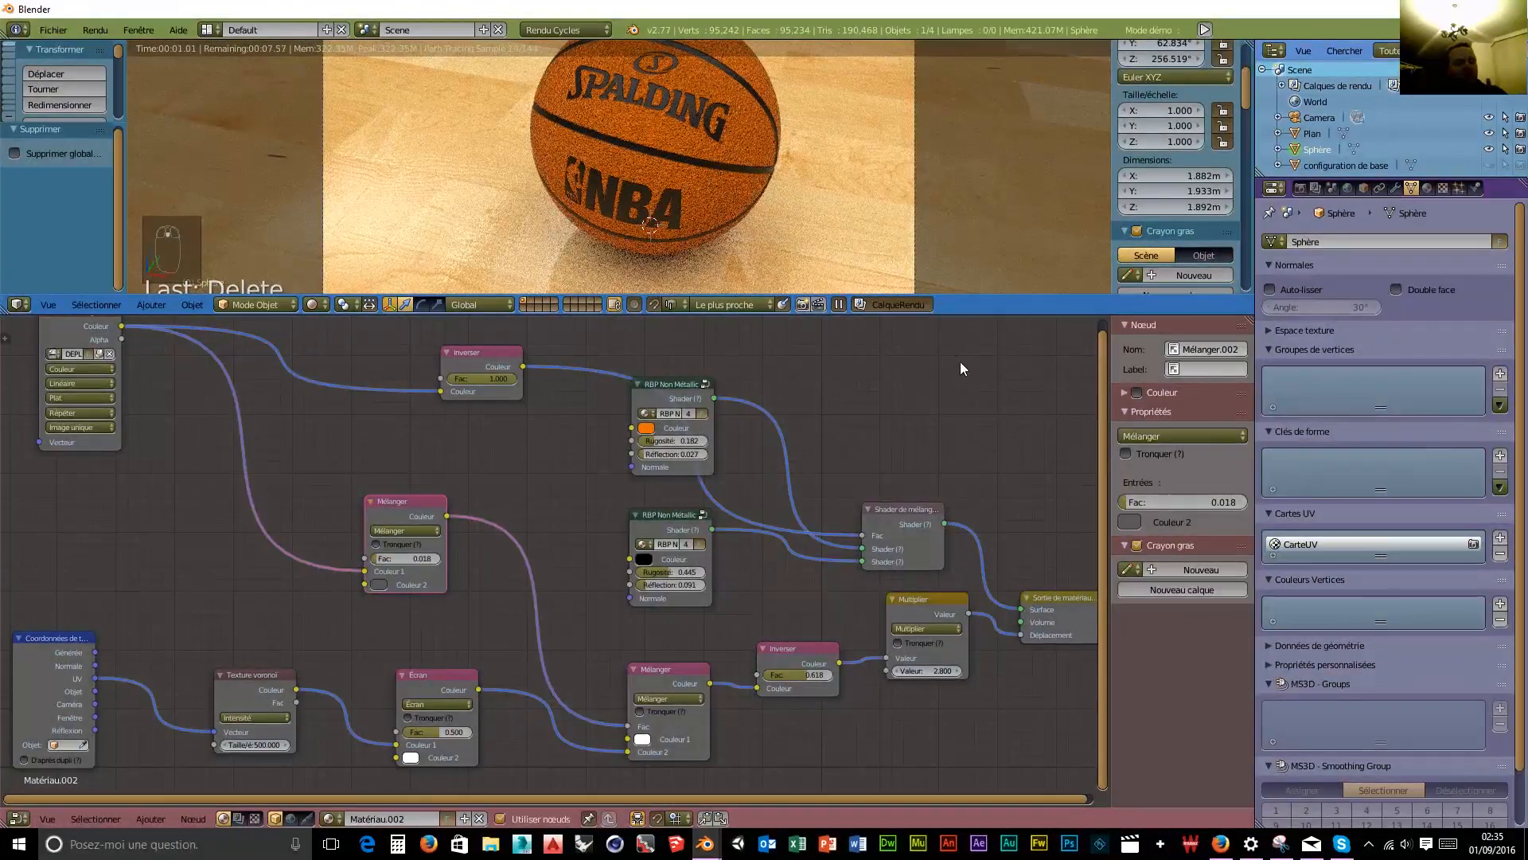
Switch the viewport from rendered to solid shading, render the final camera image and fit it in view.
{"action": "key", "text": "shift+z"}
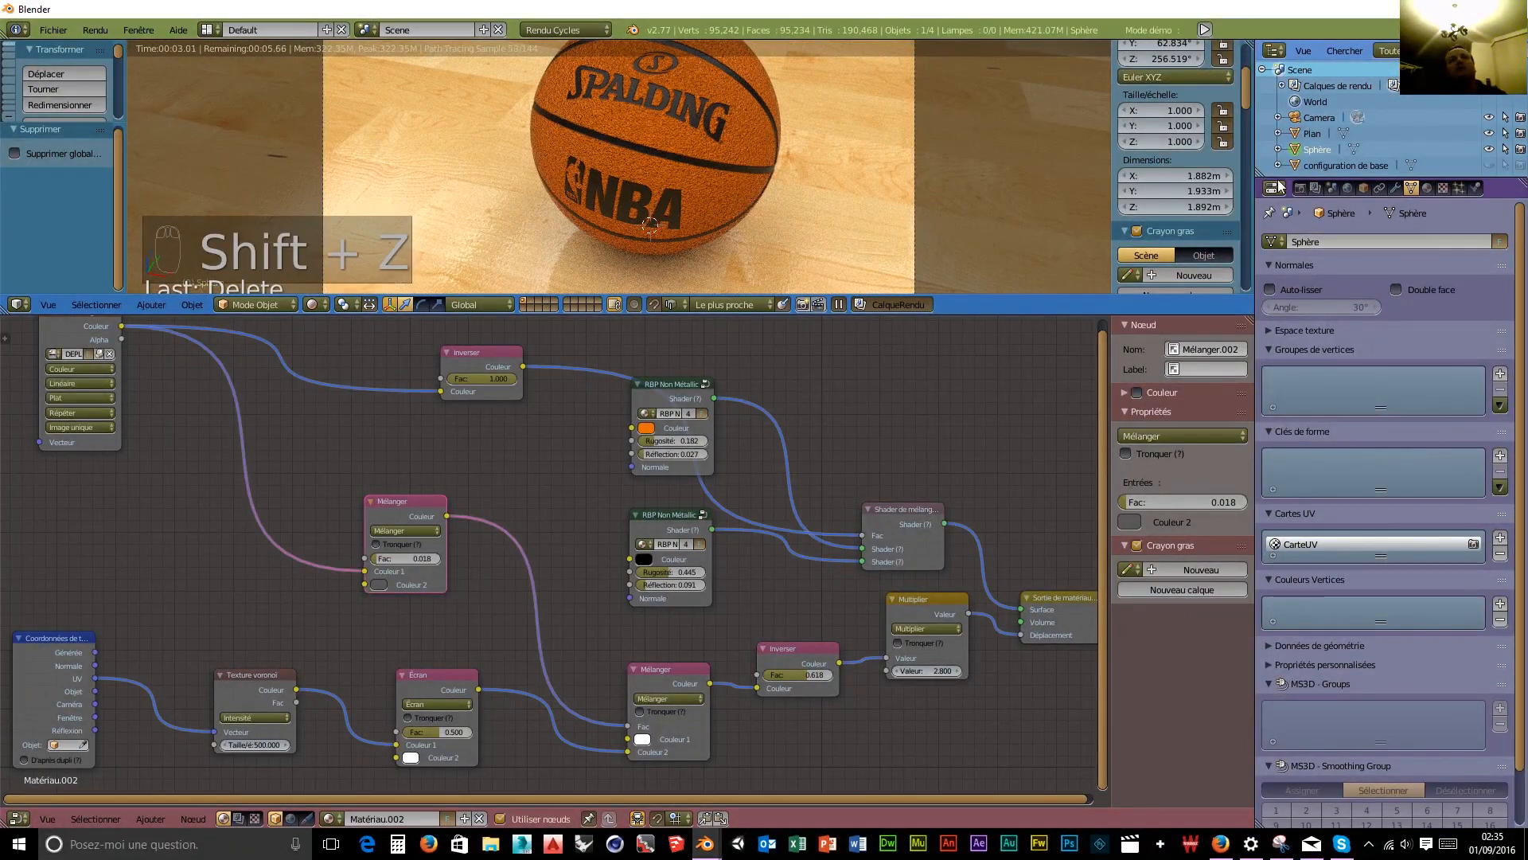
{"action": "key", "text": "shift+z"}
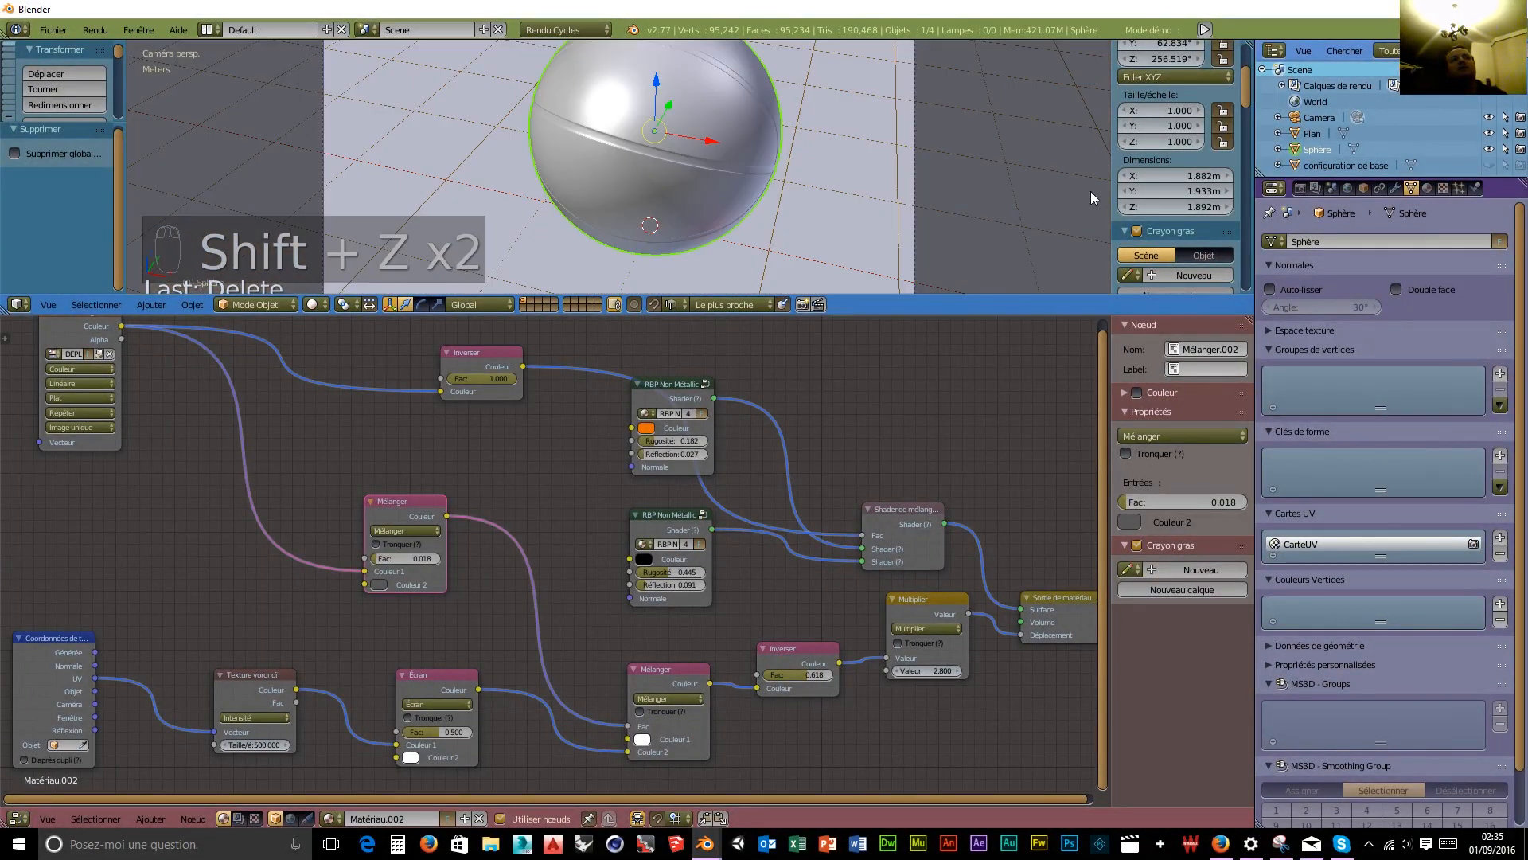
{"action": "left_click", "coordinate": [1300, 188]}
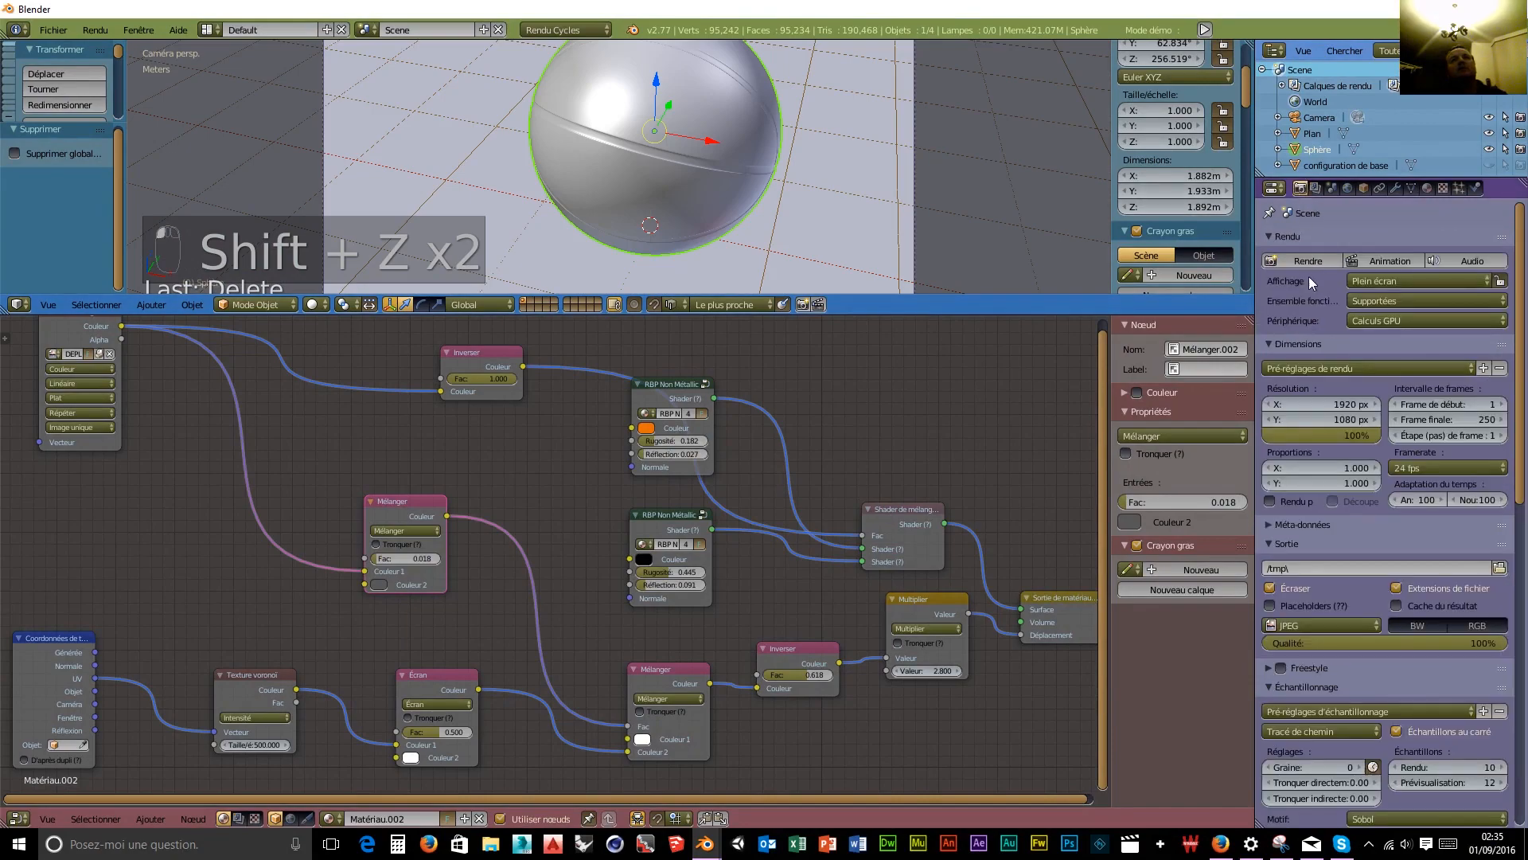
{"action": "left_click", "coordinate": [1300, 264]}
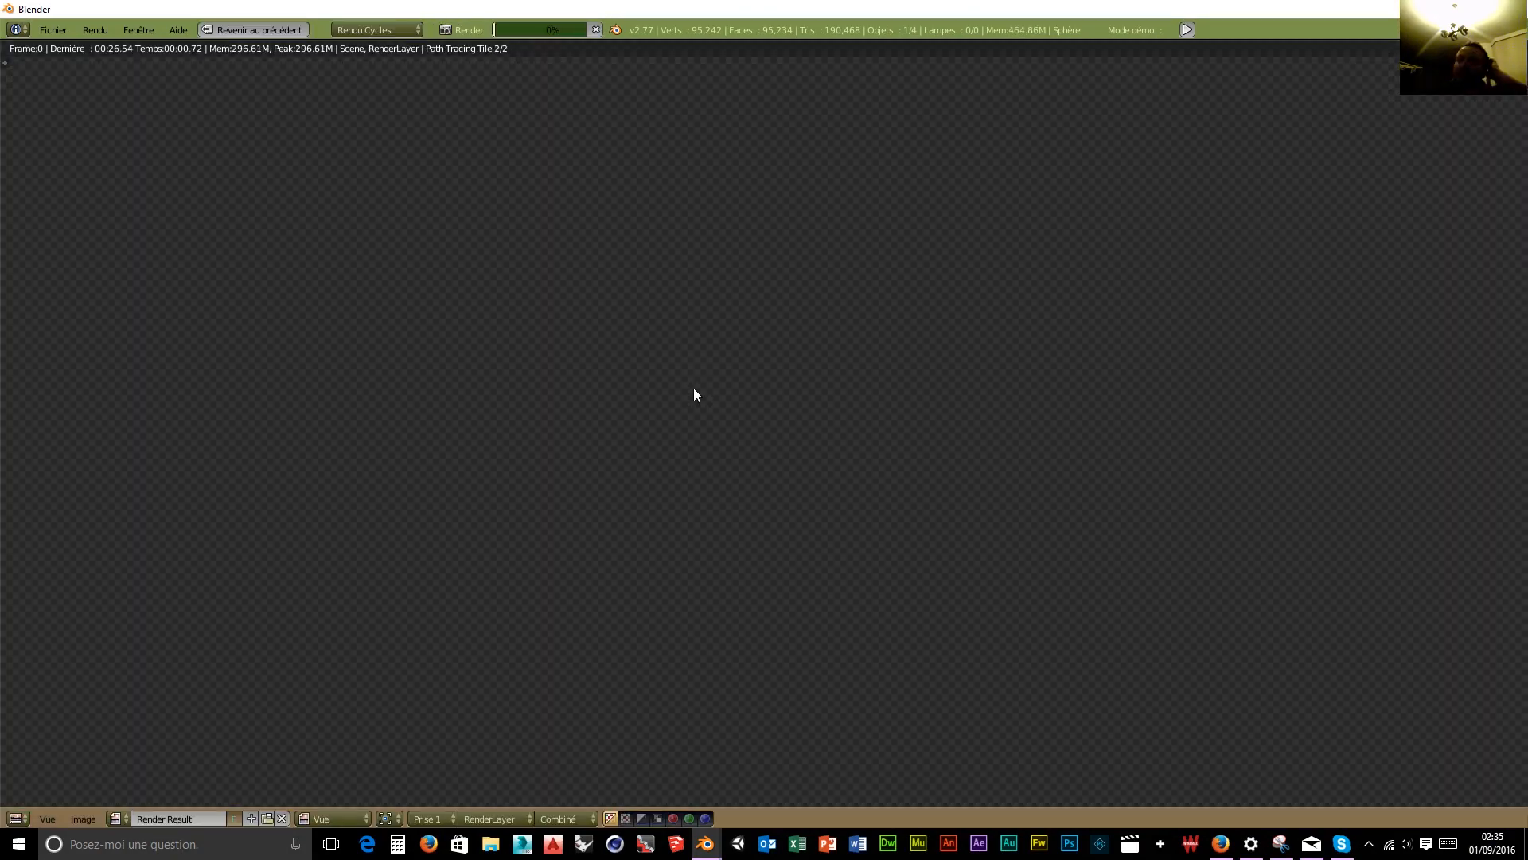
{"action": "scroll", "coordinate": [694, 394], "scroll_direction": "down", "scroll_amount": 1}
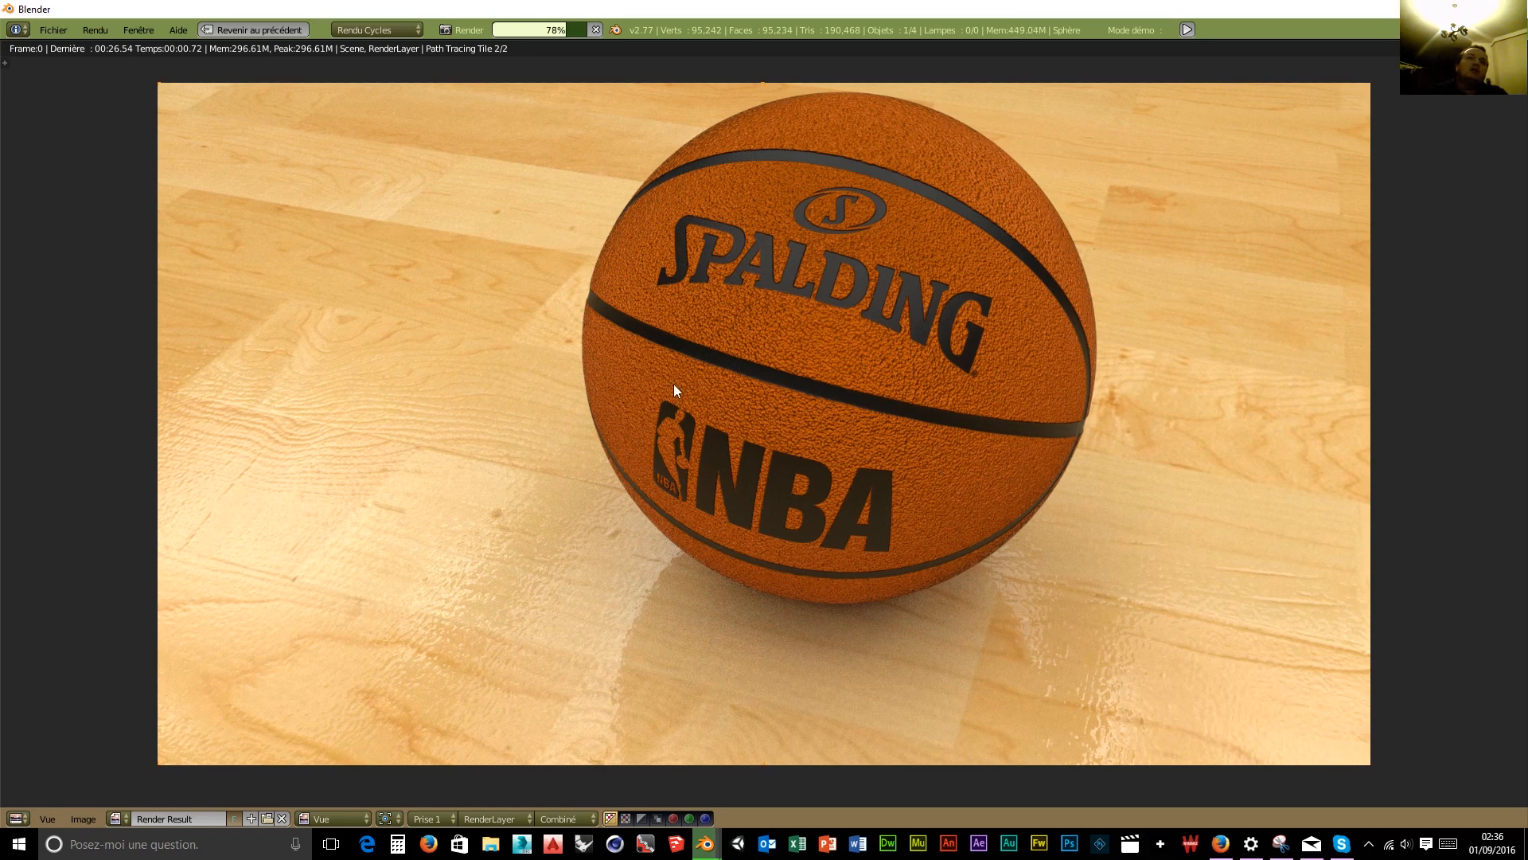
{"action": "left_click", "coordinate": [1069, 843]}
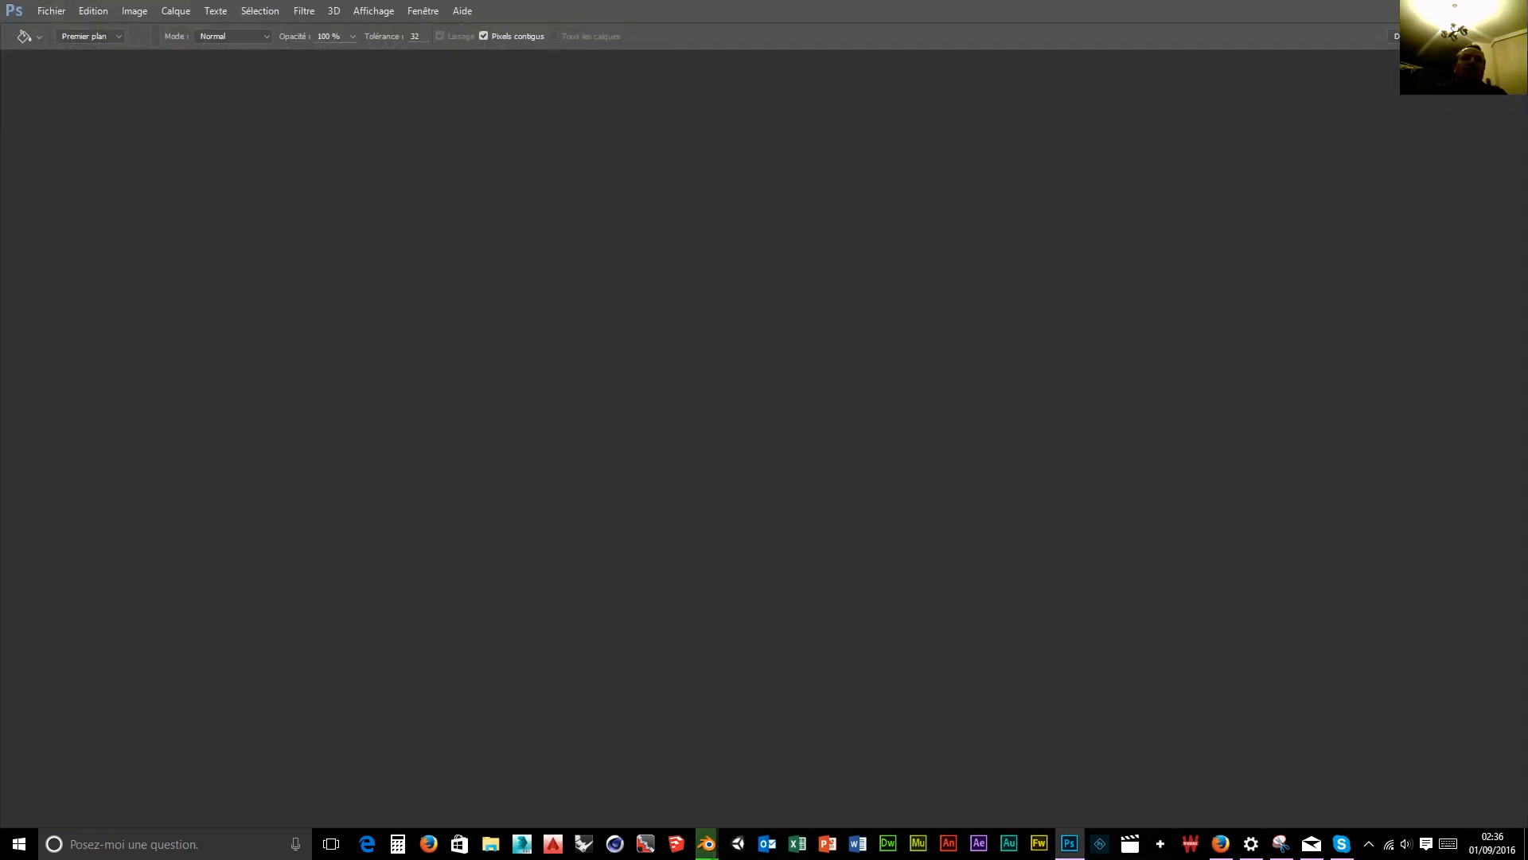
{"action": "left_click", "coordinate": [1511, 10]}
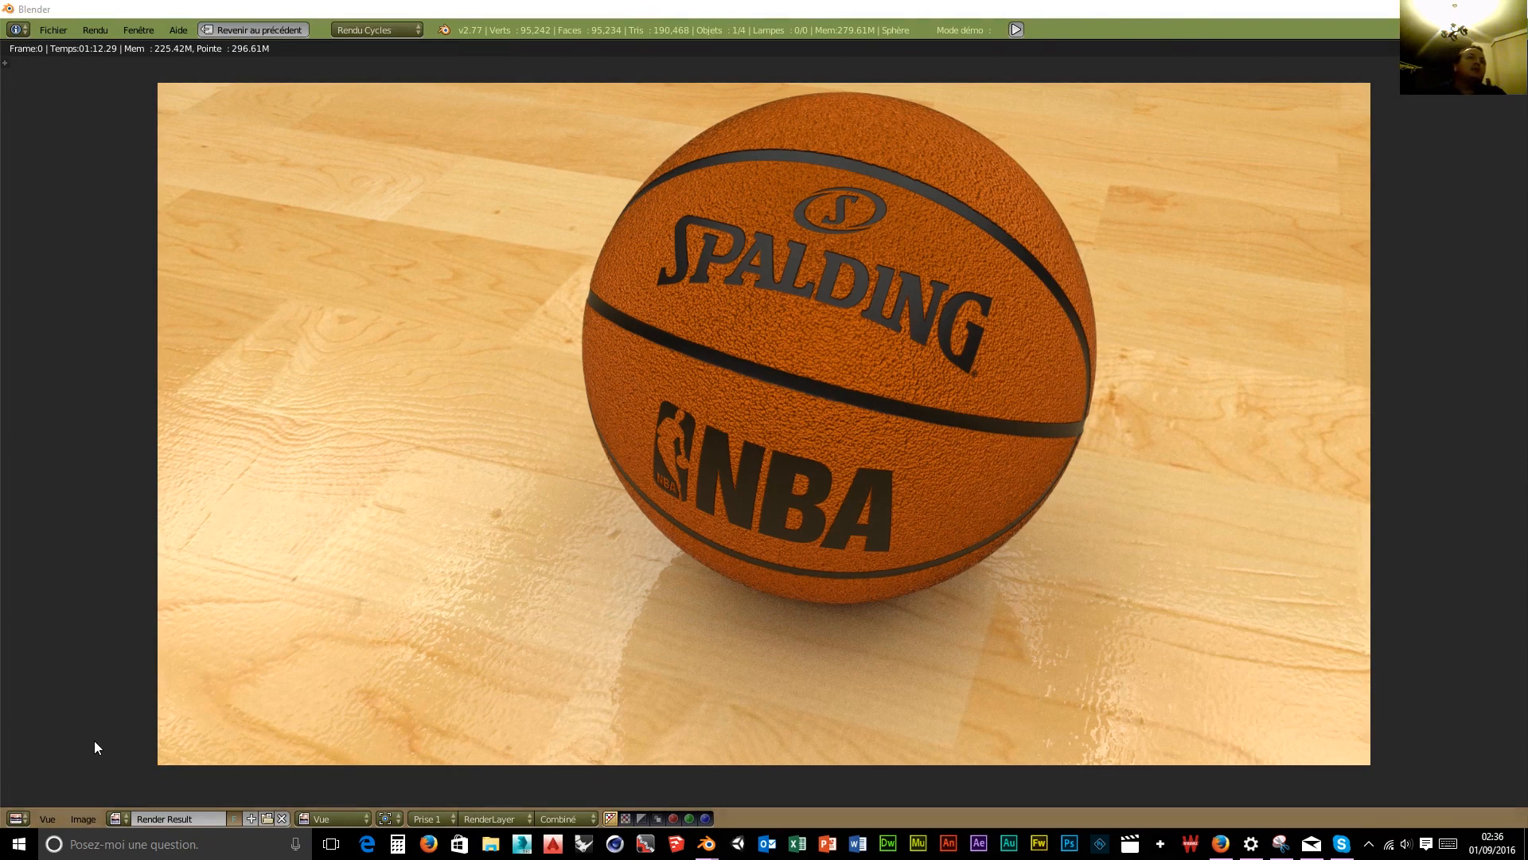
Start saving the rendered image under a new name in the folder D:\blender\objet pour intérieur de maison\rendu.
{"action": "left_click", "coordinate": [78, 815]}
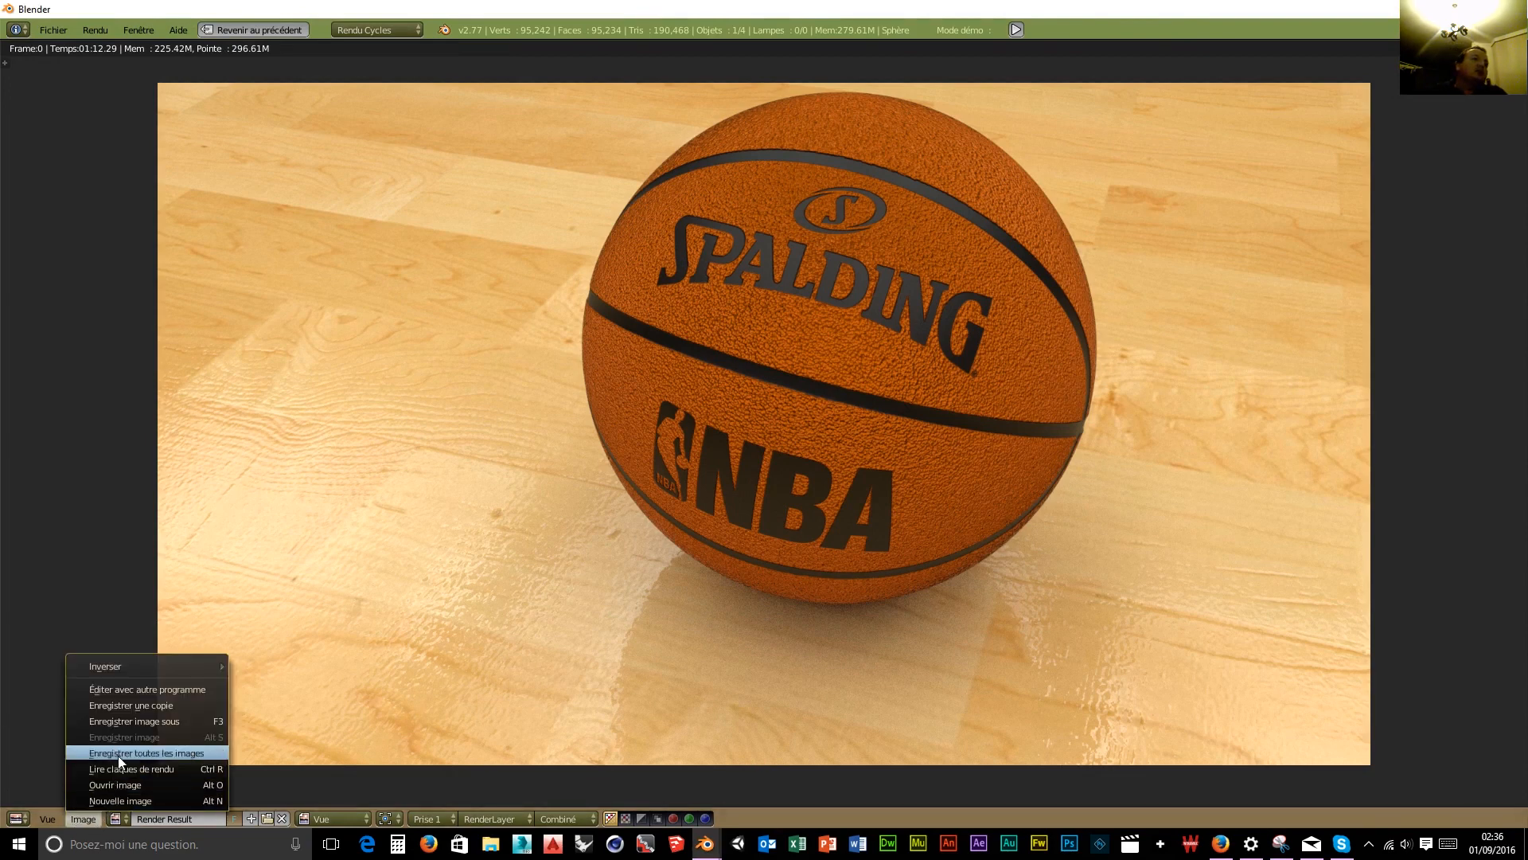
{"action": "left_click", "coordinate": [142, 721]}
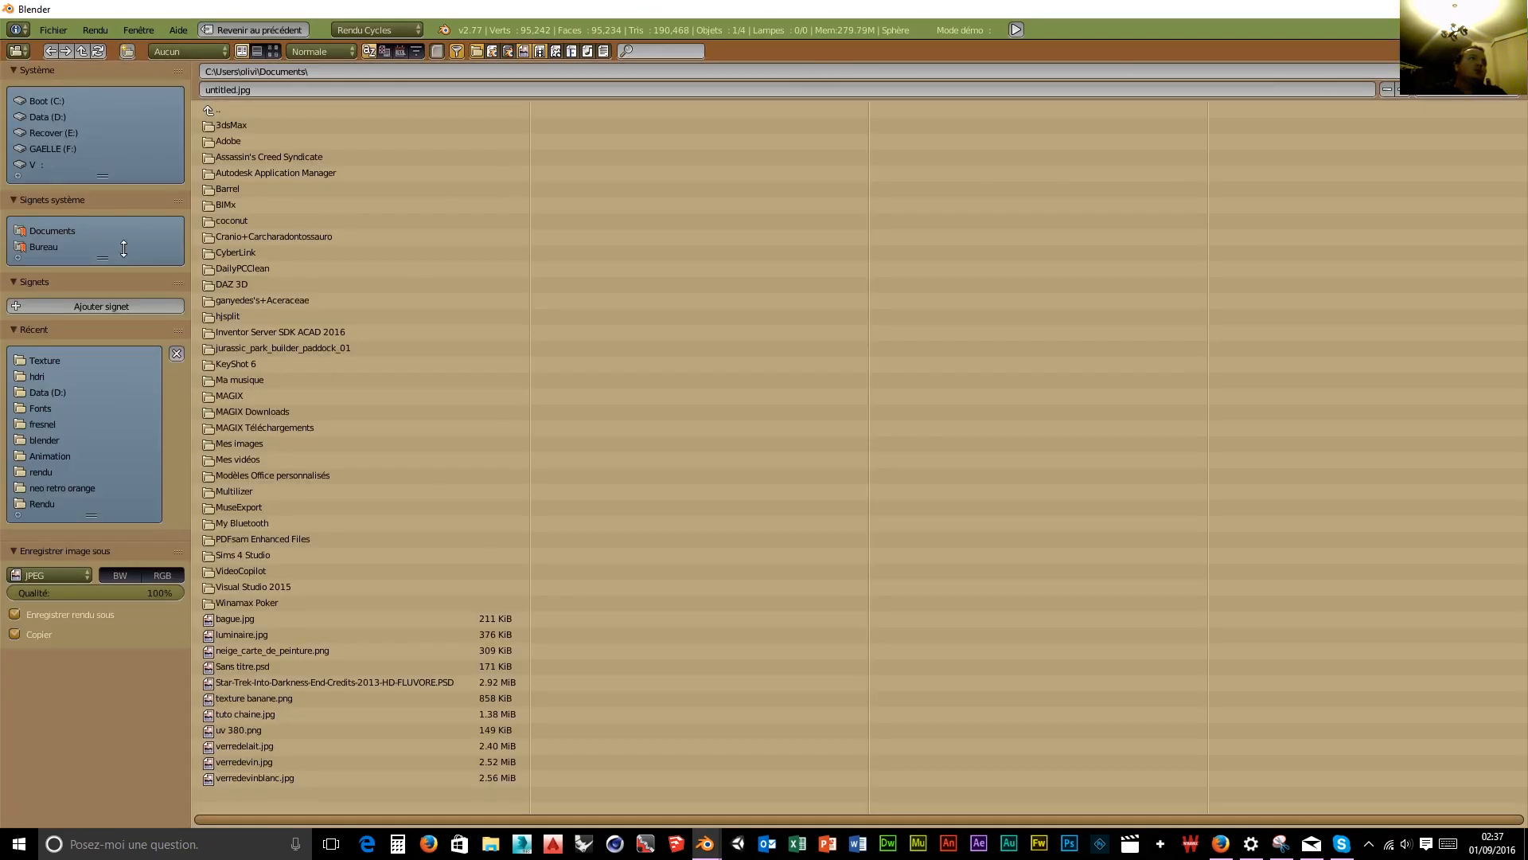
{"action": "left_click", "coordinate": [48, 116]}
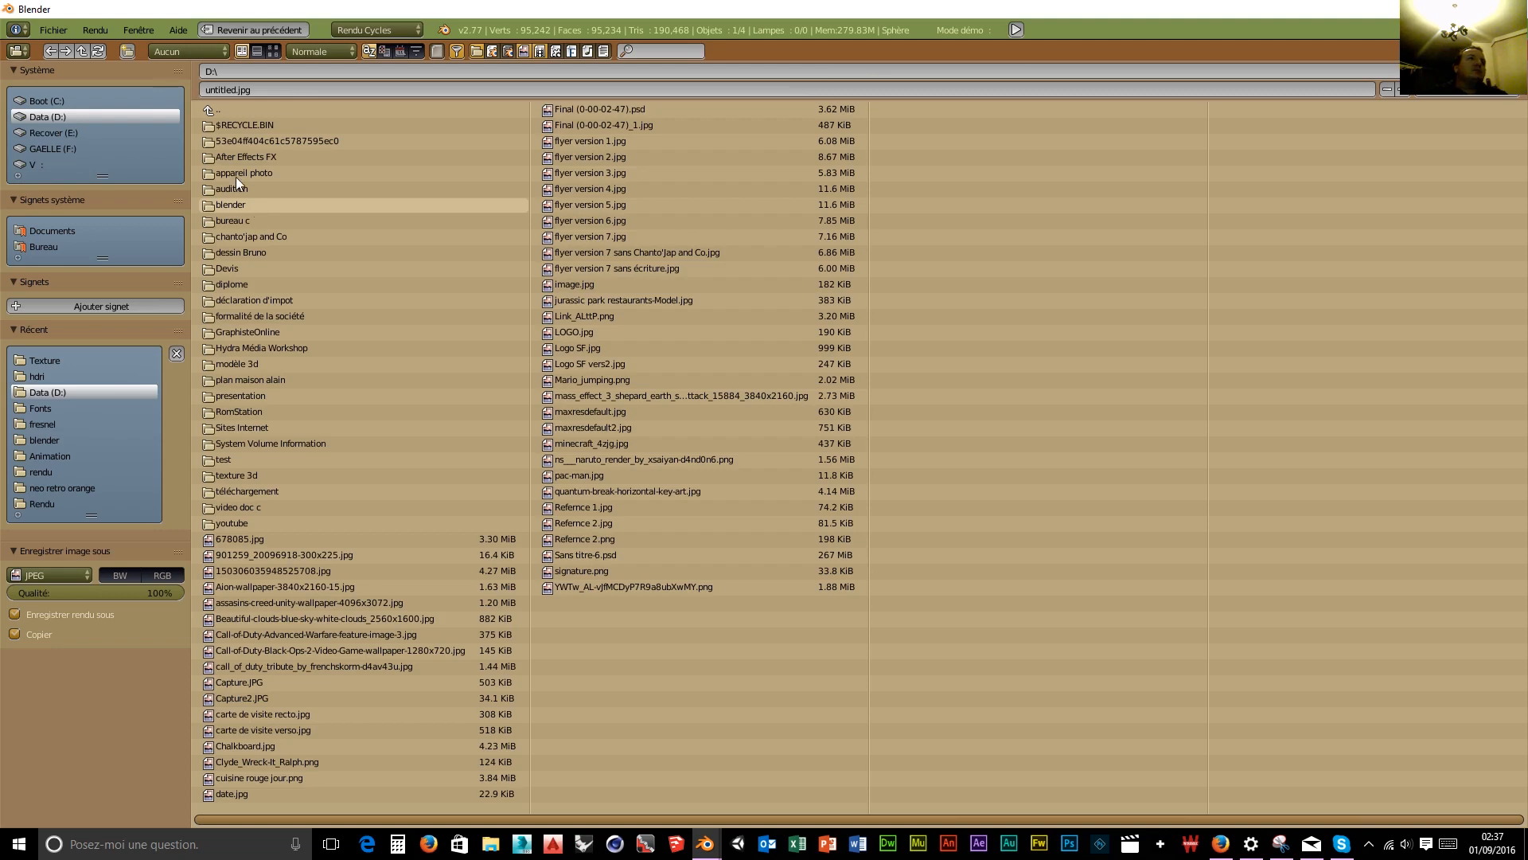
{"action": "left_click", "coordinate": [254, 201]}
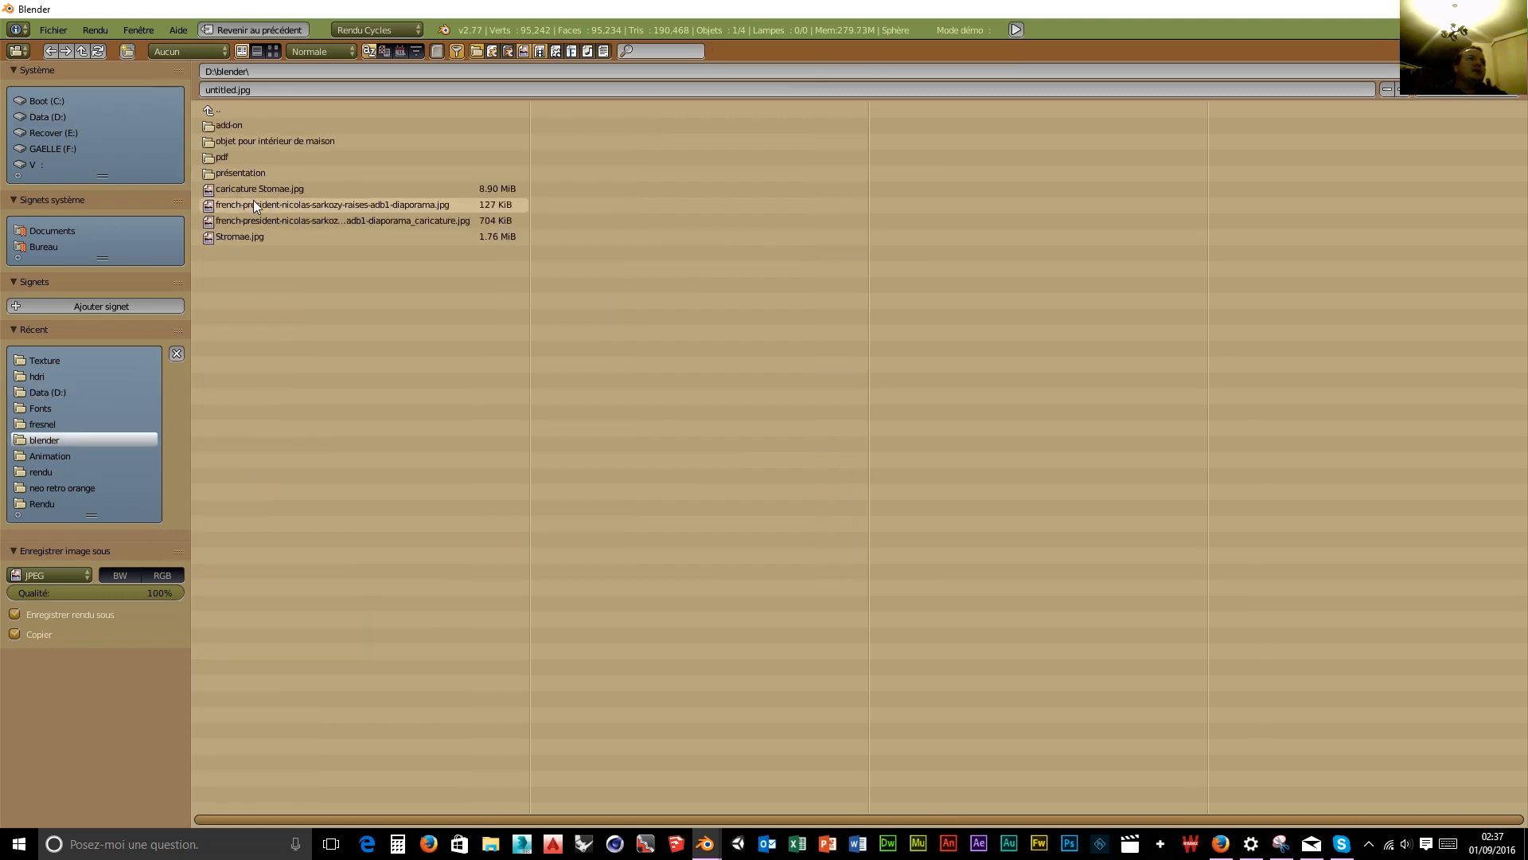
{"action": "left_click", "coordinate": [242, 141]}
{"action": "left_click", "coordinate": [242, 159]}
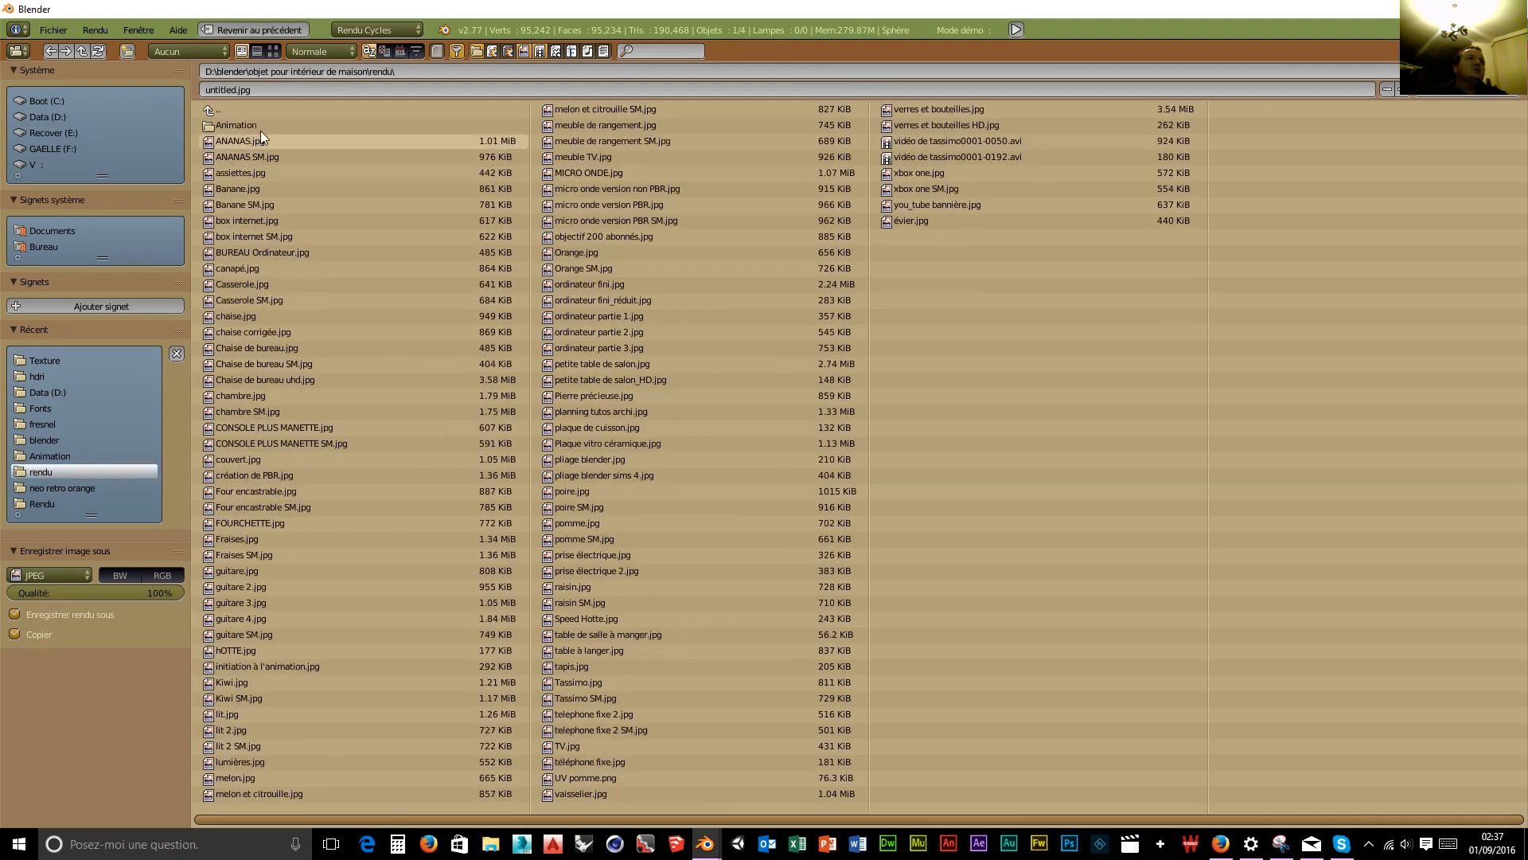
Name the rendered image file "ballon de basket".
{"action": "left_click", "coordinate": [259, 89]}
{"action": "type", "text": "ballon de"}
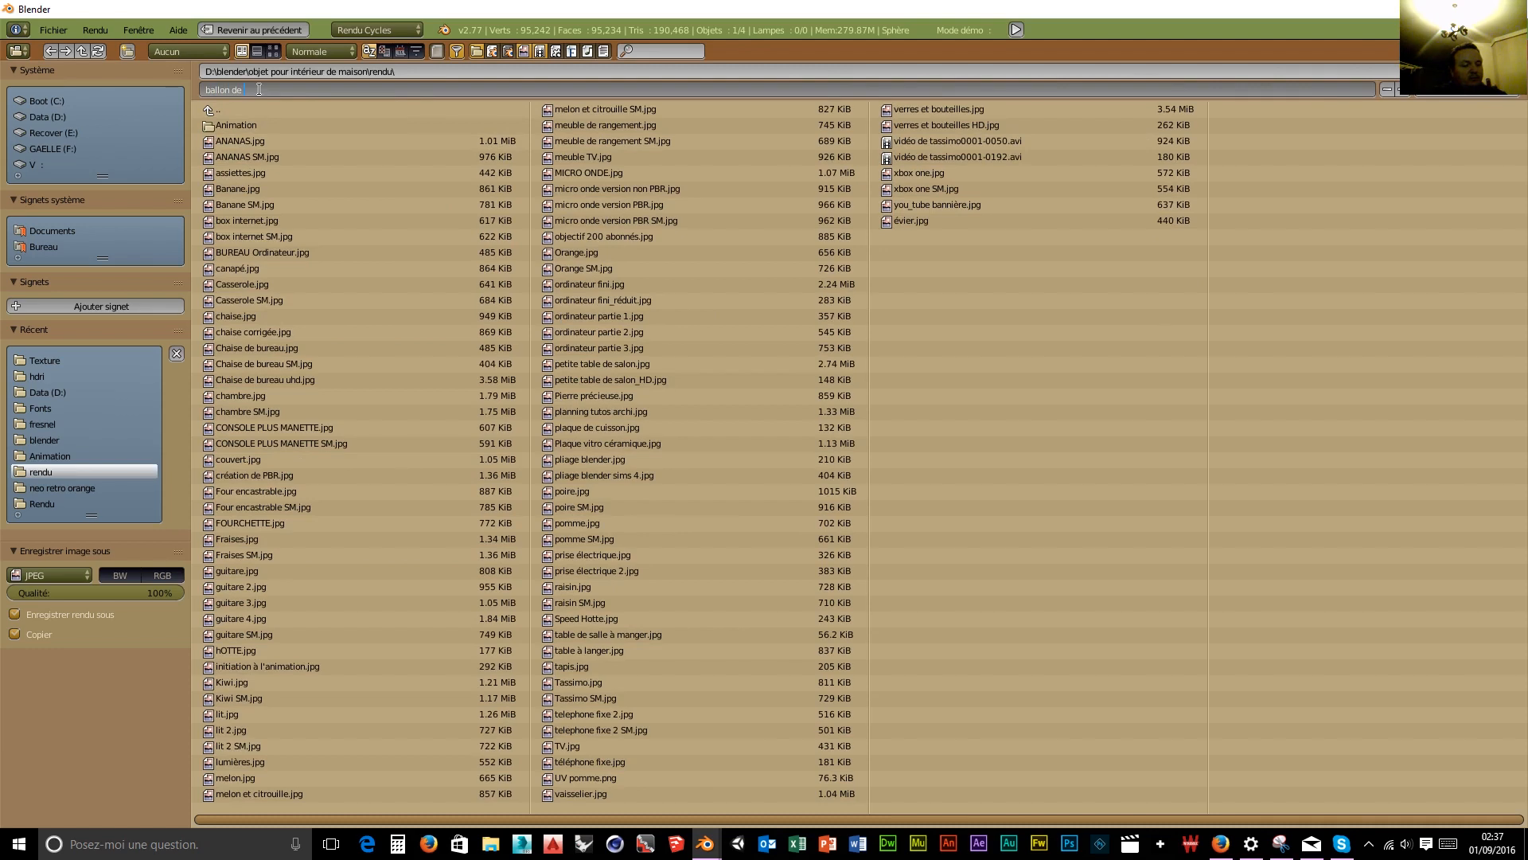
{"action": "type", "text": " basket"}
{"action": "key", "text": "Return"}
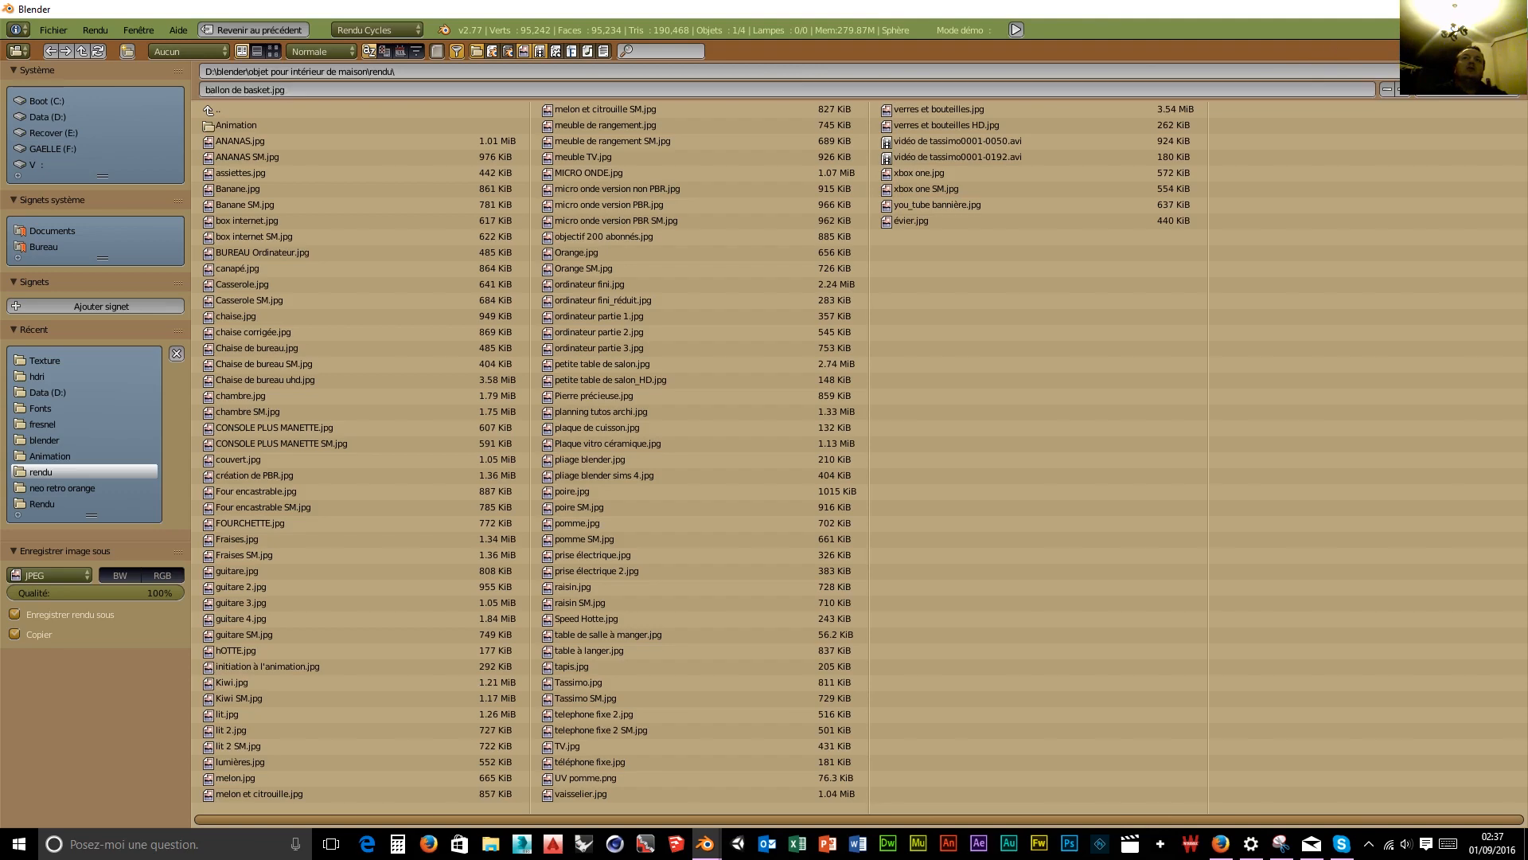